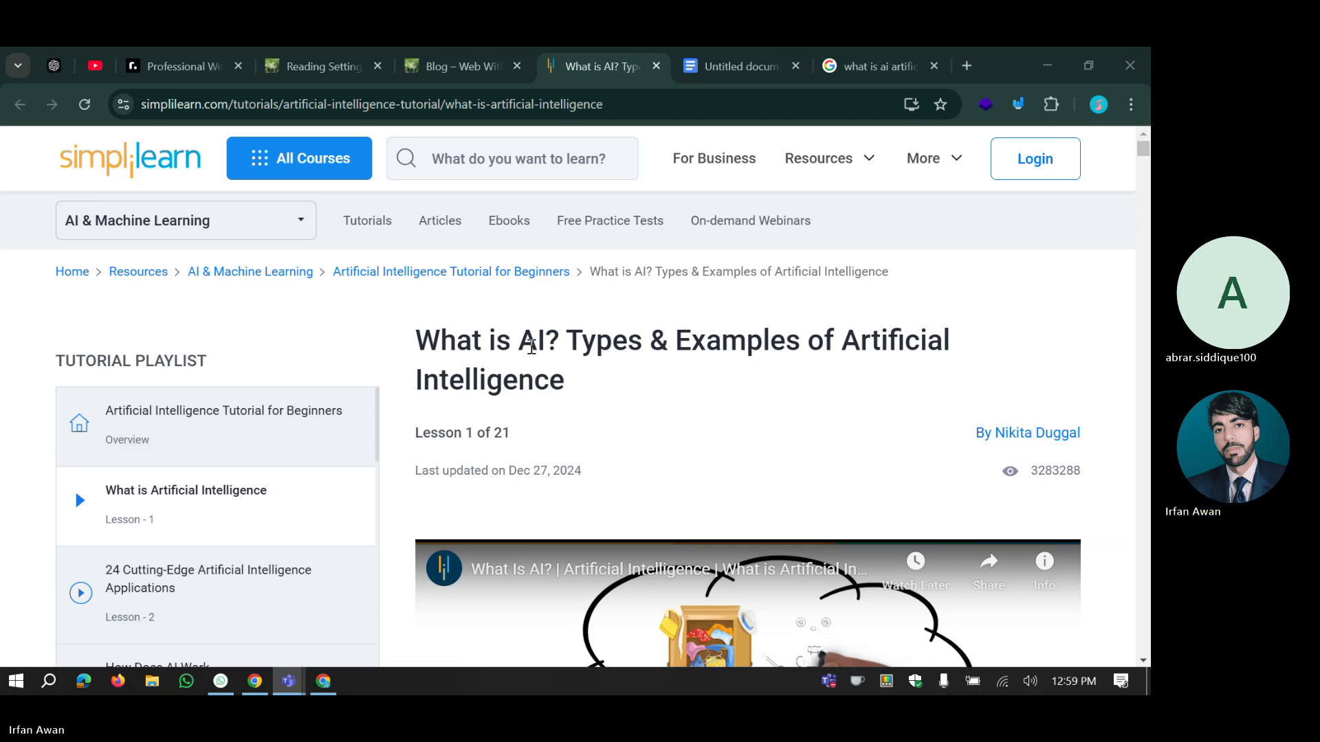
# Examine the page layout of the Simplilearn article "What is AI? Types & Examples of Artificial Intelligence", including its video and tutorial playlist.
pyautogui.click(397, 51)
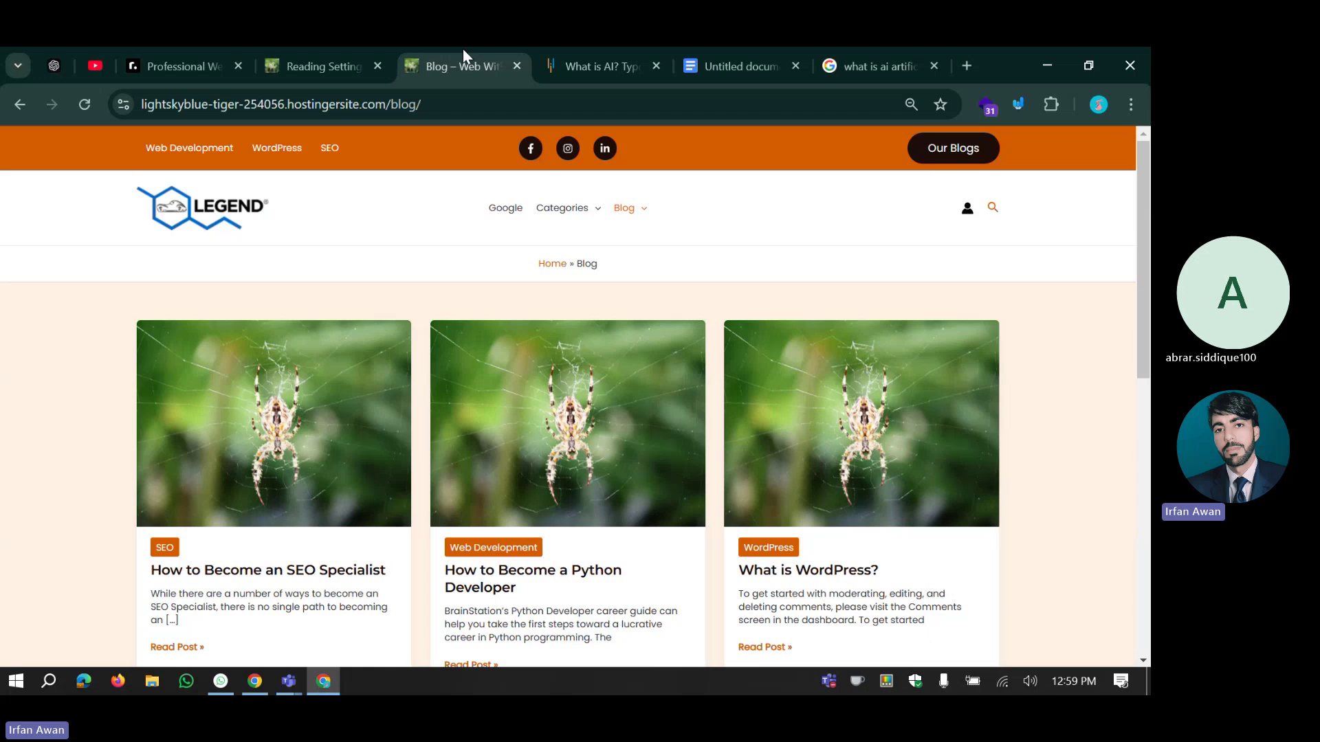
pyautogui.click(323, 66)
pyautogui.click(608, 65)
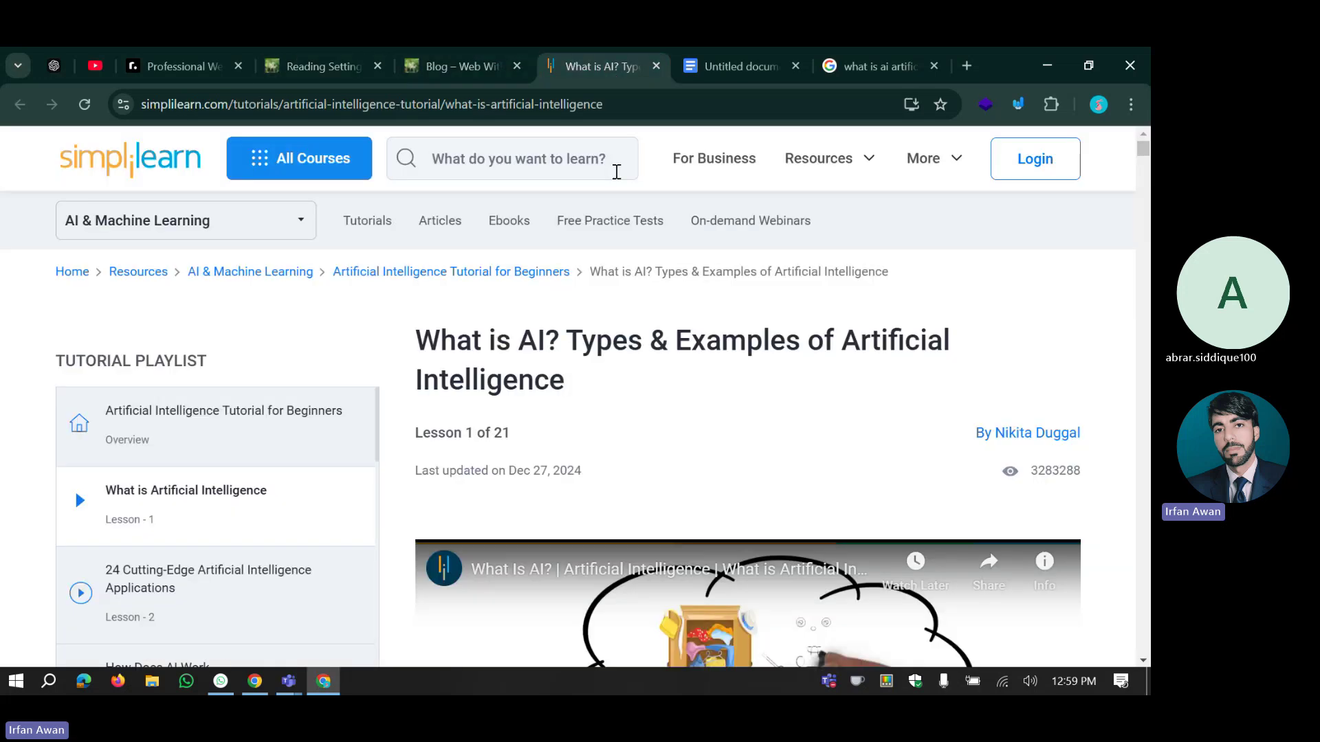
pyautogui.scroll(-20, 551, 356)
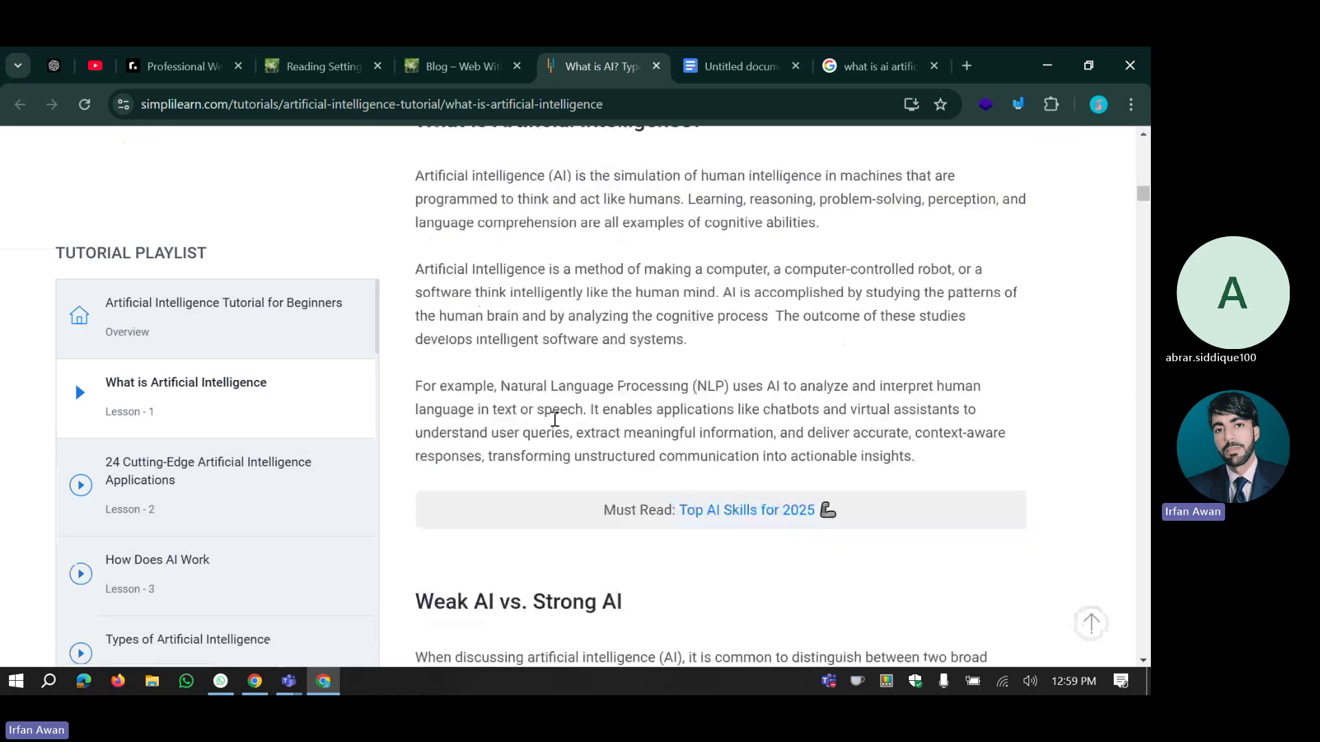
pyautogui.scroll(15, 554, 421)
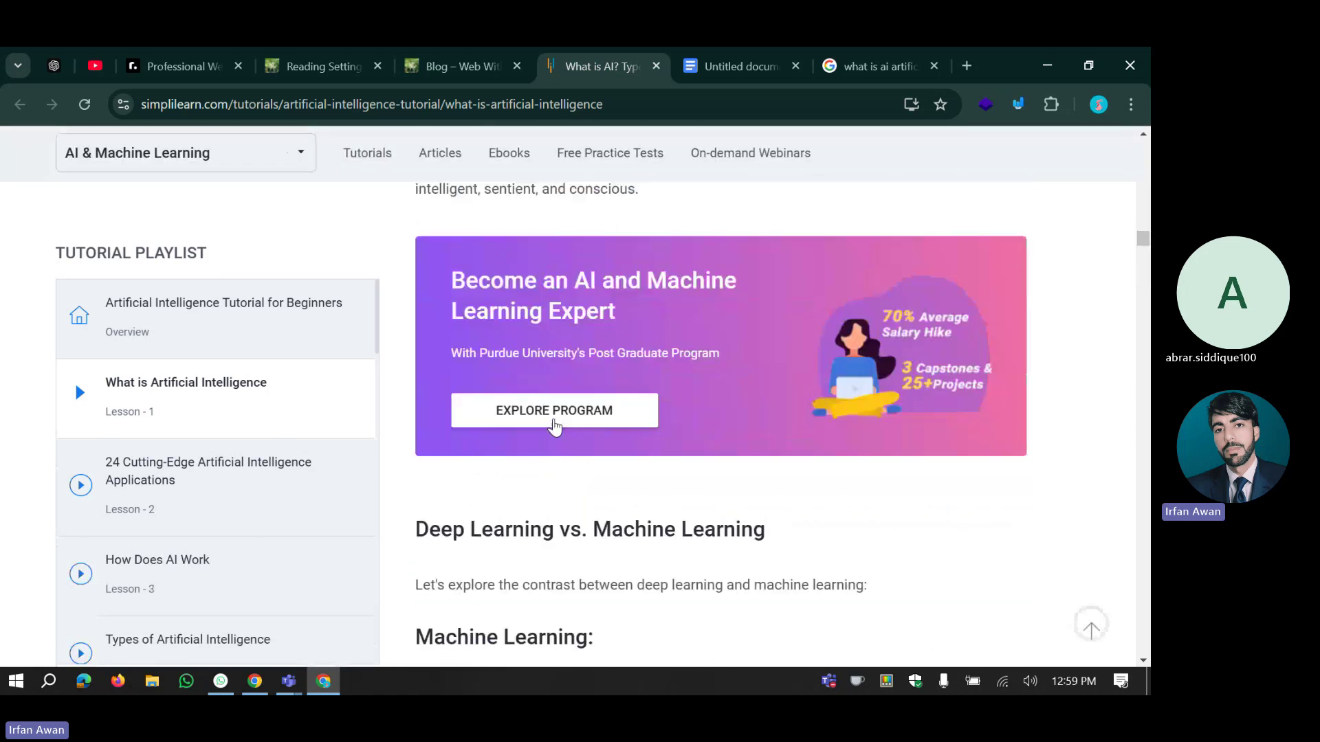
pyautogui.scroll(10, 554, 426)
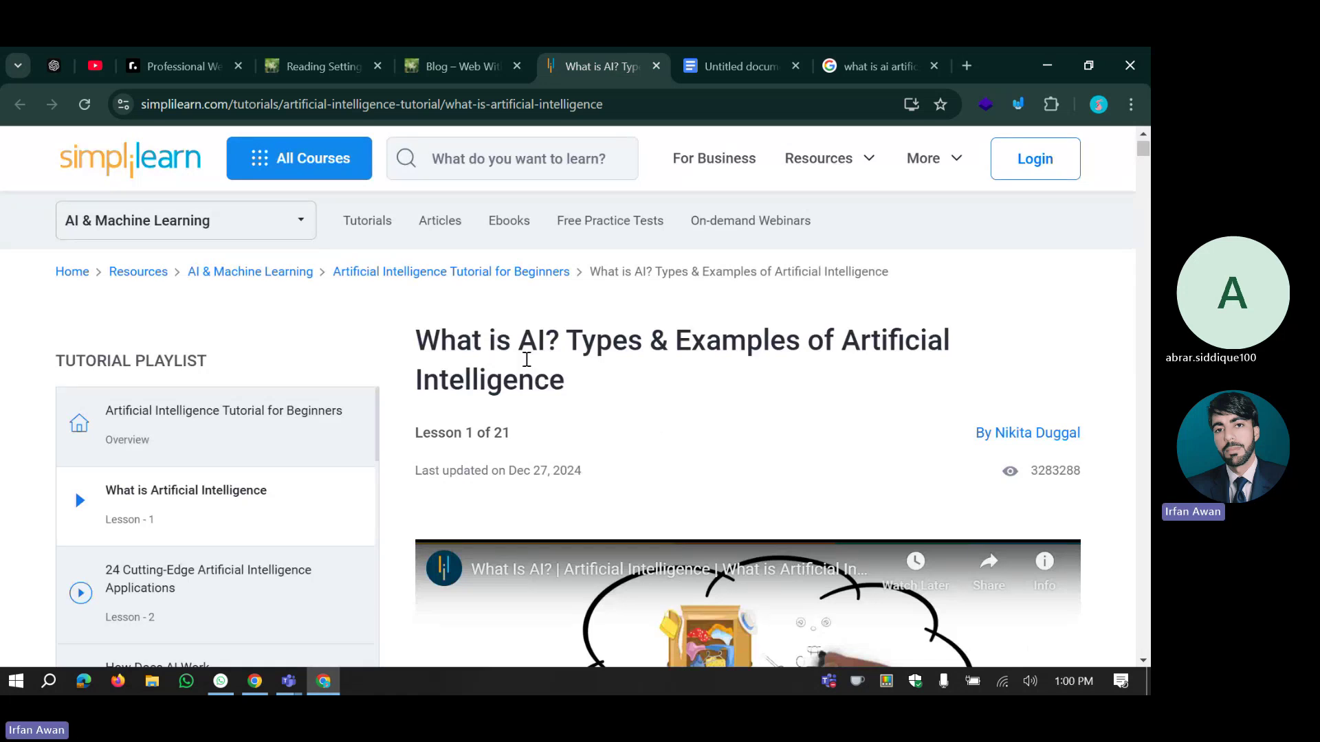
pyautogui.scroll(-3, 522, 358)
pyautogui.scroll(-3, 514, 362)
pyautogui.scroll(-15, 267, 433)
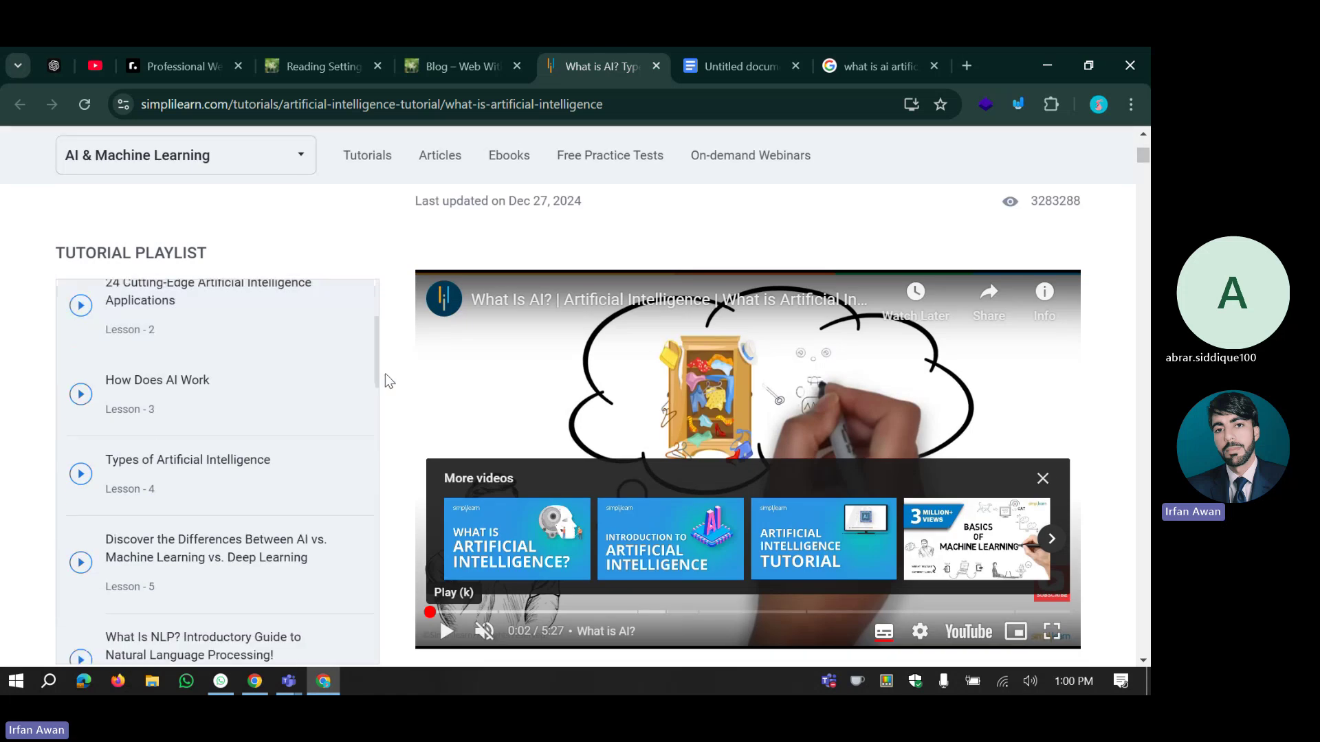
pyautogui.scroll(-7, 267, 433)
pyautogui.scroll(3, 291, 365)
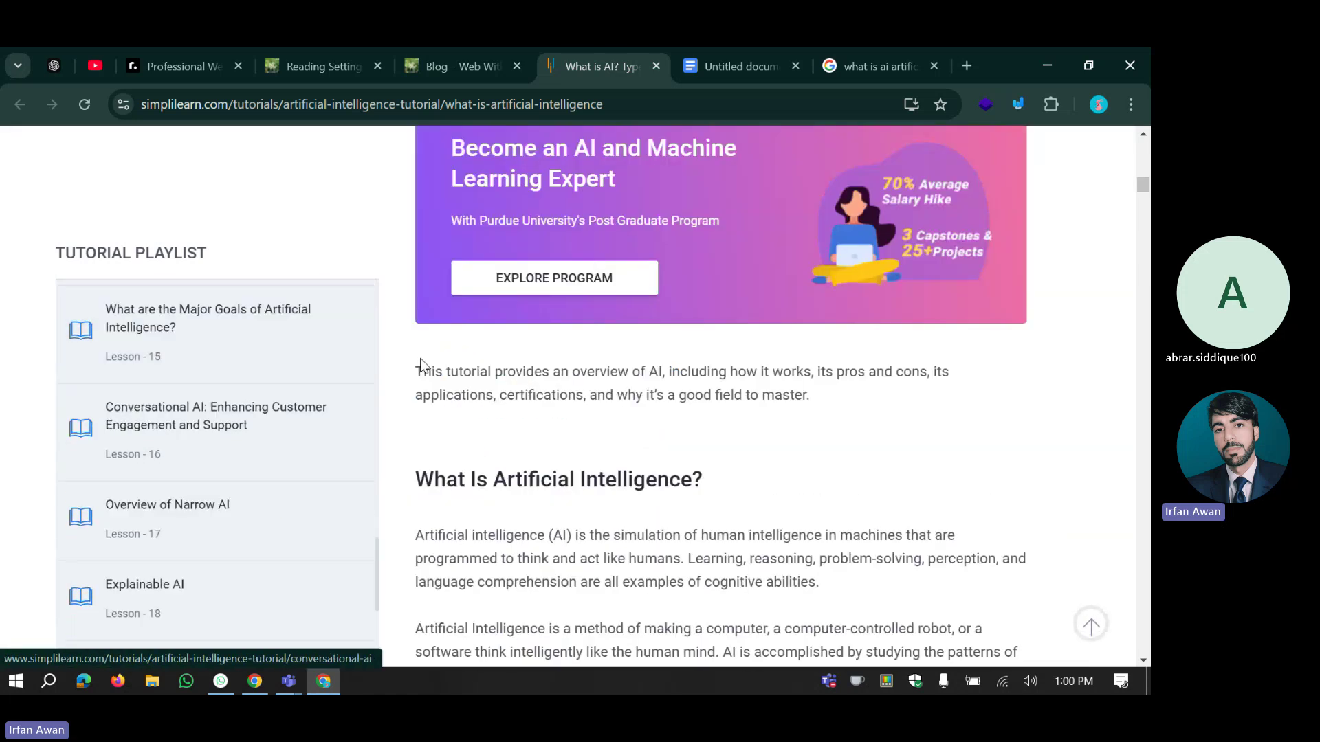
pyautogui.scroll(15, 421, 359)
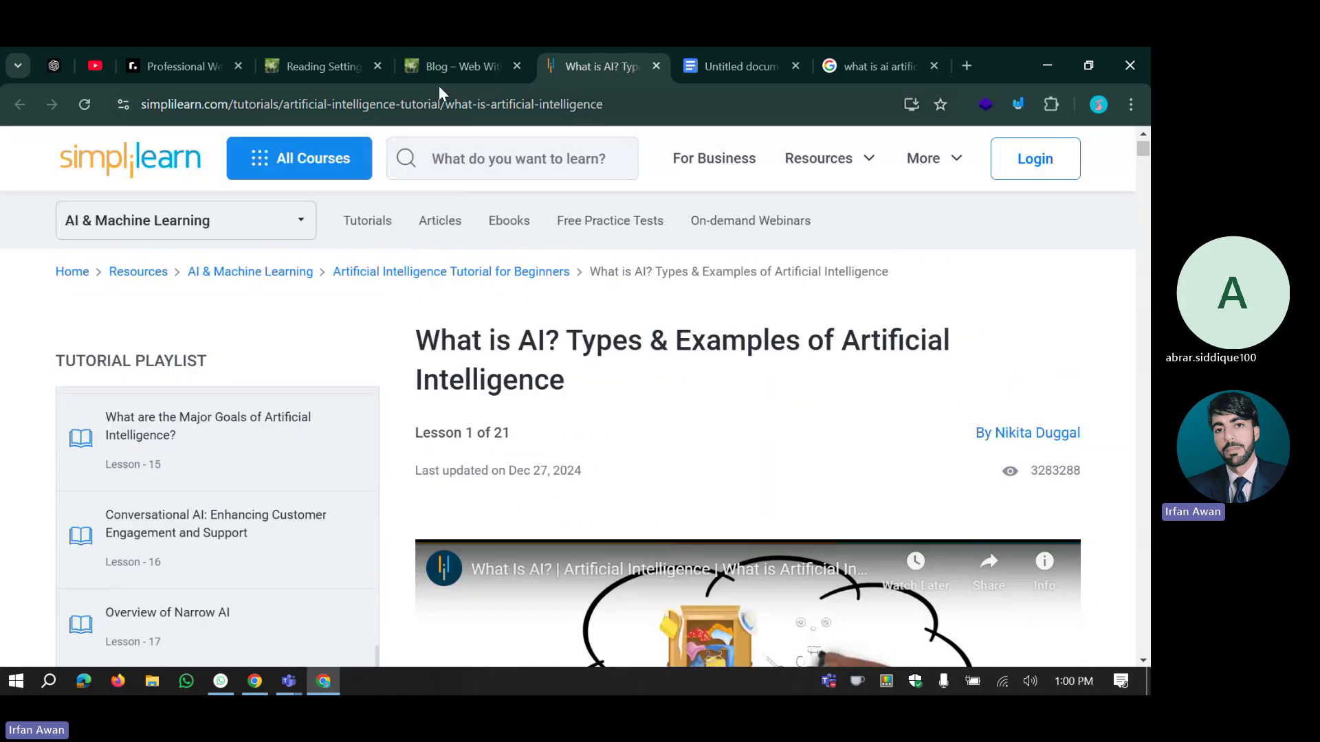
# Open the "What is WordPress?" post from the site's blog page and view its layout.
pyautogui.click(439, 77)
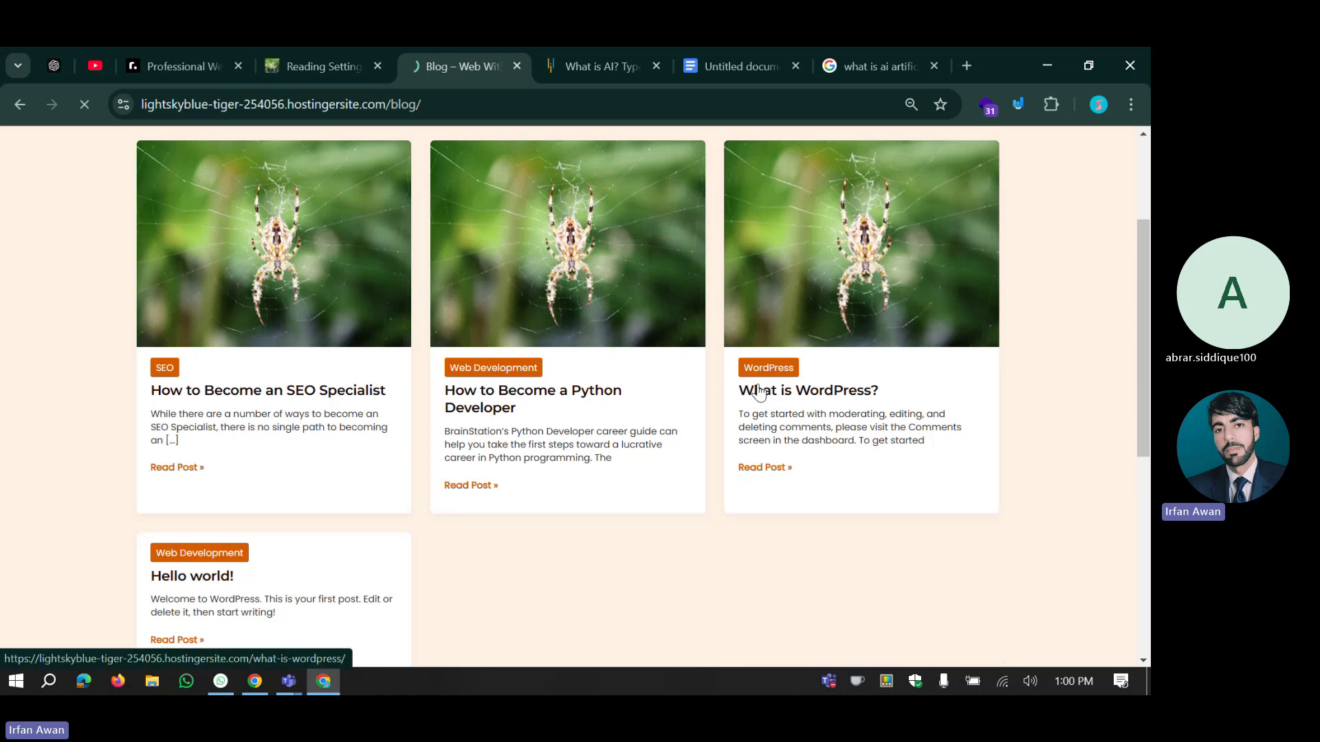
pyautogui.scroll(1, 555, 420)
pyautogui.scroll(3, 556, 420)
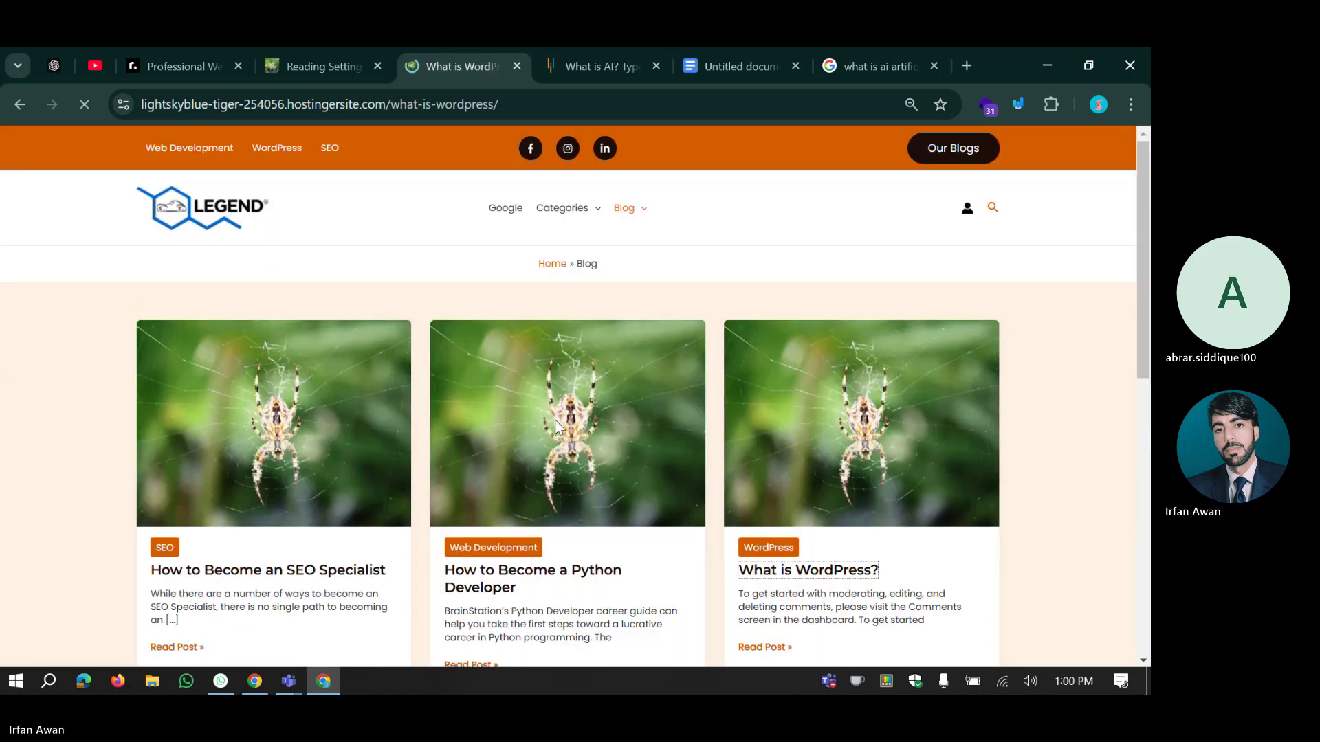
pyautogui.scroll(-1, 249, 317)
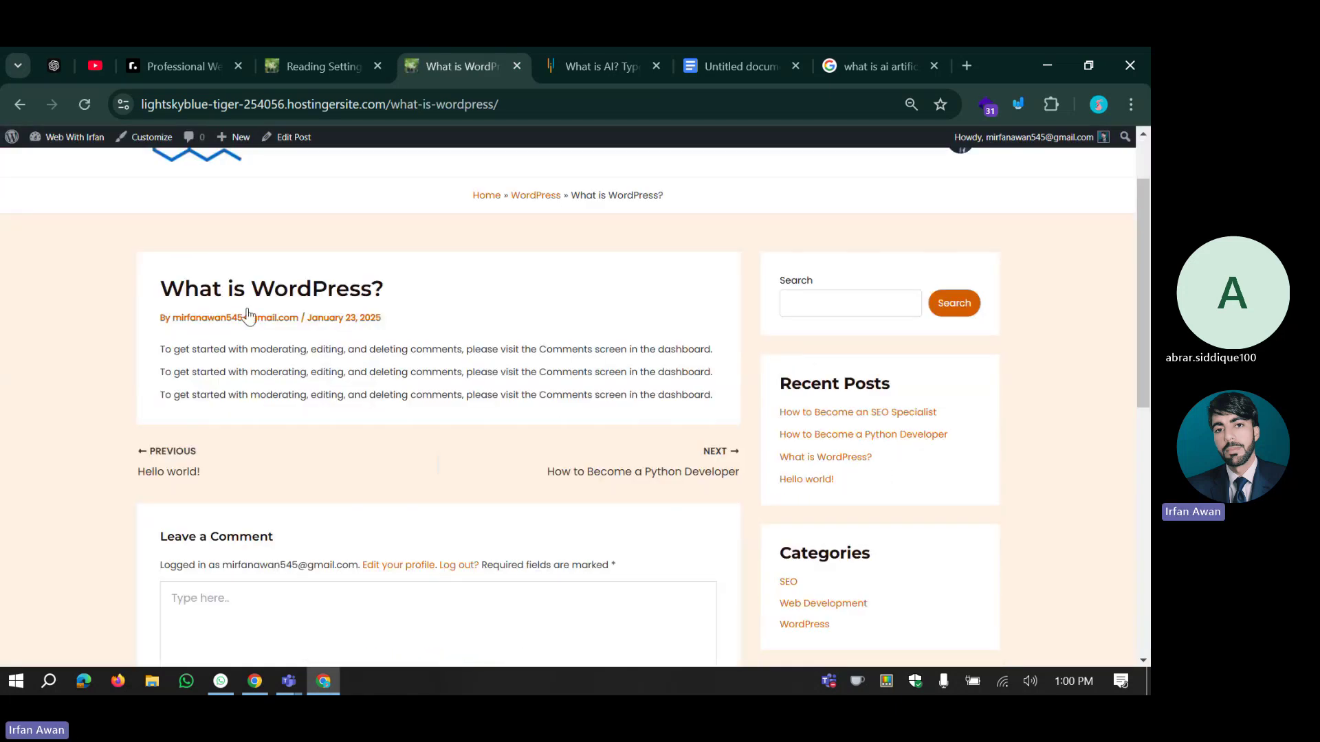
# Review the Simplilearn article's video, table of contents, introduction and "Become an AI and Machine Learning Expert" banner.
pyautogui.click(571, 59)
pyautogui.scroll(-4, 744, 413)
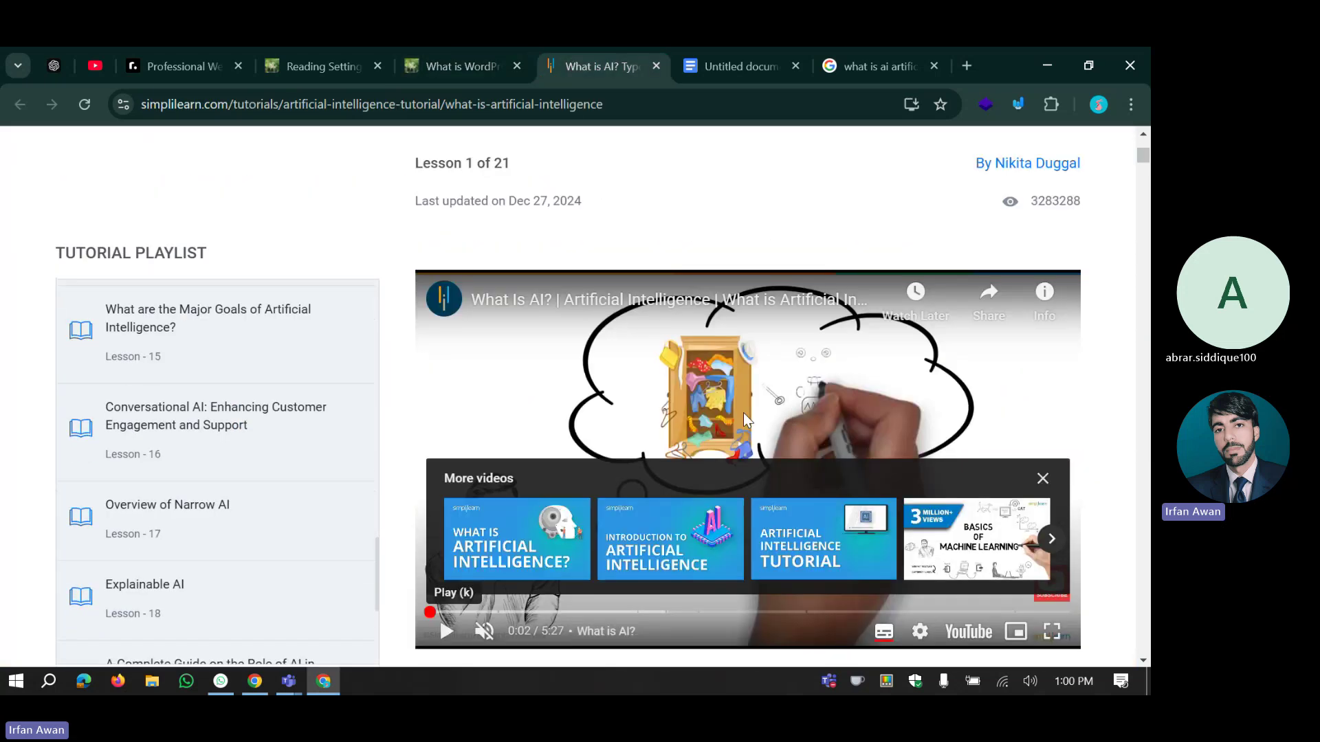
pyautogui.scroll(4, 619, 373)
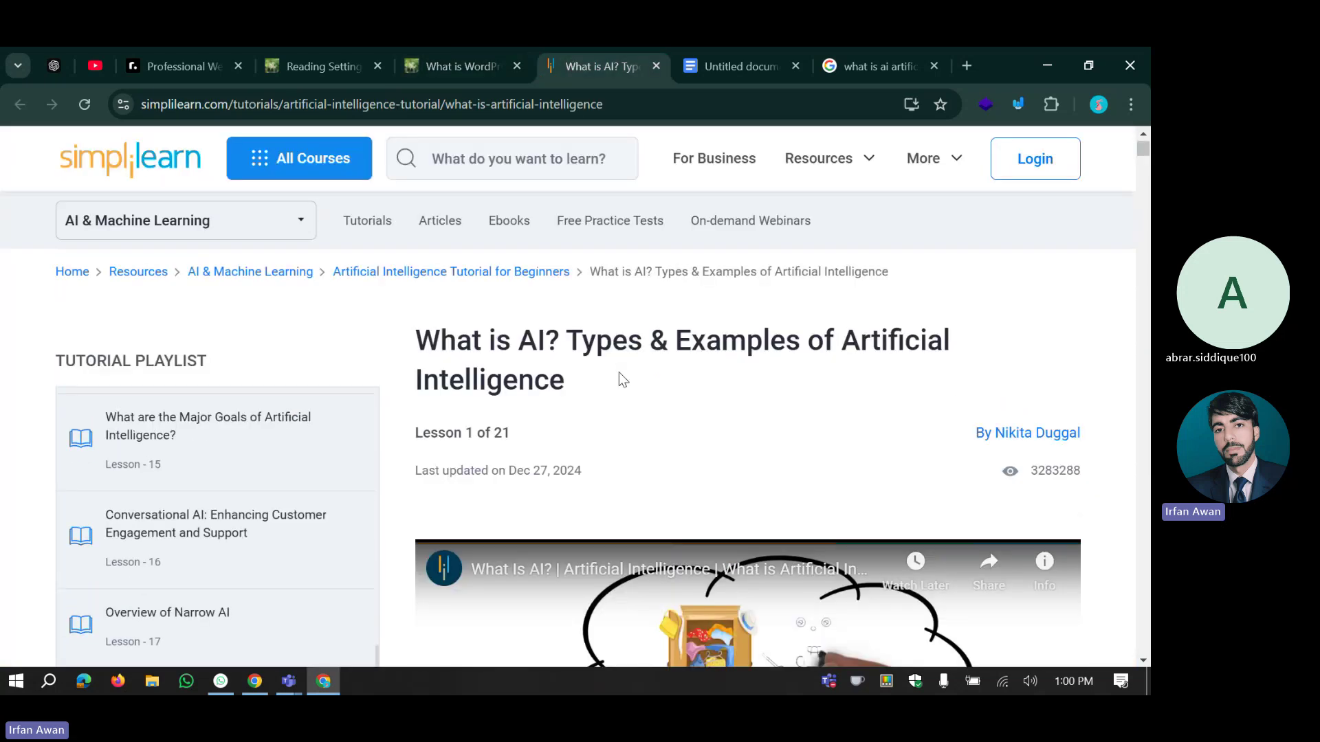
pyautogui.scroll(-10, 619, 372)
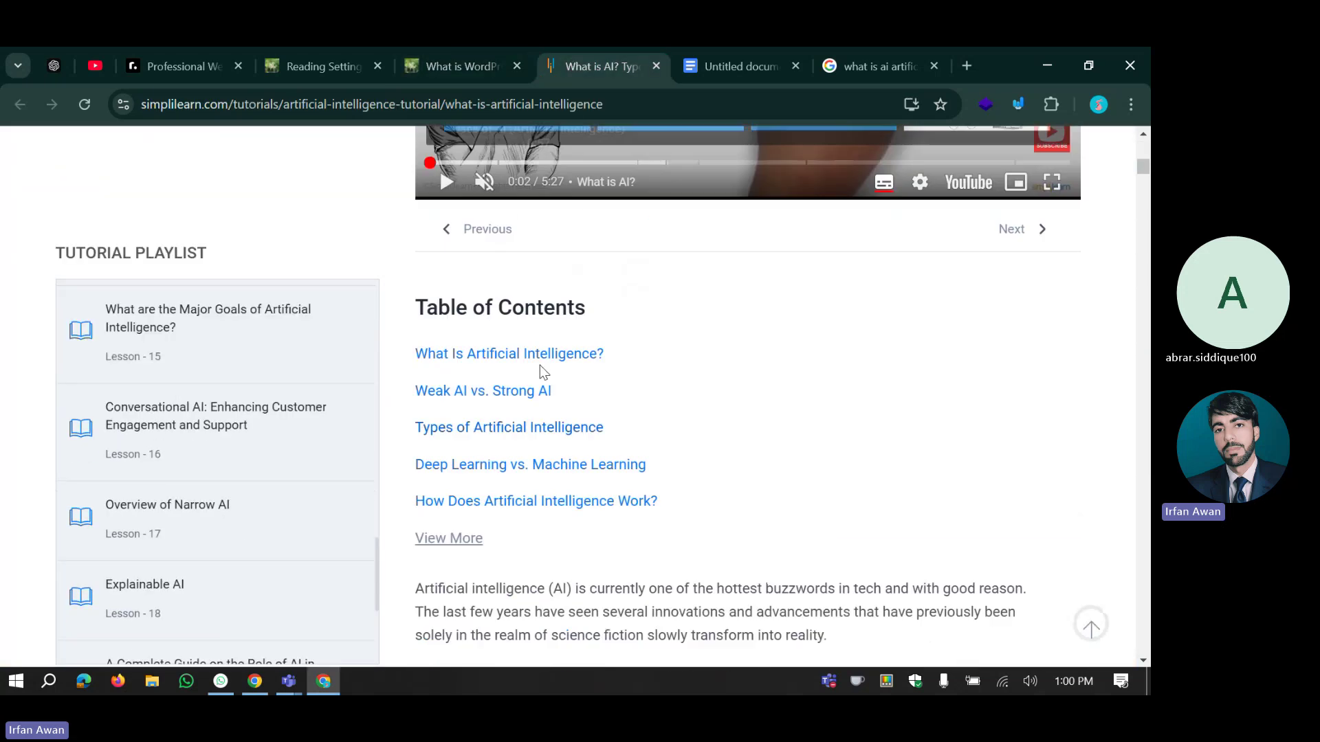
pyautogui.scroll(-4, 583, 402)
pyautogui.scroll(-3, 583, 402)
pyautogui.moveTo(454, 409); pyautogui.dragTo(744, 527)
pyautogui.click(625, 374)
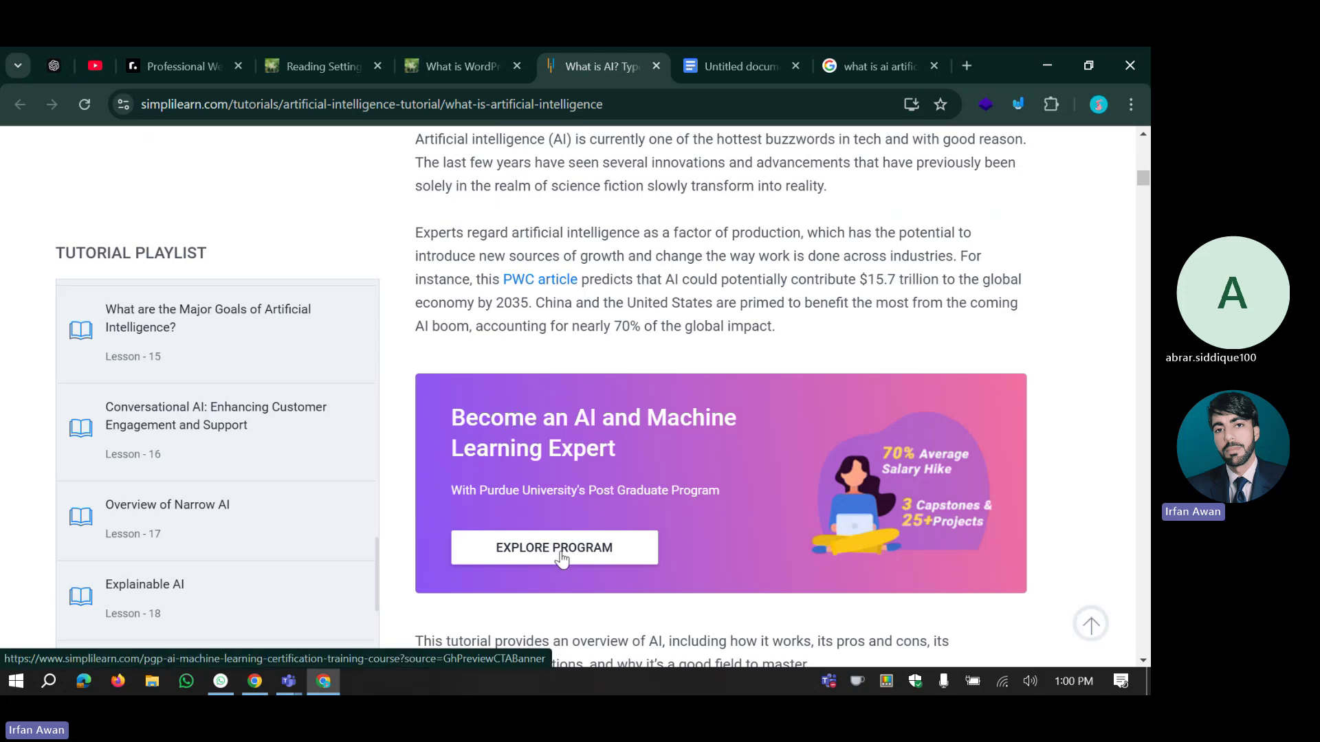
# Search Google for "CTA means" in the tab with the earlier artificial intelligence search.
pyautogui.click(892, 68)
pyautogui.click(350, 106)
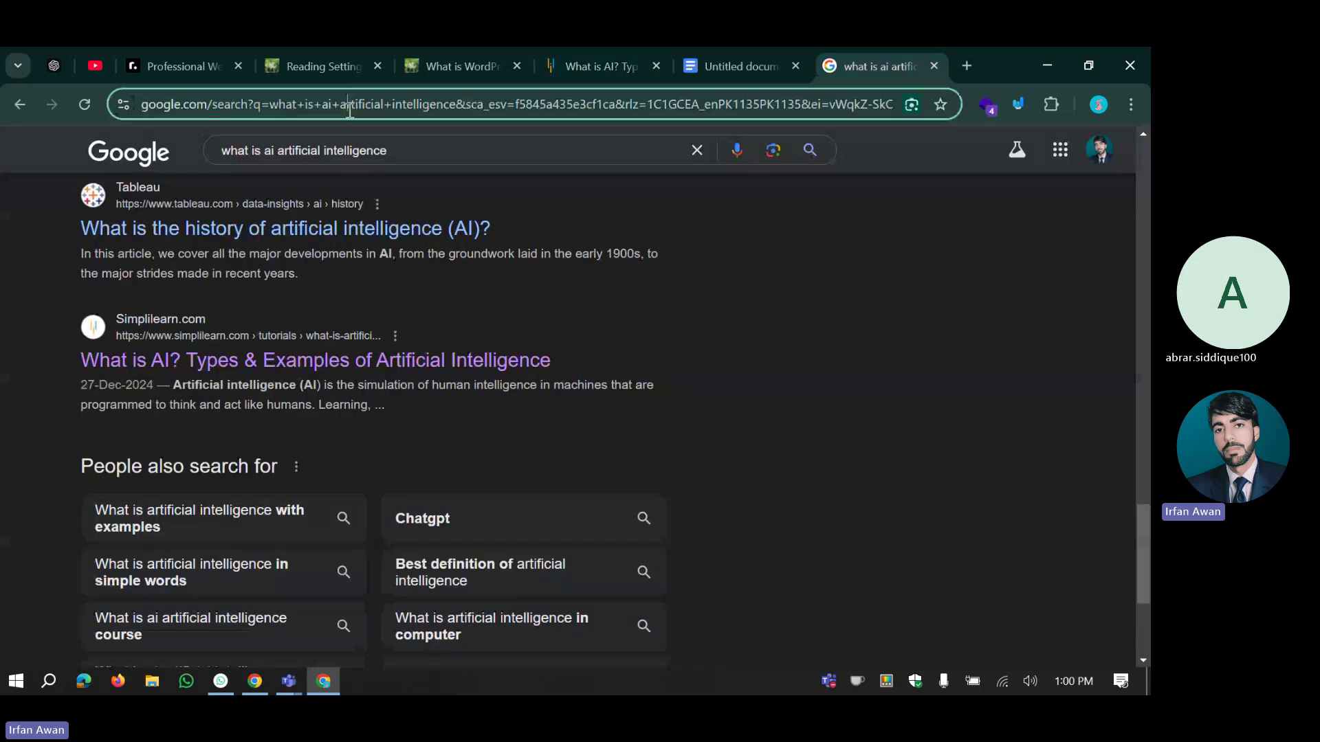
pyautogui.write('CTA means')
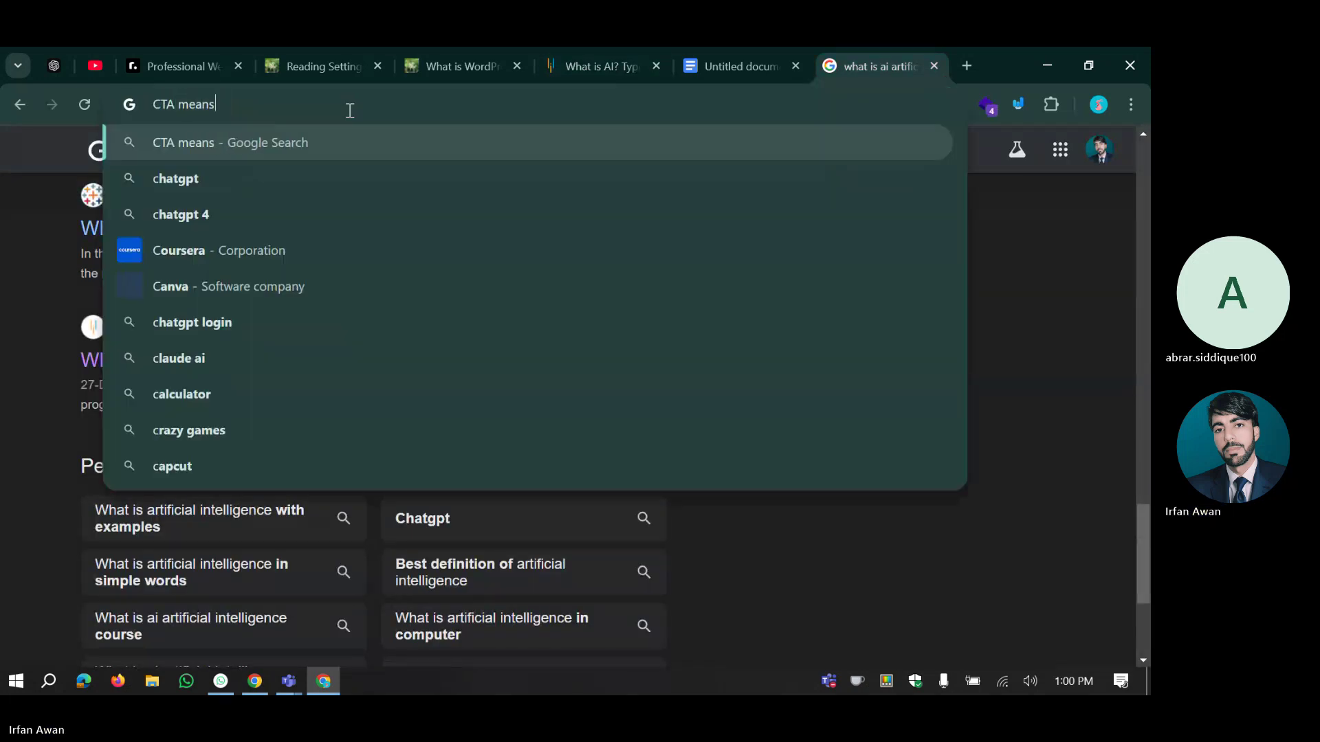
pyautogui.press('Return')
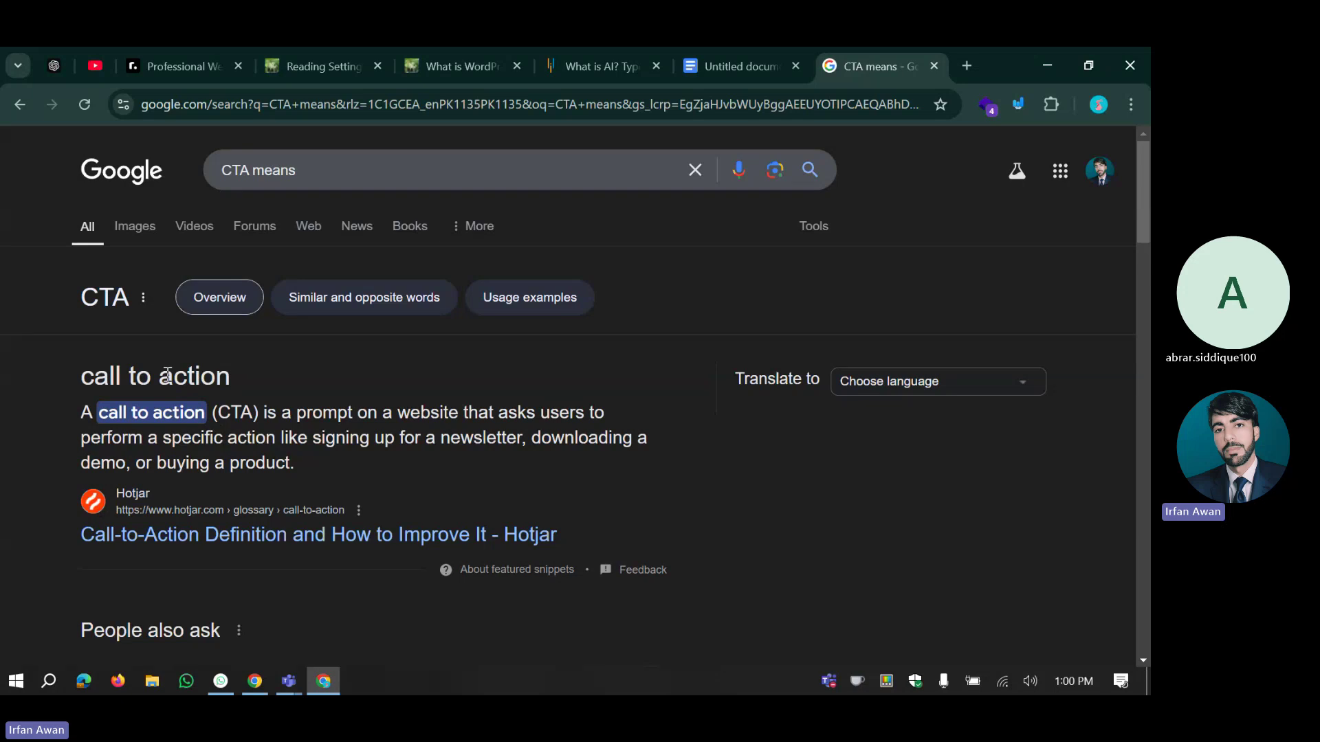
# Return to the Simplilearn article and examine its "What Is Artificial Intelligence?" section, Must Read link and "Weak AI vs. Strong AI" section.
pyautogui.click(596, 55)
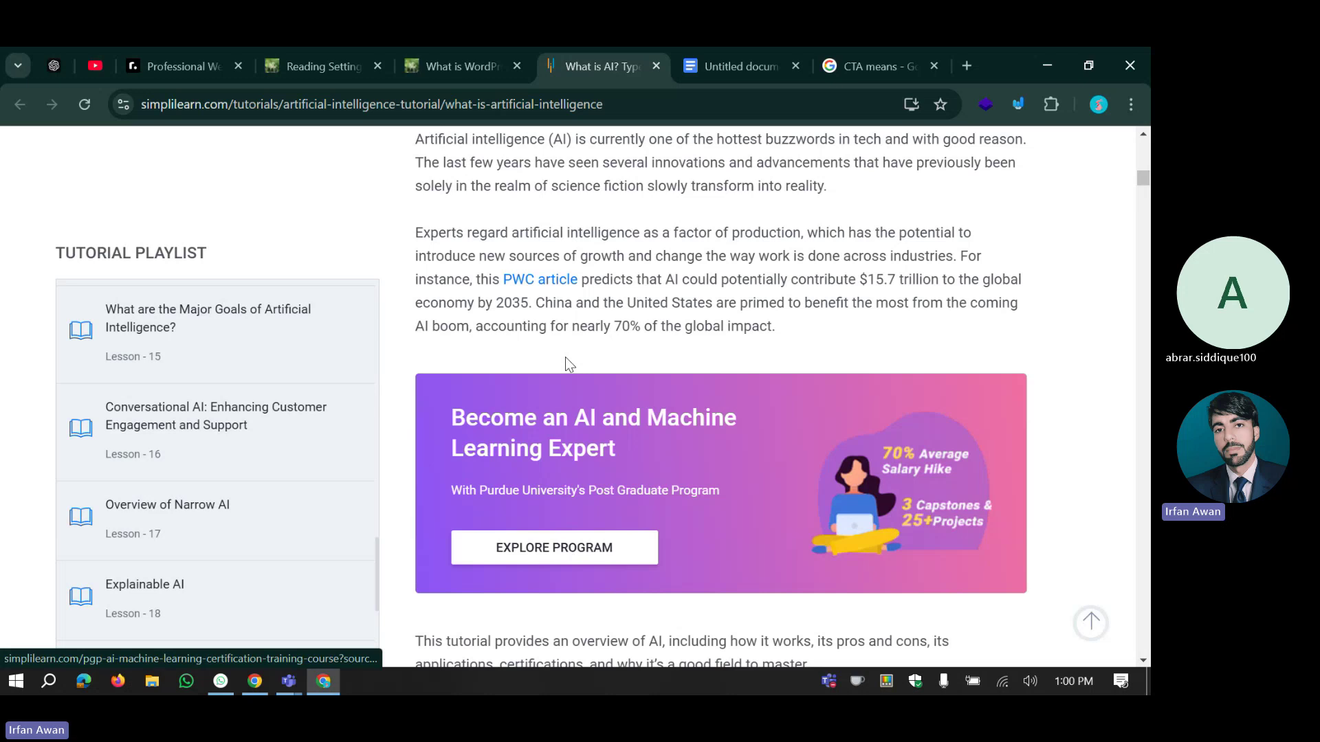
pyautogui.scroll(-5, 576, 418)
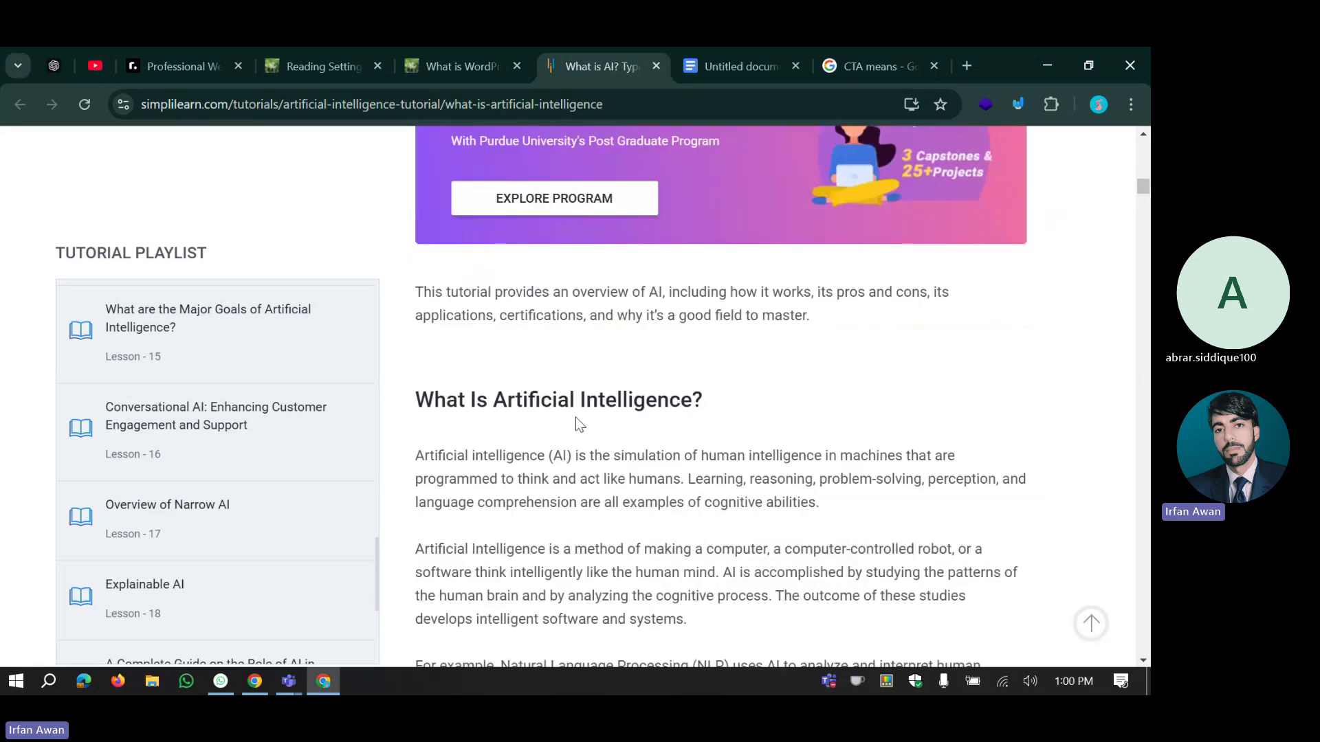
pyautogui.scroll(-7, 579, 424)
pyautogui.scroll(2, 633, 385)
pyautogui.scroll(-1, 825, 351)
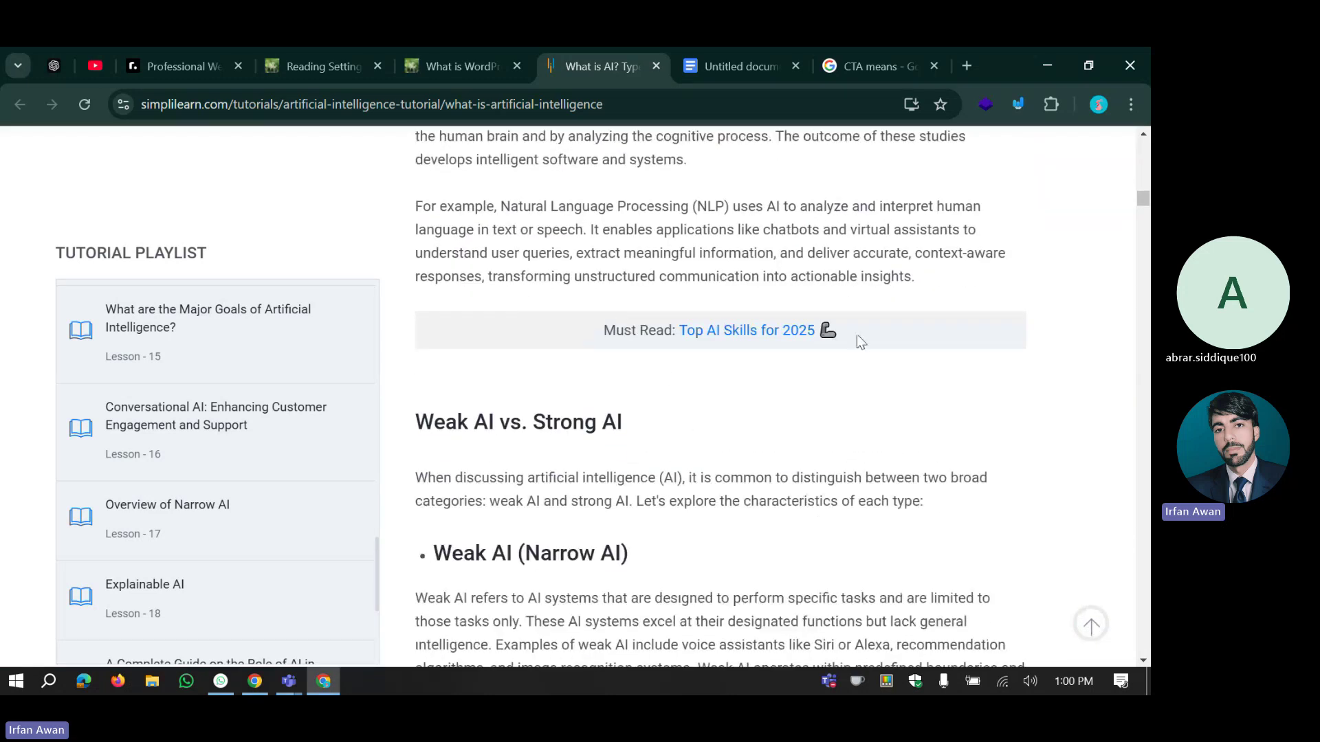
pyautogui.scroll(-4, 857, 342)
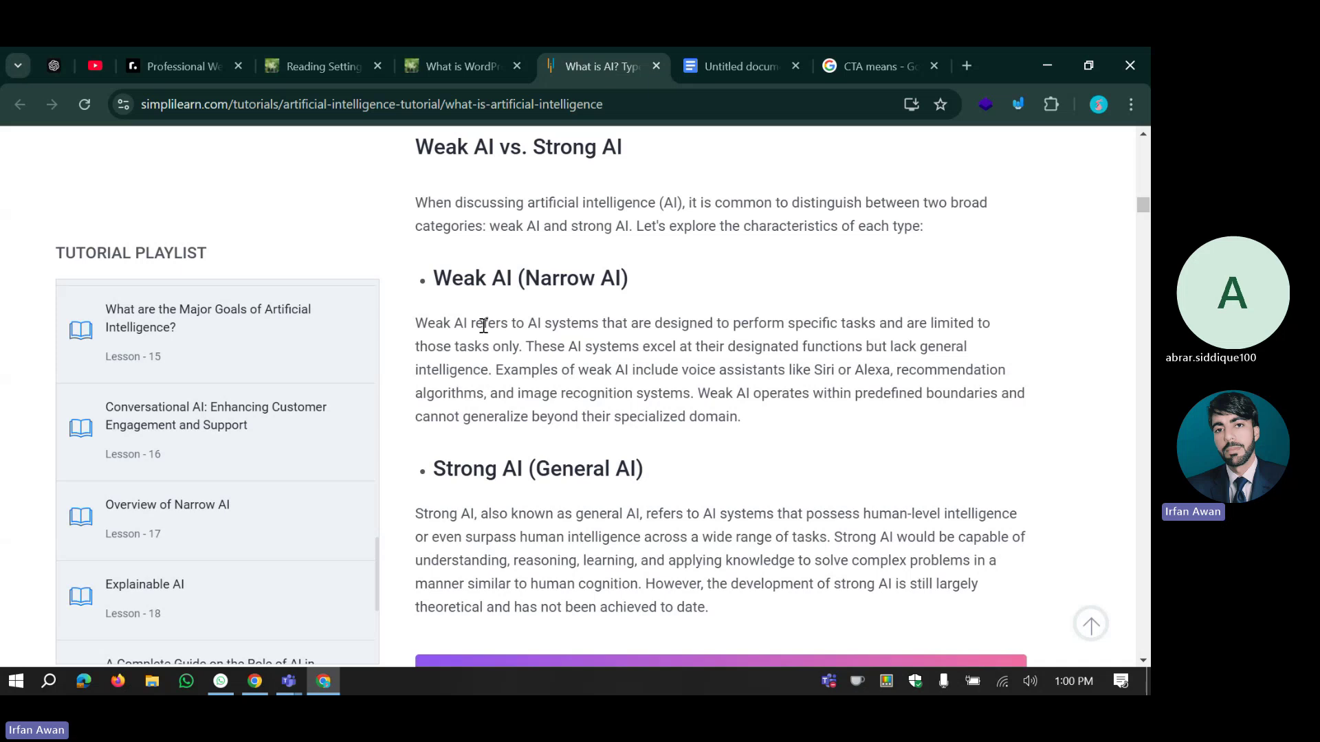
pyautogui.scroll(-12, 483, 326)
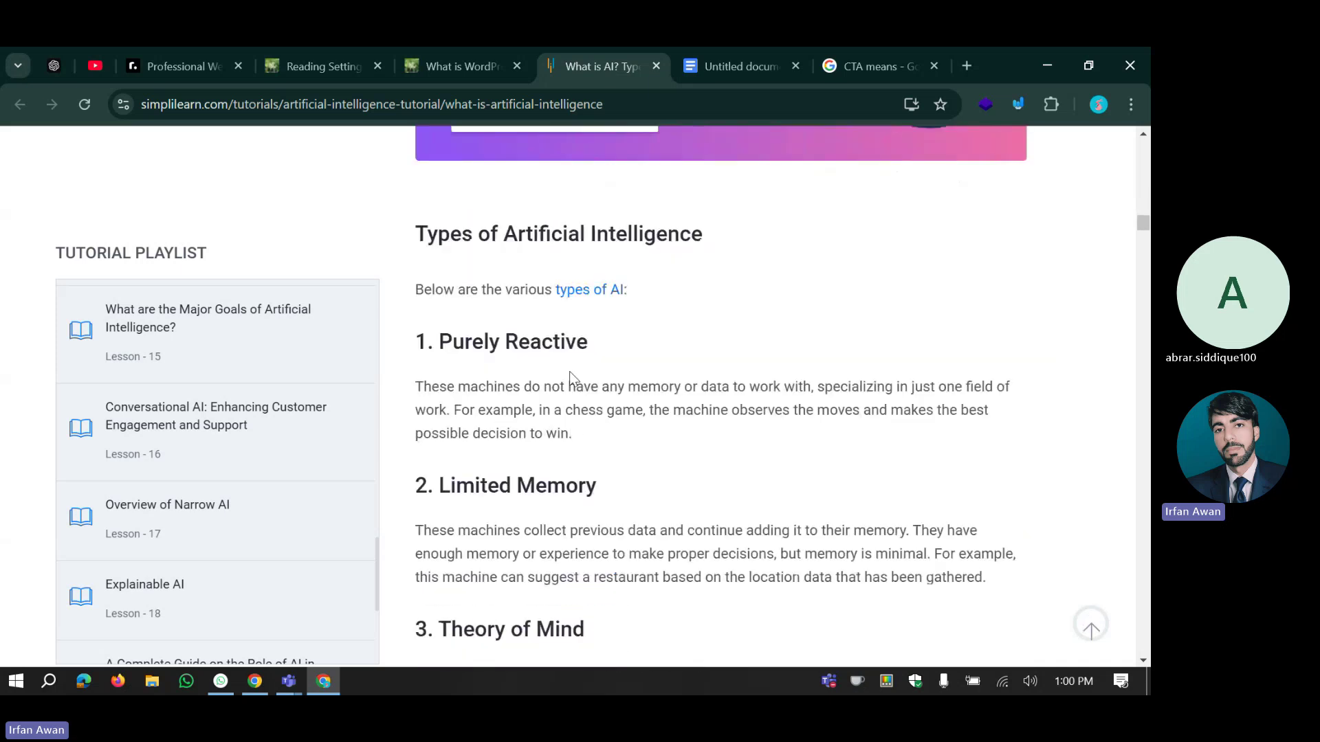
# Examine how the rest of the article is structured, from the types of AI through the banners and FAQs, and return to its beginning.
pyautogui.scroll(-20, 569, 371)
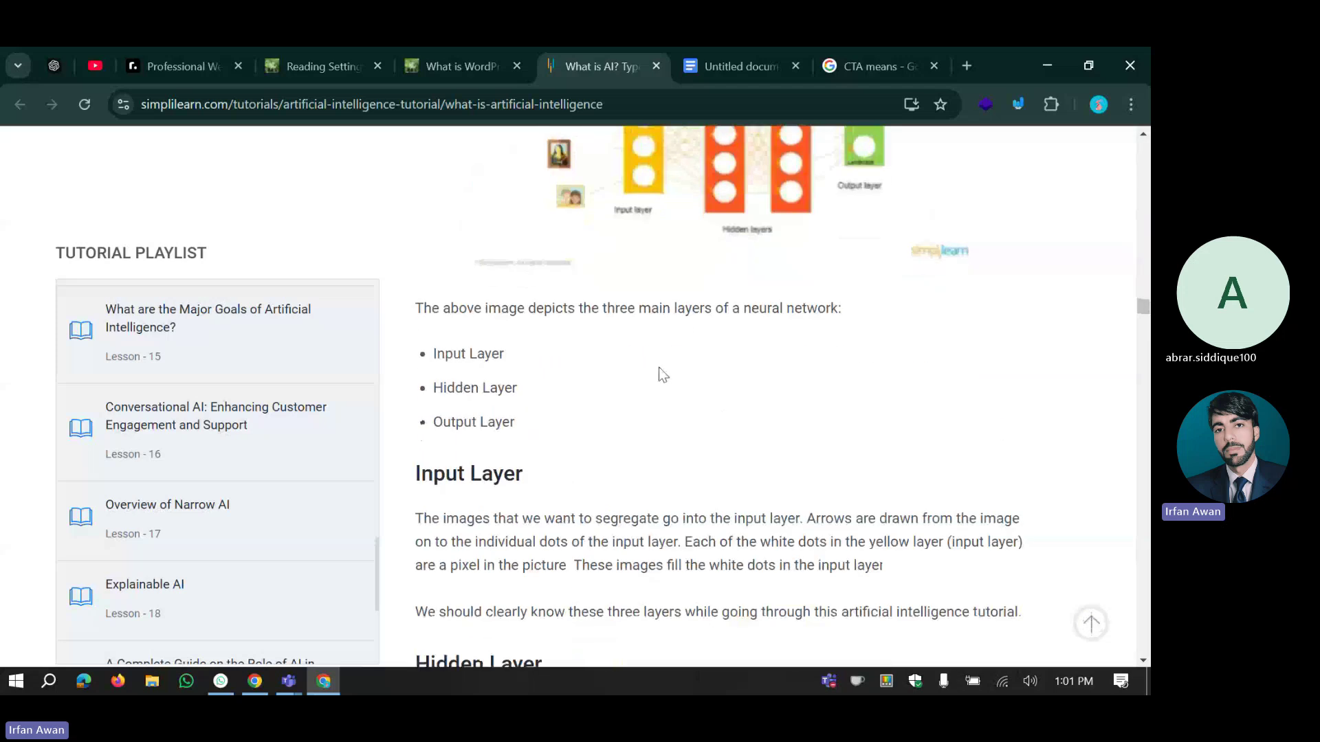
pyautogui.scroll(-8, 653, 370)
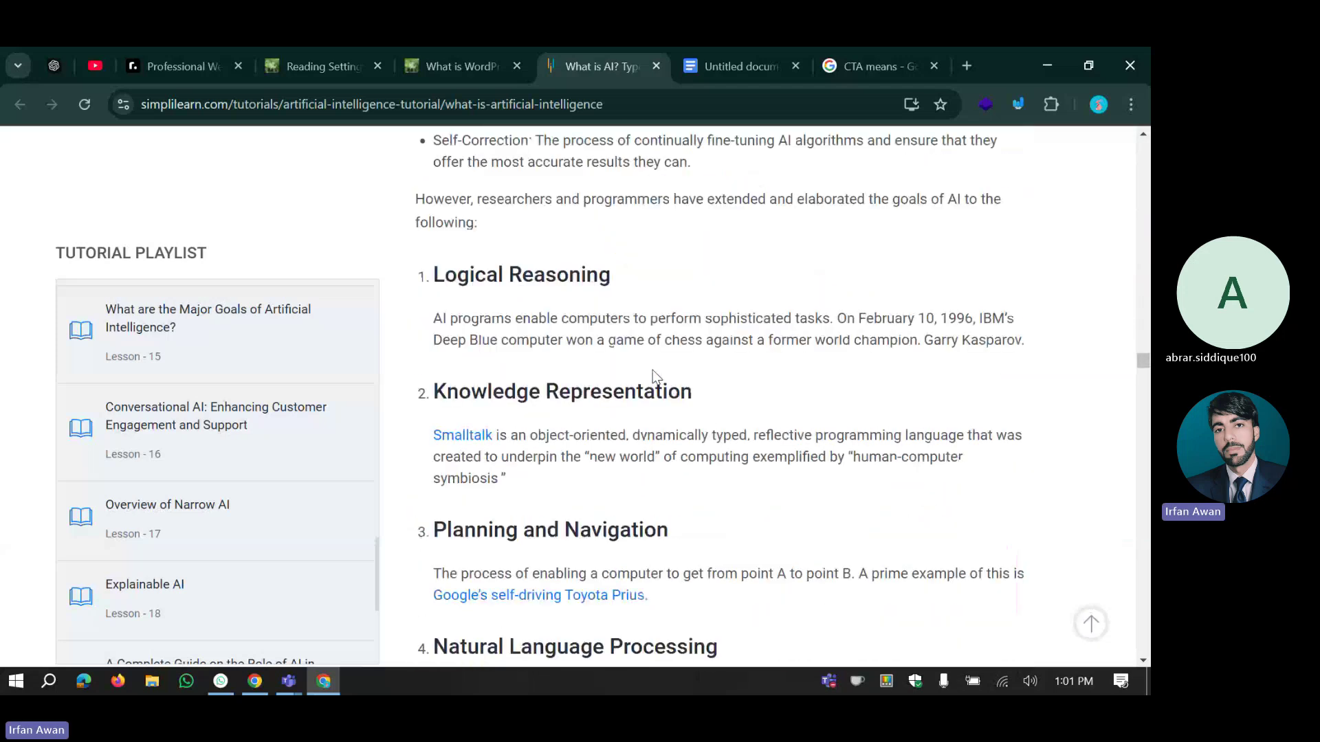
pyautogui.scroll(-10, 653, 370)
pyautogui.scroll(-15, 653, 371)
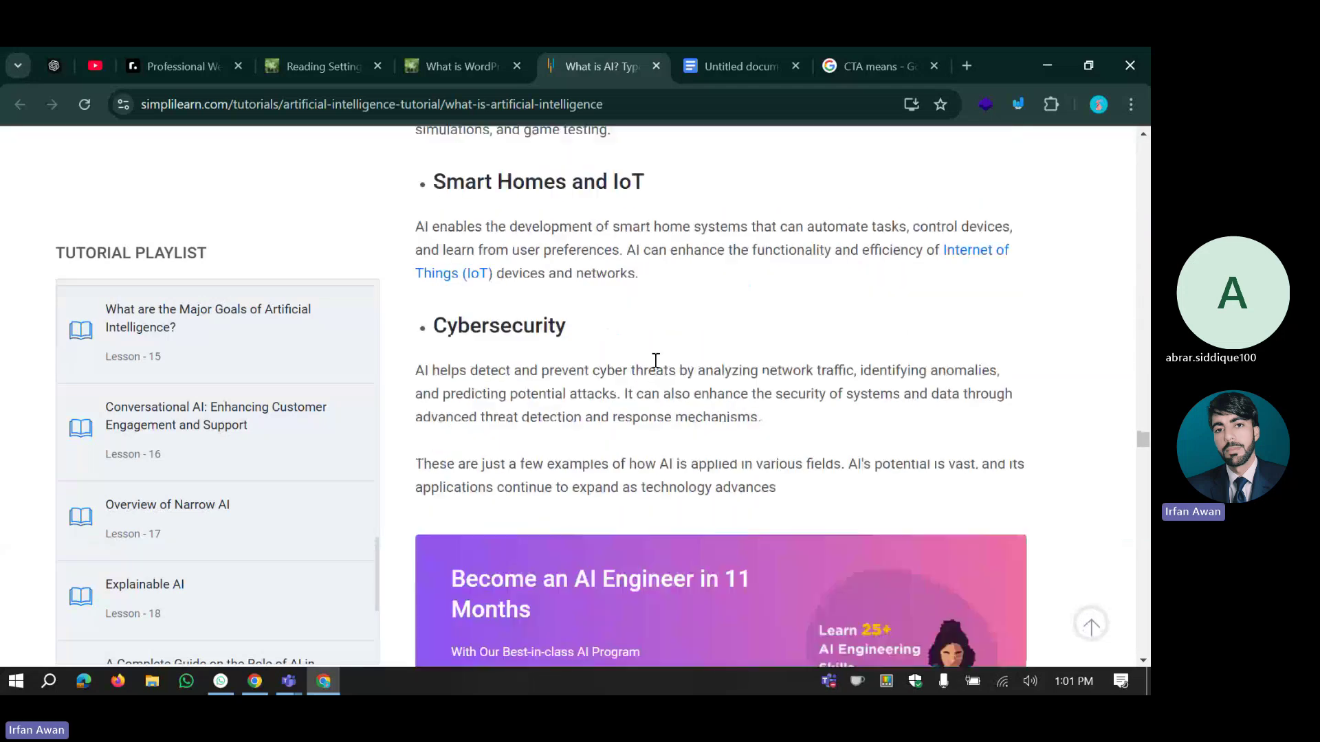
pyautogui.scroll(-20, 655, 360)
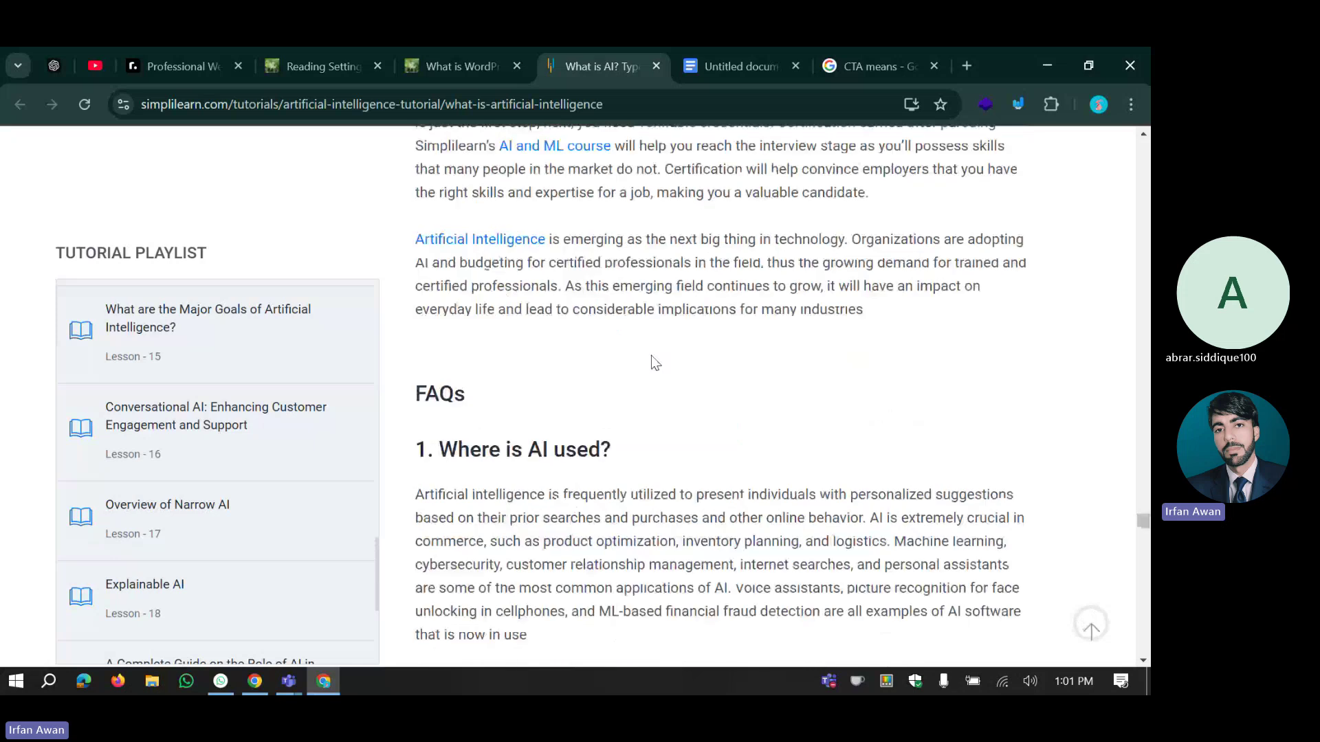
pyautogui.scroll(8, 650, 348)
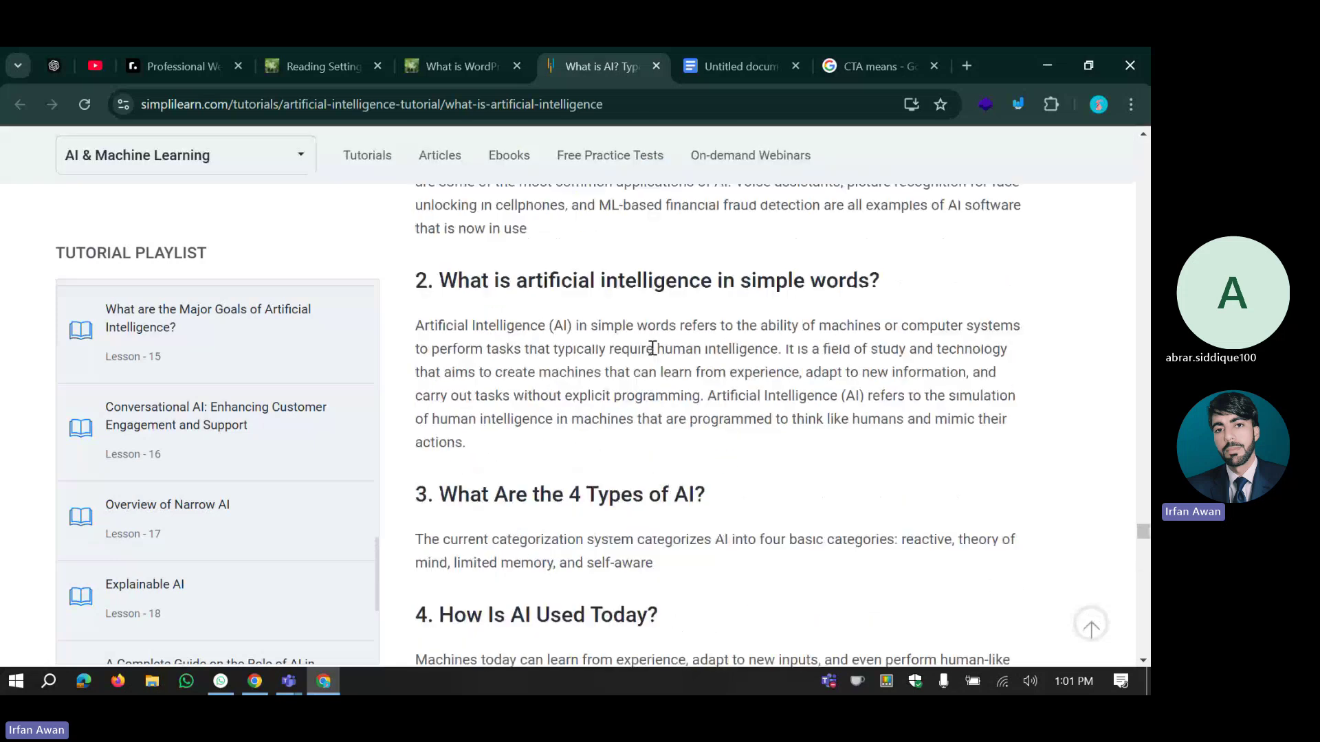
pyautogui.scroll(-15, 659, 335)
pyautogui.scroll(15, 659, 334)
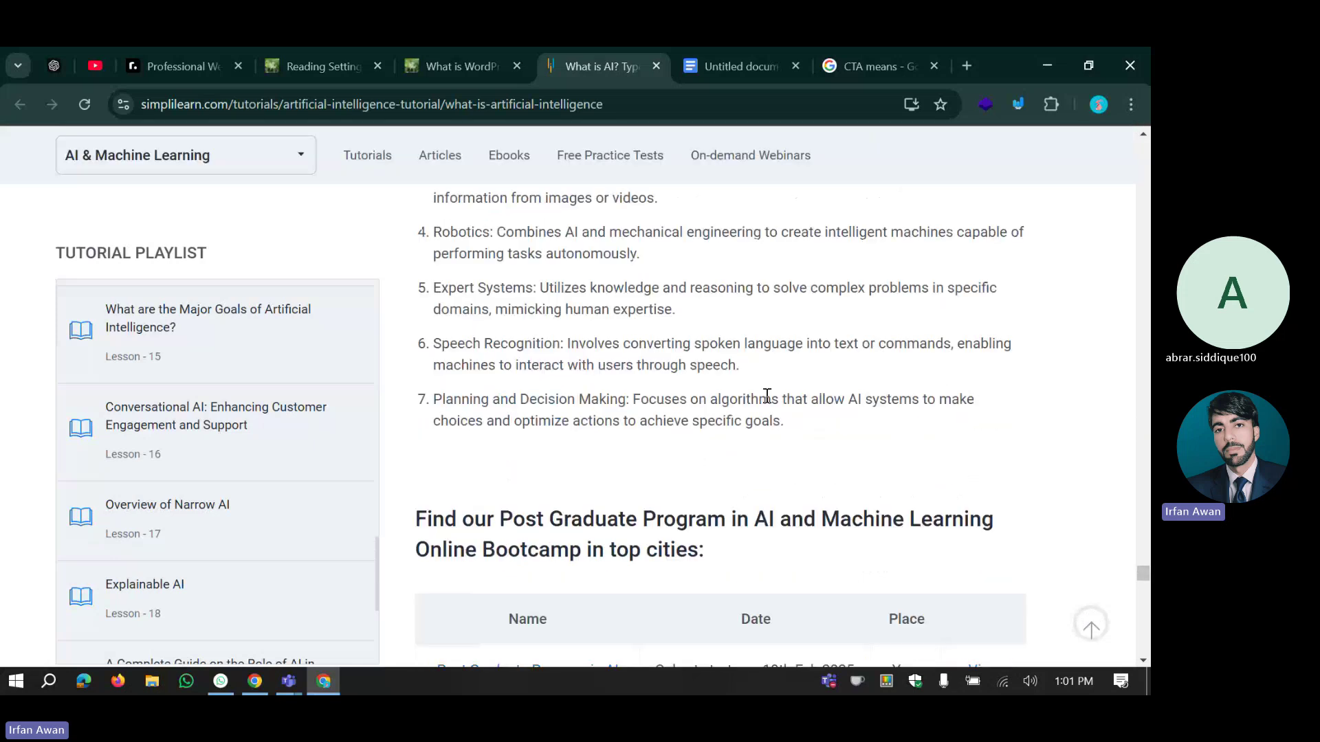
pyautogui.scroll(20, 767, 396)
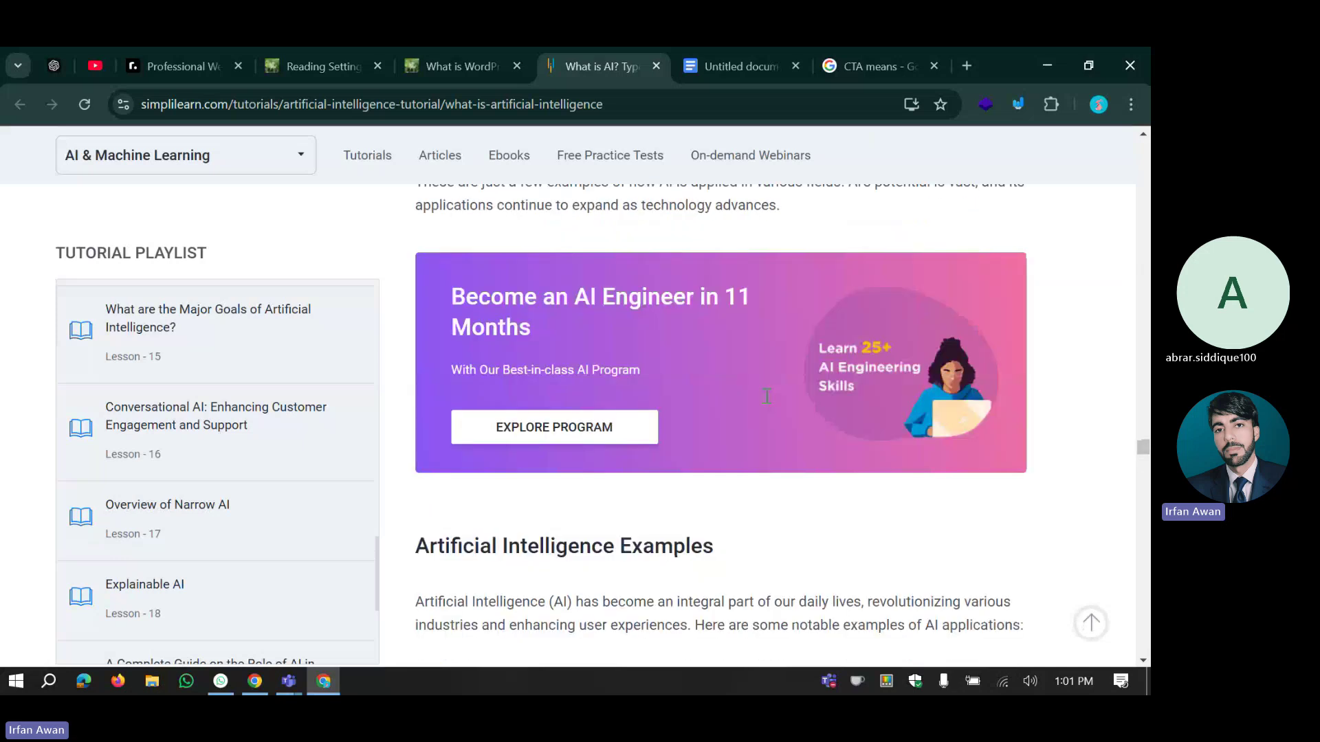
pyautogui.scroll(20, 767, 395)
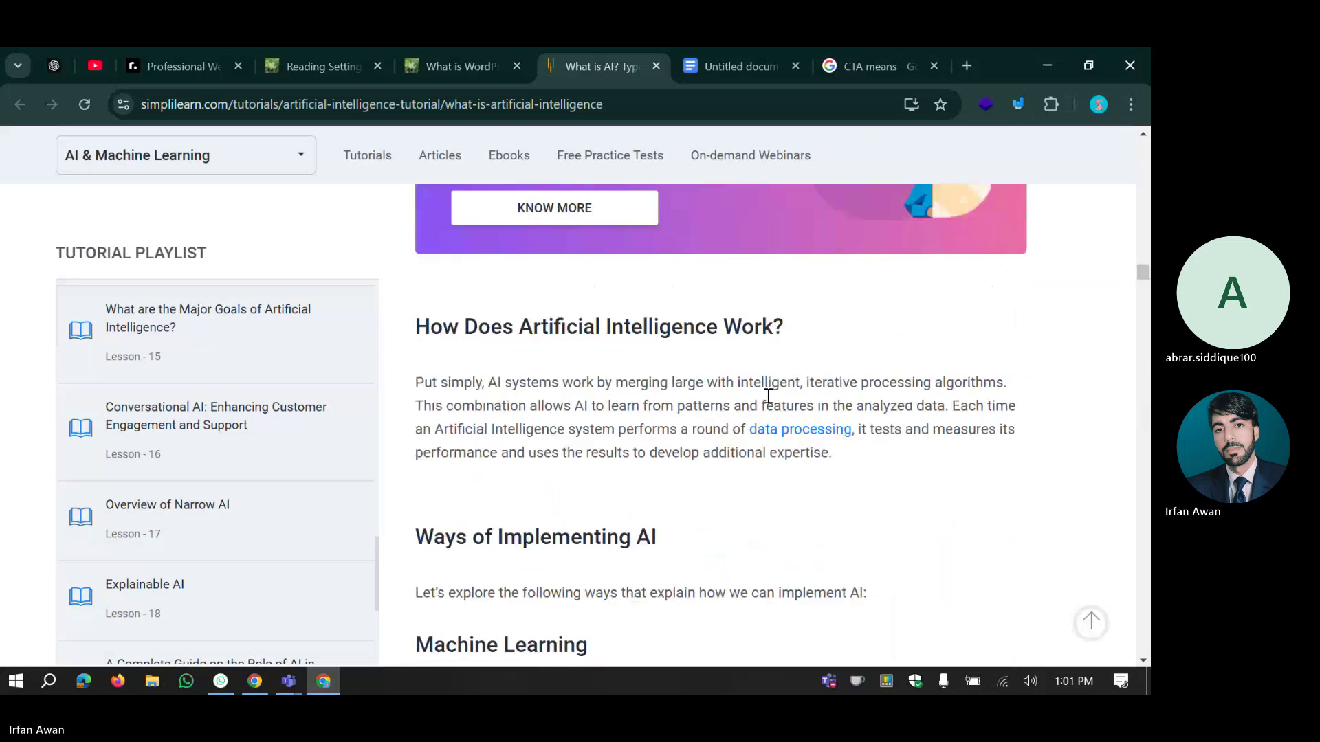
pyautogui.scroll(10, 768, 396)
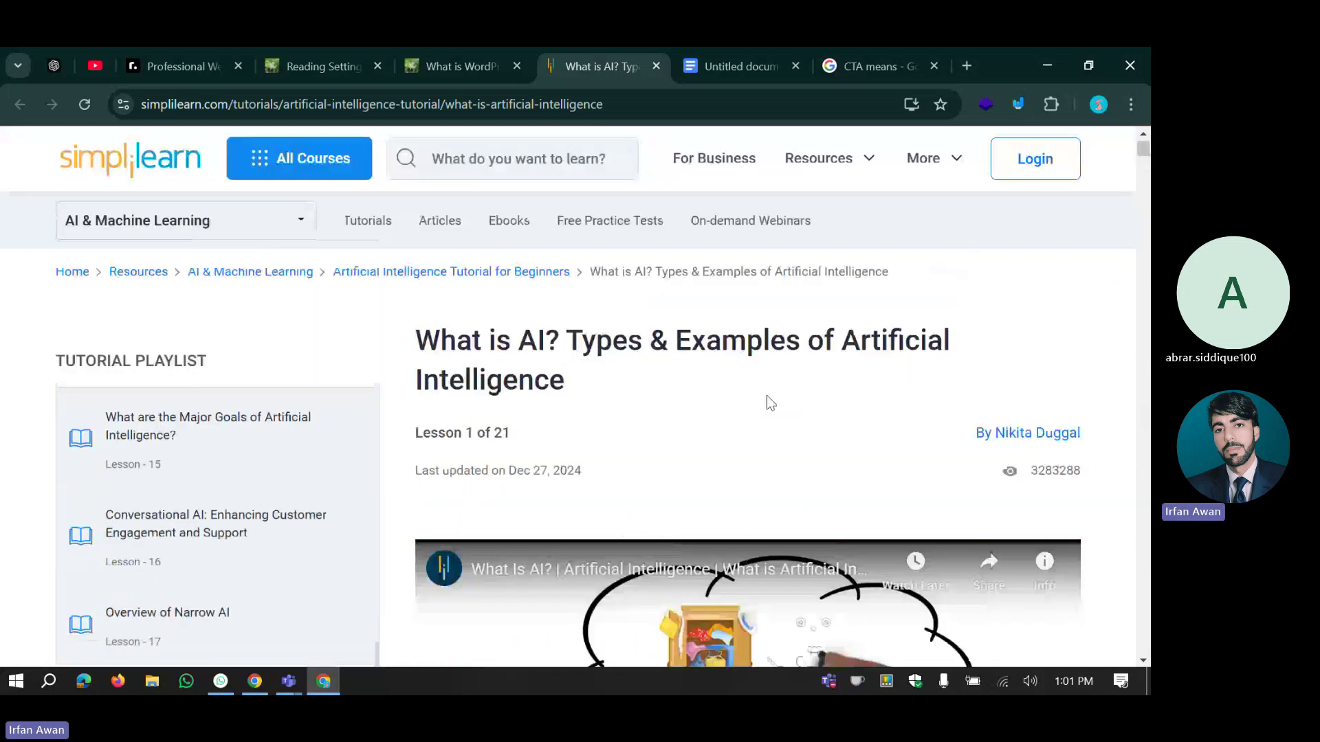
# Switch to the "What is WordPress?" post and examine its body text, sidebar, comment form and footer.
pyautogui.click(480, 49)
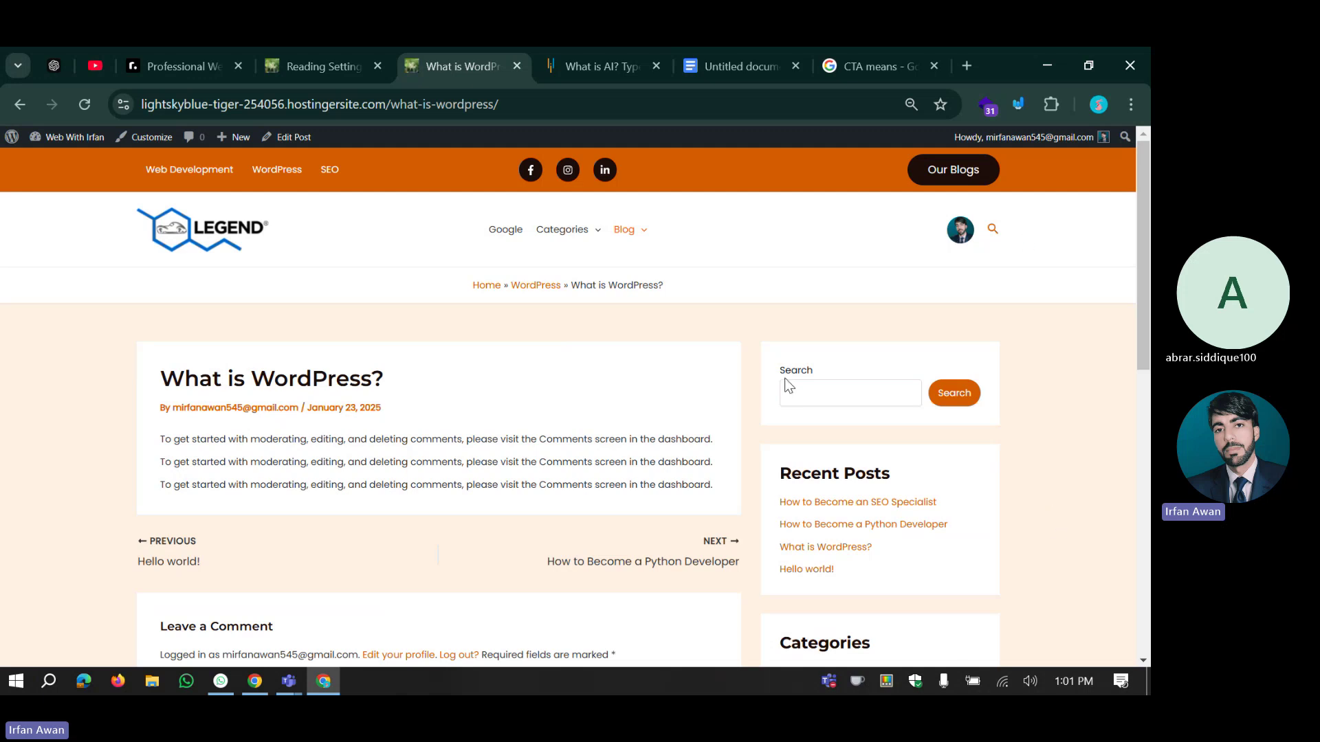
pyautogui.scroll(-5, 777, 402)
pyautogui.scroll(5, 773, 406)
pyautogui.scroll(-7, 734, 486)
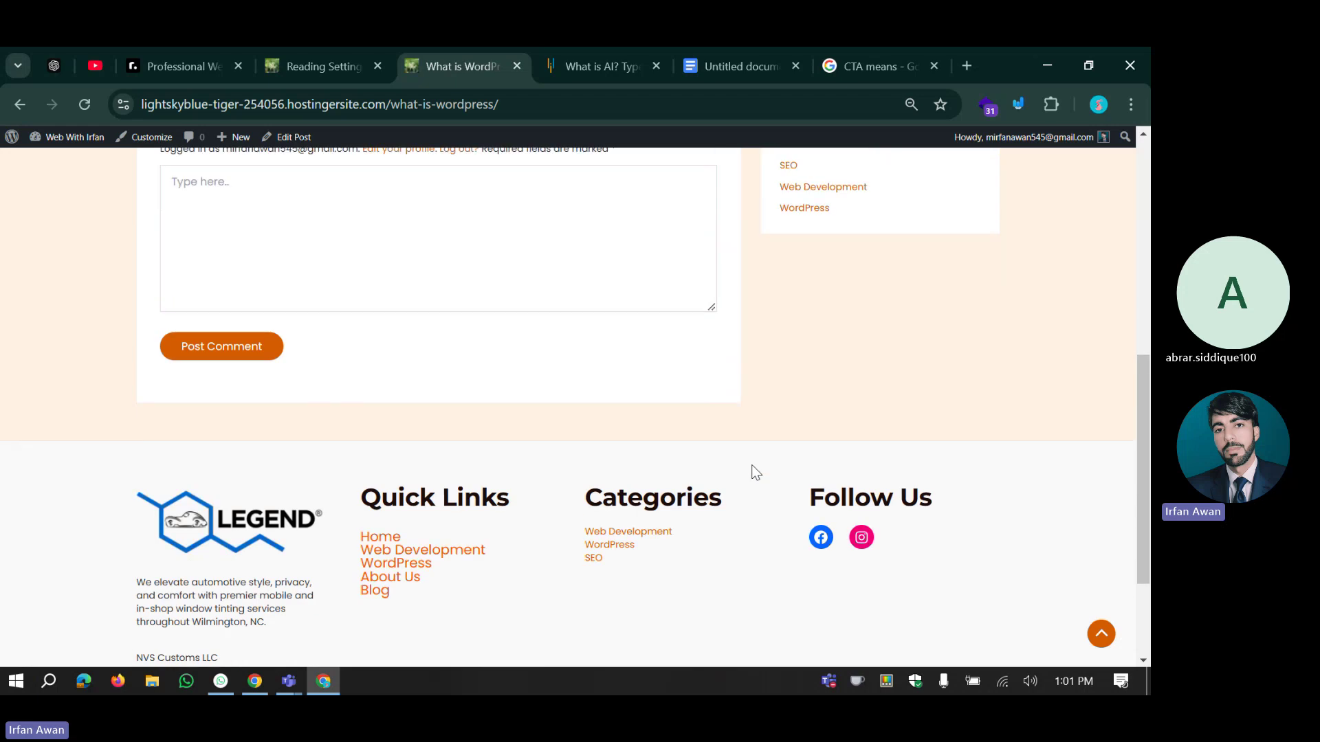
pyautogui.scroll(5, 754, 467)
pyautogui.scroll(3, 754, 463)
pyautogui.moveTo(162, 371); pyautogui.dragTo(730, 493)
pyautogui.click(694, 450)
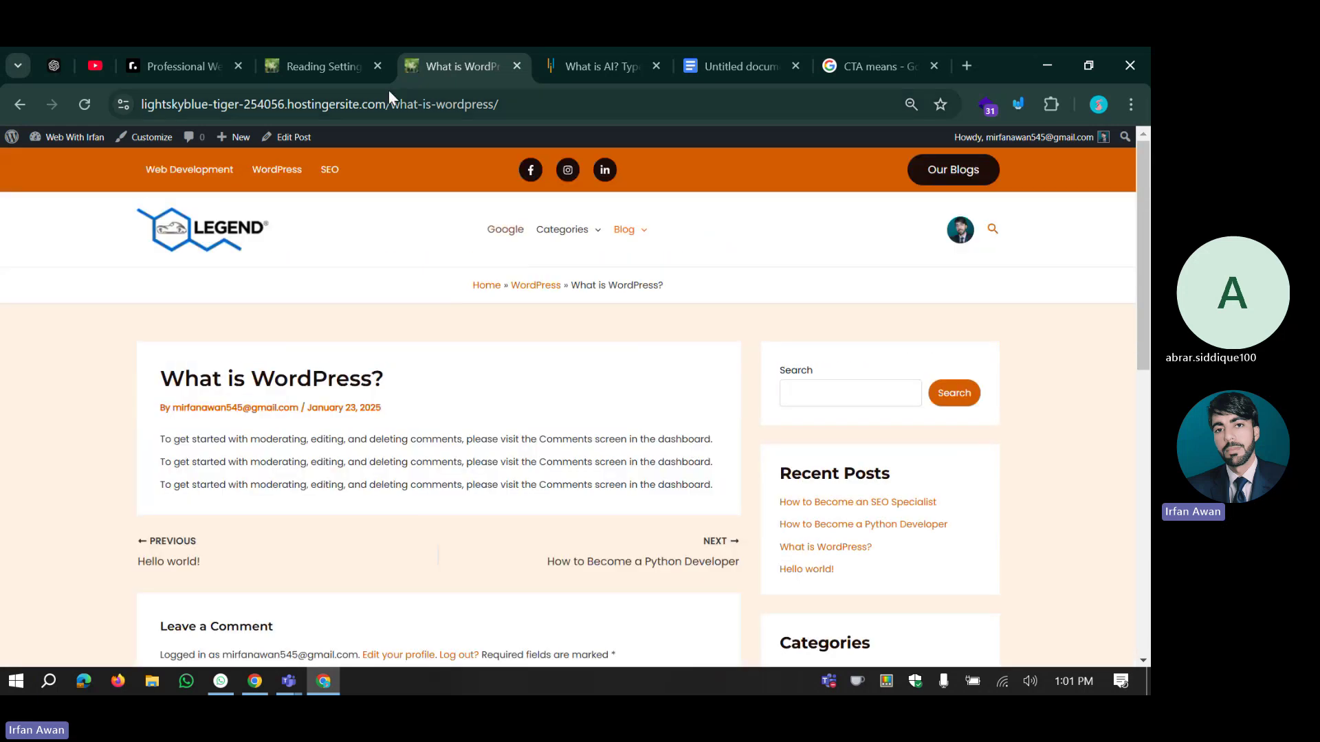
# Open the site's Posts list and open "How to Become an SEO Specialist" for editing in a new tab.
pyautogui.click(330, 62)
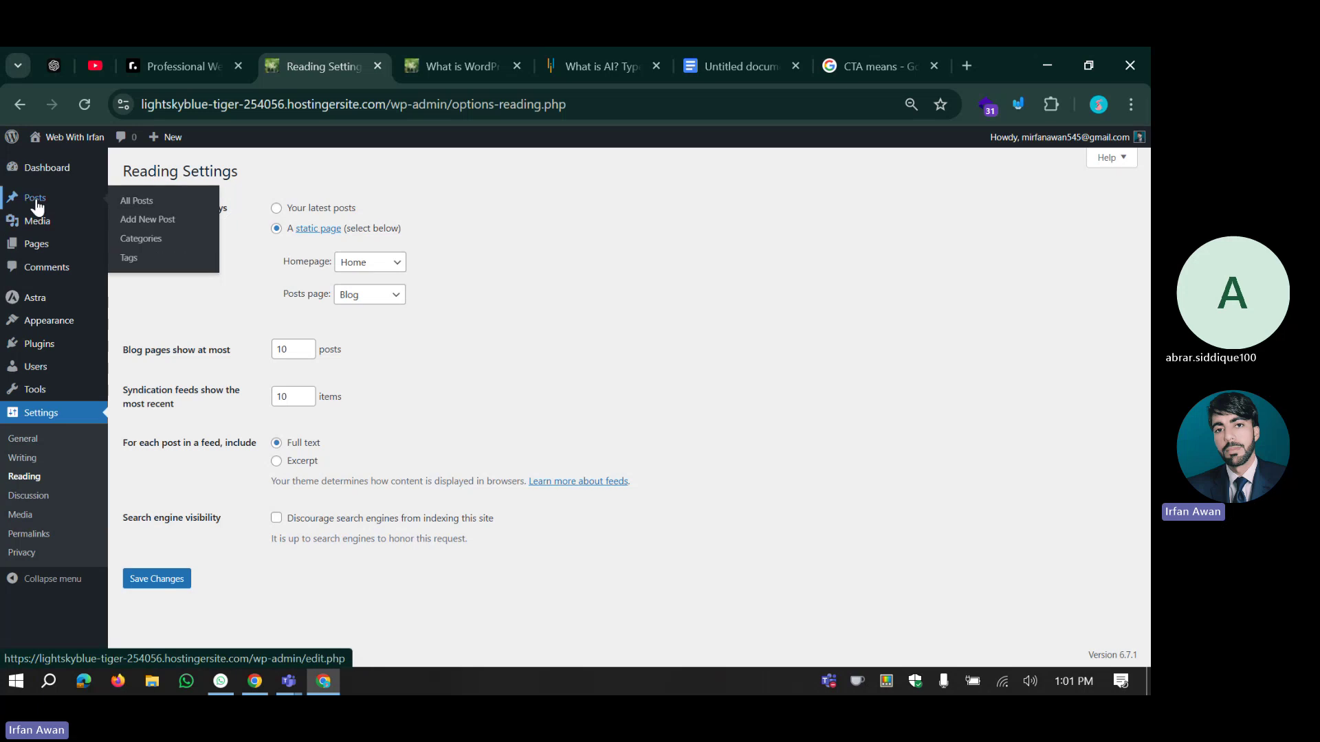
pyautogui.click(34, 198)
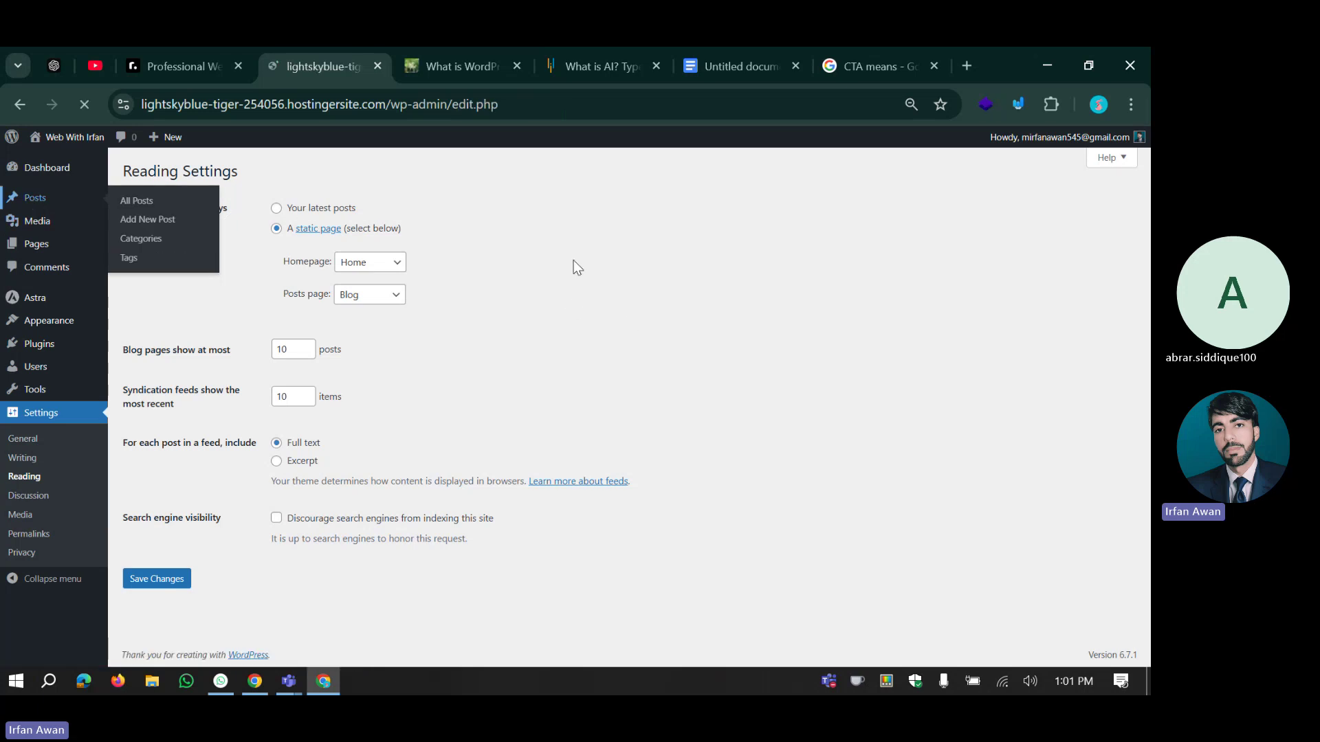
pyautogui.rightClick(175, 301)
pyautogui.click(234, 324)
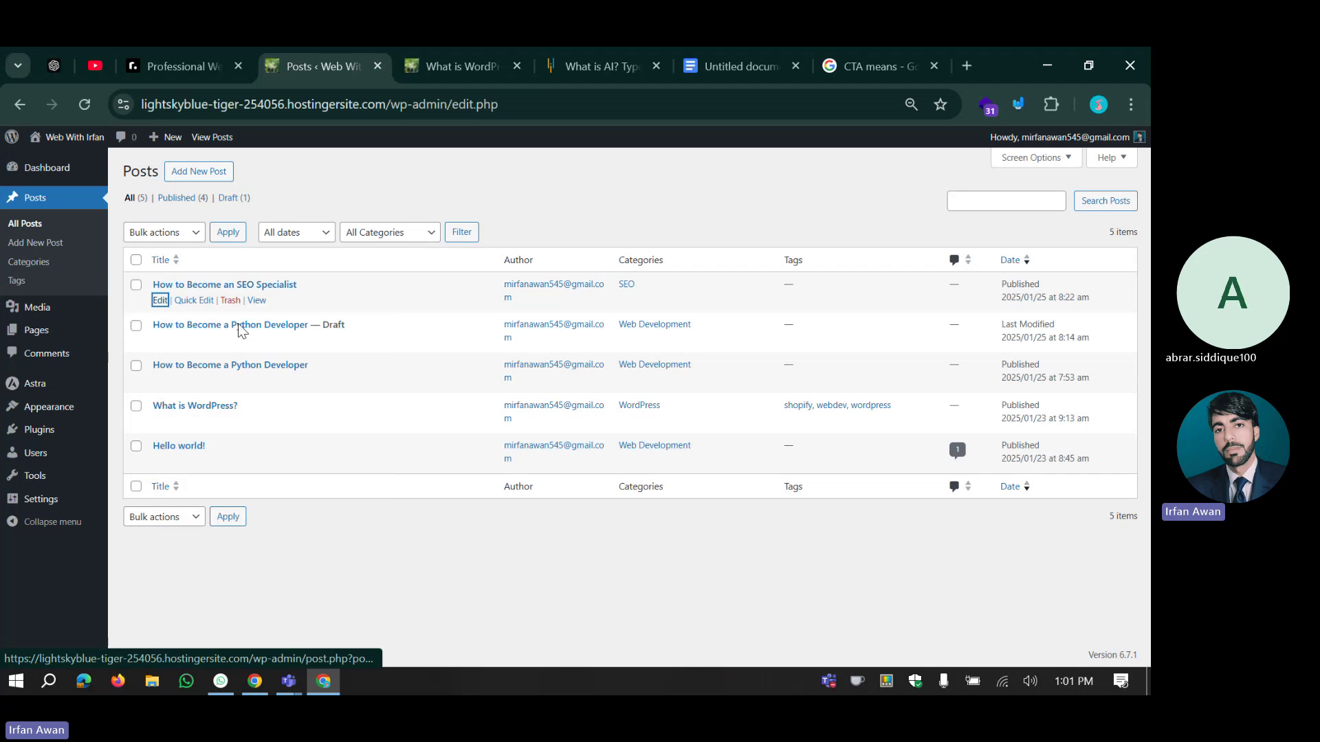
pyautogui.click(407, 67)
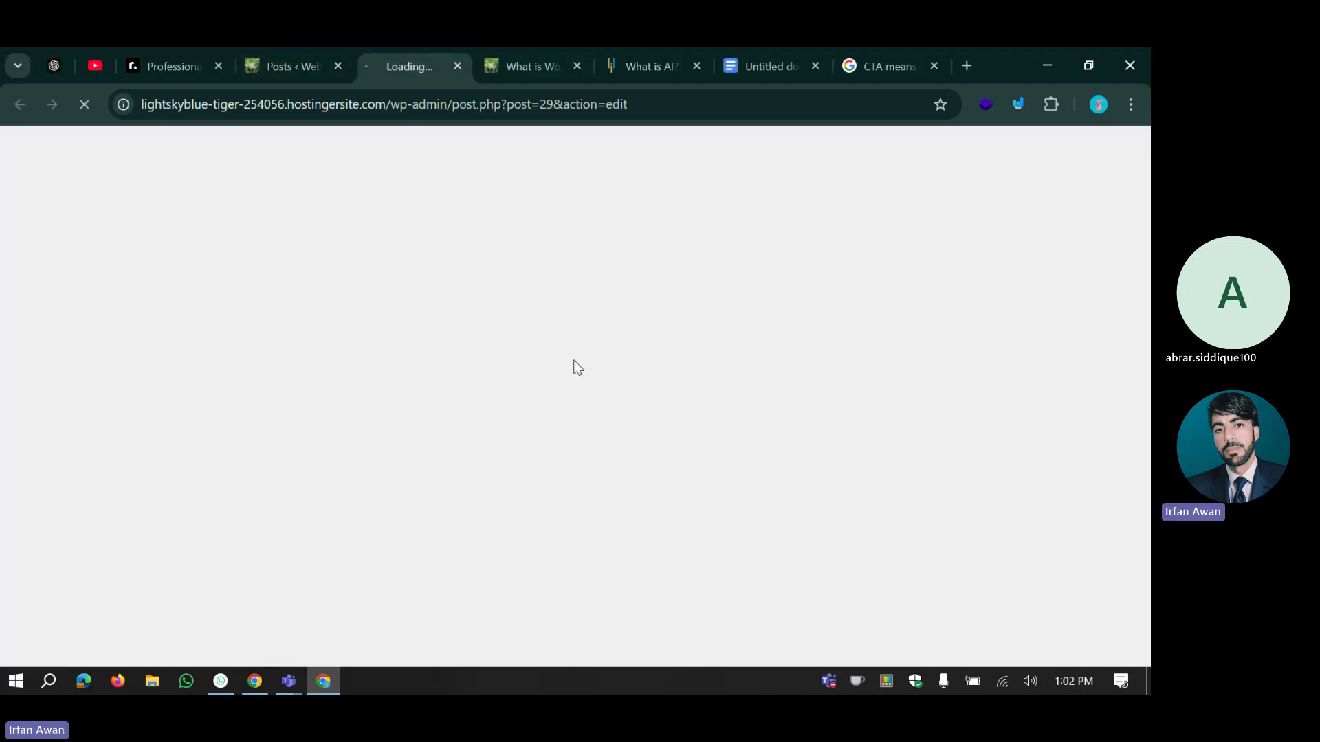
pyautogui.click(516, 55)
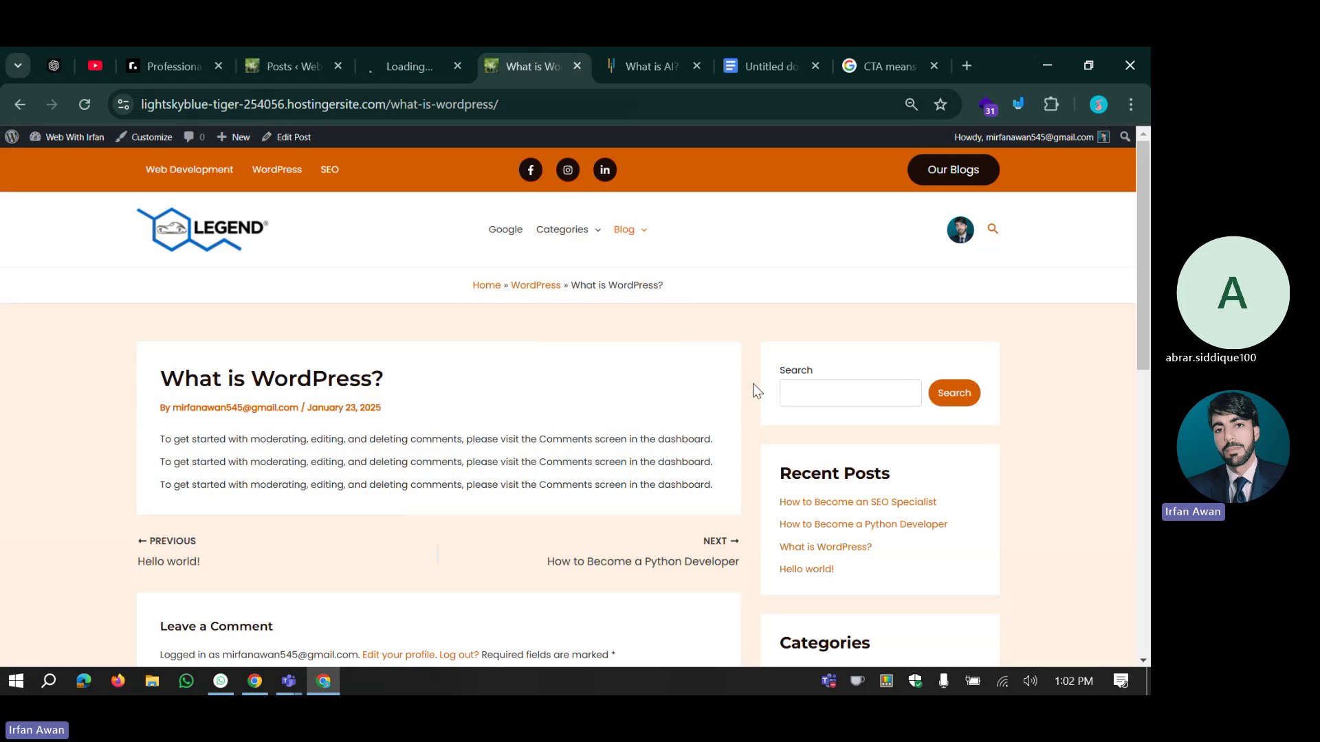
pyautogui.click(411, 53)
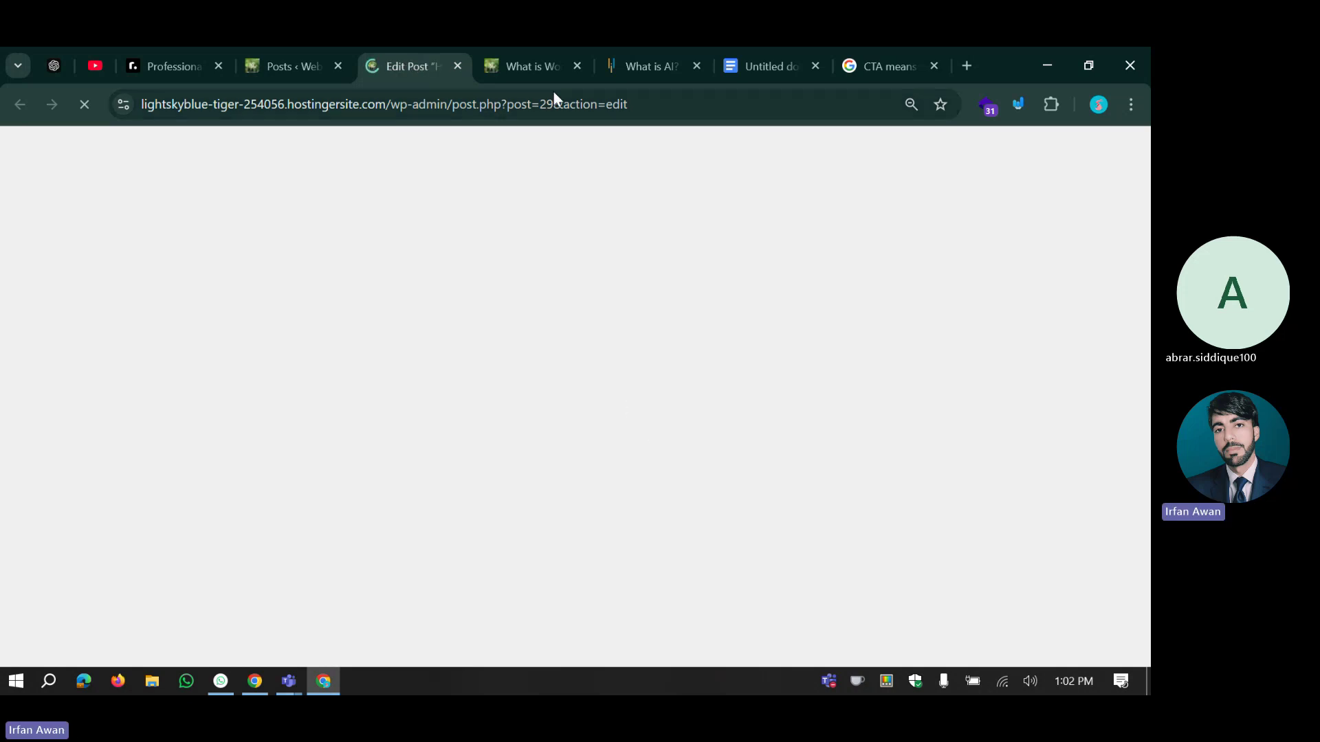
pyautogui.click(526, 59)
pyautogui.click(448, 370)
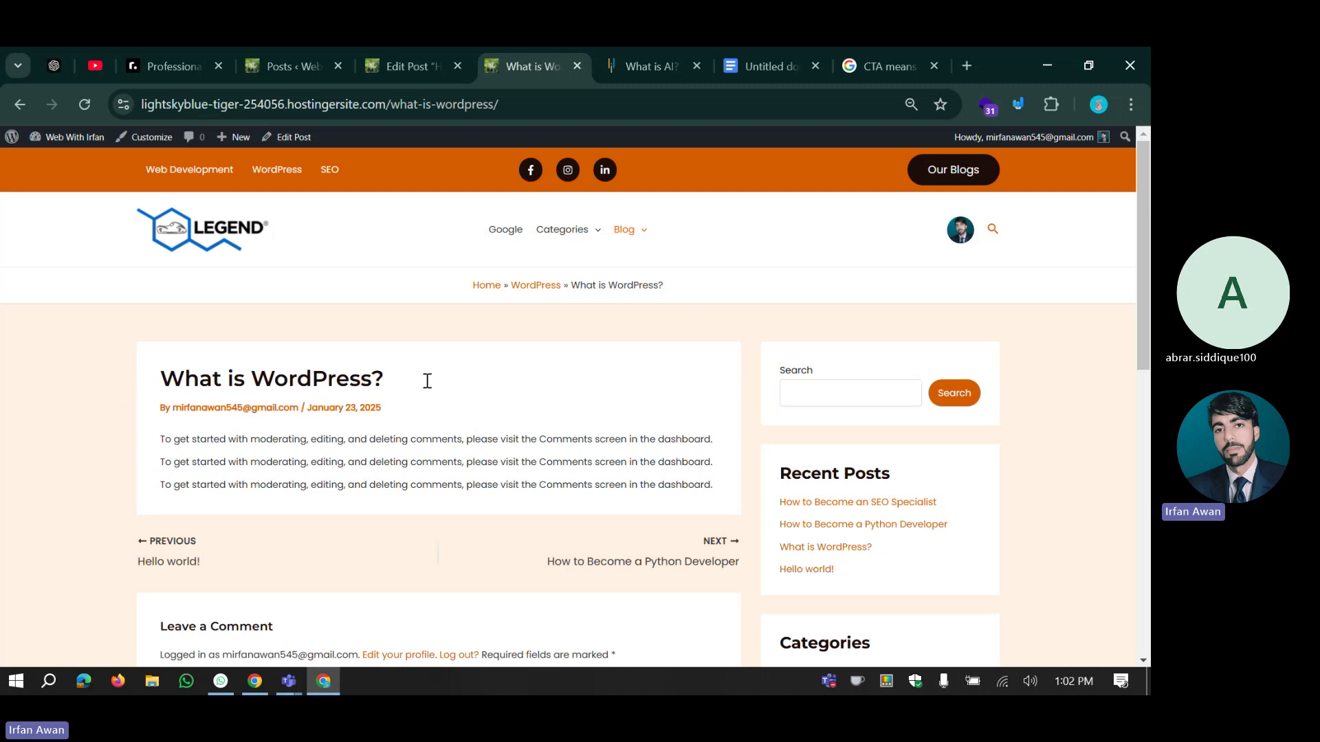
# Examine the content of the "How to Become an SEO Specialist" post in the editor, including its first paragraph and title.
pyautogui.click(399, 50)
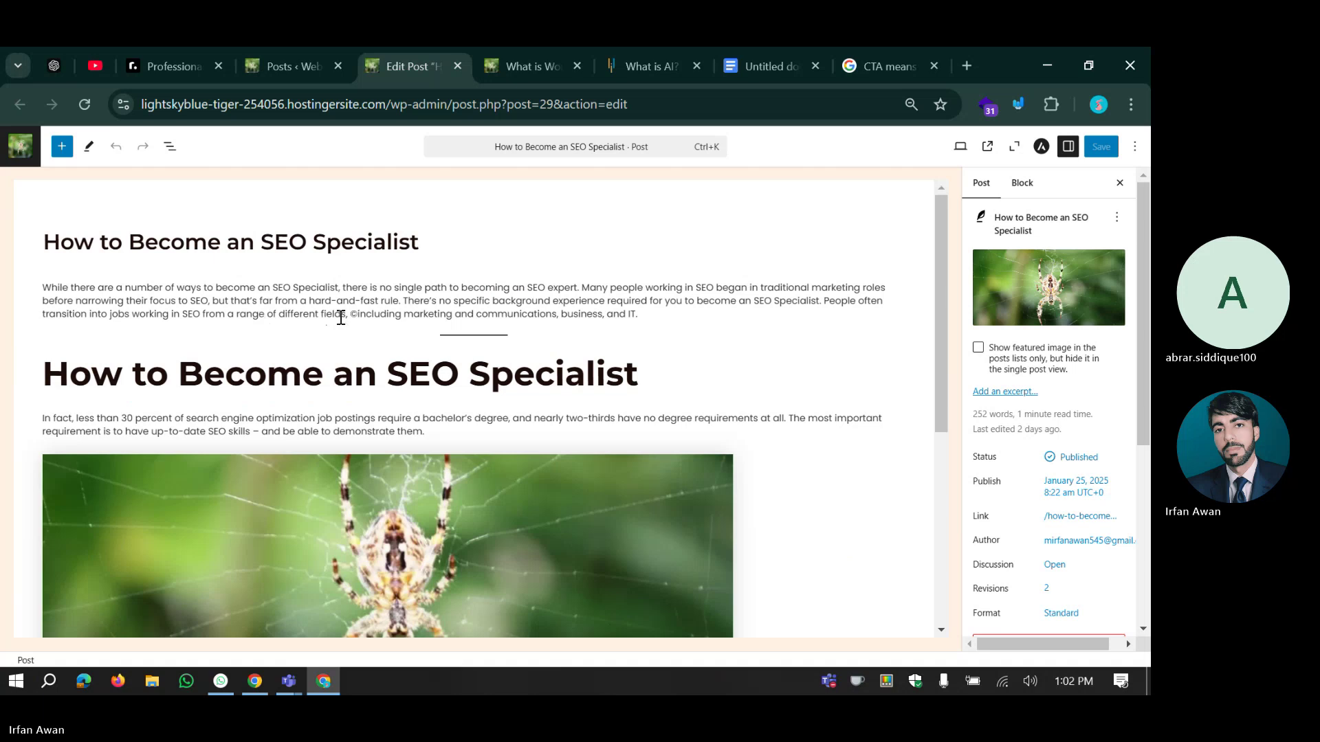
pyautogui.scroll(-6, 413, 337)
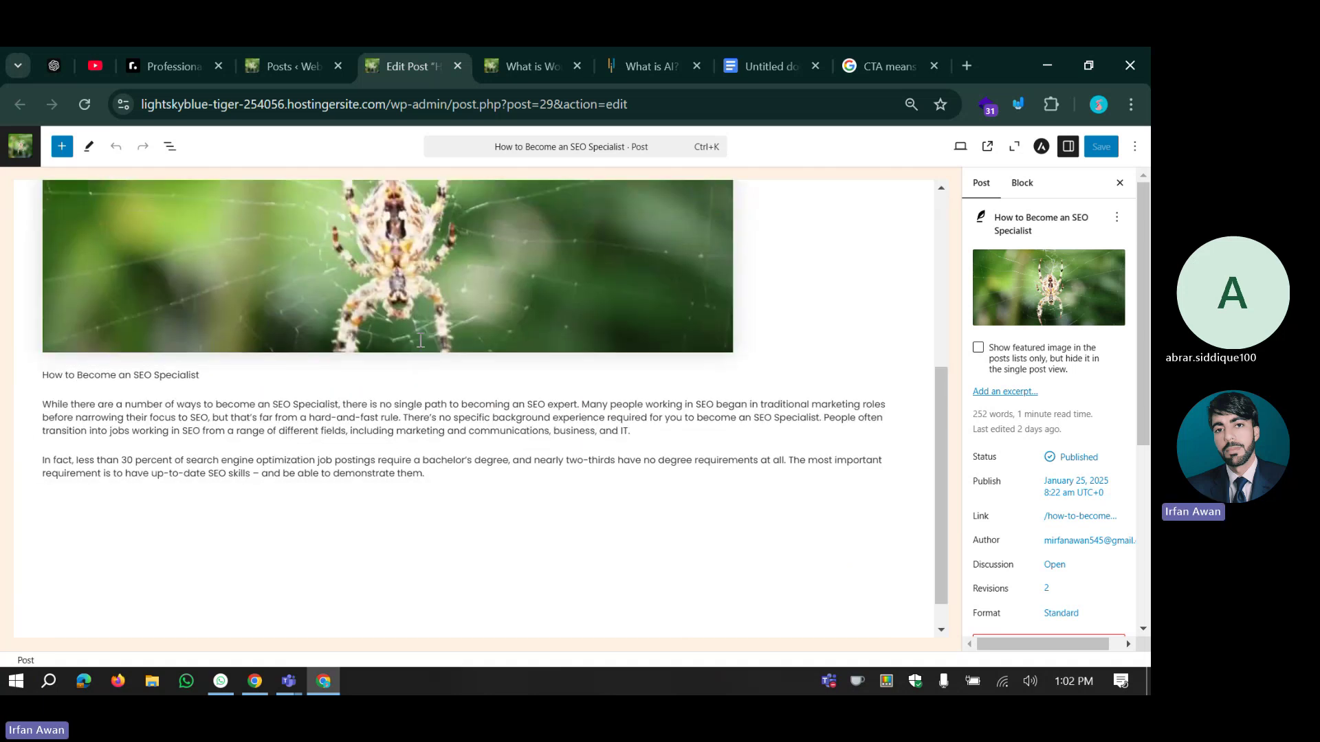
pyautogui.scroll(6, 421, 341)
pyautogui.click(347, 312)
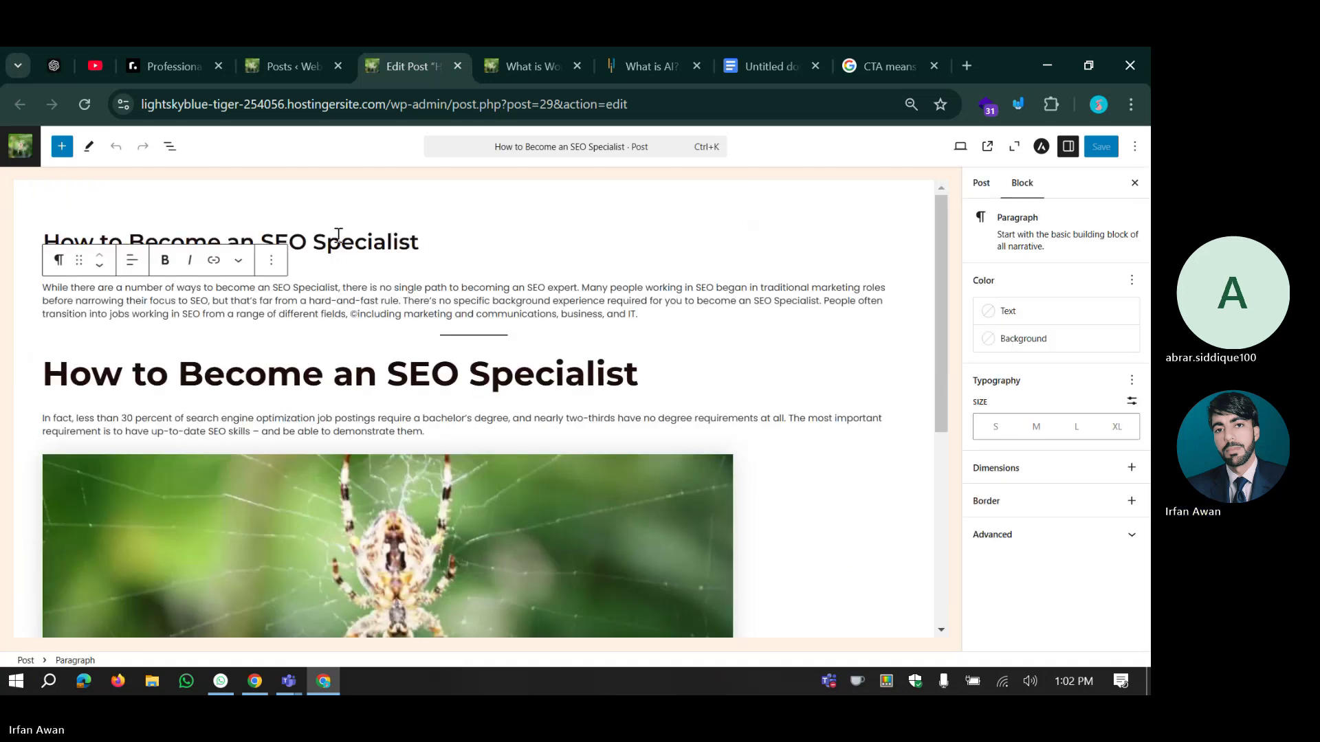
pyautogui.click(338, 237)
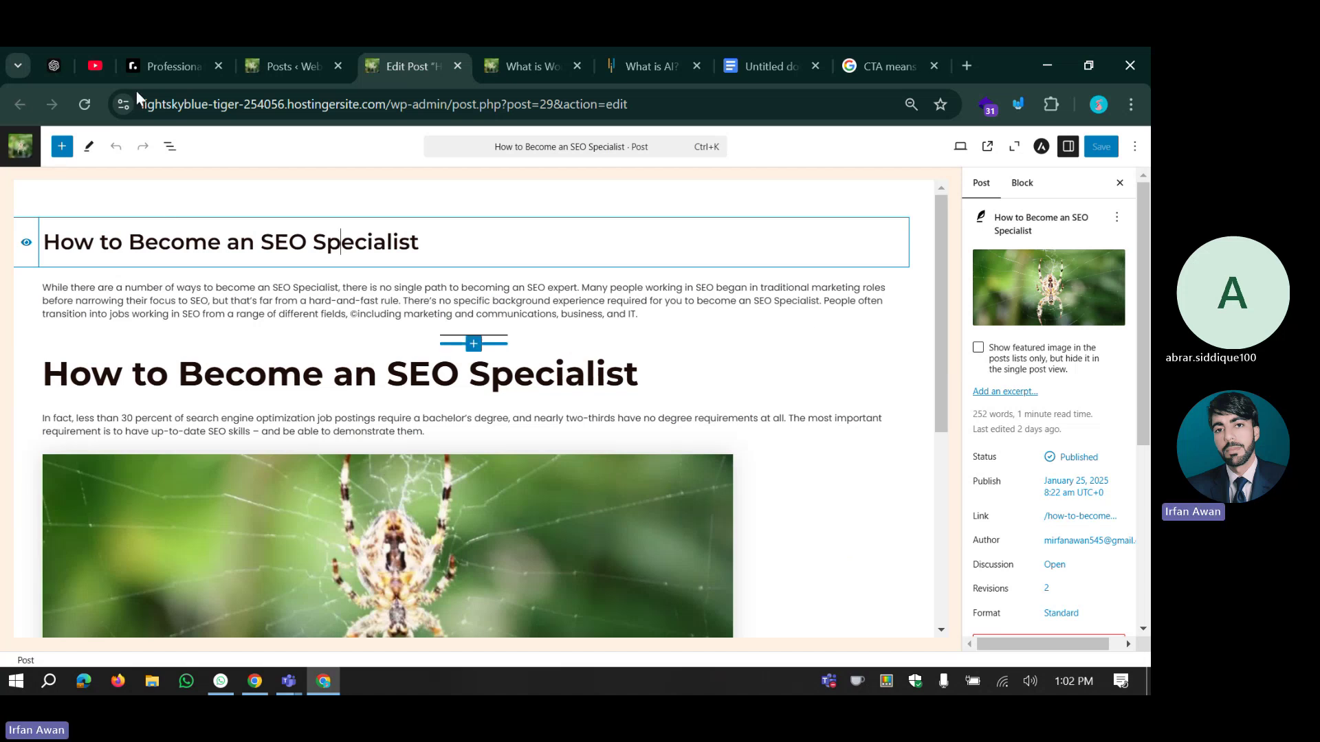
# From the Posts list, open the draft "How to Become a Python Developer" for editing in a new tab.
pyautogui.click(277, 61)
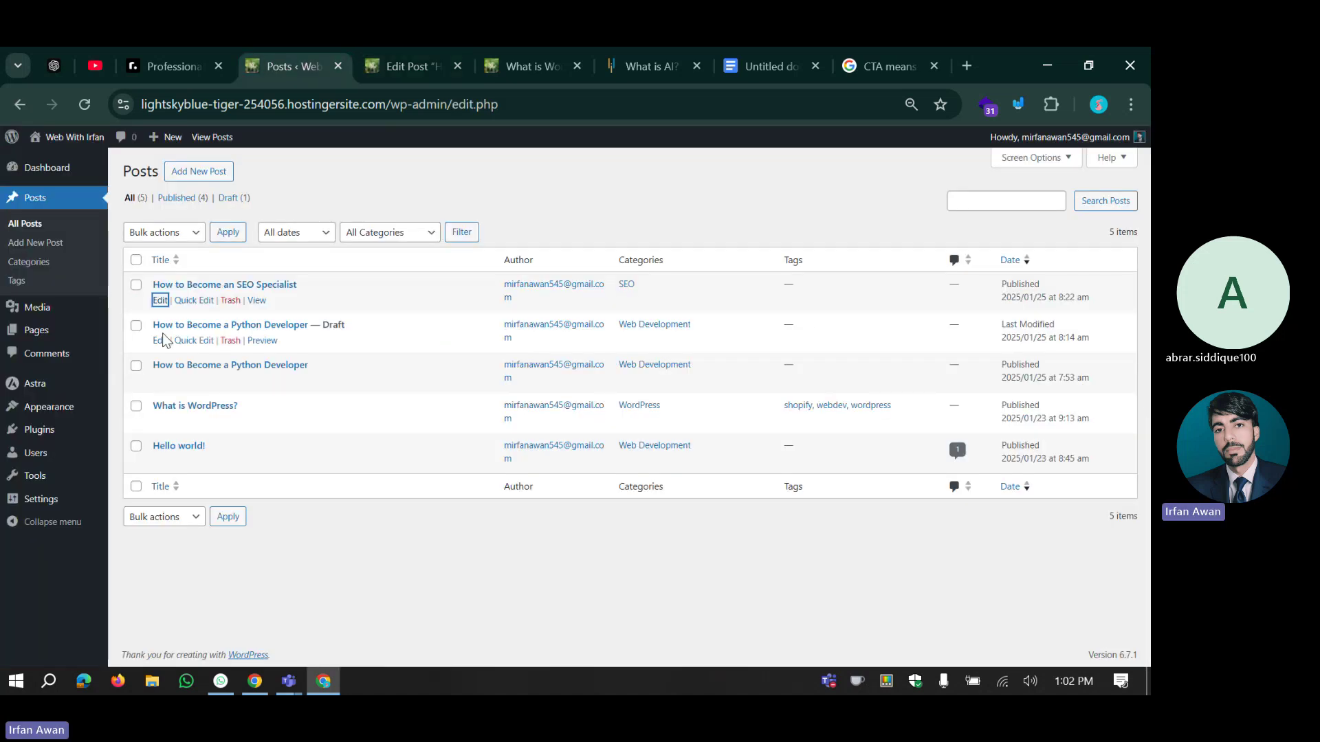
pyautogui.rightClick(161, 341)
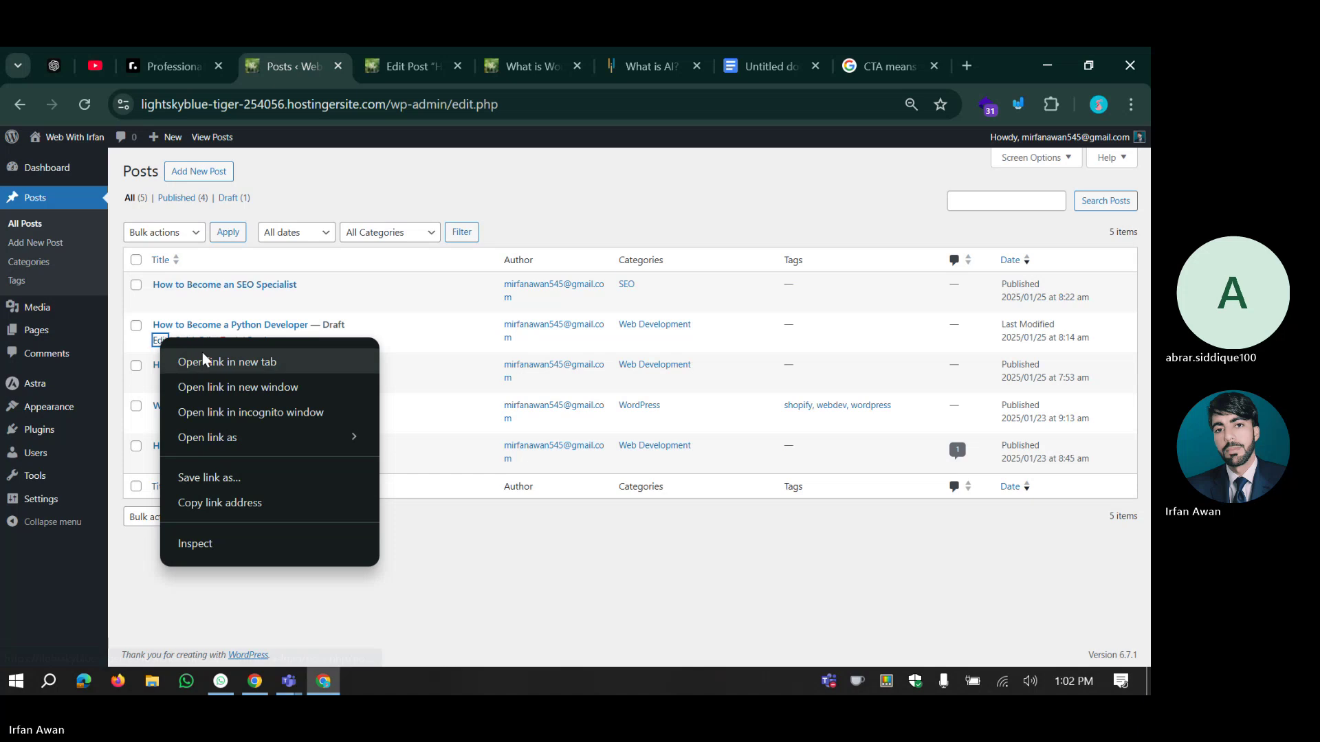
pyautogui.click(200, 362)
pyautogui.click(377, 66)
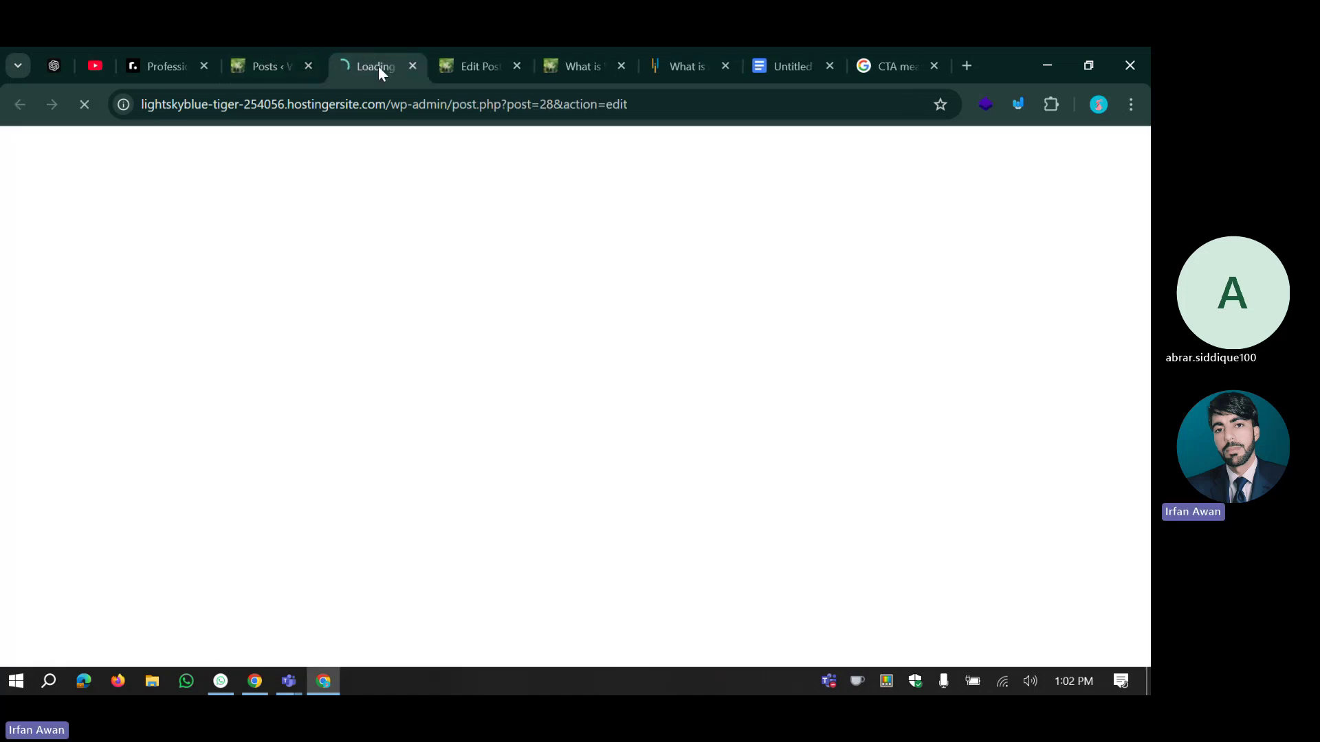
# Return to the SEO Specialist post's editor and examine its closing paragraphs and its title block.
pyautogui.click(488, 55)
pyautogui.scroll(-5, 795, 377)
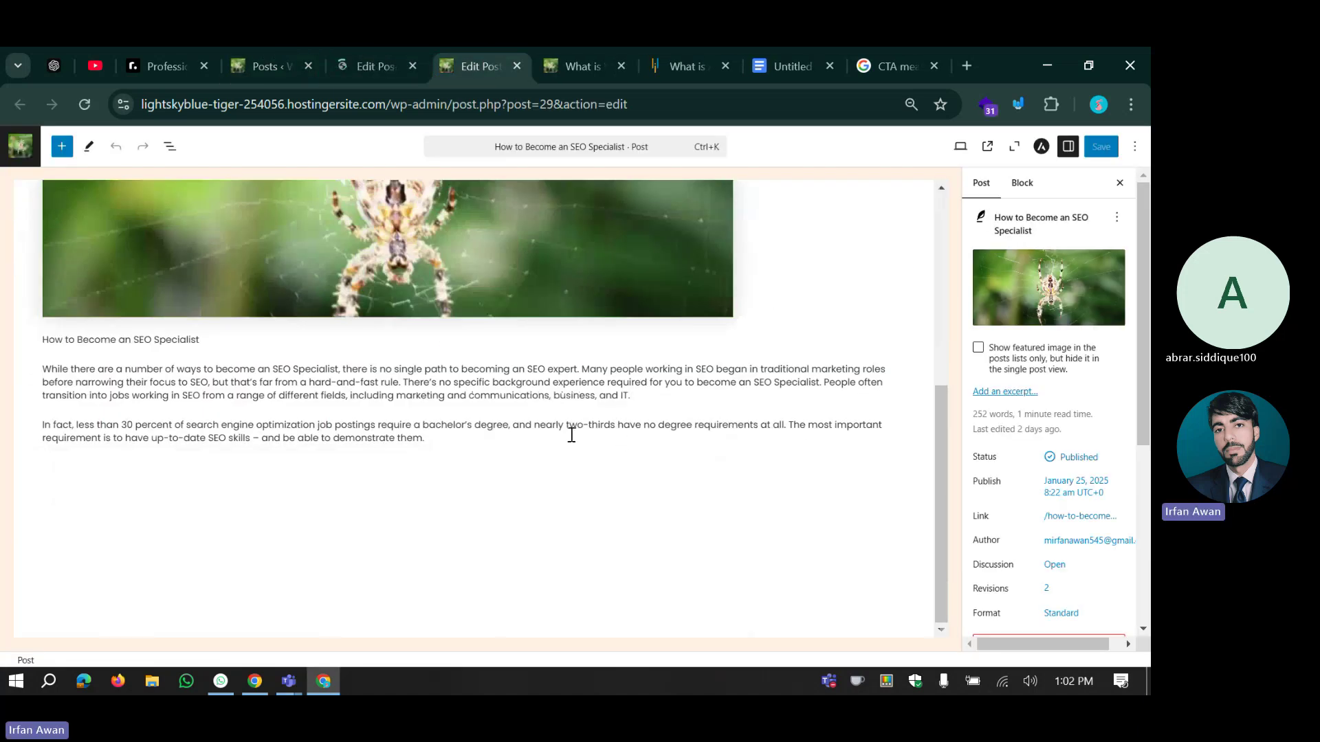
pyautogui.click(408, 396)
pyautogui.click(406, 424)
pyautogui.scroll(5, 407, 421)
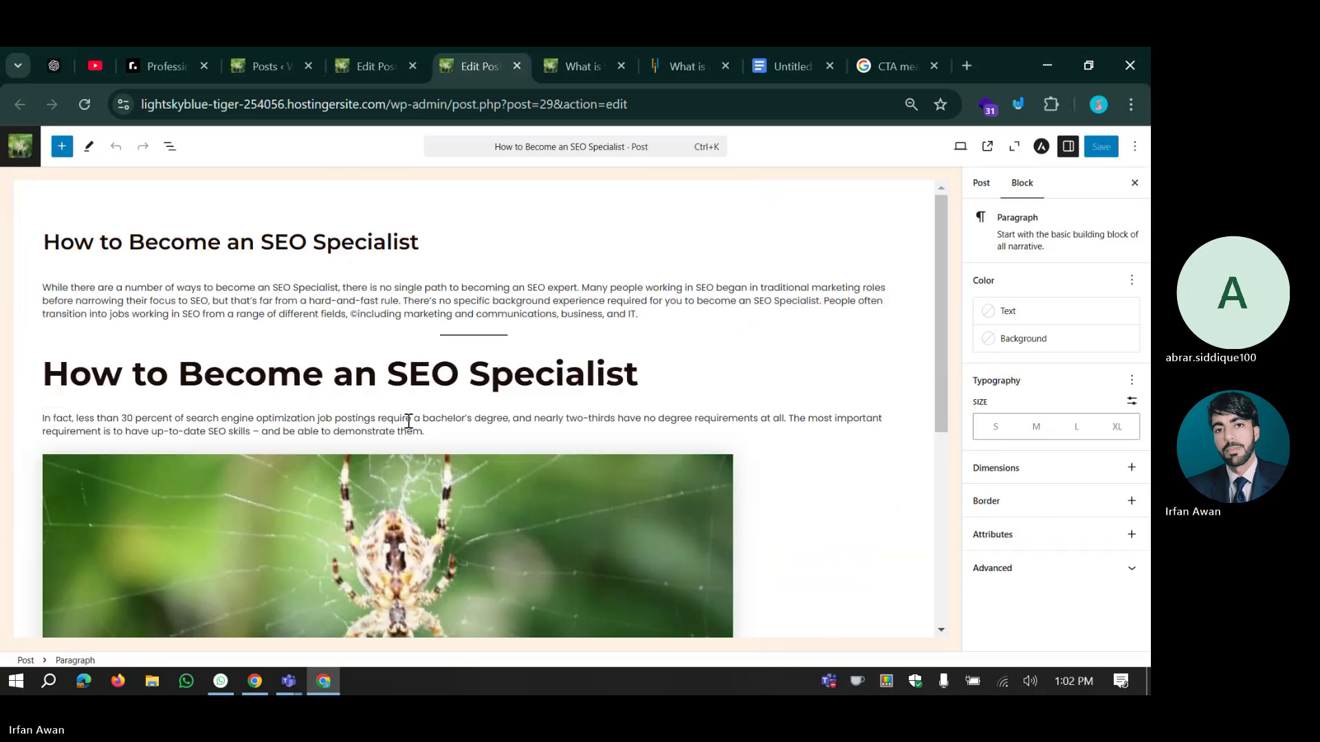
pyautogui.click(196, 244)
pyautogui.tripleClick(196, 244)
pyautogui.click(196, 244)
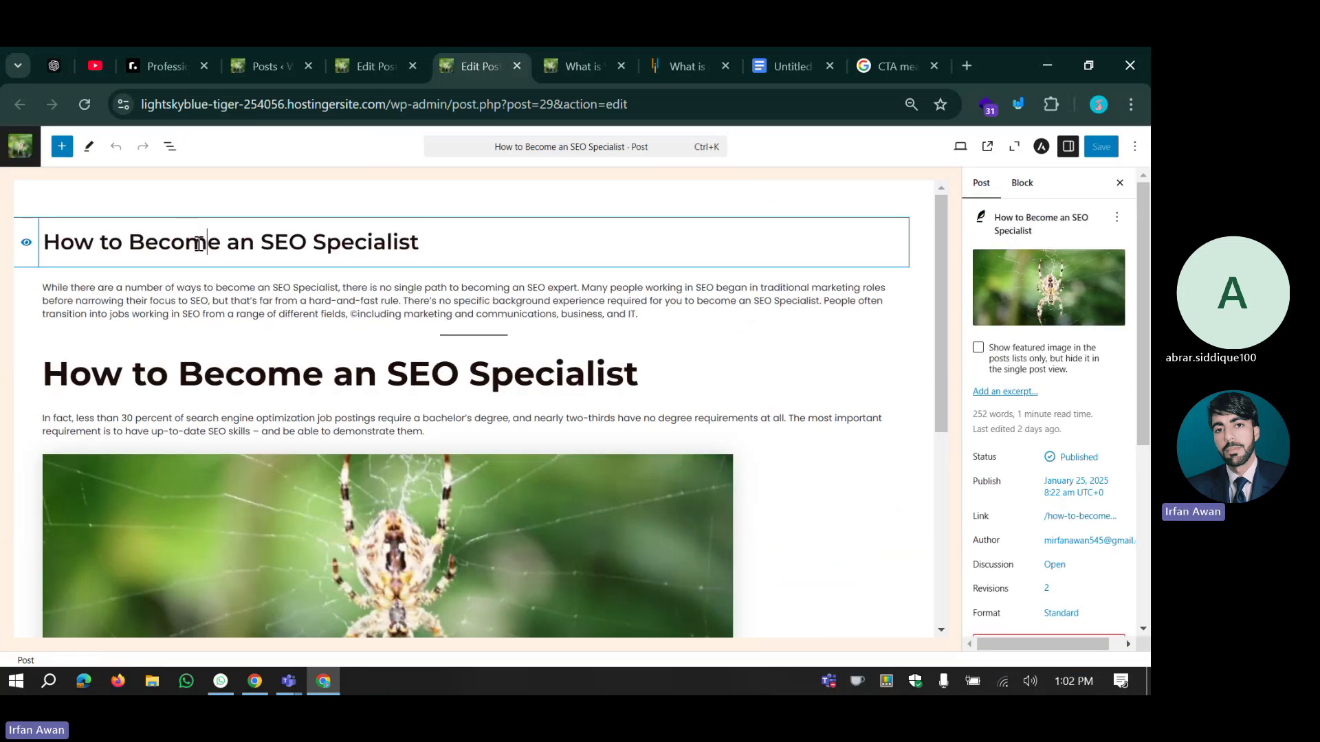
# Compare the published "What is WordPress?" page, down to its footer, with the SEO Specialist post's content and settings in the editor.
pyautogui.click(549, 48)
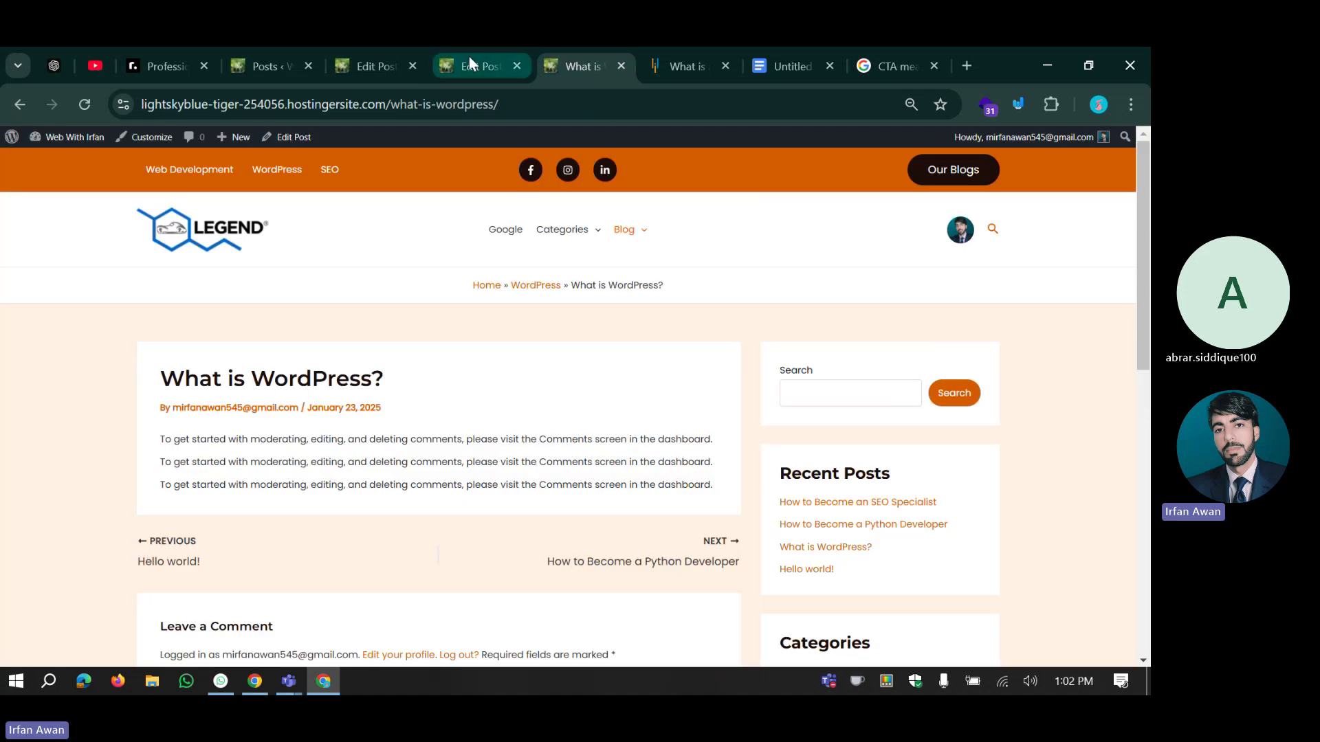
pyautogui.click(470, 61)
pyautogui.click(607, 62)
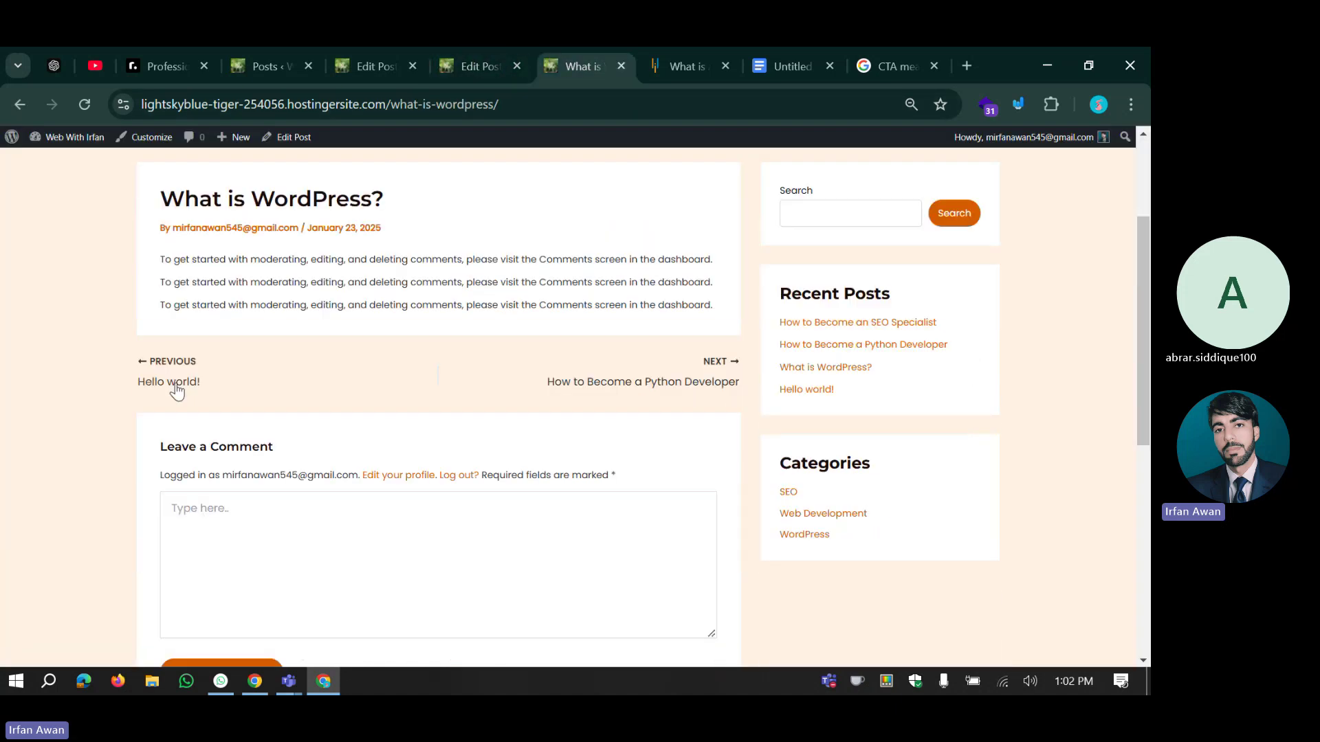
pyautogui.scroll(3, 399, 366)
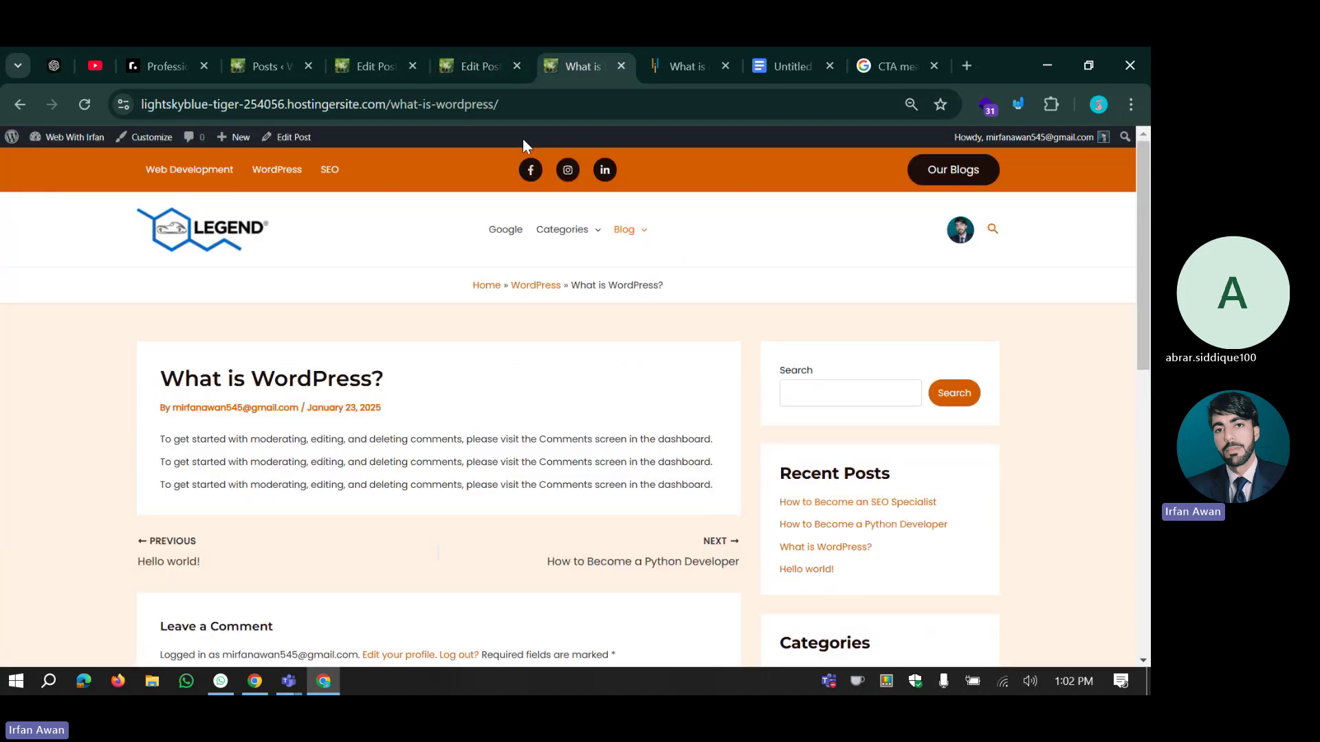
pyautogui.click(484, 55)
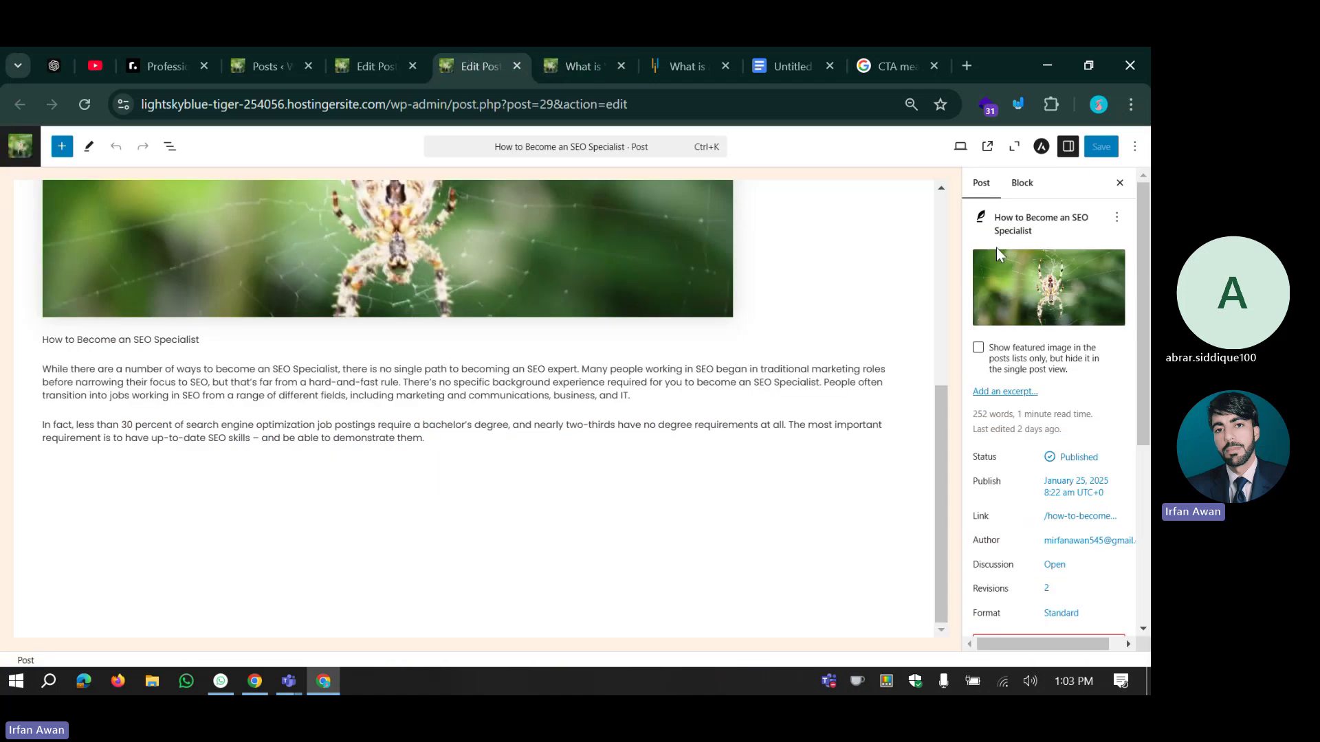
pyautogui.click(597, 64)
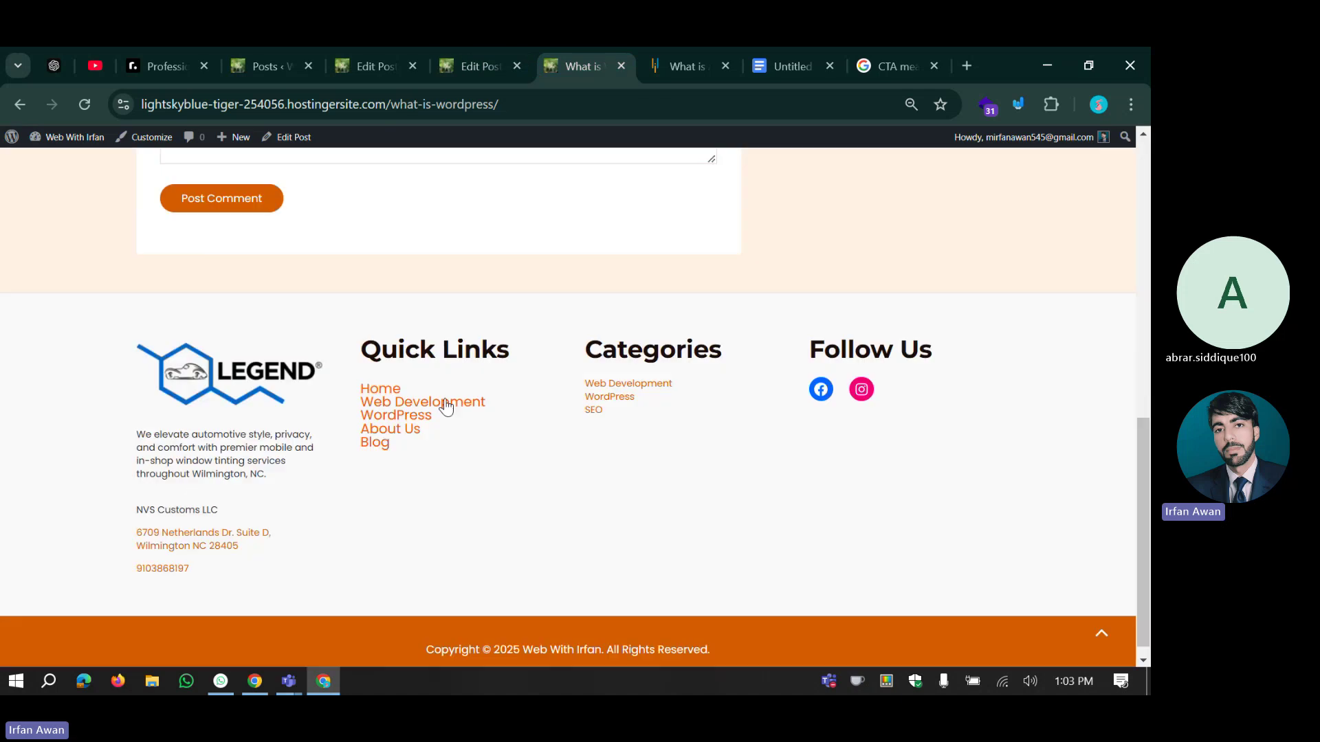
pyautogui.scroll(15, 446, 407)
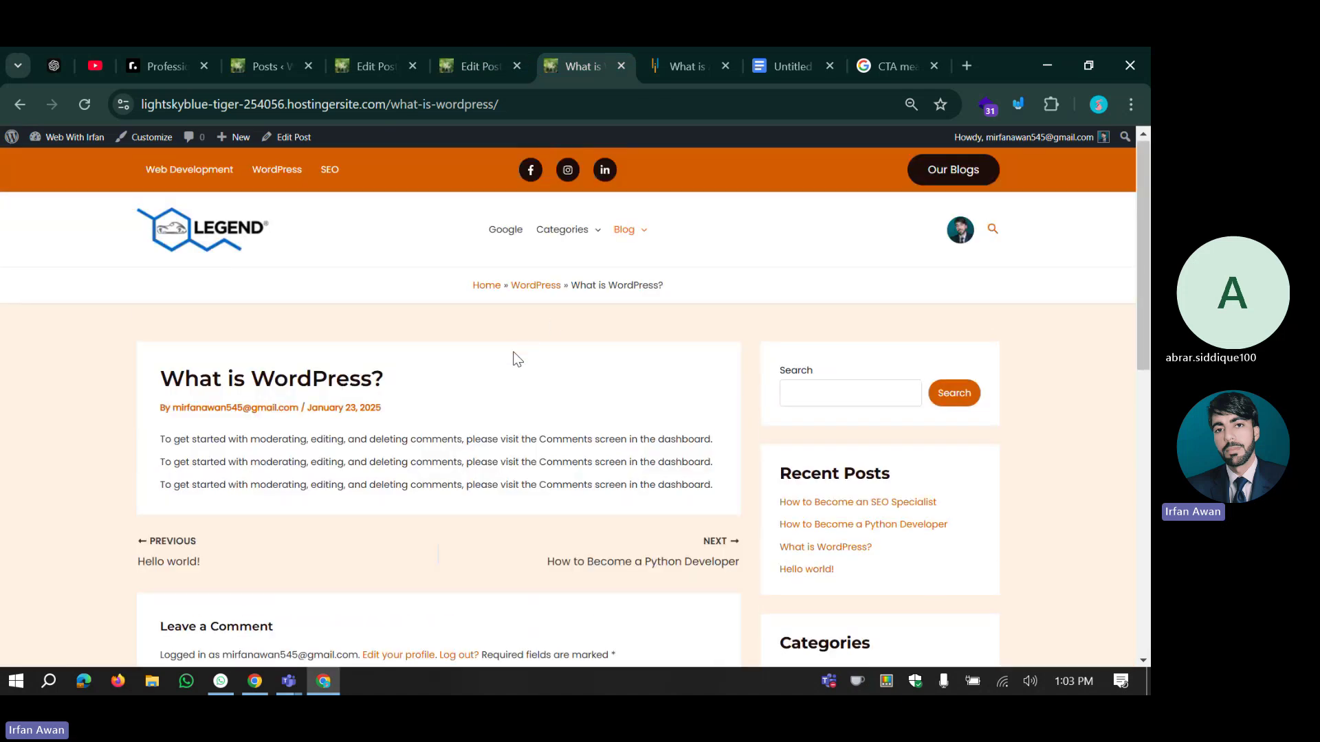
pyautogui.click(472, 48)
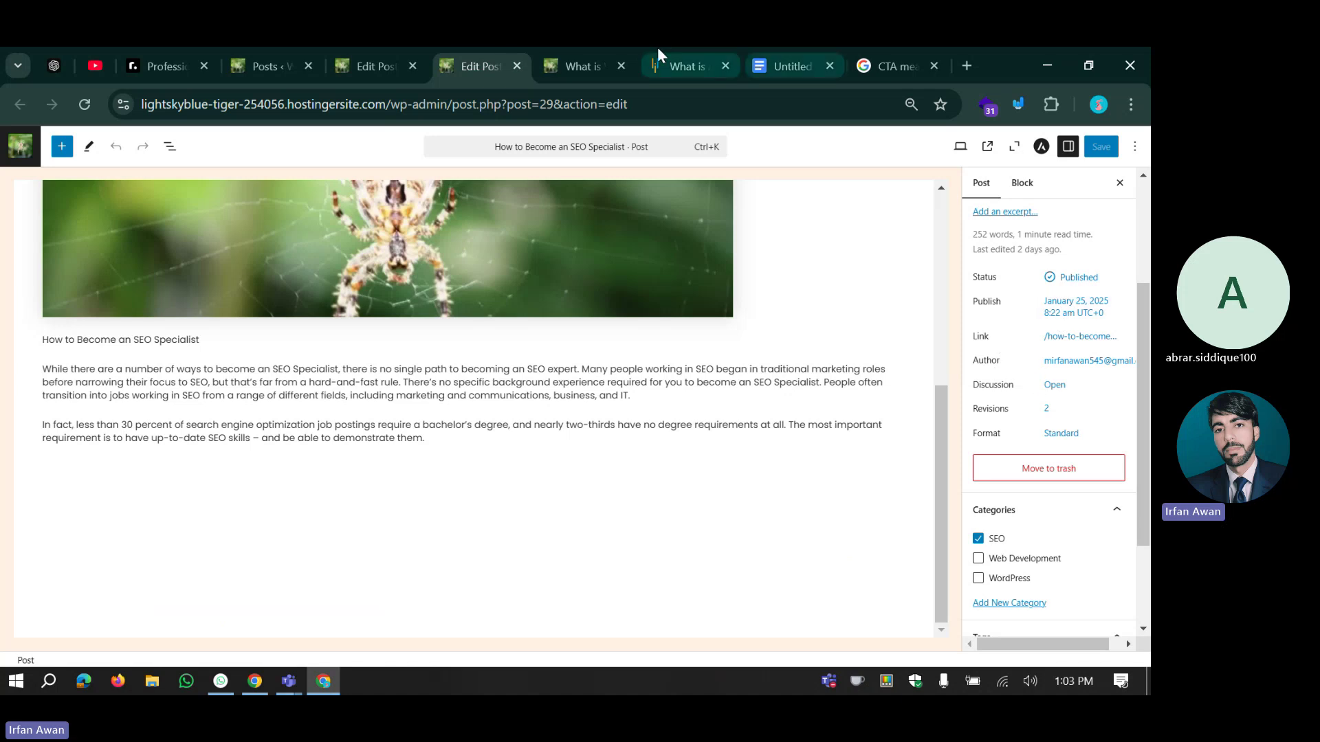
# Examine the "What is WordPress?" page's author and date line, post navigation, comment form and sidebar.
pyautogui.click(584, 63)
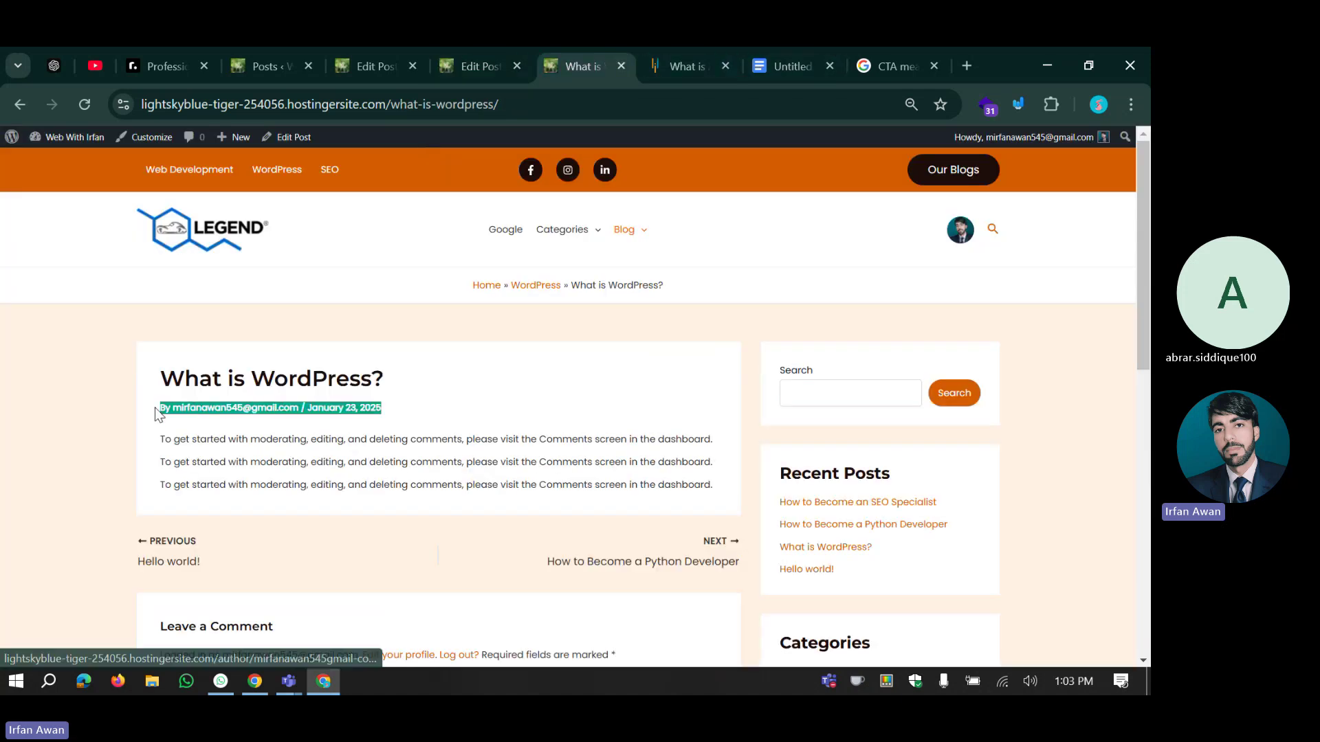
pyautogui.scroll(-2, 475, 505)
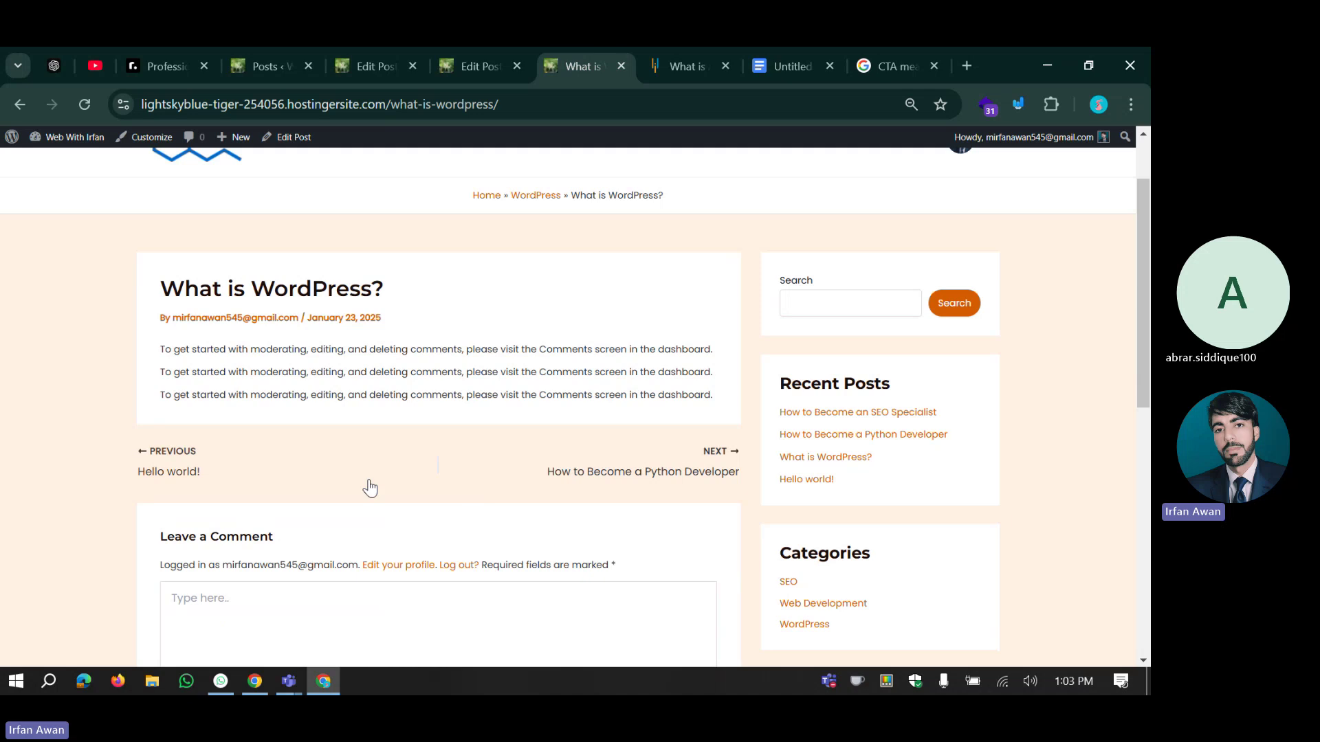
pyautogui.scroll(-3, 368, 486)
pyautogui.scroll(3, 771, 299)
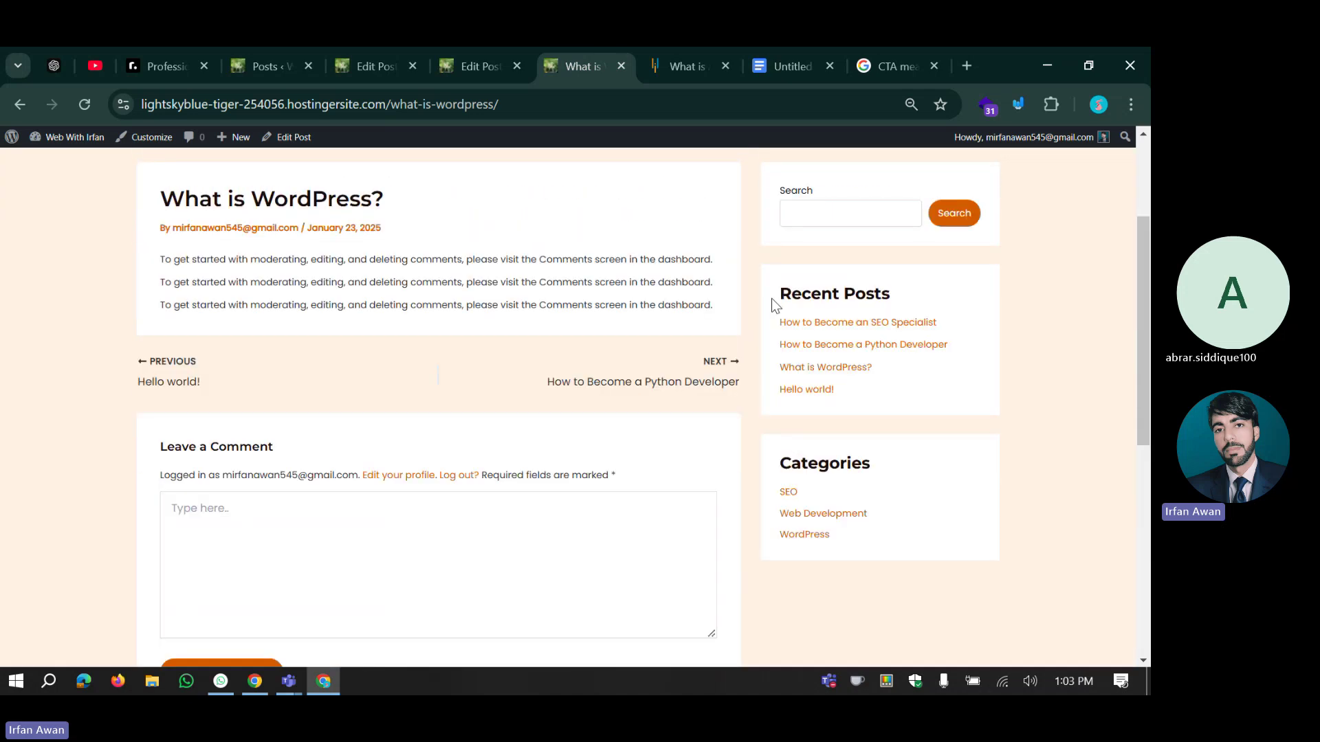
pyautogui.scroll(-2, 768, 412)
pyautogui.scroll(3, 764, 409)
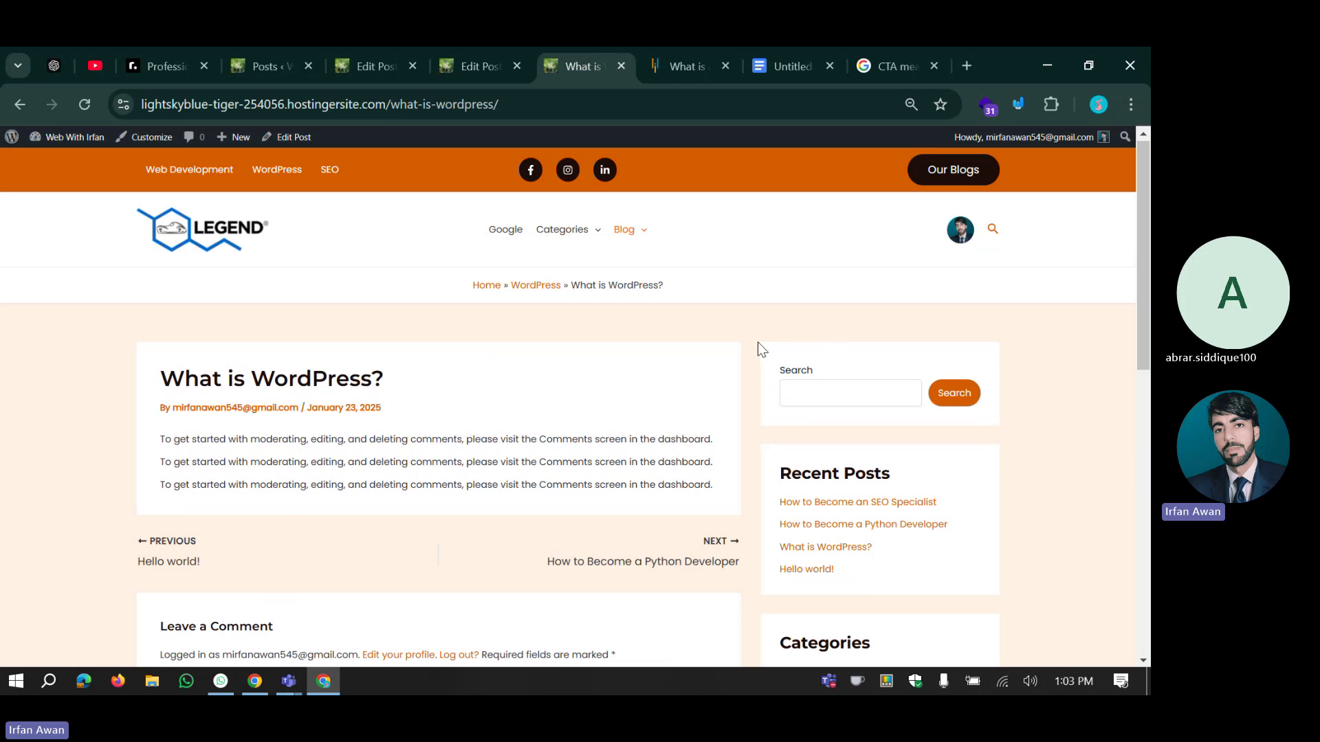
pyautogui.scroll(-2, 753, 335)
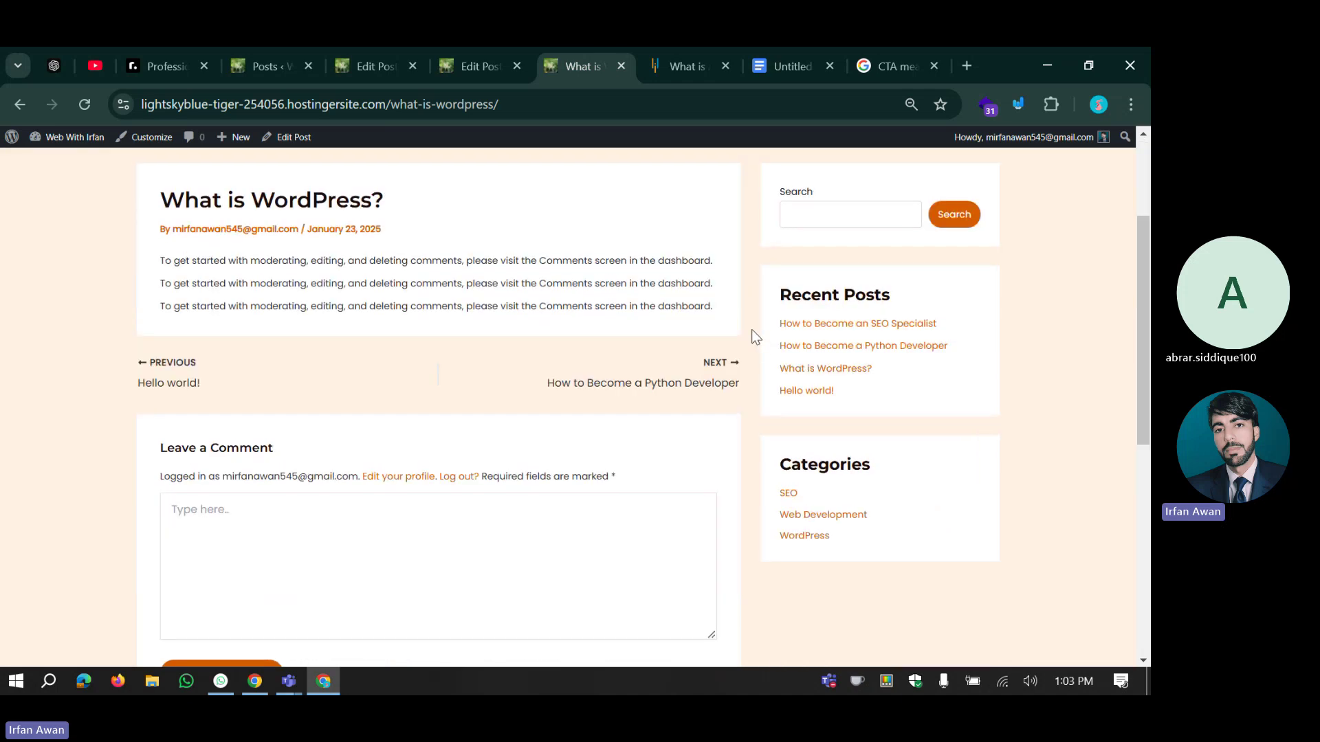
pyautogui.scroll(1, 752, 329)
# Highlight the "What is WordPress?" post's title, author and date line, and body paragraphs to examine the content area.
pyautogui.moveTo(724, 405); pyautogui.dragTo(127, 270)
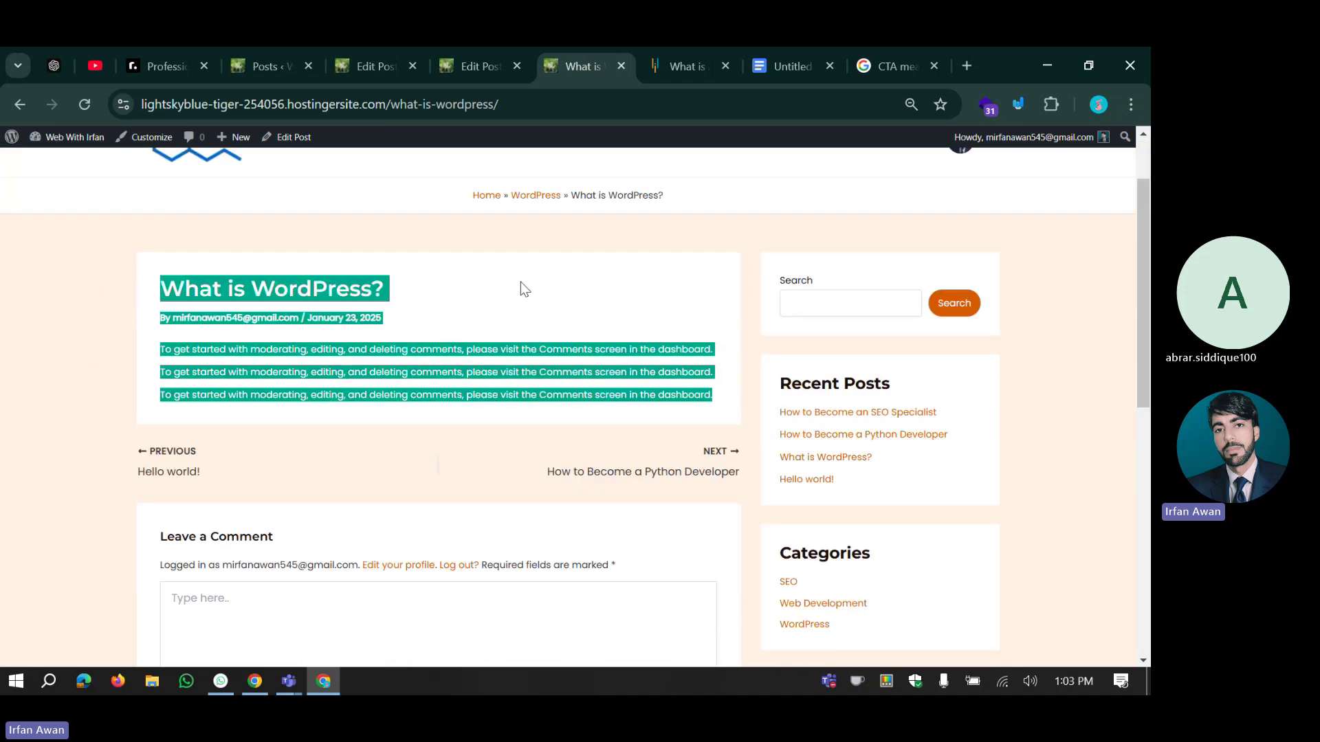
pyautogui.scroll(2, 521, 286)
pyautogui.scroll(-1, 525, 357)
pyautogui.scroll(1, 525, 357)
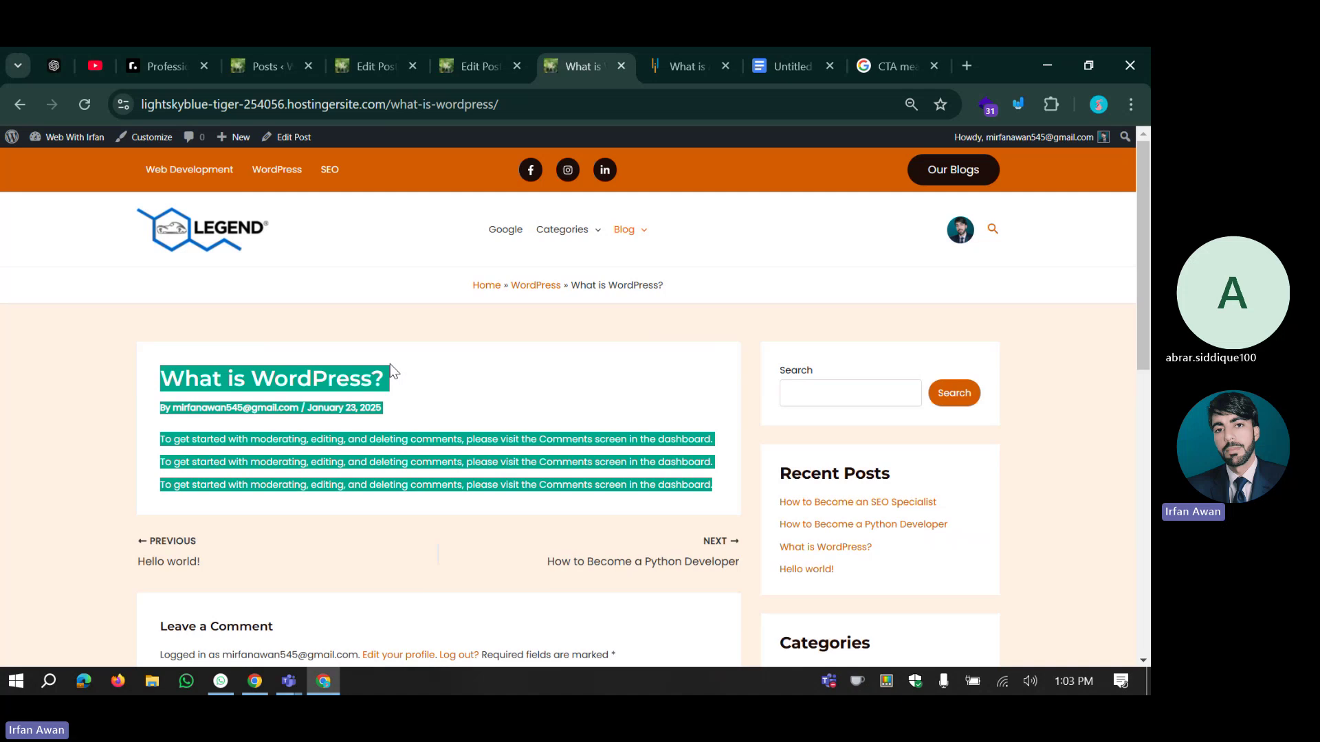
pyautogui.click(297, 371)
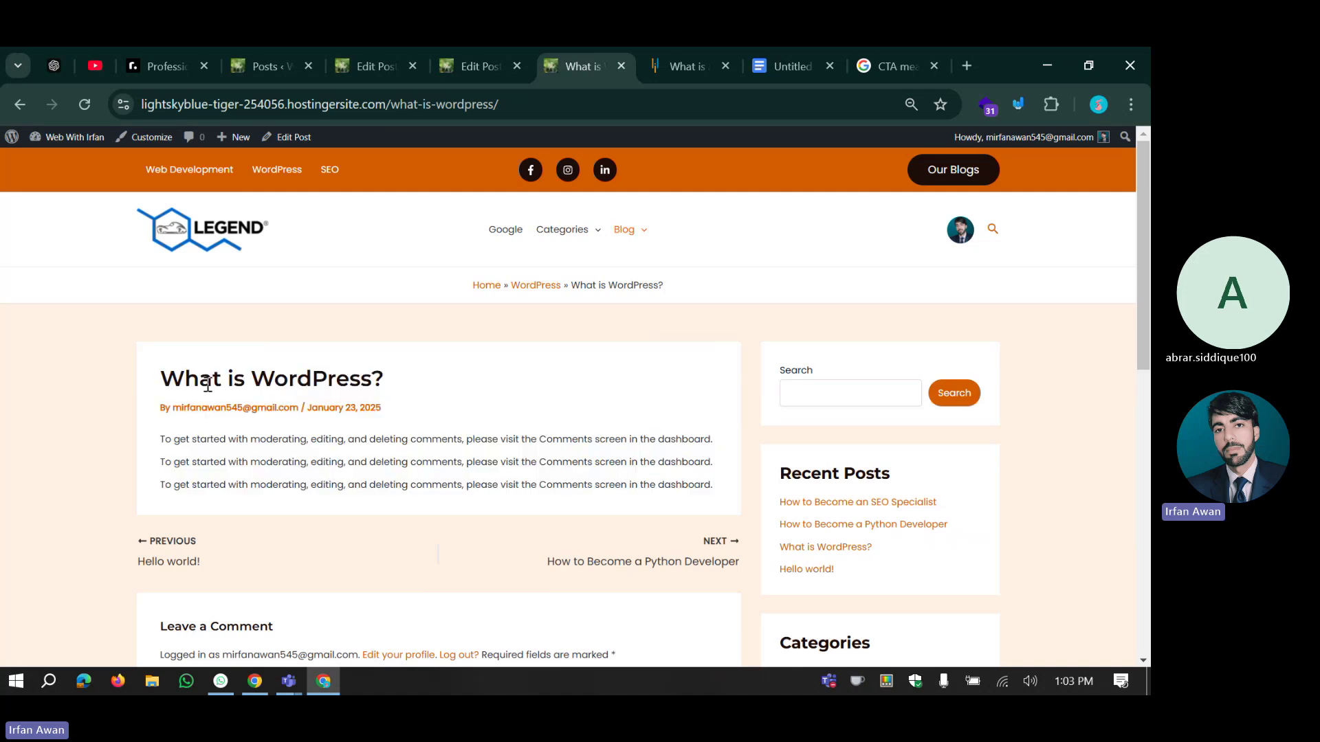
pyautogui.moveTo(187, 377); pyautogui.dragTo(130, 411)
pyautogui.click(430, 416)
pyautogui.moveTo(198, 461); pyautogui.dragTo(721, 476)
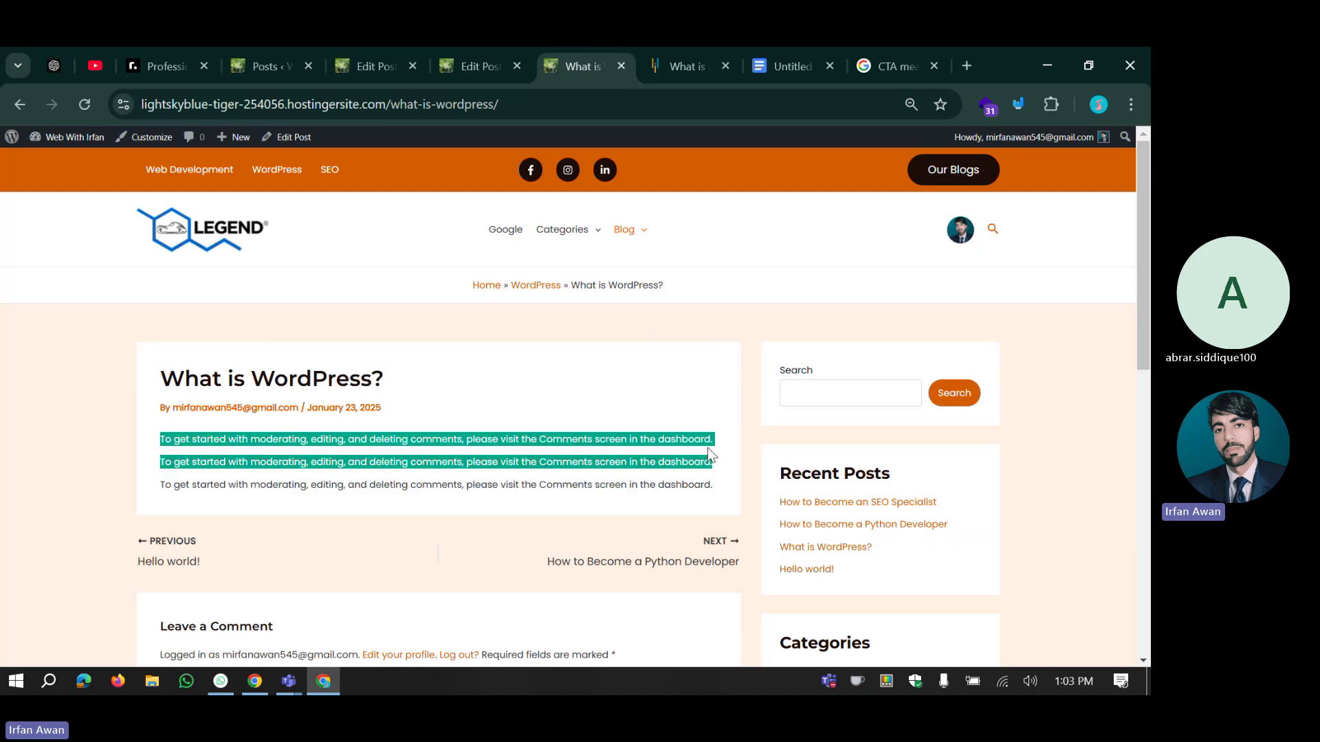
# Close both post editor tabs and return to the Posts list.
pyautogui.click(411, 67)
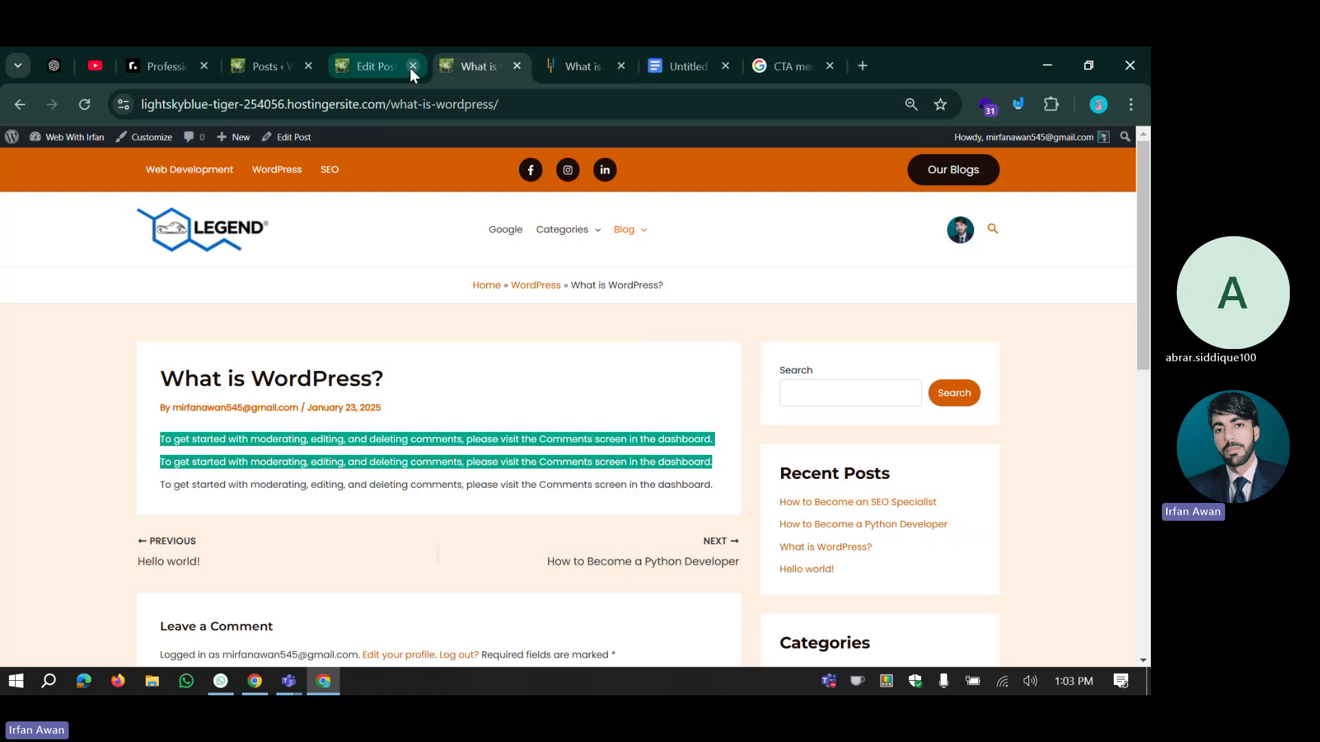
pyautogui.click(411, 67)
pyautogui.click(258, 53)
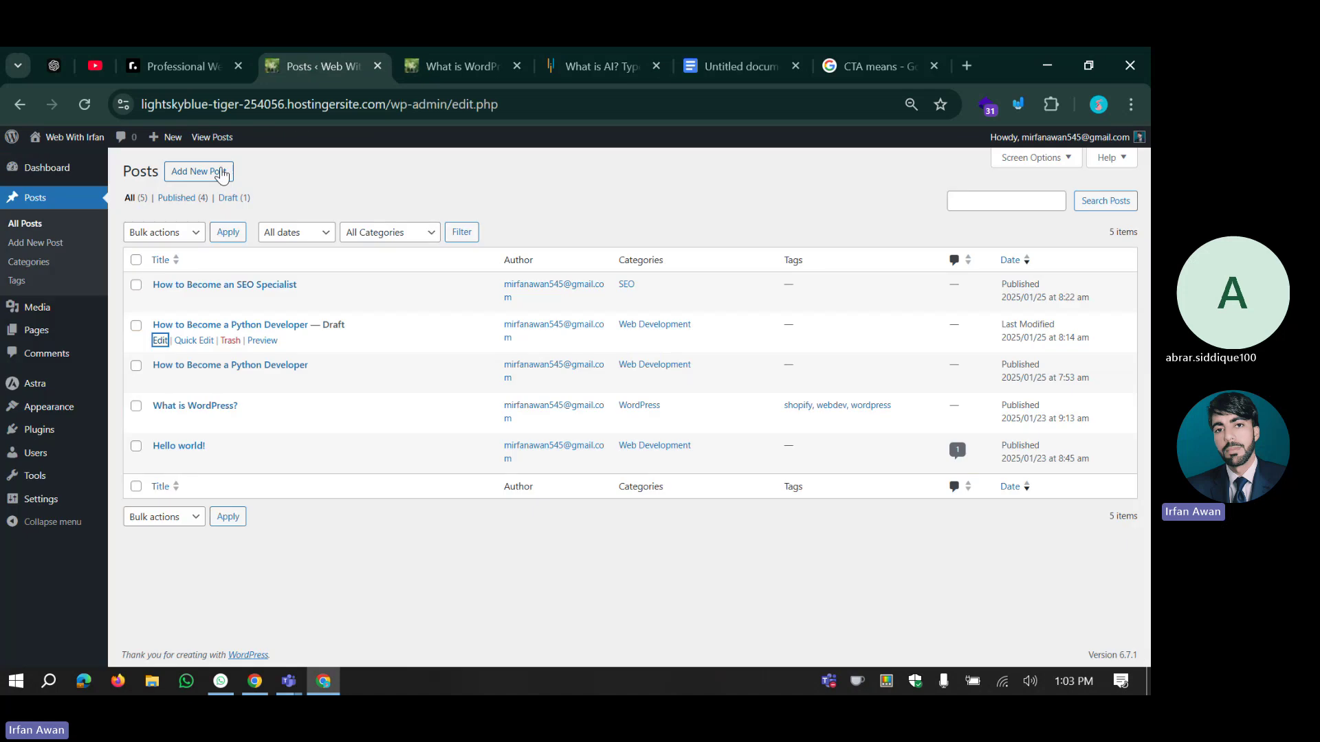
# Open a new blank post in a tab placed after the "What is WordPress?" page, and return to that page.
pyautogui.moveTo(304, 60); pyautogui.dragTo(447, 64)
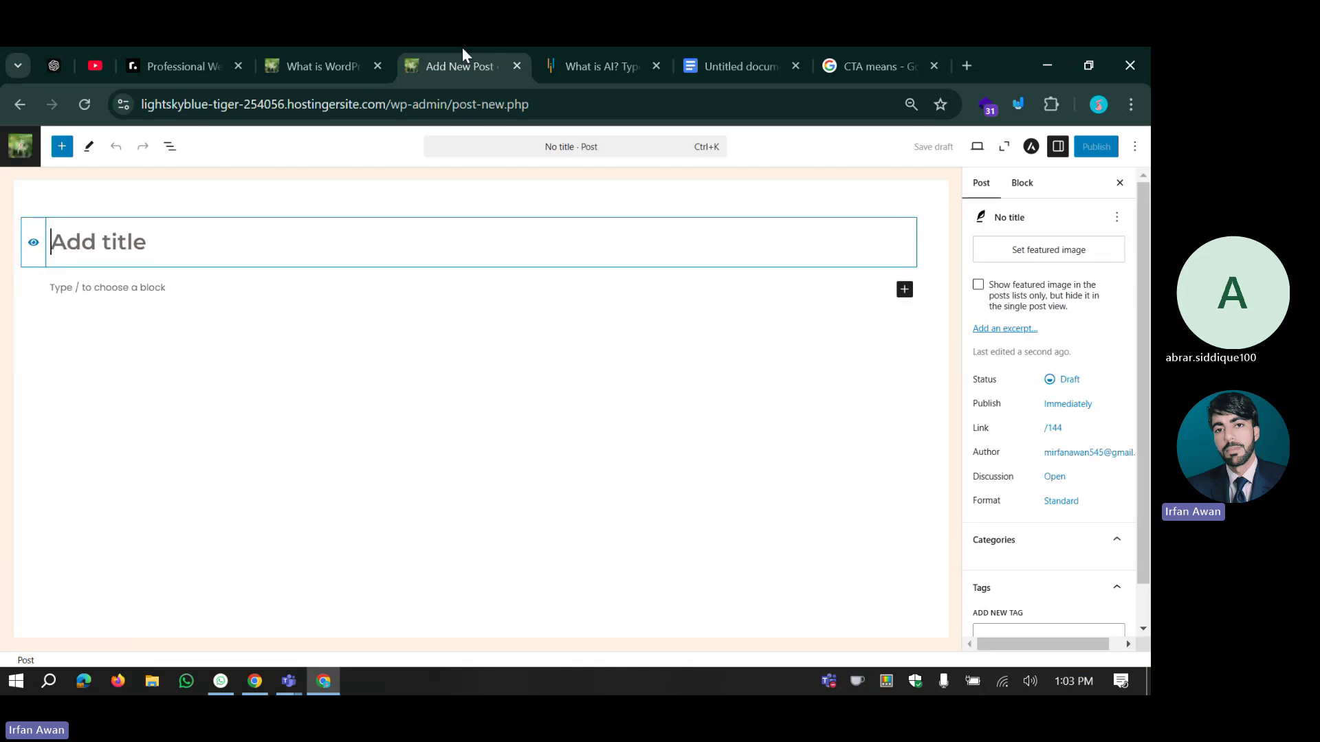
pyautogui.click(613, 49)
pyautogui.click(275, 50)
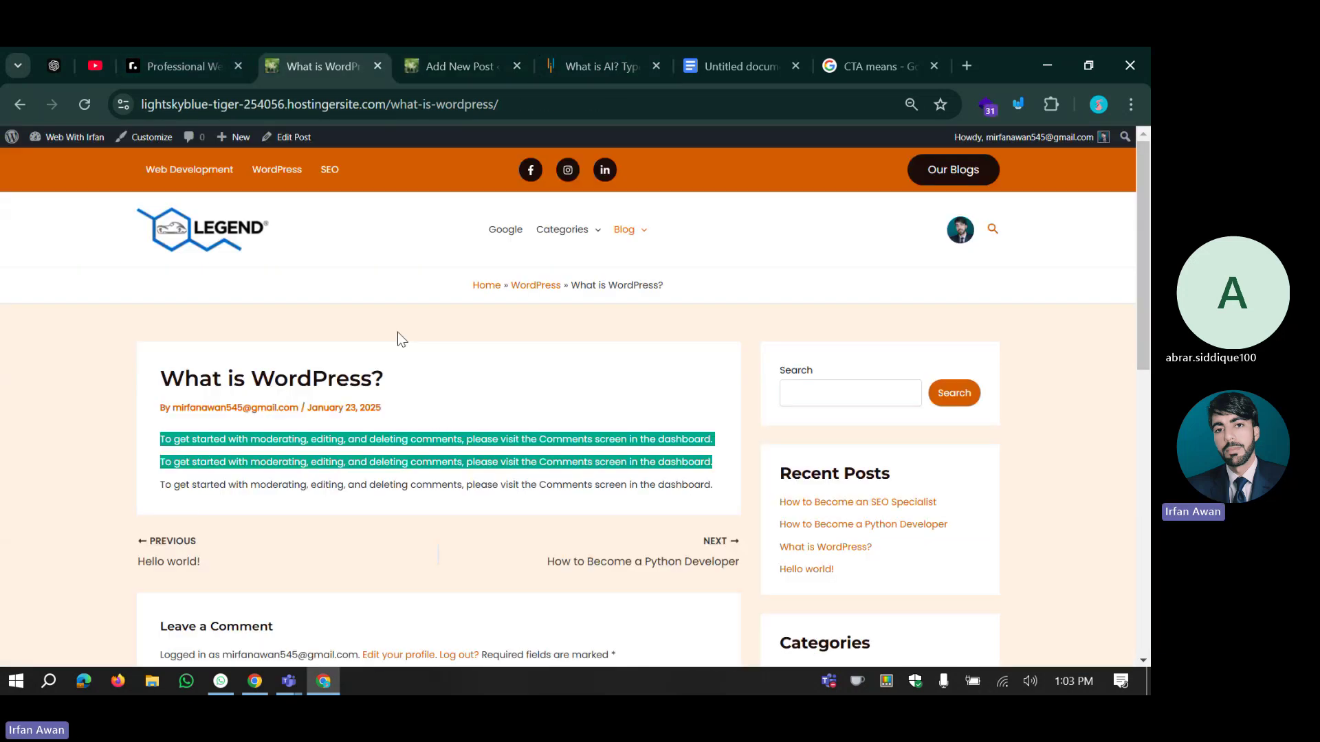
pyautogui.click(755, 443)
pyautogui.scroll(-1, 759, 407)
pyautogui.scroll(1, 759, 407)
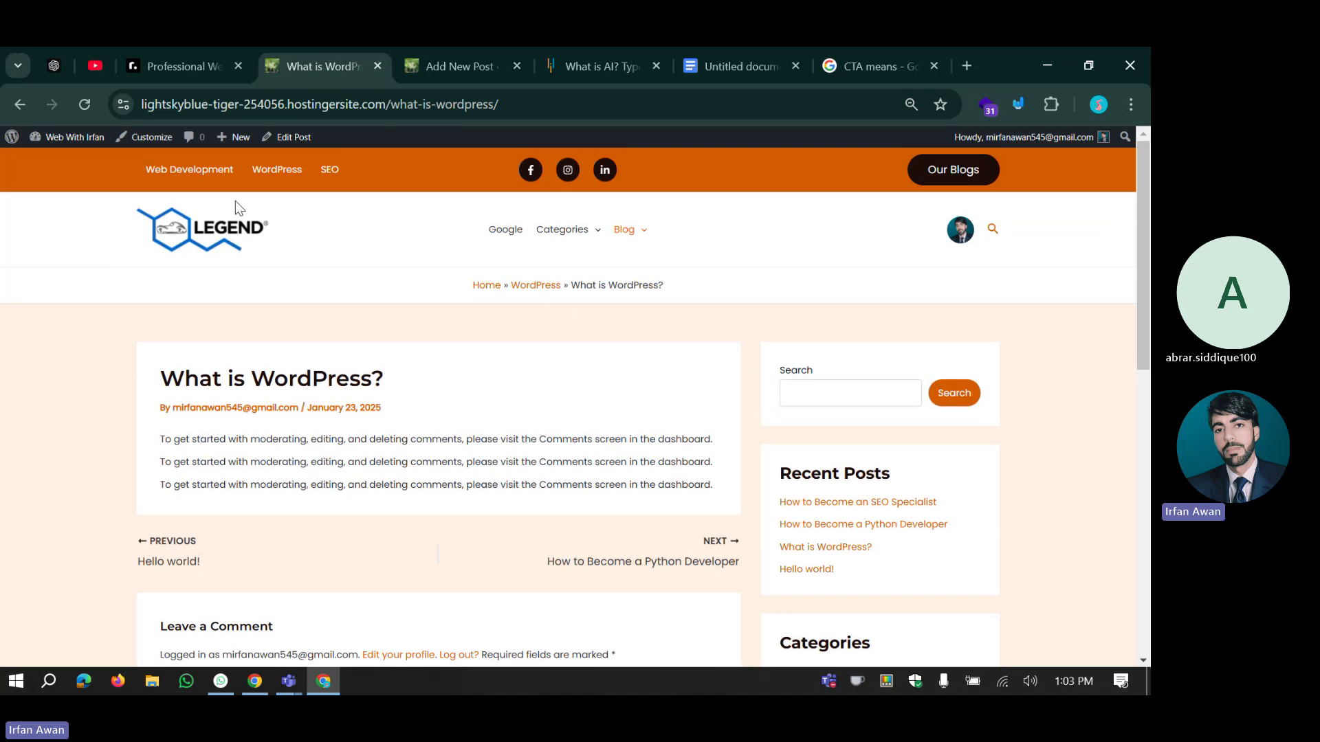
# Open the theme customizer for the "What is WordPress?" page in a new tab and go to the Blog's Single Post settings.
pyautogui.rightClick(148, 140)
pyautogui.click(187, 162)
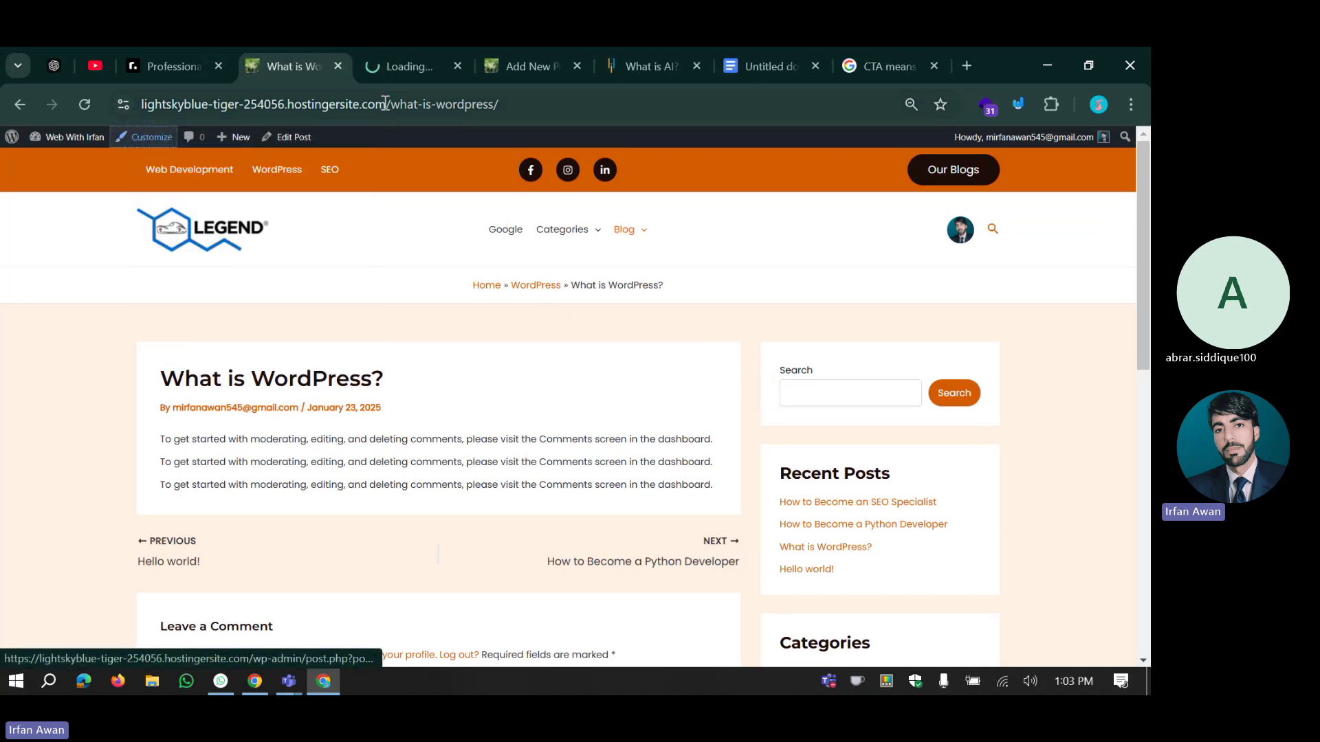
pyautogui.click(378, 55)
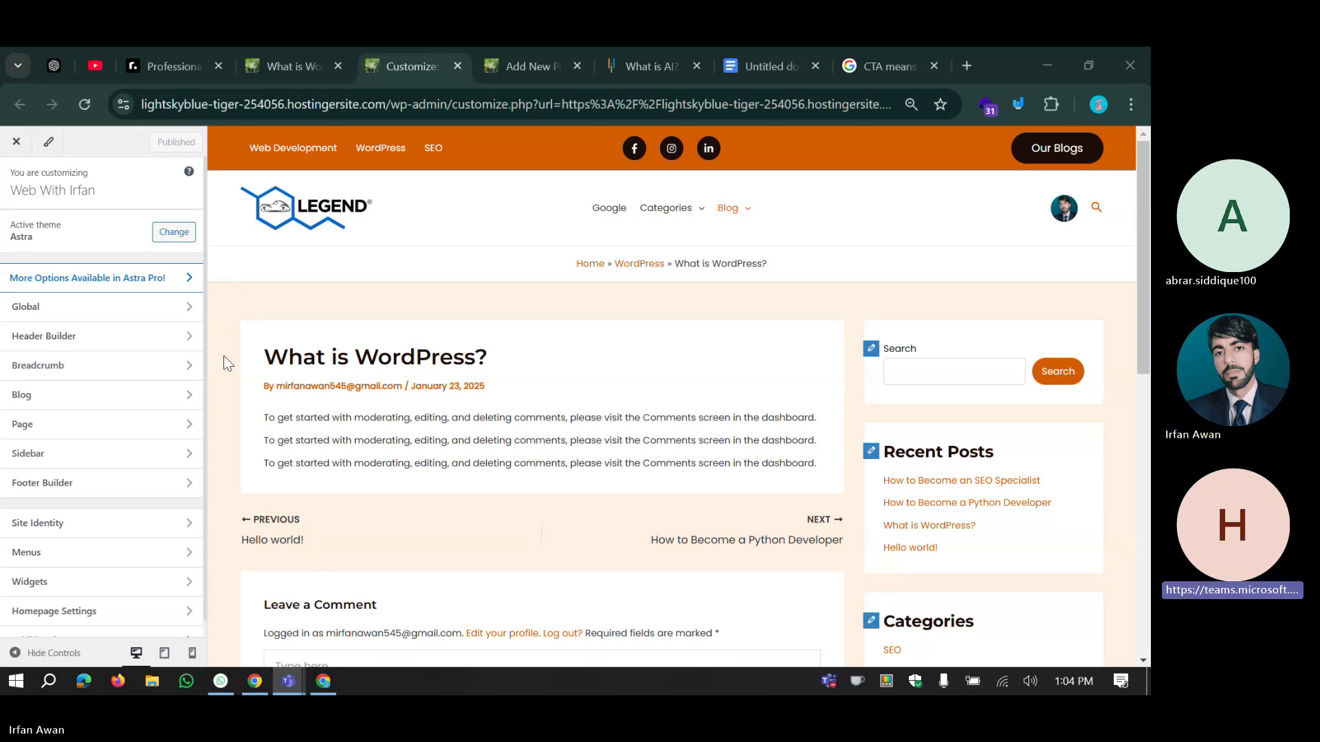
pyautogui.click(59, 398)
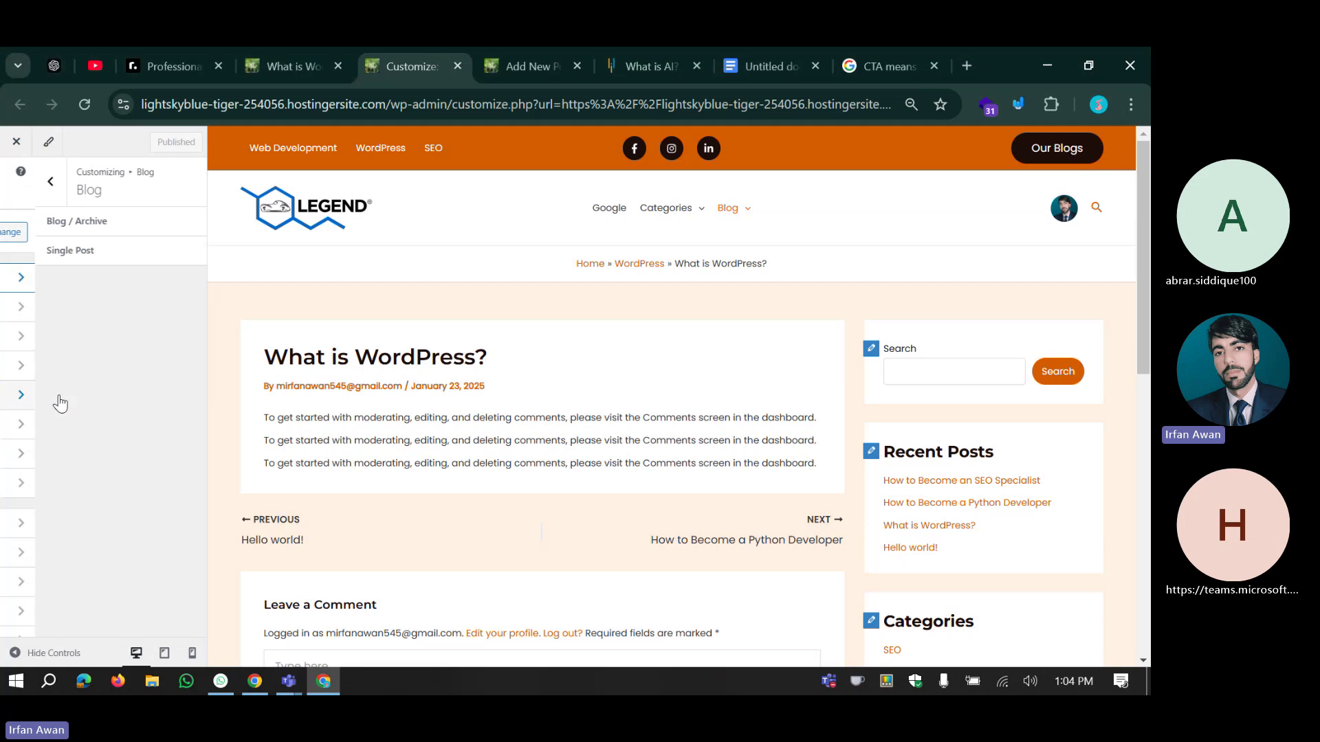
pyautogui.click(51, 250)
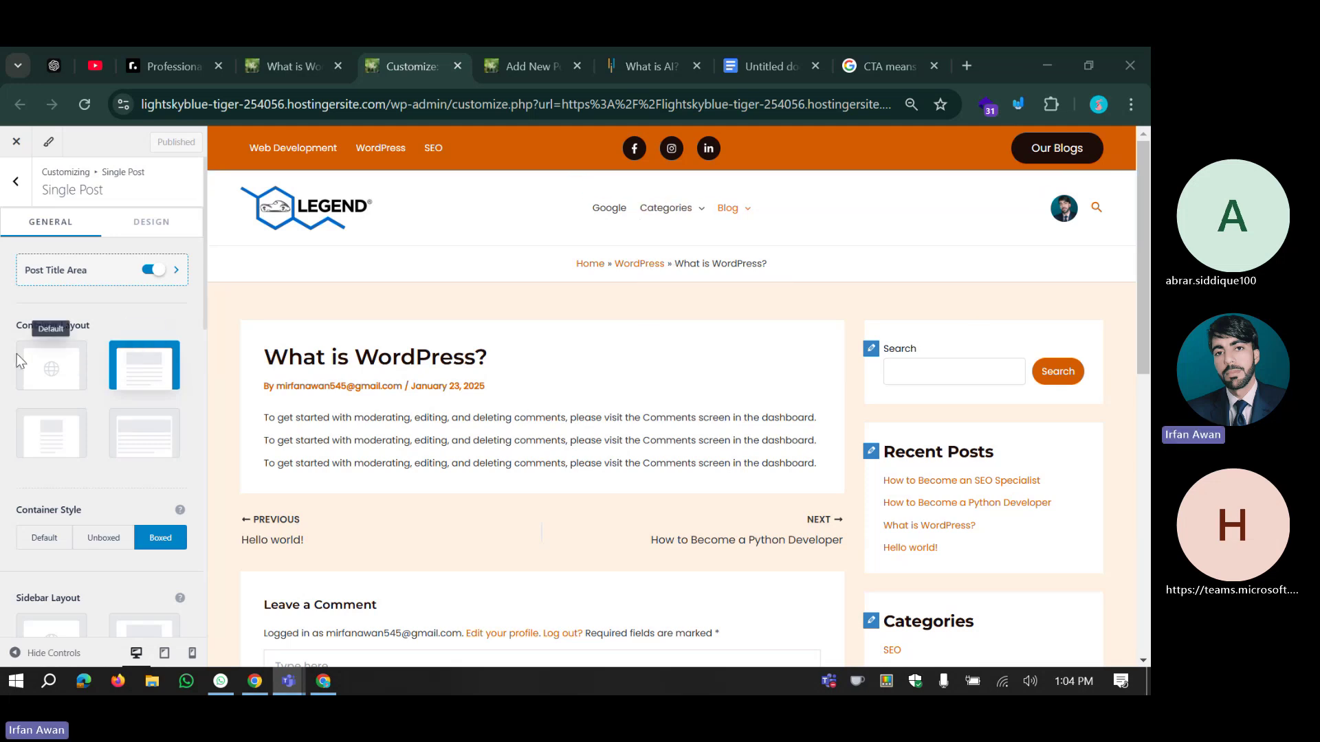
# Try the Default container layout for single posts and restore the layout used before.
pyautogui.click(74, 372)
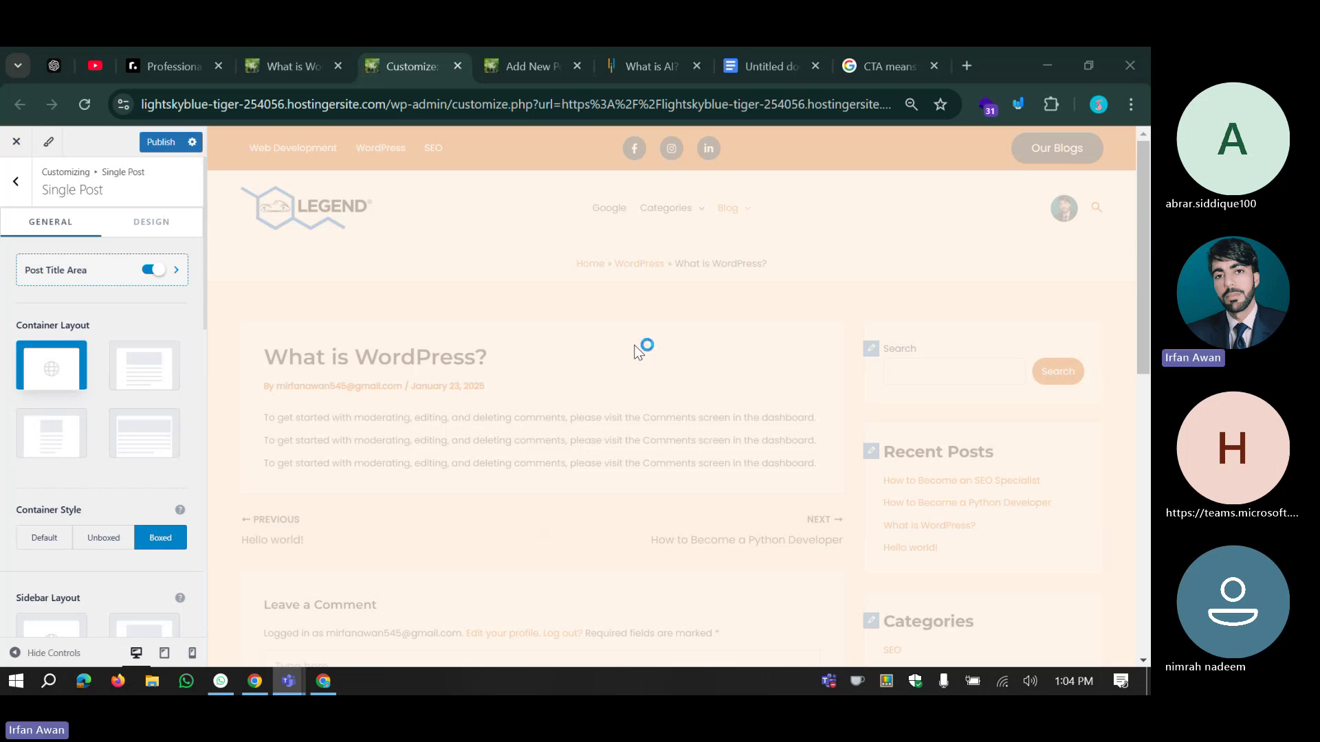
pyautogui.click(147, 367)
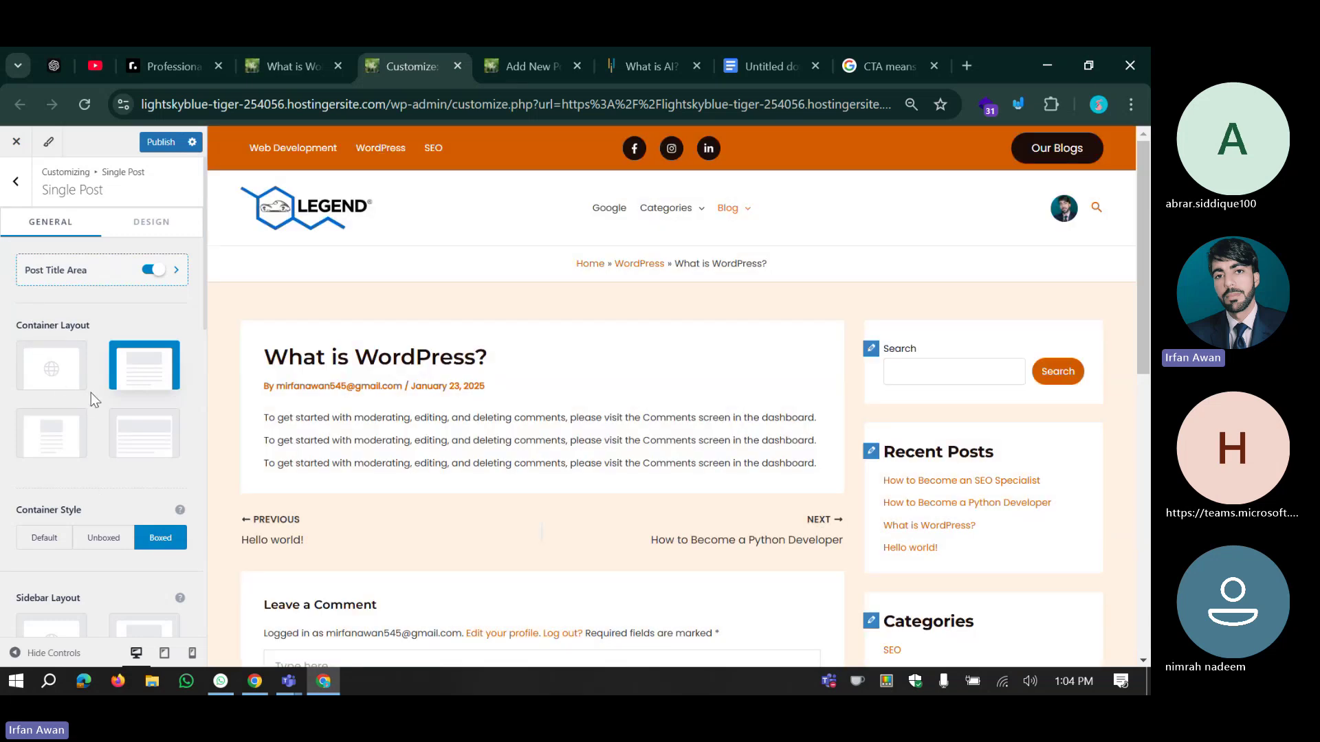
pyautogui.scroll(-3, 96, 400)
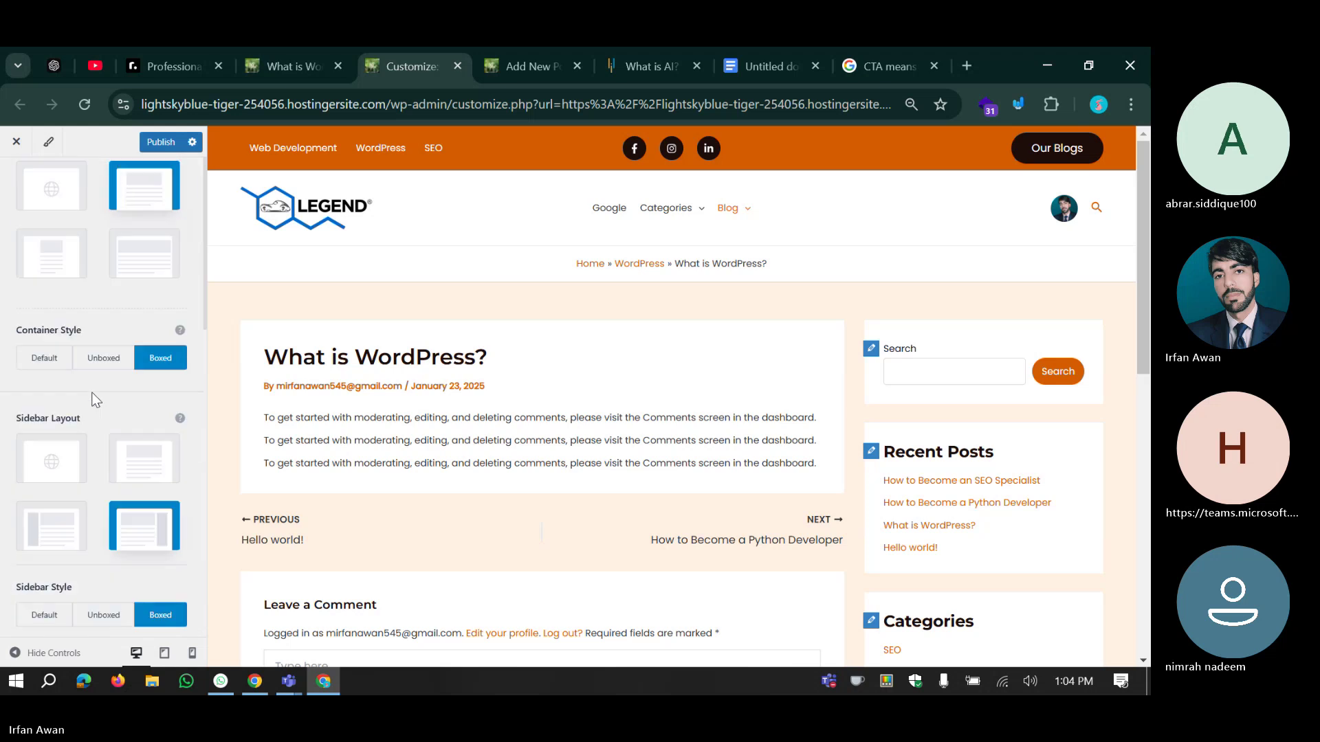
pyautogui.scroll(3, 110, 420)
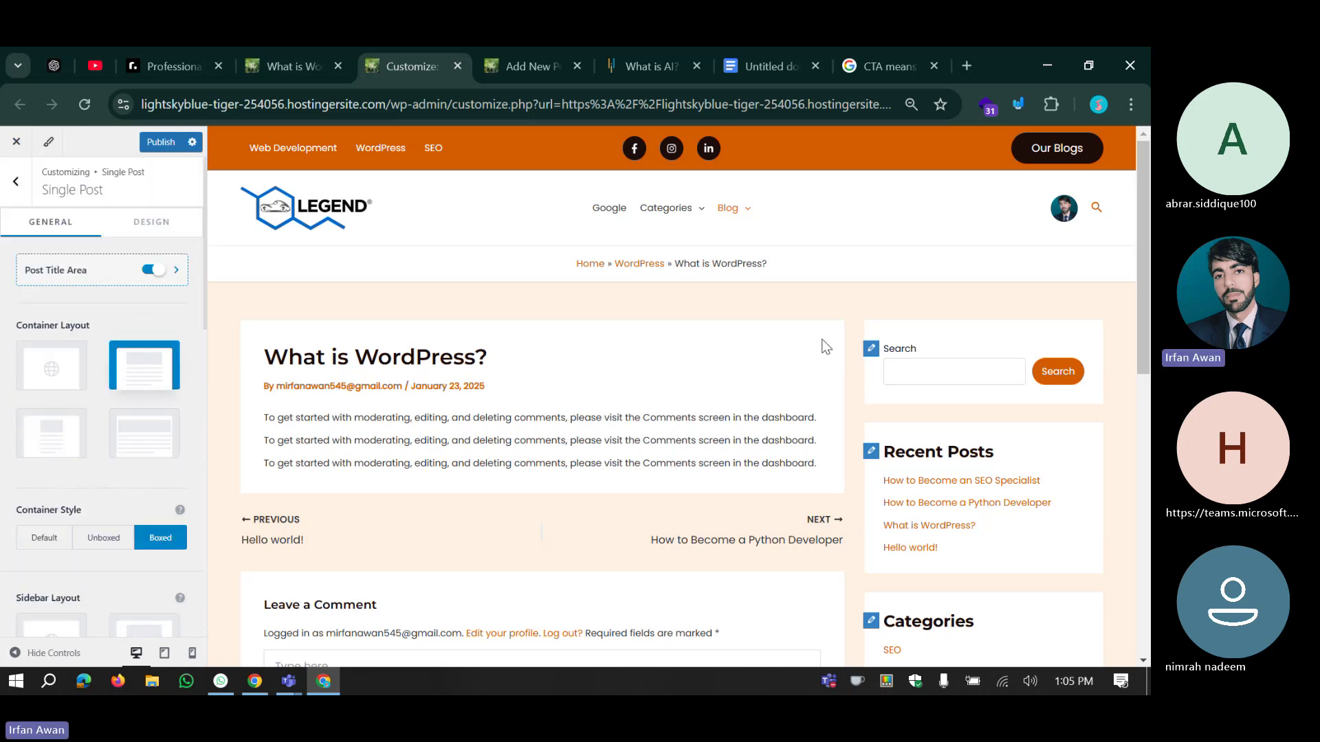
# Try the single-post Sidebar Layout without a sidebar and check the page preview.
pyautogui.scroll(-2, 100, 541)
pyautogui.scroll(-2, 99, 541)
pyautogui.click(128, 370)
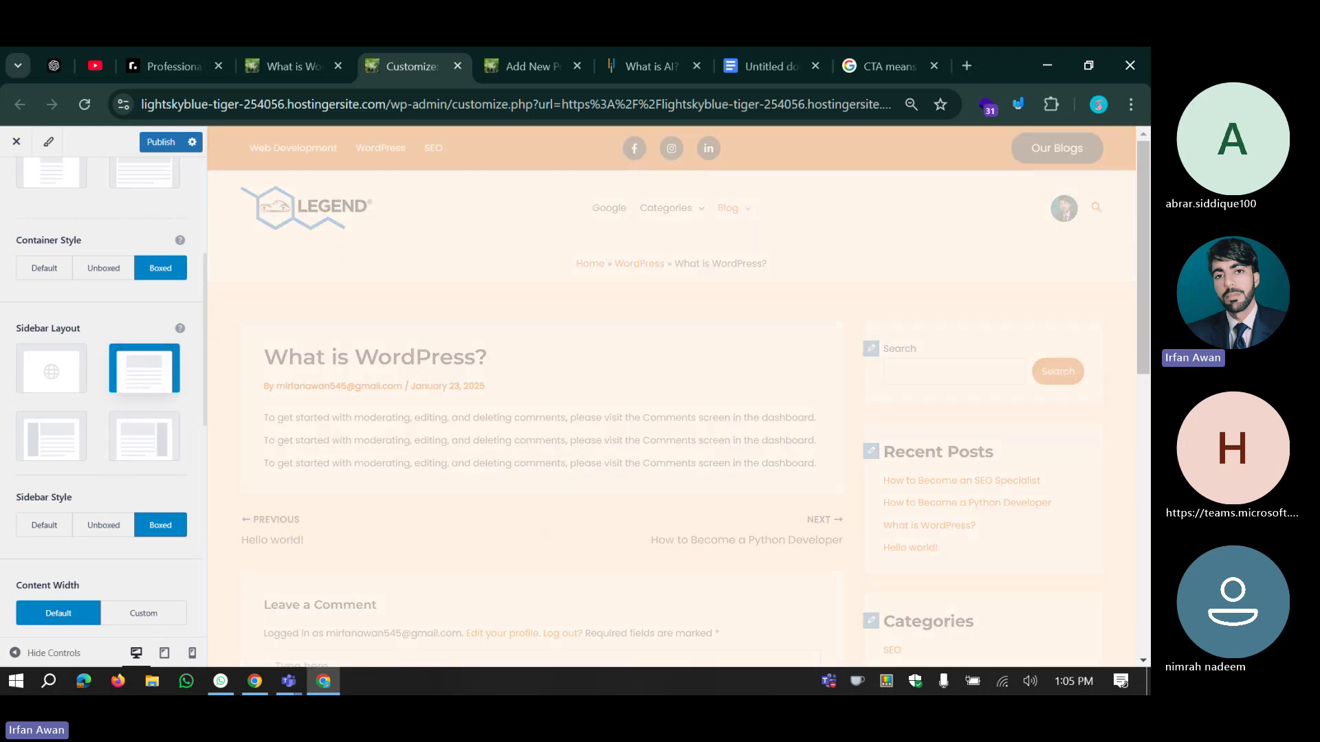
pyautogui.click(289, 682)
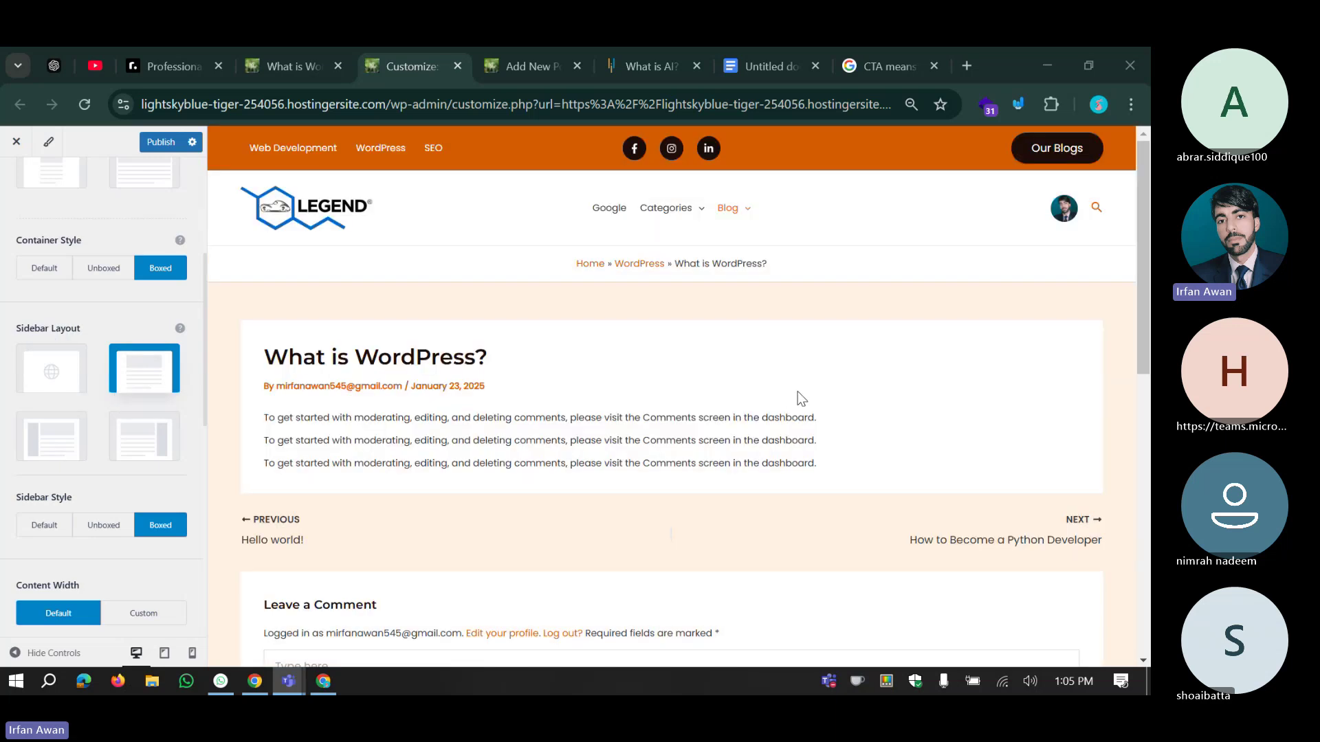
pyautogui.scroll(-5, 797, 390)
pyautogui.scroll(5, 797, 391)
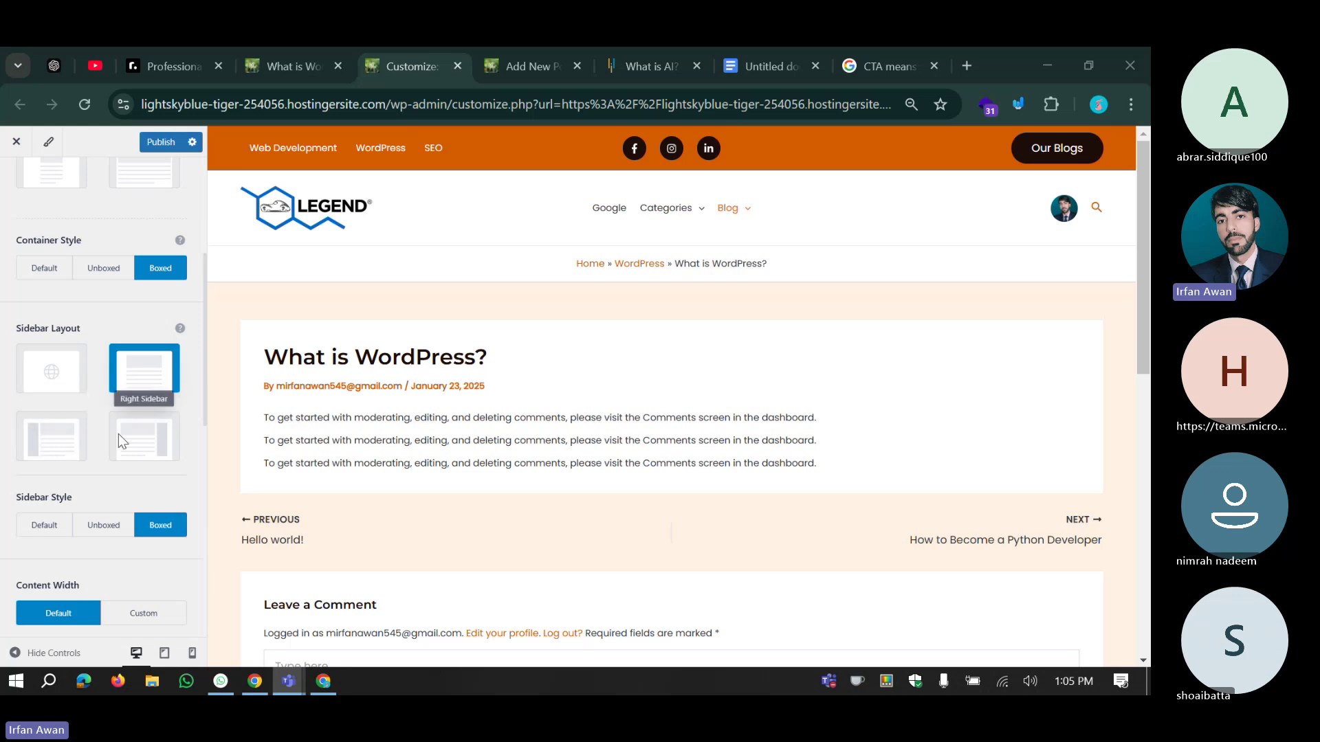
# Set the single-post Sidebar Layout to the left sidebar and publish the theme changes.
pyautogui.click(60, 444)
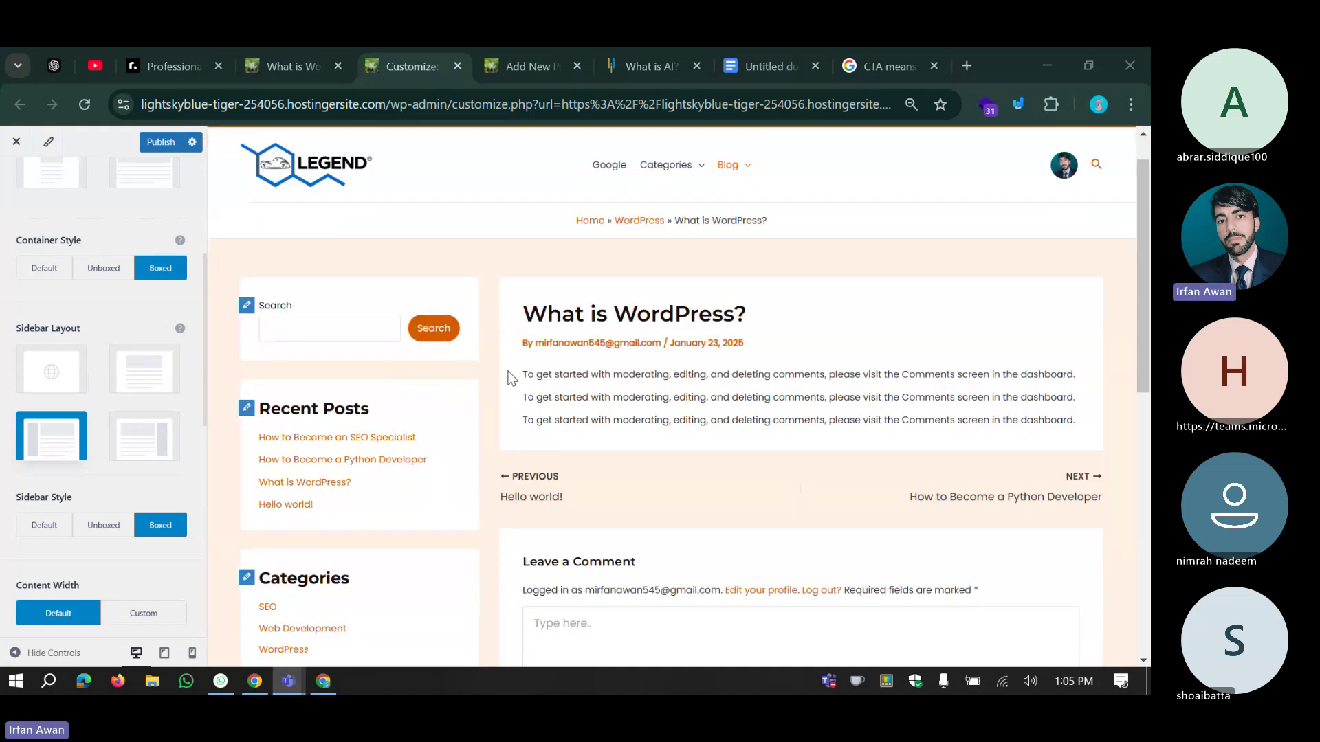
pyautogui.scroll(4, 99, 444)
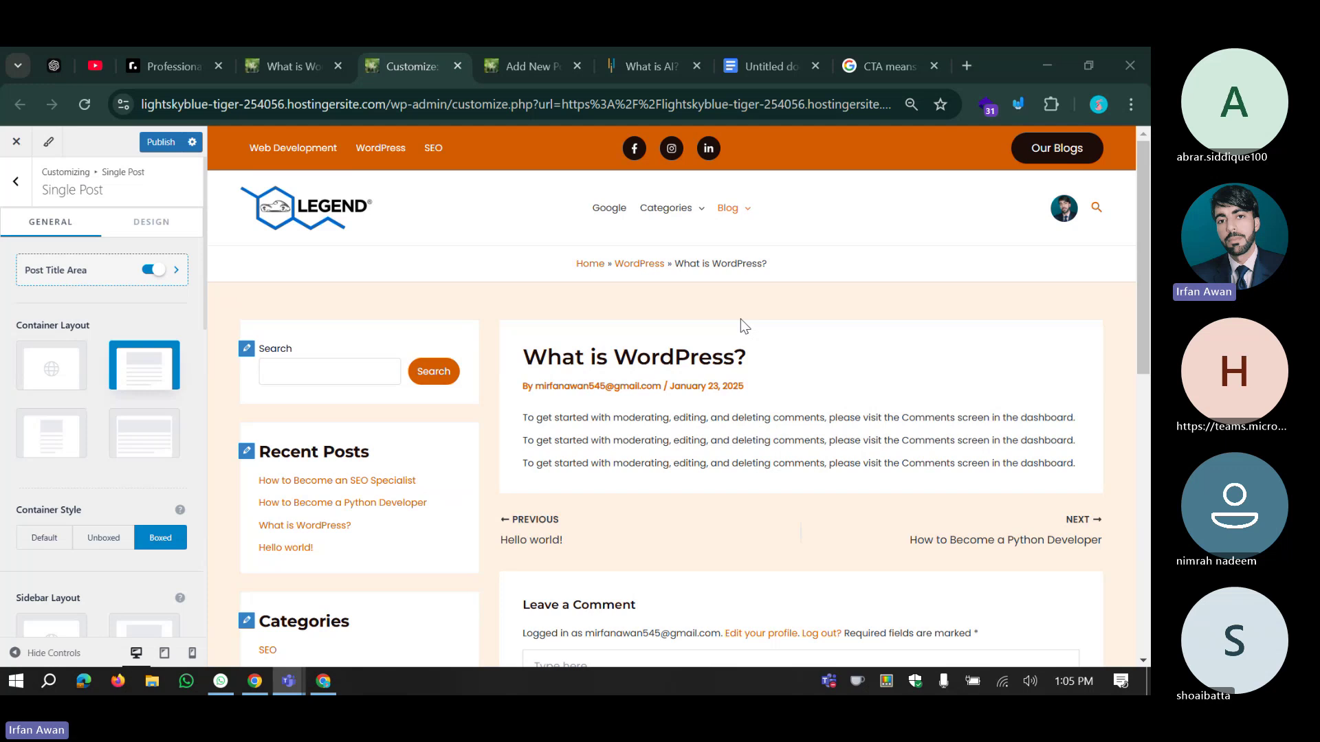
pyautogui.click(160, 143)
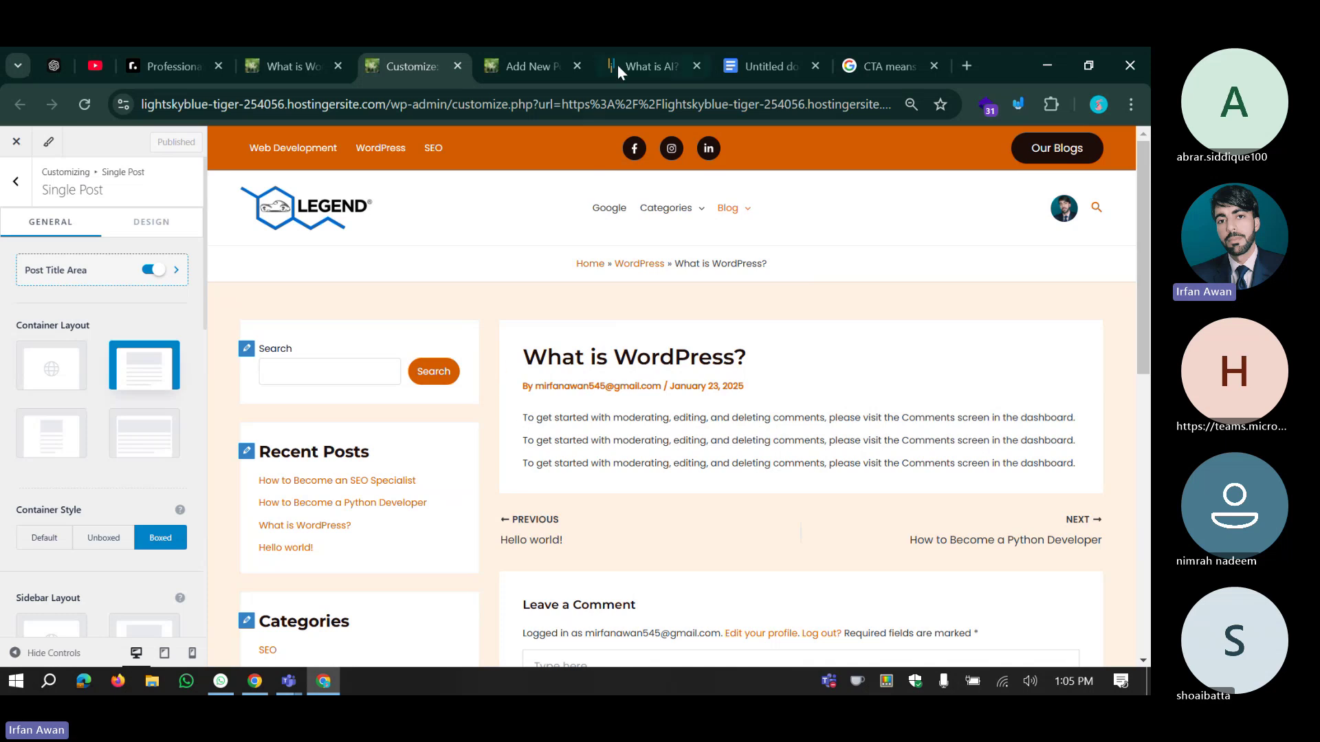
# Examine the Simplilearn "What is AI?" article's playlist sidebar, video, table of contents, and promotional banner text.
pyautogui.click(639, 64)
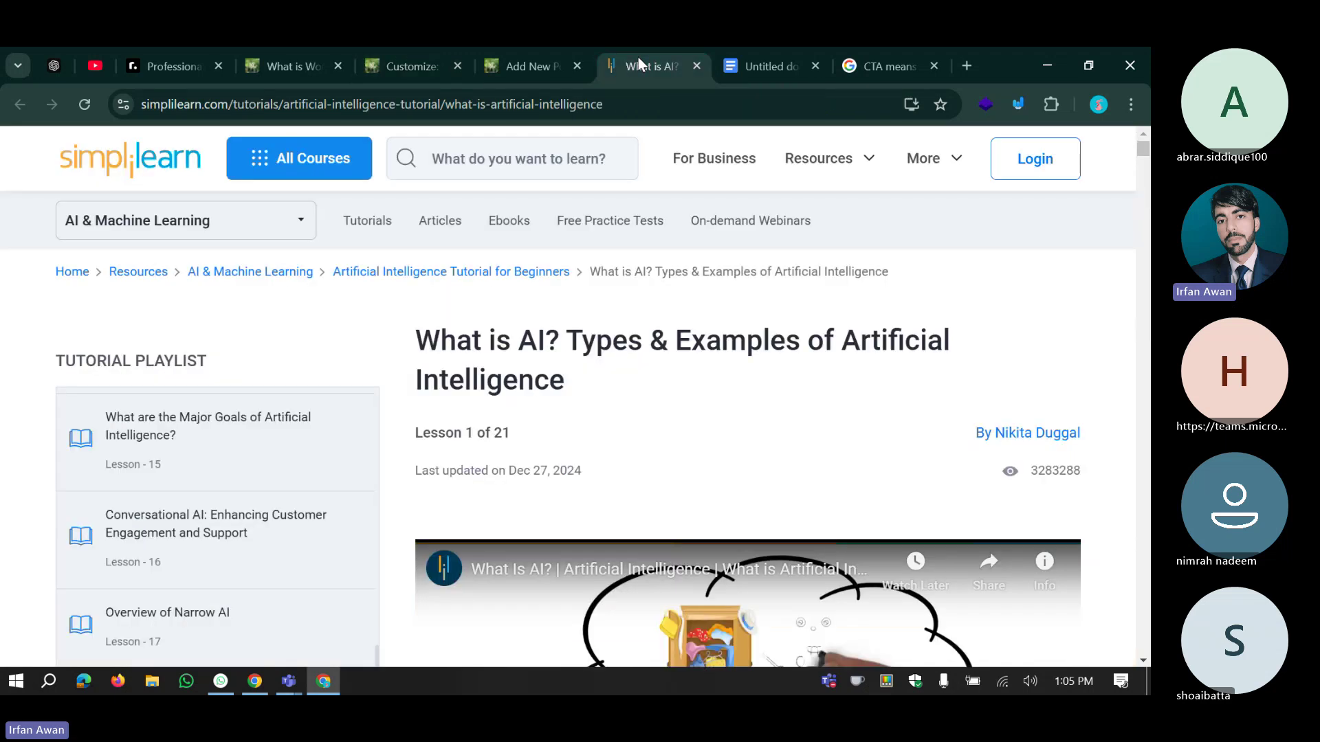
pyautogui.scroll(-6, 417, 420)
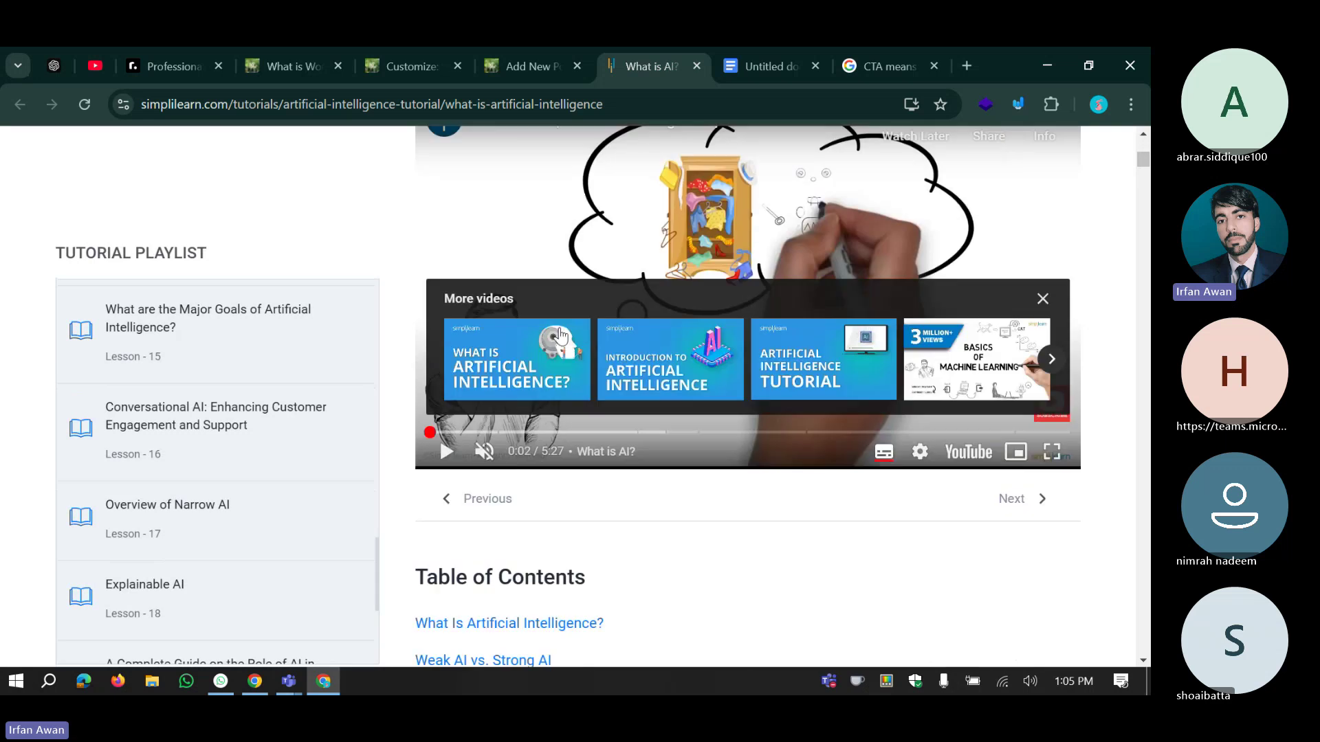
pyautogui.scroll(-4, 413, 423)
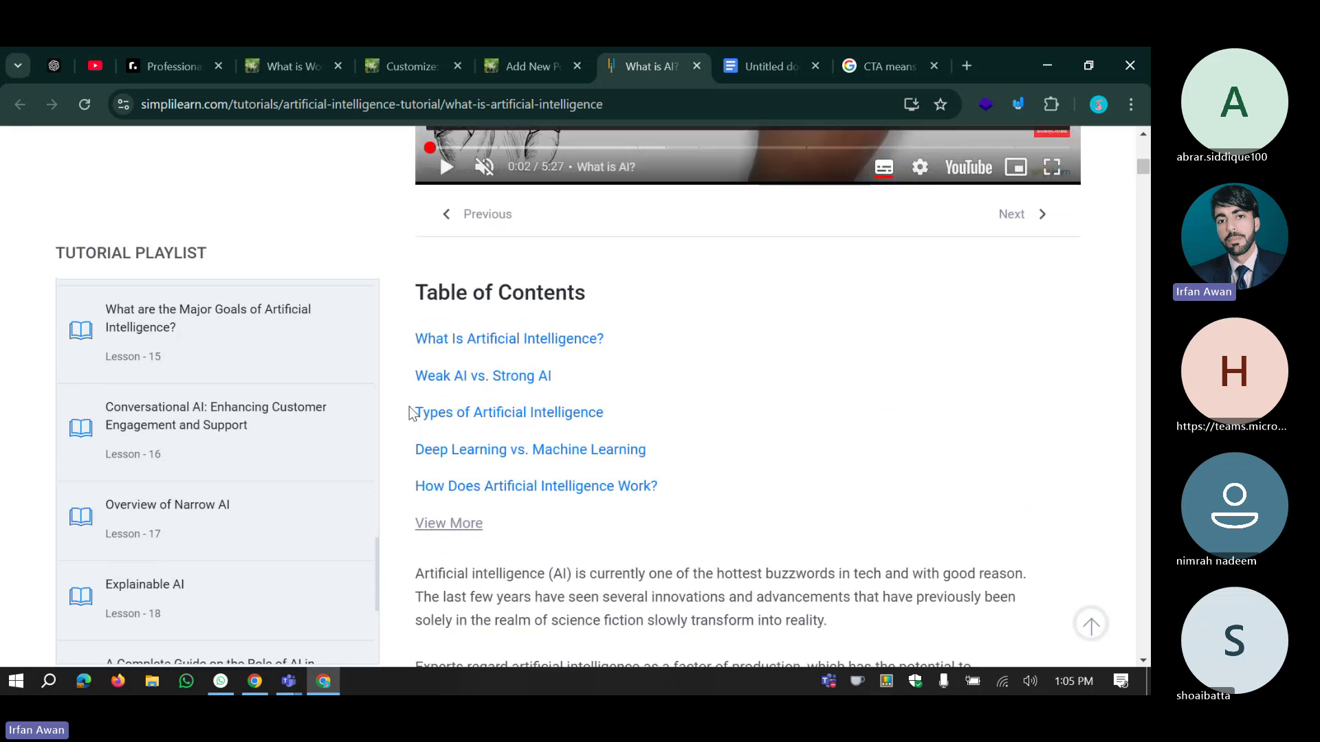
pyautogui.scroll(-5, 422, 390)
pyautogui.scroll(-2, 422, 389)
pyautogui.scroll(3, 438, 265)
pyautogui.moveTo(447, 235); pyautogui.dragTo(750, 328)
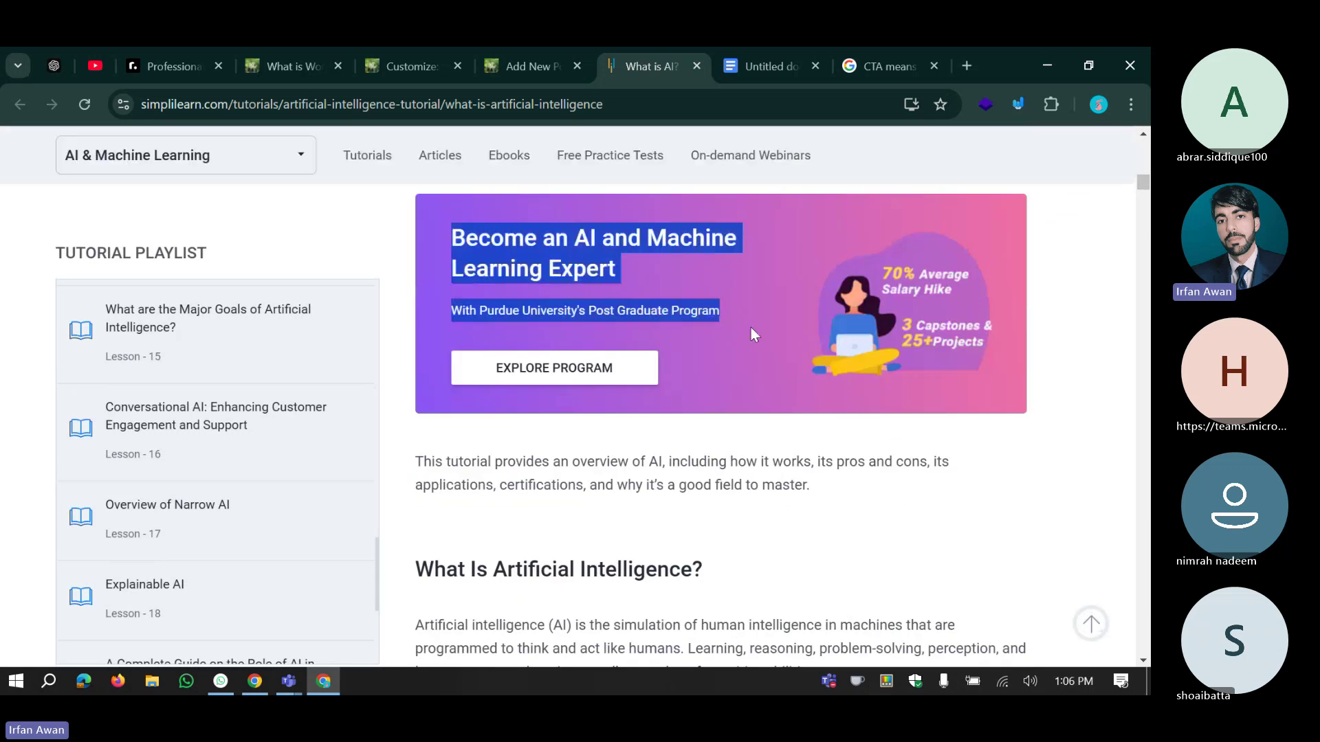
pyautogui.click(695, 285)
pyautogui.scroll(1, 558, 255)
# Copy the title "What is AI? Types & Examples of Artificial Intelligence" from the Simplilearn article into the new post's title.
pyautogui.click(510, 63)
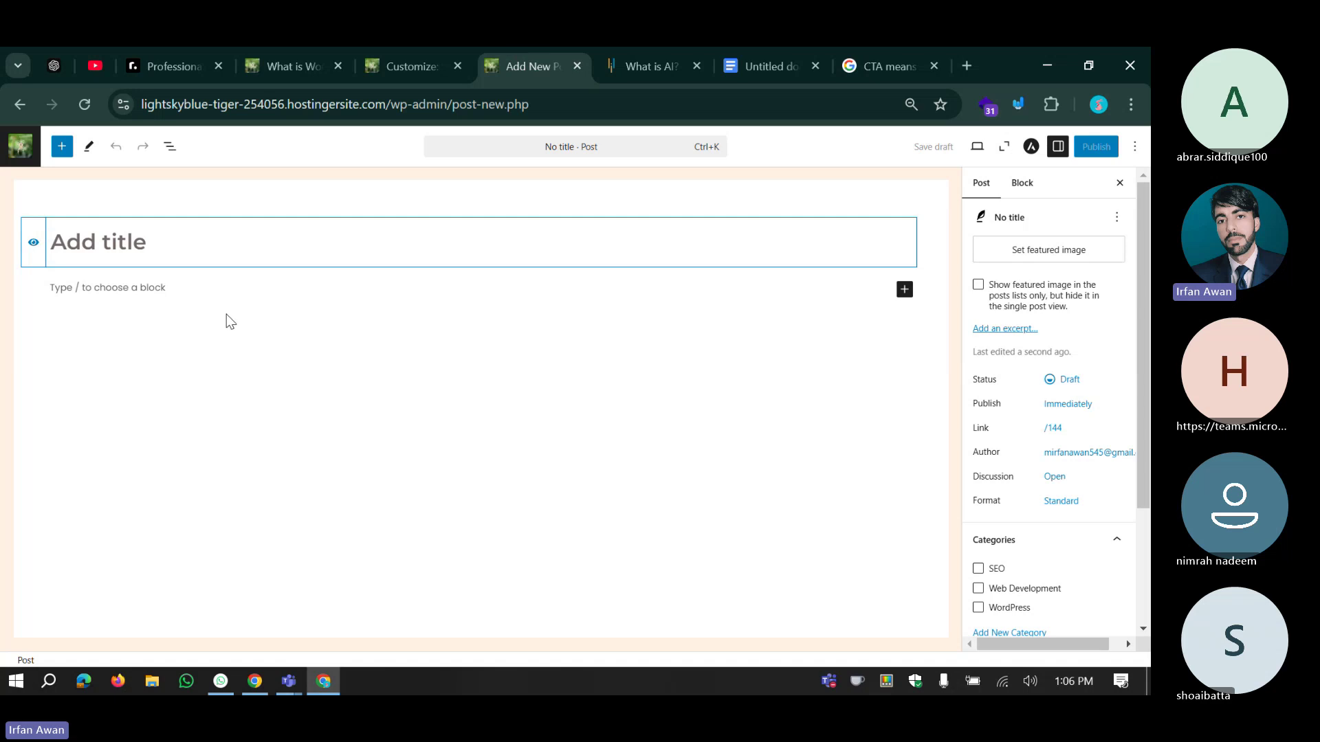
pyautogui.click(651, 64)
pyautogui.scroll(3, 447, 330)
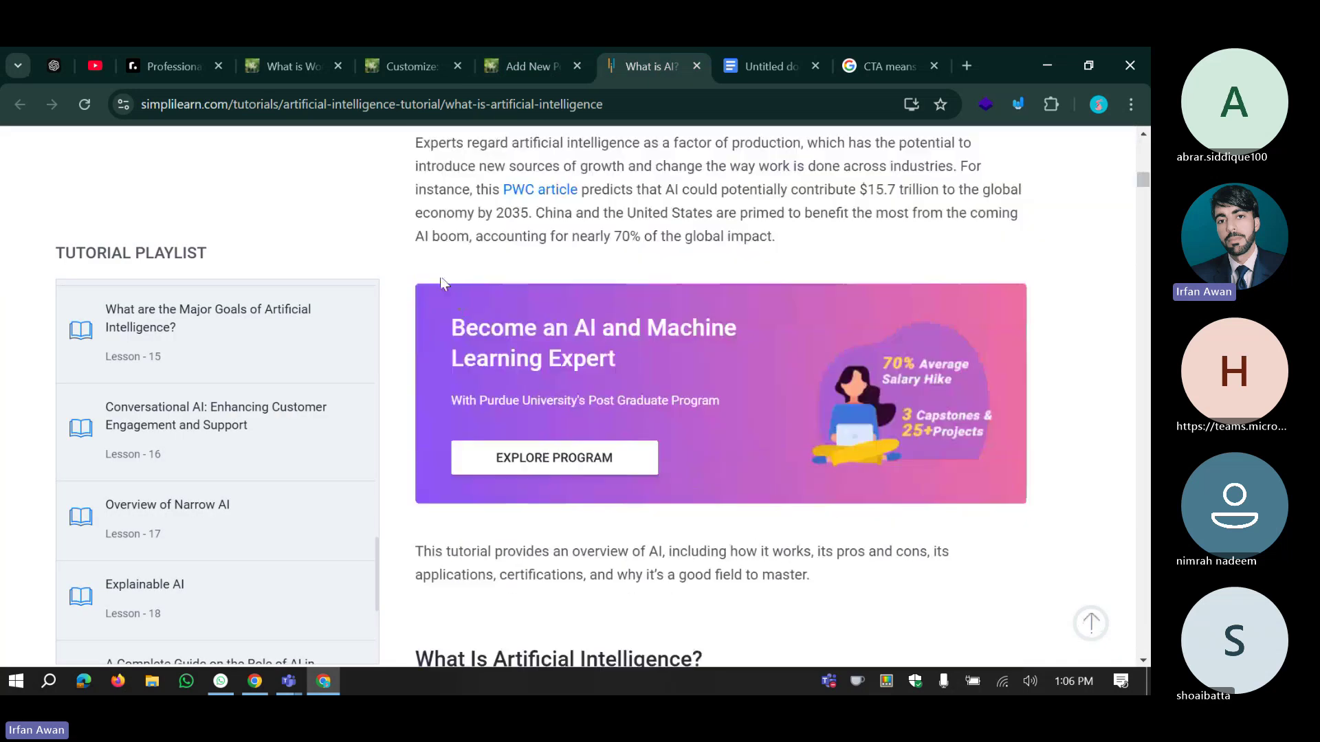
pyautogui.click(518, 55)
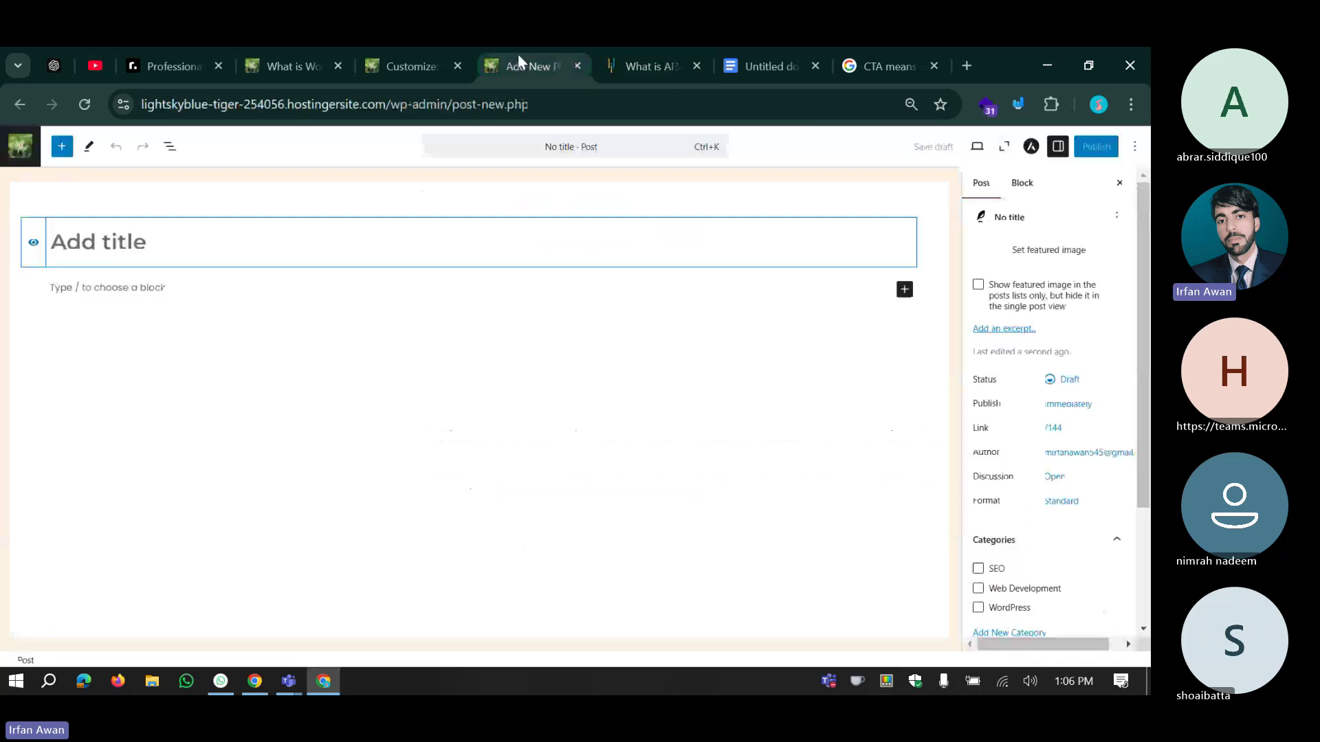
pyautogui.click(633, 60)
pyautogui.tripleClick(459, 344)
pyautogui.hotkey('ctrl', 'c')
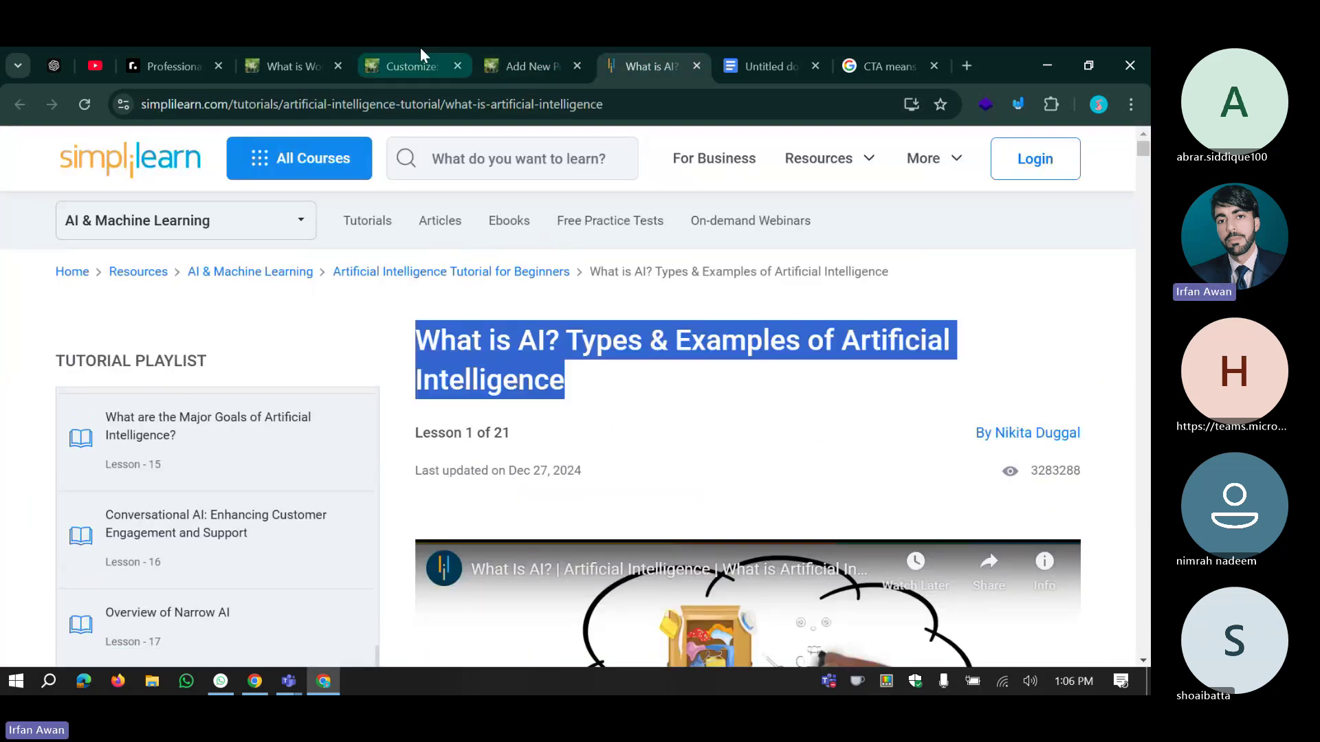
pyautogui.click(522, 64)
pyautogui.hotkey('ctrl', 'v')
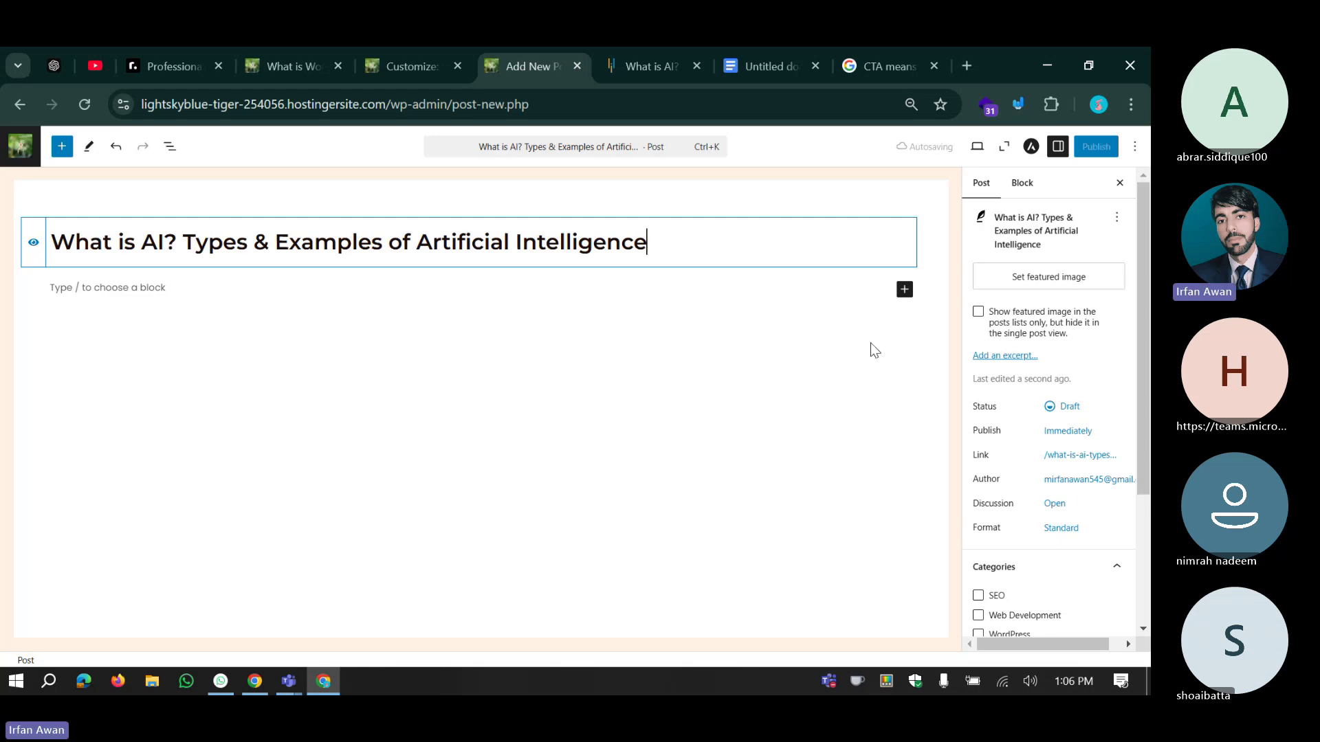
# Open the new post's link settings and compare its URL slug with the Simplilearn article's address.
pyautogui.click(1057, 457)
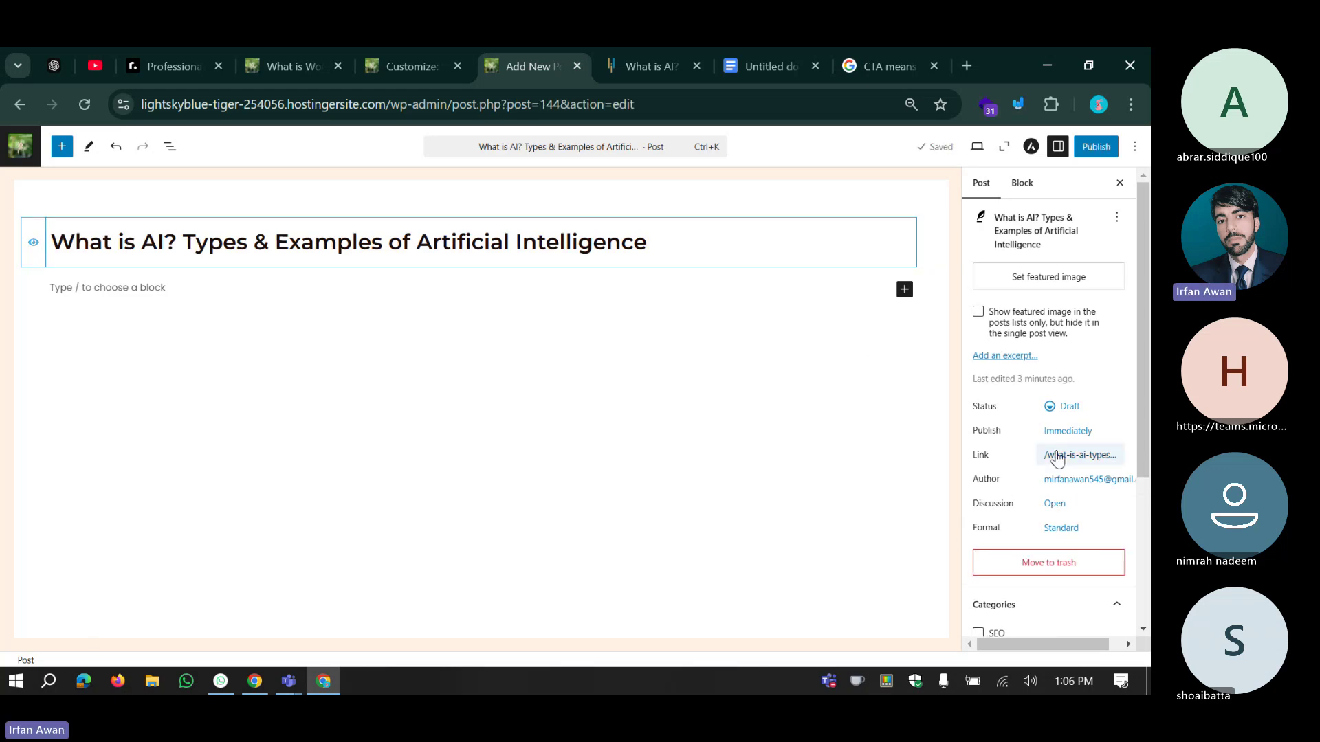
pyautogui.click(832, 522)
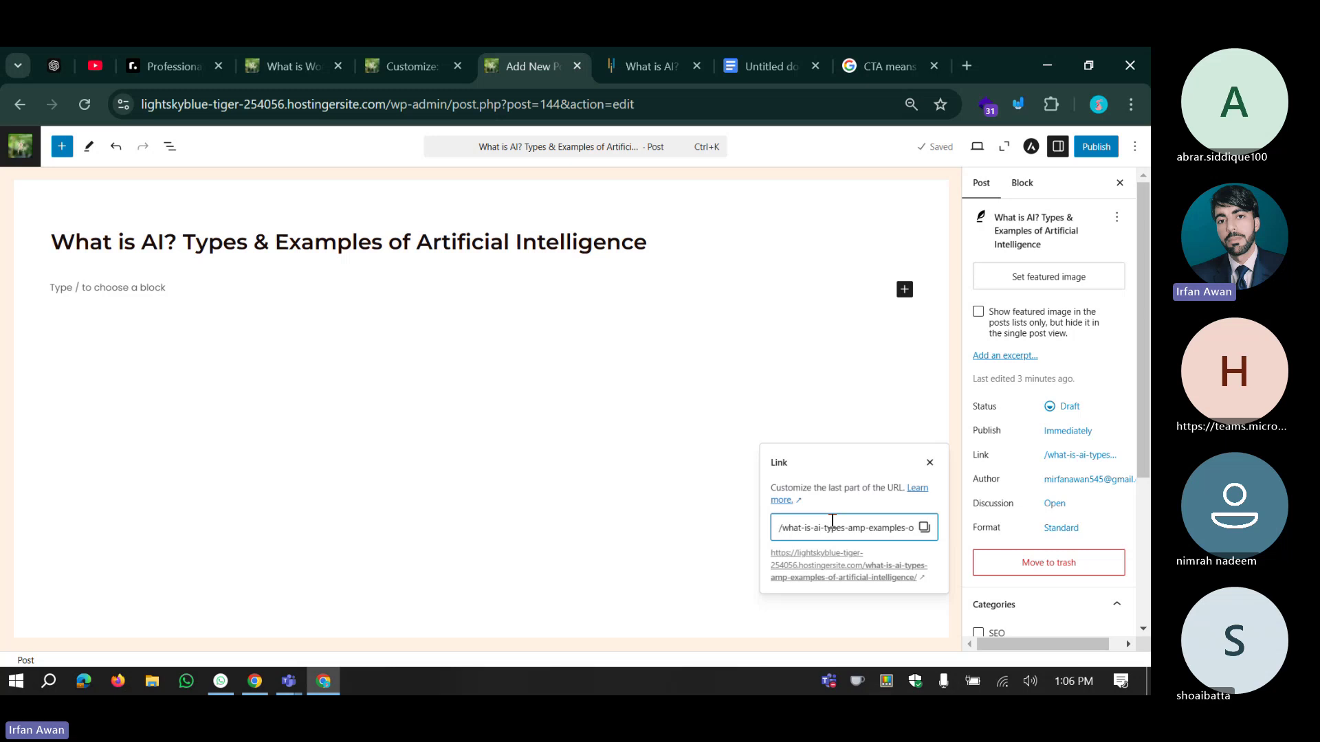
pyautogui.click(840, 488)
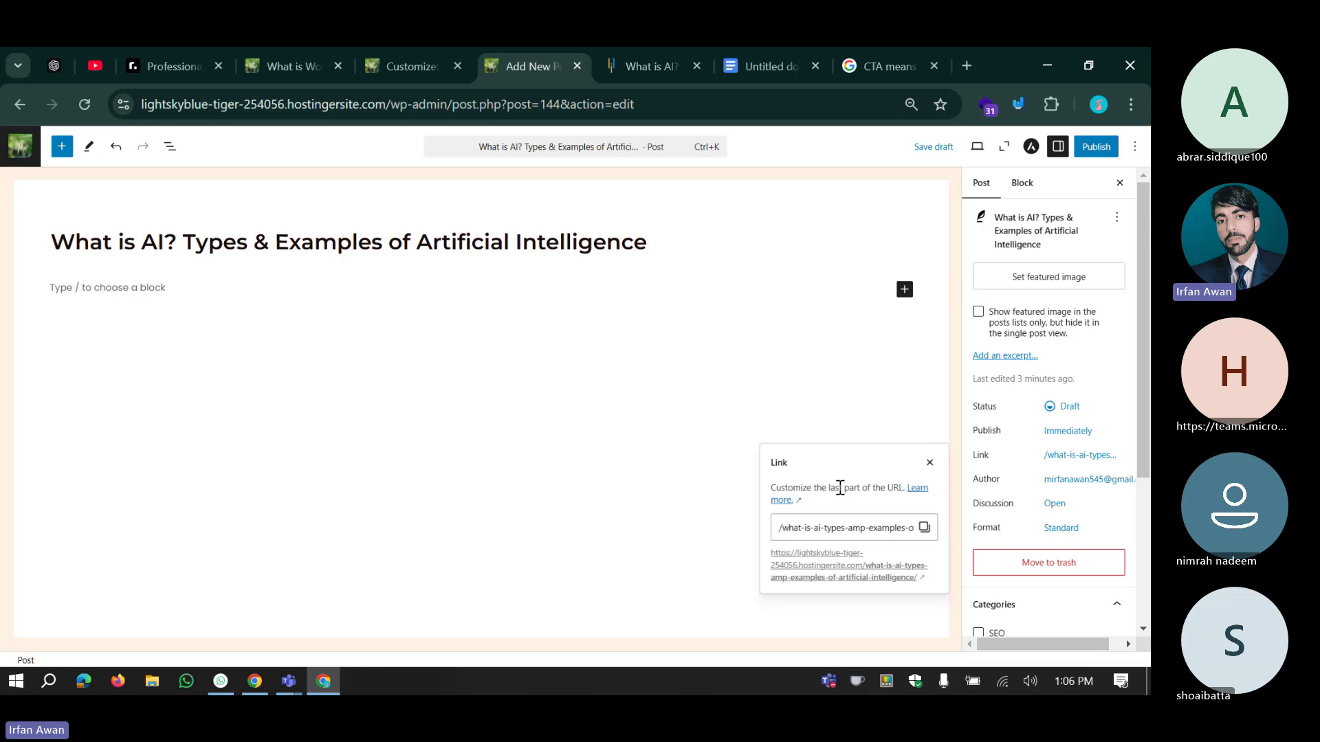
pyautogui.tripleClick(840, 488)
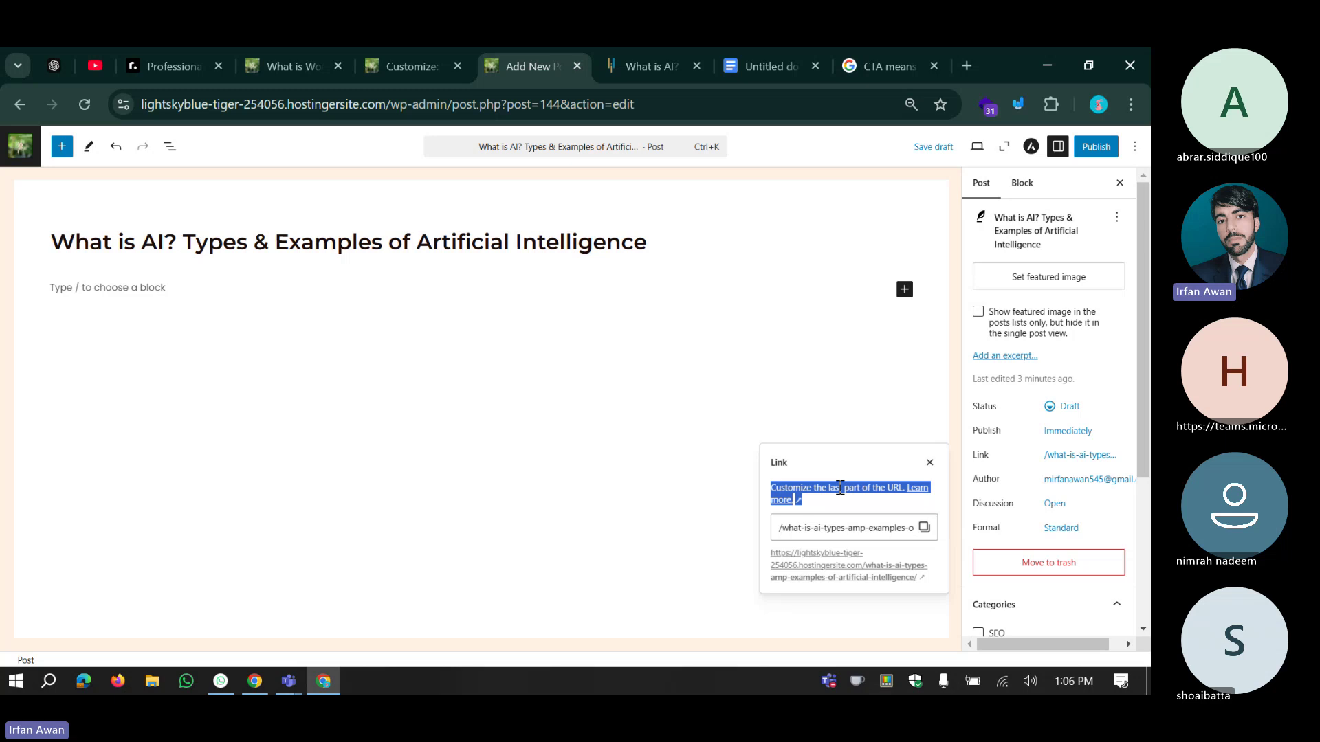
pyautogui.click(840, 487)
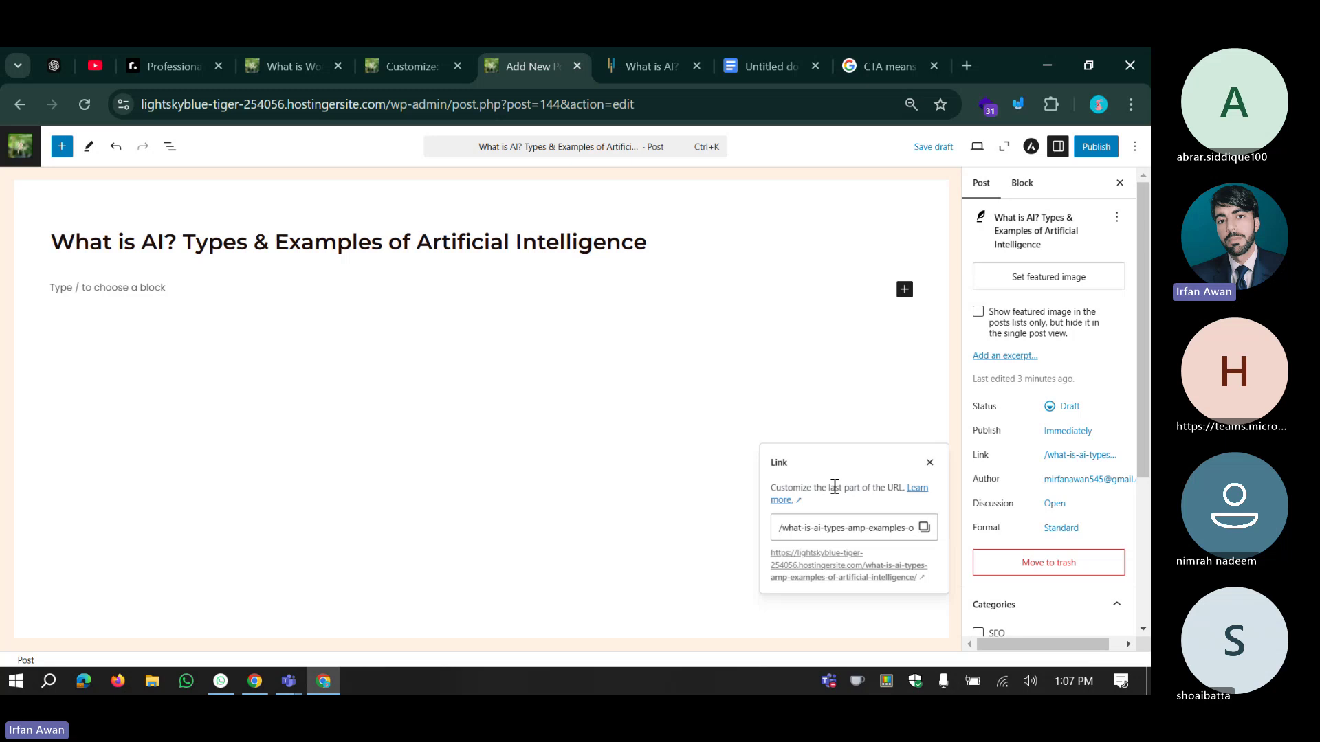
pyautogui.doubleClick(835, 487)
pyautogui.tripleClick(834, 487)
pyautogui.click(824, 451)
pyautogui.click(655, 48)
pyautogui.click(473, 146)
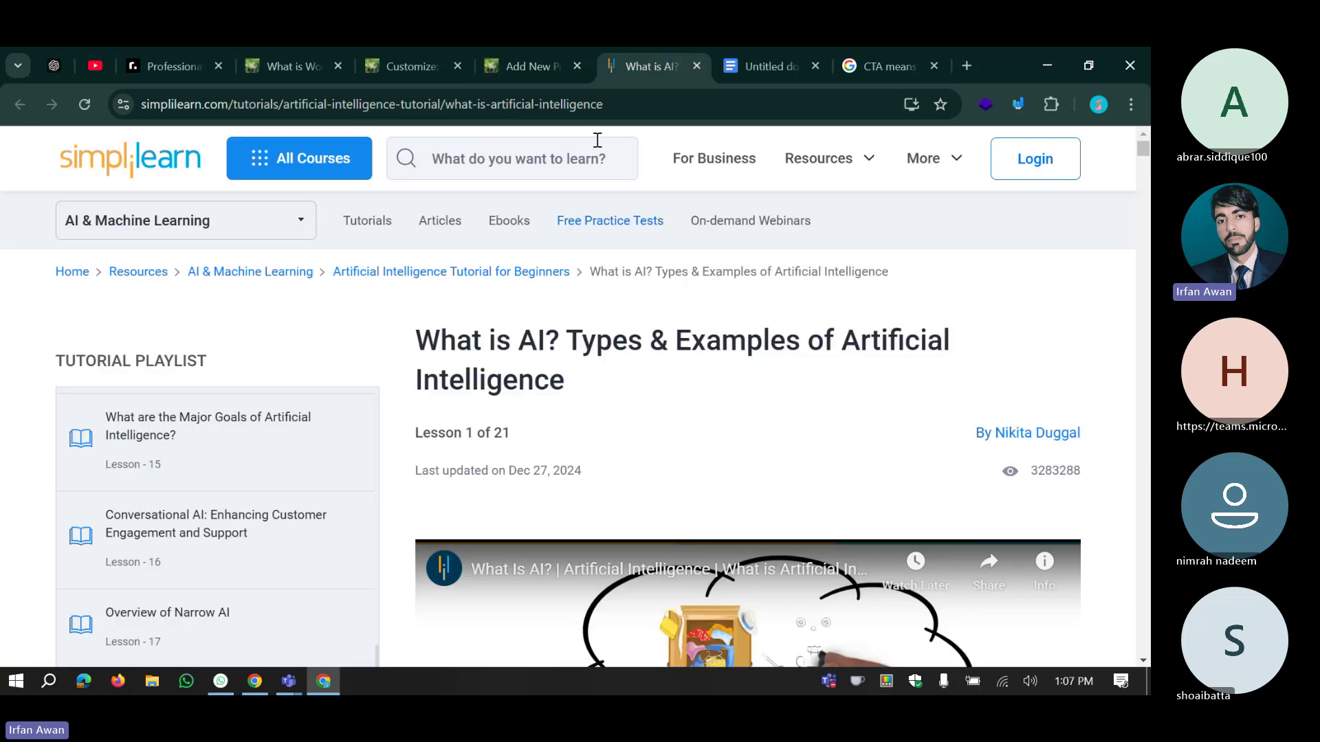
pyautogui.click(531, 52)
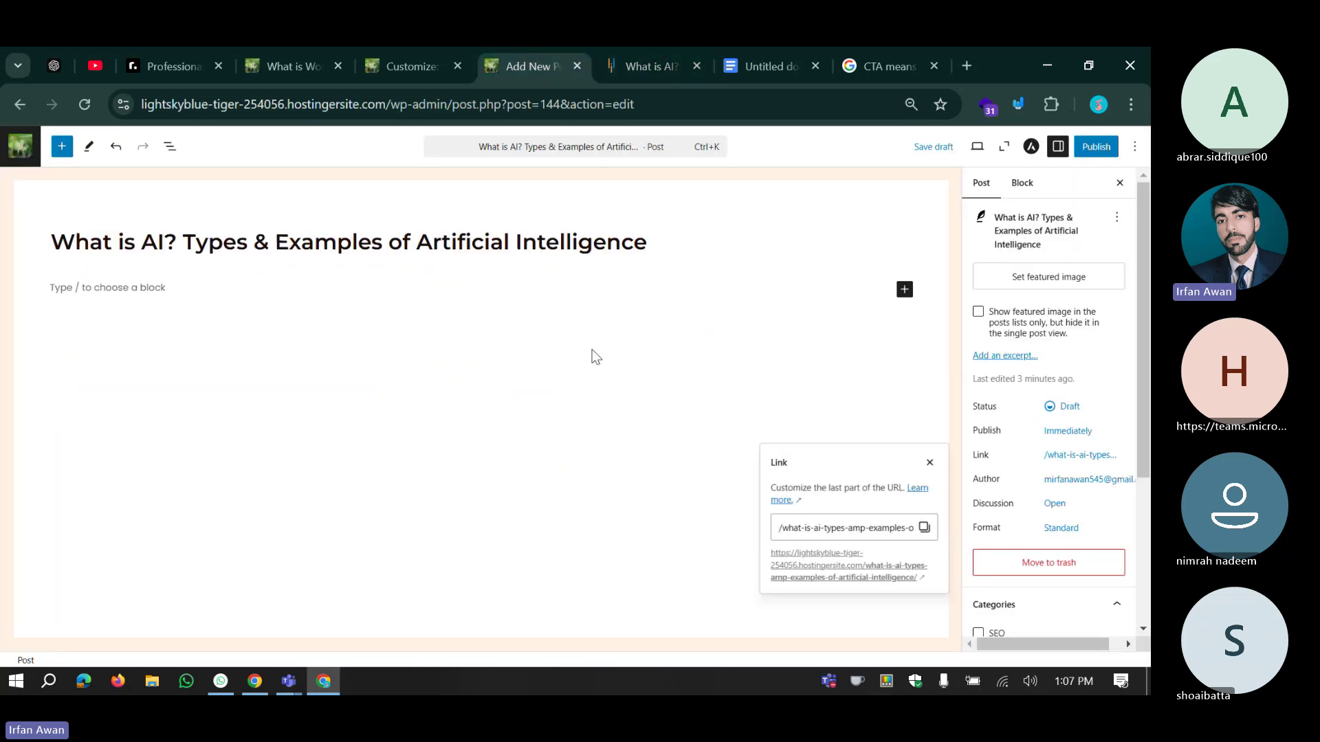
pyautogui.click(873, 528)
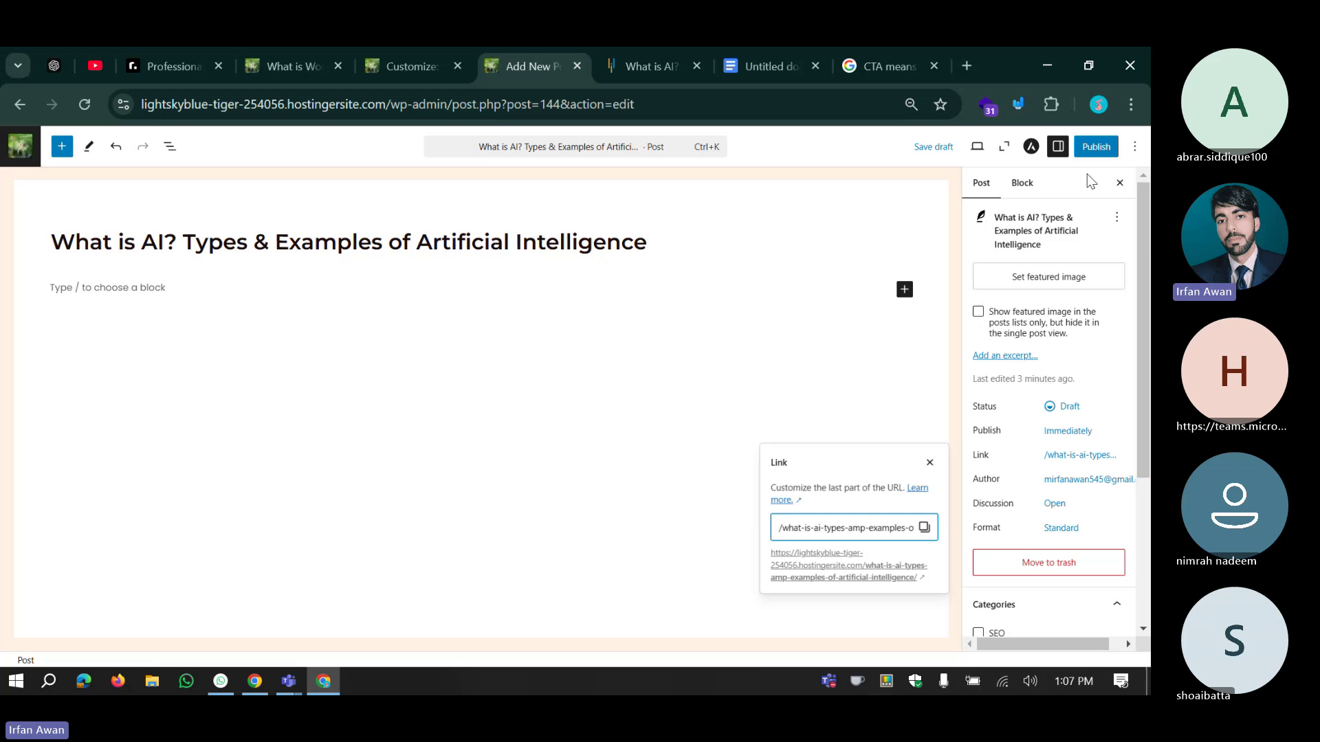
pyautogui.click(1094, 149)
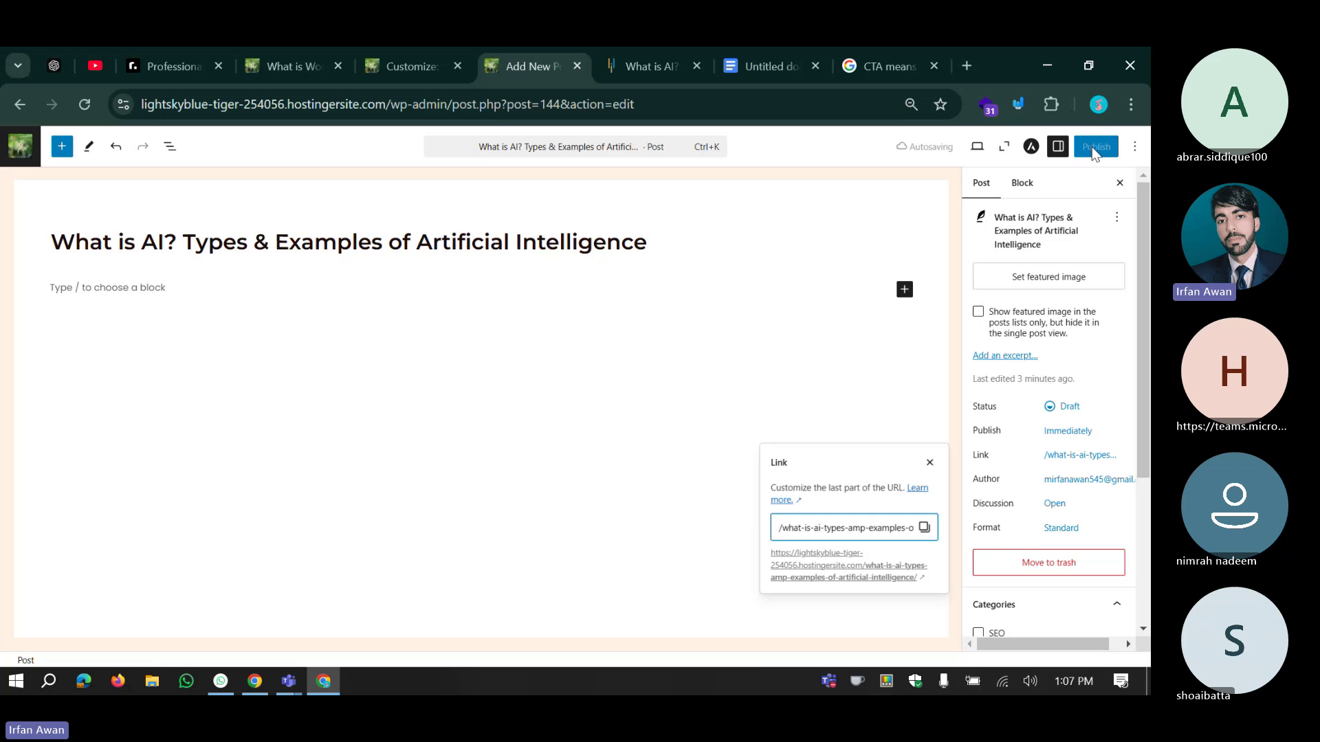
pyautogui.click(930, 463)
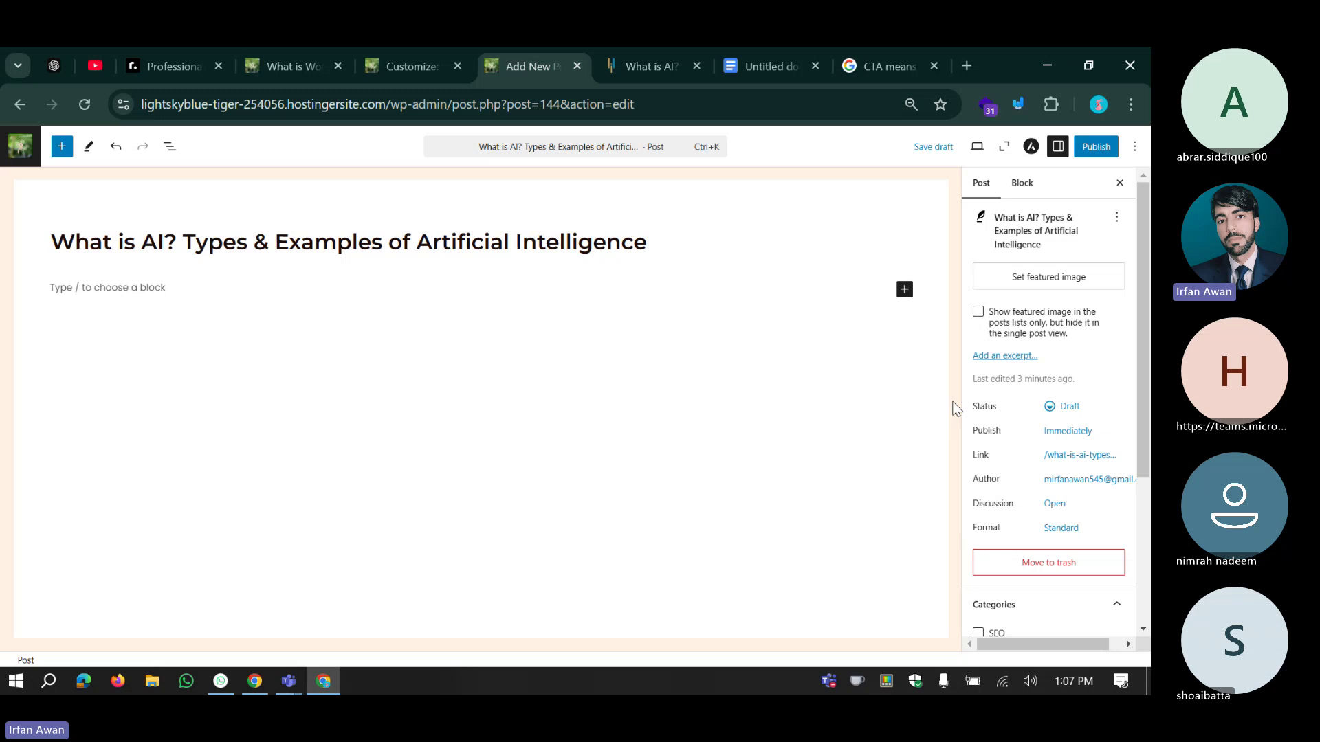
# Copy the slug "what-is-artificial-intelligence" from the Simplilearn article's address and set it as the new post's URL slug.
pyautogui.click(1056, 455)
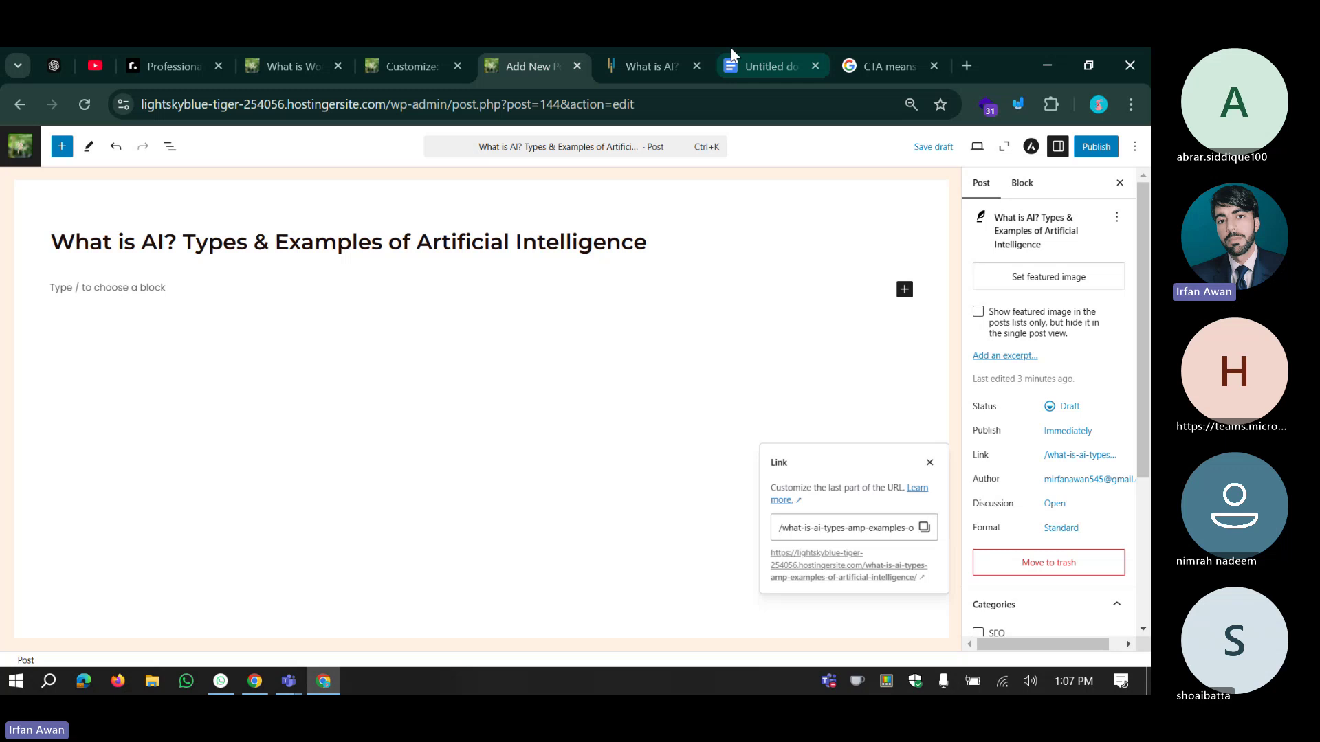
pyautogui.click(611, 58)
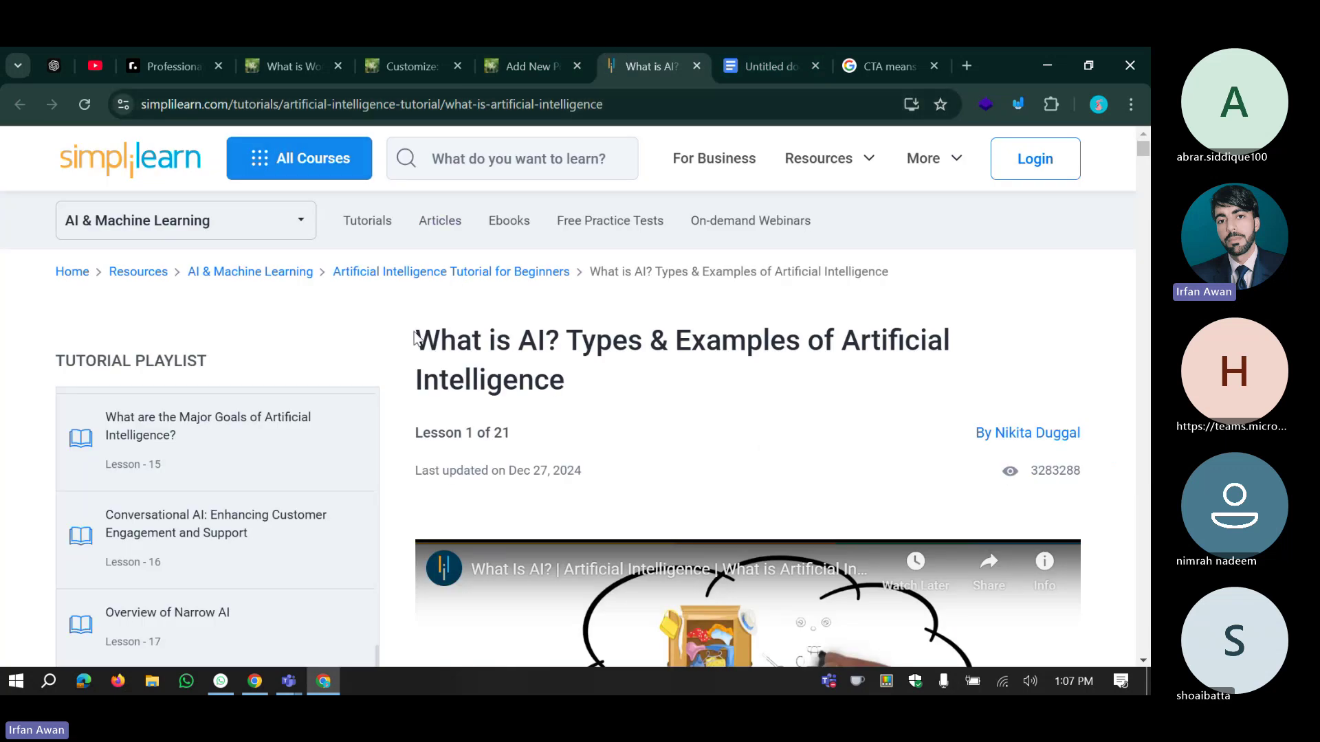
pyautogui.moveTo(415, 340); pyautogui.dragTo(550, 381)
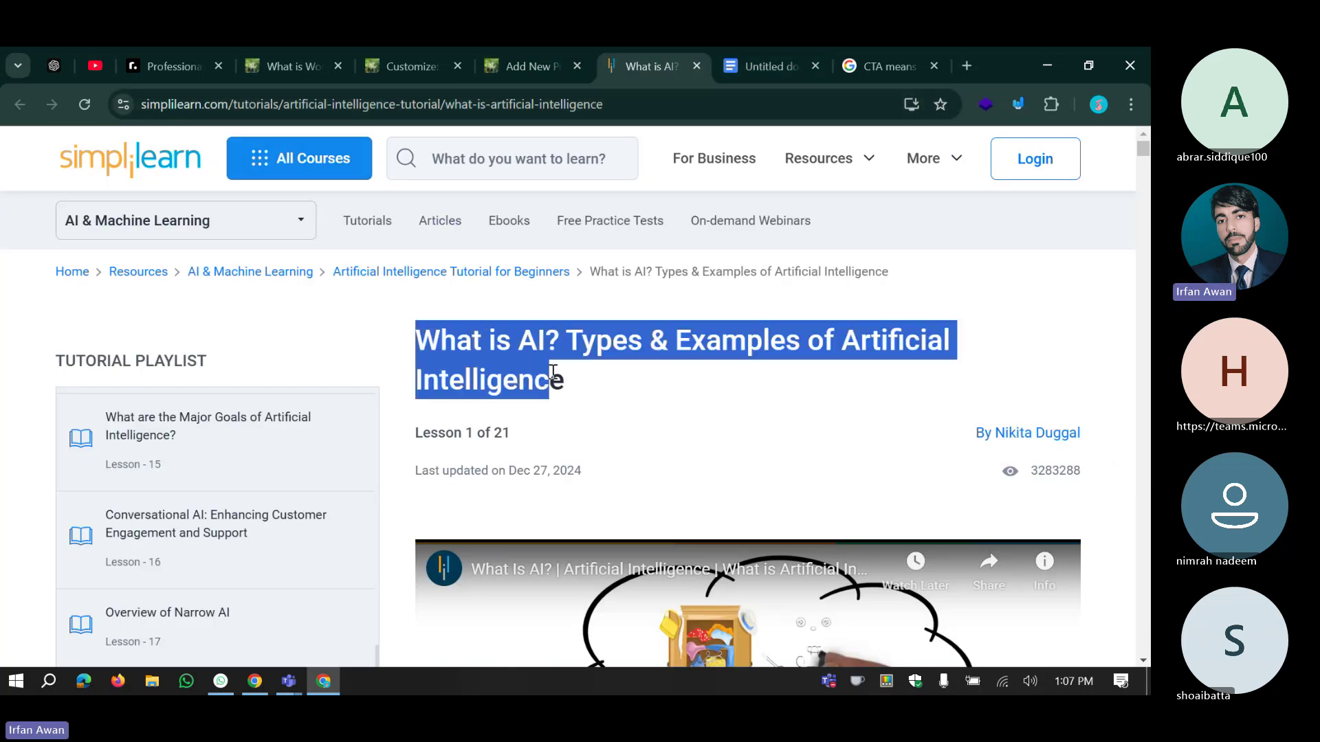
pyautogui.click(516, 340)
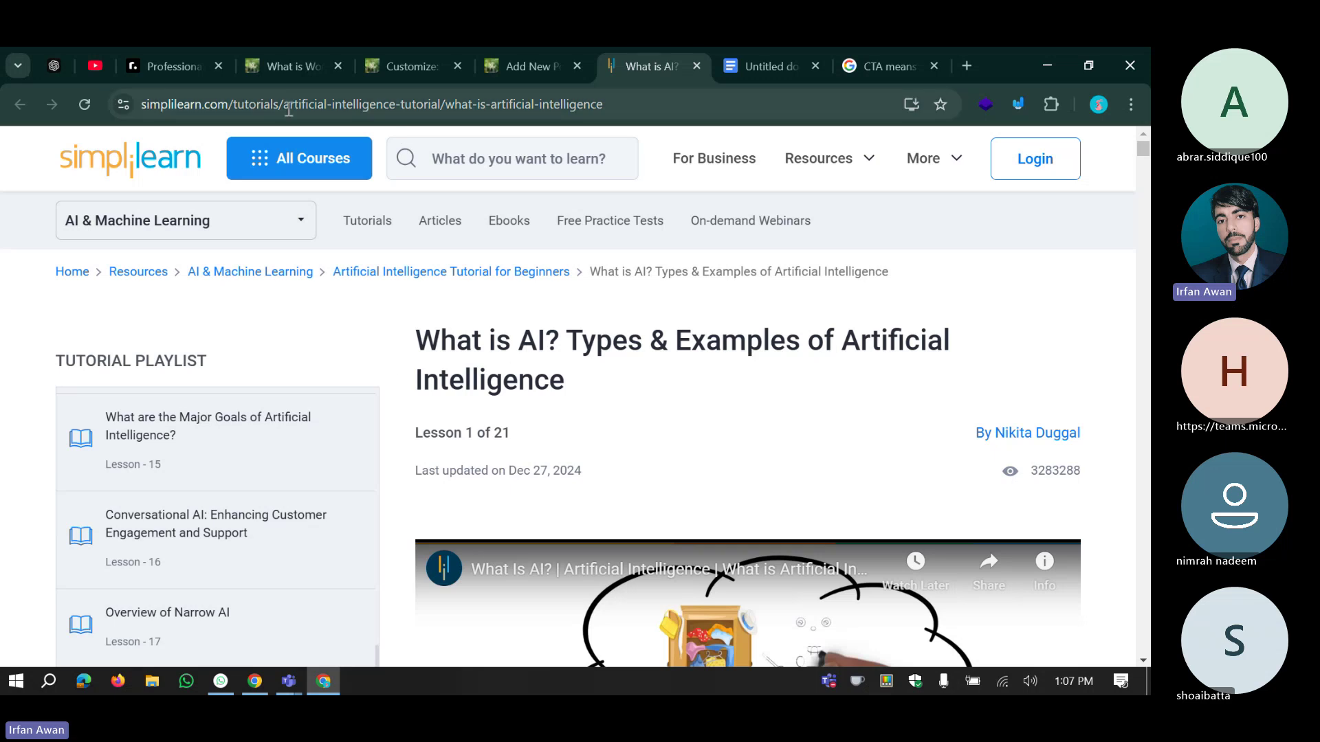
pyautogui.click(444, 106)
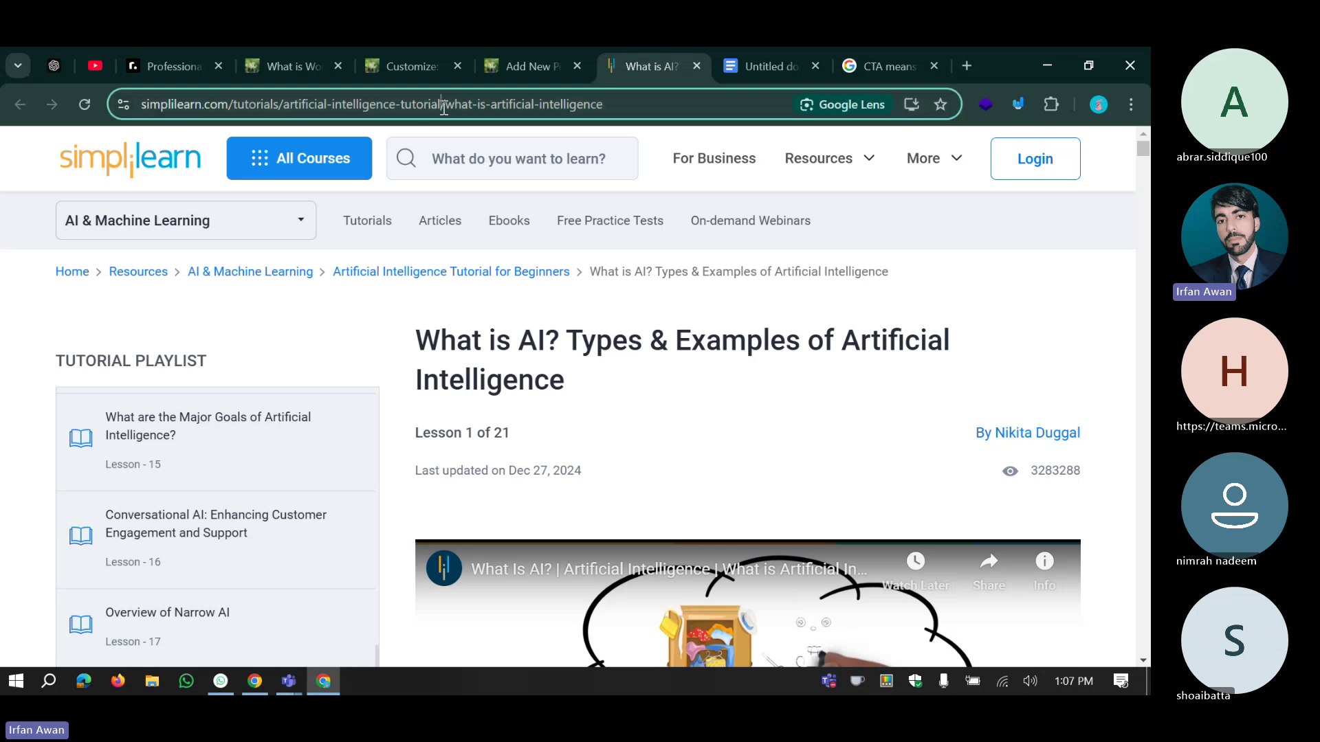
pyautogui.click(445, 112)
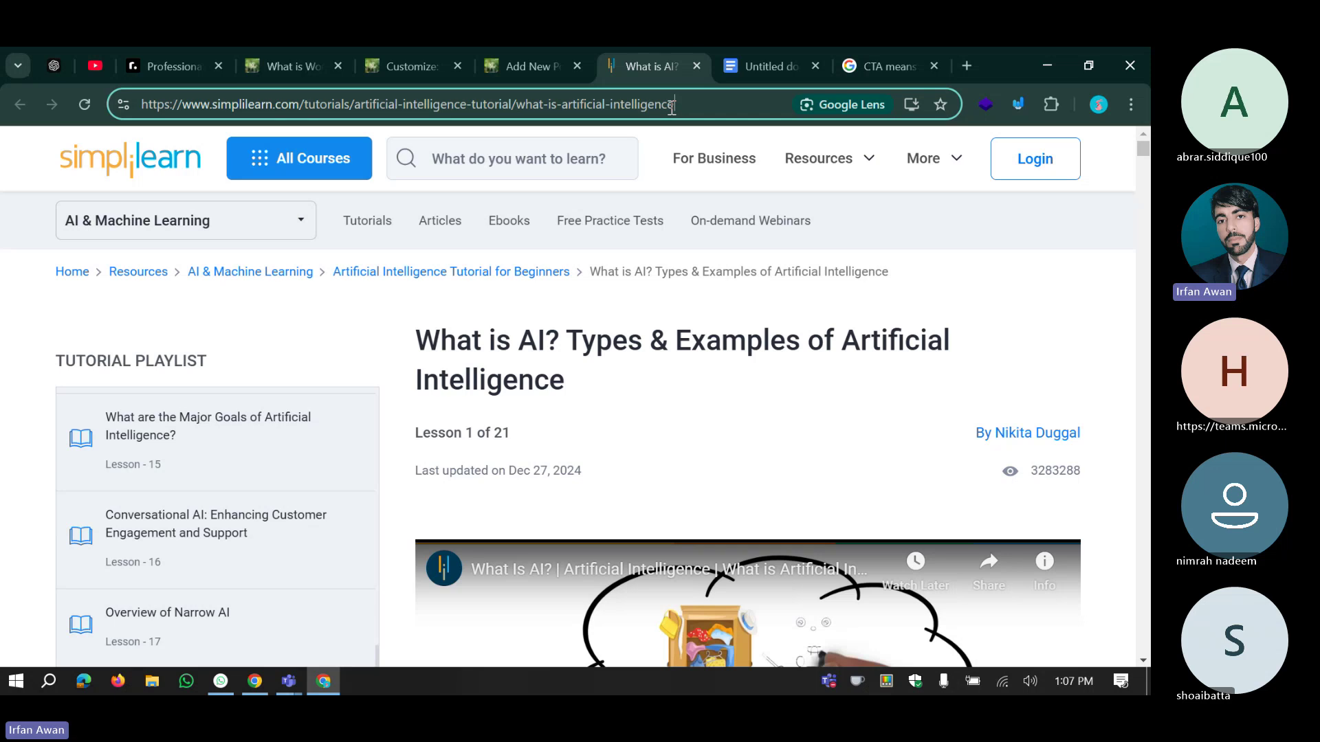
pyautogui.moveTo(677, 108); pyautogui.dragTo(516, 108)
pyautogui.hotkey('ctrl', 'c')
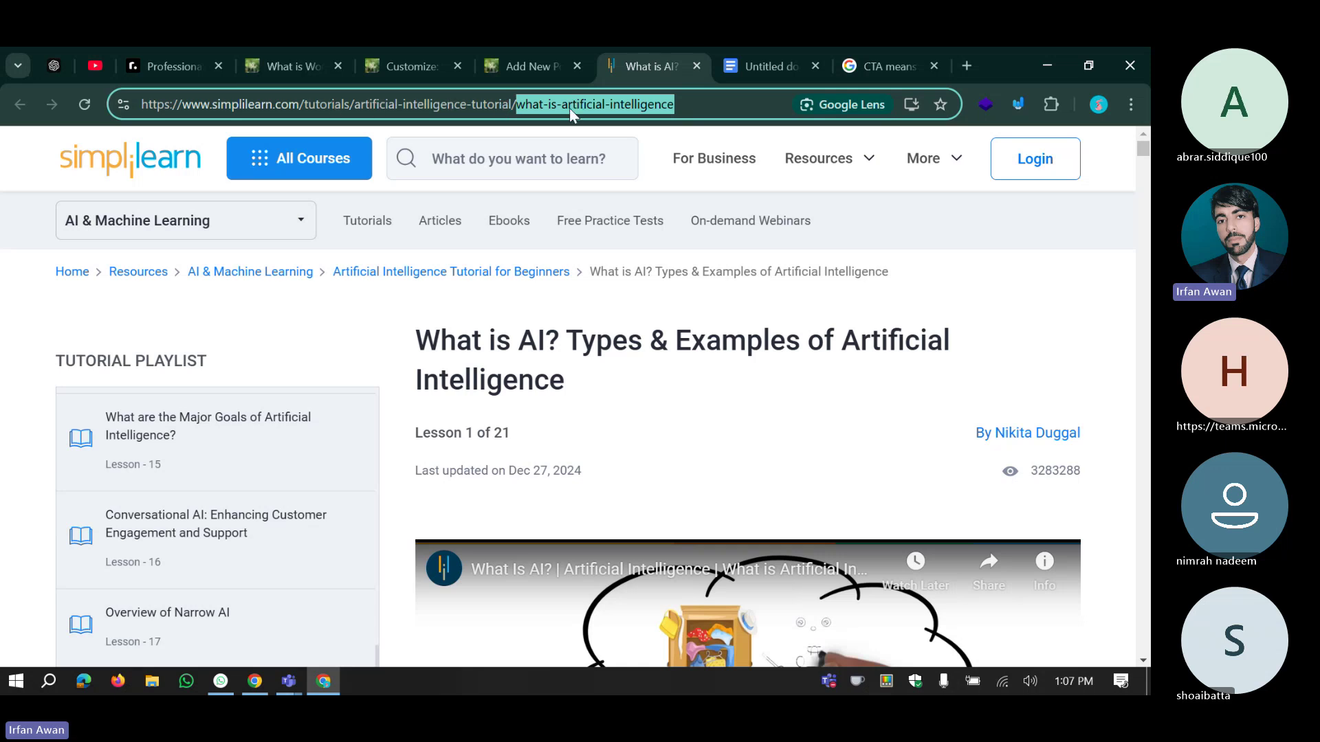
pyautogui.click(521, 63)
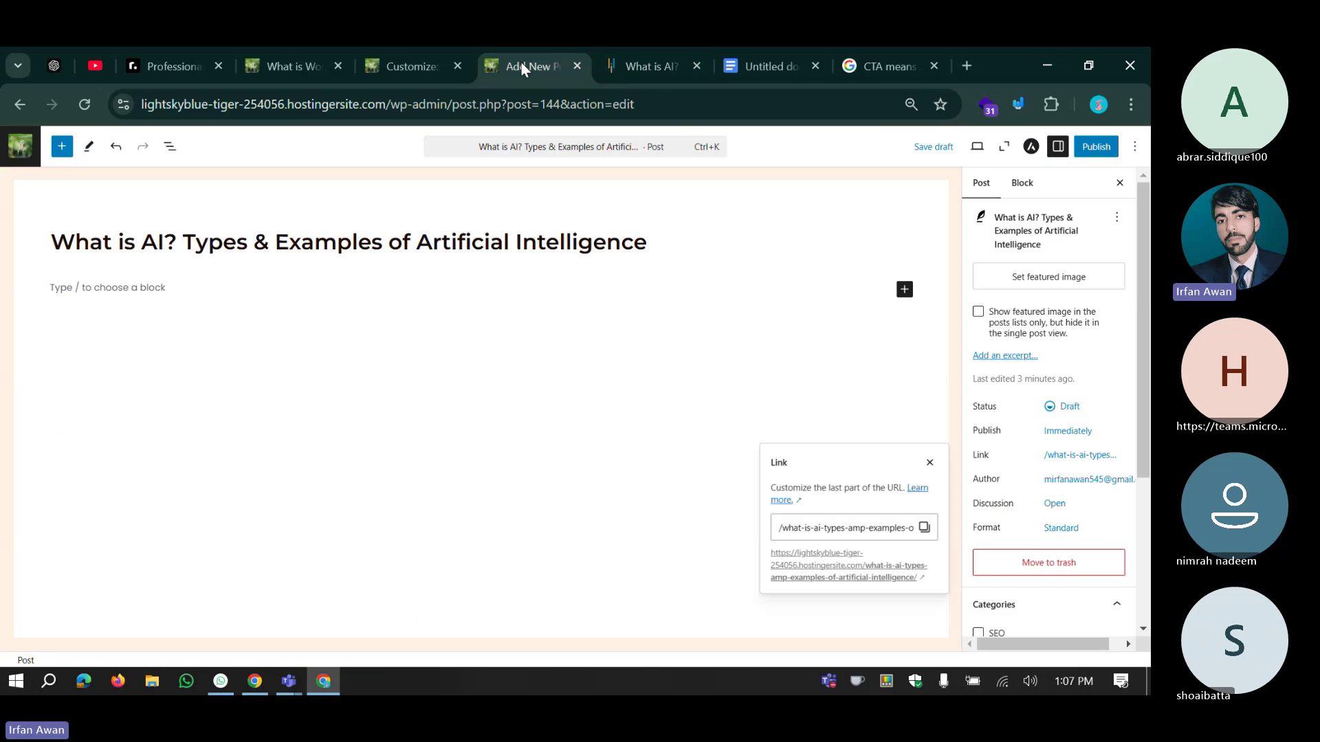
pyautogui.click(816, 530)
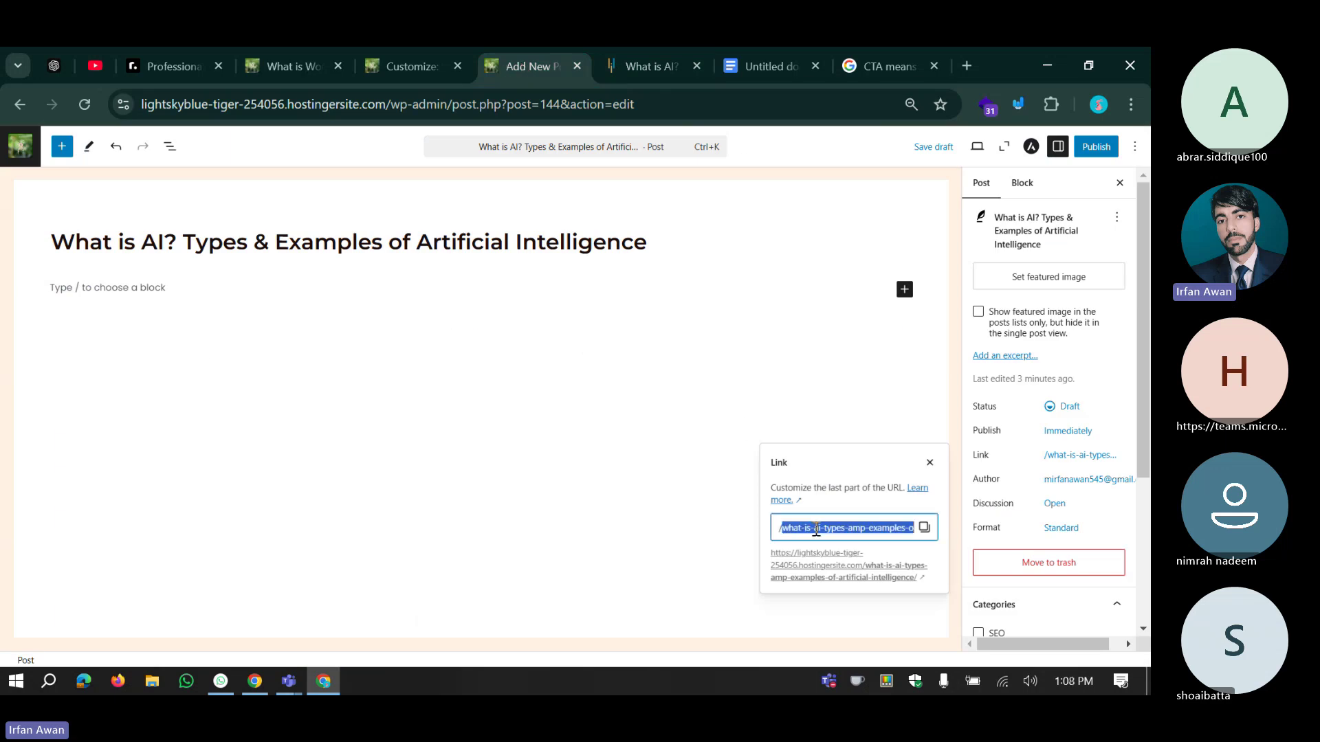
pyautogui.hotkey('ctrl', 'v')
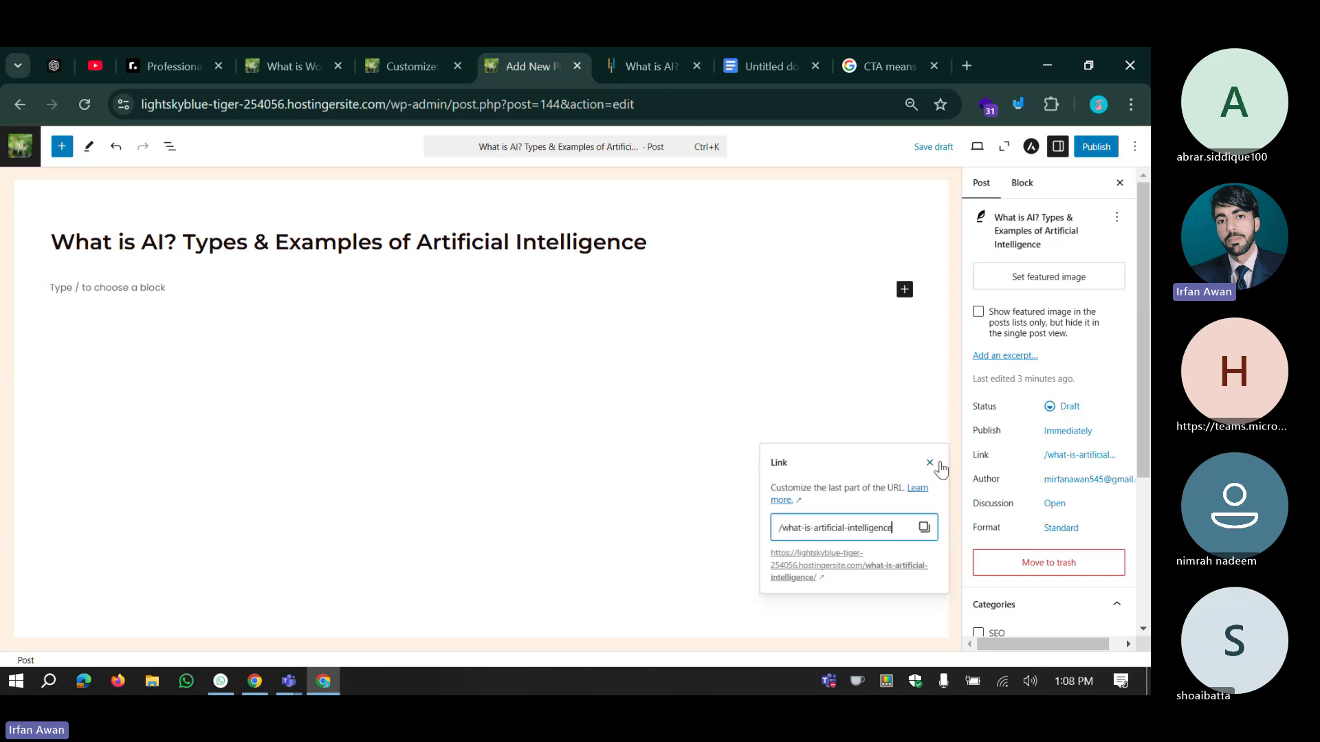
pyautogui.click(961, 431)
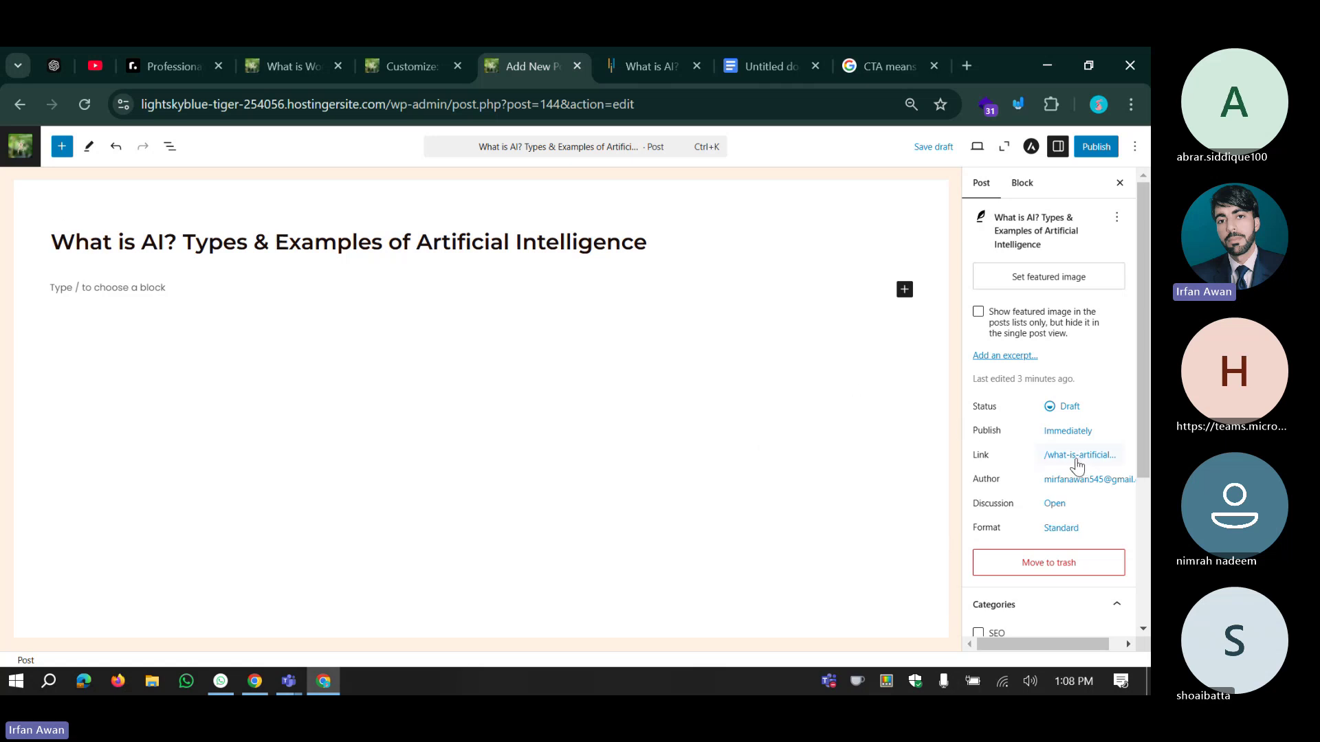
# Compare the new post's full title with the slug and heading of the Simplilearn article.
pyautogui.tripleClick(461, 258)
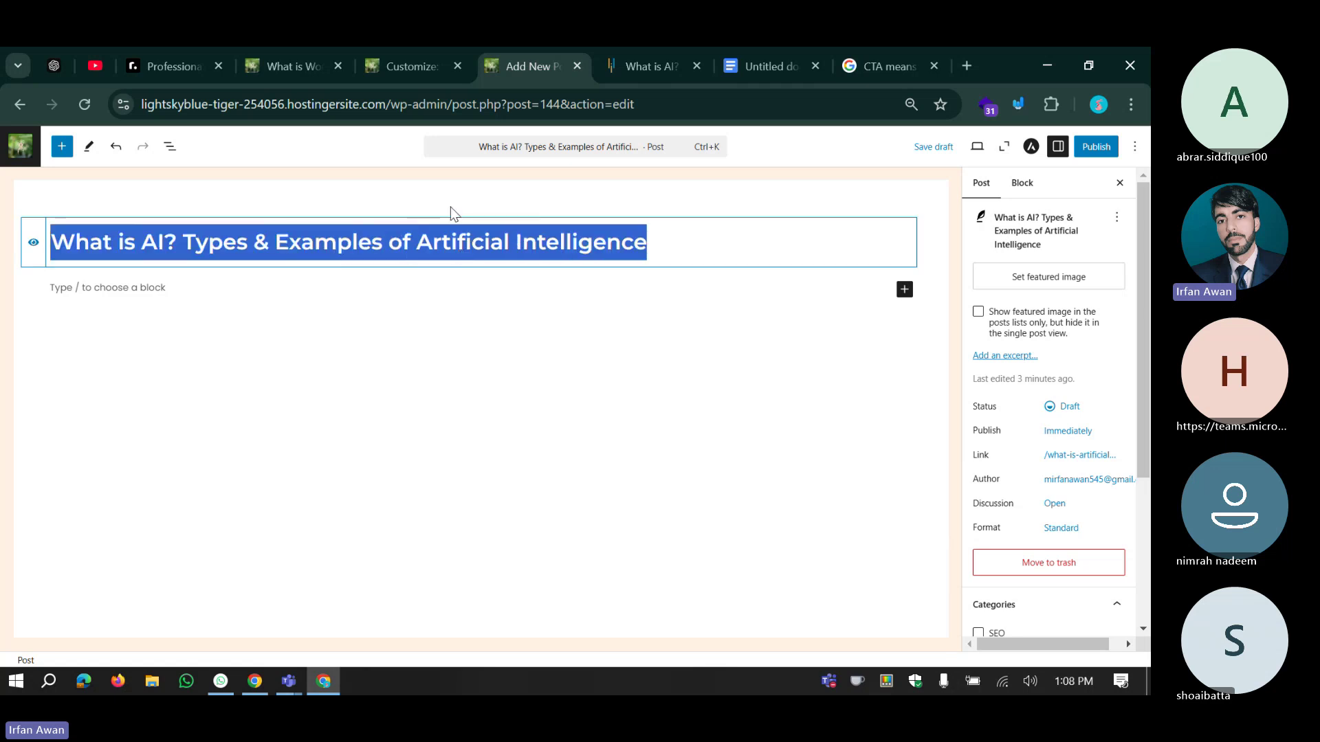
pyautogui.click(642, 55)
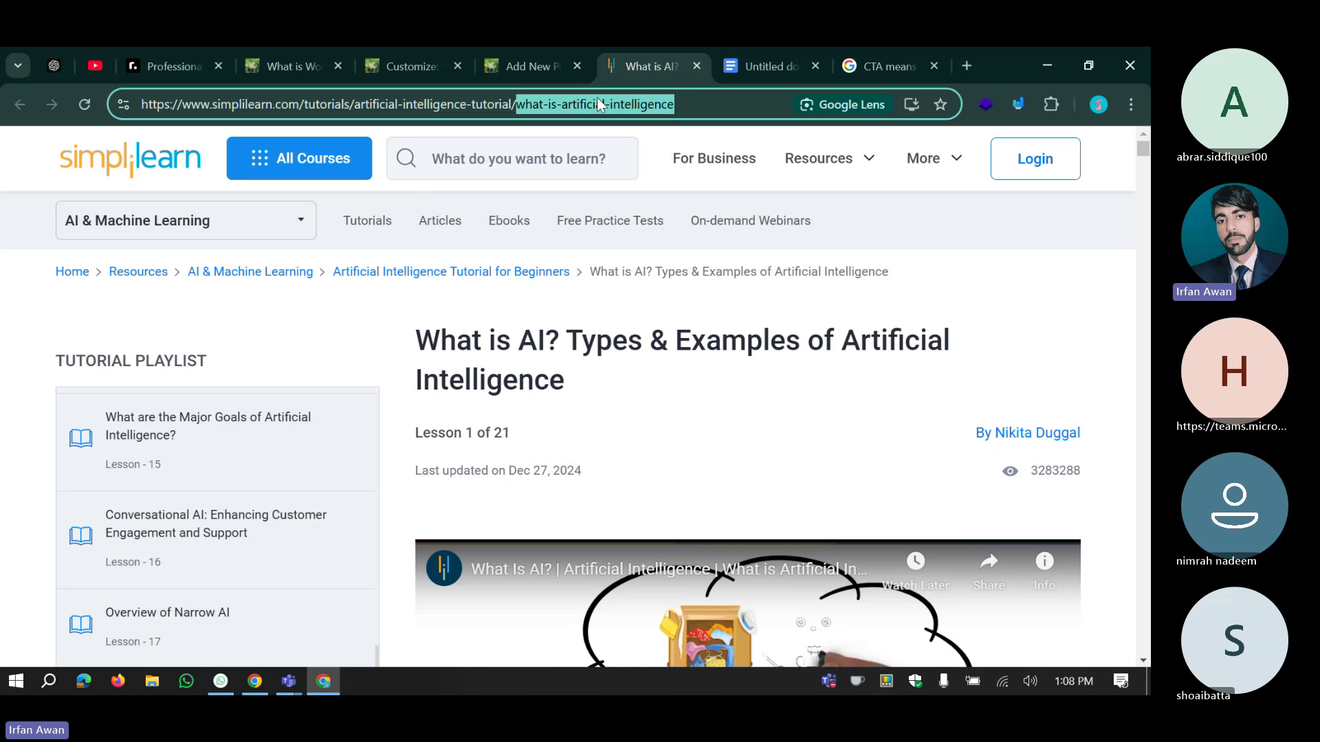
pyautogui.click(496, 320)
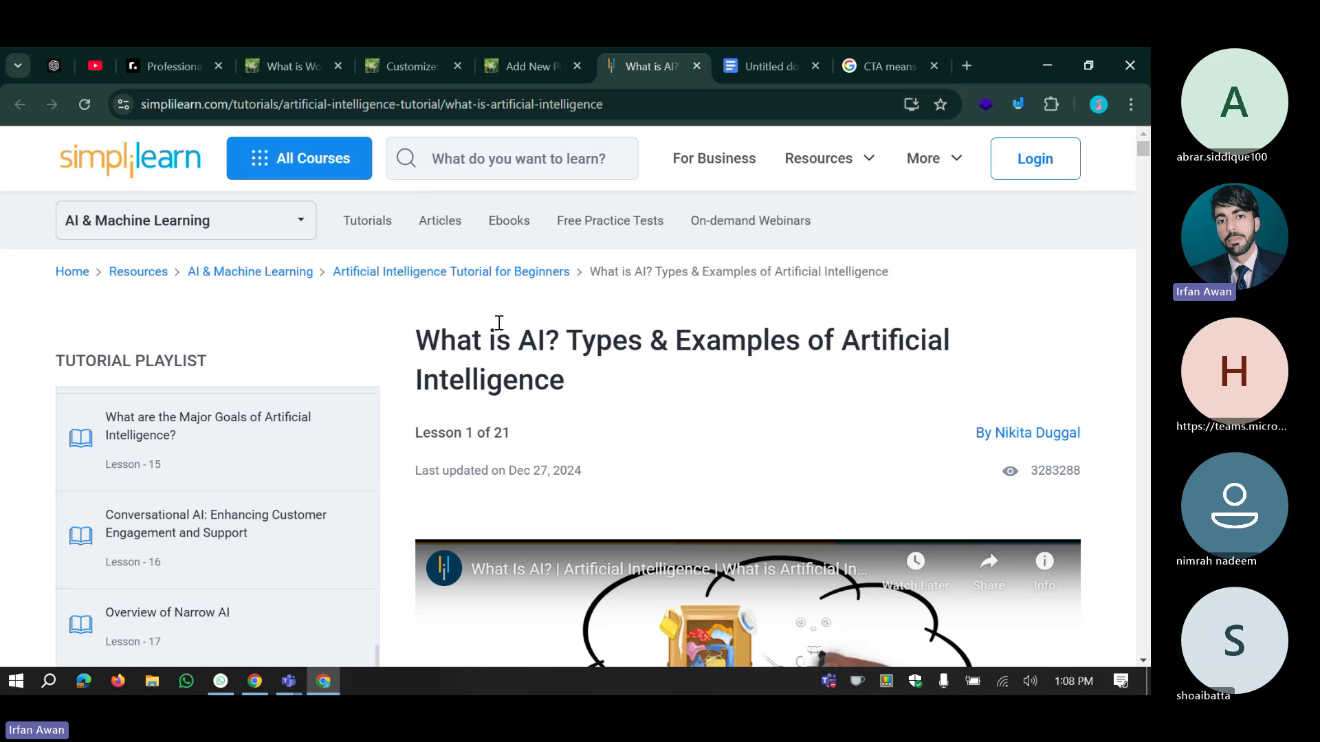
# Re-enter the new post's URL slug manually as "what-is-artificial-intelligence" and close the link settings.
pyautogui.click(526, 55)
pyautogui.click(1078, 455)
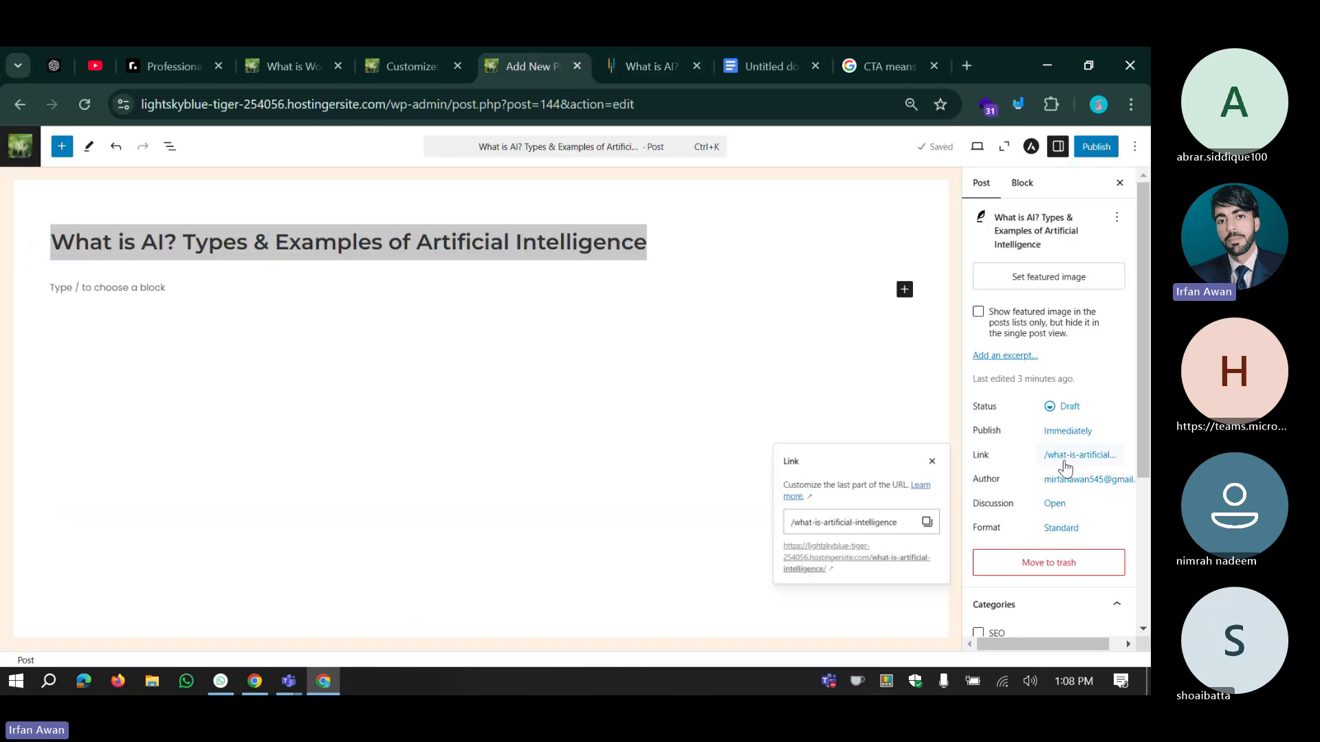
pyautogui.doubleClick(838, 525)
pyautogui.click(838, 525)
pyautogui.click(839, 526)
pyautogui.tripleClick(839, 526)
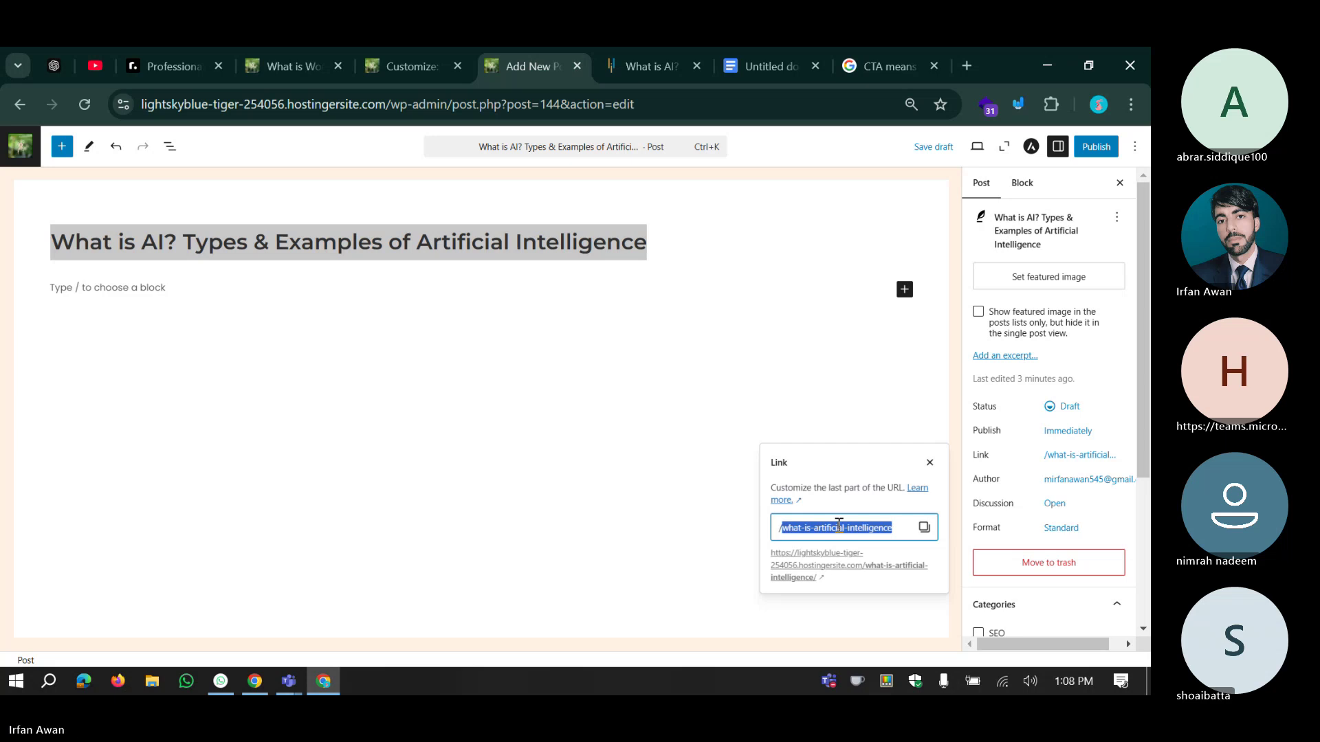
pyautogui.write('what-')
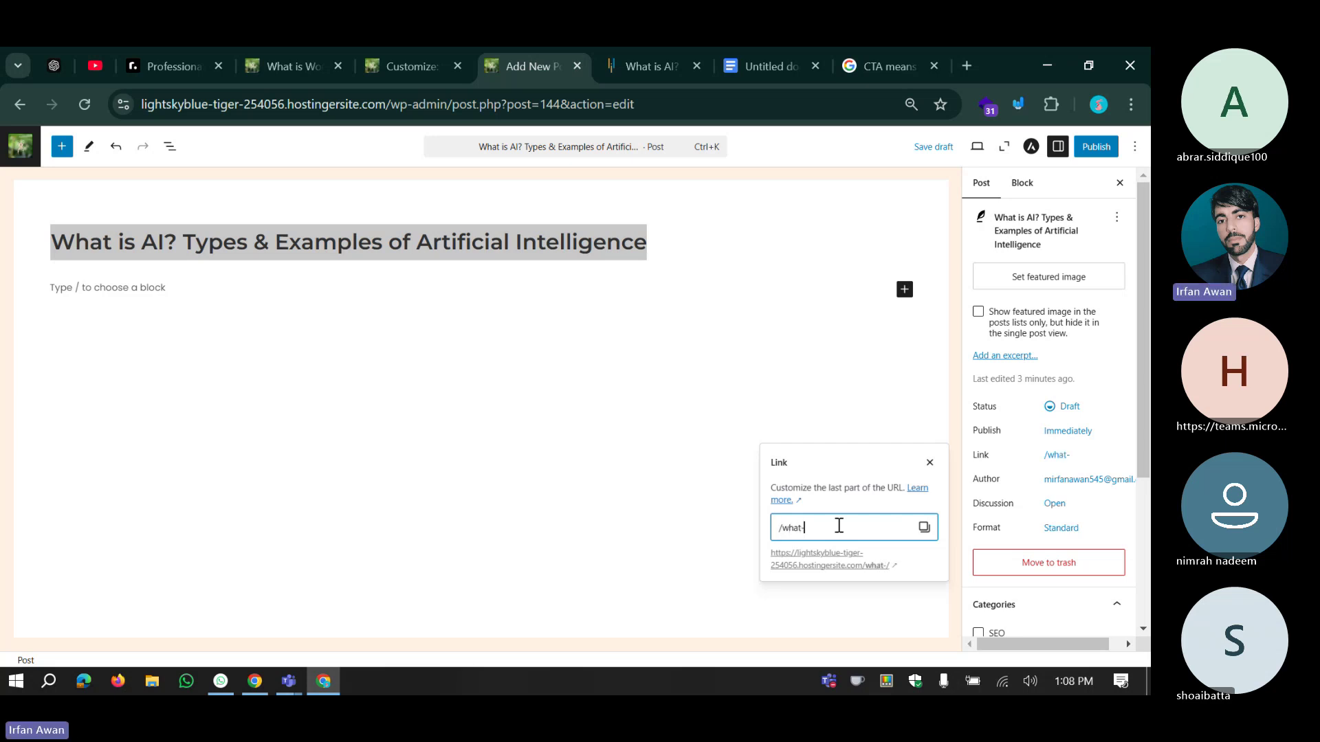
pyautogui.write('is-artifici')
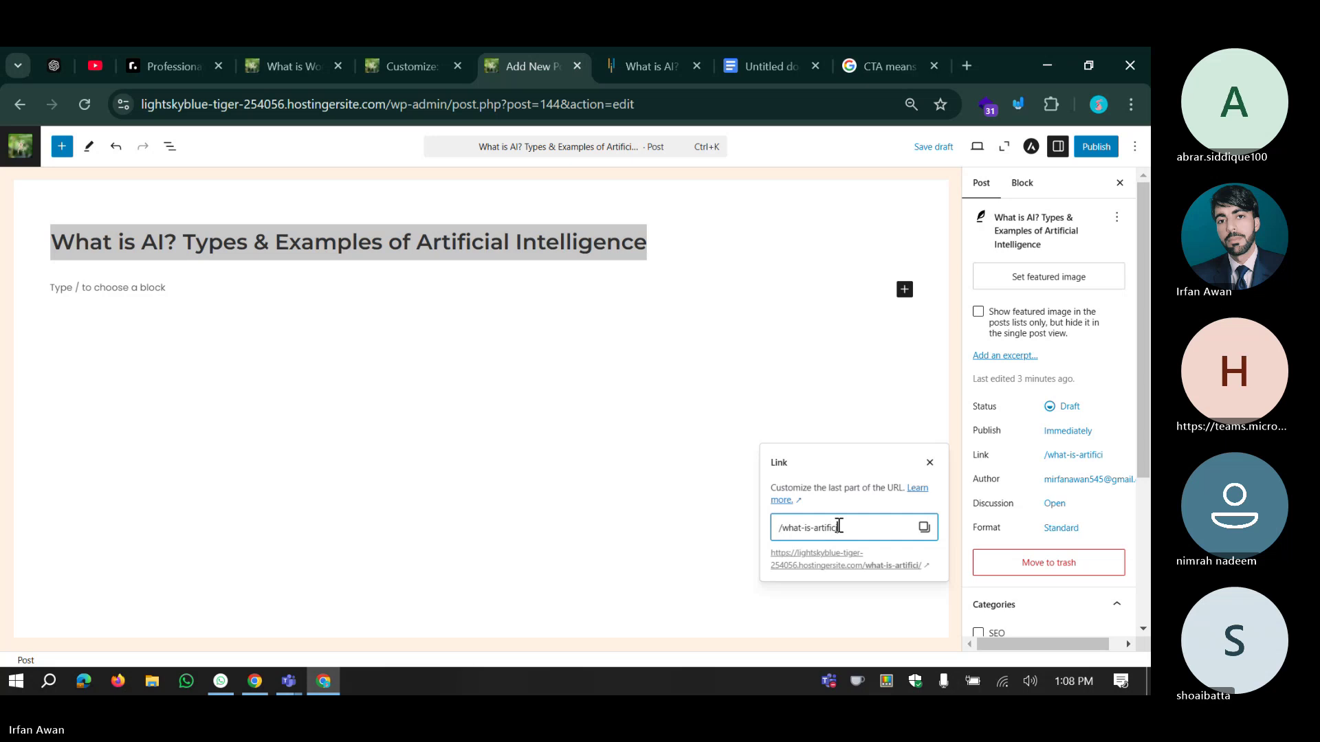
pyautogui.write('al=')
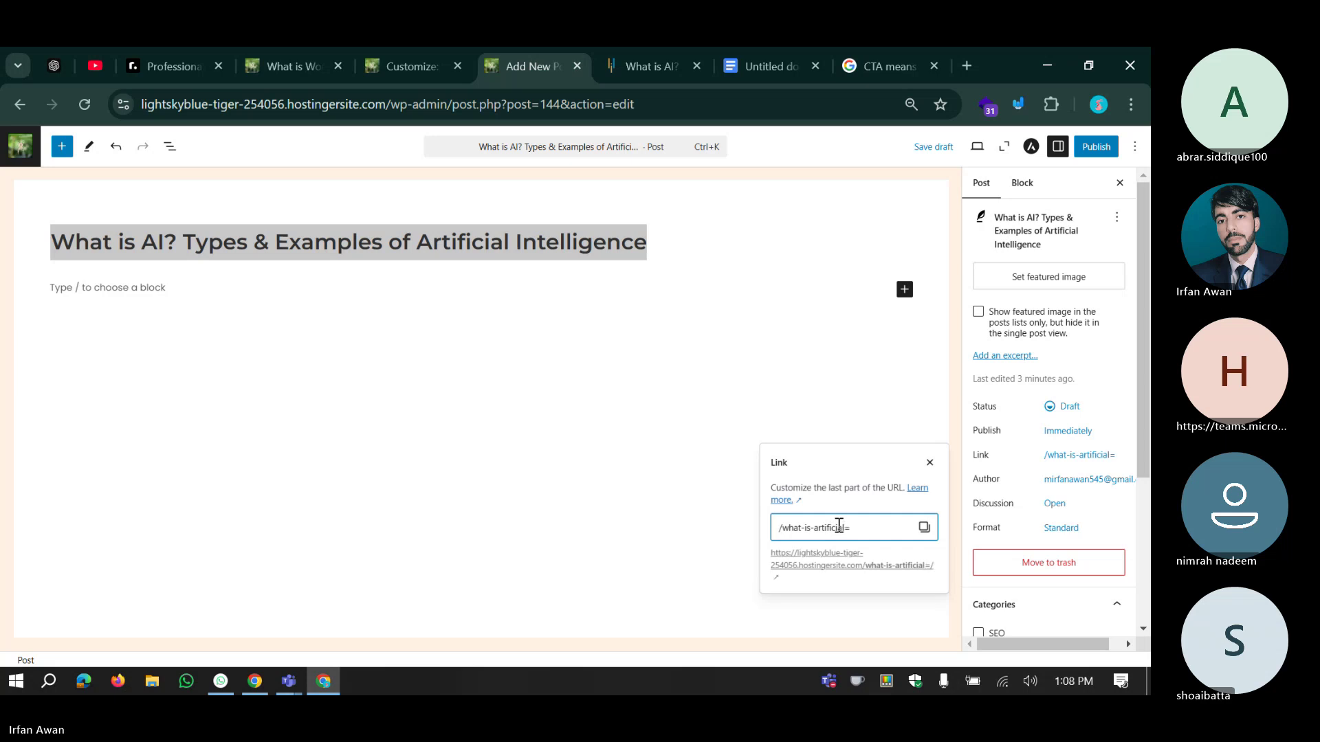
pyautogui.press('BackSpace')
pyautogui.write('-int')
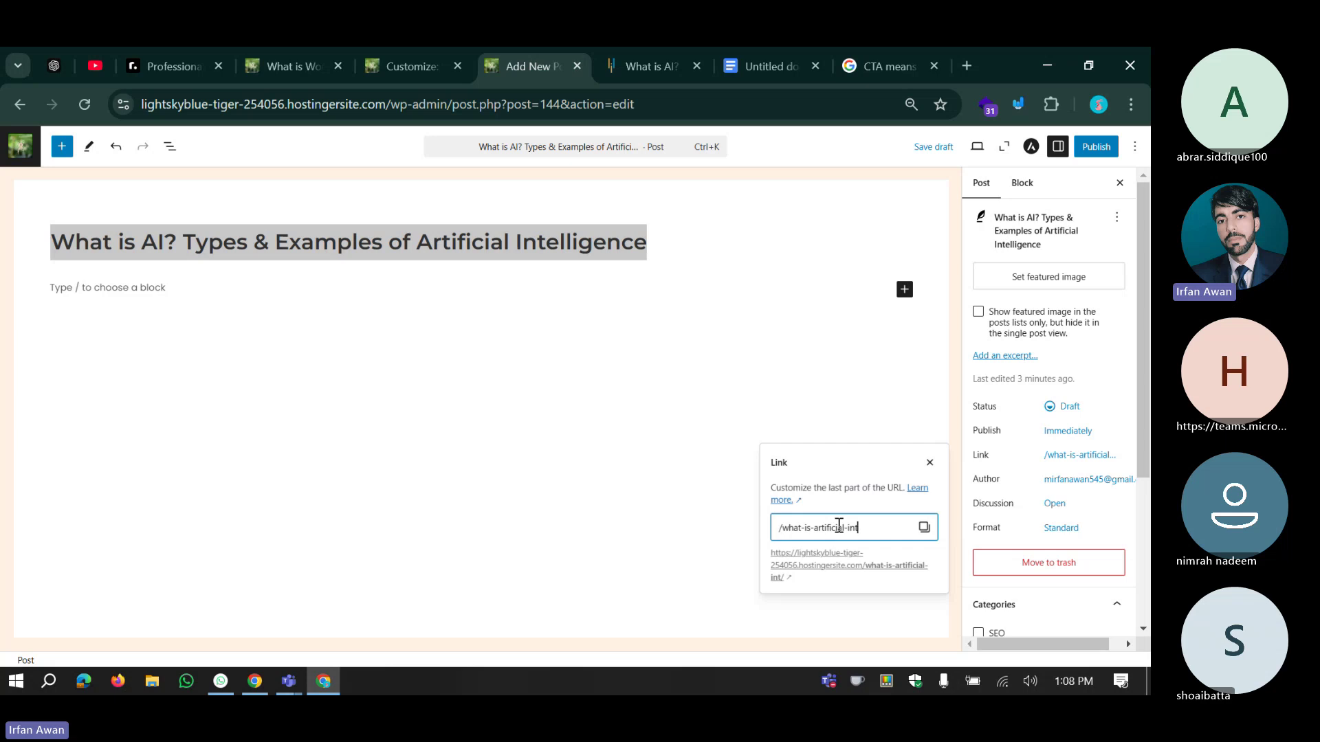
pyautogui.write('elligence')
pyautogui.click(937, 467)
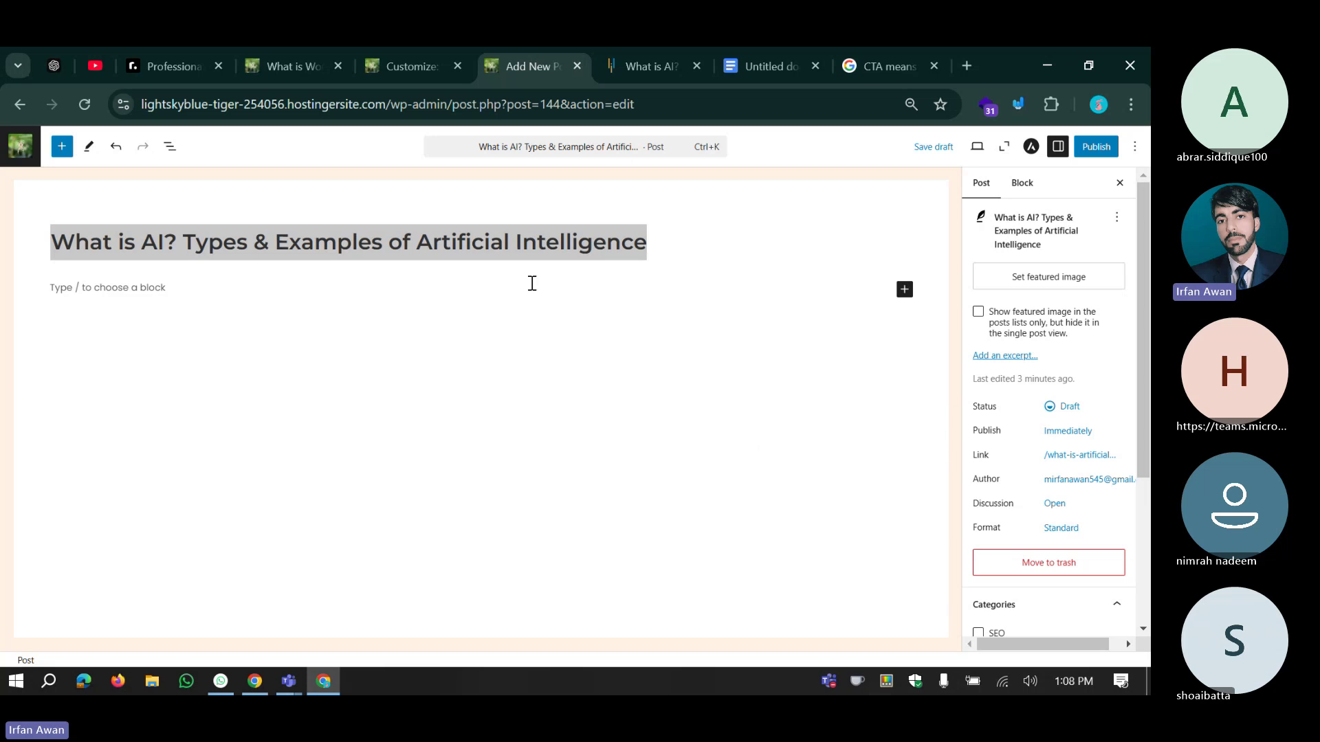
# Review the new post's title and category settings alongside the Simplilearn article and the single-post customizer preview.
pyautogui.click(510, 242)
pyautogui.click(648, 59)
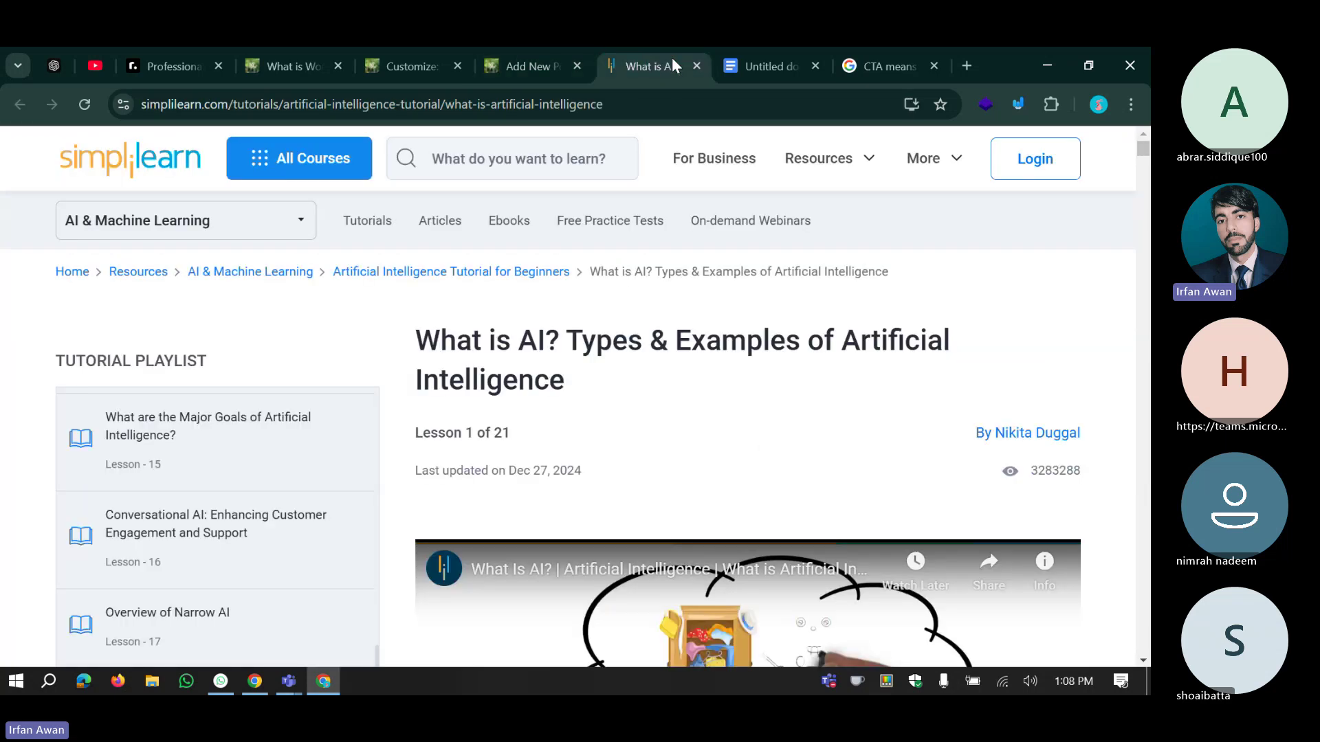
pyautogui.scroll(-2, 474, 375)
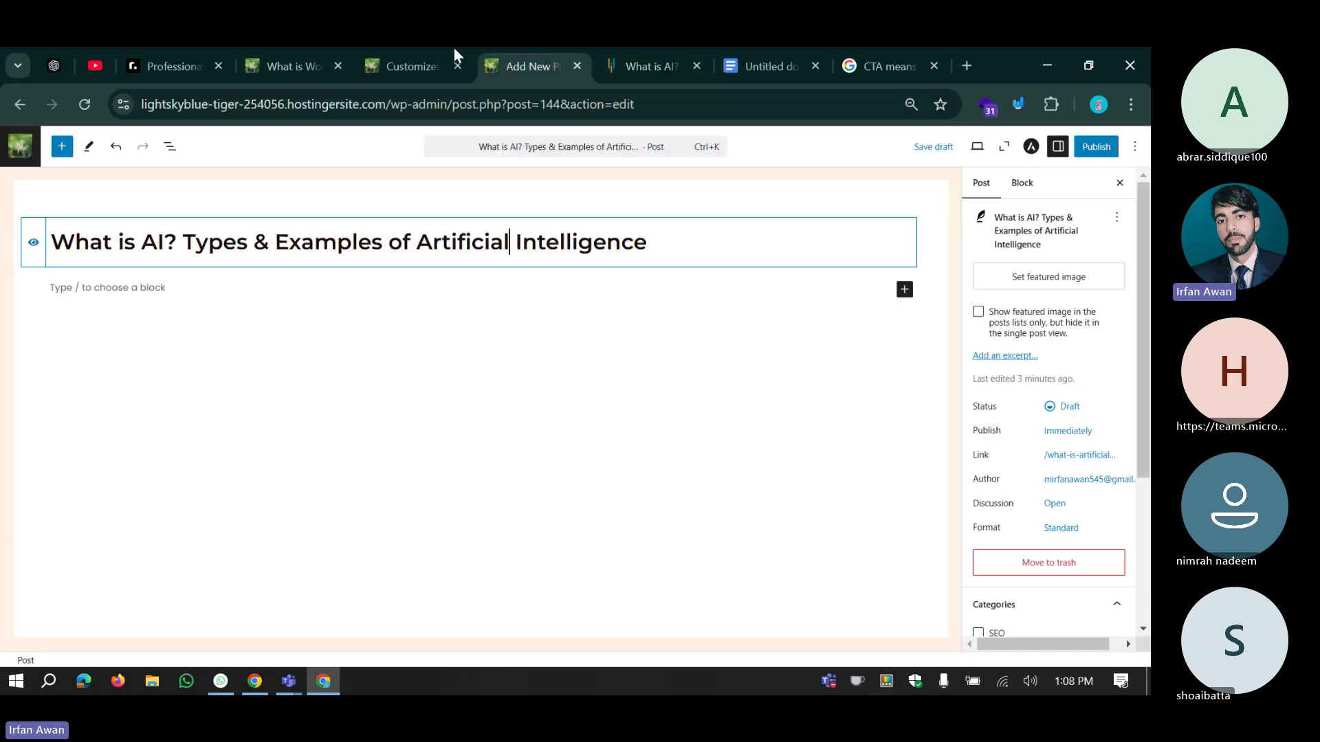
pyautogui.click(533, 53)
pyautogui.click(414, 55)
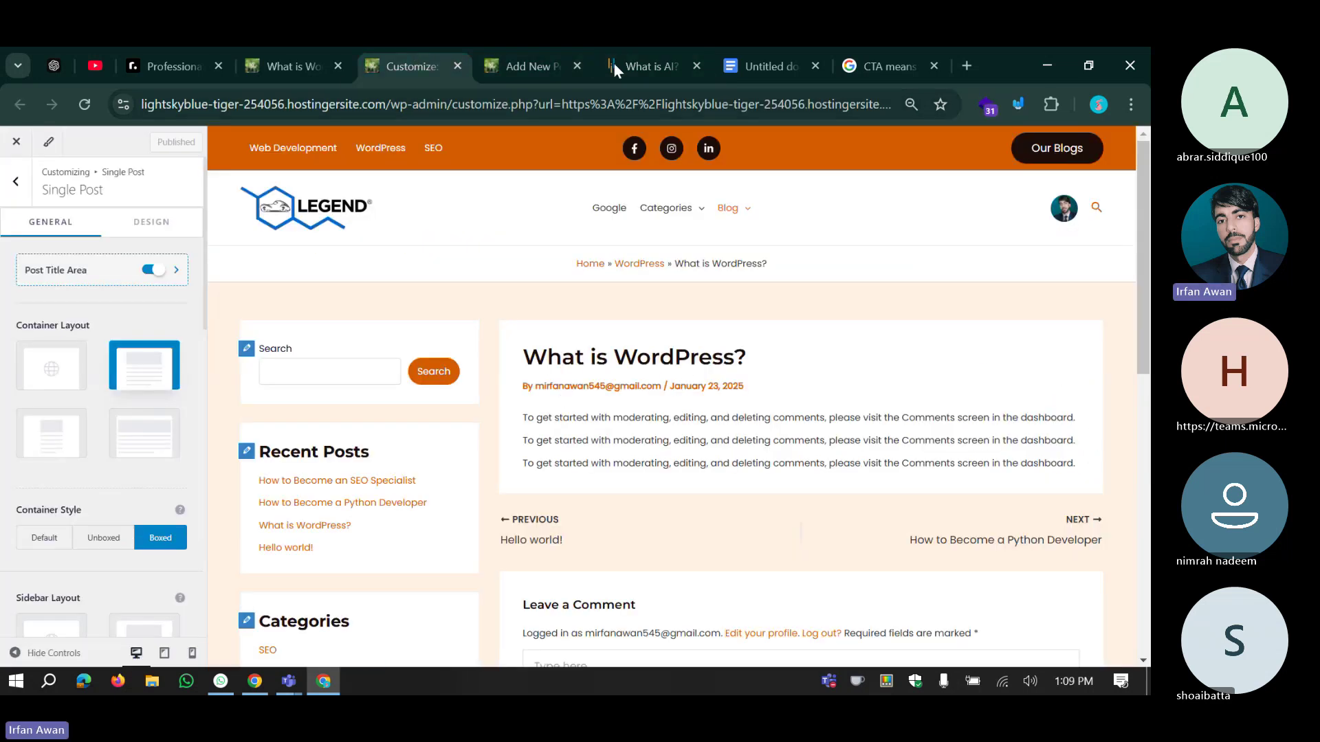
pyautogui.click(526, 63)
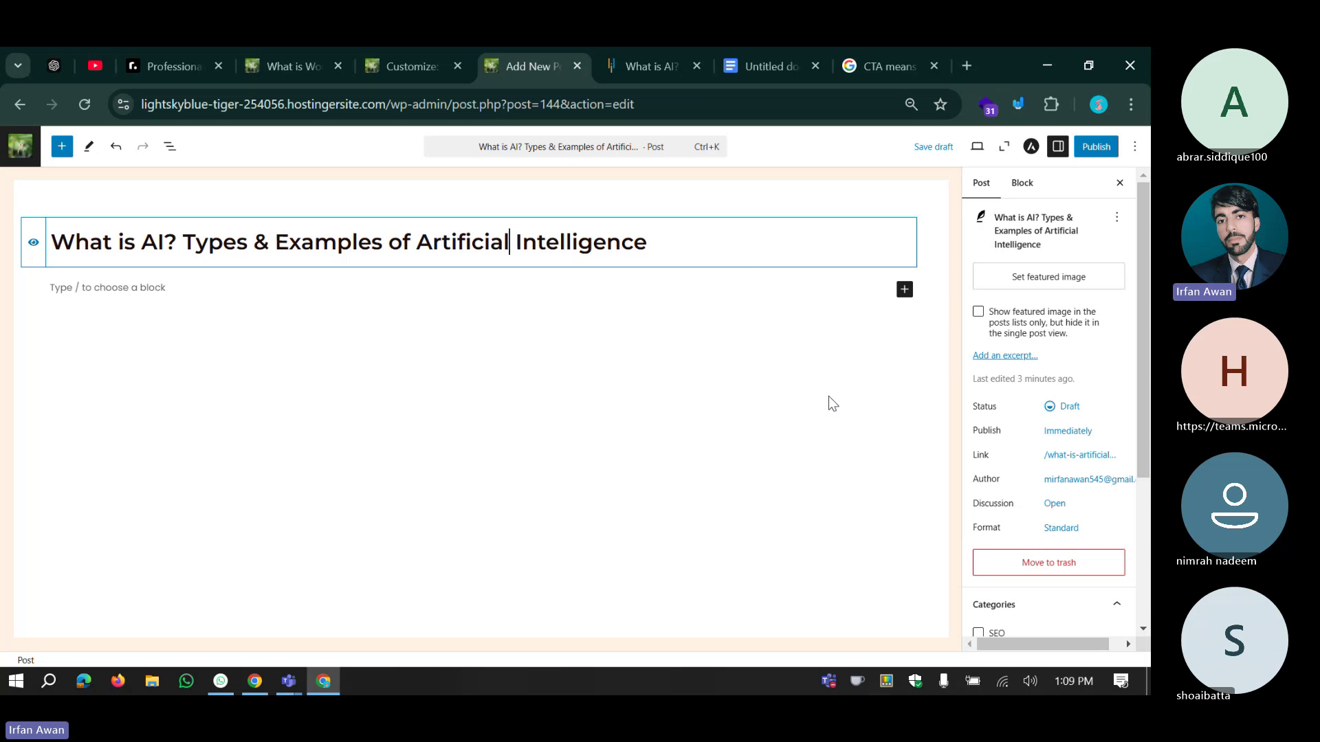
pyautogui.scroll(-3, 970, 491)
pyautogui.scroll(4, 969, 492)
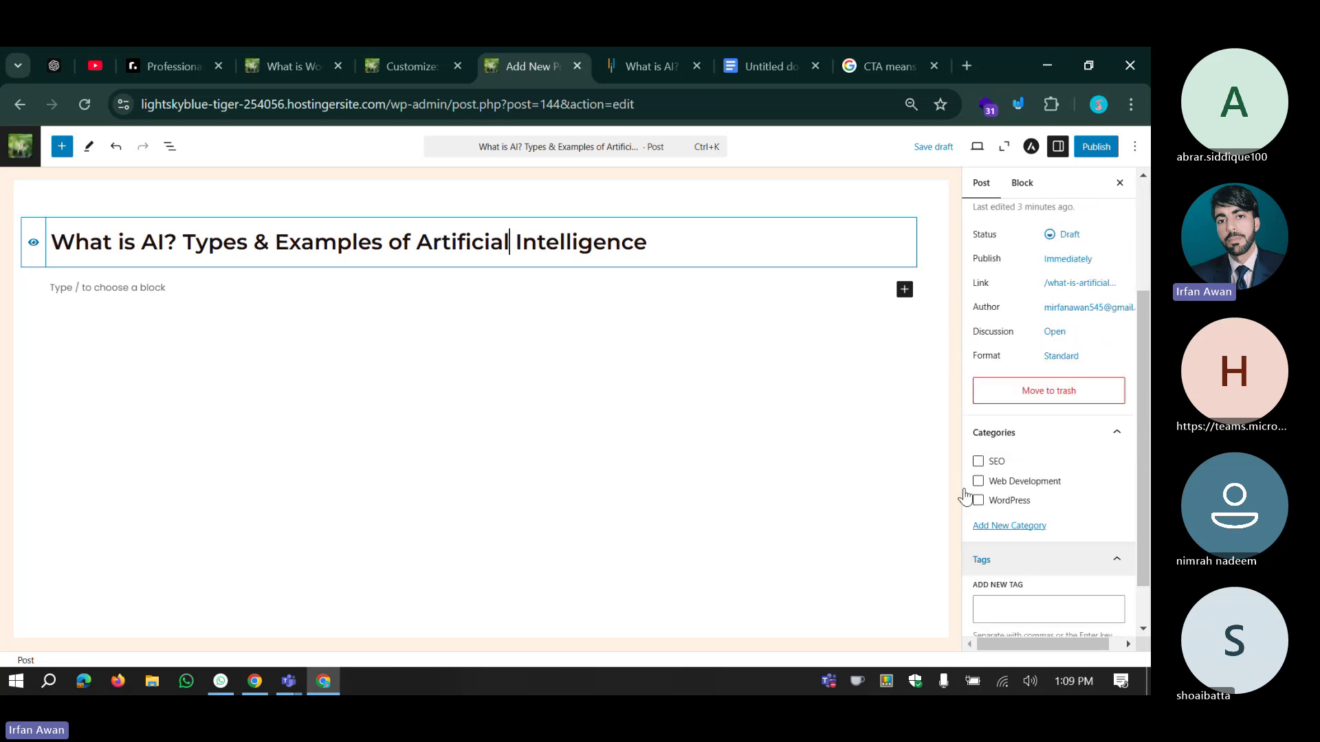
# Examine the customizer's single-post preview and its Related Posts, Comments, and Post Title Area structure settings.
pyautogui.click(412, 64)
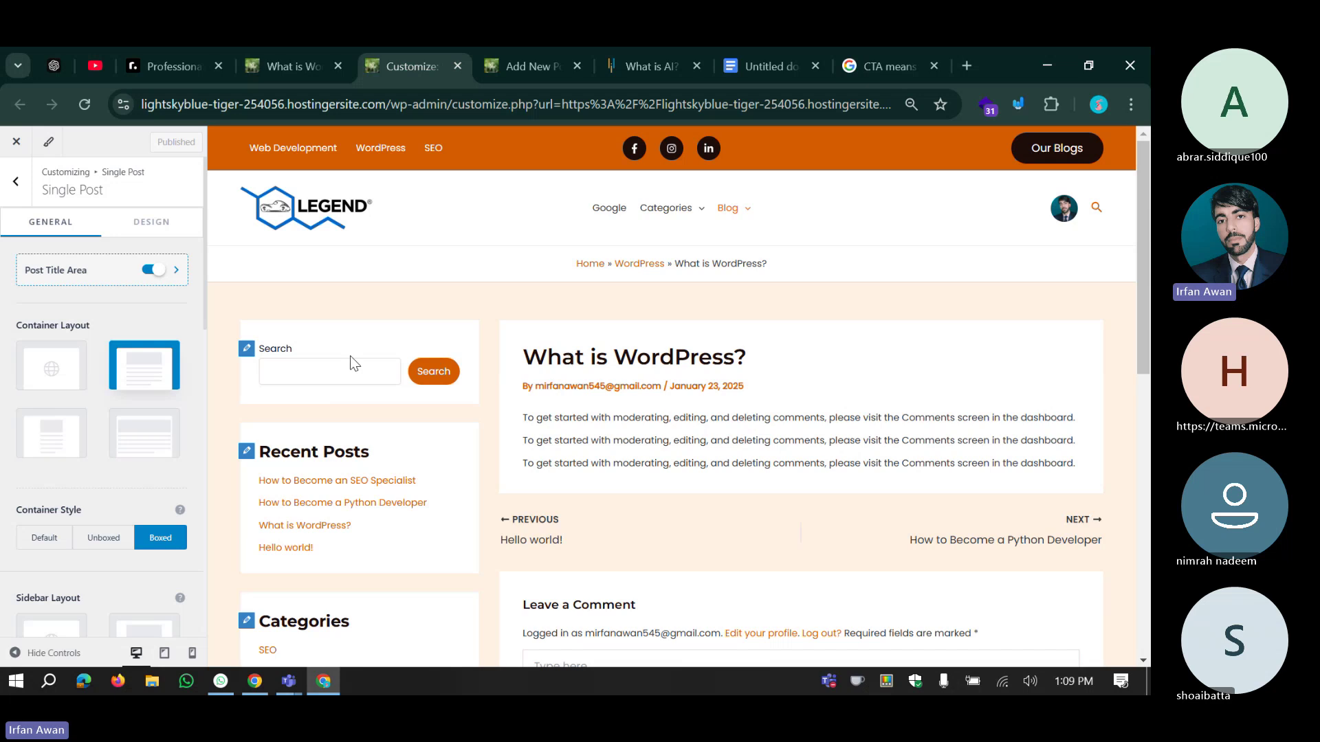
pyautogui.scroll(-8, 529, 407)
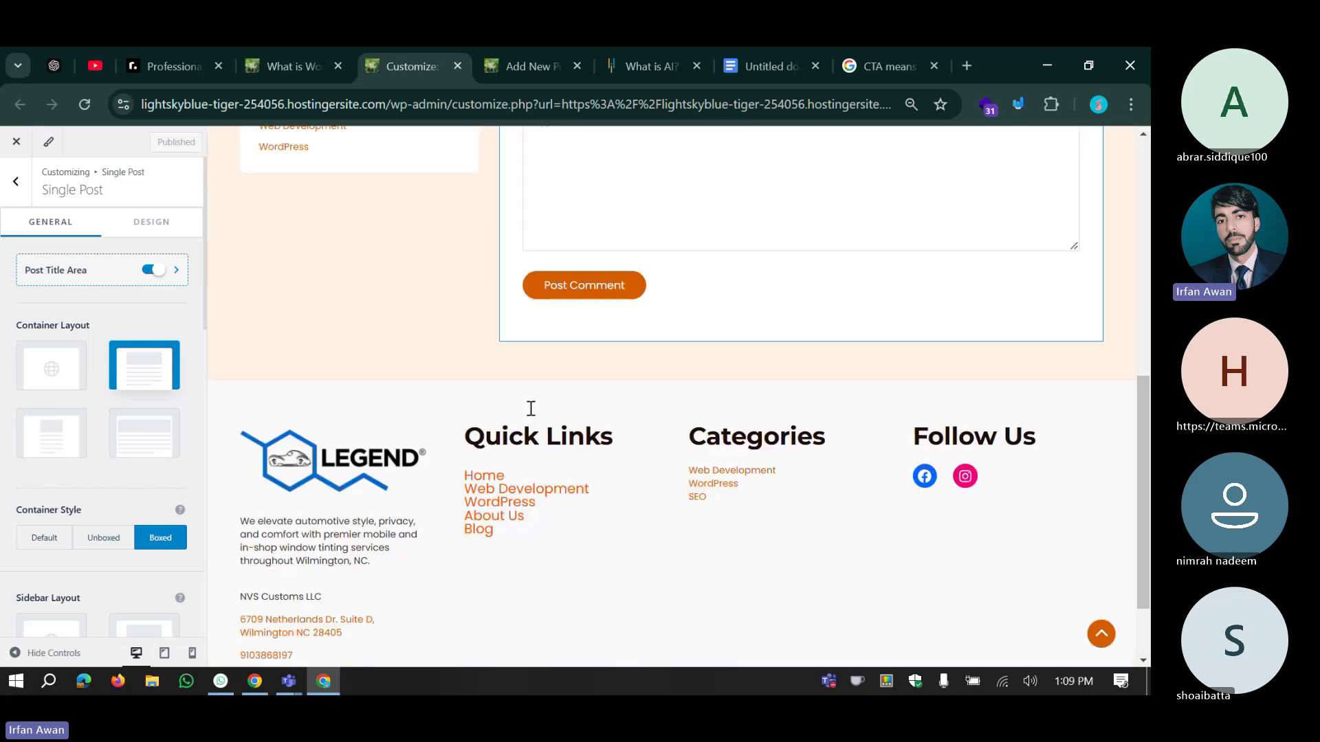
pyautogui.scroll(8, 530, 408)
pyautogui.scroll(-10, 89, 358)
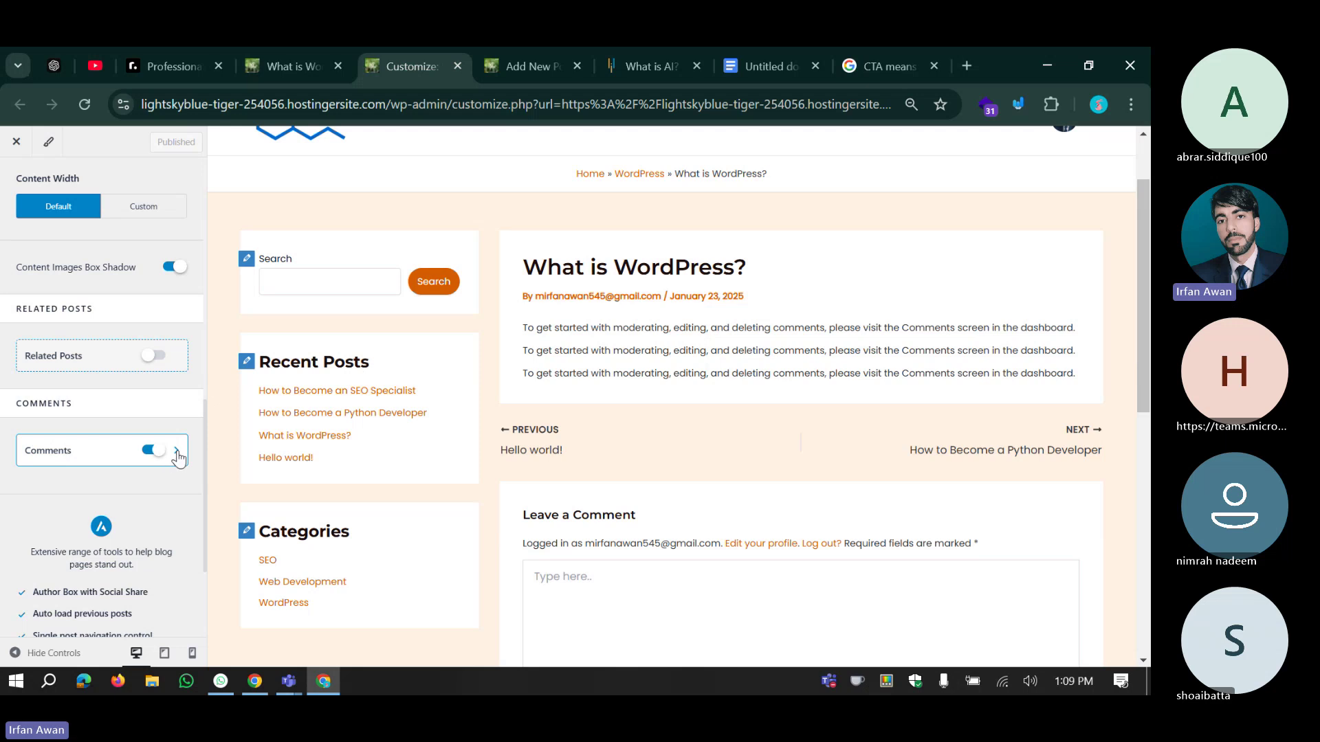
pyautogui.scroll(3, 171, 392)
pyautogui.scroll(6, 90, 358)
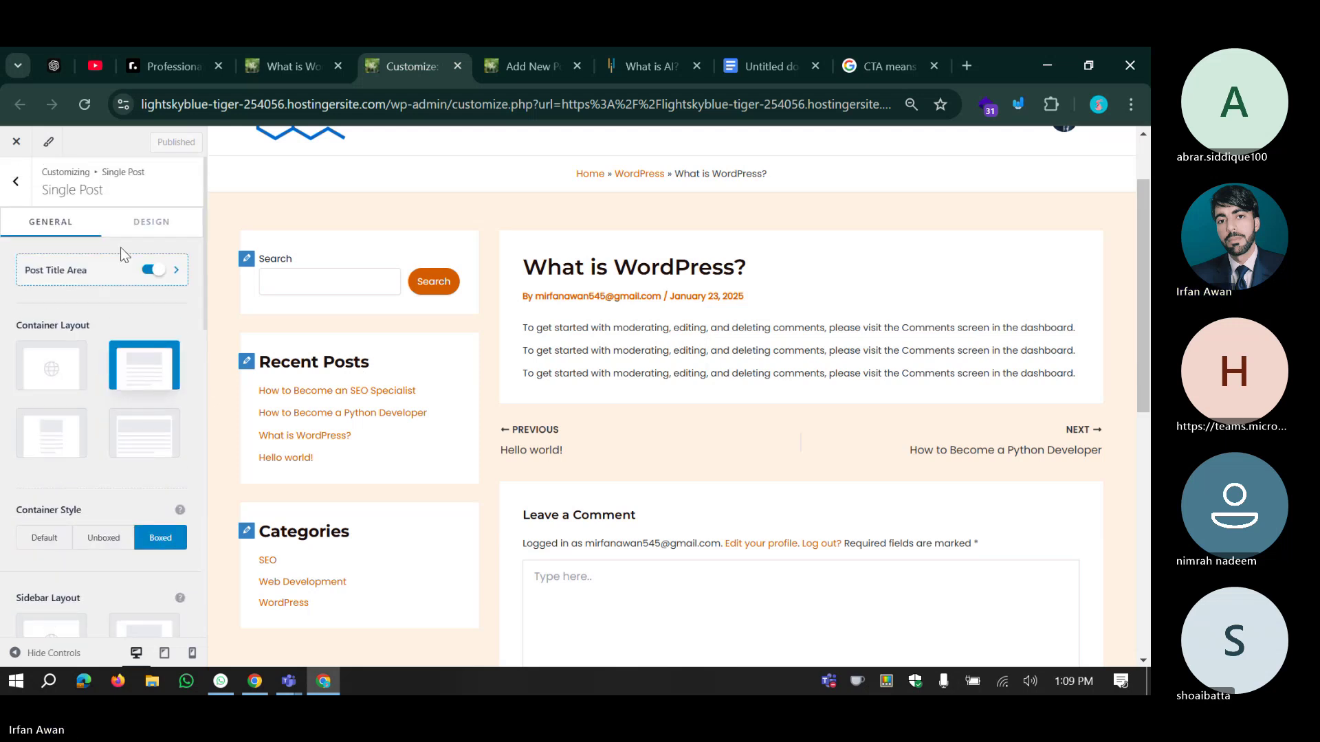
pyautogui.click(175, 271)
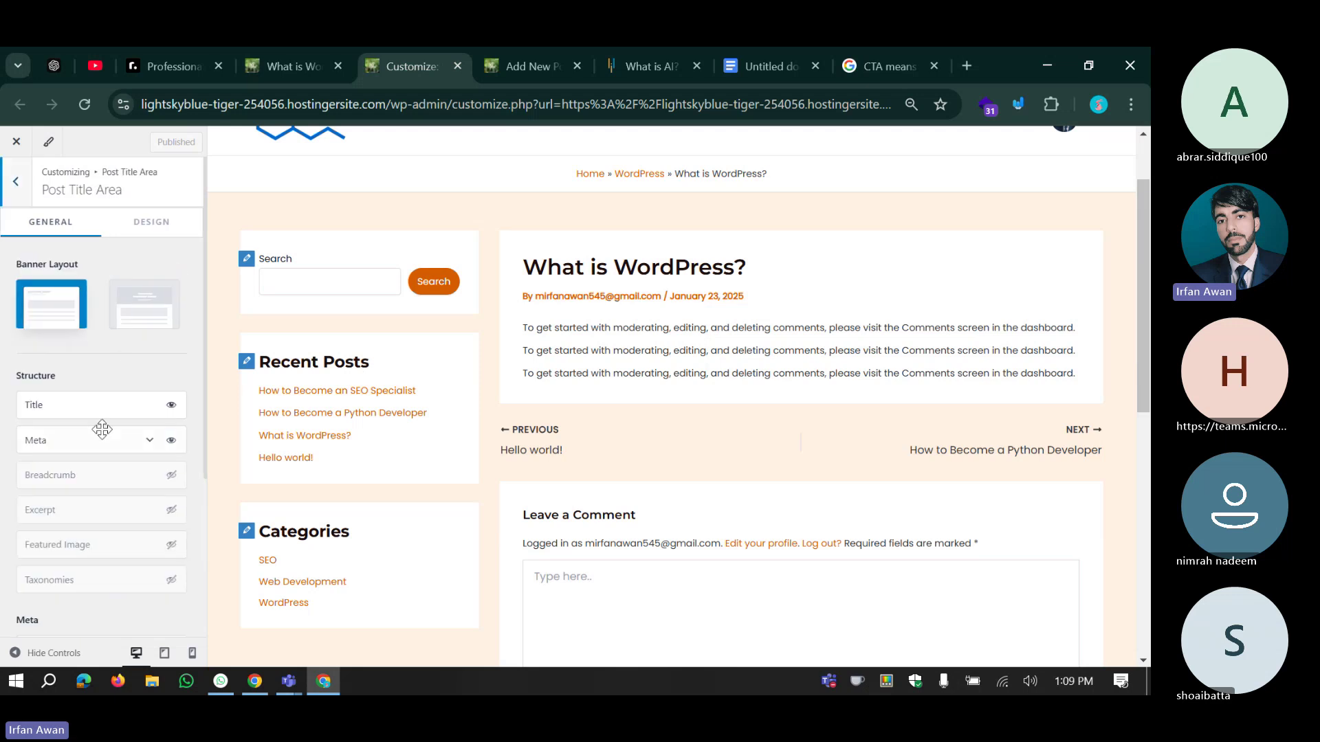
pyautogui.click(15, 182)
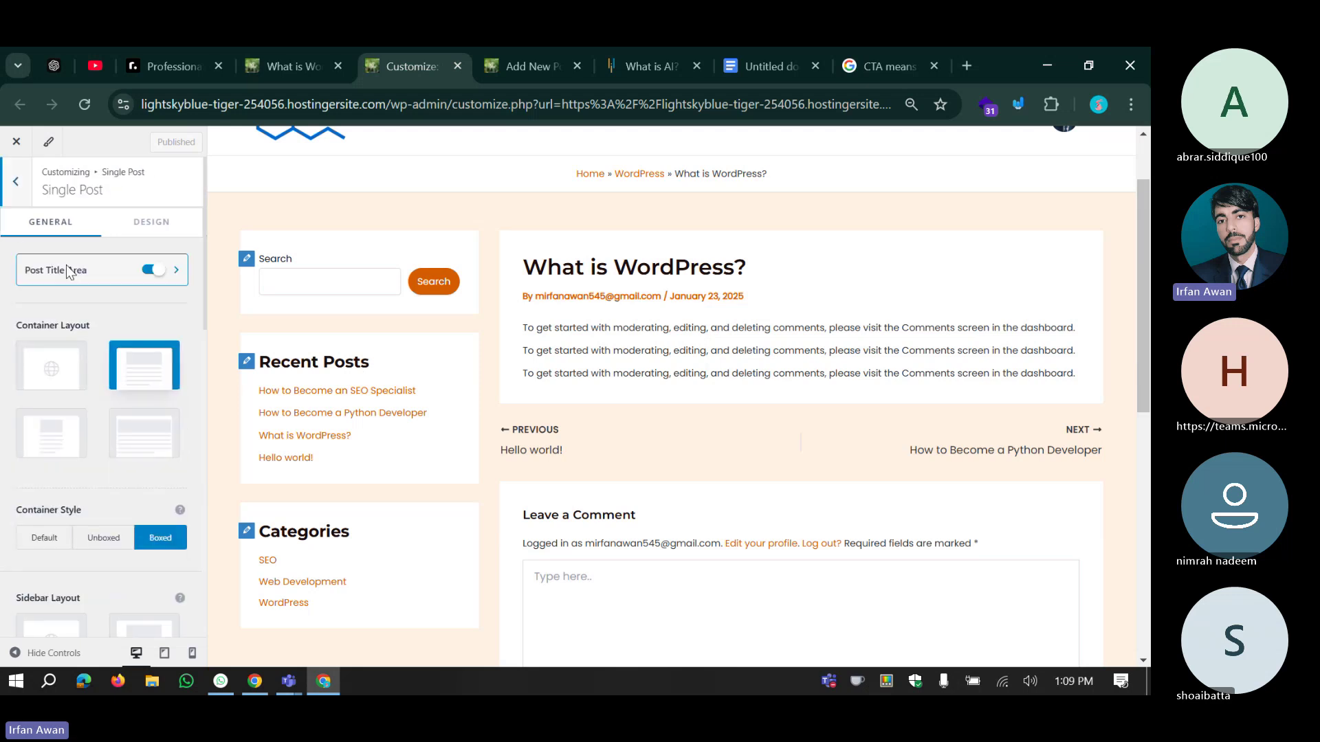
# Open the Post Title Area settings and expand the Meta element's divider options in the Structure list.
pyautogui.click(176, 270)
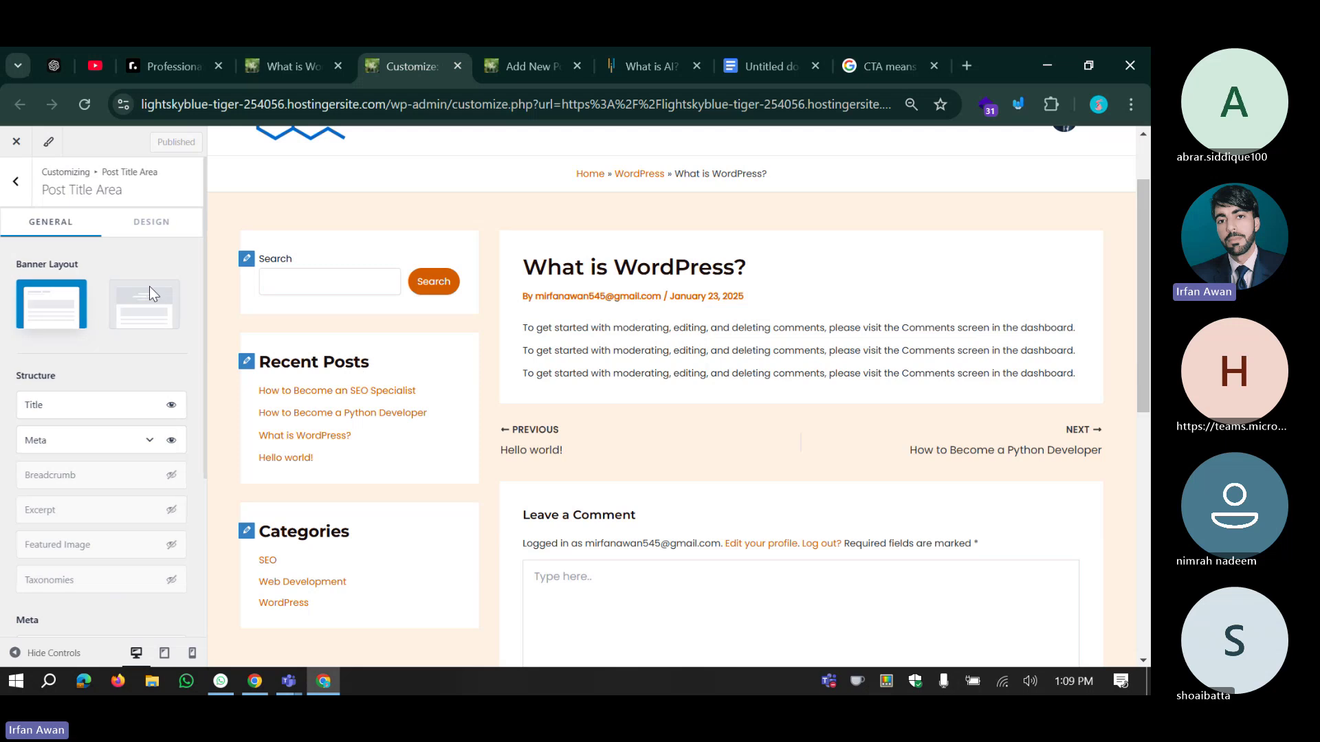
pyautogui.scroll(-1, 97, 349)
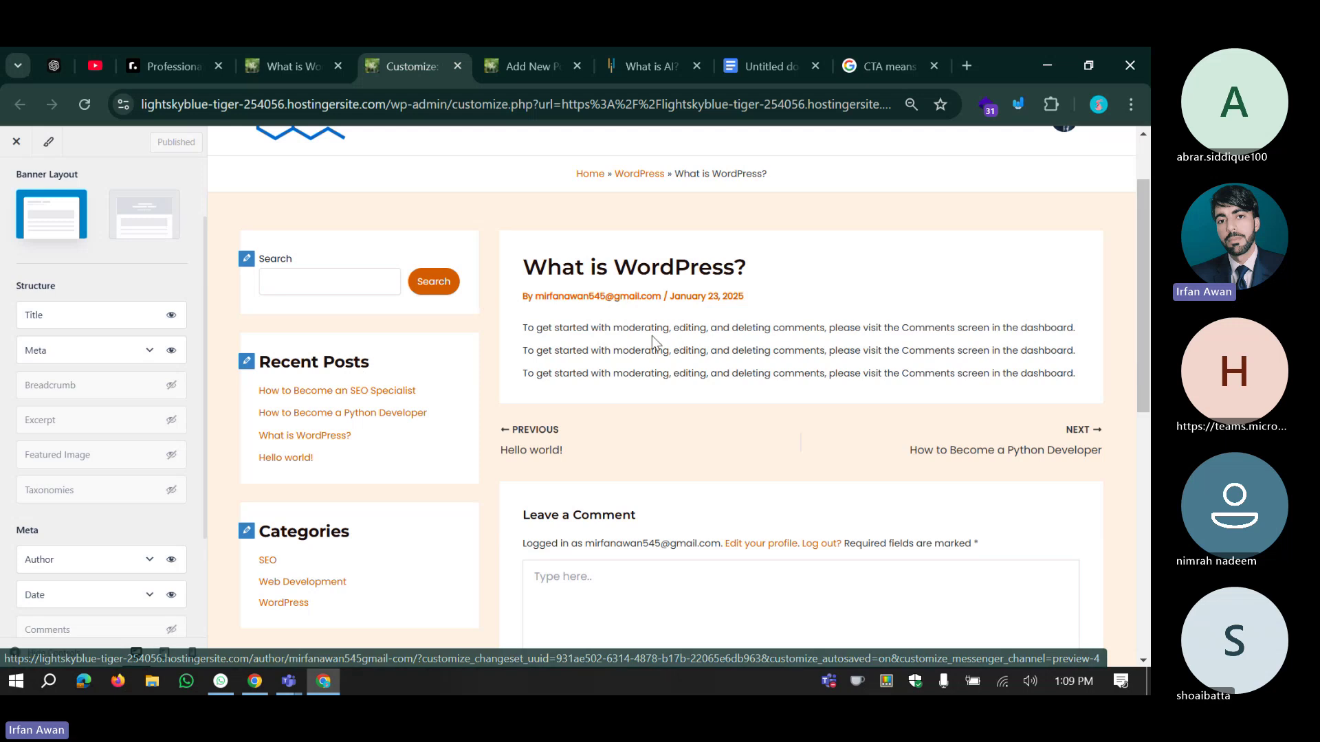
pyautogui.click(147, 355)
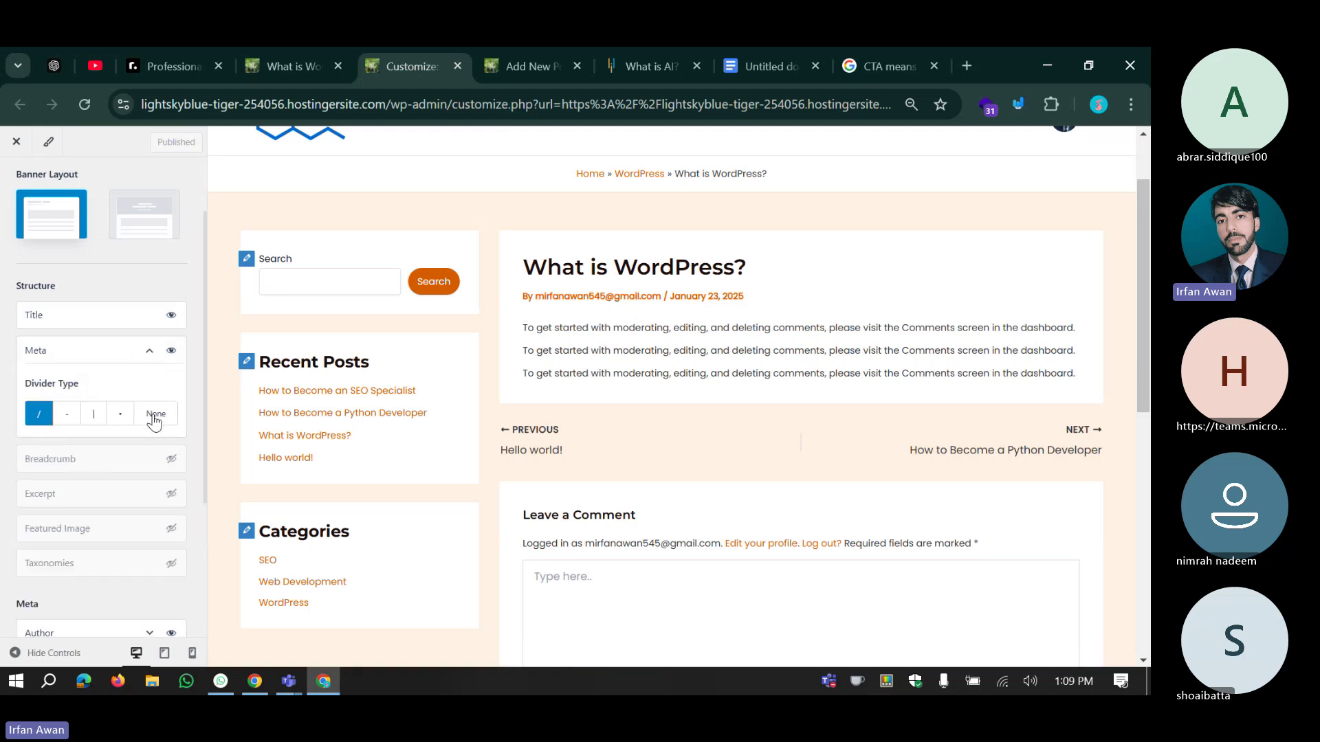
# Try hiding the Meta element in the post title structure and show it again.
pyautogui.click(172, 354)
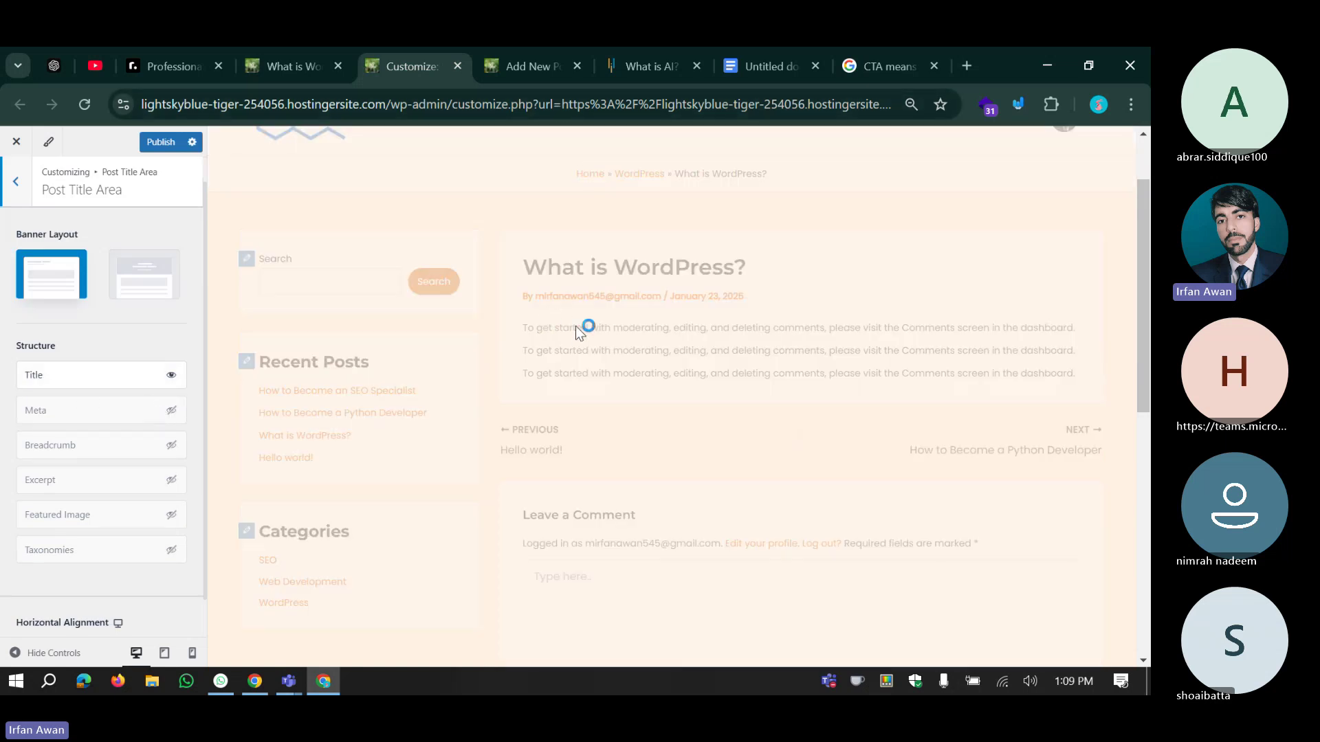
pyautogui.click(171, 411)
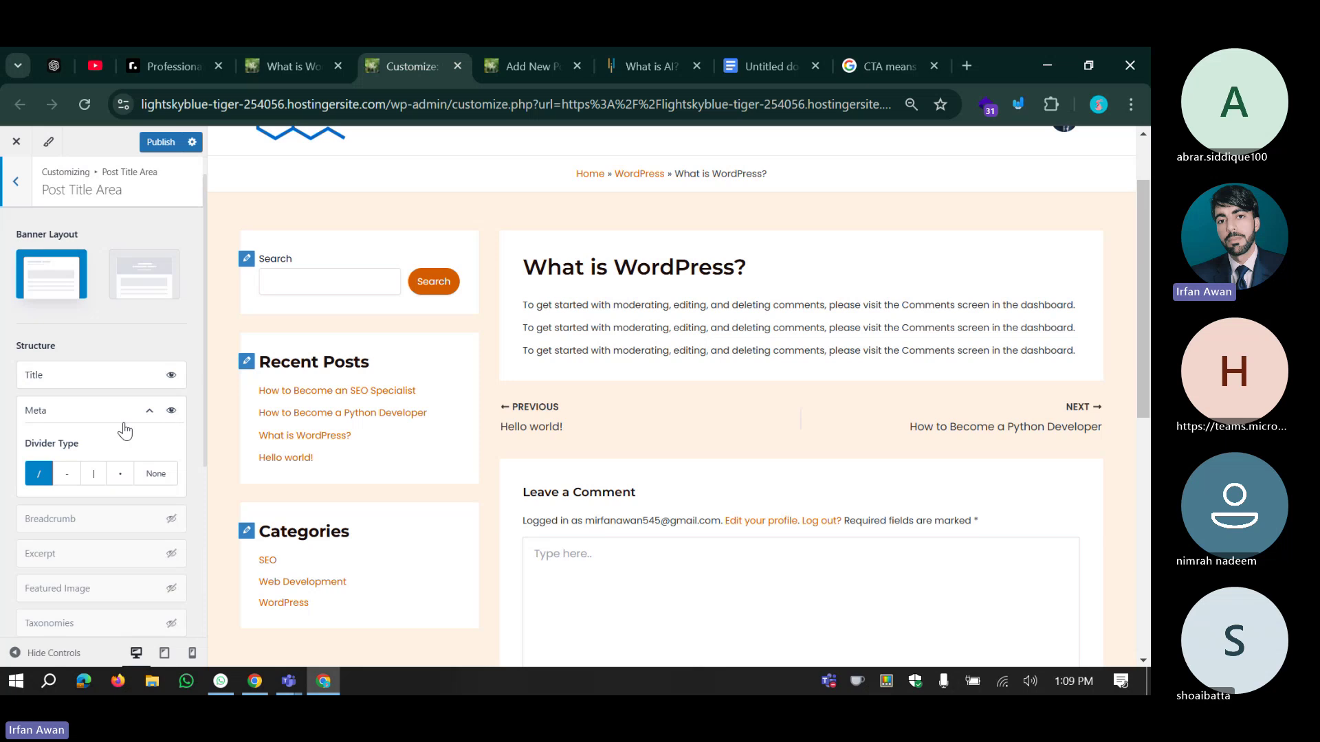
pyautogui.scroll(-3, 113, 520)
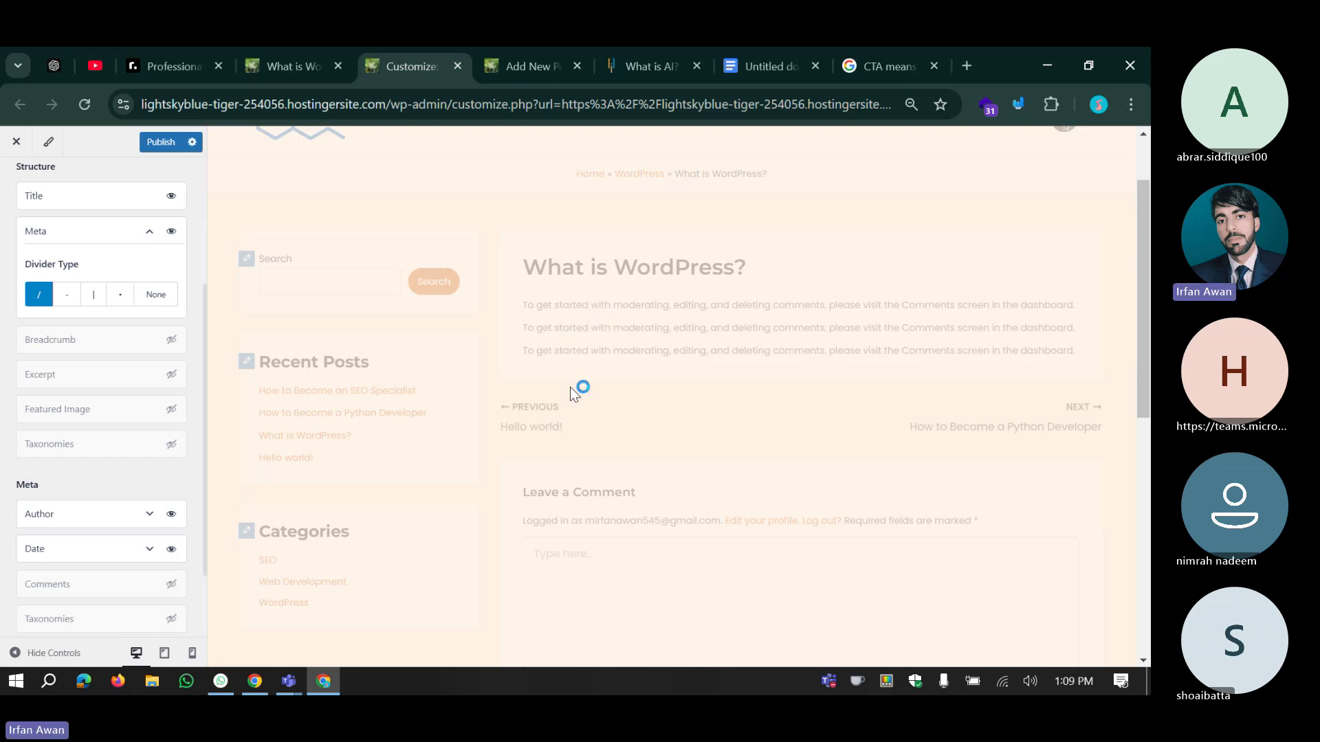
# Compare the Simplilearn article's author and last-updated lines with the post meta in the customizer, and collapse the Meta options.
pyautogui.click(619, 55)
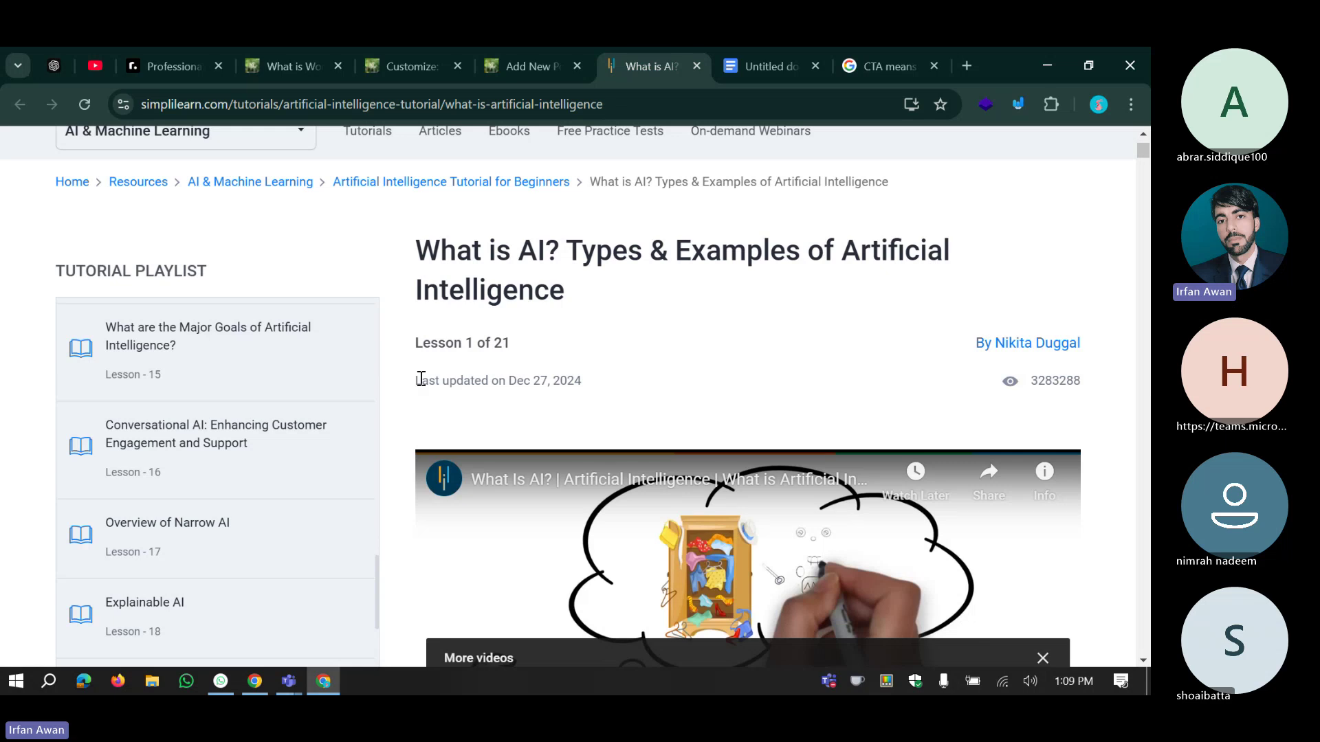
pyautogui.moveTo(421, 380); pyautogui.dragTo(642, 378)
pyautogui.click(633, 376)
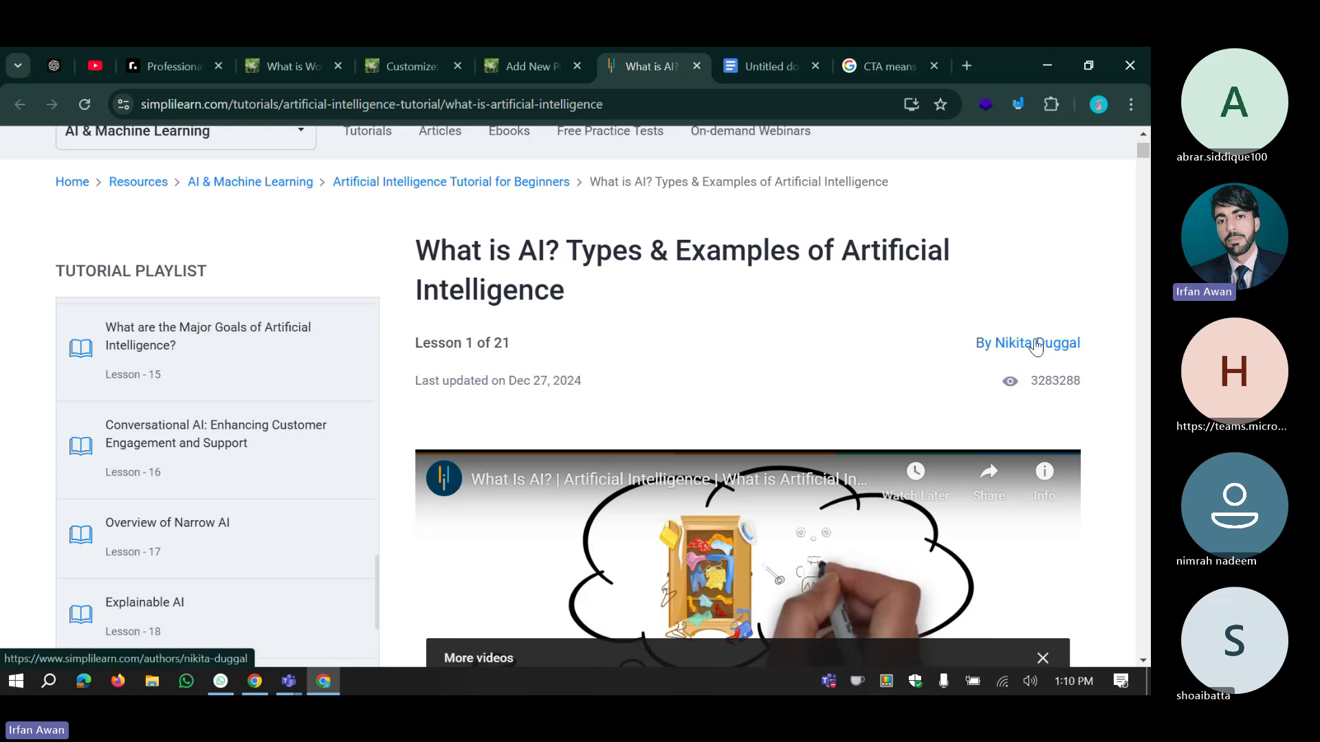
pyautogui.click(510, 49)
pyautogui.click(423, 48)
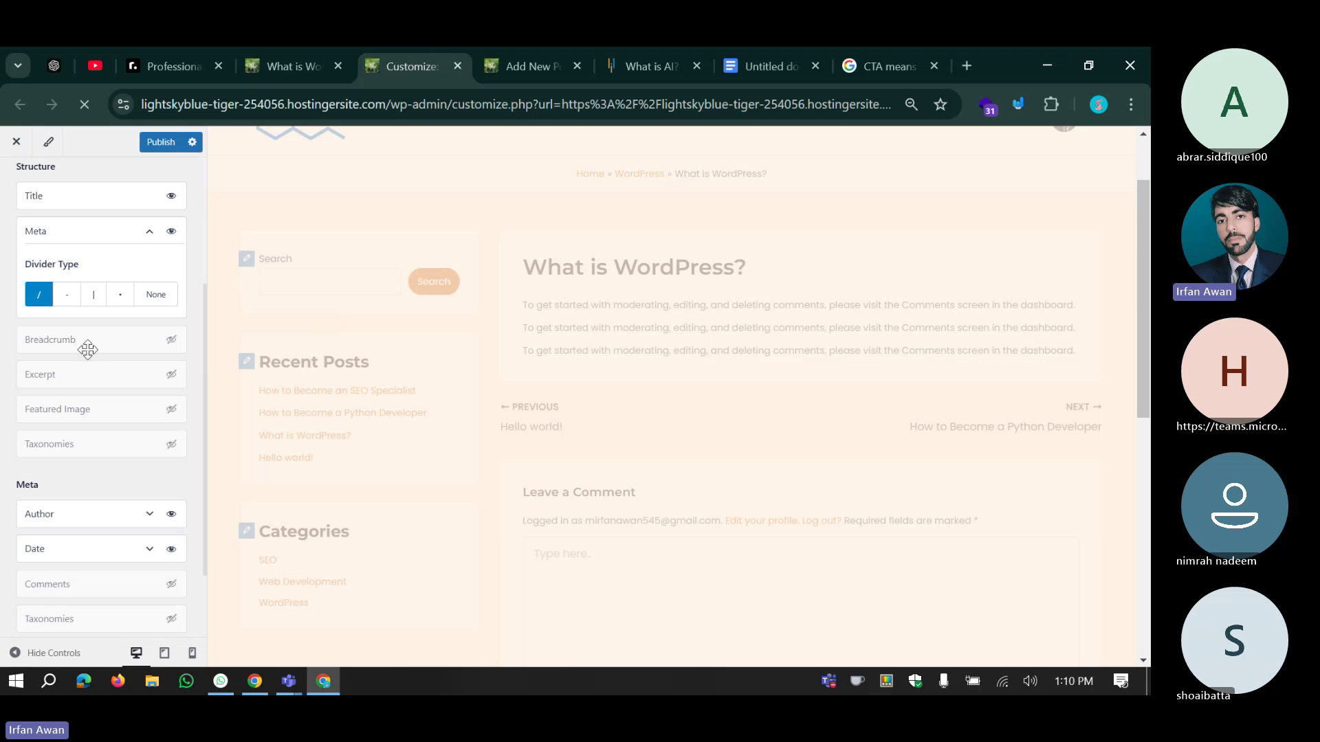
pyautogui.scroll(2, 117, 333)
pyautogui.click(148, 321)
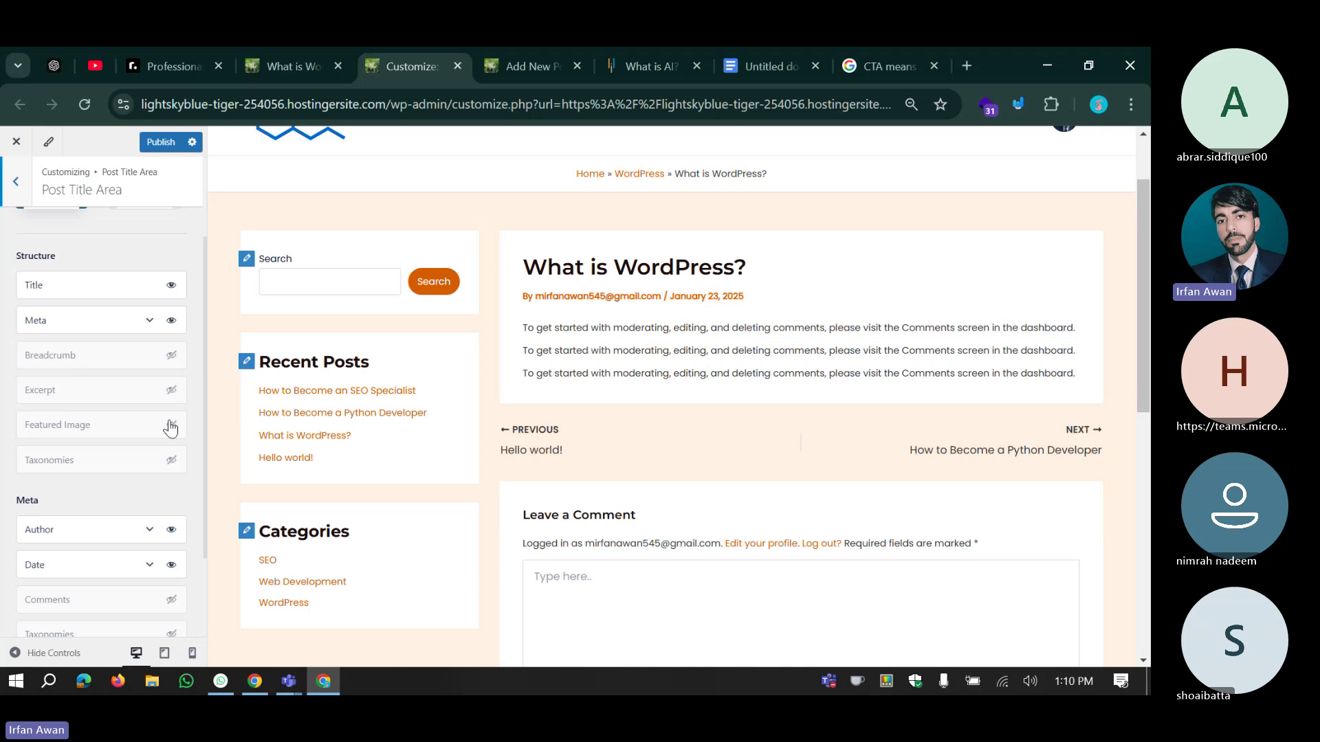
# Try the second banner layout for the post title area.
pyautogui.scroll(3, 145, 406)
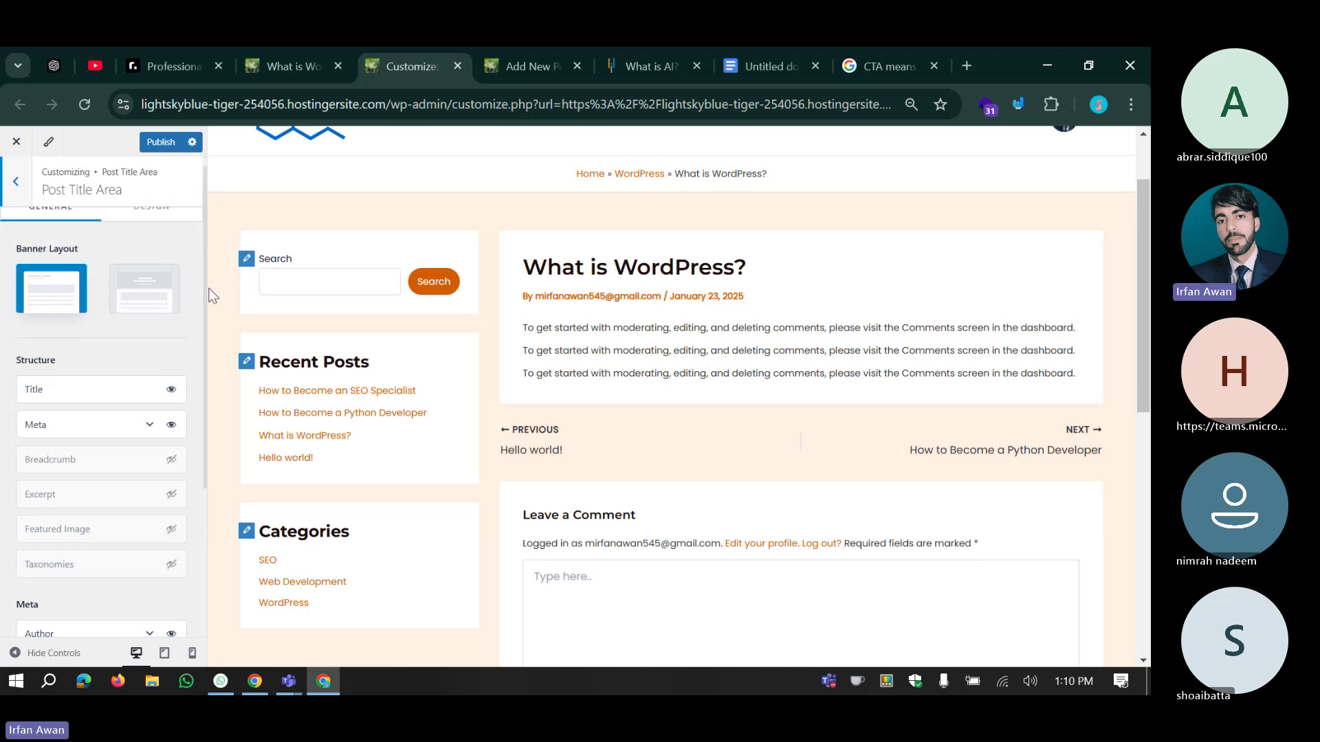
pyautogui.click(156, 286)
pyautogui.scroll(1, 114, 364)
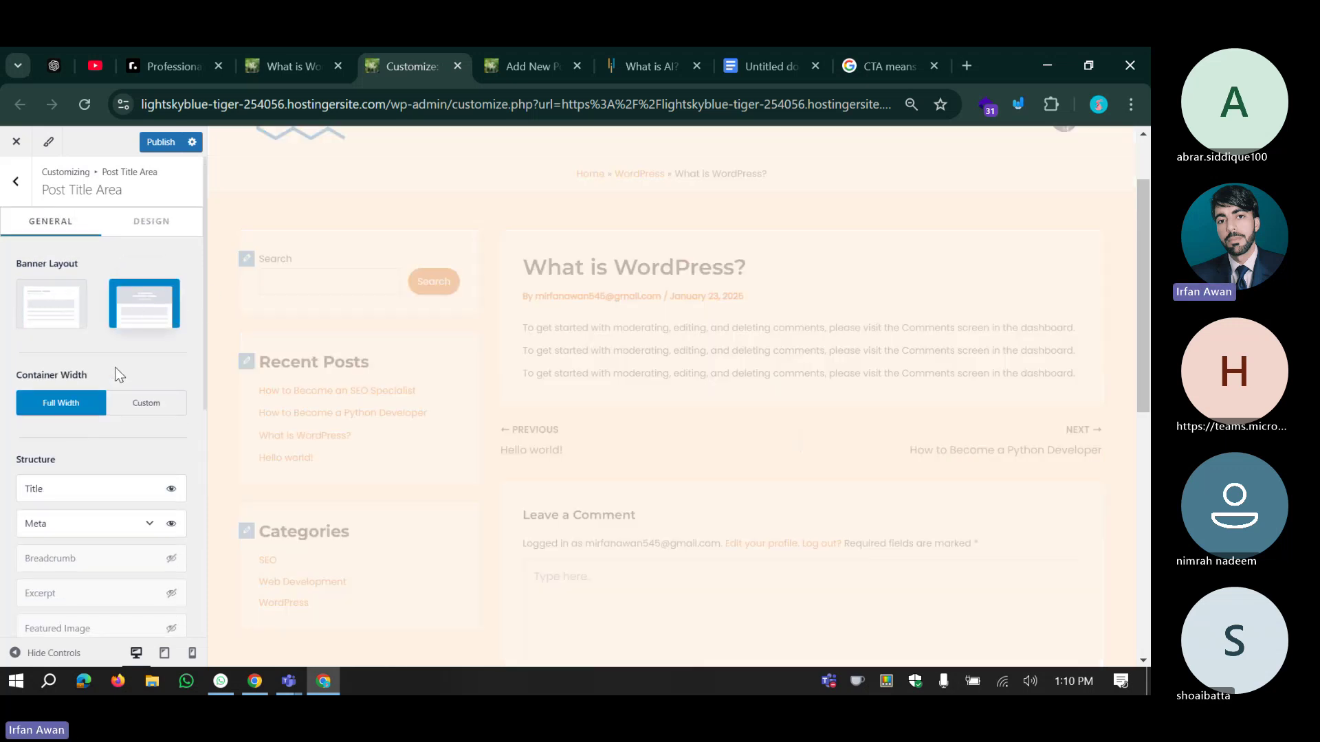
pyautogui.scroll(2, 509, 366)
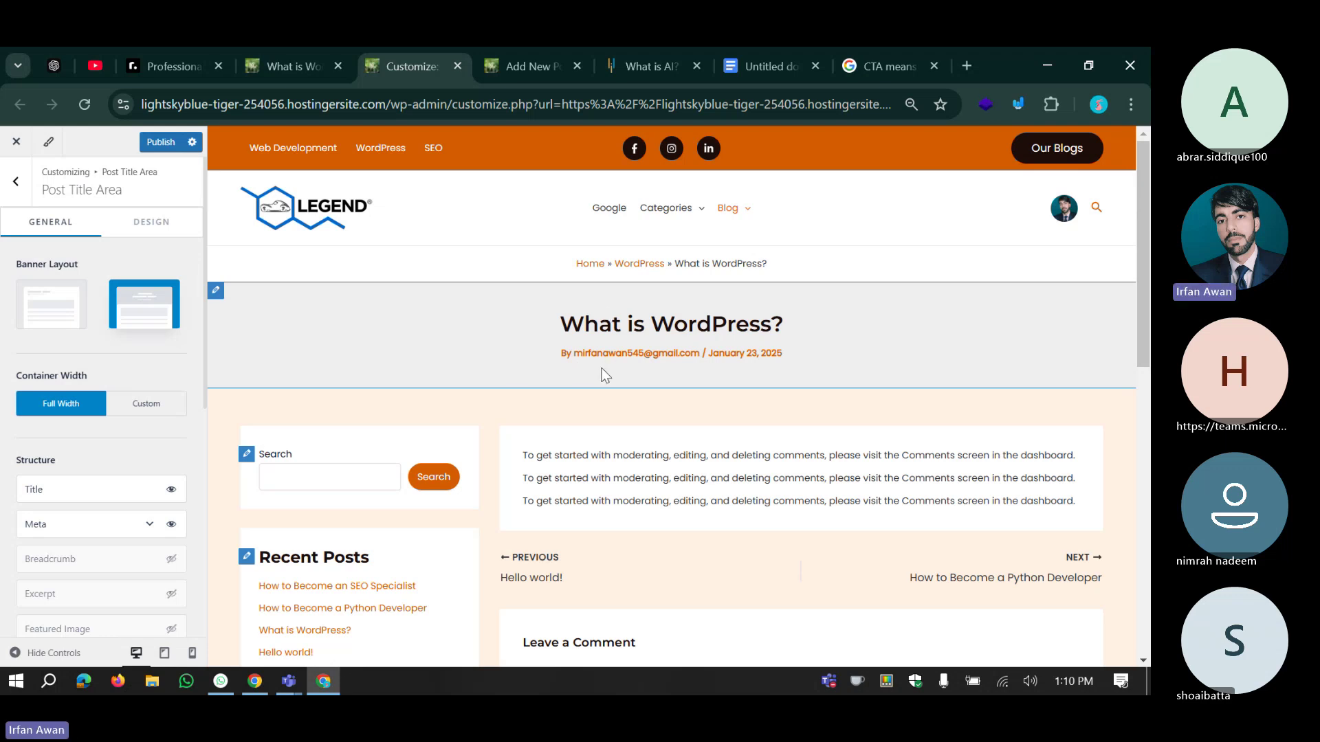
# Show the Featured Image element in the post title structure and check it in the preview.
pyautogui.scroll(-3, 83, 454)
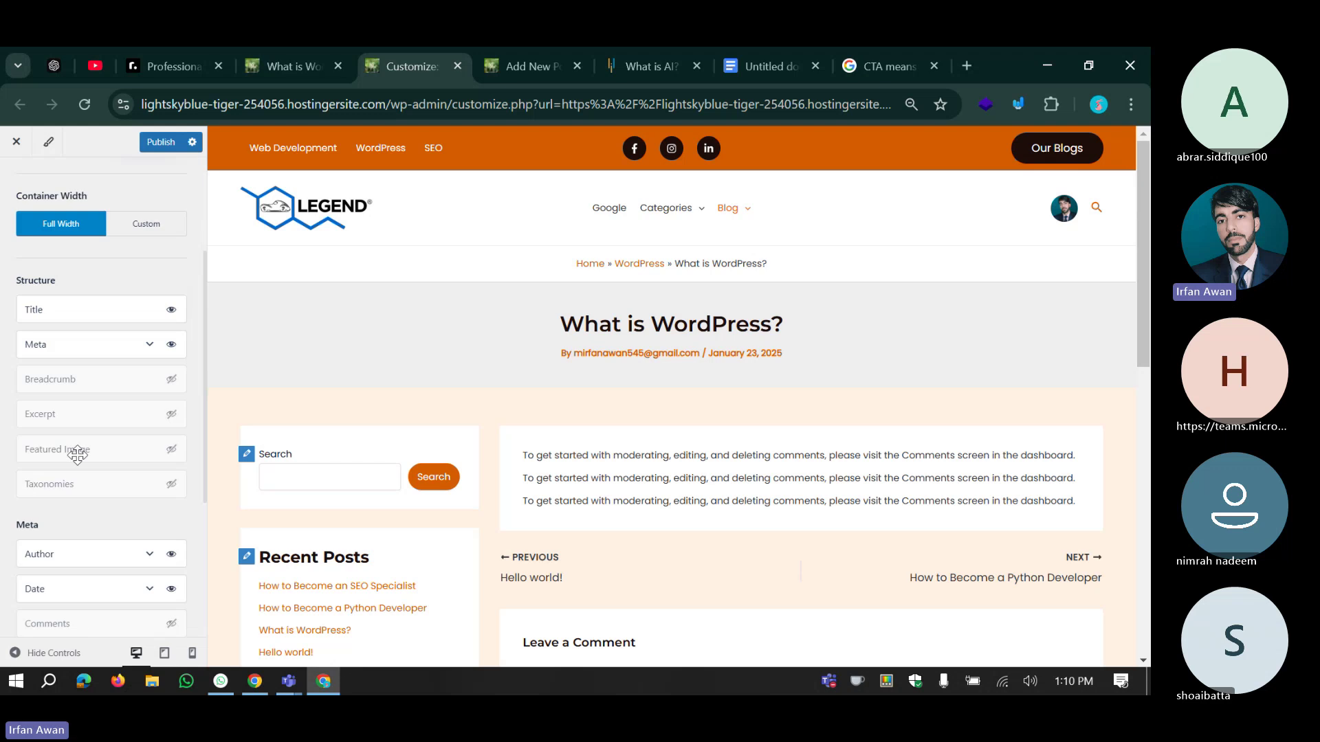
pyautogui.click(171, 451)
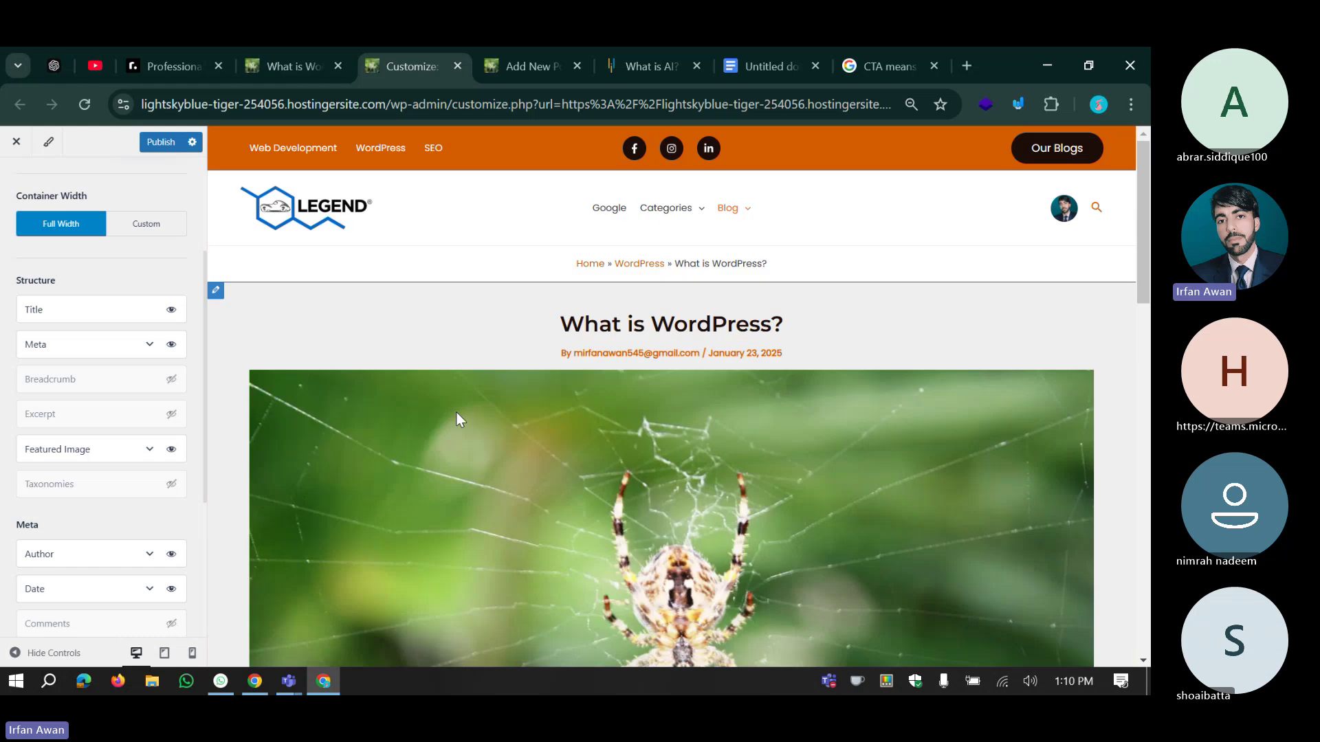
pyautogui.scroll(-1, 580, 408)
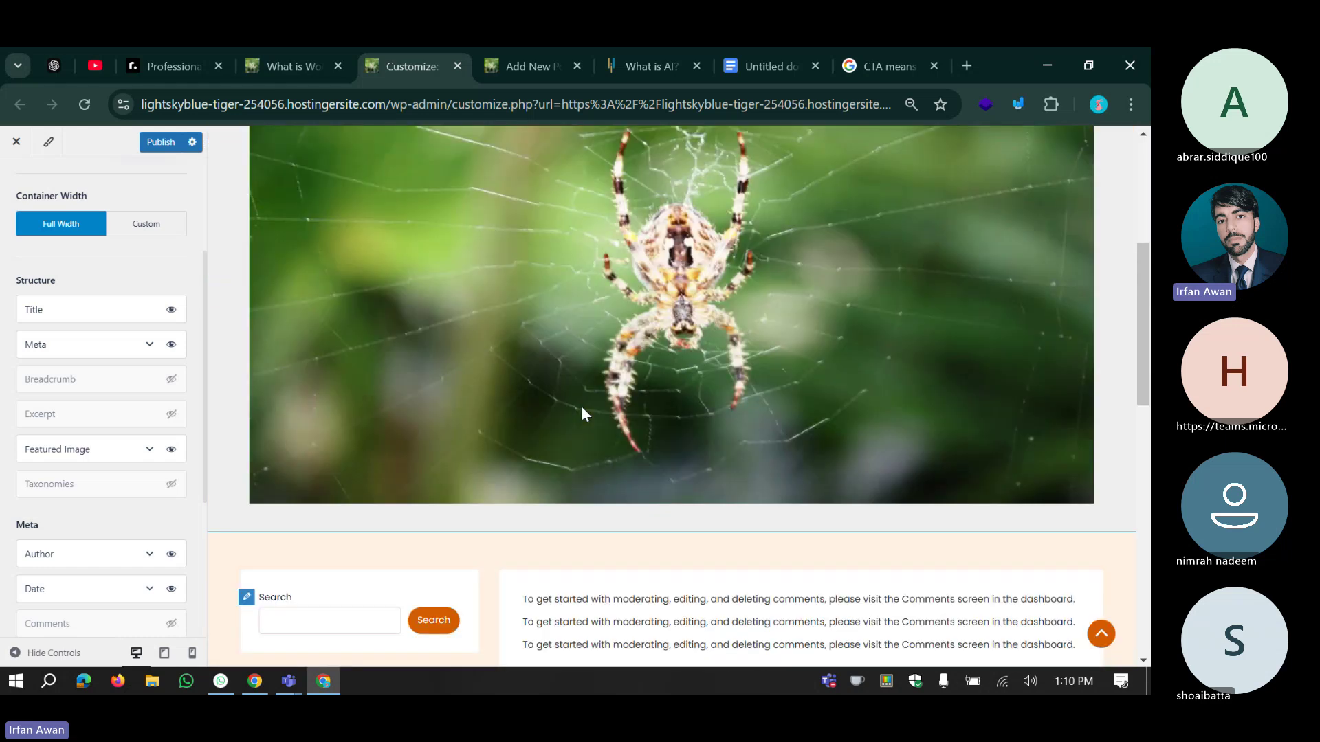
pyautogui.scroll(2, 79, 275)
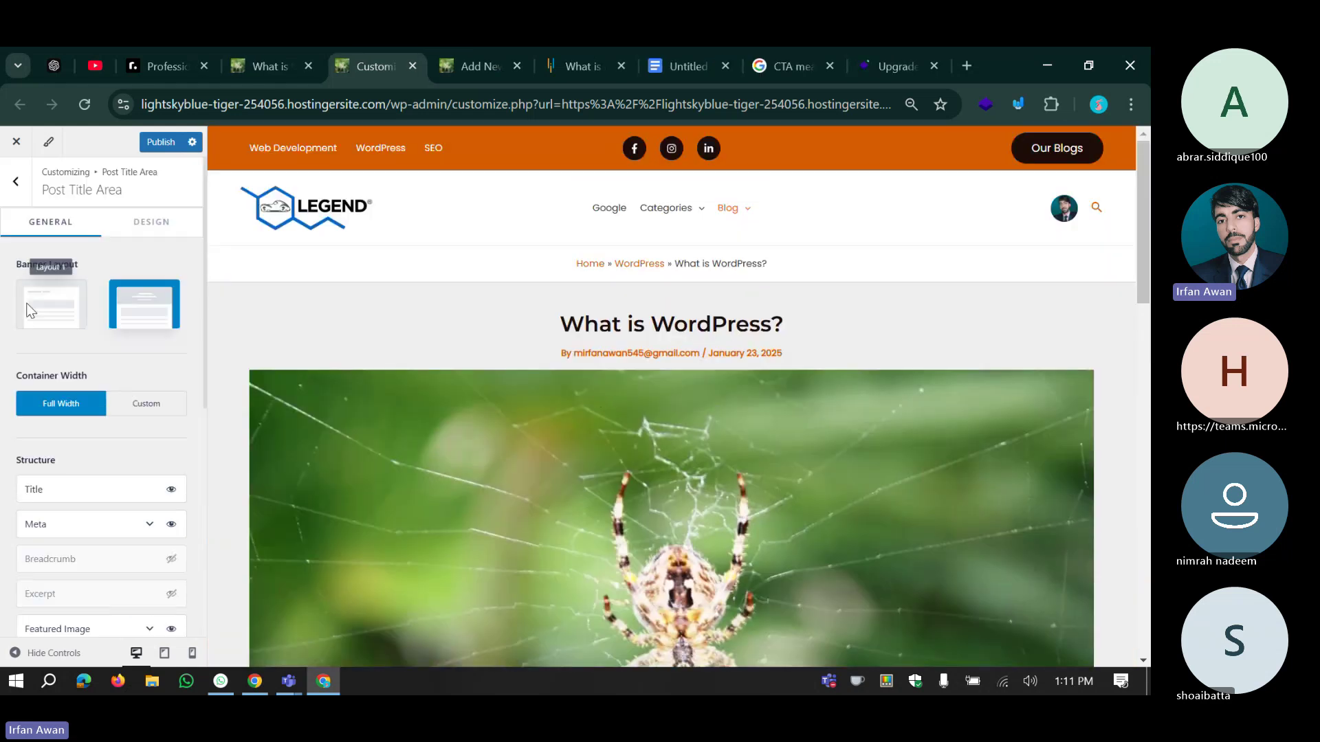
# Set the banner layout back to Layout 1 and close the stray Upgrade page.
pyautogui.click(28, 303)
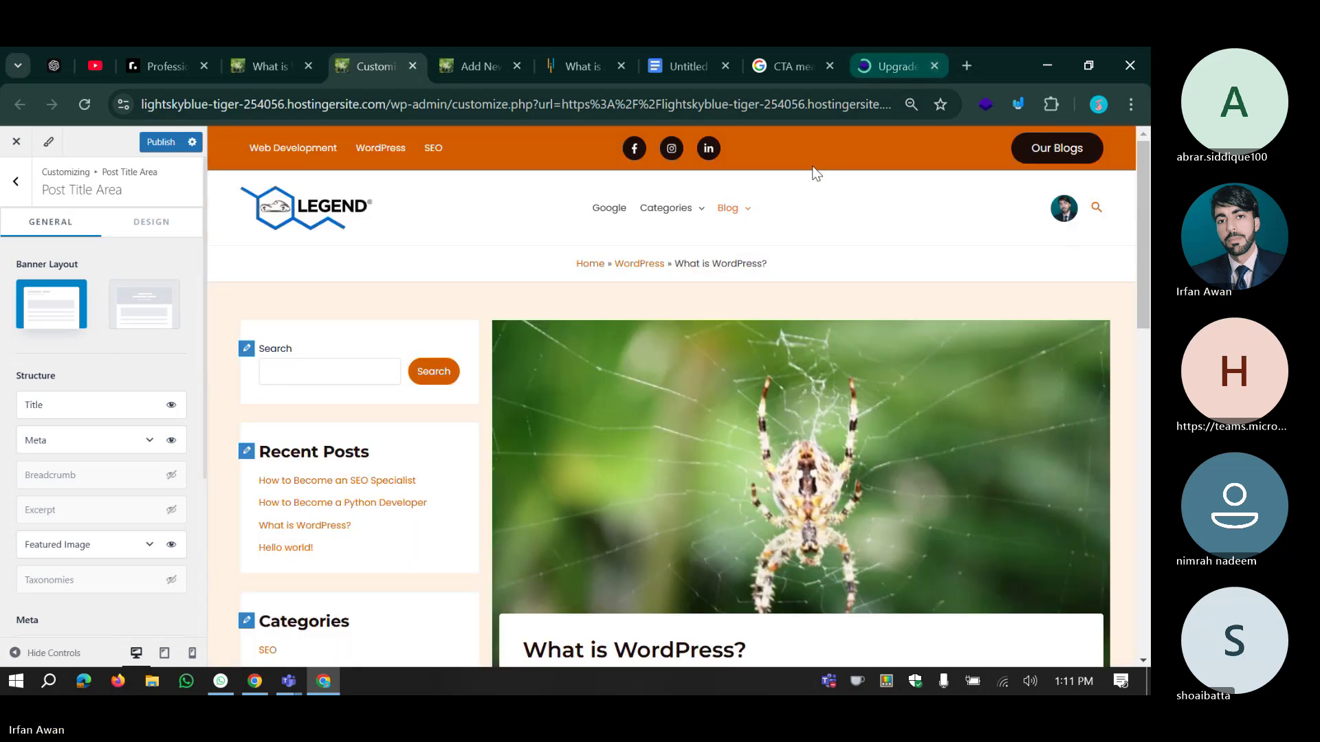
pyautogui.click(933, 66)
# Examine how the featured image, title, and content are arranged in the single-post preview.
pyautogui.scroll(-3, 658, 346)
pyautogui.scroll(3, 654, 360)
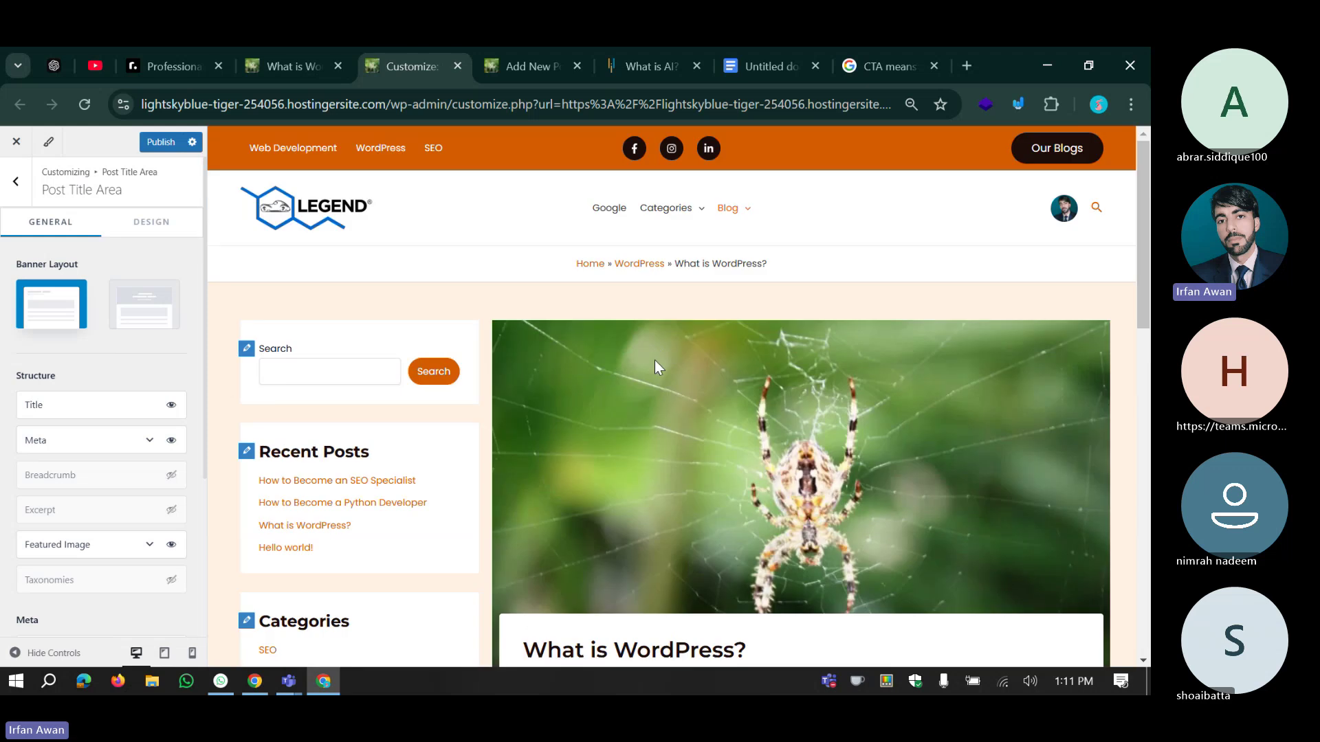
pyautogui.scroll(-3, 654, 361)
pyautogui.scroll(3, 654, 360)
pyautogui.scroll(-1, 654, 361)
pyautogui.scroll(1, 654, 360)
pyautogui.scroll(-3, 654, 360)
pyautogui.scroll(3, 625, 338)
# Try showing the Breadcrumb element in the post title structure, check its placement in the preview, and hide it again.
pyautogui.scroll(-2, 112, 357)
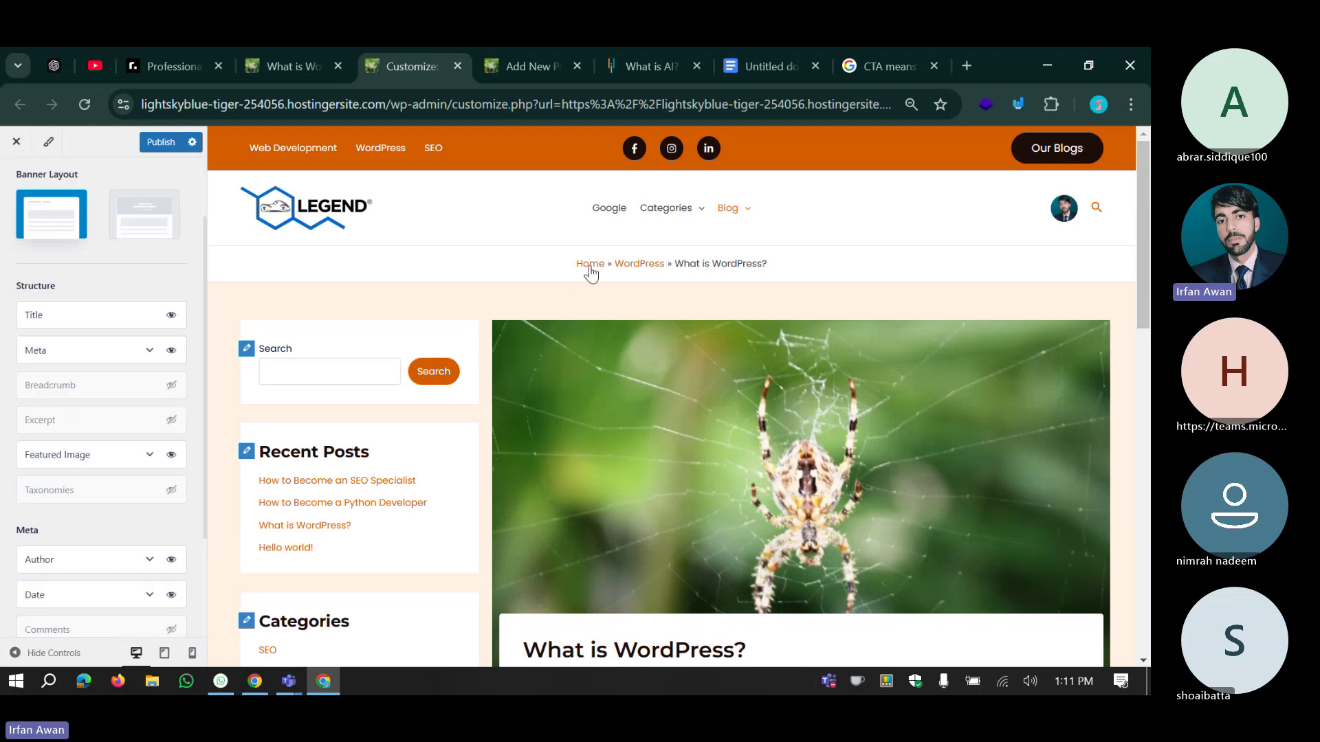
pyautogui.click(171, 385)
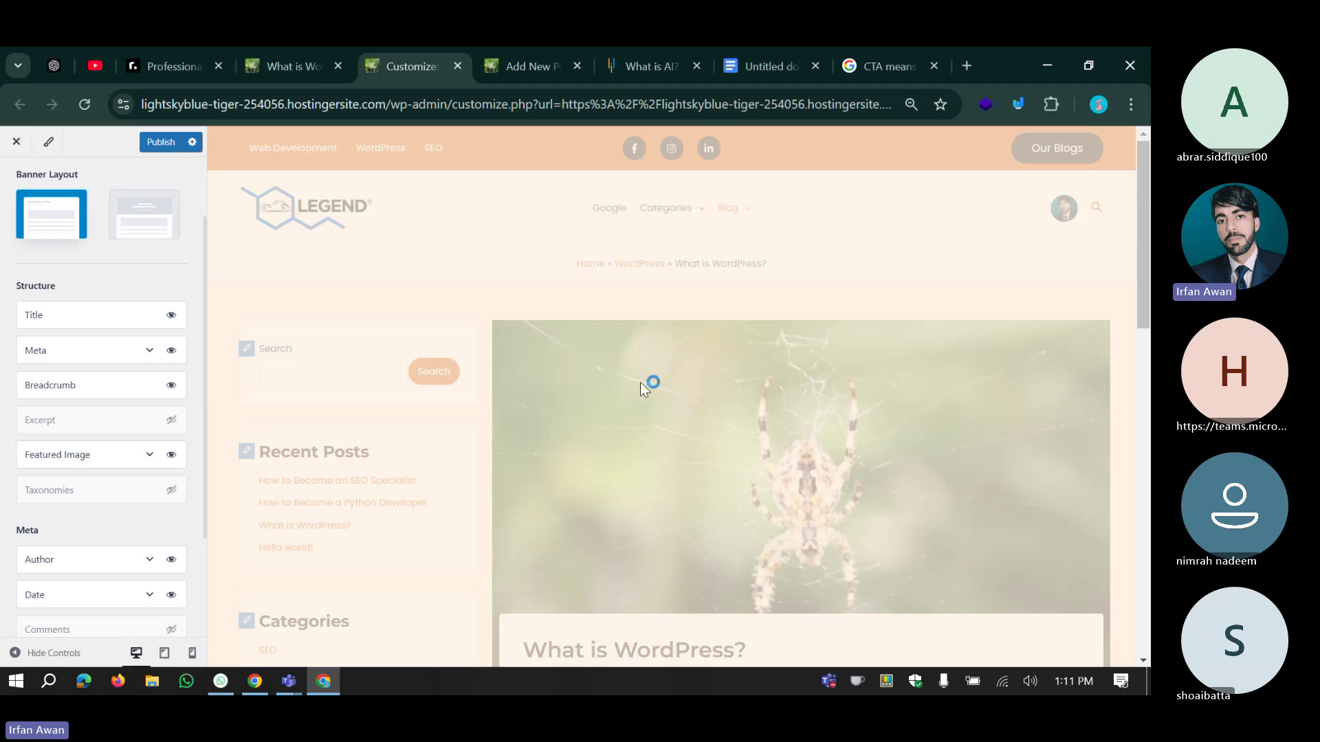
pyautogui.scroll(-4, 605, 398)
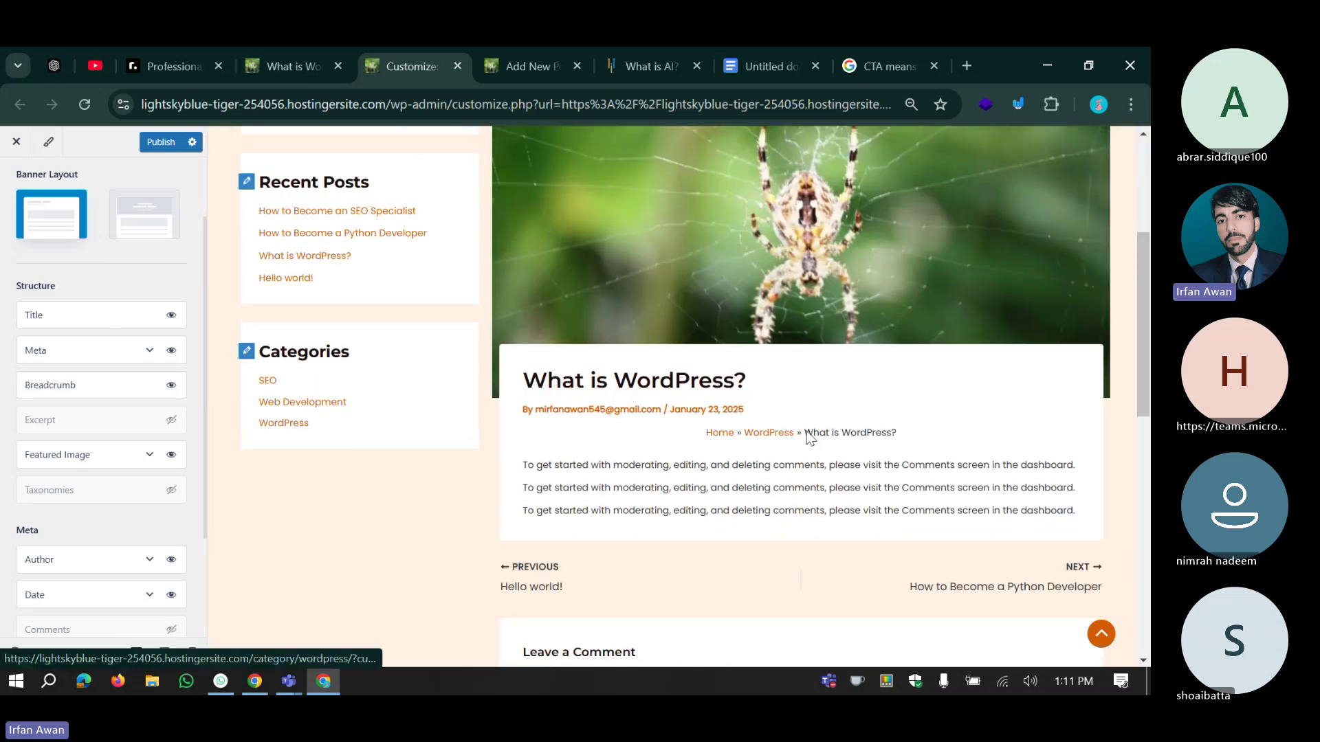
pyautogui.scroll(5, 584, 422)
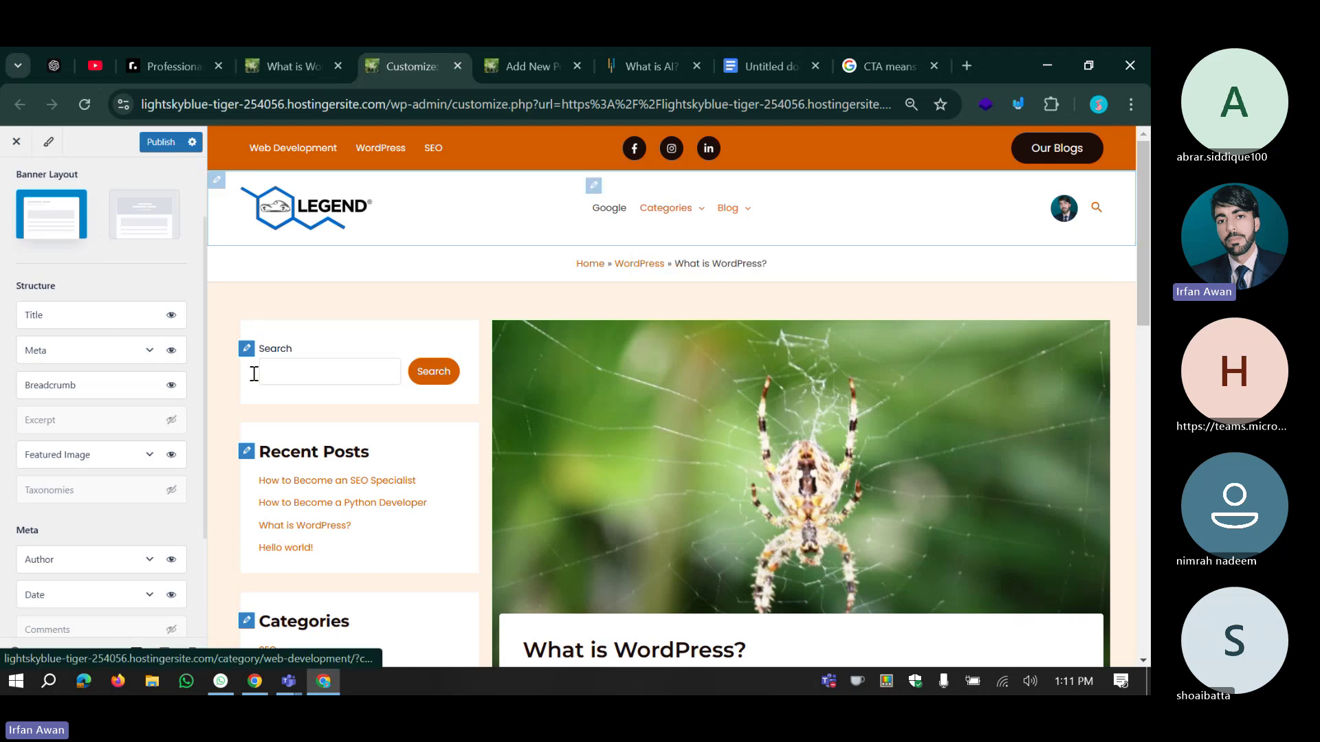
pyautogui.click(171, 387)
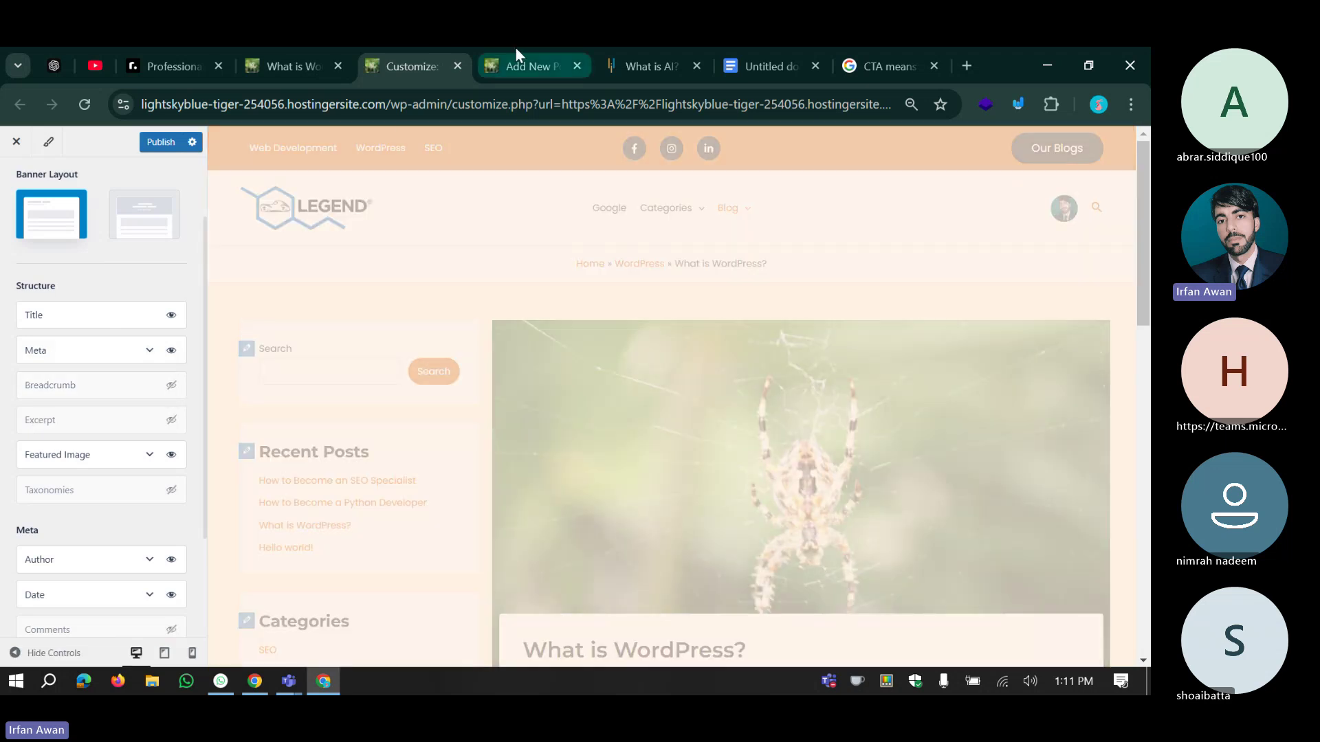
# Review the new post's featured image, link, category, and tag settings in the post editor.
pyautogui.click(515, 54)
pyautogui.scroll(-5, 1065, 412)
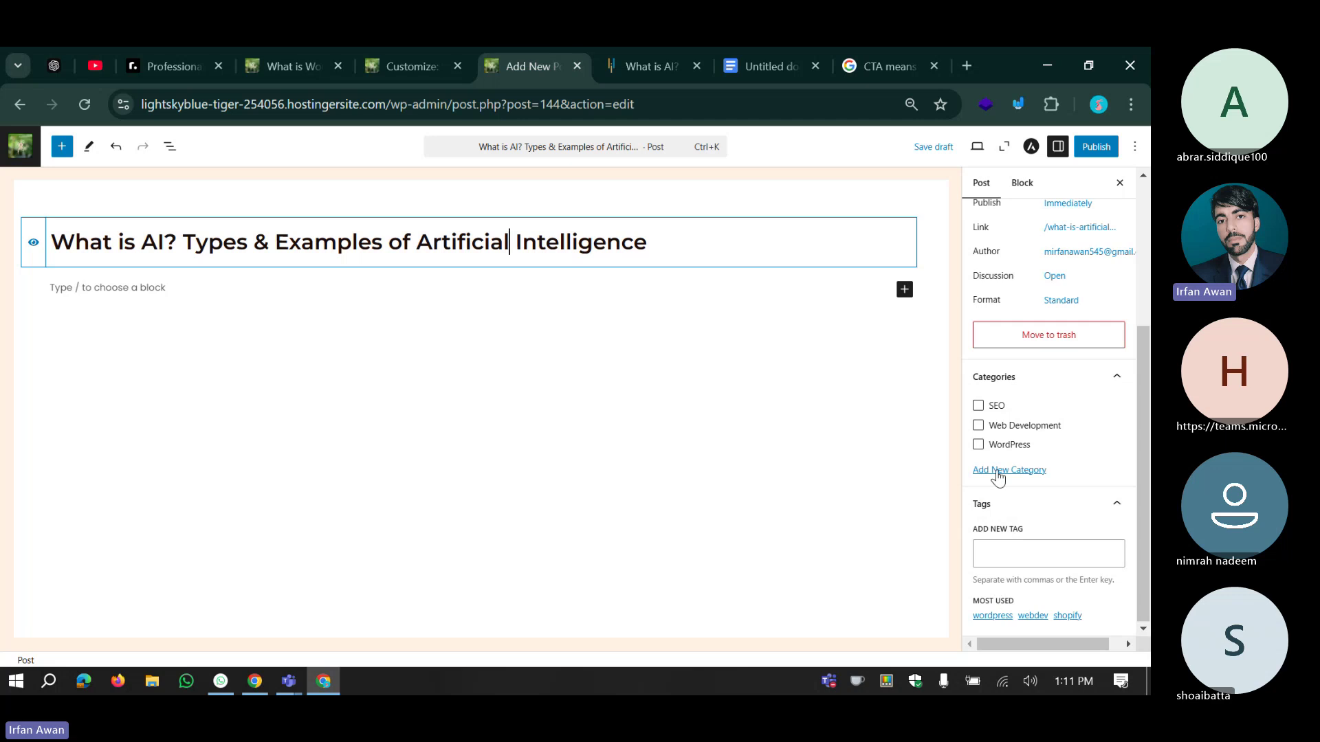
pyautogui.scroll(4, 998, 474)
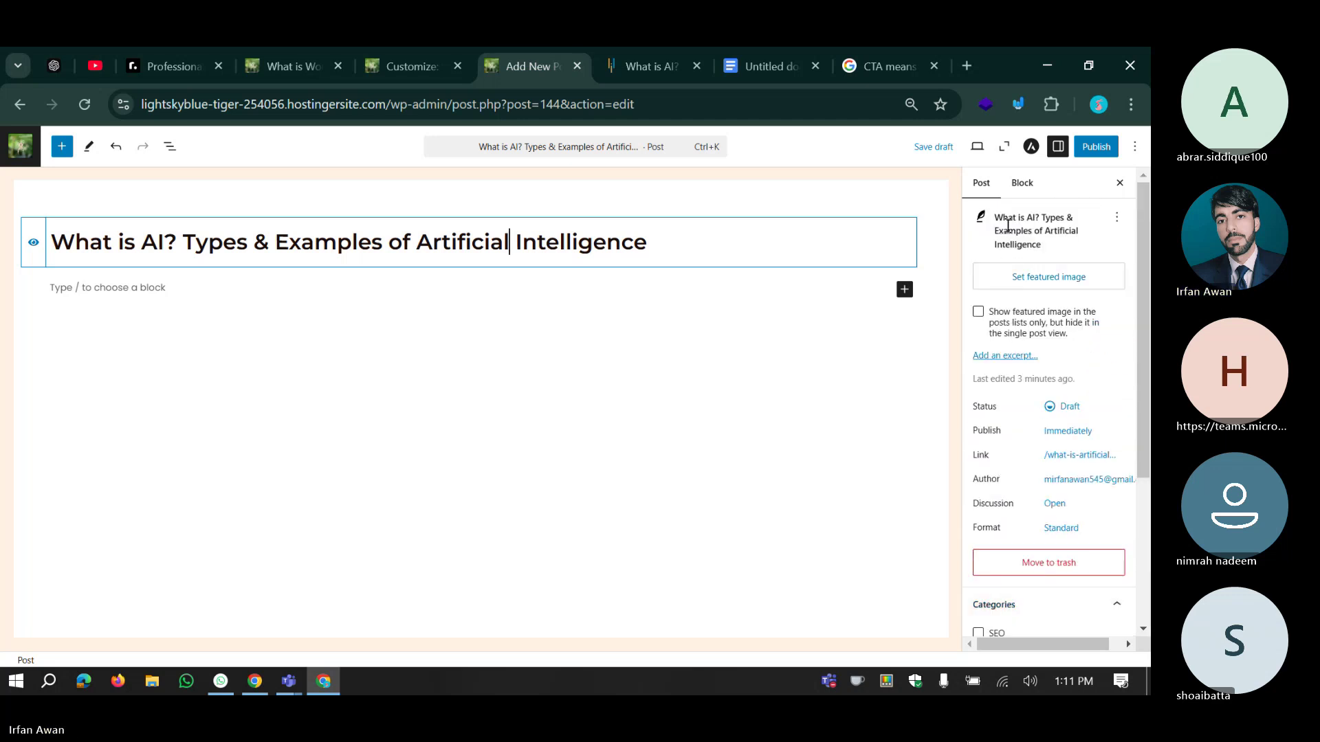
pyautogui.scroll(-3, 1018, 371)
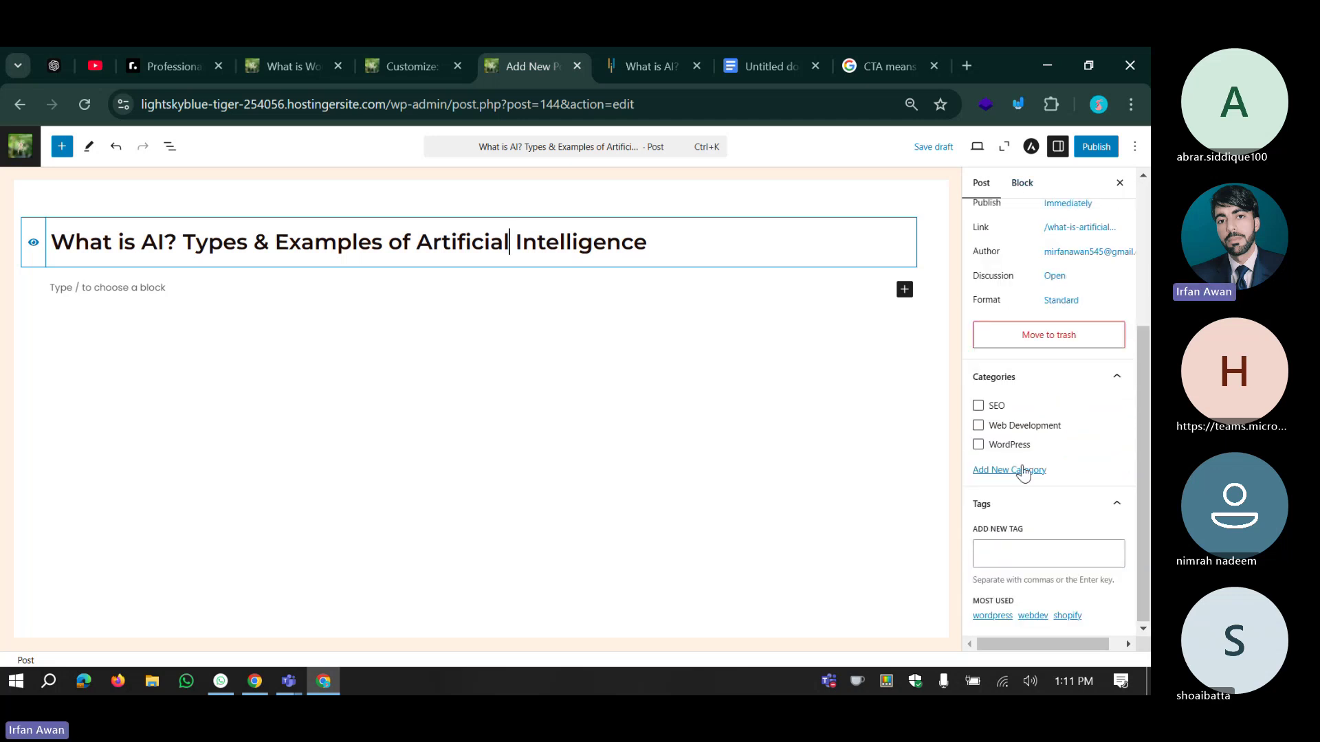
pyautogui.scroll(4, 1023, 474)
pyautogui.scroll(-4, 1024, 508)
pyautogui.scroll(3, 1016, 551)
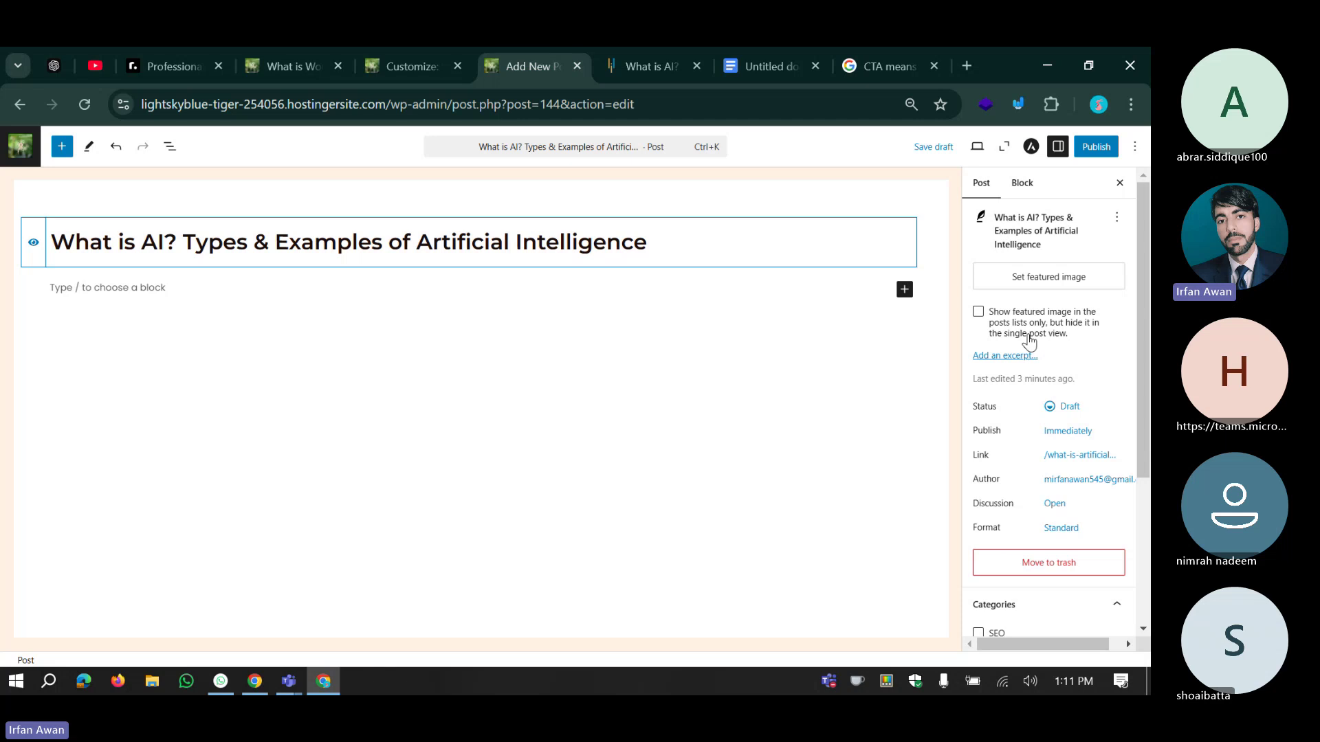
# Look through the editor's view and tool options, toggle the settings sidebar off and on, and review the category and tag settings.
pyautogui.click(1134, 146)
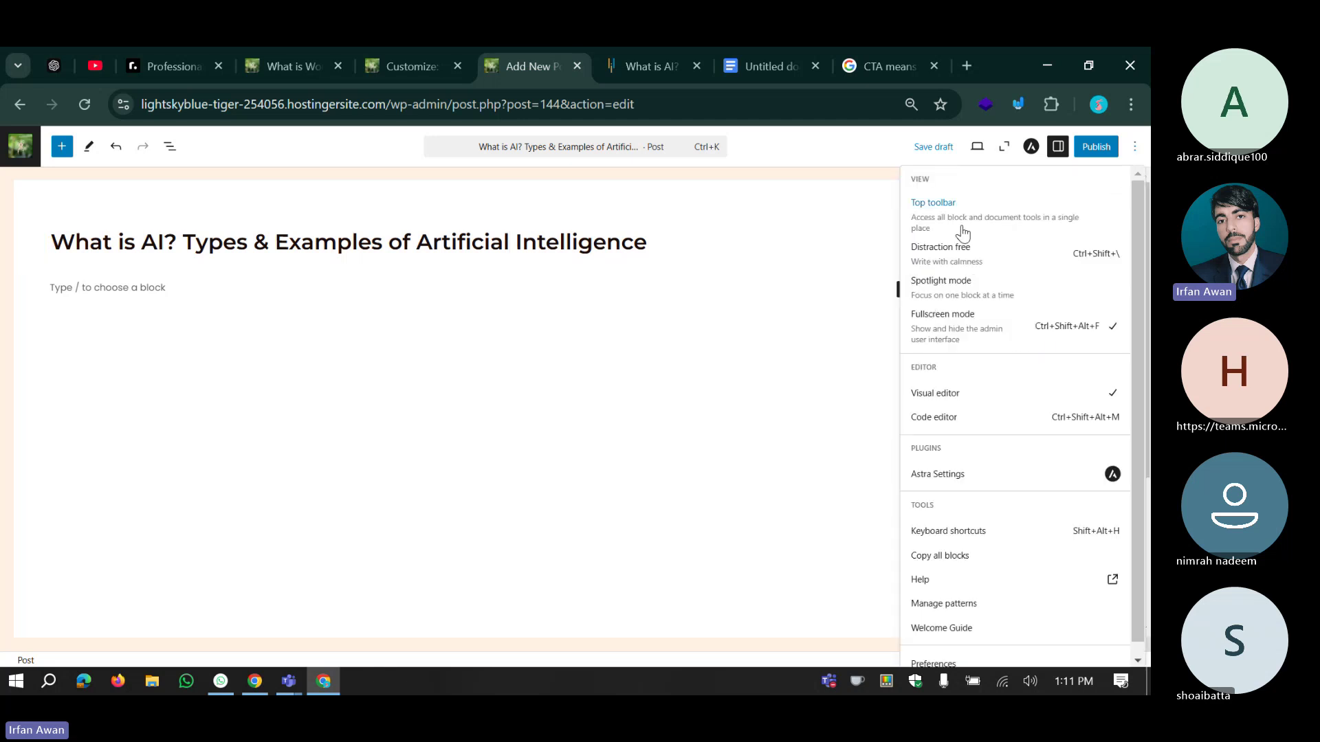
pyautogui.scroll(-1, 970, 420)
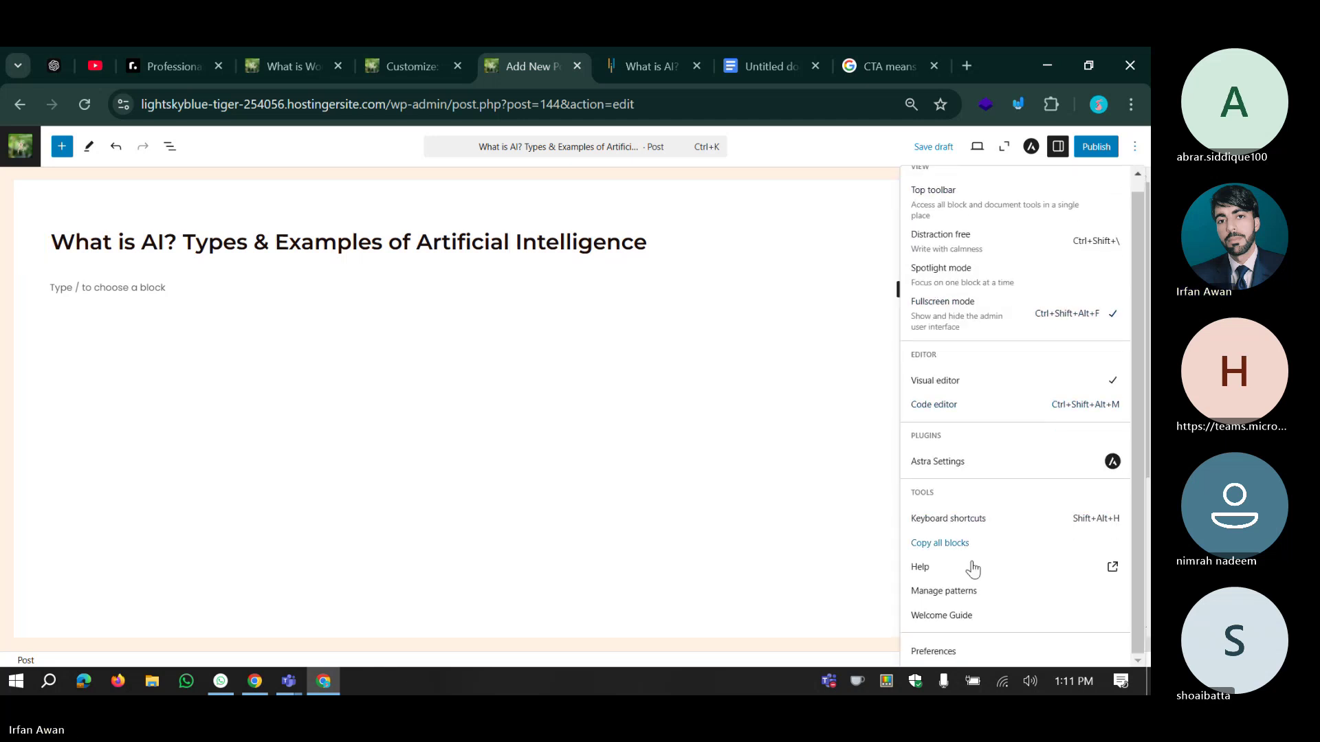
pyautogui.scroll(1, 981, 570)
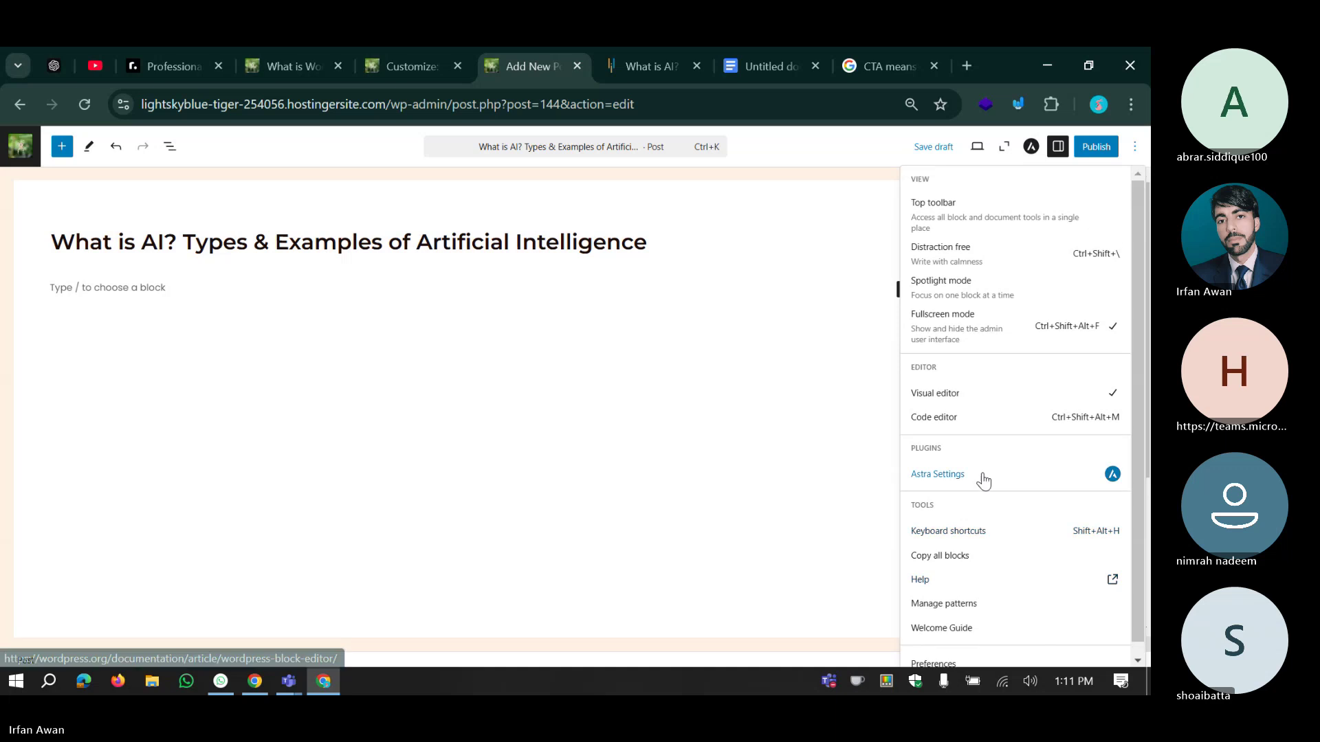
pyautogui.click(1135, 148)
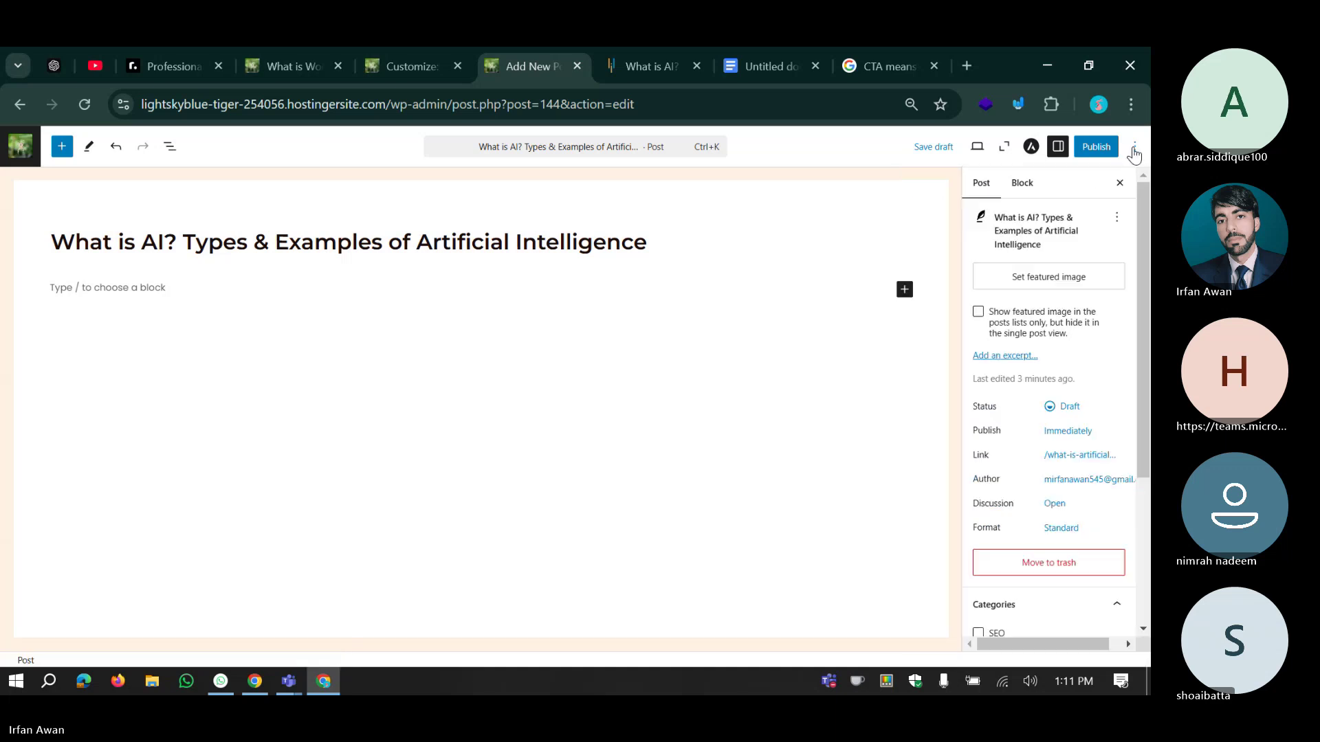
pyautogui.click(1058, 149)
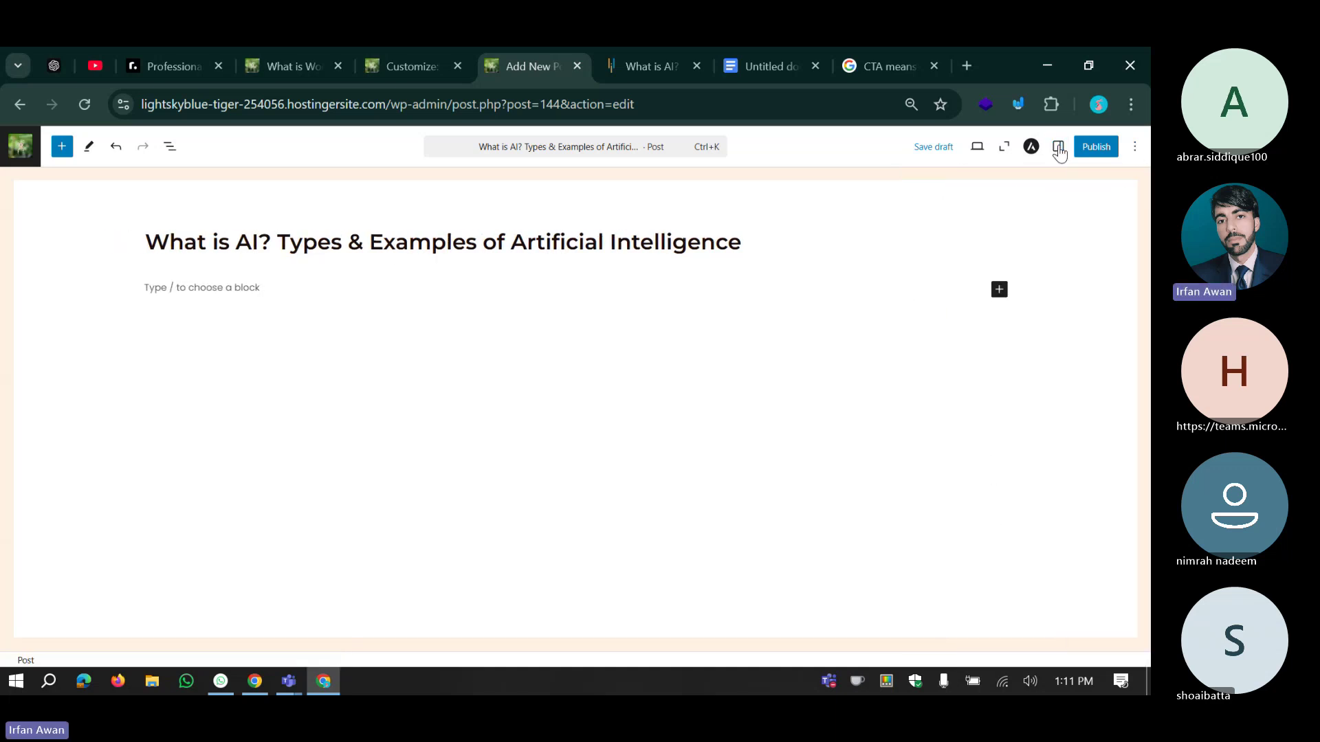
pyautogui.click(1058, 148)
pyautogui.scroll(-5, 1012, 415)
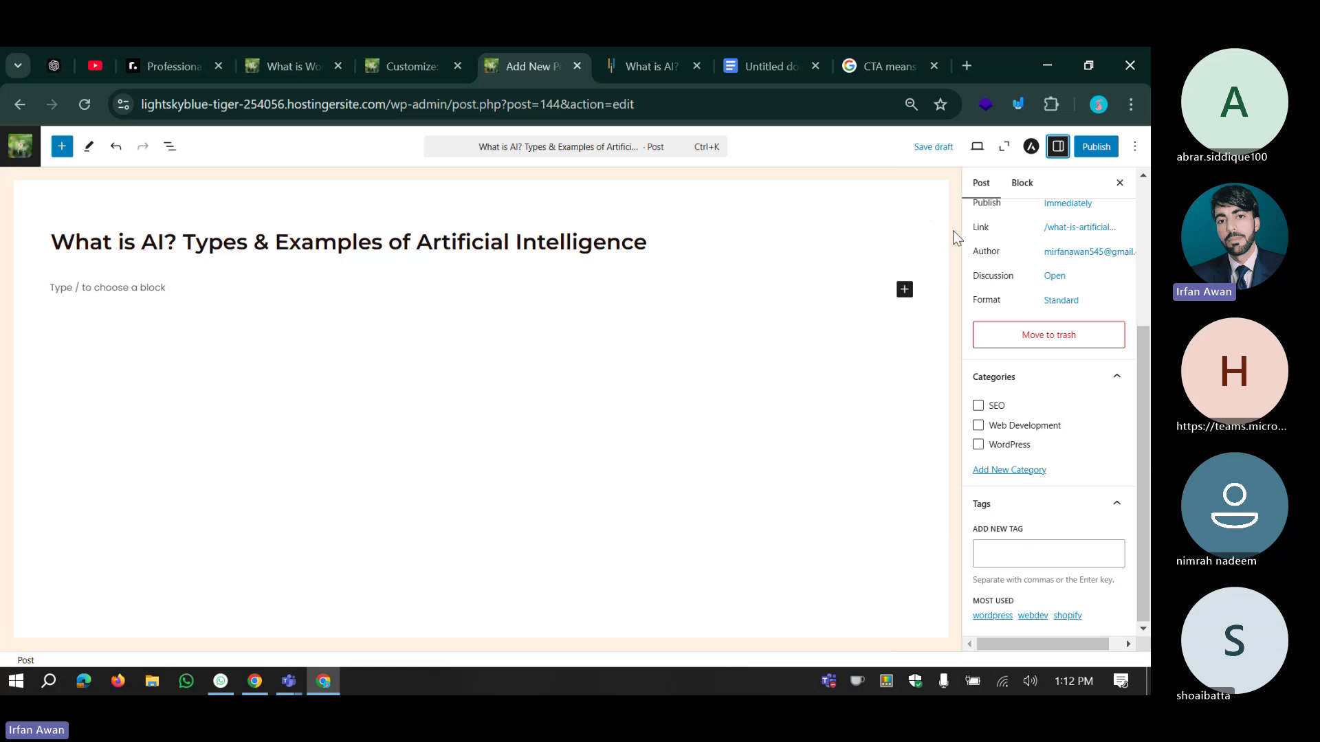
# Return to the customizer's Post Title Area settings by way of the Simplilearn article and the new post.
pyautogui.click(664, 50)
pyautogui.click(562, 49)
pyautogui.click(427, 50)
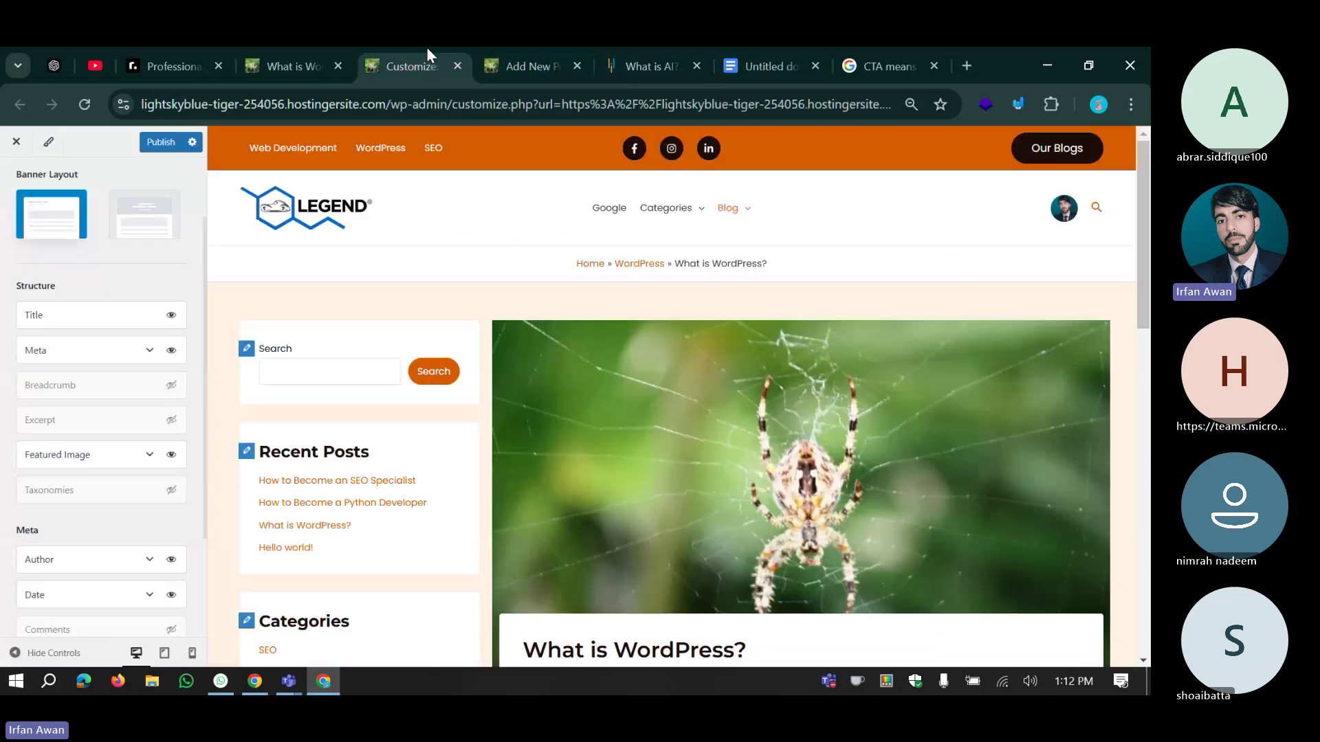
# Show the Comments element in the single-post meta and check the meta line in the What is WordPress? preview.
pyautogui.scroll(-5, 543, 349)
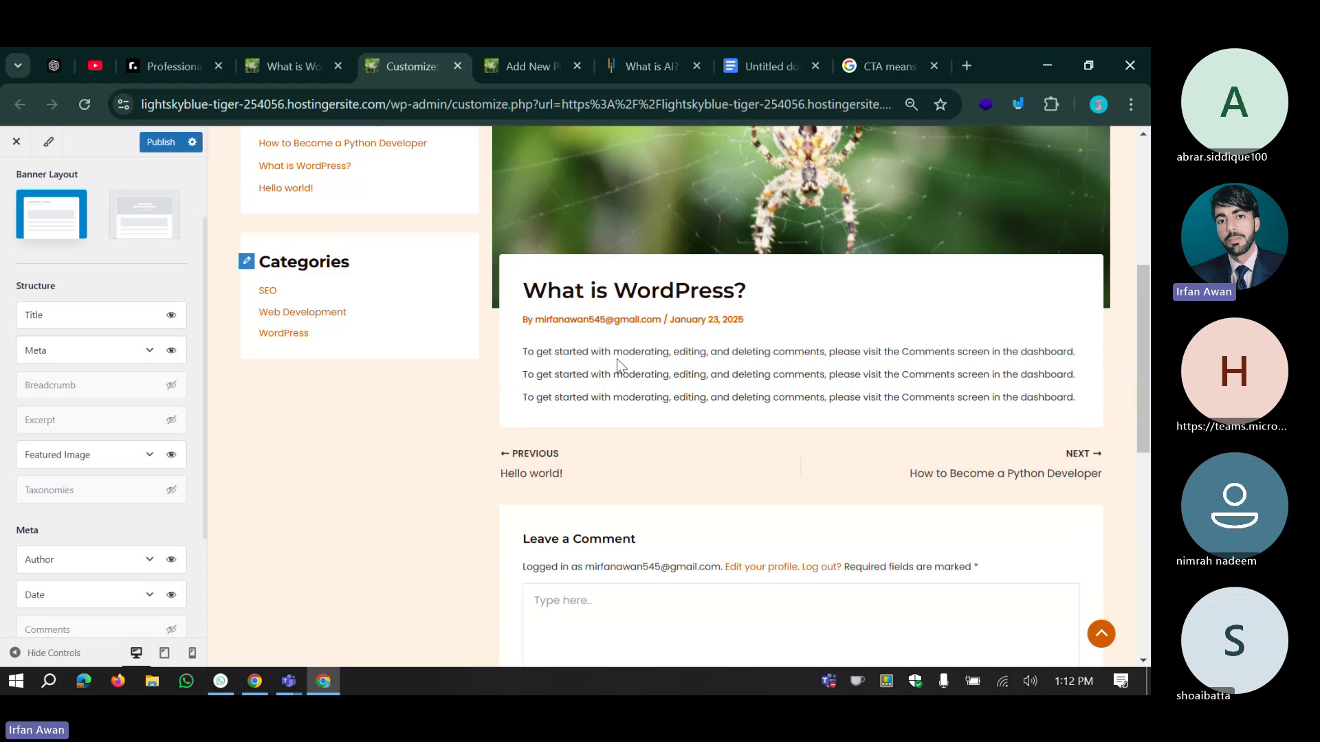
pyautogui.scroll(4, 523, 383)
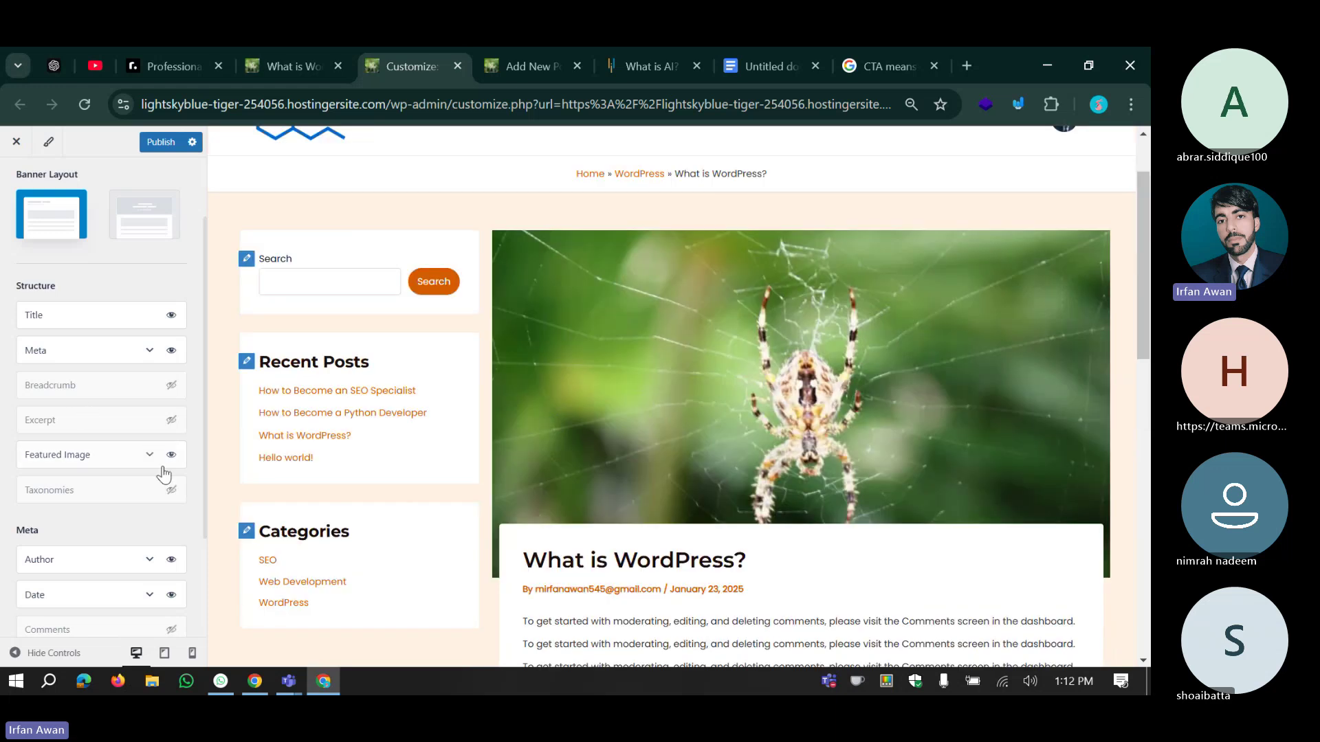
pyautogui.scroll(-2, 121, 485)
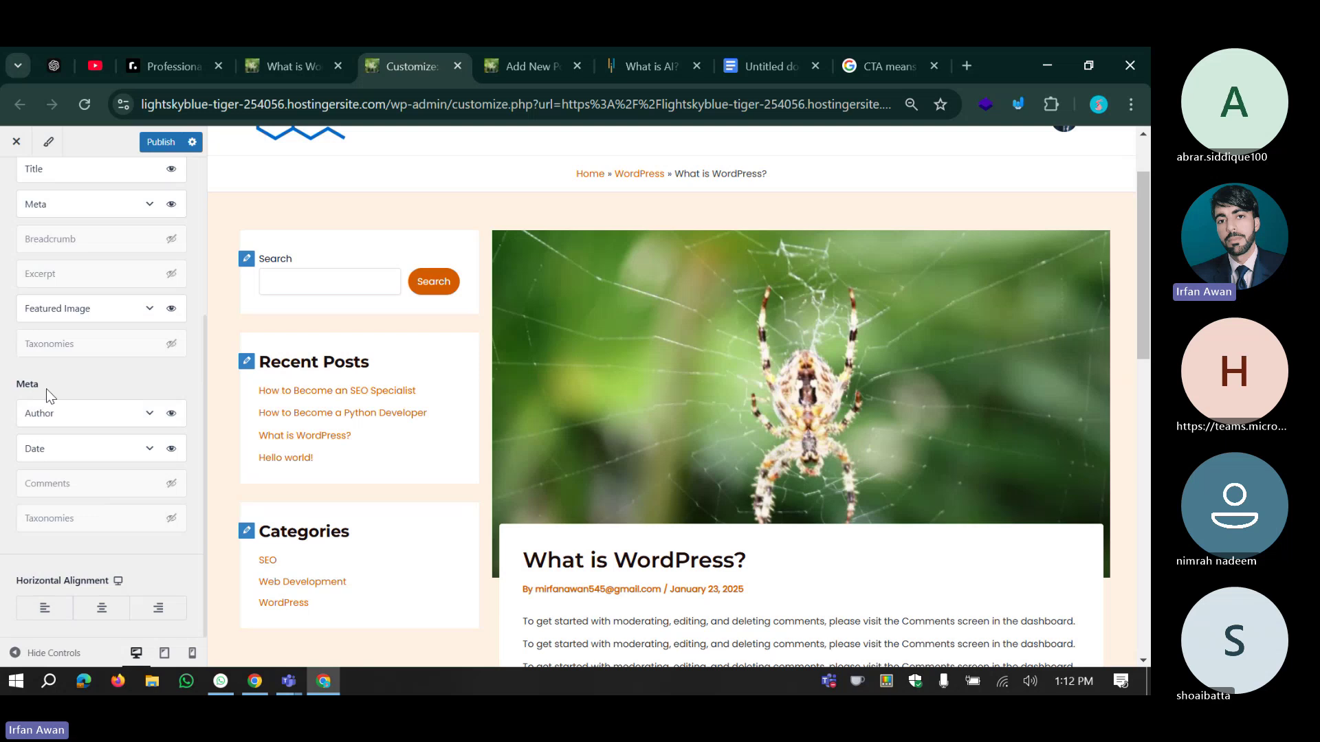
pyautogui.scroll(-3, 591, 421)
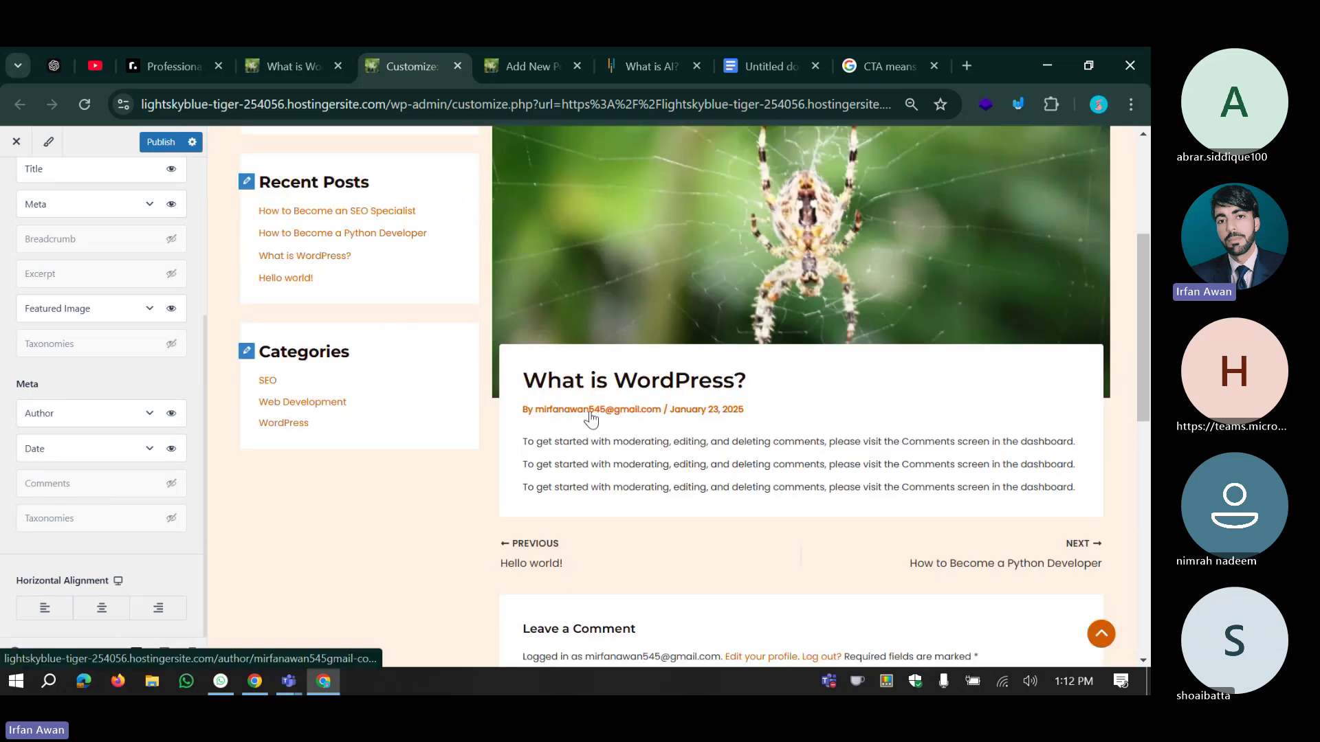
pyautogui.click(171, 485)
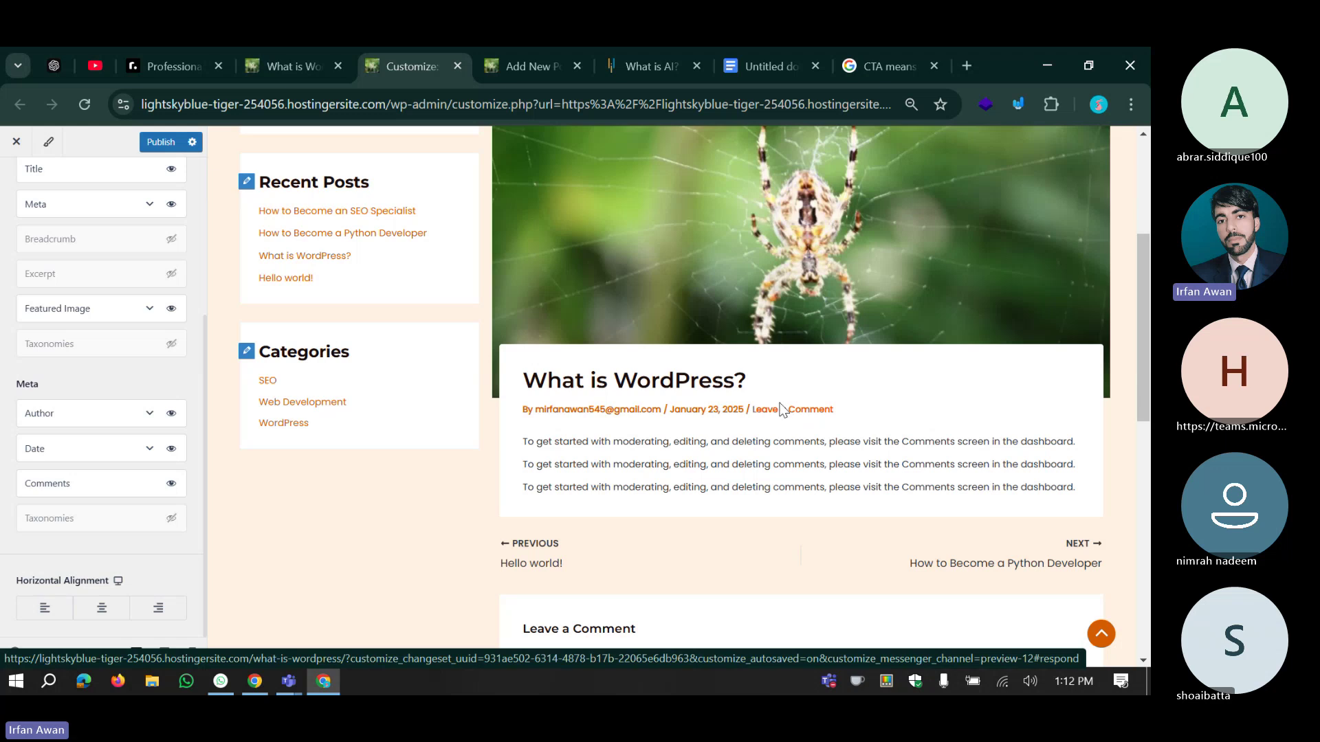
pyautogui.scroll(-2, 447, 488)
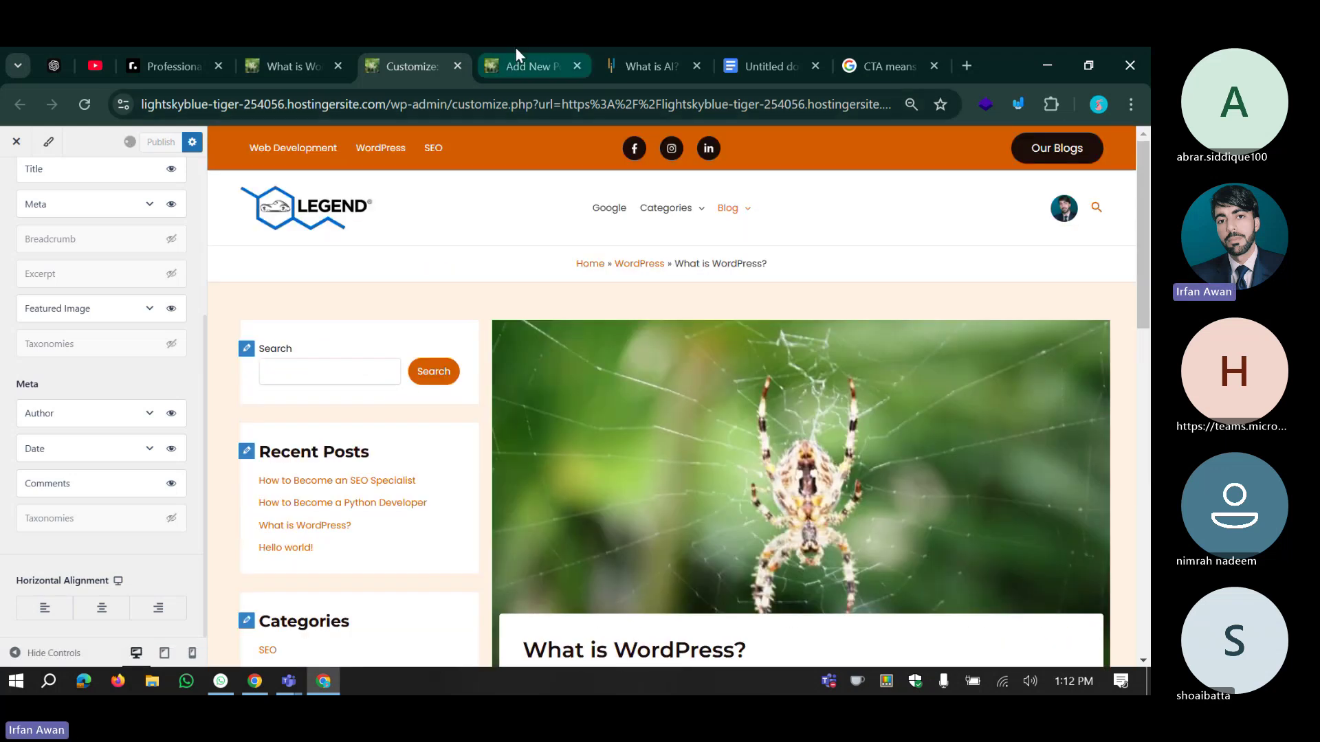
# Examine which content follows the title, author and date in the Simplilearn article to compare it with the new post.
pyautogui.click(514, 48)
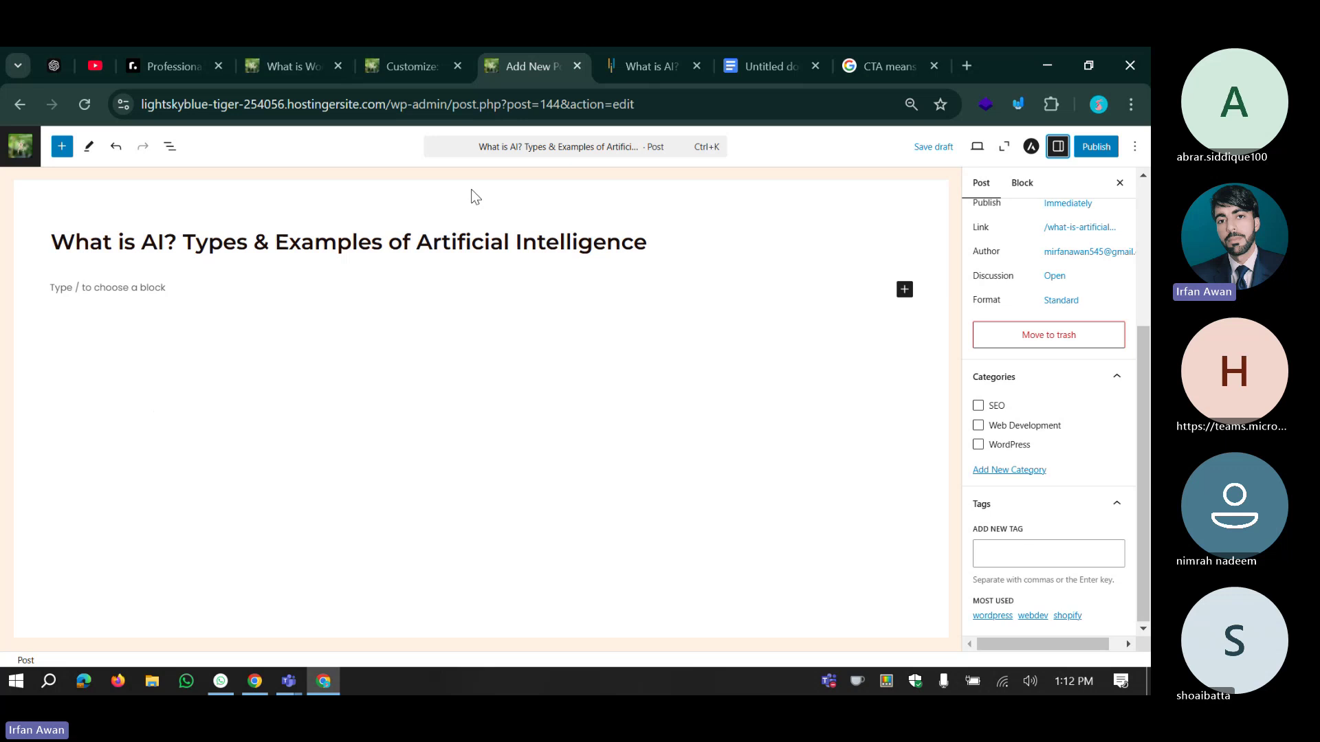
pyautogui.click(664, 48)
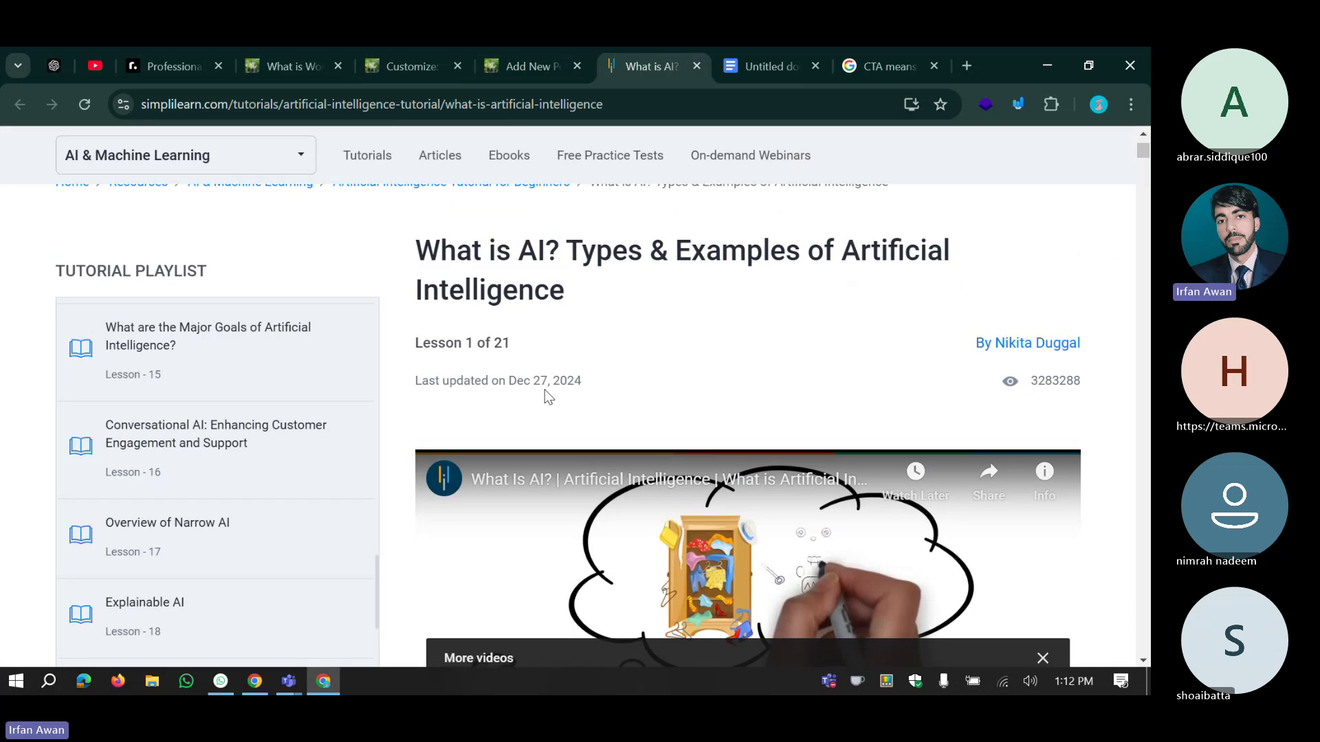
pyautogui.scroll(-4, 548, 397)
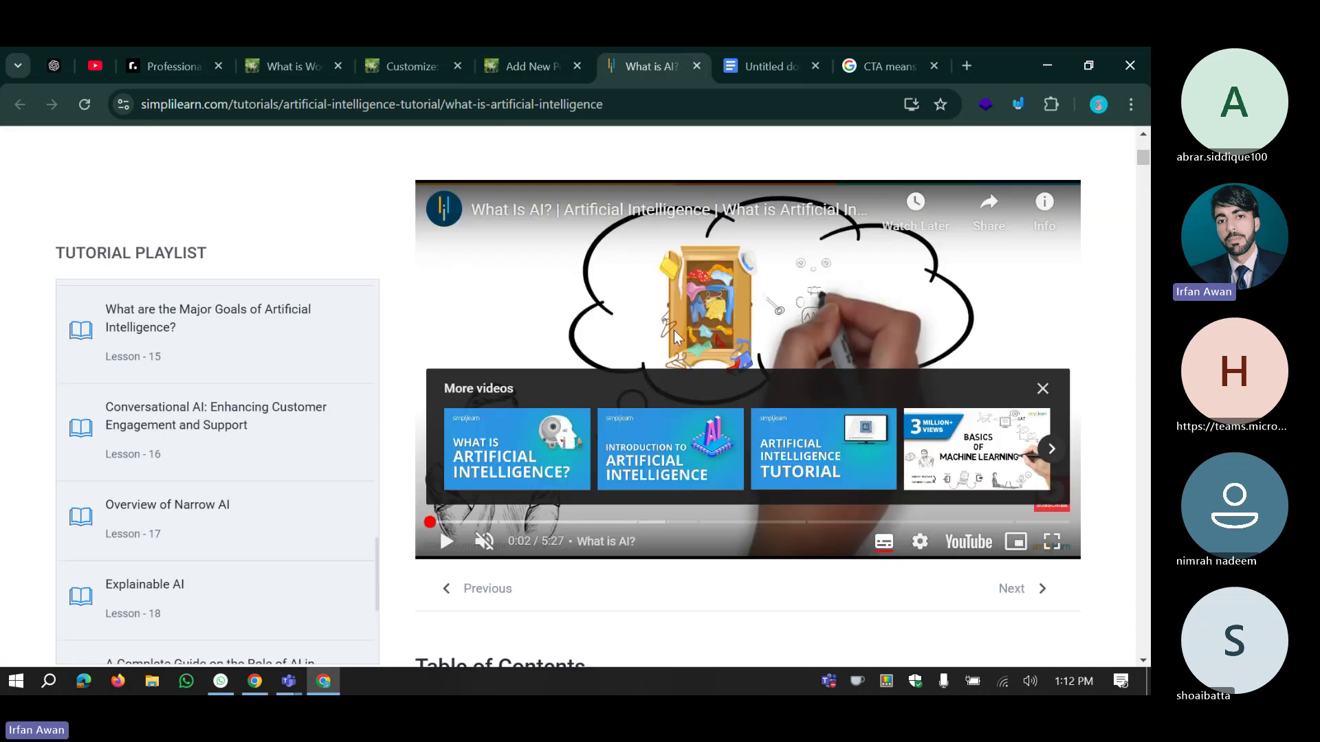
# Search the block library for "video" and insert a Video block below the new post's title.
pyautogui.click(513, 59)
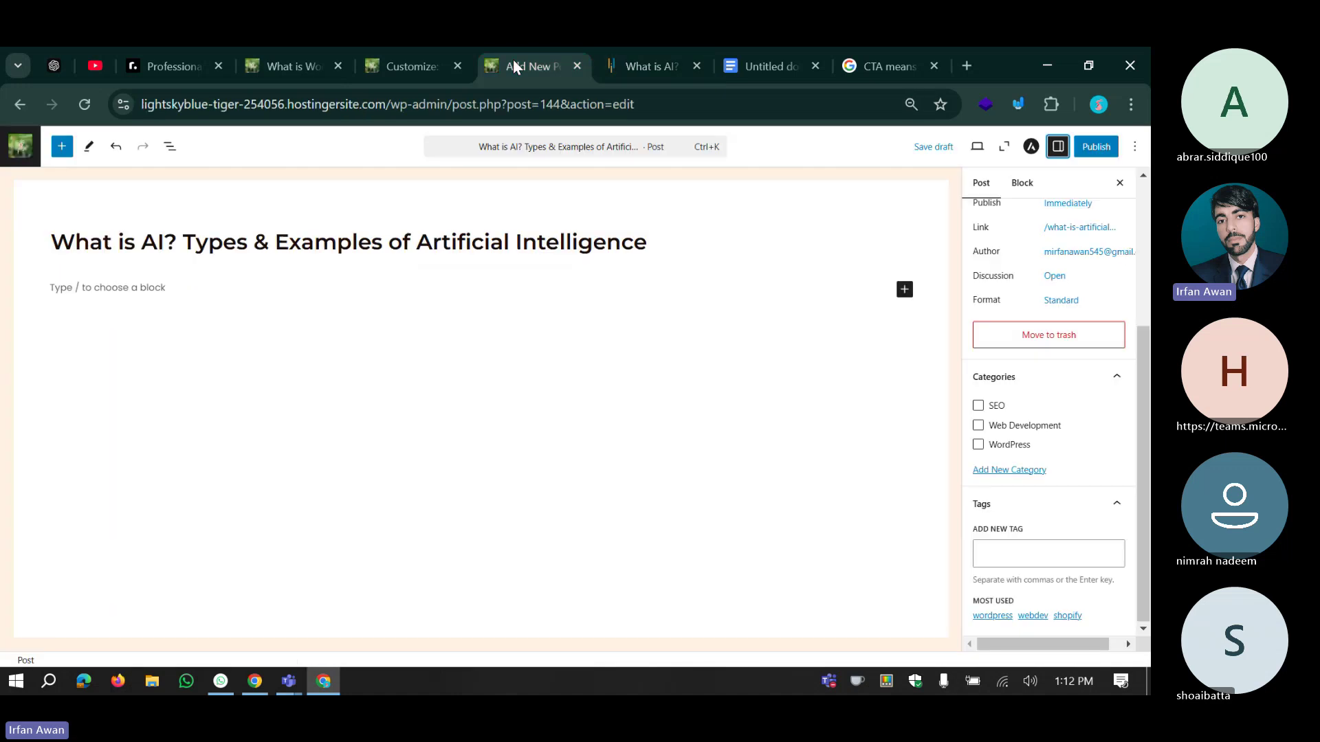
pyautogui.click(101, 284)
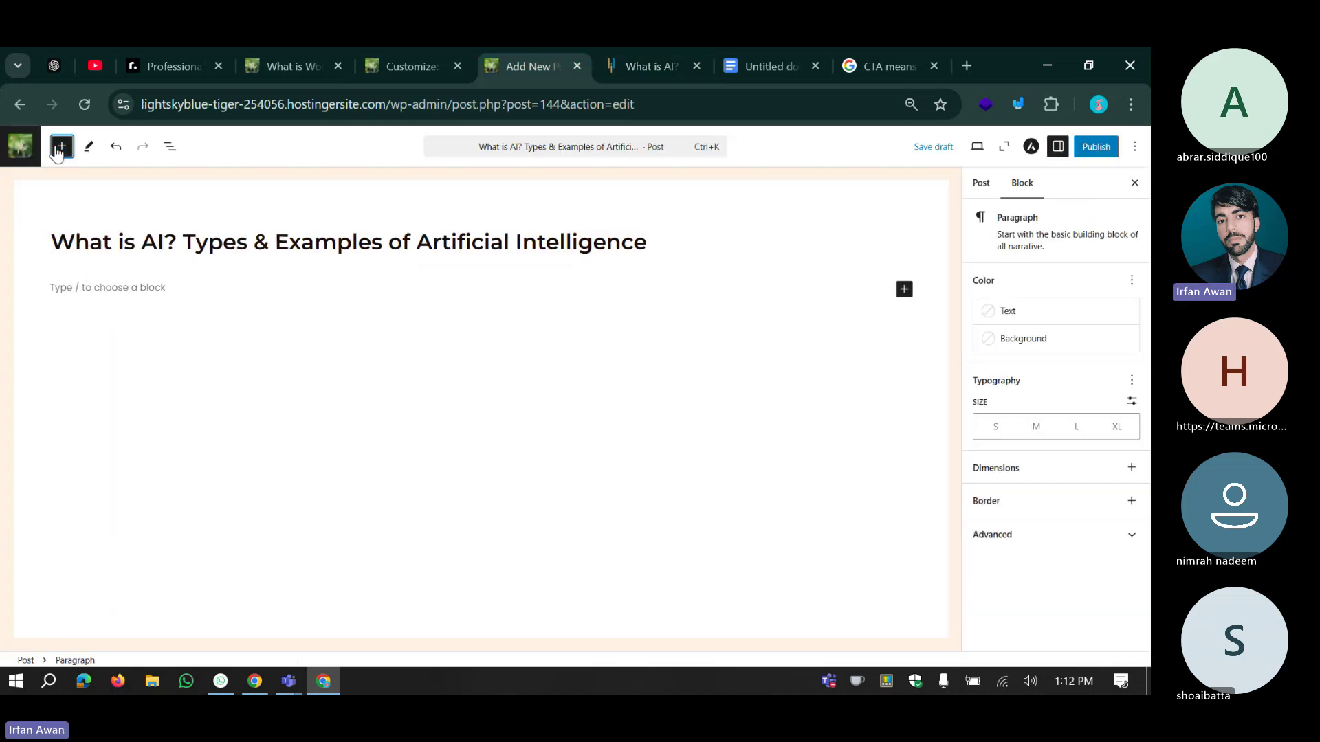
pyautogui.click(60, 147)
pyautogui.click(84, 226)
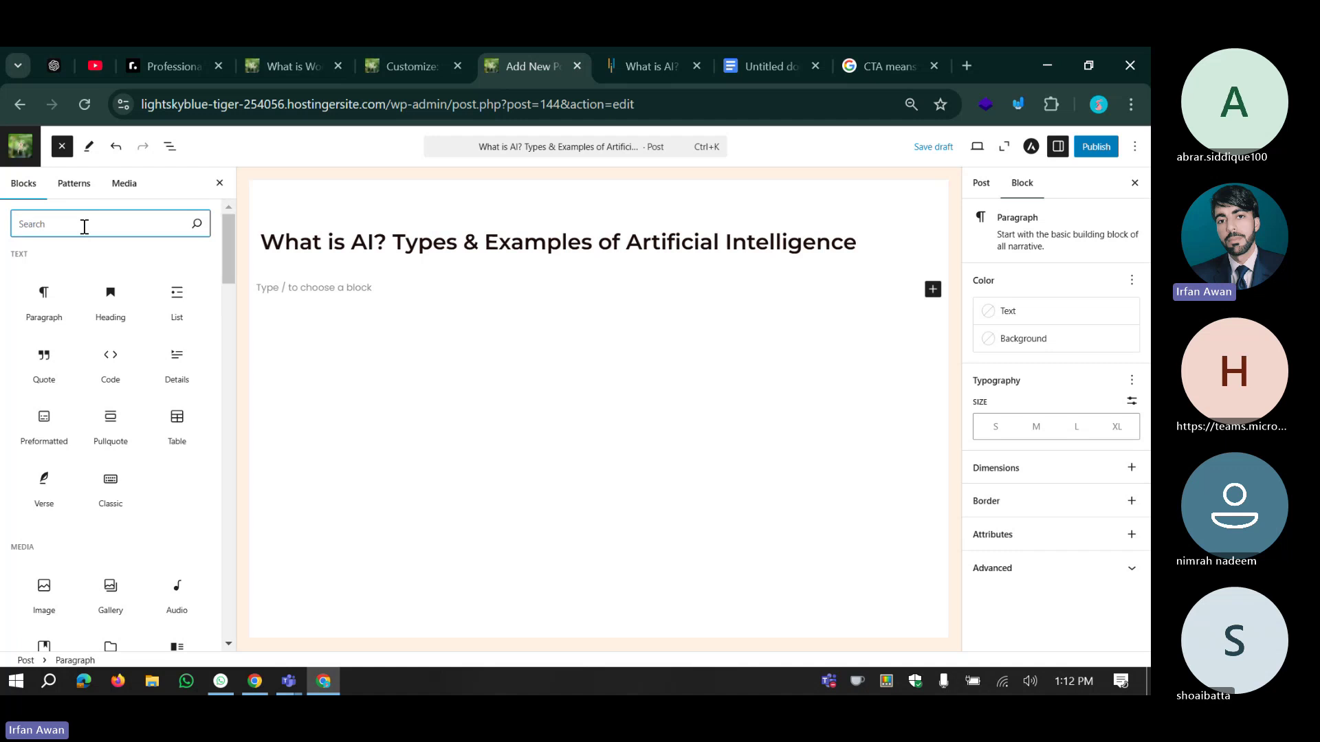
pyautogui.write('video')
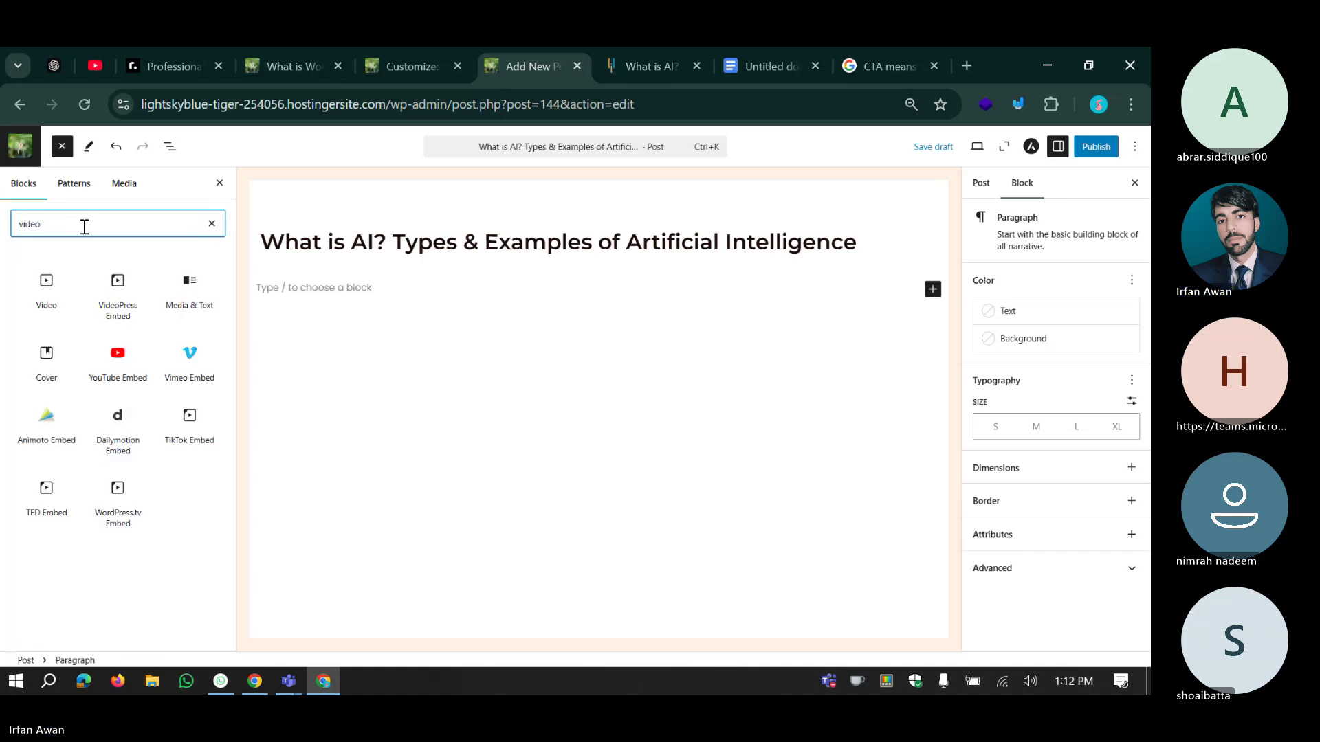
pyautogui.moveTo(40, 292); pyautogui.dragTo(336, 291)
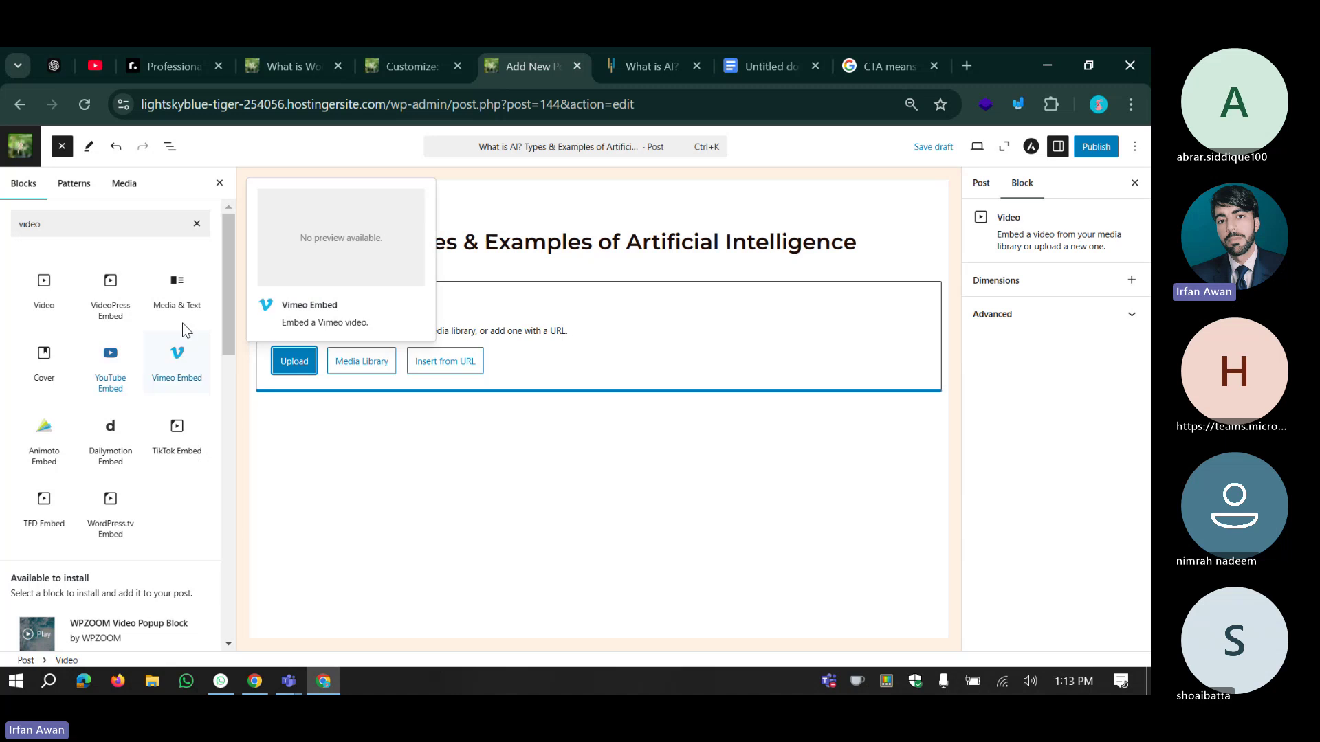
pyautogui.scroll(-5, 80, 333)
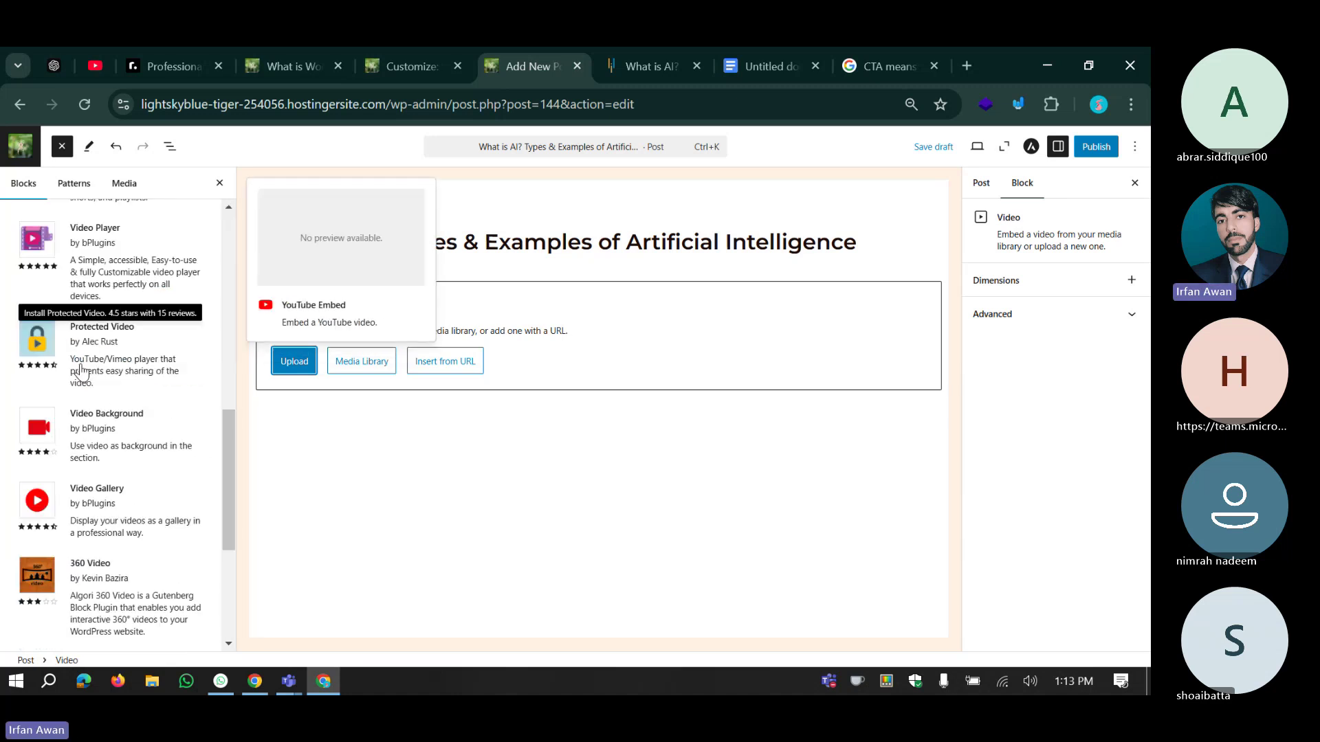
pyautogui.scroll(5, 110, 344)
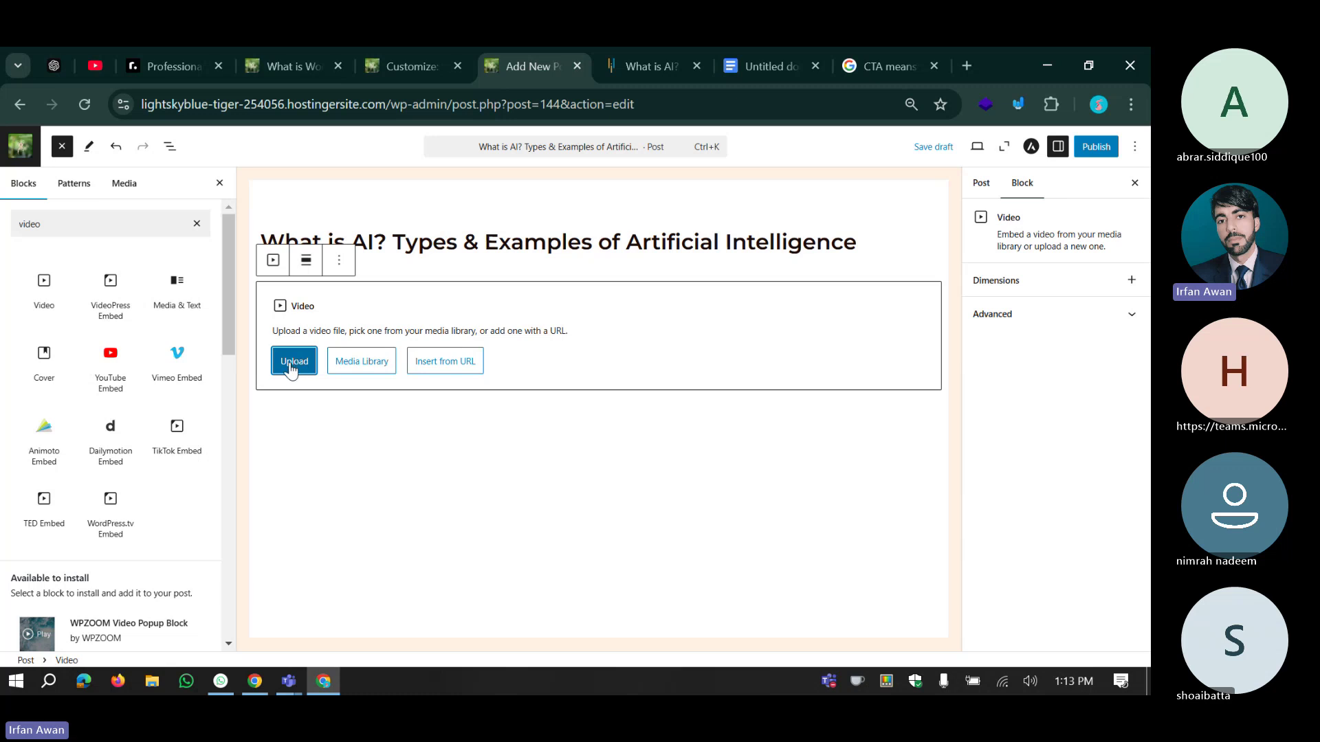
# Look at the Video block's media library and file upload options, closing both without choosing a file.
pyautogui.click(360, 364)
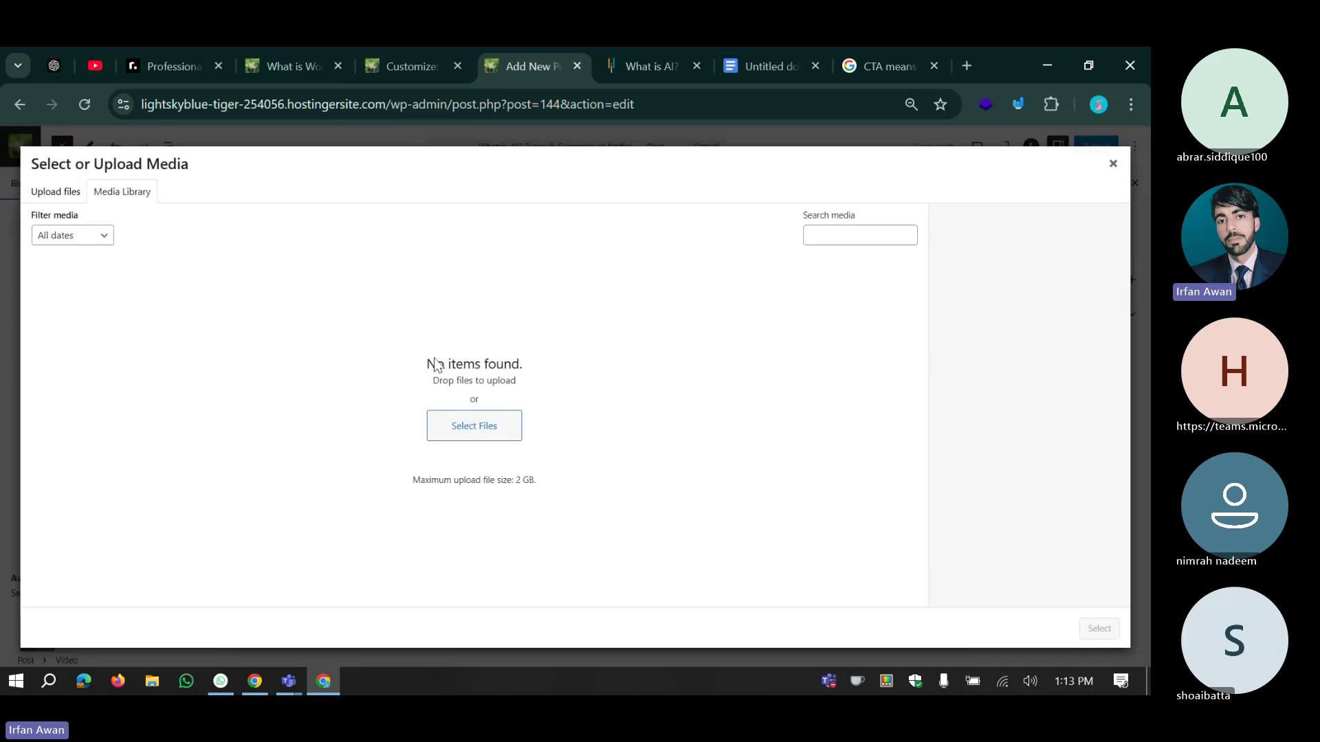
pyautogui.click(1113, 163)
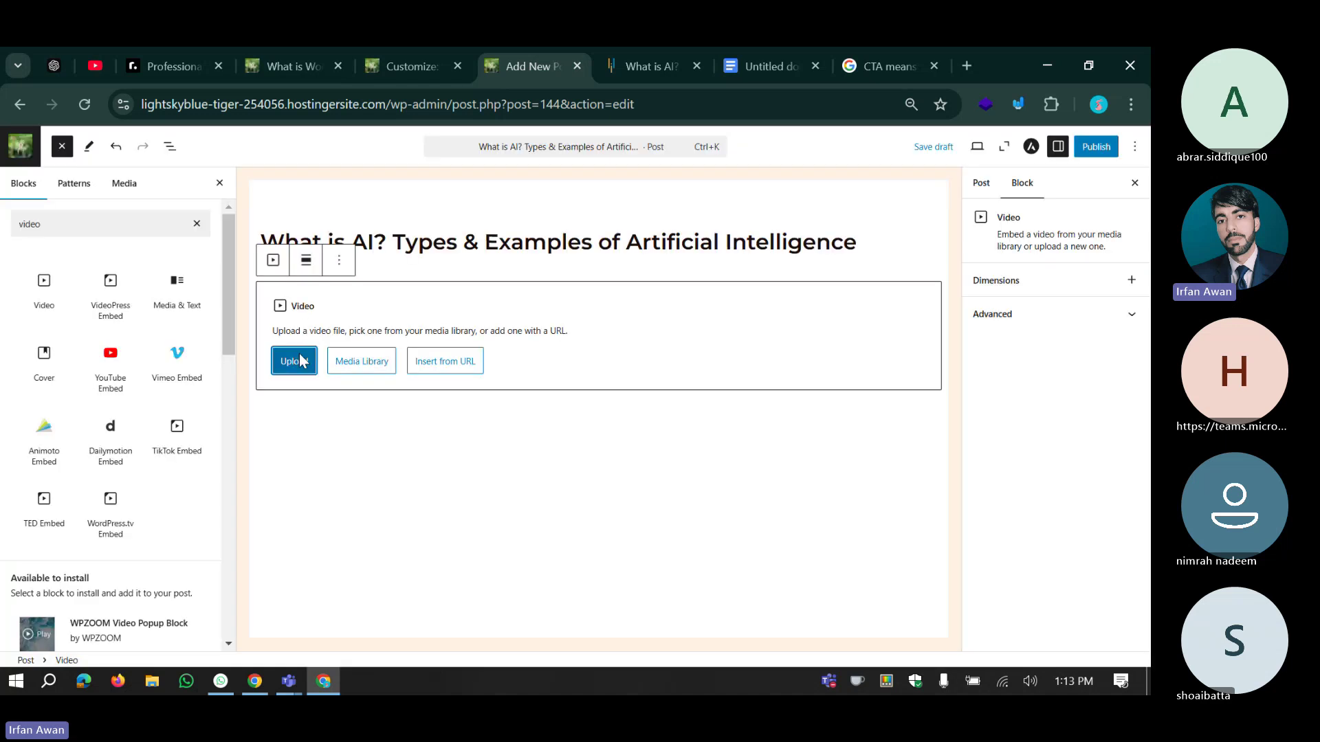
pyautogui.click(300, 361)
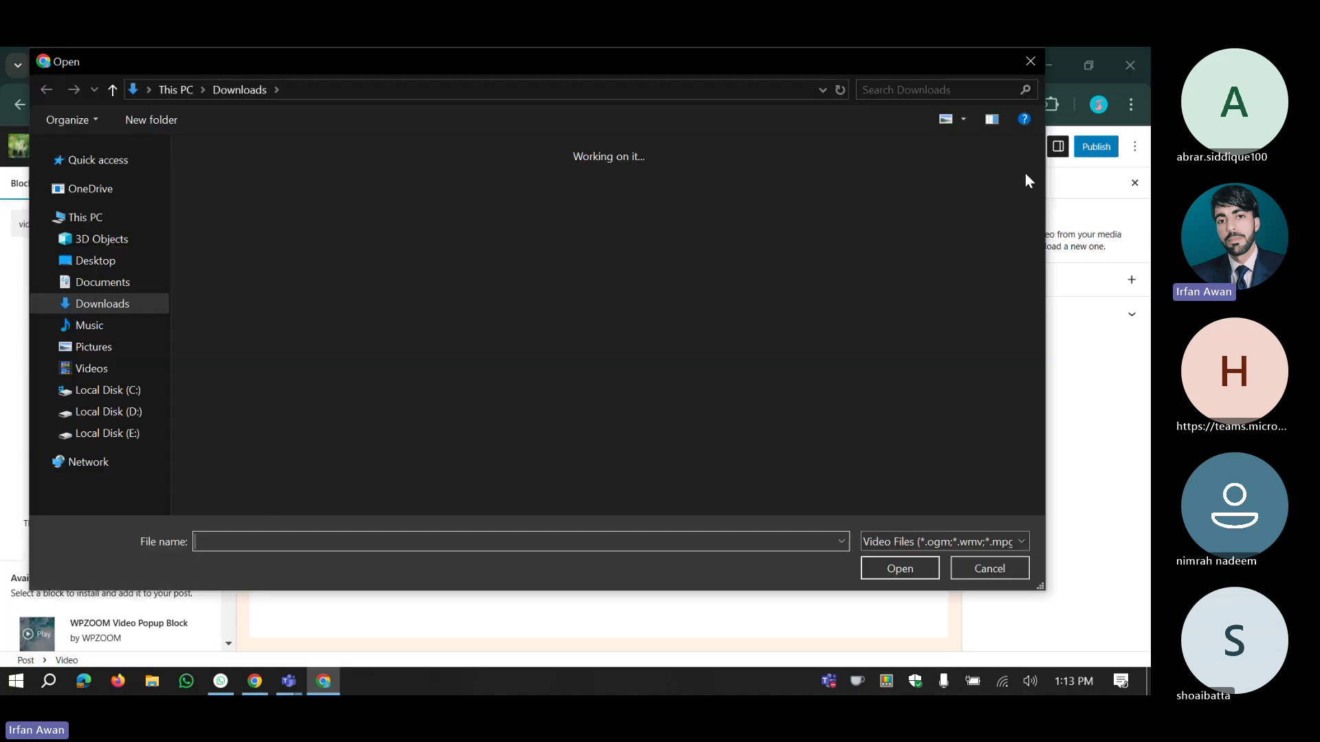
pyautogui.click(1018, 60)
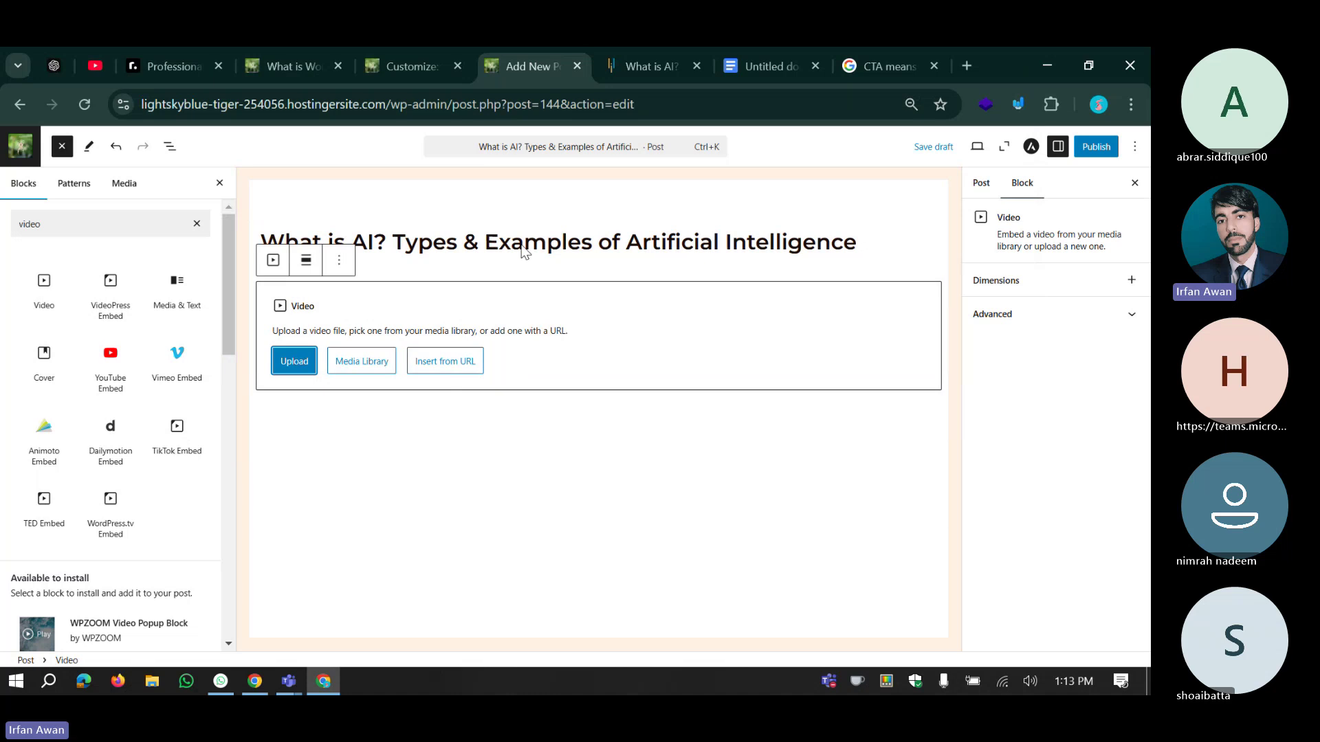
pyautogui.click(446, 371)
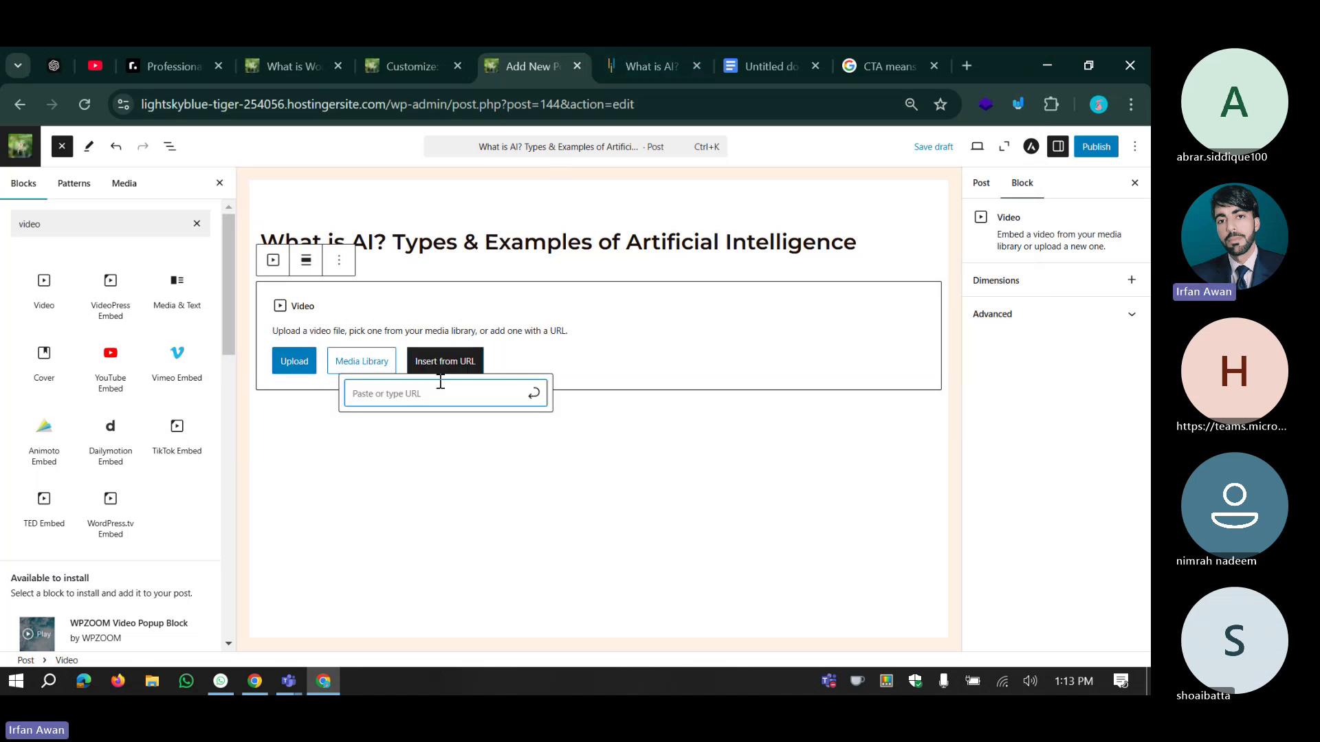
pyautogui.click(662, 60)
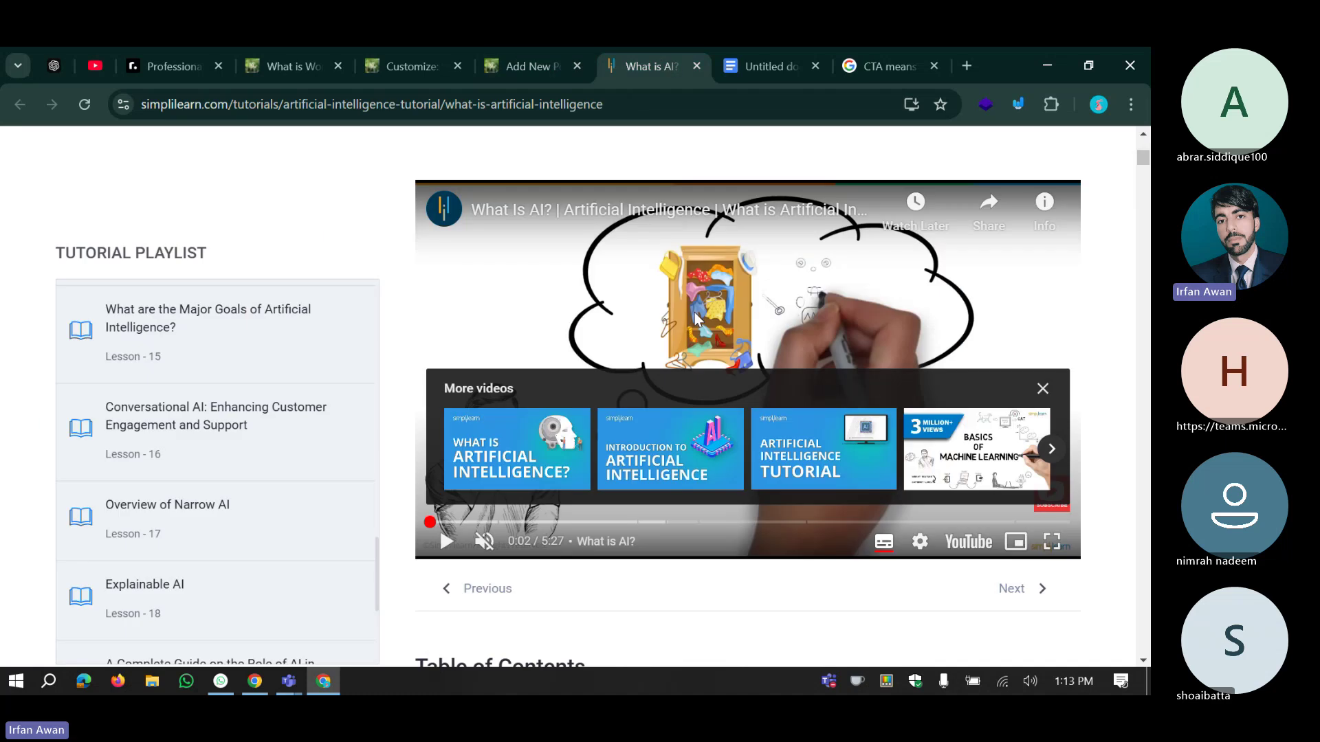
pyautogui.scroll(1, 690, 323)
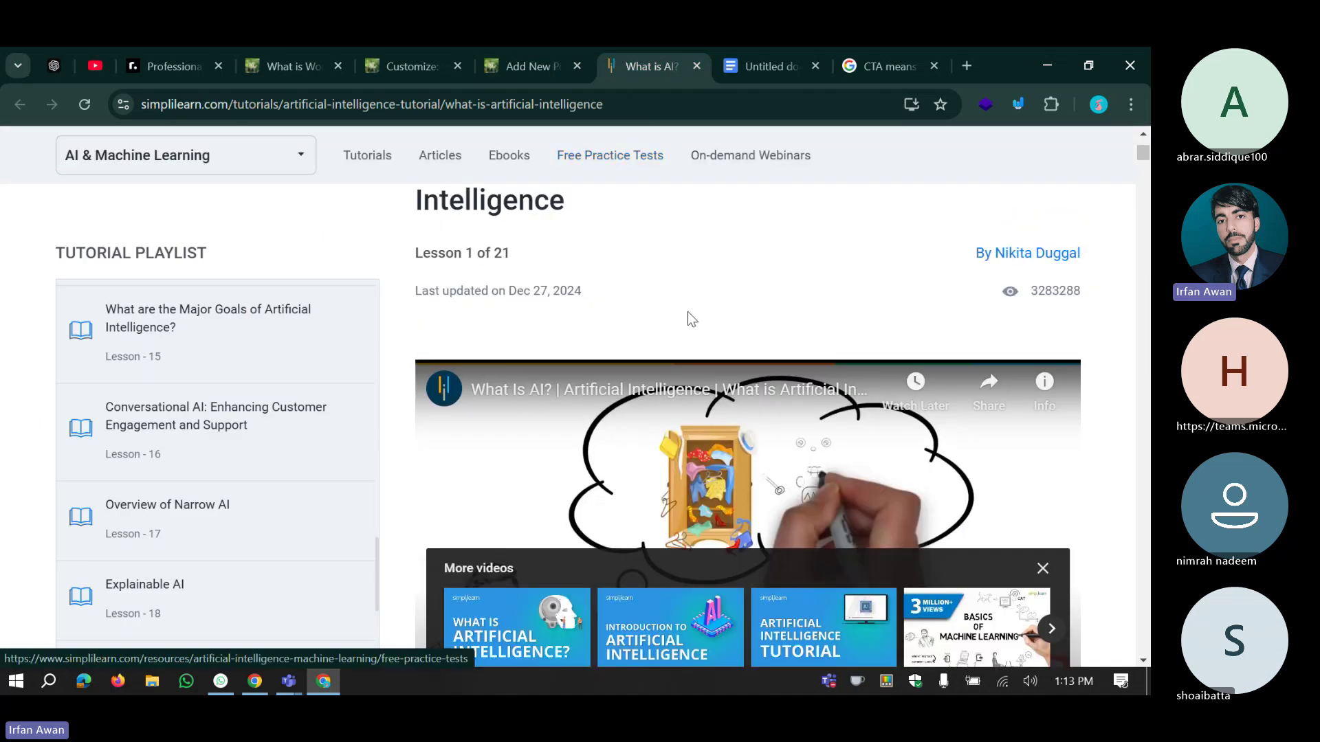
pyautogui.scroll(-2, 687, 311)
pyautogui.click(985, 210)
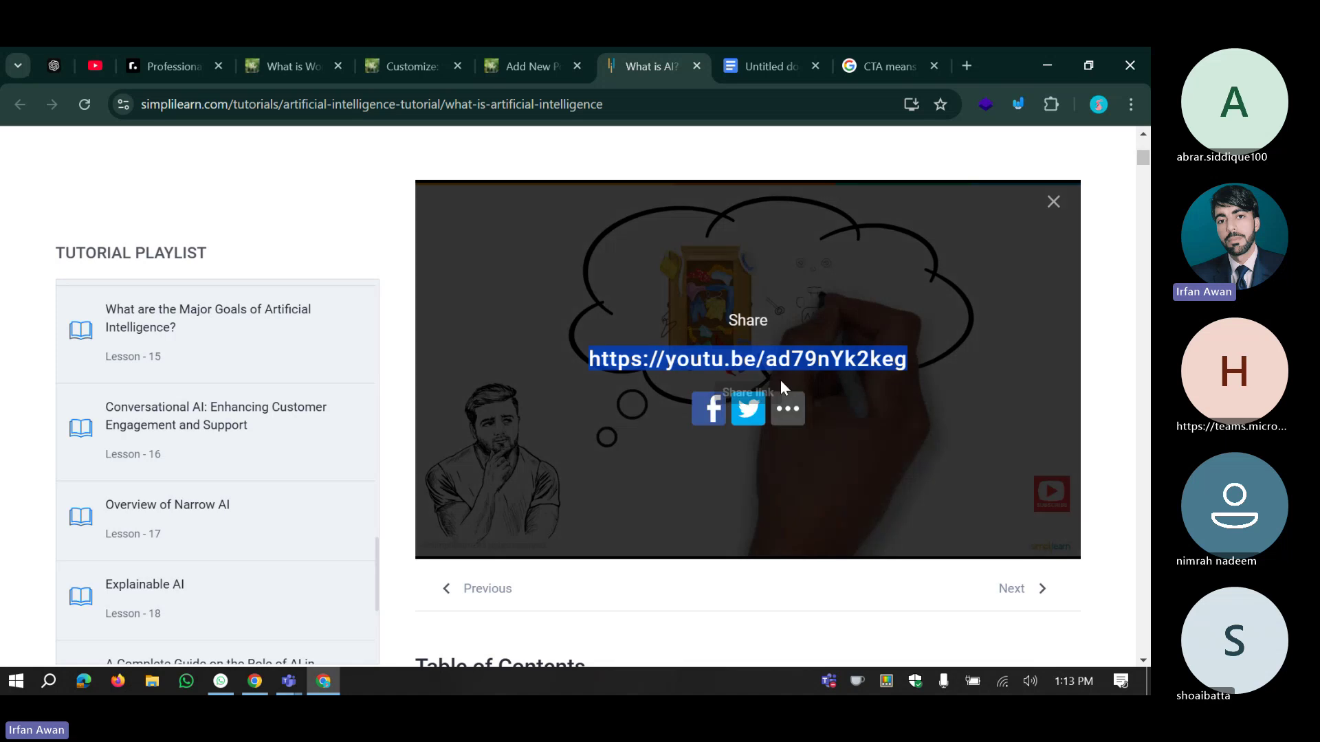
pyautogui.click(728, 362)
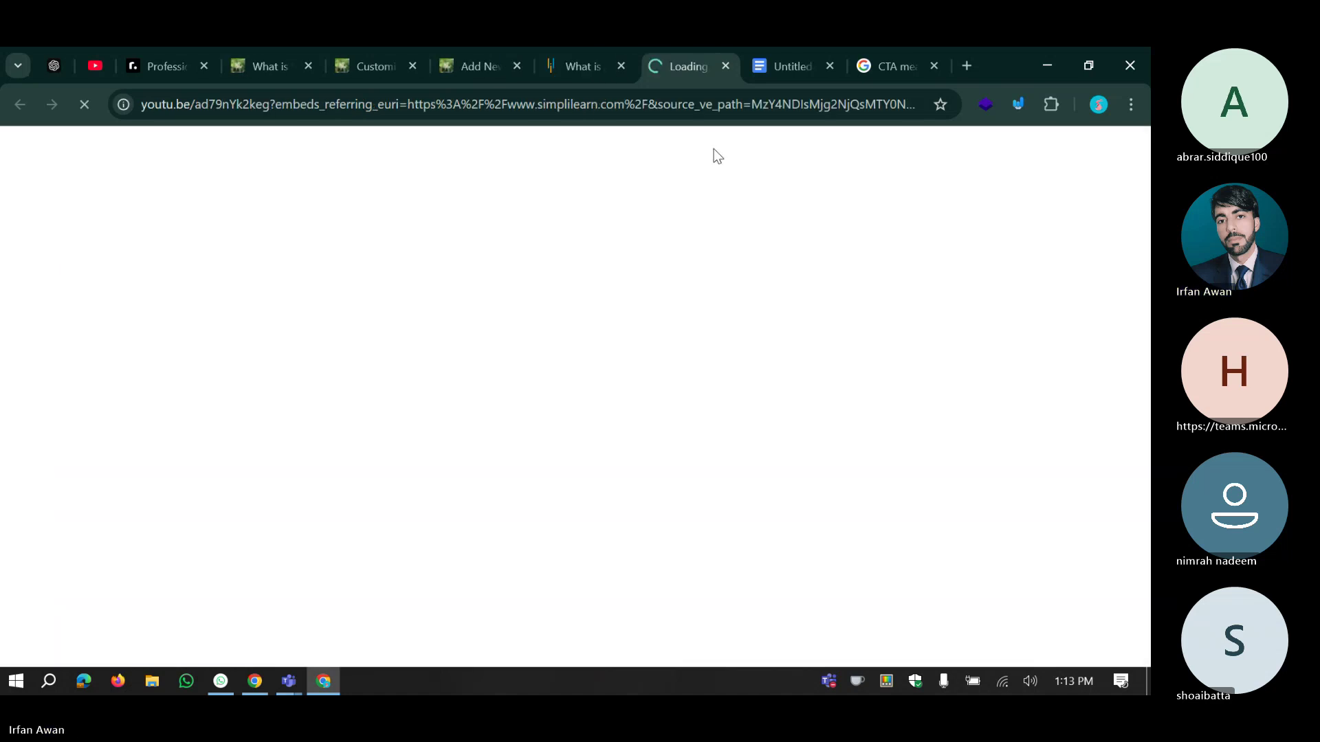
pyautogui.click(725, 66)
pyautogui.rightClick(682, 358)
pyautogui.click(744, 485)
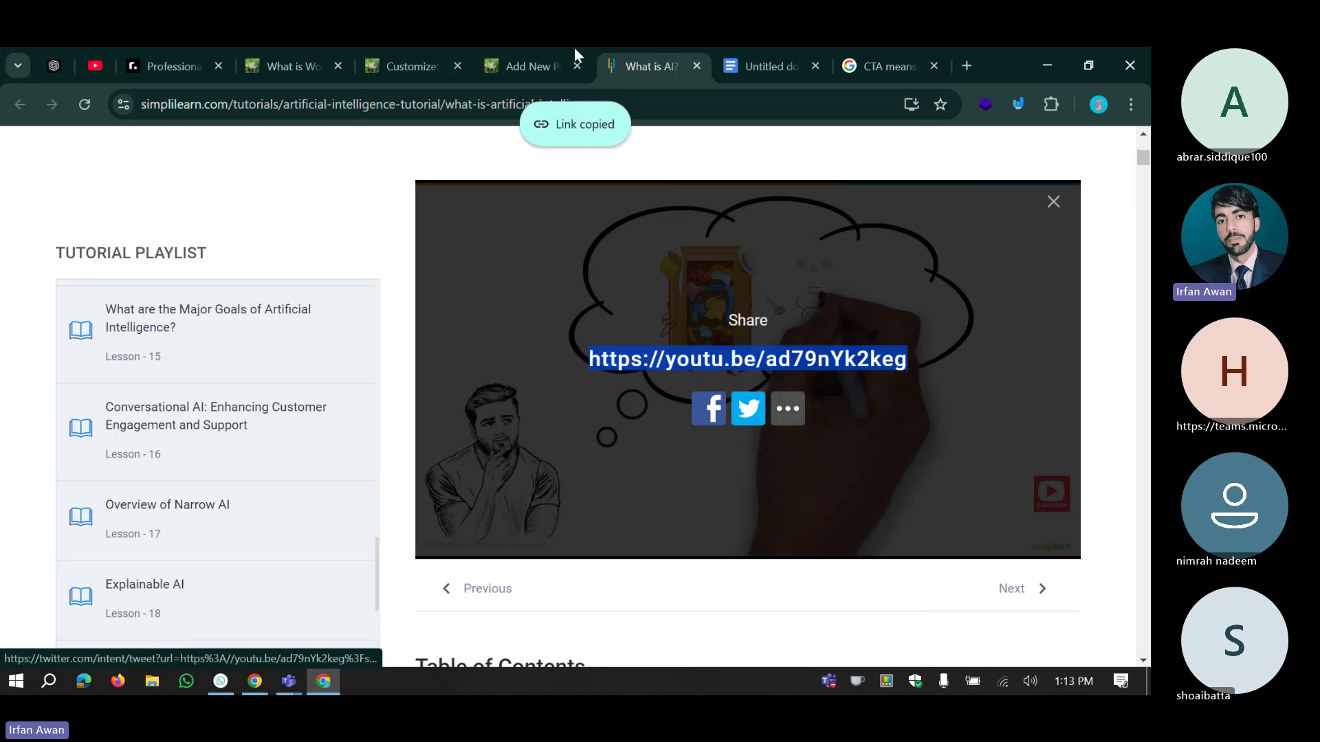
# Embed the copied YouTube link in the new post's Video block and review the embedded video.
pyautogui.click(529, 66)
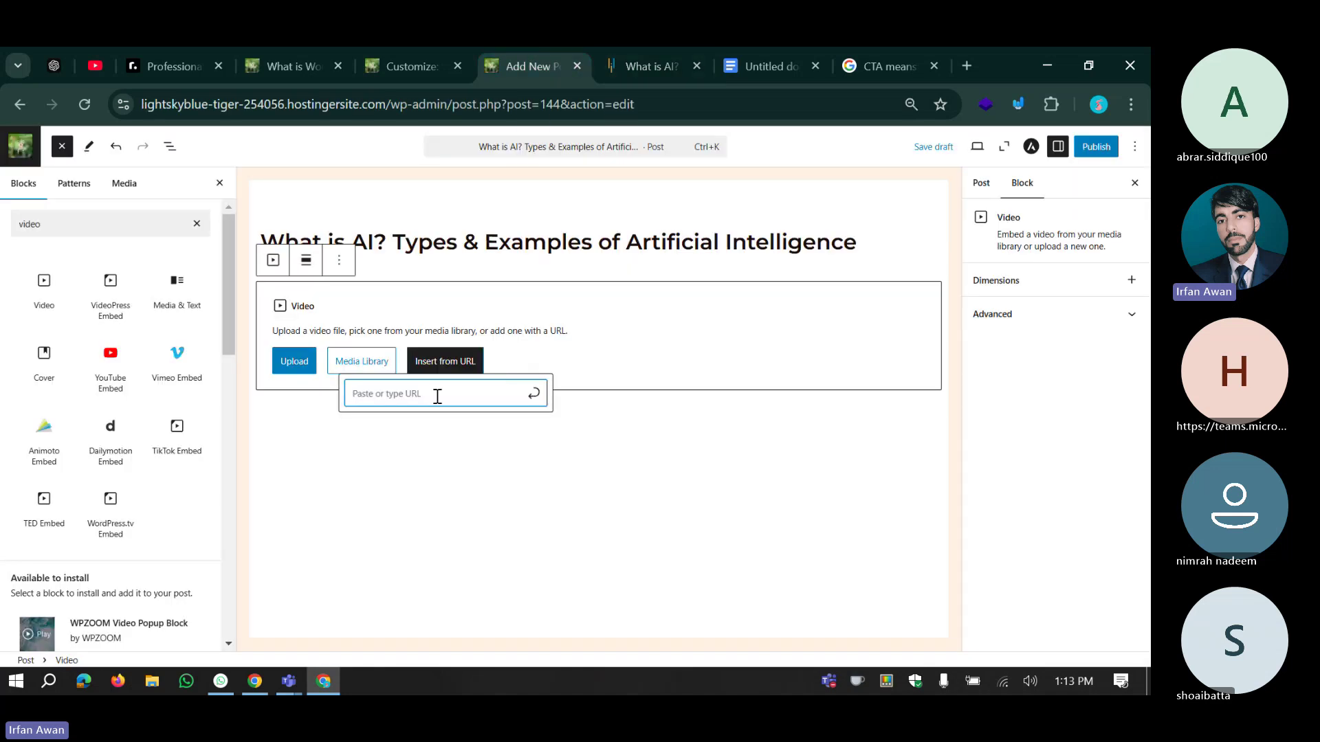
pyautogui.hotkey('ctrl', 'v')
pyautogui.click(533, 393)
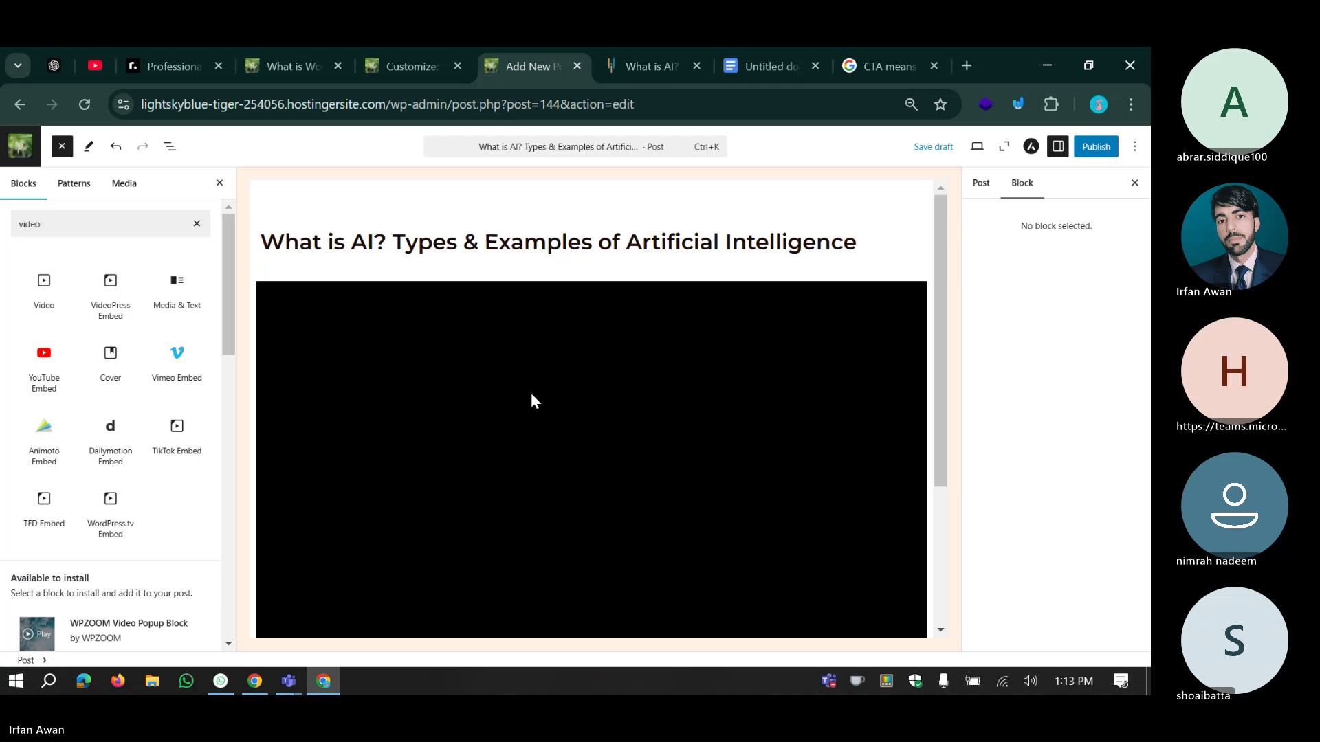
pyautogui.scroll(-3, 351, 258)
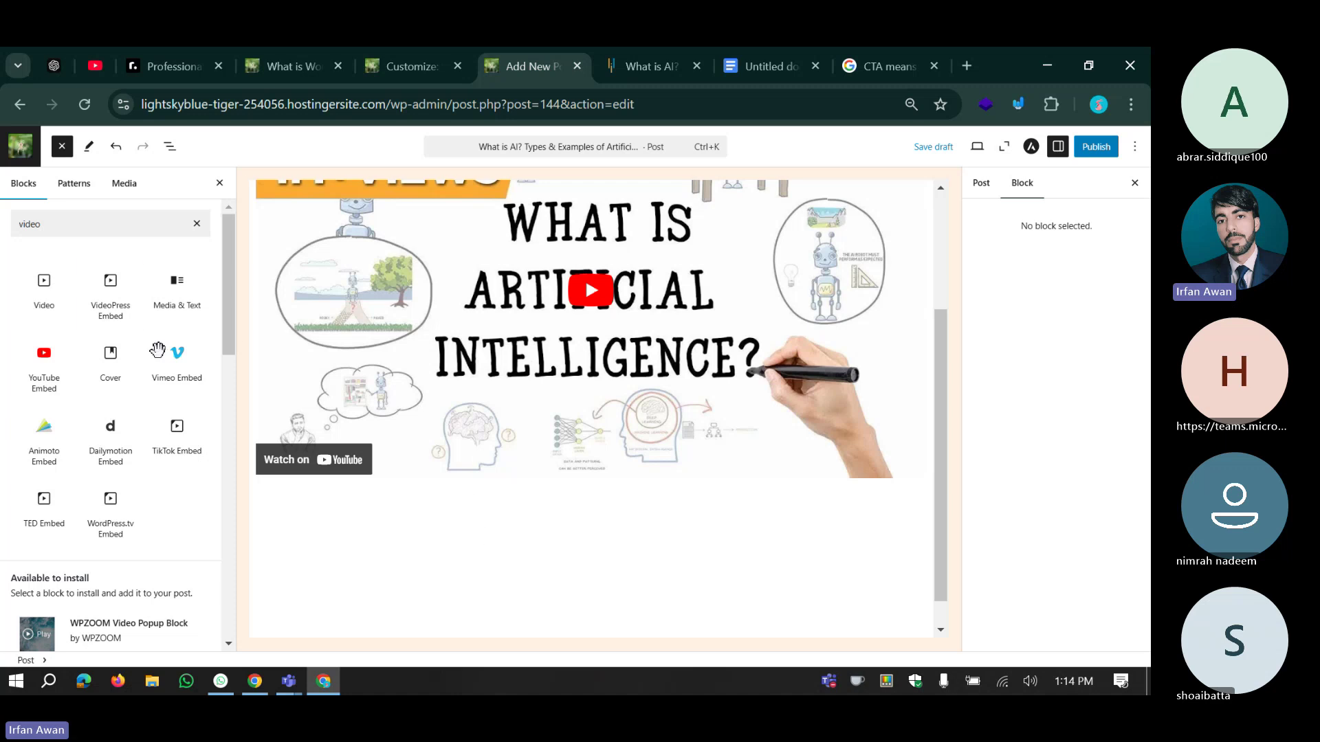
# Insert another Video block above the embedded video and upload "OmniHuman AI Video Tool-20250206_111819-Meeting Recording.mp4" from Downloads into it.
pyautogui.doubleClick(60, 224)
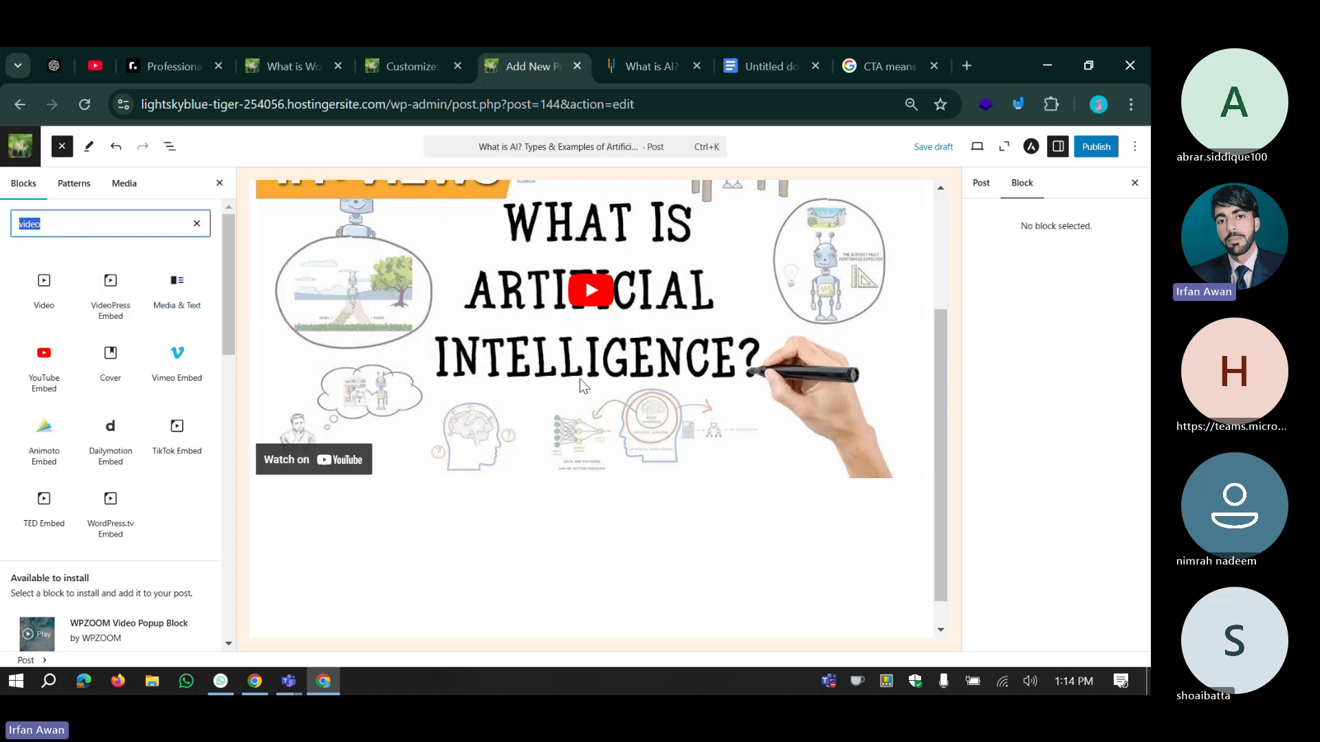
pyautogui.scroll(3, 581, 385)
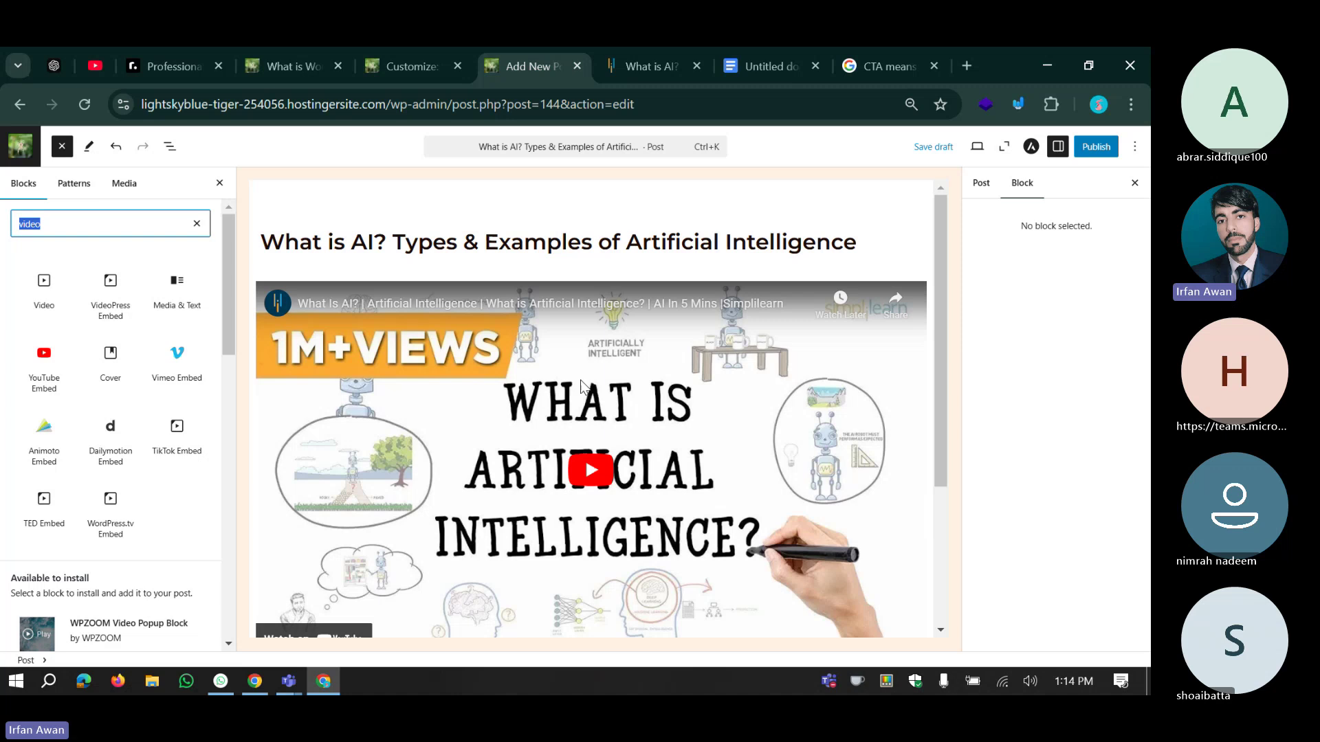
pyautogui.click(50, 282)
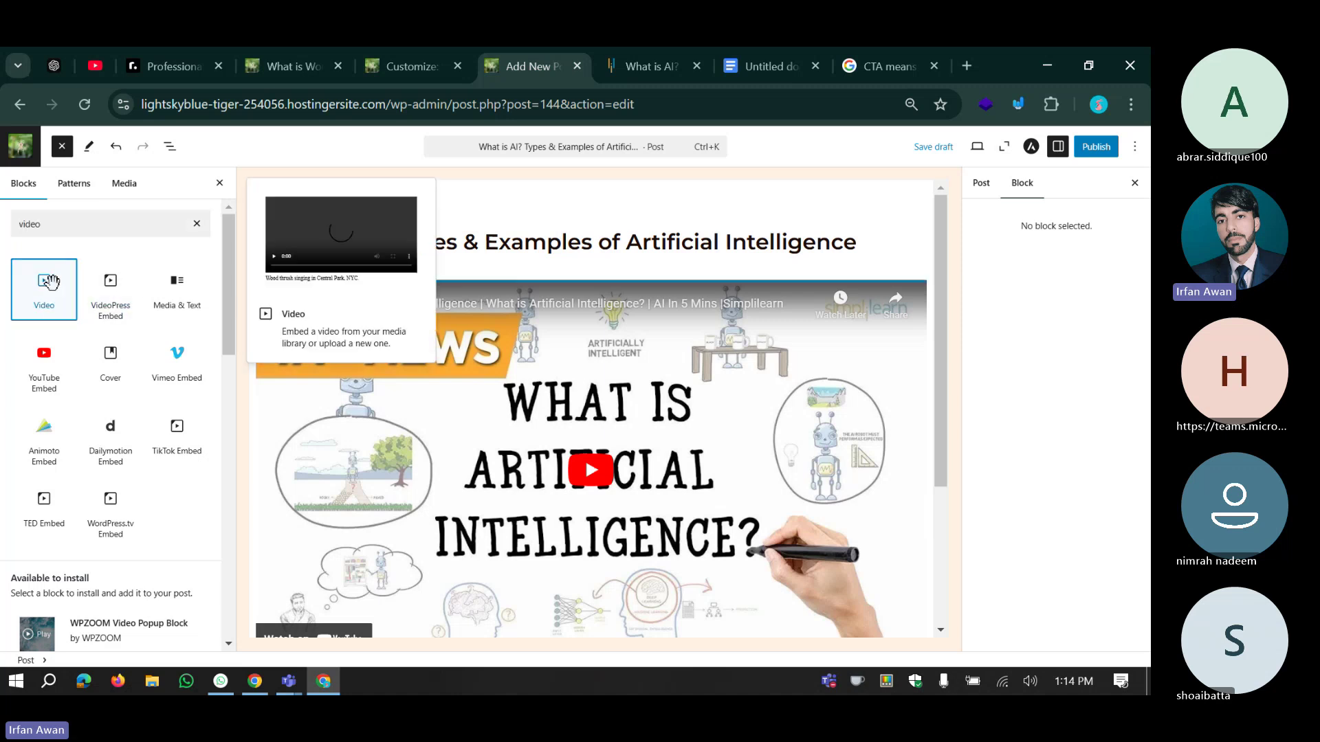
pyautogui.click(50, 282)
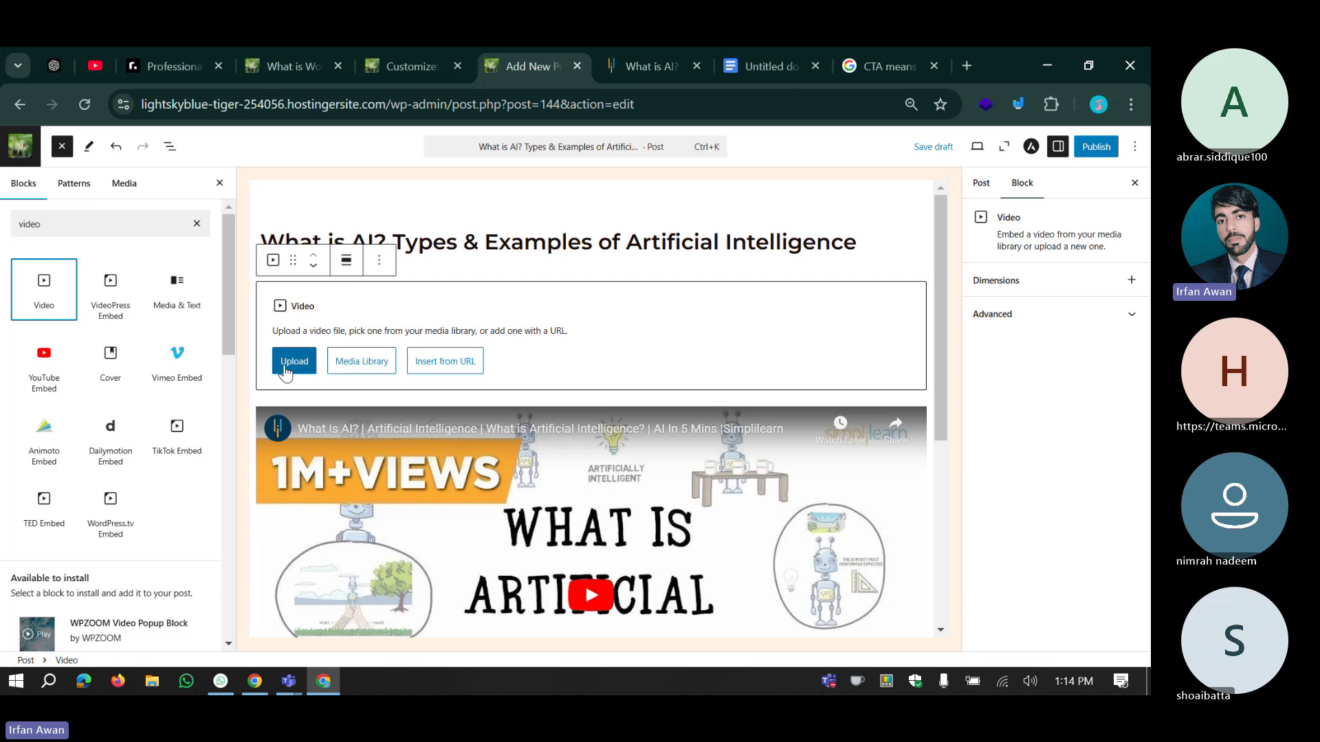
pyautogui.click(290, 367)
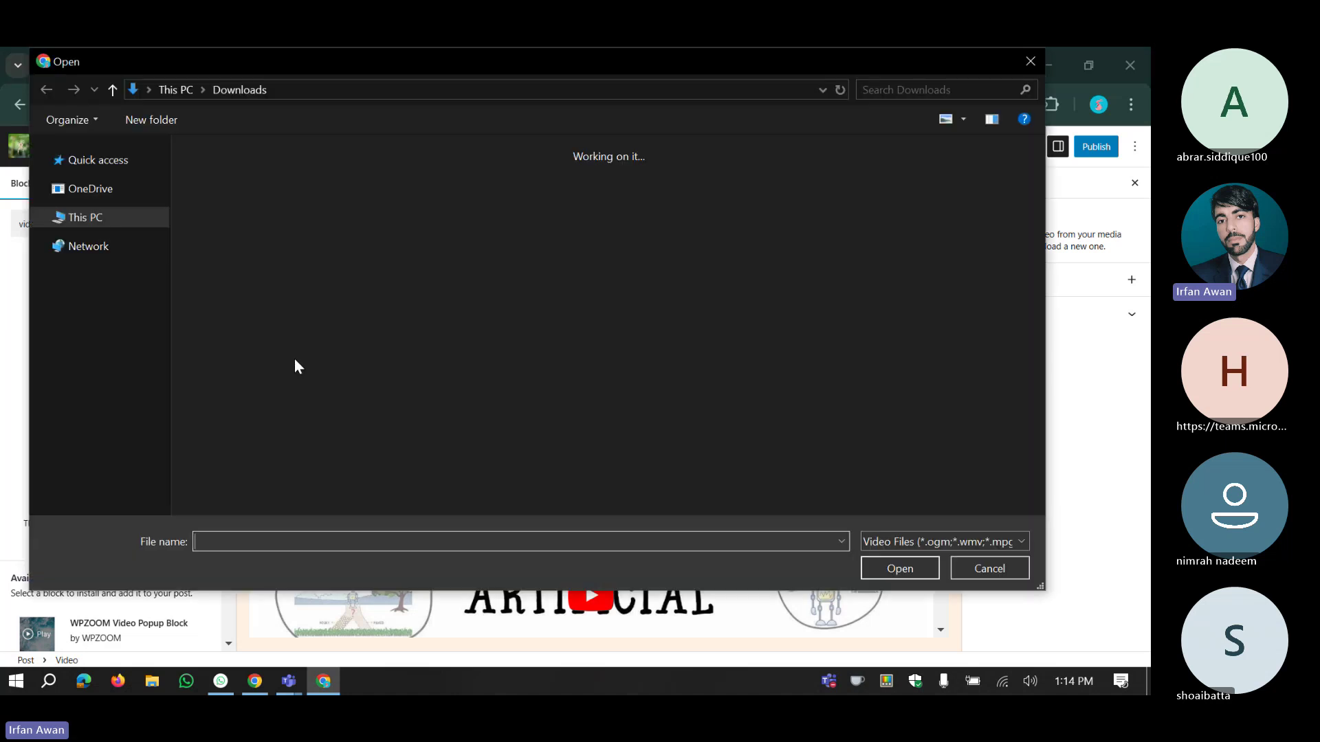
pyautogui.click(250, 249)
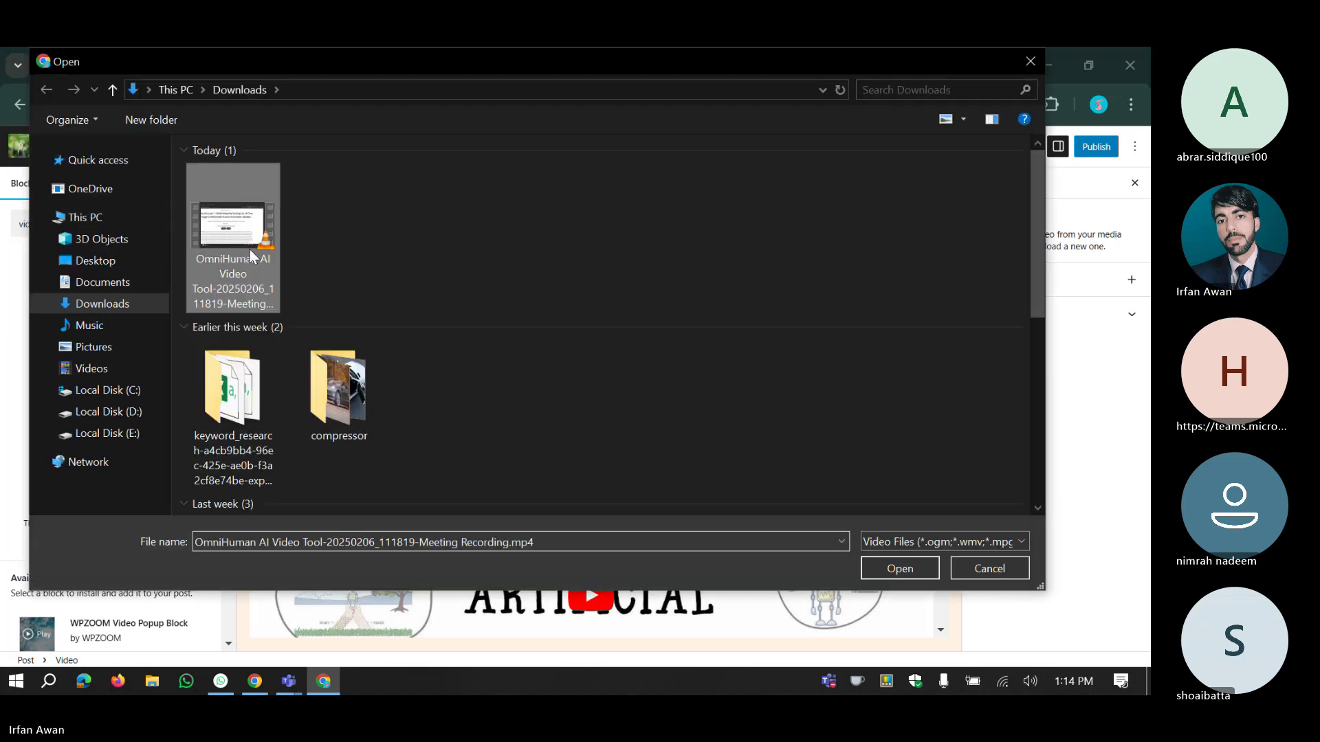
pyautogui.click(893, 568)
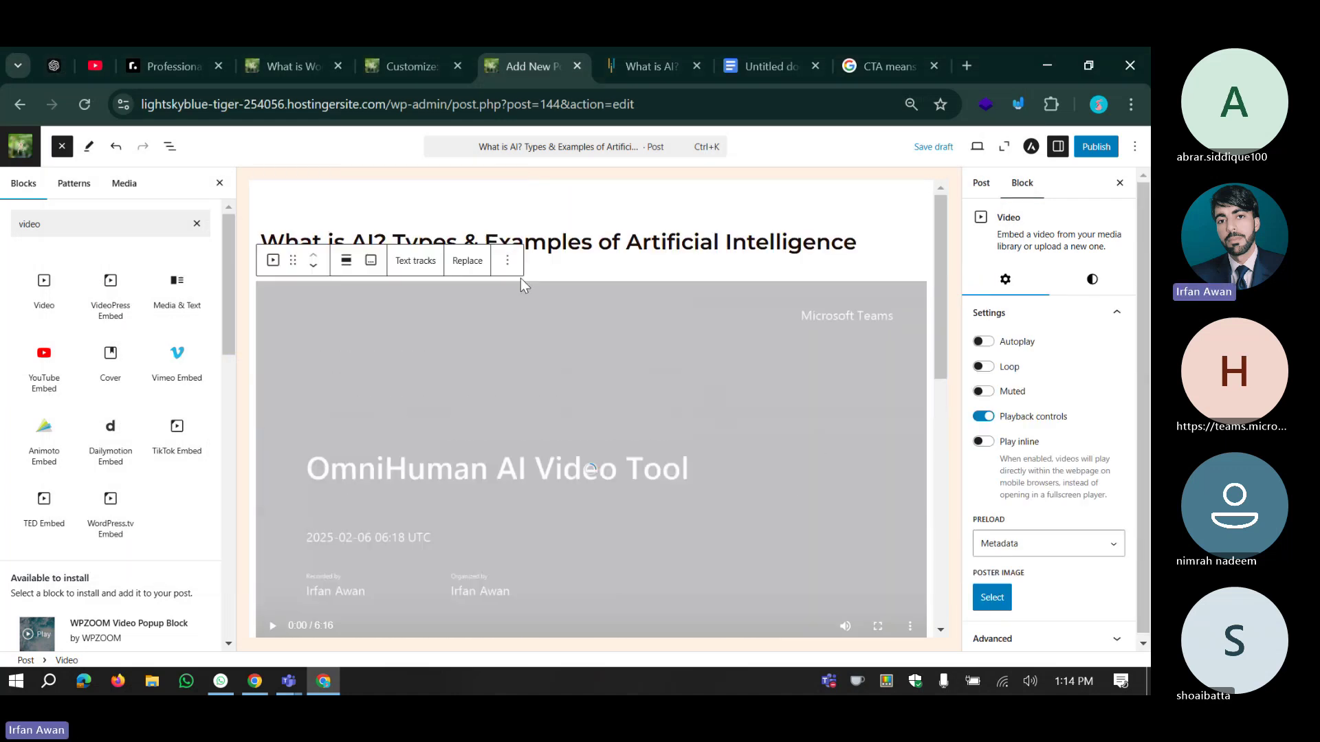
# Delete the Video block holding the uploaded meeting recording and check the remaining post content.
pyautogui.click(507, 261)
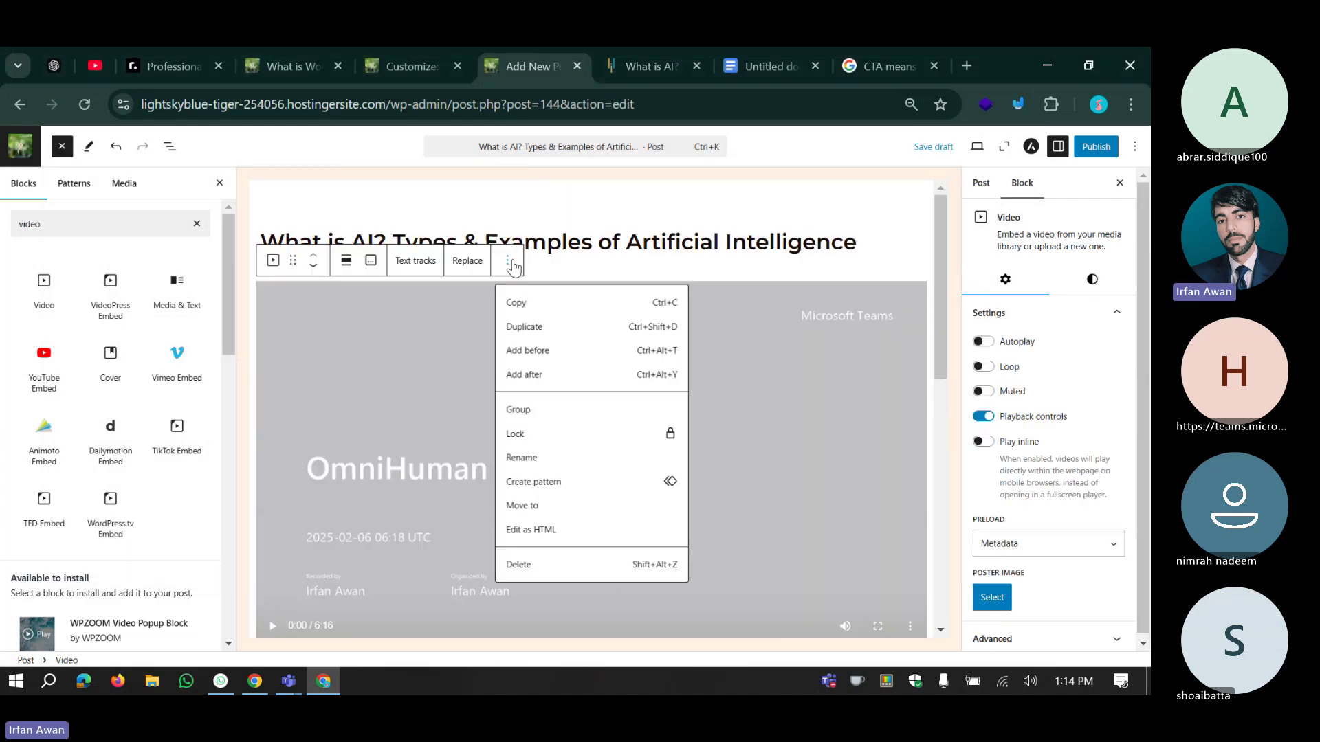
pyautogui.click(535, 570)
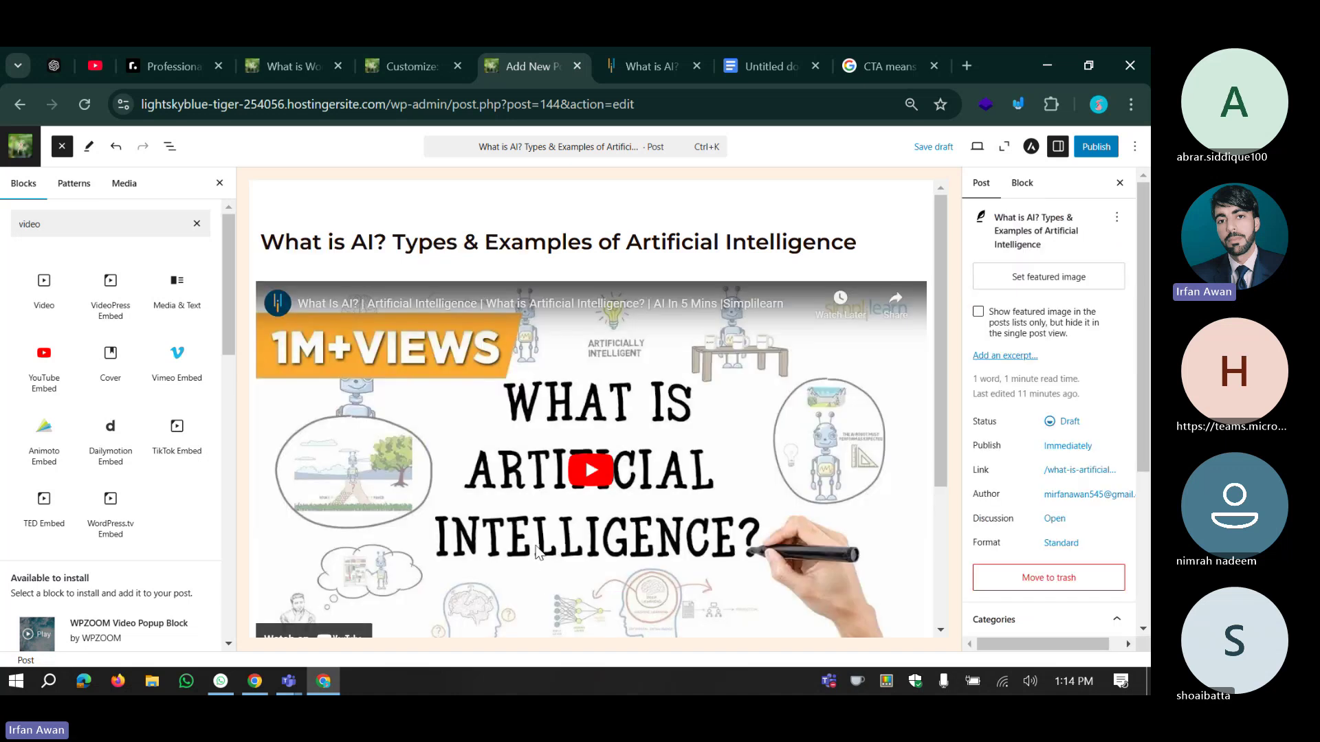
pyautogui.scroll(-2, 554, 389)
pyautogui.scroll(2, 554, 389)
pyautogui.scroll(-3, 559, 326)
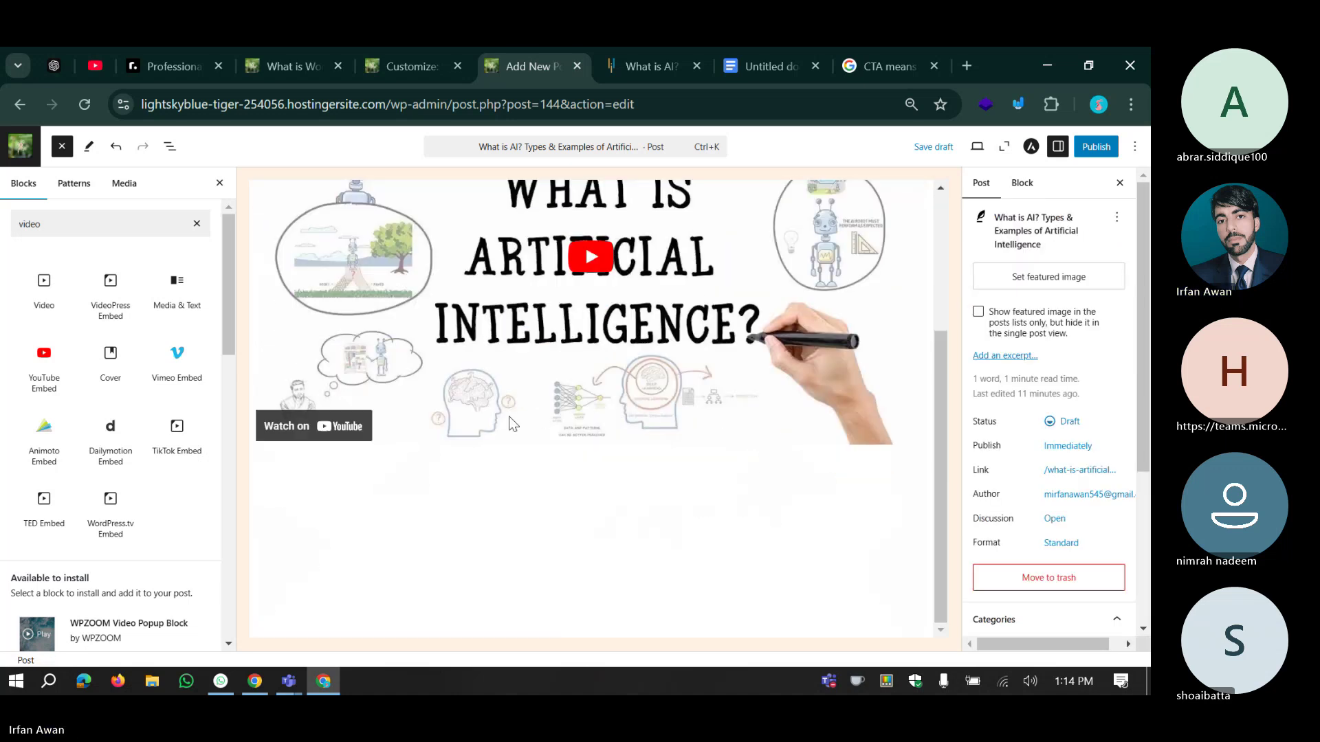
# Place an empty paragraph below the embedded YouTube video and look at the Table of Contents in the Simplilearn article.
pyautogui.click(365, 465)
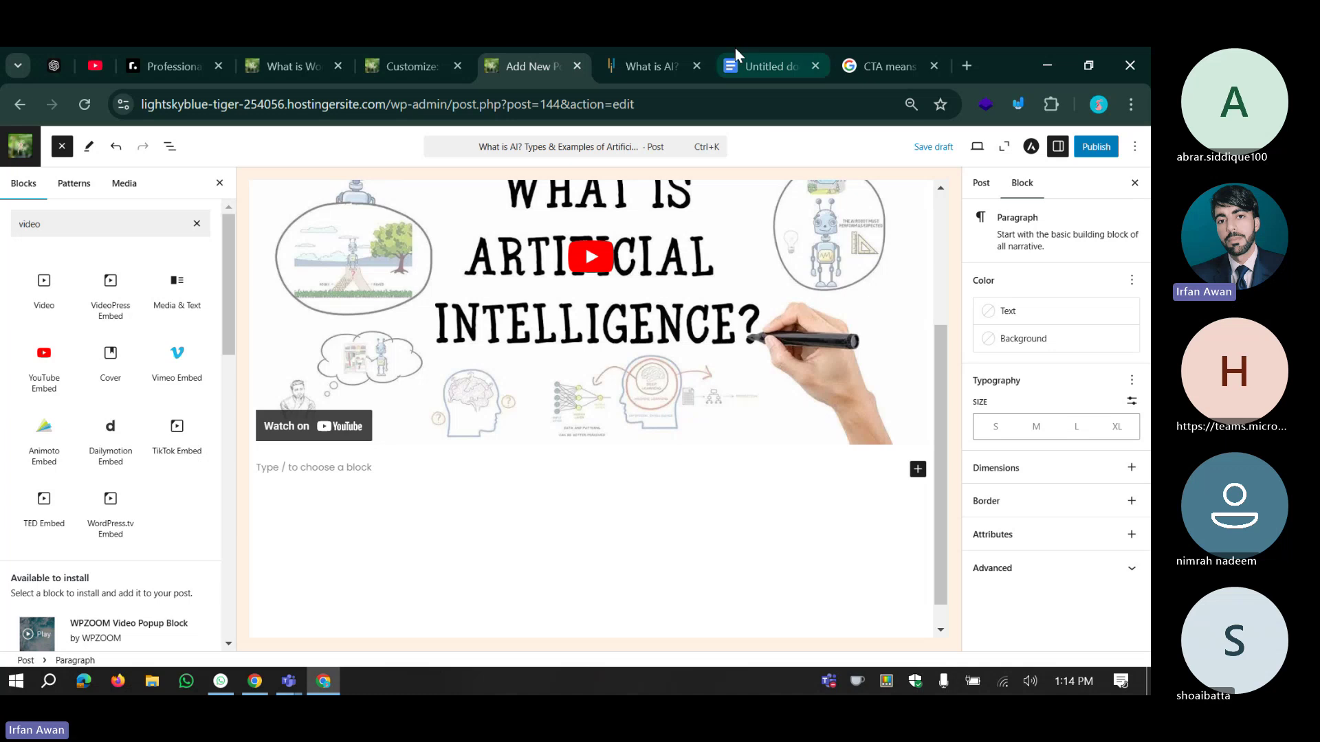
pyautogui.click(650, 48)
pyautogui.scroll(-4, 483, 460)
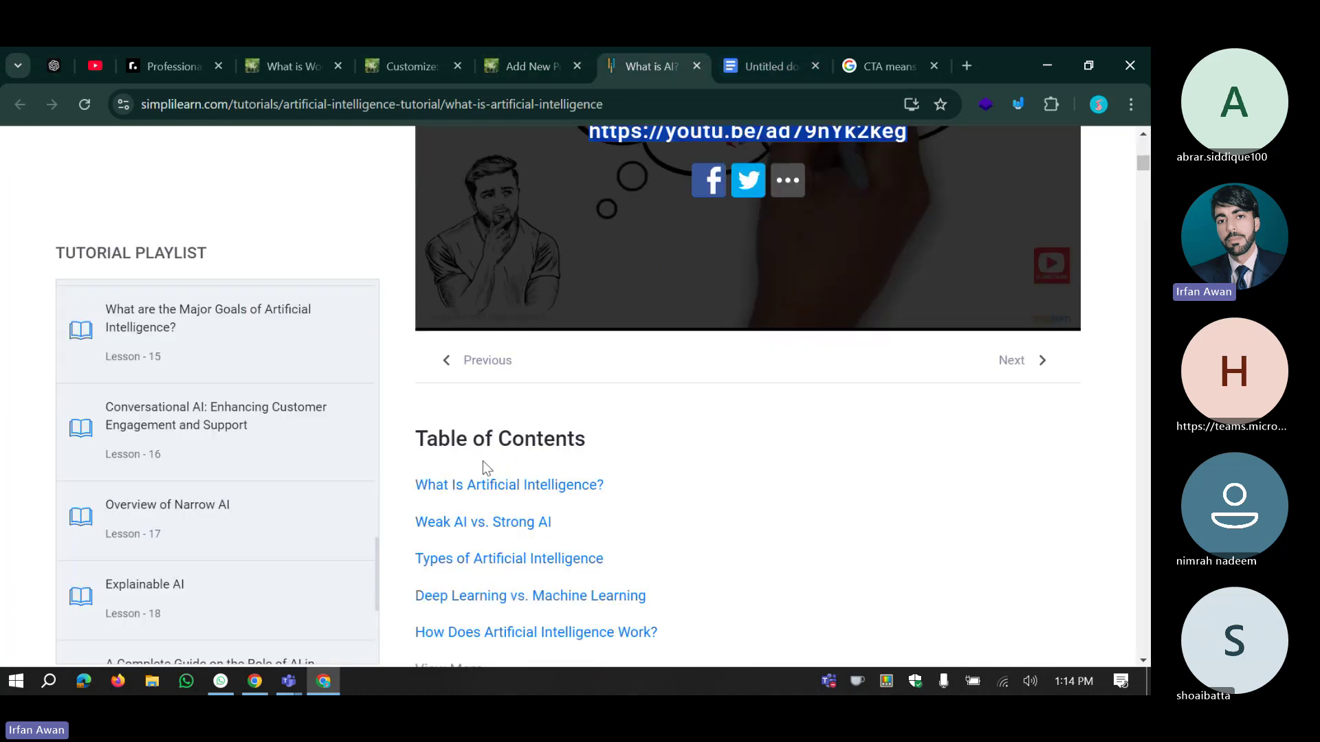
pyautogui.scroll(4, 951, 327)
pyautogui.scroll(-5, 950, 327)
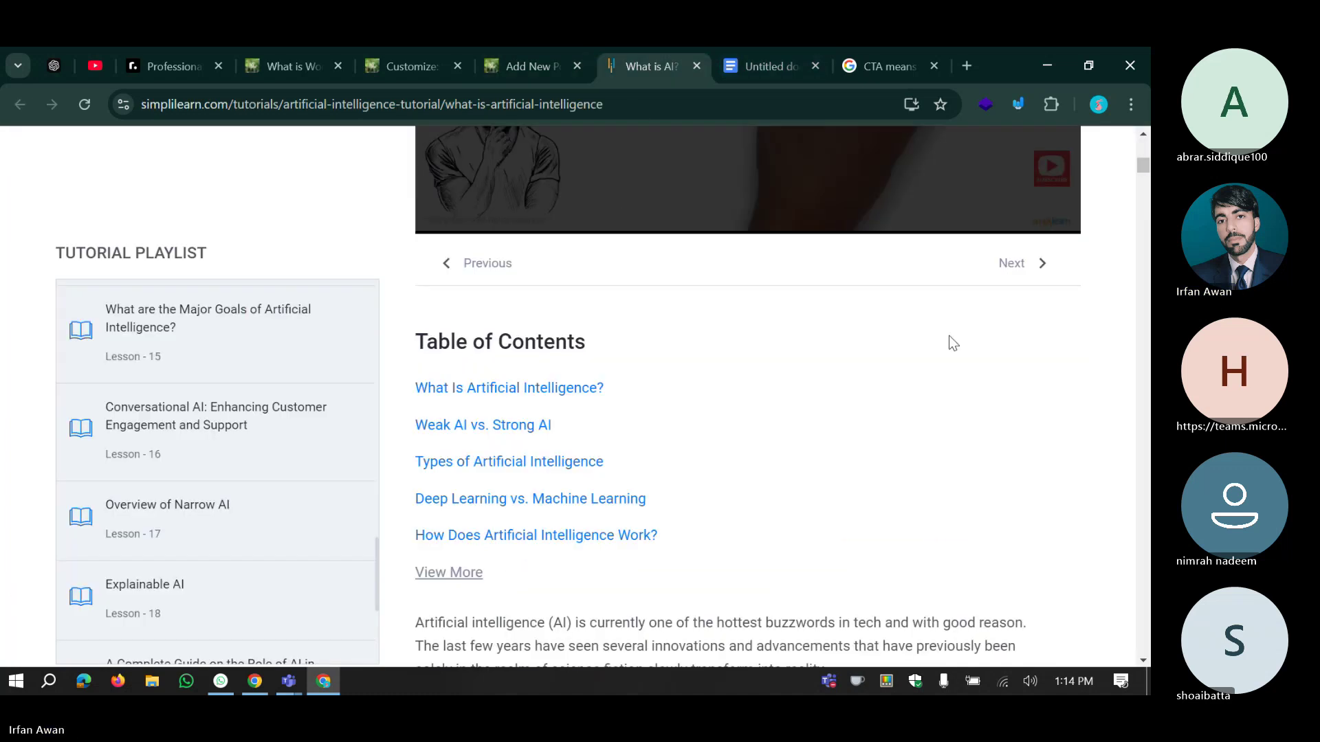
pyautogui.scroll(1, 997, 323)
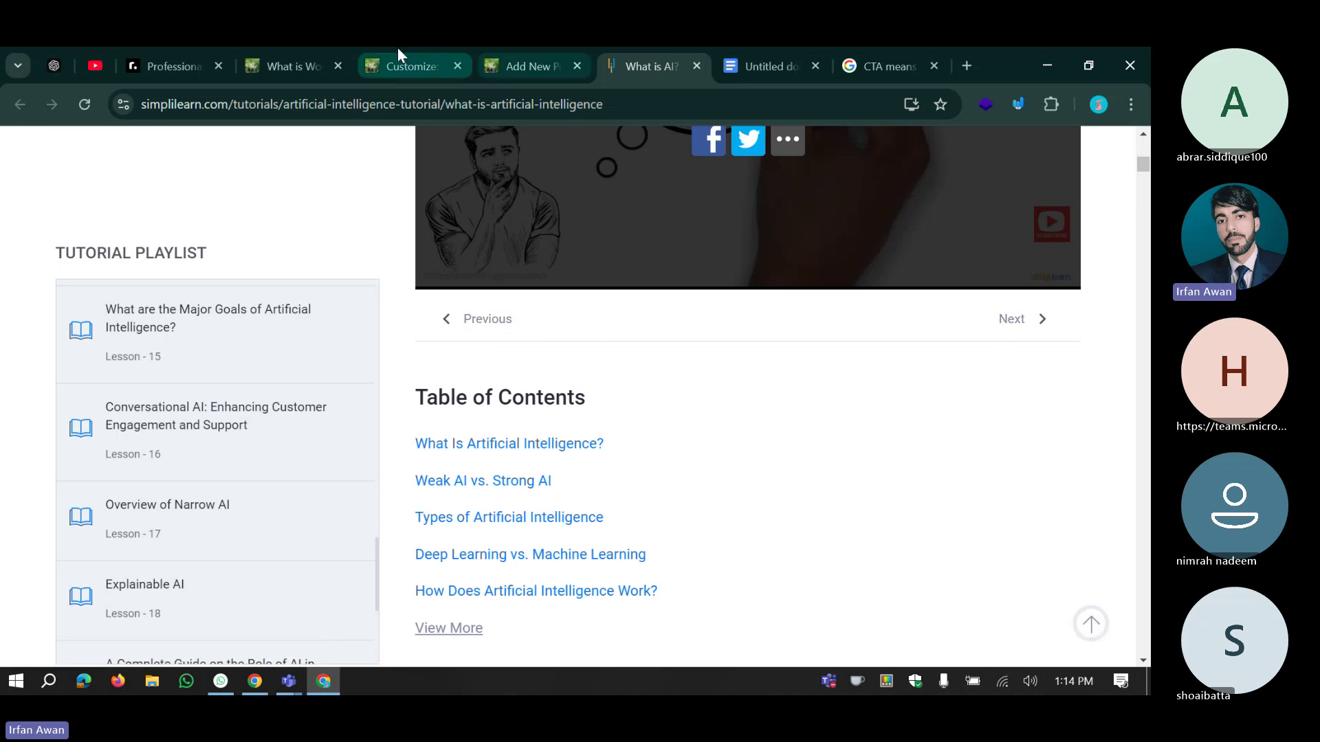
# Compare the published "What is WordPress?" post and the draft with the Simplilearn article's Table of Contents section.
pyautogui.click(307, 55)
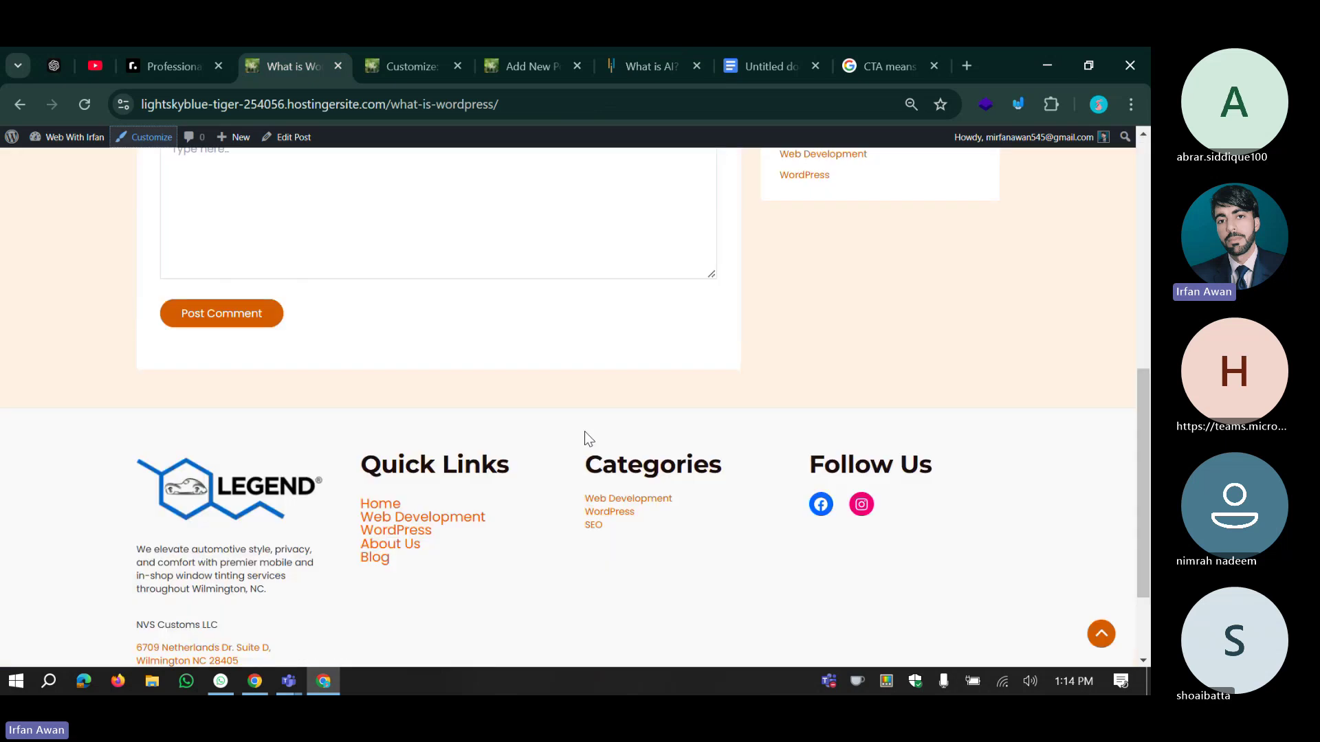
pyautogui.scroll(6, 585, 433)
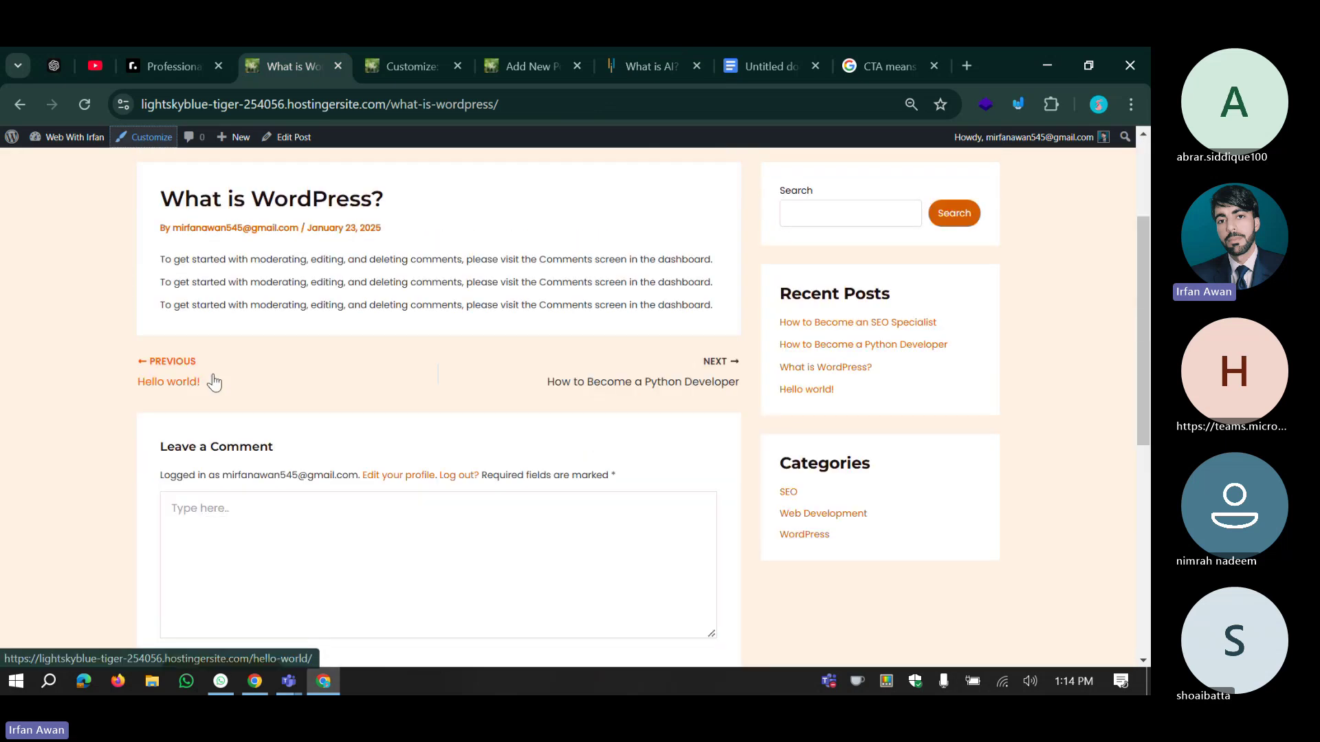
pyautogui.click(543, 55)
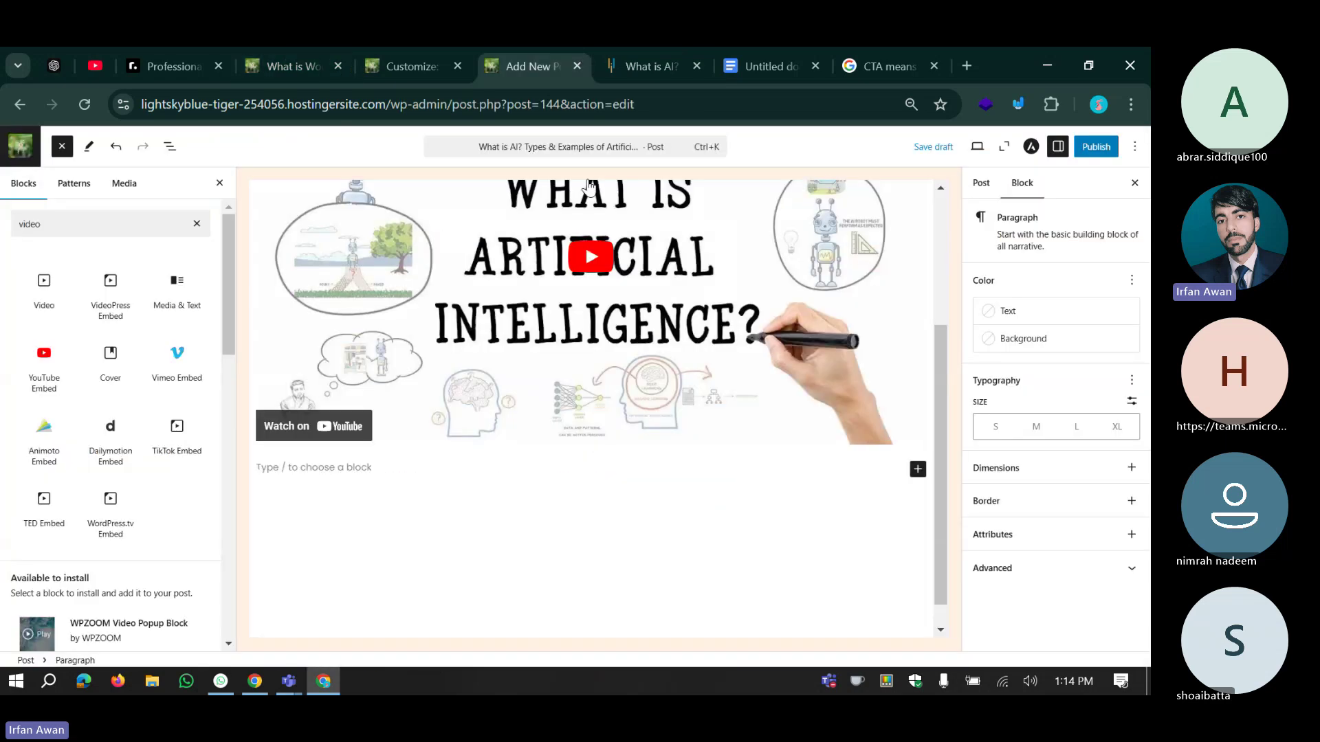
pyautogui.click(664, 50)
pyautogui.scroll(-3, 522, 481)
pyautogui.scroll(3, 523, 481)
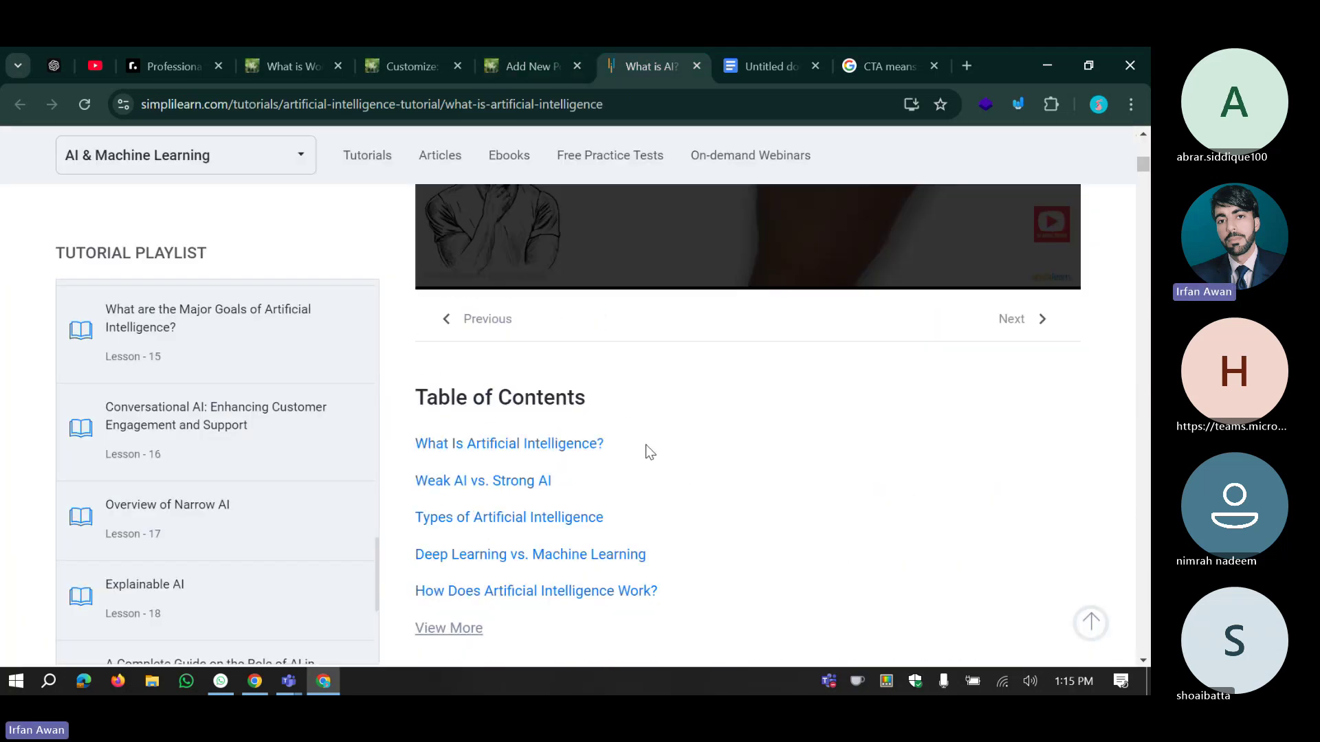
# Open the WordPress site's Add Plugins page and search the plugins for "table of content".
pyautogui.click(276, 55)
pyautogui.scroll(2, 122, 286)
pyautogui.moveTo(69, 138)
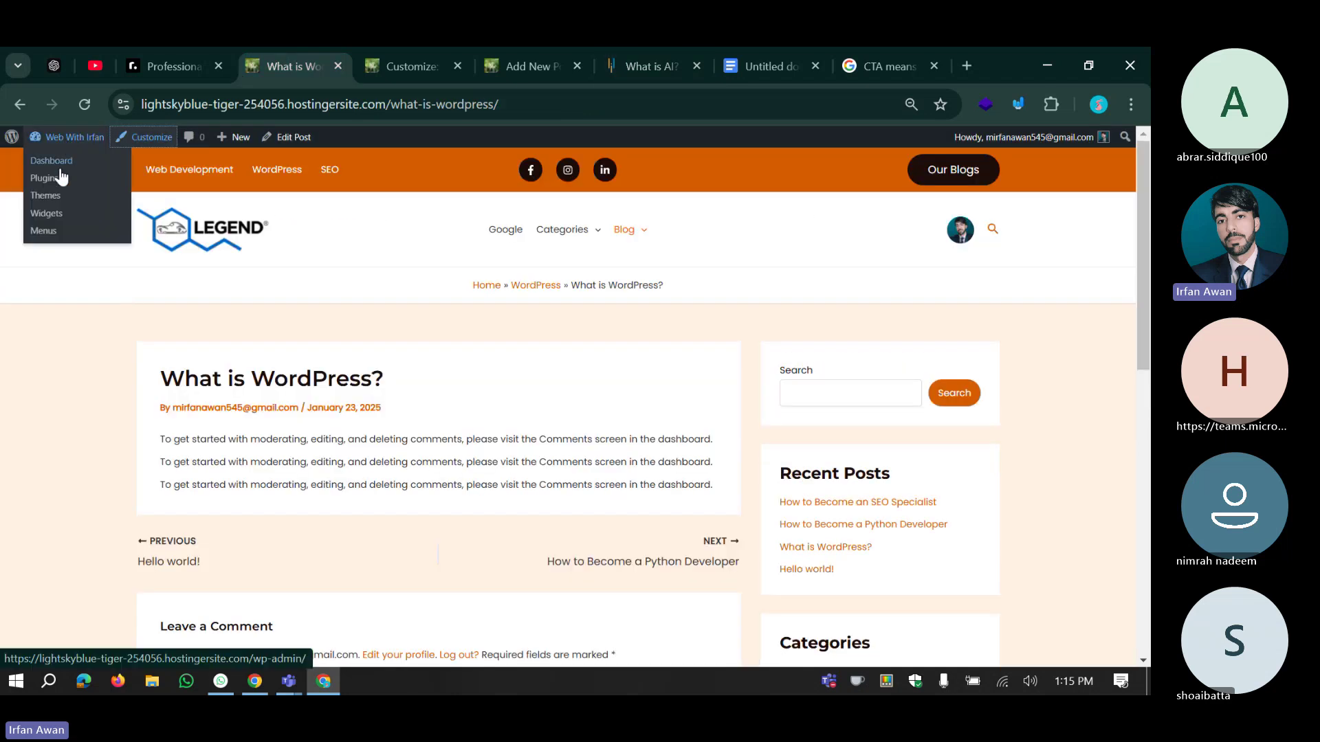
pyautogui.click(60, 178)
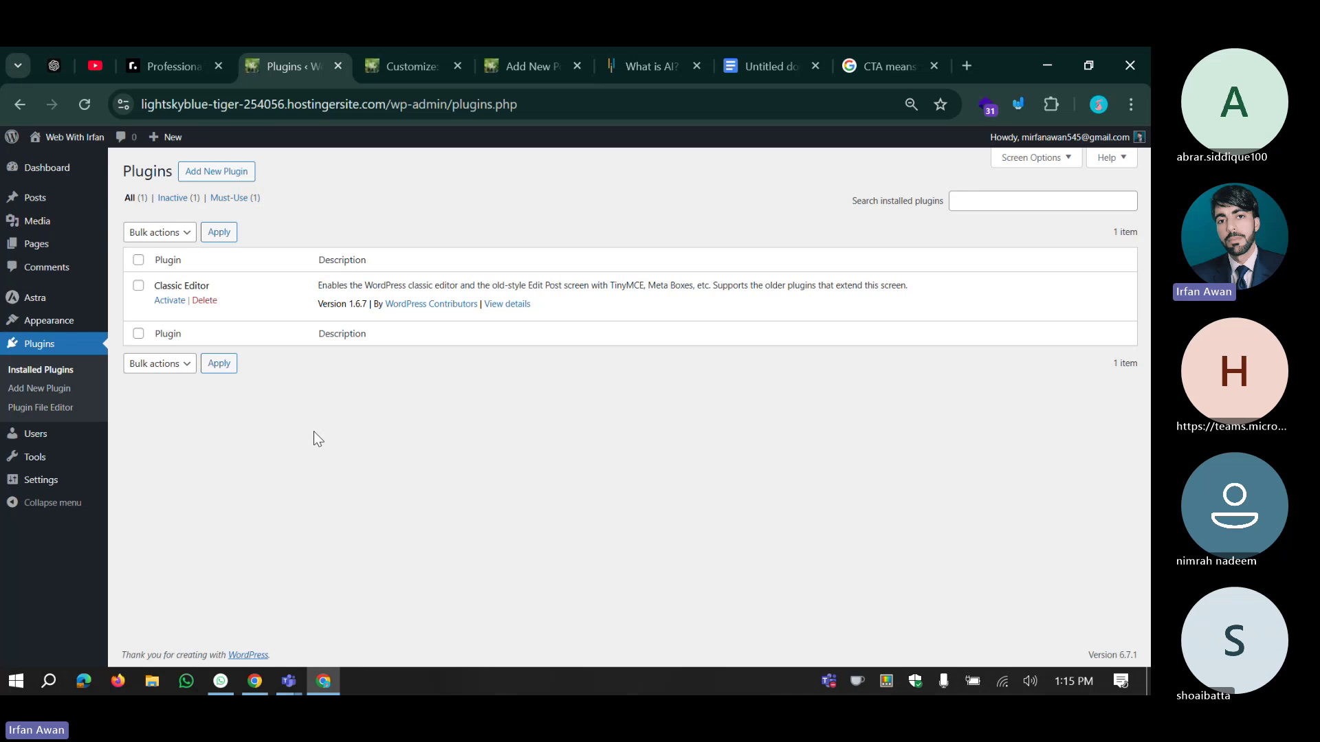
pyautogui.click(227, 173)
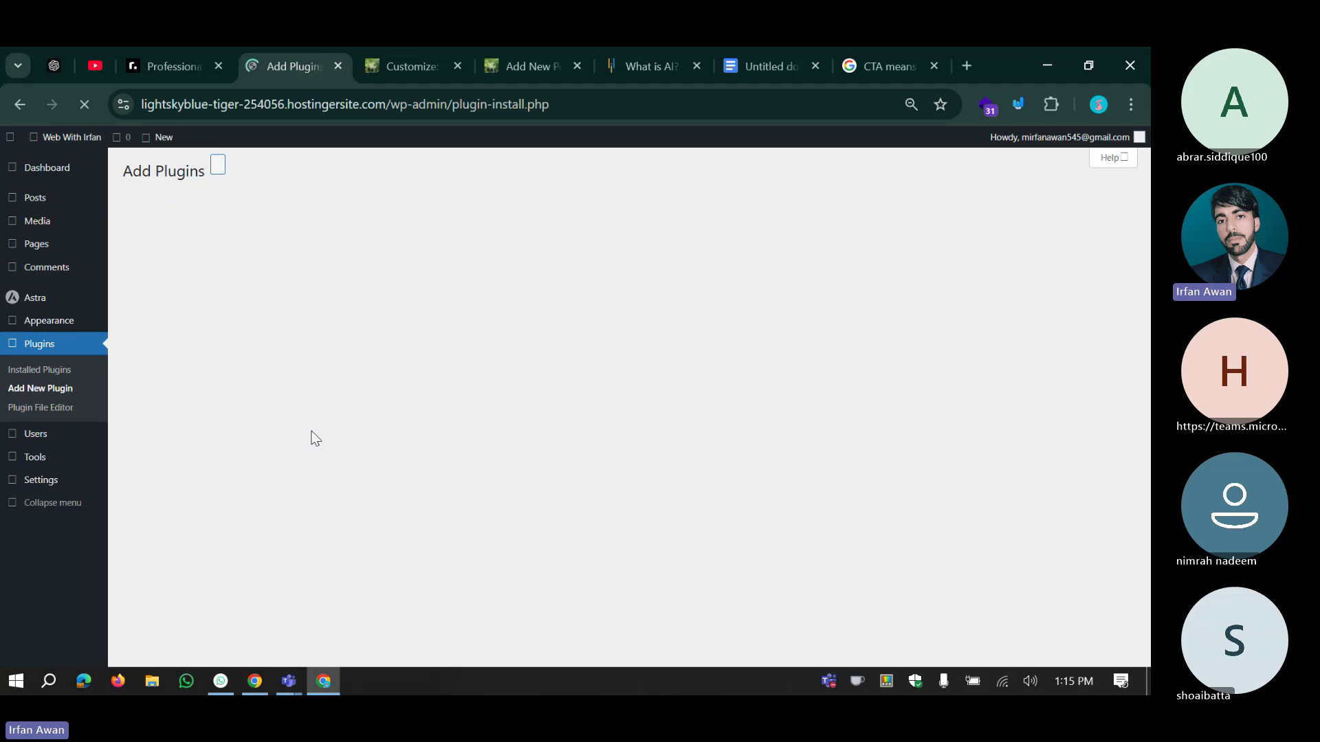
pyautogui.click(887, 207)
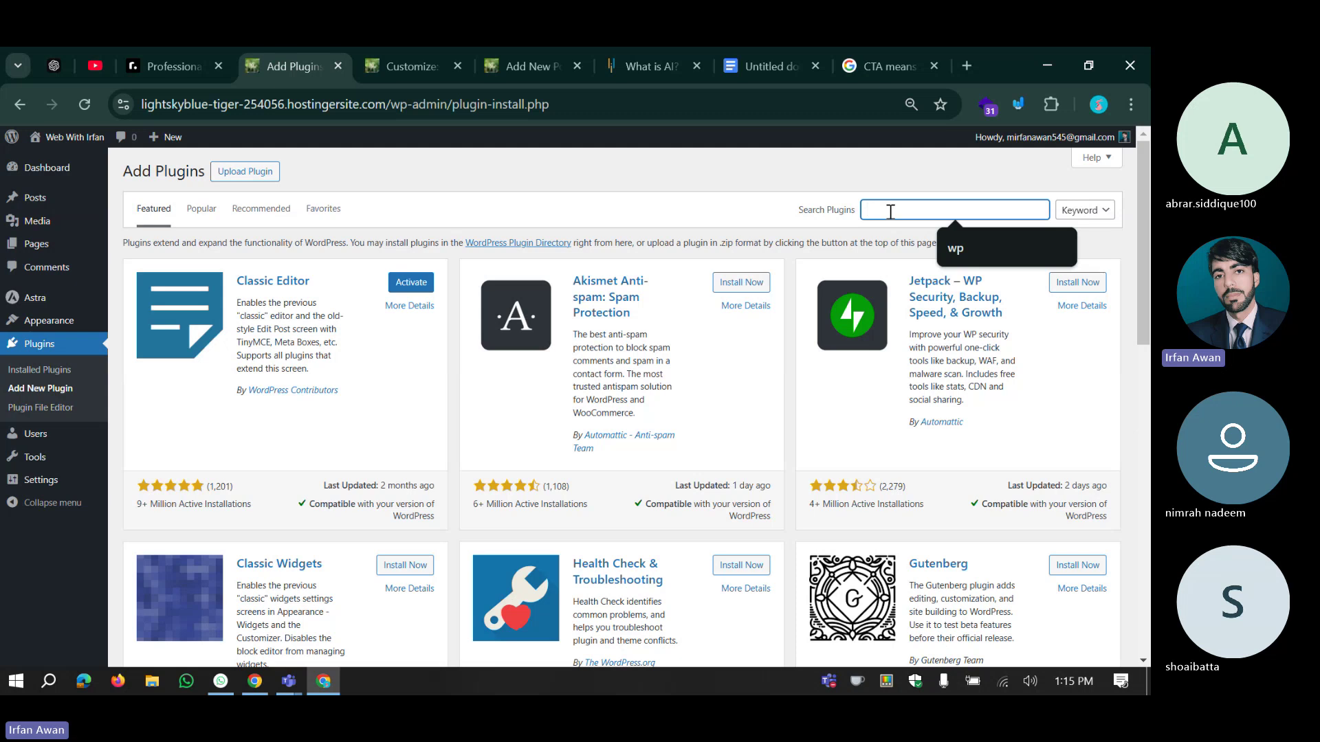
pyautogui.write('table')
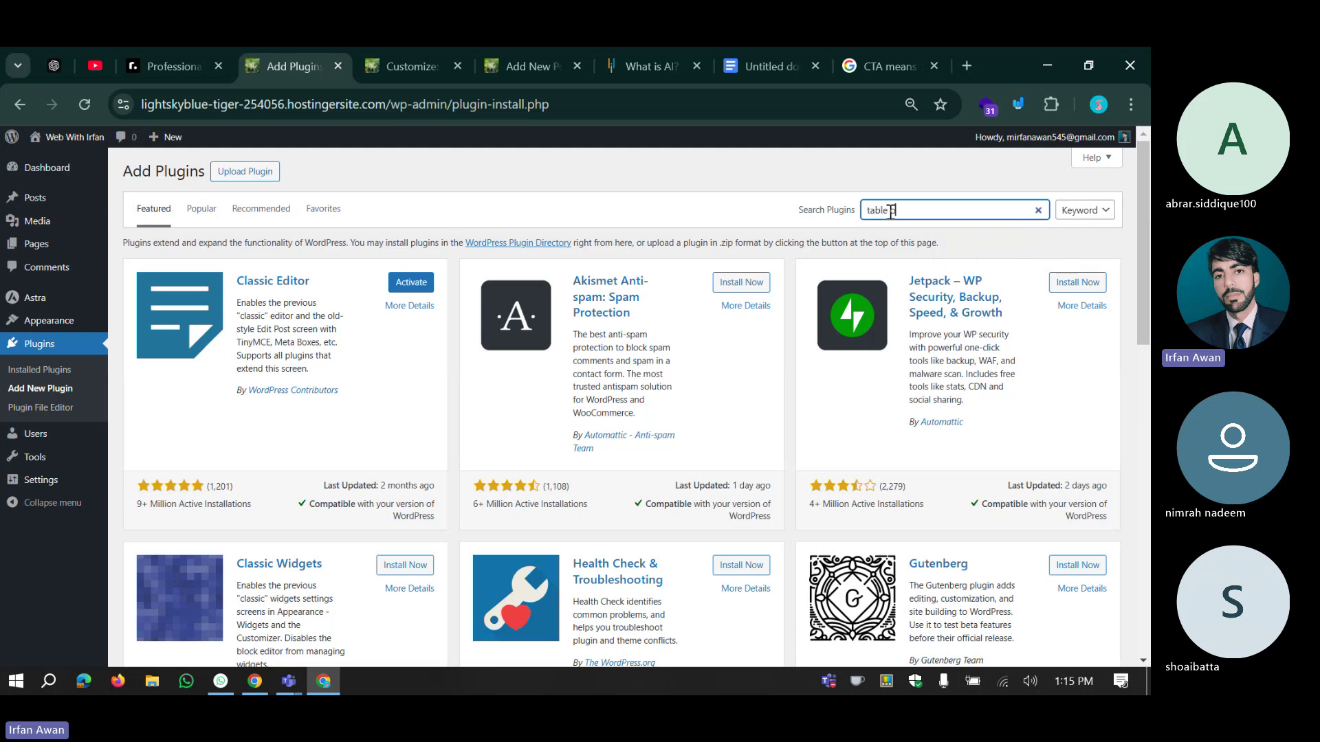
pyautogui.write(' of content')
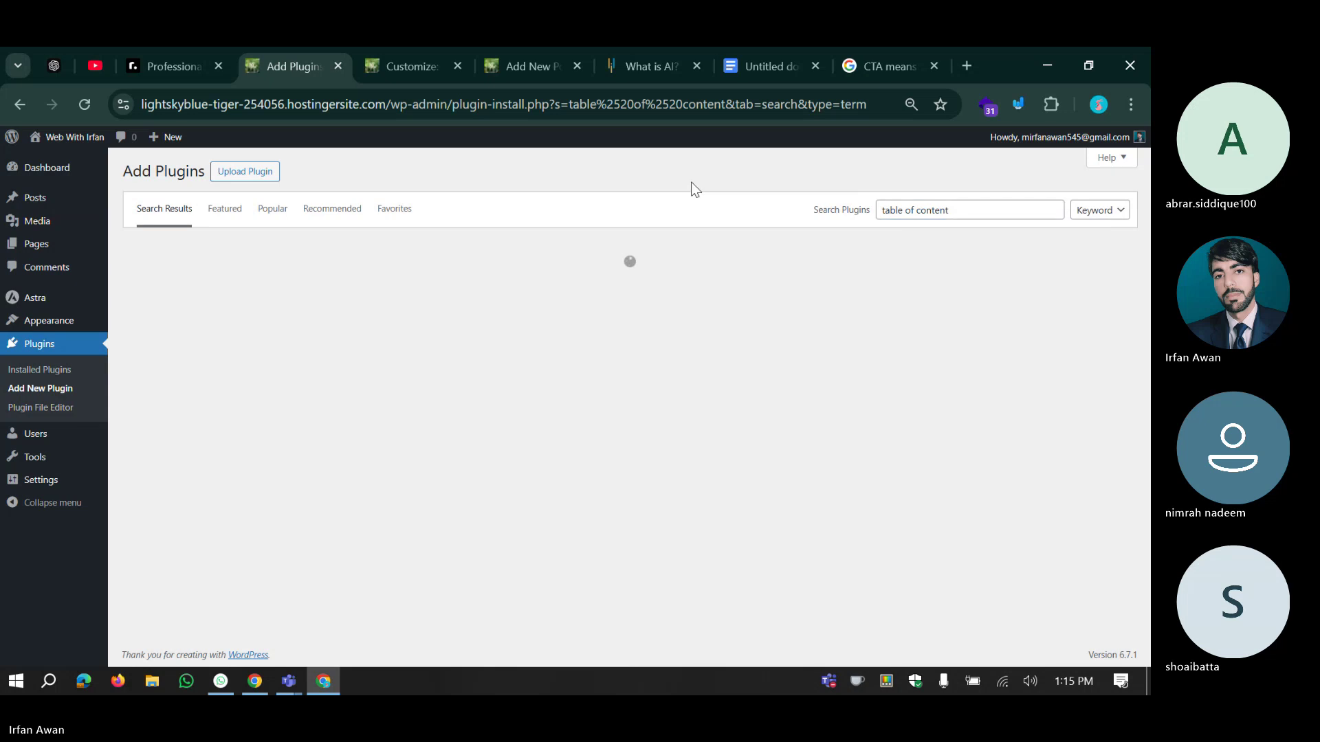
# Return to the draft post and search the block library for "table".
pyautogui.click(649, 49)
pyautogui.click(538, 49)
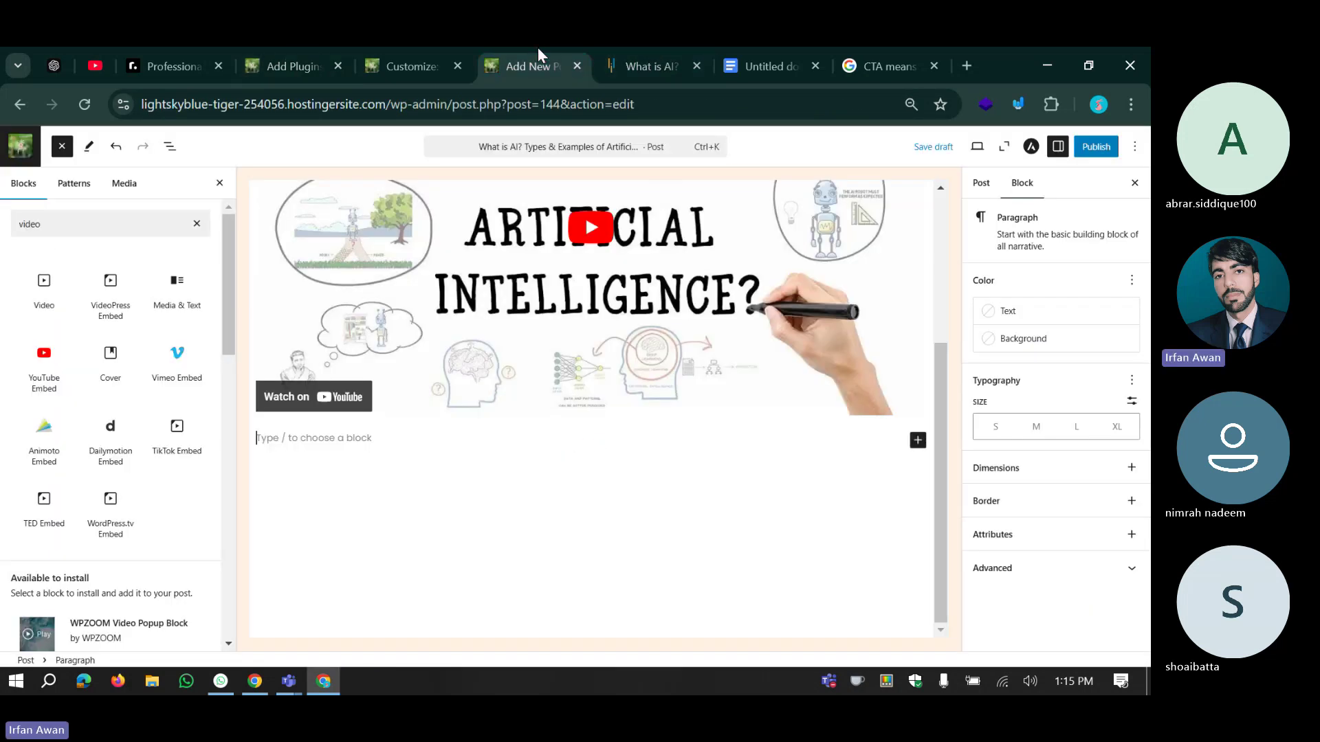
pyautogui.click(81, 231)
pyautogui.doubleClick(80, 234)
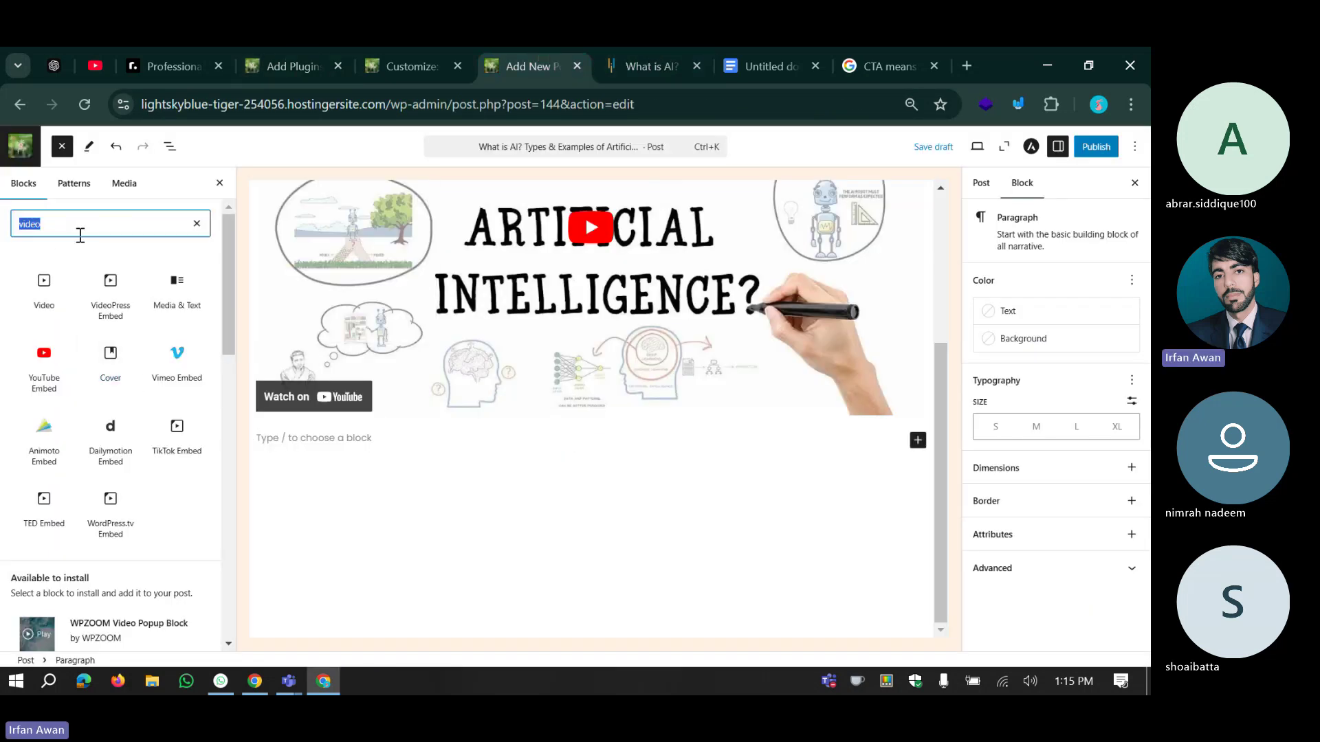
pyautogui.write('table')
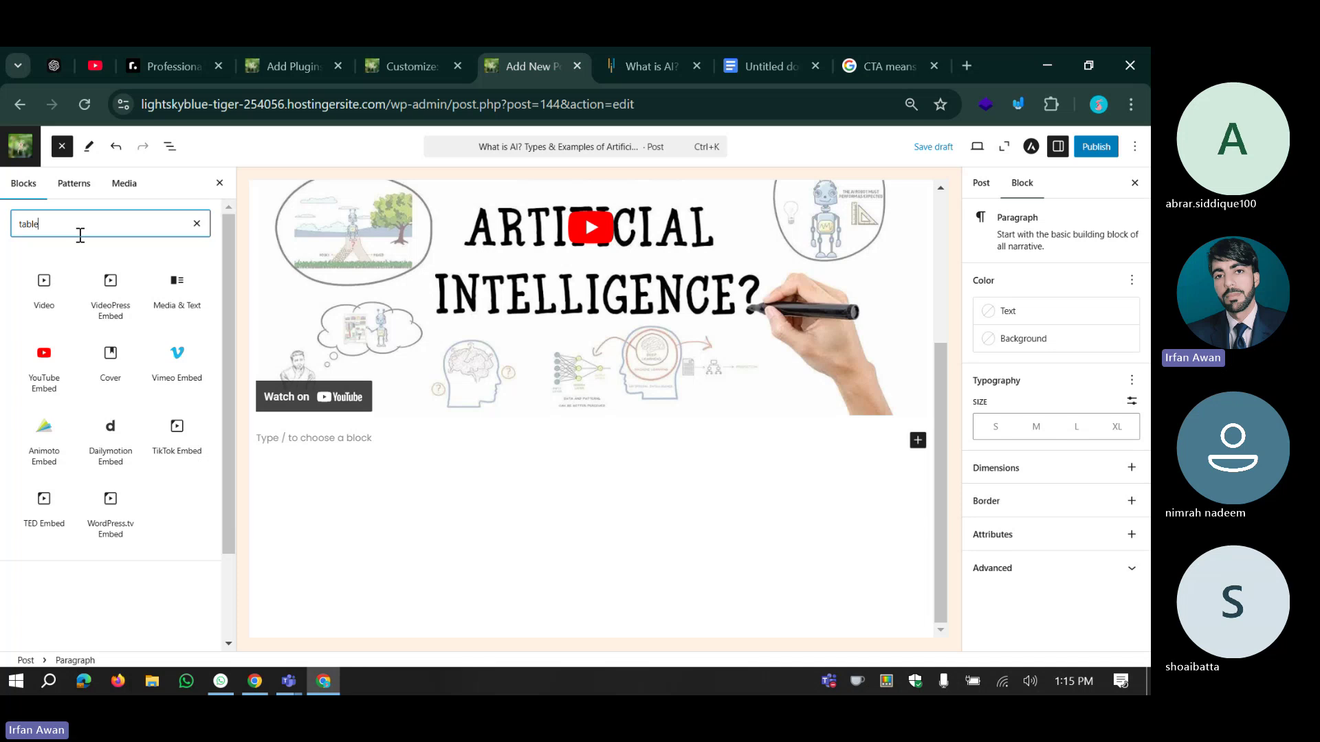
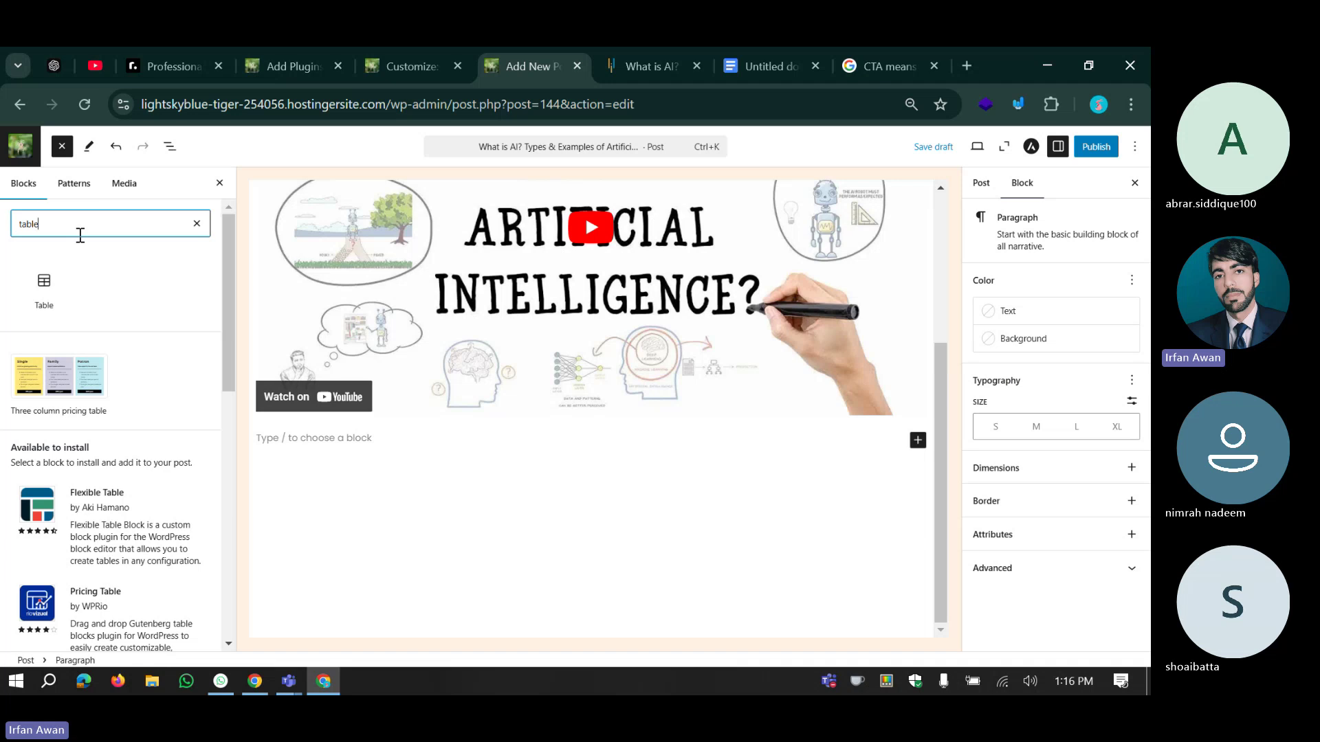
# Return to the Add Plugins search and change the first letter of "table of content" to a capital T and back.
pyautogui.click(277, 47)
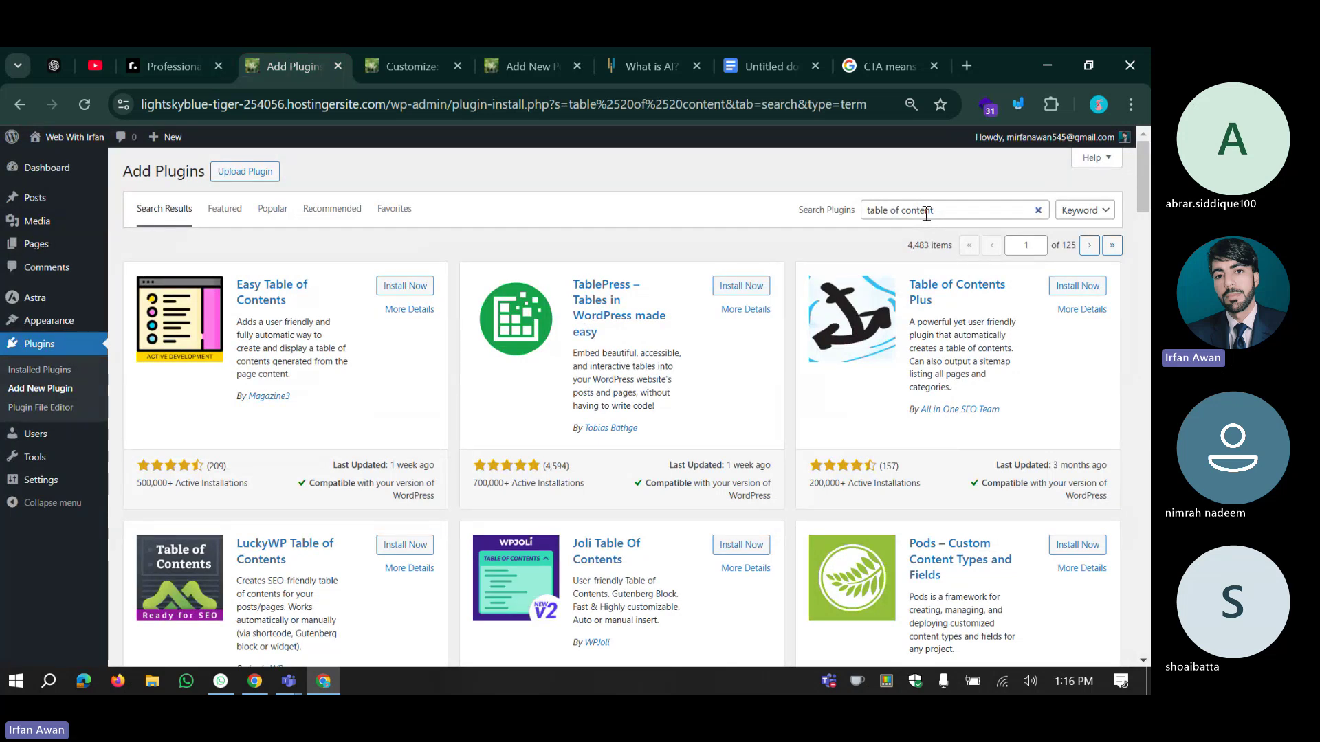
pyautogui.click(868, 211)
pyautogui.press('Delete')
pyautogui.write('T')
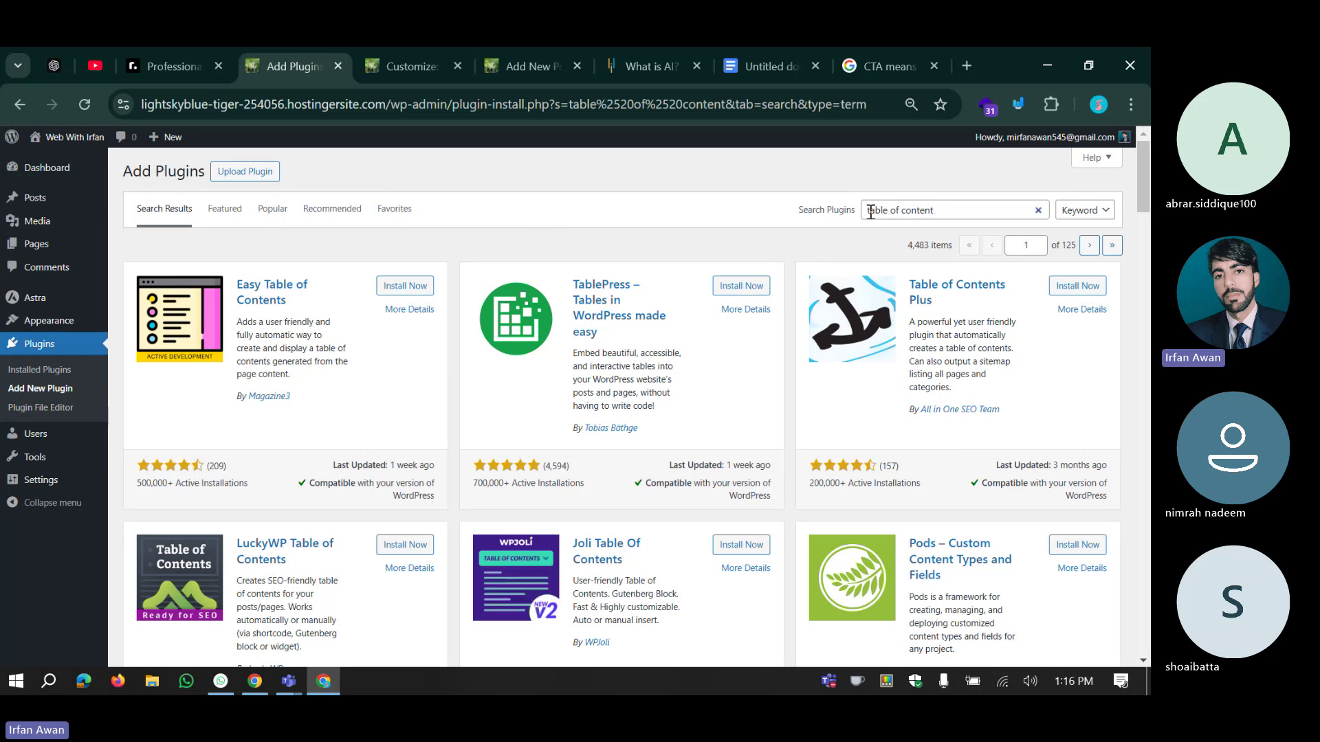
pyautogui.press('BackSpace')
pyautogui.write('t')
pyautogui.click(961, 209)
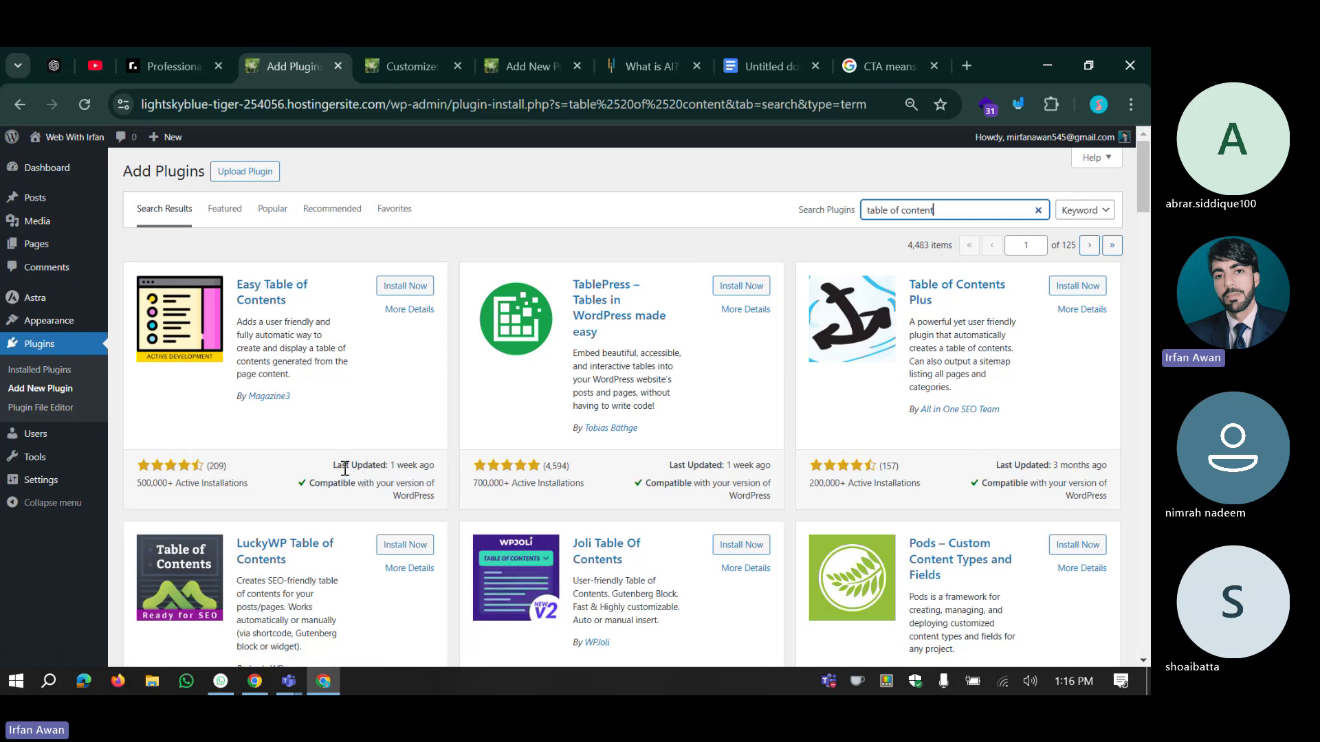
# Examine the last update, compatibility and rating details of Easy Table of Contents and the other plugins found.
pyautogui.moveTo(350, 464); pyautogui.dragTo(409, 461)
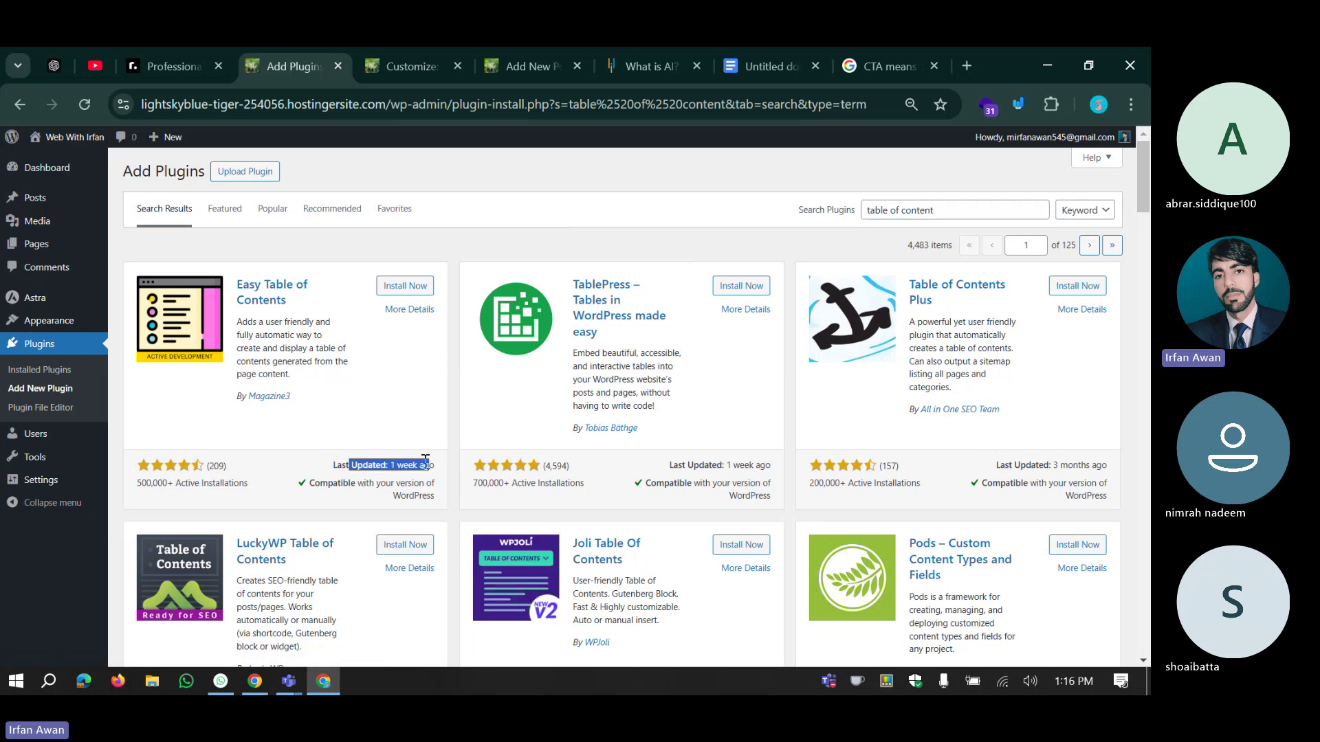
pyautogui.click(366, 459)
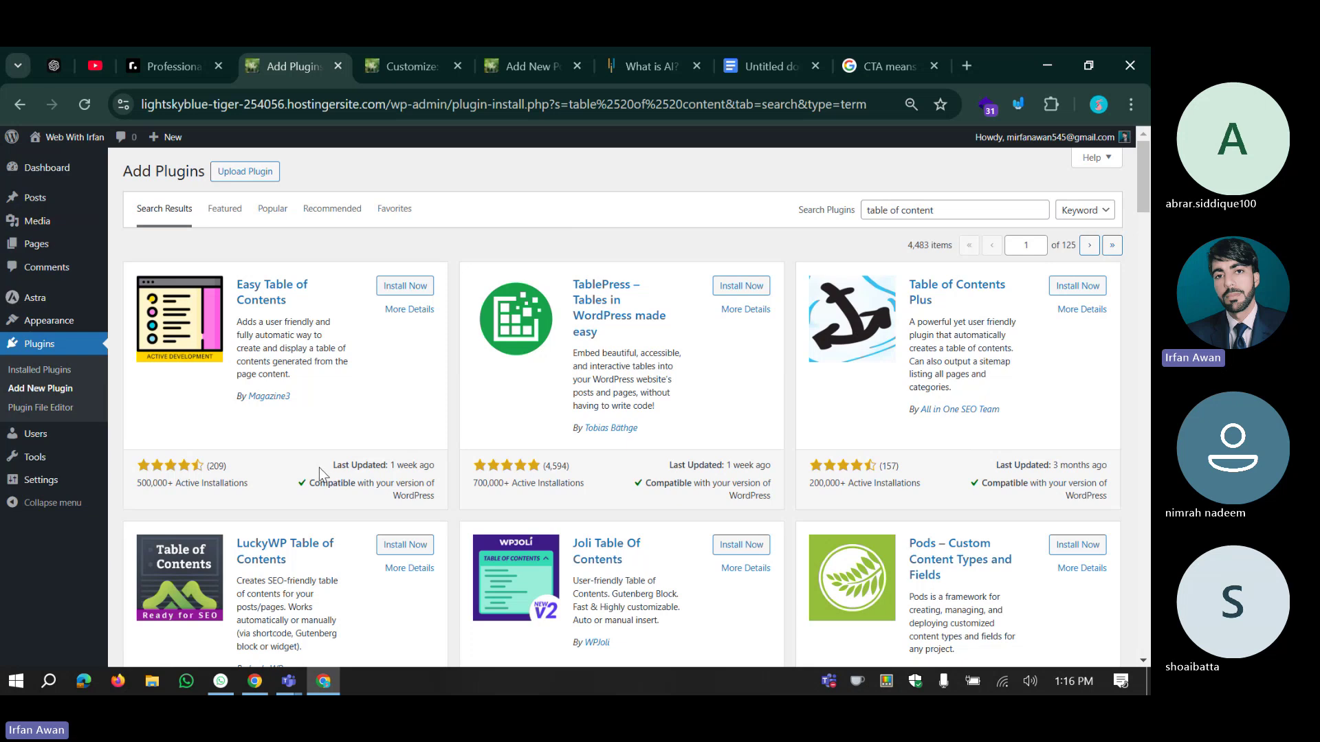
pyautogui.moveTo(332, 466); pyautogui.dragTo(432, 467)
pyautogui.click(442, 474)
pyautogui.scroll(-4, 447, 393)
pyautogui.scroll(3, 448, 393)
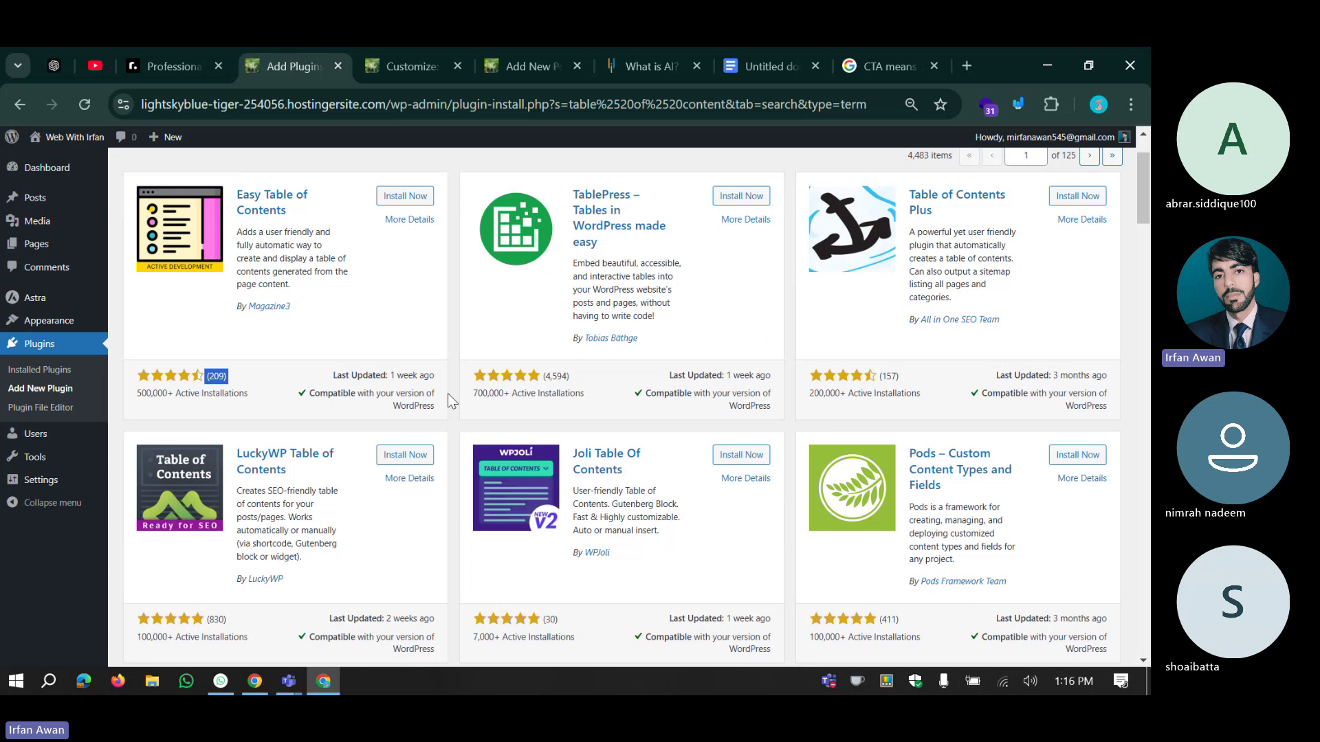
pyautogui.click(178, 376)
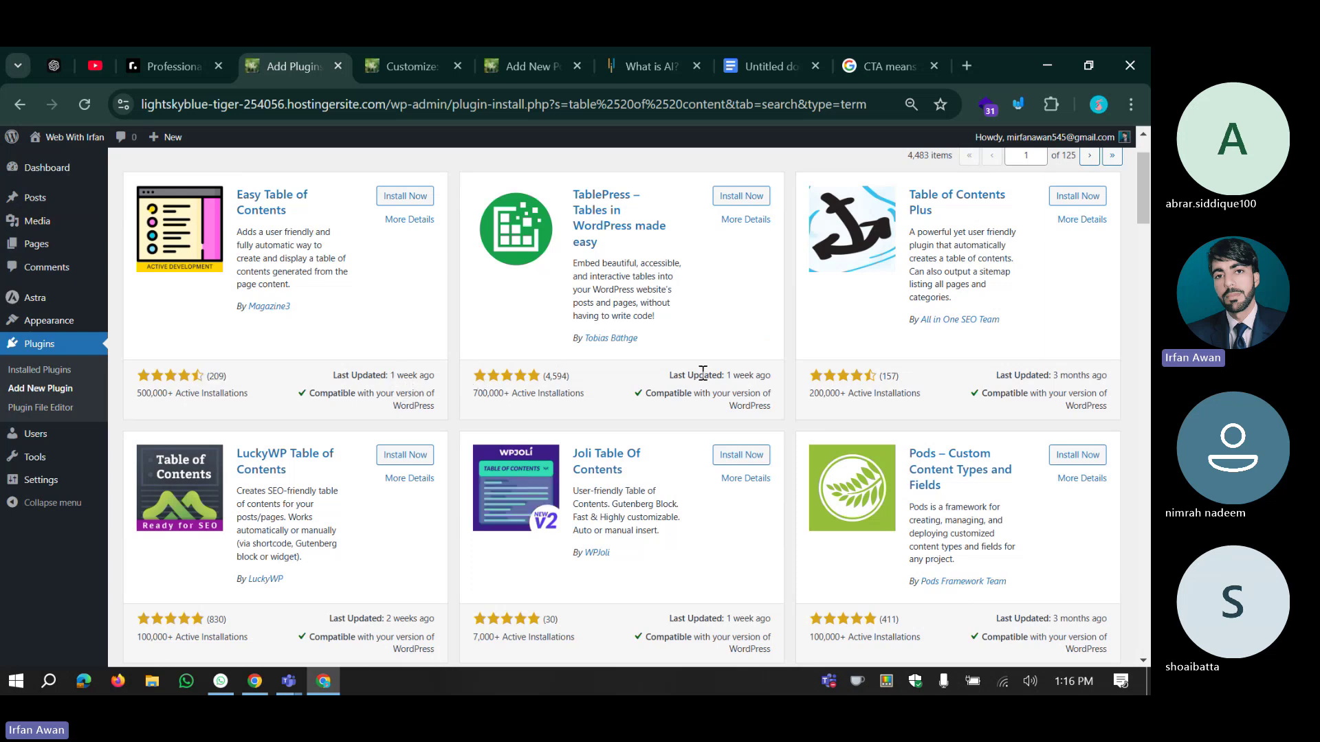
# Look over TablePress's last update date and browse the remaining plugins in the "table of content" search results.
pyautogui.scroll(2, 786, 373)
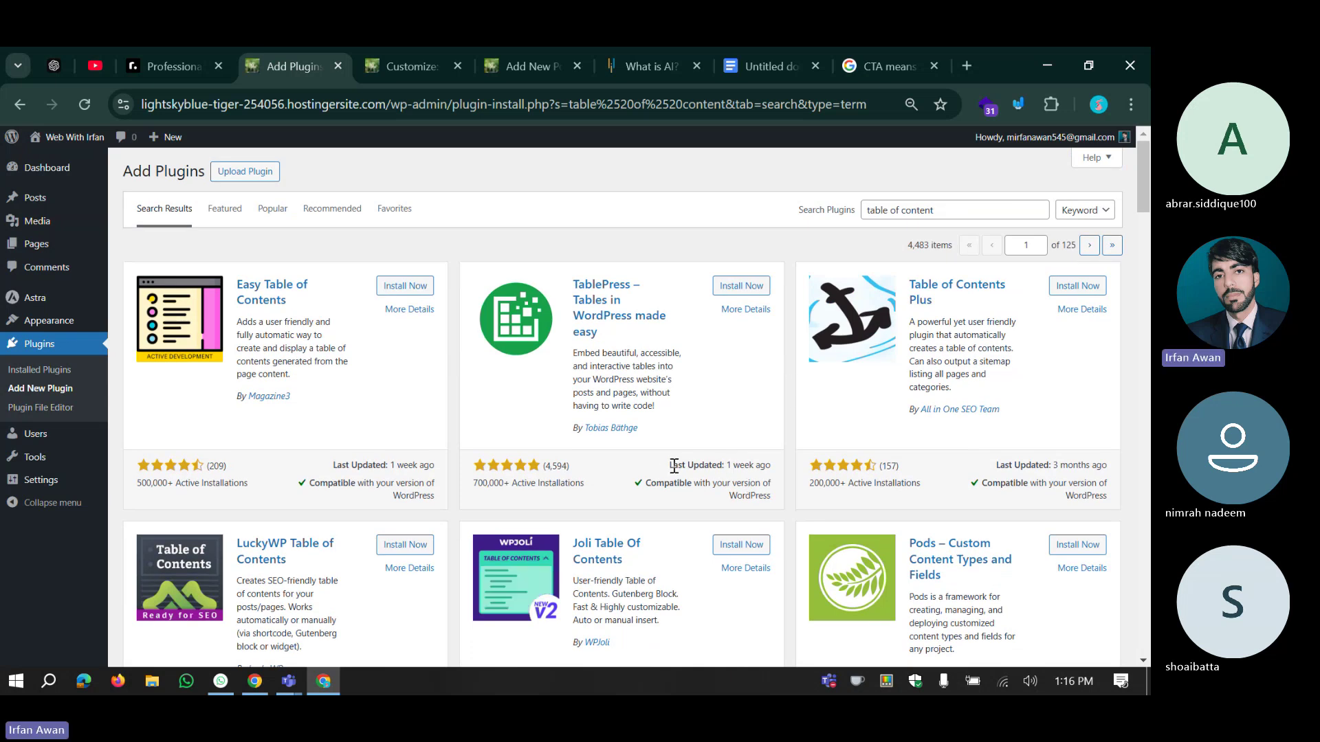
pyautogui.moveTo(667, 466); pyautogui.dragTo(770, 467)
pyautogui.click(786, 454)
pyautogui.scroll(-3, 786, 447)
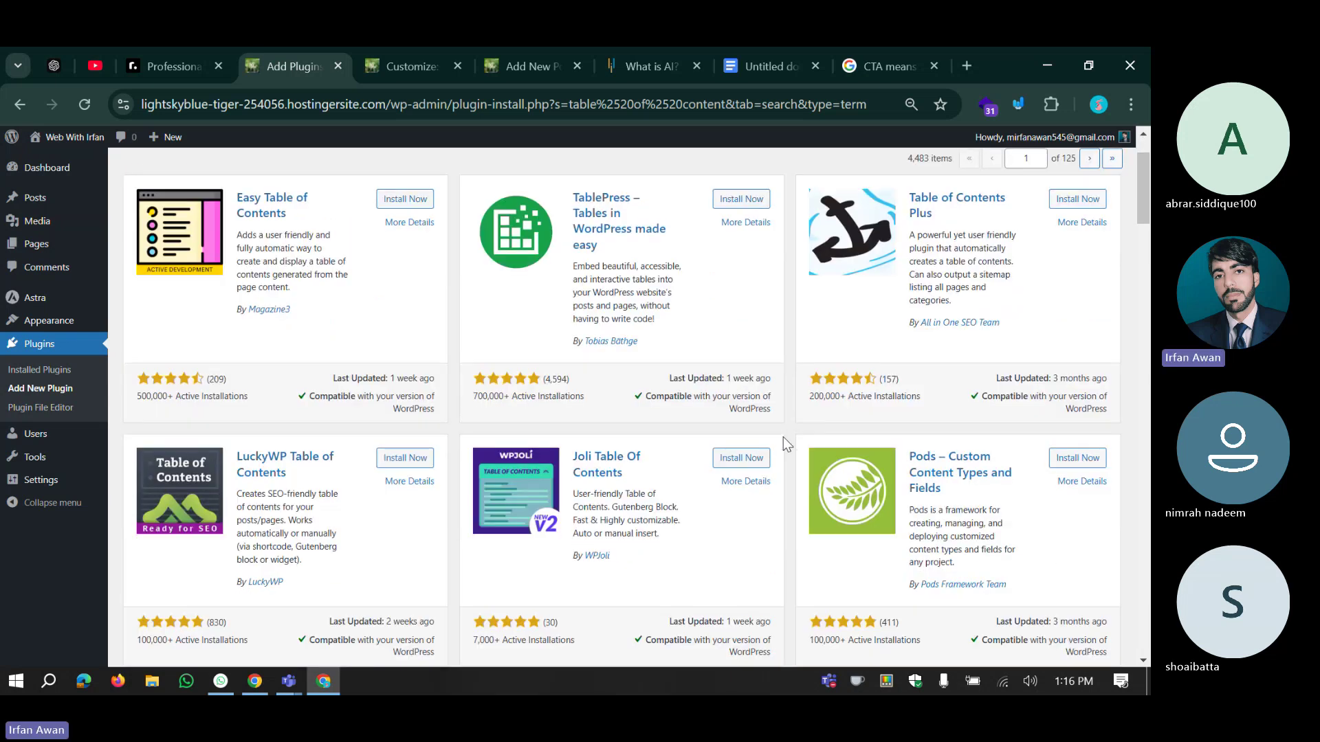
pyautogui.scroll(-1, 783, 433)
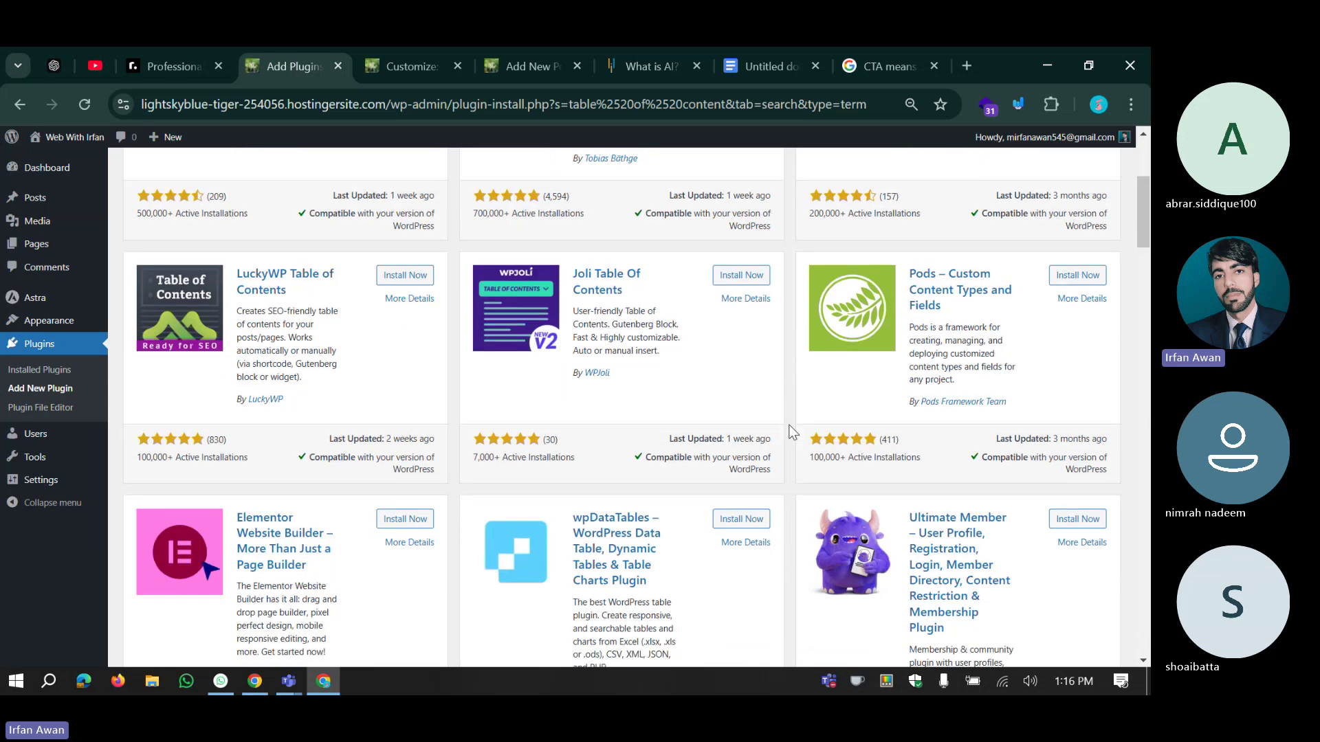
pyautogui.scroll(-2, 801, 414)
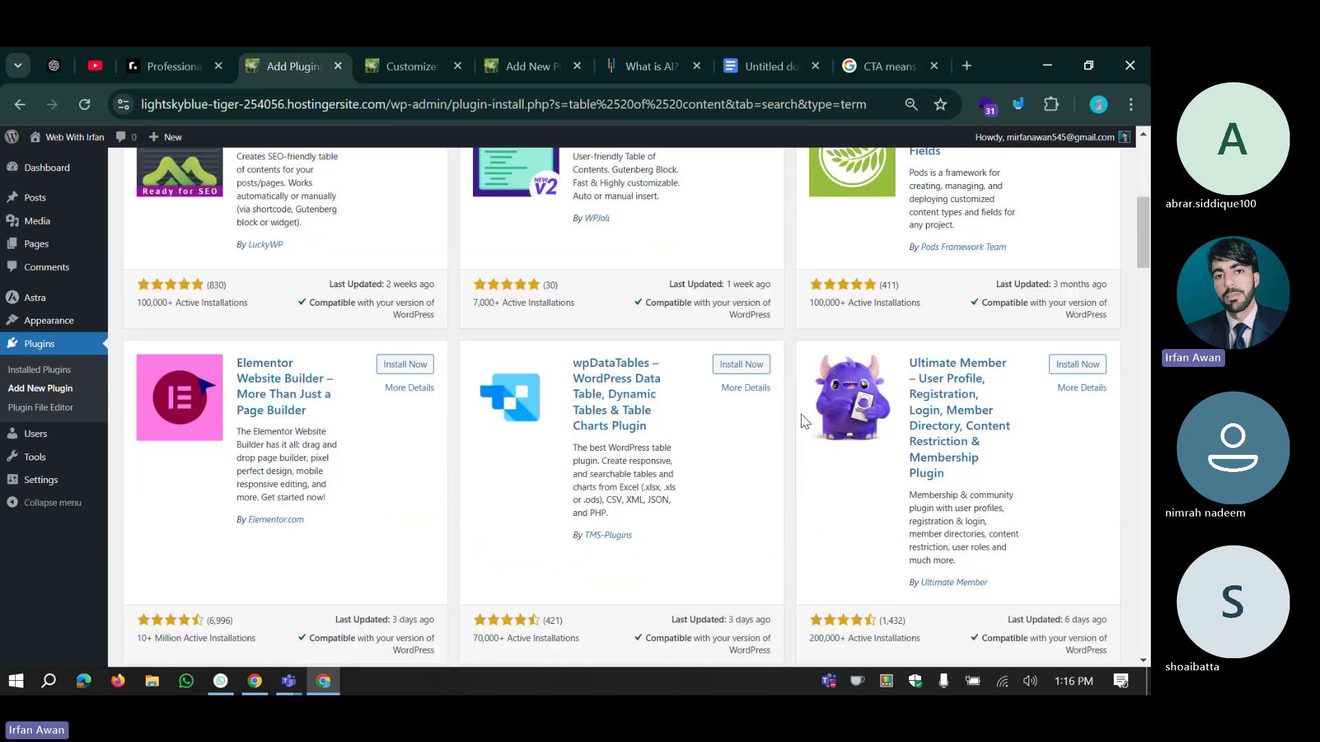
pyautogui.scroll(-5, 802, 414)
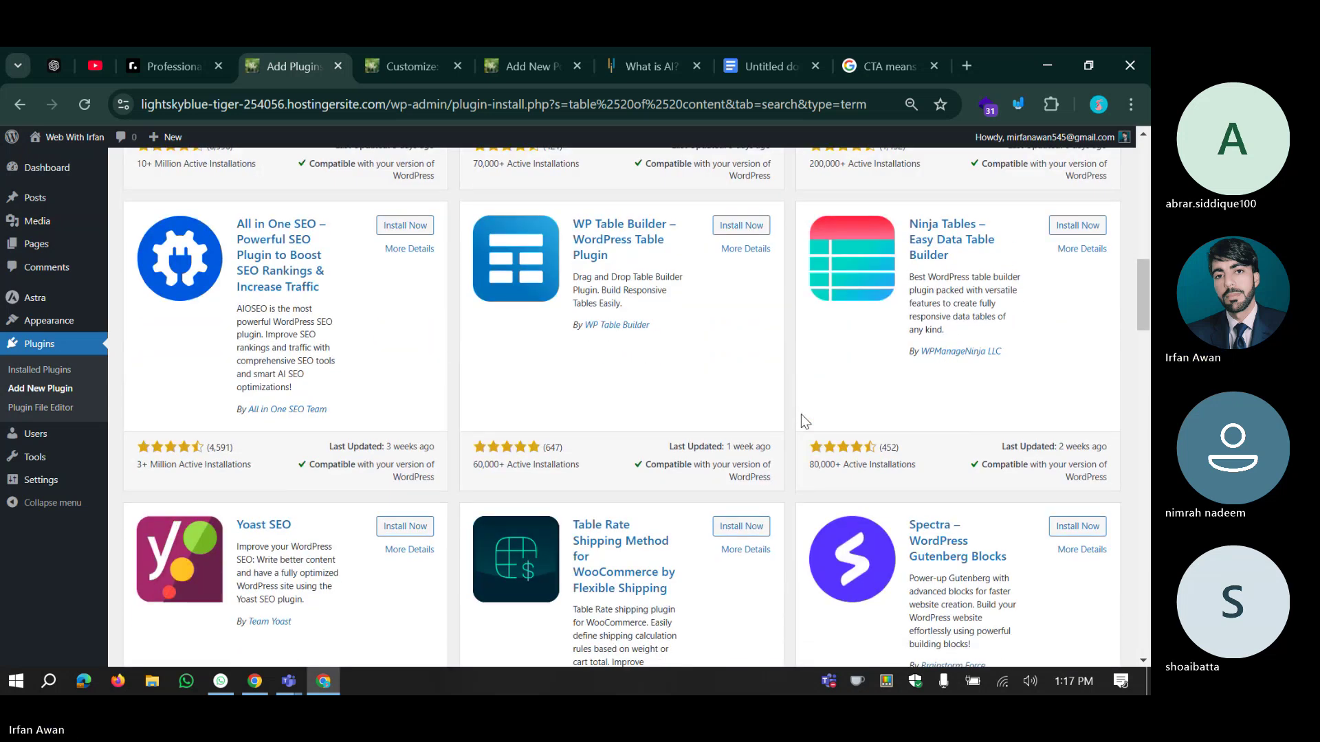
pyautogui.scroll(2, 801, 413)
pyautogui.scroll(10, 802, 413)
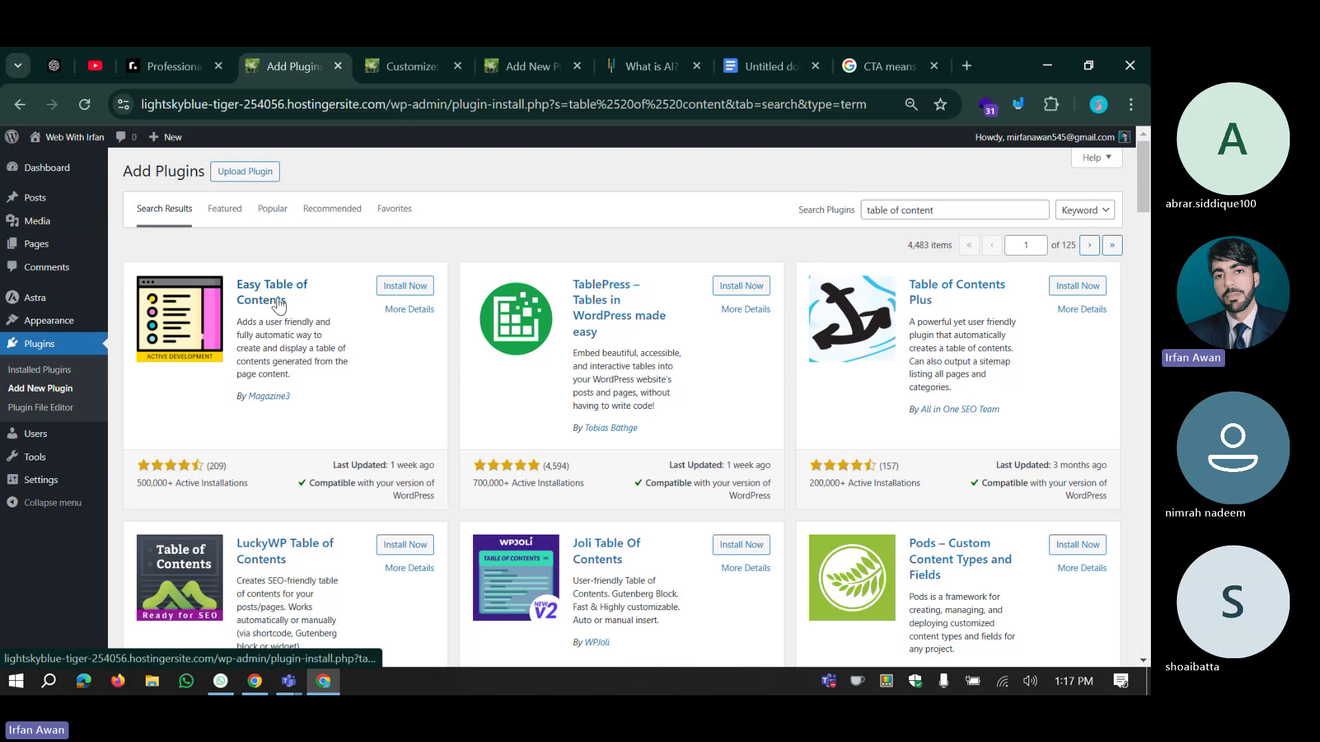
# Install and activate Easy Table of Contents, keeping the free version and declining the newsletter subscription.
pyautogui.click(405, 286)
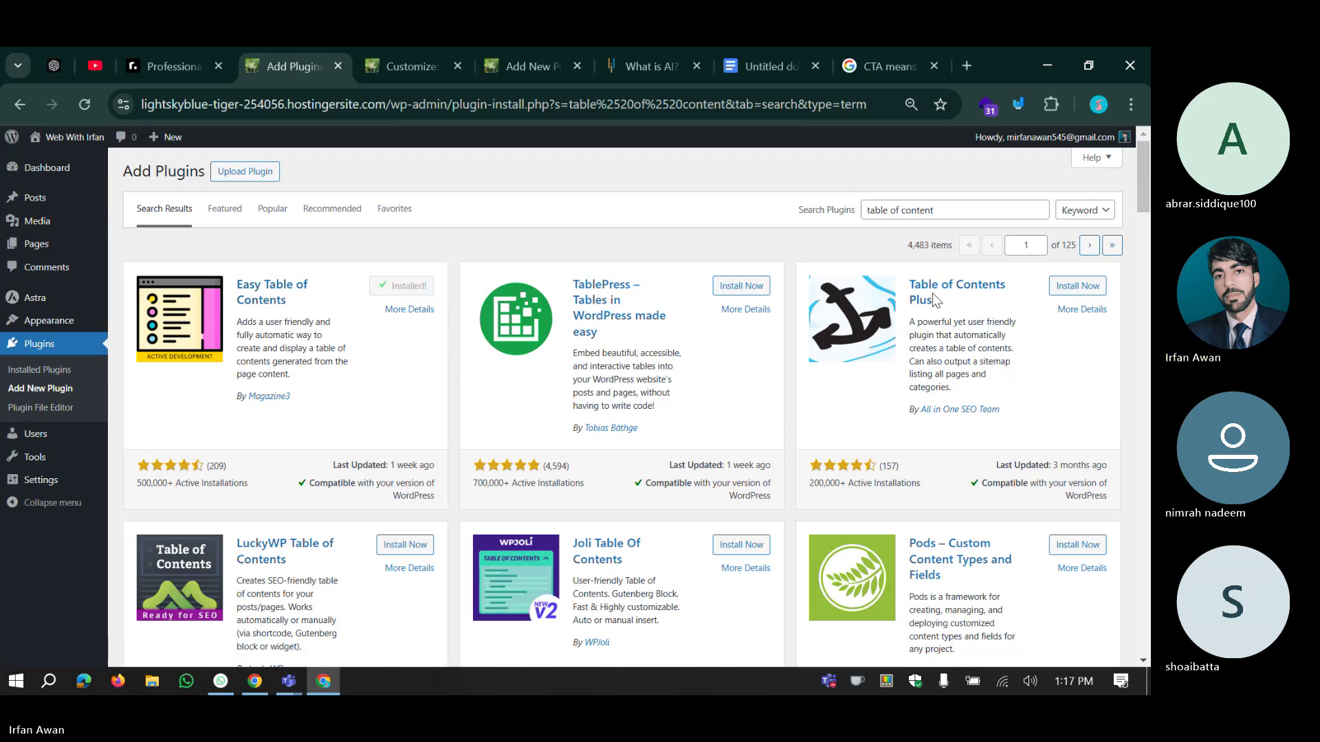
pyautogui.click(414, 287)
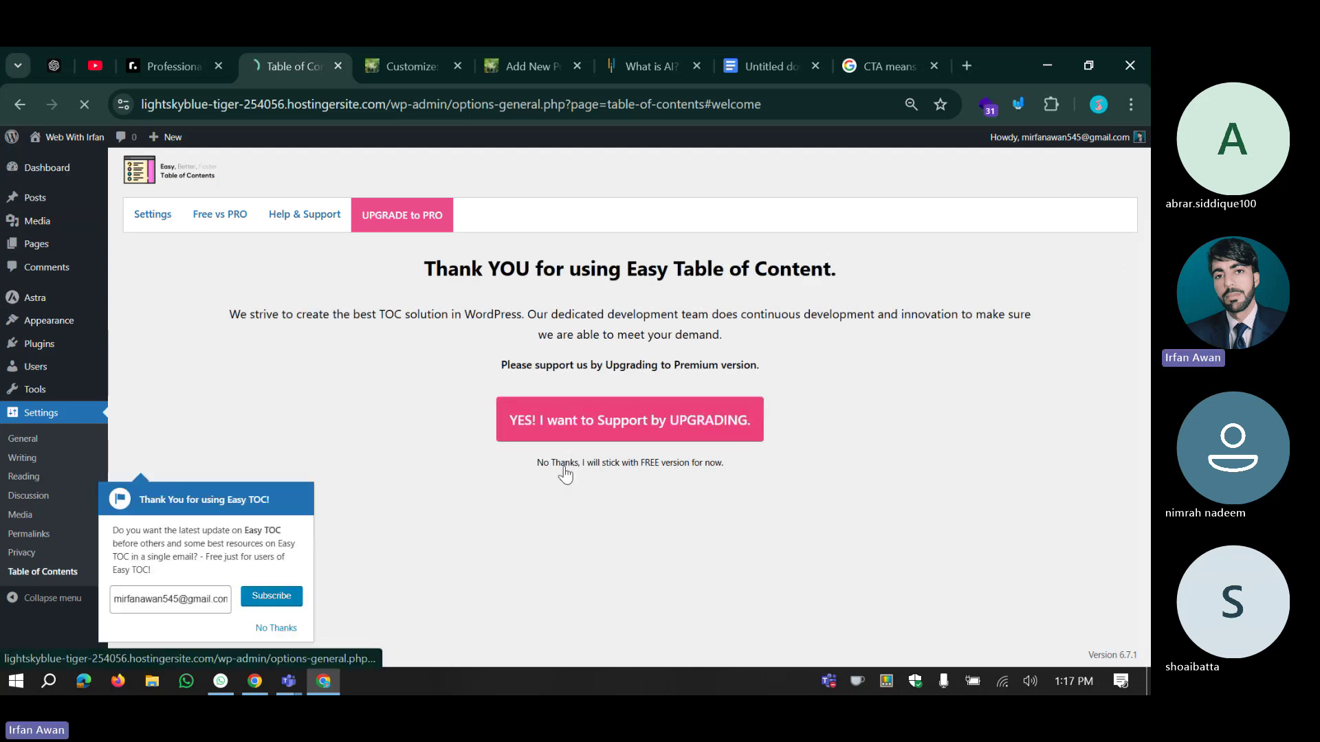
pyautogui.click(612, 468)
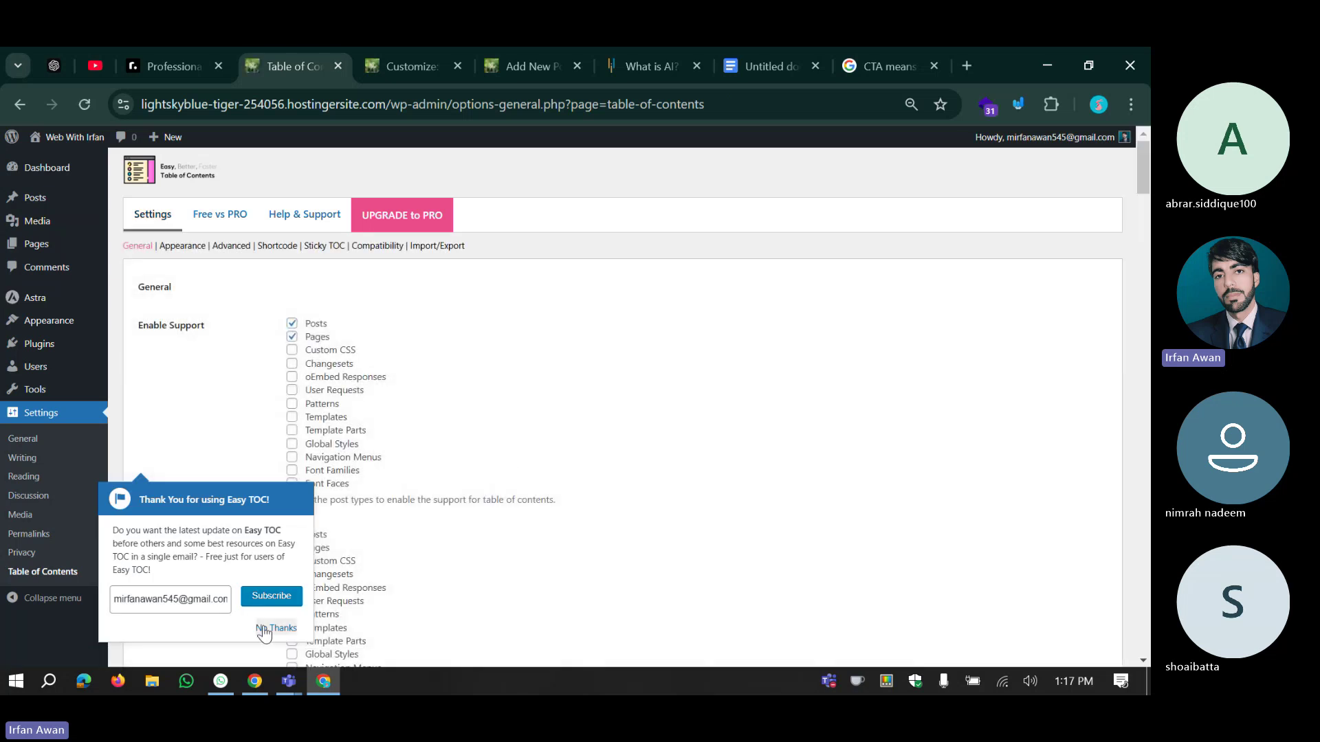
pyautogui.click(268, 628)
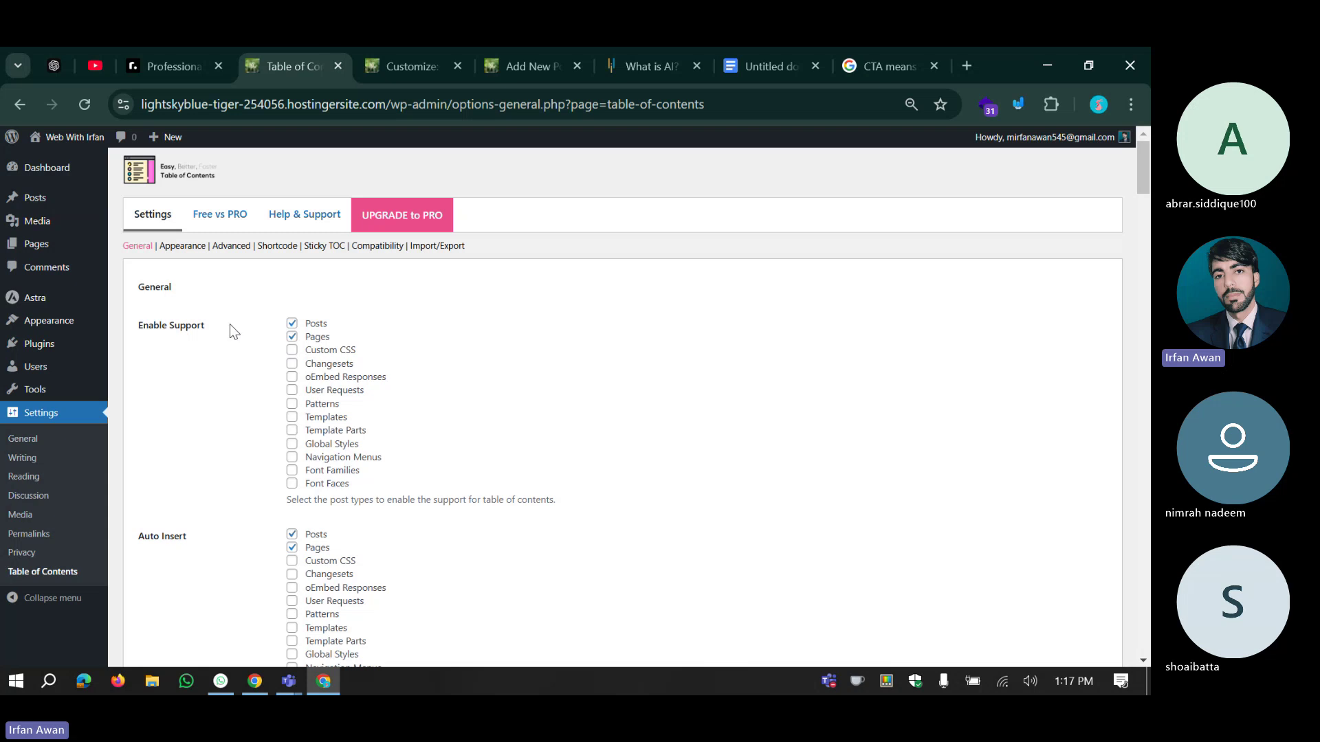
# In the table of contents General settings, disable Pages under both Enable Support and Auto Insert, leaving Posts enabled.
pyautogui.scroll(-1, 230, 323)
pyautogui.scroll(1, 230, 320)
pyautogui.moveTo(136, 325); pyautogui.dragTo(238, 326)
pyautogui.click(238, 326)
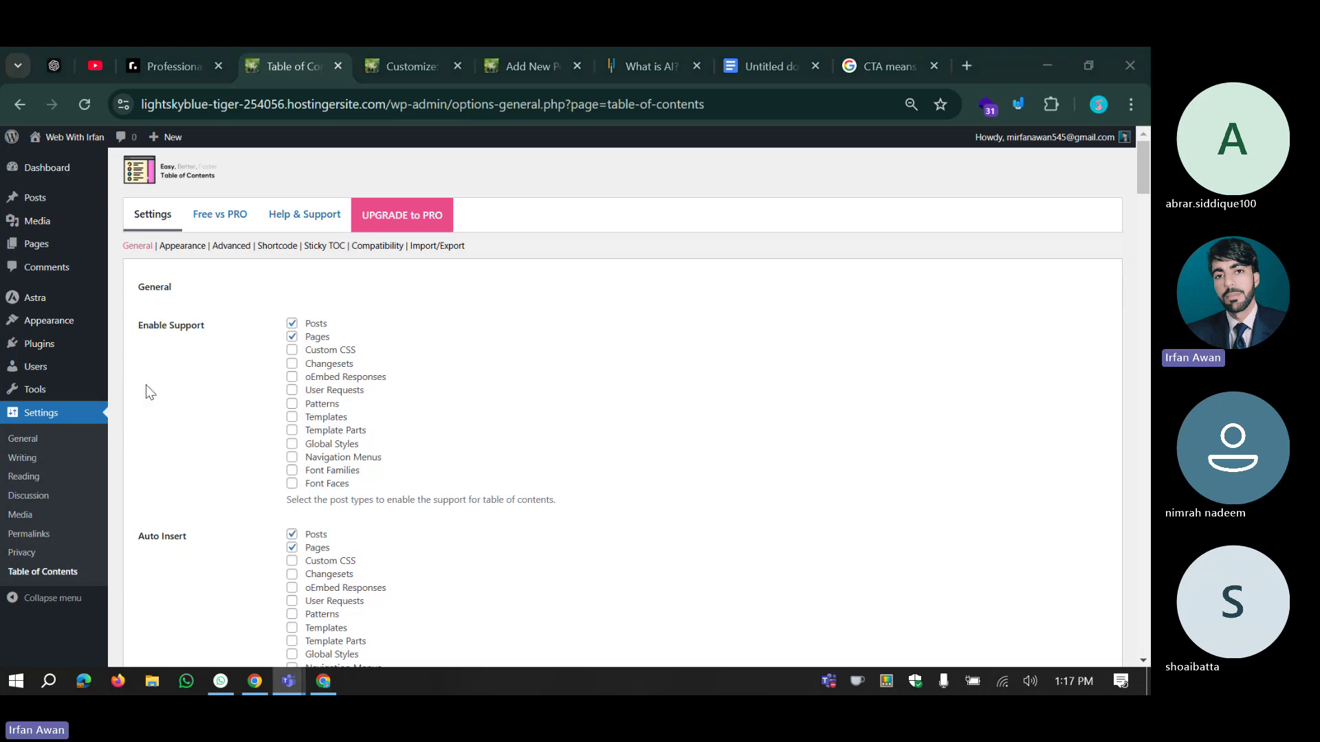
pyautogui.scroll(-1, 230, 356)
pyautogui.scroll(-2, 230, 357)
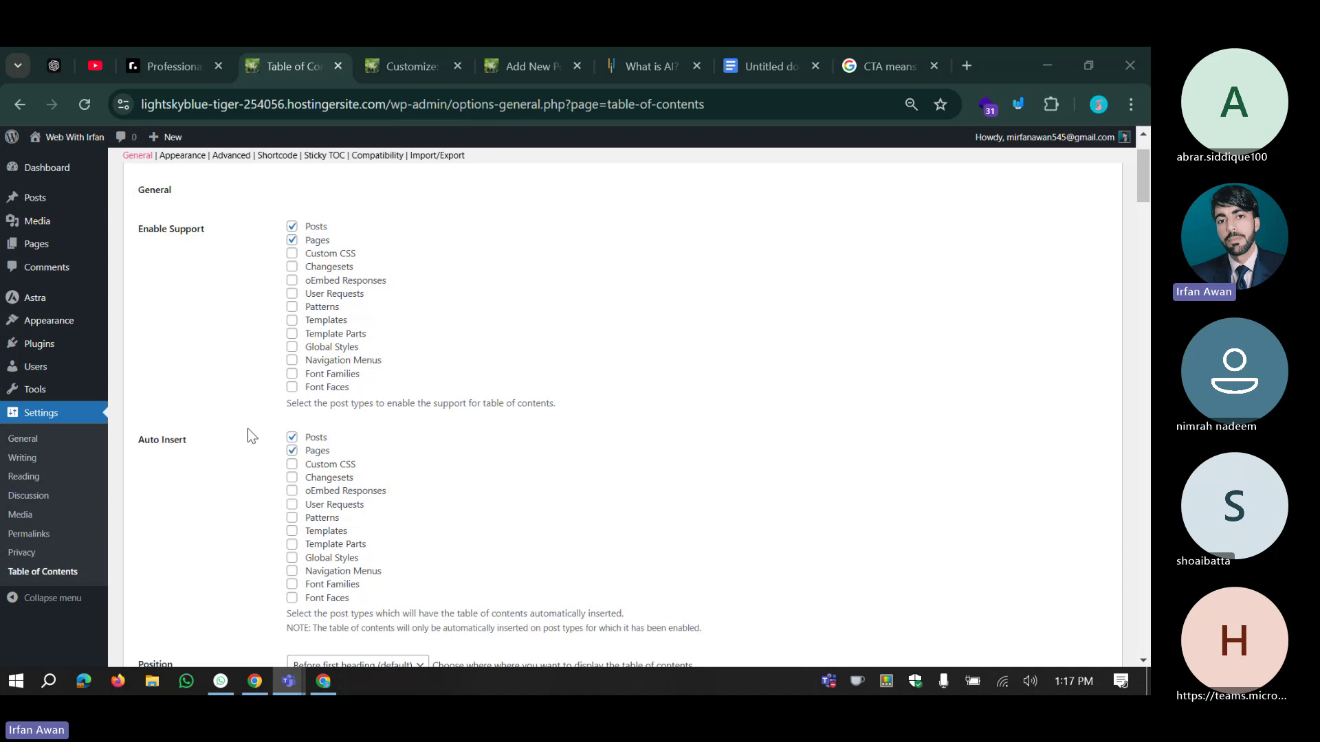
pyautogui.scroll(3, 247, 428)
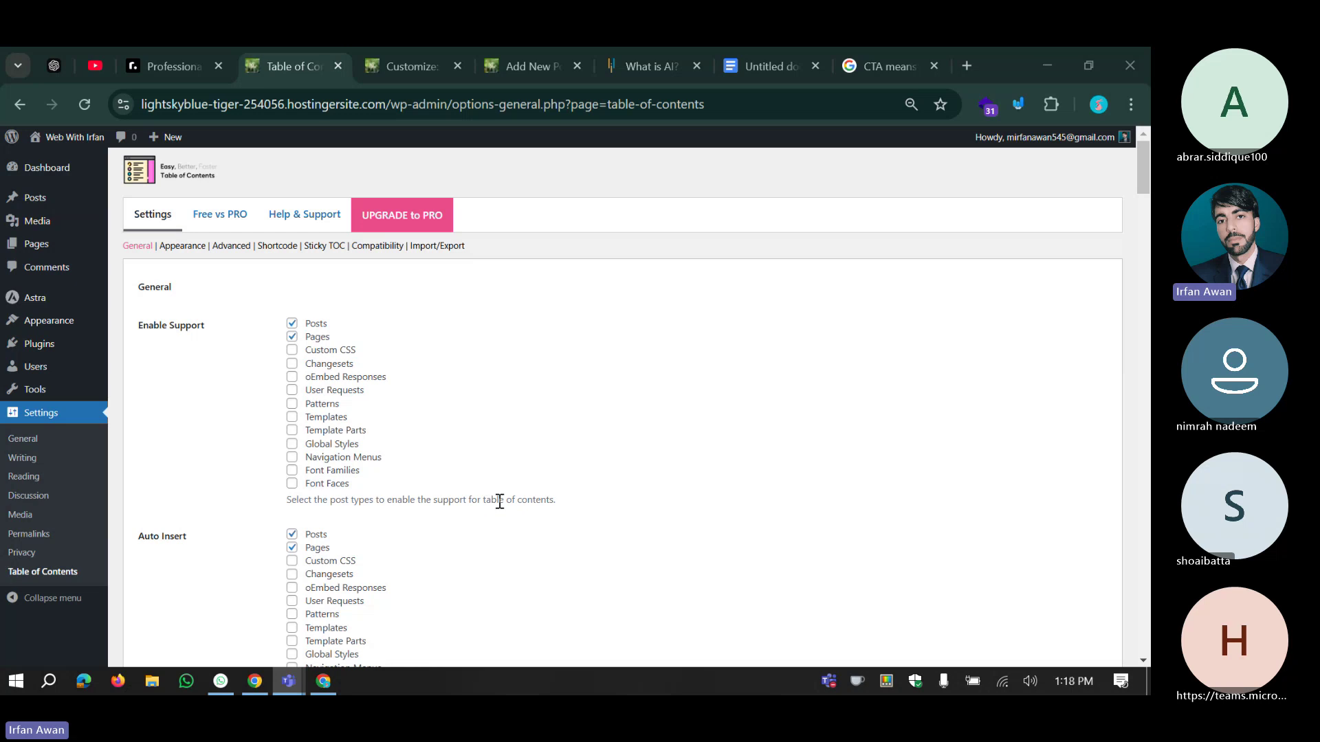
pyautogui.click(291, 338)
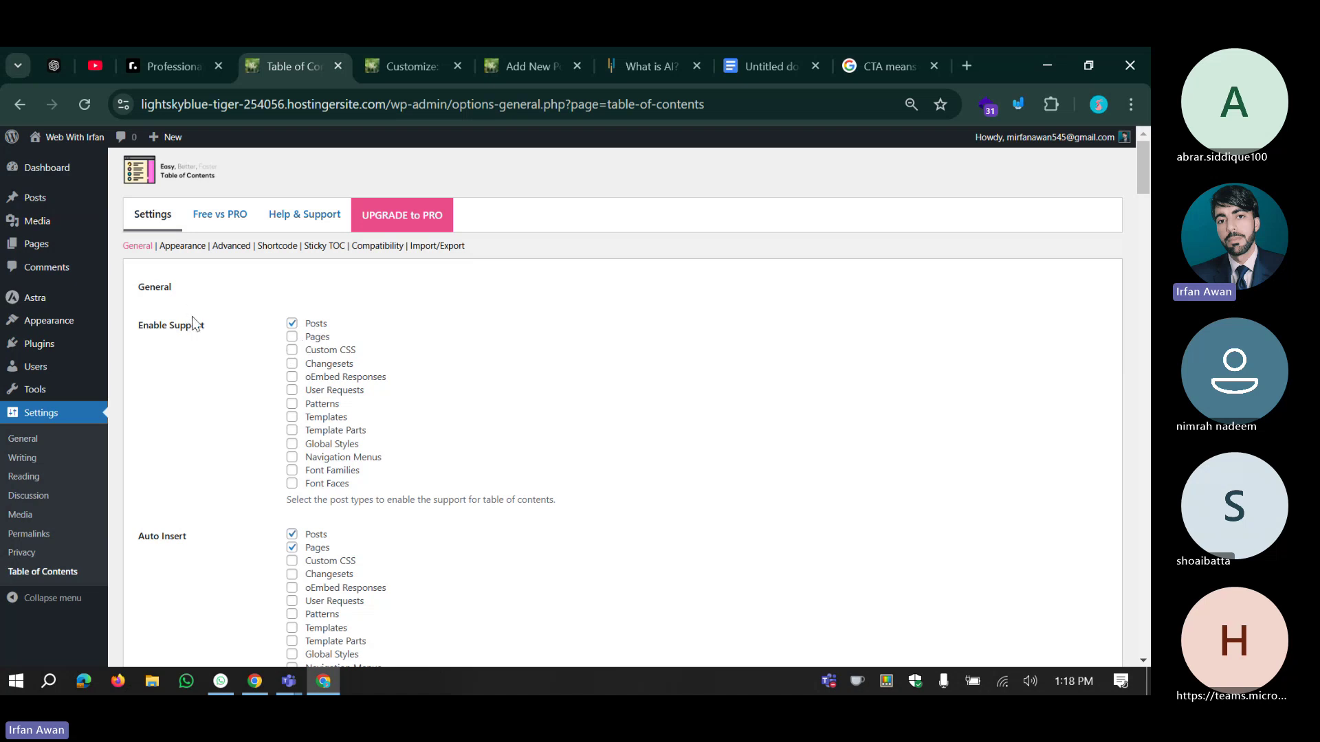
pyautogui.scroll(-3, 192, 317)
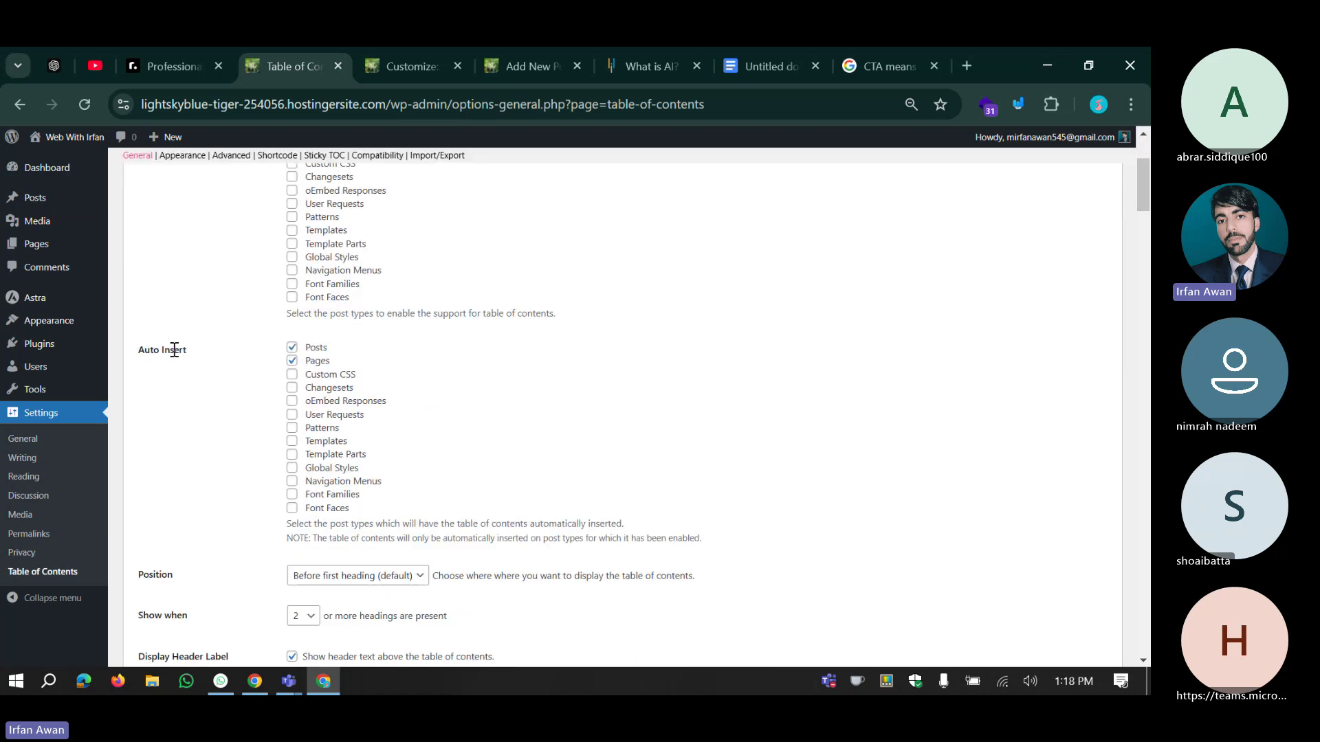
pyautogui.click(292, 361)
# Check the "What is WordPress?" heading in the site customizer preview and set the table of contents Position to "After first heading".
pyautogui.scroll(-4, 246, 372)
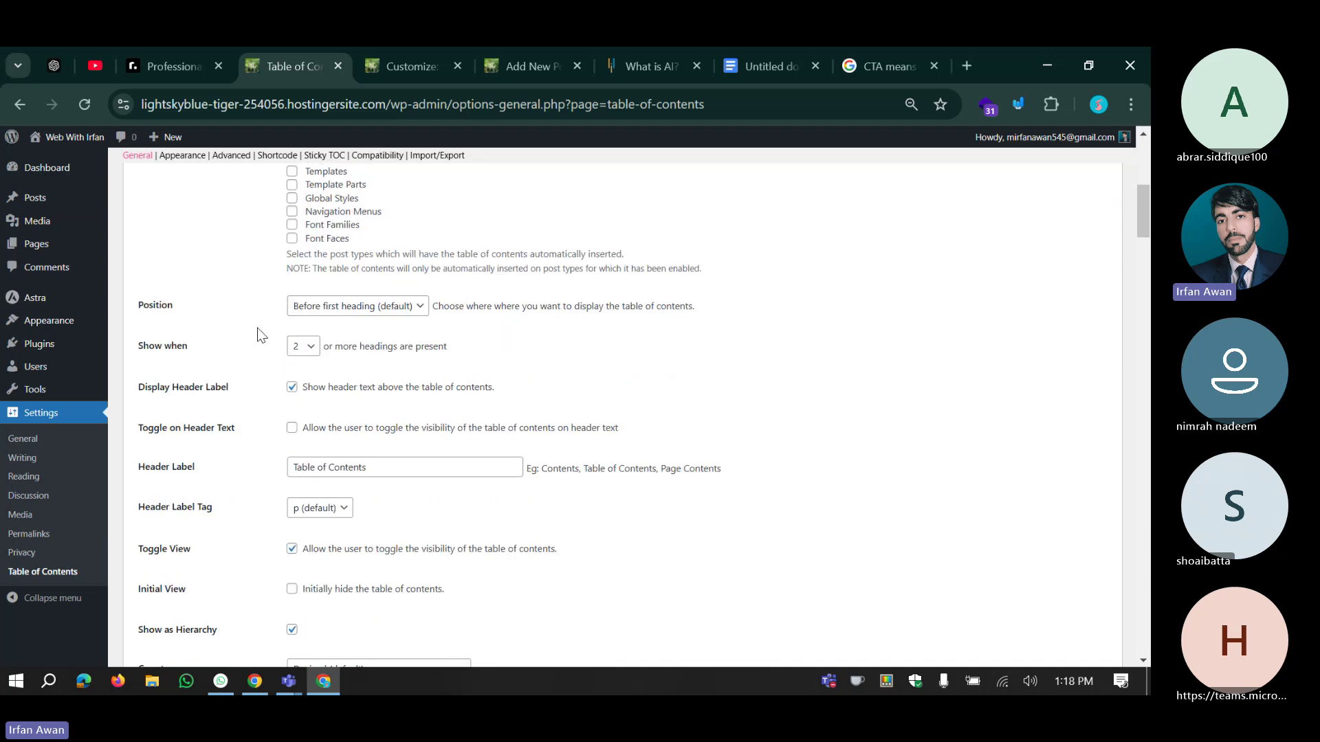
pyautogui.click(325, 311)
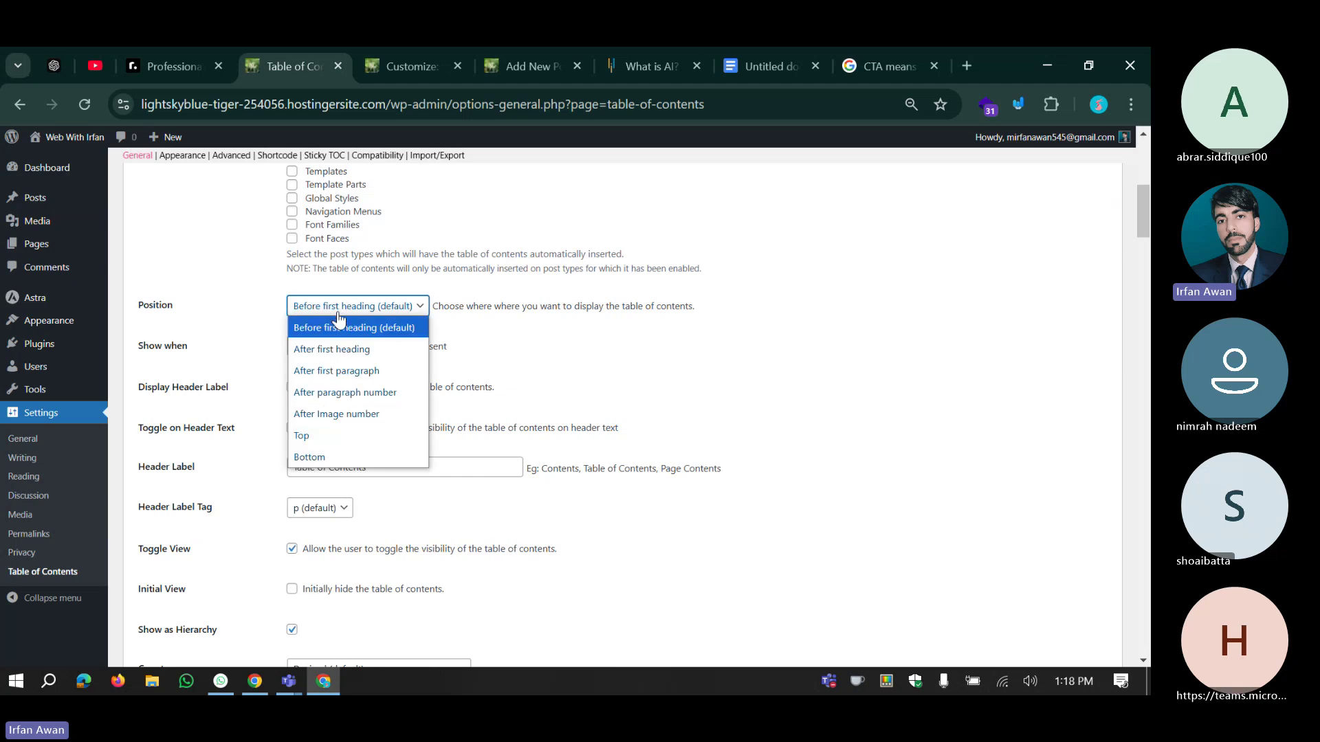
pyautogui.click(775, 316)
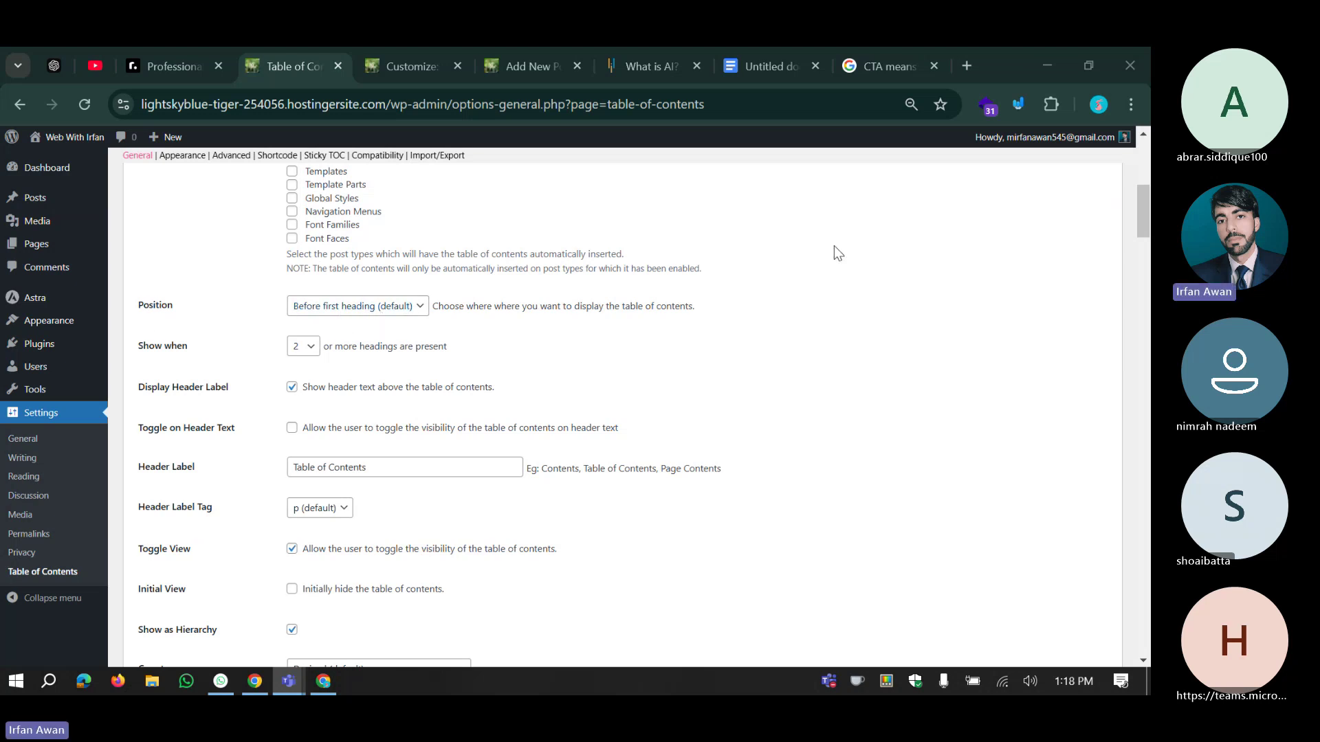
pyautogui.click(408, 54)
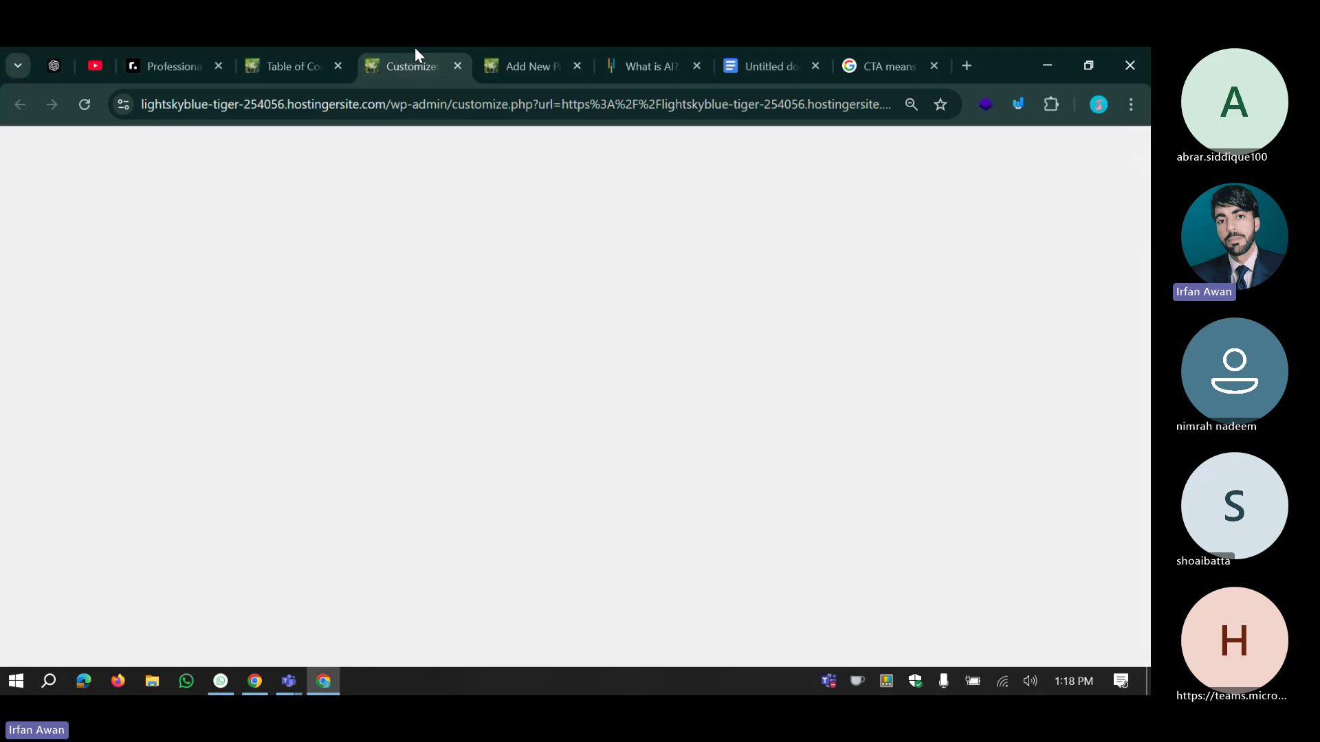
pyautogui.scroll(-3, 618, 477)
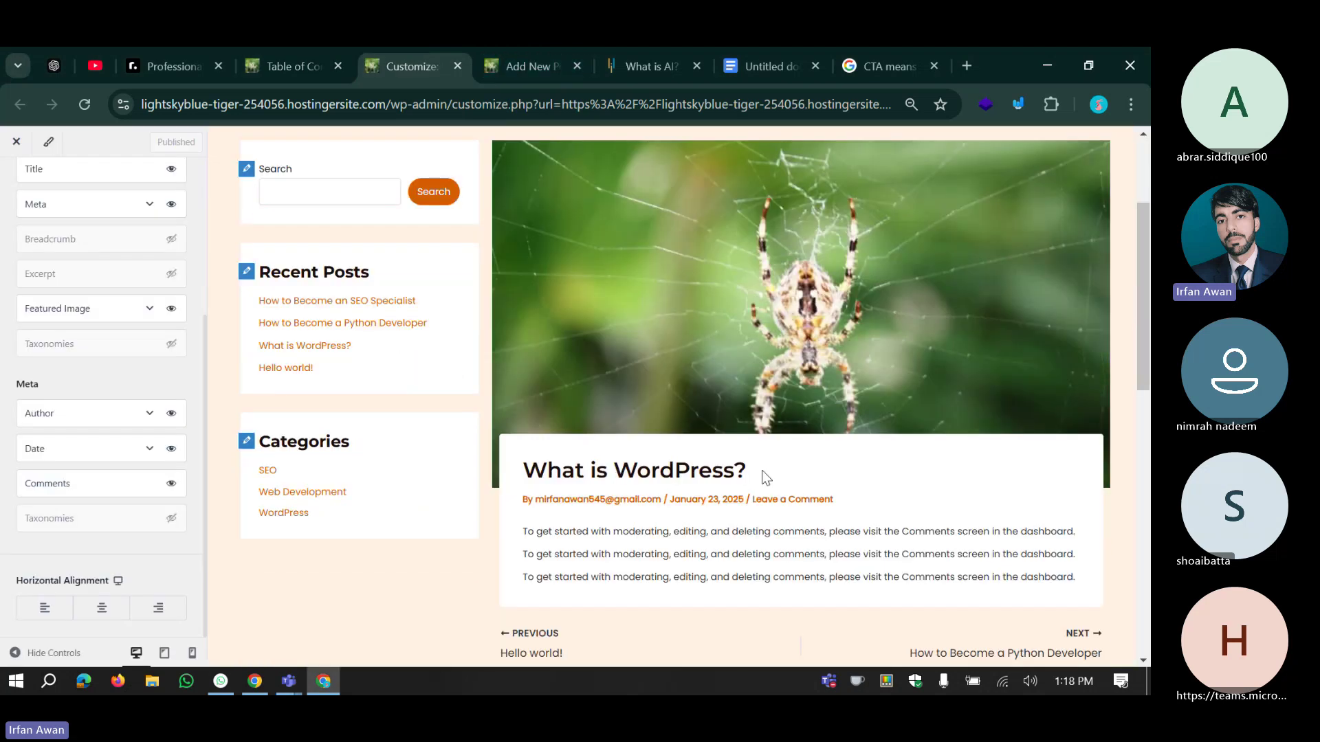
pyautogui.tripleClick(551, 472)
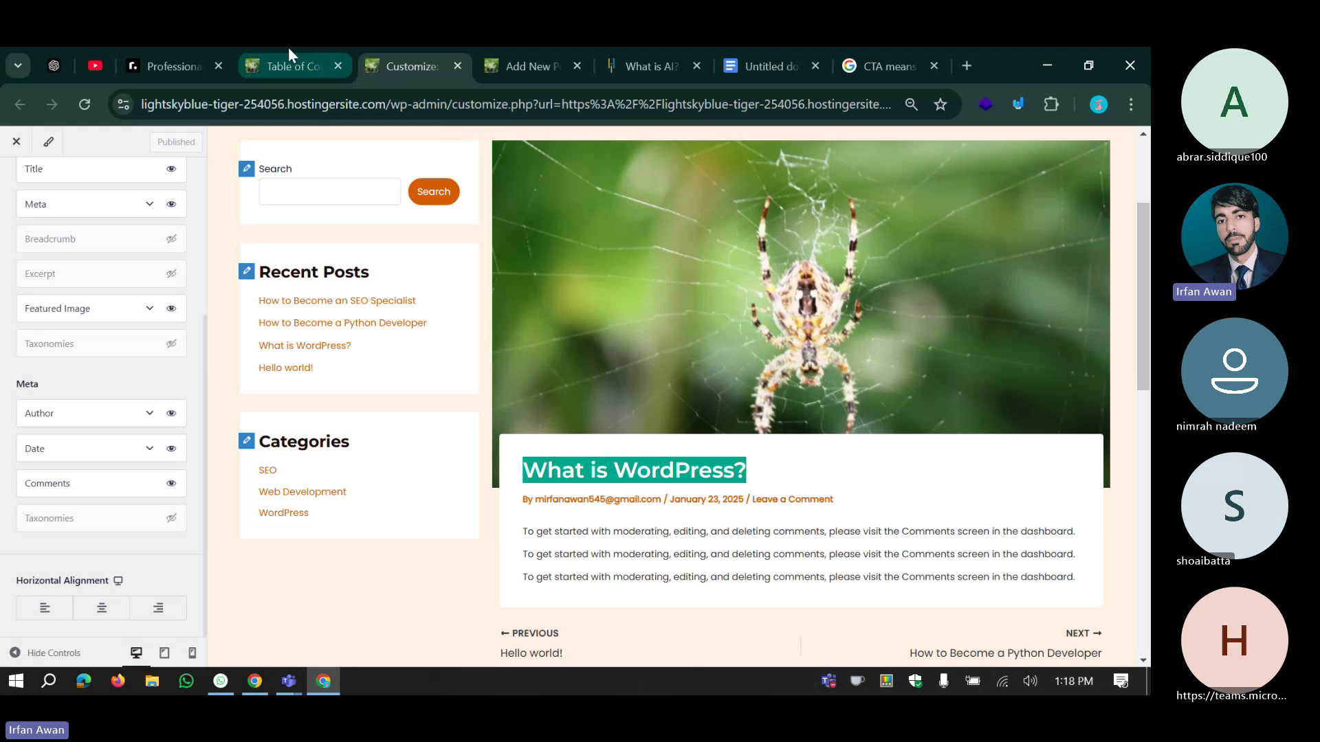
pyautogui.click(287, 66)
pyautogui.click(330, 305)
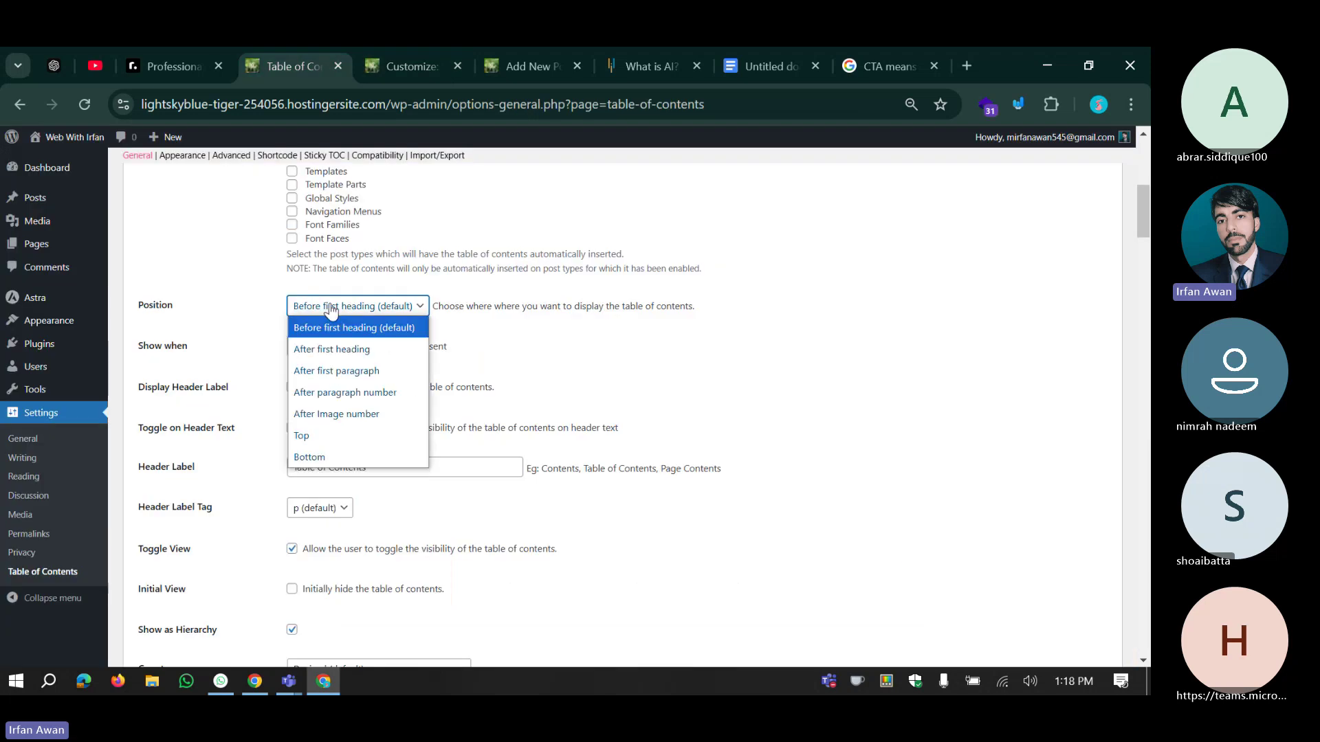
pyautogui.click(336, 348)
pyautogui.click(245, 348)
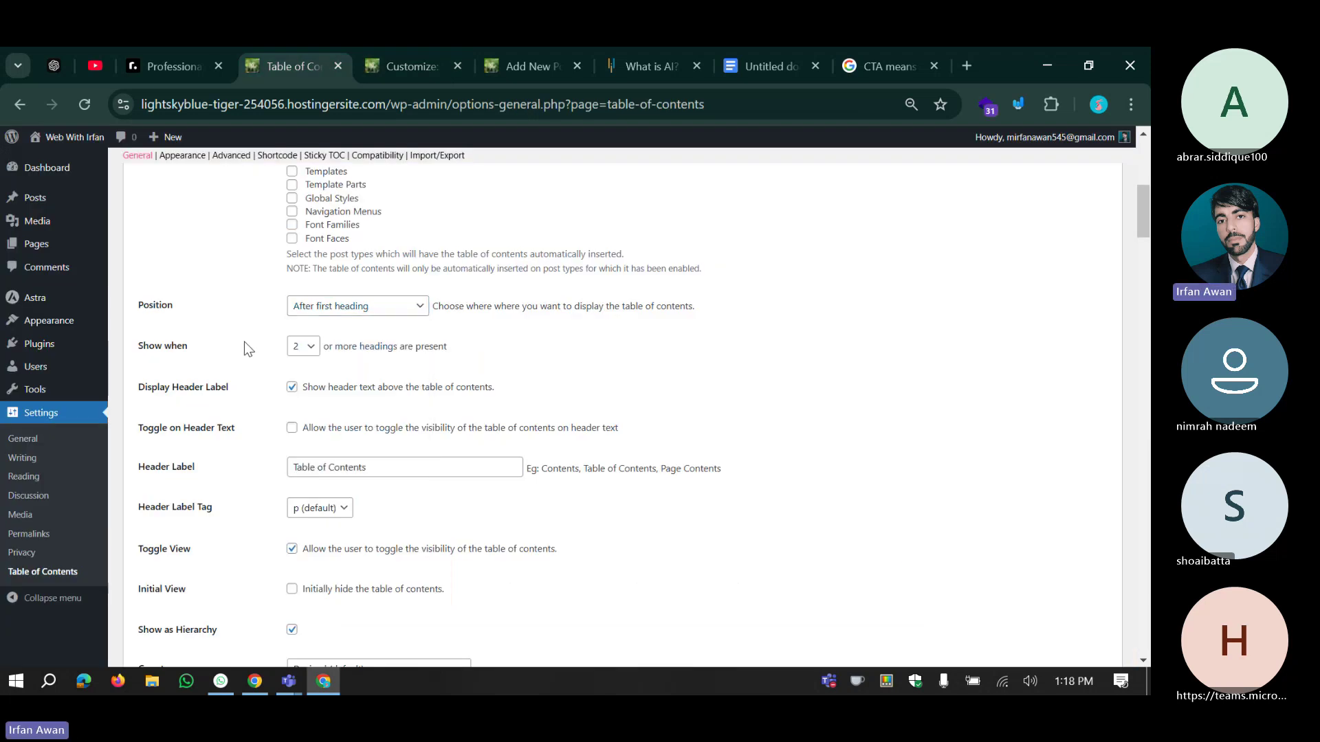
pyautogui.scroll(-1, 238, 349)
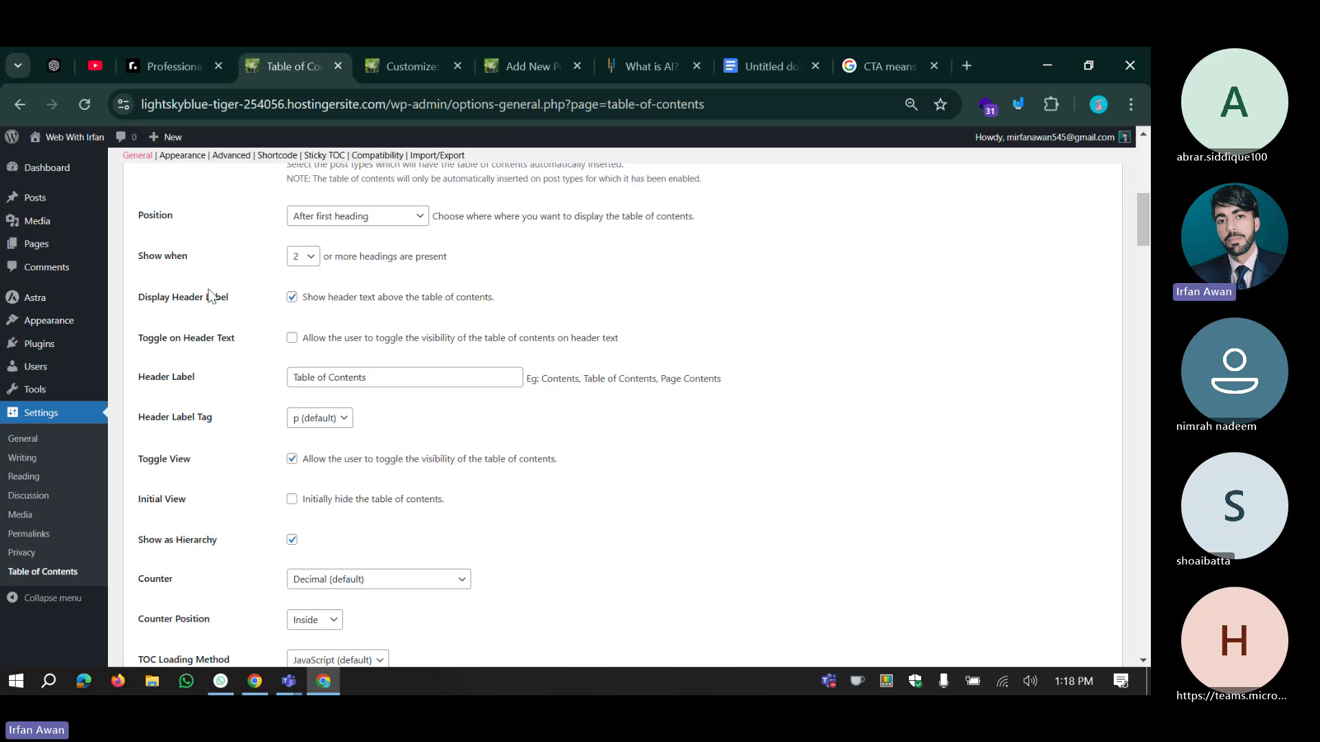
pyautogui.scroll(1, 206, 297)
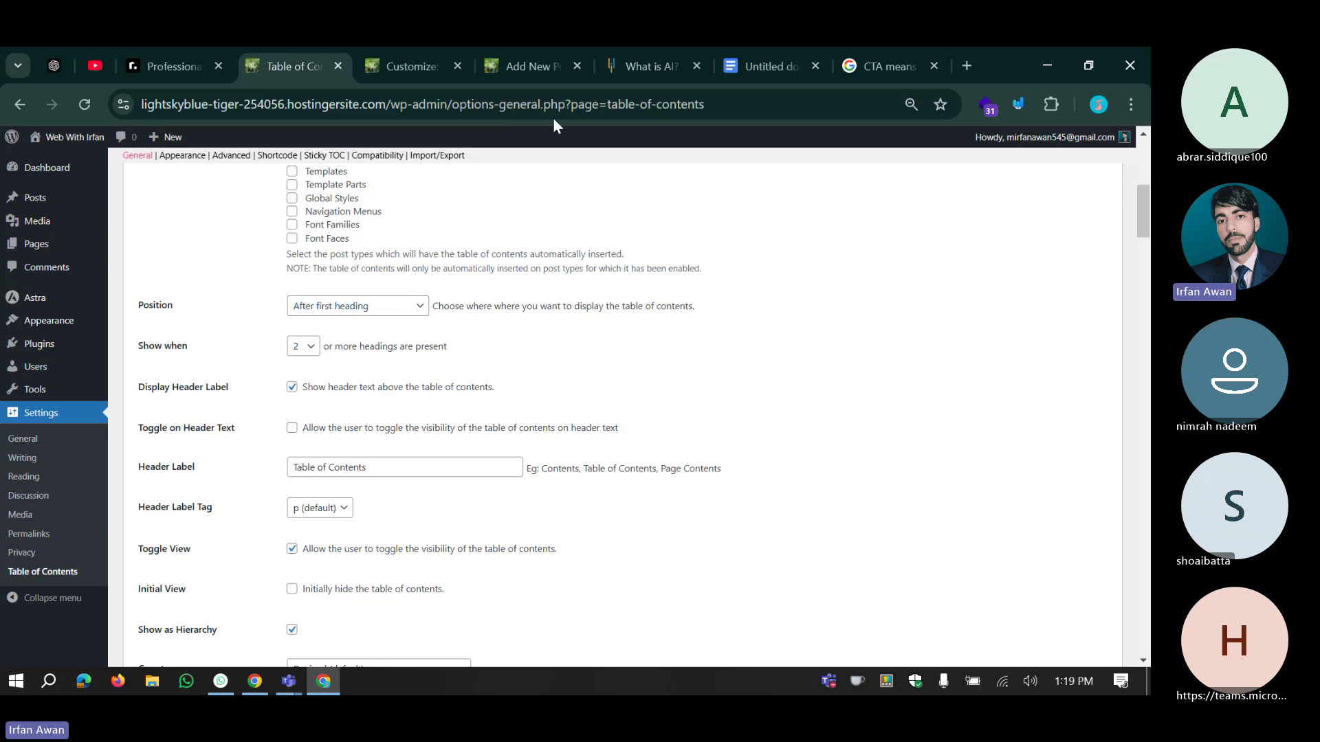
# Switch to the Simplilearn article and follow its "What Is Artificial Intelligence?" table of contents link to the matching heading.
pyautogui.click(671, 51)
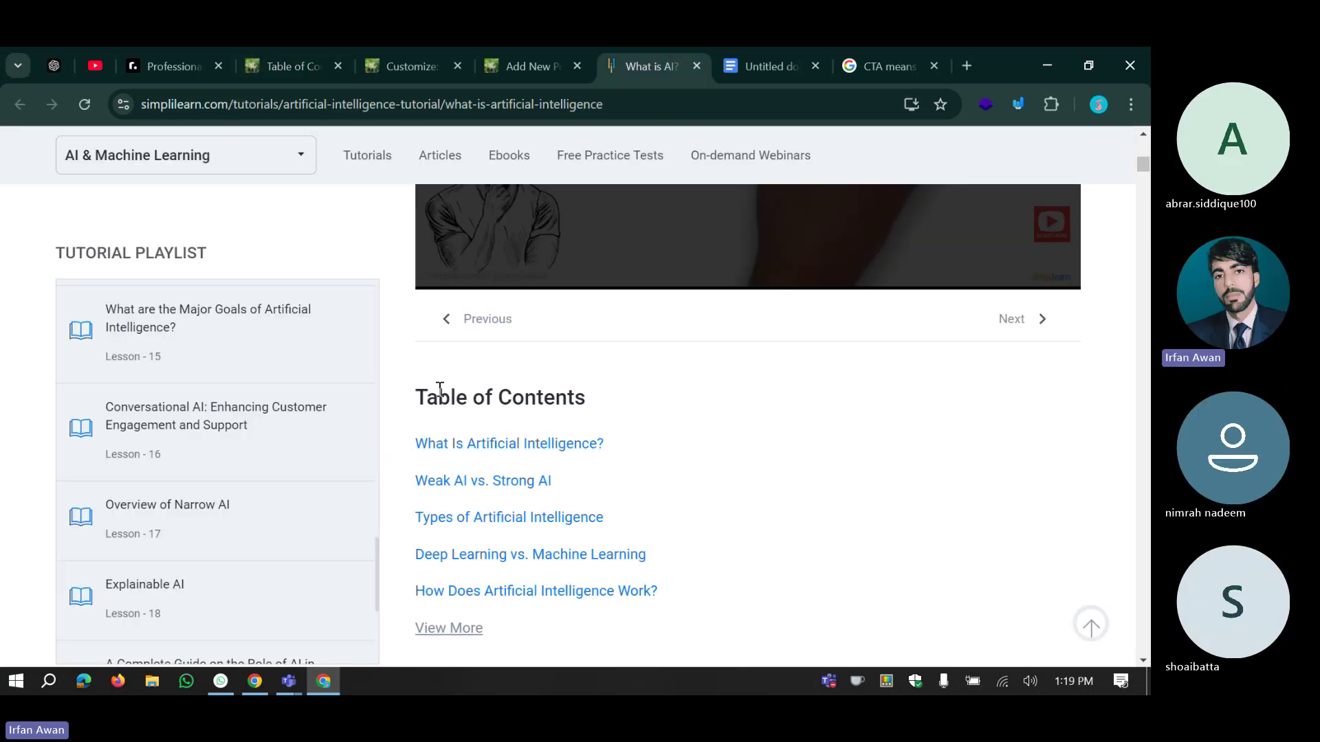
pyautogui.scroll(-1, 440, 389)
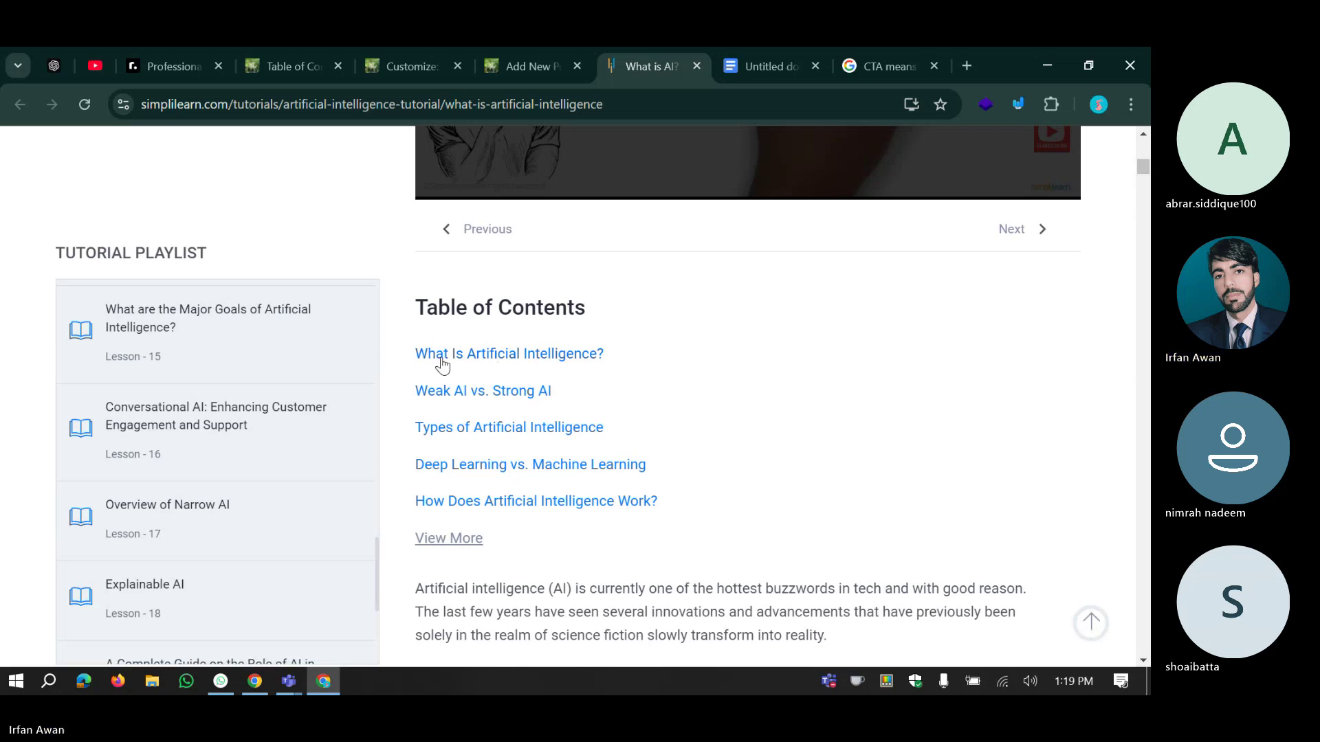
pyautogui.click(539, 365)
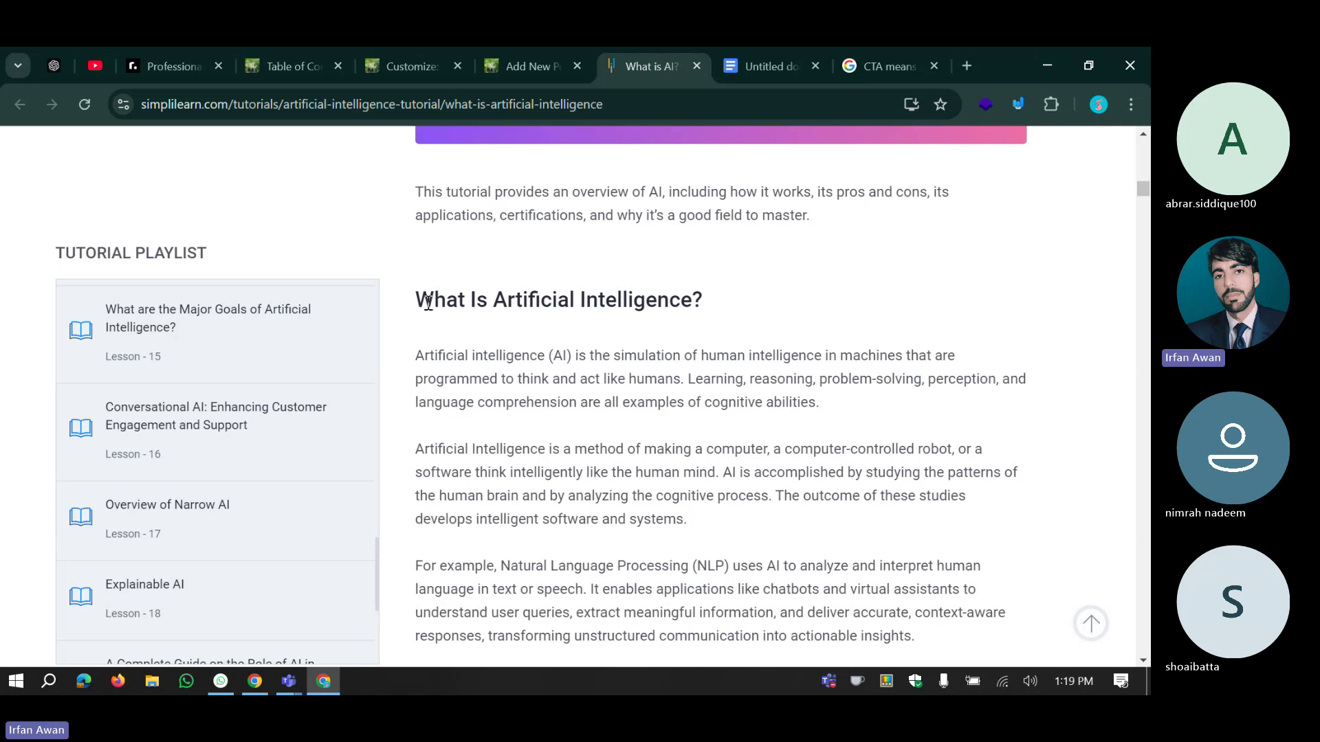
pyautogui.moveTo(427, 302); pyautogui.dragTo(754, 297)
pyautogui.scroll(8, 565, 327)
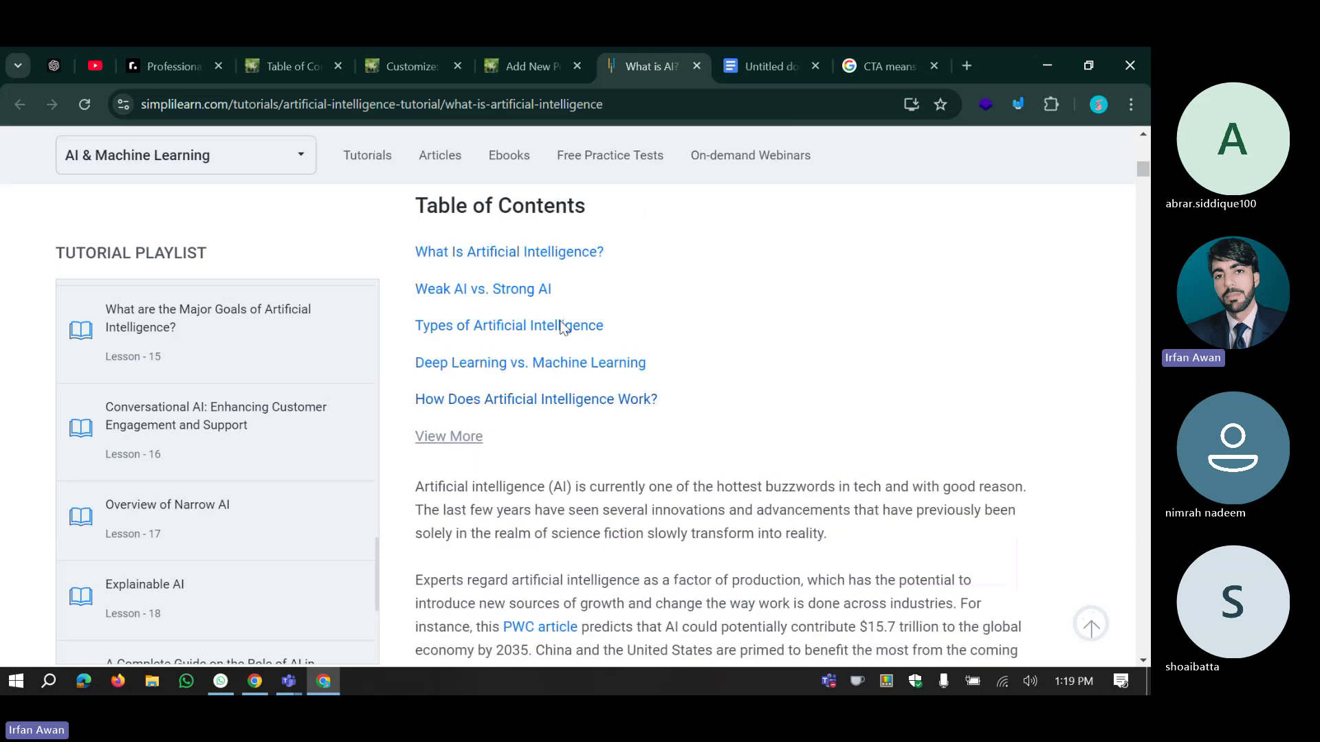
pyautogui.click(504, 266)
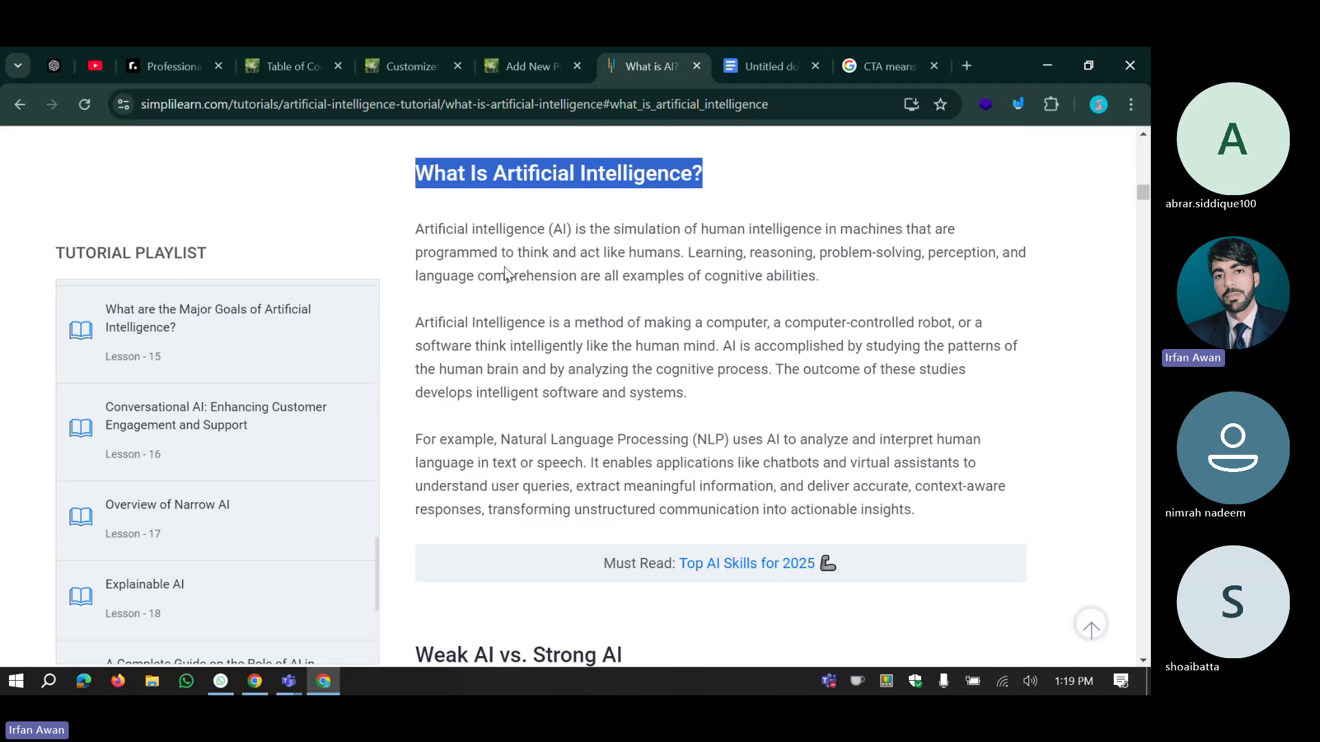
# Expand the Simplilearn article's full table of contents and follow the "Weak AI vs. Strong AI" link to its section.
pyautogui.scroll(5, 615, 462)
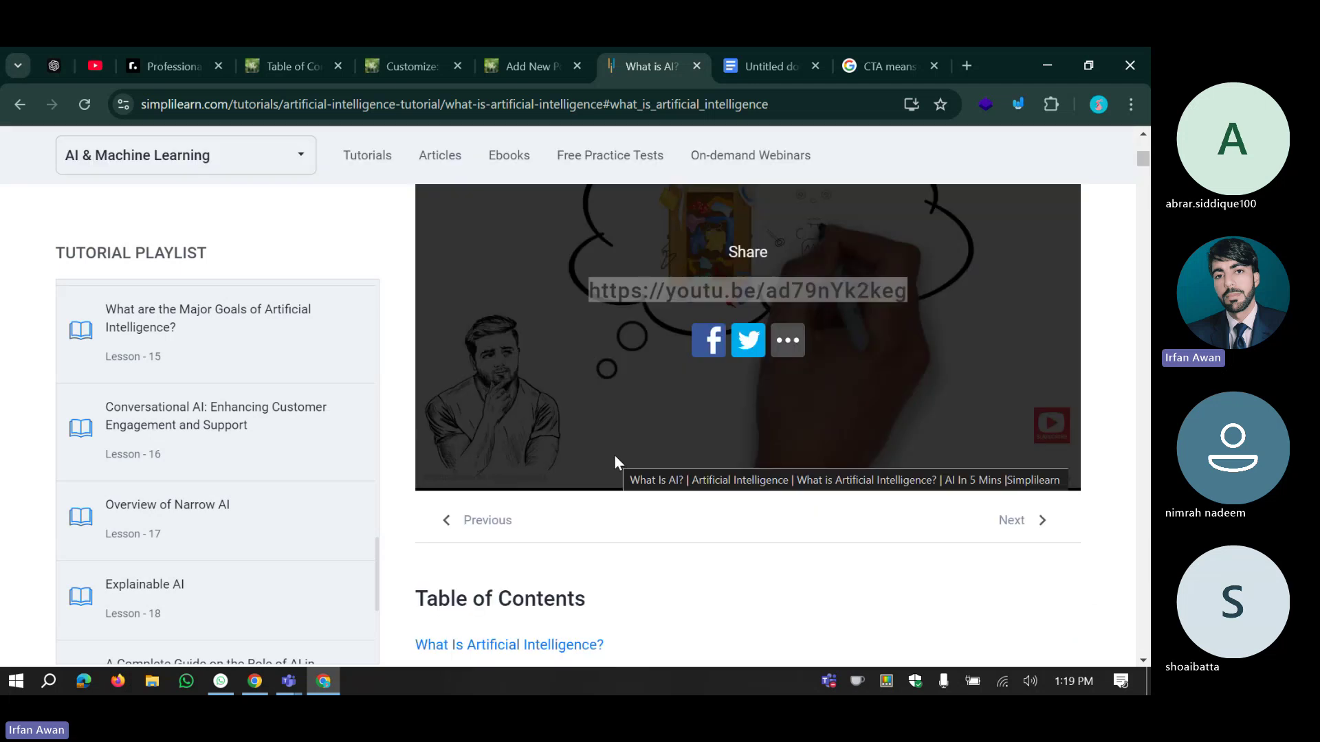
pyautogui.scroll(-3, 619, 454)
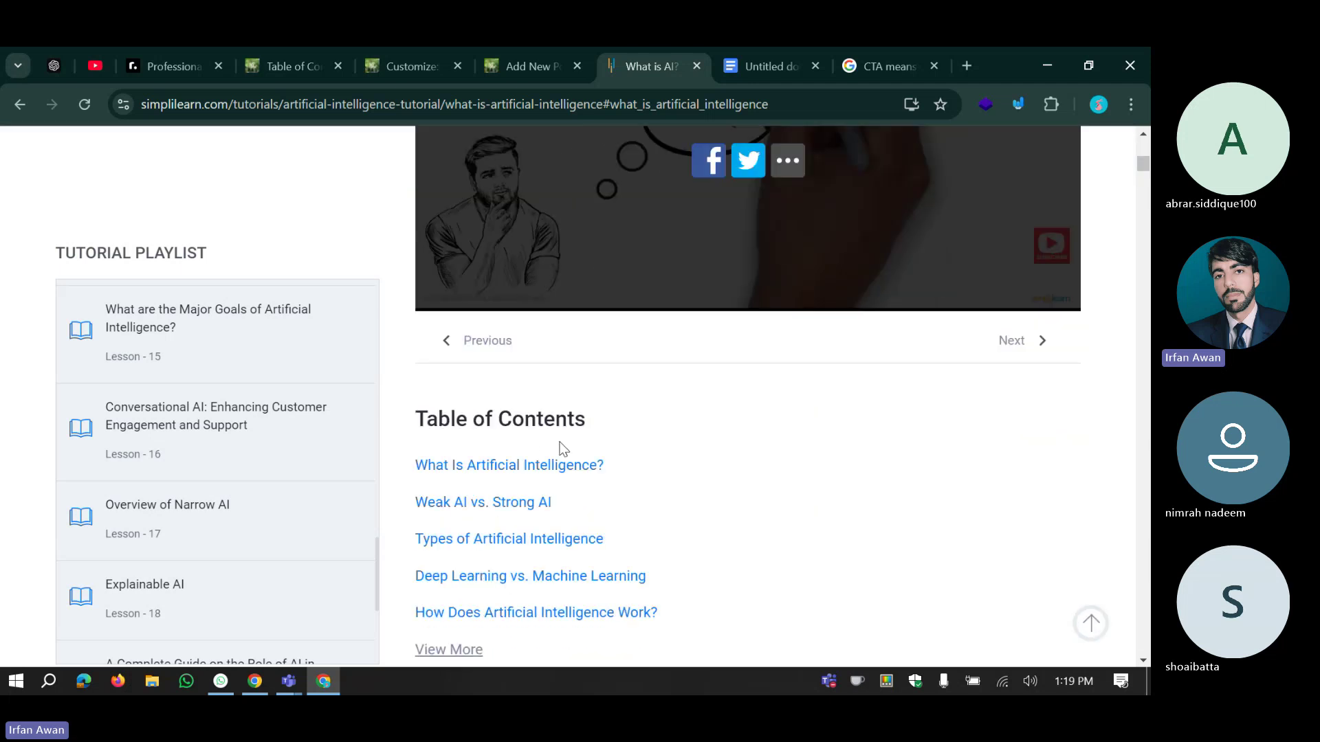
pyautogui.scroll(-2, 526, 416)
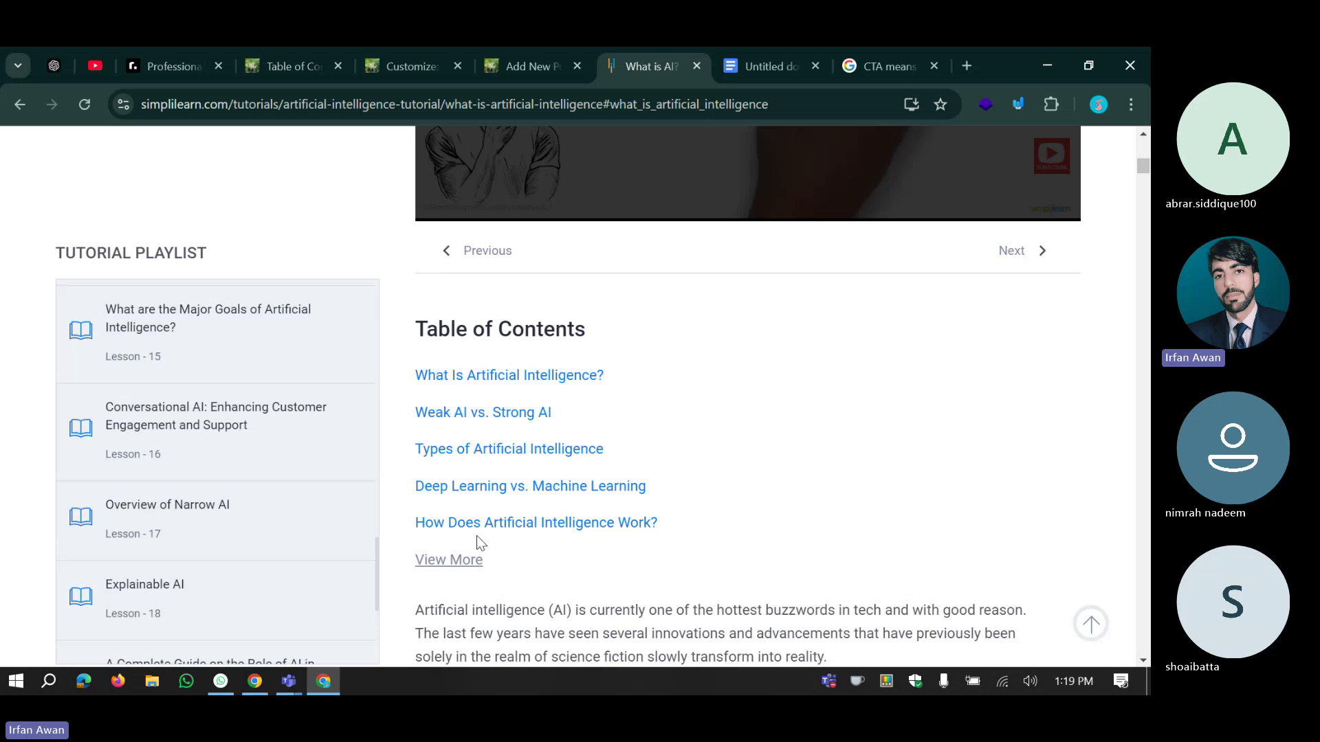
pyautogui.click(459, 560)
pyautogui.scroll(-2, 495, 381)
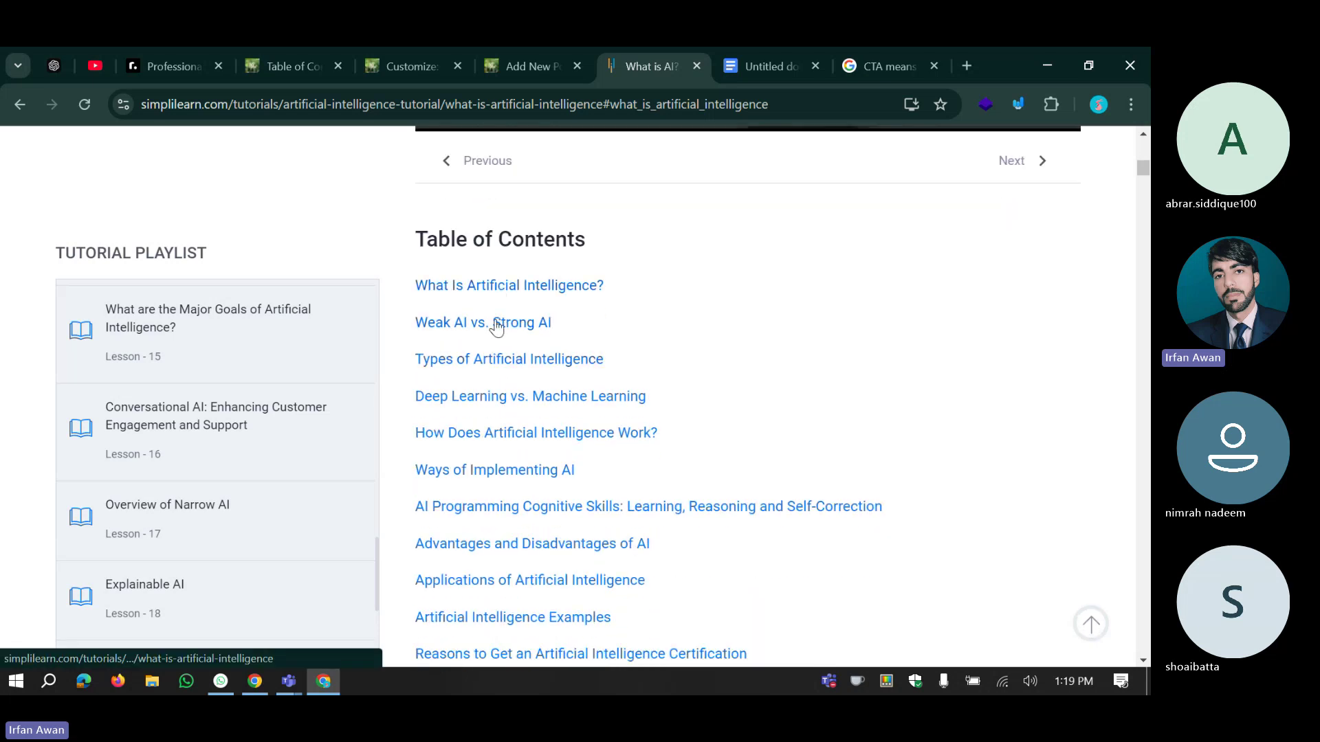
pyautogui.click(496, 323)
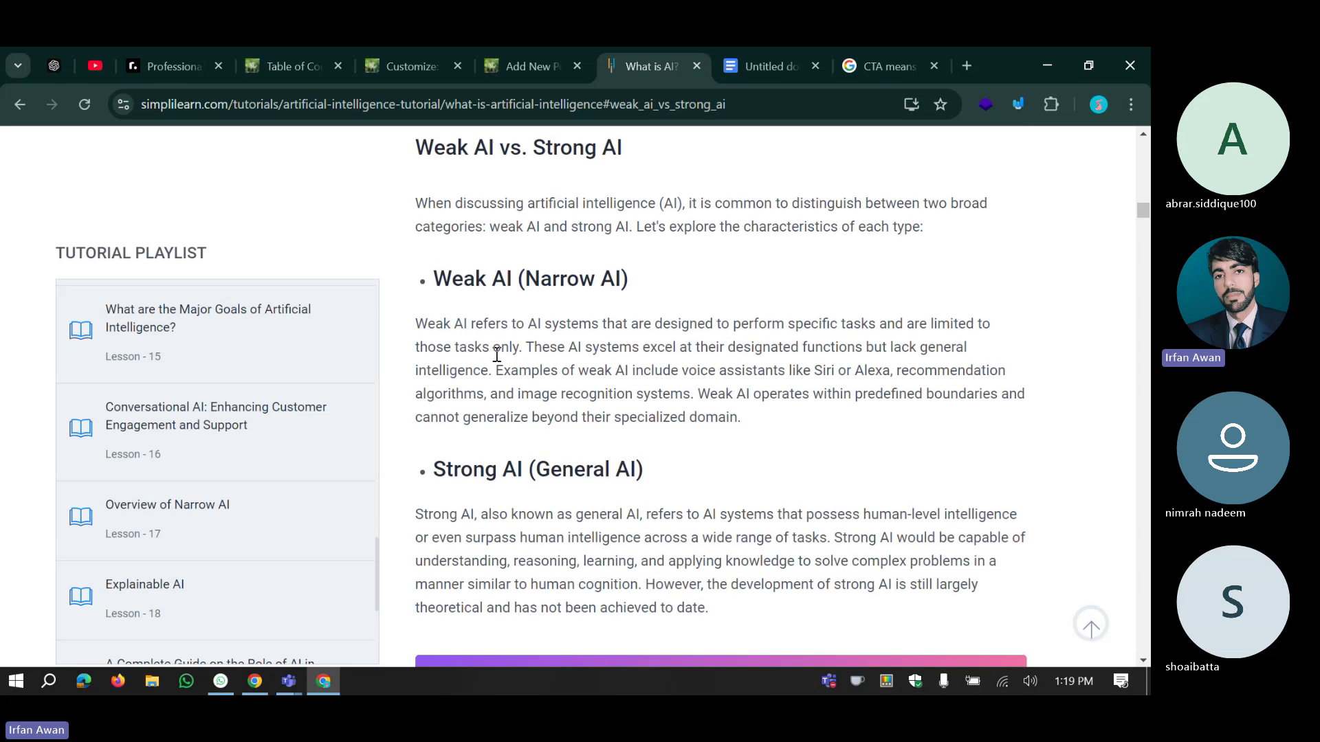
# Skim the Simplilearn article's sections following "Weak AI vs. Strong AI" and return to its table of contents.
pyautogui.scroll(3, 498, 355)
pyautogui.scroll(-20, 642, 358)
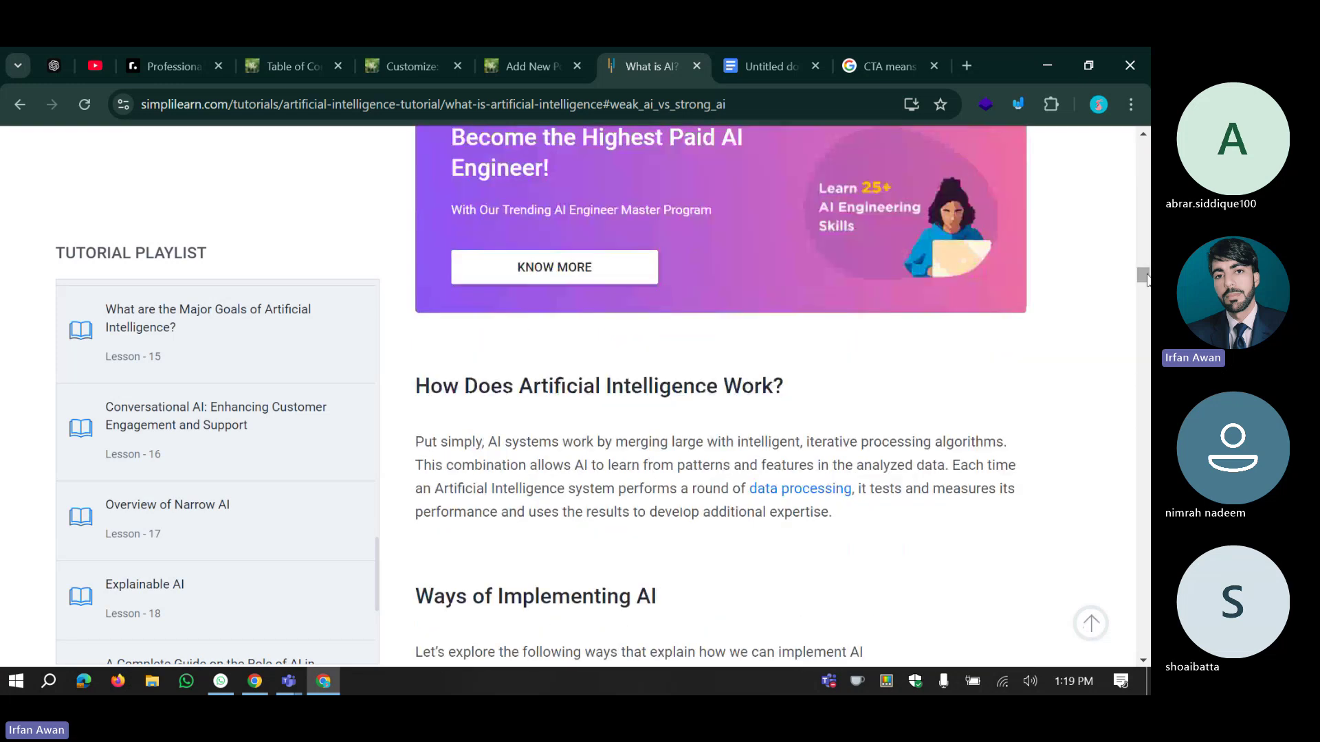
pyautogui.moveTo(1146, 282); pyautogui.dragTo(1100, 175)
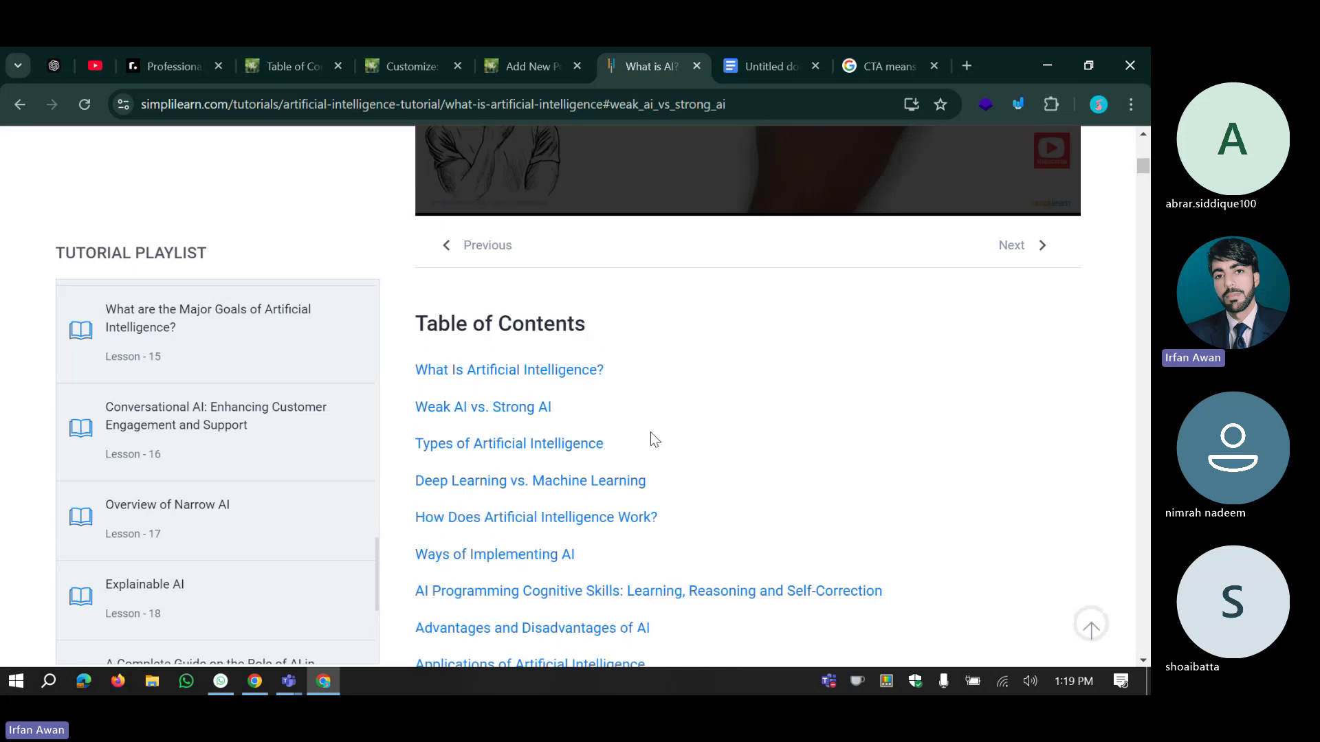
pyautogui.scroll(-2, 625, 436)
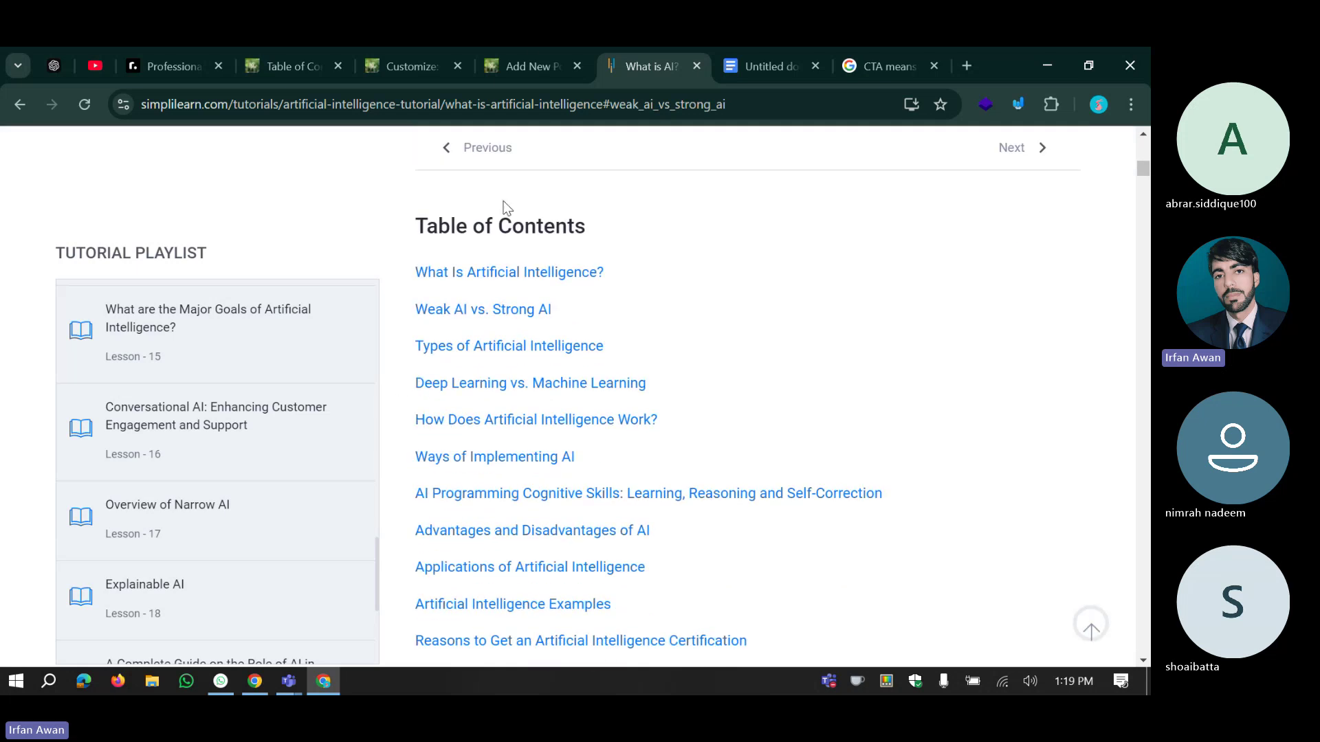
# Switch to the table of contents settings and check the heading-count choices for Show when, keeping 2.
pyautogui.click(304, 55)
pyautogui.click(302, 347)
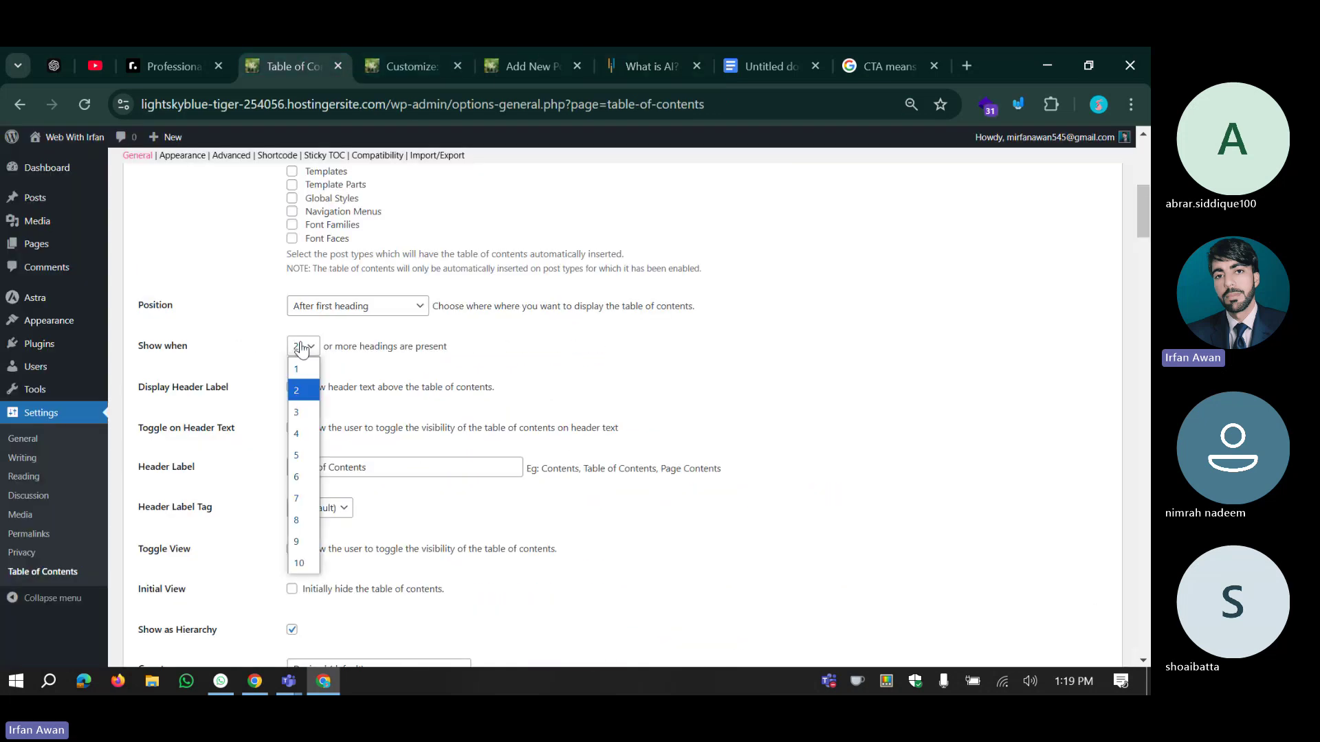
pyautogui.click(275, 349)
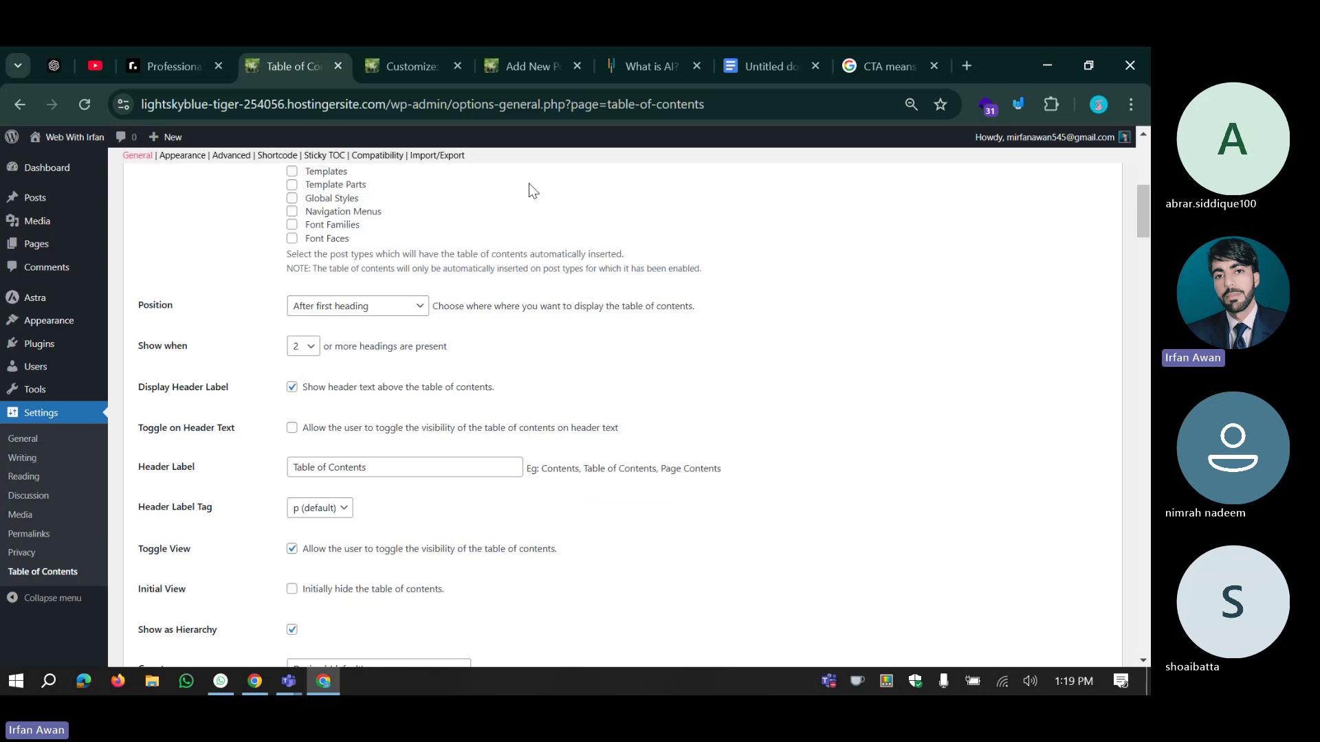
# Return to the Simplilearn article and follow its "Advantages and Disadvantages of AI" table of contents link to that section.
pyautogui.click(530, 56)
pyautogui.click(629, 56)
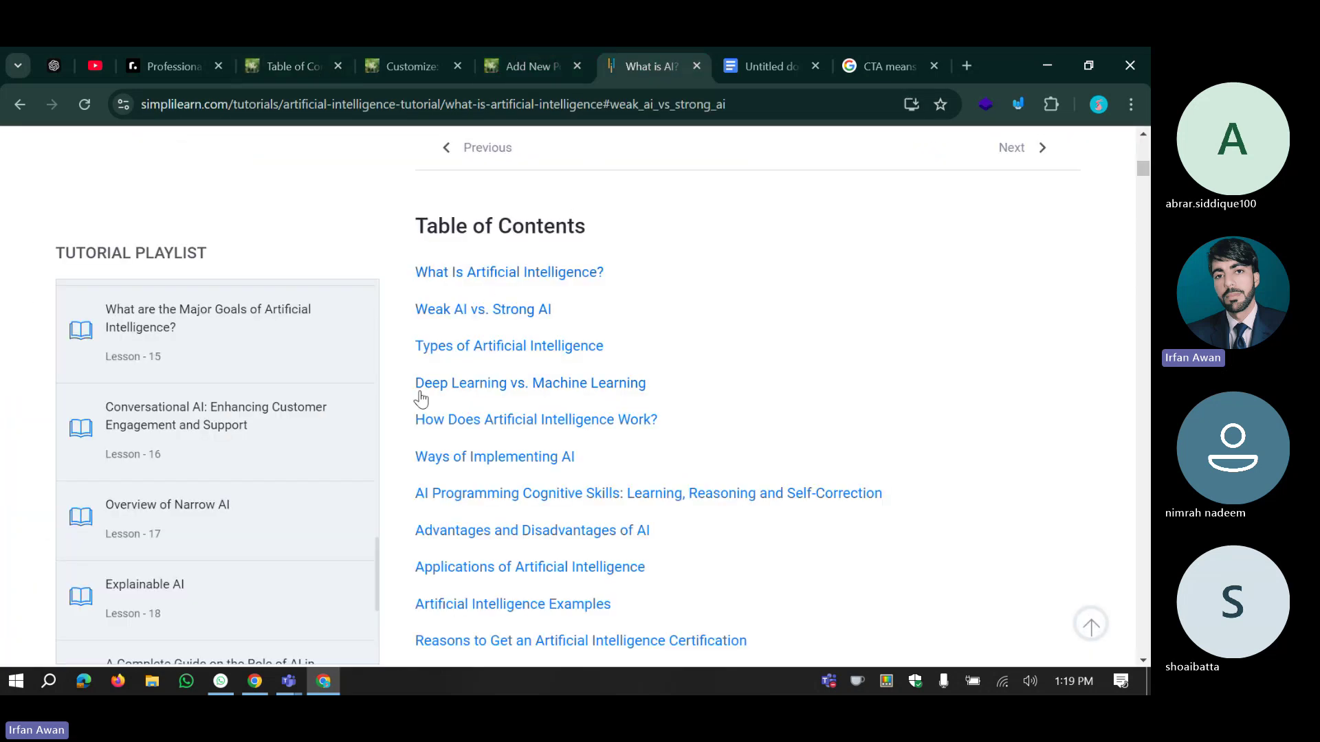
pyautogui.scroll(-1, 468, 419)
pyautogui.scroll(-2, 467, 420)
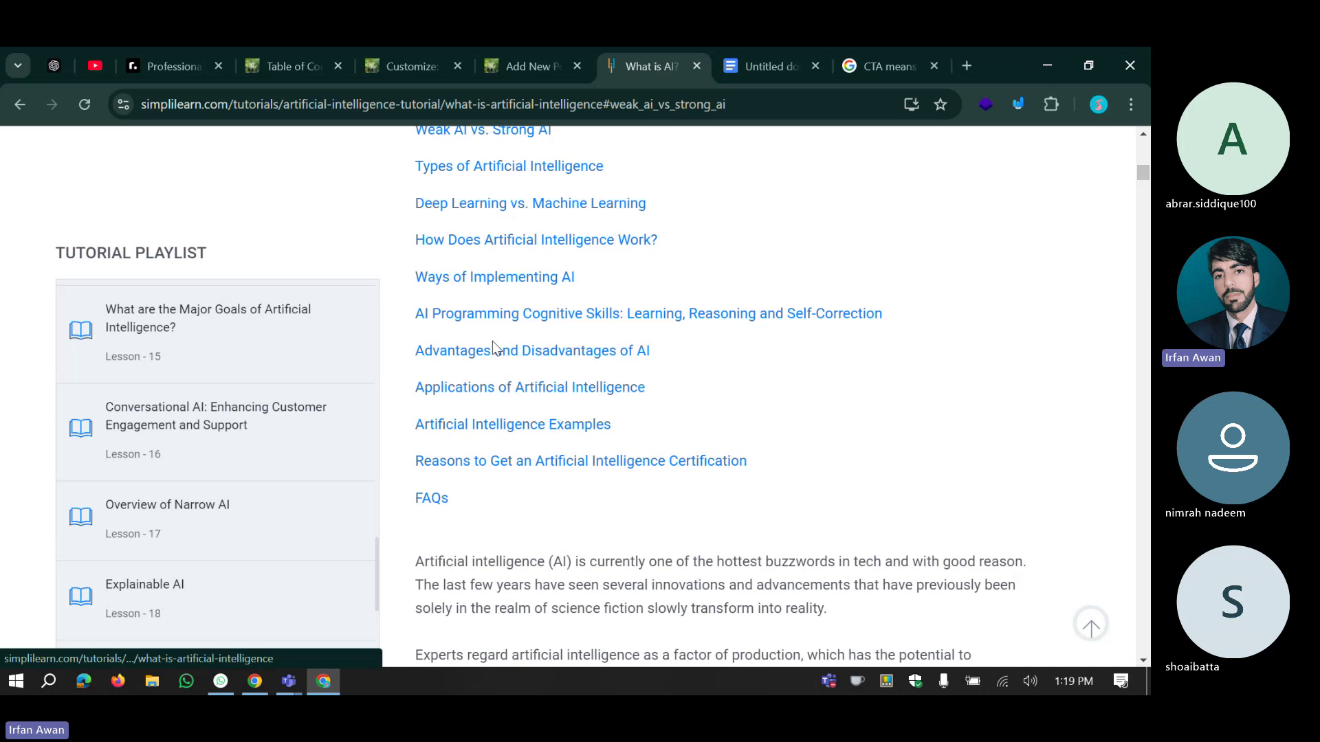
pyautogui.click(493, 351)
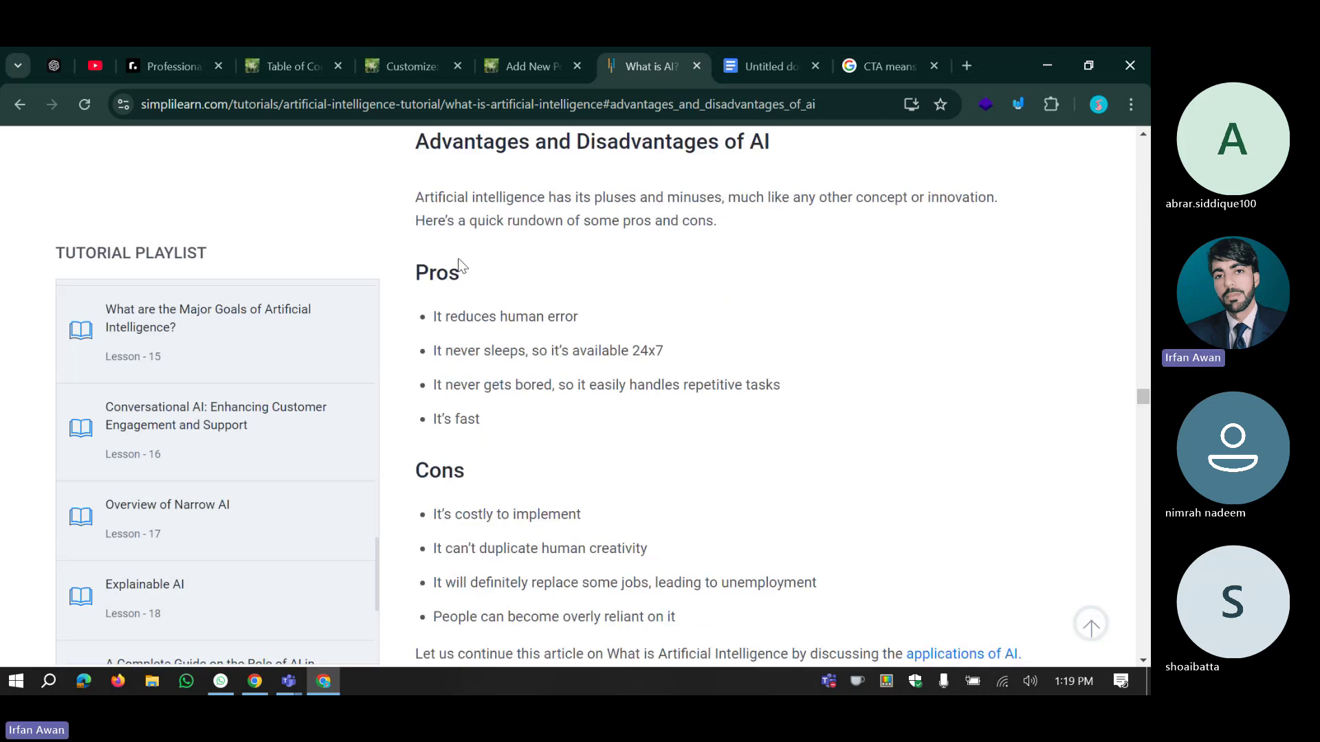
# Return to the table of contents settings, review the remaining sections and save the changes.
pyautogui.click(295, 58)
pyautogui.scroll(-3, 250, 279)
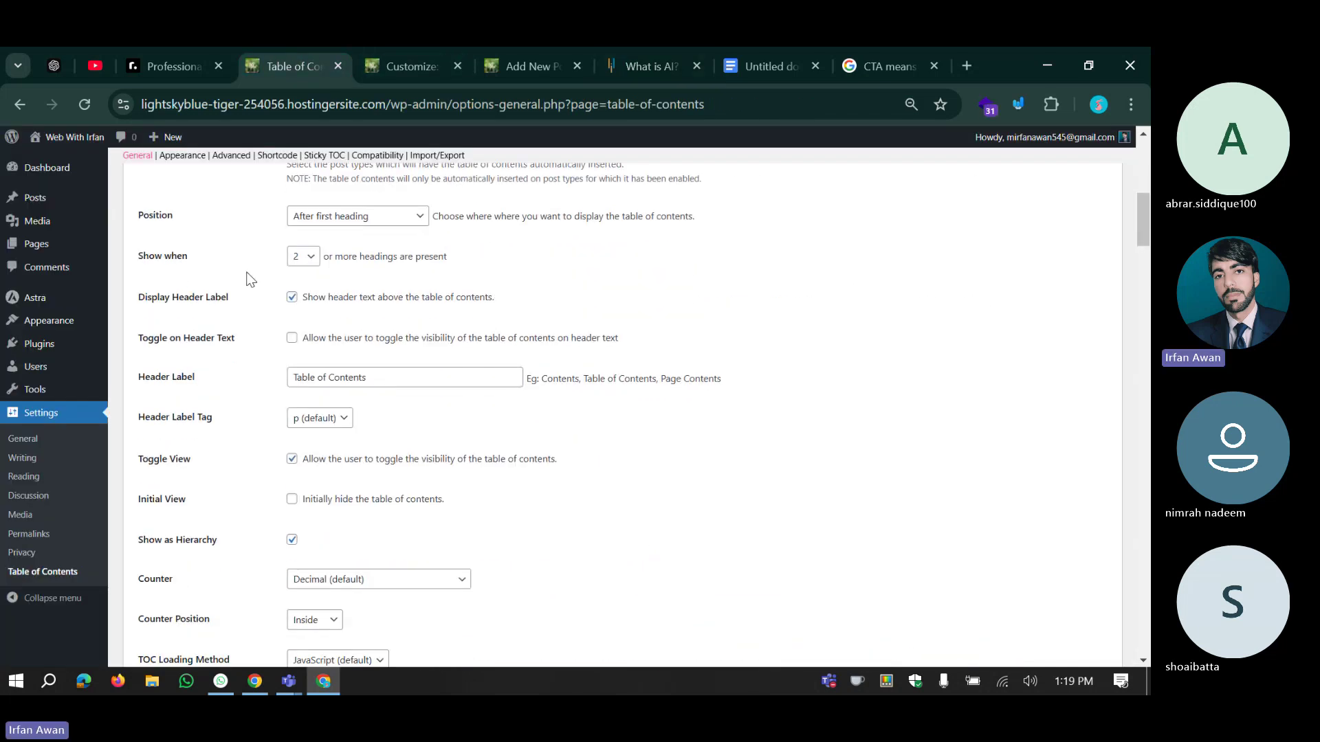
pyautogui.scroll(-20, 250, 279)
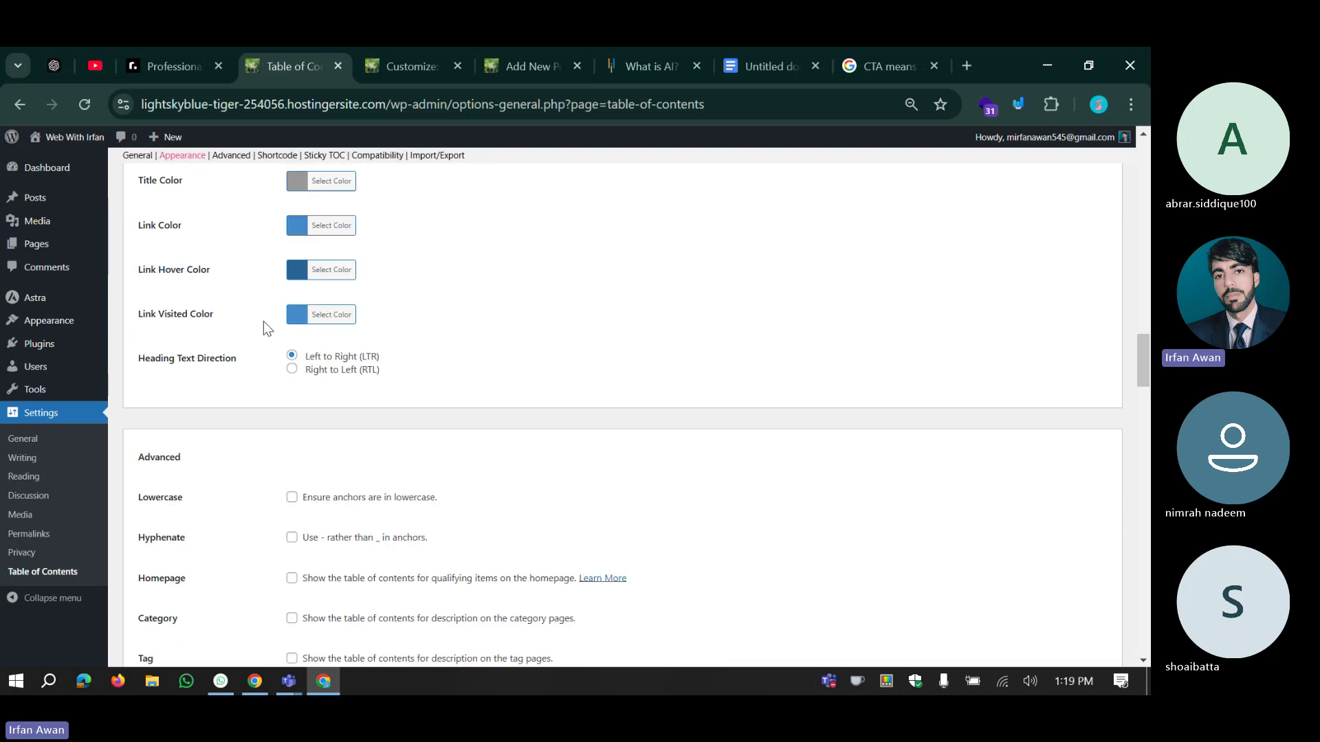
pyautogui.scroll(8, 267, 382)
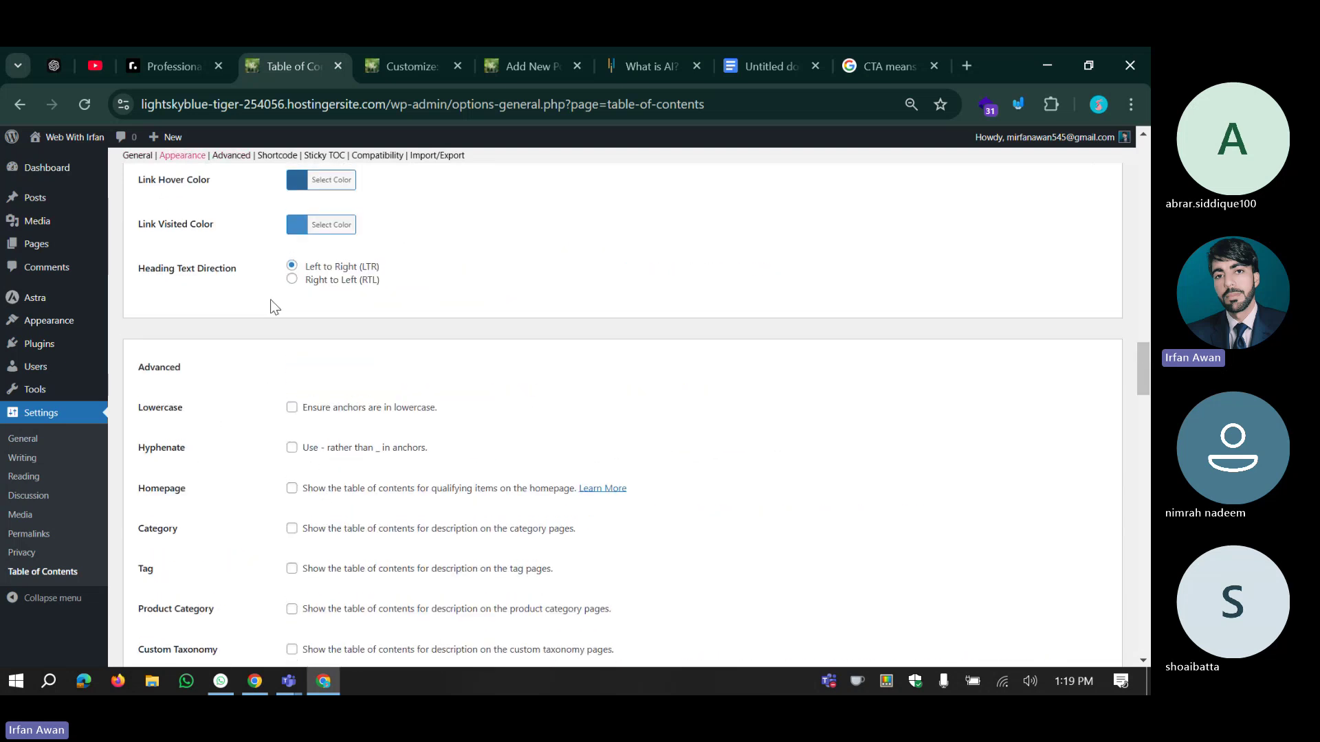
pyautogui.scroll(-20, 270, 299)
pyautogui.scroll(-15, 261, 385)
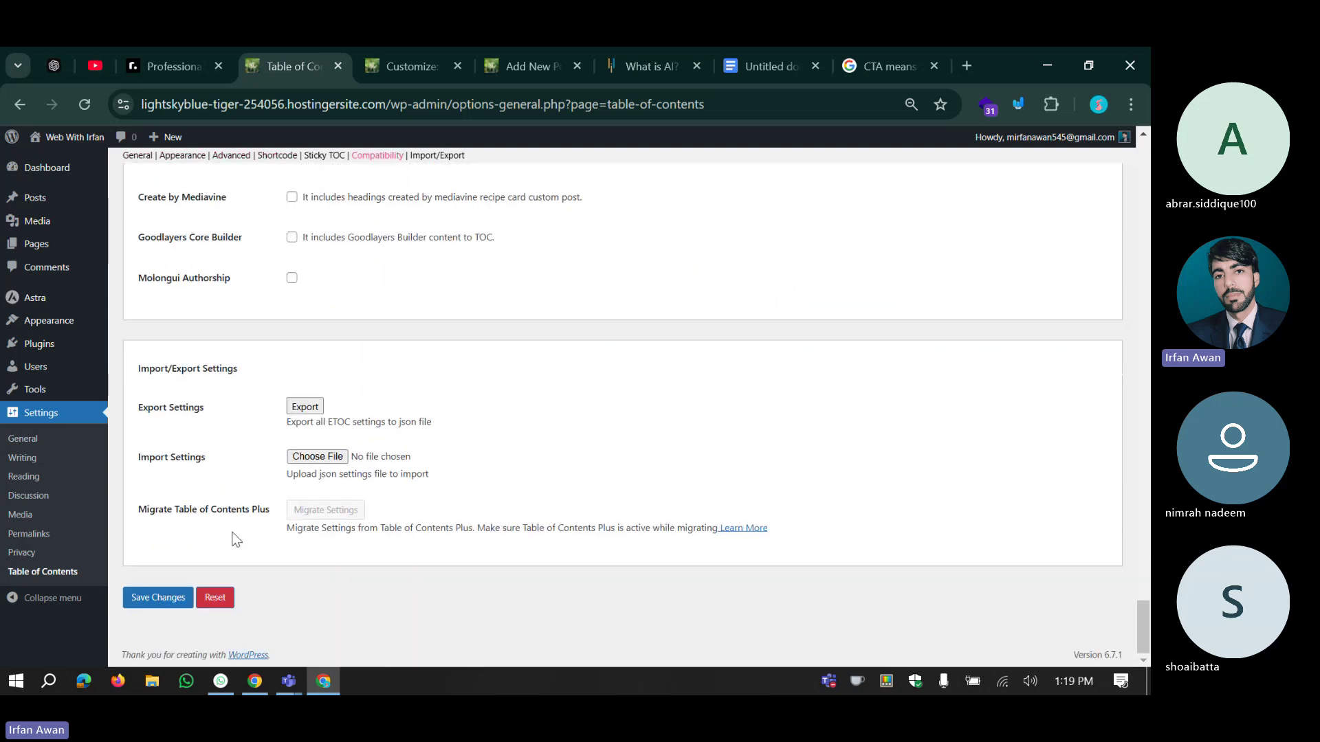
pyautogui.click(141, 604)
pyautogui.scroll(20, 227, 405)
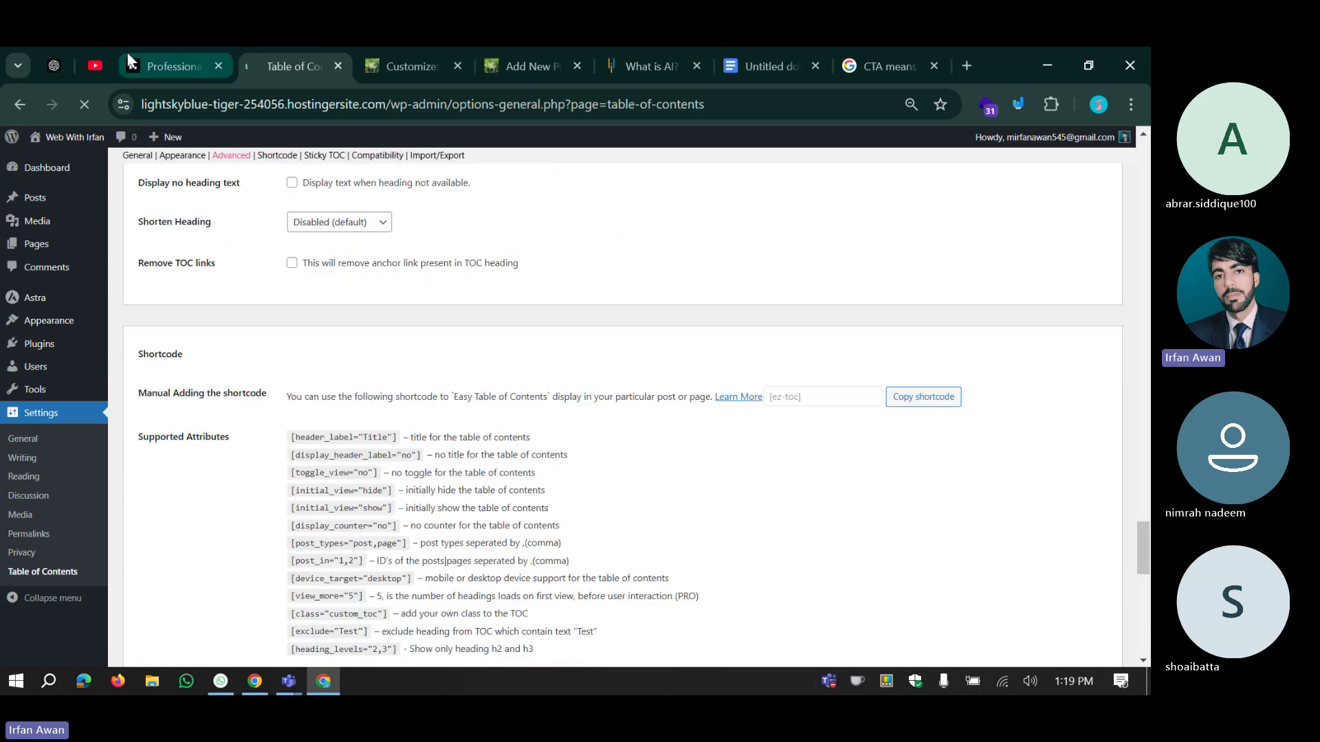
pyautogui.scroll(20, 379, 376)
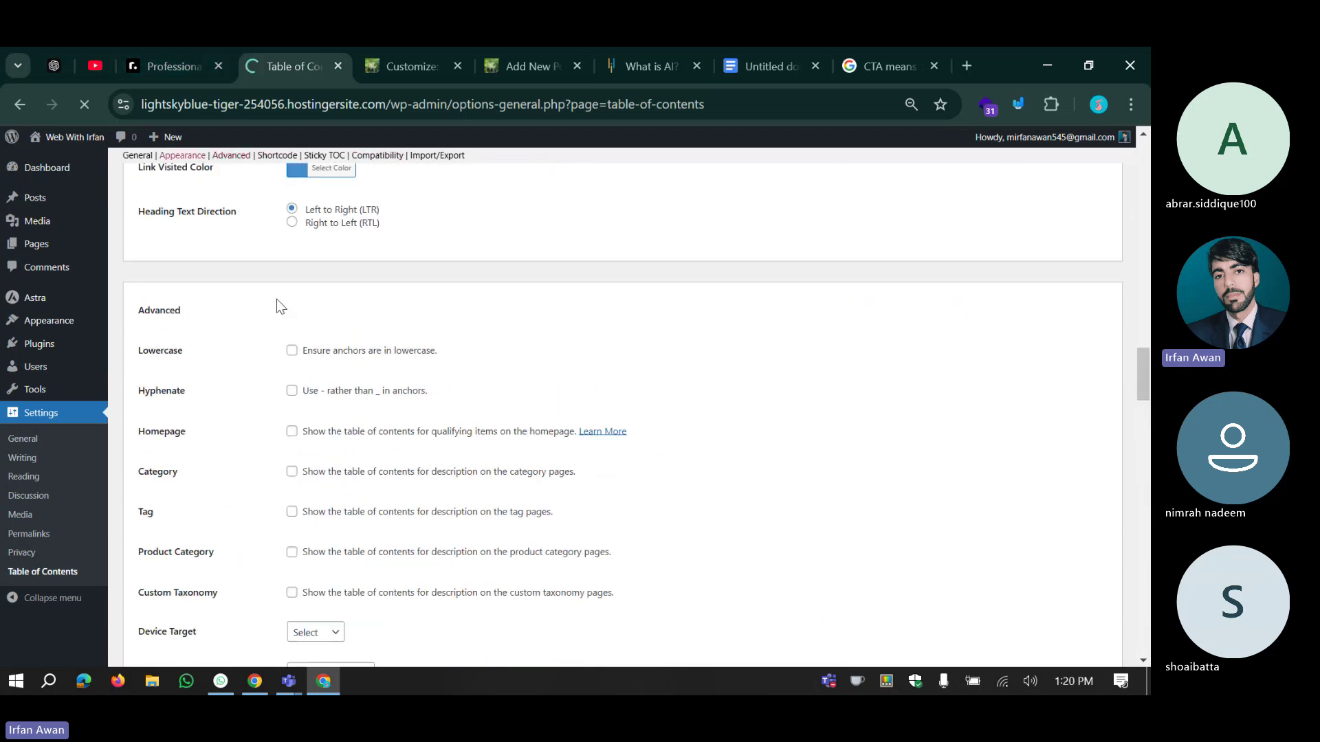
pyautogui.scroll(10, 308, 320)
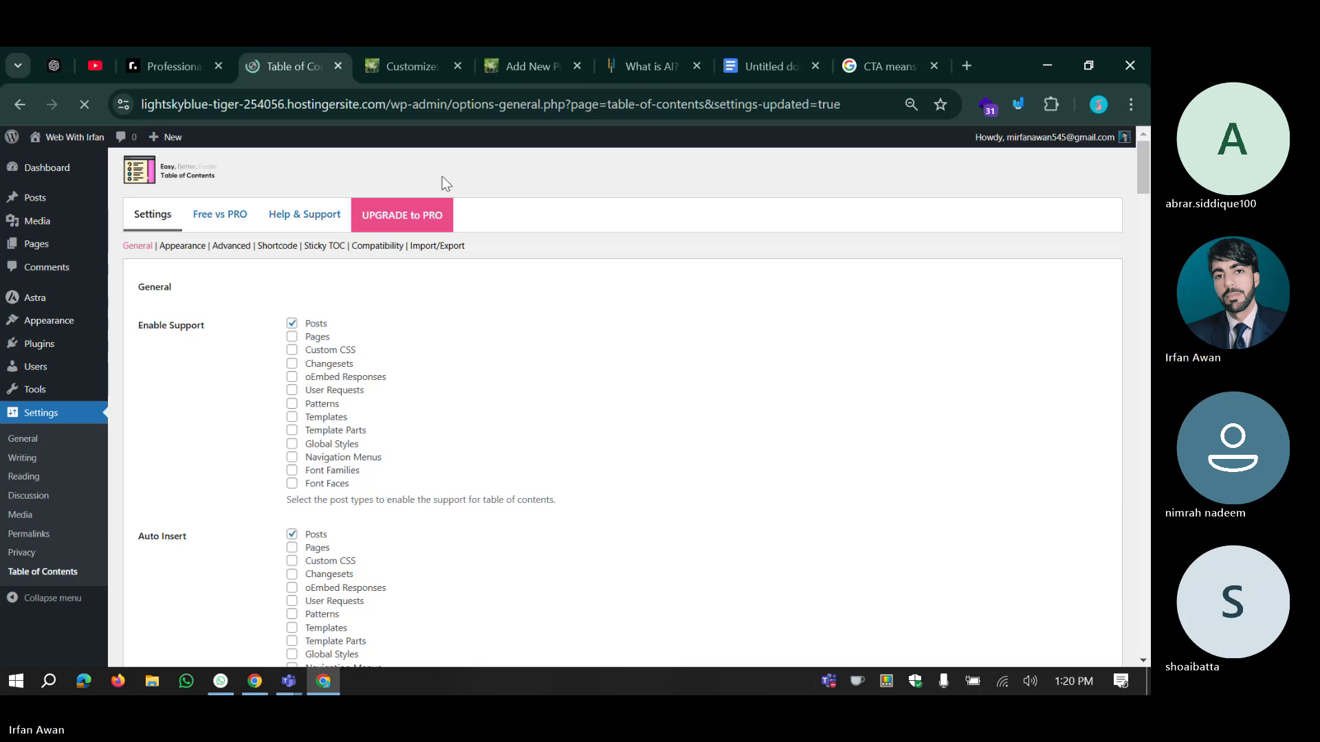
# Replace the customizer page with the live site's home page and open the "How to Become an SEO Specialist" blog post.
pyautogui.click(416, 65)
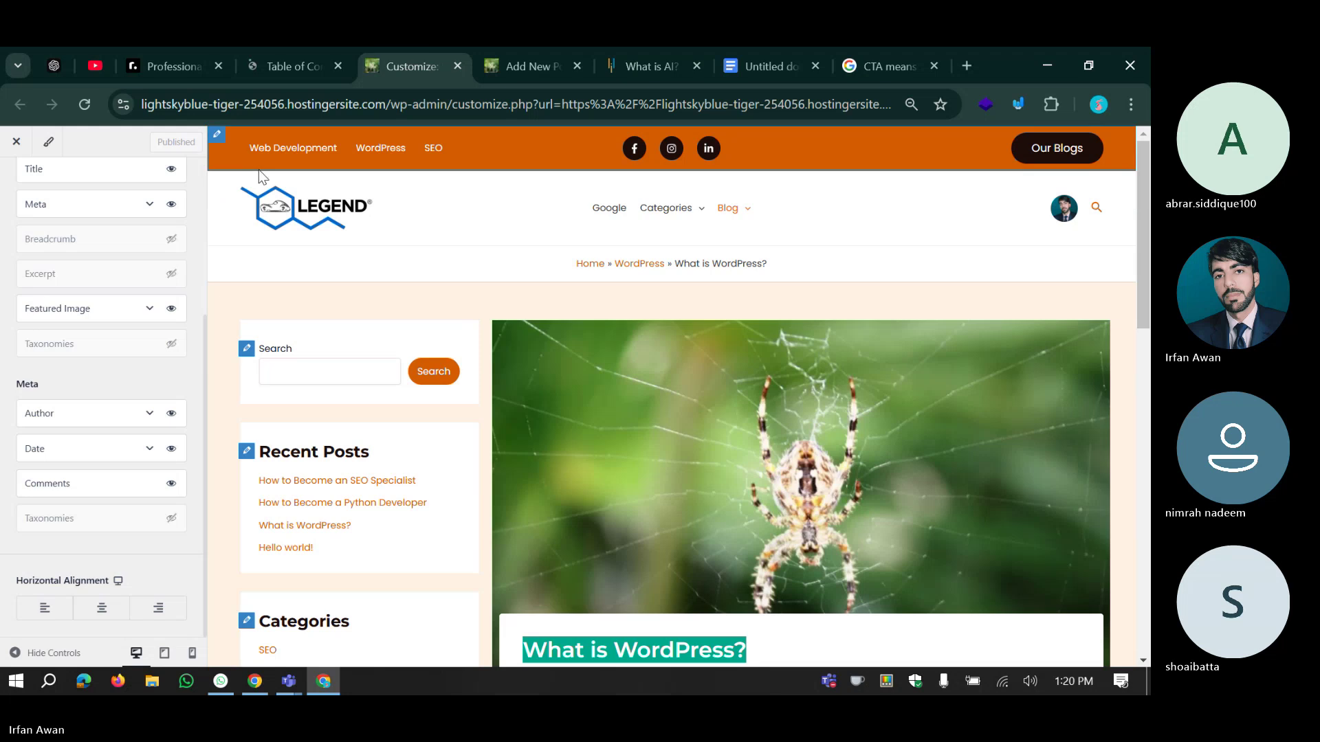
pyautogui.moveTo(375, 105); pyautogui.dragTo(977, 121)
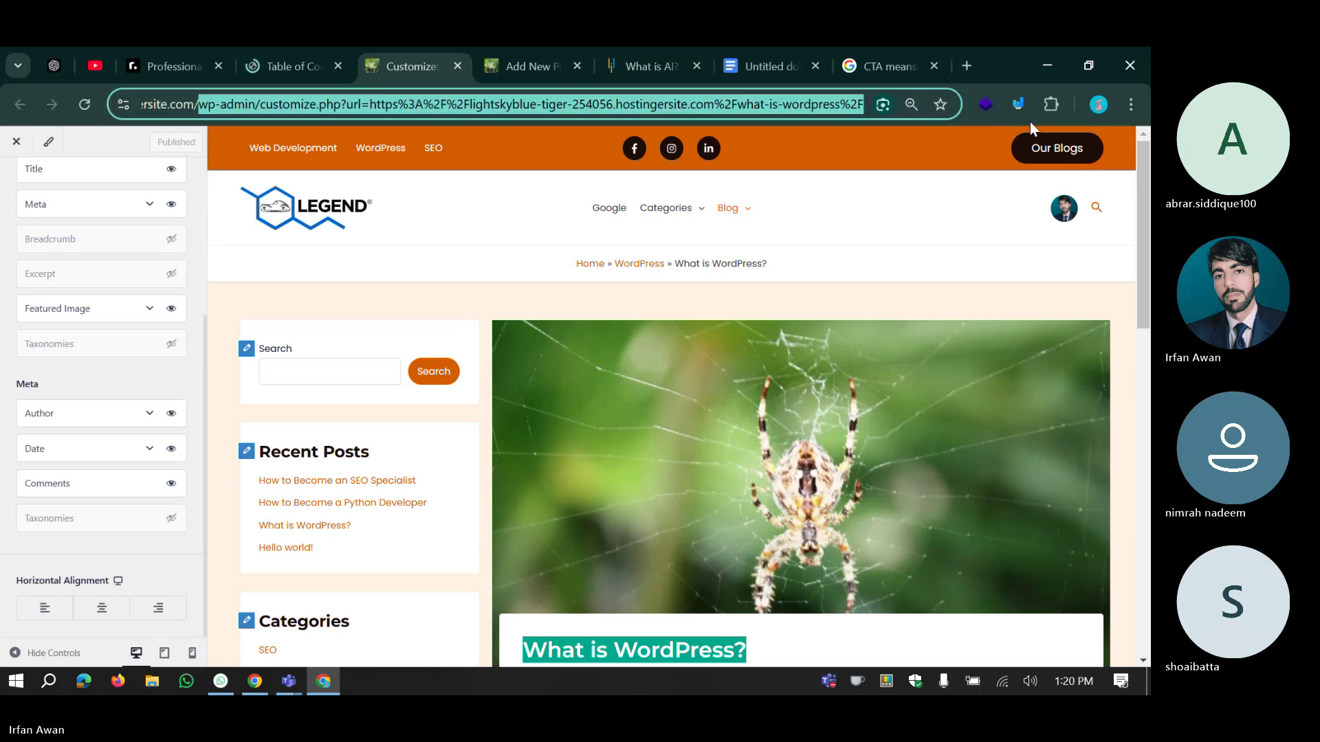
pyautogui.press('BackSpace')
pyautogui.press('Return')
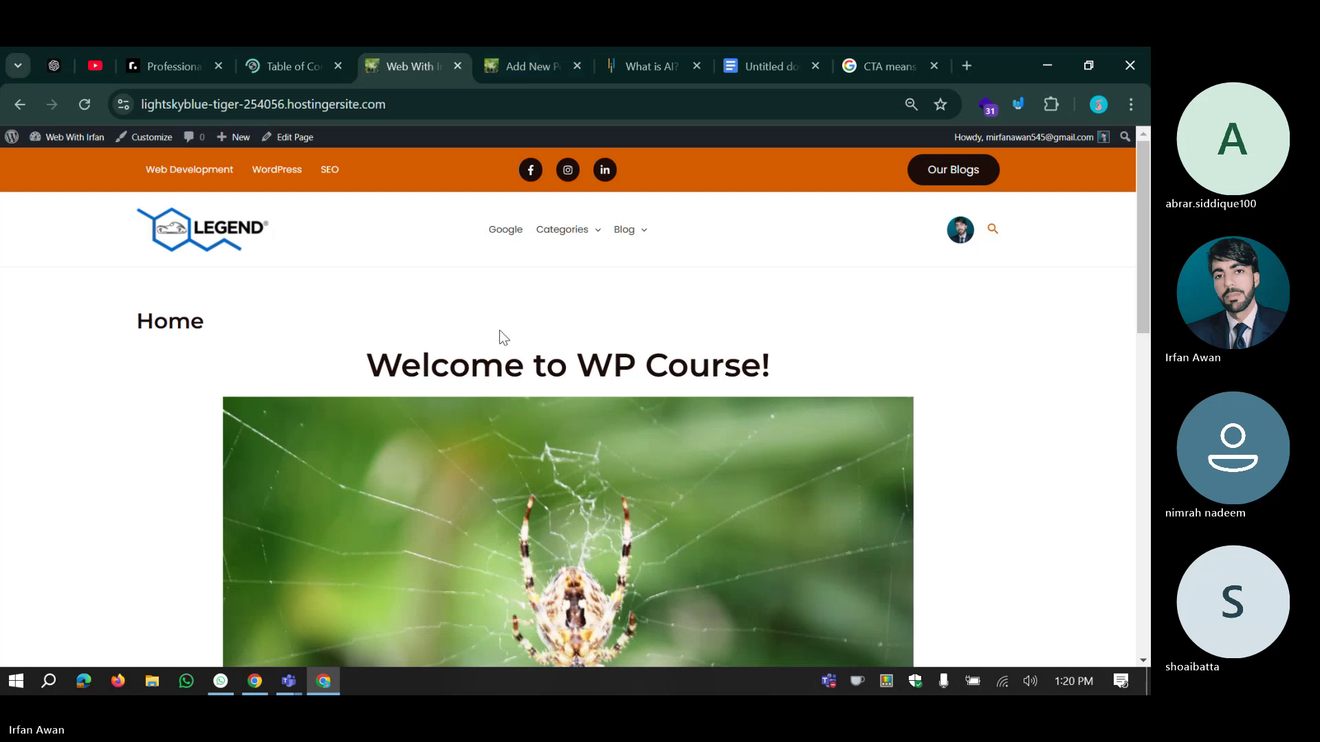
pyautogui.moveTo(623, 231)
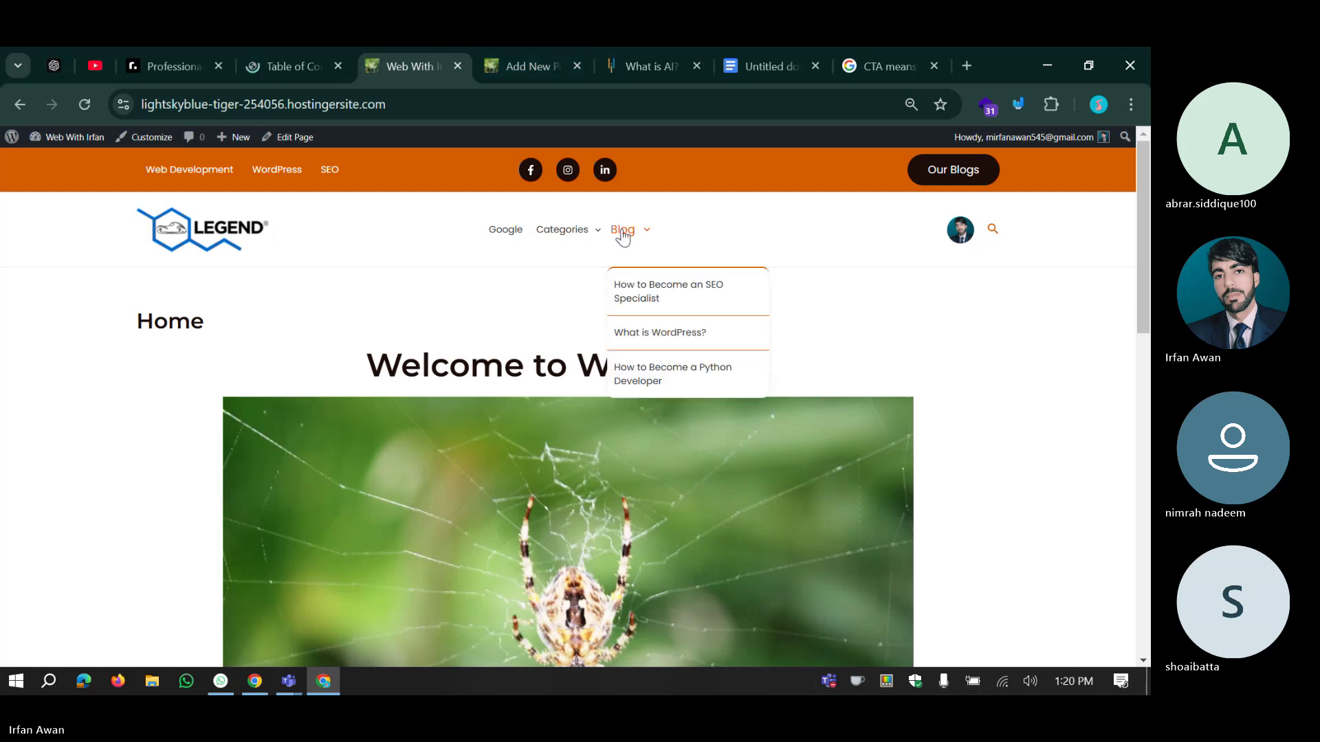
pyautogui.click(635, 294)
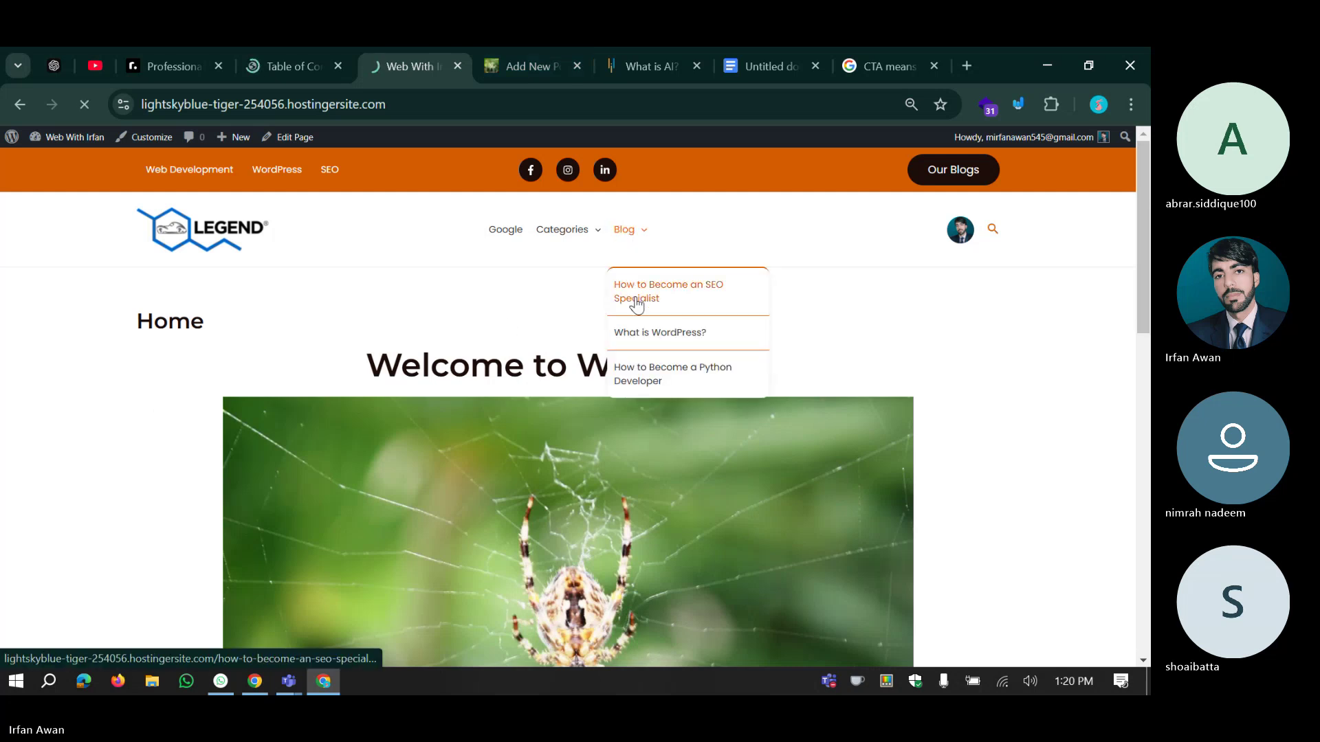
pyautogui.click(295, 50)
pyautogui.click(411, 48)
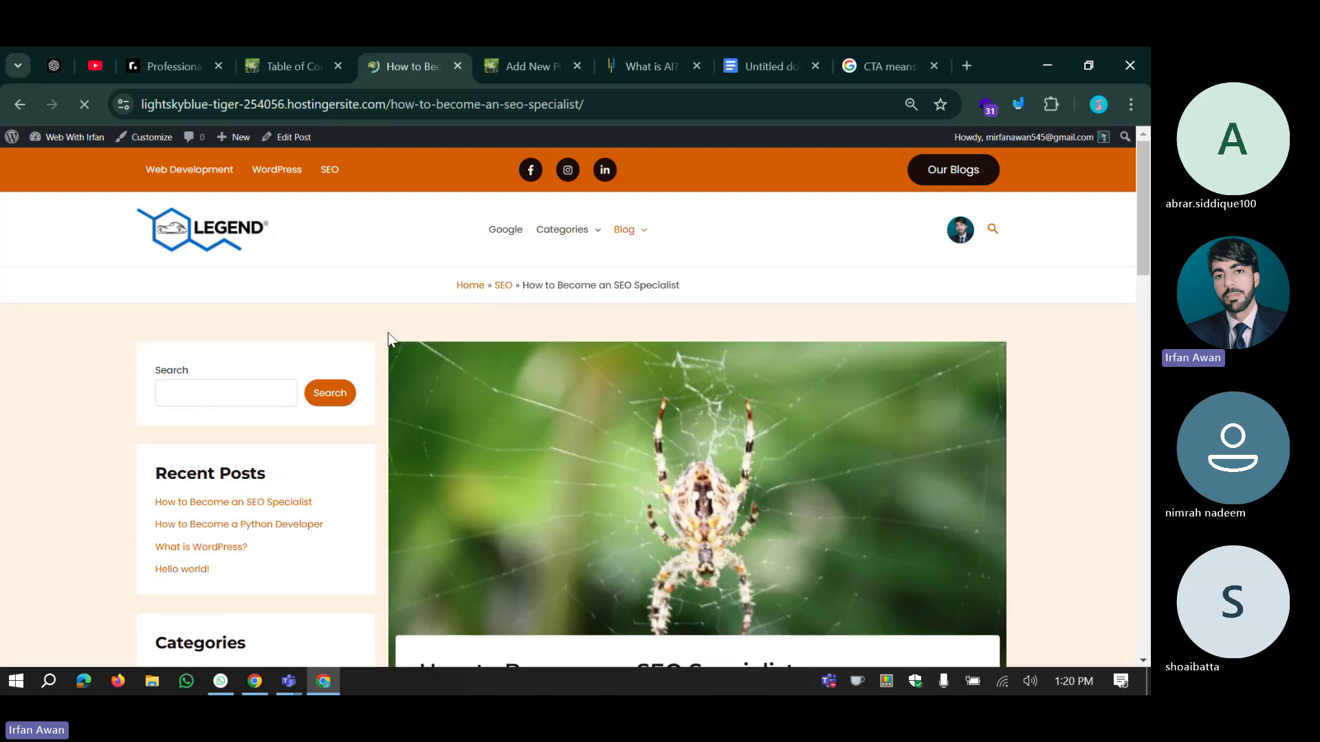
# Look through the SEO specialist post for the table of contents, reload the page and check it again.
pyautogui.scroll(-8, 388, 339)
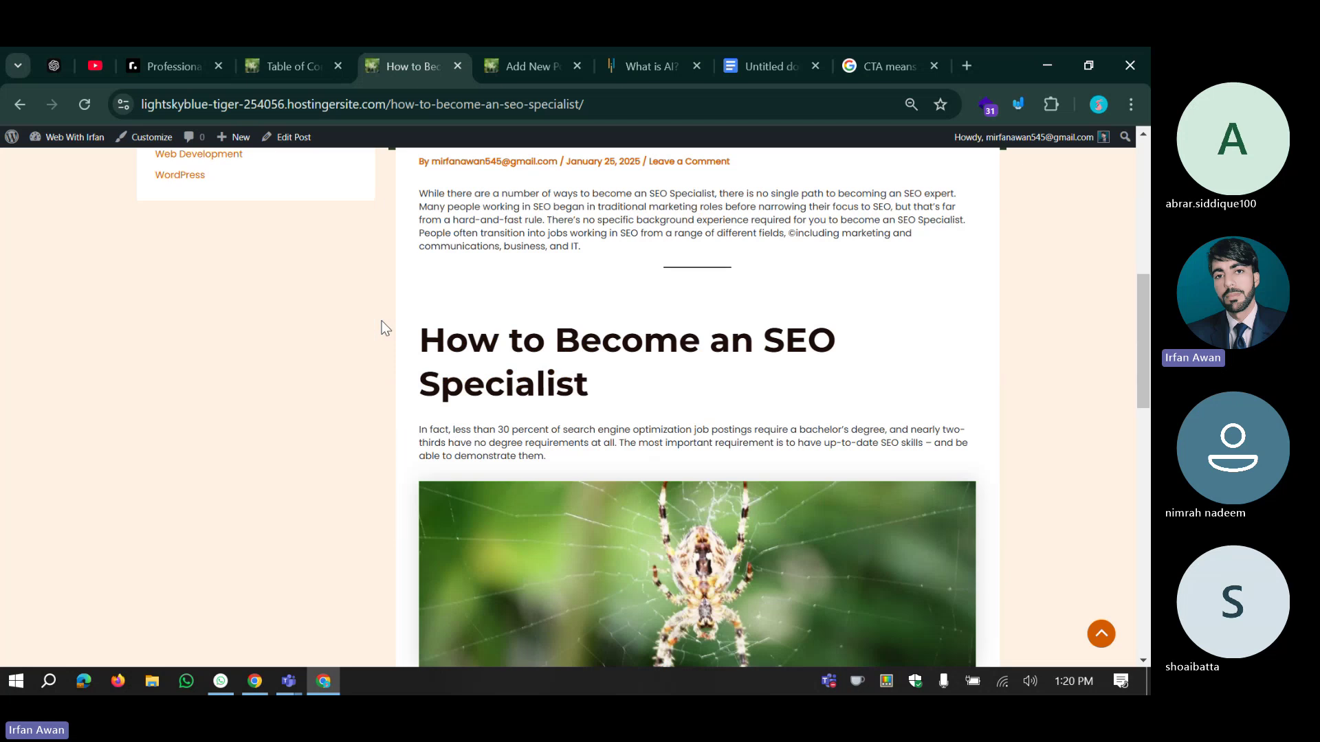
pyautogui.scroll(-5, 382, 323)
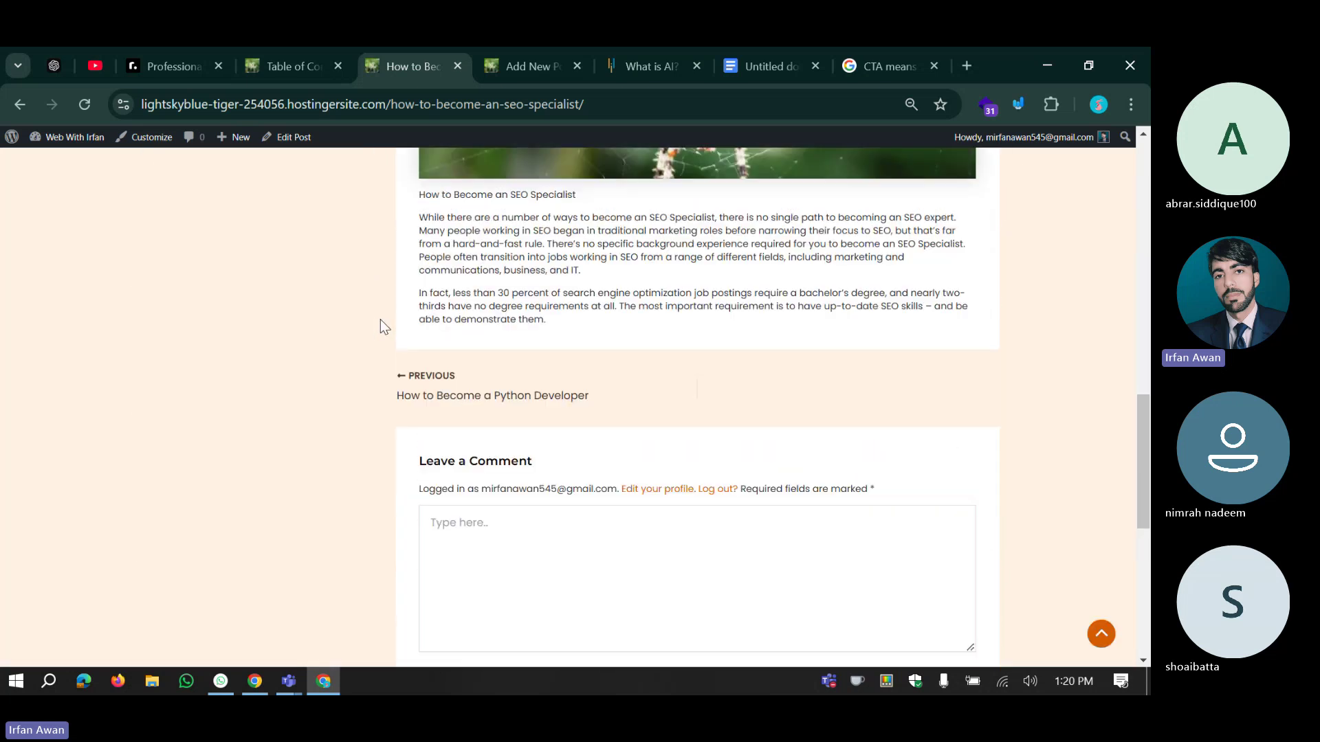
pyautogui.scroll(12, 382, 324)
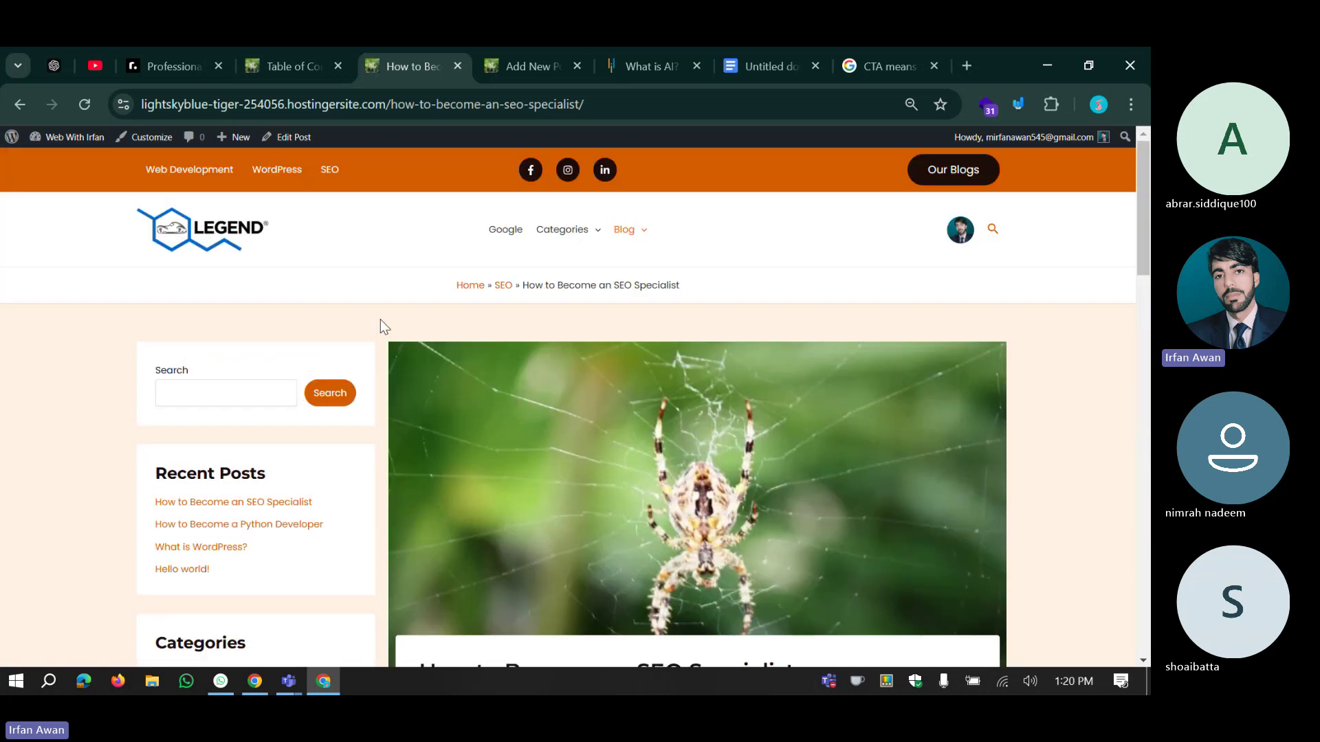
pyautogui.press('F5')
pyautogui.scroll(-6, 375, 332)
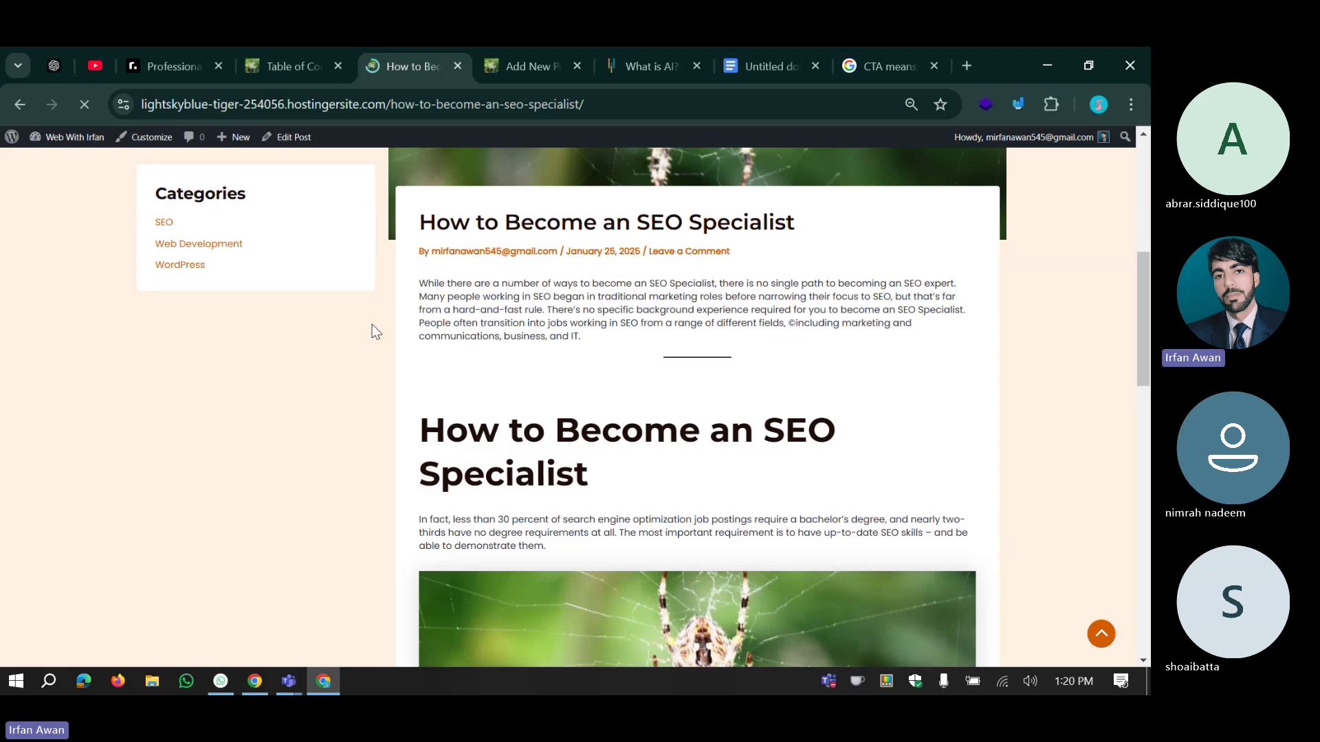
pyautogui.scroll(-15, 350, 392)
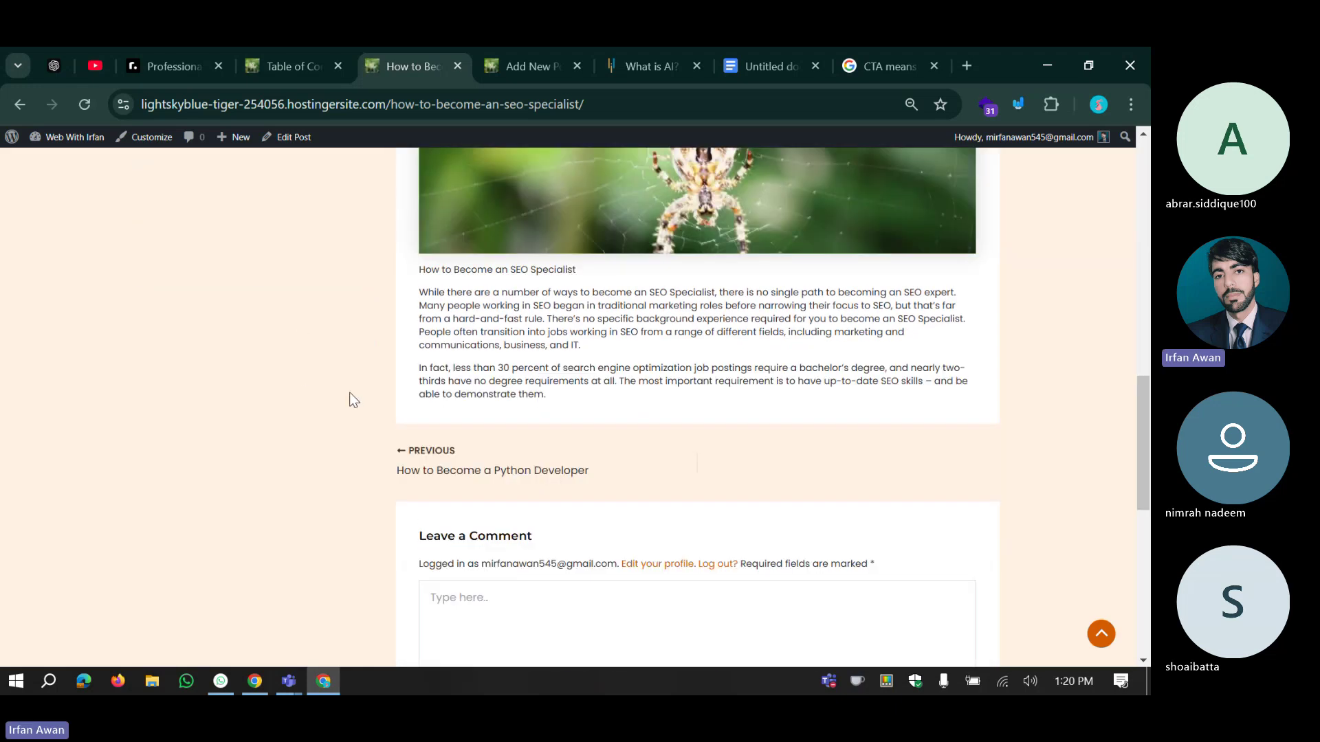
pyautogui.scroll(3, 350, 392)
pyautogui.scroll(10, 349, 392)
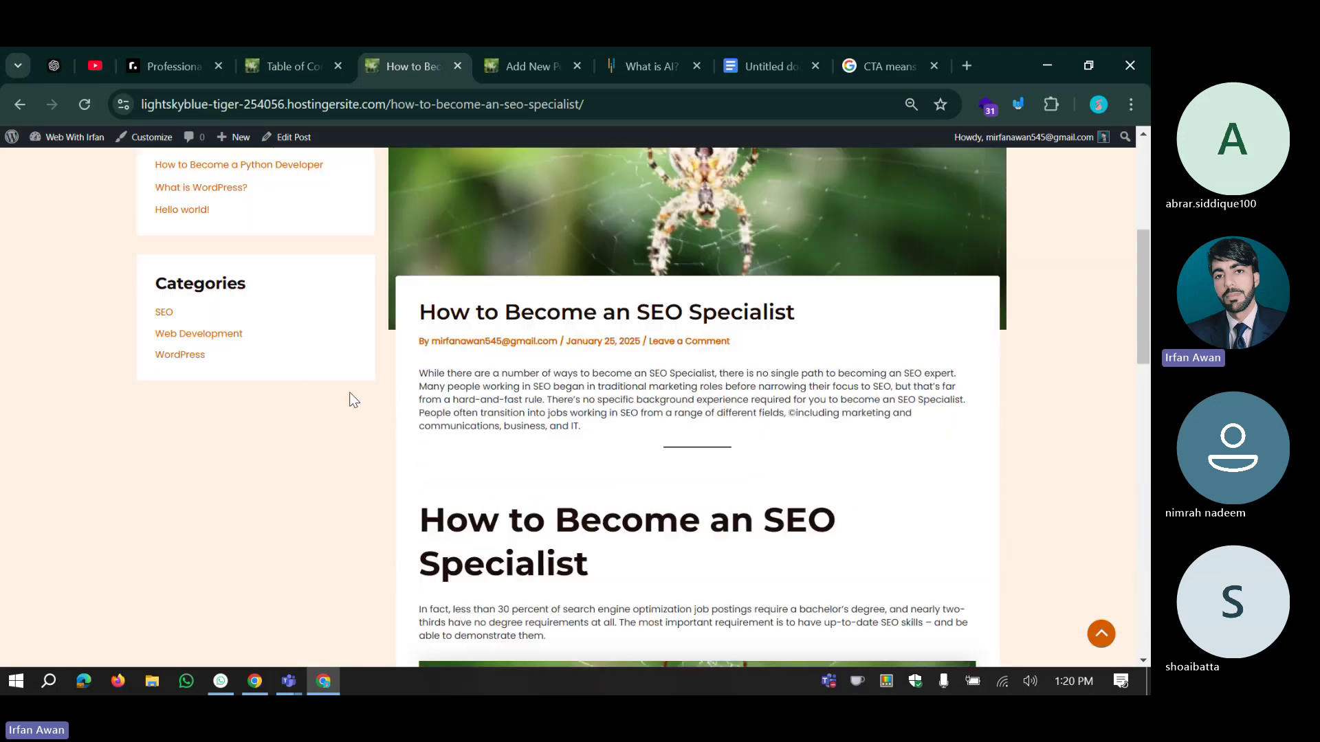
# Compare the post's title with the large "How to Become an SEO Specialist" heading in its body.
pyautogui.scroll(-2, 350, 392)
pyautogui.moveTo(582, 388); pyautogui.dragTo(444, 340)
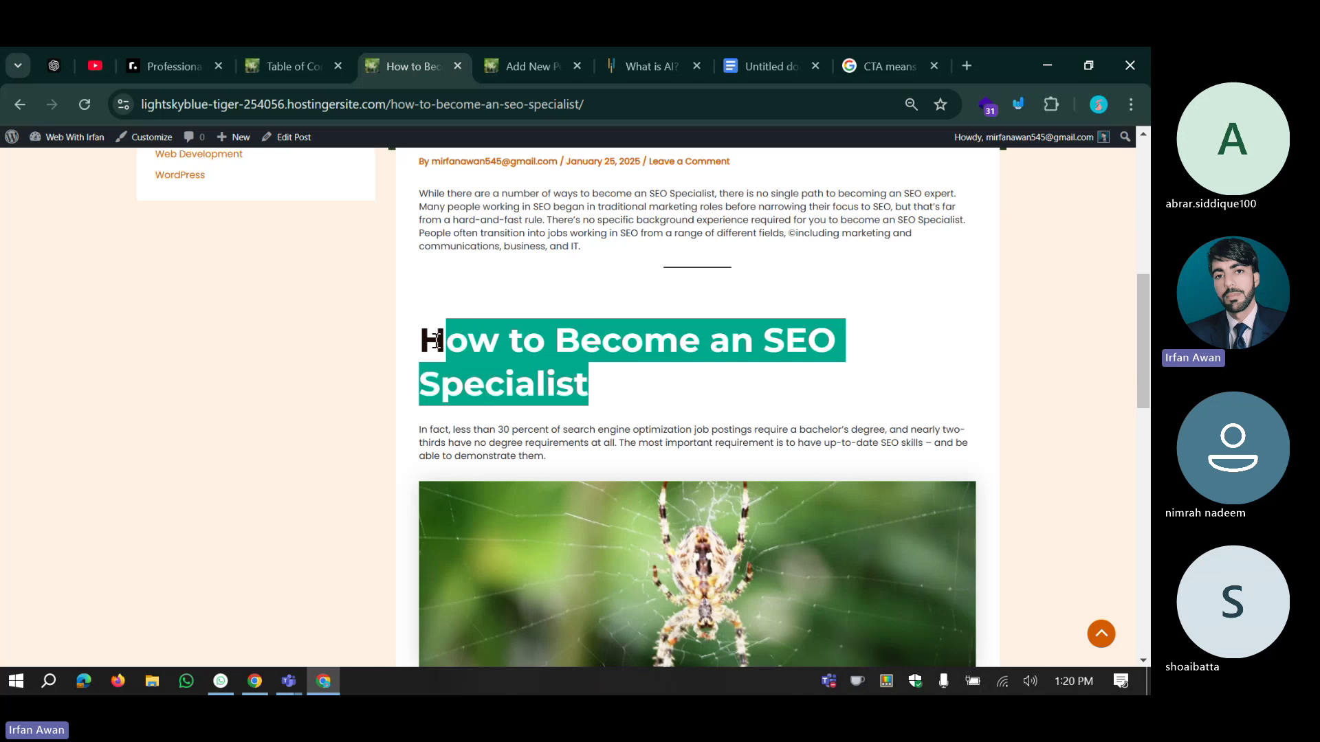
pyautogui.scroll(4, 443, 340)
pyautogui.moveTo(421, 403); pyautogui.dragTo(854, 403)
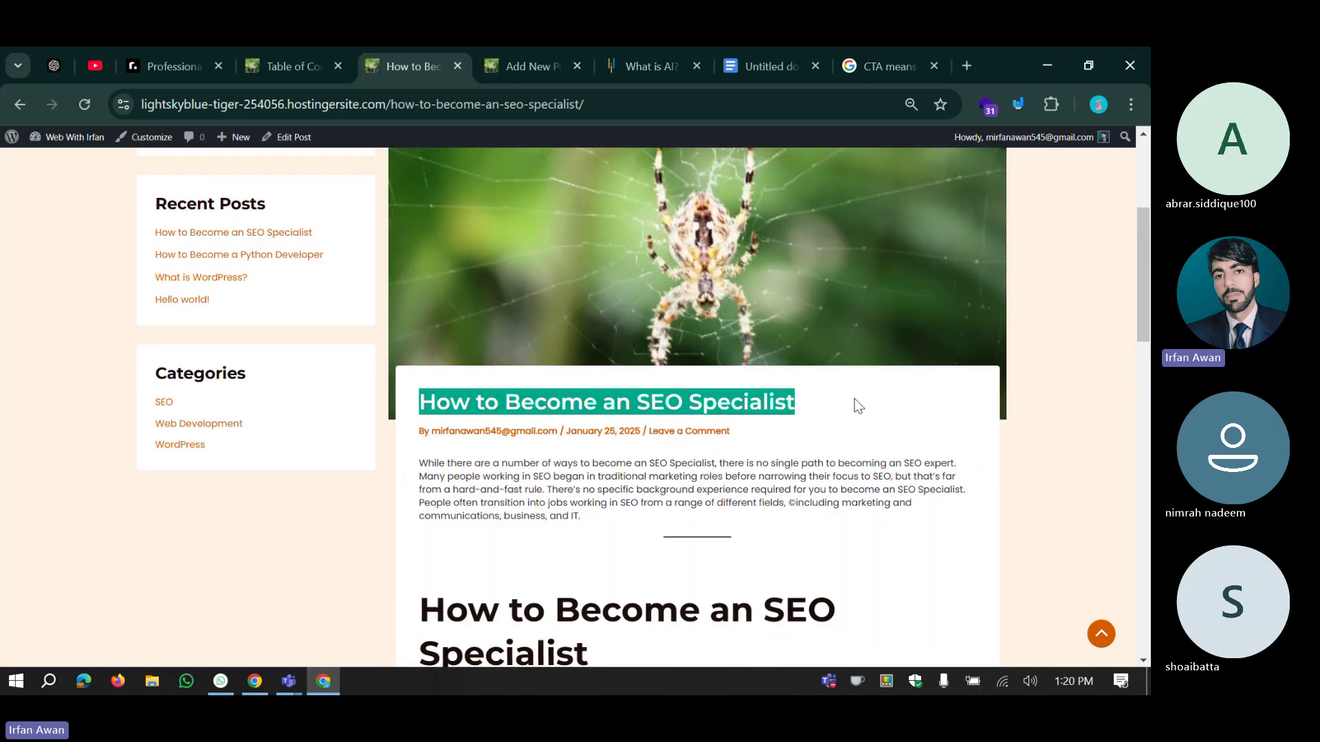
pyautogui.click(530, 521)
pyautogui.scroll(-3, 504, 428)
pyautogui.tripleClick(502, 437)
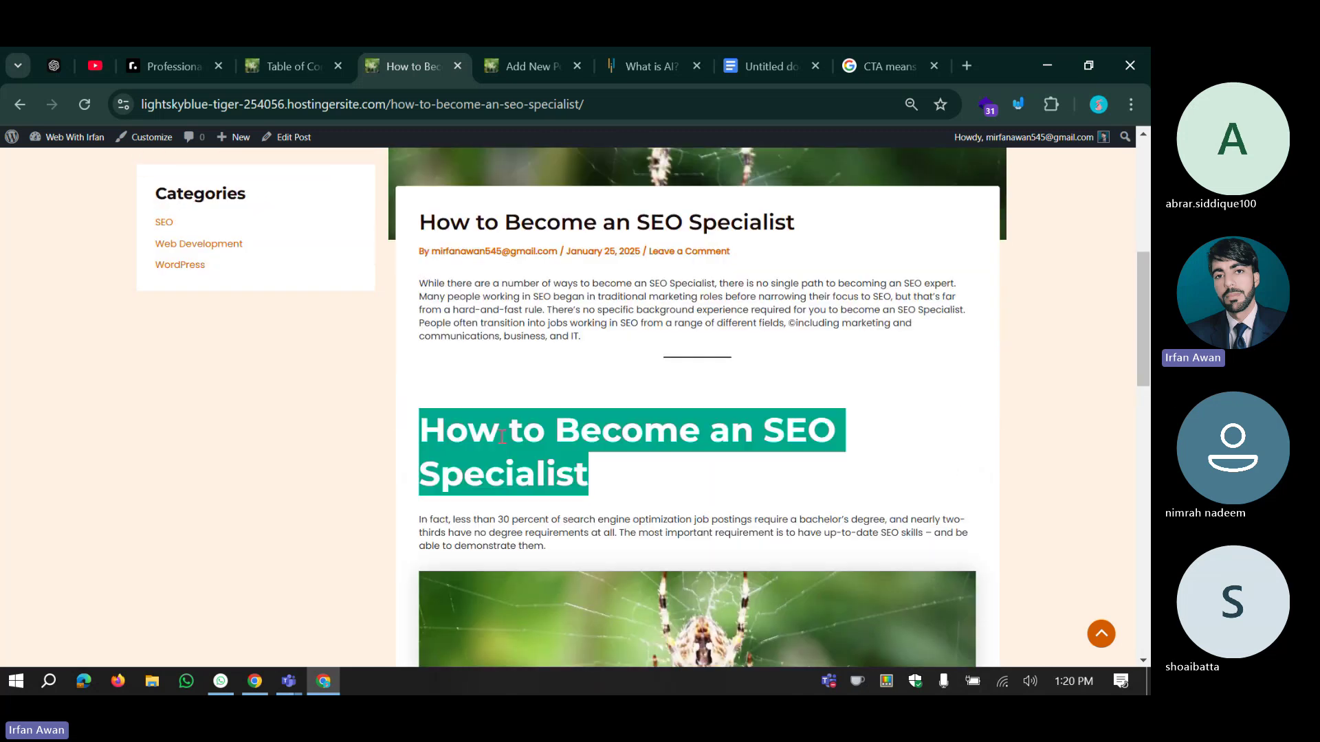
pyautogui.click(502, 437)
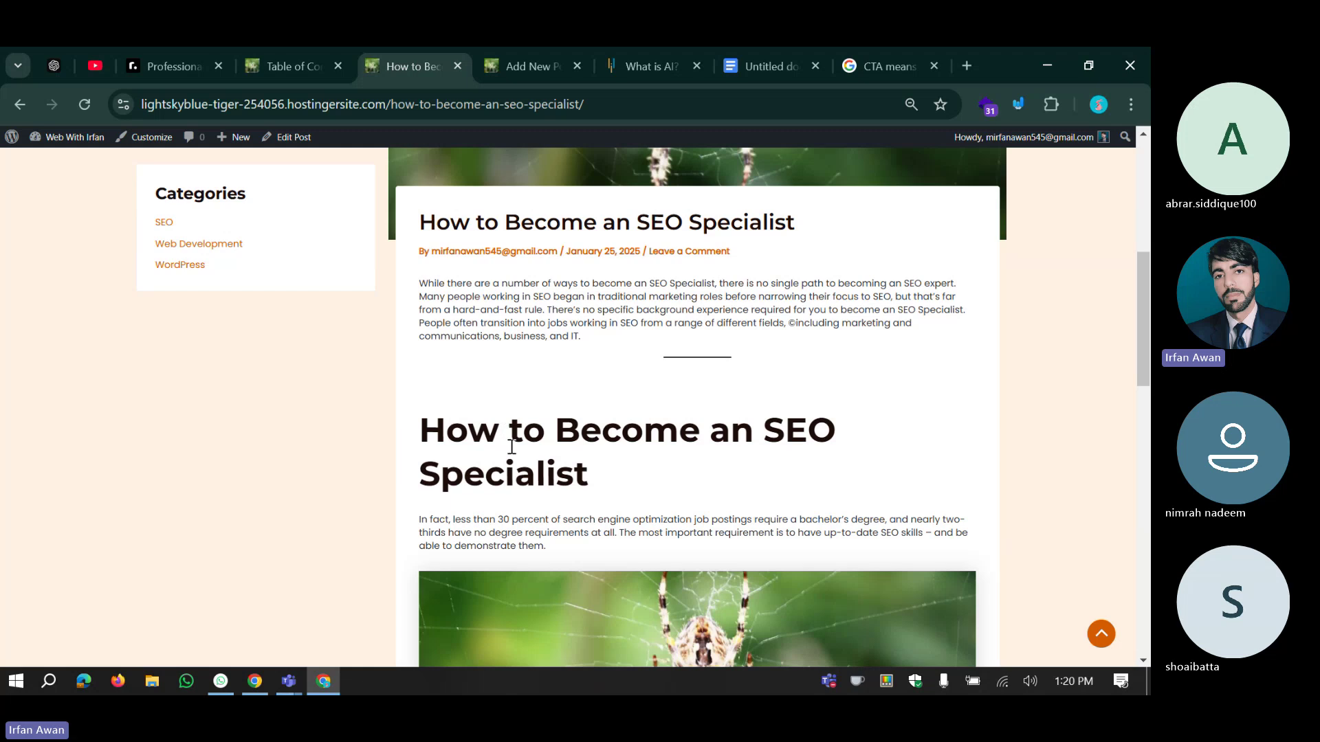
# Open the "What is WordPress?" post from the site's Blog entries.
pyautogui.scroll(7, 512, 446)
pyautogui.moveTo(640, 242)
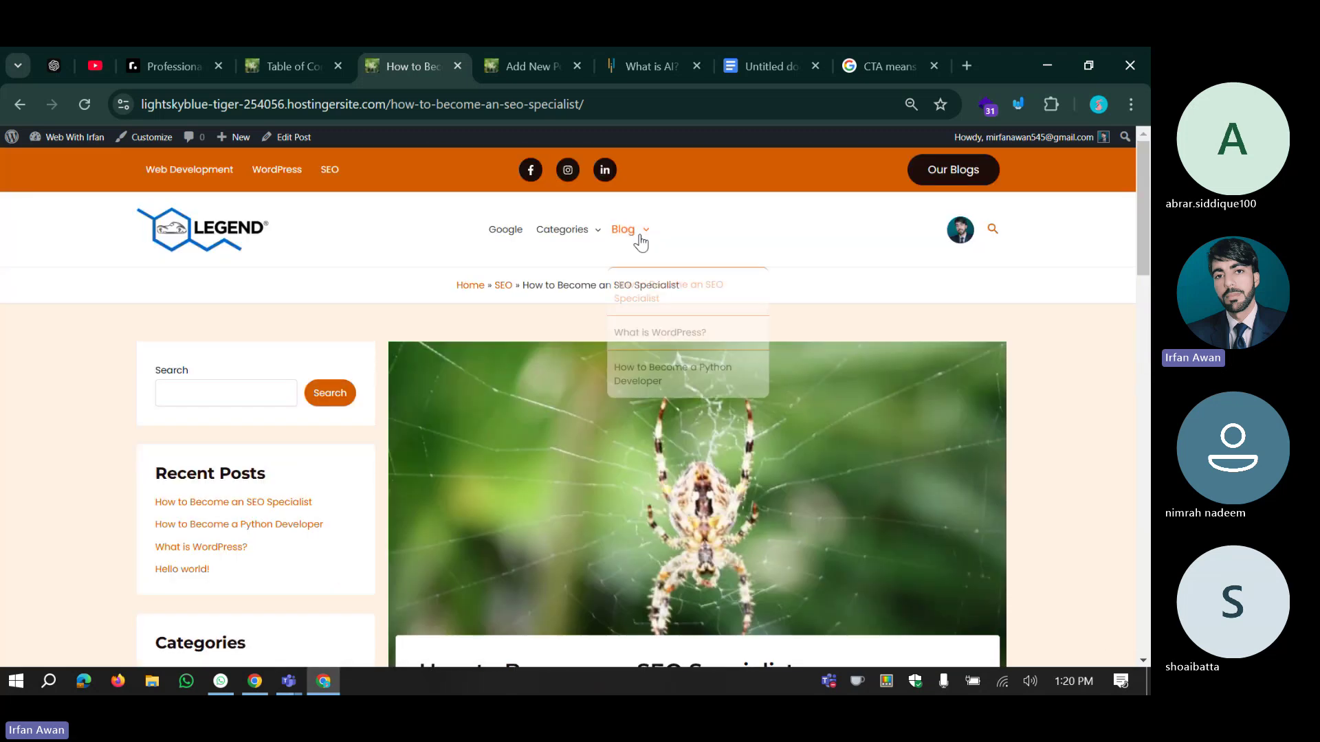
pyautogui.click(652, 335)
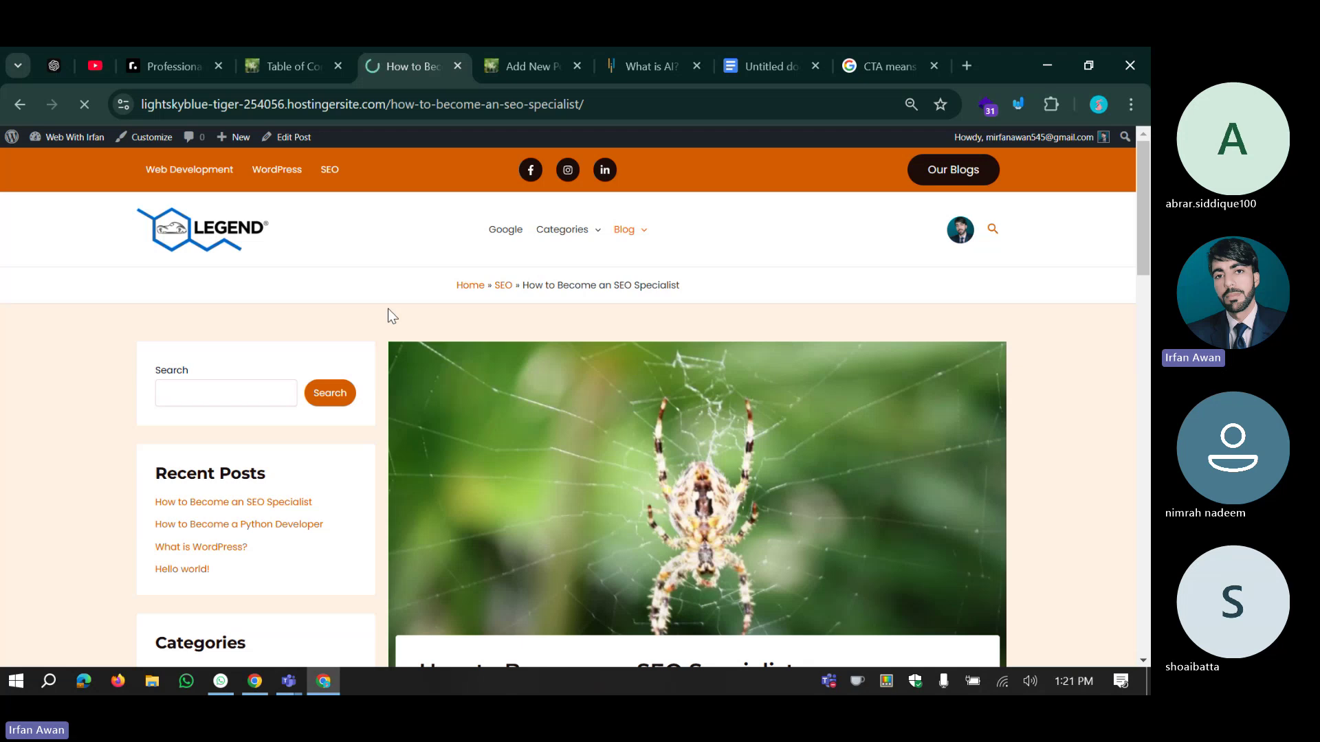
pyautogui.scroll(-20, 388, 308)
pyautogui.scroll(20, 389, 314)
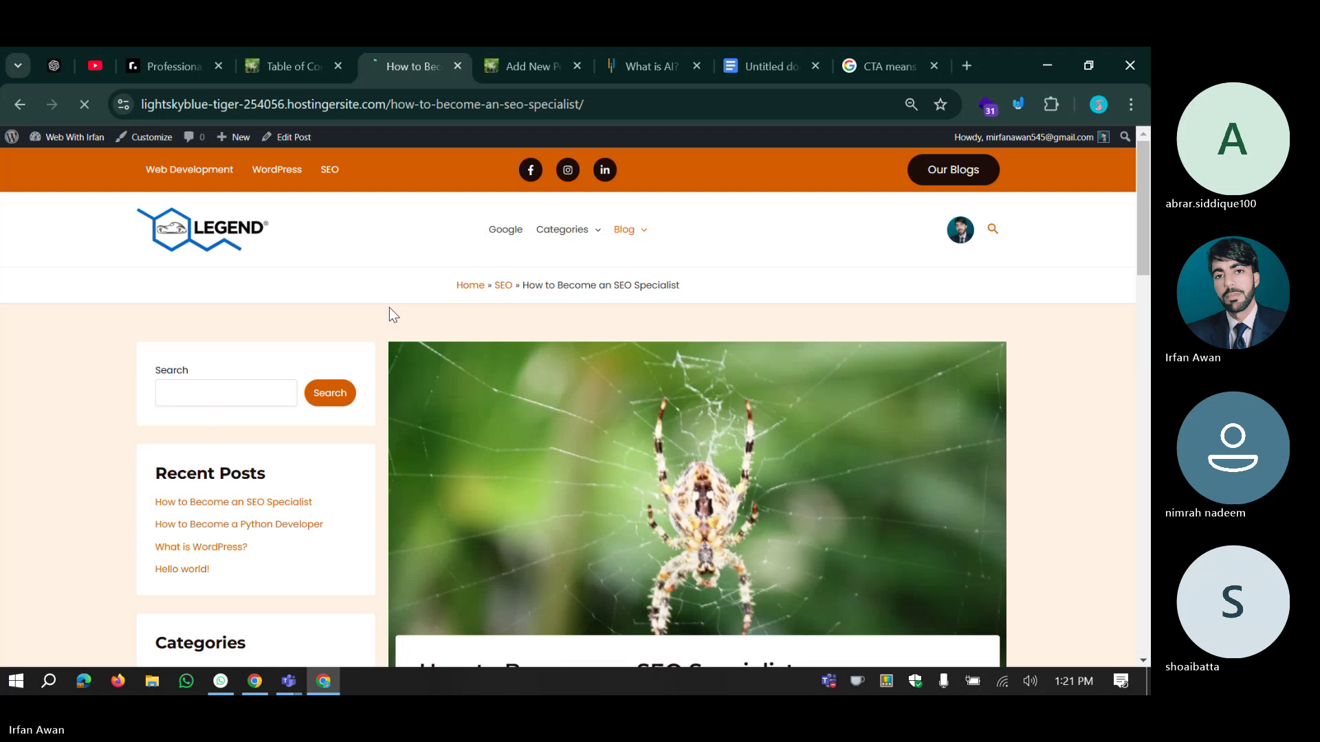
# Check the body of the live "What is WordPress?" post for a table of contents and return to the post editor.
pyautogui.click(535, 55)
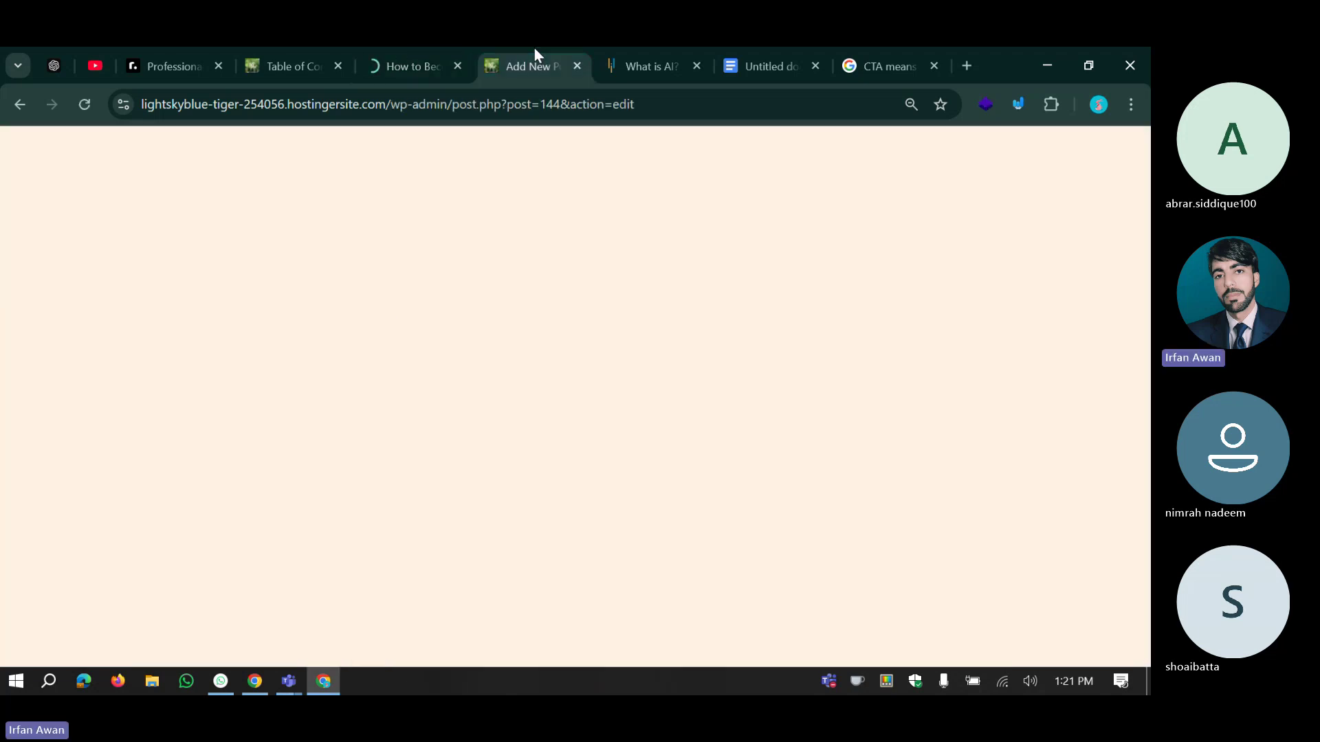
pyautogui.scroll(3, 490, 356)
pyautogui.scroll(-3, 489, 349)
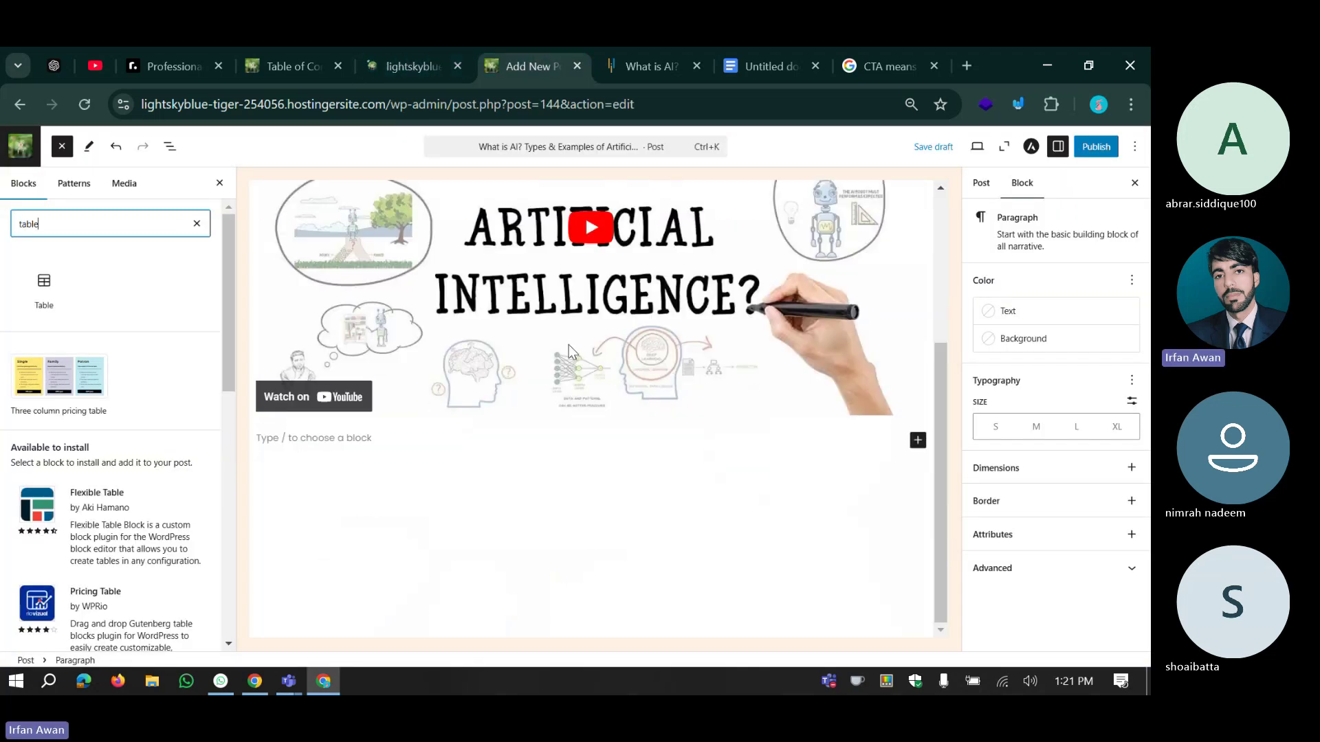
pyautogui.click(419, 63)
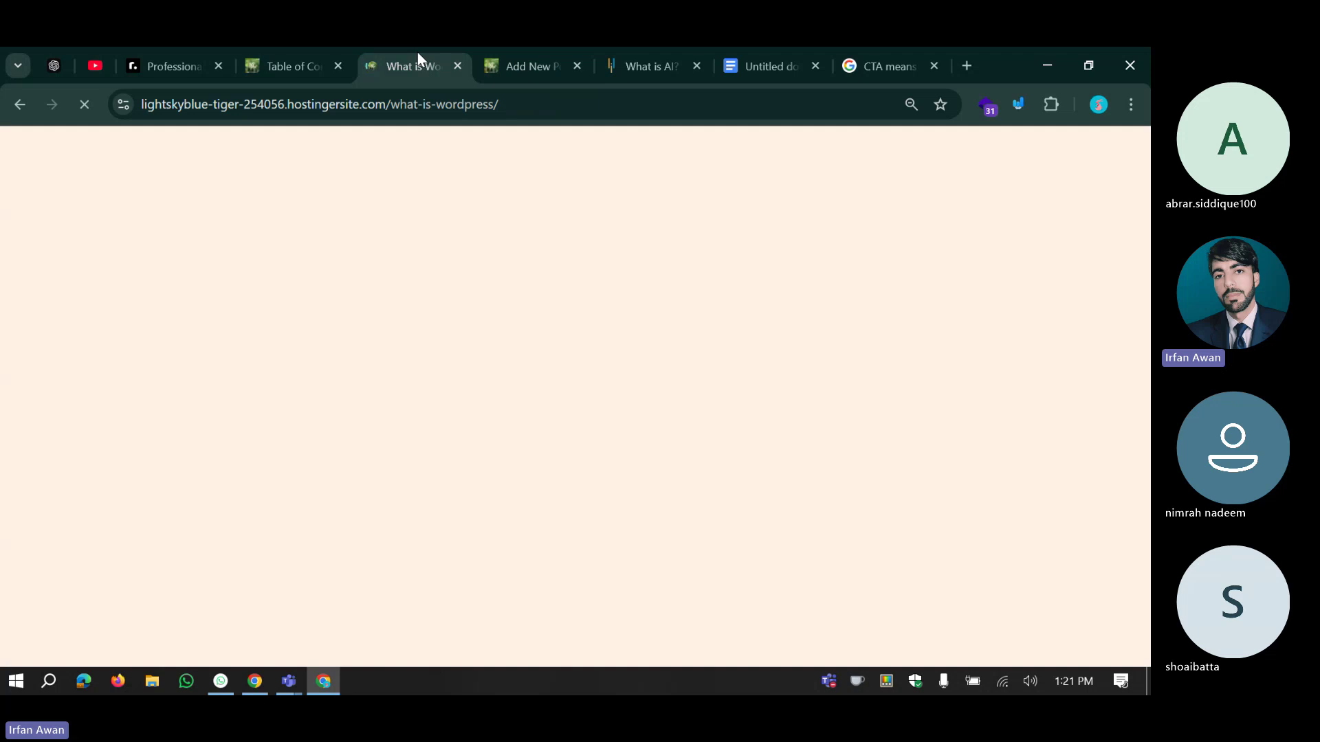
pyautogui.scroll(-8, 376, 354)
pyautogui.scroll(3, 385, 351)
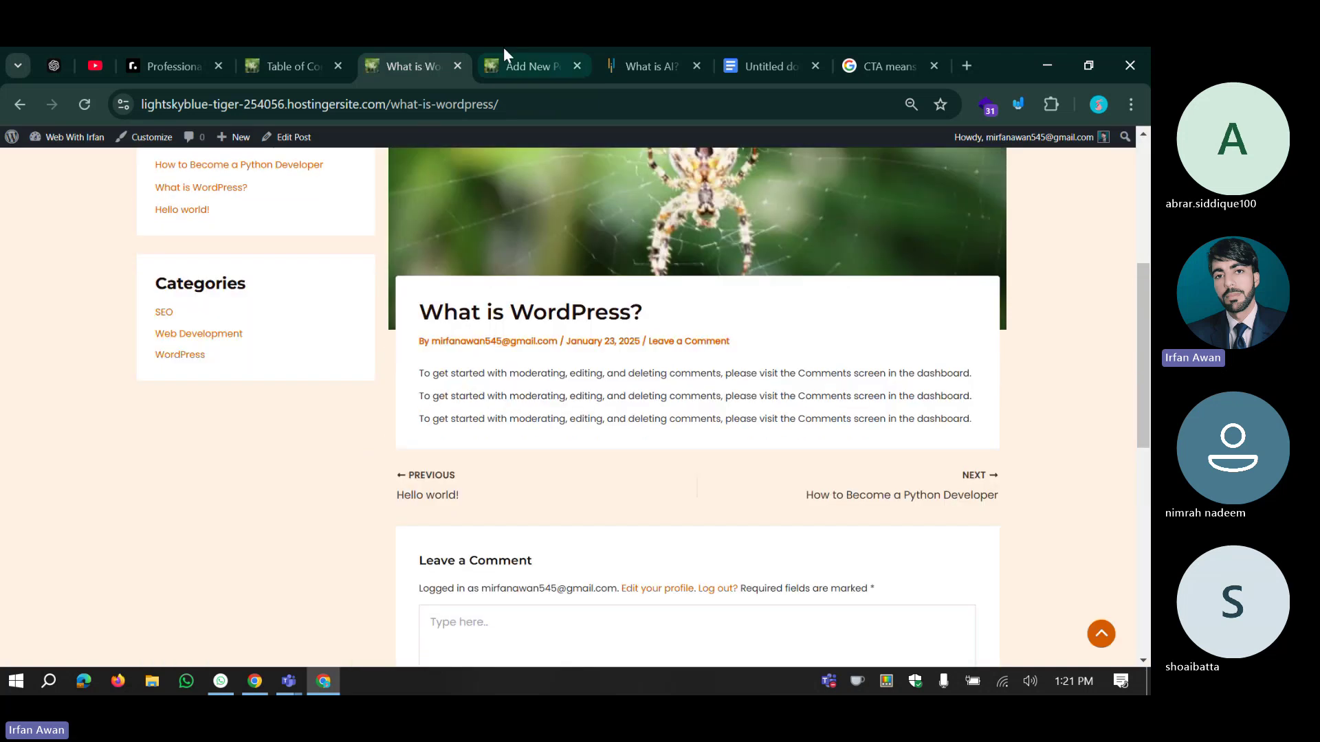
pyautogui.click(529, 66)
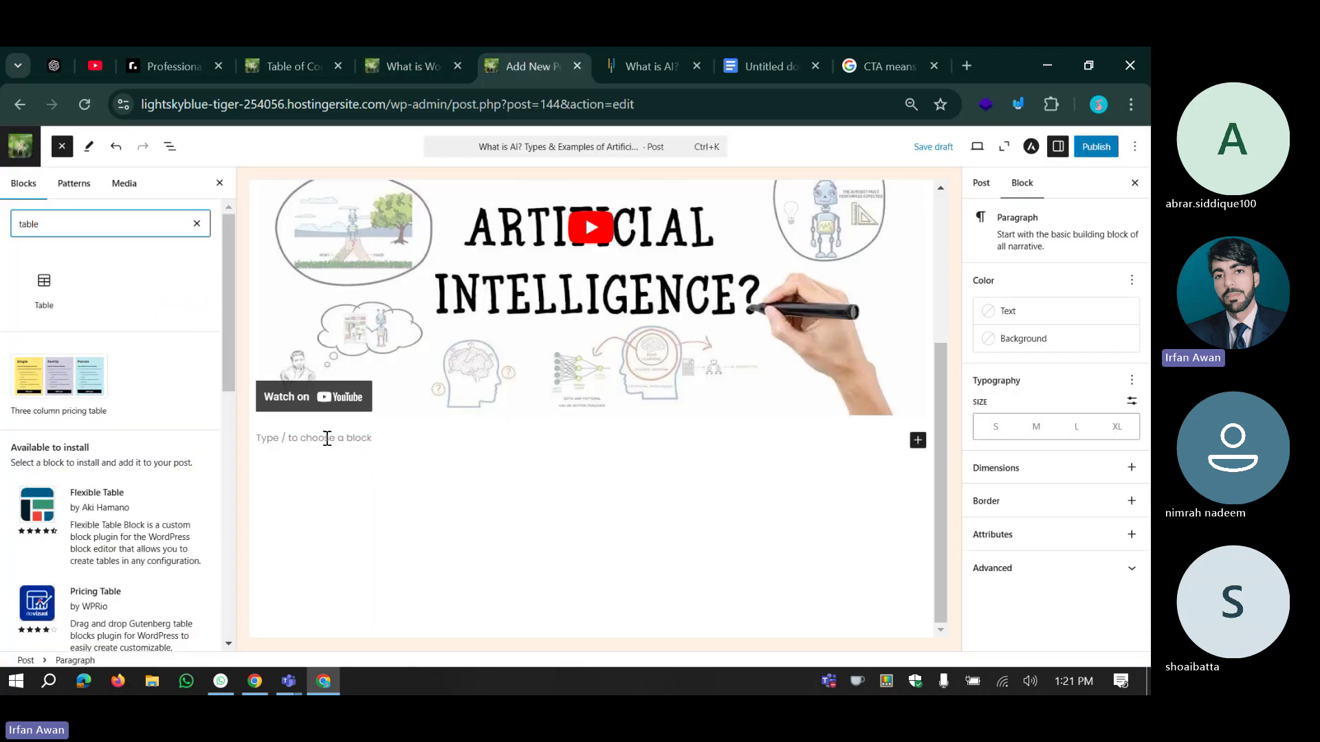
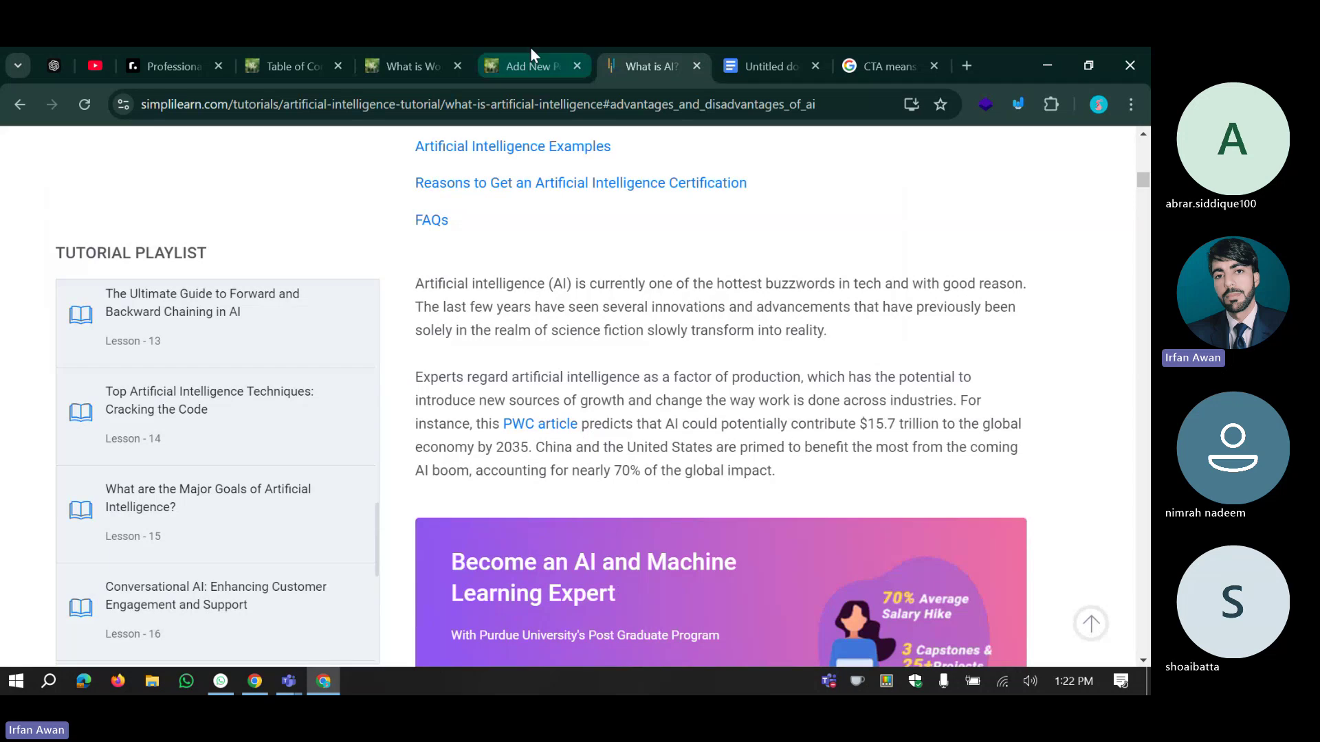
# Bold "transform" in the first paragraph below the video and italicise "which" in the second paragraph.
pyautogui.click(530, 59)
pyautogui.click(138, 425)
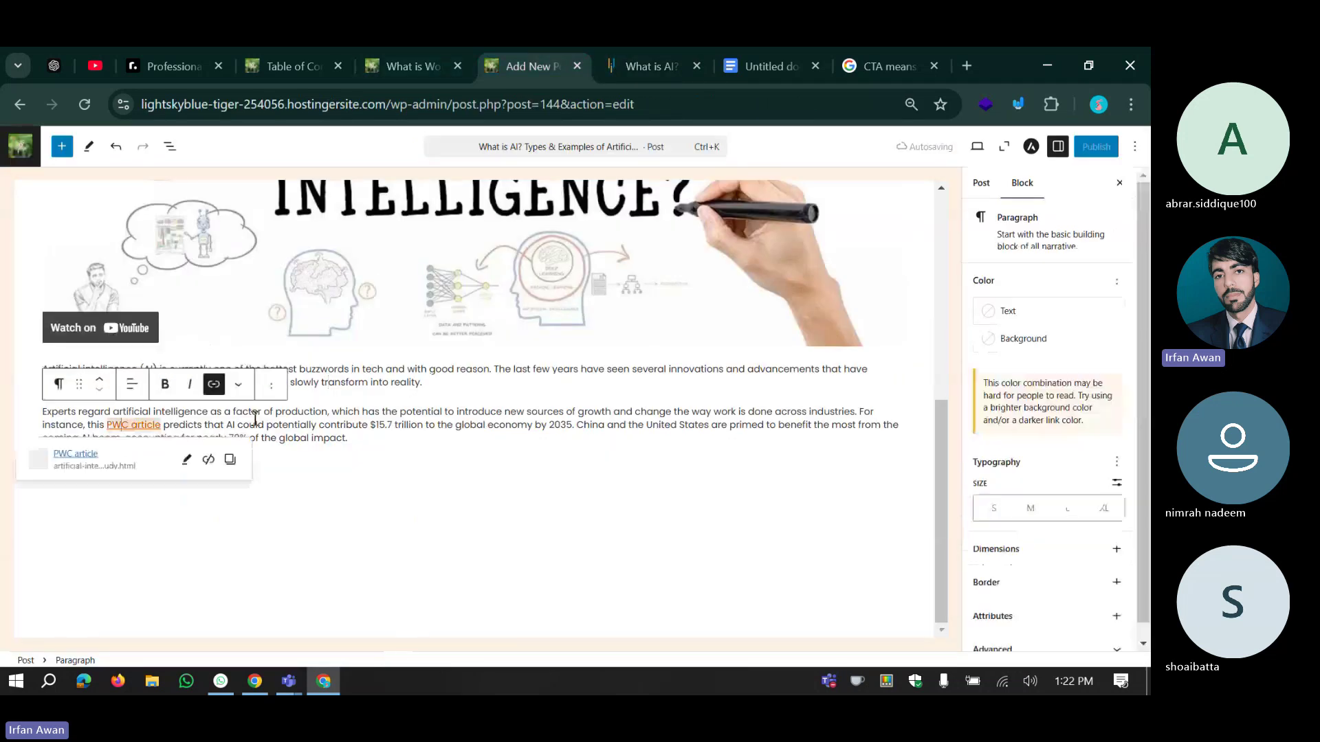
pyautogui.click(328, 371)
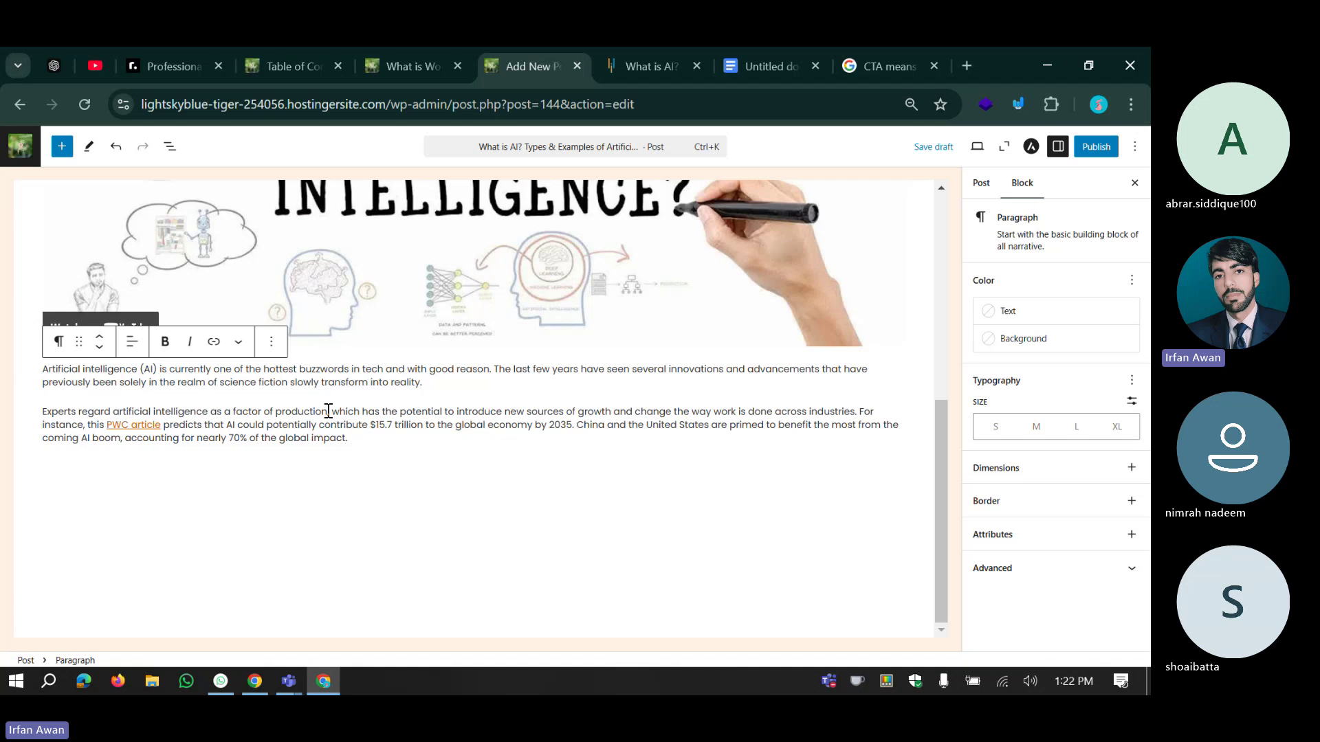
pyautogui.doubleClick(333, 382)
pyautogui.hotkey('ctrl', 'b')
pyautogui.click(337, 424)
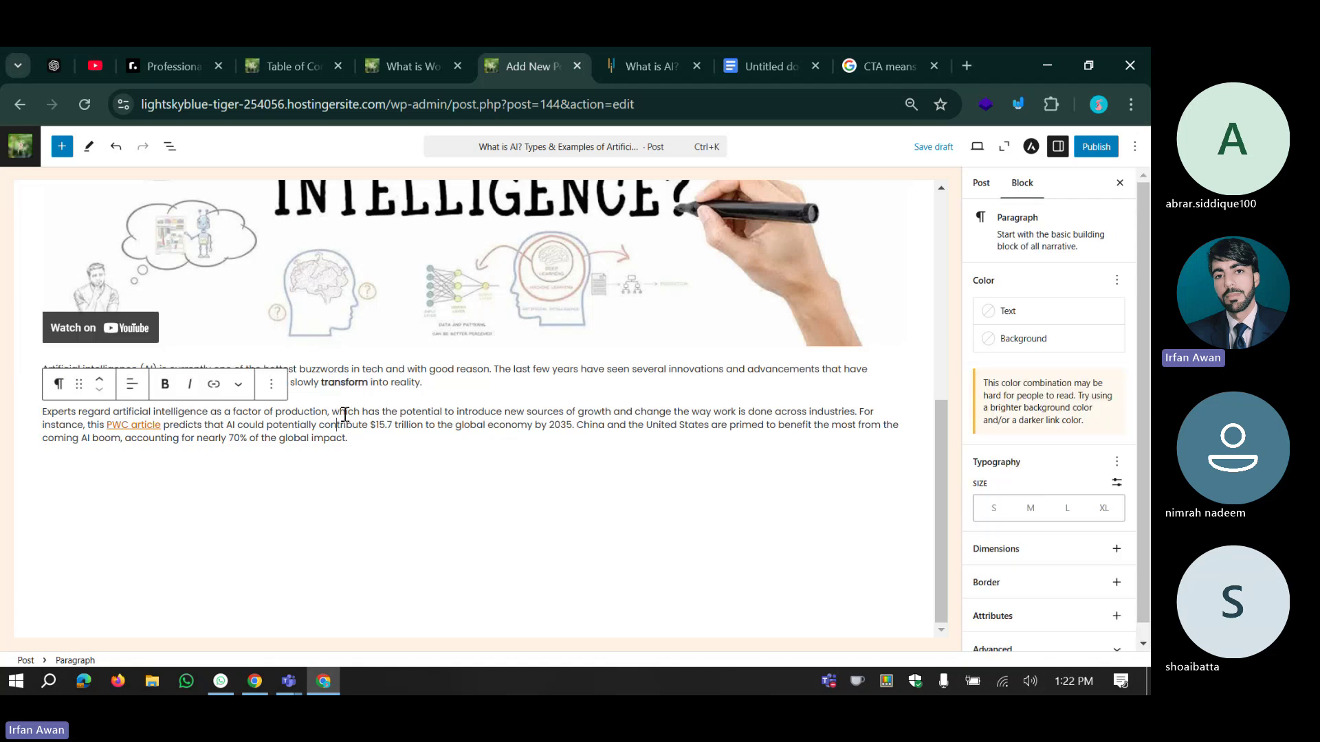
pyautogui.doubleClick(345, 413)
pyautogui.hotkey('ctrl', 'i')
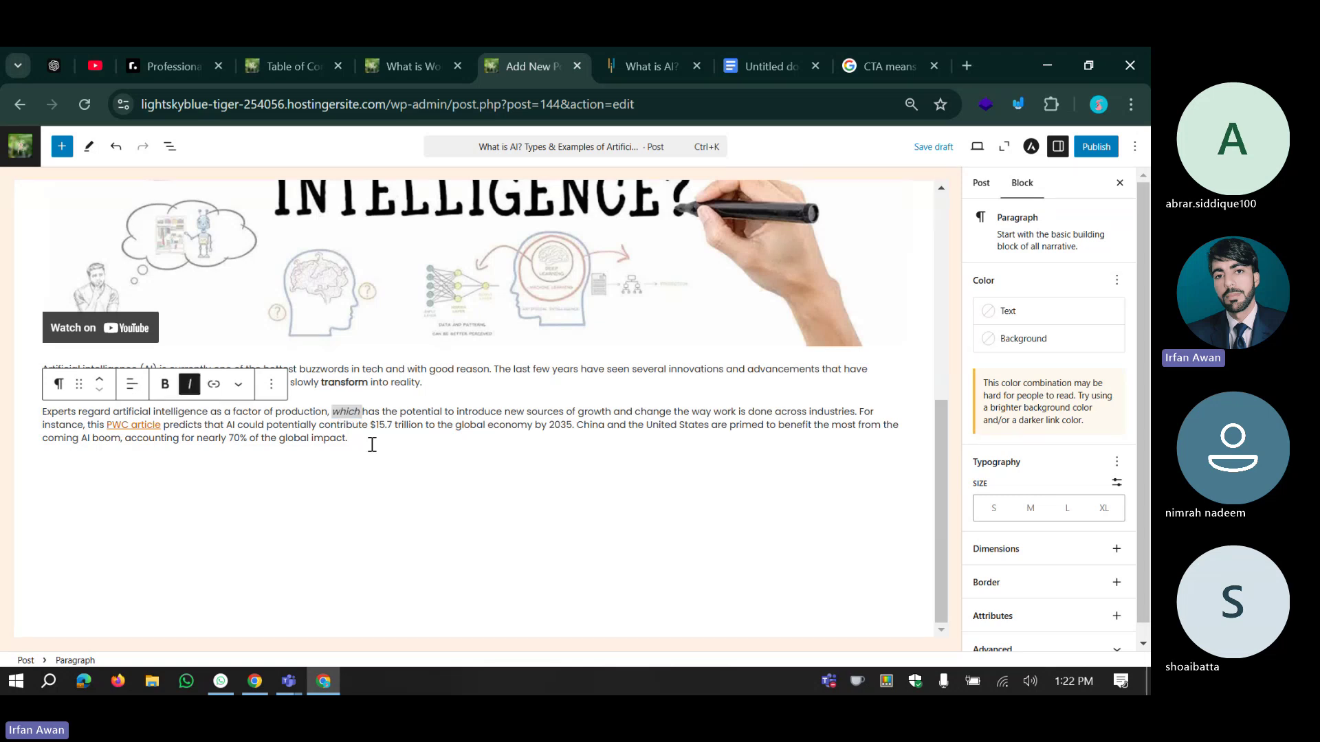
# Copy both paragraphs below the video and paste them underneath with their bold, italic and link formatting kept.
pyautogui.moveTo(372, 442); pyautogui.dragTo(37, 371)
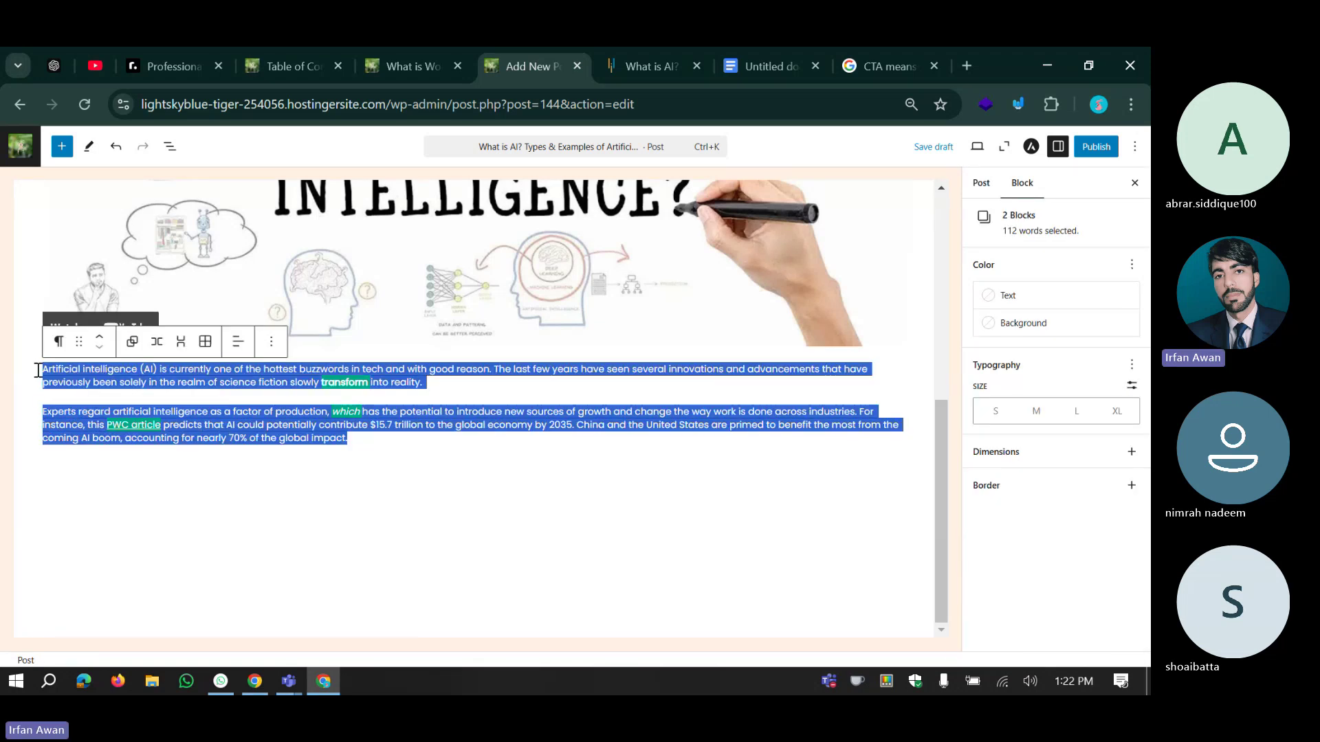
pyautogui.hotkey('ctrl', 'z')
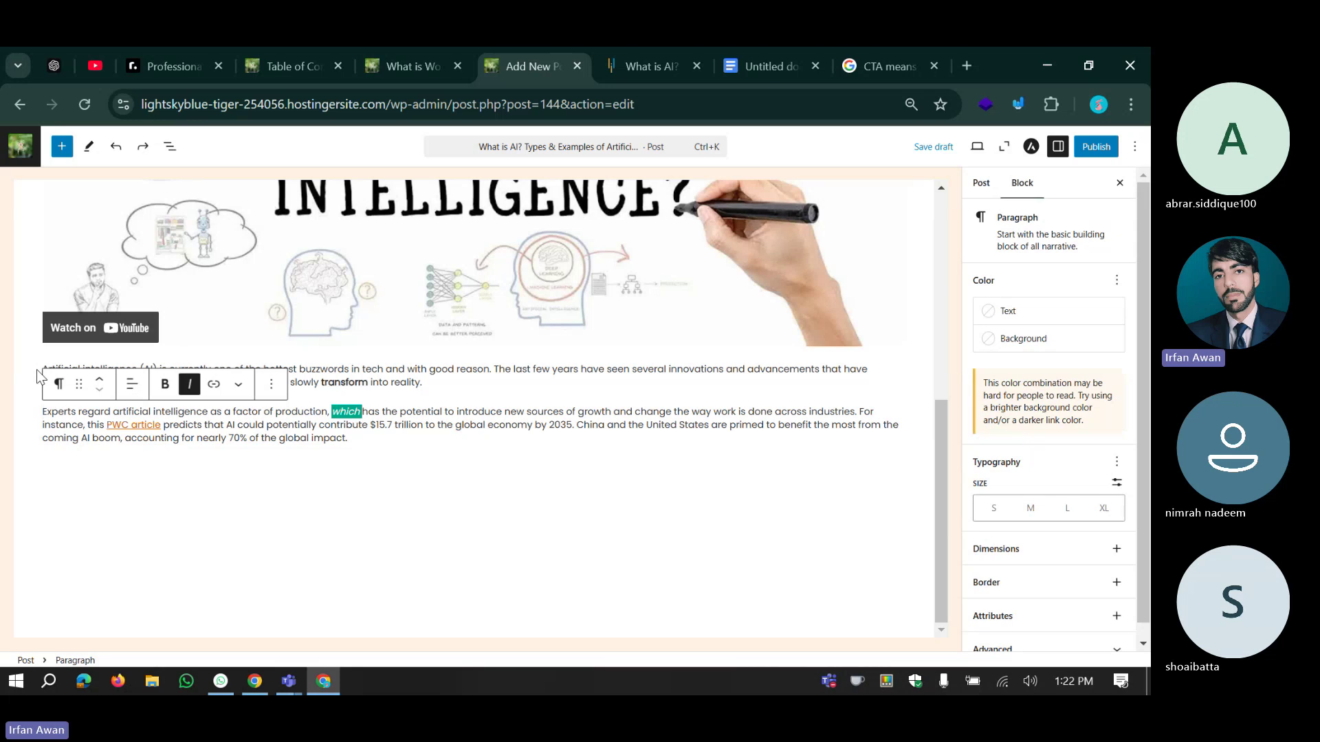
pyautogui.click(237, 410)
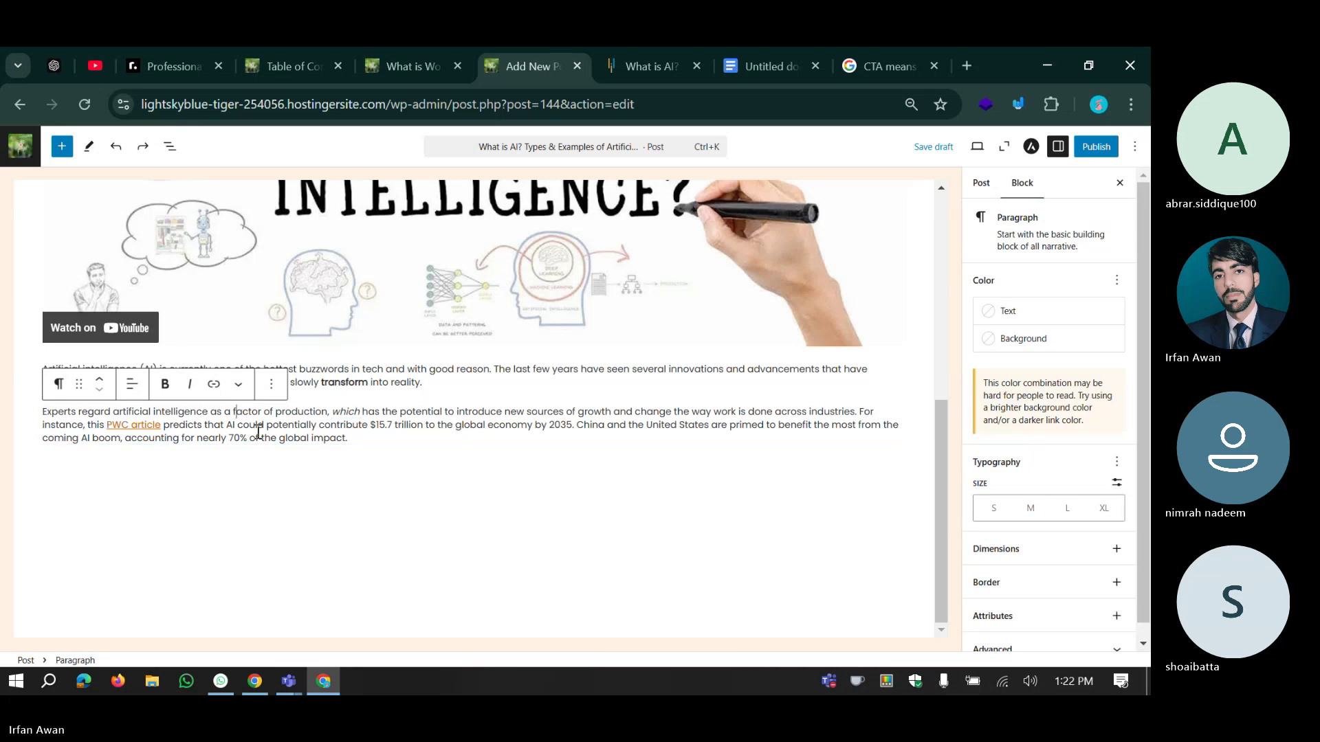
pyautogui.moveTo(355, 439); pyautogui.dragTo(296, 383)
pyautogui.hotkey('ctrl', 'c')
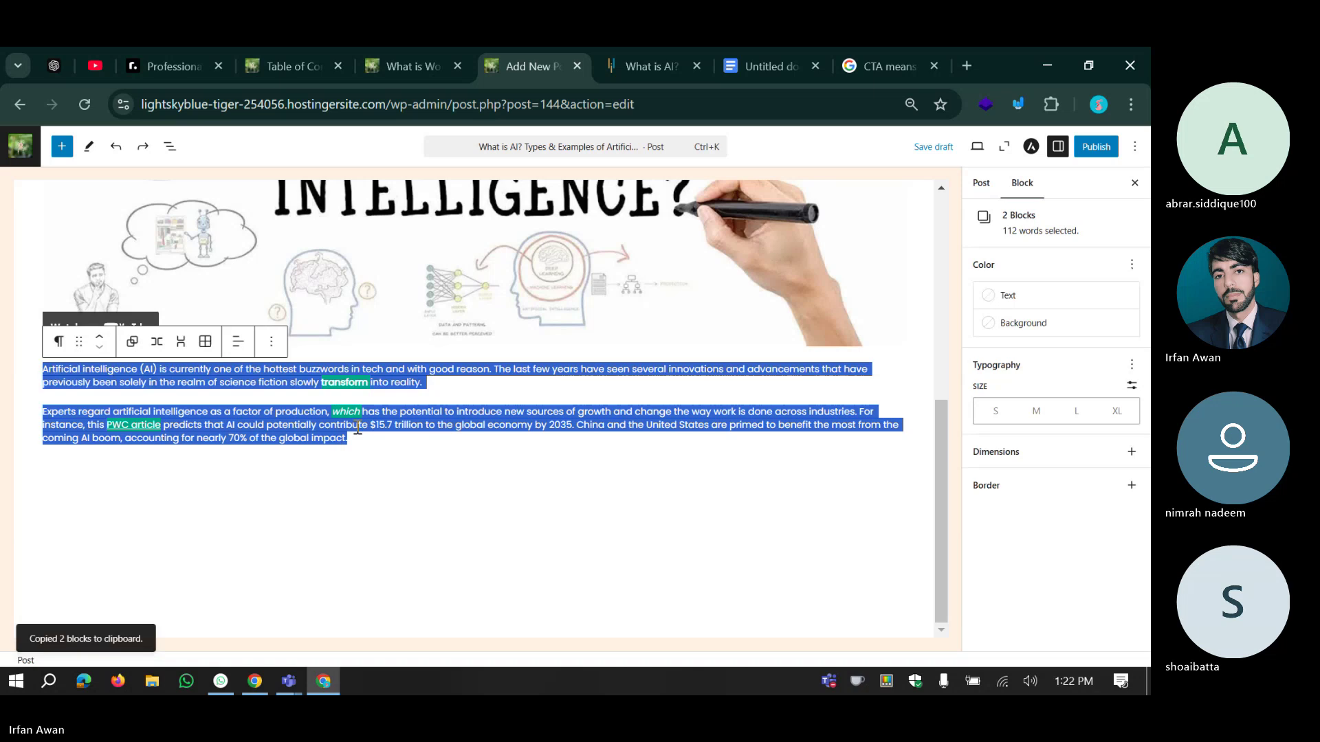
pyautogui.click(369, 448)
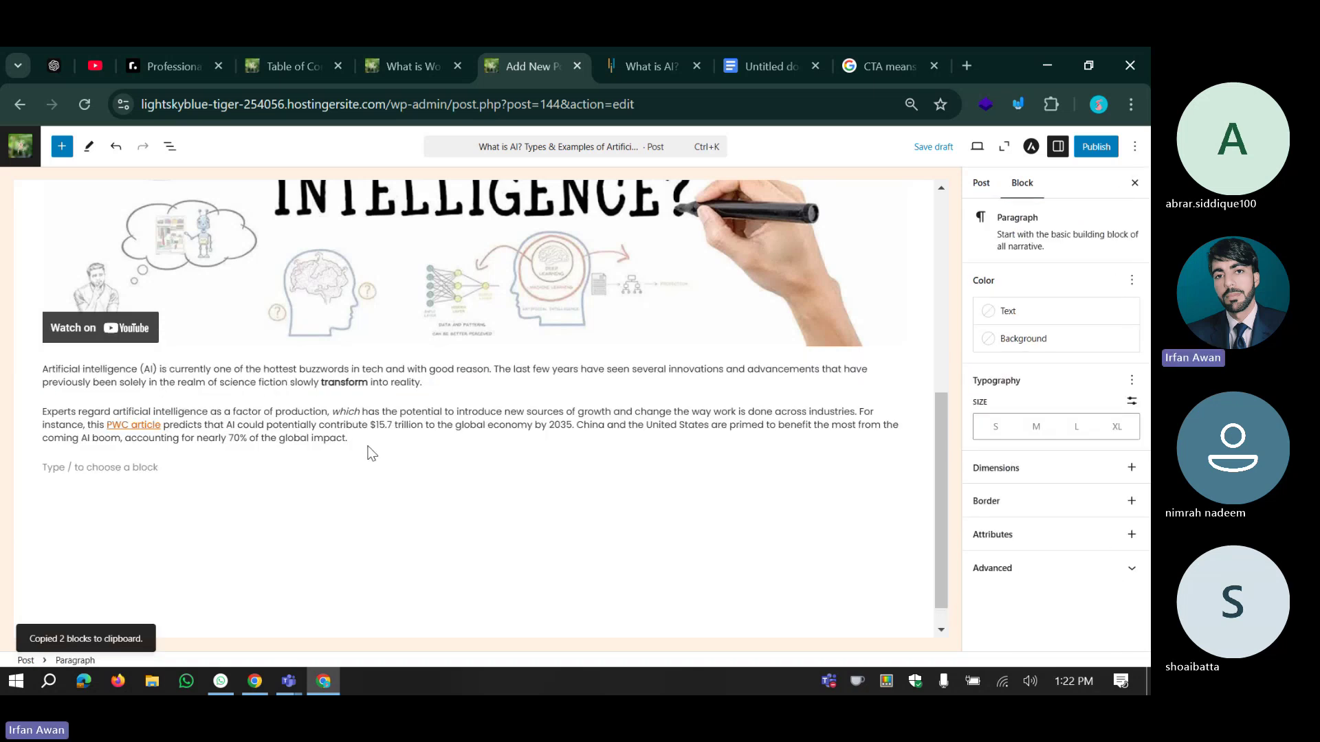
pyautogui.rightClick(96, 468)
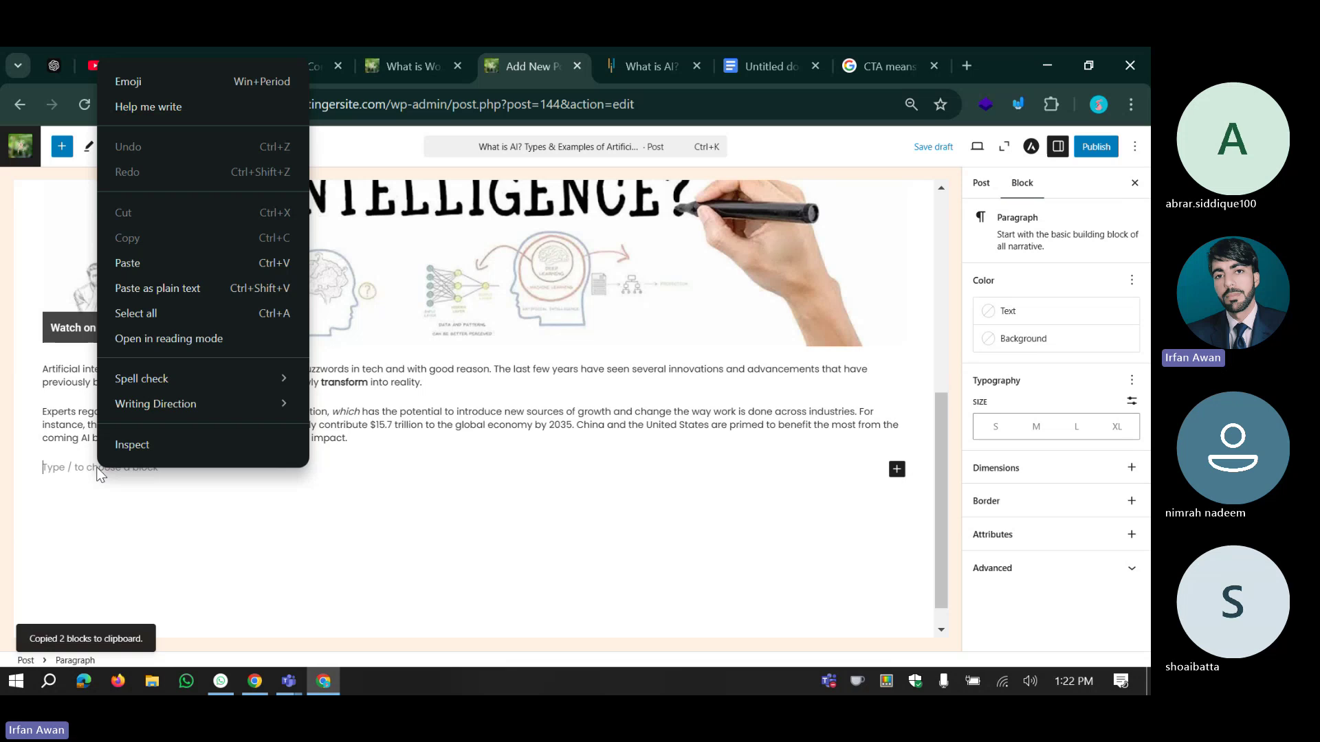
pyautogui.click(159, 263)
pyautogui.click(354, 484)
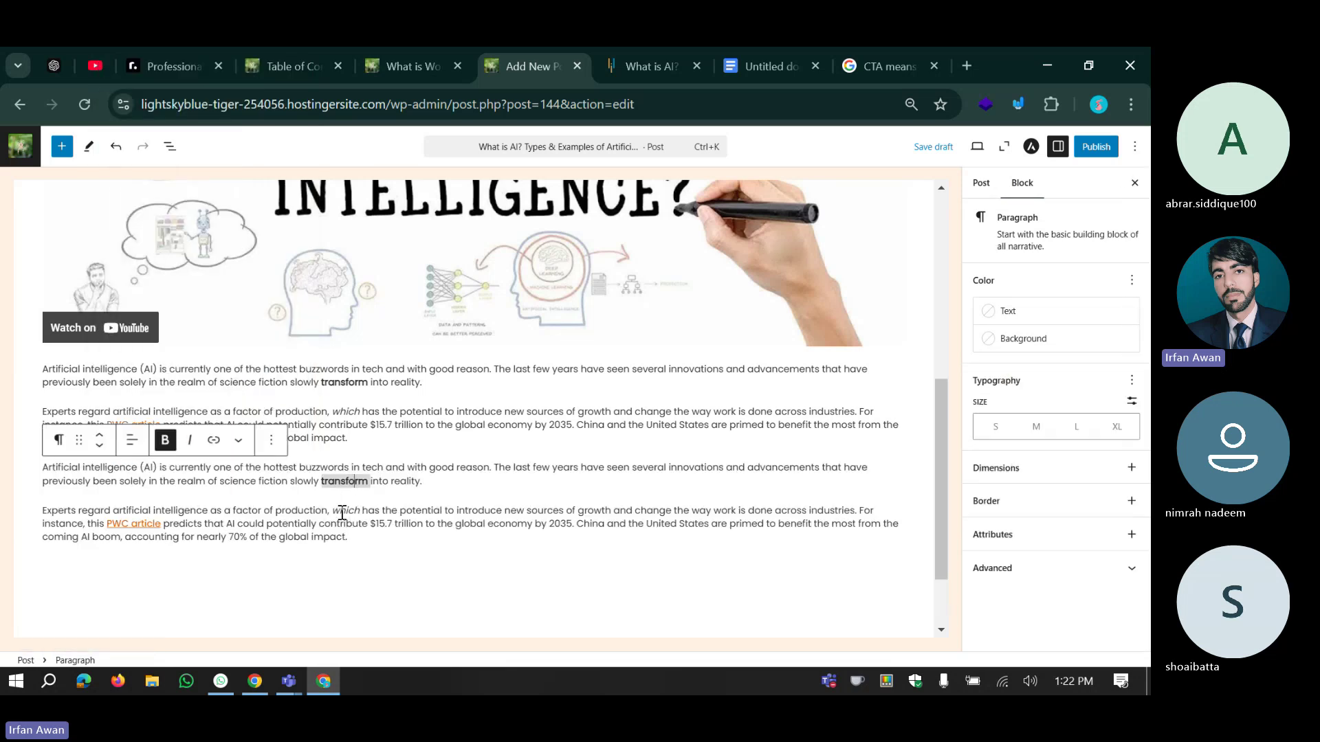
pyautogui.click(139, 526)
# Paste the copied paragraphs again at the end as plain text and inspect the pasted "PWC article" words.
pyautogui.click(369, 538)
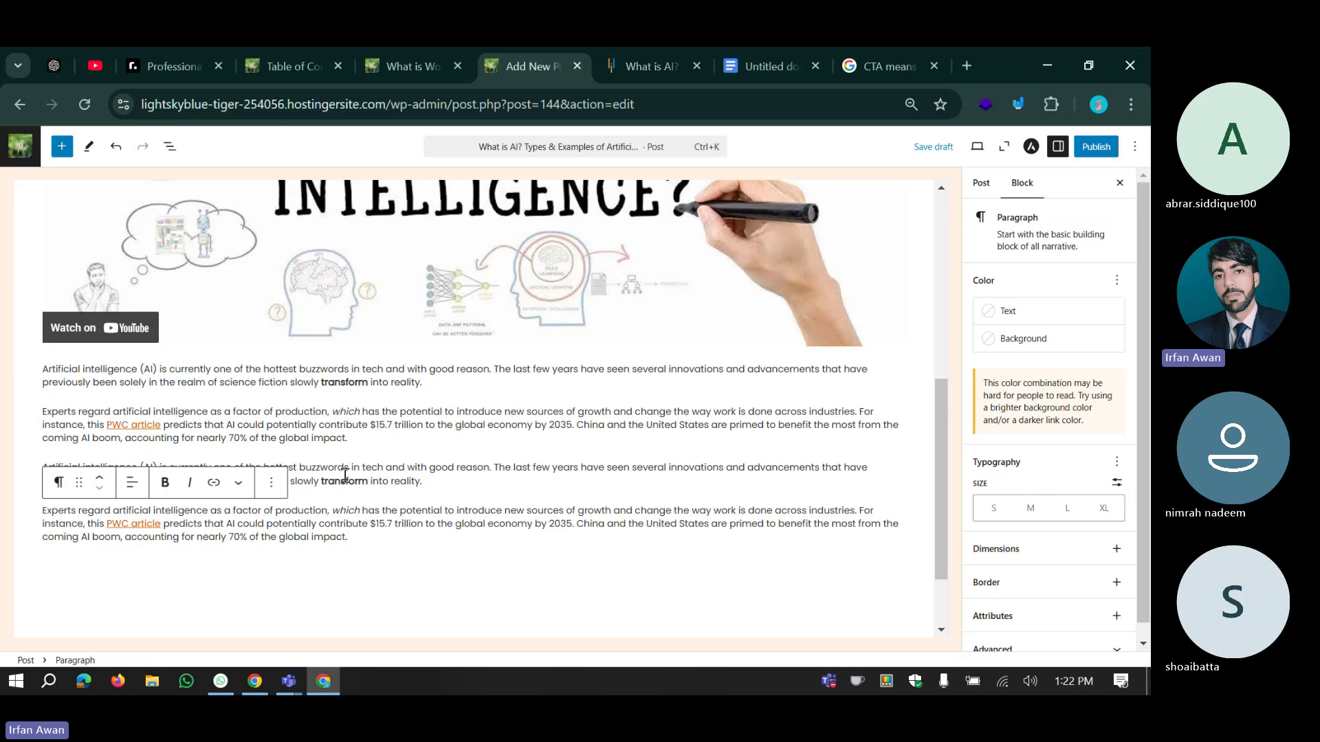
pyautogui.press('Return')
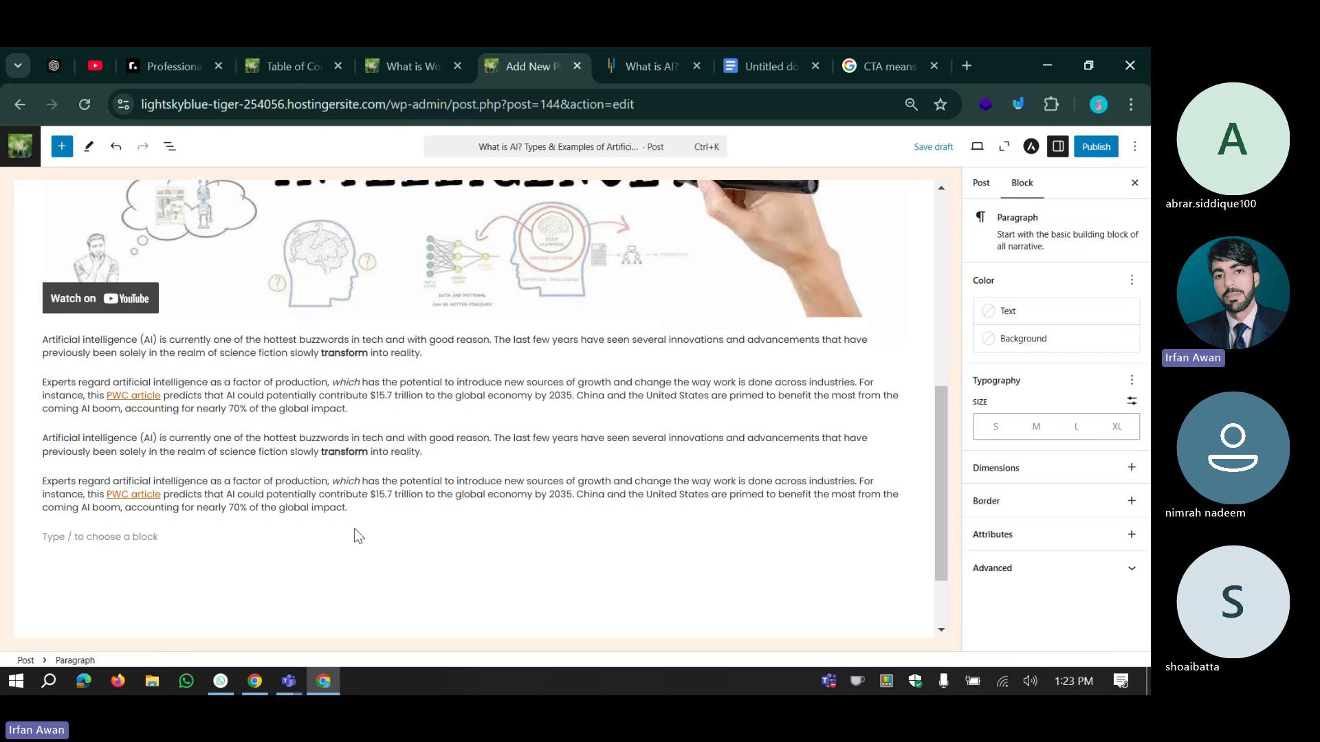
pyautogui.rightClick(127, 536)
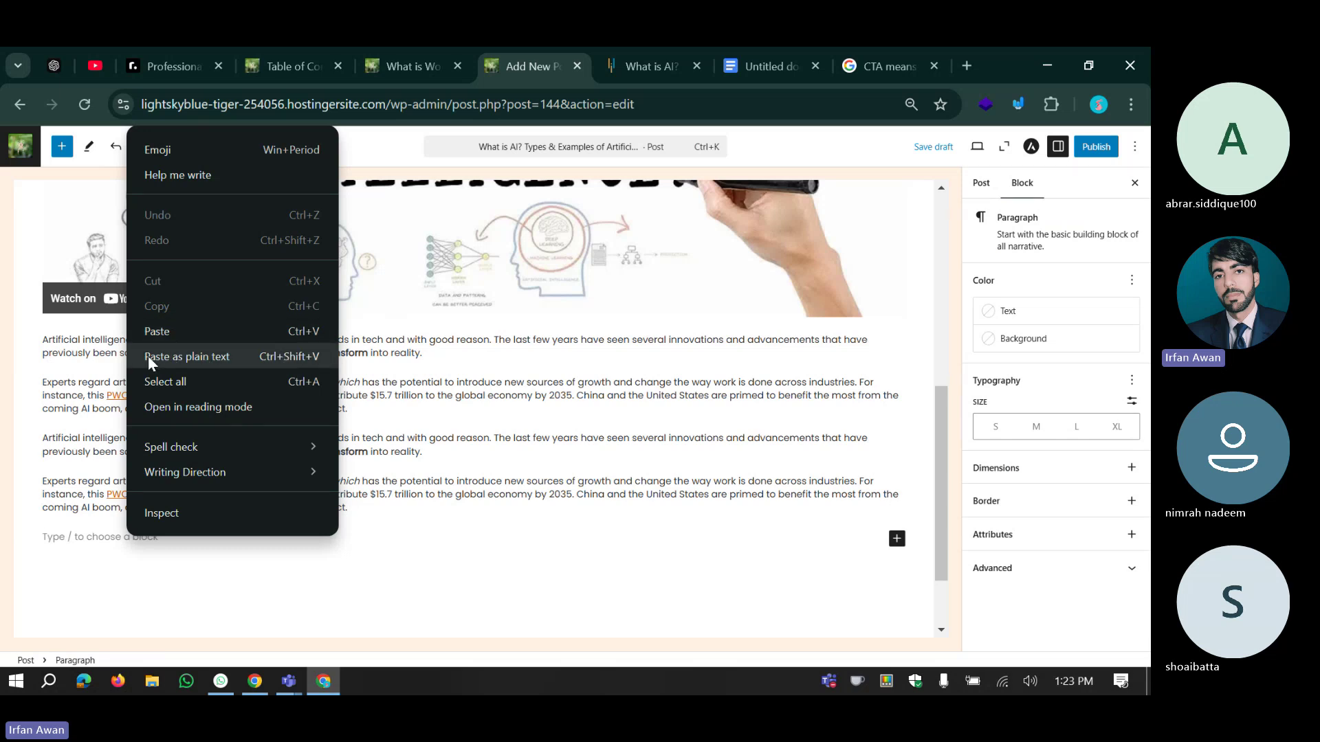
pyautogui.click(286, 357)
pyautogui.scroll(-1, 369, 502)
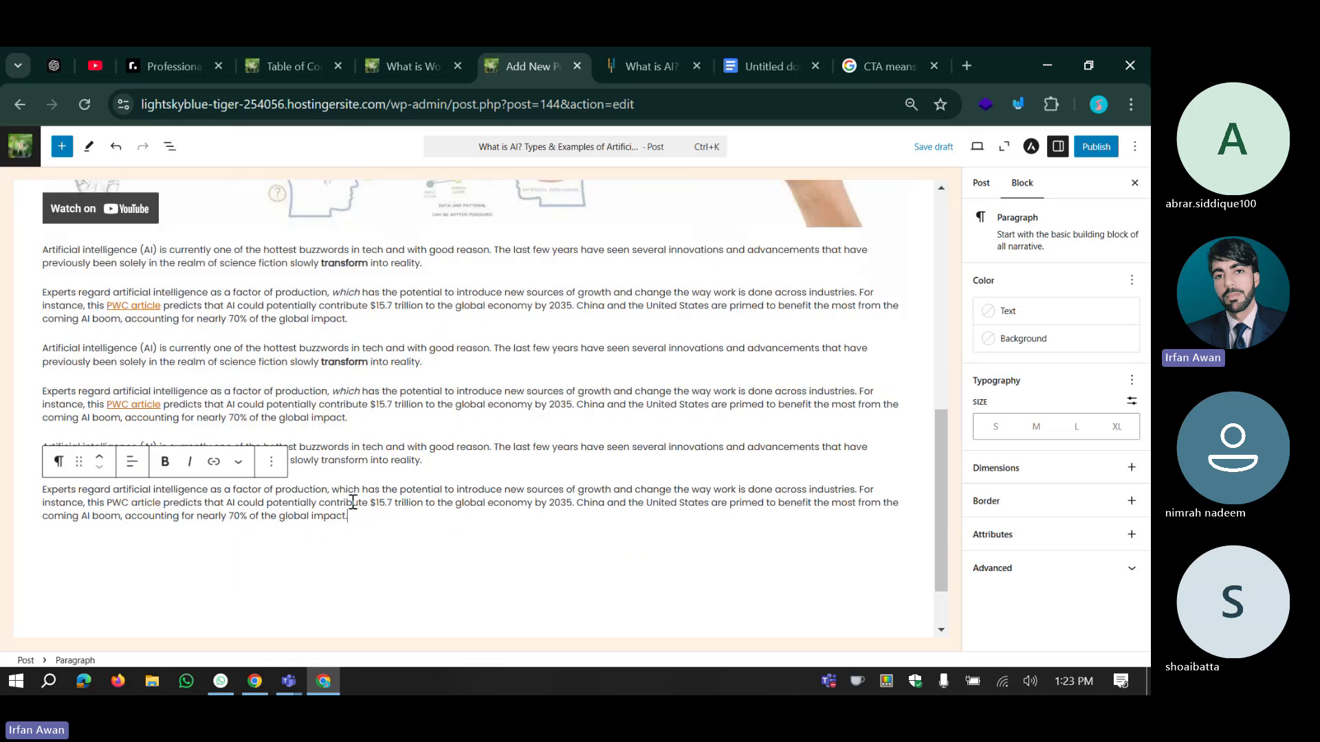
pyautogui.moveTo(135, 505)
pyautogui.mouseDown()
pyautogui.moveTo(183, 506)
pyautogui.moveTo(116, 505)
pyautogui.mouseUp()
pyautogui.click(164, 505)
pyautogui.click(355, 514)
pyautogui.click(88, 653)
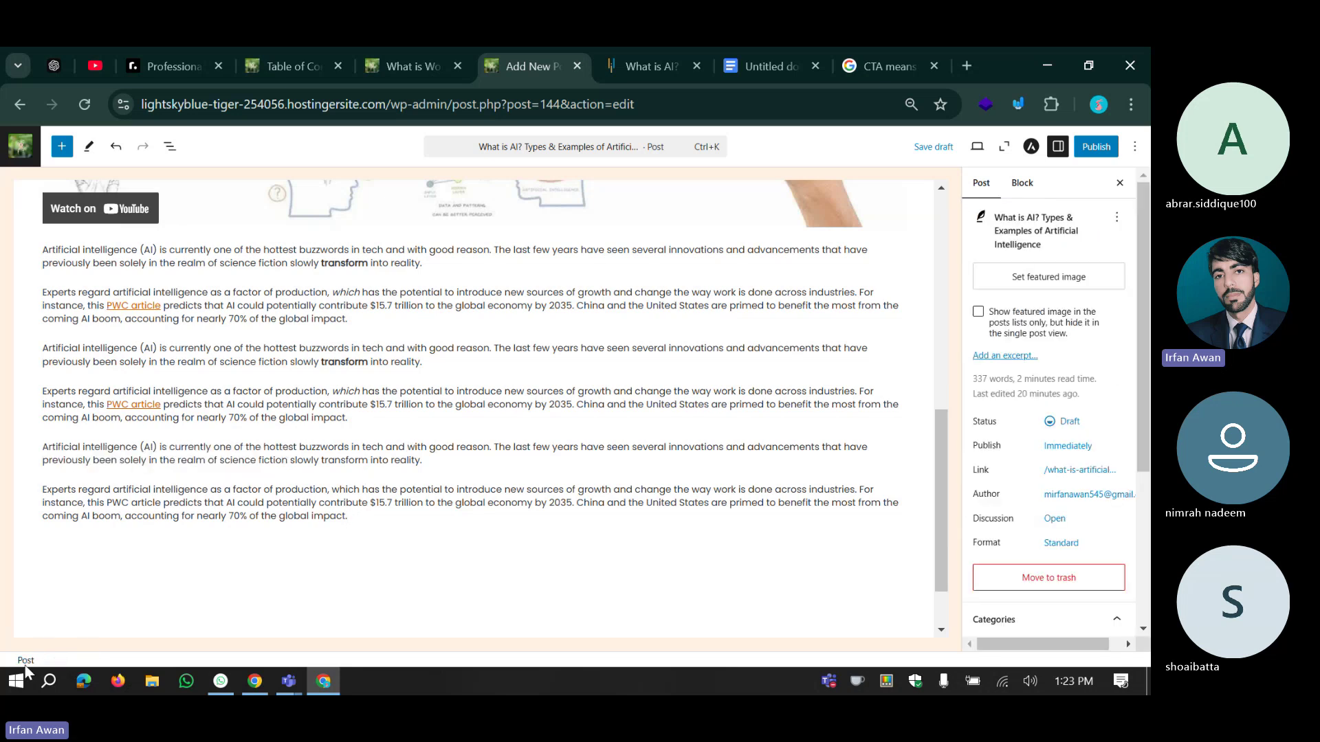
# Delete all the paragraphs below the video and paste the two copied paragraphs there as plain text.
pyautogui.click(356, 521)
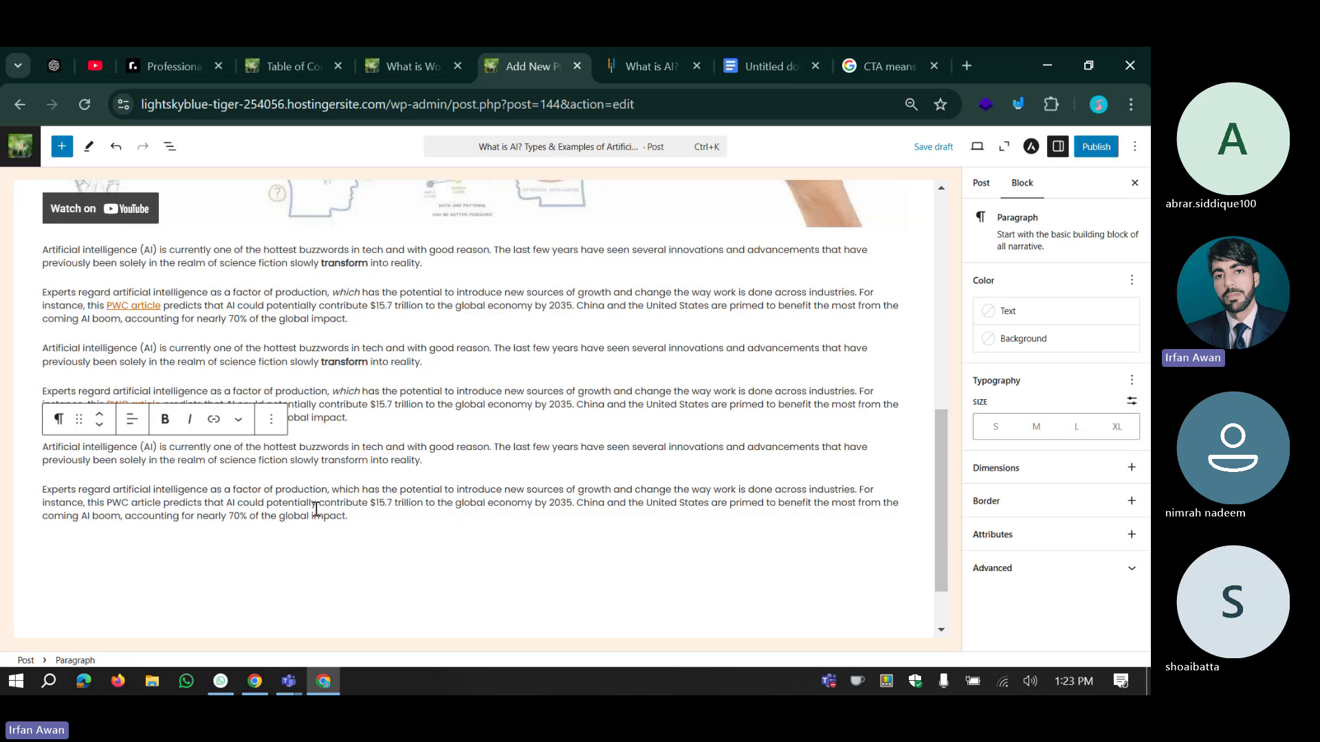
pyautogui.moveTo(315, 506); pyautogui.dragTo(40, 248)
pyautogui.press('BackSpace')
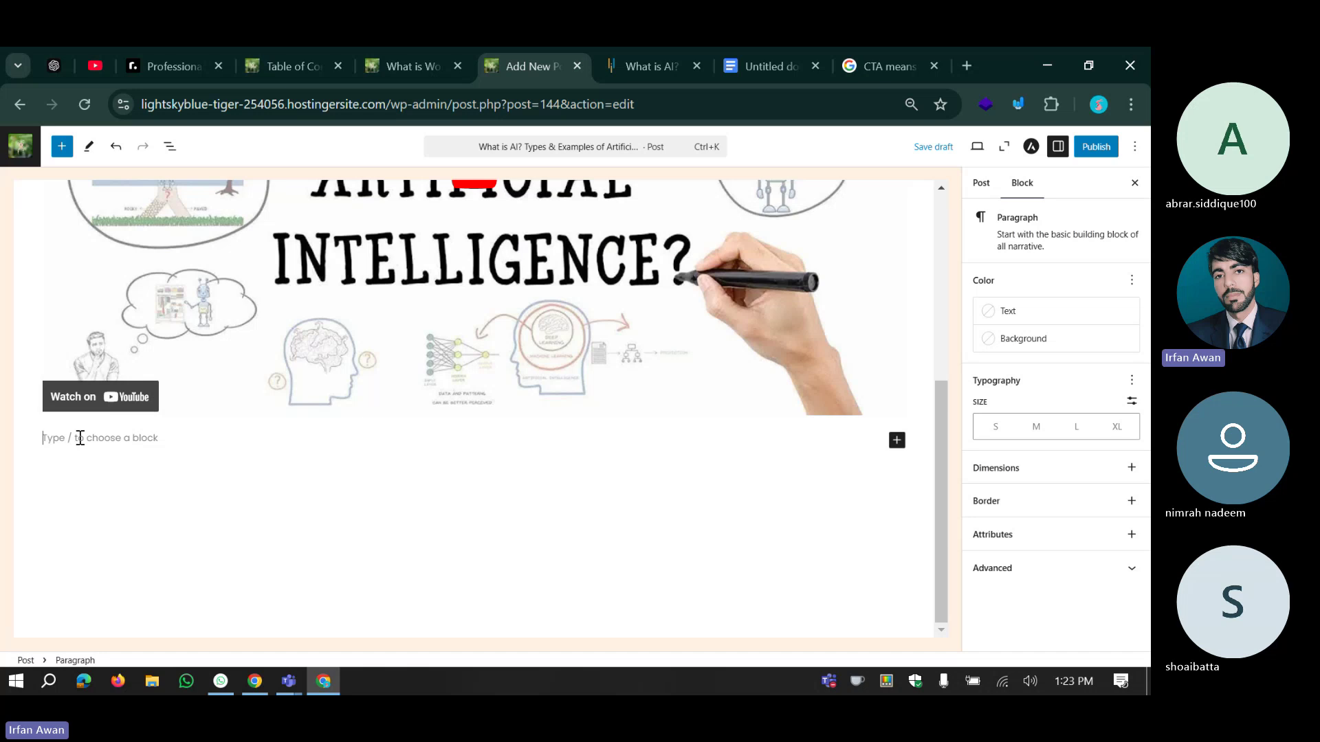
pyautogui.hotkey('ctrl', 'v')
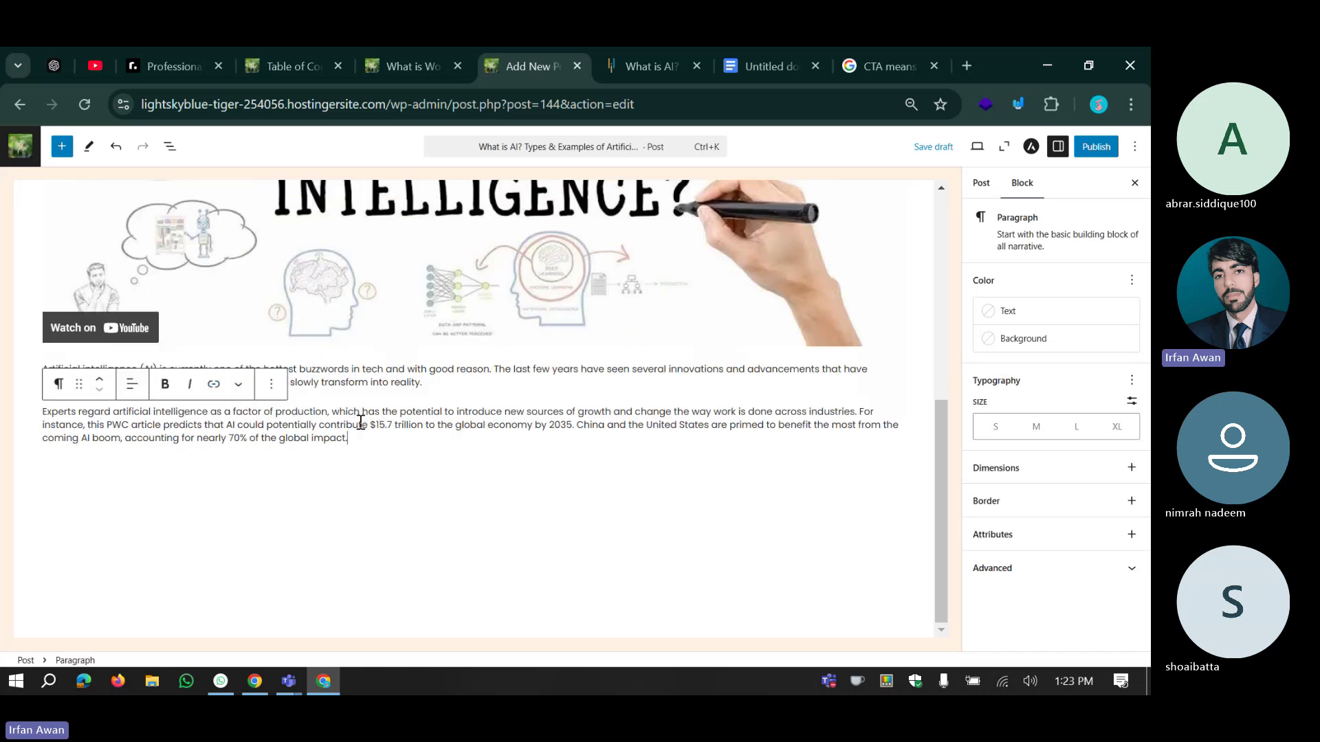
# Copy the PWC article link address from the Simplilearn page and apply it to "PWC article" in the post's second paragraph.
pyautogui.click(633, 53)
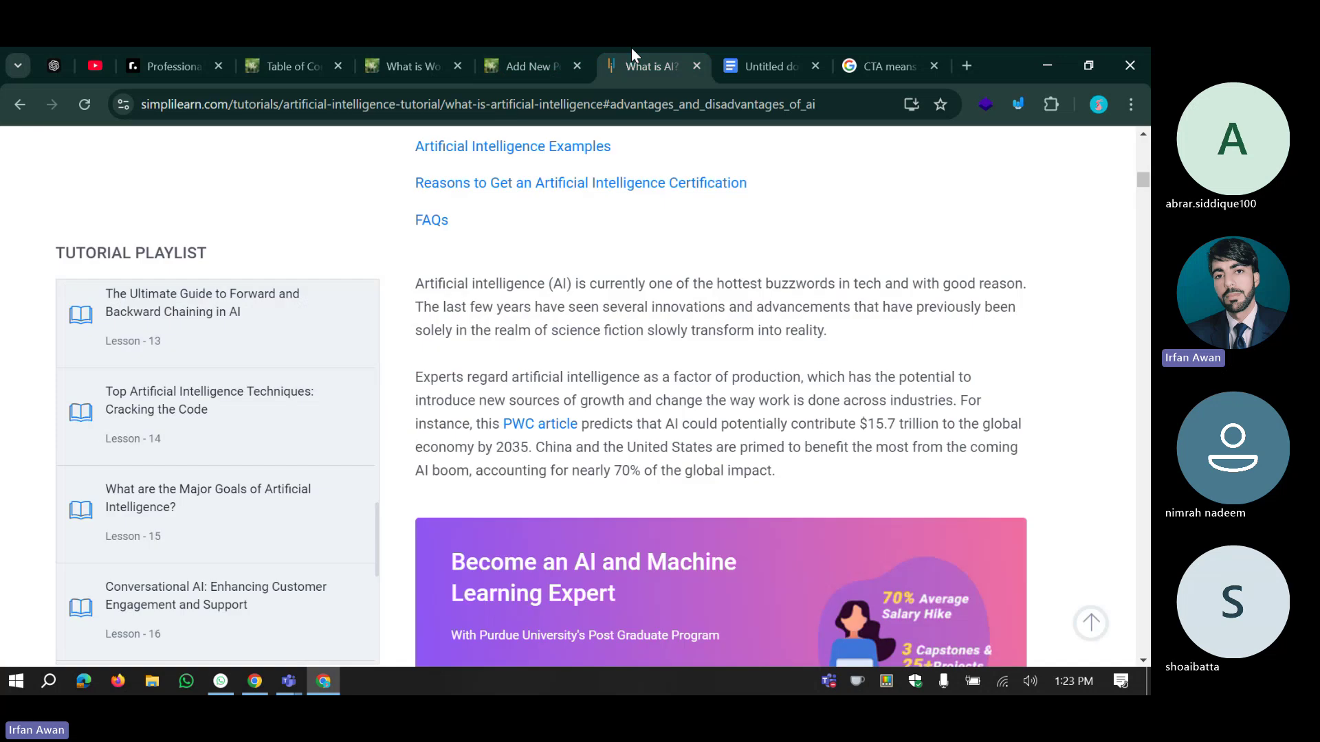
pyautogui.rightClick(524, 426)
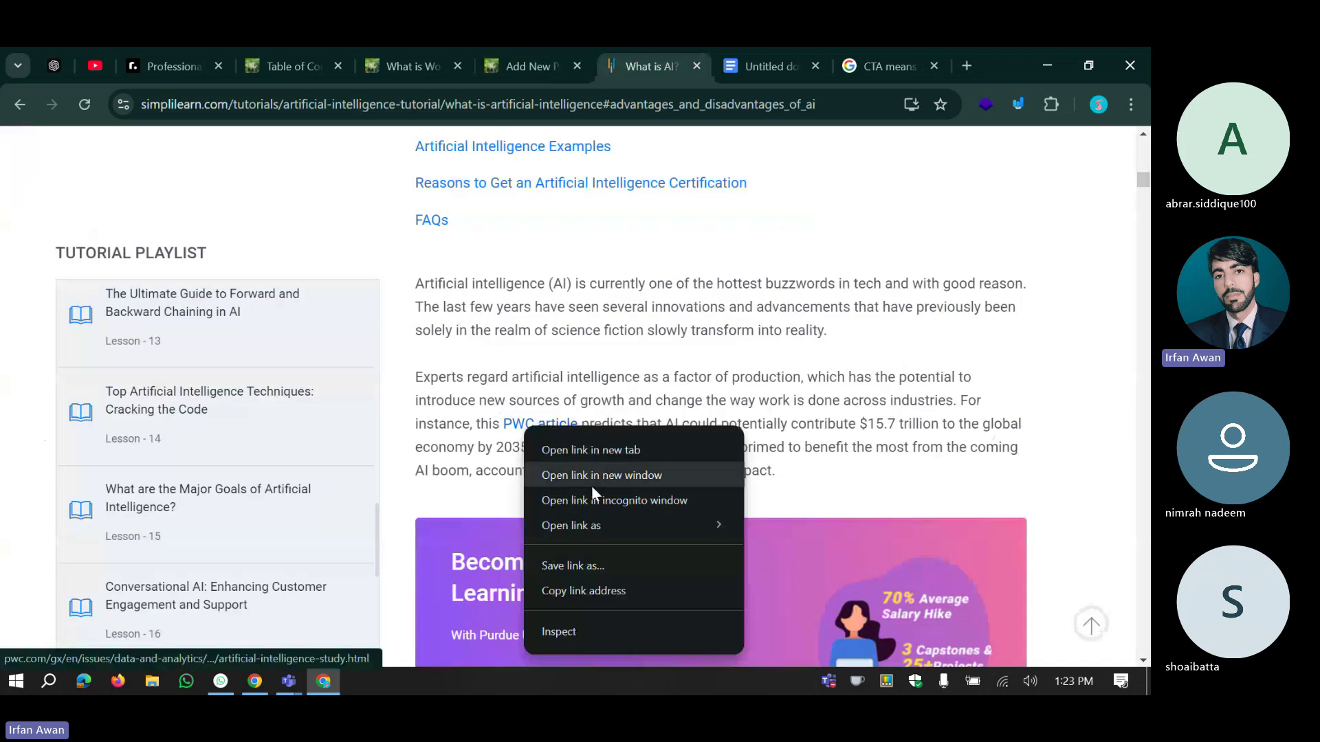
pyautogui.click(583, 590)
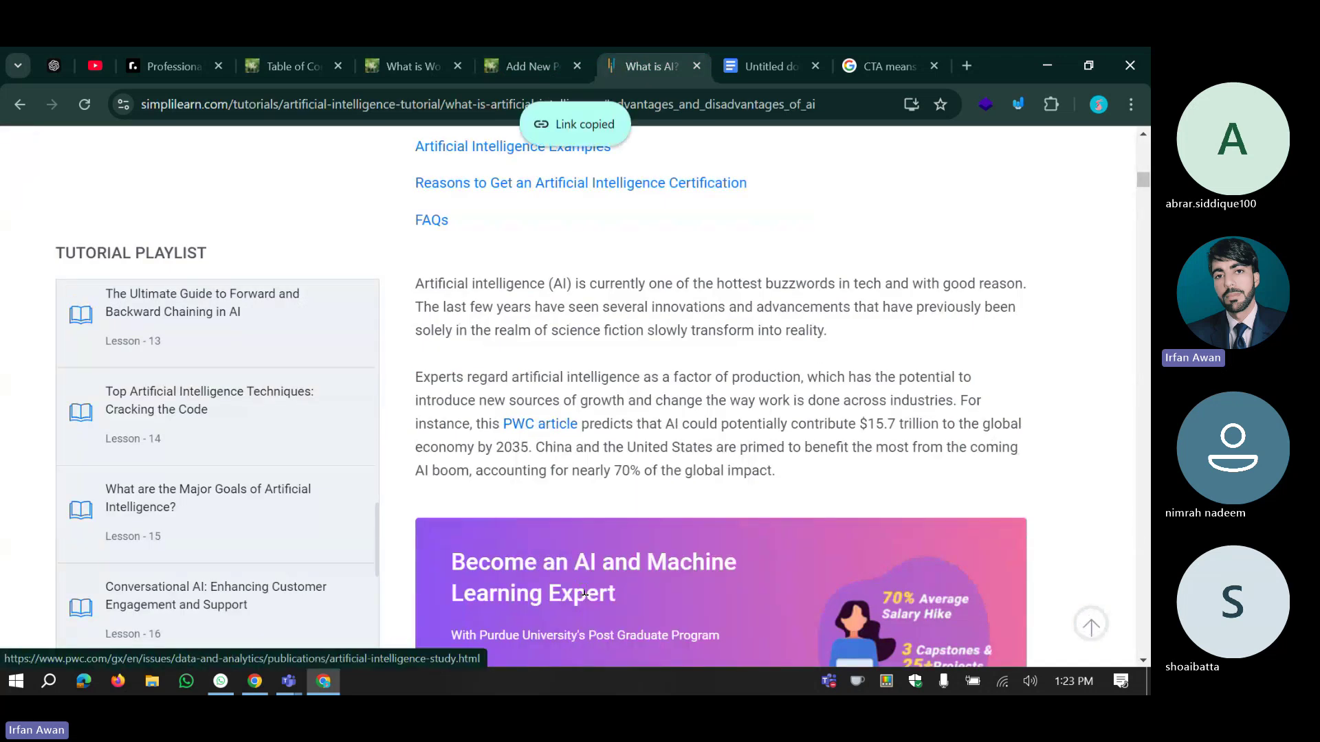
pyautogui.click(536, 52)
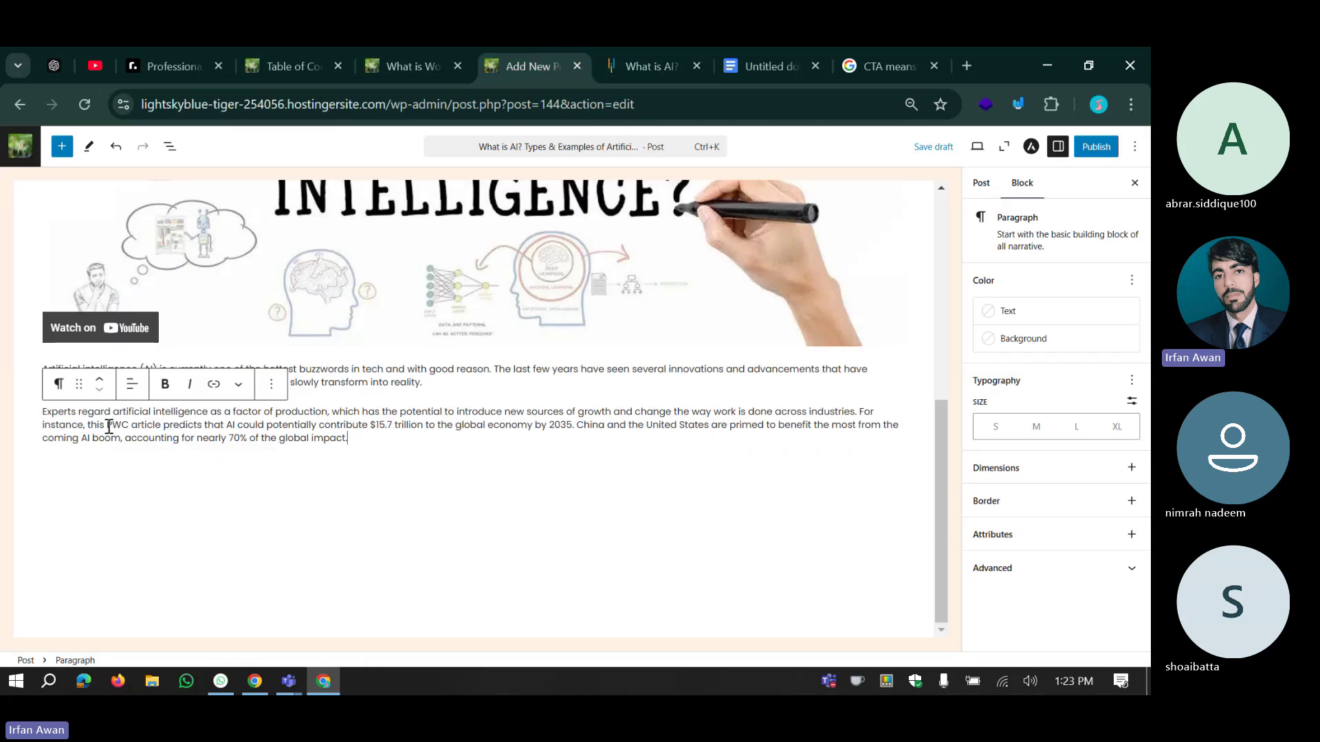
pyautogui.moveTo(107, 425); pyautogui.dragTo(163, 424)
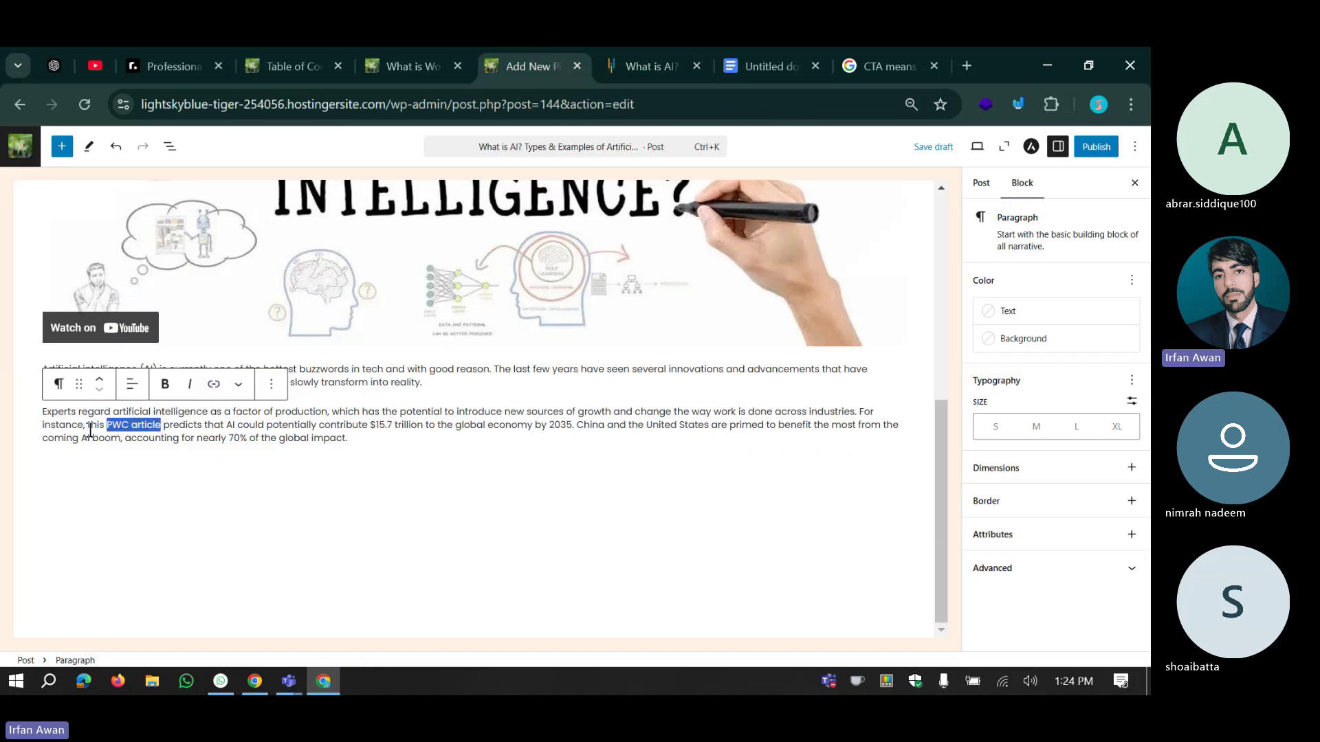
pyautogui.click(214, 384)
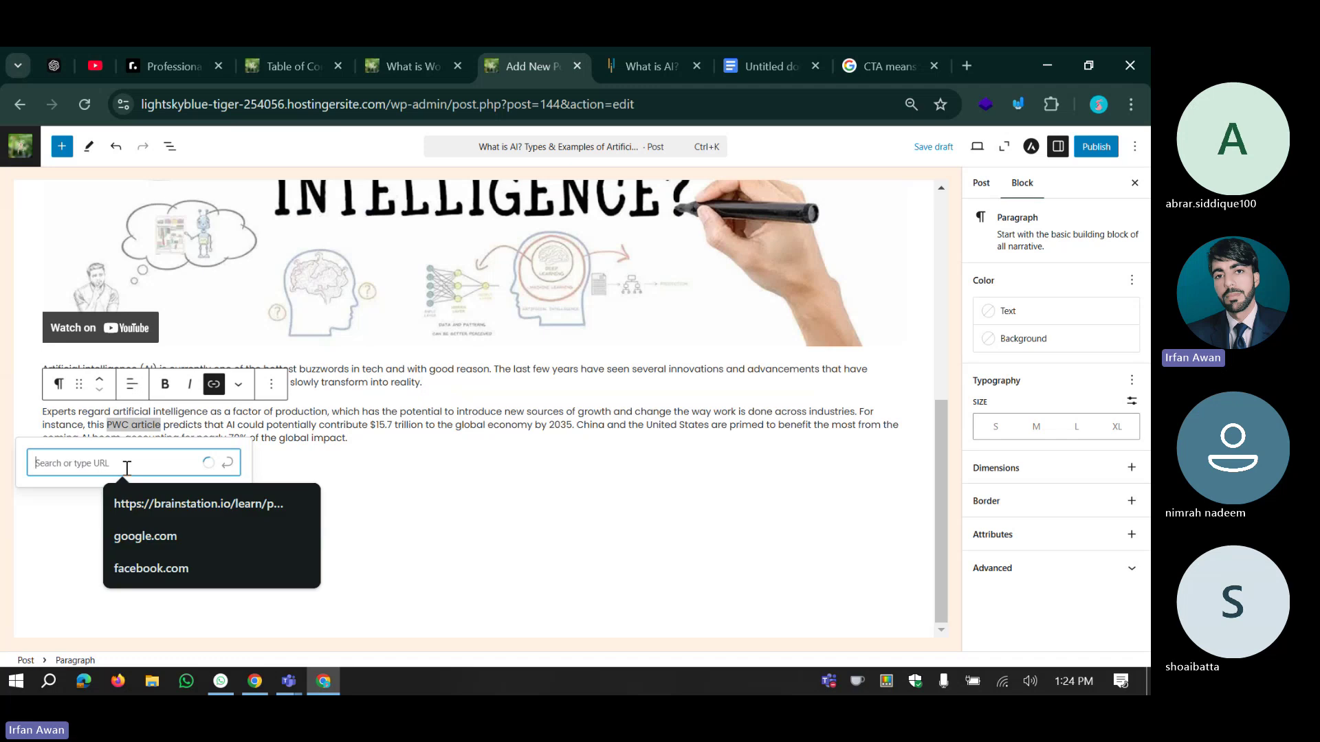
pyautogui.hotkey('ctrl', 'v')
pyautogui.press('Return')
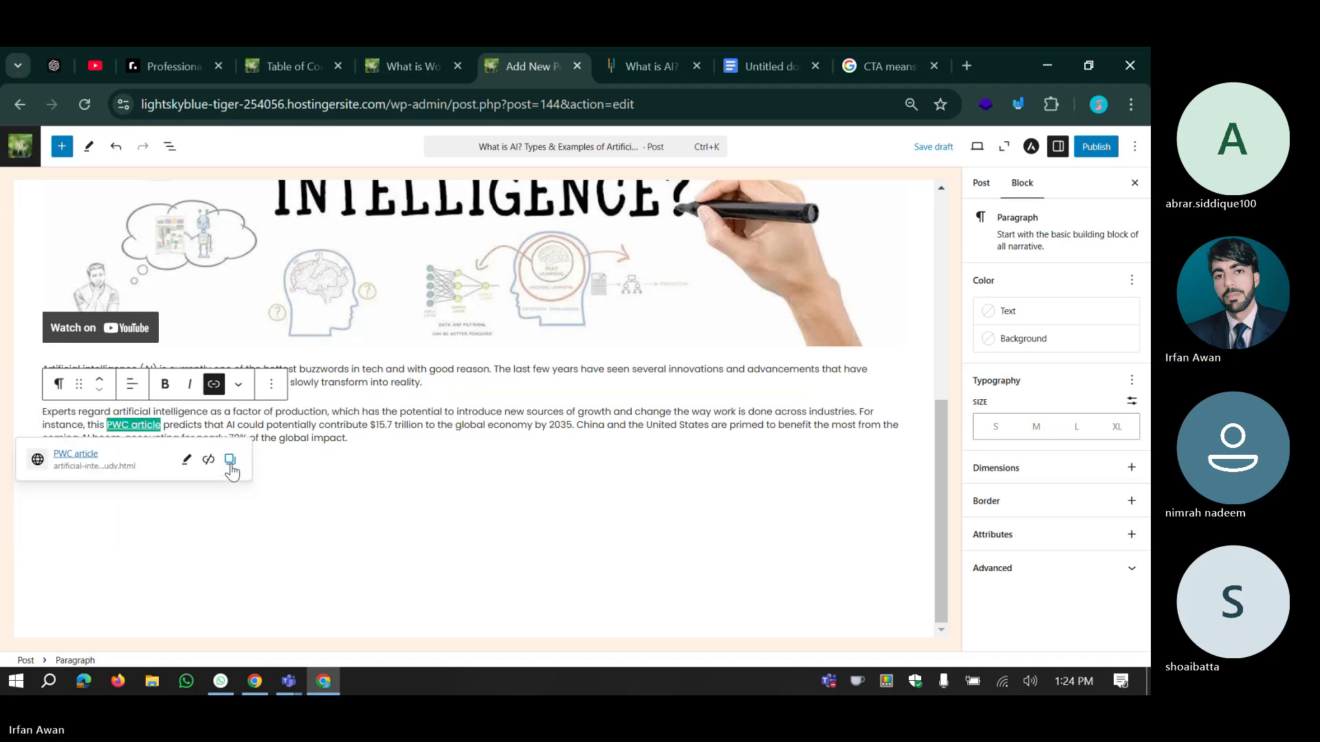
pyautogui.click(254, 415)
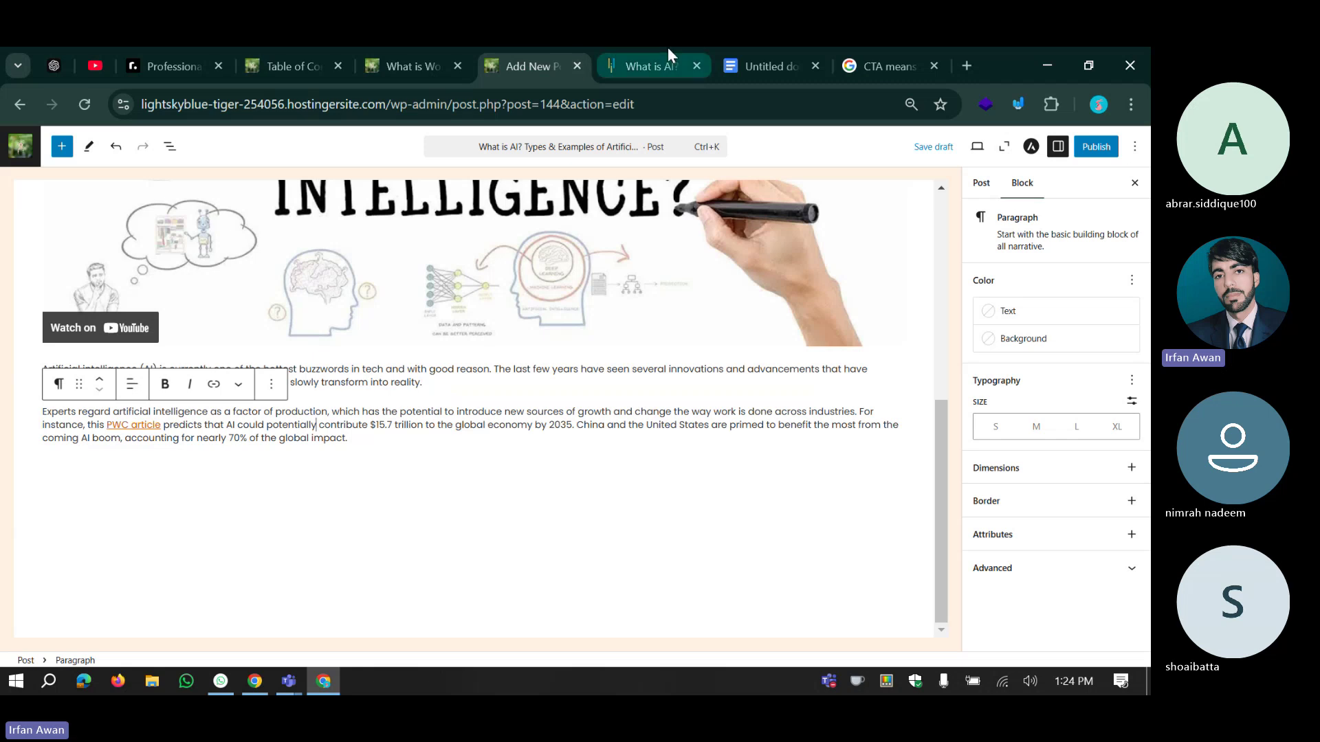
# Look at the "Become an AI and Machine Learning Expert" banner in the Simplilearn article and return to the post editor.
pyautogui.click(648, 63)
pyautogui.scroll(-3, 488, 393)
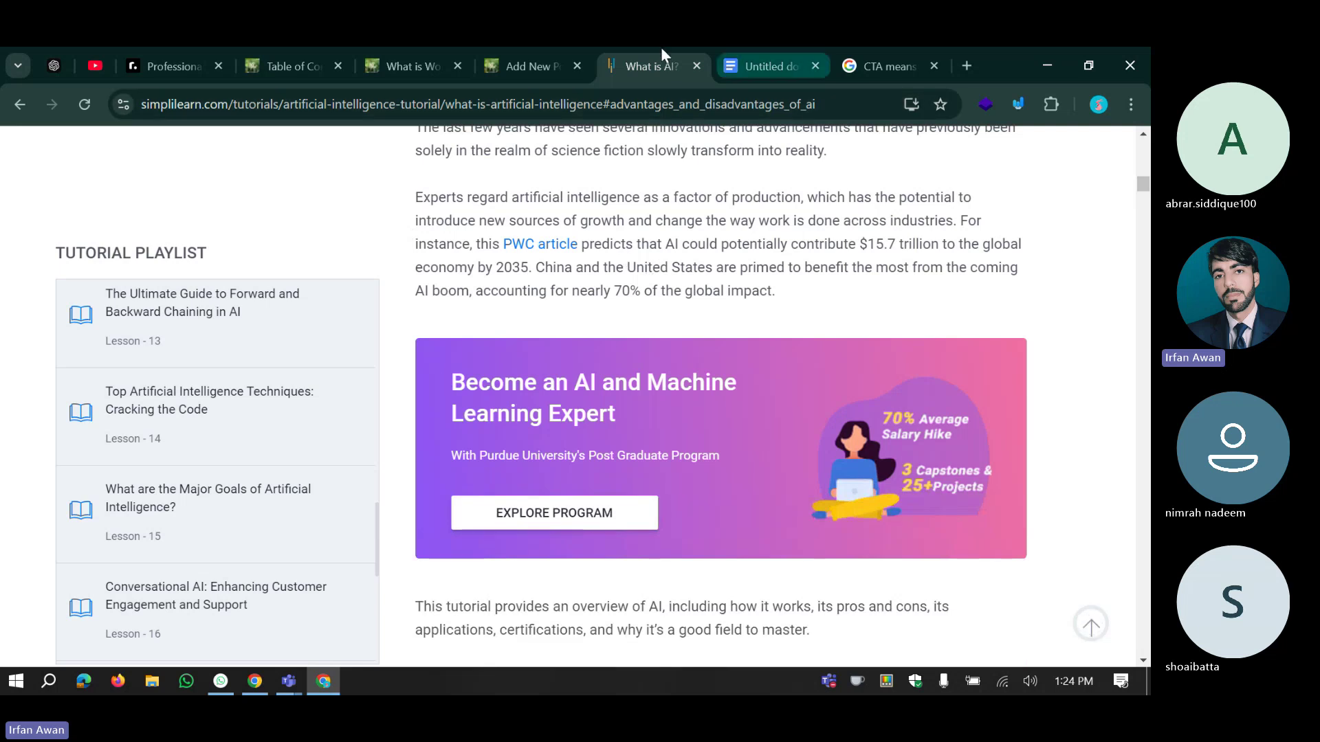
pyautogui.click(558, 52)
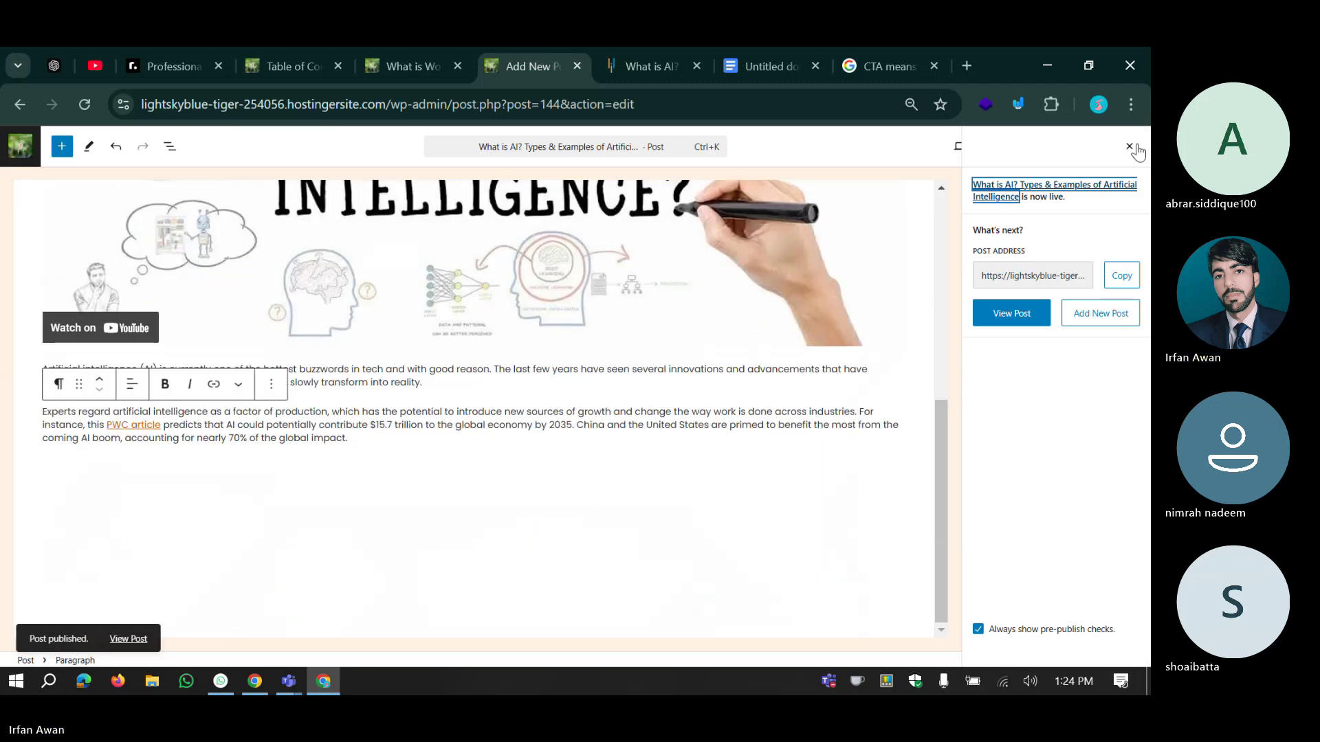
# Dismiss the post-publish summary and add an empty paragraph below the paragraph containing the PWC article link.
pyautogui.rightClick(1005, 314)
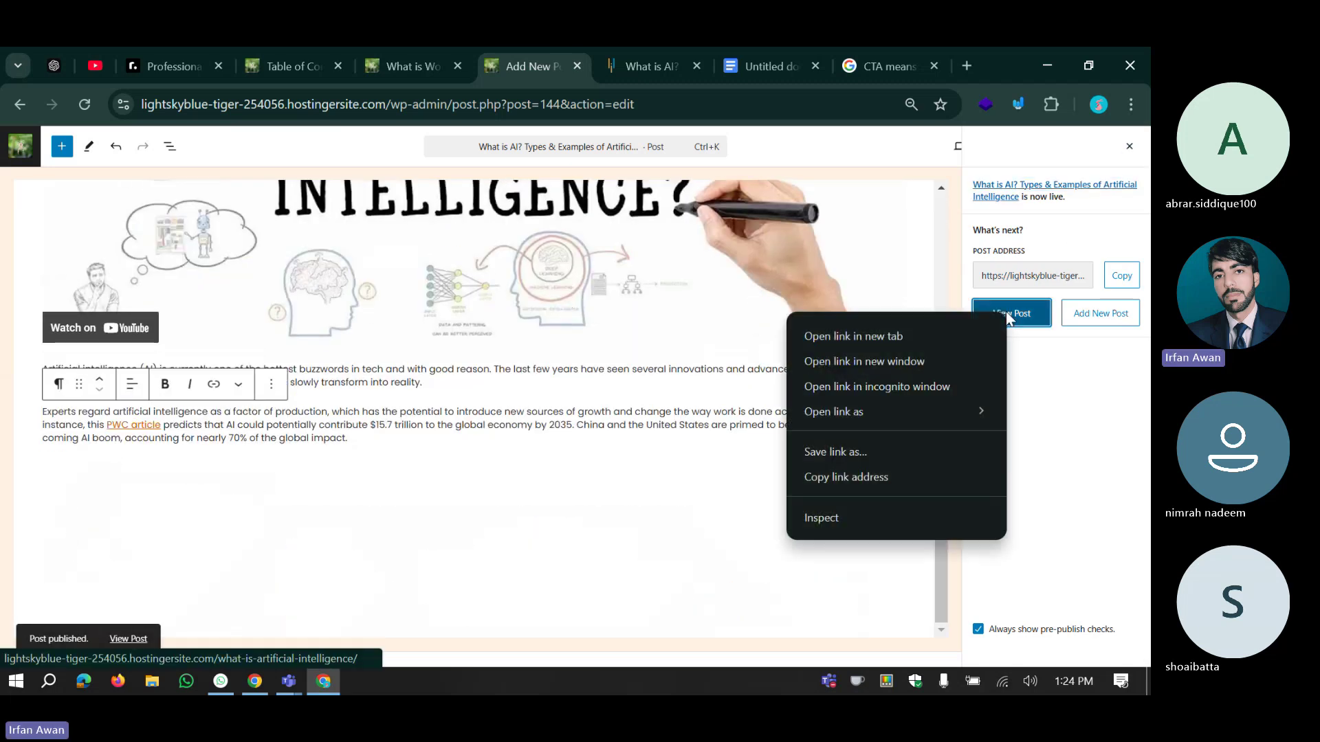
pyautogui.click(1053, 298)
pyautogui.click(1129, 148)
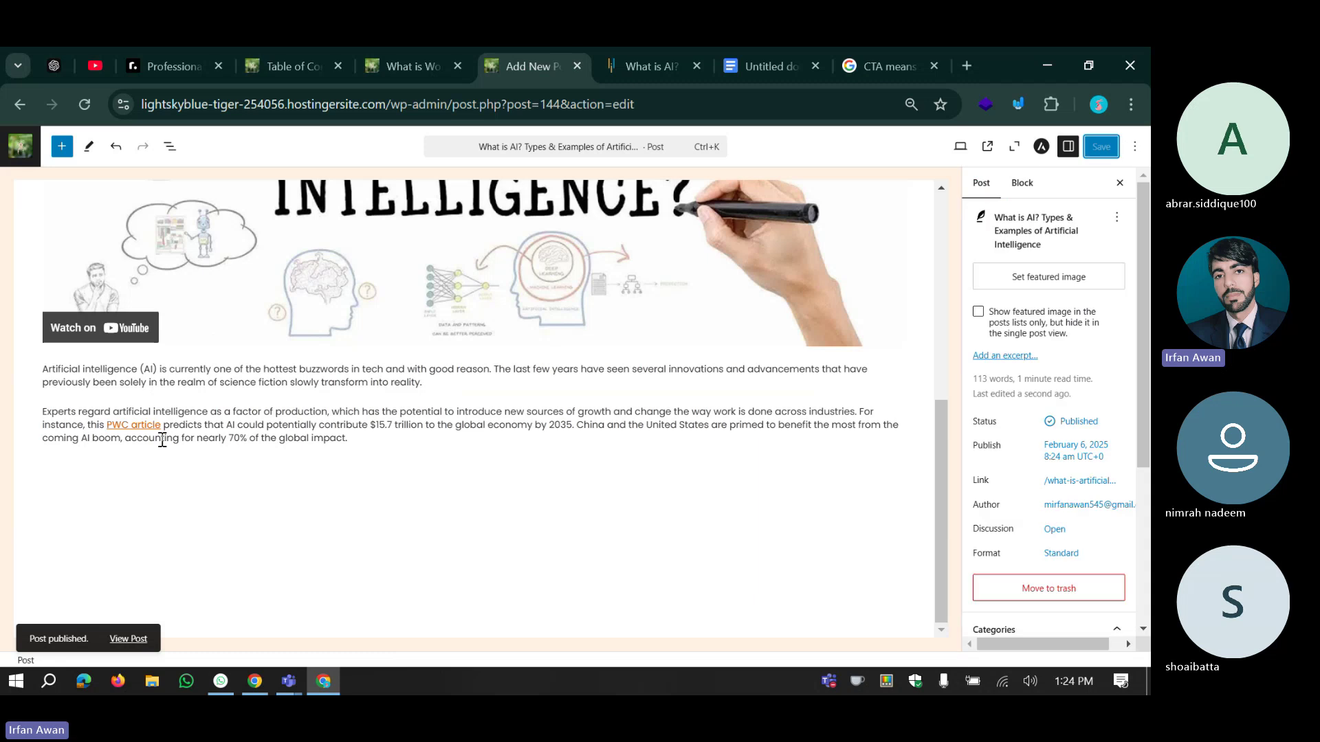
pyautogui.click(358, 442)
pyautogui.press('Return')
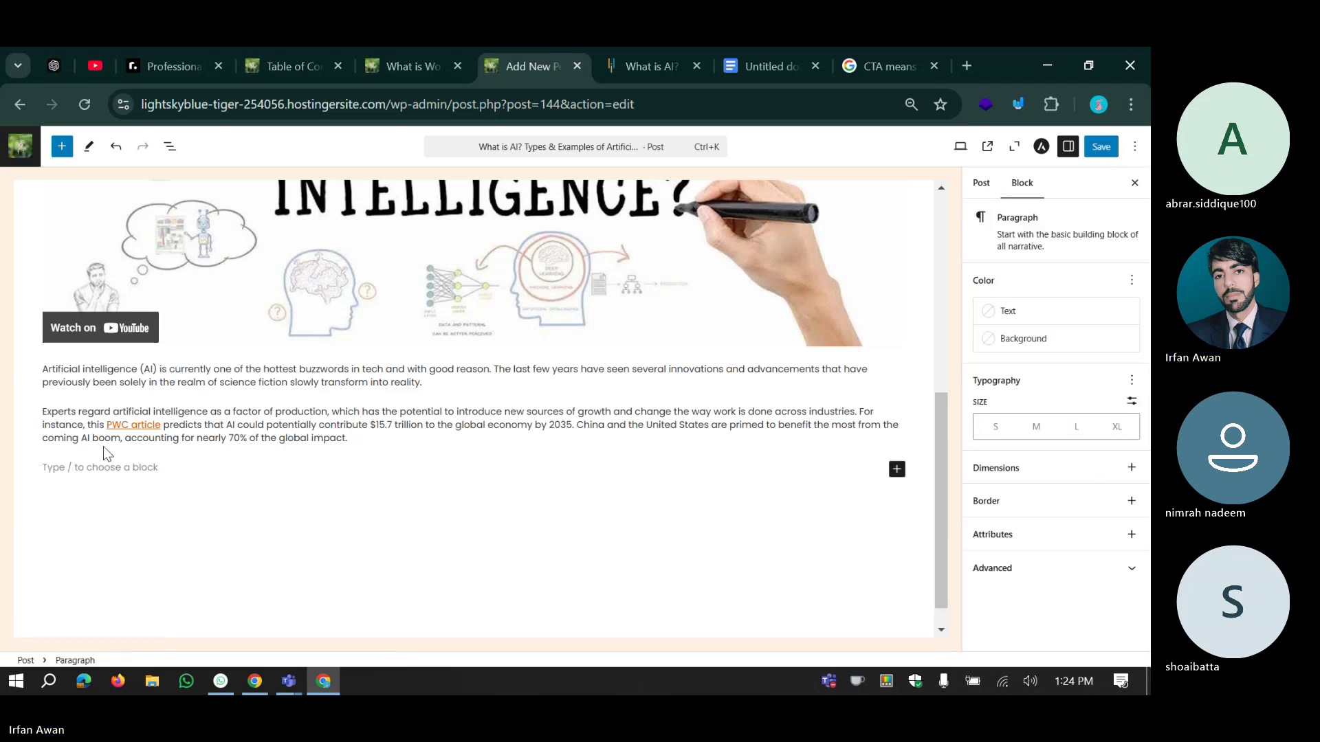
# Examine the promotional banners throughout the Simplilearn article and return to the post editor.
pyautogui.click(610, 49)
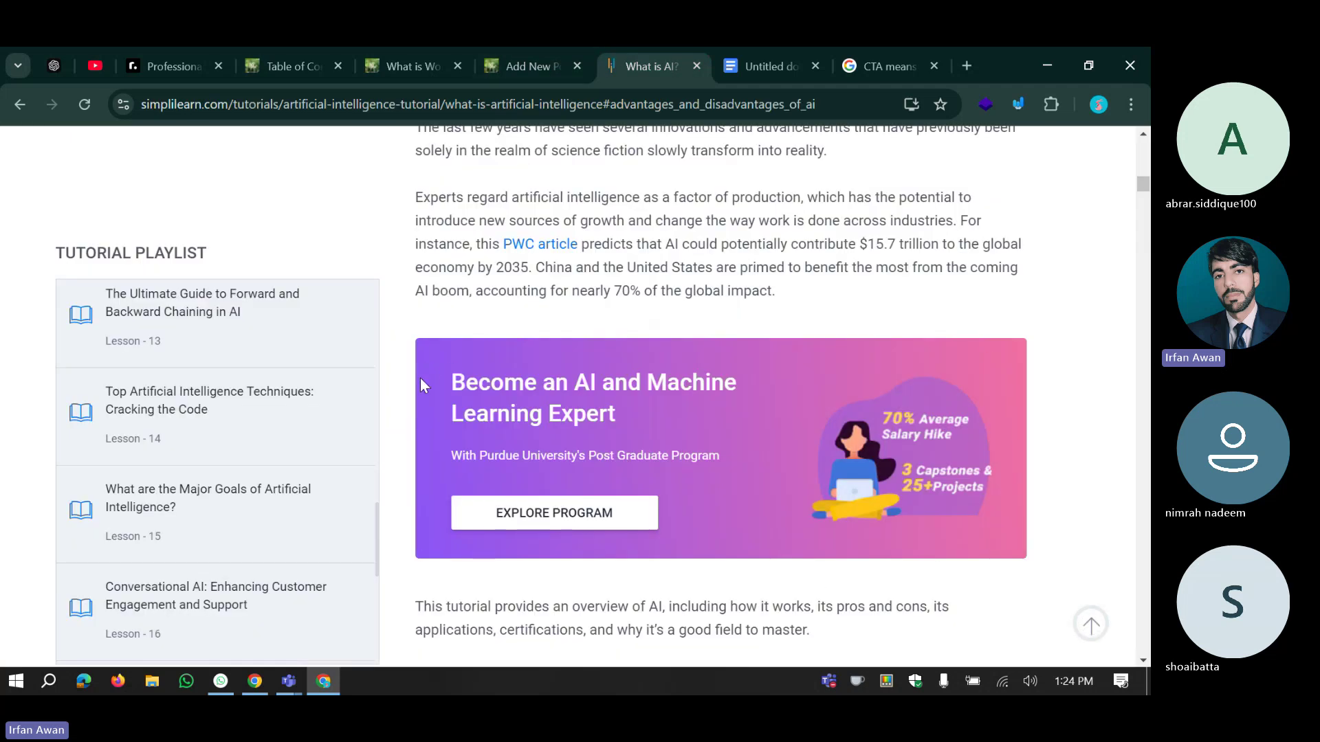
pyautogui.scroll(-5, 419, 377)
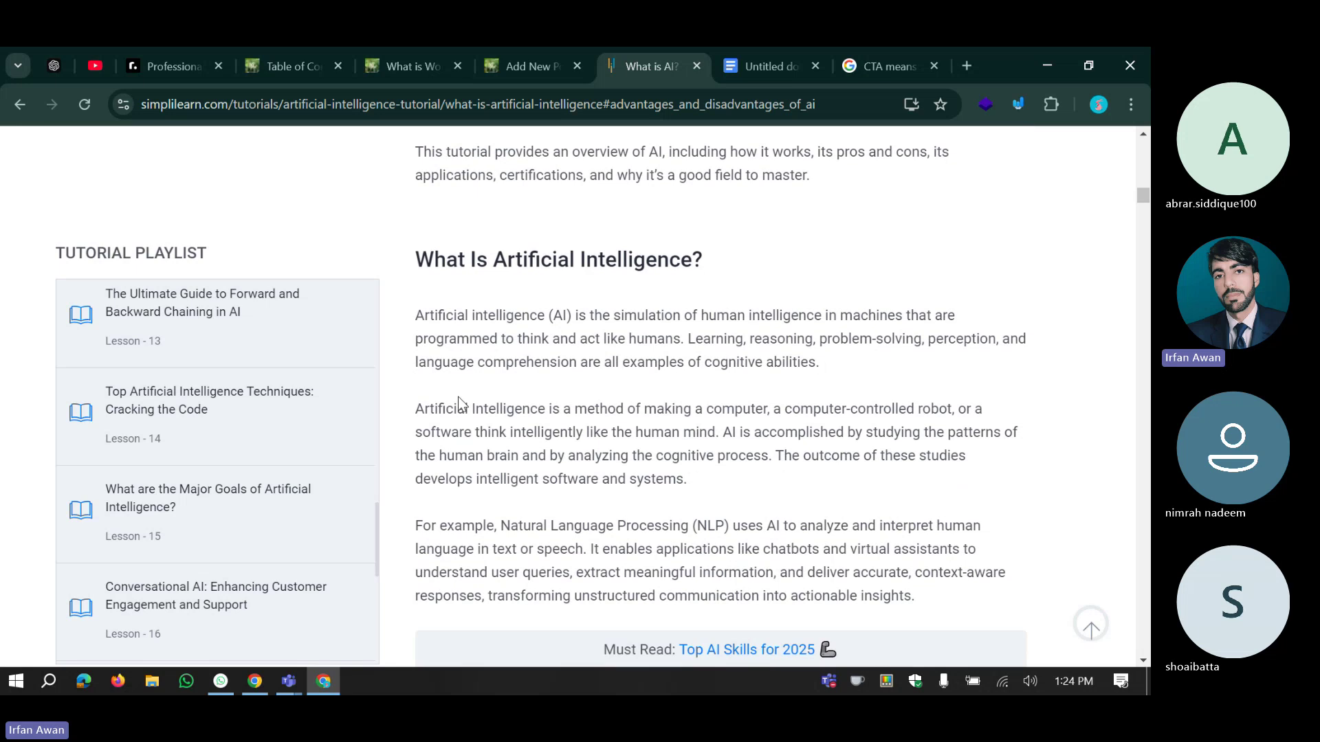
pyautogui.scroll(-3, 459, 398)
pyautogui.scroll(4, 459, 399)
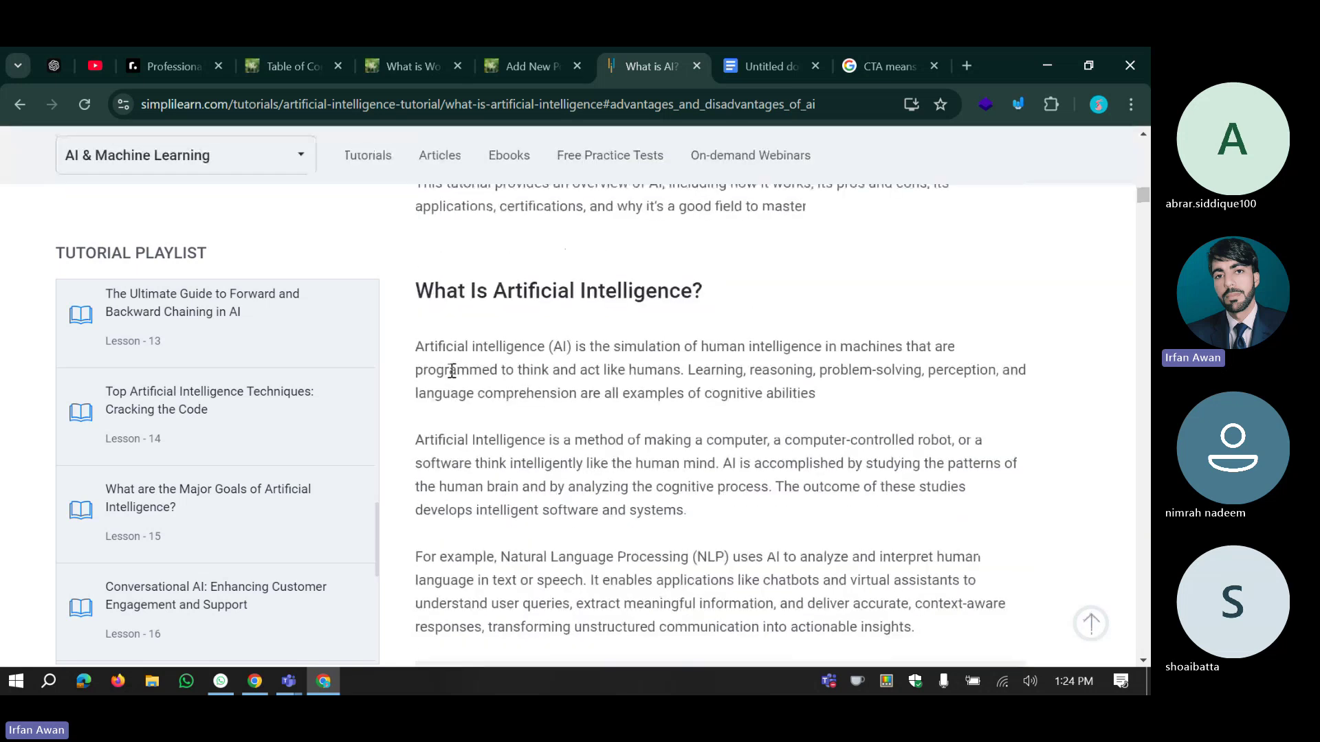
pyautogui.scroll(-5, 447, 380)
pyautogui.scroll(-15, 444, 397)
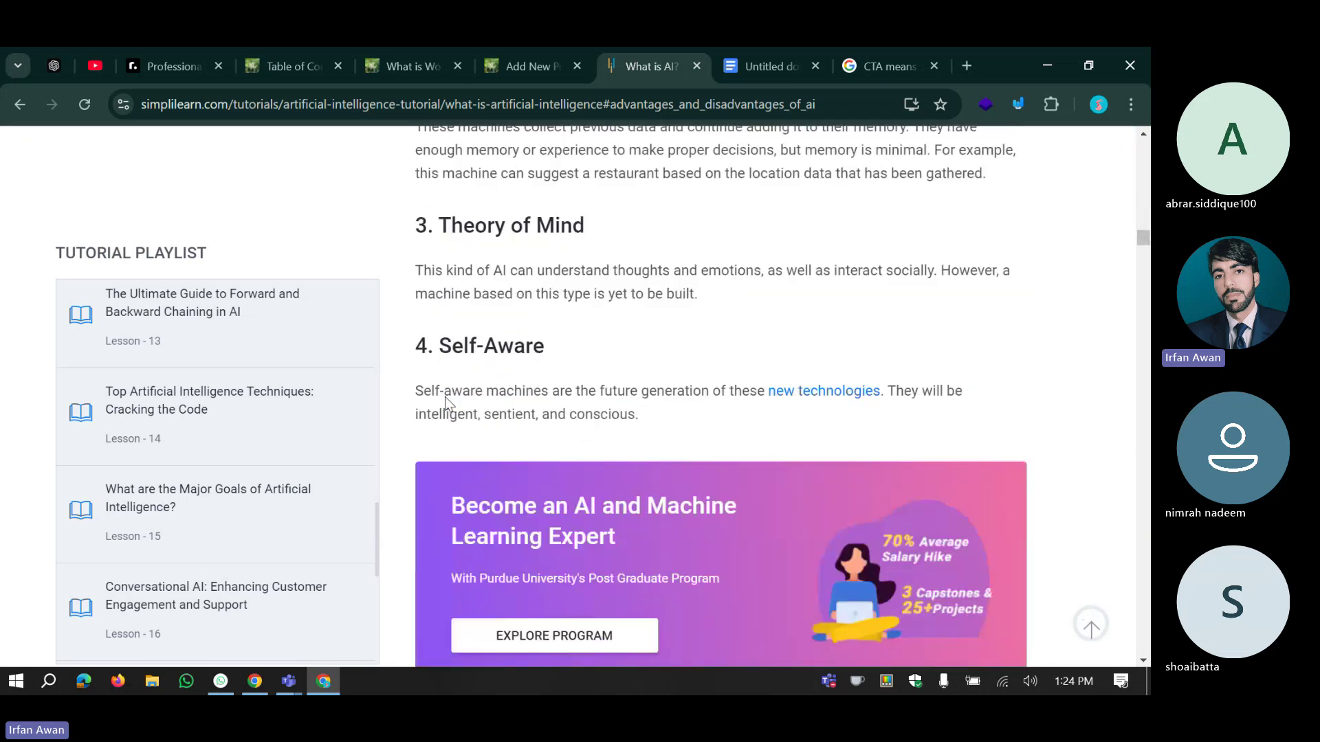
pyautogui.scroll(6, 433, 381)
pyautogui.scroll(4, 416, 318)
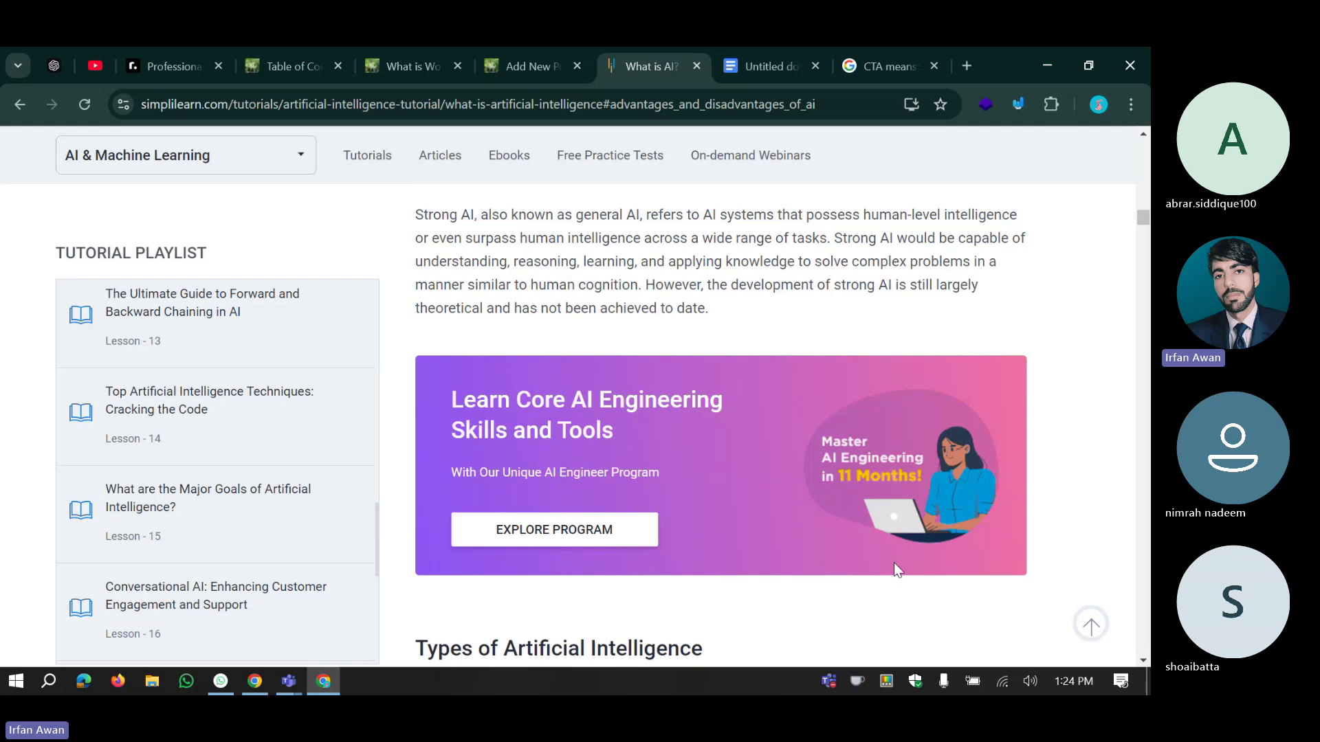
pyautogui.scroll(-4, 448, 365)
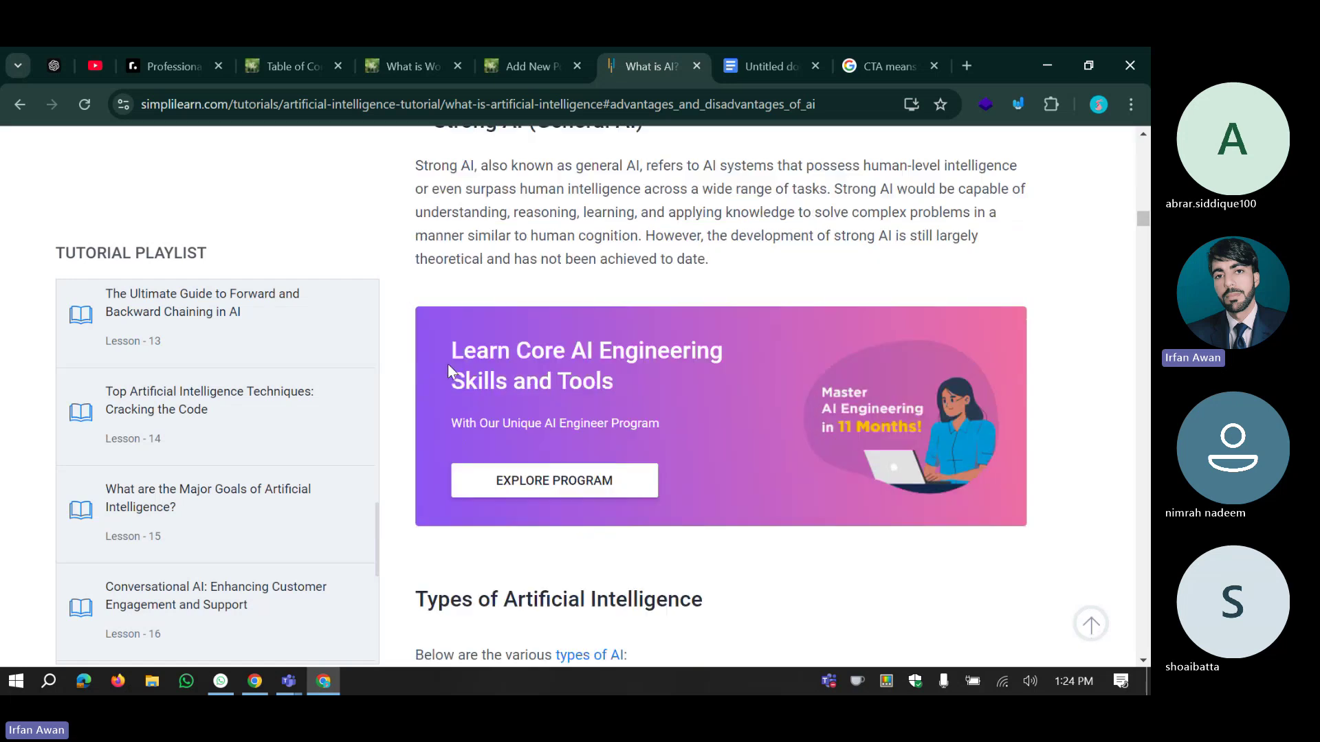
pyautogui.scroll(-1, 447, 372)
pyautogui.scroll(-10, 676, 447)
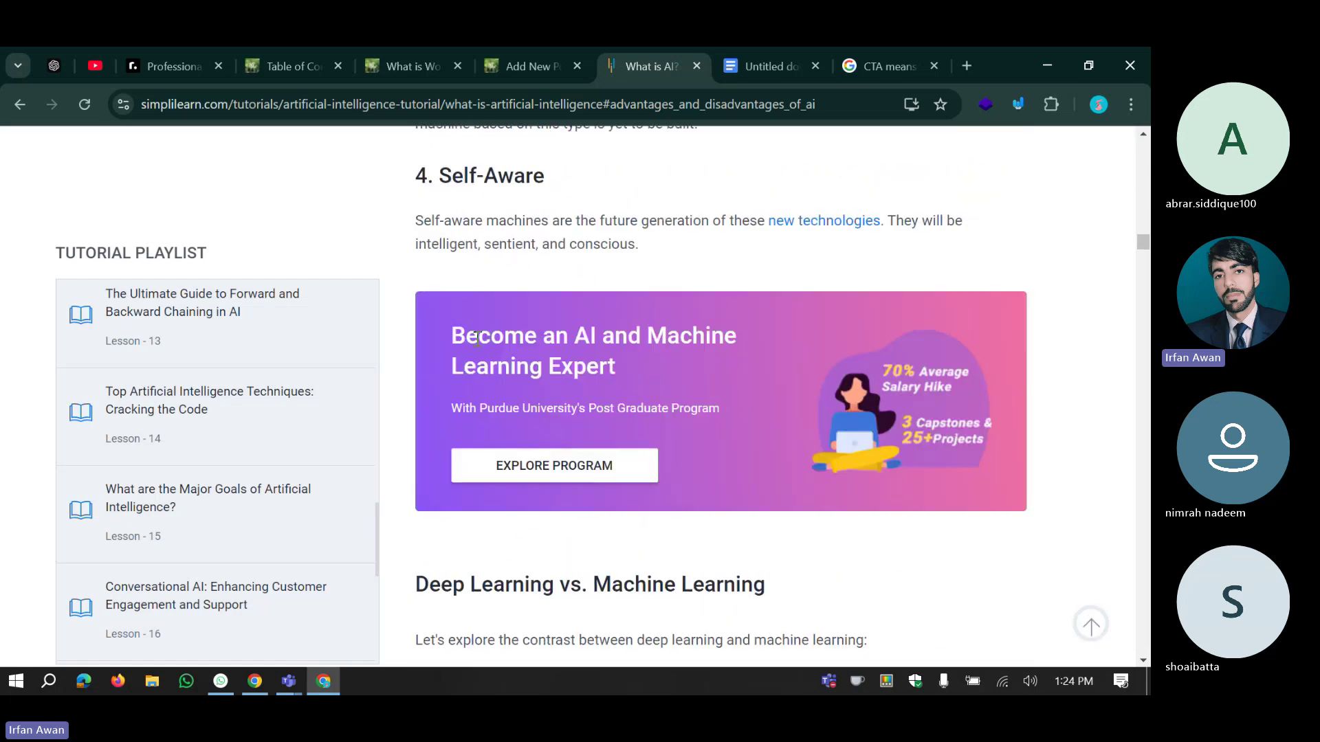
pyautogui.scroll(-15, 677, 450)
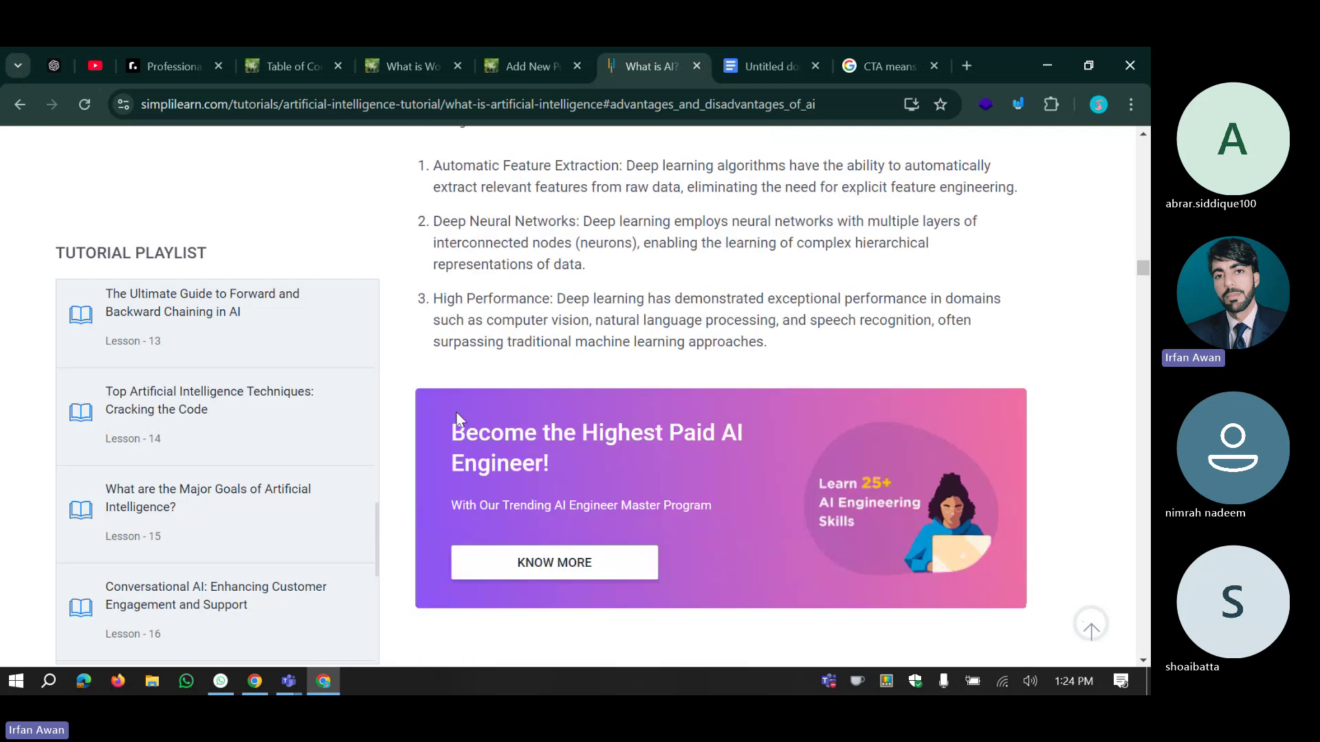
pyautogui.click(517, 58)
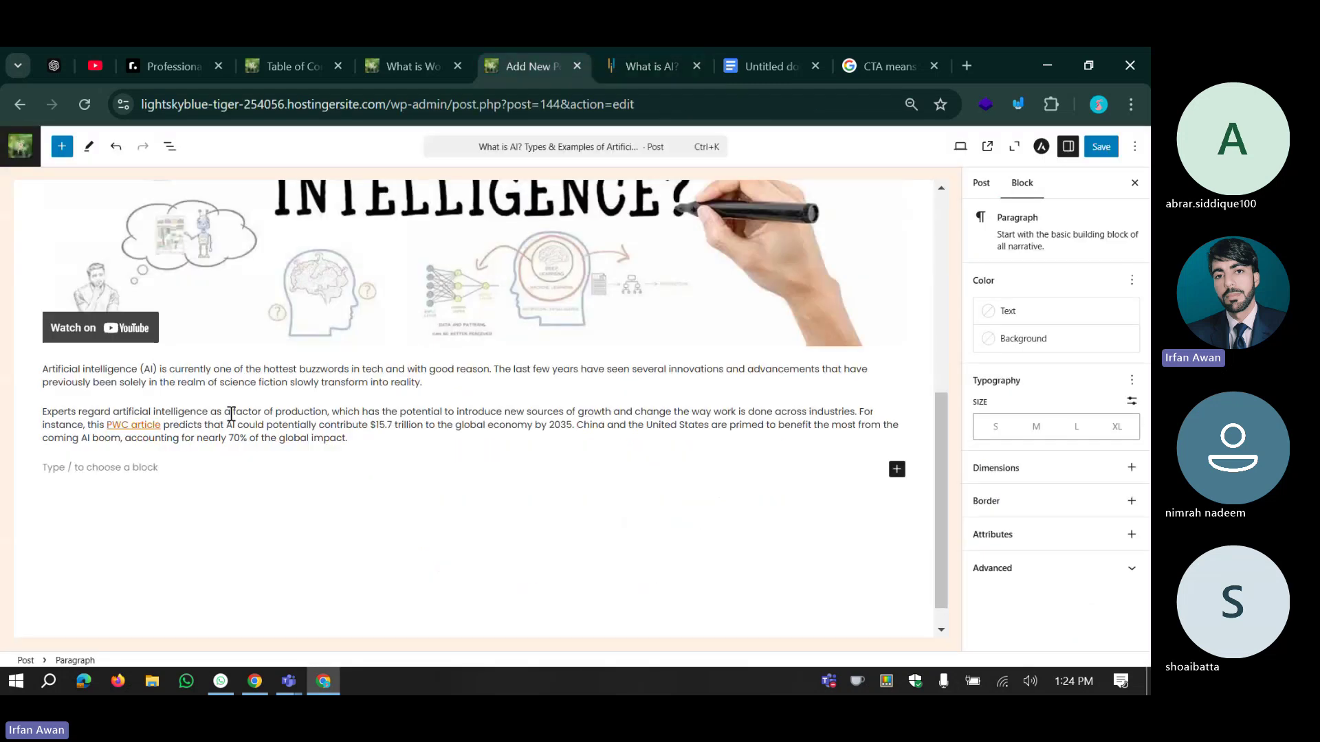
# Open the block library and browse to its Design blocks.
pyautogui.scroll(1, 227, 419)
pyautogui.scroll(-2, 220, 423)
pyautogui.click(62, 149)
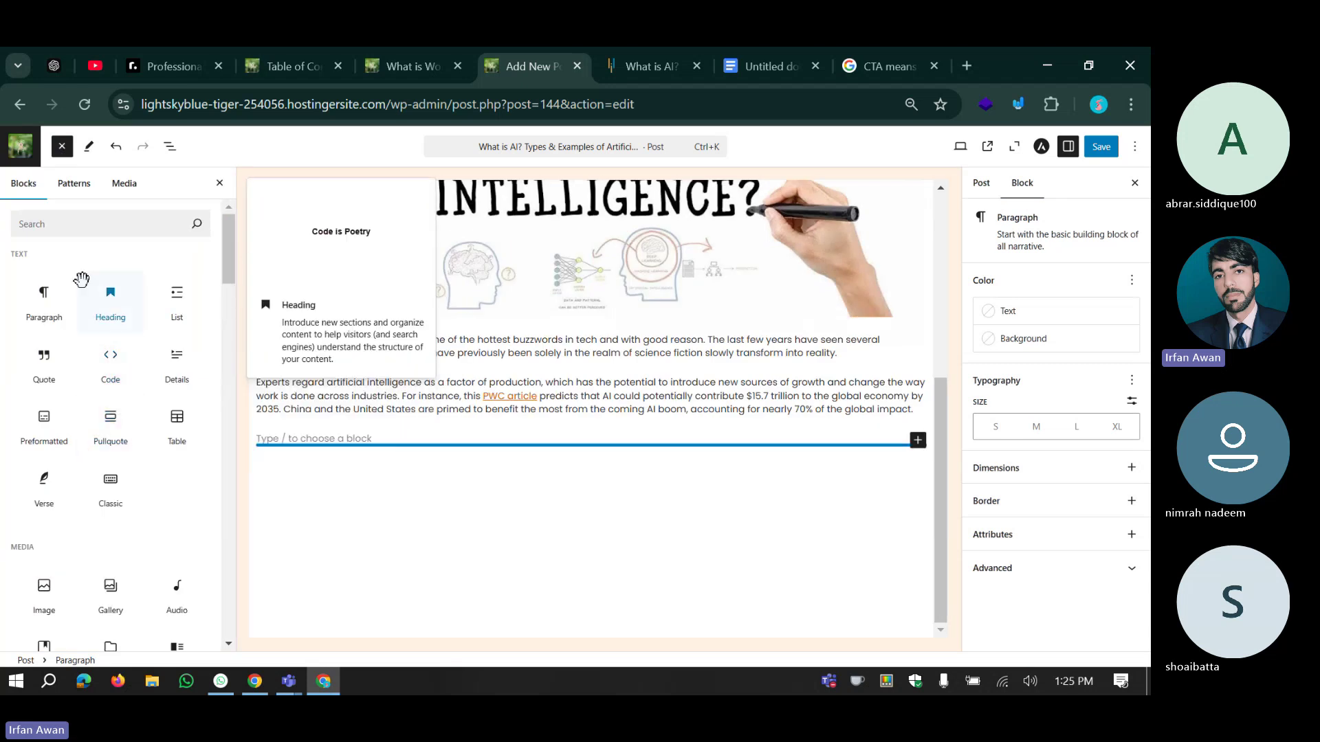
pyautogui.scroll(-1, 97, 474)
pyautogui.scroll(-4, 93, 468)
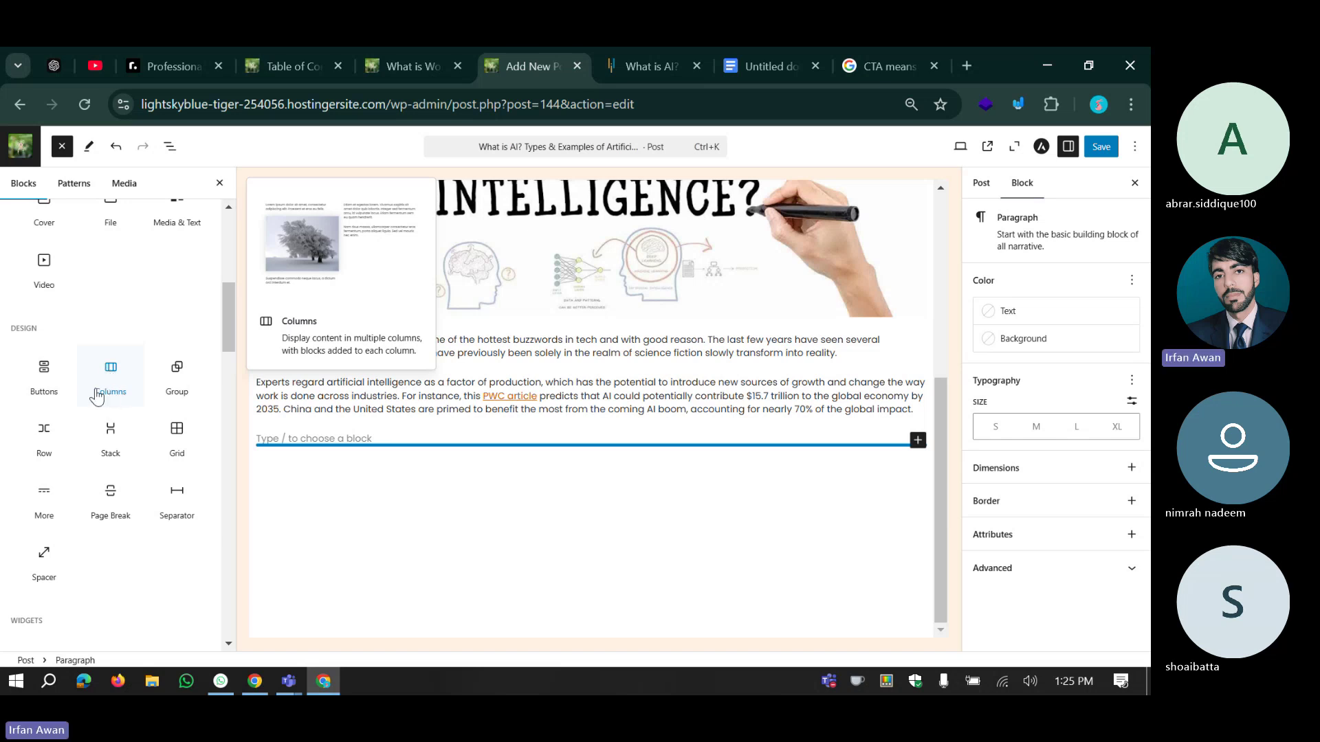
# Inspect the illustration of the "Become the Highest Paid AI Engineer!" banner, view its source image in a new tab and return to the article.
pyautogui.click(611, 49)
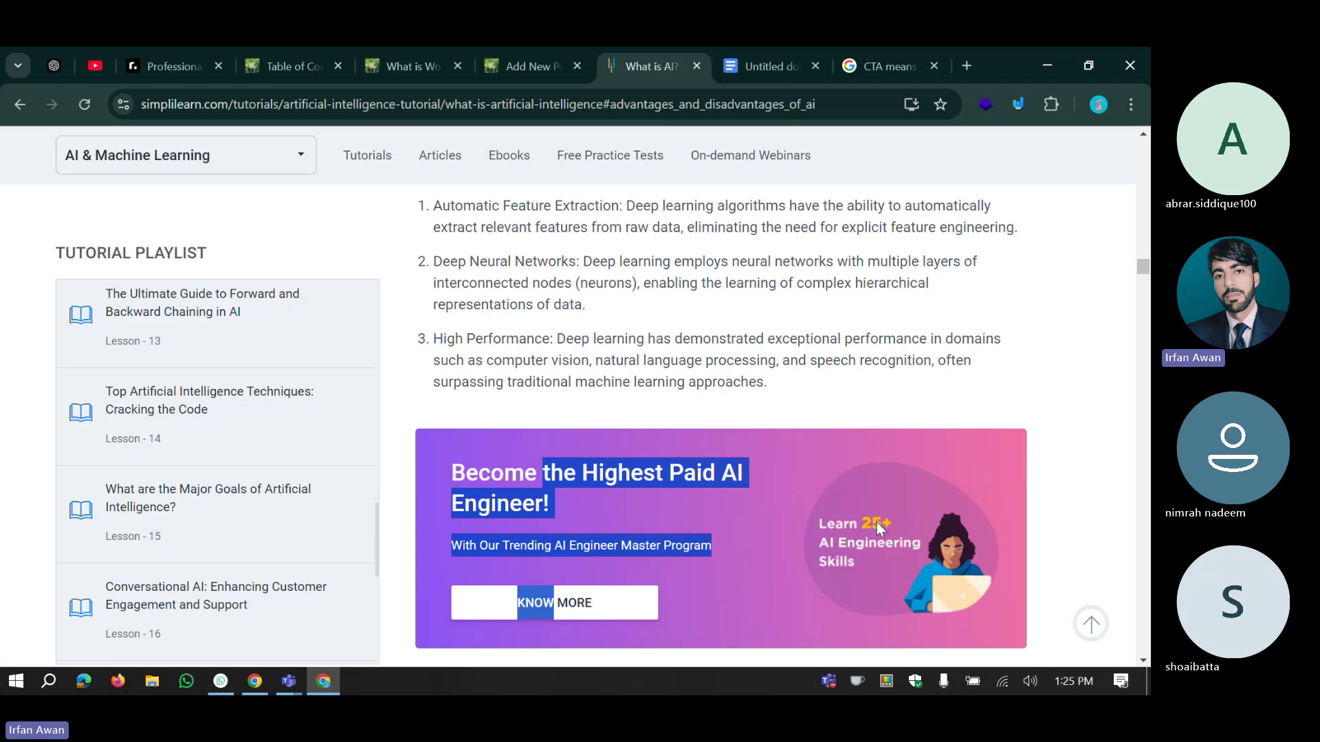
pyautogui.rightClick(844, 501)
pyautogui.click(908, 481)
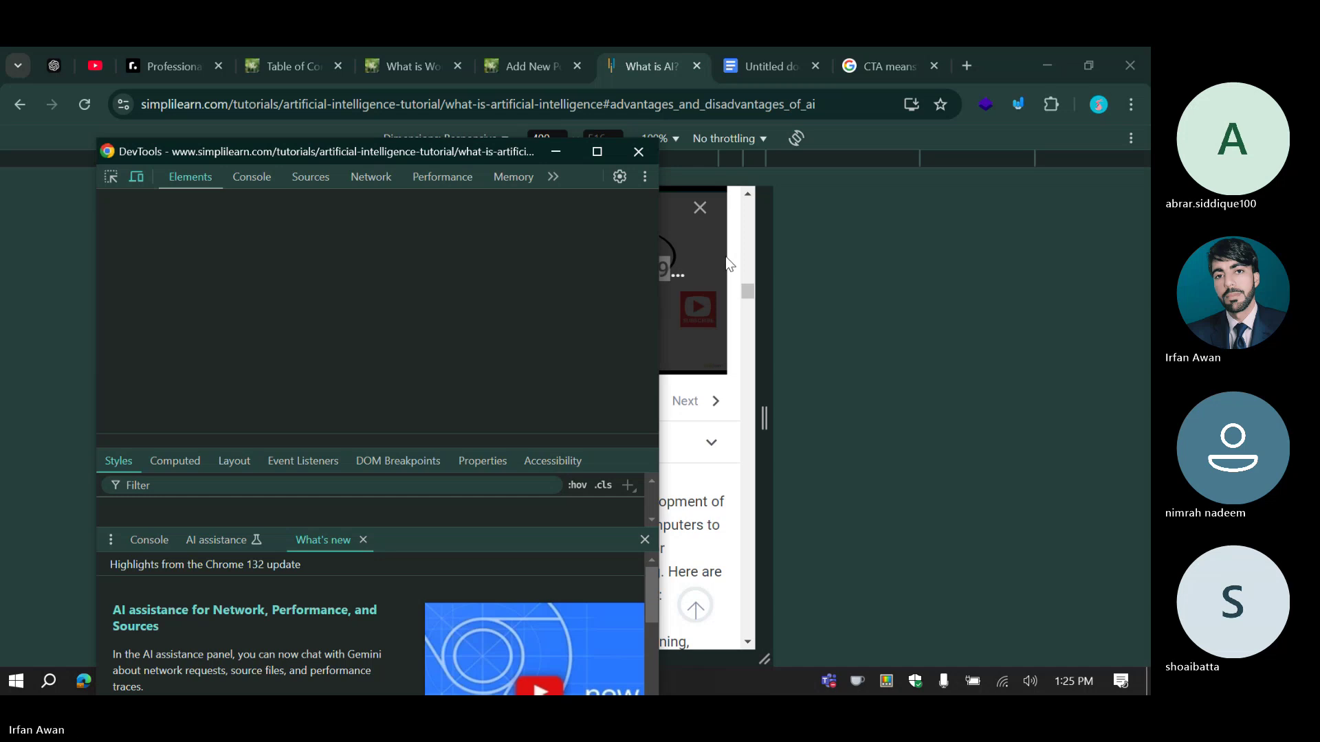
pyautogui.click(137, 180)
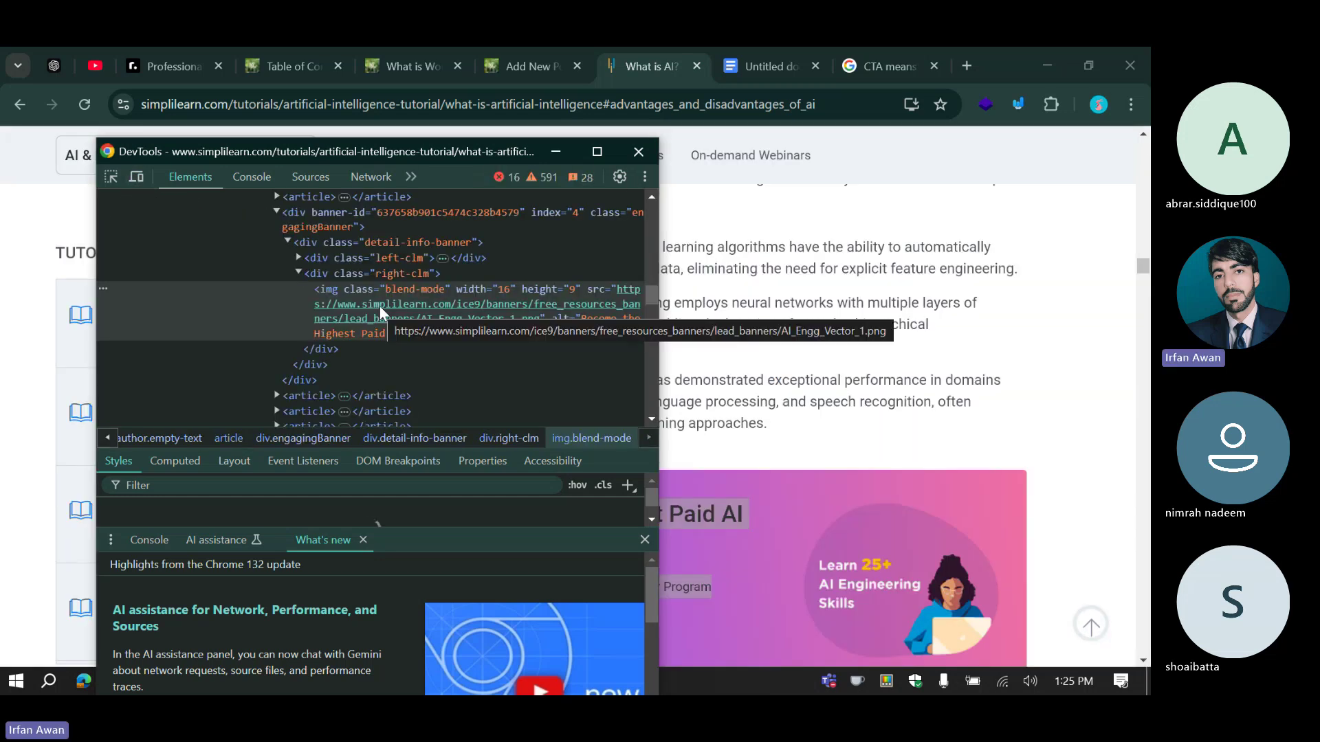
pyautogui.click(403, 304)
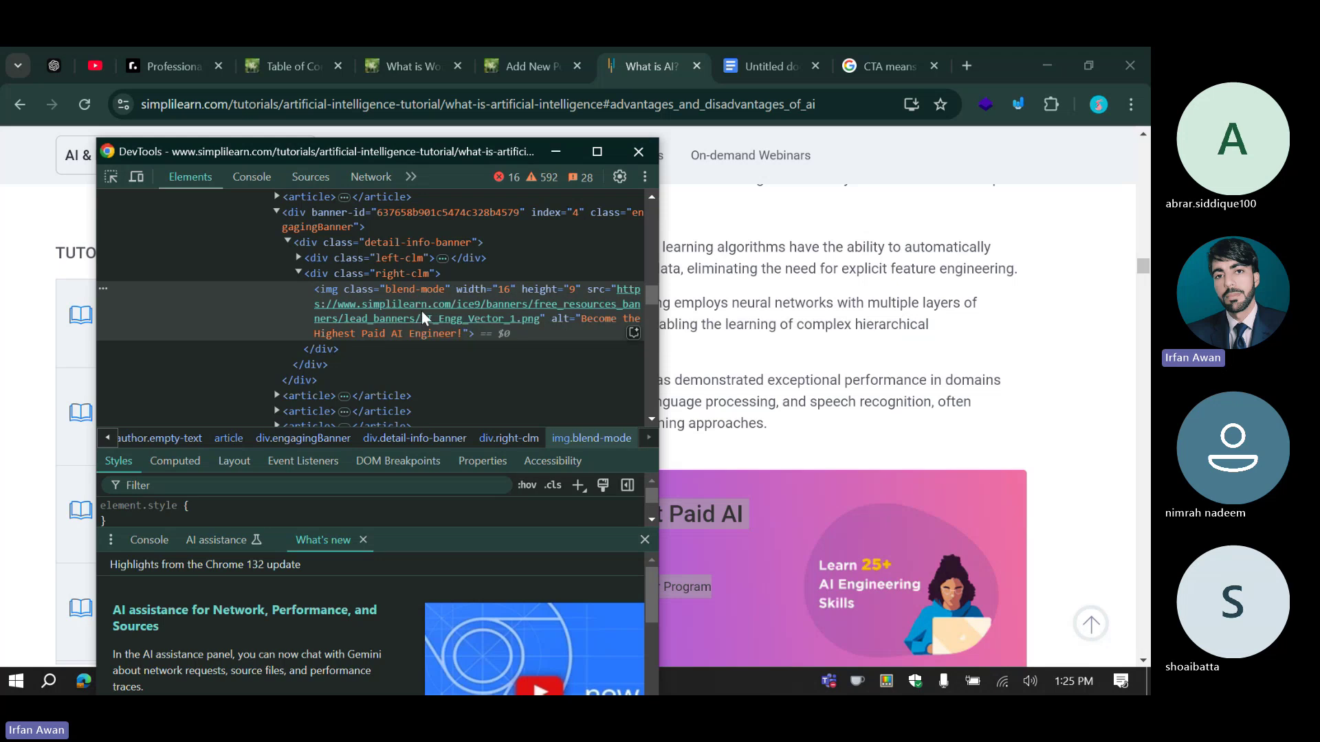
pyautogui.moveTo(426, 318)
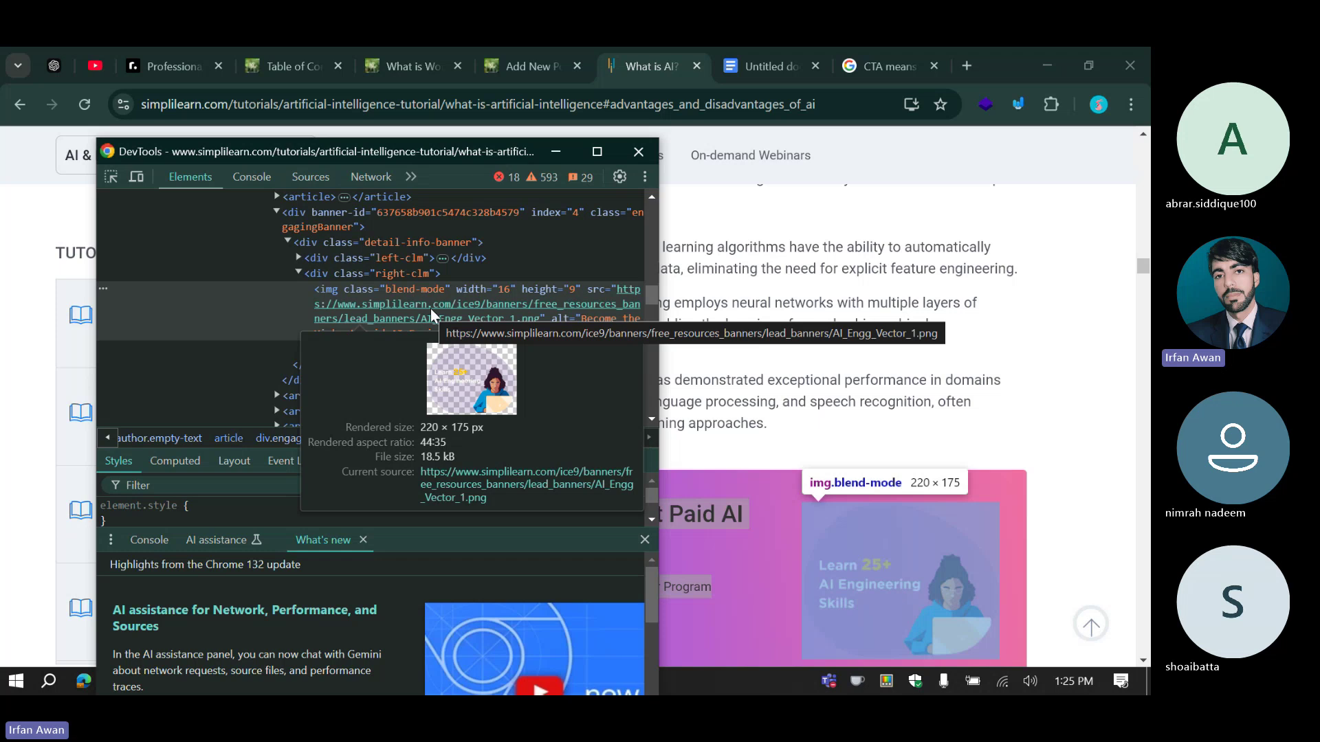
pyautogui.click(471, 320)
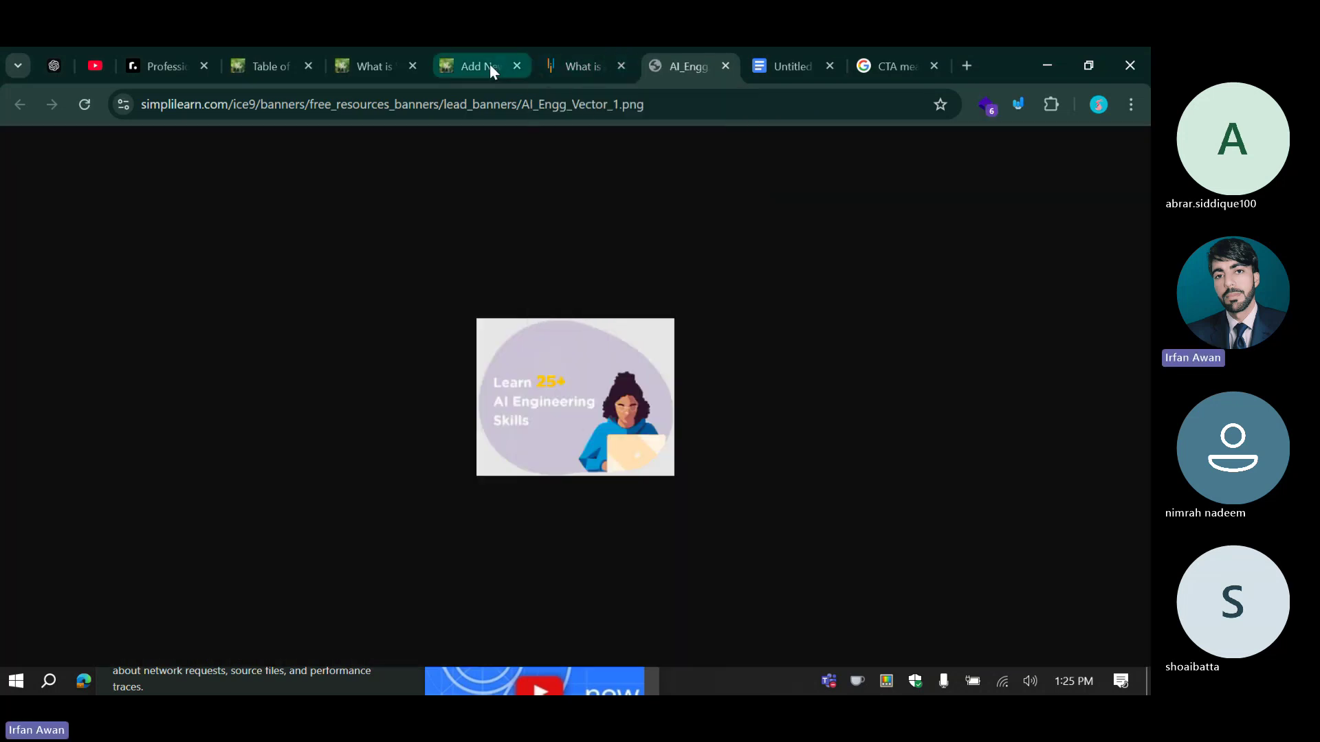
pyautogui.click(583, 67)
pyautogui.click(490, 477)
pyautogui.scroll(-2, 490, 477)
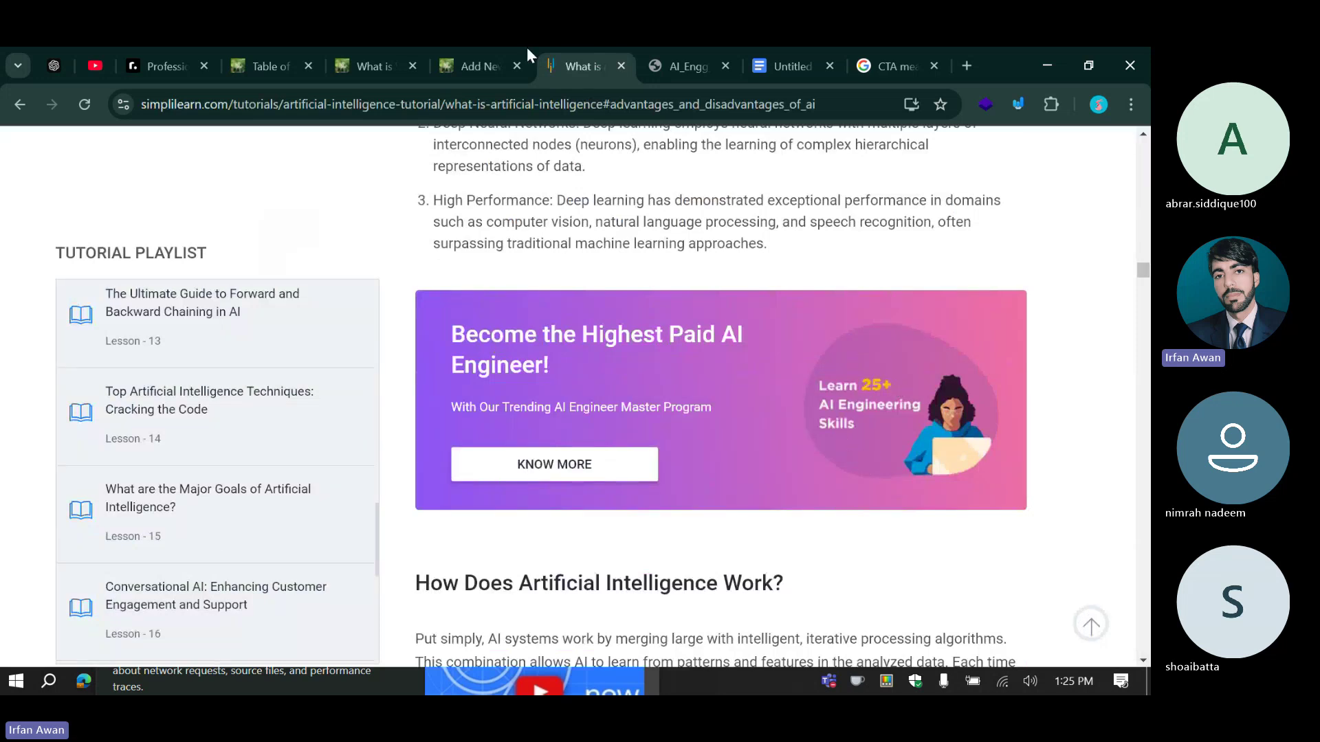
# Insert a Columns block with the 50 / 50 layout below the second paragraph and compare it with the article's banner.
pyautogui.click(446, 67)
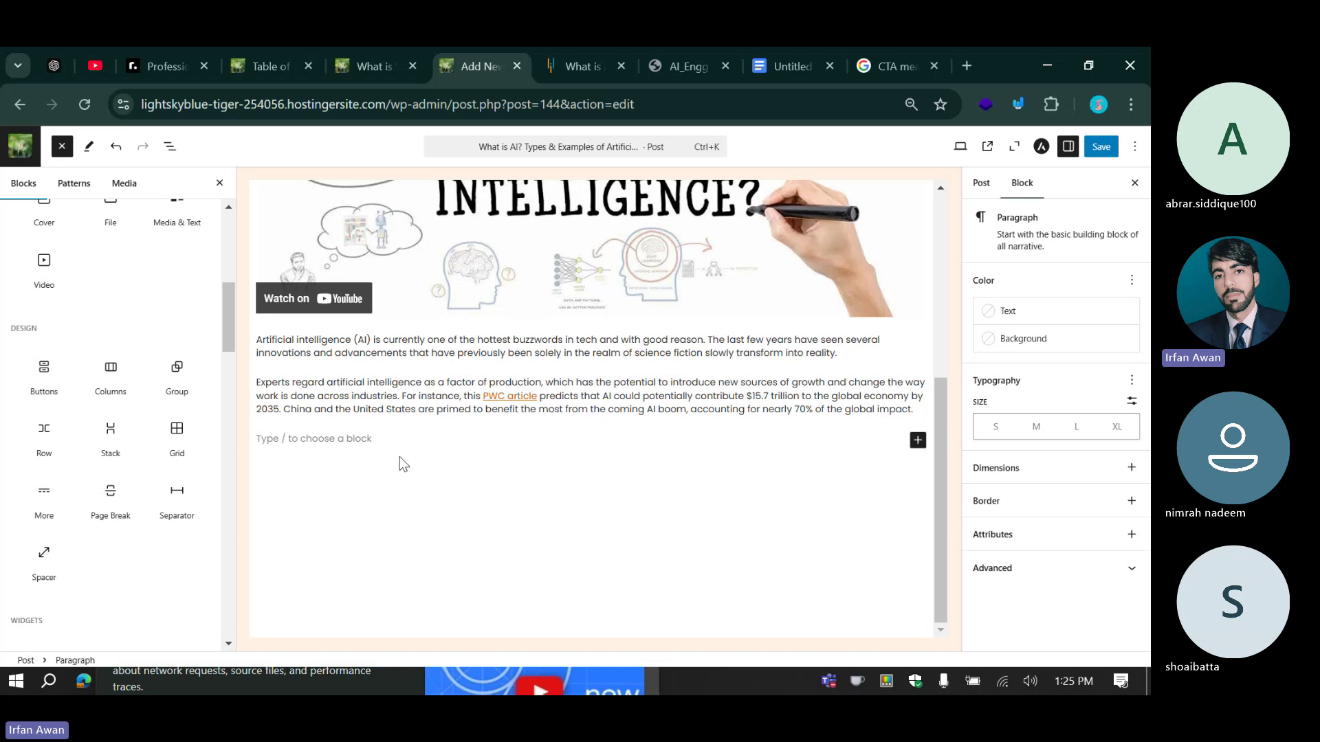
pyautogui.click(107, 364)
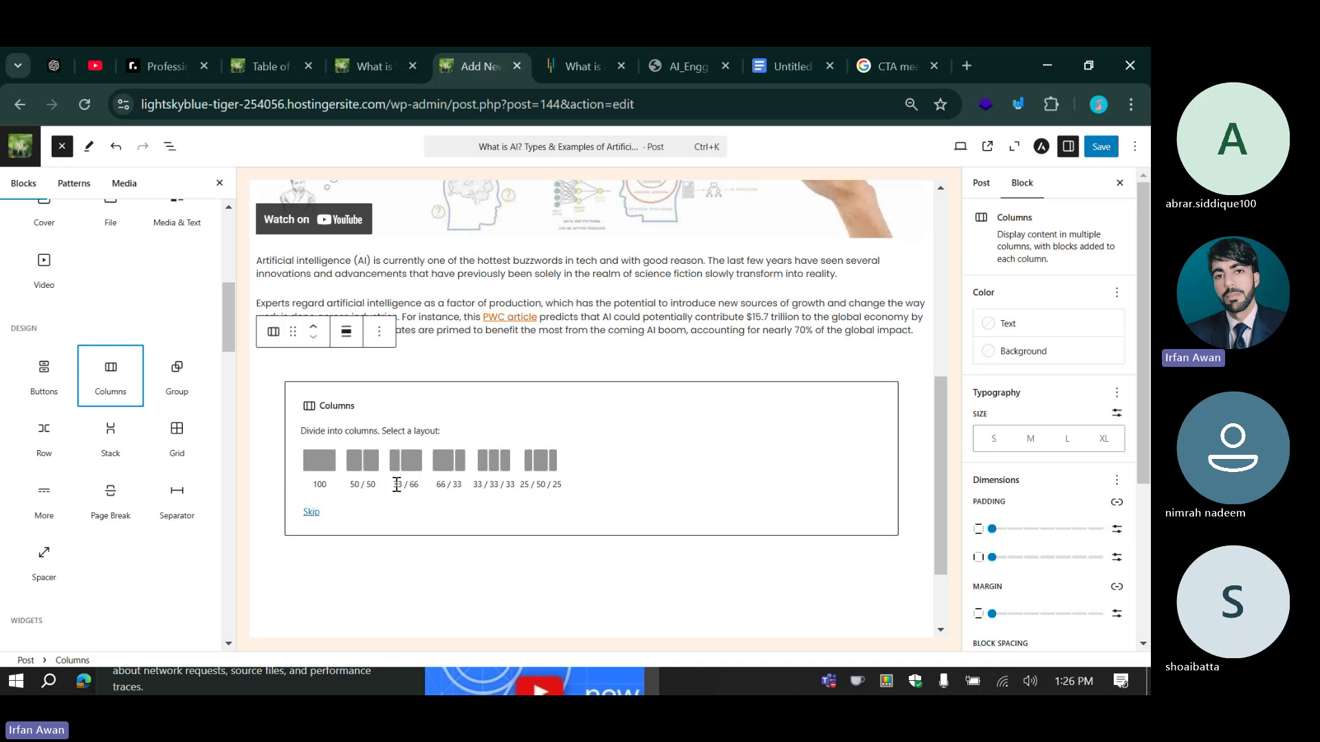
pyautogui.click(360, 460)
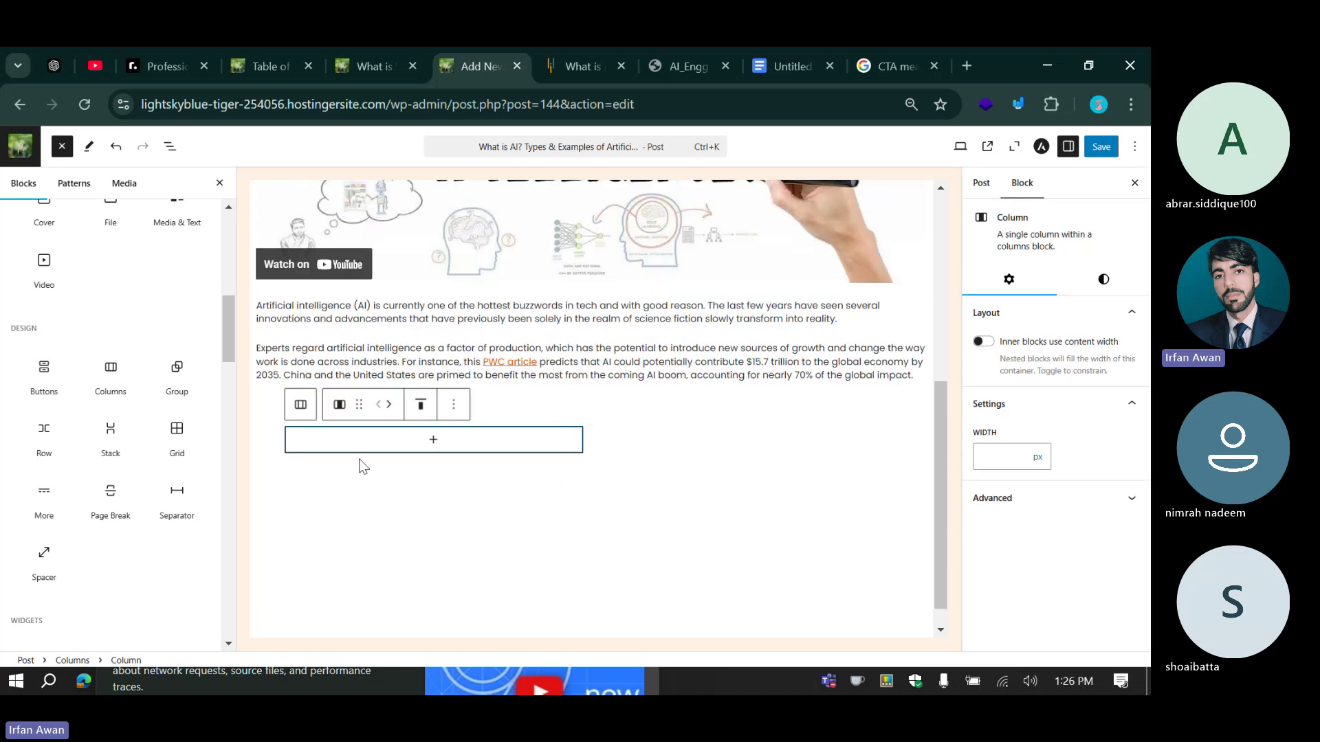
pyautogui.click(548, 49)
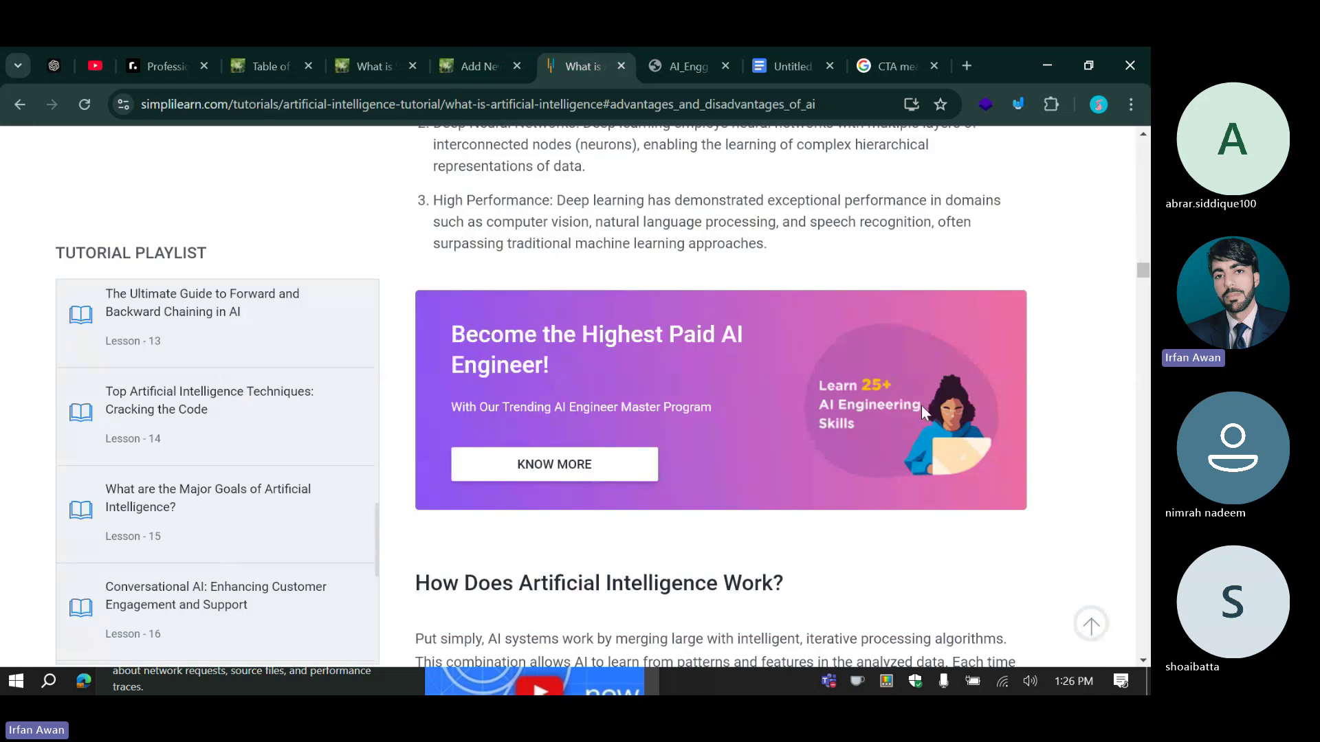
pyautogui.click(475, 49)
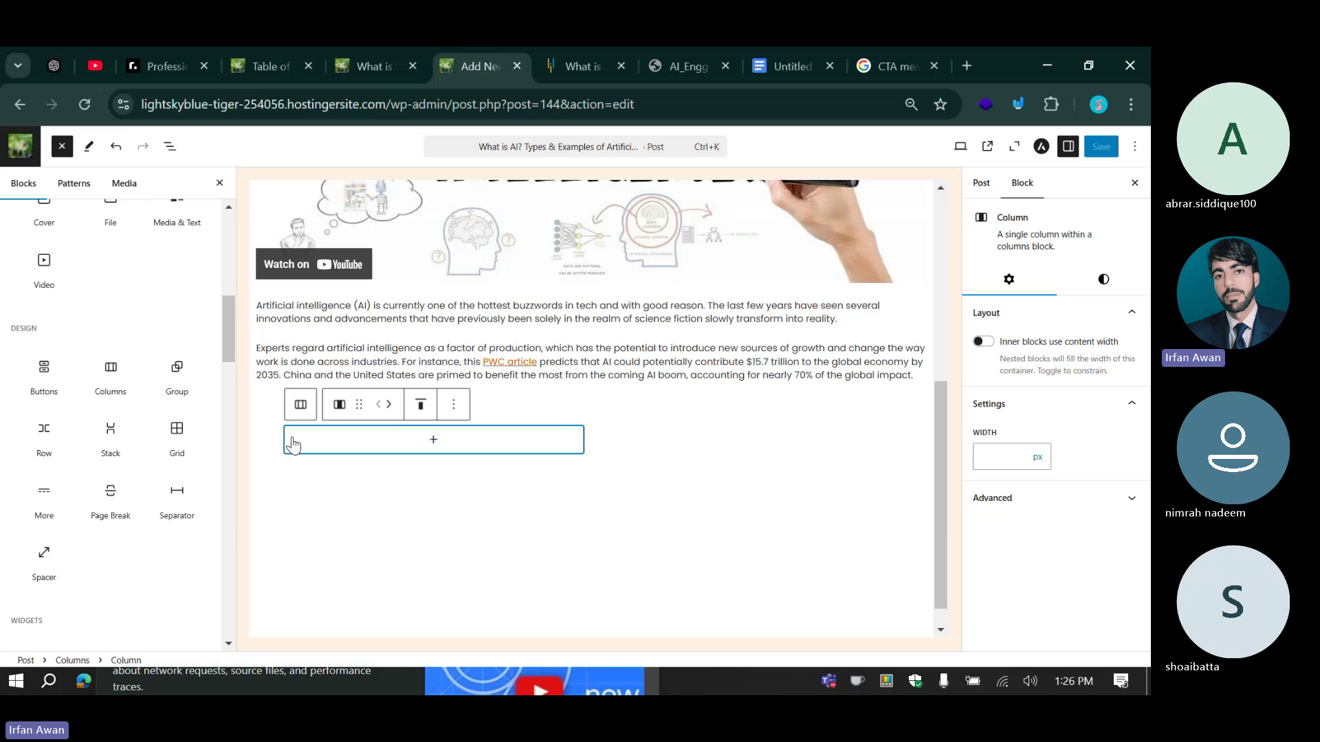
# Examine the settings of the first column and the advanced and style options of the whole Columns block.
pyautogui.click(433, 439)
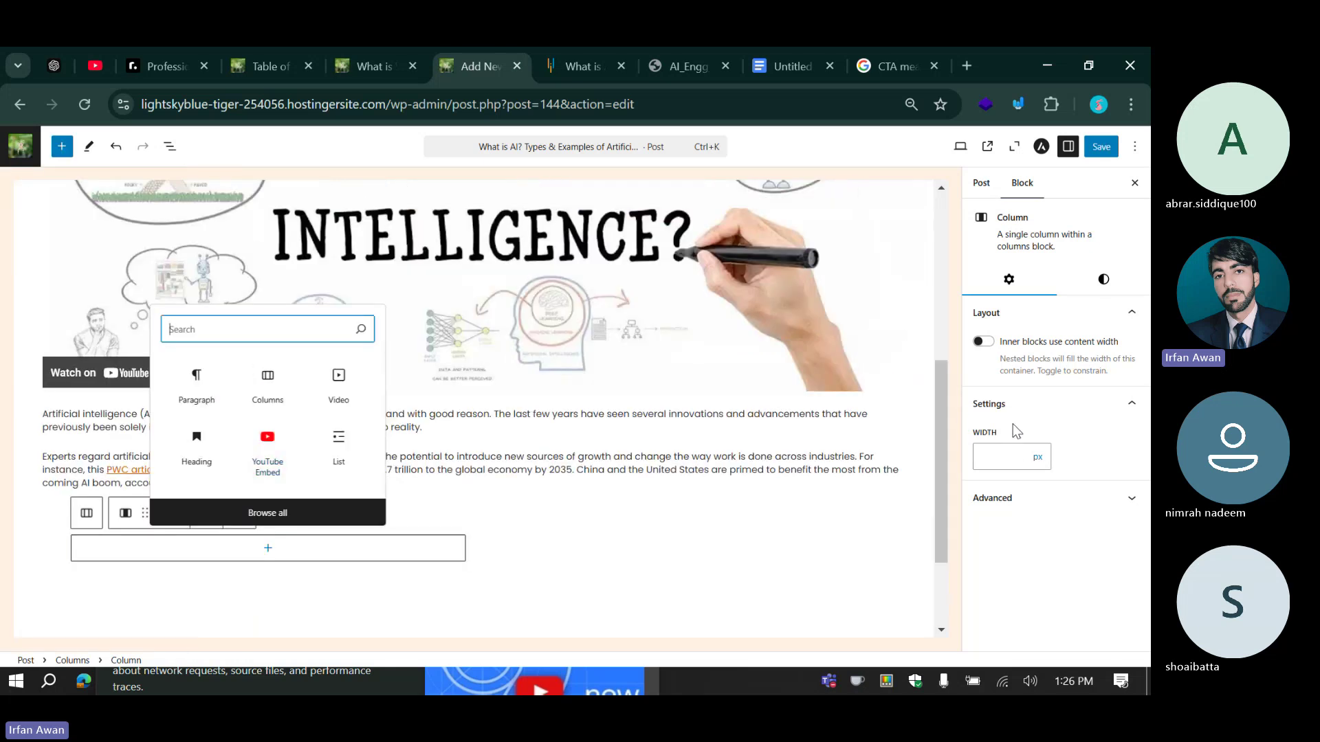
pyautogui.click(1014, 500)
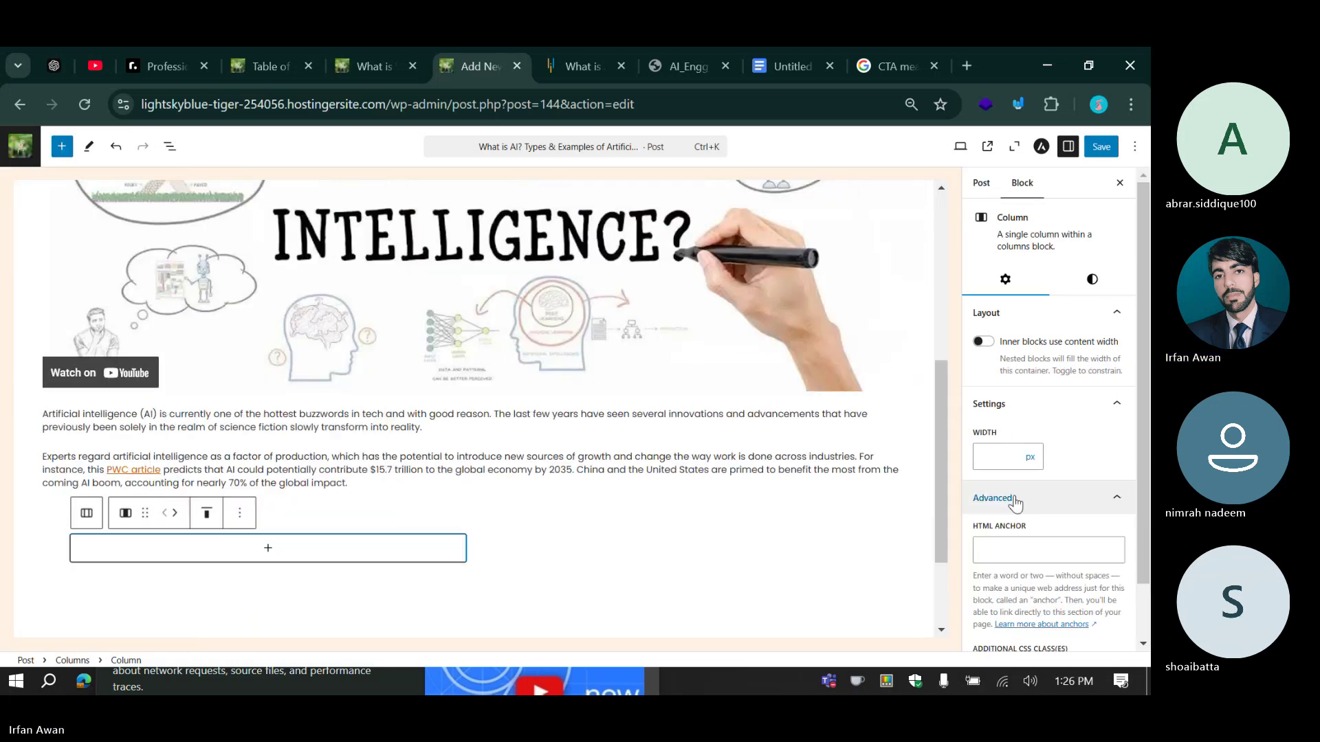
pyautogui.click(87, 514)
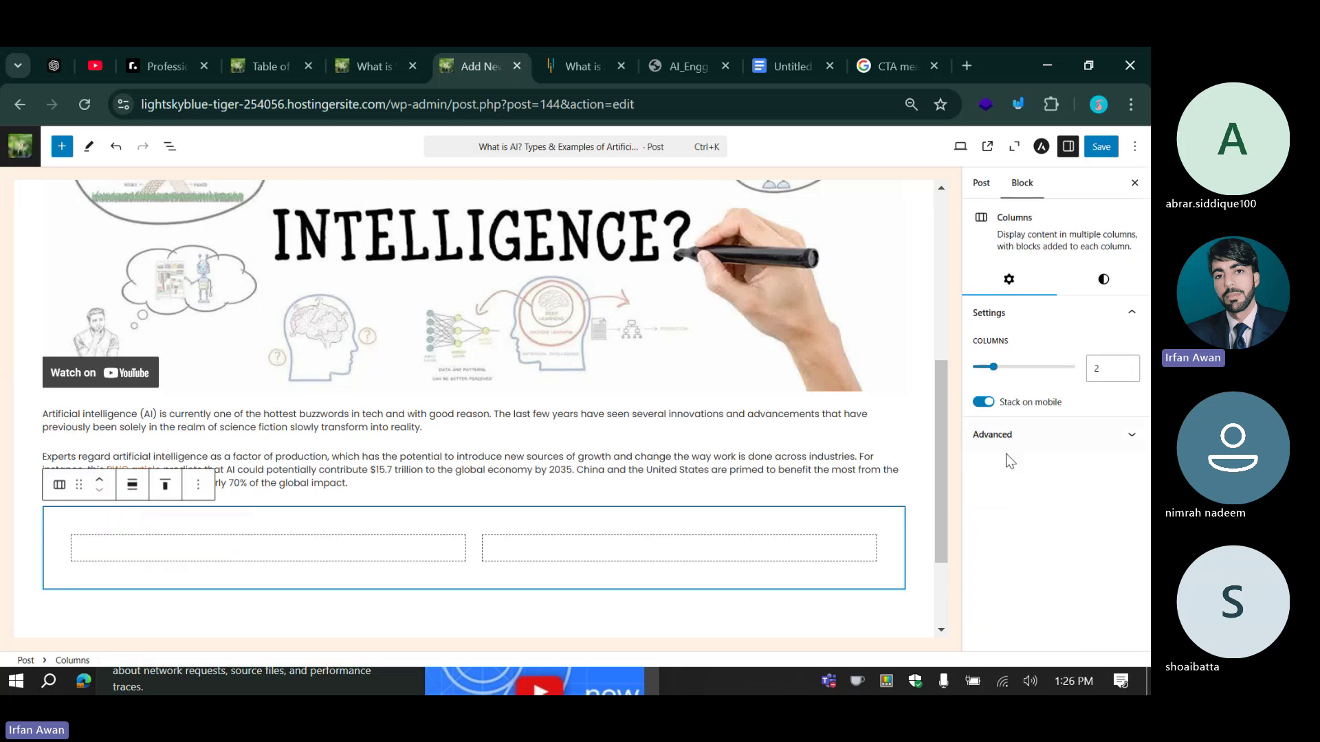
pyautogui.click(1005, 436)
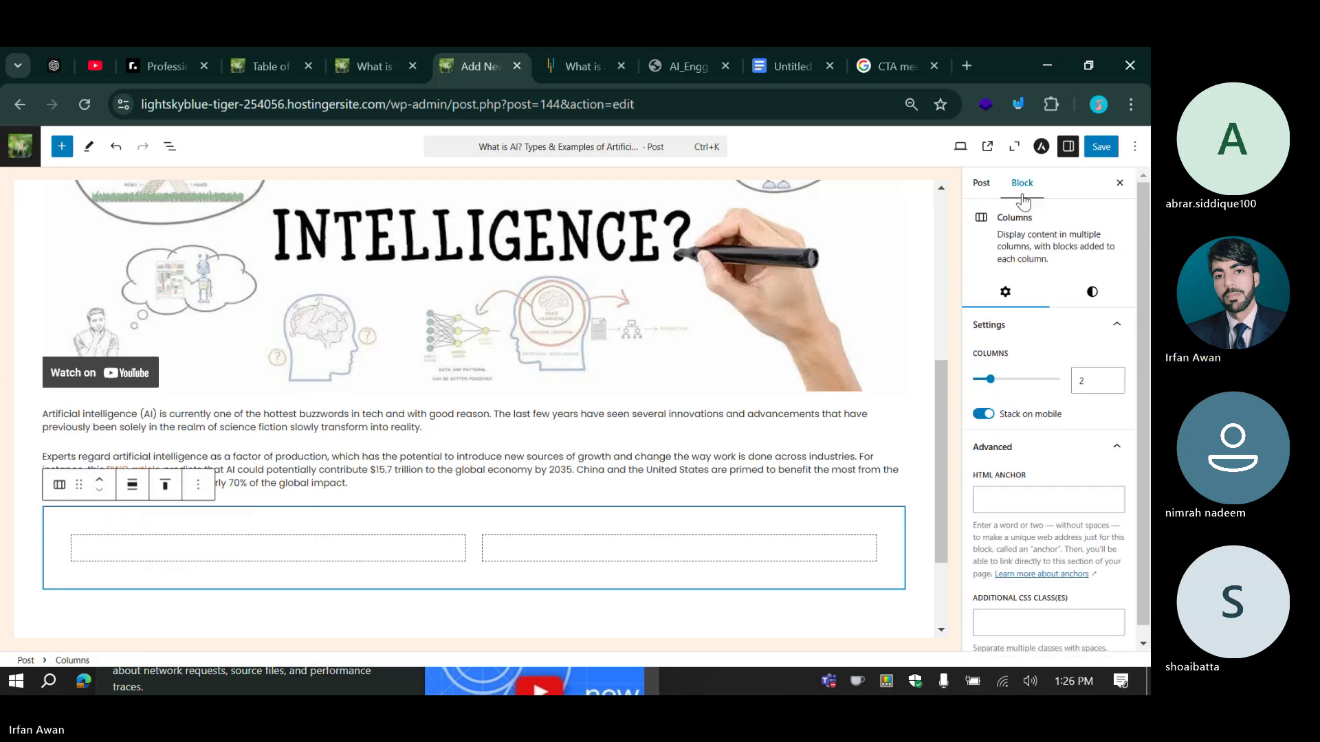
pyautogui.click(1092, 292)
pyautogui.scroll(-4, 1017, 402)
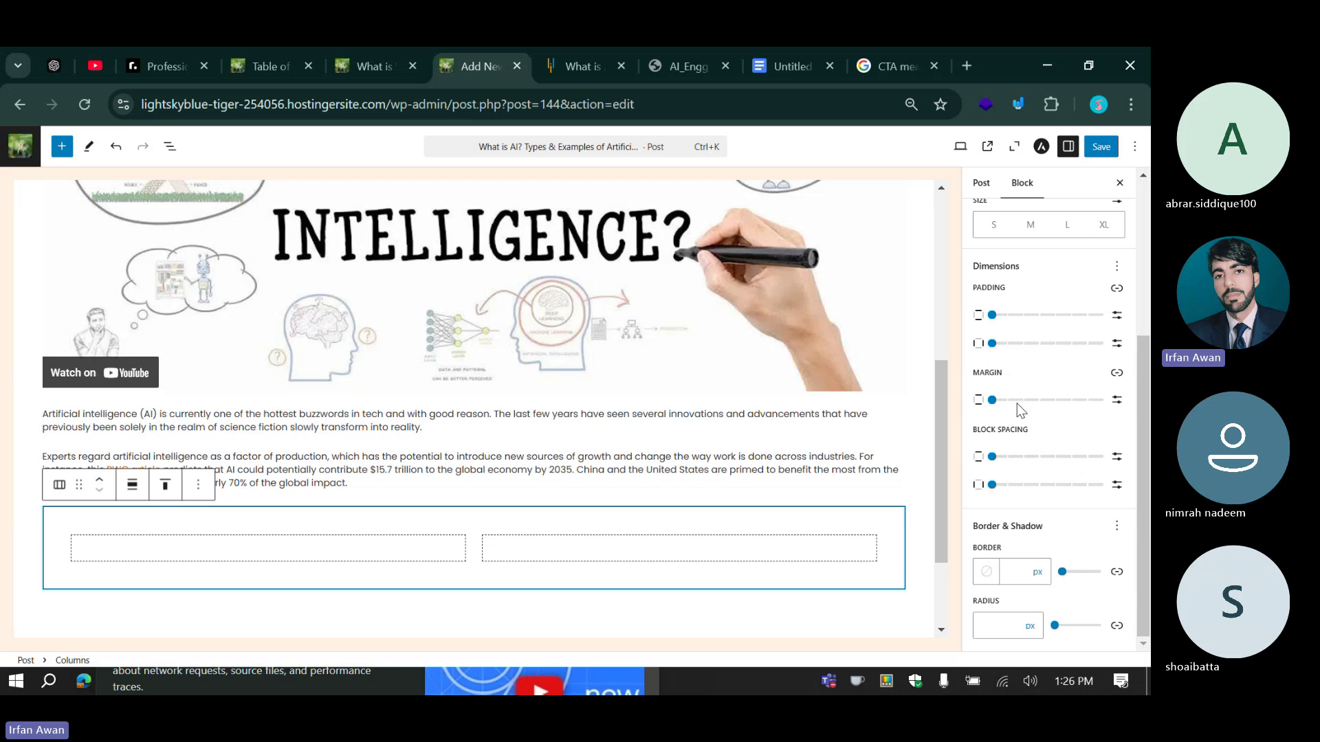
pyautogui.scroll(4, 1021, 423)
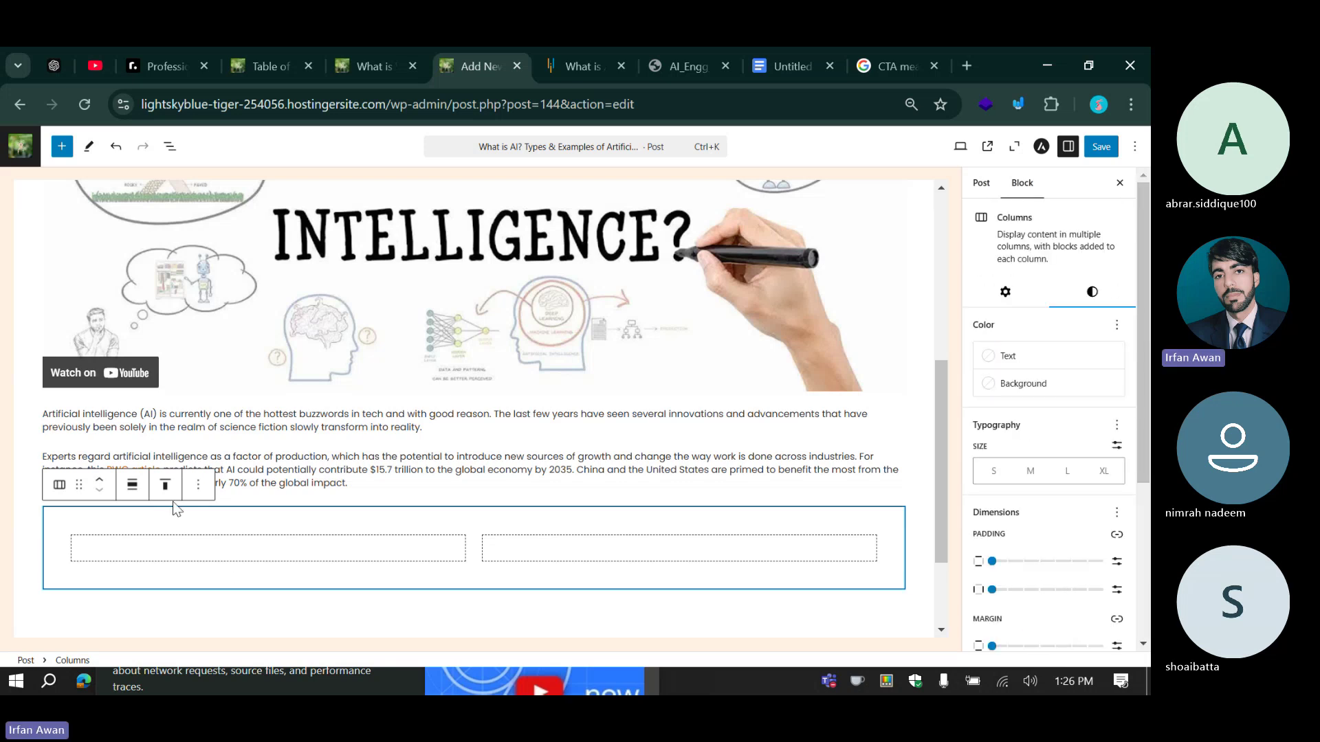
# Delete the empty two-column block below the second paragraph.
pyautogui.click(198, 485)
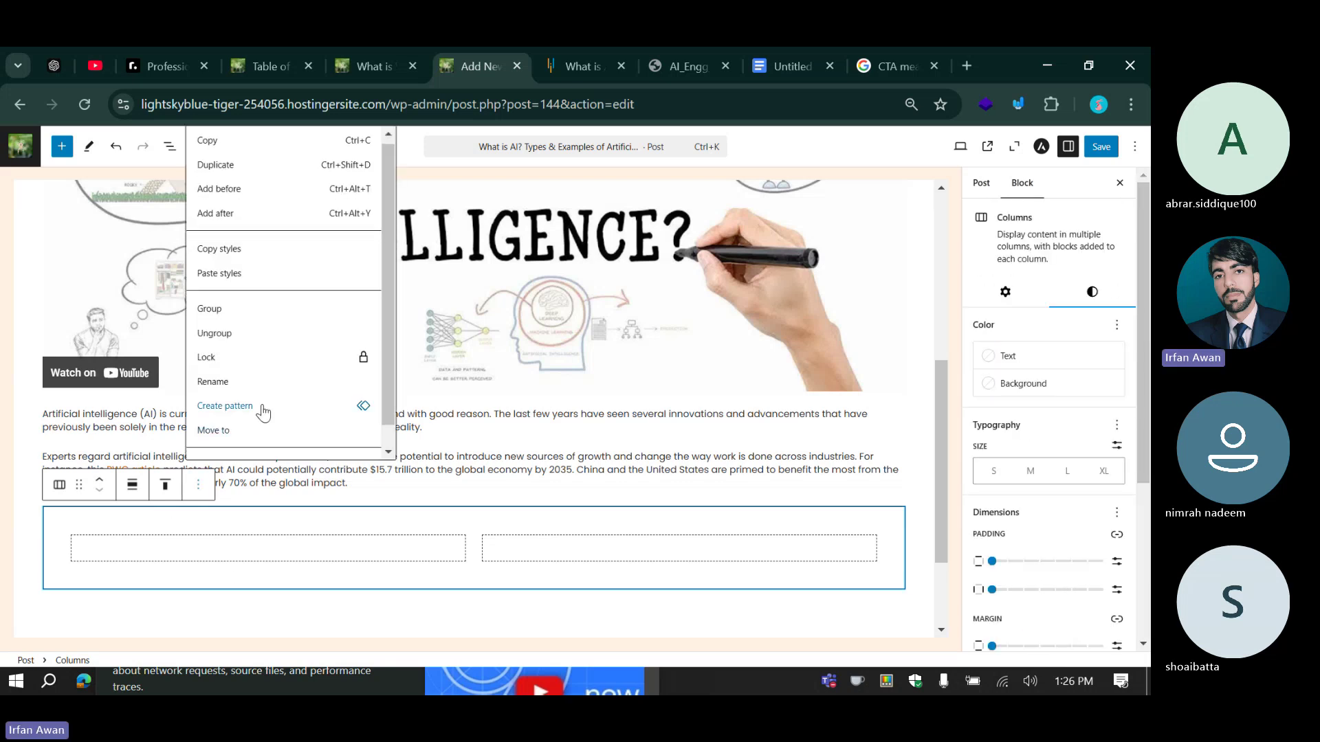
pyautogui.scroll(-1, 263, 412)
pyautogui.click(234, 438)
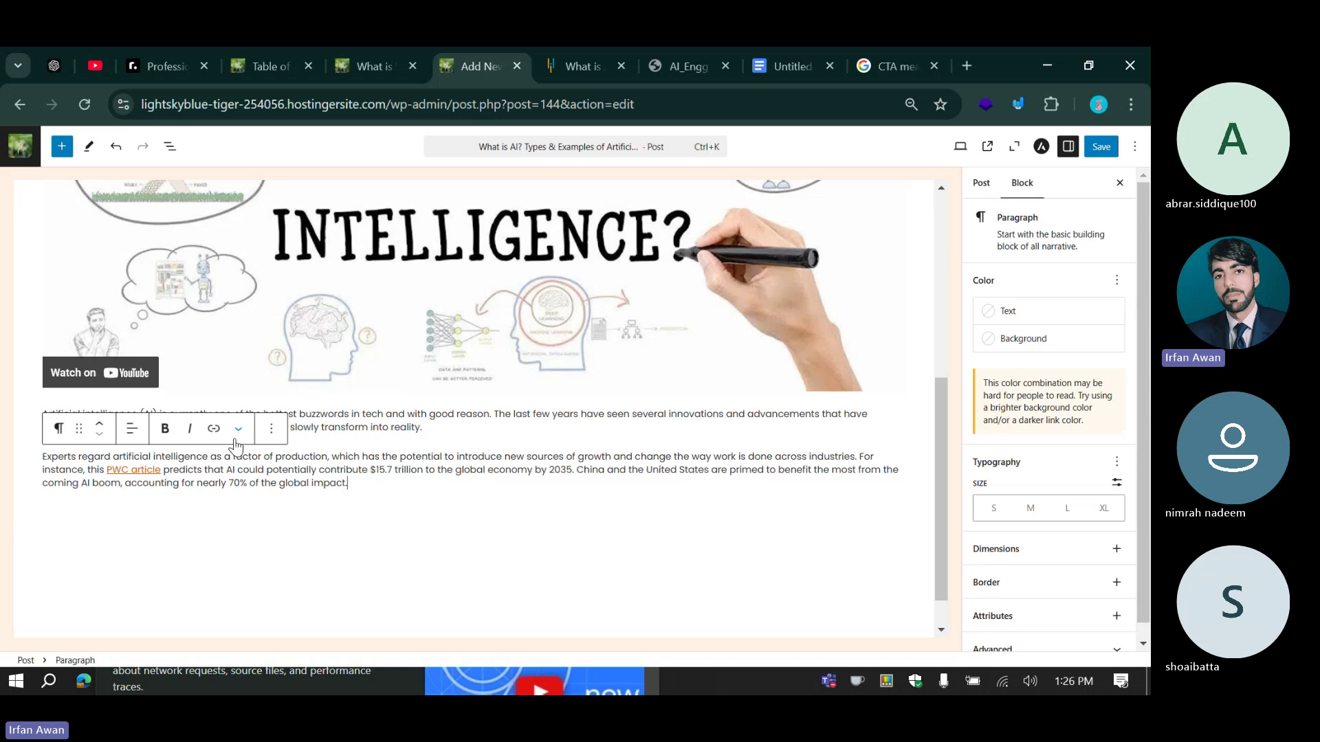
# Insert a Columns block with the 66 / 33 layout below the second paragraph.
pyautogui.click(122, 515)
pyautogui.write('/')
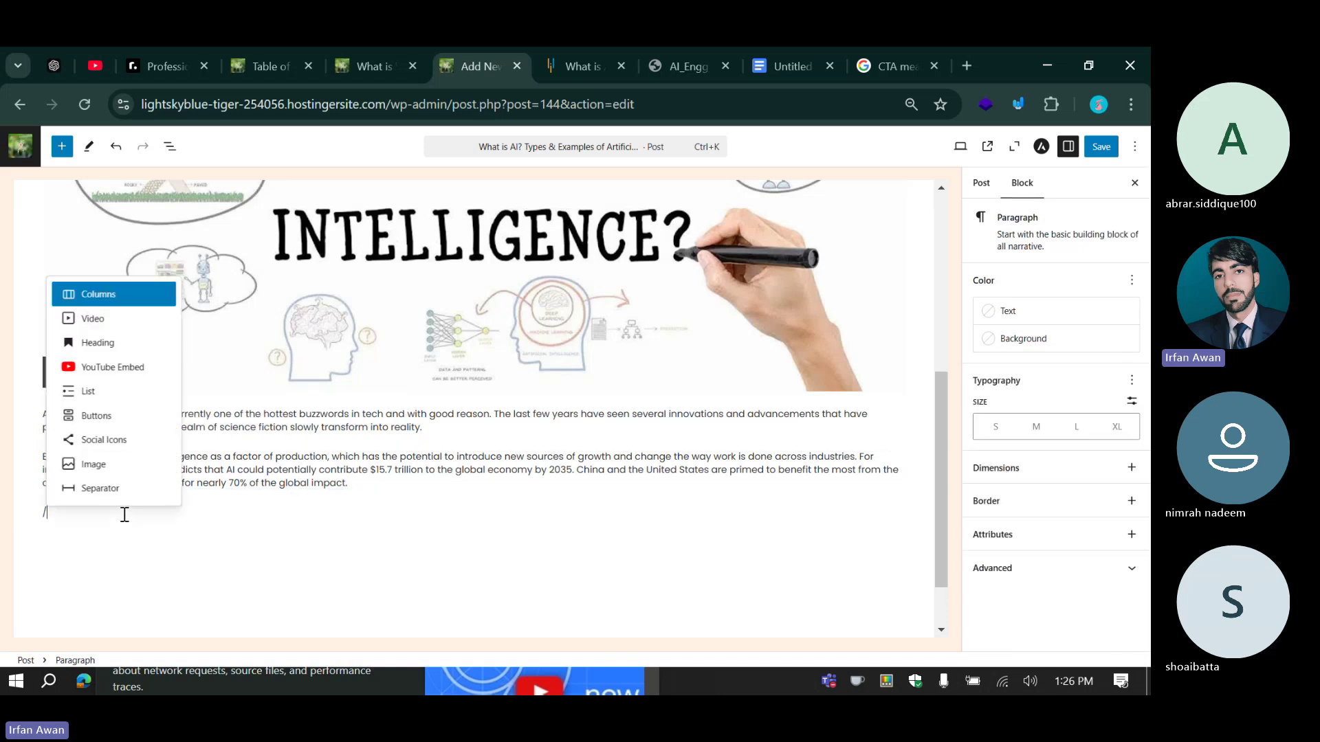
pyautogui.write('colu')
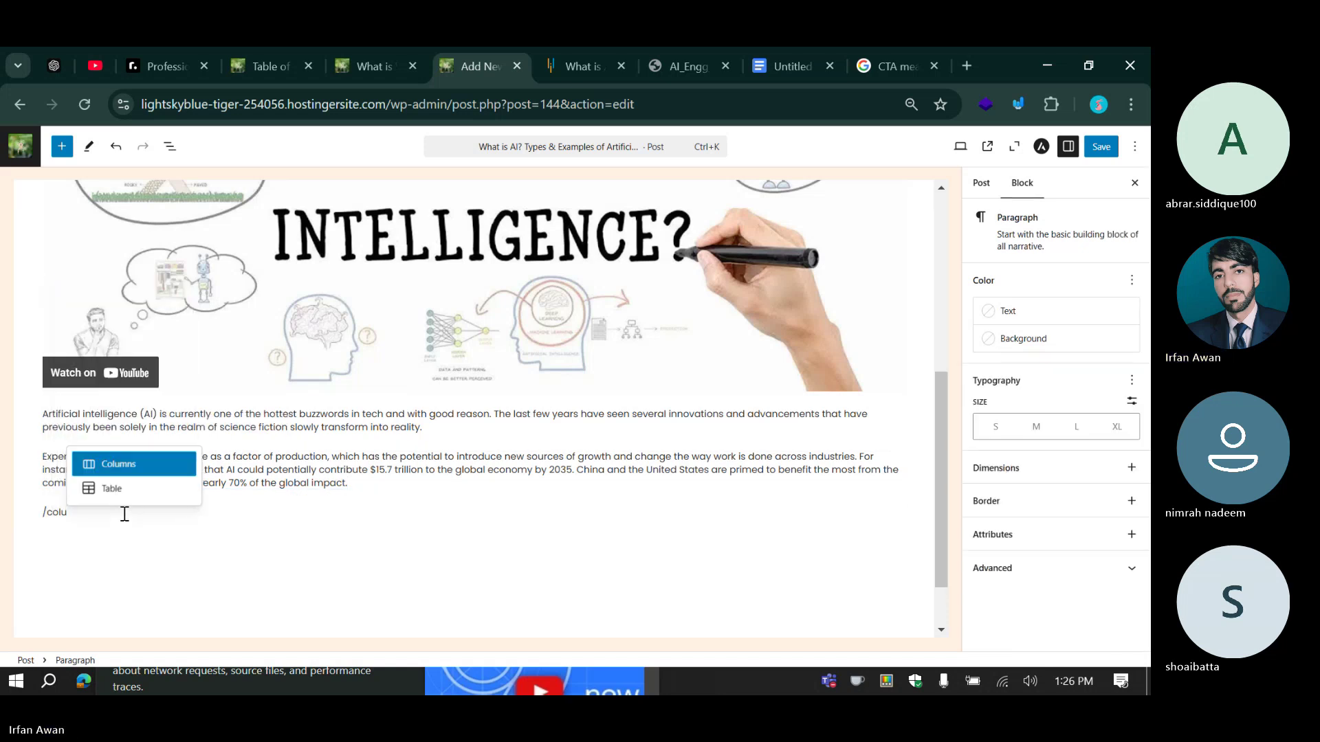
pyautogui.press('Return')
pyautogui.scroll(-3, 234, 533)
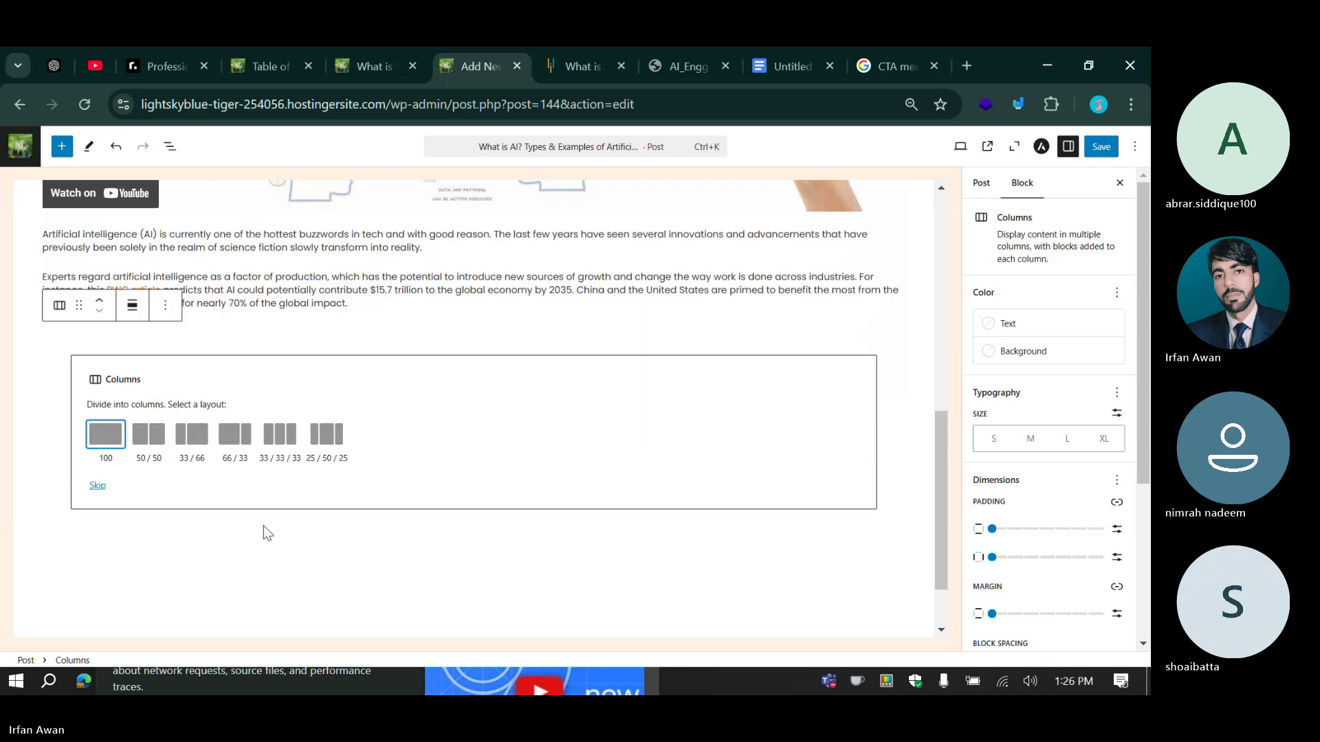
pyautogui.click(234, 432)
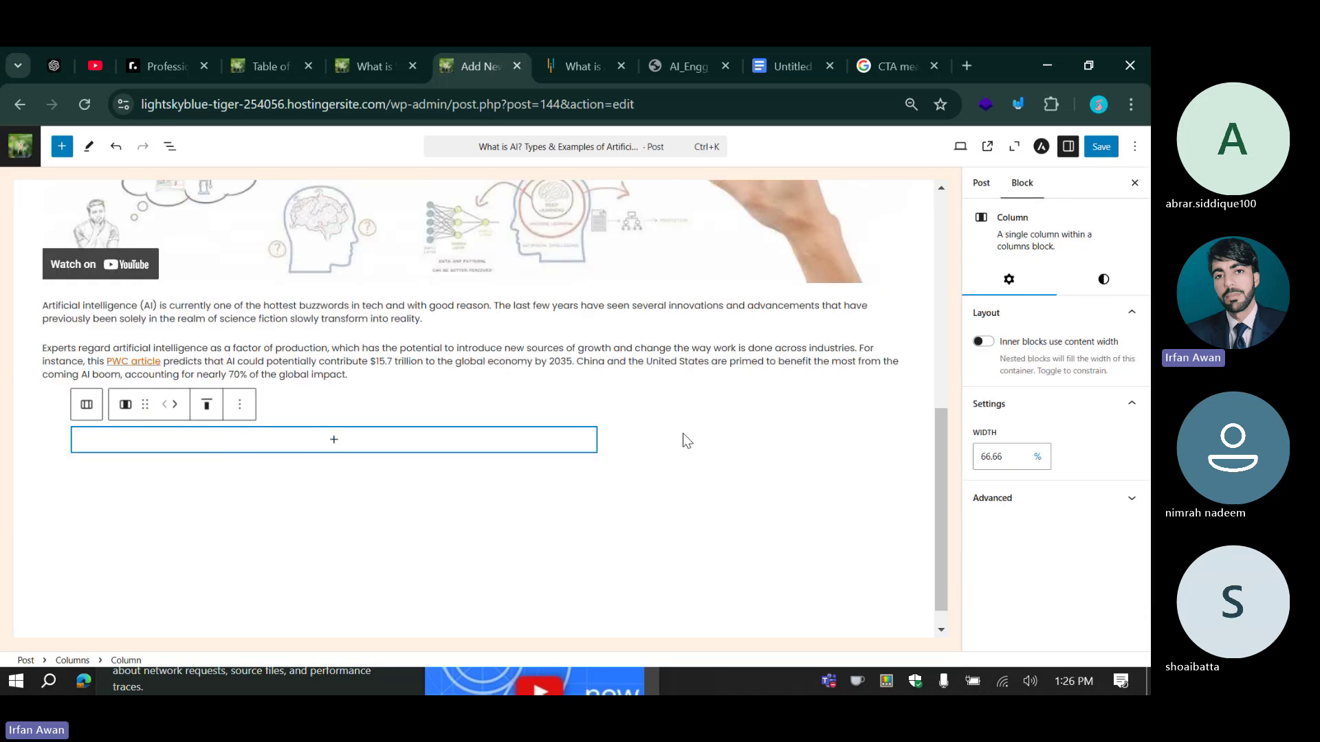
# Check the wide and narrow columns of the new block against the article's "Become the Highest Paid AI Engineer!" banner.
pyautogui.click(629, 441)
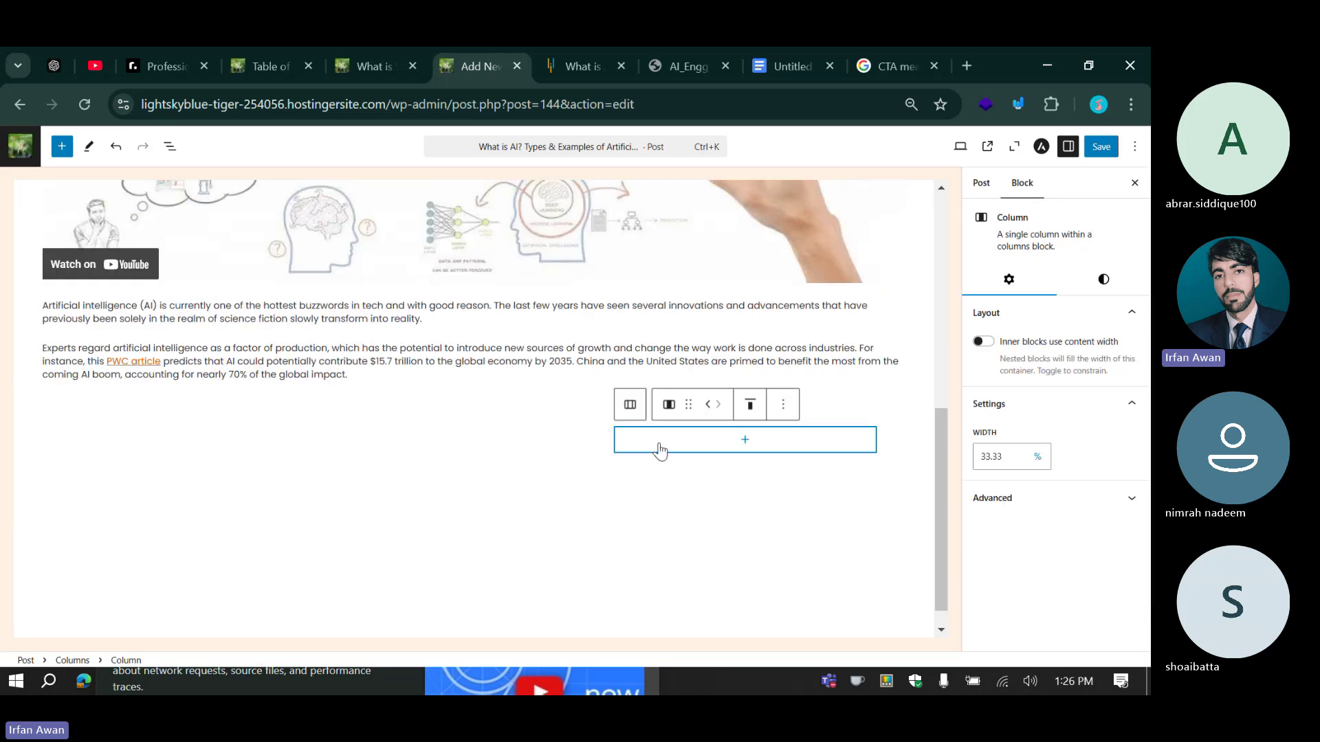
pyautogui.click(533, 445)
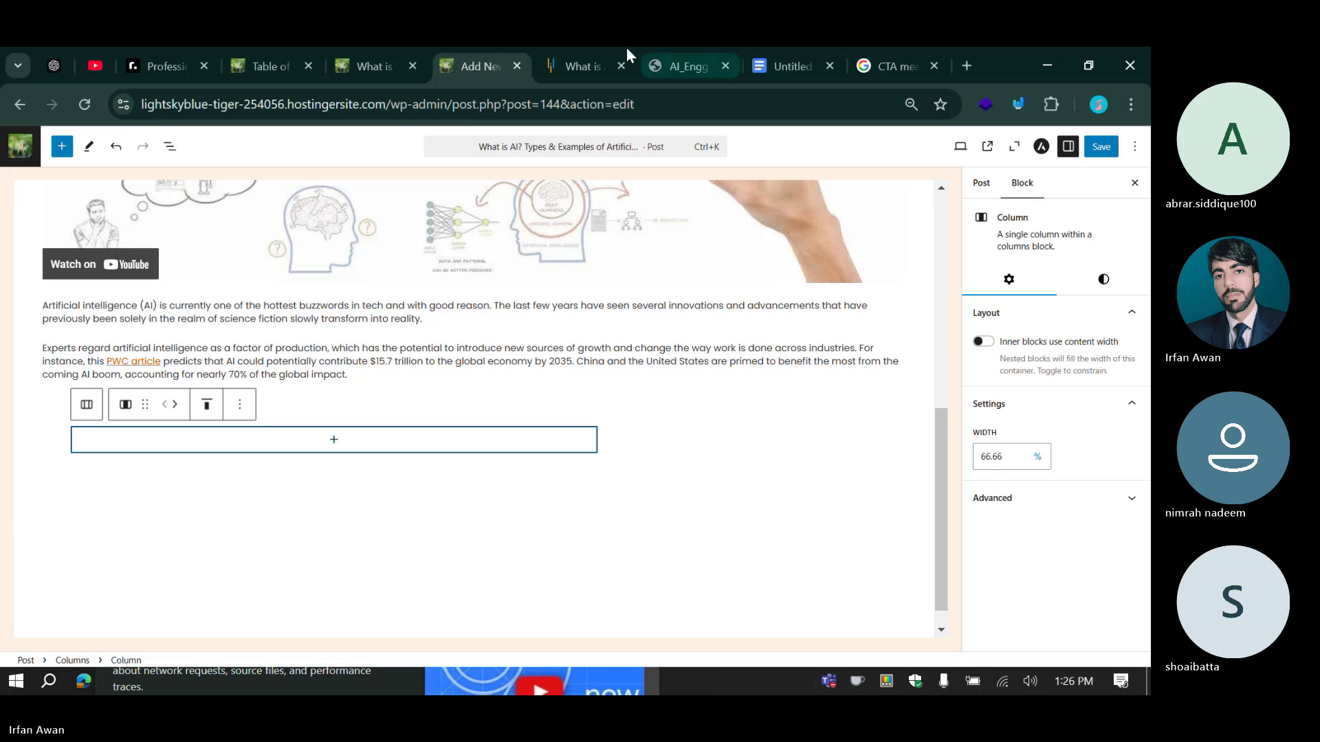
pyautogui.click(591, 50)
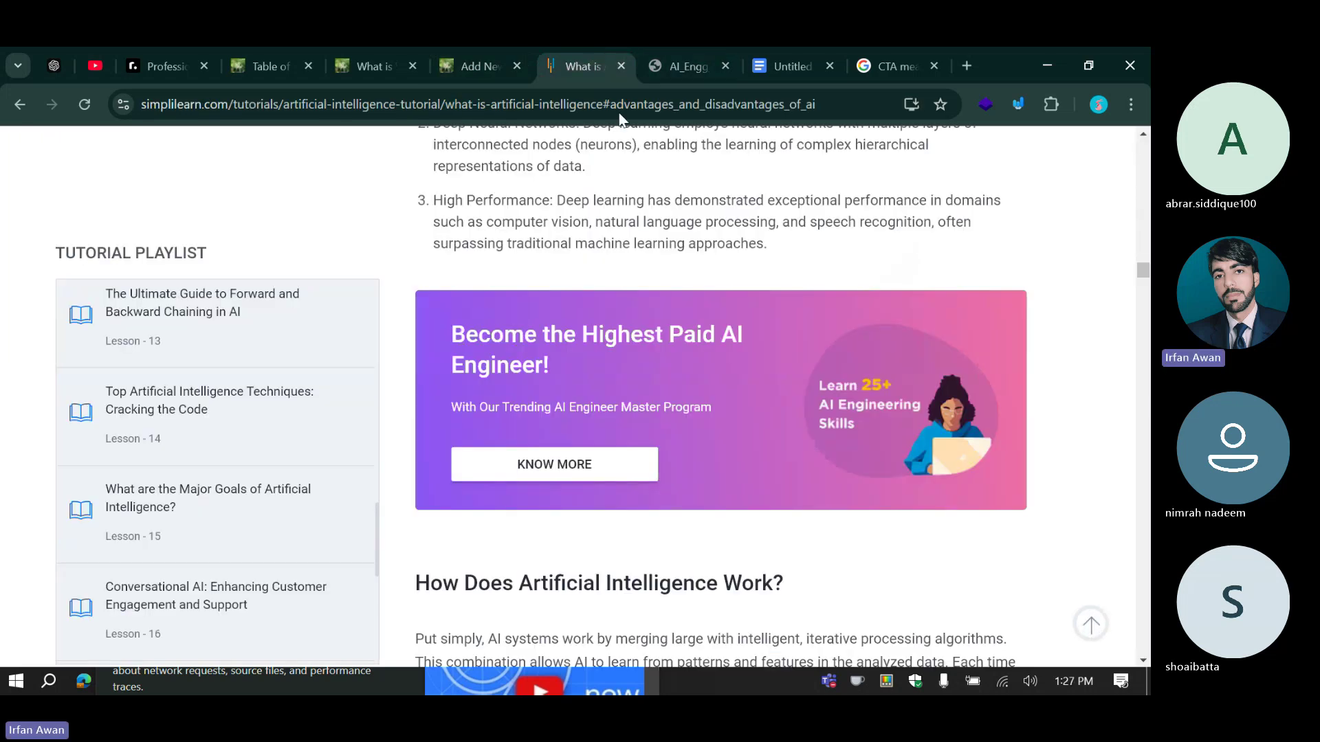
pyautogui.click(492, 58)
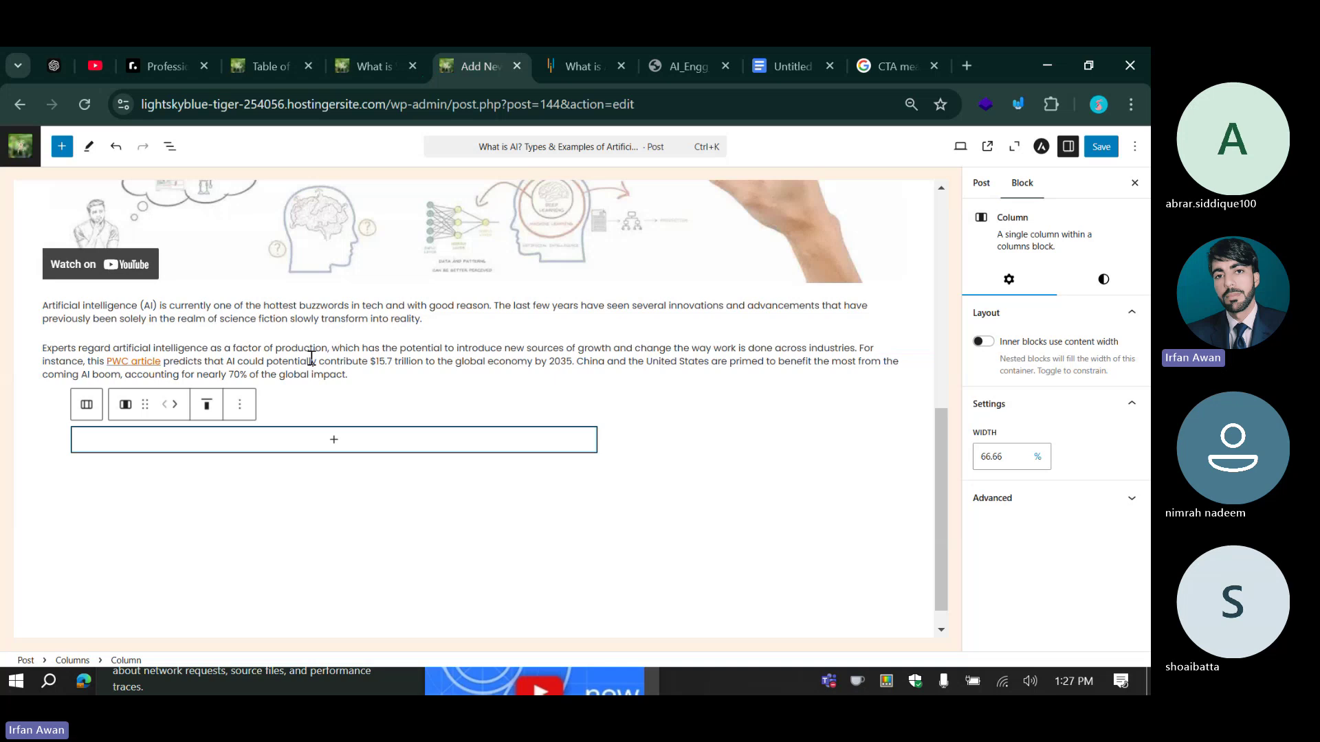
# Open the background colour options for the whole Columns block.
pyautogui.click(89, 410)
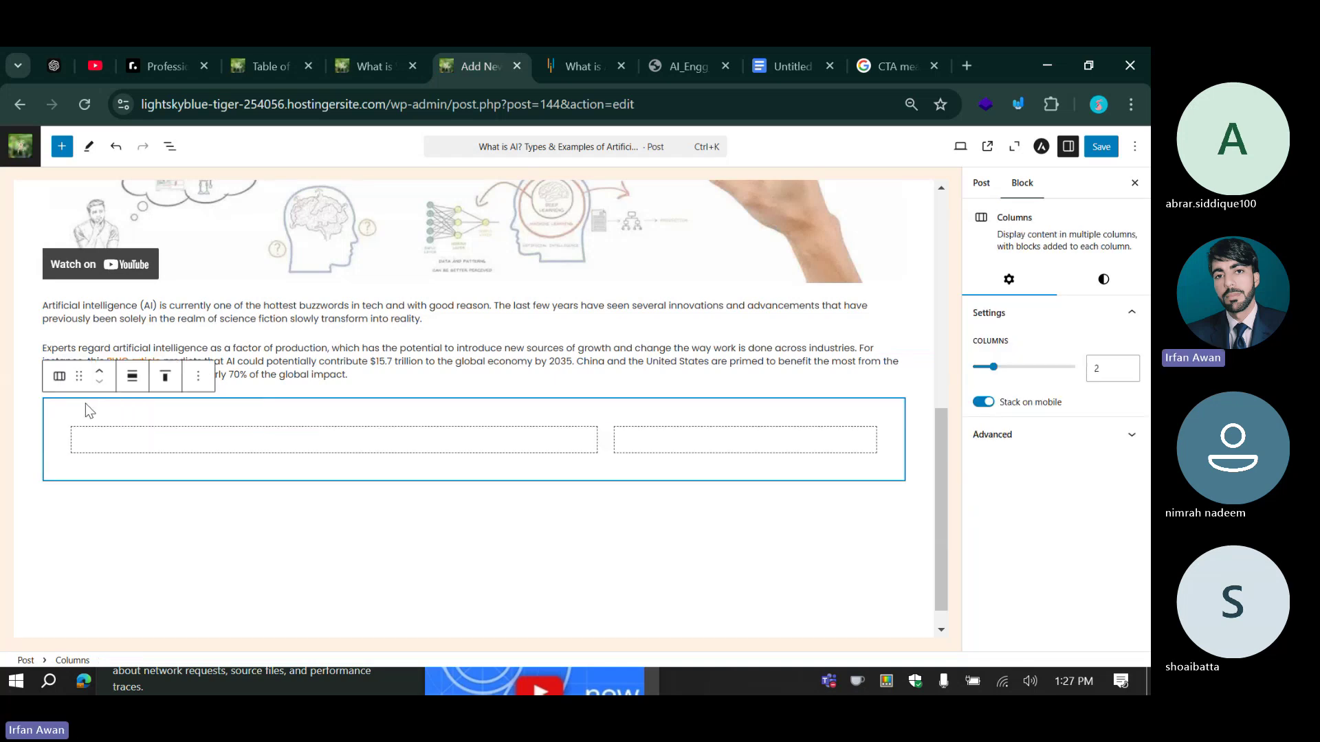
pyautogui.click(1084, 288)
pyautogui.click(994, 384)
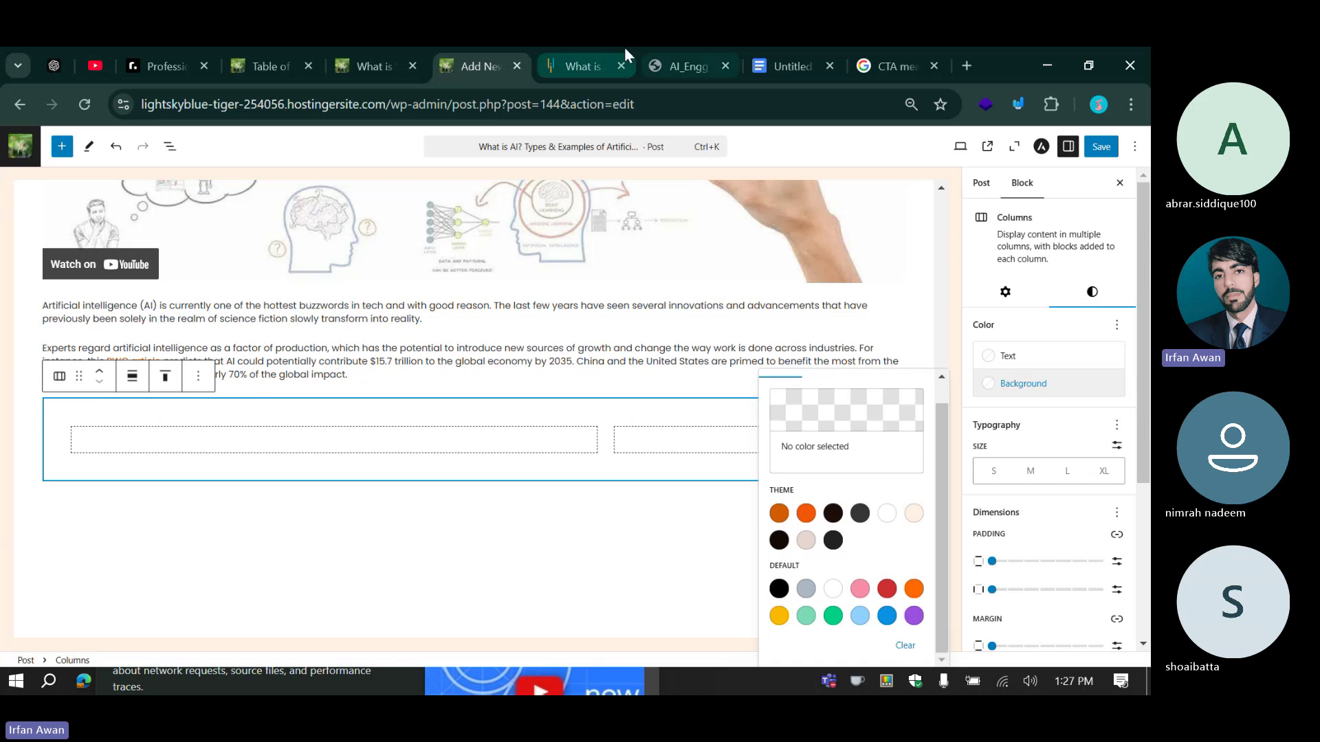
# Compare with the reference article's banner and set the Columns block's background color to Vivid purple.
pyautogui.click(588, 66)
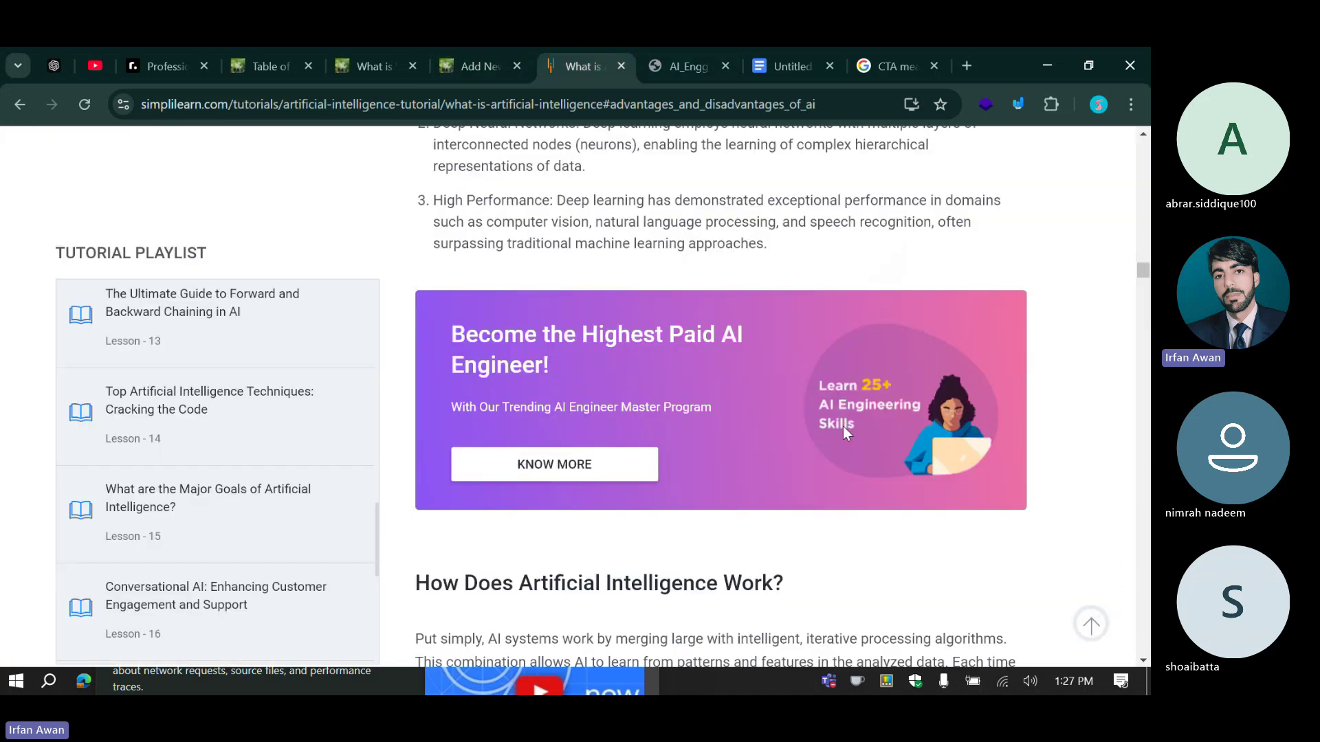
pyautogui.click(499, 55)
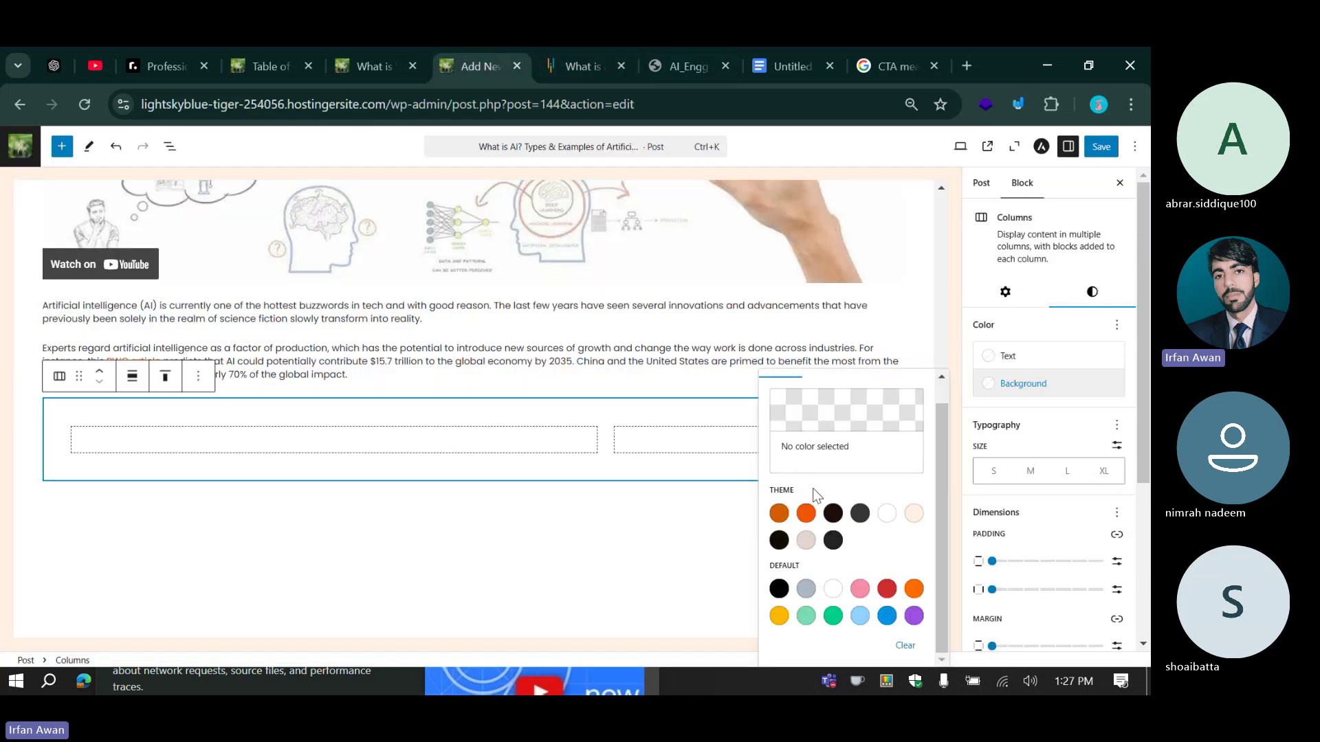
pyautogui.scroll(1, 813, 495)
pyautogui.scroll(-1, 813, 496)
pyautogui.scroll(1, 814, 481)
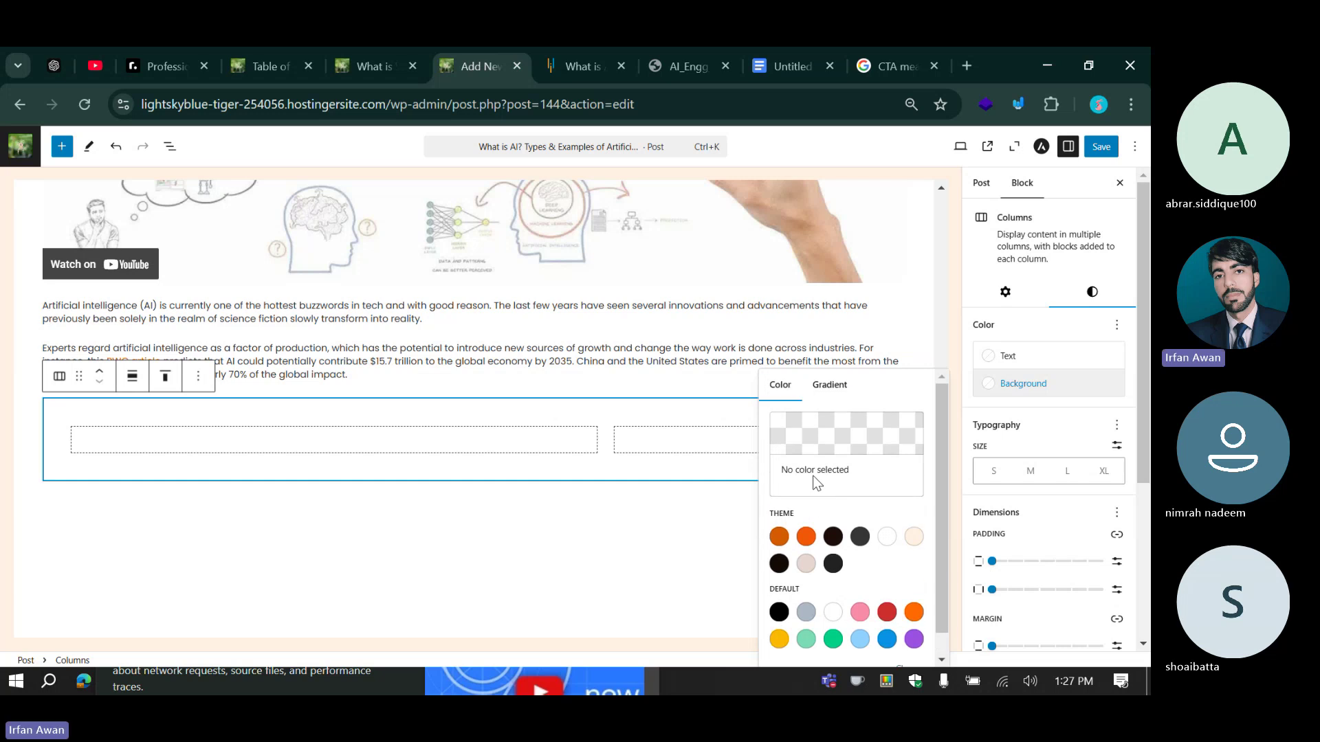
pyautogui.click(834, 393)
pyautogui.click(790, 398)
pyautogui.scroll(-1, 802, 548)
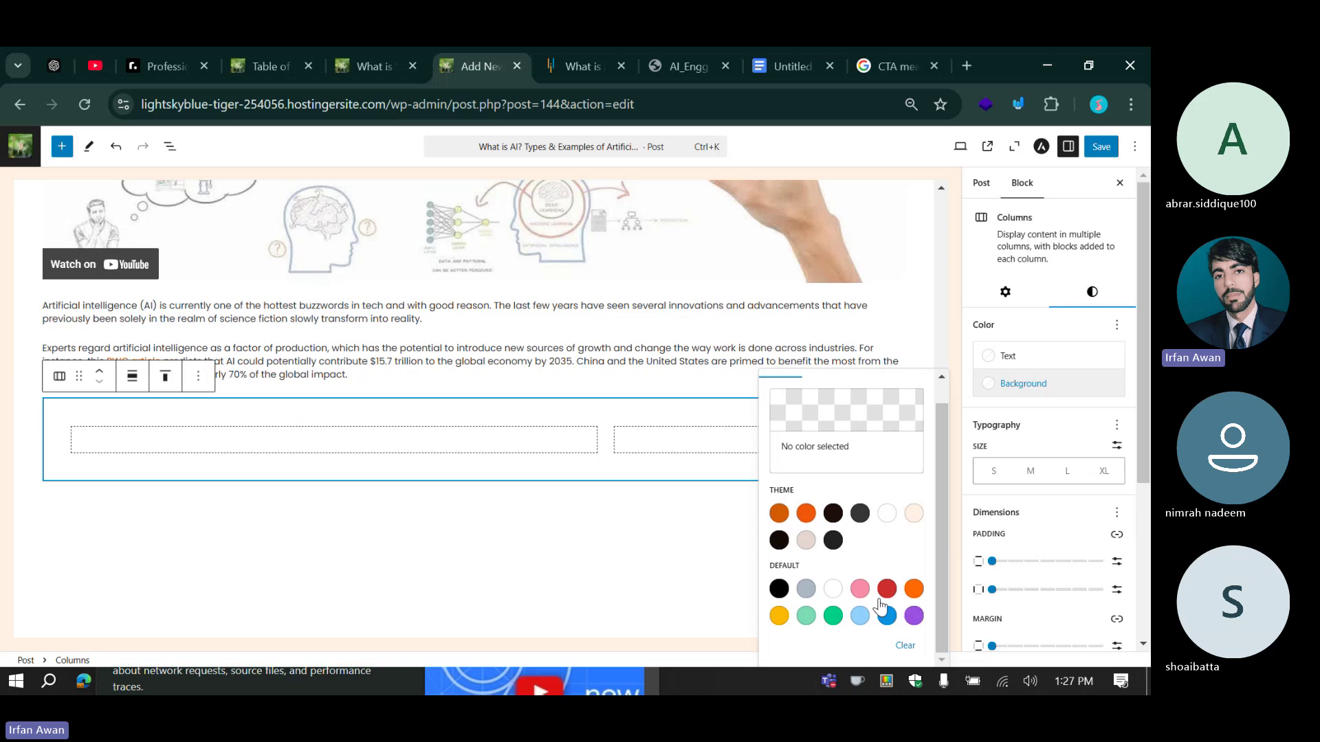
pyautogui.click(914, 616)
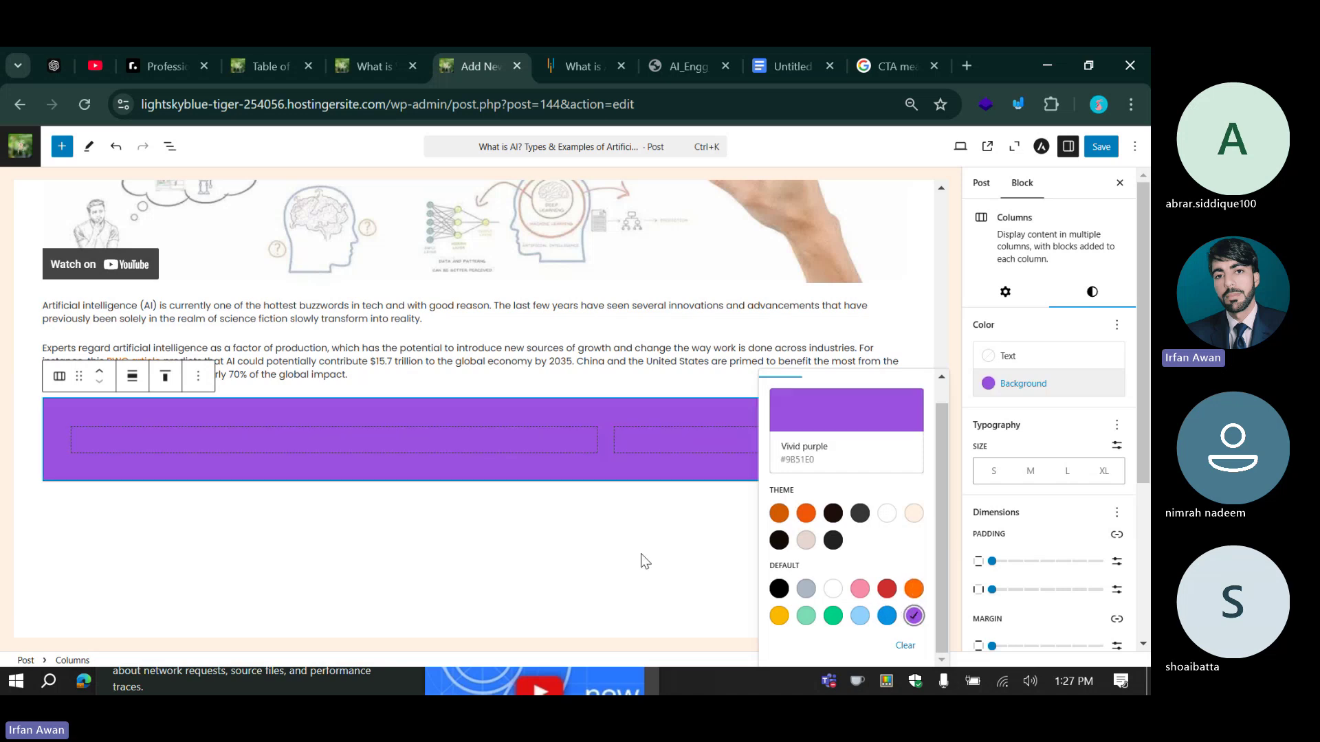
# Try red and blue backgrounds on the Columns block, ending on the Vivid purple swatch.
pyautogui.click(887, 588)
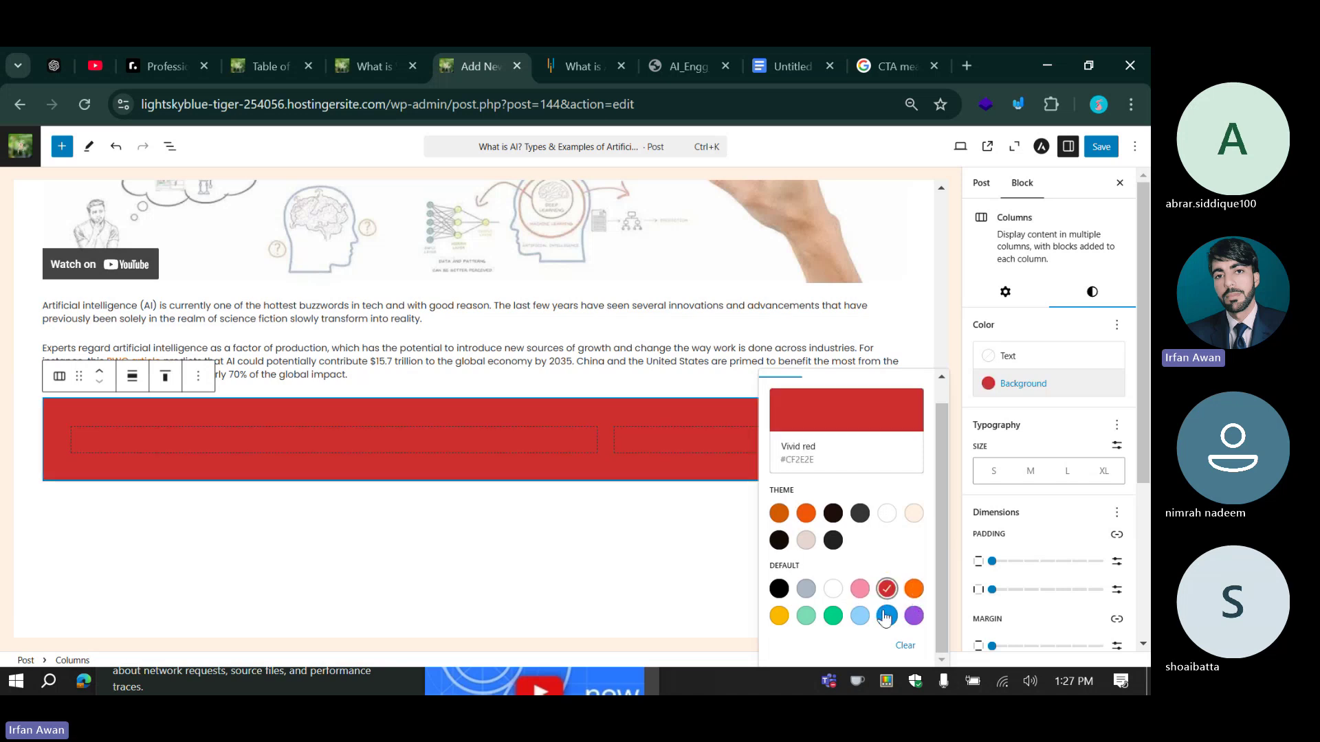
pyautogui.click(887, 616)
pyautogui.click(914, 616)
pyautogui.scroll(1, 910, 619)
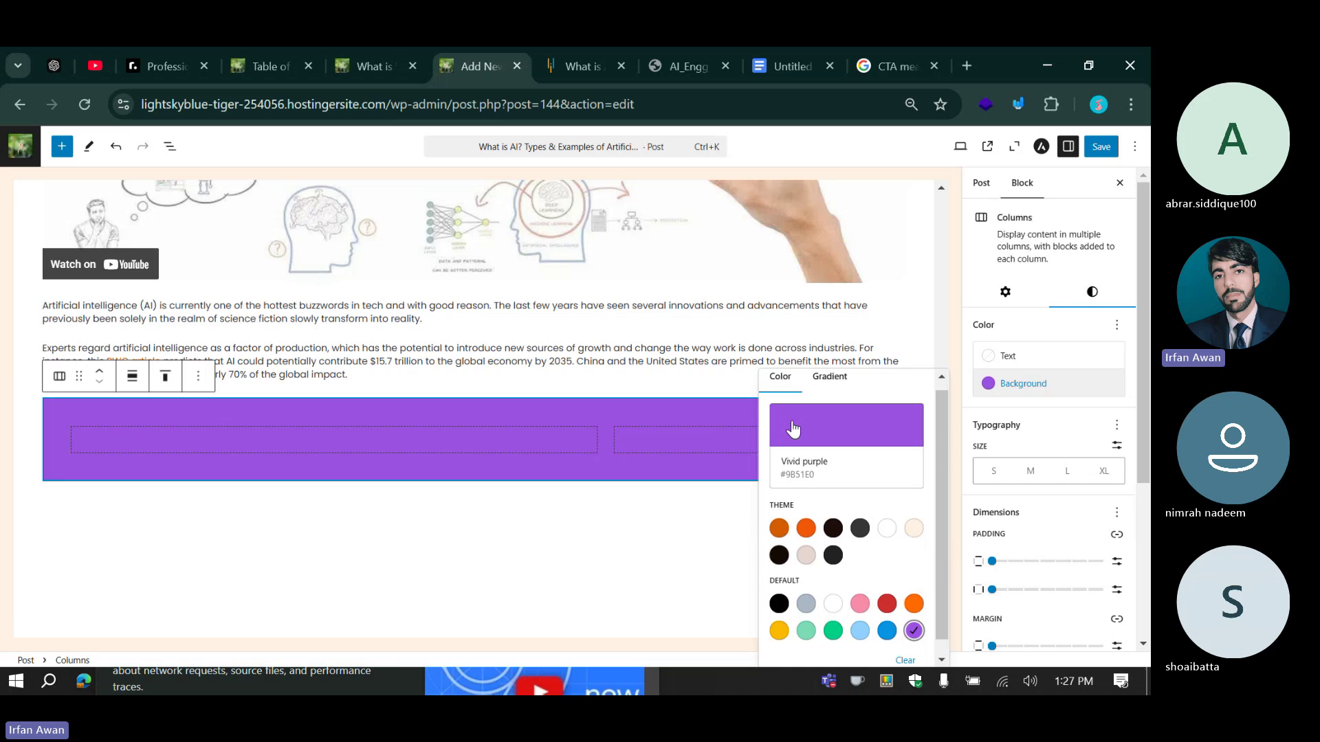
# Check which browser extensions are installed while on the reference article.
pyautogui.click(582, 52)
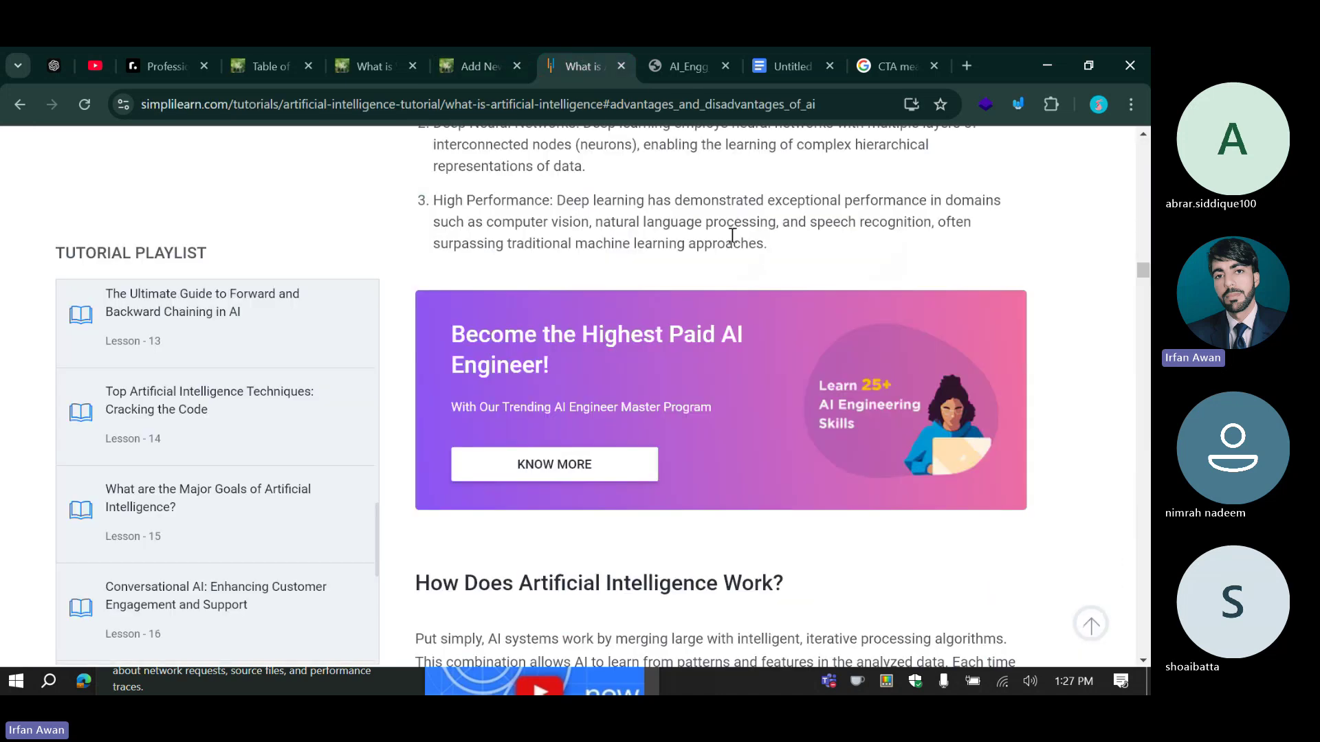
pyautogui.click(1049, 104)
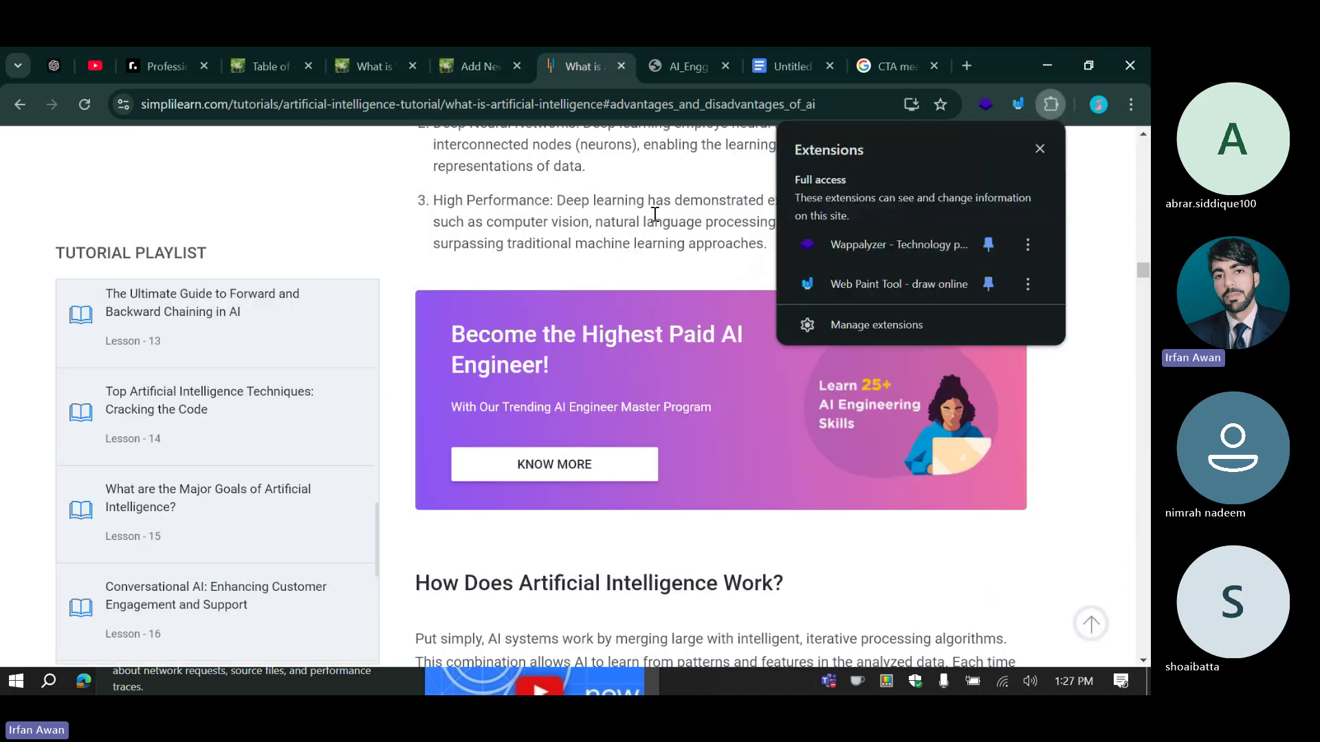
pyautogui.click(1049, 103)
# Search the web in a new tab for "color picker extension".
pyautogui.click(966, 65)
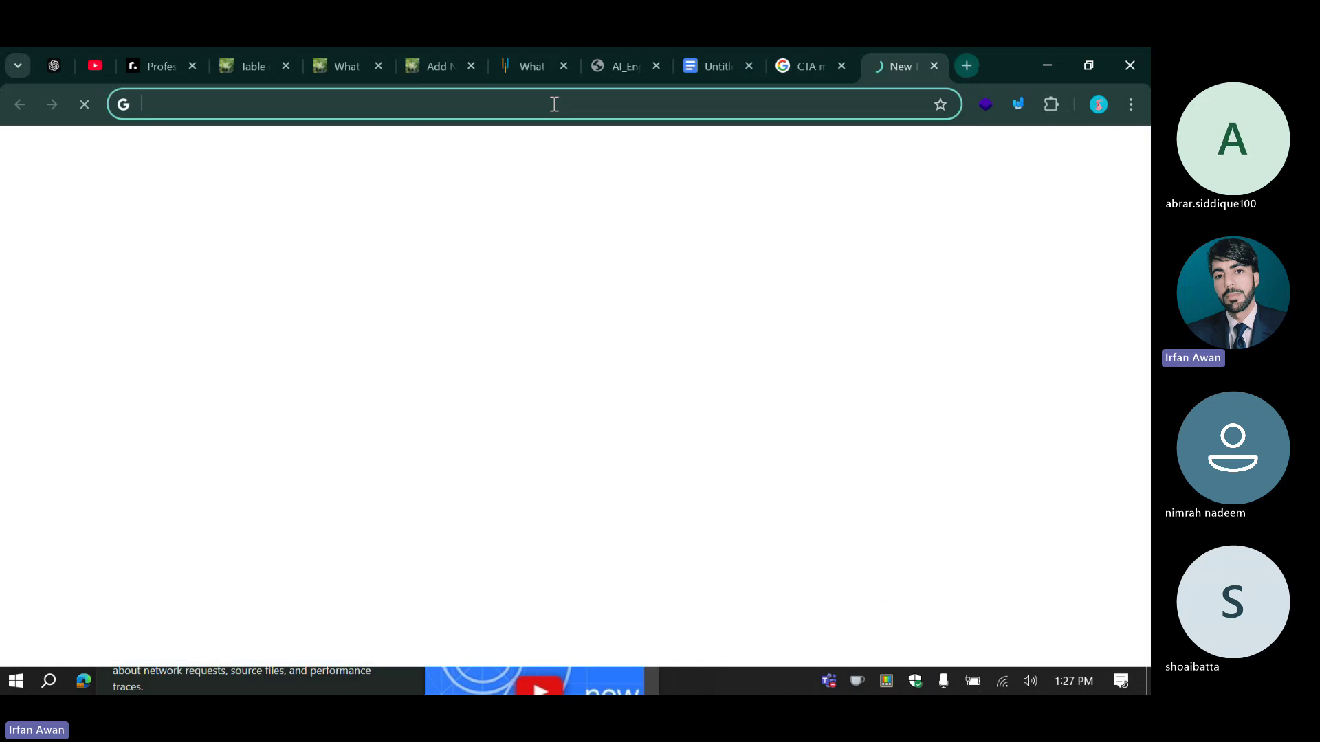
pyautogui.click(210, 104)
pyautogui.write('c')
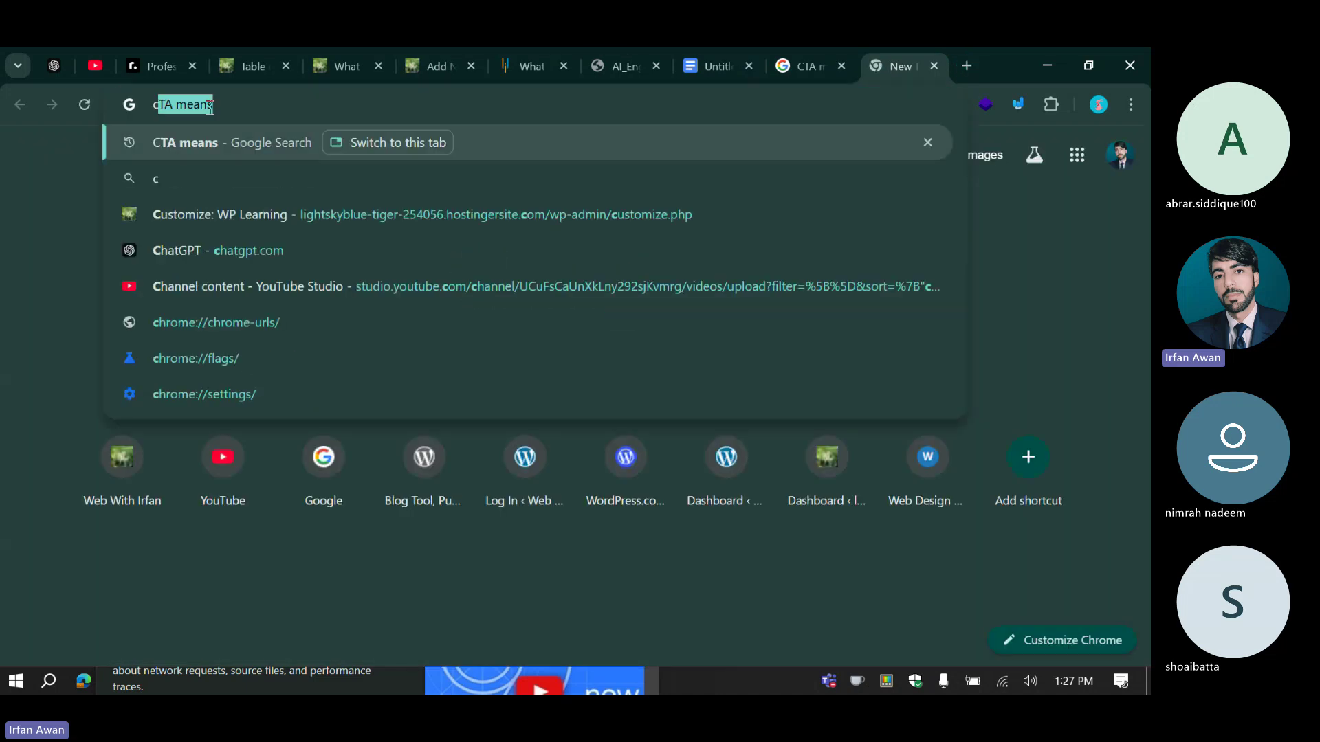
pyautogui.write('olor oi')
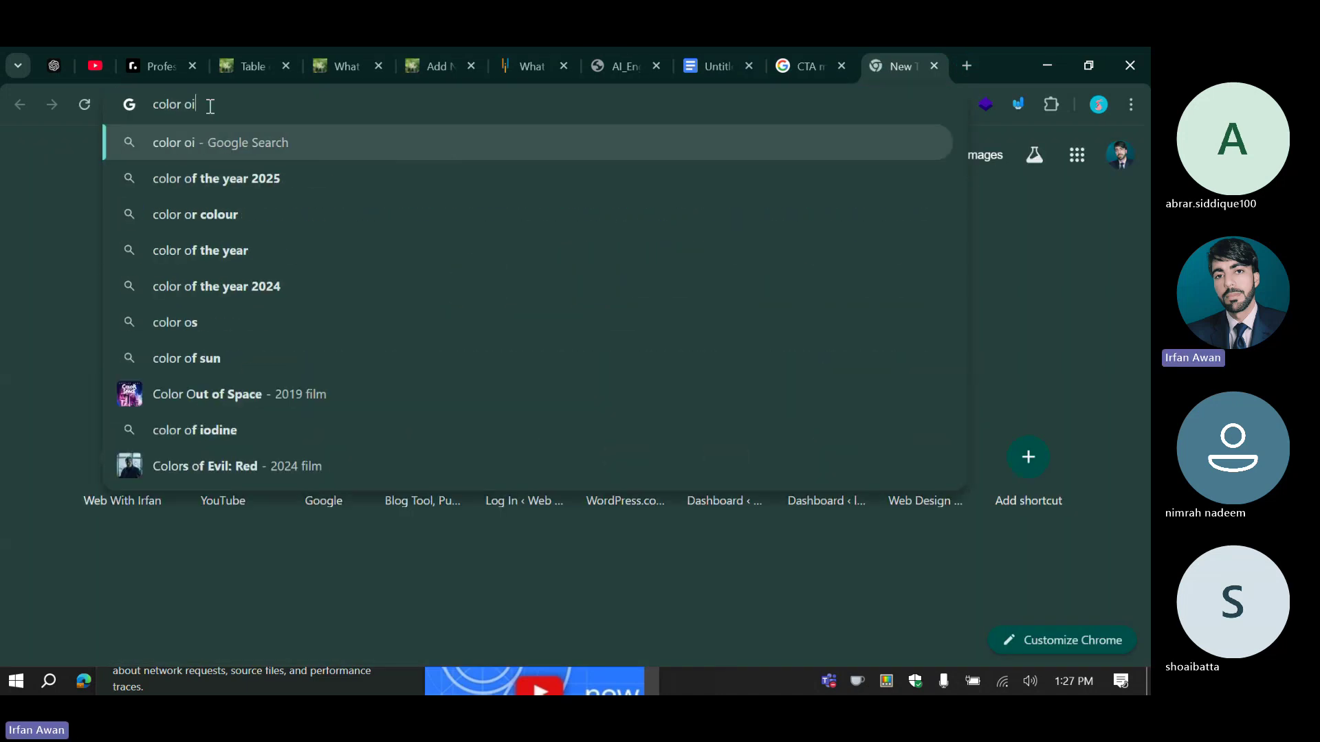
pyautogui.press('BackSpace')
pyautogui.press('BackSpace')
pyautogui.write('picker')
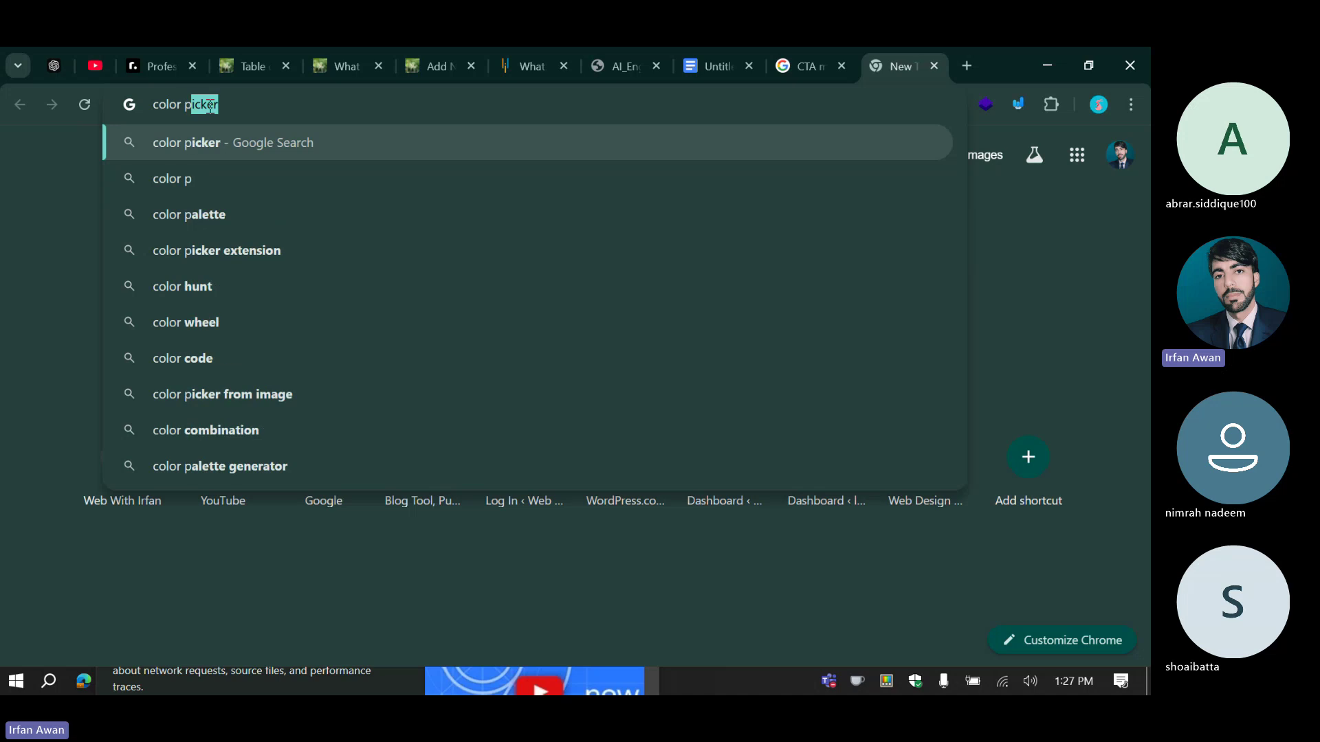
pyautogui.write(' ext')
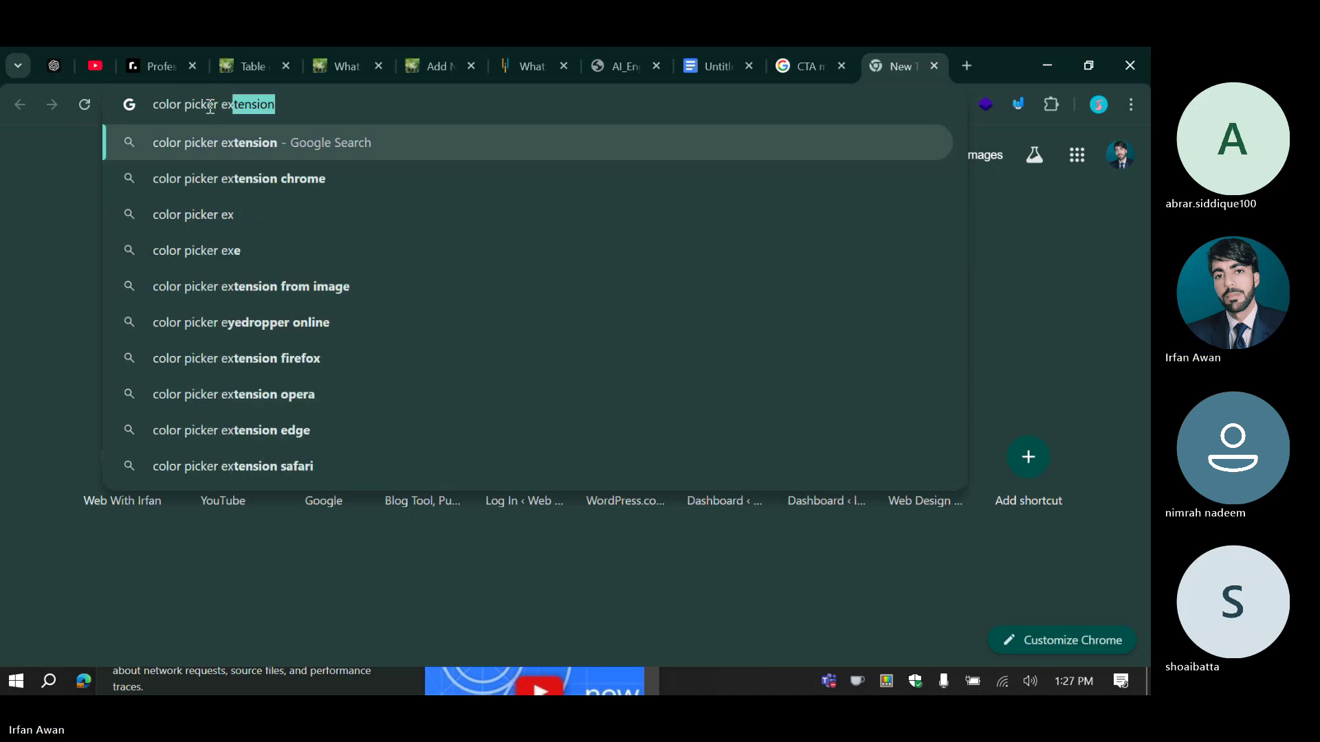
pyautogui.press('Return')
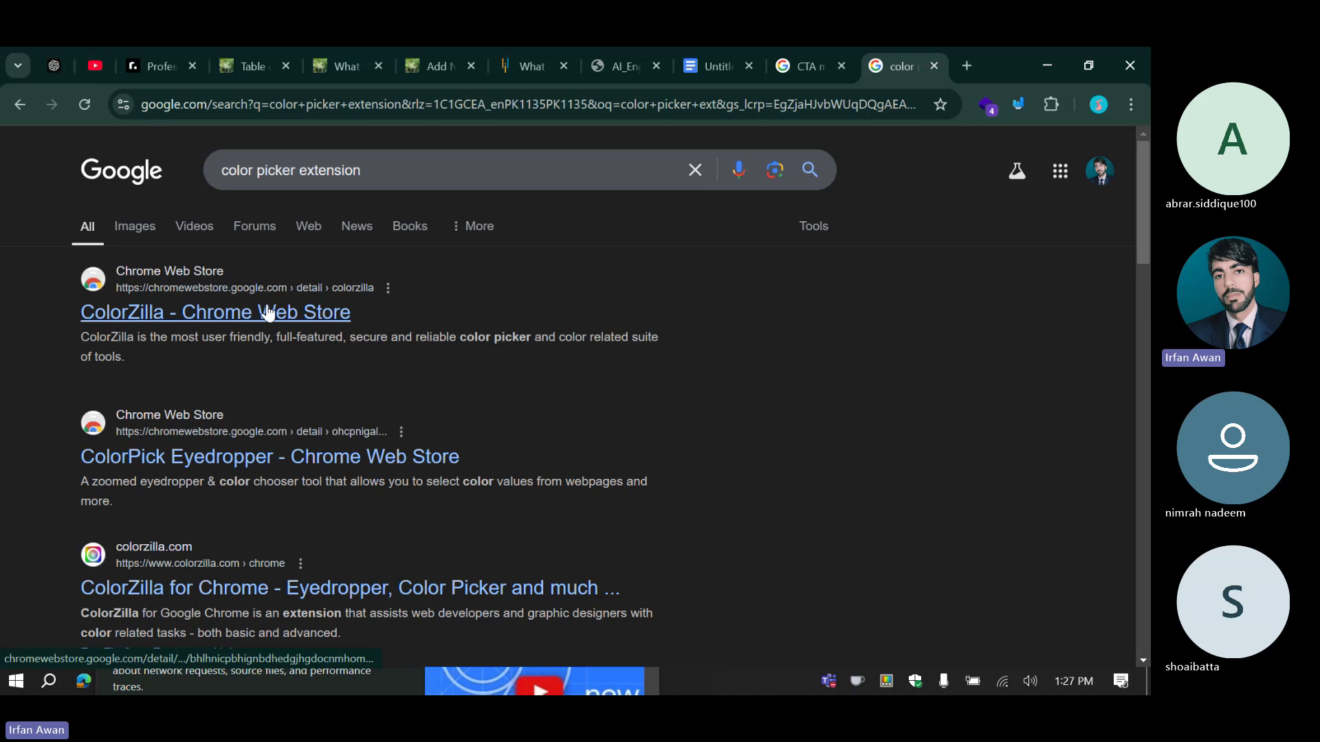
# Install the ColorZilla extension in Chrome from its Chrome Web Store page.
pyautogui.scroll(-5, 267, 330)
pyautogui.scroll(5, 260, 364)
pyautogui.click(171, 314)
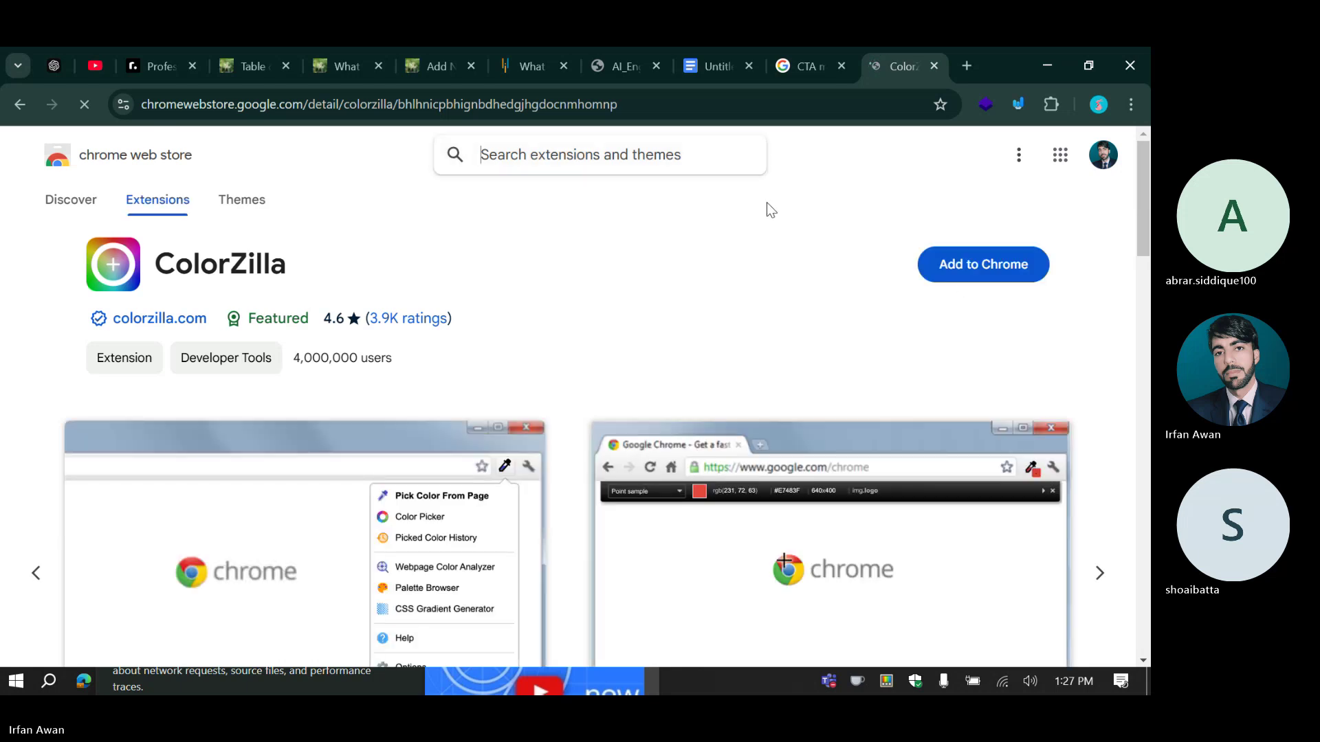
pyautogui.click(932, 266)
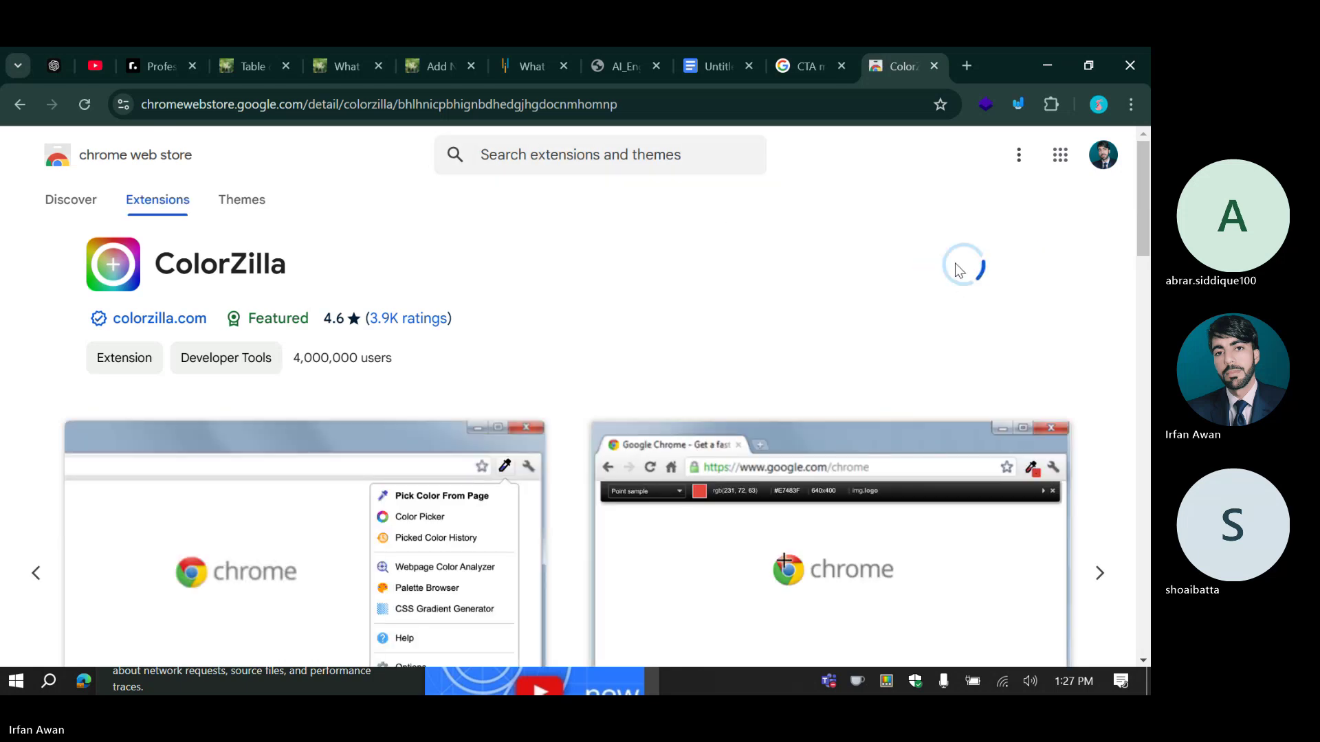
pyautogui.click(593, 268)
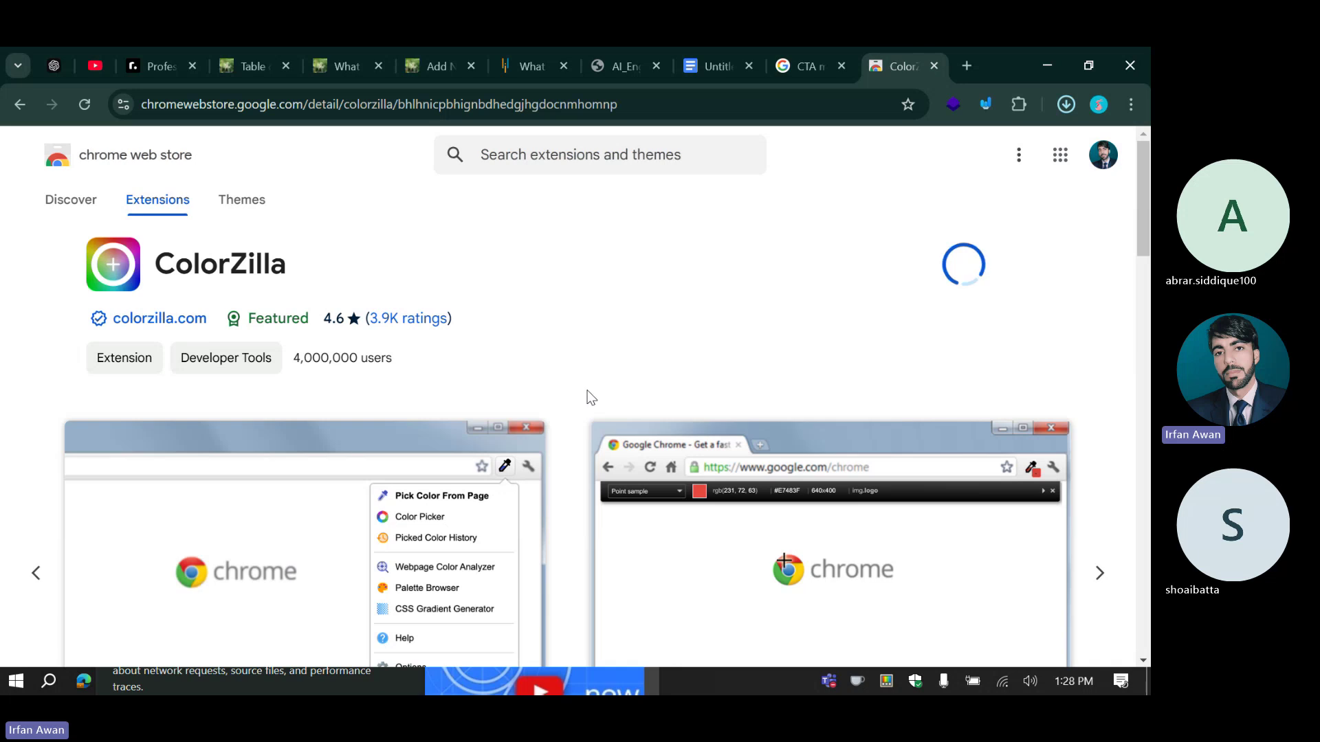
pyautogui.scroll(-5, 590, 397)
pyautogui.scroll(5, 590, 398)
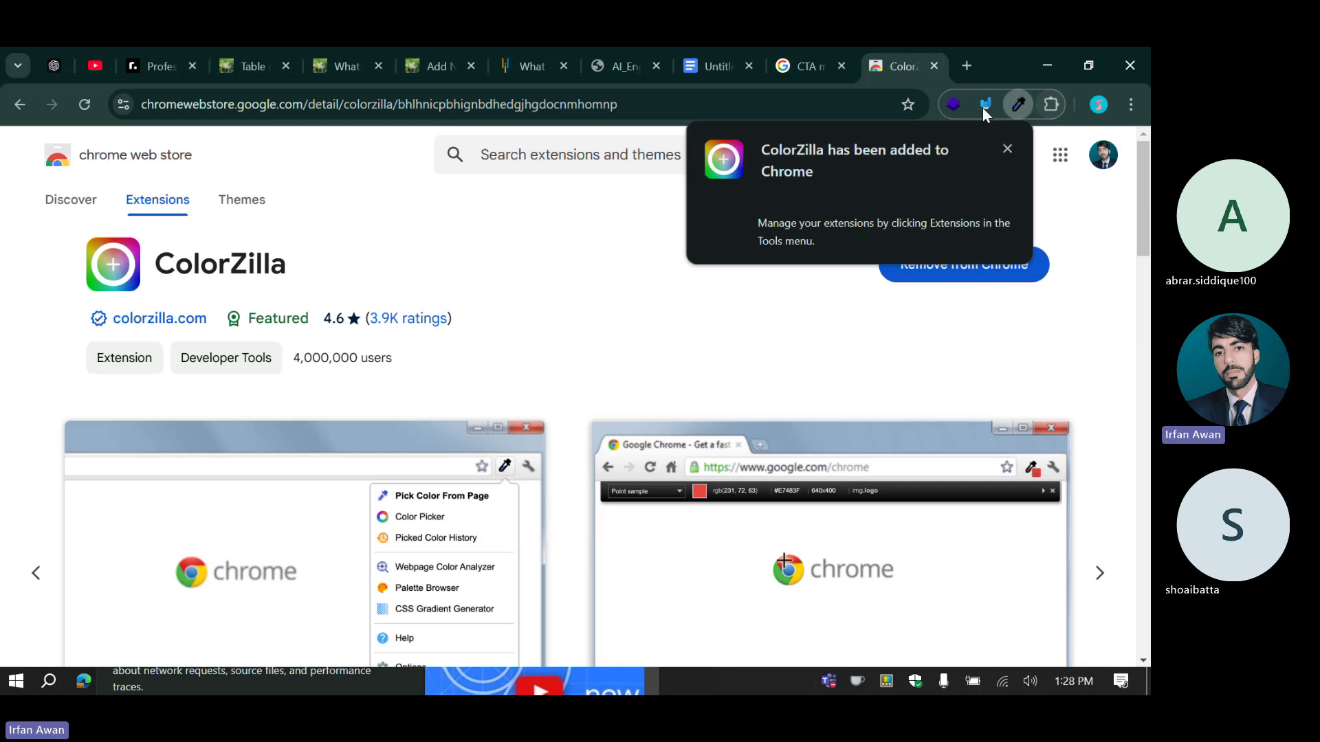
# Pin the ColorZilla extension and close its welcome page and Chrome Web Store page.
pyautogui.click(1053, 104)
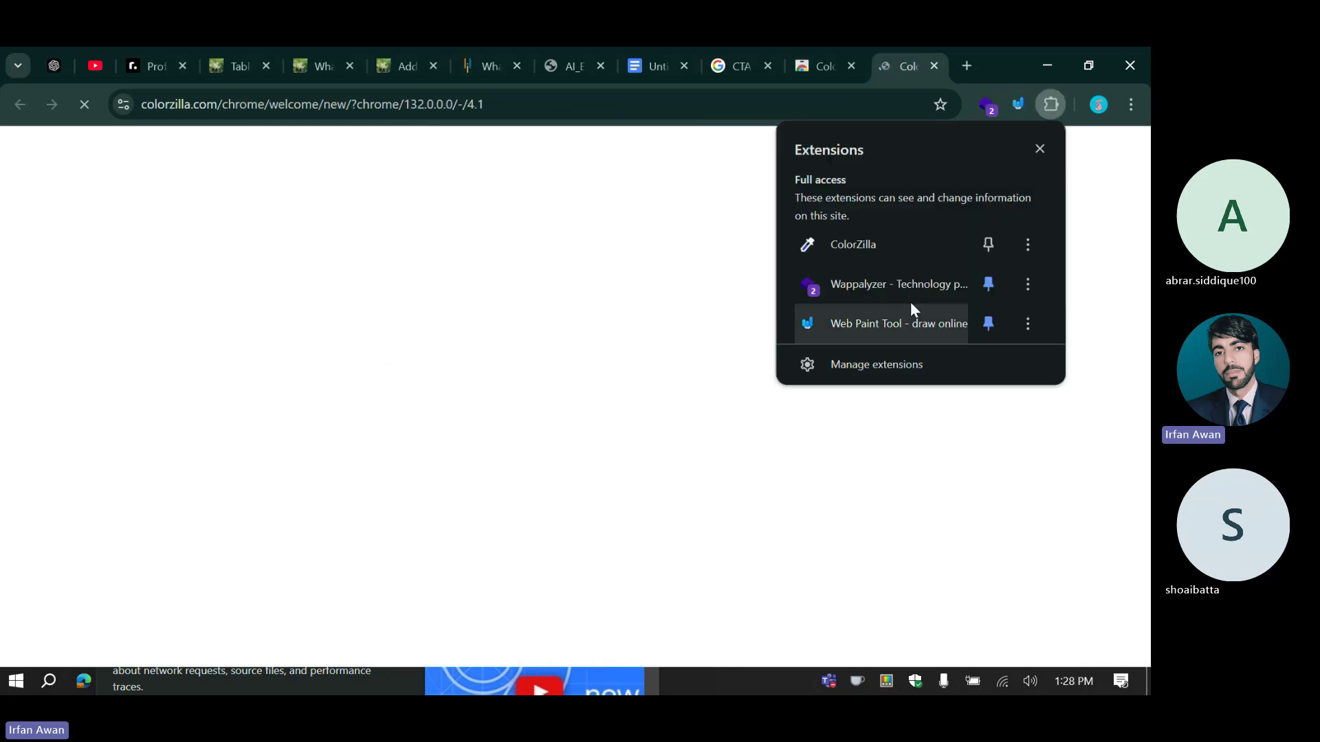
pyautogui.click(987, 244)
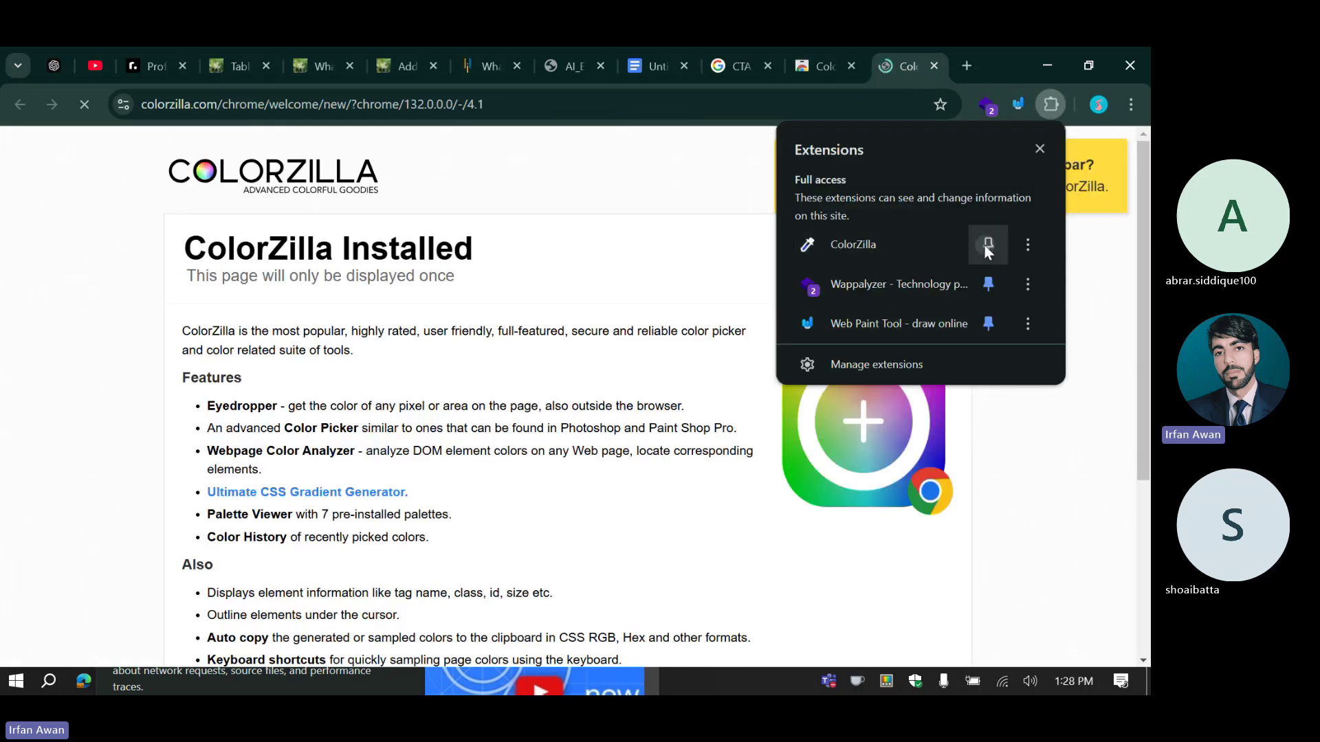
pyautogui.click(935, 64)
pyautogui.click(935, 65)
# Sample the purple near the upper-left corner of the article's "Become the Highest Paid AI Engineer!" banner with ColorZilla.
pyautogui.click(773, 49)
pyautogui.click(689, 48)
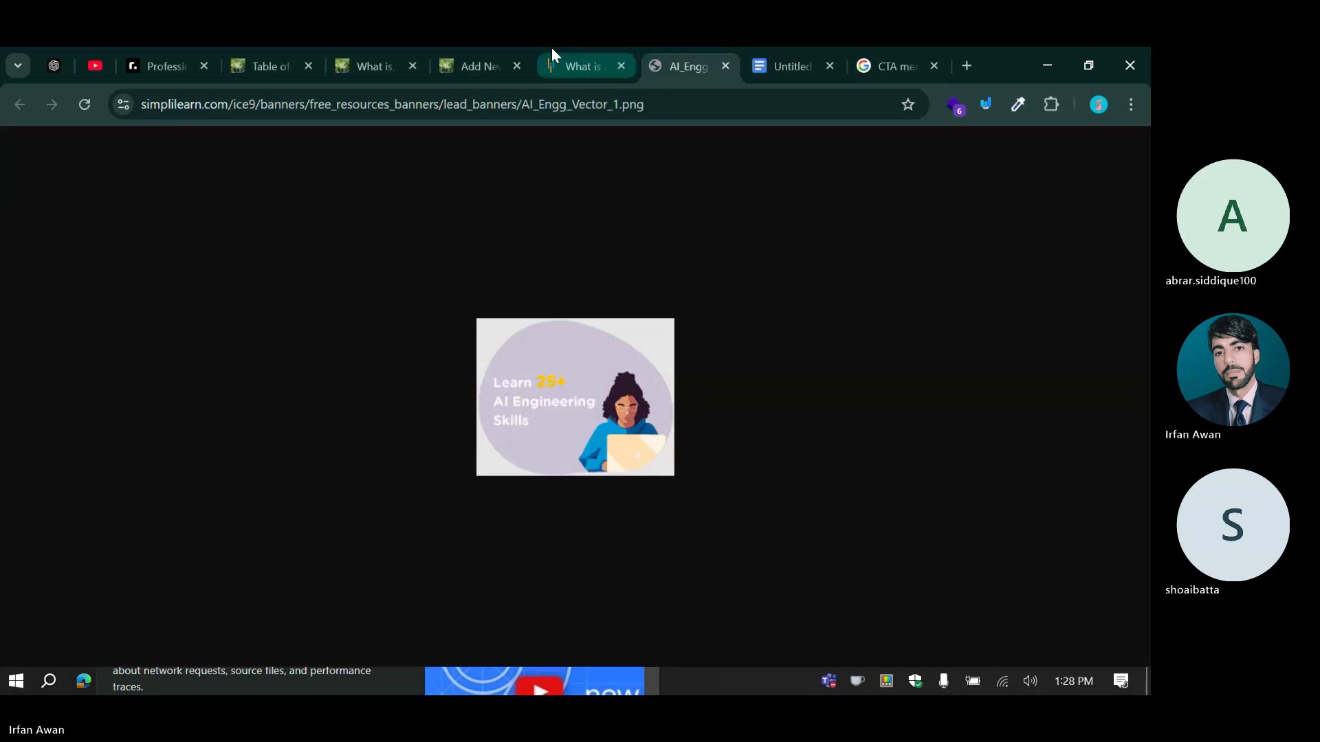
pyautogui.click(551, 48)
pyautogui.click(495, 66)
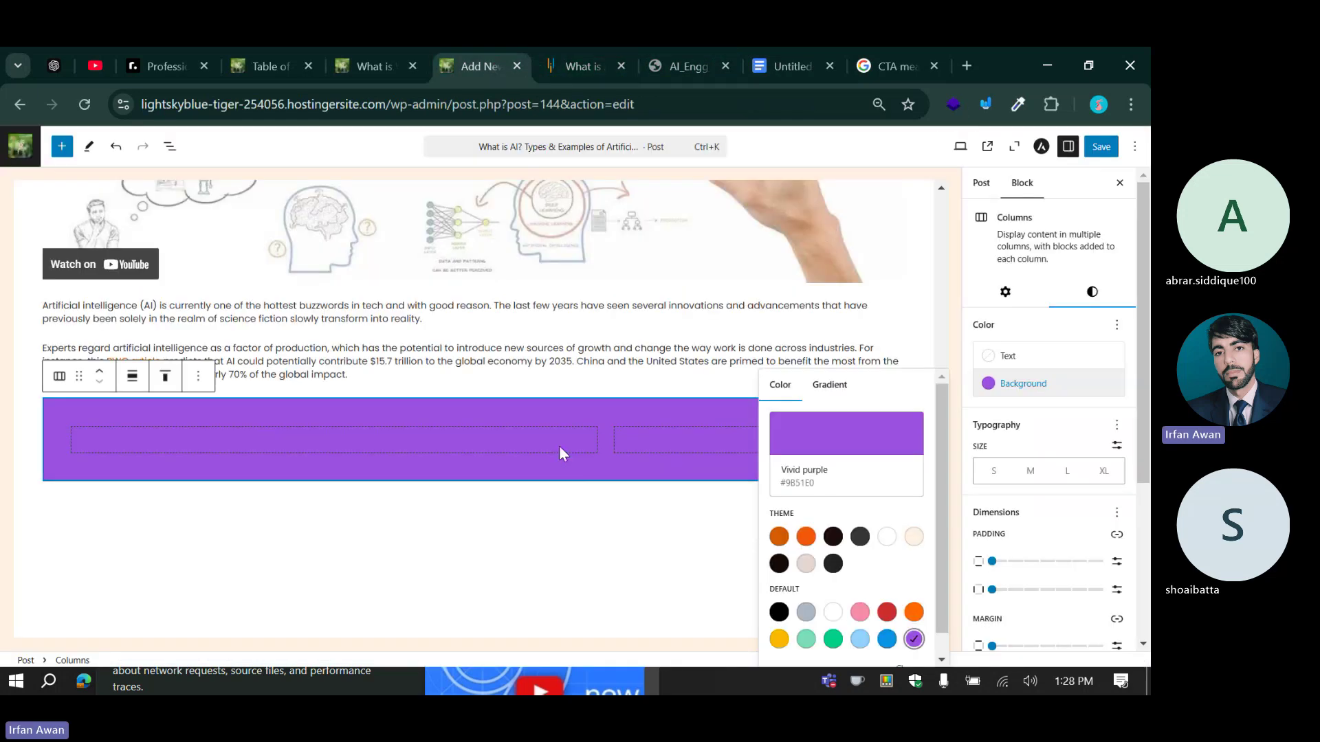
pyautogui.click(572, 48)
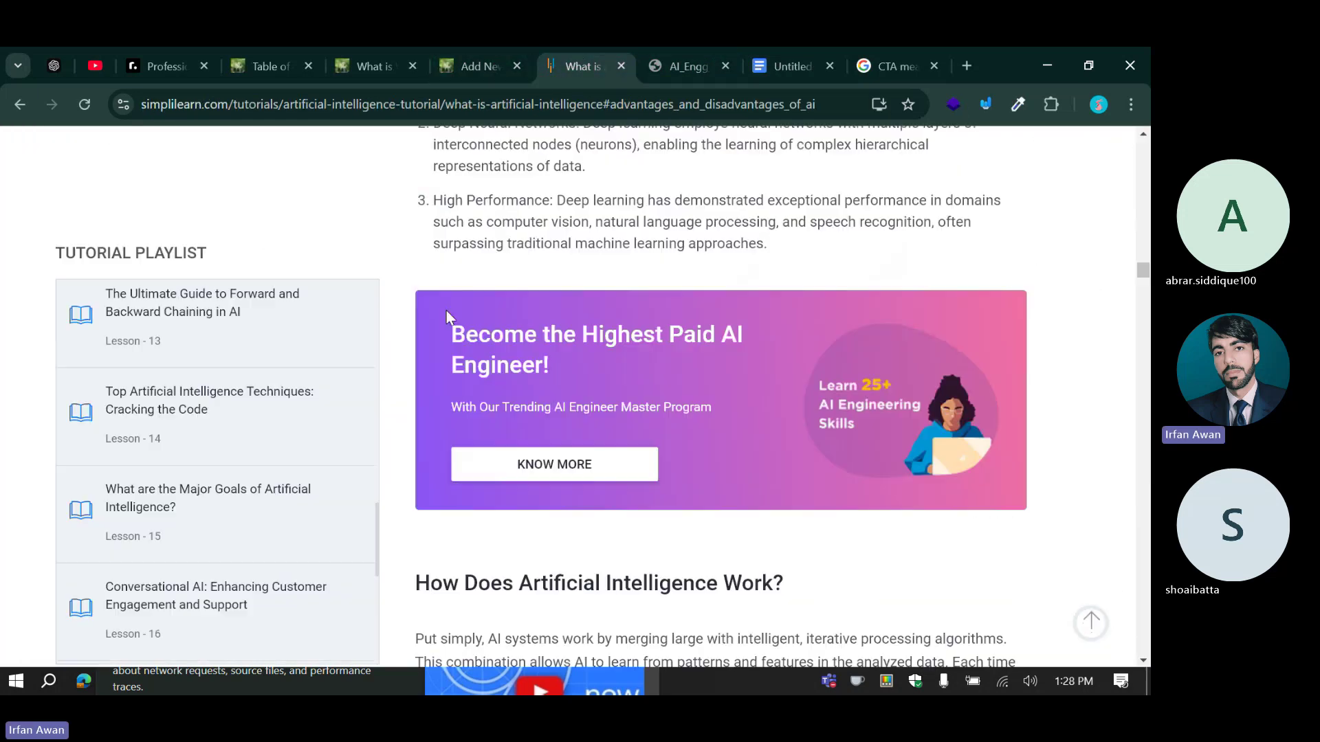
pyautogui.click(1017, 107)
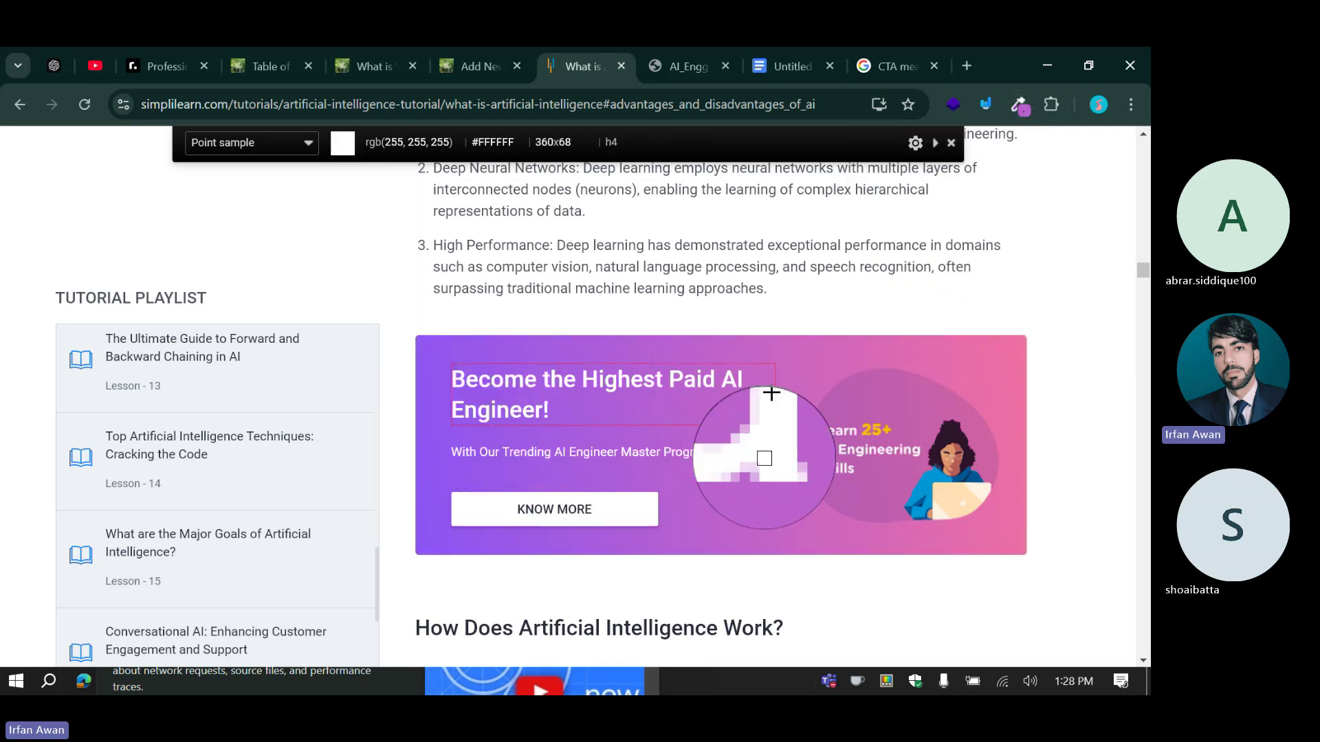
pyautogui.click(429, 368)
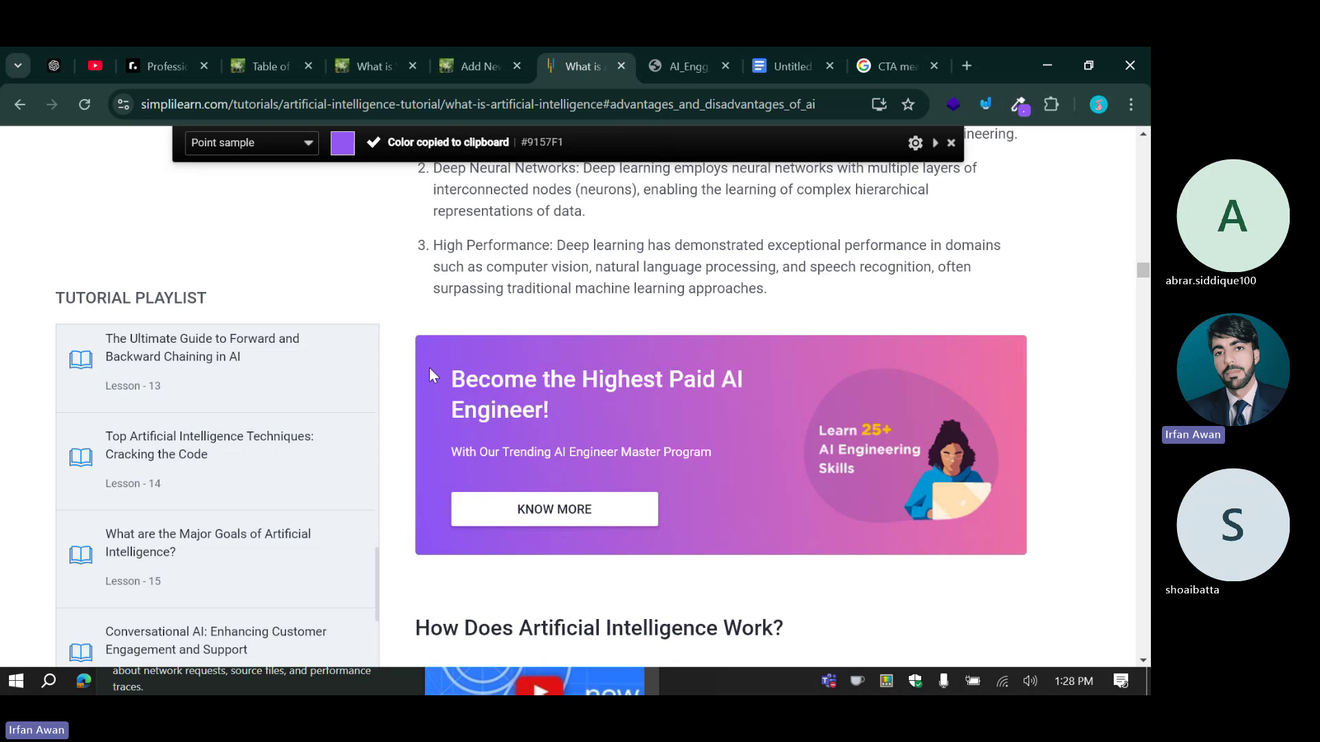
# Switch the Columns block's background to a gradient and set its first color stop to the copied hex value 9157F1.
pyautogui.click(455, 49)
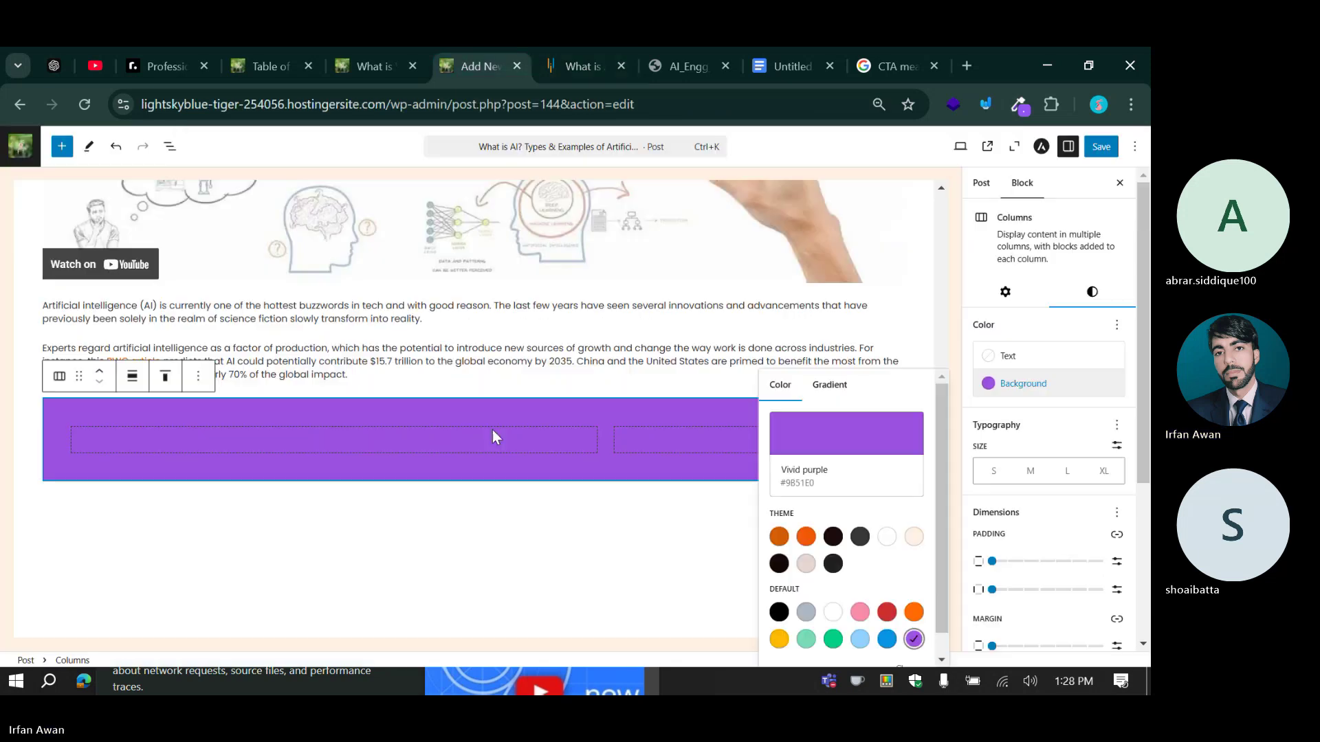
pyautogui.click(822, 385)
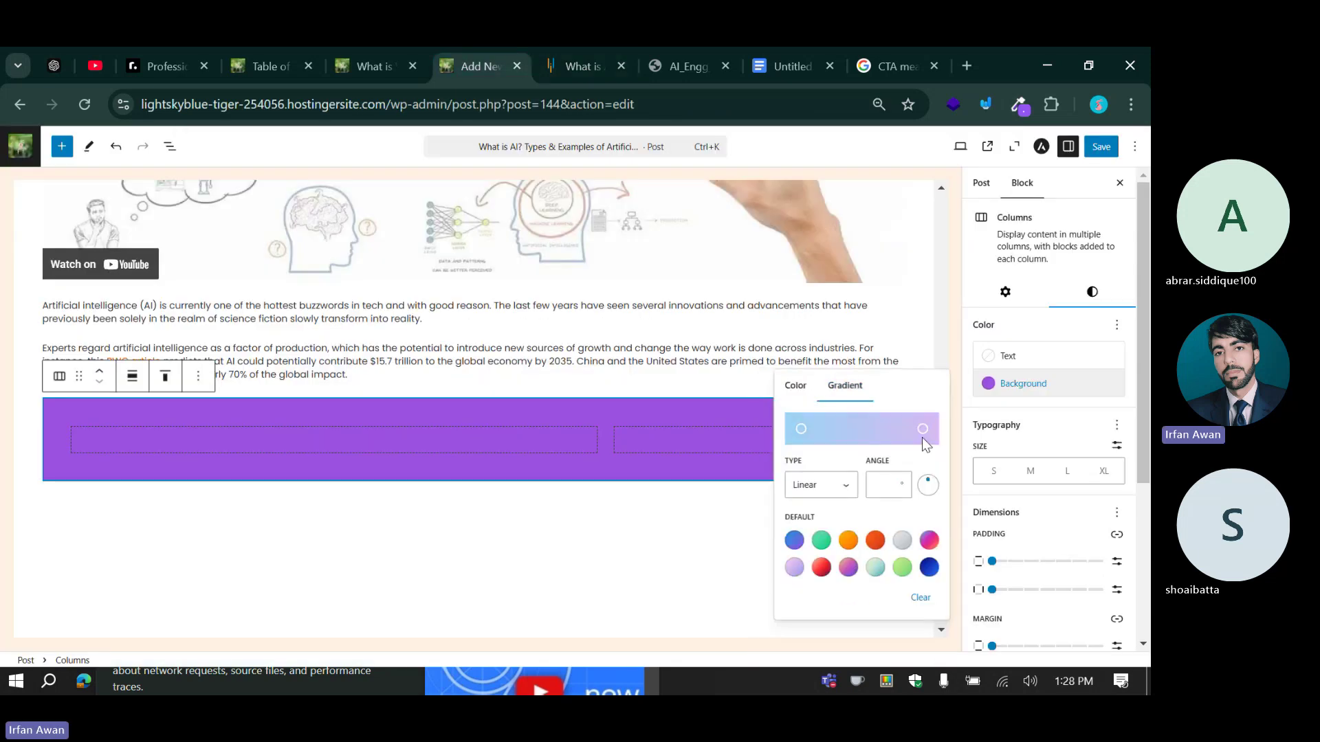
pyautogui.click(802, 431)
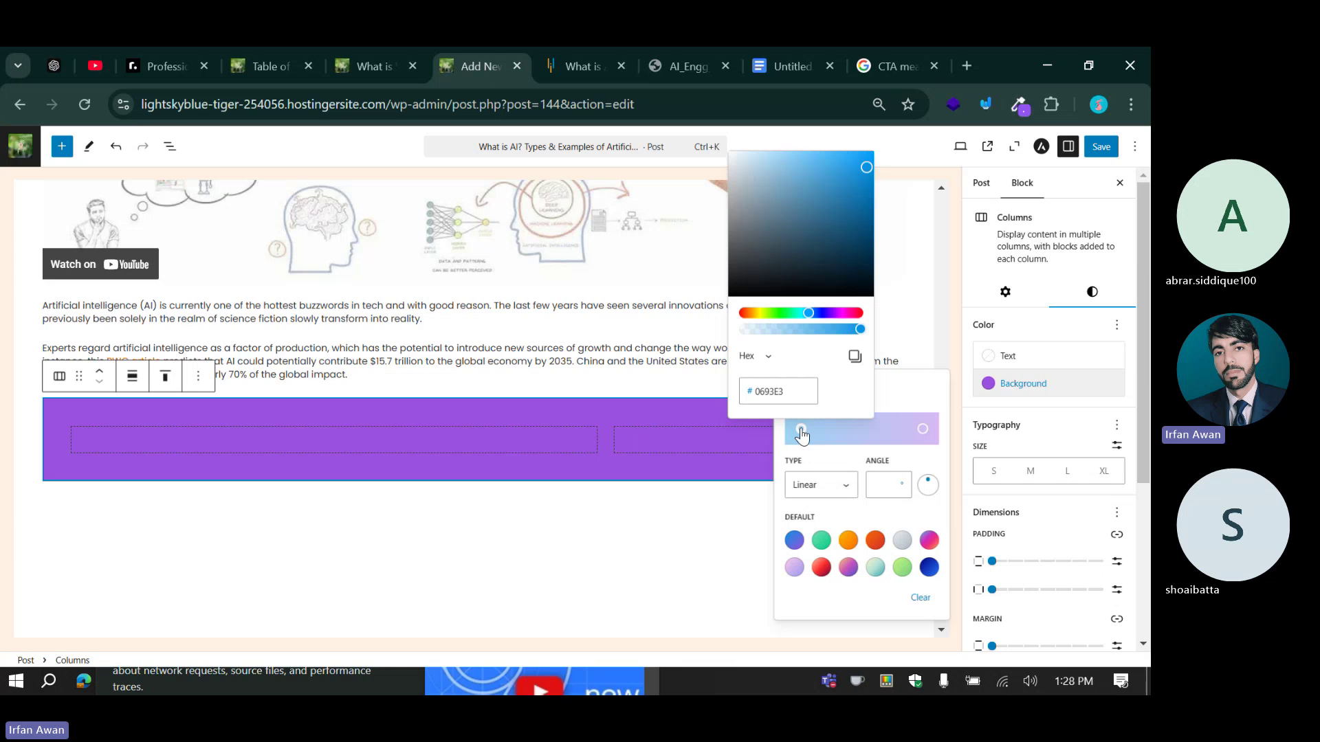
pyautogui.doubleClick(777, 391)
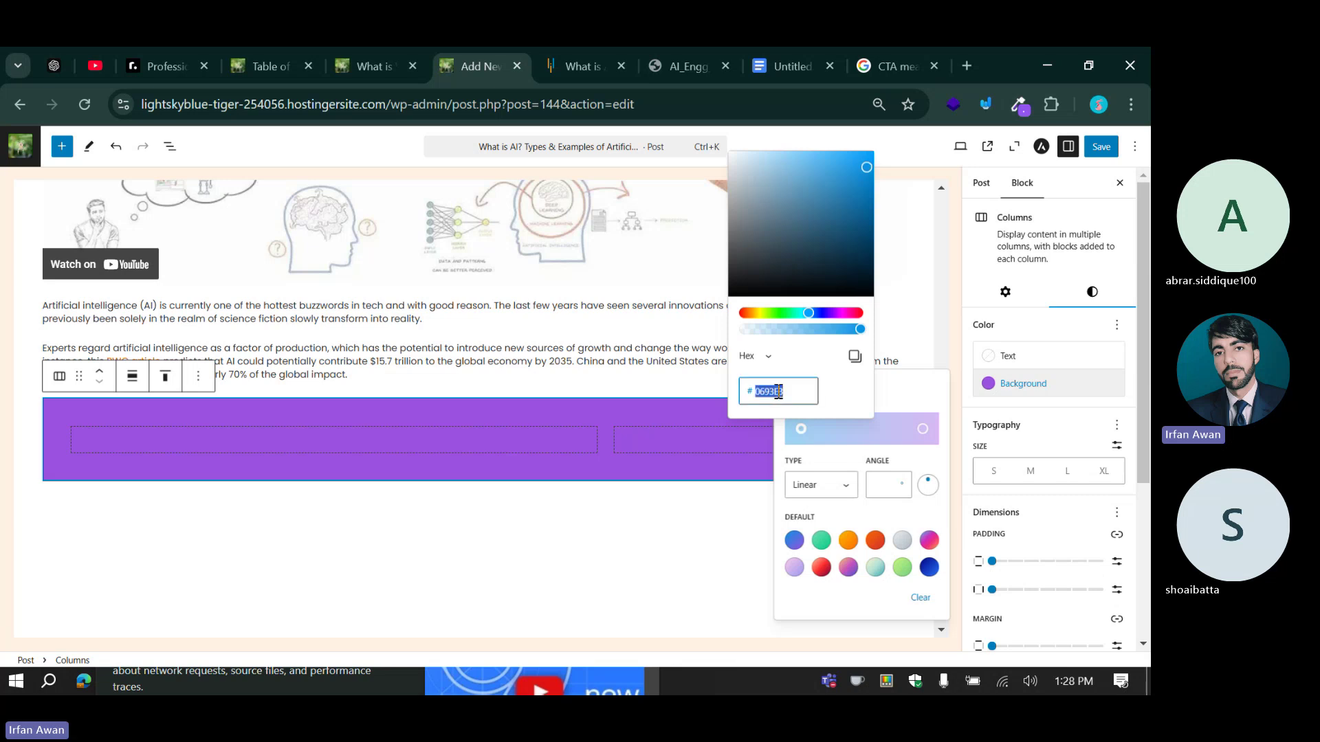
pyautogui.hotkey('ctrl', 'v')
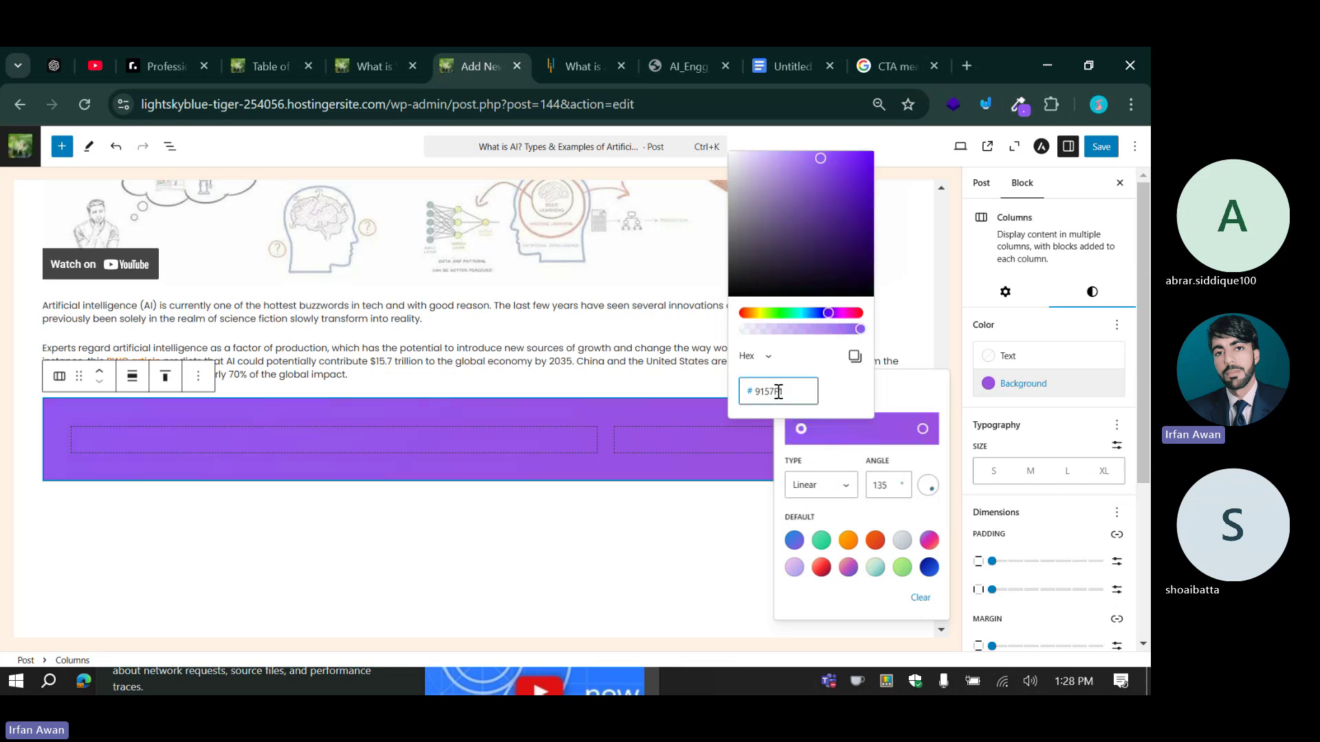
pyautogui.click(814, 458)
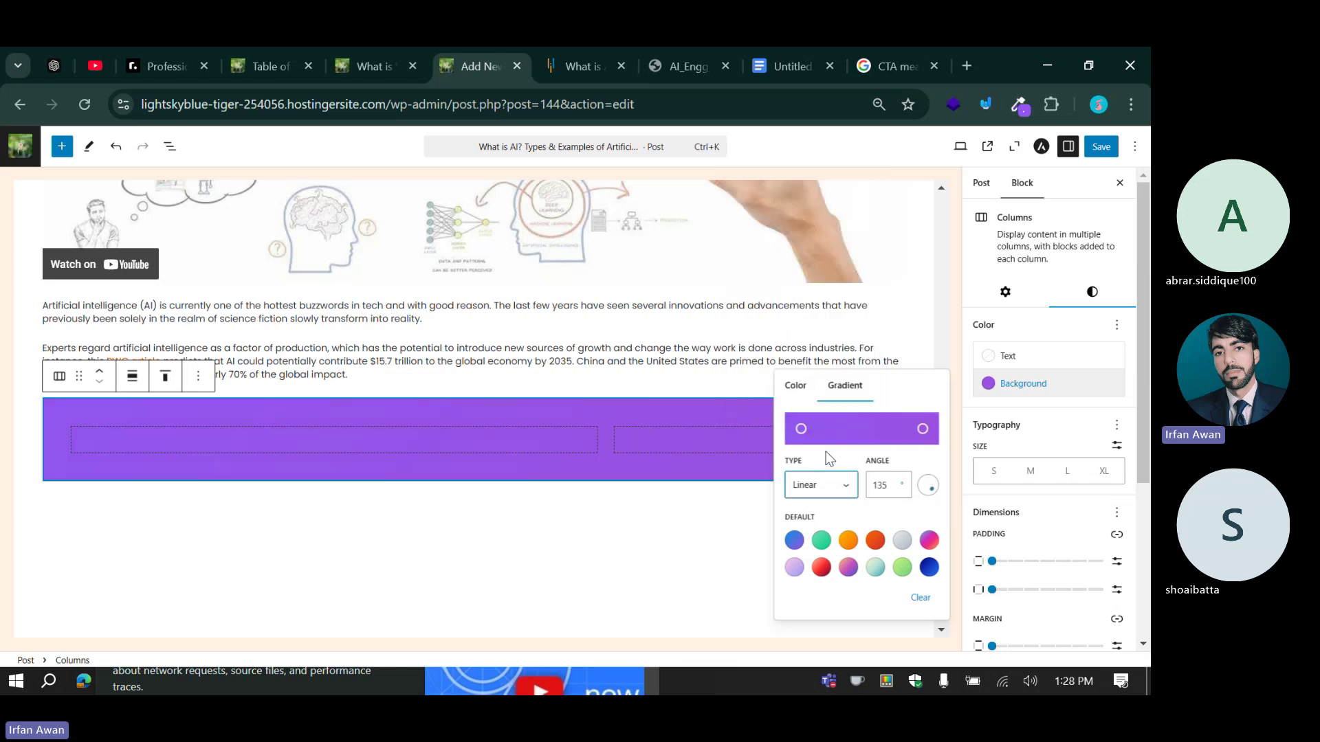
# Sample the pink near the lower-right corner of the article's AI Engineer banner with ColorZilla.
pyautogui.click(595, 52)
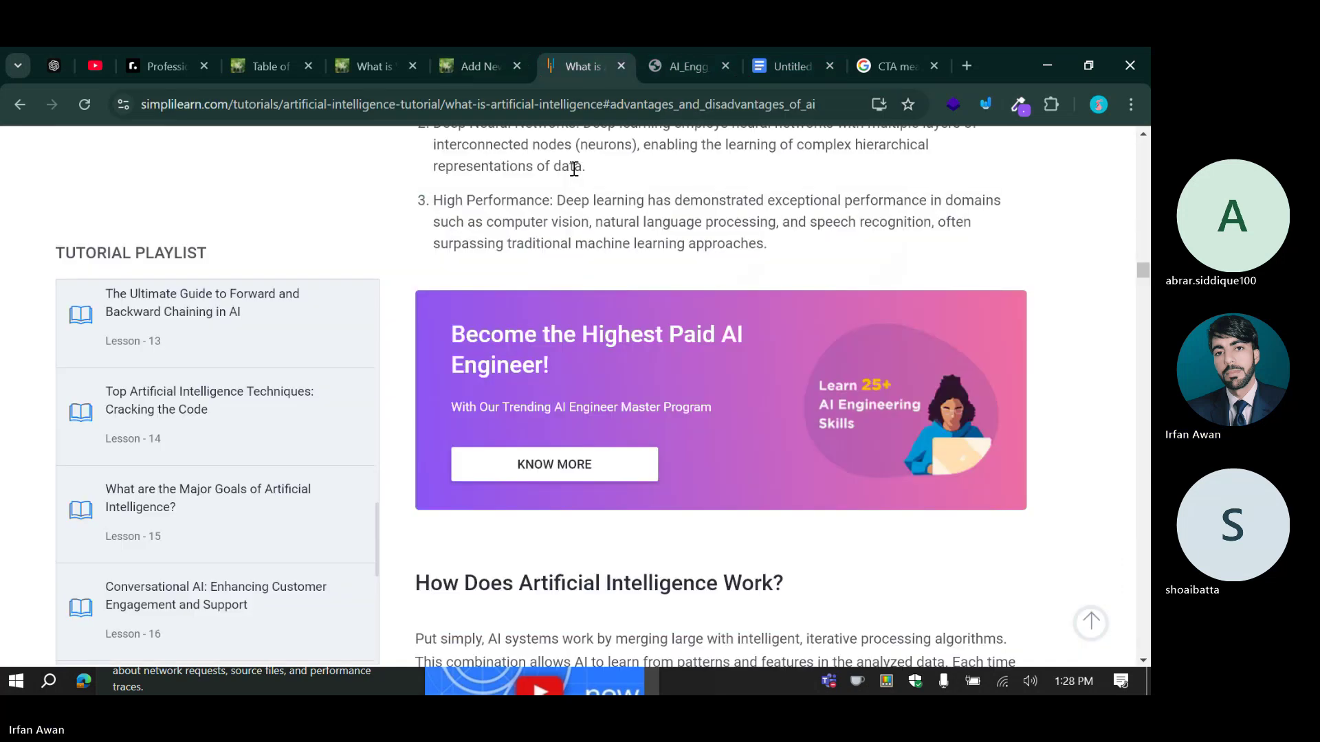
pyautogui.click(1018, 104)
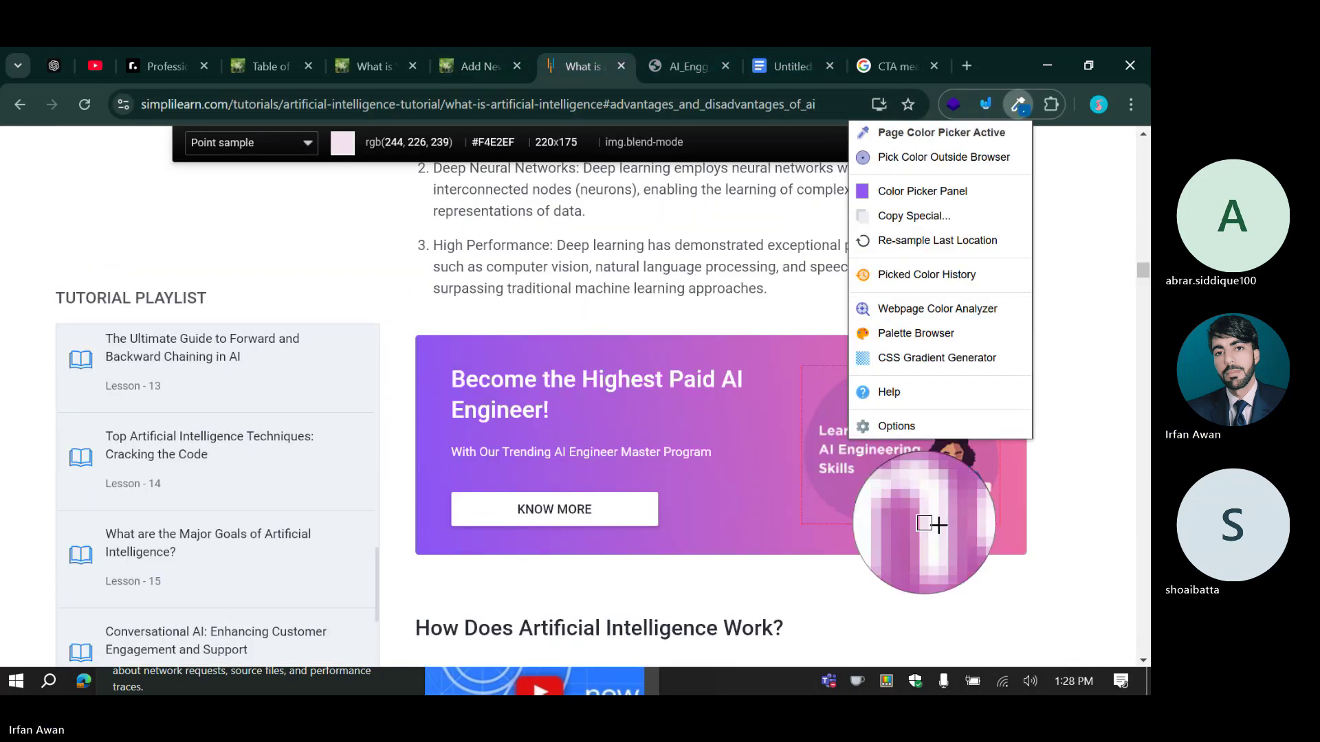
pyautogui.click(1012, 514)
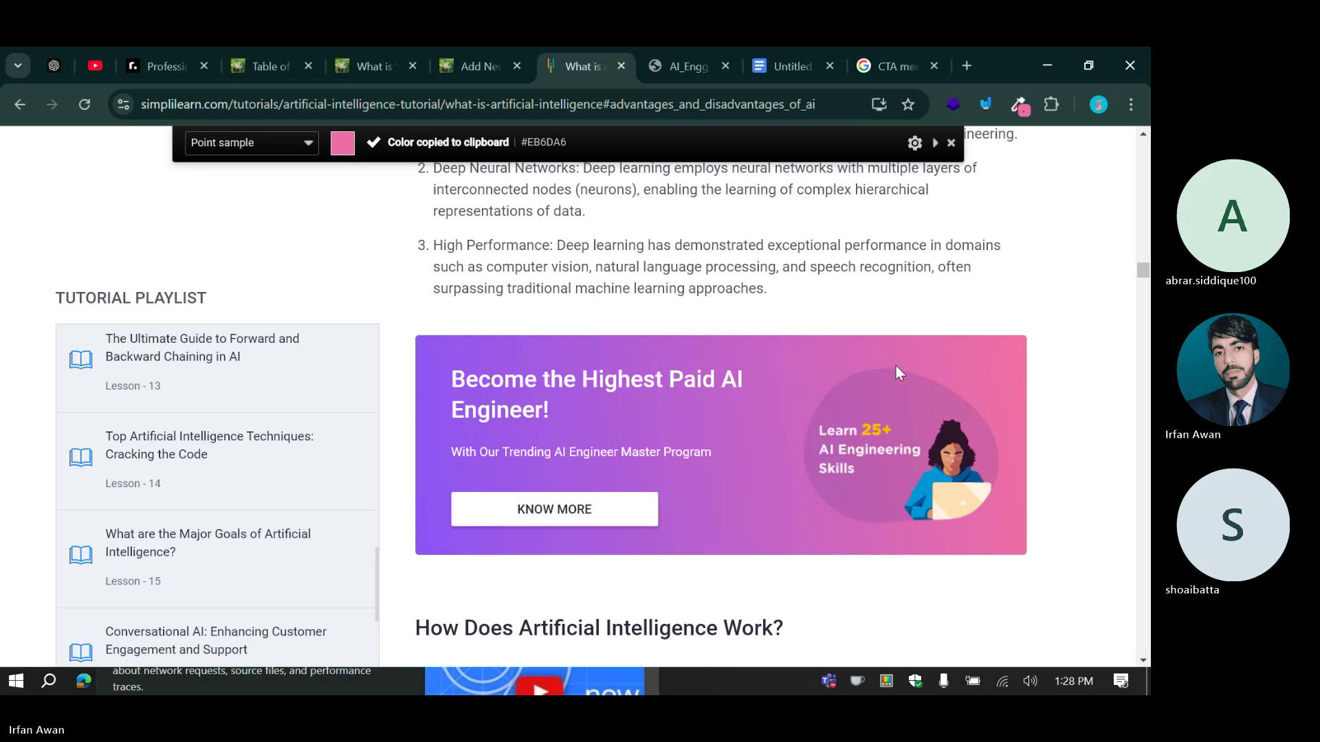
# Set the second color stop of the Columns block's background gradient to the copied hex value EB6DA6.
pyautogui.click(493, 62)
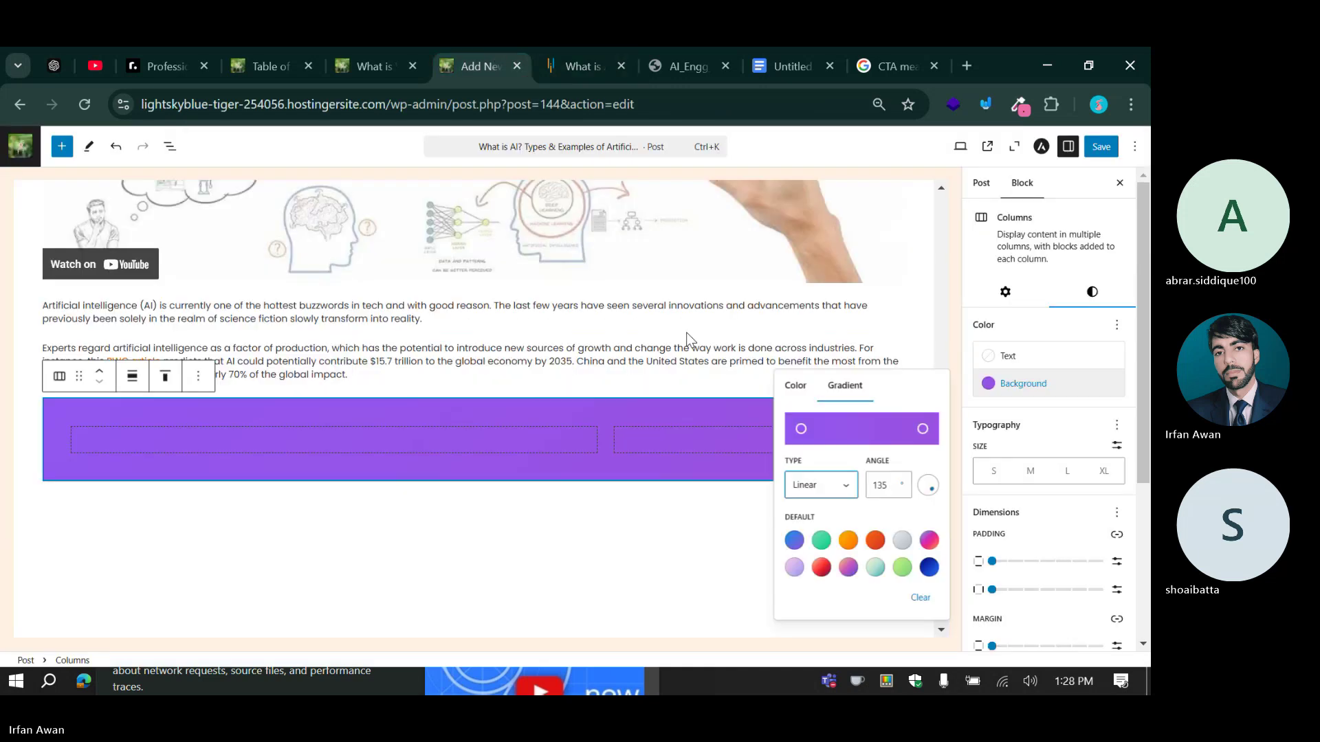
pyautogui.click(922, 429)
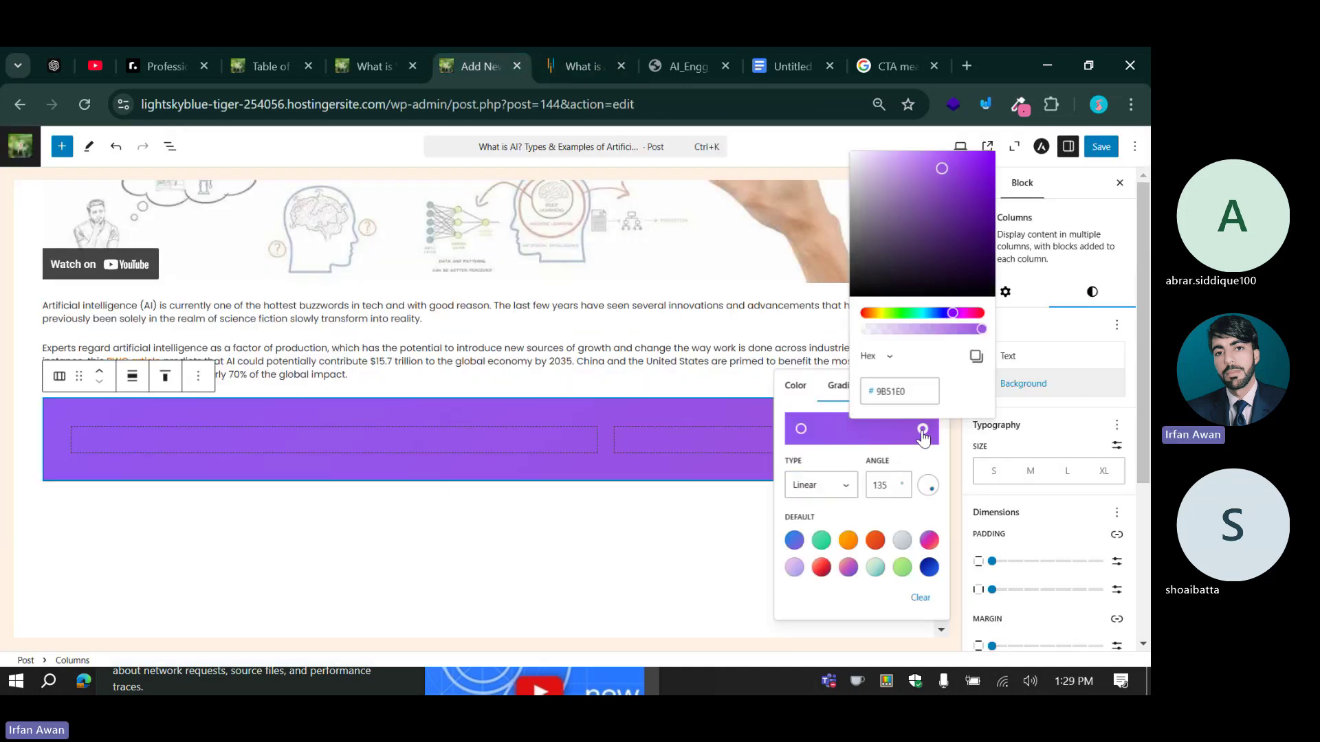
pyautogui.doubleClick(911, 390)
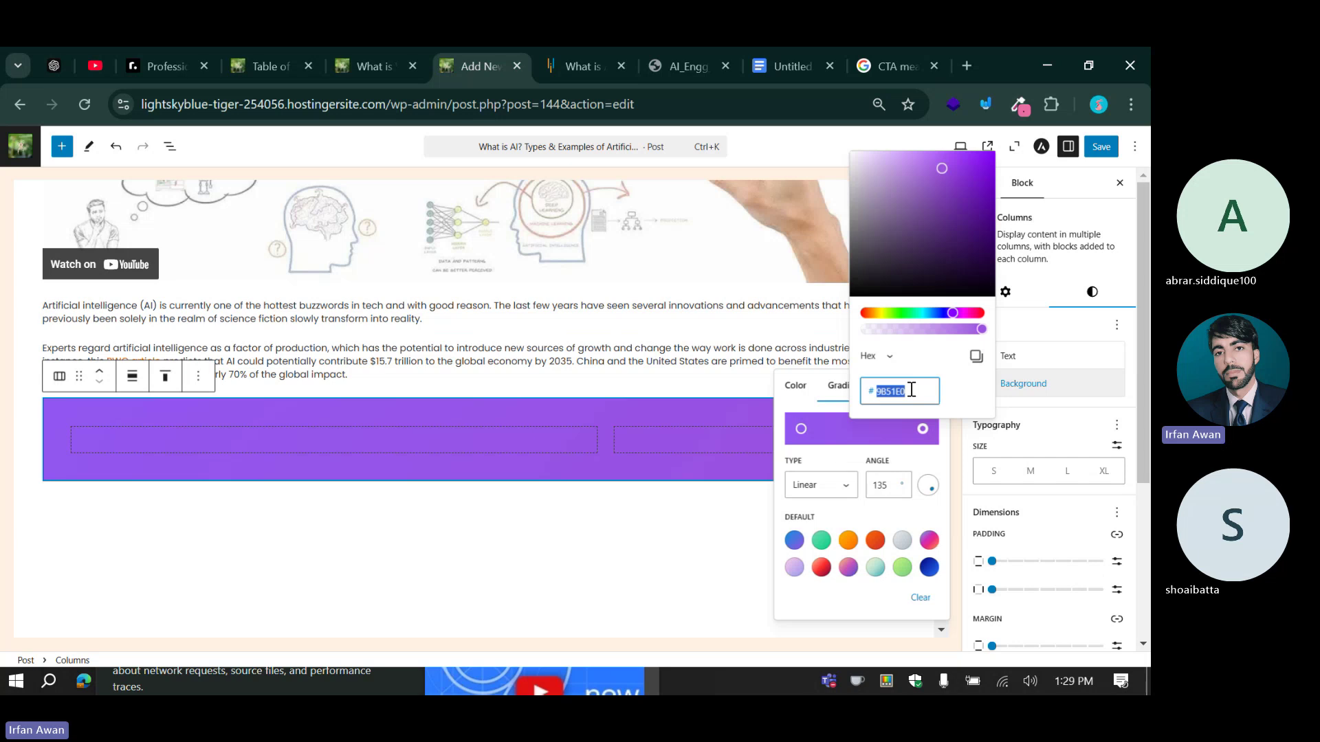
pyautogui.hotkey('ctrl', 'v')
pyautogui.click(867, 521)
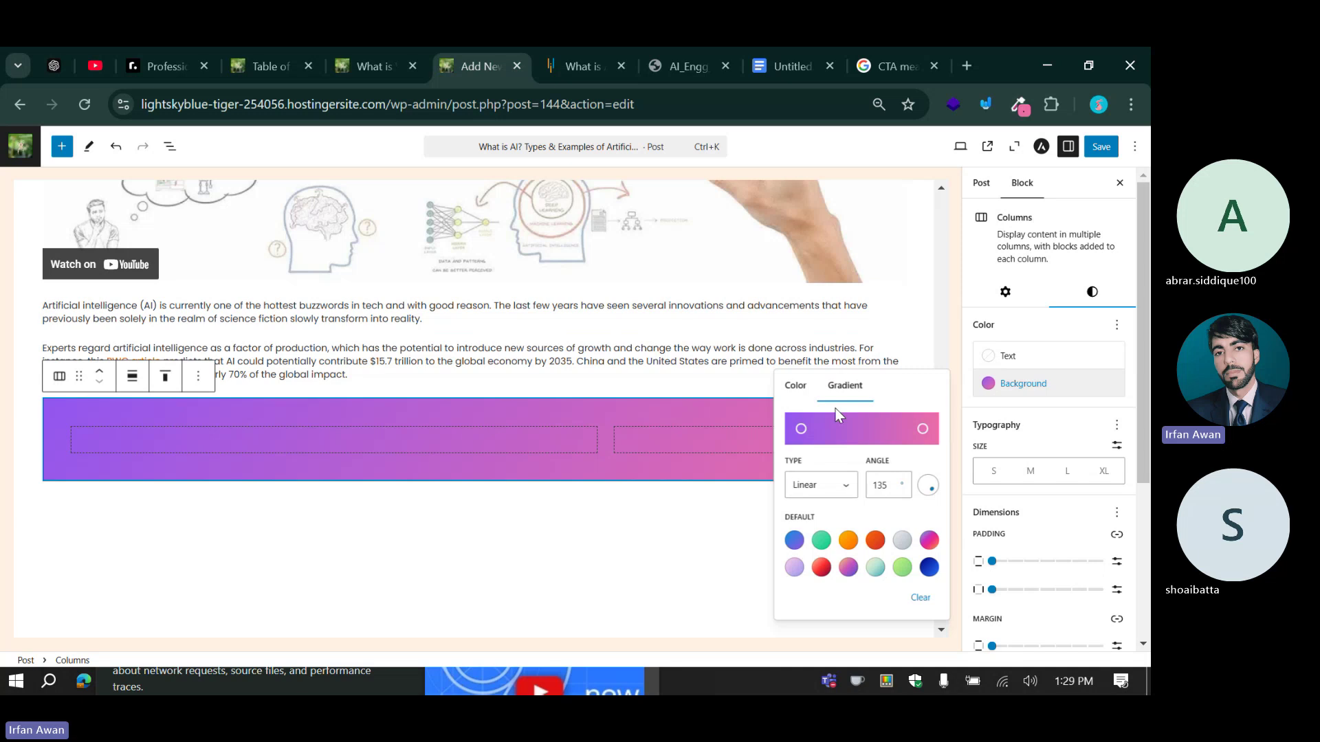
pyautogui.click(671, 565)
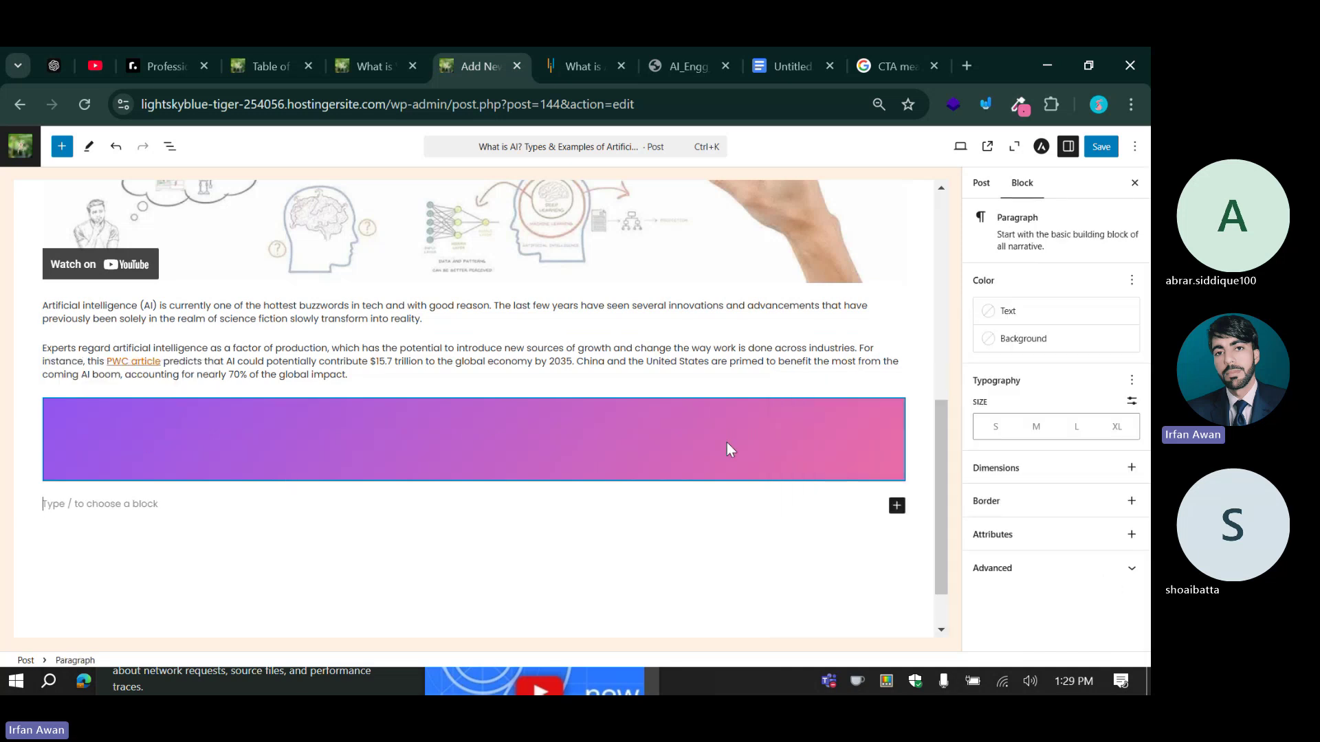
# Compare the reference article's AI Engineer banner with the gradient block in the post.
pyautogui.click(582, 65)
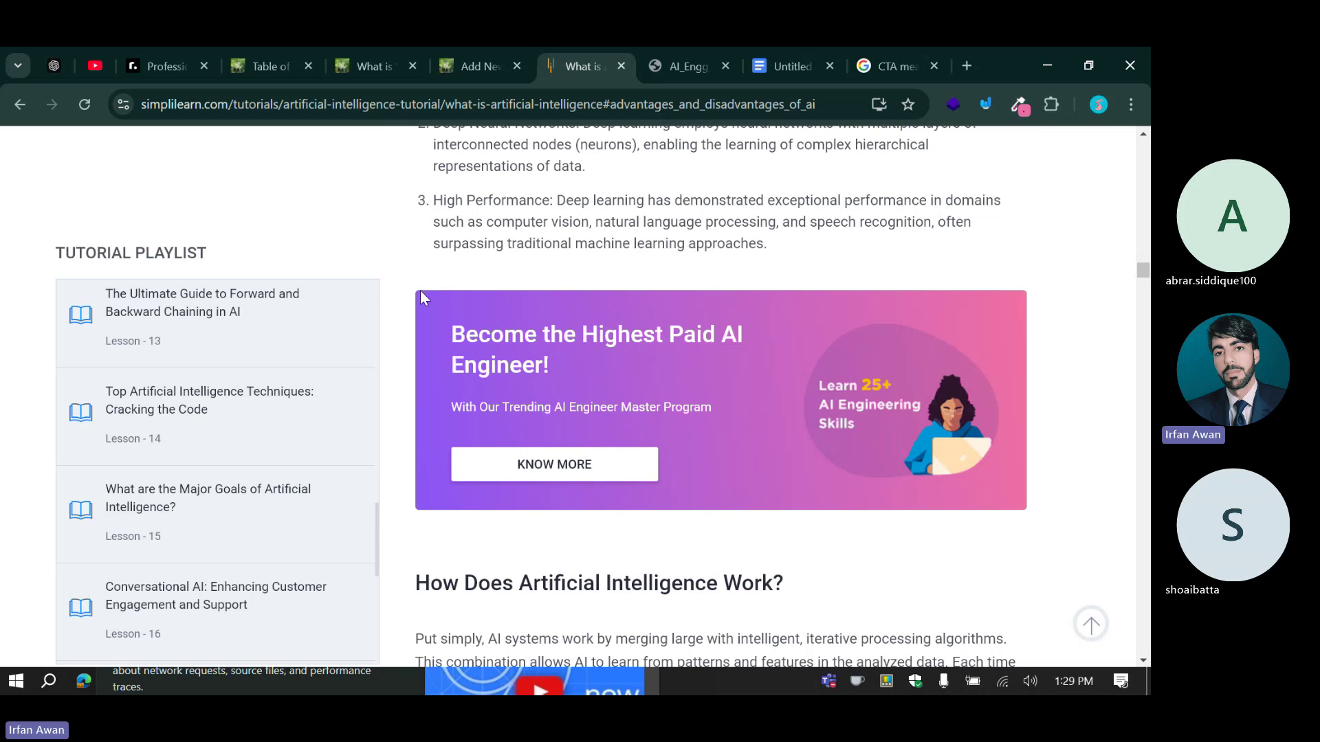
pyautogui.click(489, 58)
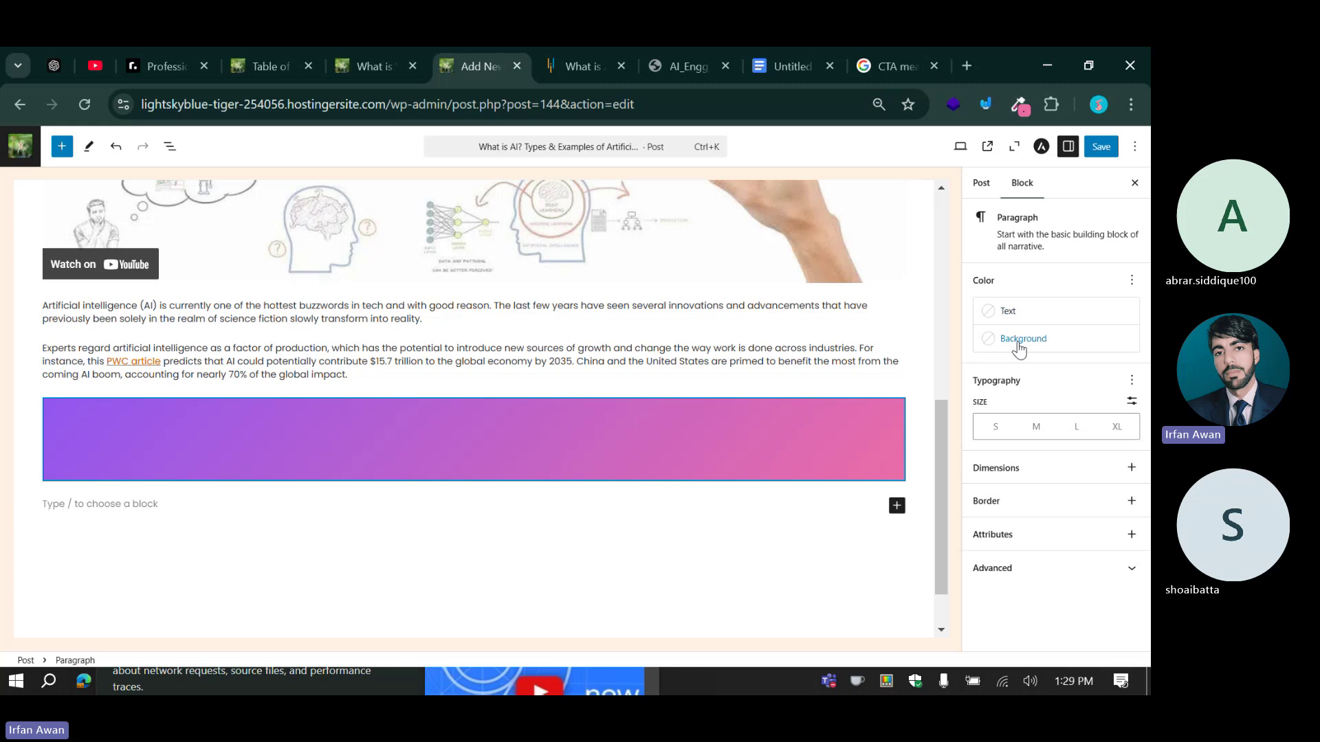
pyautogui.click(990, 347)
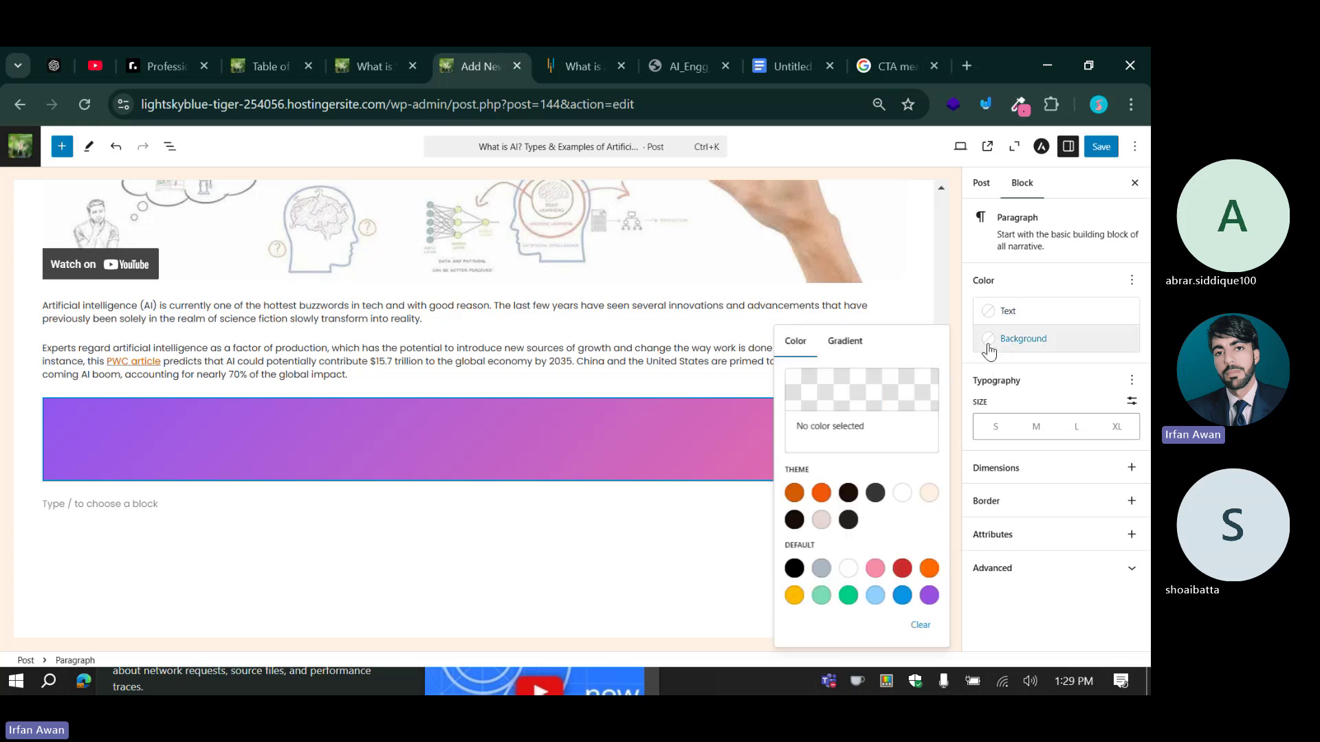
pyautogui.click(847, 349)
pyautogui.click(989, 343)
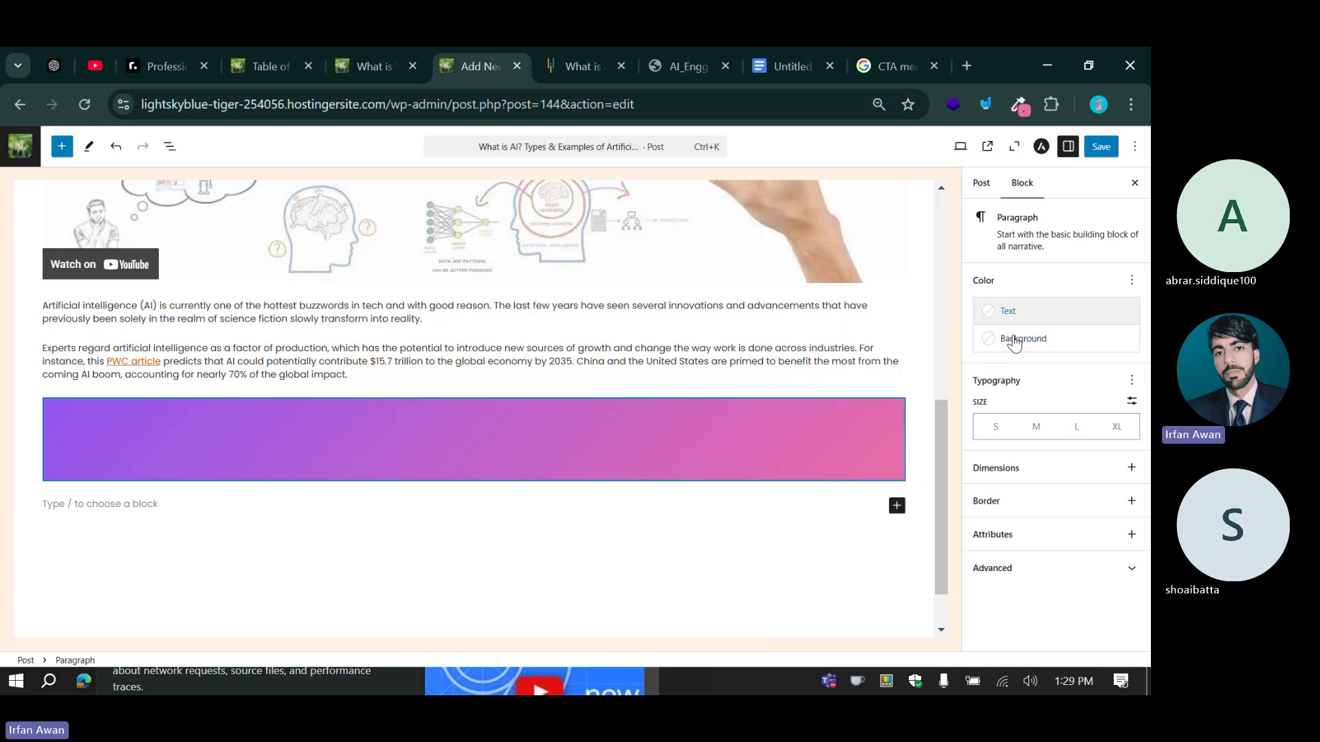
pyautogui.click(990, 346)
pyautogui.click(990, 347)
pyautogui.click(990, 347)
pyautogui.click(997, 347)
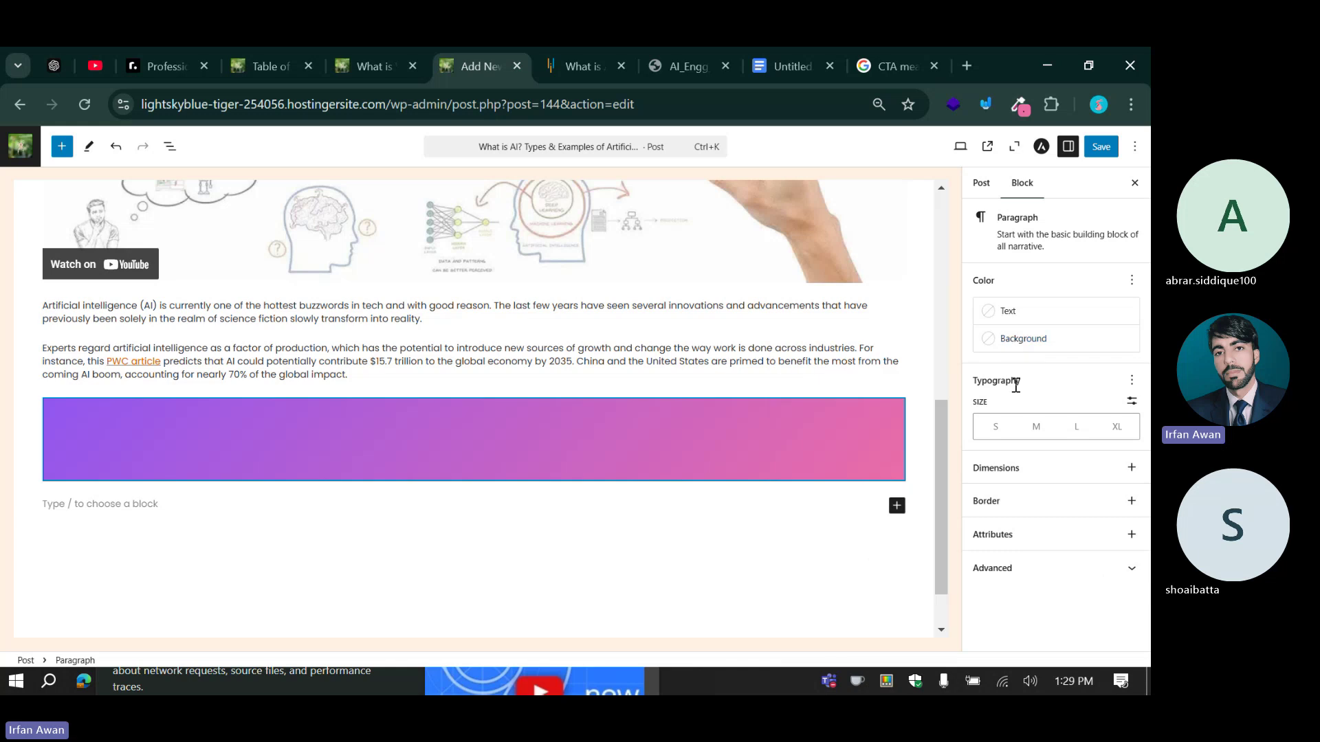
pyautogui.click(1132, 510)
pyautogui.click(1021, 533)
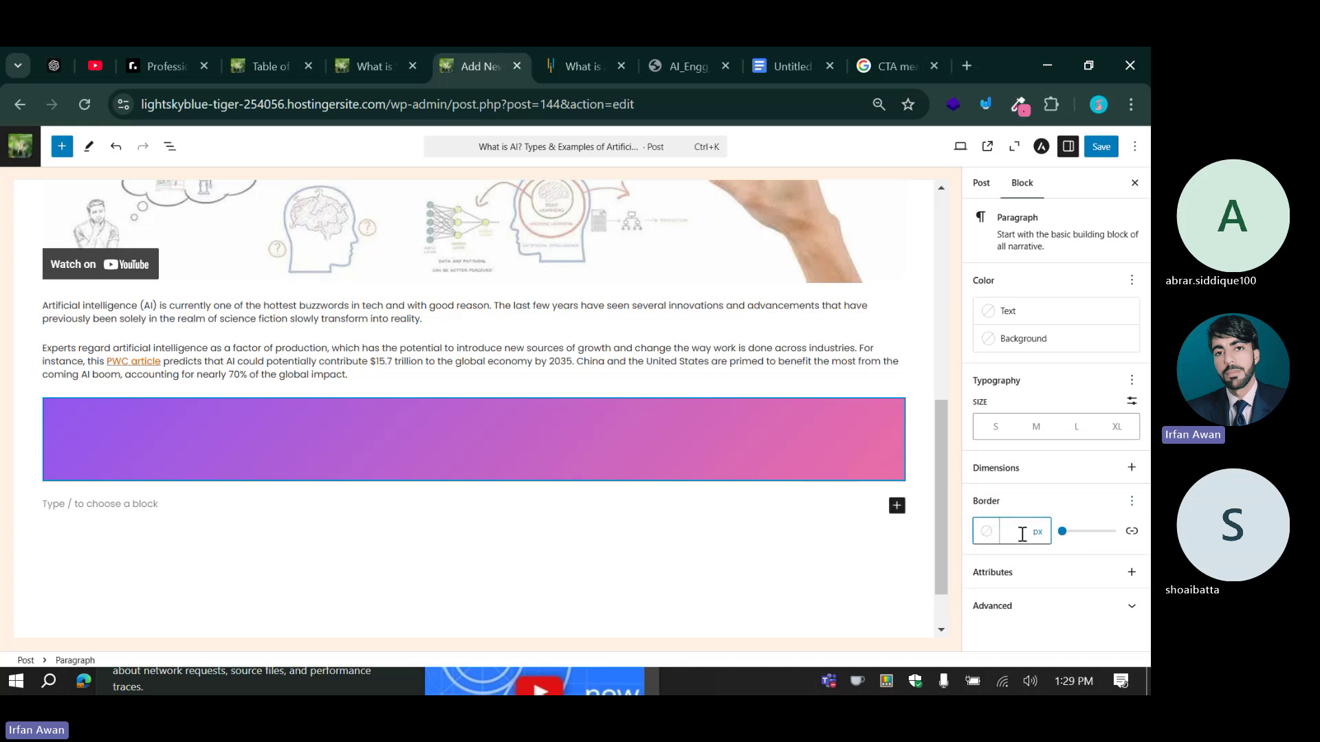
pyautogui.write('3')
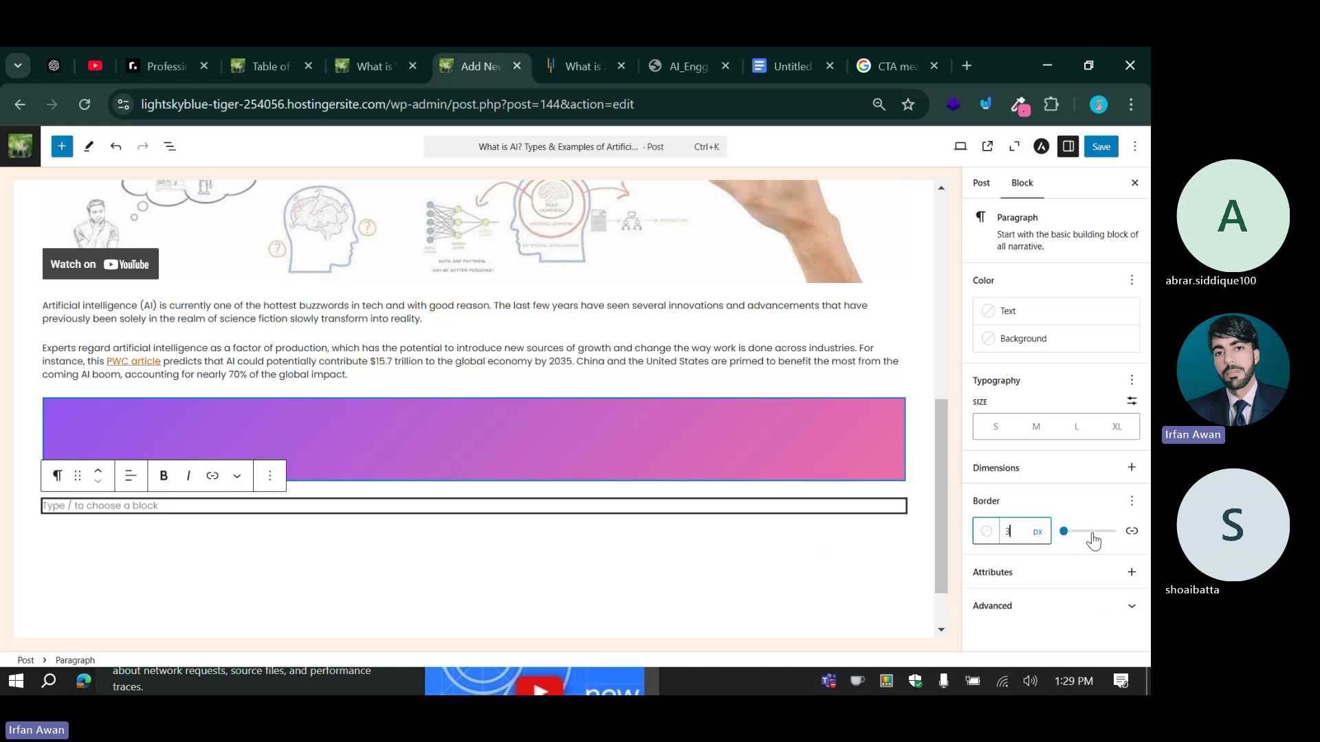
pyautogui.moveTo(1066, 533); pyautogui.dragTo(1061, 533)
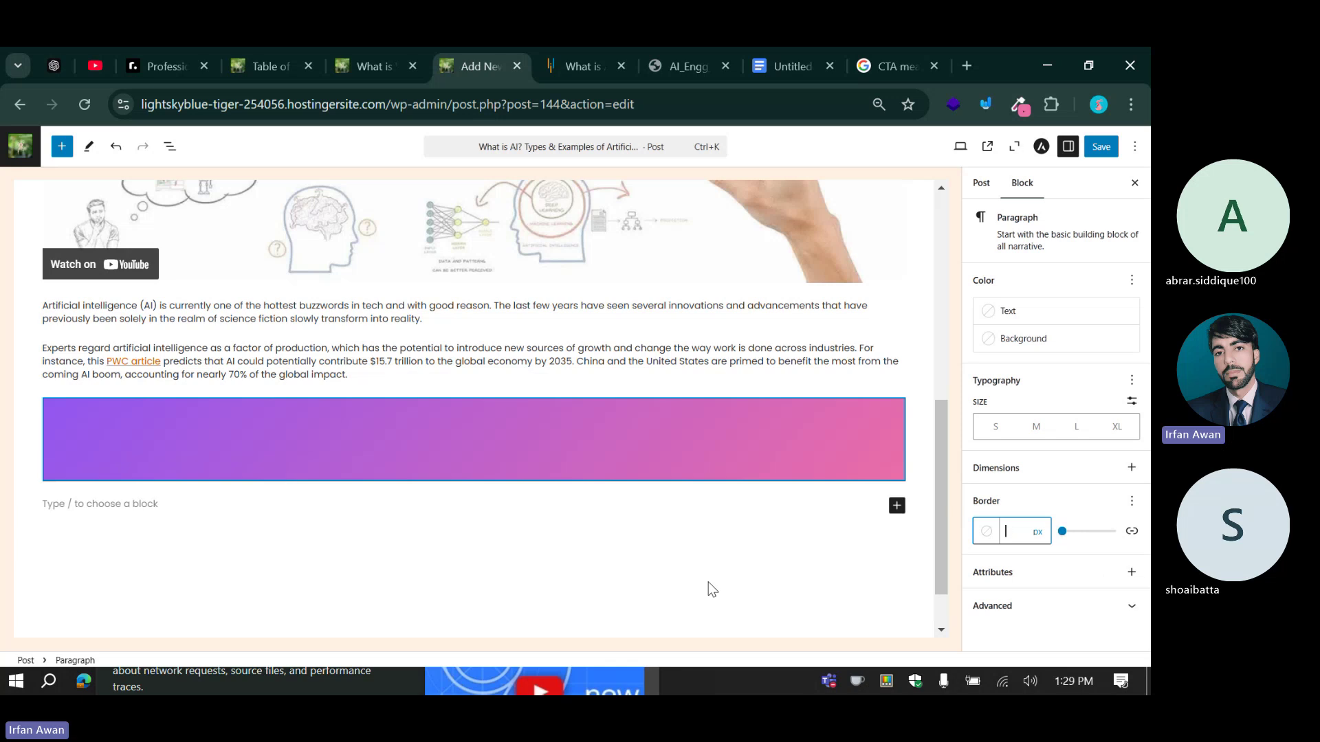
# Select the whole Columns block and bring up its border and radius style settings.
pyautogui.click(731, 434)
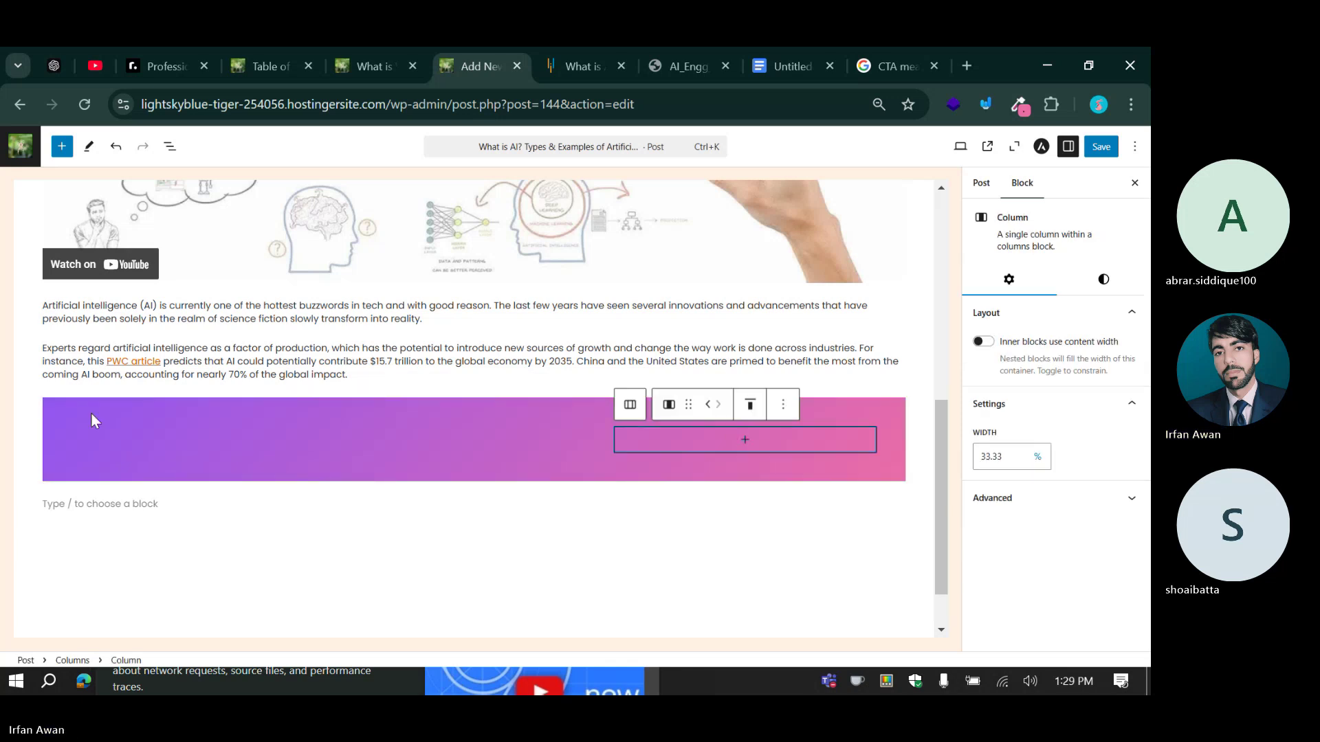
pyautogui.click(65, 409)
pyautogui.click(60, 382)
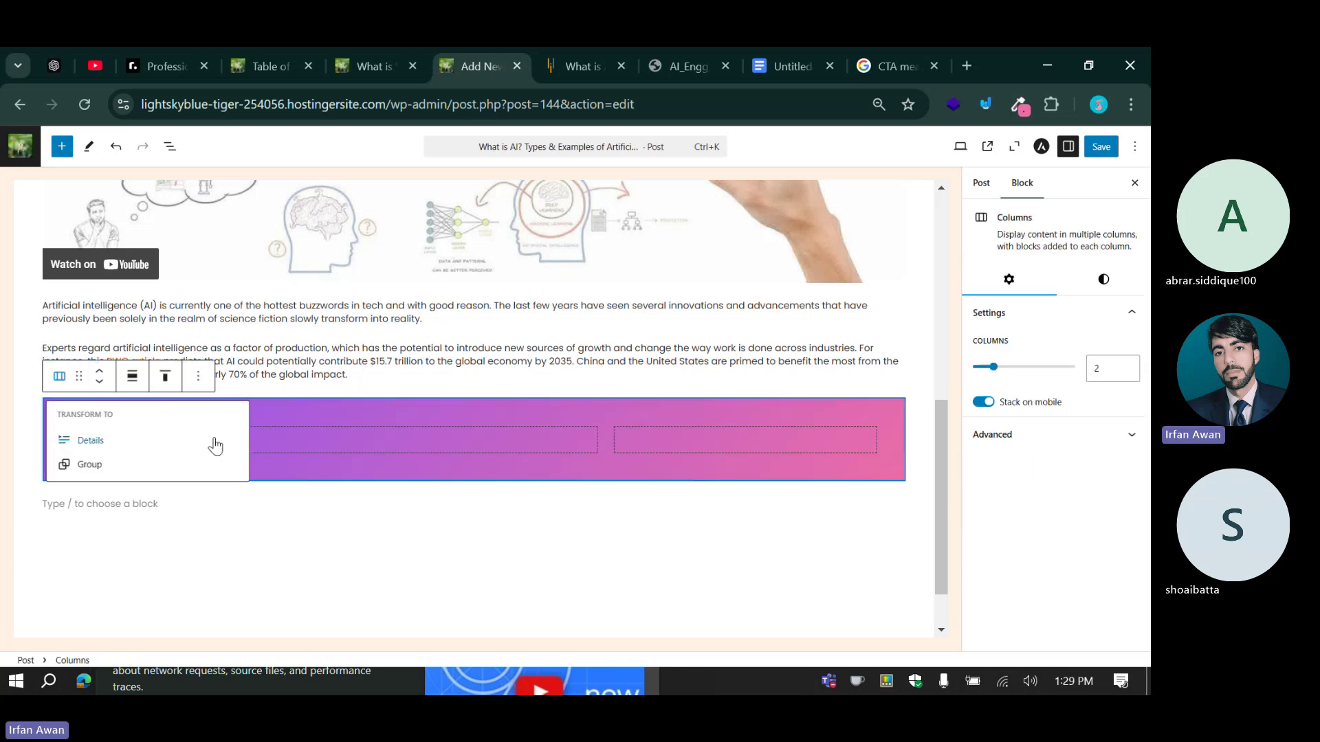
pyautogui.click(77, 375)
pyautogui.click(59, 375)
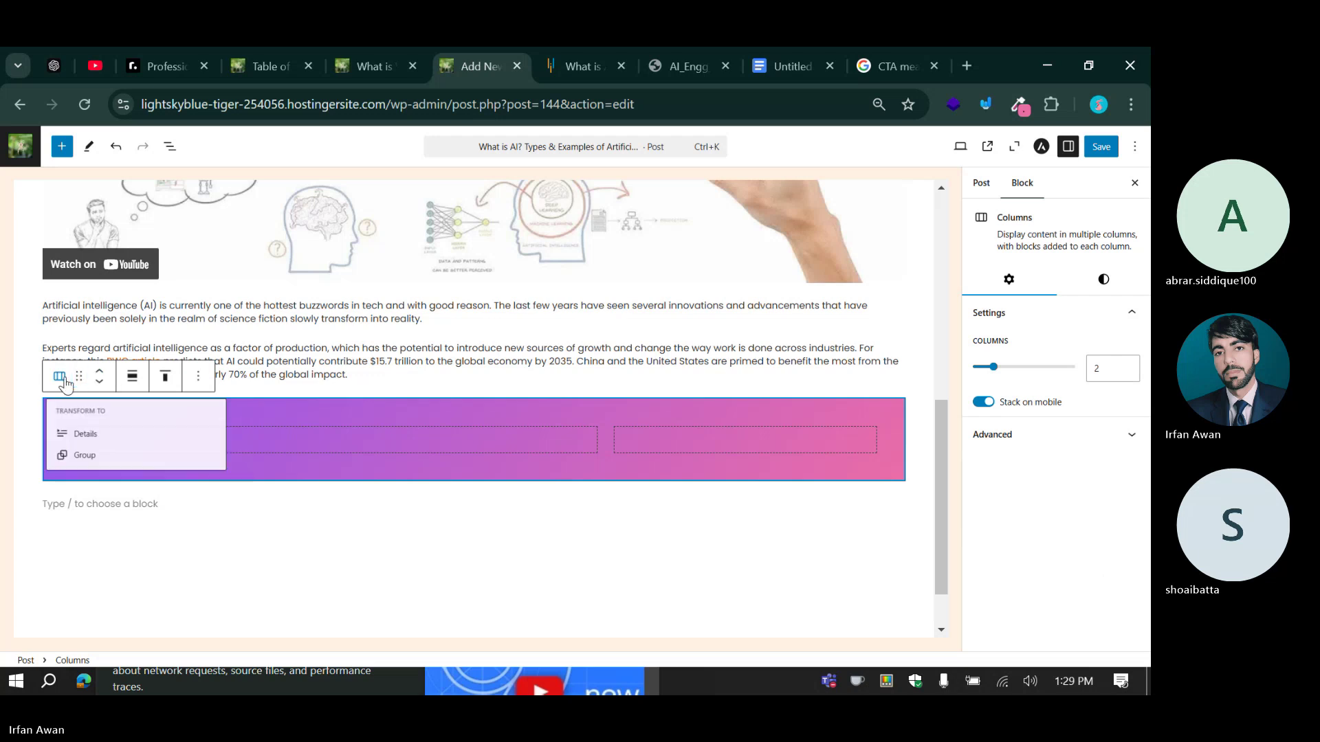
pyautogui.click(1099, 280)
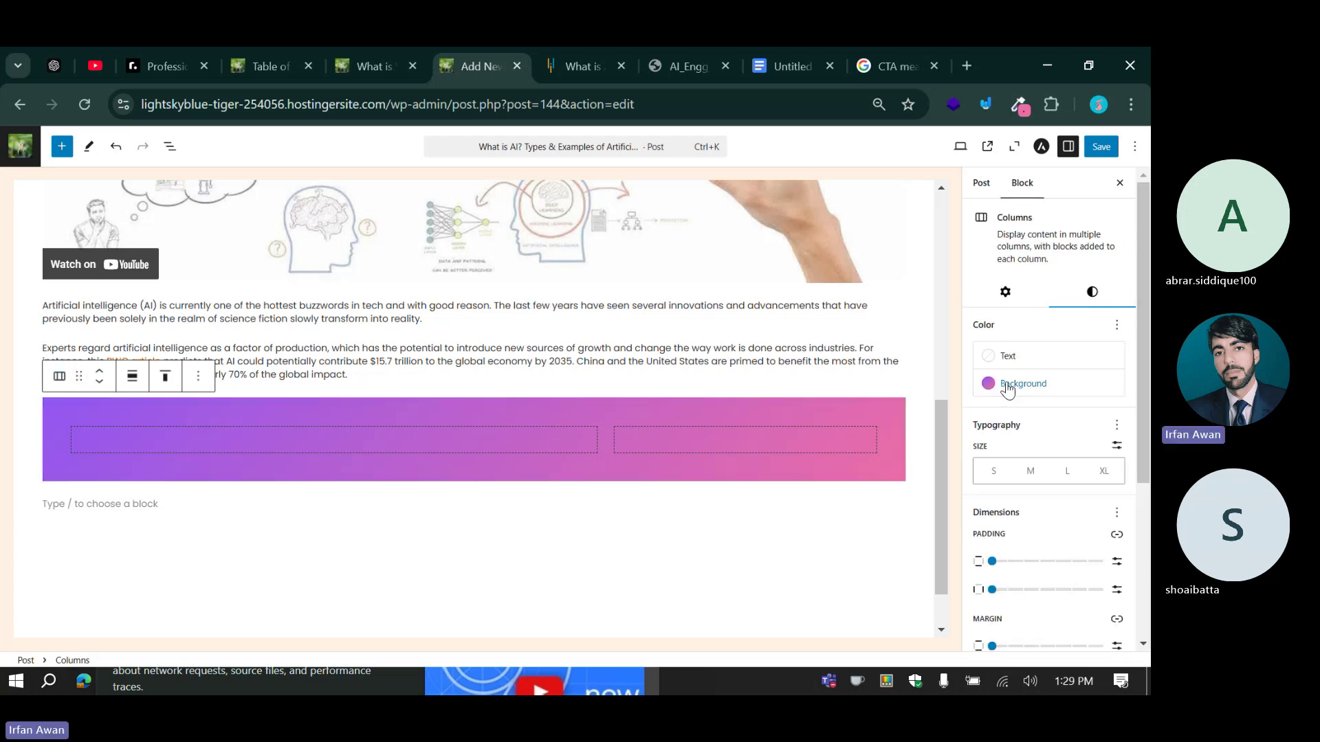
pyautogui.scroll(-4, 1002, 390)
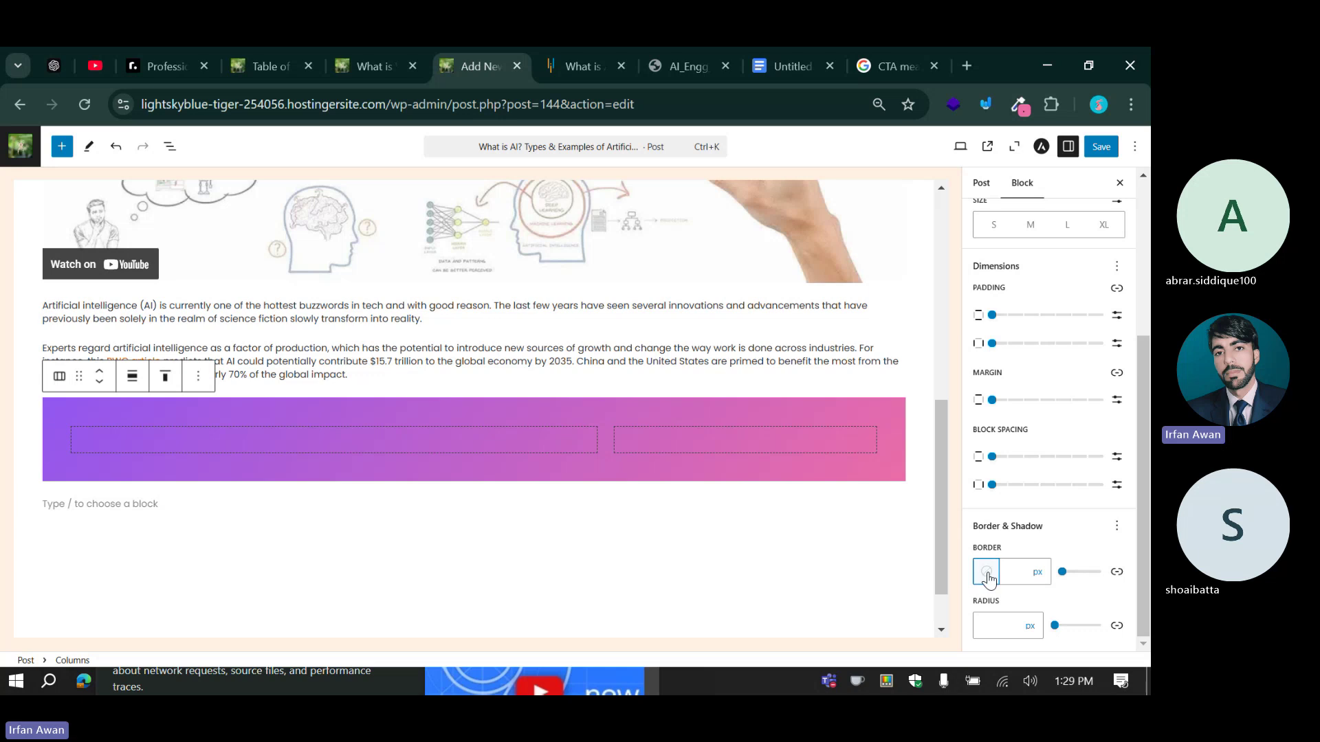
# Try a 5 px border in the theme's dark Text color around the Columns block and clear it again.
pyautogui.click(987, 572)
pyautogui.click(873, 404)
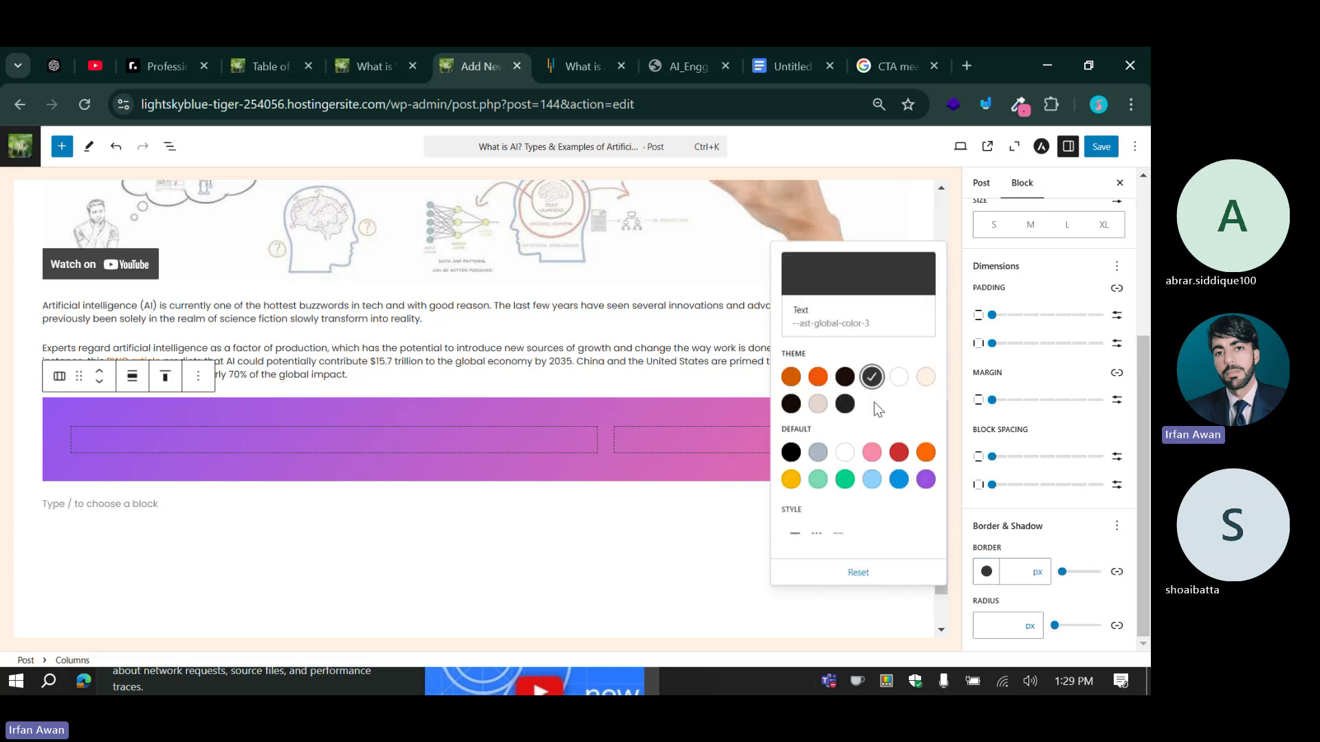
pyautogui.click(1024, 576)
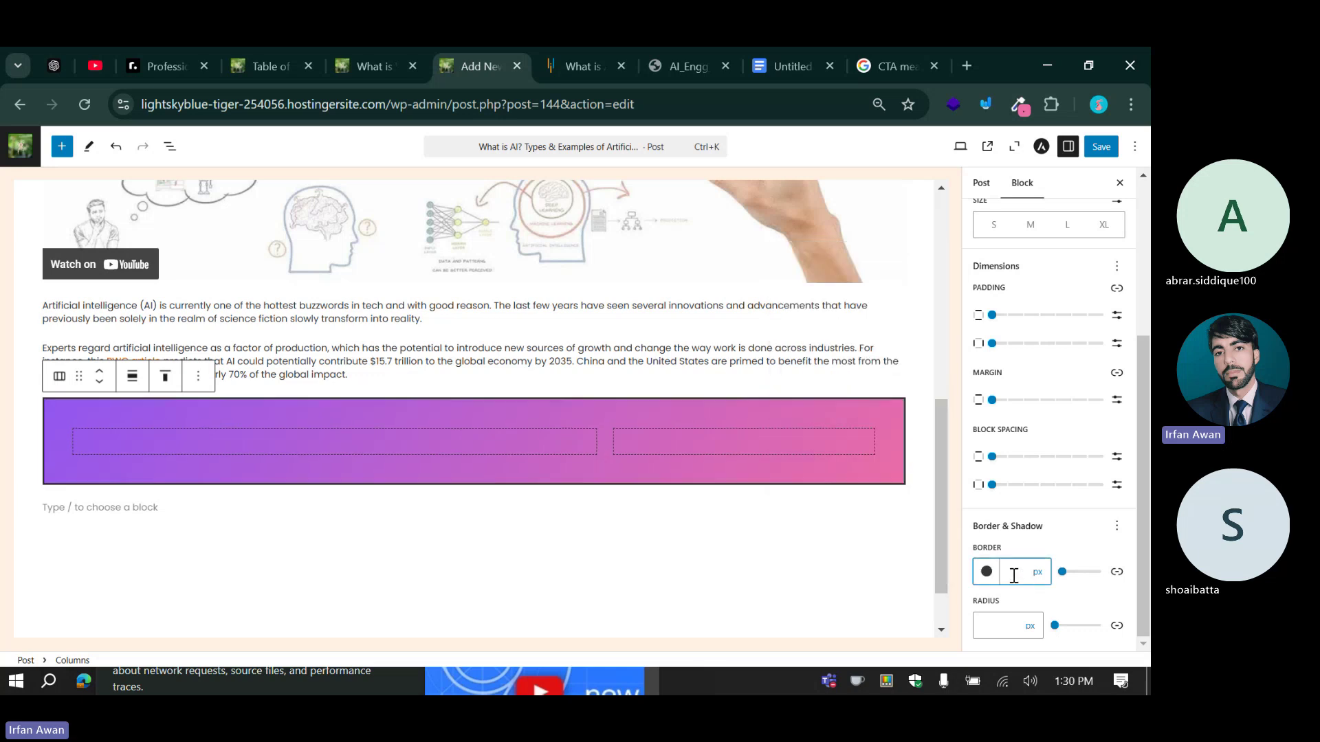
pyautogui.write('3')
pyautogui.click(1029, 543)
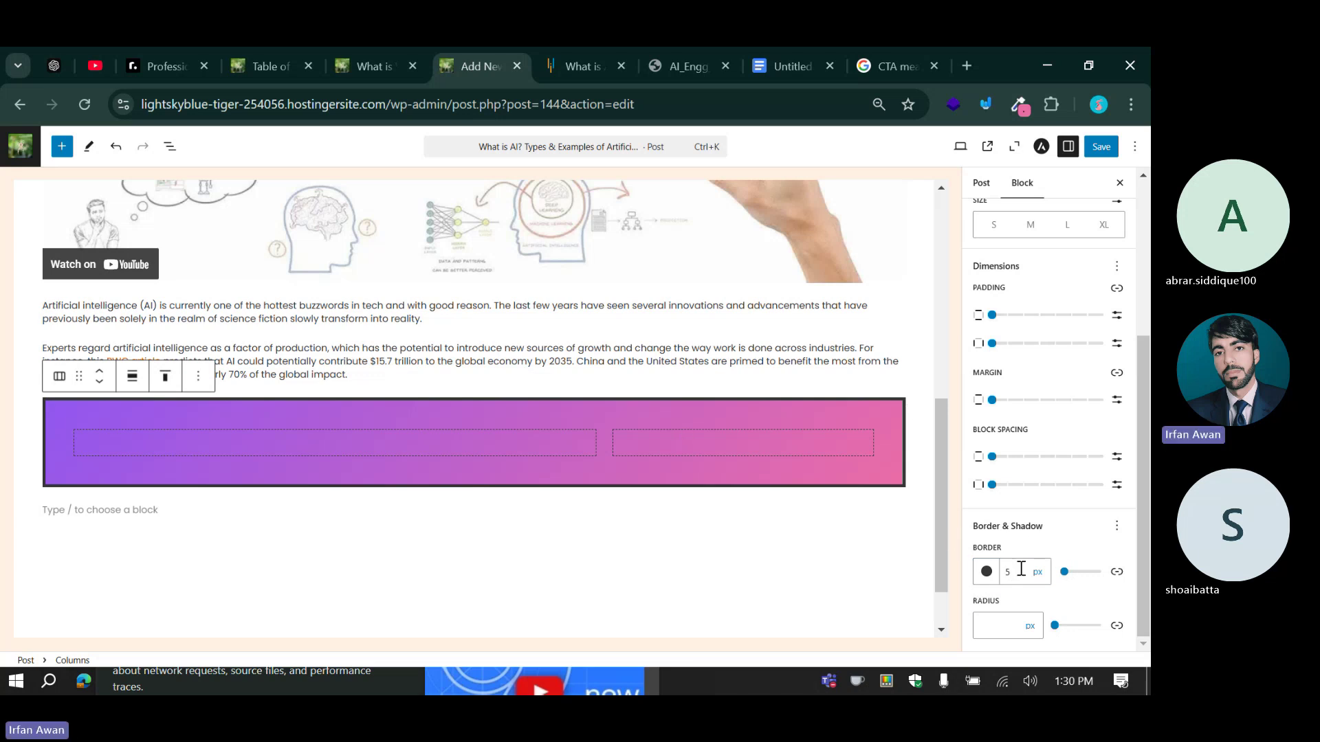
pyautogui.click(986, 571)
pyautogui.click(858, 572)
pyautogui.click(1022, 567)
pyautogui.press('BackSpace')
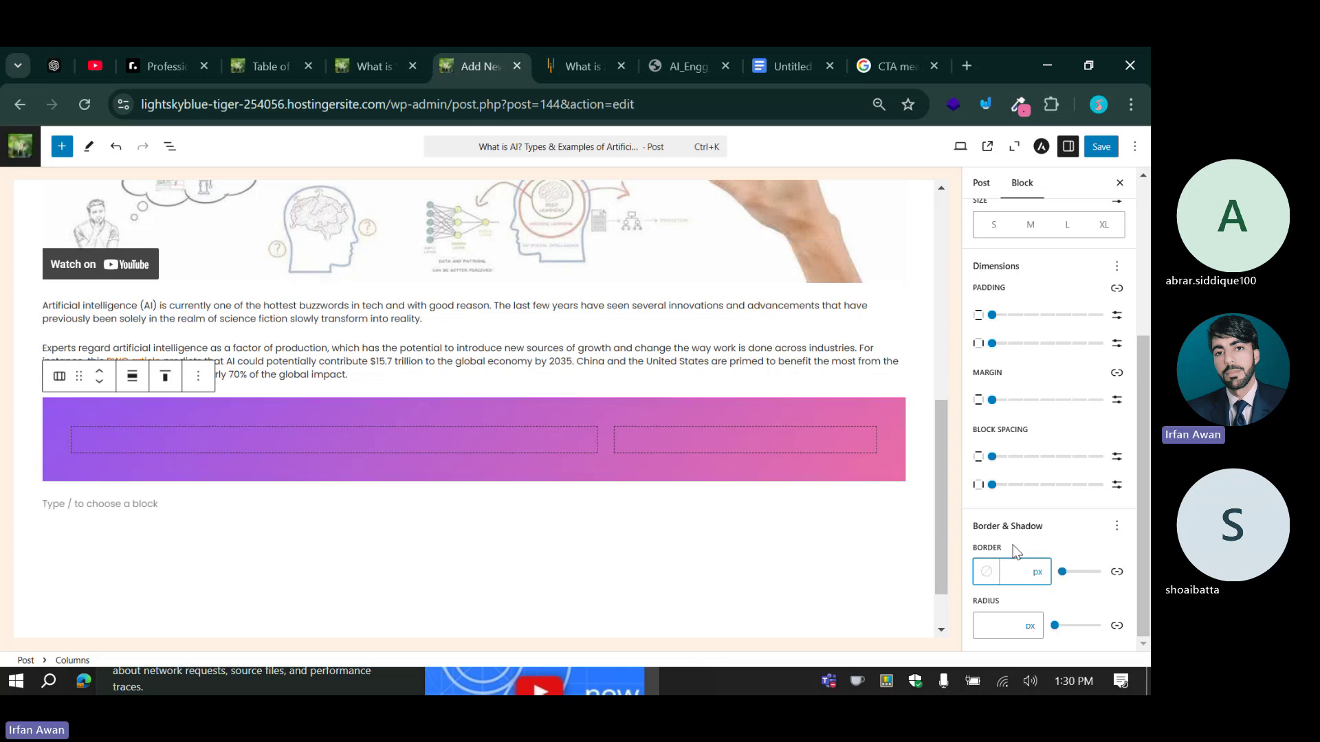
pyautogui.click(1012, 537)
# Round the Columns block's corners with a border radius of 5 px.
pyautogui.click(985, 628)
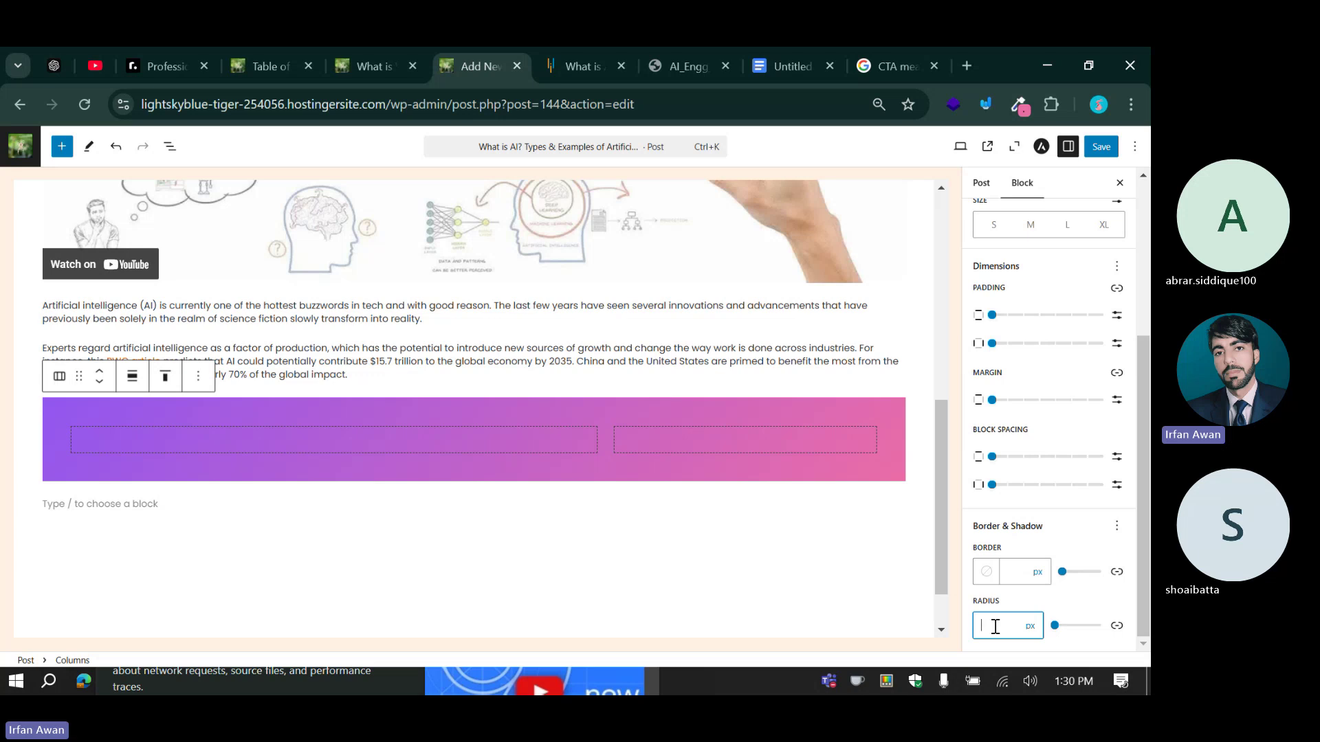
pyautogui.write('55')
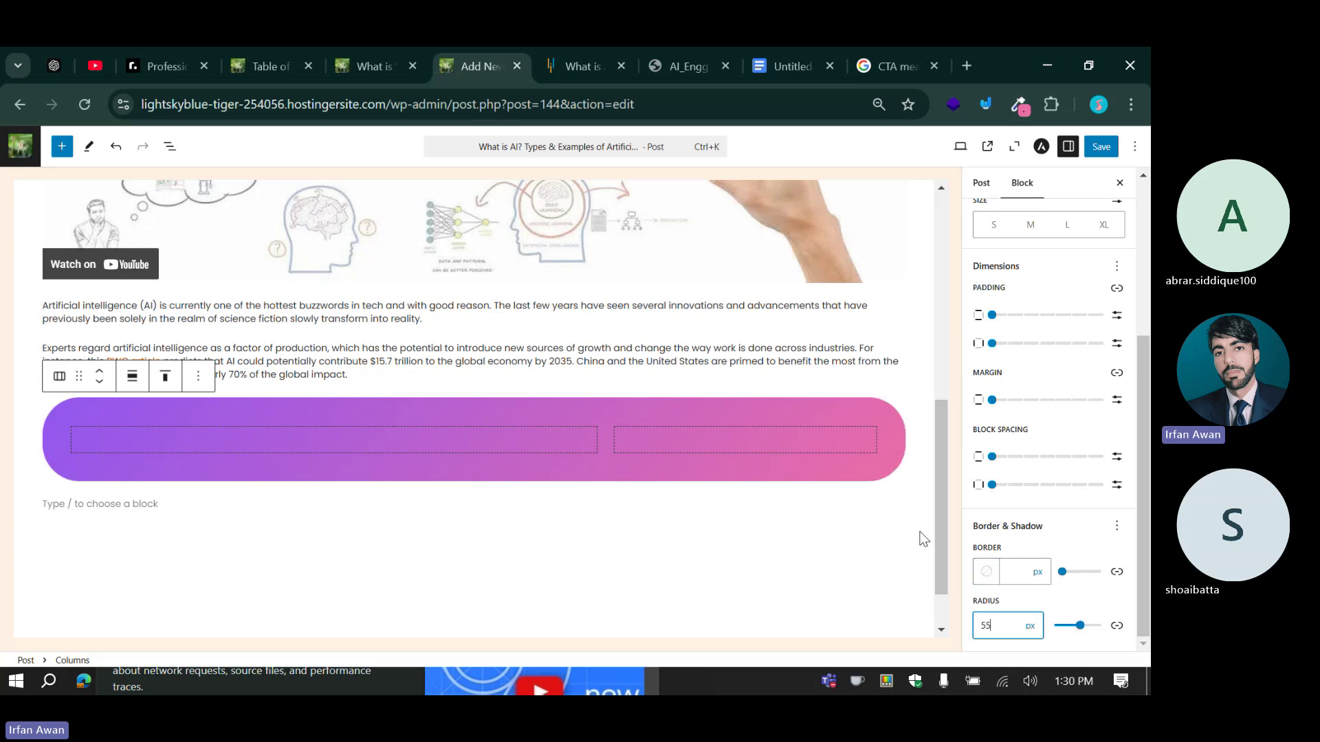
pyautogui.press('BackSpace')
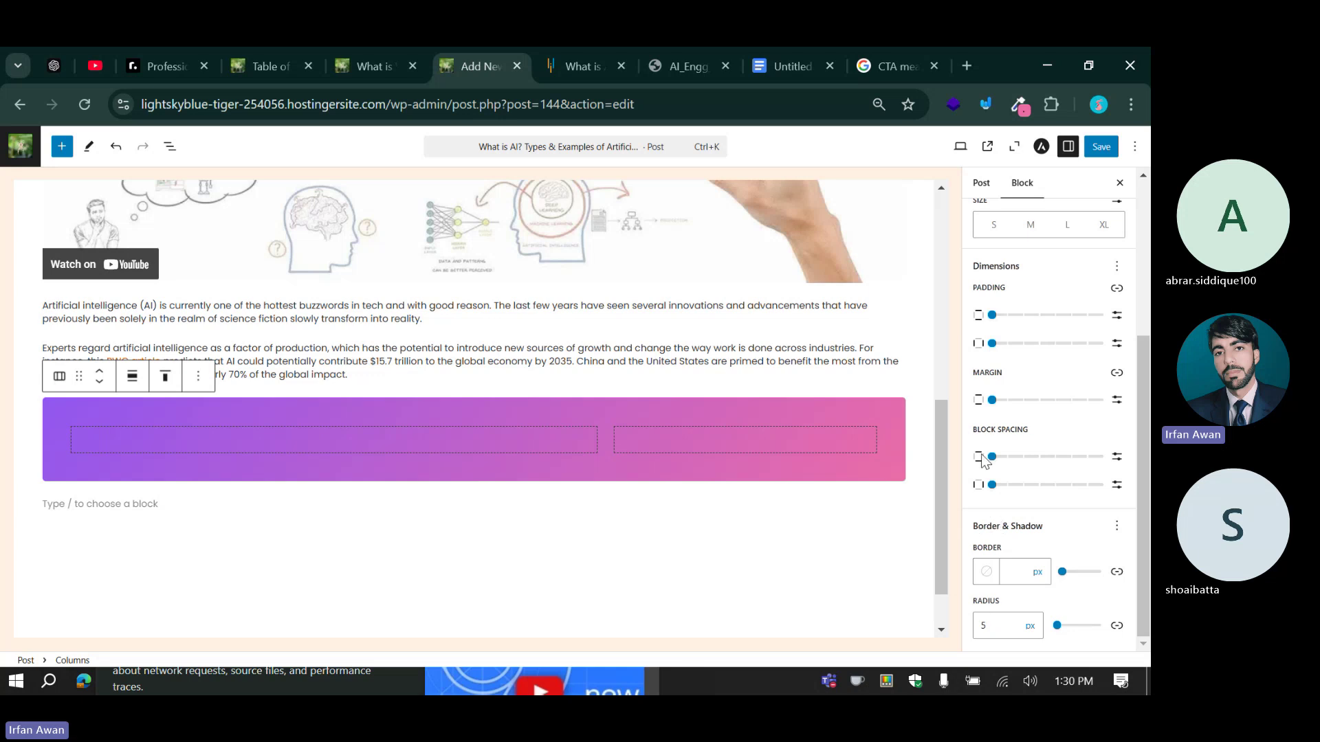
pyautogui.scroll(3, 992, 440)
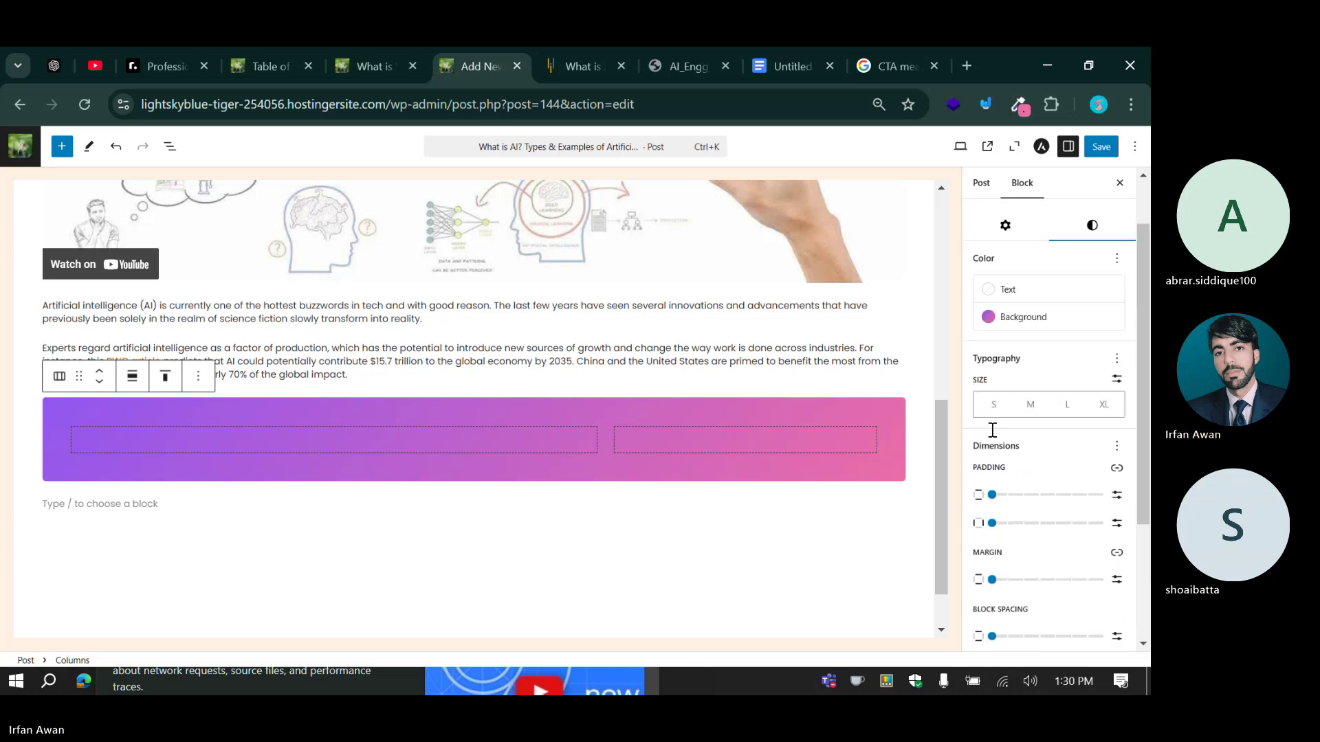
# Copy the tagline "With Our Trending AI Engineer Master Program" from the reference article's banner.
pyautogui.click(587, 50)
pyautogui.moveTo(451, 334); pyautogui.dragTo(556, 384)
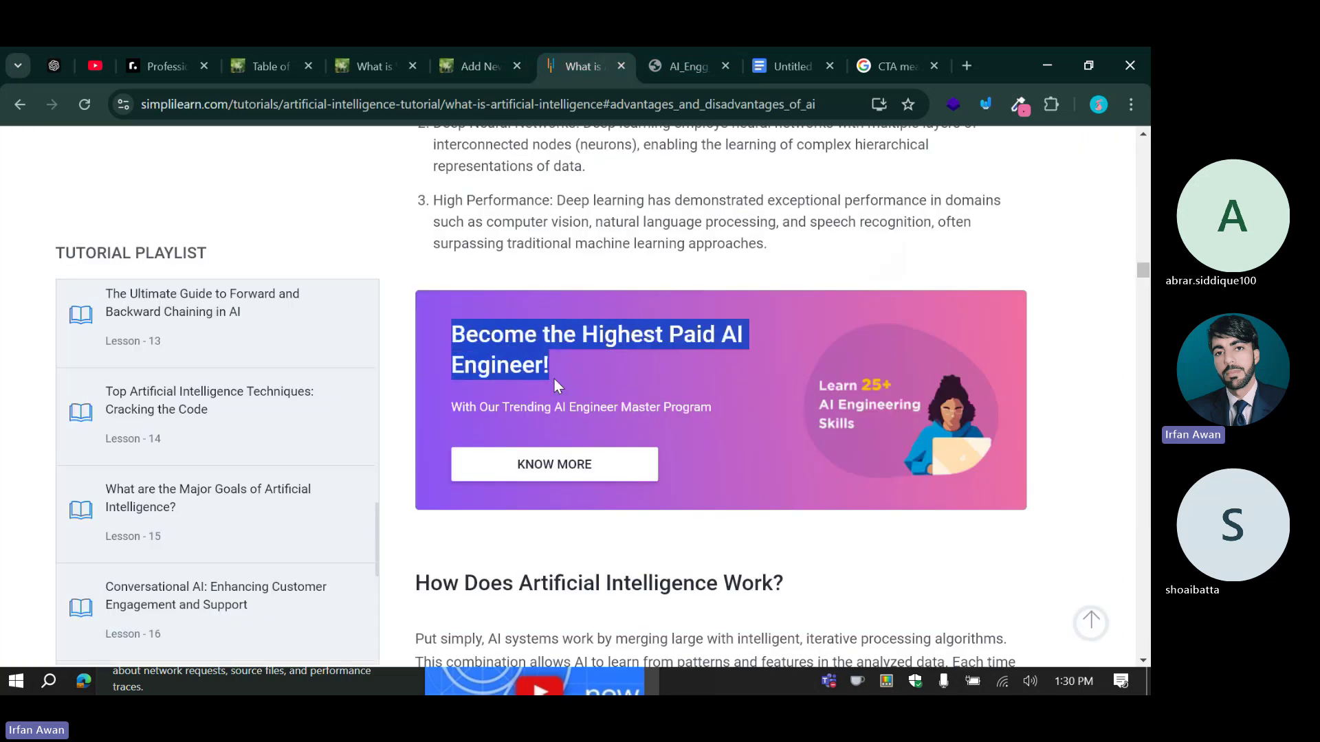
pyautogui.click(476, 336)
pyautogui.moveTo(457, 410); pyautogui.dragTo(699, 418)
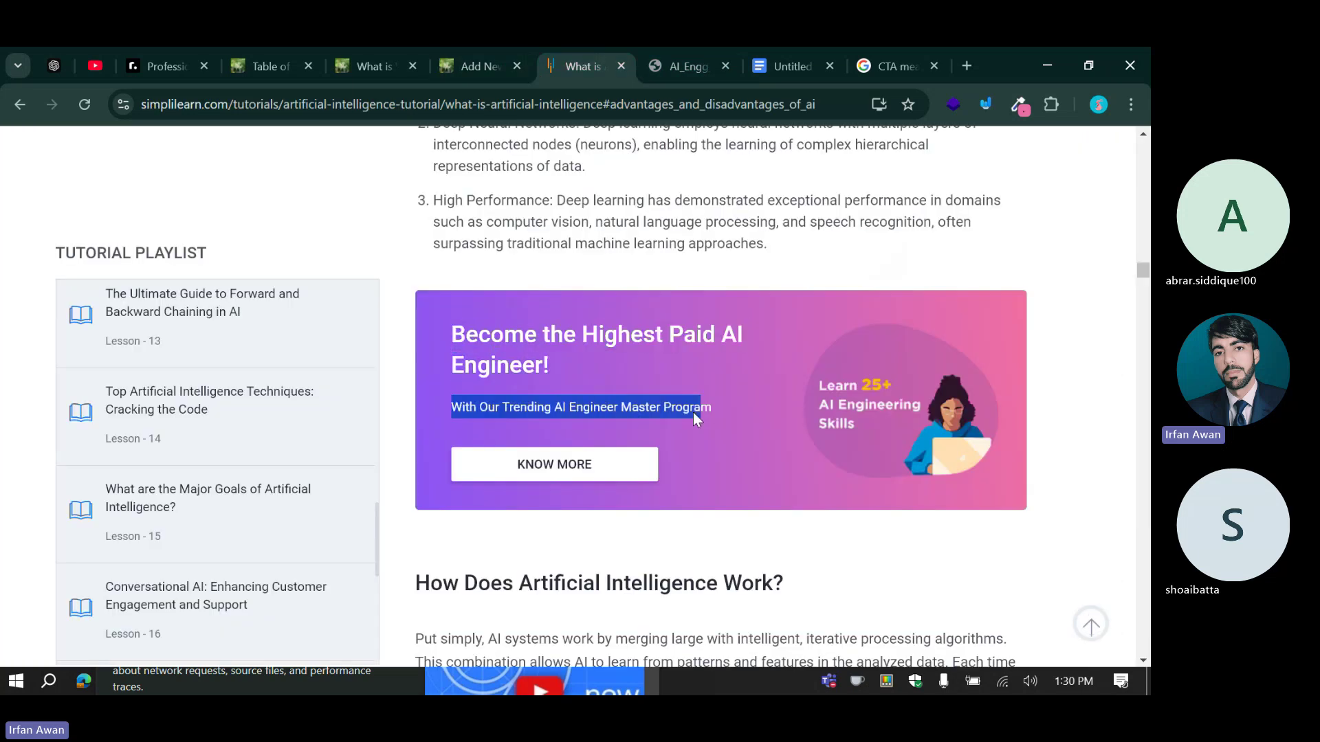
pyautogui.click(693, 411)
pyautogui.tripleClick(533, 375)
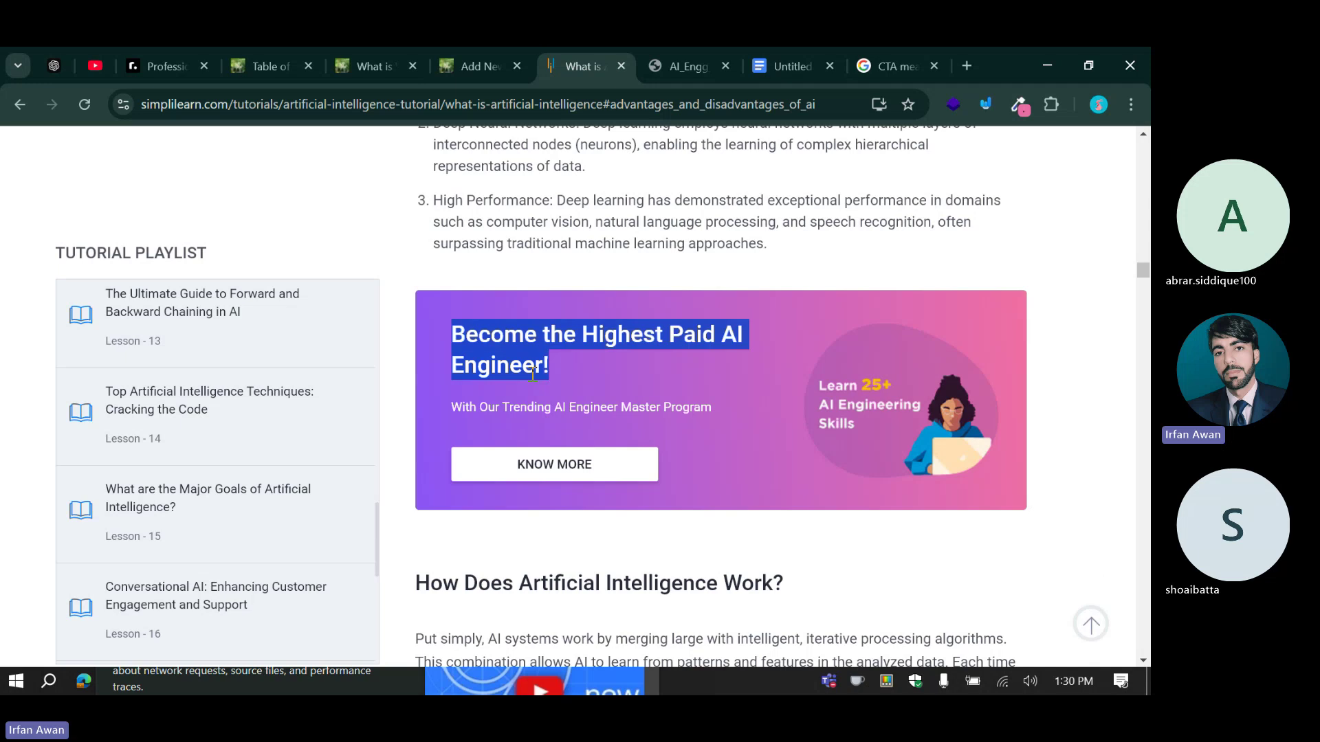
pyautogui.tripleClick(537, 409)
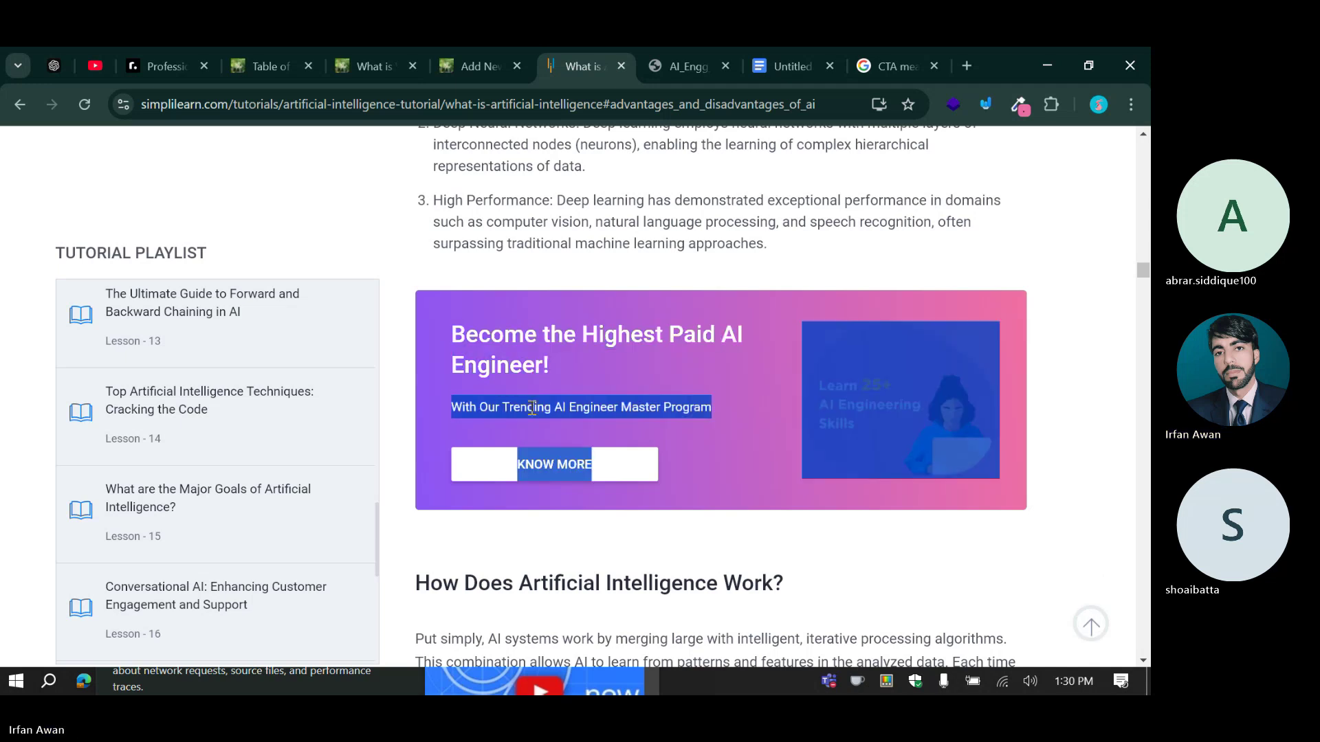
# Insert a Heading block into the wider 66.66% column of the gradient banner in the post.
pyautogui.click(459, 60)
pyautogui.click(309, 442)
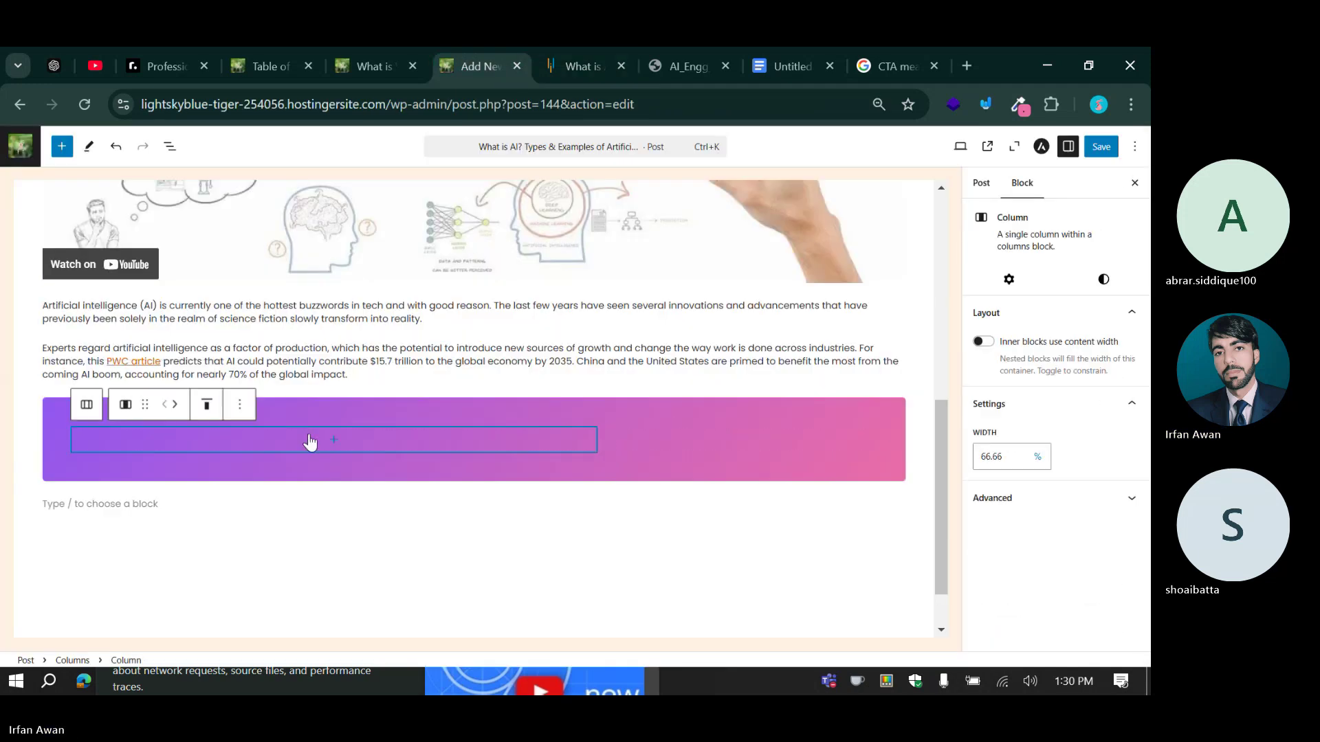
pyautogui.click(332, 445)
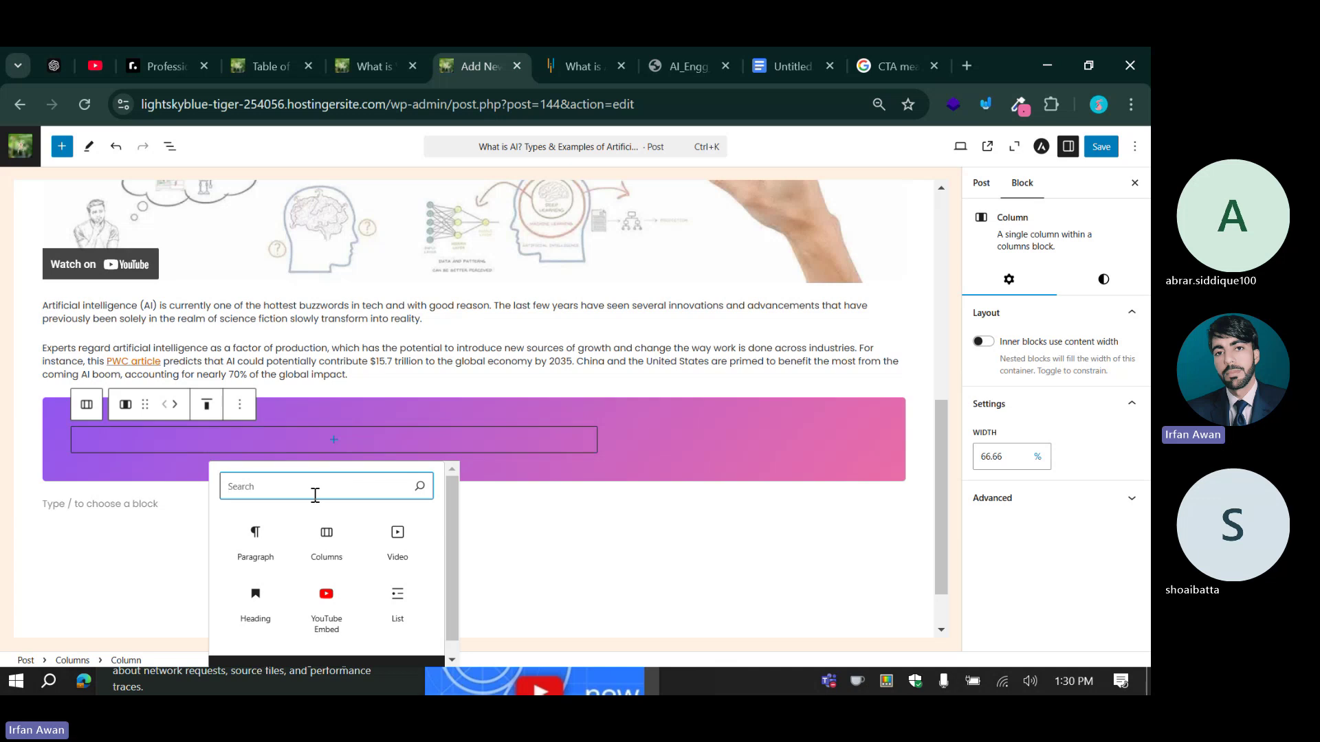
pyautogui.click(256, 605)
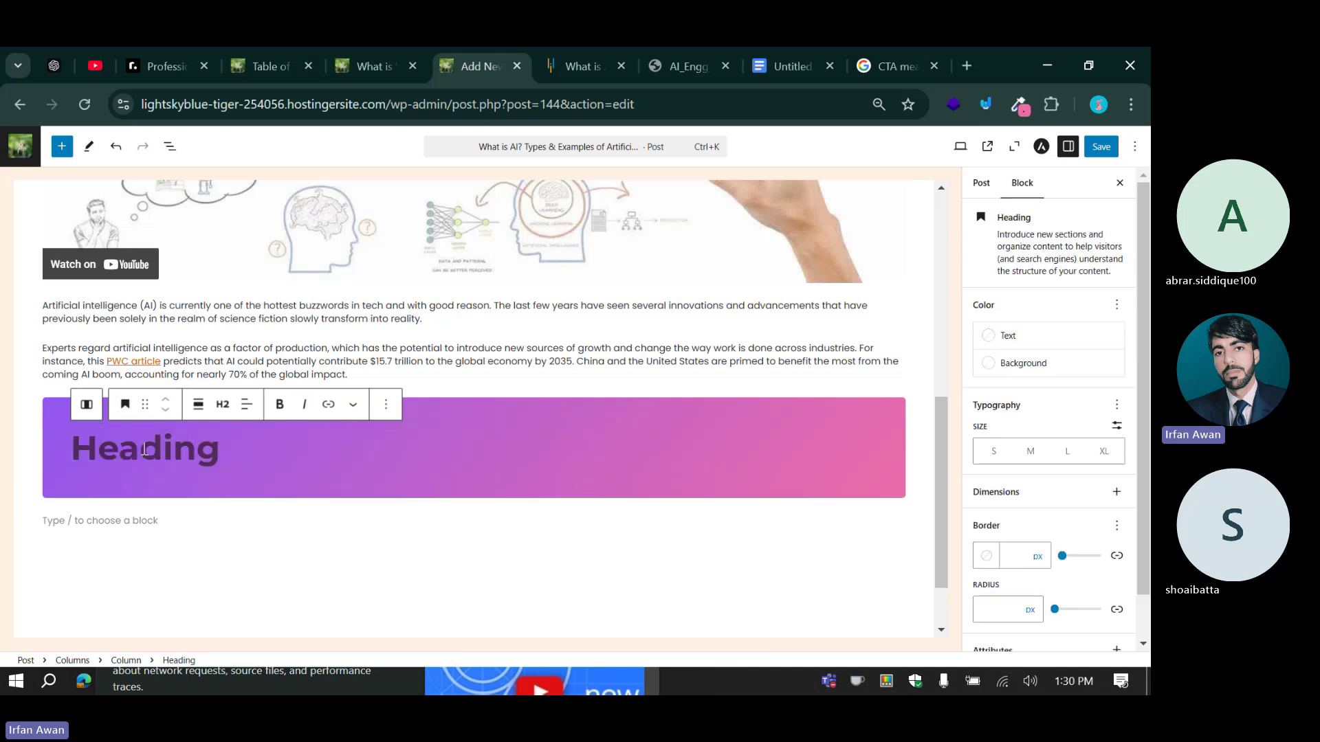
# Paste the copied tagline content into the new heading and undo the paste.
pyautogui.write('With Our Trending AI Engineer Master ProgramKnow More')
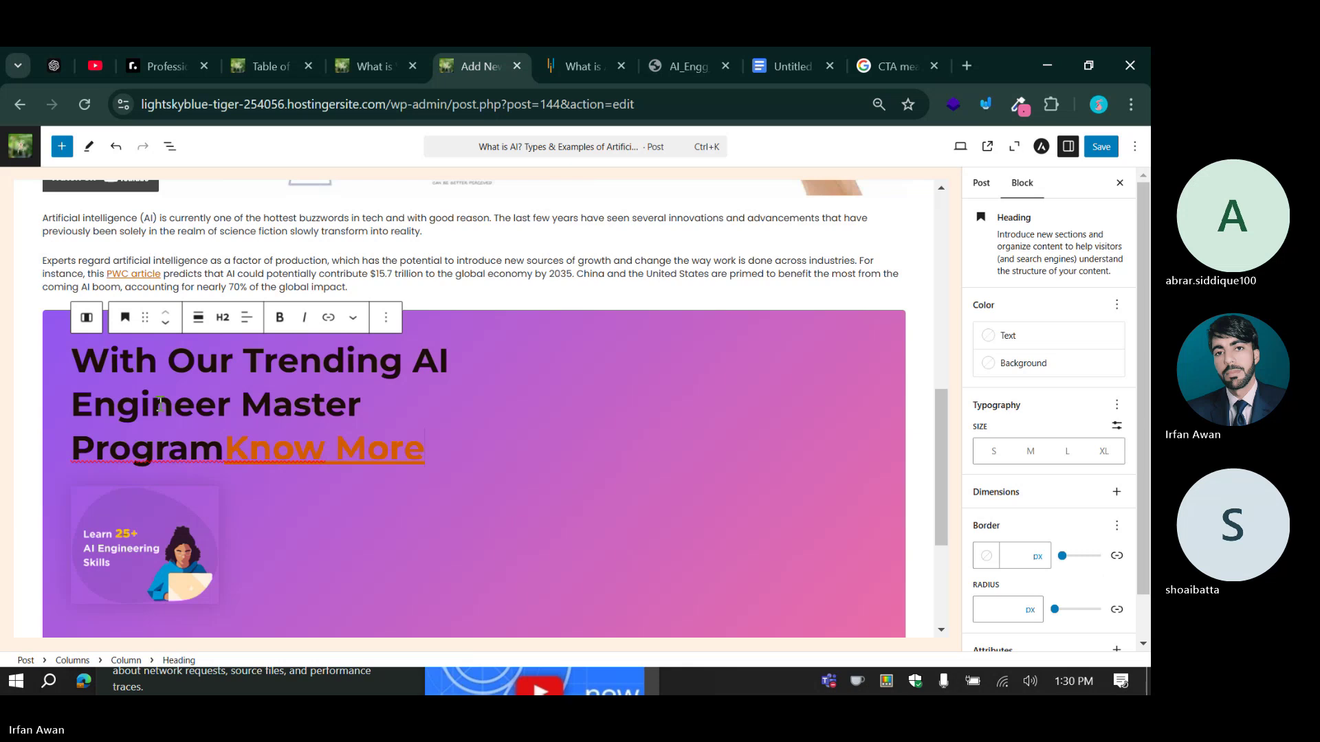
pyautogui.hotkey('ctrl', 'z')
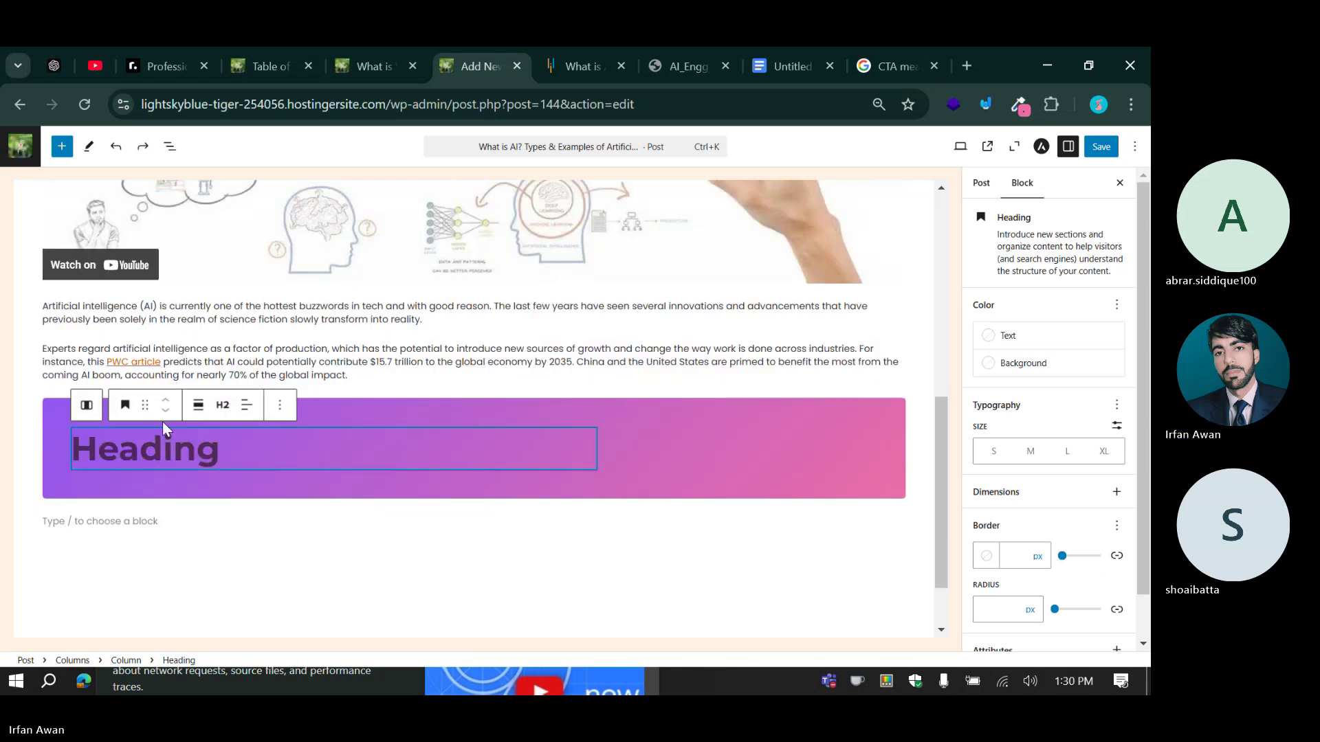
# Fill the banner's heading with "Become the Highest Paid AI Engineer!" from the clipboard history and compare it with the reference article's banner.
pyautogui.press('super+v')
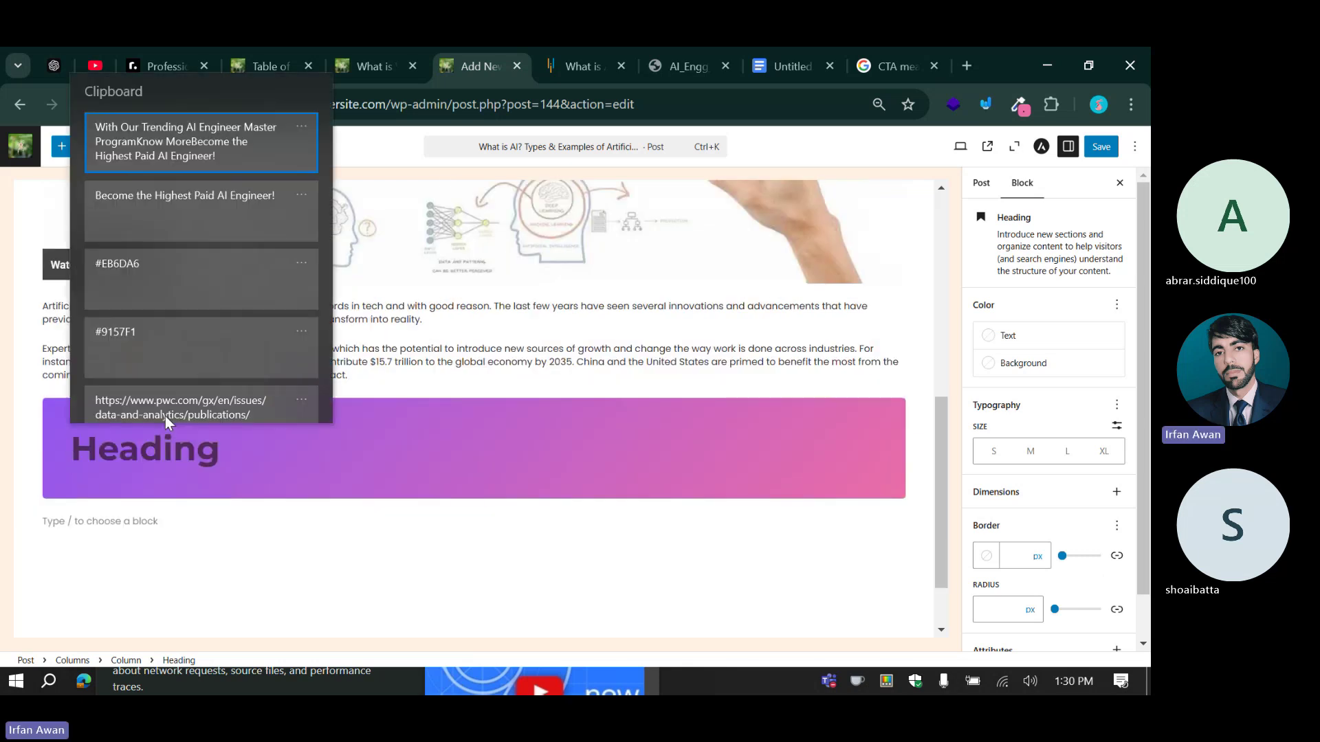
pyautogui.click(164, 206)
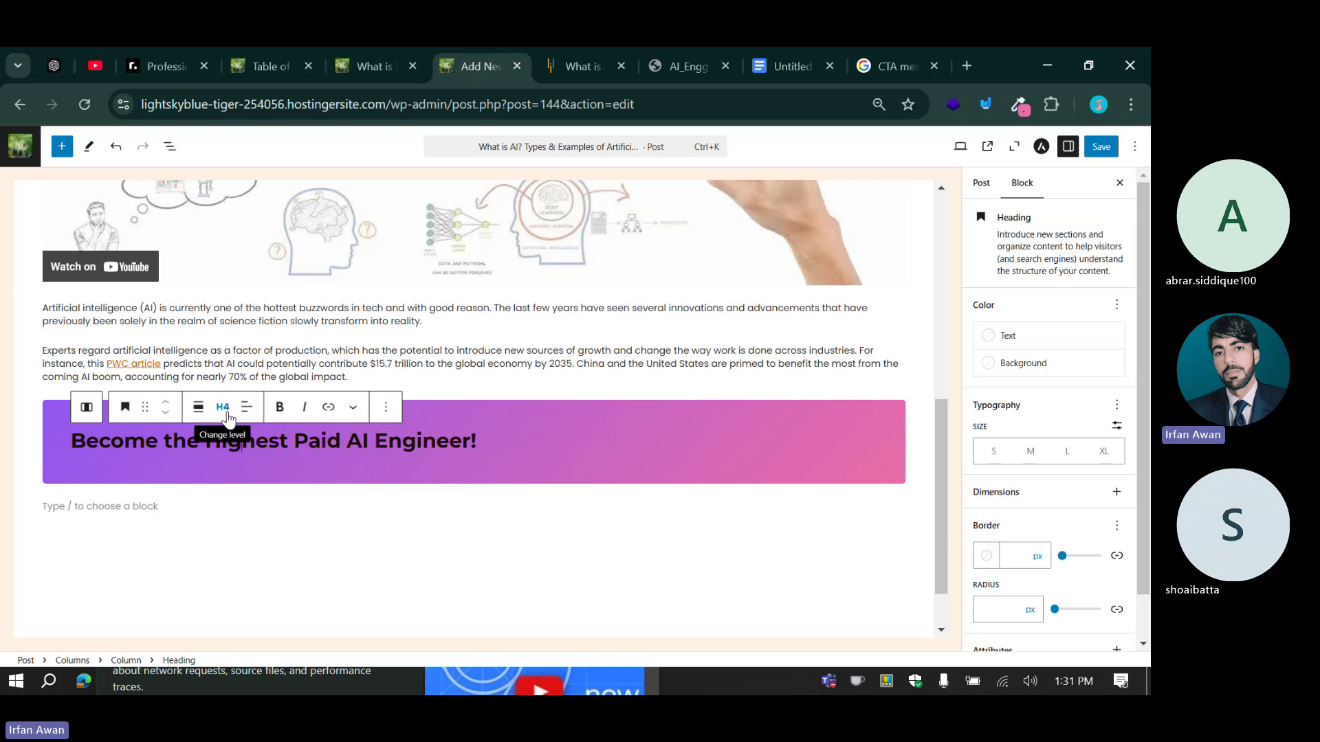
pyautogui.click(587, 66)
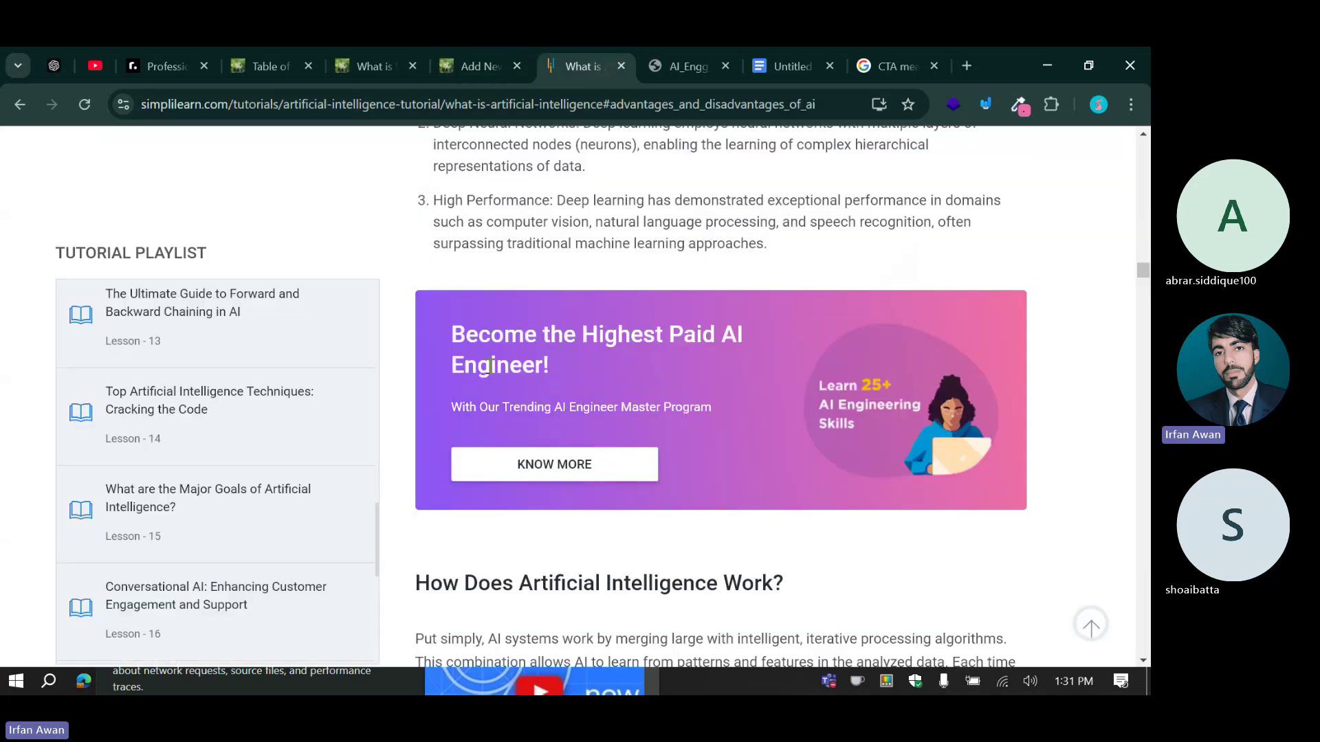
pyautogui.click(475, 66)
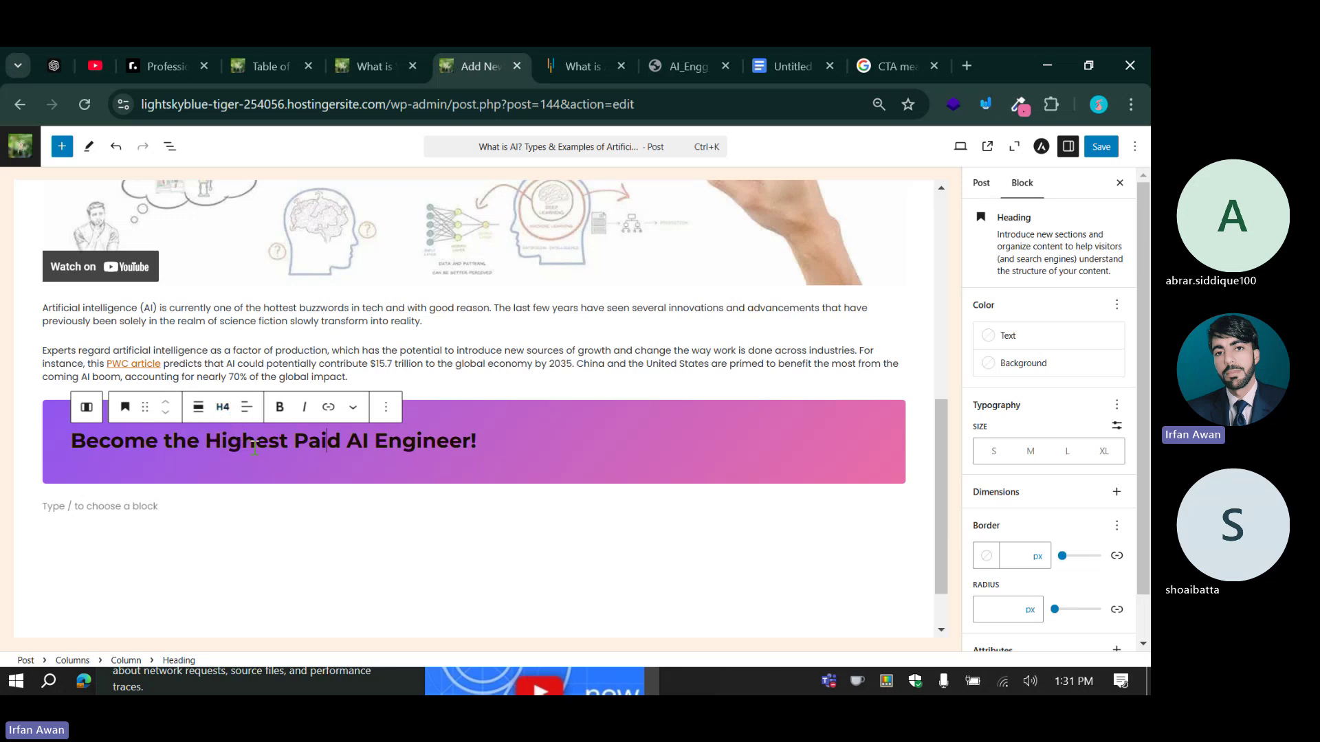
# Add a paragraph below the heading containing the plain text "With Our Trending AI Engineer Master ProgramKnow MoreBecome the Highest Paid AI Engineer!" from the clipboard history.
pyautogui.click(498, 444)
pyautogui.press('Return')
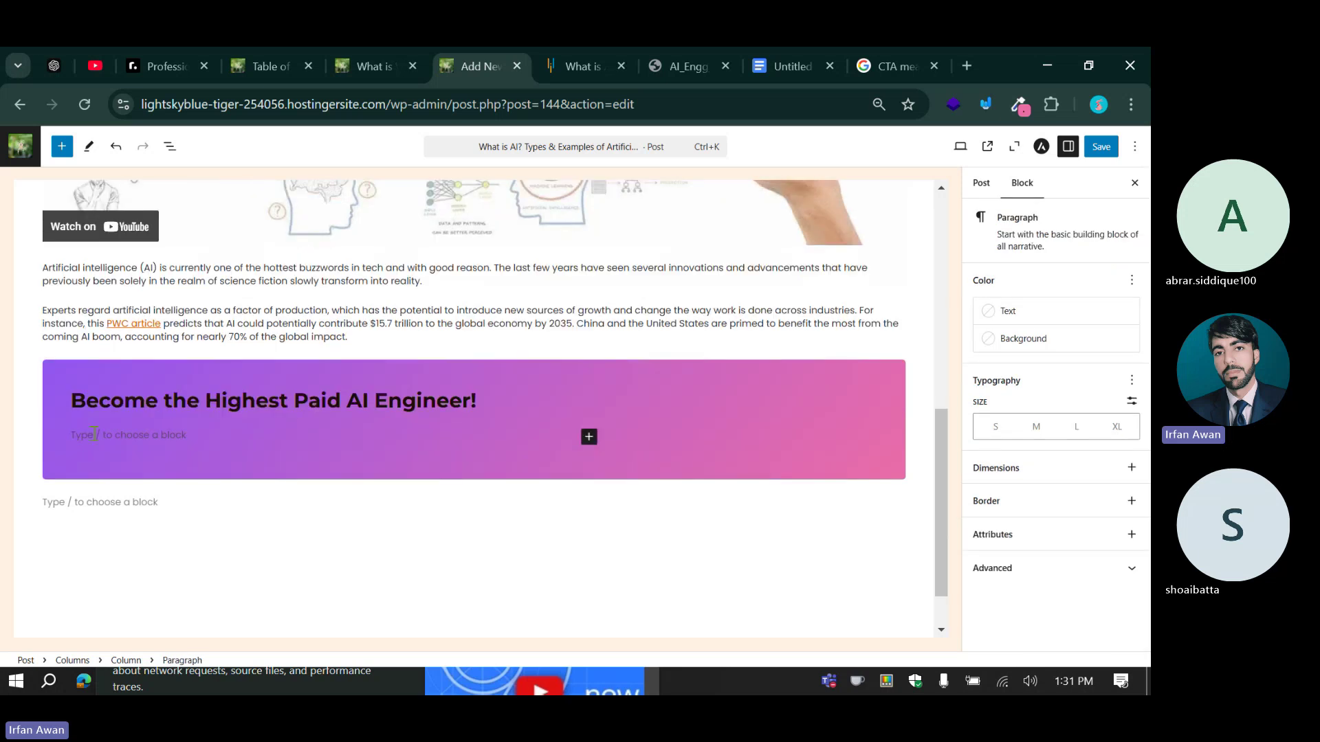
pyautogui.write('/')
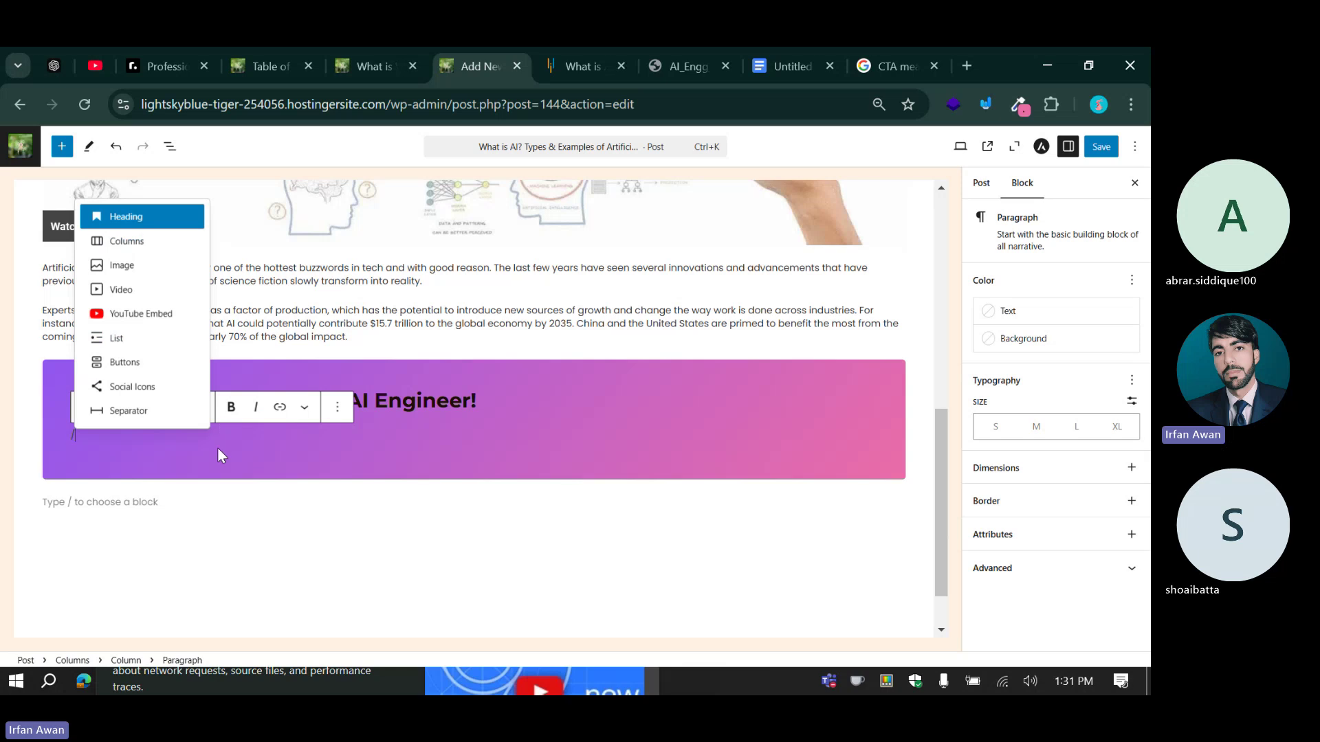
pyautogui.click(232, 440)
pyautogui.click(136, 433)
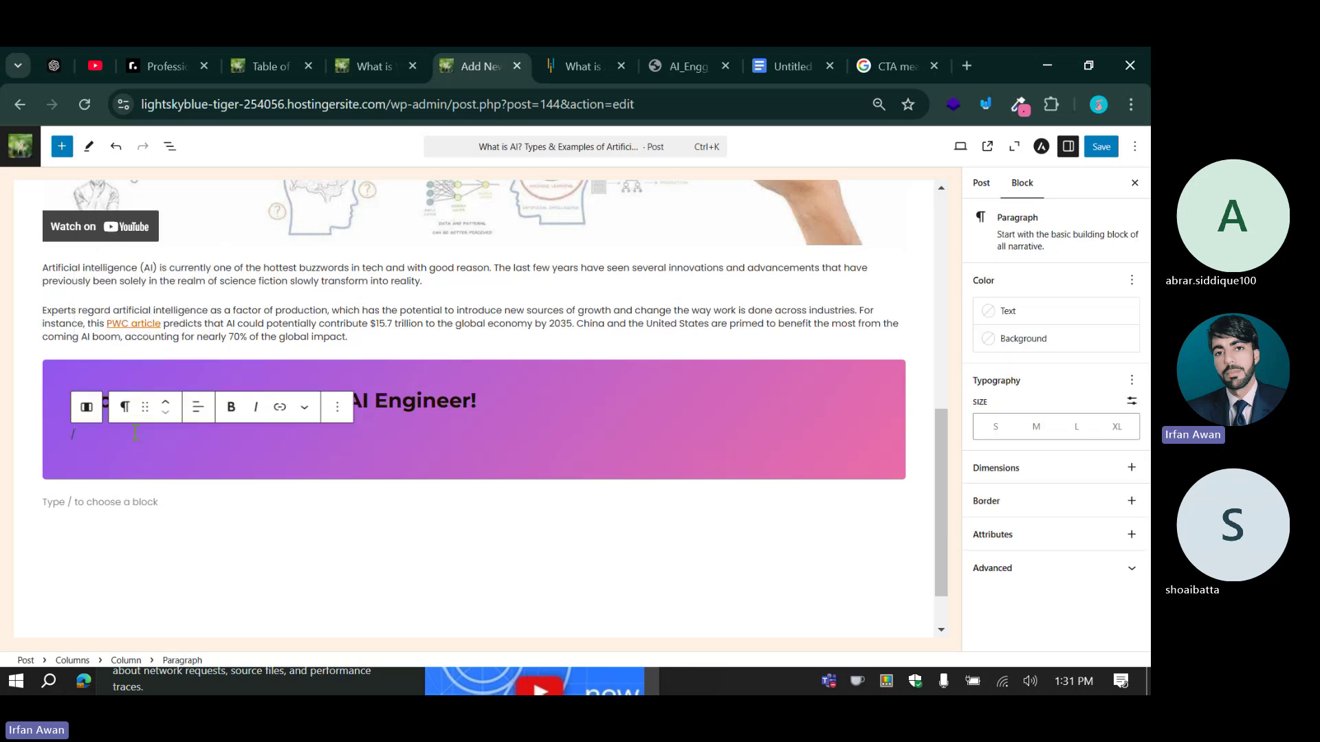
pyautogui.press('BackSpace')
pyautogui.press('super+v')
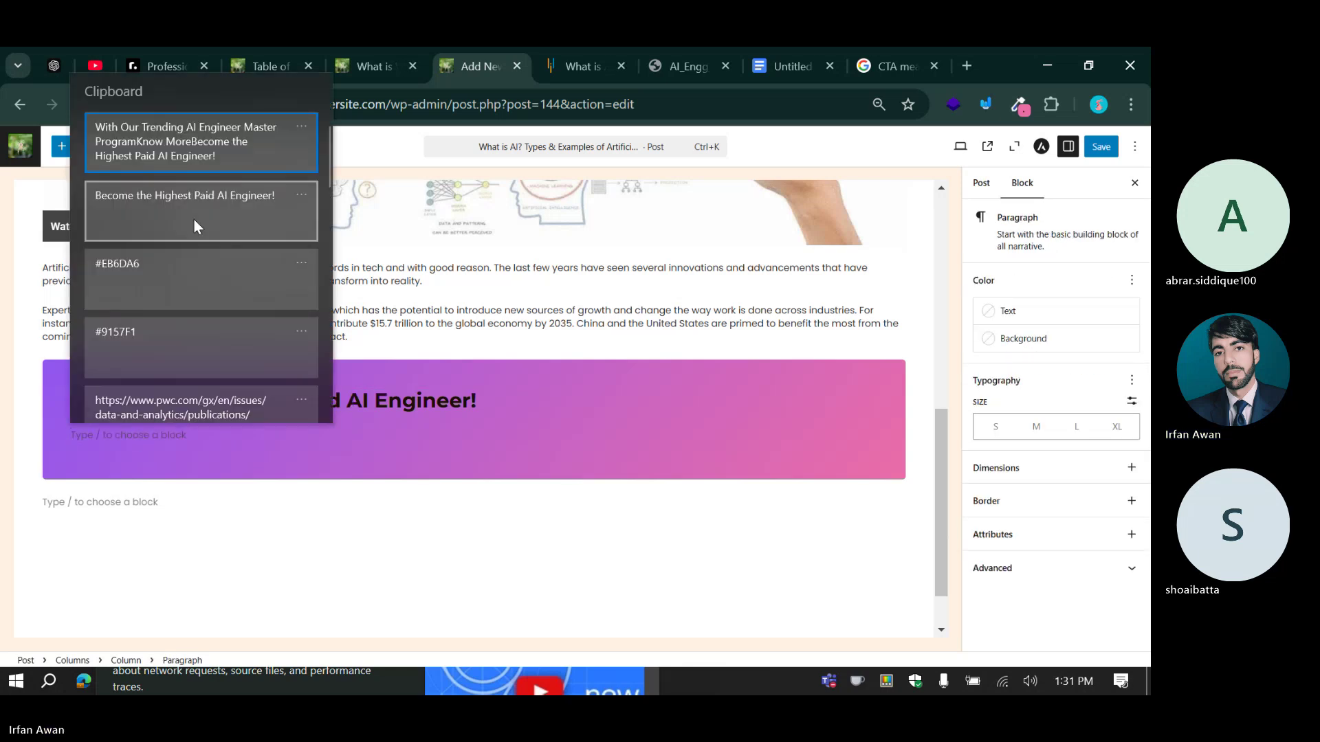
pyautogui.click(171, 152)
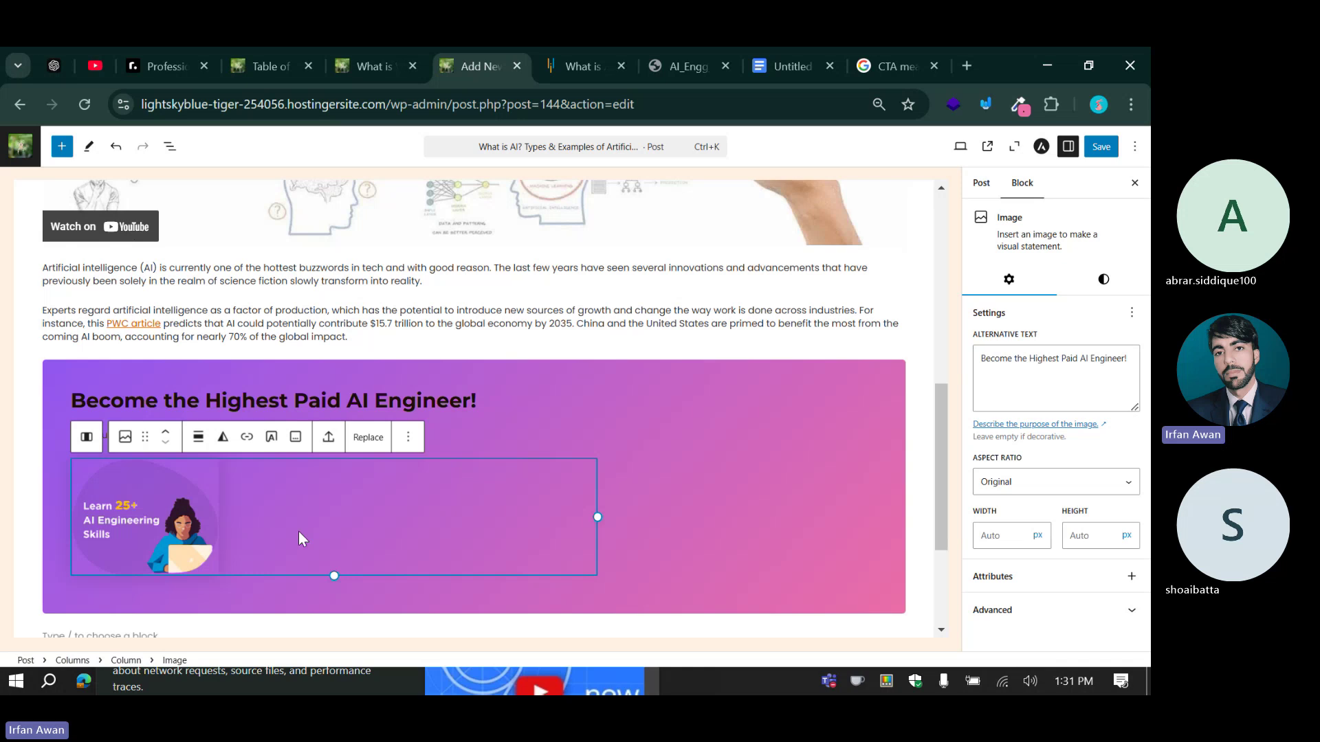
pyautogui.hotkey('ctrl', 'z')
pyautogui.write('With Our Trending AI Engineer Master ProgramKnow MoreBecome the Highest Paid AI Engineer!')
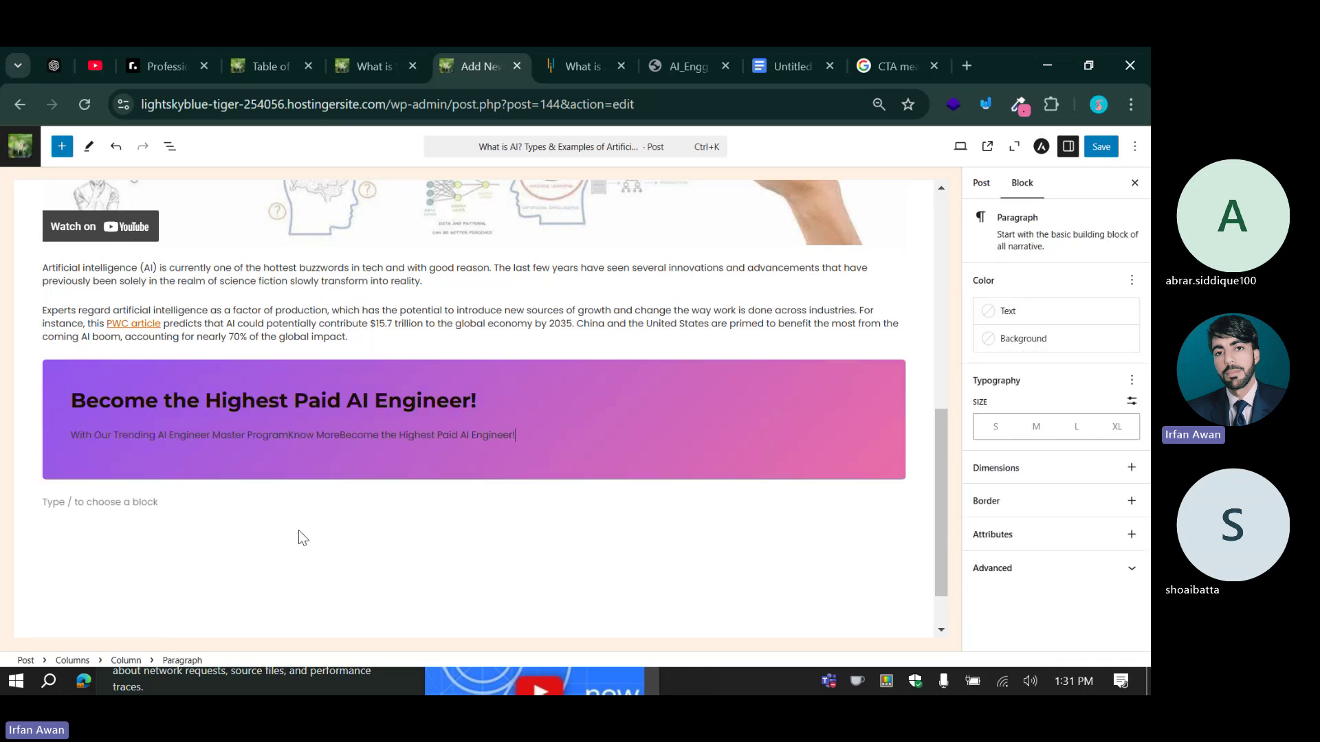
# Examine the layout and style settings of the banner's text column and its parent Columns block.
pyautogui.click(419, 400)
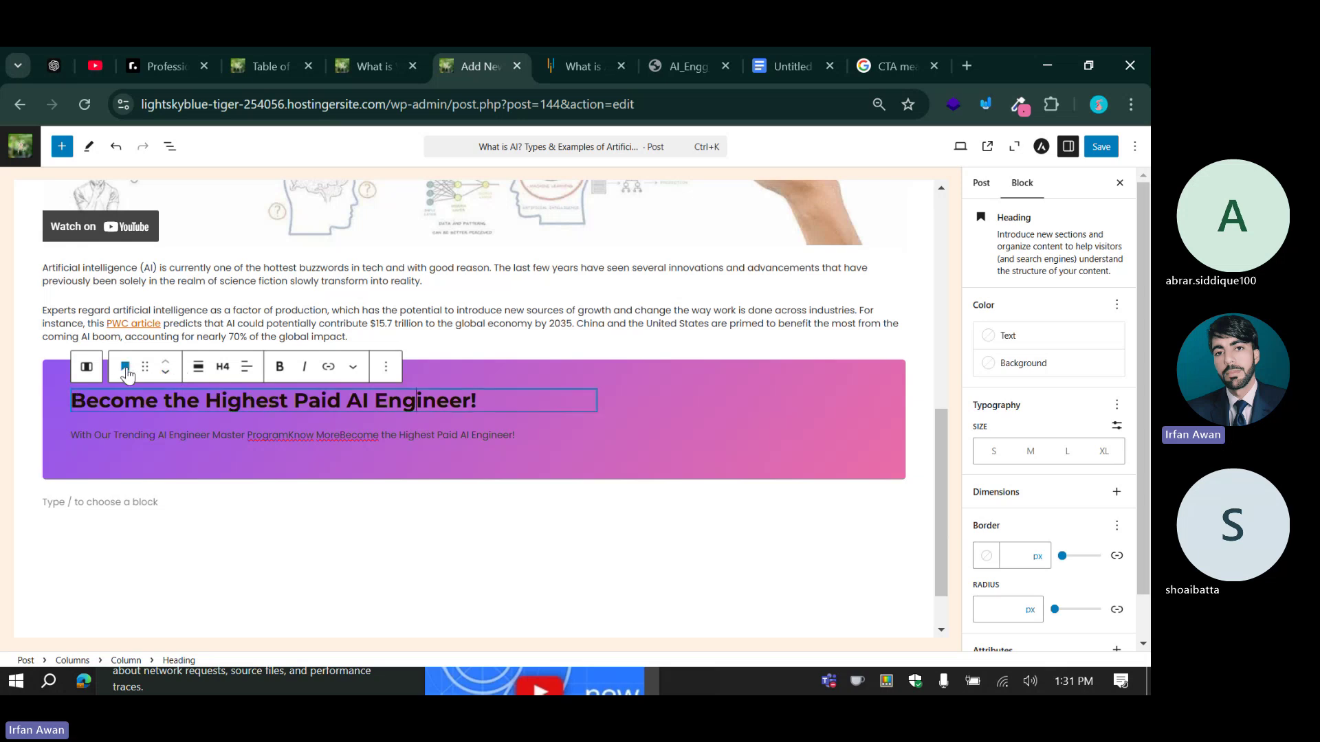
pyautogui.click(86, 369)
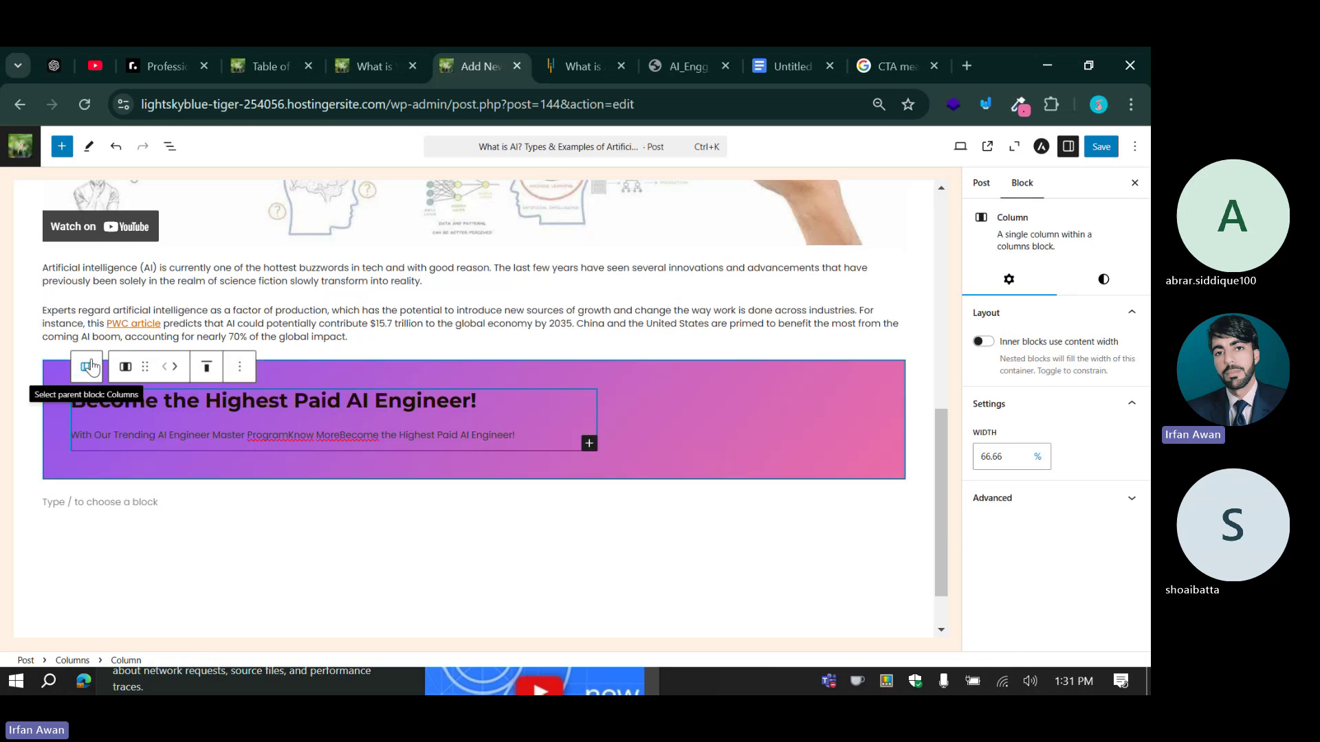
pyautogui.click(92, 367)
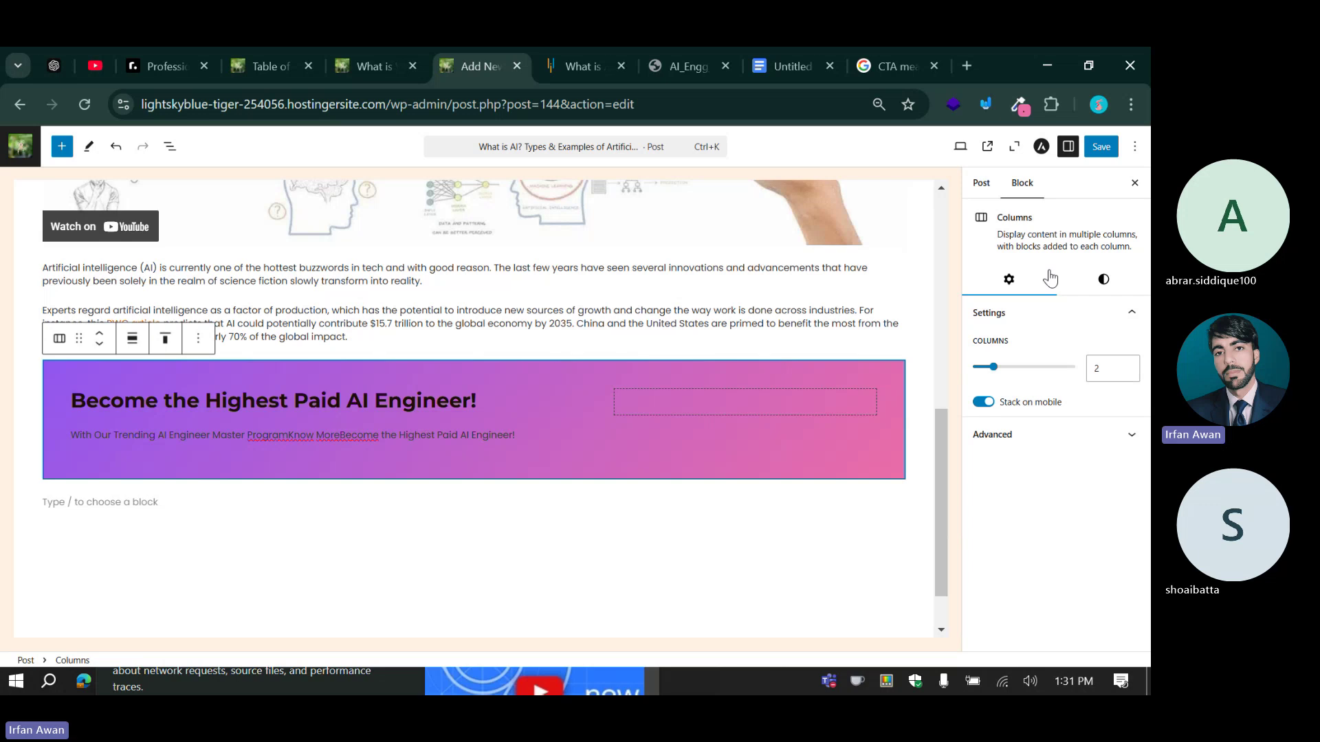
pyautogui.click(1092, 290)
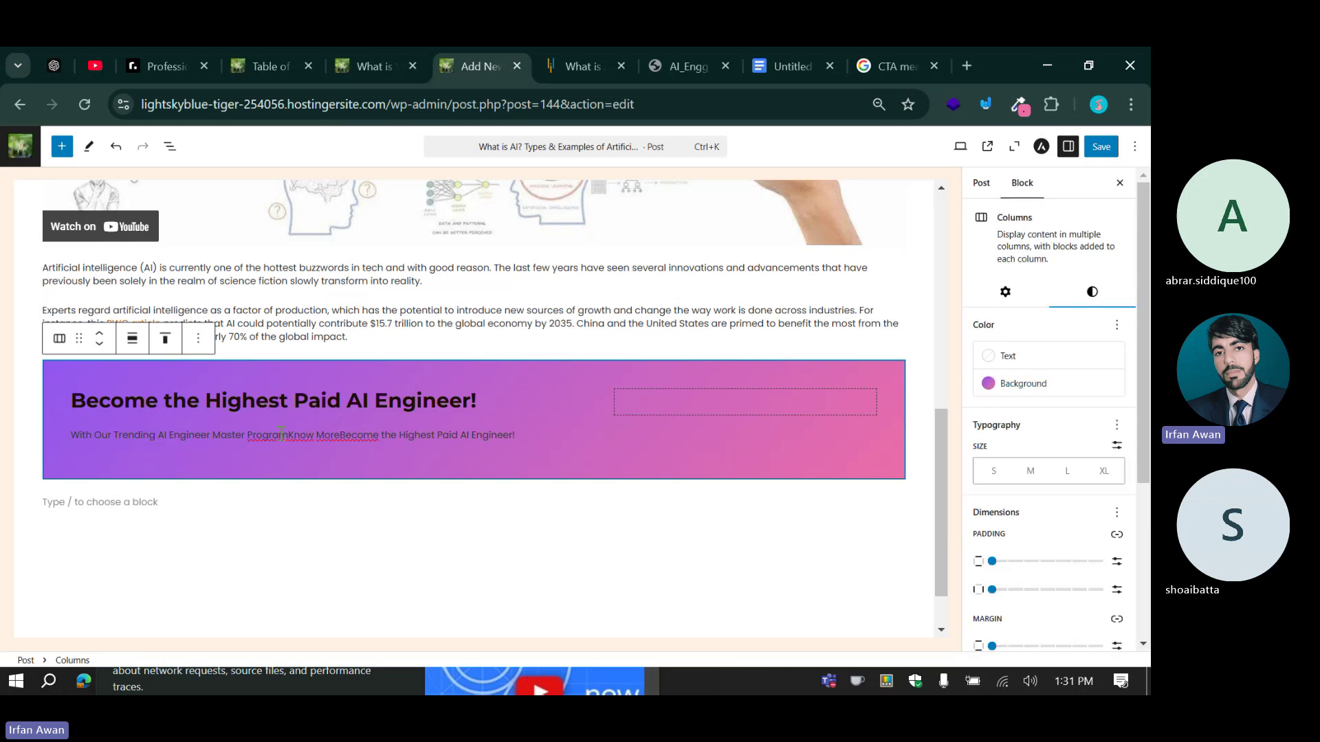
pyautogui.click(229, 402)
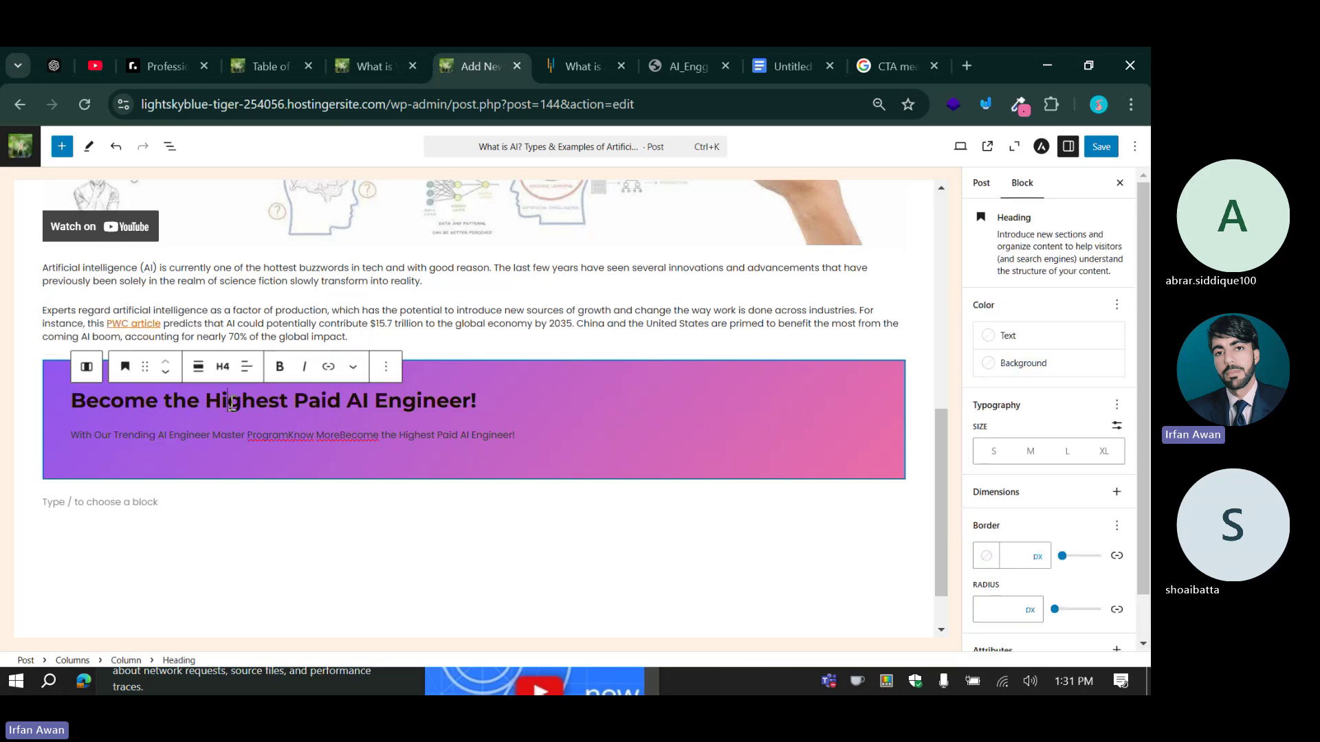
pyautogui.click(87, 367)
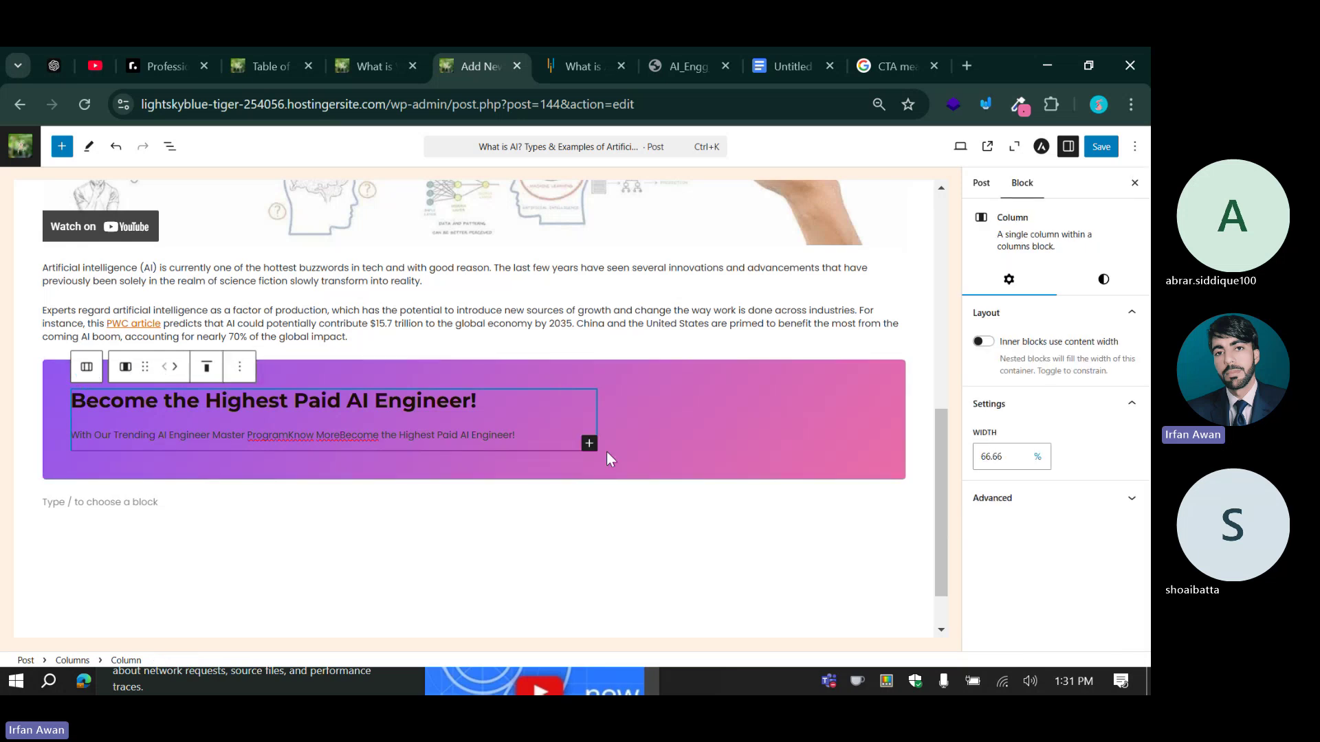
pyautogui.click(86, 370)
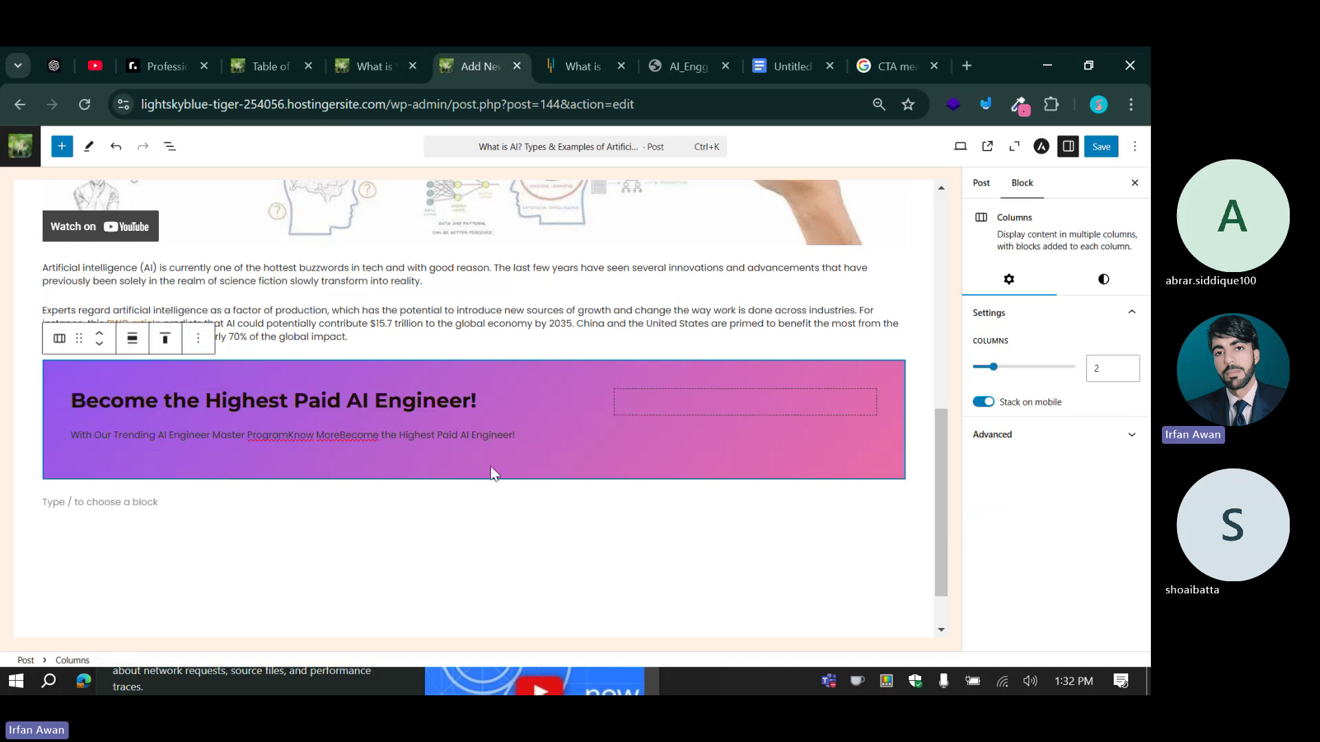
# Set the banner heading's text colour to the white Primary Background theme colour.
pyautogui.click(101, 401)
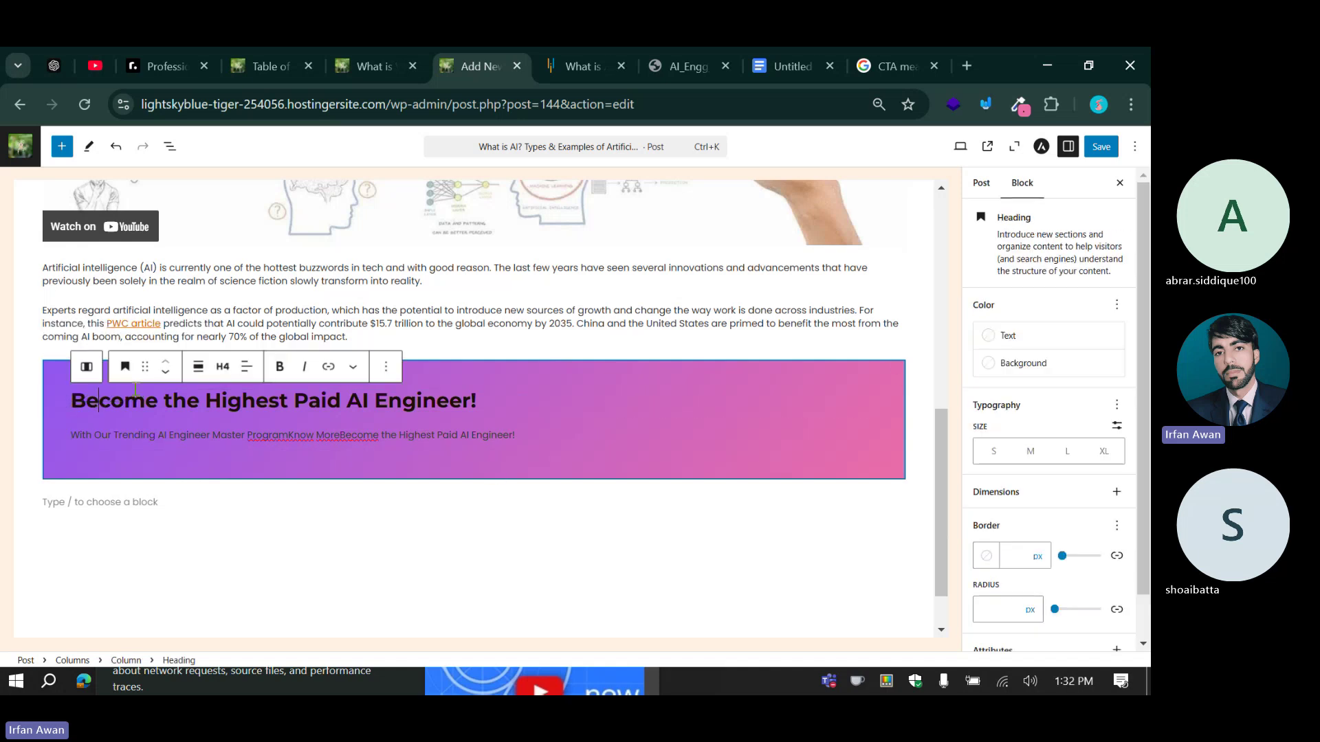
pyautogui.click(1005, 337)
pyautogui.click(902, 457)
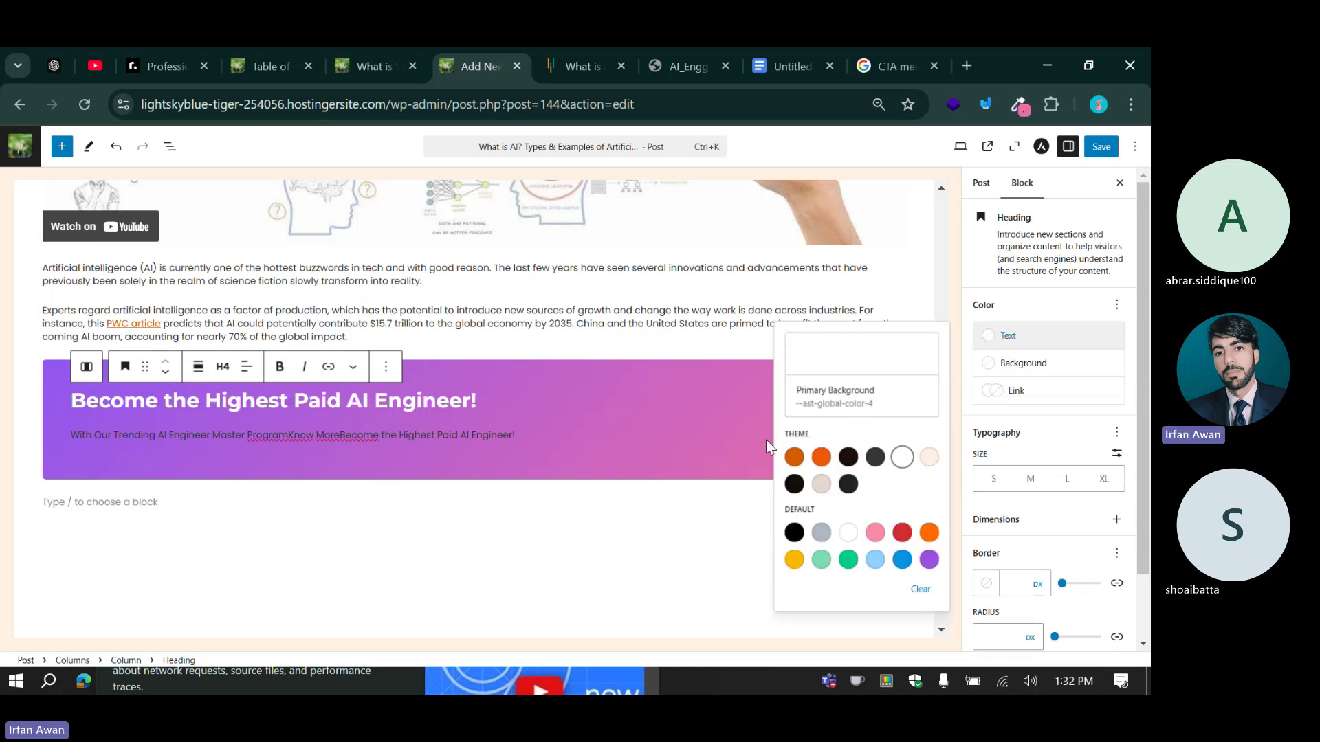
pyautogui.click(422, 401)
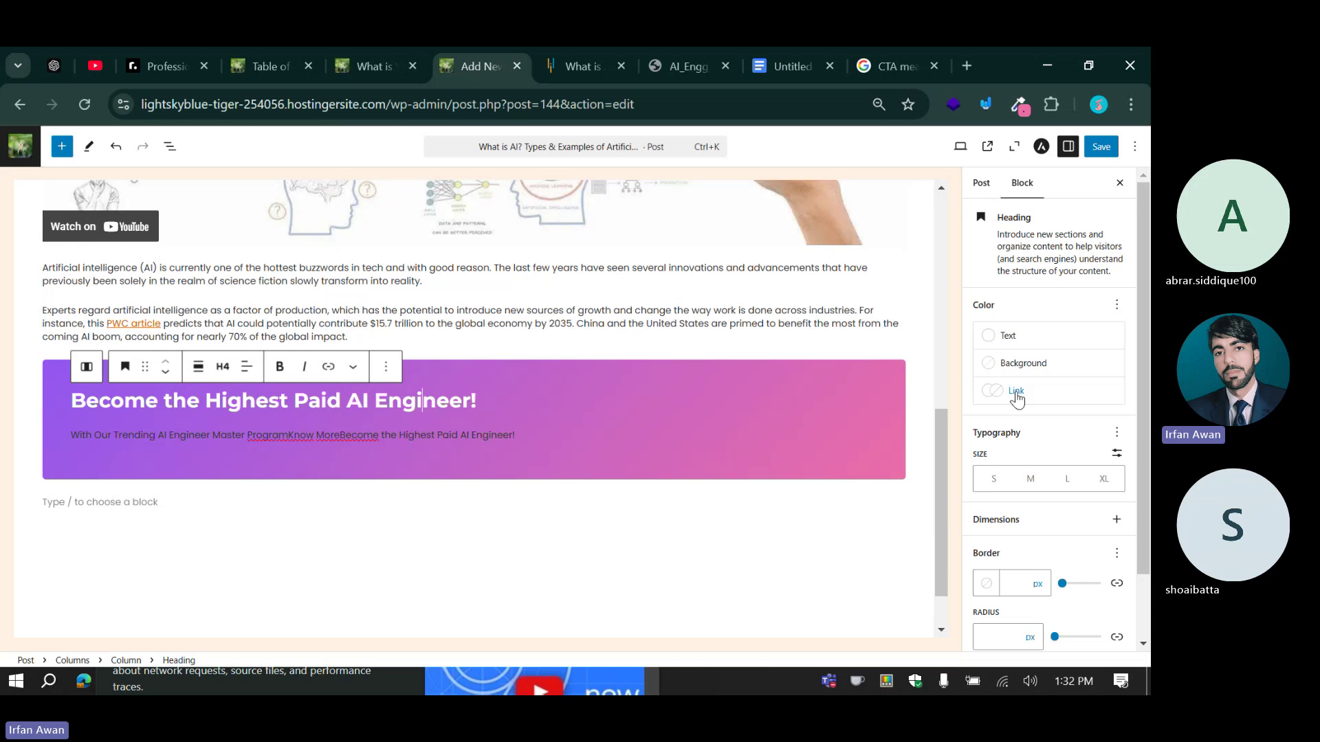
pyautogui.scroll(-2, 1029, 496)
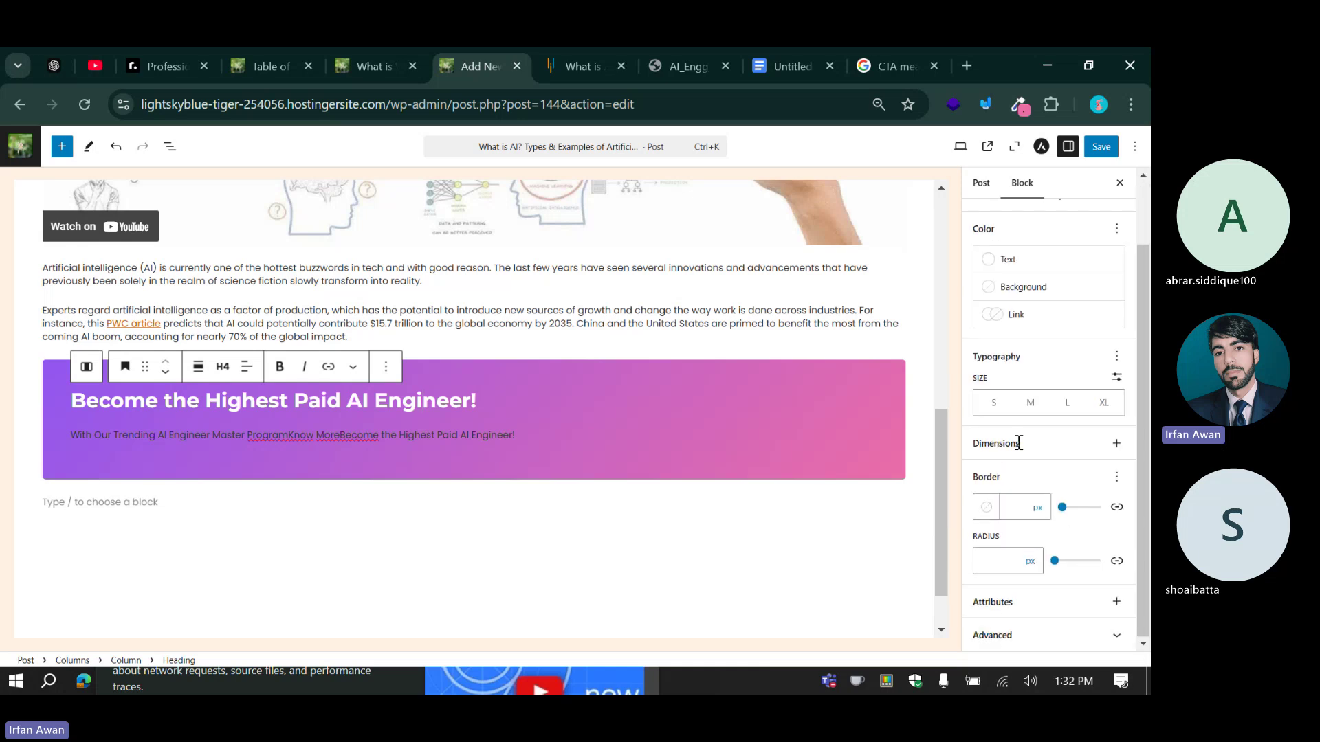
pyautogui.scroll(2, 1018, 426)
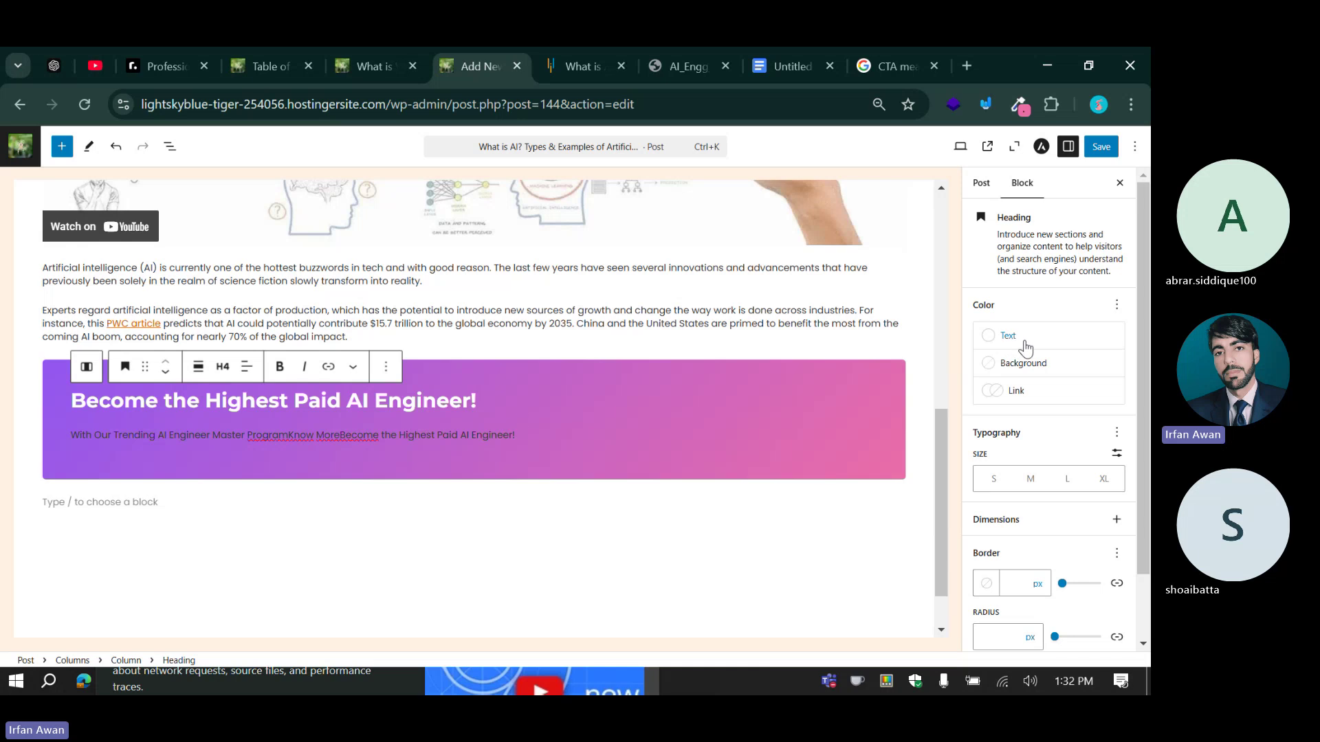
# Set the tagline paragraph's text colour to the white Primary Background theme colour.
pyautogui.click(464, 435)
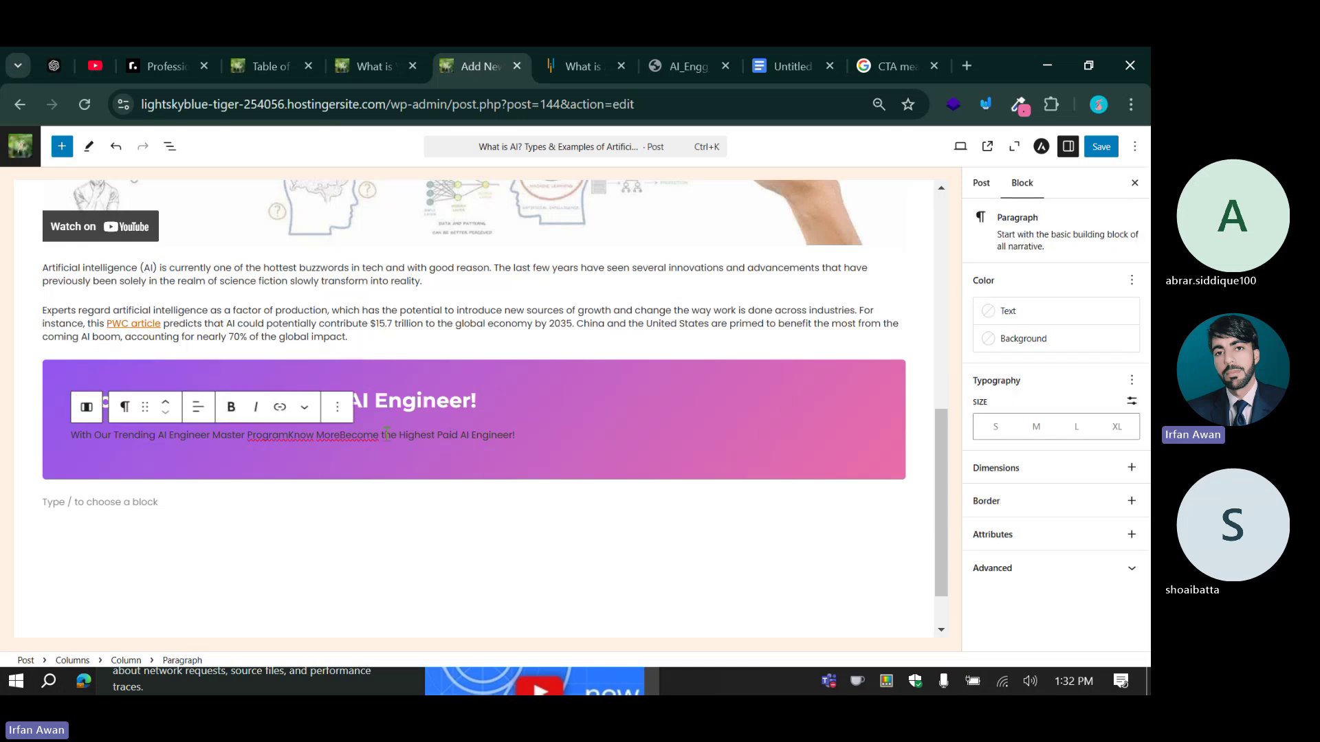
pyautogui.click(999, 317)
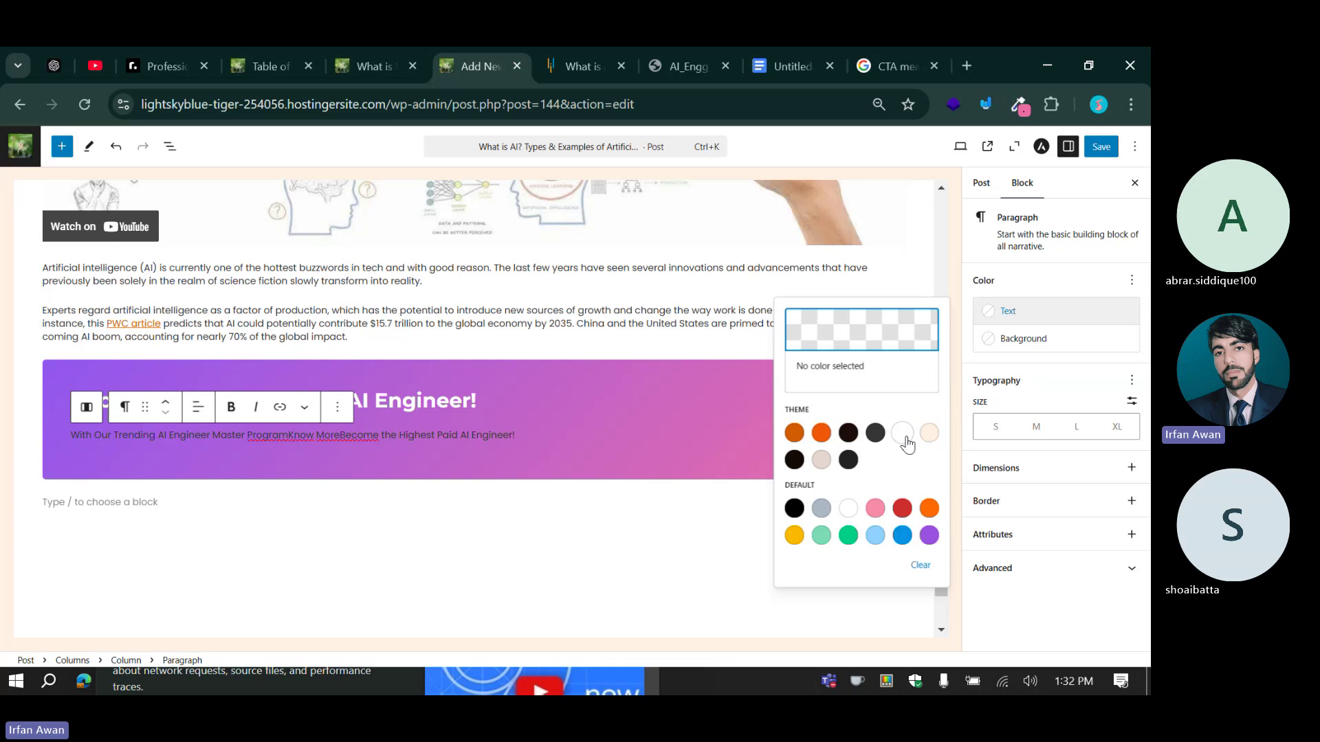
pyautogui.click(902, 432)
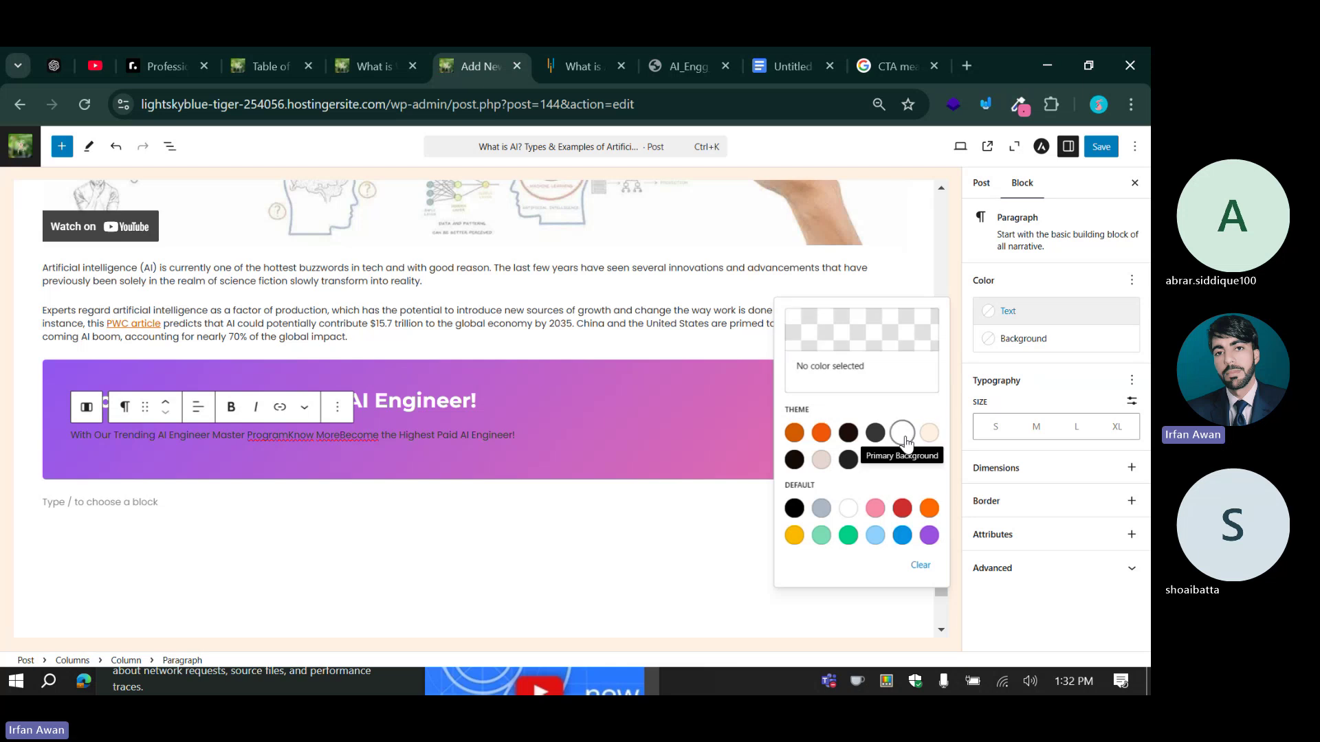
# Try to colour only the words "AI Engineer!" in the heading with the orange Alternate Brand text colour.
pyautogui.click(469, 399)
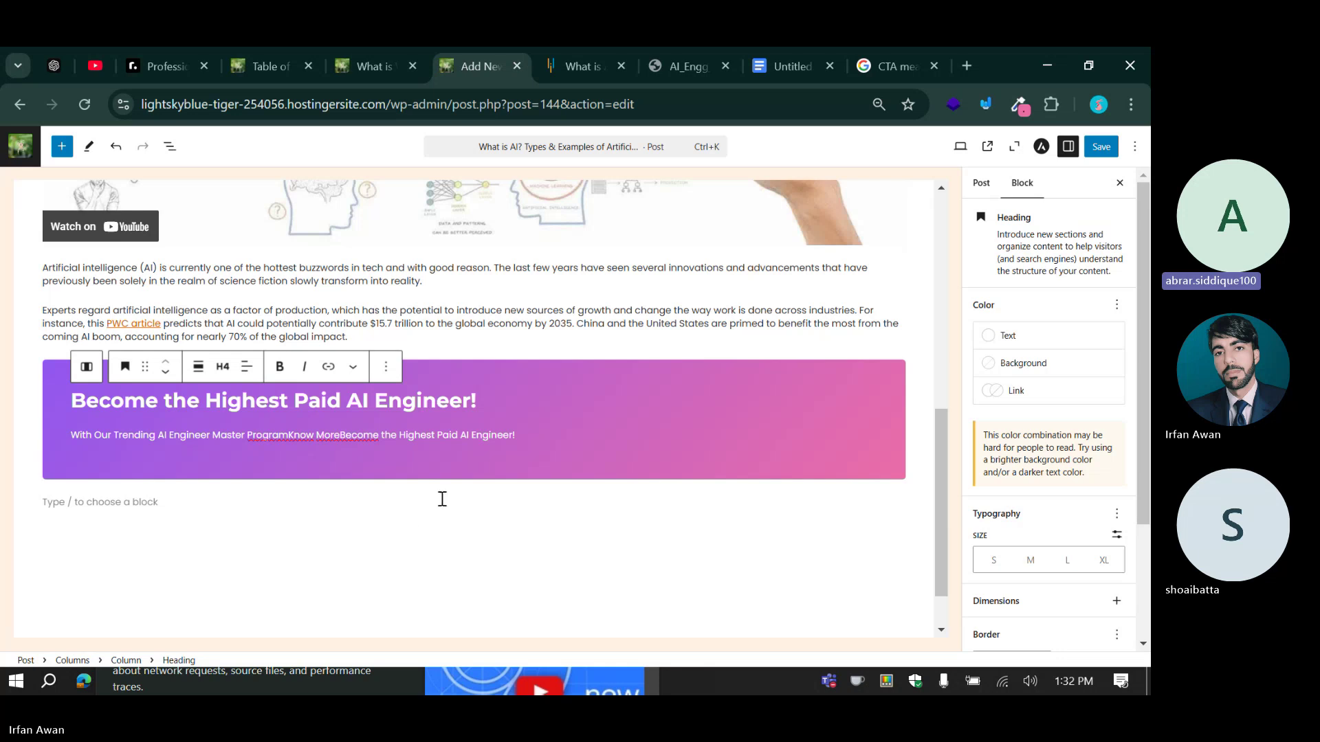
pyautogui.moveTo(351, 407); pyautogui.dragTo(481, 401)
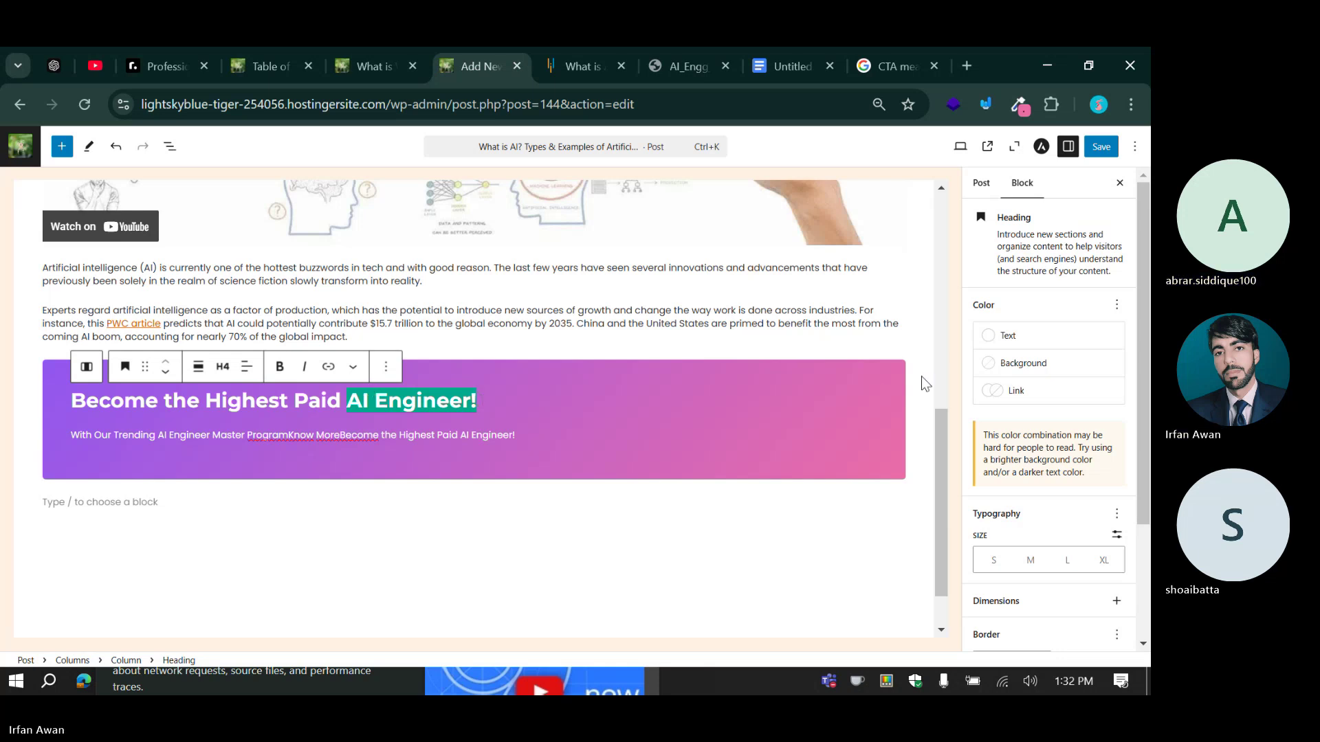
pyautogui.click(1023, 344)
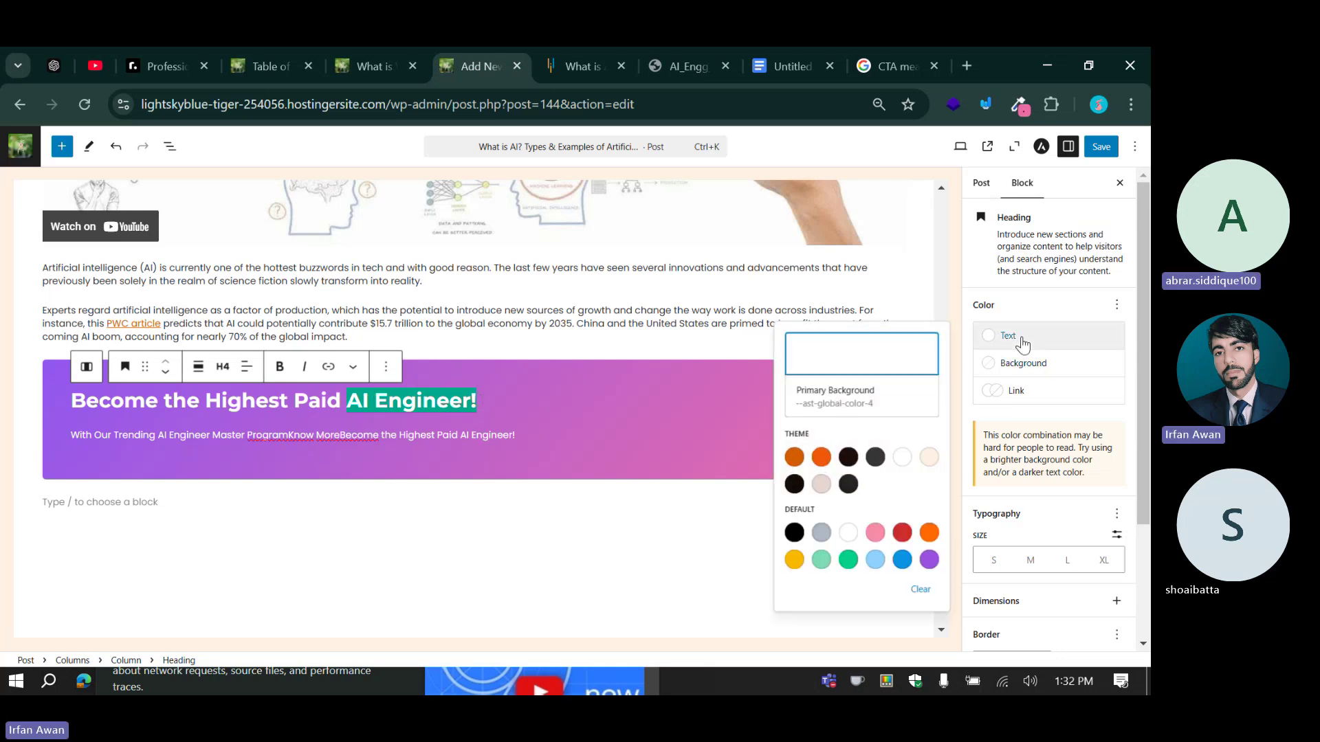
pyautogui.click(823, 459)
pyautogui.click(422, 399)
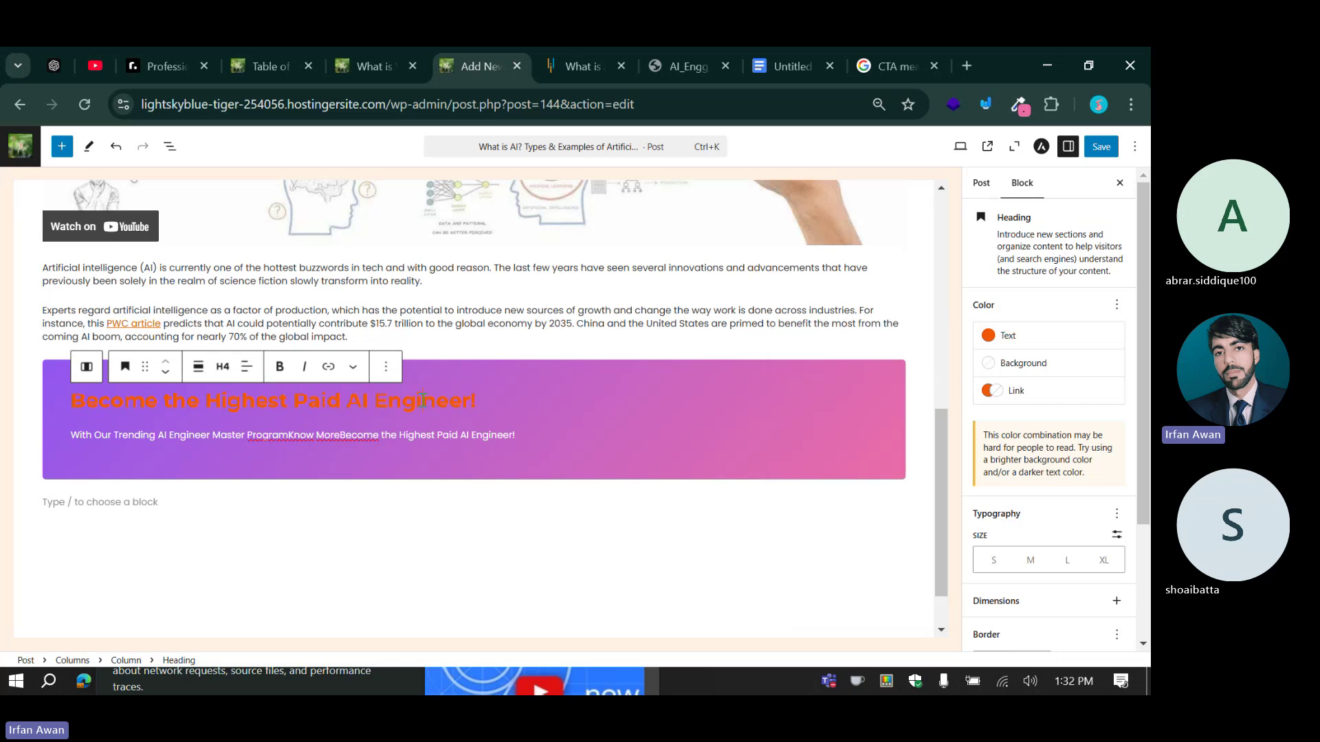
# Restore the banner heading's text colour to white Primary Background.
pyautogui.moveTo(345, 400); pyautogui.dragTo(501, 402)
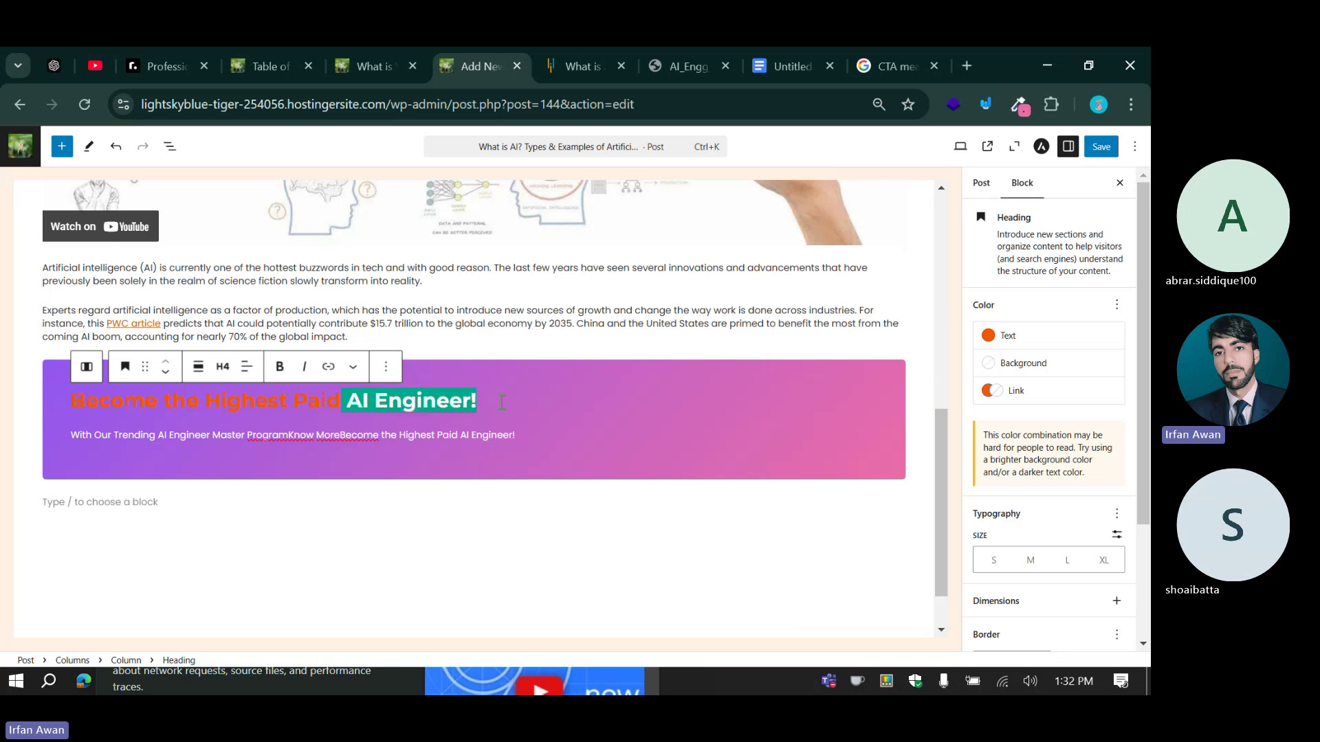
pyautogui.click(1003, 336)
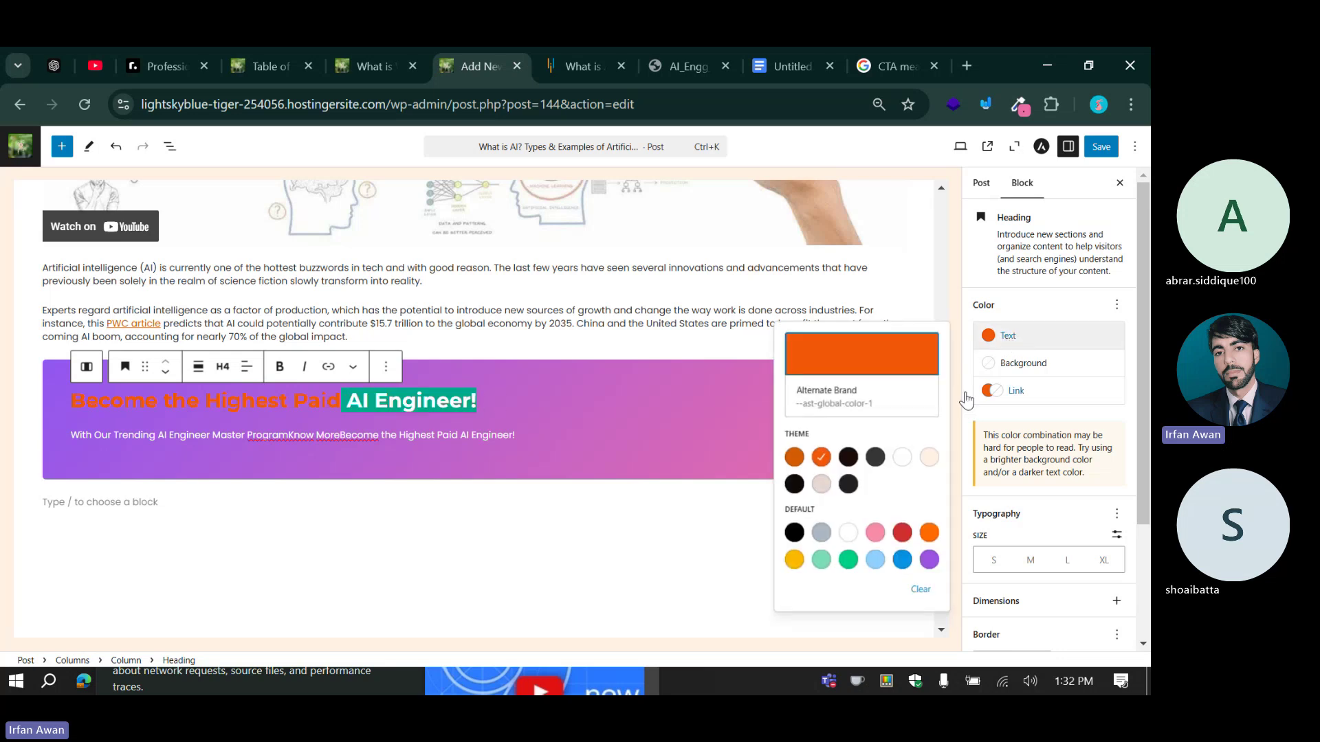
pyautogui.click(903, 457)
pyautogui.click(426, 402)
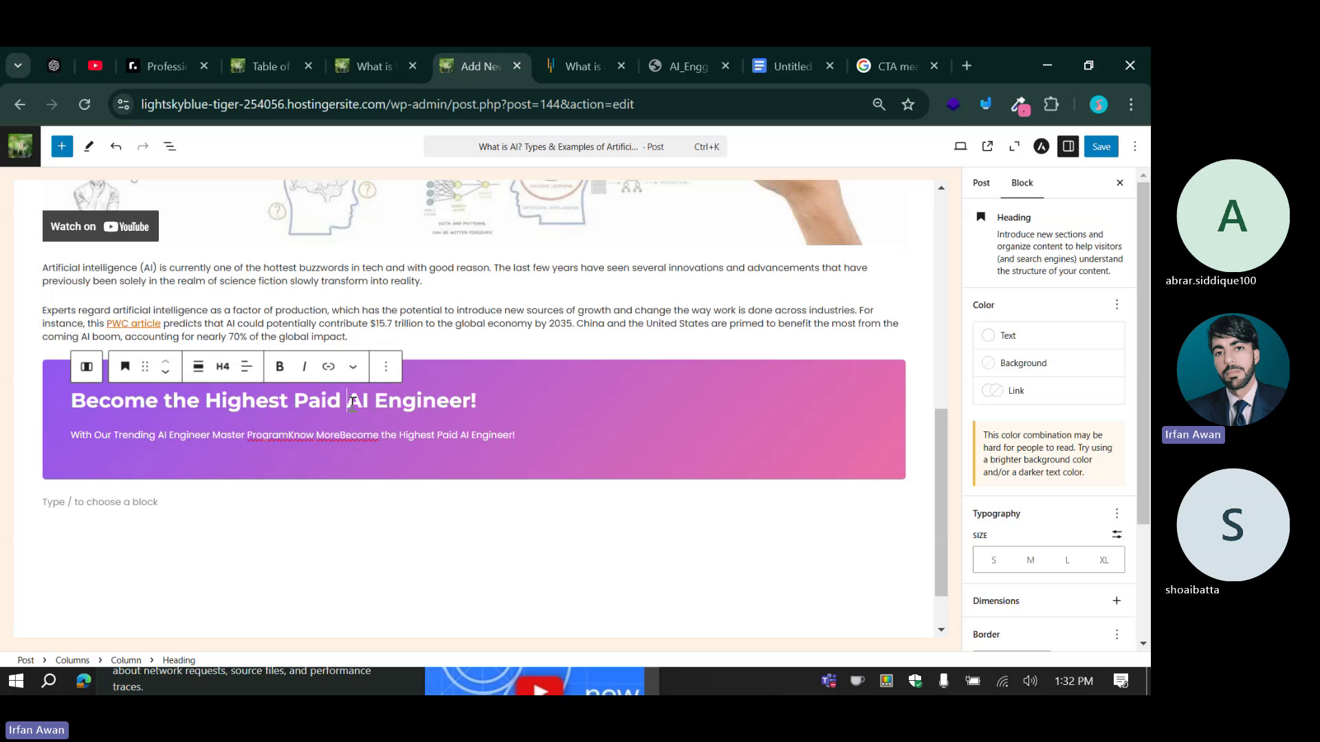
# Try to colour only the words "AI Engineer!" in the banner heading with the purple default text colour.
pyautogui.moveTo(348, 401); pyautogui.dragTo(537, 404)
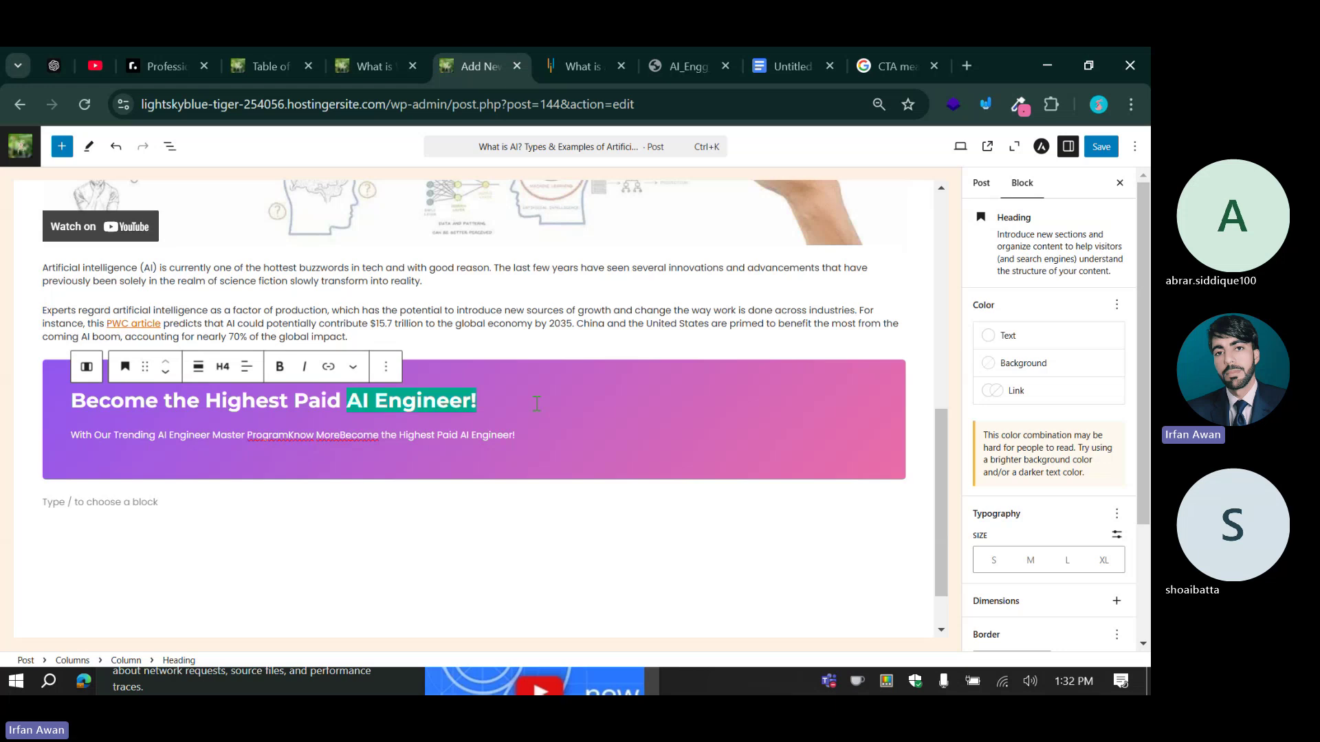
pyautogui.click(353, 370)
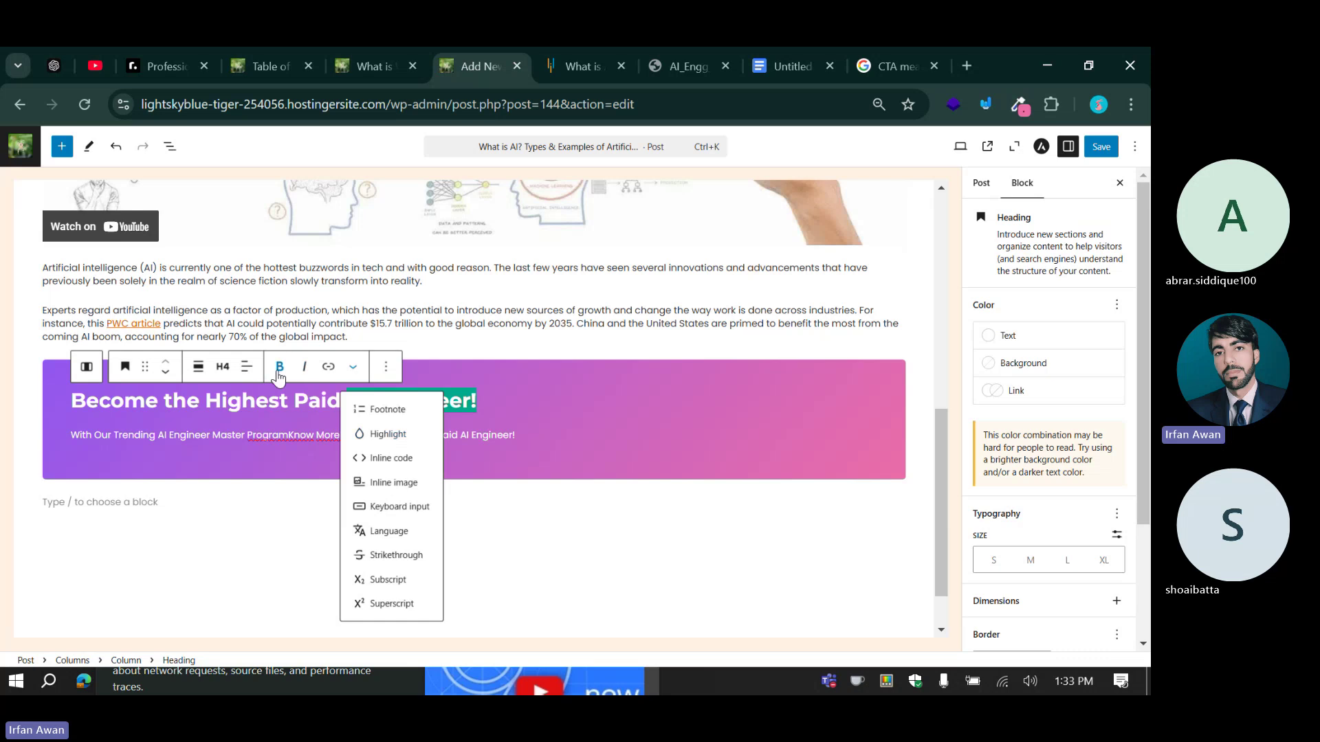
pyautogui.click(386, 367)
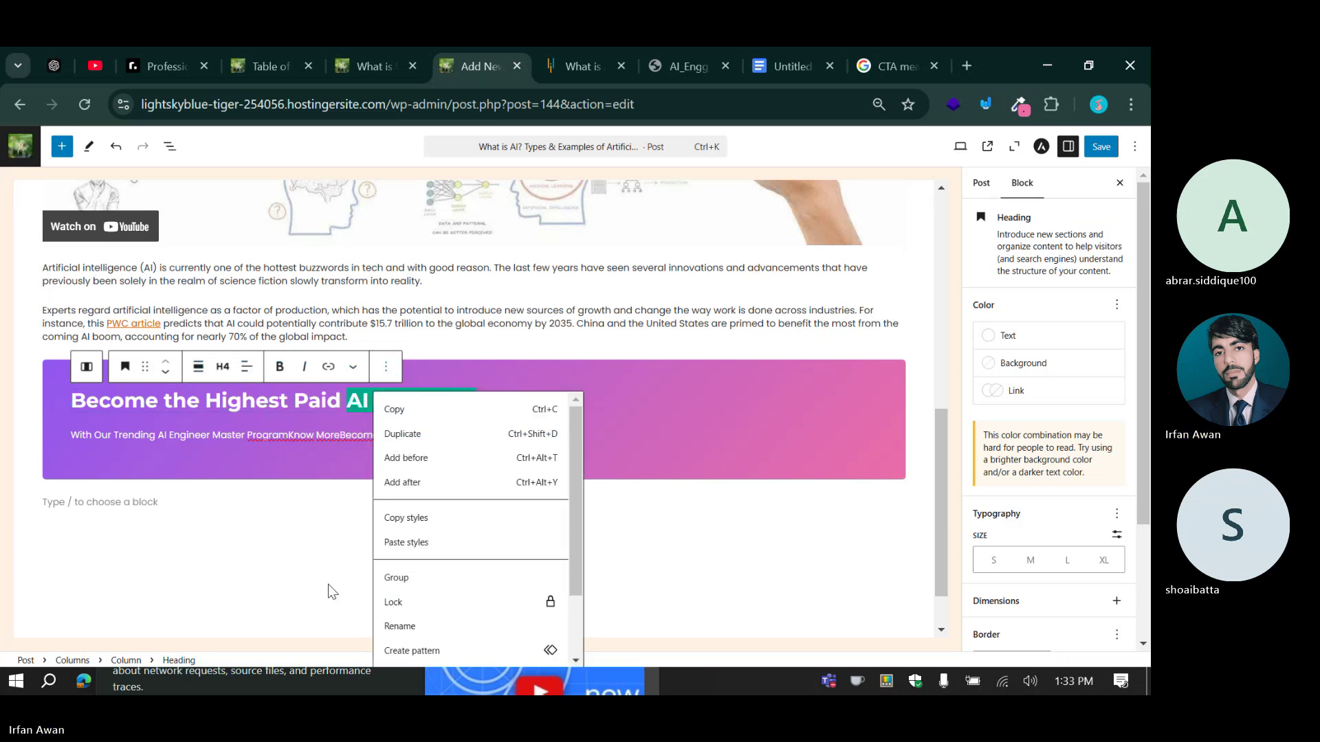
pyautogui.click(363, 405)
pyautogui.moveTo(342, 402); pyautogui.dragTo(477, 402)
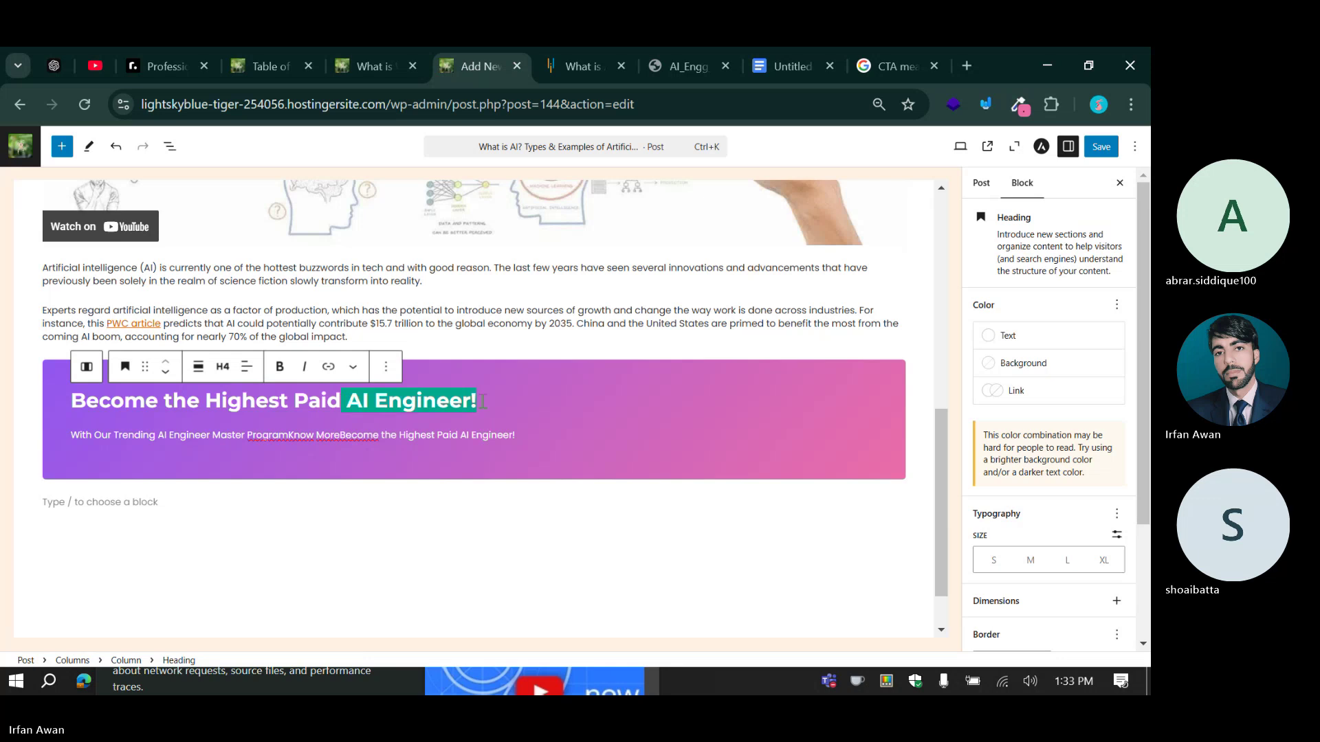
pyautogui.scroll(-3, 1010, 399)
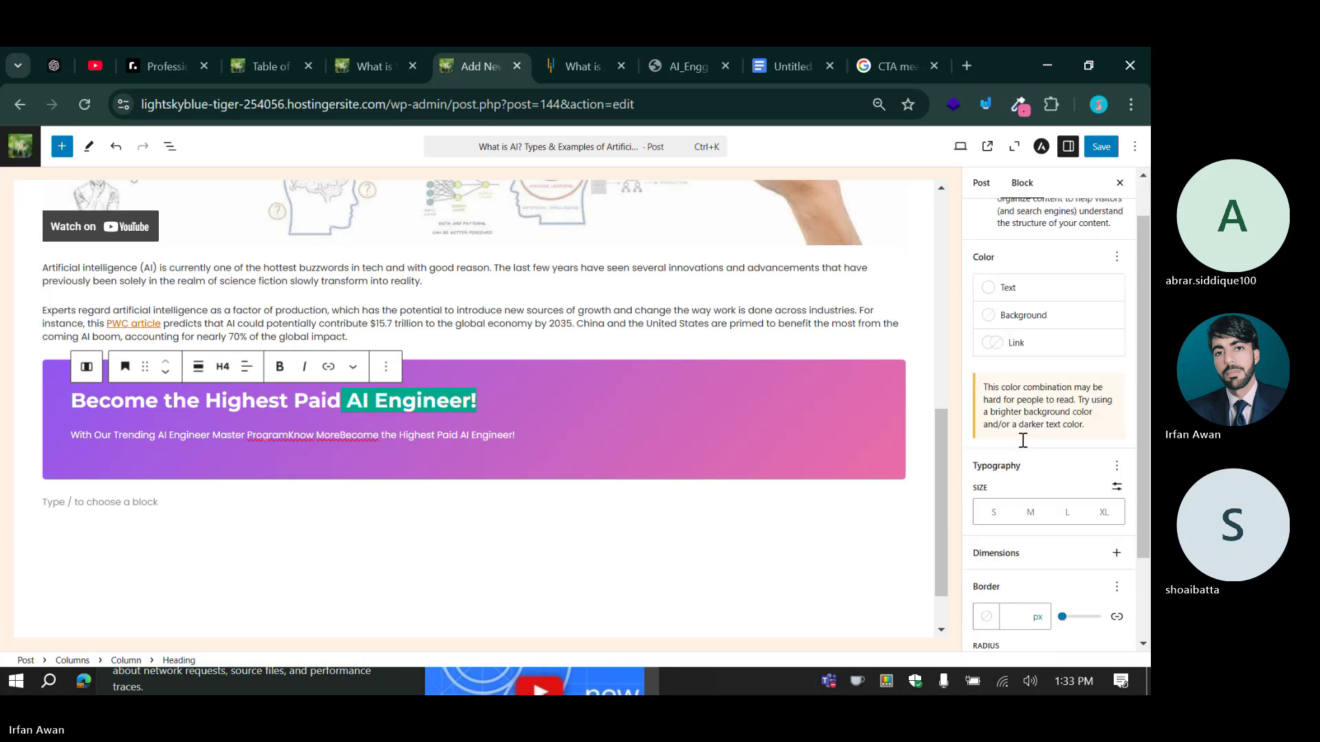
pyautogui.scroll(3, 1031, 598)
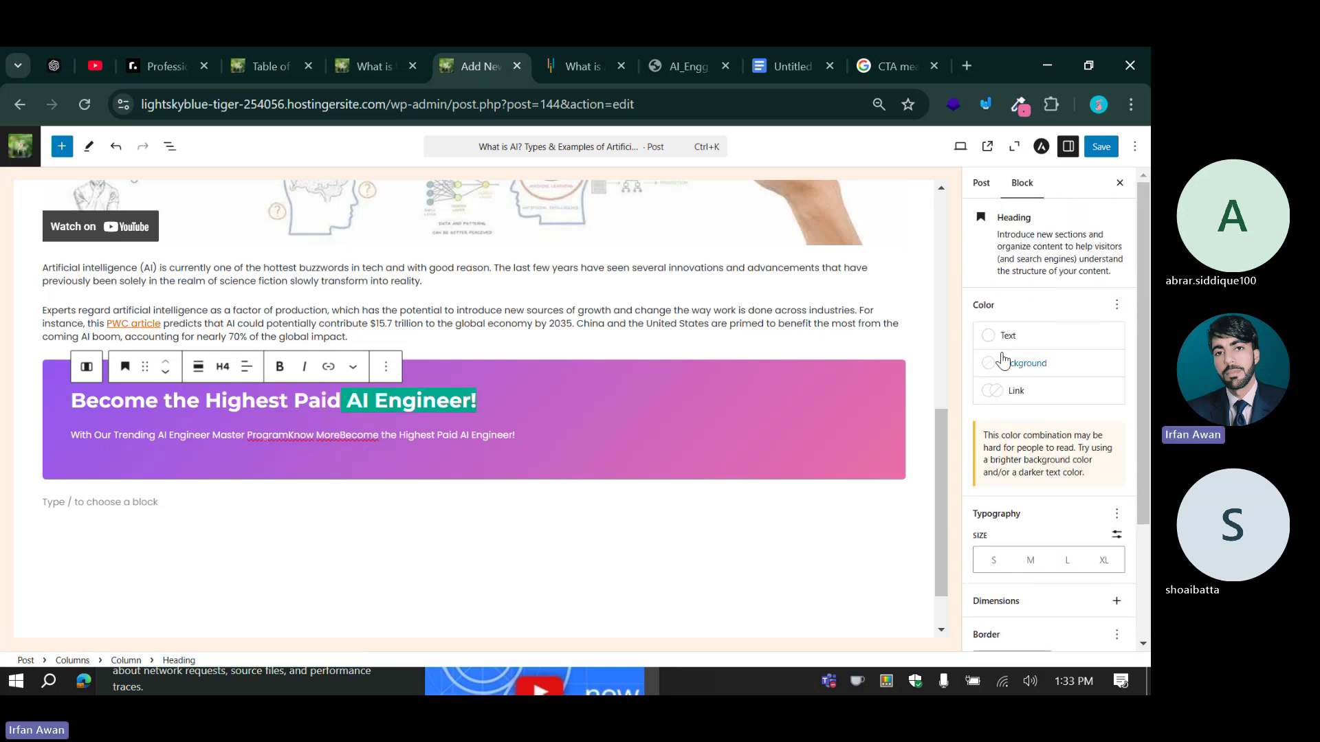
pyautogui.click(1008, 335)
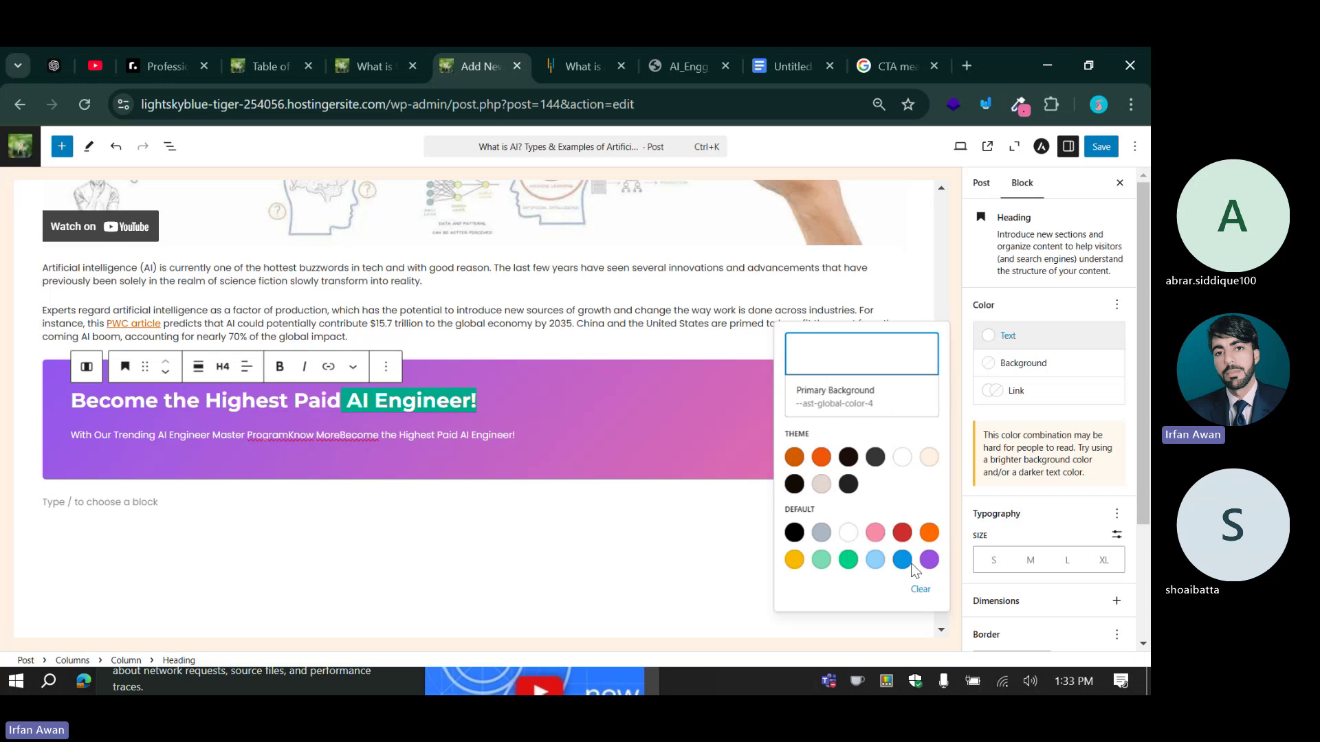
pyautogui.click(928, 560)
pyautogui.click(981, 343)
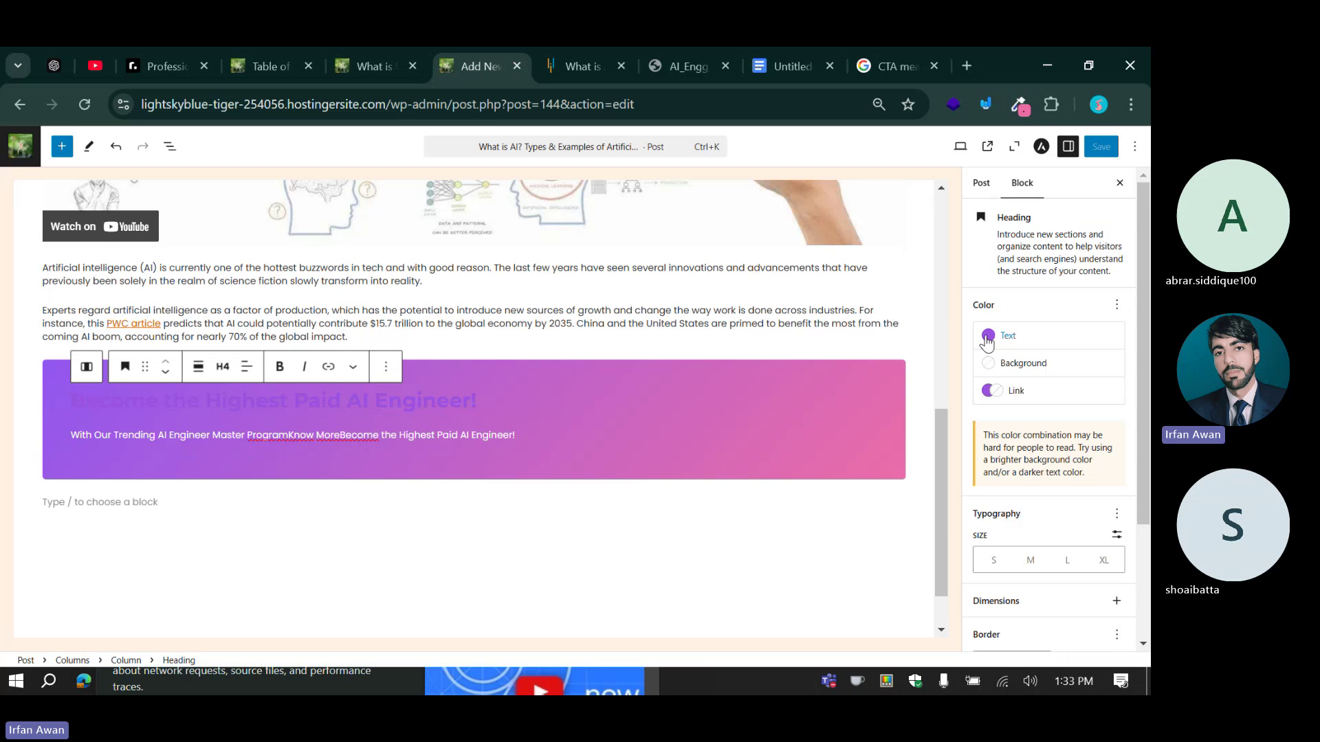
# Set the whole banner heading's text colour back to the white Primary Background theme colour.
pyautogui.click(987, 339)
pyautogui.click(902, 457)
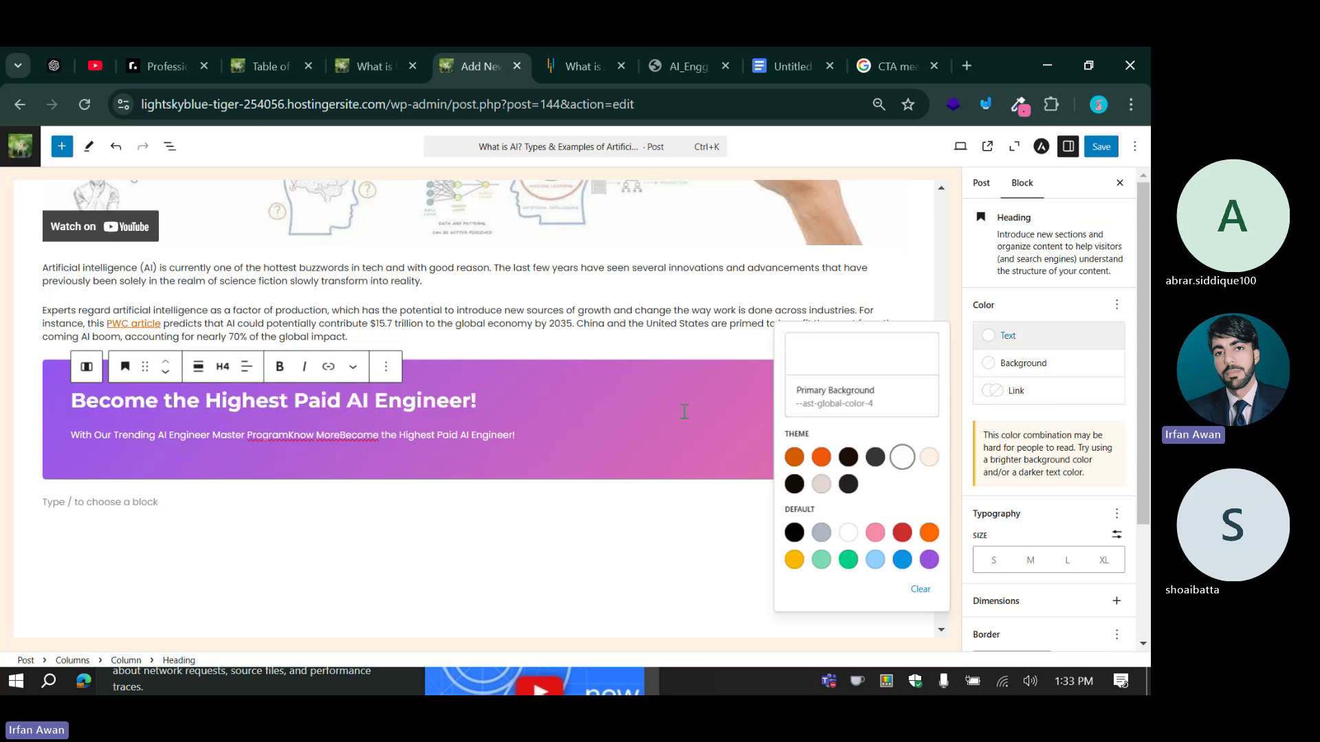
pyautogui.click(450, 401)
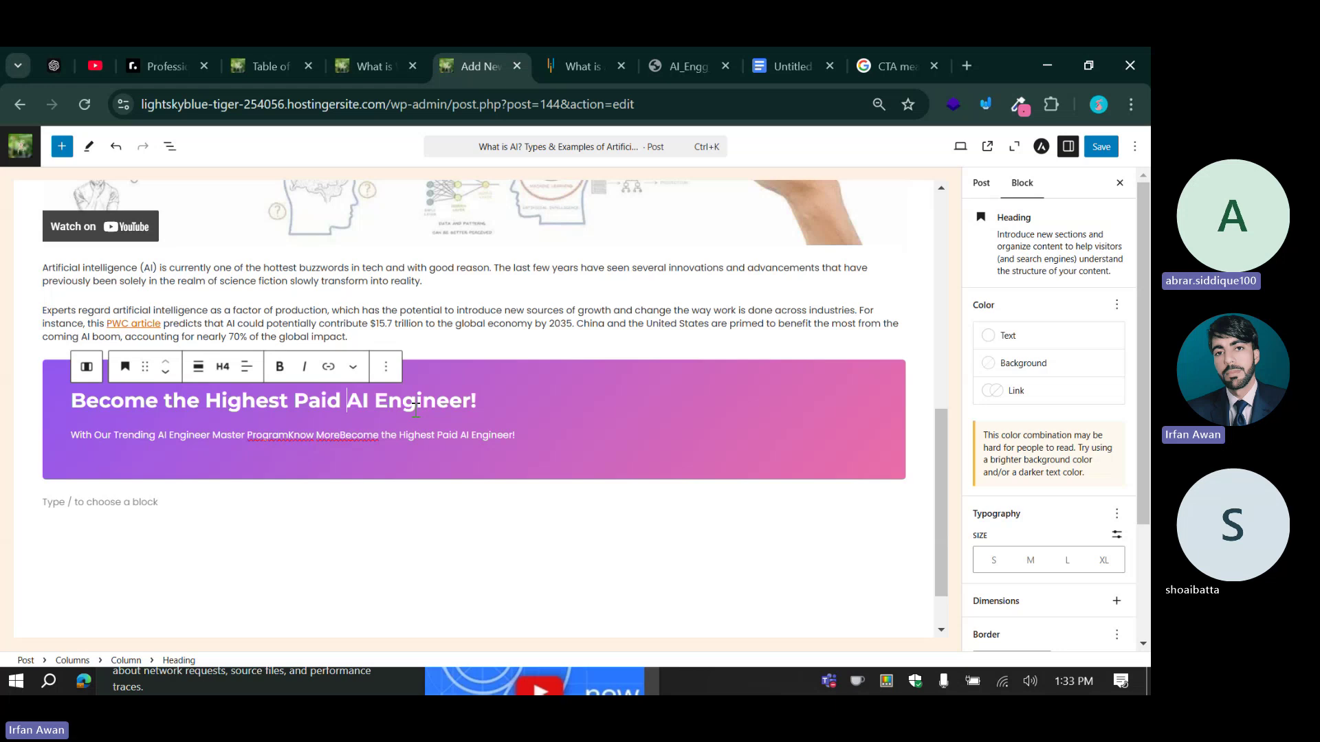
pyautogui.click(416, 405)
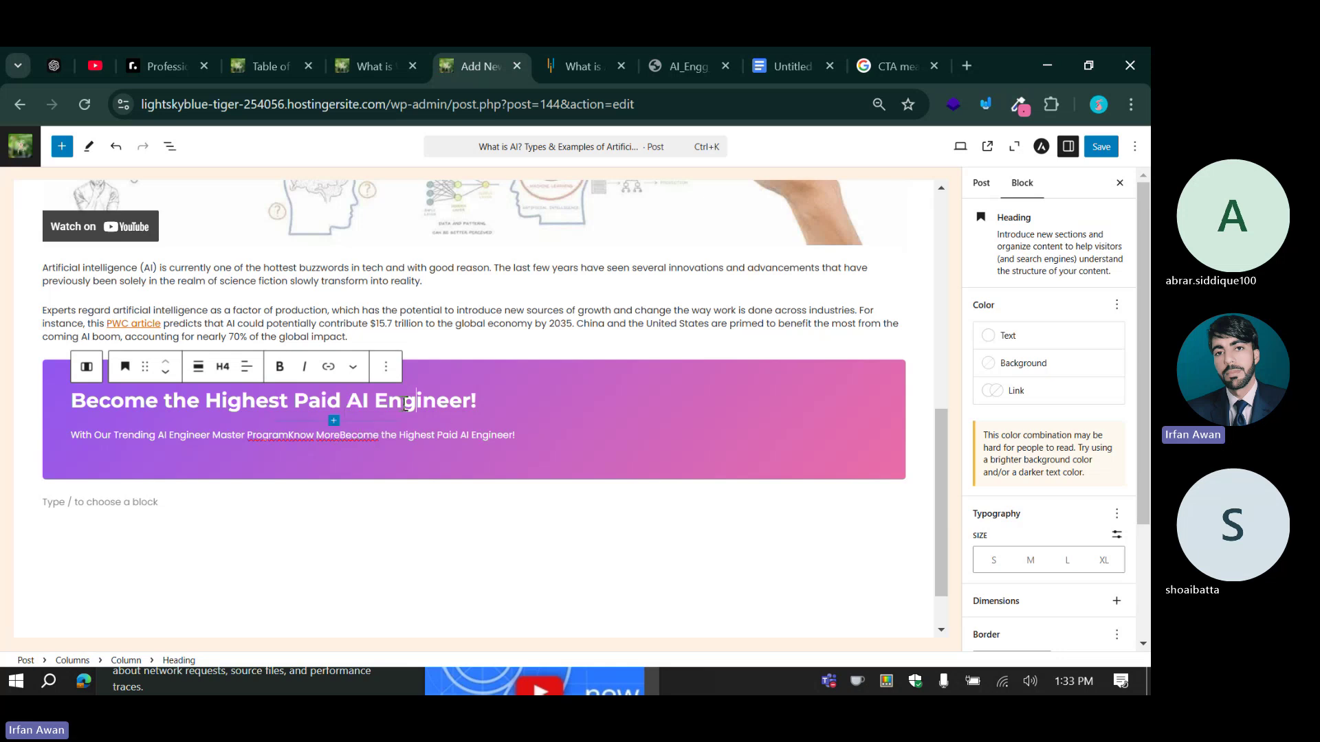
# Set the banner tagline paragraph's font size to Medium (M).
pyautogui.click(128, 433)
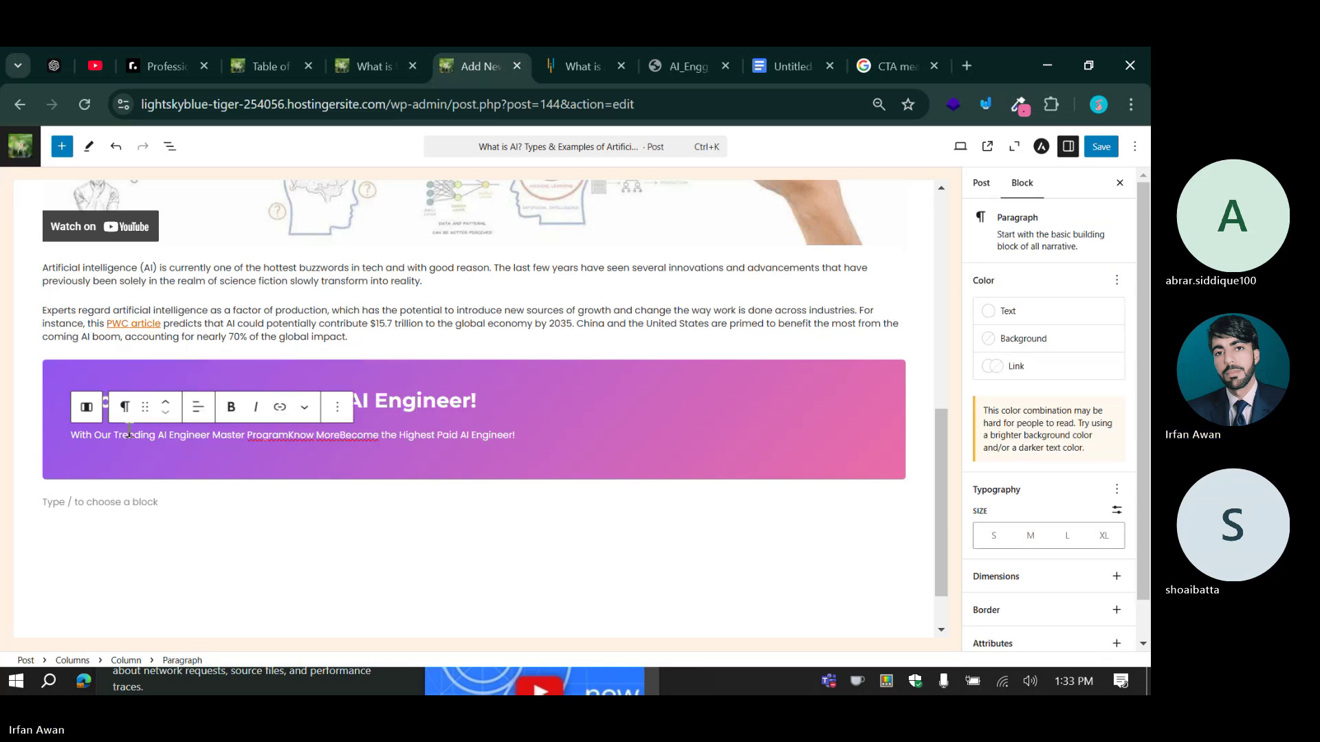
pyautogui.click(1031, 536)
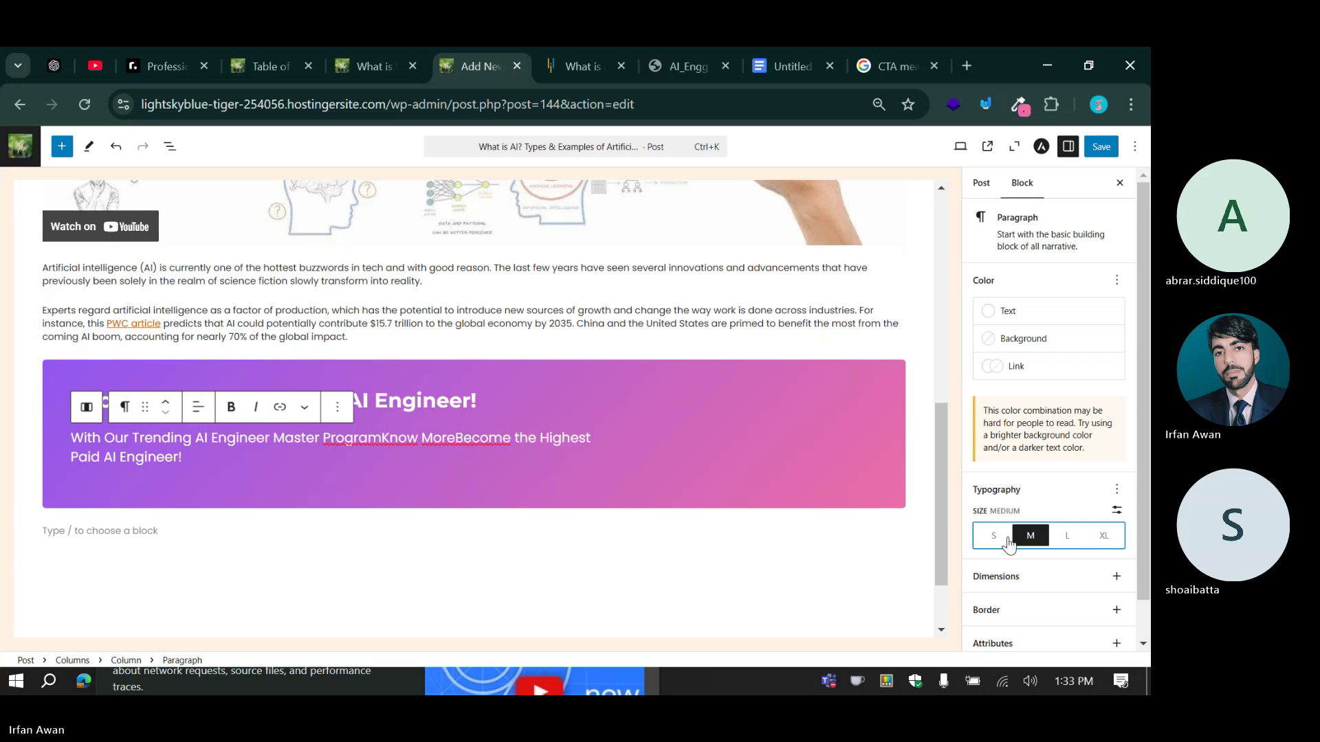
pyautogui.click(1000, 539)
pyautogui.click(1033, 538)
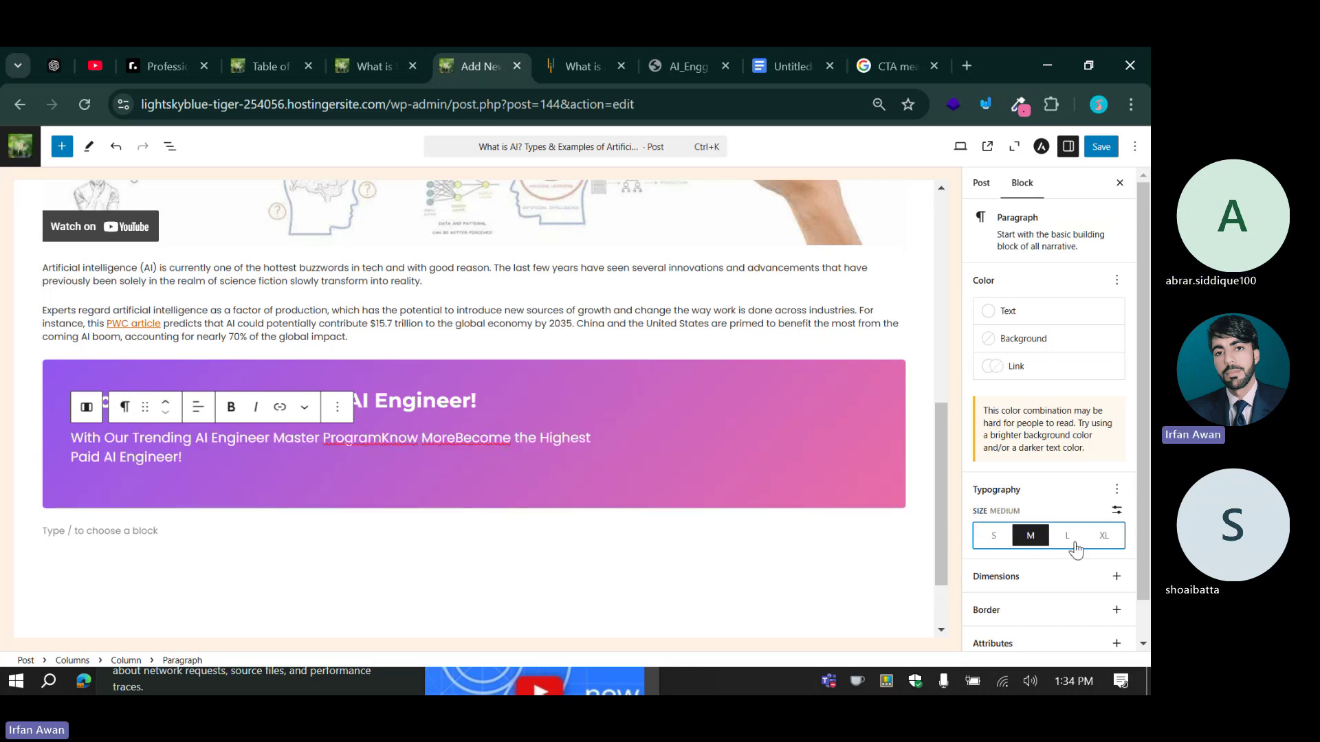
# Insert an Image block in the banner's empty 33.33% column.
pyautogui.click(764, 440)
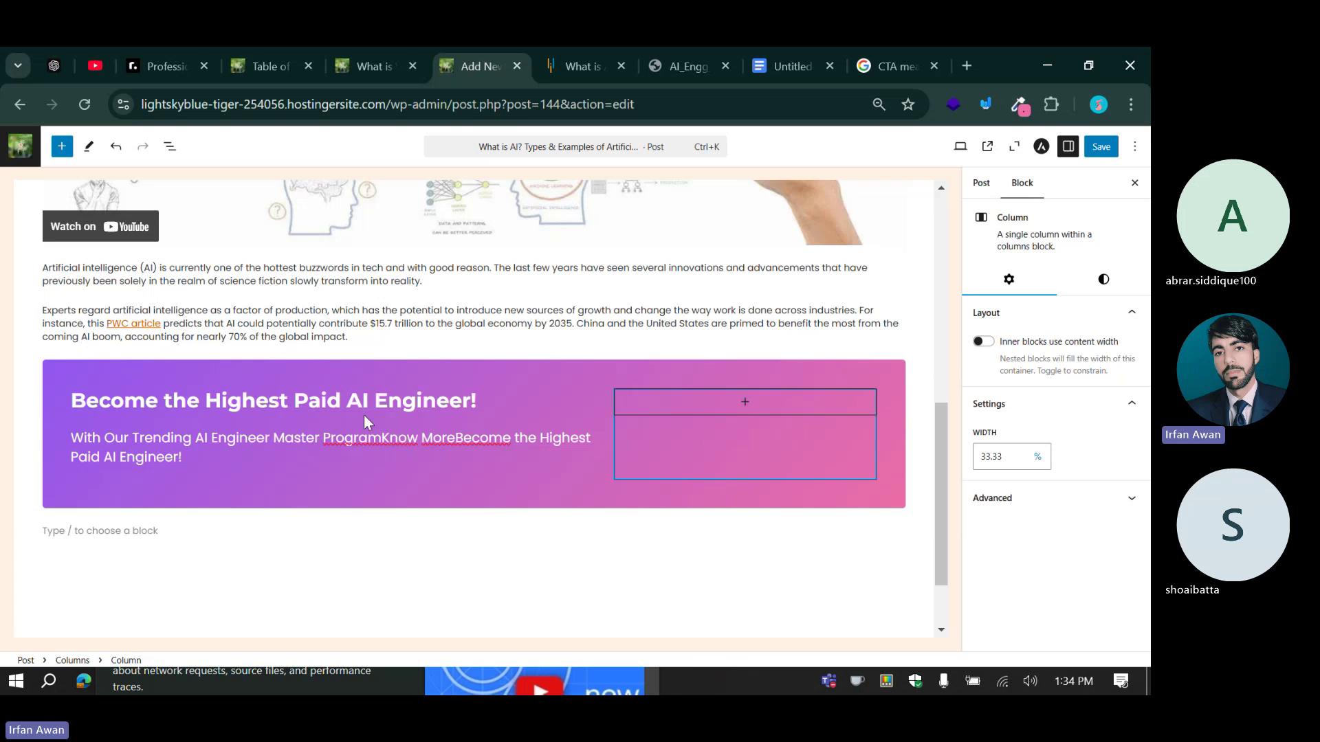
pyautogui.click(744, 403)
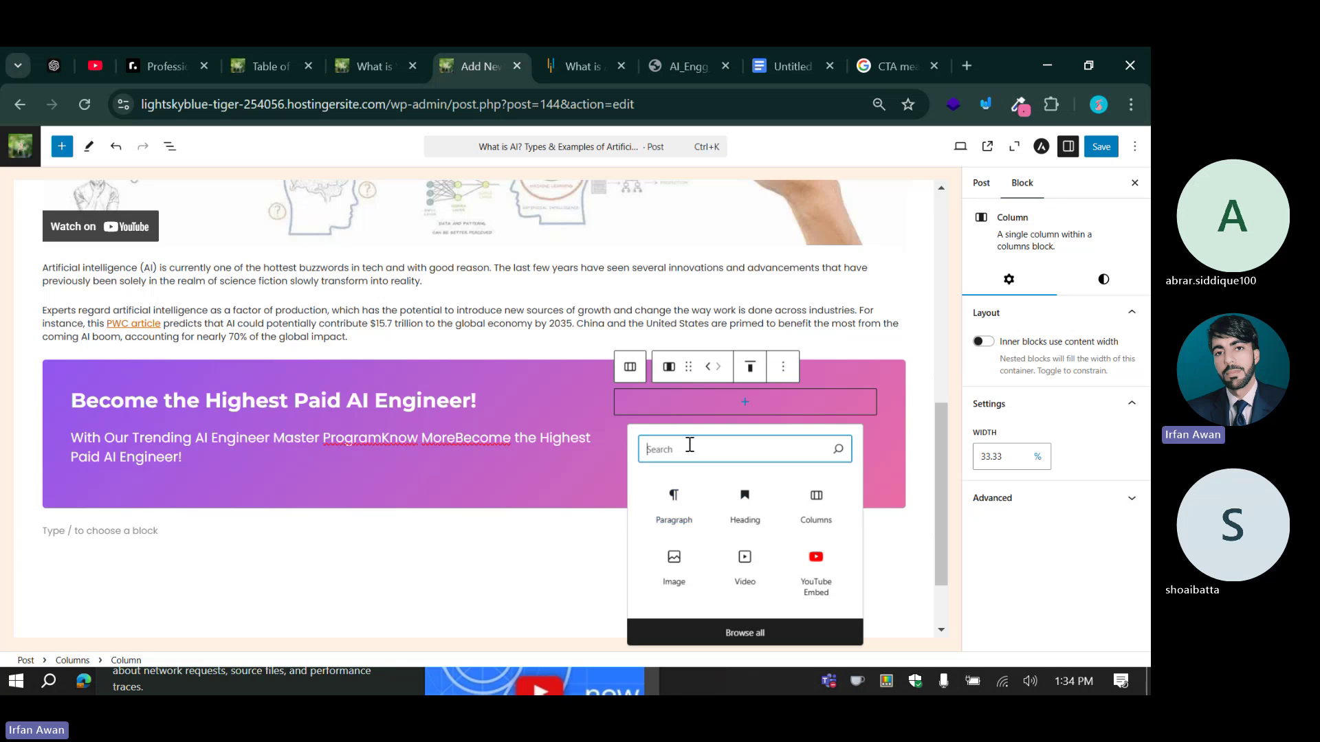
pyautogui.click(674, 574)
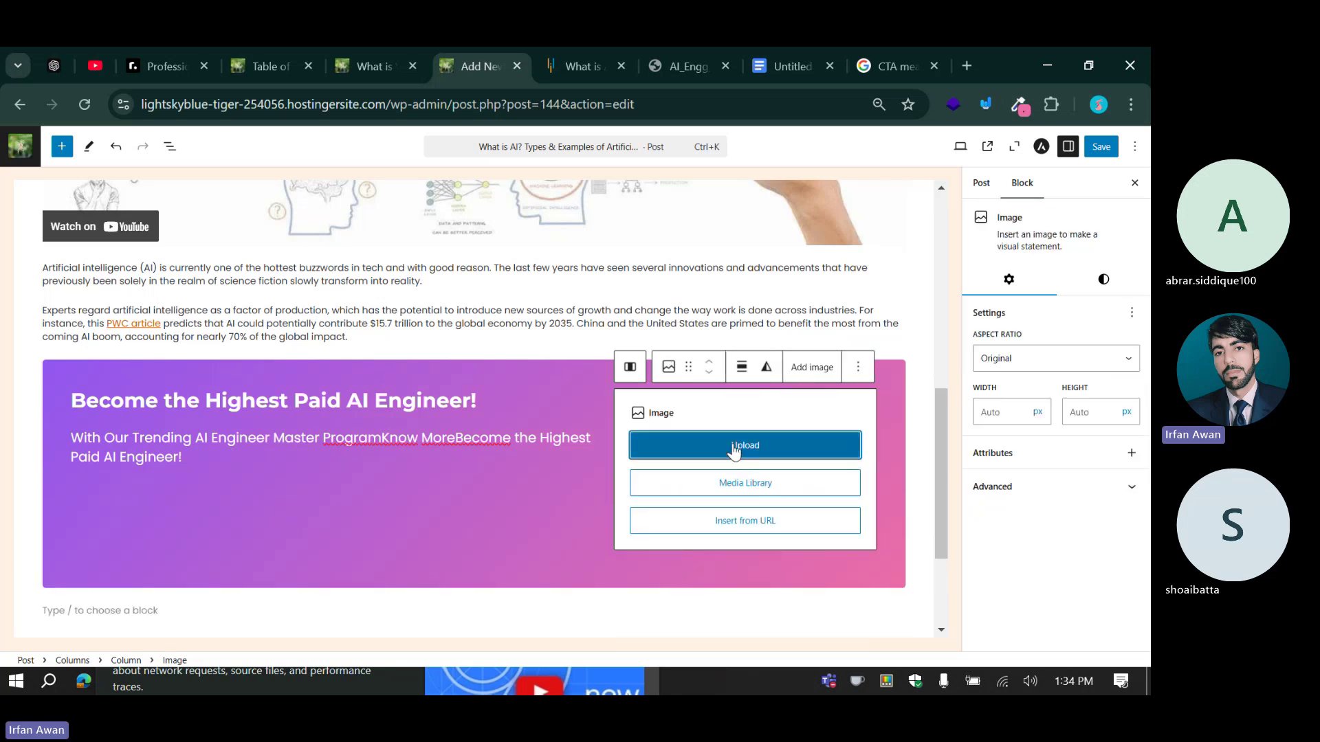
pyautogui.click(669, 57)
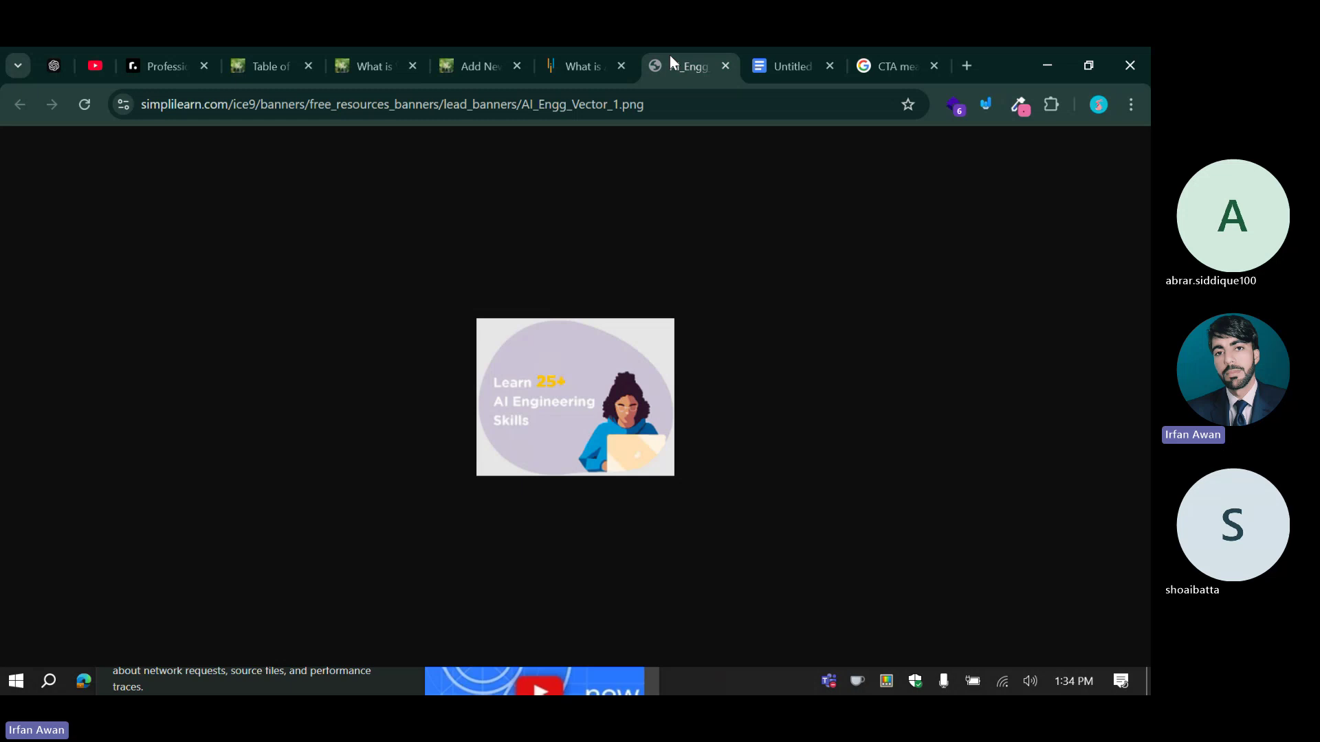
pyautogui.rightClick(590, 385)
pyautogui.click(671, 434)
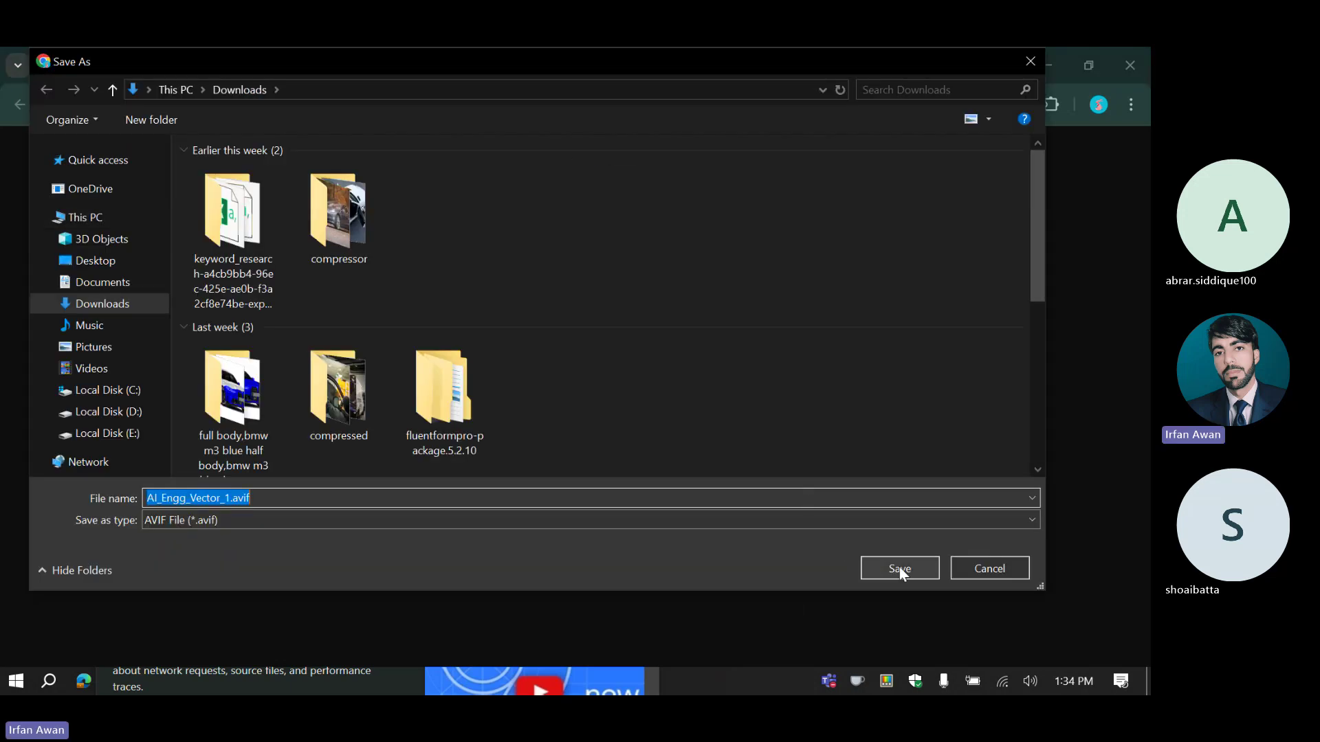
pyautogui.click(988, 569)
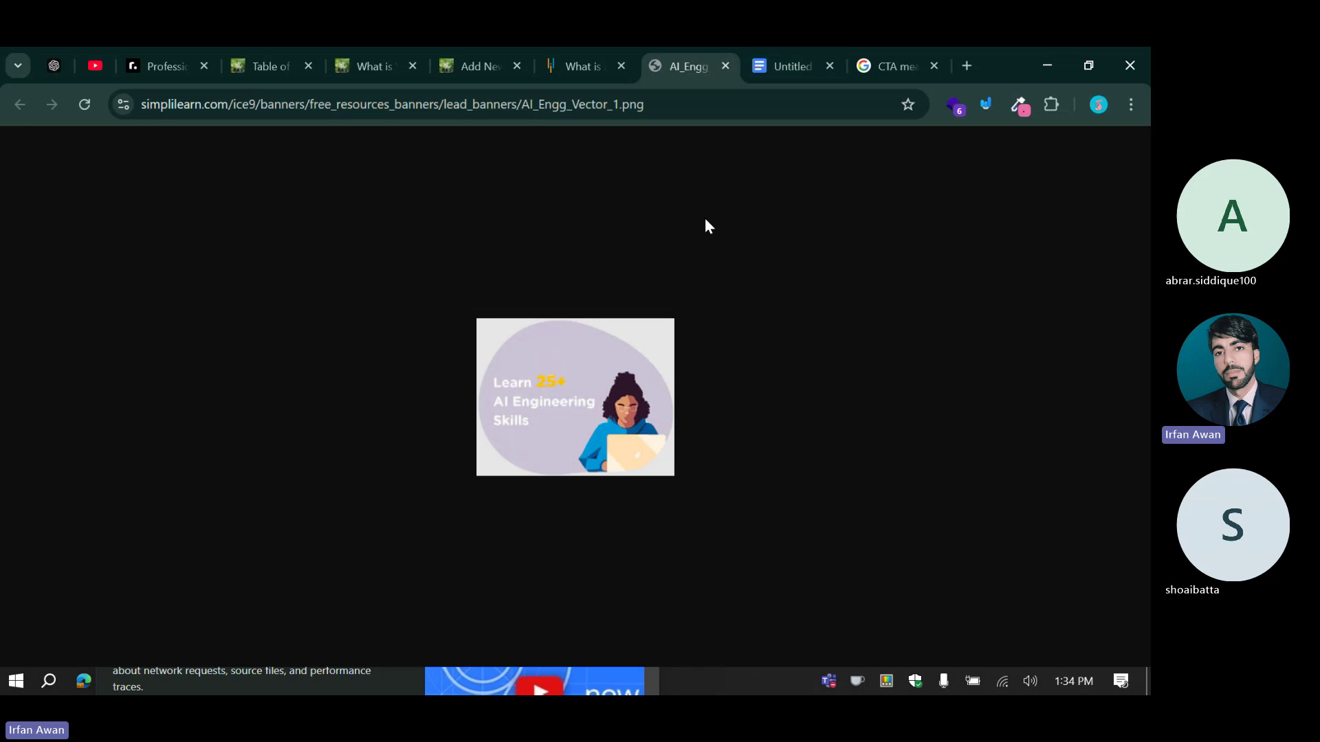
# Inspect the AI_Engg_Vector_1.png image's code and open its source URL in a new browser tab.
pyautogui.rightClick(590, 357)
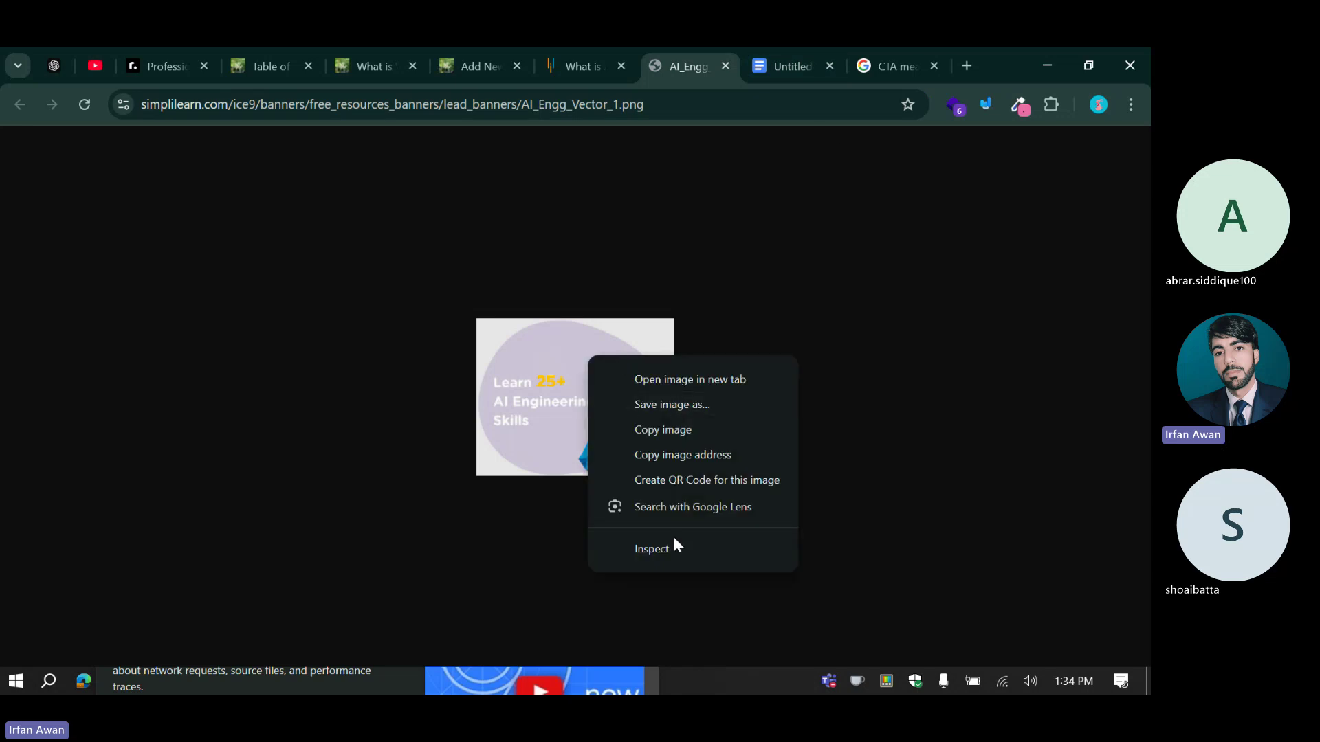
pyautogui.click(669, 557)
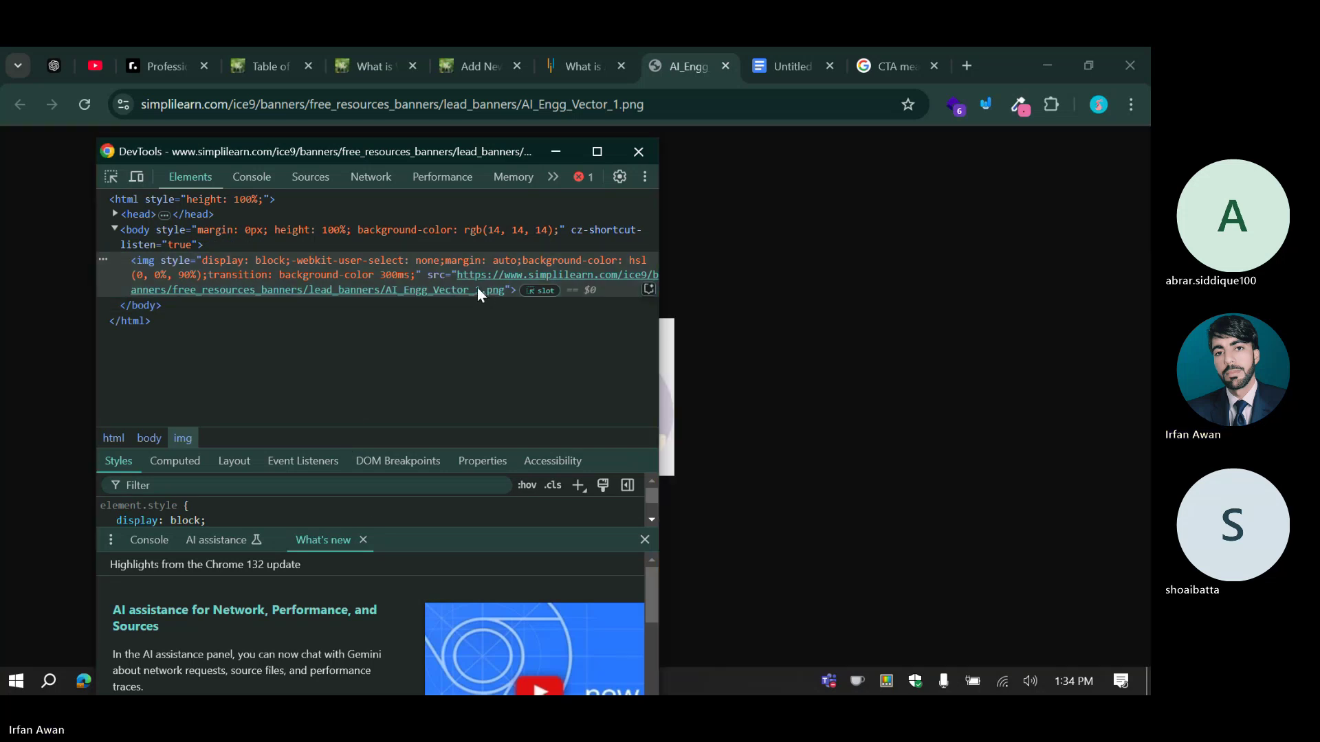
pyautogui.doubleClick(477, 289)
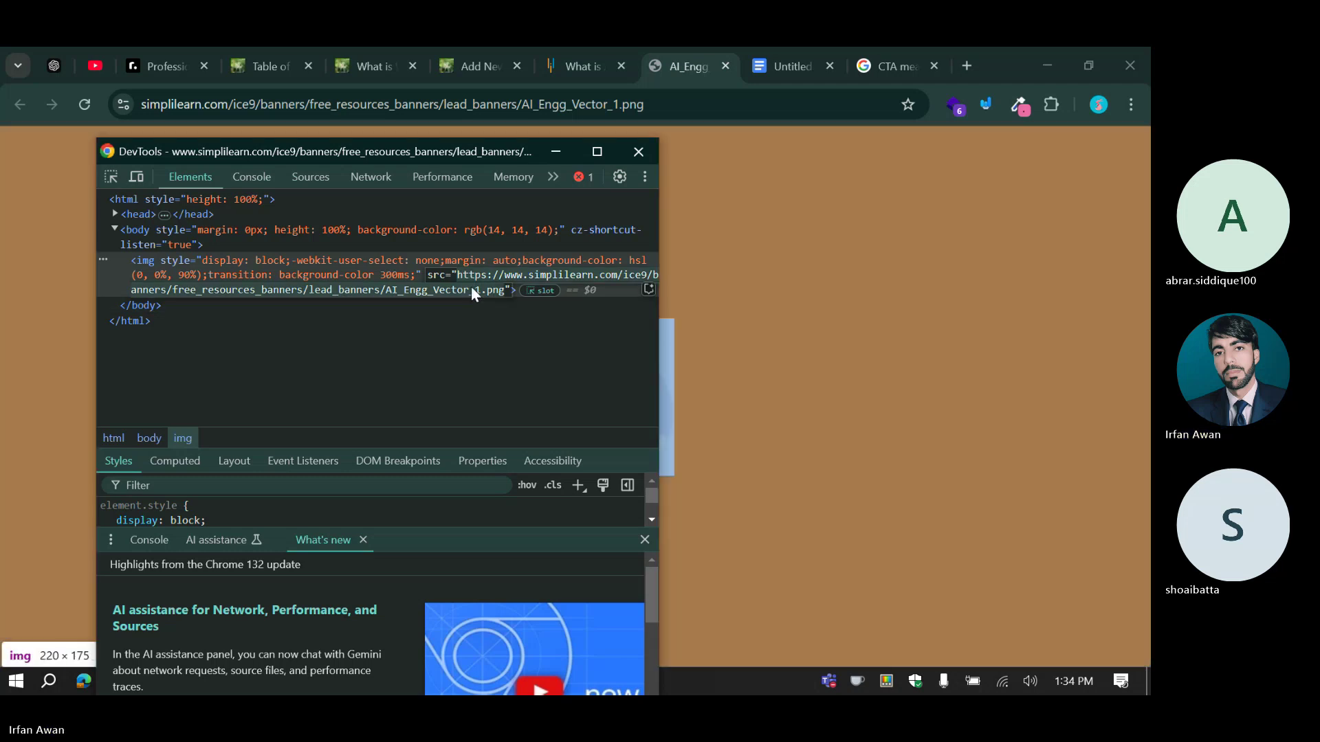
pyautogui.rightClick(472, 286)
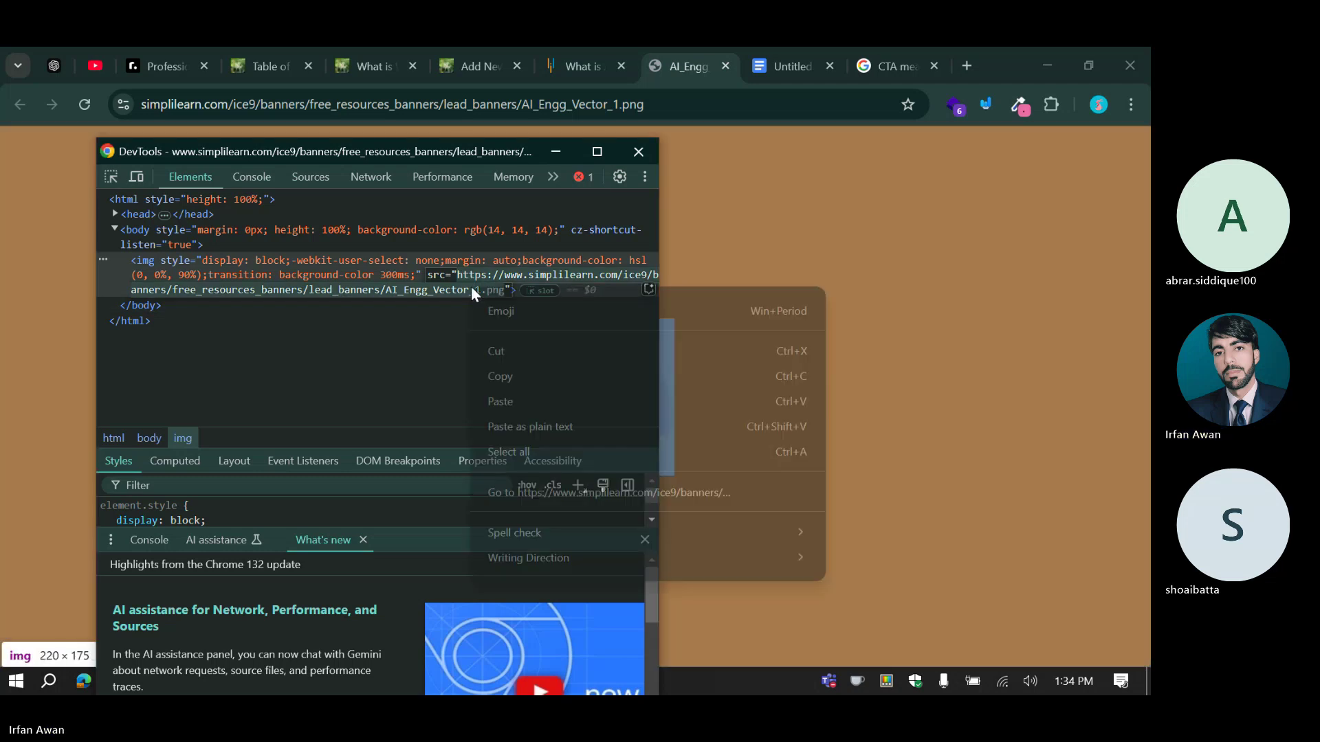
pyautogui.click(549, 488)
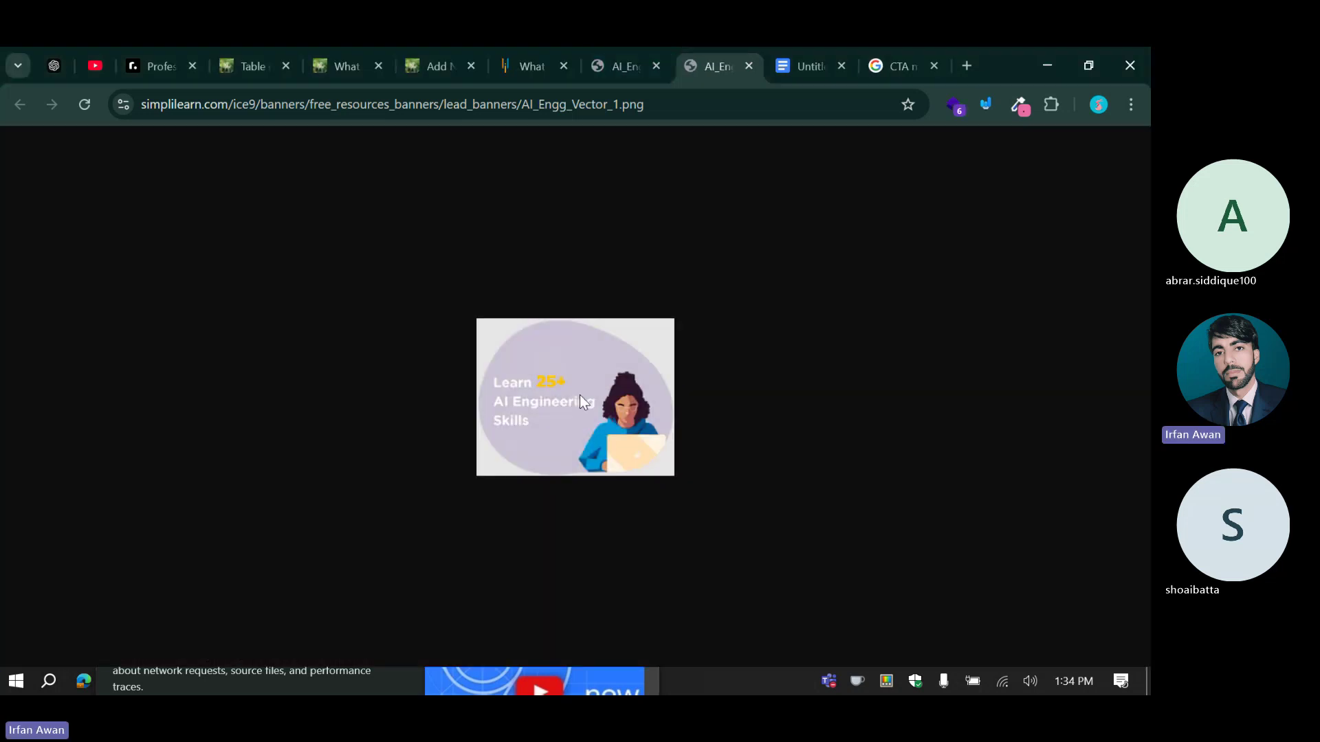
# Save the opened image to the Downloads folder as AI_Engg_Vector_1.avif.
pyautogui.rightClick(576, 404)
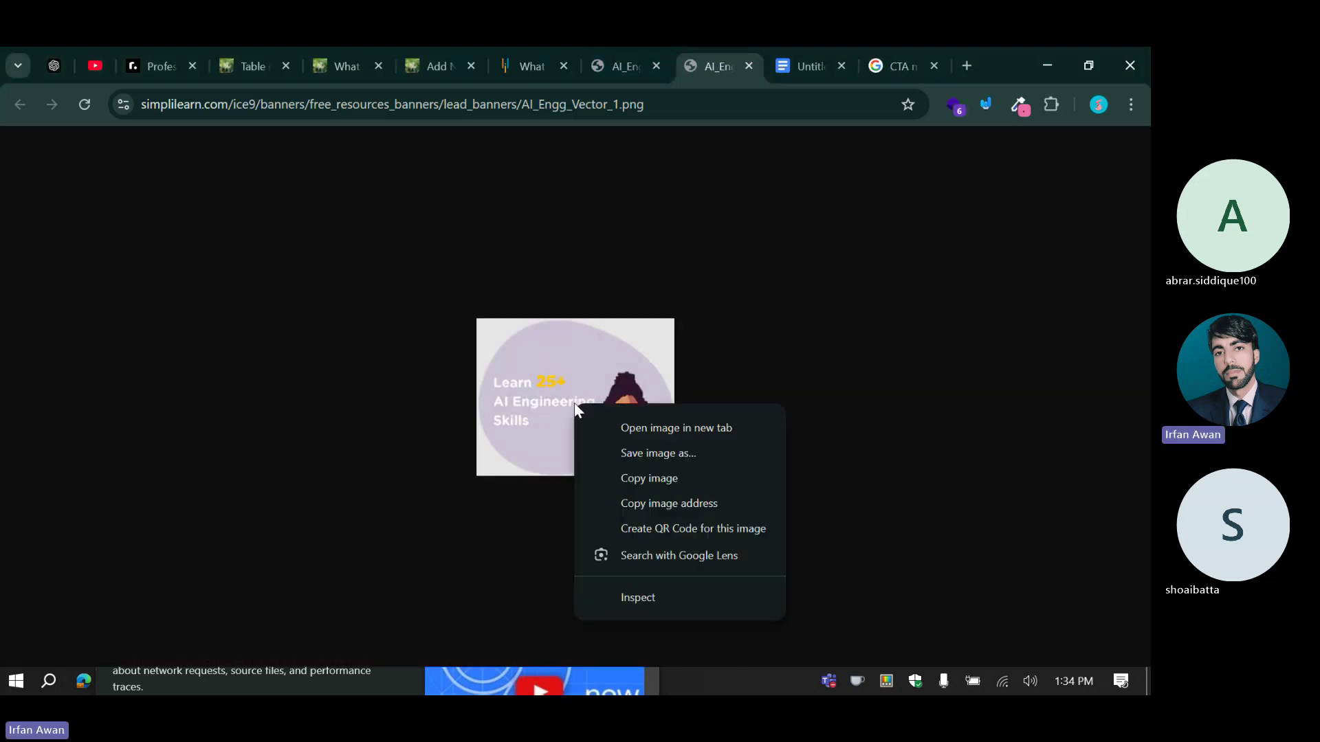
pyautogui.click(639, 453)
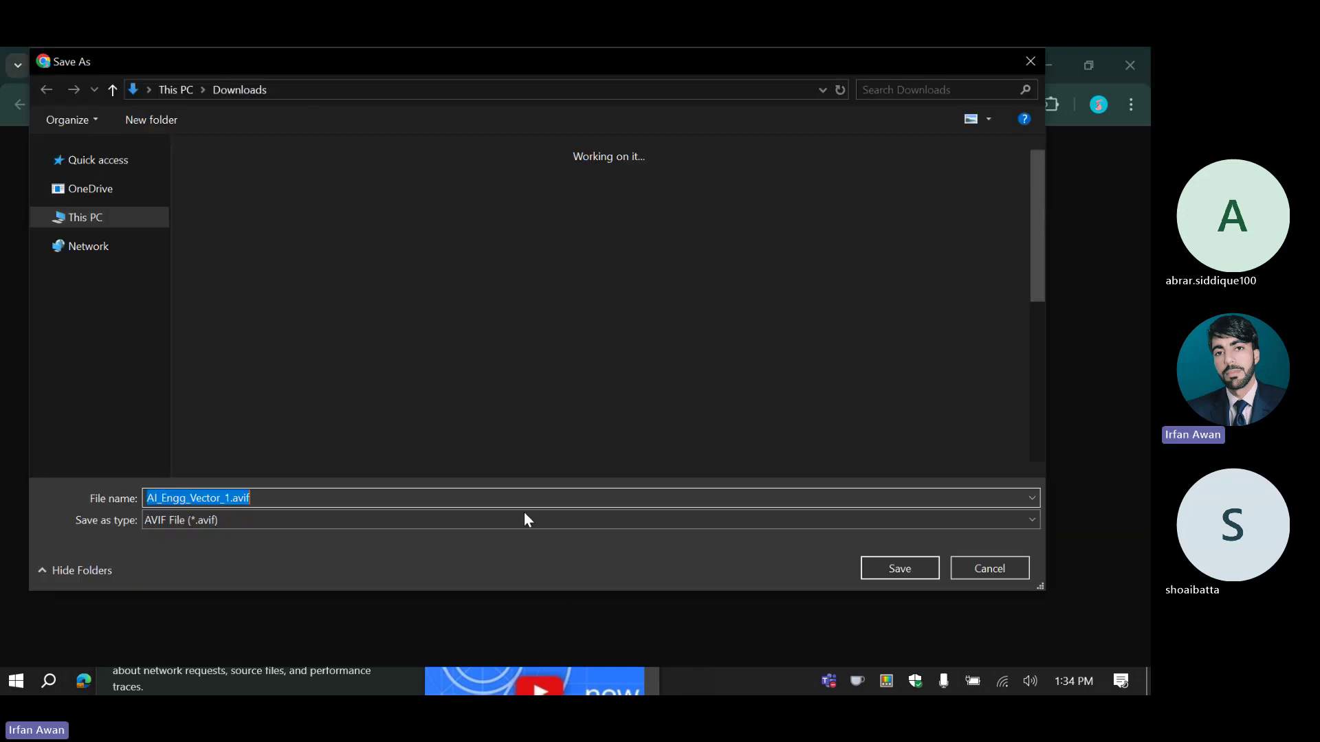
pyautogui.click(909, 565)
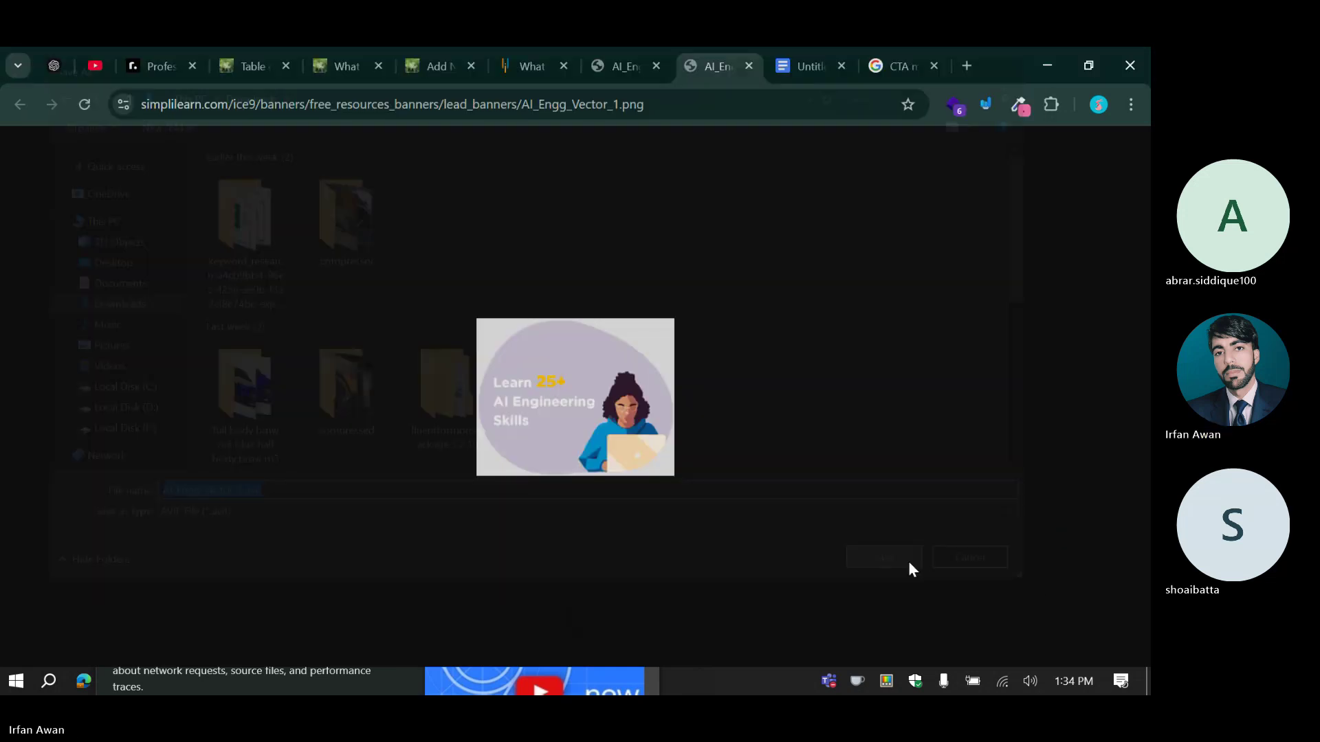
# Back in the WordPress post, add the downloaded AI_Engg_Vector_1.avif to the media library and insert it into the banner's Image block.
pyautogui.click(434, 66)
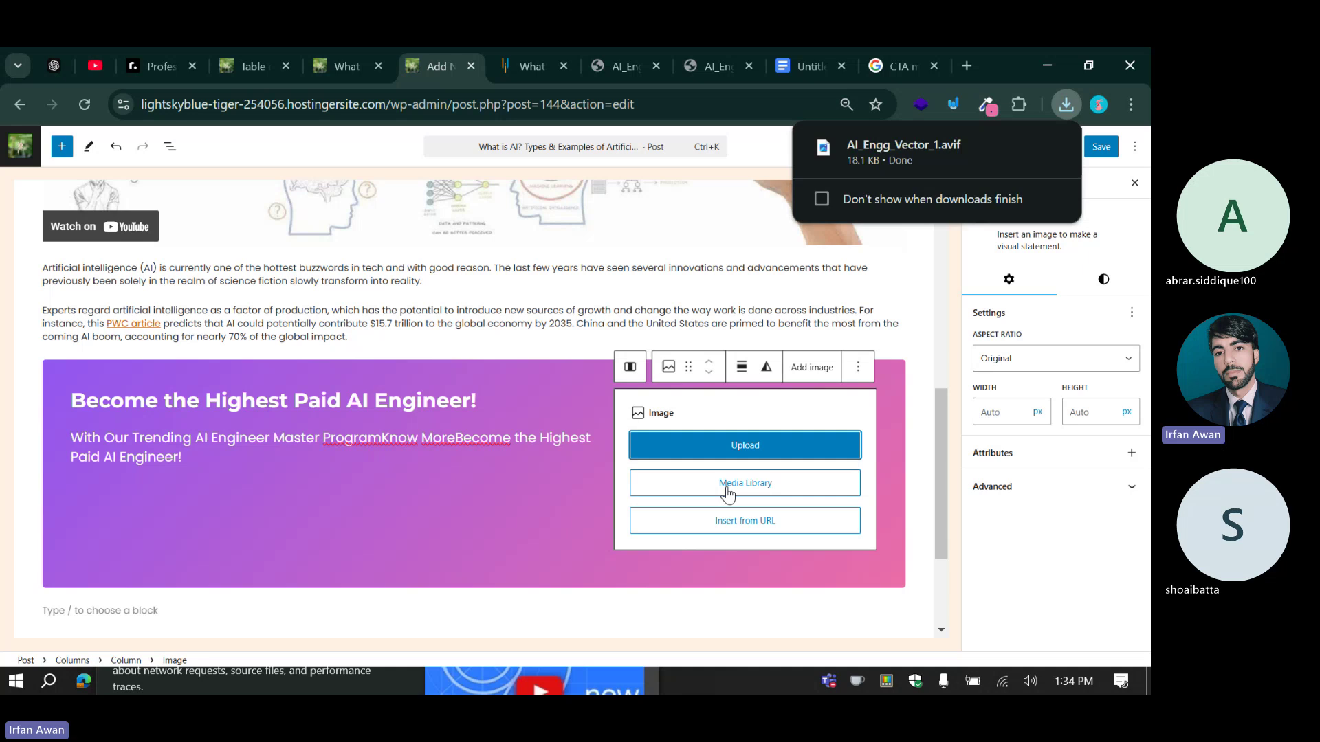
pyautogui.click(756, 450)
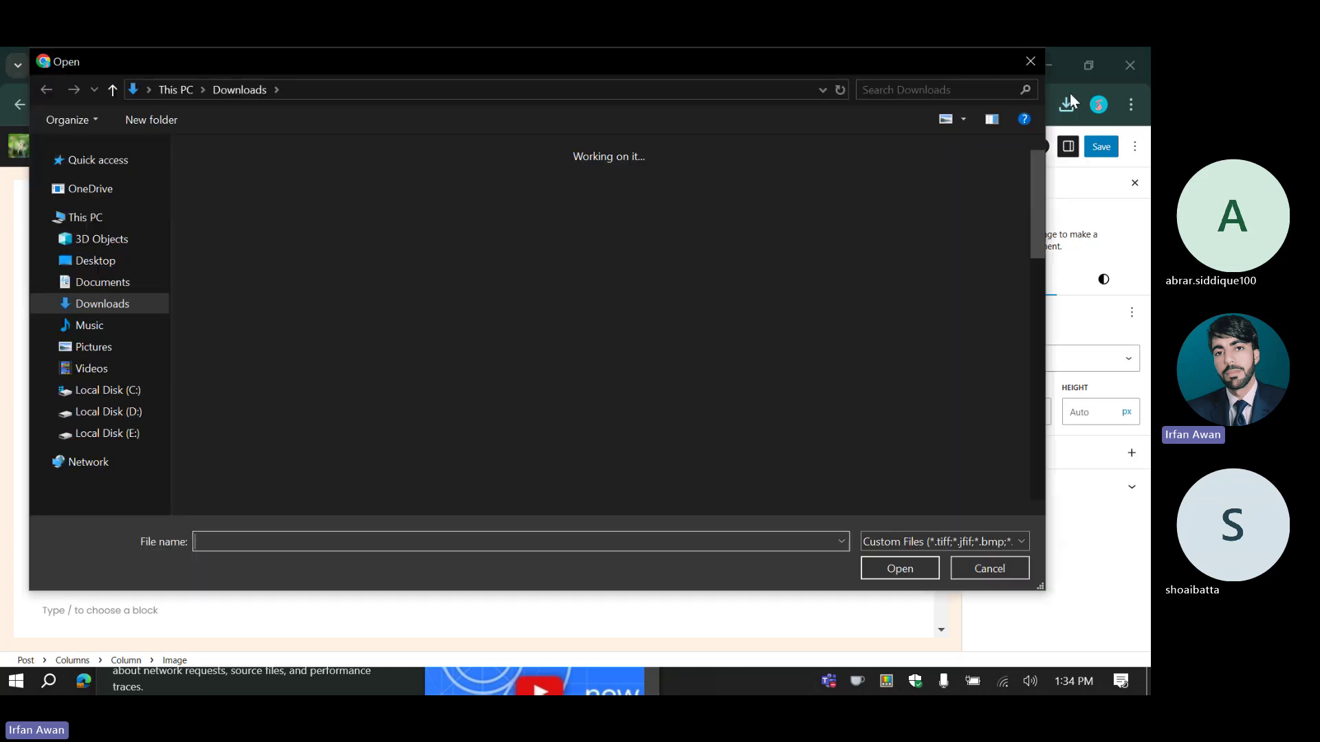
pyautogui.click(1028, 73)
pyautogui.click(741, 481)
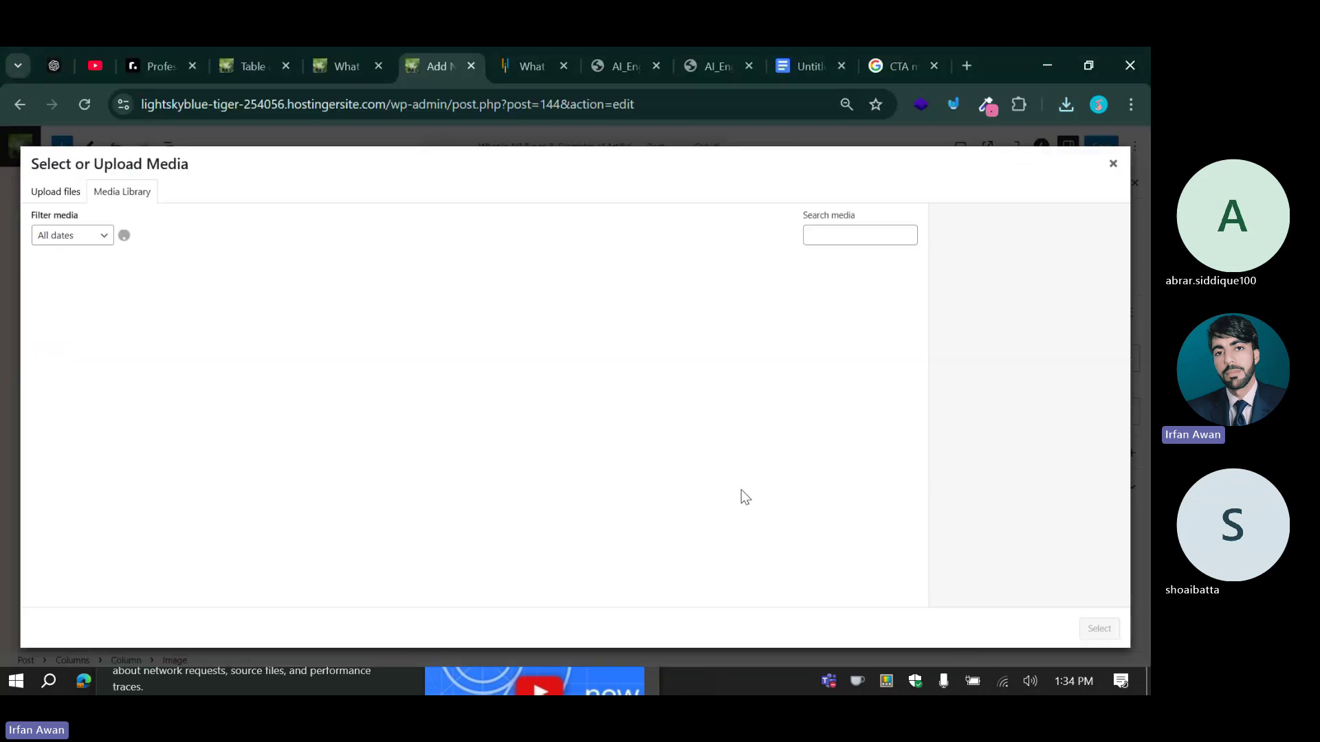
pyautogui.click(1063, 107)
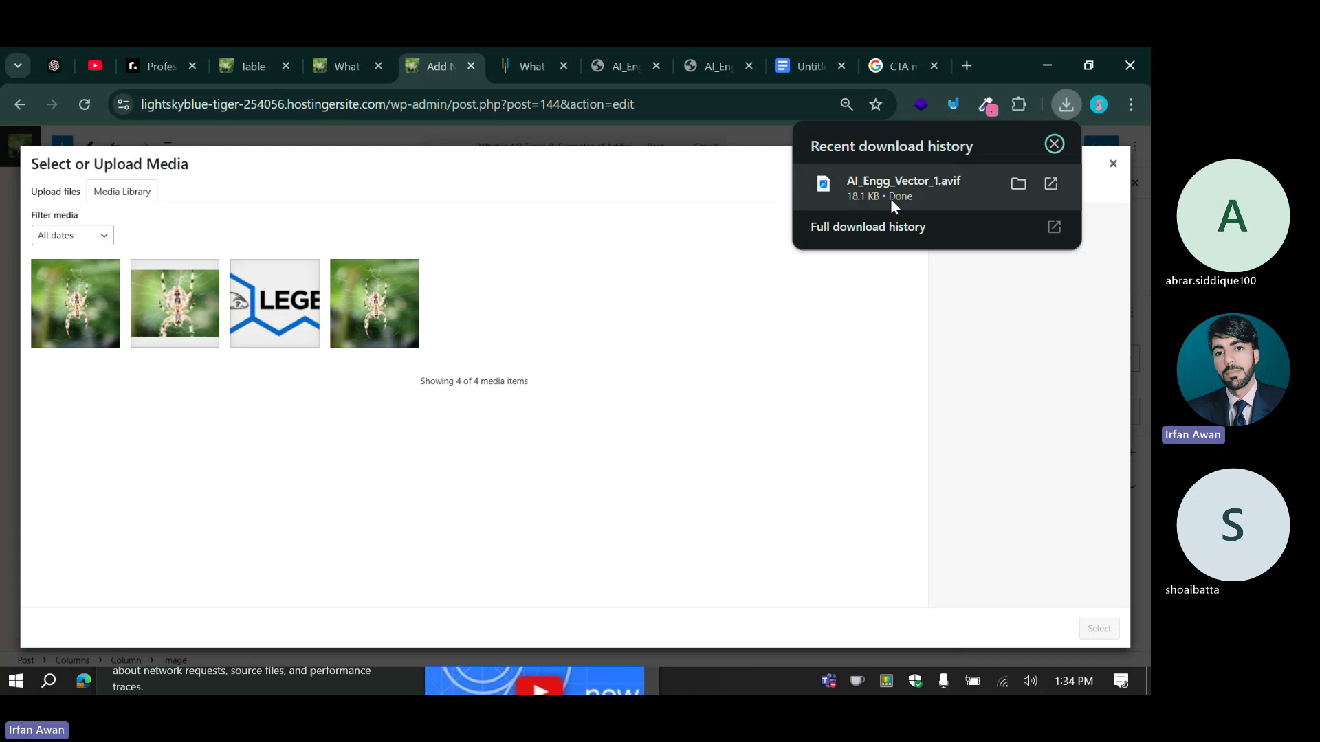
pyautogui.moveTo(889, 200); pyautogui.dragTo(217, 477)
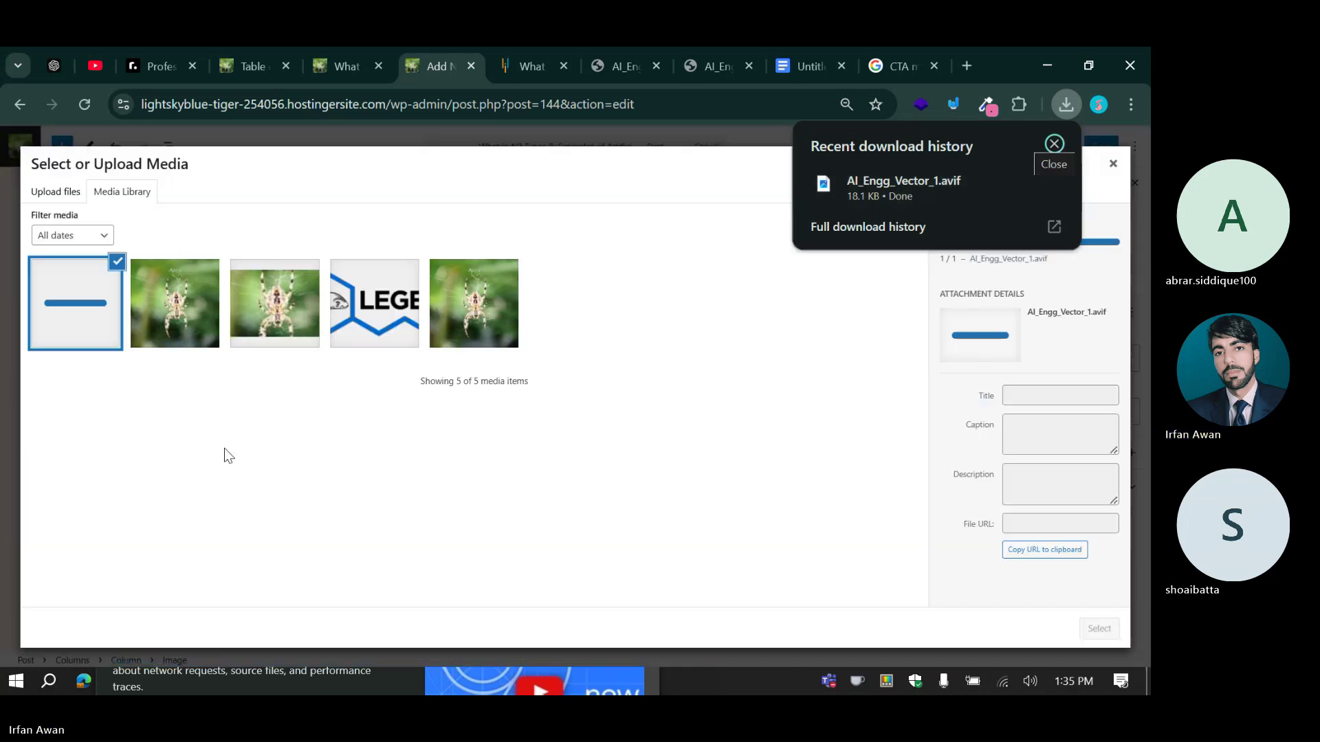
pyautogui.click(225, 449)
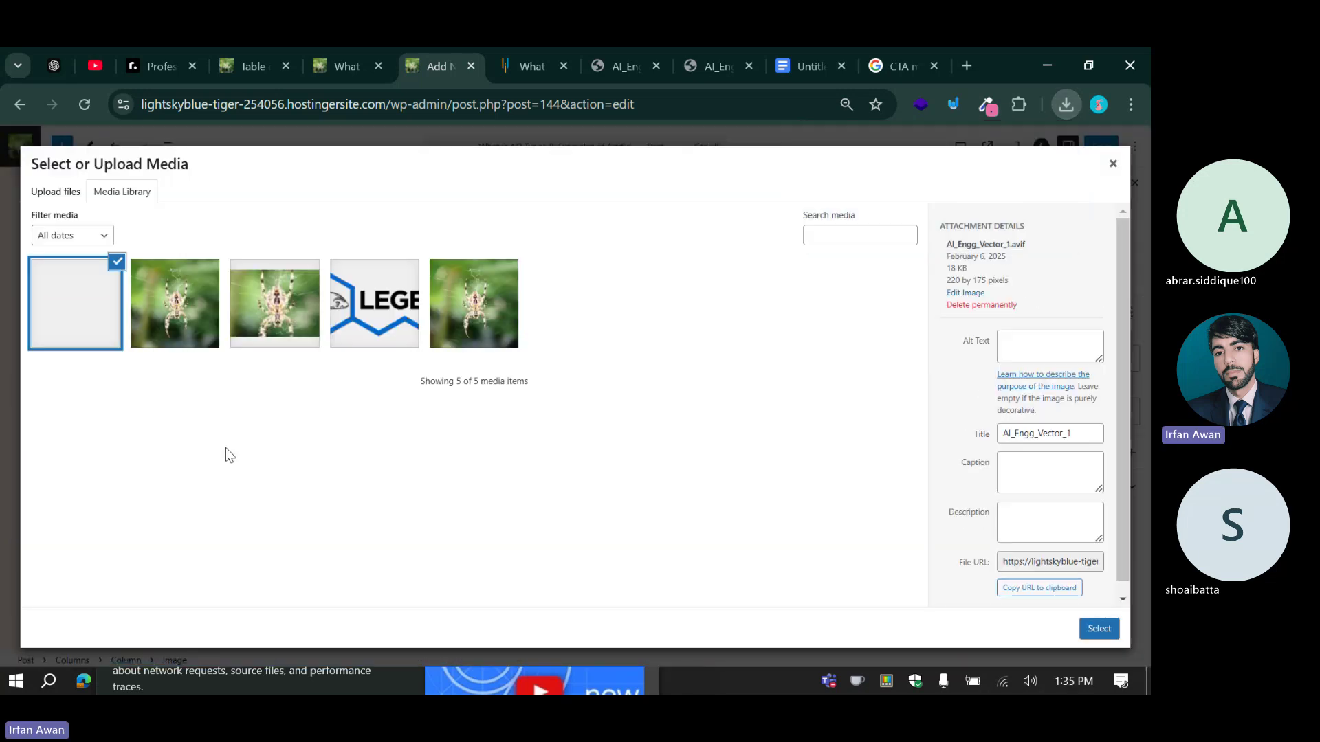
pyautogui.click(1098, 629)
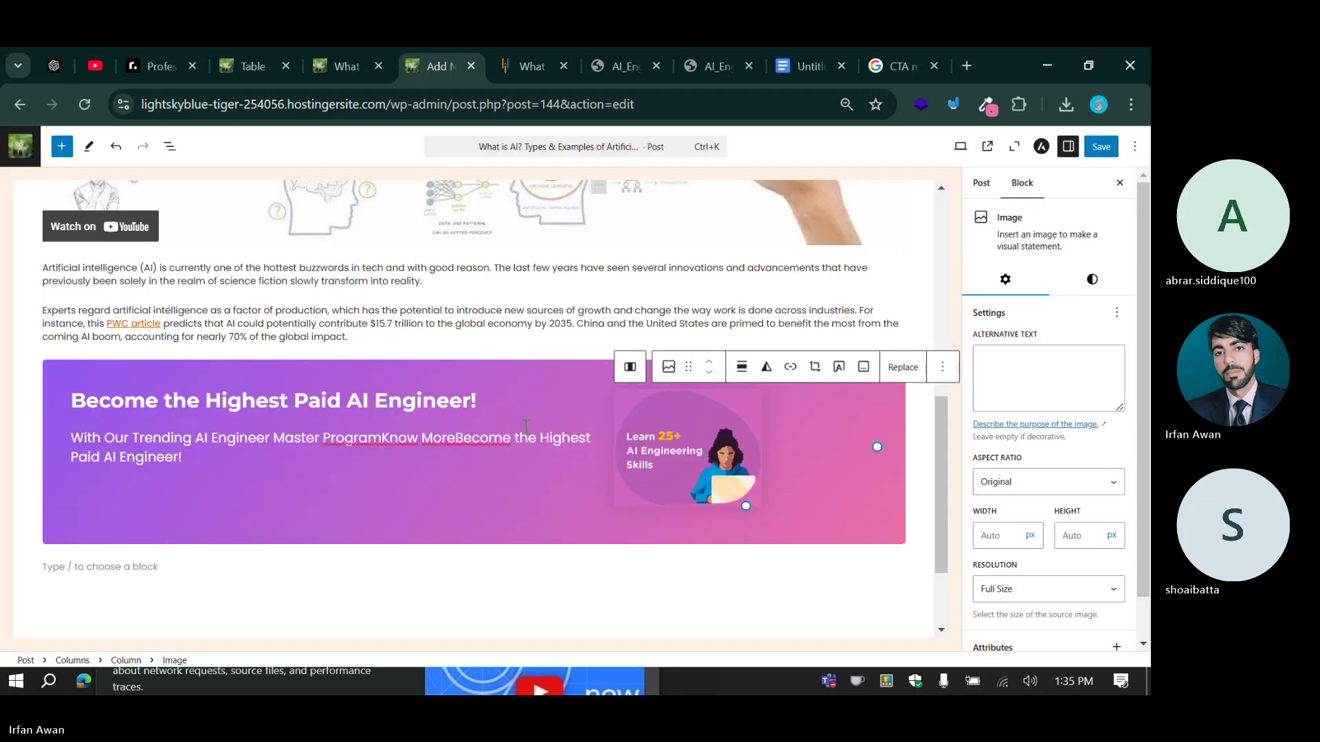
# Examine the banner Columns block's general, advanced and style settings for options that control the placement of its content.
pyautogui.scroll(-1, 741, 444)
pyautogui.scroll(1, 655, 401)
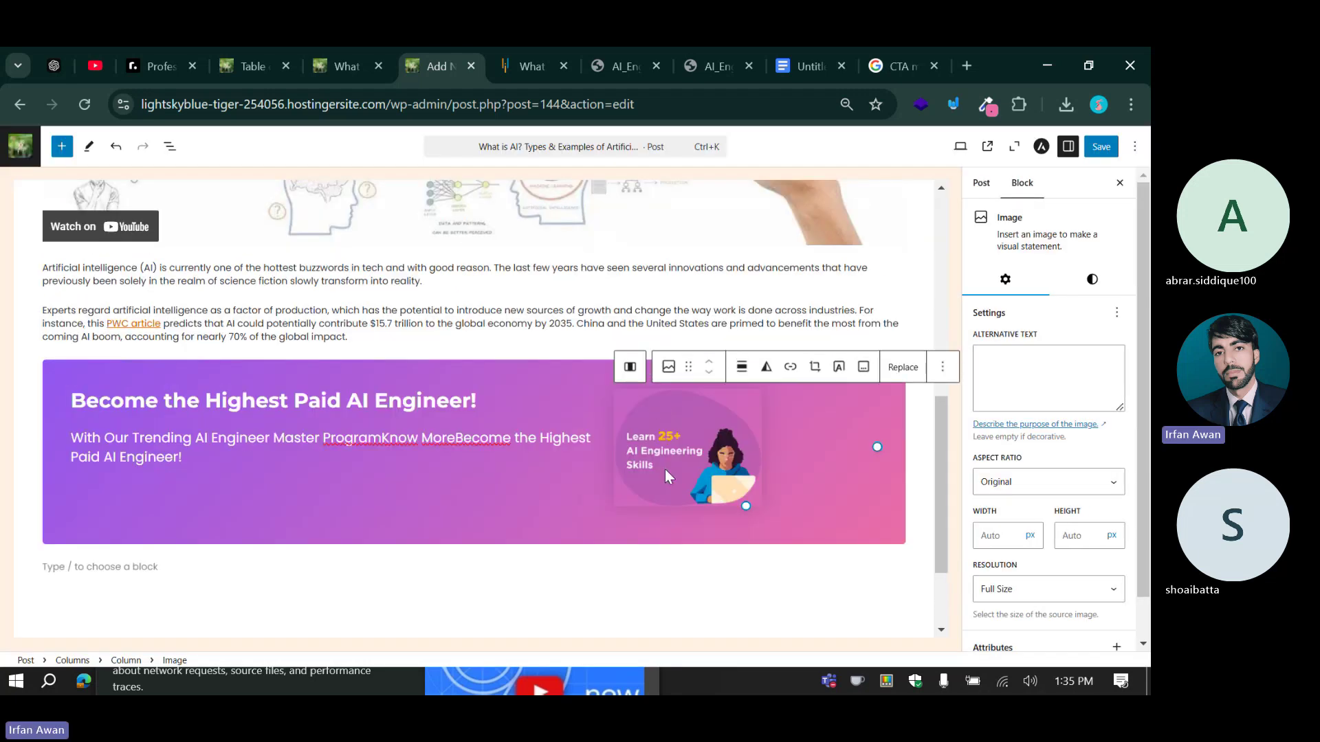
pyautogui.scroll(-1, 793, 430)
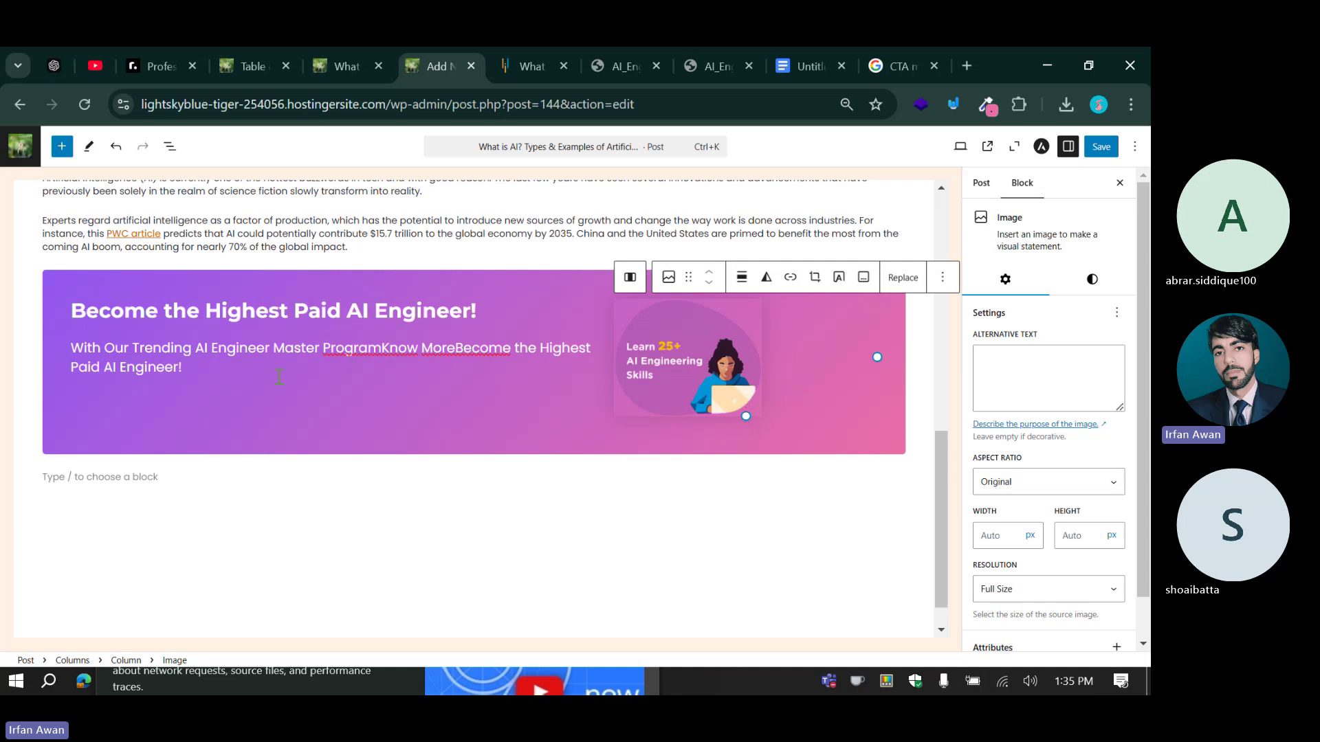
pyautogui.scroll(1, 280, 376)
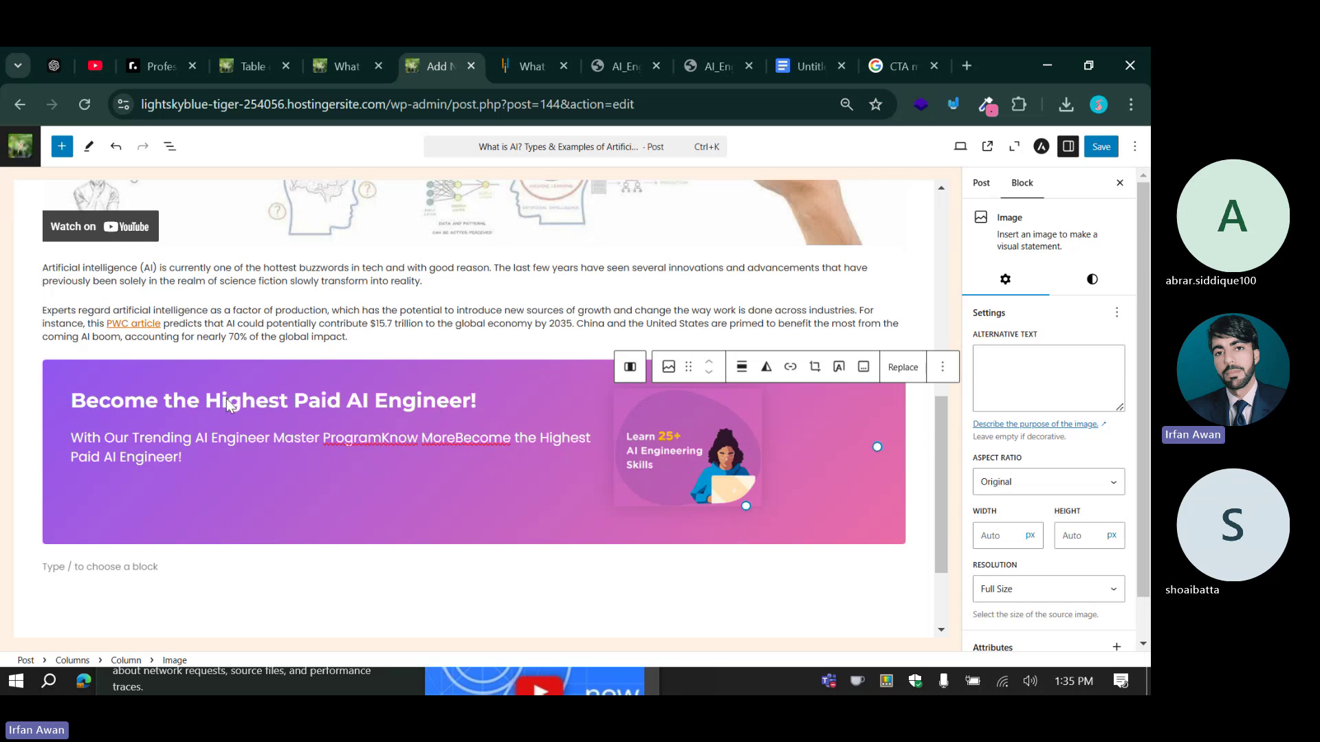
pyautogui.click(102, 410)
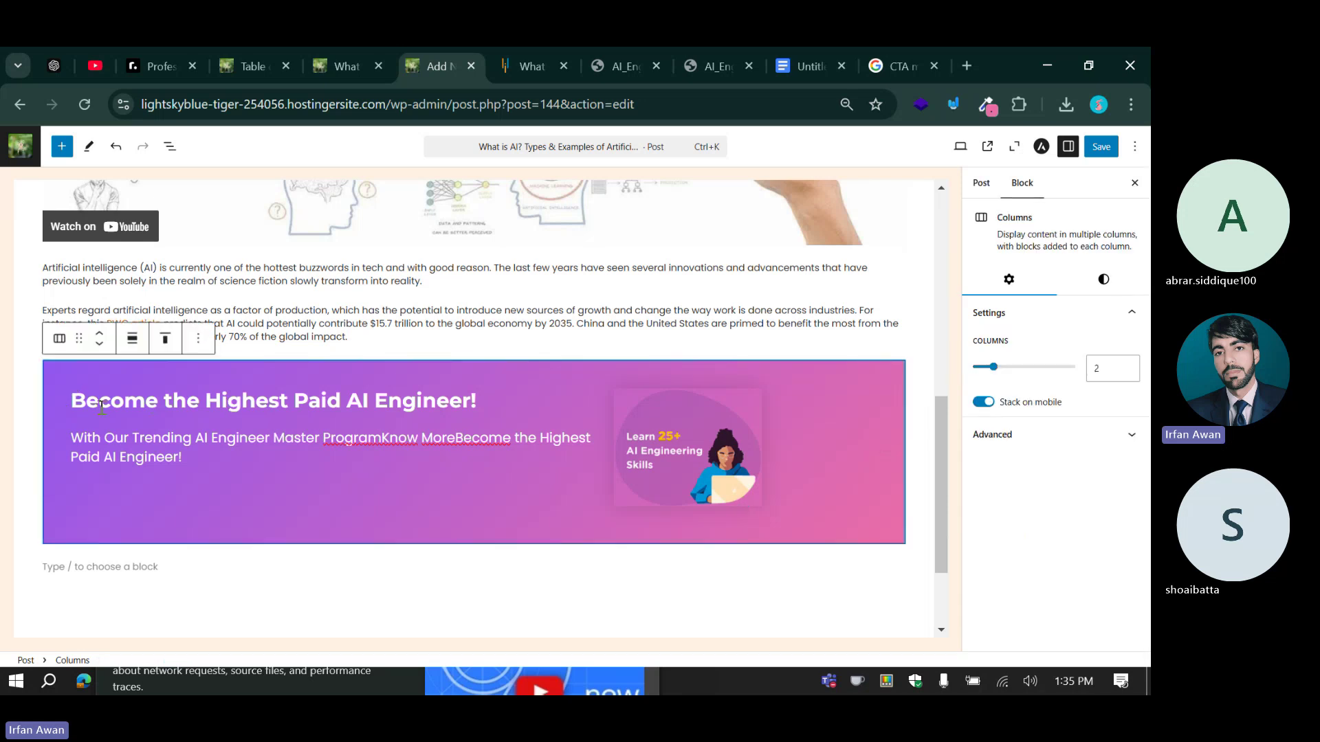
pyautogui.click(101, 406)
pyautogui.click(86, 368)
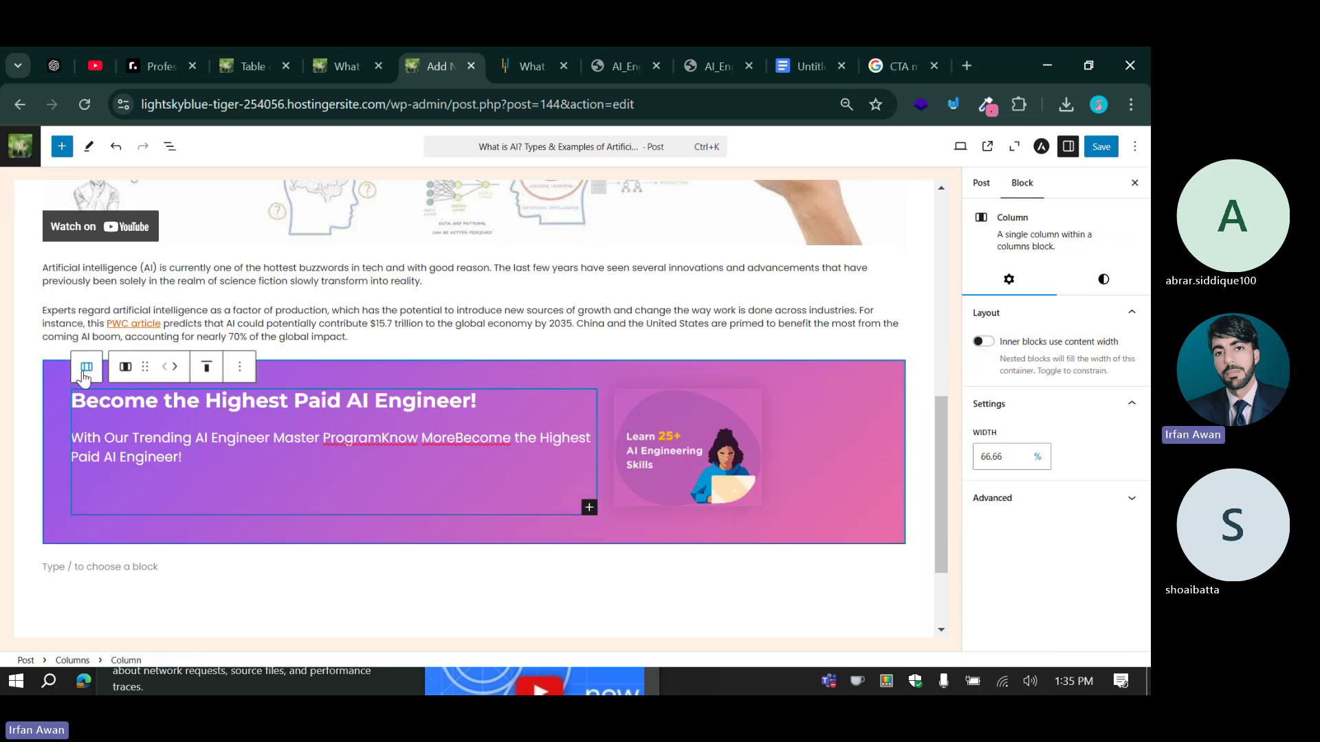
pyautogui.click(86, 368)
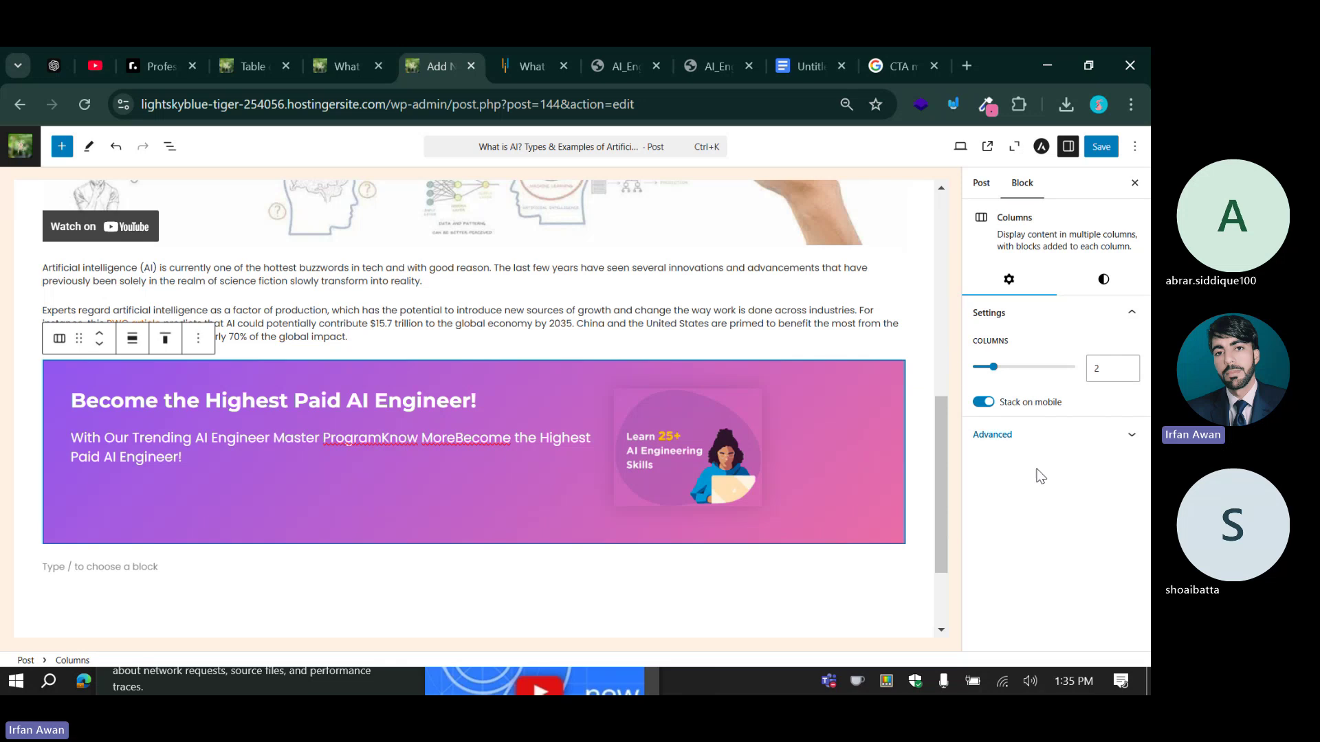
pyautogui.click(1103, 280)
pyautogui.scroll(-2, 1007, 500)
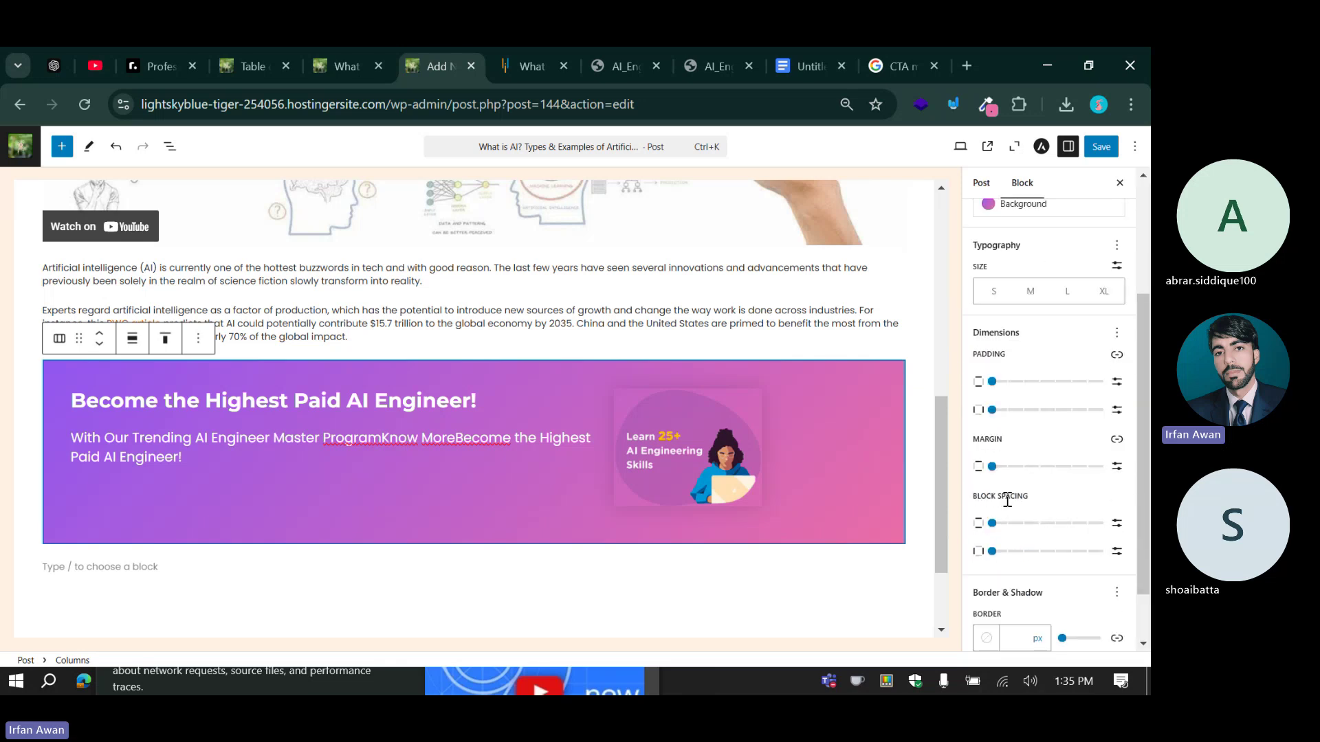
pyautogui.scroll(-1, 1016, 529)
pyautogui.scroll(2, 1020, 440)
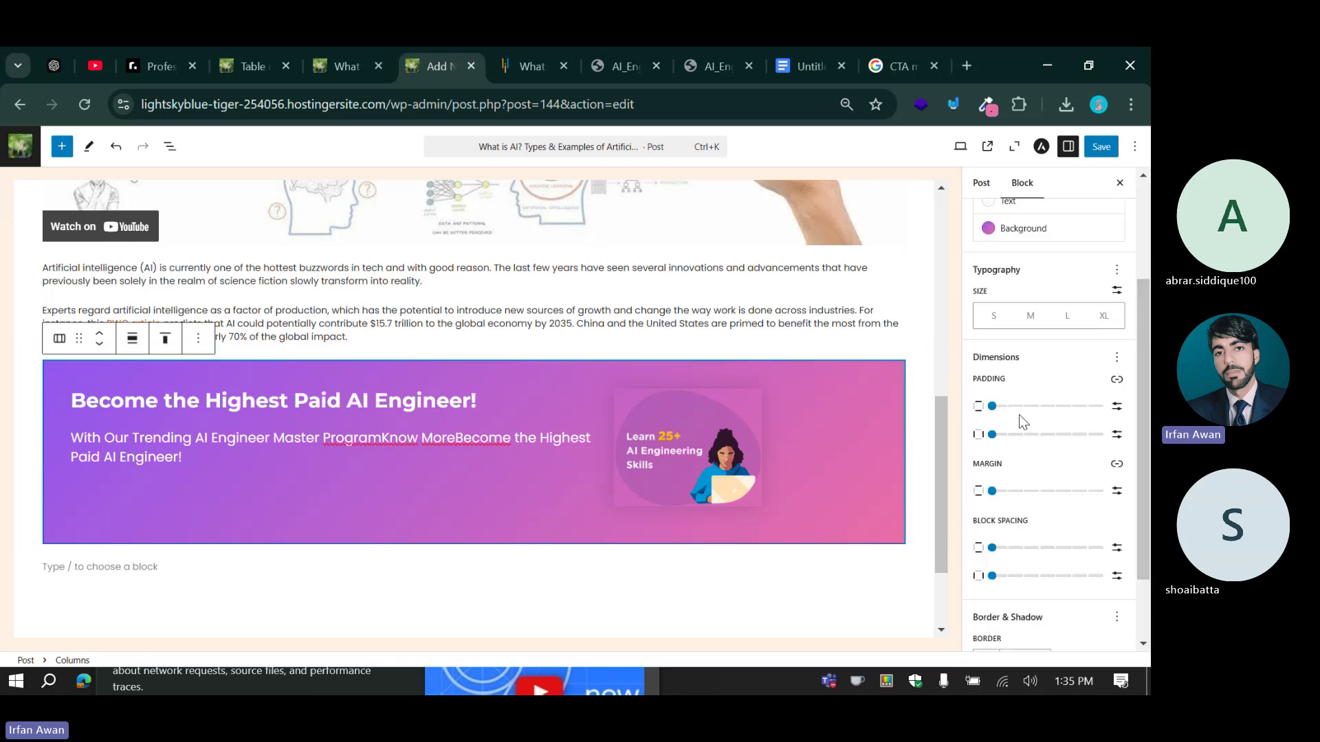
pyautogui.scroll(3, 1019, 414)
pyautogui.click(1004, 282)
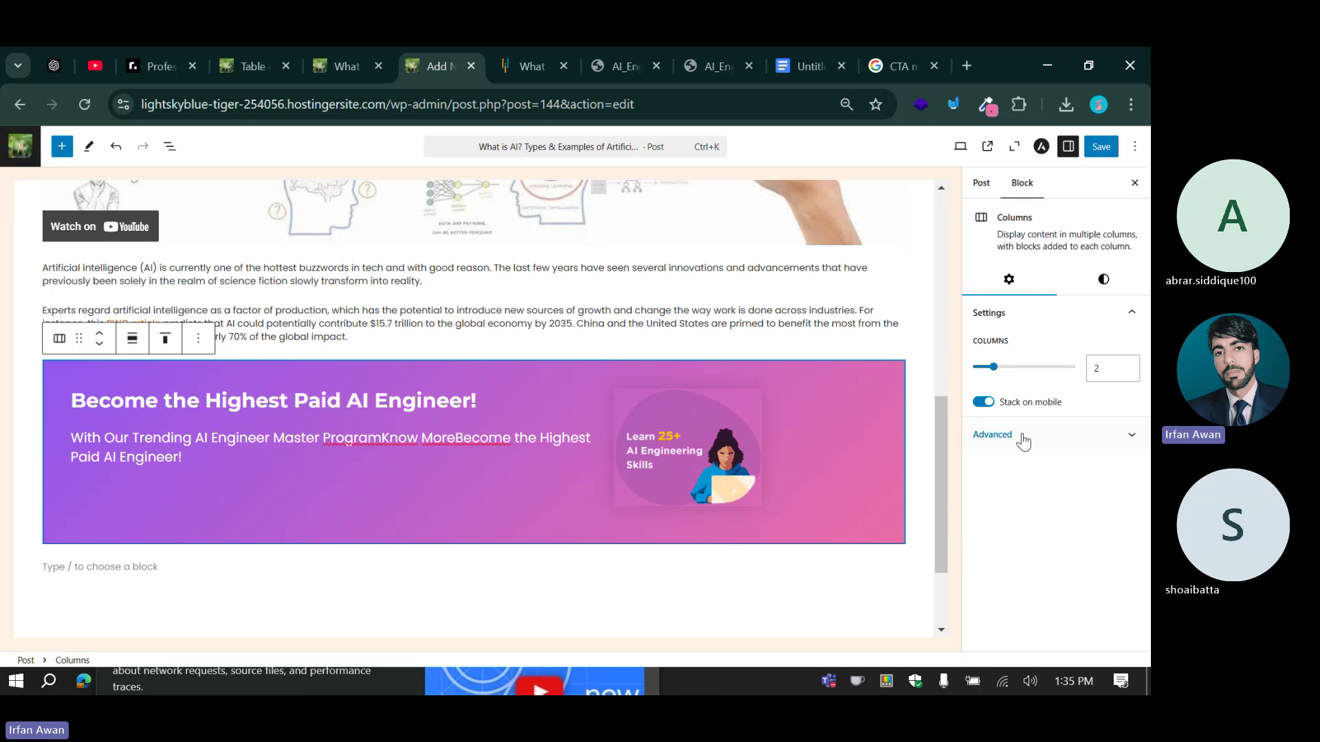
pyautogui.click(1023, 441)
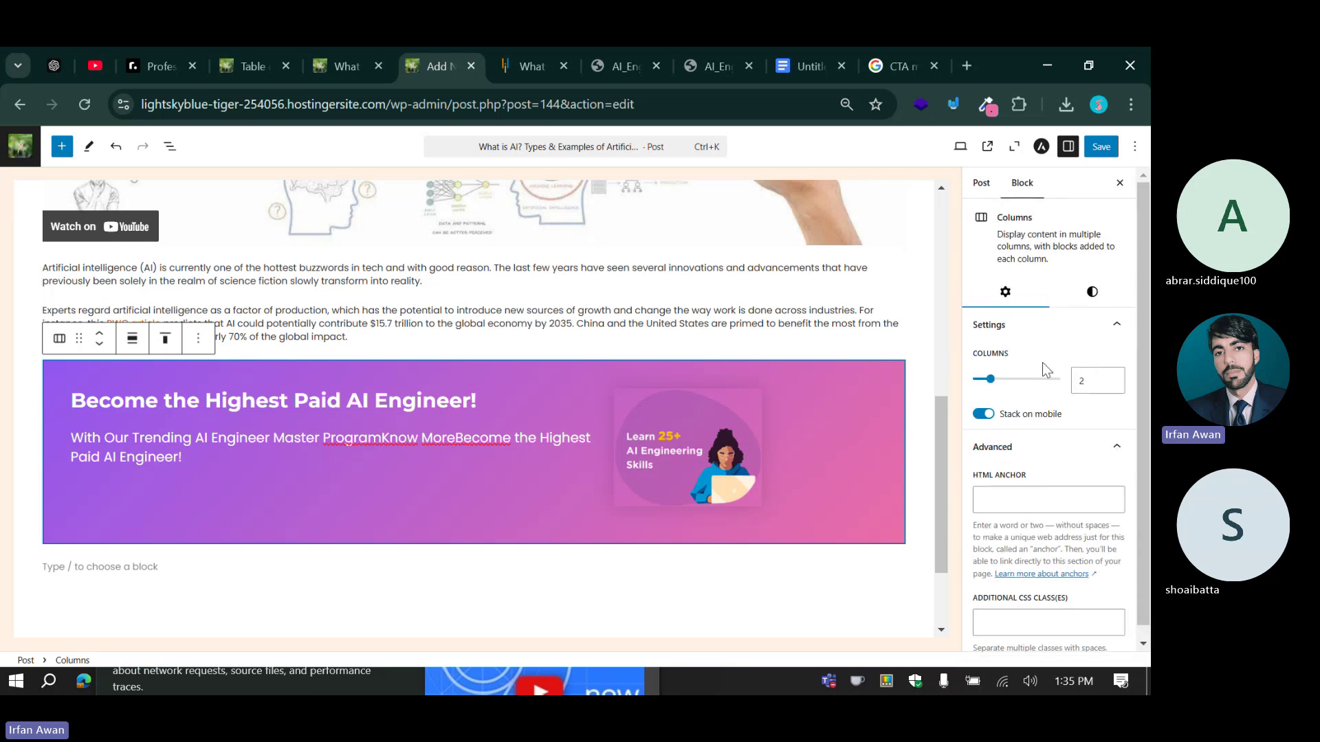
pyautogui.click(1072, 299)
pyautogui.scroll(-5, 1041, 406)
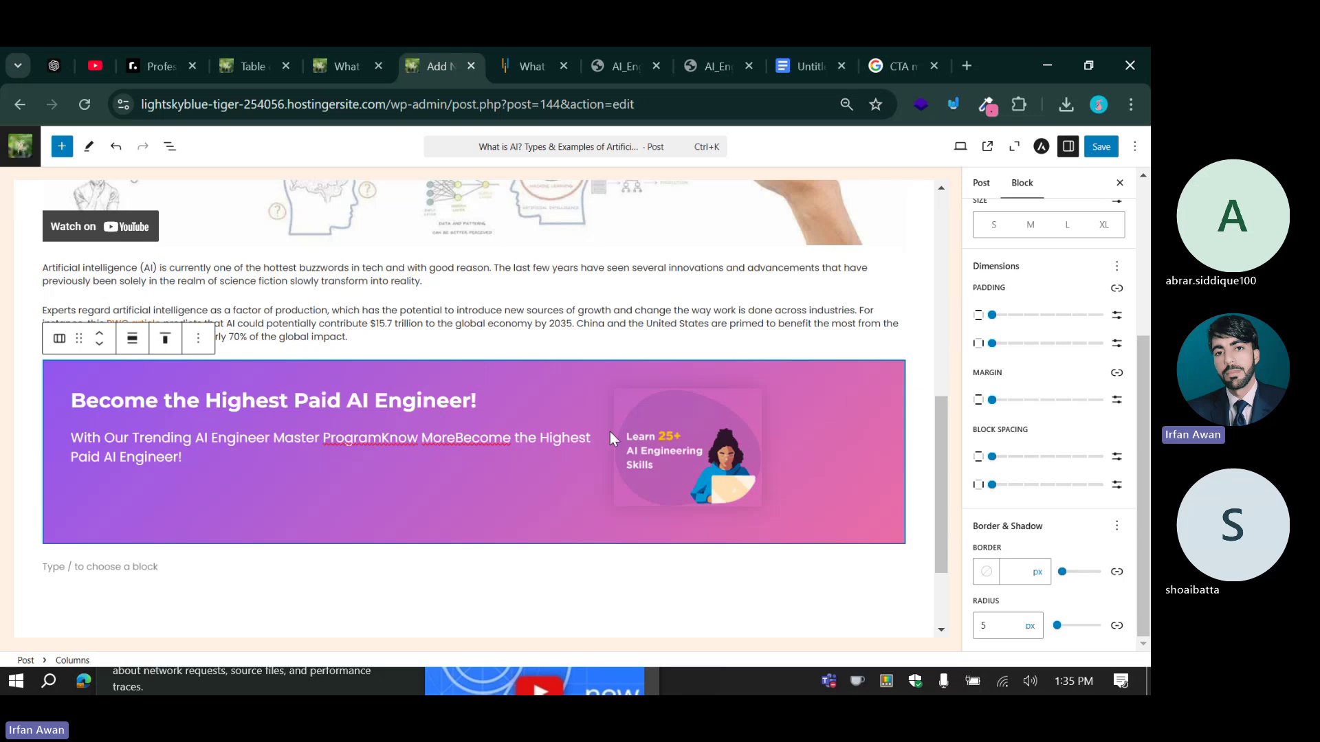
# Turn on "Inner blocks use content width" for the banner's 66.66% text column.
pyautogui.click(639, 440)
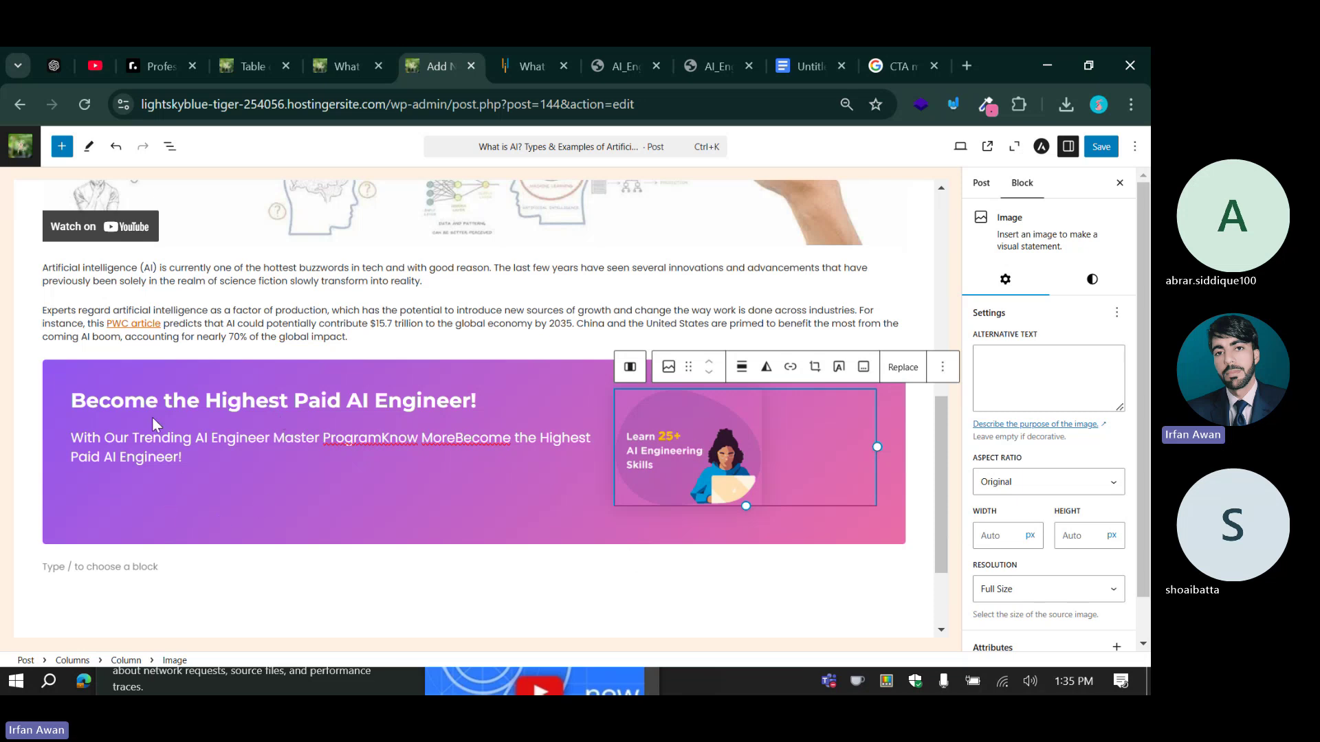
pyautogui.click(107, 403)
pyautogui.click(86, 366)
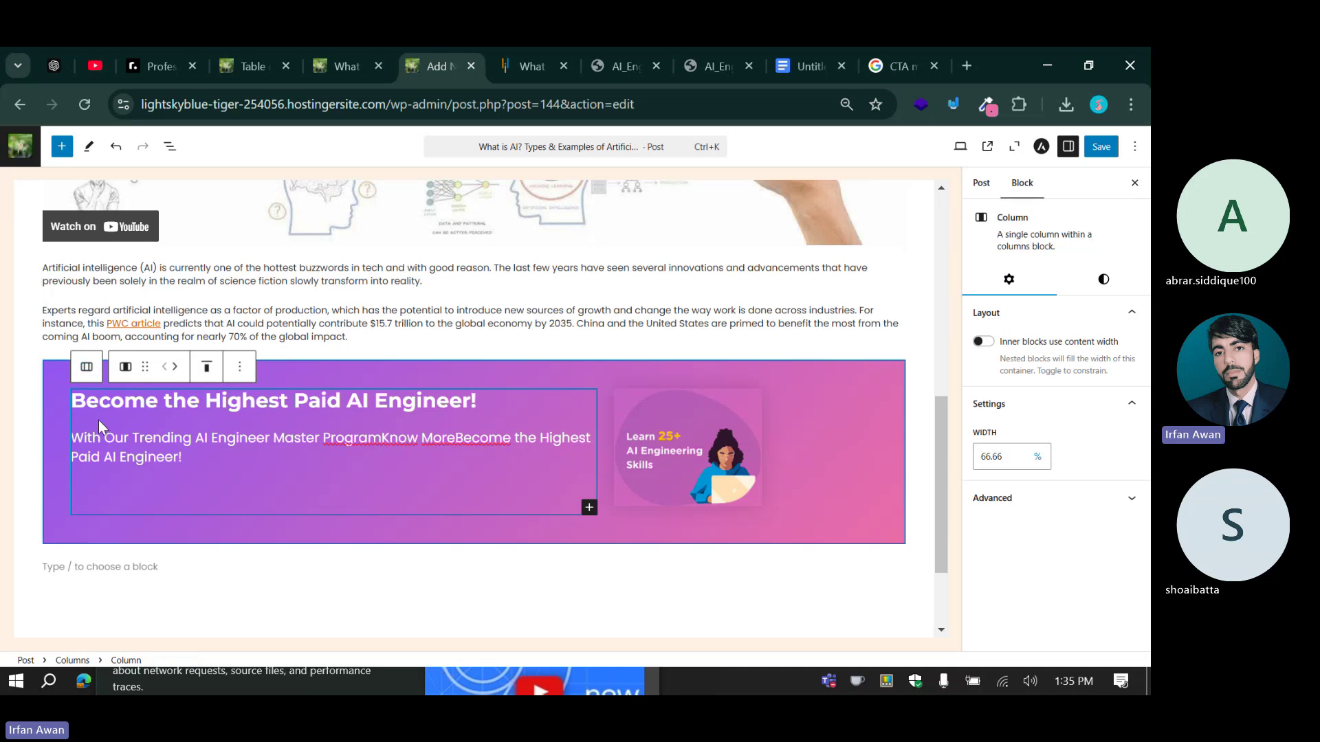
pyautogui.click(998, 496)
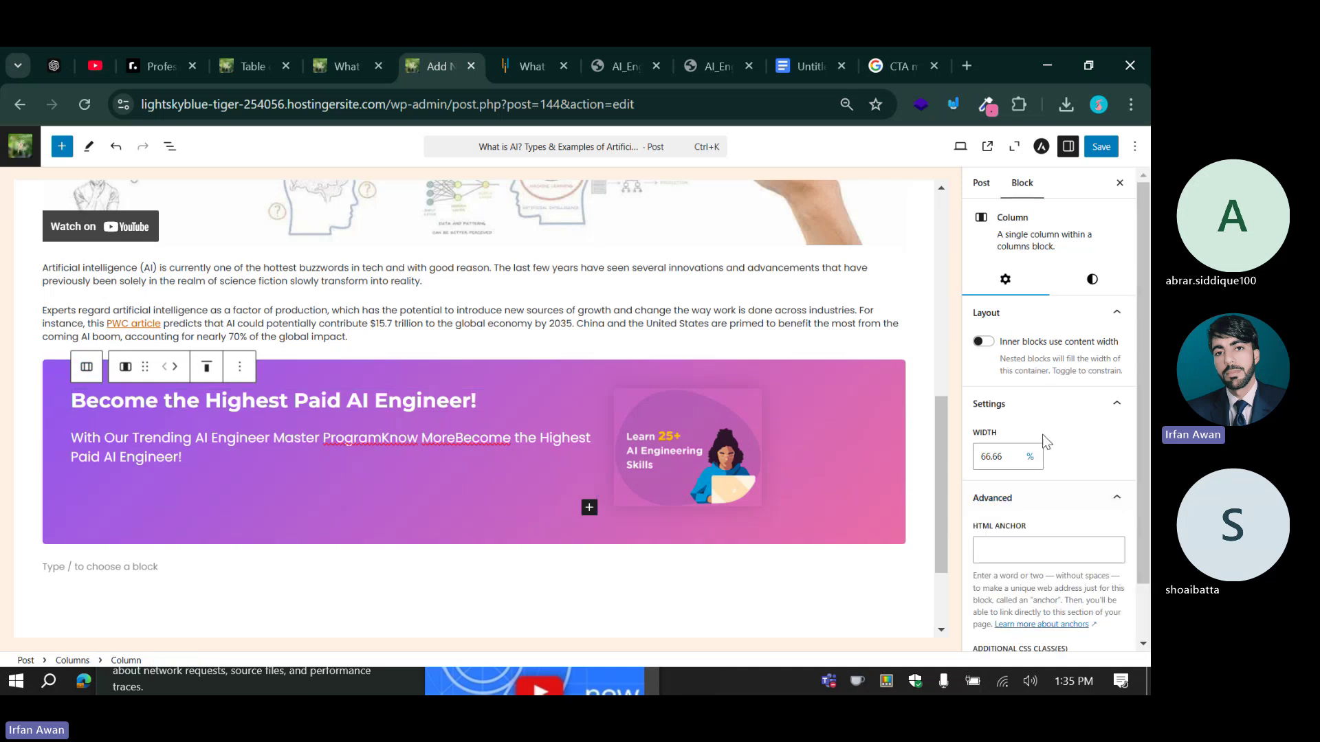
pyautogui.click(983, 342)
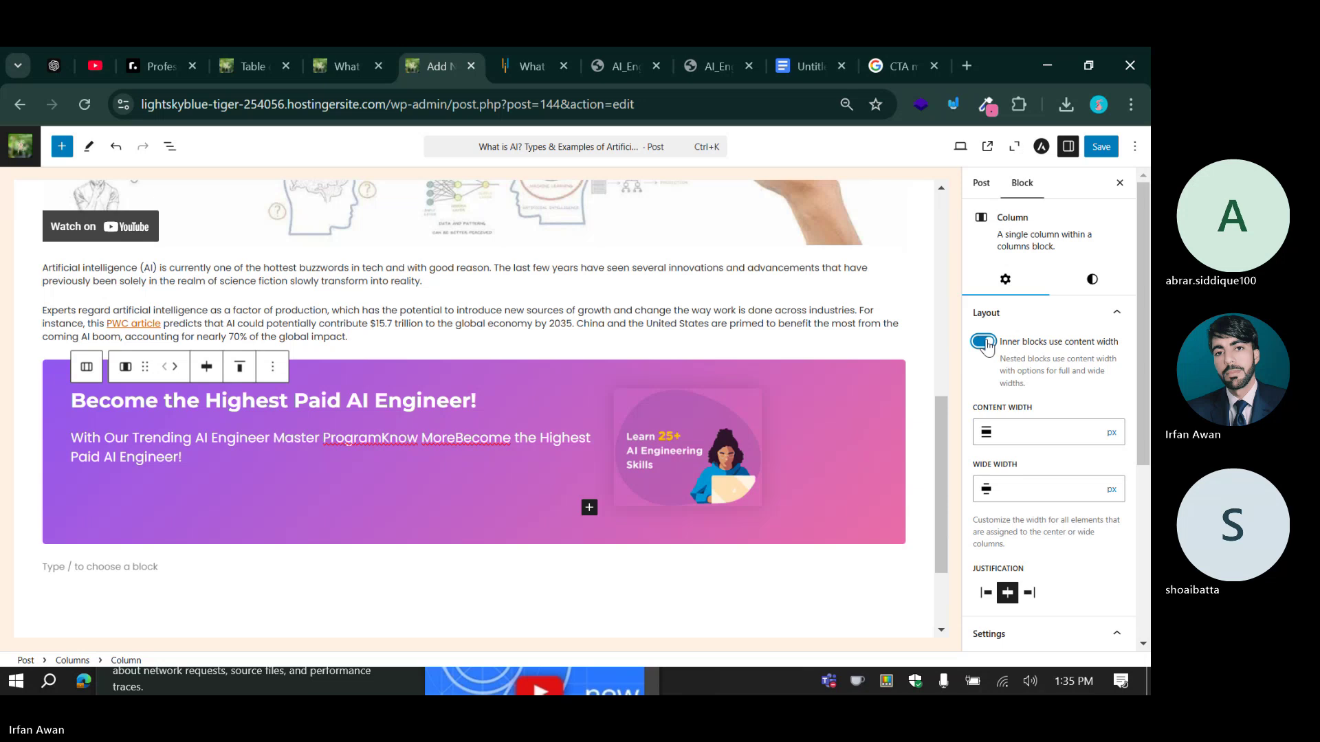
pyautogui.click(988, 344)
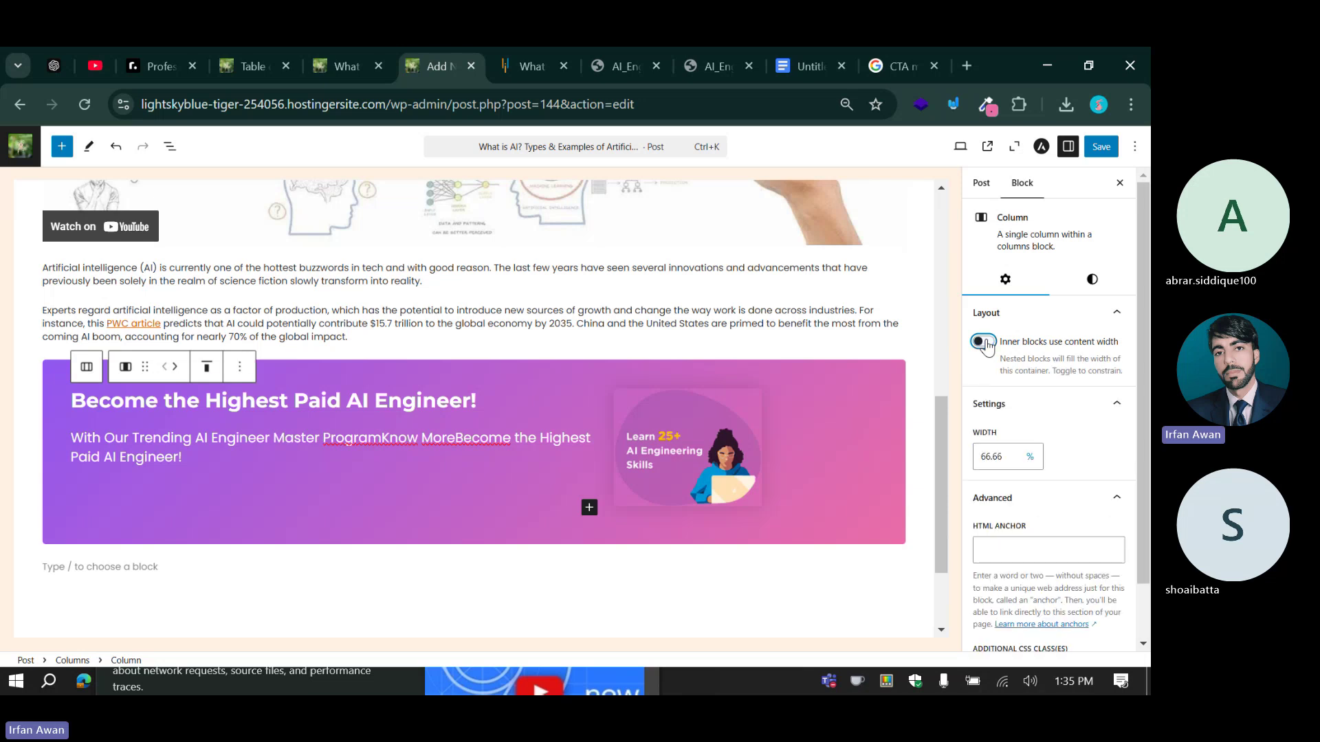
pyautogui.click(988, 344)
# Try left and right justification on the banner's text column and return it to center justification.
pyautogui.scroll(-1, 998, 578)
pyautogui.click(986, 510)
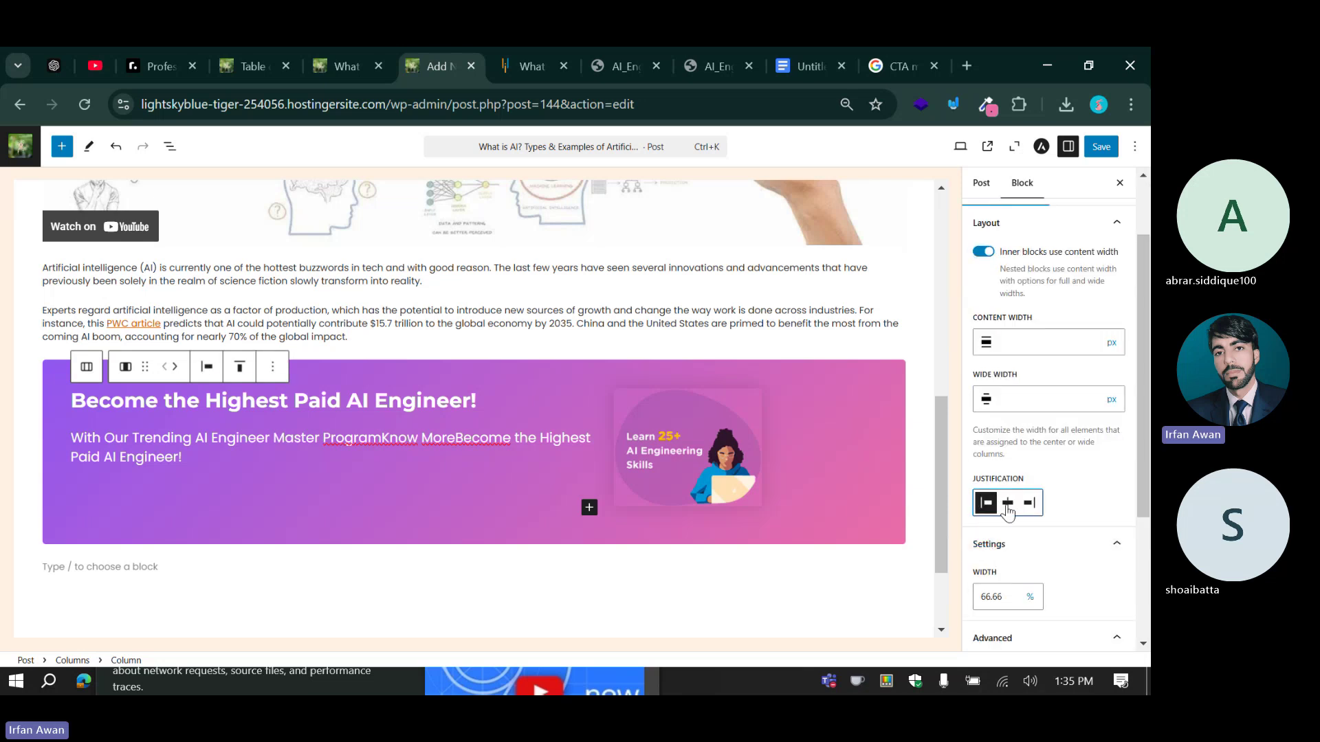
pyautogui.click(1007, 502)
pyautogui.click(1030, 503)
pyautogui.click(1008, 502)
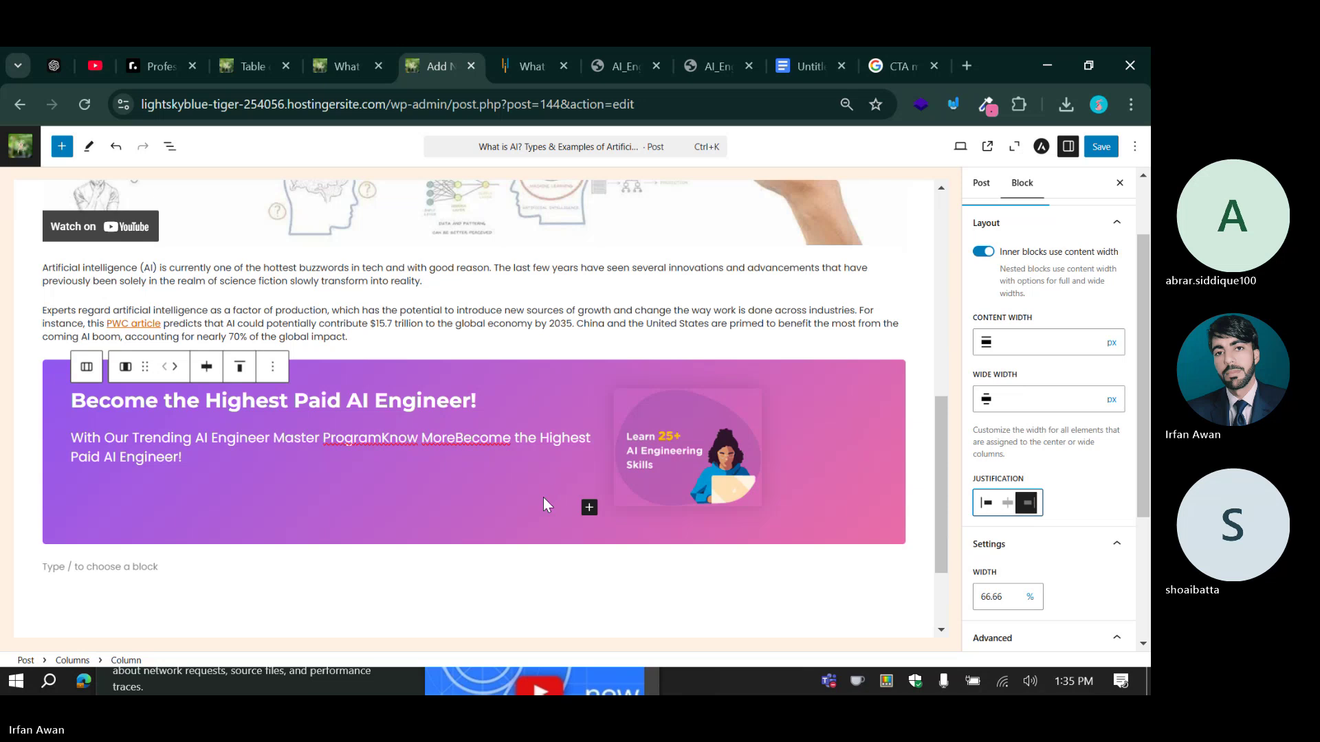
# Set the vertical alignment of the banner's parent Columns block to Align middle.
pyautogui.click(239, 366)
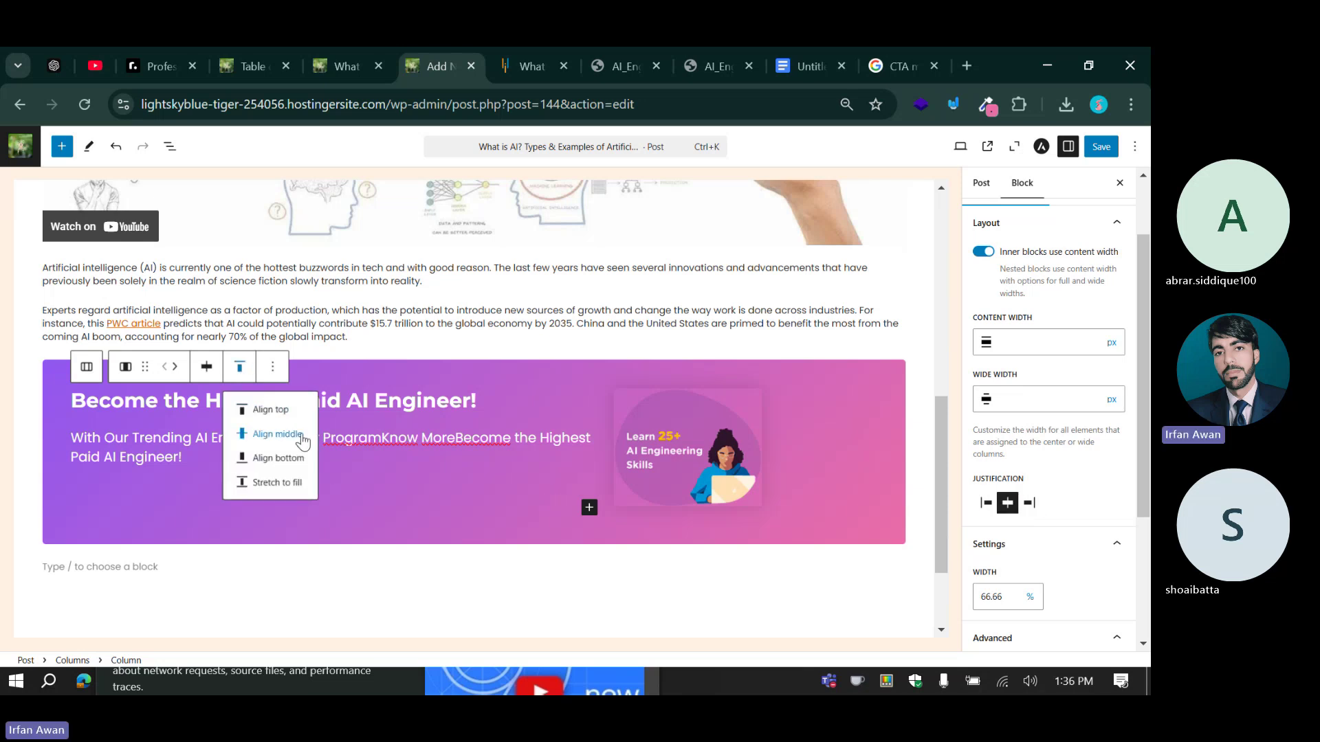
pyautogui.click(103, 440)
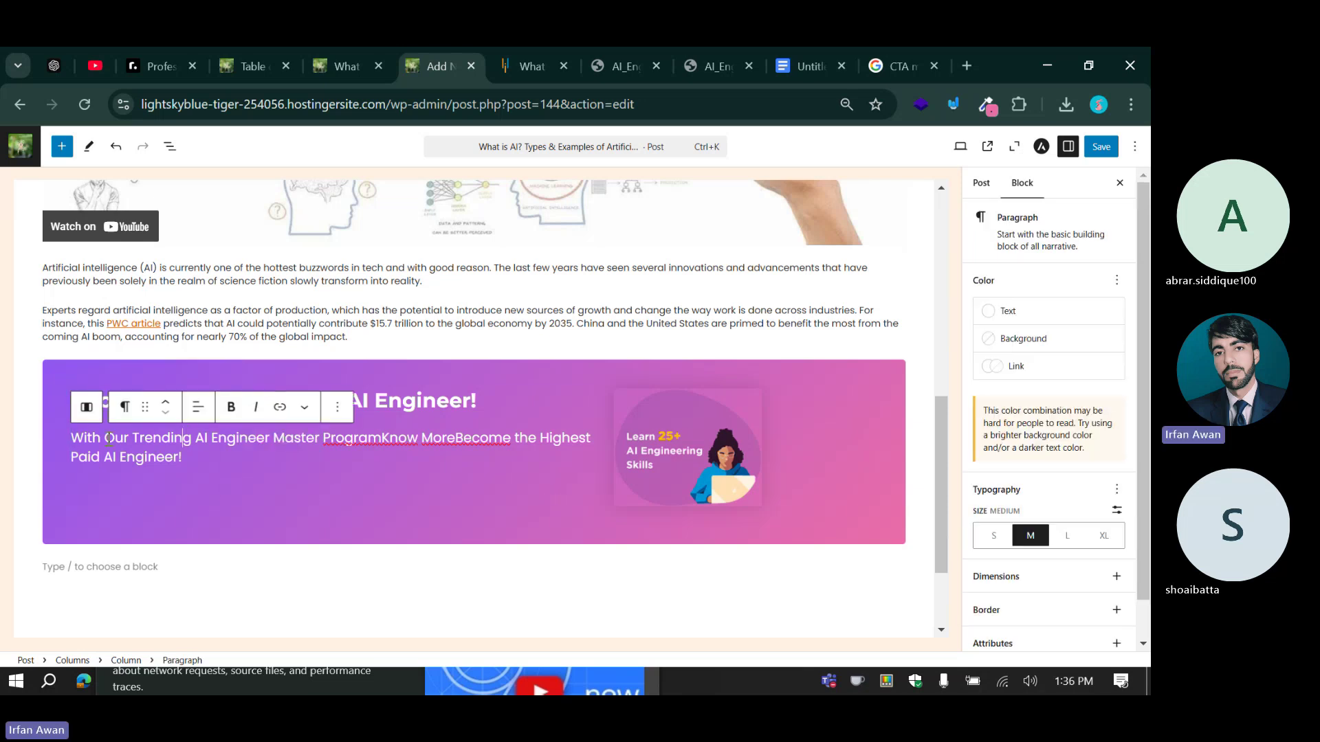
pyautogui.click(414, 402)
pyautogui.click(80, 368)
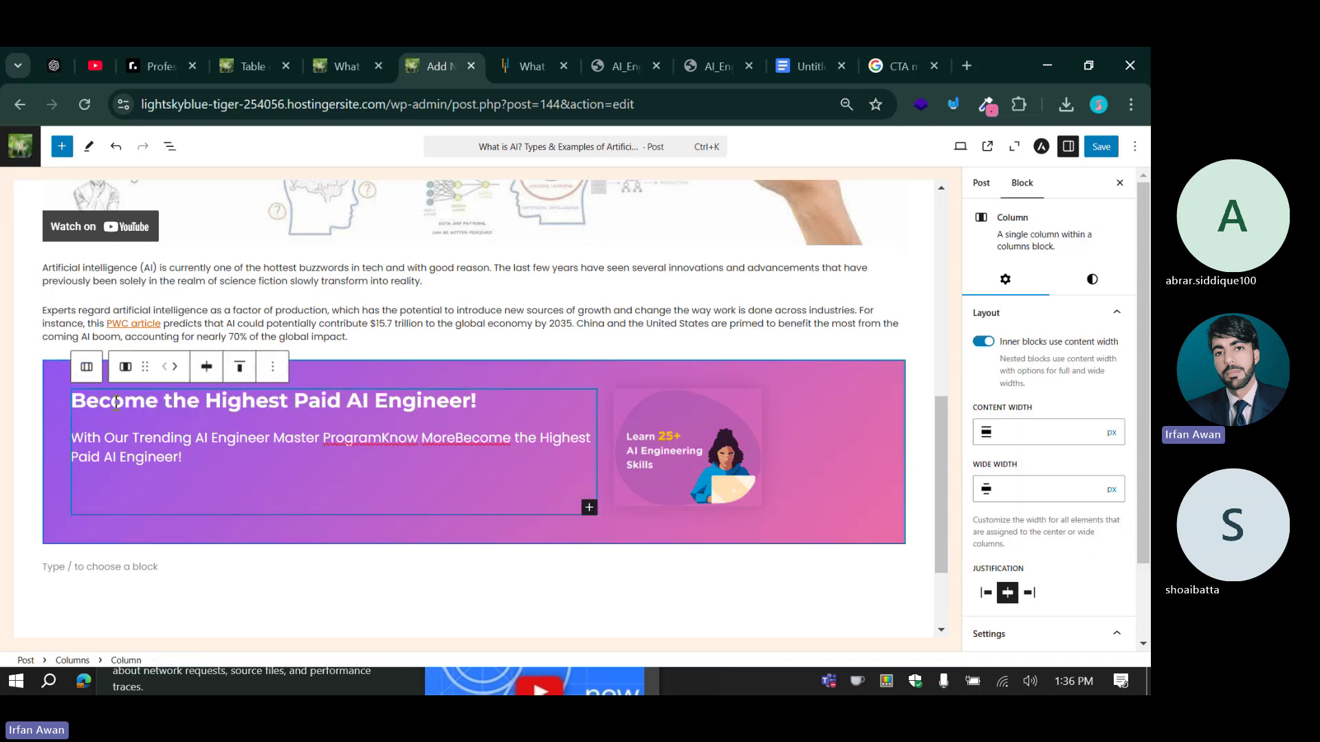
pyautogui.click(81, 368)
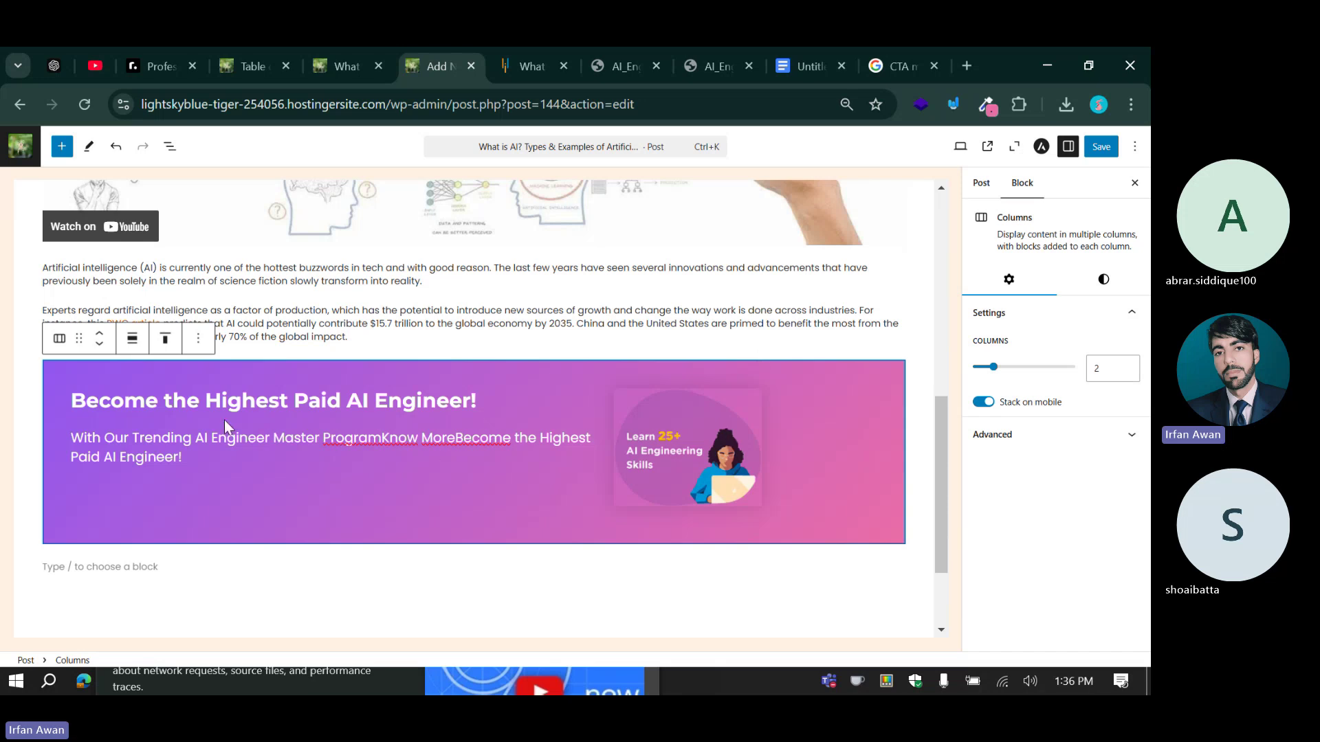
pyautogui.click(166, 345)
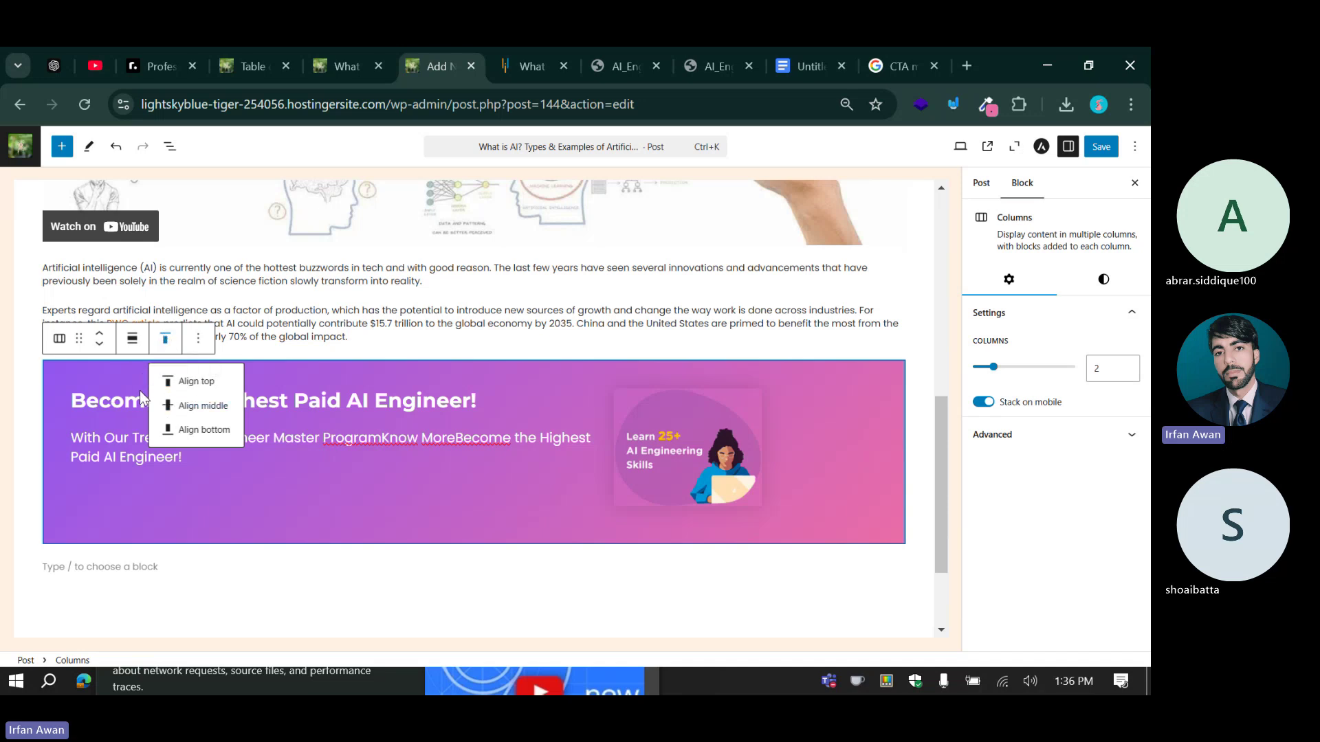
pyautogui.click(192, 407)
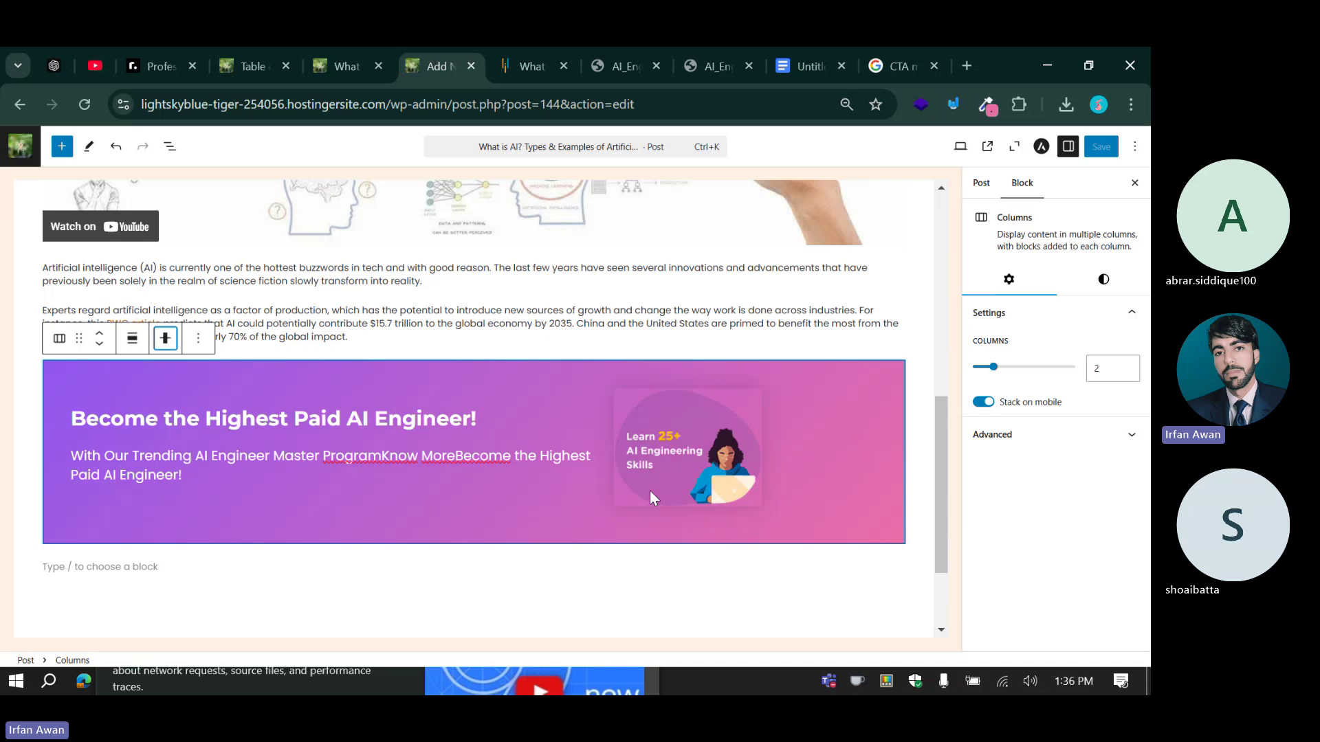
# Duplicate the AI Engineering Skills image inside the banner's image column.
pyautogui.click(644, 447)
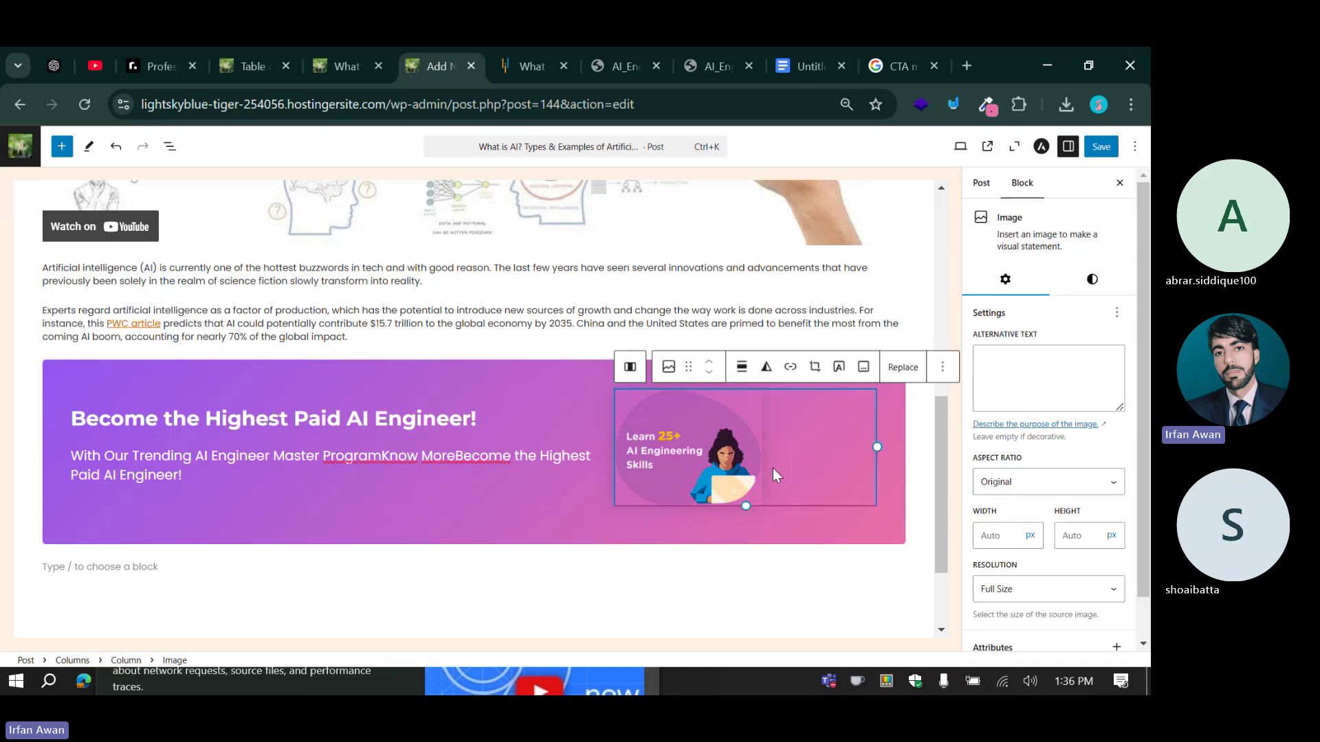
pyautogui.rightClick(685, 449)
pyautogui.click(674, 432)
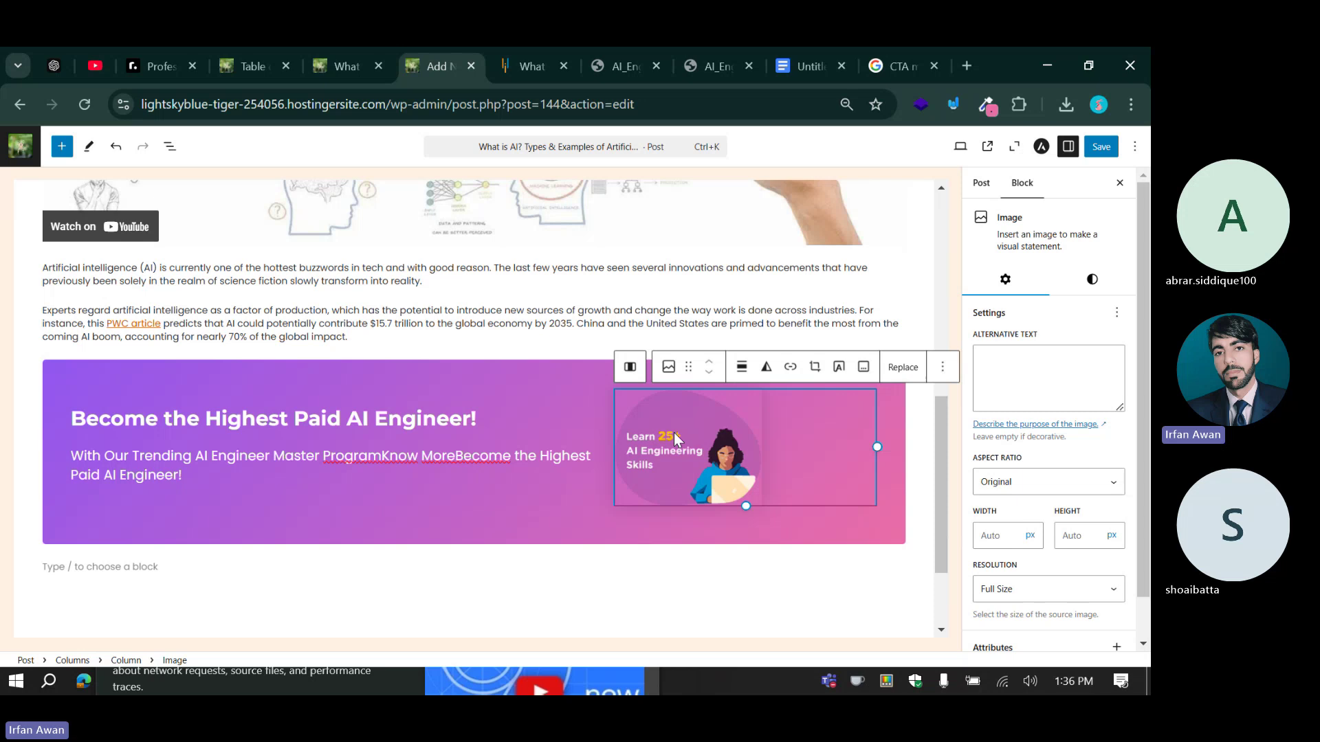
pyautogui.click(943, 371)
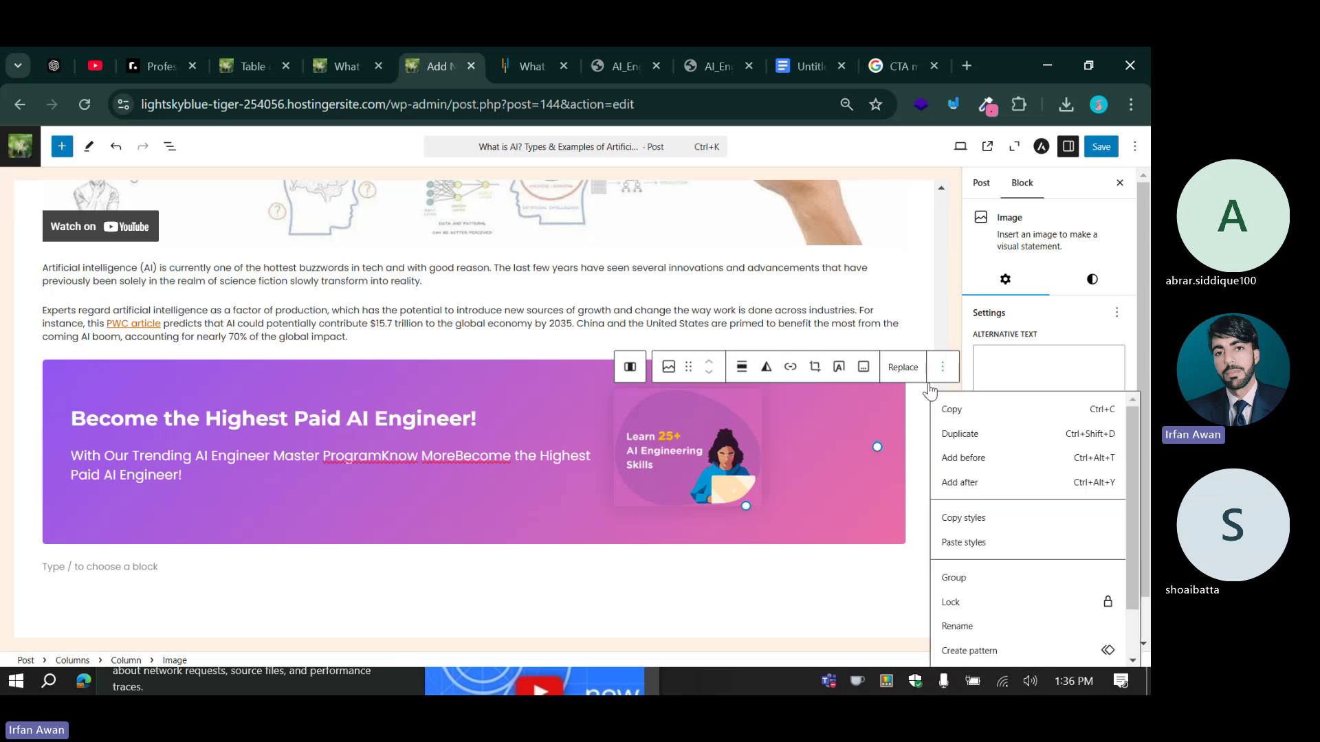
pyautogui.click(960, 434)
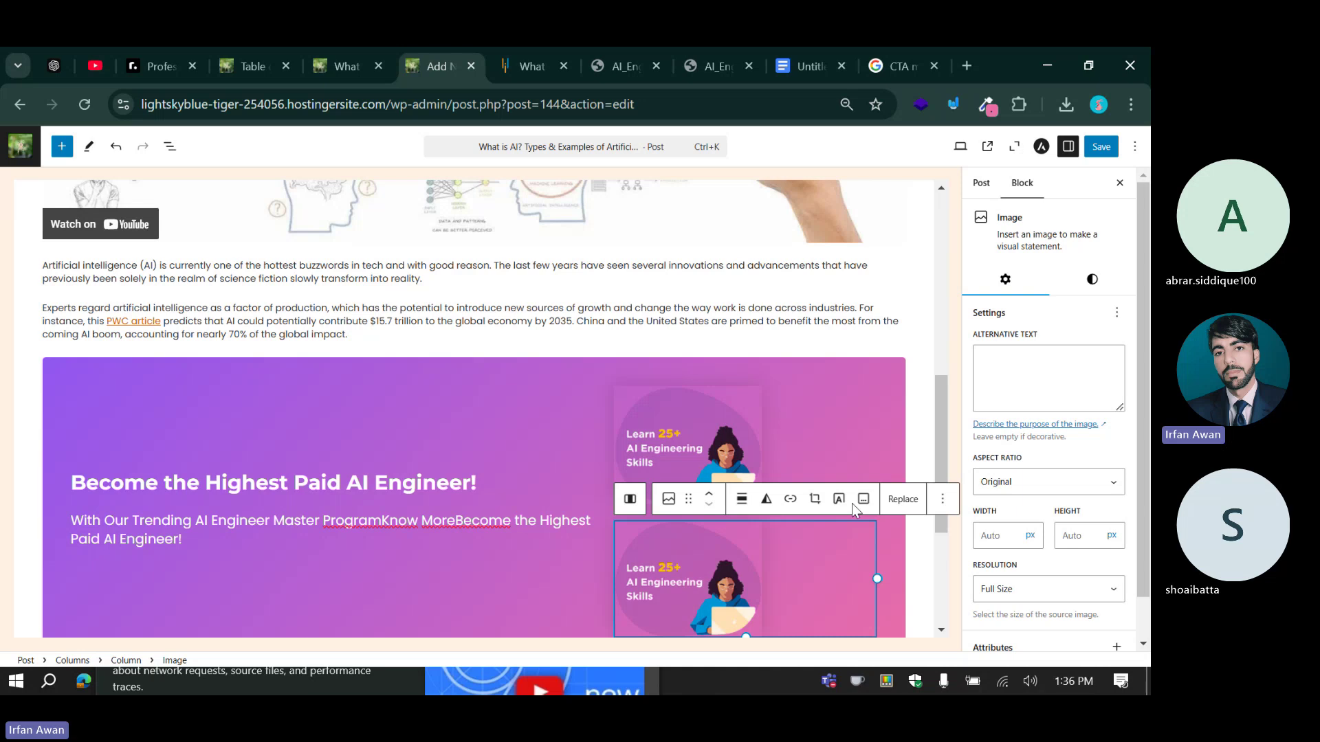
# Try top vertical alignment on the banner's Columns block with the two stacked images and switch it back to Align middle.
pyautogui.click(93, 378)
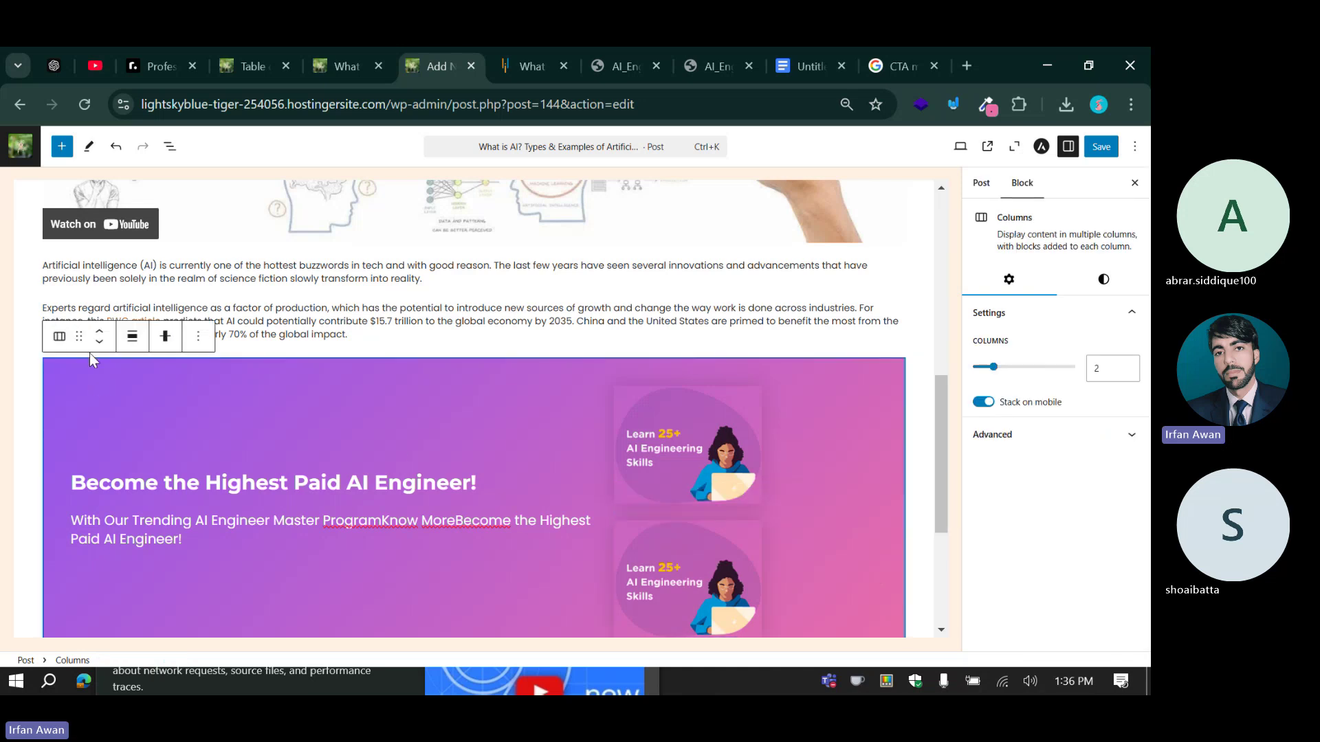
pyautogui.click(60, 337)
pyautogui.click(165, 336)
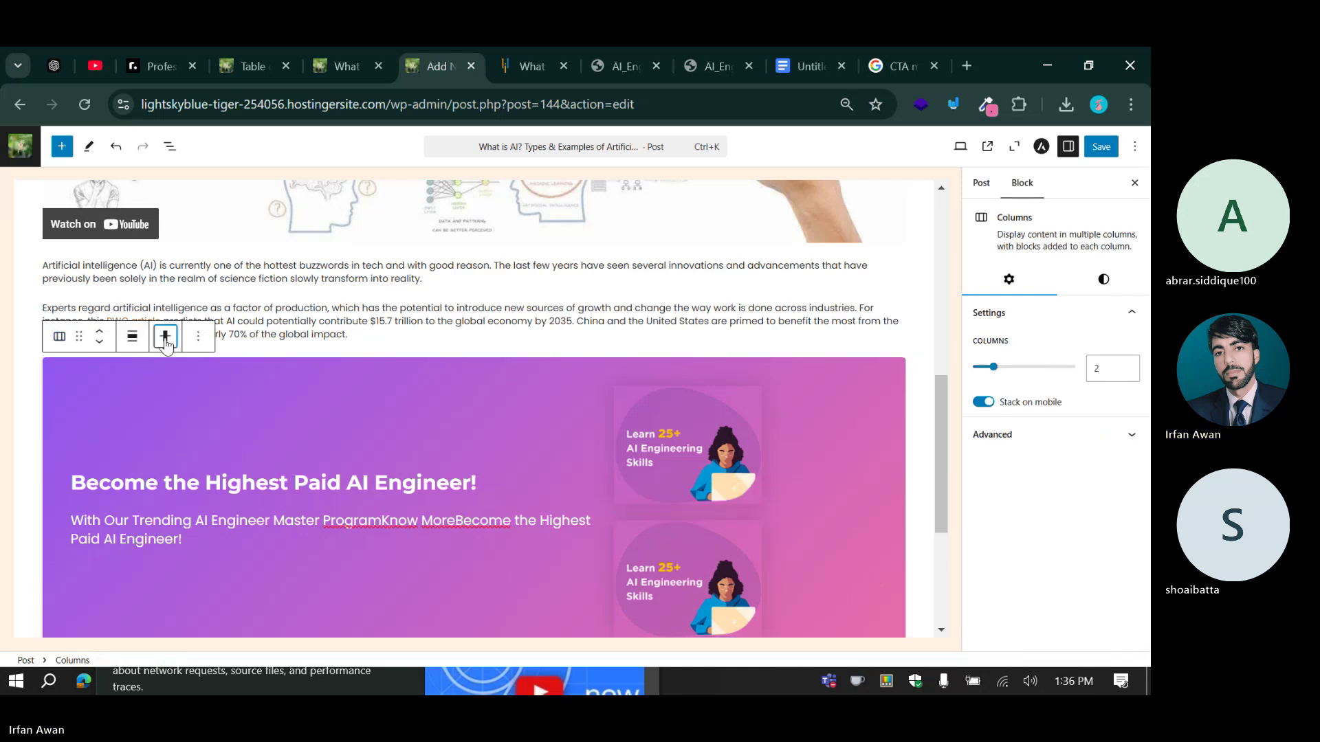
pyautogui.click(165, 336)
pyautogui.click(177, 376)
pyautogui.scroll(-3, 318, 433)
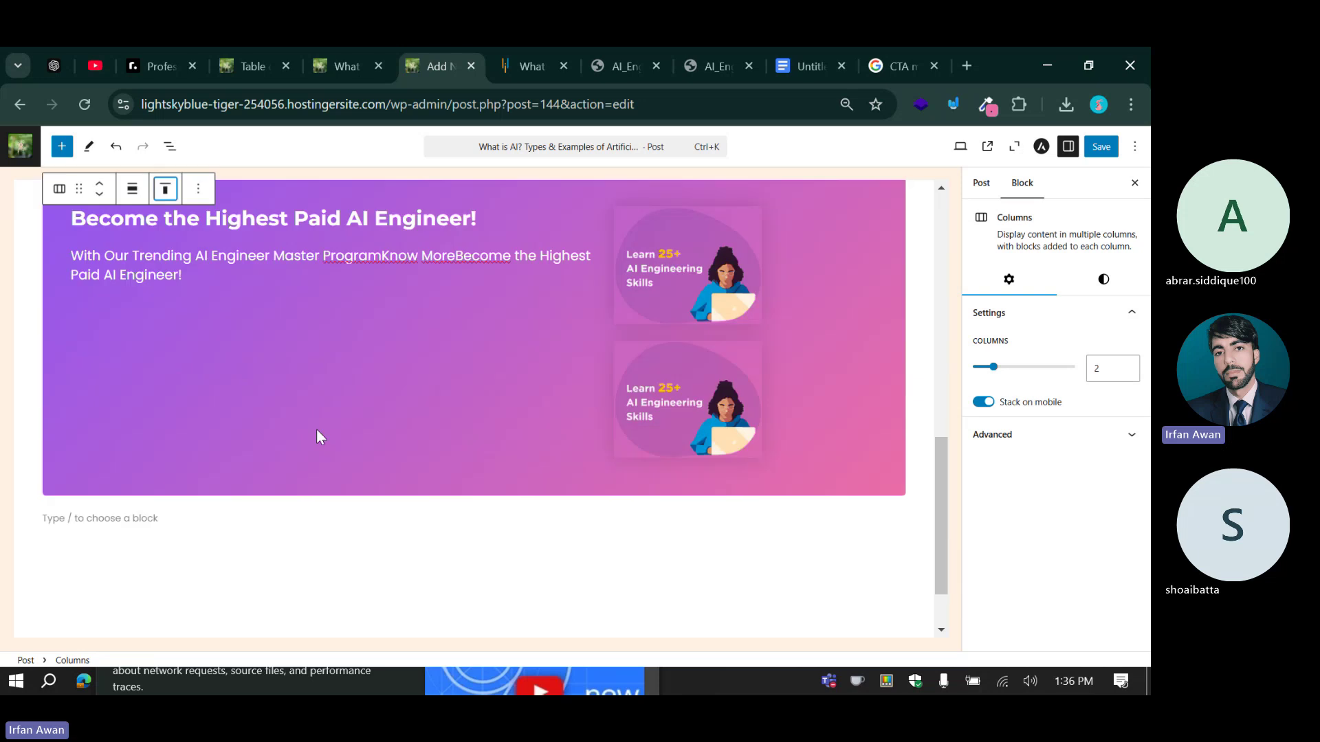
pyautogui.scroll(3, 319, 430)
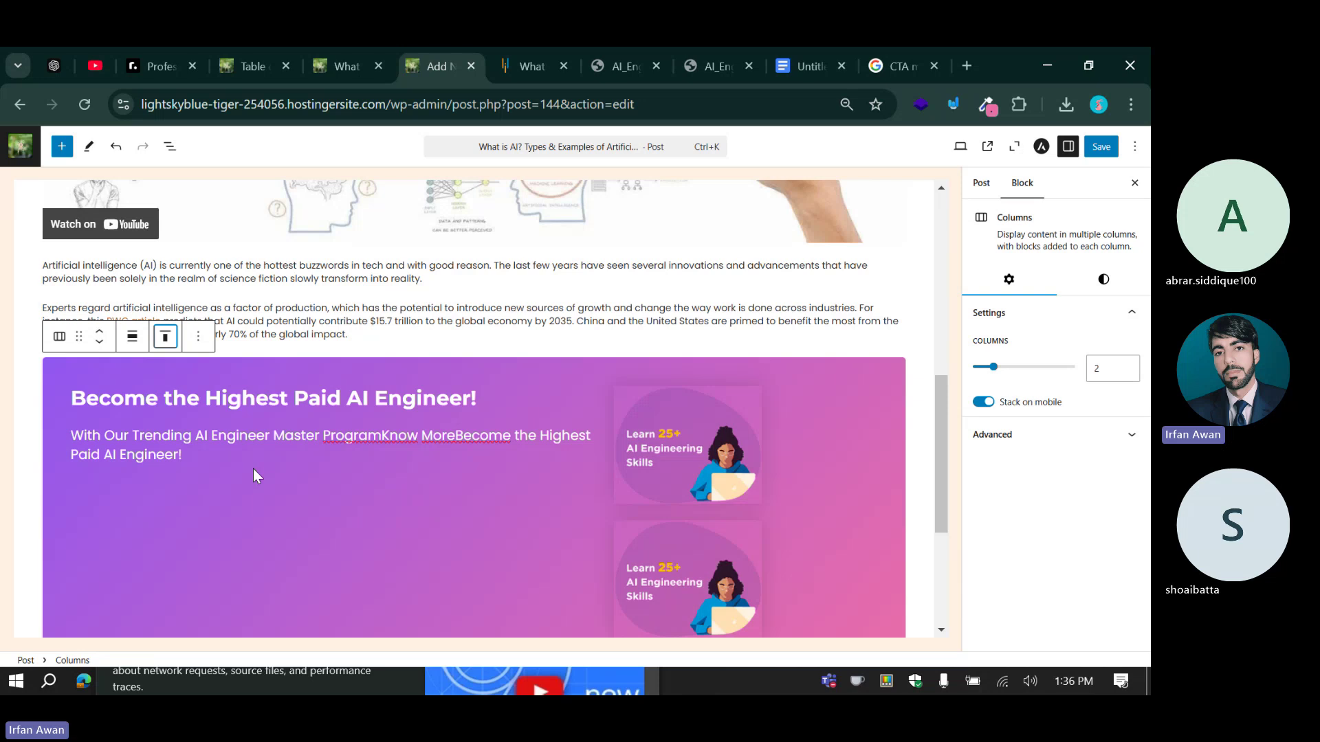
pyautogui.click(165, 336)
pyautogui.click(180, 401)
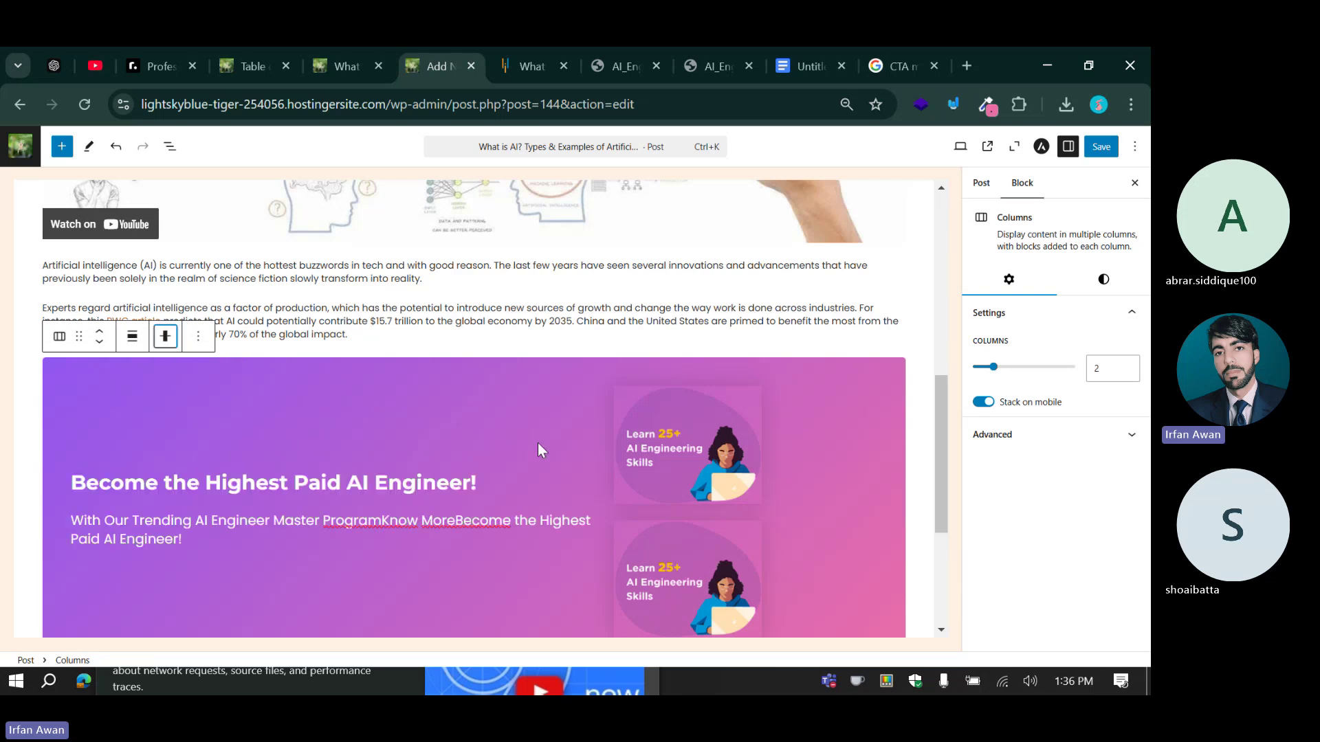
# Delete the upper of the two stacked AI Engineering Skills images from the banner's image column.
pyautogui.click(688, 451)
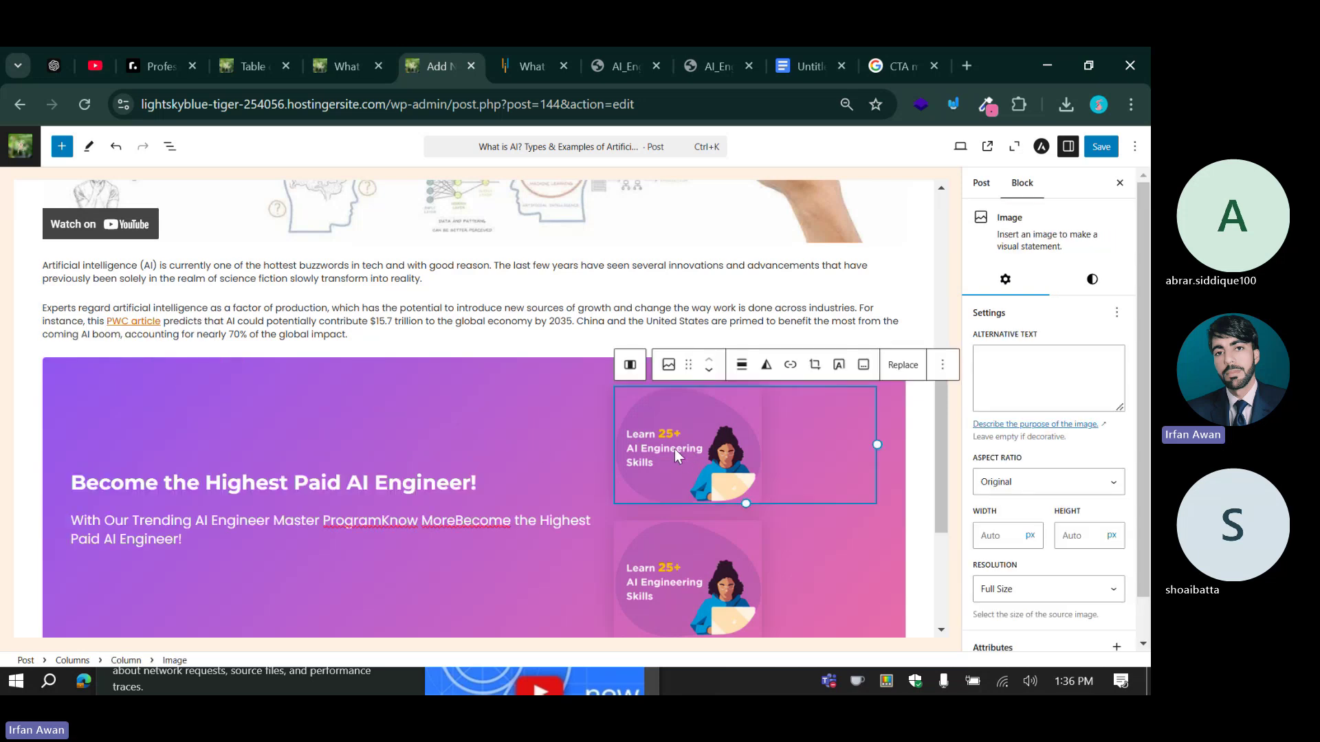
pyautogui.click(943, 365)
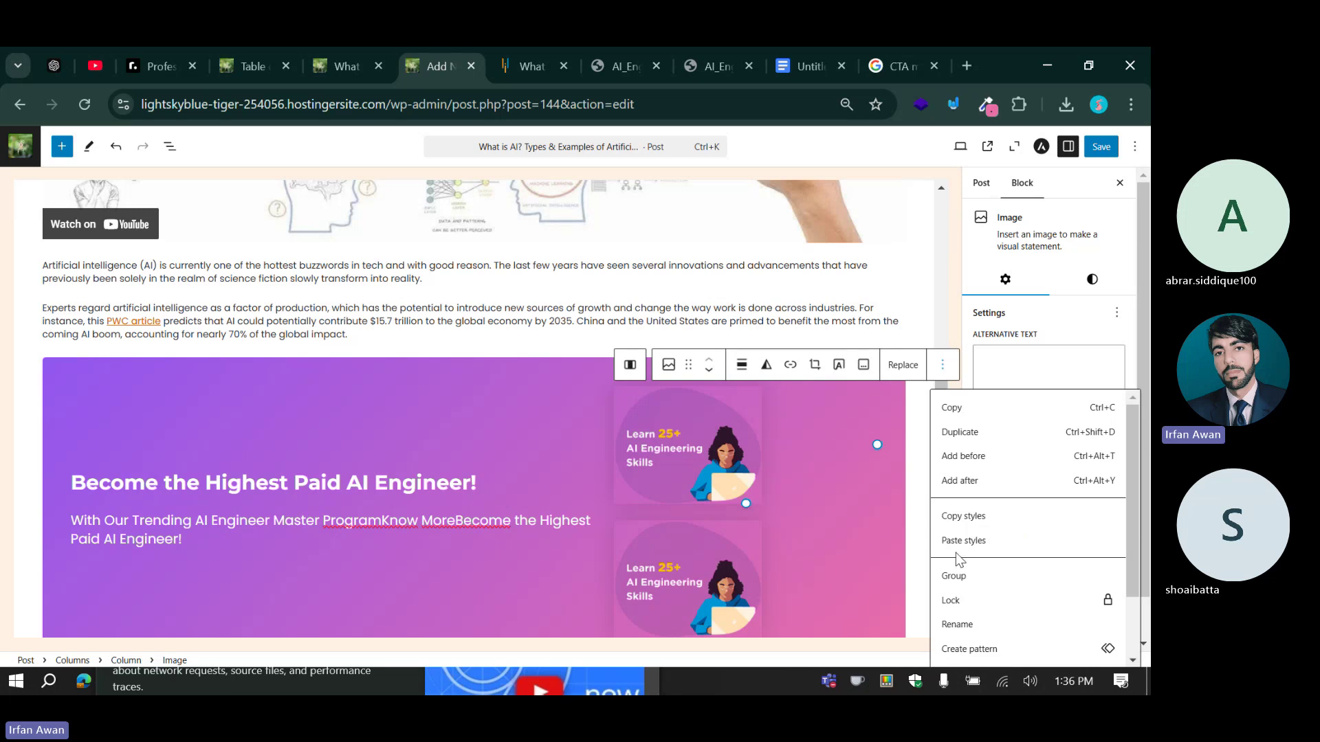
pyautogui.scroll(-3, 957, 584)
pyautogui.click(954, 659)
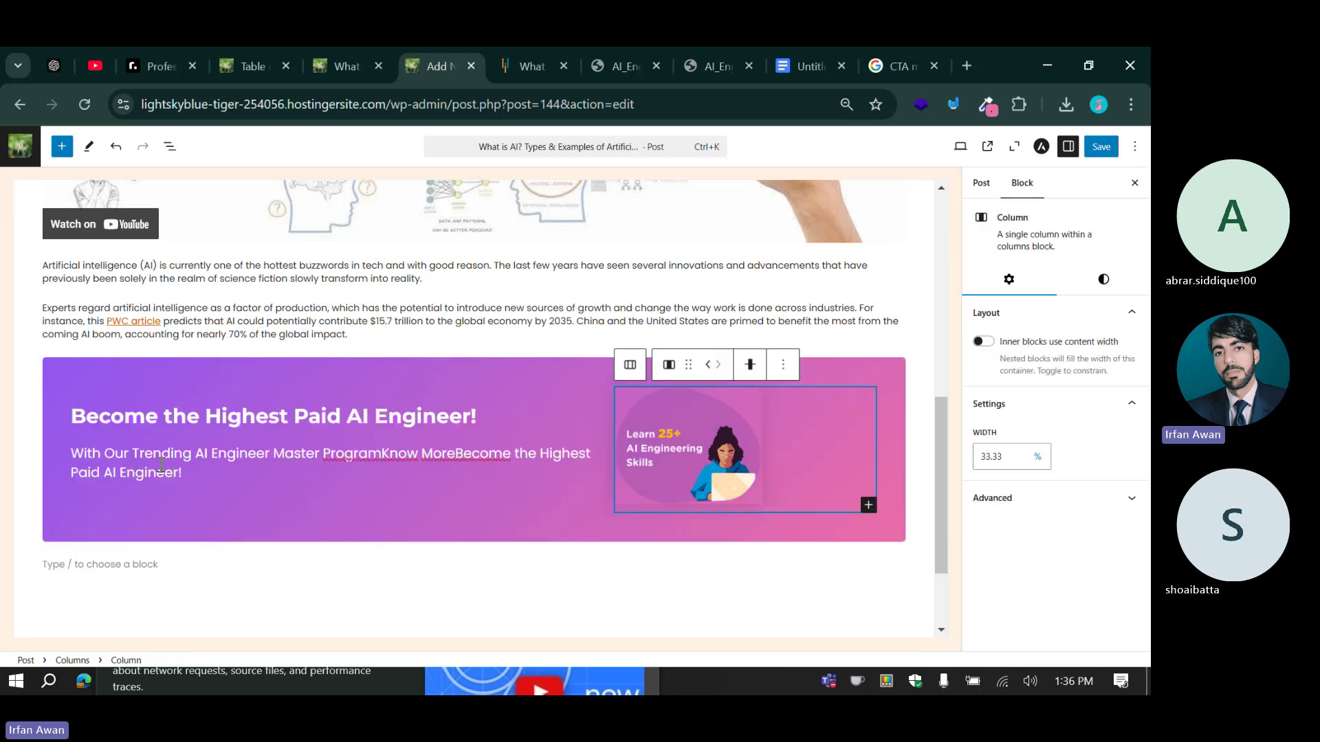
# Try duplicating the tagline paragraph twice in the banner's text column, and undo both copies.
pyautogui.click(184, 474)
pyautogui.click(339, 431)
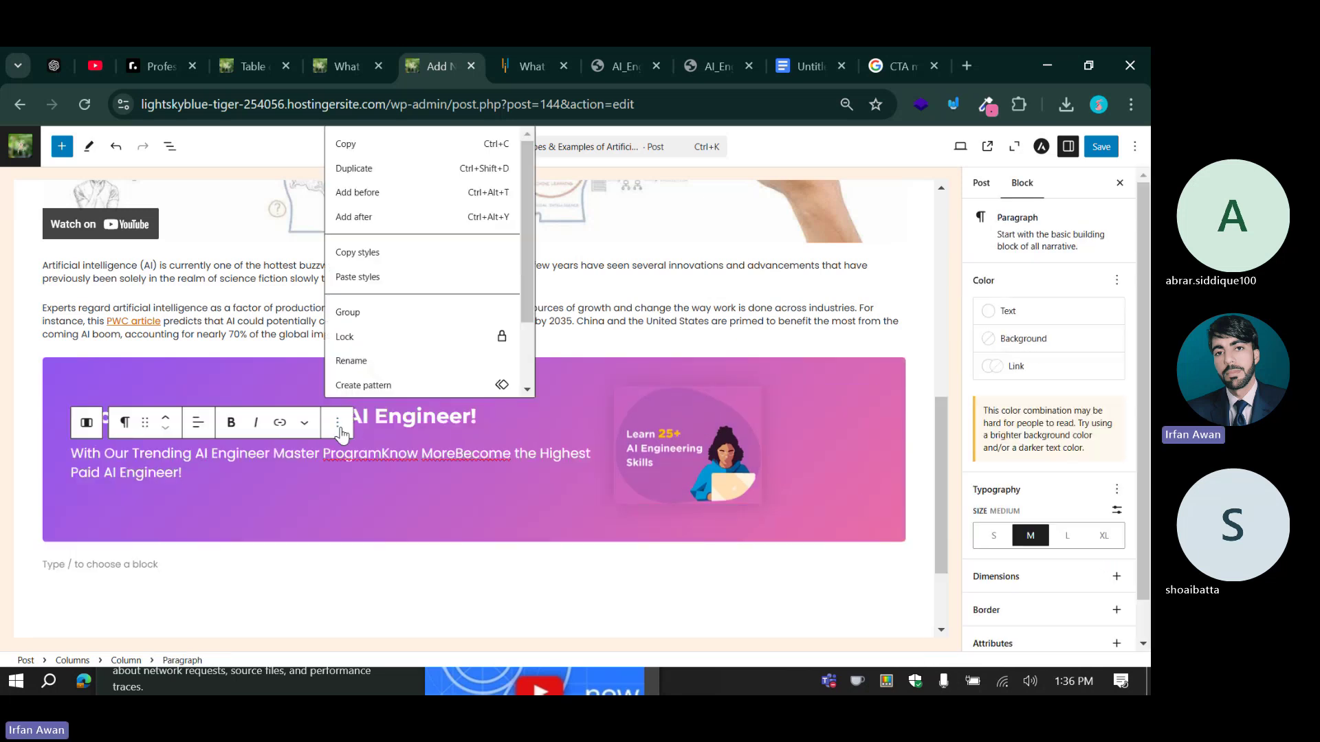
pyautogui.click(365, 169)
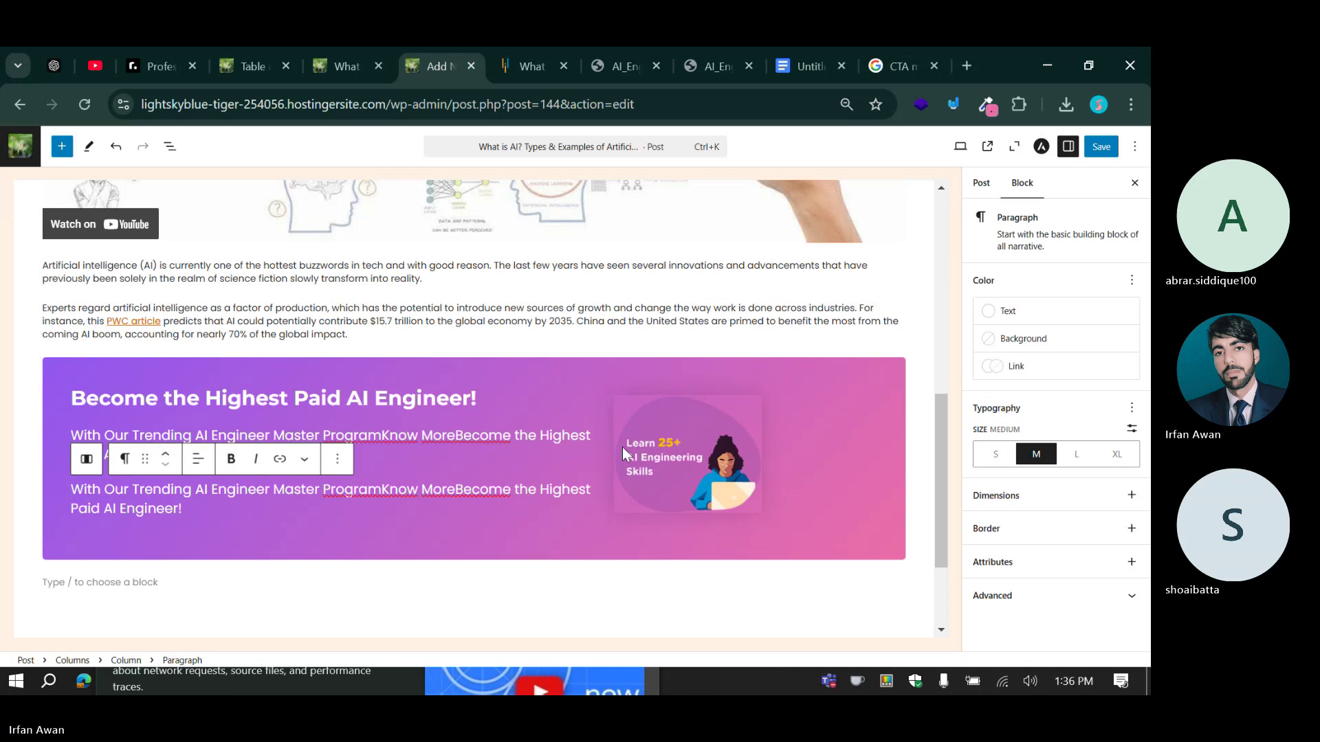
pyautogui.click(337, 462)
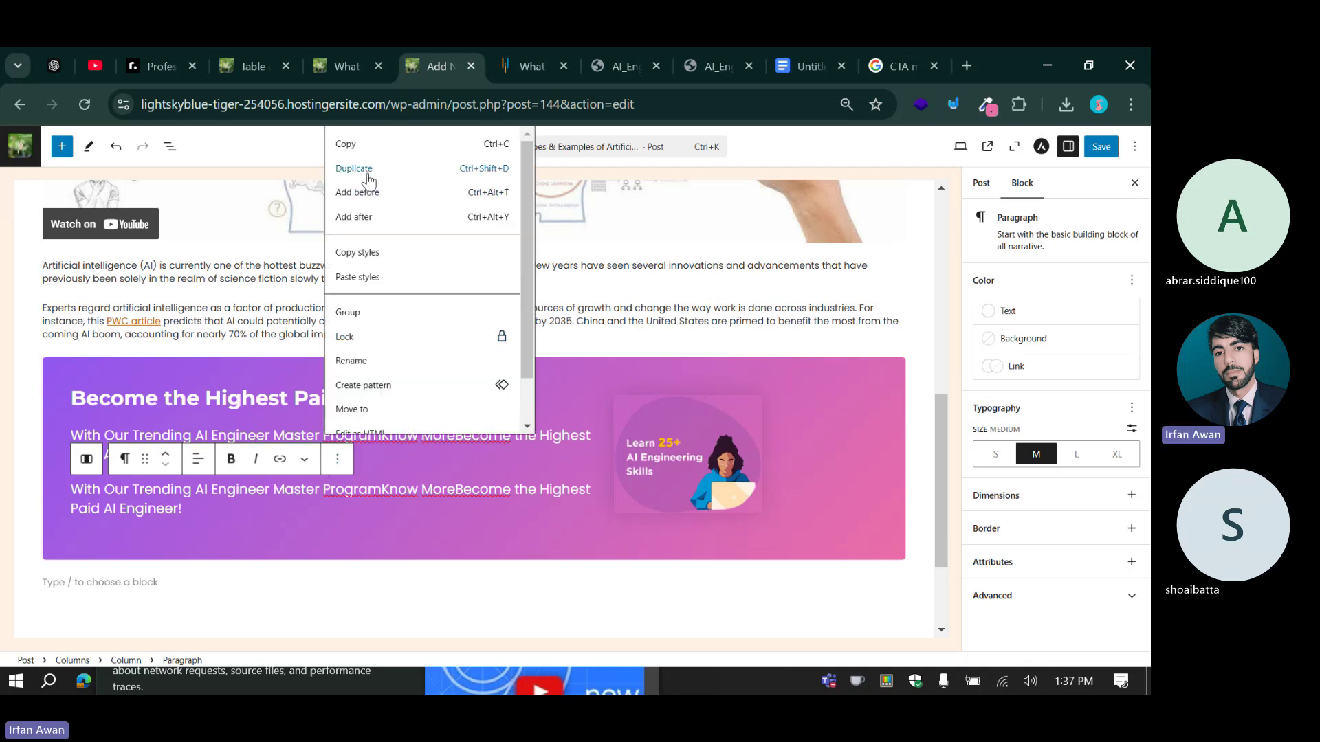
pyautogui.click(361, 169)
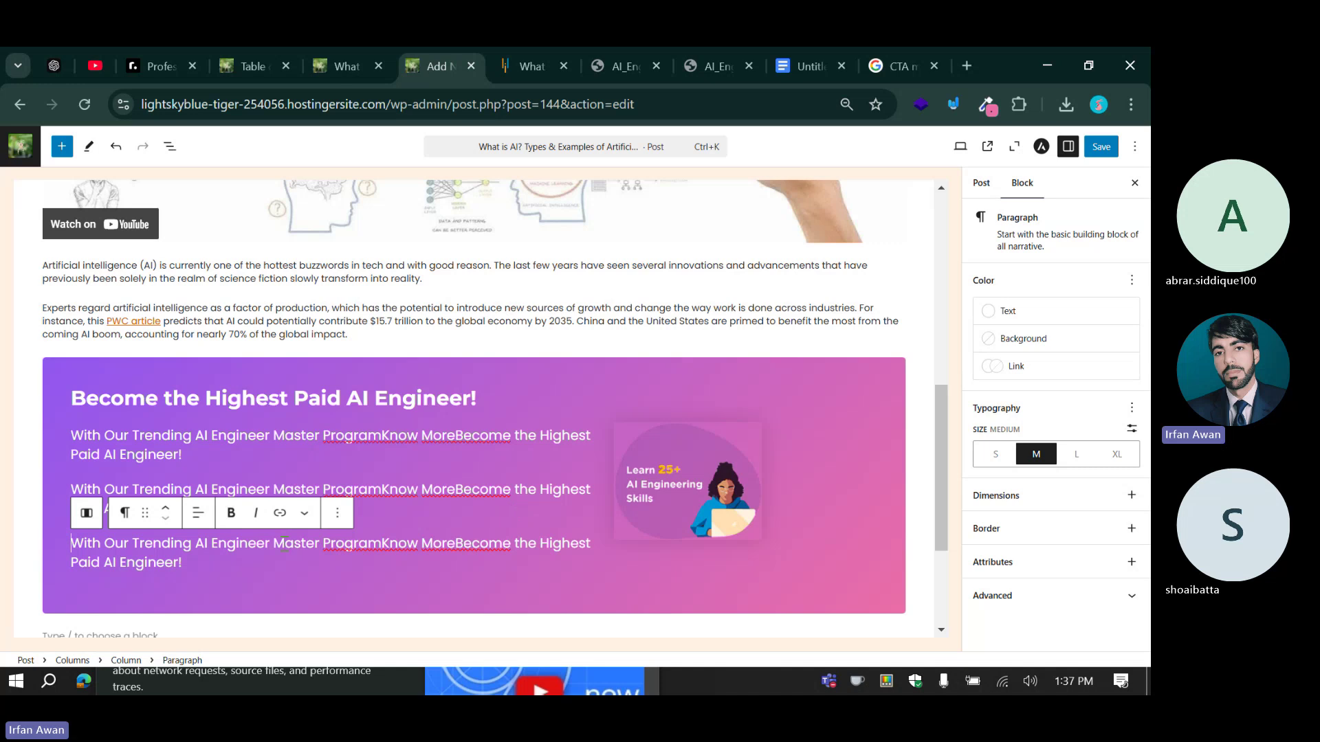
pyautogui.hotkey('ctrl', 'z')
pyautogui.hotkey('ctrl', 'z')
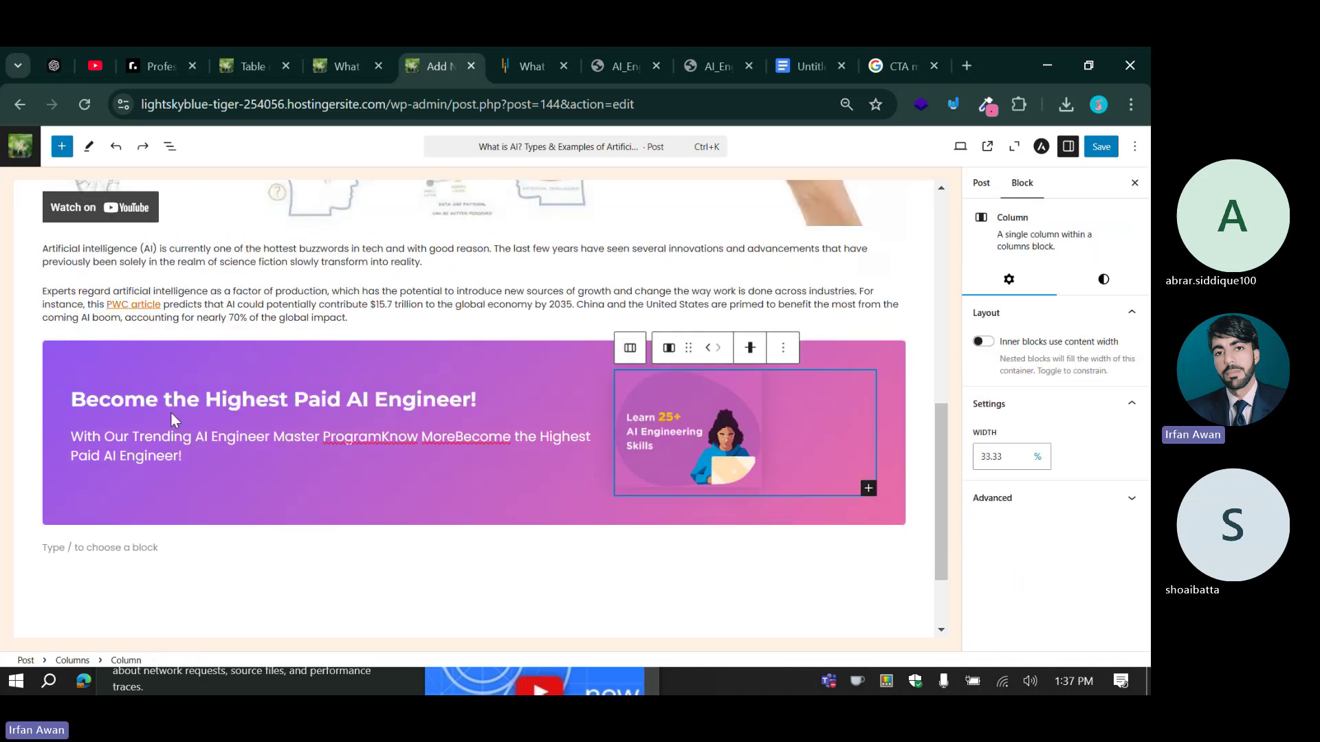
# Check the vertical alignment option chosen for the banner's Columns block without changing it.
pyautogui.click(69, 358)
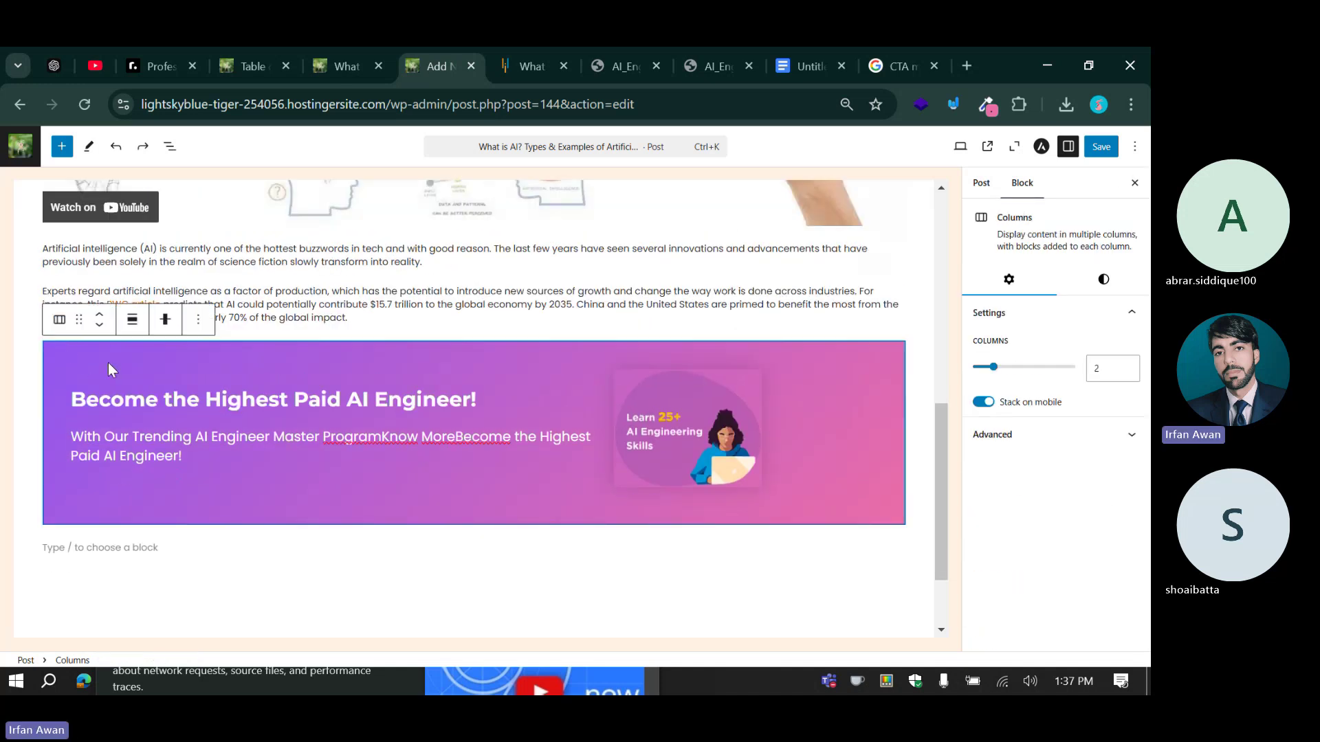
pyautogui.click(165, 319)
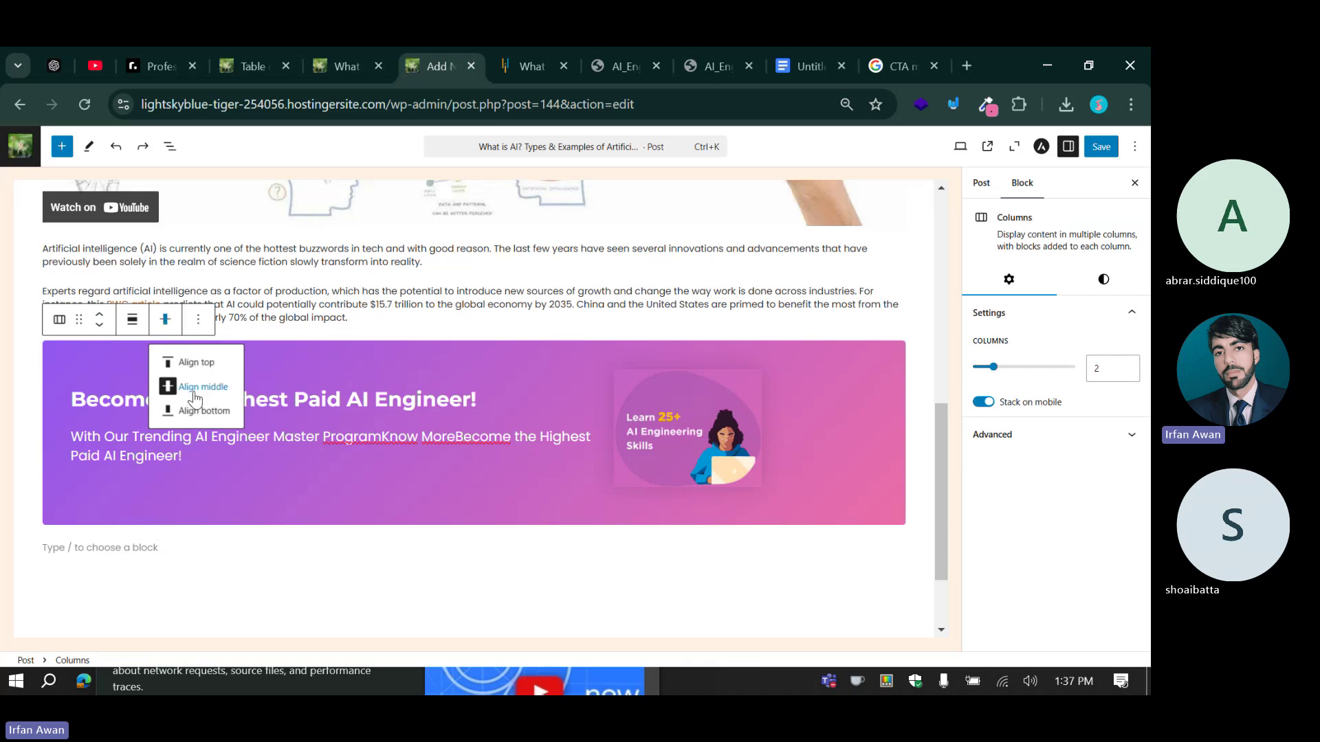
pyautogui.click(426, 477)
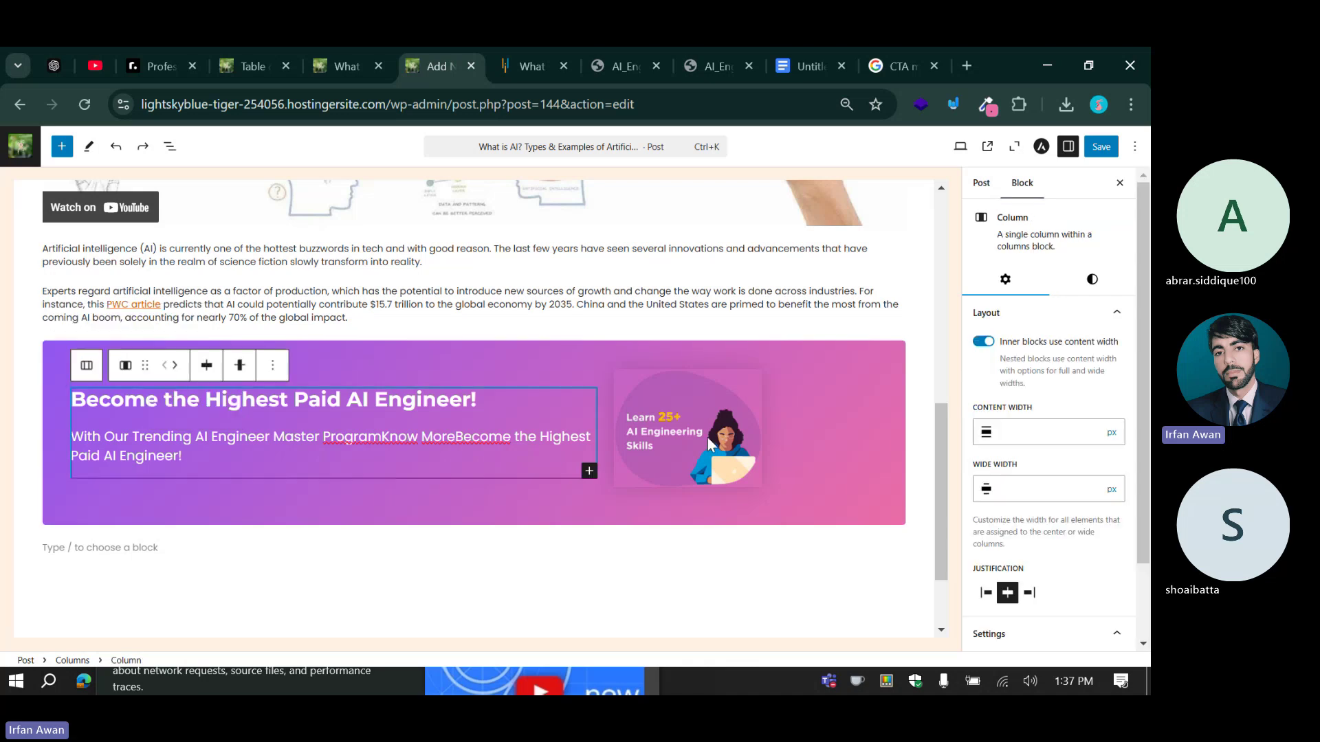
# Align the AI Engineering Skills image right within its column and compare the banner with the one in the reference article.
pyautogui.click(708, 438)
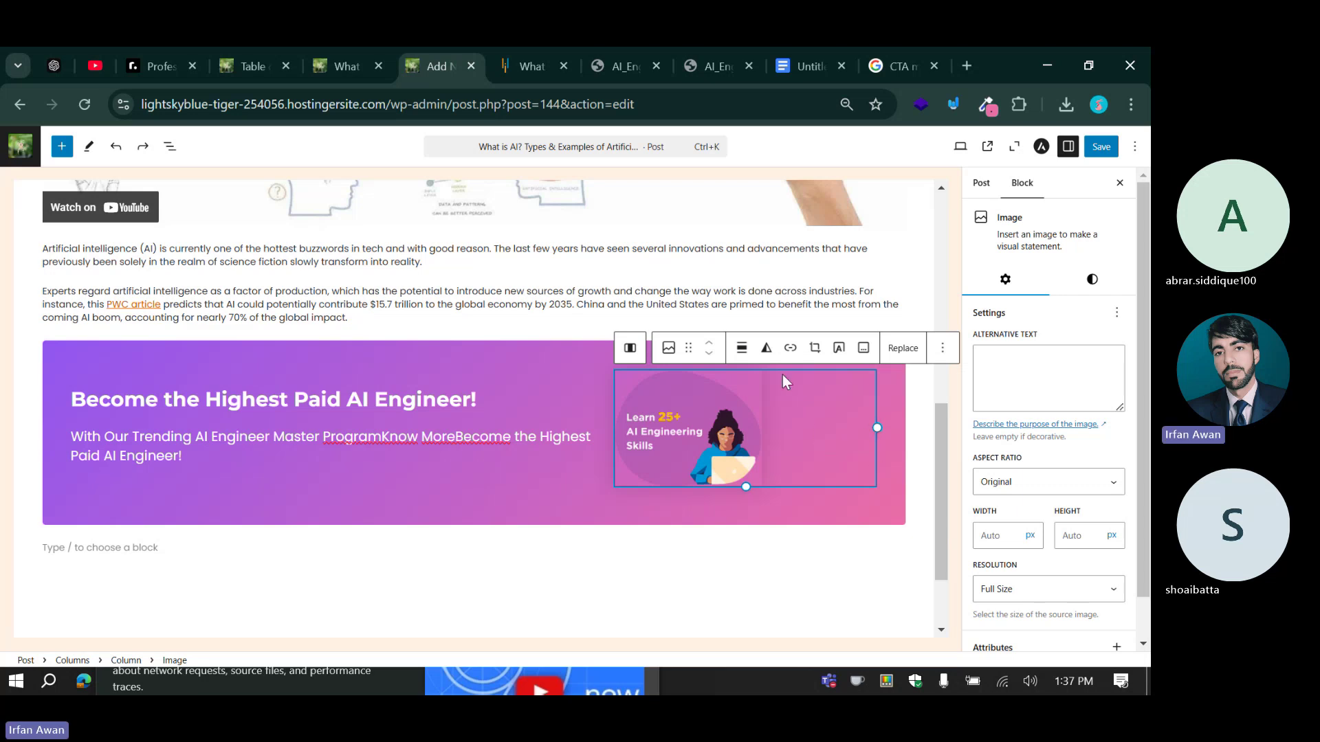
pyautogui.click(742, 348)
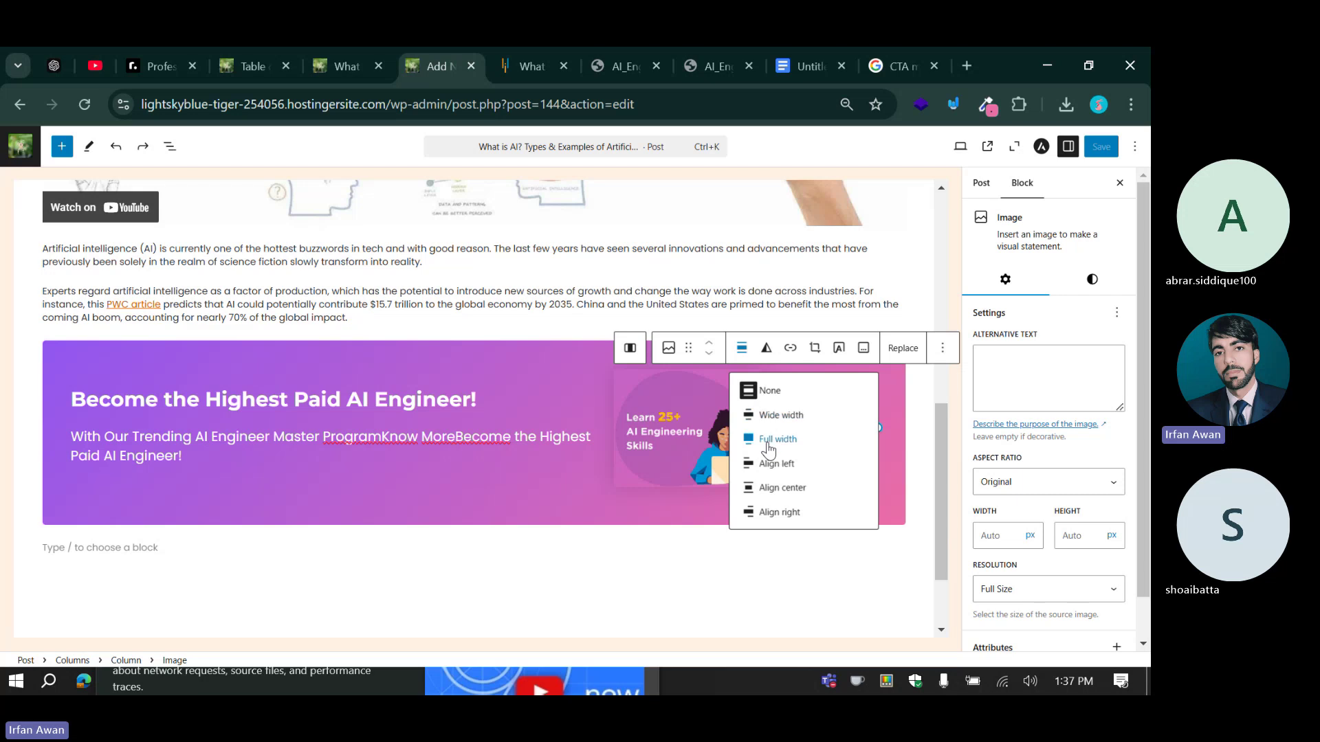
pyautogui.click(781, 513)
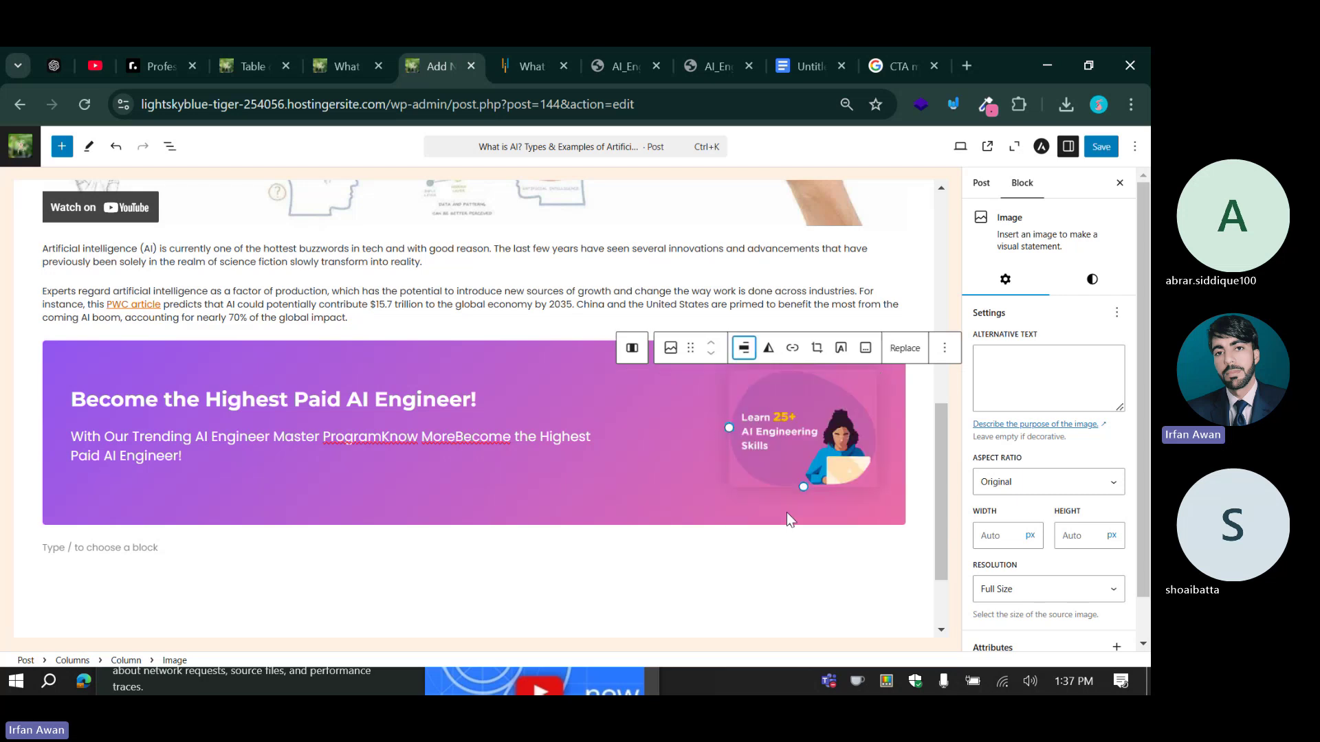
pyautogui.click(653, 440)
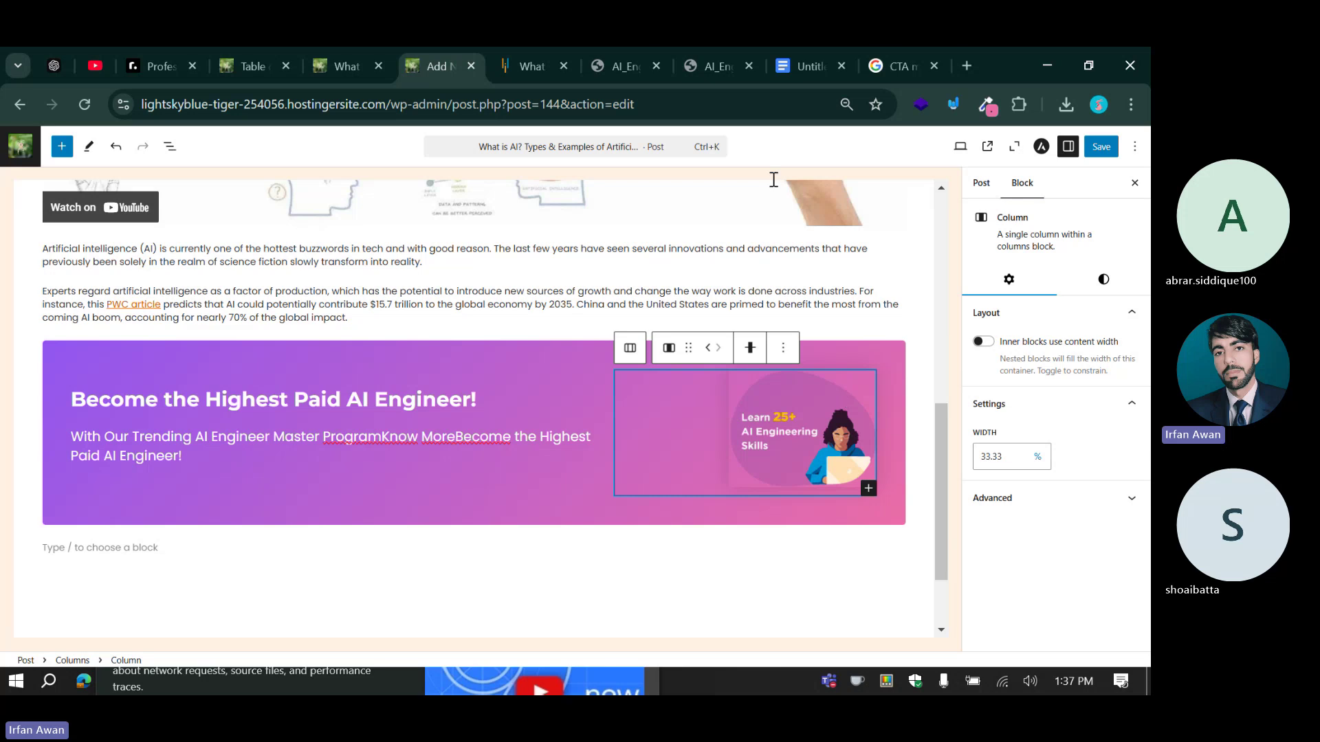
pyautogui.click(515, 50)
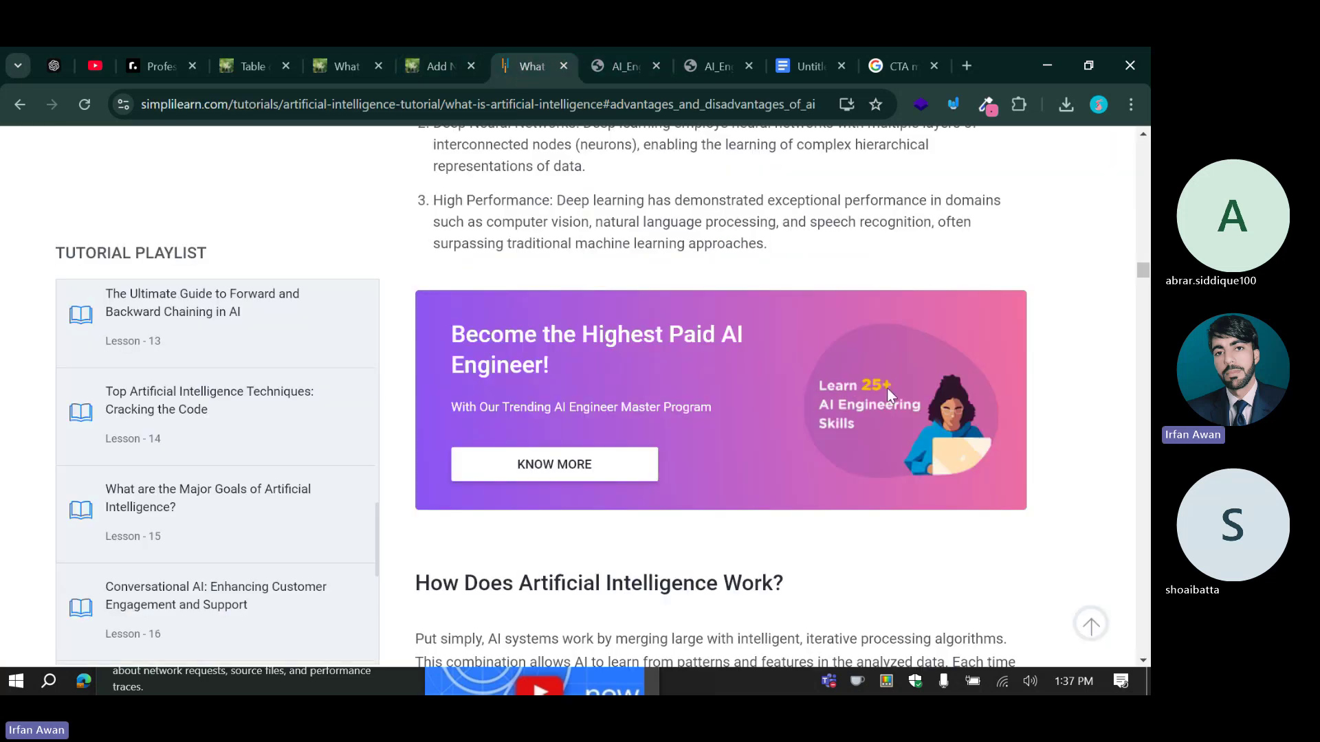
pyautogui.click(481, 47)
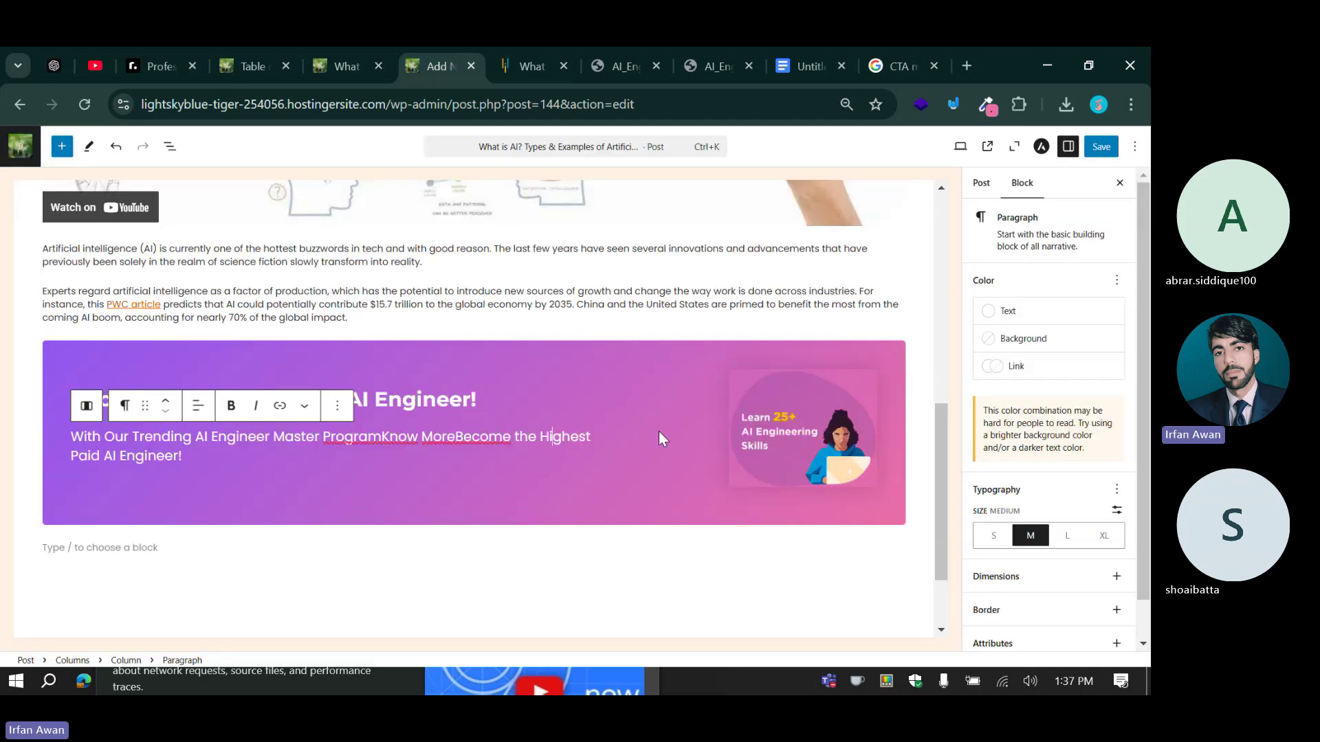
# Try the Rounded style on the banner image and switch it back to Default.
pyautogui.click(775, 411)
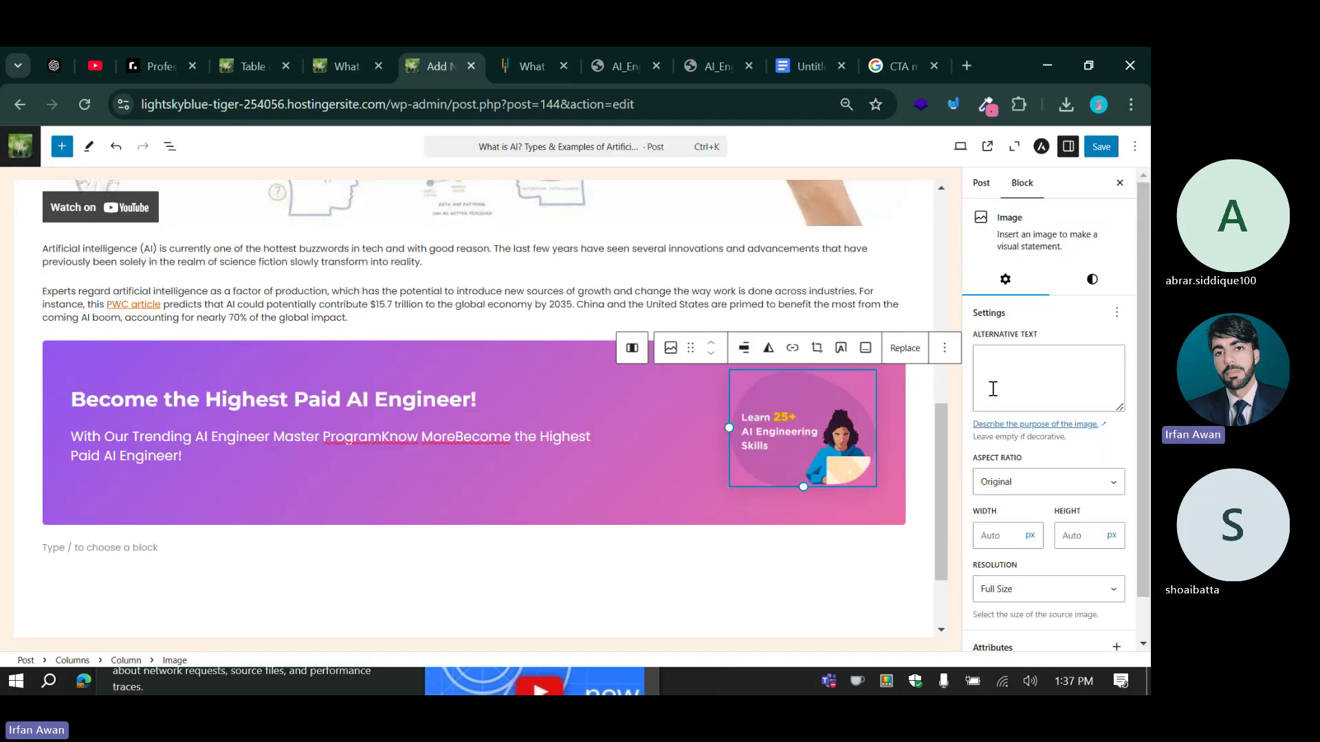
pyautogui.click(1091, 279)
pyautogui.scroll(-2, 1011, 446)
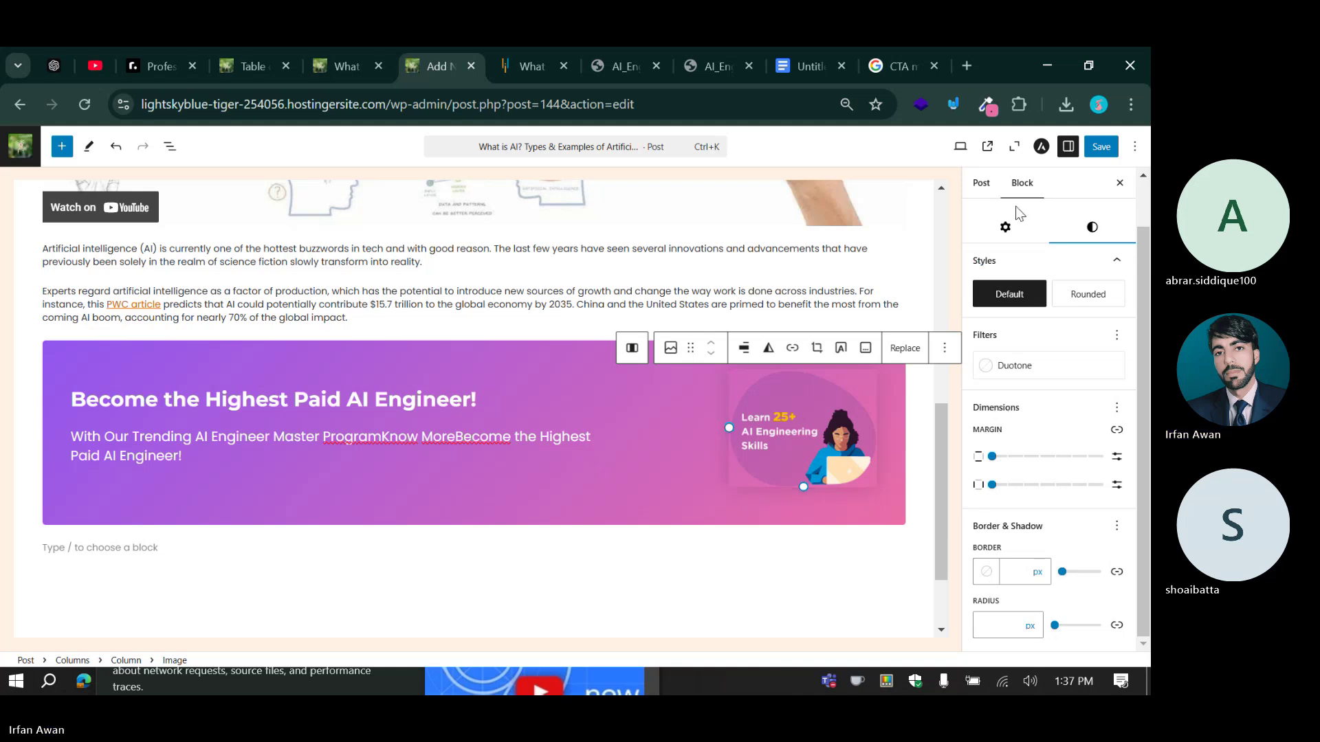
pyautogui.scroll(1, 1040, 310)
pyautogui.scroll(1, 1028, 282)
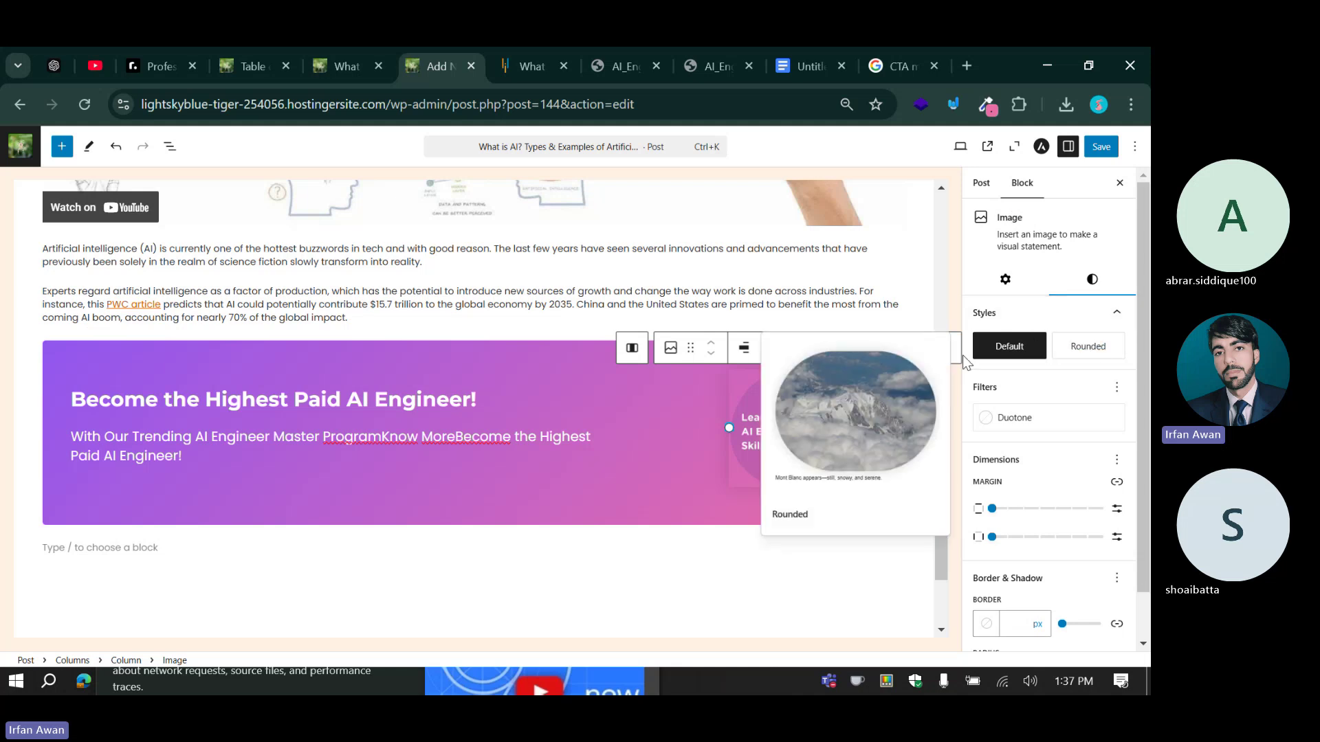
pyautogui.scroll(-2, 1006, 429)
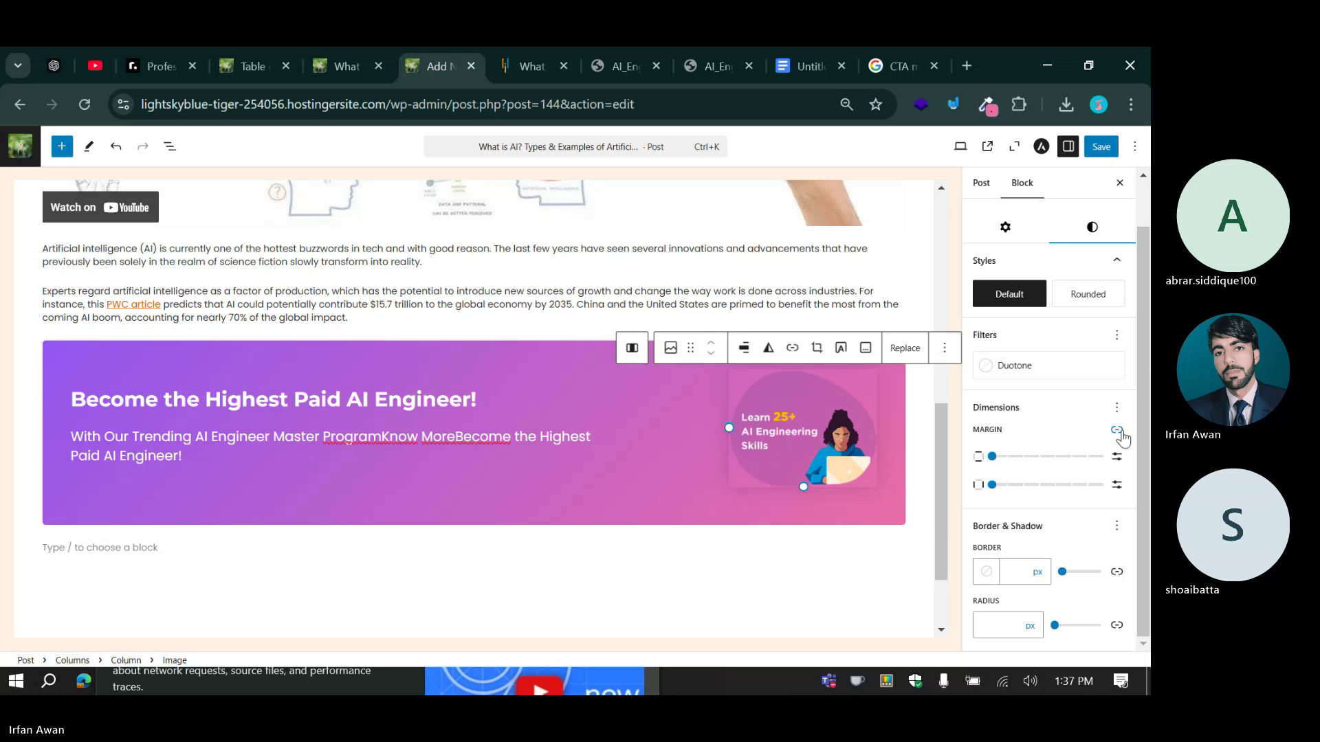
pyautogui.scroll(2, 1041, 461)
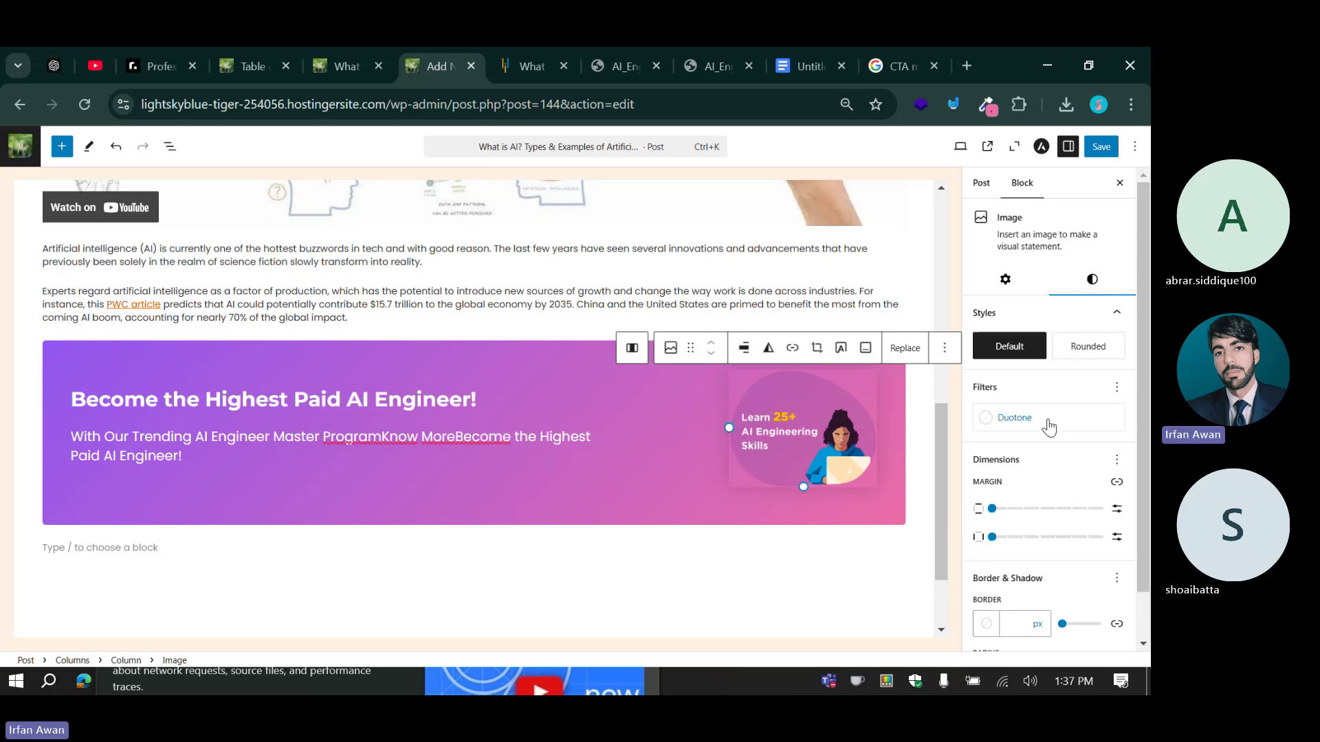
pyautogui.click(1117, 388)
pyautogui.click(1087, 350)
pyautogui.click(1085, 351)
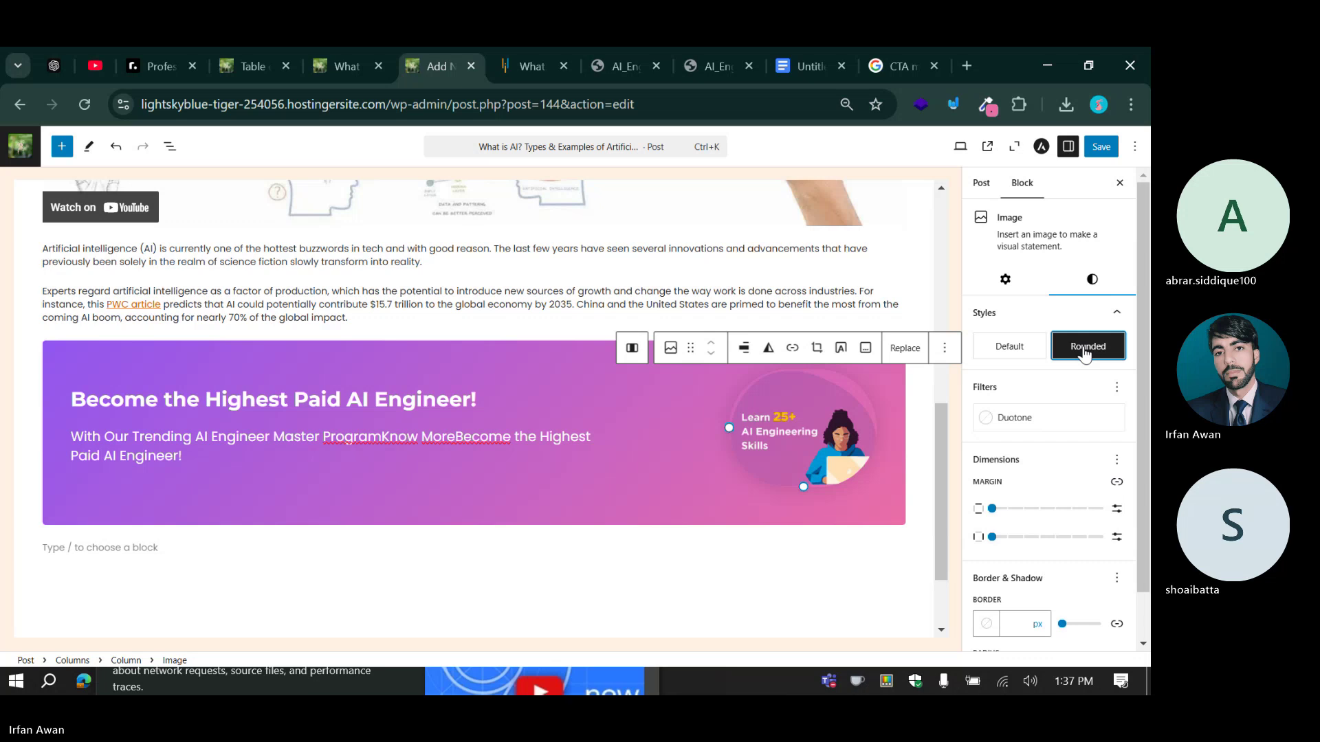
pyautogui.click(1019, 350)
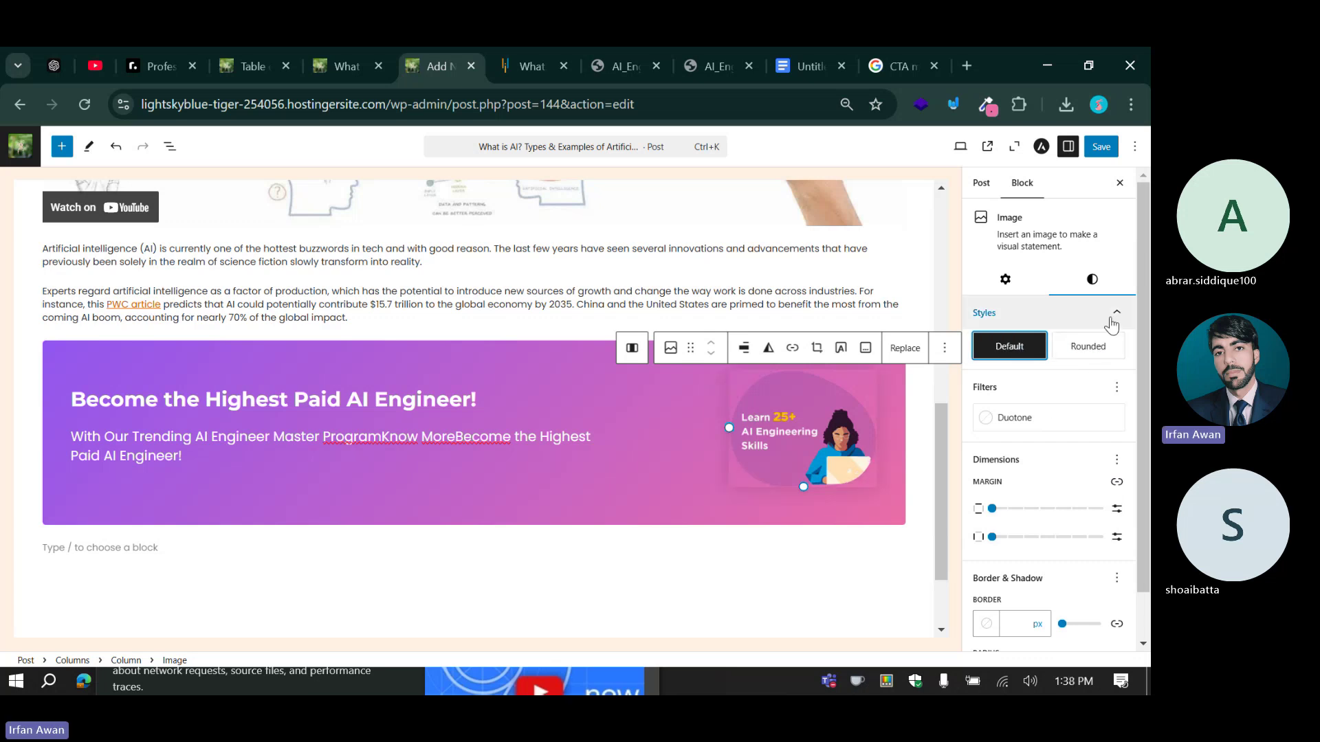
# Try the Standard 4:3 and Tall 9:16 aspect ratios on the banner image and return it to Original.
pyautogui.click(1005, 279)
pyautogui.scroll(-1, 1020, 413)
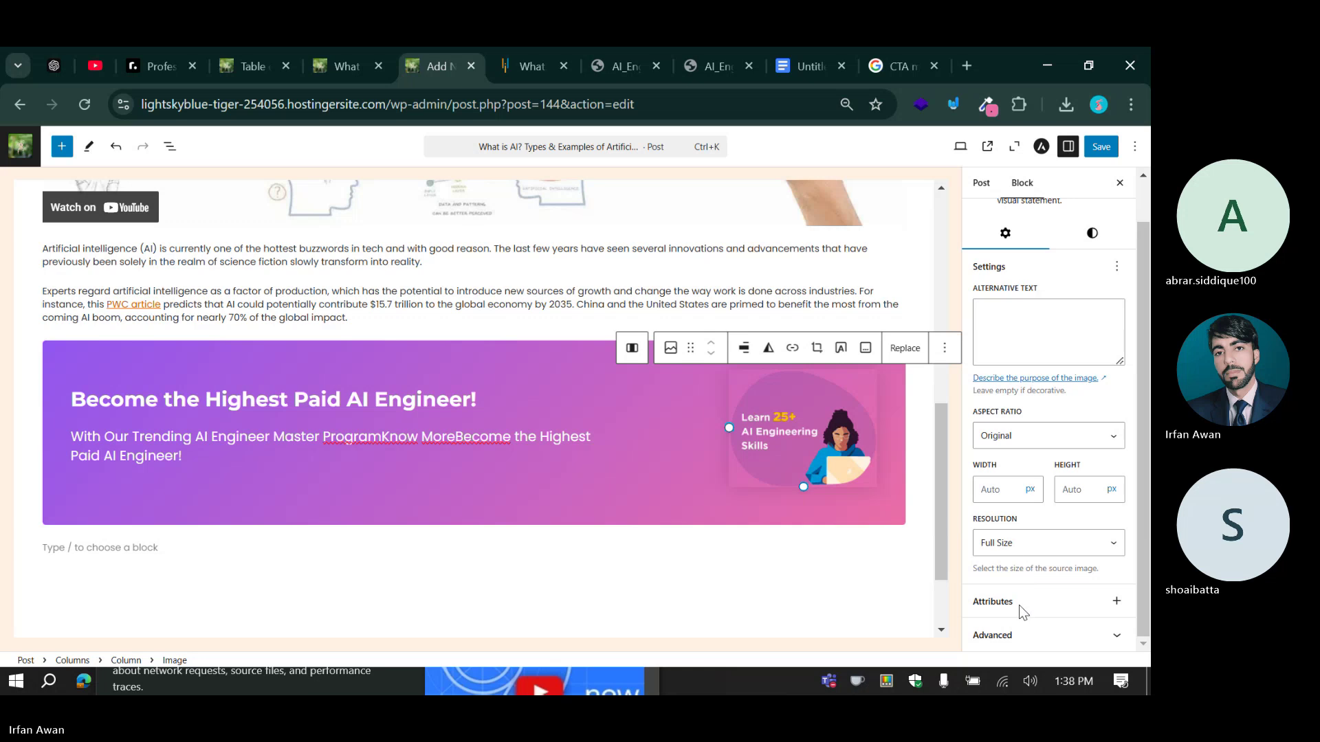
pyautogui.scroll(2, 1002, 456)
pyautogui.scroll(-2, 1014, 452)
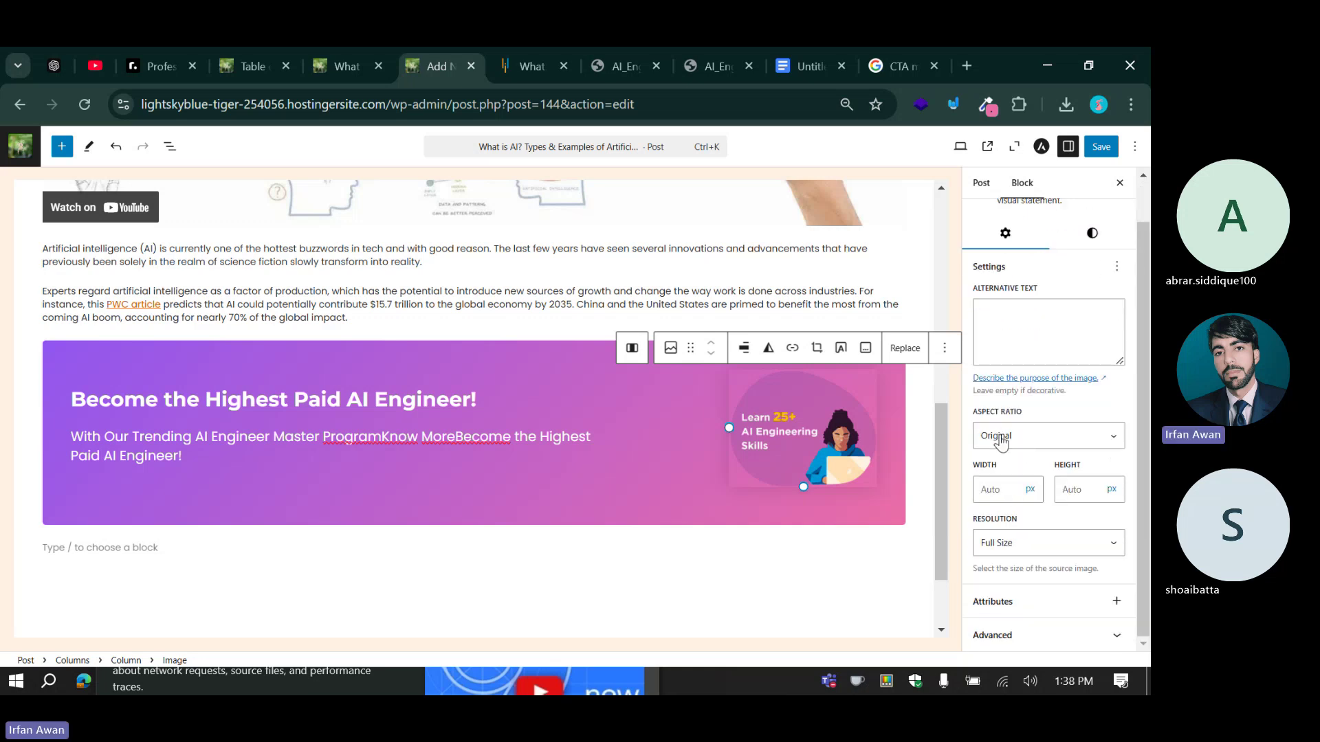
pyautogui.click(1000, 440)
pyautogui.press('Escape')
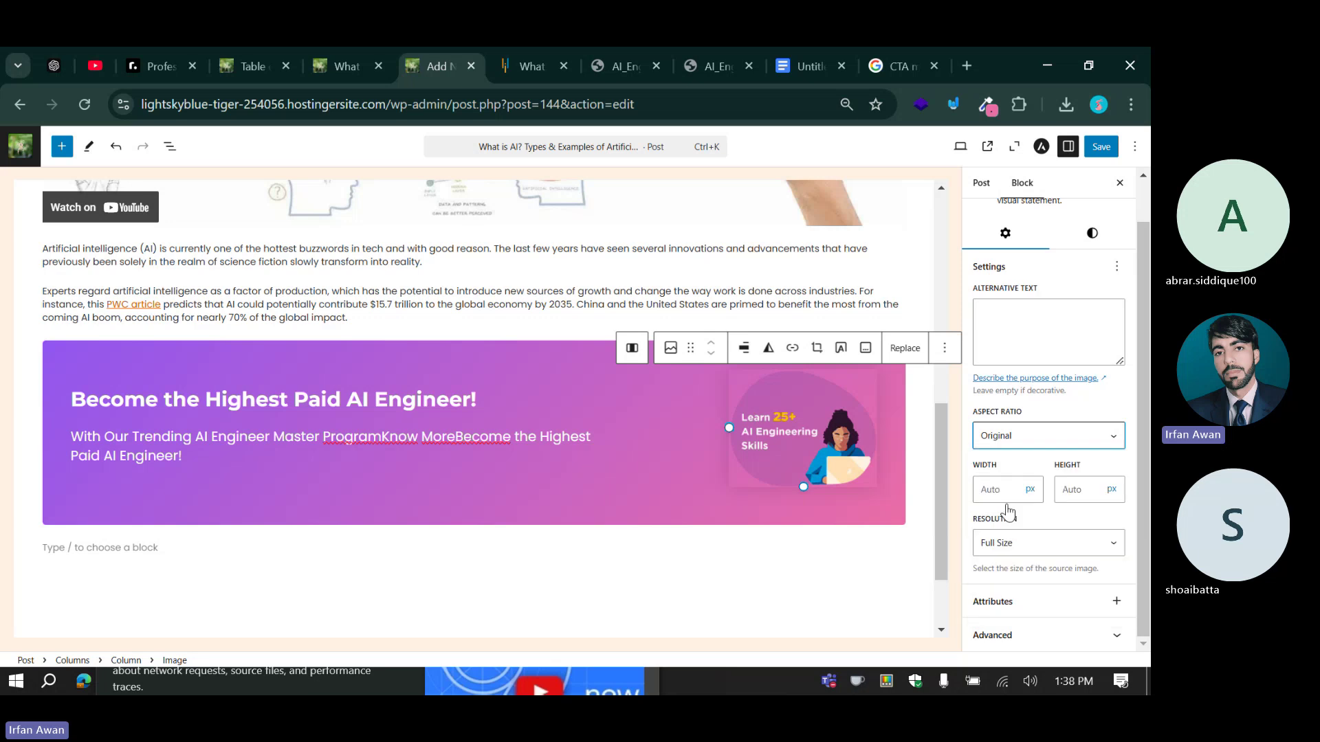
pyautogui.click(1007, 507)
pyautogui.click(1020, 440)
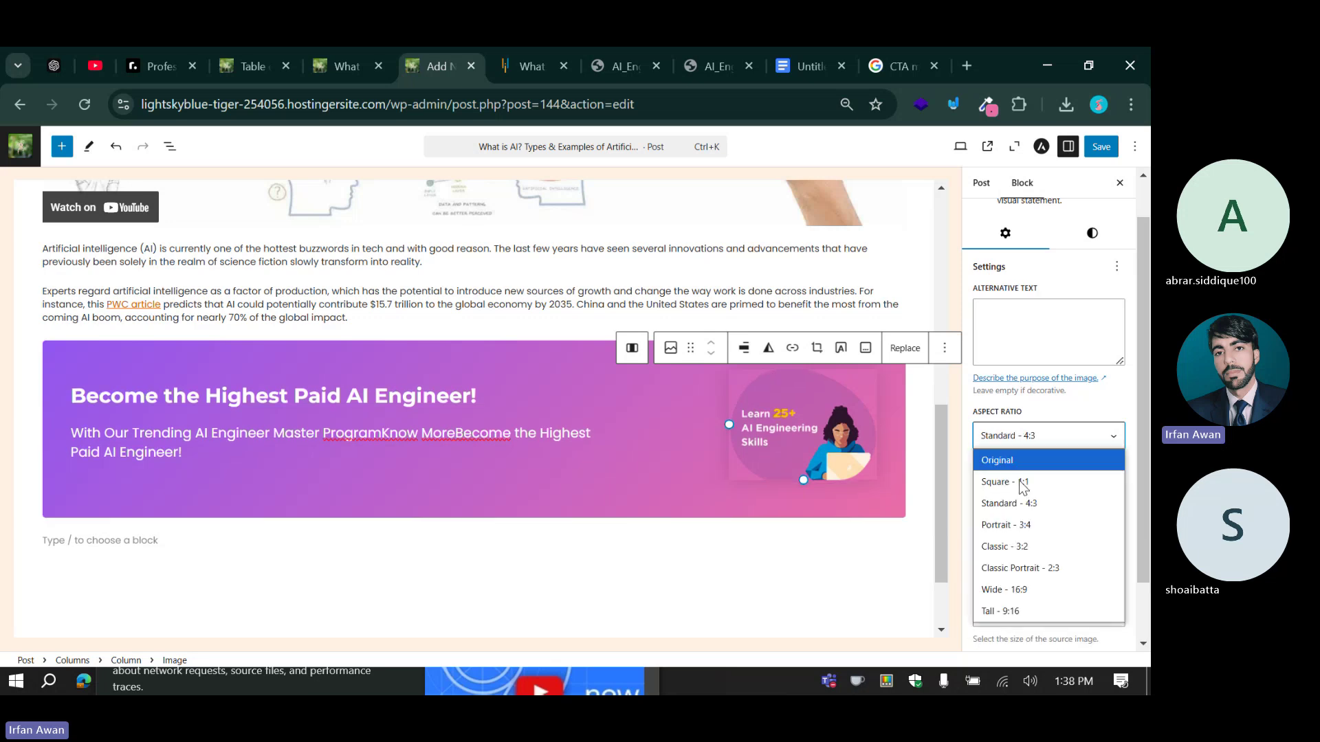
pyautogui.click(1026, 612)
pyautogui.scroll(1, 834, 515)
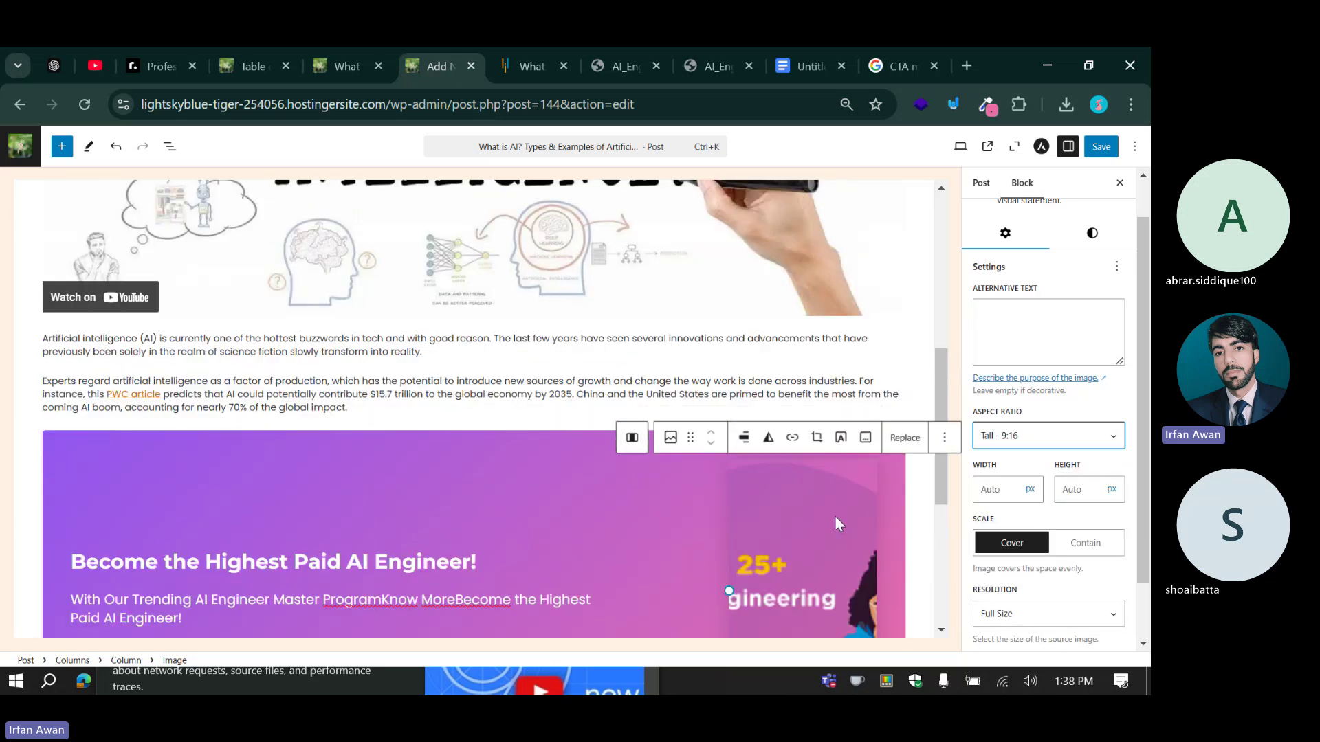
pyautogui.scroll(-5, 827, 506)
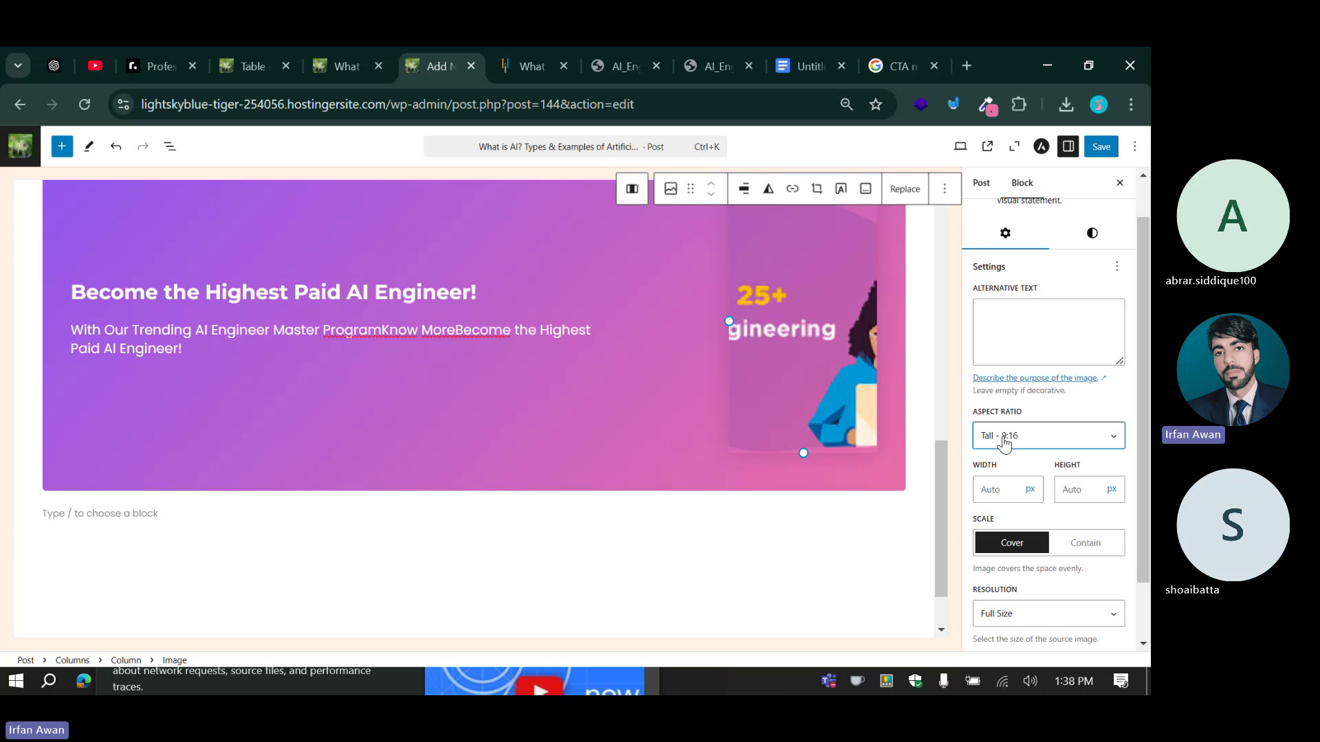
pyautogui.click(1003, 437)
pyautogui.click(1002, 458)
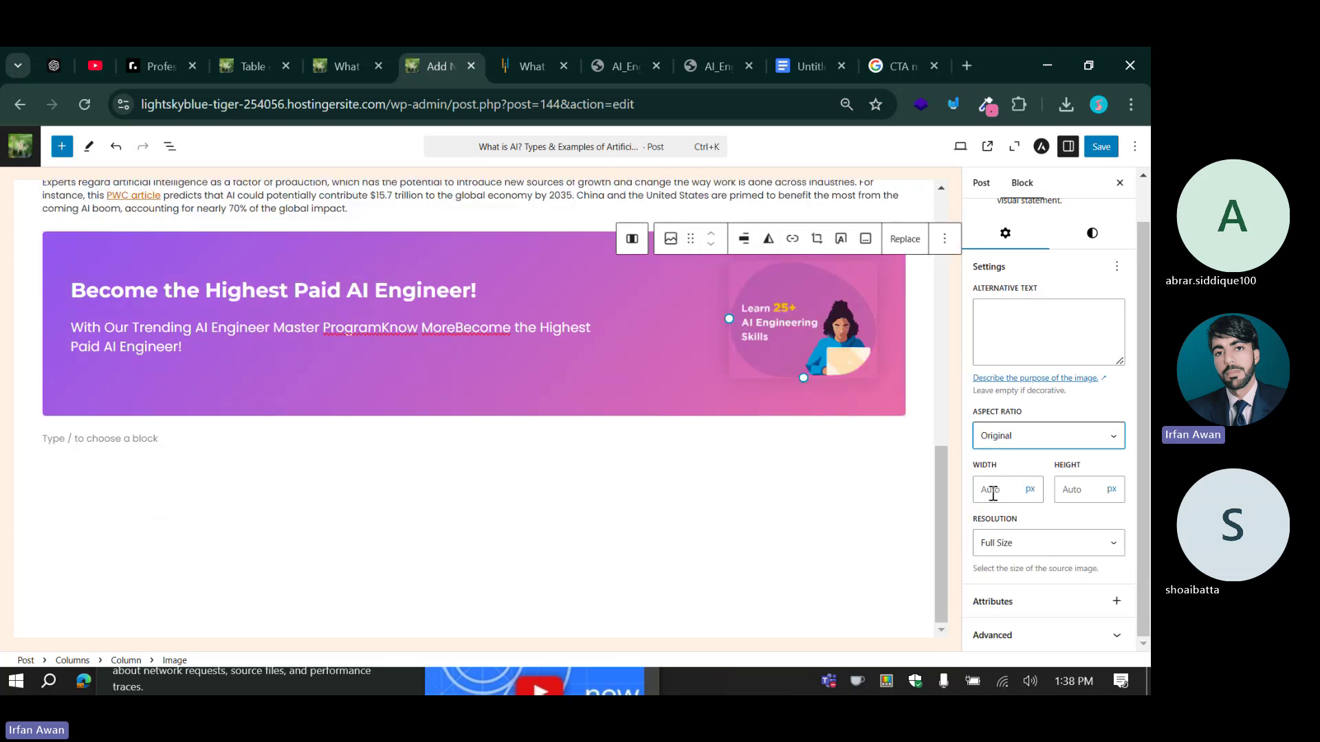
# Try the Thumbnail resolution on the banner image and set it back to Full Size.
pyautogui.click(1086, 489)
pyautogui.click(1042, 469)
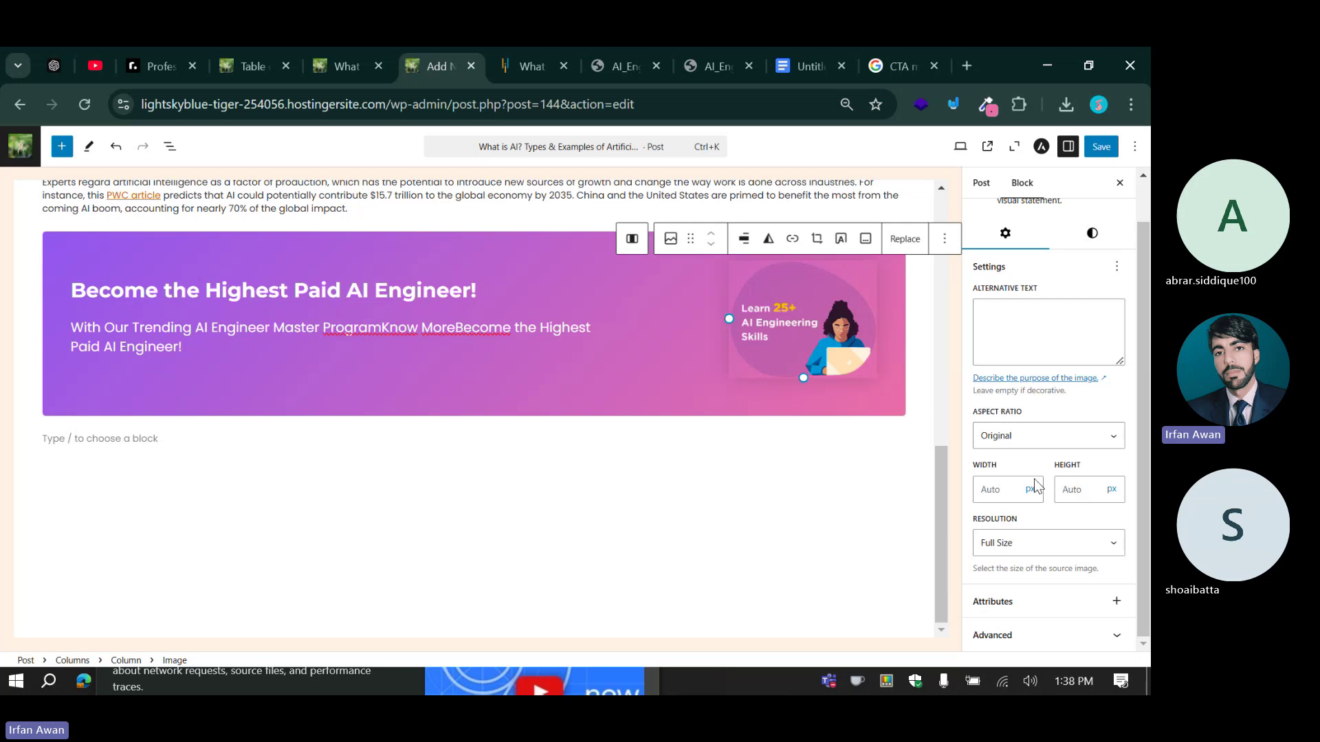
pyautogui.click(1009, 554)
pyautogui.click(1009, 565)
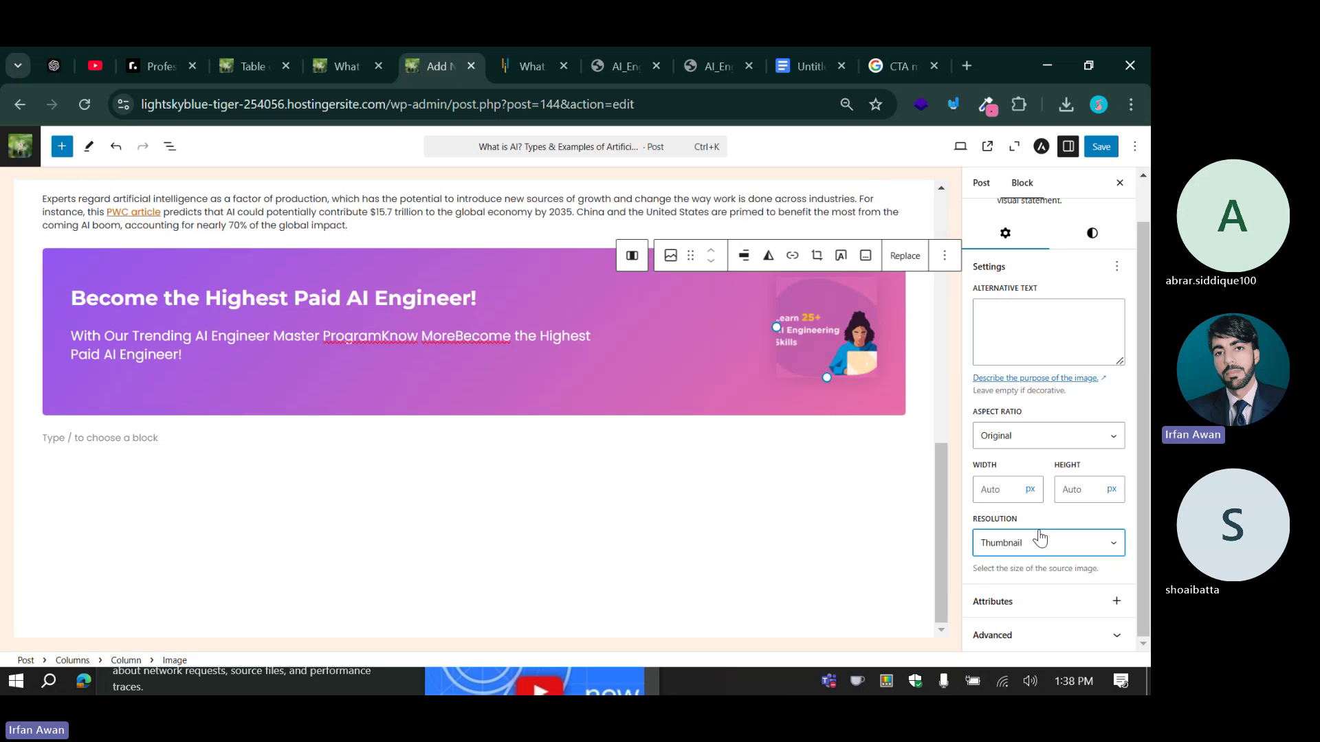
pyautogui.click(1003, 543)
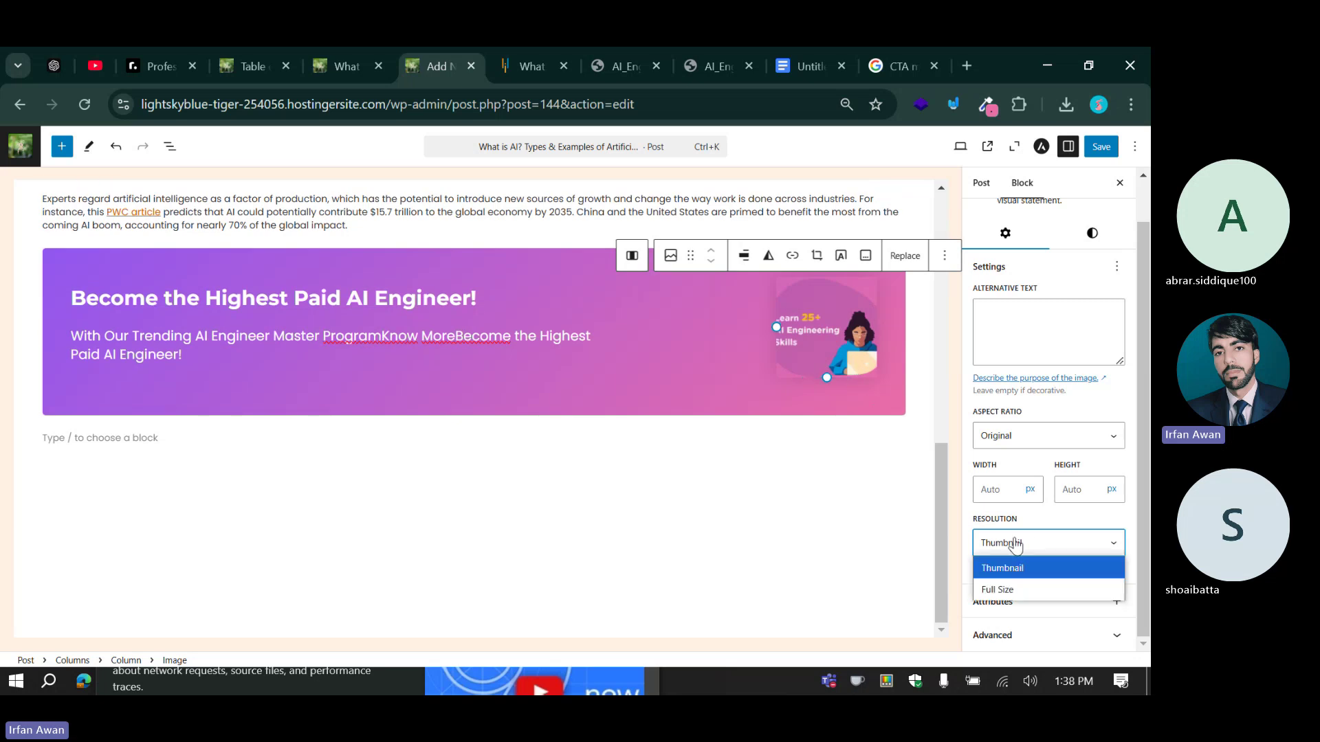
pyautogui.click(1004, 590)
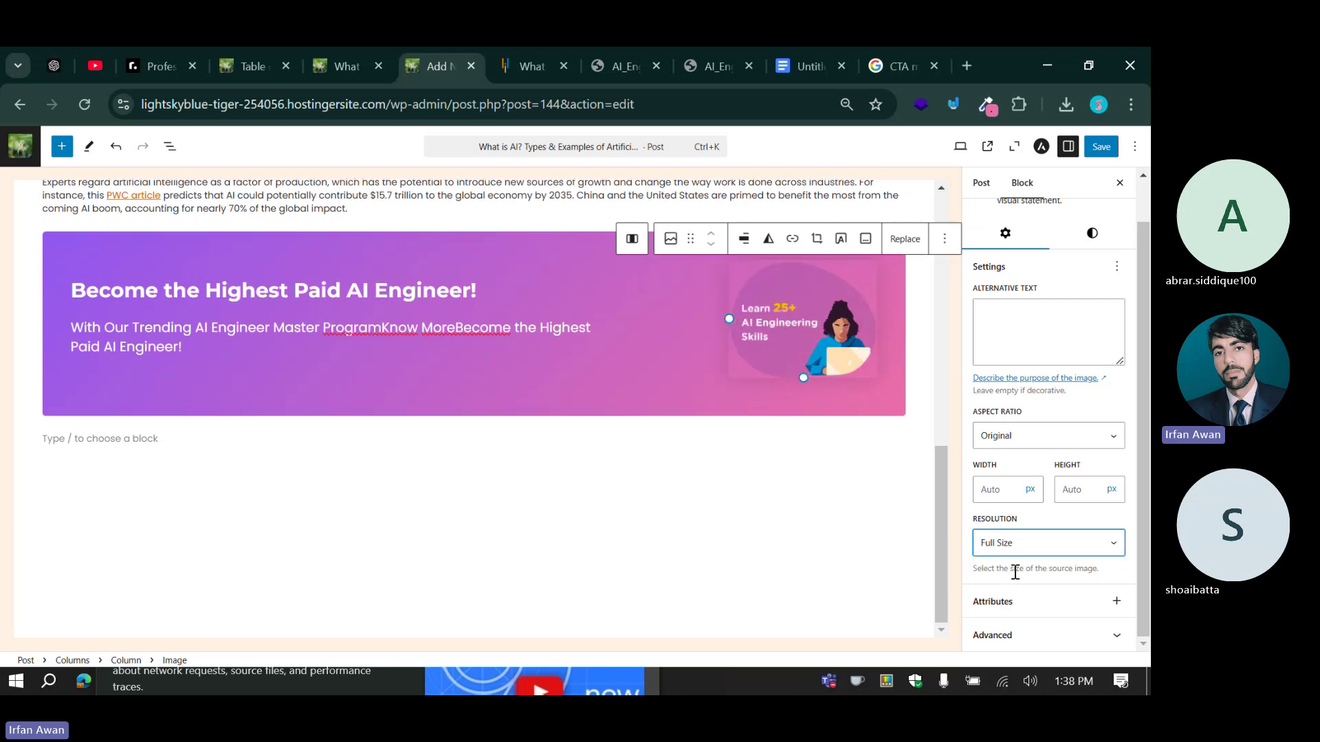
# Try the purple-yellow, black-blue and blue-orange Duotone filters on the banner image and clear the filter.
pyautogui.click(1031, 484)
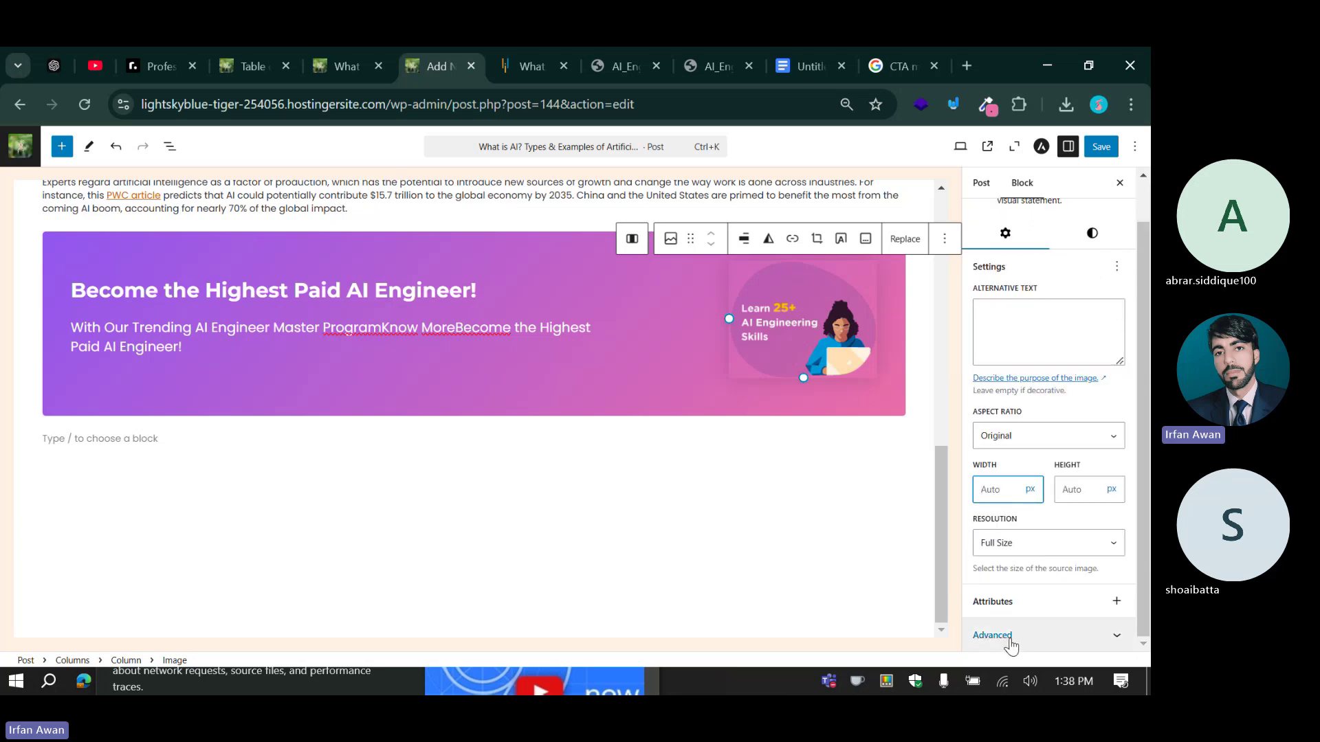
pyautogui.scroll(1, 1008, 307)
pyautogui.click(1086, 286)
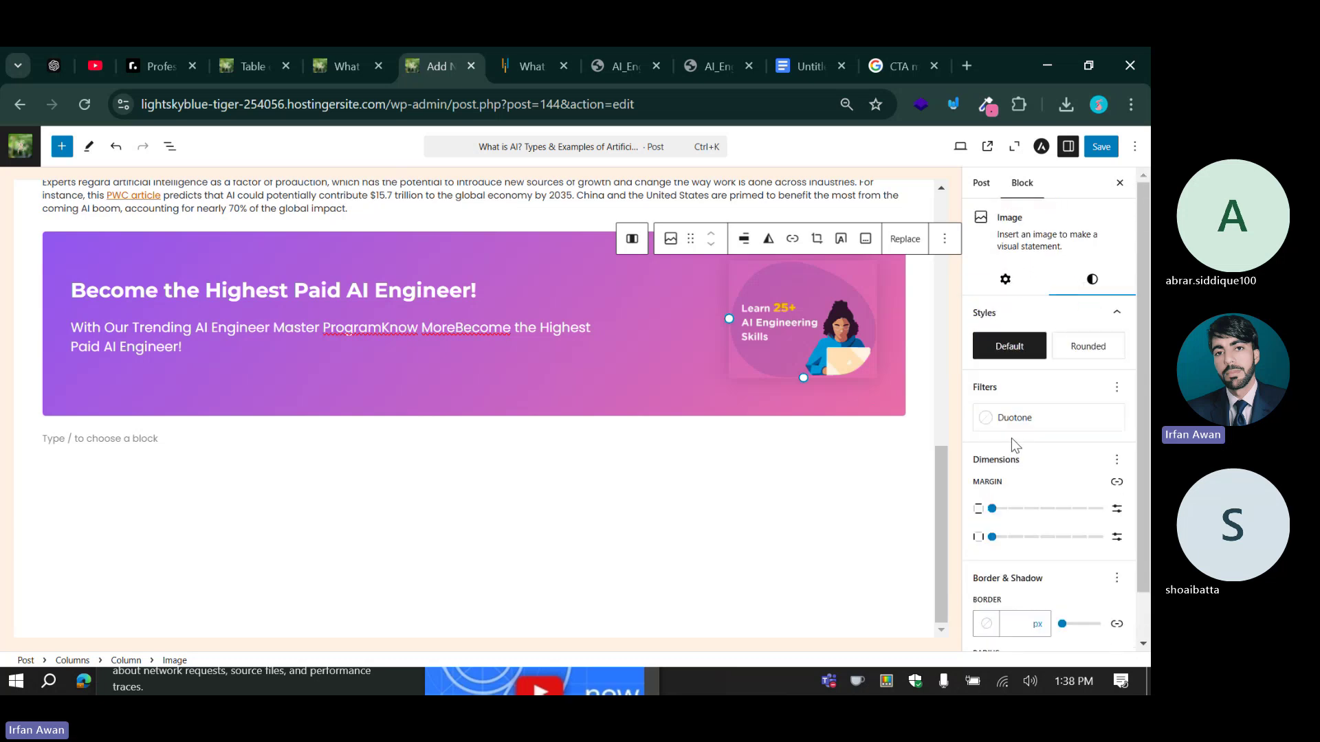
pyautogui.click(1007, 419)
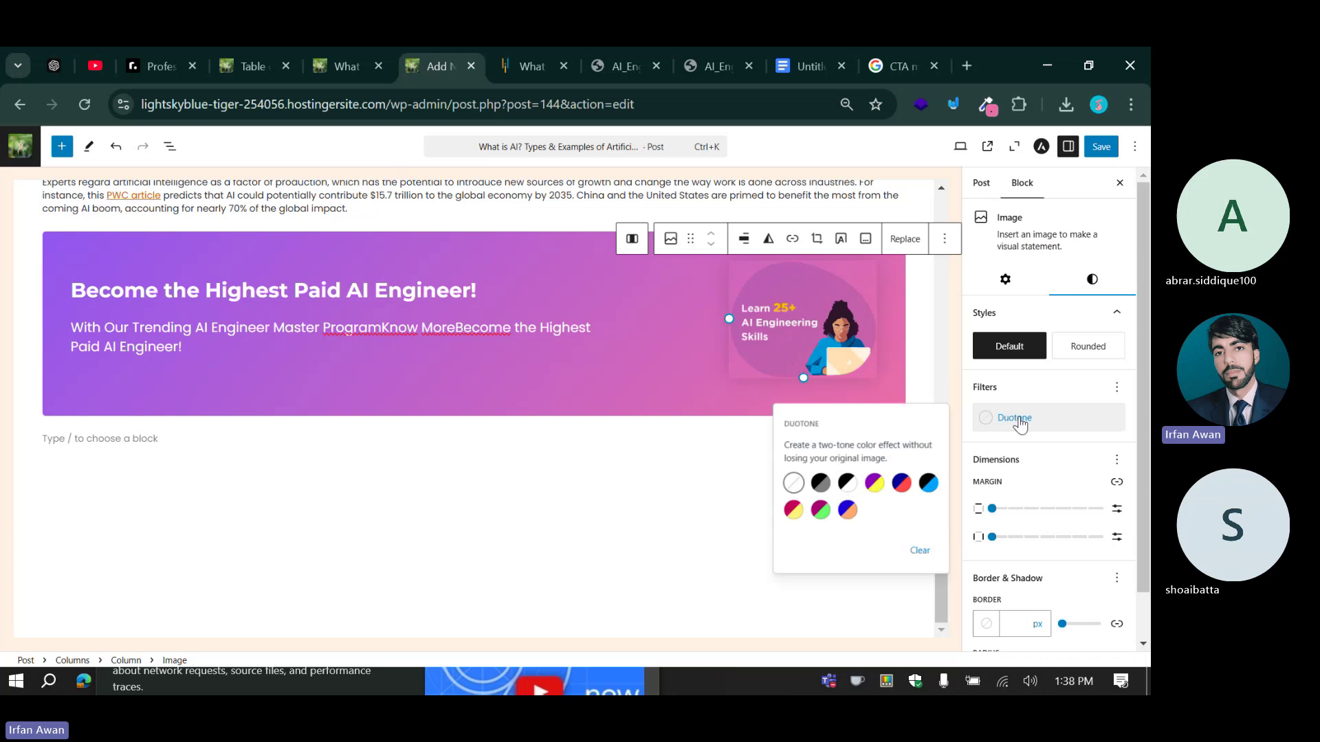
pyautogui.click(874, 483)
pyautogui.click(928, 483)
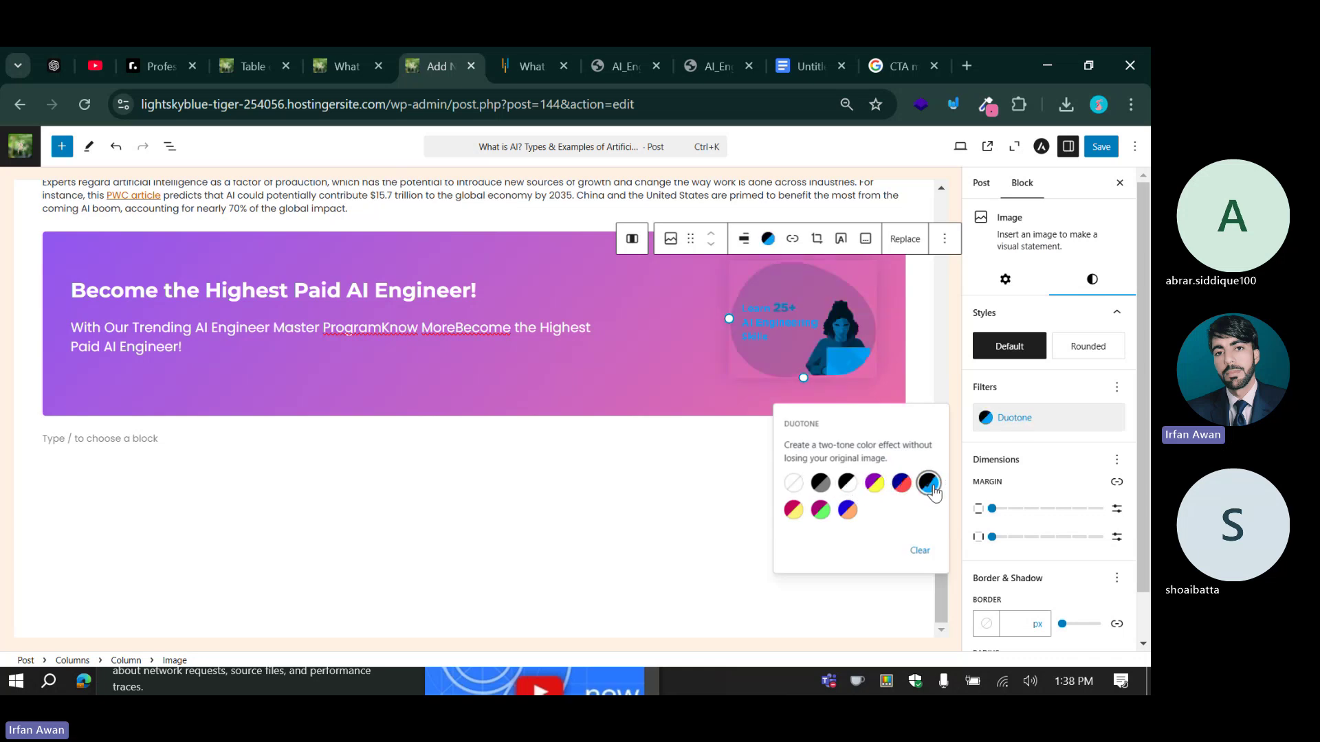
pyautogui.click(820, 488)
pyautogui.click(797, 485)
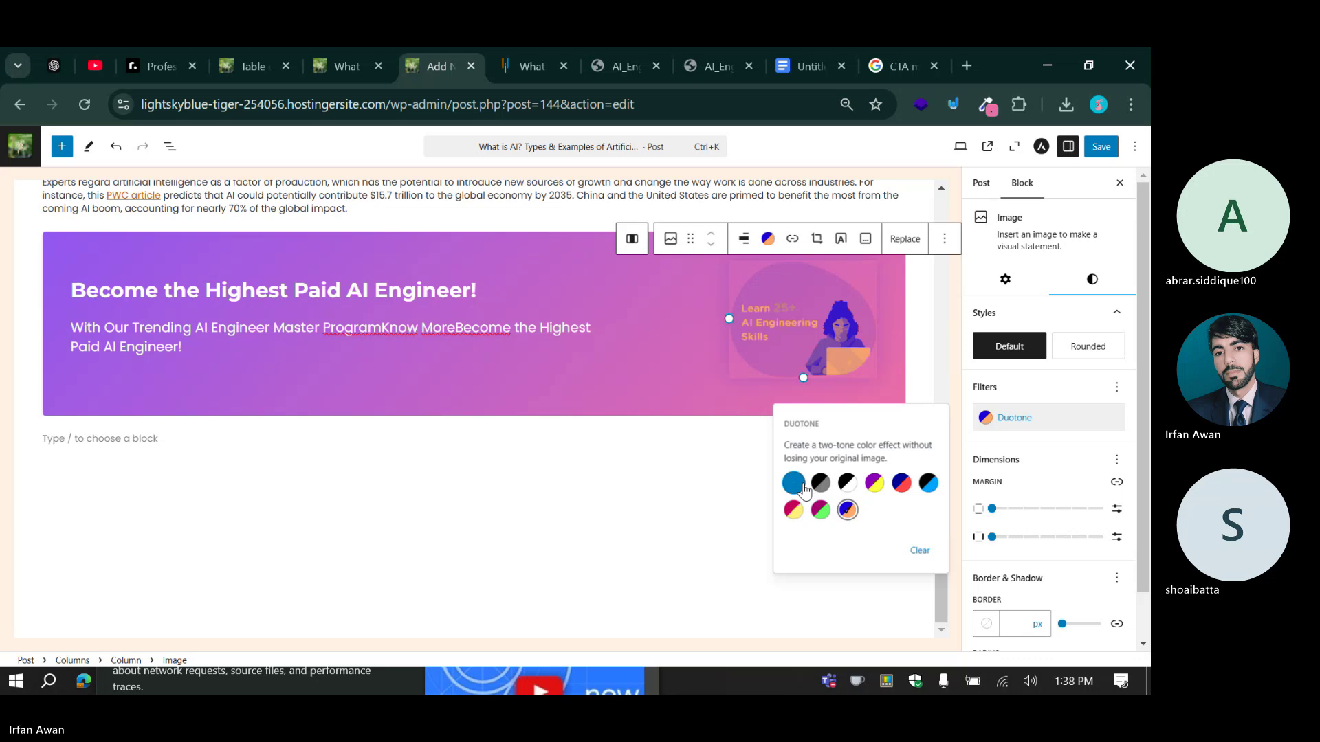
pyautogui.click(1021, 379)
pyautogui.click(1116, 387)
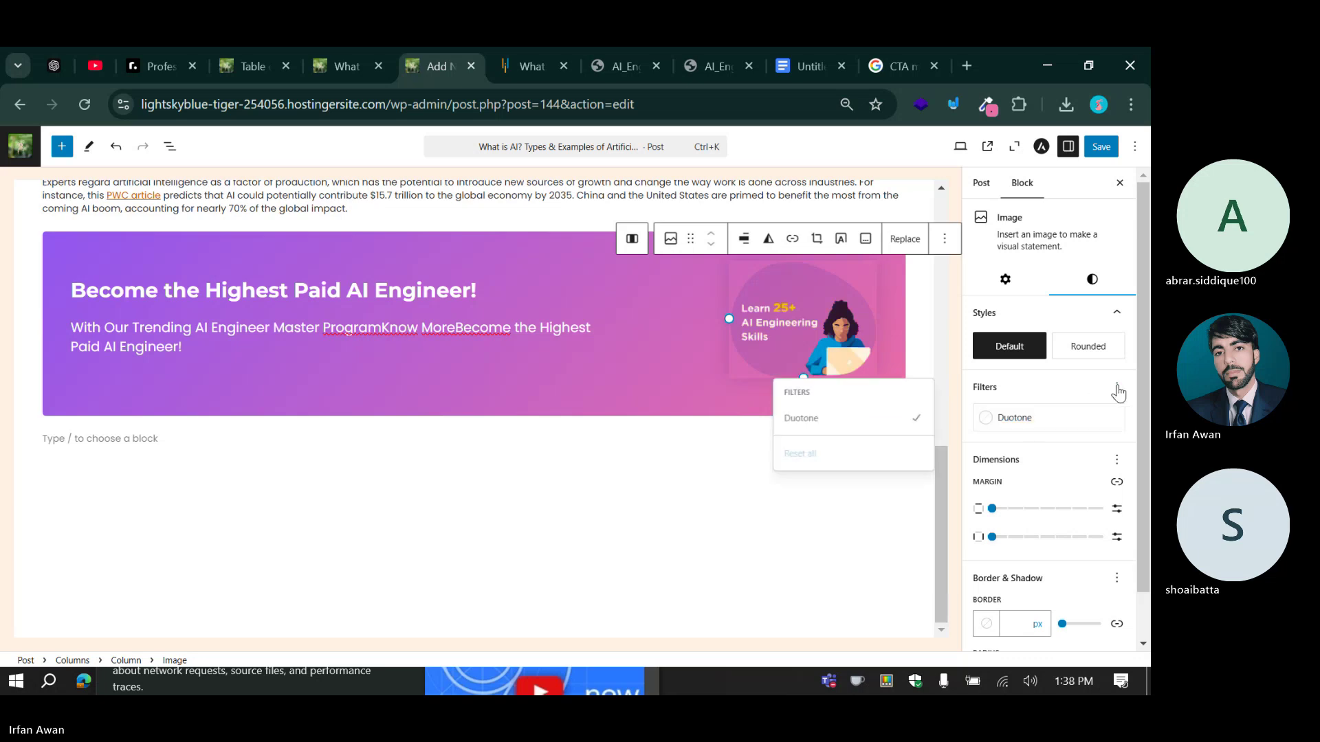
pyautogui.click(1036, 396)
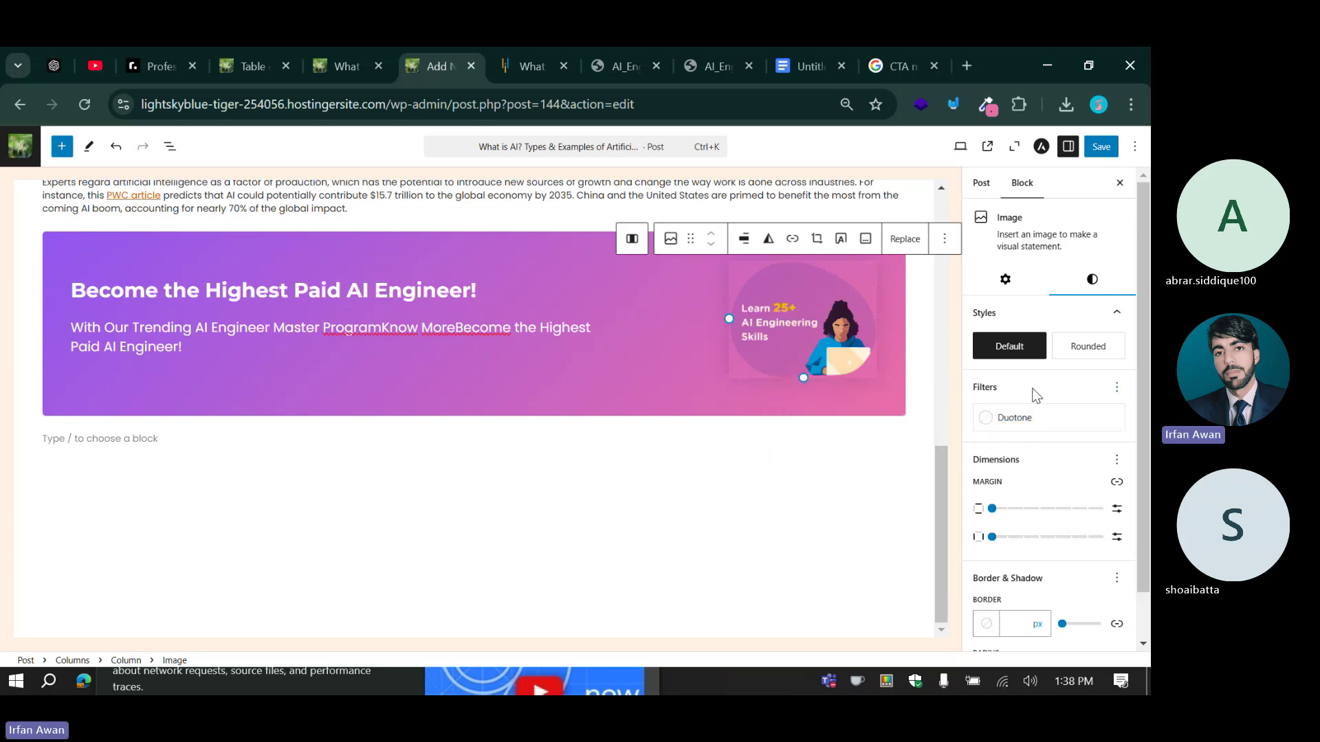
# Compare the Default and Rounded styles on the banner image and apply Rounded.
pyautogui.click(1087, 346)
pyautogui.click(1009, 346)
pyautogui.click(1087, 346)
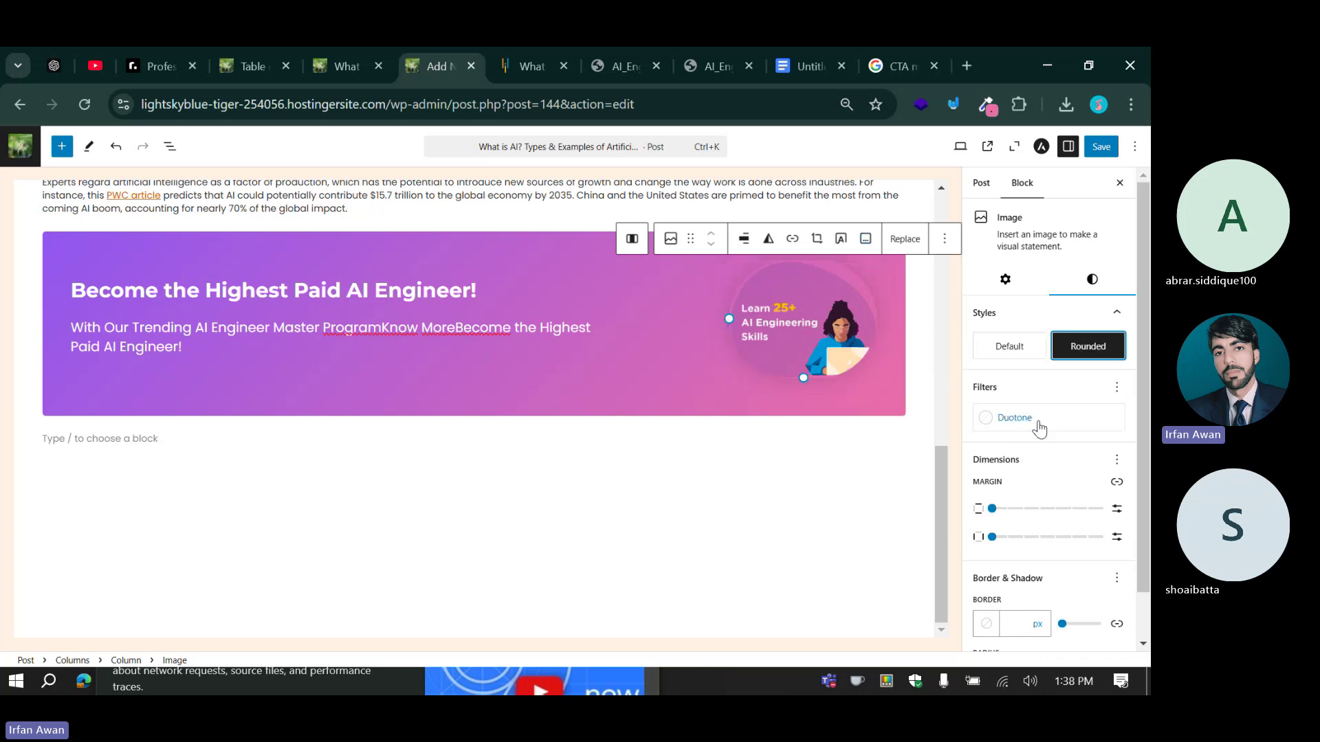
# Try a large vertical margin and a 2X-Large horizontal margin on the banner image, and reset the margin.
pyautogui.scroll(-1, 1039, 429)
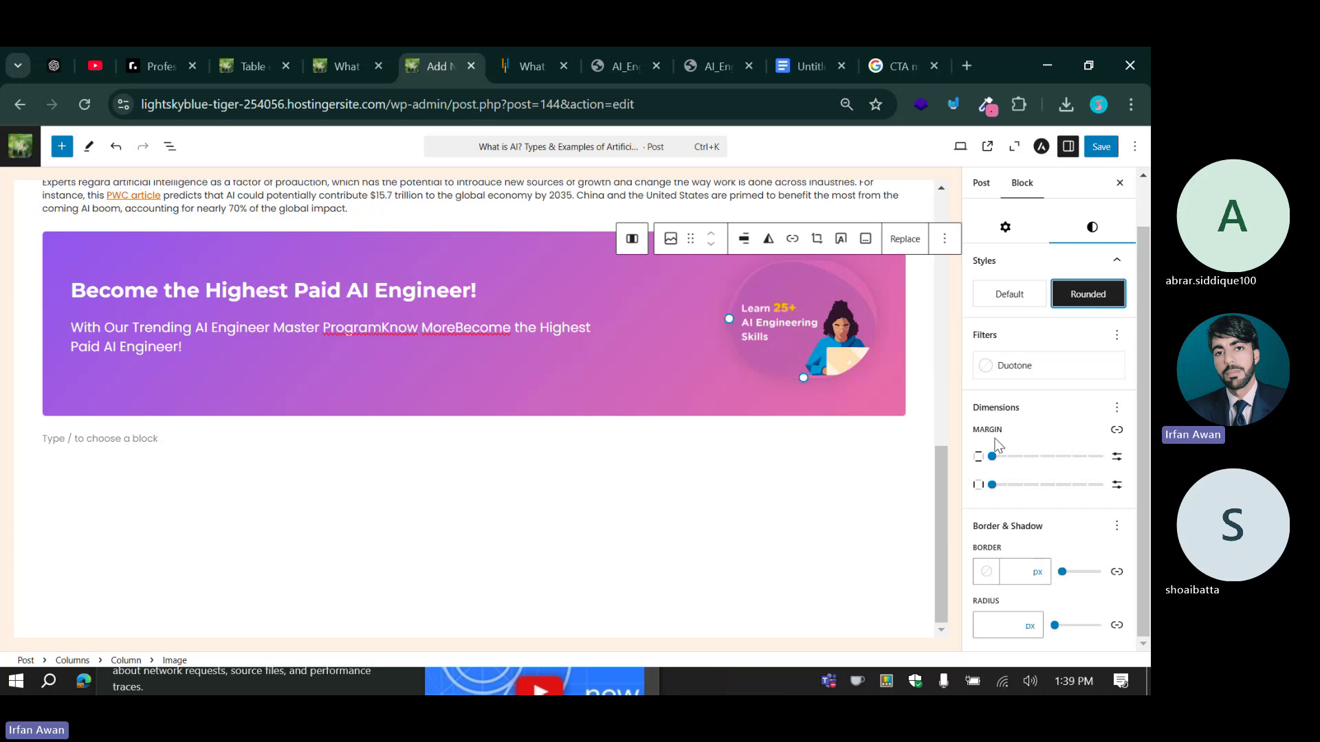
pyautogui.moveTo(992, 457); pyautogui.dragTo(1086, 456)
pyautogui.moveTo(992, 485); pyautogui.dragTo(1103, 484)
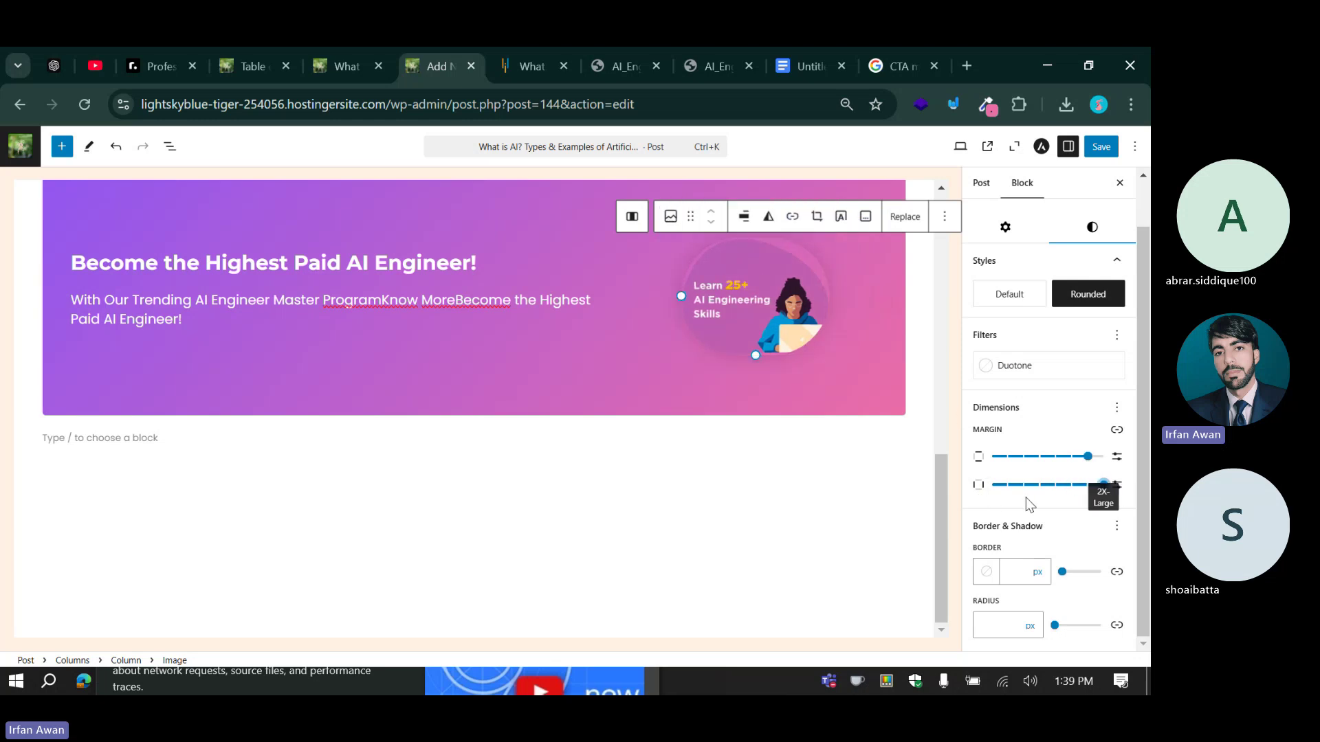
pyautogui.click(1117, 407)
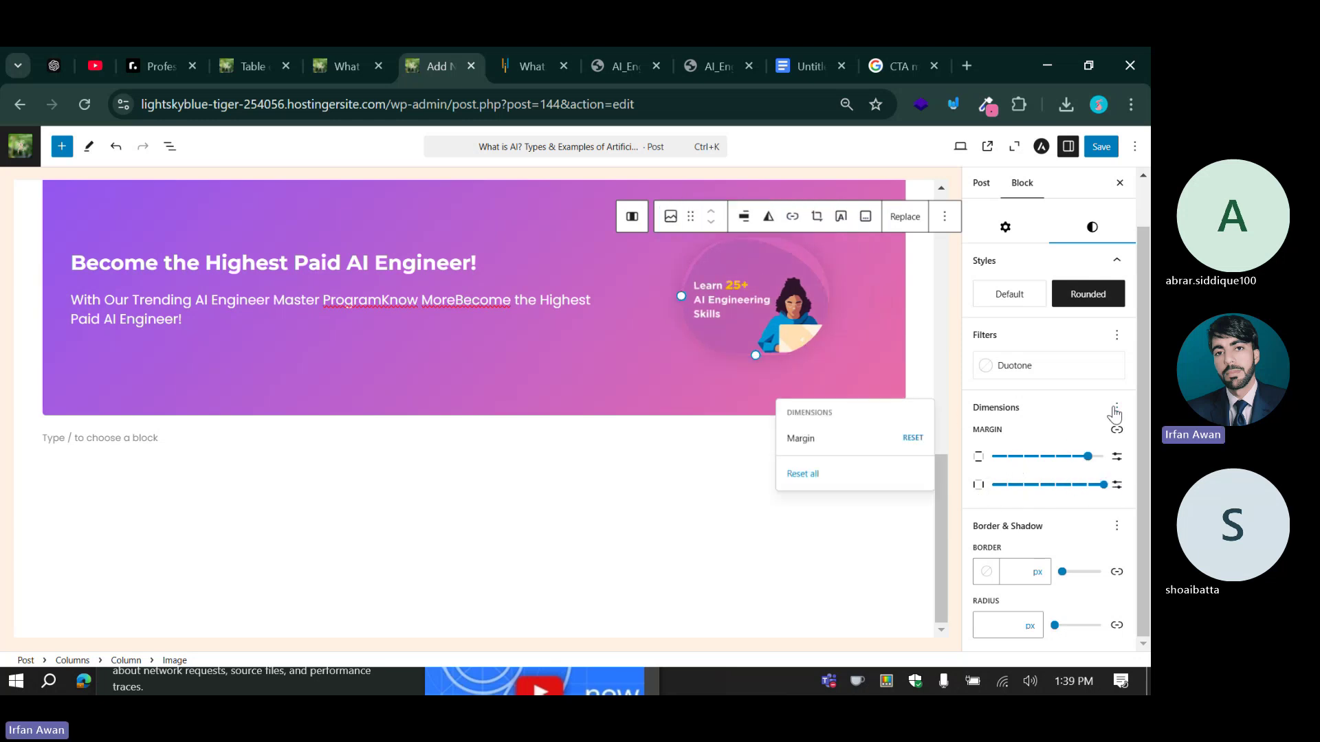
pyautogui.click(912, 439)
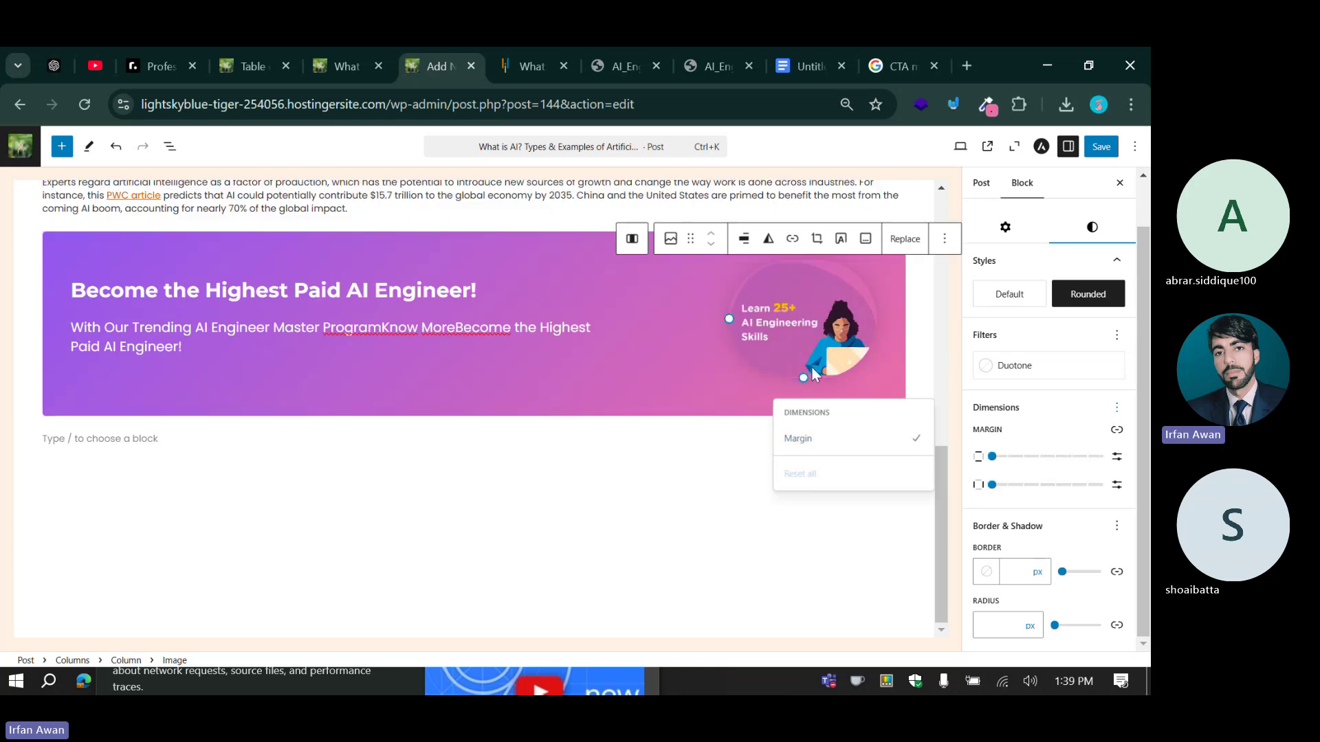
# Try a Medium vertical margin on the banner image and check its effect on the banner.
pyautogui.click(992, 457)
pyautogui.click(1036, 457)
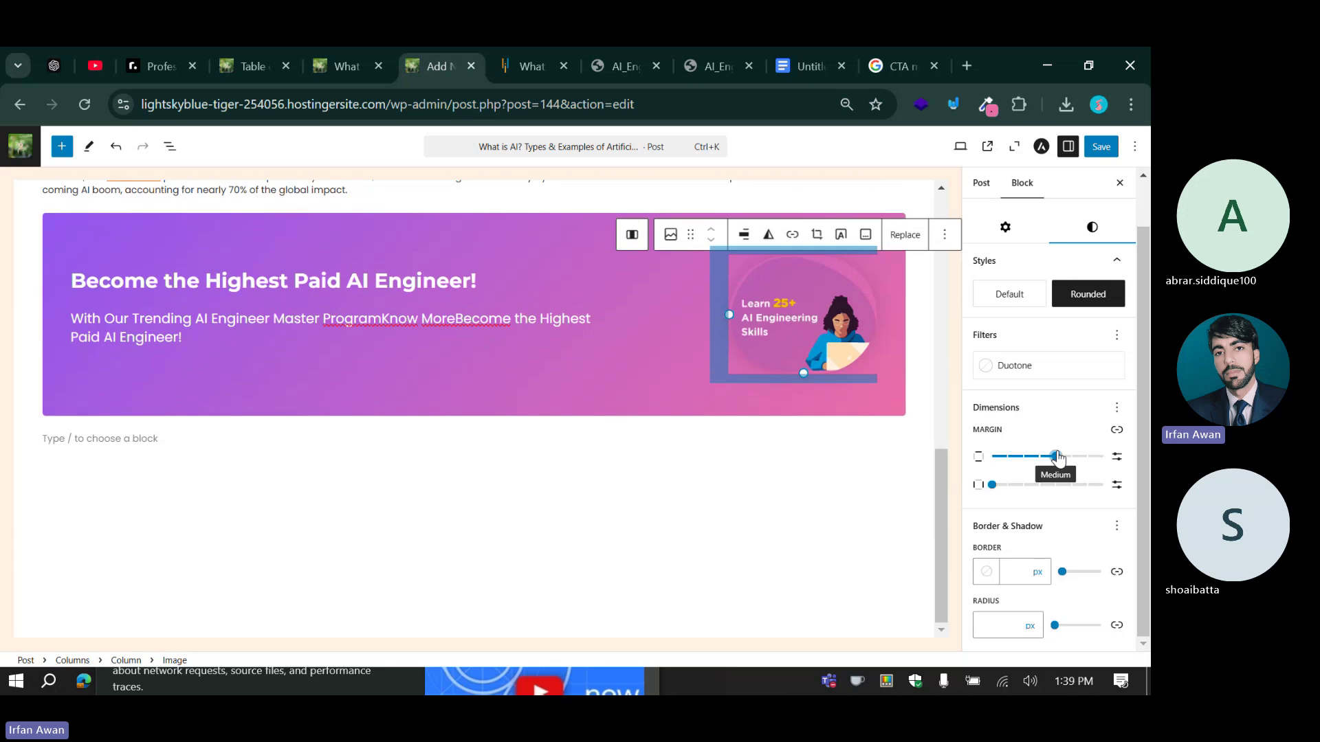
pyautogui.click(667, 334)
pyautogui.scroll(1, 728, 358)
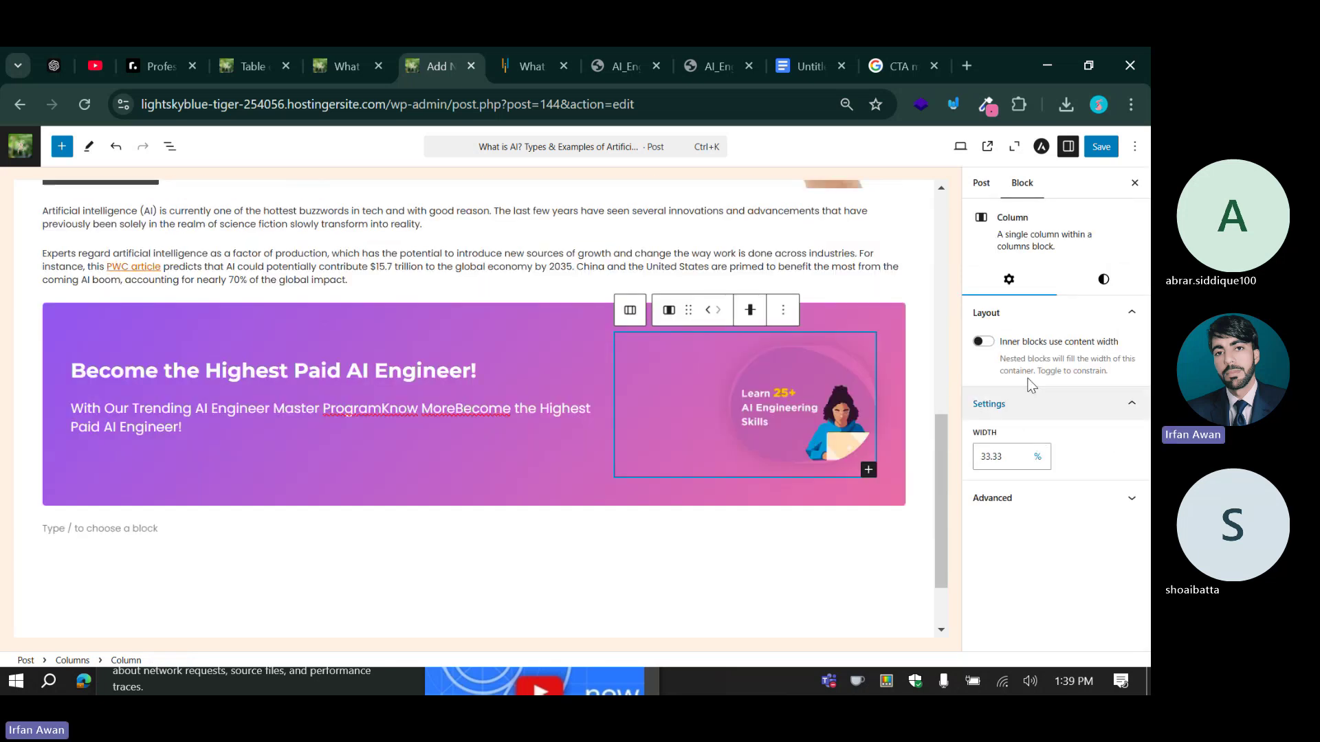
# Try 2X-Large margins on all four sides of the banner image and reset the margin.
pyautogui.click(777, 408)
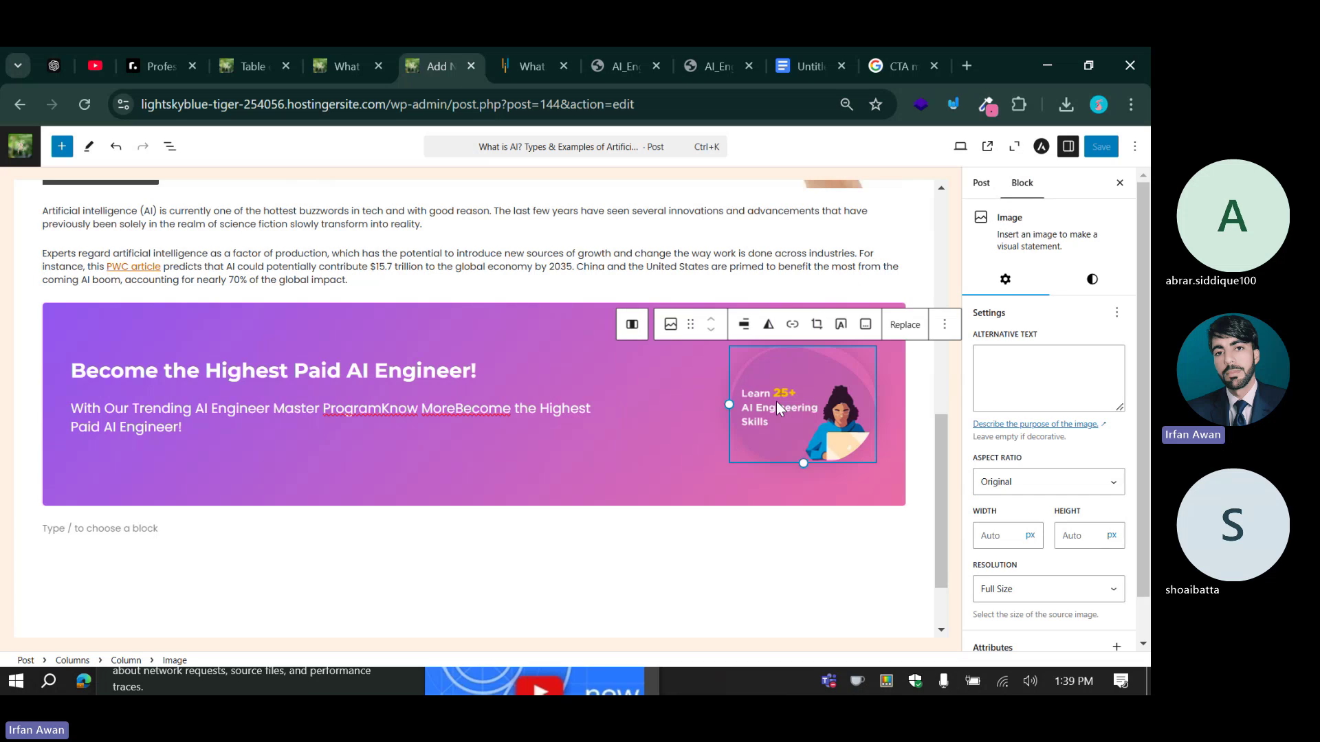
pyautogui.click(1086, 281)
pyautogui.scroll(-2, 1064, 409)
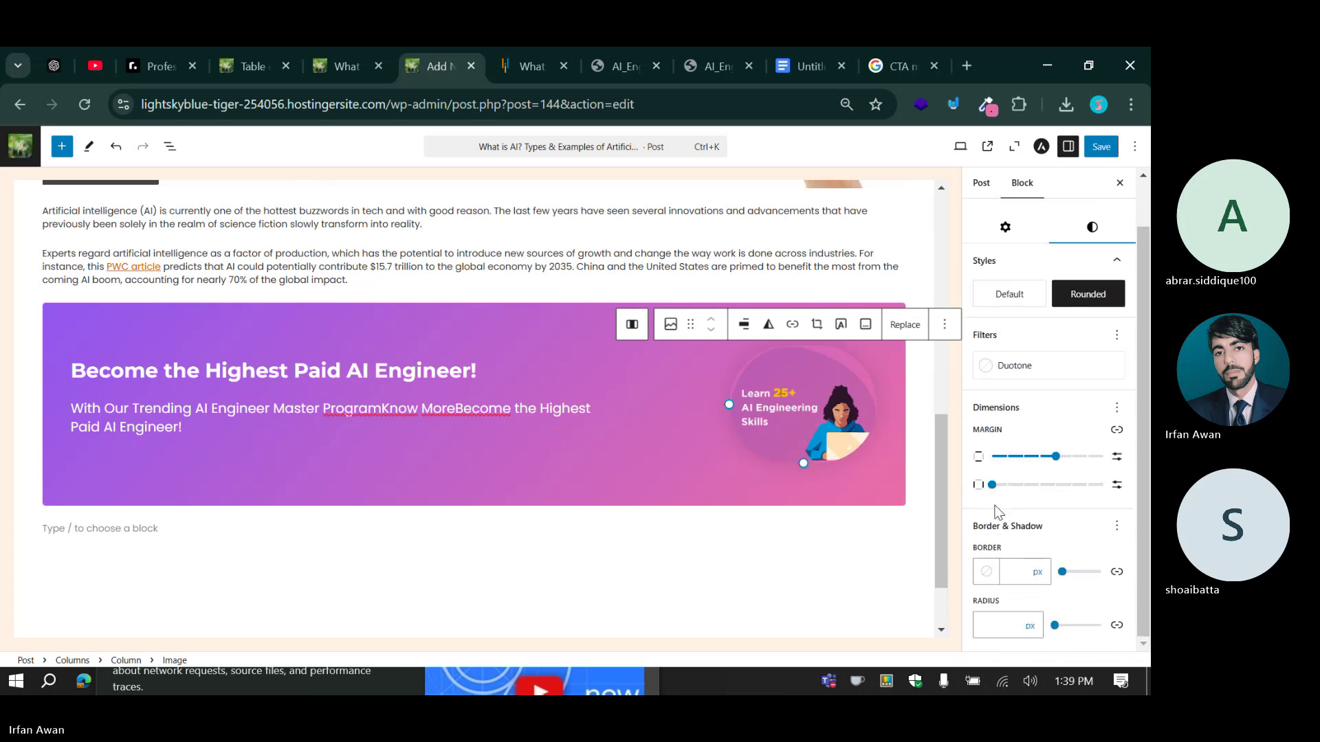
pyautogui.moveTo(992, 484); pyautogui.dragTo(1104, 456)
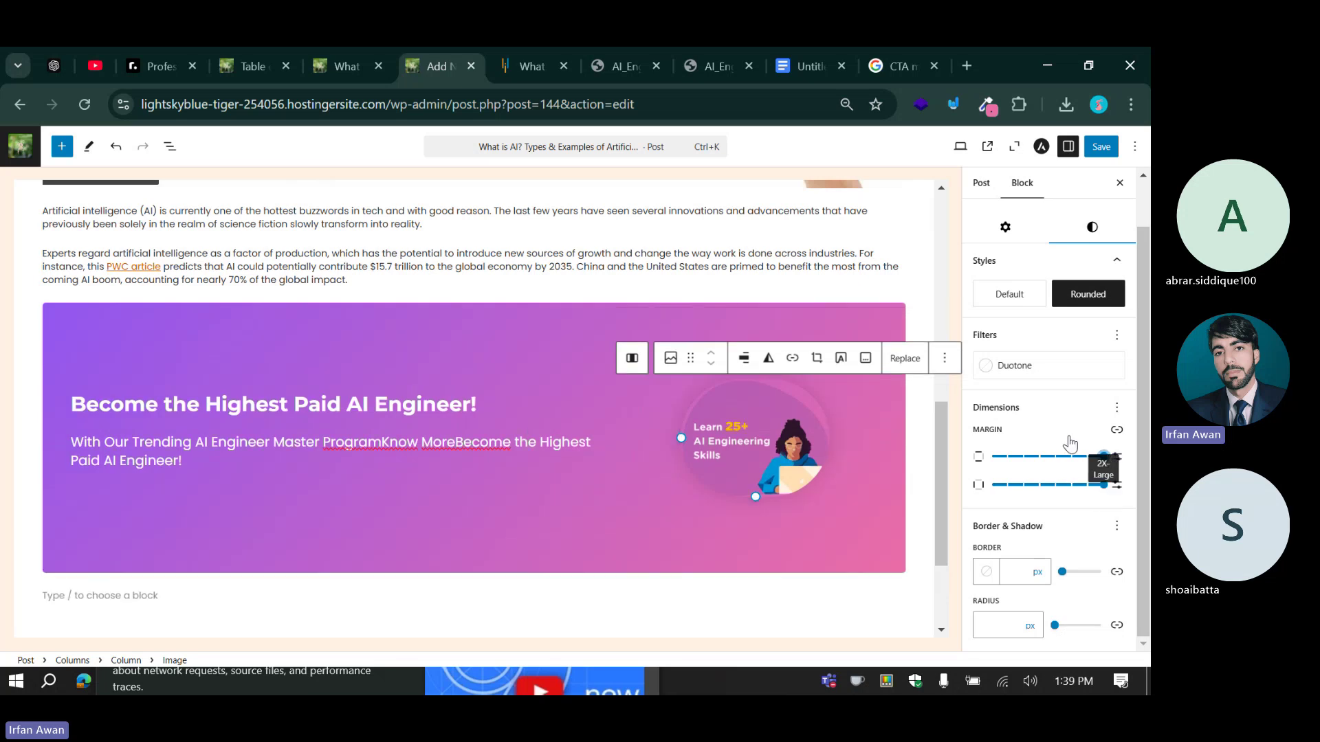
pyautogui.click(1116, 430)
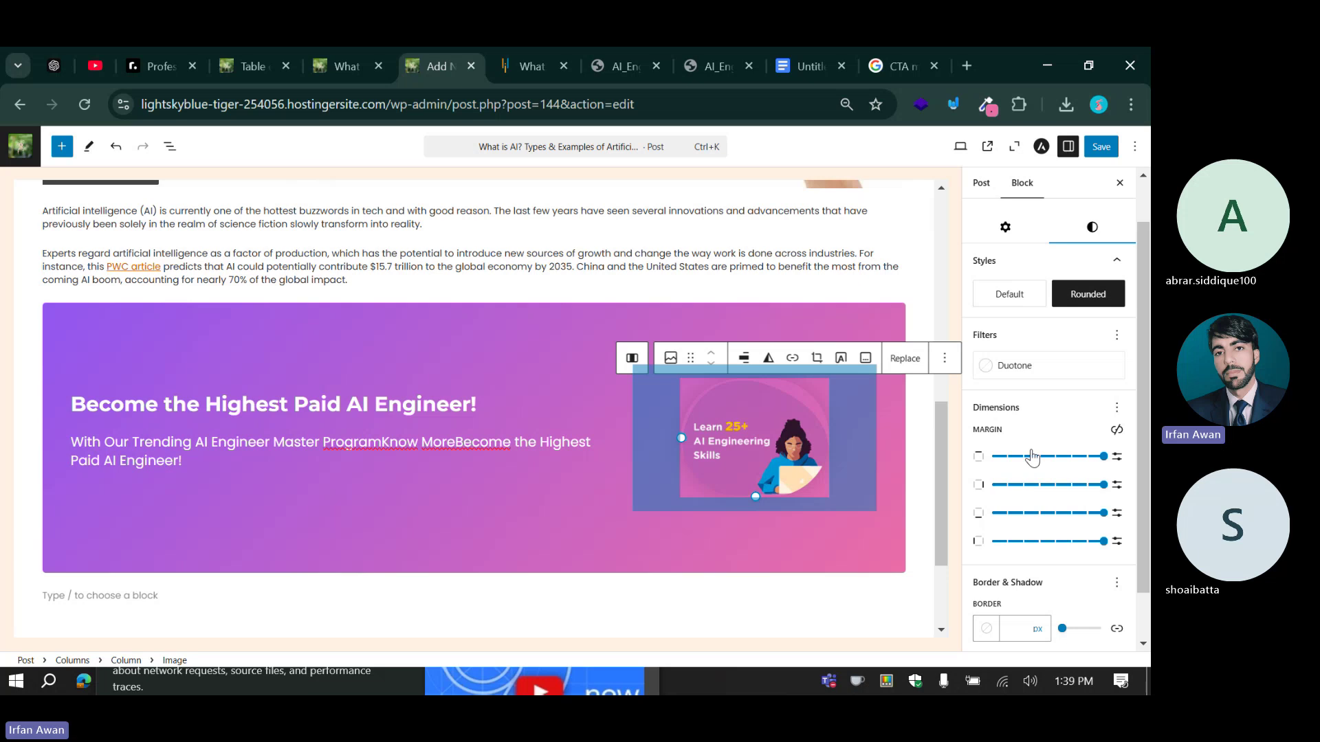
pyautogui.click(1117, 427)
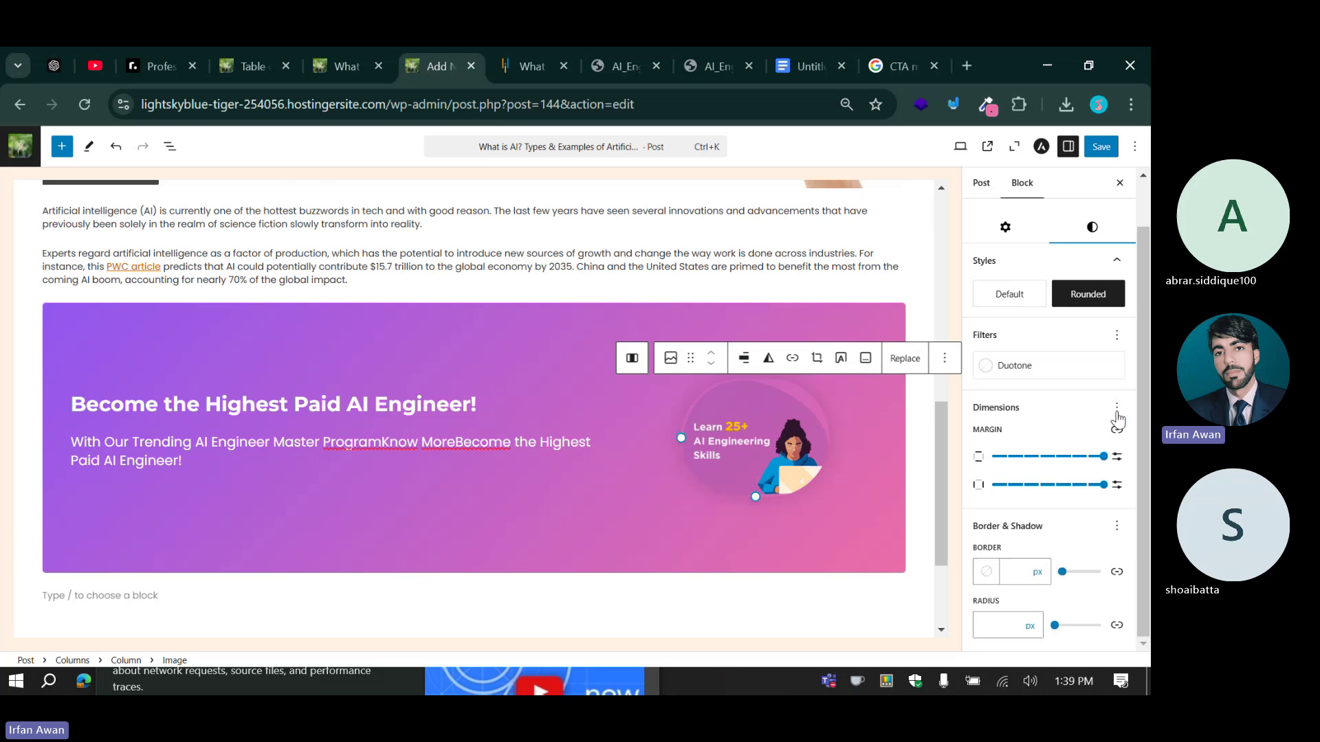
pyautogui.click(1116, 409)
pyautogui.click(913, 438)
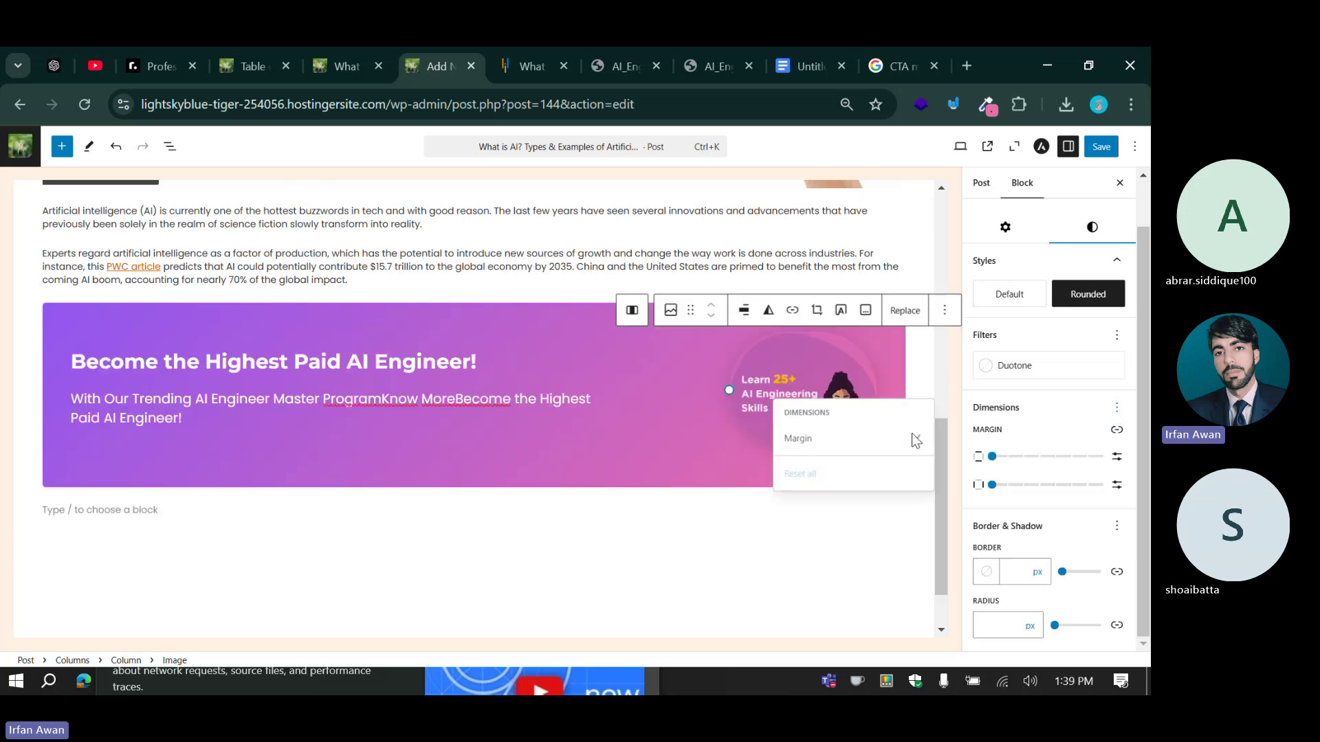
pyautogui.click(974, 402)
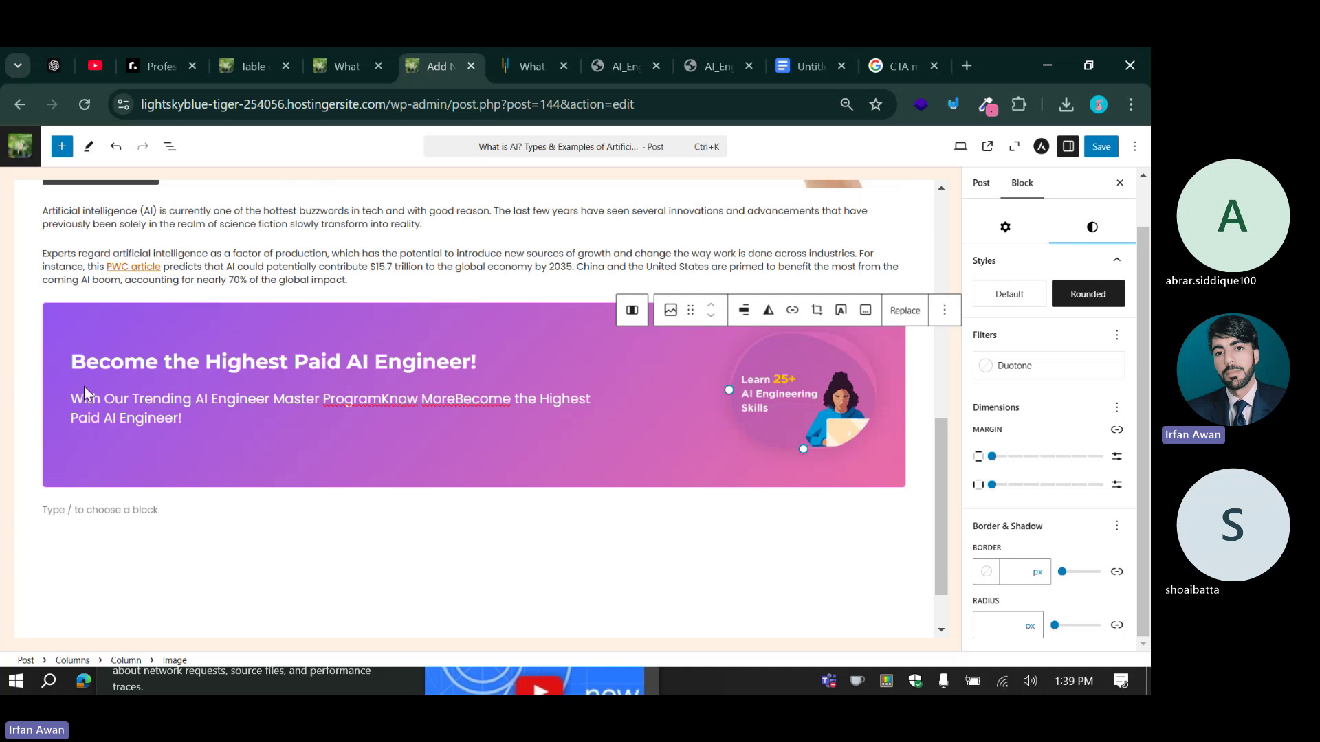
# Try None and 2X-Large vertical padding and no horizontal padding on the banner's Columns block, and reset the padding.
pyautogui.click(74, 332)
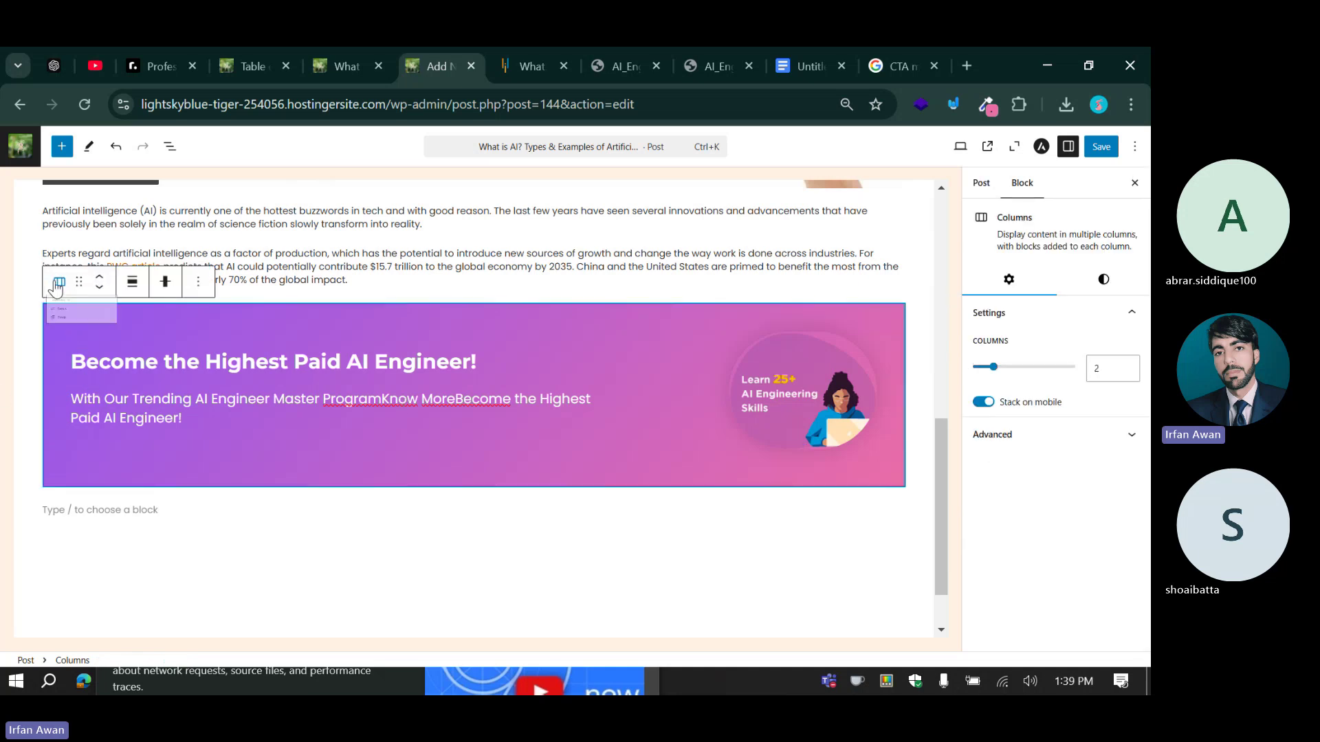
pyautogui.click(59, 281)
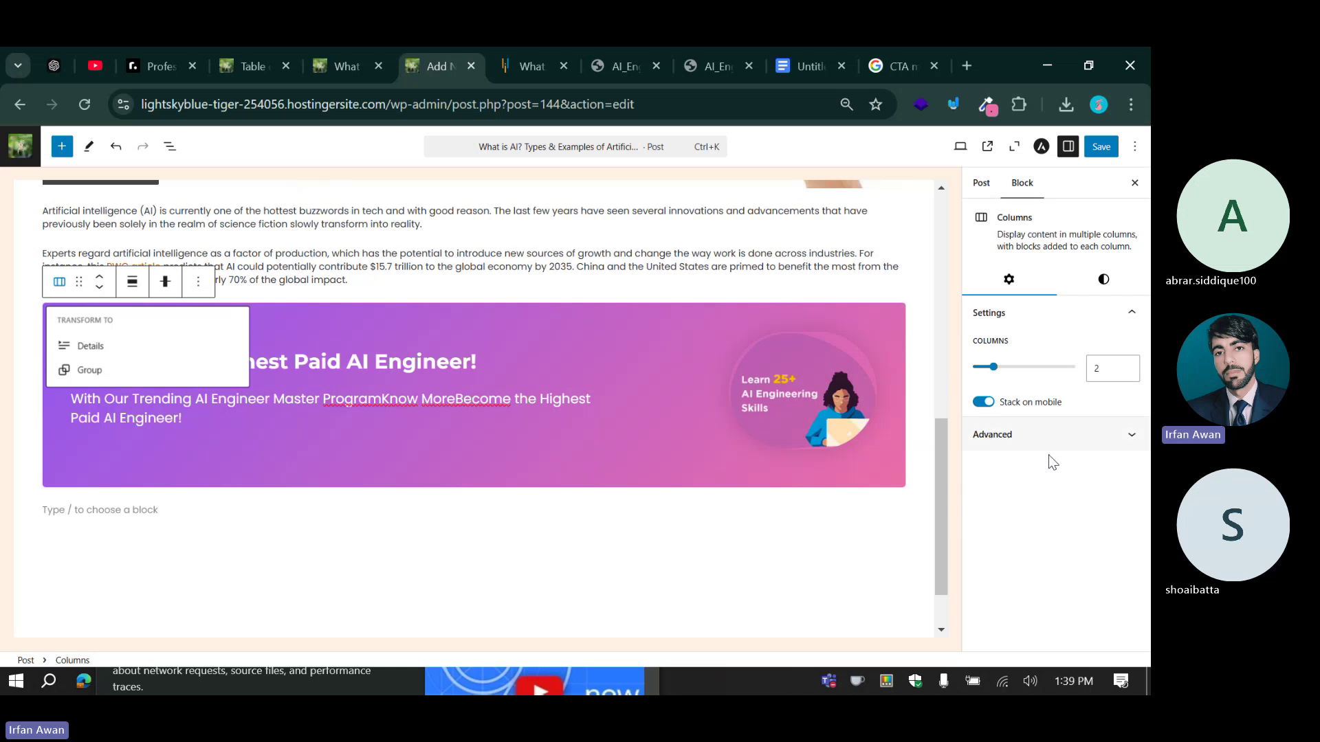
pyautogui.click(1111, 277)
pyautogui.click(1111, 277)
pyautogui.scroll(-3, 1010, 440)
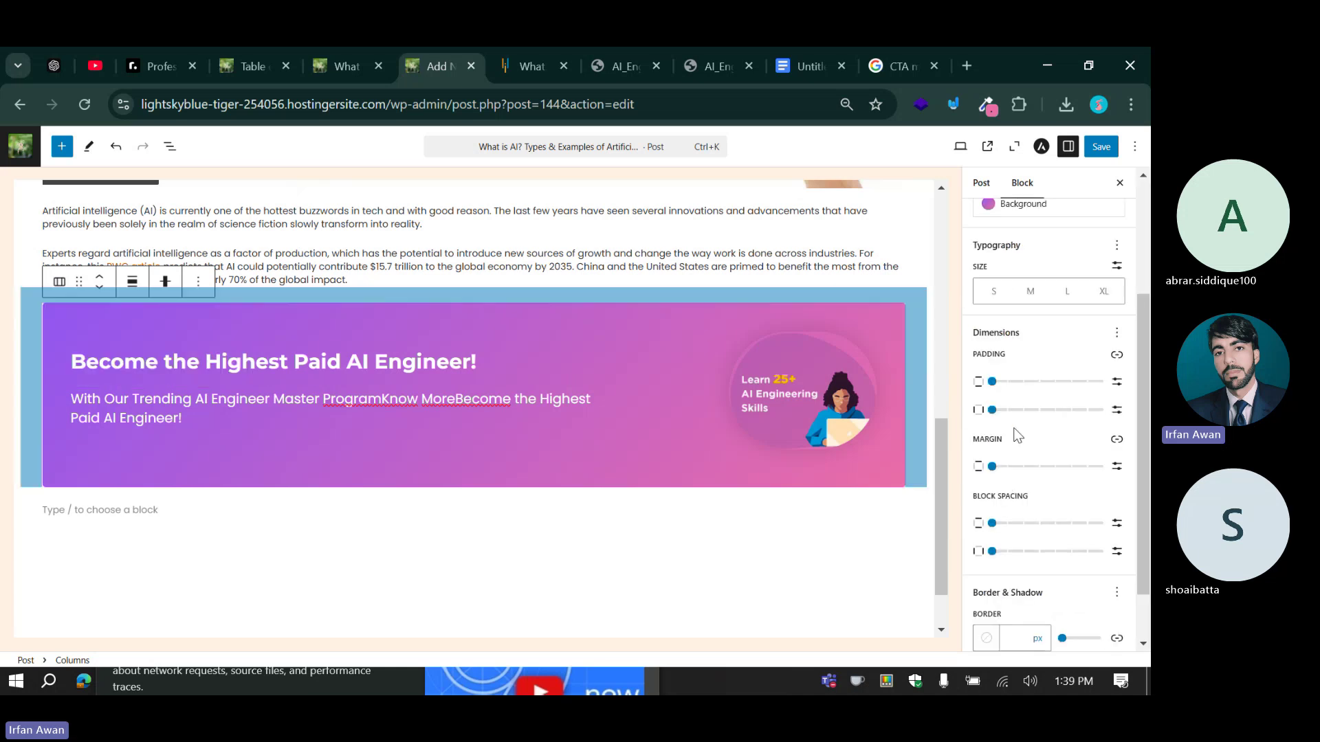
pyautogui.click(992, 383)
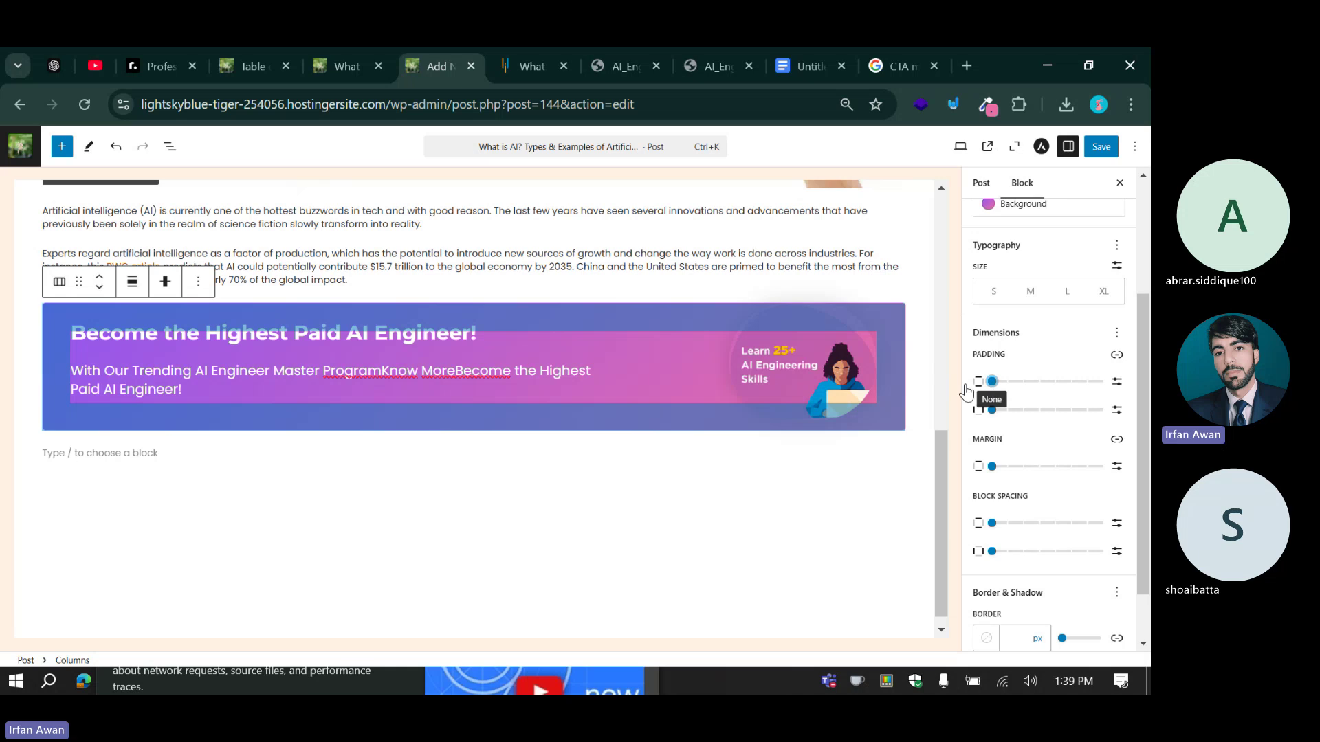
pyautogui.moveTo(995, 389); pyautogui.dragTo(1104, 385)
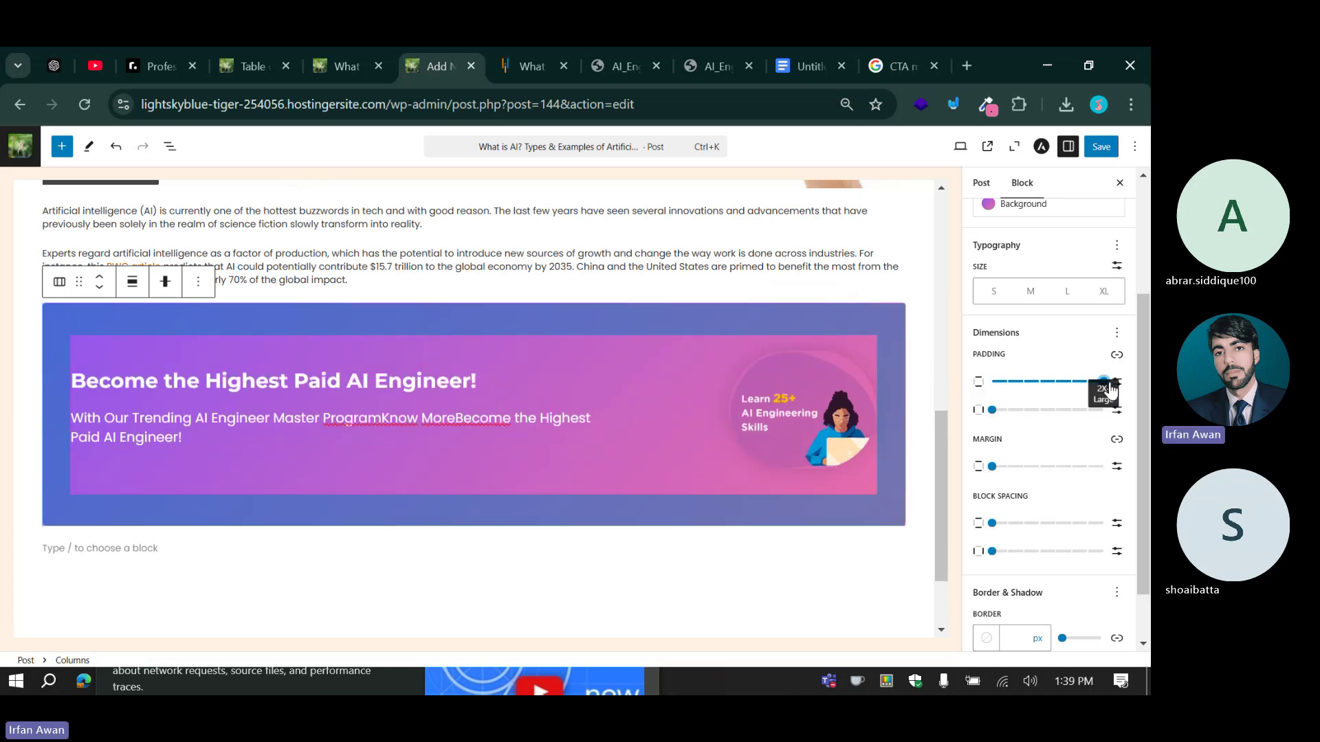
pyautogui.moveTo(991, 411); pyautogui.dragTo(992, 382)
pyautogui.click(993, 411)
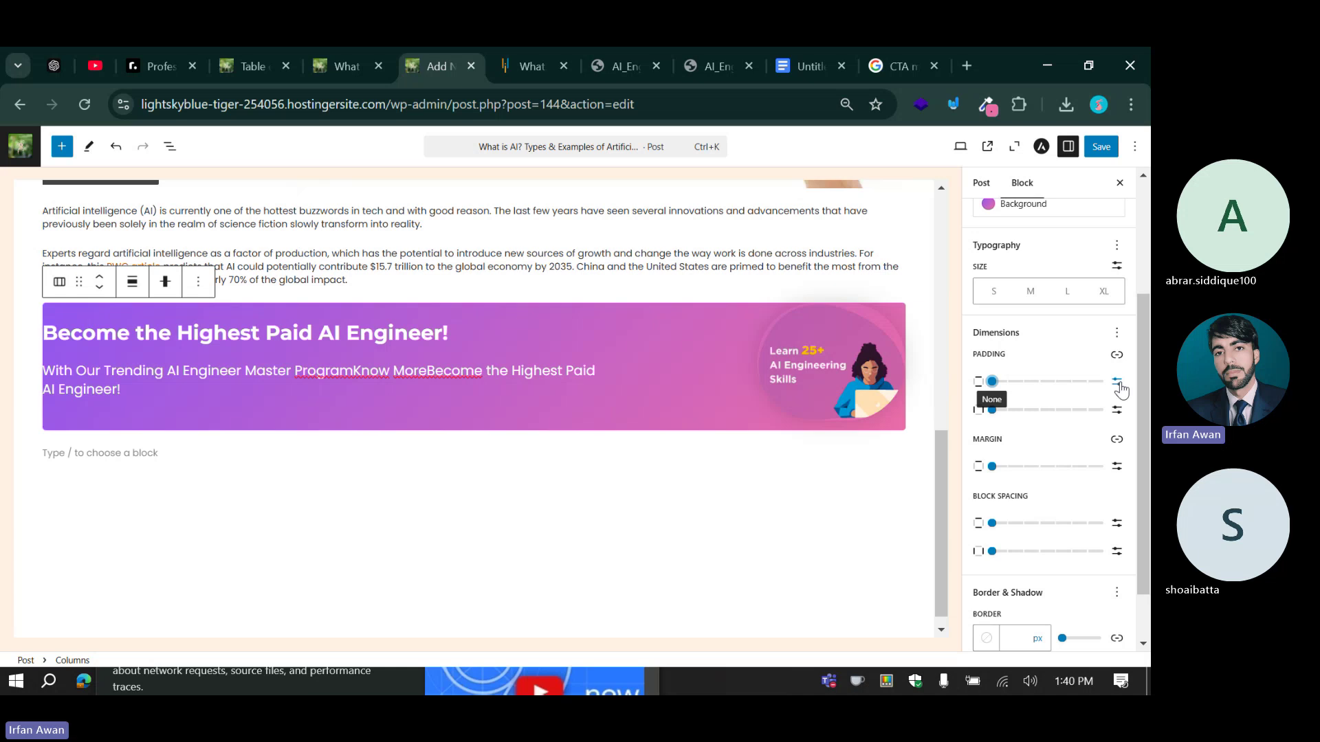
pyautogui.click(1119, 332)
pyautogui.click(906, 368)
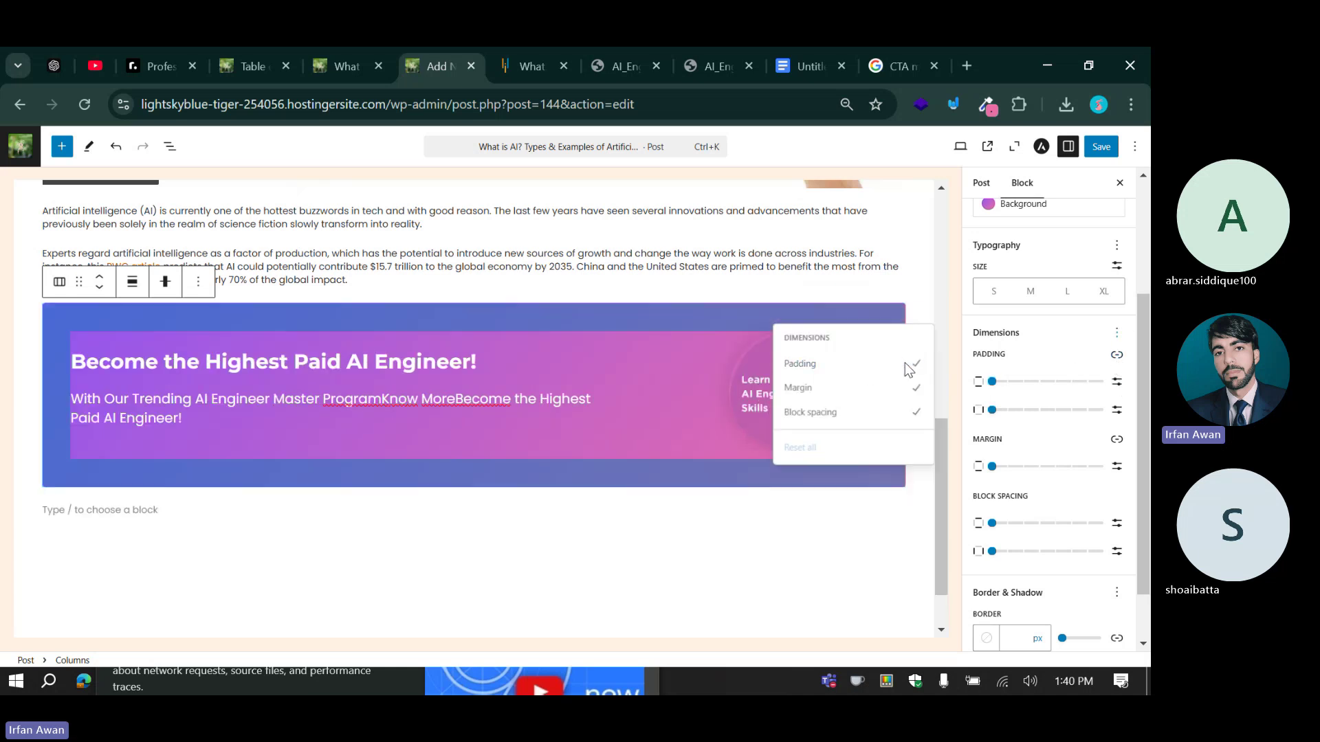
pyautogui.click(529, 468)
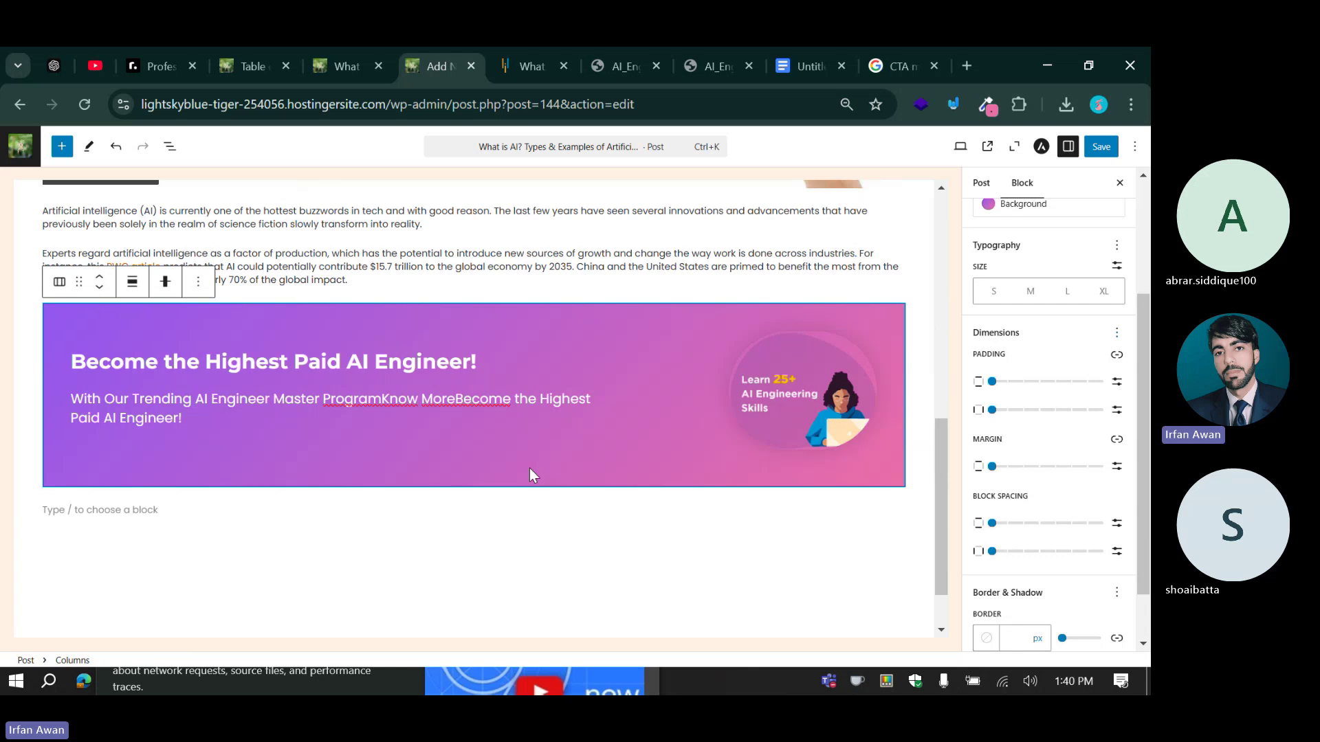
# Compare the banner's layout with the call-to-action banner in the reference article.
pyautogui.scroll(2, 631, 440)
pyautogui.scroll(-2, 631, 440)
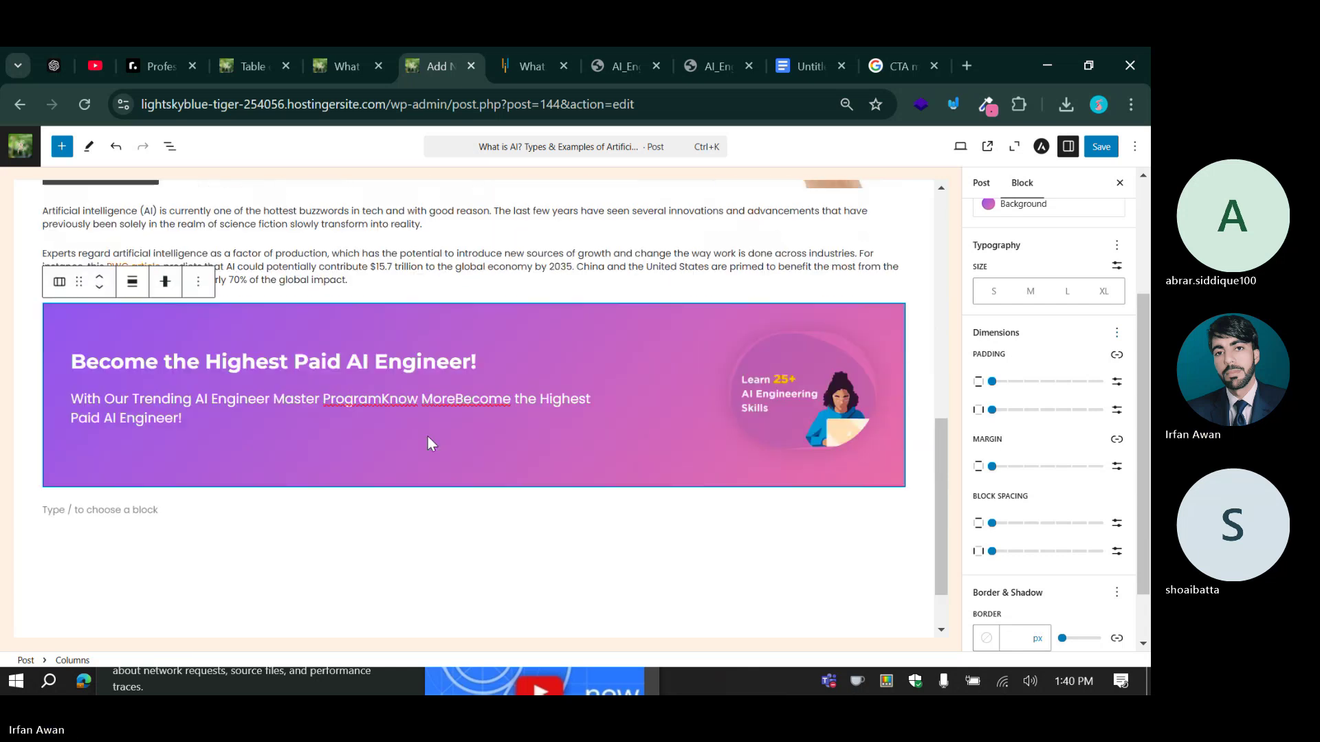
pyautogui.click(537, 49)
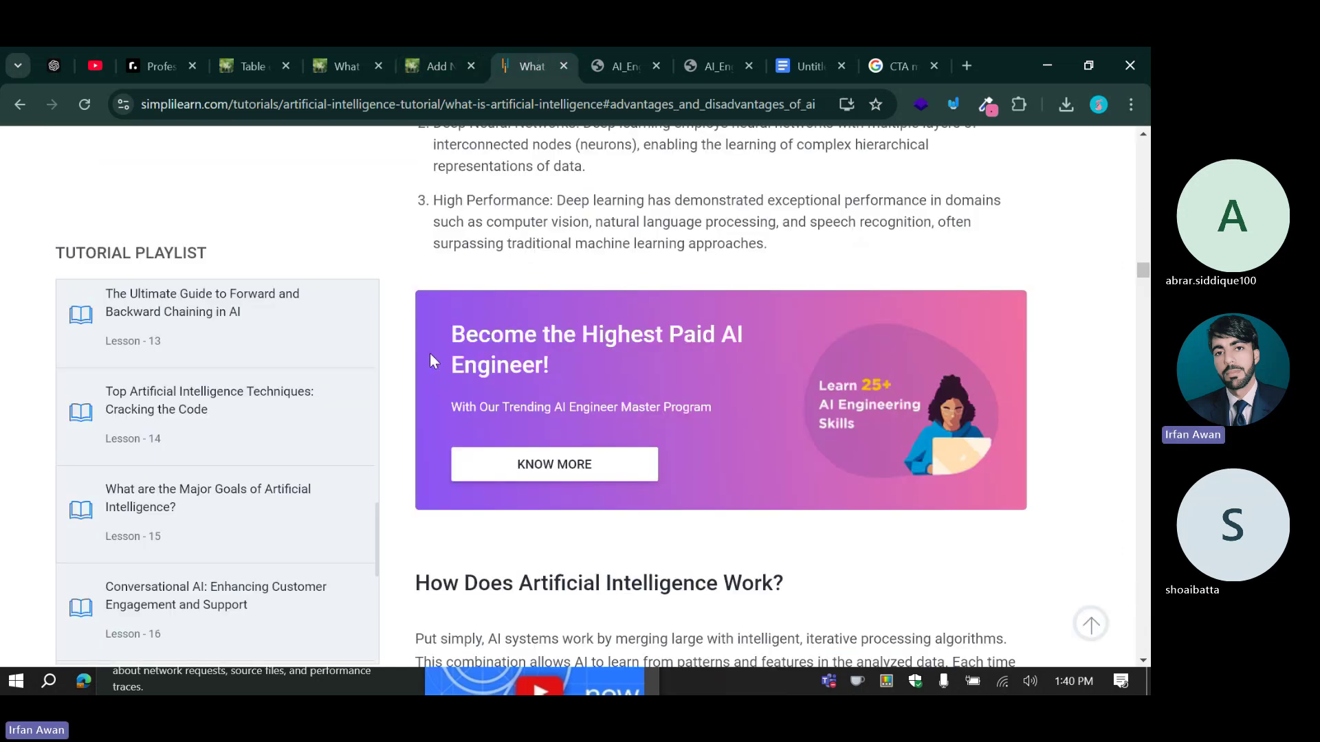
pyautogui.click(433, 50)
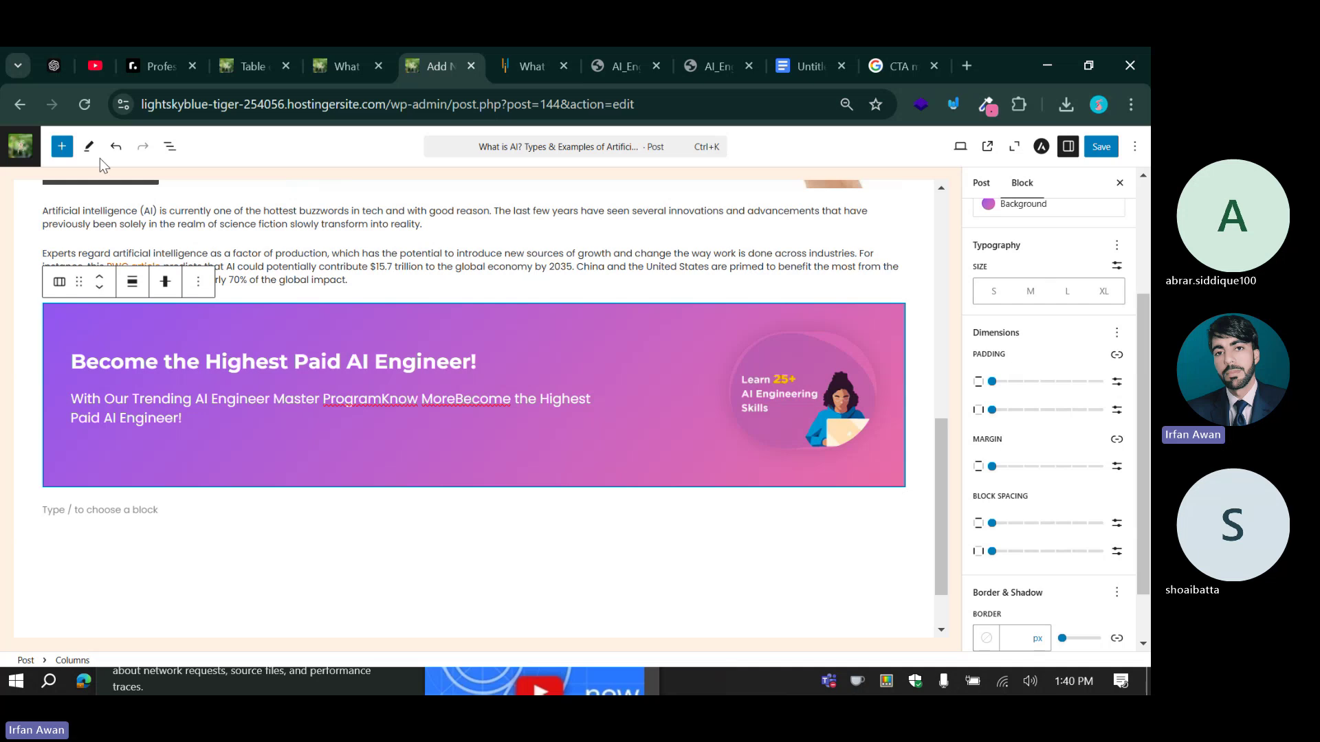
# Insert a Buttons block below the paragraph in the banner's text column.
pyautogui.click(110, 509)
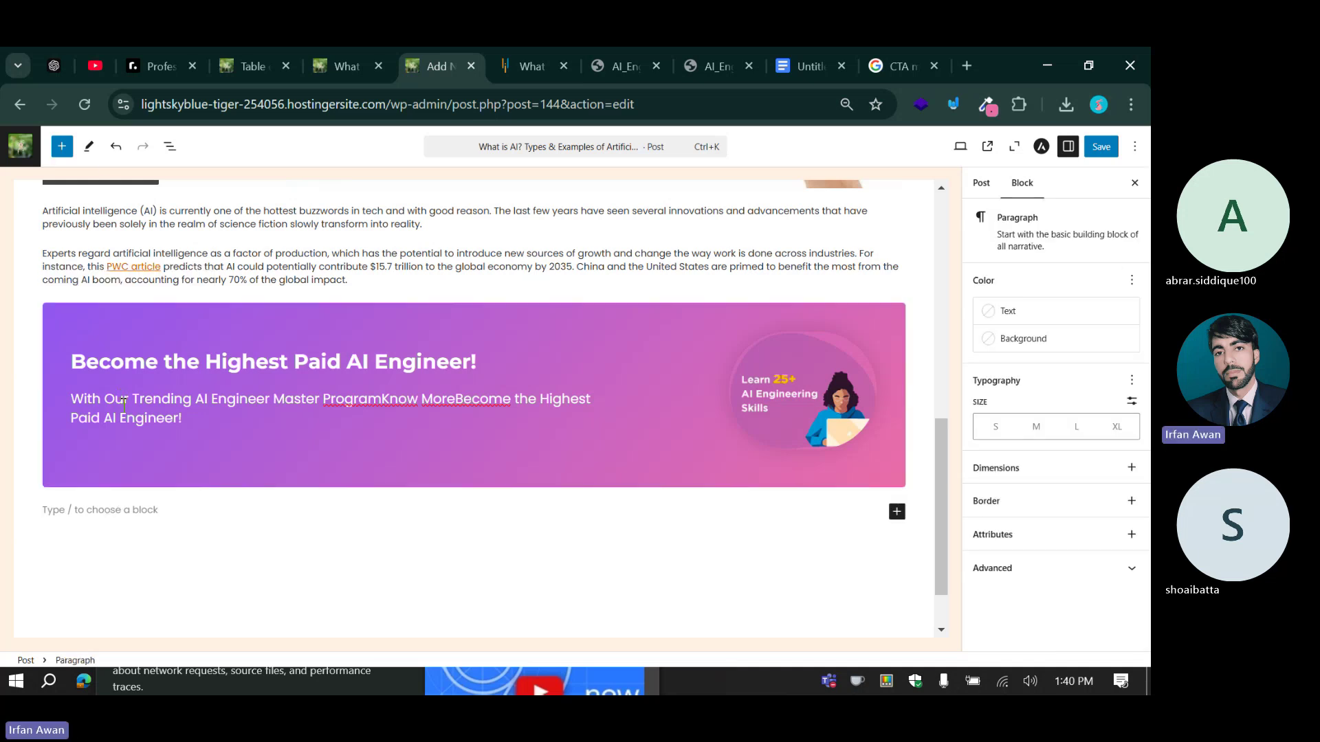
pyautogui.click(202, 421)
pyautogui.press('Return')
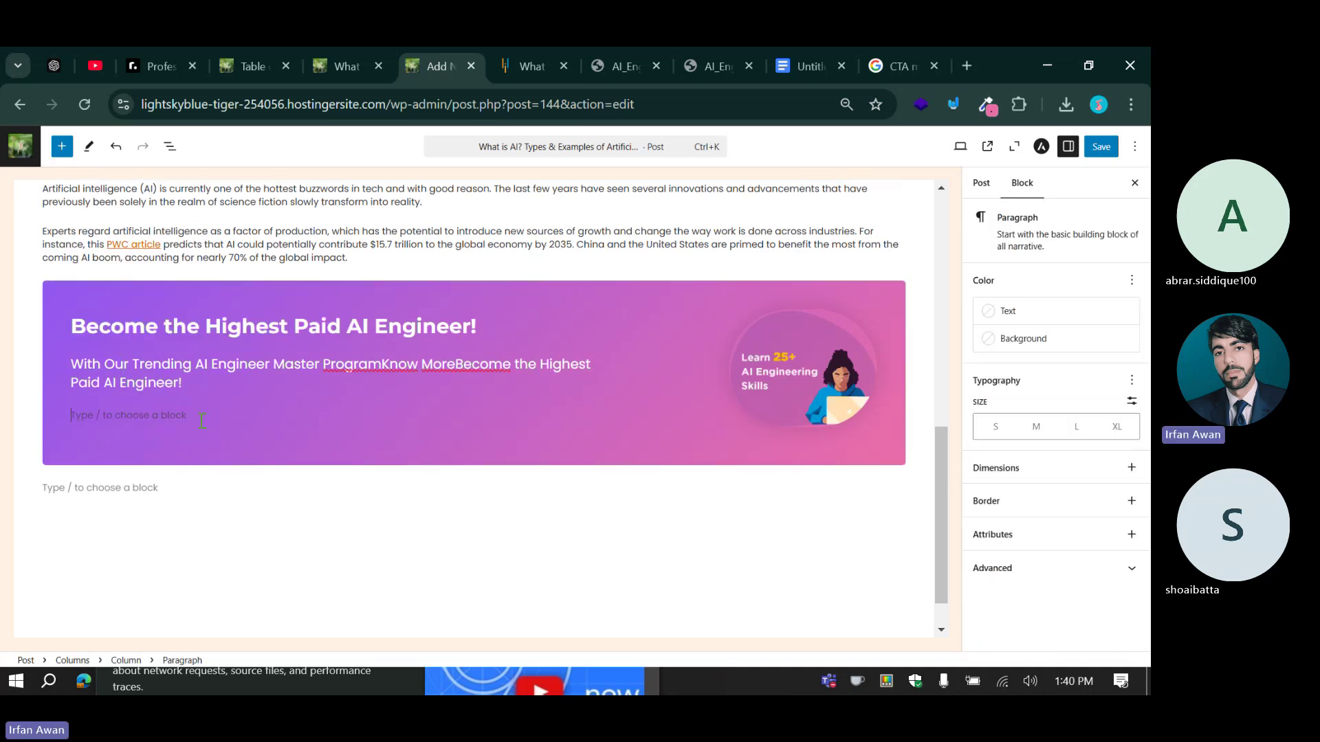
pyautogui.write('/')
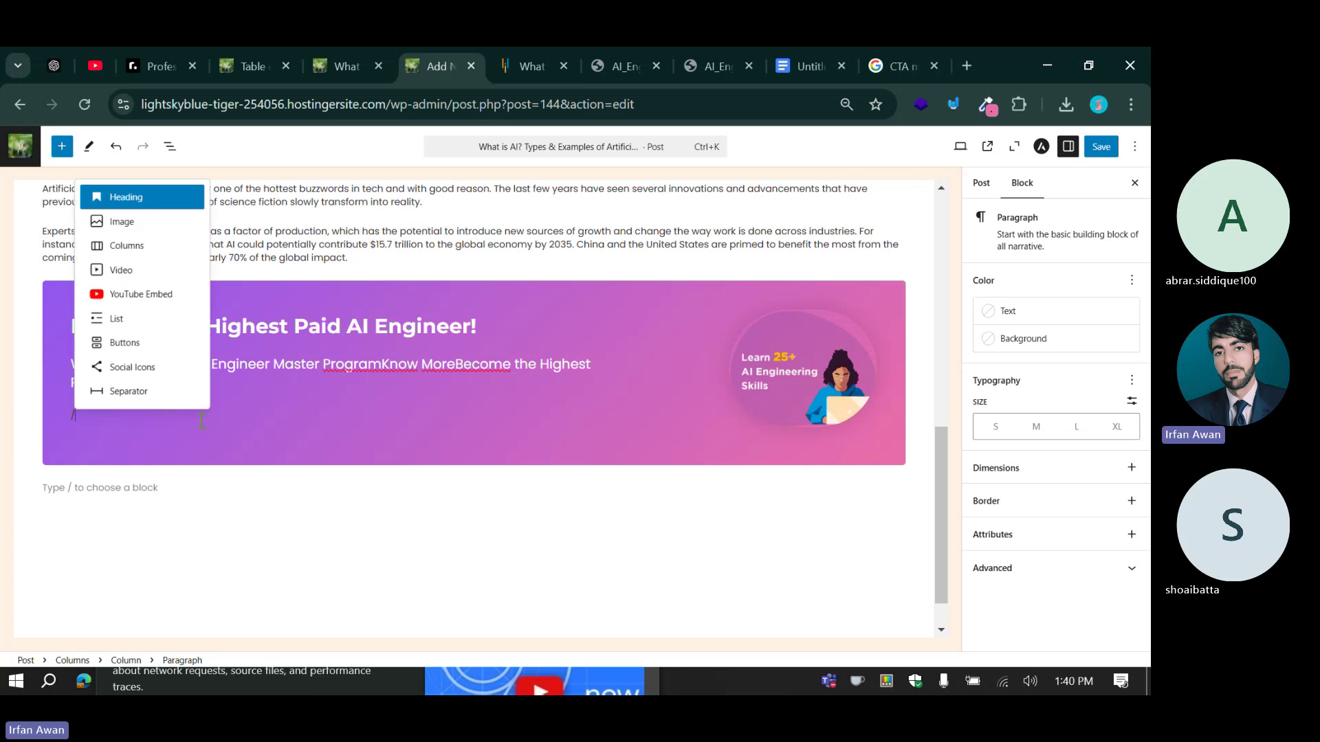
pyautogui.write('butt')
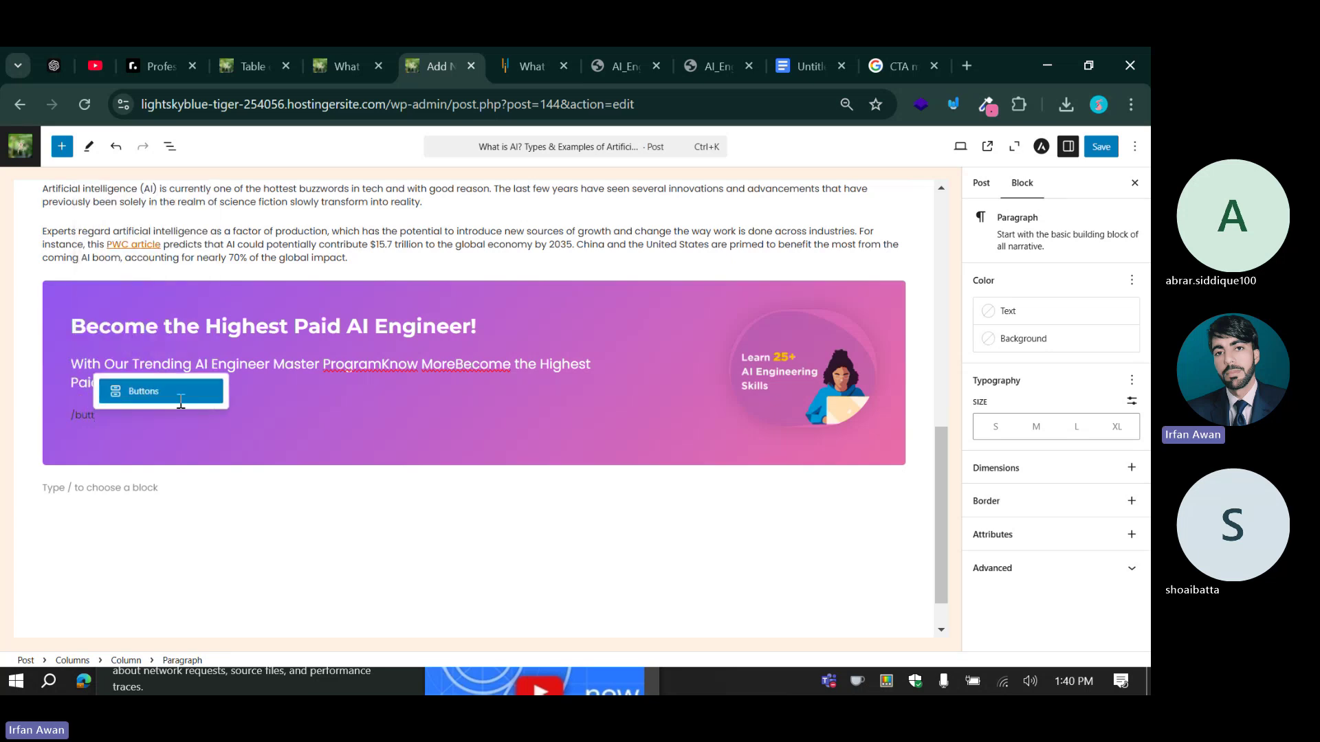
pyautogui.click(182, 400)
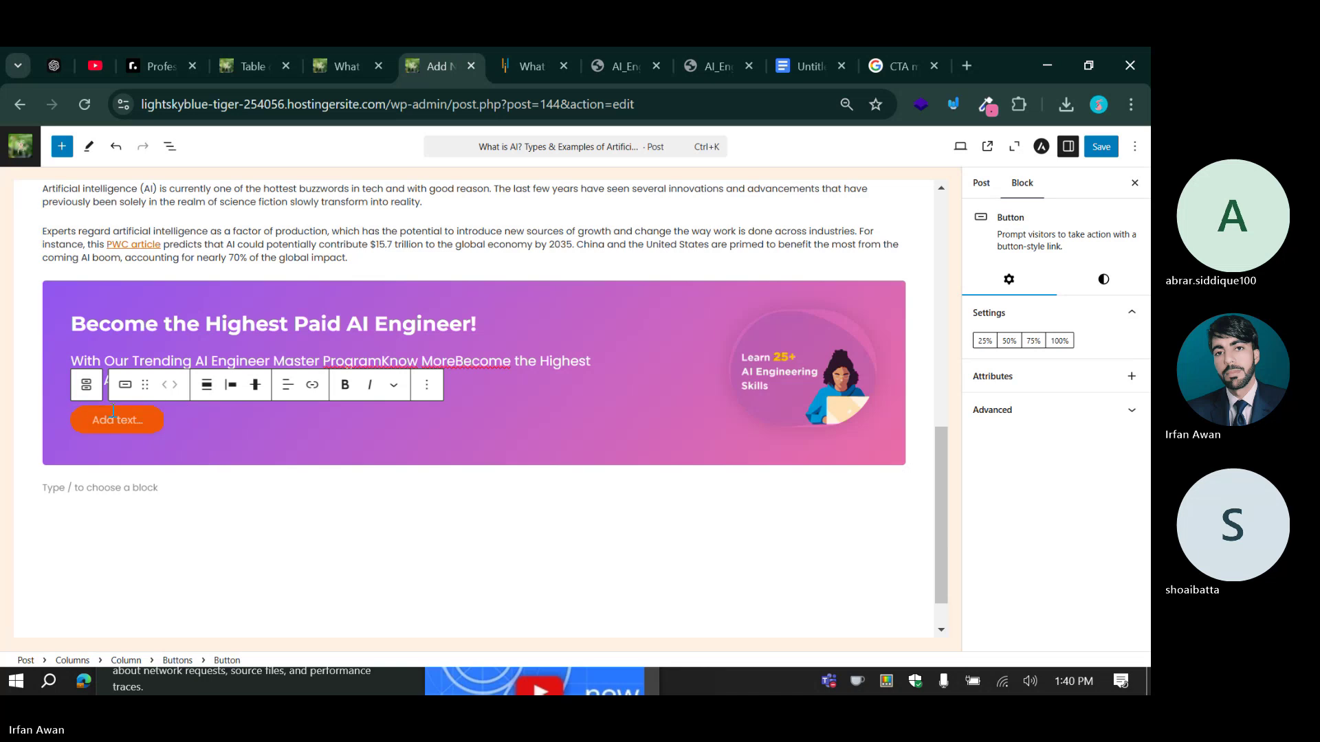
# Check the button wording in the reference article's banner and label the new button "Know More".
pyautogui.click(544, 55)
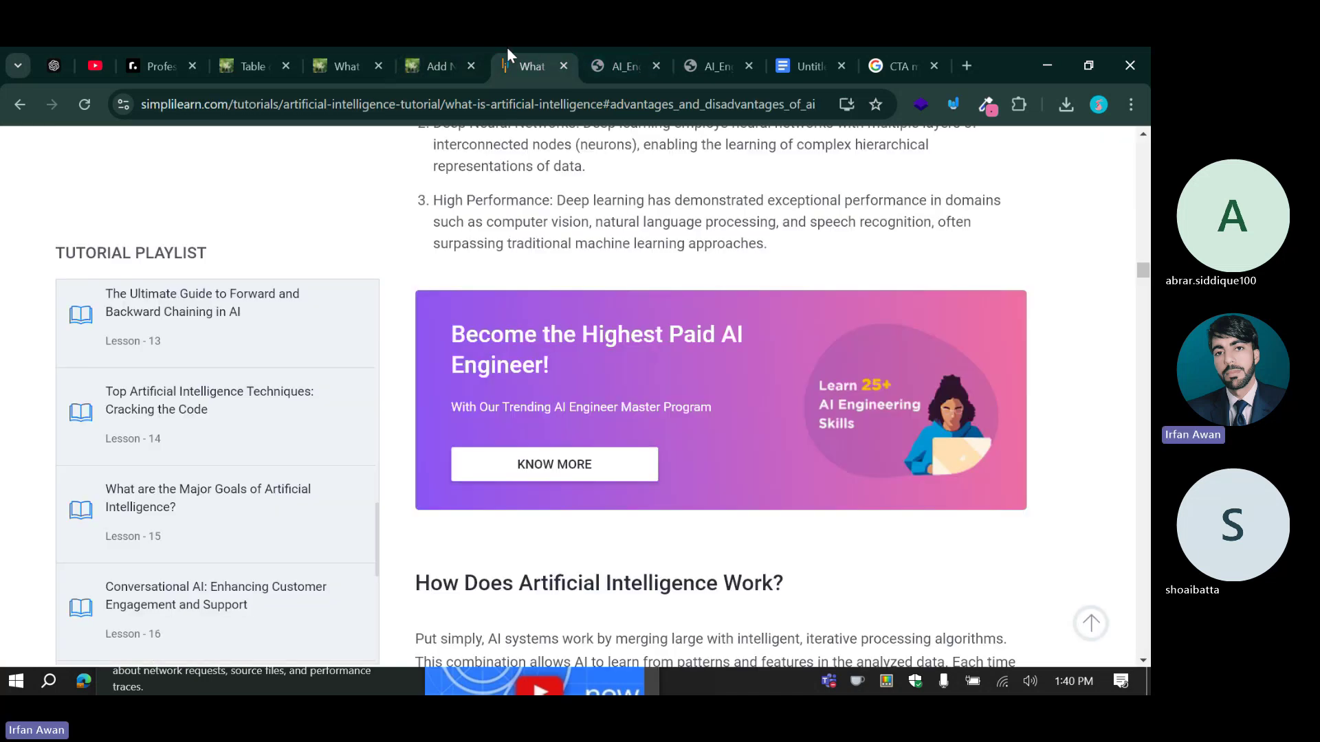
pyautogui.click(440, 59)
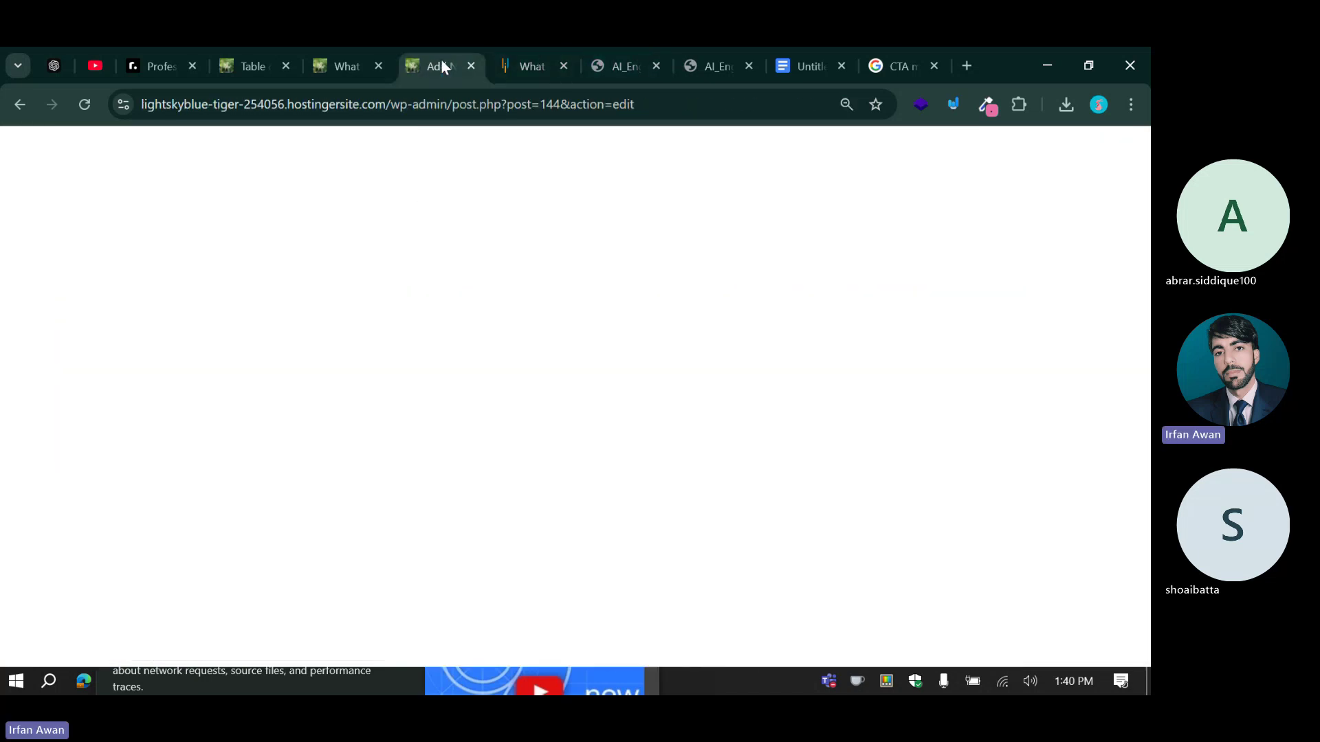
pyautogui.write('Know More')
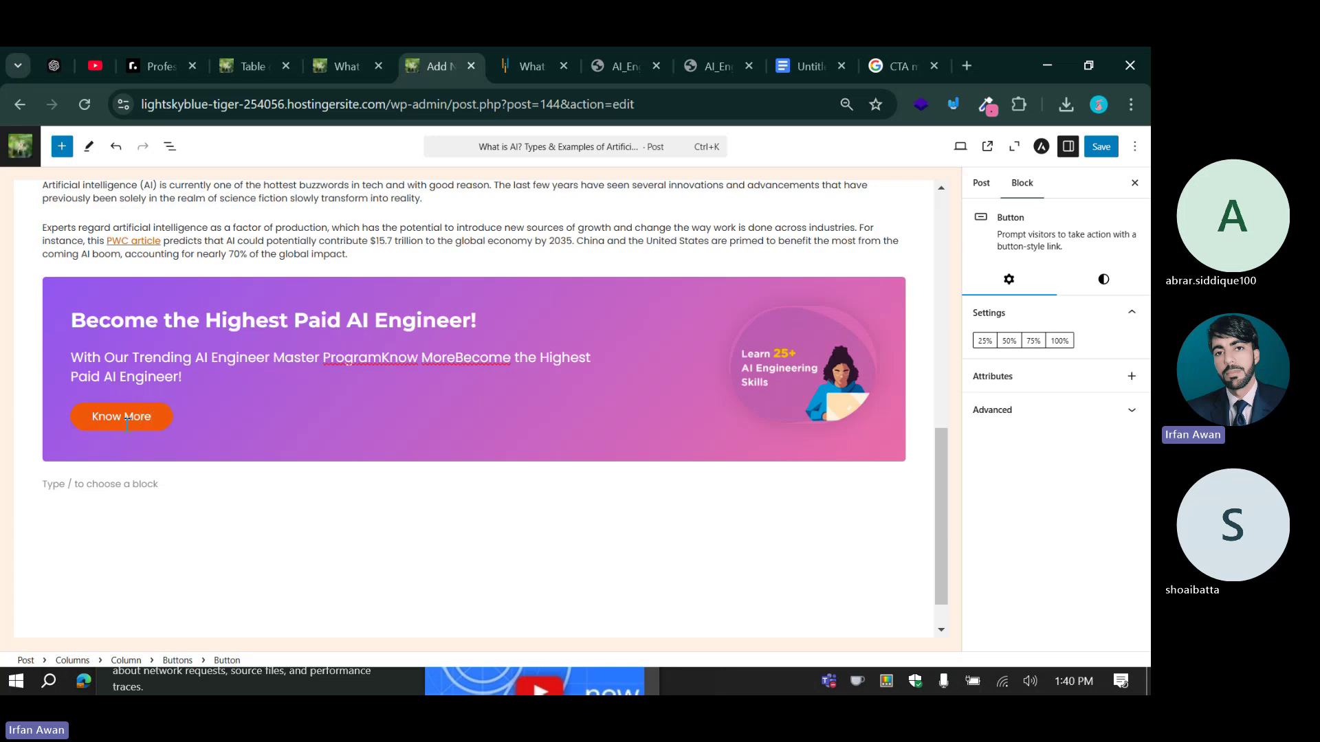
# Compare the banner's heading and button with the call-to-action banner in the reference article.
pyautogui.click(214, 423)
pyautogui.click(223, 318)
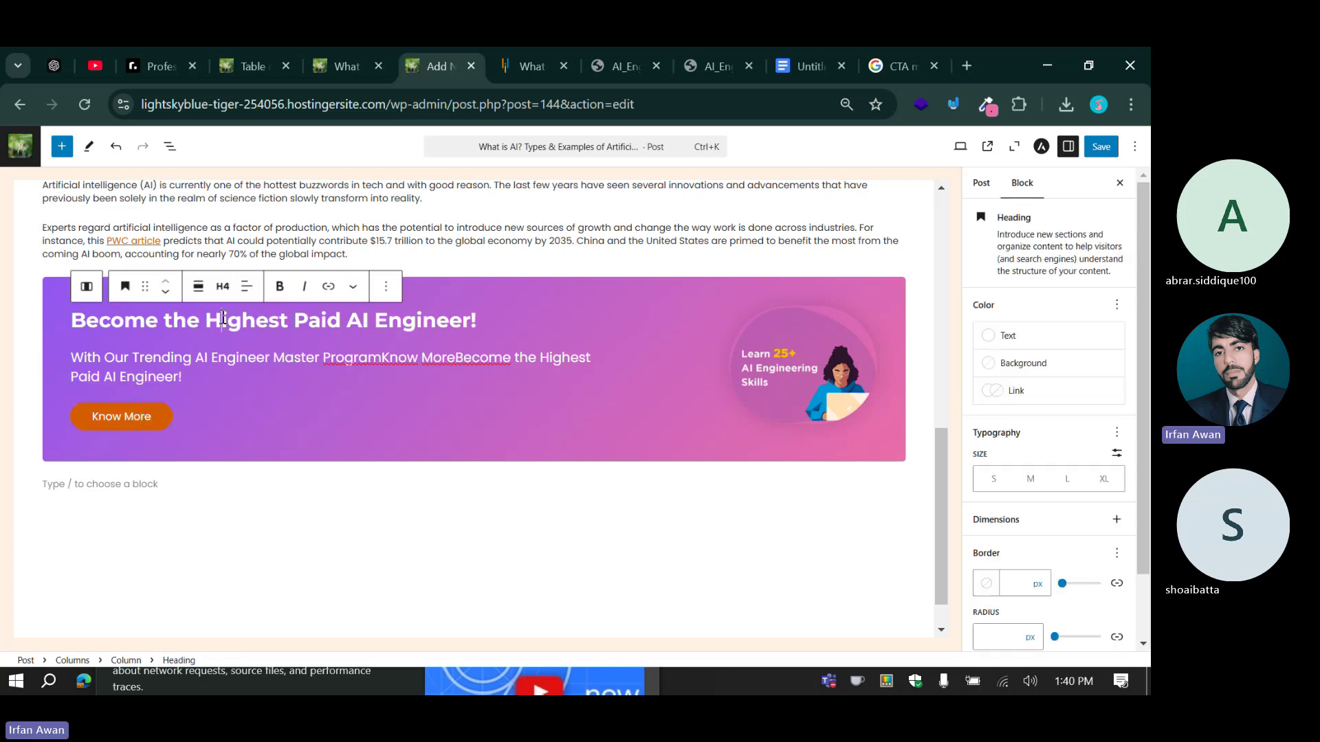
pyautogui.click(514, 52)
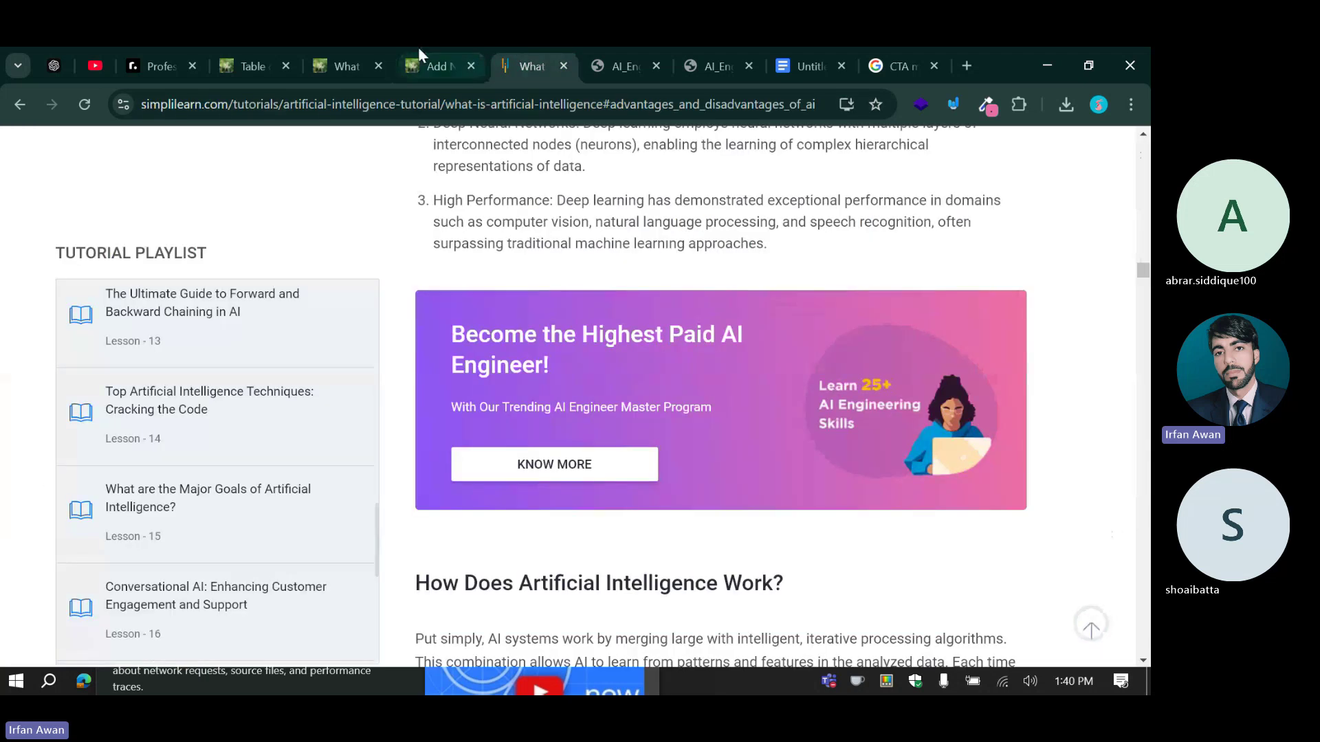
pyautogui.click(453, 55)
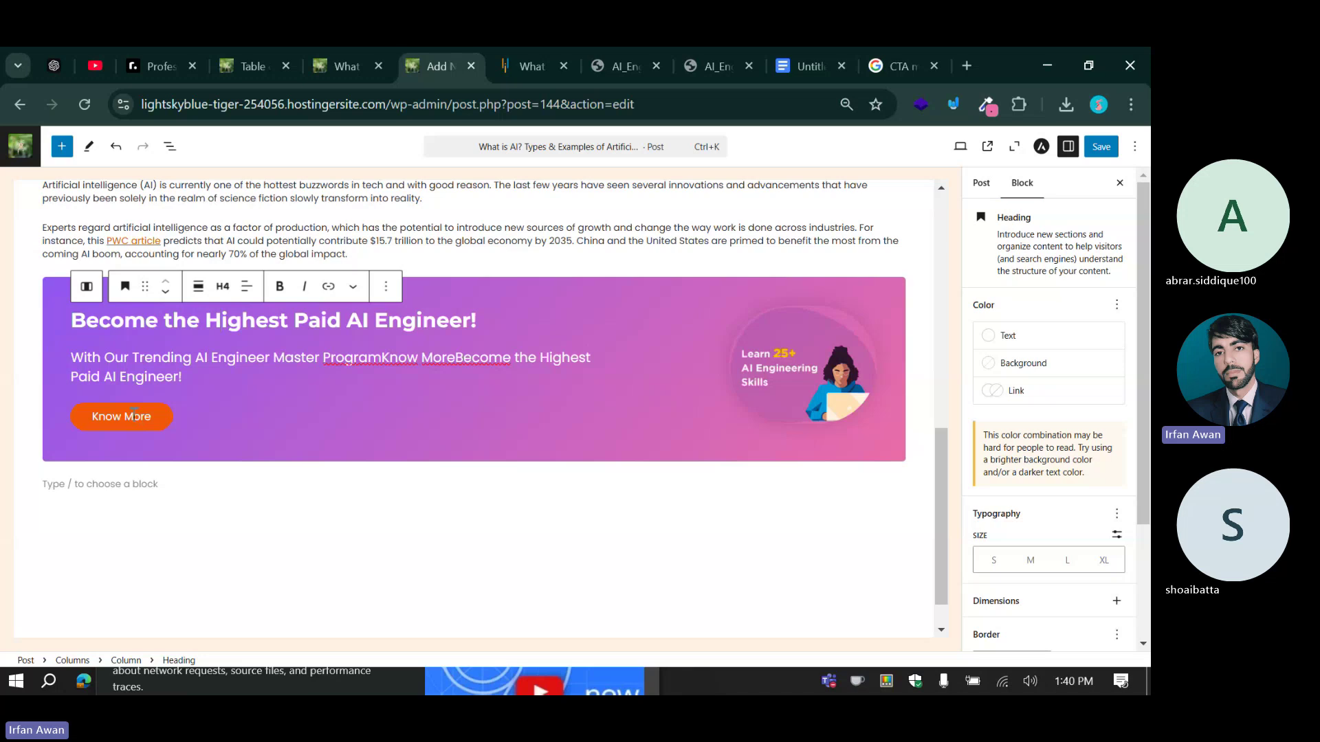
# Try 25% and 50% widths on the Know More button.
pyautogui.click(135, 410)
pyautogui.scroll(6, 406, 421)
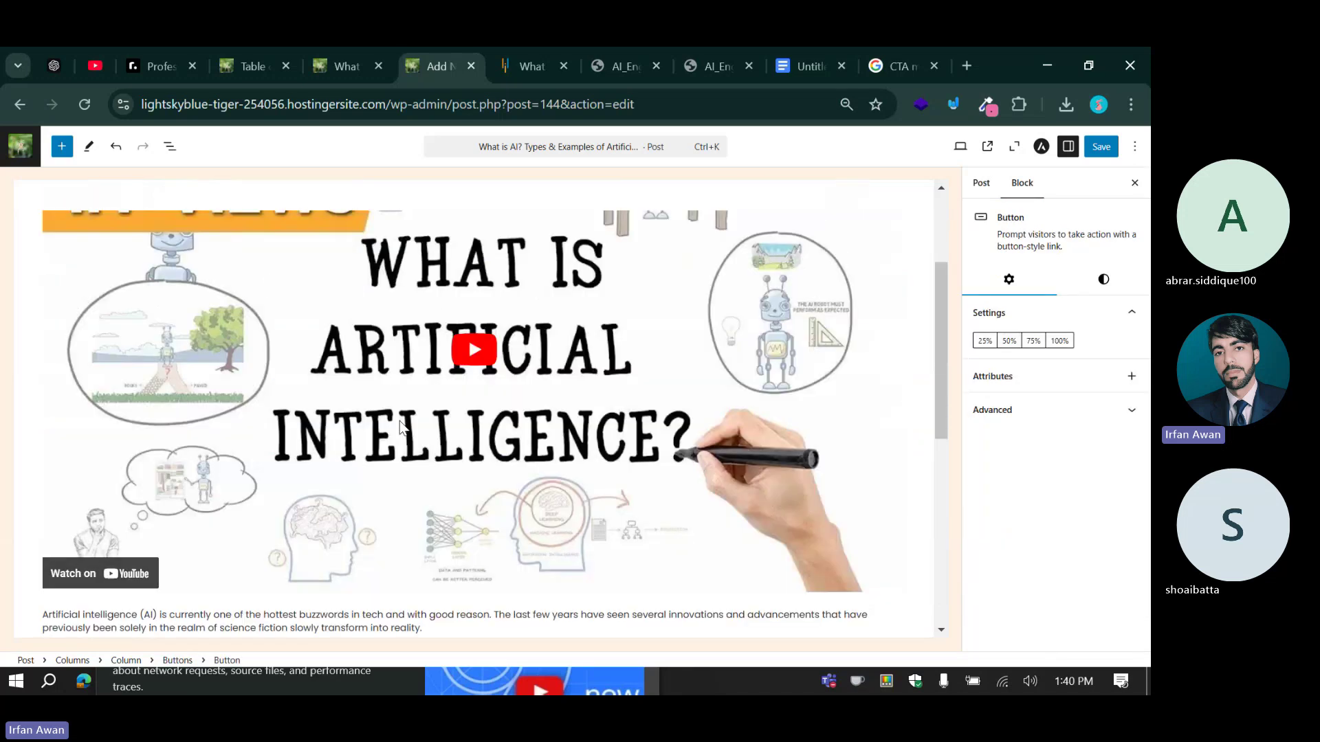
pyautogui.scroll(-7, 419, 421)
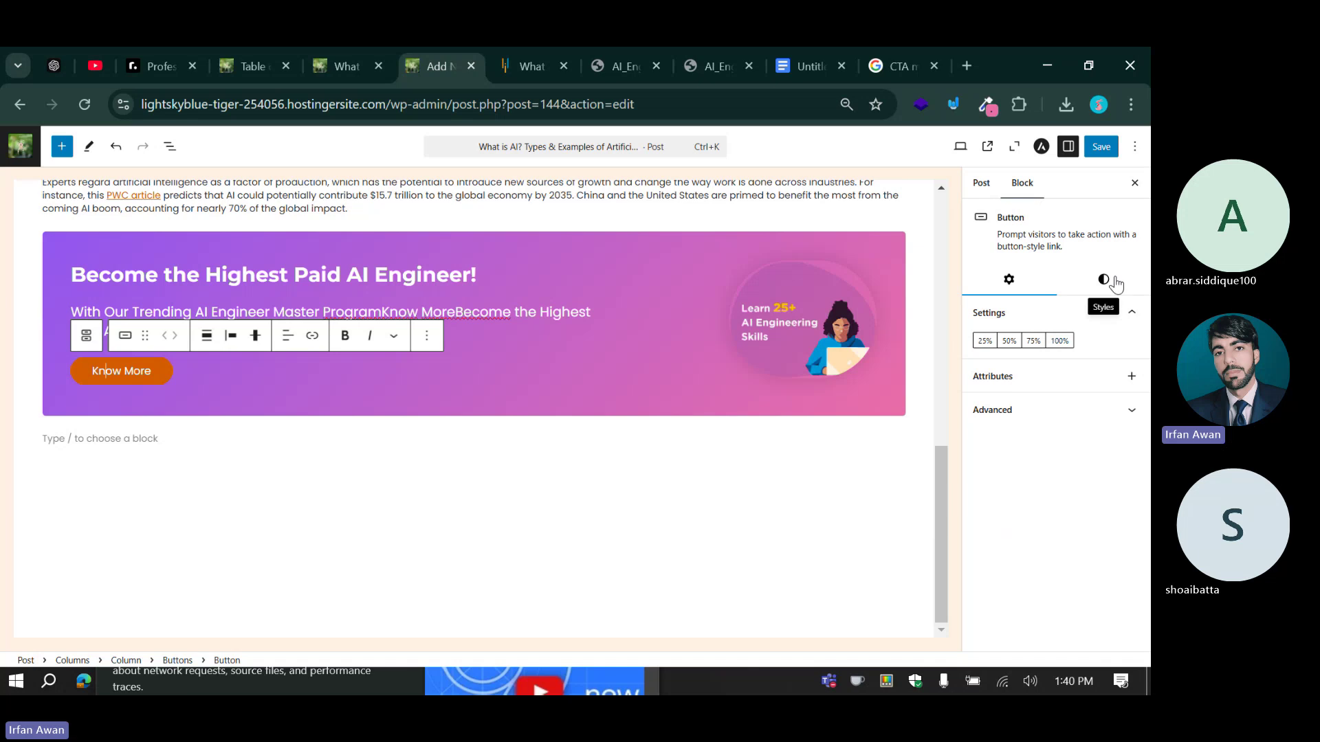
pyautogui.click(984, 342)
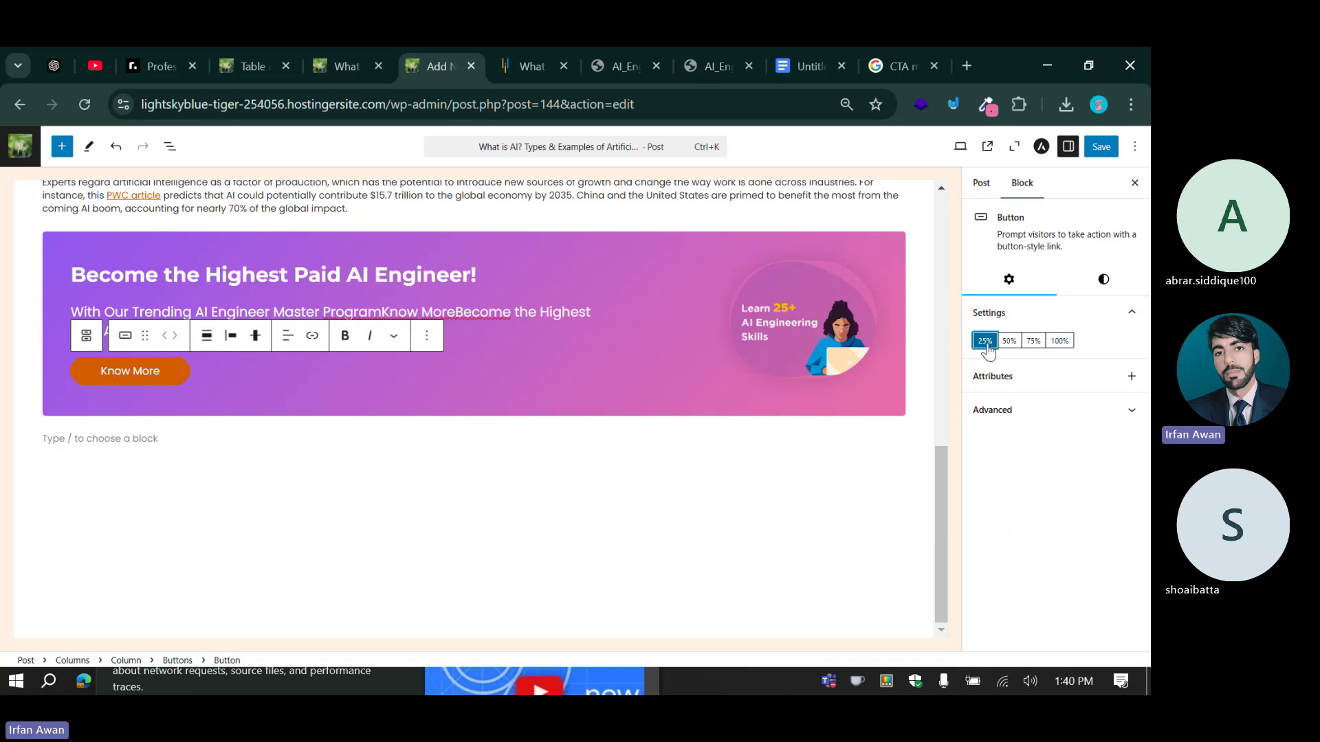
pyautogui.click(1008, 342)
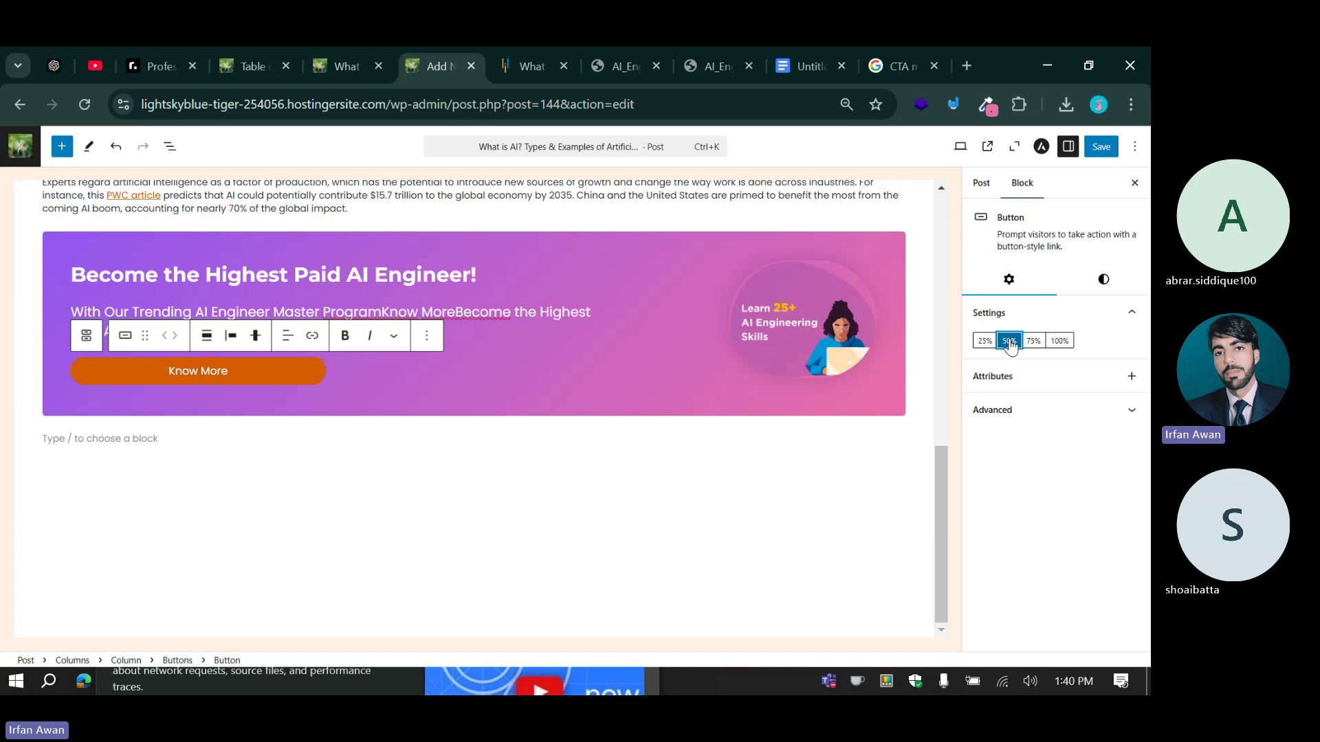
pyautogui.click(984, 342)
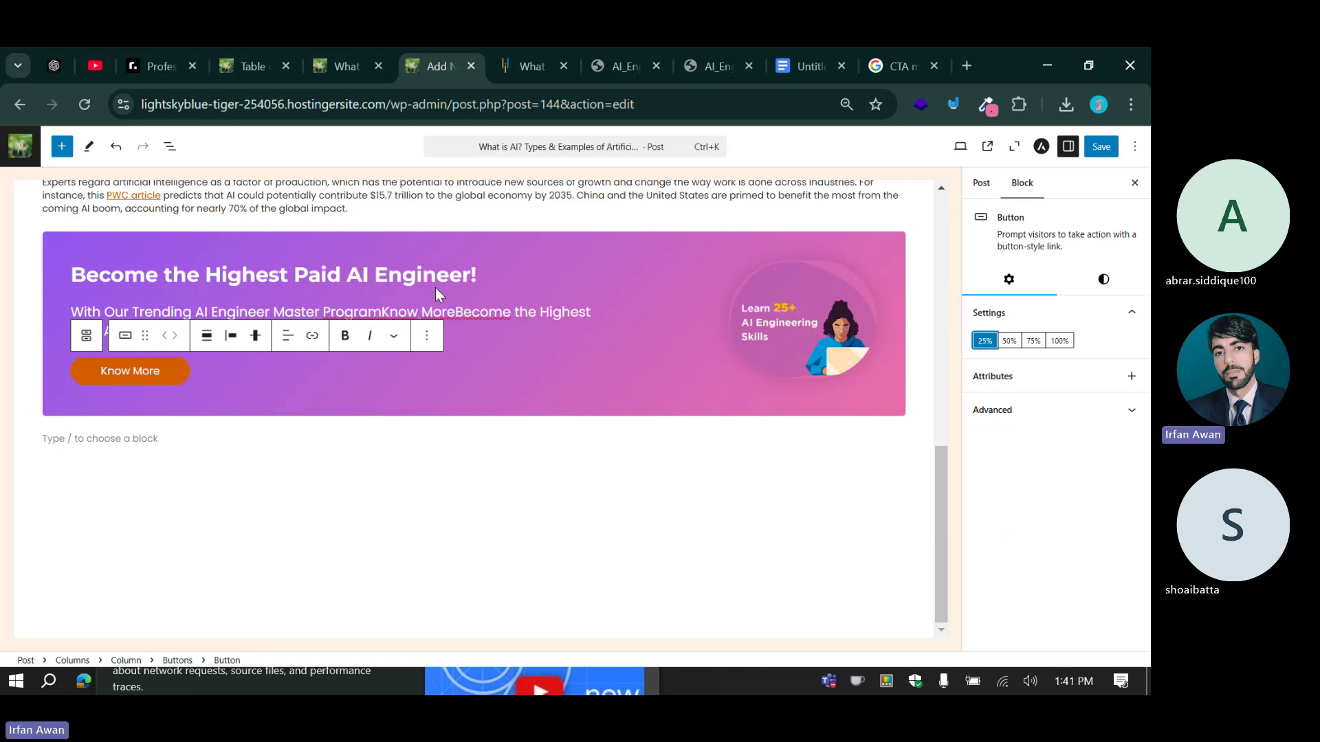
# Try 50% and 75% widths on the Know More button and set its width to 100%.
pyautogui.click(76, 278)
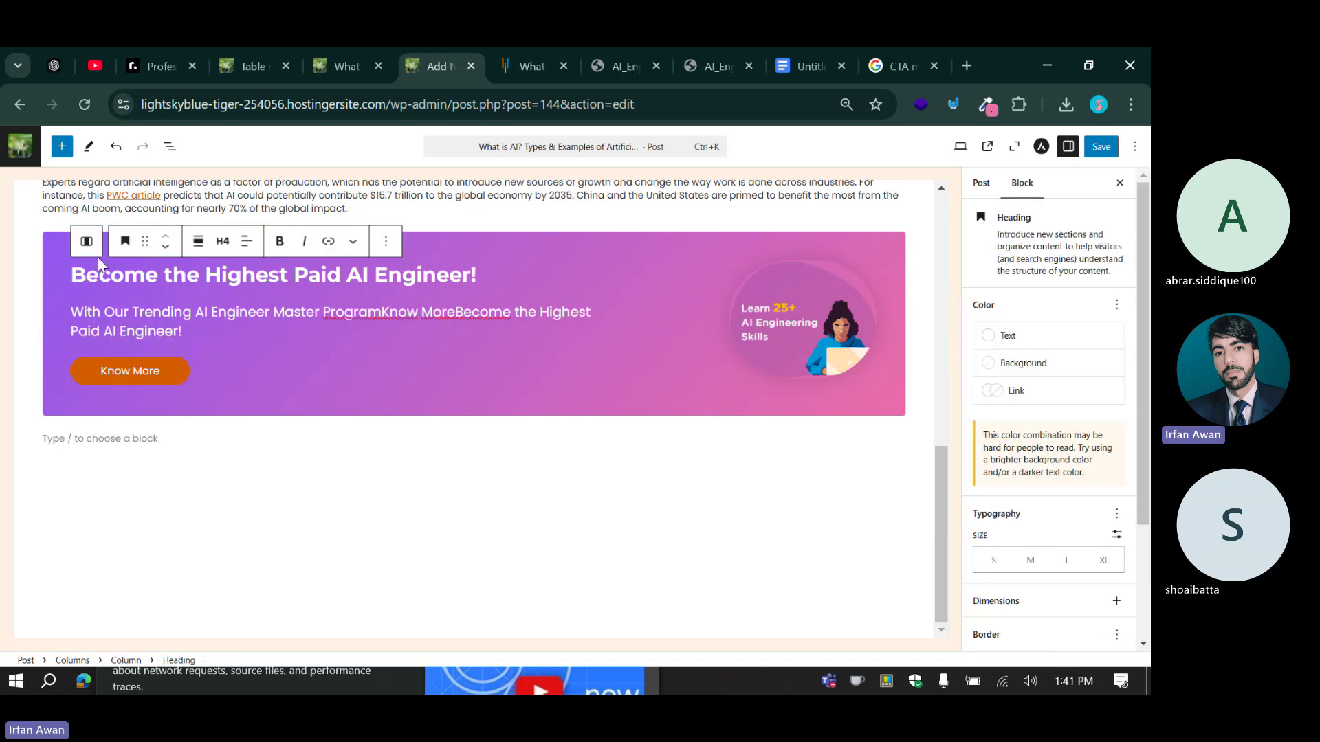
pyautogui.click(86, 242)
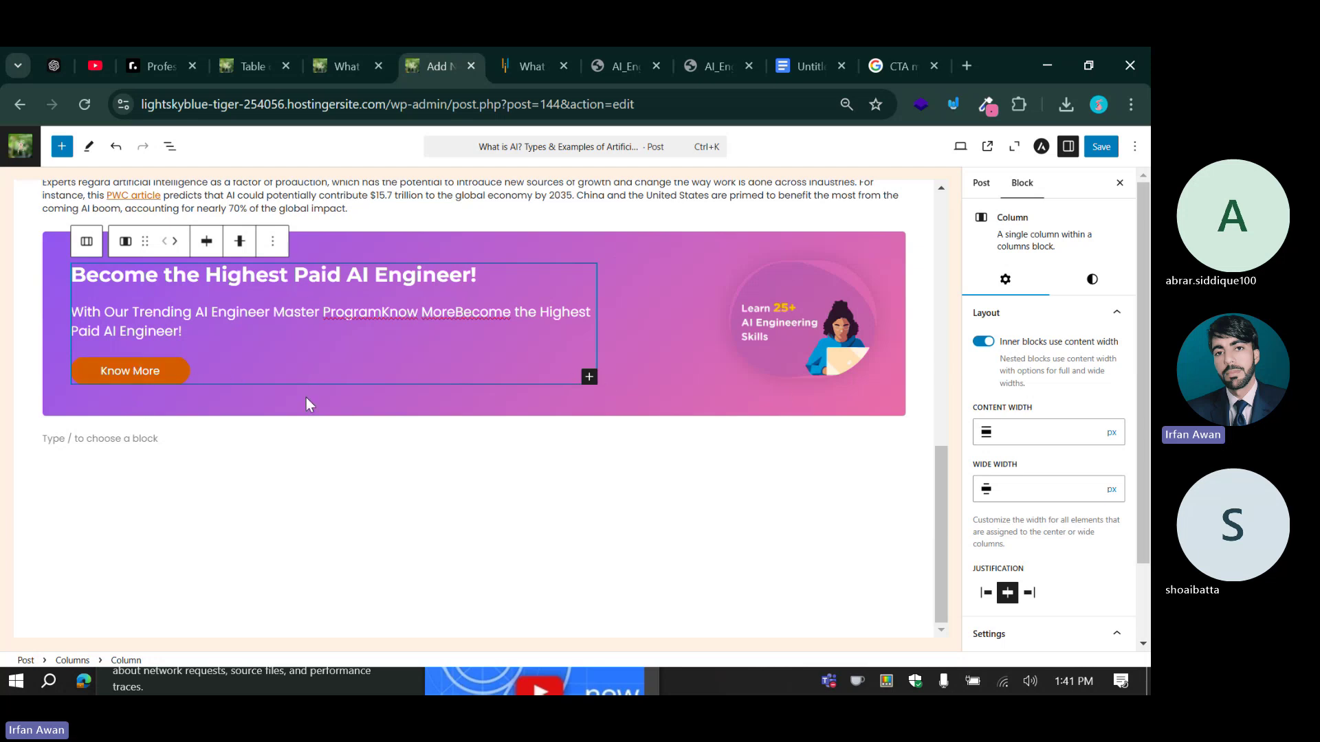
pyautogui.moveTo(548, 290)
pyautogui.click(130, 371)
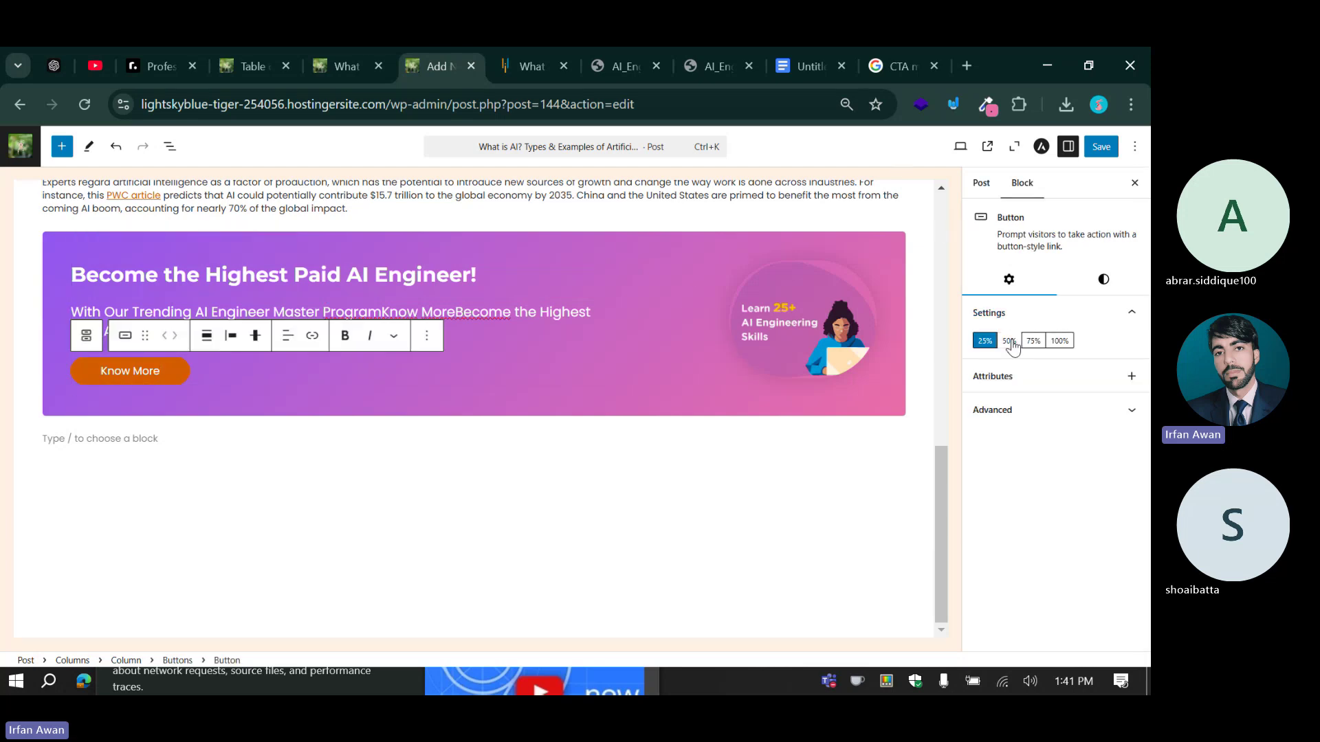
pyautogui.click(1009, 340)
pyautogui.click(1041, 344)
pyautogui.click(1060, 341)
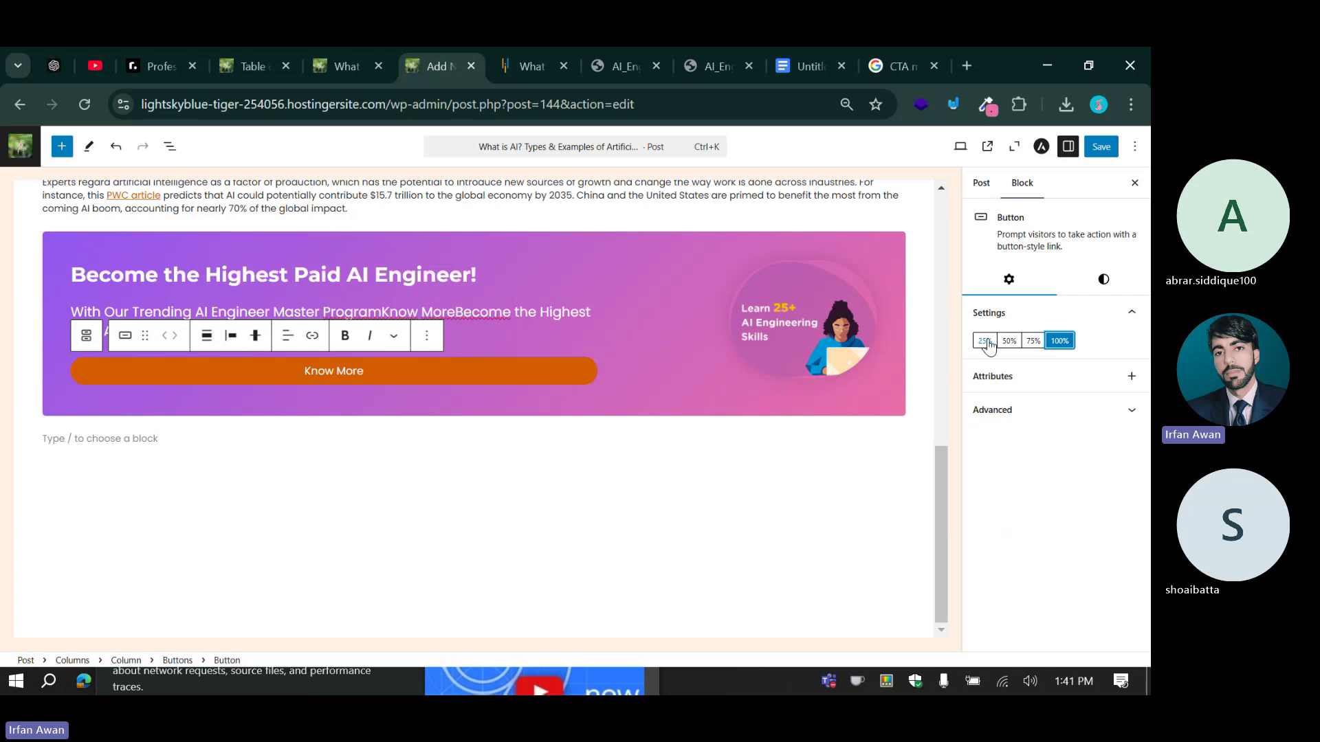
# Show the post's block list and examine the banner's Columns block and its two inner columns.
pyautogui.click(114, 275)
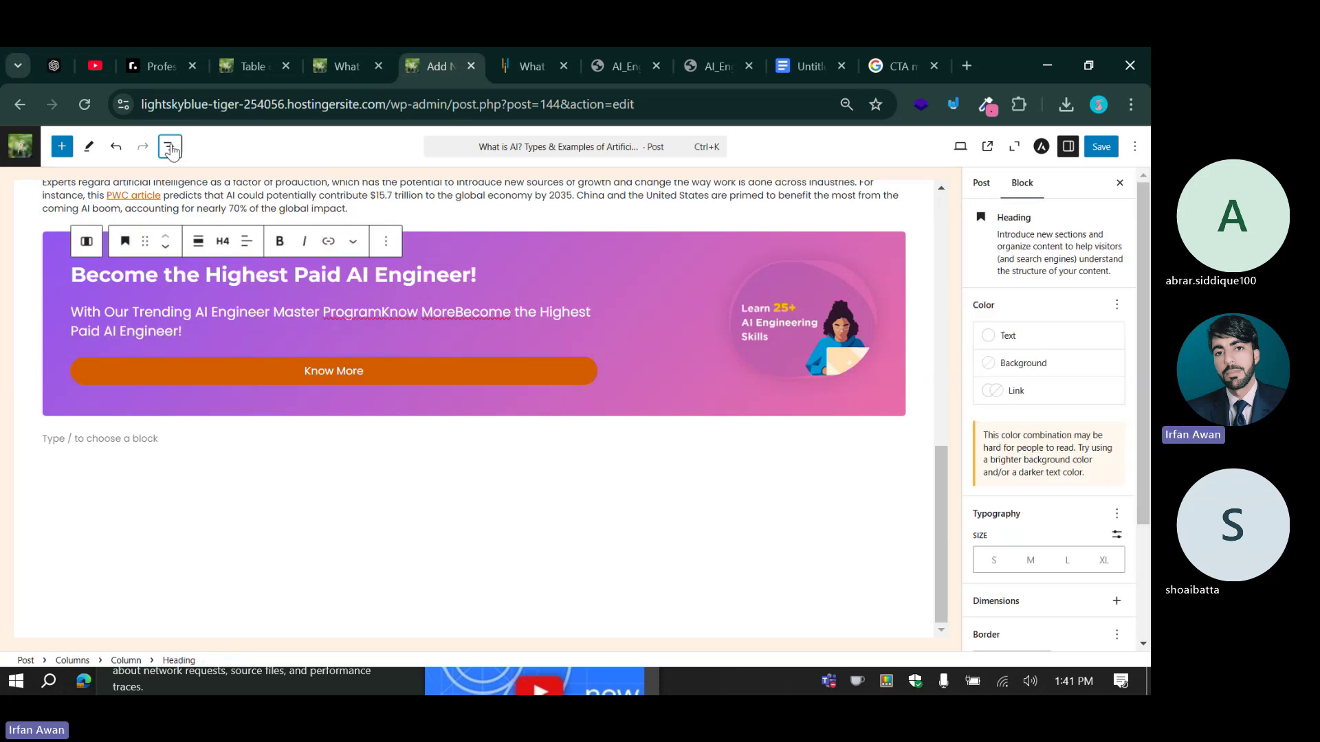
pyautogui.click(171, 146)
pyautogui.click(55, 278)
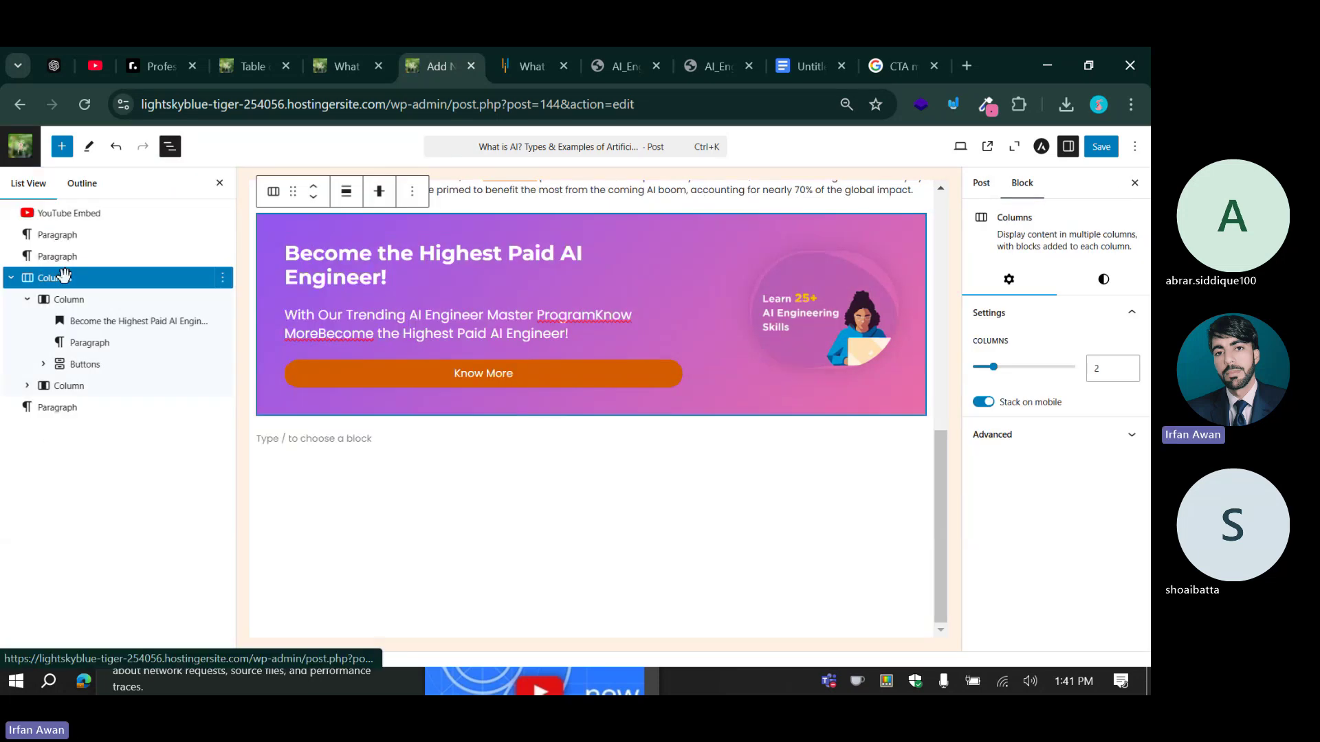
pyautogui.click(26, 300)
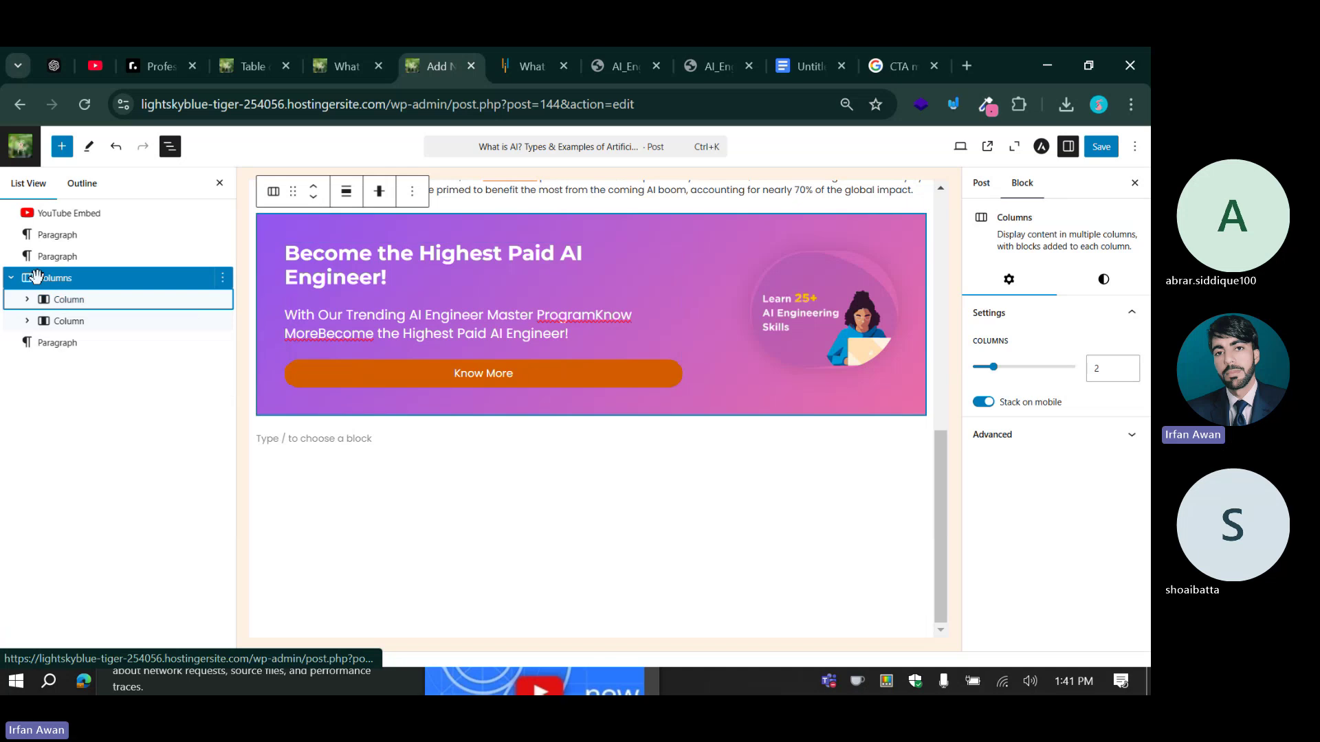
pyautogui.click(73, 299)
pyautogui.click(122, 321)
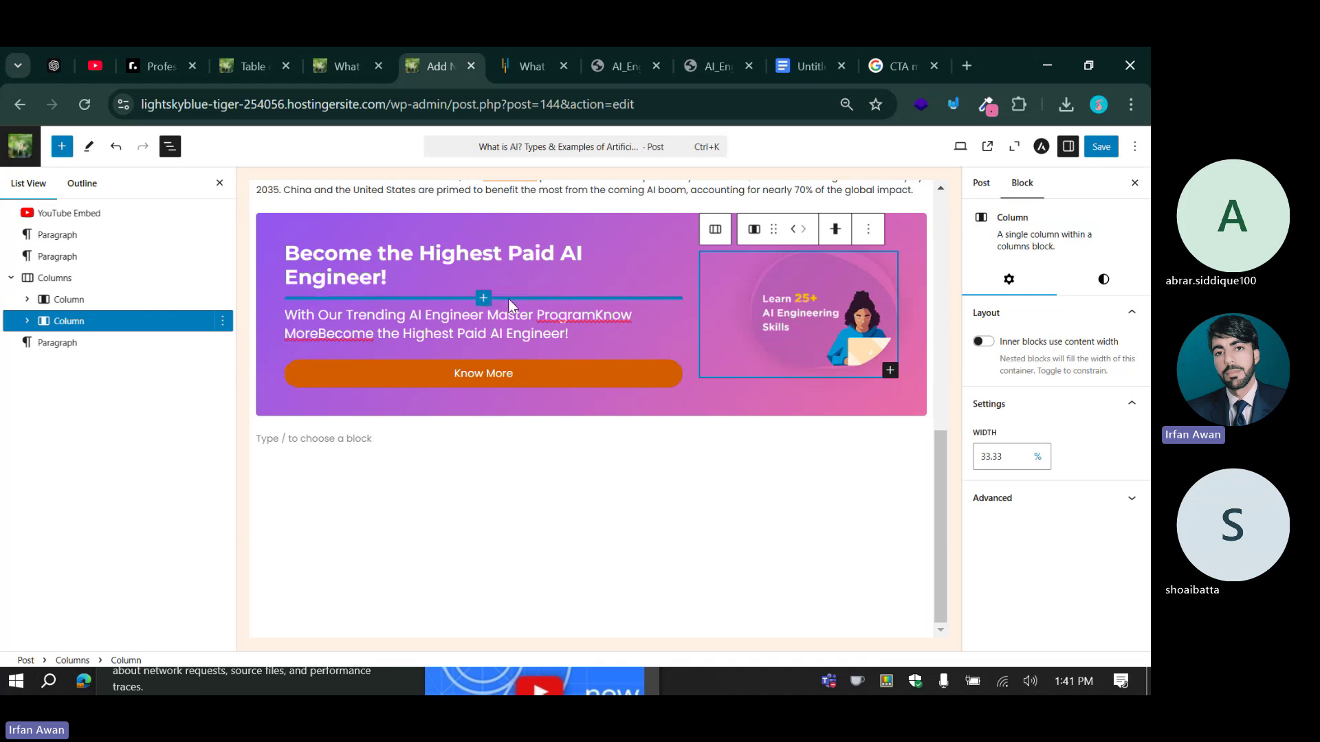
# Rename the banner's Columns block as "Section".
pyautogui.click(64, 276)
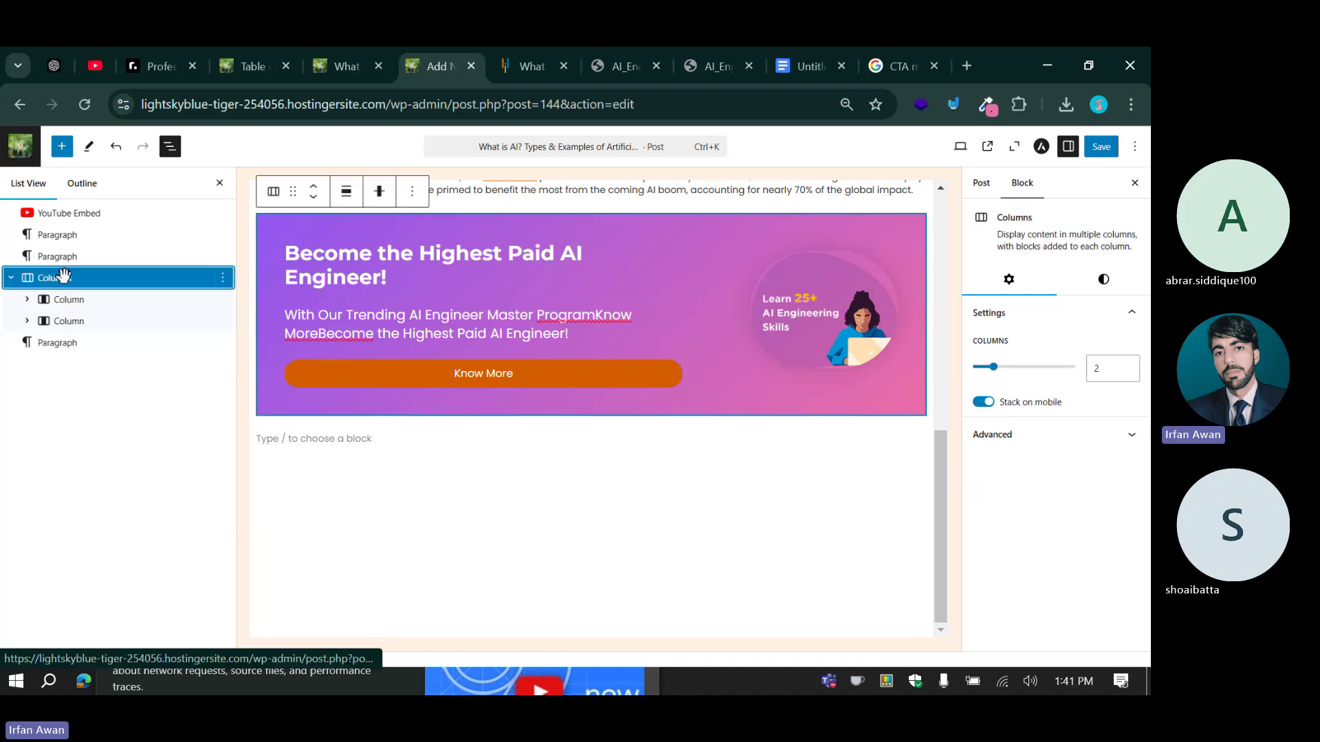
pyautogui.click(223, 277)
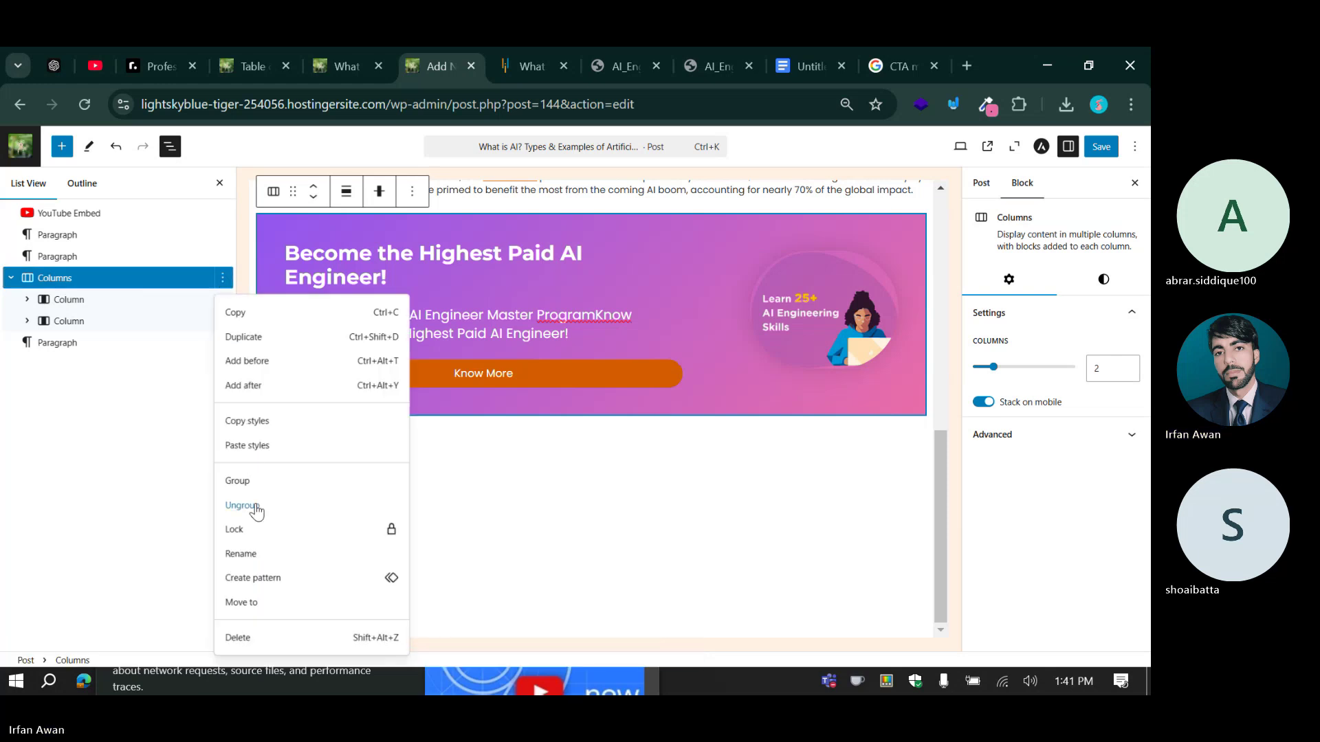
pyautogui.click(241, 554)
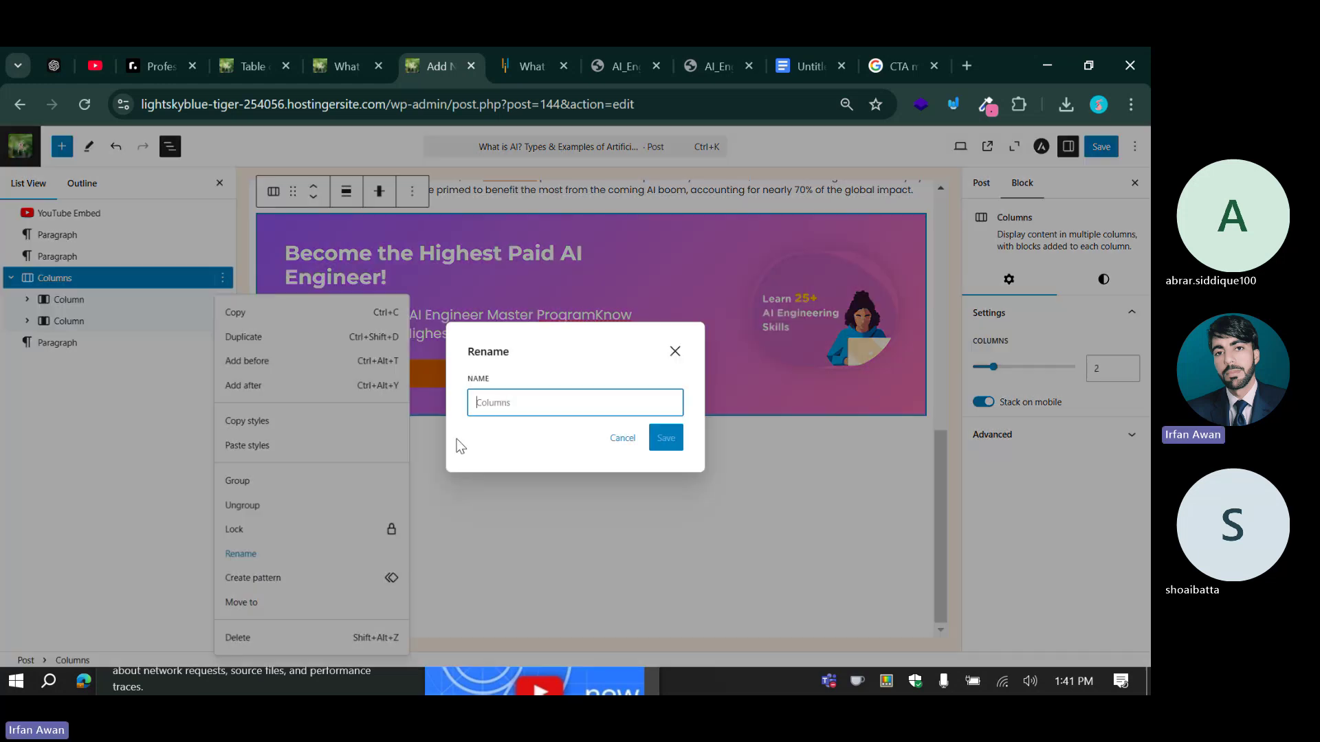
pyautogui.write('Section')
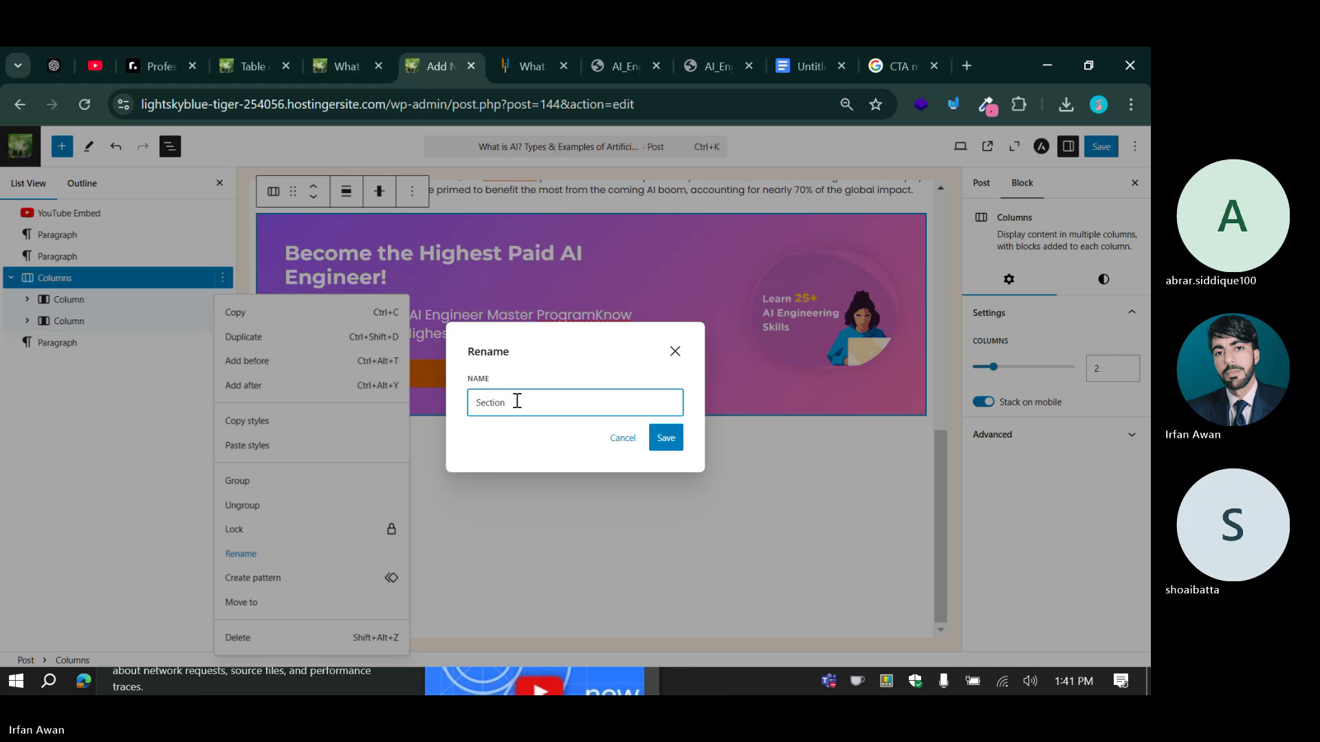
pyautogui.click(666, 438)
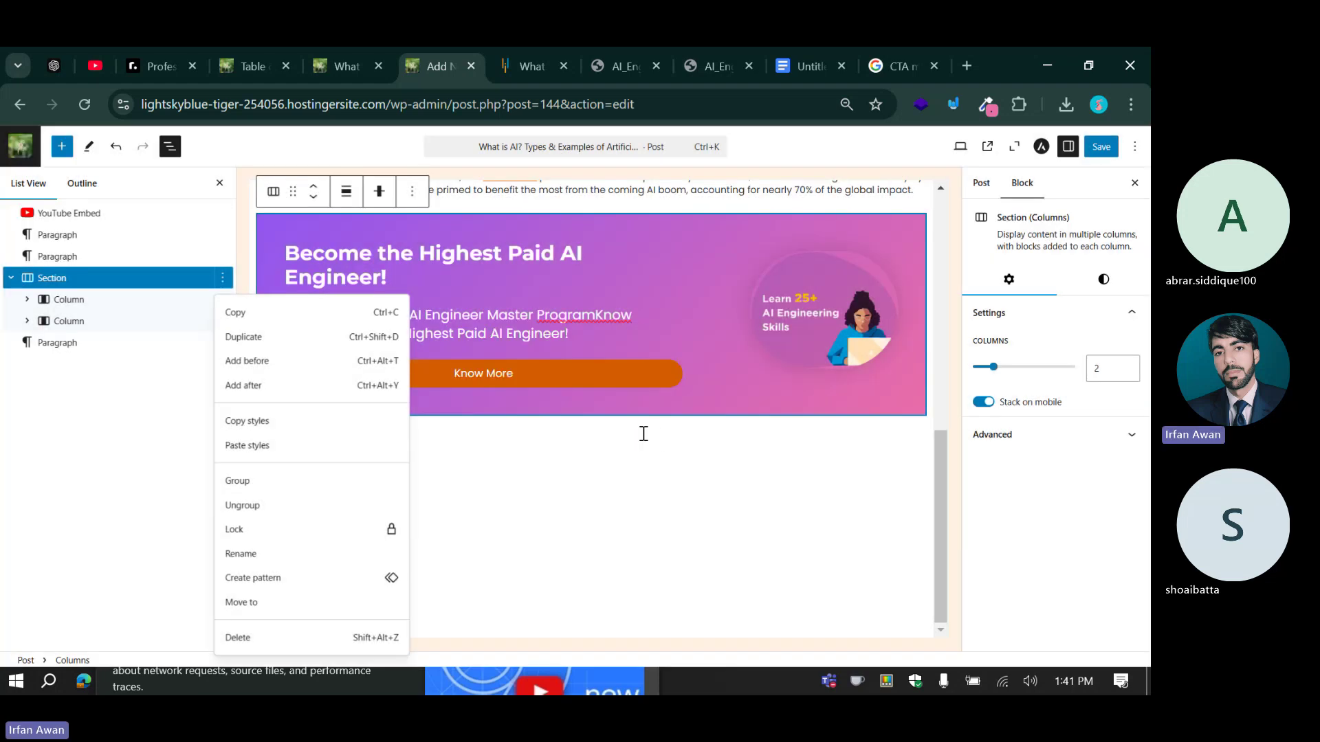
# Examine the heading, paragraph and Buttons blocks nested in the banner's first column.
pyautogui.click(63, 297)
pyautogui.click(64, 297)
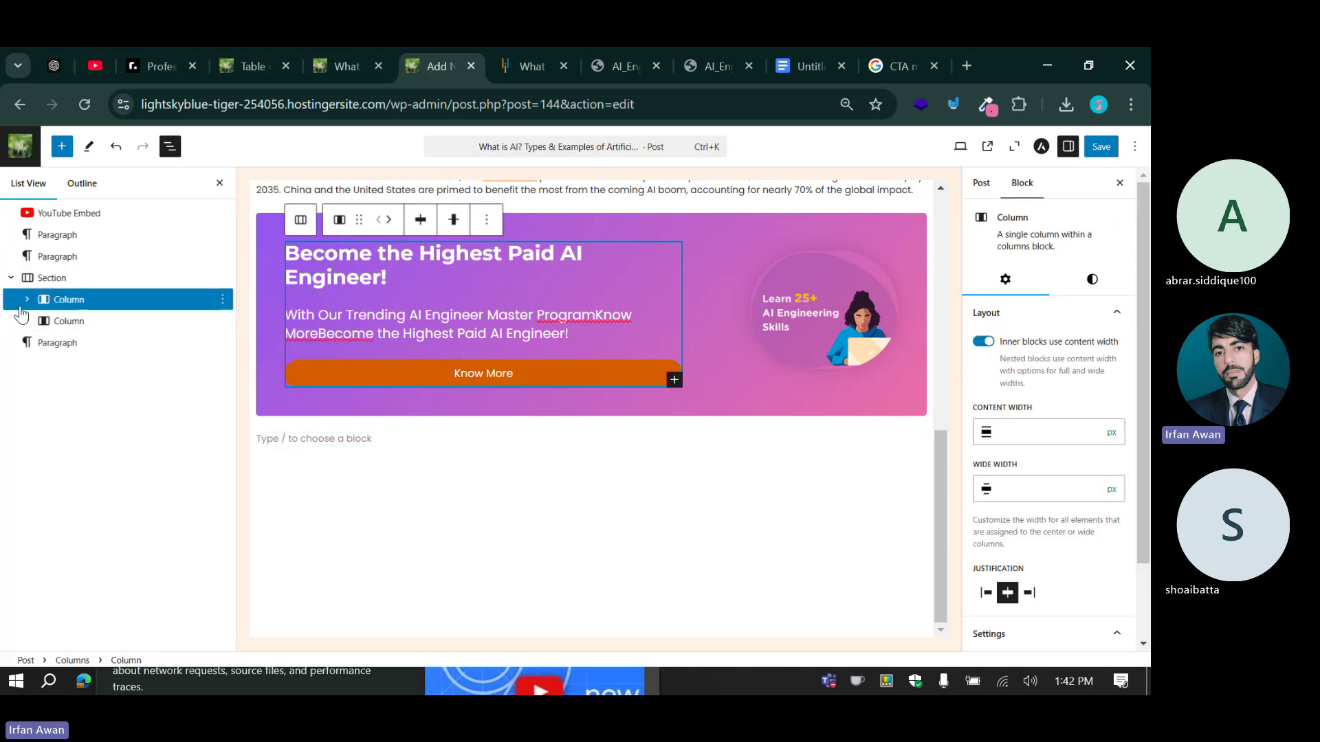
pyautogui.press('Right')
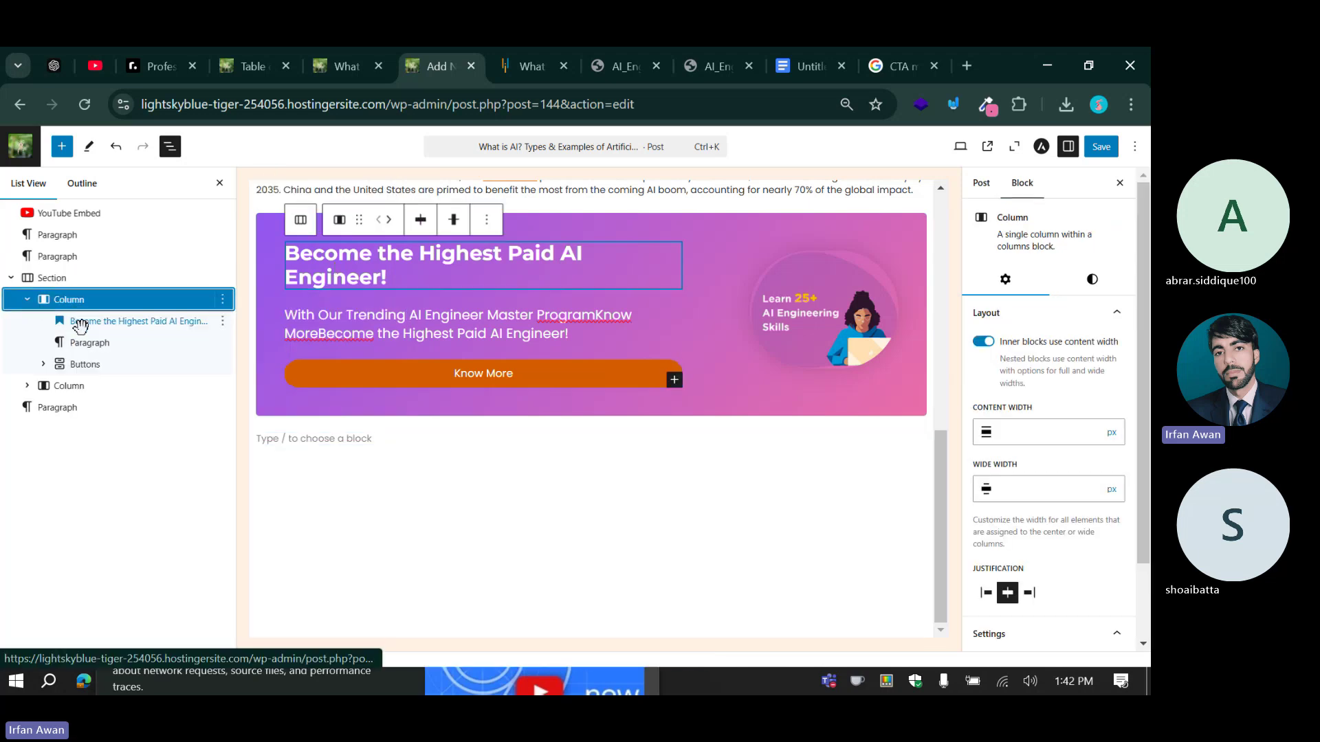
pyautogui.click(81, 323)
pyautogui.click(83, 342)
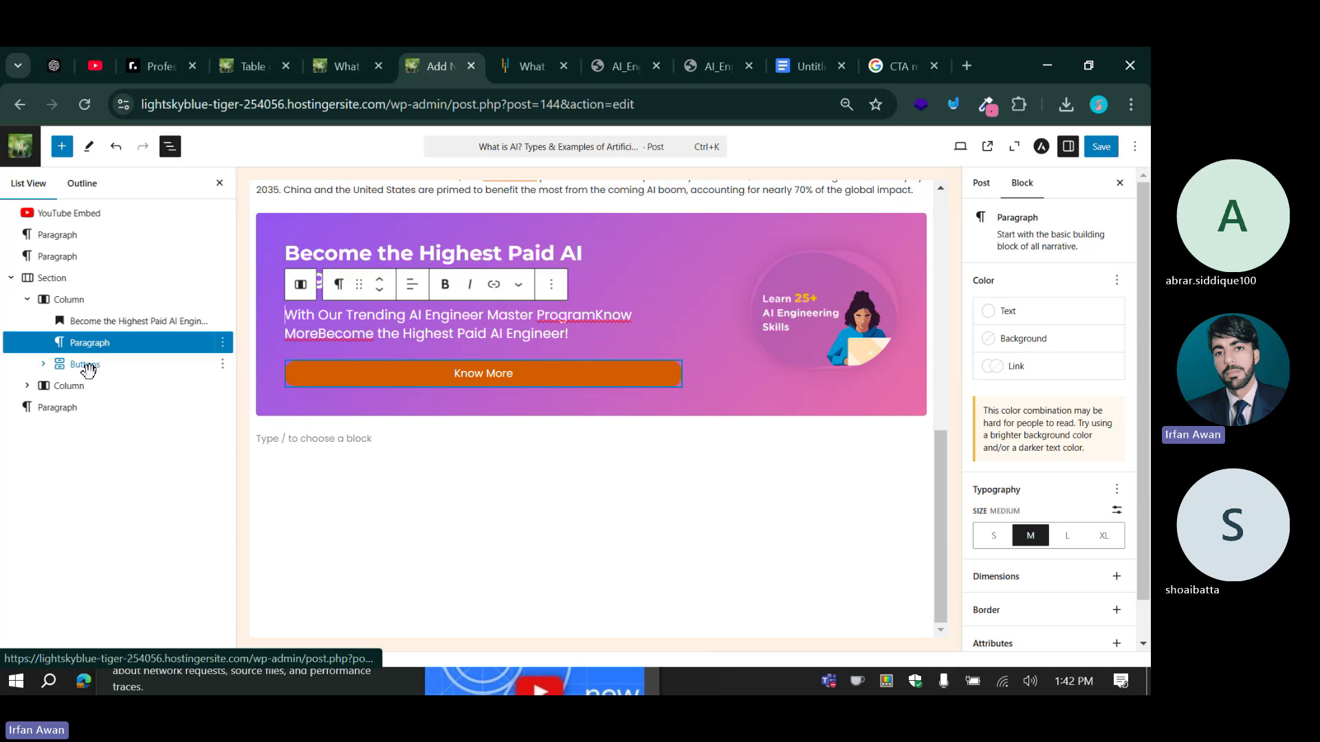
pyautogui.click(86, 365)
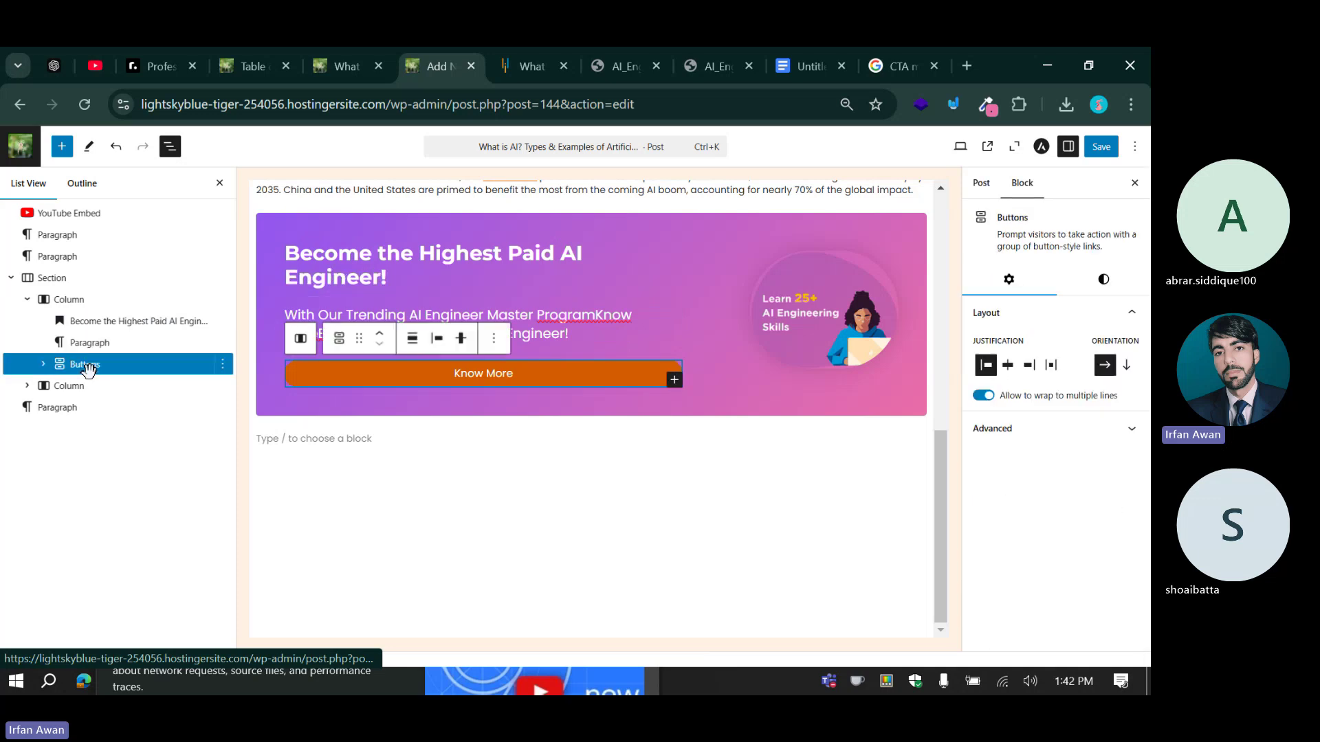
pyautogui.click(62, 300)
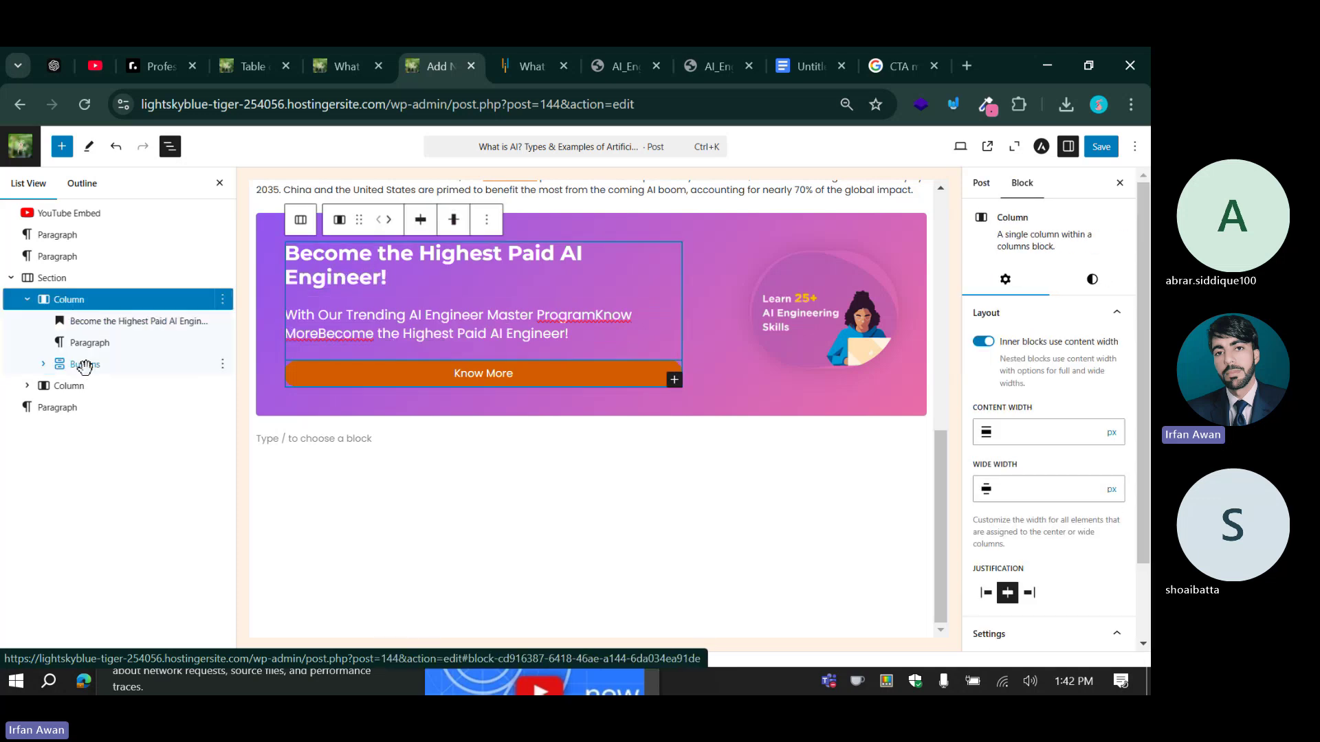
pyautogui.click(84, 365)
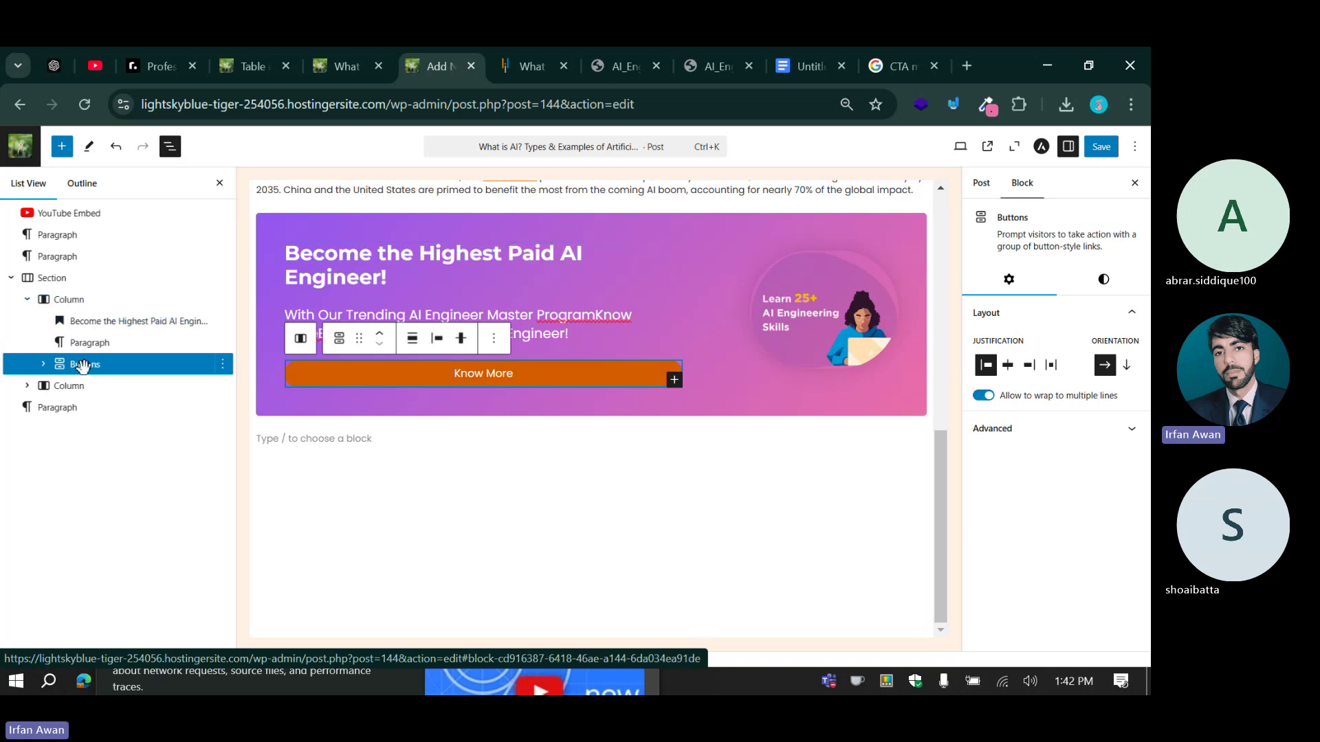
# Examine the banner's second column and the Image block nested in it.
pyautogui.click(76, 299)
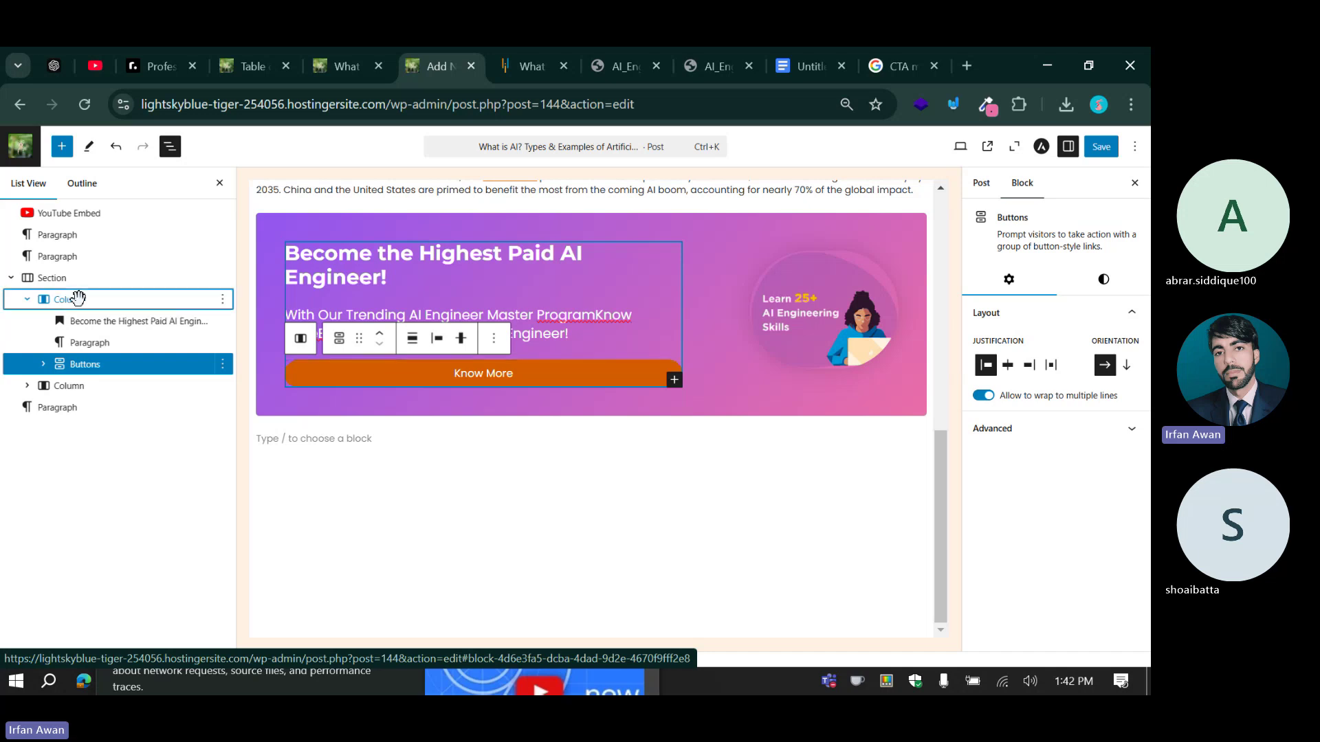
pyautogui.click(29, 387)
pyautogui.click(83, 407)
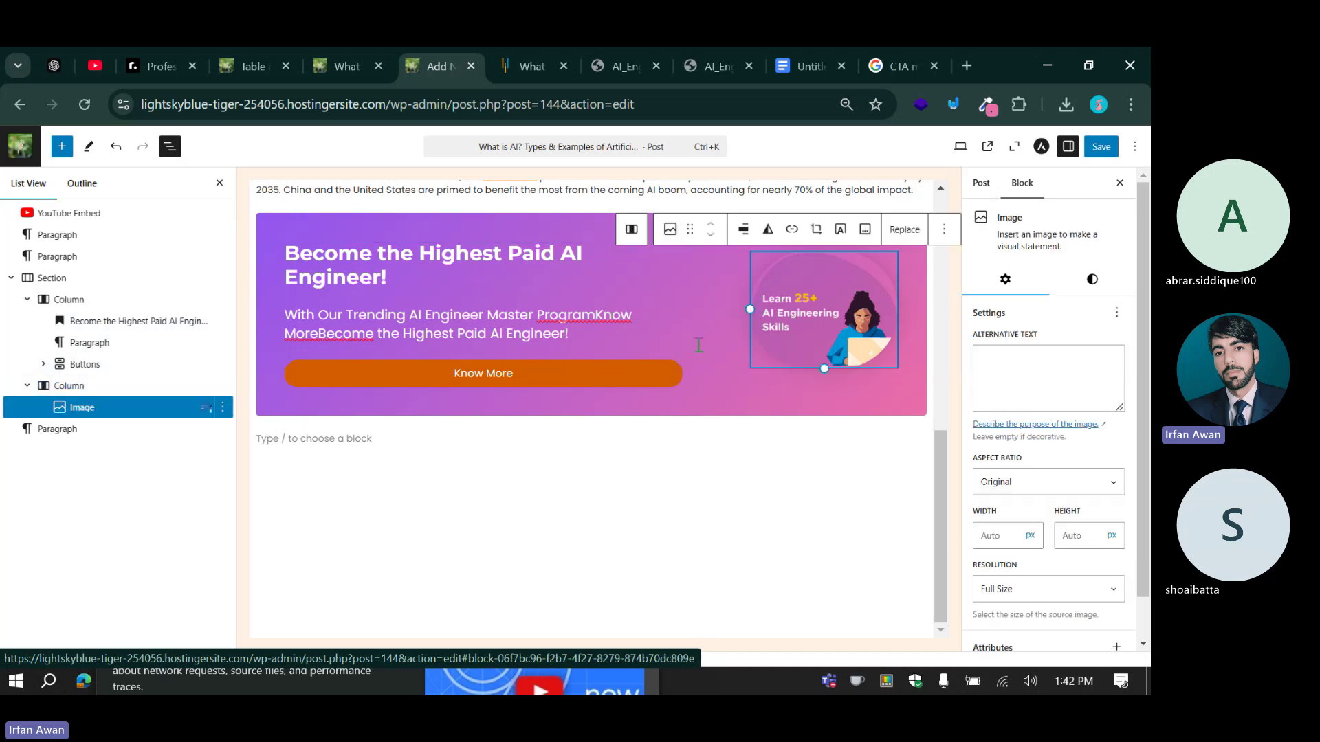
# Try a 25% width on the Know More button and set its width to 50%.
pyautogui.click(607, 370)
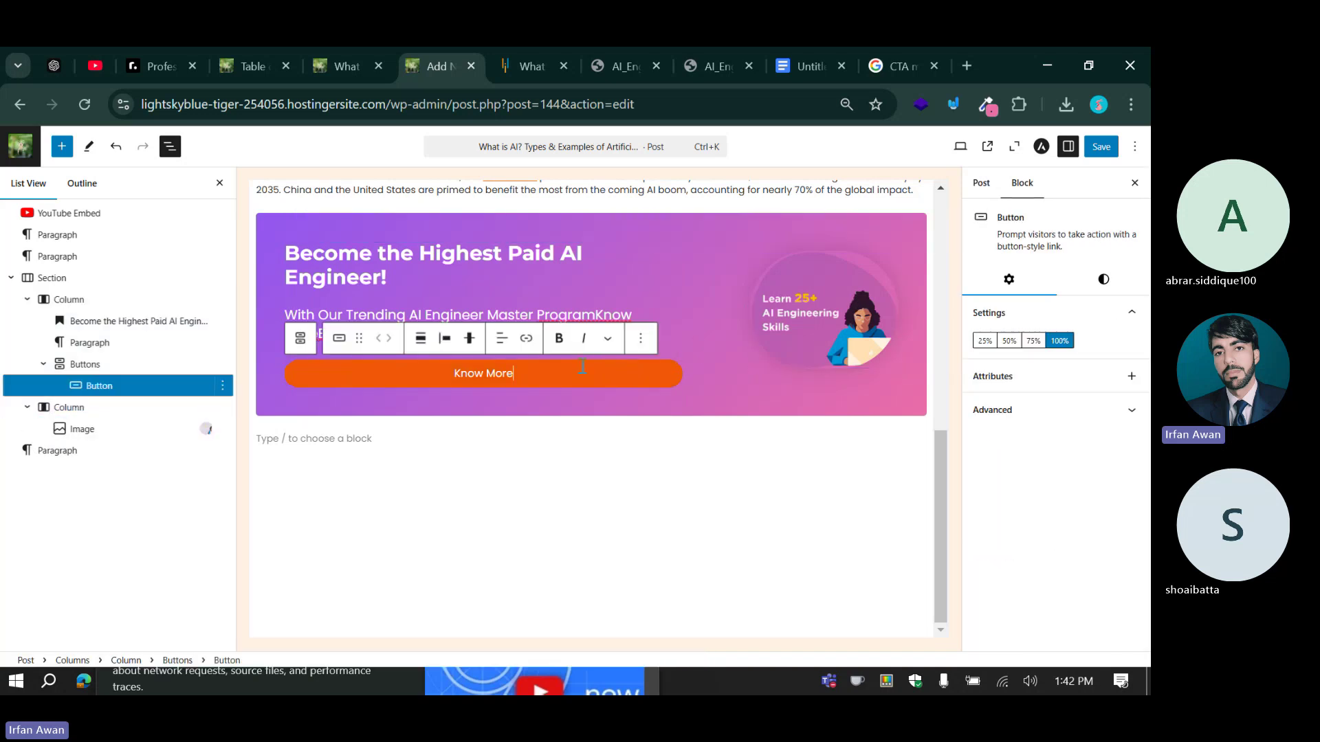
pyautogui.click(987, 341)
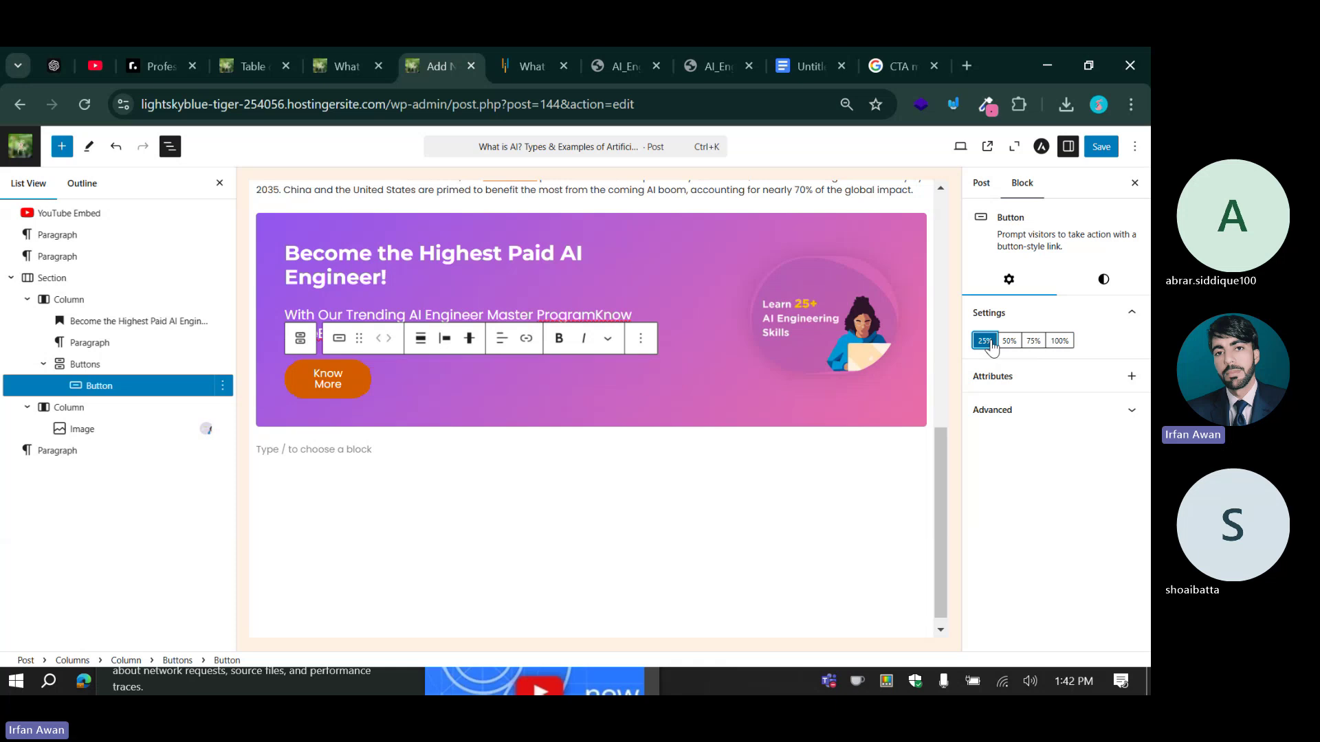
pyautogui.click(1008, 341)
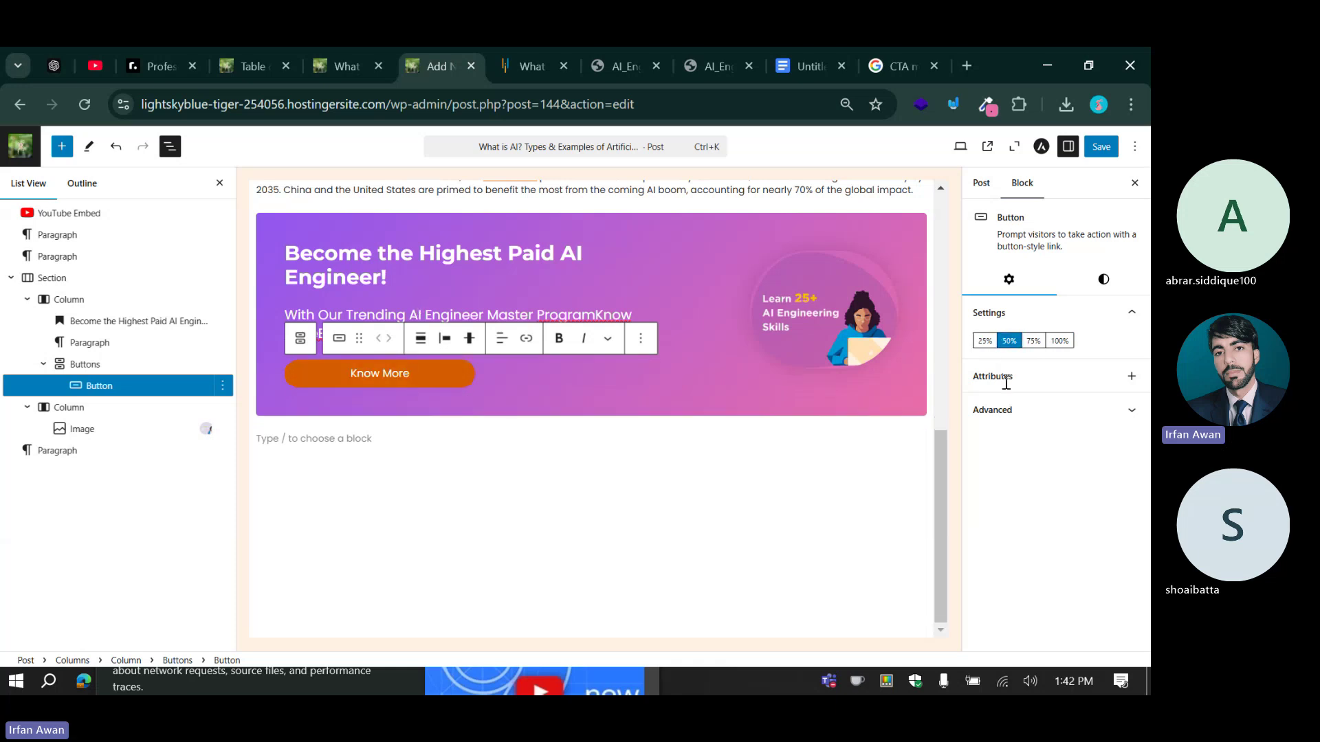
# Try the Outline style on the Know More button and return it to the Fill style.
pyautogui.click(1103, 281)
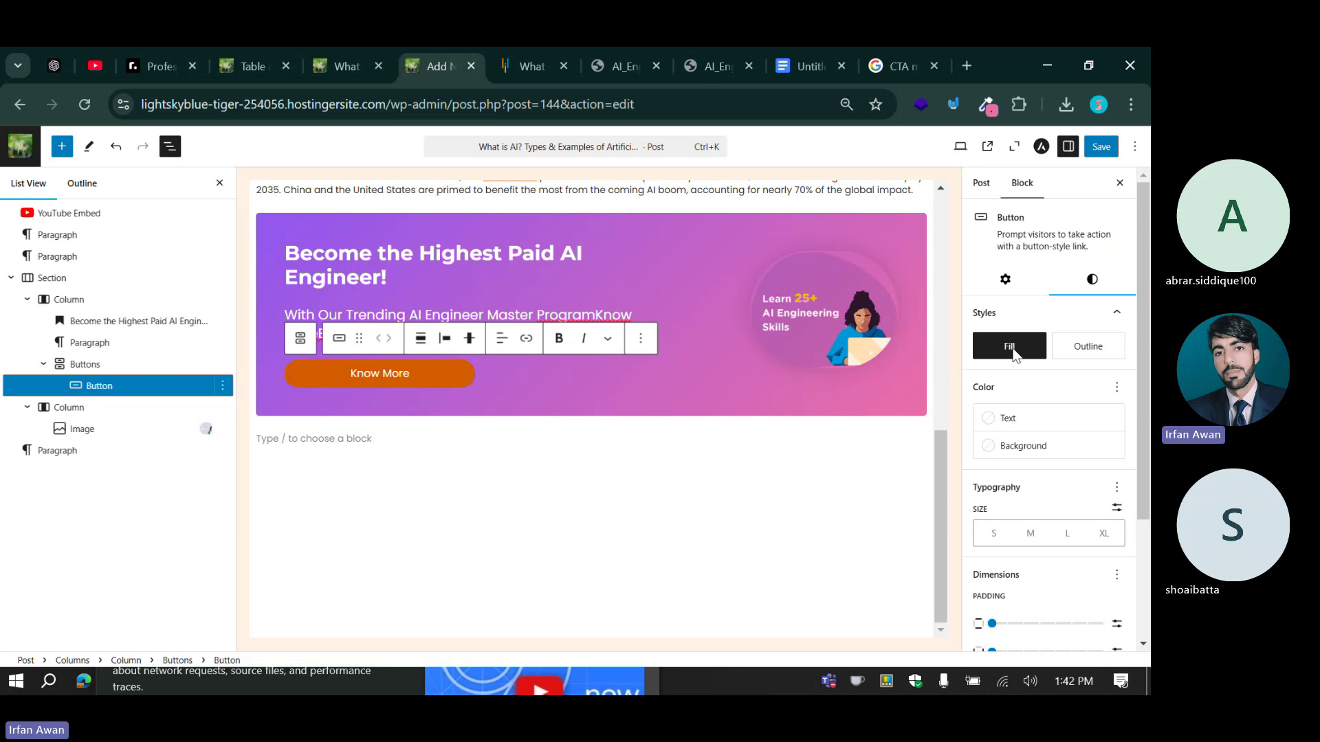
pyautogui.click(1081, 348)
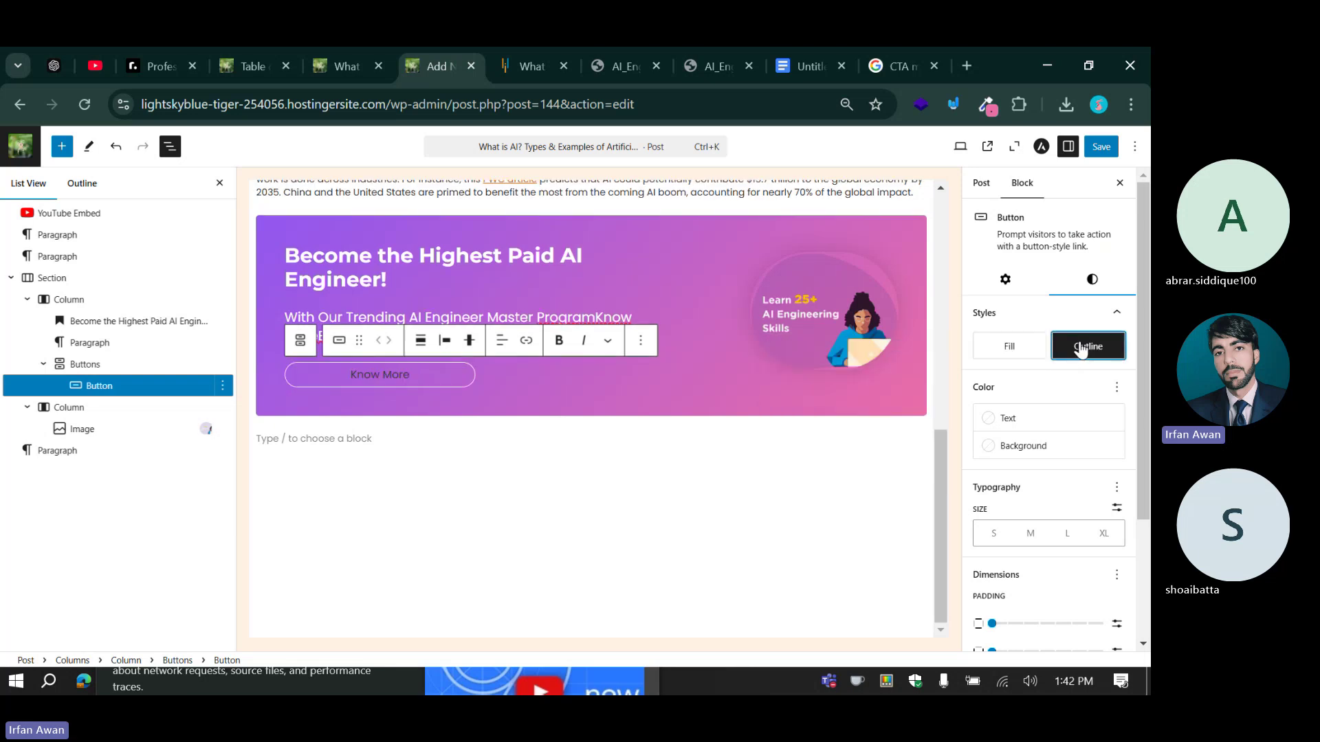
pyautogui.click(1018, 349)
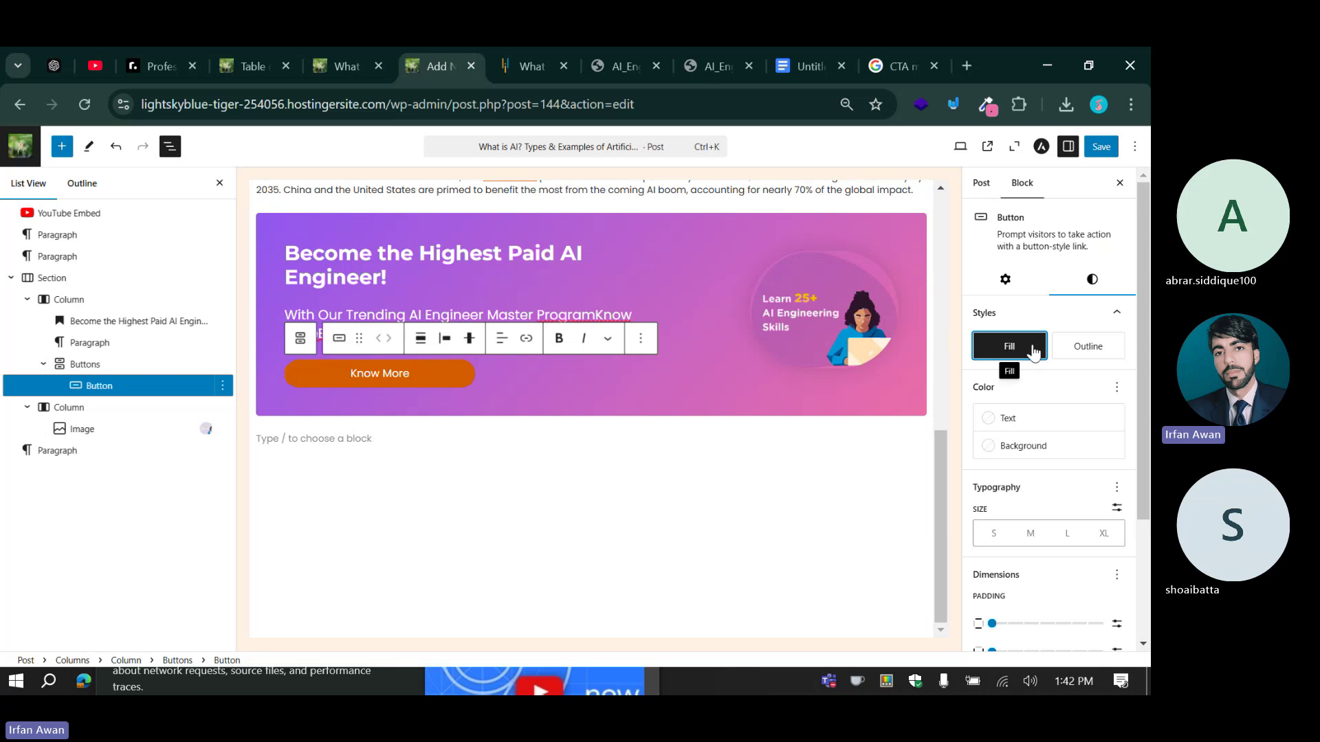
pyautogui.click(1093, 349)
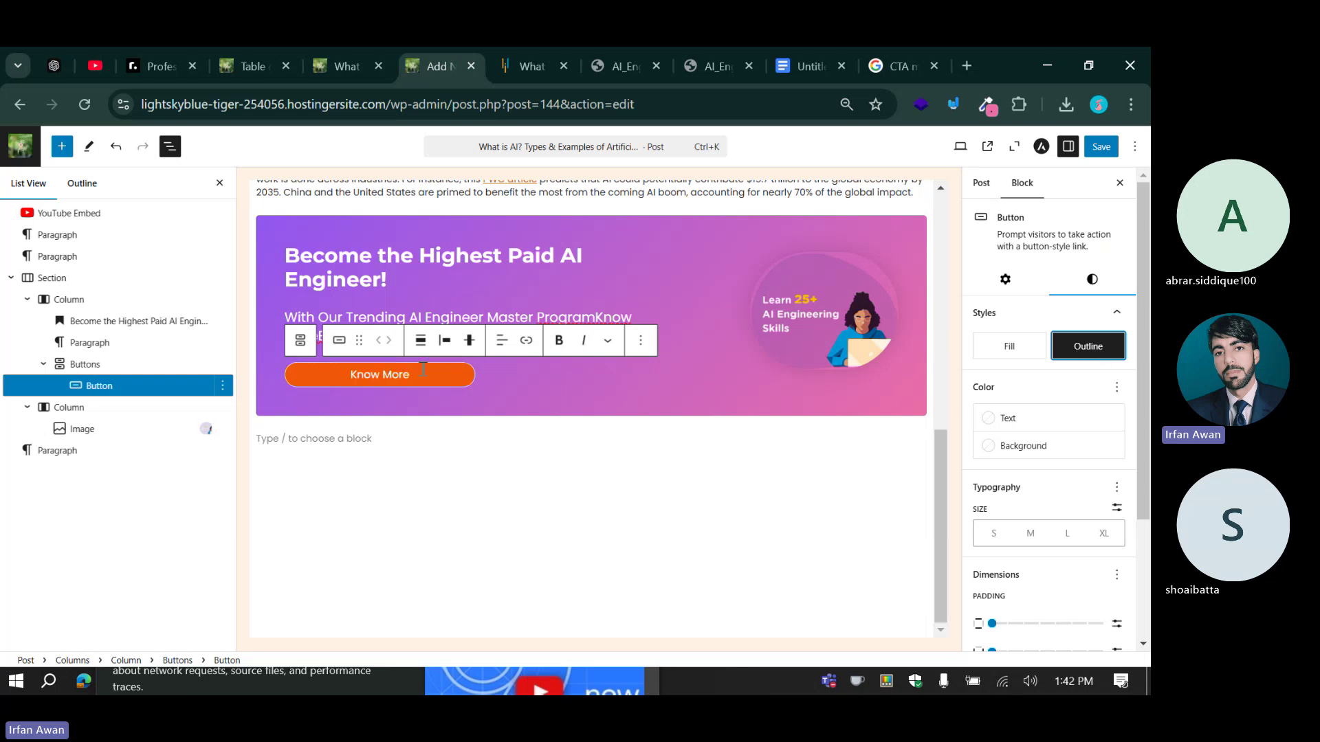
pyautogui.click(1016, 351)
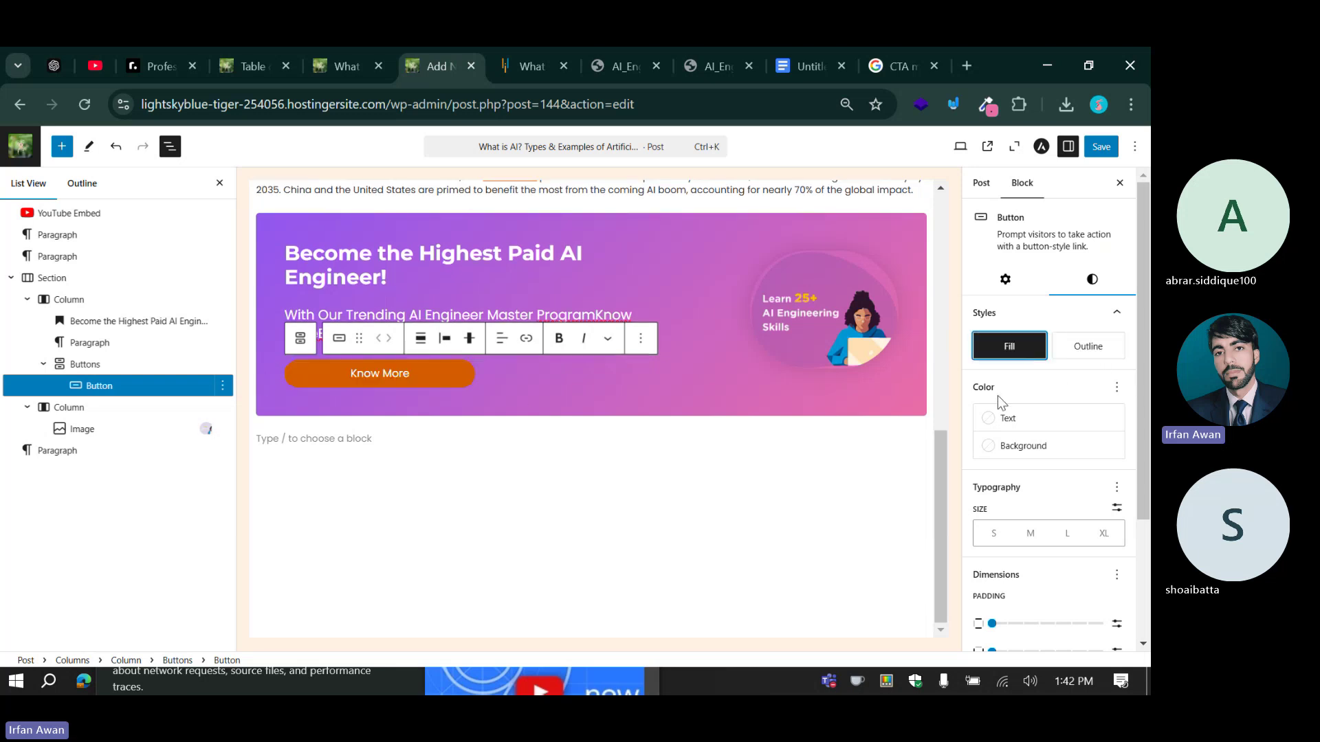
# Give the Know More button near-black text and the white Primary Background theme colour as its background.
pyautogui.click(998, 419)
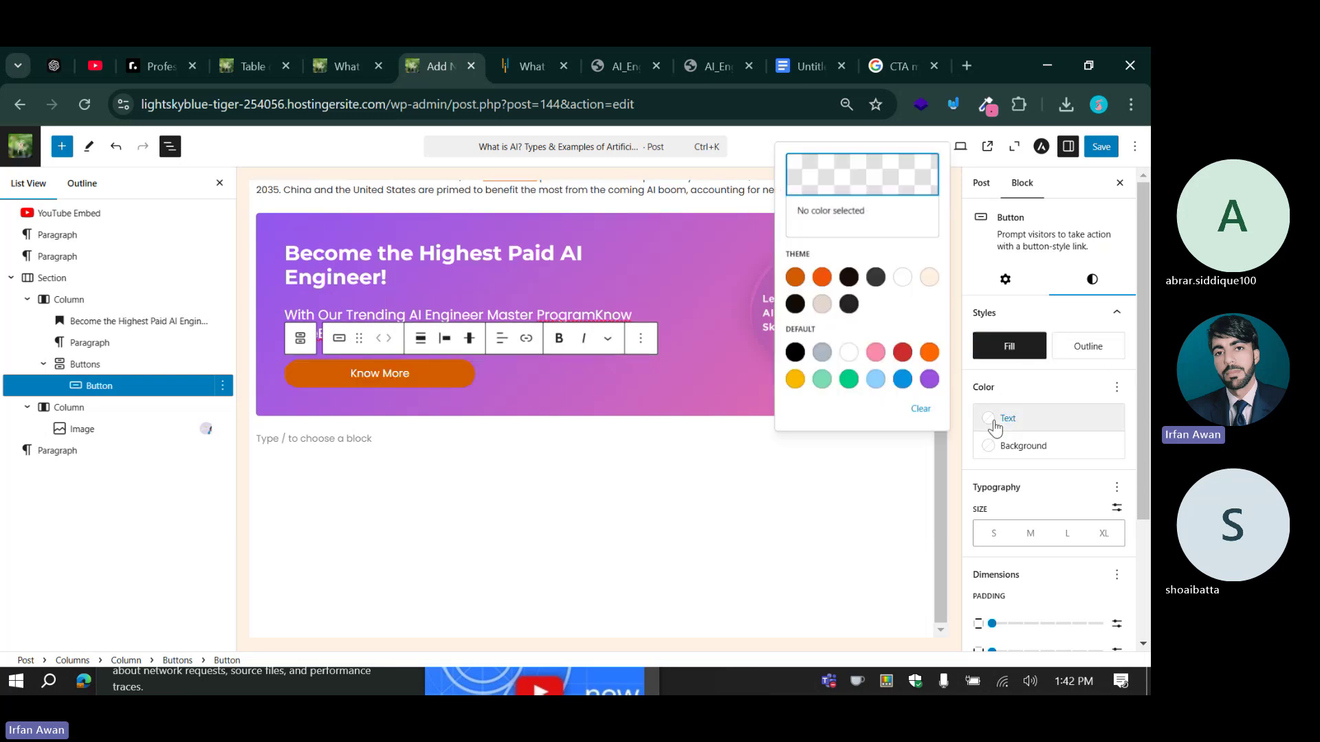
pyautogui.click(848, 276)
pyautogui.click(1026, 457)
pyautogui.click(1027, 456)
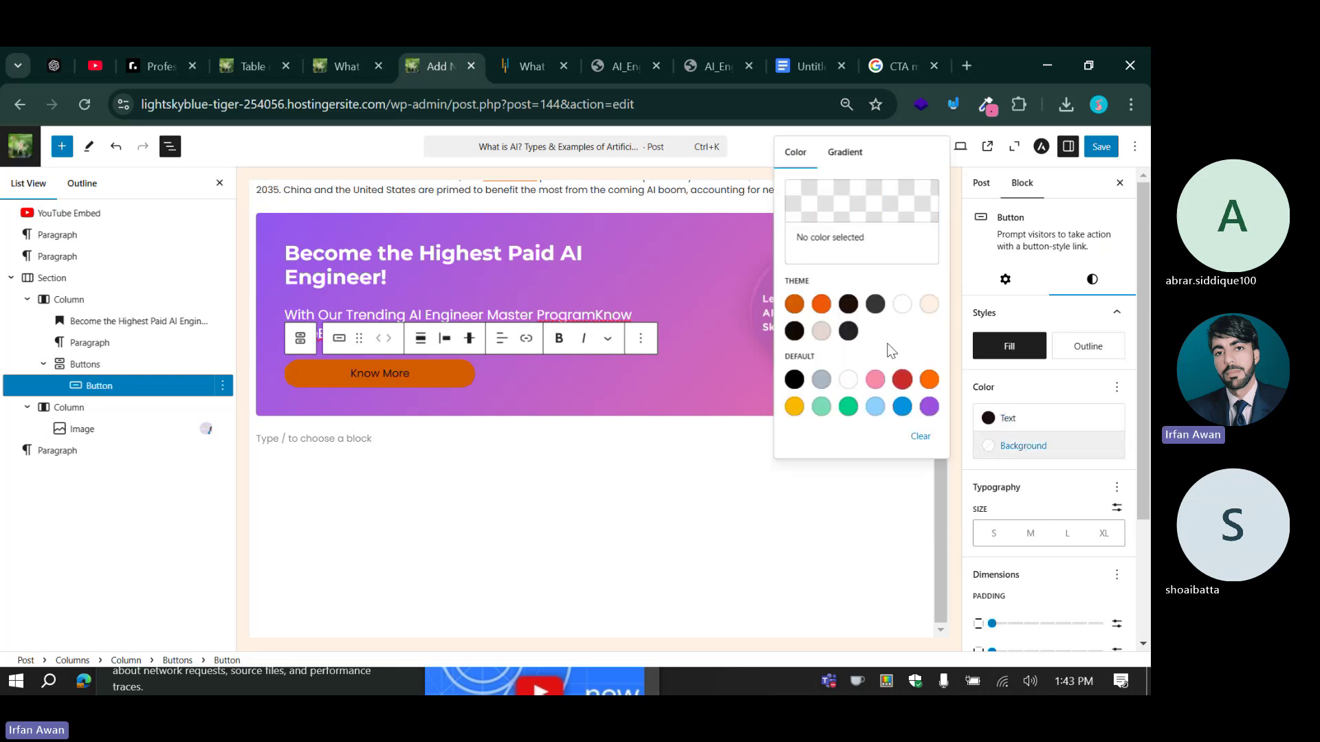
pyautogui.click(902, 304)
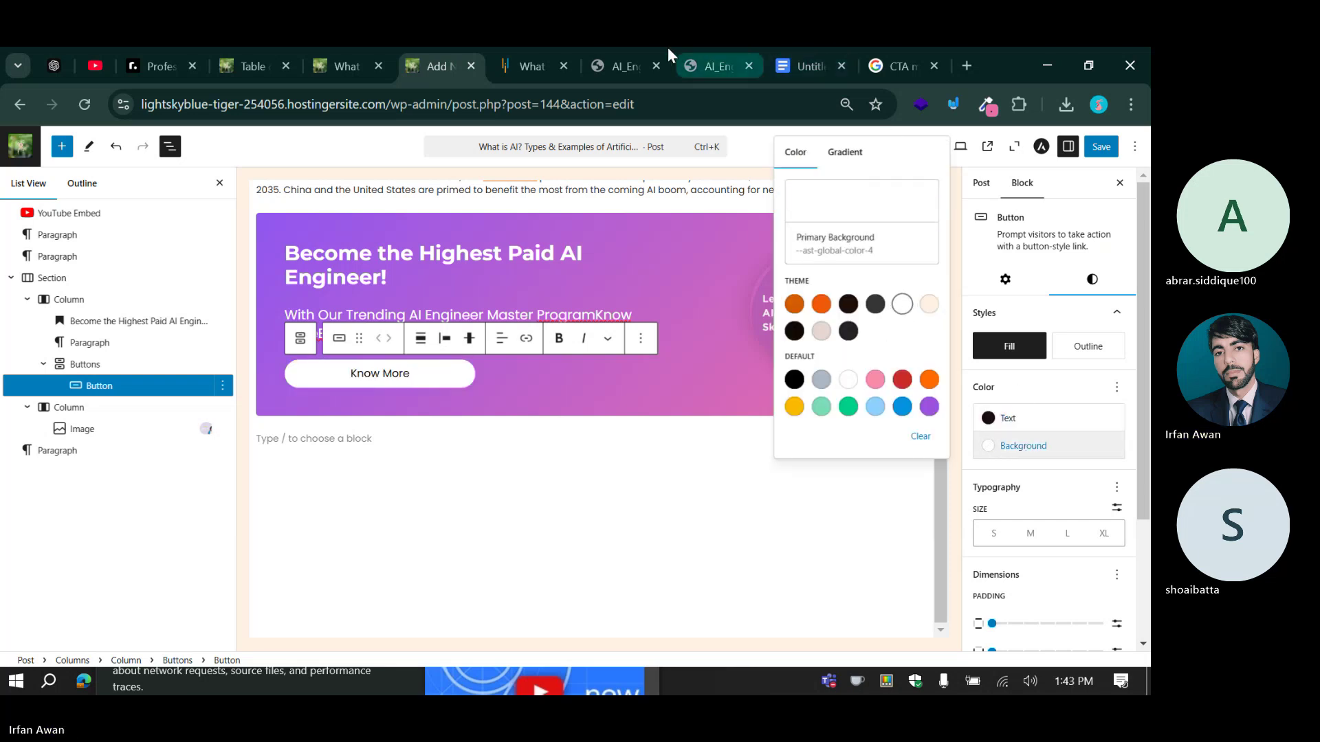
# Compare the Know More button with the reference article's banner and set its corner radius to 5 px.
pyautogui.click(555, 50)
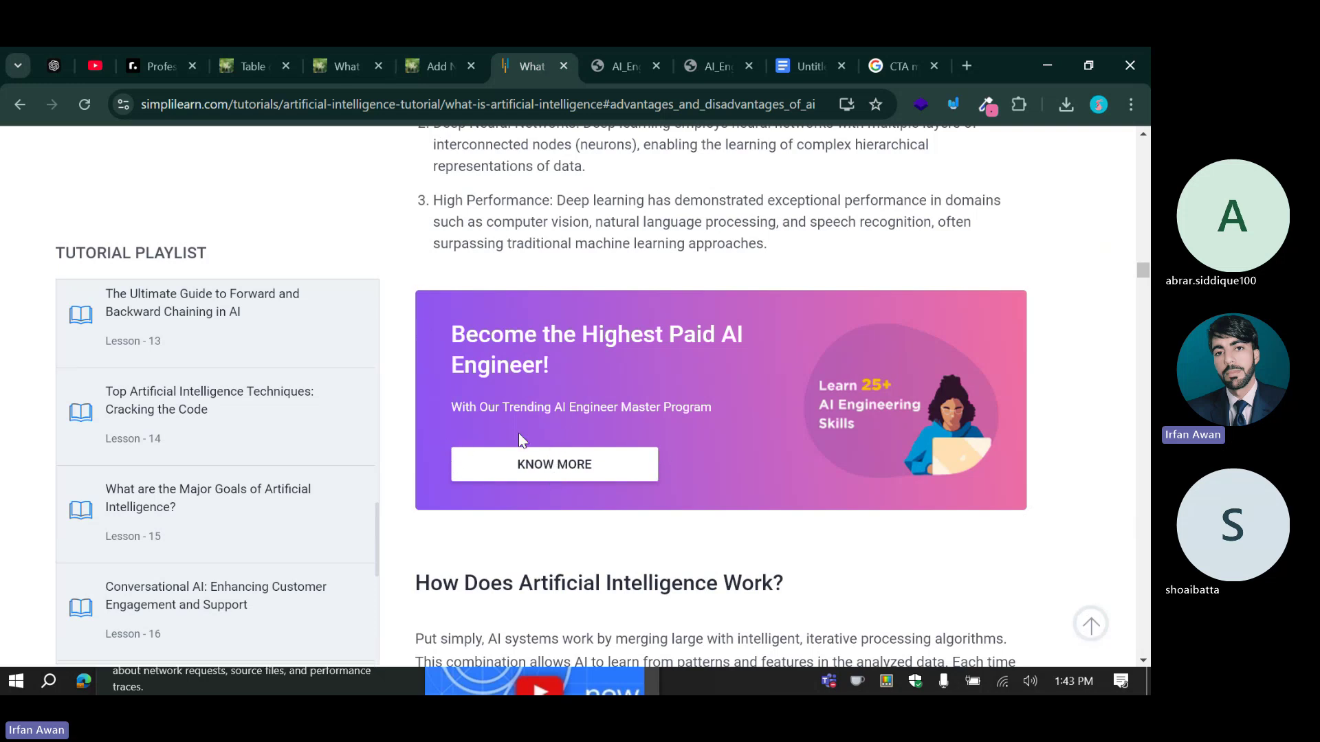
pyautogui.click(444, 48)
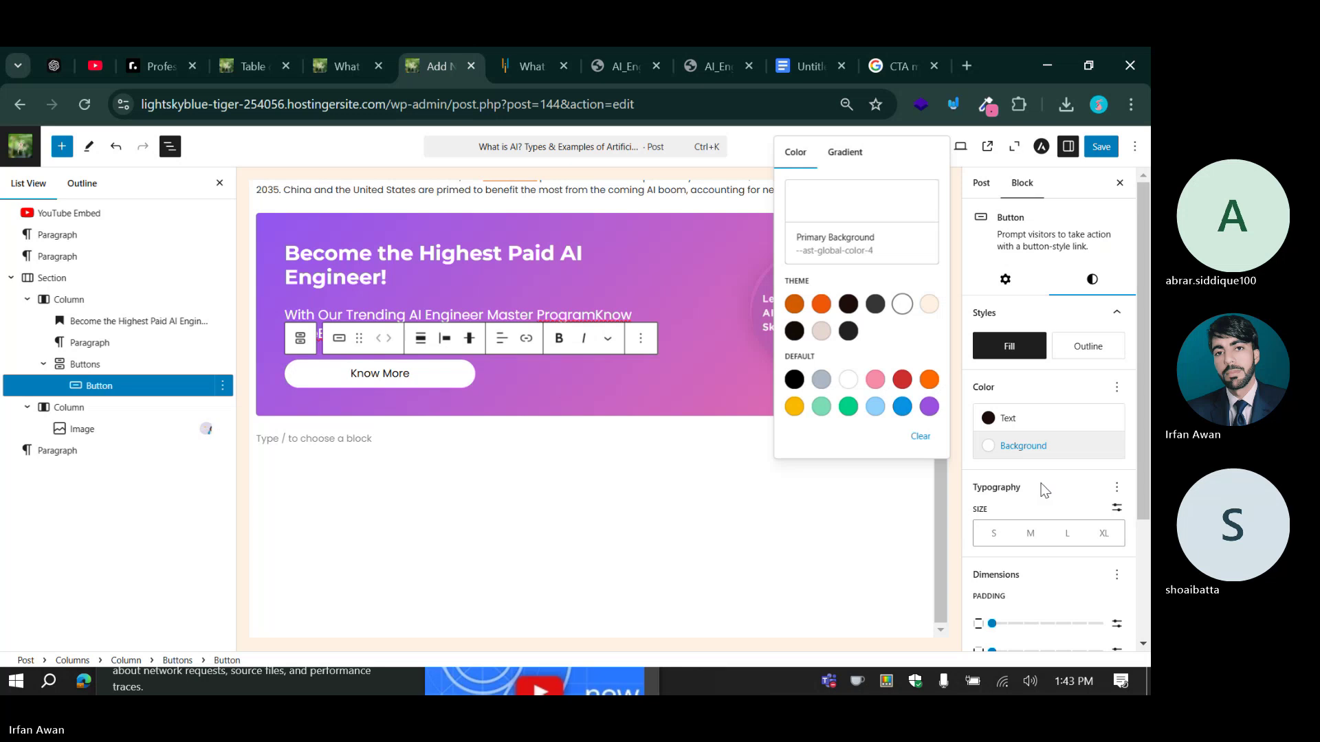
pyautogui.scroll(-3, 1040, 481)
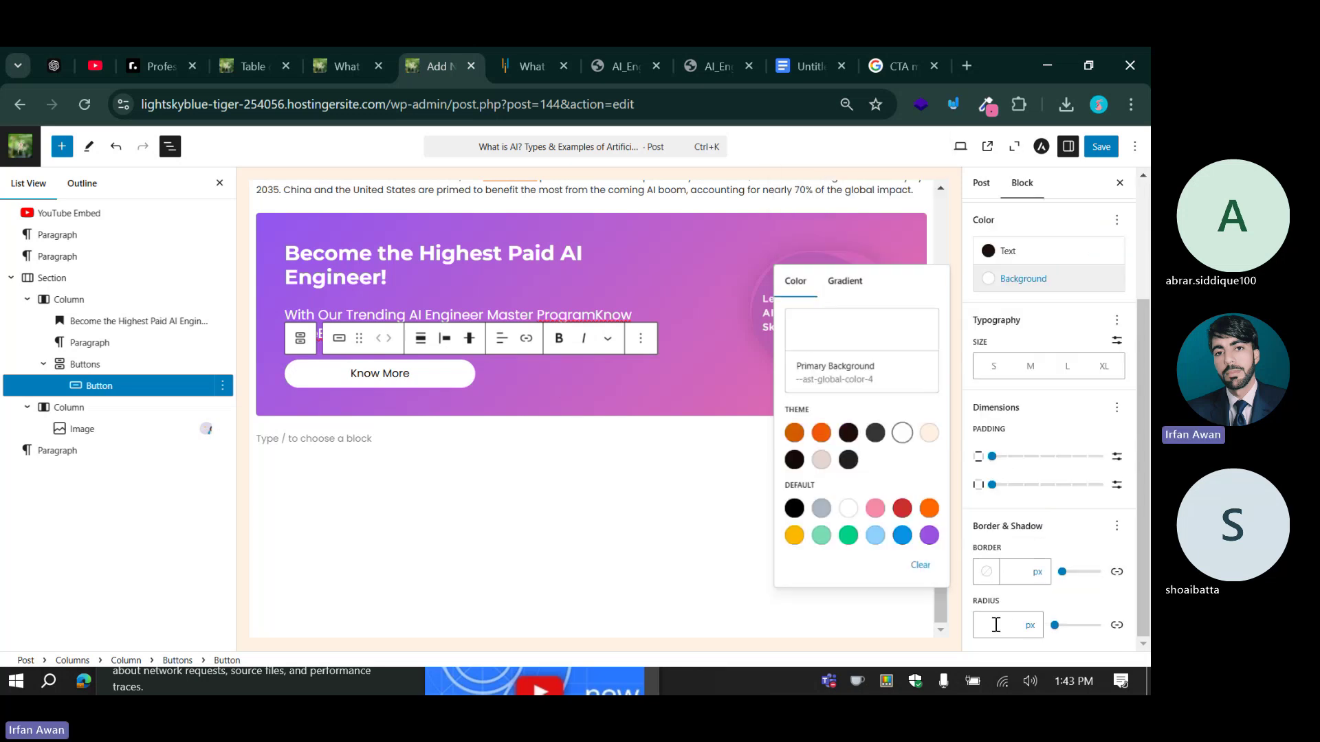
pyautogui.click(996, 625)
pyautogui.write('5')
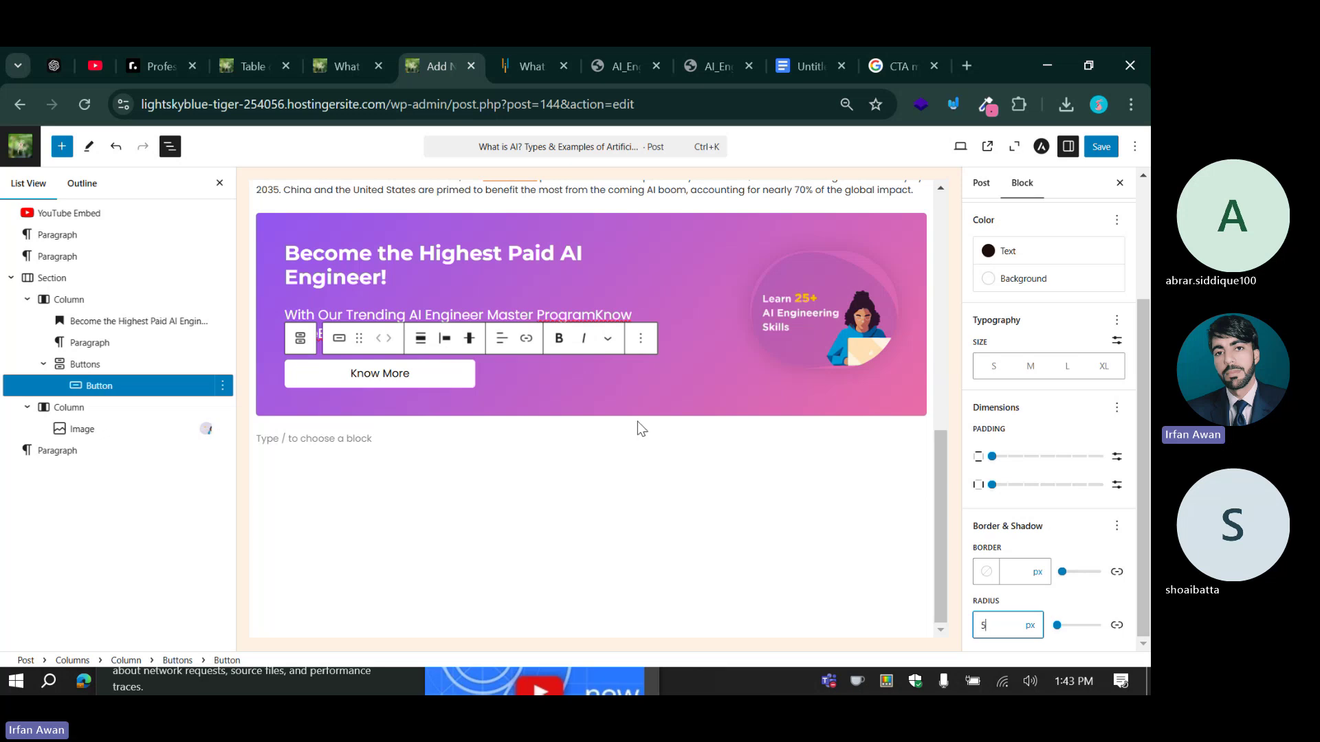
pyautogui.click(457, 374)
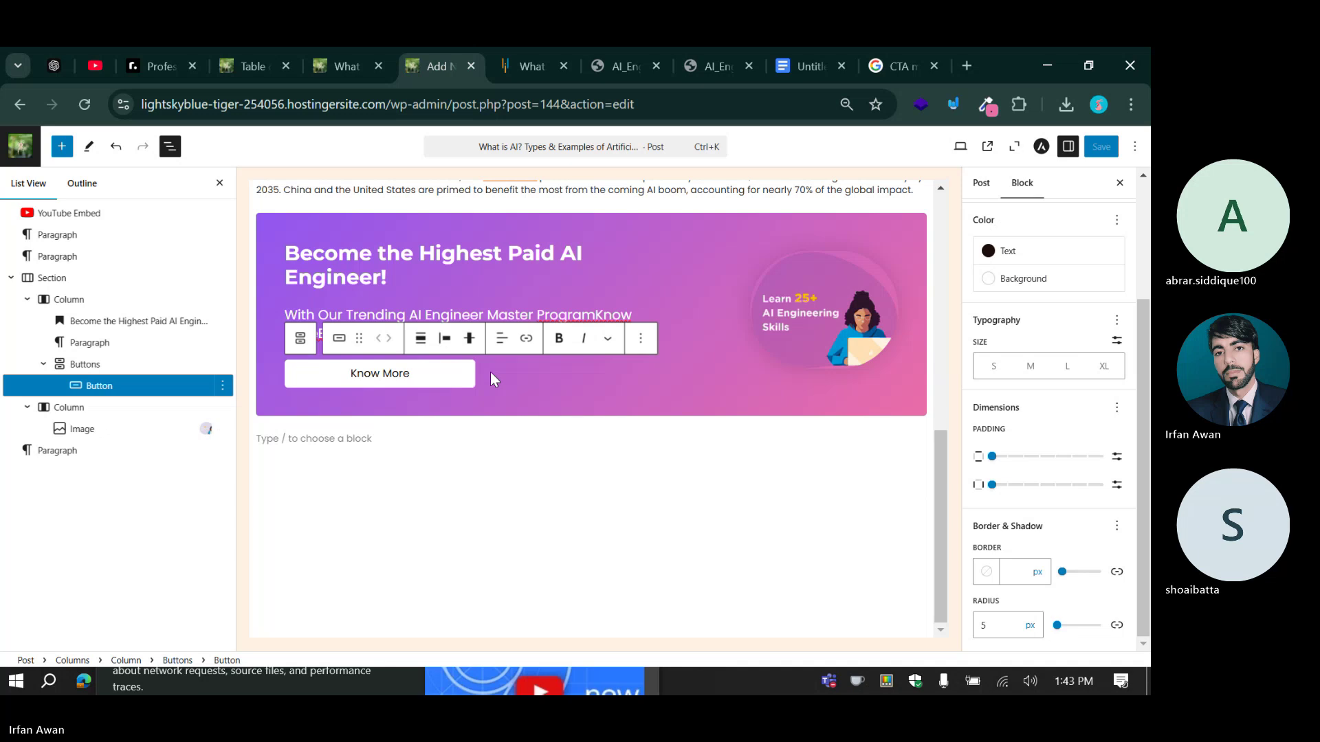
pyautogui.click(489, 373)
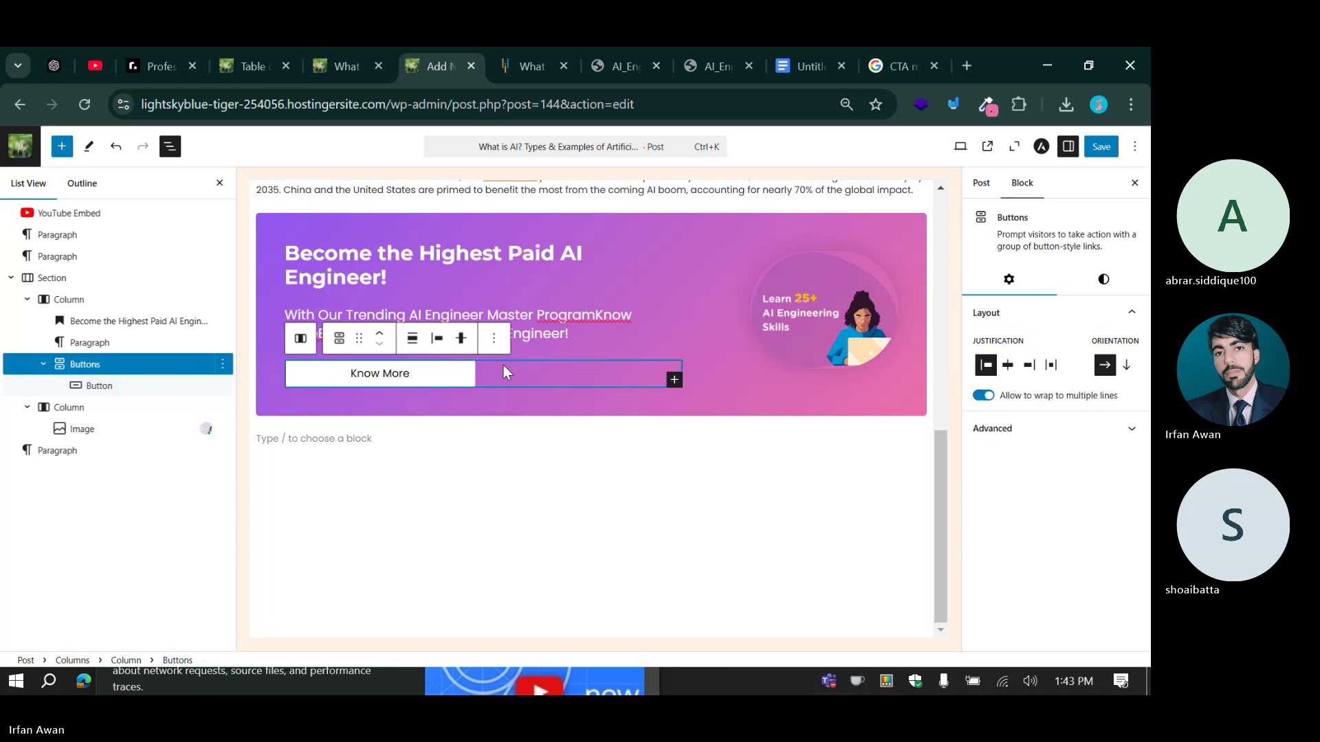
# Recheck the reference banner's button and set the Know More button's vertical padding to 1.2 rem.
pyautogui.click(517, 51)
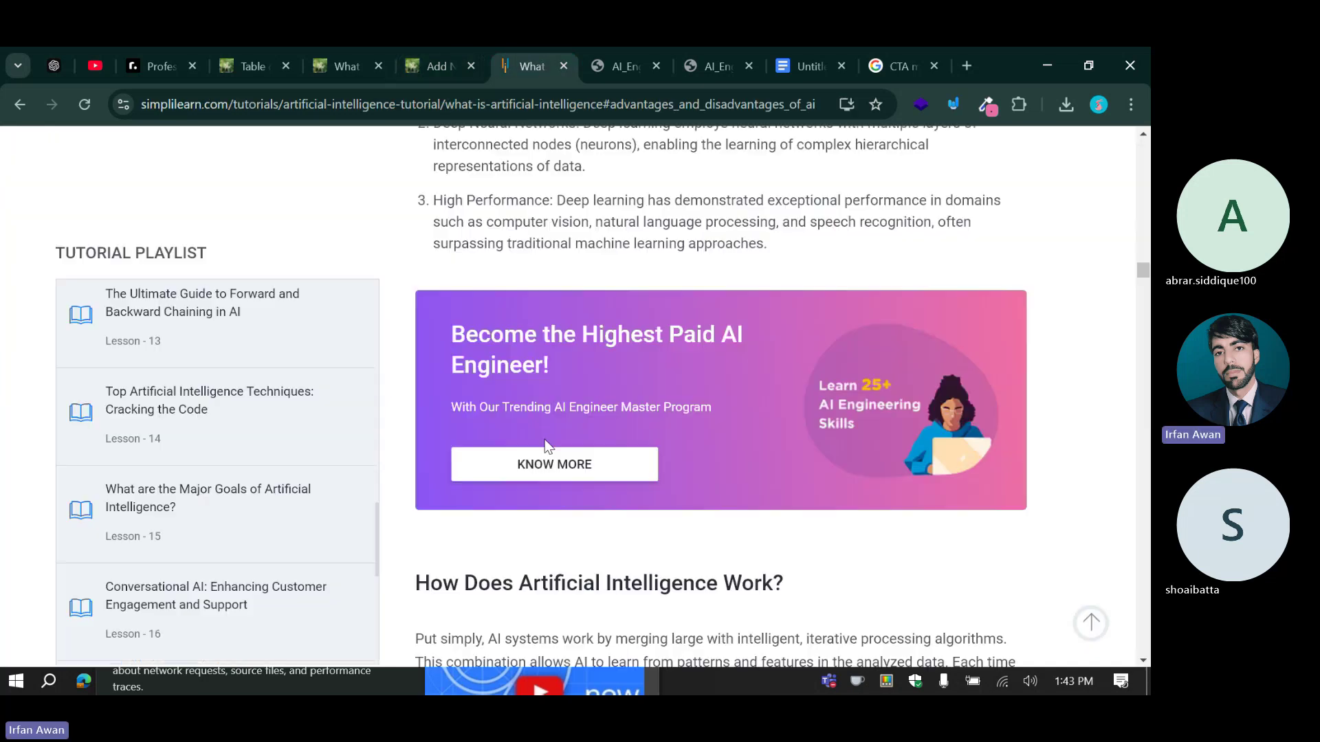
pyautogui.click(440, 49)
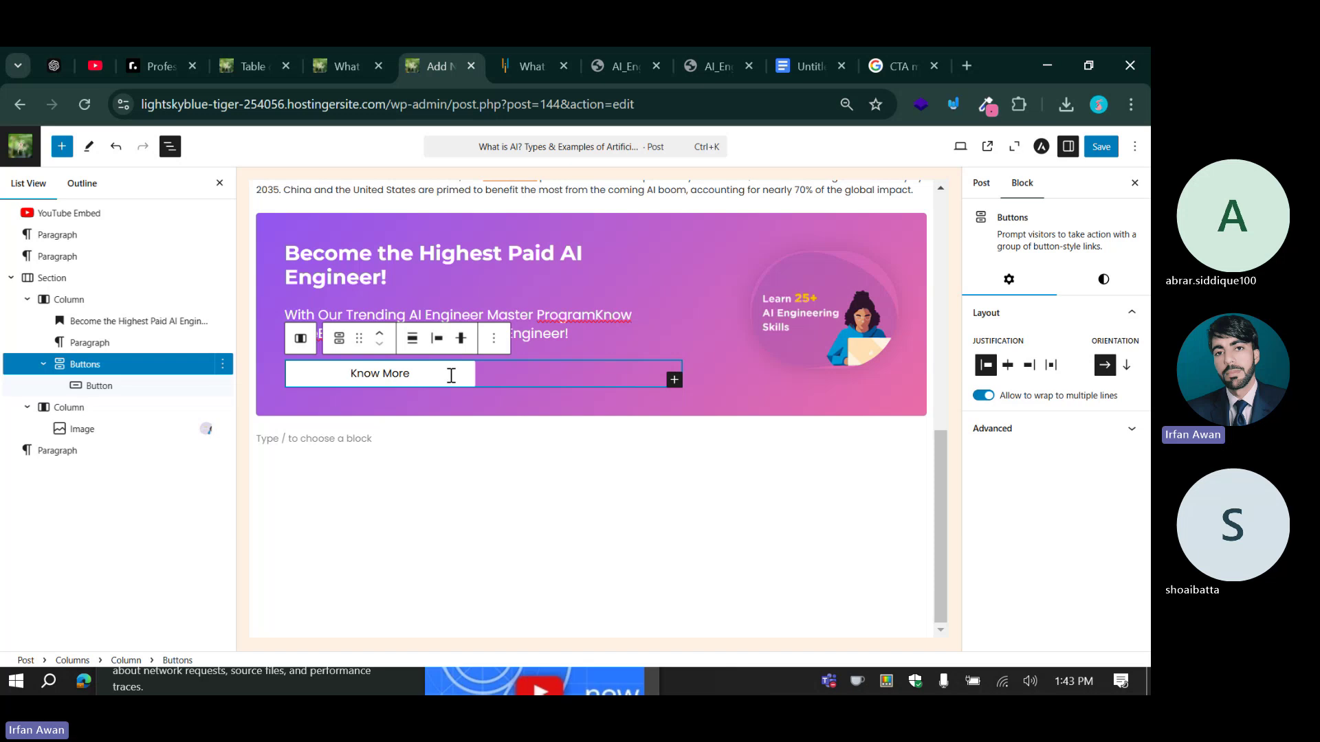
pyautogui.click(382, 373)
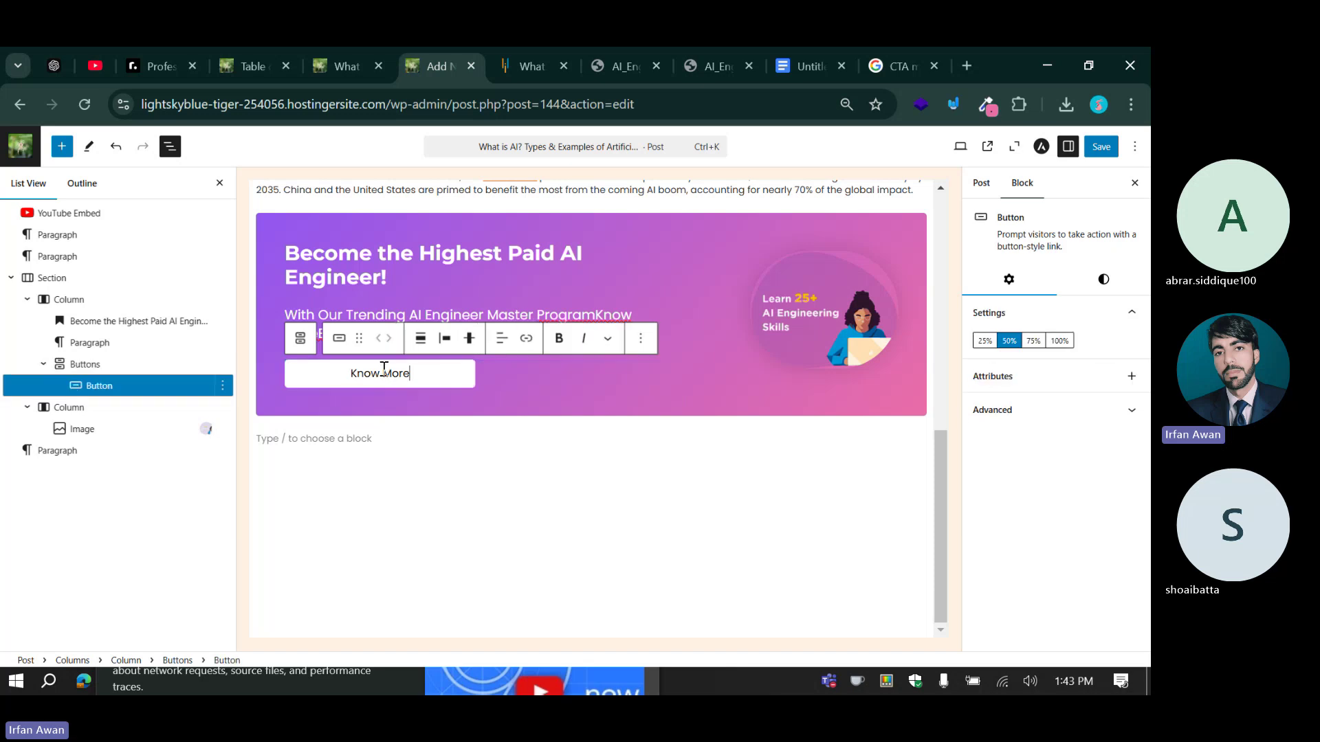
pyautogui.click(1100, 288)
pyautogui.scroll(-3, 1008, 471)
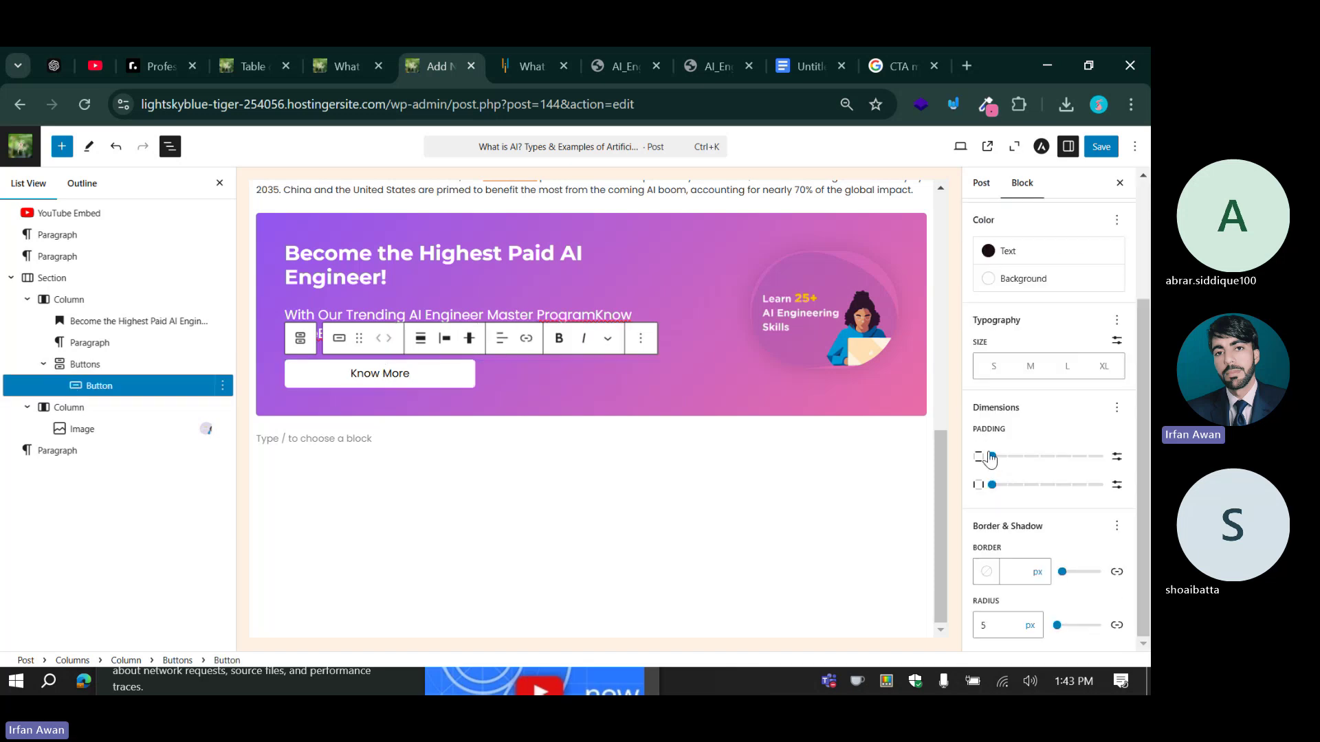
pyautogui.moveTo(993, 455); pyautogui.dragTo(1052, 458)
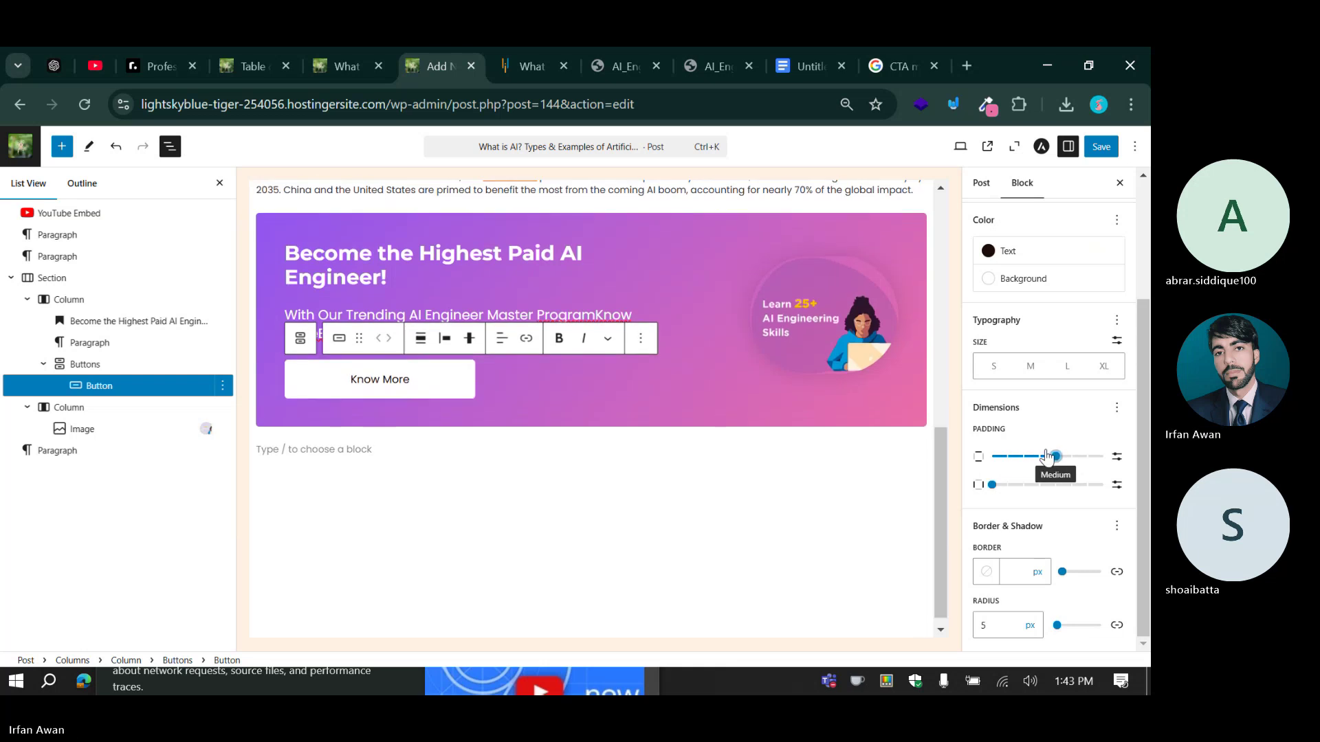
pyautogui.click(1116, 456)
pyautogui.click(1013, 459)
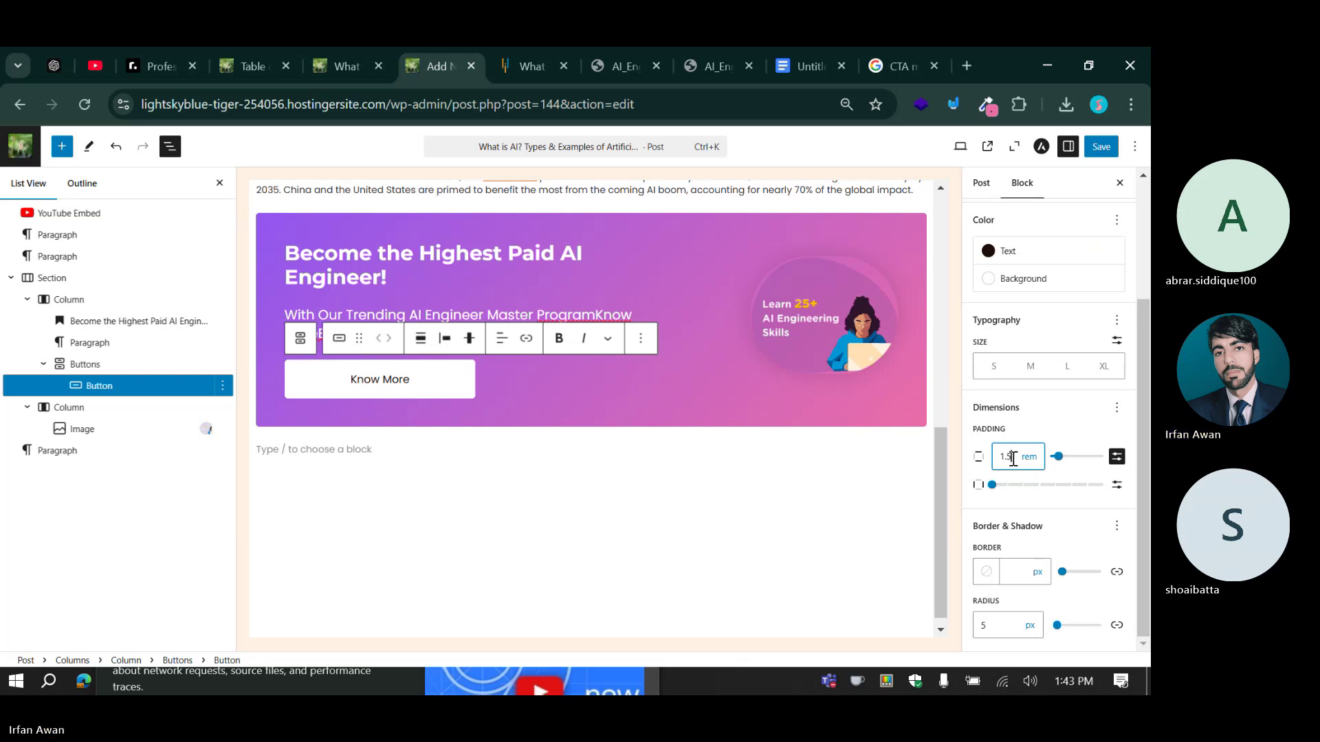
pyautogui.press('Down')
pyautogui.press('Down')
pyautogui.press('Down')
pyautogui.press('Down')
pyautogui.press('Down')
pyautogui.press('Down')
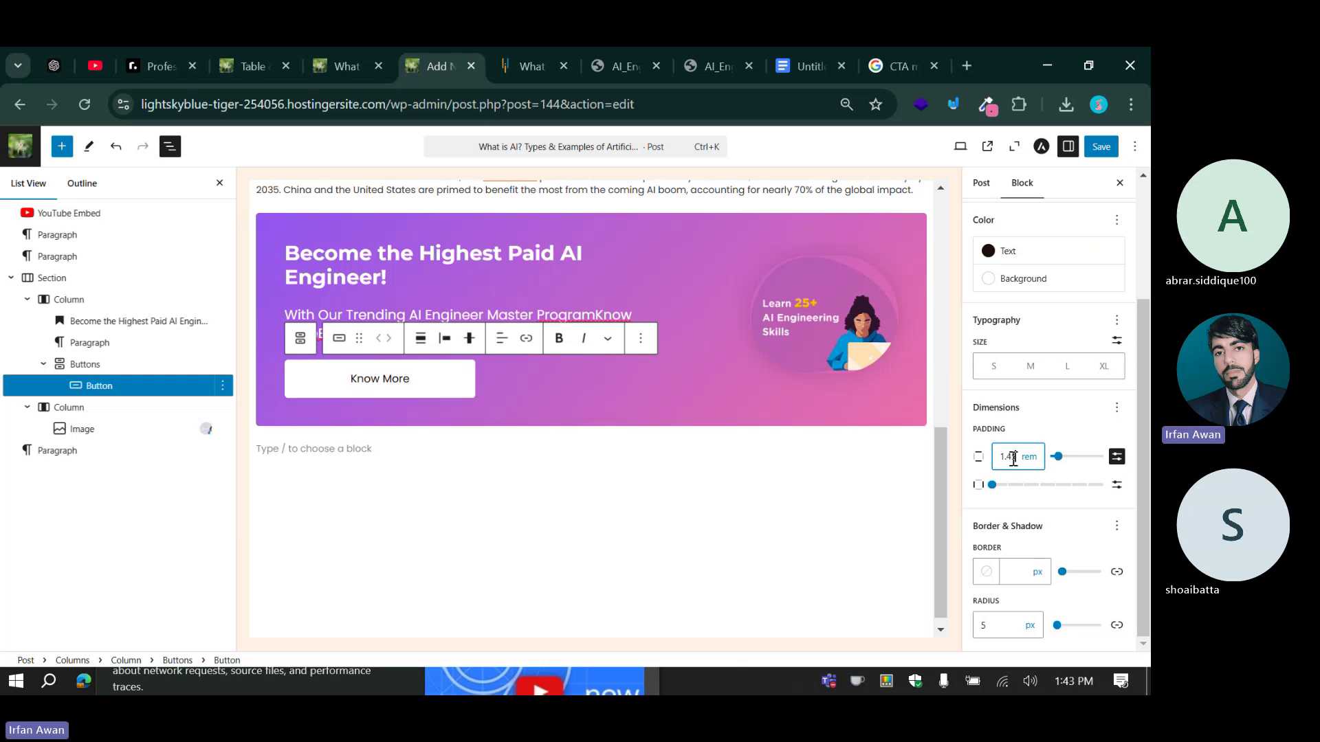
pyautogui.press('Down')
pyautogui.press('Down')
pyautogui.press('Down')
pyautogui.press('Down')
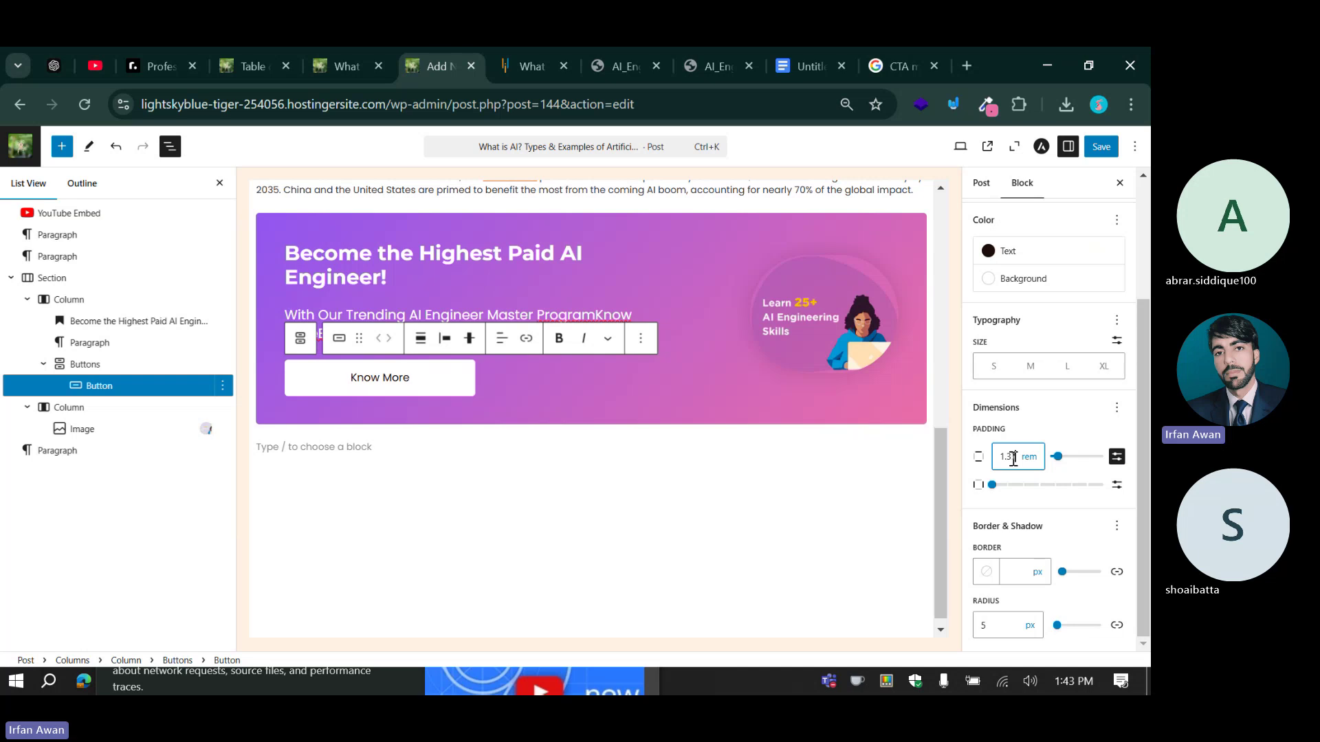
pyautogui.press('Down')
pyautogui.press('Down')
pyautogui.press('Down')
pyautogui.press('Down')
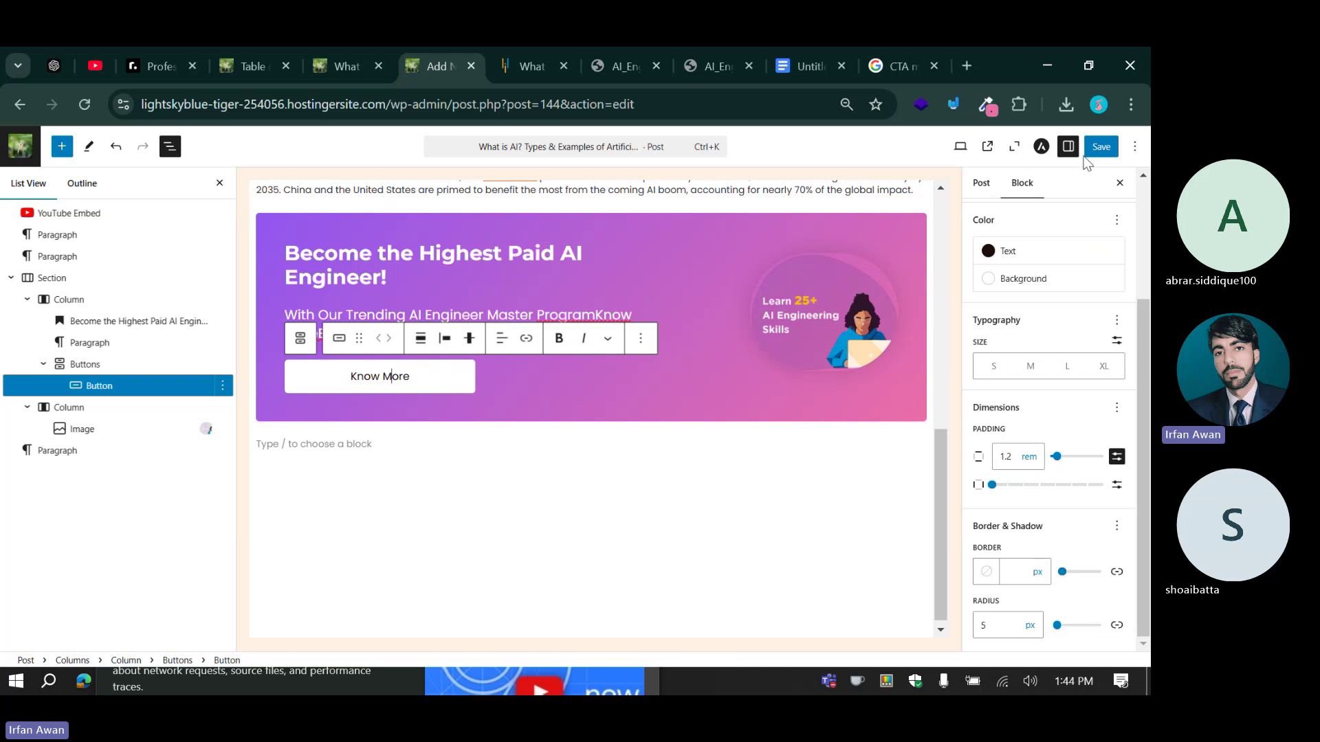
# Save the post and review its content in the editor from the banner up to the title.
pyautogui.click(1090, 149)
pyautogui.scroll(6, 595, 373)
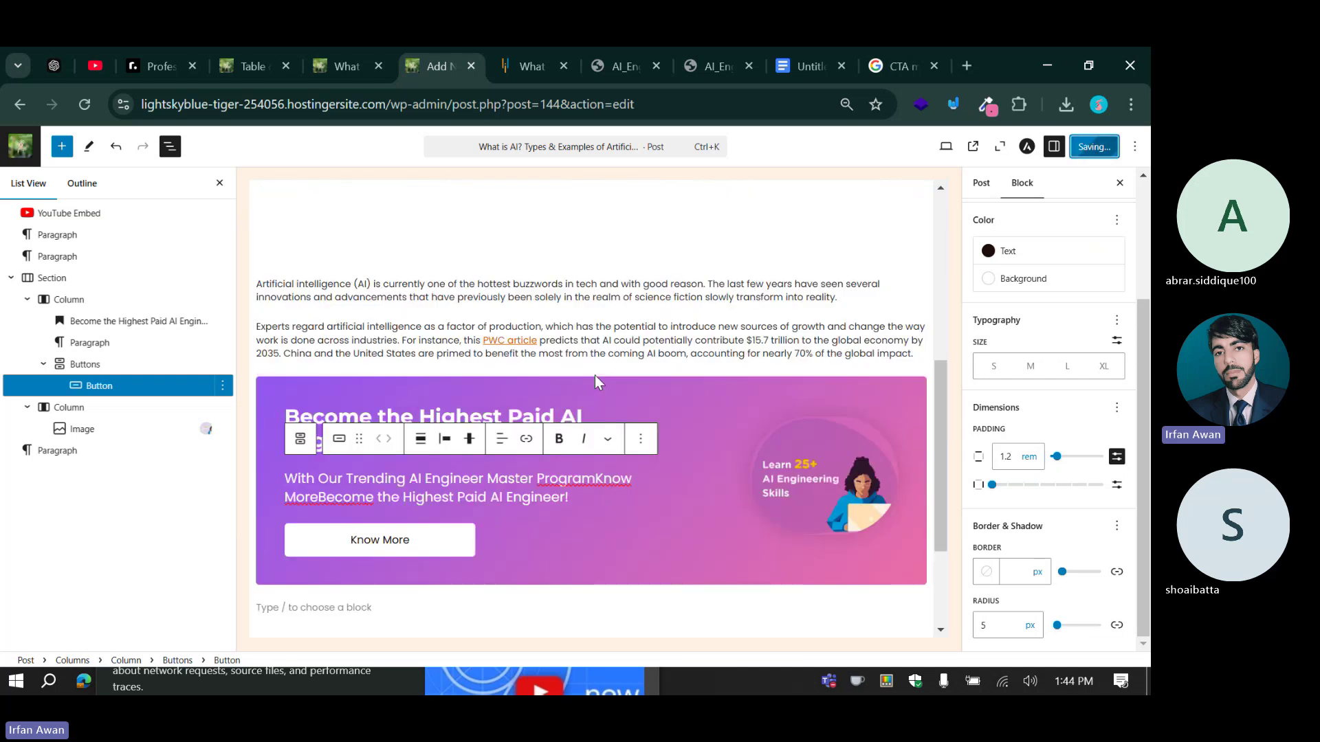
pyautogui.scroll(-6, 595, 374)
pyautogui.scroll(3, 595, 375)
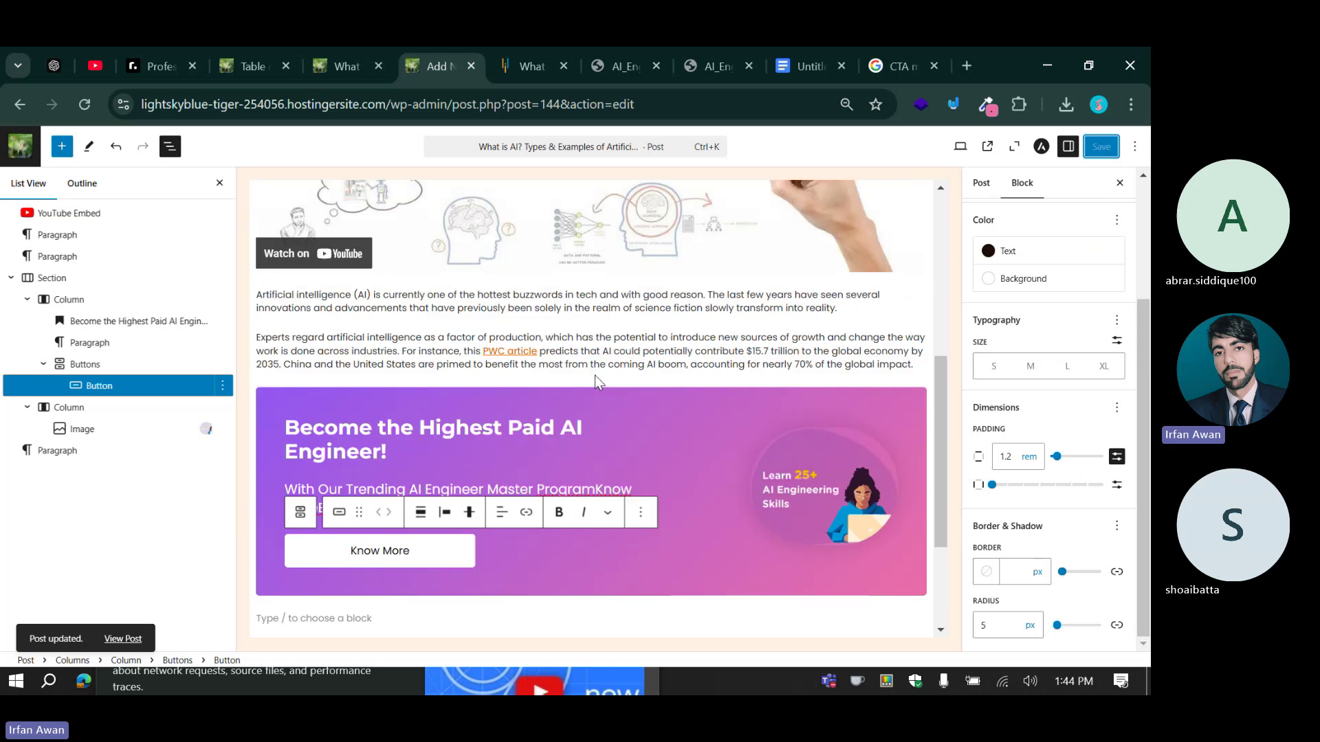
pyautogui.scroll(5, 596, 375)
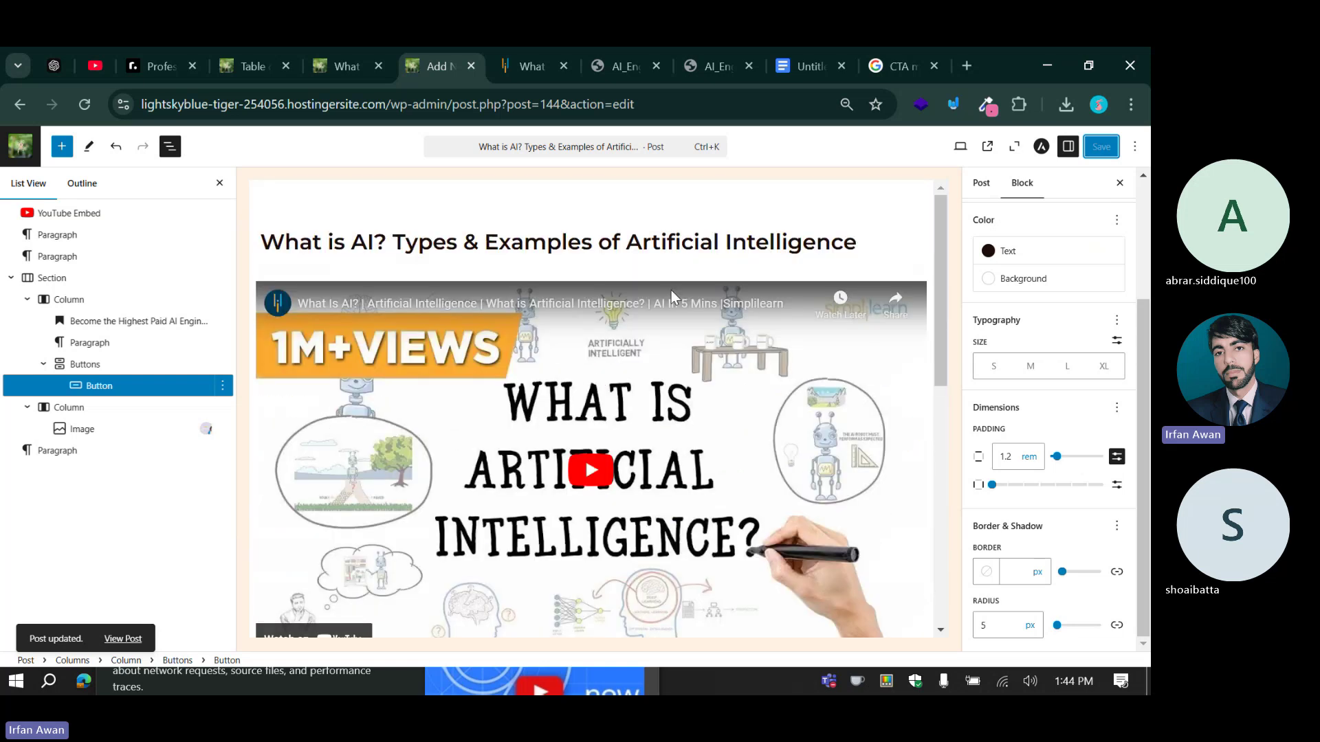
# Open the published post in a new browser tab and play its embedded YouTube video.
pyautogui.click(987, 146)
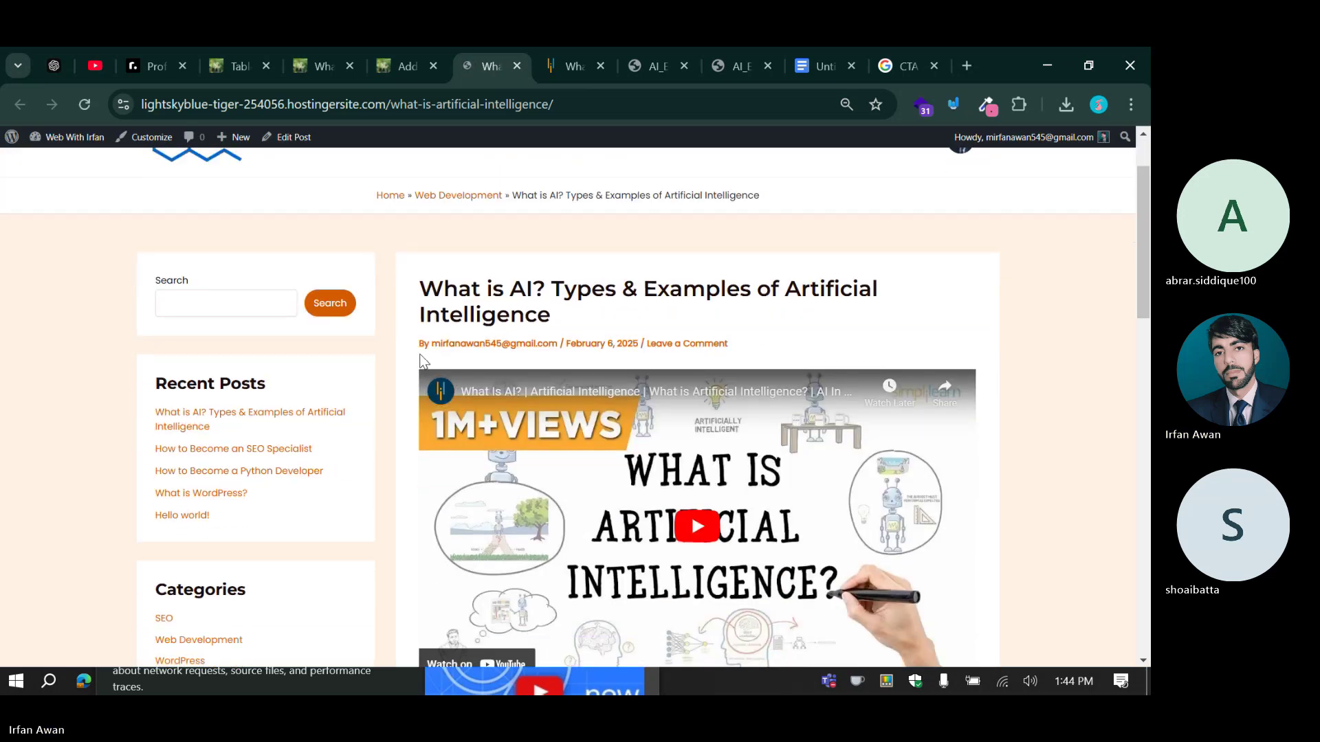
pyautogui.tripleClick(421, 375)
pyautogui.click(512, 406)
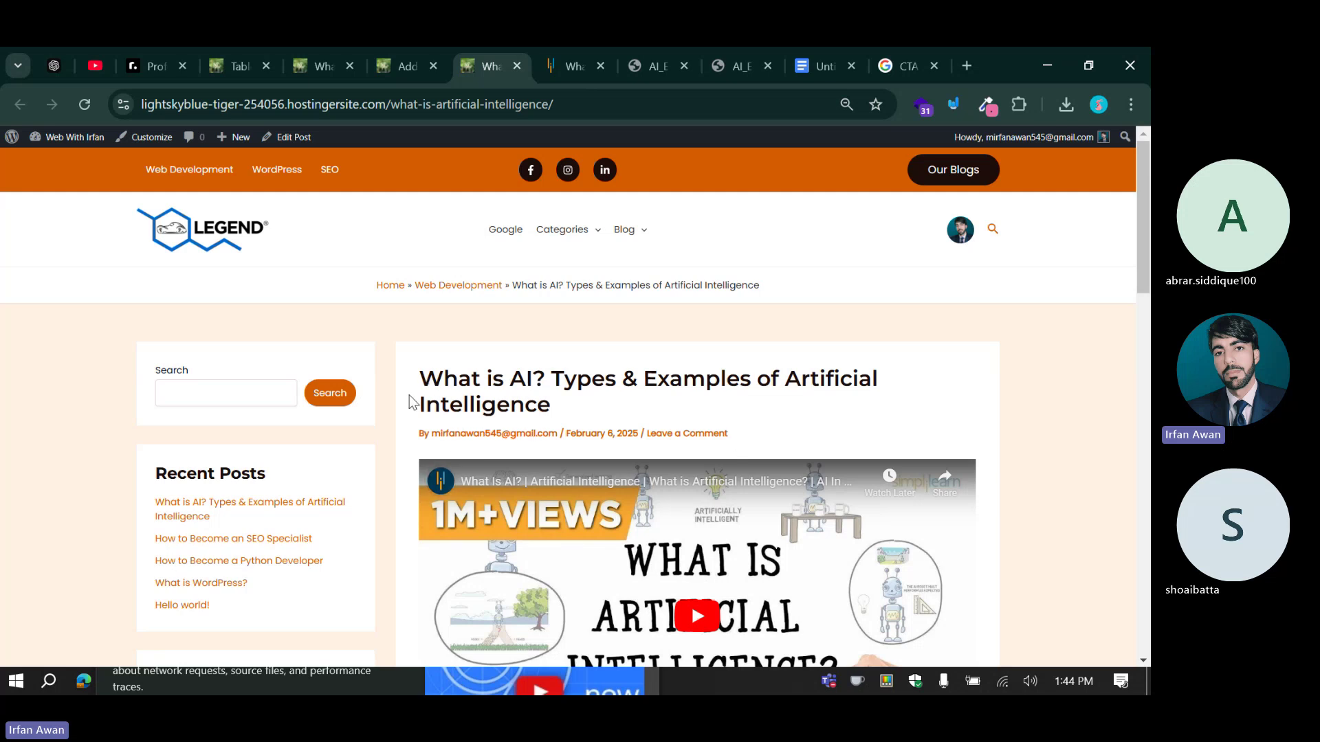
pyautogui.scroll(-3, 413, 403)
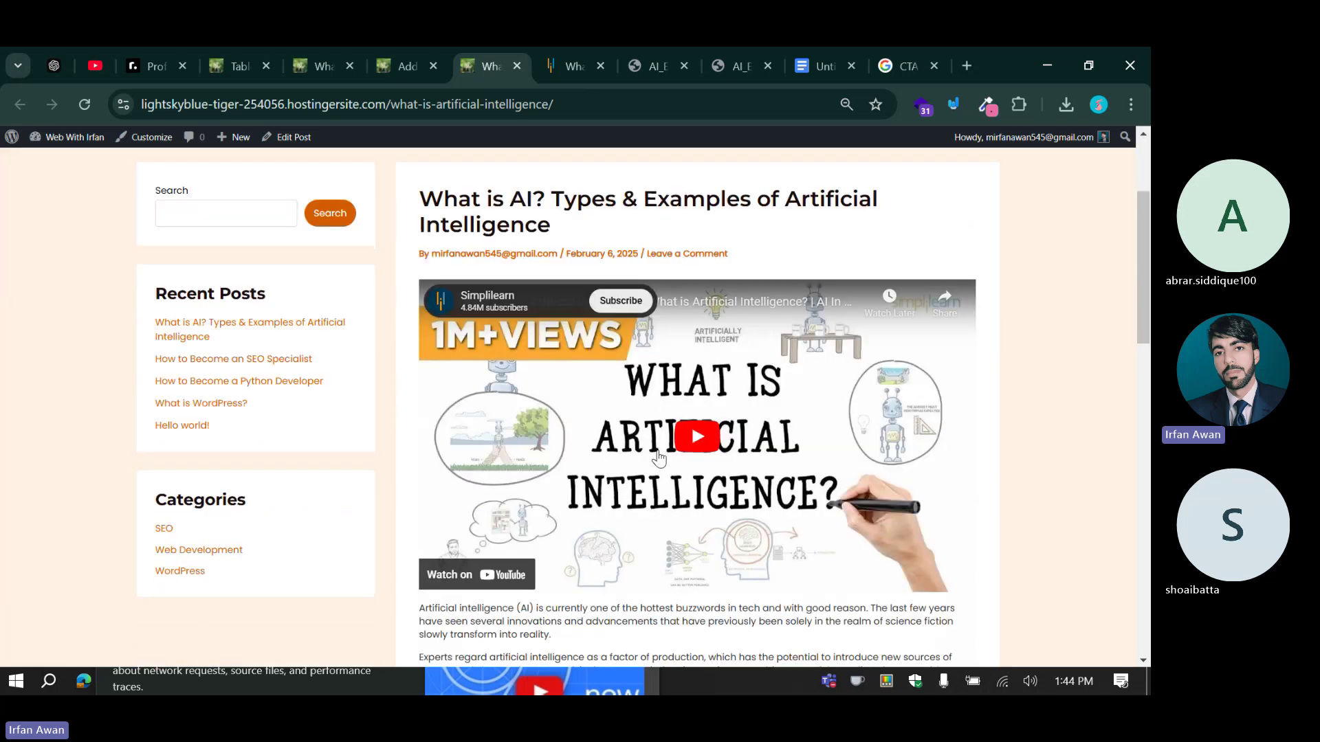
pyautogui.click(690, 440)
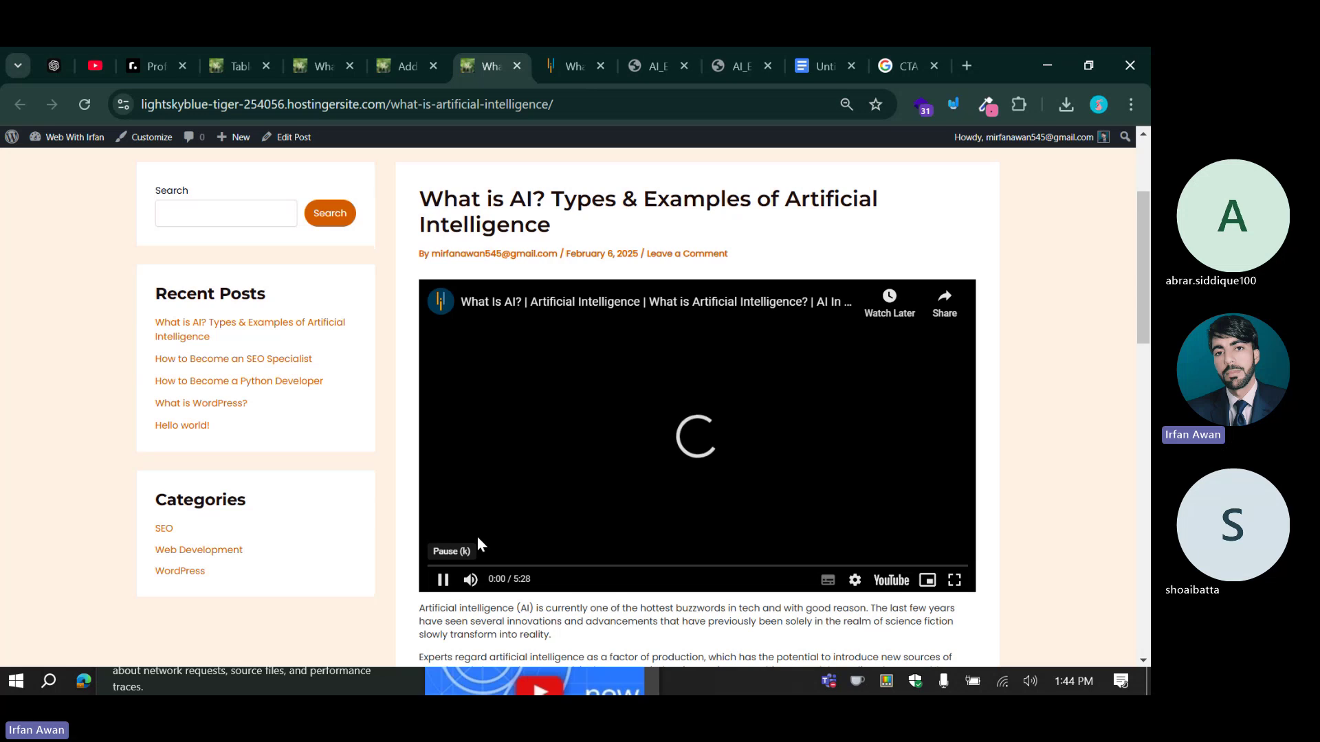
# Pause the embedded YouTube video in the published post and look over the title and video area.
pyautogui.scroll(-1, 439, 548)
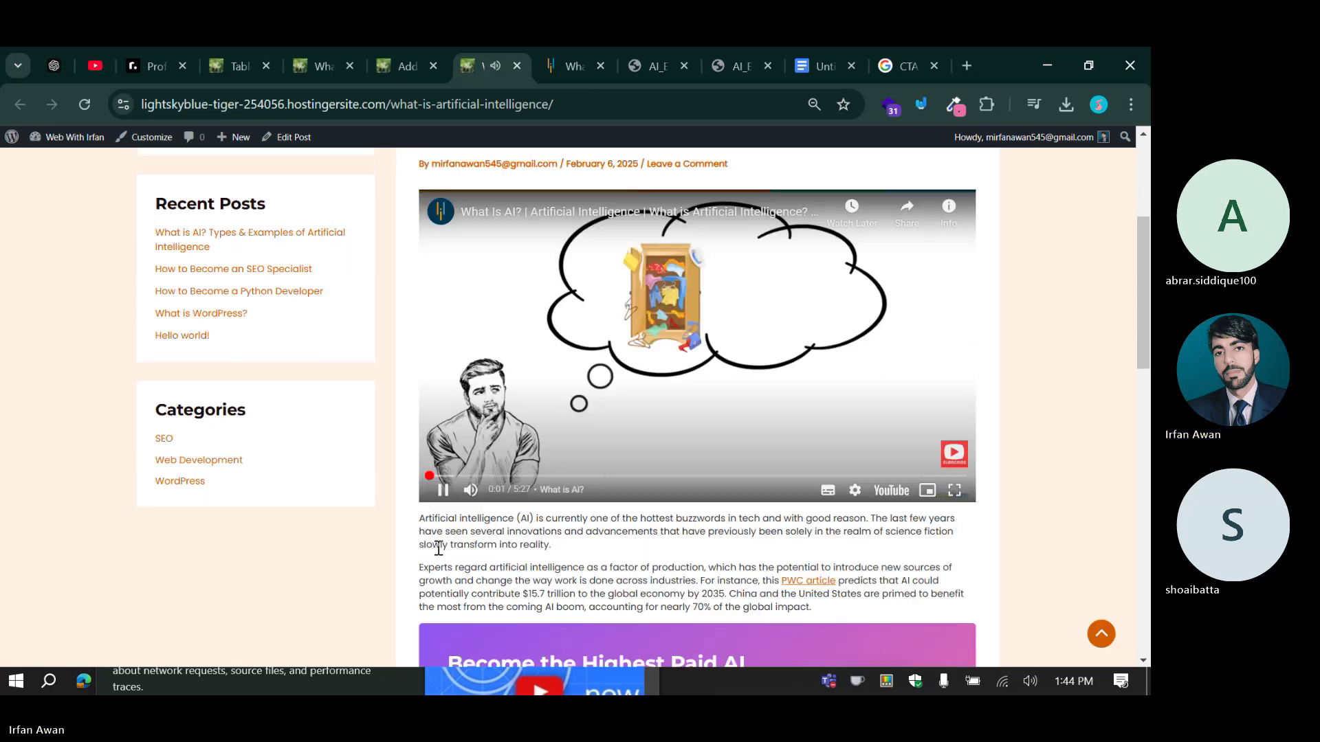
pyautogui.click(443, 490)
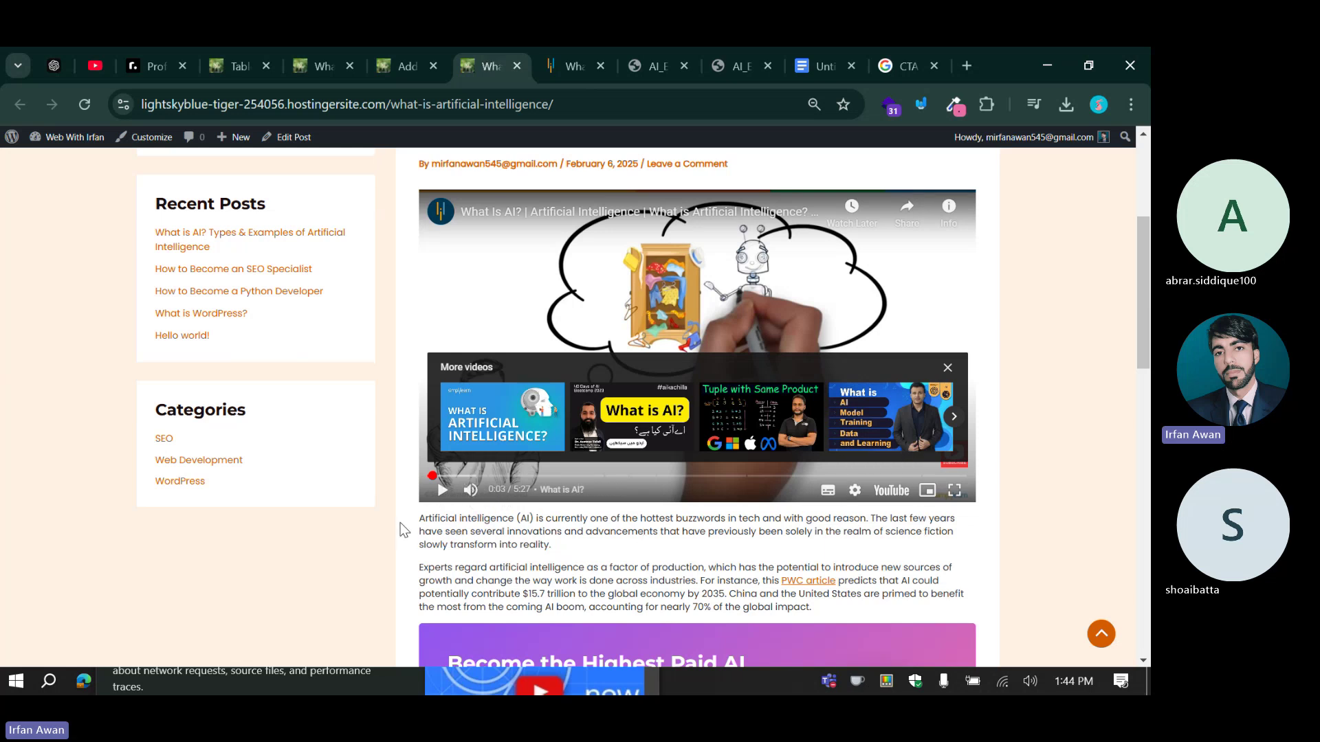
pyautogui.scroll(4, 402, 526)
pyautogui.scroll(-5, 397, 519)
pyautogui.scroll(3, 397, 519)
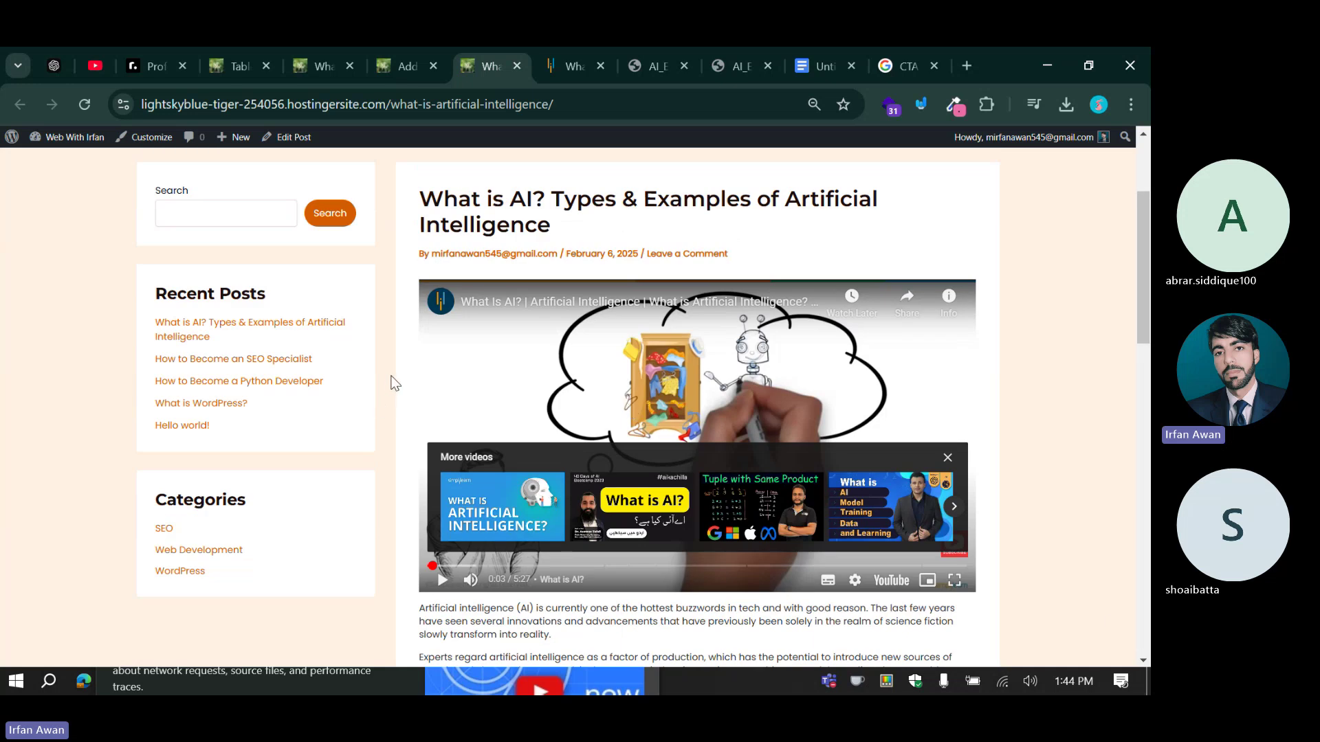
# Review the published post's introductory paragraphs and call-to-action banner, then return to the title.
pyautogui.scroll(-4, 396, 383)
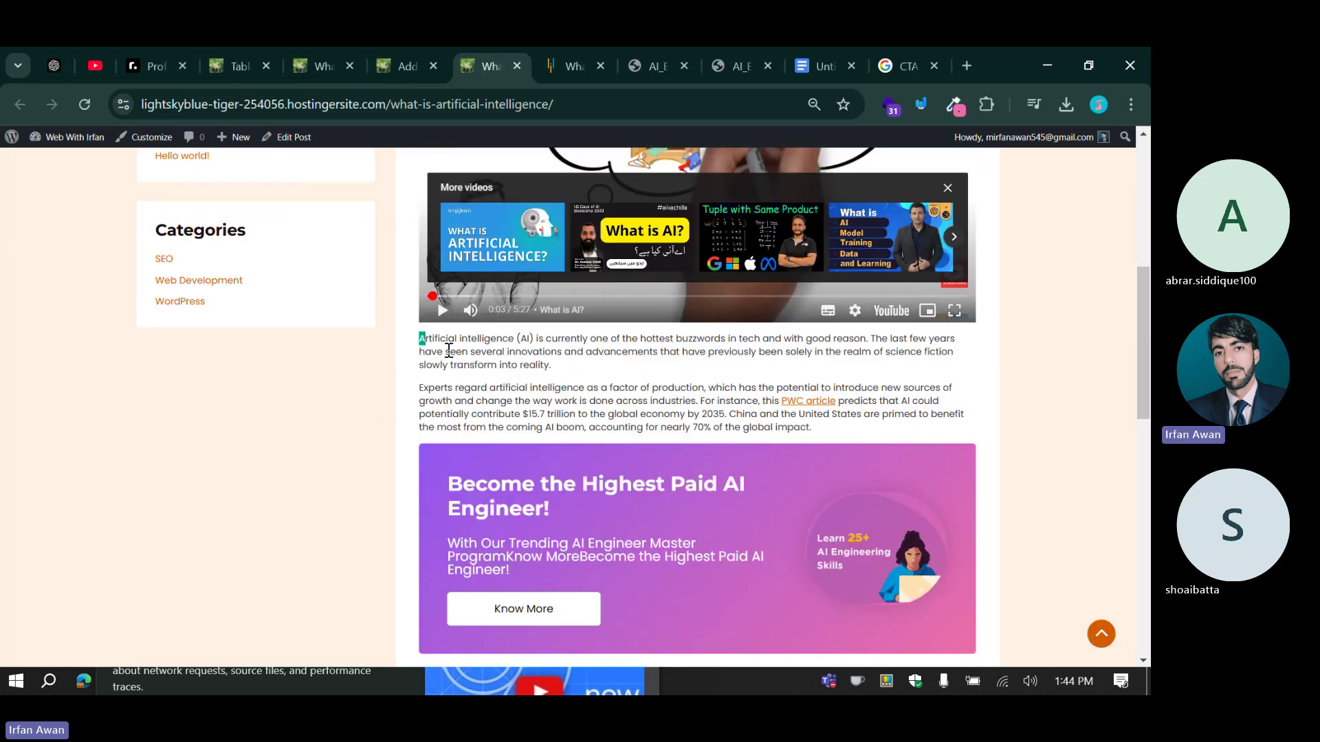
pyautogui.moveTo(449, 351); pyautogui.dragTo(827, 440)
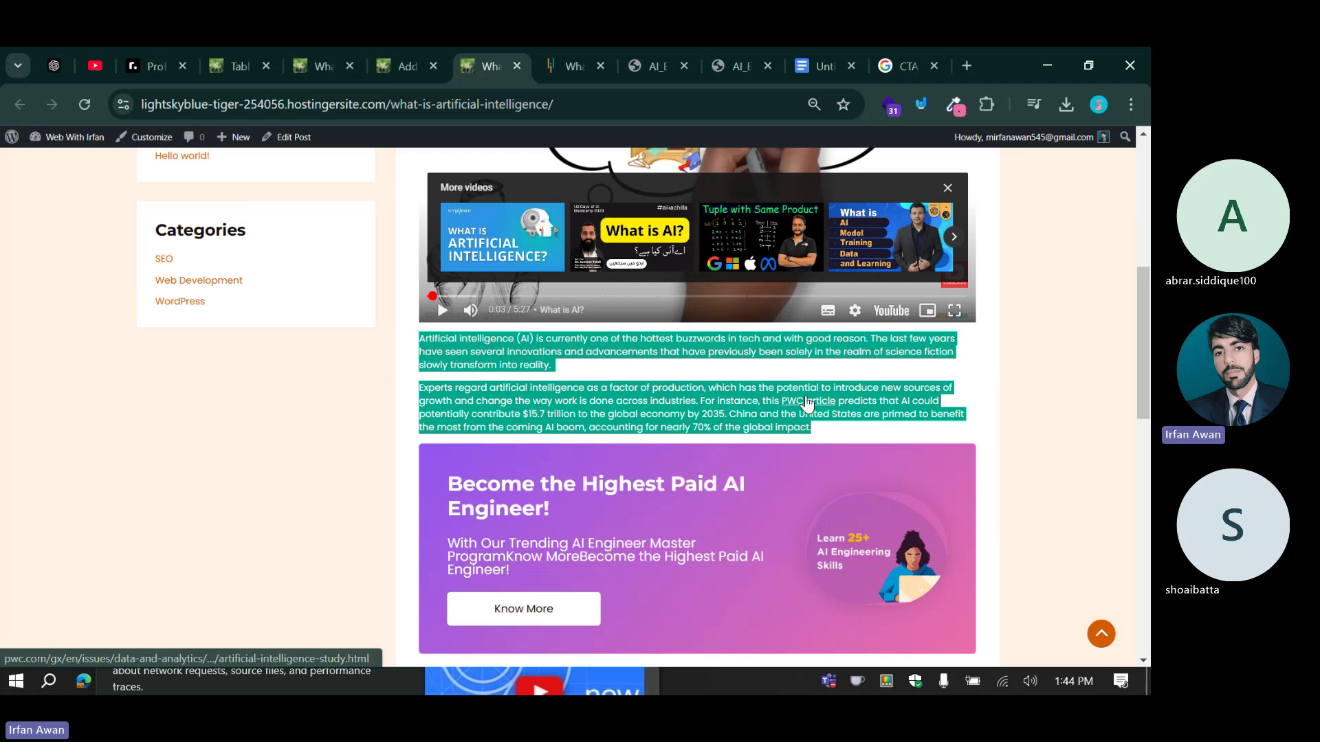
pyautogui.click(819, 411)
pyautogui.scroll(-3, 464, 374)
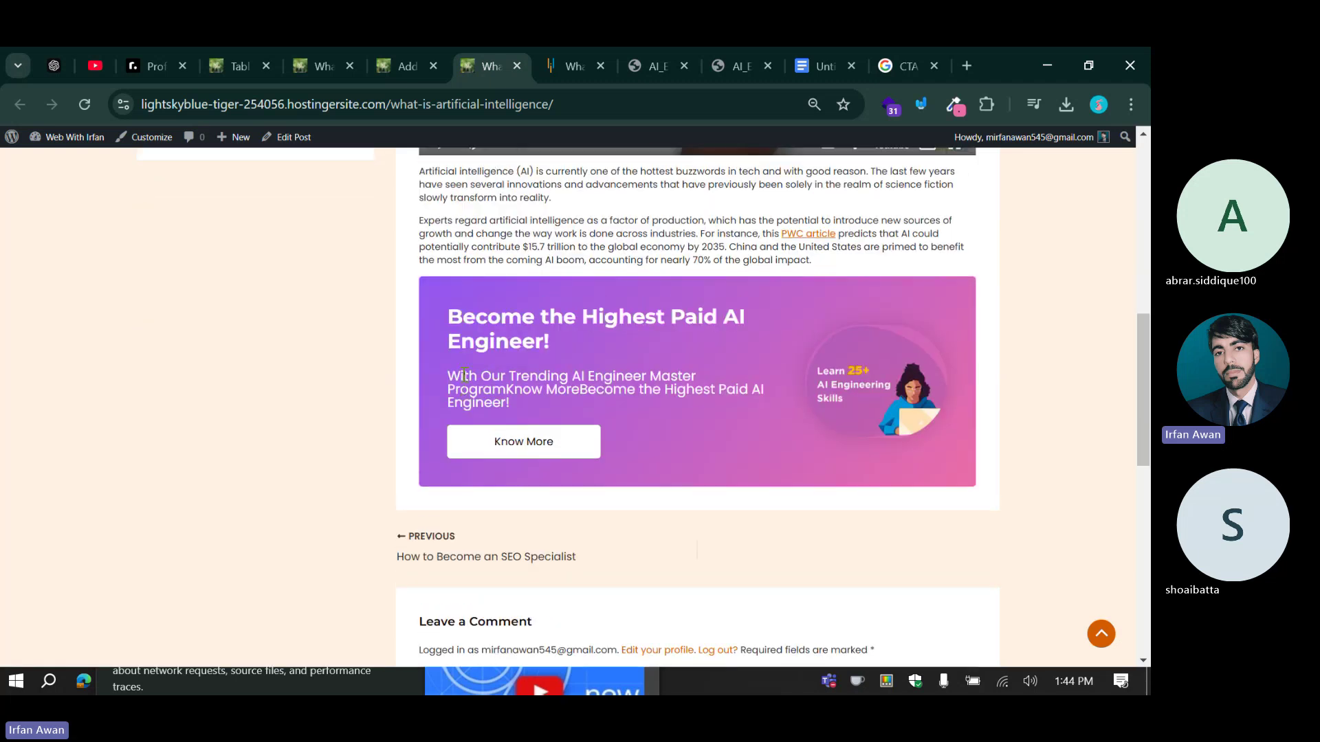
pyautogui.scroll(1, 464, 375)
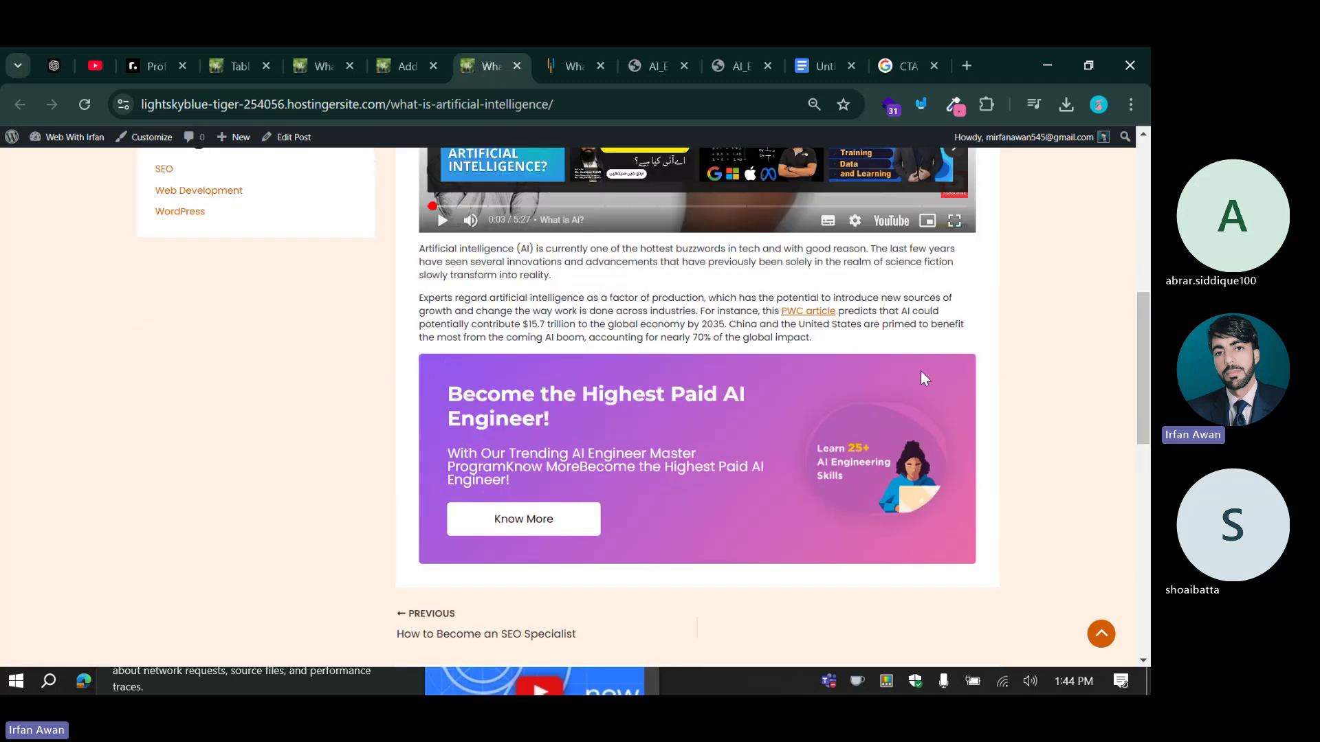
pyautogui.scroll(-1, 921, 372)
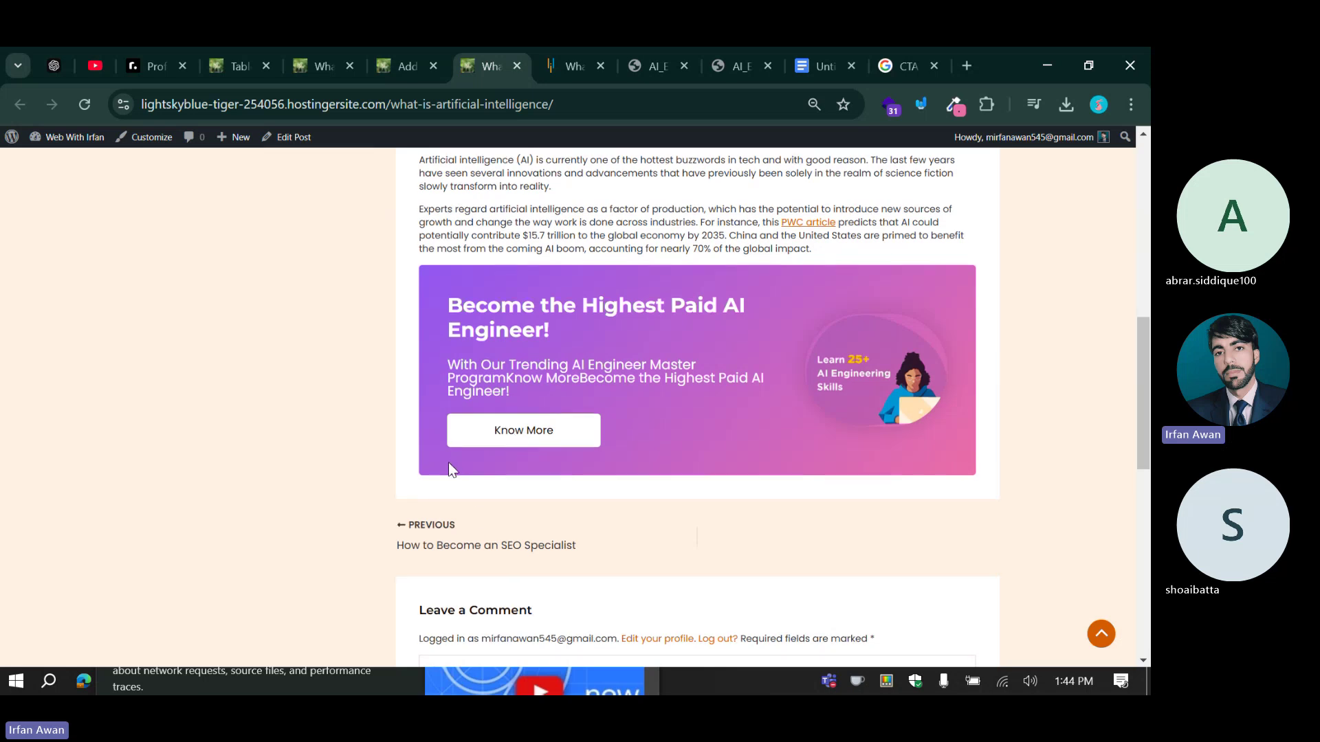
pyautogui.scroll(4, 448, 465)
pyautogui.scroll(5, 446, 468)
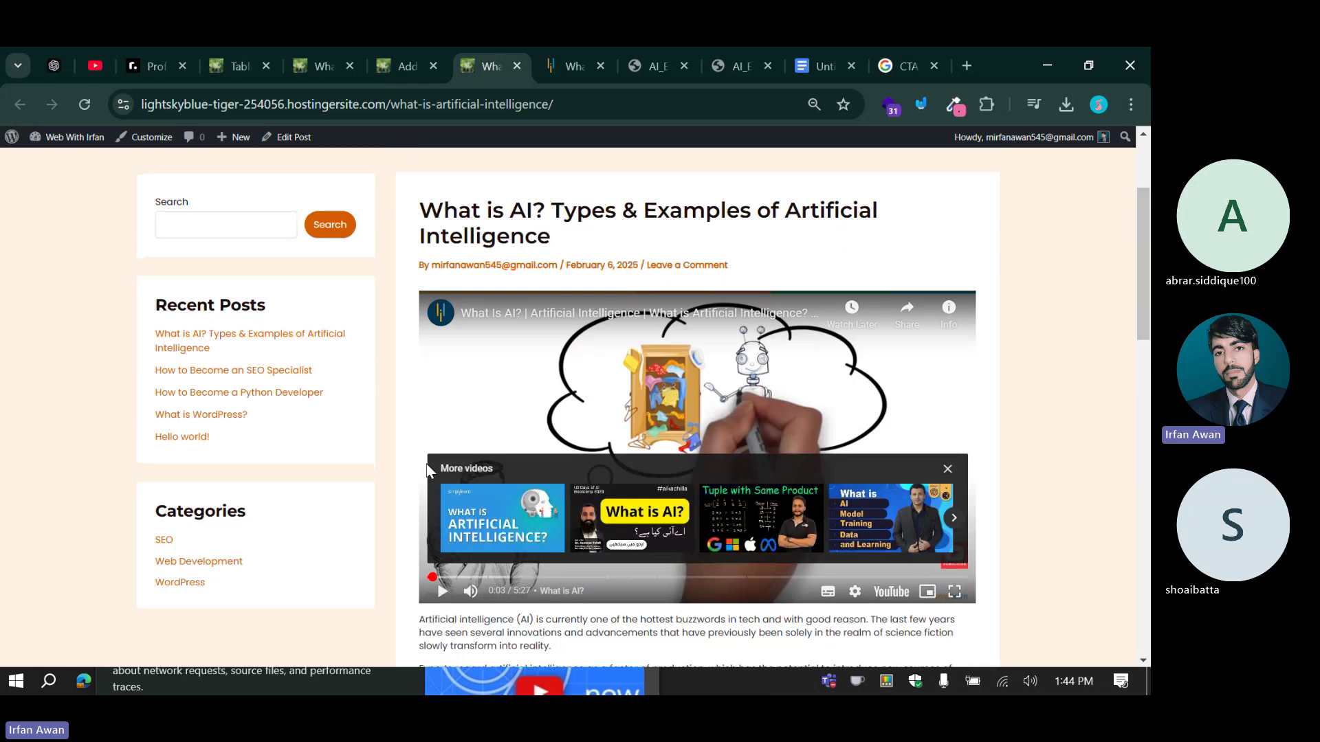
# Compare the introductory paragraphs' text size in the post editor with the published post.
pyautogui.click(403, 54)
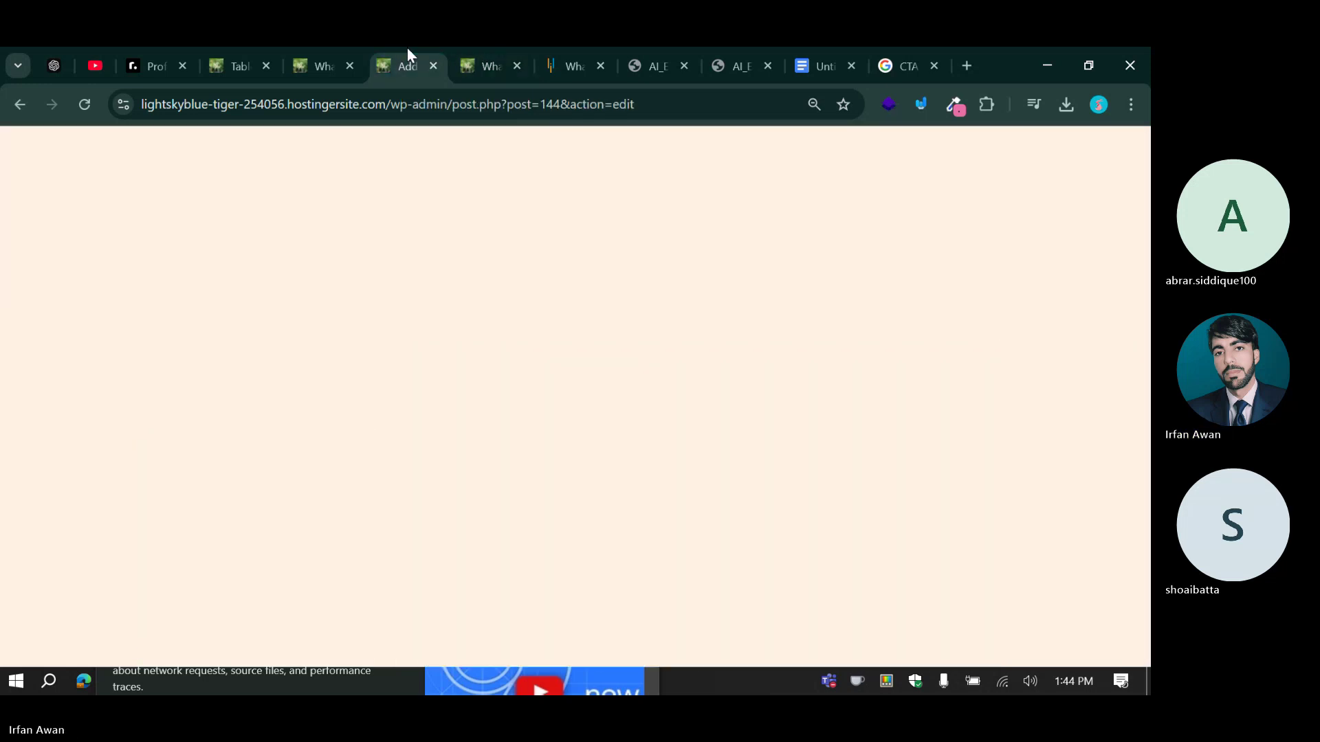
pyautogui.scroll(-5, 584, 206)
pyautogui.scroll(4, 535, 311)
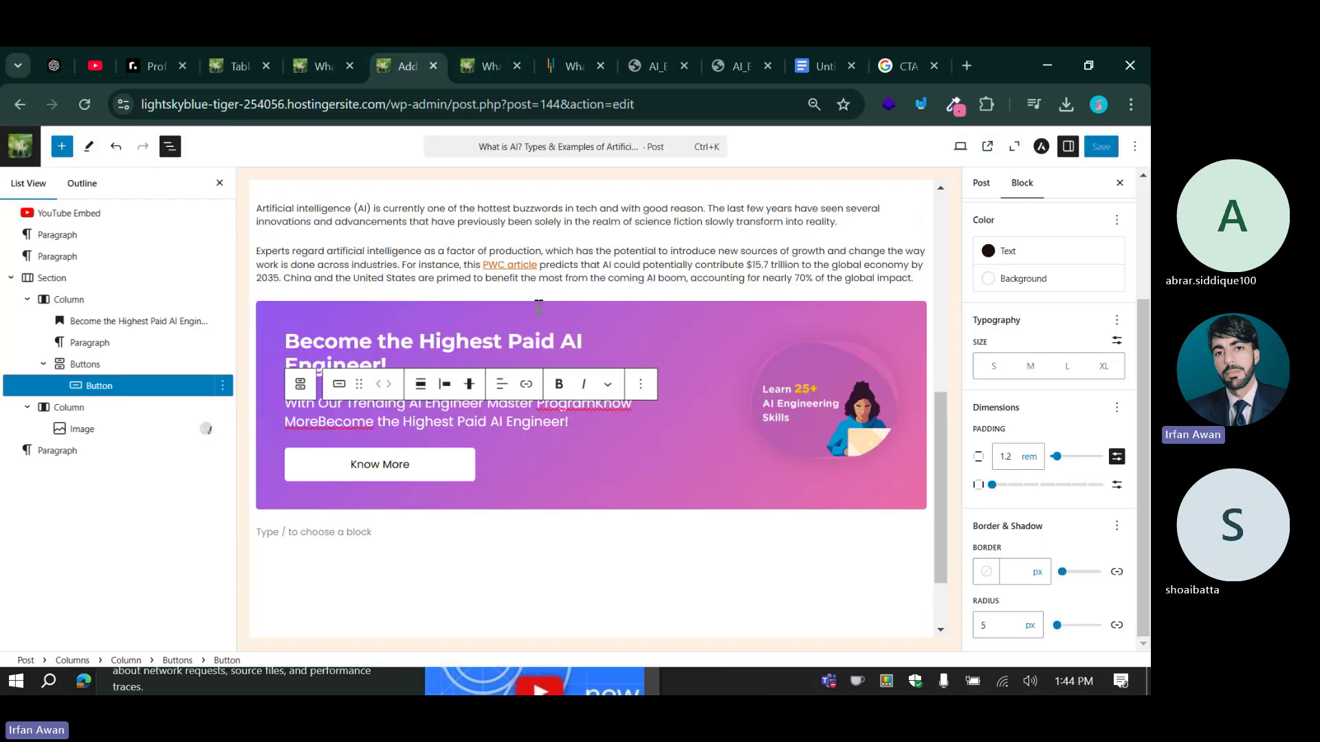
pyautogui.click(617, 429)
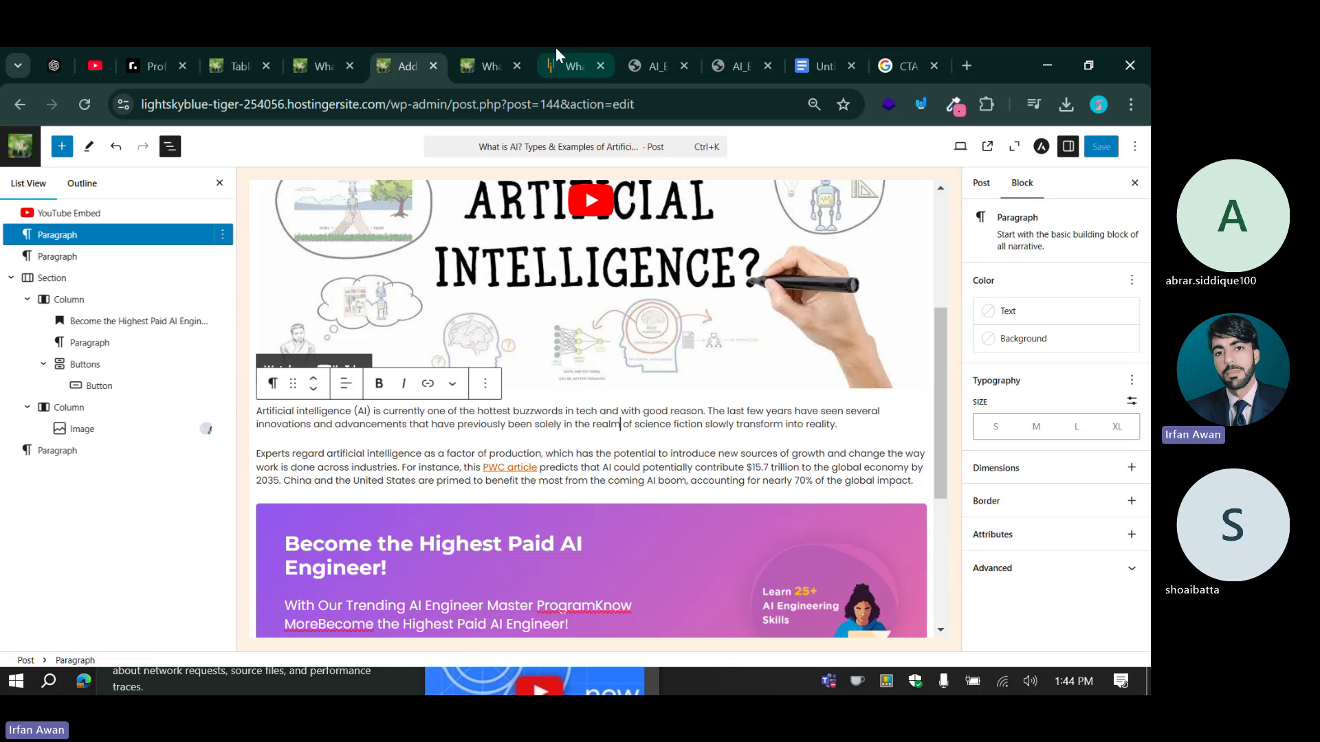
pyautogui.click(488, 65)
pyautogui.scroll(-5, 587, 409)
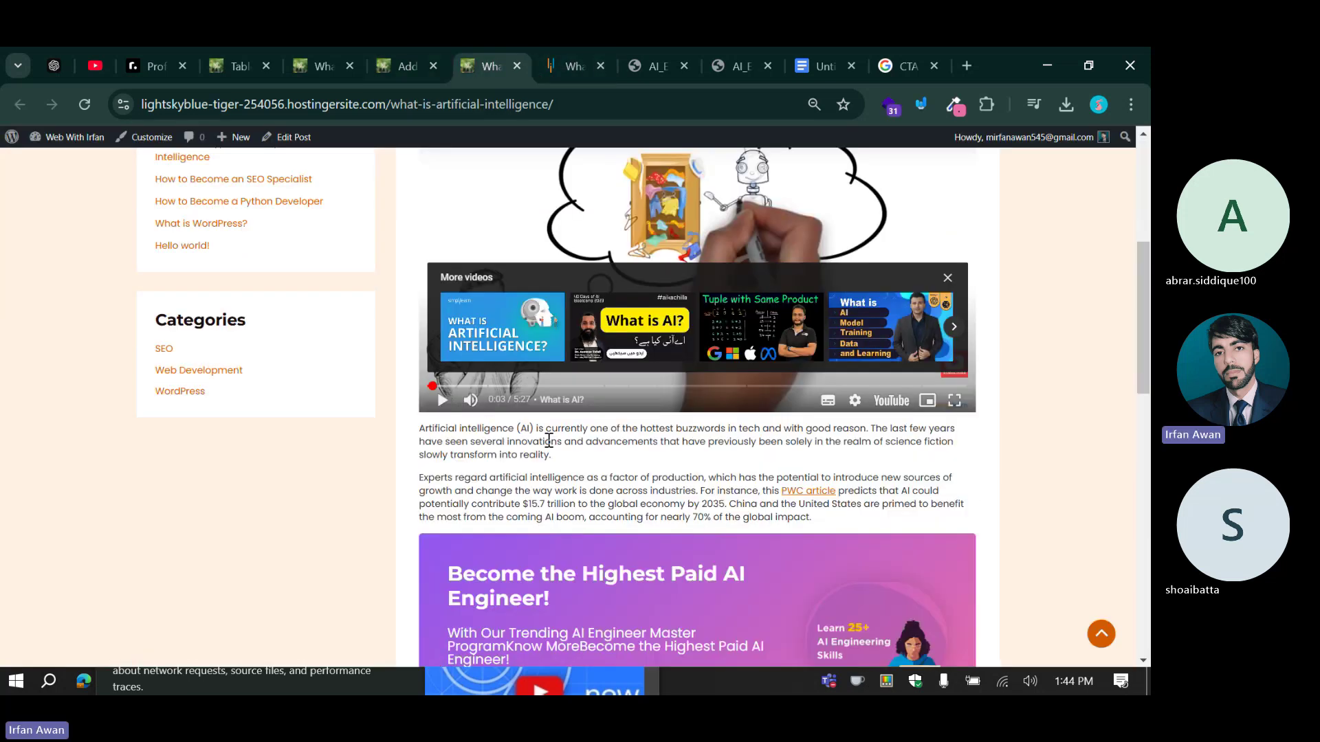
# In the post editor, set the font size of both introductory paragraphs to M (medium) and save the post.
pyautogui.click(404, 48)
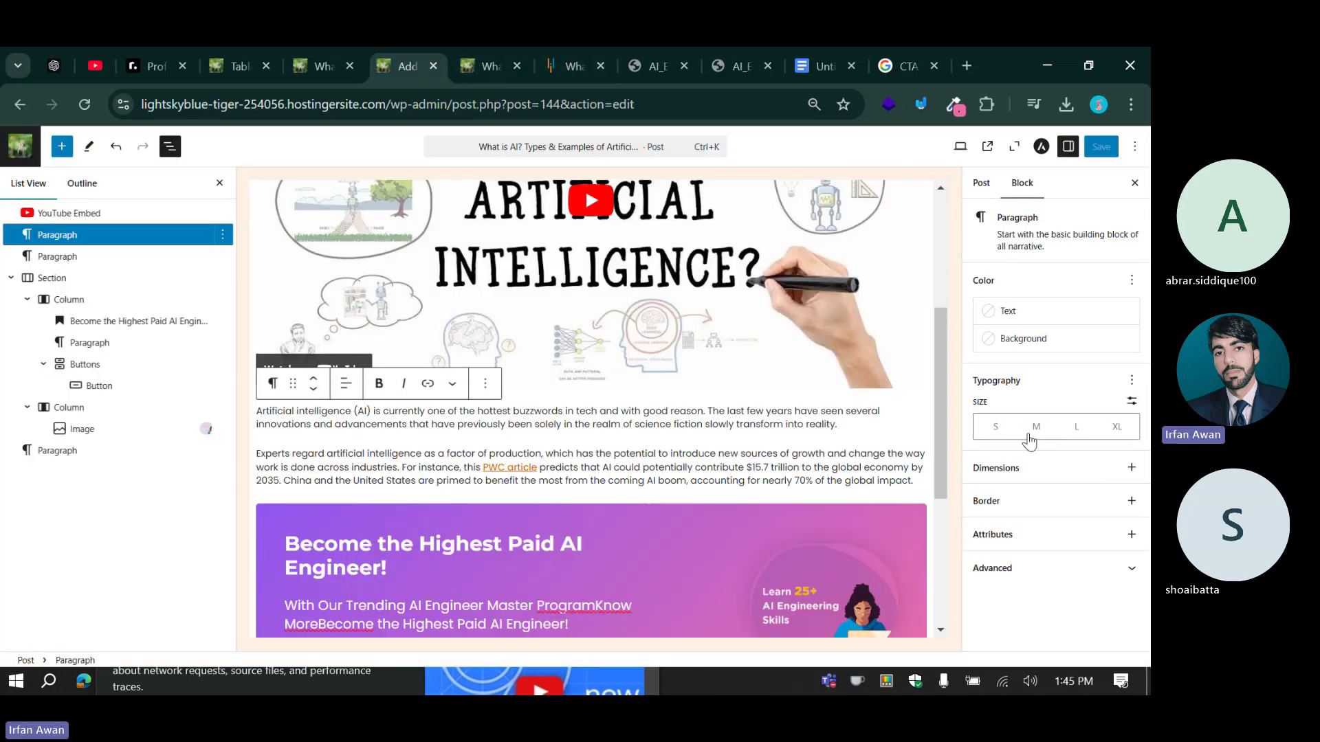
pyautogui.click(995, 426)
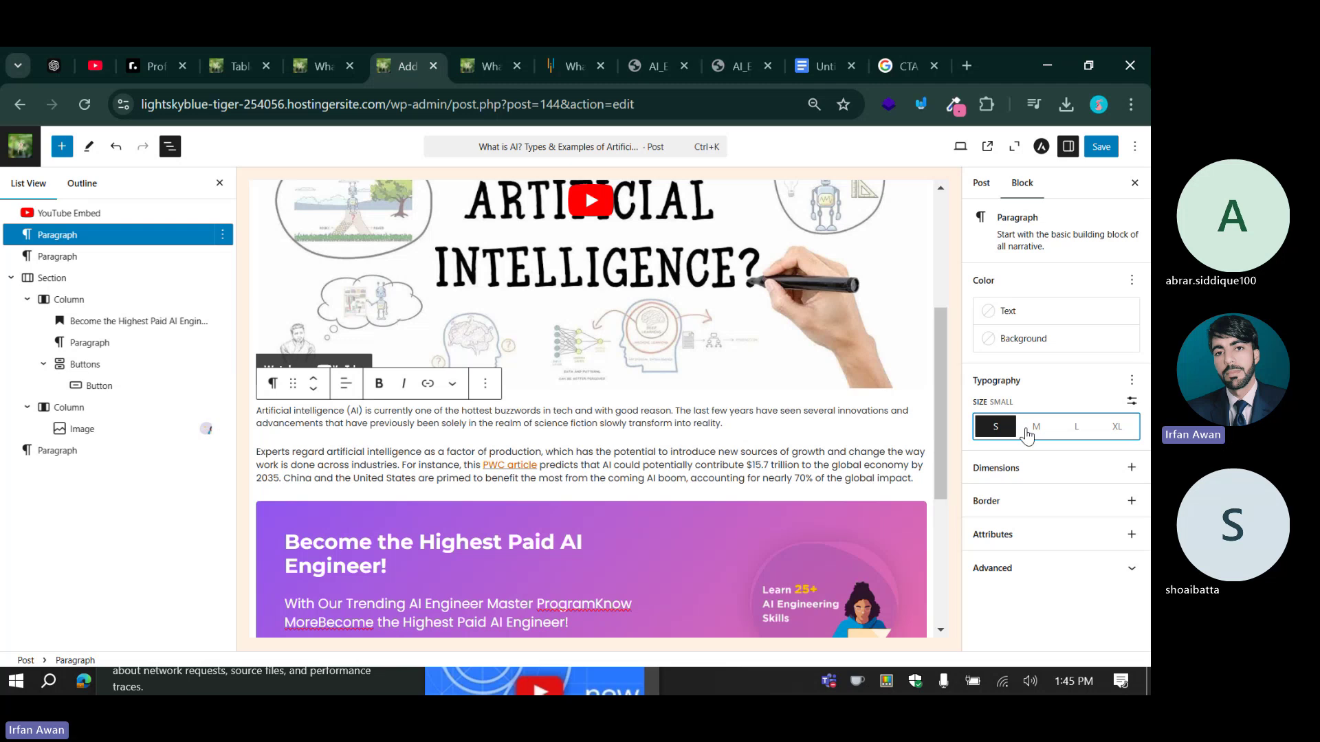
pyautogui.click(1033, 427)
pyautogui.click(661, 490)
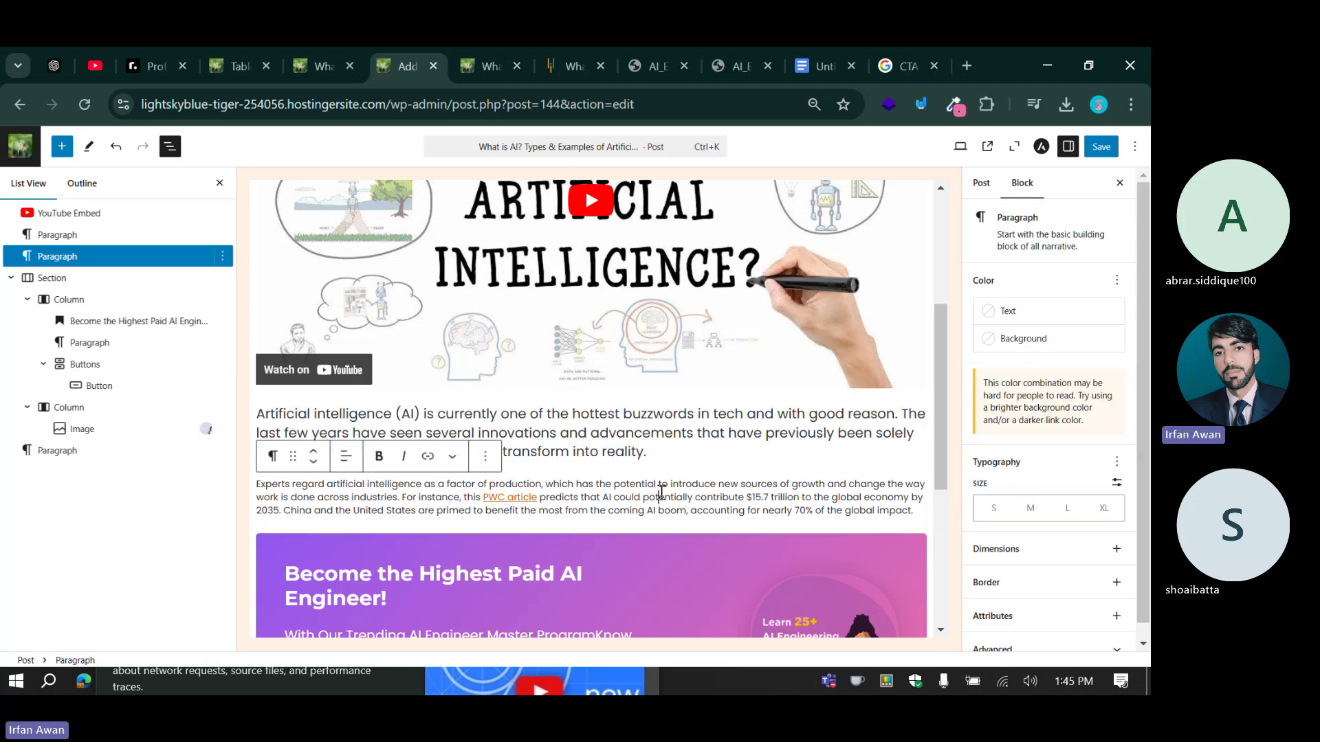
pyautogui.click(1030, 508)
pyautogui.scroll(-2, 584, 447)
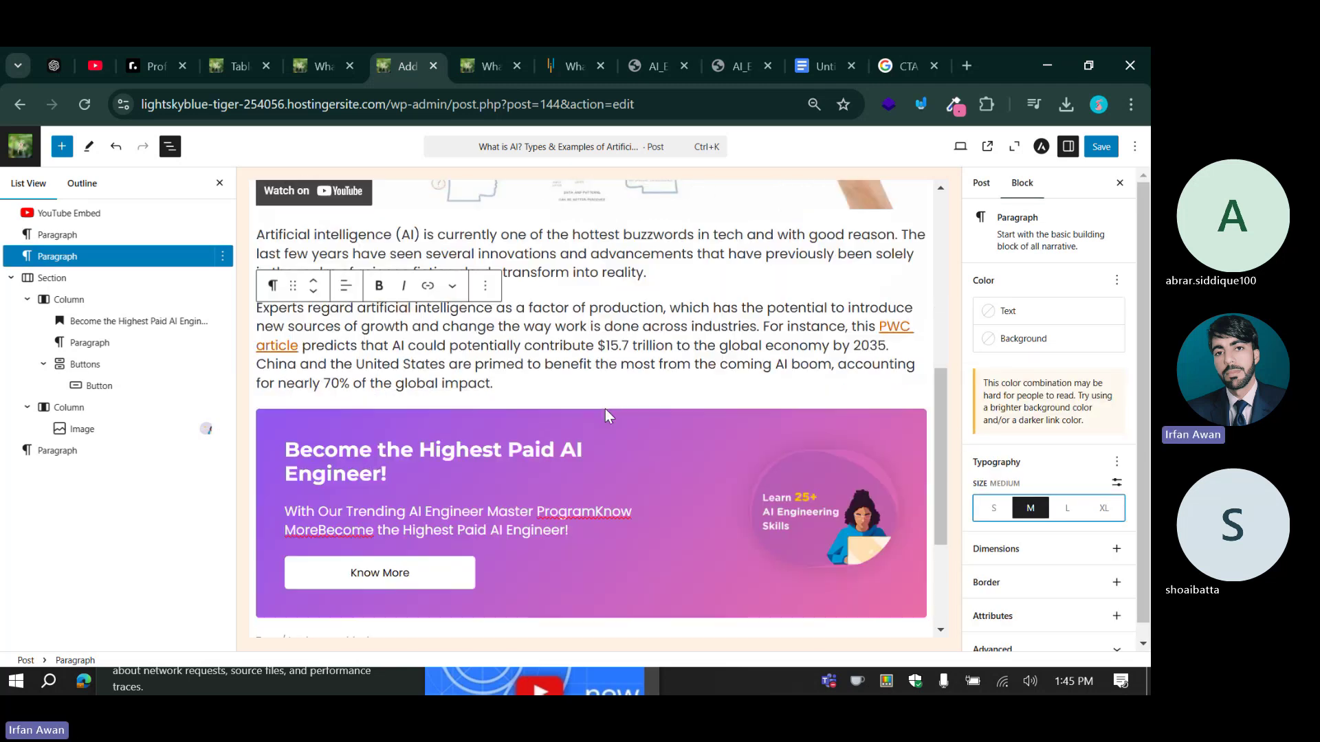
pyautogui.scroll(2, 504, 427)
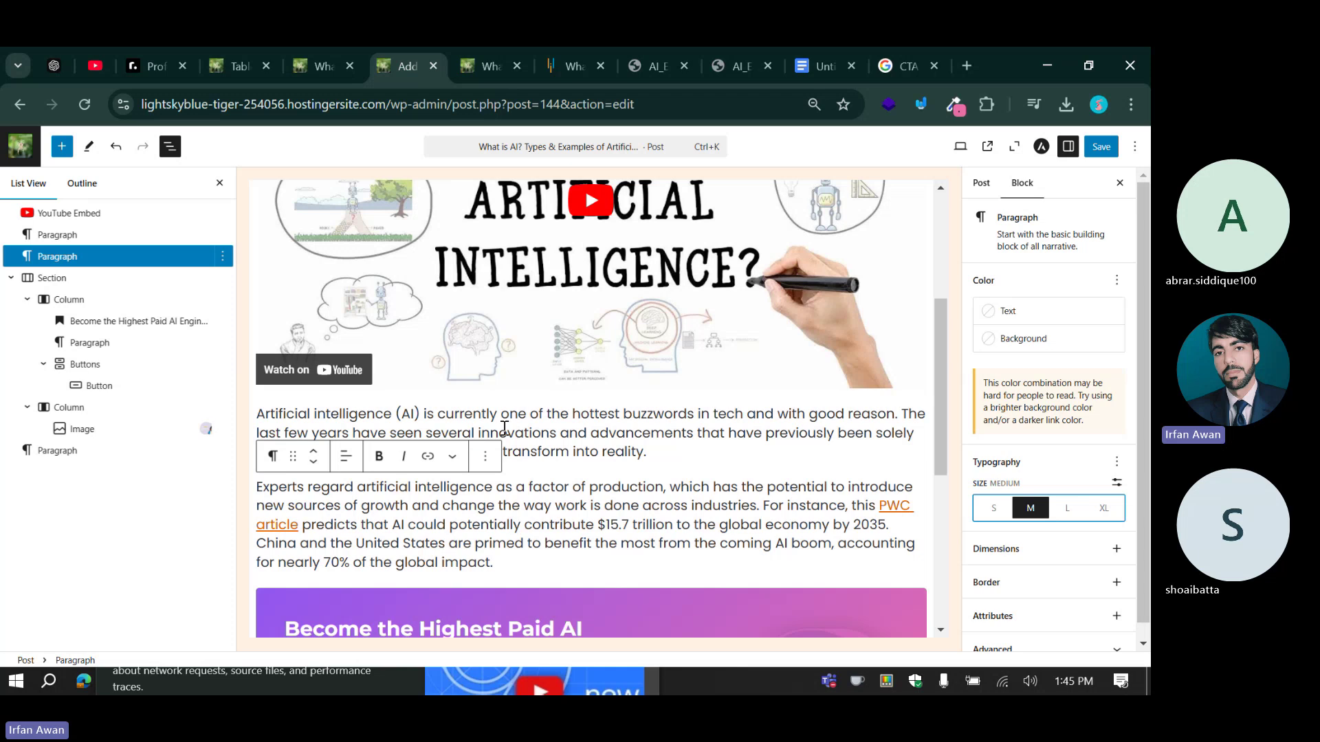
pyautogui.scroll(-3, 504, 427)
pyautogui.click(1101, 147)
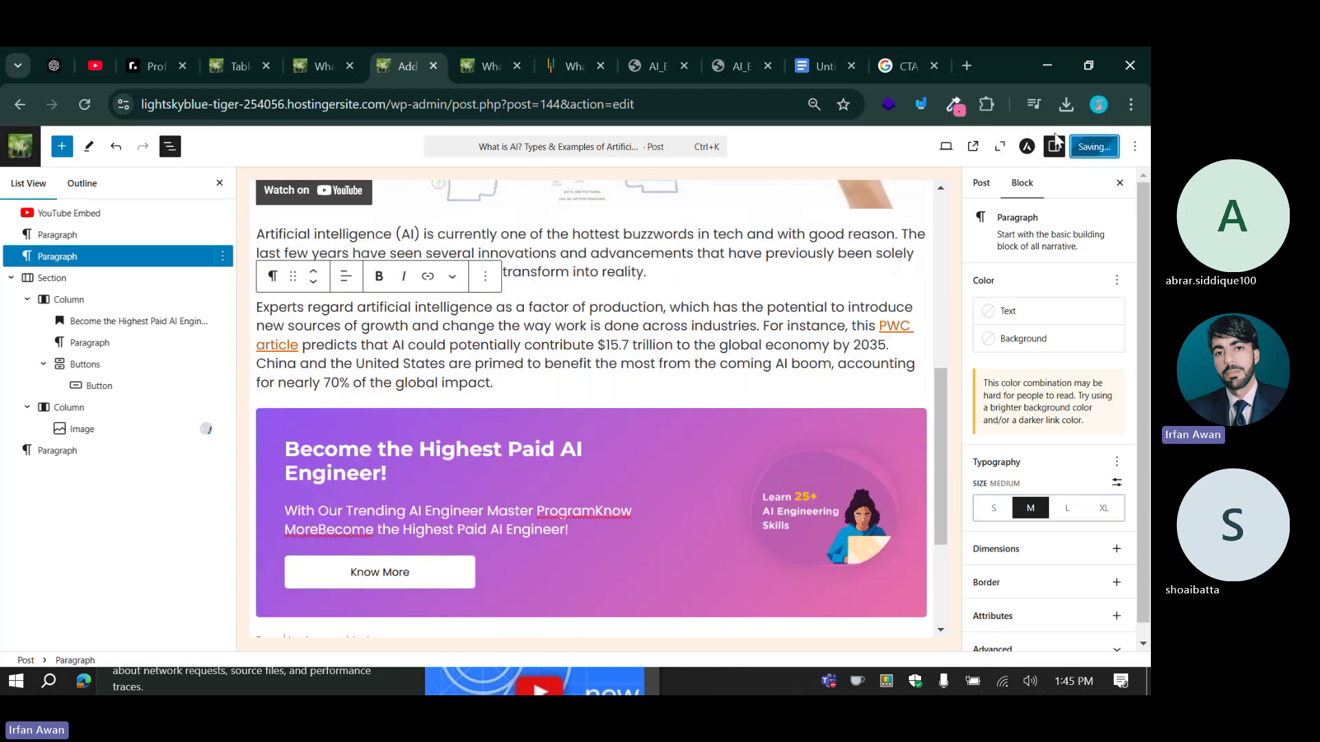
# Open the site customizer from the published What is WordPress? post.
pyautogui.click(319, 58)
pyautogui.scroll(3, 315, 323)
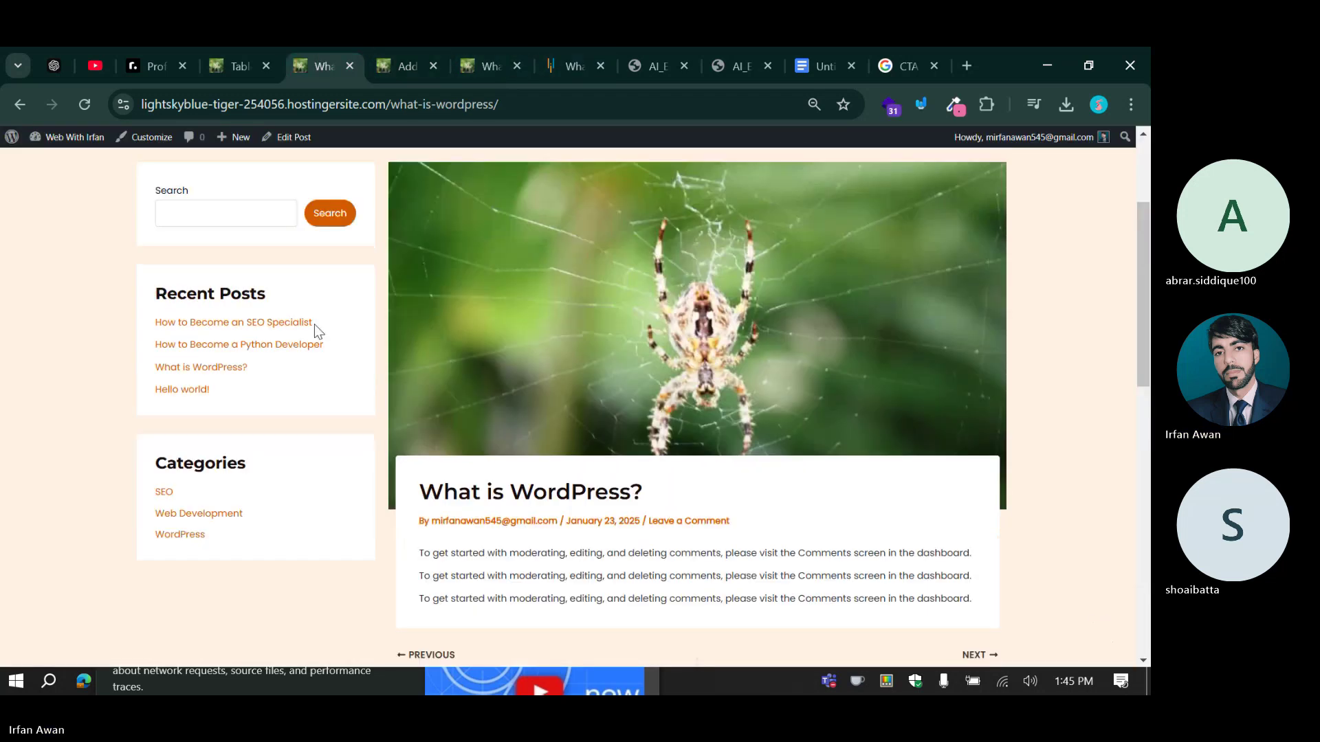
pyautogui.scroll(3, 315, 324)
pyautogui.click(146, 138)
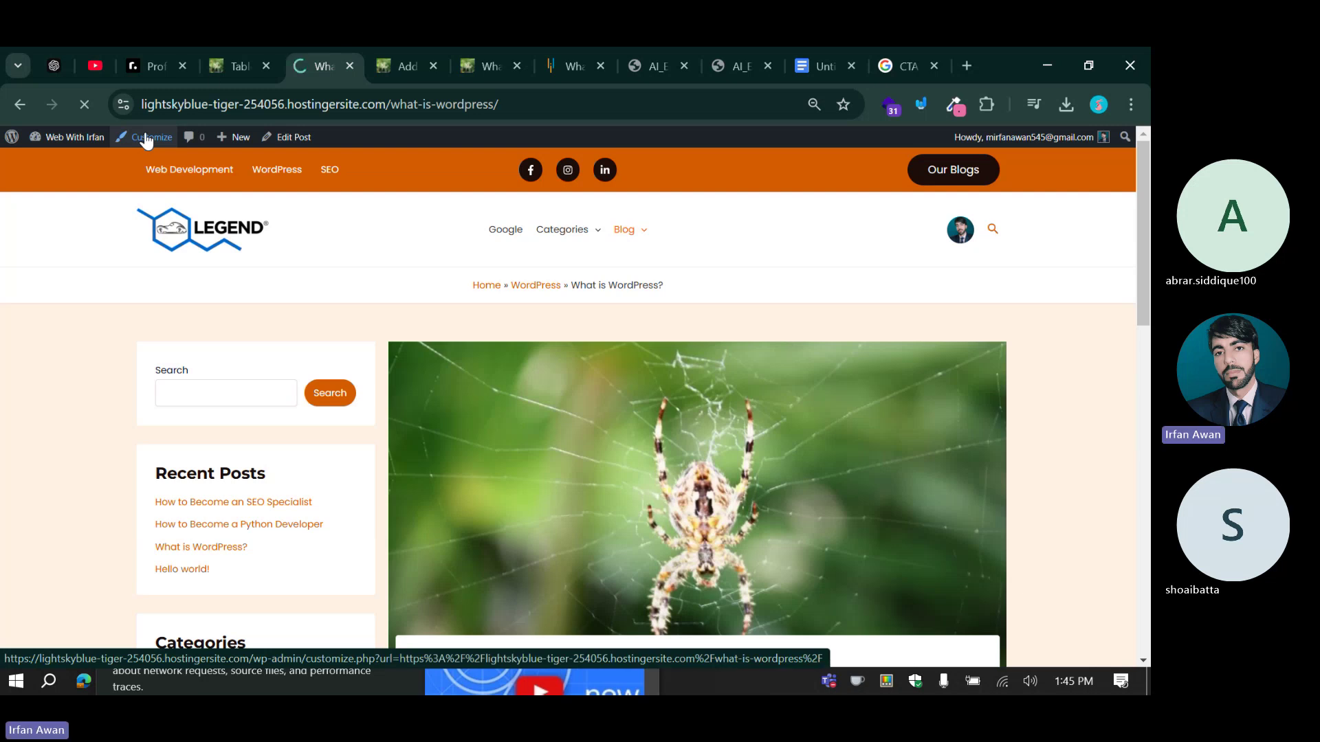
# Return to the published artificial intelligence post, enlarge the page zoom to 100% and reload the page.
pyautogui.click(470, 73)
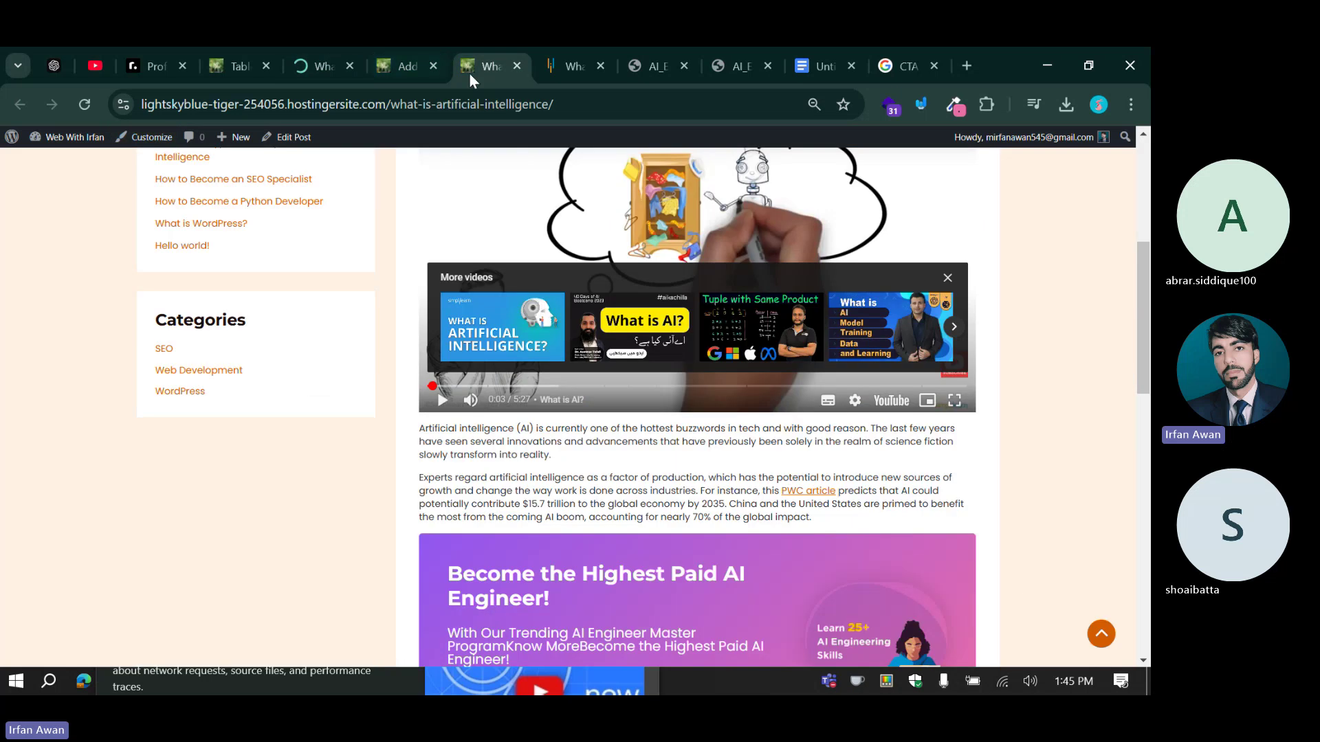
pyautogui.scroll(-3, 407, 335)
pyautogui.scroll(3, 407, 337)
pyautogui.keyDown('ctrl'); pyautogui.scroll(1, 405, 331); pyautogui.keyUp('ctrl')
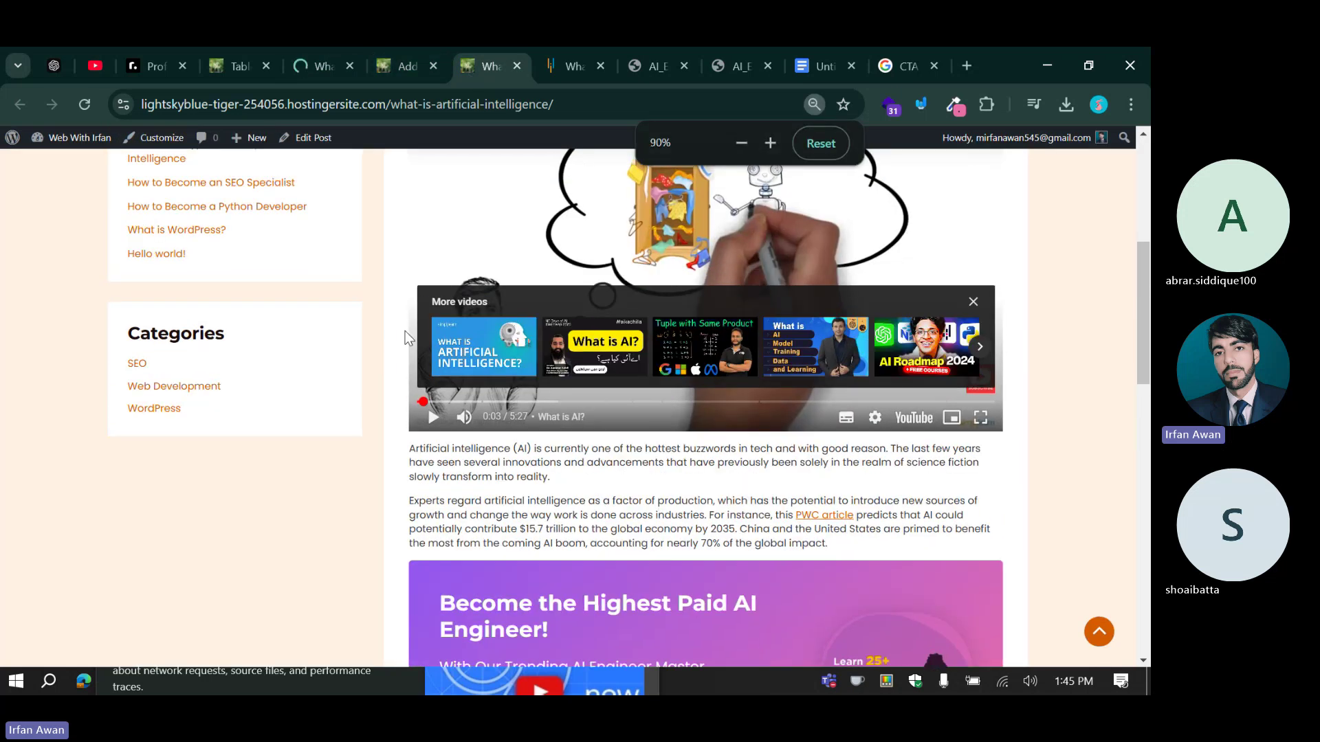
pyautogui.keyDown('ctrl'); pyautogui.scroll(1, 406, 331); pyautogui.keyUp('ctrl')
pyautogui.keyDown('ctrl'); pyautogui.scroll(1, 359, 393); pyautogui.keyUp('ctrl')
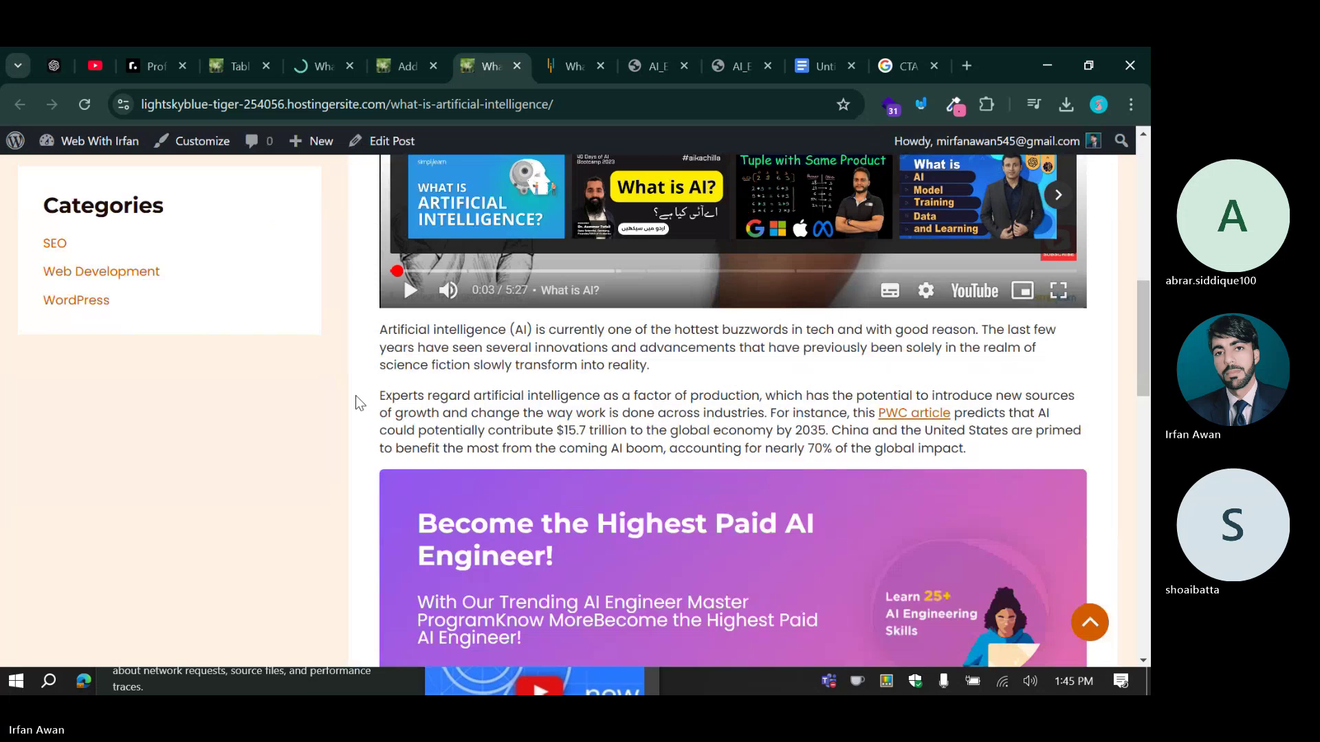
pyautogui.press('F5')
# Examine the medium-size introductory paragraphs on the reloaded published post at a reduced page zoom.
pyautogui.click(393, 50)
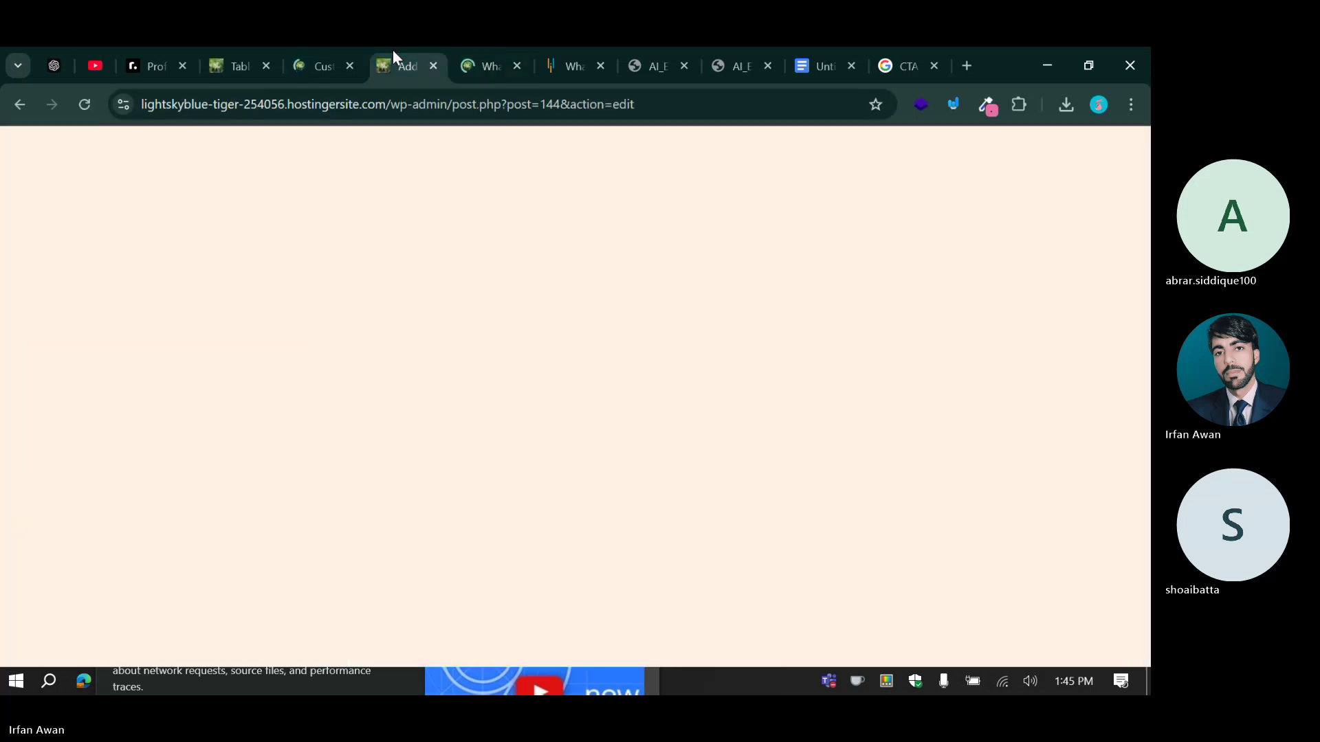
pyautogui.click(502, 49)
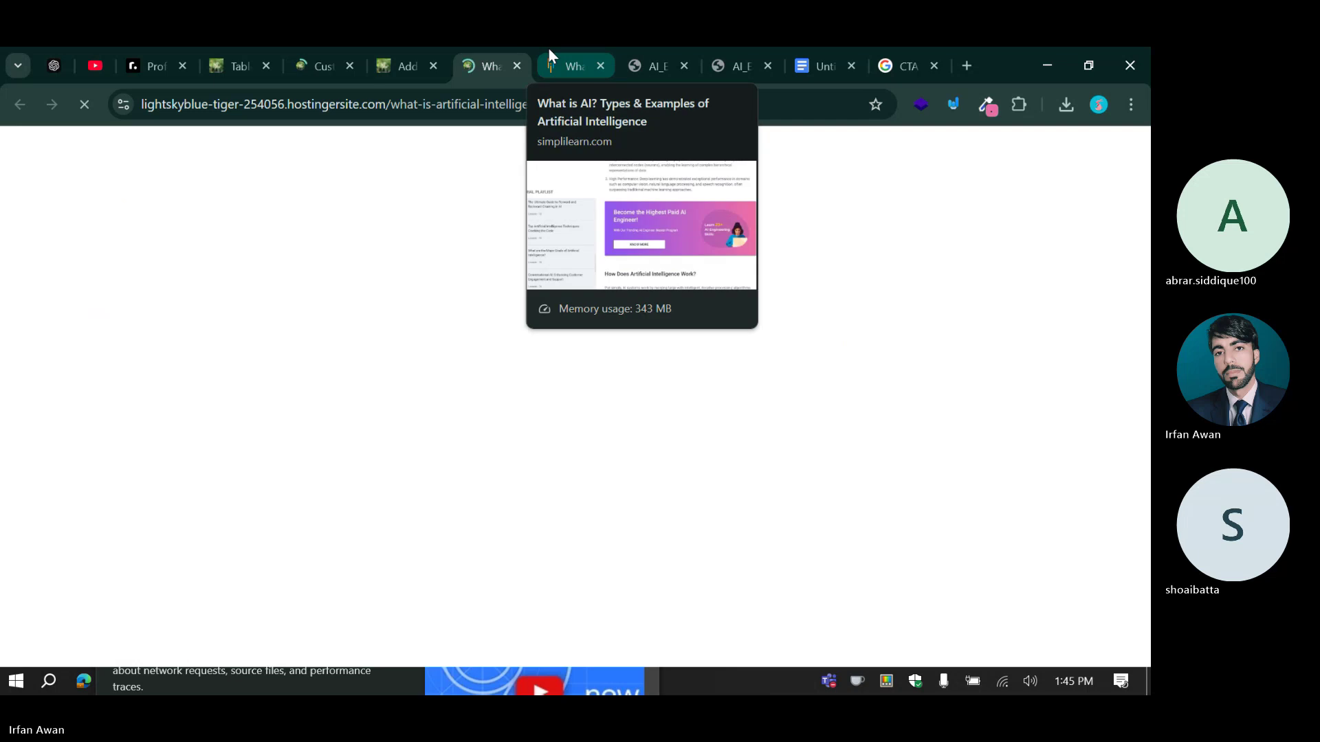
pyautogui.click(547, 49)
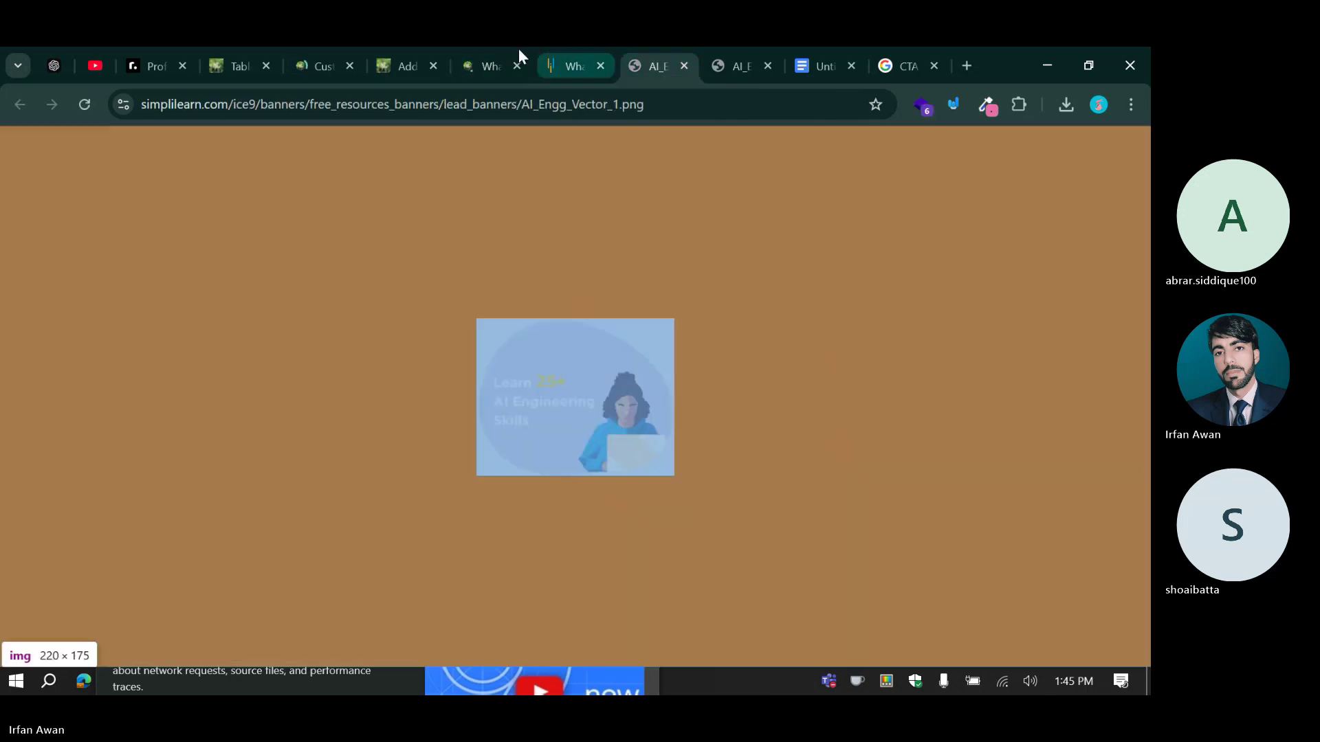
pyautogui.click(413, 50)
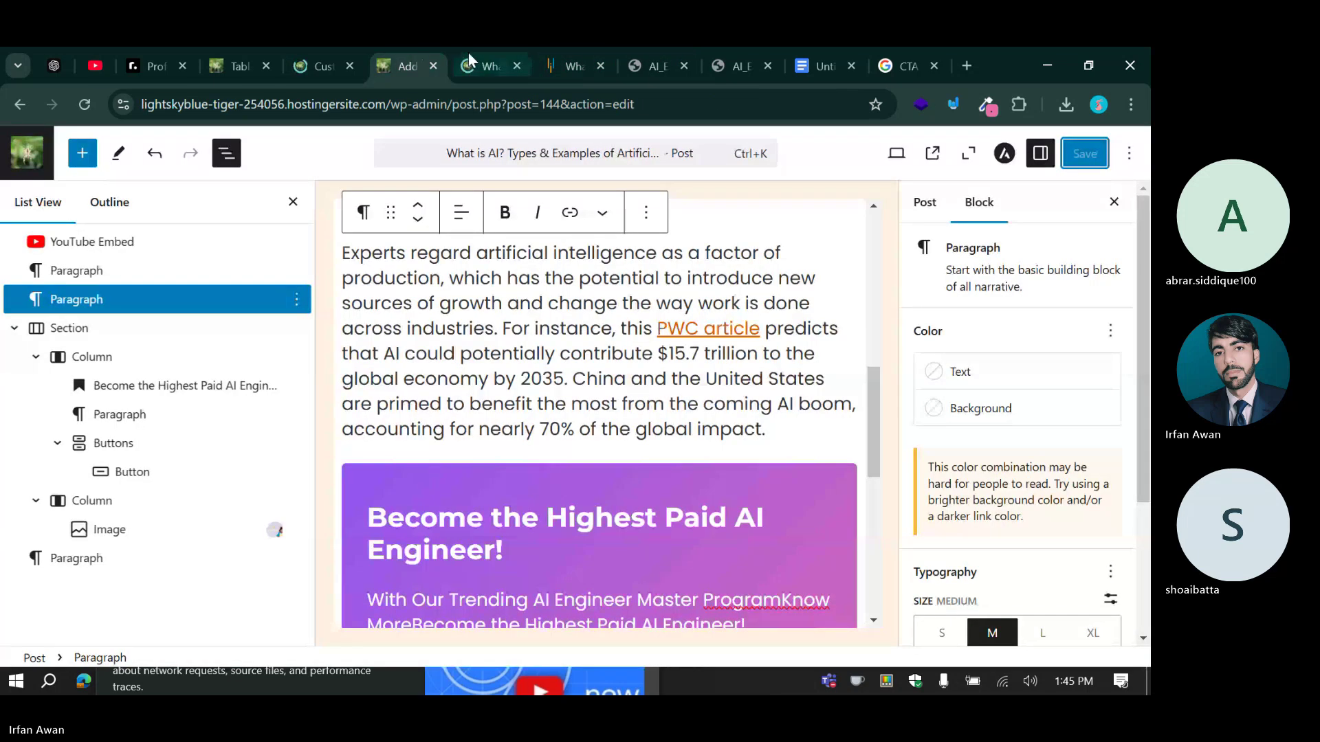
pyautogui.click(485, 50)
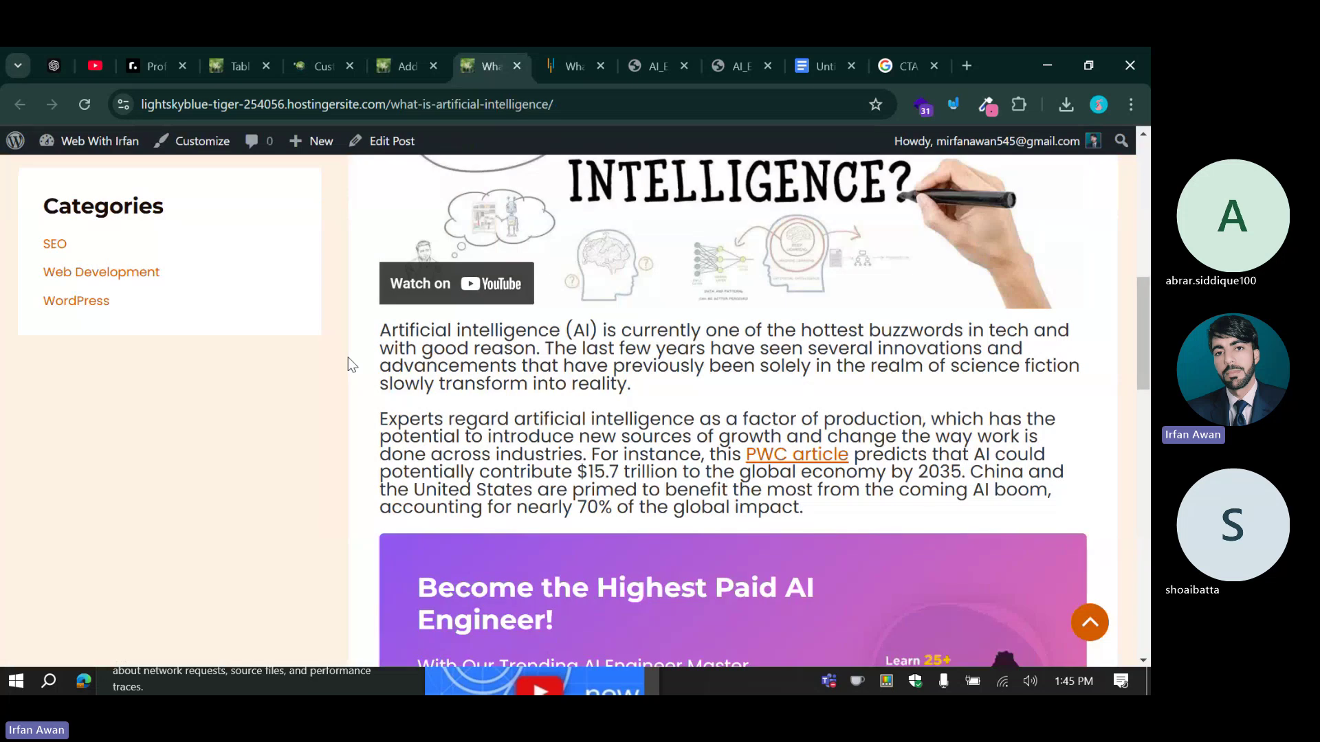
pyautogui.hotkey('ctrl', '-')
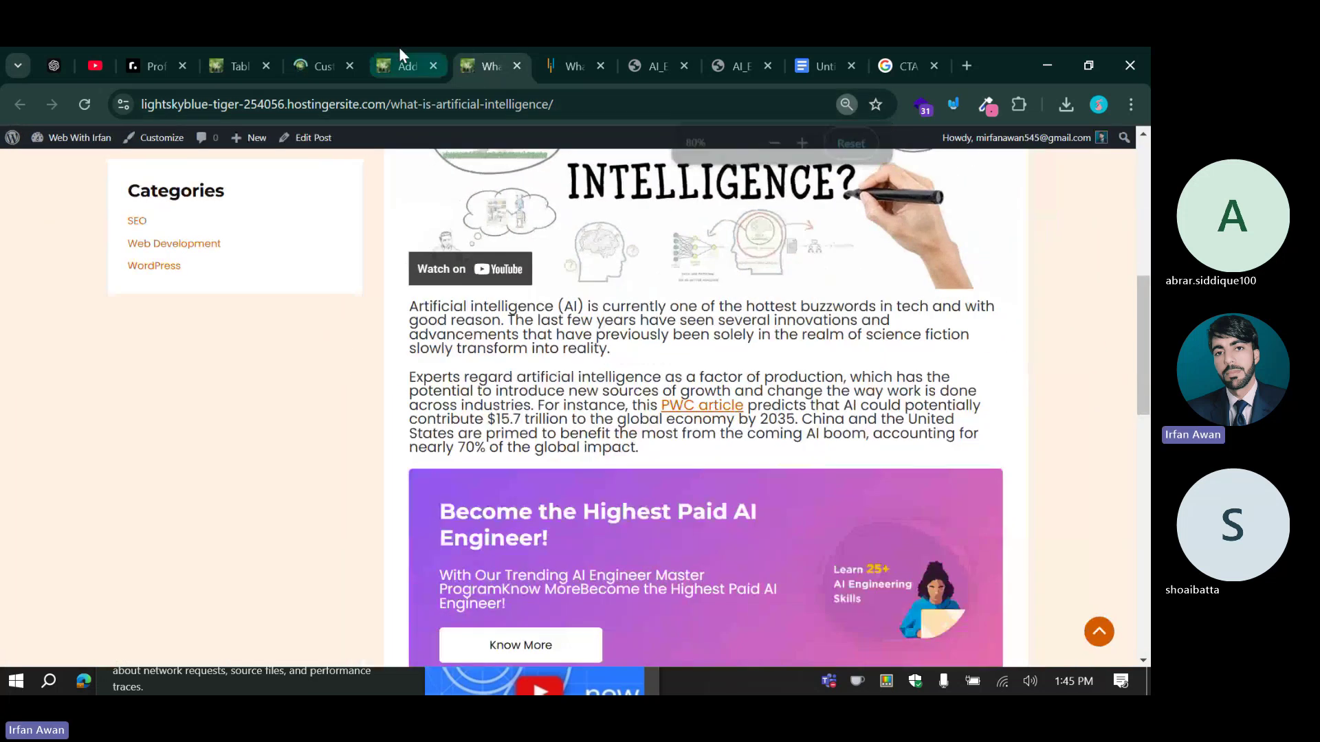
# In the artificial intelligence post's editor, reset the font size of both introductory paragraphs to the default.
pyautogui.click(399, 51)
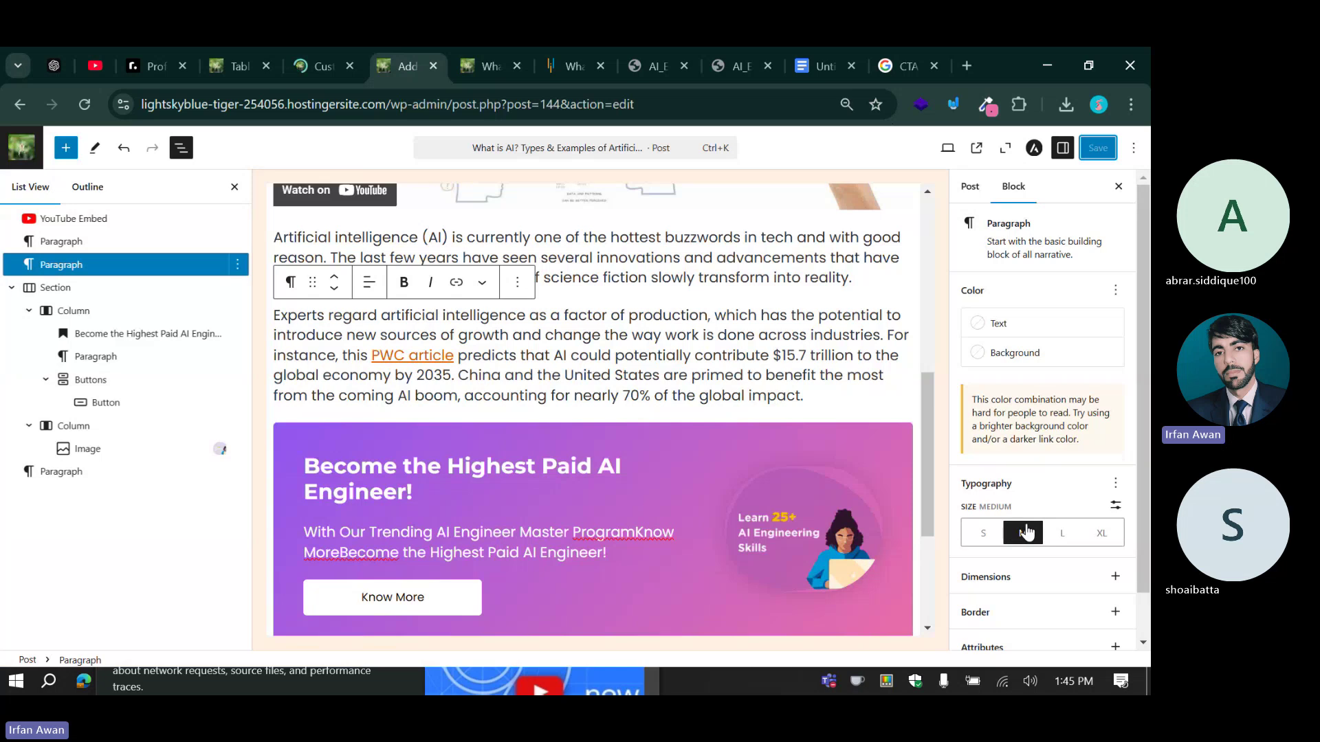
pyautogui.click(1025, 534)
pyautogui.click(1114, 506)
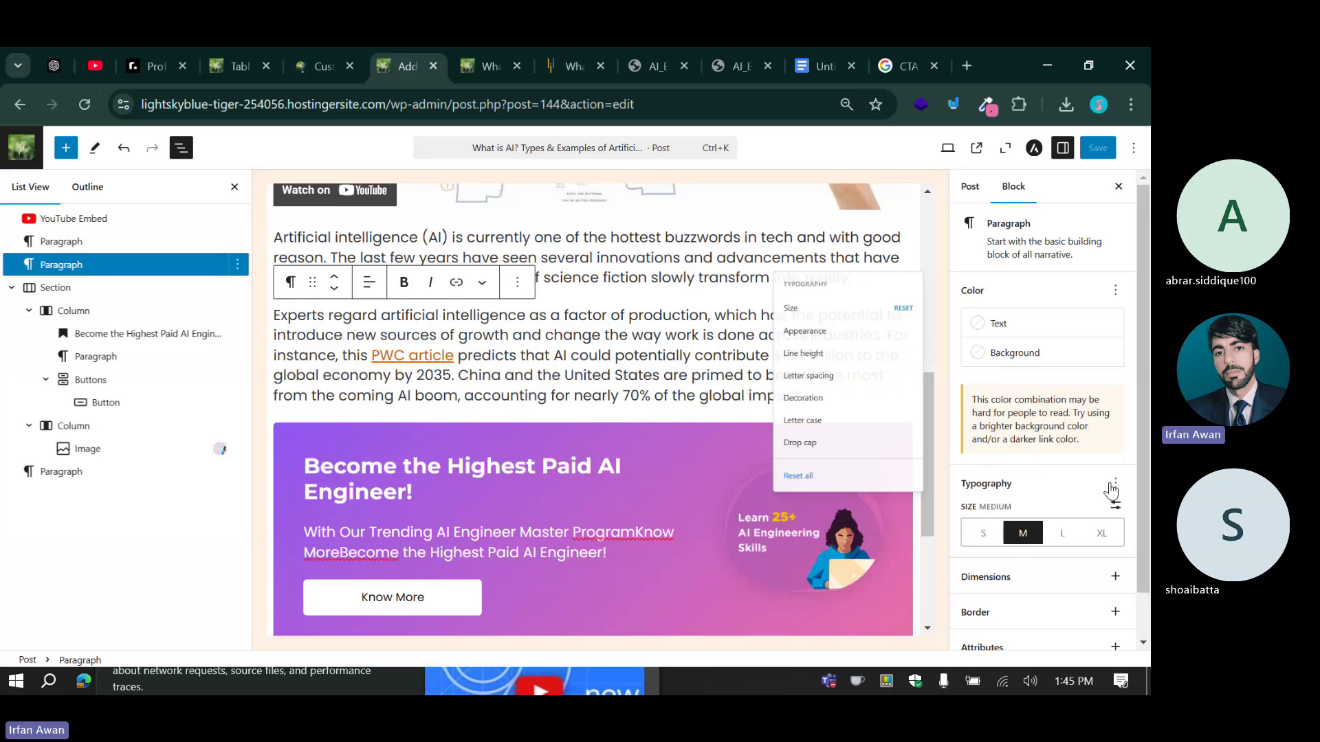
pyautogui.click(899, 280)
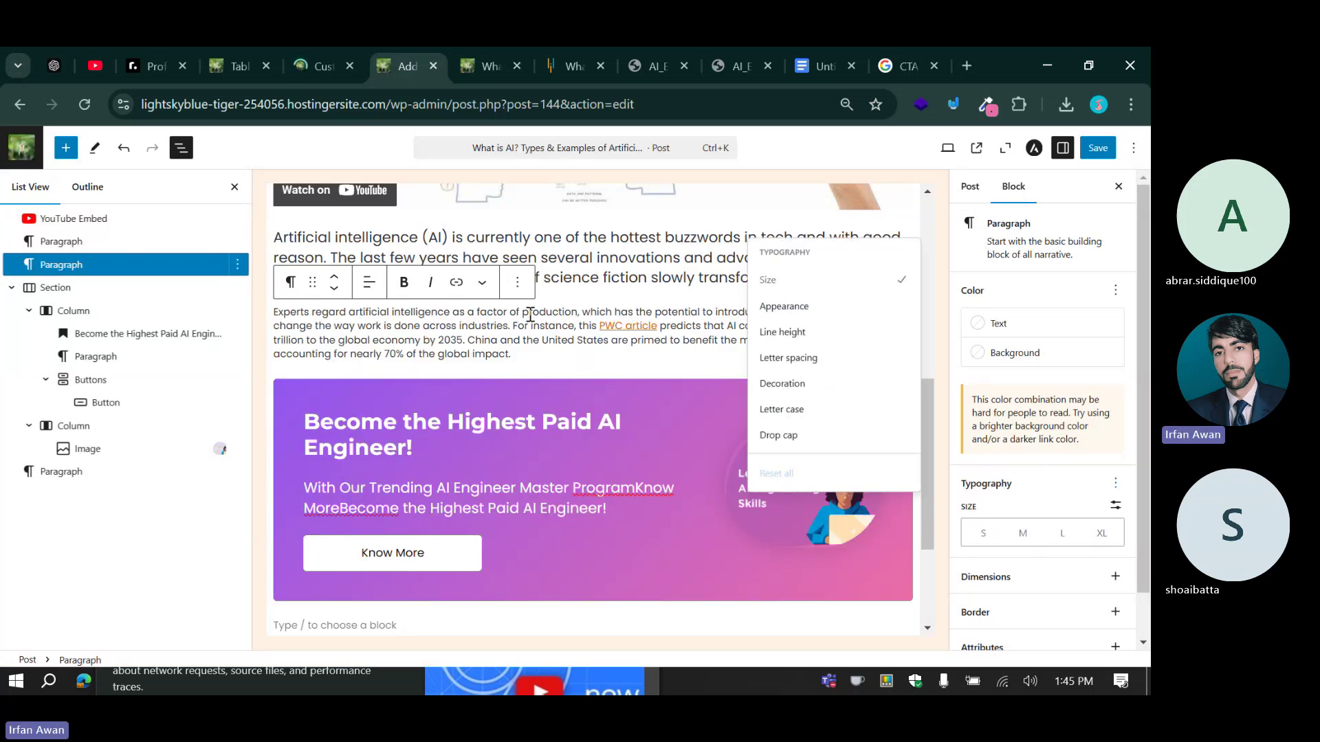
pyautogui.click(565, 258)
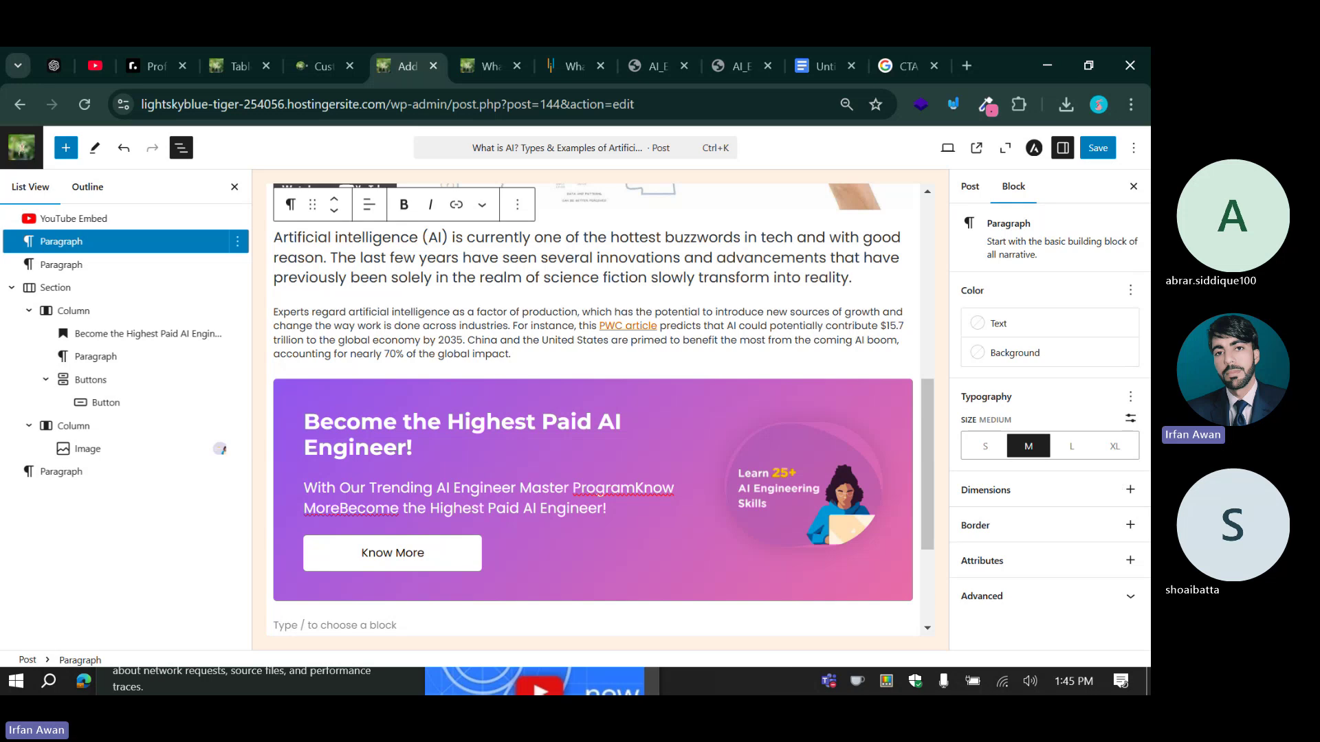
pyautogui.click(1130, 397)
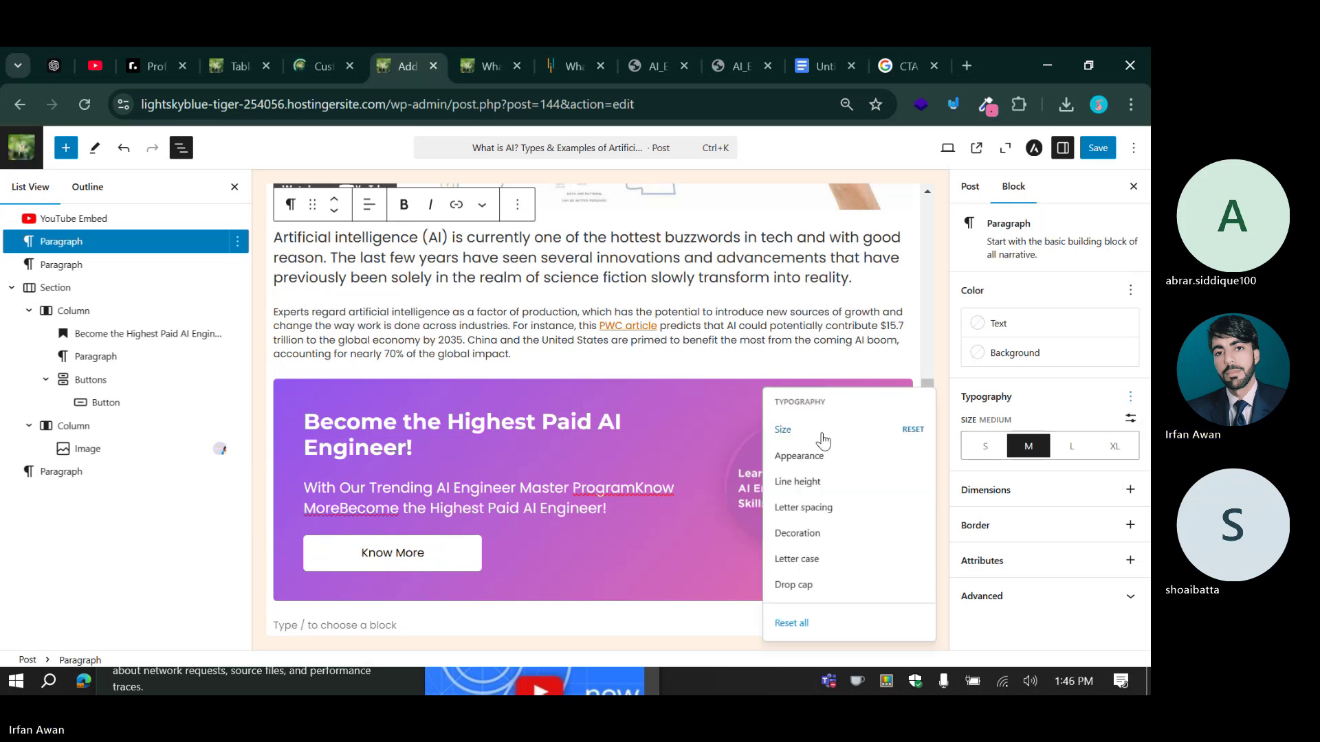
pyautogui.click(902, 431)
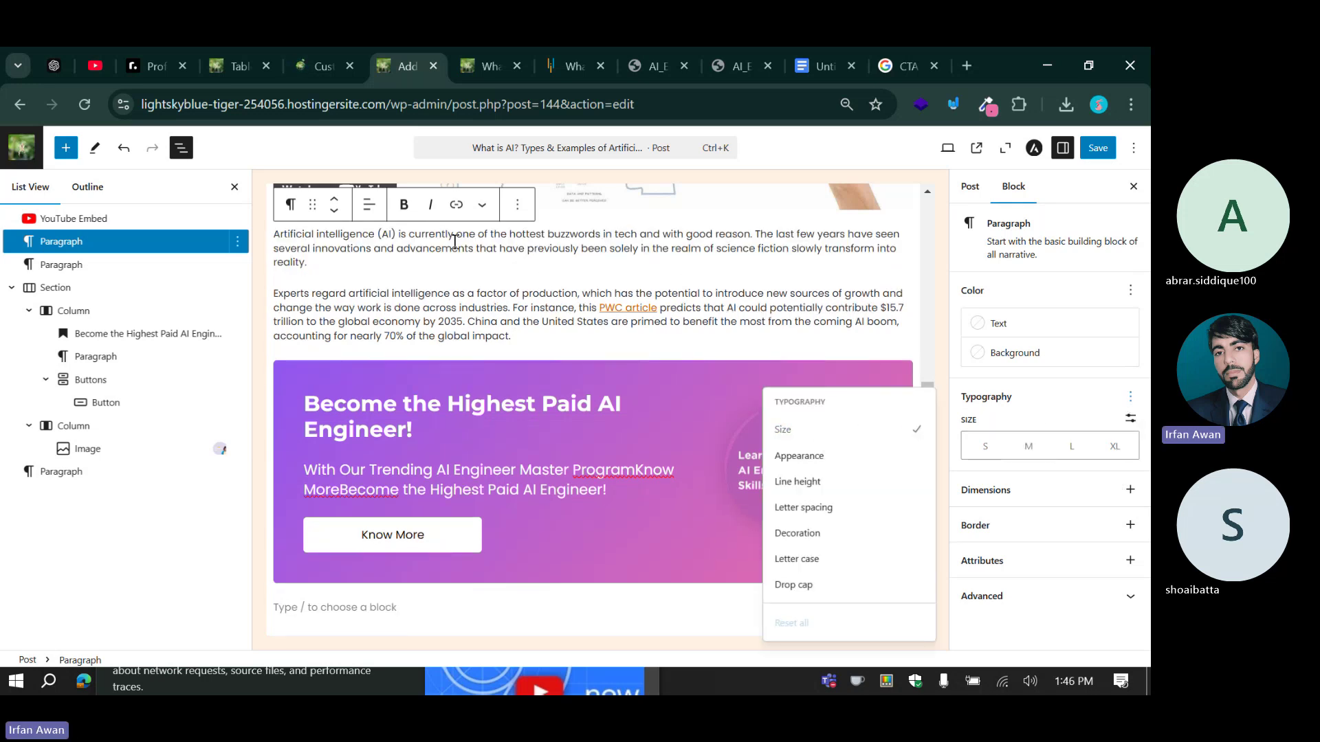
# Examine the two introductory paragraphs in the editor at several browser zoom levels between 80% and above 100%.
pyautogui.scroll(2, 275, 323)
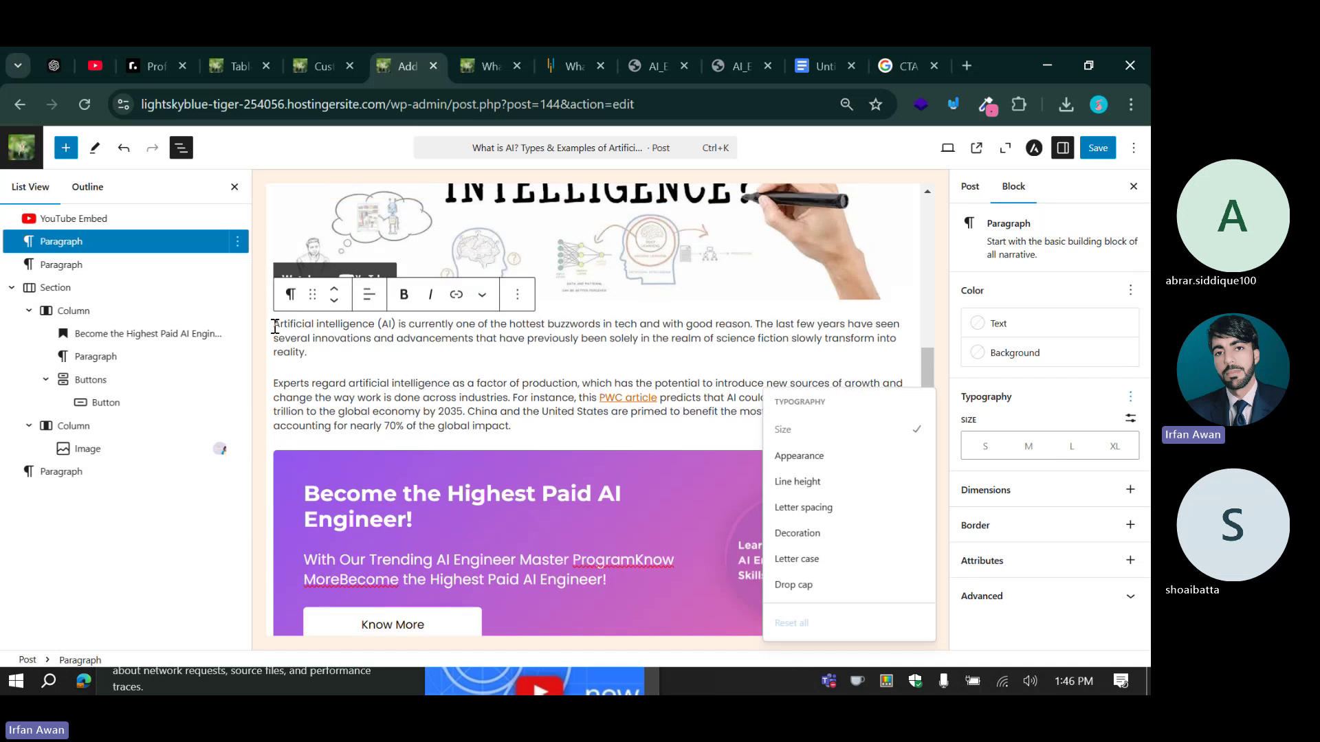
pyautogui.hotkey('ctrl', '+')
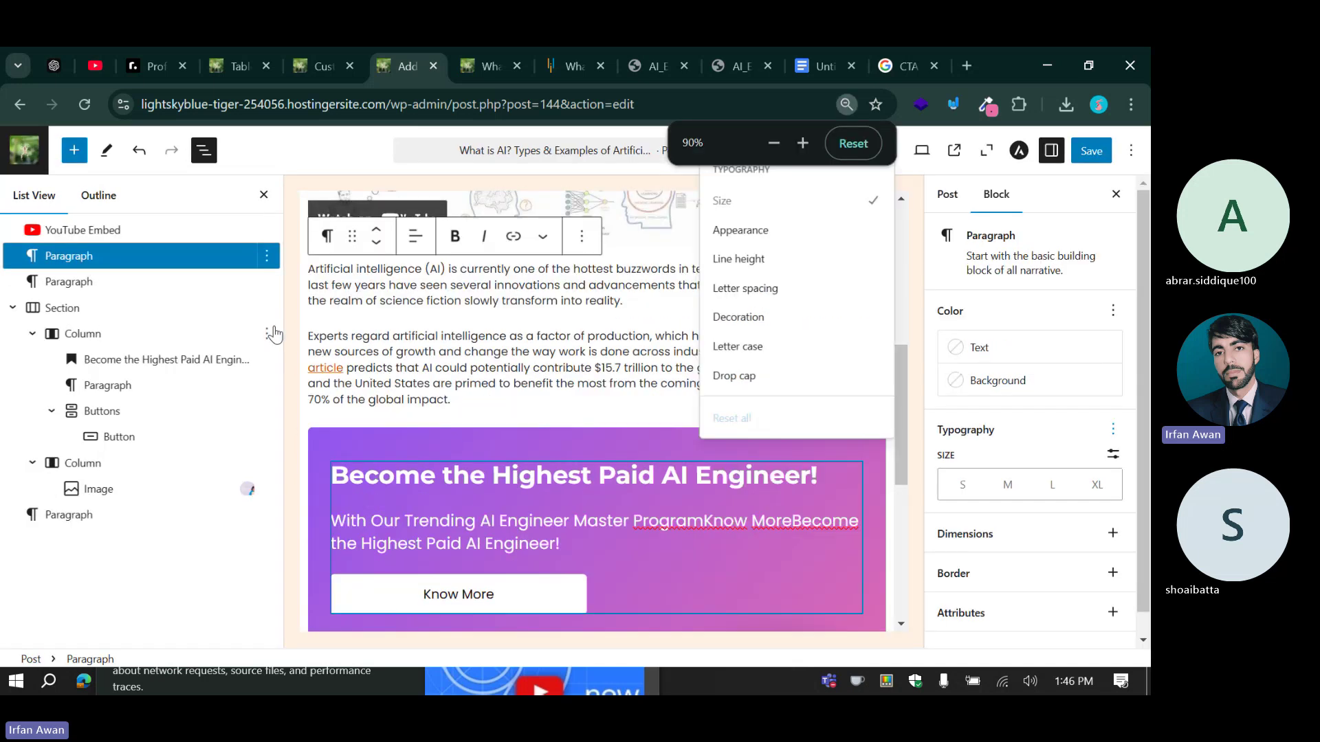
pyautogui.hotkey('ctrl', '+')
pyautogui.click(383, 378)
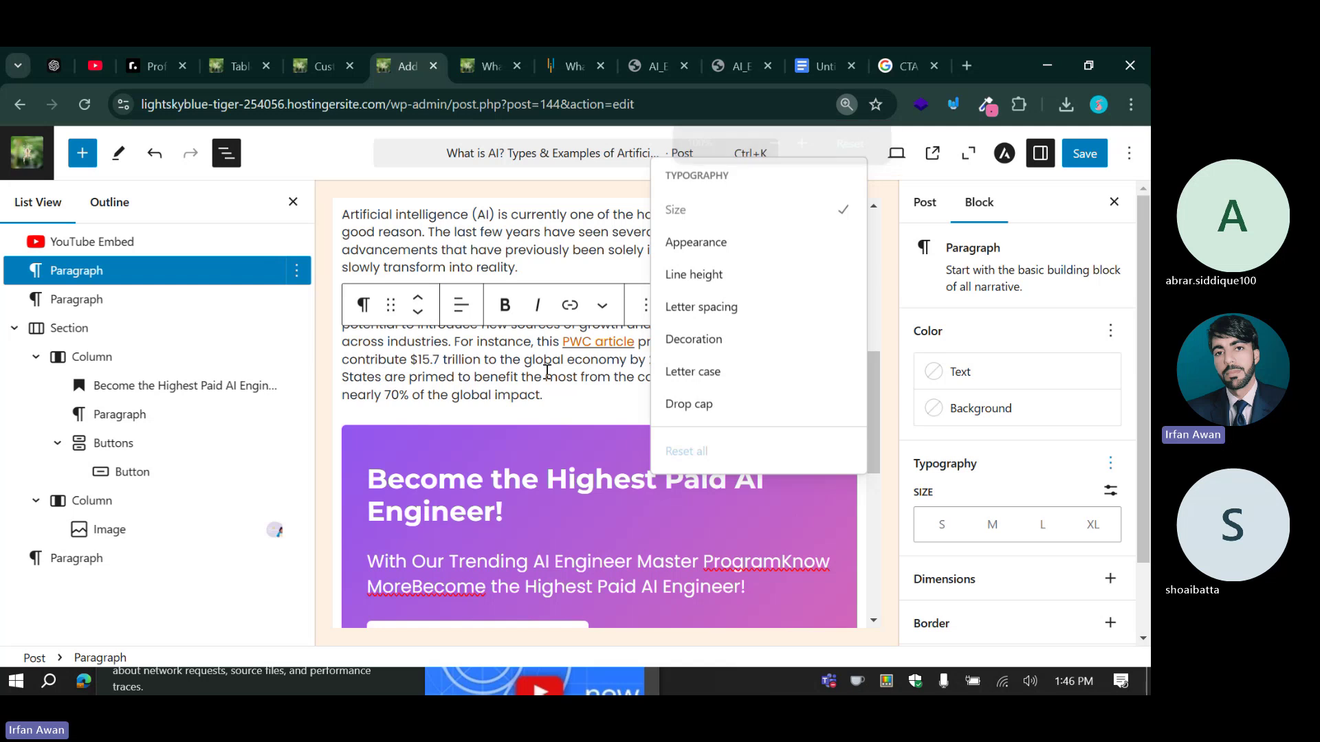
pyautogui.hotkey('ctrl', '+')
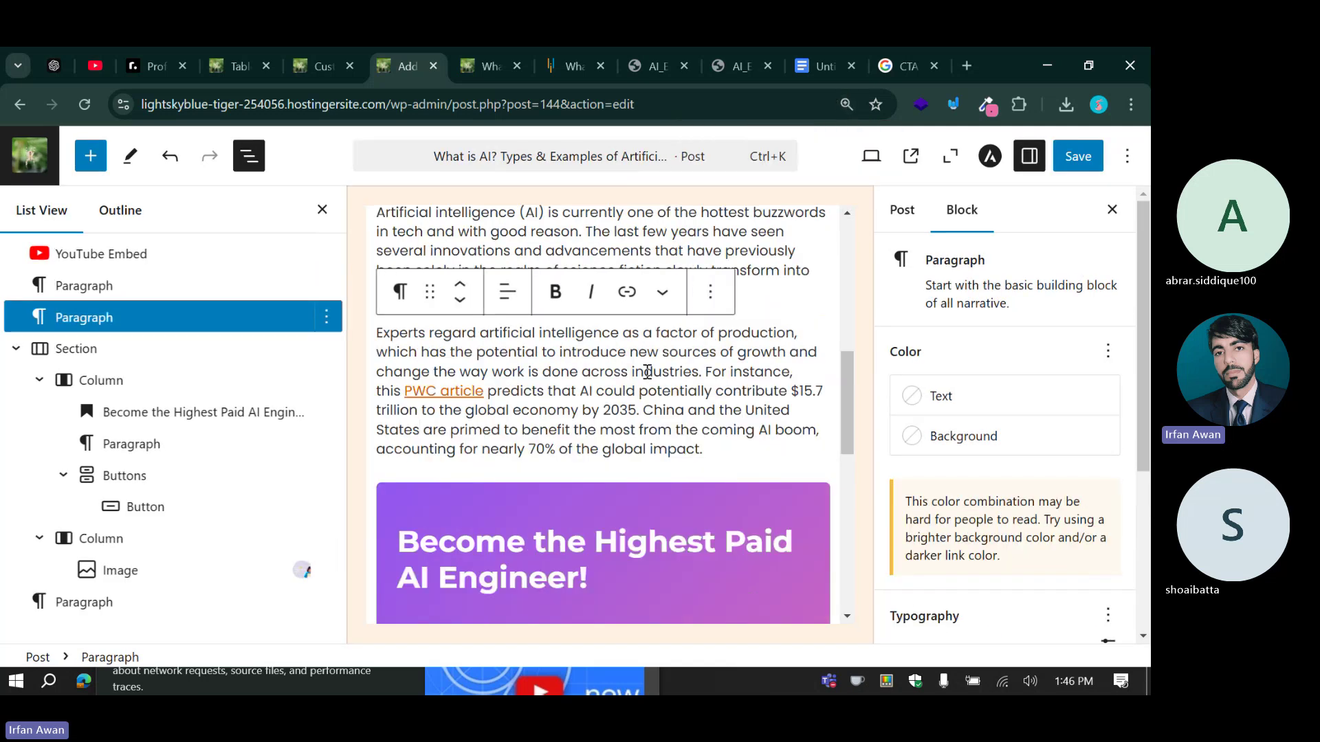
pyautogui.hotkey('ctrl', '-')
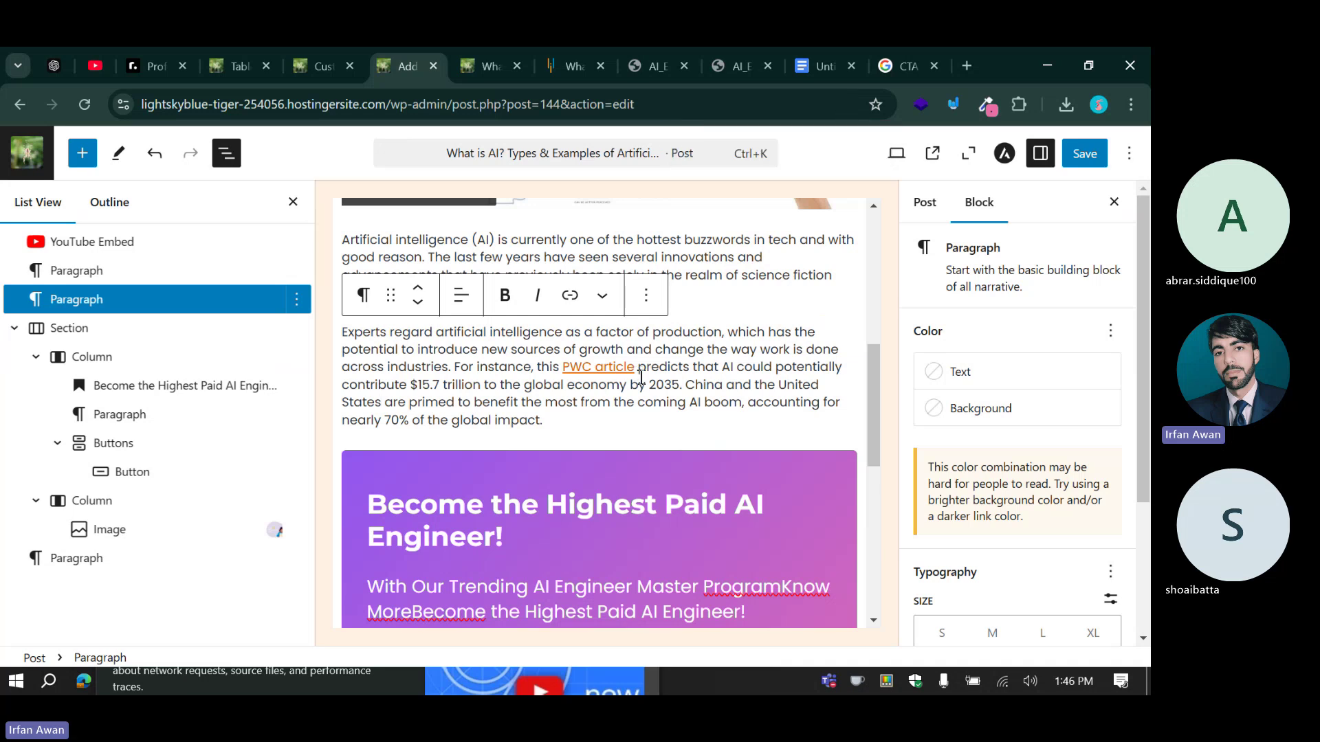
pyautogui.hotkey('ctrl', '-')
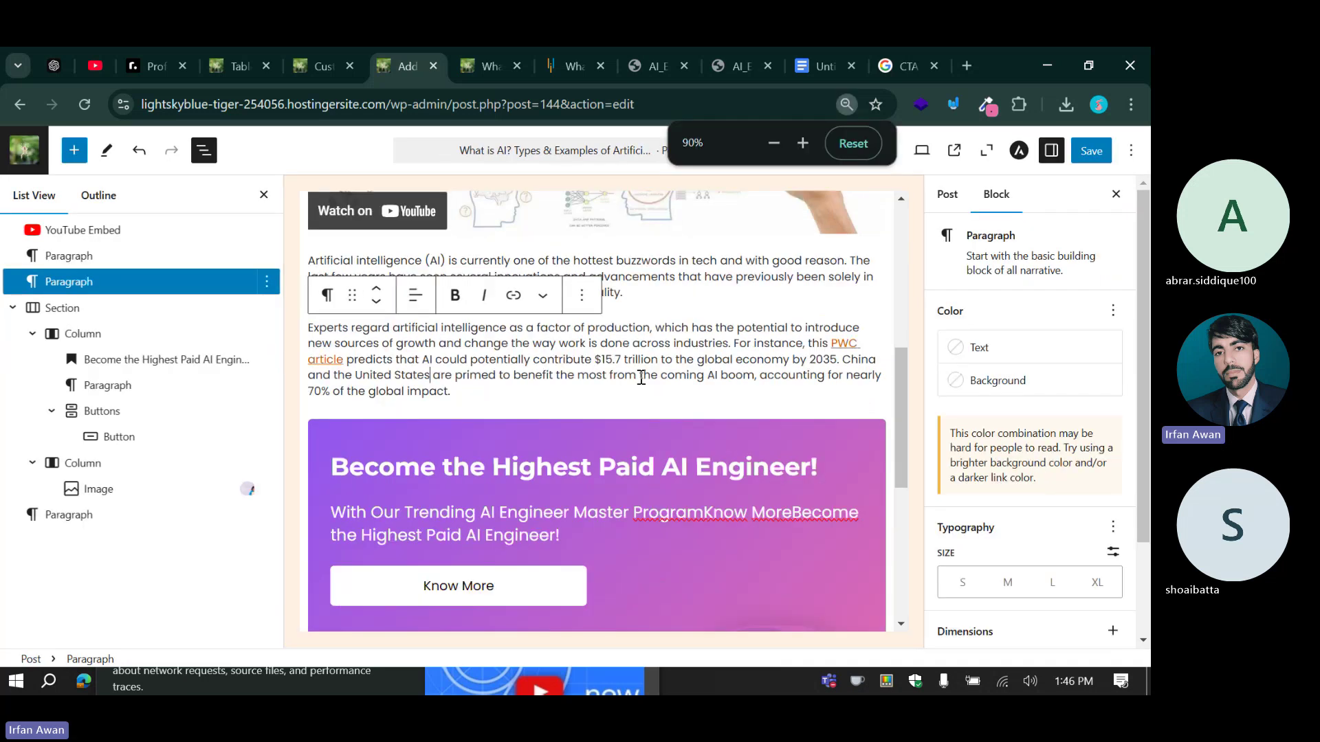
pyautogui.hotkey('ctrl', '-')
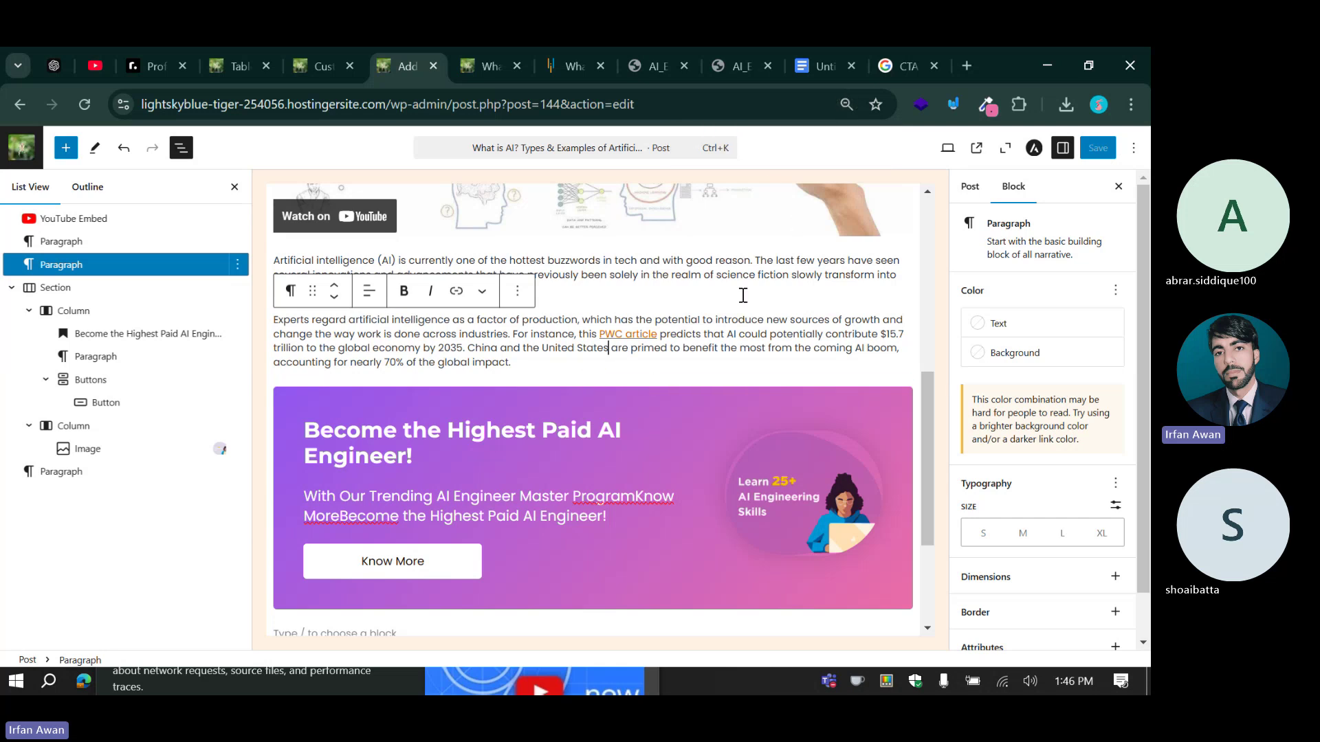
pyautogui.hotkey('ctrl', '-')
pyautogui.hotkey('ctrl', '+')
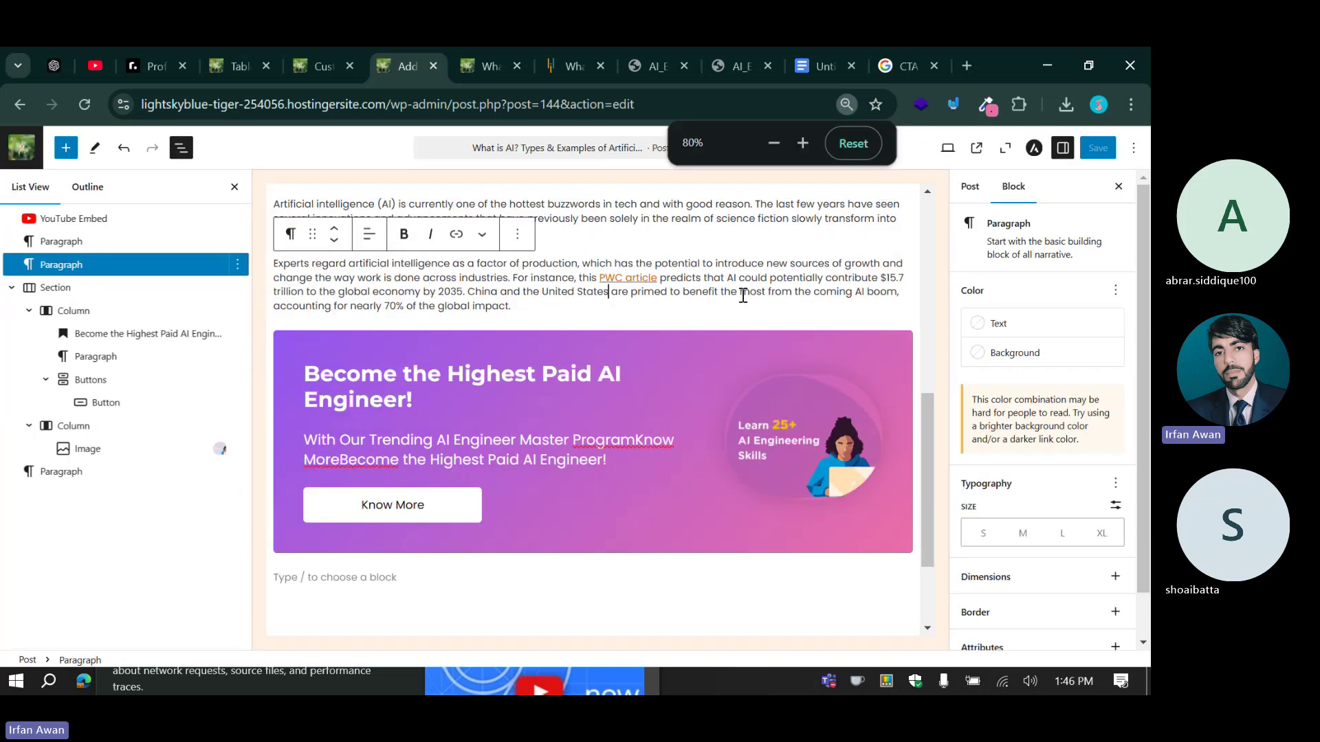
# Set the browser's page zoom for the post editor to 80% and put the cursor in the second introductory paragraph.
pyautogui.click(1131, 105)
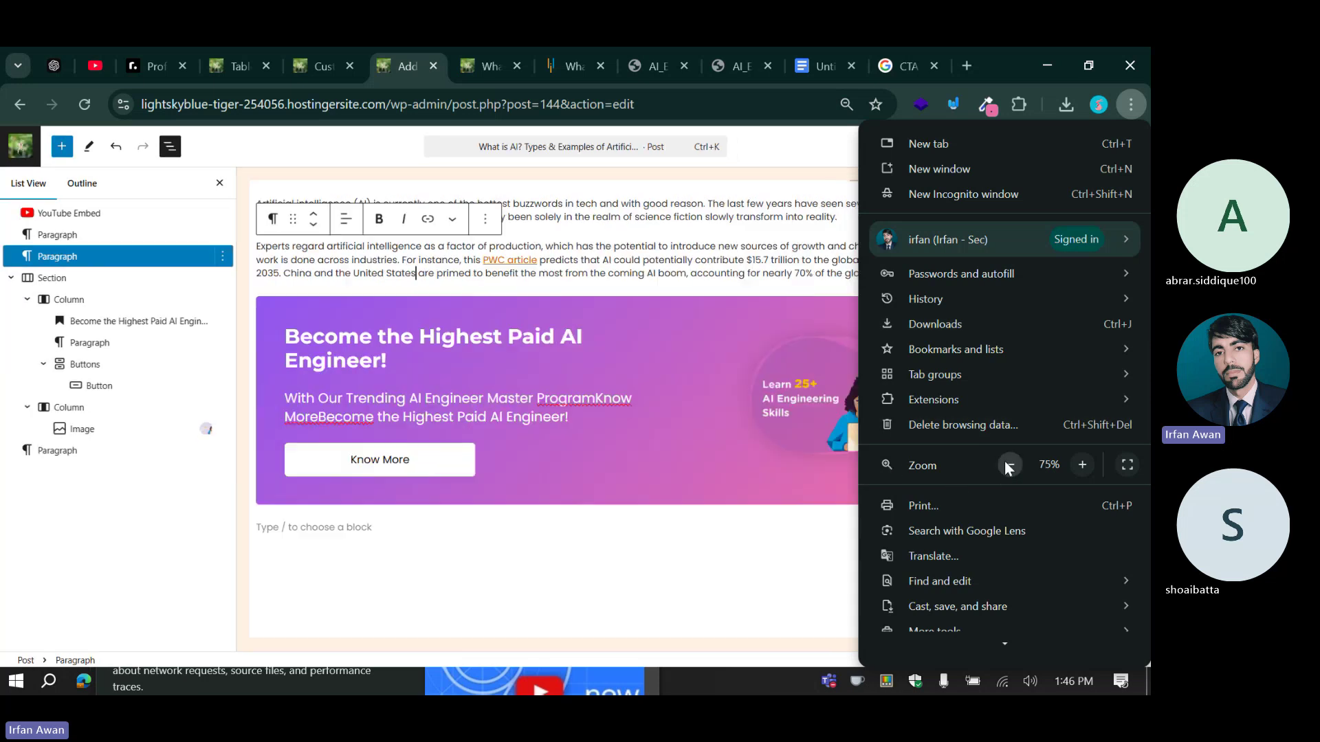
pyautogui.click(1009, 463)
pyautogui.click(1082, 465)
pyautogui.click(1082, 465)
pyautogui.click(1082, 465)
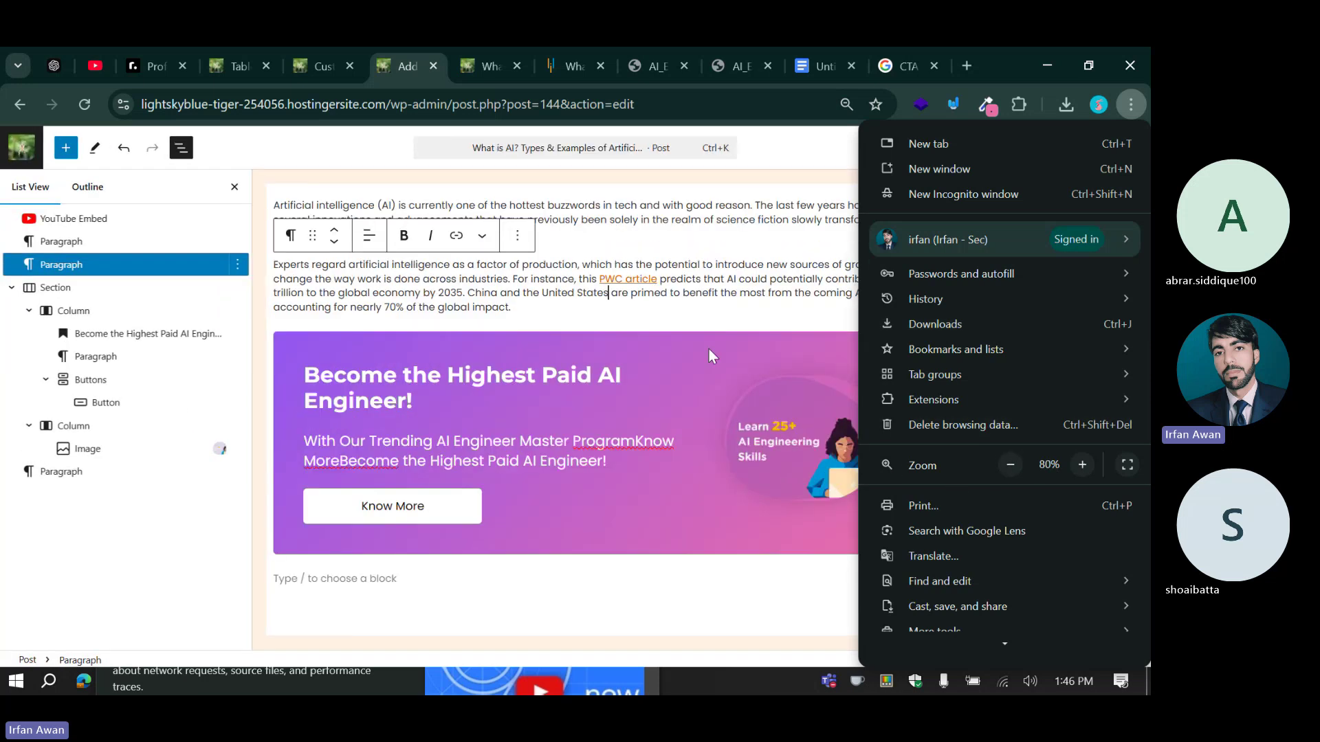
pyautogui.click(527, 278)
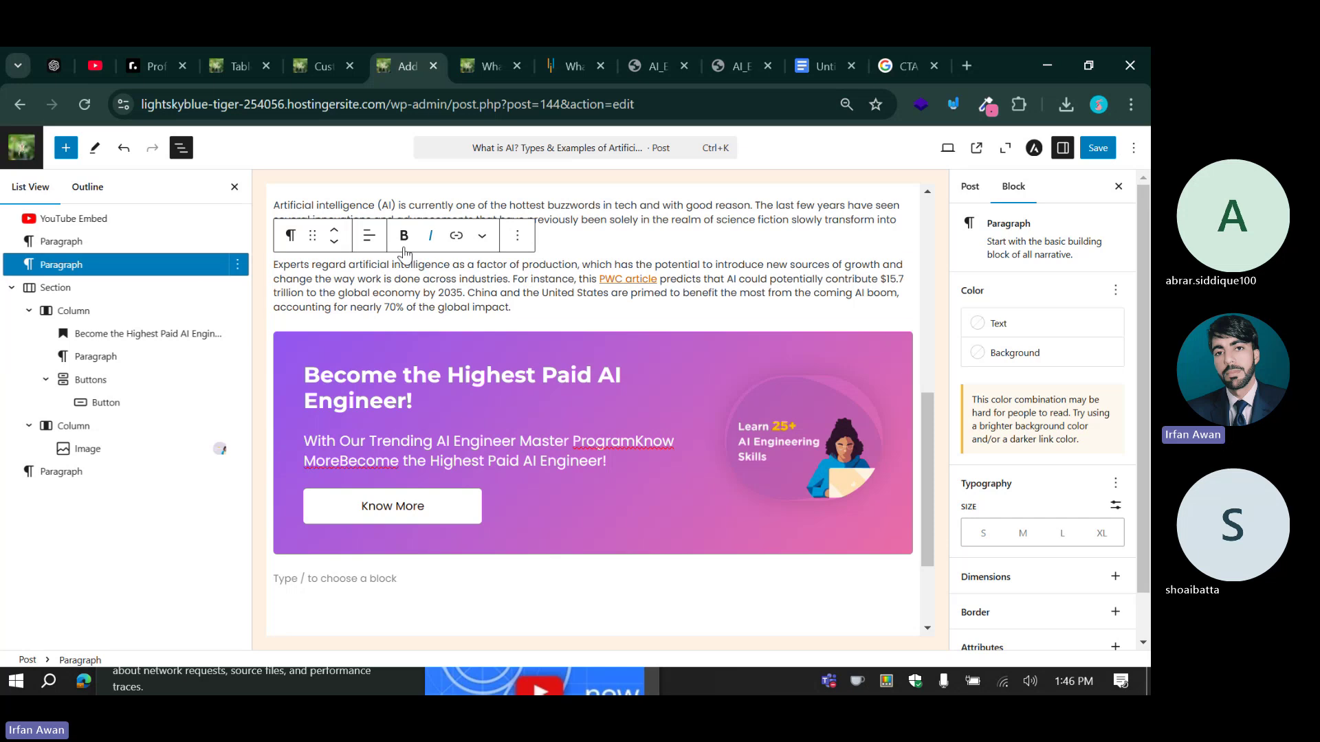
# In the site customizer's global typography settings, set the body font size to 16 px and publish the change.
pyautogui.click(323, 51)
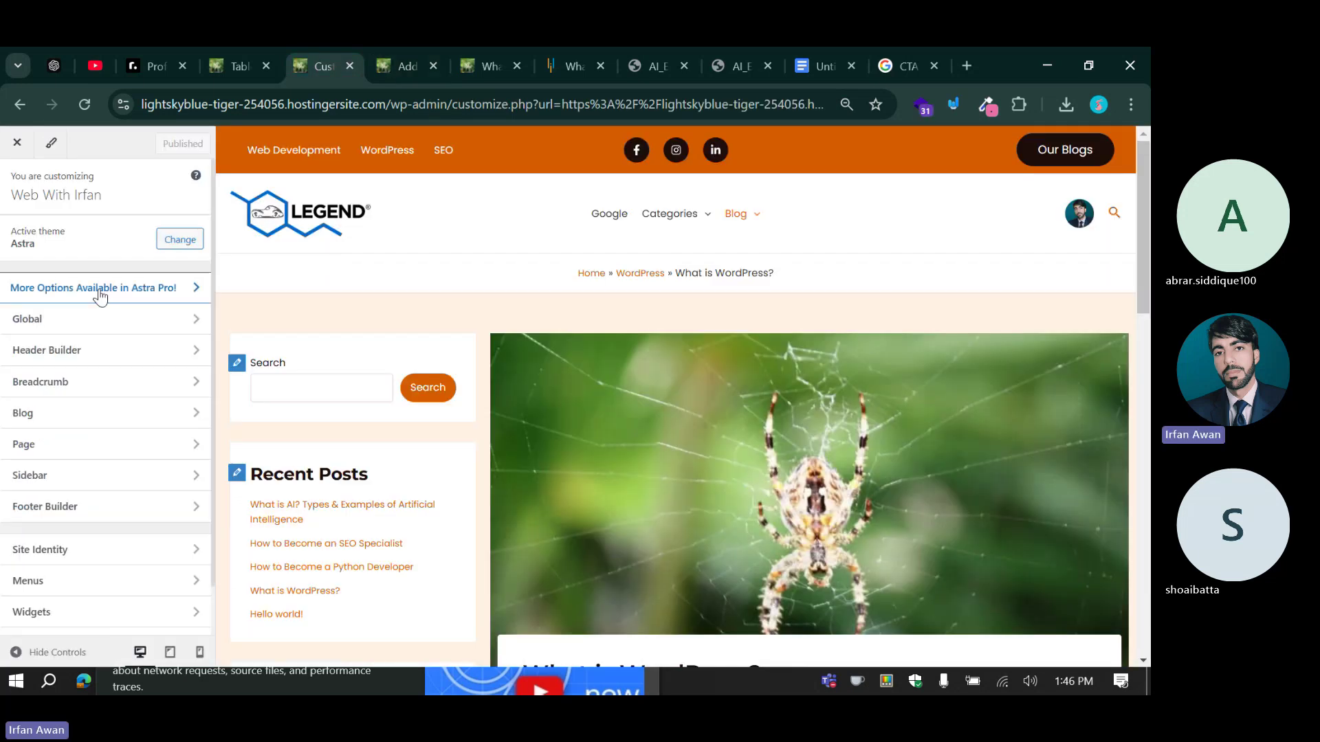
pyautogui.click(31, 319)
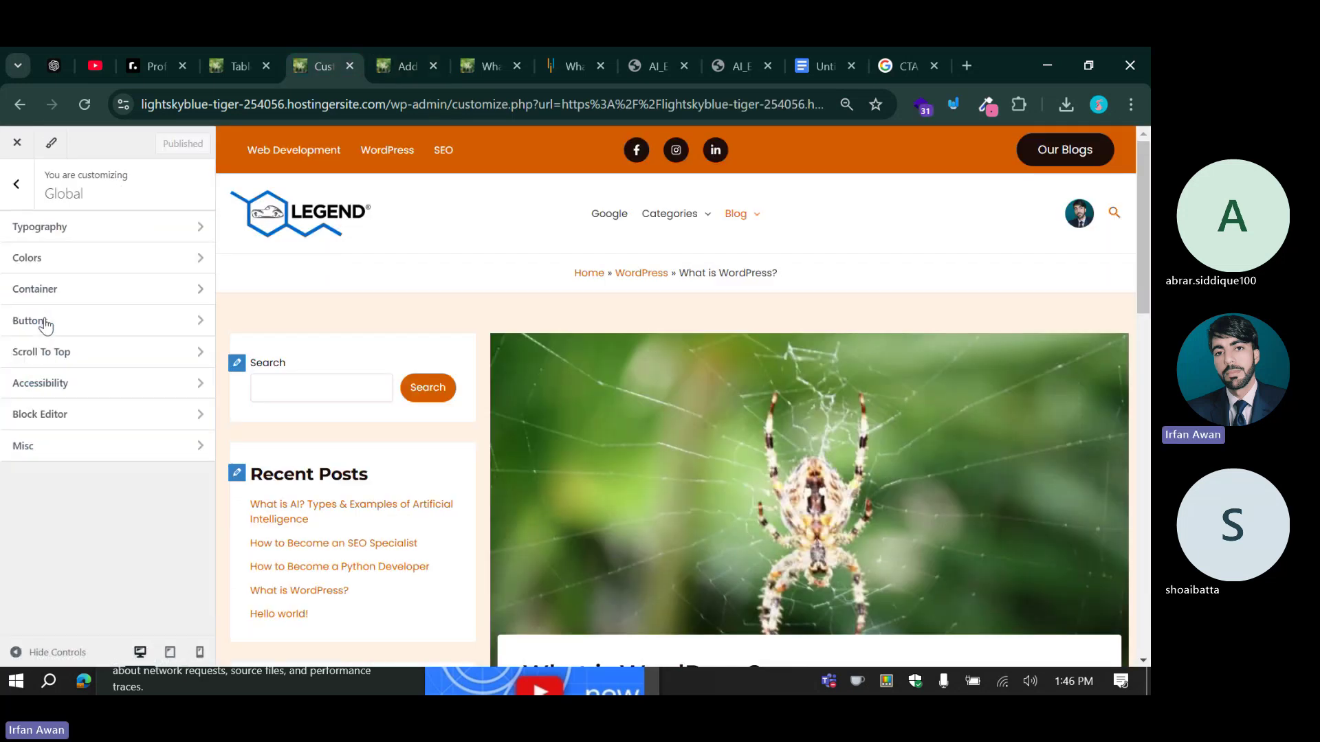
pyautogui.click(48, 237)
pyautogui.scroll(-3, 53, 344)
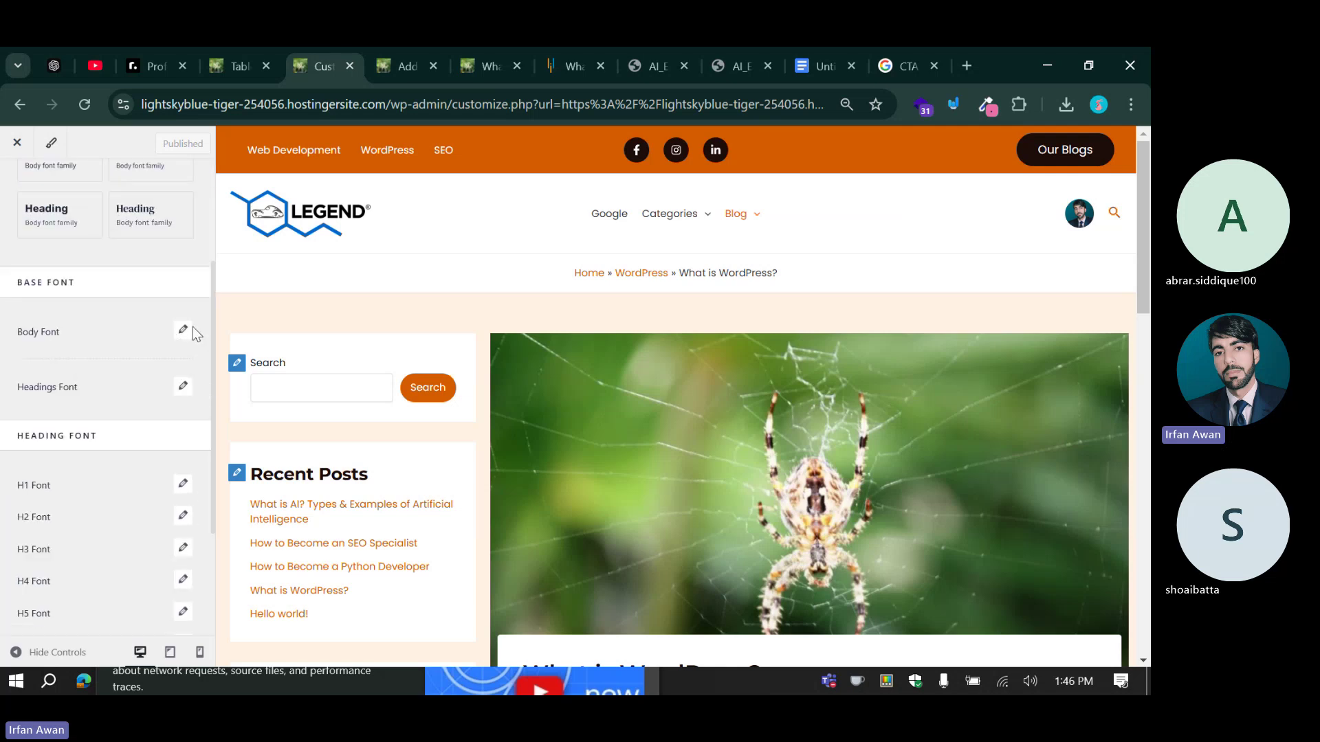
pyautogui.click(183, 331)
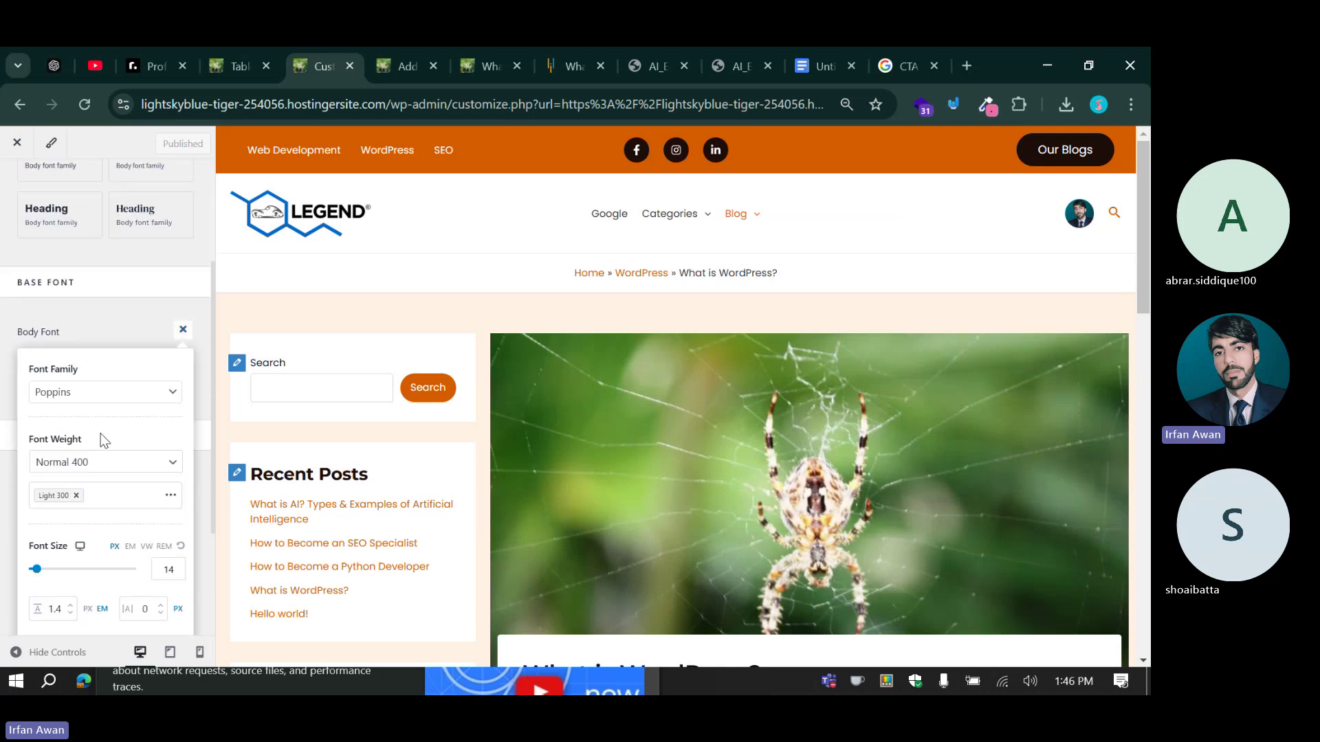
pyautogui.scroll(-3, 93, 489)
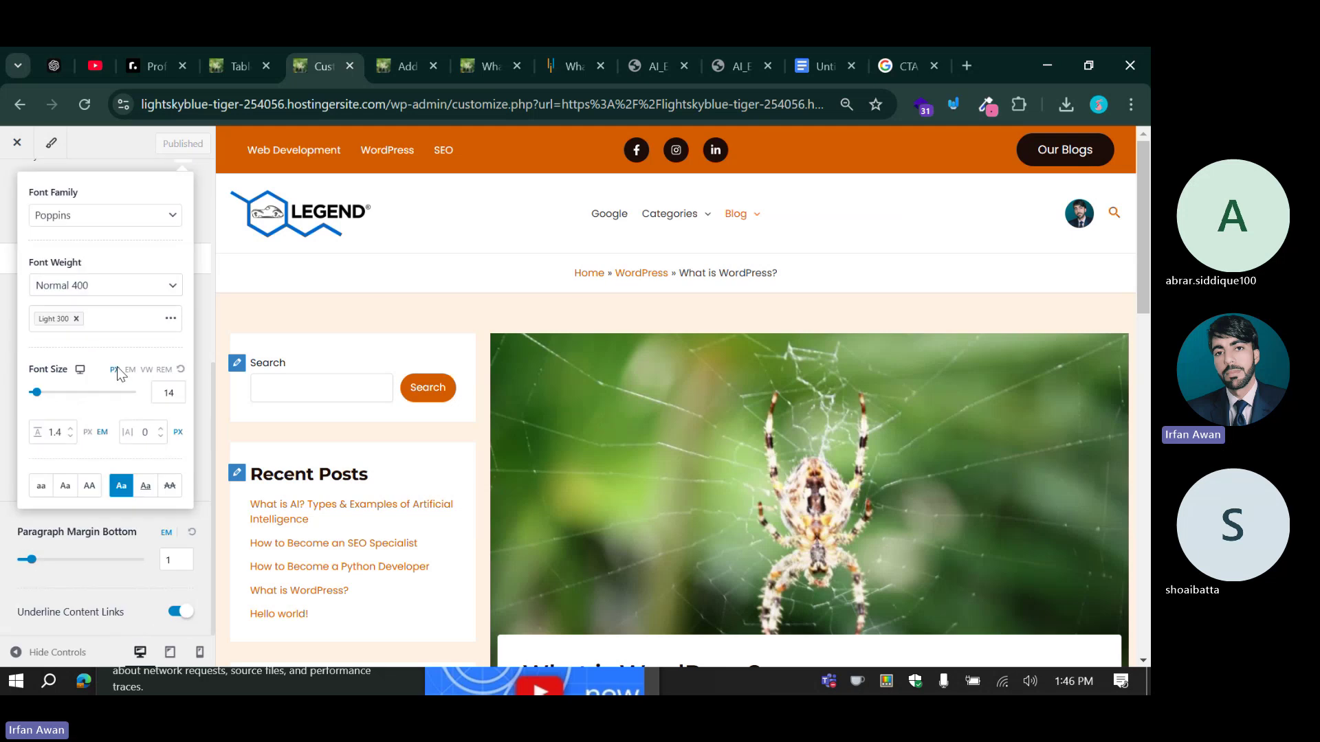
pyautogui.click(169, 390)
pyautogui.press('Up')
pyautogui.press('Up')
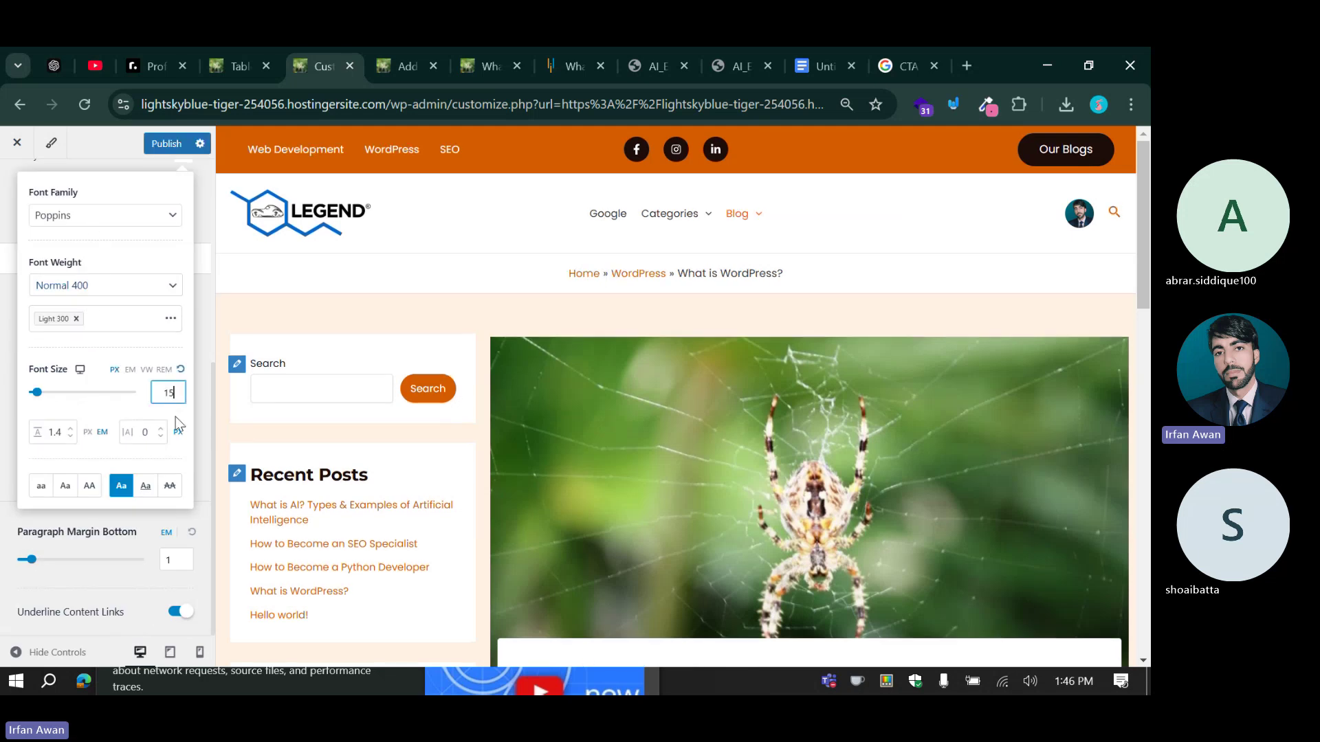
pyautogui.click(159, 155)
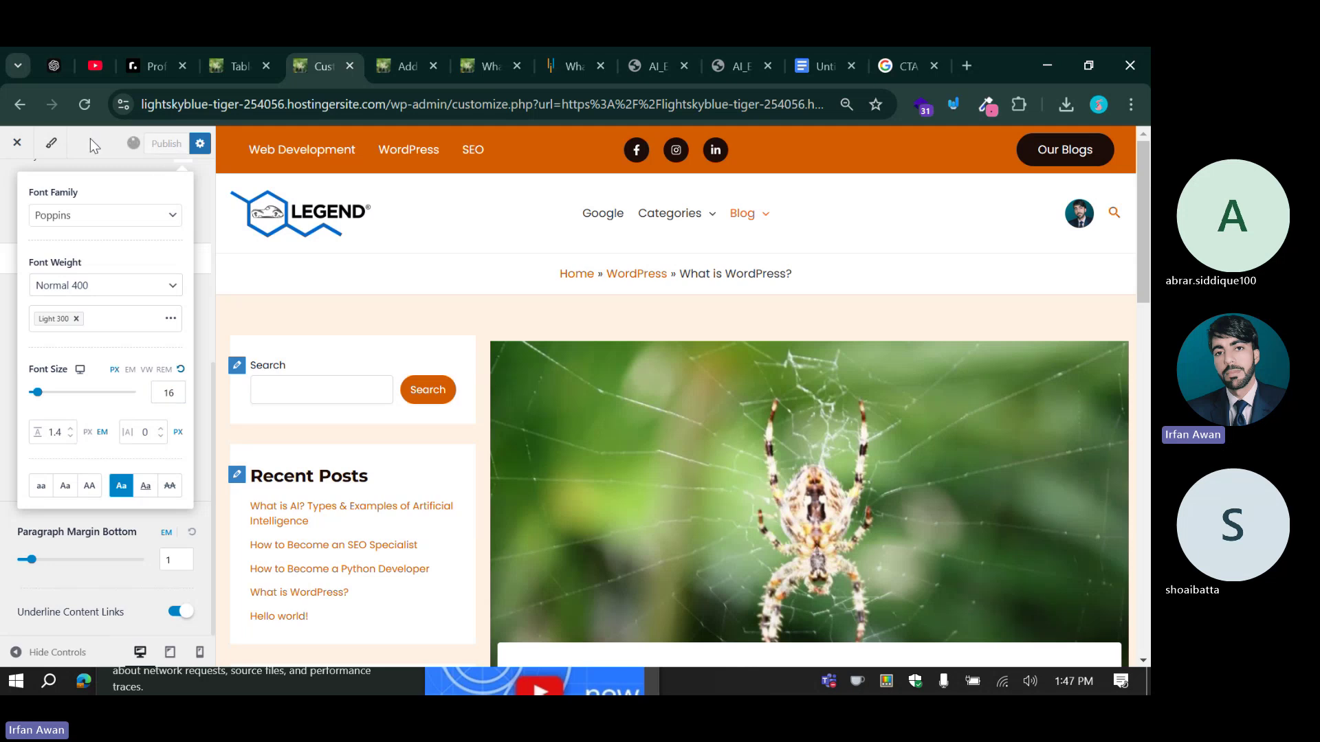
# Try lowering the body font size to 6 px while viewing the What is WordPress? text in the customizer preview.
pyautogui.scroll(-5, 487, 404)
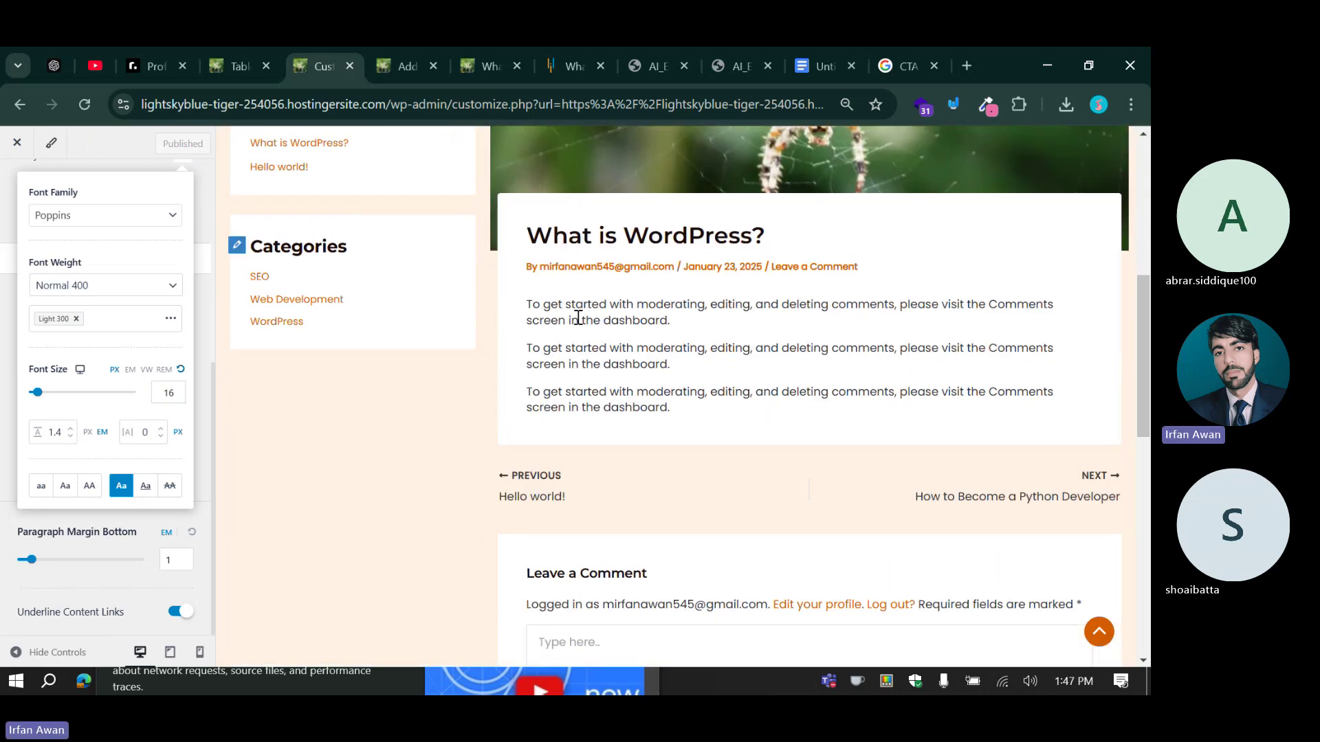
pyautogui.click(174, 391)
pyautogui.press('Down')
pyautogui.press('Down')
pyautogui.press('Down')
pyautogui.press('Down')
pyautogui.press('Down')
pyautogui.press('Down')
pyautogui.press('Down')
pyautogui.press('Down')
pyautogui.press('Down')
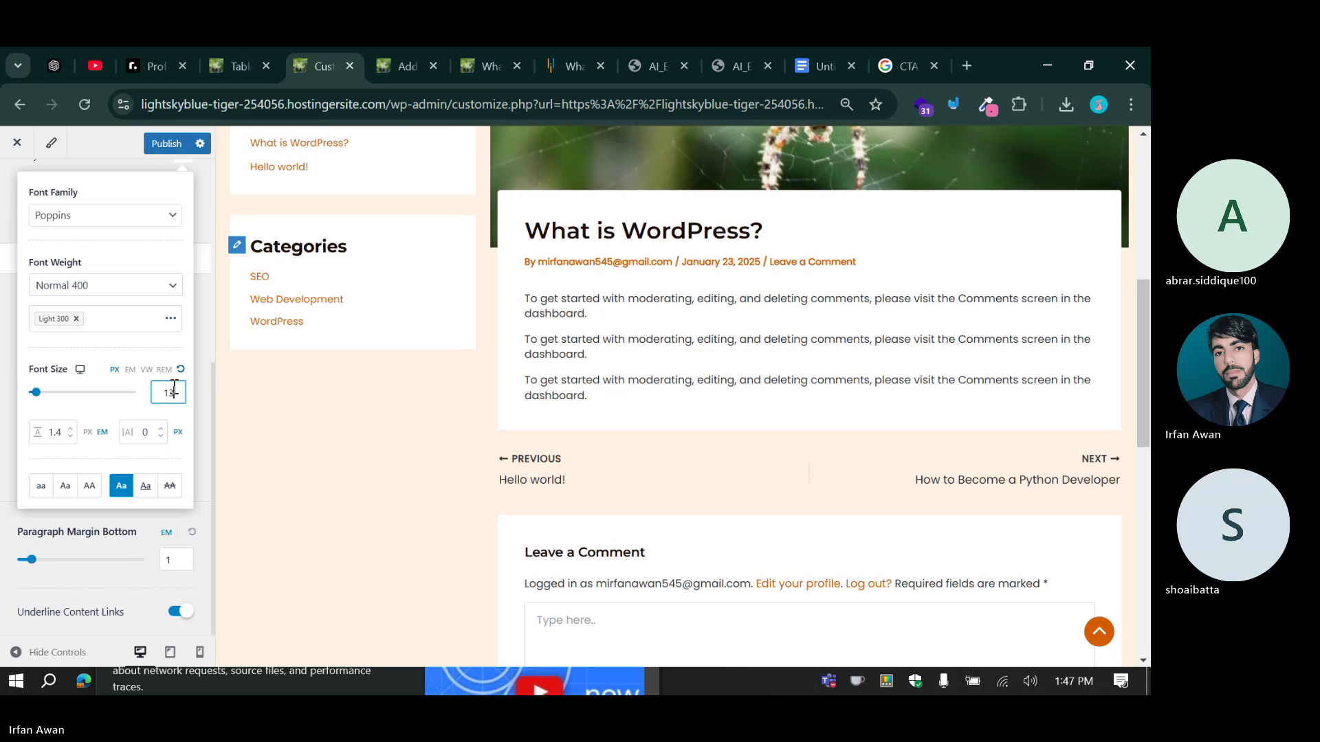
pyautogui.press('Down')
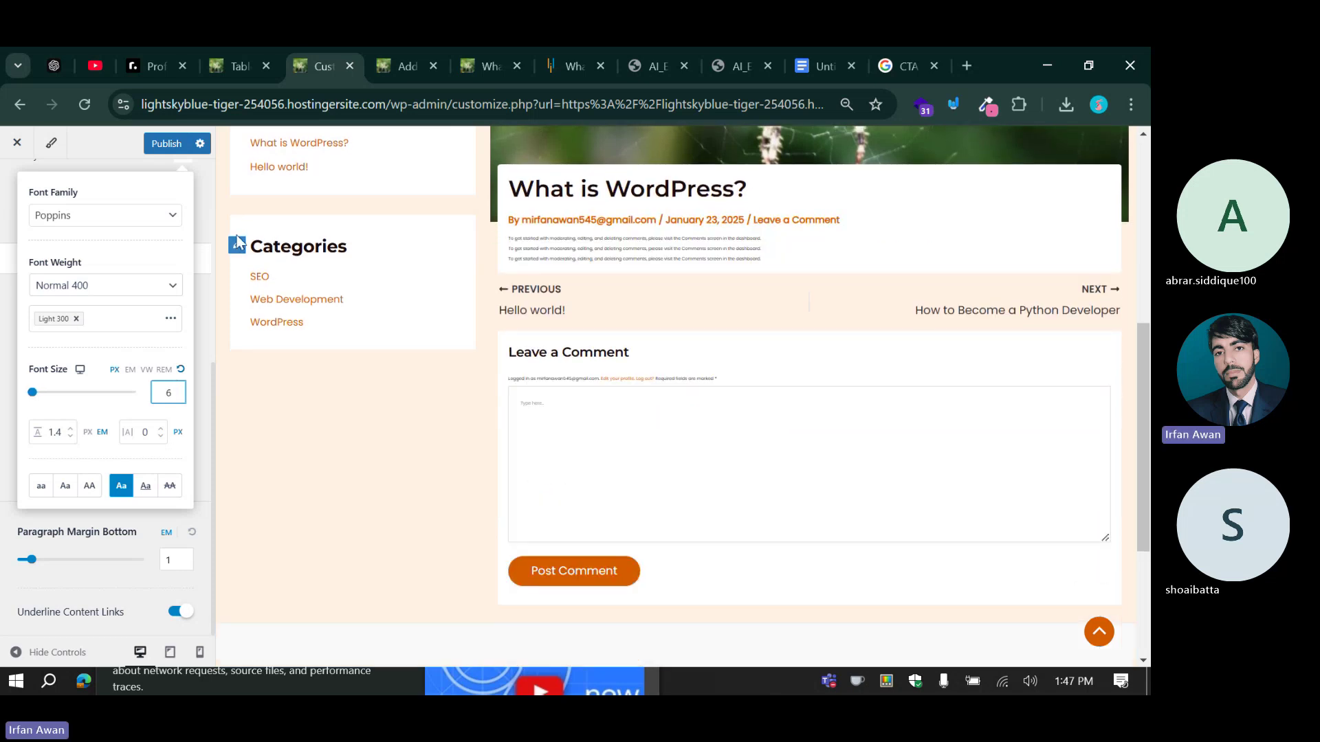
# Set the body font size back to 16 px and publish the customizer changes.
pyautogui.press('Left')
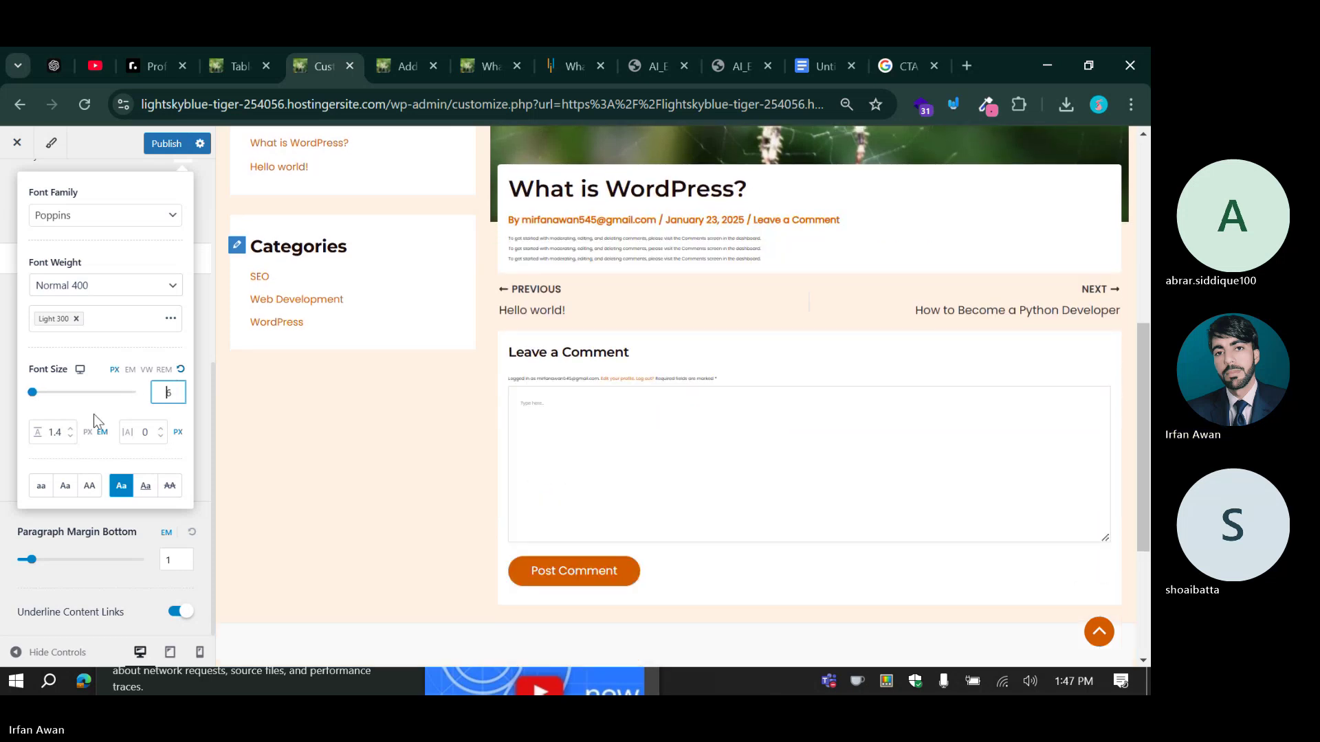
pyautogui.write('1')
pyautogui.click(155, 150)
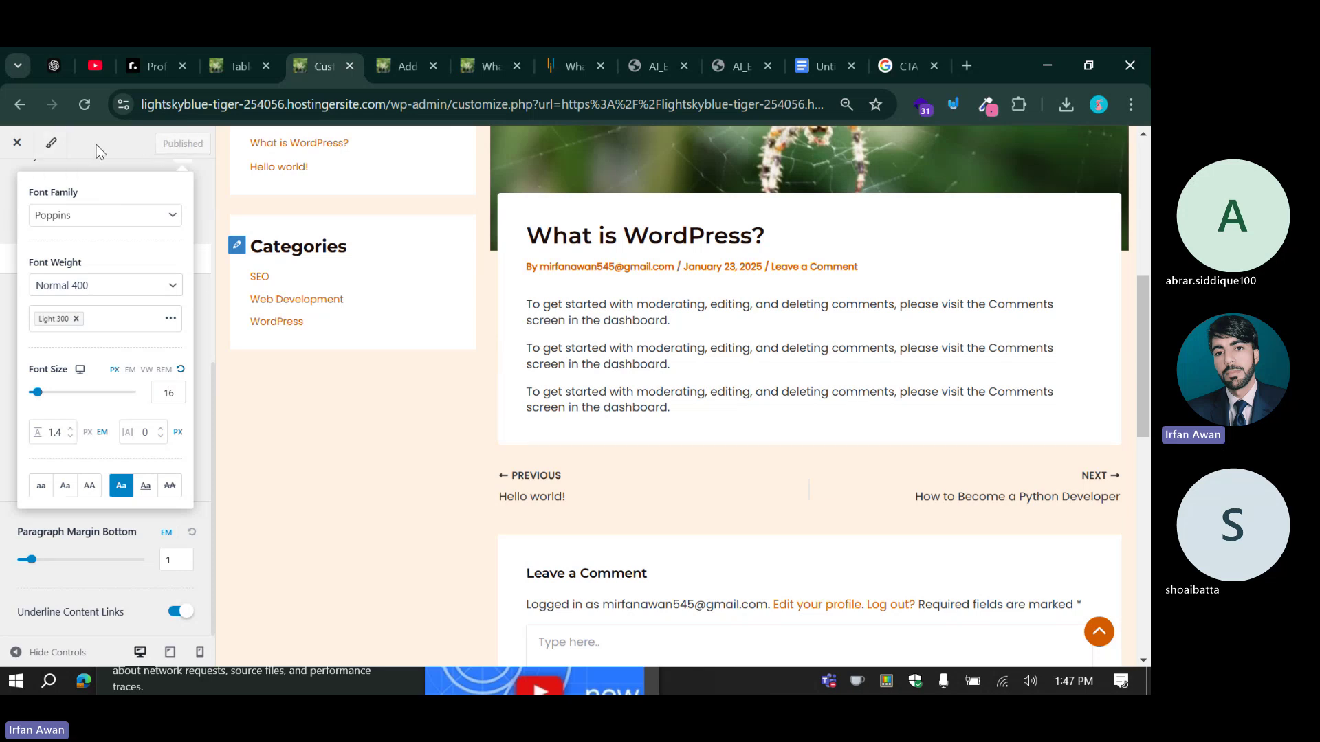
# Look at the published artificial intelligence post, return to its editor and switch the editor preview to Mobile.
pyautogui.click(481, 57)
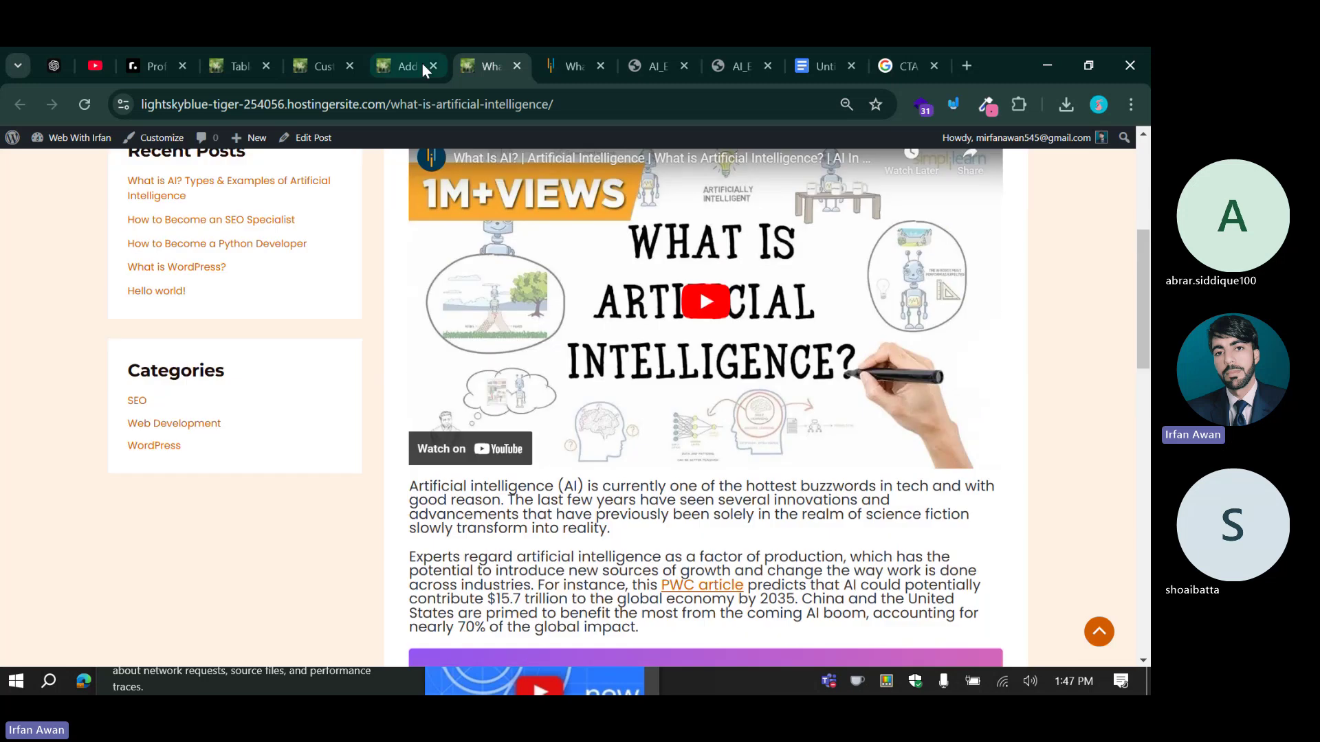
pyautogui.click(420, 62)
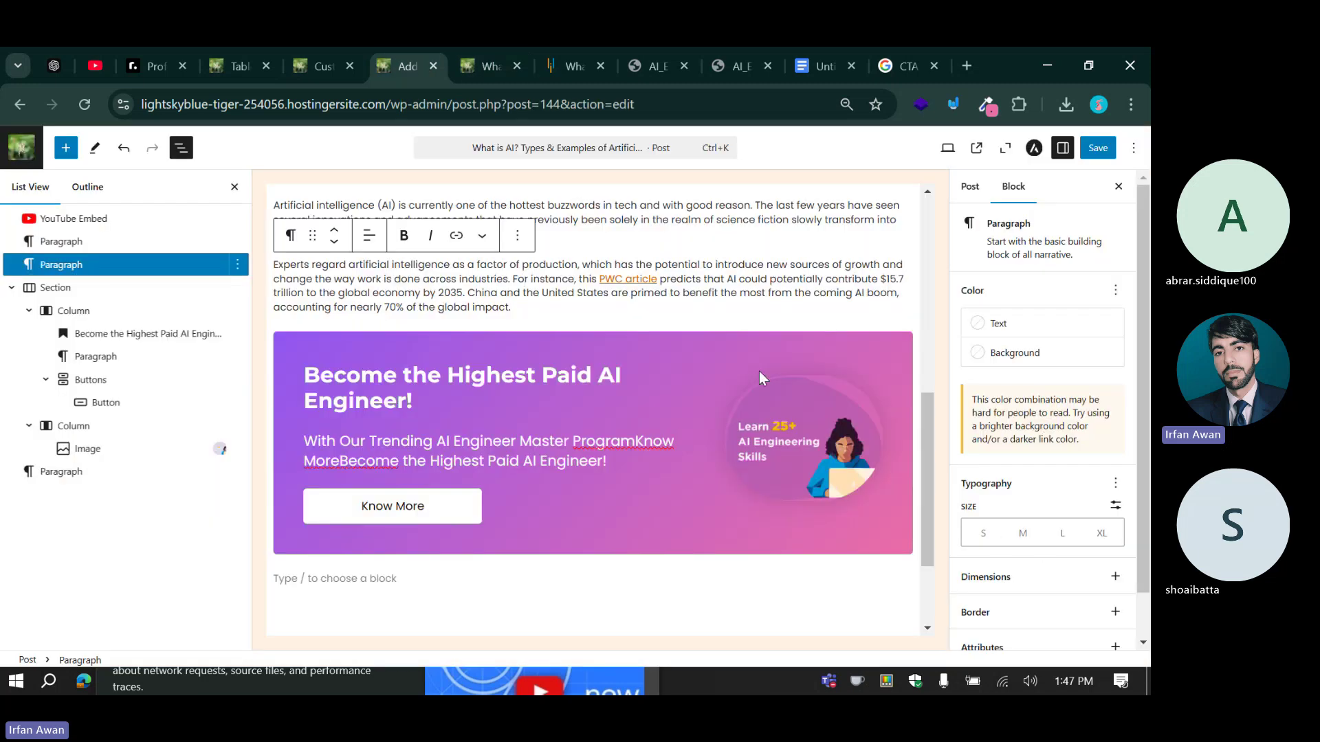
pyautogui.scroll(-1, 605, 371)
pyautogui.scroll(2, 759, 337)
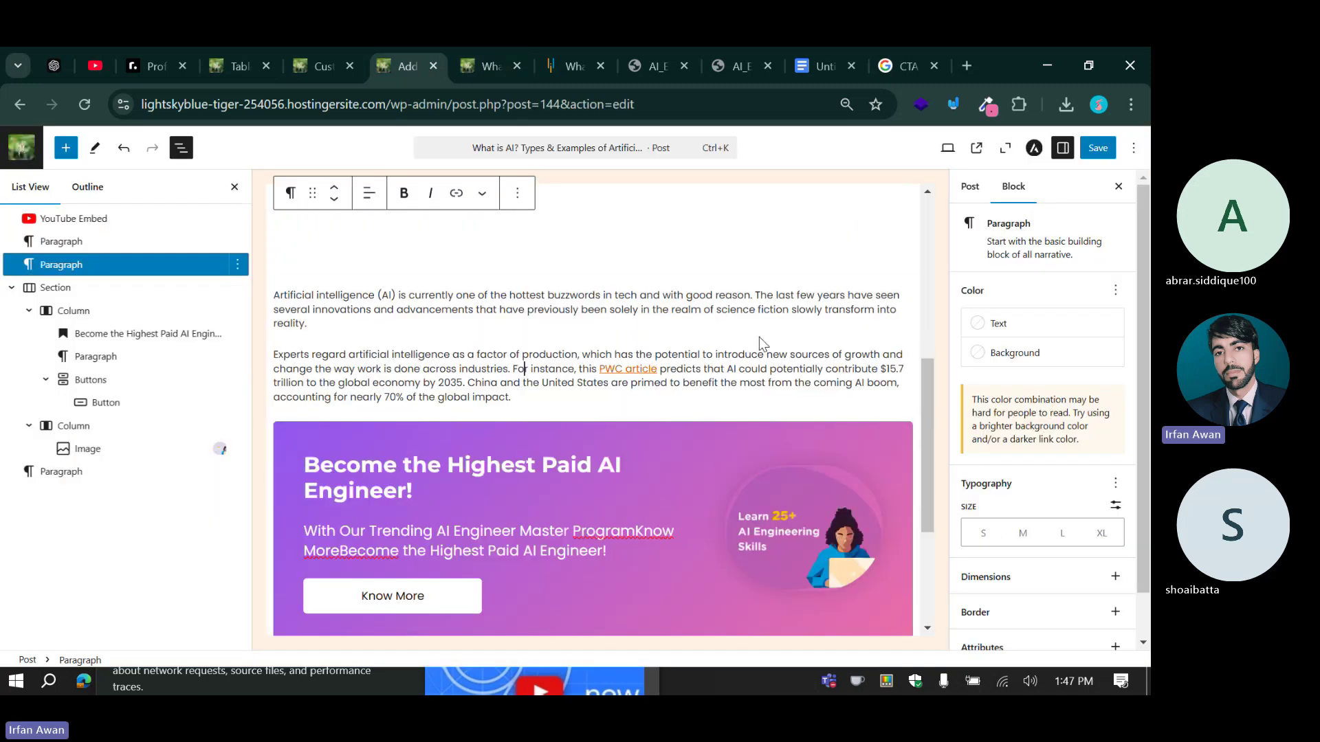
pyautogui.scroll(-1, 589, 400)
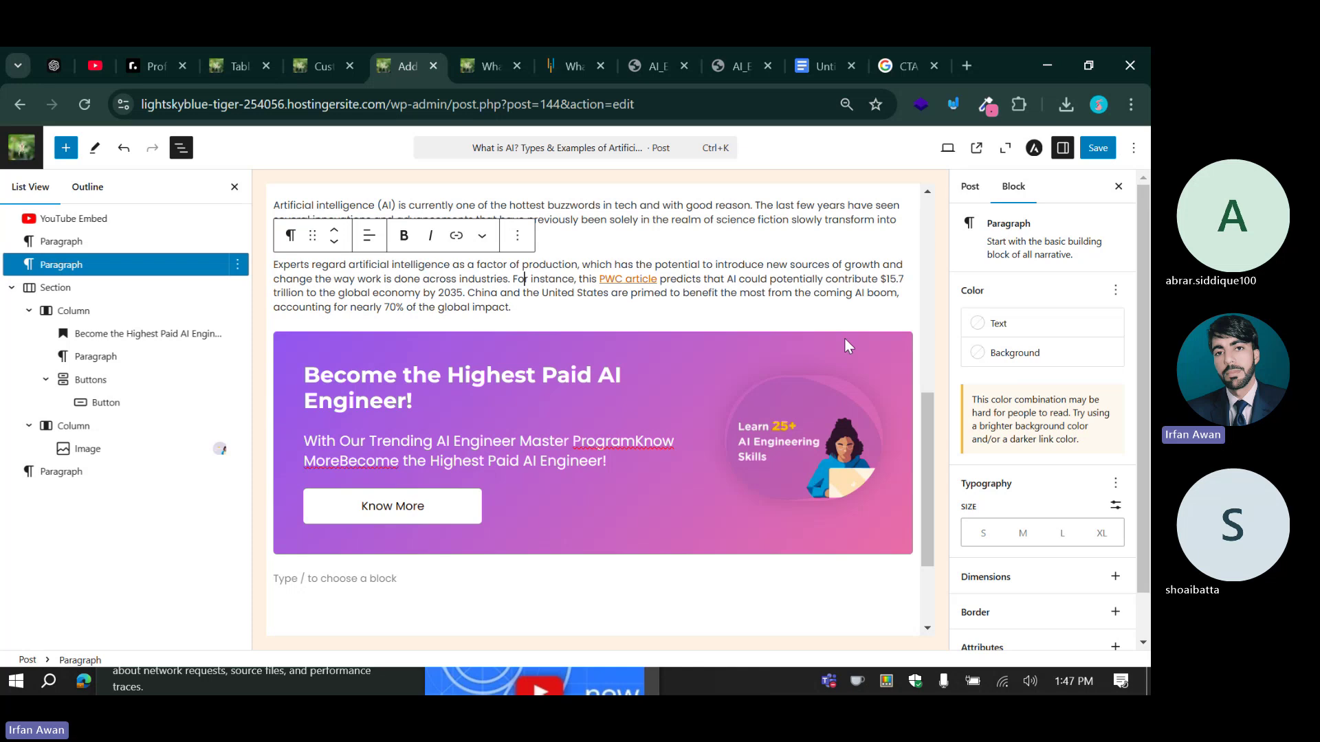
pyautogui.click(948, 148)
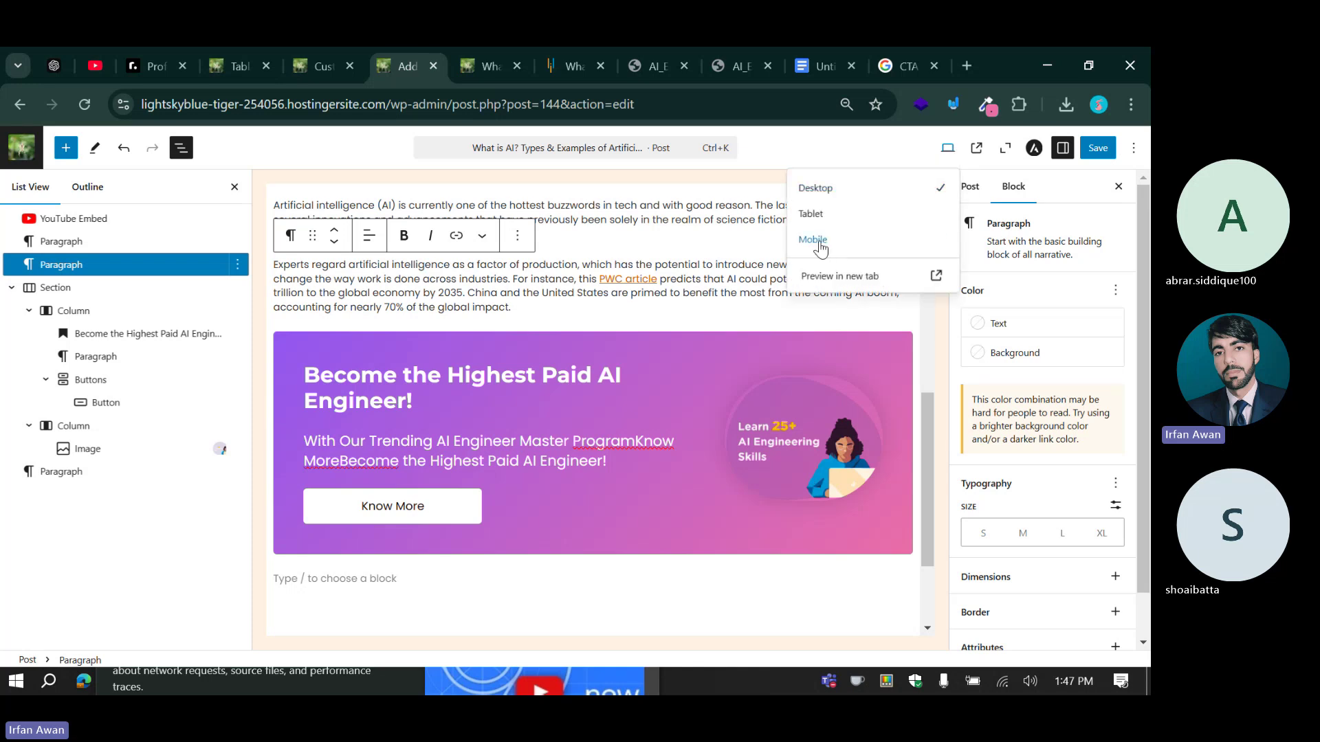
pyautogui.click(818, 240)
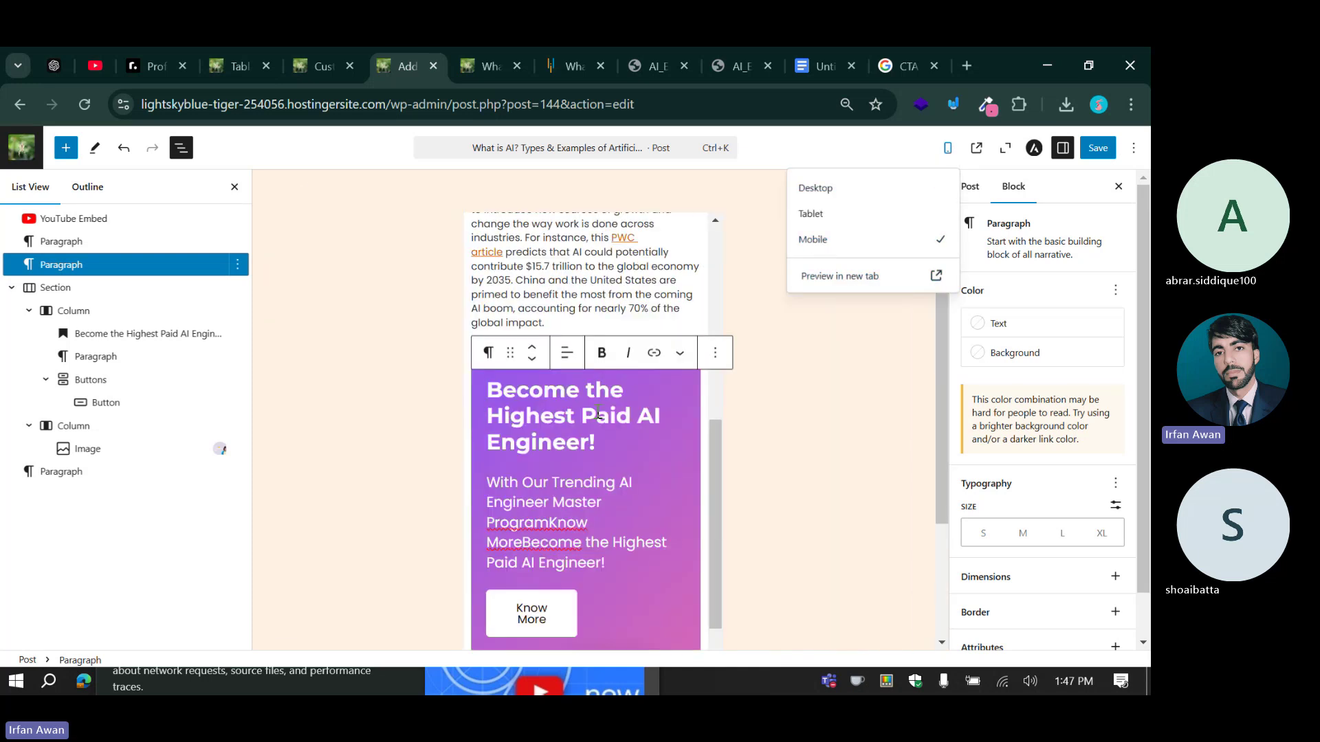
# Review the post in the mobile preview and set the banner's Know More button width to 100%.
pyautogui.scroll(10, 598, 411)
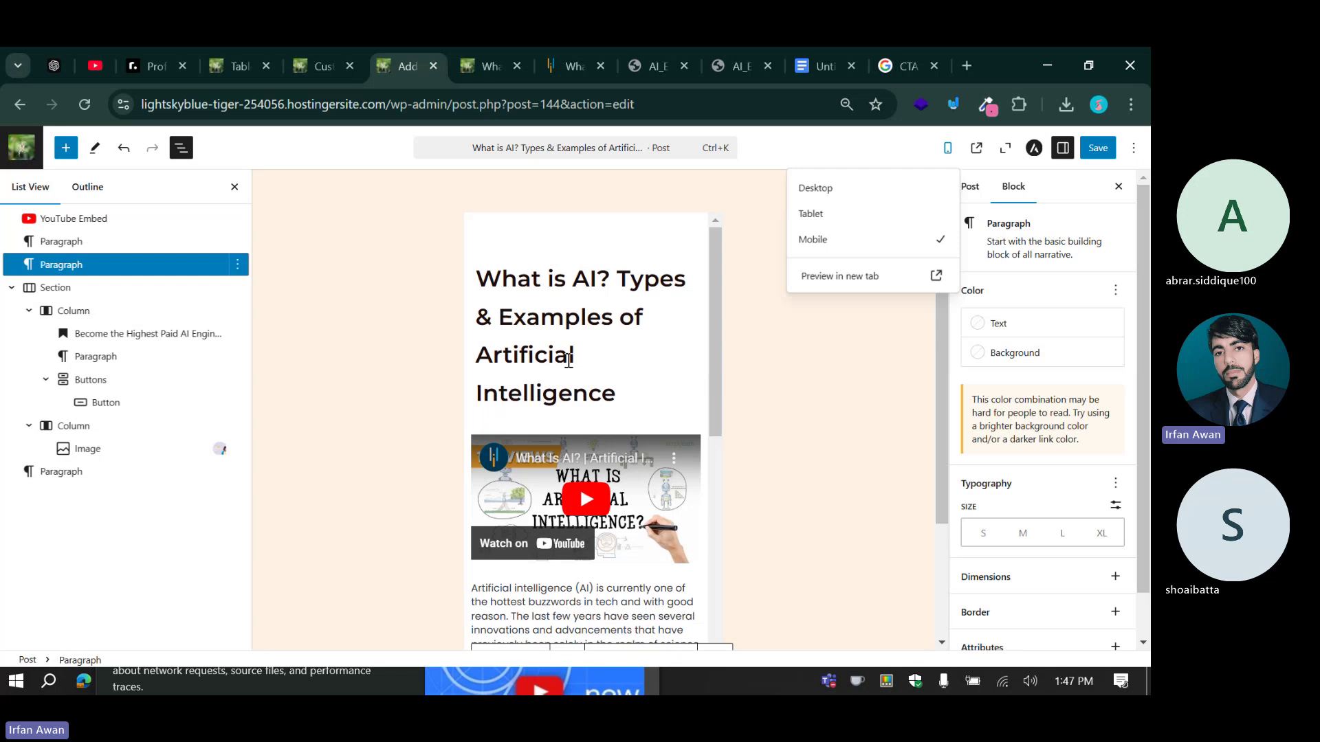
pyautogui.scroll(-10, 568, 359)
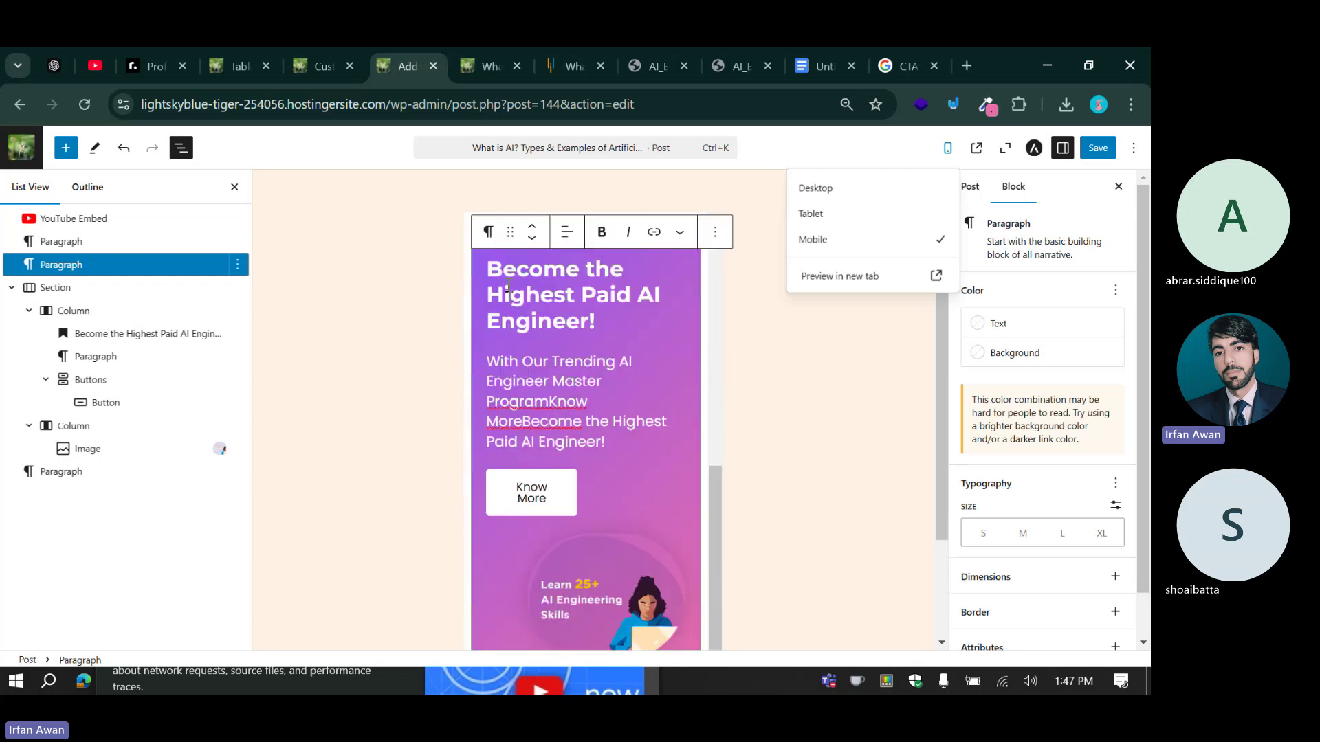
pyautogui.scroll(-2, 512, 359)
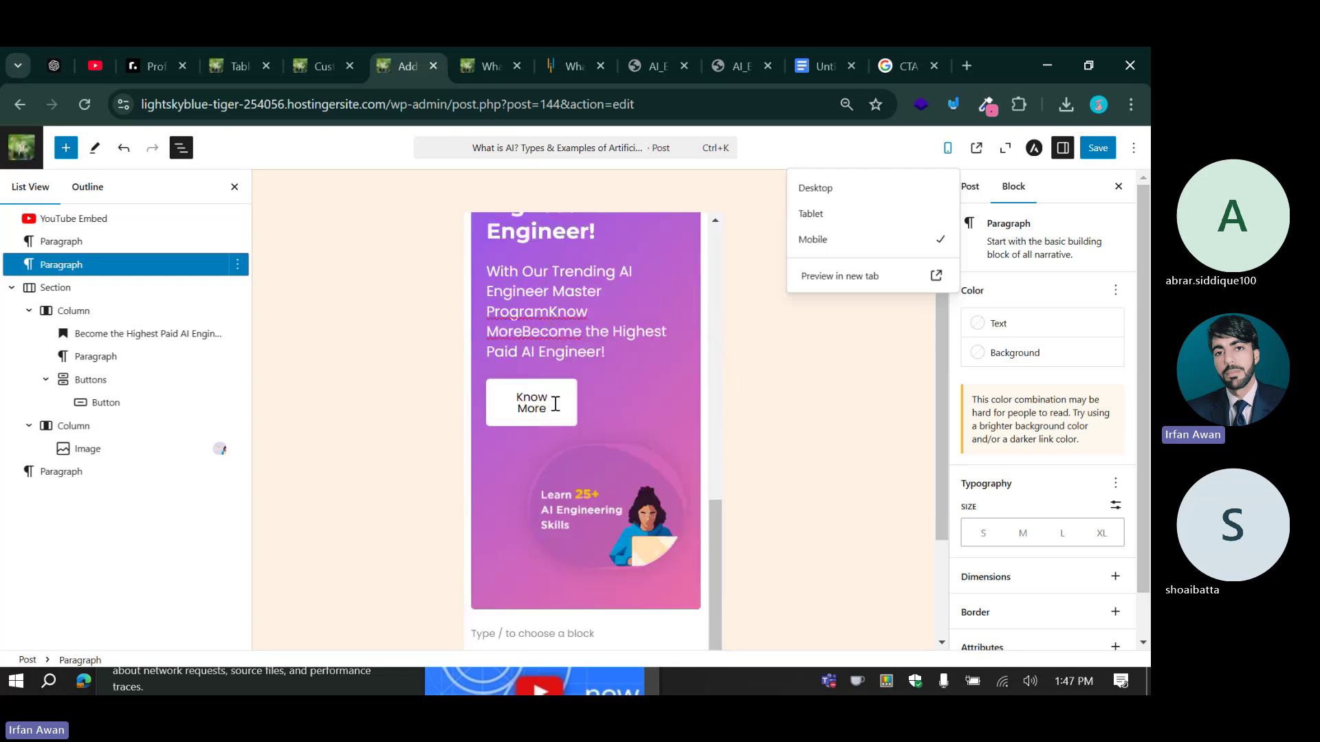
pyautogui.click(536, 406)
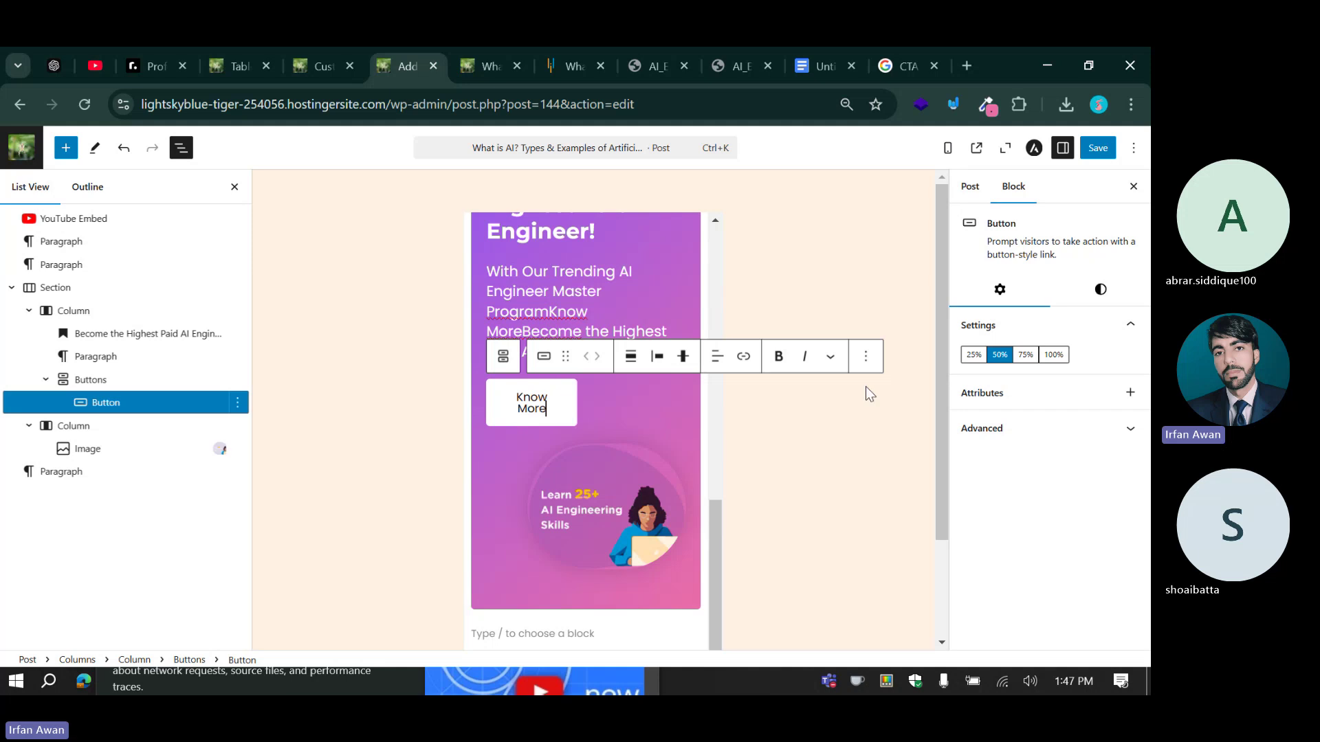
pyautogui.click(1052, 356)
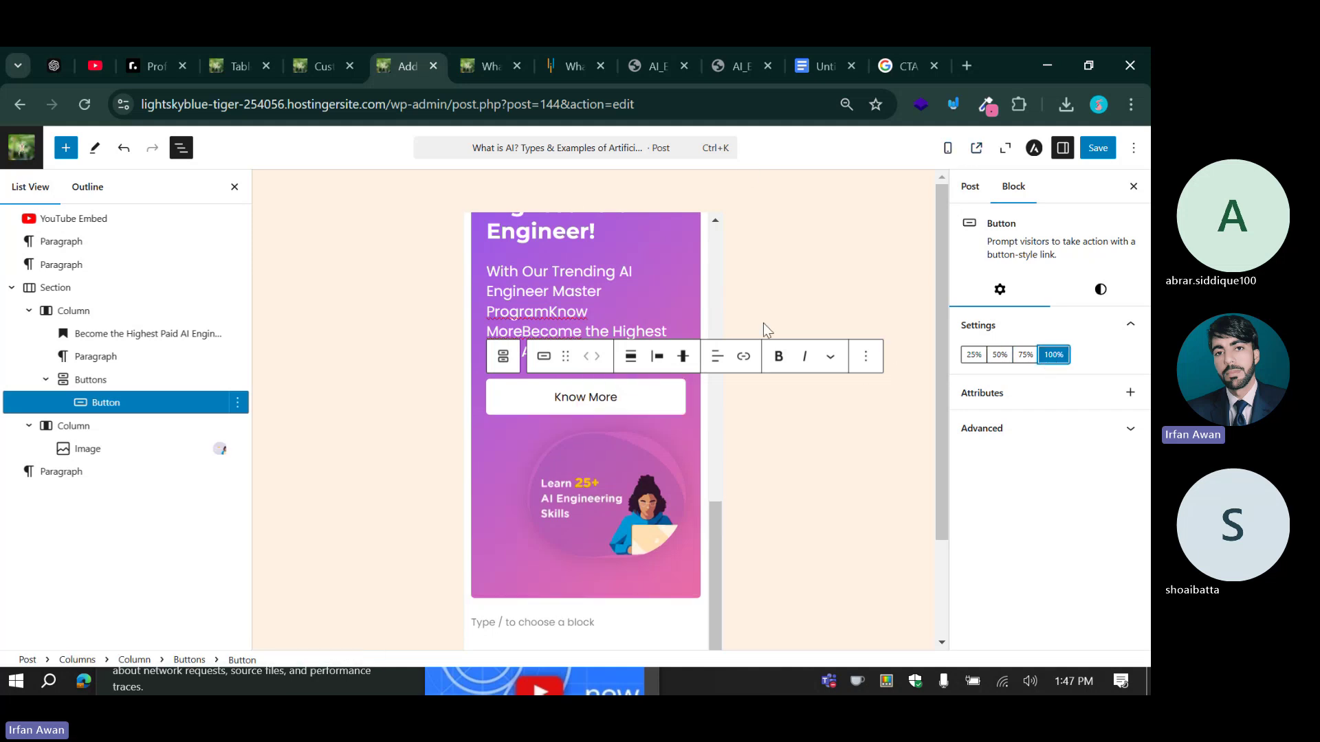
# Align the banner's AI Engineering Skills image to the center.
pyautogui.click(589, 466)
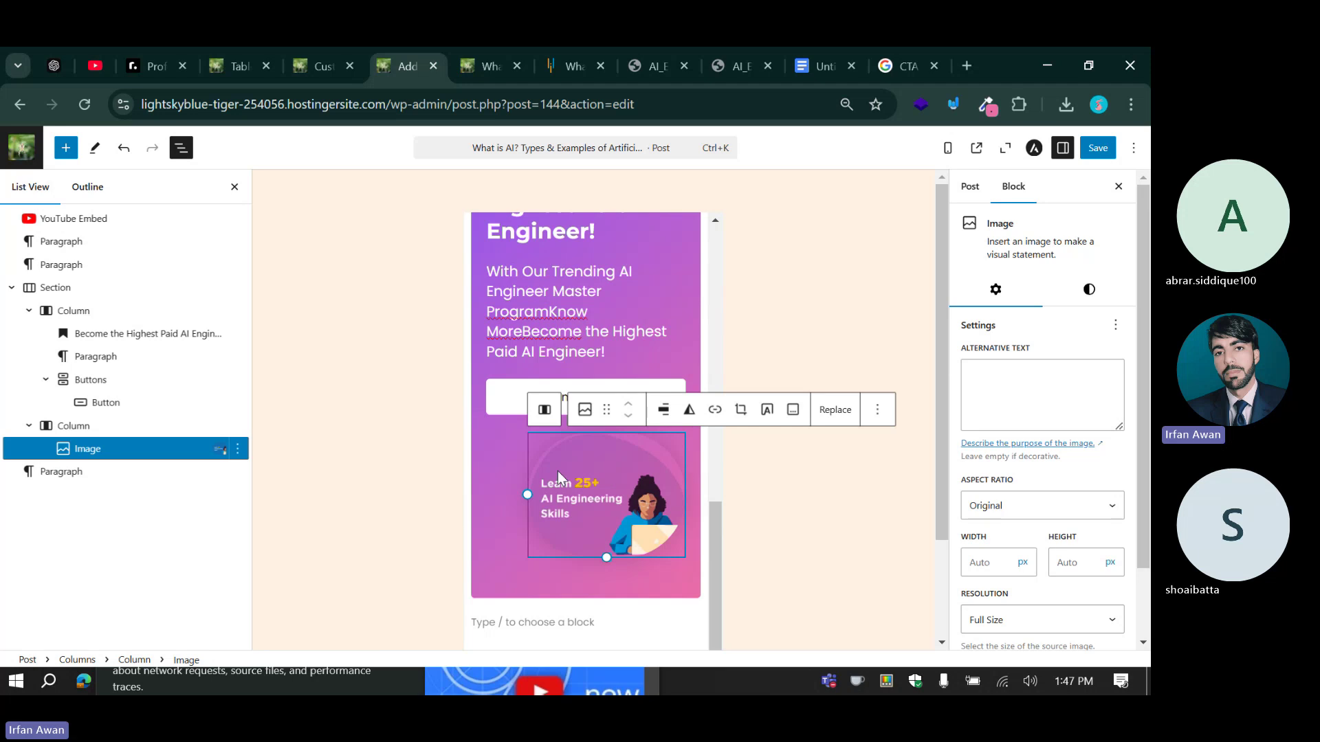
pyautogui.click(663, 410)
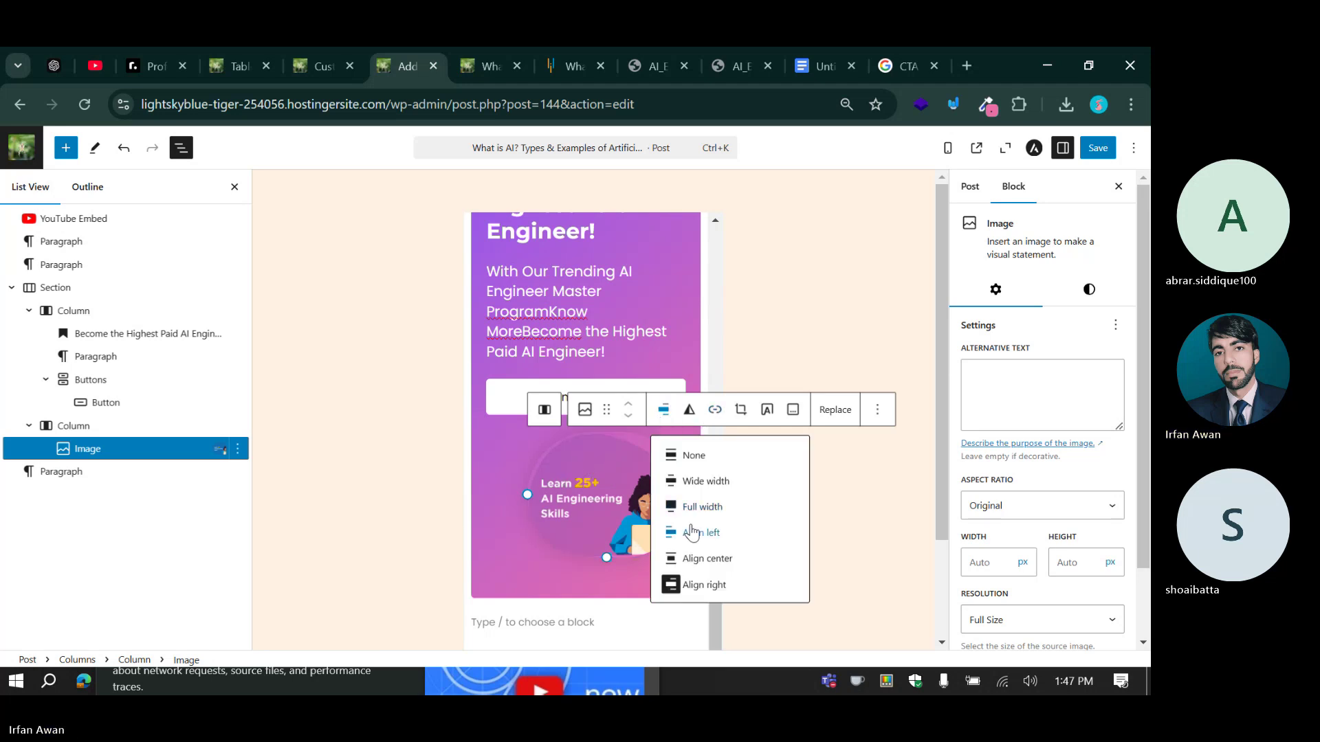
pyautogui.click(691, 558)
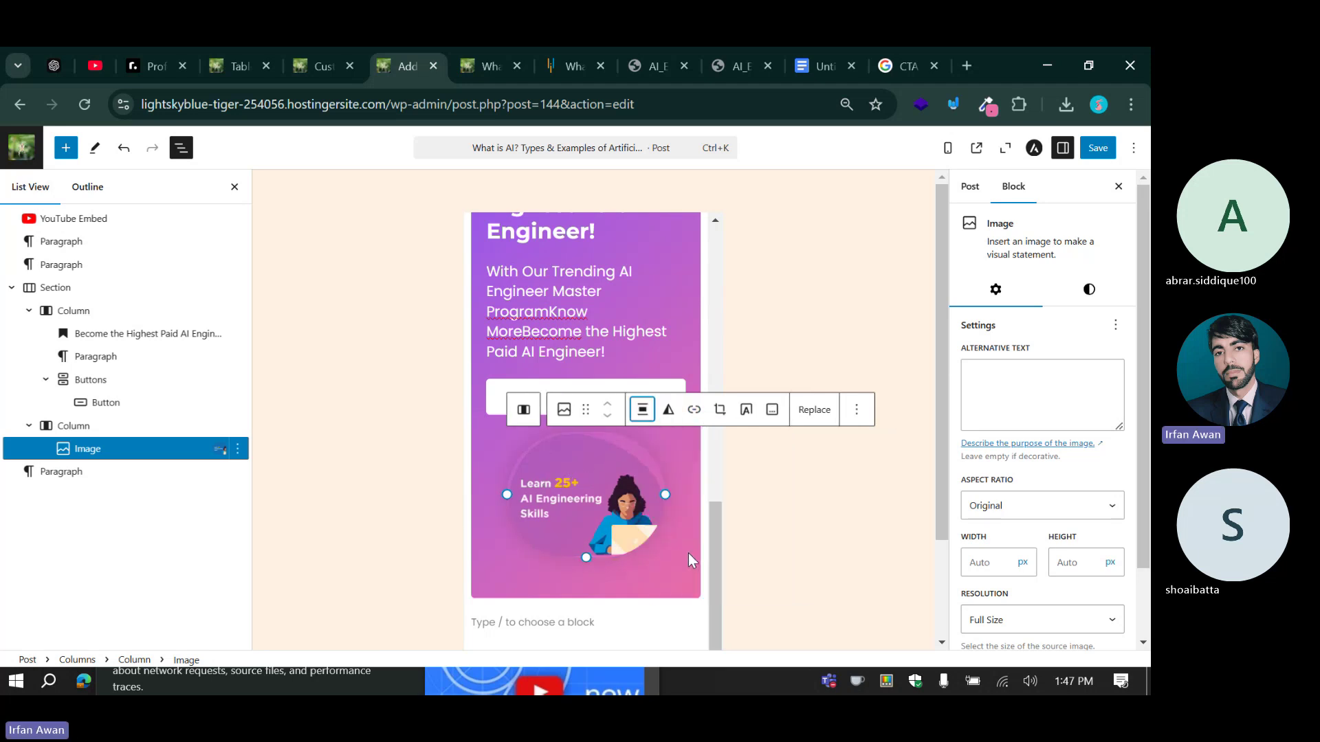
# Center the text of the banner heading "Become the Highest Paid AI Engineer!".
pyautogui.scroll(2, 577, 316)
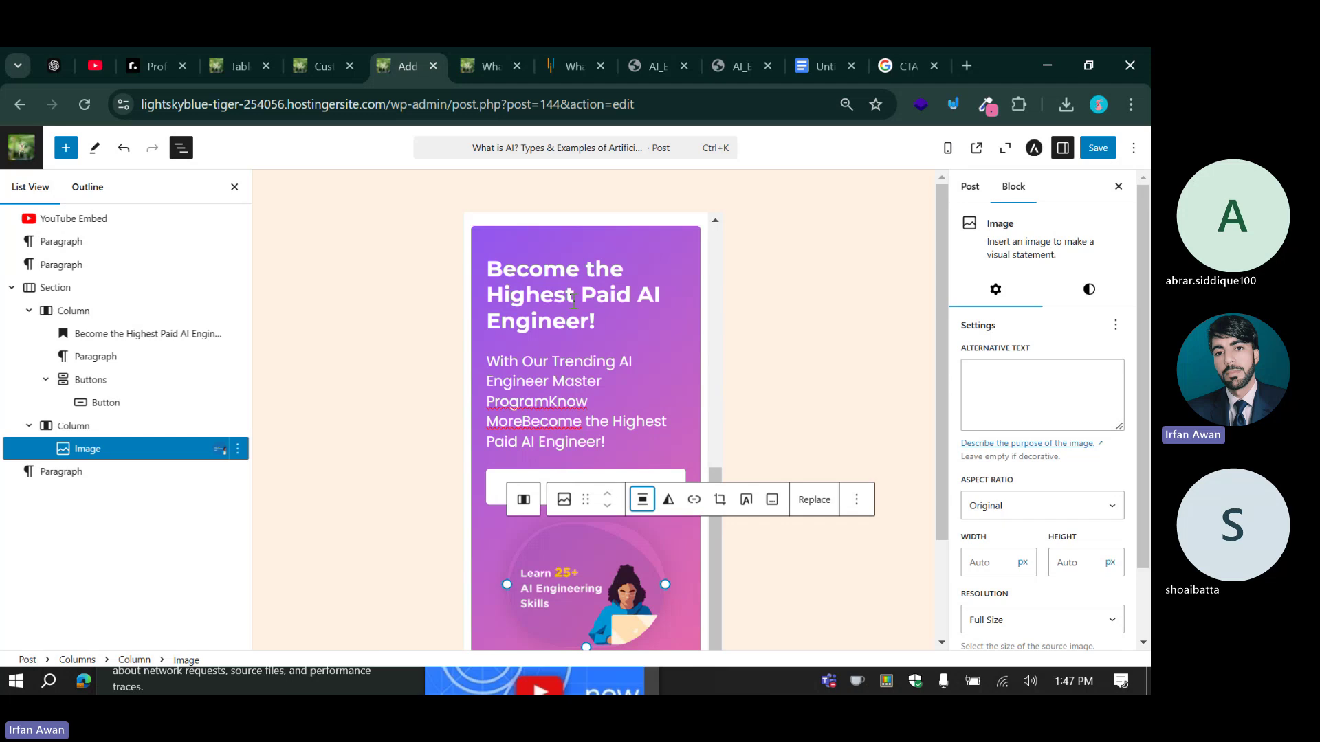
pyautogui.click(569, 291)
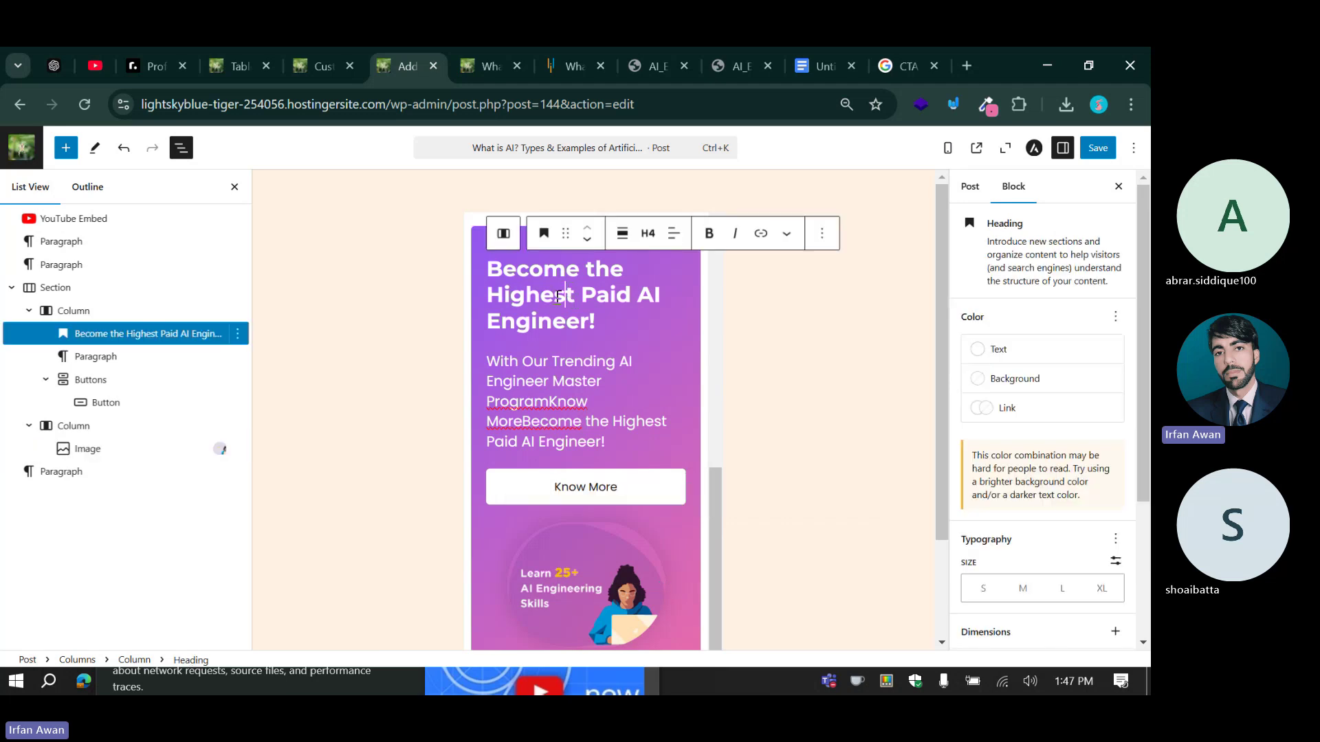
pyautogui.click(673, 234)
pyautogui.click(694, 282)
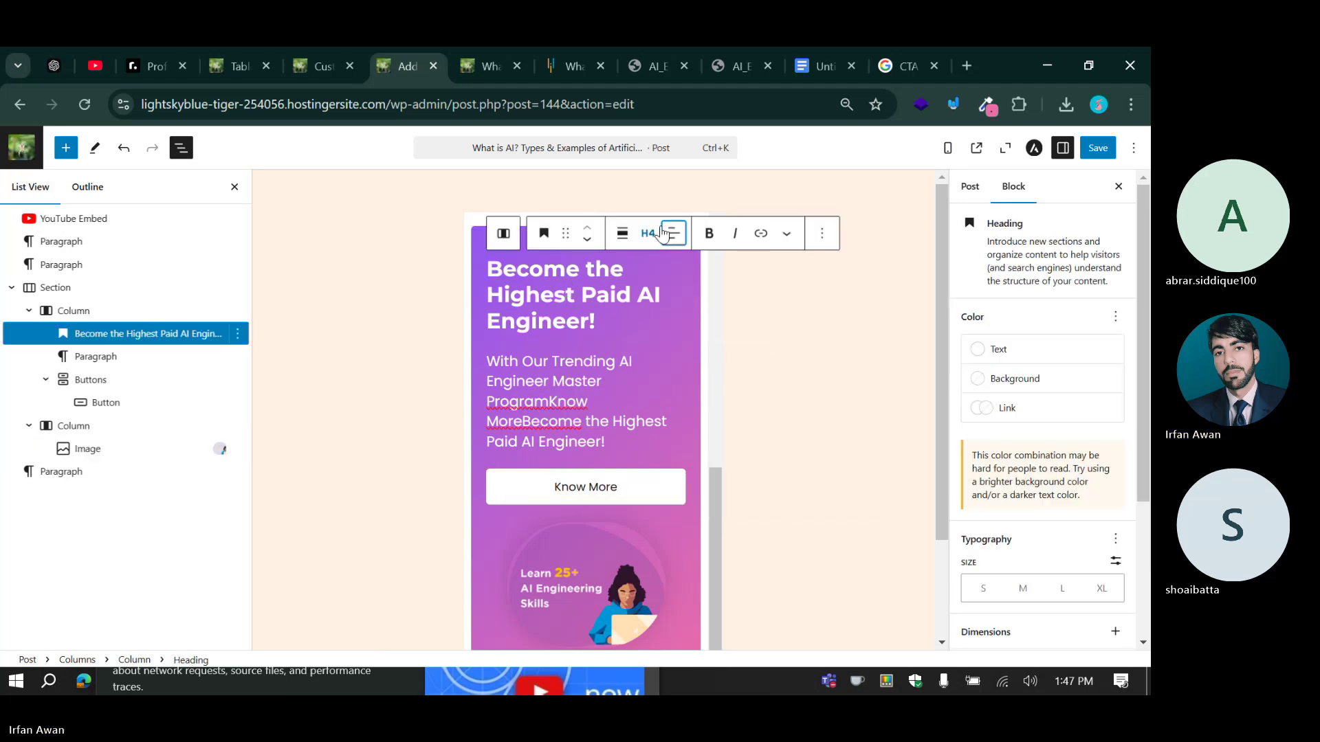
pyautogui.click(675, 234)
pyautogui.click(695, 305)
# Center the text of the banner paragraph beginning "With Our Trending AI Engineer Master Program".
pyautogui.click(555, 371)
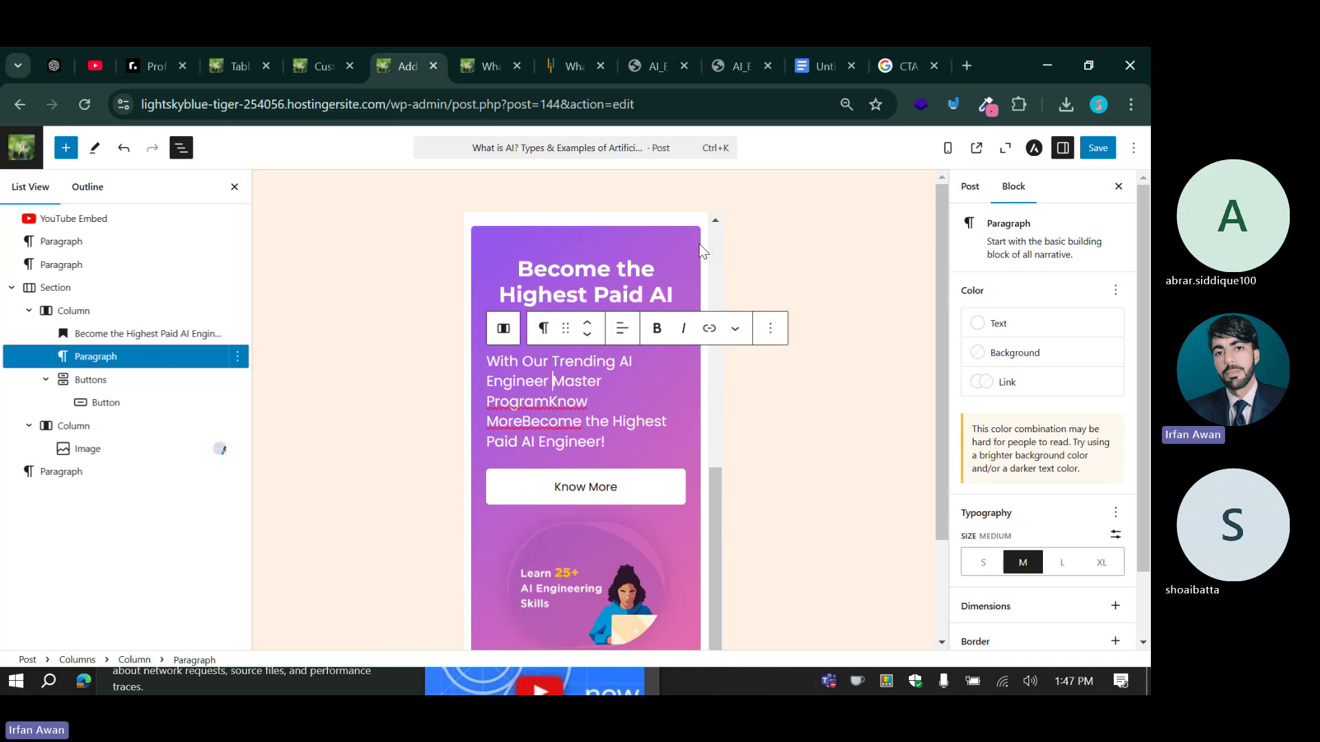
pyautogui.click(622, 329)
pyautogui.click(663, 402)
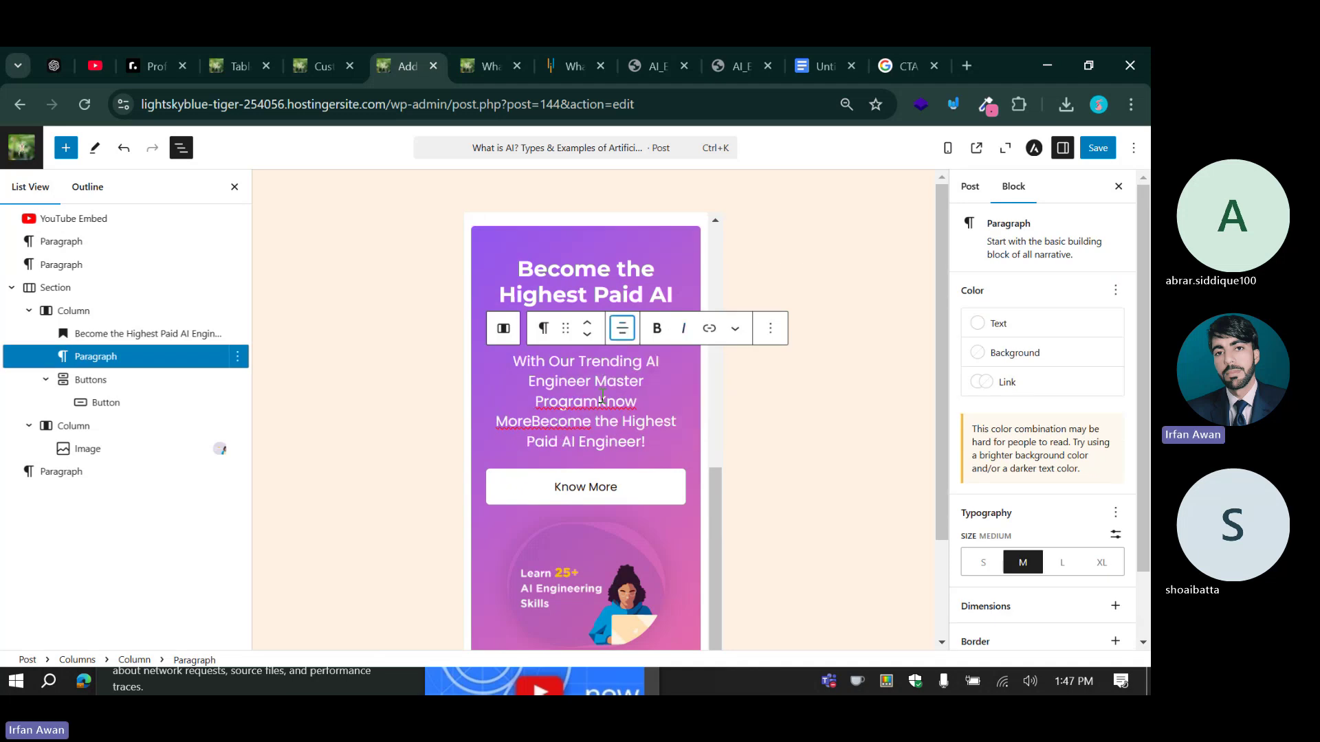
# Save the post and switch the editor preview to desktop view.
pyautogui.scroll(-3, 588, 362)
pyautogui.click(1098, 148)
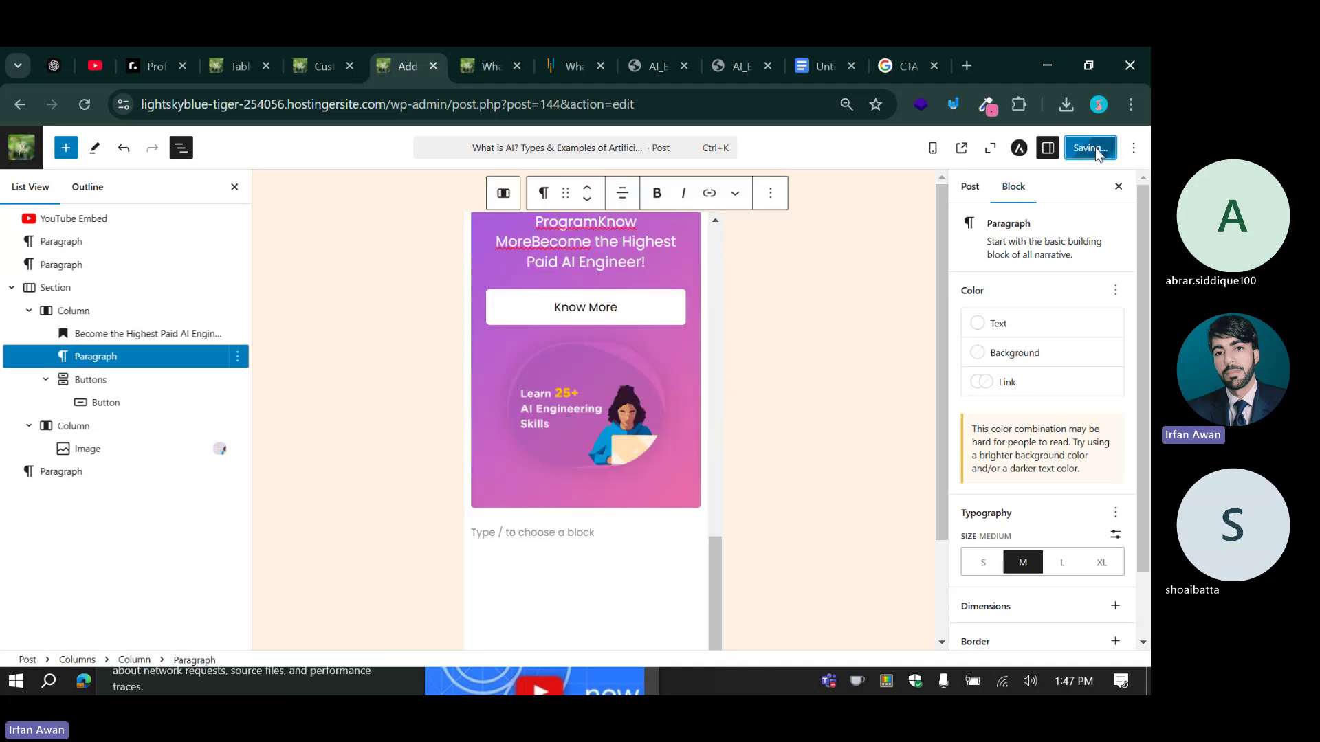
pyautogui.click(932, 152)
pyautogui.click(800, 187)
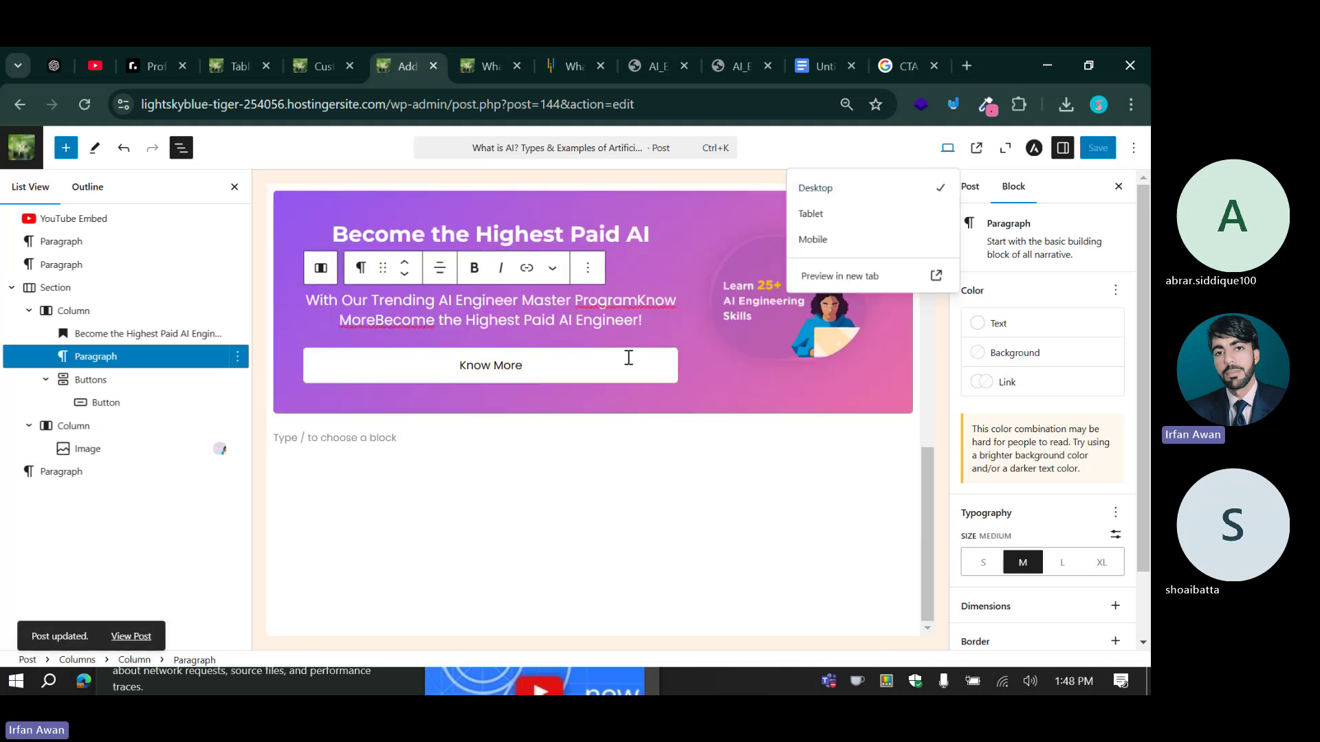
pyautogui.scroll(1, 605, 365)
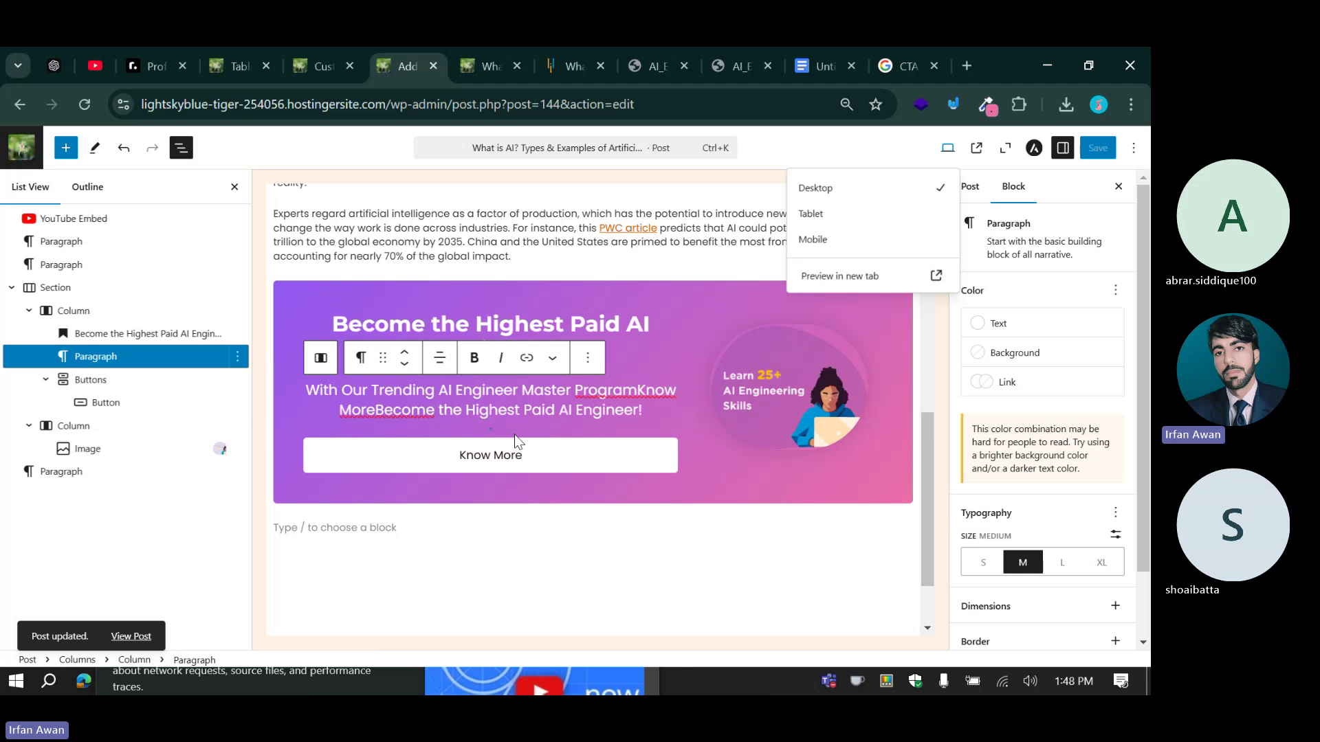
pyautogui.moveTo(518, 441)
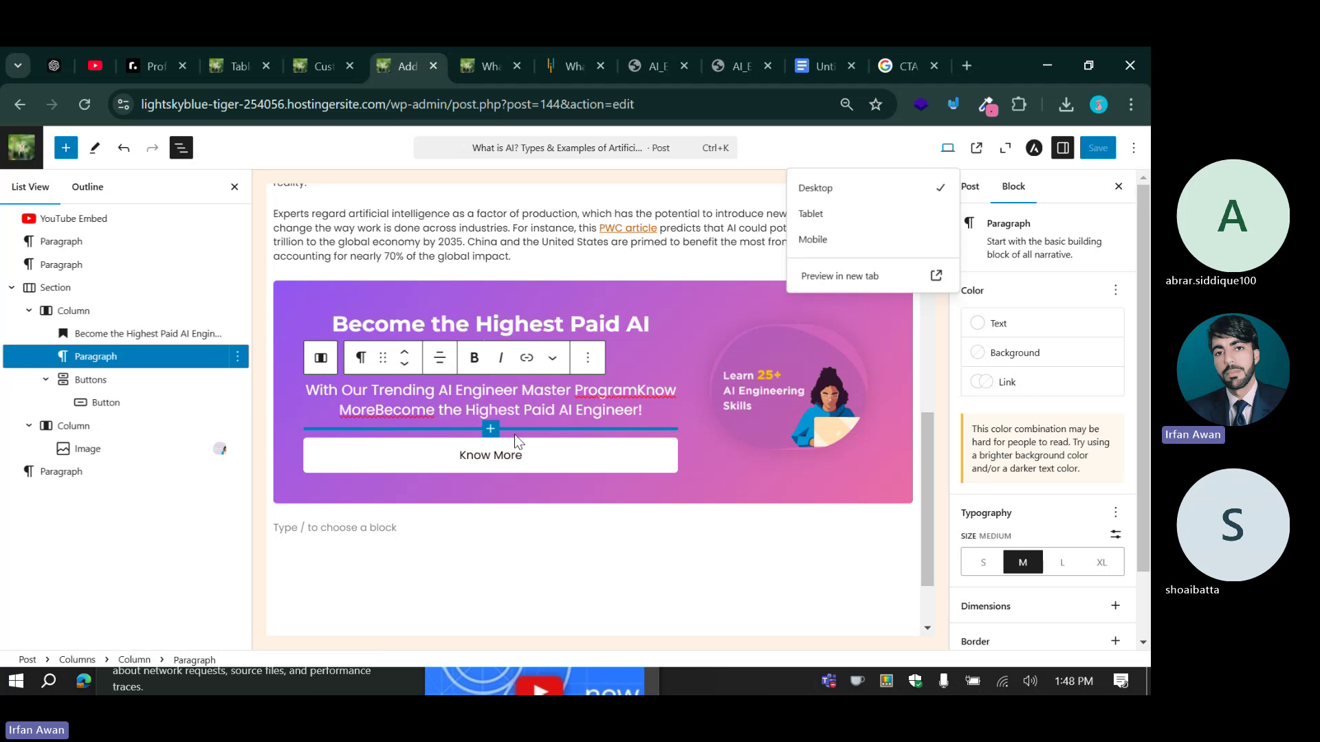
# Left-align the "Become the Highest Paid AI Engineer!" heading in the call-to-action banner.
pyautogui.click(431, 317)
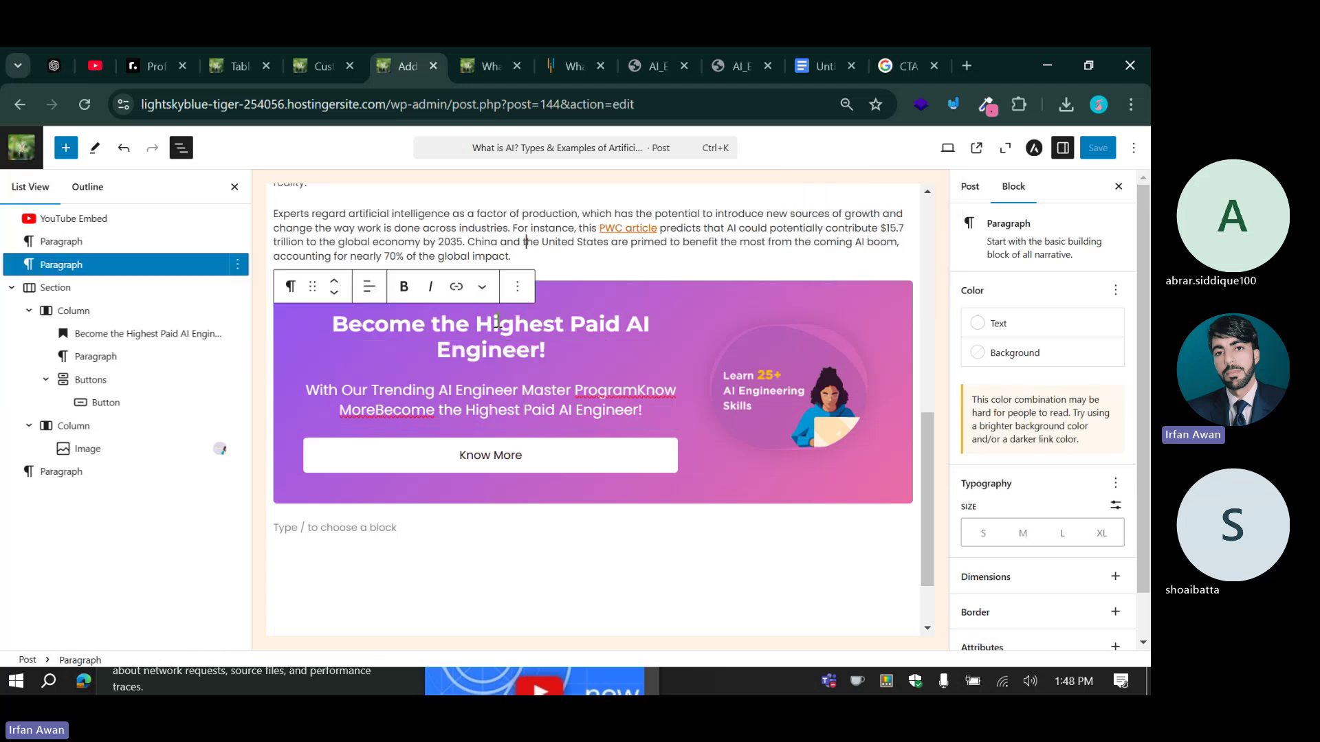
pyautogui.click(440, 290)
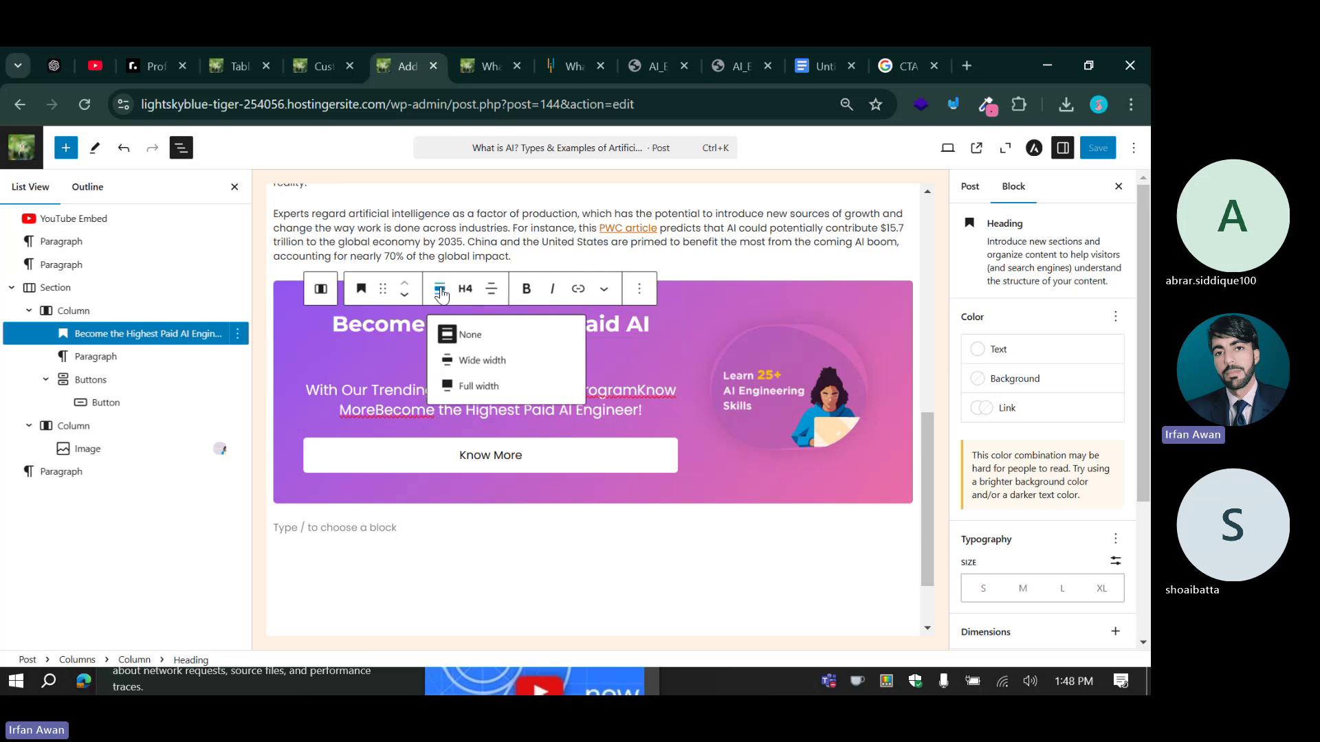
pyautogui.click(491, 288)
pyautogui.click(512, 330)
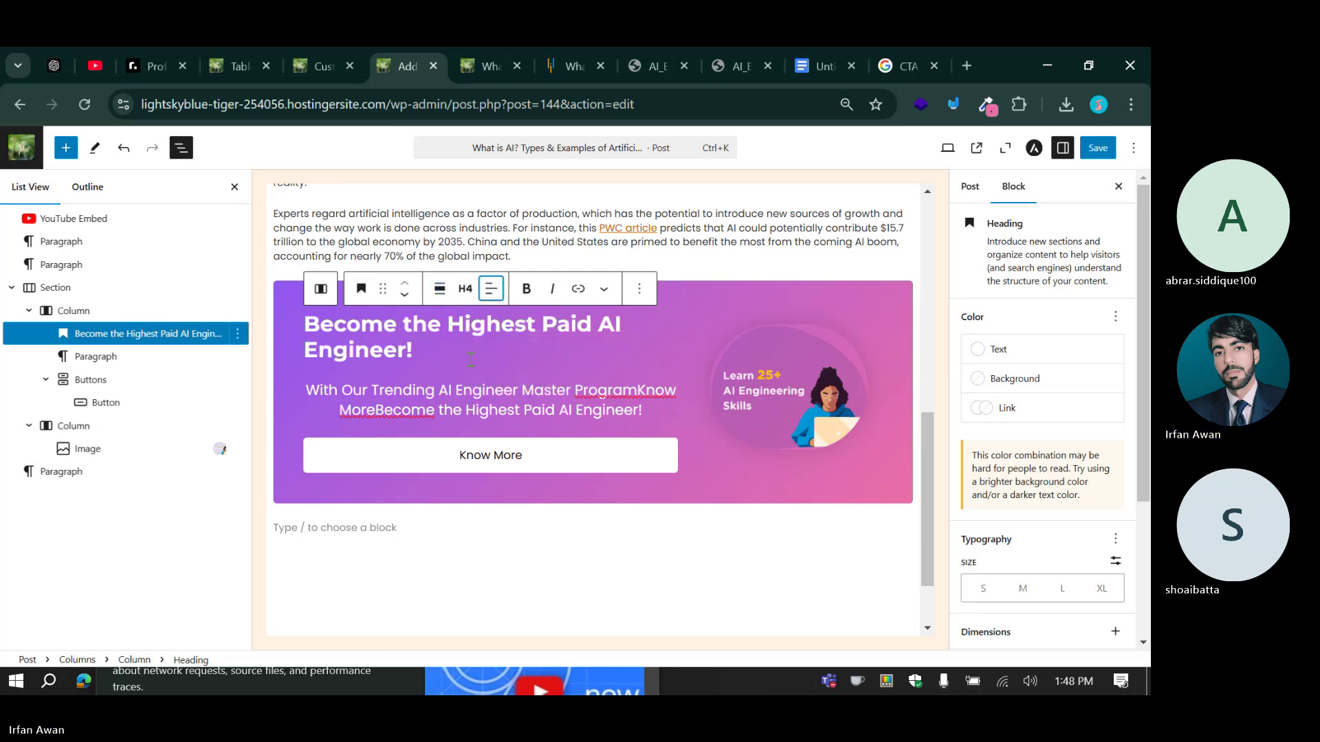
# Left-align the banner paragraph that begins "With Our Trending AI Engineer Master Program".
pyautogui.click(465, 409)
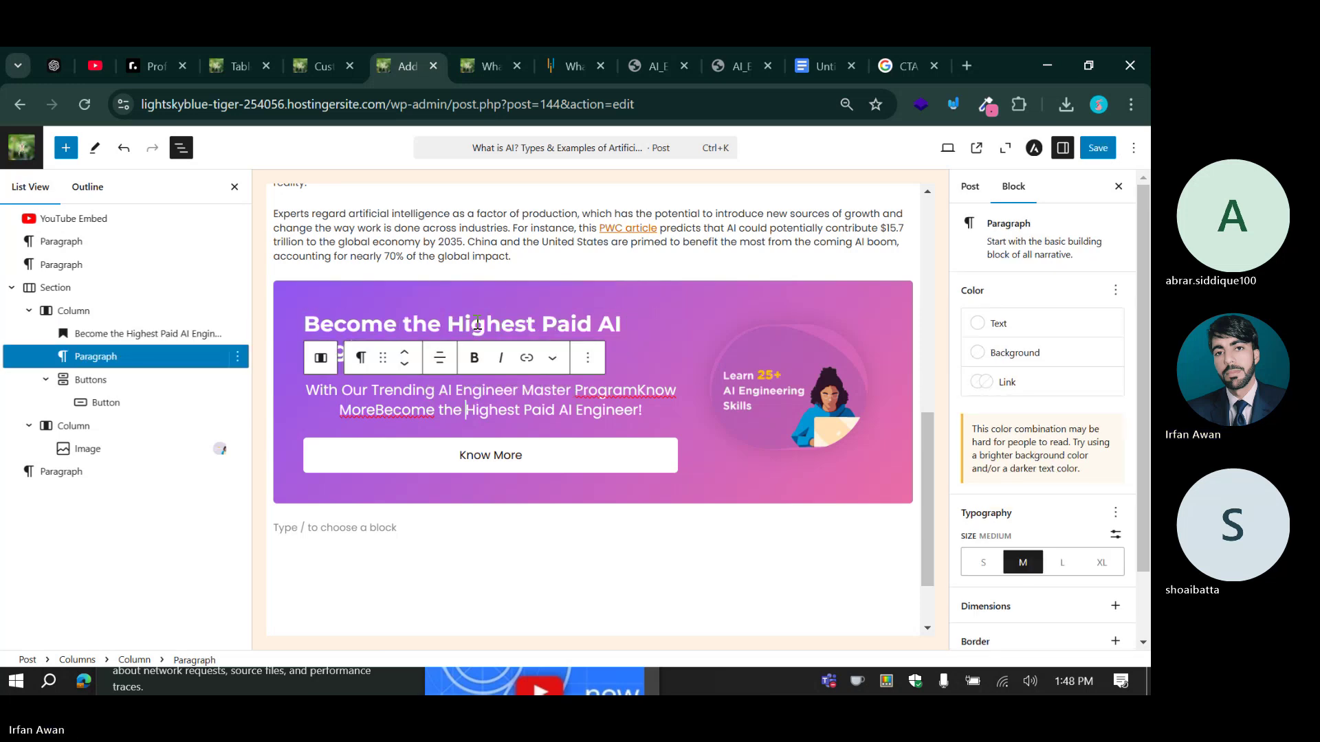
pyautogui.click(440, 358)
pyautogui.click(461, 399)
pyautogui.click(410, 392)
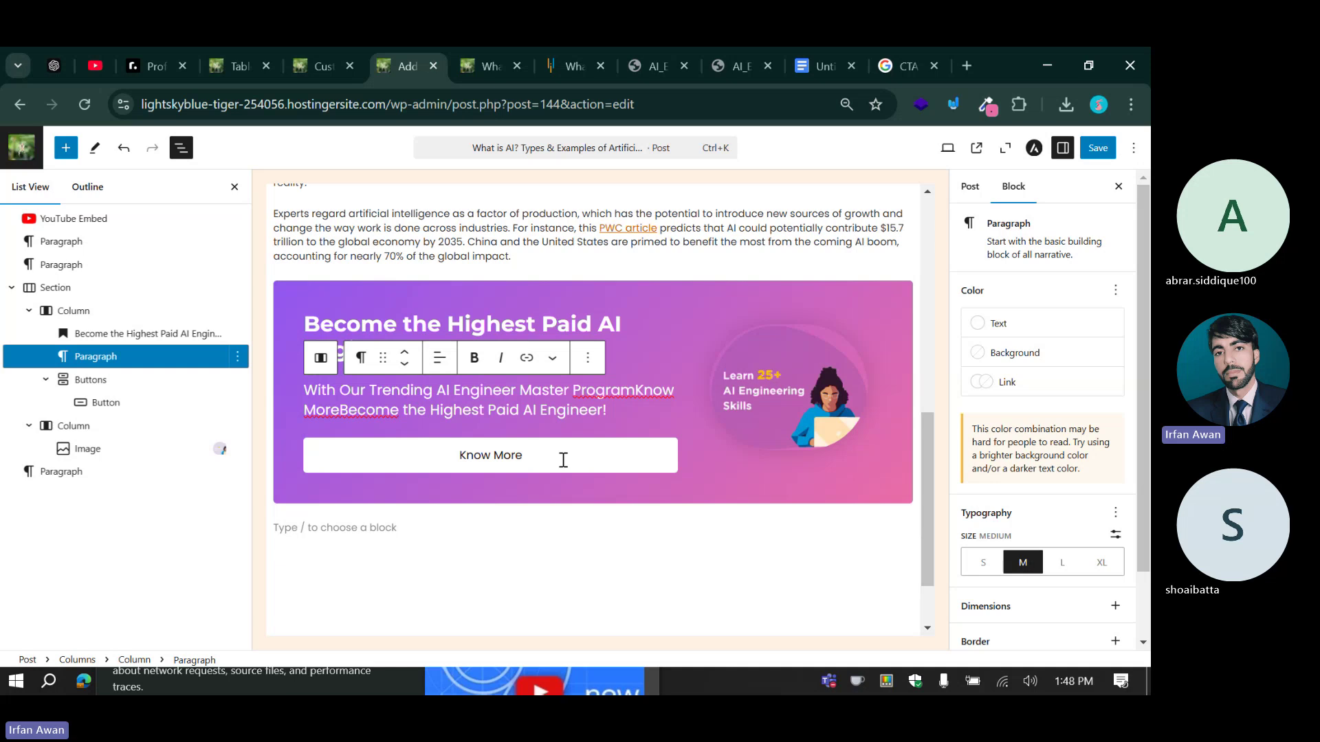
# Check the layout of the left-aligned banner text, button and image in the mobile preview.
pyautogui.hotkey('ctrl', 's')
pyautogui.click(948, 148)
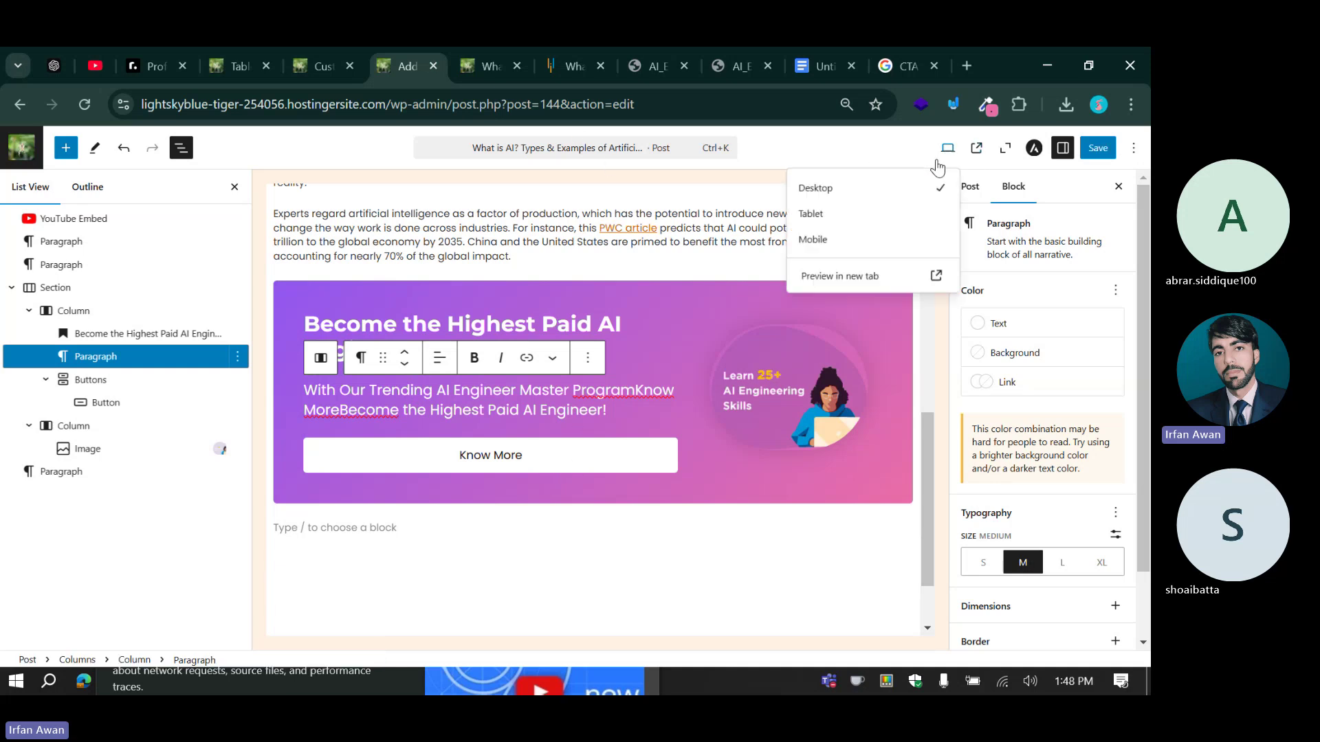
pyautogui.click(841, 241)
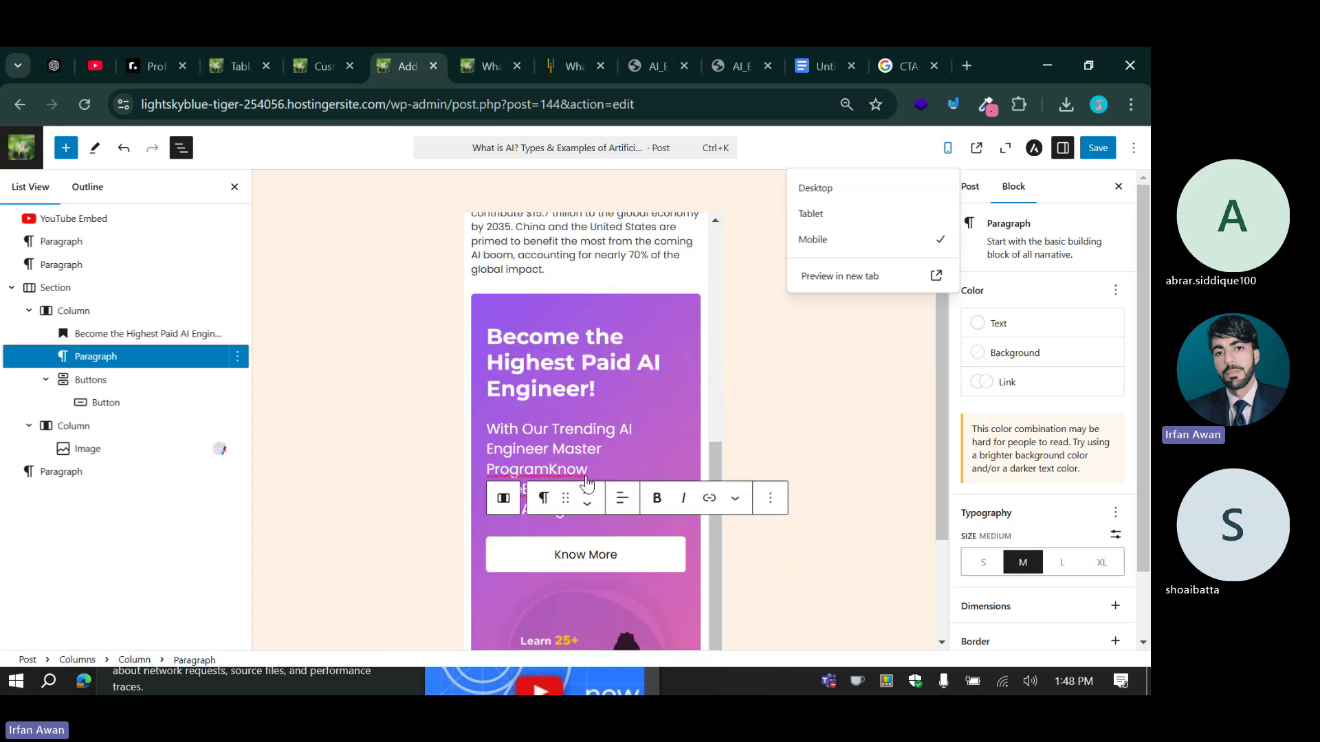
pyautogui.scroll(-4, 587, 484)
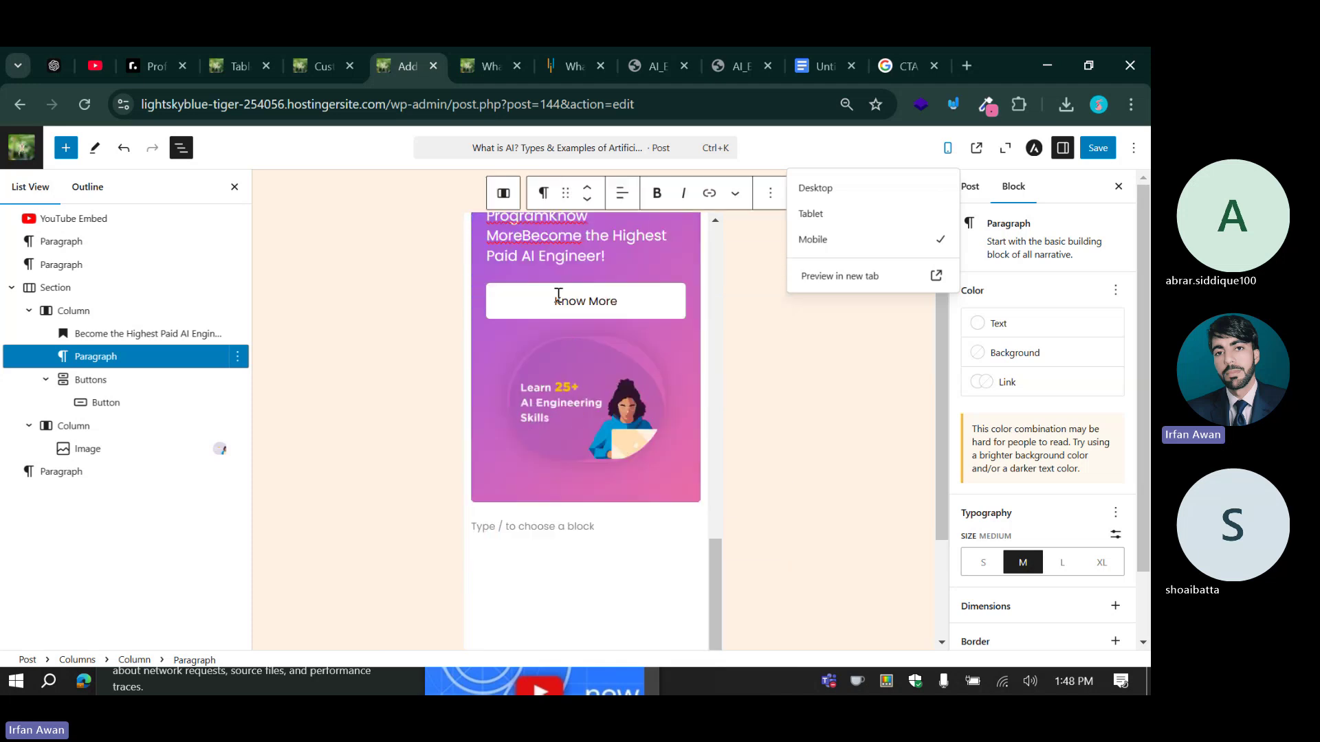
pyautogui.scroll(1, 558, 296)
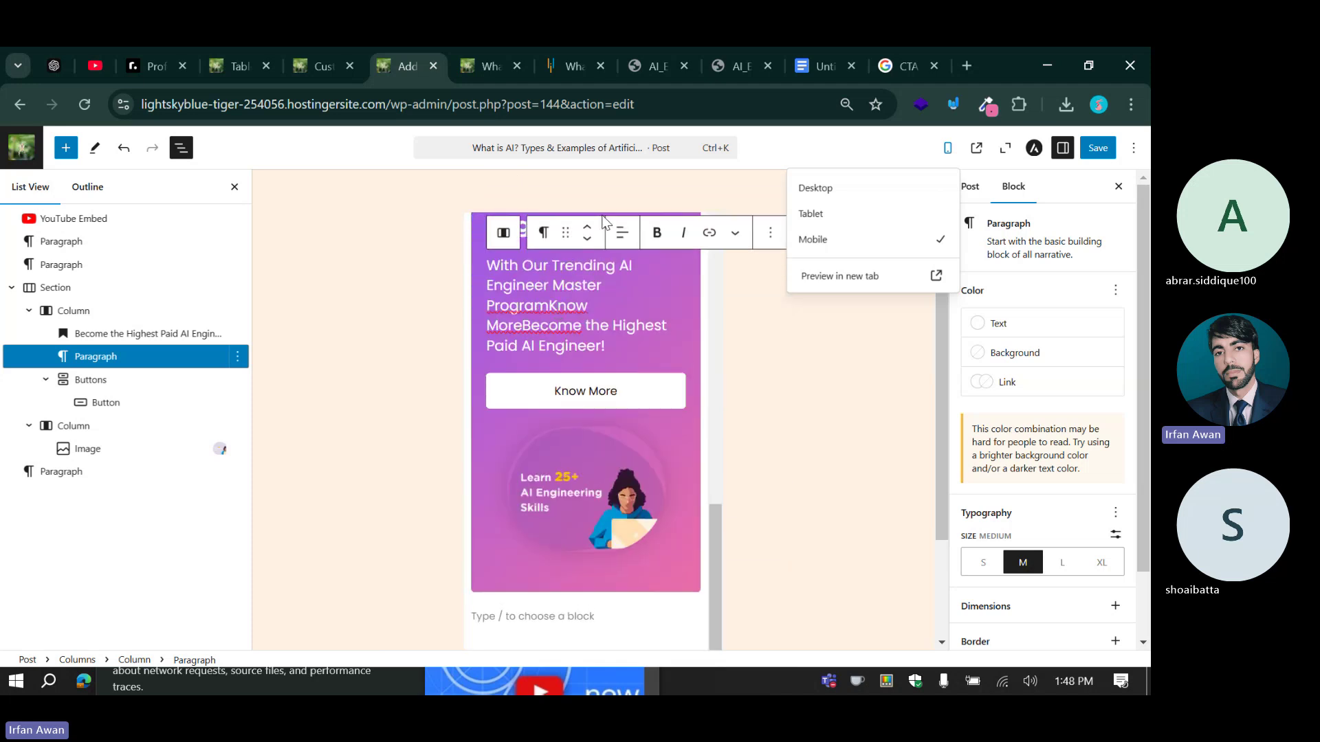
# Return the editor preview to desktop view and save the post.
pyautogui.click(938, 150)
pyautogui.click(942, 155)
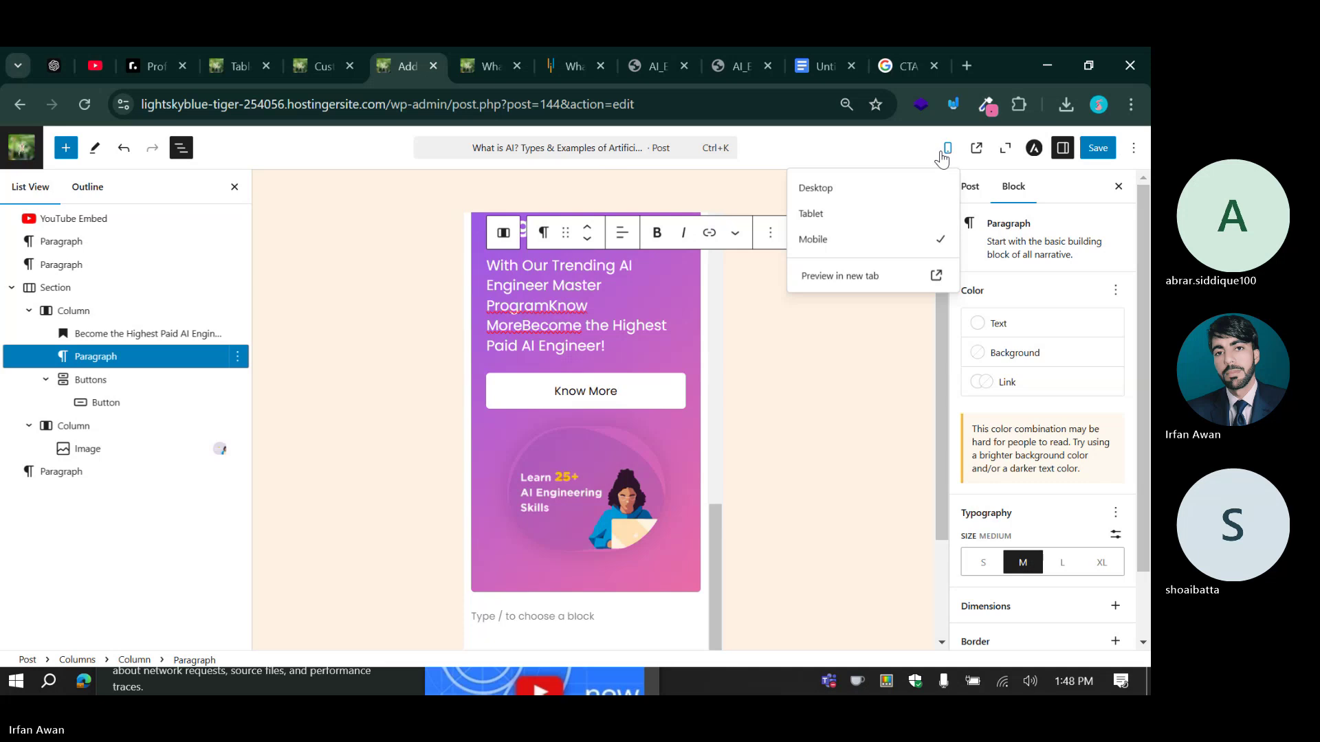
pyautogui.click(873, 197)
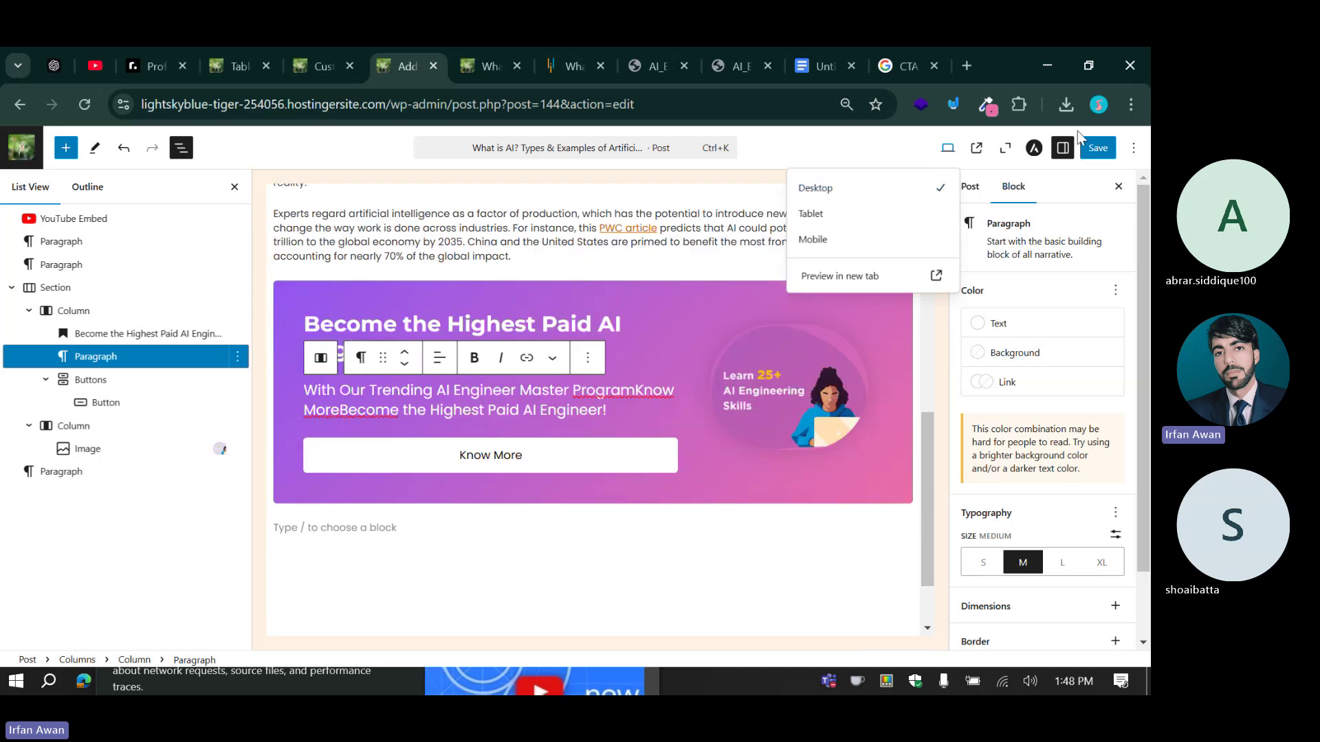
pyautogui.click(1097, 148)
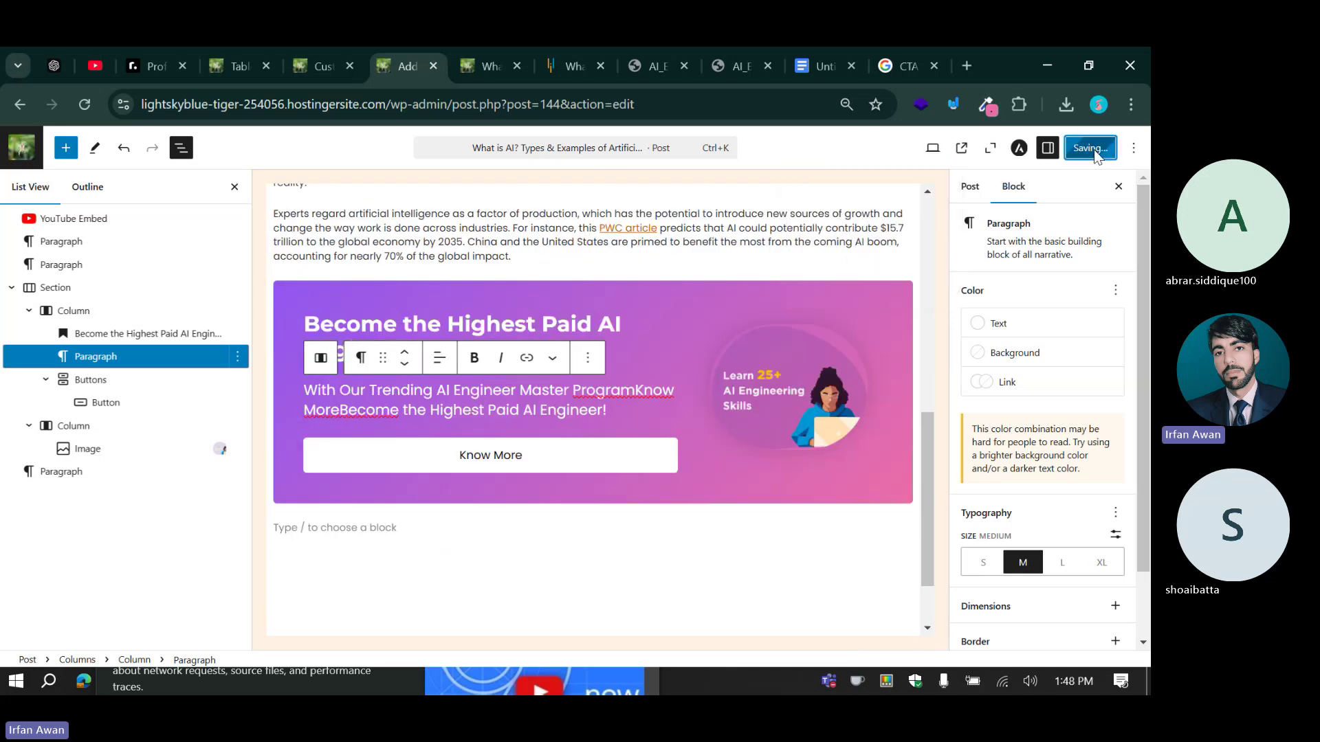
# Check the updated call-to-action banner below the introduction on the live artificial intelligence post.
pyautogui.click(476, 49)
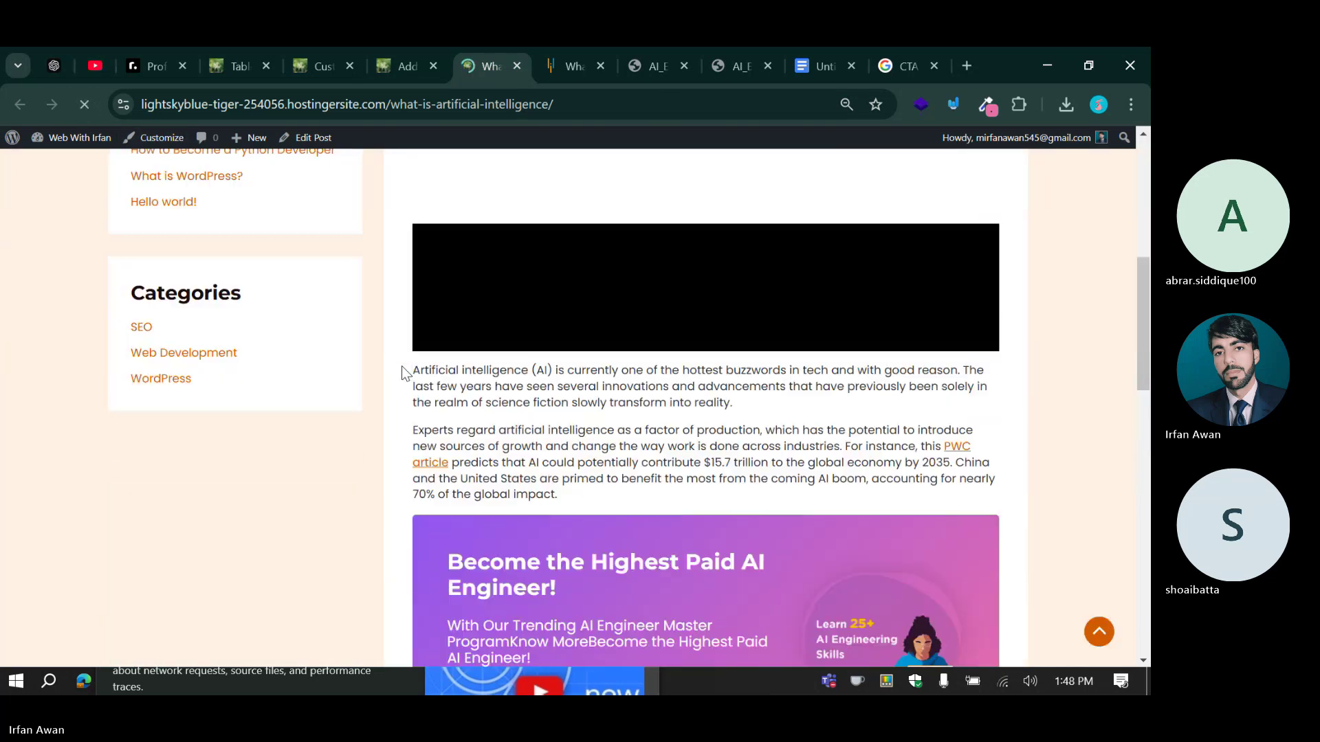
pyautogui.moveTo(403, 369); pyautogui.dragTo(586, 498)
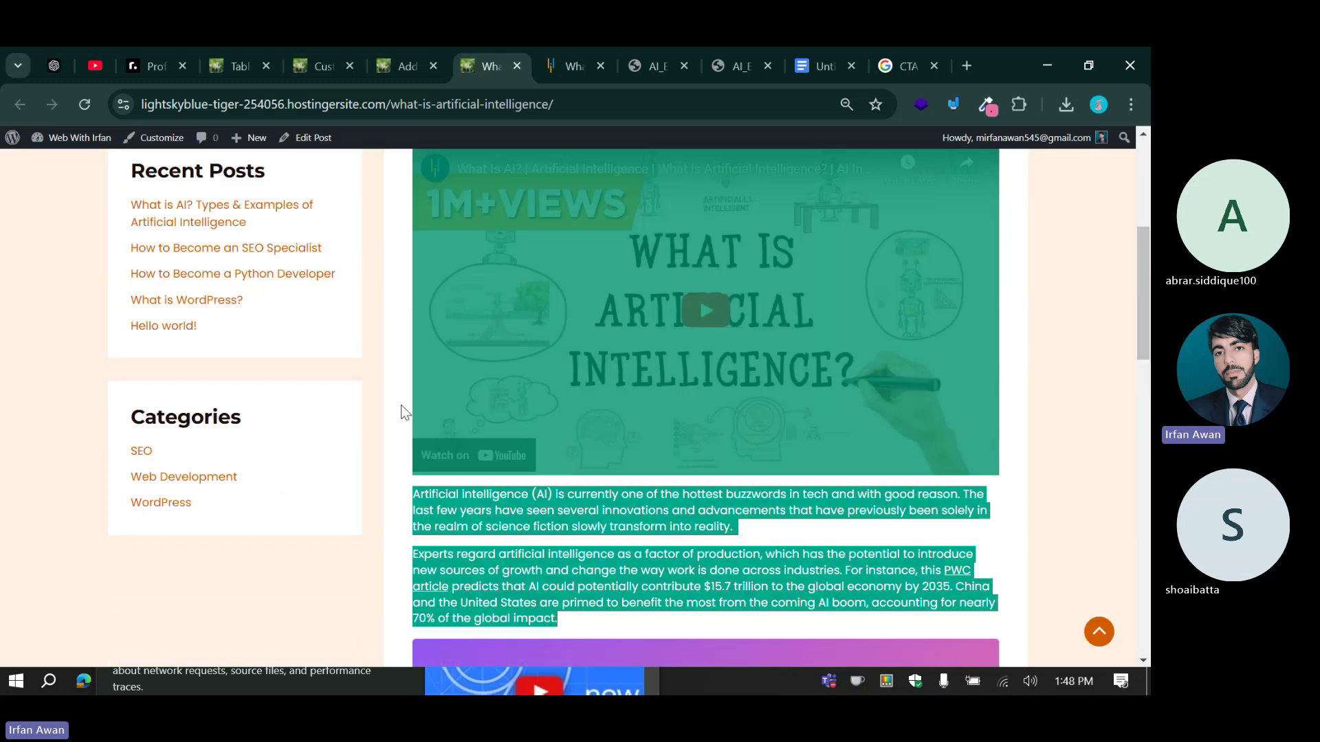
pyautogui.scroll(-3, 411, 411)
pyautogui.click(411, 411)
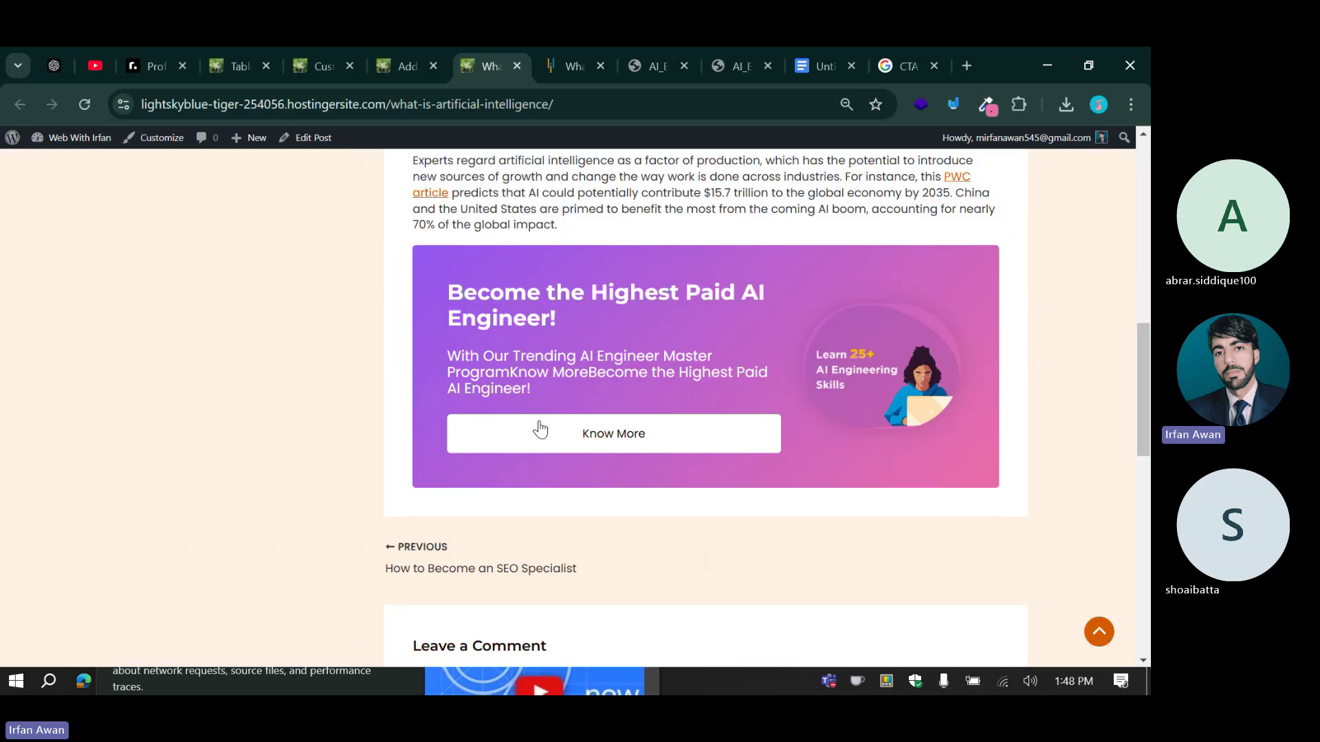
# Switch to the Simplilearn tutorial and examine the heading and Know More button of its "Become the Highest Paid AI Engineer!" banner.
pyautogui.click(558, 60)
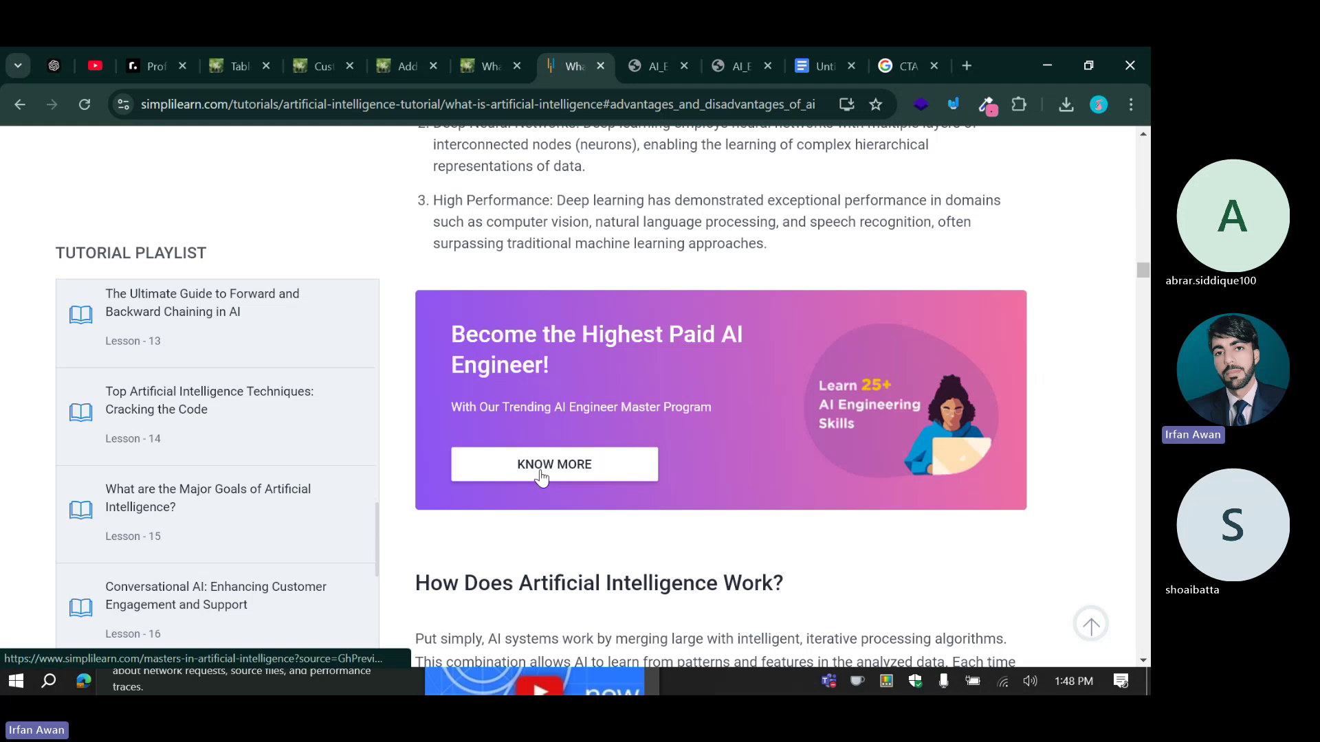
pyautogui.rightClick(541, 471)
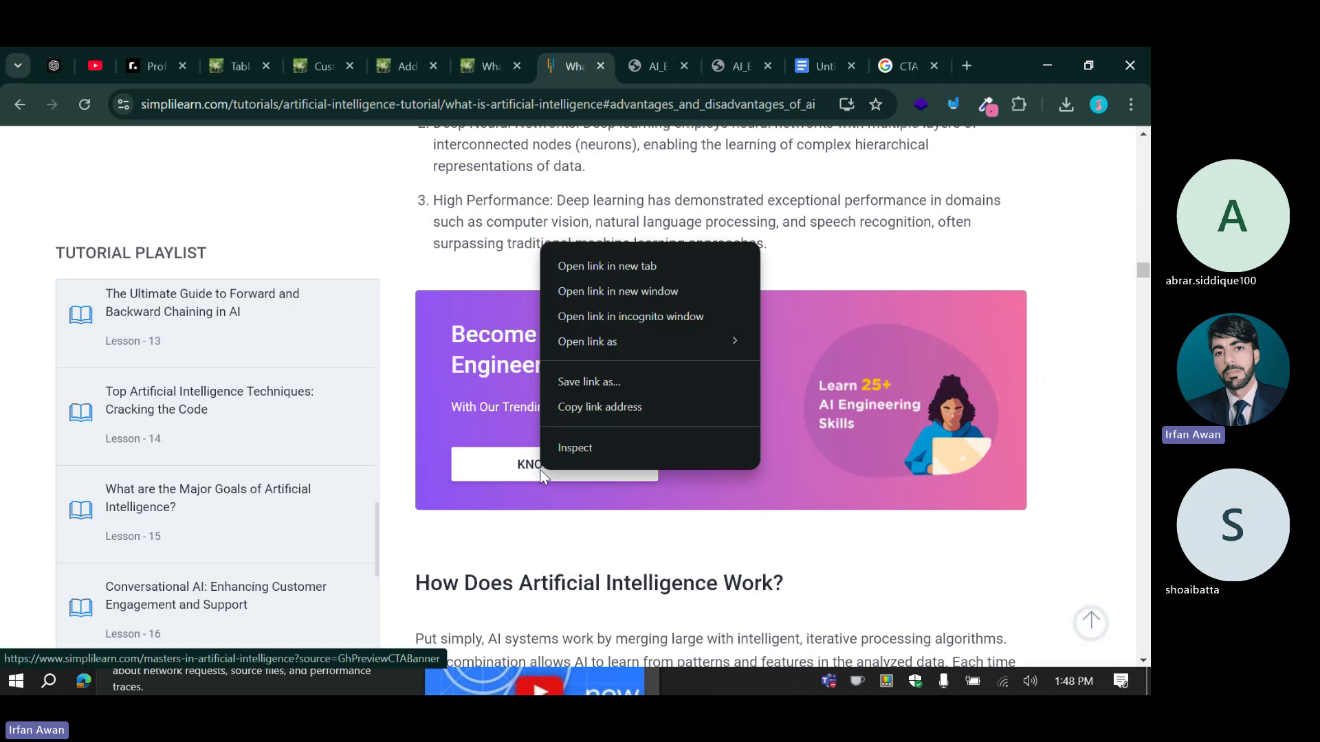
pyautogui.click(546, 534)
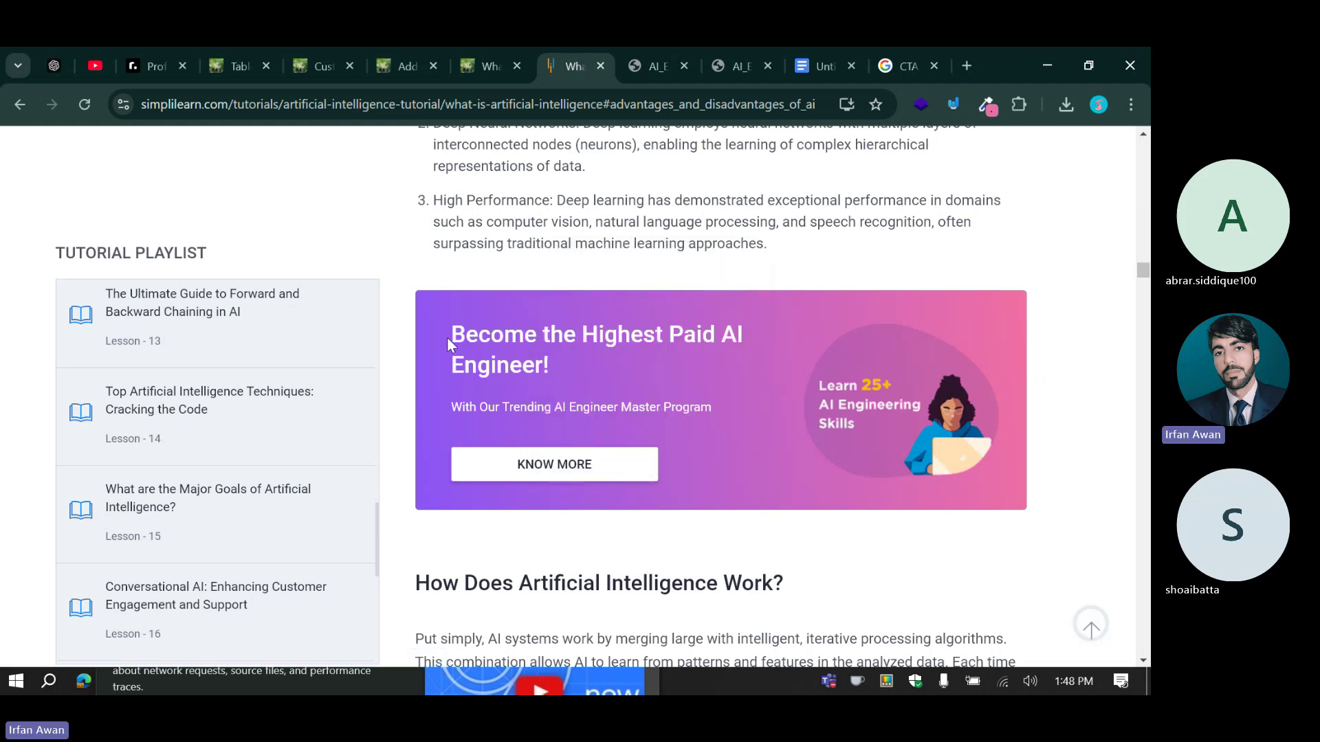
pyautogui.moveTo(464, 352); pyautogui.dragTo(579, 382)
pyautogui.click(502, 355)
# Browse the tutorial article to examine its call-to-action banners, their wording and their placement between sections.
pyautogui.scroll(-20, 657, 389)
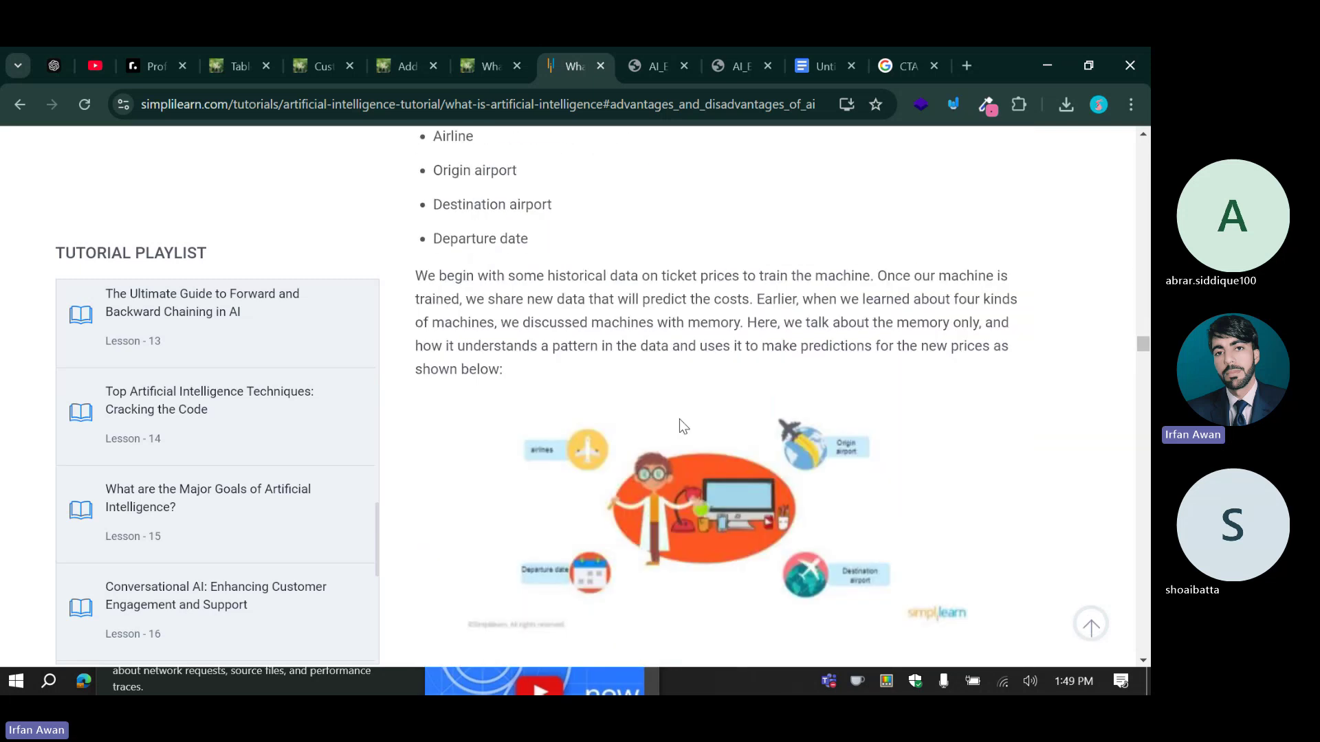
pyautogui.scroll(-5, 680, 419)
pyautogui.scroll(12, 687, 421)
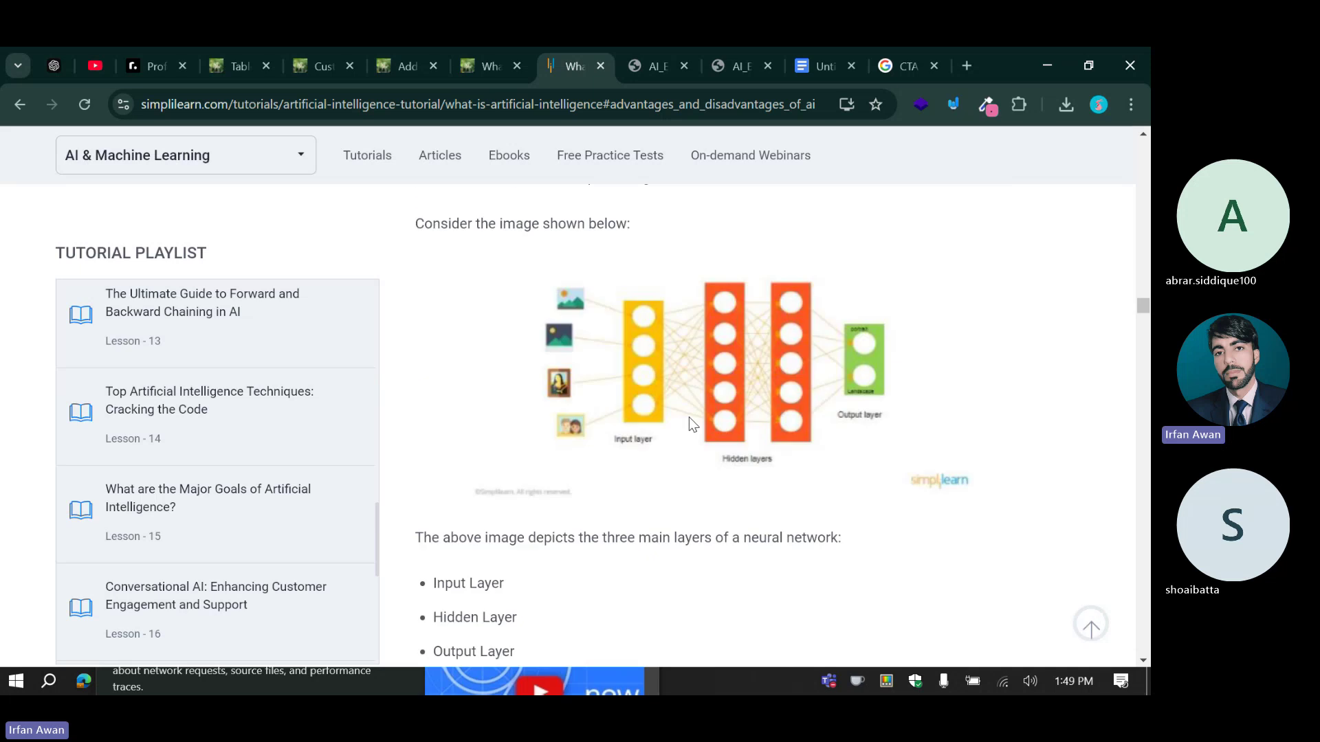
pyautogui.scroll(10, 692, 425)
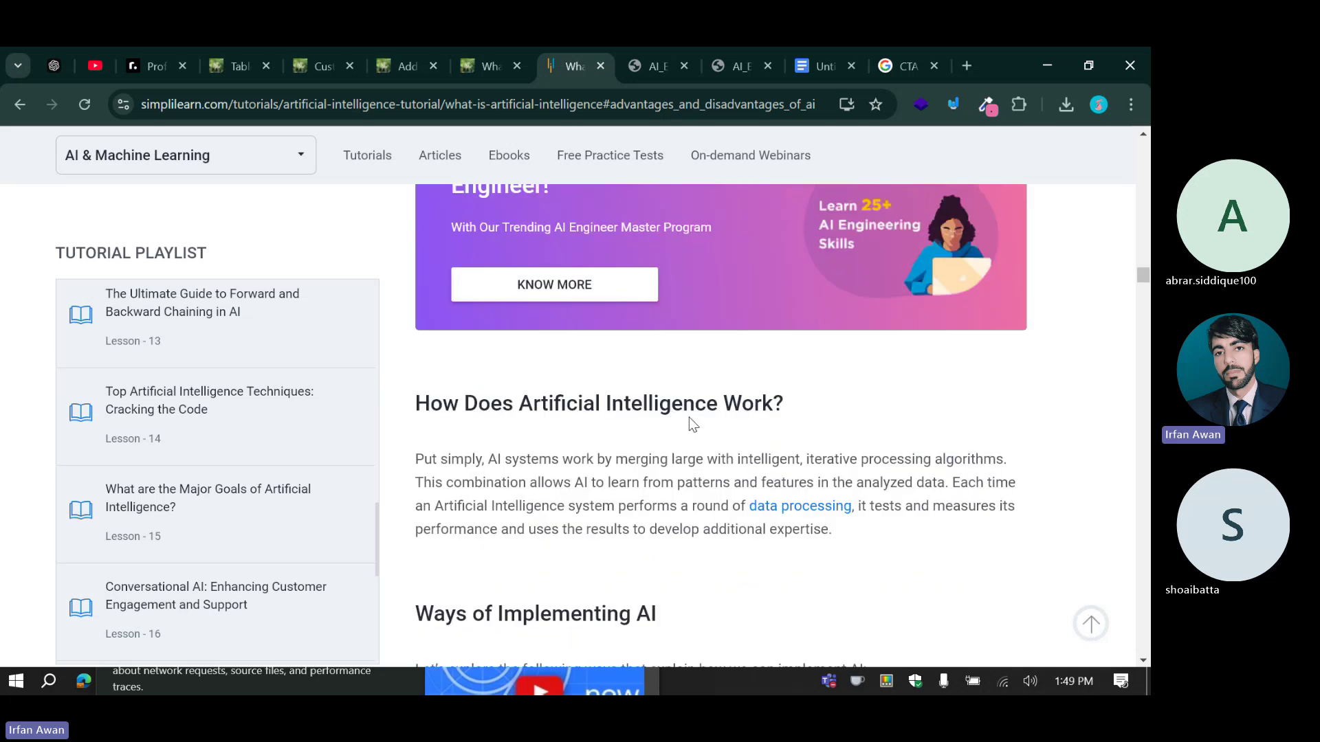
pyautogui.scroll(10, 694, 419)
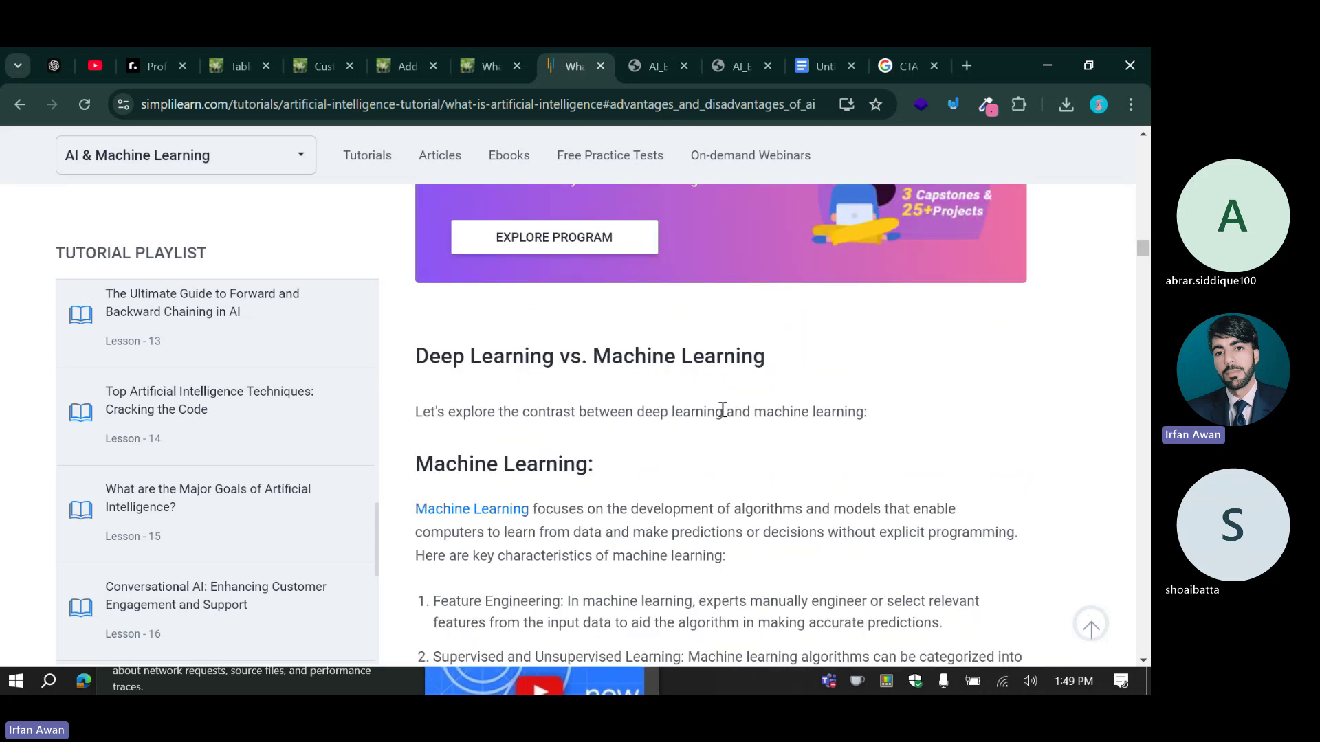
pyautogui.scroll(-5, 697, 385)
pyautogui.scroll(-2, 697, 374)
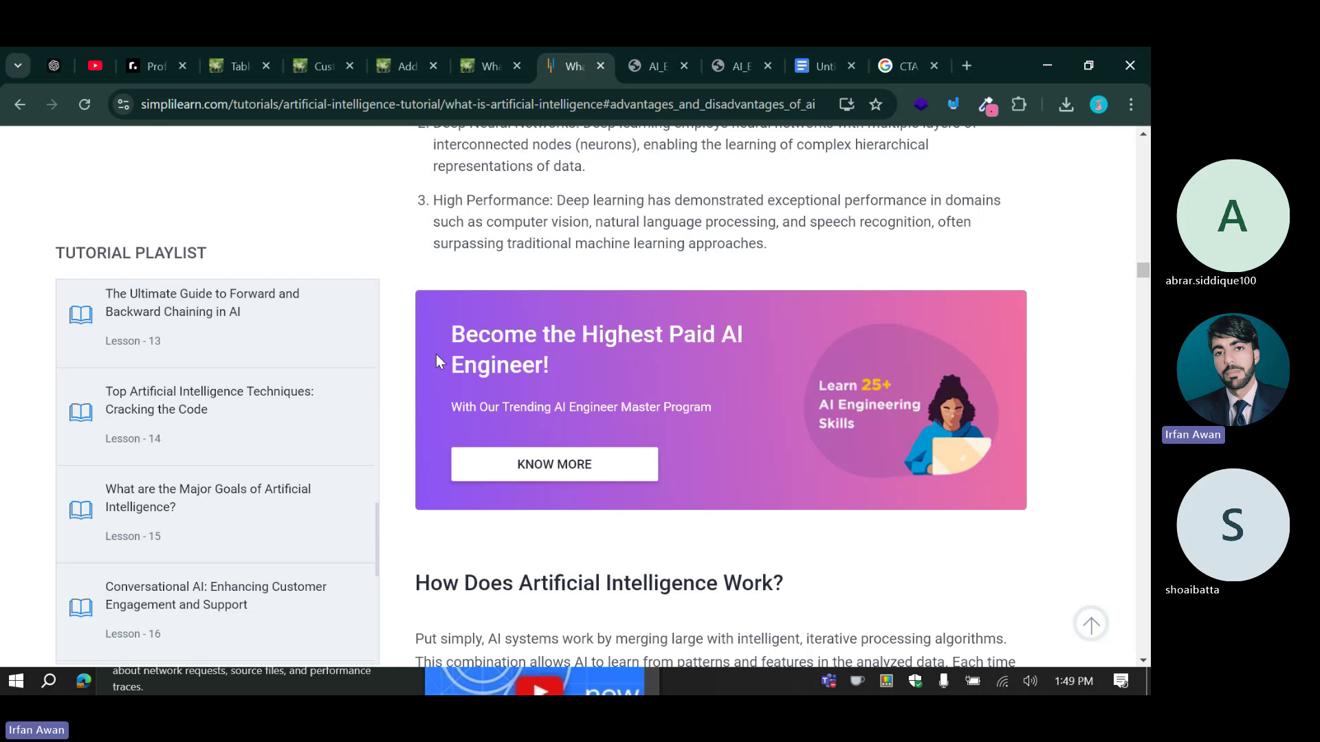
pyautogui.scroll(-15, 436, 354)
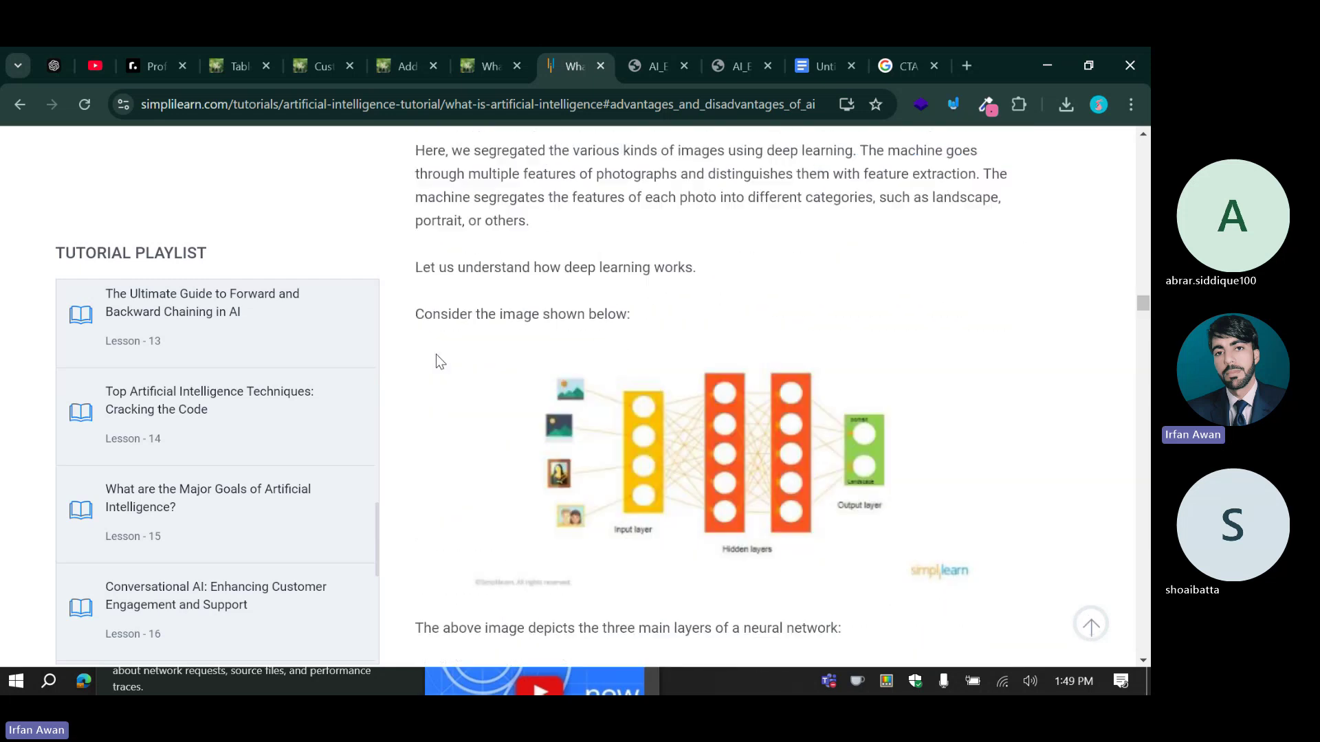
pyautogui.scroll(-8, 436, 353)
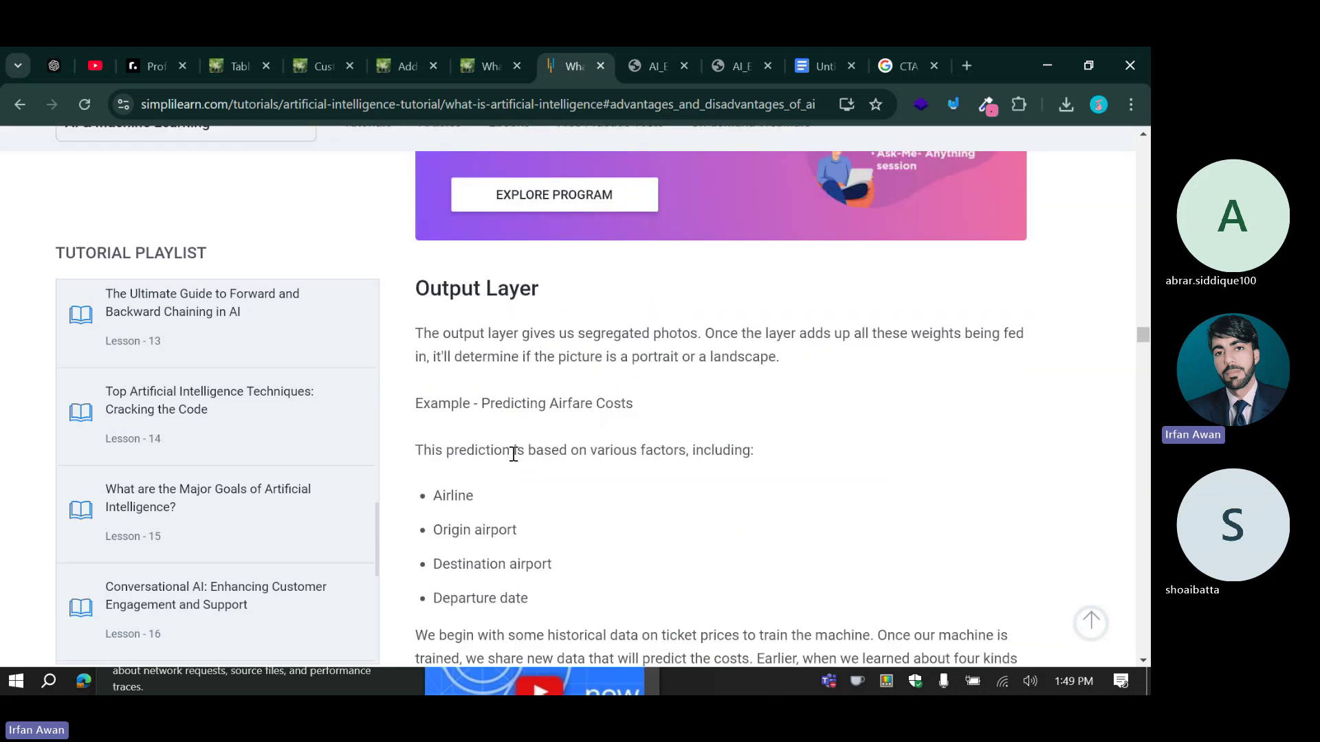
pyautogui.scroll(20, 514, 453)
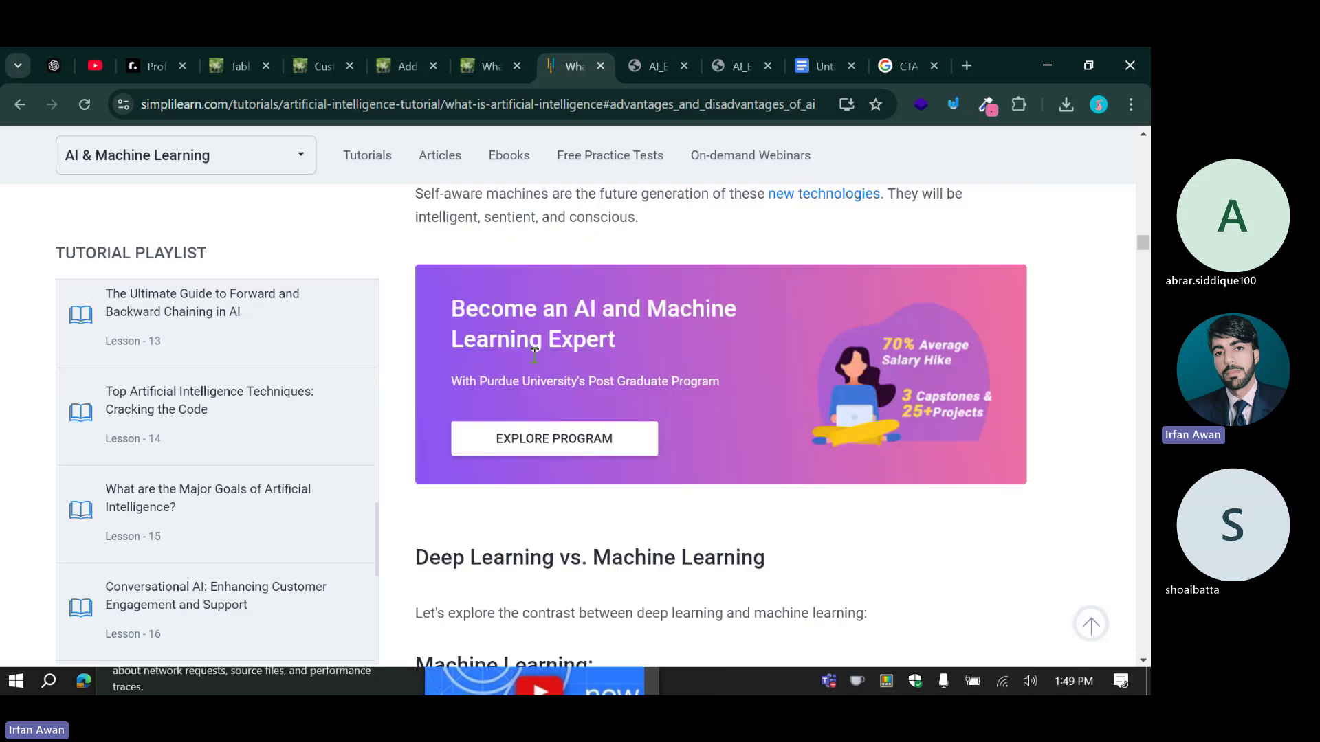
pyautogui.scroll(15, 535, 355)
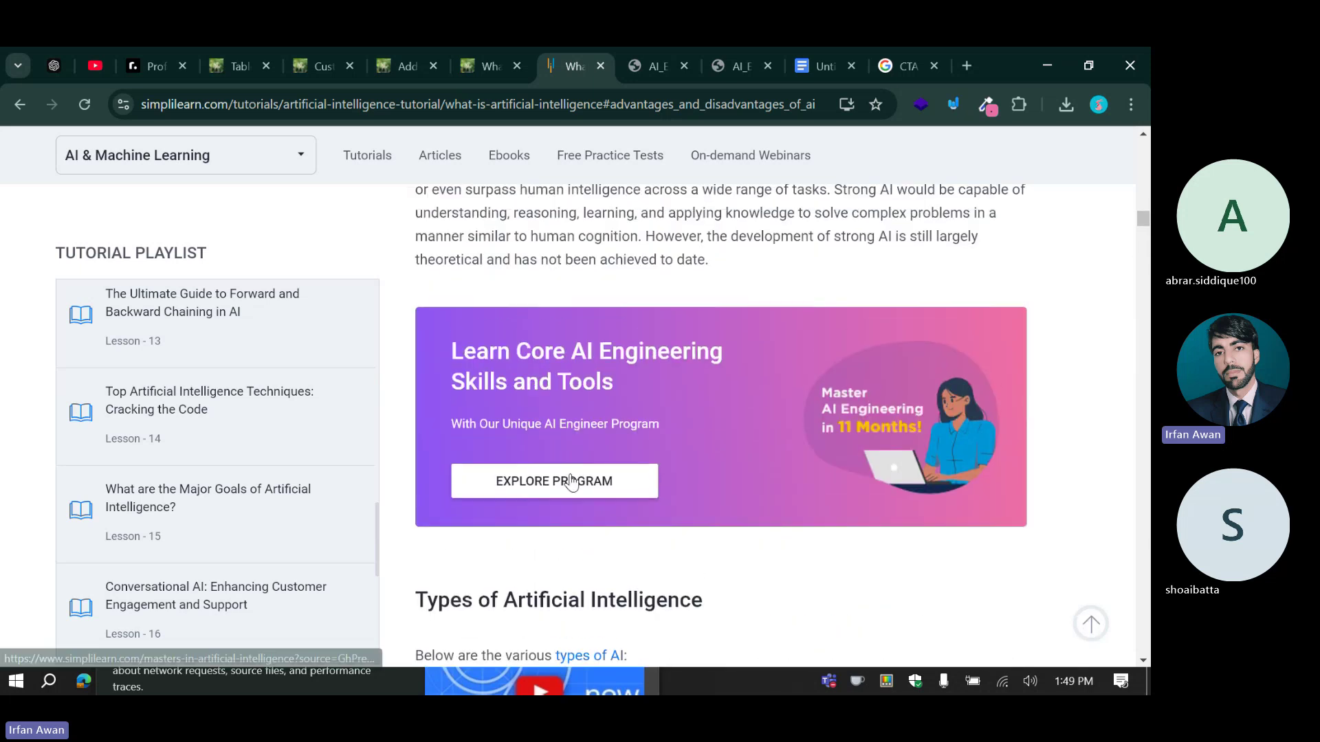
pyautogui.scroll(15, 550, 391)
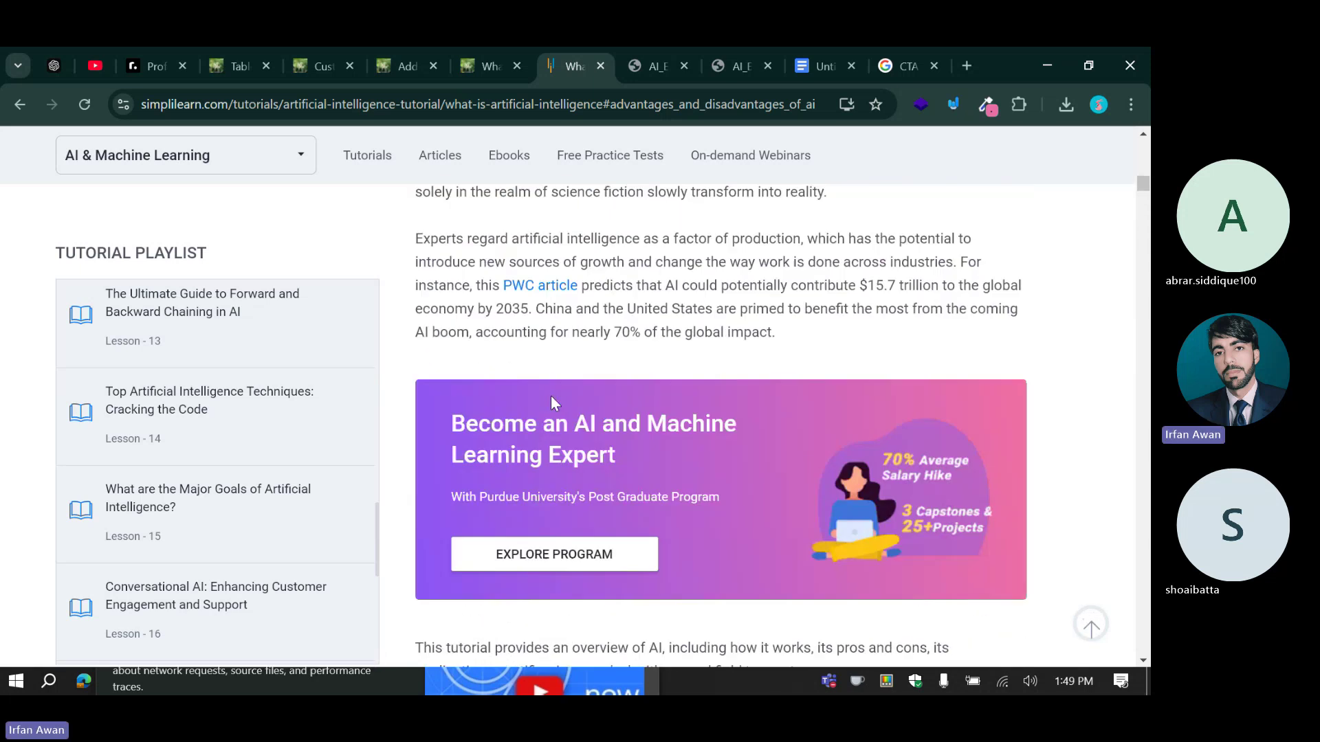
pyautogui.scroll(12, 553, 402)
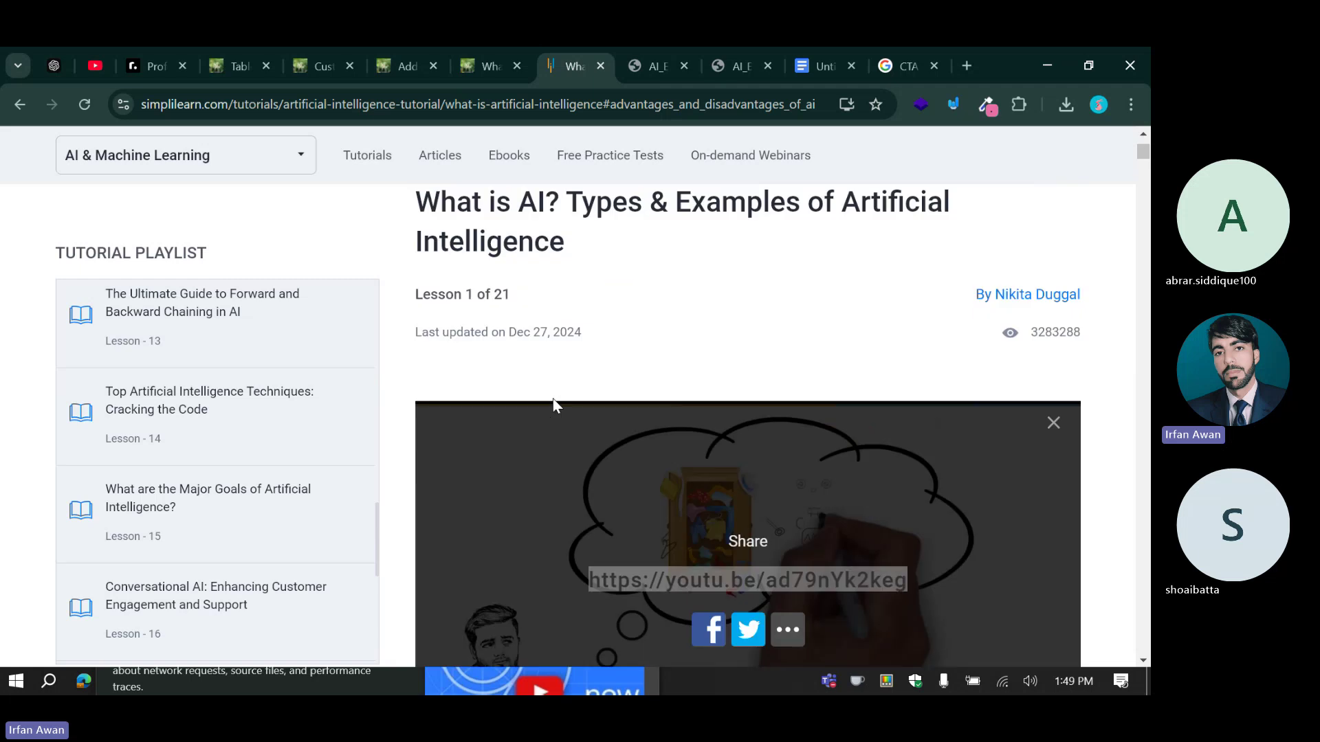
# Copy the link address of the explore button in the tutorial's "Become an AI and Machine Learning Expert" banner.
pyautogui.scroll(-12, 553, 402)
pyautogui.rightClick(540, 371)
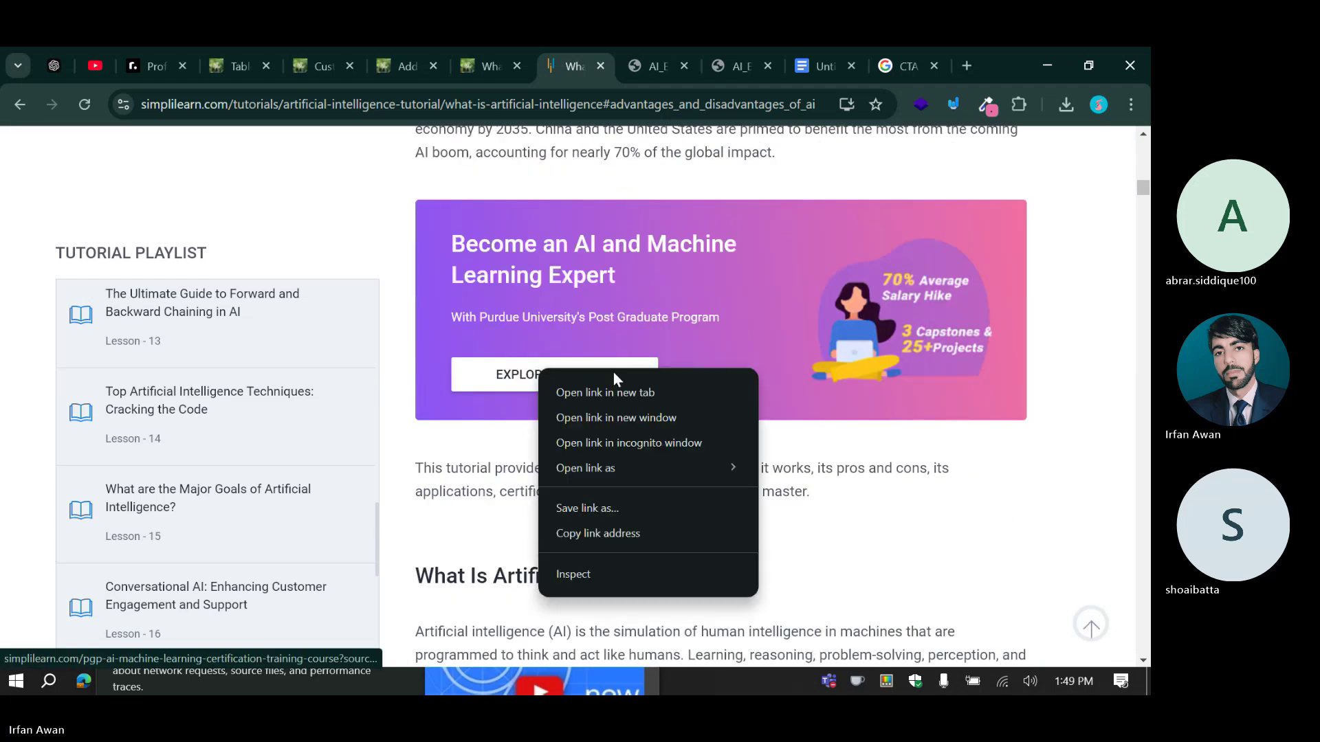
pyautogui.click(602, 532)
# Link the Know More button in the WordPress post to the copied Simplilearn course URL and save the post.
pyautogui.click(407, 66)
pyautogui.click(561, 415)
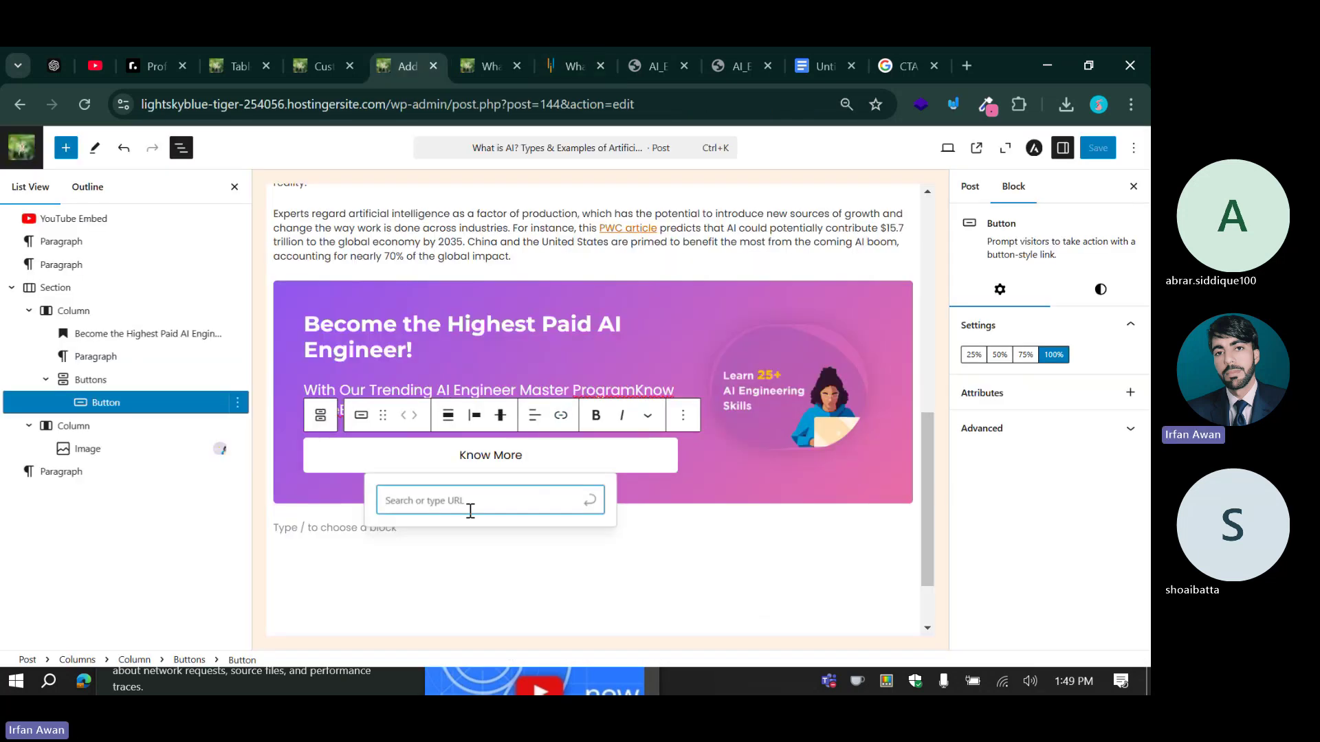
pyautogui.click(469, 505)
pyautogui.hotkey('ctrl', 'v')
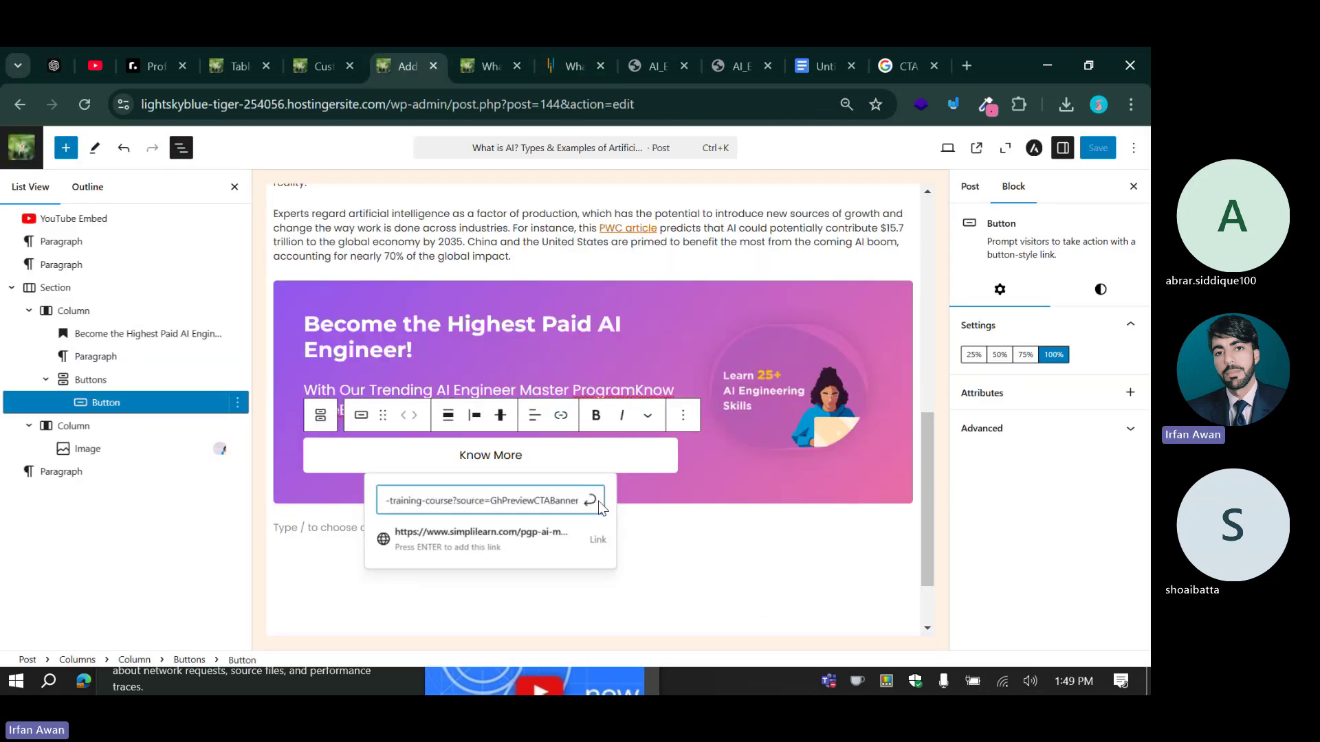
pyautogui.click(589, 501)
pyautogui.click(731, 461)
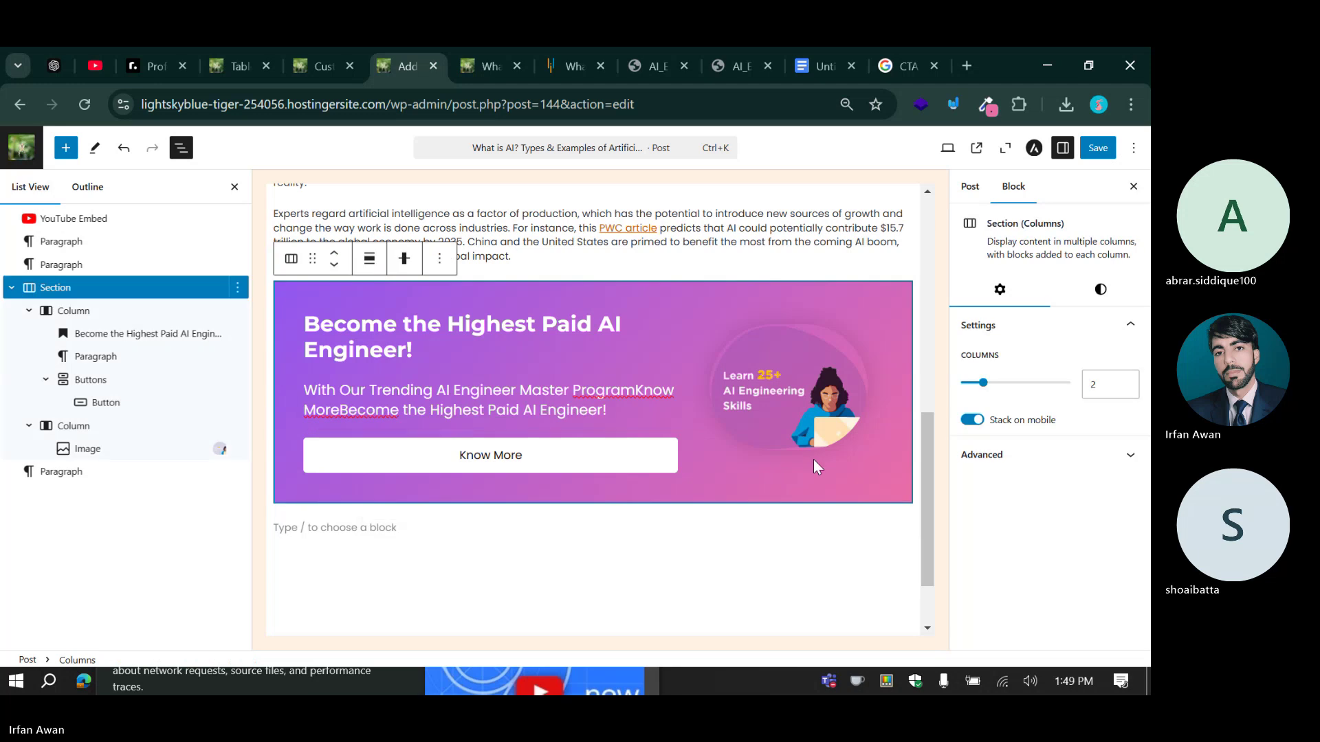
pyautogui.hotkey('ctrl', 's')
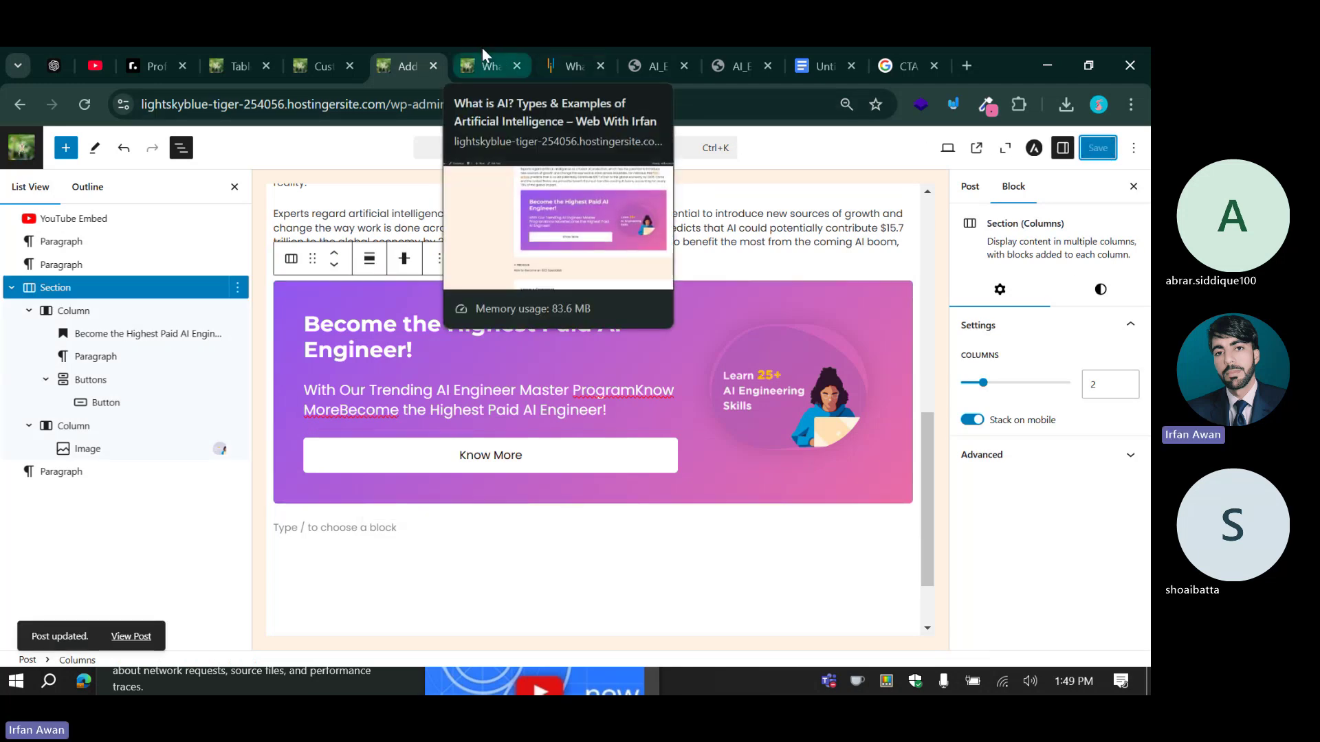
# Check the call-to-action banner and its surroundings on the live artificial intelligence post.
pyautogui.click(483, 49)
pyautogui.scroll(12, 595, 342)
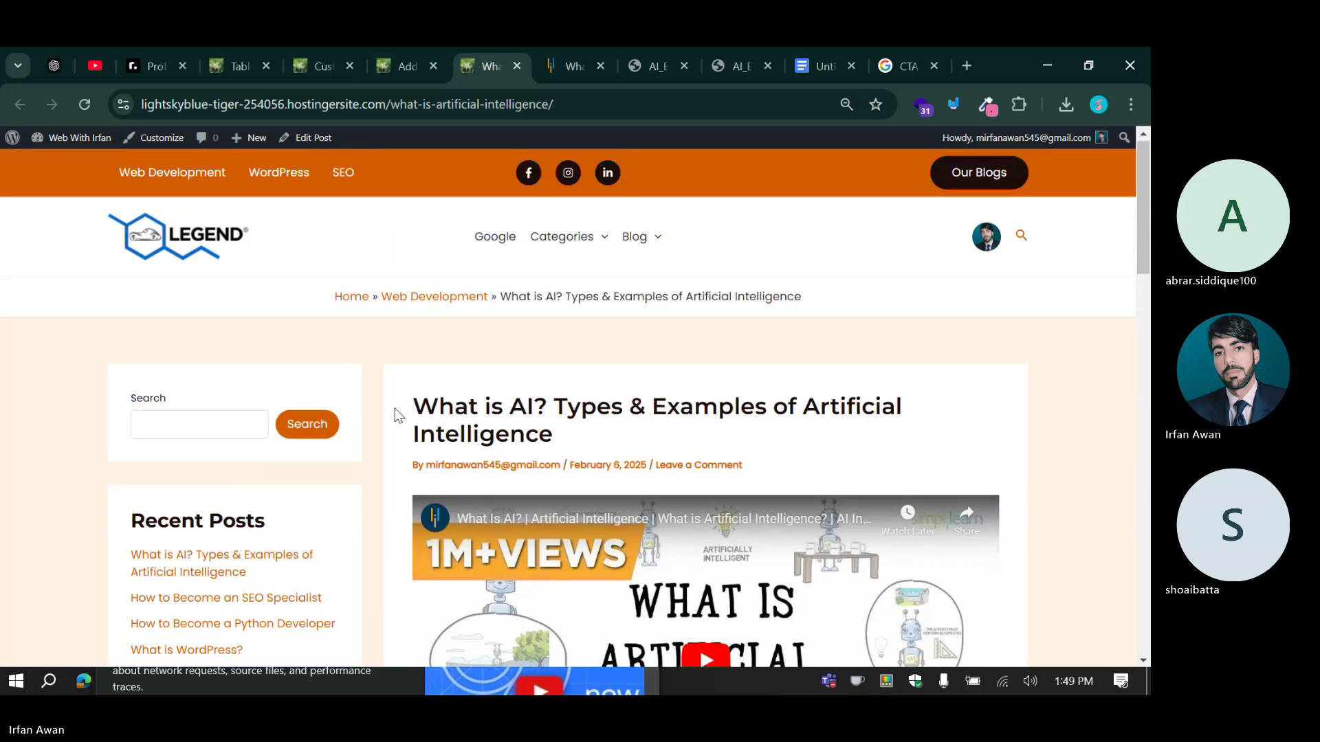
pyautogui.scroll(-2, 391, 406)
pyautogui.scroll(-8, 390, 401)
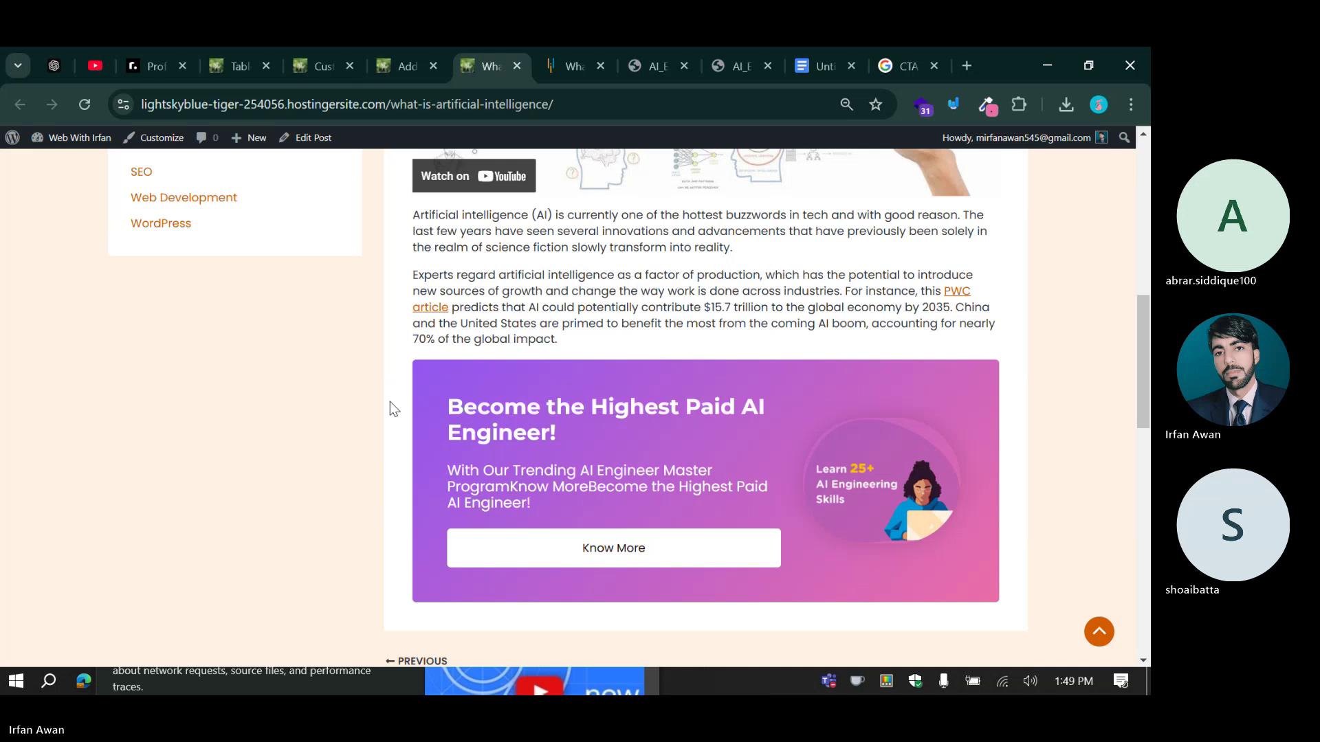
pyautogui.scroll(-4, 390, 402)
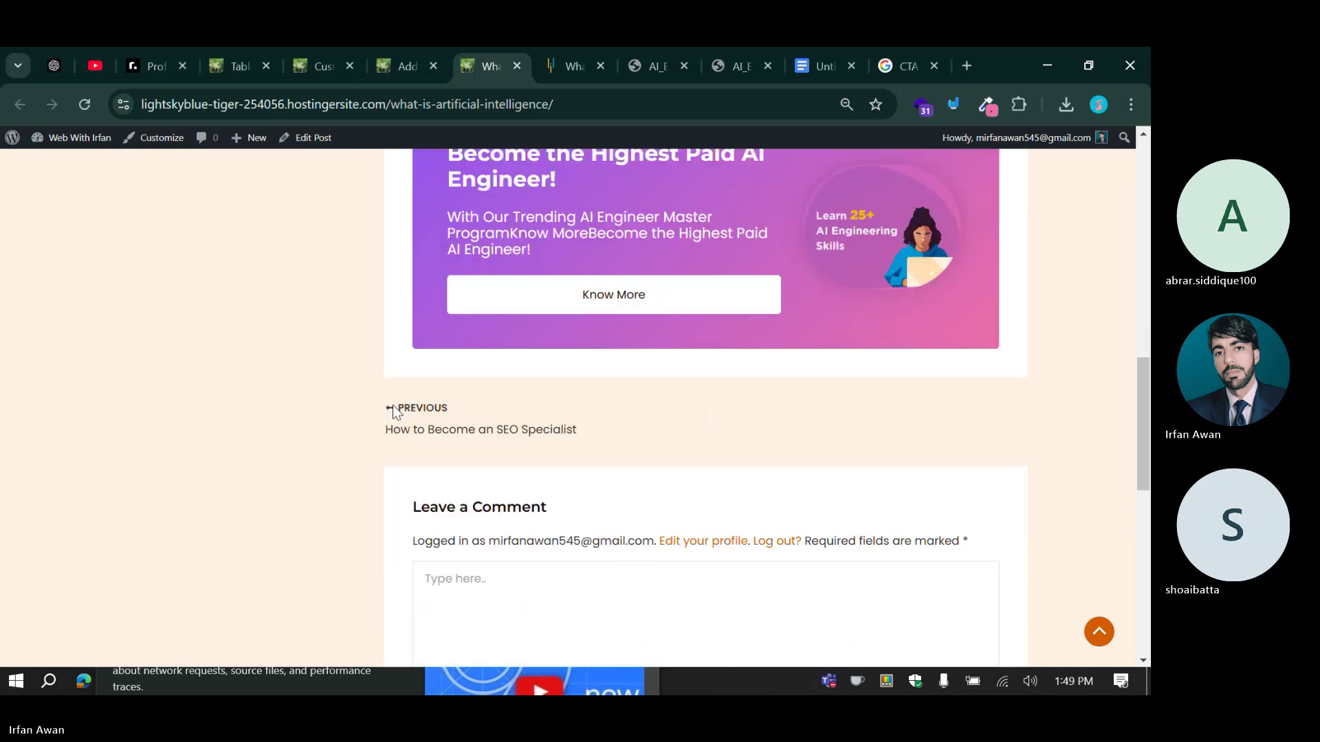
pyautogui.scroll(1, 386, 423)
# Return to the post editor, switch the preview to Mobile and examine how the banner's text, button and image stack.
pyautogui.moveTo(408, 66); pyautogui.dragTo(487, 57)
pyautogui.scroll(4, 347, 354)
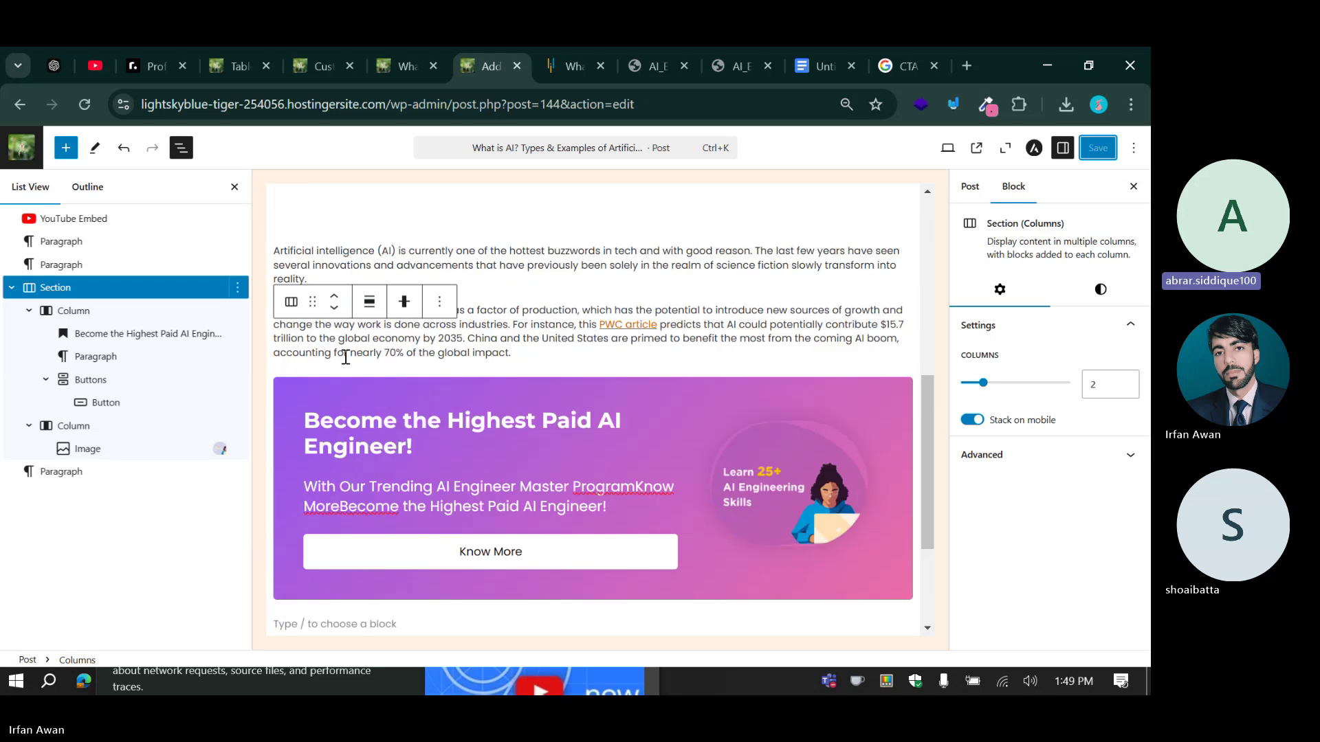
pyautogui.scroll(-3, 378, 385)
pyautogui.scroll(-1, 379, 385)
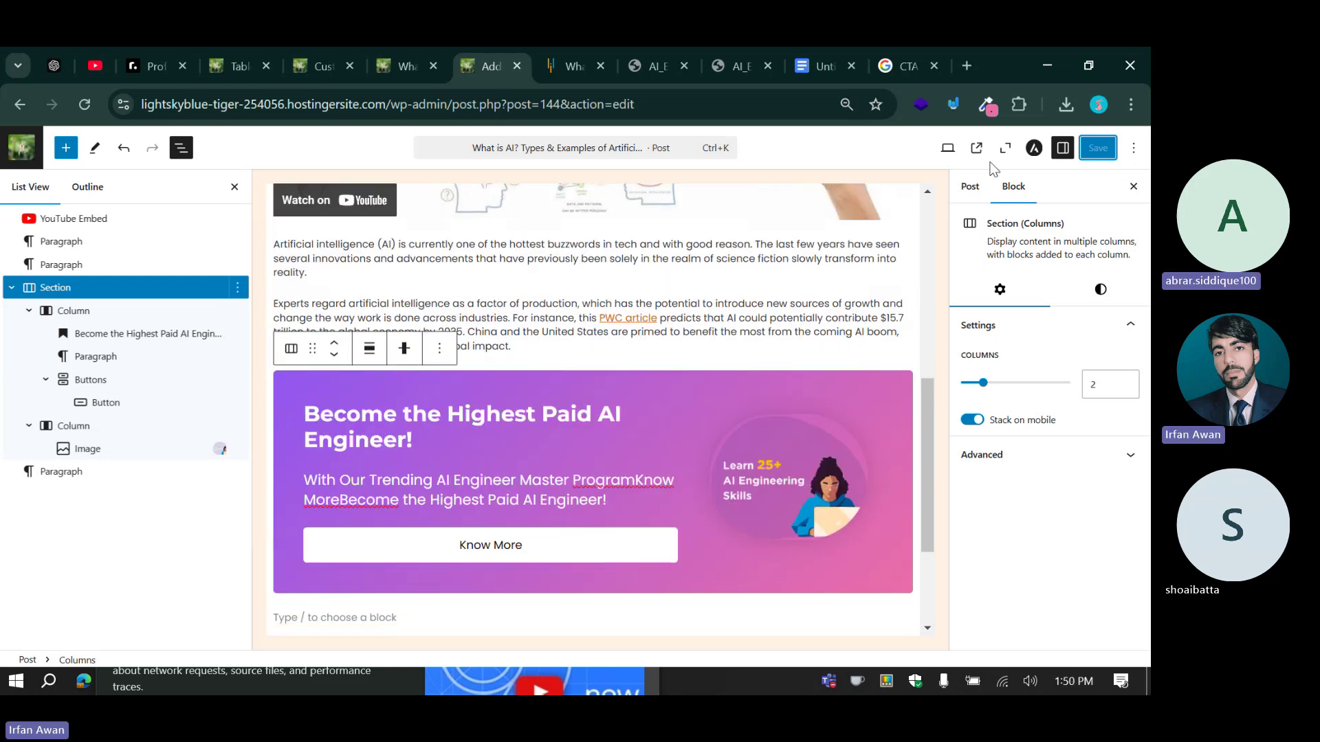
pyautogui.click(947, 149)
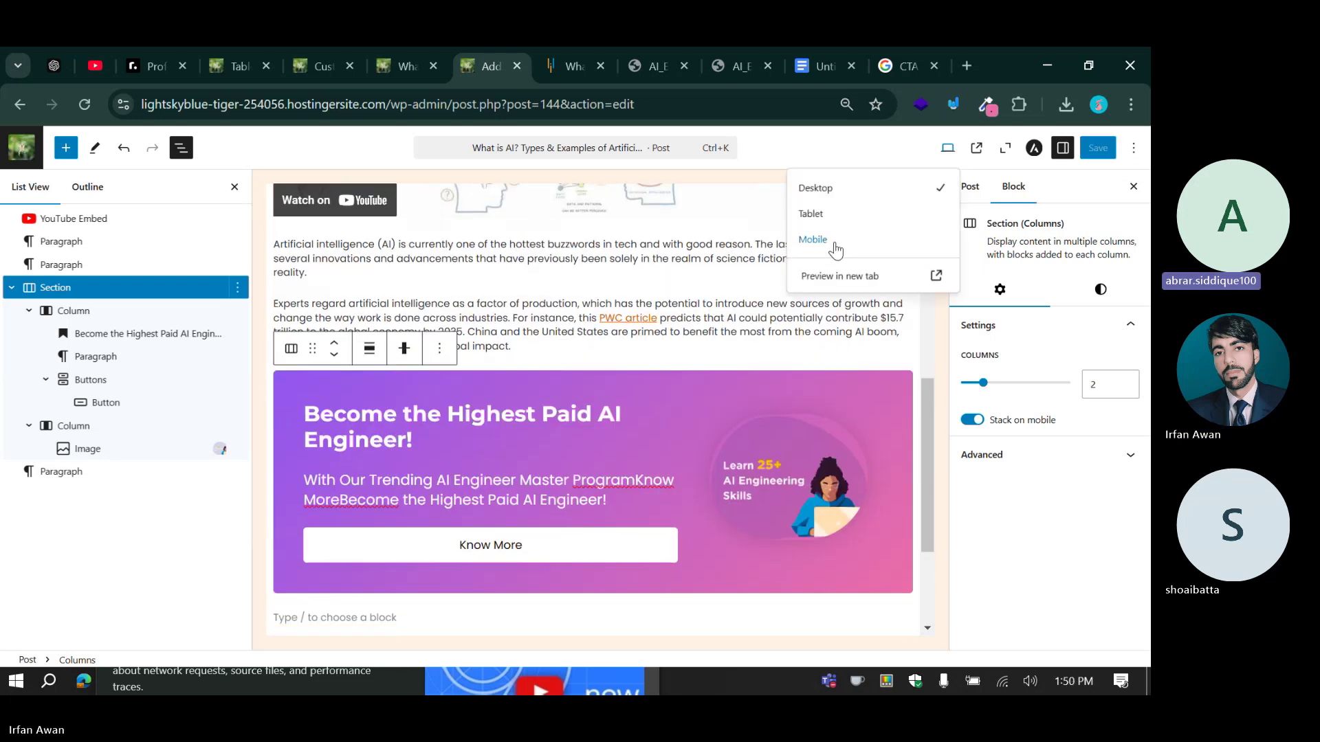
pyautogui.click(813, 240)
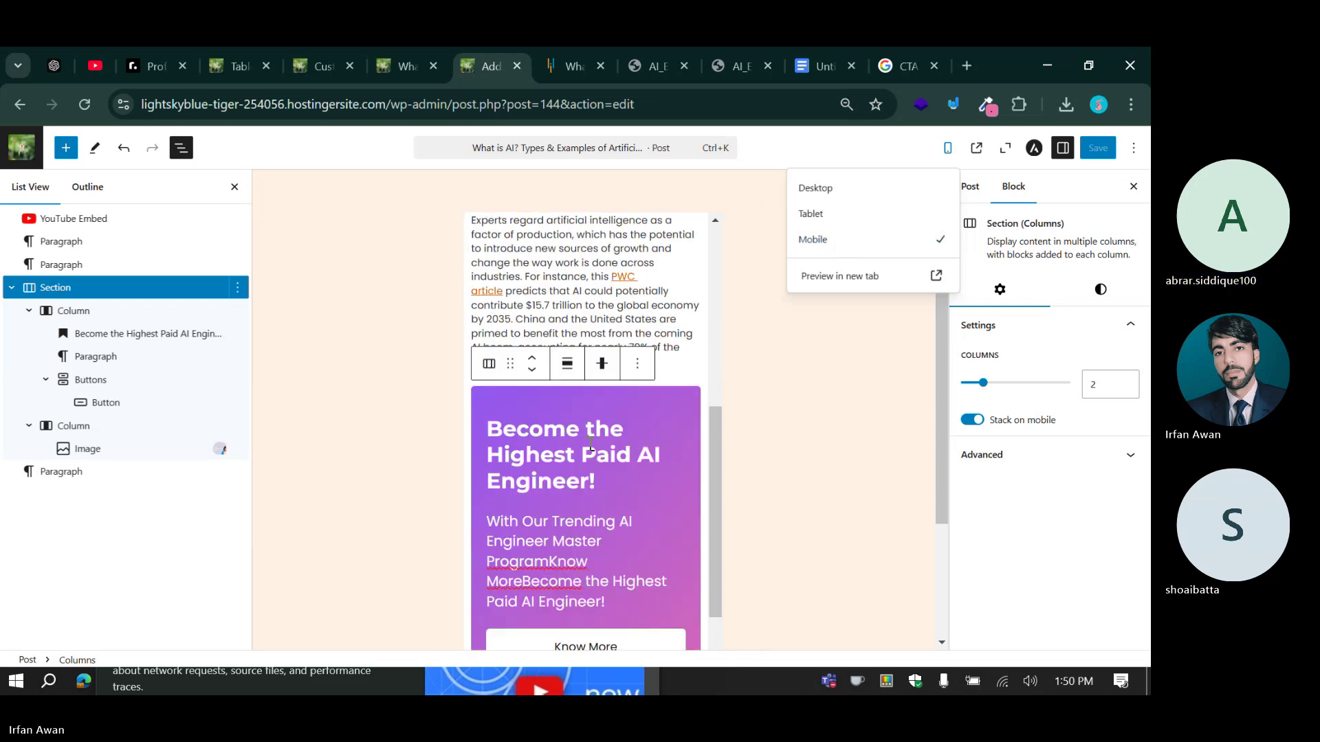
pyautogui.scroll(1, 591, 447)
pyautogui.scroll(-2, 598, 426)
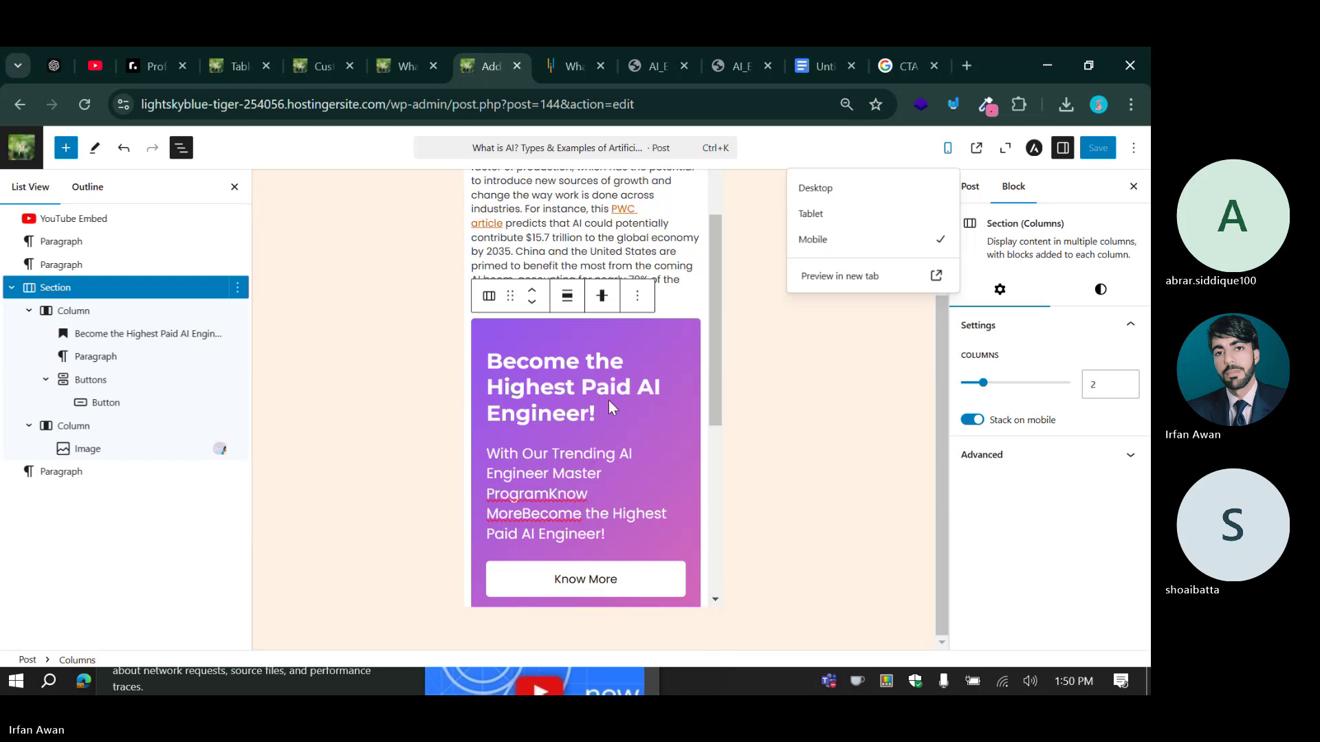
pyautogui.scroll(1, 608, 400)
pyautogui.scroll(-2, 602, 481)
pyautogui.scroll(-1, 598, 479)
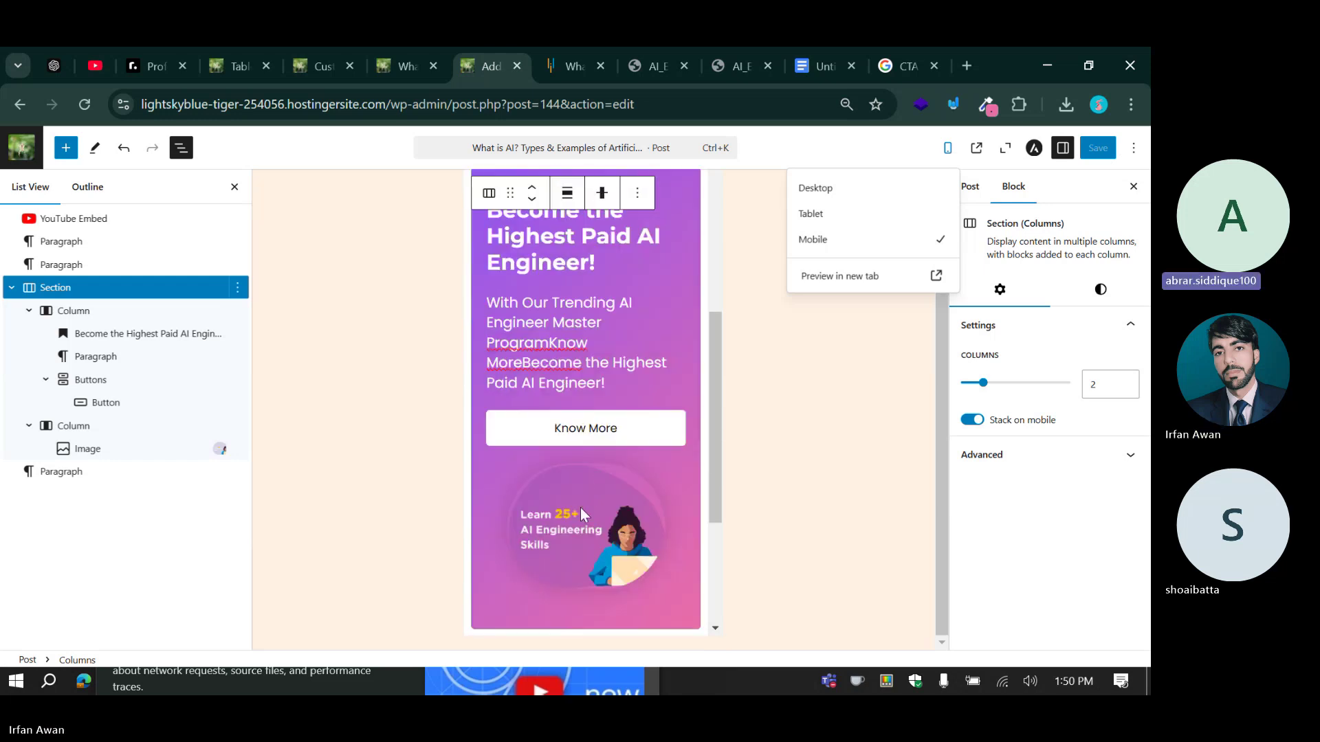
pyautogui.scroll(1, 576, 515)
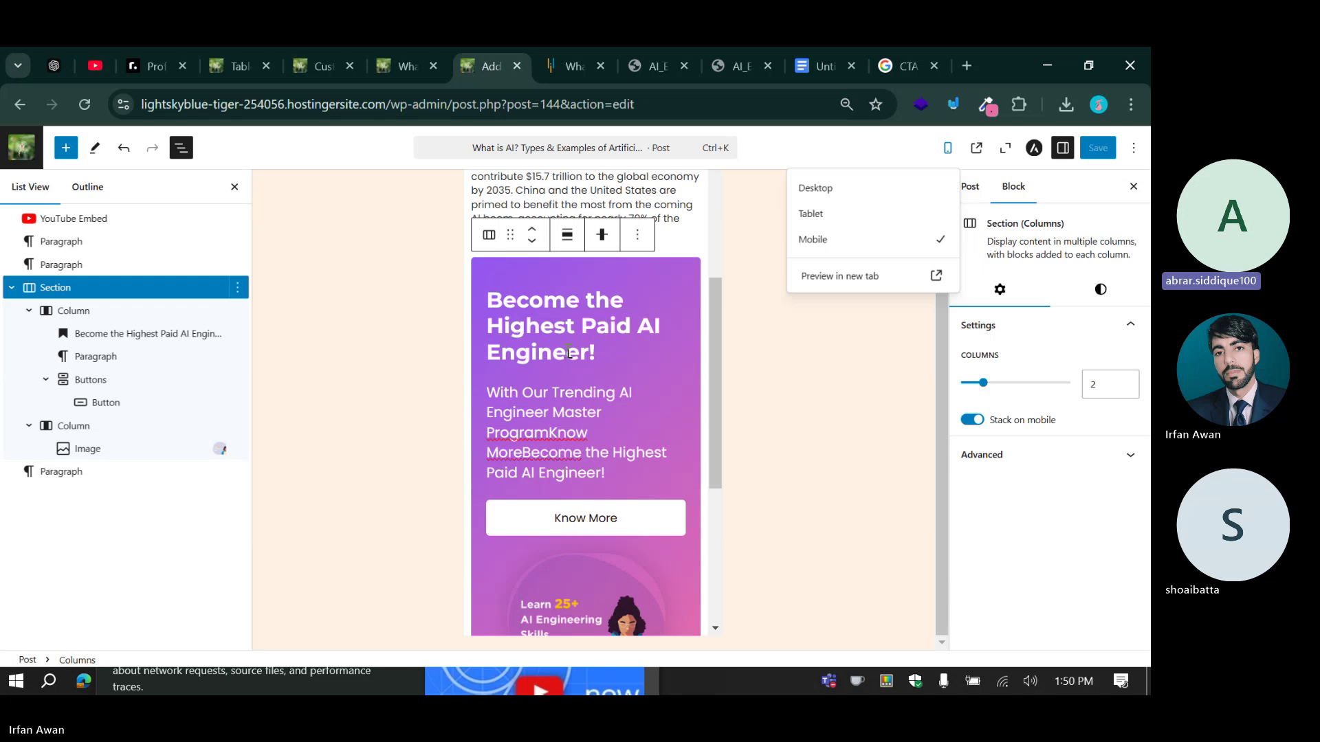
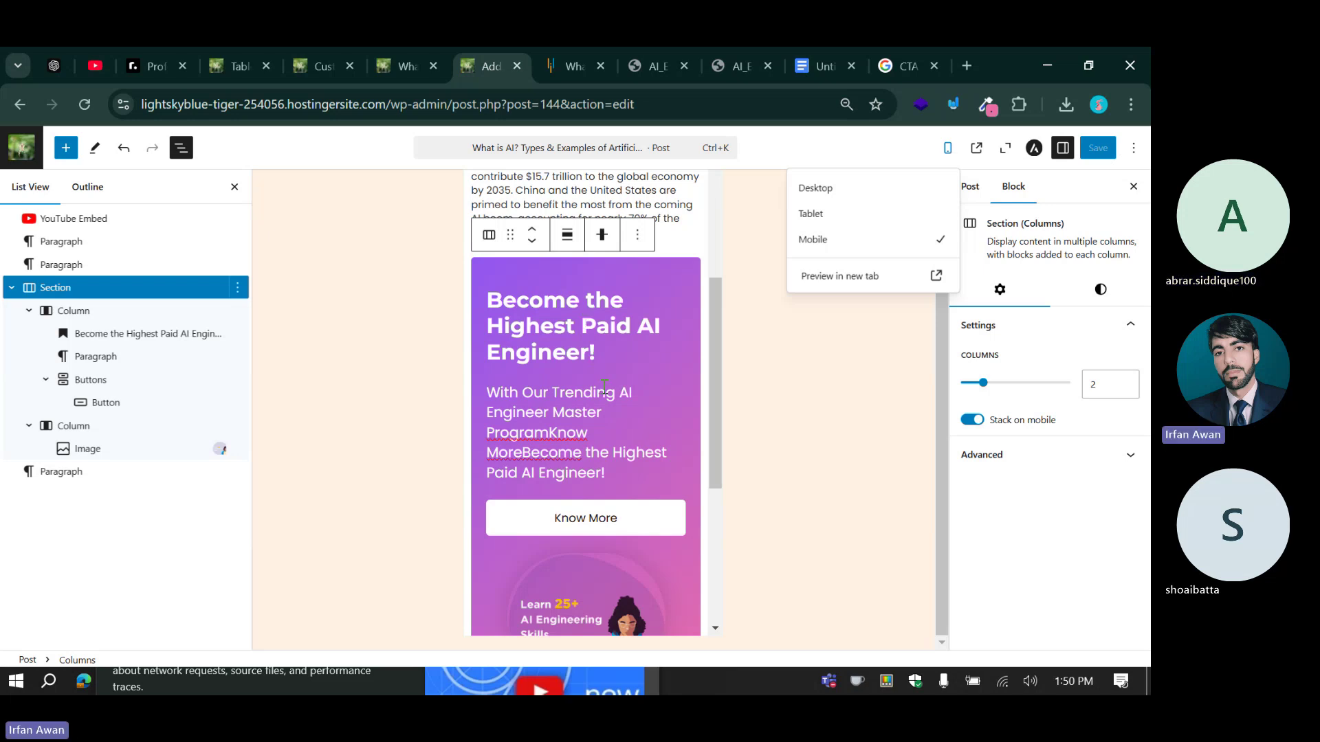
# Look through the banner section's advanced settings and the editor options for a way to hide elements on mobile.
pyautogui.click(502, 287)
pyautogui.click(512, 330)
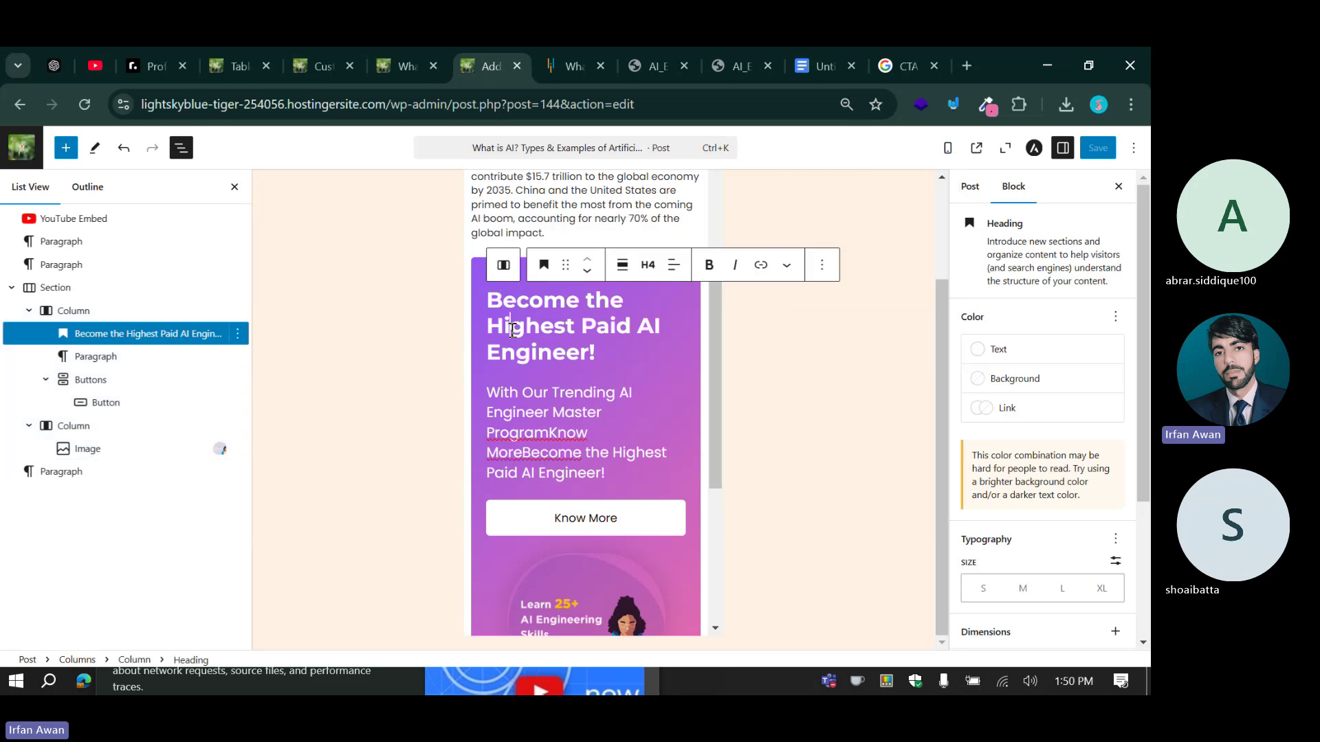
pyautogui.click(55, 290)
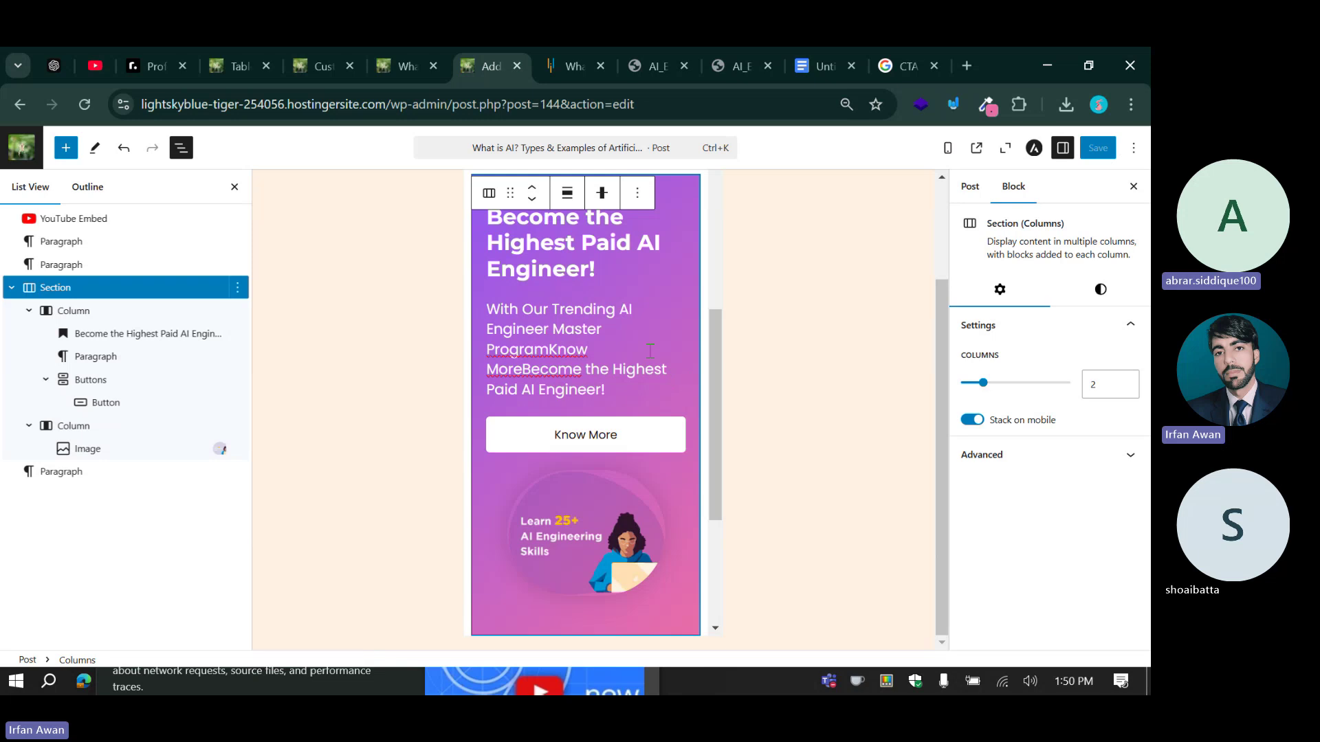
pyautogui.click(987, 454)
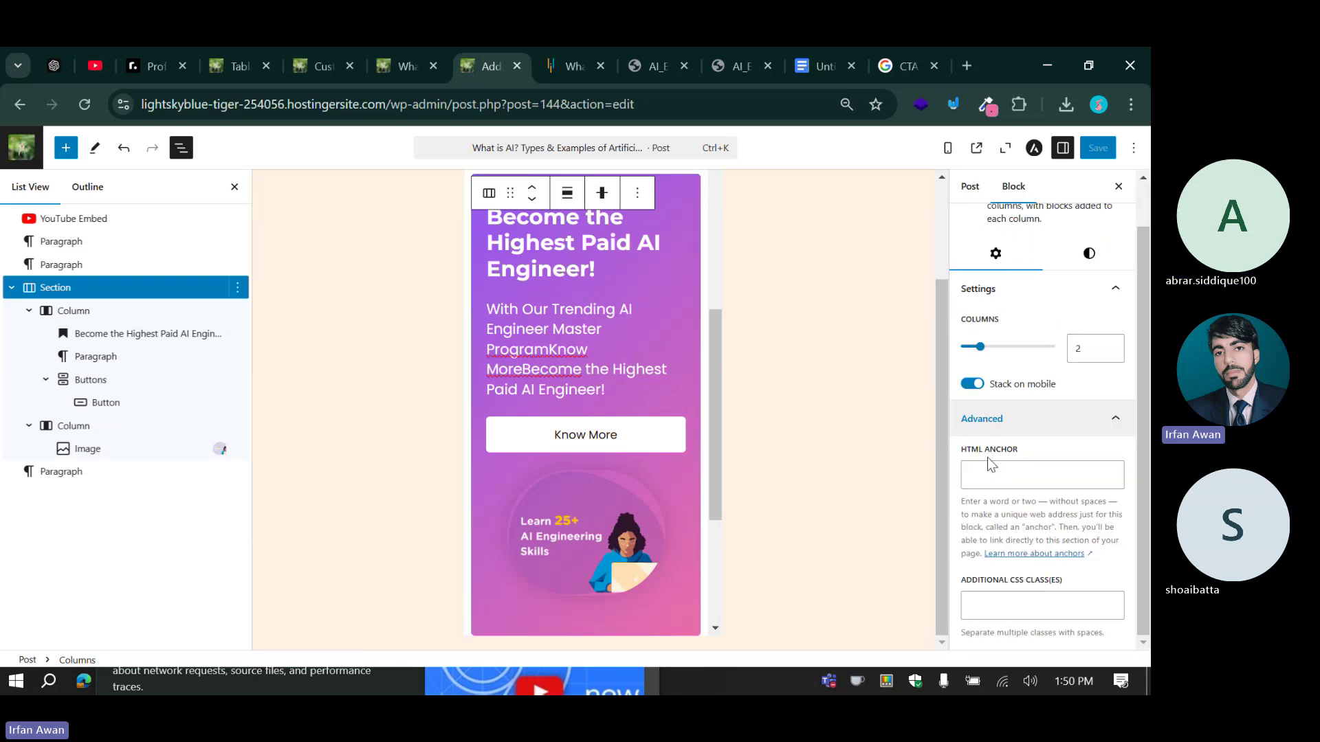
pyautogui.scroll(1, 1049, 590)
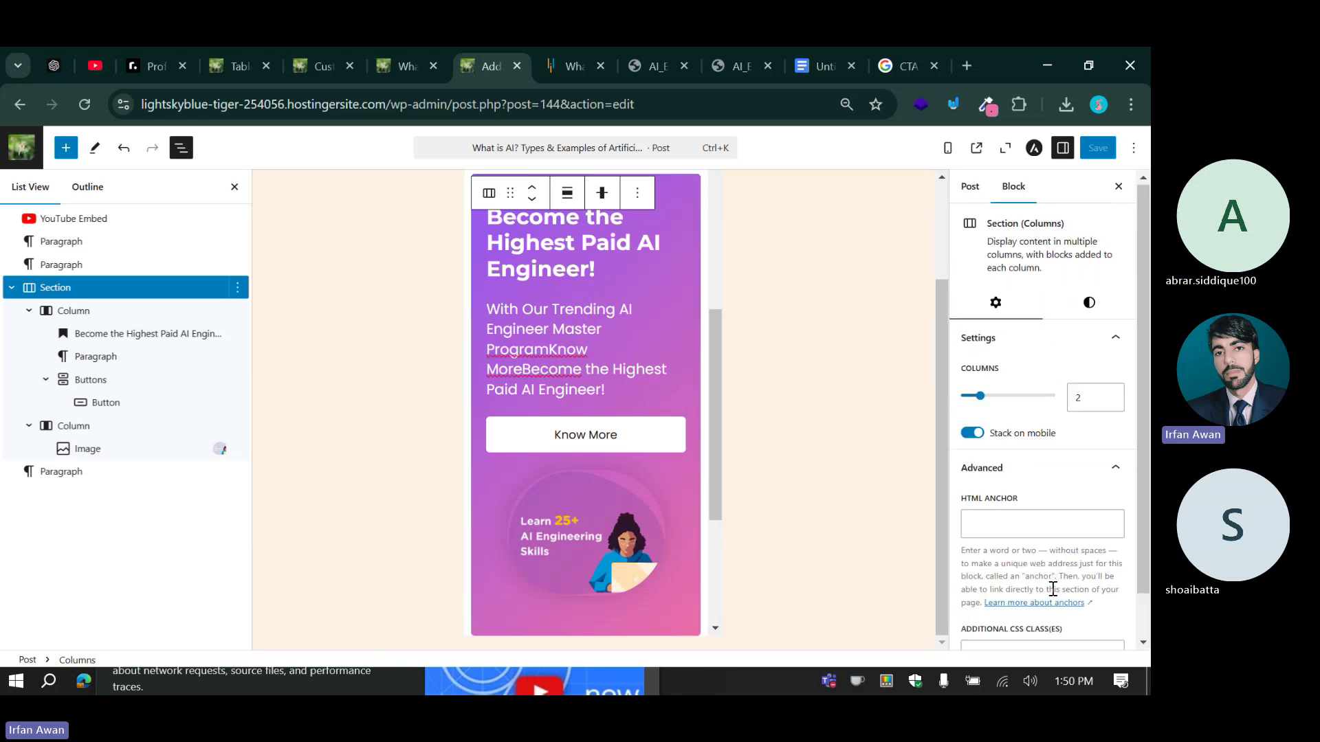
pyautogui.click(1134, 148)
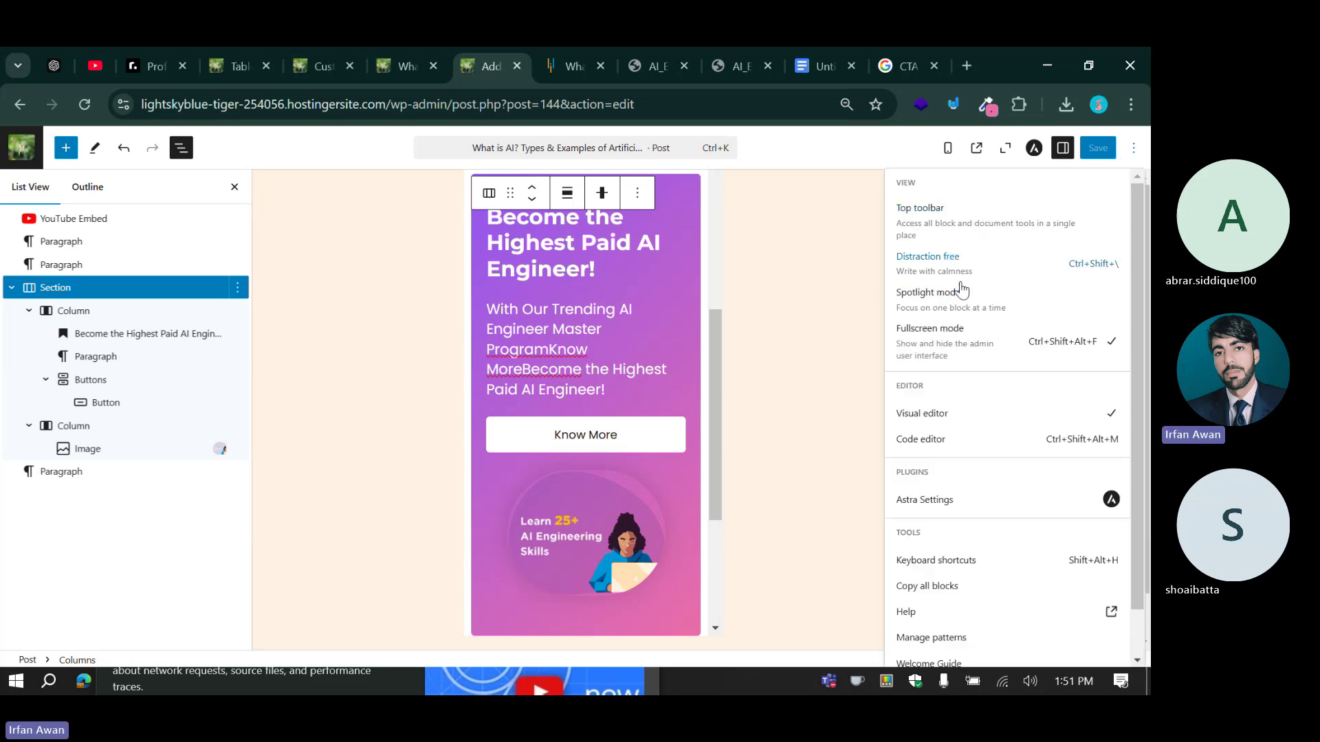
pyautogui.scroll(-1, 960, 285)
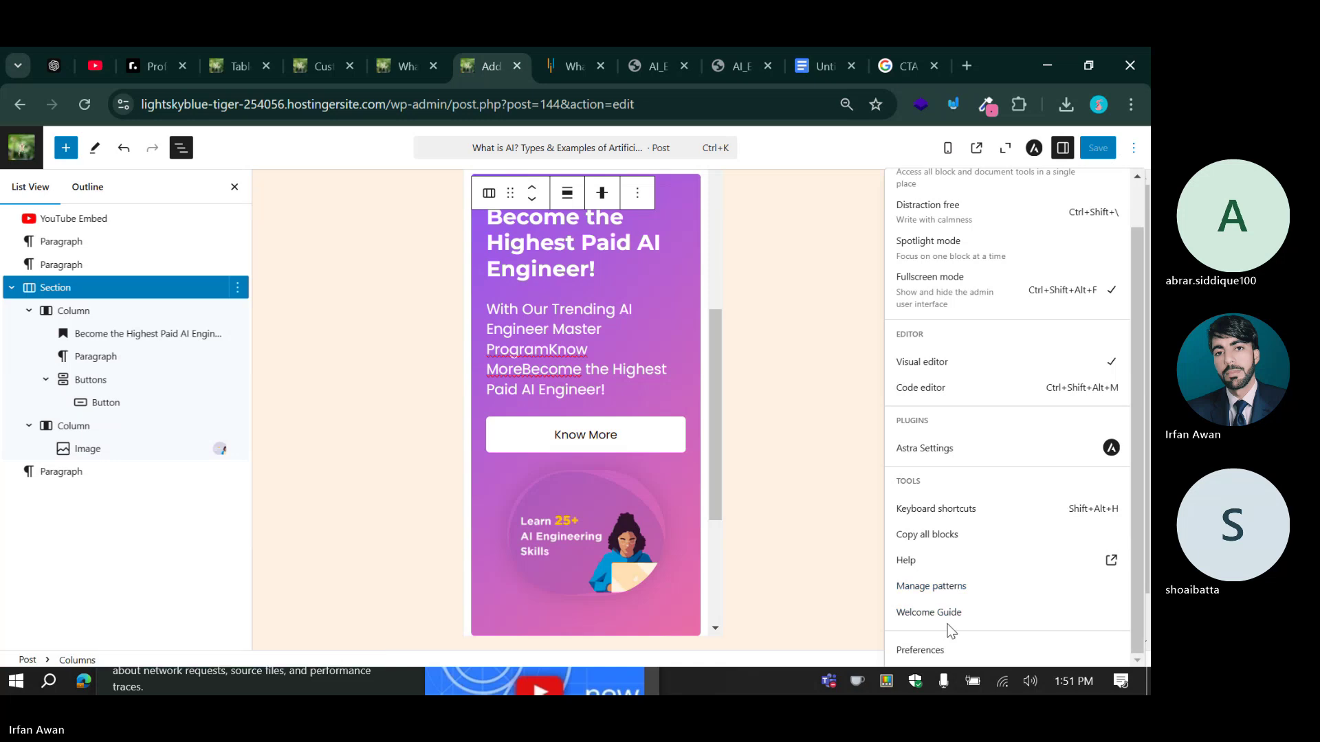
pyautogui.scroll(1, 949, 536)
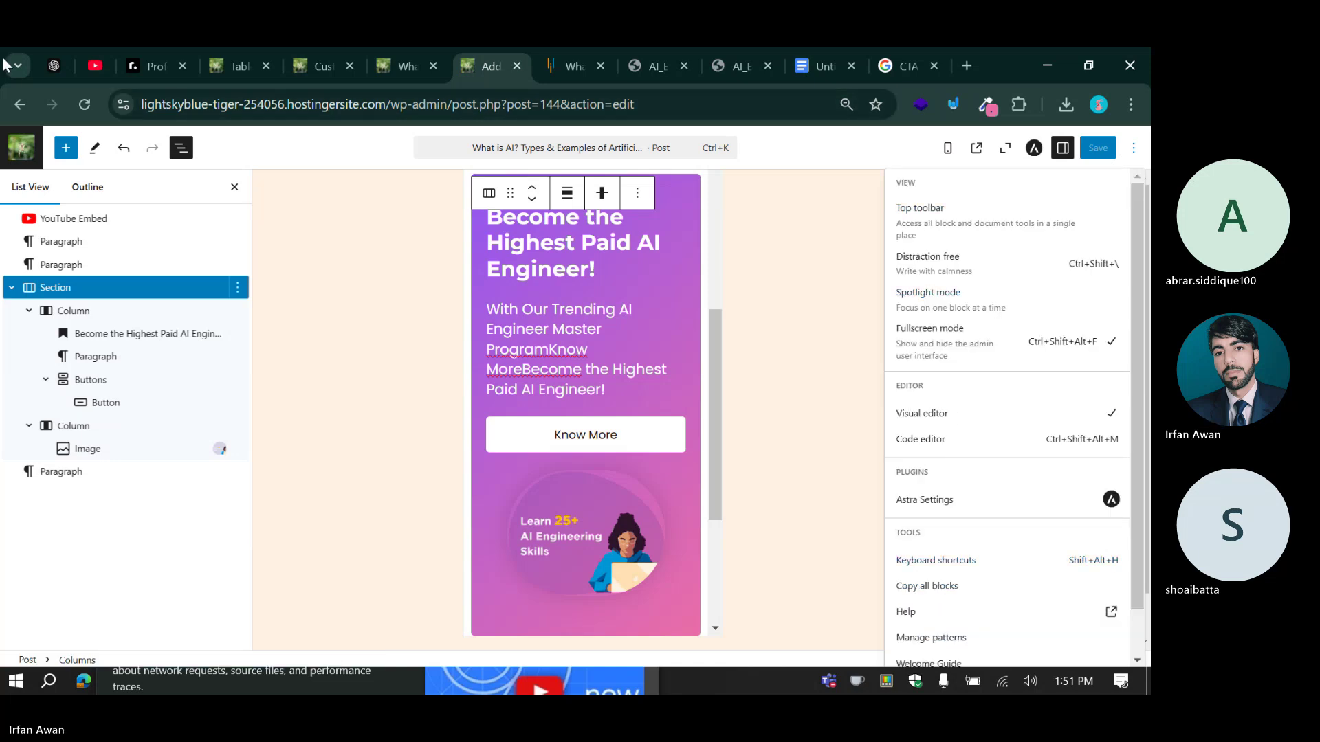
# Switch to ChatGPT and ask "How can we hide a item or element in gutenberg for mobile".
pyautogui.click(60, 59)
pyautogui.scroll(5, 436, 340)
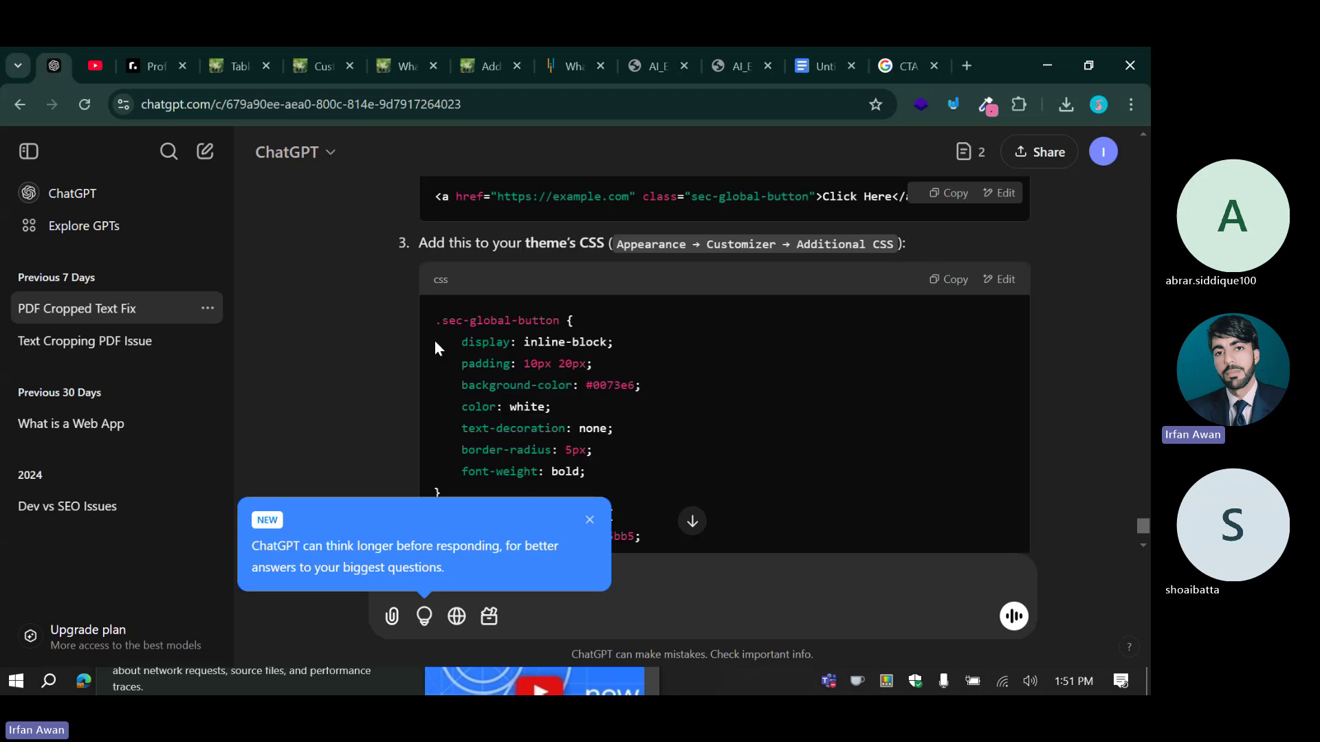
pyautogui.scroll(-5, 436, 340)
pyautogui.click(591, 522)
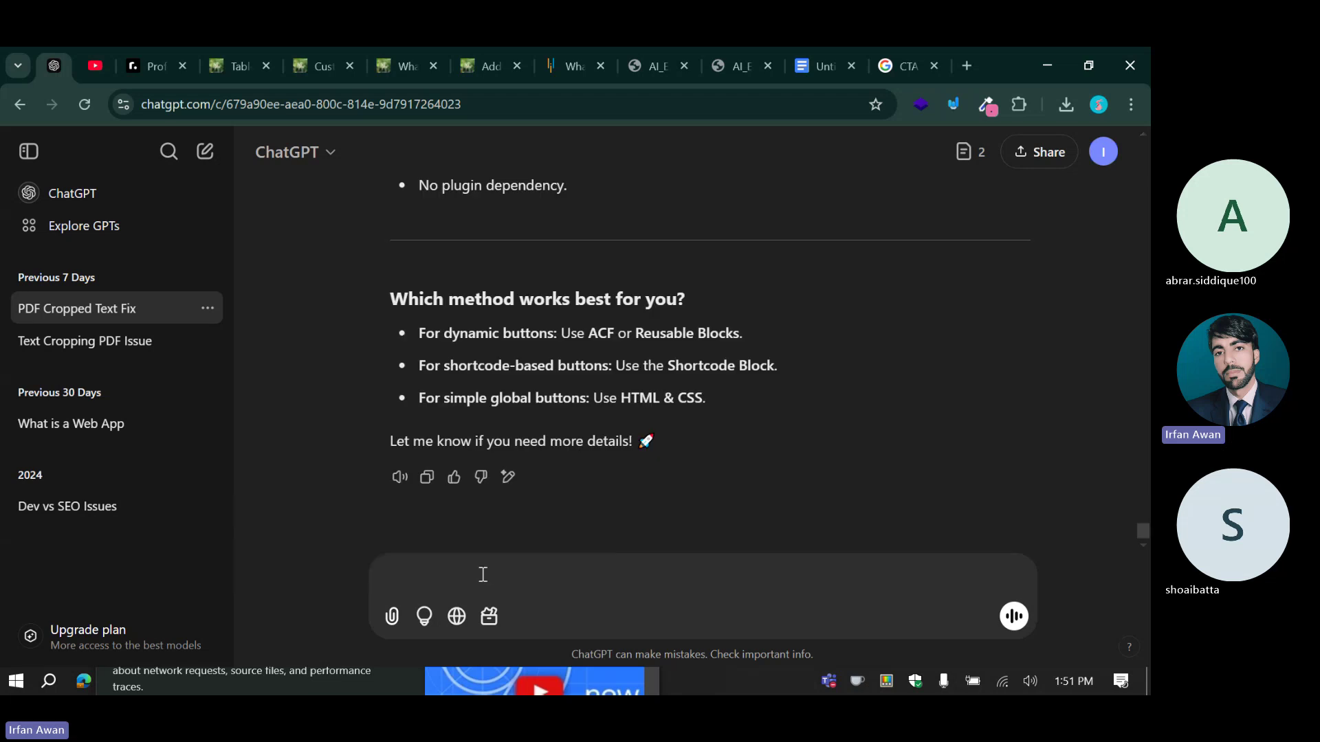
pyautogui.write('How can we ')
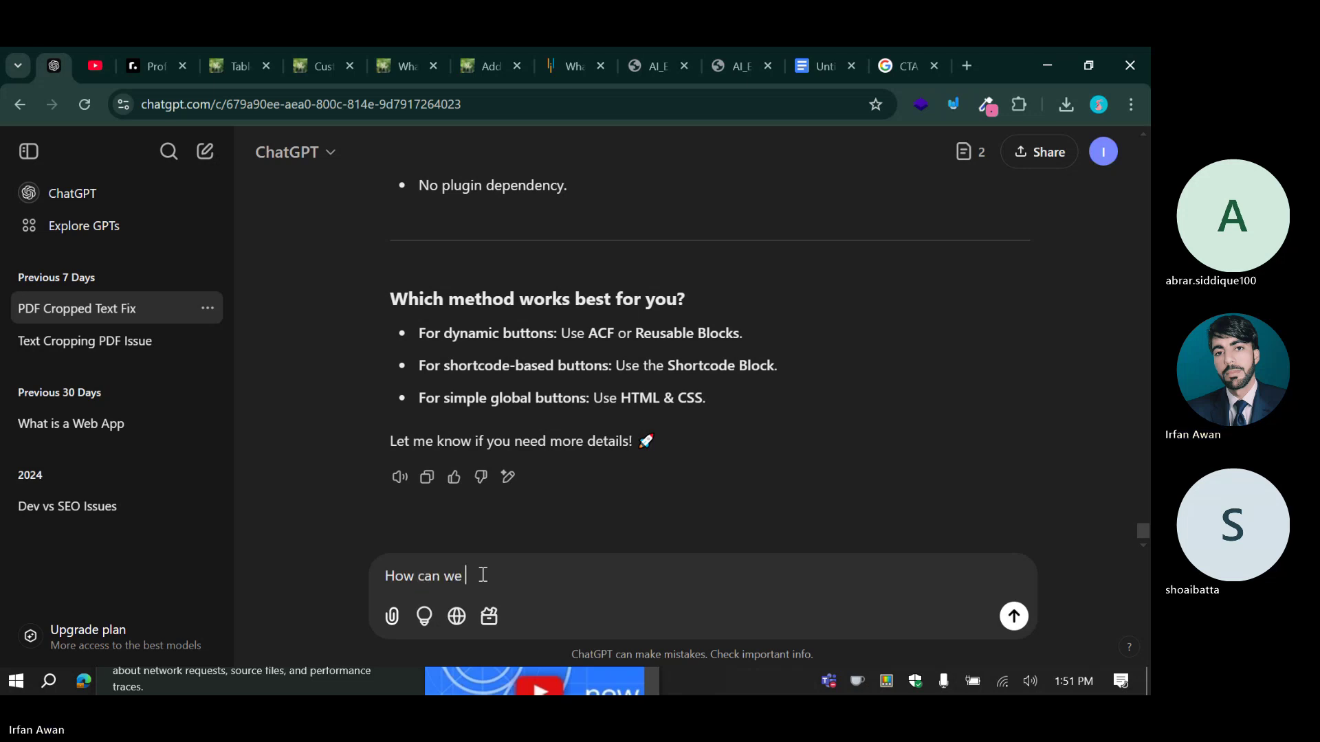
pyautogui.write('hide a')
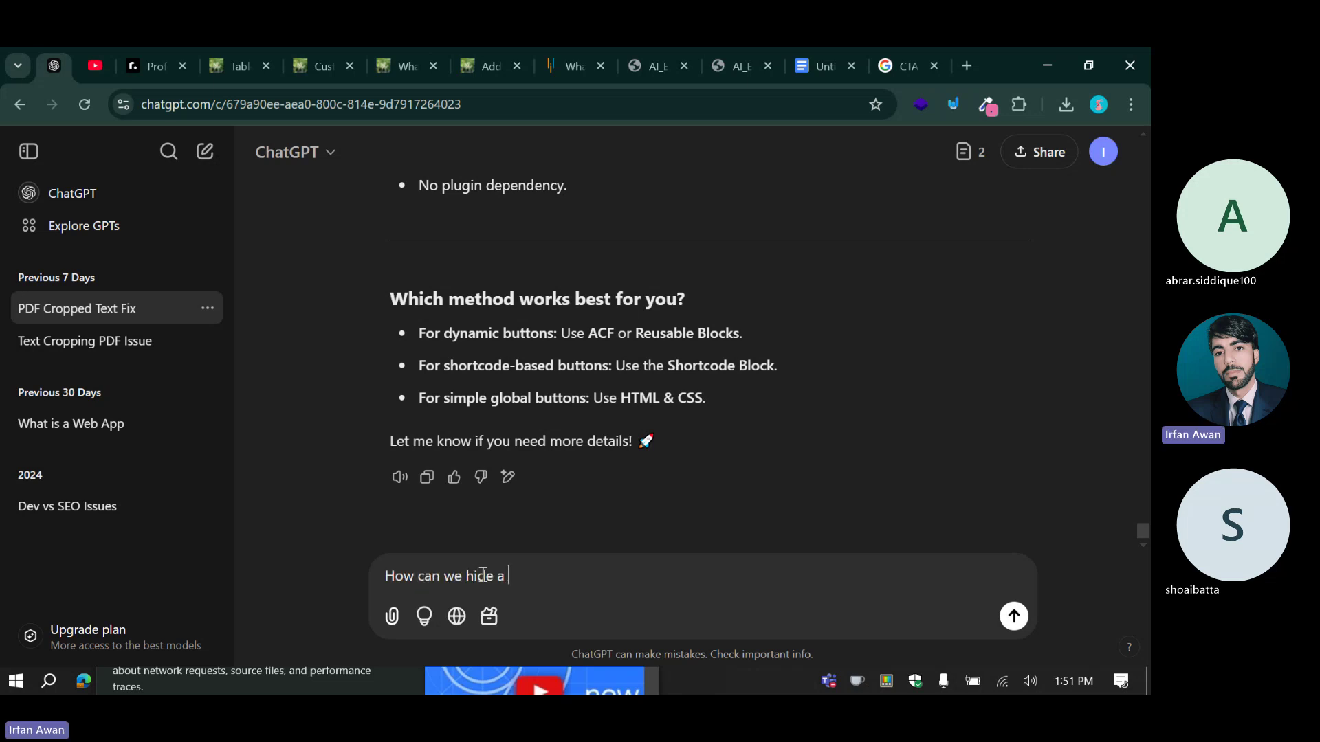
pyautogui.write(' item or element i')
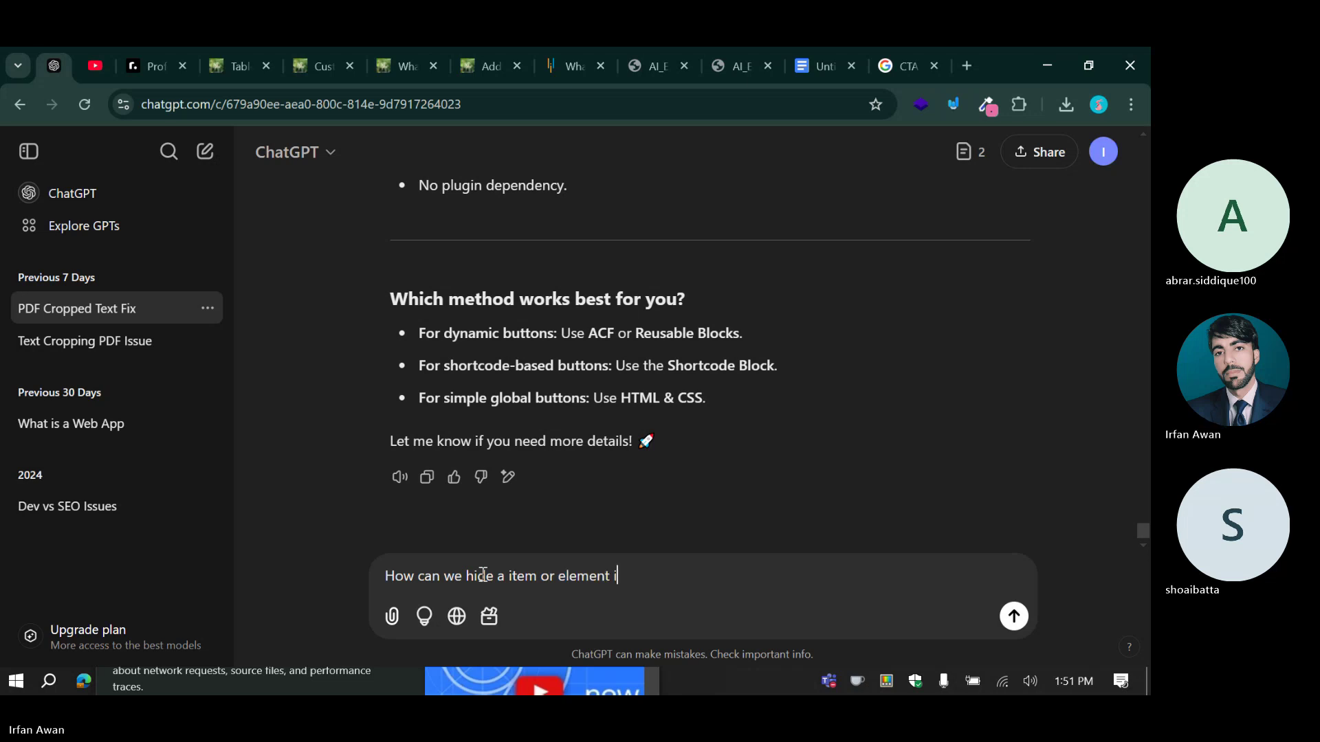
pyautogui.write('n gute')
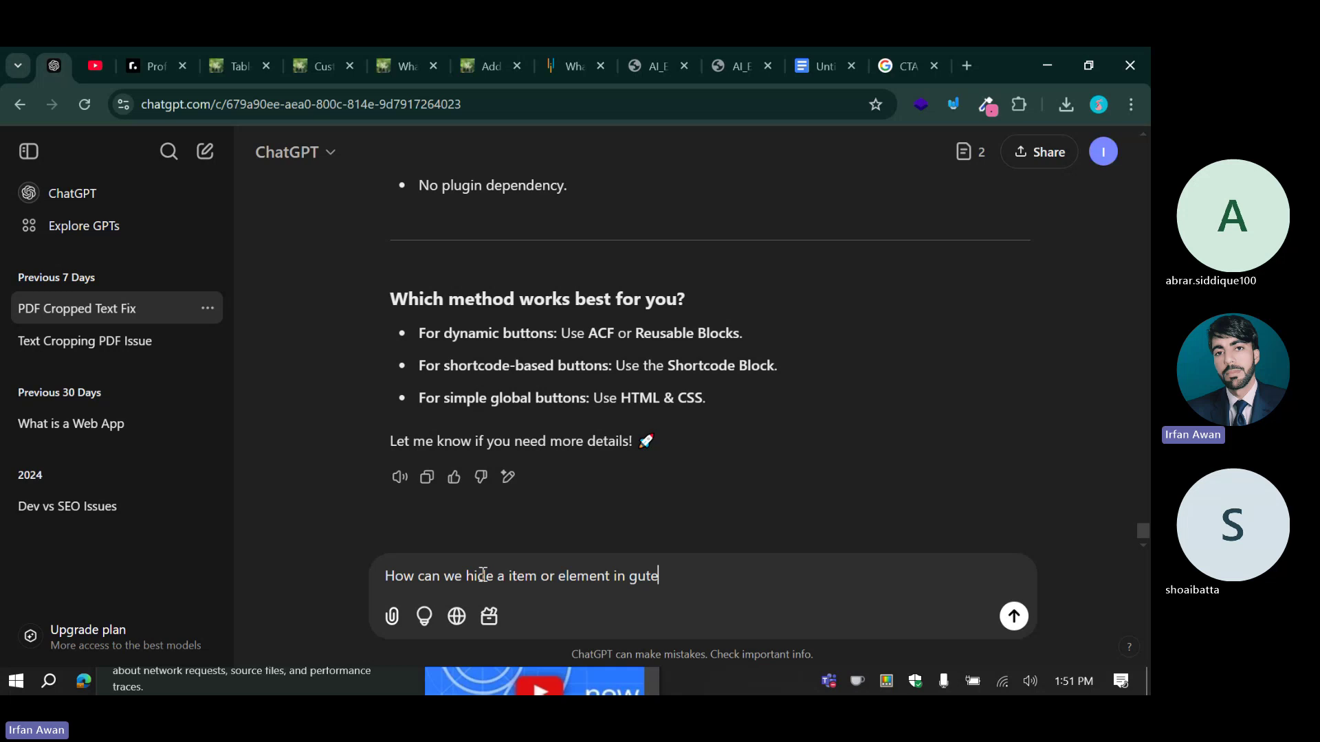
pyautogui.write('nberg')
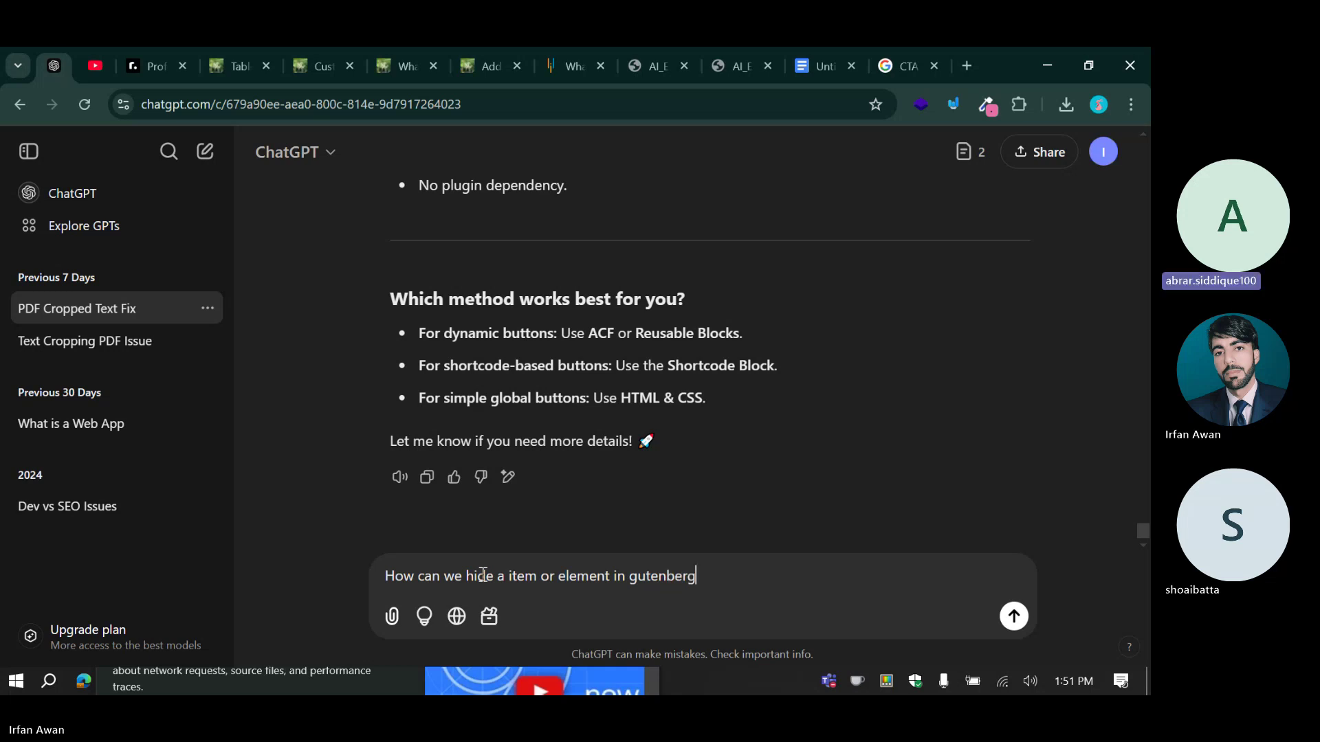
pyautogui.write(' for mobile')
pyautogui.press('Return')
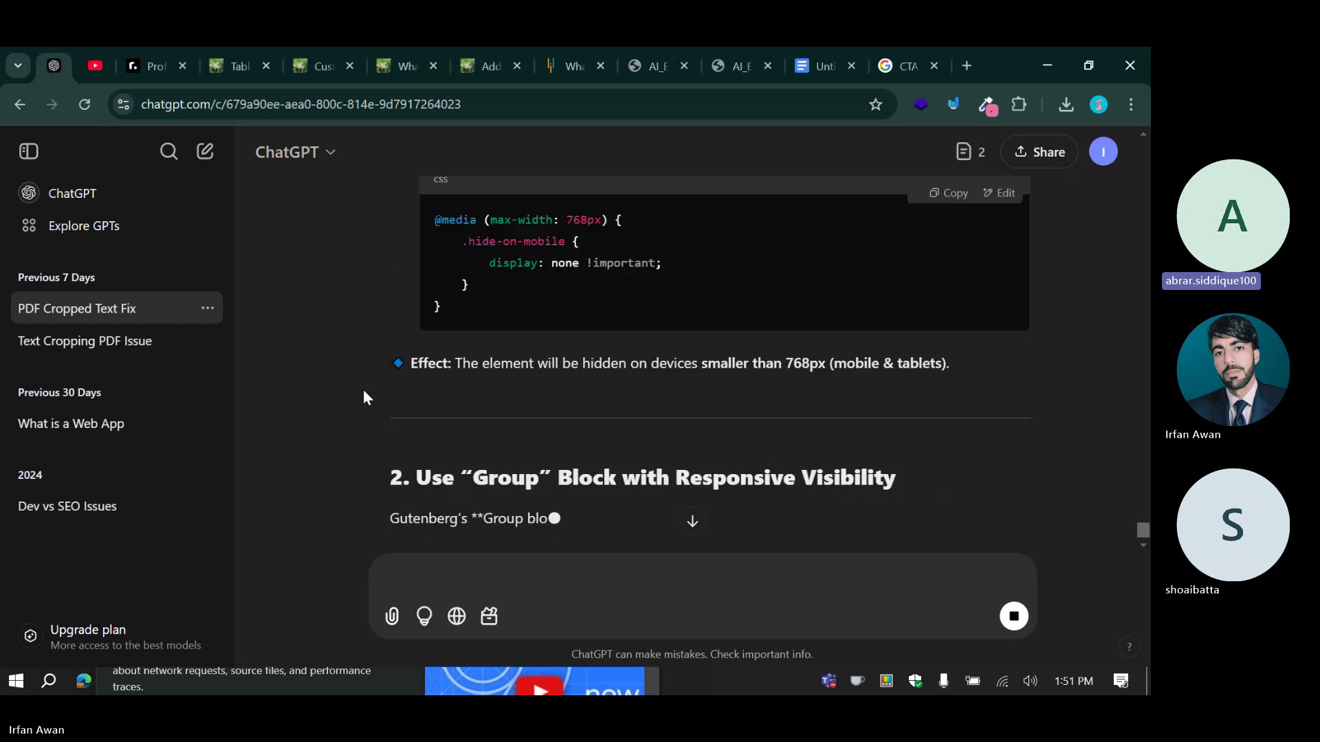
# Read ChatGPT's suggested methods for hiding a Gutenberg block on mobile, including the custom CSS class and Group block steps.
pyautogui.scroll(3, 363, 398)
pyautogui.scroll(1, 365, 391)
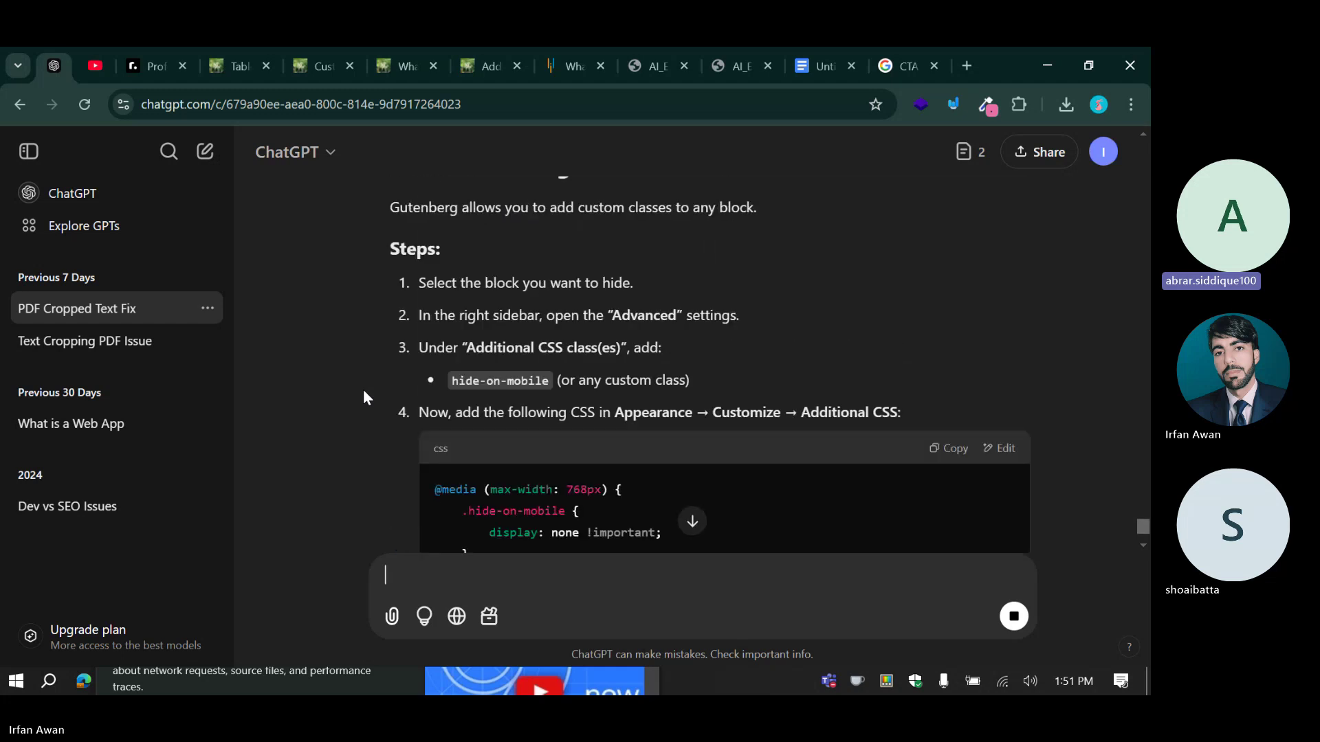
pyautogui.scroll(-6, 377, 389)
pyautogui.scroll(-2, 377, 389)
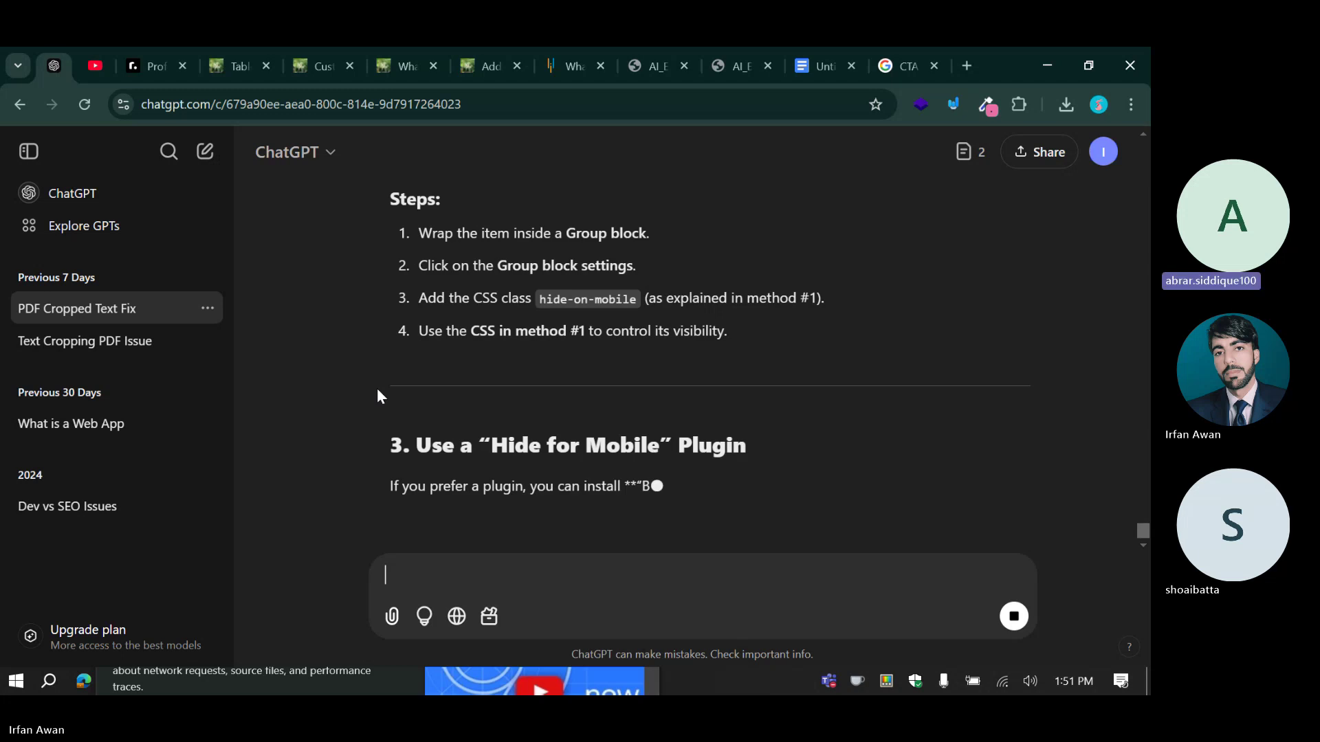
pyautogui.scroll(2, 377, 389)
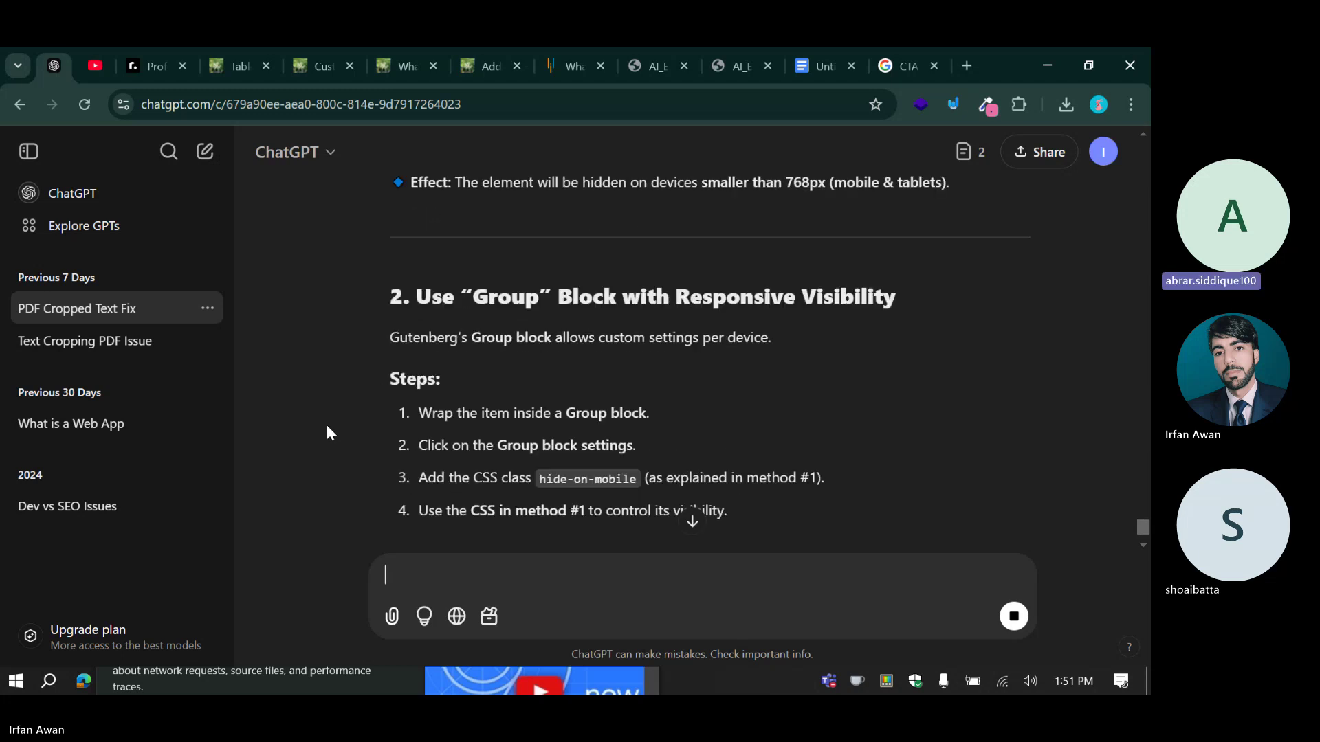
pyautogui.scroll(-1, 327, 431)
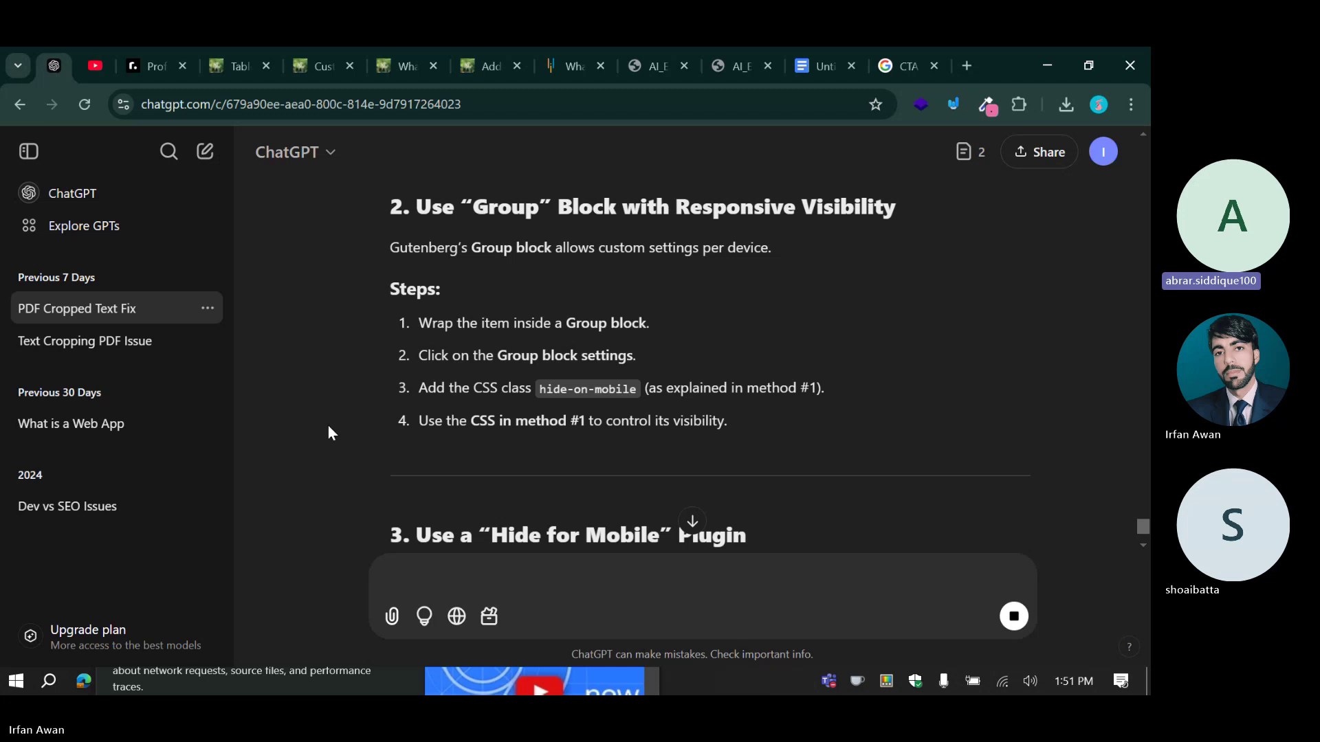
# Read ChatGPT's remaining methods for hiding a block on mobile, covering the Group block, the visibility plugins and the Custom HTML block.
pyautogui.scroll(-3, 328, 426)
pyautogui.scroll(1, 328, 426)
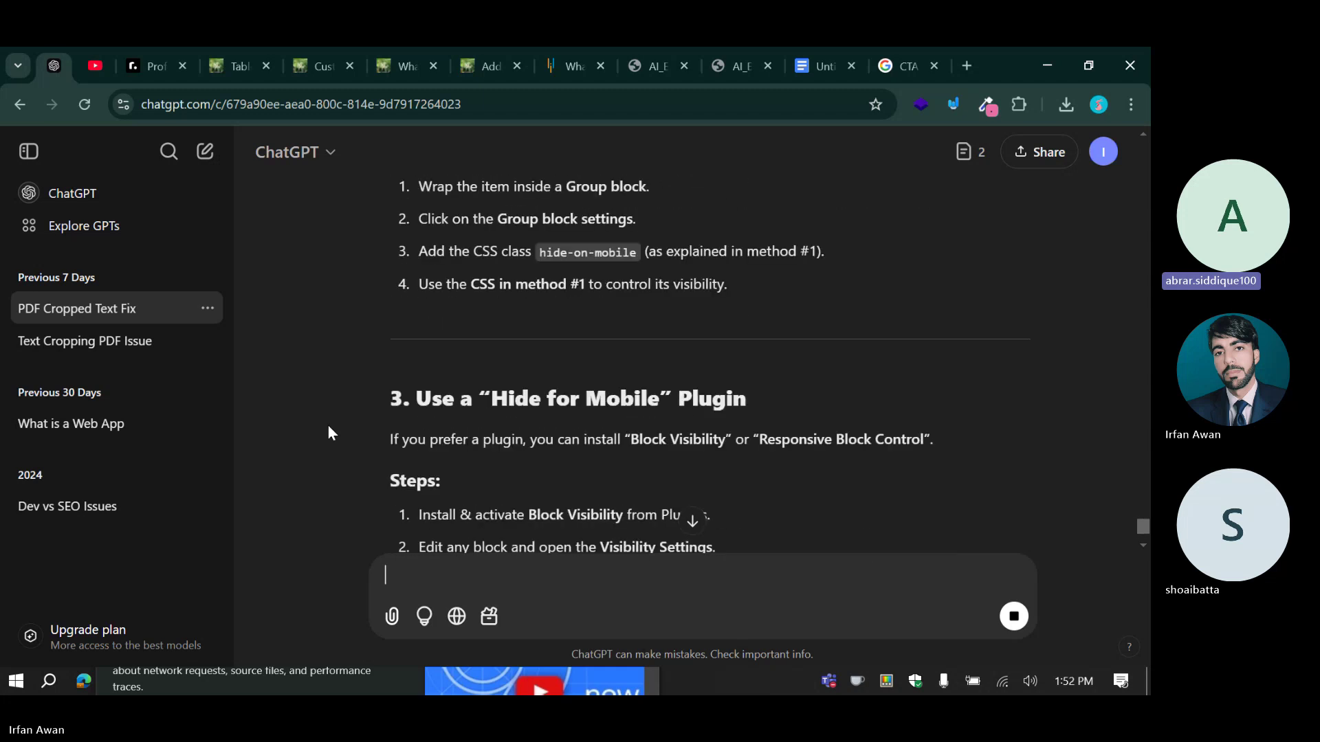
pyautogui.scroll(1, 327, 433)
pyautogui.scroll(-6, 327, 433)
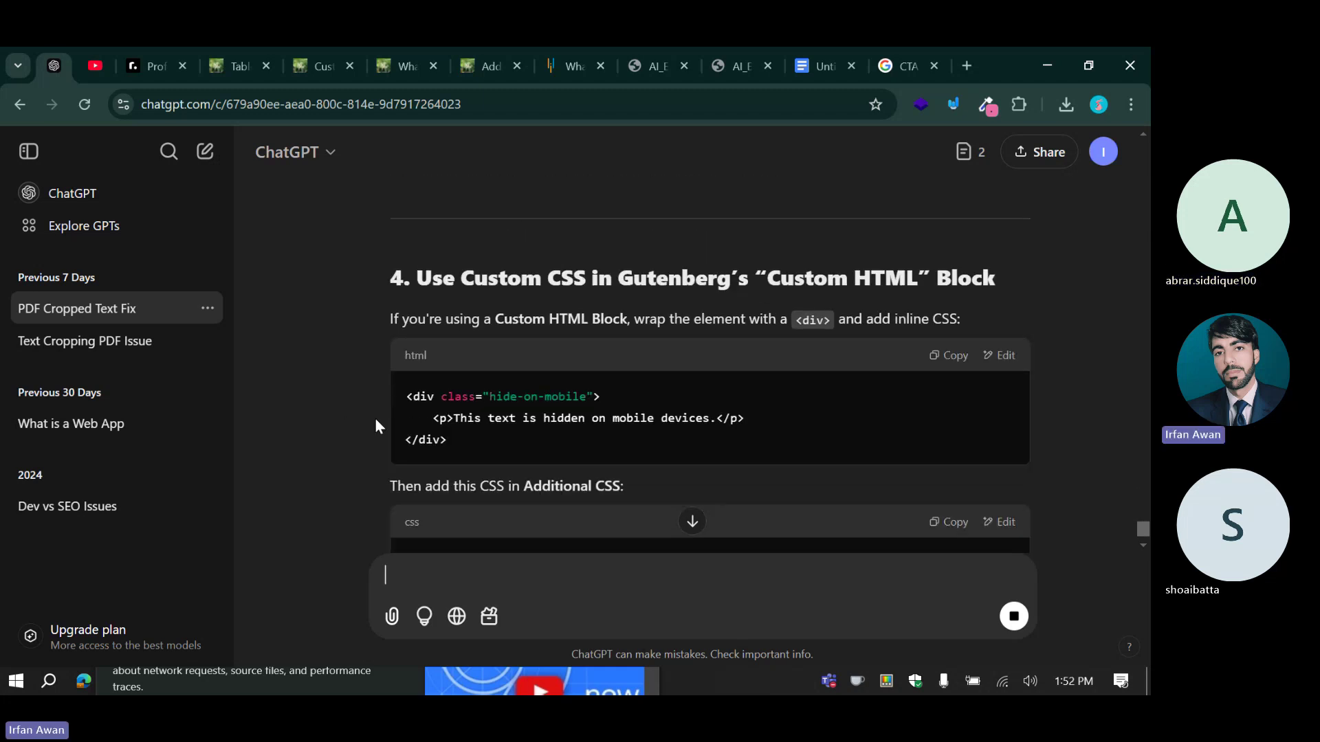
pyautogui.scroll(10, 376, 427)
pyautogui.scroll(-3, 426, 370)
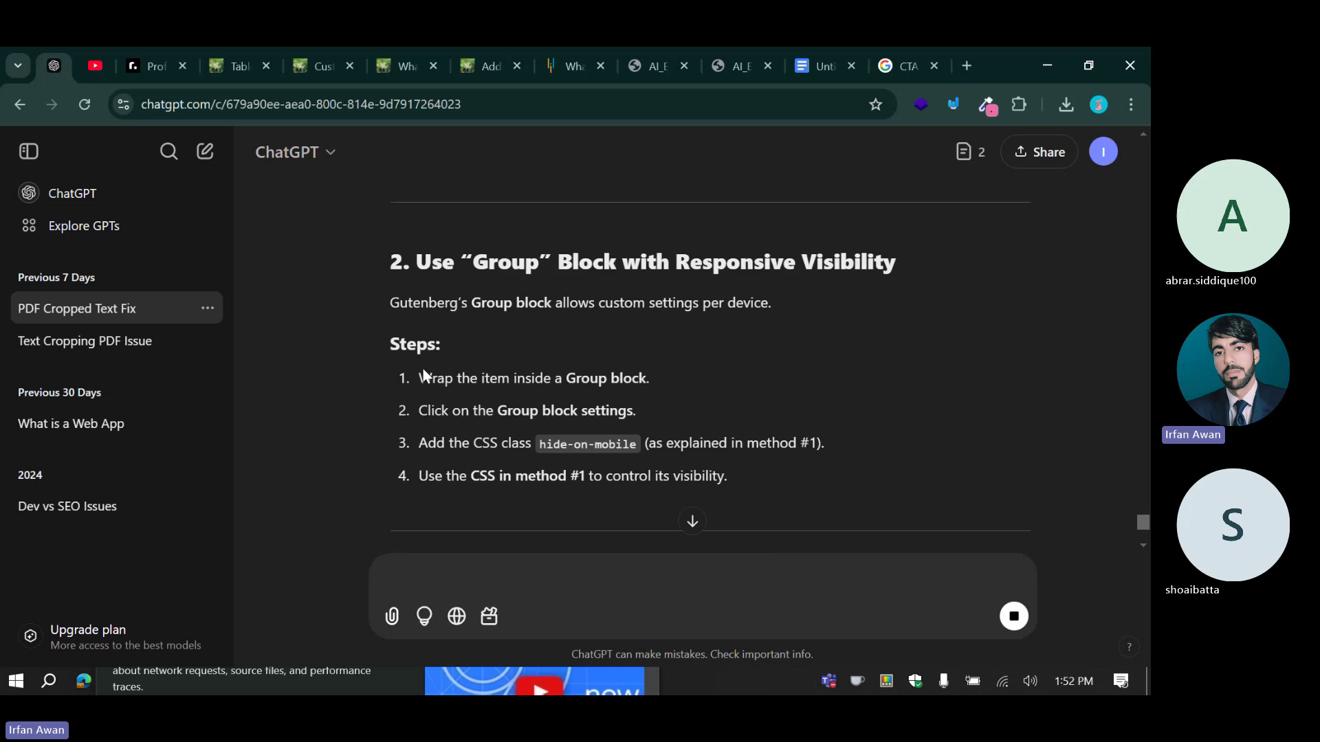
pyautogui.scroll(-10, 423, 369)
pyautogui.scroll(5, 372, 366)
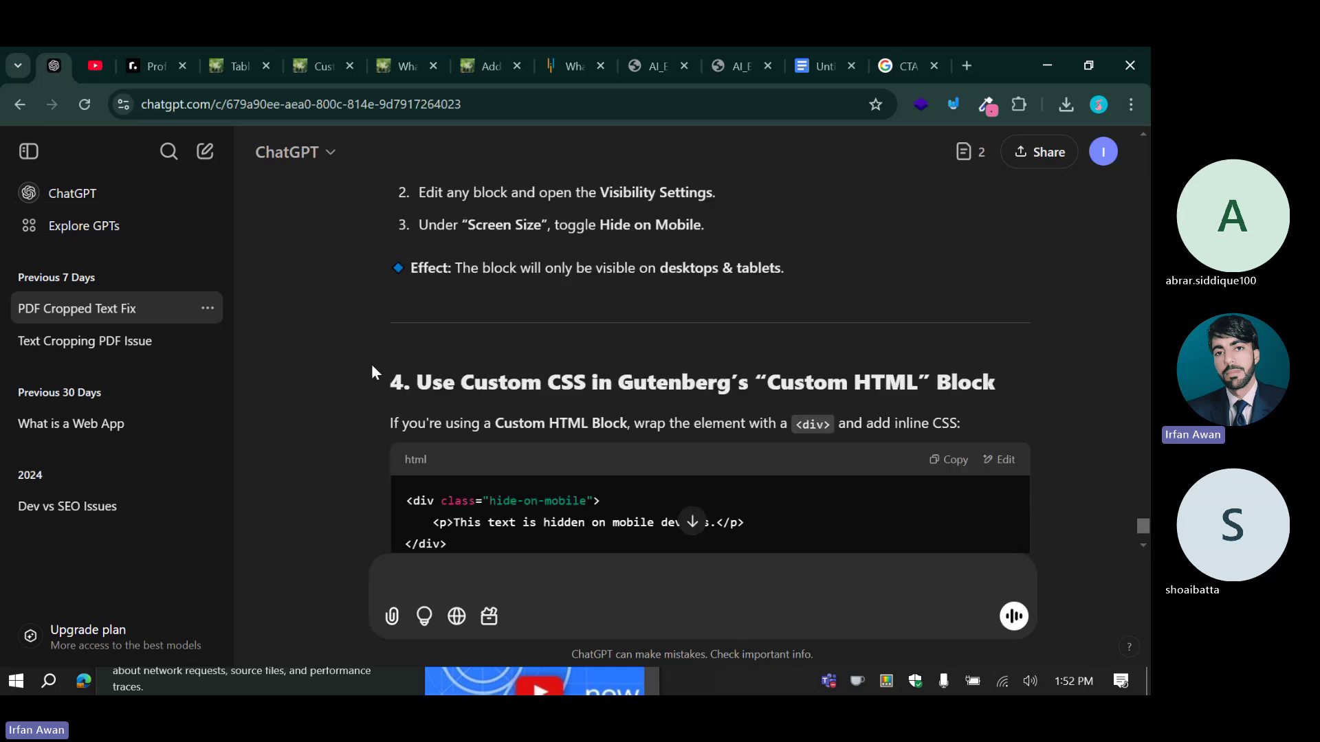
pyautogui.scroll(-4, 371, 365)
pyautogui.scroll(6, 361, 409)
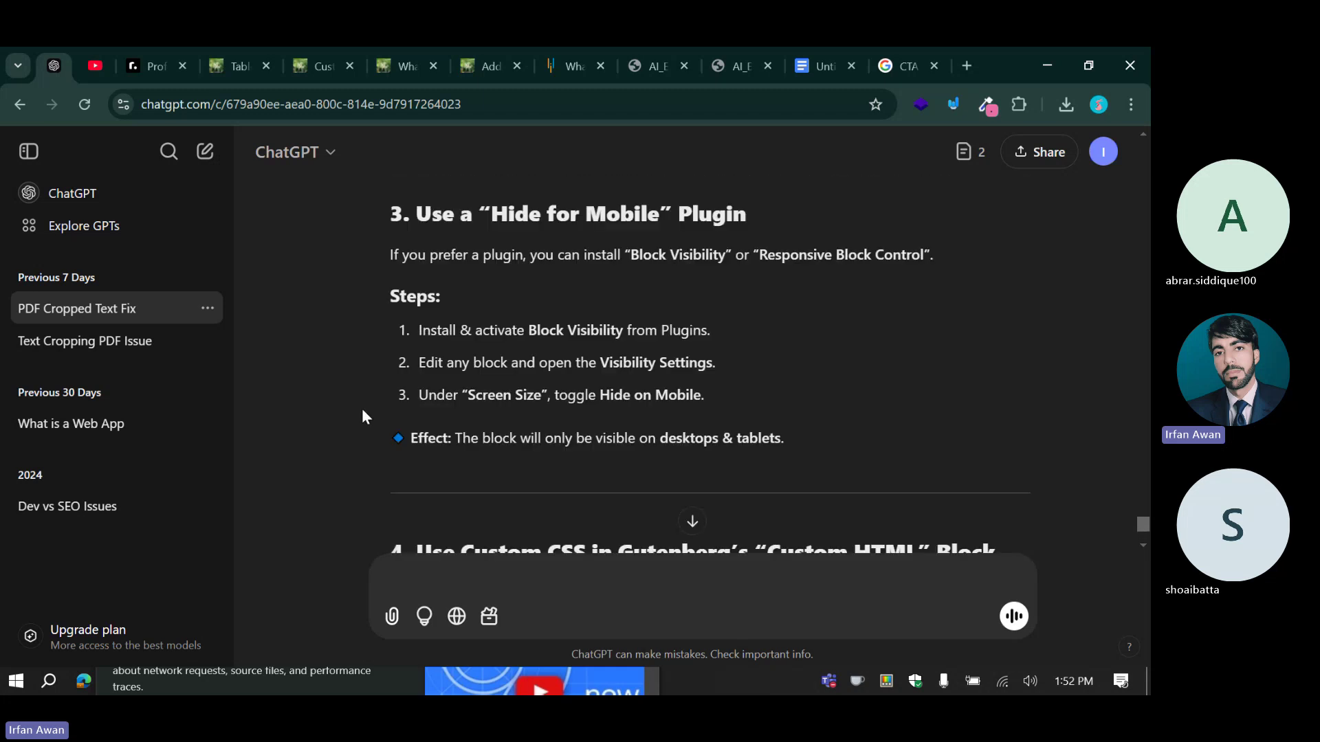
# Close the two browser tabs that show the Simplilearn AI engineering banner images.
pyautogui.click(567, 49)
pyautogui.click(666, 69)
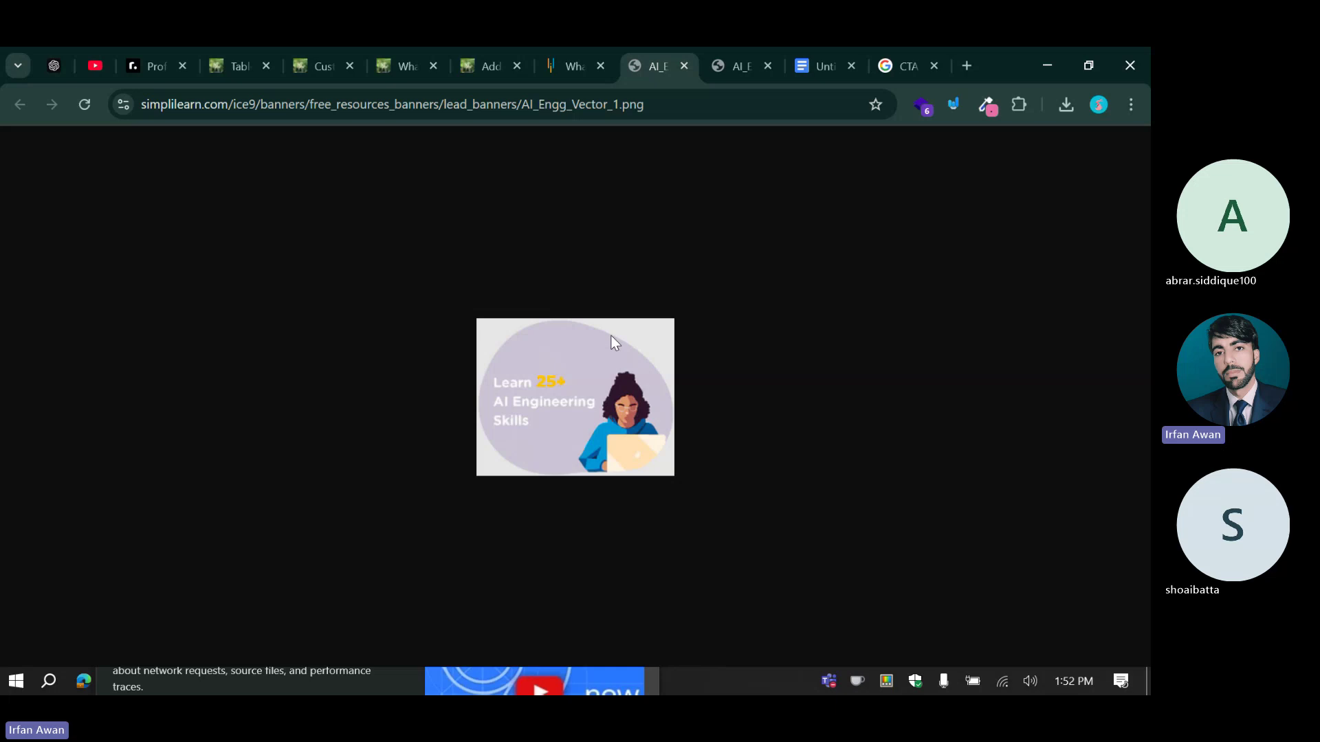
pyautogui.click(685, 66)
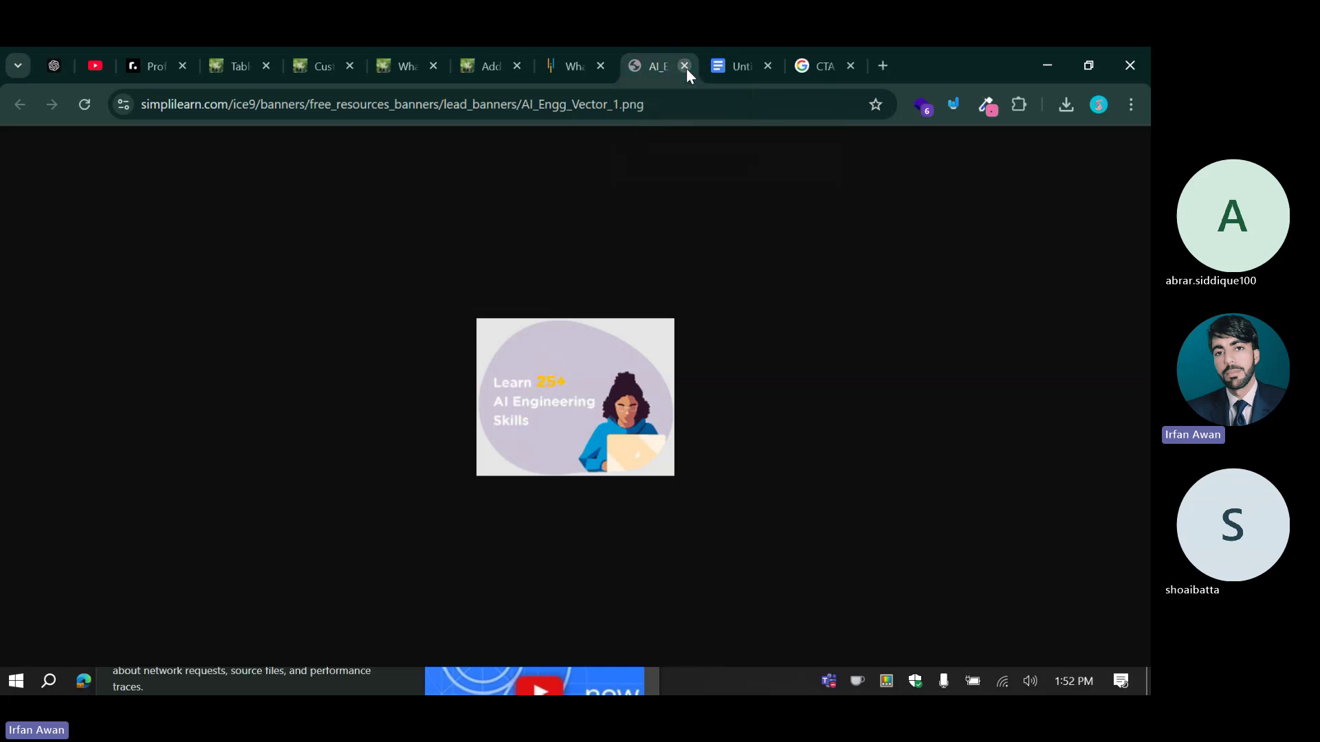
pyautogui.click(685, 67)
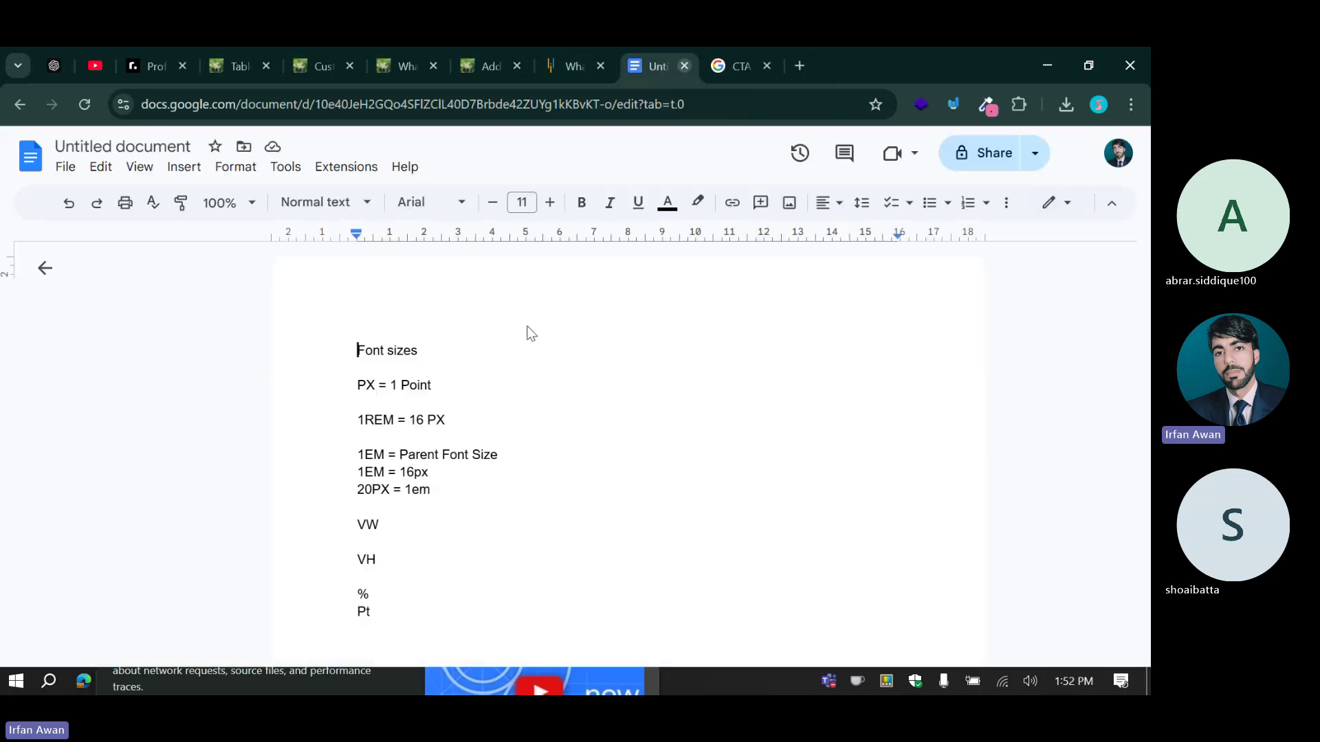
# Return to the post editor and examine the mobile preview from the post title down to the banner's text, button and image.
pyautogui.click(547, 64)
pyautogui.click(590, 47)
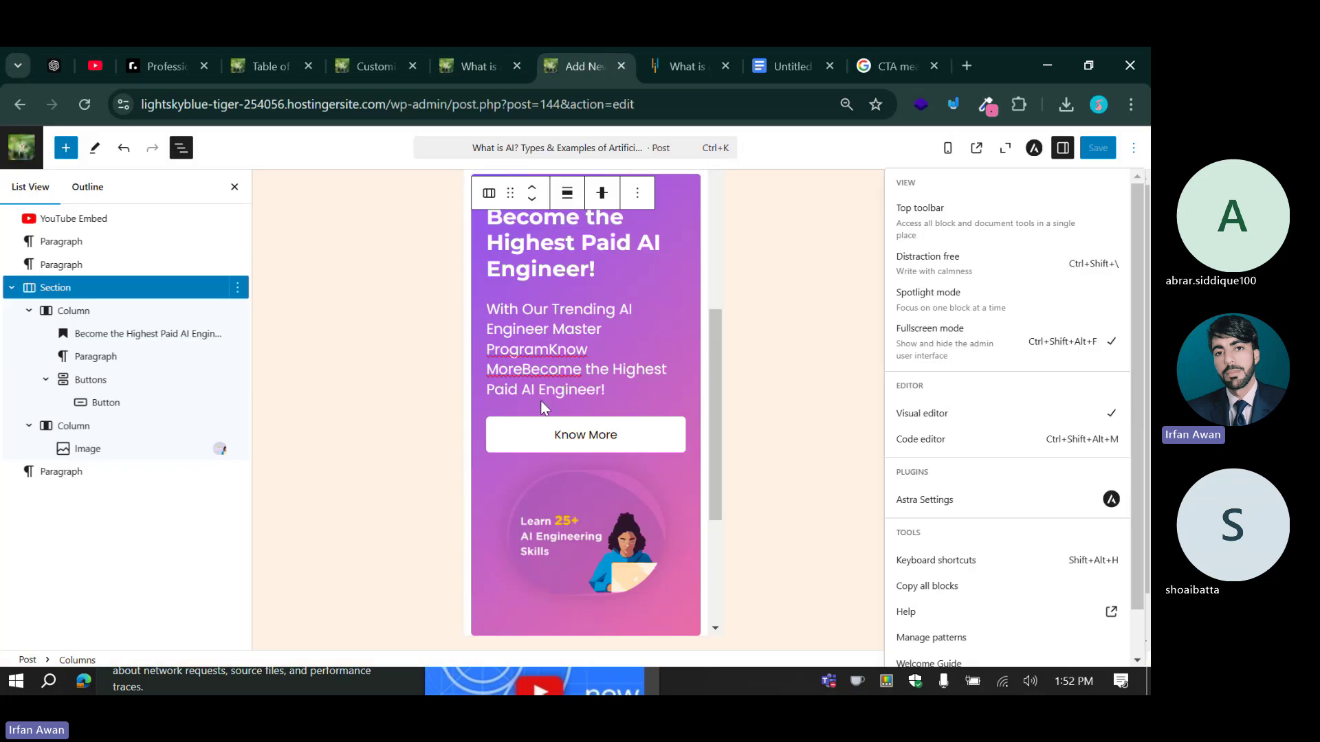
pyautogui.click(293, 50)
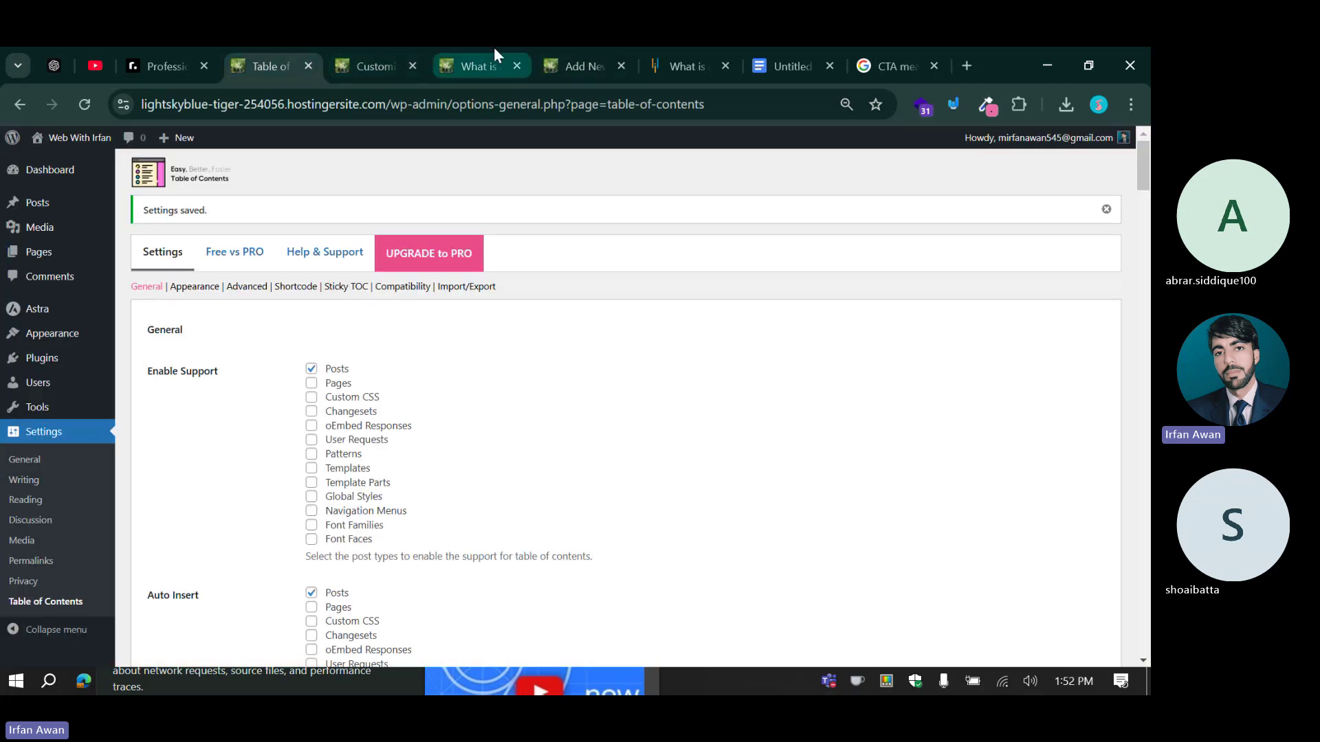
pyautogui.moveTo(494, 55)
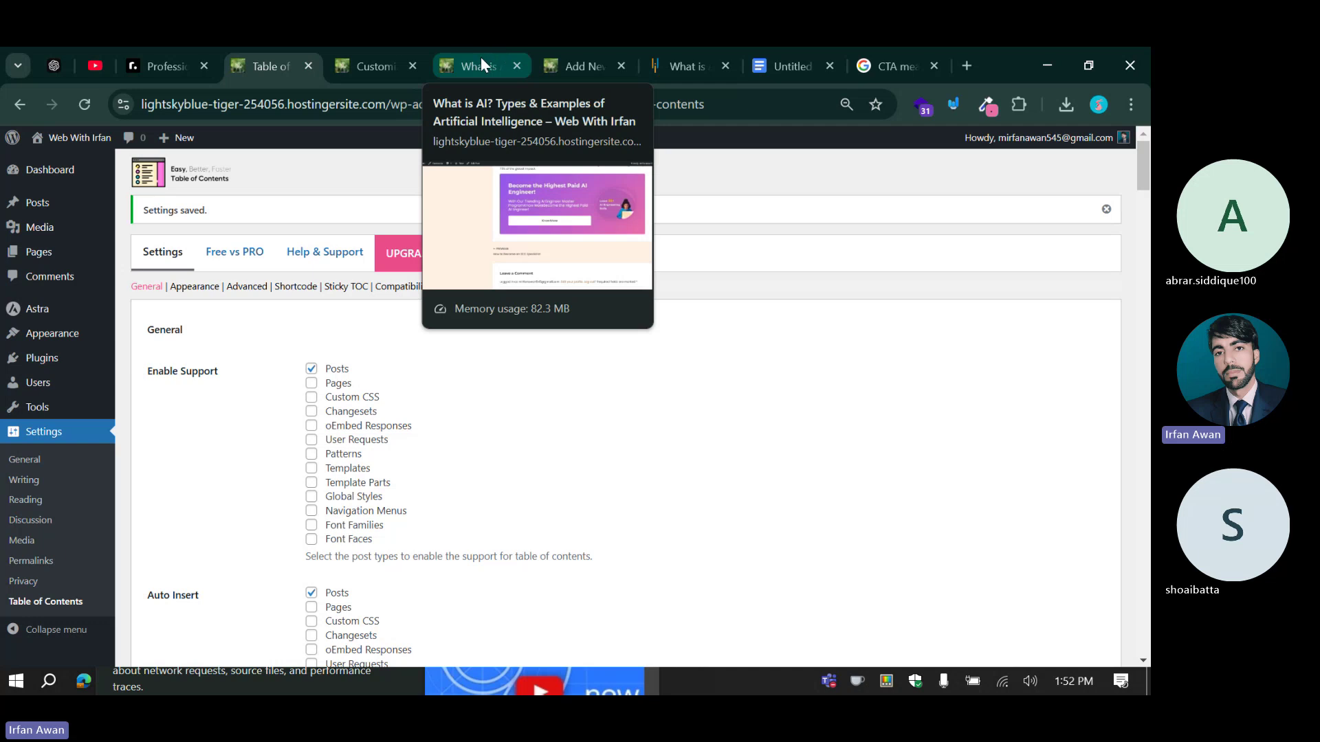
pyautogui.click(581, 47)
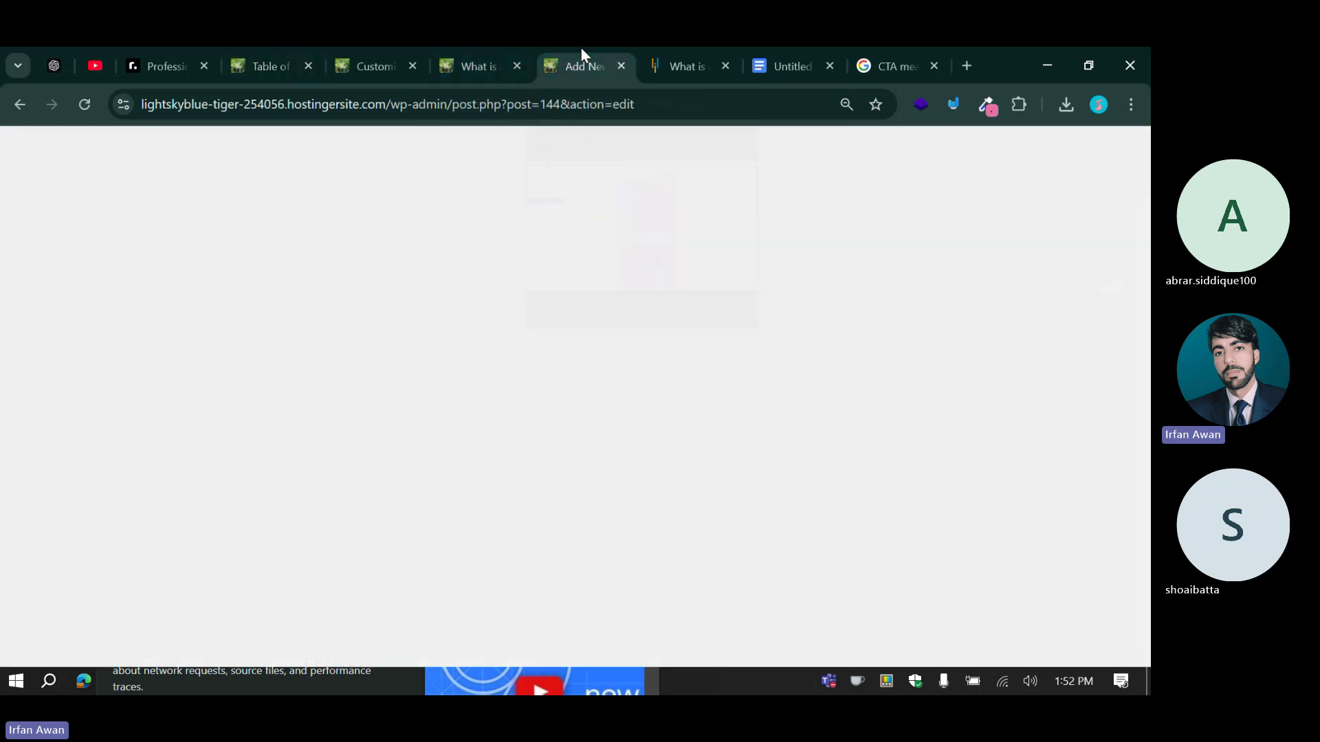
pyautogui.scroll(-2, 585, 433)
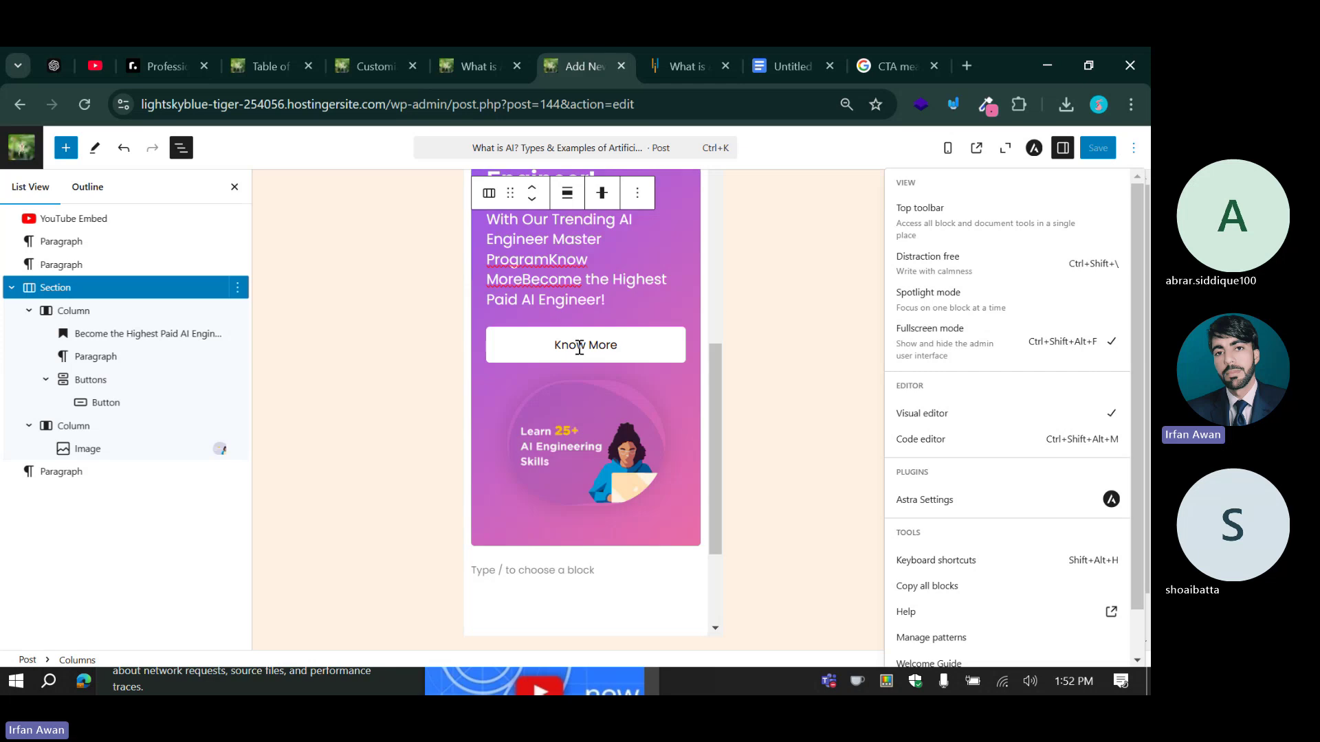
pyautogui.scroll(3, 579, 348)
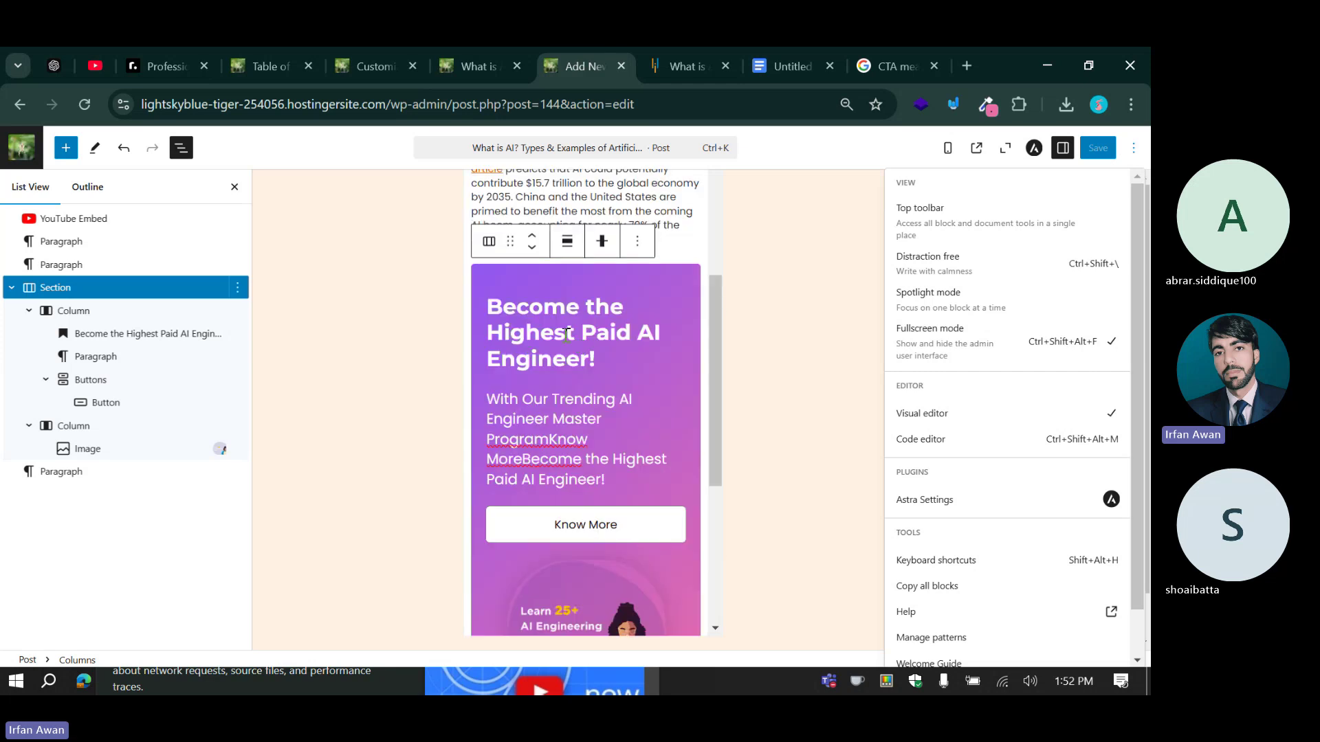
pyautogui.scroll(6, 566, 334)
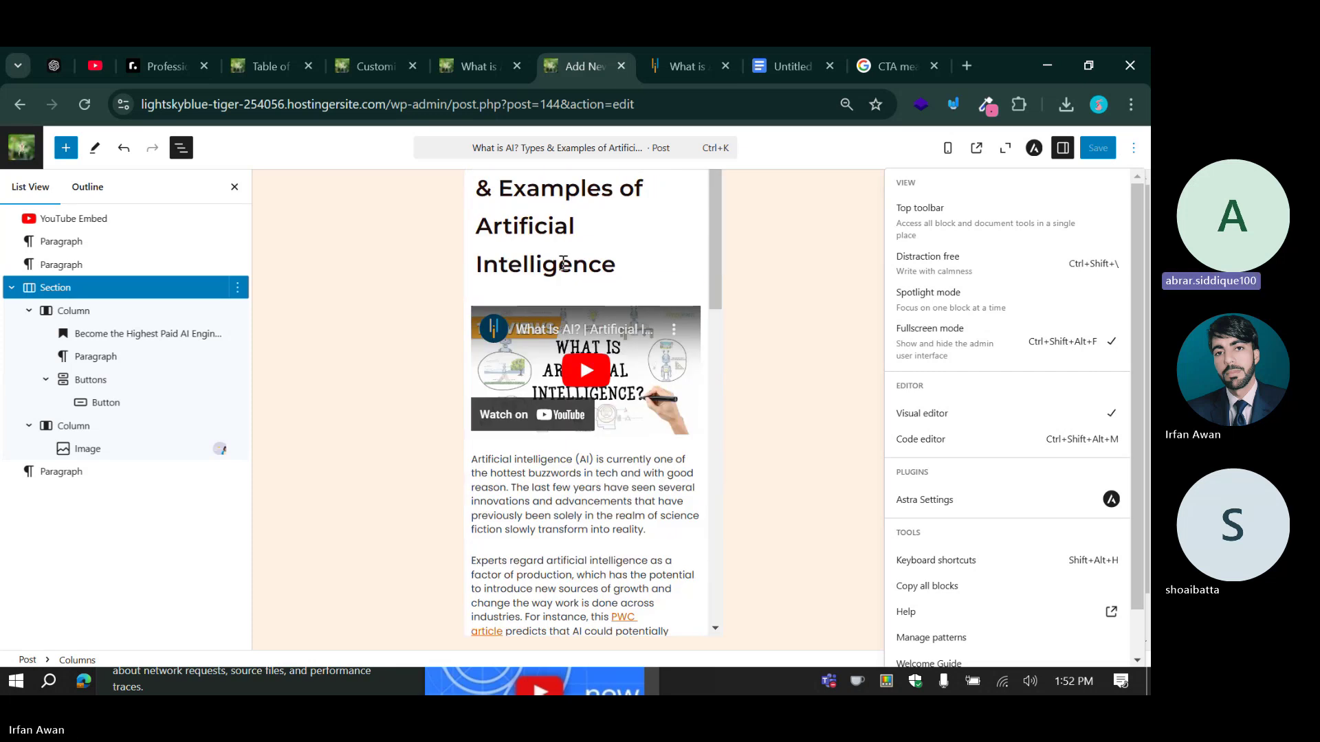
pyautogui.click(551, 232)
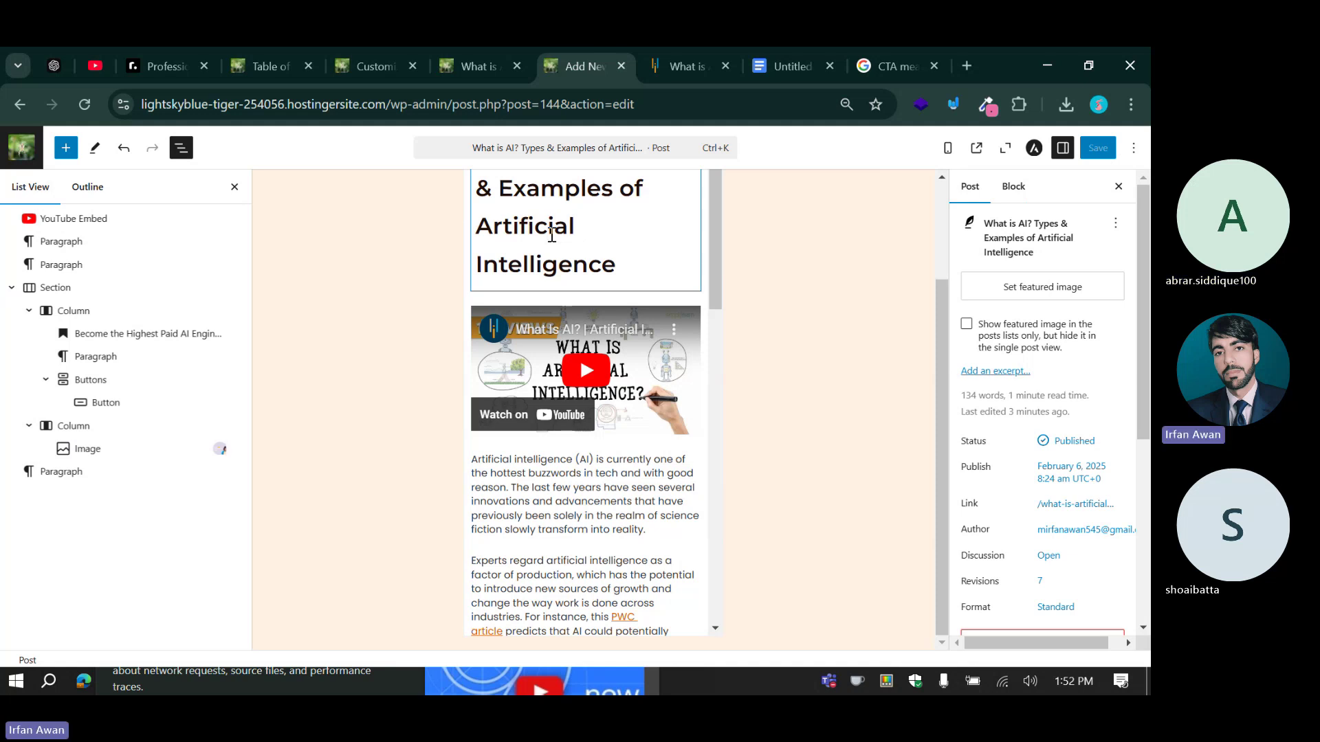
pyautogui.scroll(2, 552, 237)
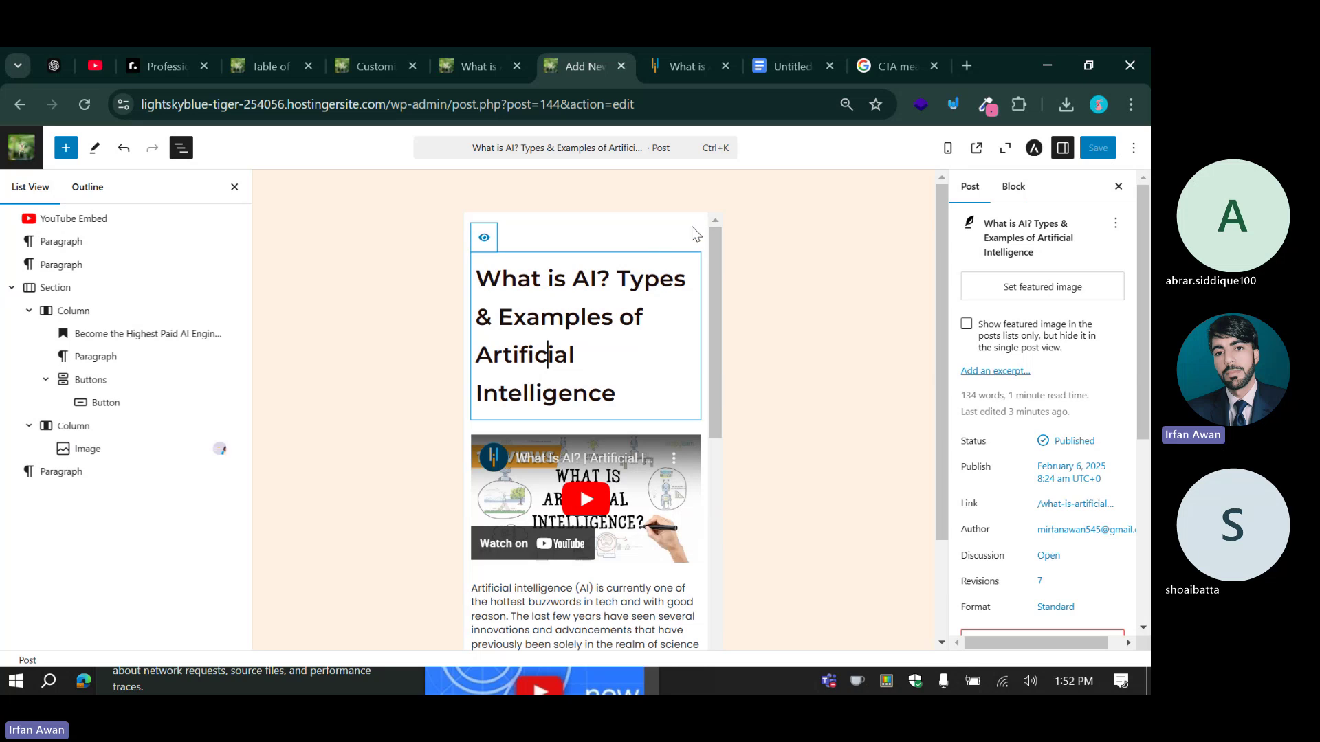
pyautogui.click(687, 59)
pyautogui.click(558, 50)
pyautogui.scroll(-3, 510, 330)
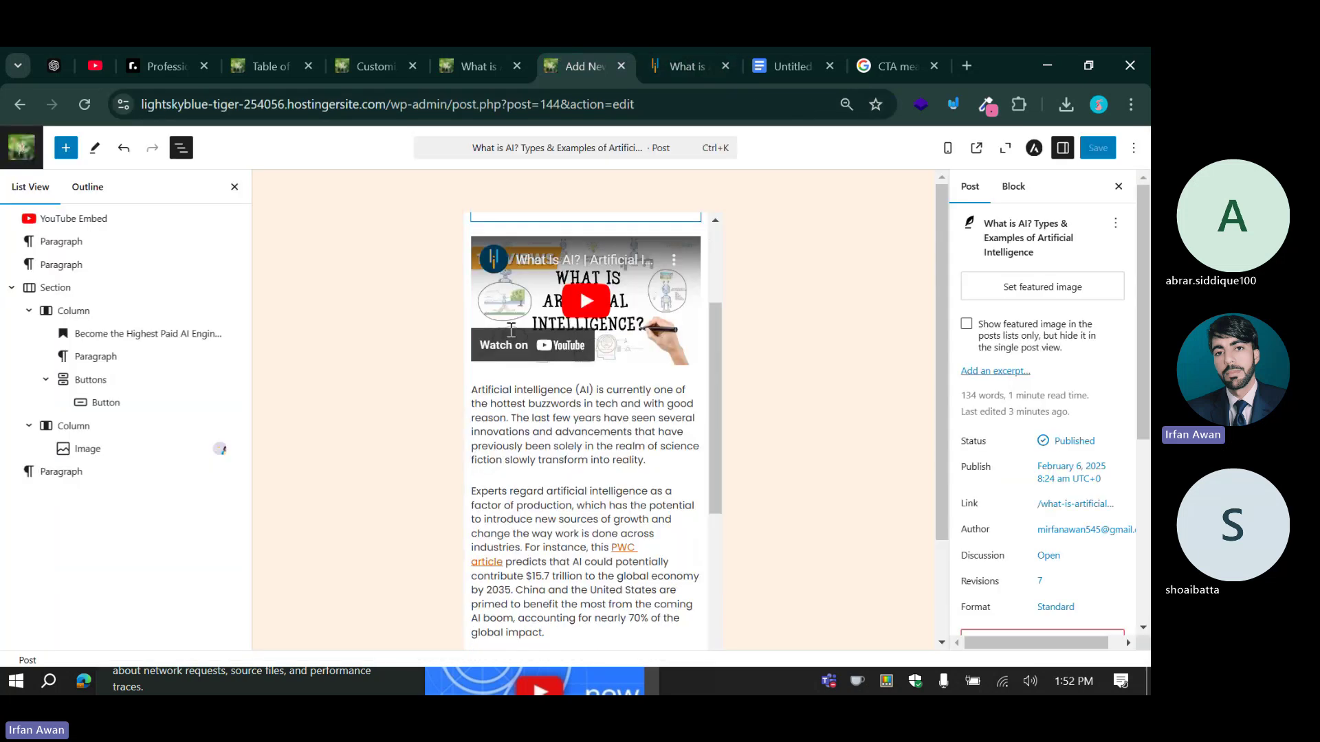
pyautogui.scroll(-8, 511, 330)
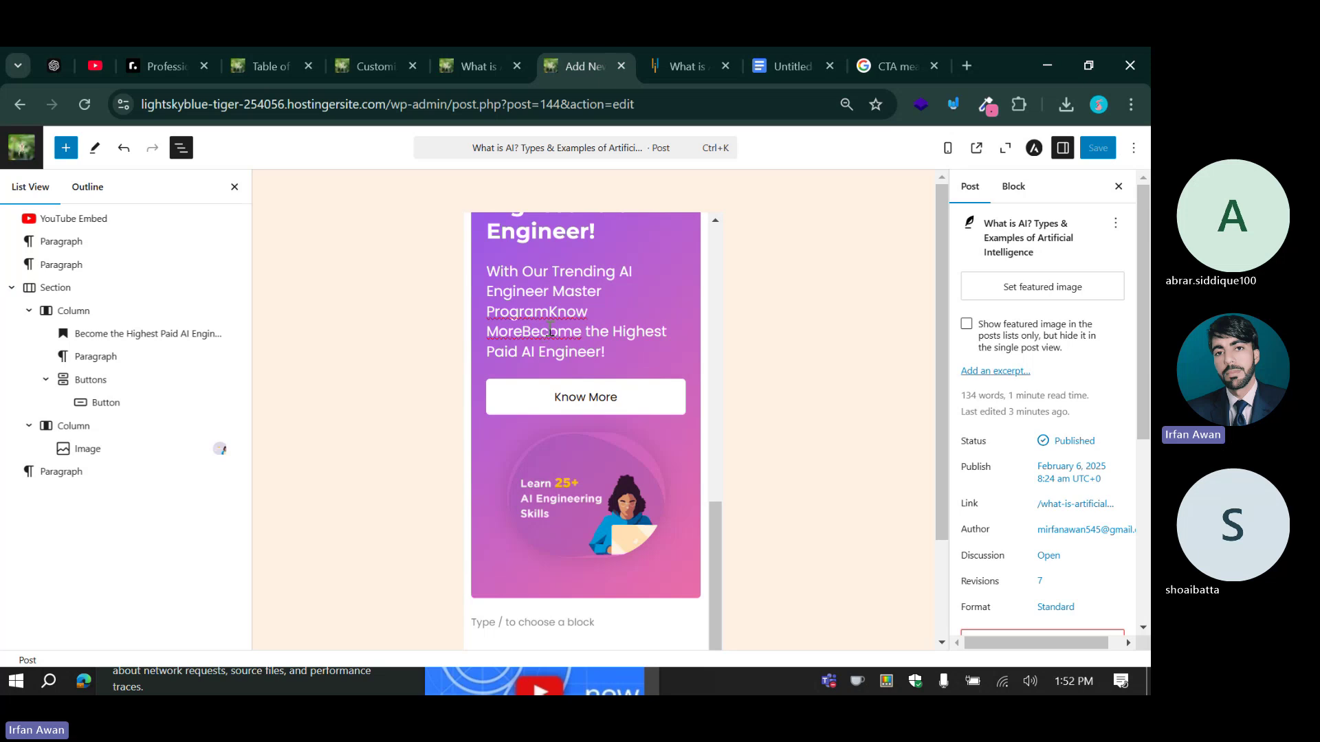
pyautogui.scroll(3, 550, 330)
pyautogui.scroll(-3, 546, 392)
pyautogui.click(541, 355)
pyautogui.scroll(-2, 429, 416)
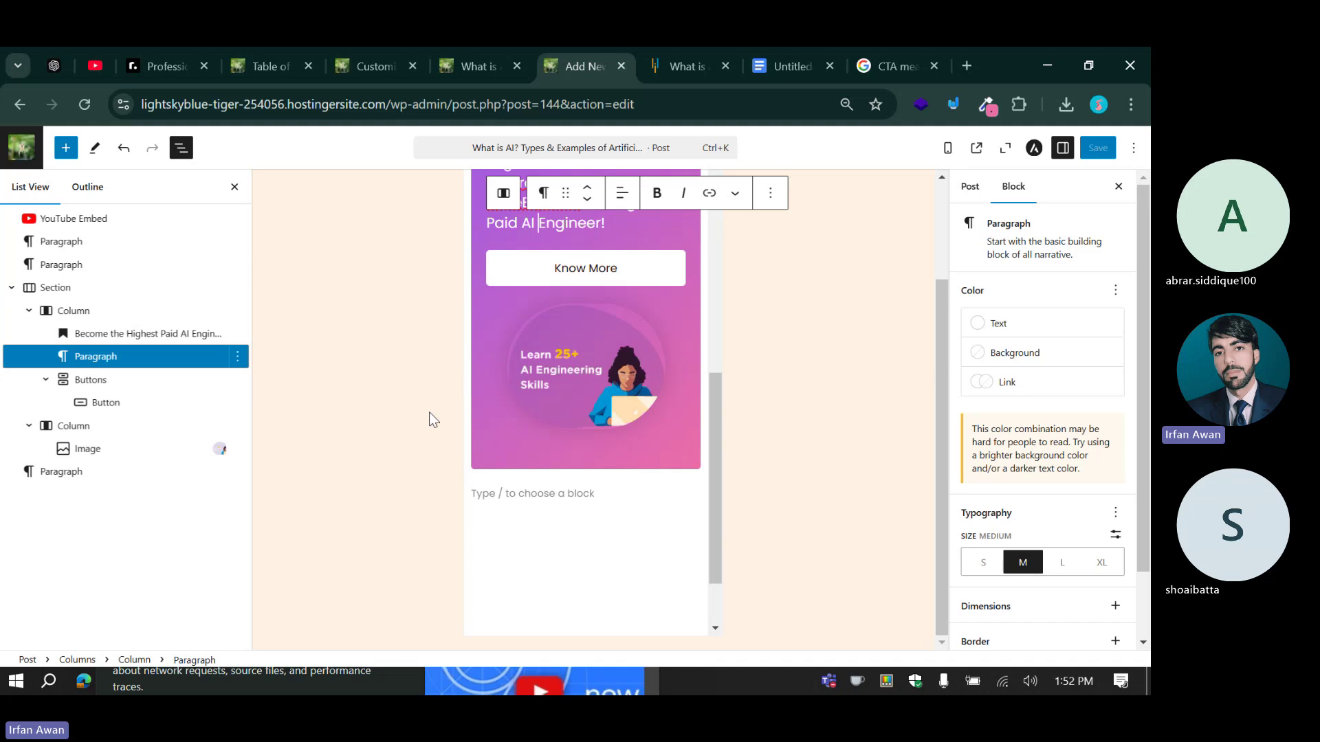
# Go back to ChatGPT's Additional CSS Class method and copy the class name hide-on-mobile.
pyautogui.click(364, 65)
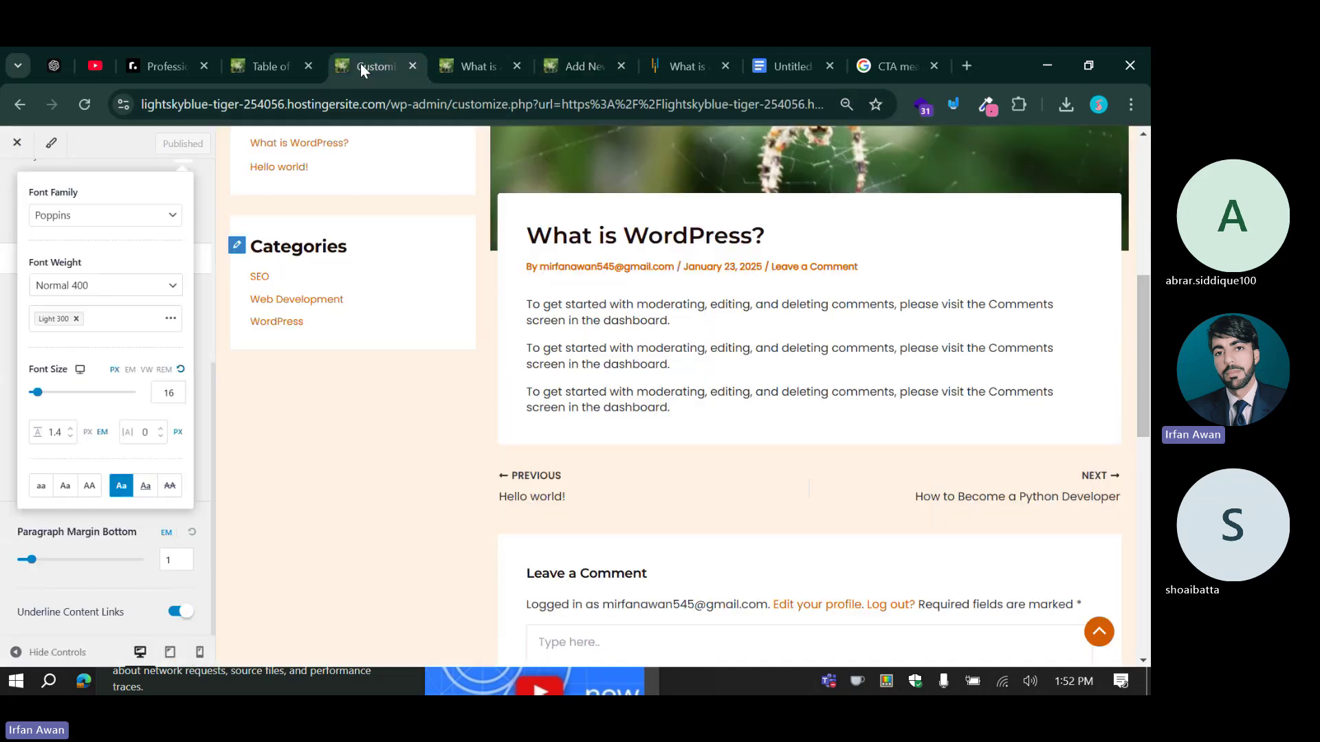
pyautogui.click(55, 66)
pyautogui.scroll(5, 382, 383)
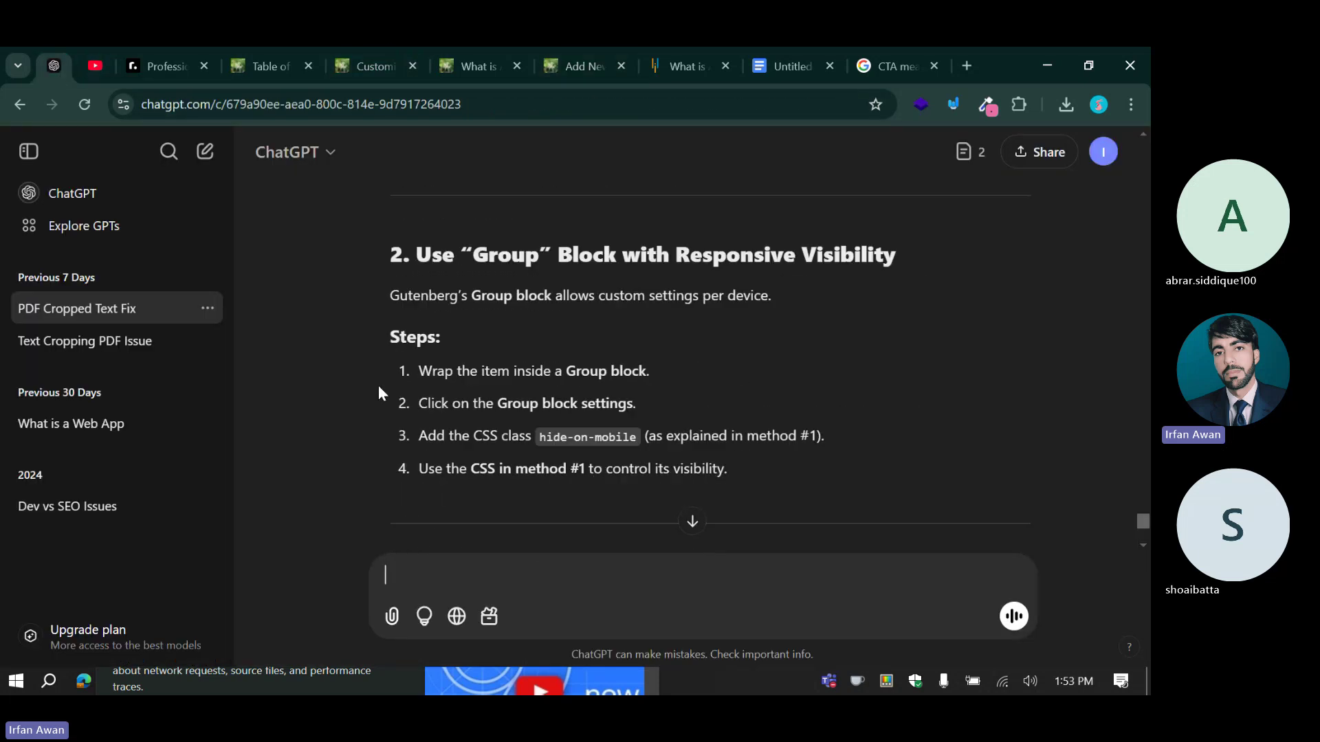
pyautogui.scroll(5, 378, 385)
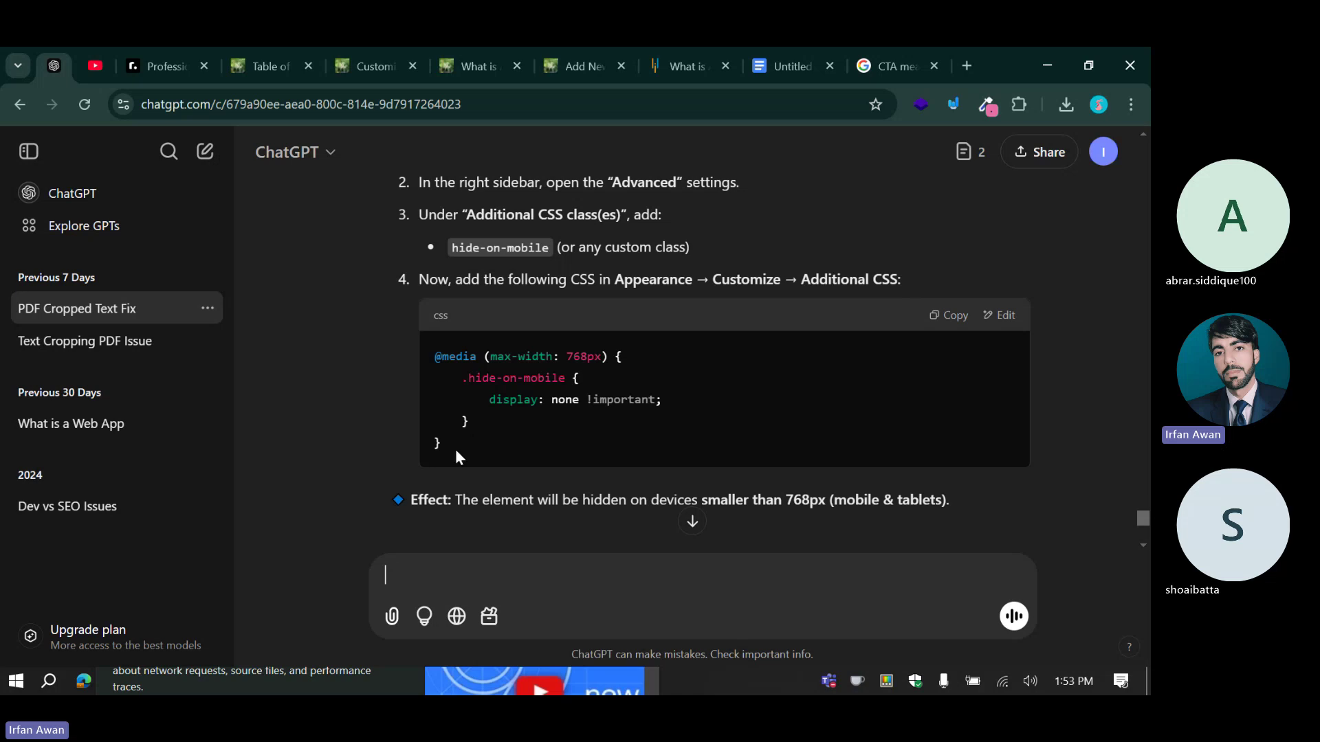
pyautogui.scroll(5, 386, 392)
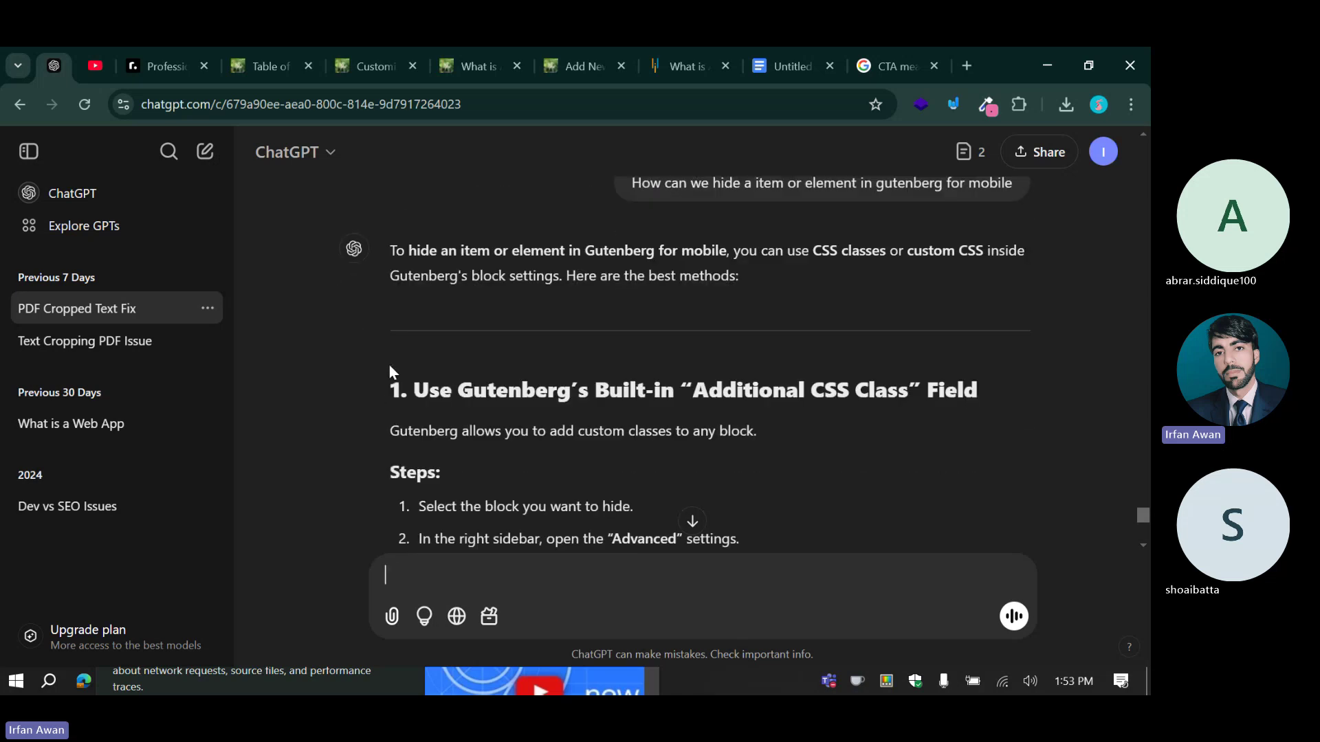
pyautogui.scroll(-5, 390, 371)
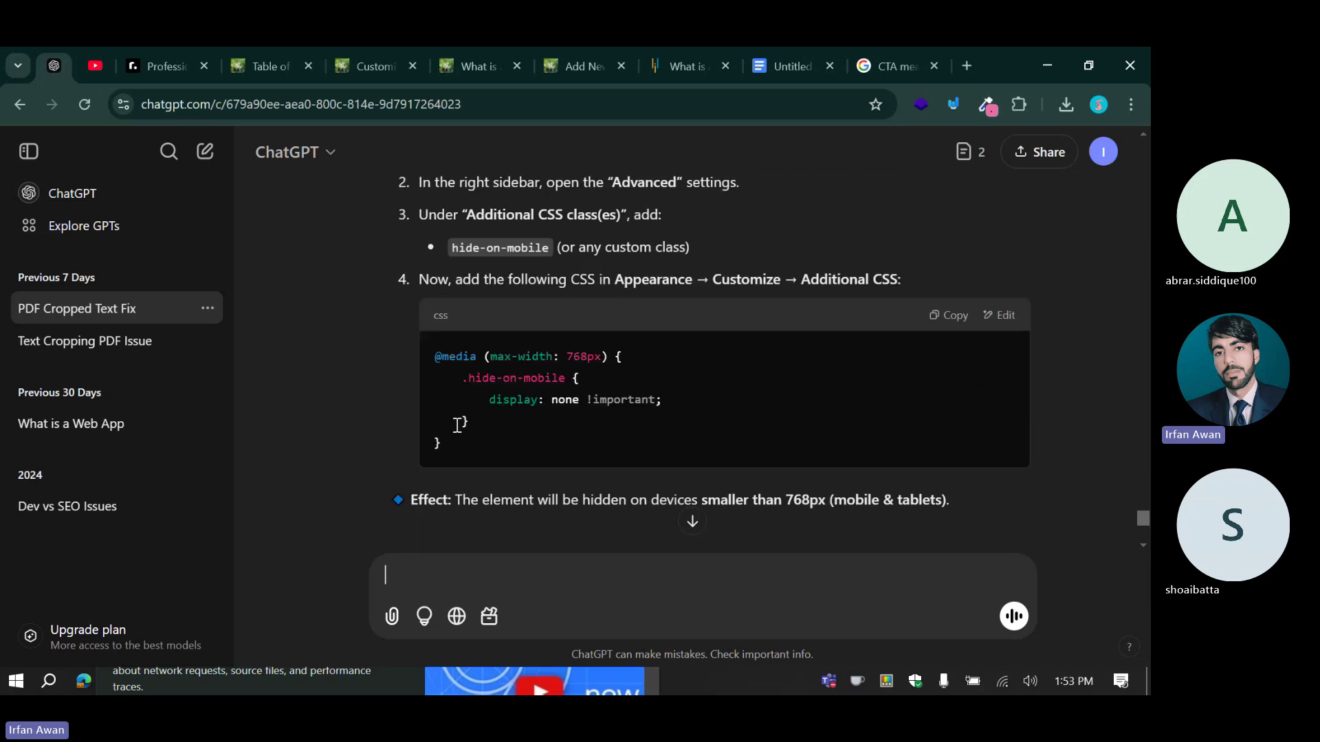
pyautogui.moveTo(439, 444); pyautogui.dragTo(424, 353)
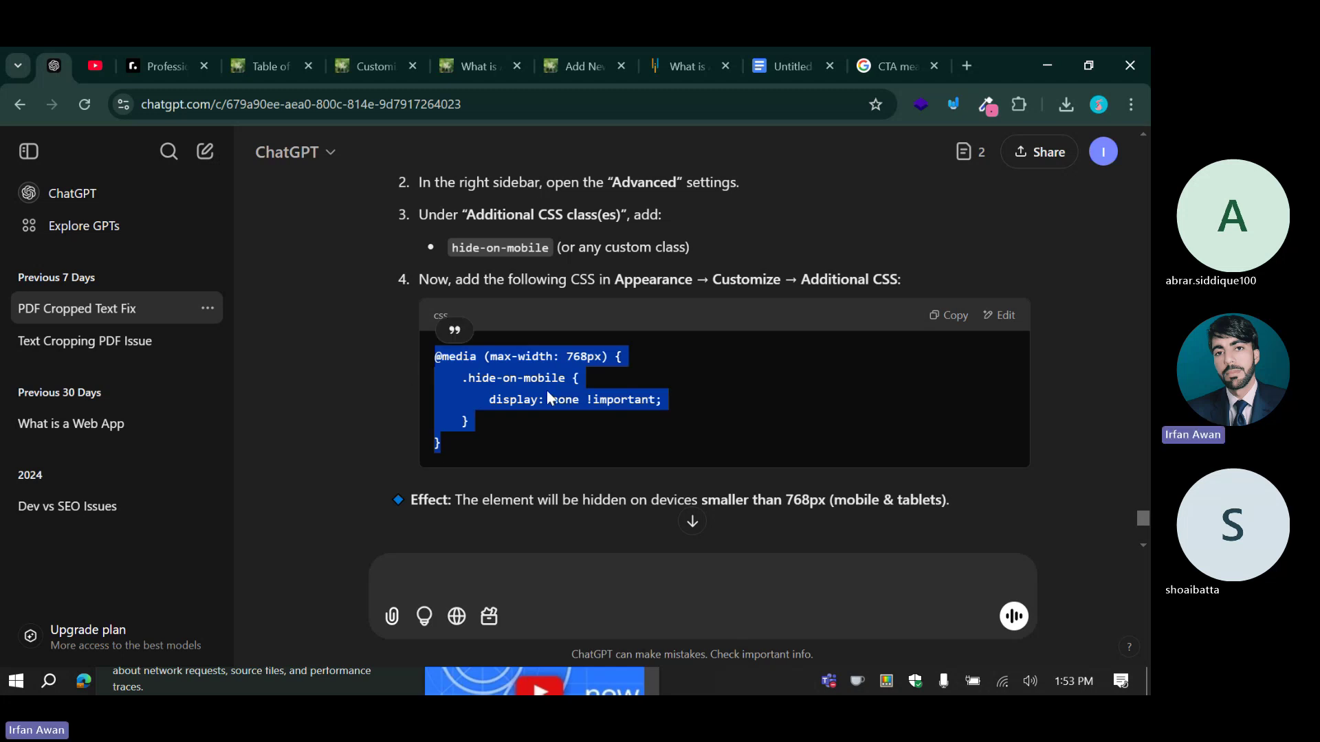
pyautogui.click(520, 250)
pyautogui.moveTo(451, 247); pyautogui.dragTo(548, 249)
pyautogui.hotkey('ctrl', 'c')
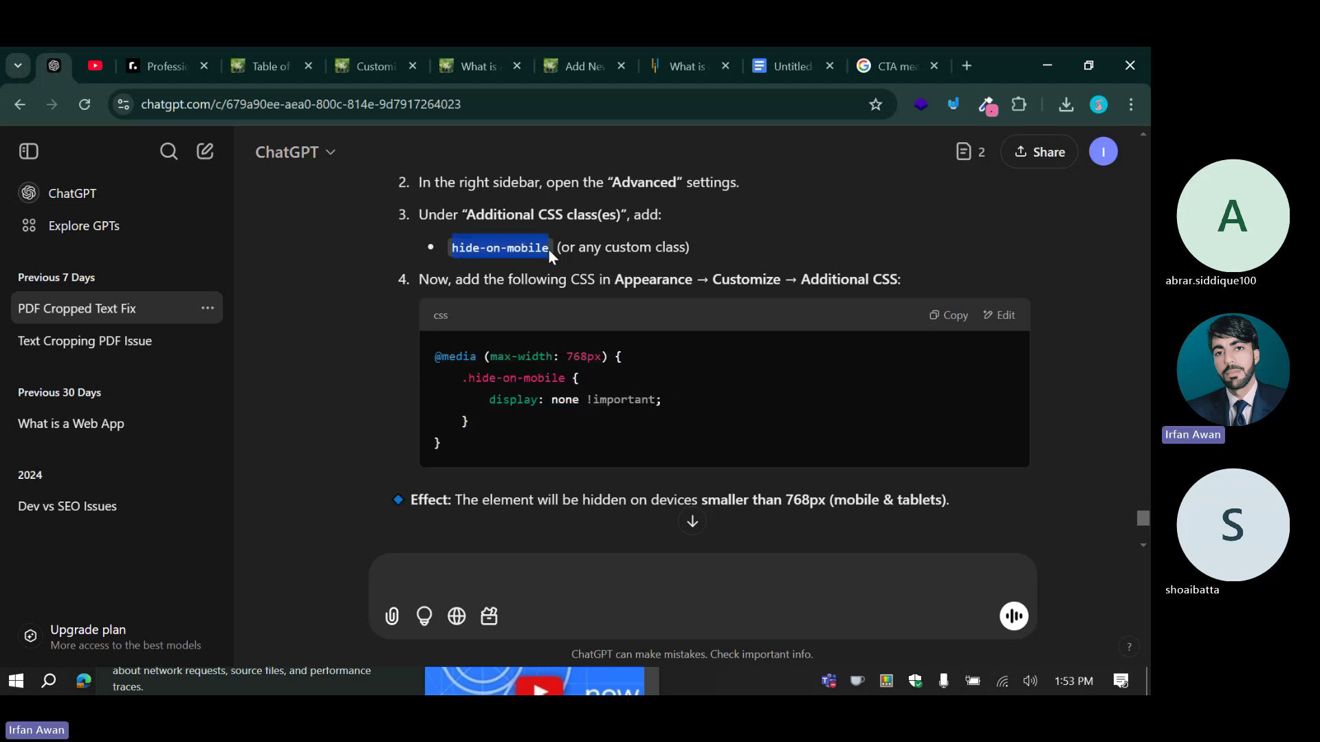
# In the post editor, add the CSS class hide-on-mobile to the banner's Section block and save the post.
pyautogui.click(586, 59)
pyautogui.scroll(4, 585, 330)
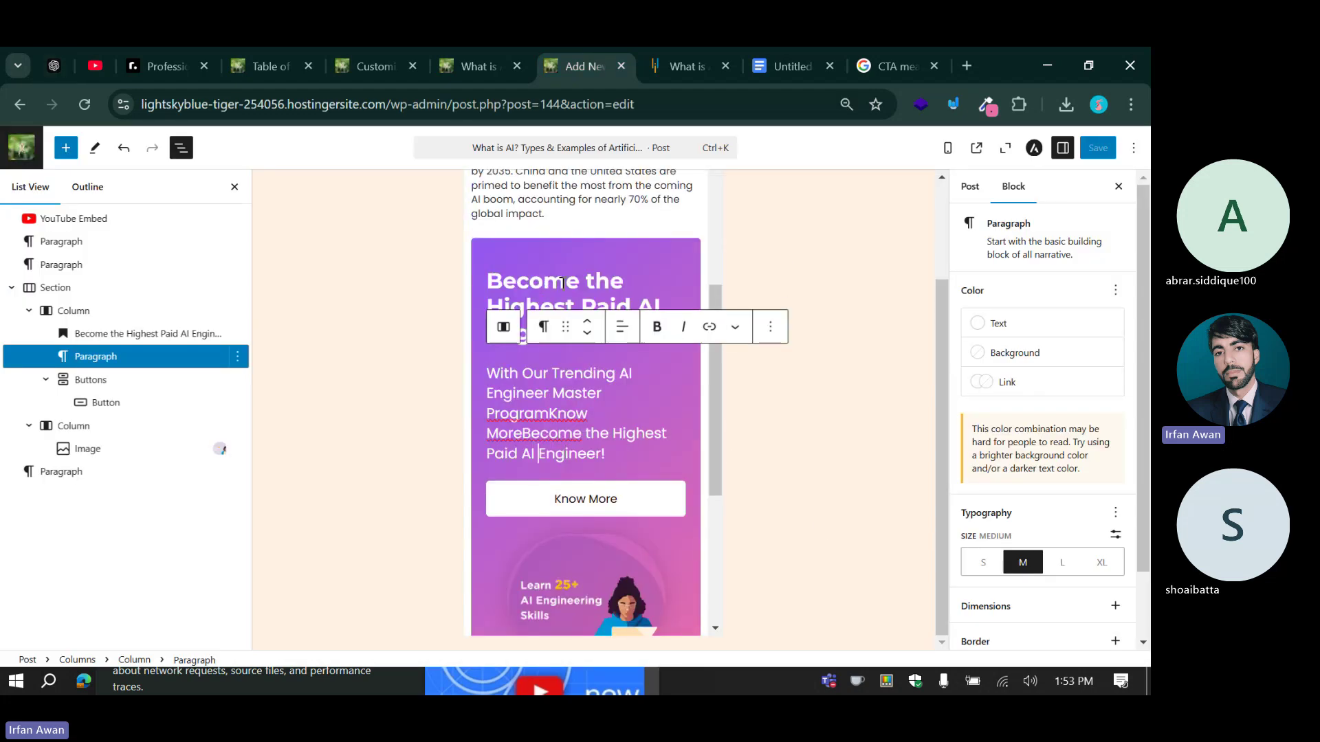
pyautogui.click(488, 291)
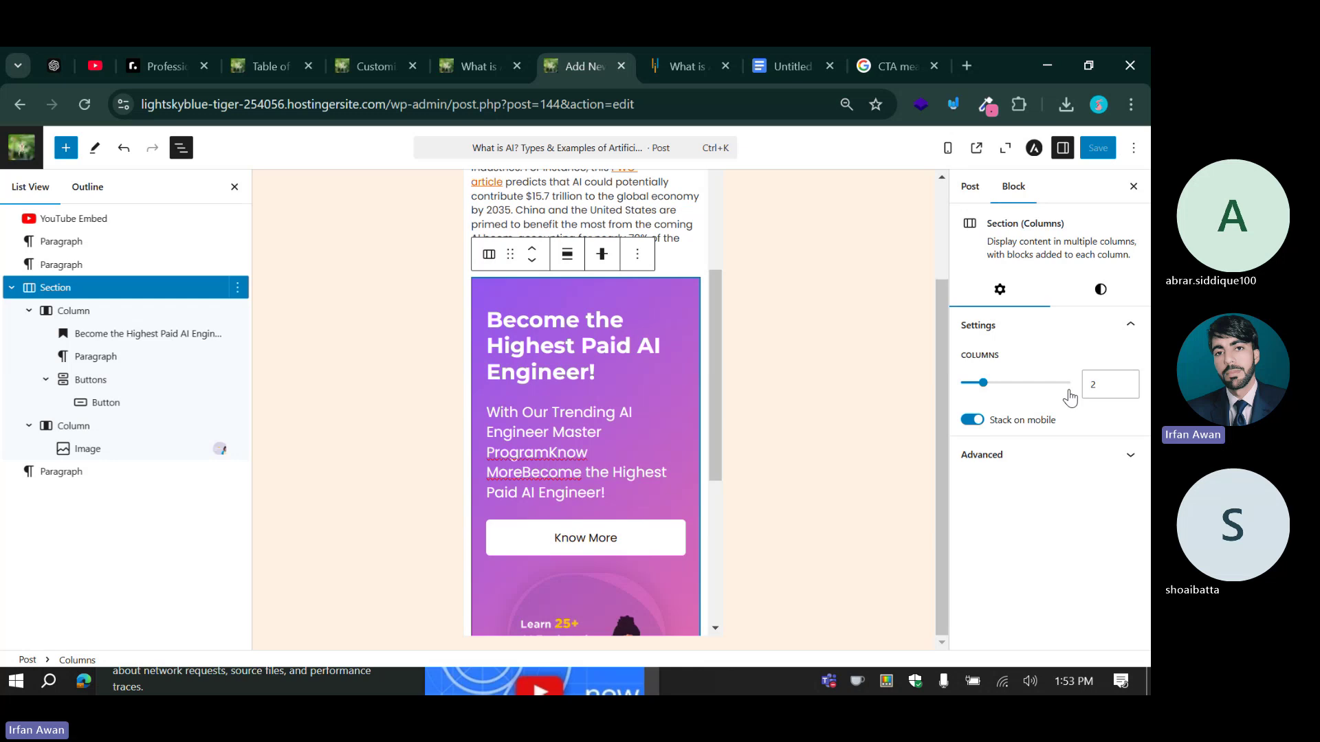
pyautogui.click(1052, 454)
pyautogui.click(1016, 608)
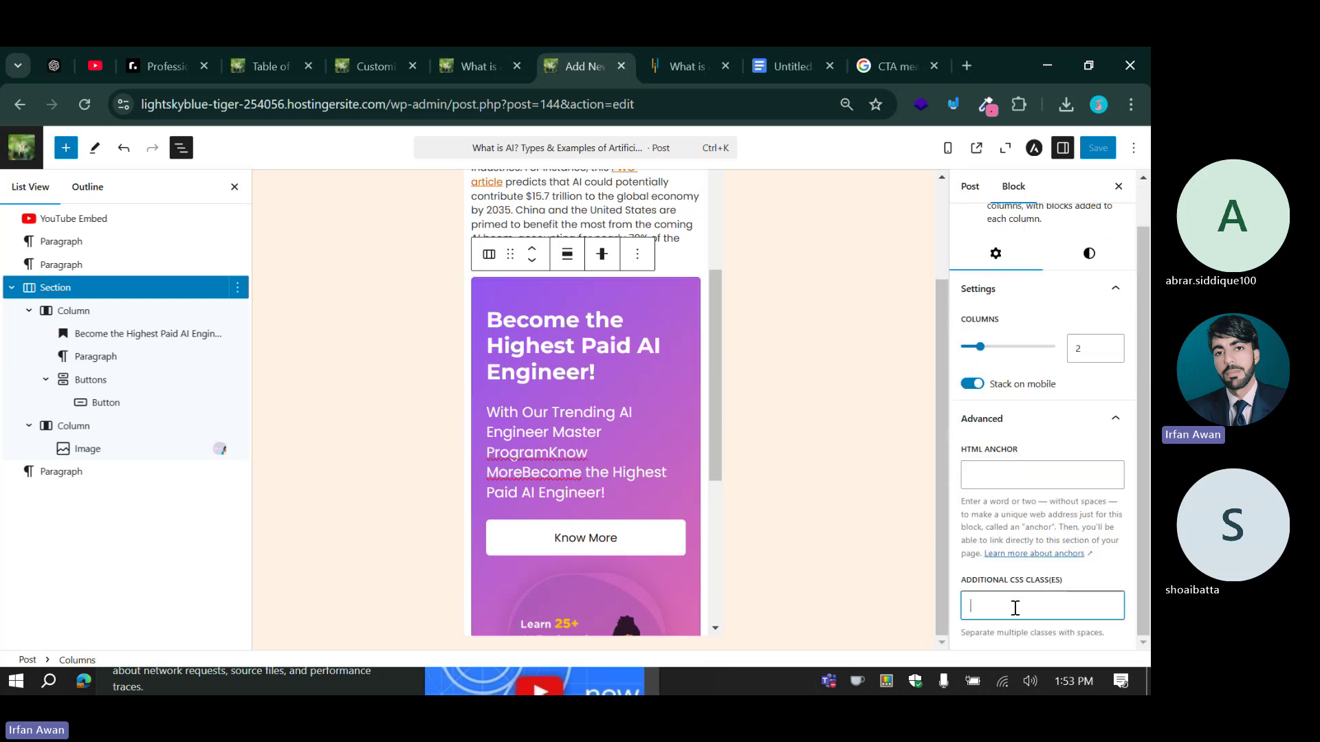
pyautogui.hotkey('ctrl', 'v')
pyautogui.click(1098, 149)
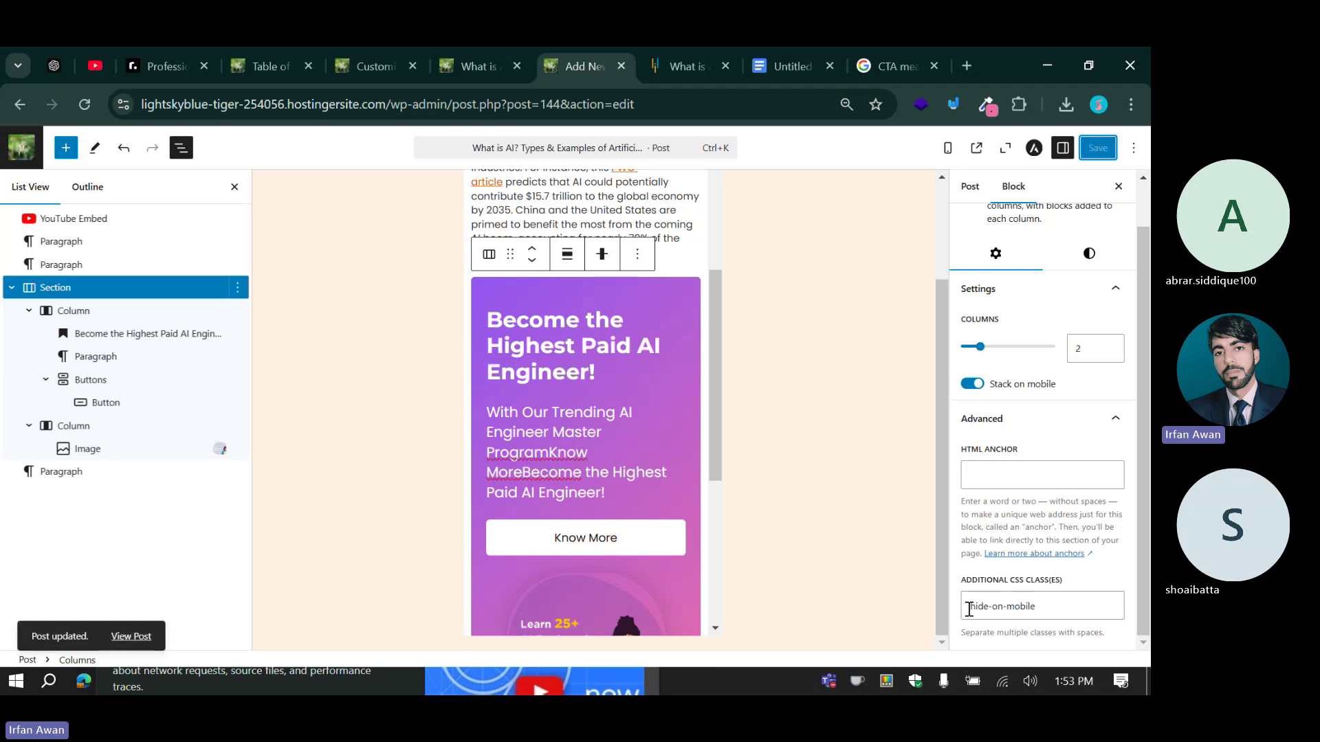
pyautogui.moveTo(969, 610); pyautogui.dragTo(1030, 605)
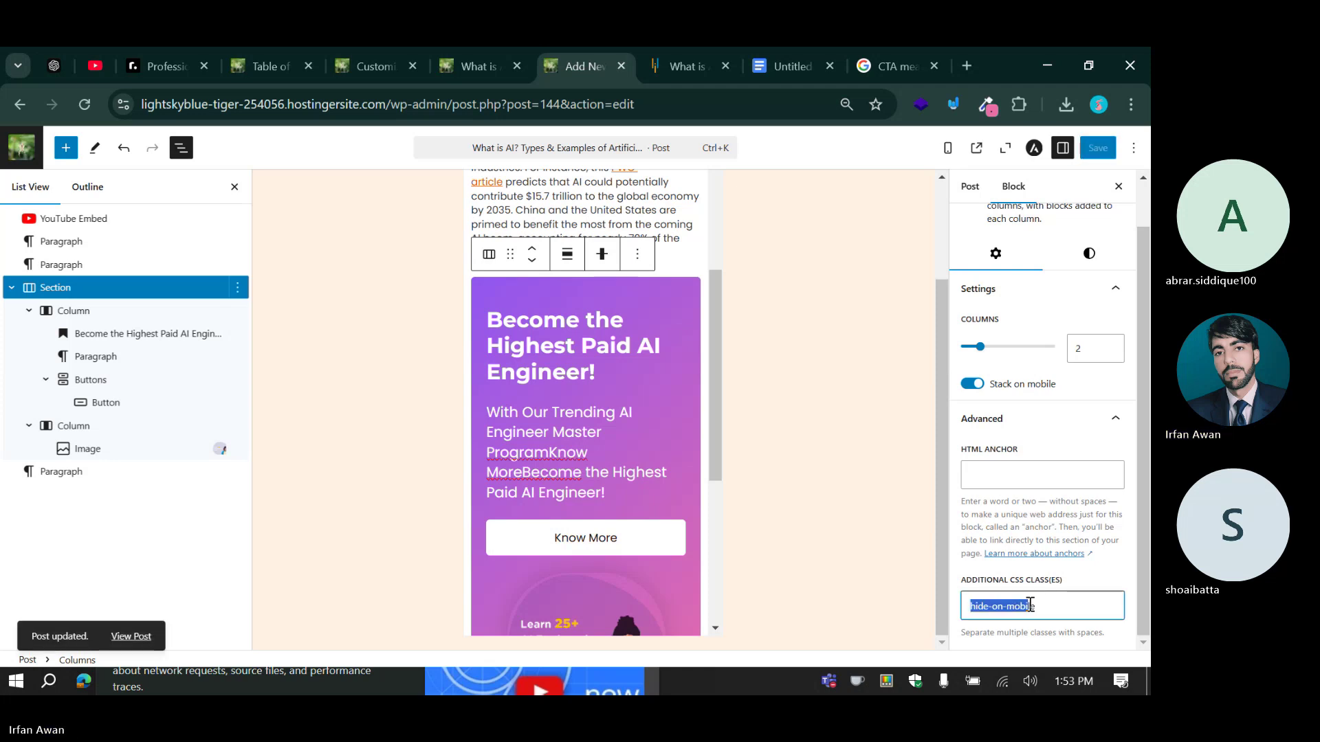
pyautogui.click(1038, 607)
# Switch to the theme Customizer, leave the global Typography settings and open the empty Additional CSS editor.
pyautogui.click(382, 47)
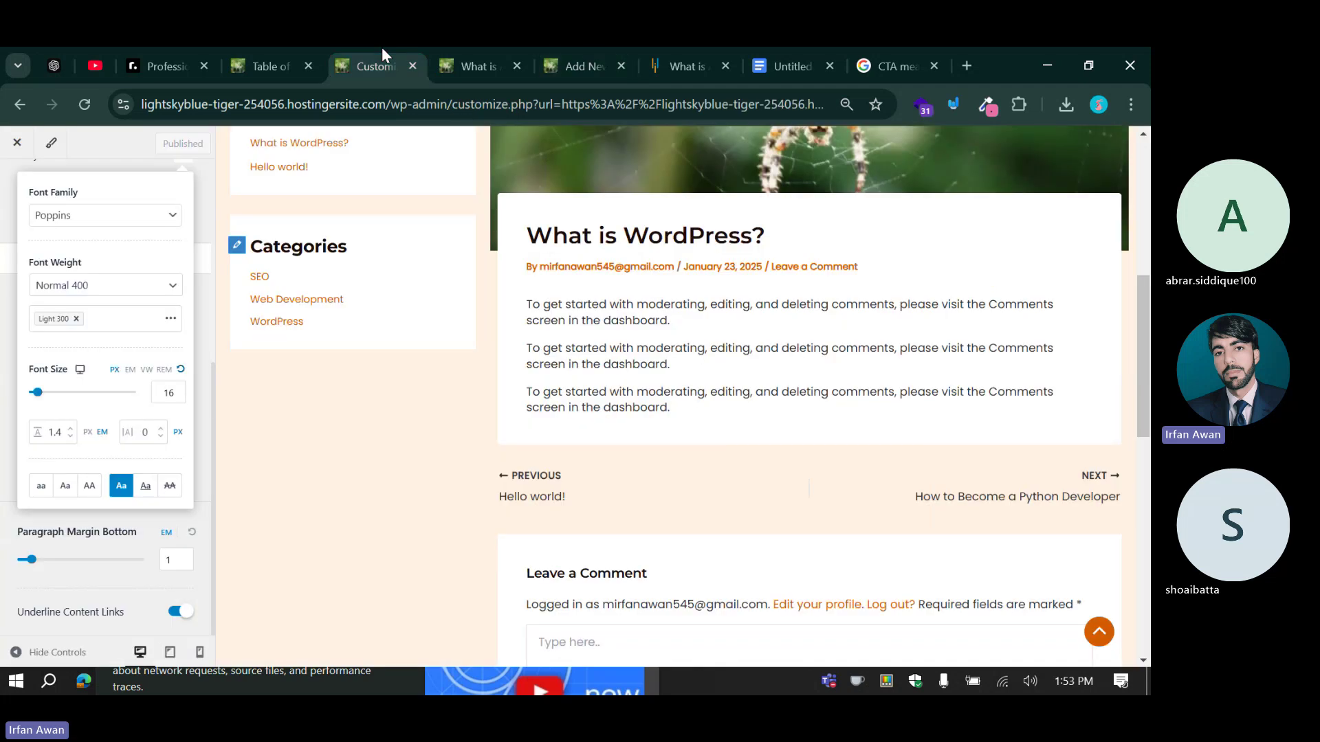
pyautogui.click(6, 196)
pyautogui.scroll(5, 37, 288)
pyautogui.click(15, 185)
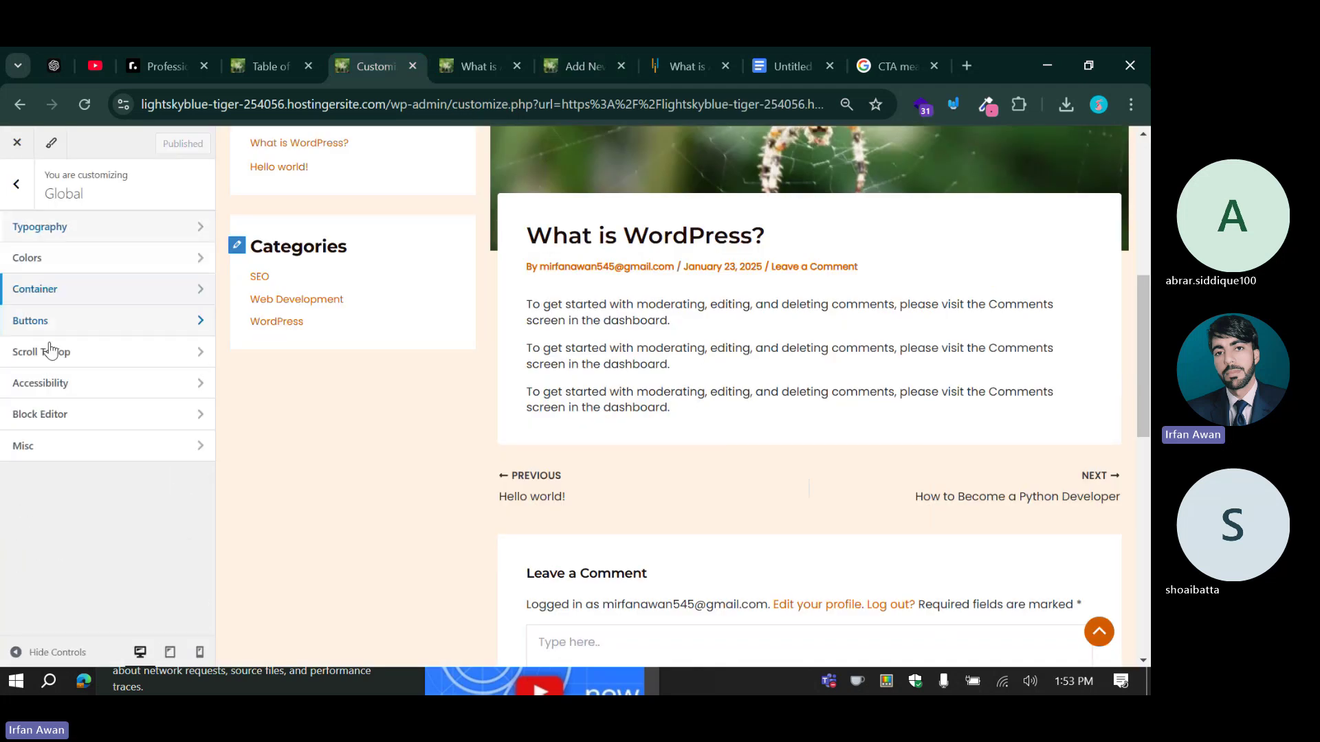
pyautogui.click(13, 185)
pyautogui.scroll(-2, 48, 550)
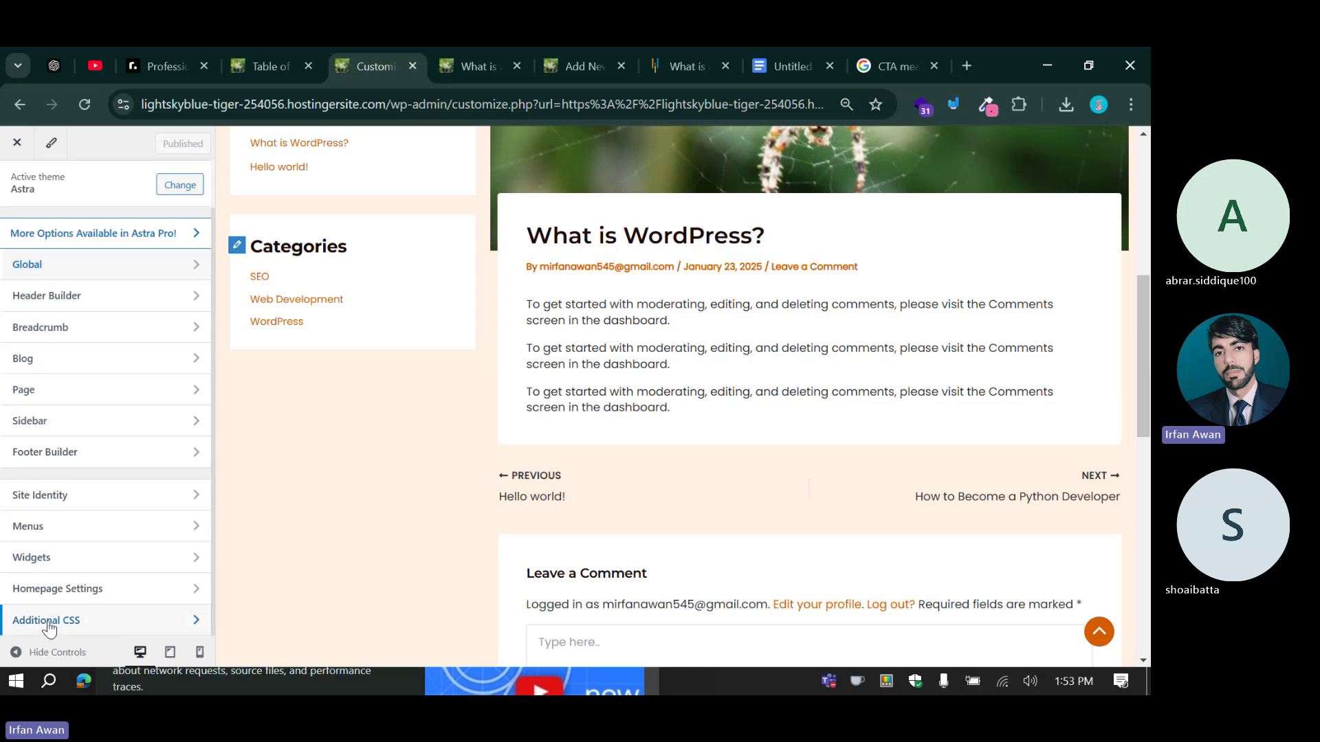
pyautogui.click(48, 620)
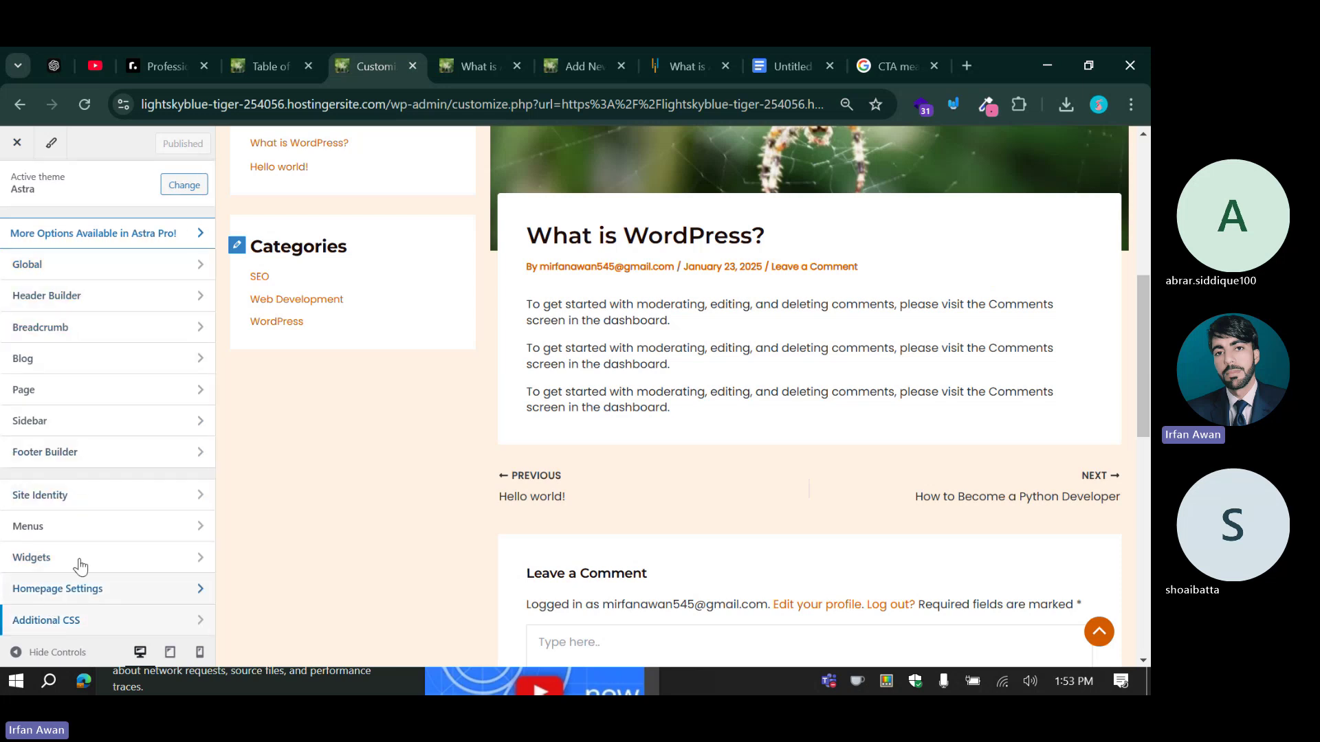
pyautogui.click(188, 452)
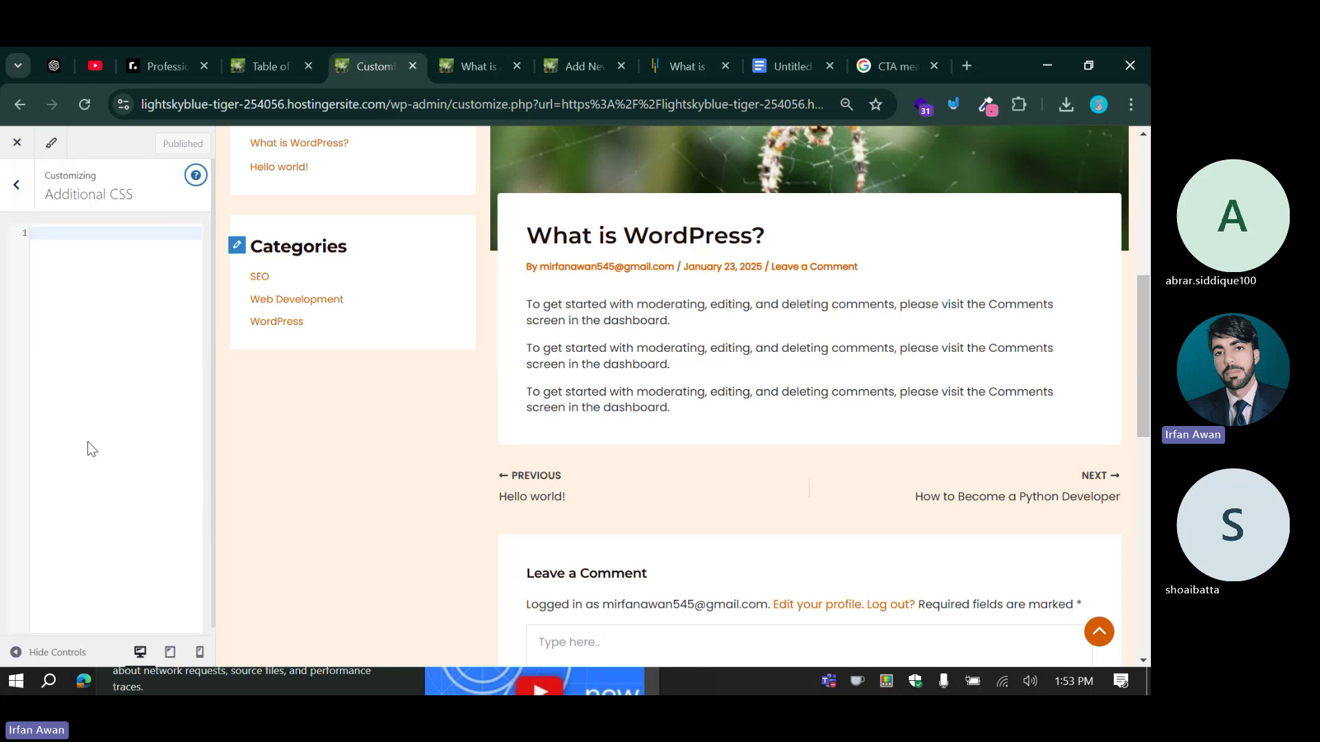
pyautogui.hotkey('ctrl', 'v')
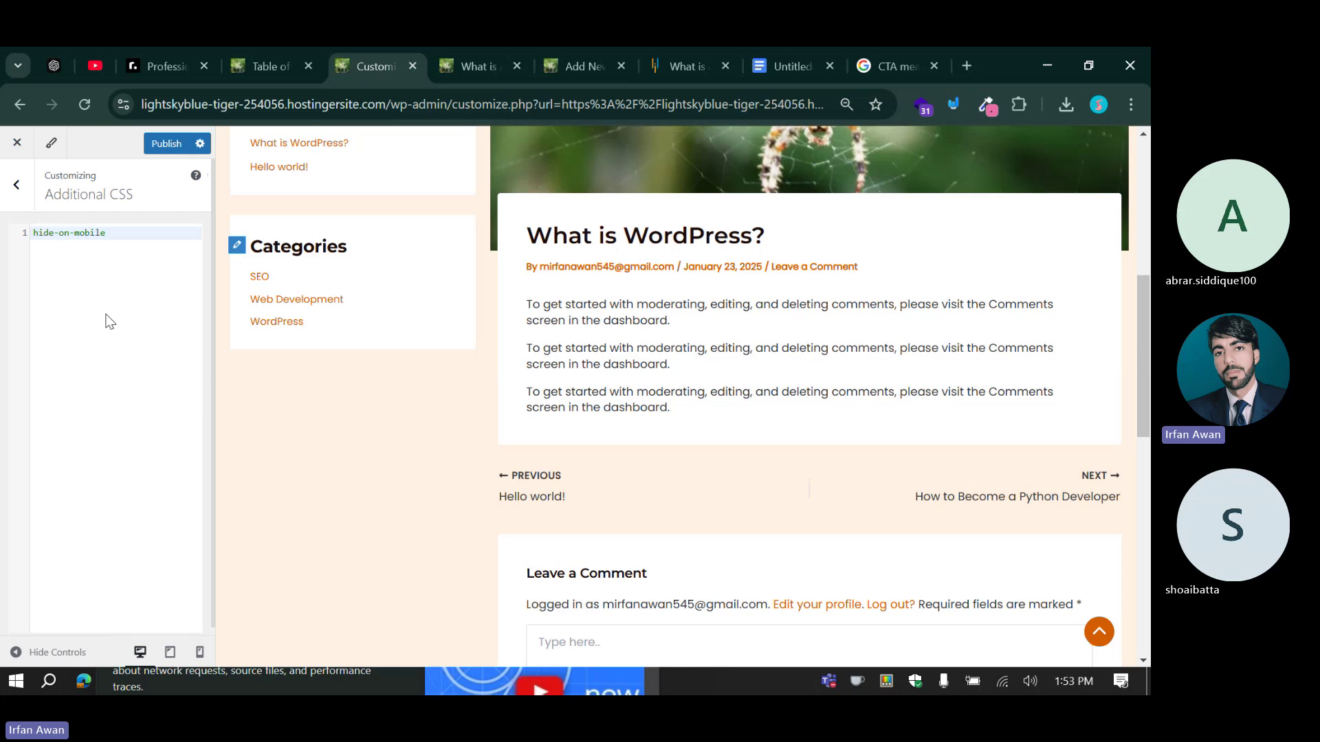
pyautogui.hotkey('ctrl', 'z')
pyautogui.press('super+v')
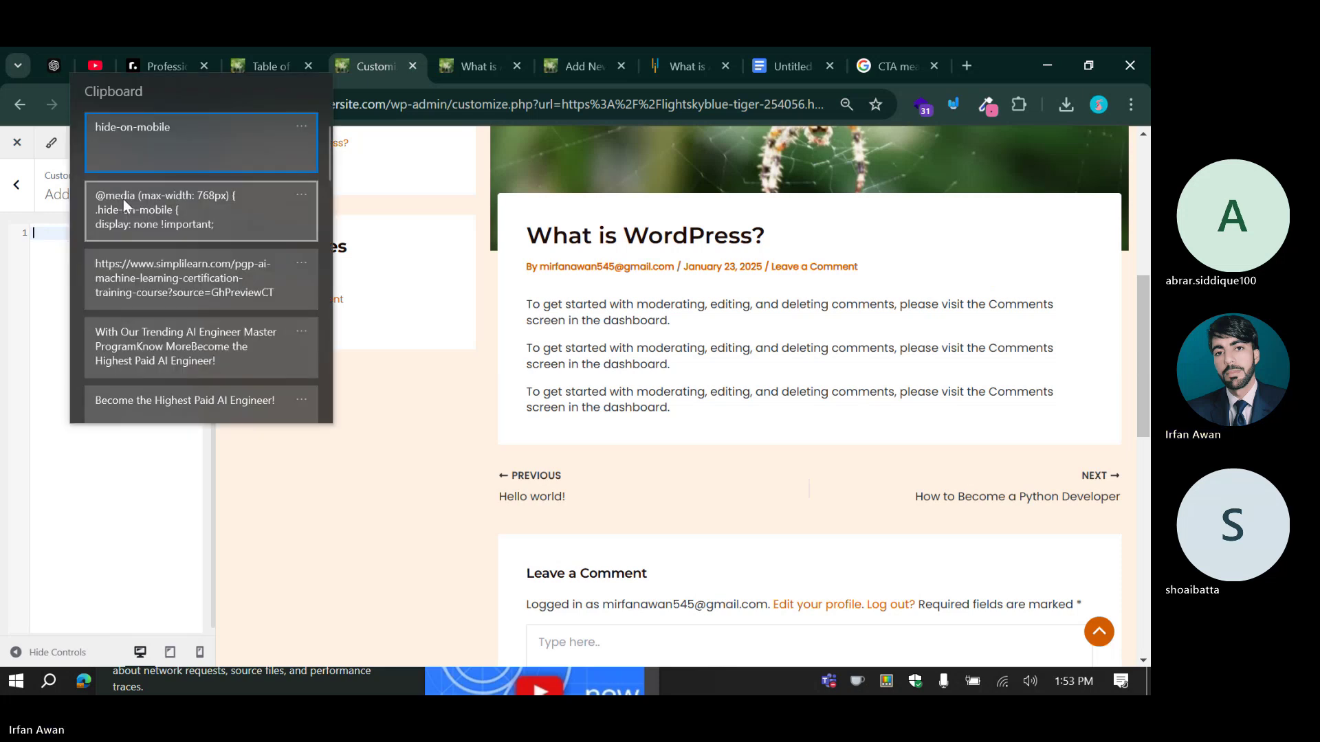
pyautogui.click(122, 199)
pyautogui.click(166, 144)
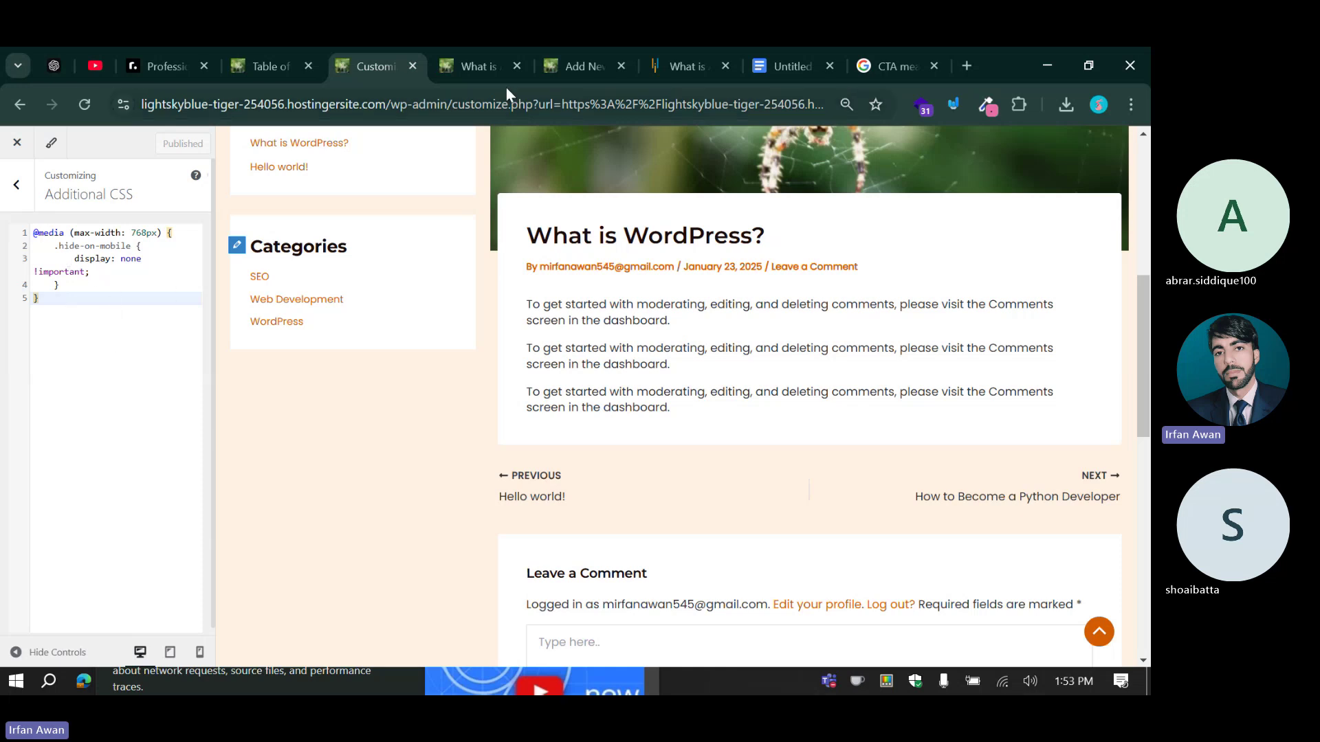
# Reload the published What is AI? post and look at the call-to-action banner on the desktop page.
pyautogui.click(474, 65)
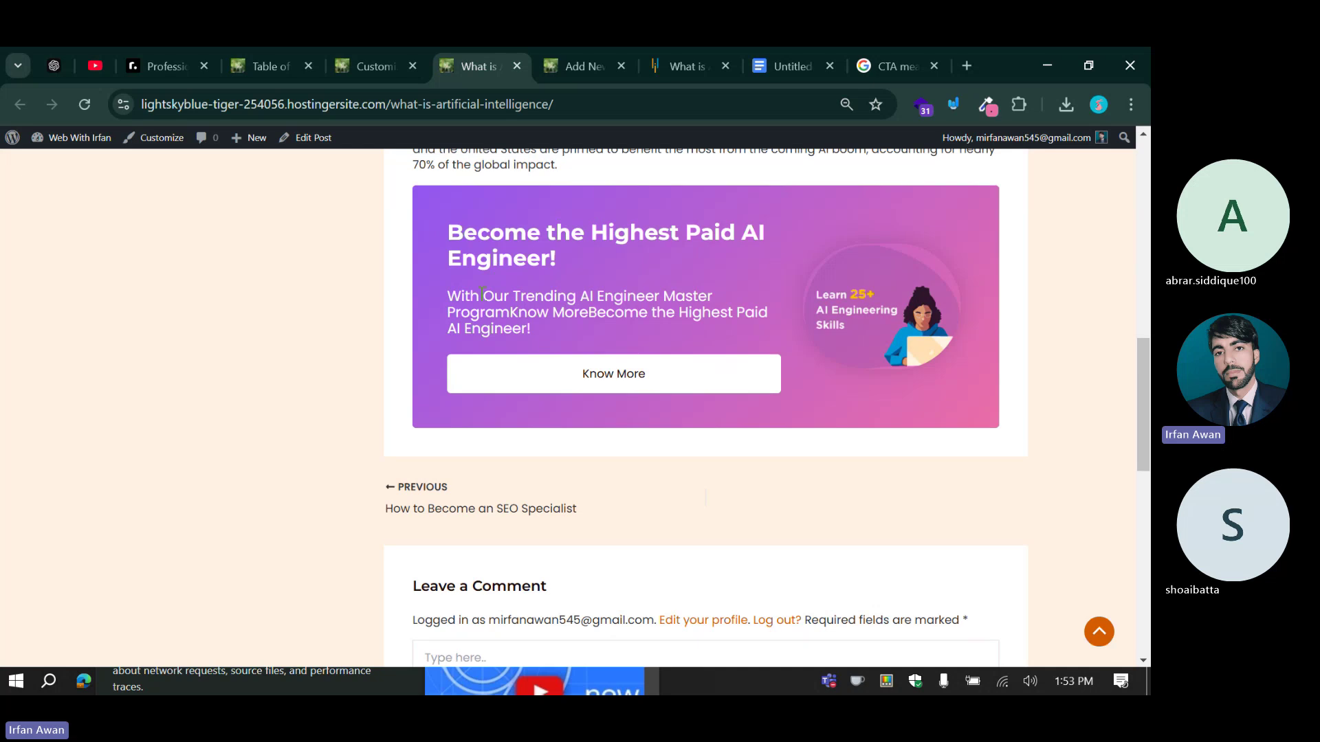
pyautogui.scroll(15, 498, 343)
pyautogui.click(84, 104)
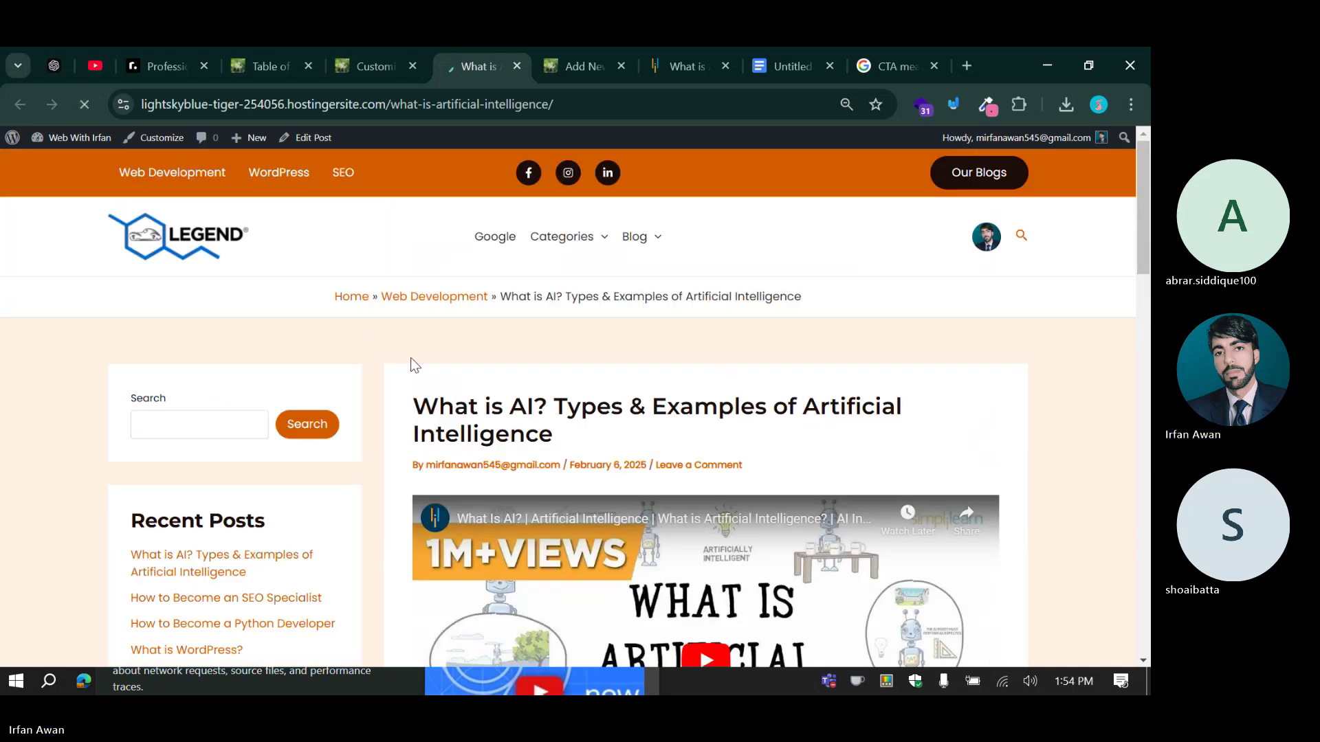
pyautogui.click(583, 63)
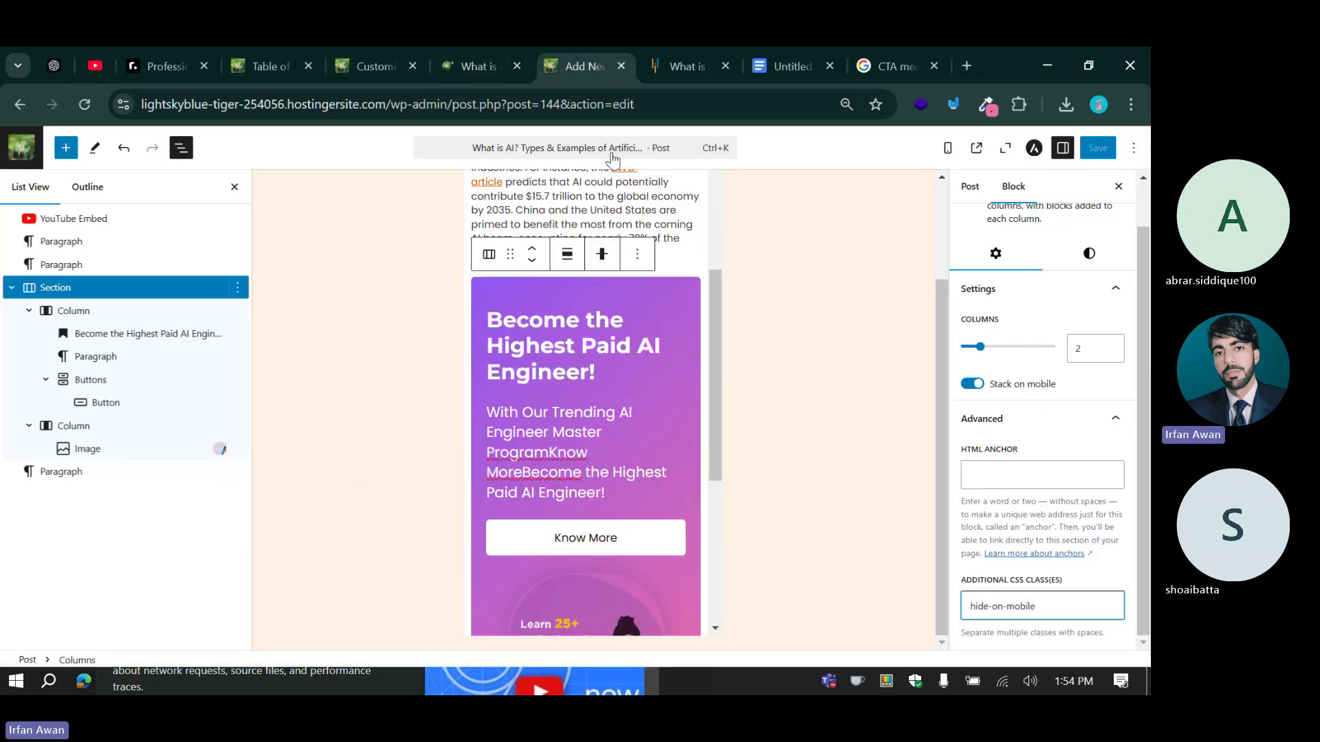
pyautogui.click(385, 49)
pyautogui.click(455, 55)
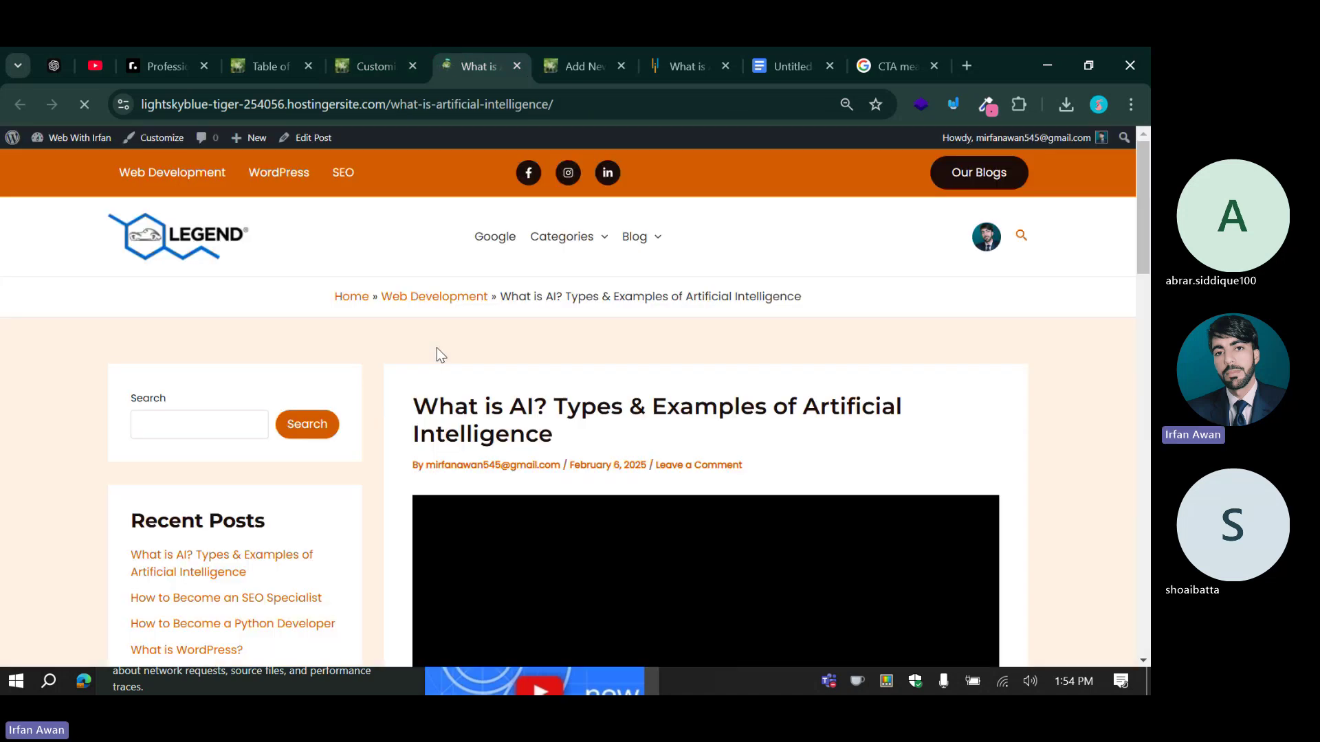
pyautogui.scroll(-5, 394, 410)
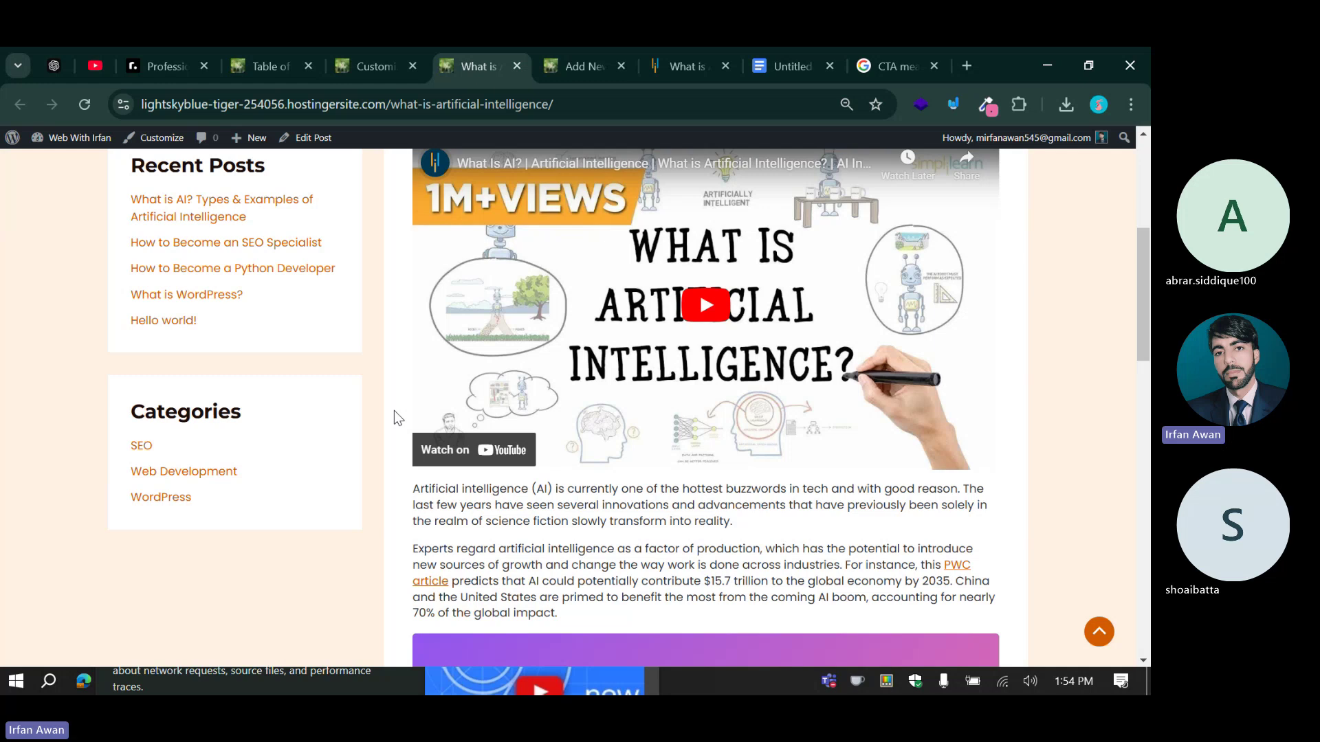
pyautogui.scroll(-4, 785, 495)
# Inspect the live post in responsive device emulation and check the area below the intro paragraphs for the banner.
pyautogui.rightClick(443, 292)
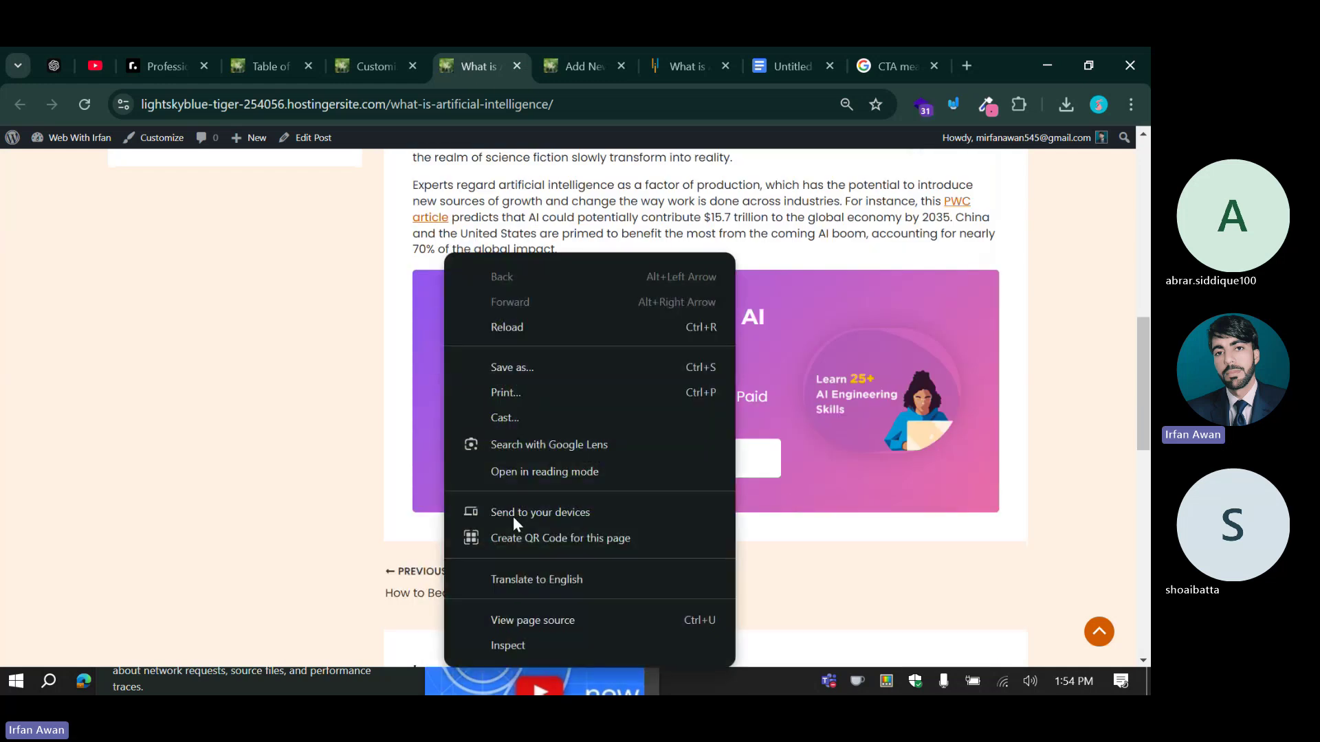
pyautogui.click(523, 646)
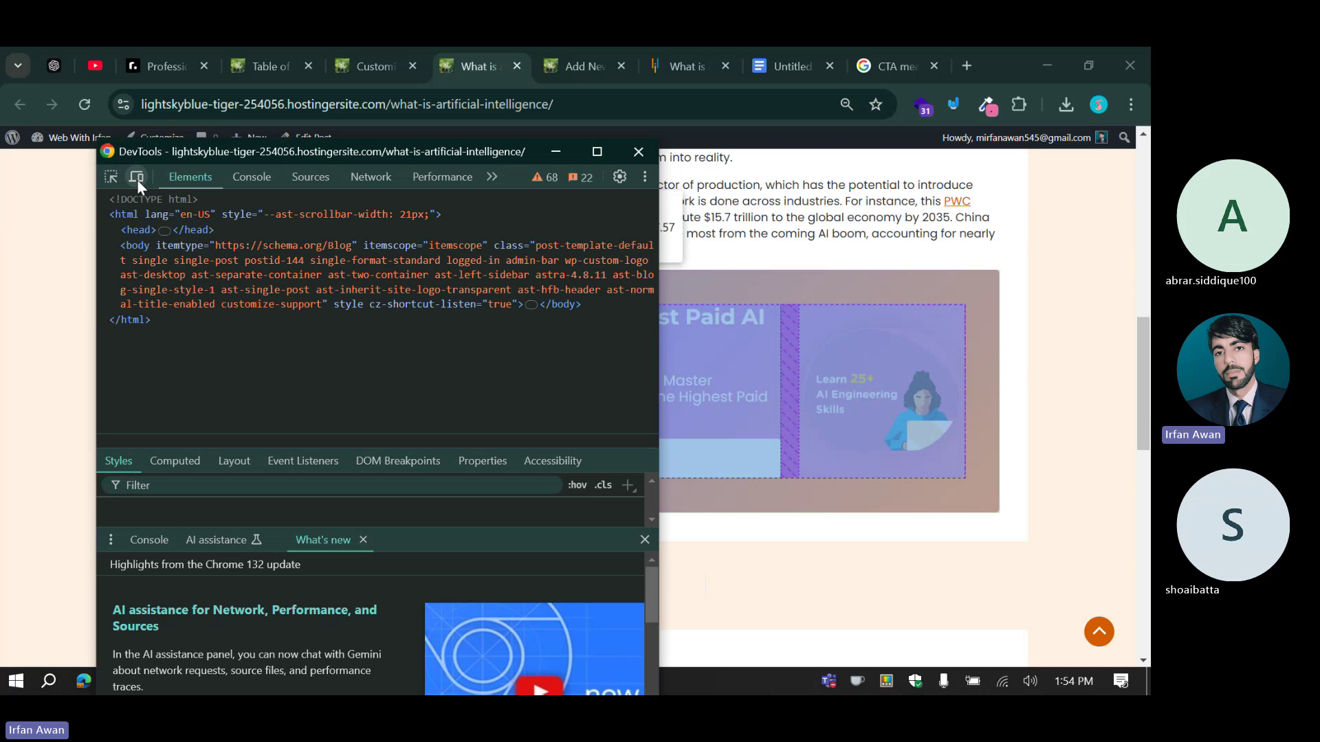
pyautogui.click(137, 177)
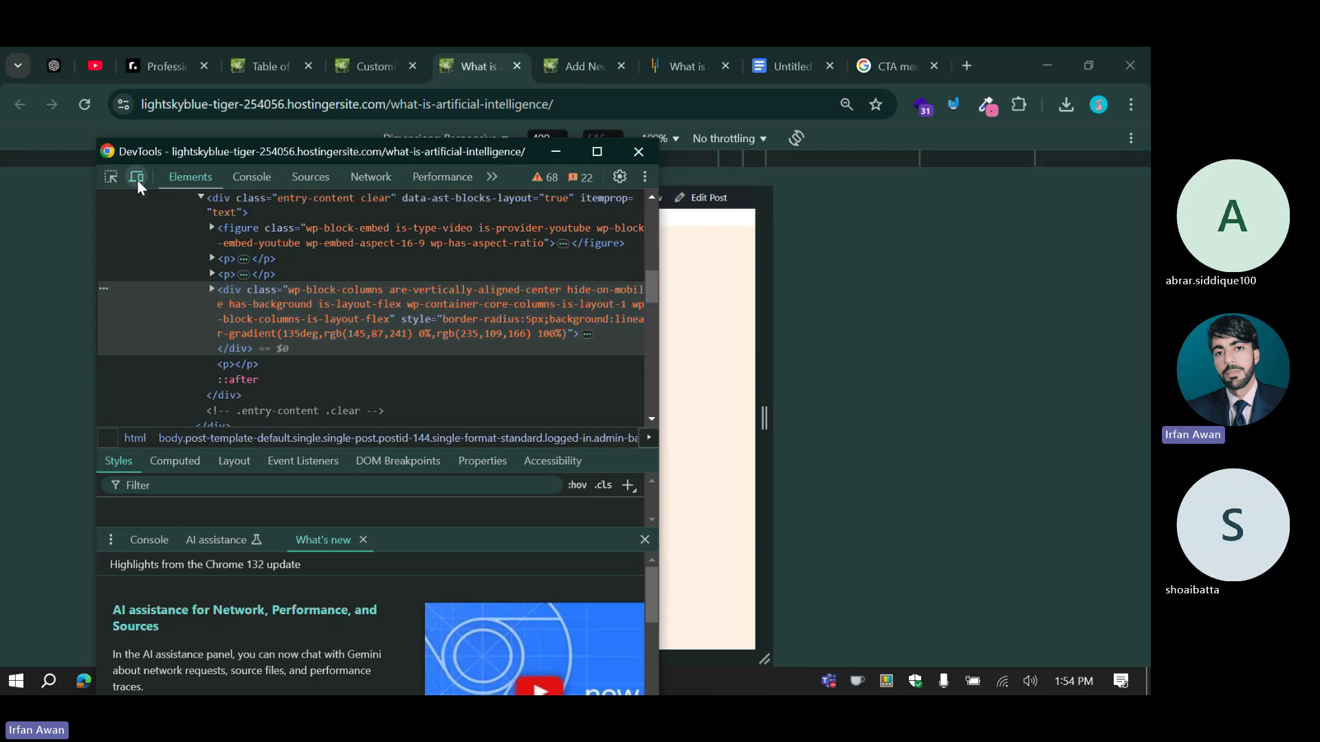
pyautogui.click(556, 151)
pyautogui.scroll(15, 521, 349)
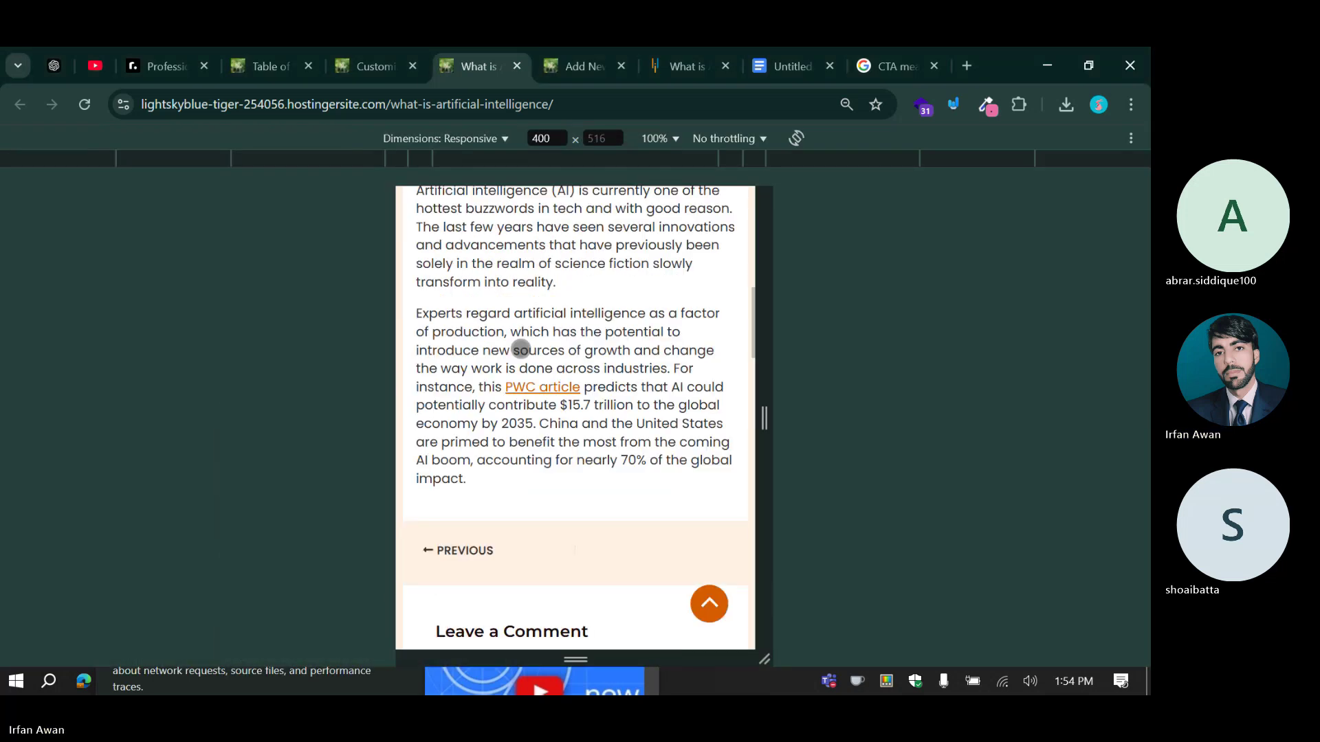
pyautogui.scroll(5, 521, 349)
pyautogui.scroll(-8, 520, 348)
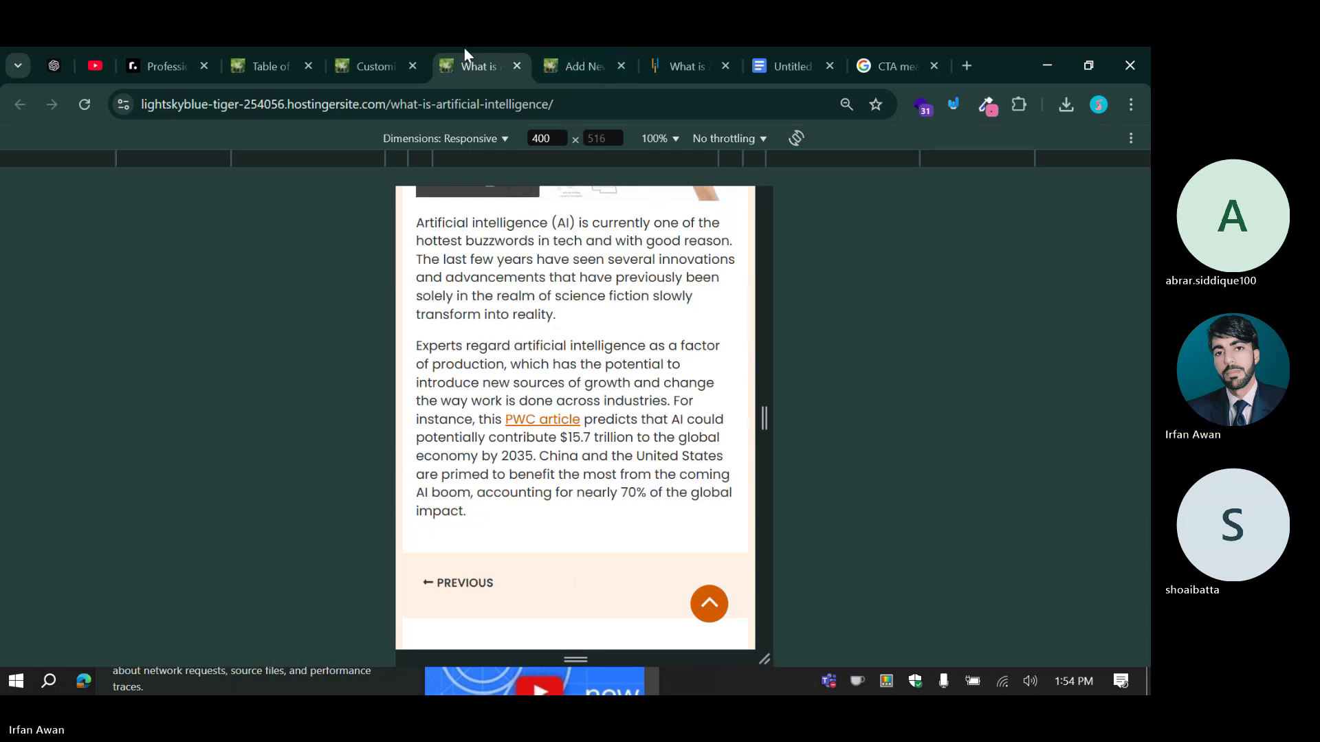
# Delete the whole hide-on-mobile media query from the Customizer's Additional CSS and publish the change.
pyautogui.click(361, 68)
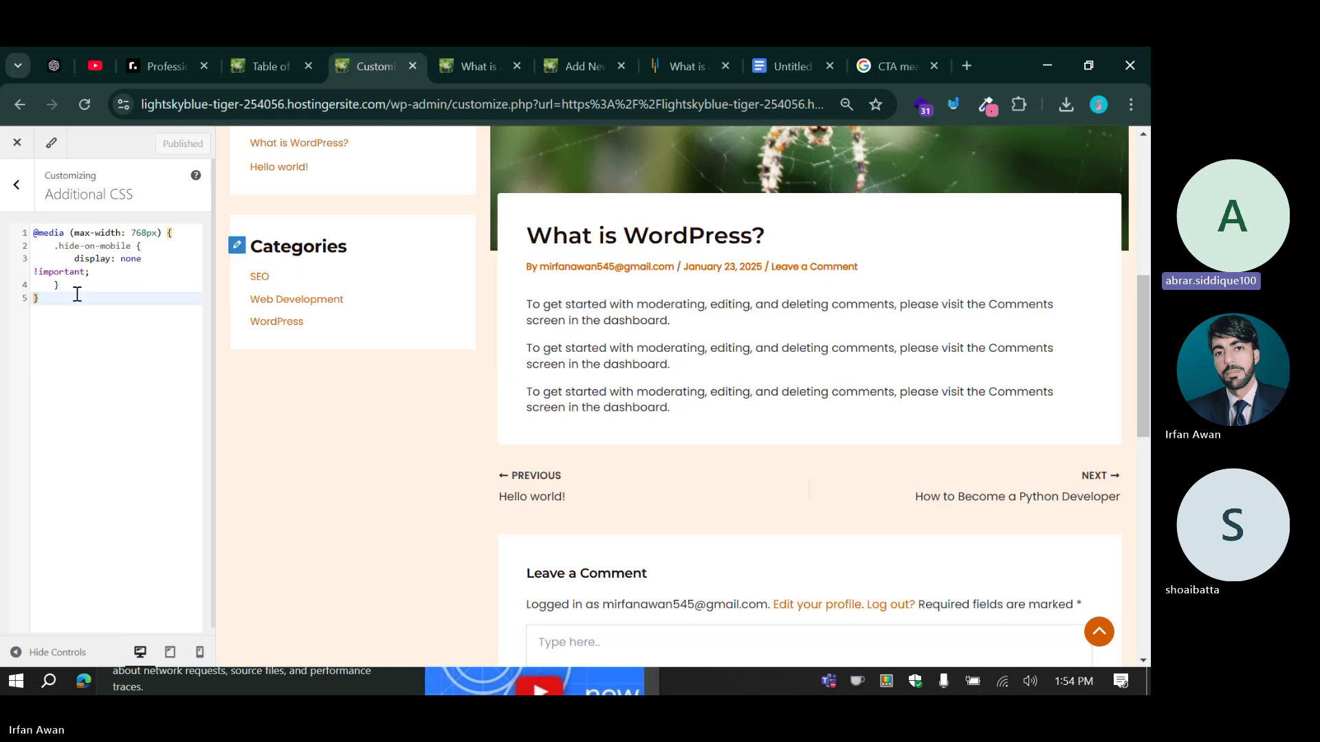
pyautogui.moveTo(62, 300); pyautogui.dragTo(27, 234)
pyautogui.press('BackSpace')
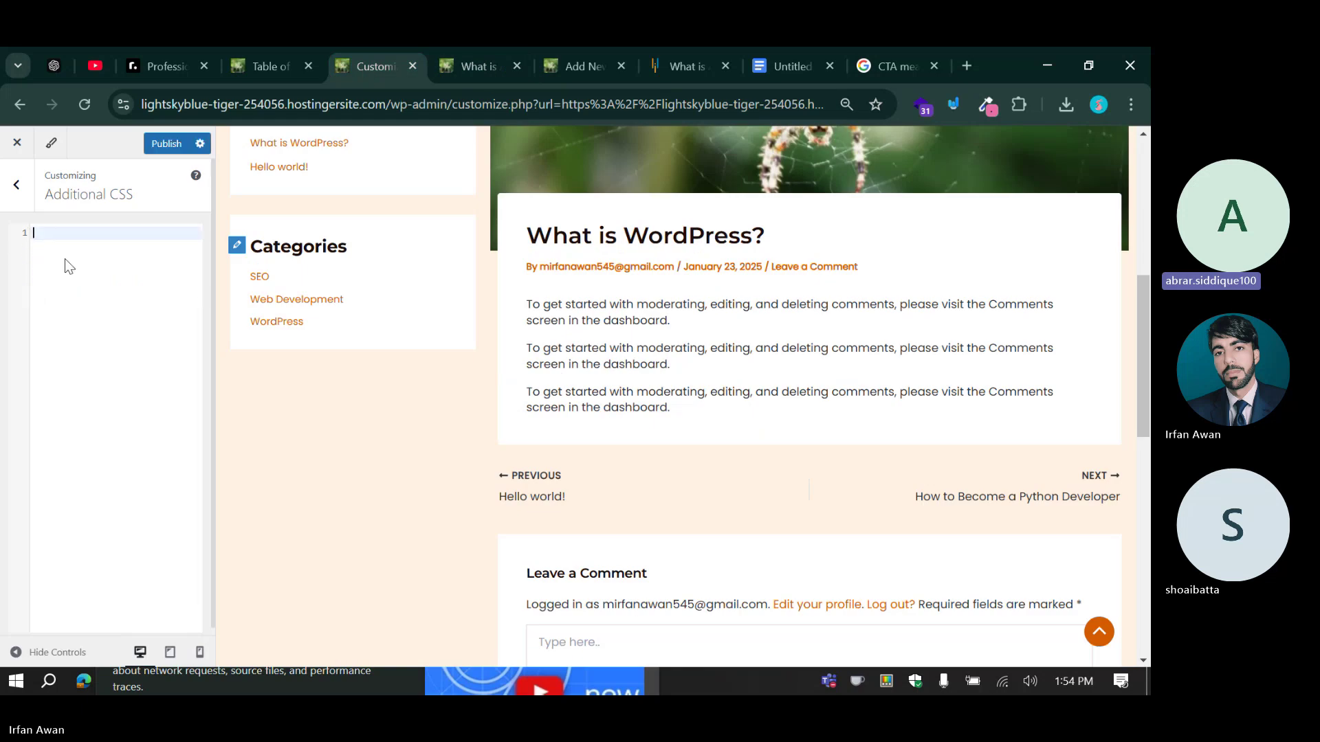
pyautogui.click(165, 143)
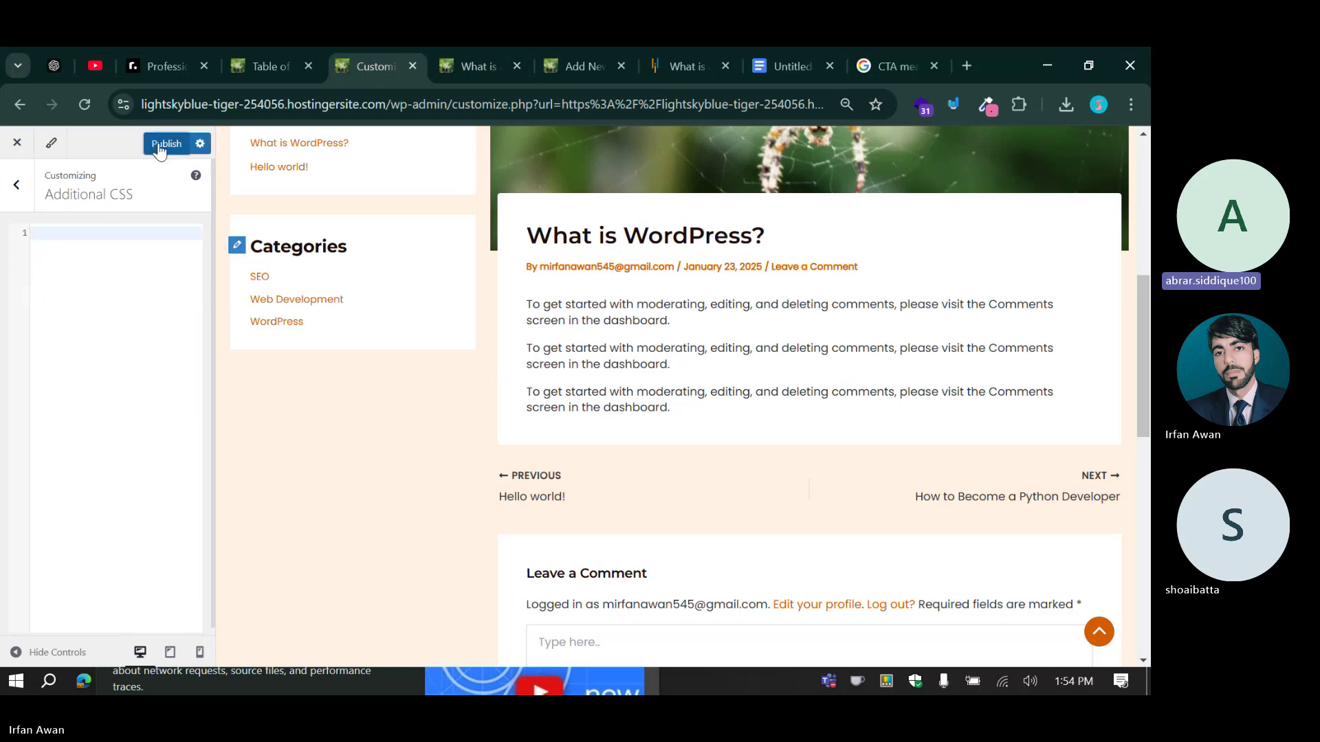
# In the post editor, remove the hide-on-mobile class from the banner's Section block.
pyautogui.click(476, 59)
pyautogui.click(582, 55)
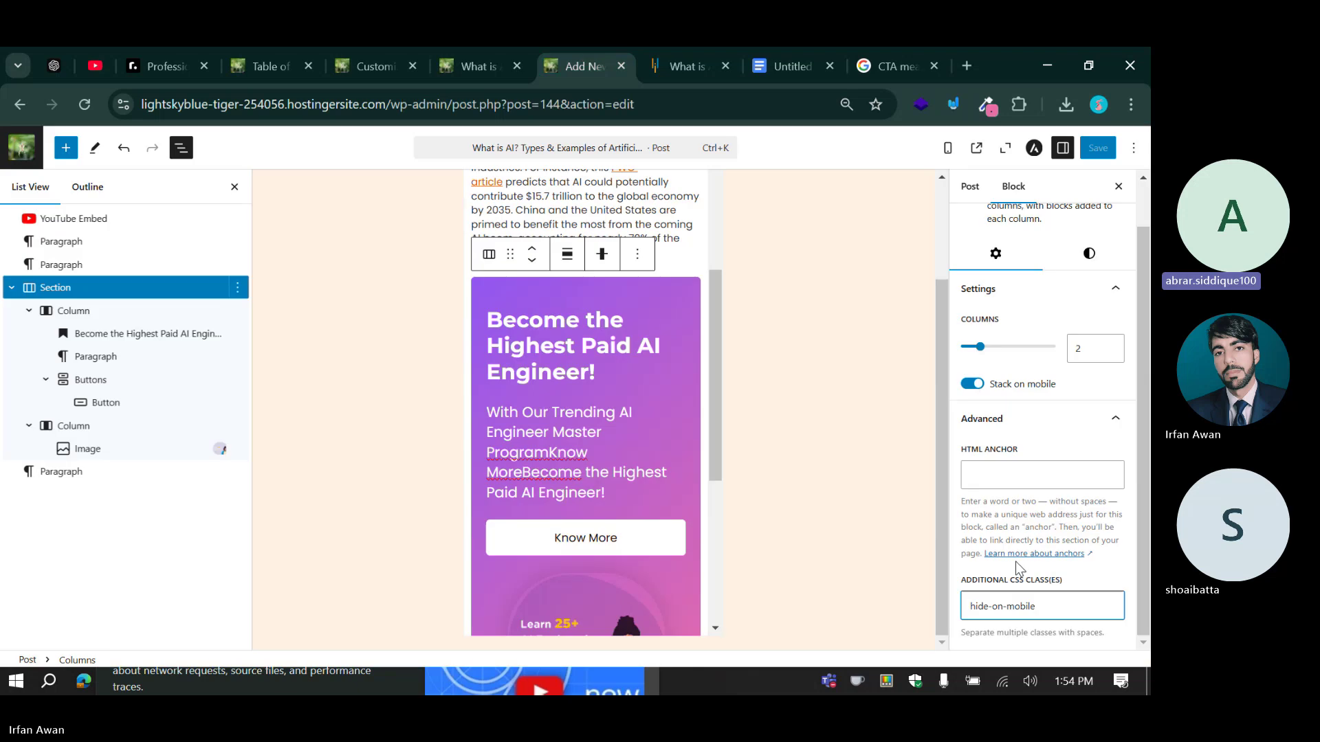
pyautogui.tripleClick(1019, 605)
pyautogui.press('BackSpace')
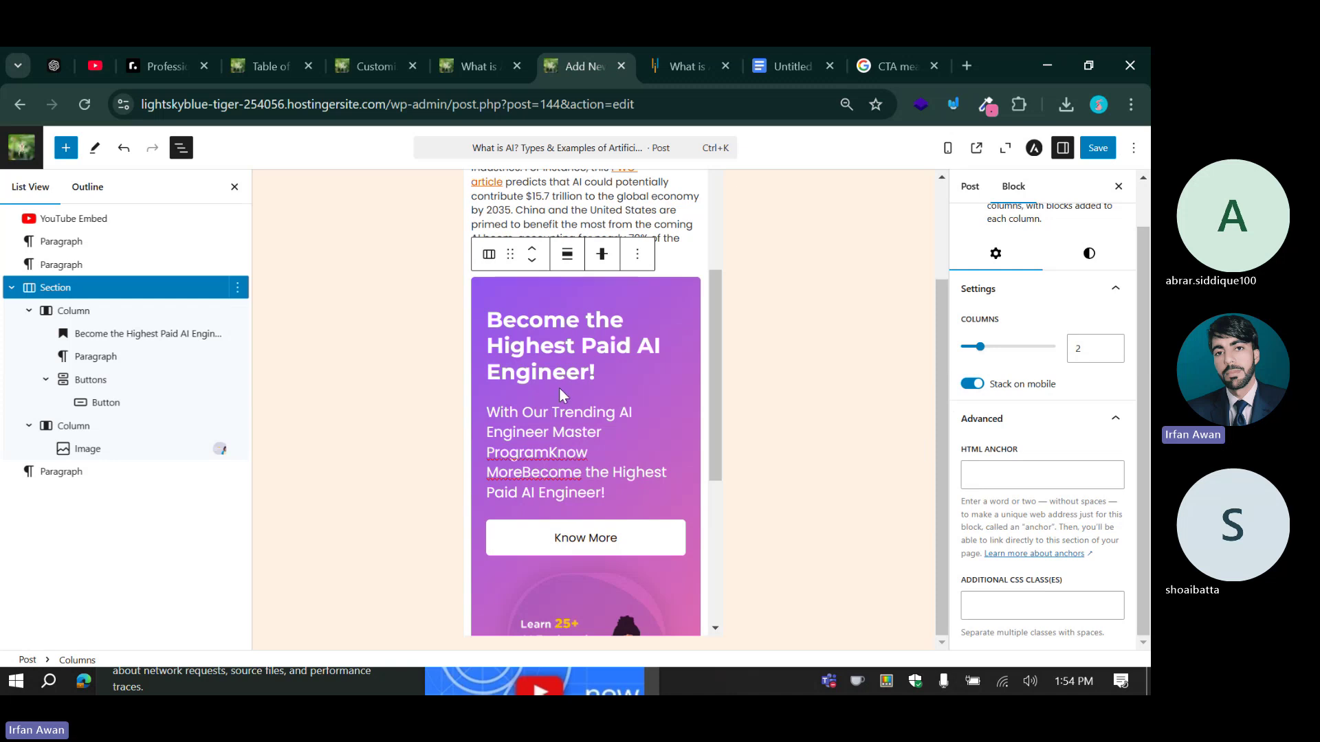
# Switch the editor preview back to Desktop and save the post.
pyautogui.moveTo(560, 389)
pyautogui.scroll(3, 548, 355)
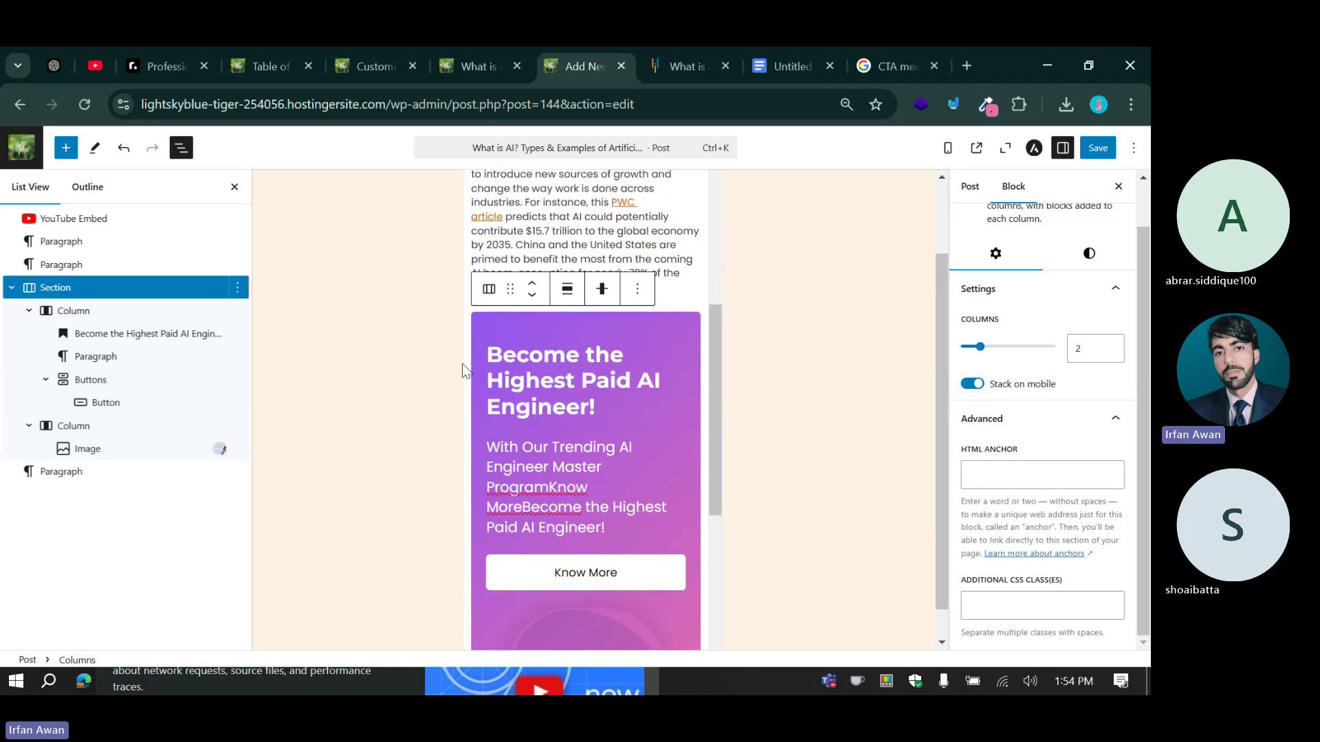
pyautogui.click(950, 148)
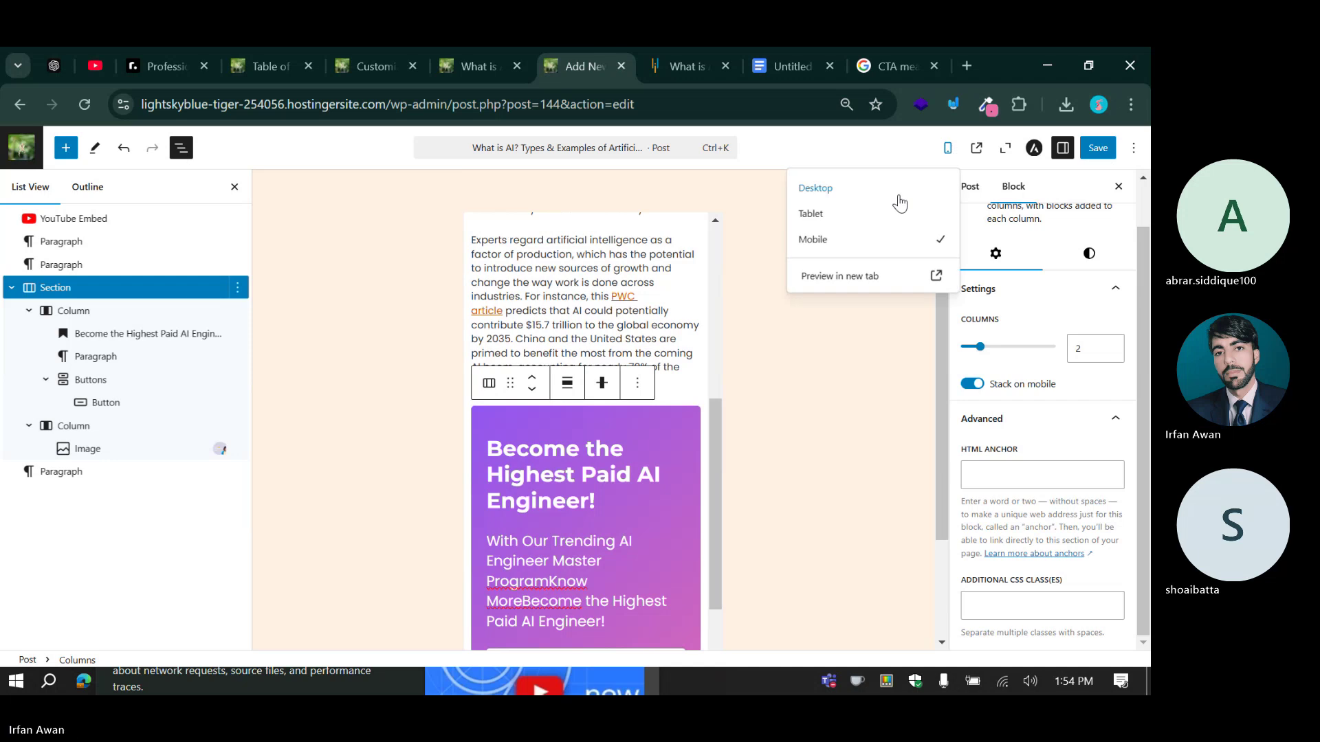
pyautogui.click(816, 188)
pyautogui.scroll(-5, 539, 413)
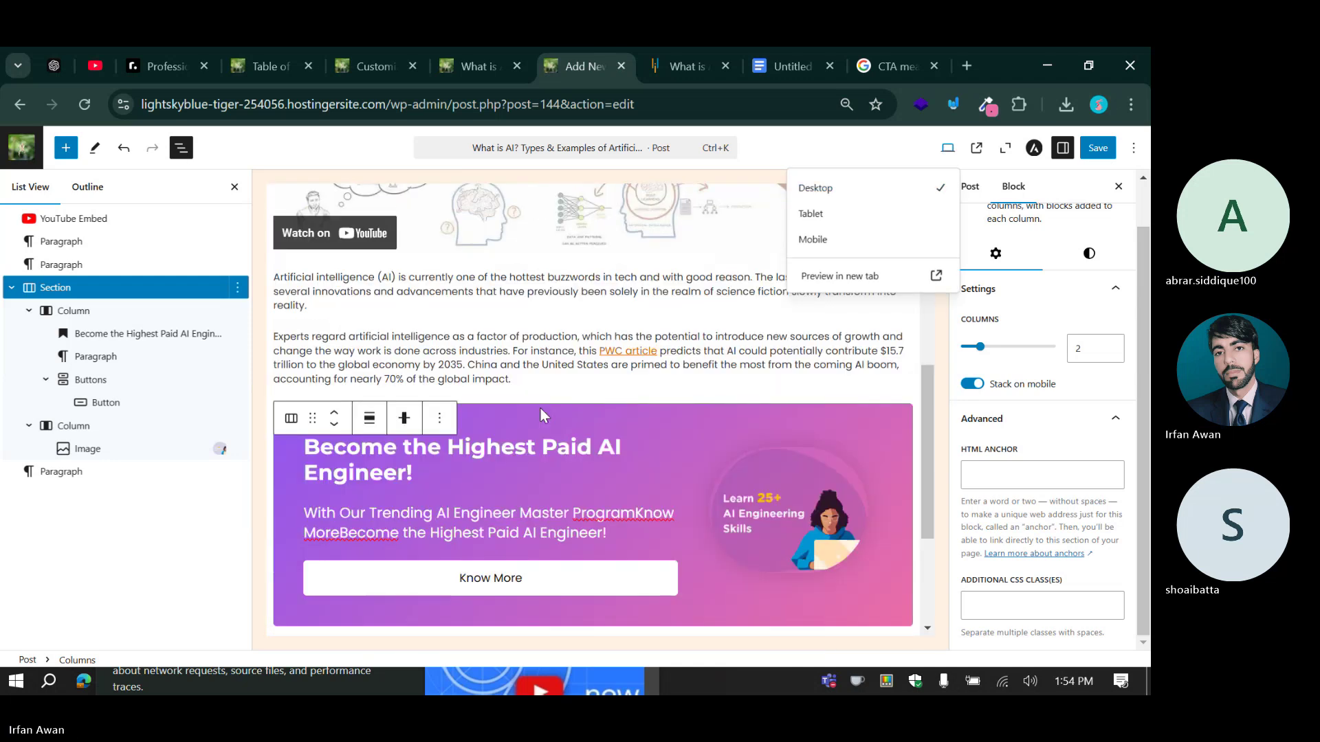
pyautogui.click(1094, 149)
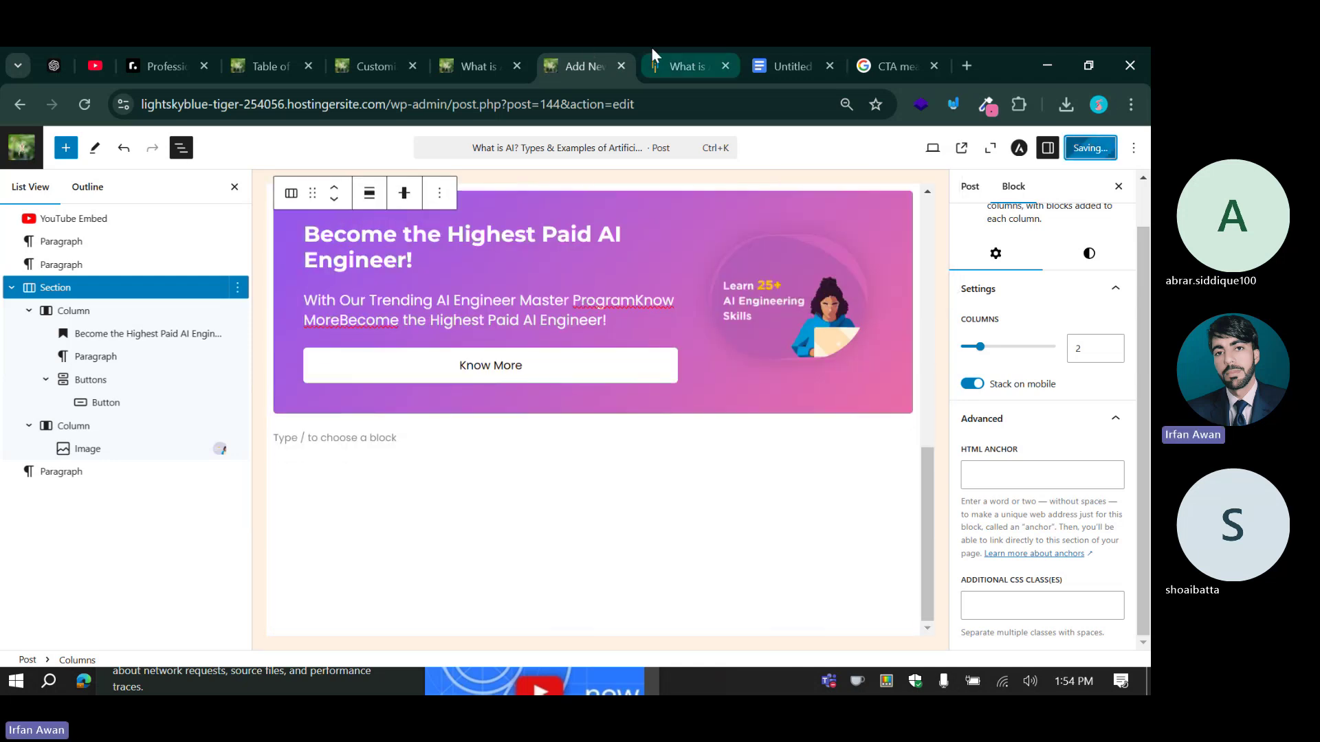
# On the Simplilearn tutorial page, copy the heading "What Is Artificial Intelligence?" together with its three paragraphs.
pyautogui.click(663, 63)
pyautogui.scroll(1, 438, 441)
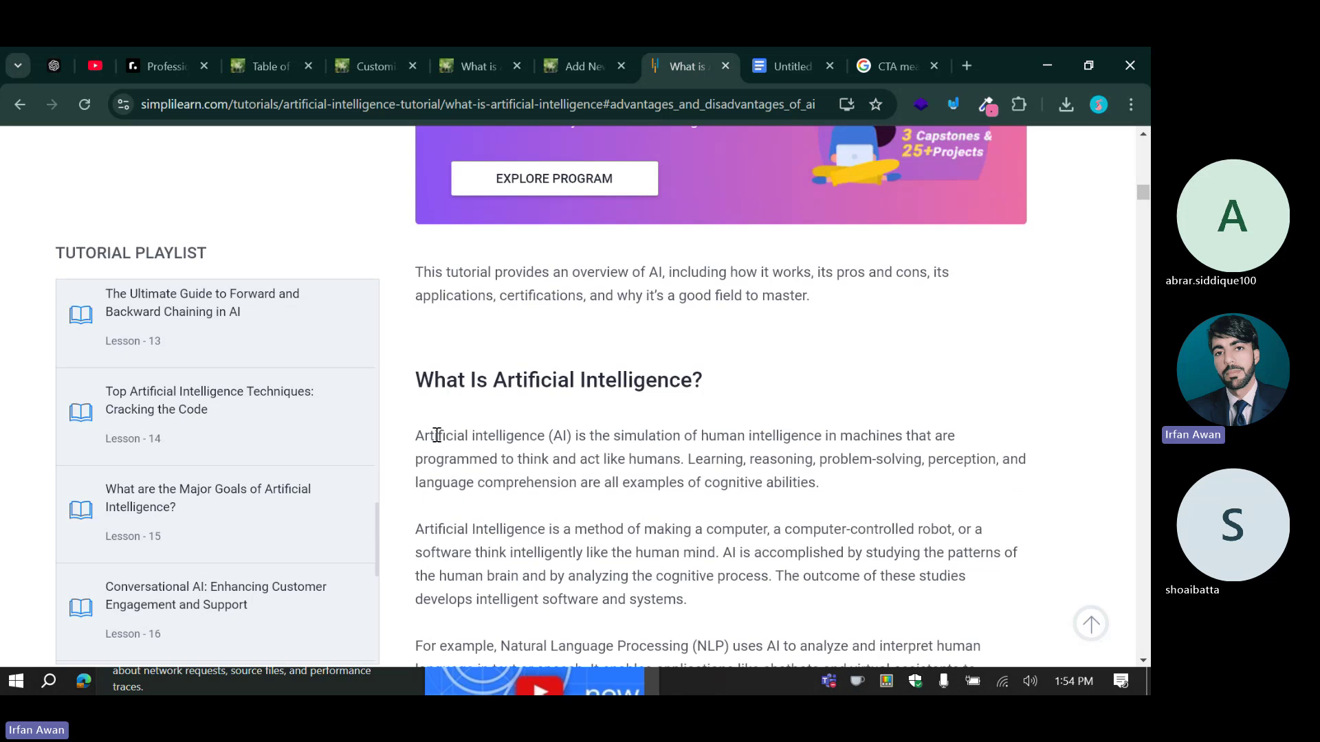
pyautogui.scroll(1, 437, 435)
pyautogui.scroll(-5, 764, 424)
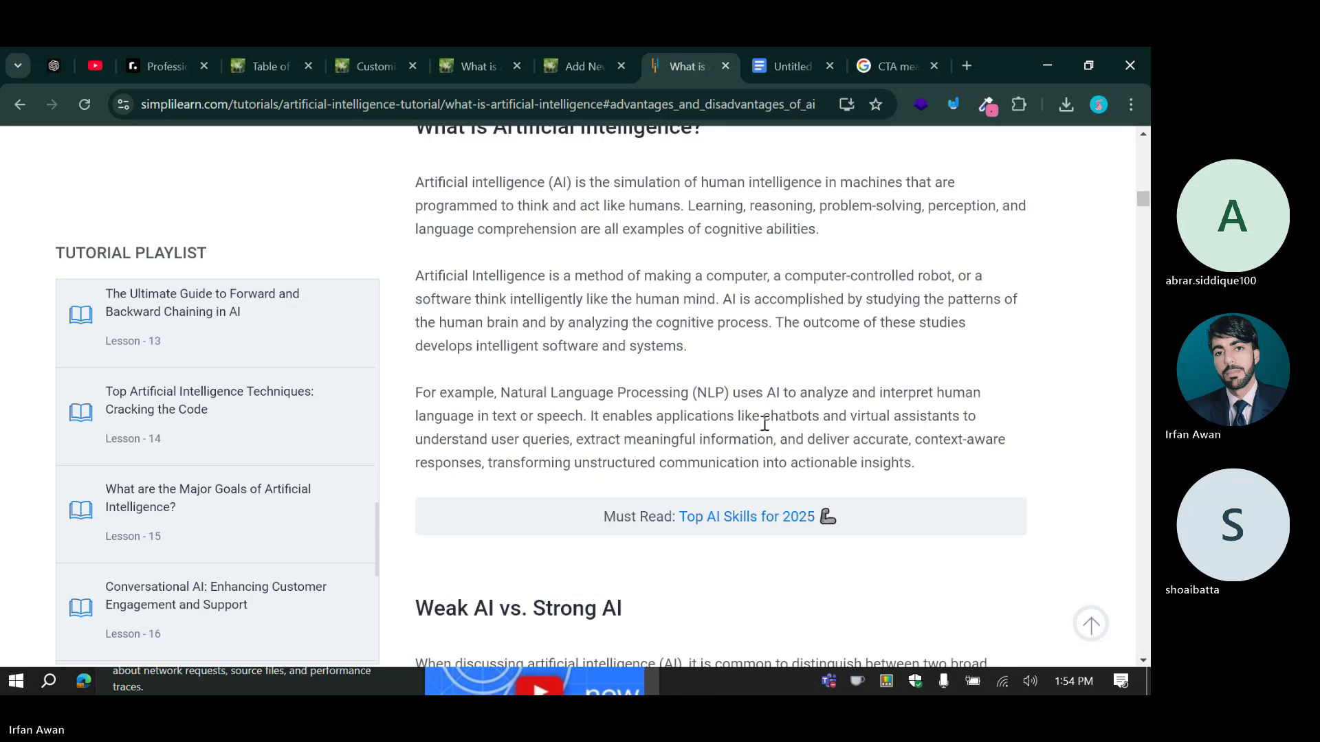
pyautogui.moveTo(917, 465); pyautogui.dragTo(424, 269)
pyautogui.scroll(3, 440, 376)
pyautogui.scroll(-2, 443, 379)
pyautogui.click(417, 215)
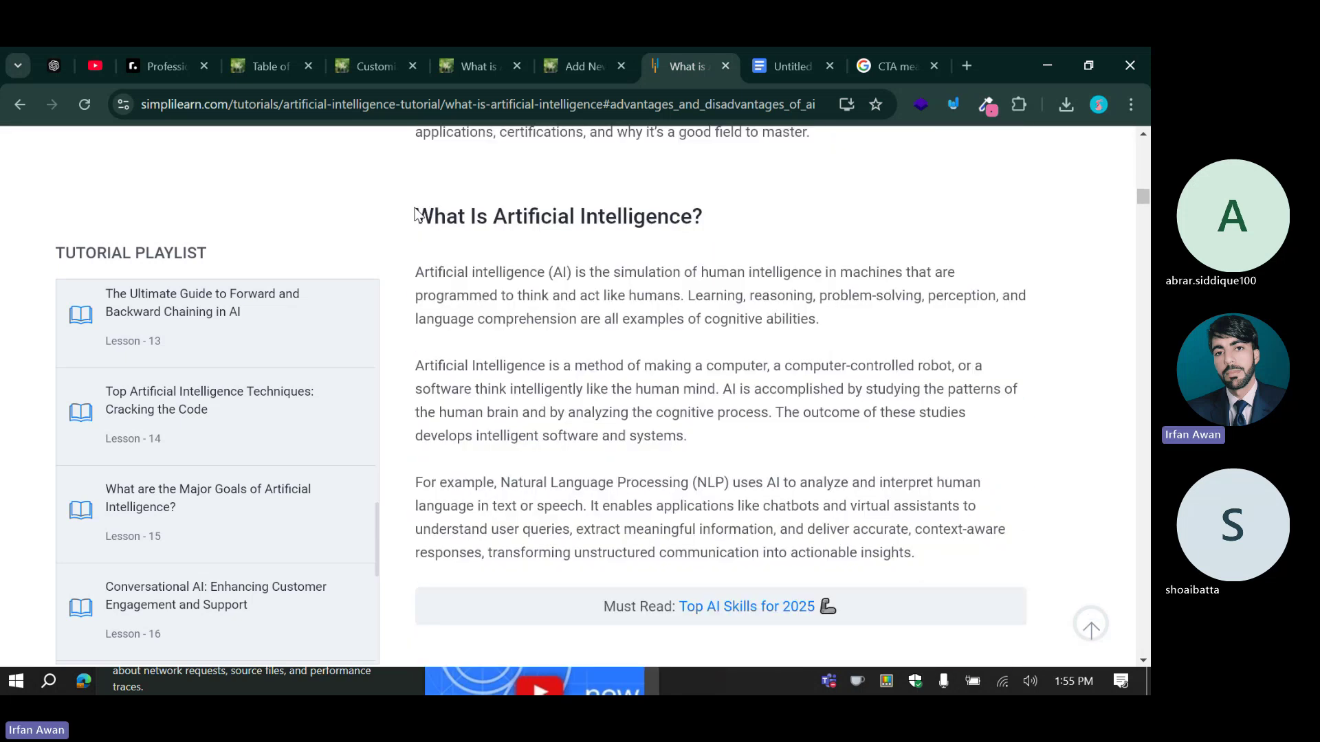
pyautogui.moveTo(415, 209); pyautogui.dragTo(878, 508)
pyautogui.click(401, 218)
pyautogui.moveTo(416, 215); pyautogui.dragTo(917, 554)
pyautogui.hotkey('ctrl', 'c')
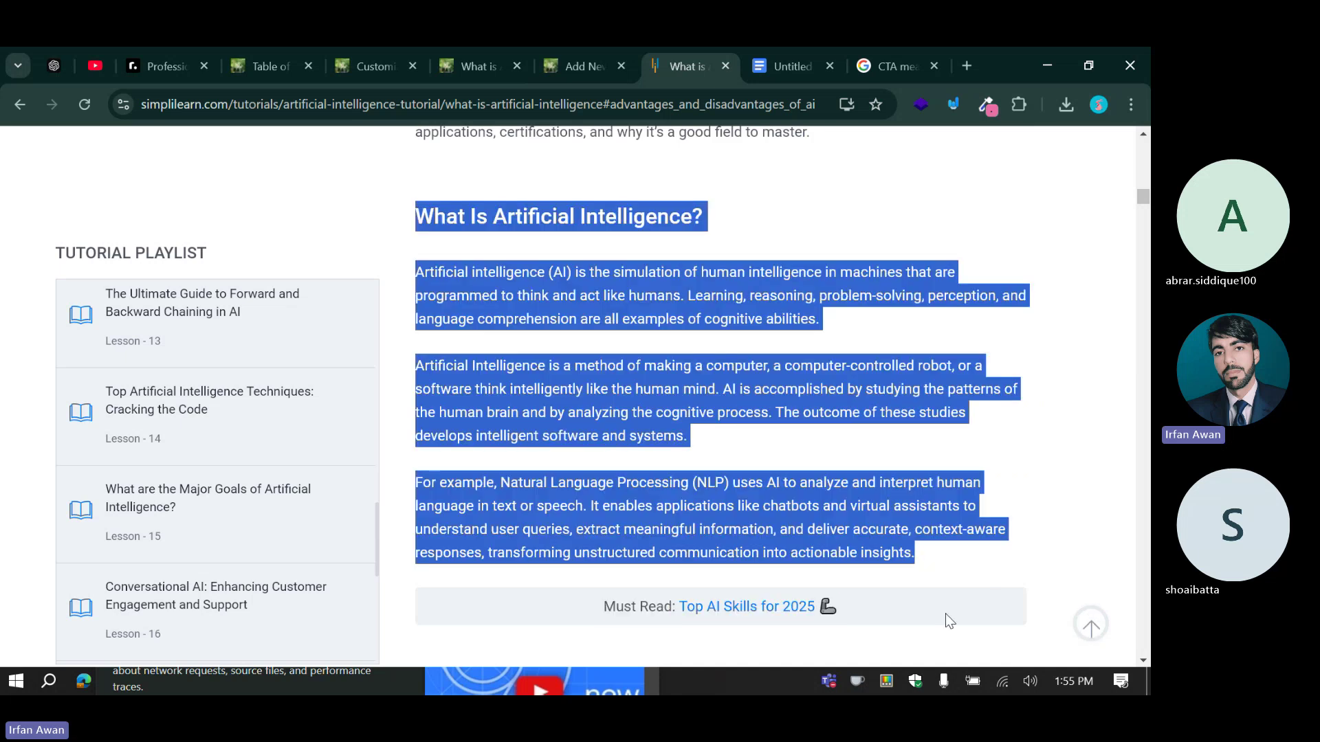
# Paste the copied Simplilearn section into the empty paragraph block below the banner and select its "What Is Artificial Intelligence?" heading.
pyautogui.click(574, 65)
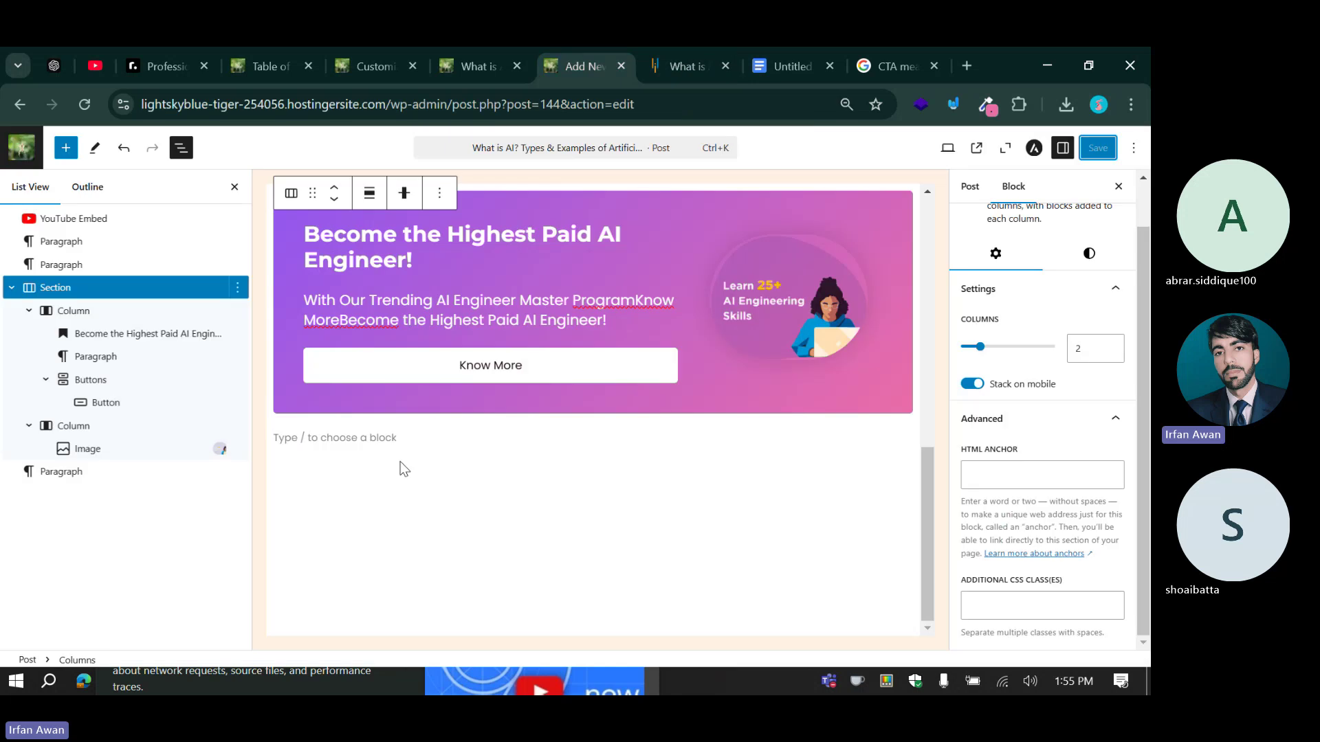
pyautogui.click(343, 438)
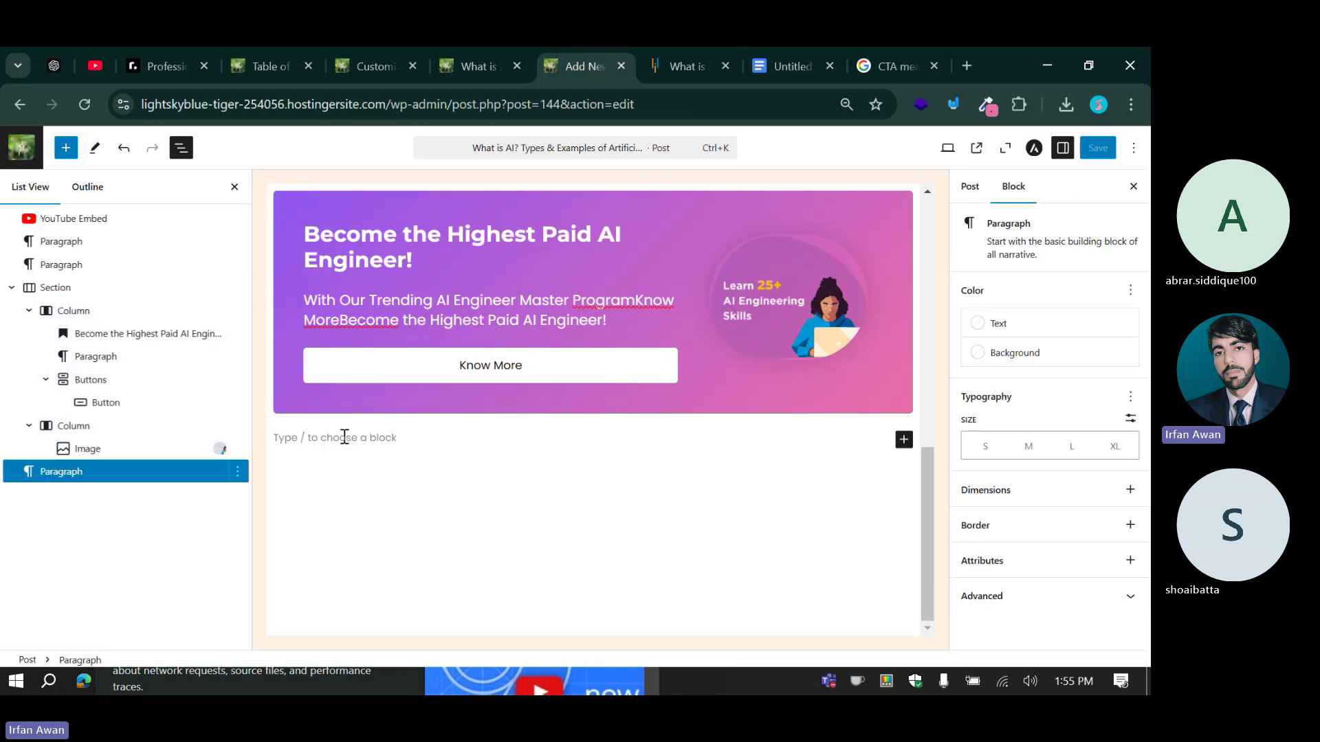
pyautogui.hotkey('ctrl', 'v')
pyautogui.click(565, 397)
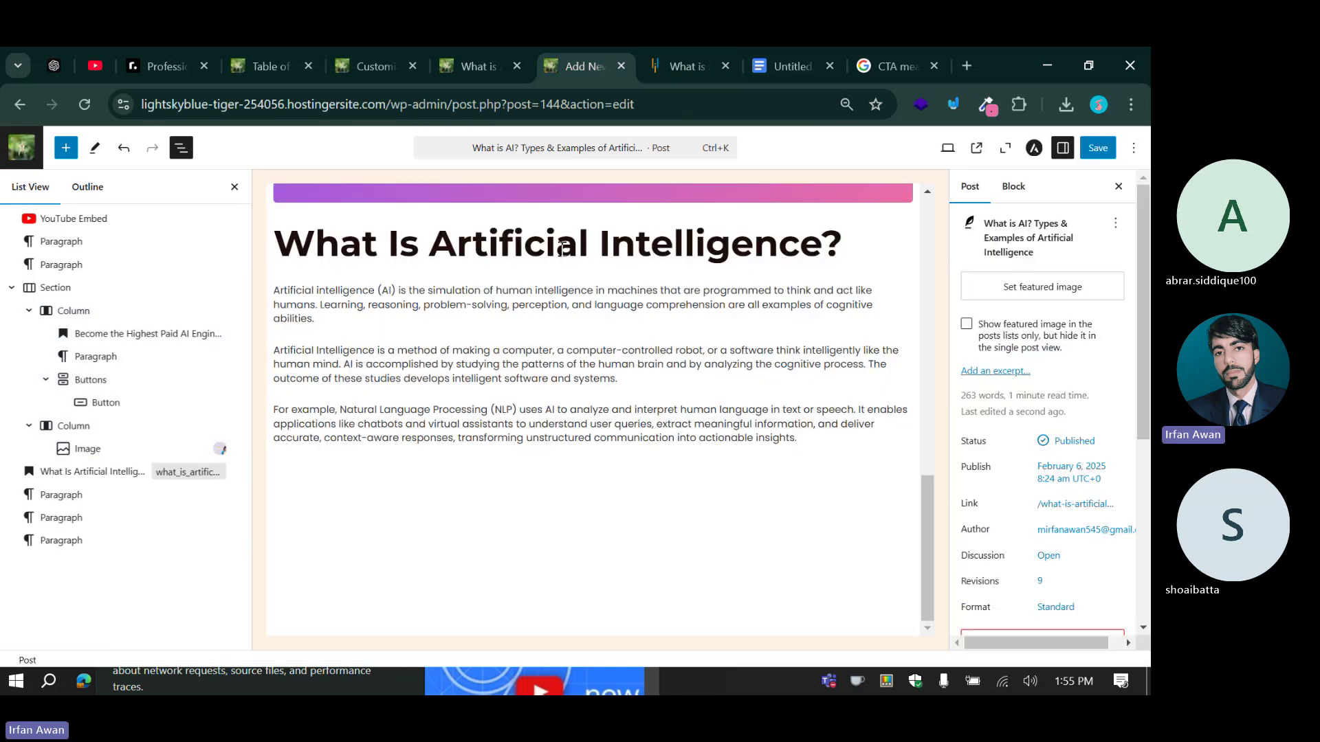
pyautogui.click(561, 249)
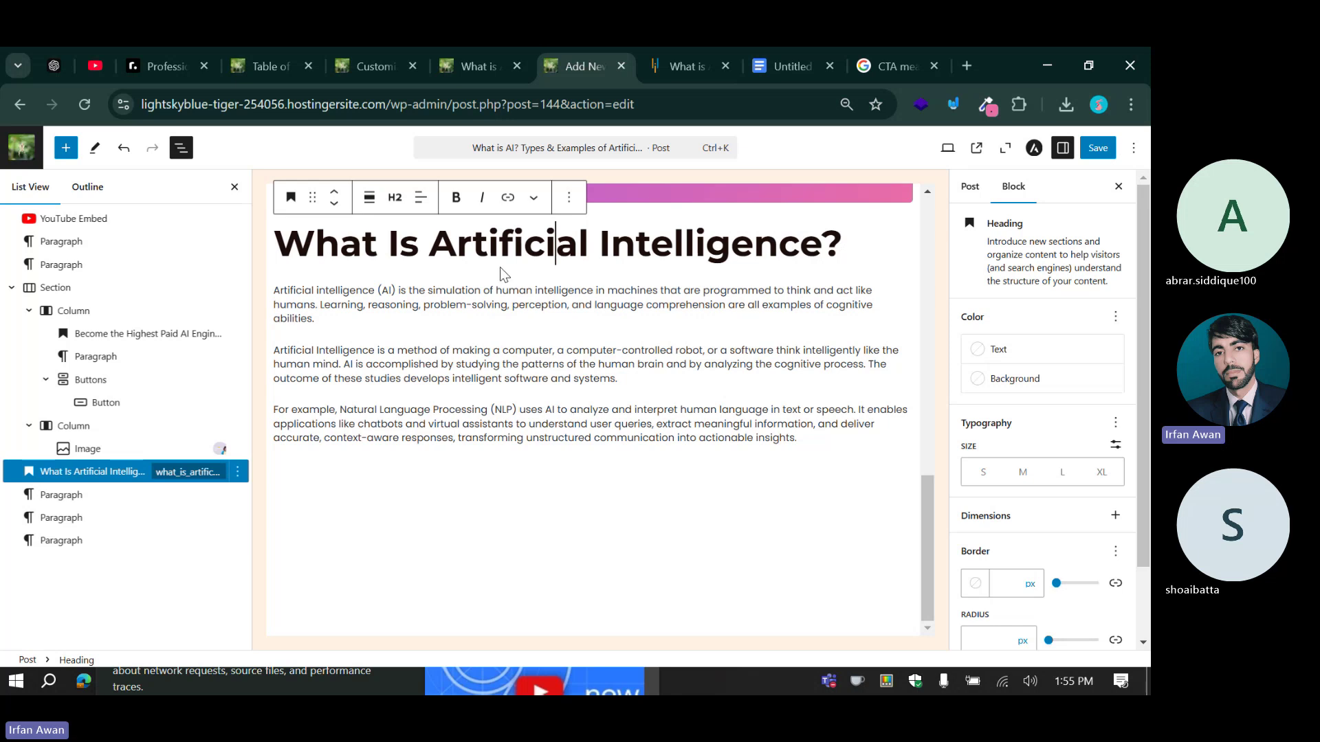
# On the Simplilearn tutorial page, examine the article title and the "What Is Artificial Intelligence?" heading with the text beneath it.
pyautogui.scroll(3, 492, 285)
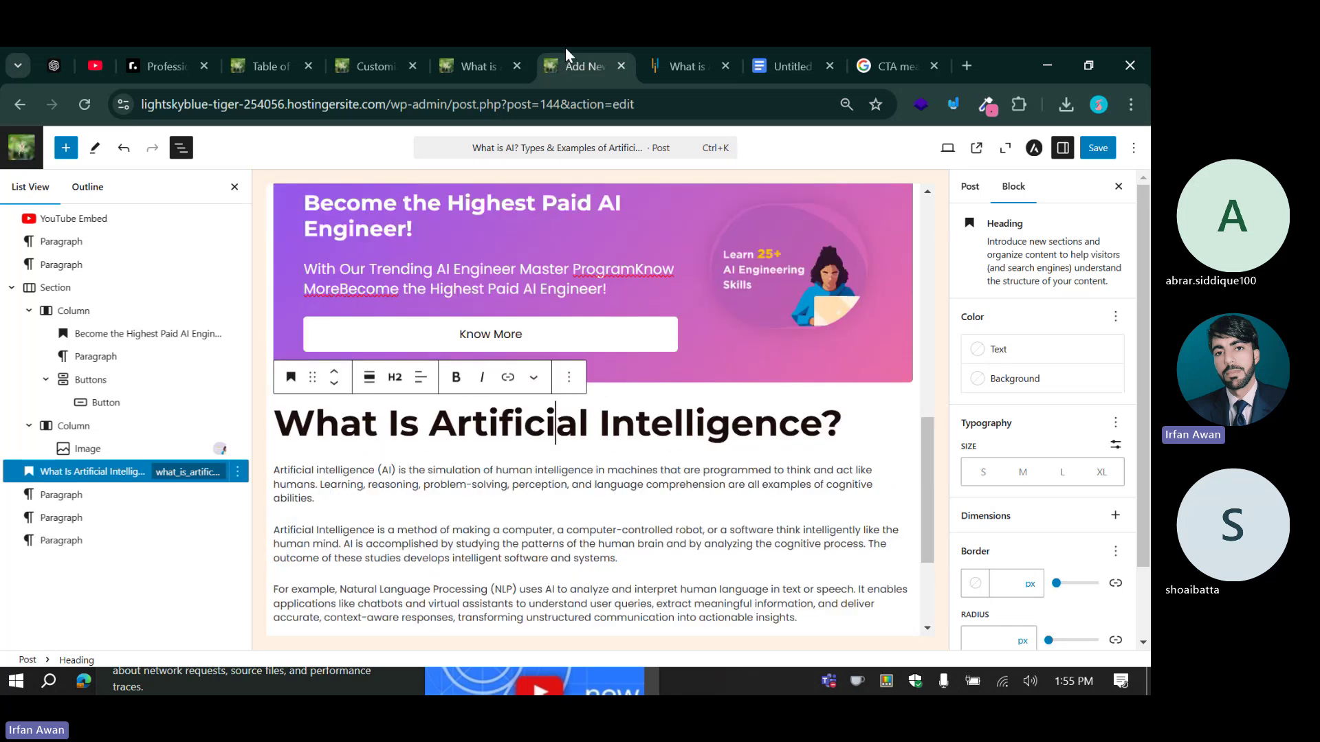
pyautogui.click(670, 63)
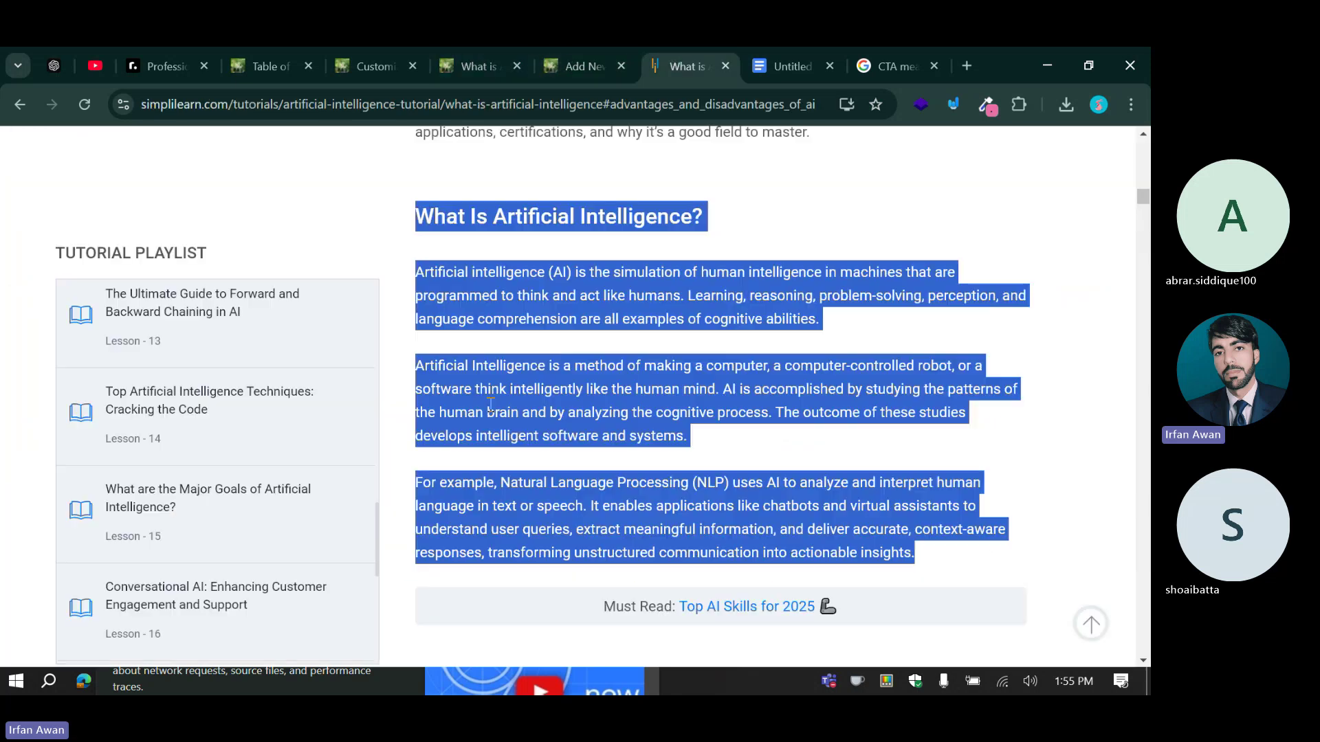
pyautogui.scroll(15, 488, 378)
pyautogui.scroll(5, 516, 414)
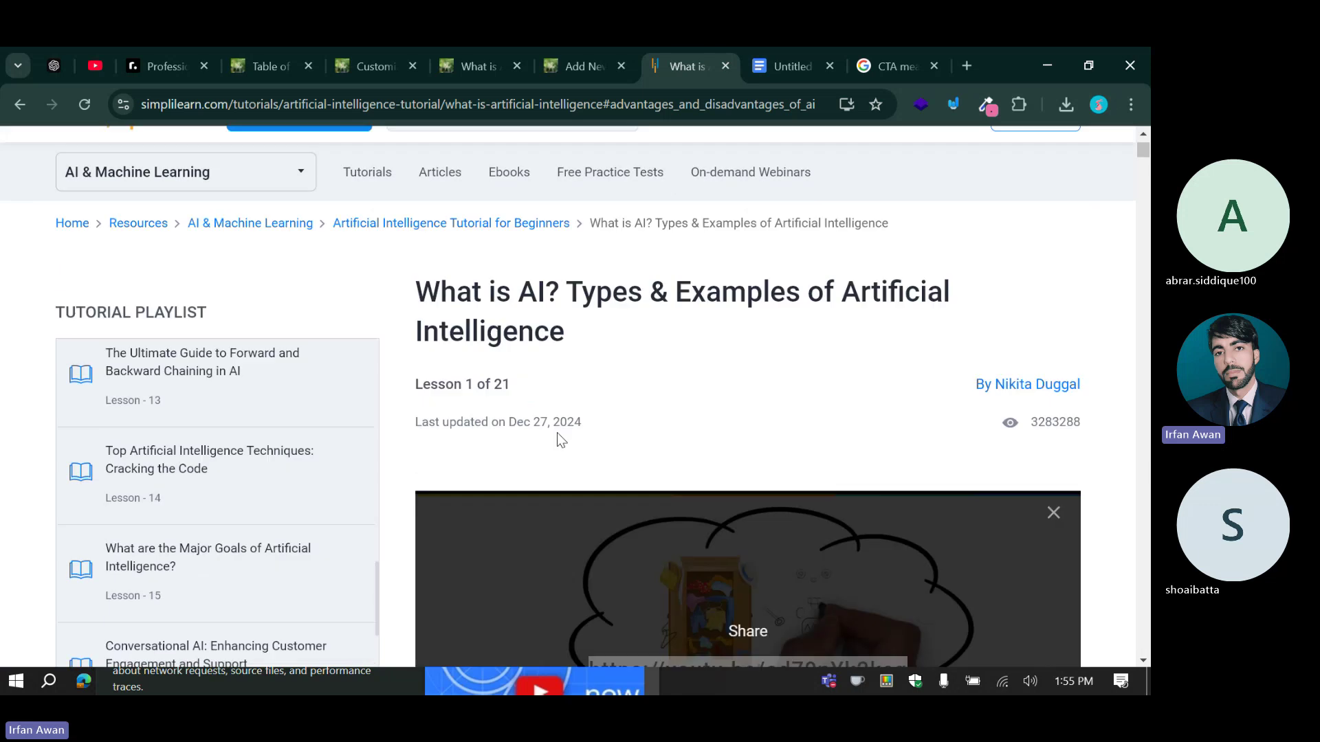
pyautogui.moveTo(420, 283); pyautogui.dragTo(592, 341)
pyautogui.click(590, 337)
pyautogui.scroll(-10, 588, 339)
pyautogui.scroll(-10, 634, 395)
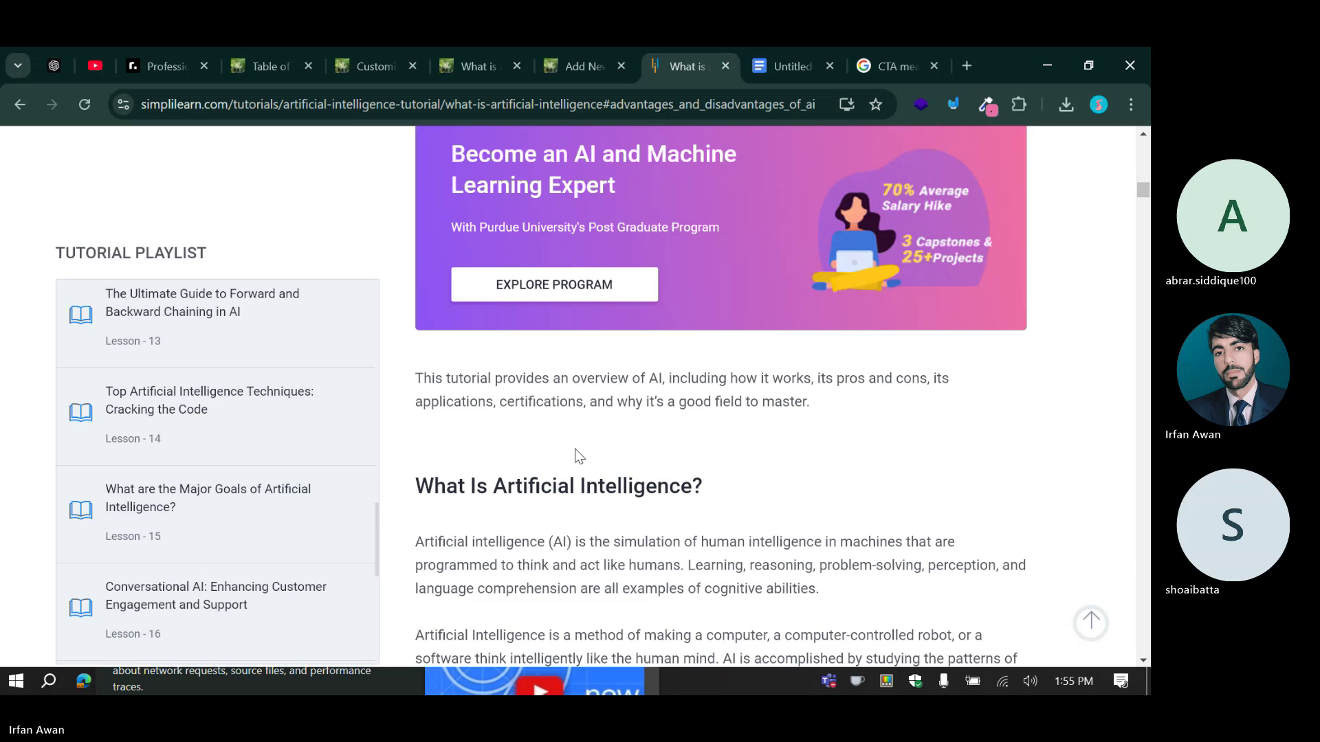
pyautogui.scroll(-1, 584, 412)
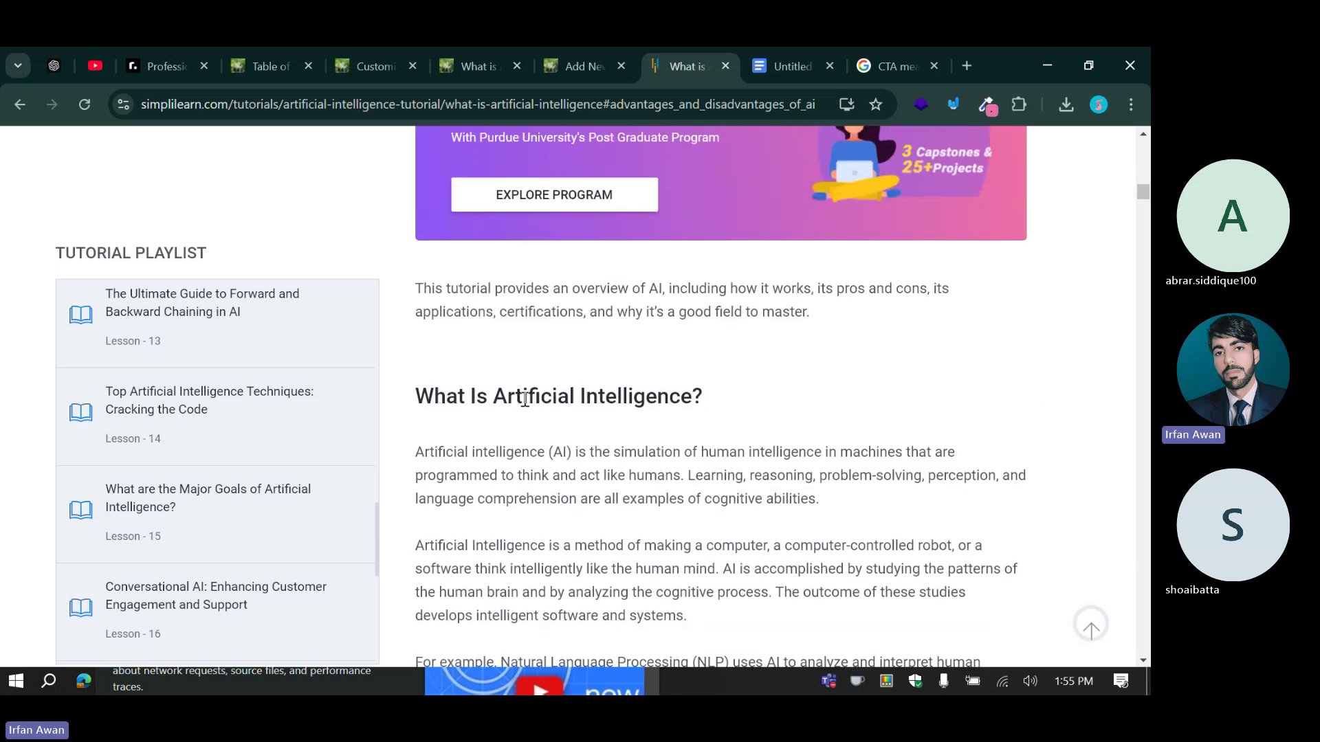
pyautogui.moveTo(715, 399); pyautogui.dragTo(420, 397)
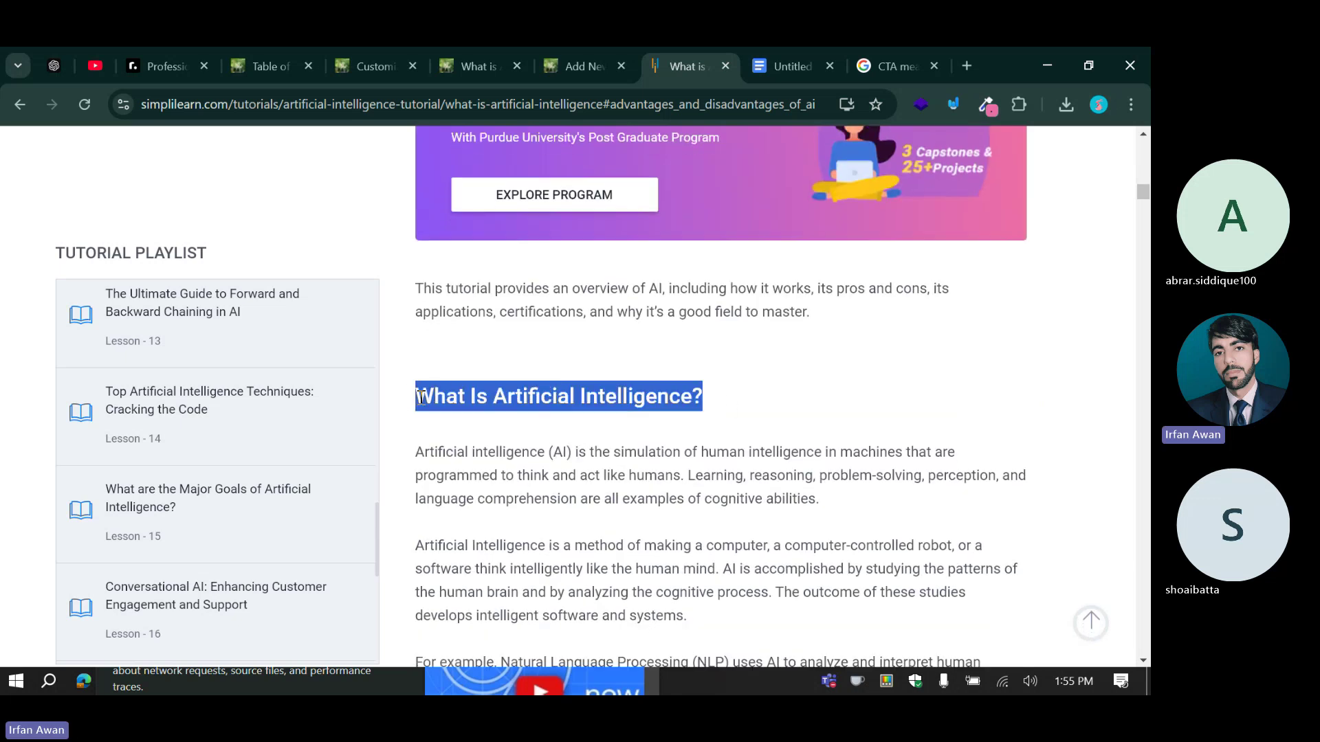
pyautogui.scroll(-1, 598, 390)
pyautogui.click(571, 289)
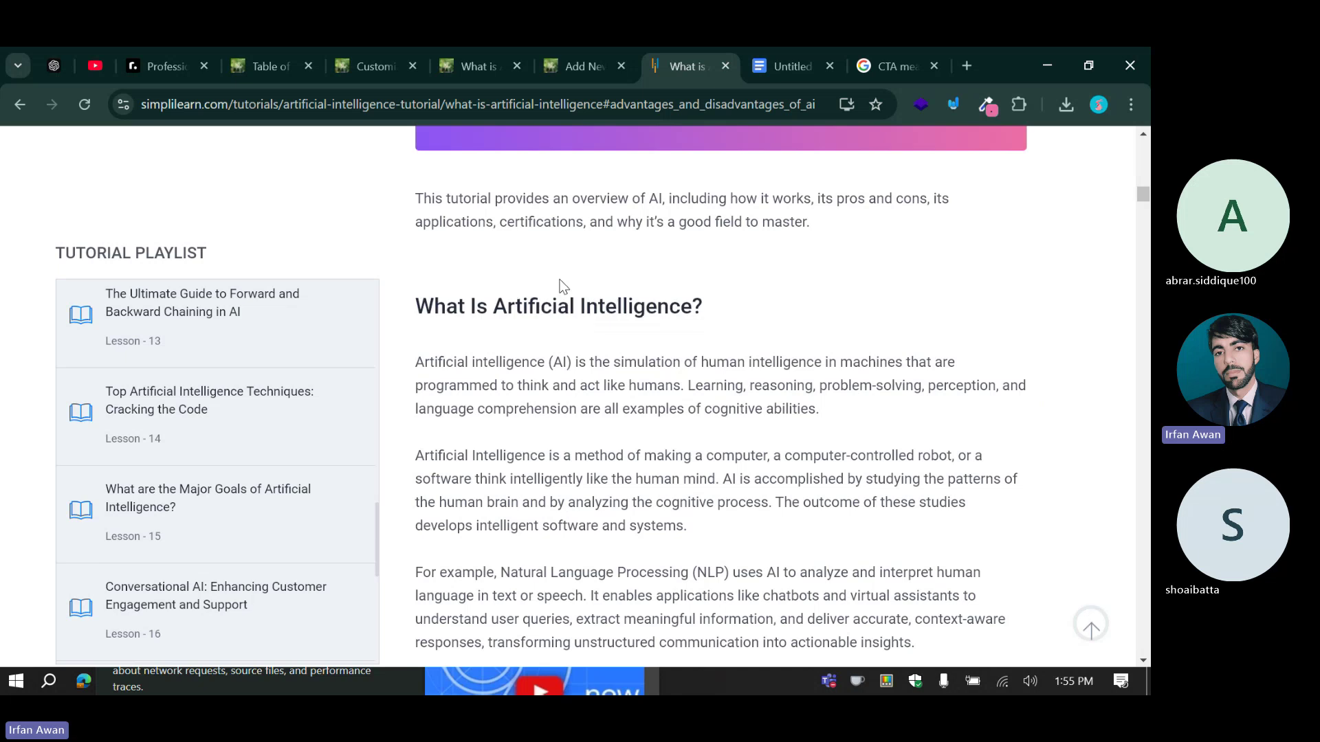
pyautogui.moveTo(690, 310); pyautogui.dragTo(739, 317)
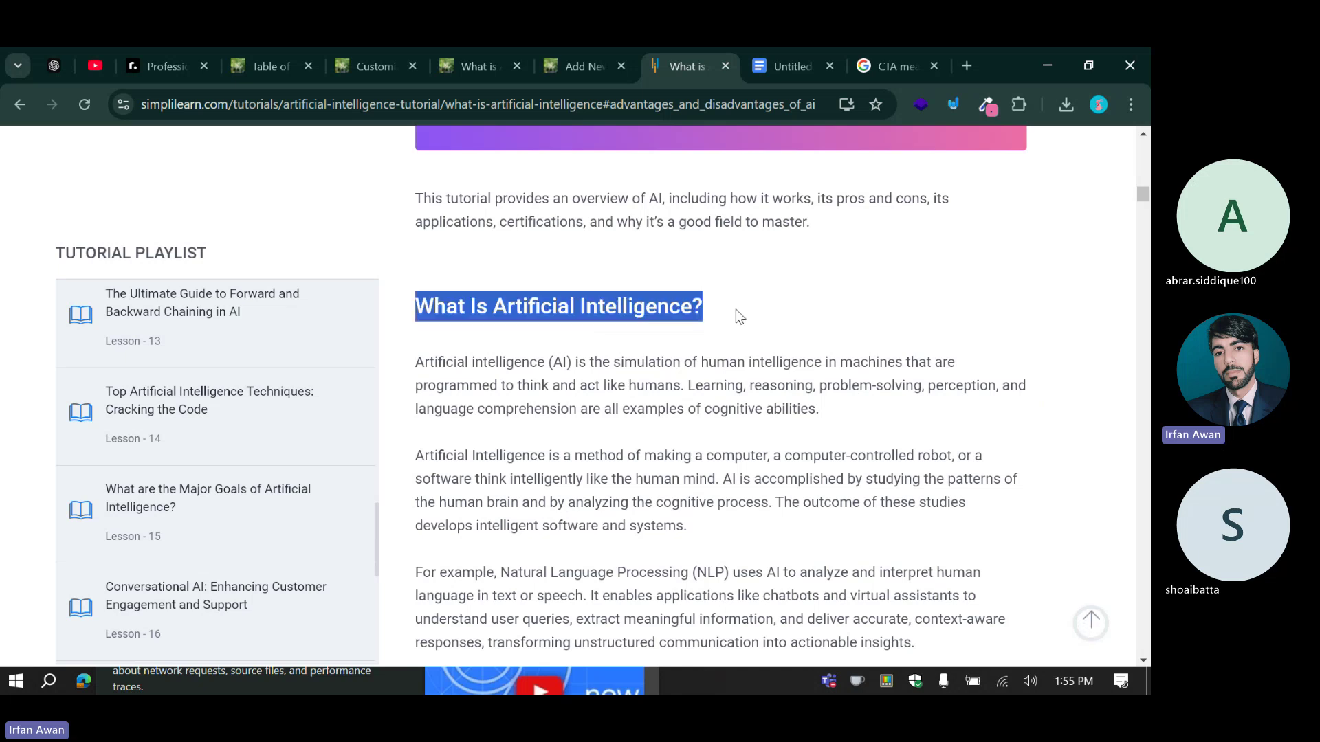
pyautogui.click(574, 309)
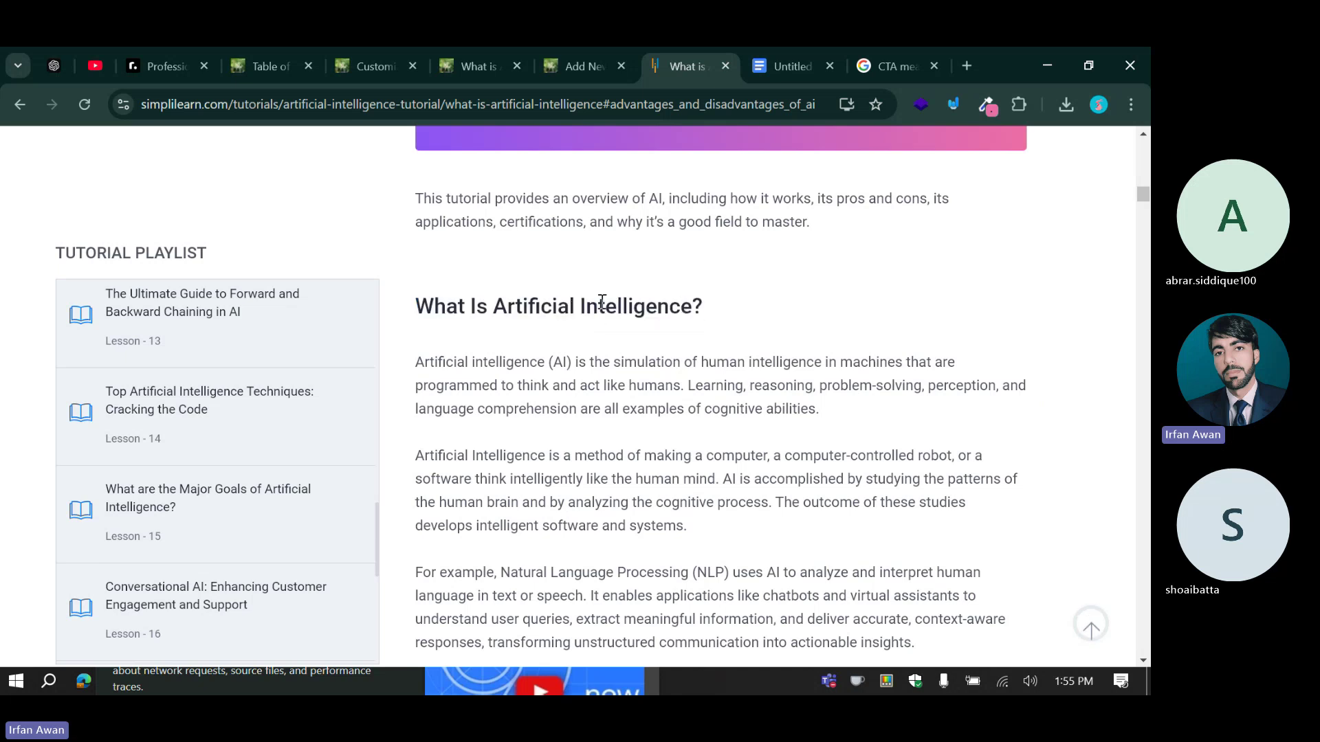
pyautogui.scroll(-3, 701, 351)
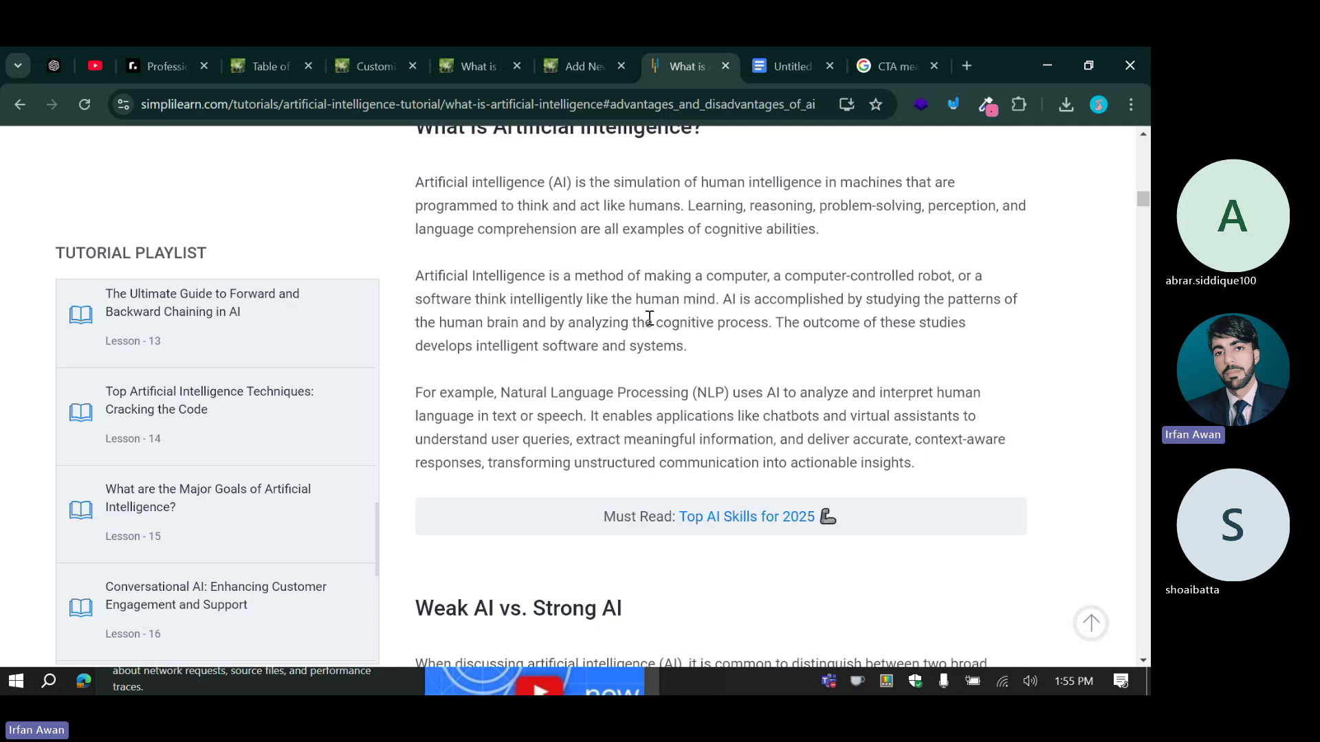
pyautogui.scroll(3, 650, 318)
pyautogui.moveTo(416, 306); pyautogui.dragTo(749, 311)
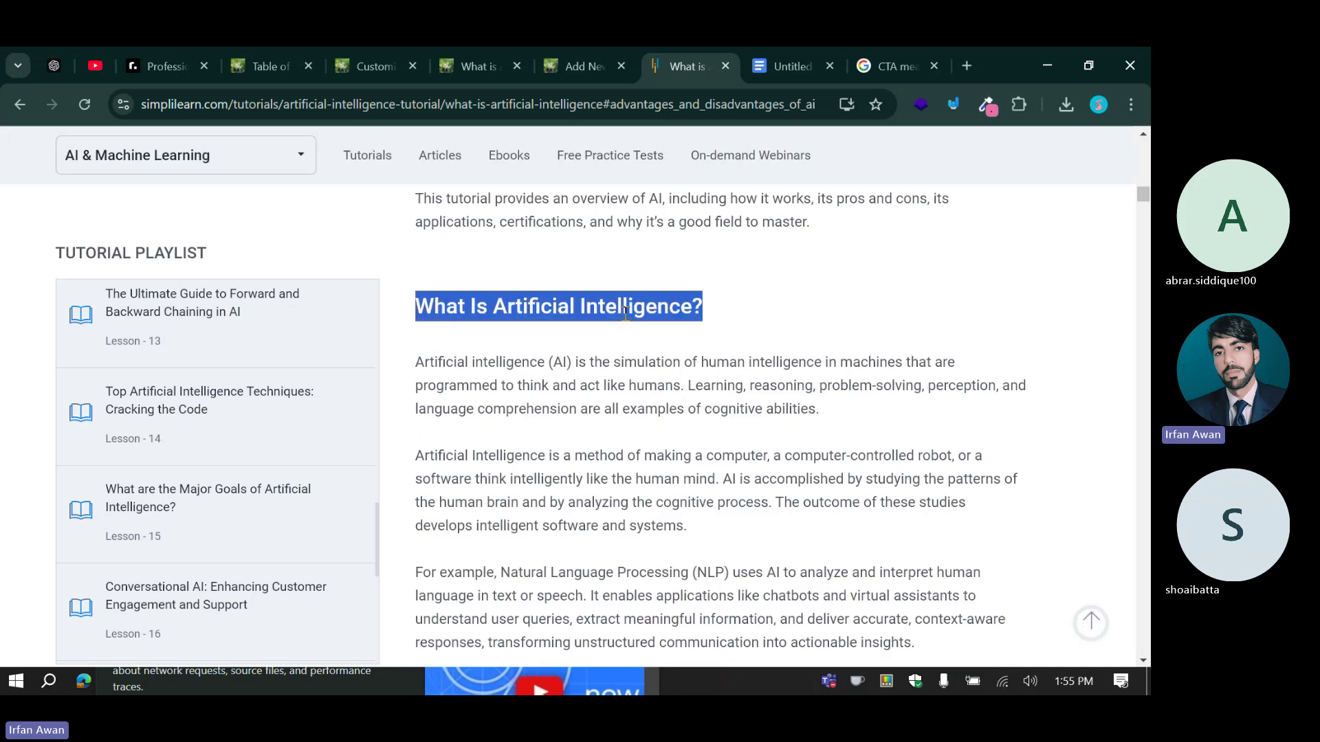
pyautogui.click(674, 405)
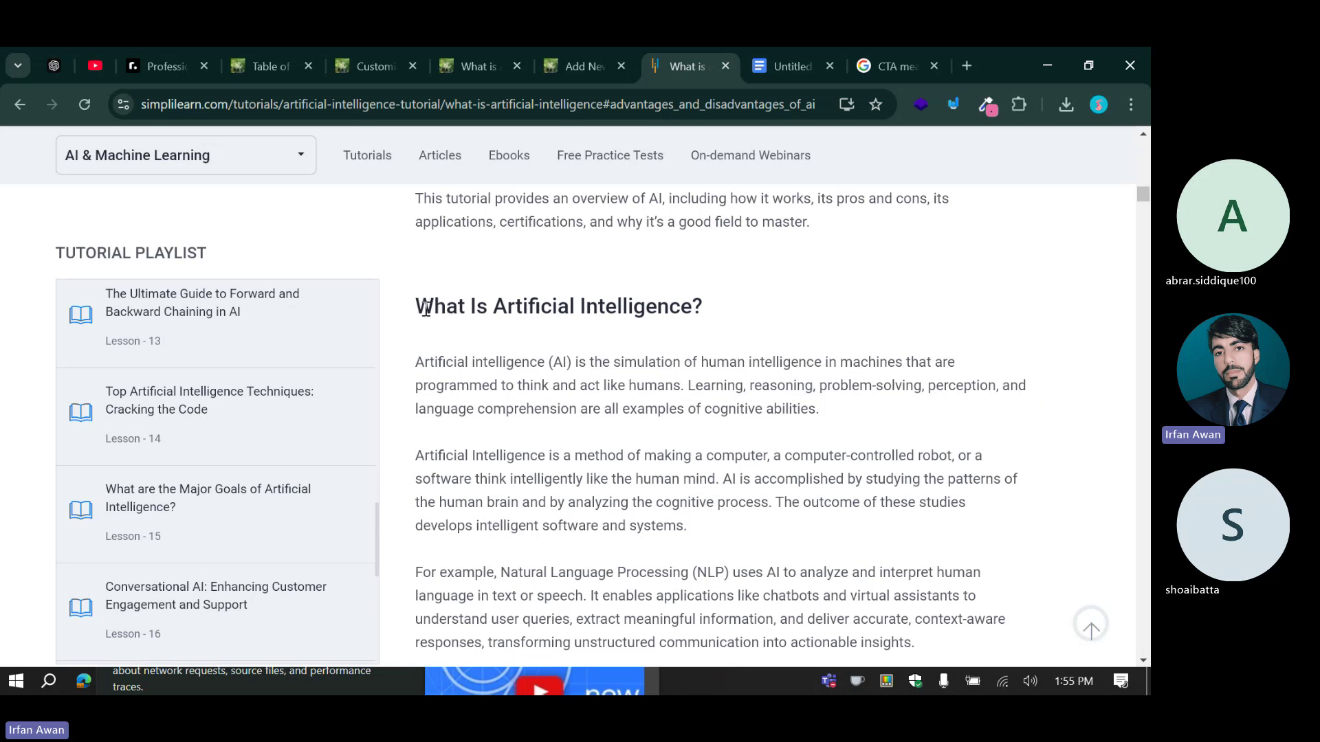
pyautogui.moveTo(426, 308); pyautogui.dragTo(721, 337)
pyautogui.scroll(-5, 941, 365)
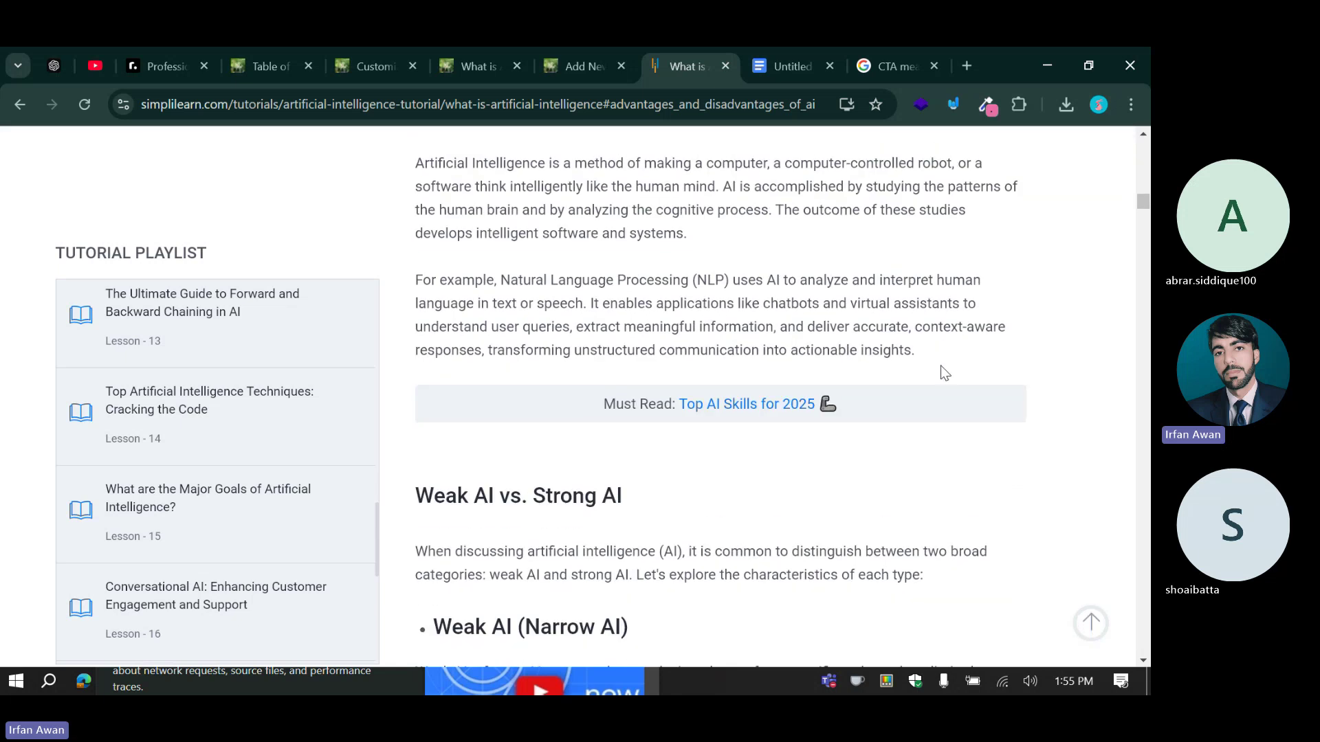
pyautogui.scroll(5, 545, 435)
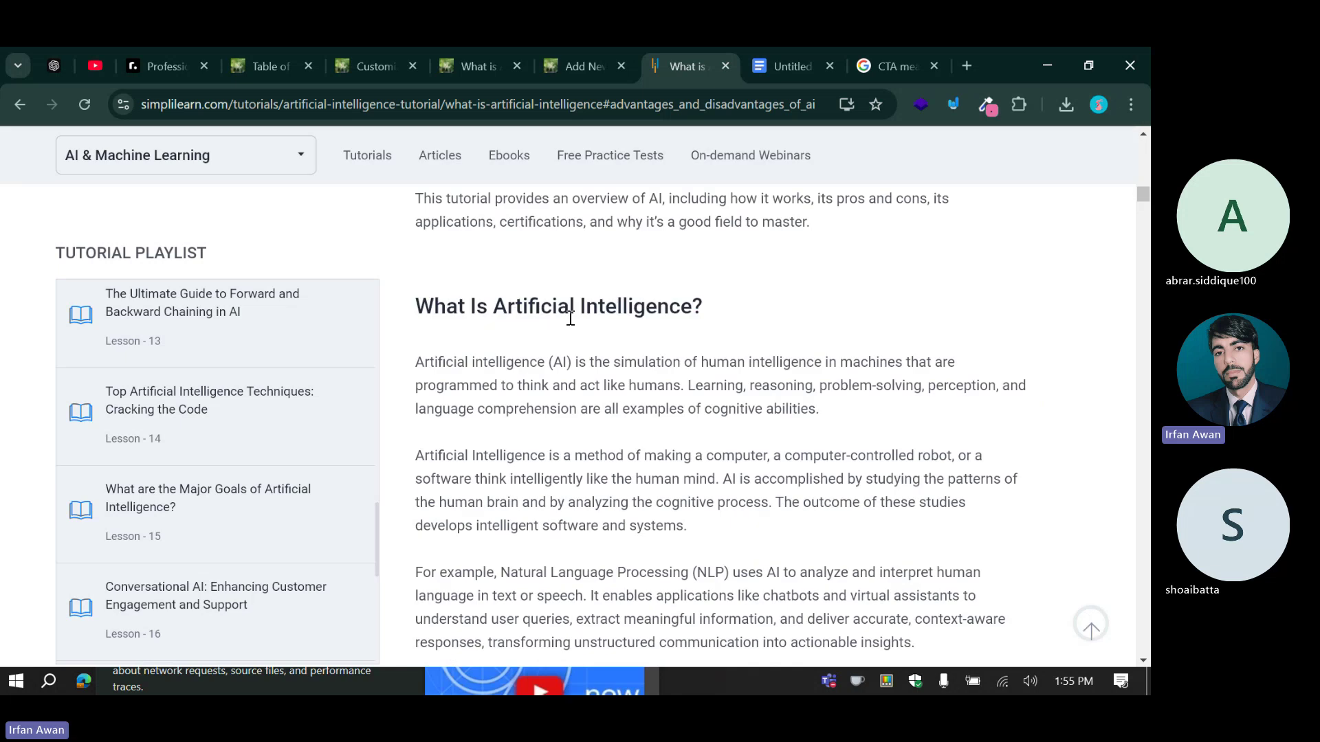
# Examine the "Weak AI vs. Strong AI" heading, its "Weak AI (Narrow AI)" subheading and the "Types of Artificial Intelligence" heading.
pyautogui.scroll(-5, 670, 318)
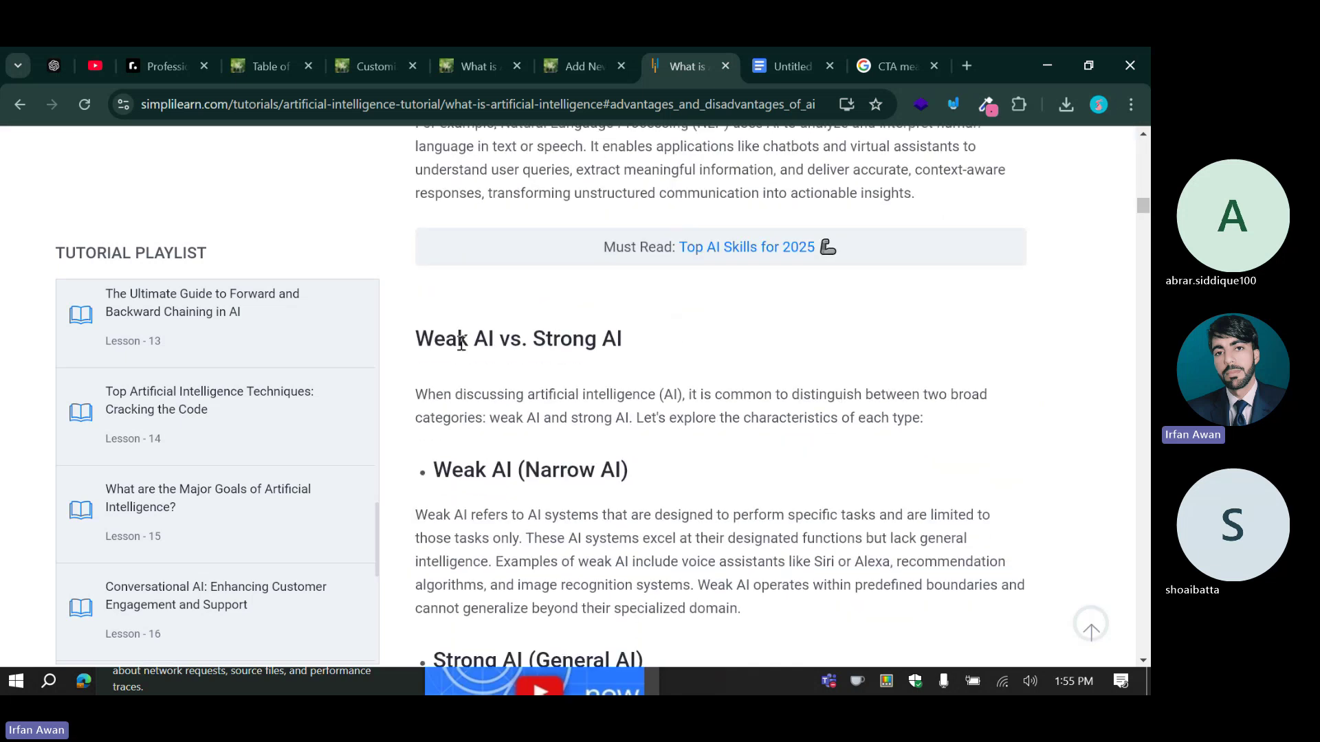
pyautogui.moveTo(485, 470); pyautogui.dragTo(631, 470)
pyautogui.moveTo(584, 341); pyautogui.dragTo(655, 344)
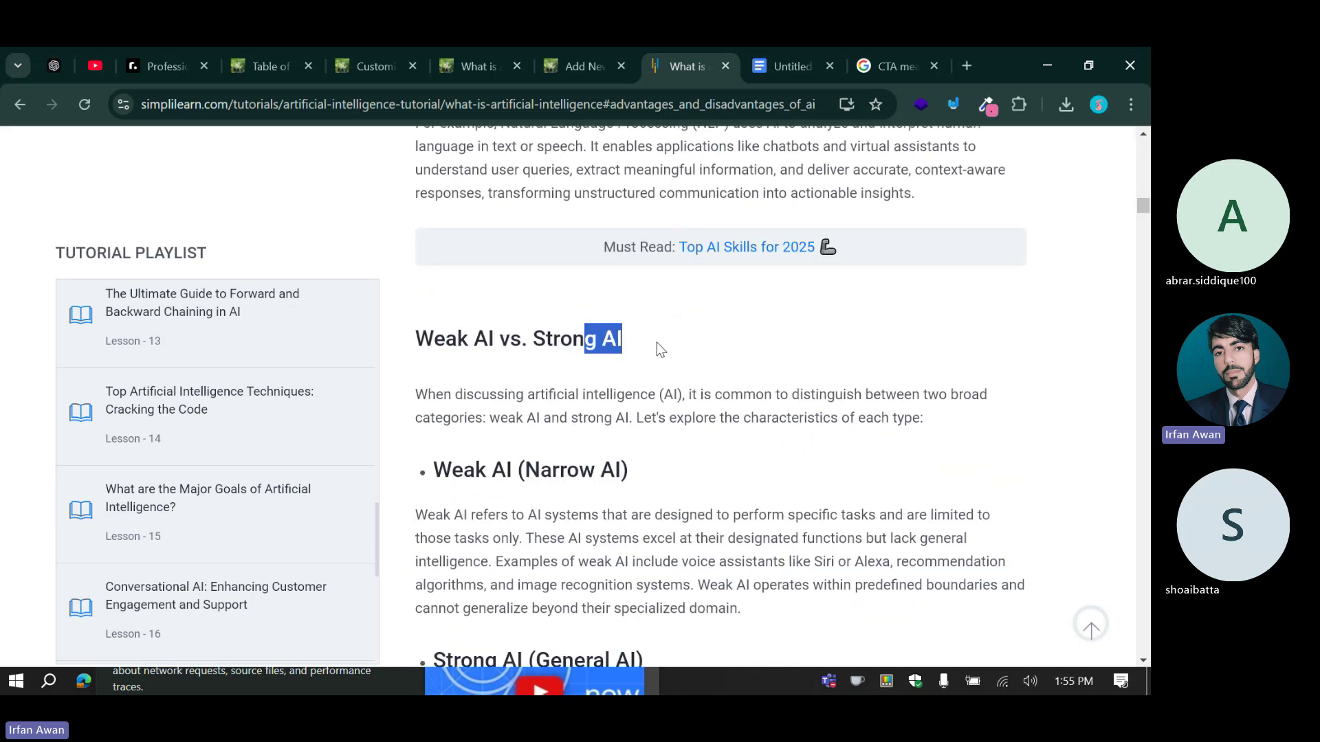
pyautogui.click(659, 353)
pyautogui.moveTo(559, 461); pyautogui.dragTo(677, 463)
pyautogui.click(687, 462)
pyautogui.scroll(-4, 687, 462)
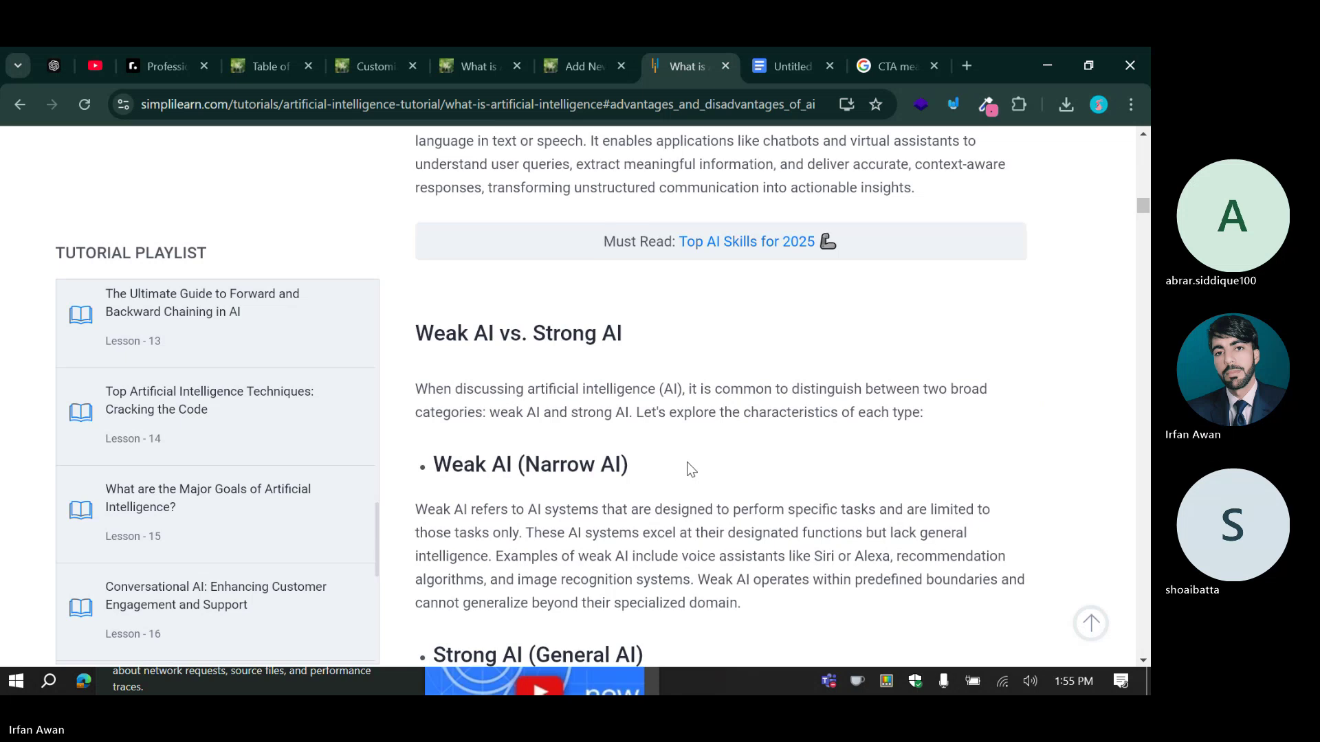
pyautogui.doubleClick(578, 390)
pyautogui.click(651, 389)
pyautogui.scroll(-8, 652, 397)
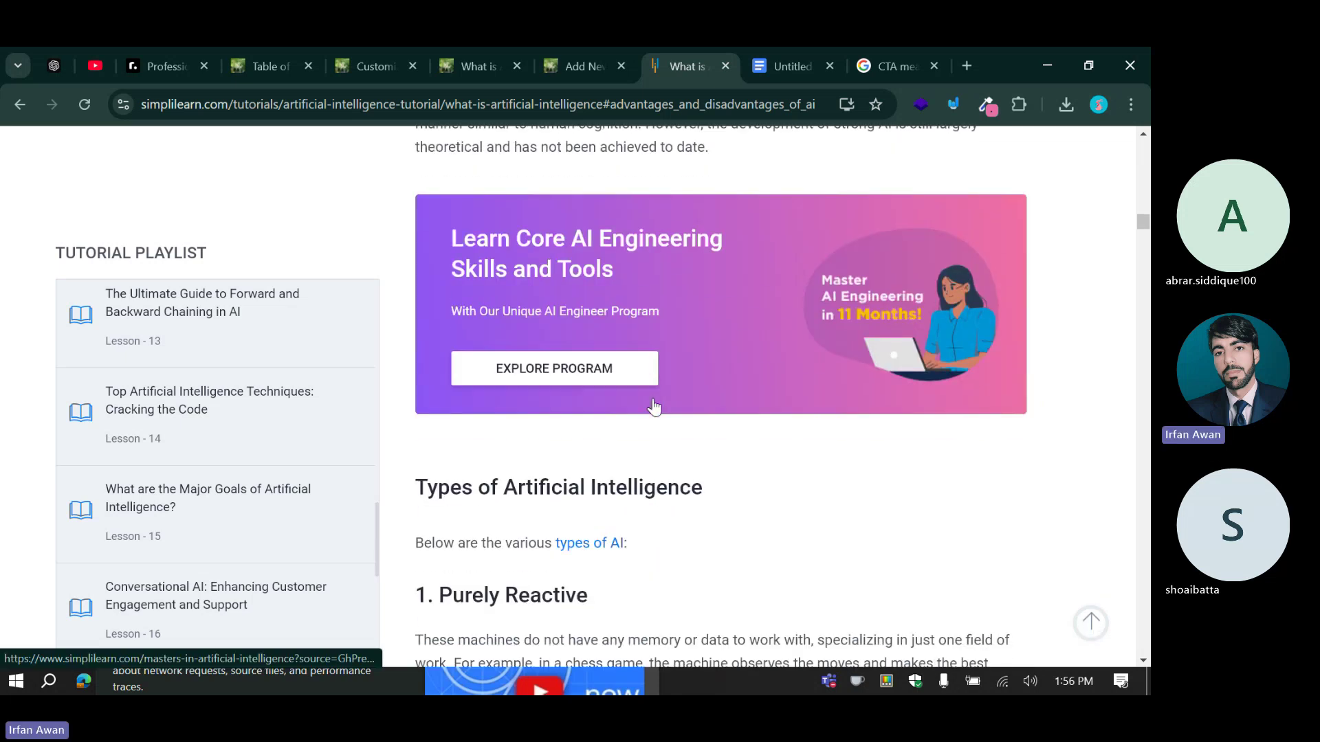
pyautogui.moveTo(416, 337); pyautogui.dragTo(801, 330)
pyautogui.click(658, 336)
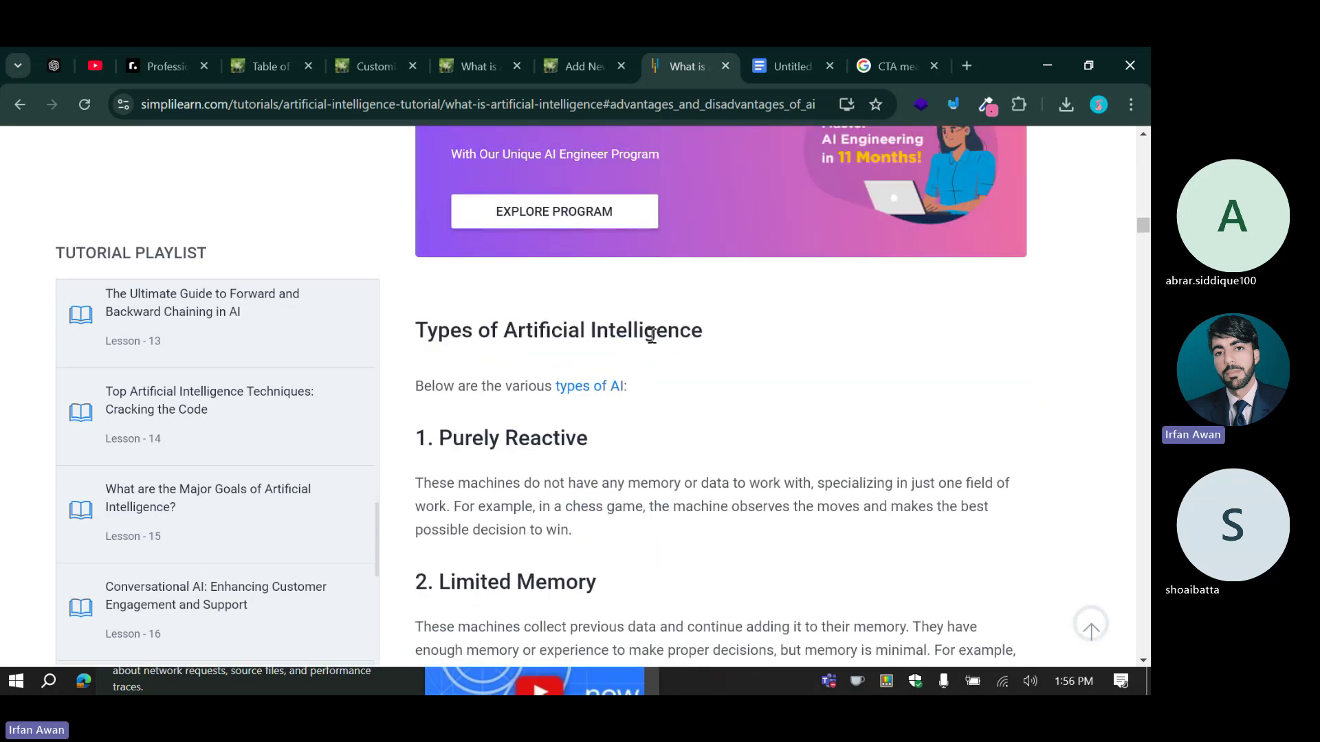
# Compare the article's main section headings, from "What Is Artificial Intelligence?" through "Deep Learning vs. Machine Learning" to "Ways of Implementing AI".
pyautogui.scroll(8, 651, 336)
pyautogui.scroll(10, 652, 336)
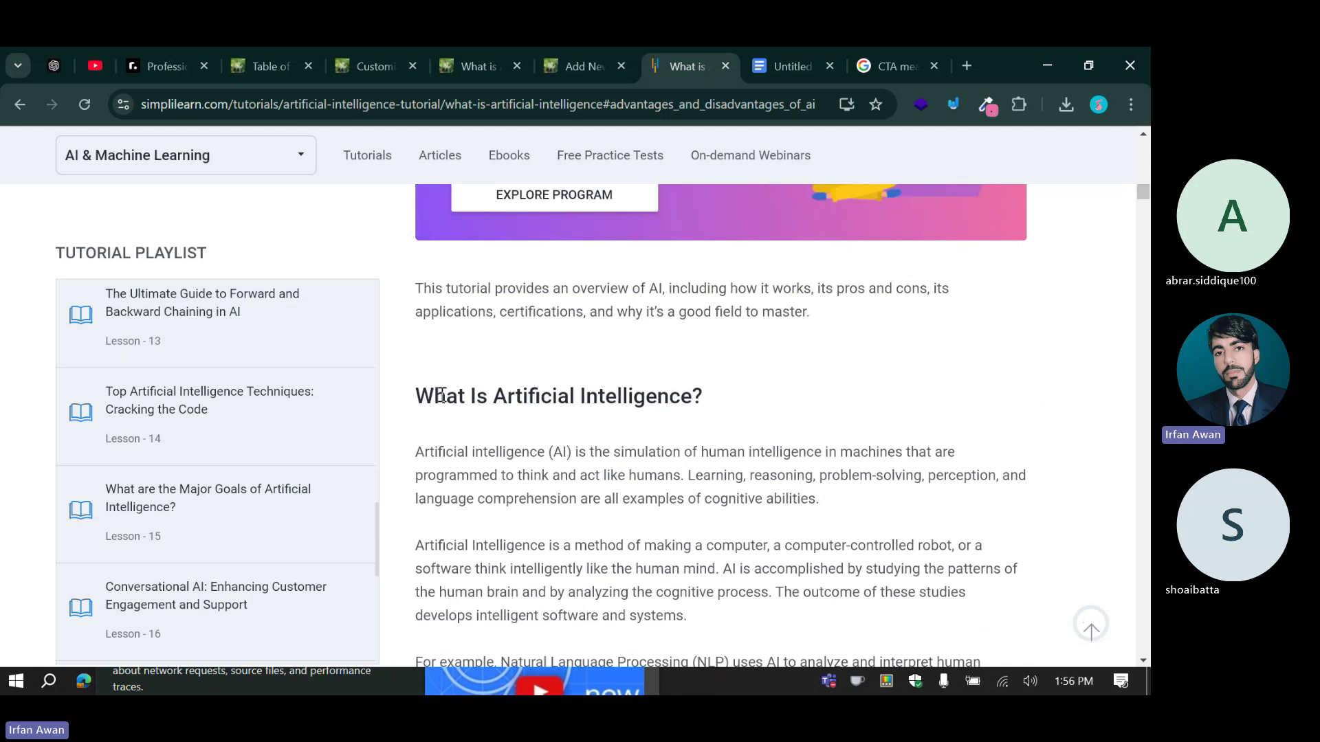
pyautogui.moveTo(440, 390); pyautogui.dragTo(736, 392)
pyautogui.click(735, 392)
pyautogui.scroll(-14, 739, 398)
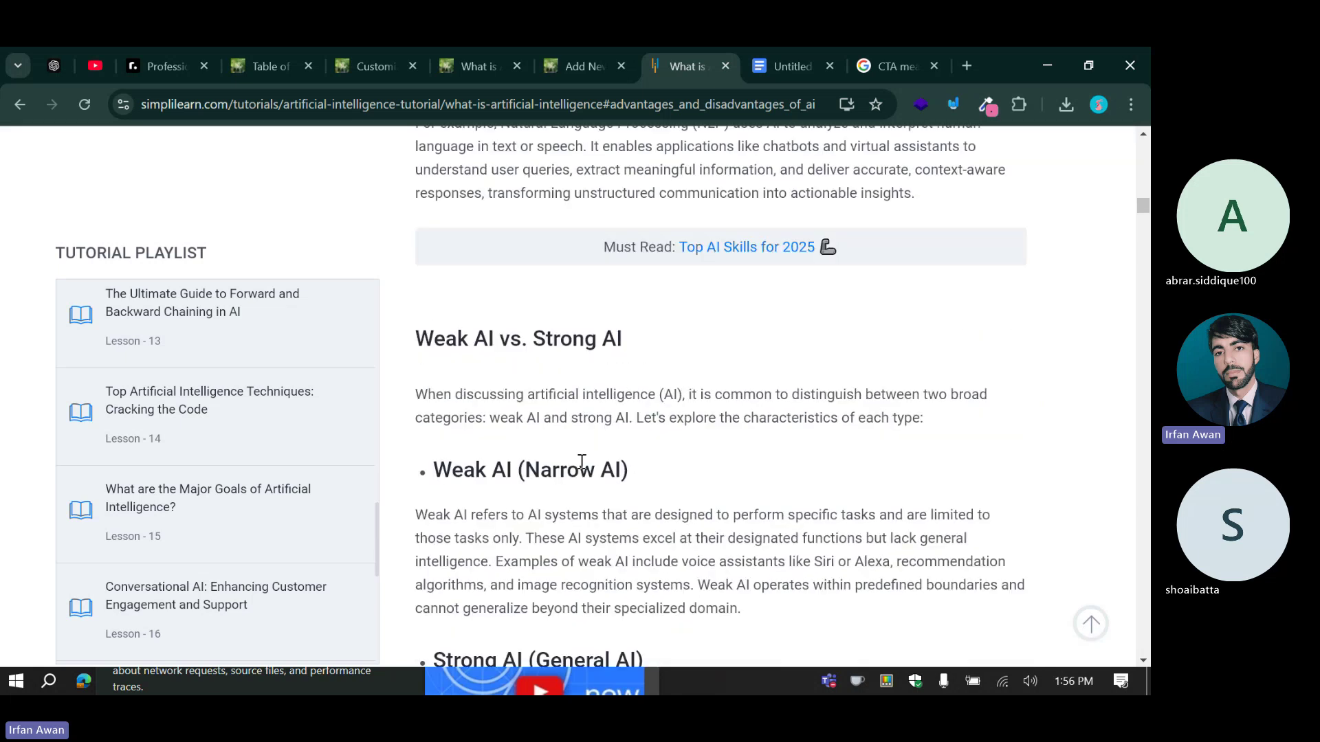
pyautogui.scroll(-18, 554, 318)
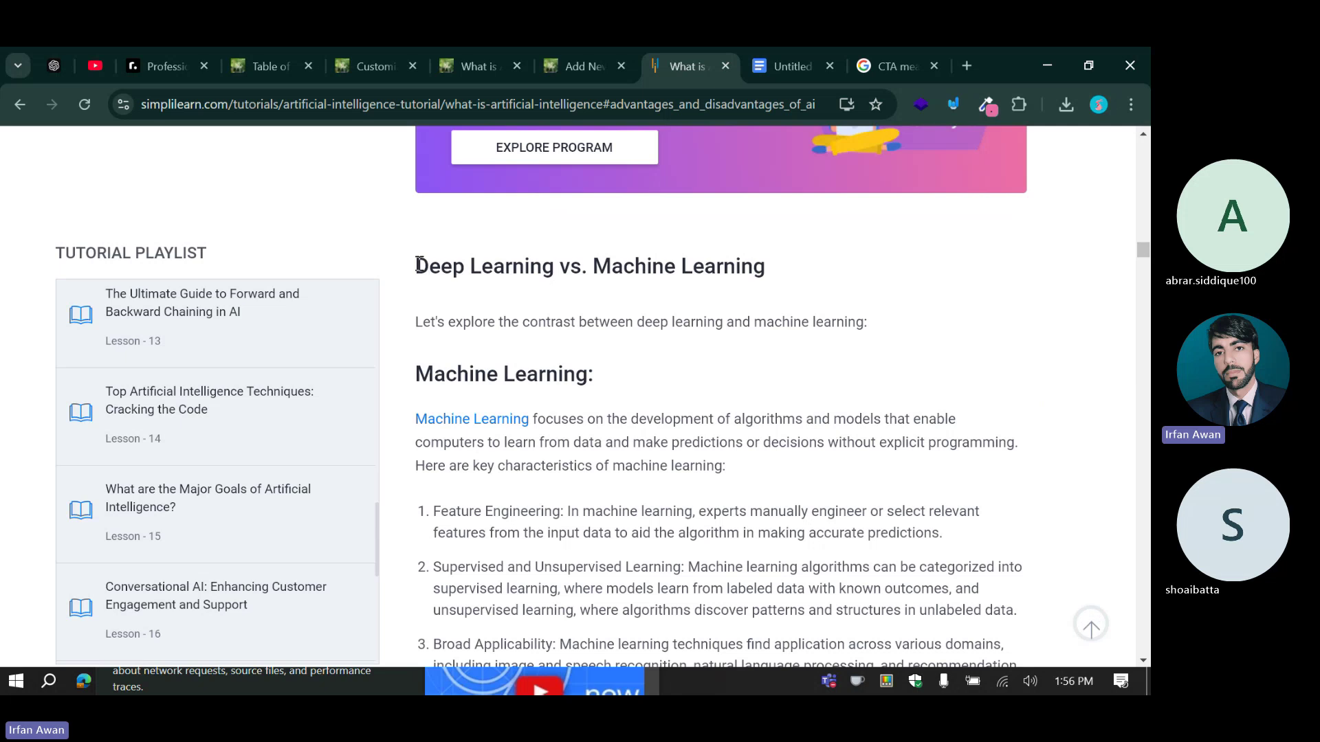
pyautogui.moveTo(420, 265); pyautogui.dragTo(854, 271)
pyautogui.click(603, 270)
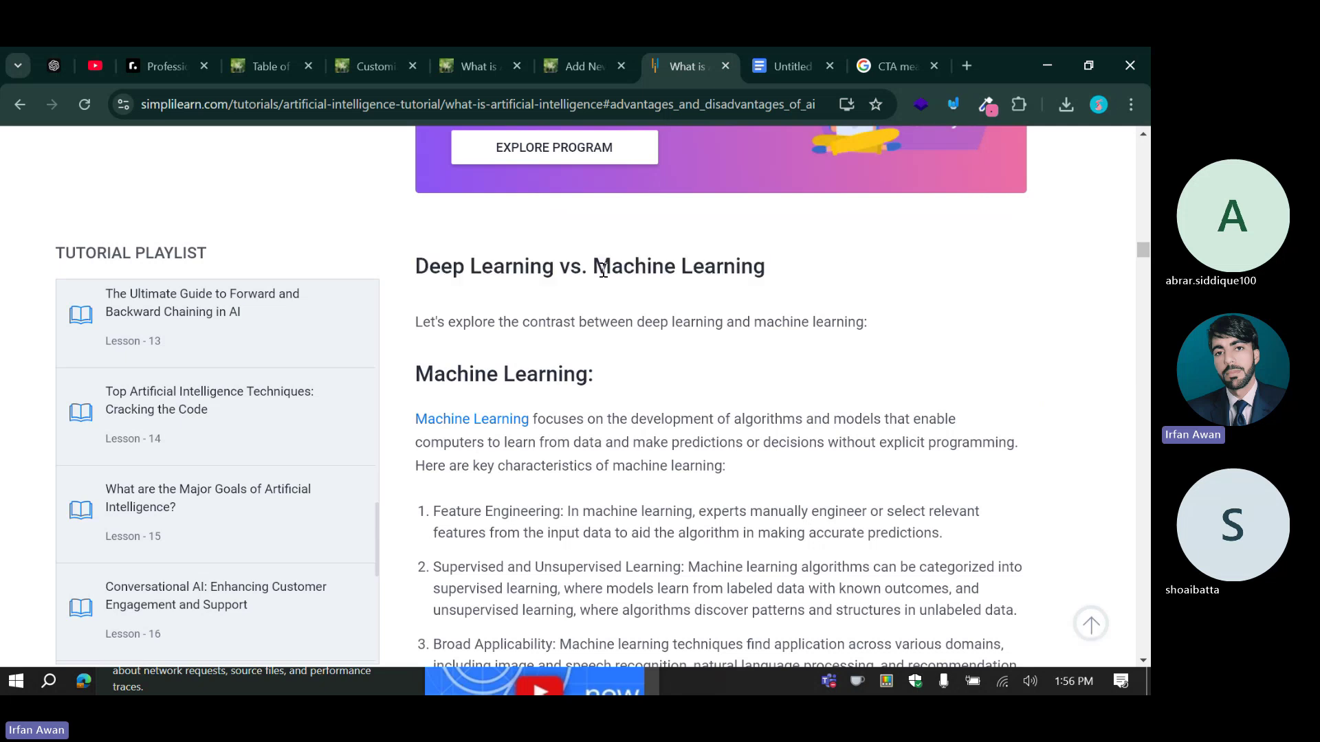
pyautogui.tripleClick(639, 270)
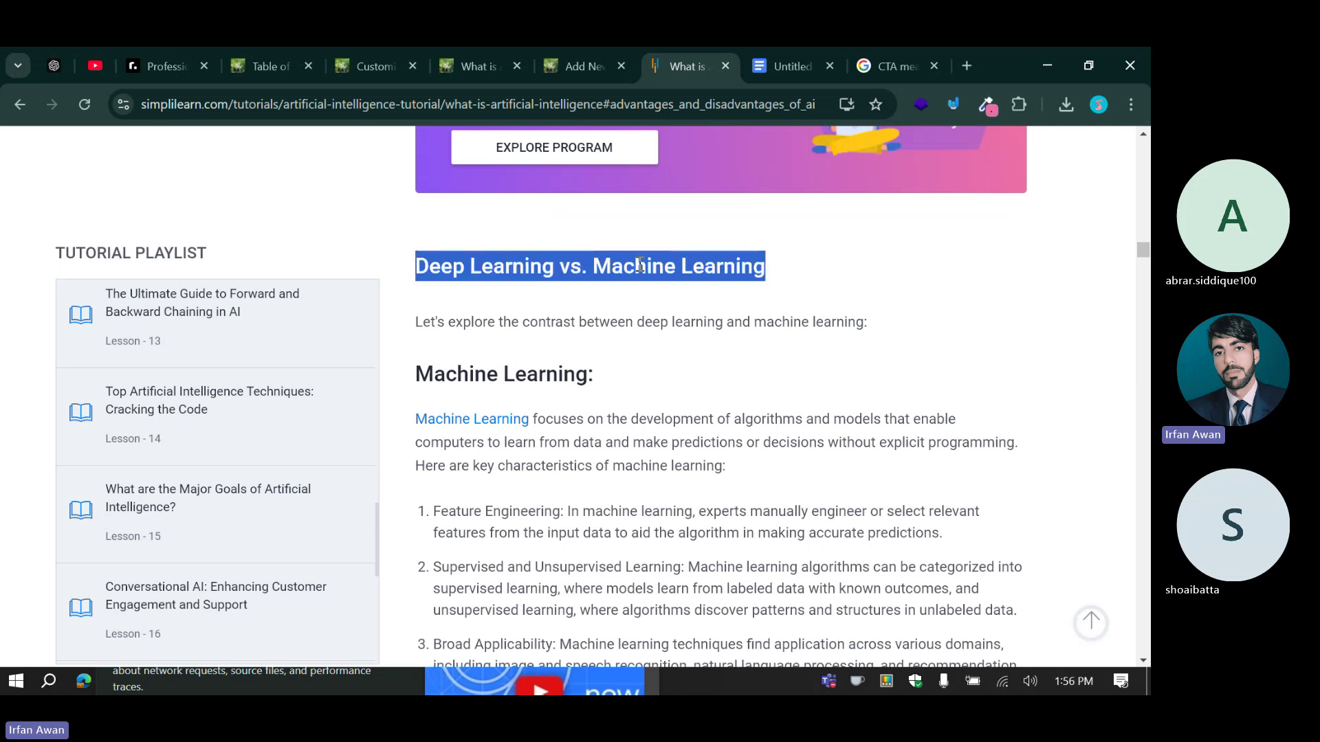
pyautogui.click(501, 382)
pyautogui.scroll(-8, 547, 365)
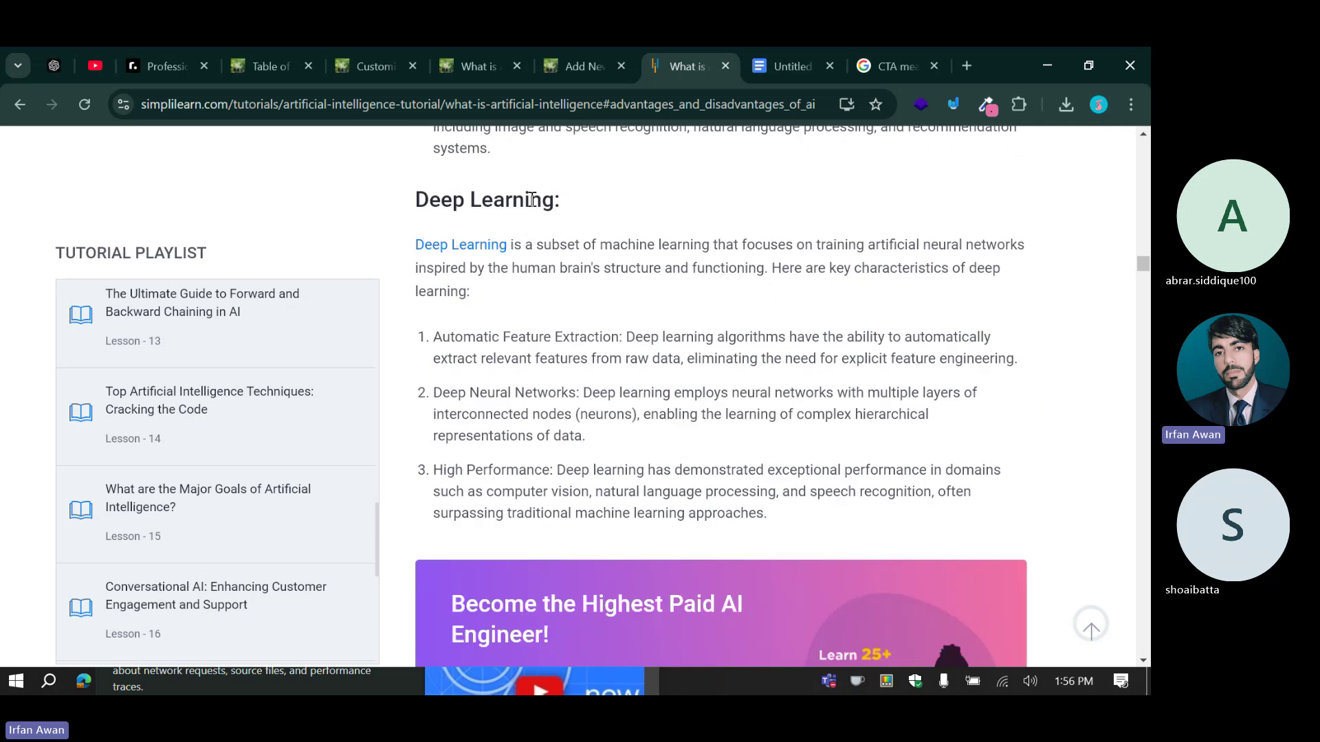
pyautogui.scroll(-6, 578, 352)
pyautogui.moveTo(459, 413); pyautogui.dragTo(784, 413)
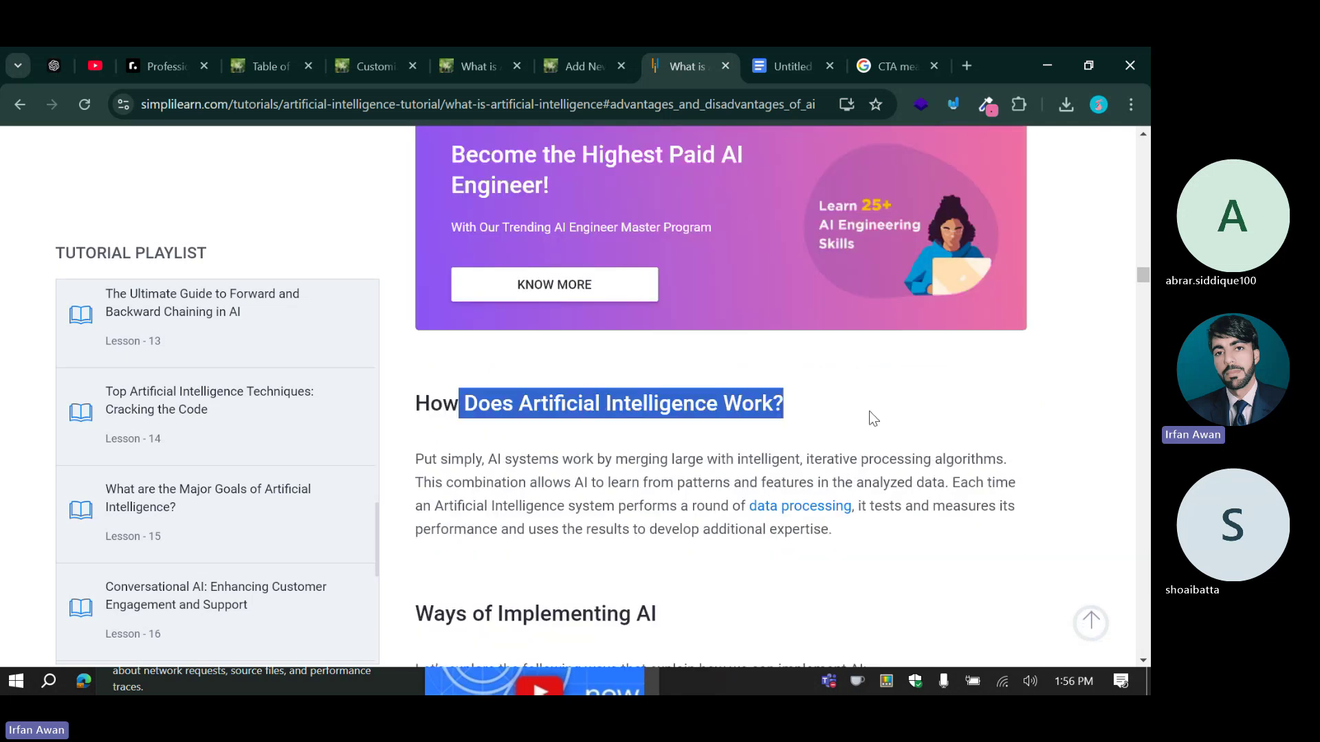
pyautogui.click(604, 469)
pyautogui.scroll(-4, 560, 364)
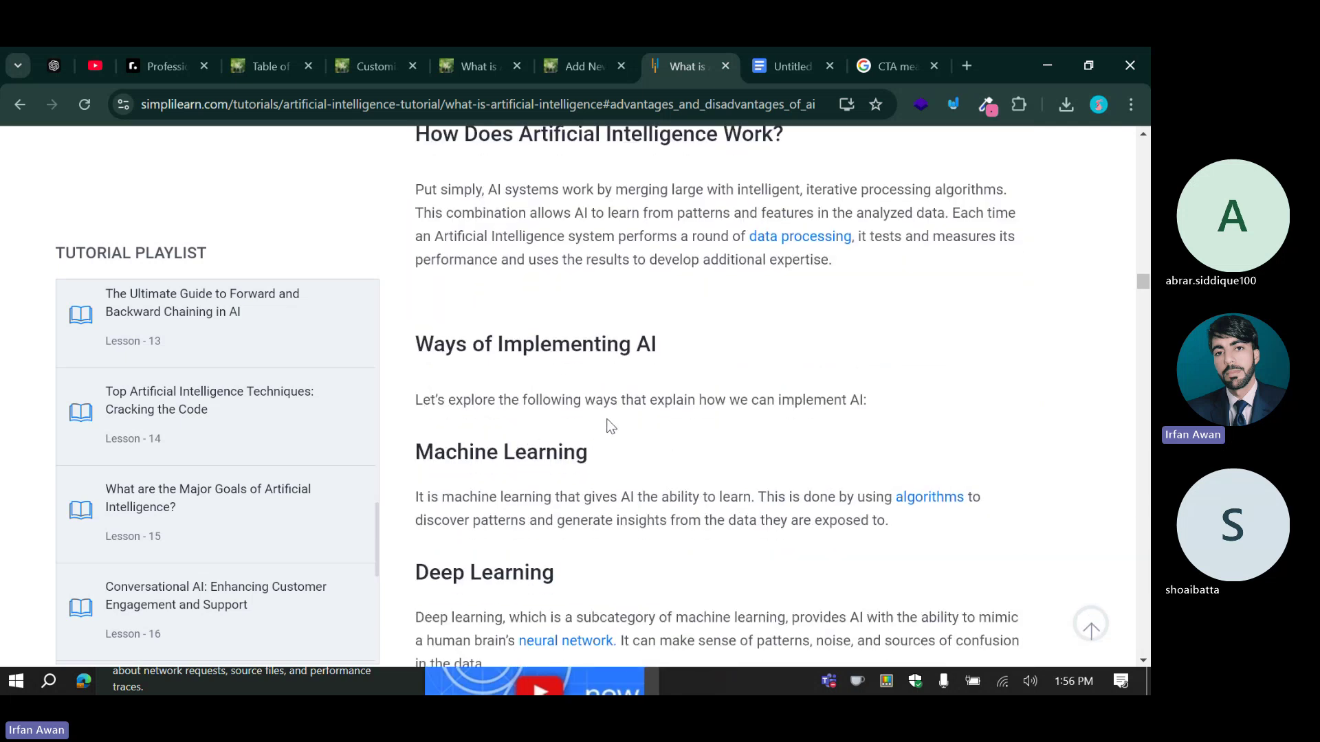
# Copy the "Weak AI vs. Strong AI" section from its heading through the end of the "Strong AI (General AI)" paragraph.
pyautogui.scroll(20, 611, 427)
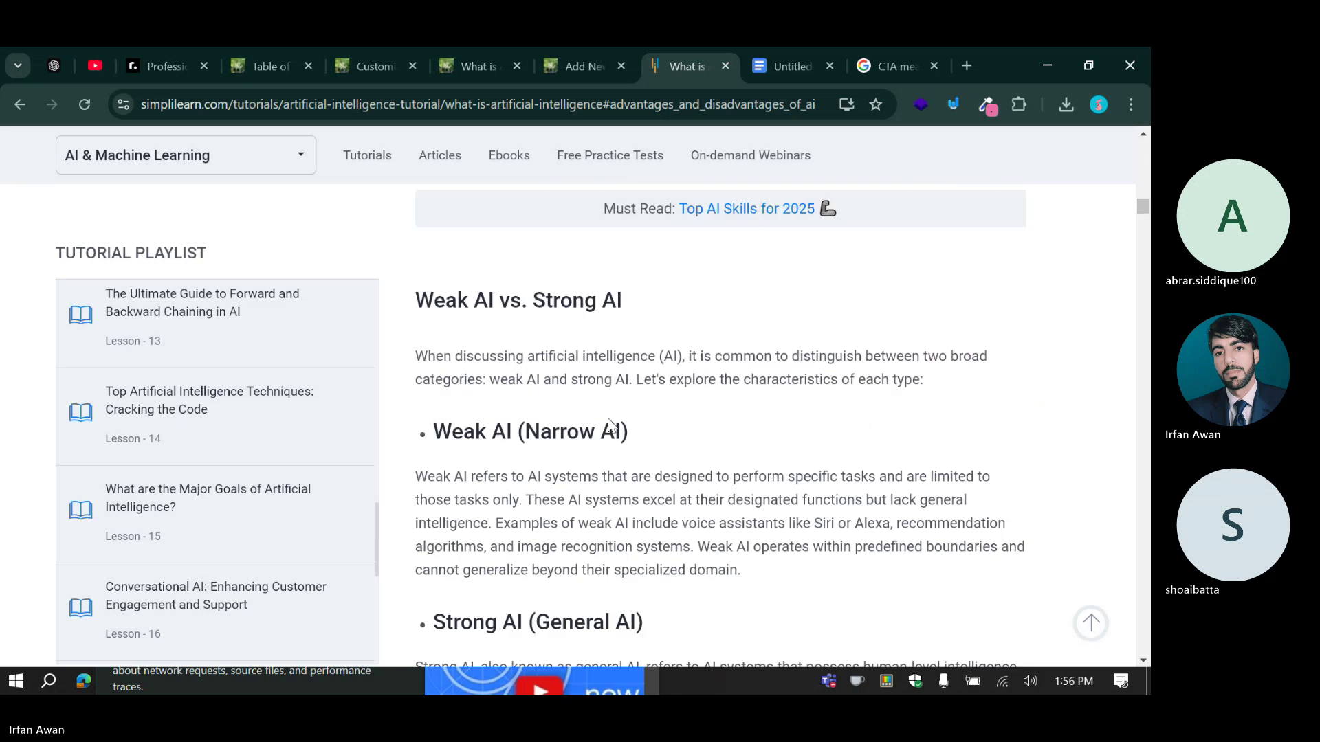
pyautogui.scroll(4, 608, 418)
pyautogui.scroll(-9, 608, 420)
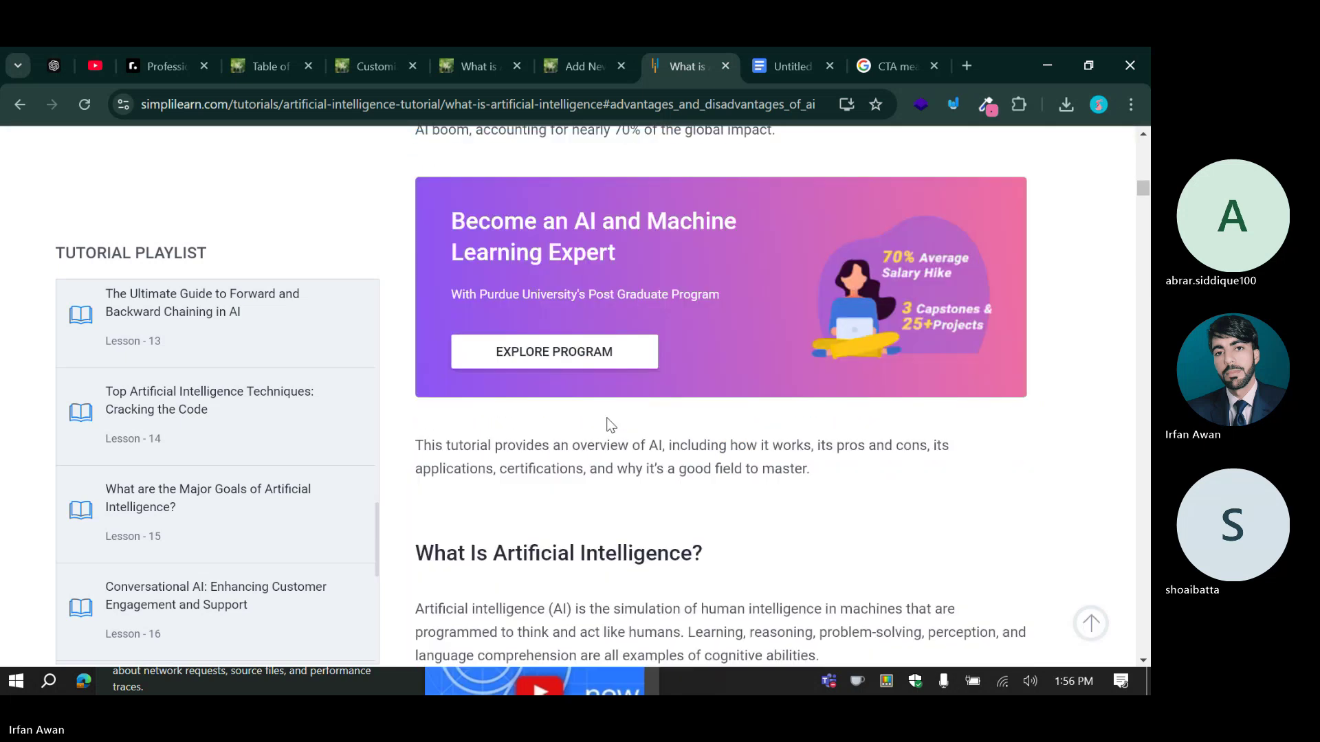
pyautogui.scroll(-5, 608, 423)
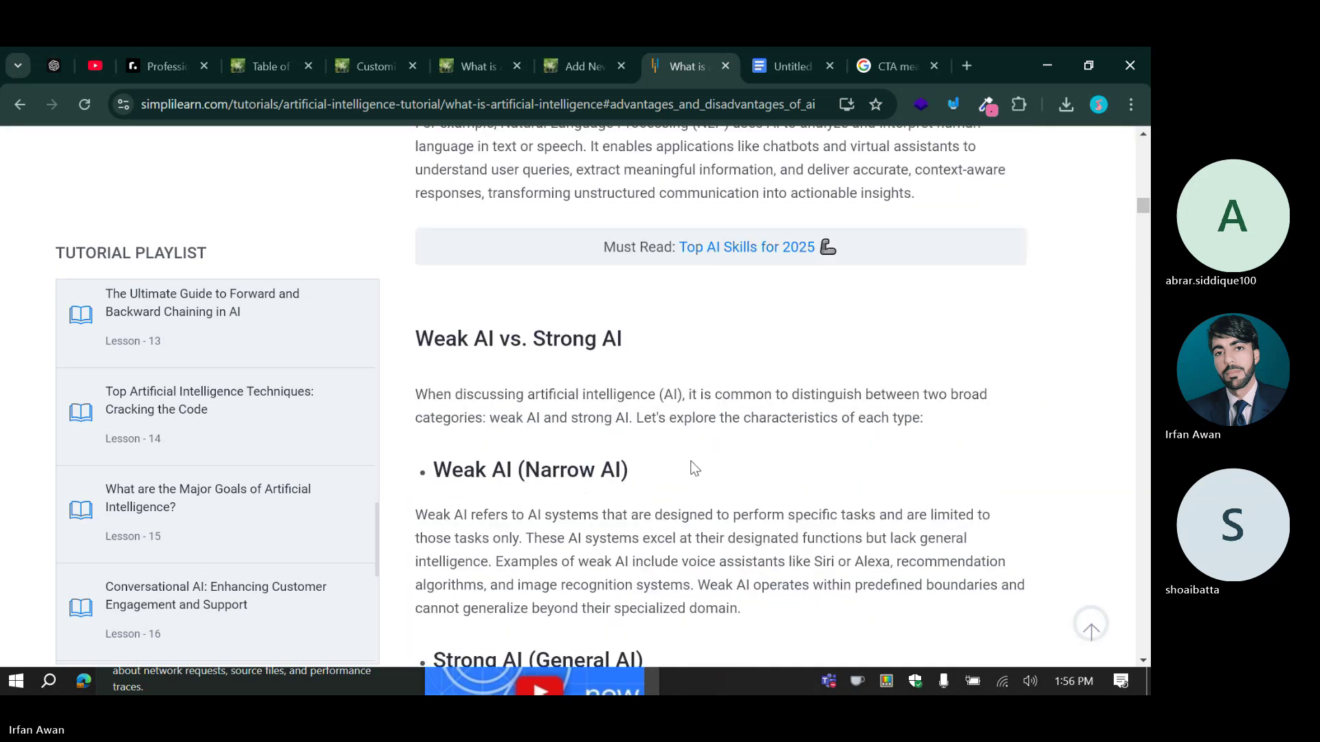
pyautogui.scroll(-1, 758, 596)
pyautogui.scroll(-5, 758, 595)
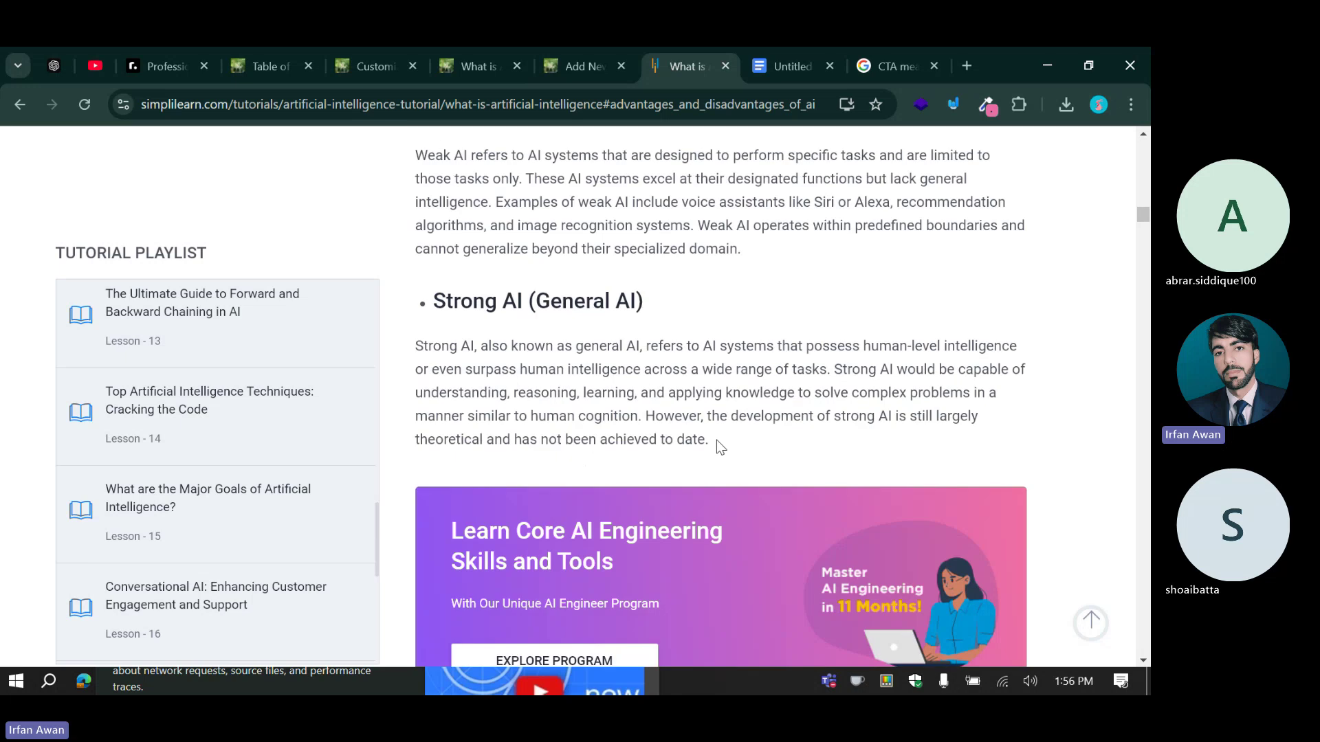
pyautogui.moveTo(720, 447); pyautogui.dragTo(446, 273)
pyautogui.scroll(6, 447, 274)
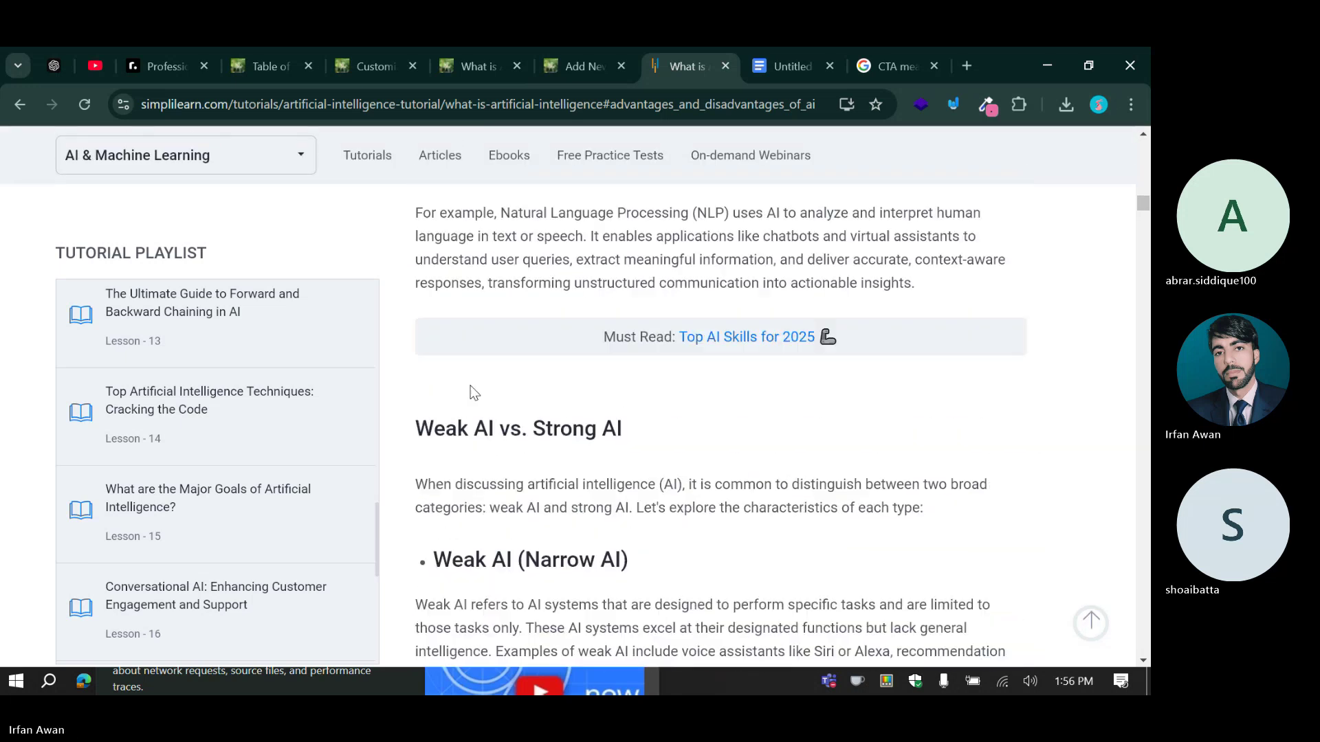
pyautogui.keyDown('shift'); pyautogui.click(418, 428); pyautogui.keyUp('shift')
pyautogui.hotkey('ctrl', 'c')
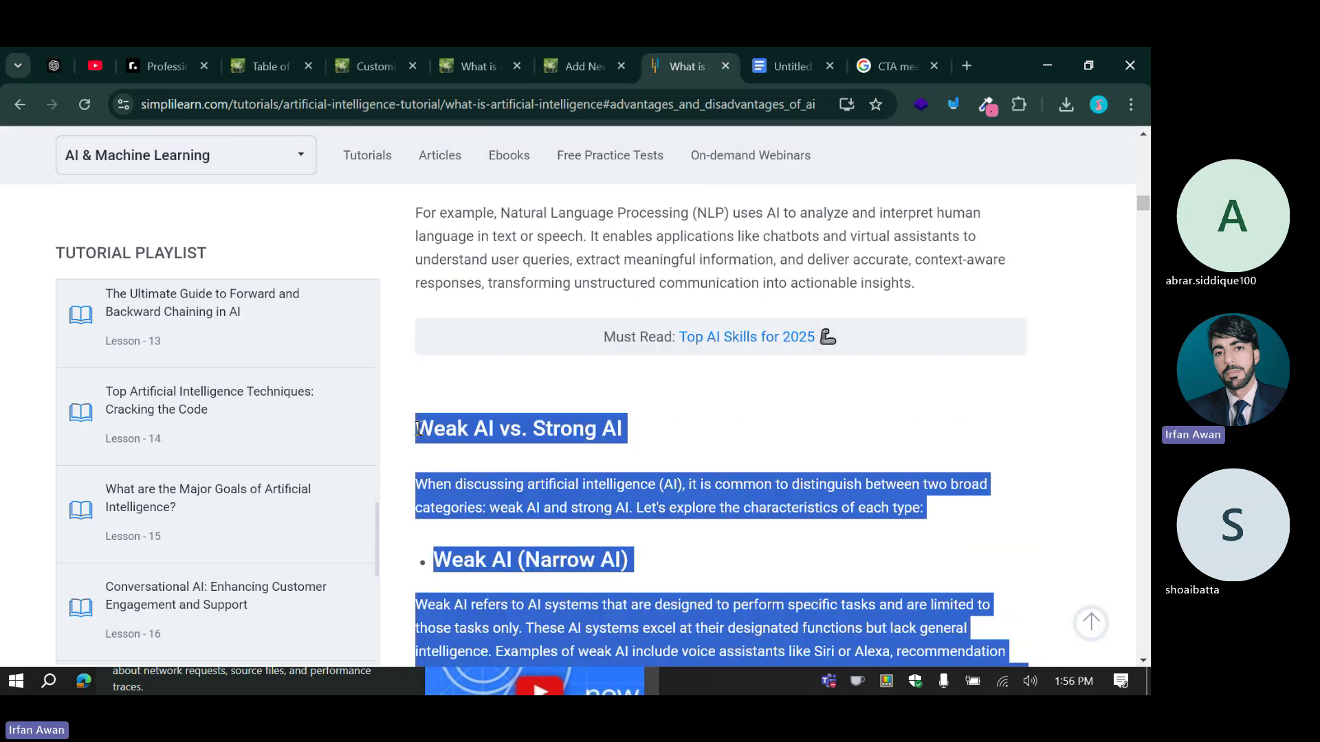
# In the WordPress post editor, paste the copied "Weak AI vs. Strong AI" section below the last "What Is Artificial Intelligence?" paragraph.
pyautogui.click(560, 49)
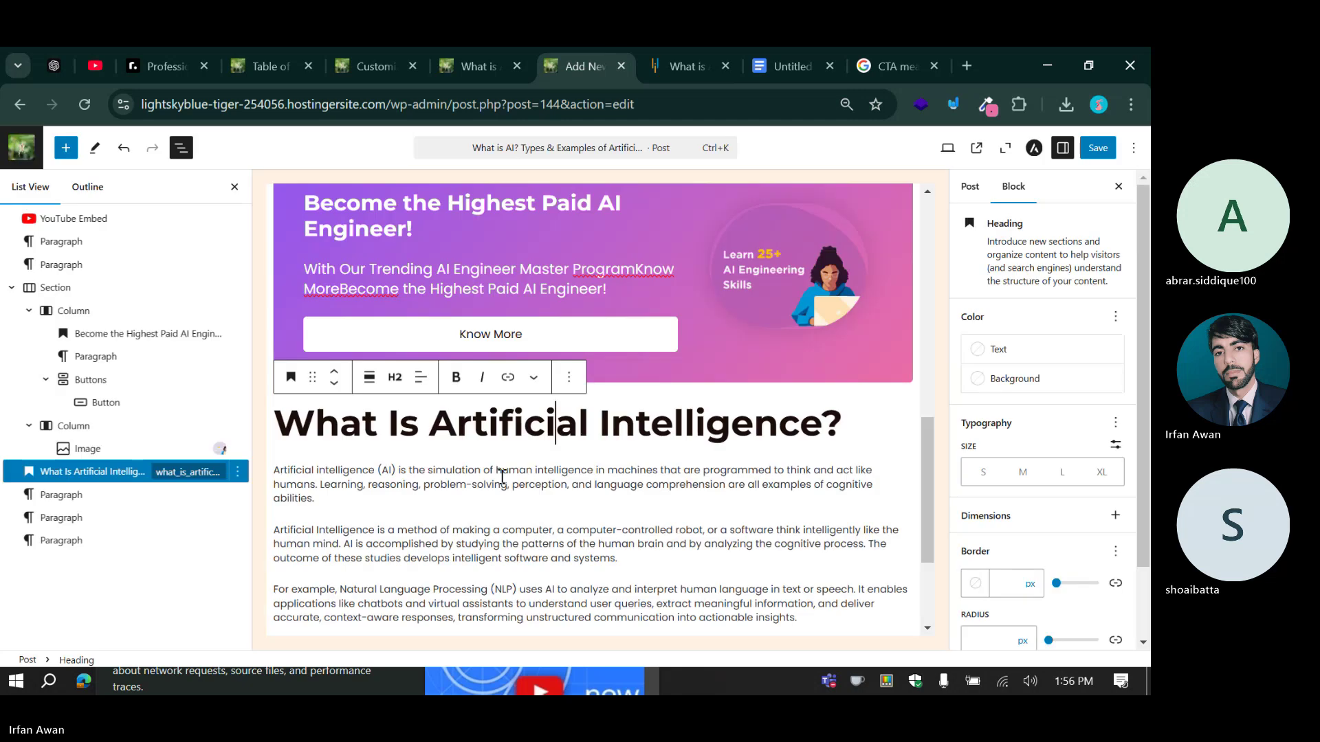
pyautogui.scroll(-3, 834, 442)
pyautogui.click(836, 443)
pyautogui.press('Return')
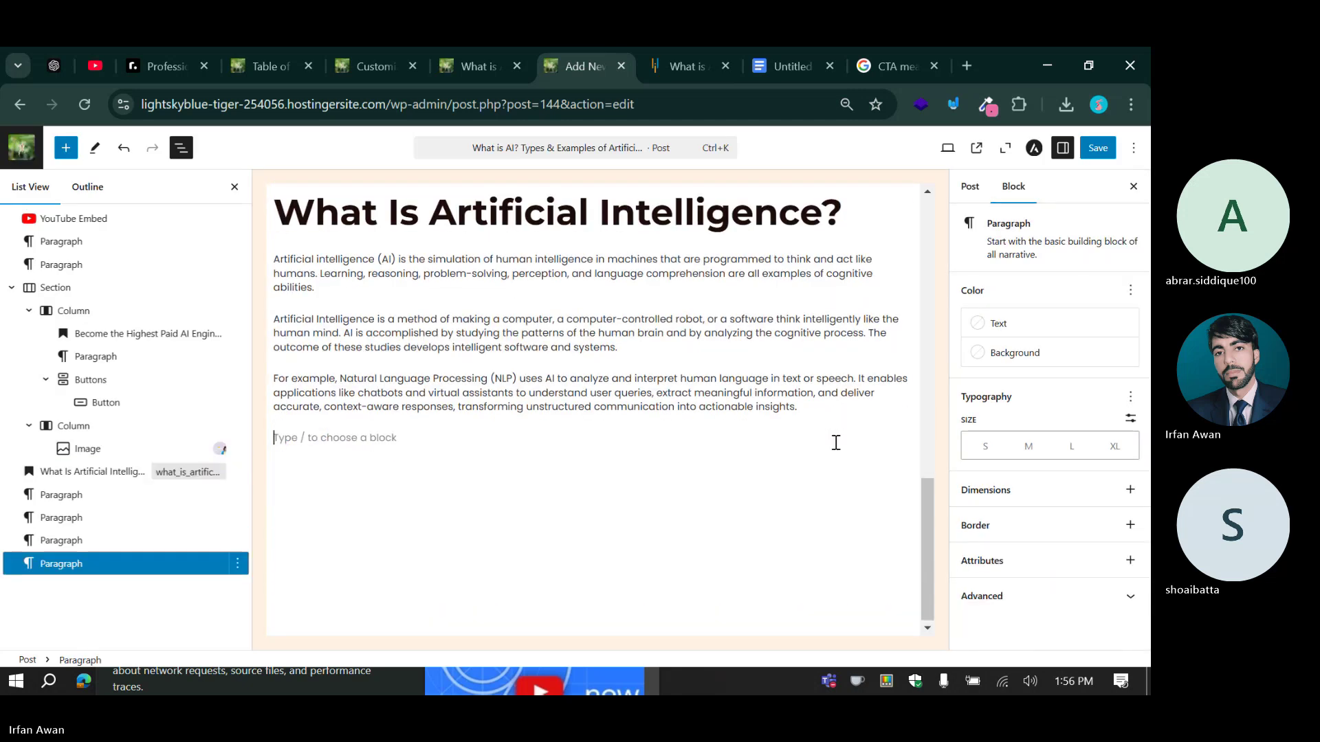
pyautogui.hotkey('ctrl', 'v')
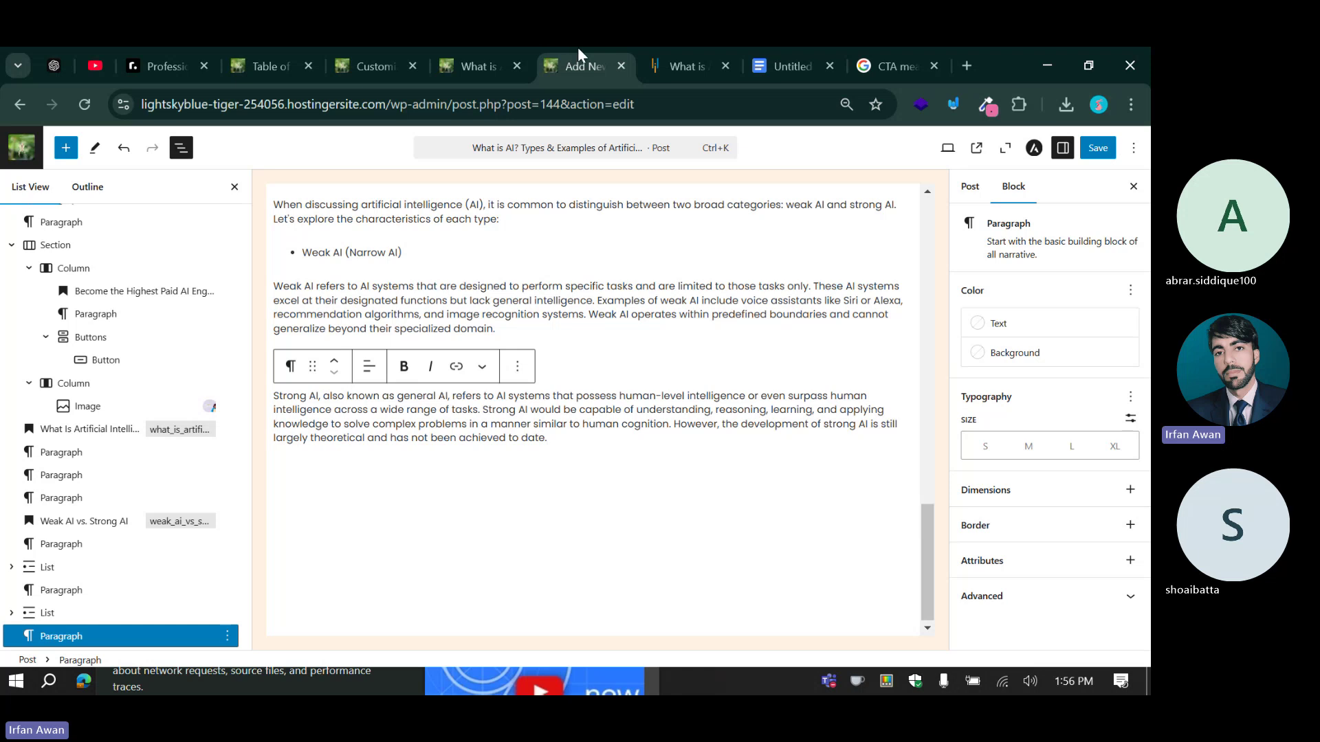
# Check the "Weak AI (Narrow AI)" subheading in the Simplilearn article and convert the matching list in the post to a level 3 heading.
pyautogui.click(708, 49)
pyautogui.click(515, 422)
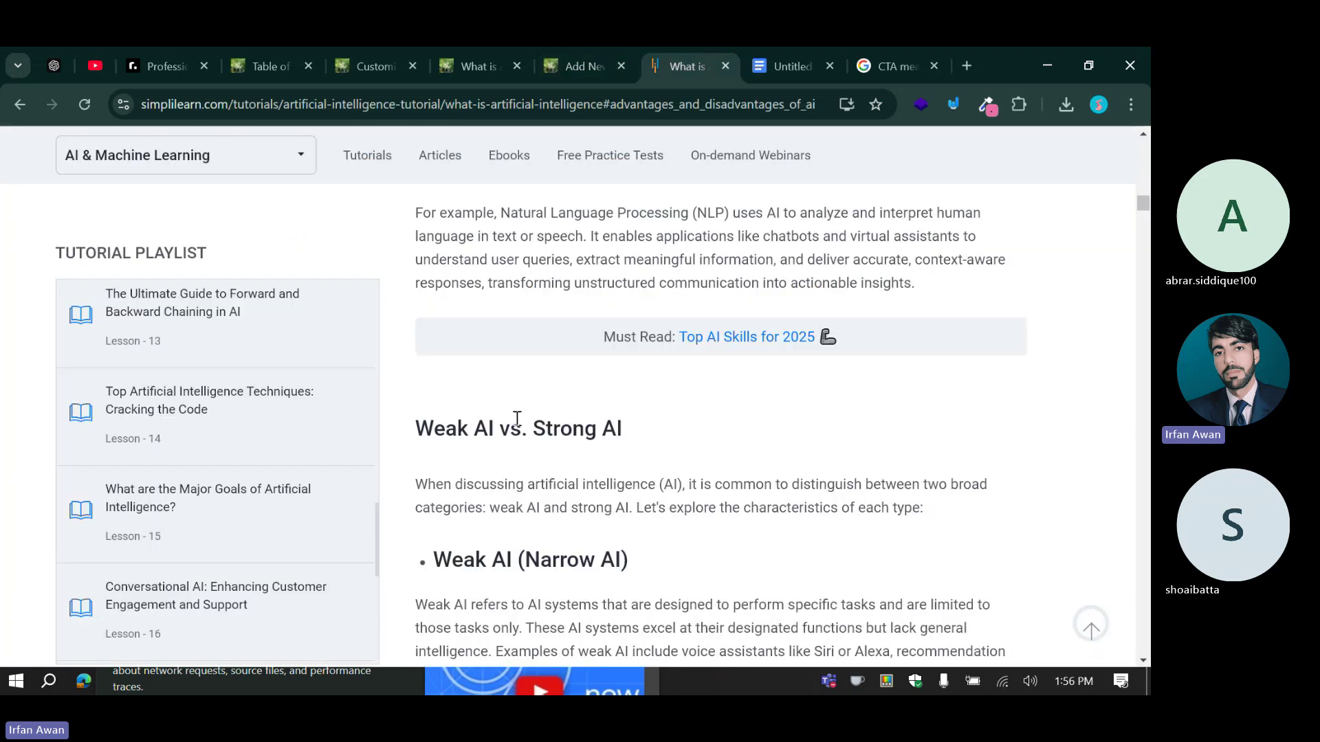
pyautogui.click(554, 49)
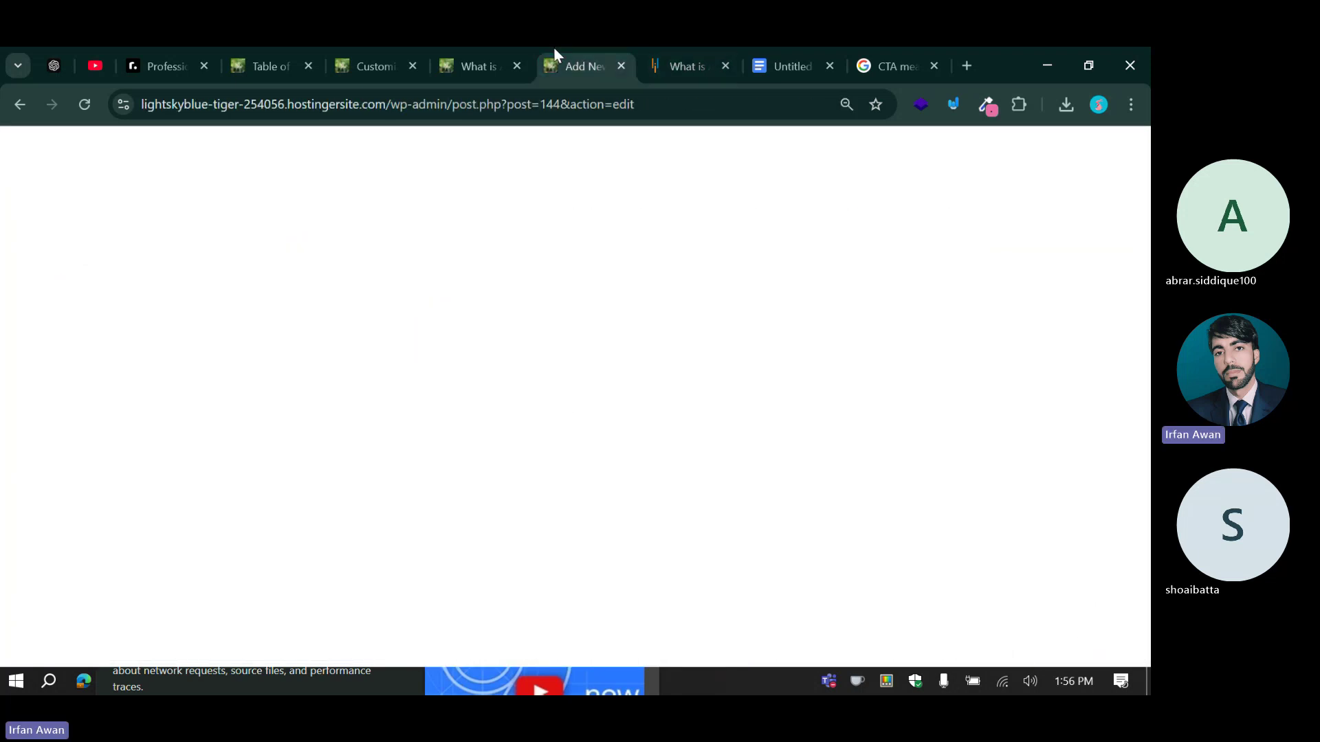
pyautogui.scroll(4, 365, 284)
pyautogui.click(399, 521)
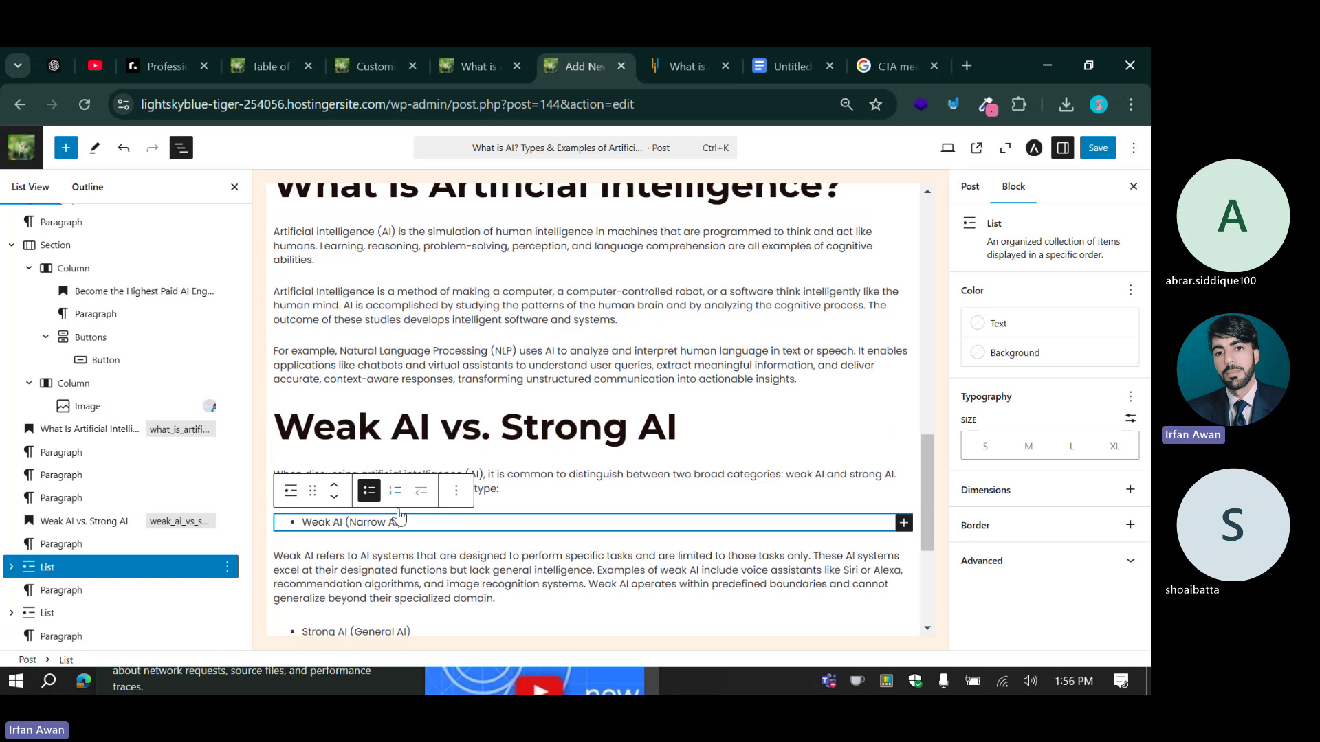
pyautogui.scroll(-3, 413, 474)
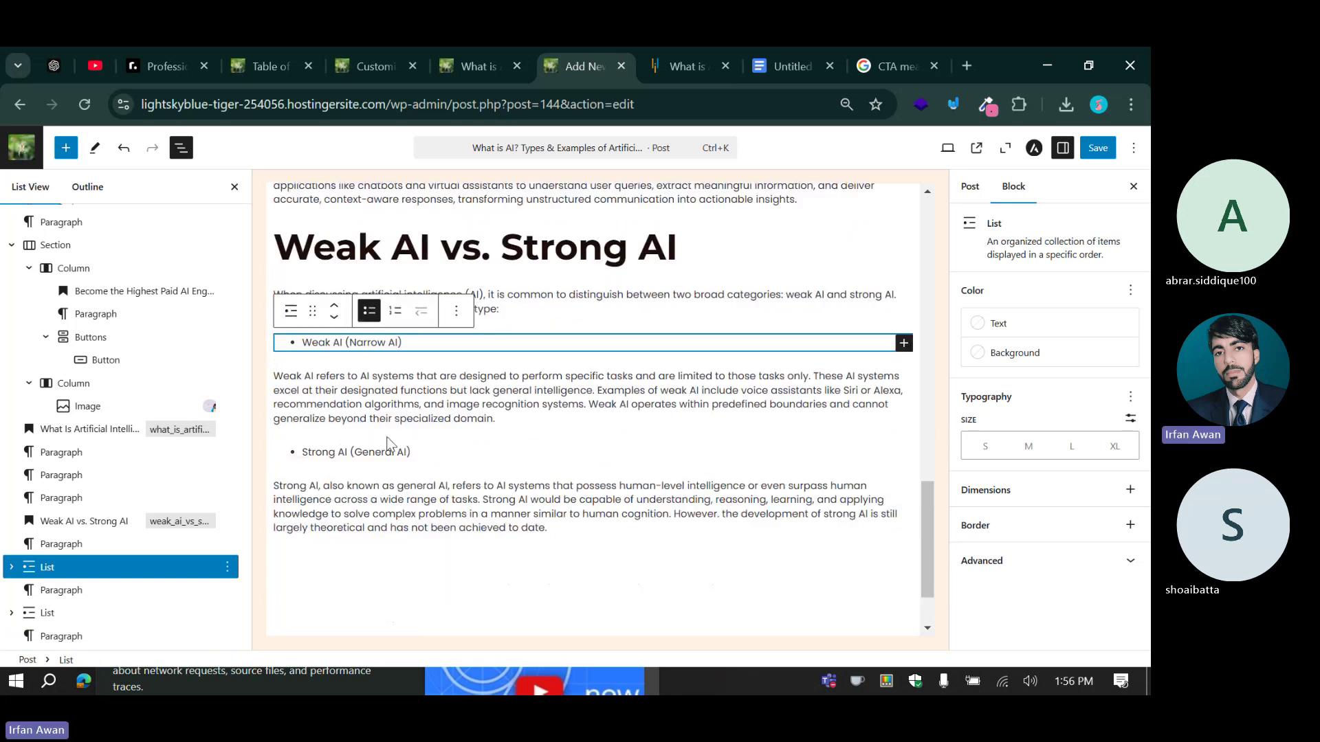
pyautogui.click(358, 346)
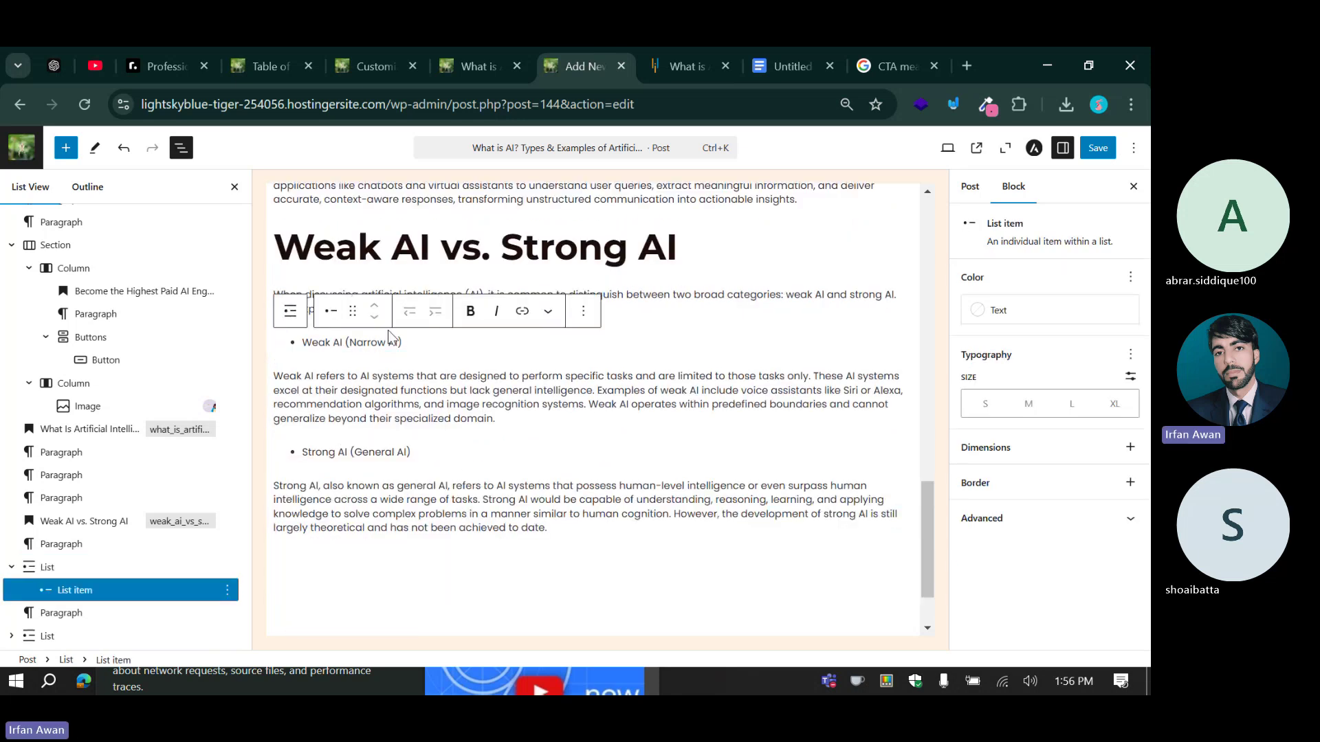
pyautogui.click(290, 313)
pyautogui.click(290, 311)
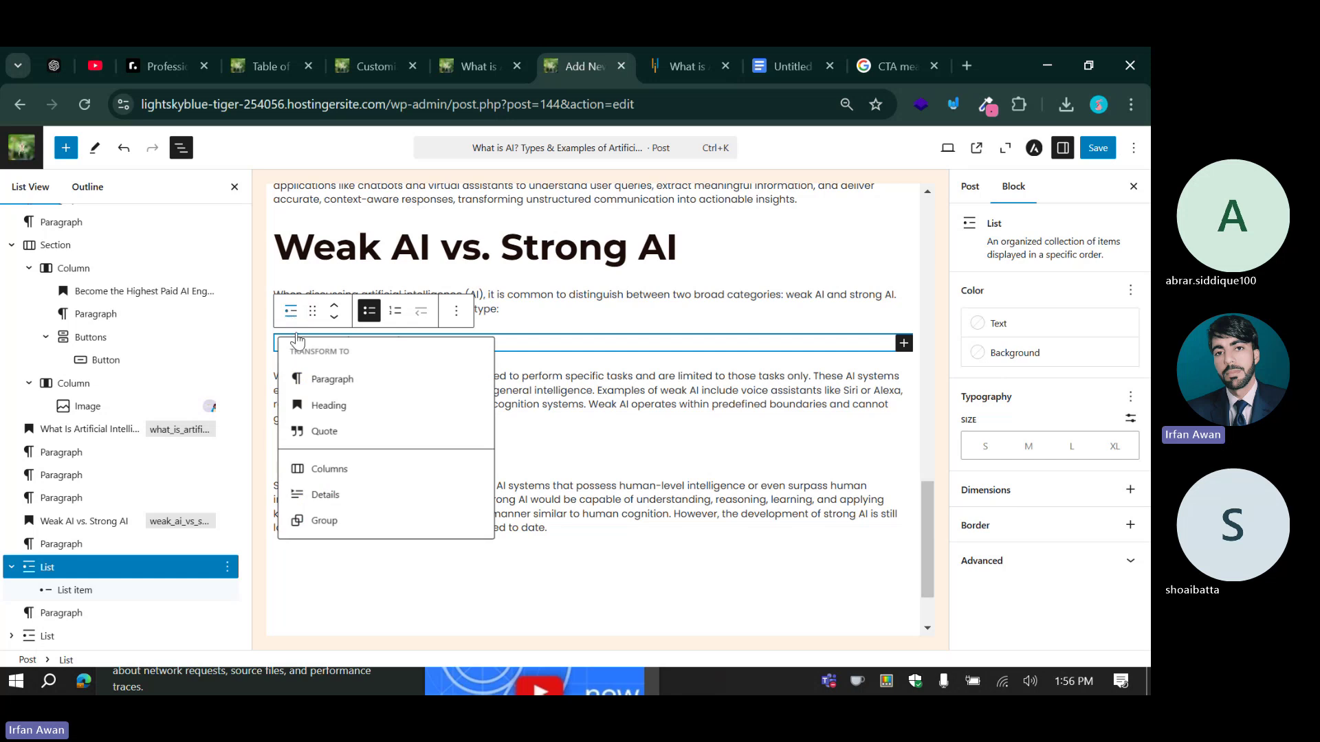
pyautogui.click(331, 405)
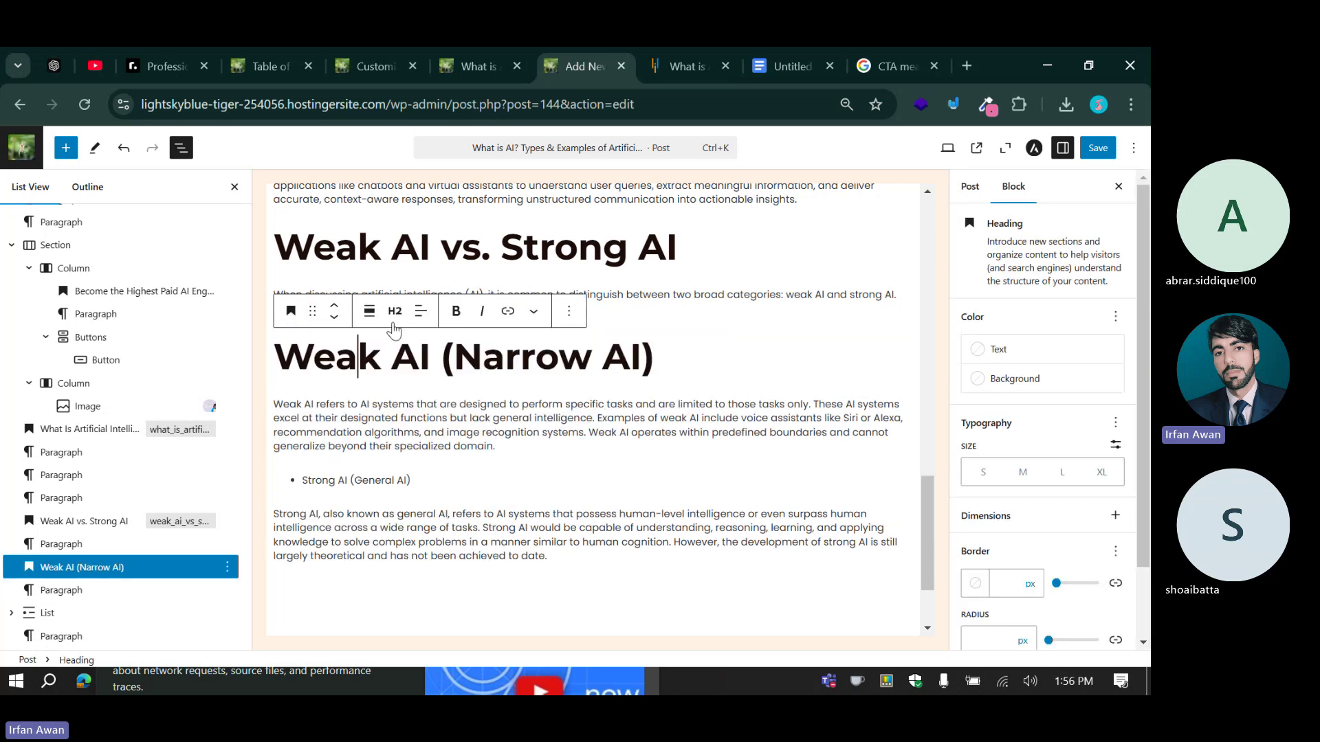
pyautogui.click(395, 311)
pyautogui.click(421, 395)
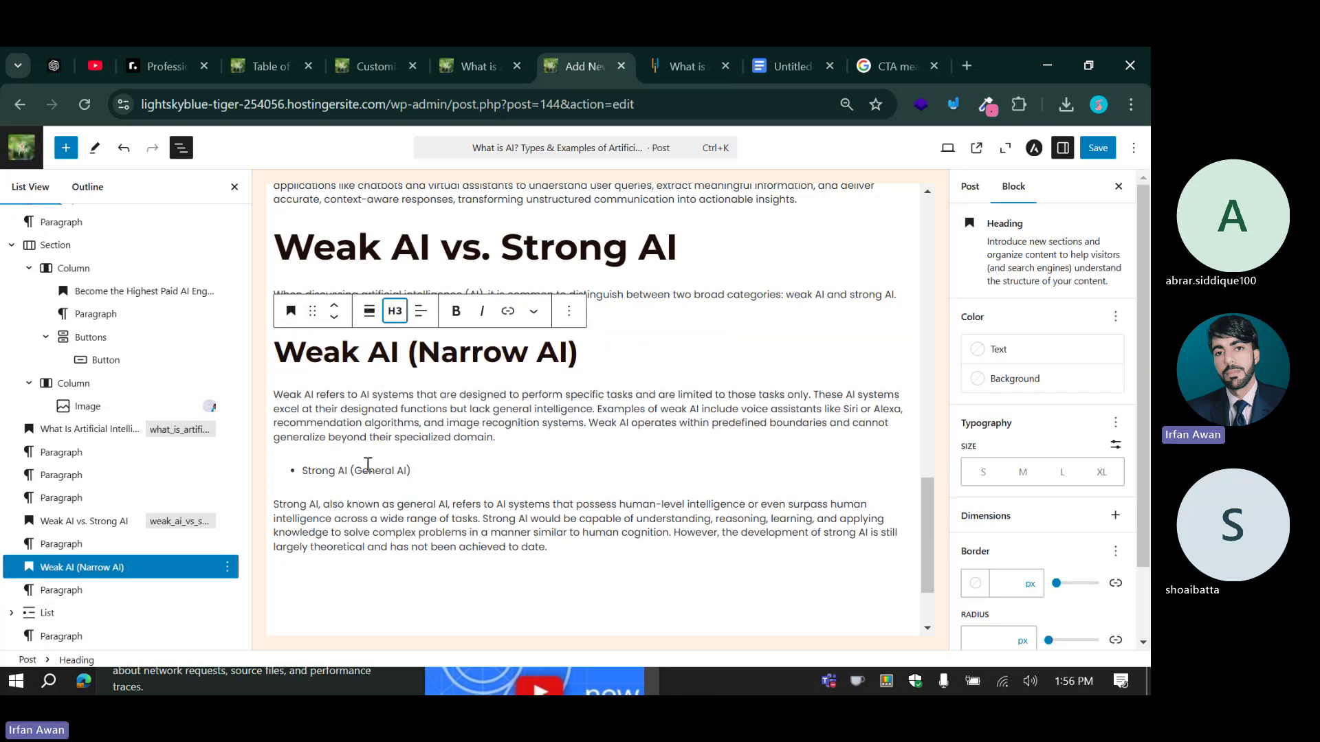
# Convert the "Strong AI (General AI)" list in the post to a level 3 heading.
pyautogui.click(362, 470)
pyautogui.click(286, 435)
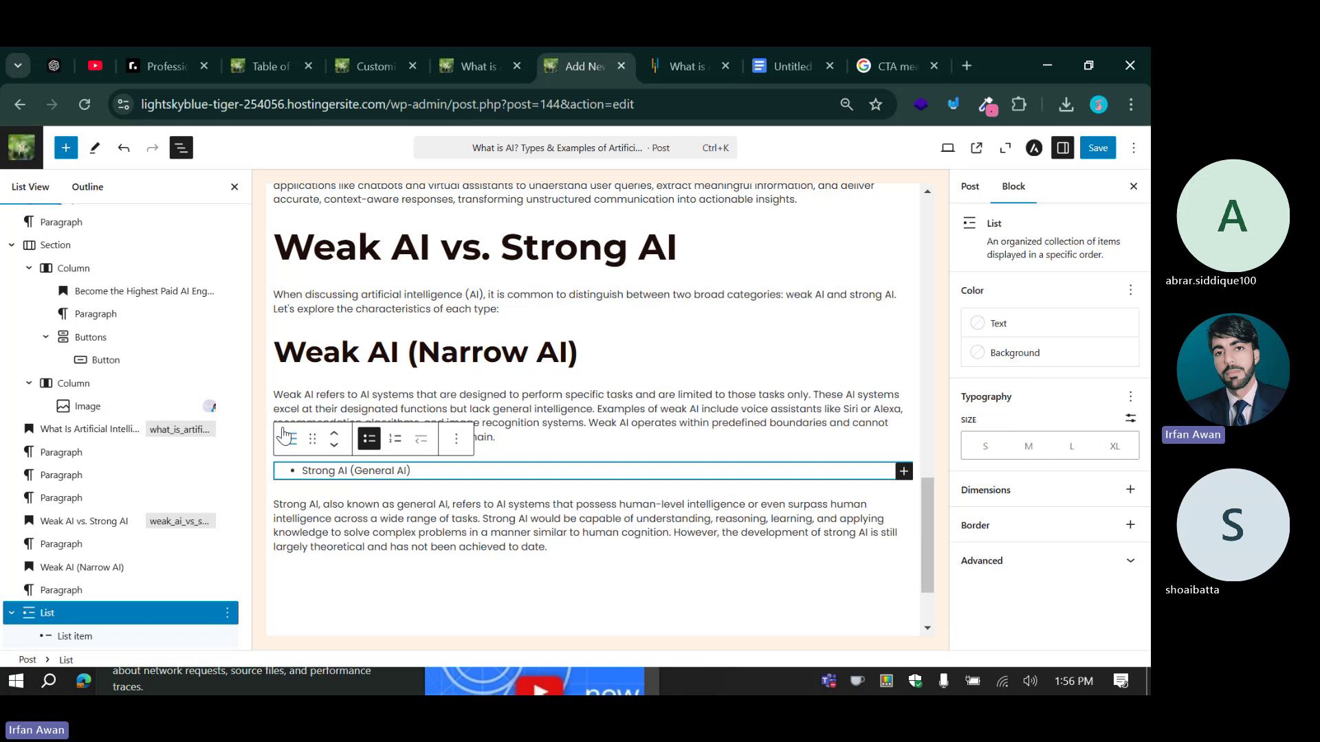
pyautogui.click(286, 436)
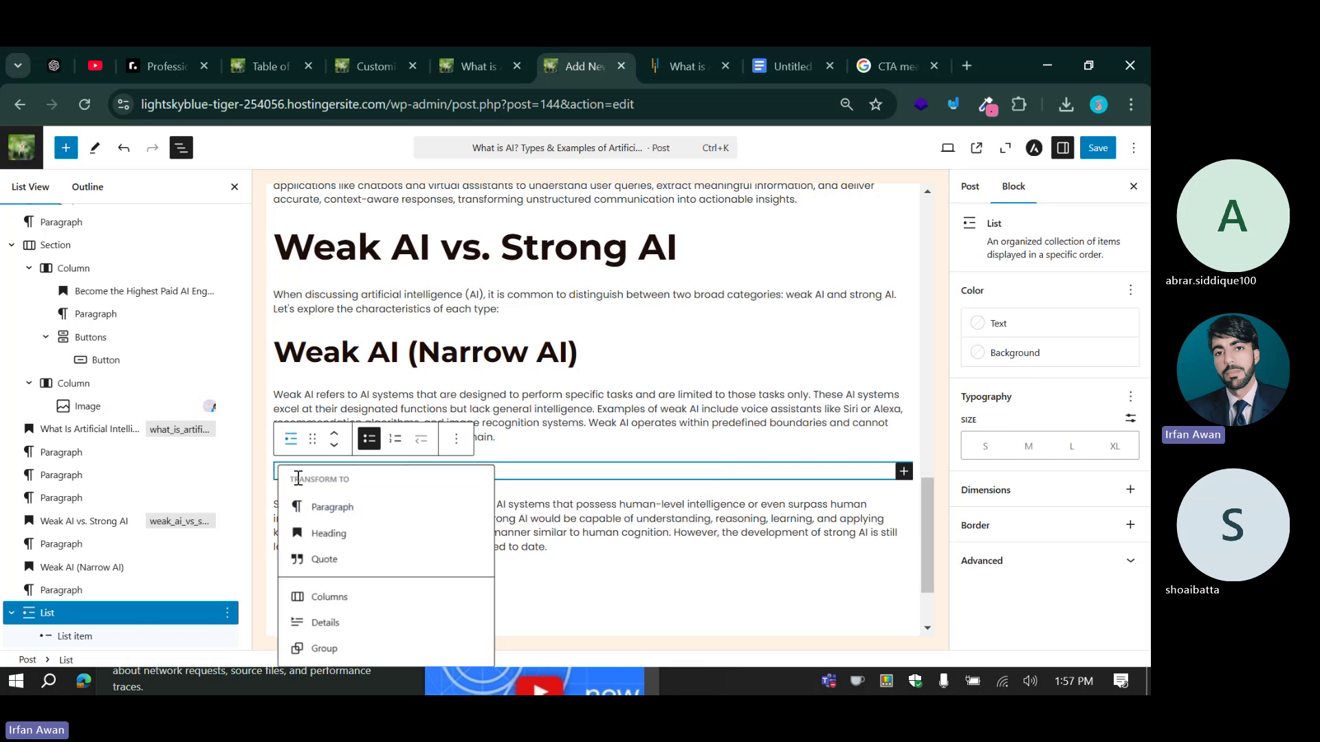
pyautogui.moveTo(292, 481); pyautogui.dragTo(363, 485)
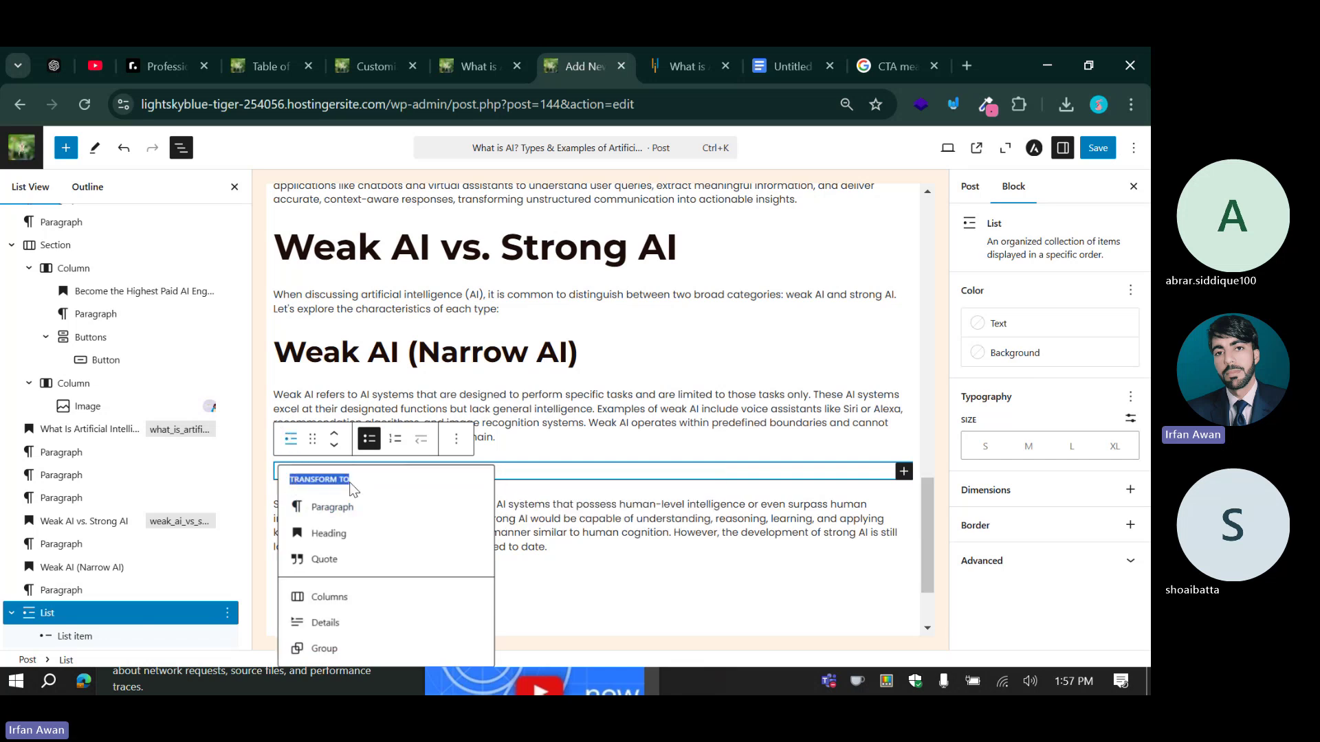
pyautogui.click(334, 490)
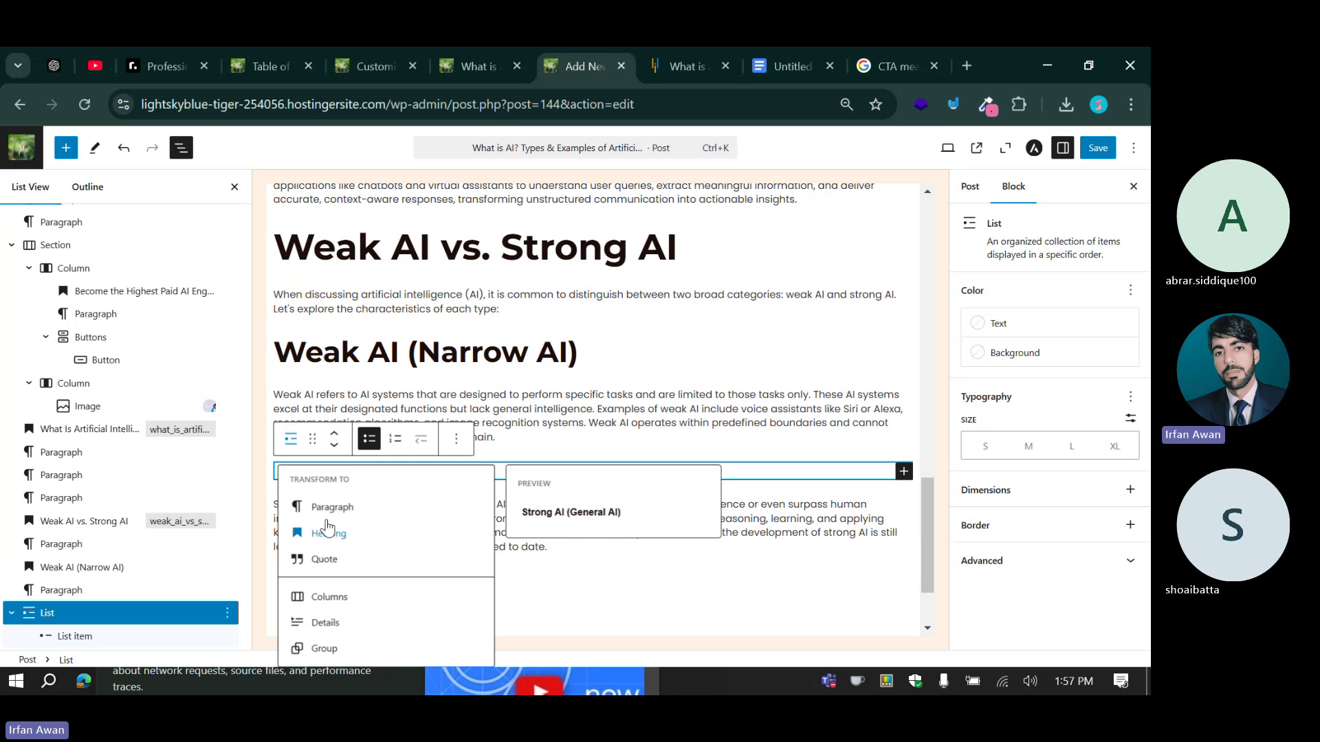
pyautogui.click(326, 513)
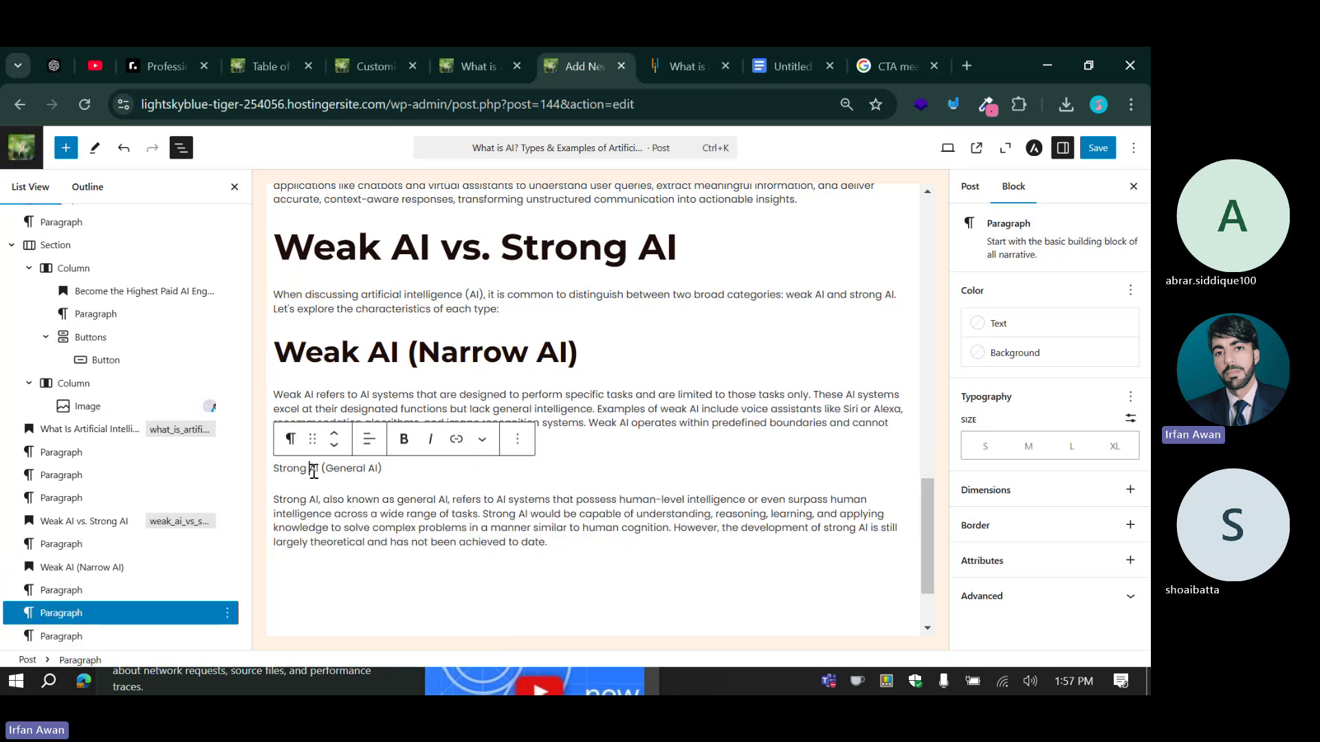
pyautogui.click(290, 439)
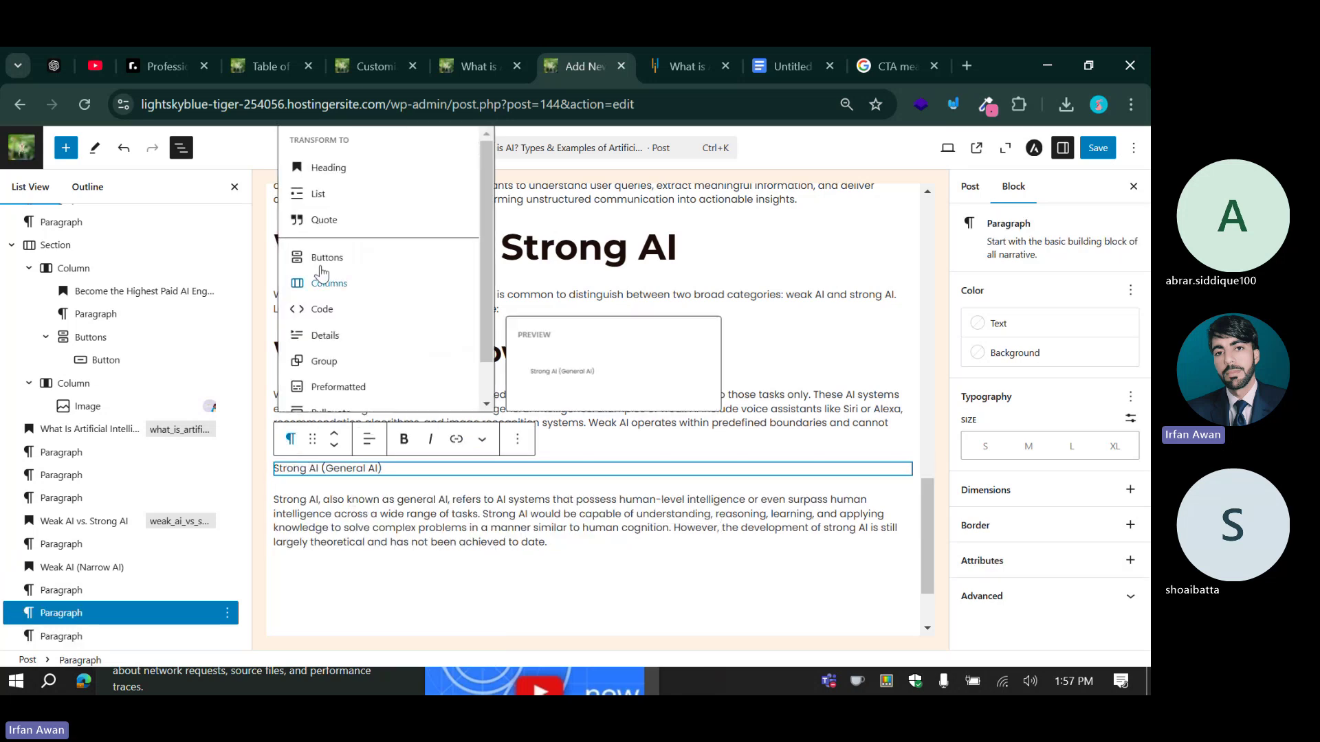
pyautogui.click(320, 165)
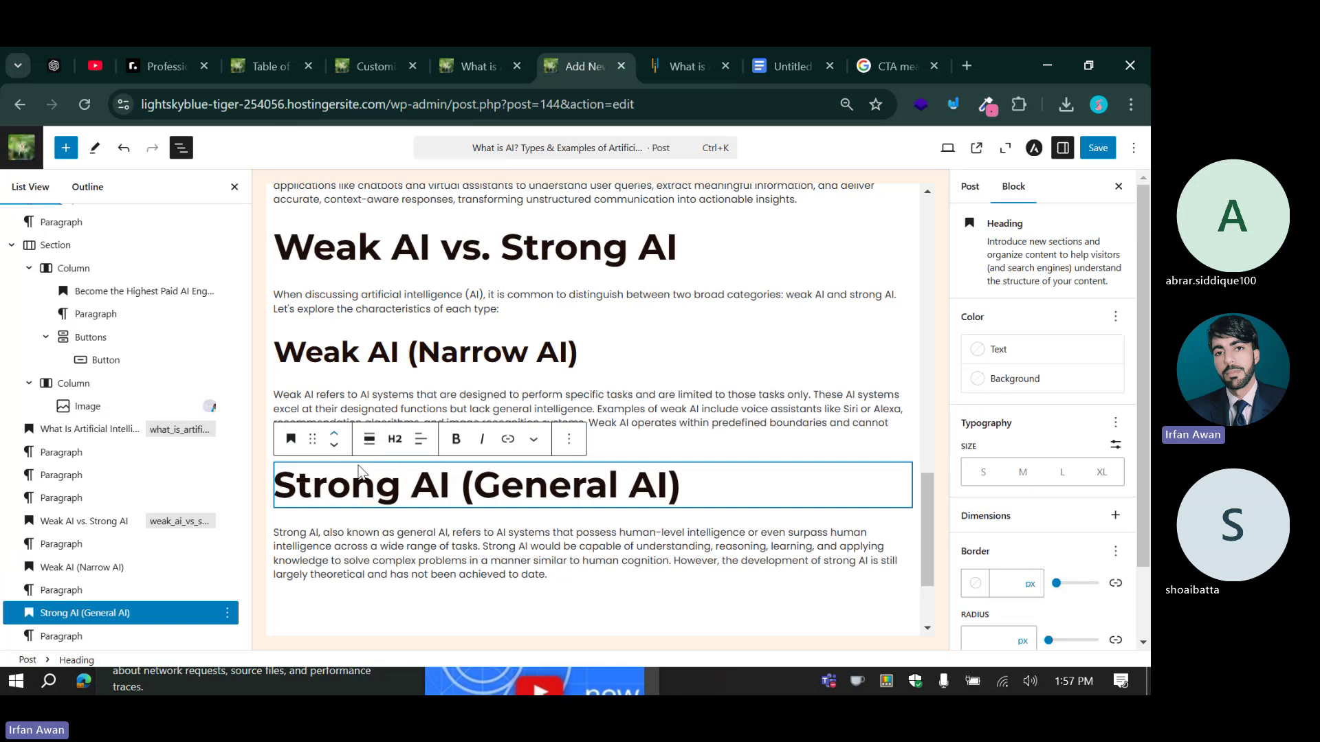
pyautogui.click(394, 439)
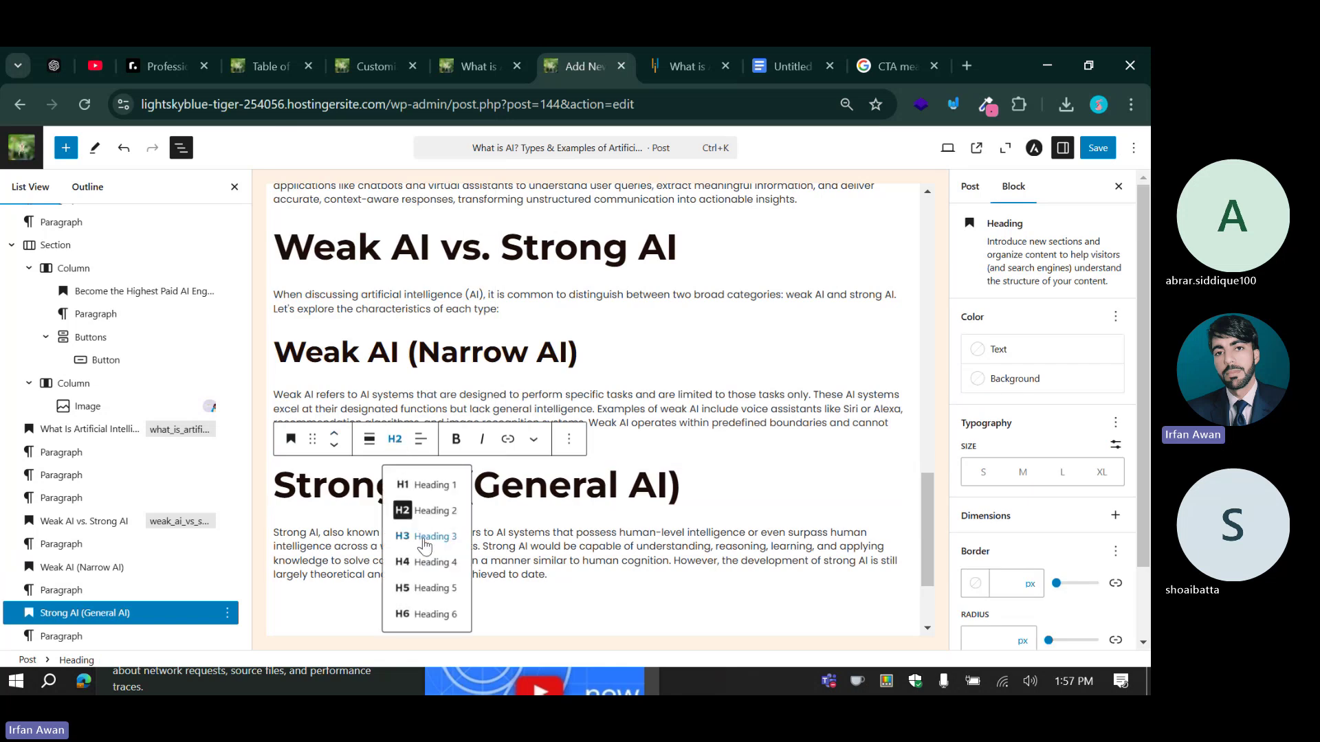
pyautogui.click(417, 533)
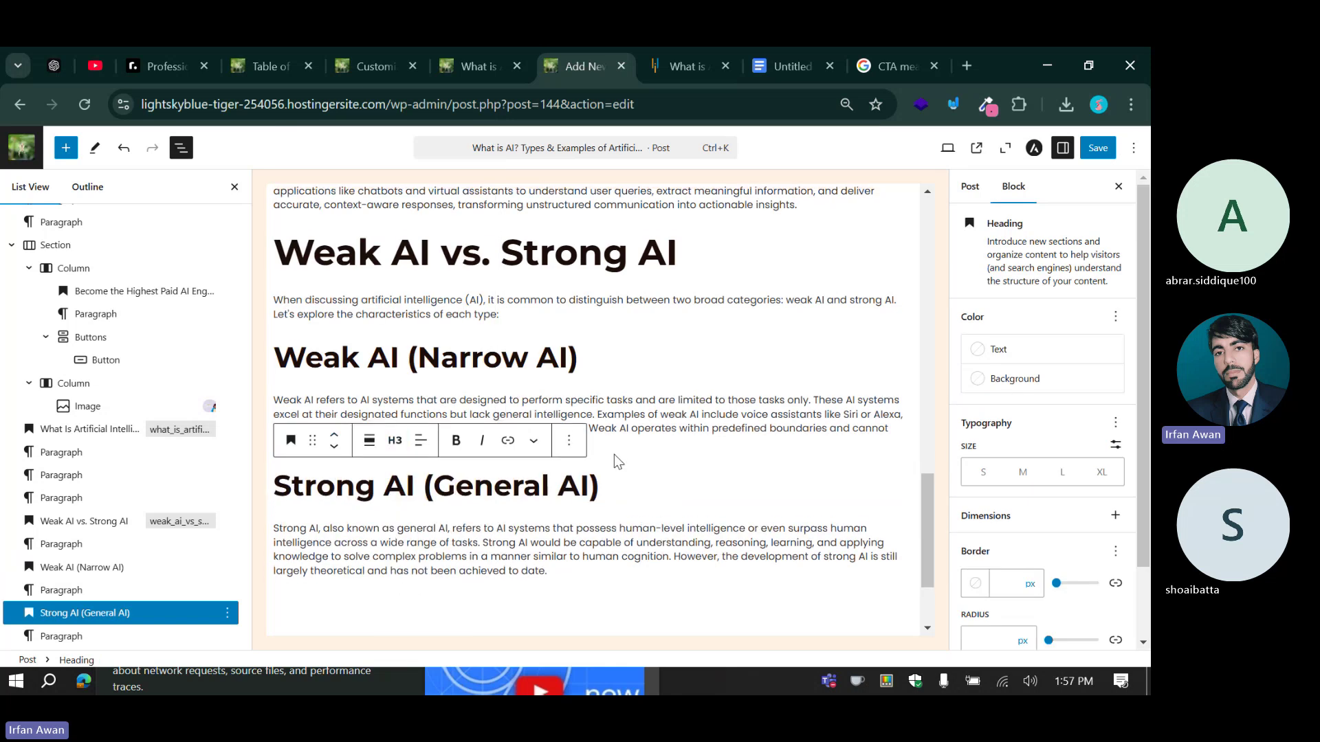
# Change the "Weak AI vs. Strong AI" heading to level 3 and review the heading structure of the post.
pyautogui.scroll(3, 617, 461)
pyautogui.click(521, 421)
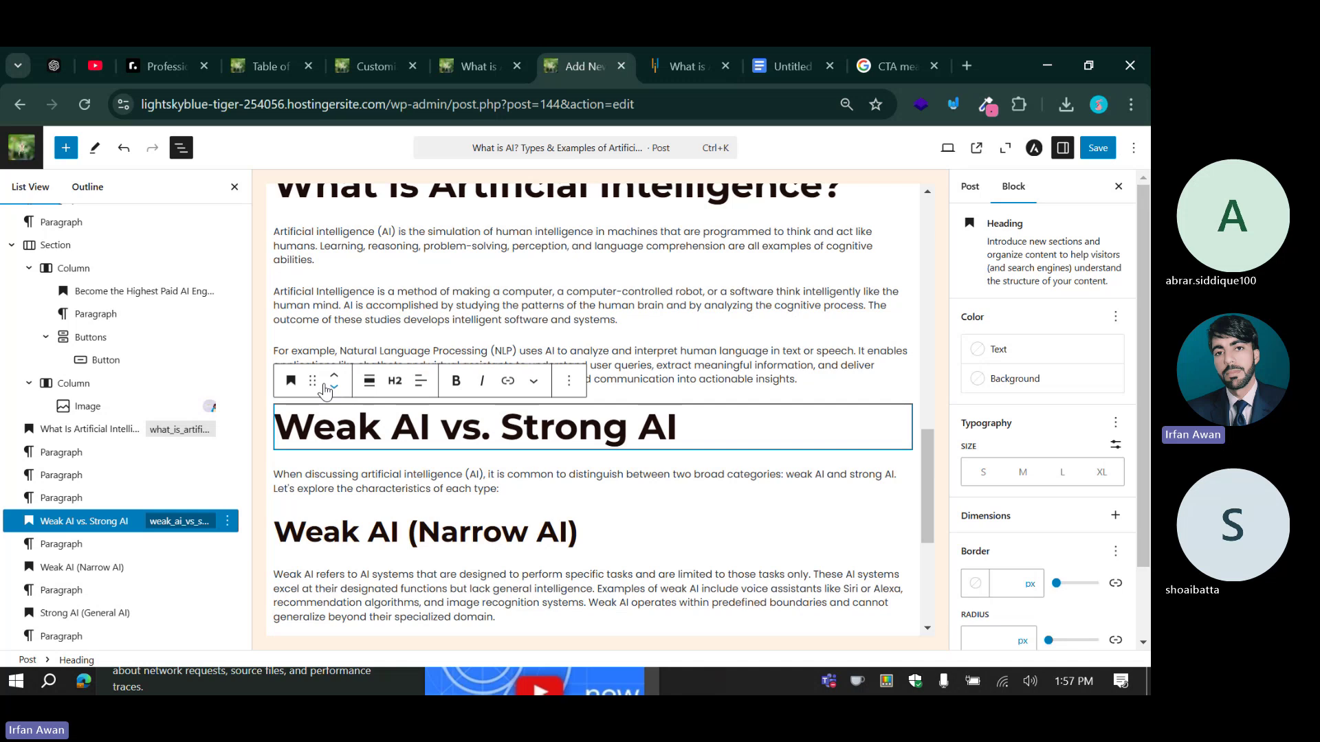
pyautogui.click(395, 380)
pyautogui.click(417, 475)
pyautogui.scroll(3, 545, 411)
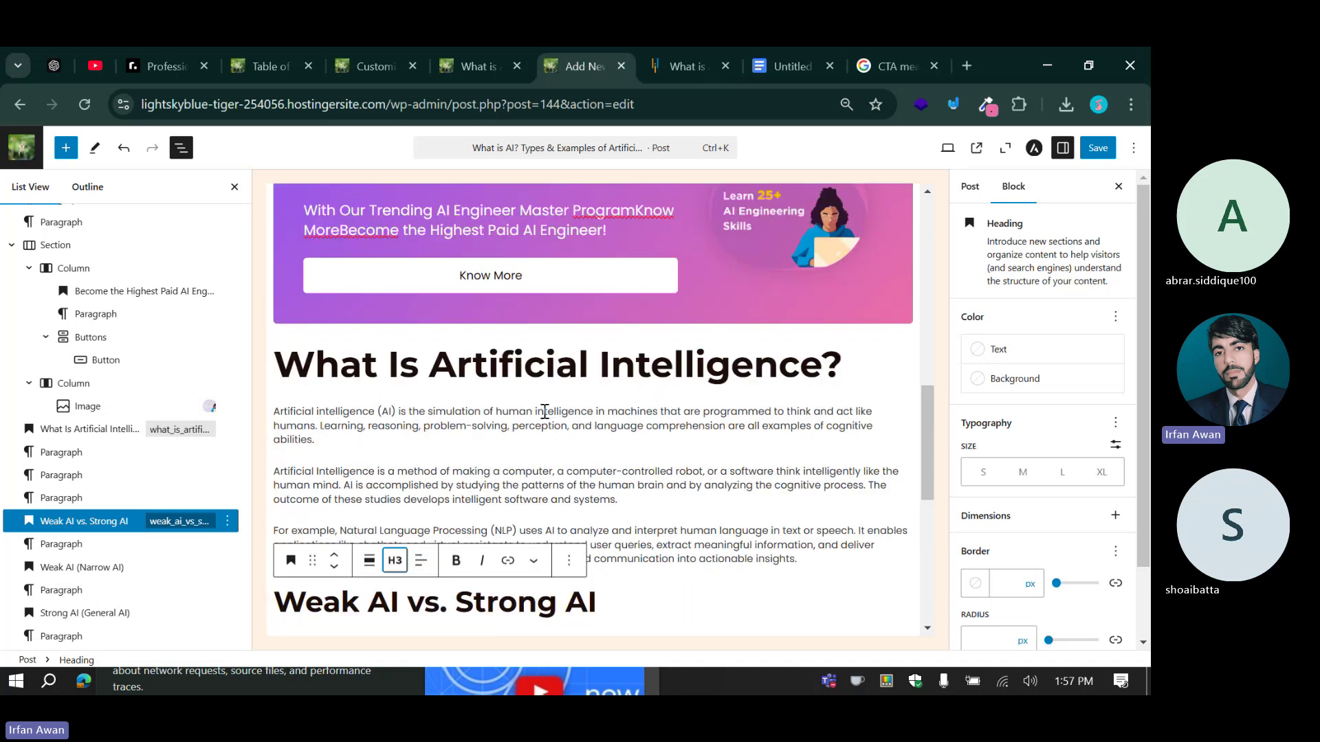
pyautogui.scroll(-8, 545, 411)
pyautogui.scroll(4, 589, 398)
pyautogui.scroll(-2, 591, 407)
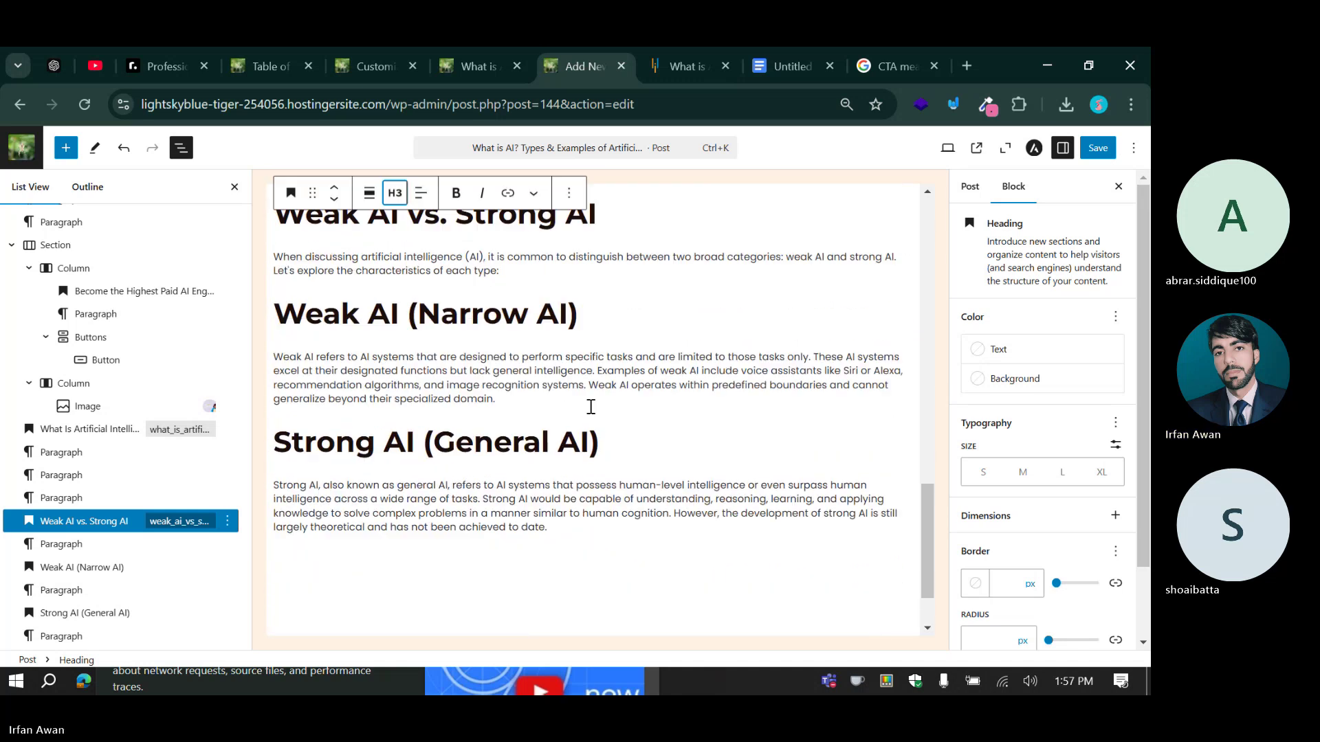
# On the Simplilearn page, examine the placement of the call-to-action banners and the "Types of Artificial Intelligence" section with its numbered subheadings.
pyautogui.click(668, 65)
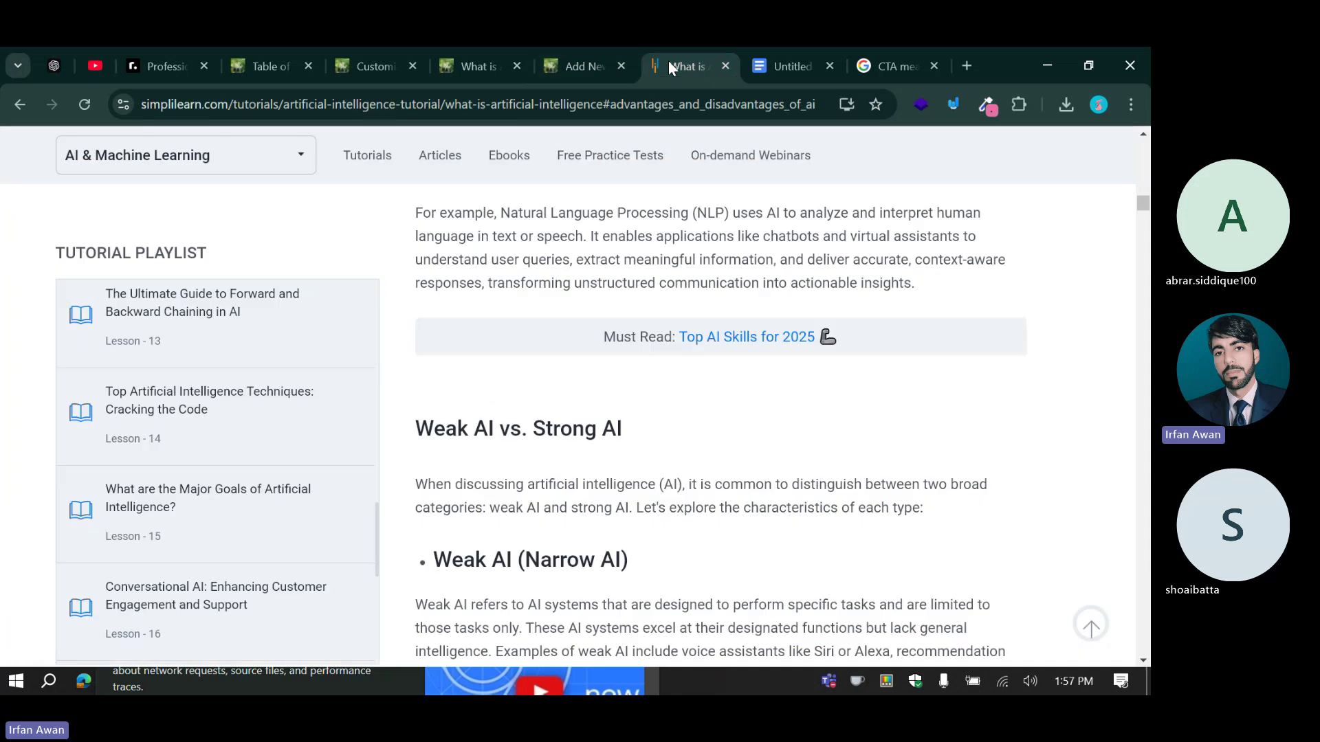
pyautogui.scroll(7, 405, 360)
pyautogui.scroll(6, 405, 360)
pyautogui.scroll(3, 422, 374)
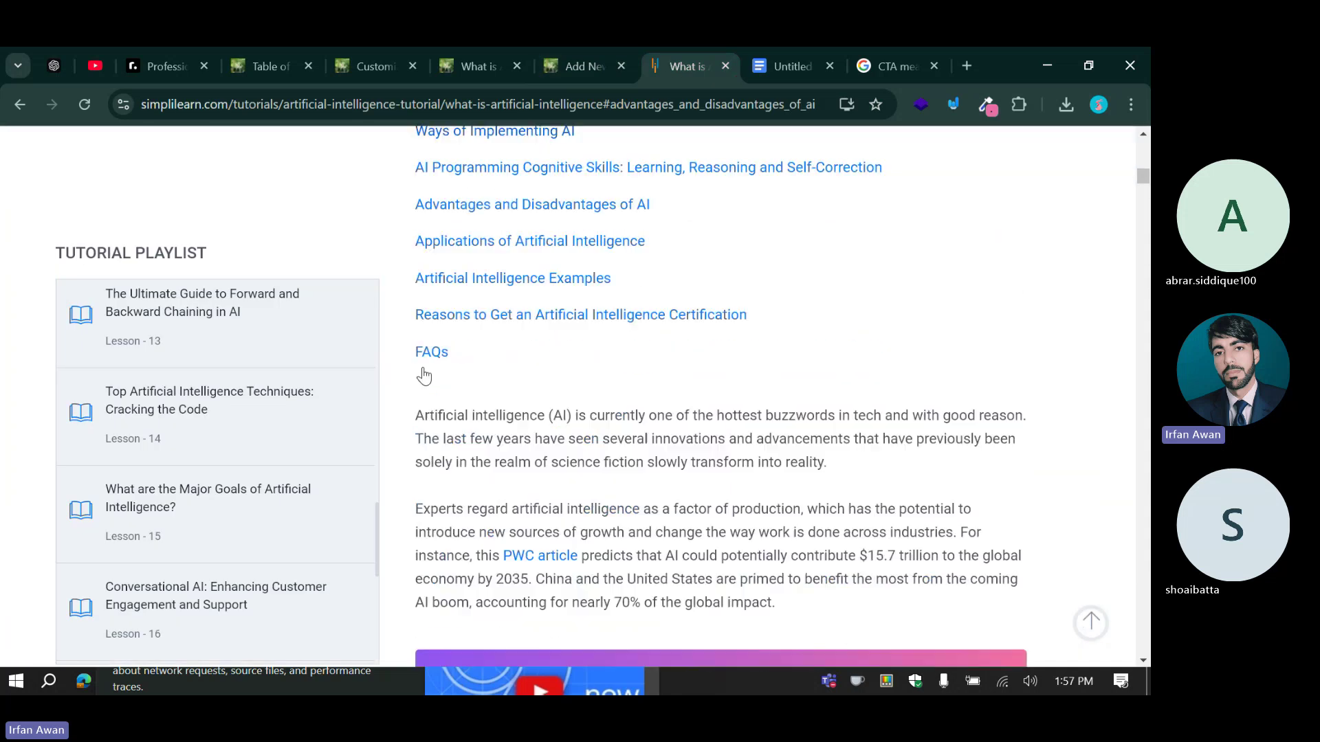
pyautogui.scroll(-5, 422, 377)
pyautogui.moveTo(425, 302); pyautogui.dragTo(694, 469)
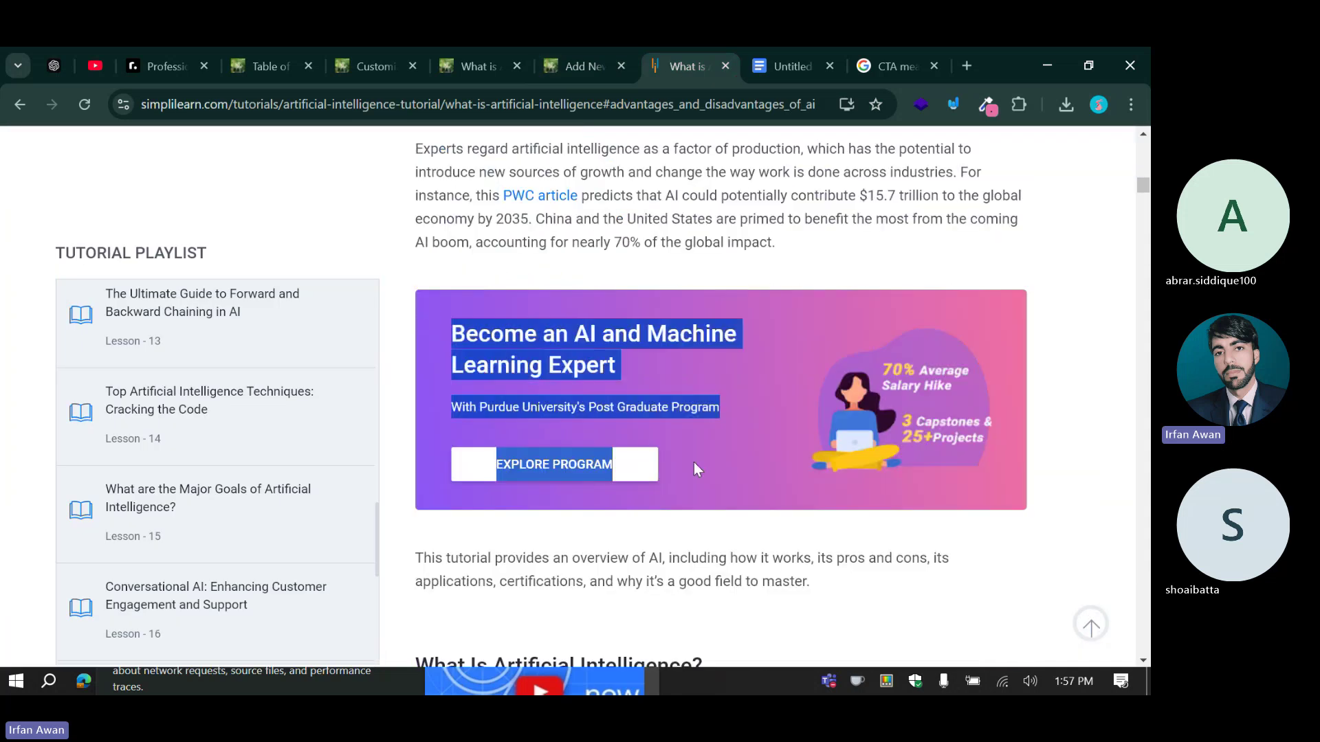
pyautogui.click(549, 554)
pyautogui.scroll(-20, 536, 389)
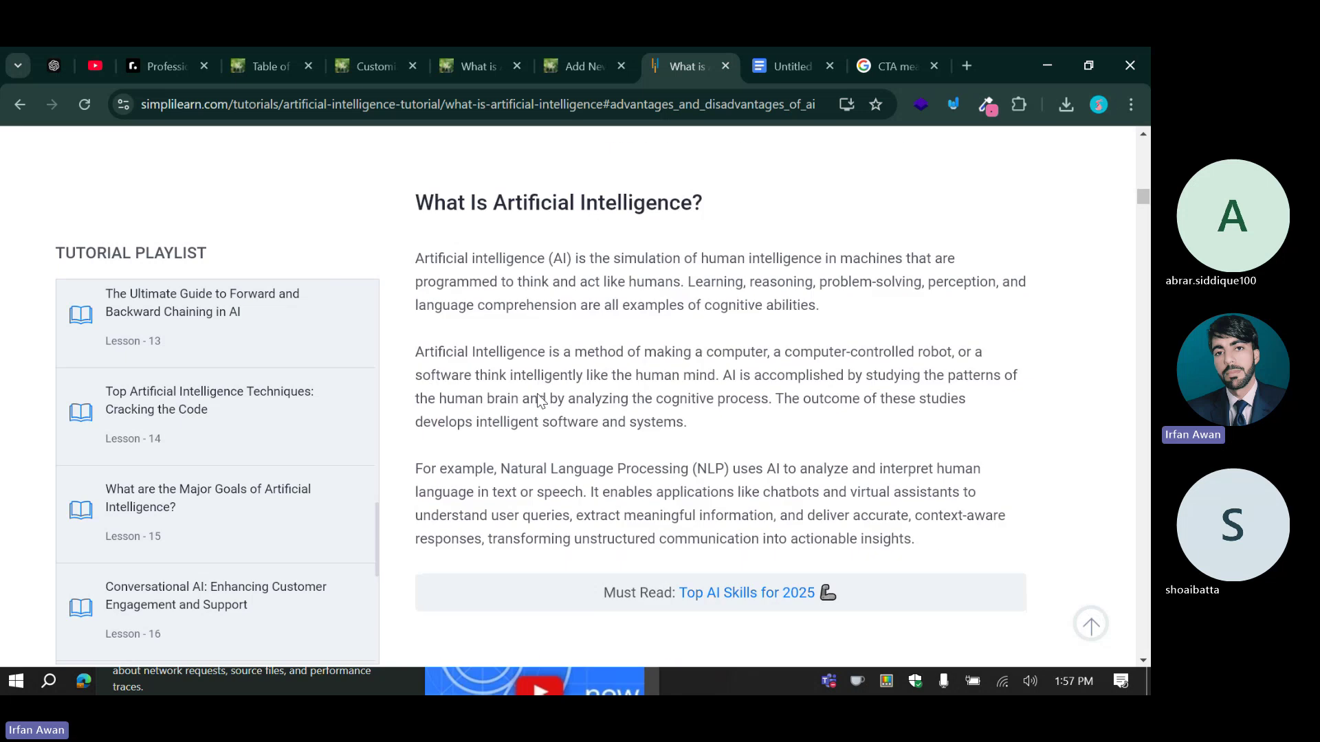
pyautogui.moveTo(511, 337); pyautogui.dragTo(629, 350)
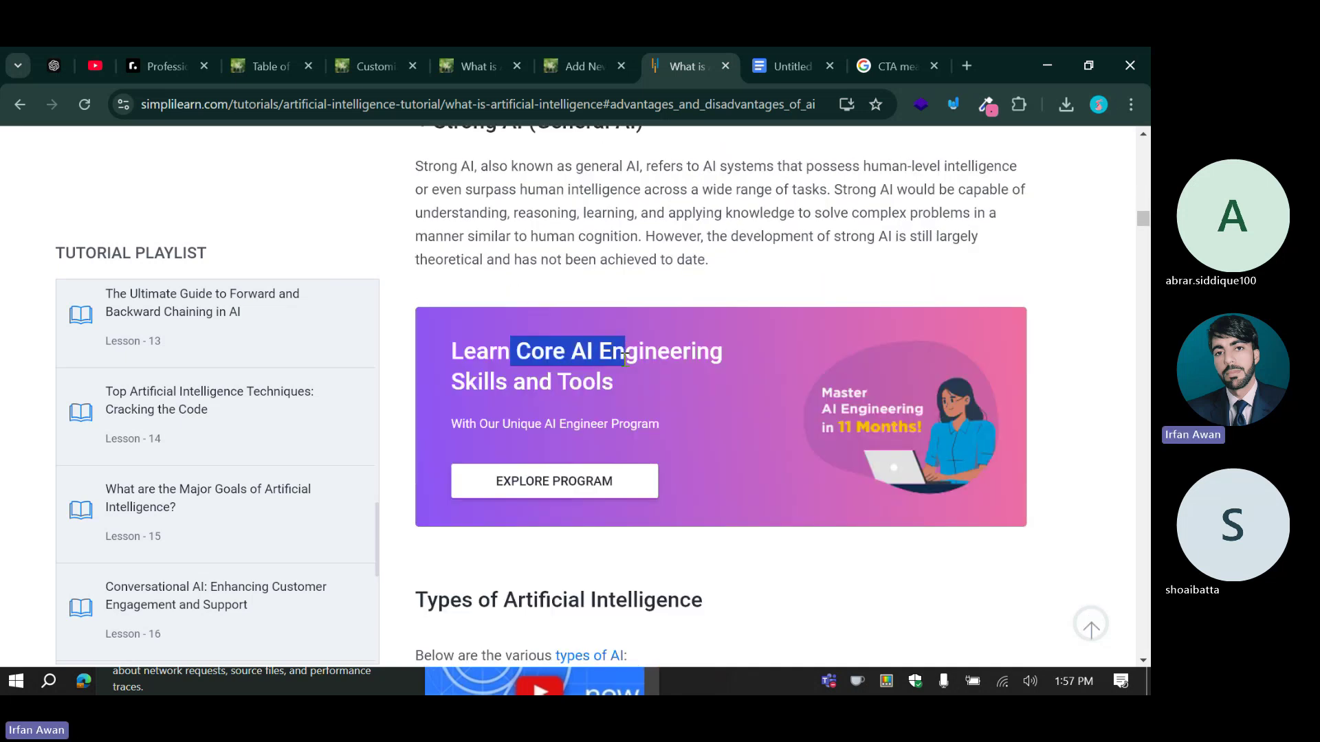
pyautogui.click(629, 351)
pyautogui.scroll(-5, 628, 375)
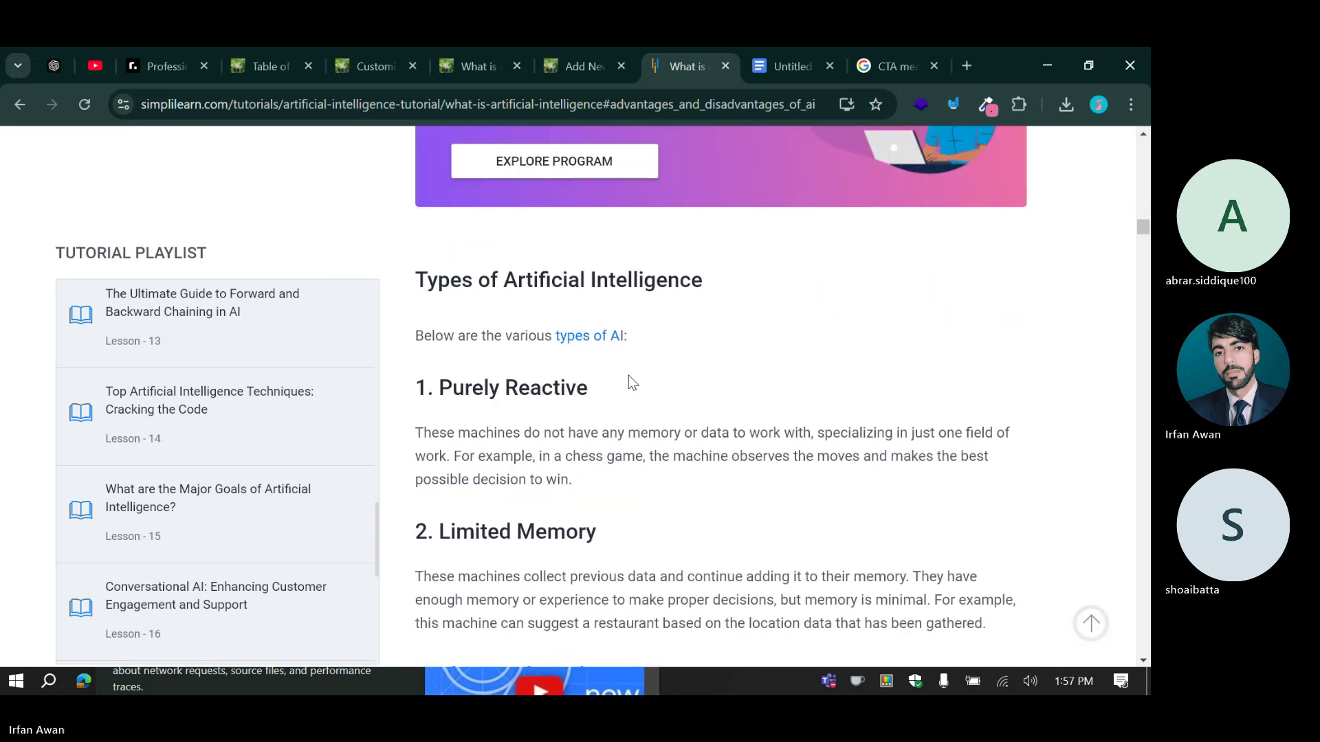
pyautogui.scroll(-2, 627, 382)
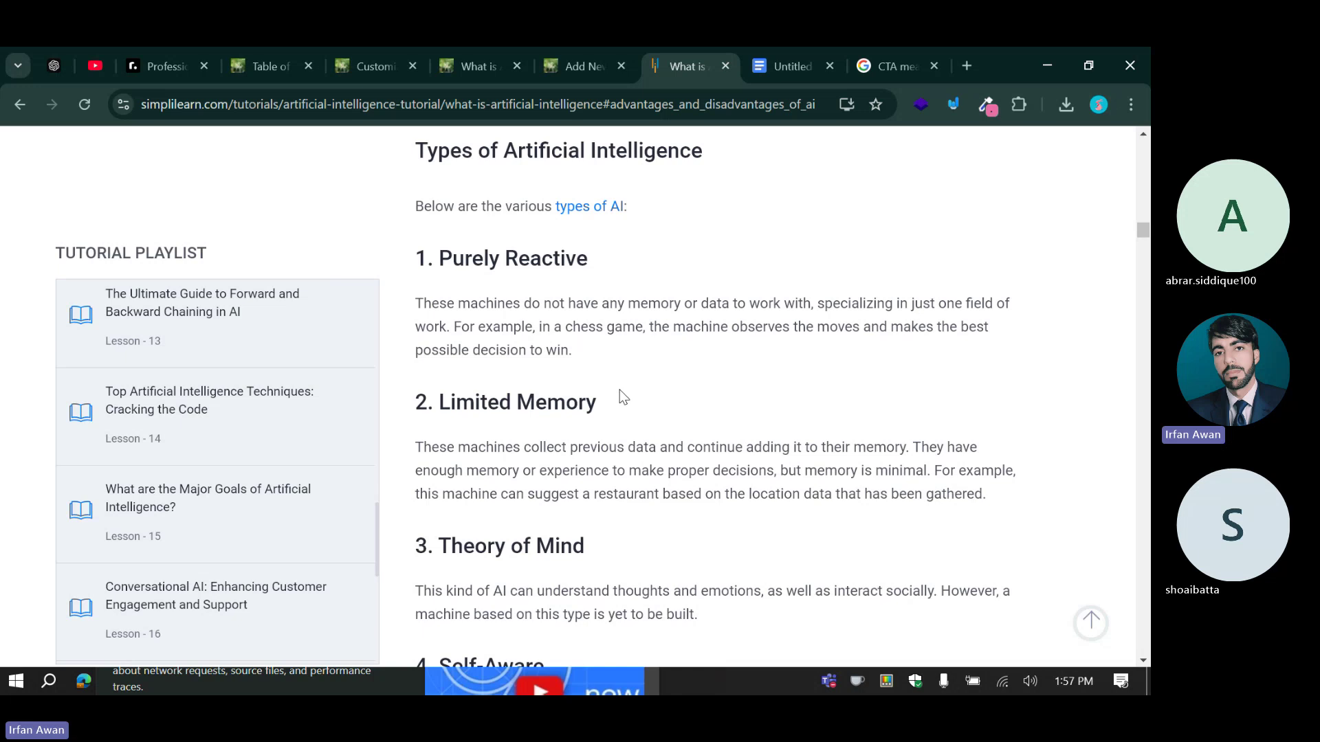
pyautogui.scroll(-8, 605, 393)
# Back in the WordPress post, copy the whole "Become the Highest Paid AI Engineer!" banner section for reuse after the "Strong AI (General AI)" paragraph.
pyautogui.hotkey('ctrl', 'shift', 'Tab')
pyautogui.scroll(5, 749, 481)
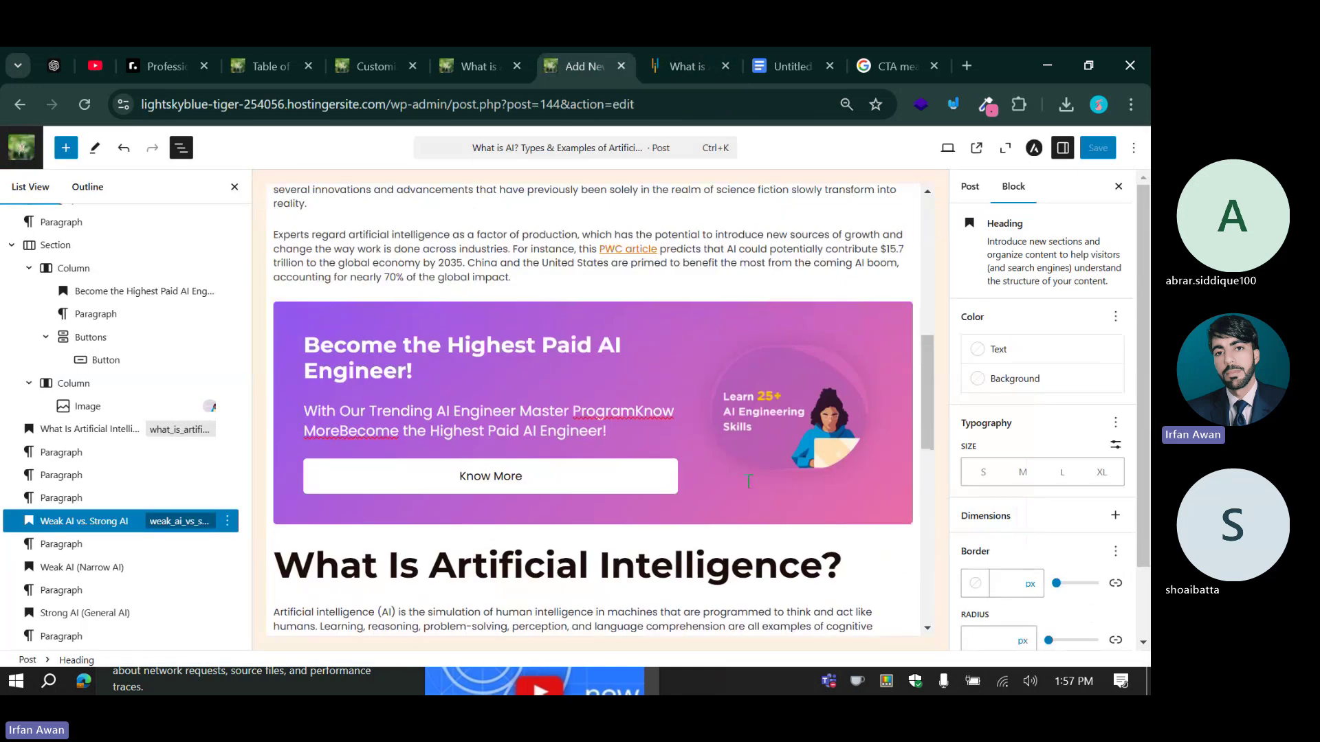
pyautogui.click(55, 245)
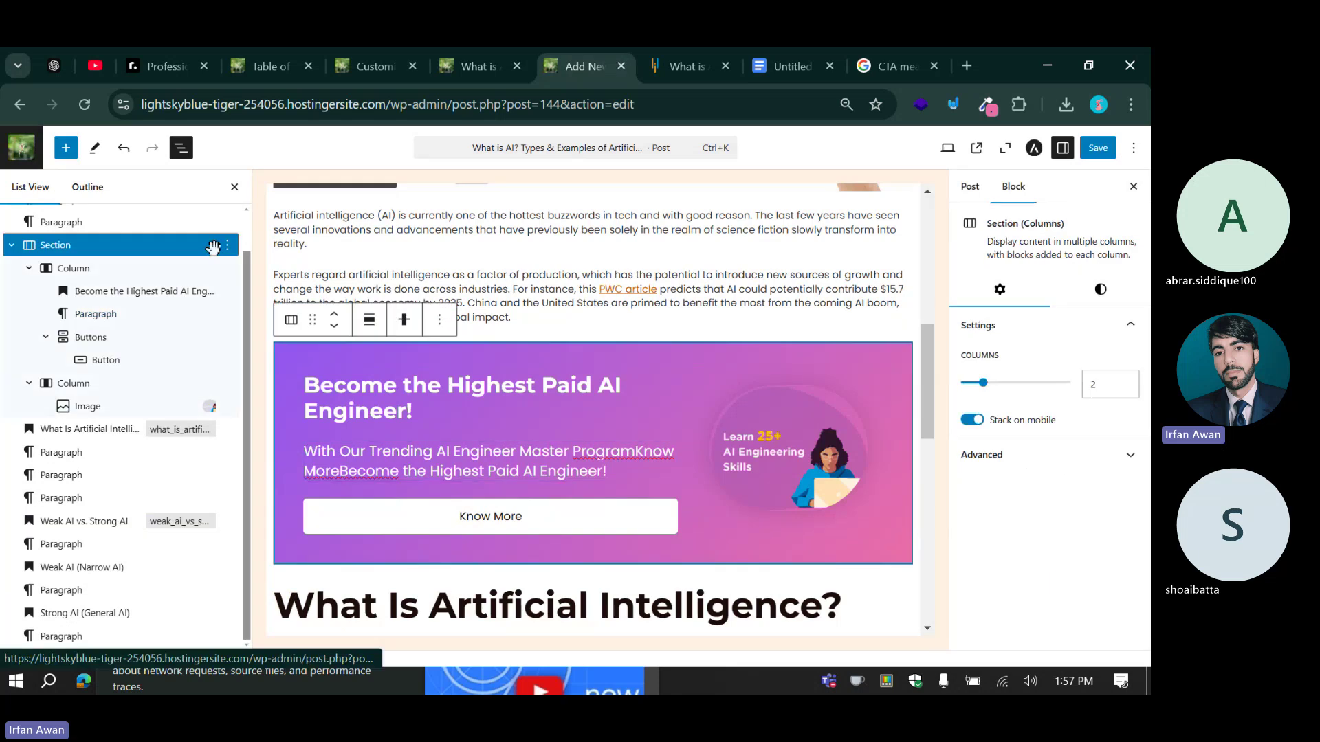
pyautogui.click(227, 244)
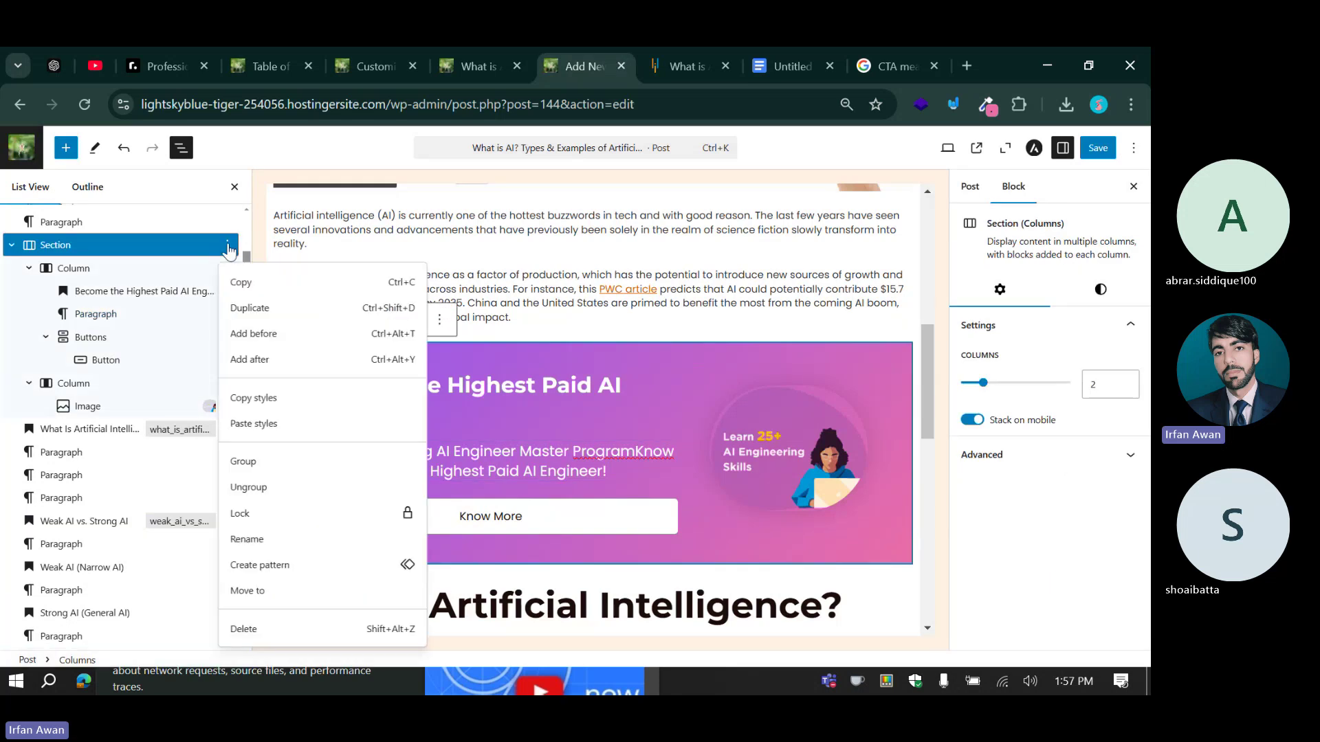
pyautogui.click(255, 293)
pyautogui.scroll(-10, 604, 447)
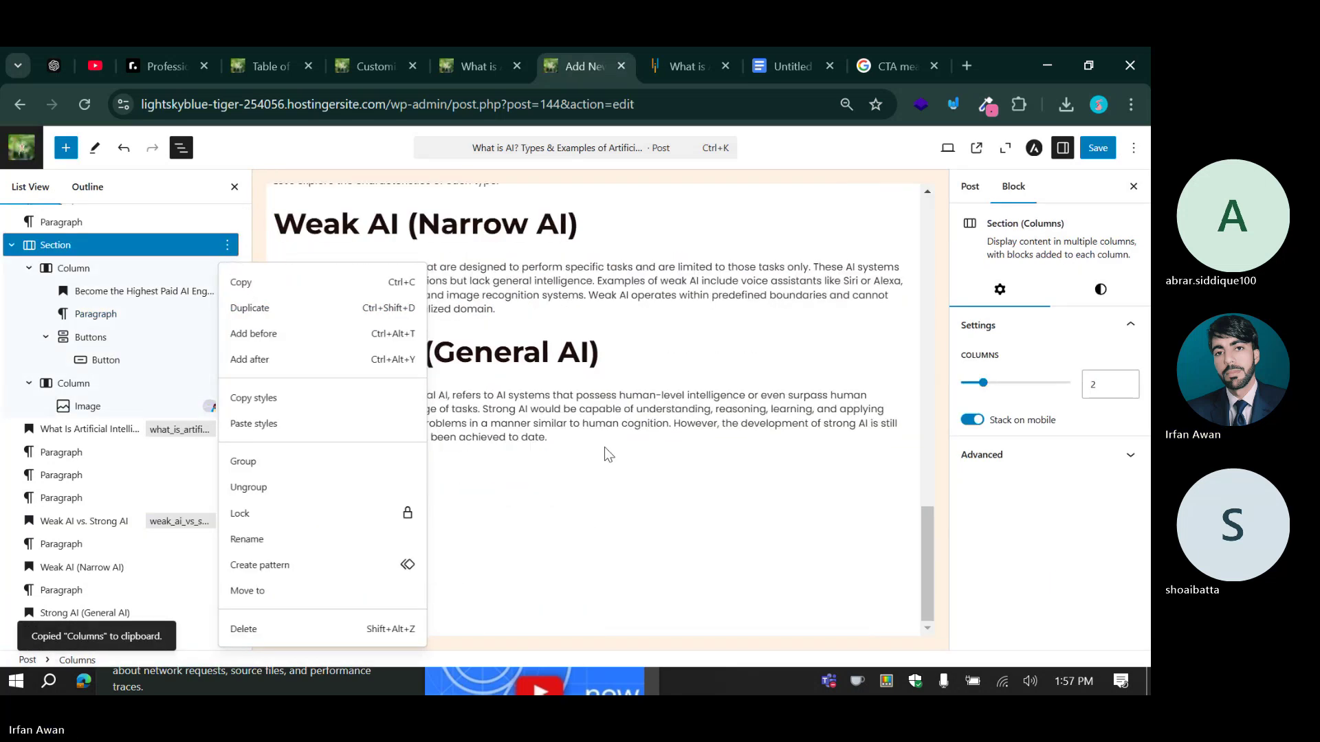
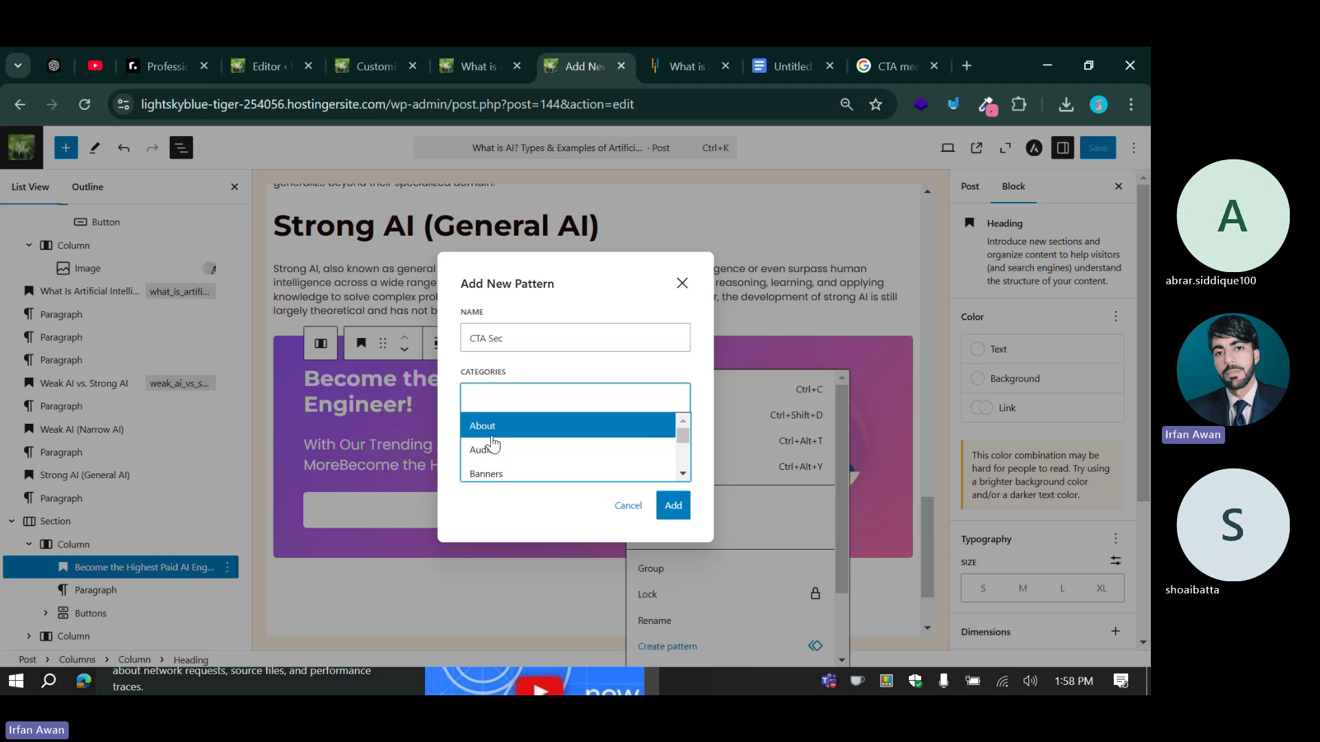
# Check the site editor's list of all patterns and return to the new pattern form in the post.
pyautogui.click(484, 514)
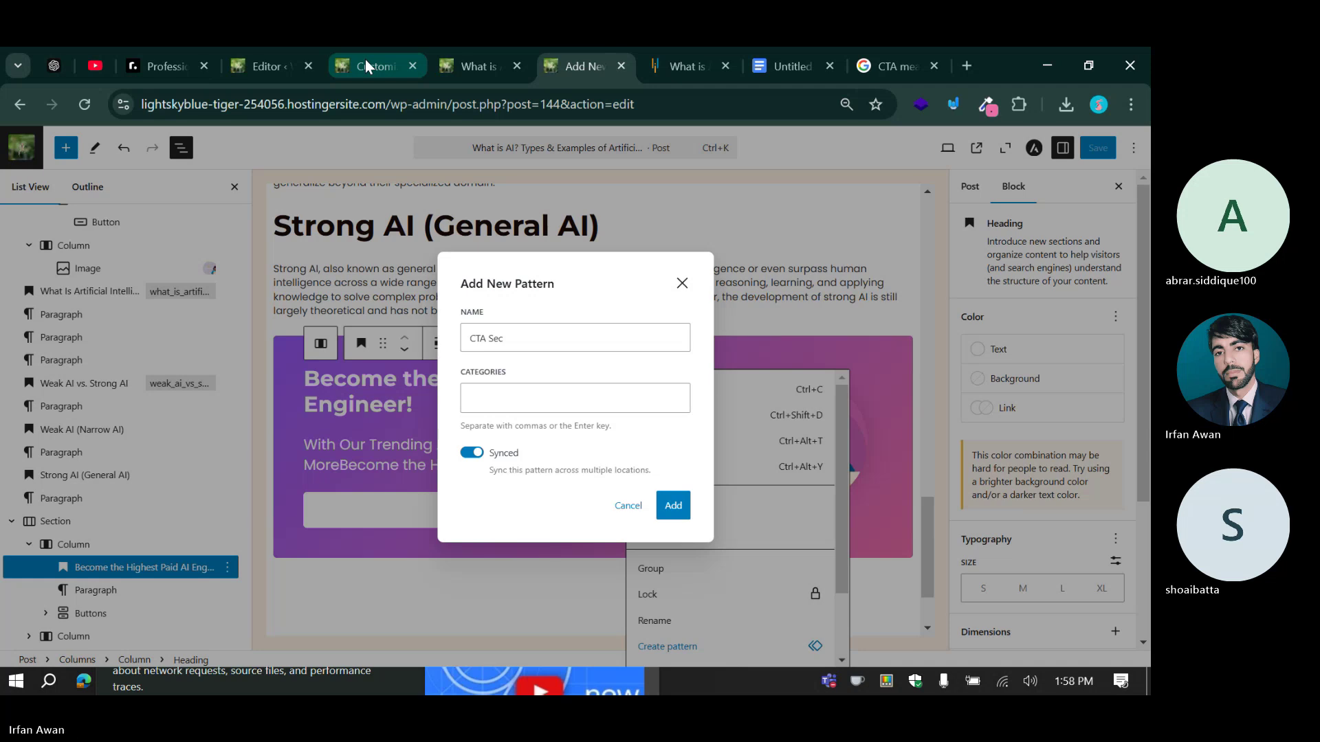
pyautogui.click(267, 66)
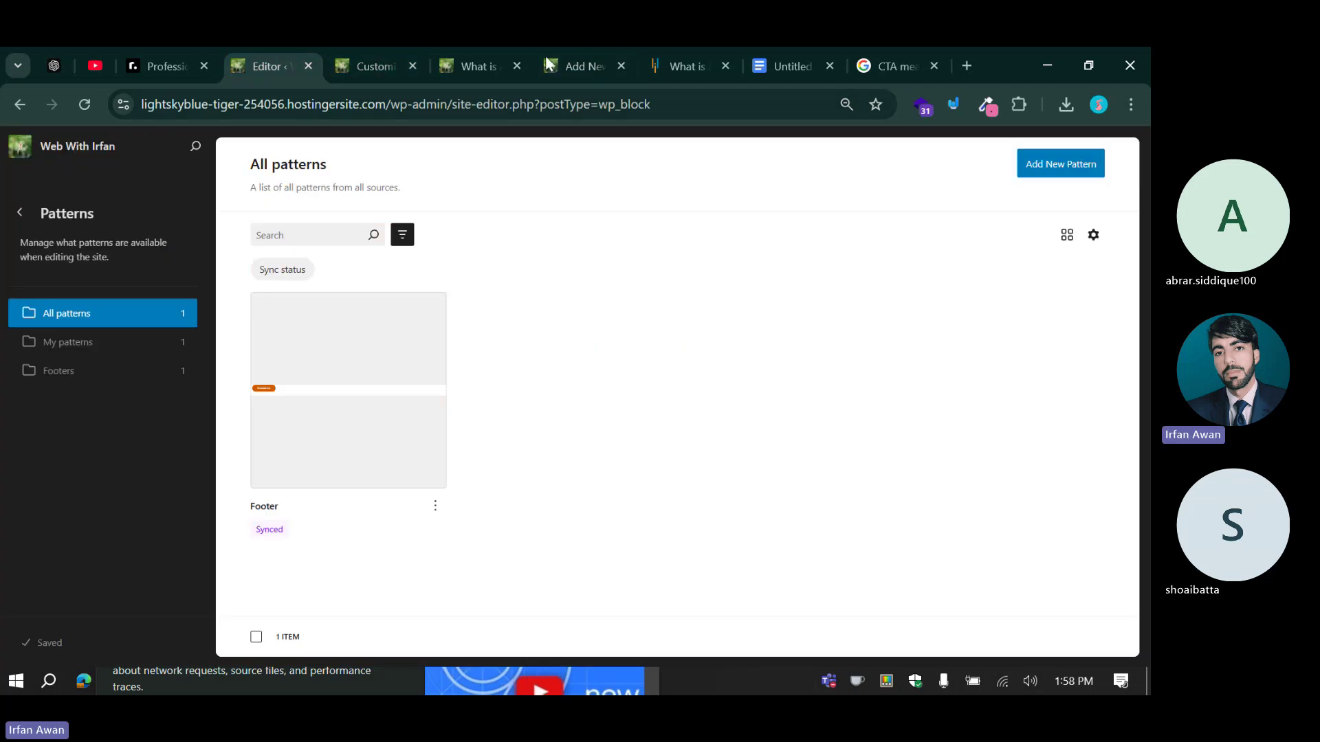
pyautogui.moveTo(569, 51)
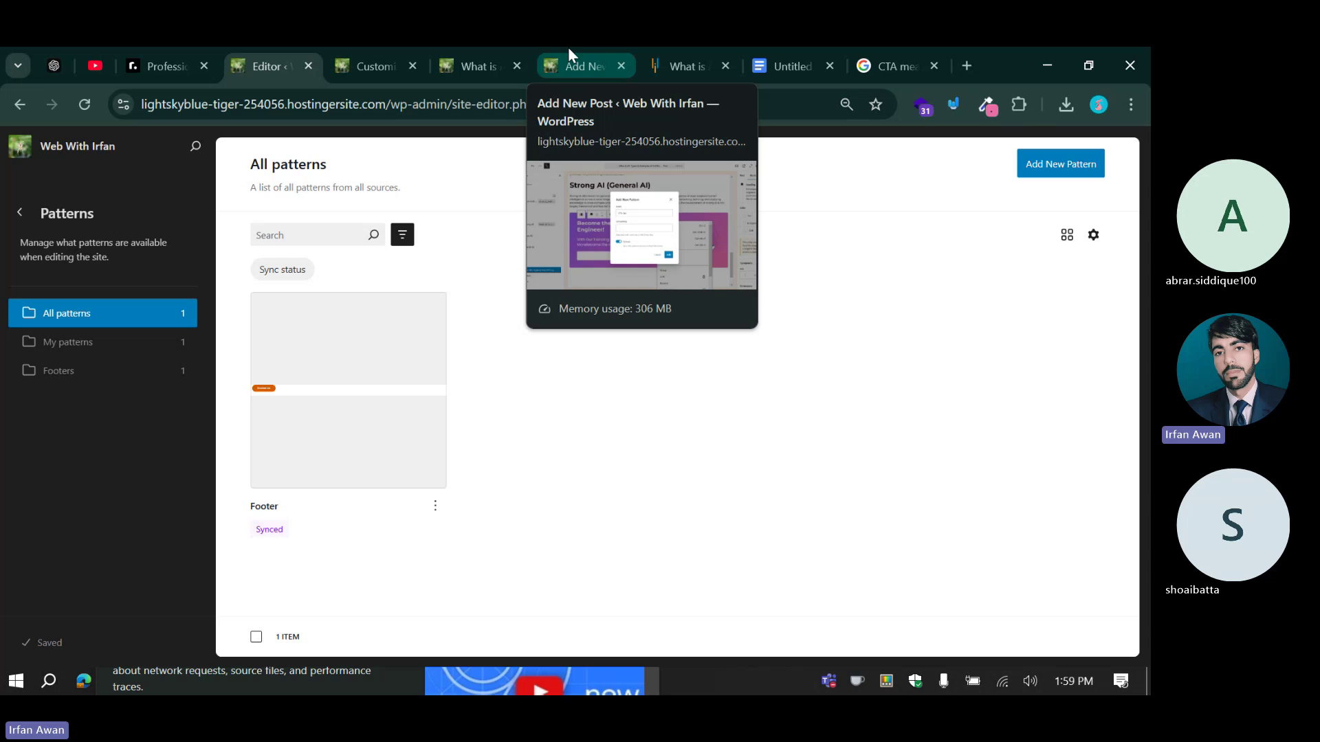
pyautogui.click(579, 55)
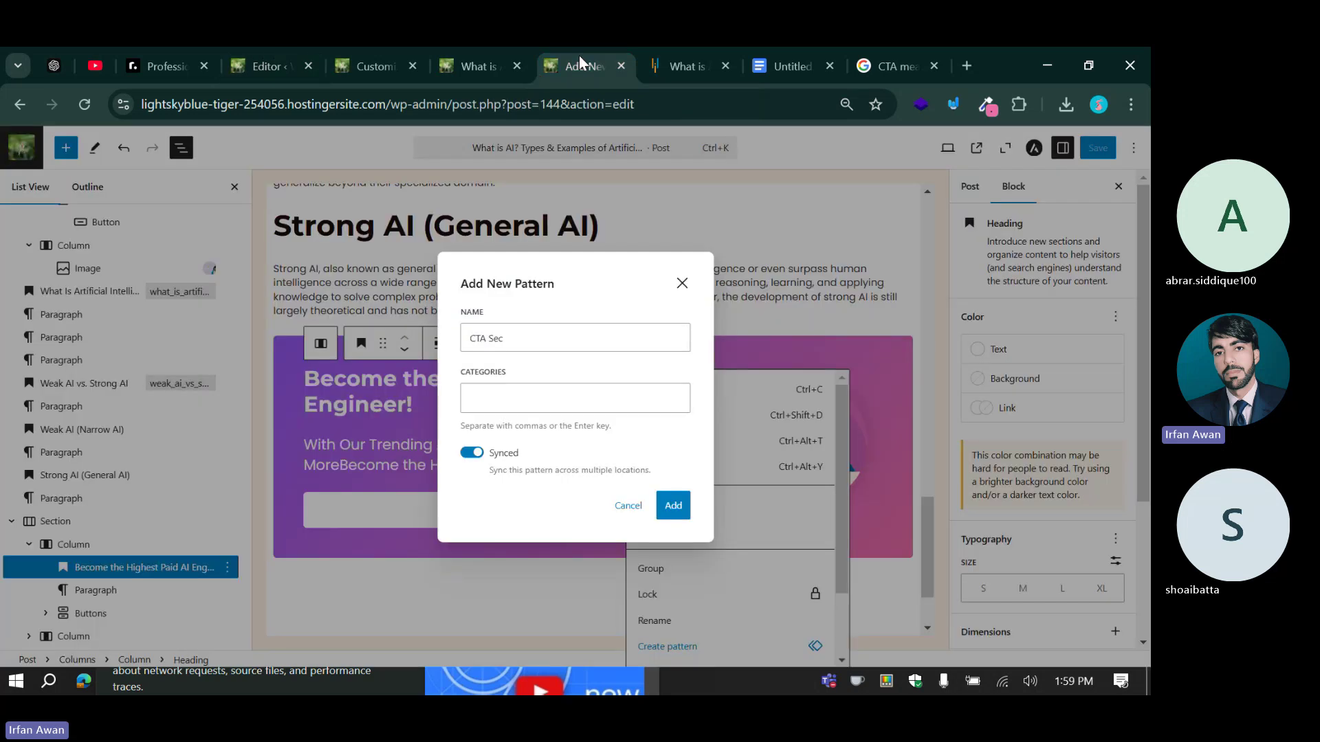
pyautogui.click(272, 63)
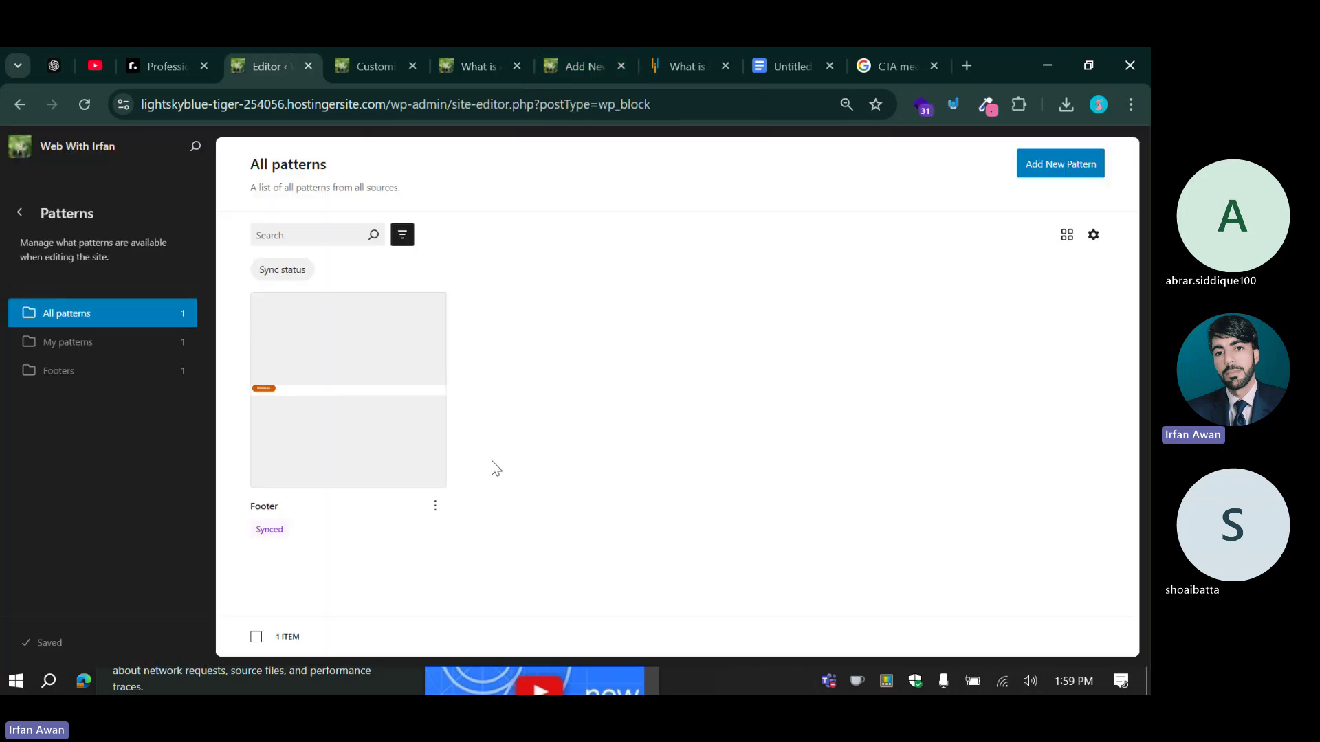
pyautogui.click(592, 50)
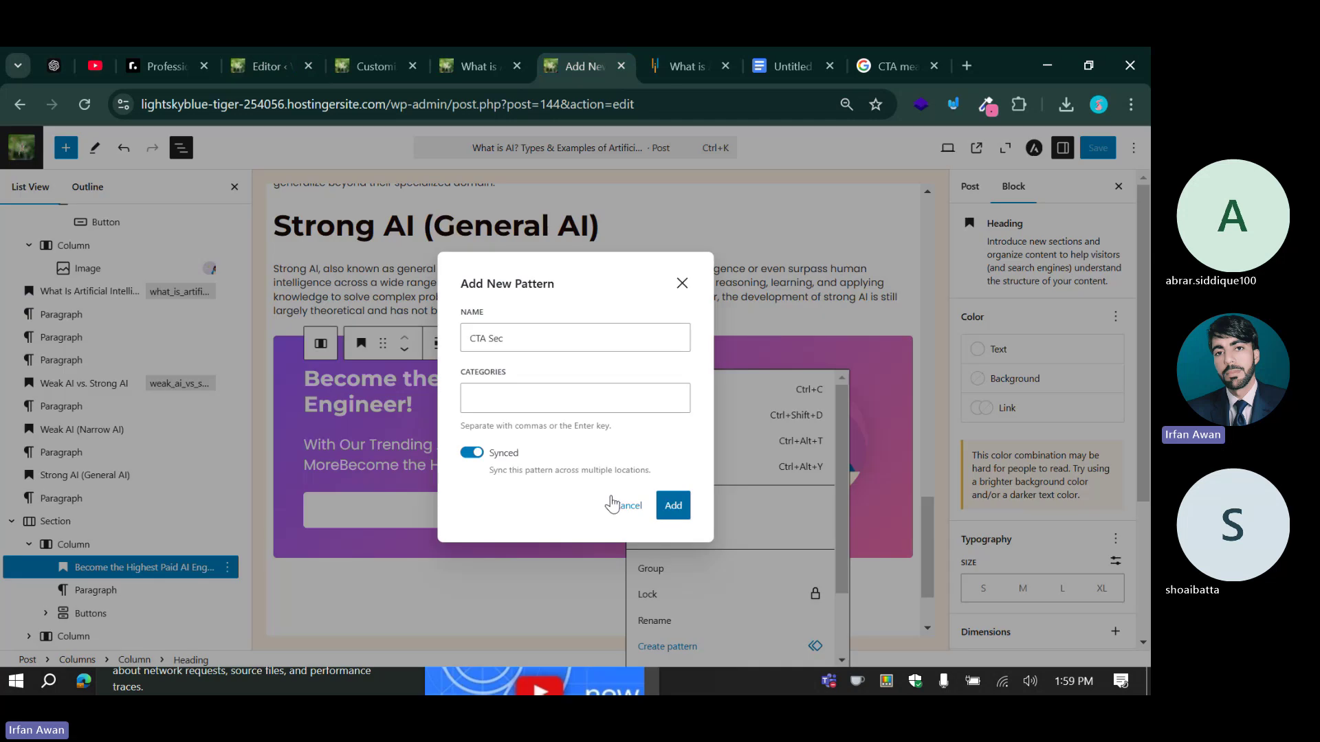
# Add the banner heading as a synced pattern named "CTA Sec".
pyautogui.click(472, 452)
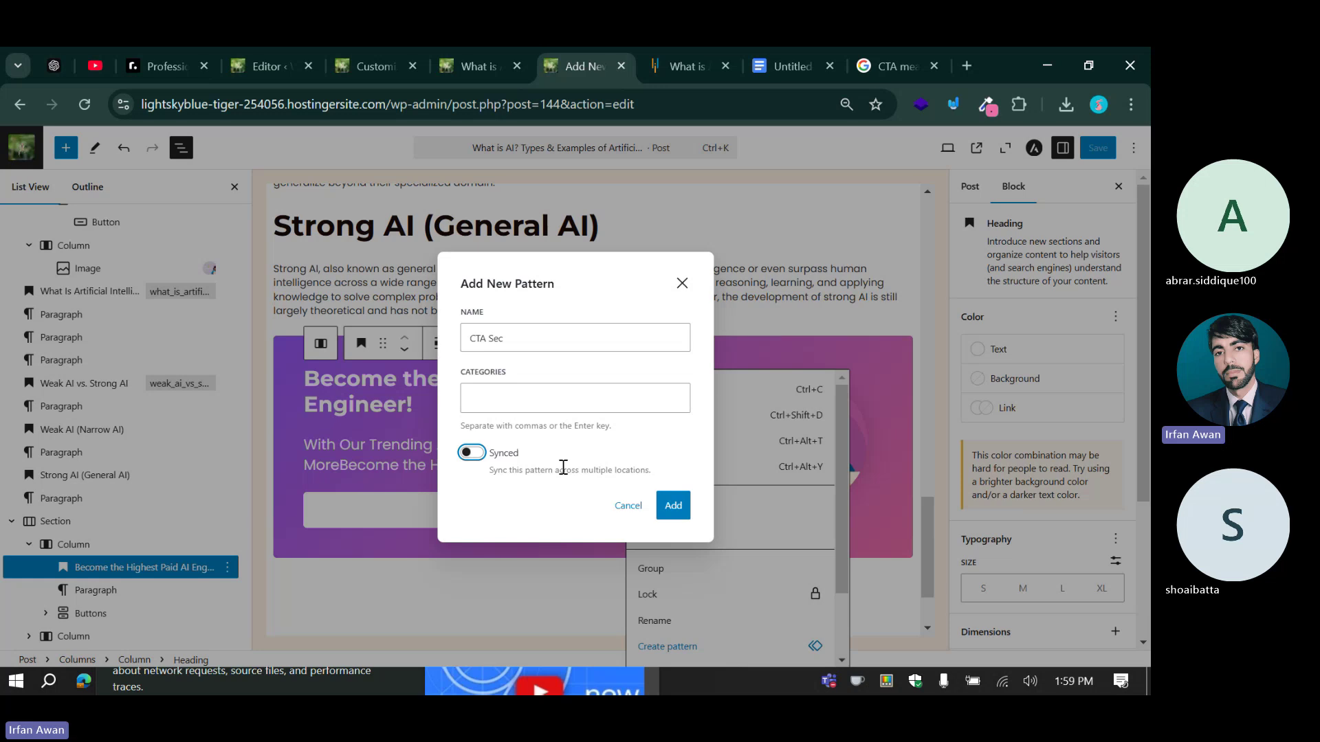
pyautogui.doubleClick(563, 455)
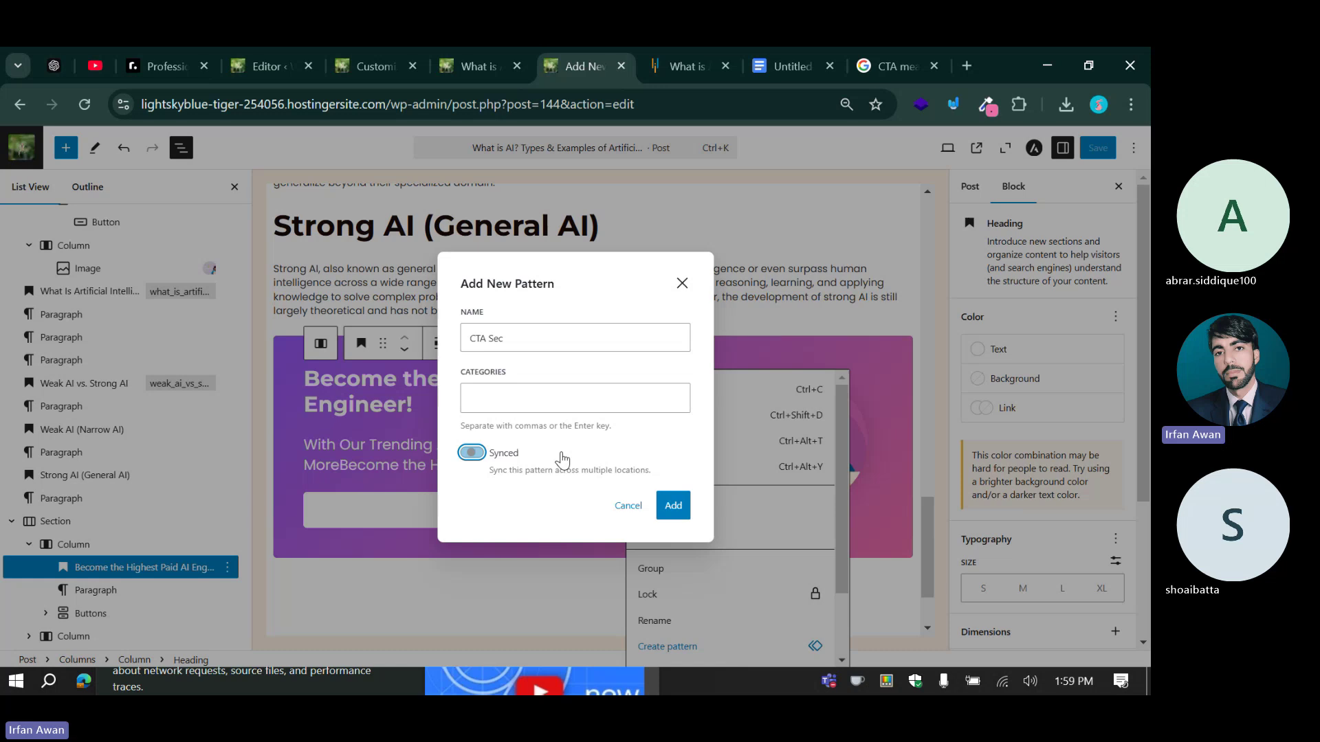
pyautogui.click(540, 459)
pyautogui.click(673, 508)
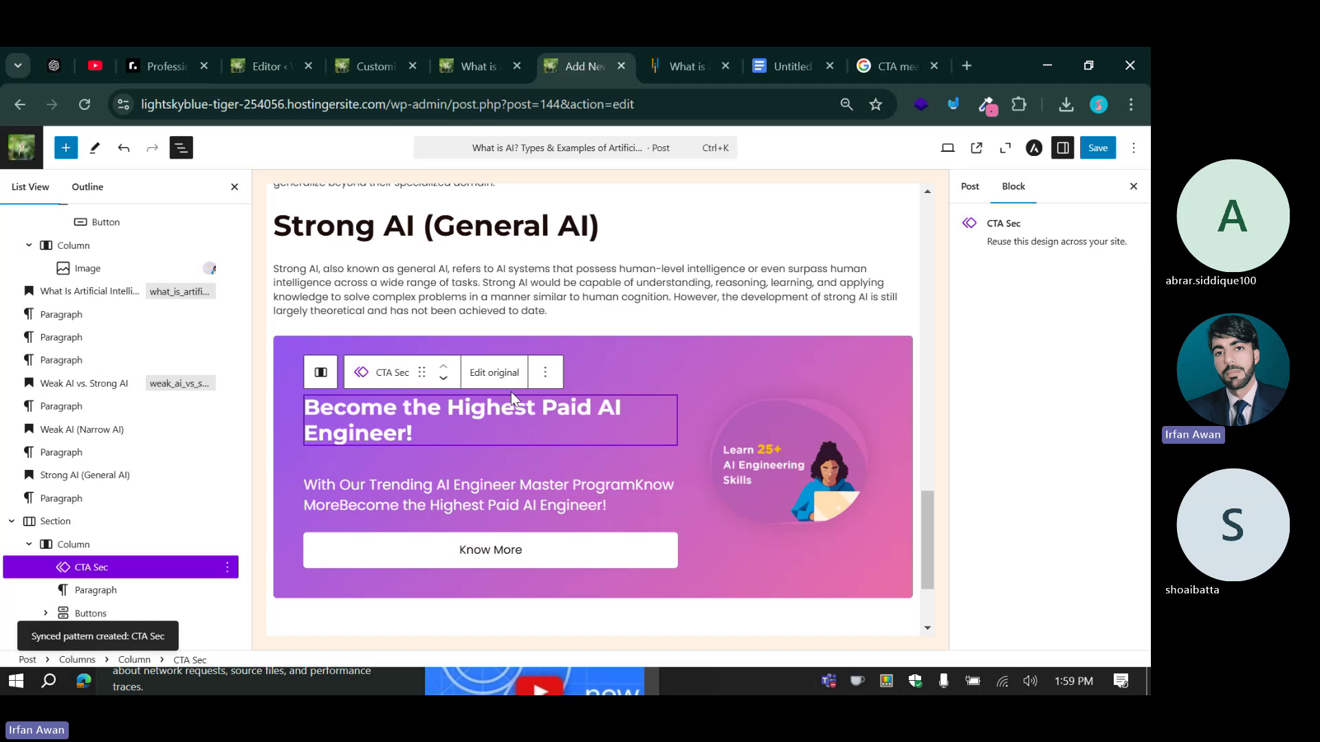
# Detach the banner heading from the "CTA Sec" pattern.
pyautogui.click(545, 372)
pyautogui.scroll(-1, 595, 550)
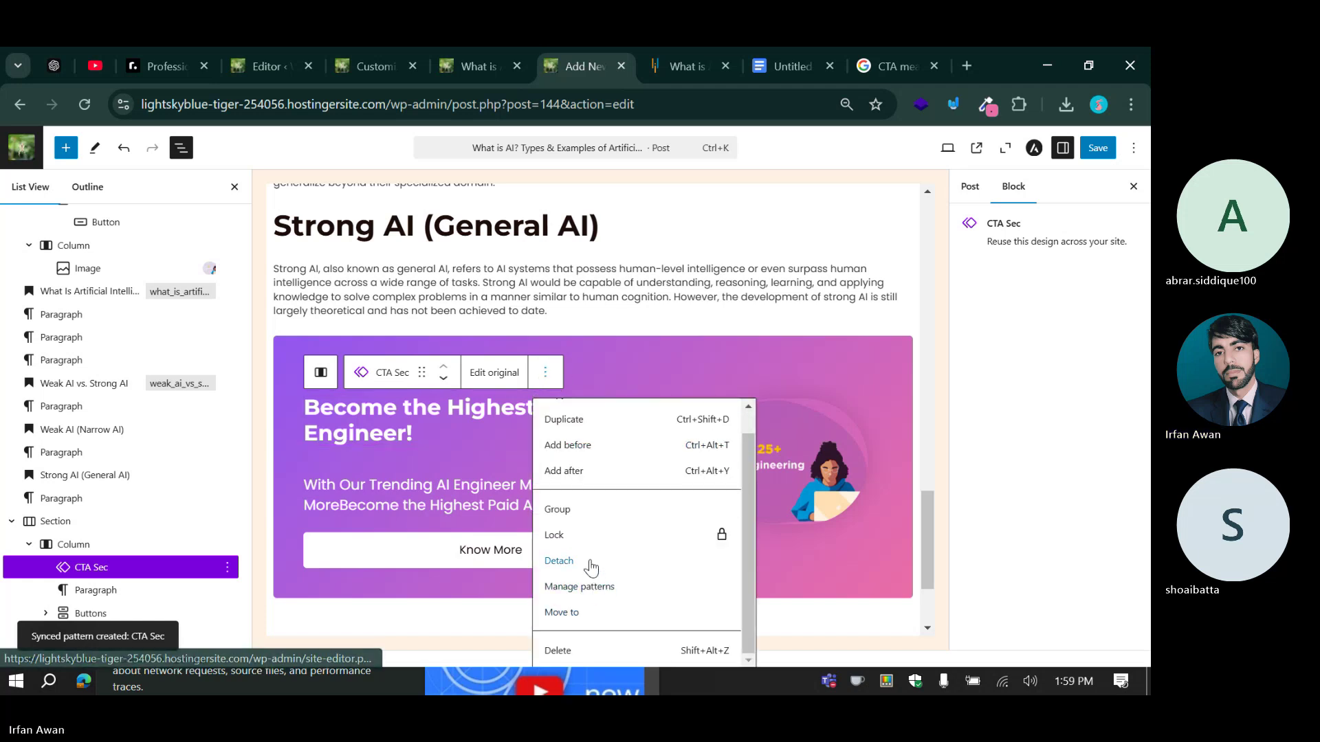
pyautogui.click(559, 560)
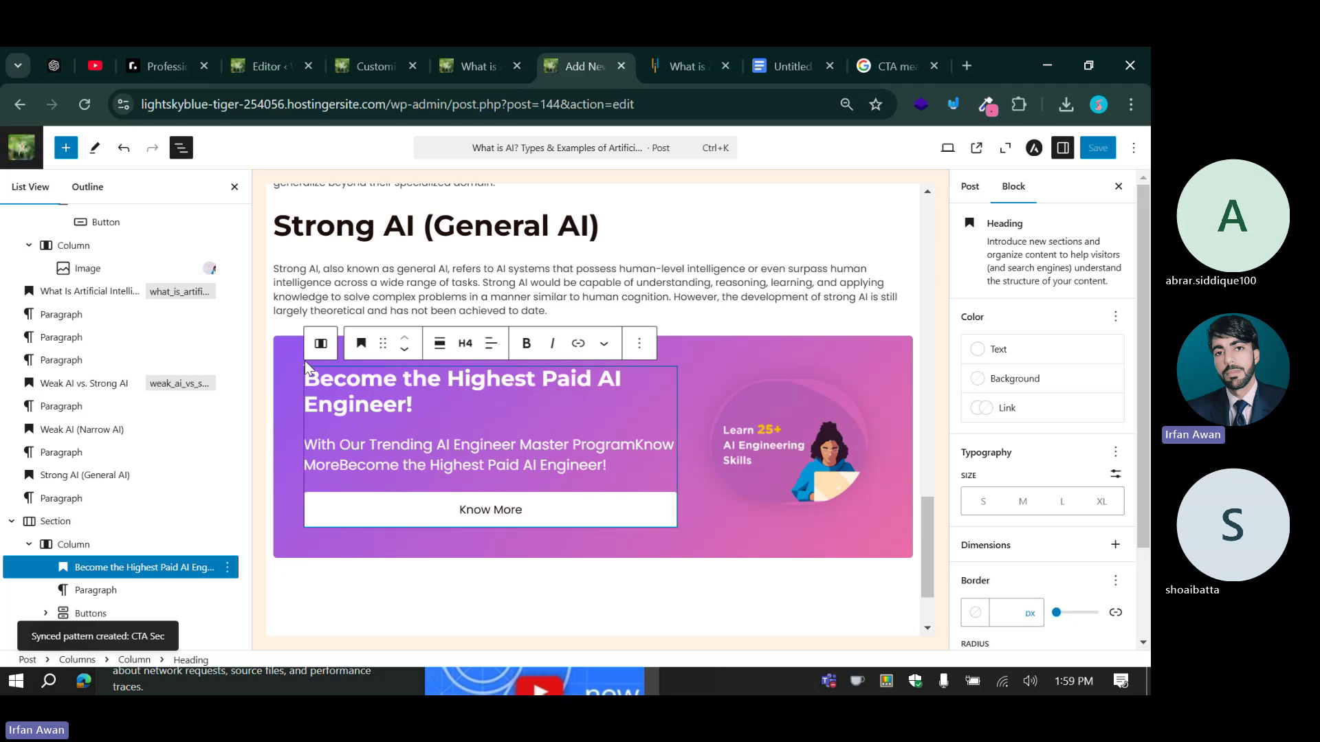
# Create a synced pattern named "CTA Sec" from the whole banner section below the "Strong AI (General AI)" paragraph.
pyautogui.click(55, 521)
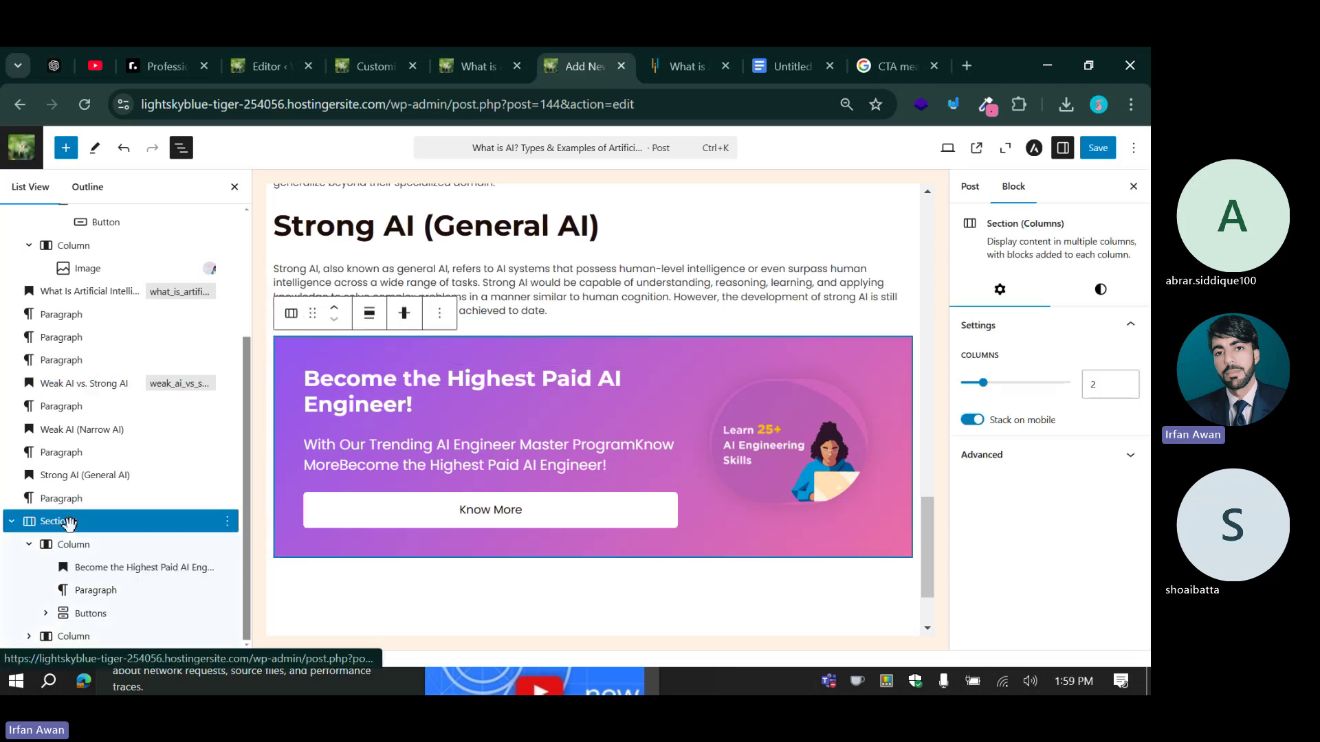
pyautogui.click(439, 313)
pyautogui.click(495, 642)
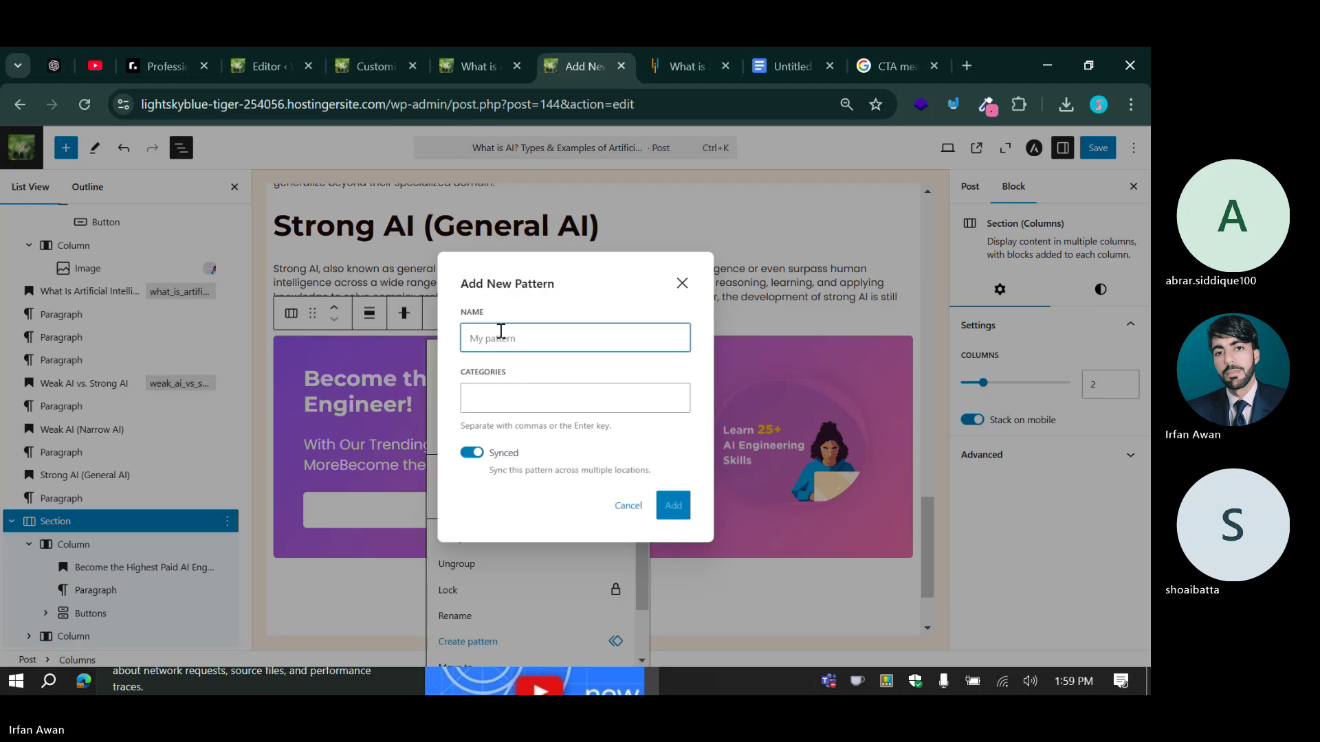
pyautogui.write('CTA Sec')
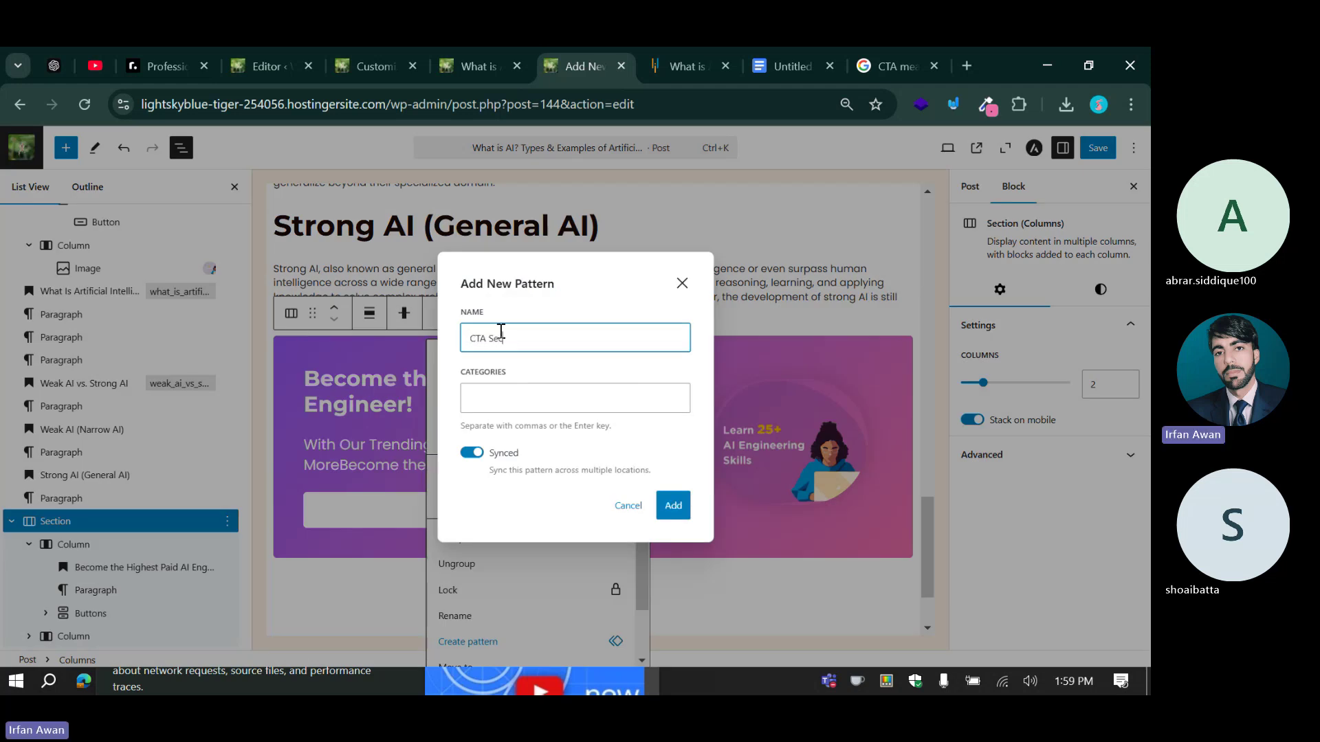
pyautogui.click(672, 505)
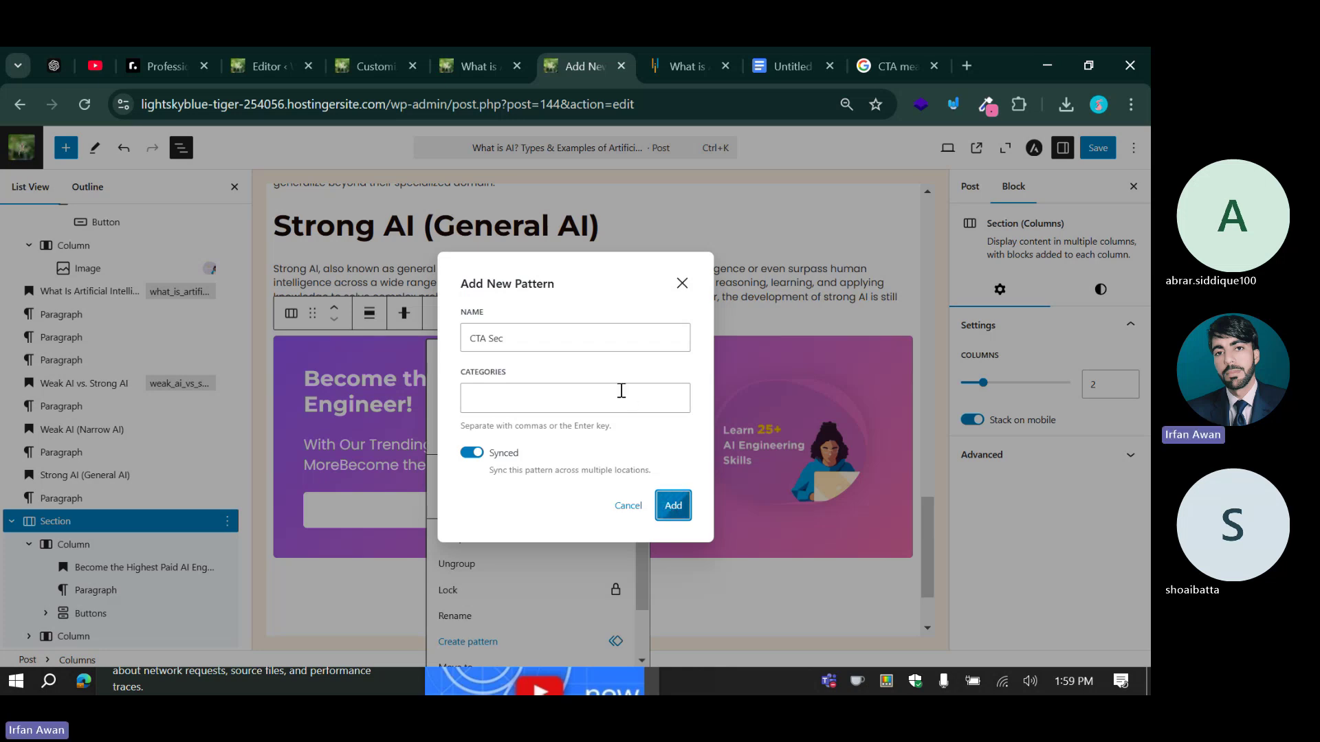
pyautogui.press('Return')
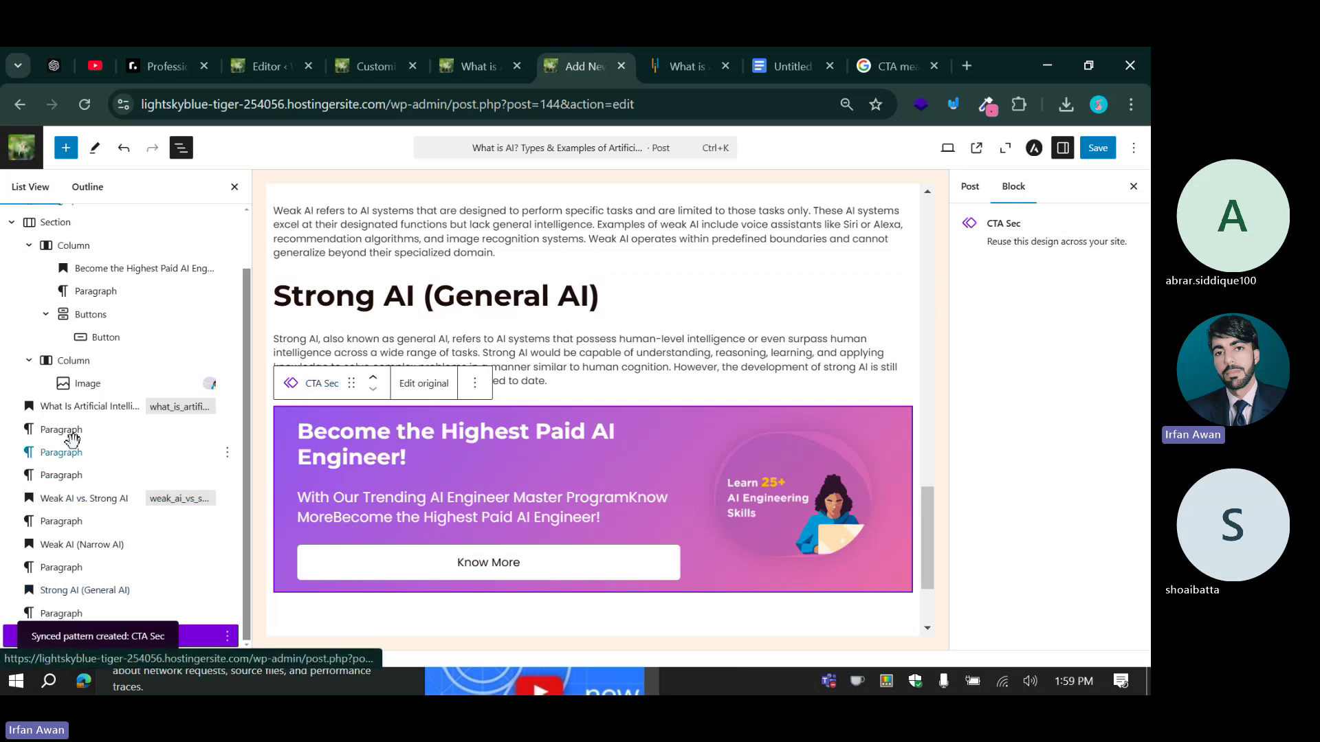
# Open the original of the "CTA Sec" pattern for editing and select its heading.
pyautogui.click(77, 544)
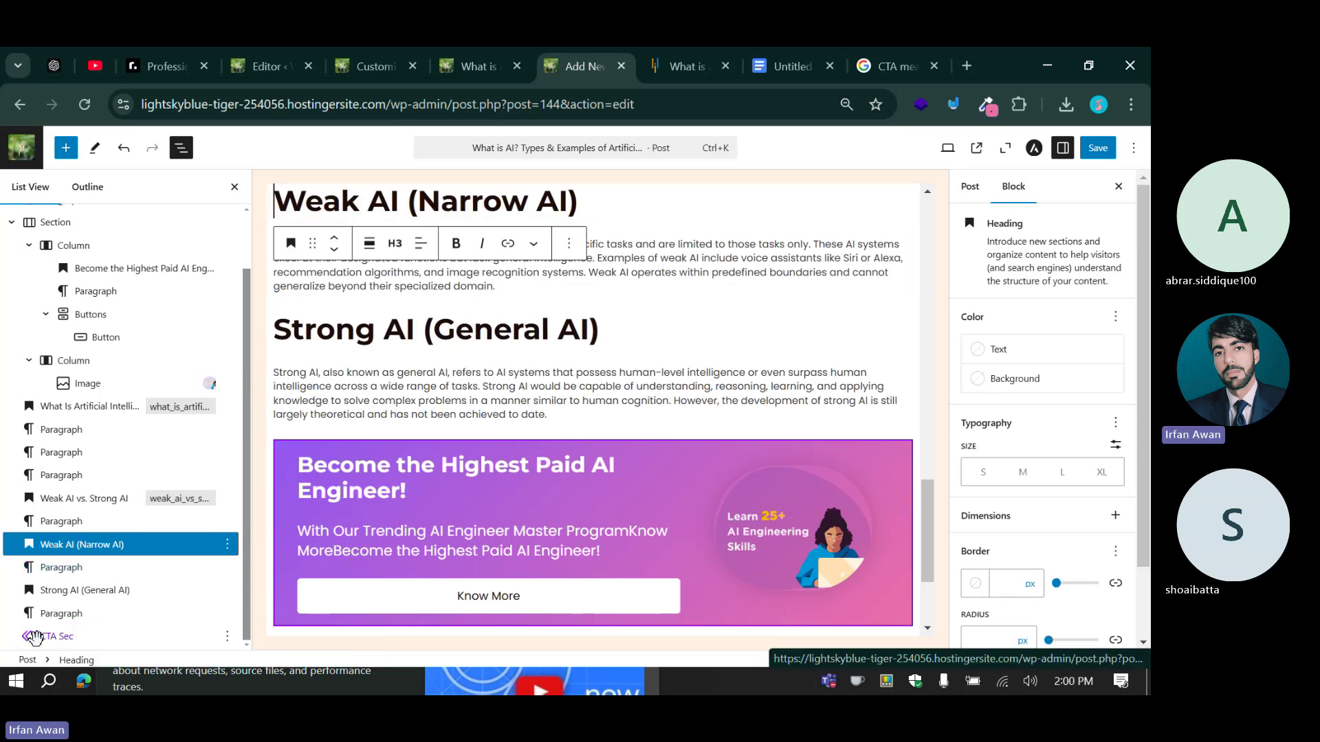
pyautogui.click(34, 637)
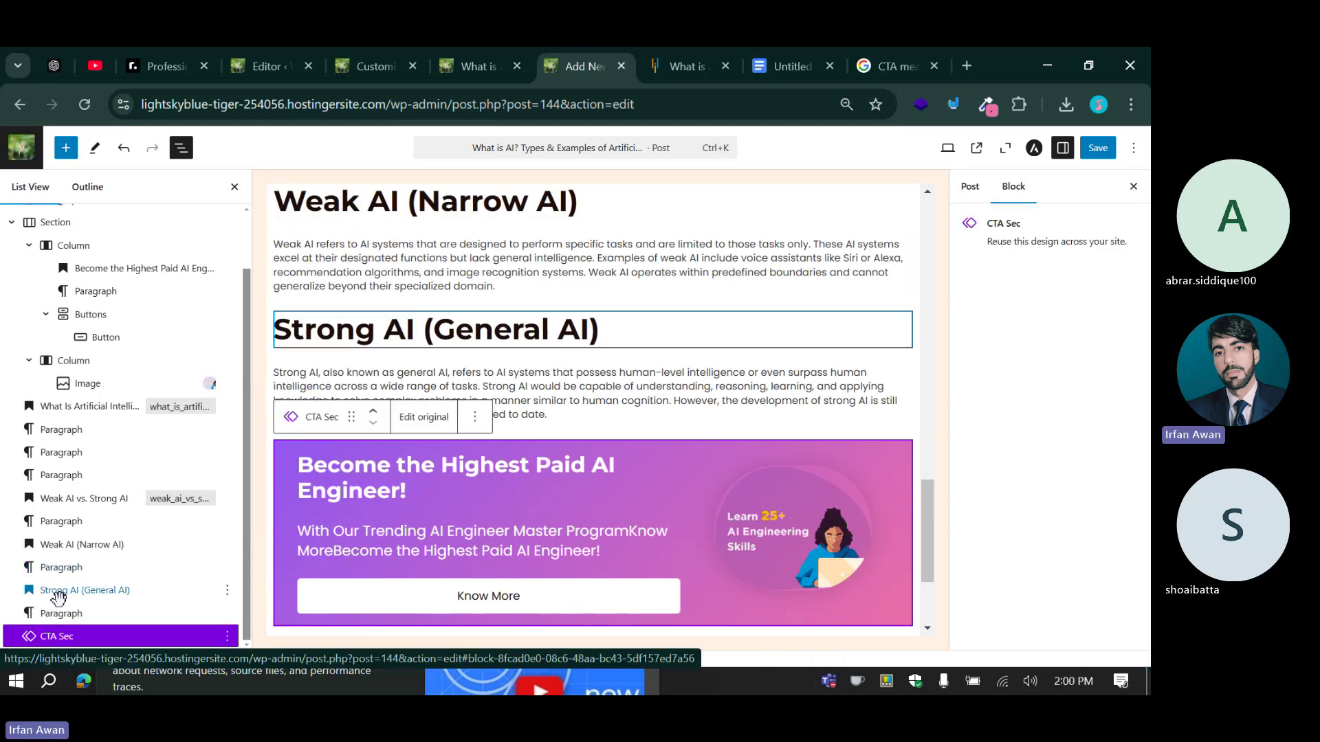
pyautogui.click(226, 637)
pyautogui.click(165, 633)
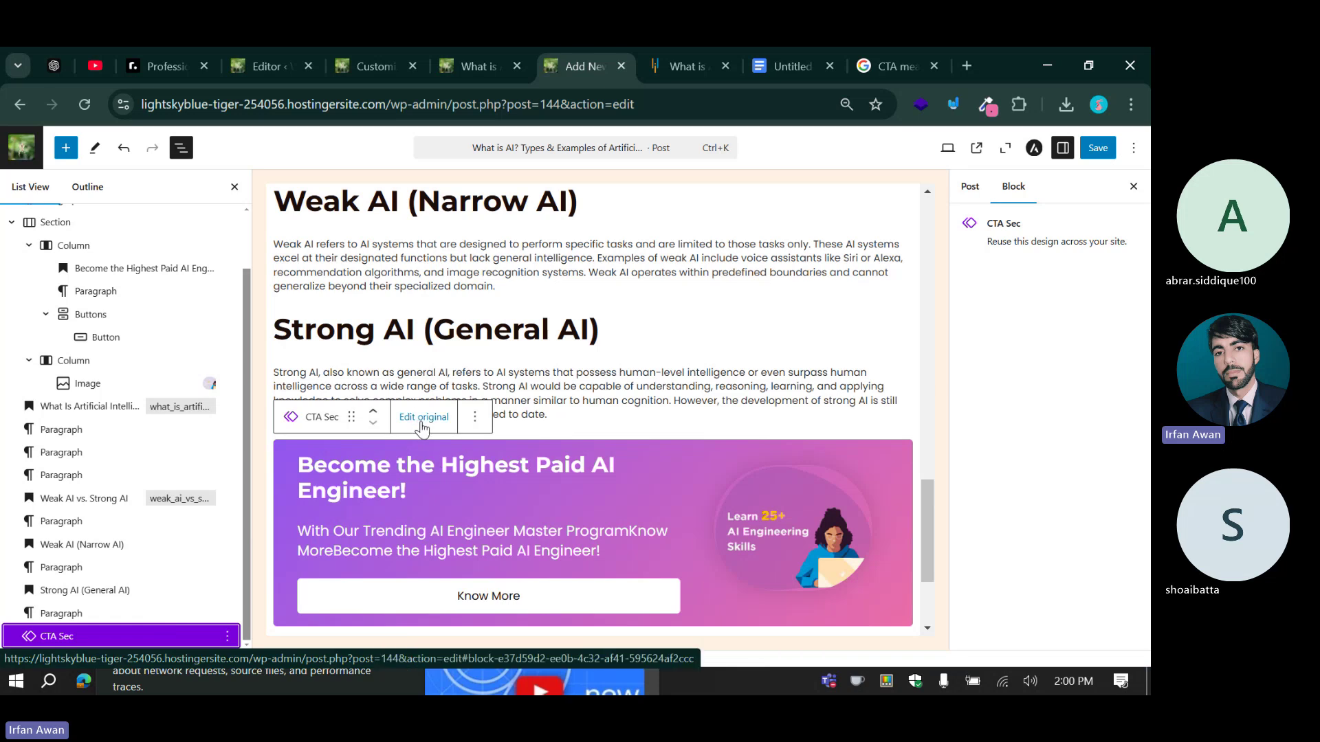
pyautogui.click(416, 418)
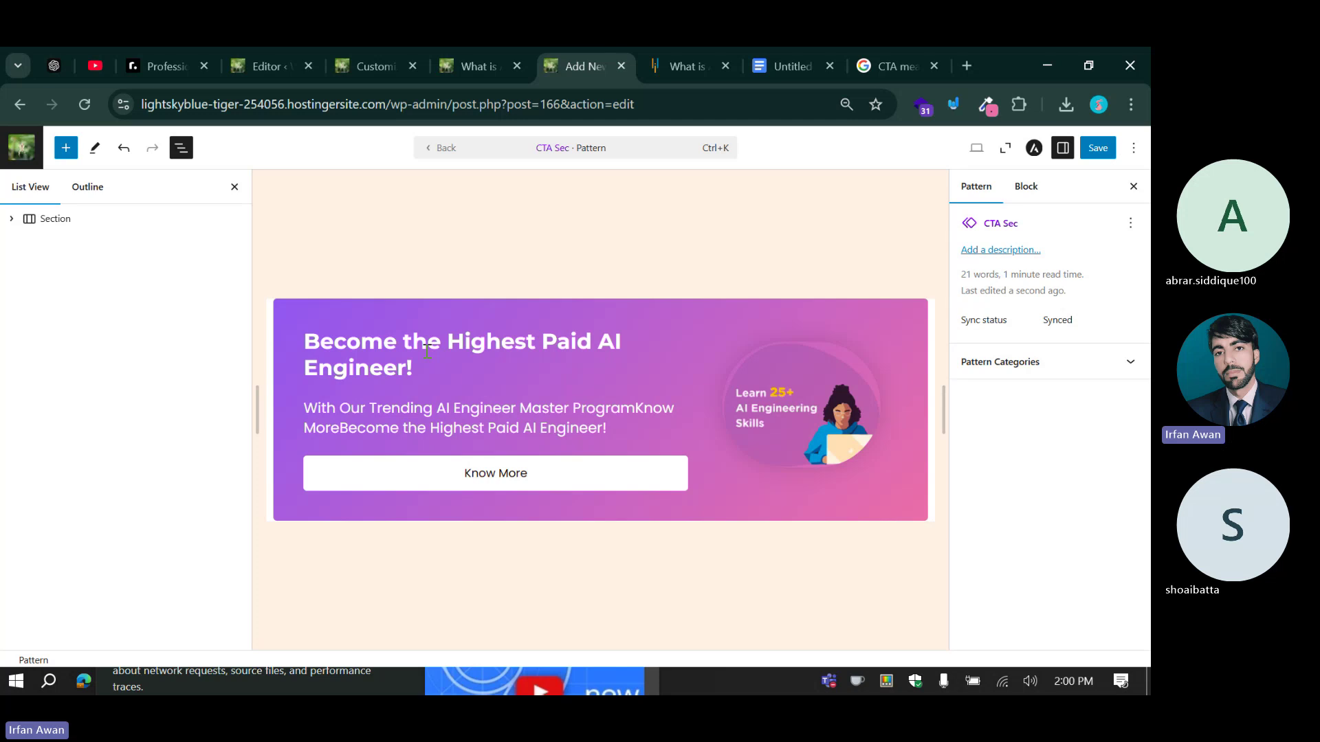
pyautogui.click(427, 351)
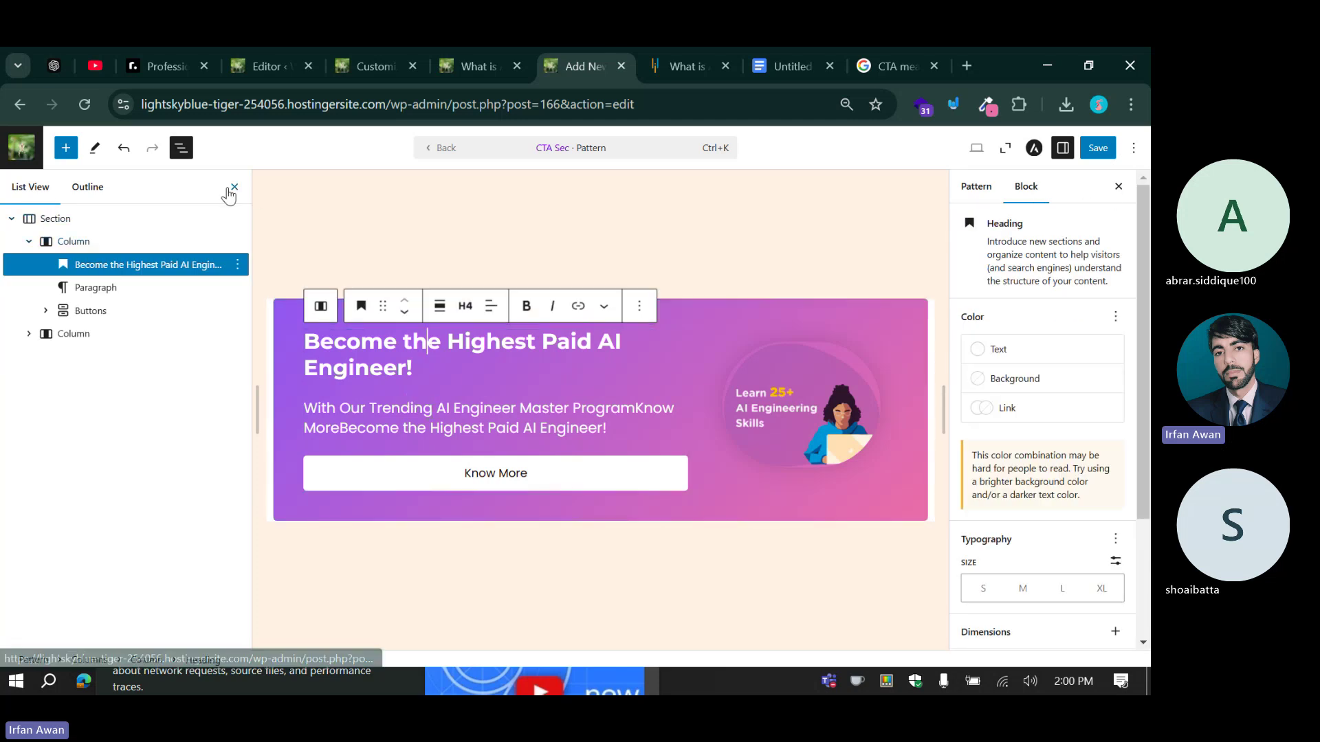
# Leave the "CTA Sec" pattern editor and return to the "What is AI?" post.
pyautogui.click(10, 103)
pyautogui.click(725, 218)
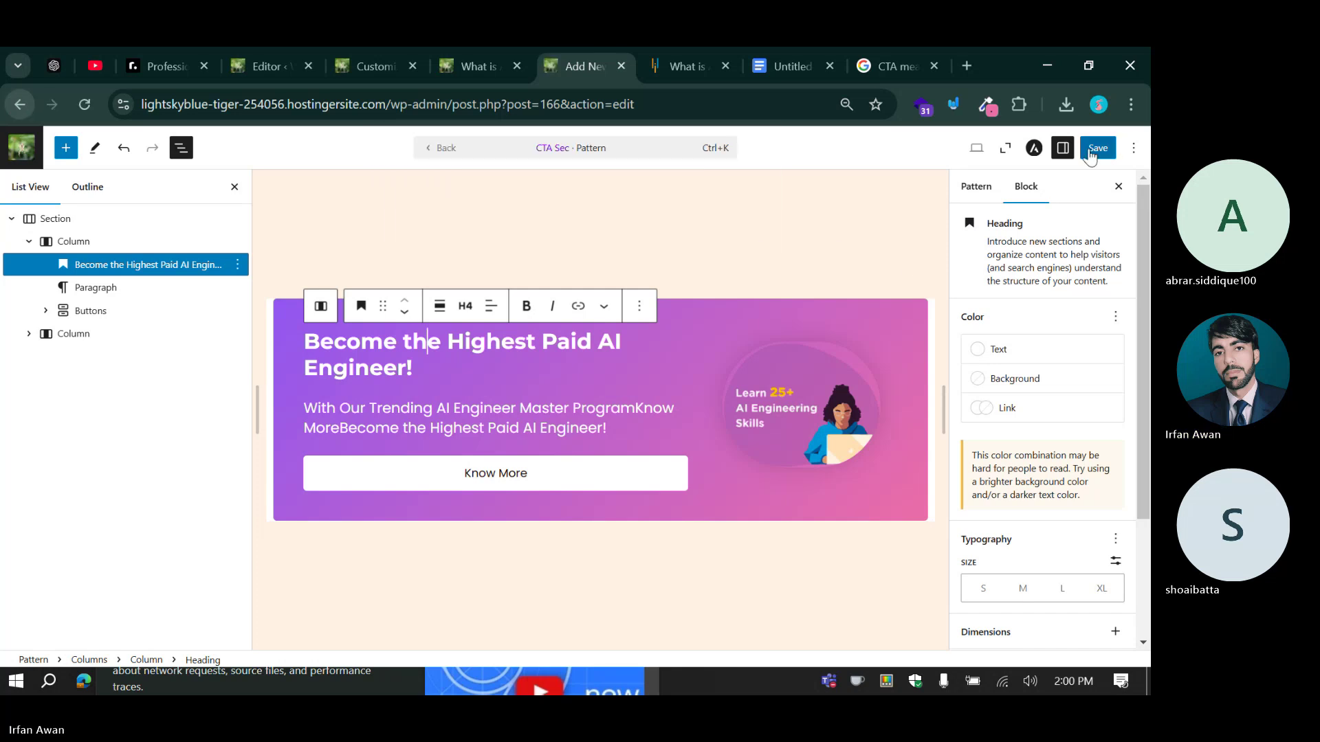
pyautogui.click(1090, 151)
pyautogui.press('Escape')
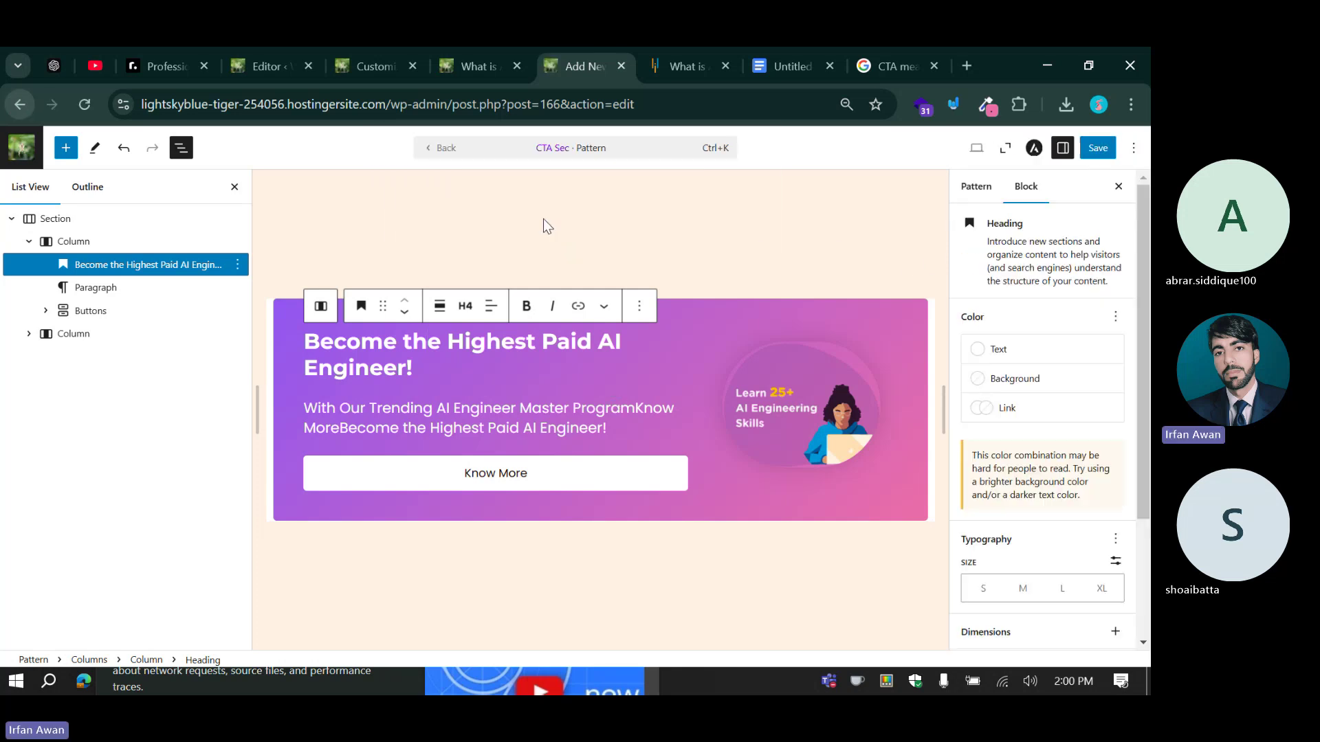
pyautogui.click(550, 149)
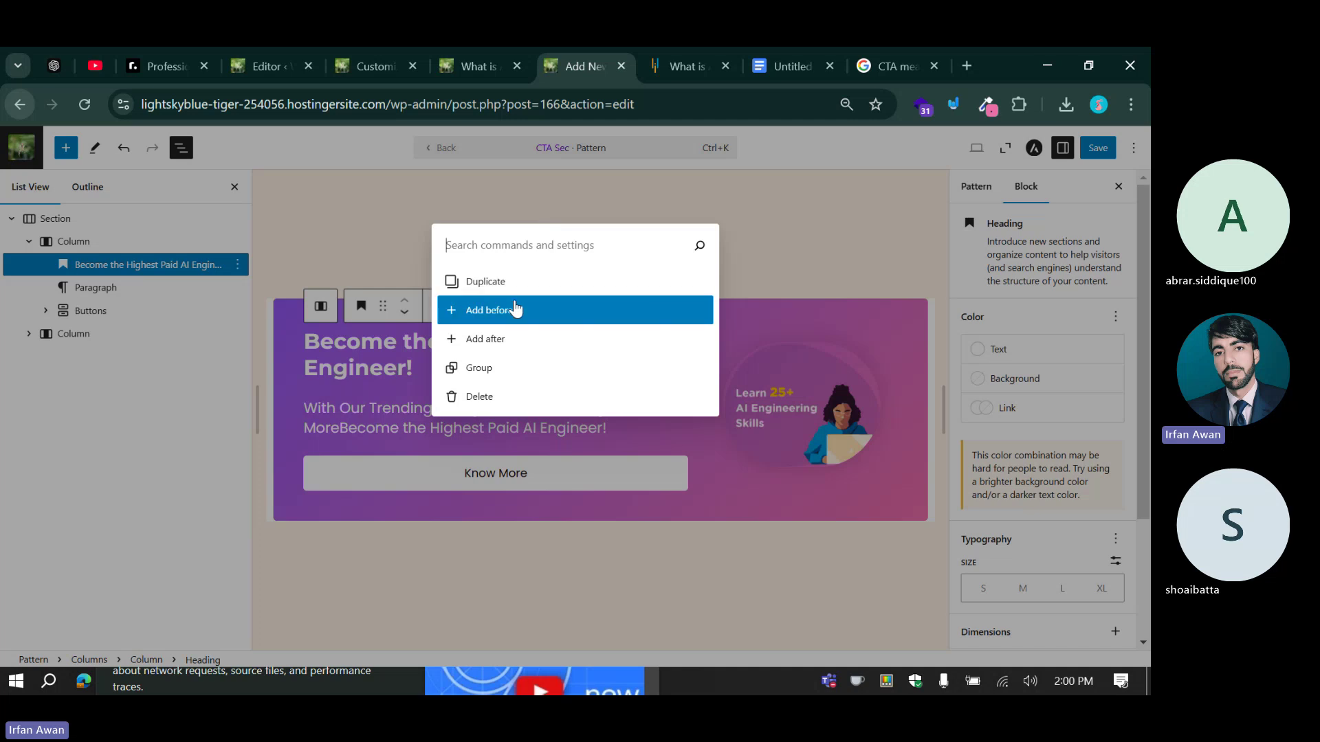
pyautogui.click(455, 200)
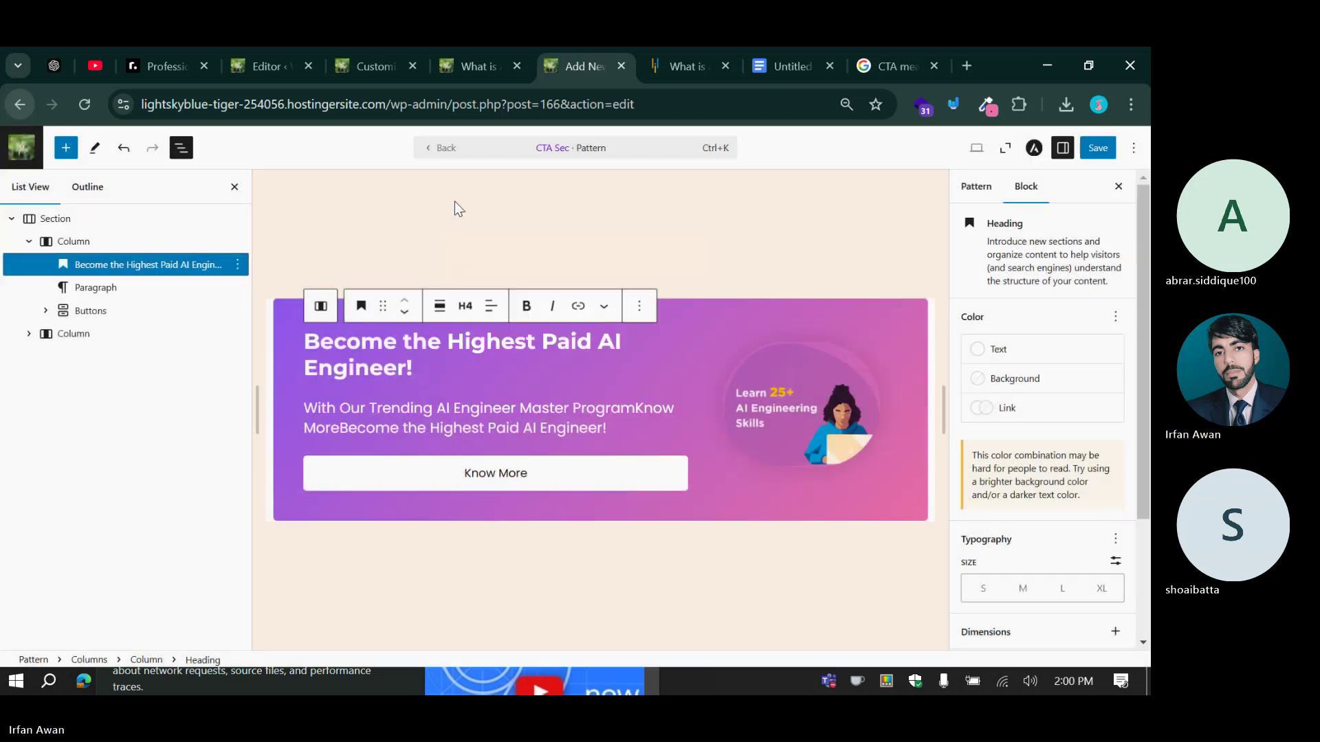
pyautogui.click(439, 148)
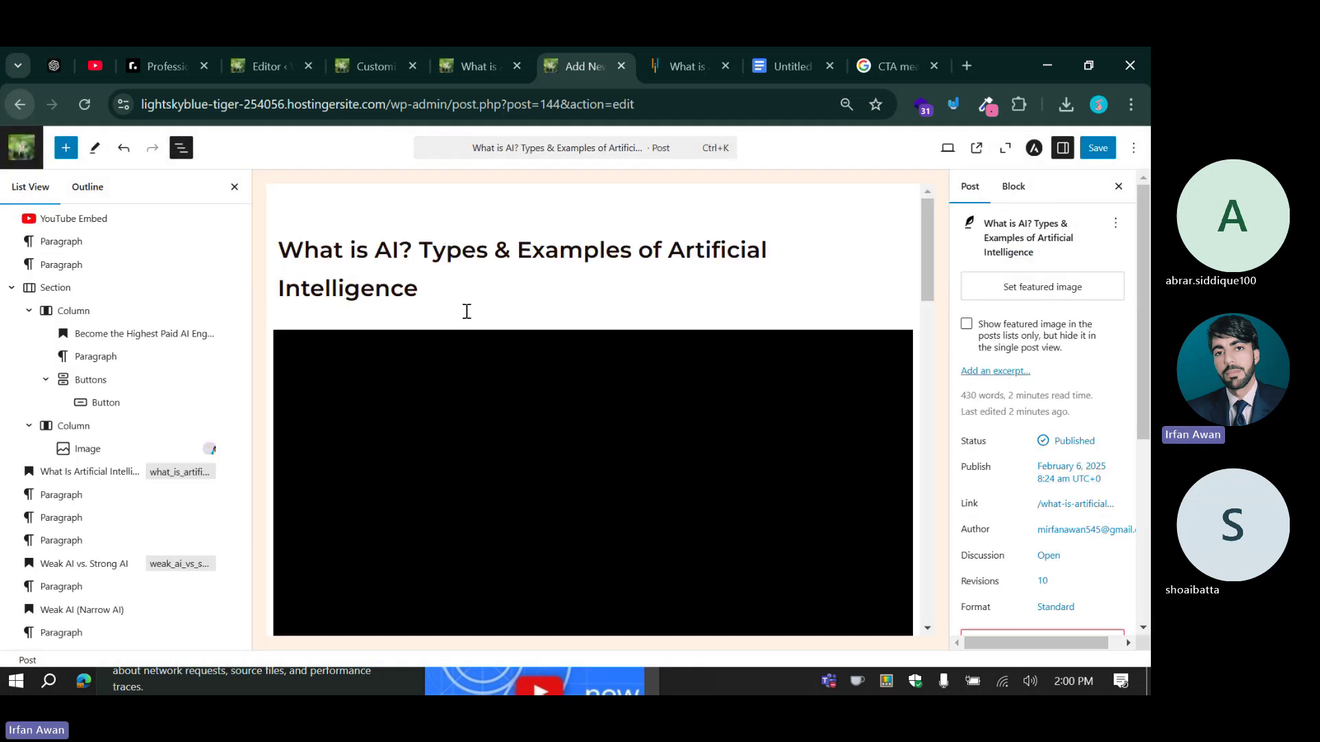
# Compare the first banner section in the post with the "CTA Sec" pattern block at its end.
pyautogui.scroll(-10, 466, 312)
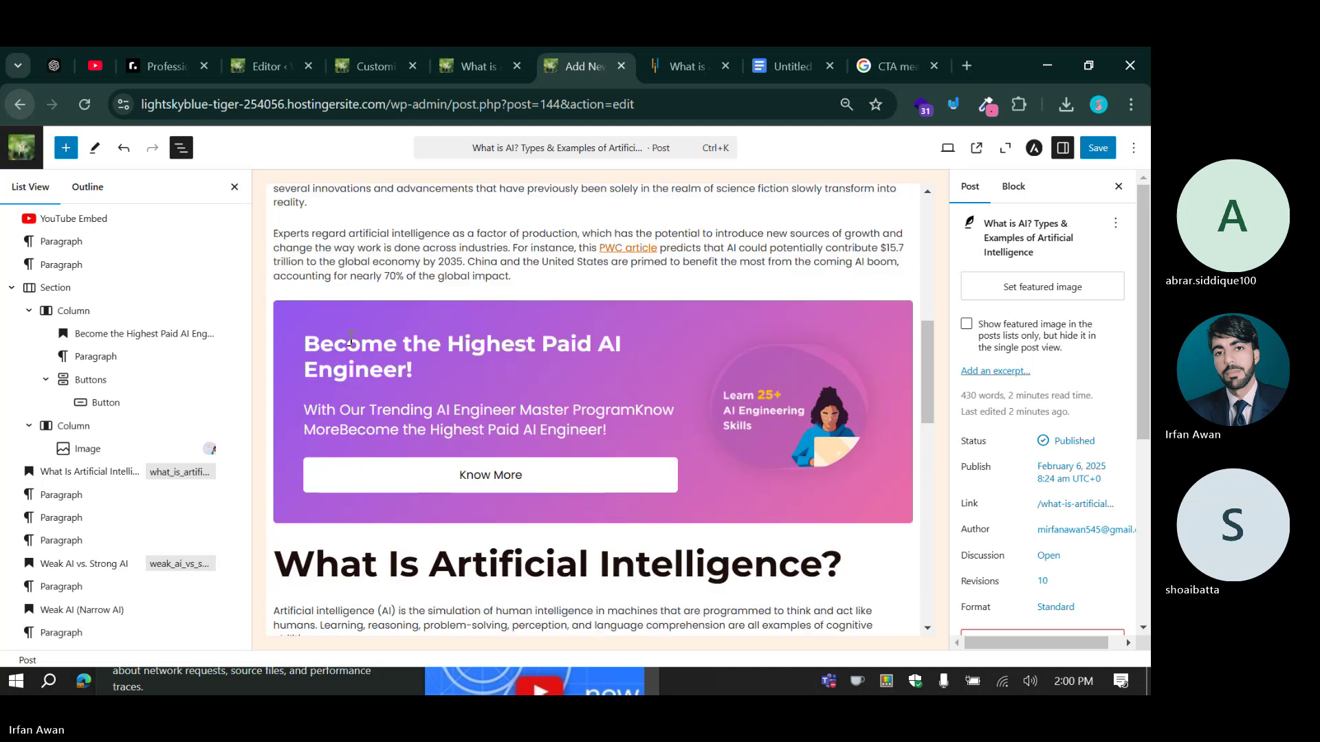
pyautogui.click(336, 328)
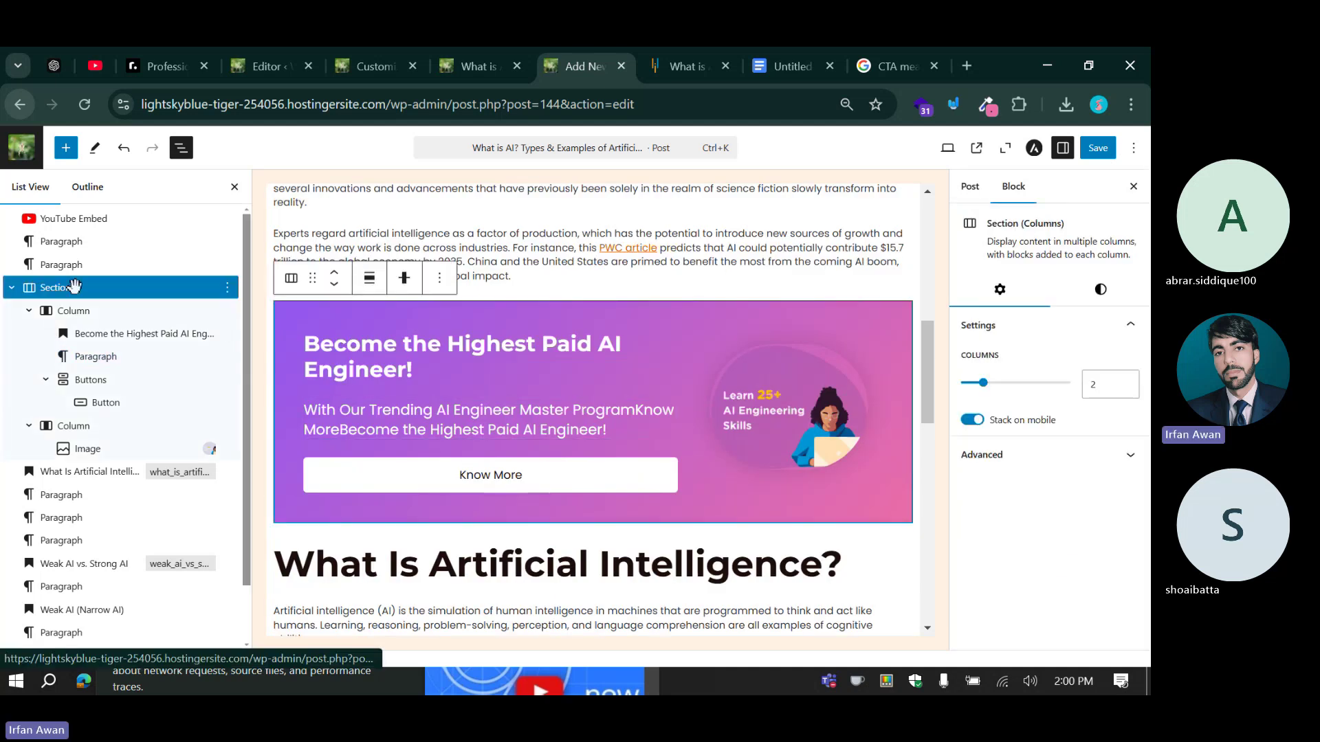
pyautogui.scroll(-1, 108, 374)
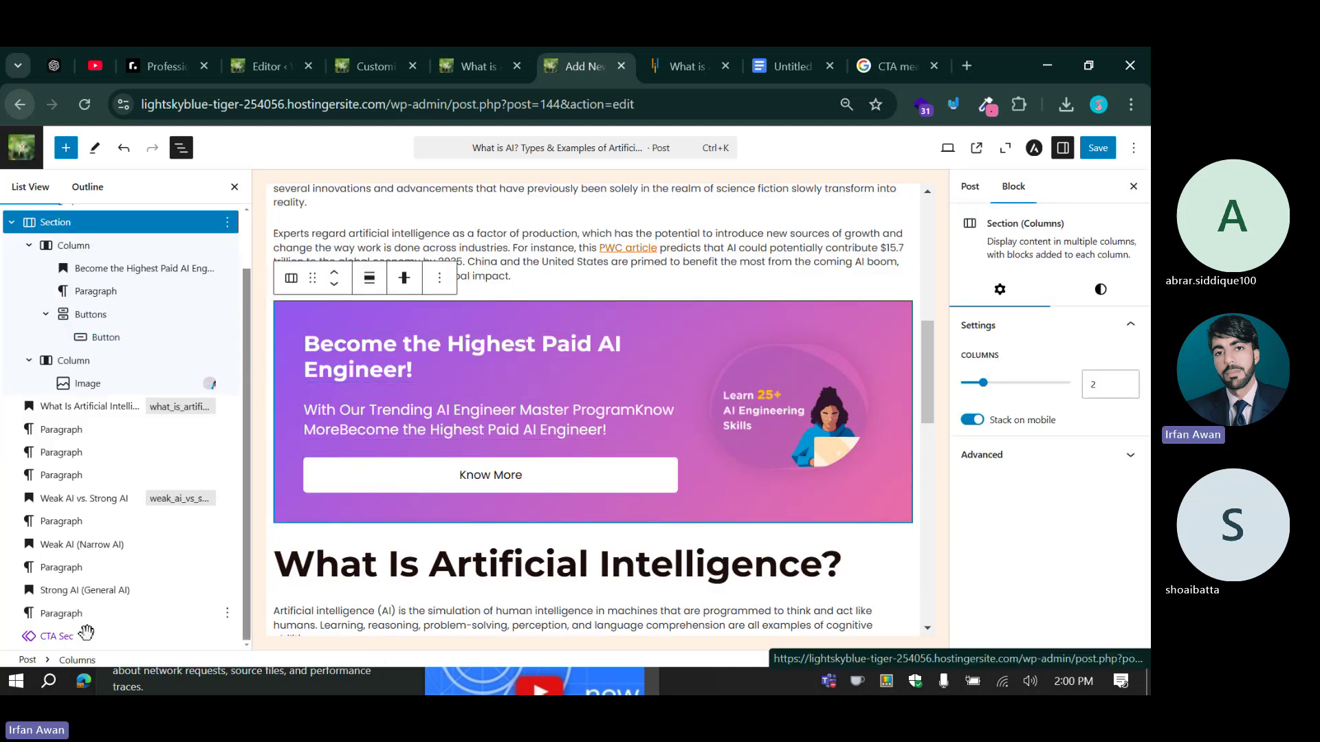
pyautogui.scroll(-15, 543, 430)
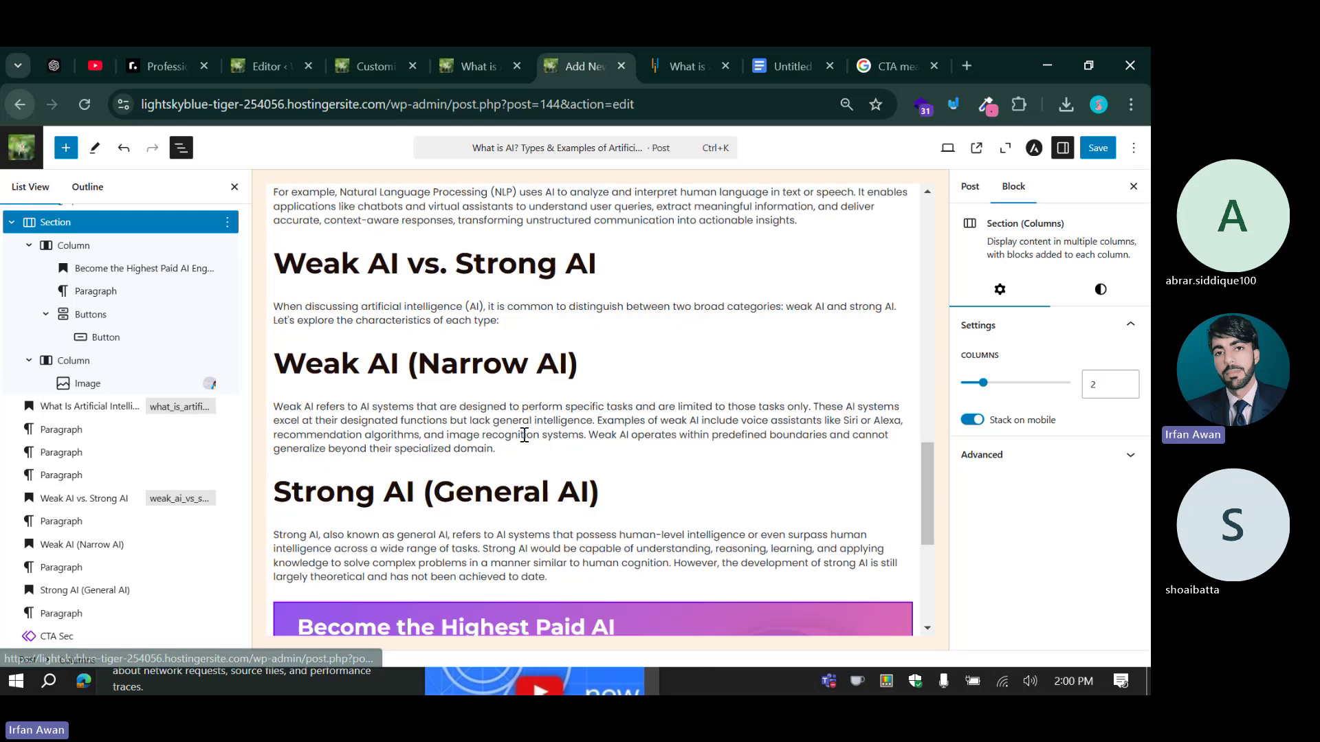
pyautogui.click(447, 294)
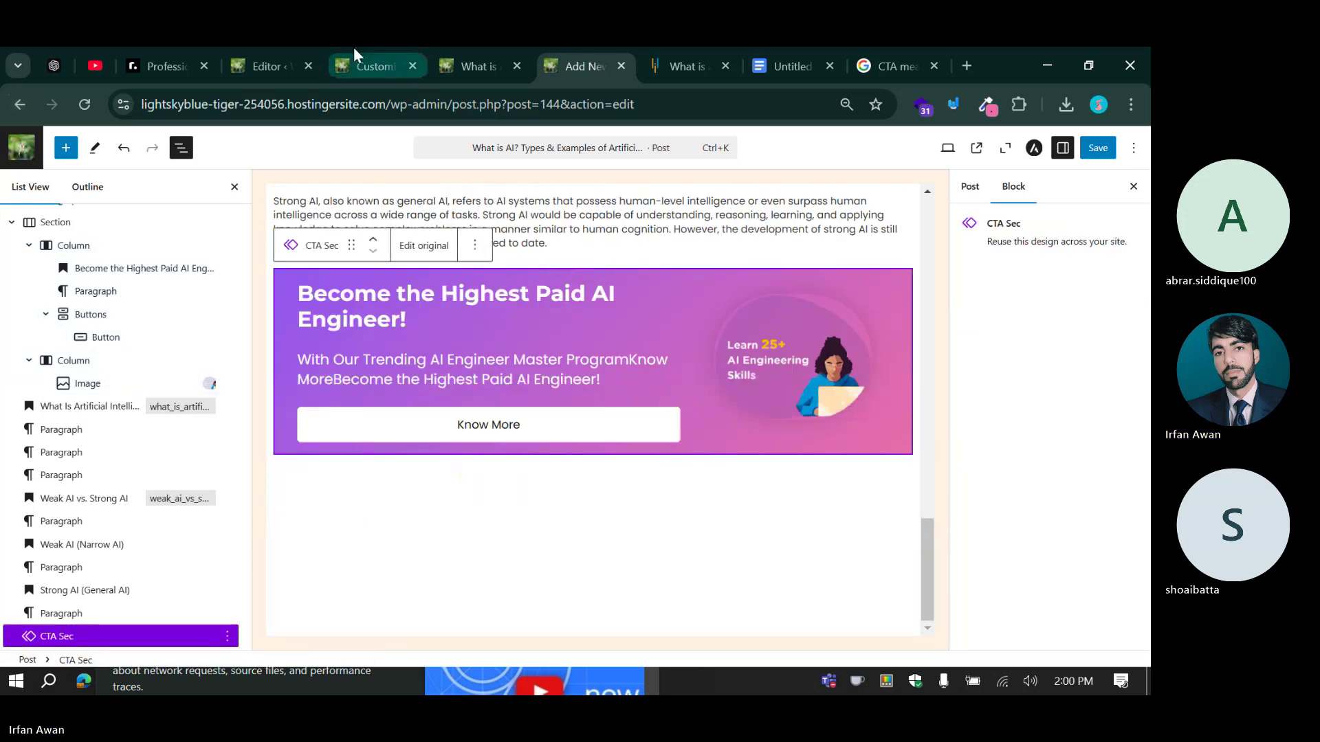
# Reload the site's pattern list and delete the blank duplicate "CTA Sec" pattern.
pyautogui.click(272, 65)
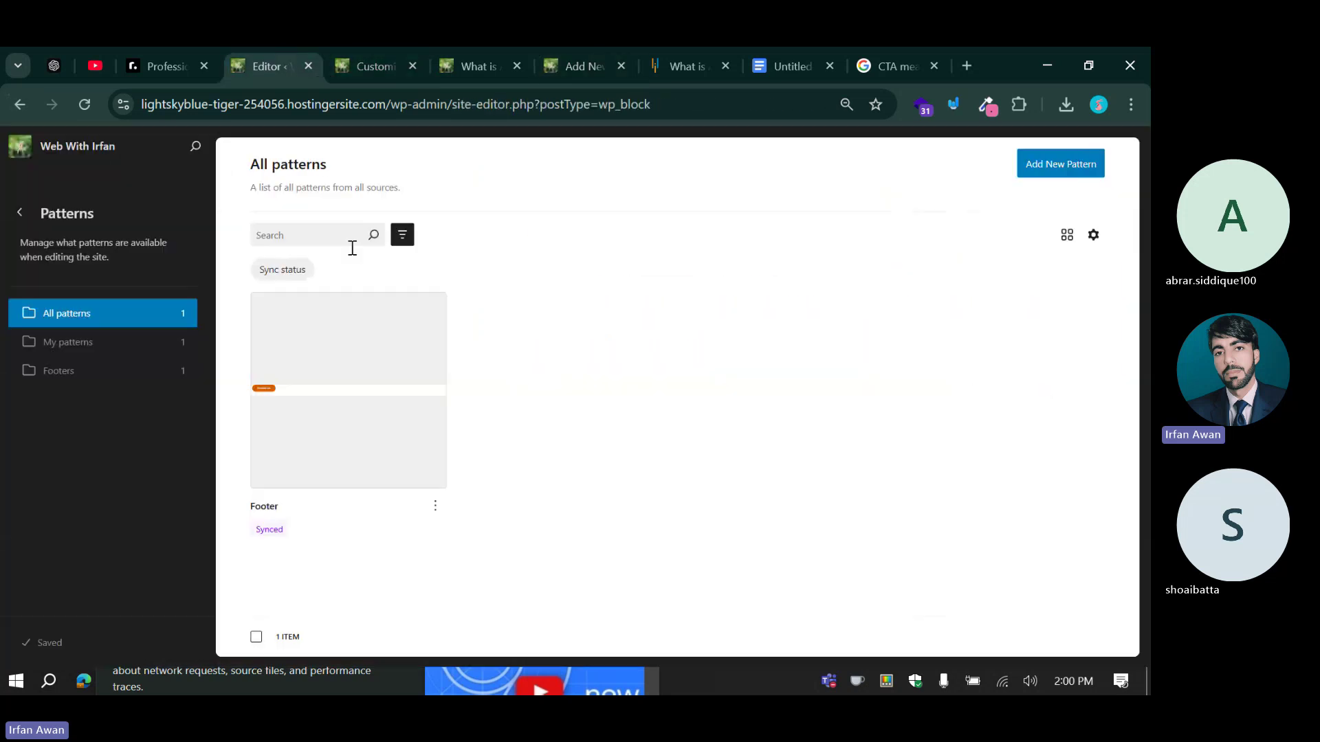
pyautogui.click(84, 104)
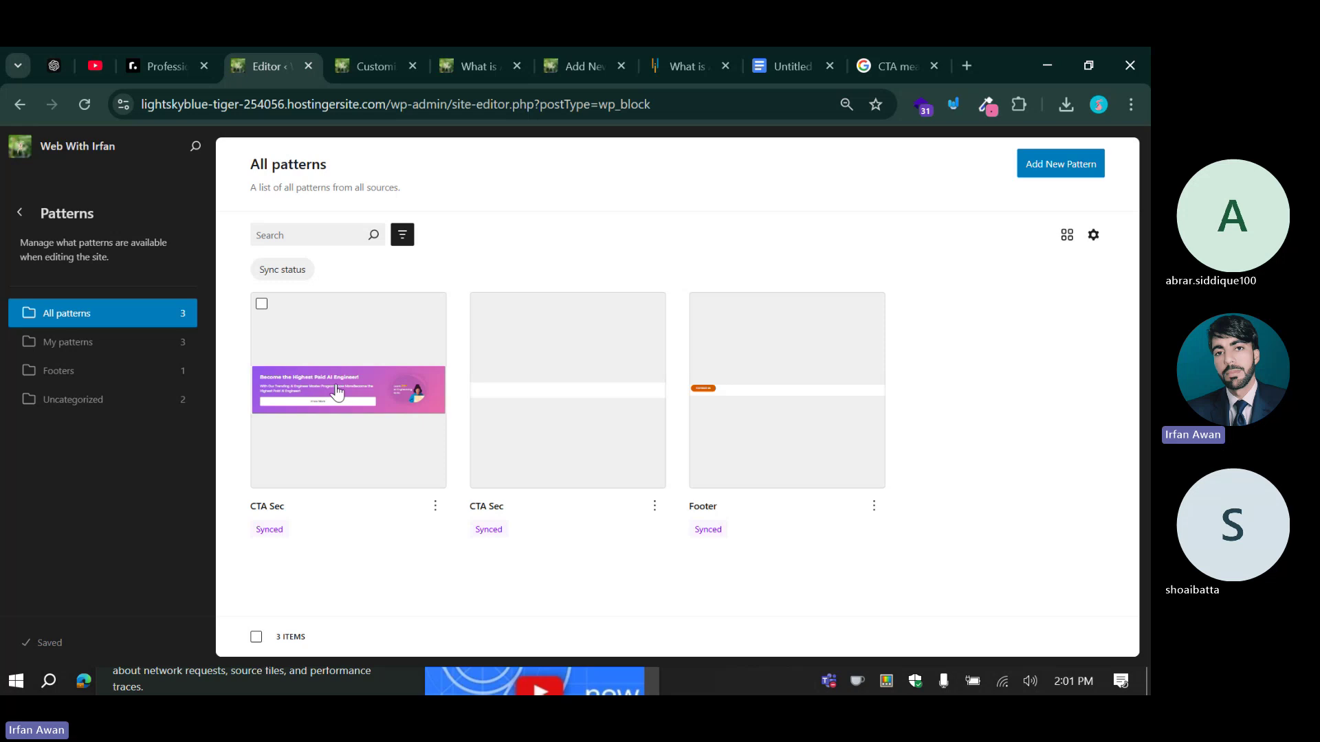
pyautogui.click(480, 303)
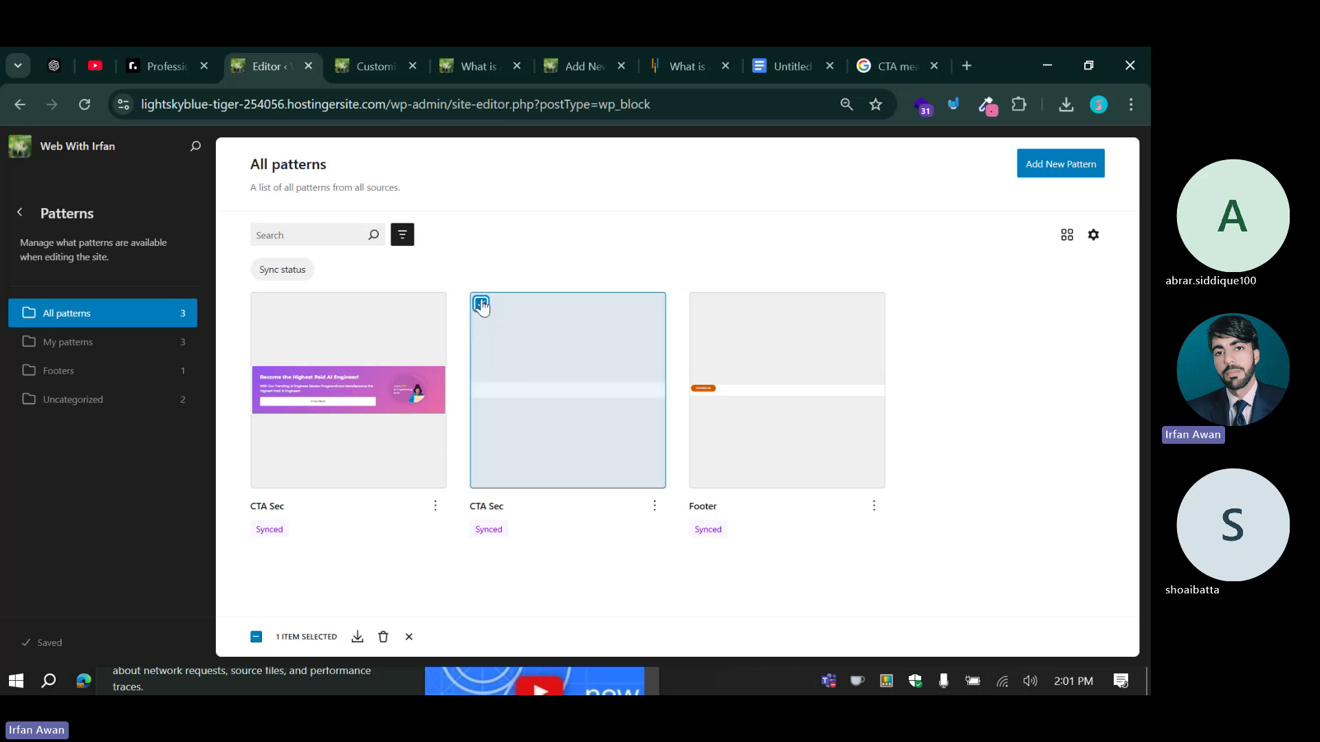
pyautogui.click(654, 506)
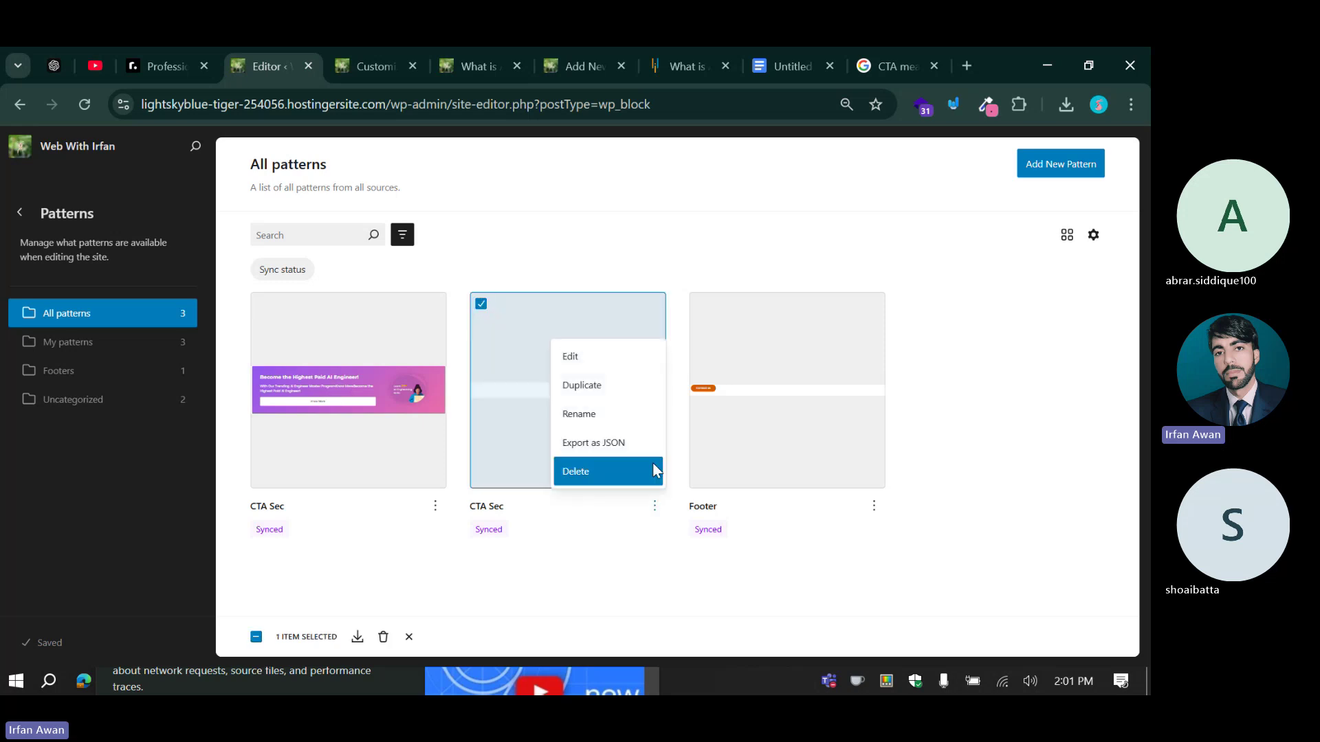
pyautogui.click(604, 474)
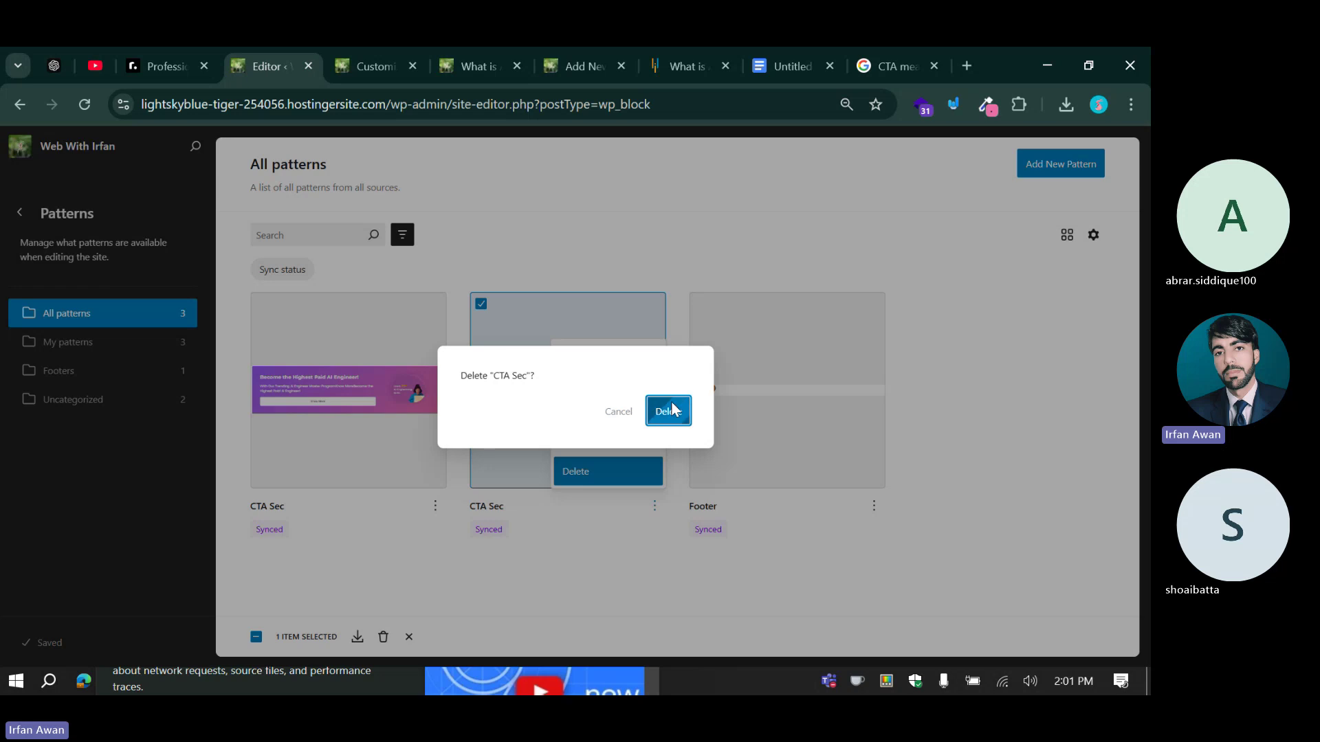
pyautogui.click(652, 417)
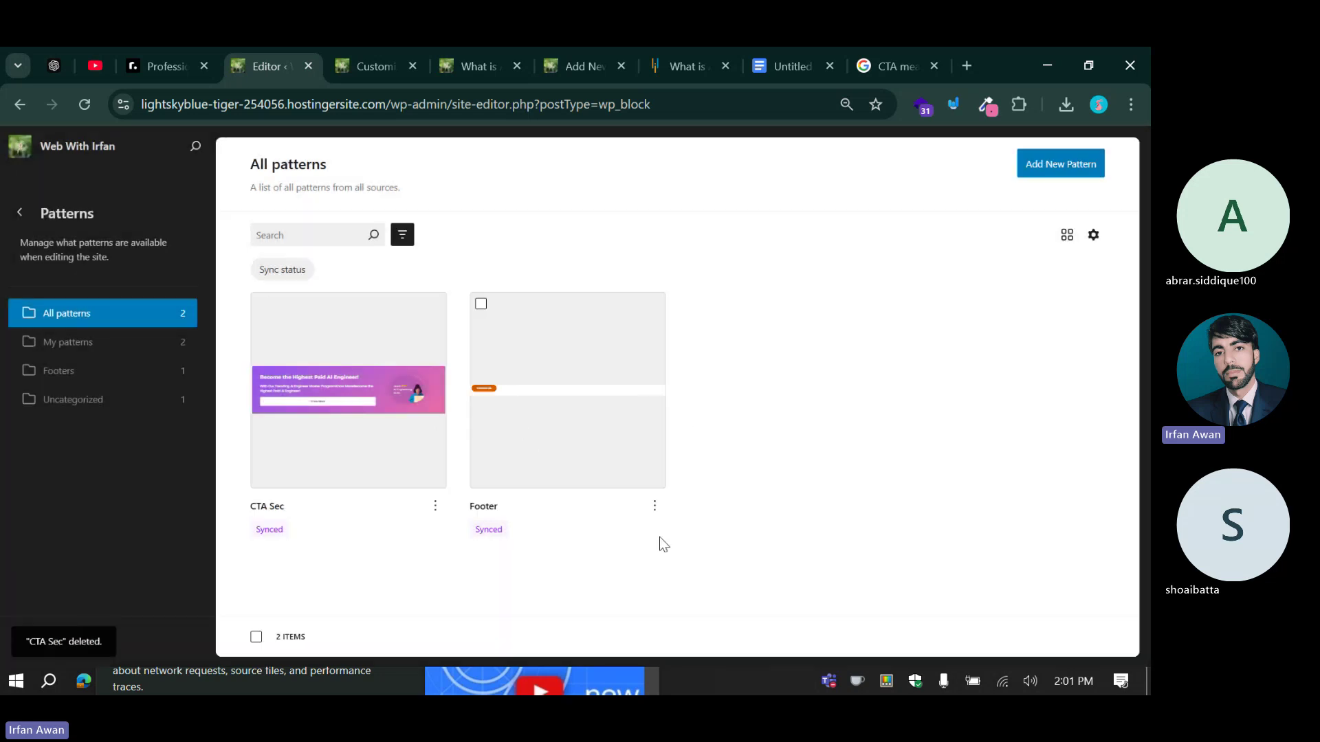
# Delete the "Footer" pattern from the pattern list.
pyautogui.click(654, 508)
pyautogui.click(622, 474)
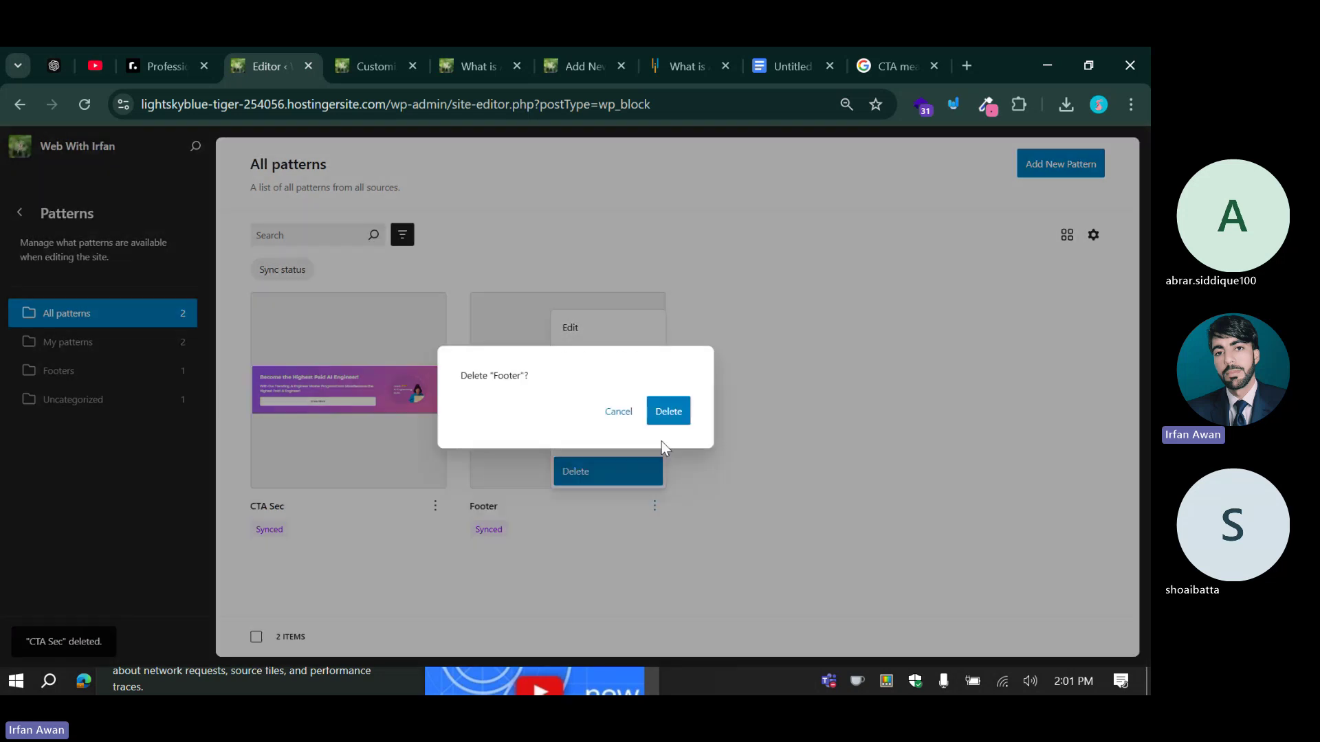
pyautogui.click(665, 417)
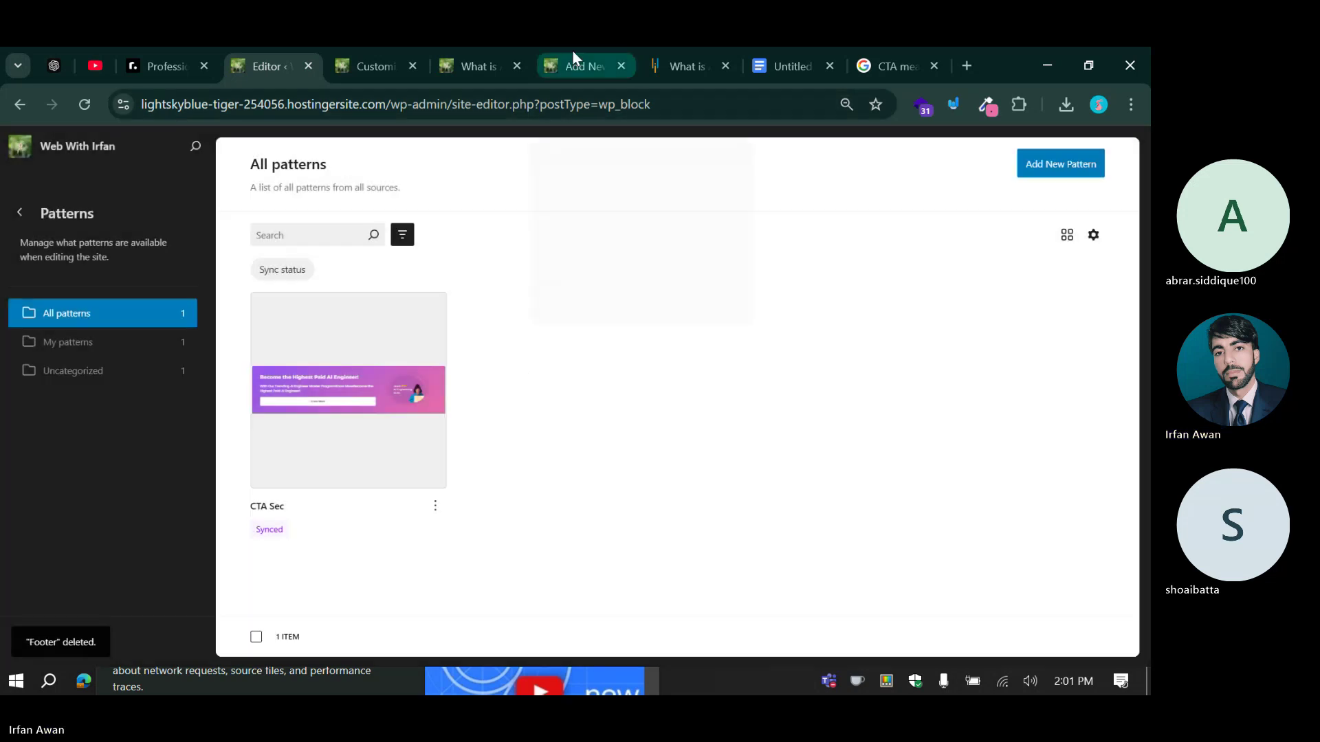
# Return to the post editor and review the block options of the first banner section and the "CTA Sec" block at the end.
pyautogui.click(572, 52)
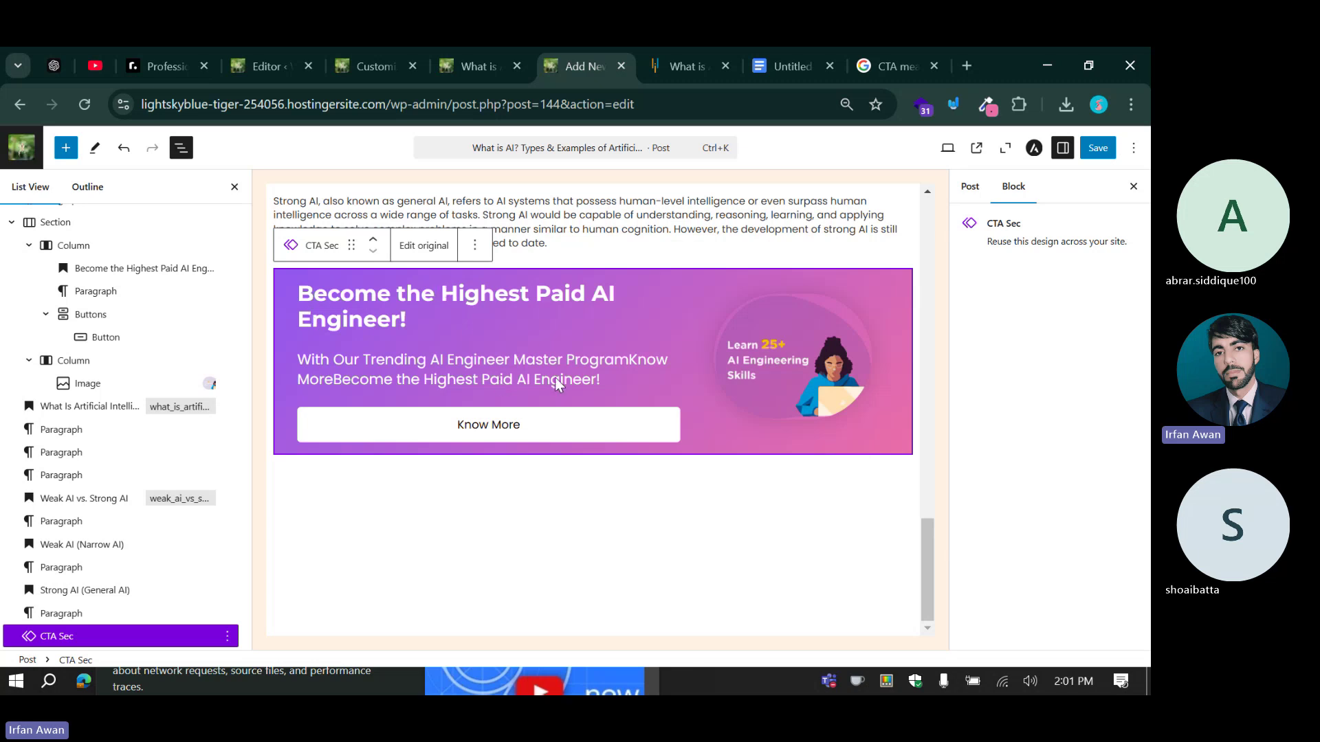
pyautogui.scroll(10, 557, 385)
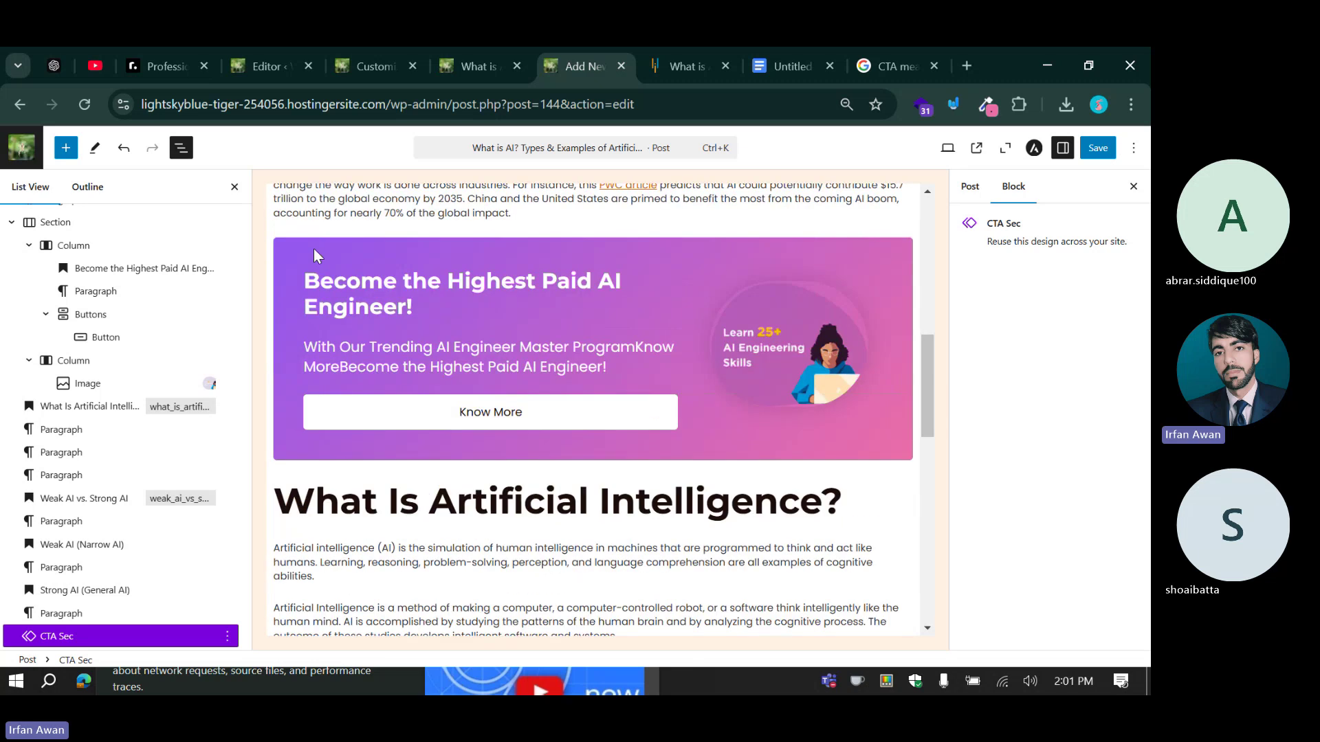
pyautogui.click(316, 246)
pyautogui.click(440, 215)
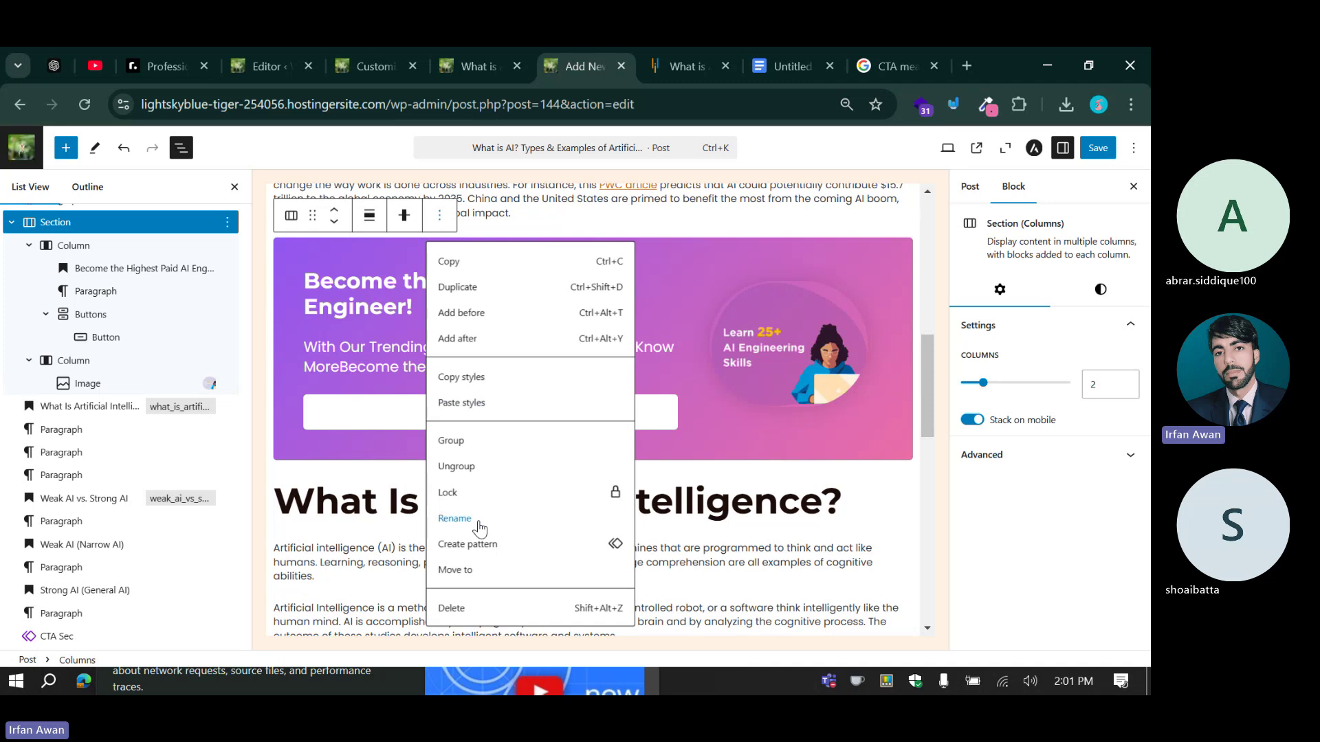
pyautogui.click(329, 547)
pyautogui.scroll(-15, 568, 448)
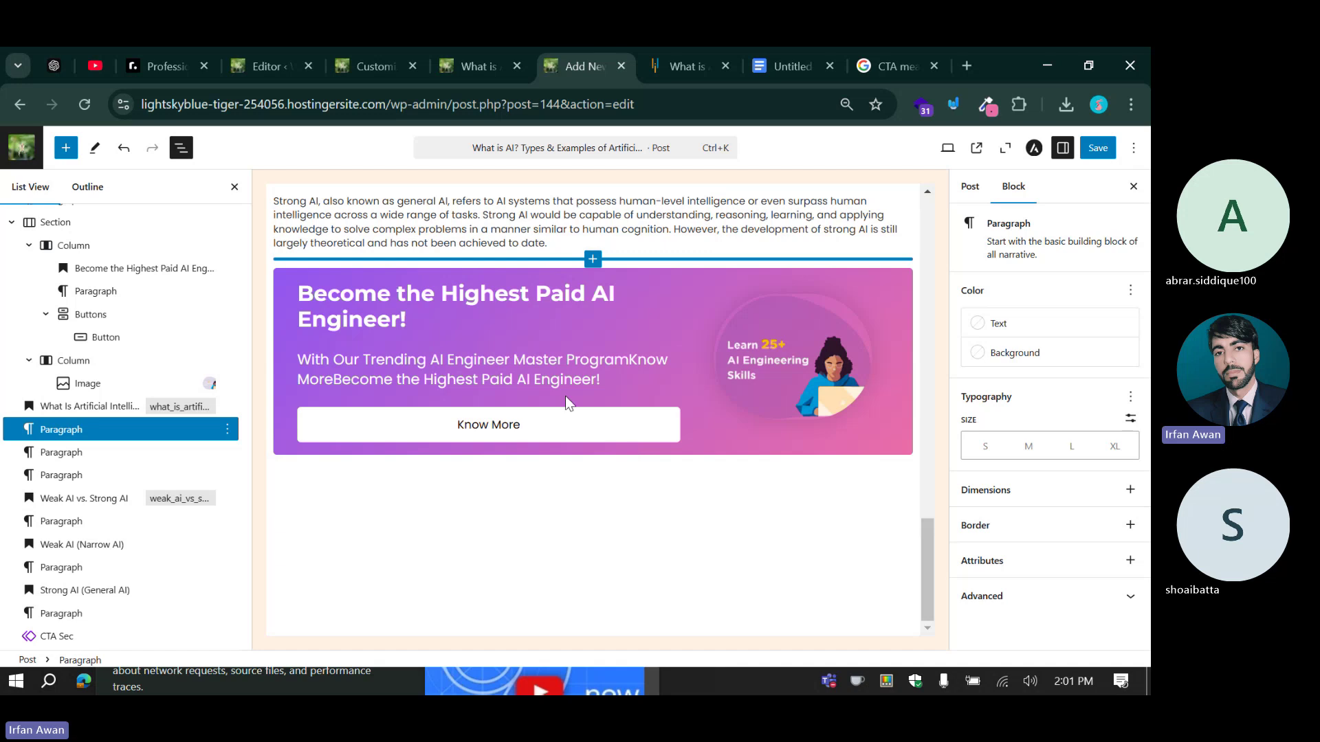
# Open the "CTA Sec" pattern for editing from the pattern list.
pyautogui.click(269, 48)
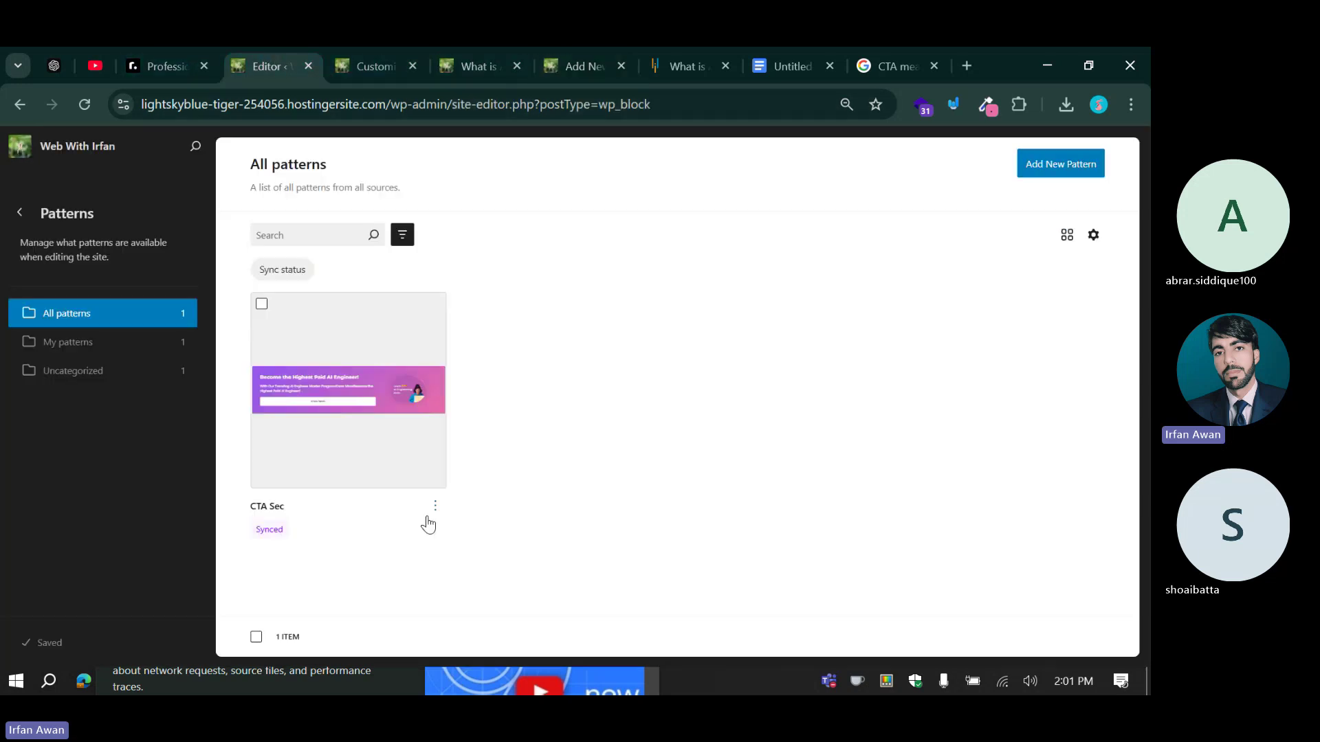
pyautogui.click(433, 508)
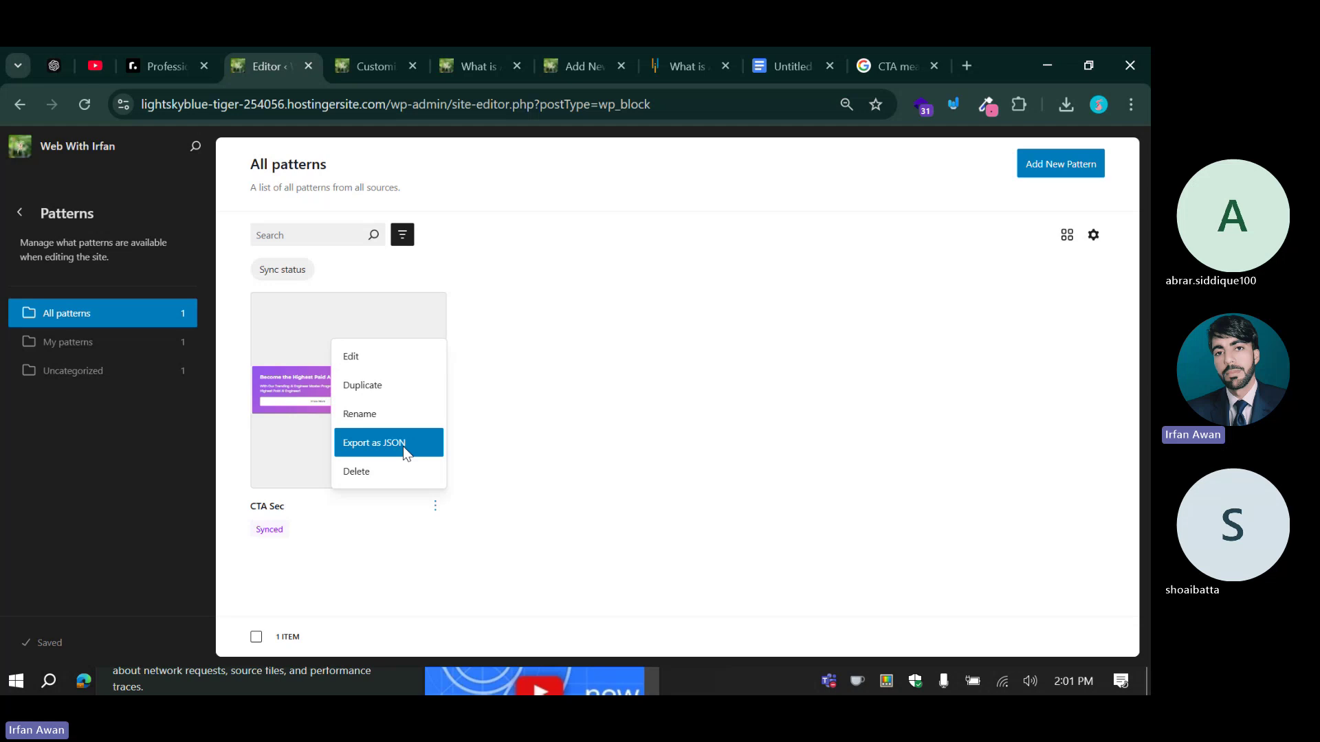
pyautogui.click(389, 360)
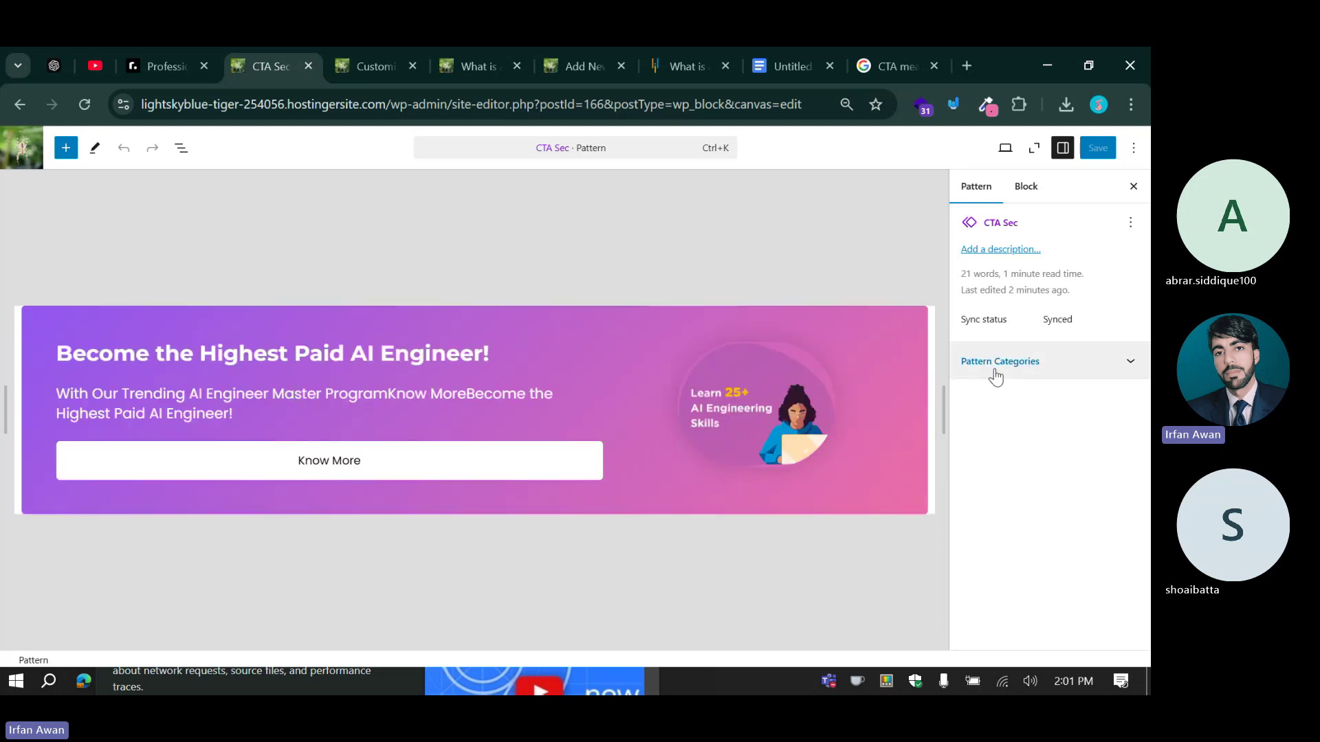
# Switch to the published "What is AI?" post and close the developer tools to leave the responsive device view.
pyautogui.click(477, 47)
pyautogui.scroll(-5, 460, 351)
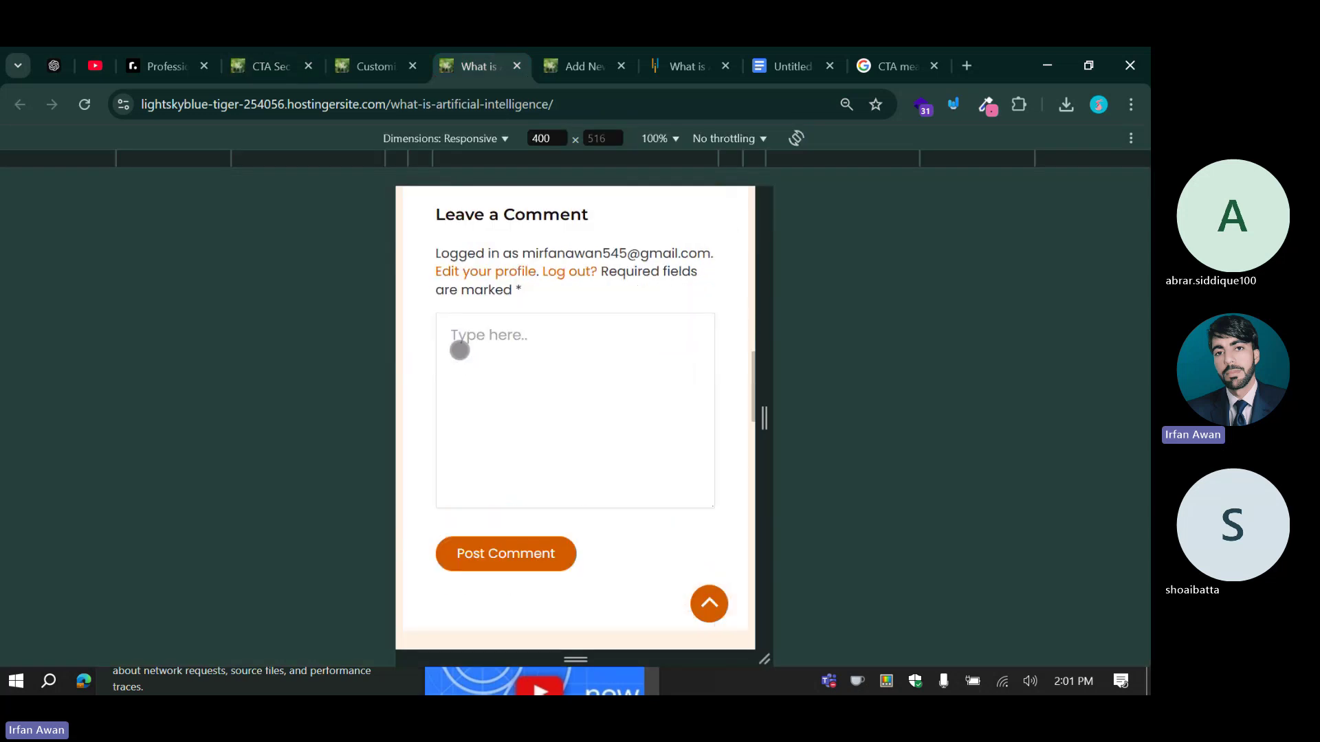
pyautogui.scroll(5, 459, 351)
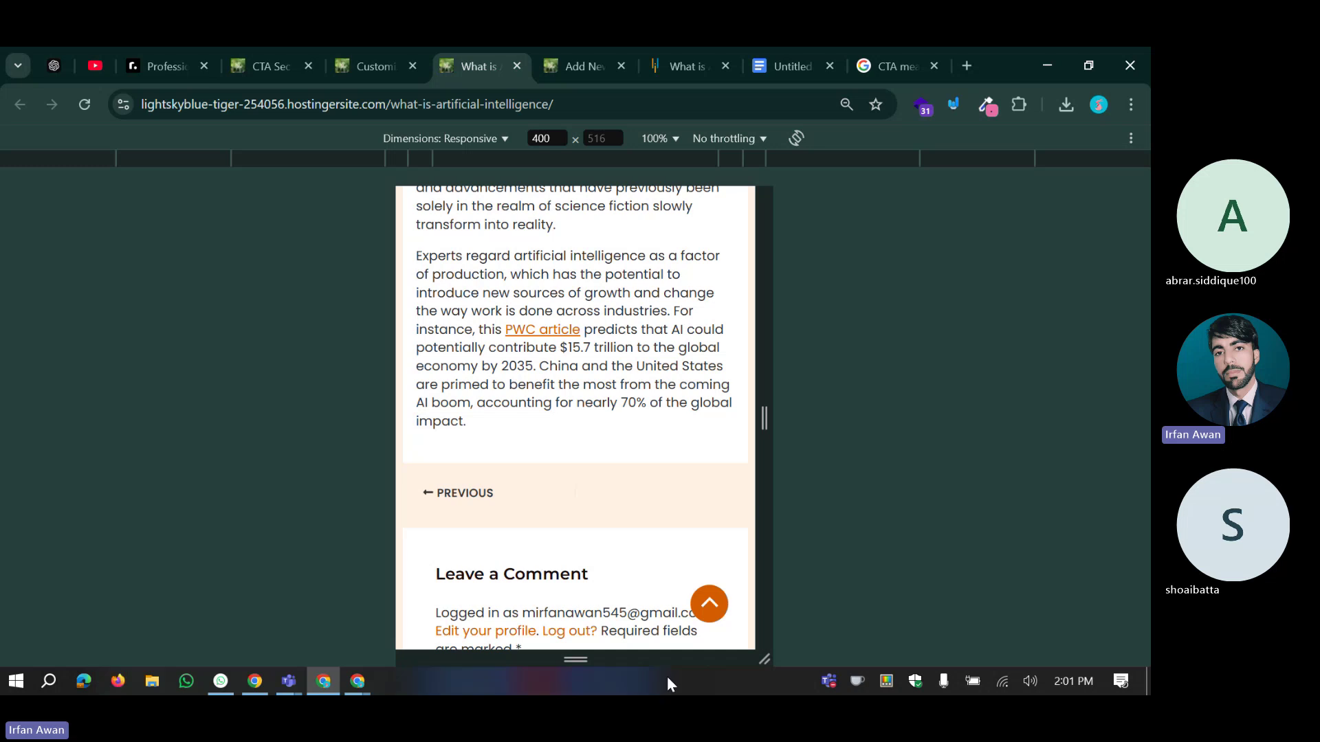
pyautogui.click(668, 681)
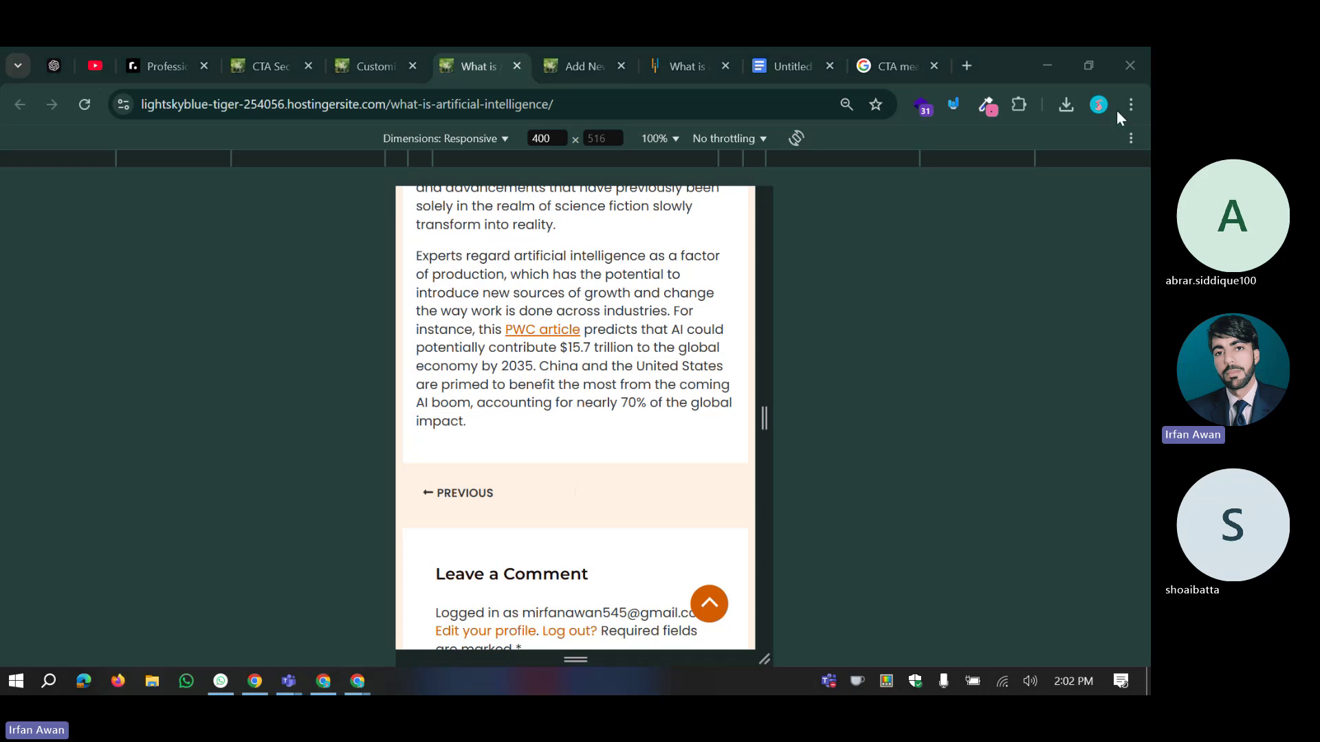
pyautogui.click(1056, 63)
pyautogui.click(639, 152)
pyautogui.click(358, 684)
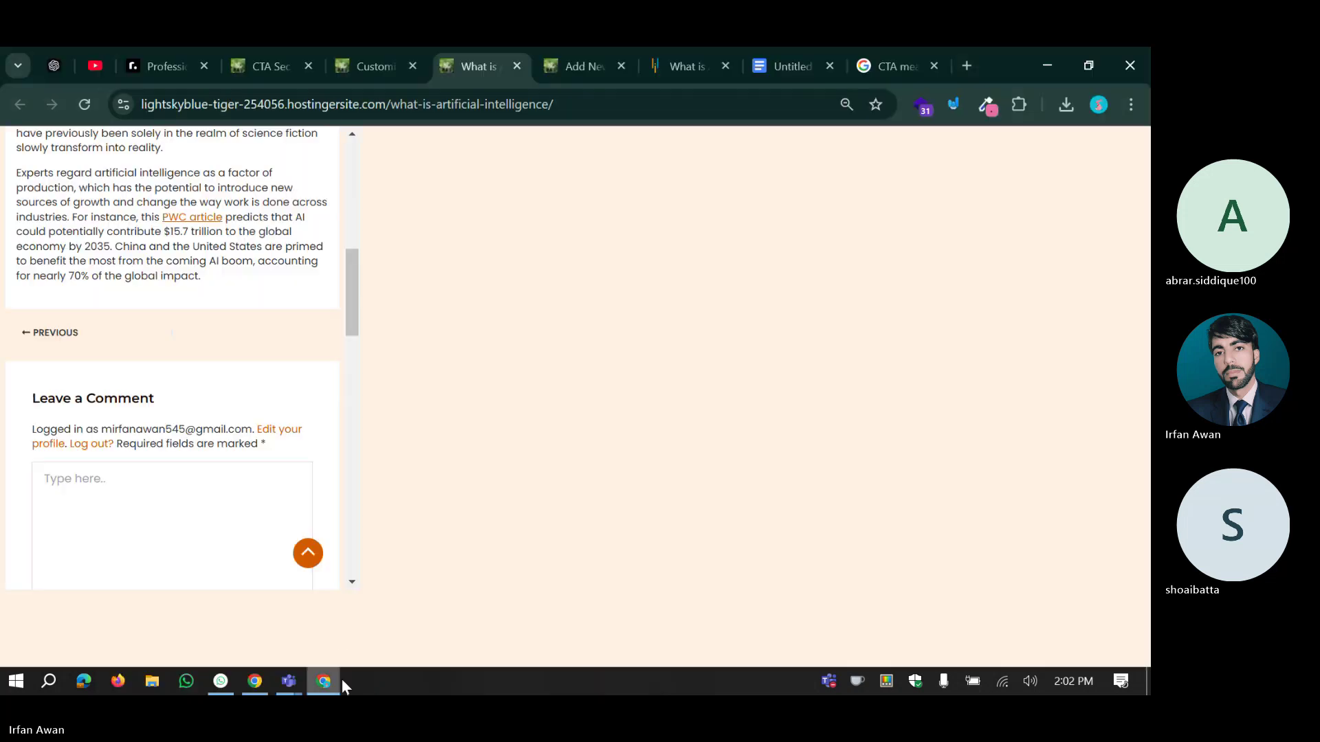
# Reload the published "What is AI?" post and go to its first call-to-action banner.
pyautogui.scroll(-4, 515, 369)
pyautogui.scroll(-5, 512, 371)
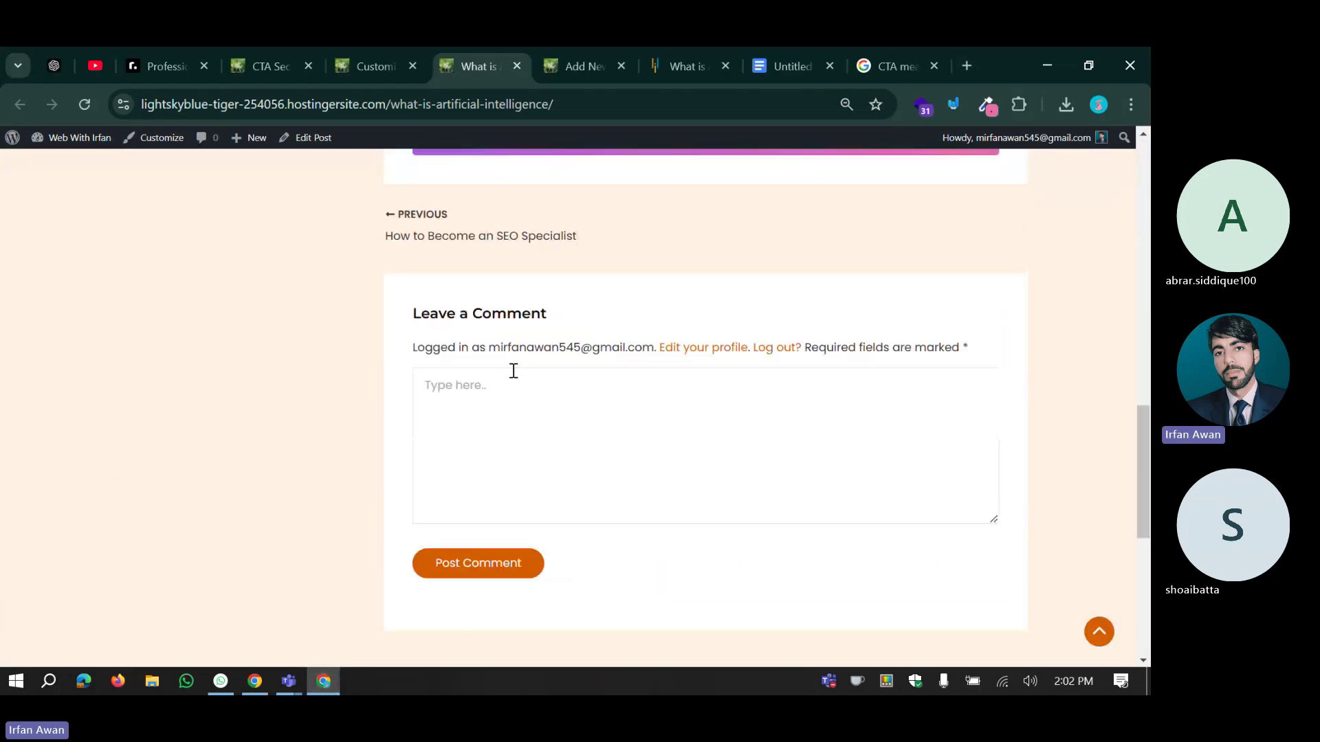
pyautogui.scroll(6, 427, 353)
pyautogui.click(88, 104)
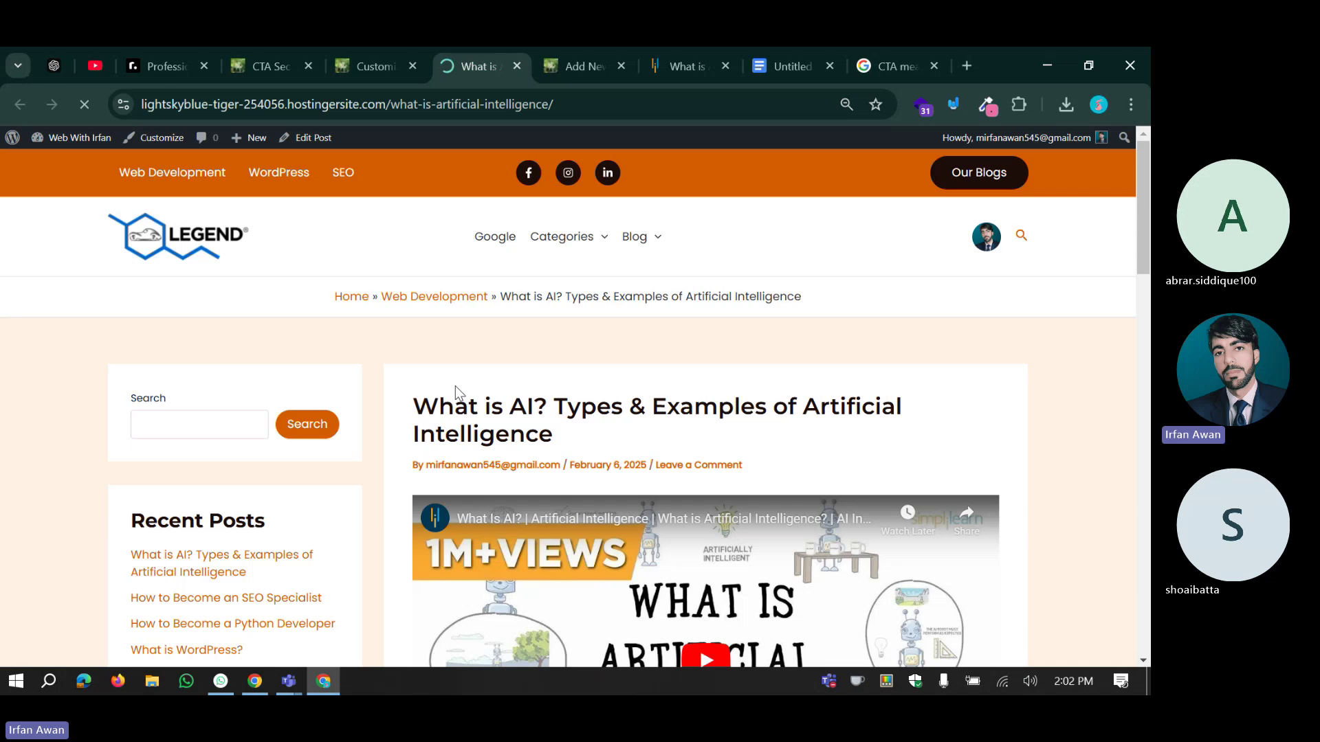
pyautogui.scroll(-15, 394, 432)
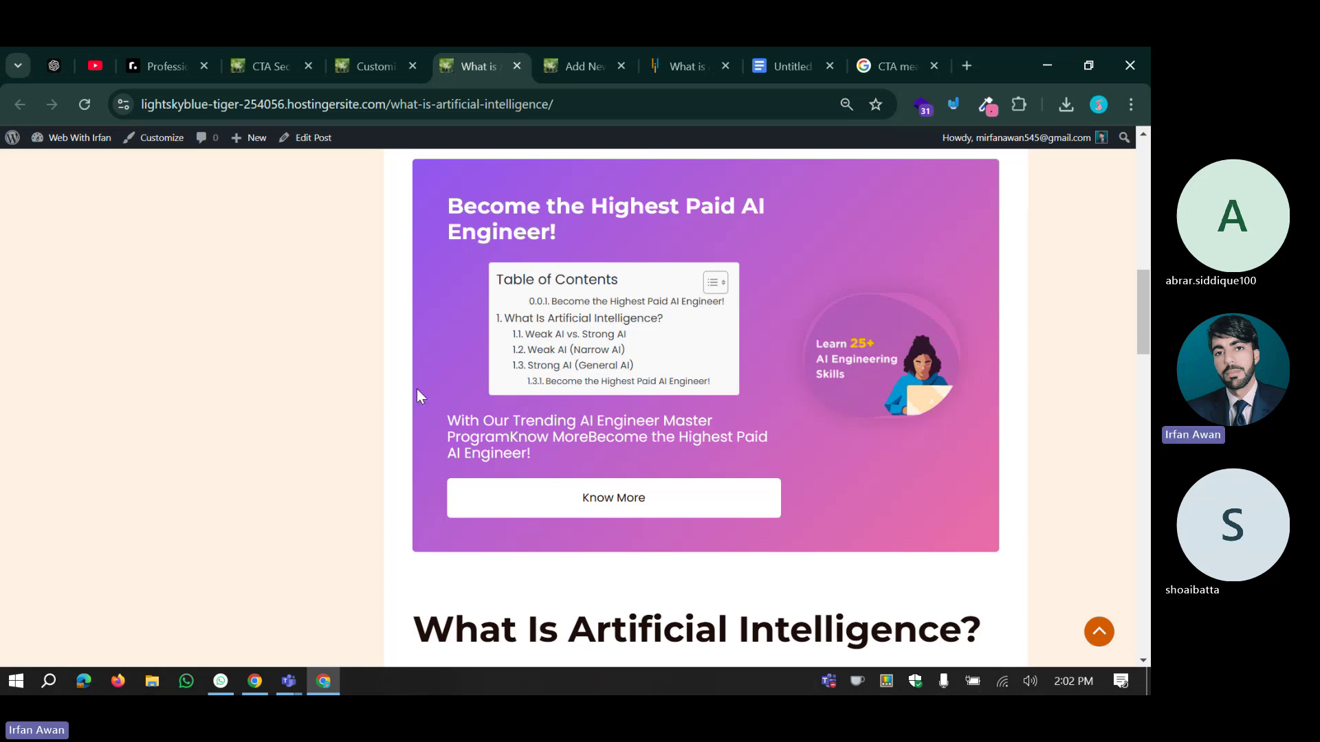
# Examine where the table of contents sits on the published post relative to the title, introductory paragraphs and first banner.
pyautogui.scroll(5, 416, 389)
pyautogui.scroll(2, 417, 396)
pyautogui.scroll(-7, 412, 386)
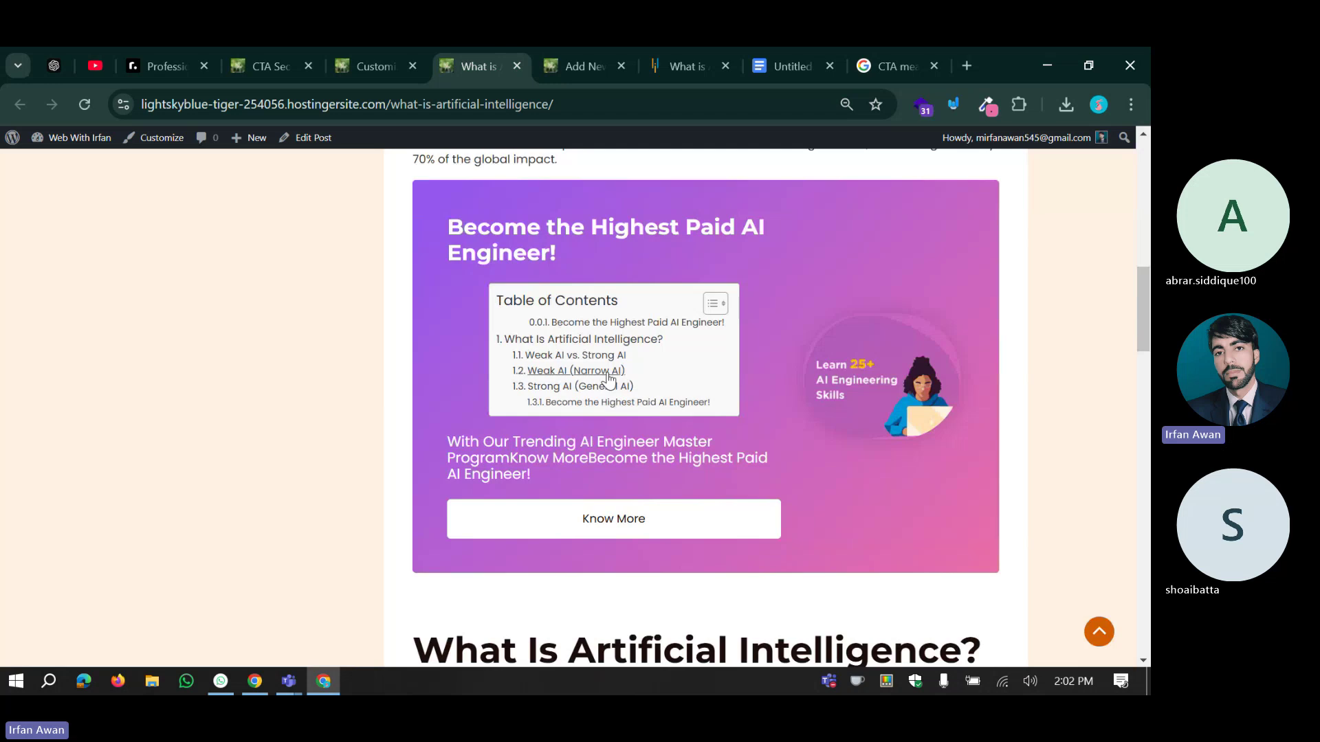
pyautogui.scroll(1, 599, 387)
pyautogui.scroll(4, 600, 386)
pyautogui.scroll(-4, 413, 433)
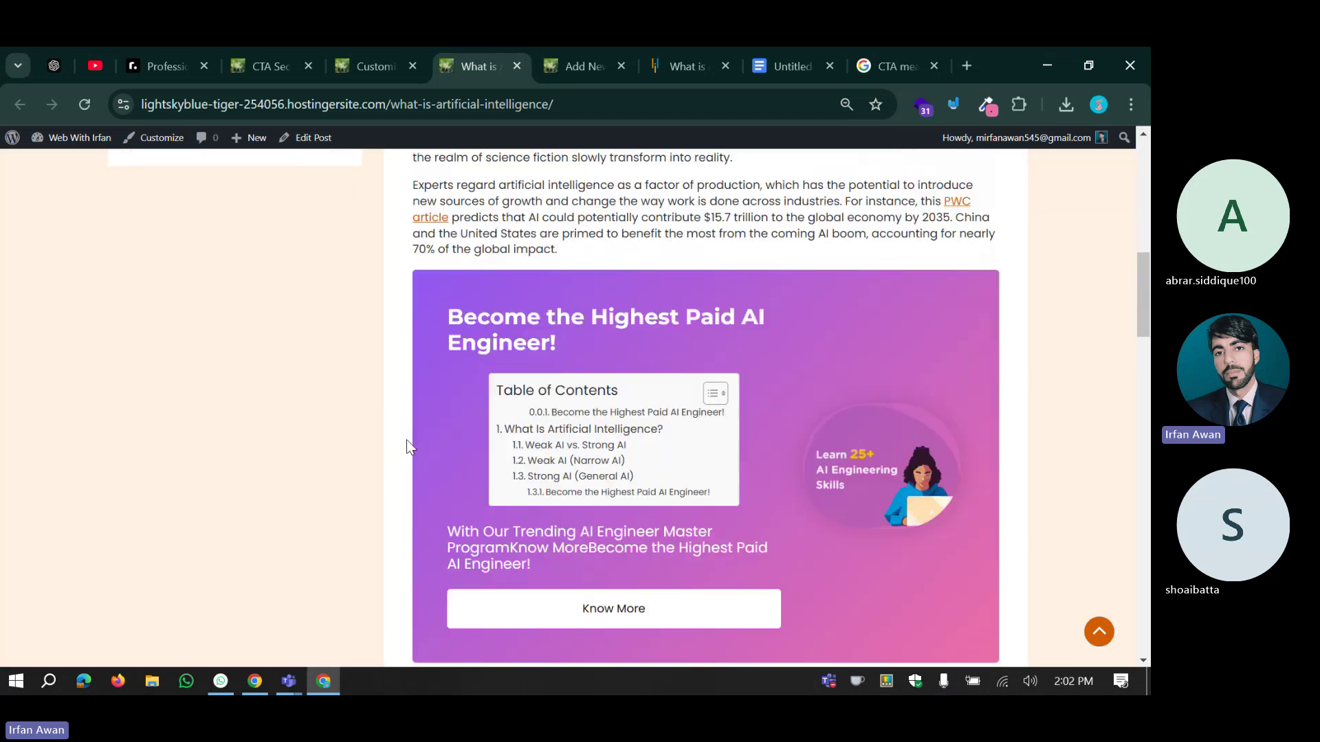
pyautogui.scroll(3, 406, 439)
pyautogui.scroll(1, 406, 443)
pyautogui.scroll(-3, 373, 451)
pyautogui.scroll(-5, 382, 454)
pyautogui.scroll(15, 382, 451)
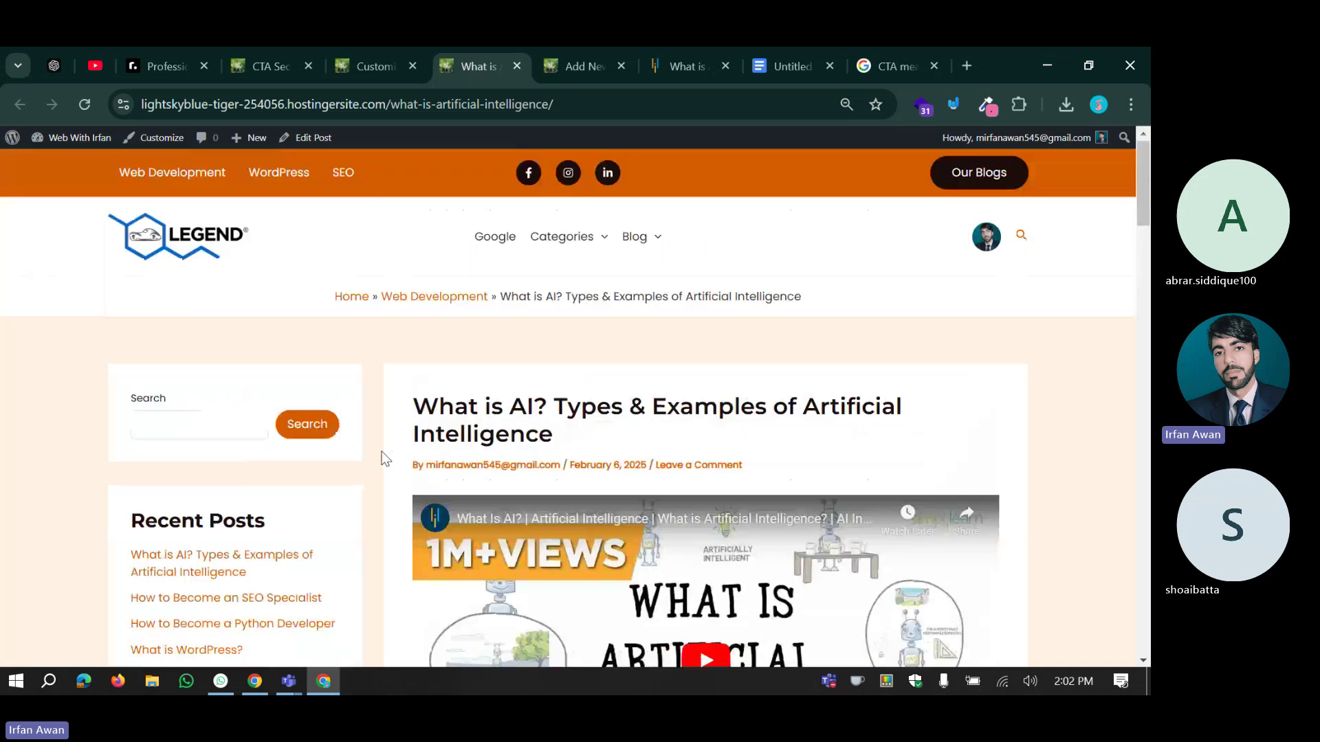
pyautogui.scroll(-12, 385, 458)
pyautogui.scroll(3, 385, 458)
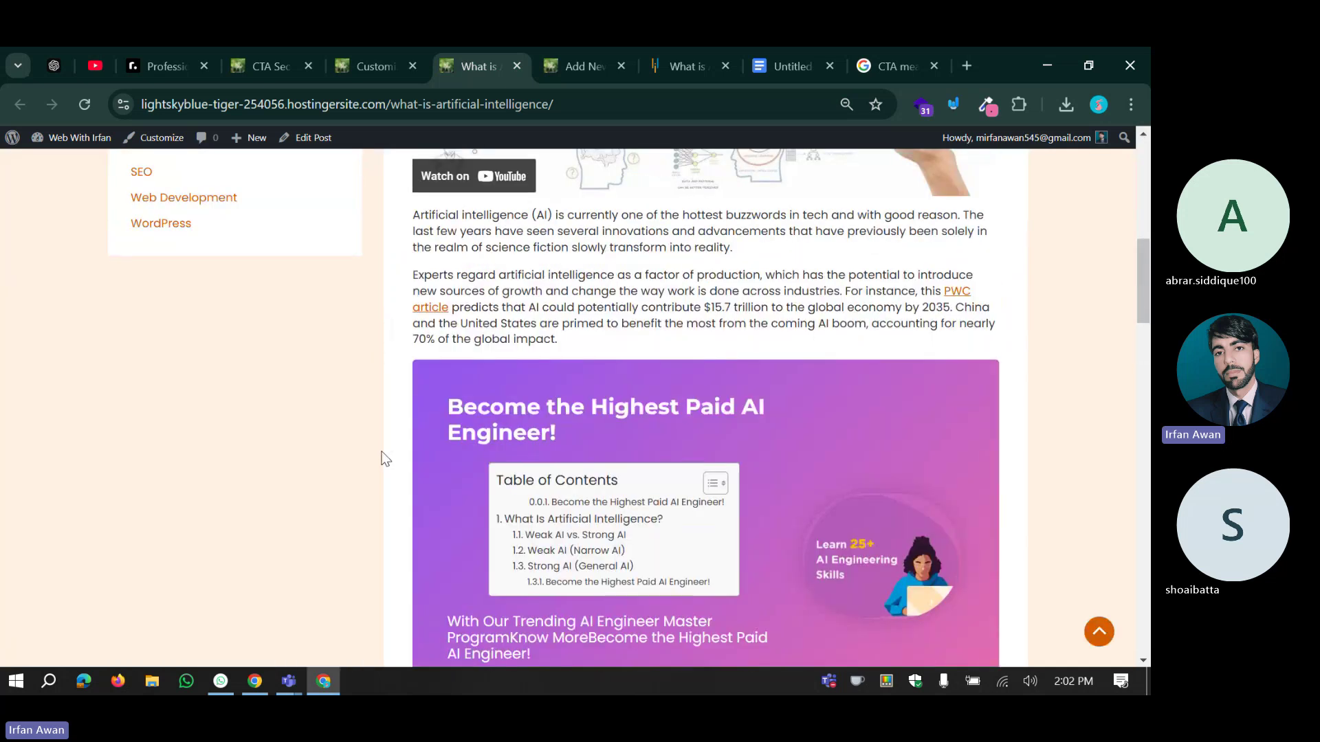
pyautogui.scroll(-3, 385, 459)
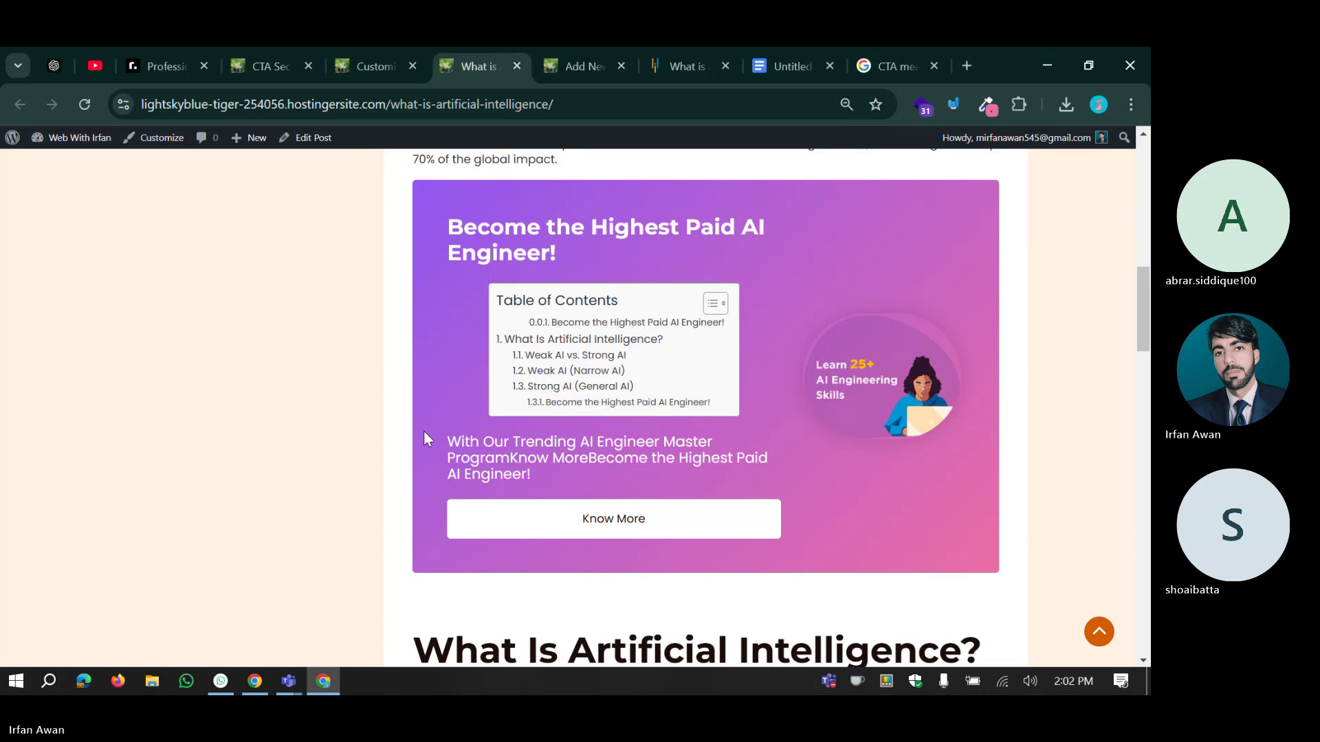
pyautogui.scroll(1, 424, 433)
pyautogui.scroll(11, 424, 432)
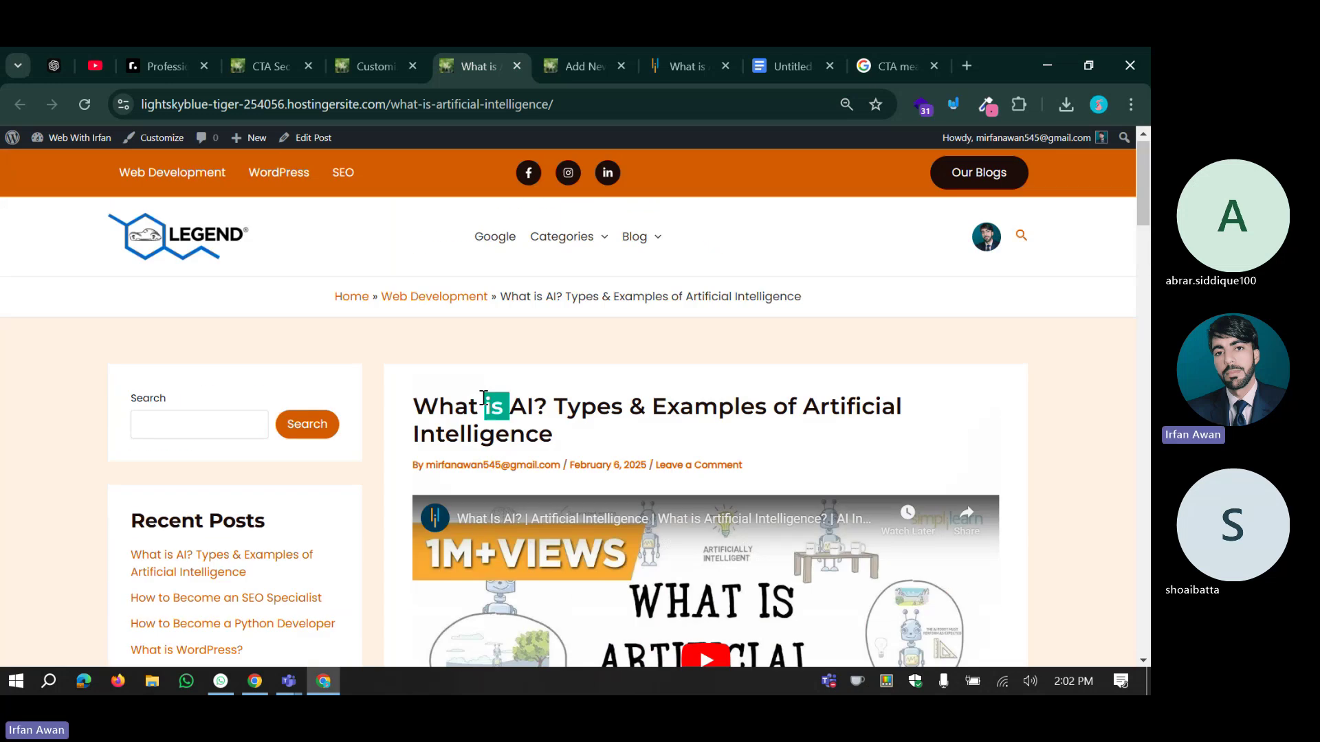
pyautogui.scroll(-9, 412, 420)
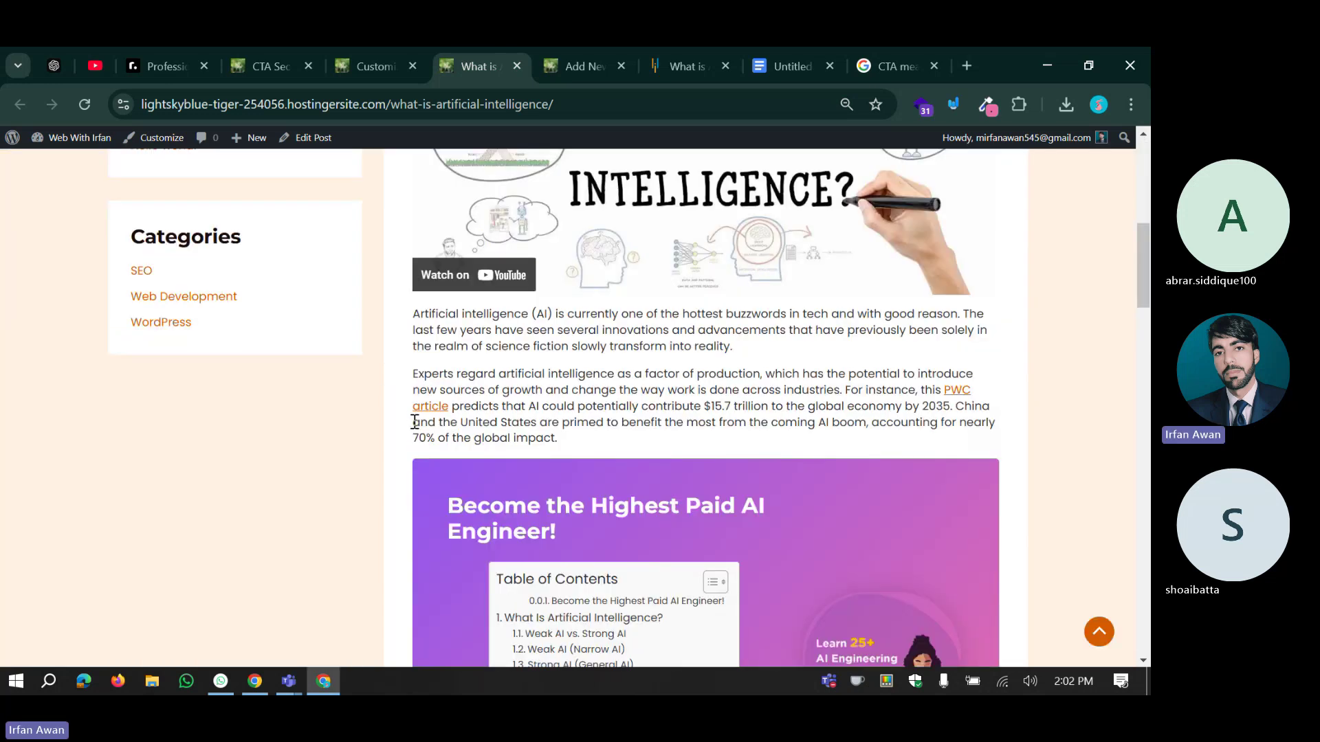
pyautogui.scroll(-2, 414, 423)
pyautogui.moveTo(559, 432); pyautogui.dragTo(446, 409)
pyautogui.click(446, 402)
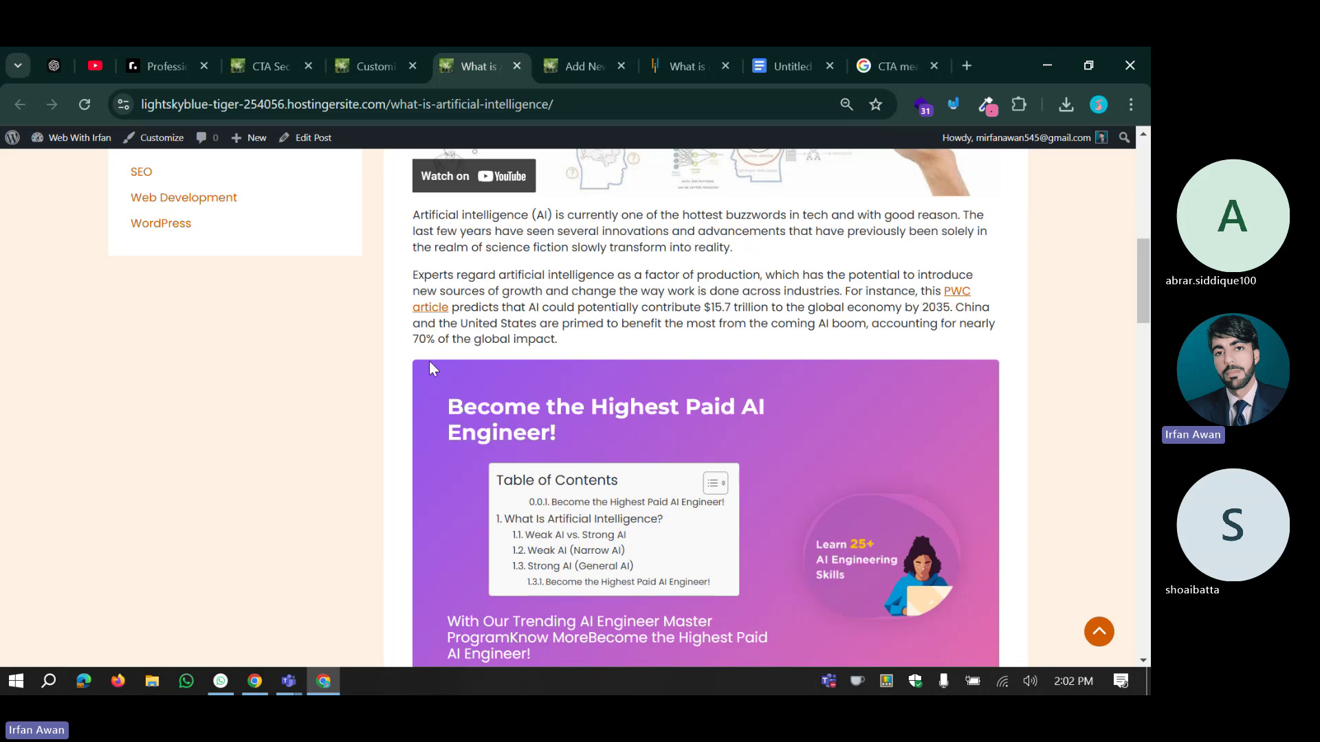
# Leave the "CTA Sec" pattern editor and go to the WordPress admin dashboard.
pyautogui.click(240, 50)
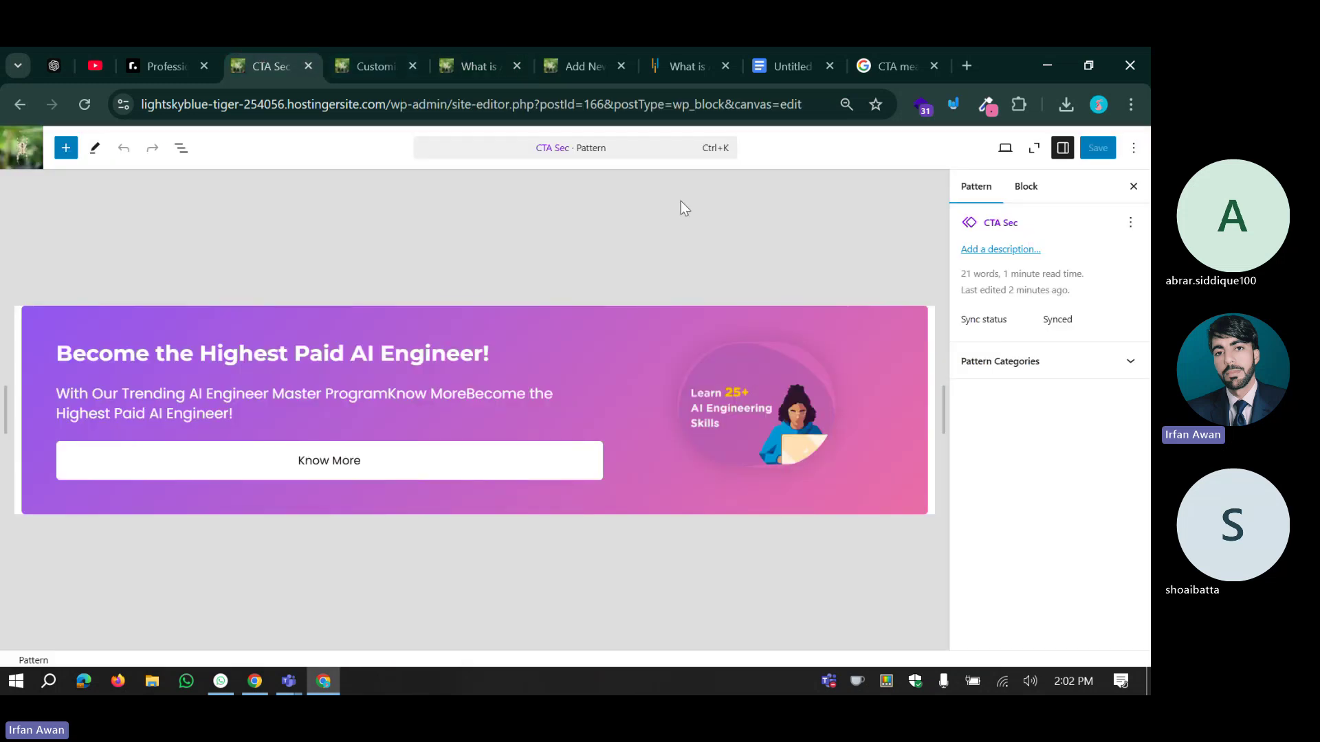
pyautogui.click(399, 350)
pyautogui.click(19, 106)
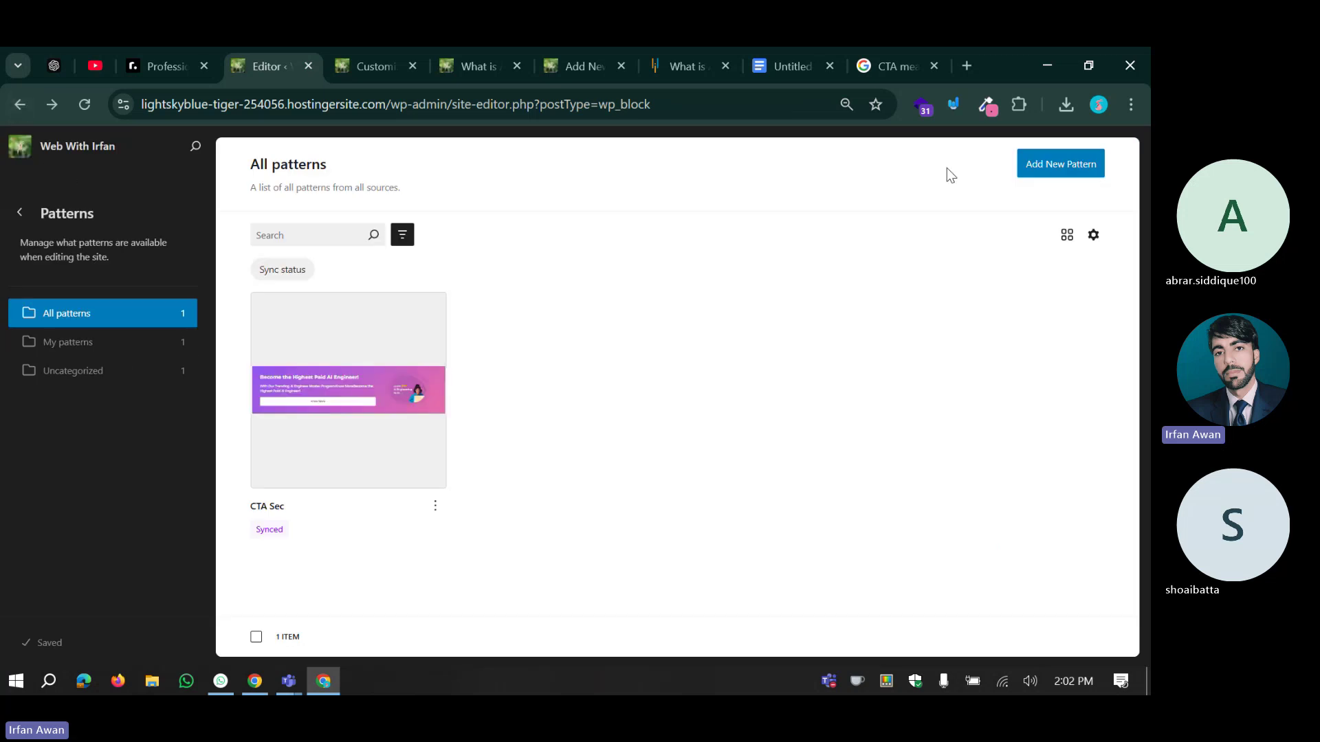
pyautogui.click(50, 153)
pyautogui.click(378, 66)
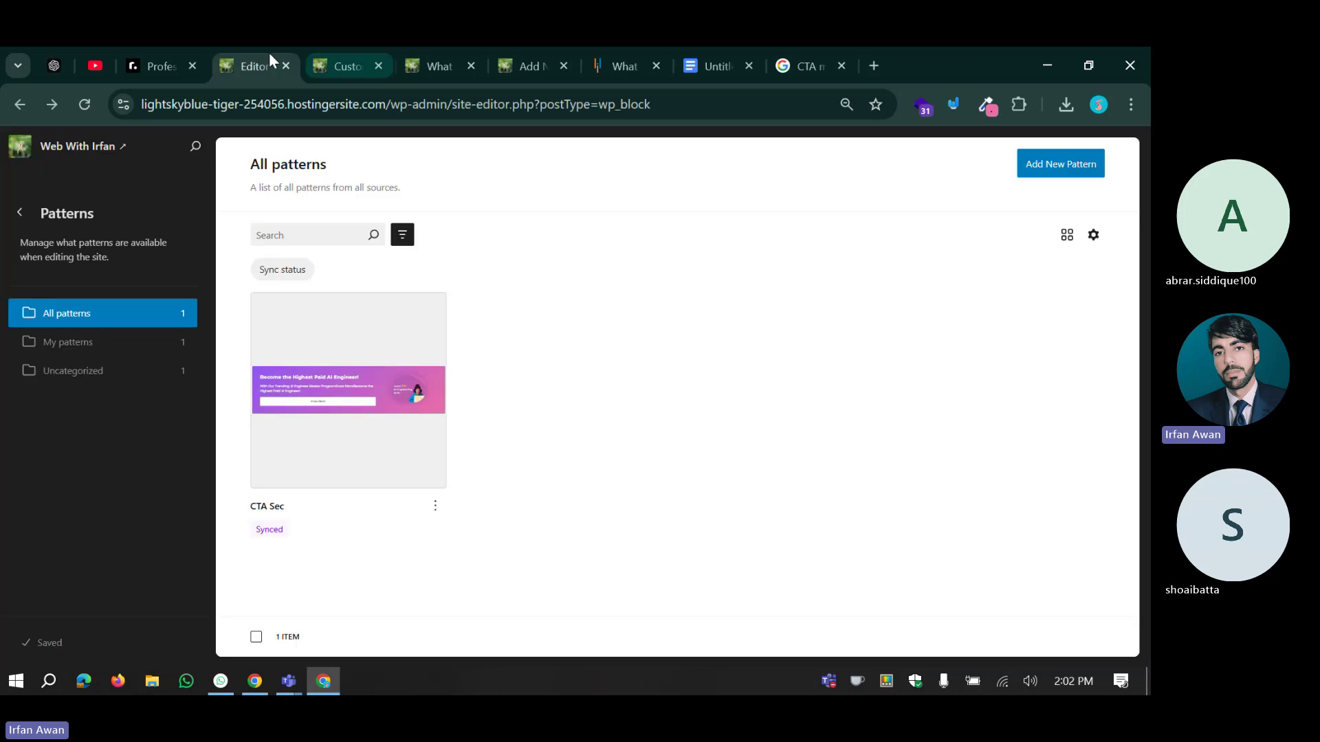
pyautogui.click(20, 105)
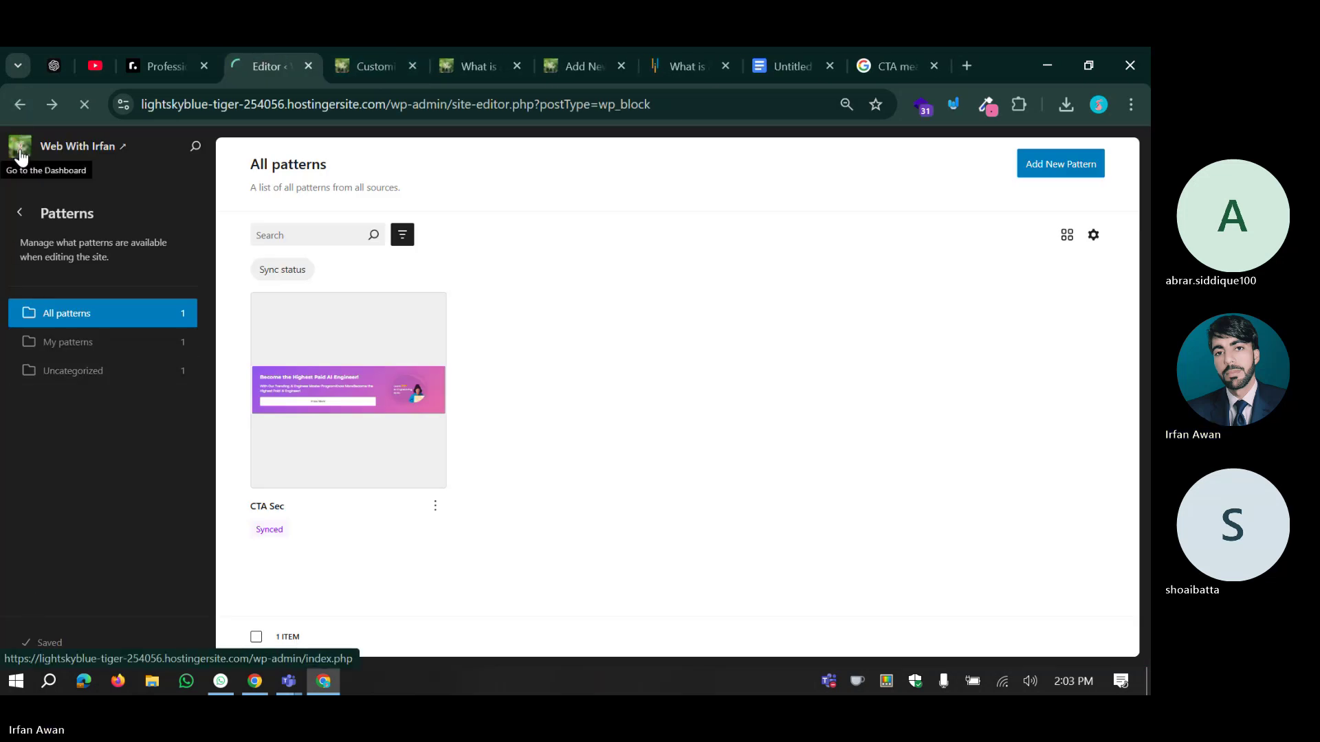
pyautogui.click(20, 152)
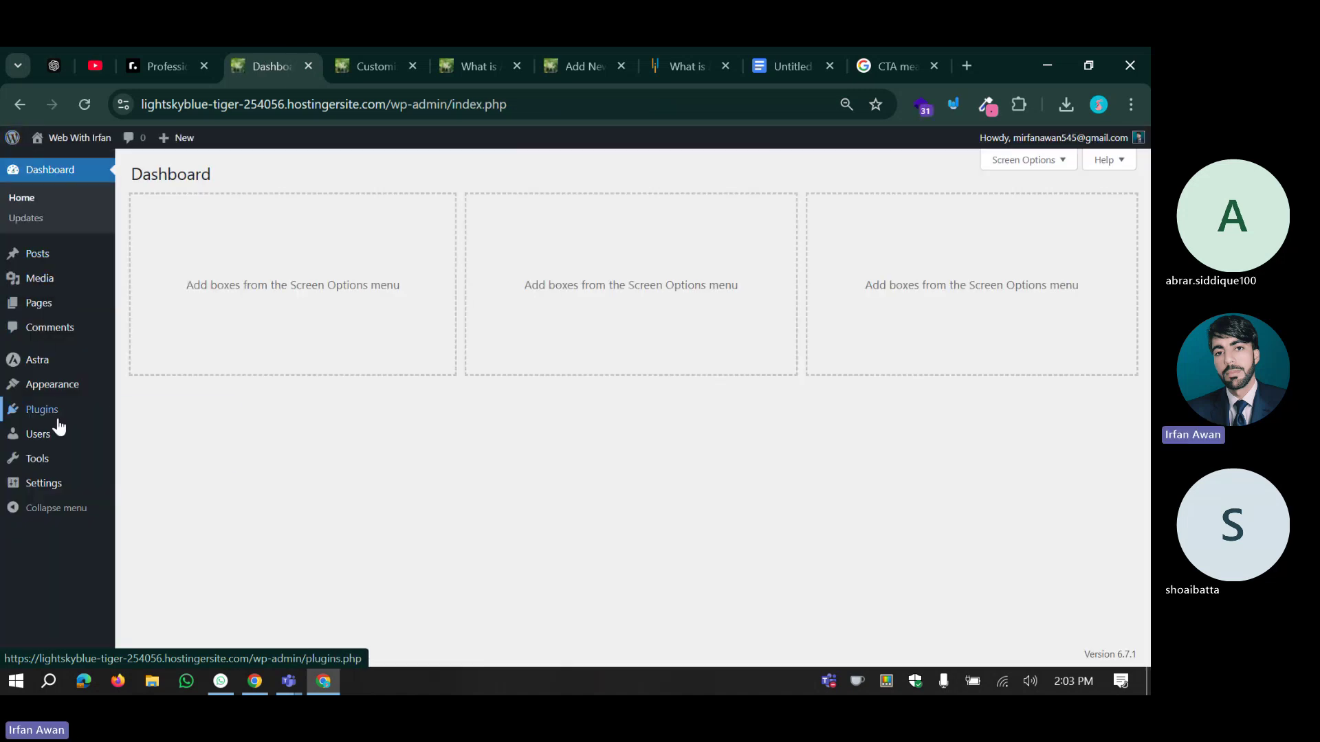
# Open the Table of Contents plugin's settings page from the WordPress admin dashboard.
pyautogui.moveTo(43, 409)
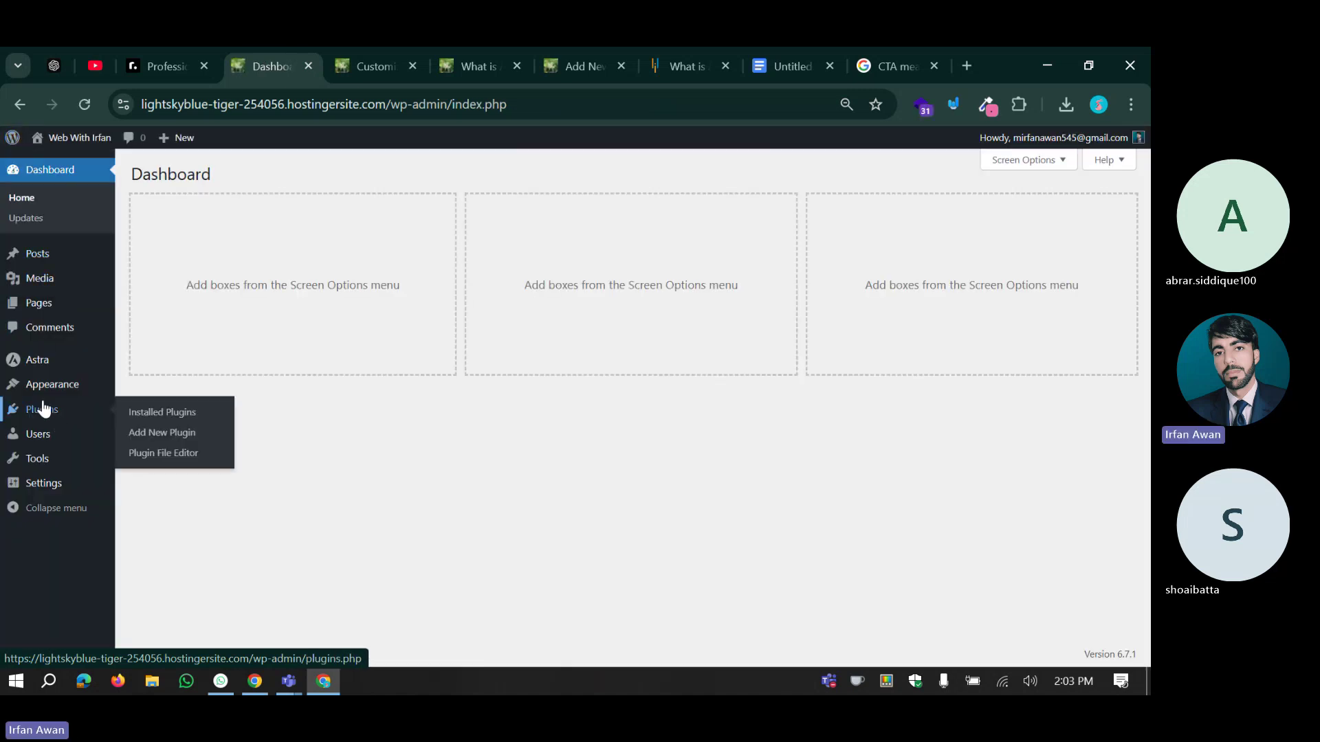
pyautogui.moveTo(42, 469)
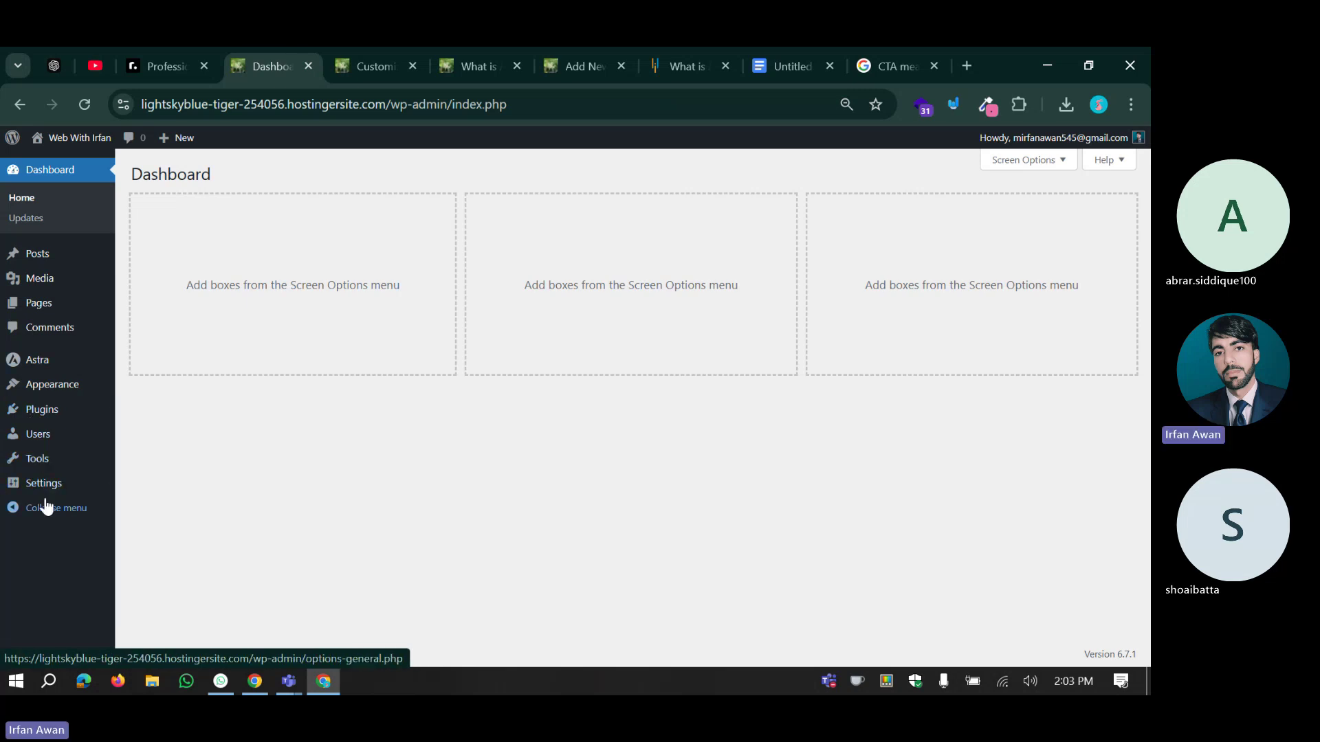
pyautogui.click(156, 609)
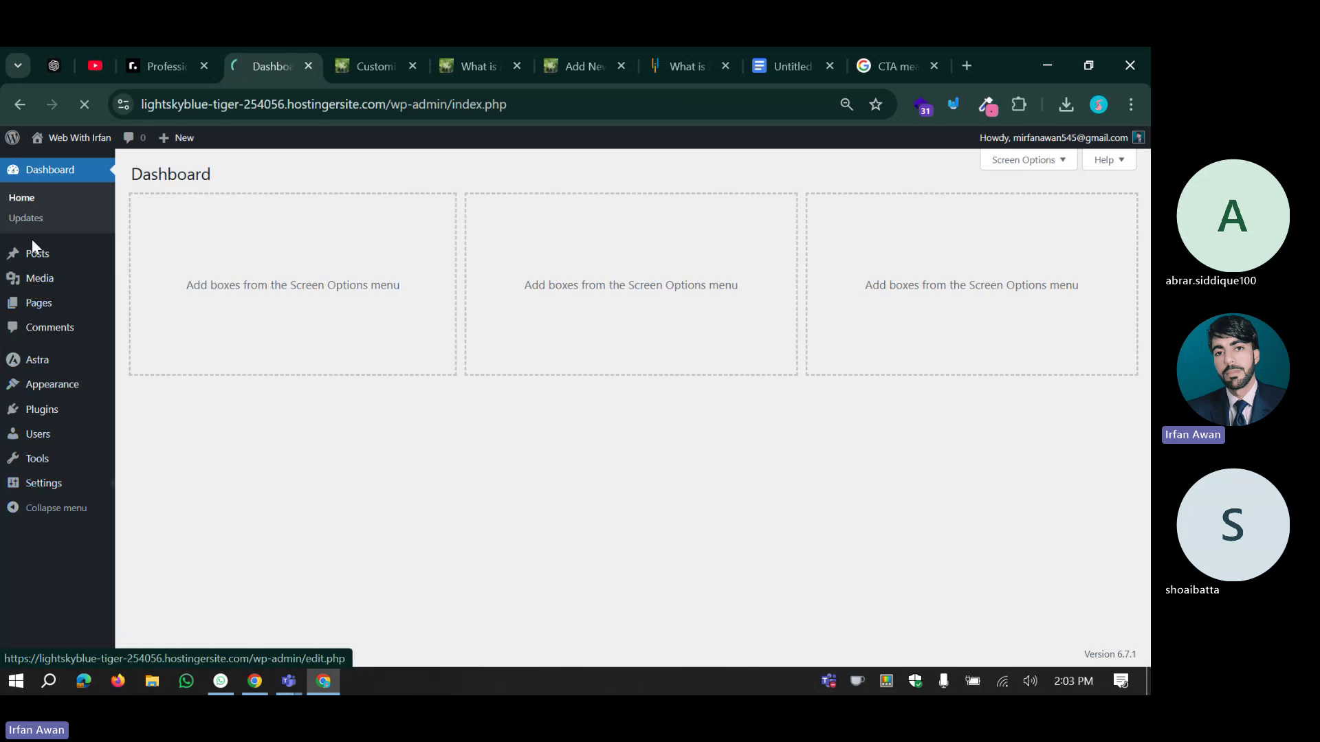
pyautogui.moveTo(41, 497)
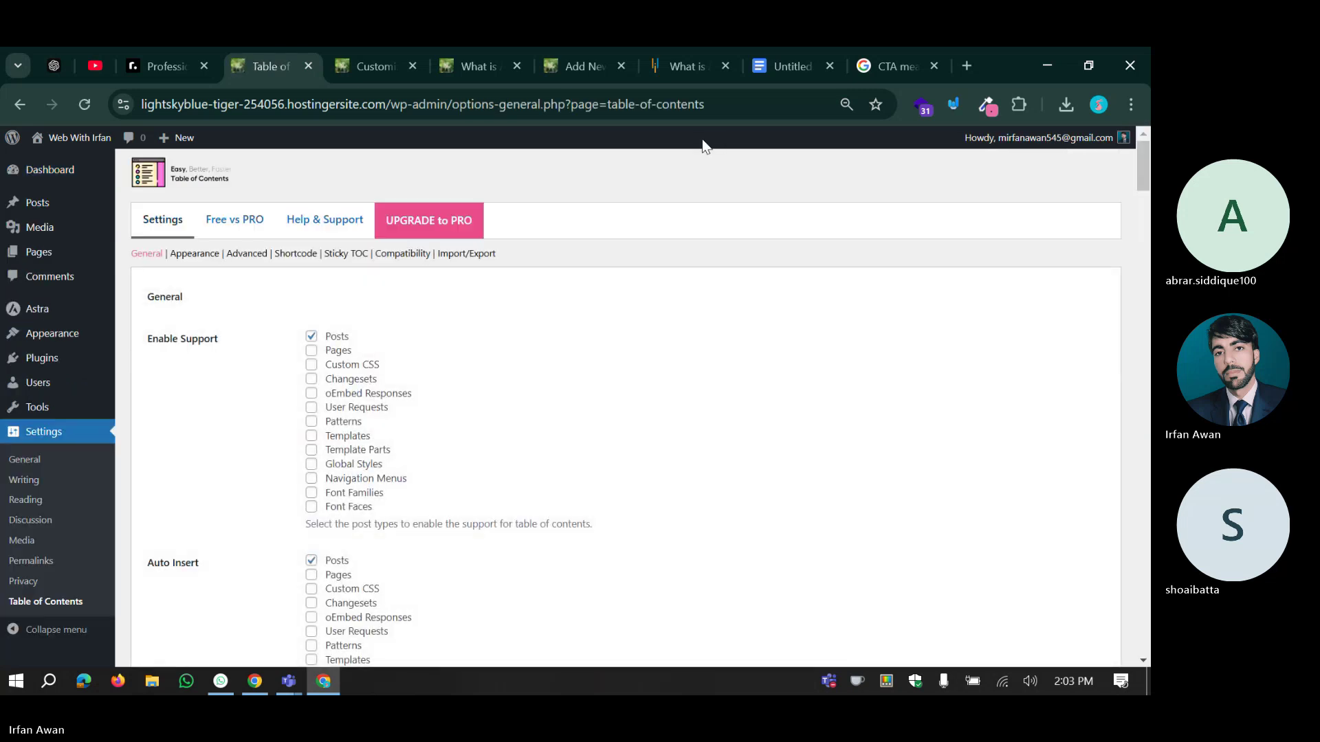
# Set the automatically inserted table of contents' position to "Before first heading (default)".
pyautogui.scroll(-4, 501, 425)
pyautogui.scroll(4, 495, 412)
pyautogui.scroll(-1, 486, 404)
pyautogui.scroll(-5, 481, 399)
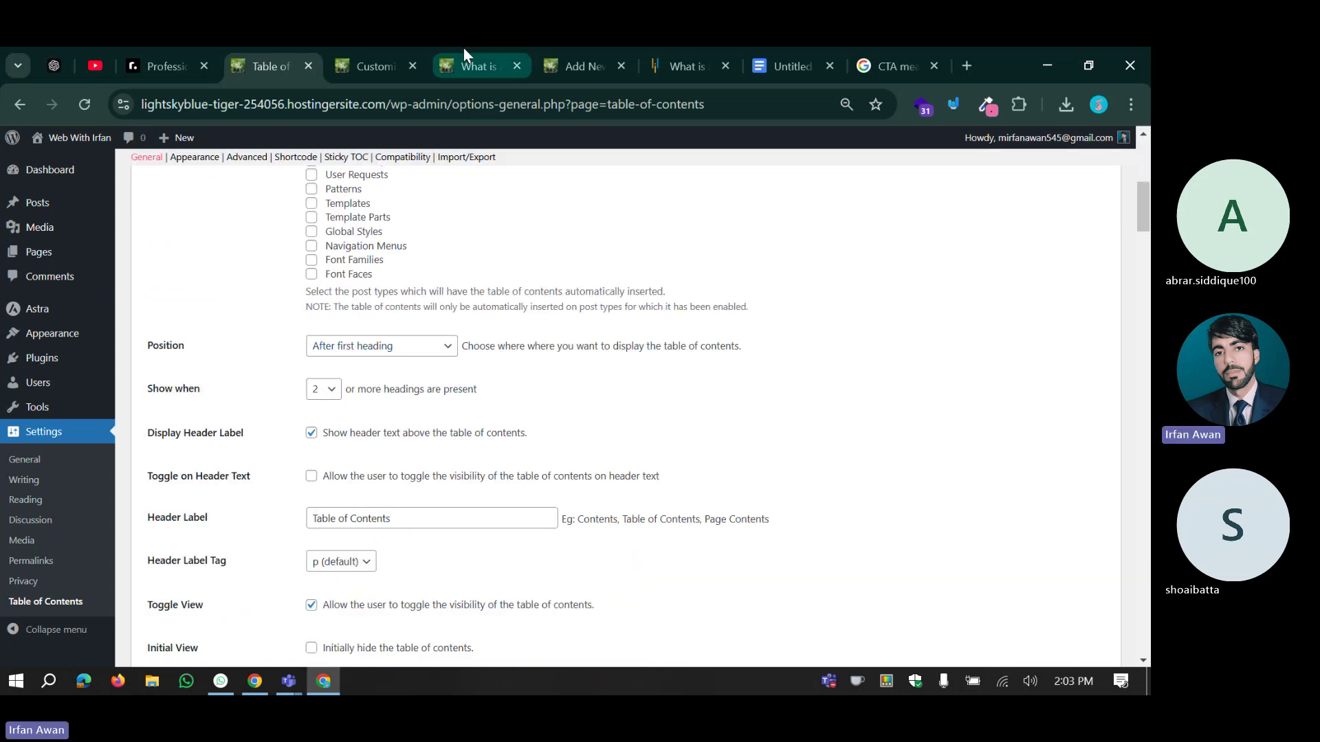
pyautogui.click(467, 65)
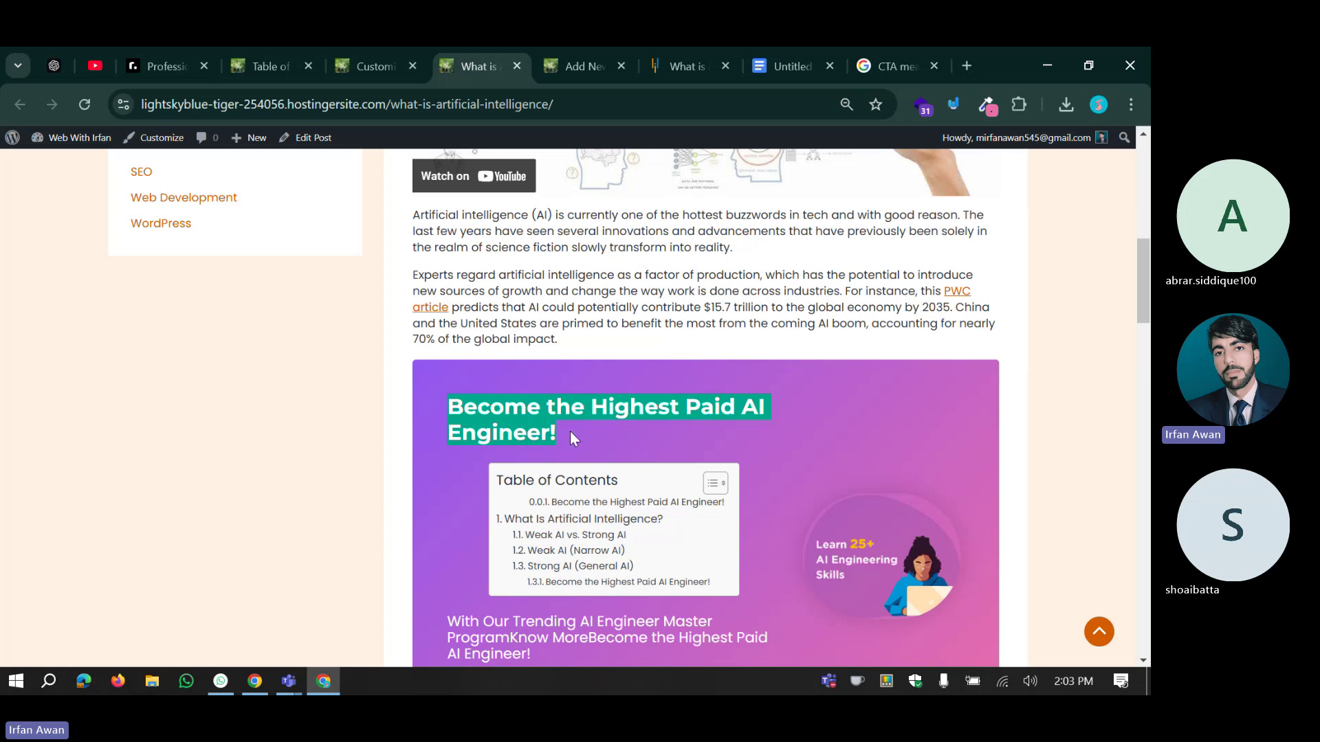
pyautogui.click(402, 64)
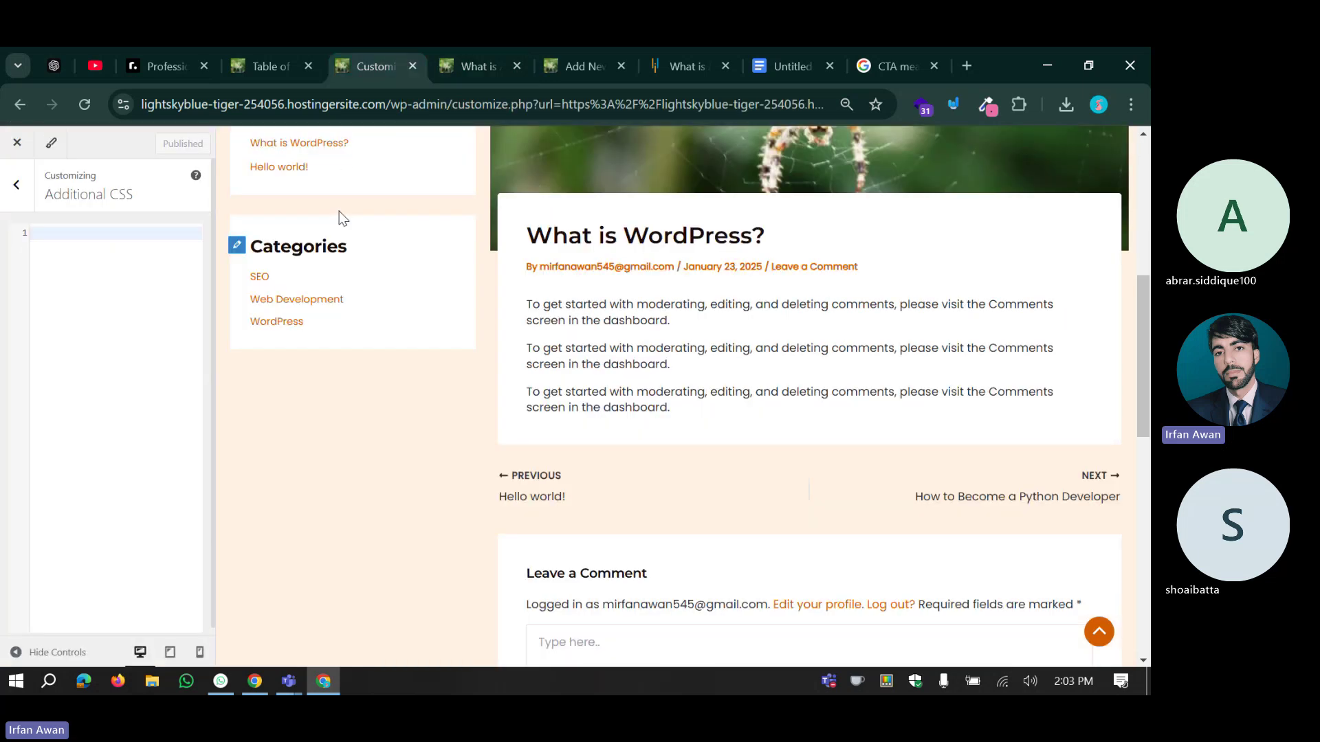
pyautogui.click(268, 66)
pyautogui.click(350, 345)
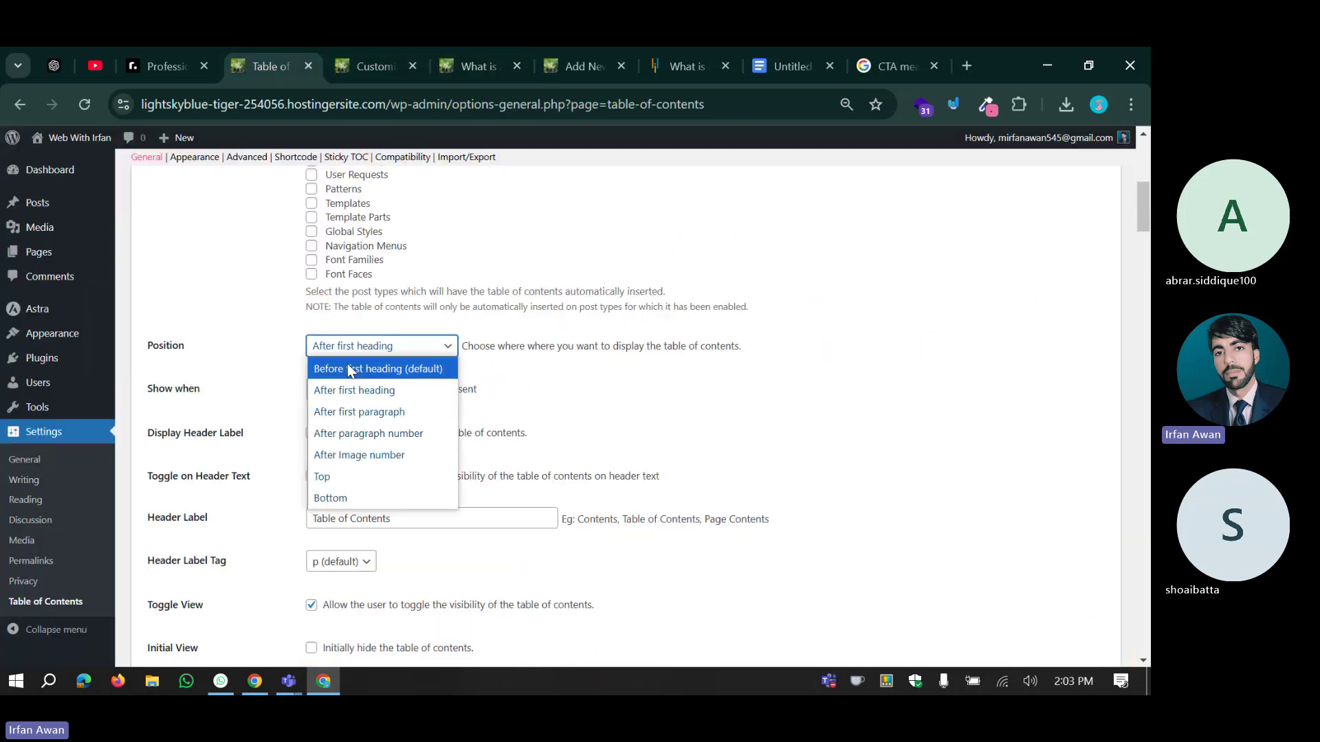
pyautogui.click(348, 369)
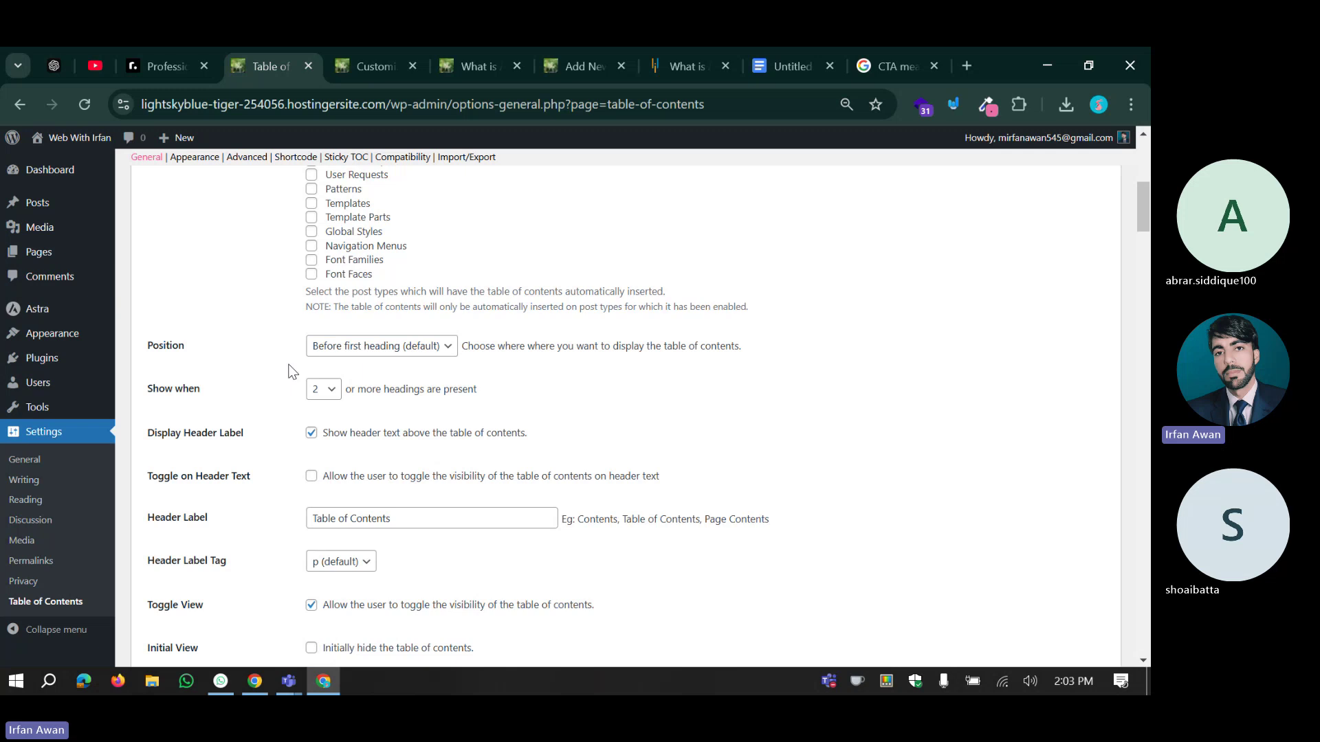
# Save the table of contents settings with the "Before first heading (default)" position.
pyautogui.scroll(-9, 292, 405)
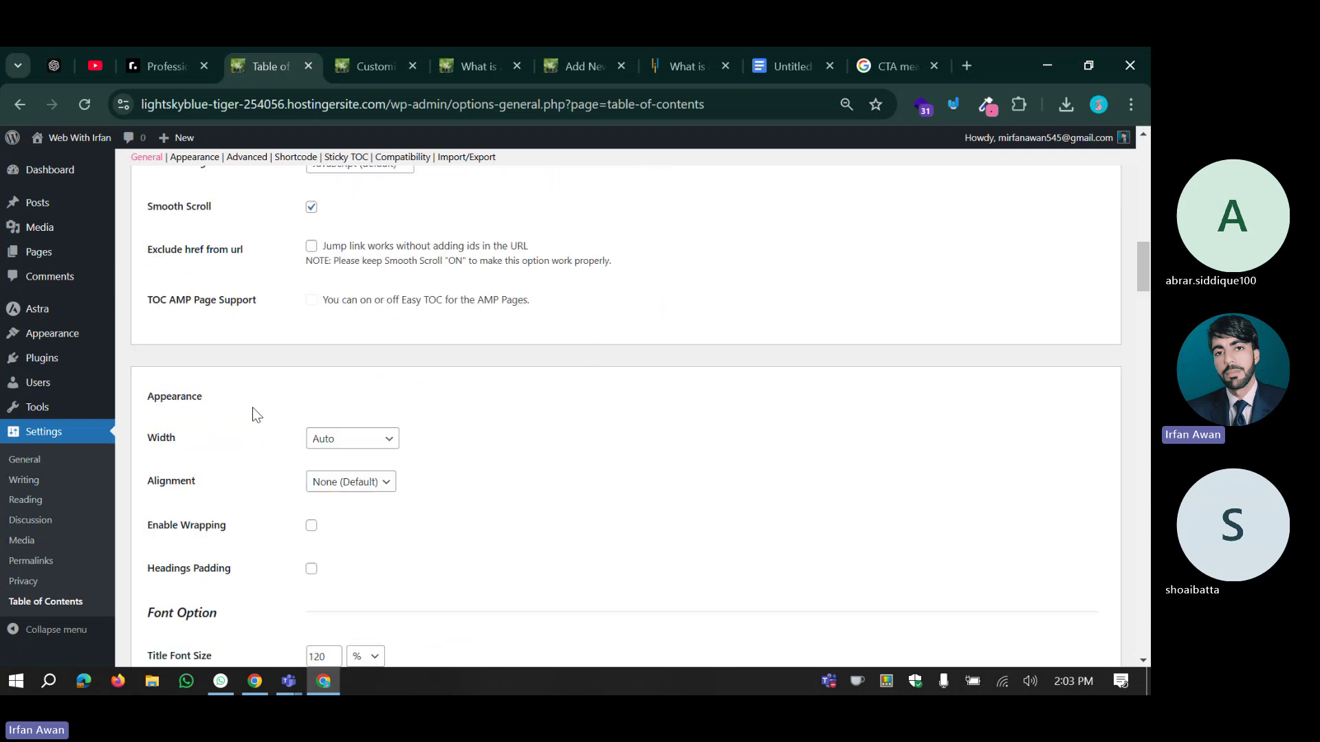
pyautogui.scroll(4, 253, 407)
pyautogui.scroll(-15, 286, 354)
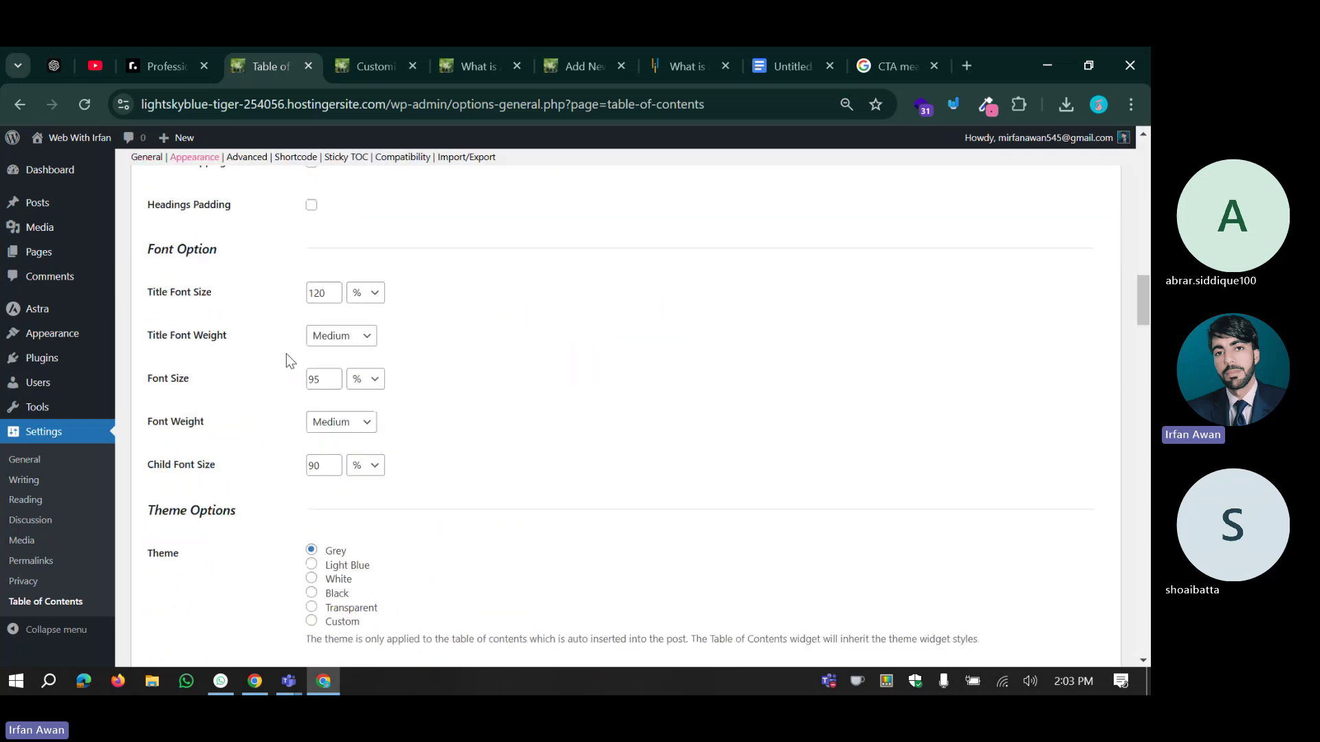
pyautogui.scroll(-15, 285, 353)
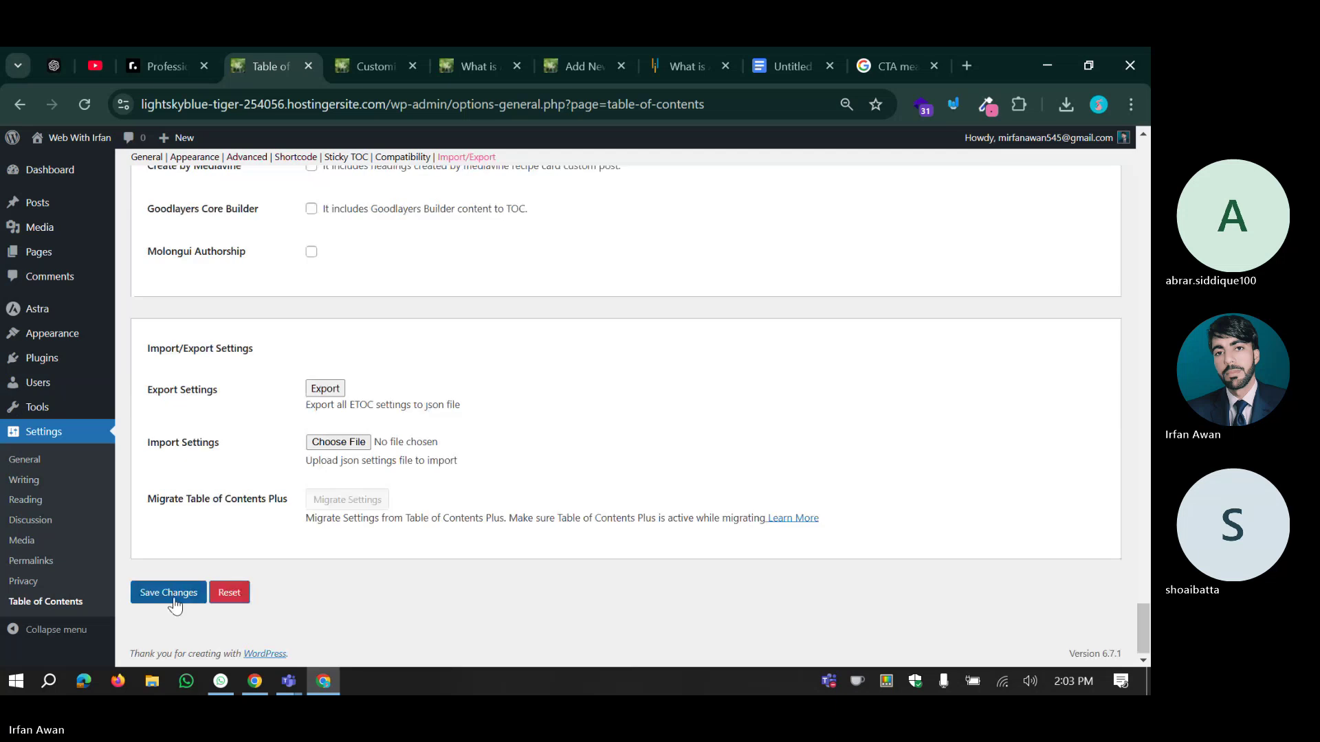
pyautogui.click(169, 592)
pyautogui.scroll(15, 295, 465)
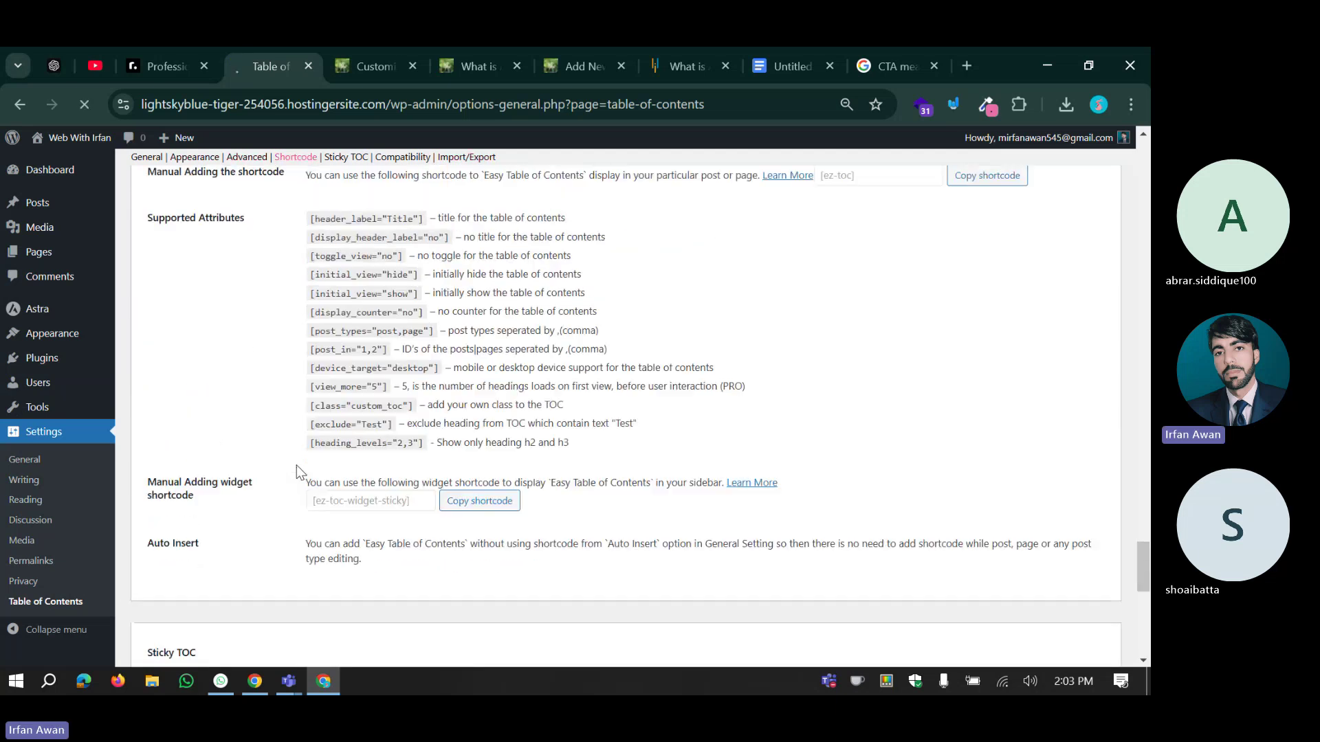
pyautogui.scroll(5, 344, 412)
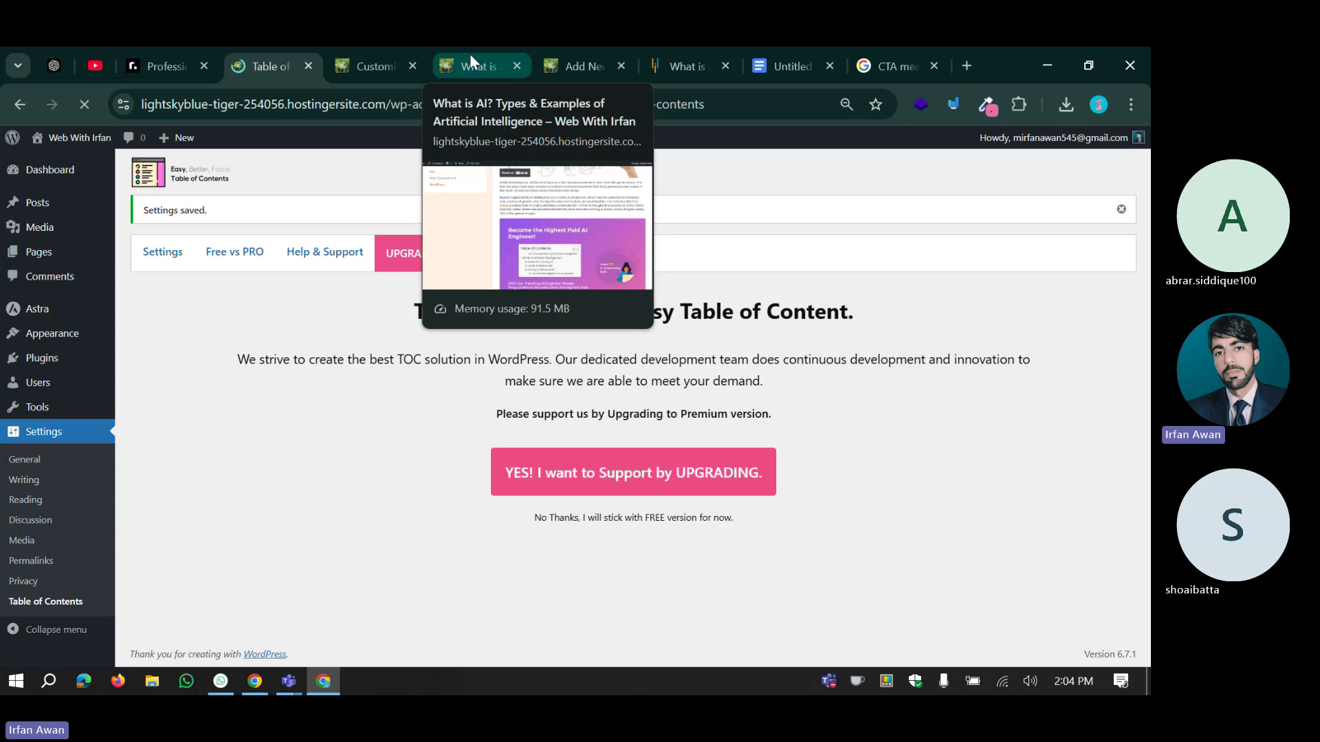
# Check the reloaded "What is AI?" post for the table of contents, and review the Position option in the plugin settings.
pyautogui.click(471, 58)
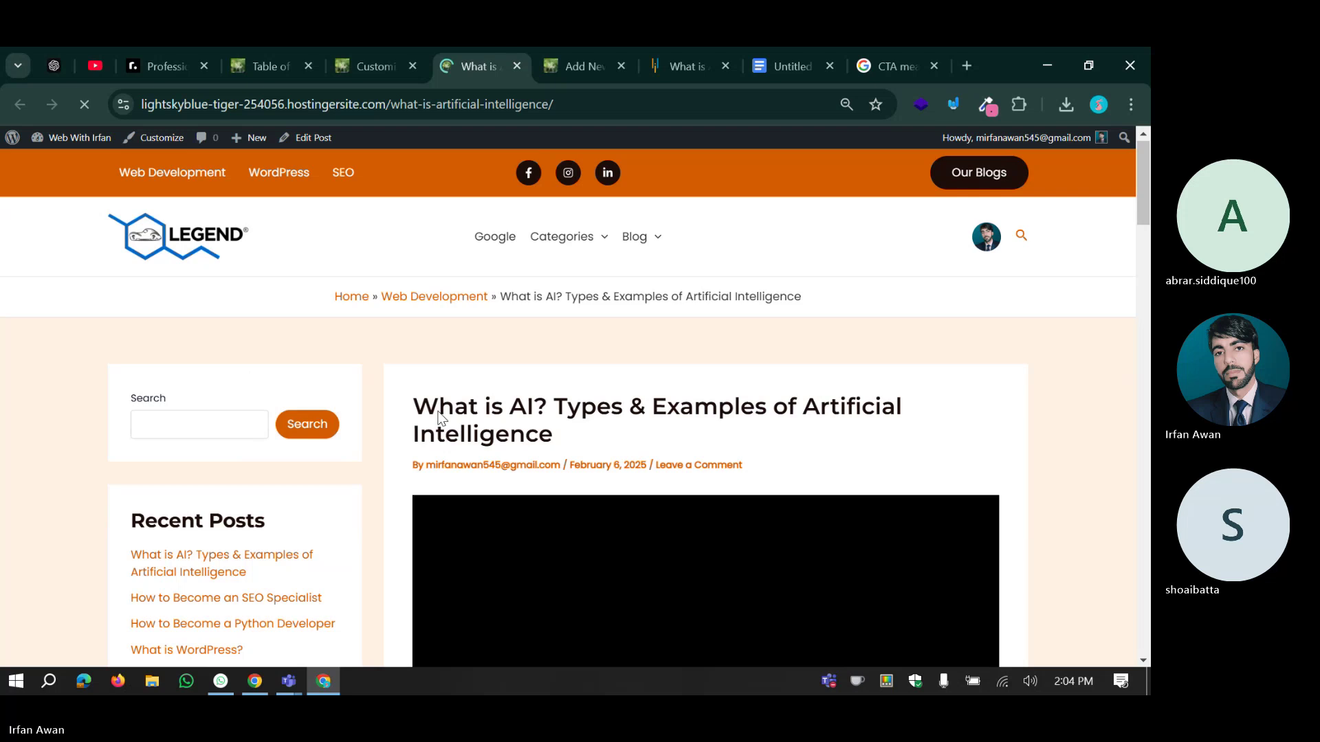
pyautogui.scroll(-8, 440, 417)
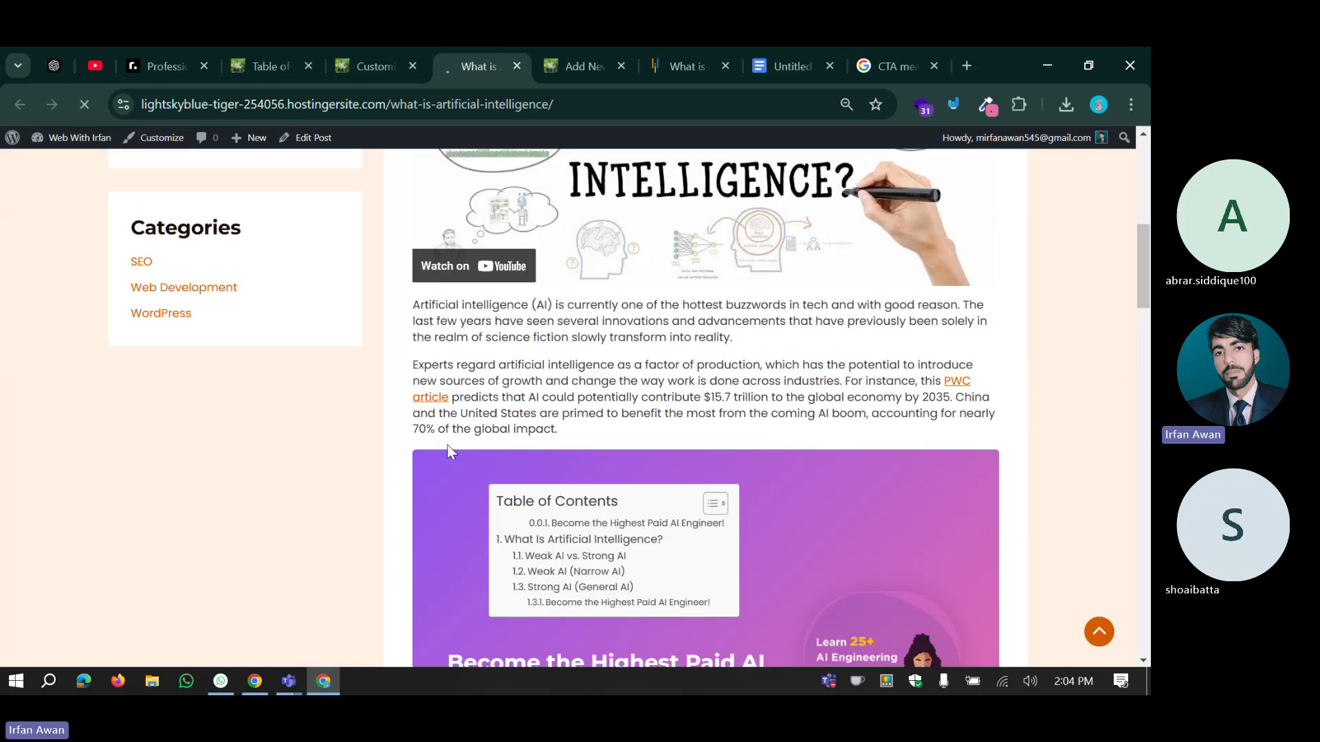
pyautogui.click(256, 47)
pyautogui.scroll(-8, 220, 405)
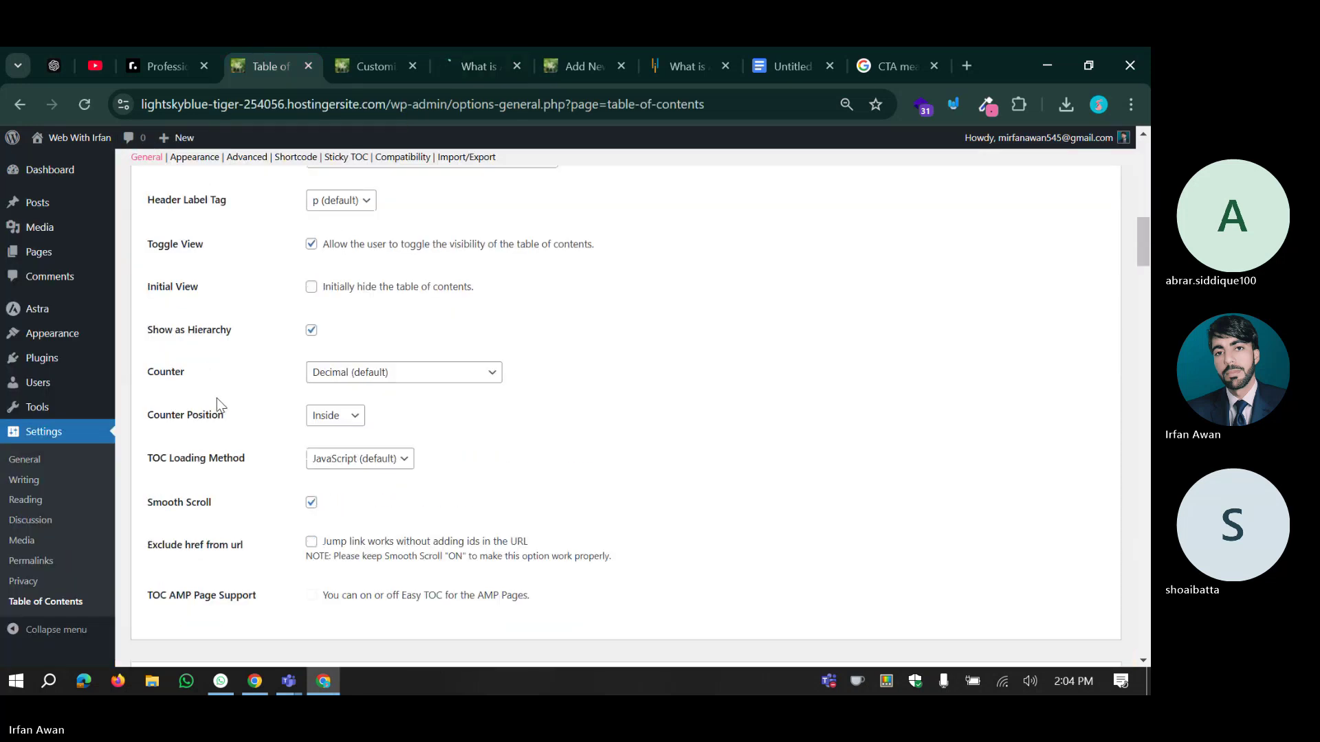
pyautogui.scroll(3, 217, 400)
pyautogui.scroll(3, 254, 319)
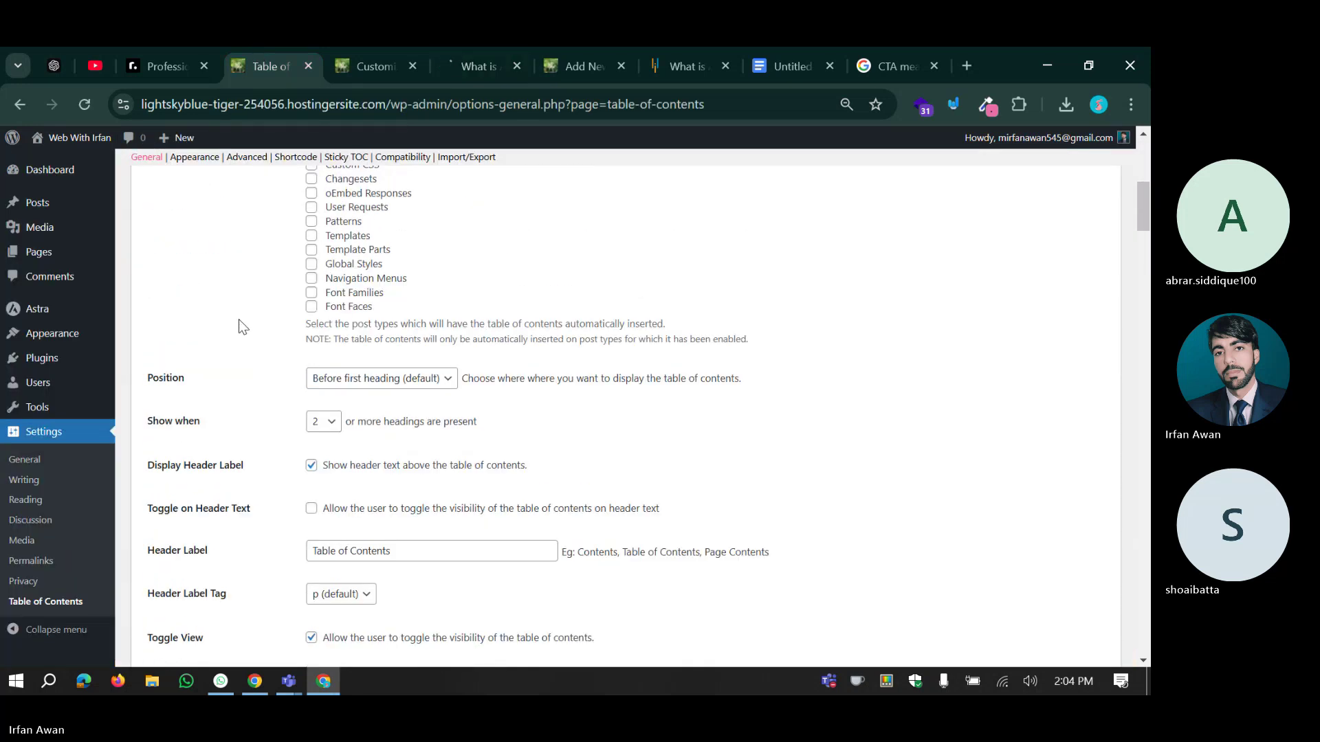
# Examine the table of contents' placement on the published post relative to the introductory paragraphs, first banner and its heading.
pyautogui.click(433, 53)
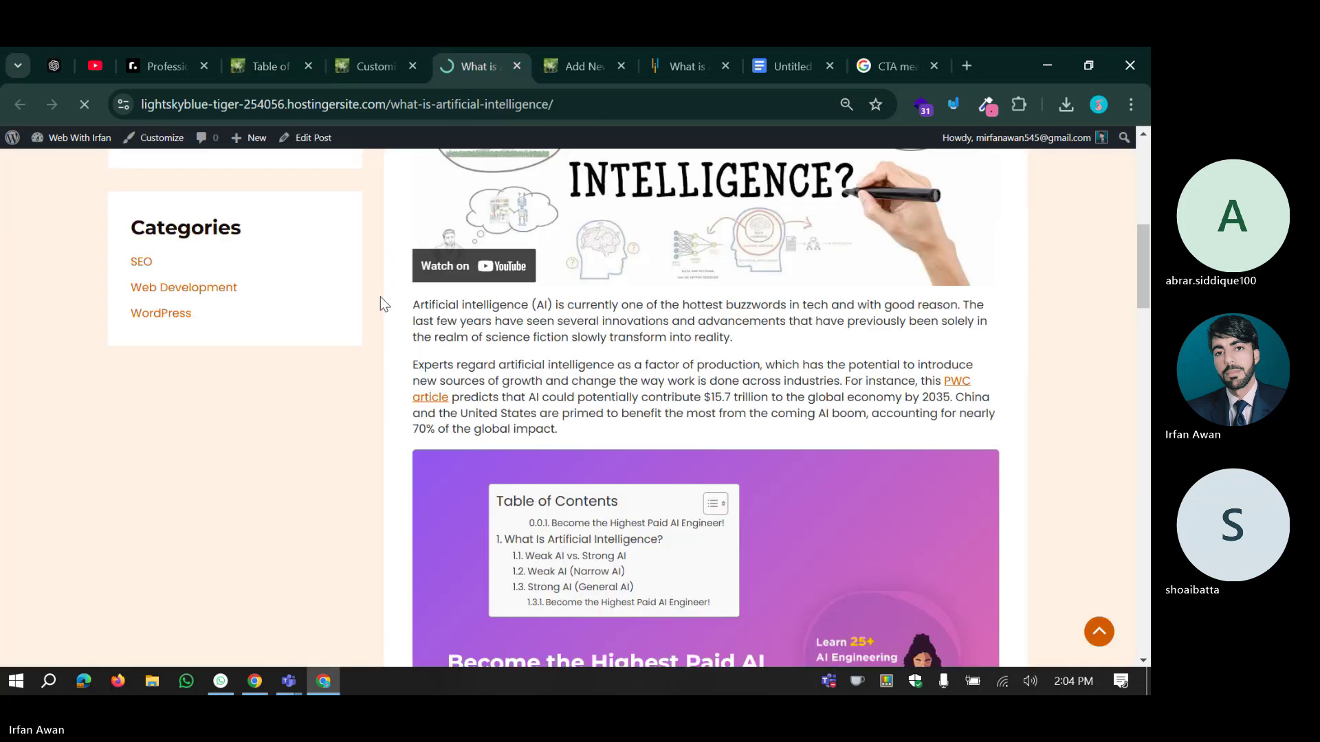
pyautogui.scroll(-5, 481, 309)
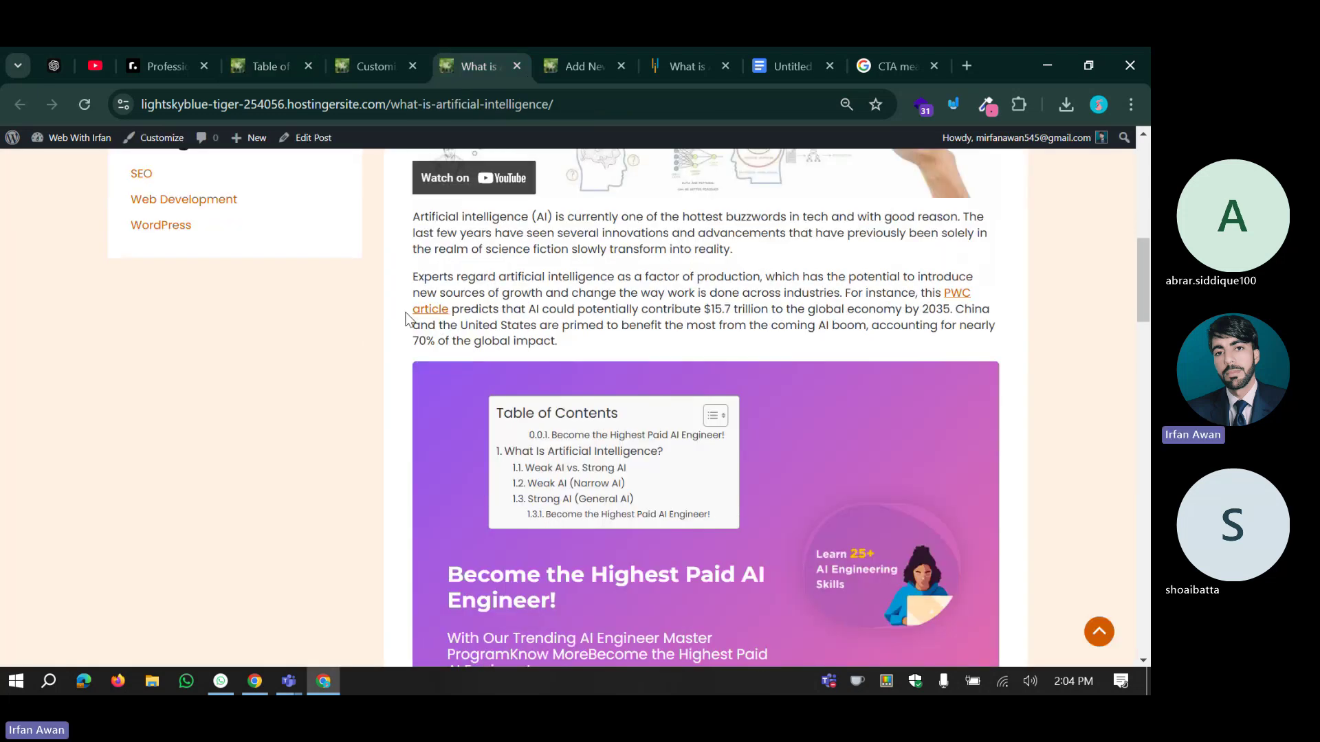
pyautogui.moveTo(445, 303); pyautogui.dragTo(553, 323)
pyautogui.click(596, 328)
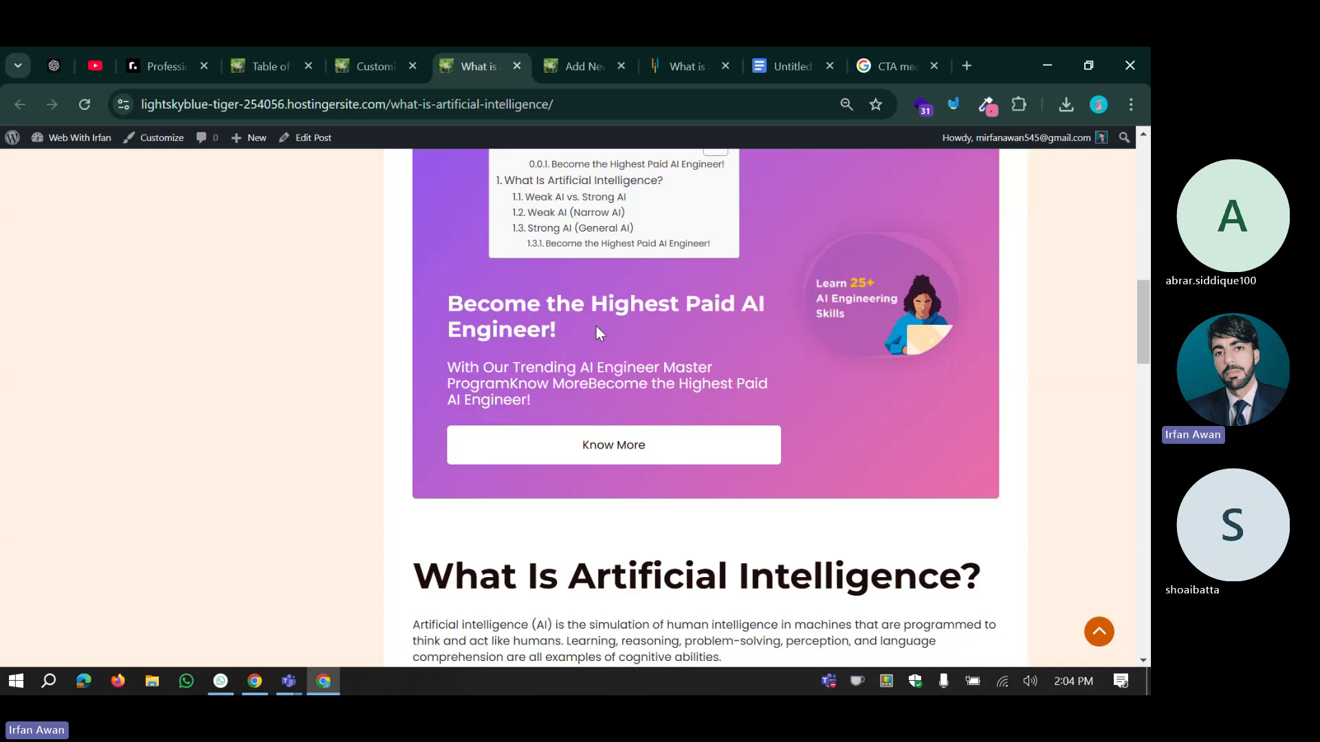
pyautogui.scroll(10, 485, 316)
pyautogui.scroll(-5, 446, 391)
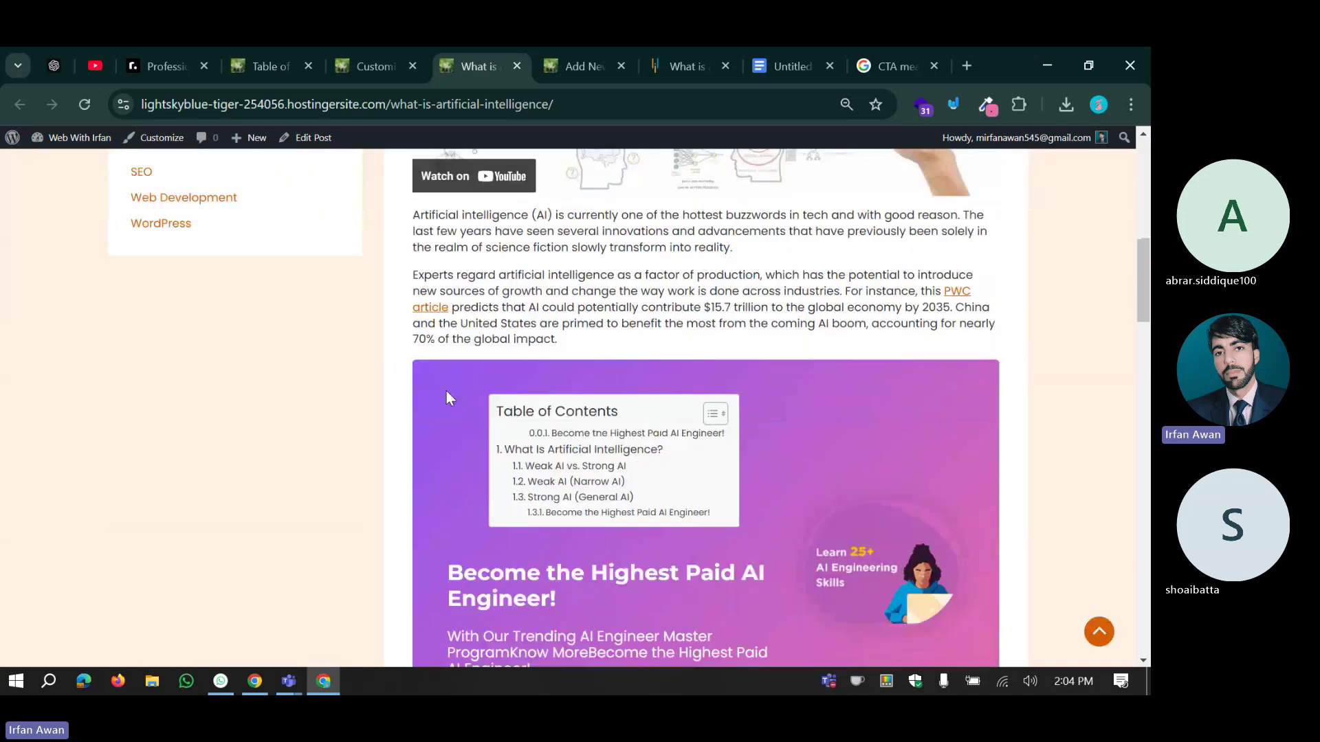
pyautogui.scroll(5, 447, 390)
pyautogui.scroll(-4, 447, 391)
# Set the table of contents position to "Top" in the plugin's general settings and save the changes.
pyautogui.click(268, 65)
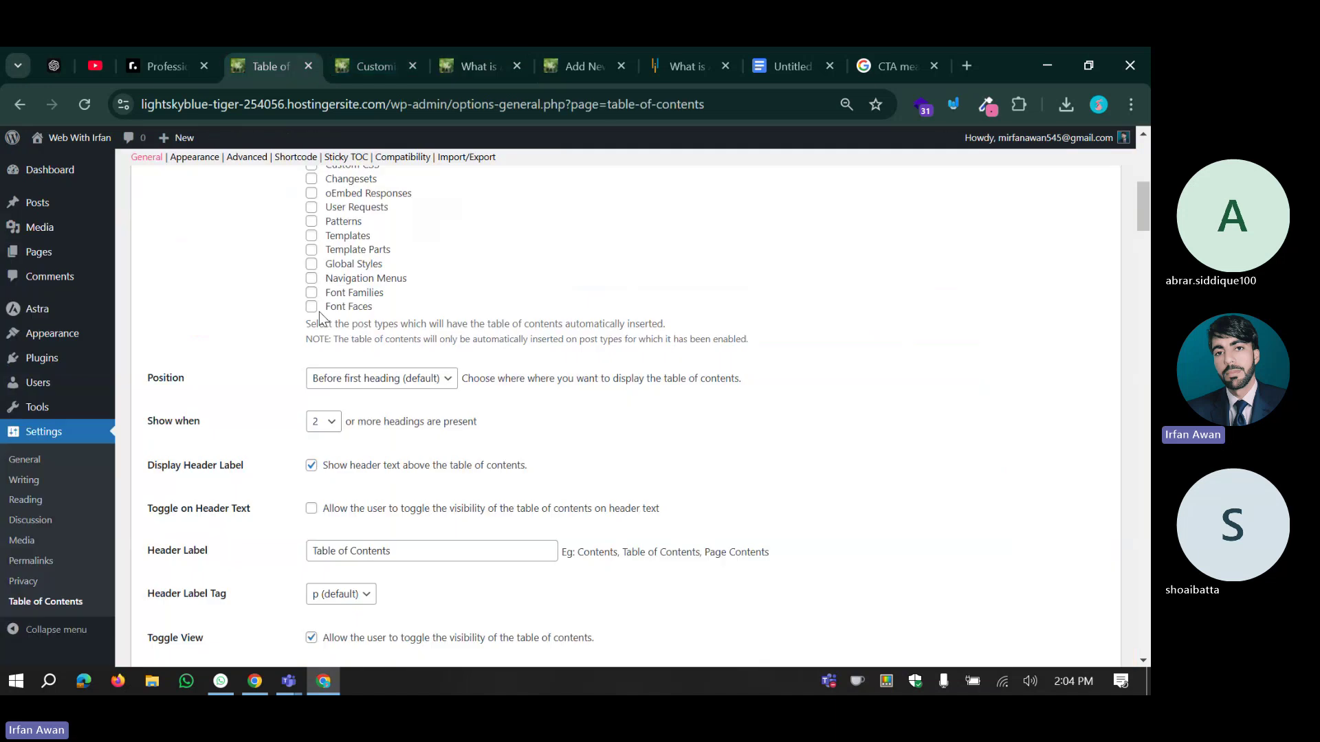
pyautogui.click(330, 378)
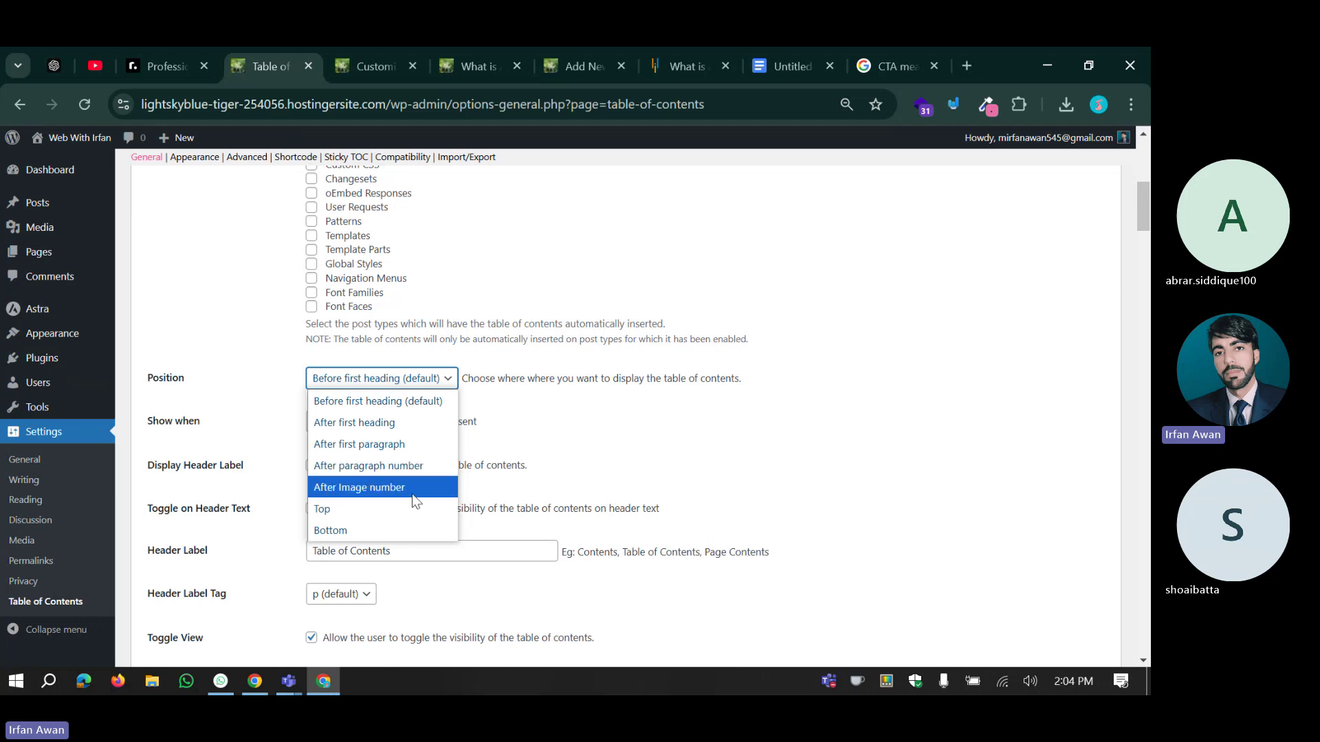
pyautogui.click(369, 508)
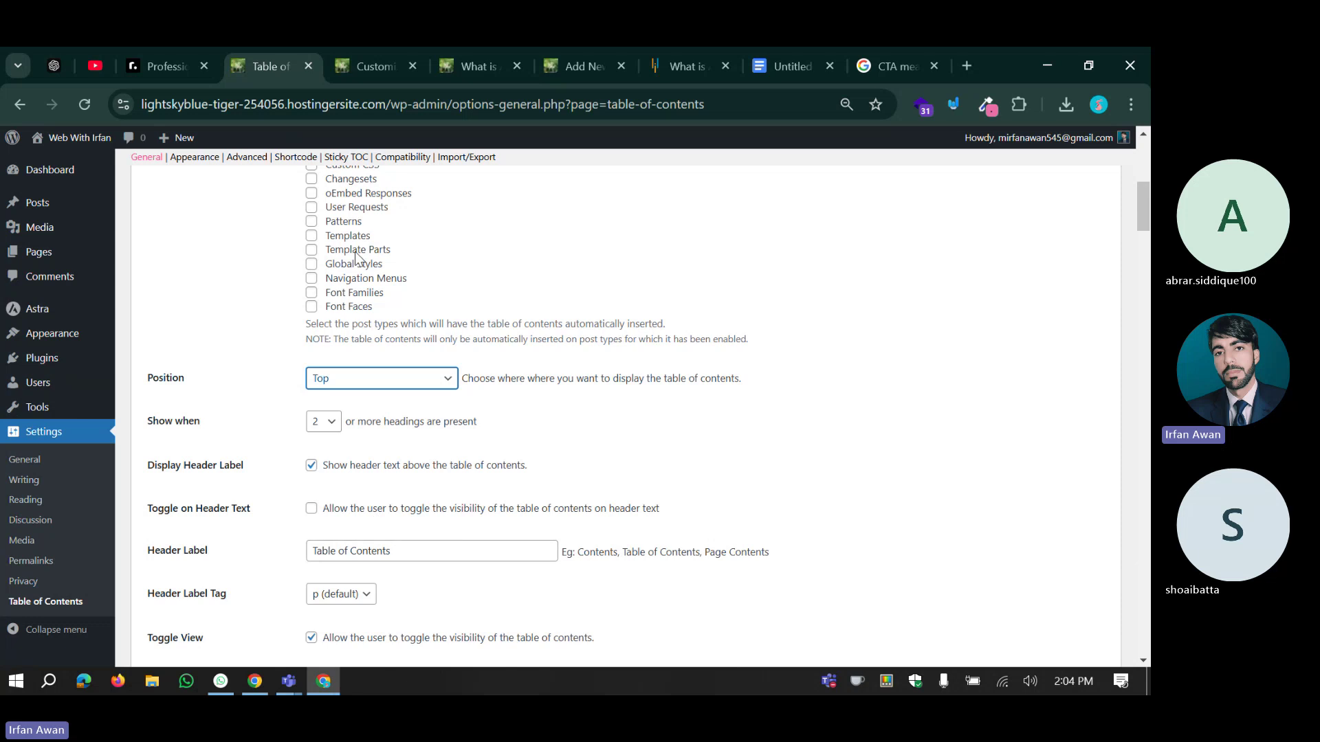
pyautogui.scroll(6, 356, 258)
pyautogui.scroll(-15, 242, 374)
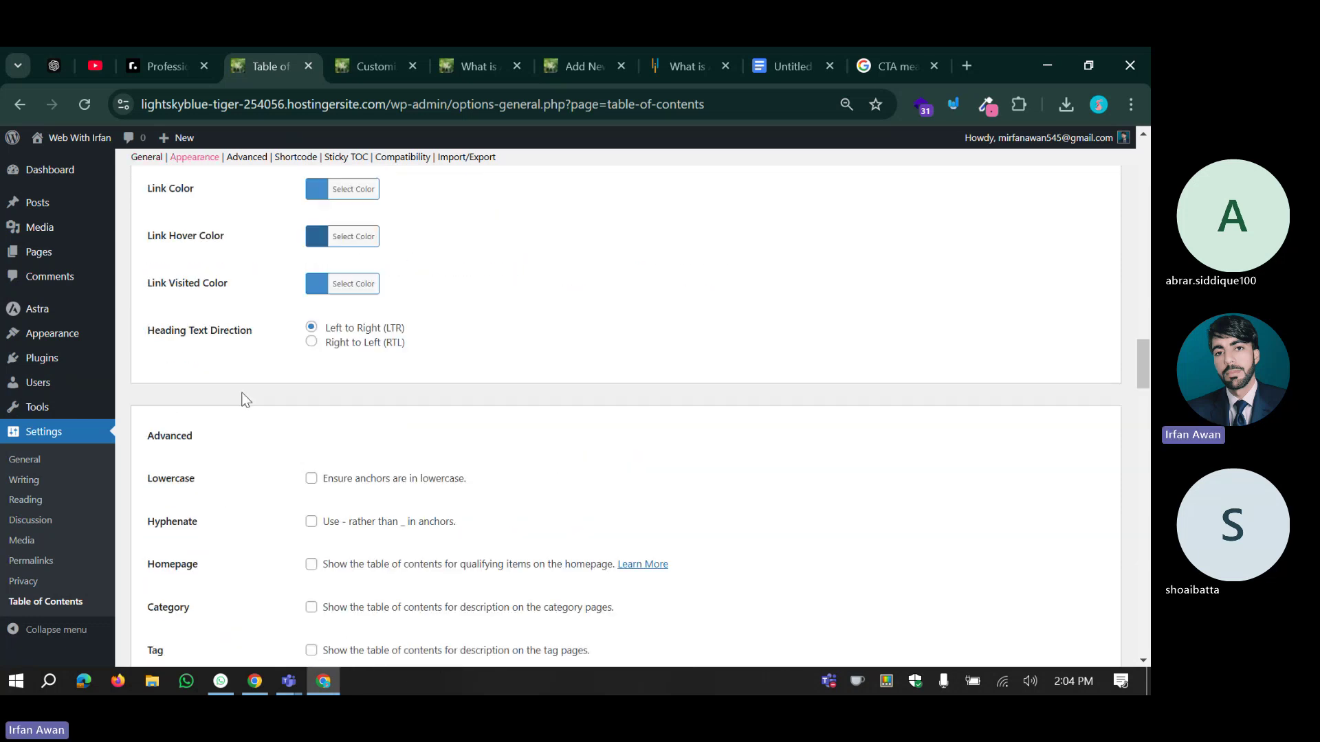
pyautogui.scroll(-7, 244, 406)
pyautogui.scroll(-20, 248, 420)
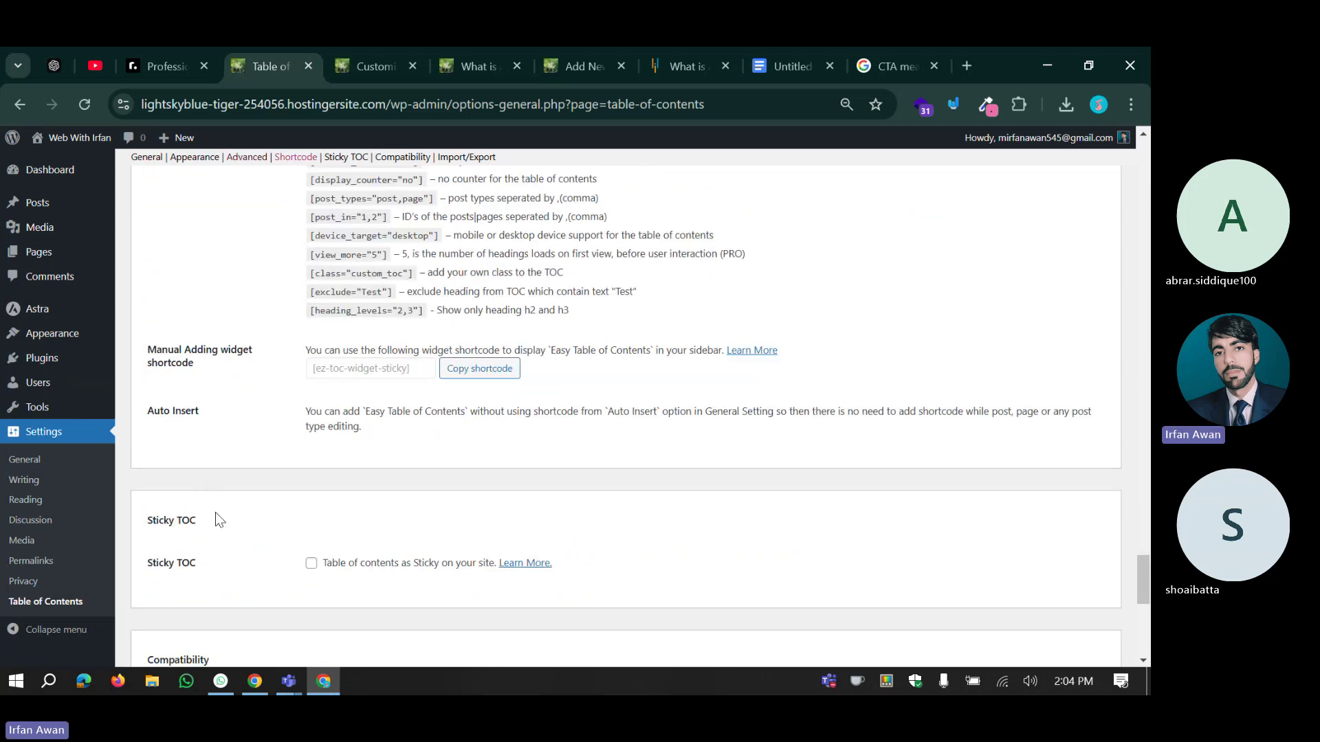
# Return to the published post and review the title, video and two introductory paragraphs above the first banner.
pyautogui.click(399, 66)
pyautogui.click(474, 64)
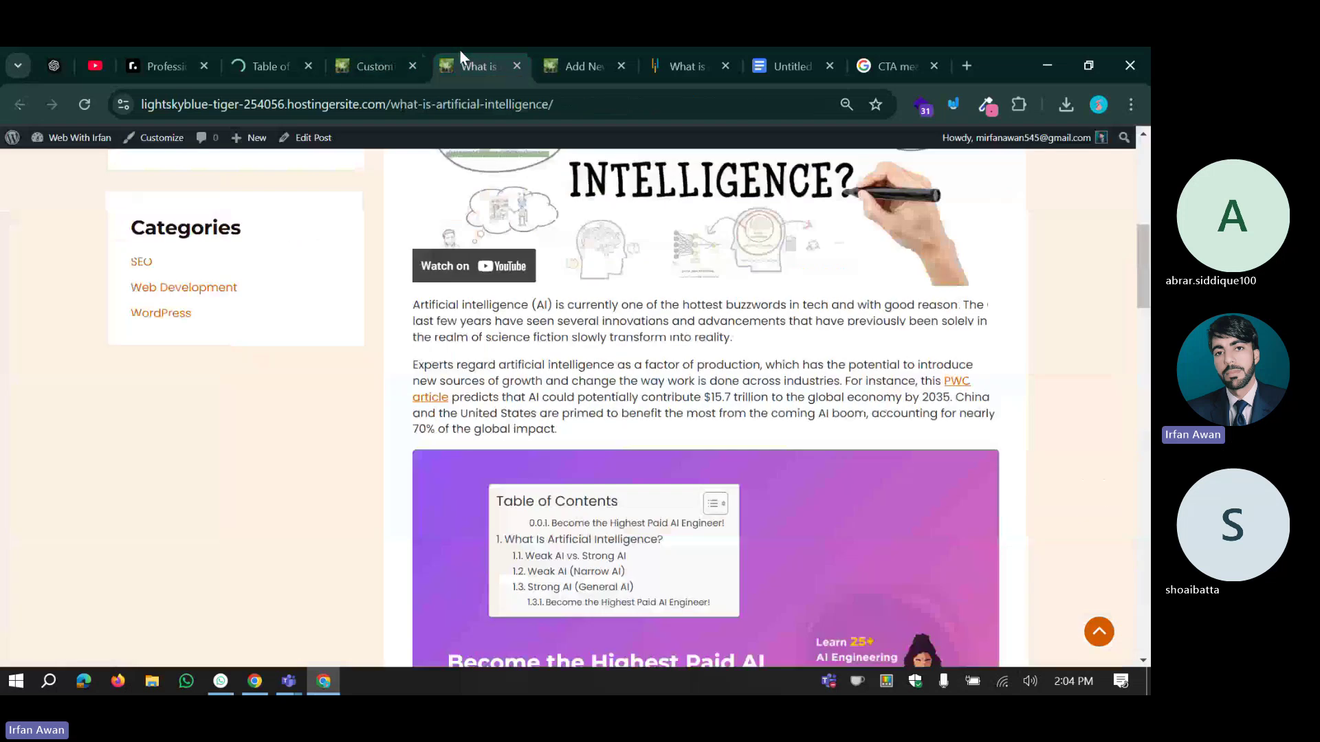
pyautogui.scroll(5, 526, 411)
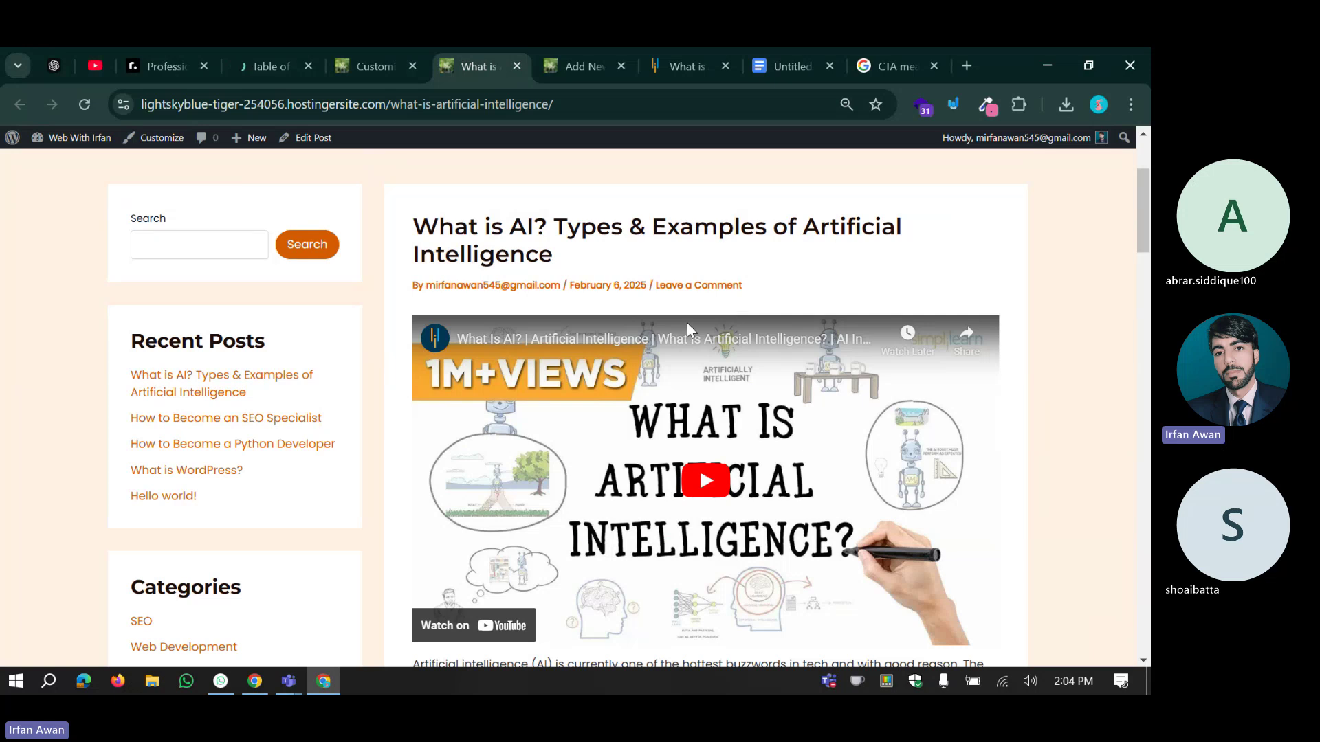
pyautogui.scroll(-5, 687, 323)
pyautogui.scroll(2, 397, 418)
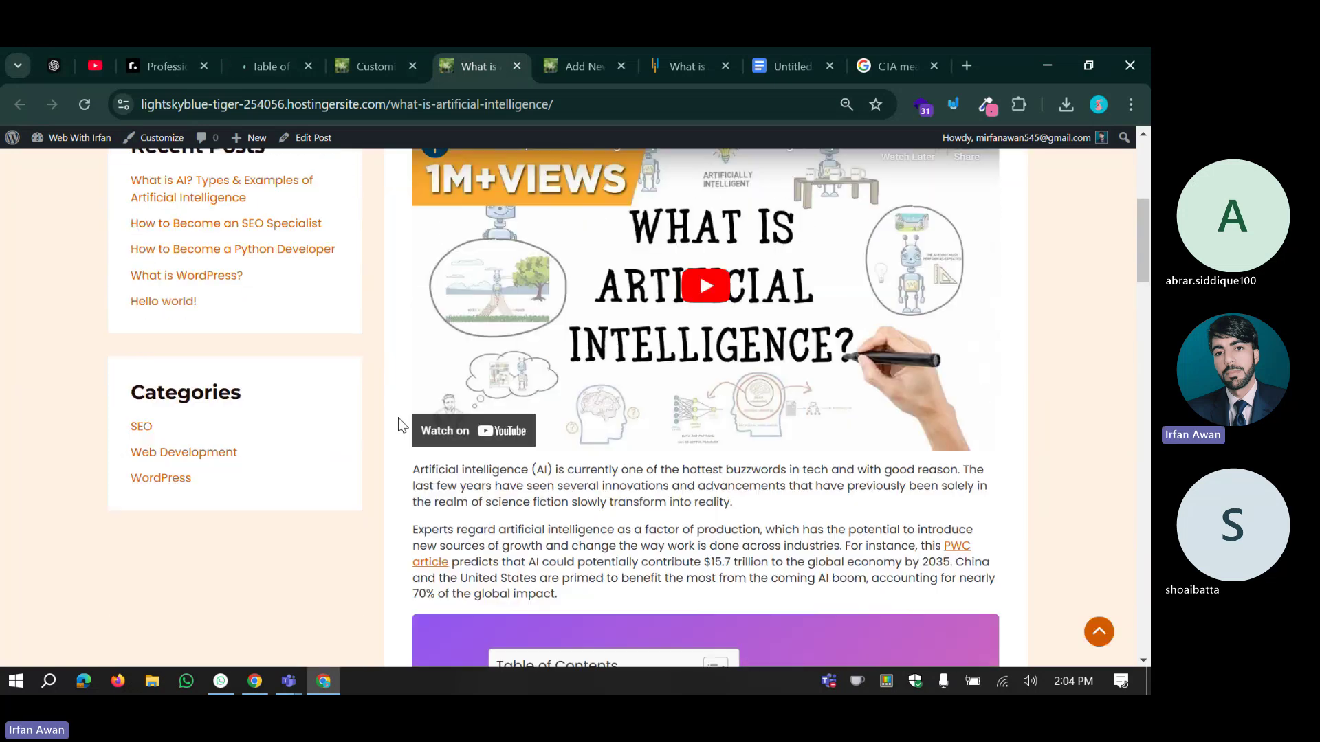
pyautogui.scroll(-1, 479, 485)
pyautogui.moveTo(565, 521); pyautogui.dragTo(412, 393)
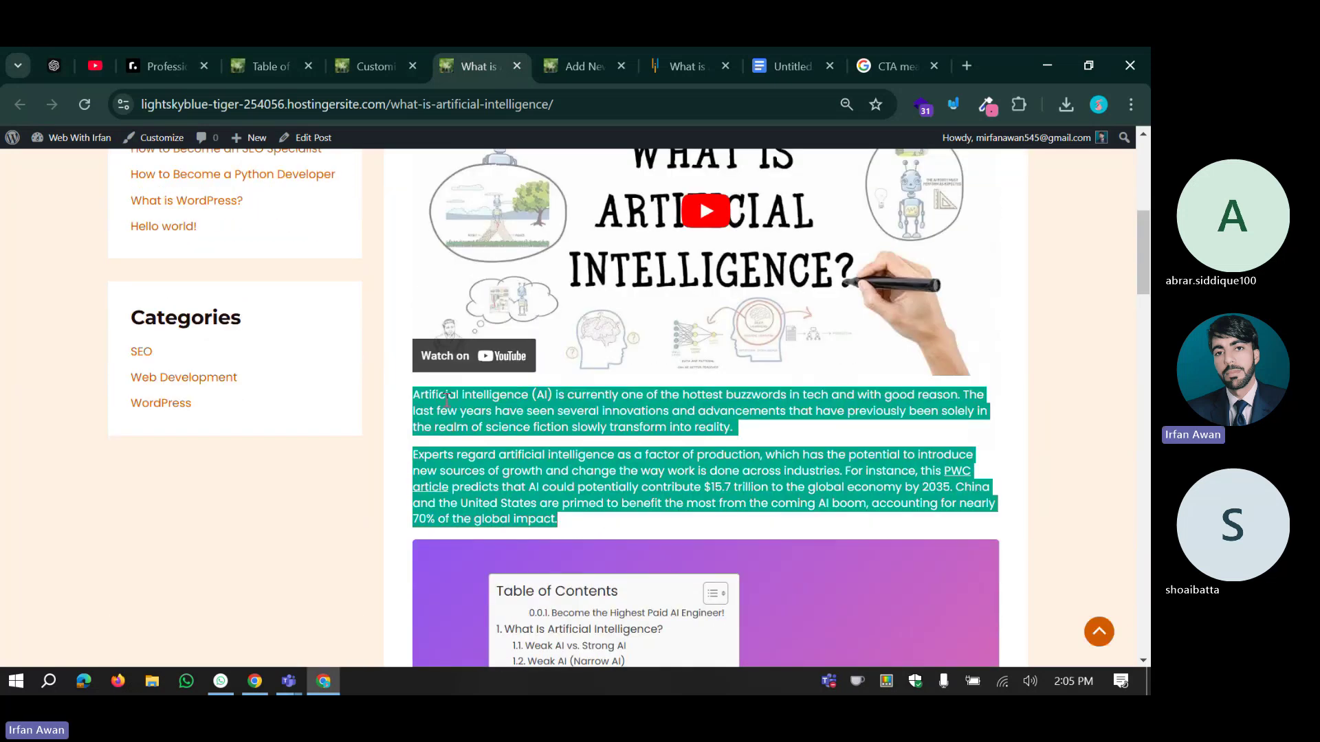
pyautogui.click(417, 390)
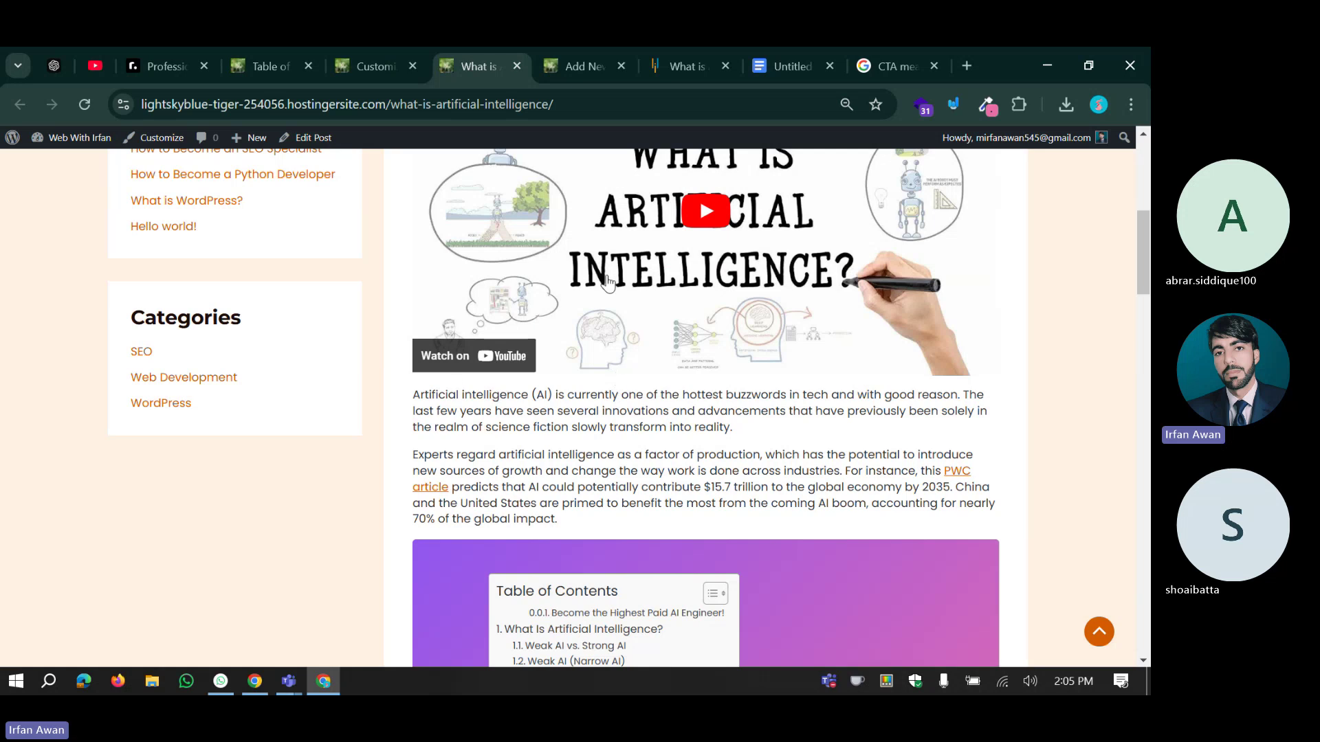
# Reload the published "What is AI?" post and check the table of contents' placement relative to the title and video.
pyautogui.click(84, 104)
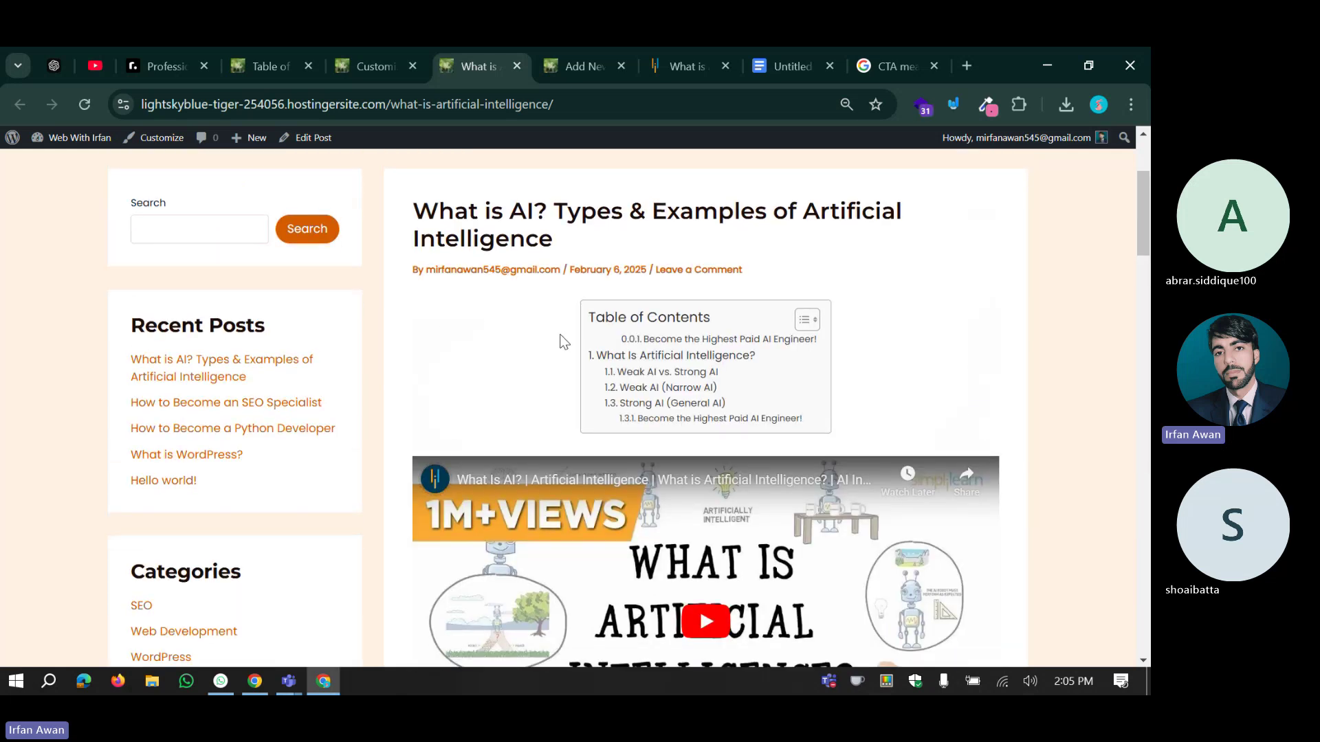
pyautogui.scroll(-6, 416, 348)
pyautogui.scroll(8, 415, 348)
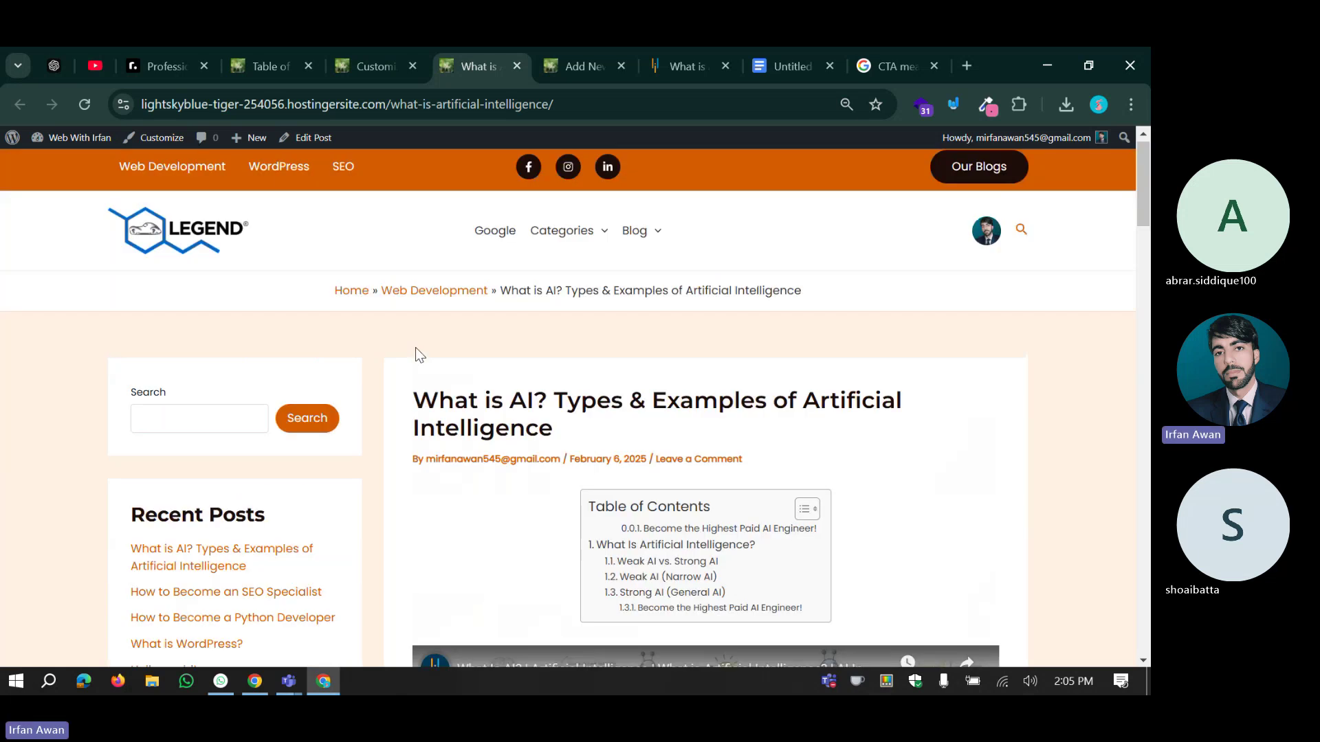
pyautogui.scroll(-8, 415, 348)
pyautogui.scroll(9, 415, 348)
pyautogui.scroll(-1, 802, 432)
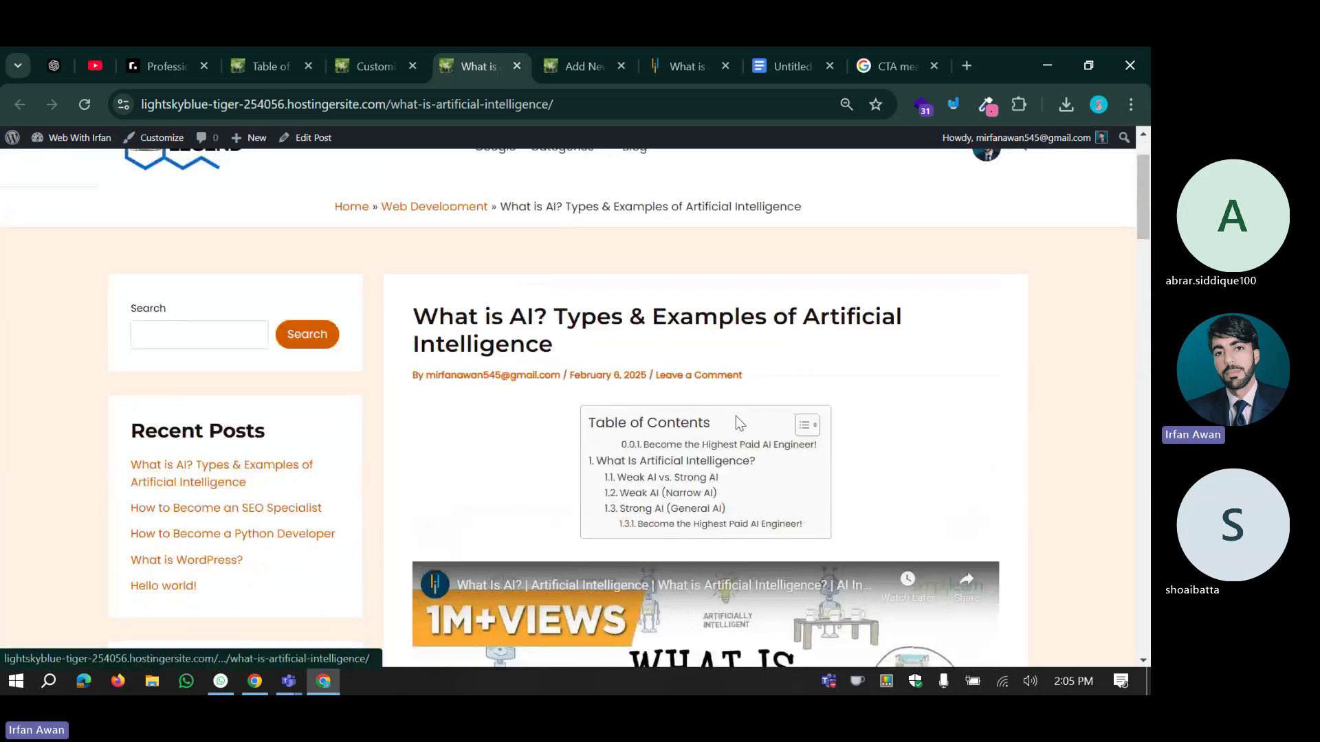
# Examine the table of contents box on the published post and compare it with the plugin's general settings.
pyautogui.click(802, 432)
pyautogui.click(782, 426)
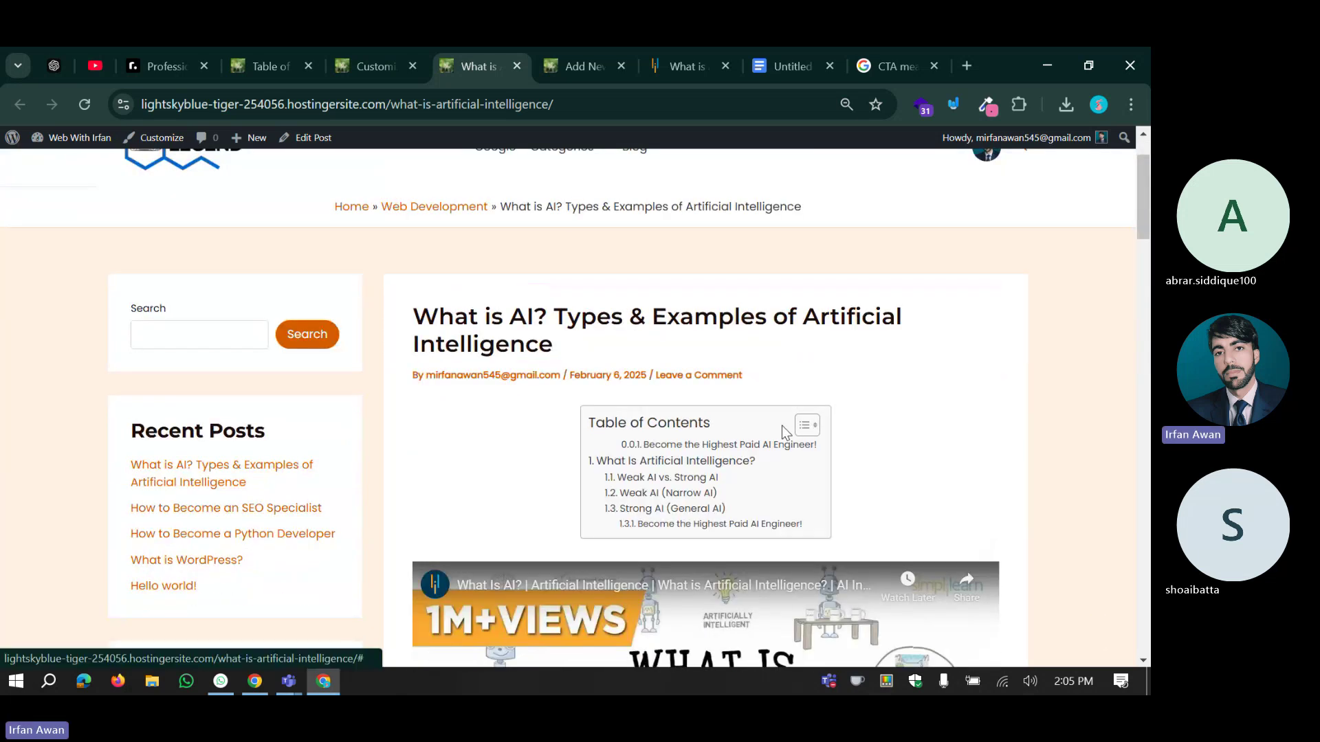
pyautogui.scroll(-2, 545, 417)
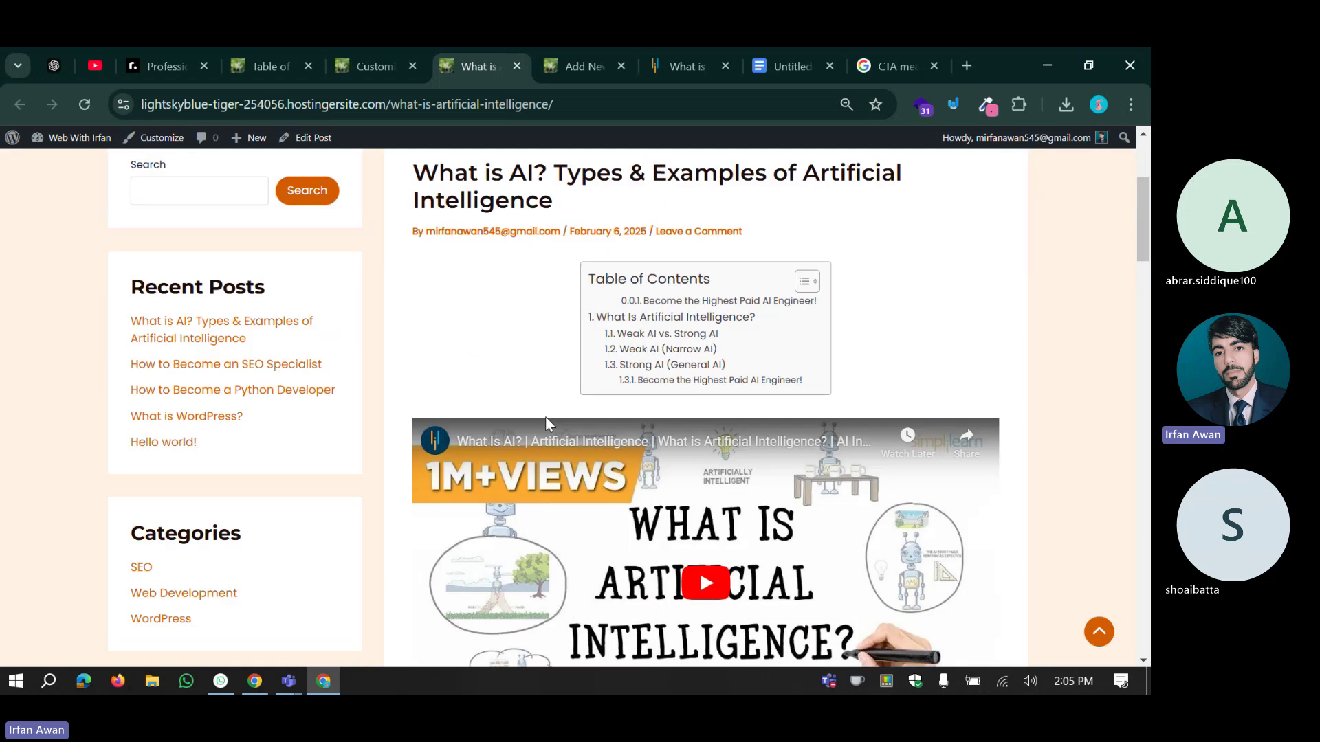
pyautogui.scroll(4, 546, 416)
pyautogui.click(280, 64)
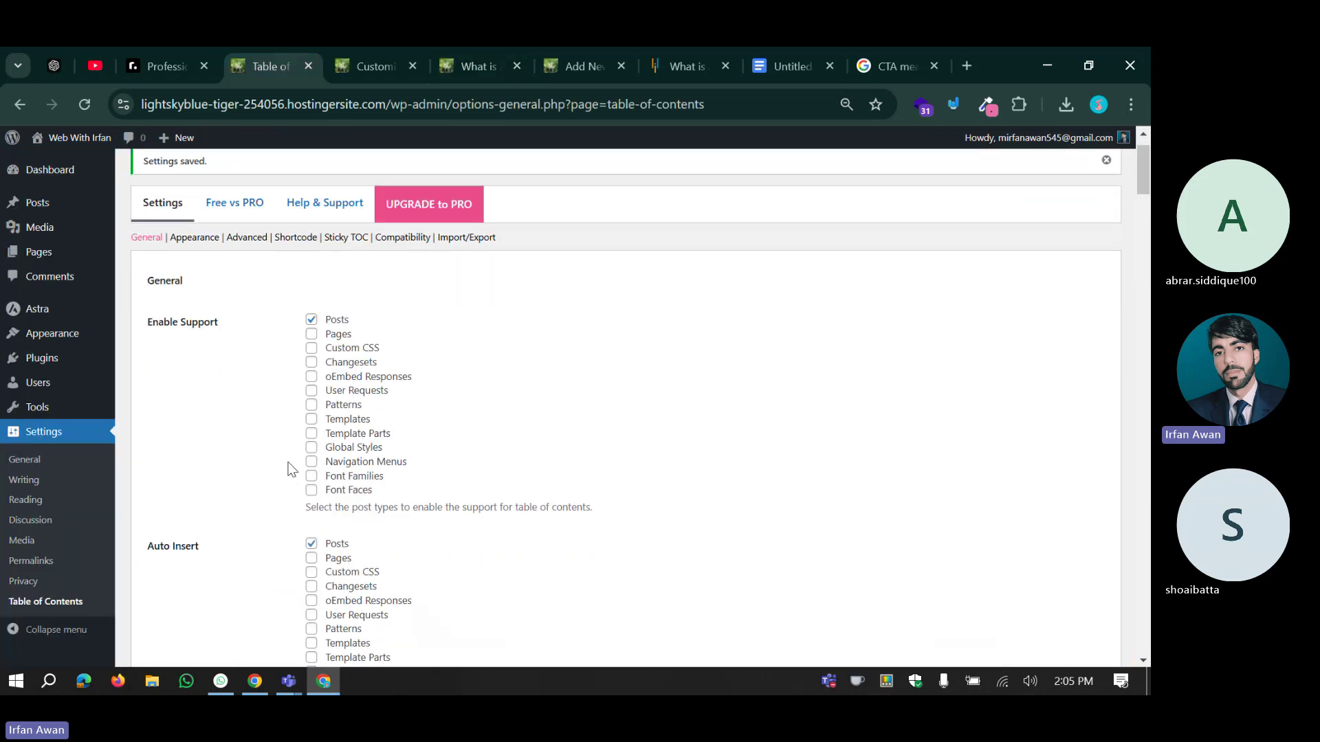
pyautogui.scroll(-7, 289, 470)
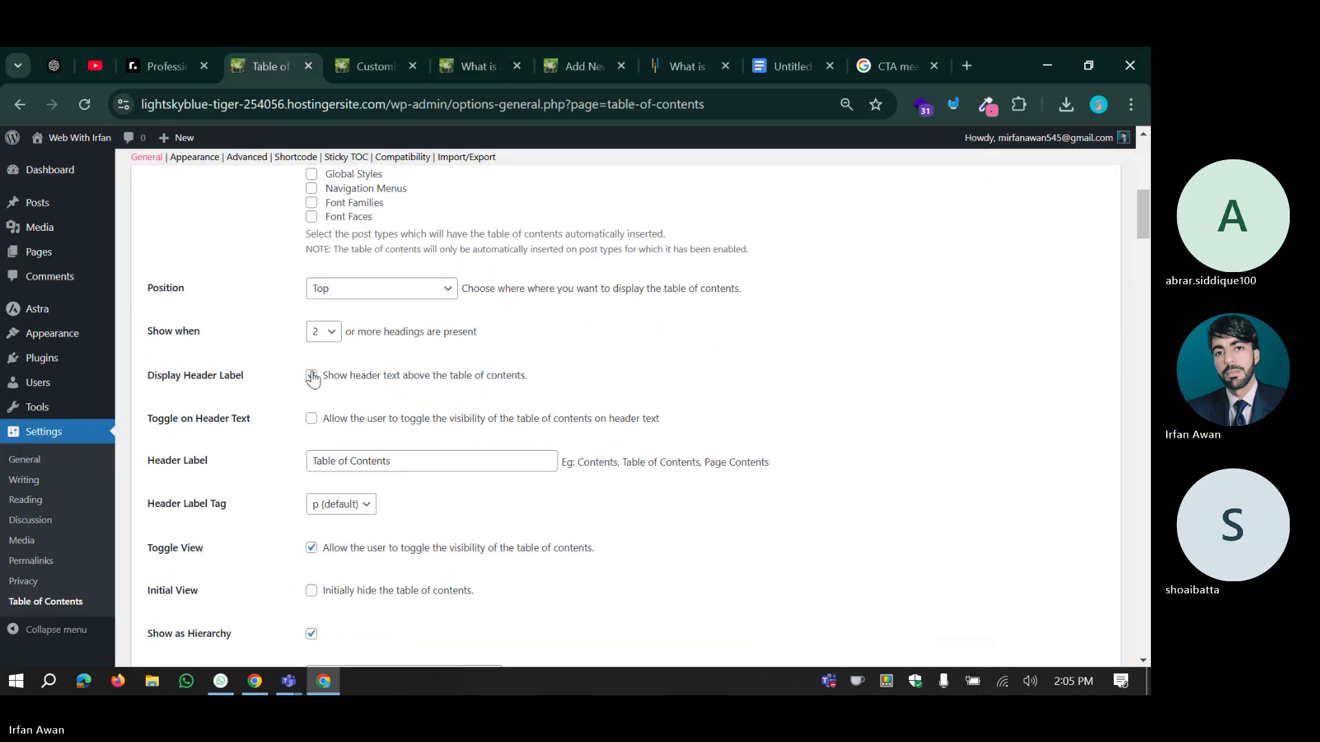
pyautogui.scroll(-3, 302, 375)
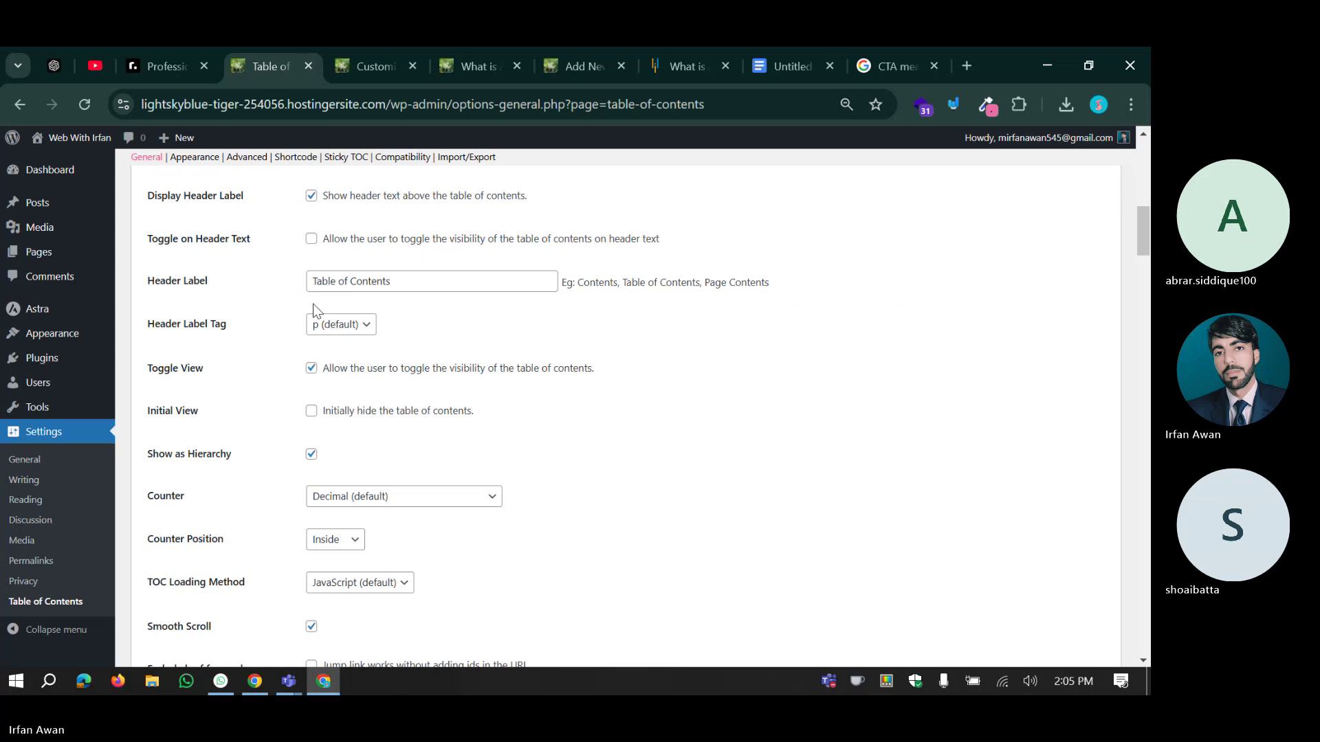
pyautogui.click(452, 64)
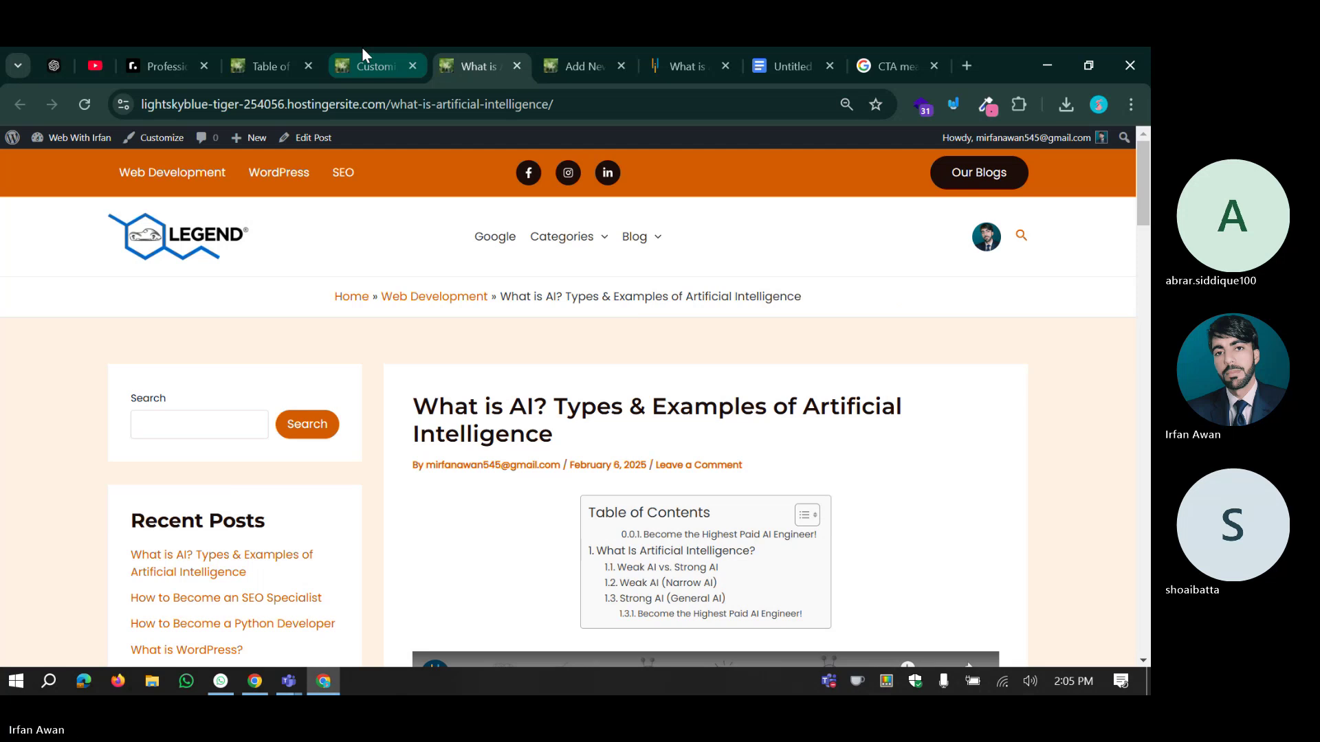
pyautogui.click(269, 66)
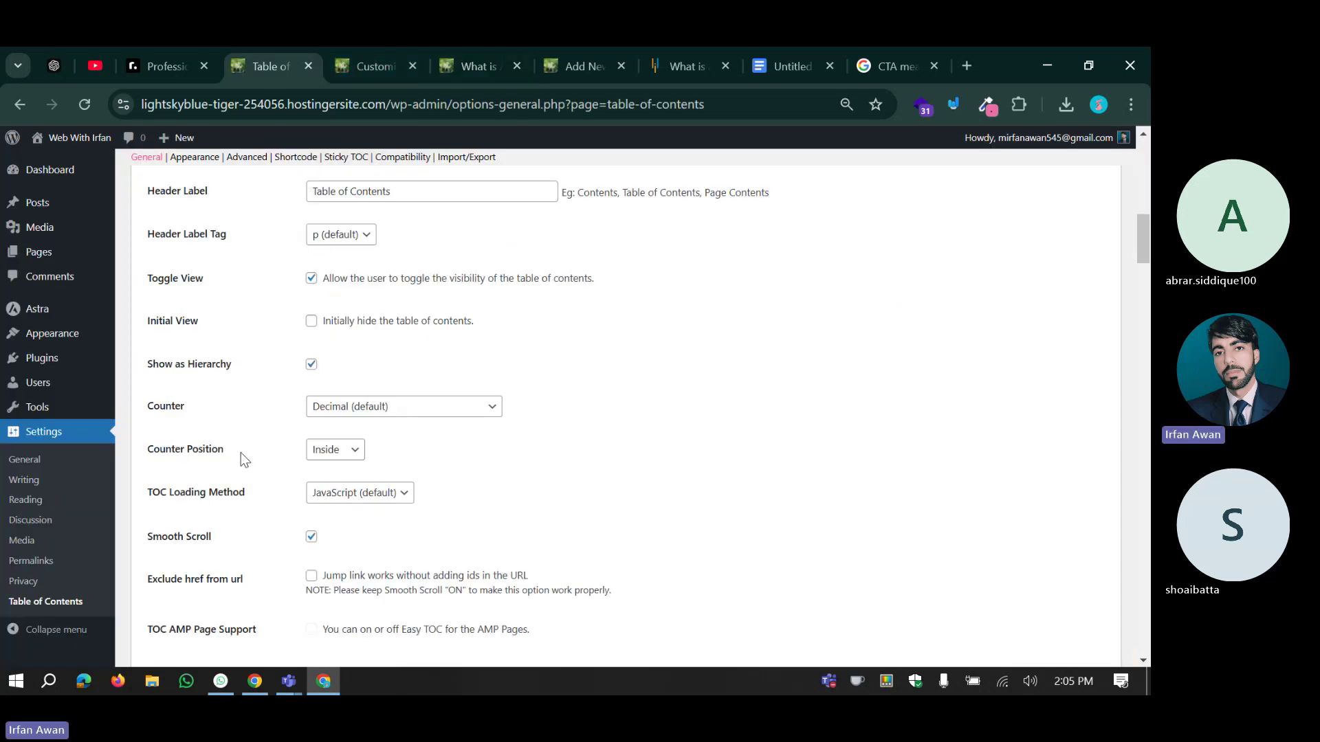
# Set the table of contents width to 100% and its alignment to Left in the appearance settings, and save the changes.
pyautogui.scroll(-4, 241, 456)
pyautogui.scroll(-1, 207, 378)
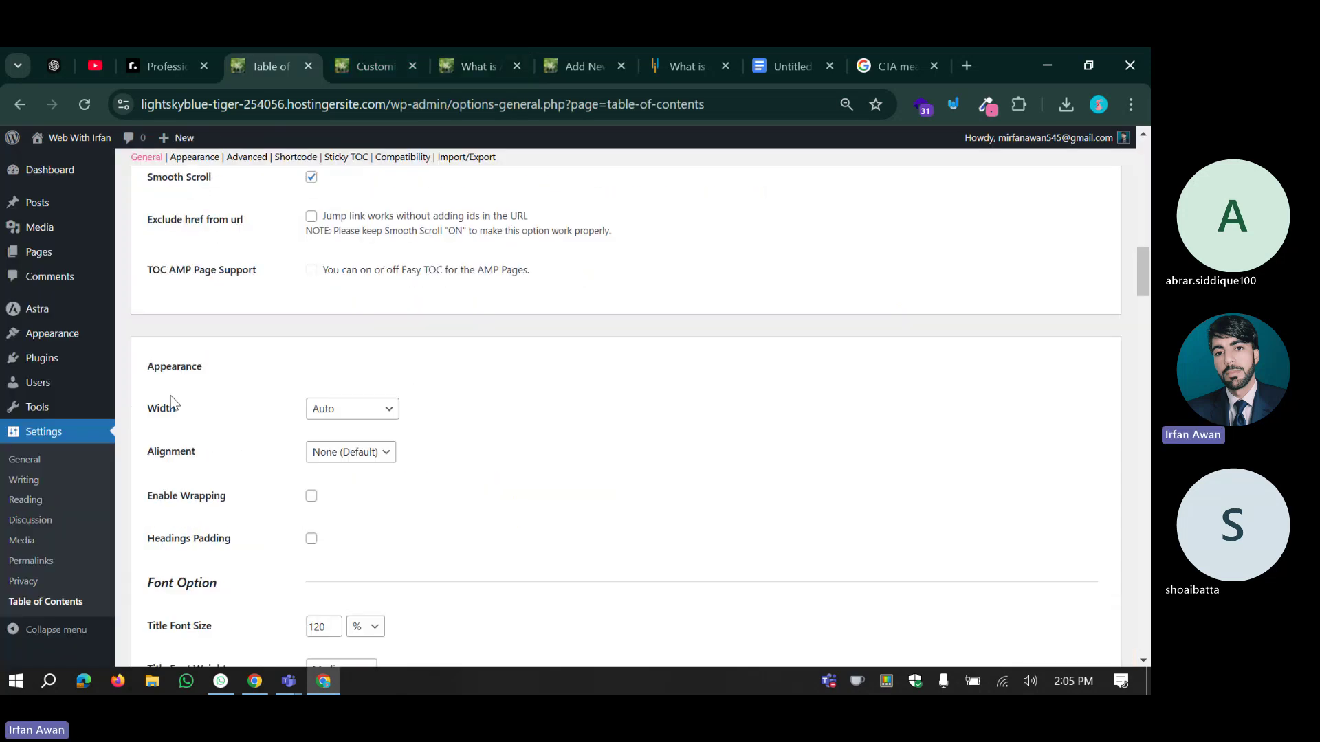
pyautogui.scroll(-3, 310, 324)
pyautogui.click(345, 229)
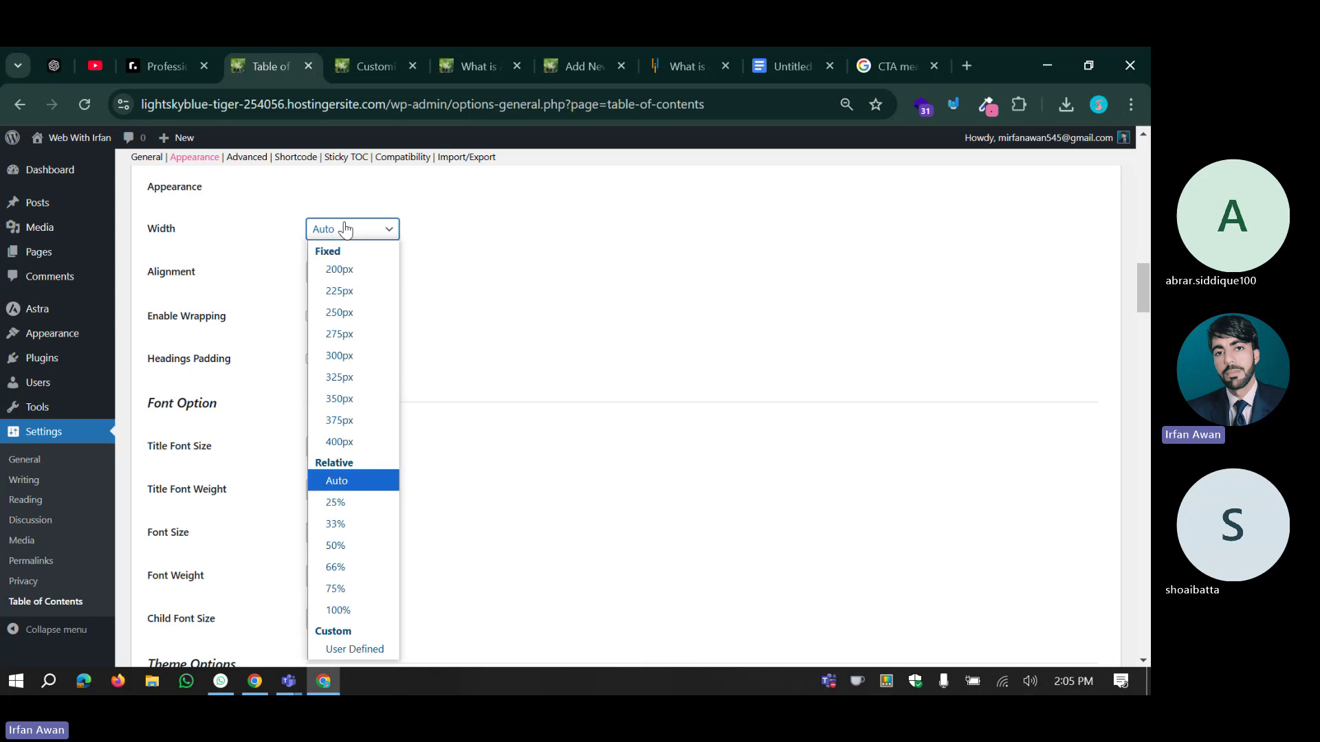
pyautogui.click(353, 611)
pyautogui.click(350, 270)
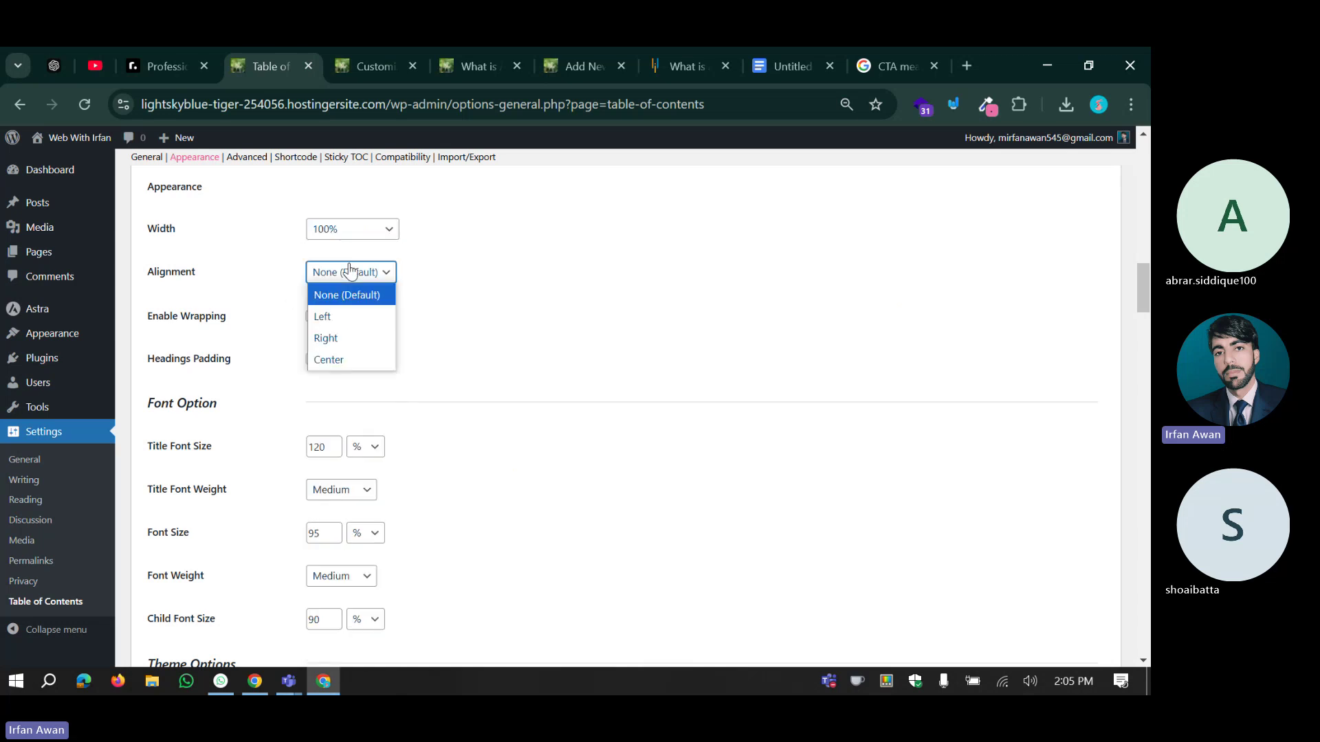
pyautogui.click(337, 317)
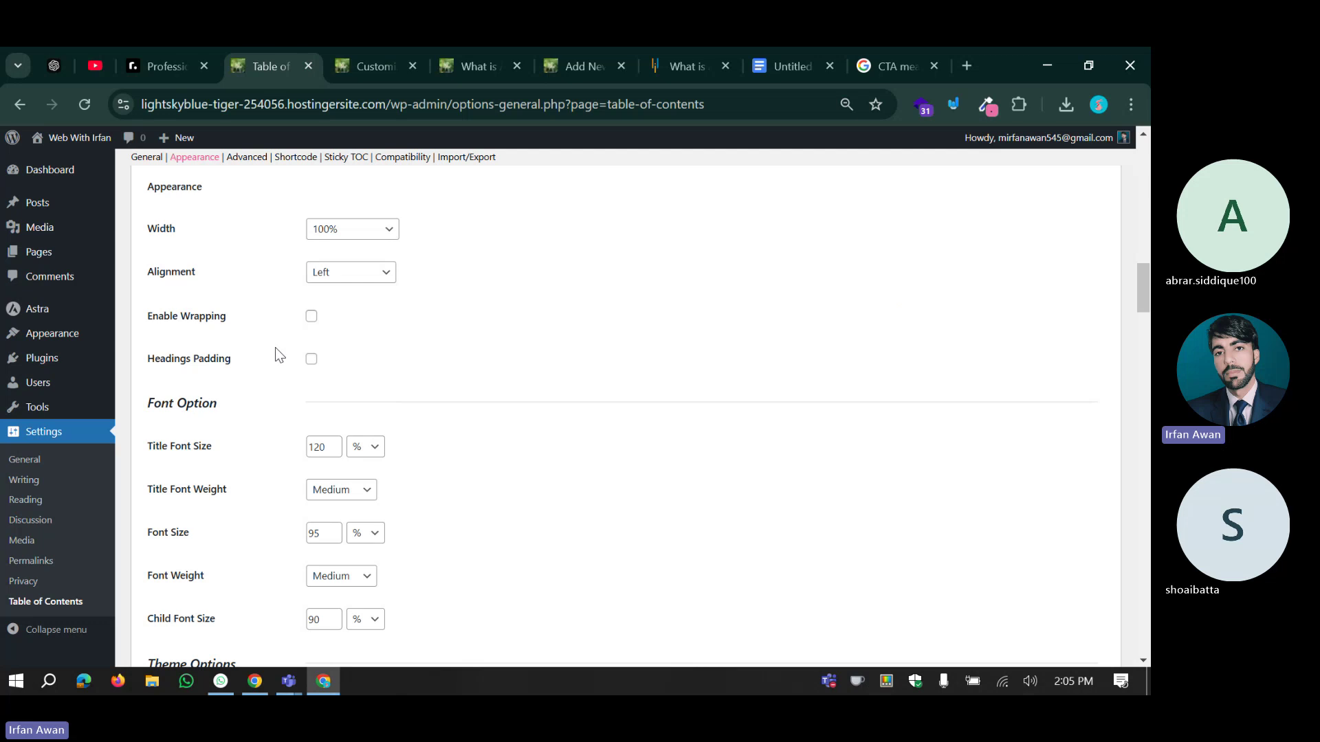
pyautogui.scroll(-2, 282, 352)
pyautogui.scroll(-10, 241, 330)
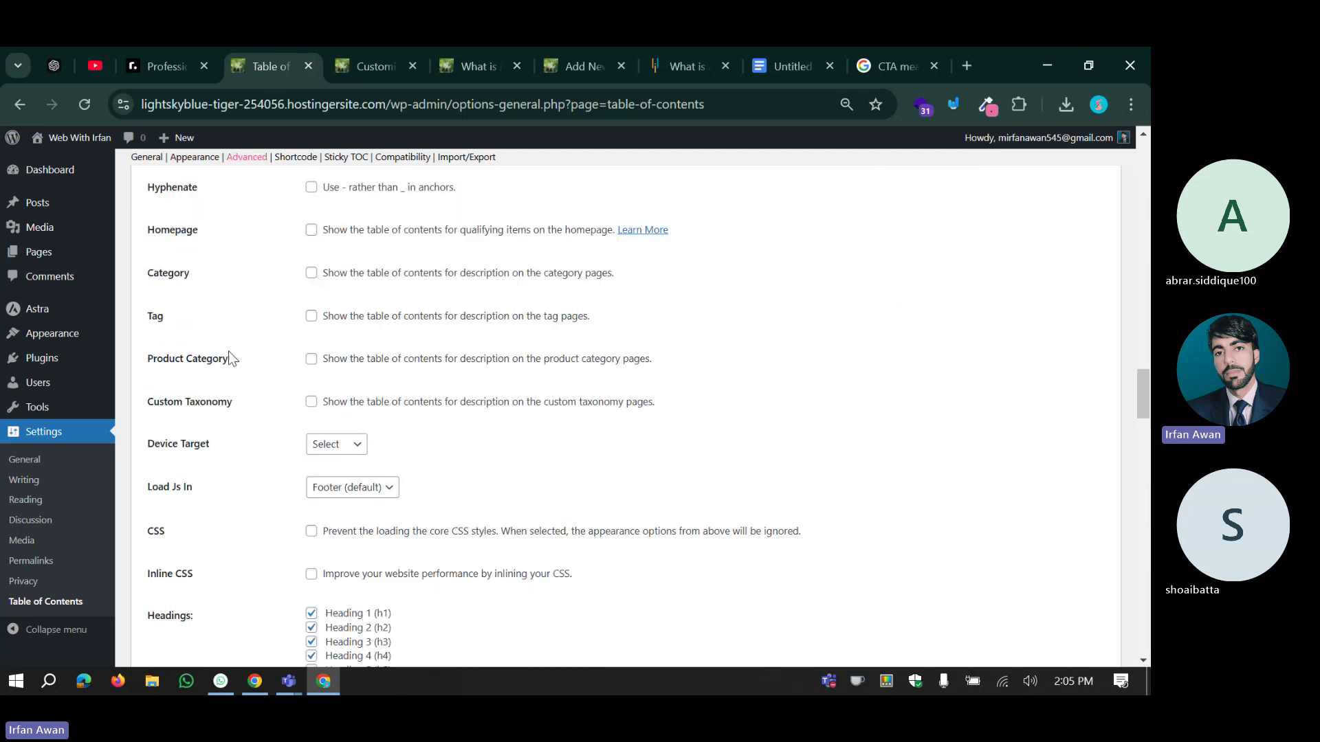
pyautogui.scroll(-15, 230, 430)
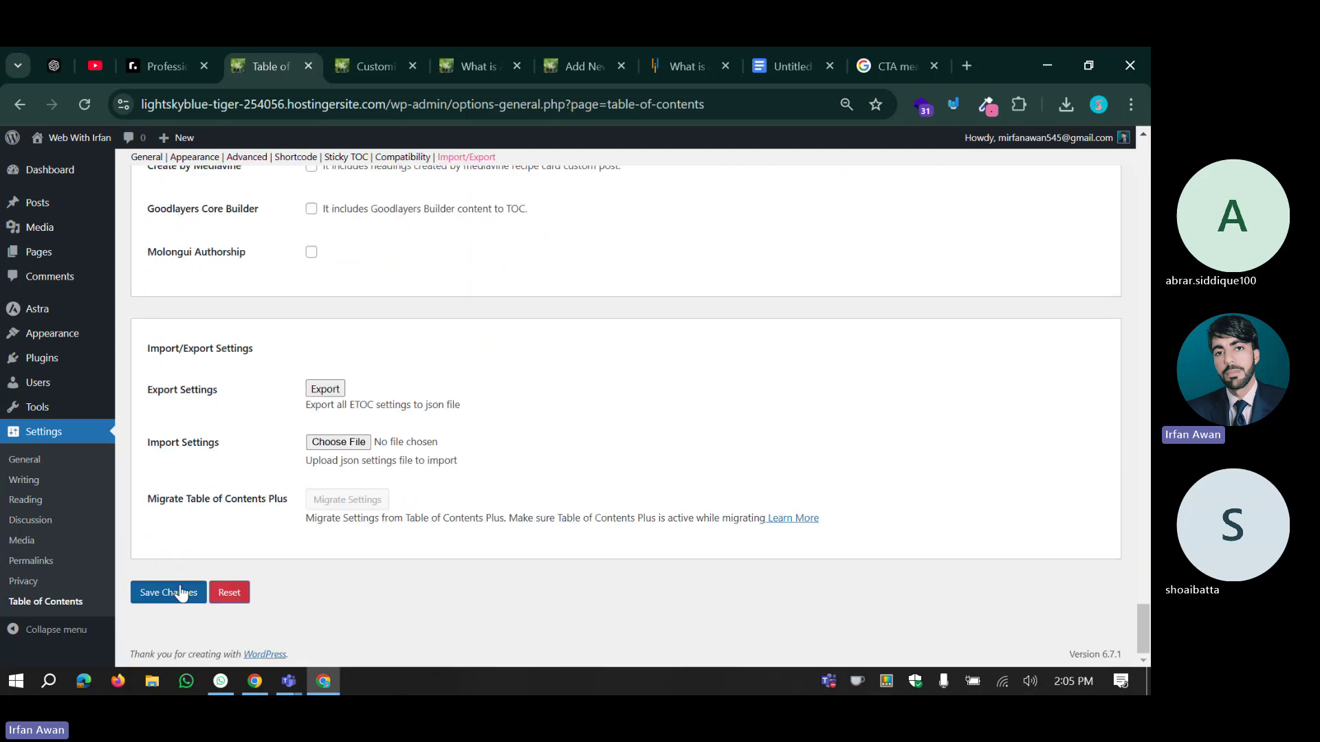
pyautogui.click(181, 593)
# Check the table of contents' width and alignment on the published post once the settings are saved.
pyautogui.click(476, 58)
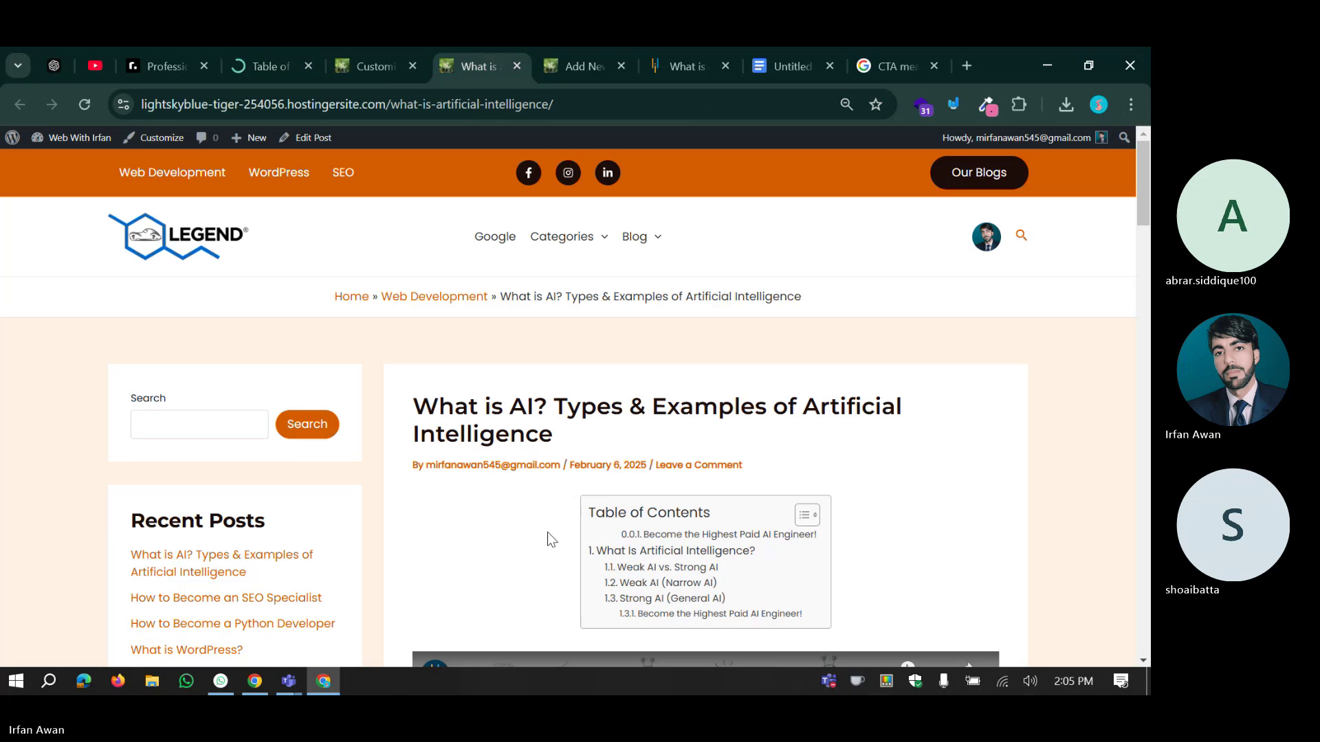
pyautogui.scroll(-1, 475, 328)
pyautogui.scroll(-1, 480, 334)
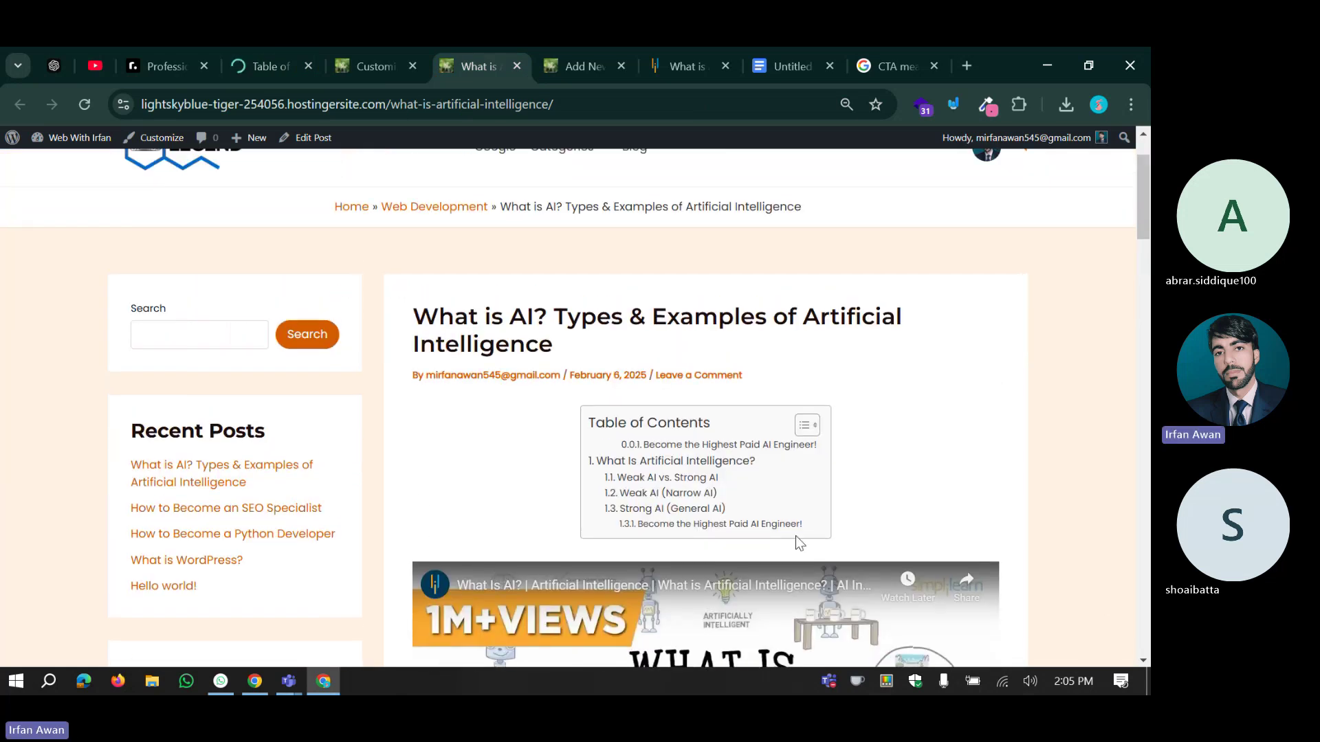
pyautogui.click(252, 49)
pyautogui.scroll(15, 258, 398)
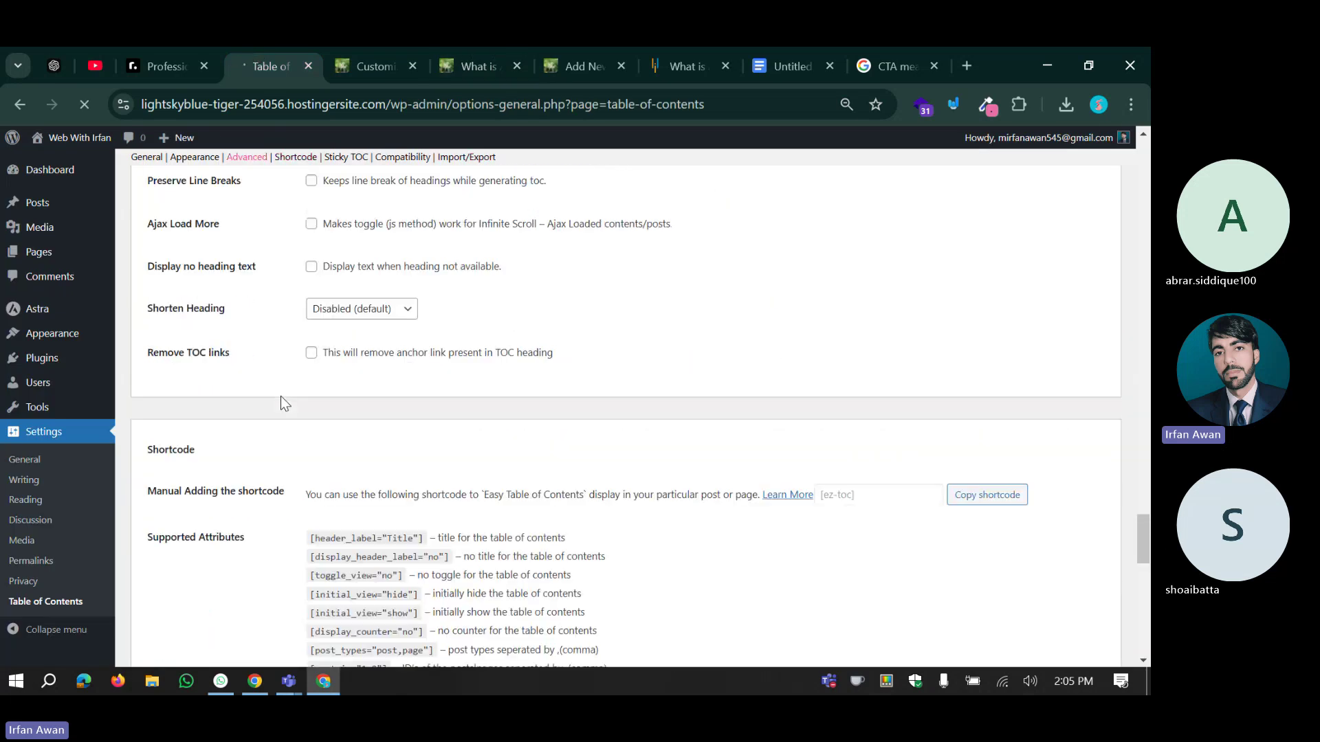
pyautogui.scroll(5, 306, 402)
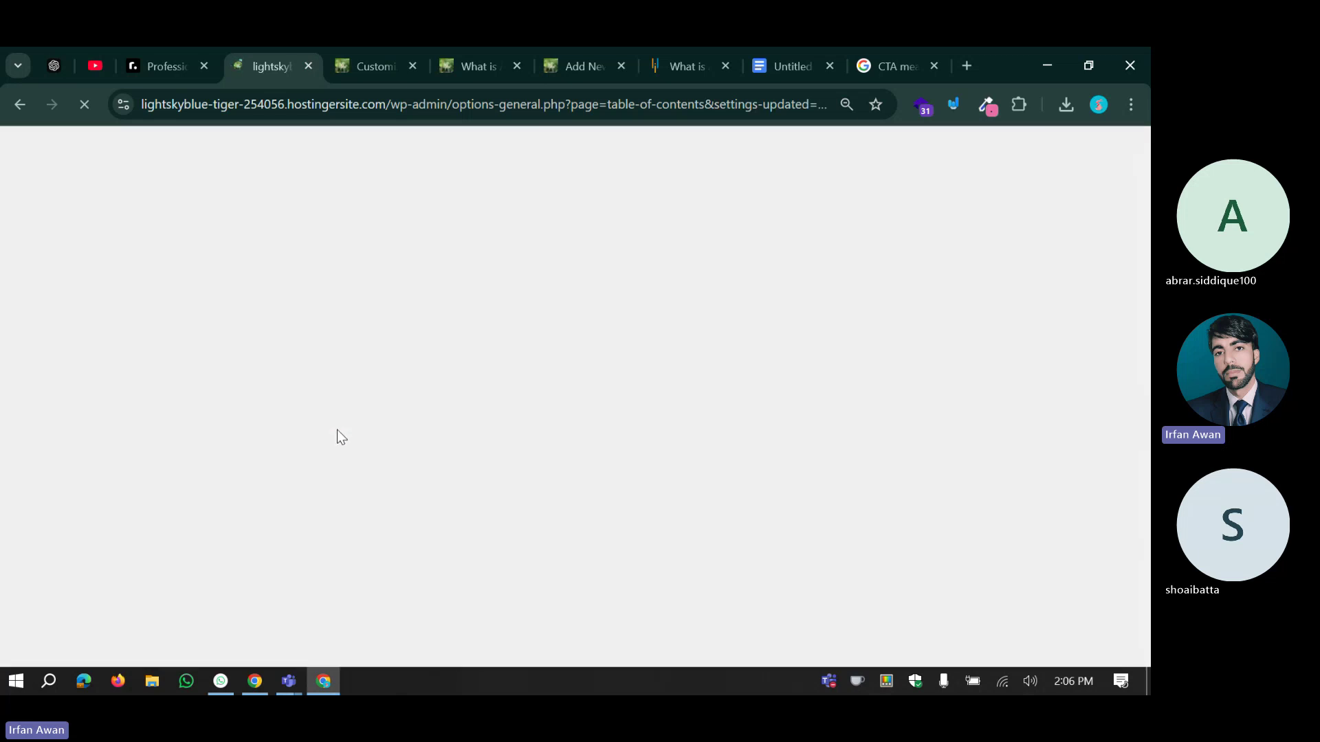
pyautogui.click(478, 58)
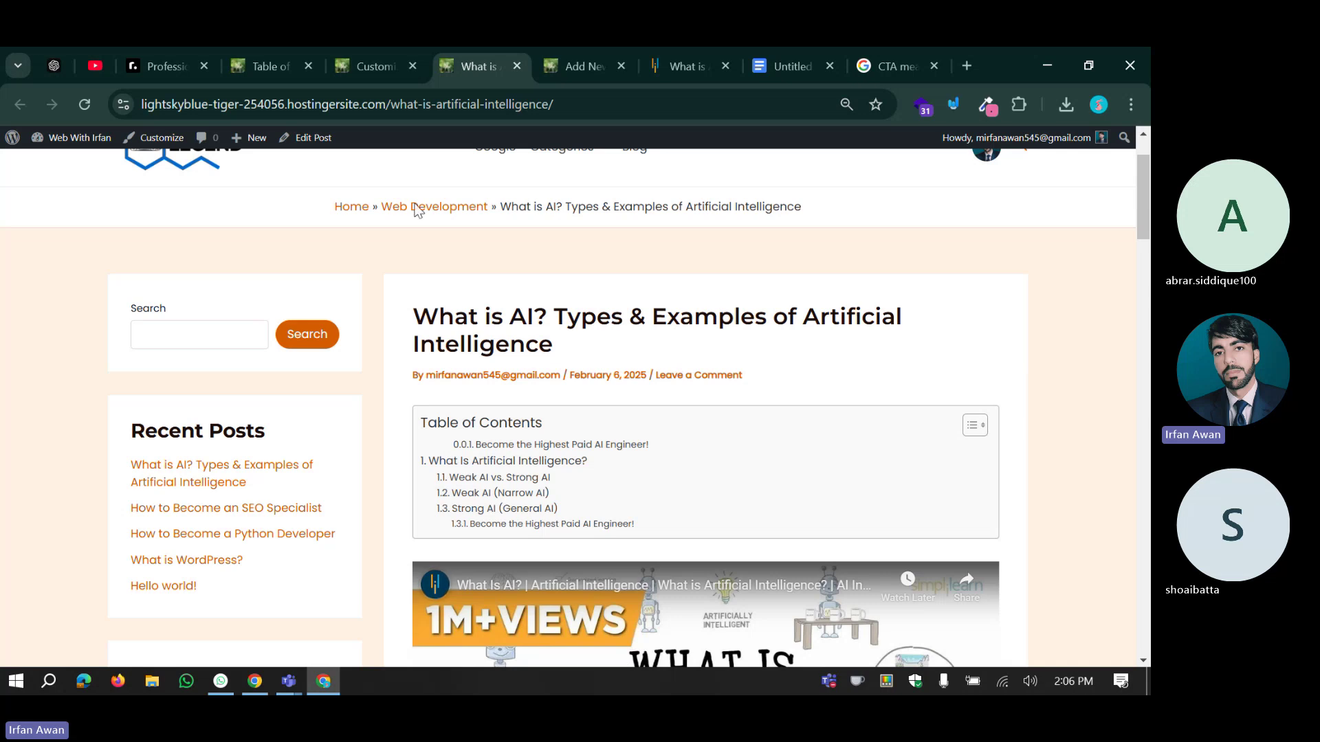
# Test the table of contents links to the first "Become the Highest Paid AI Engineer!" banner and to "What Is Artificial Intelligence?".
pyautogui.click(502, 445)
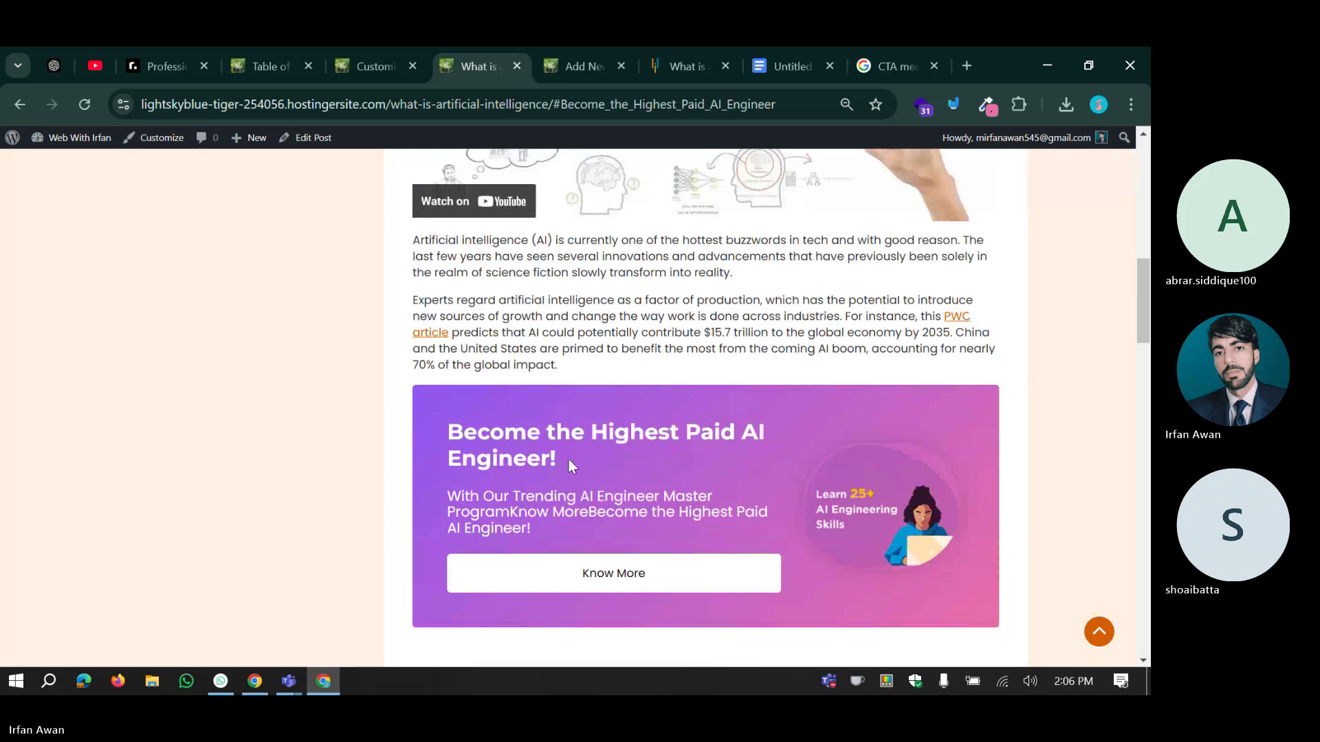
pyautogui.moveTo(568, 462); pyautogui.dragTo(462, 433)
pyautogui.scroll(3, 462, 436)
pyautogui.scroll(-4, 462, 436)
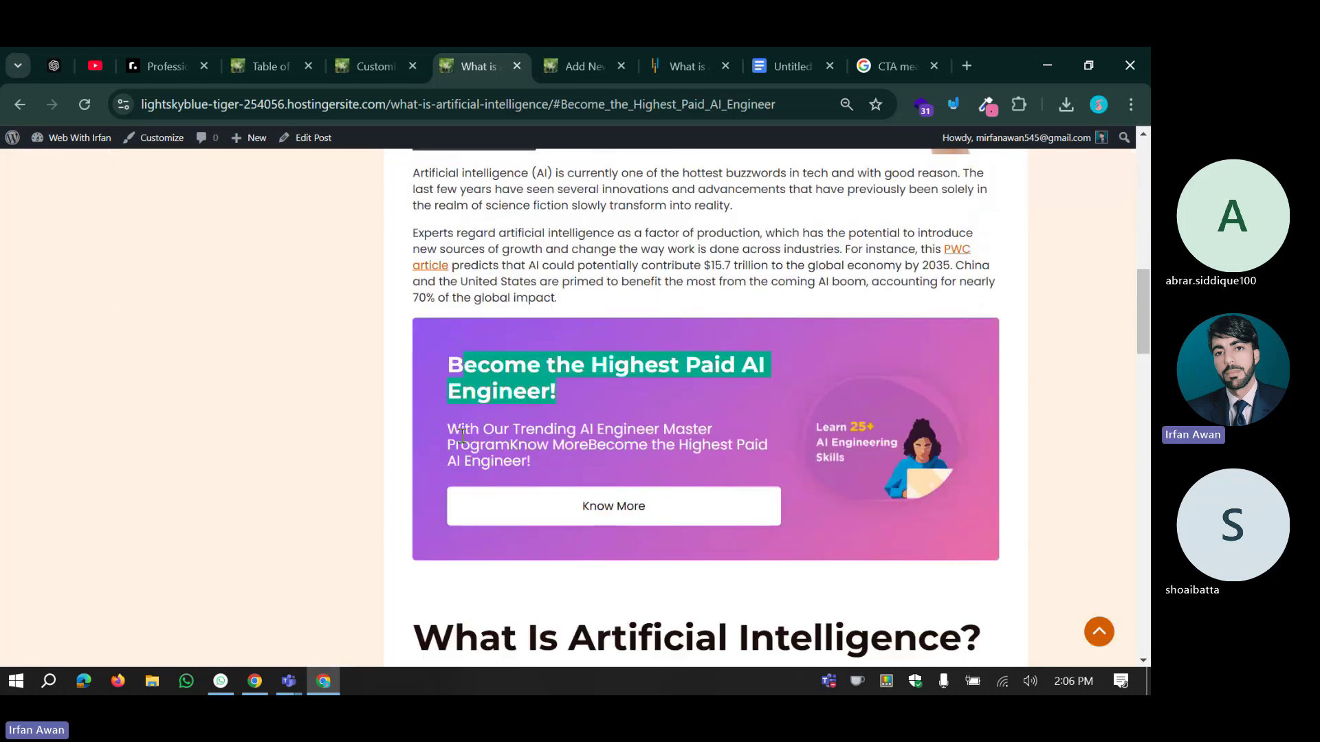
pyautogui.scroll(7, 462, 437)
pyautogui.scroll(4, 462, 436)
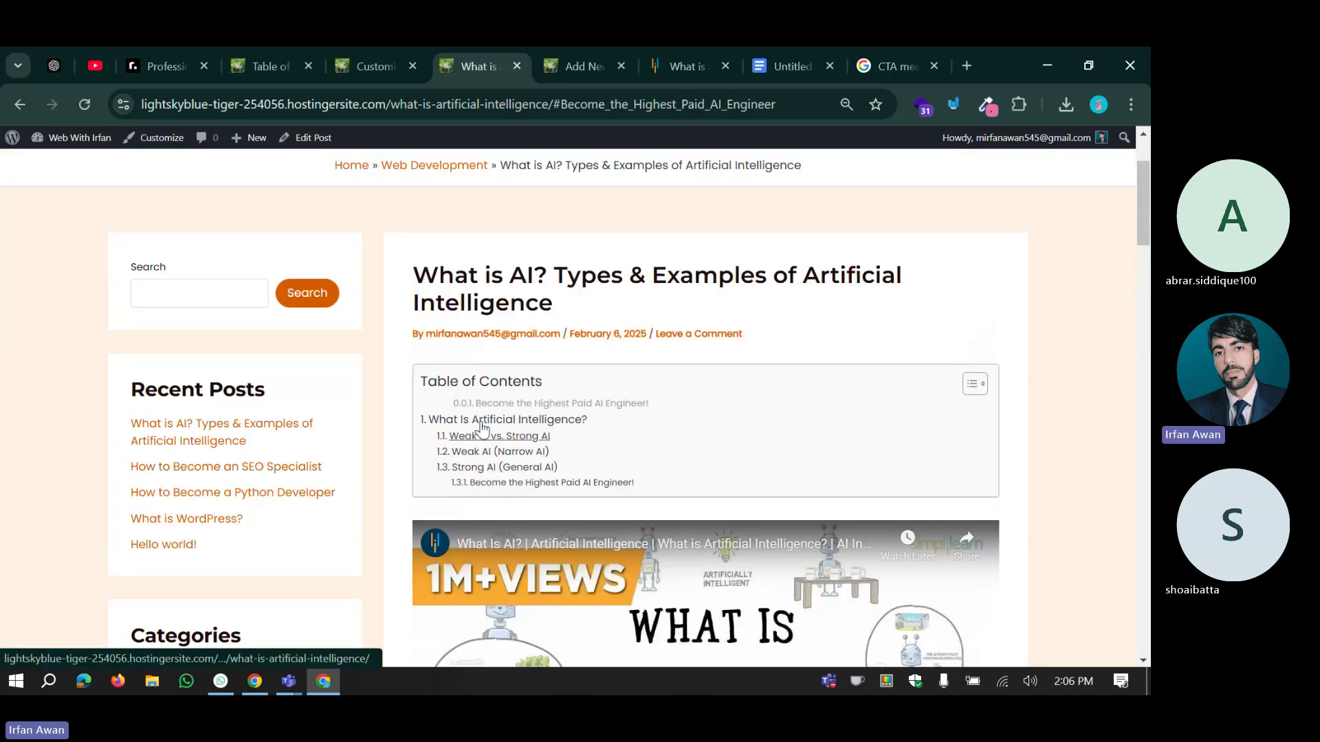
pyautogui.click(442, 423)
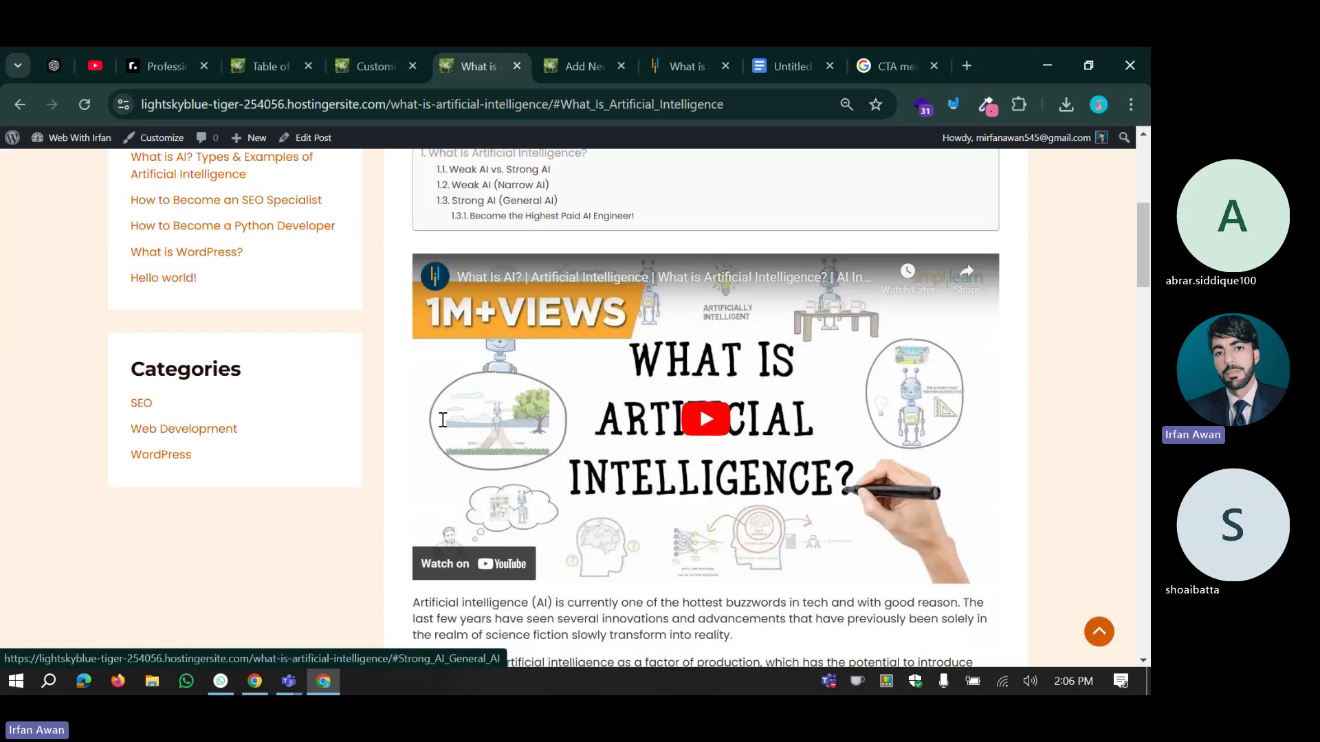
pyautogui.scroll(9, 447, 328)
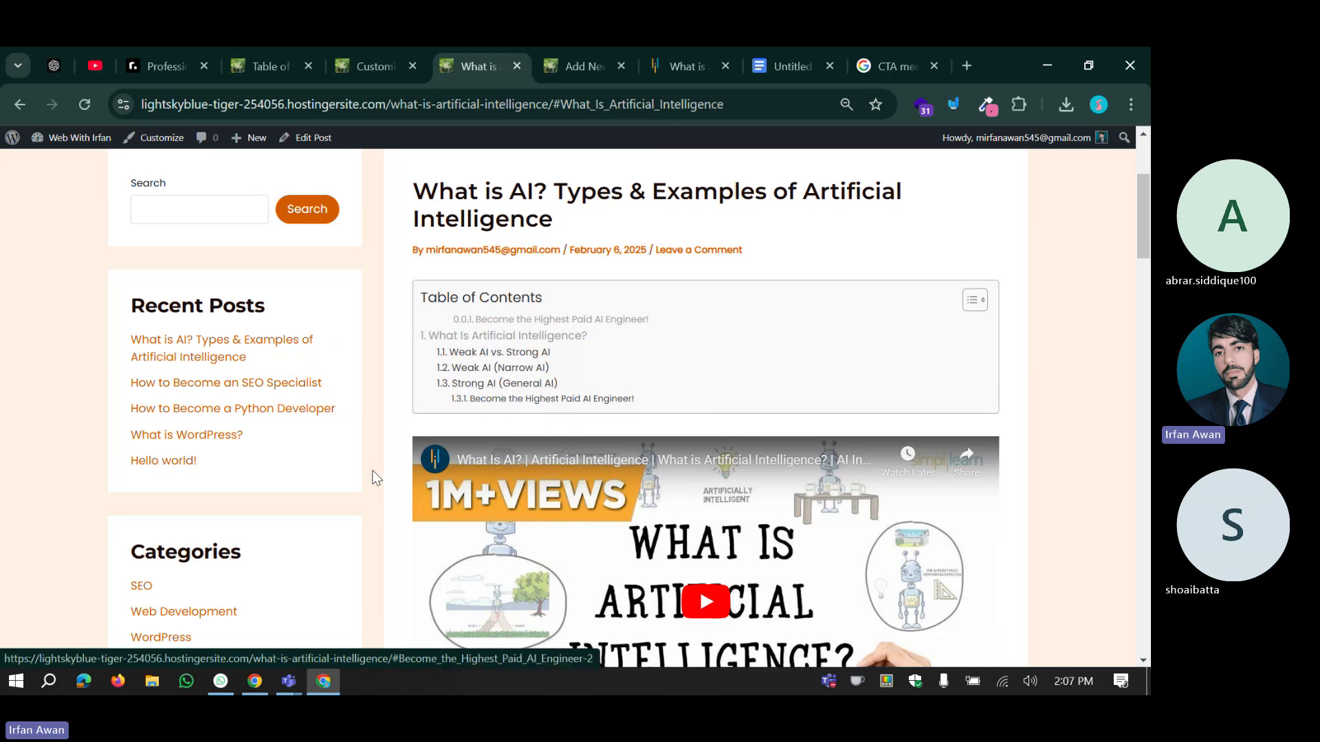
# Inspect the second banner's heading below the "Strong AI (General AI)" section and compare it with the table of contents entries.
pyautogui.scroll(-15, 376, 478)
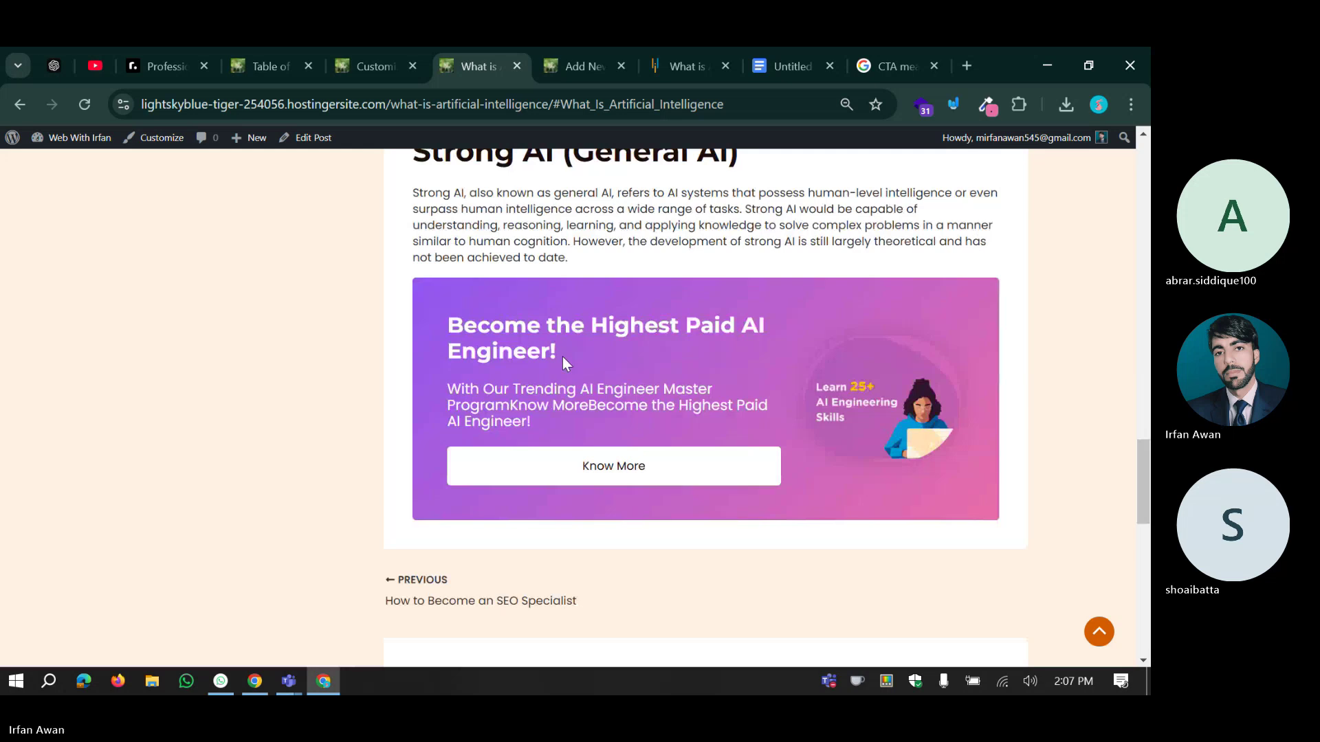
pyautogui.moveTo(562, 356); pyautogui.dragTo(448, 324)
pyautogui.click(427, 301)
pyautogui.scroll(20, 427, 300)
pyautogui.scroll(-5, 432, 344)
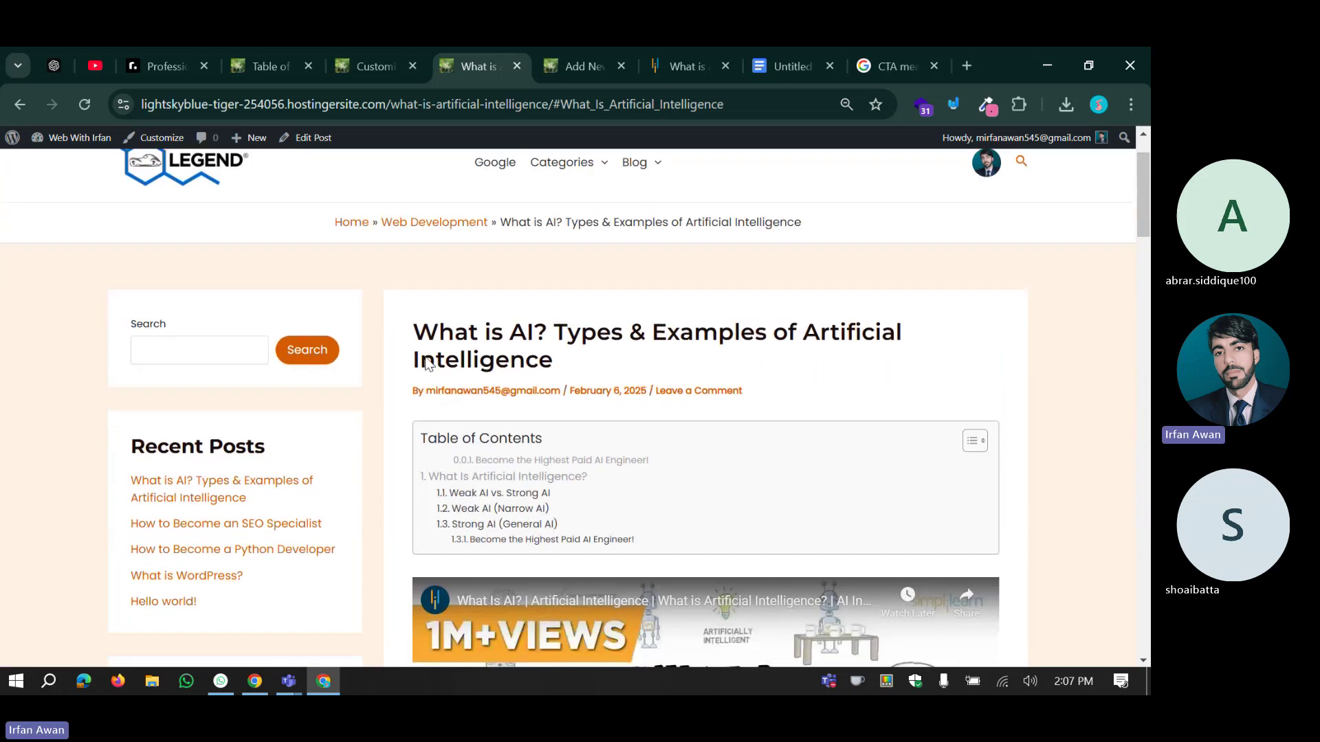
# Exclude Heading 4, Heading 5 and Heading 6 from the table of contents in the advanced settings, and save the changes.
pyautogui.click(274, 50)
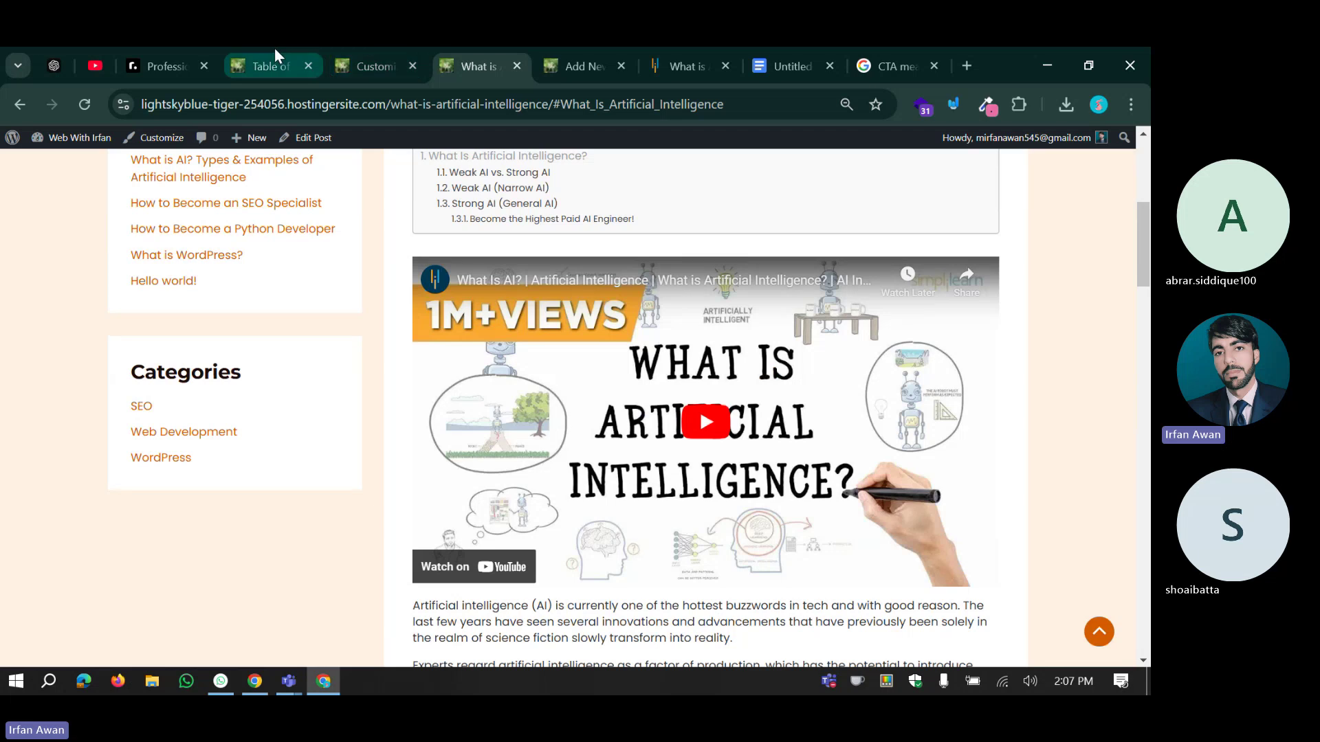
pyautogui.scroll(-15, 288, 426)
pyautogui.scroll(-20, 289, 423)
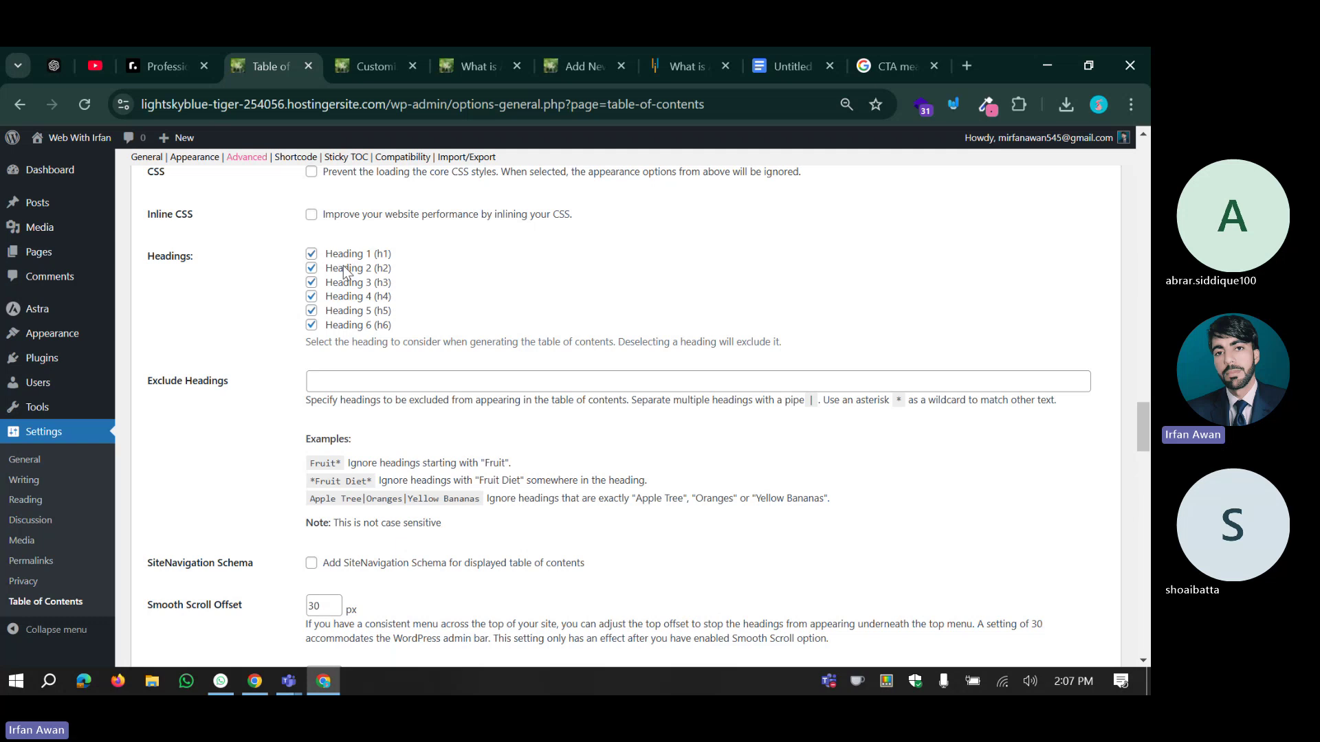
pyautogui.click(311, 296)
pyautogui.click(312, 310)
pyautogui.click(311, 325)
pyautogui.scroll(-20, 270, 369)
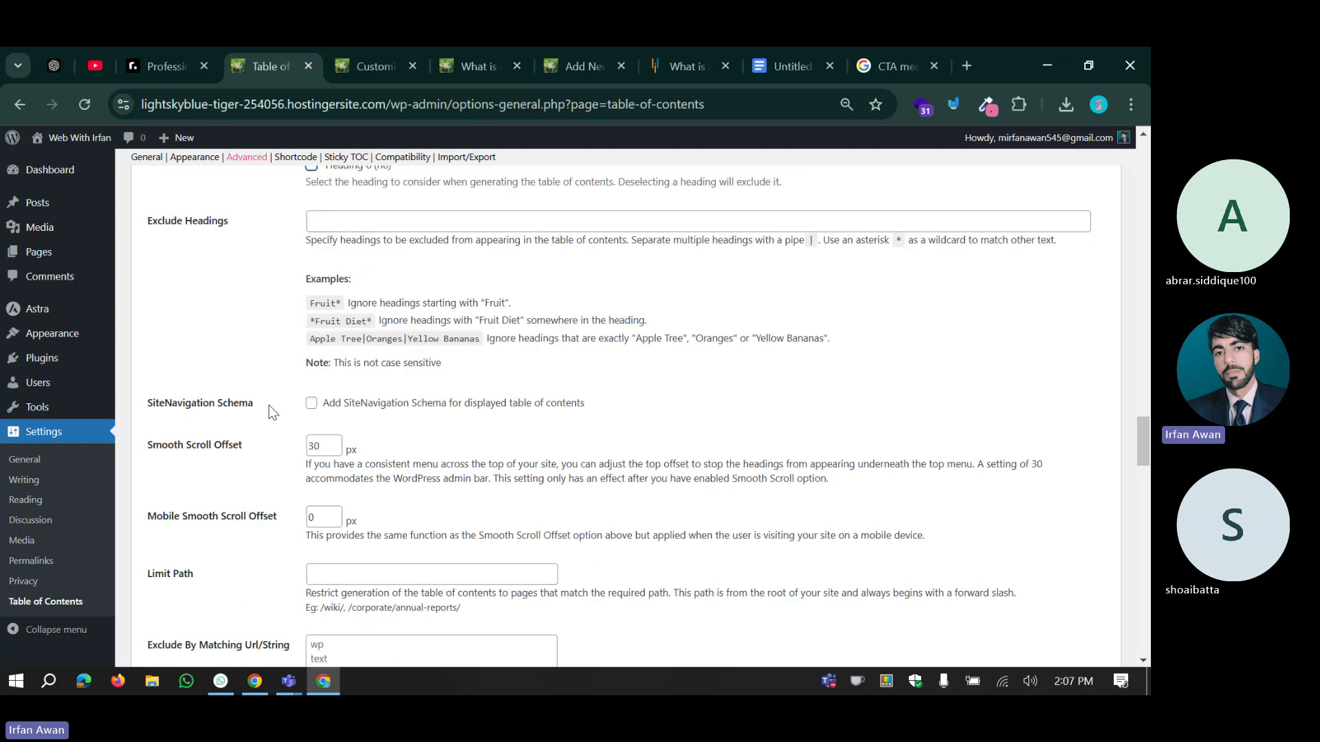
pyautogui.click(195, 593)
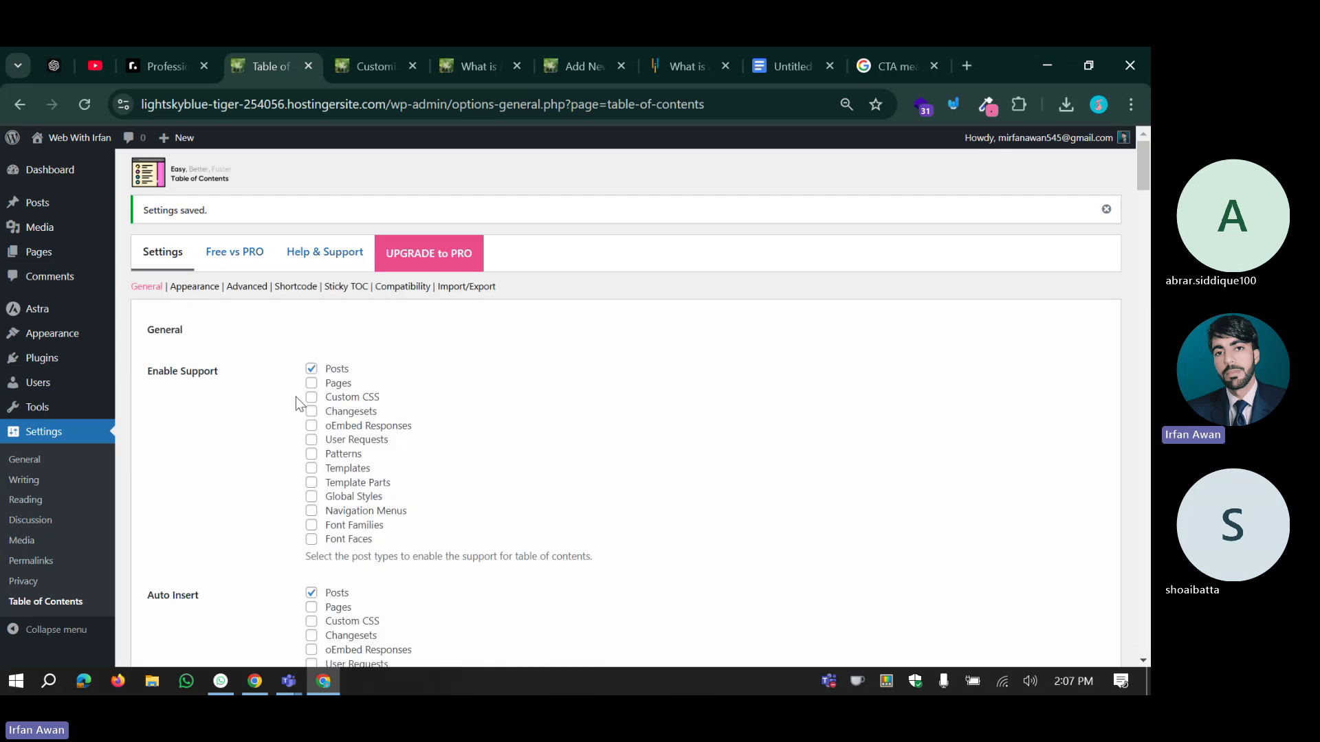
# Reload the published post and compare the table of contents entries with the headings in the article.
pyautogui.click(481, 64)
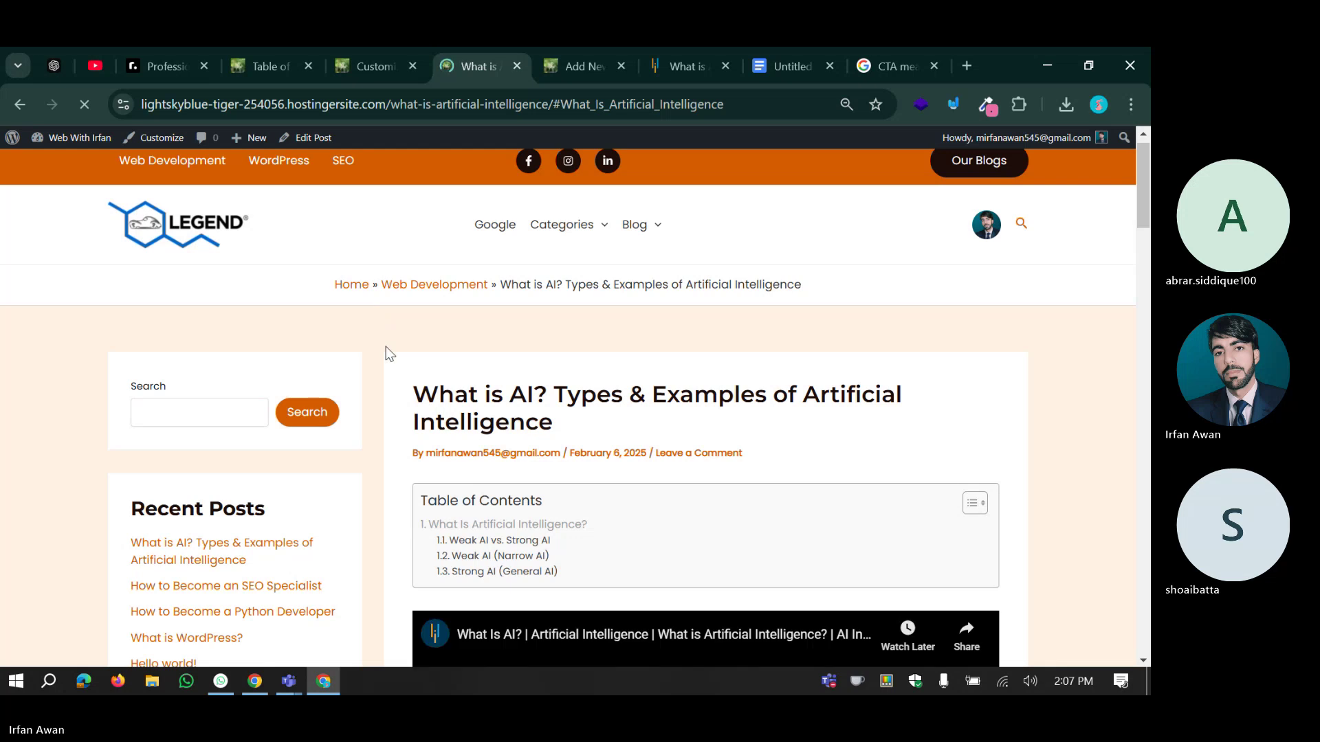
pyautogui.scroll(-2, 412, 385)
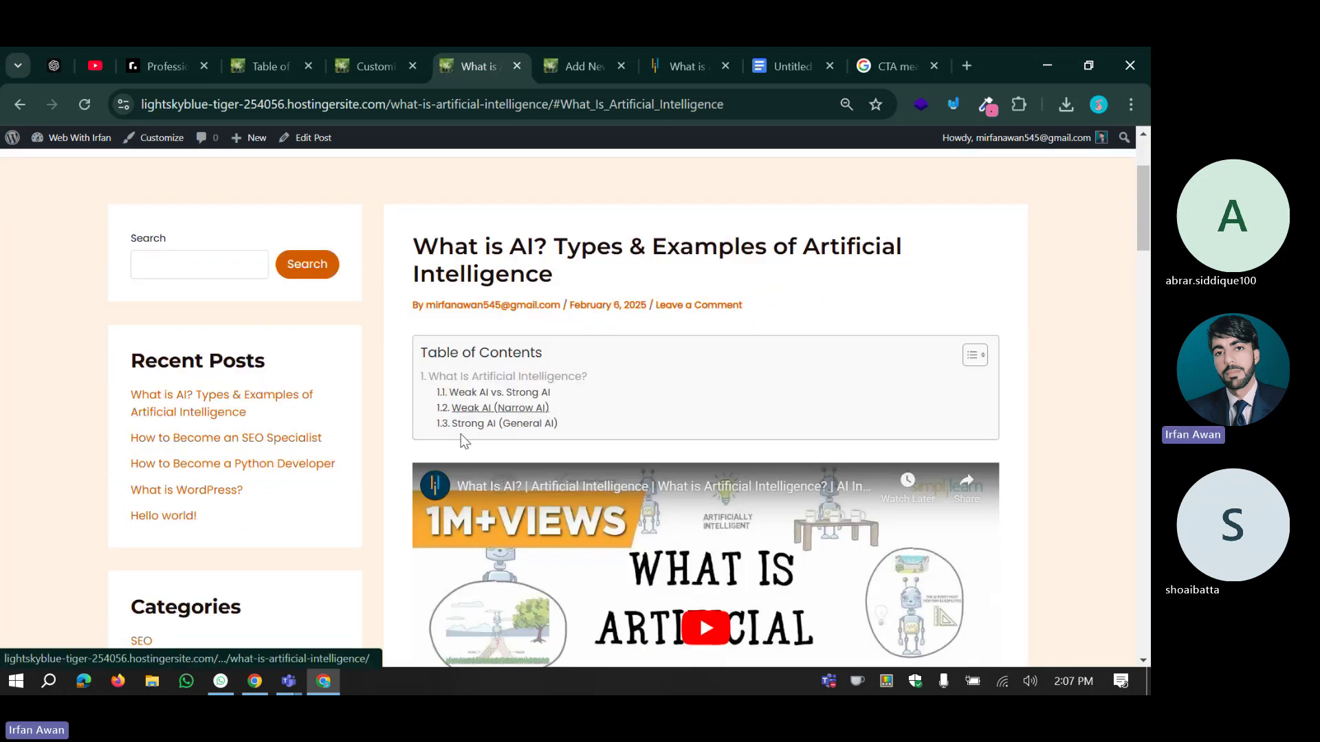
pyautogui.scroll(-19, 453, 437)
pyautogui.scroll(5, 446, 324)
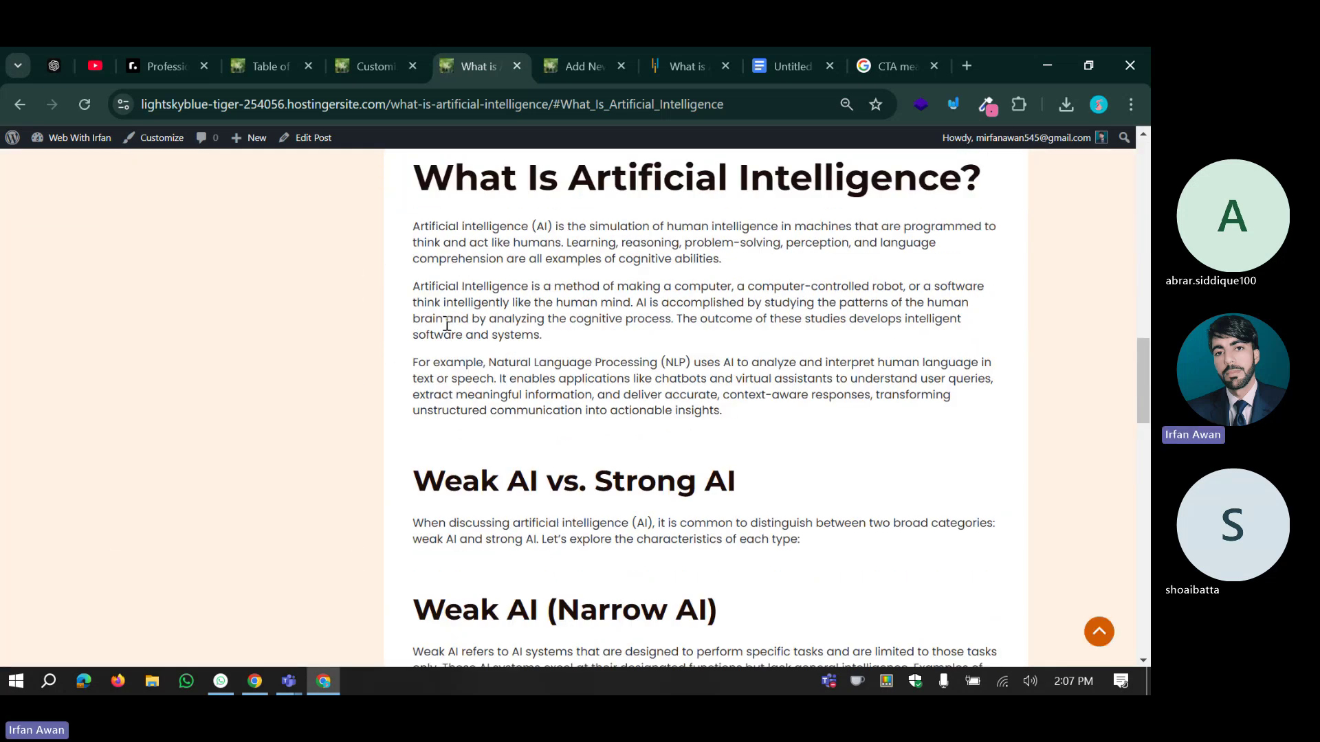
pyautogui.scroll(15, 447, 324)
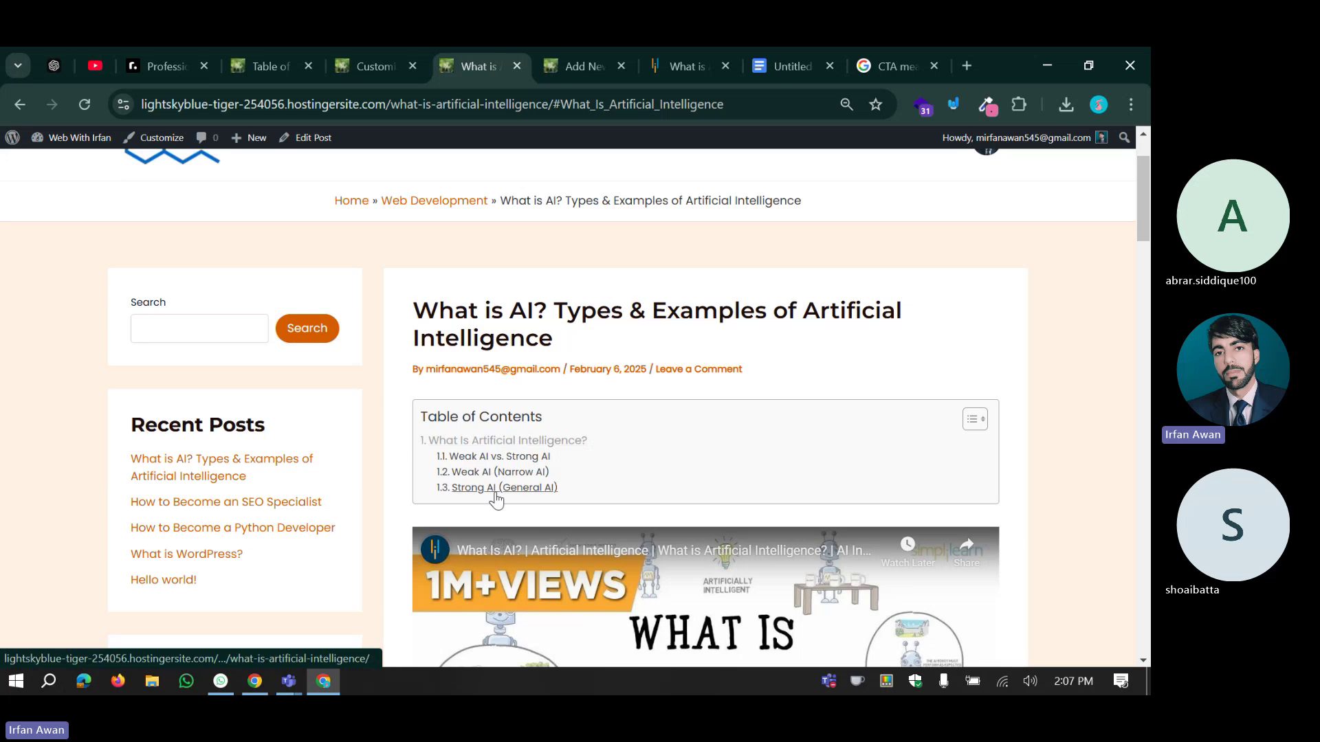
pyautogui.scroll(-1, 421, 502)
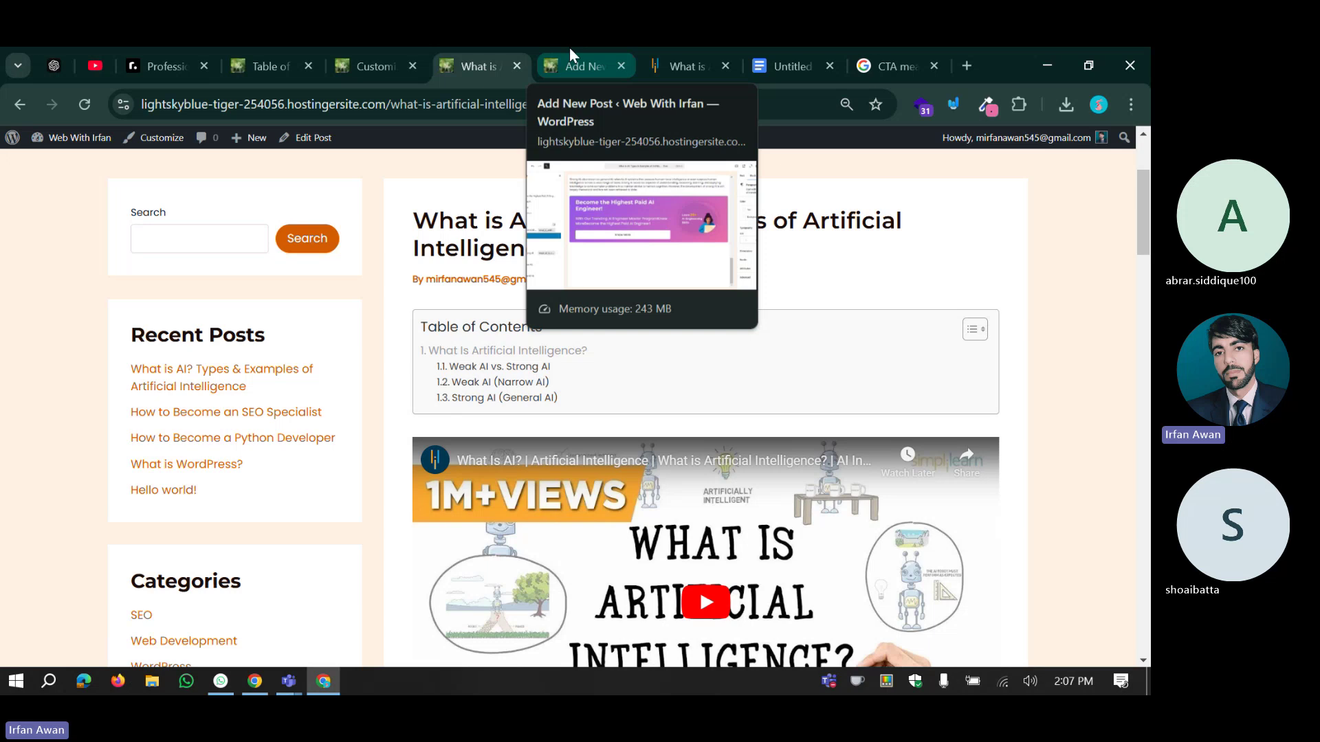
pyautogui.scroll(-5, 348, 463)
pyautogui.scroll(5, 398, 436)
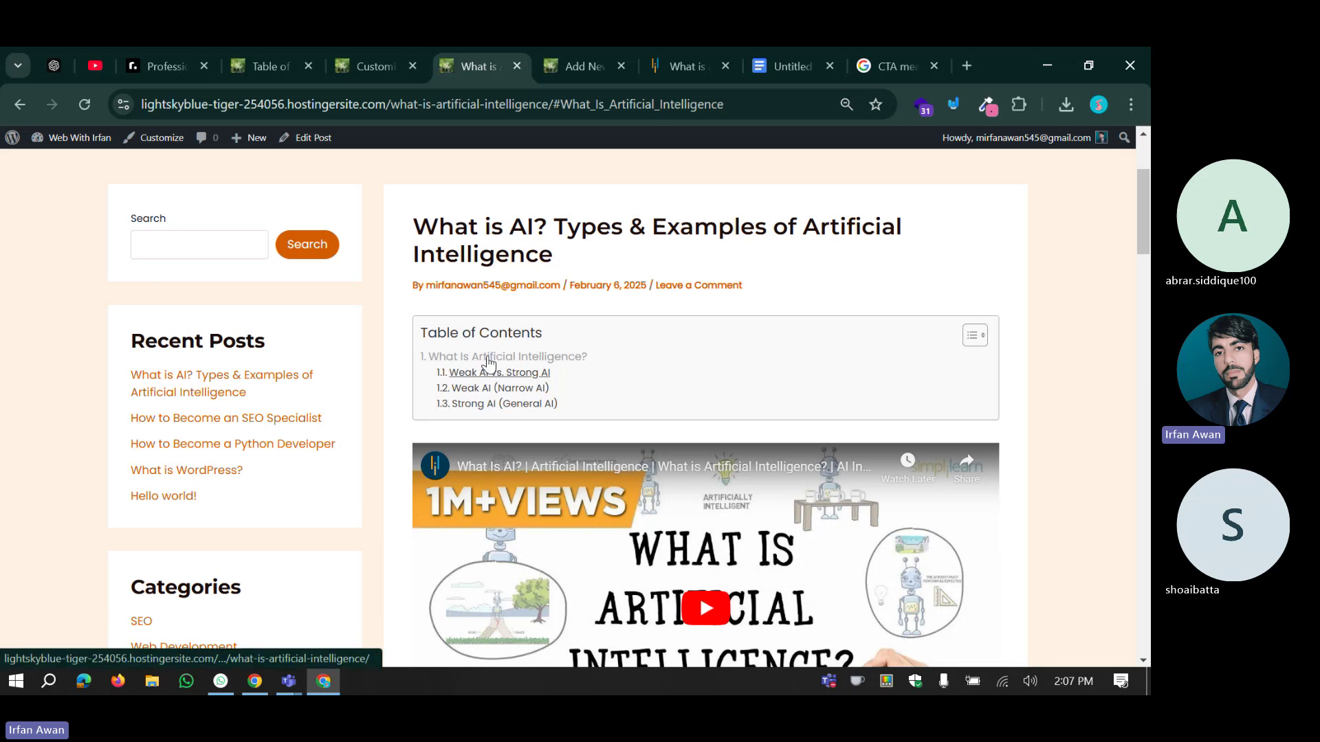
# Test the table of contents links to "Weak AI vs. Strong AI" and "What Is Artificial Intelligence?" in the published post.
pyautogui.scroll(-1, 487, 376)
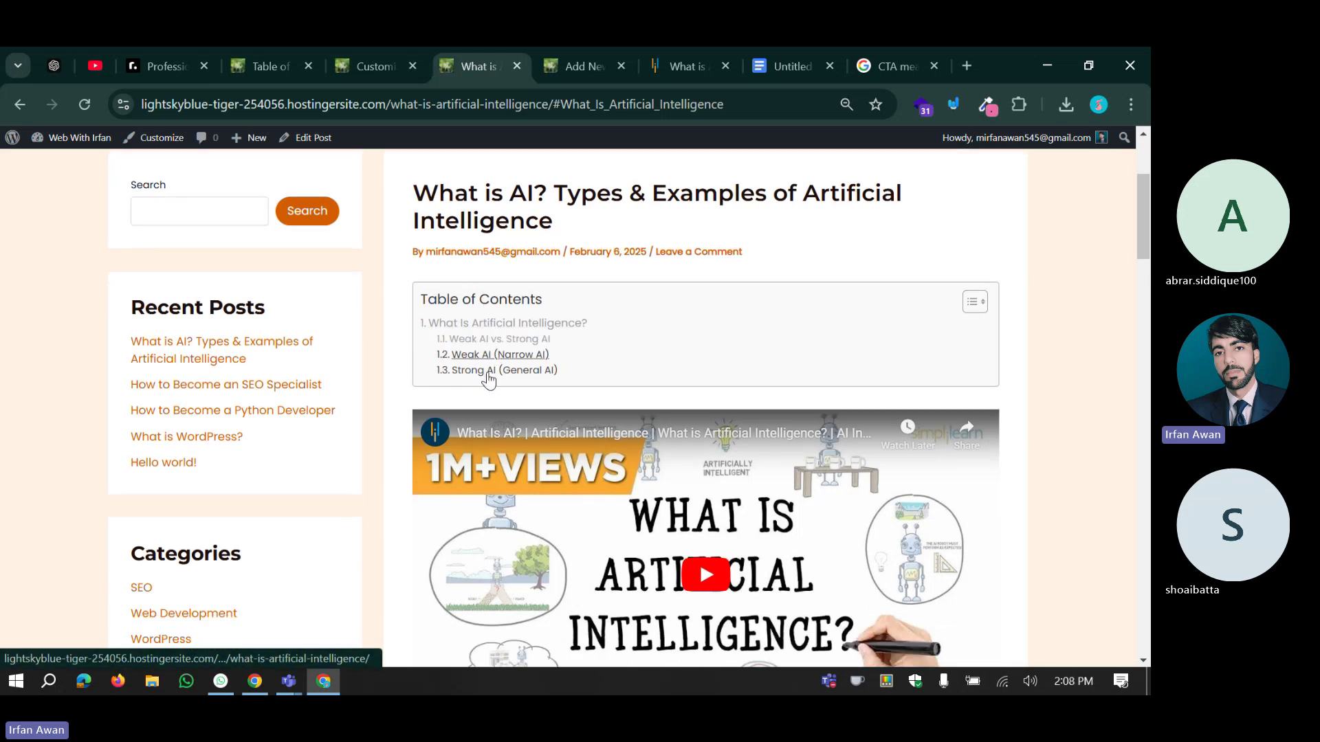
pyautogui.click(499, 338)
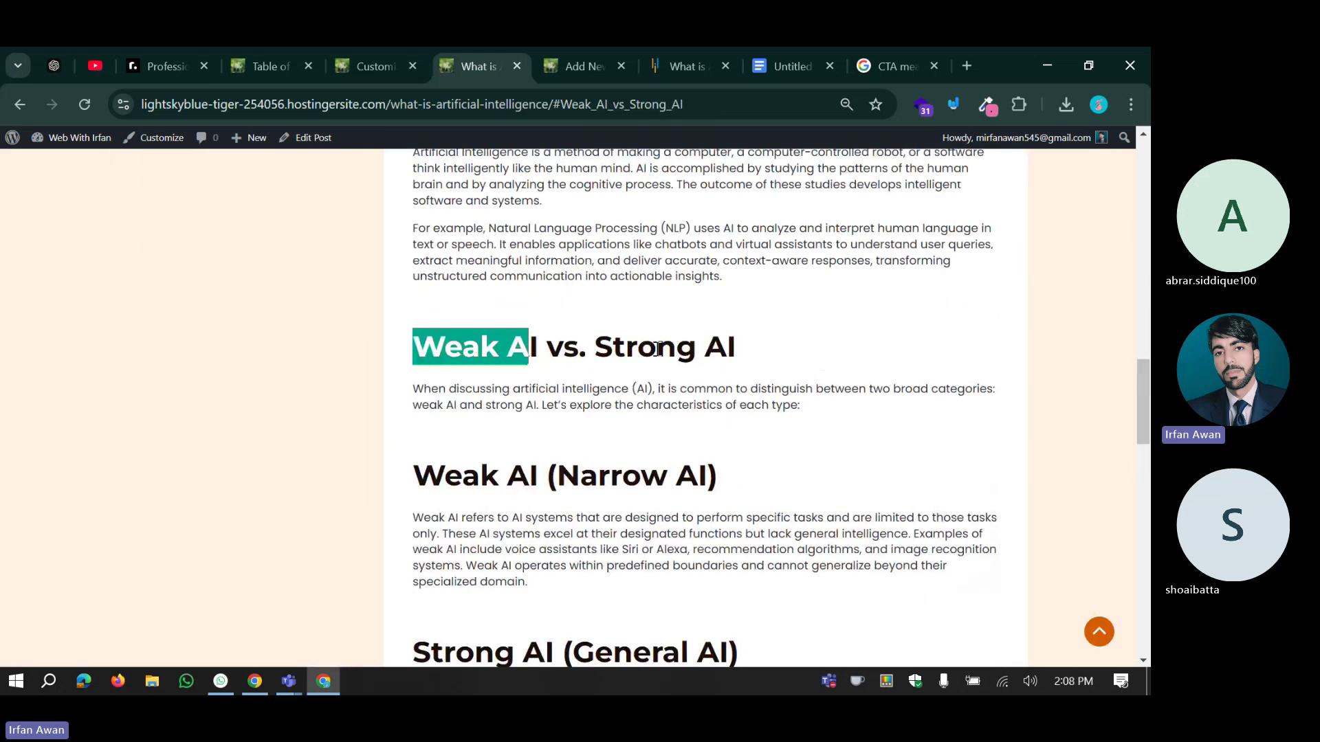
pyautogui.scroll(10, 319, 369)
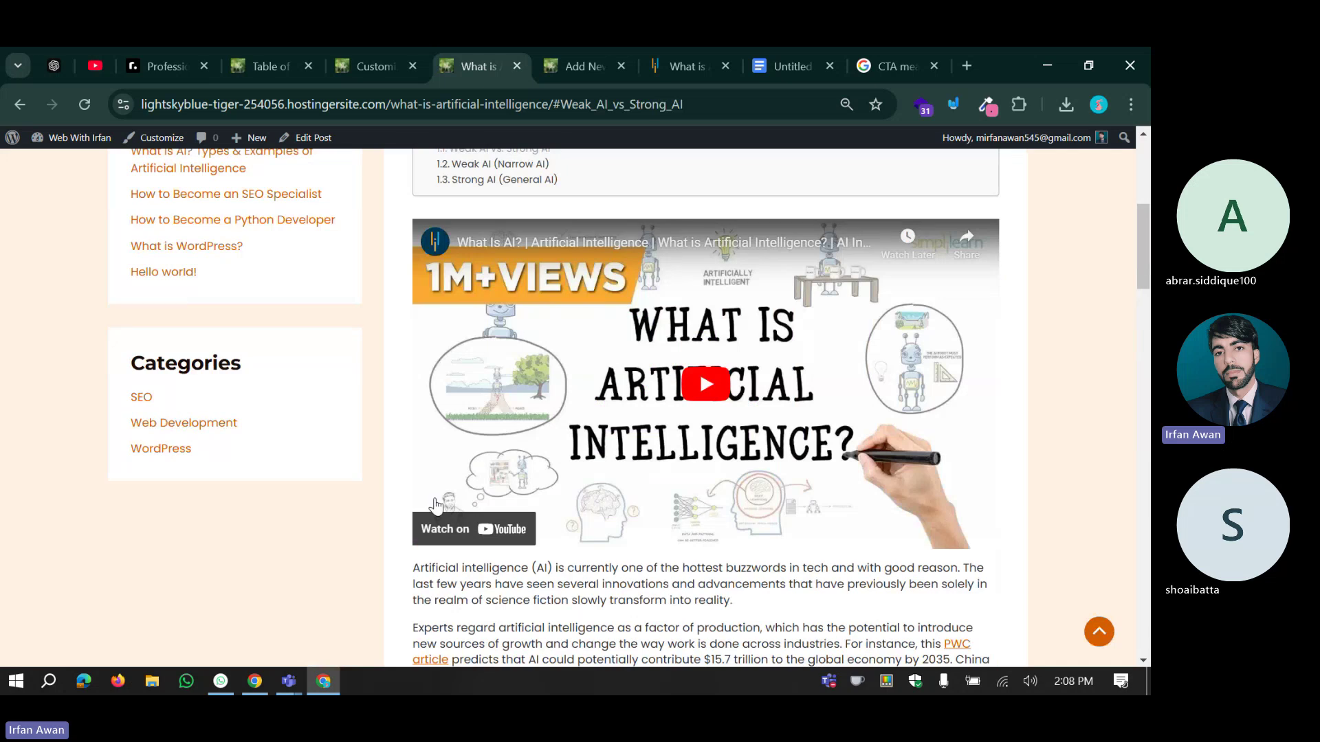
pyautogui.scroll(5, 435, 506)
pyautogui.click(467, 489)
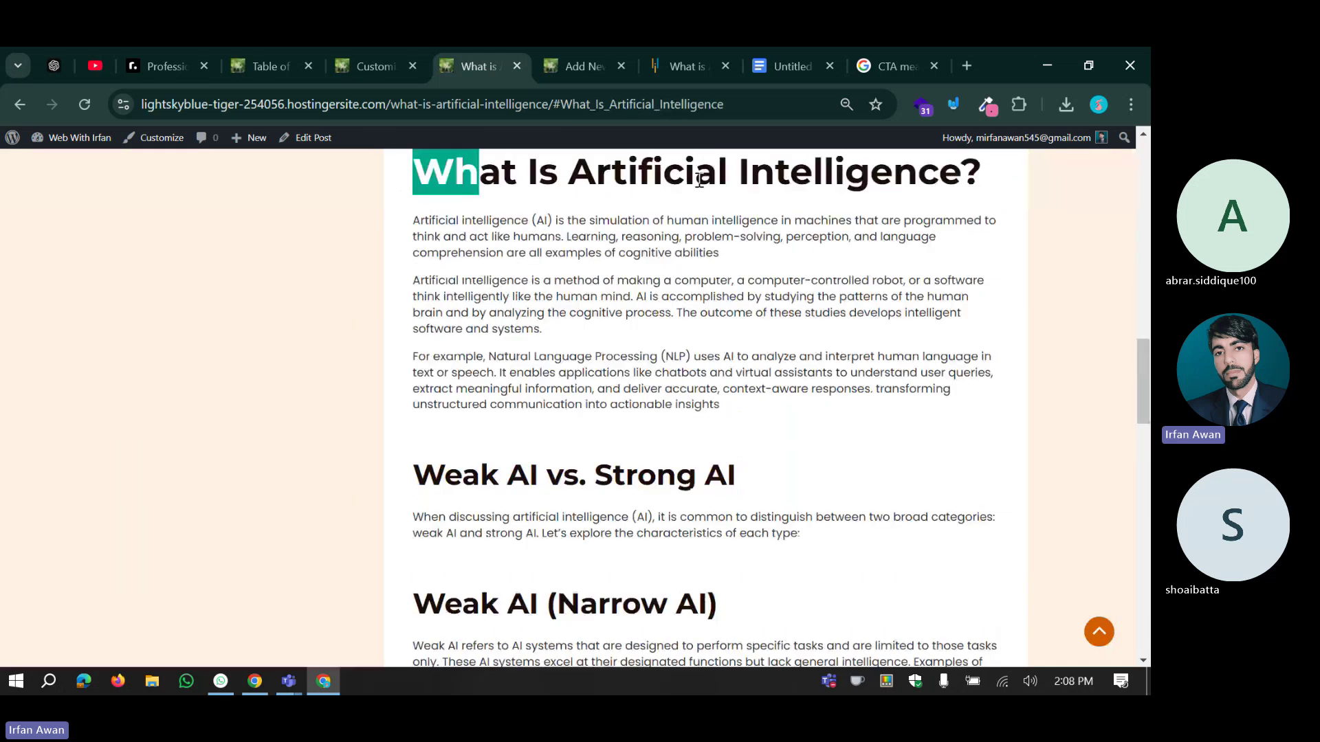
pyautogui.scroll(10, 423, 351)
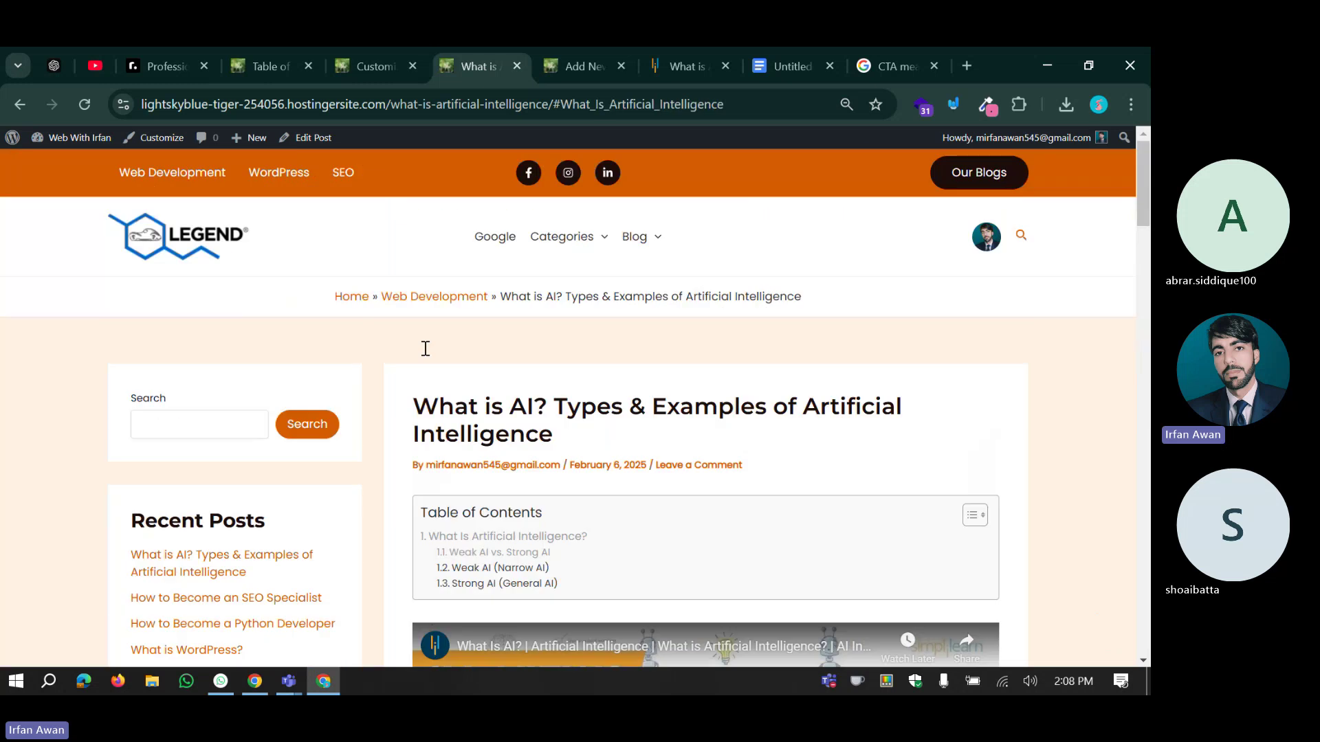
# Return to the post editor and inspect the synced CTA Sec banner below the "Strong AI (General AI)" section.
pyautogui.click(596, 50)
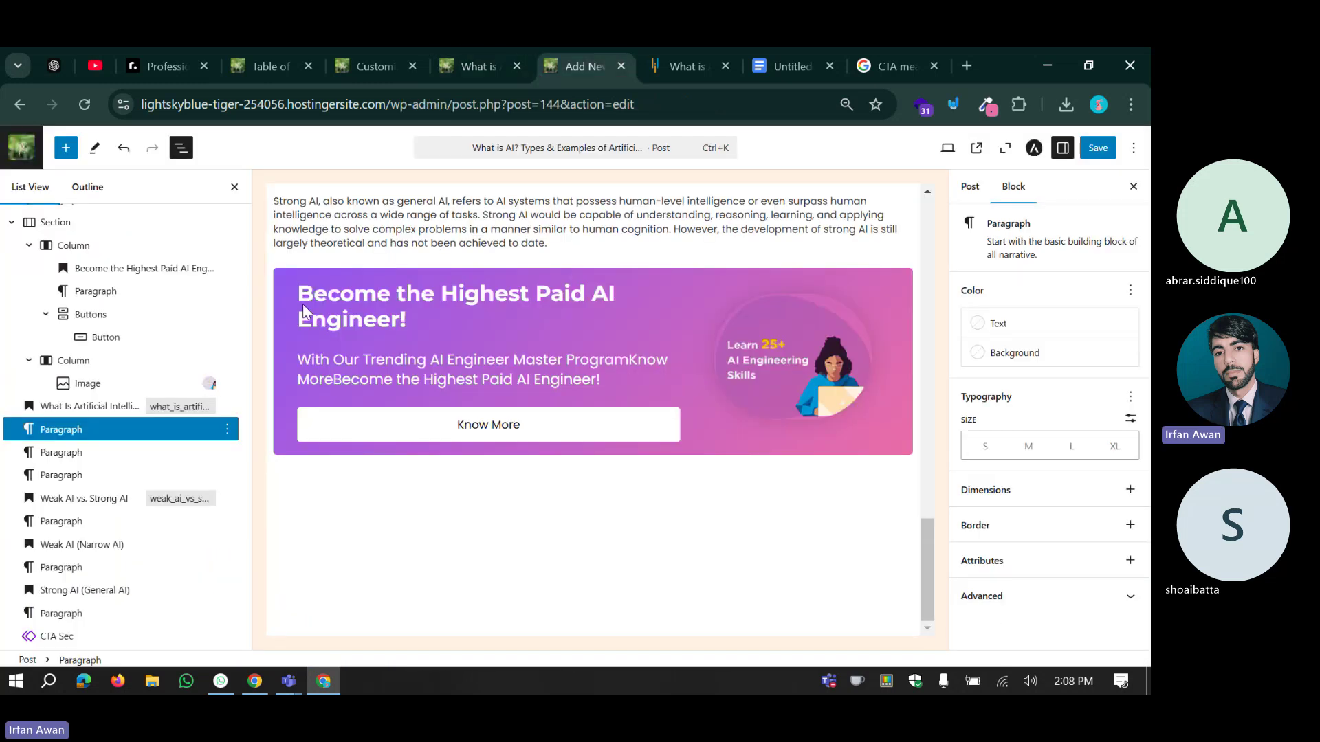
pyautogui.click(340, 319)
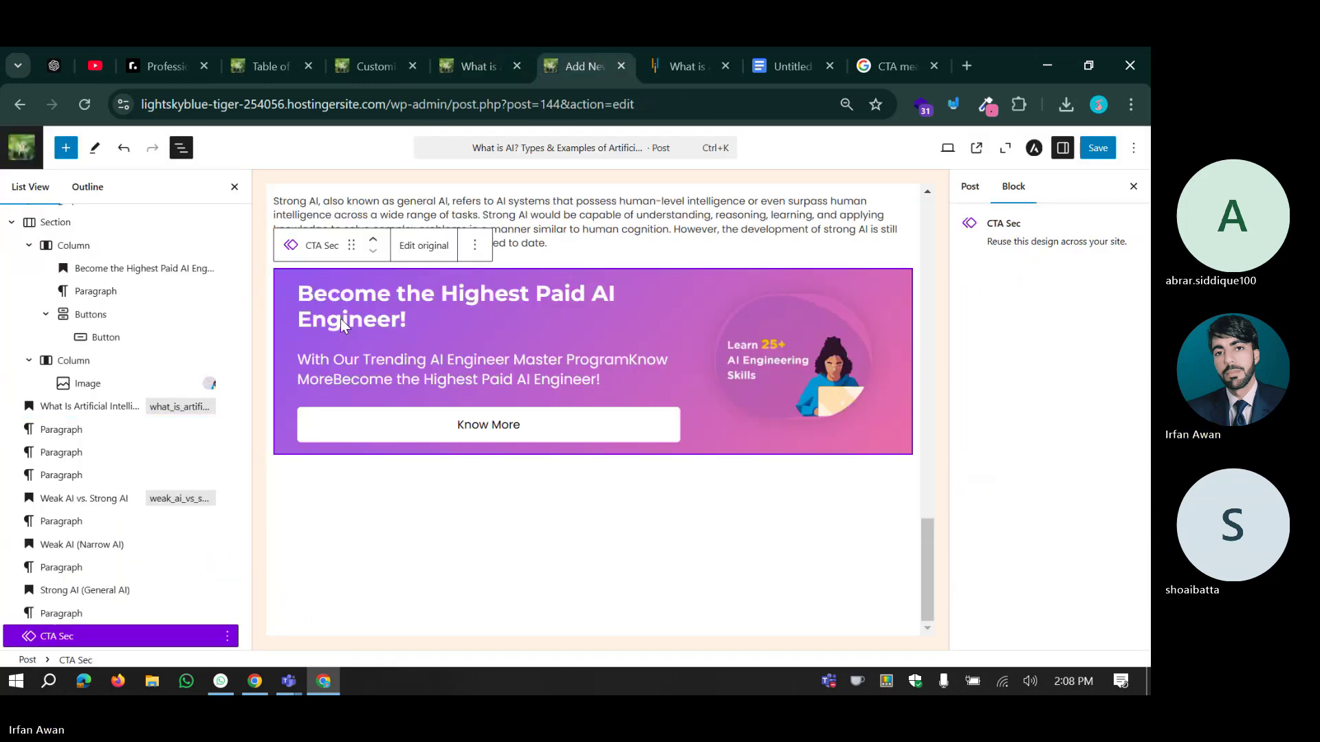
pyautogui.scroll(3, 341, 319)
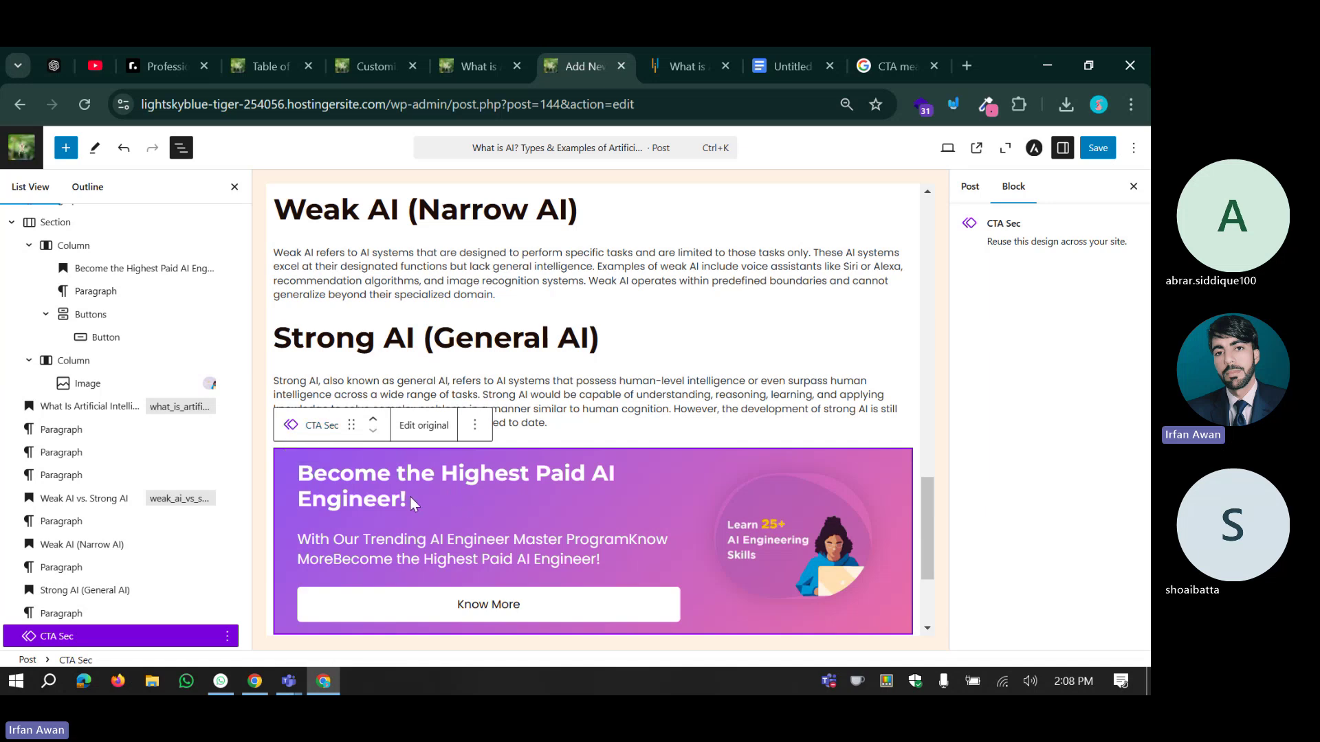
pyautogui.scroll(-3, 543, 480)
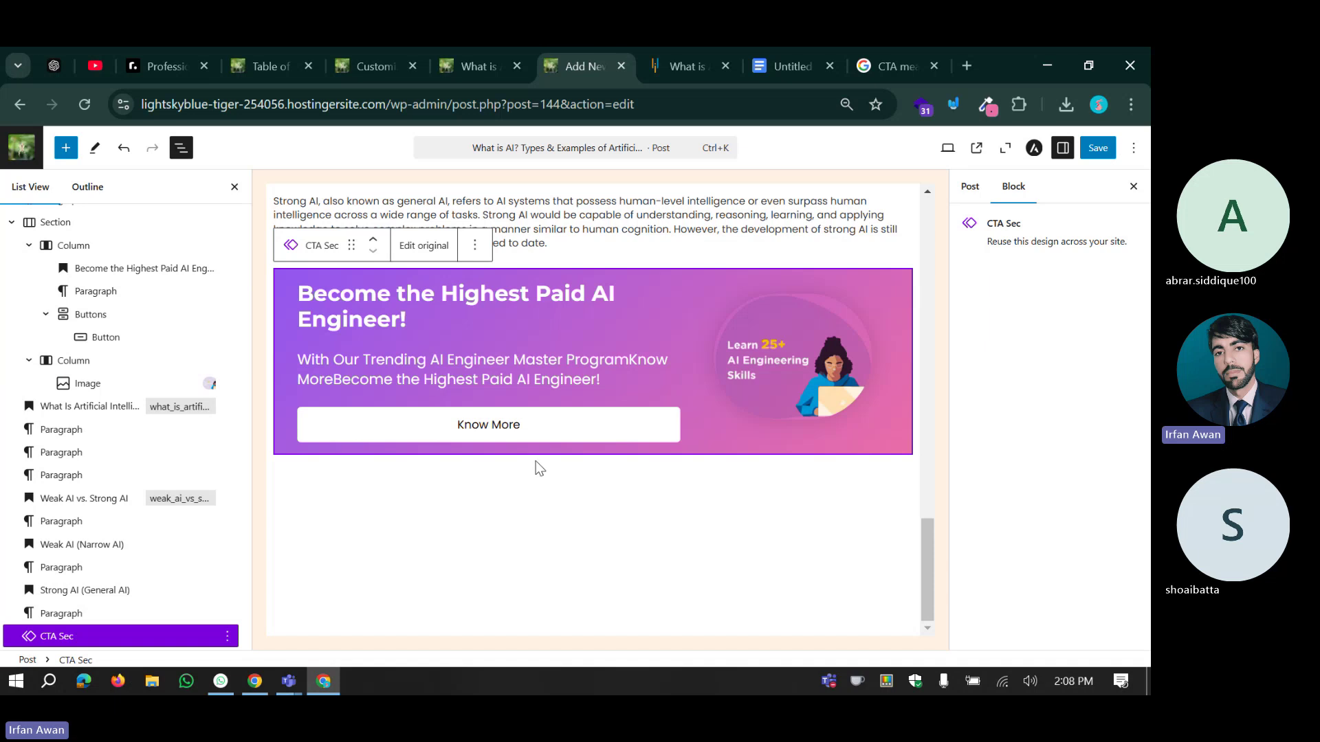
pyautogui.scroll(-4, 540, 467)
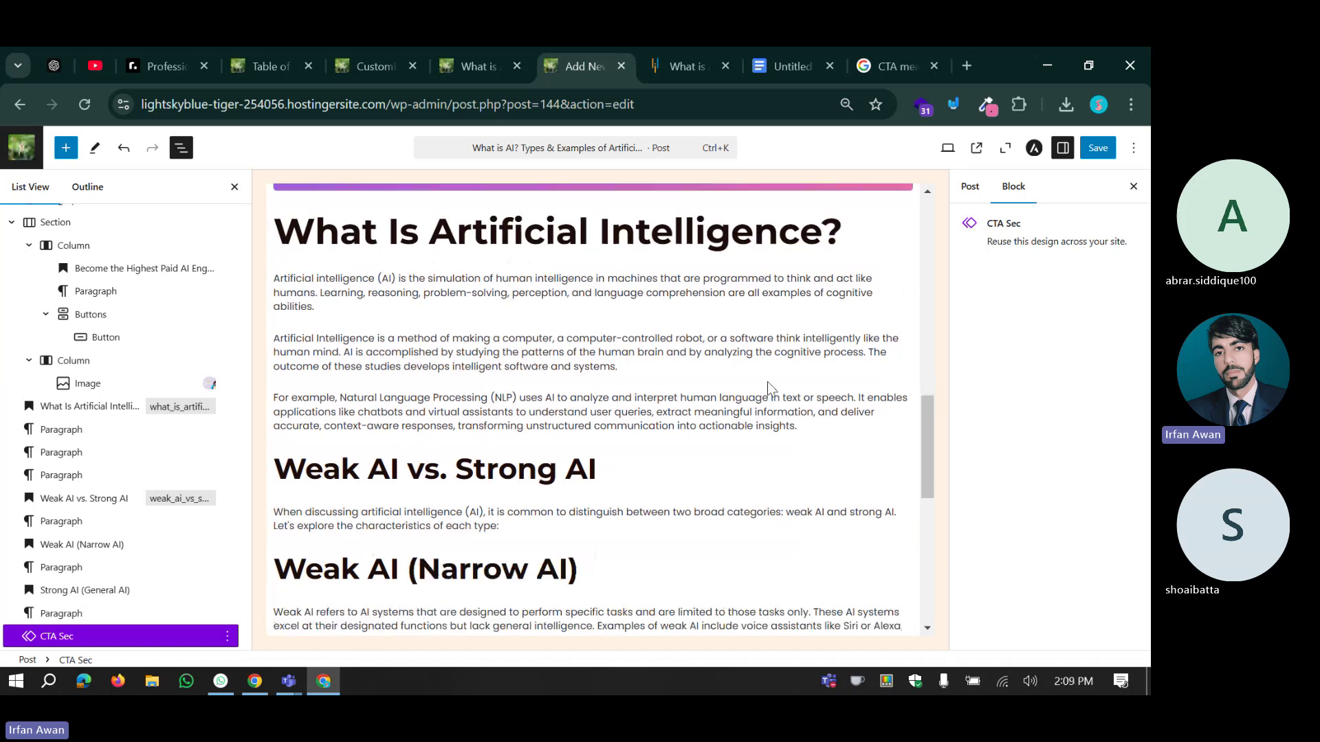
# Insert the synced CTA Sec banner pattern between the "What Is Artificial Intelligence?" section's last paragraph and the "Weak AI vs. Strong AI" heading.
pyautogui.click(814, 429)
pyautogui.press('Return')
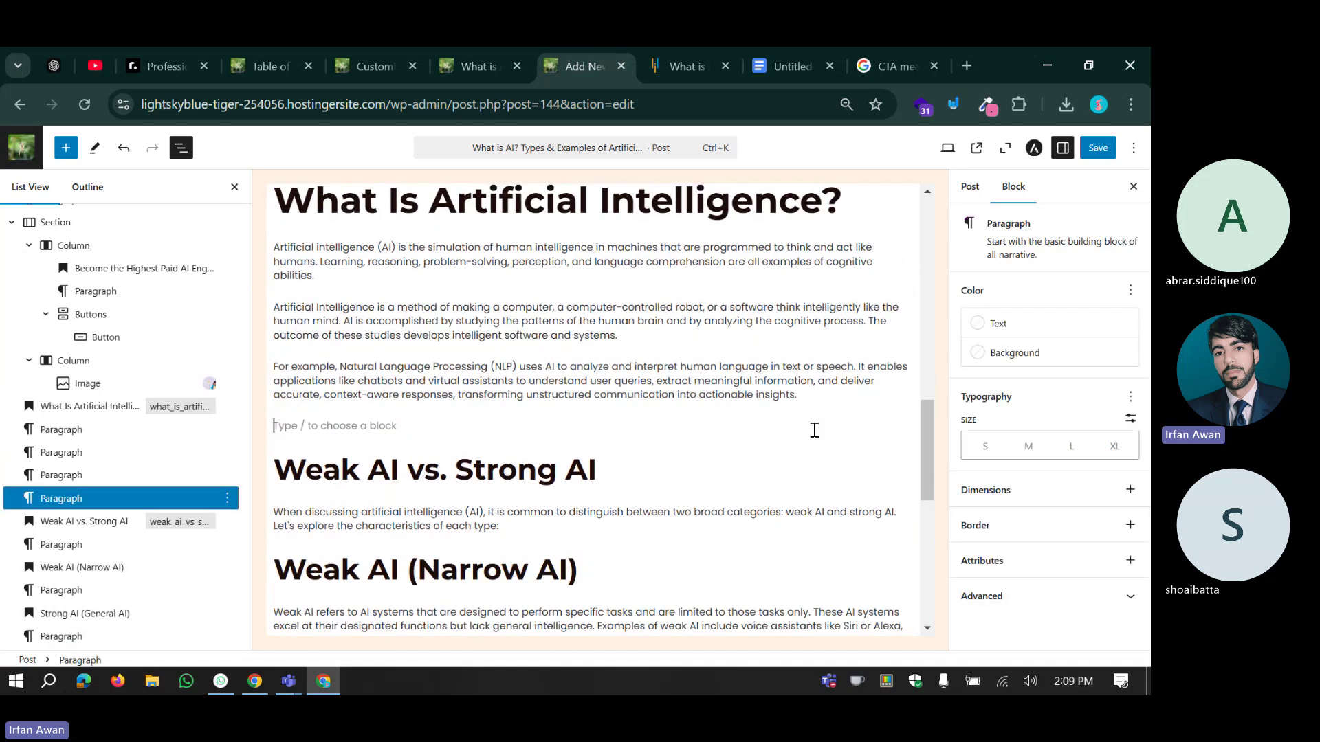
pyautogui.click(64, 149)
pyautogui.click(77, 187)
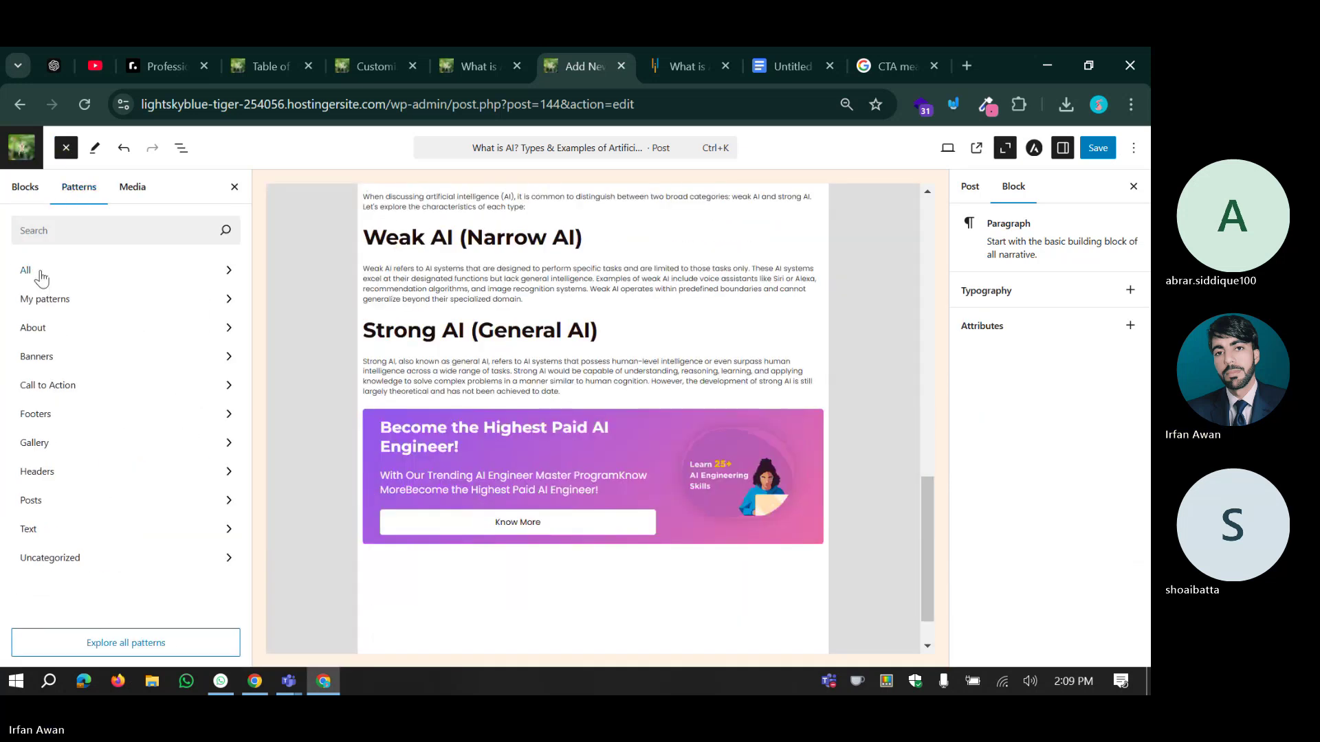
pyautogui.click(53, 300)
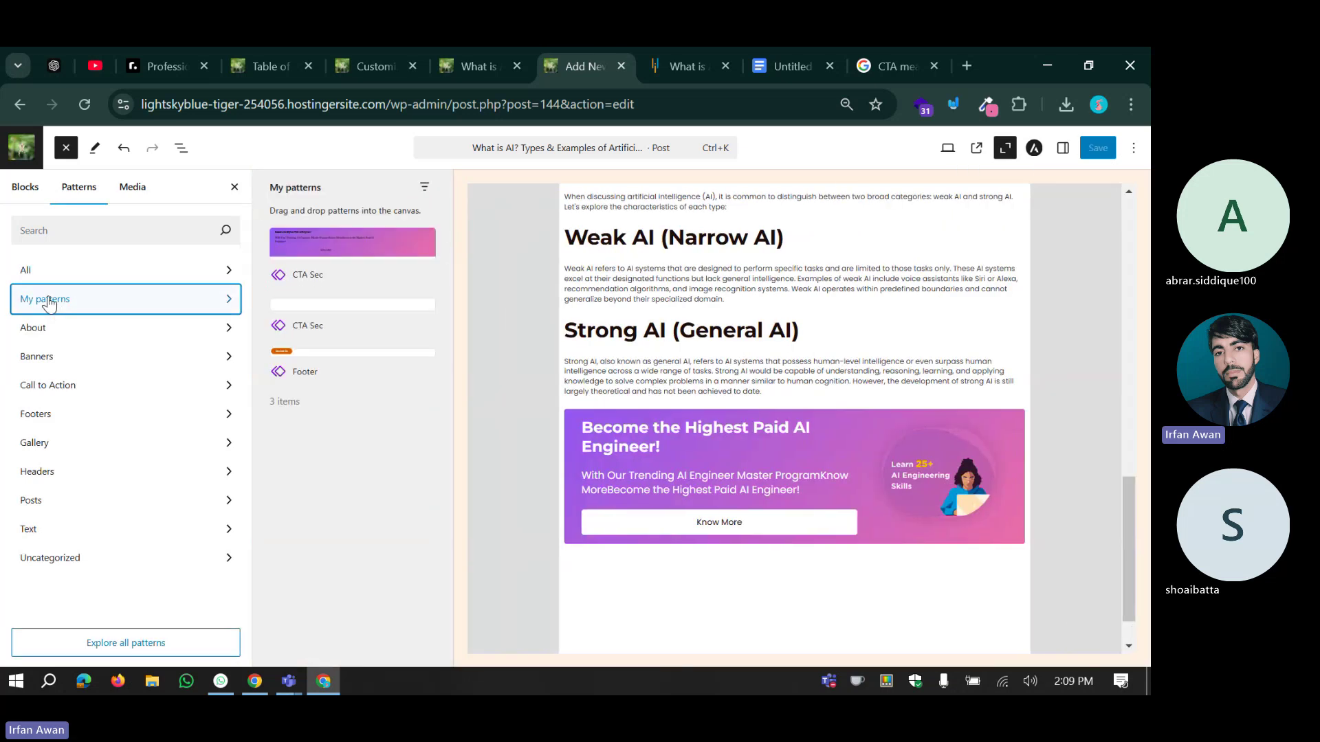
pyautogui.click(313, 245)
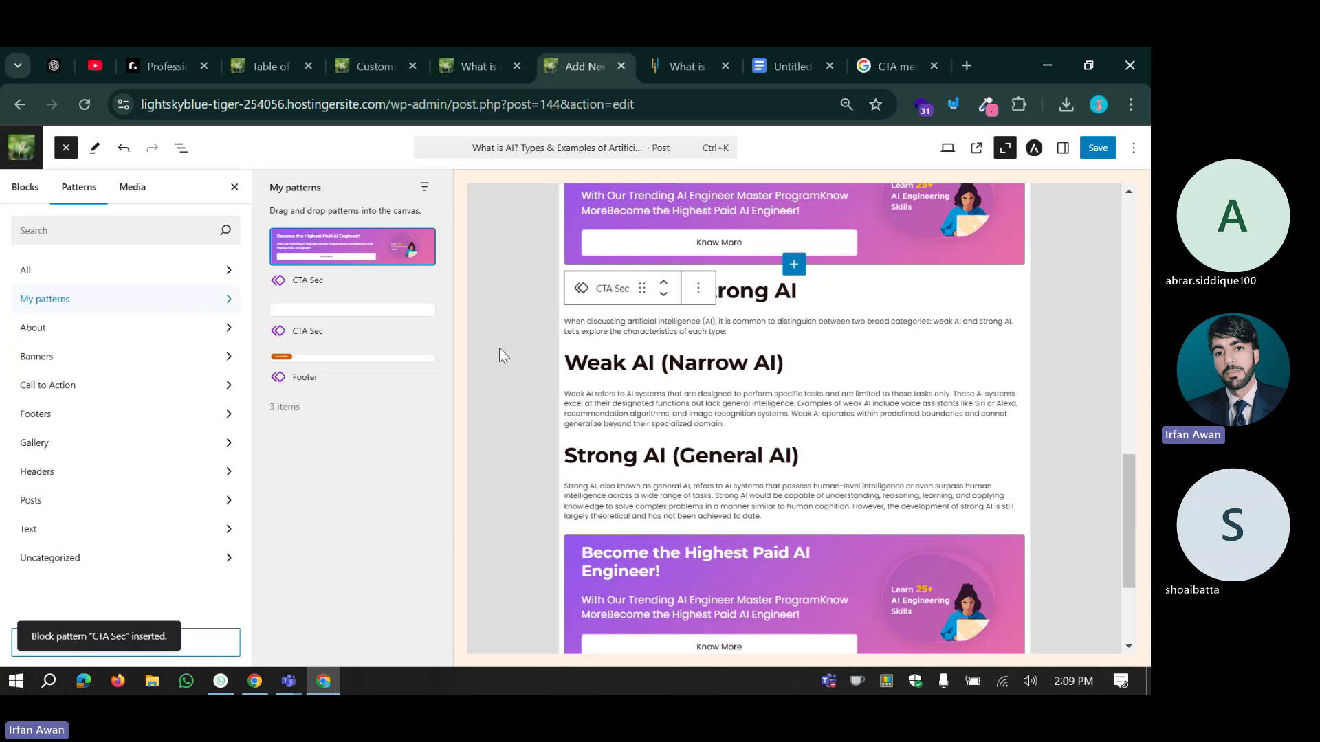
pyautogui.click(66, 148)
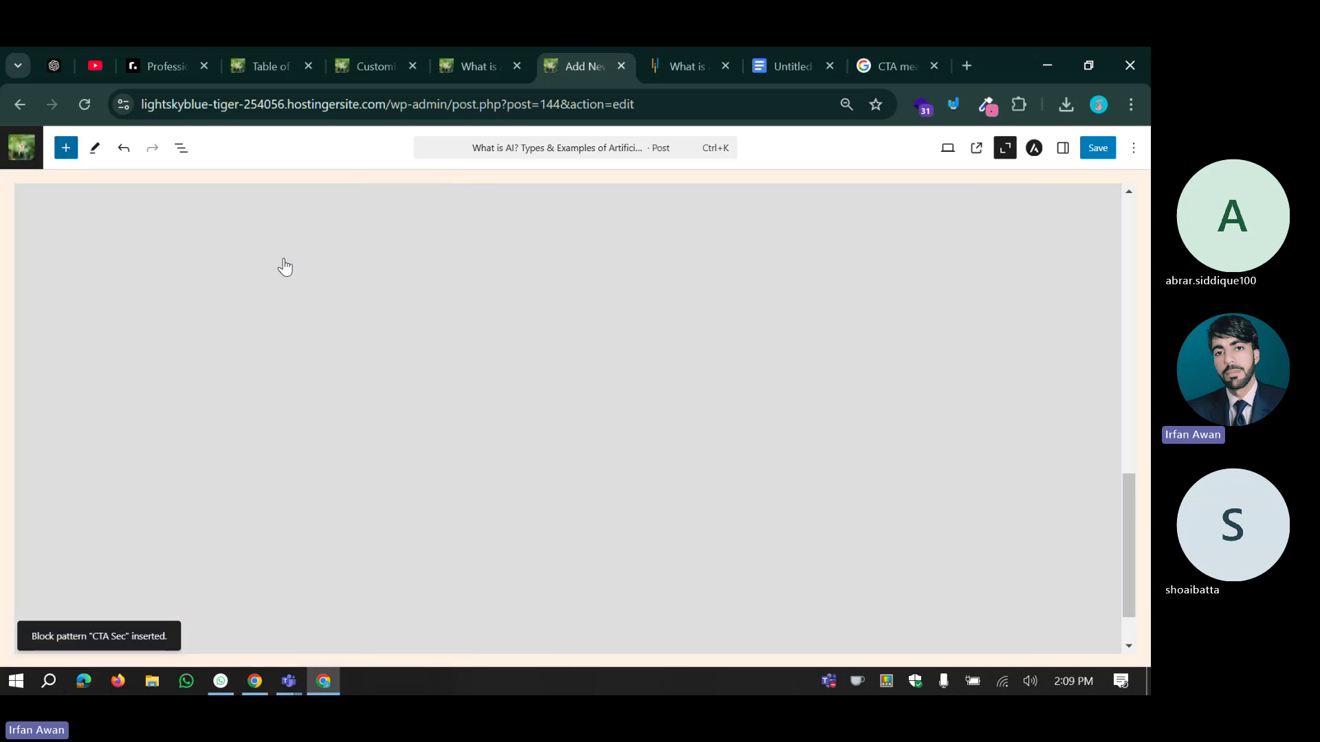
pyautogui.scroll(-3, 439, 363)
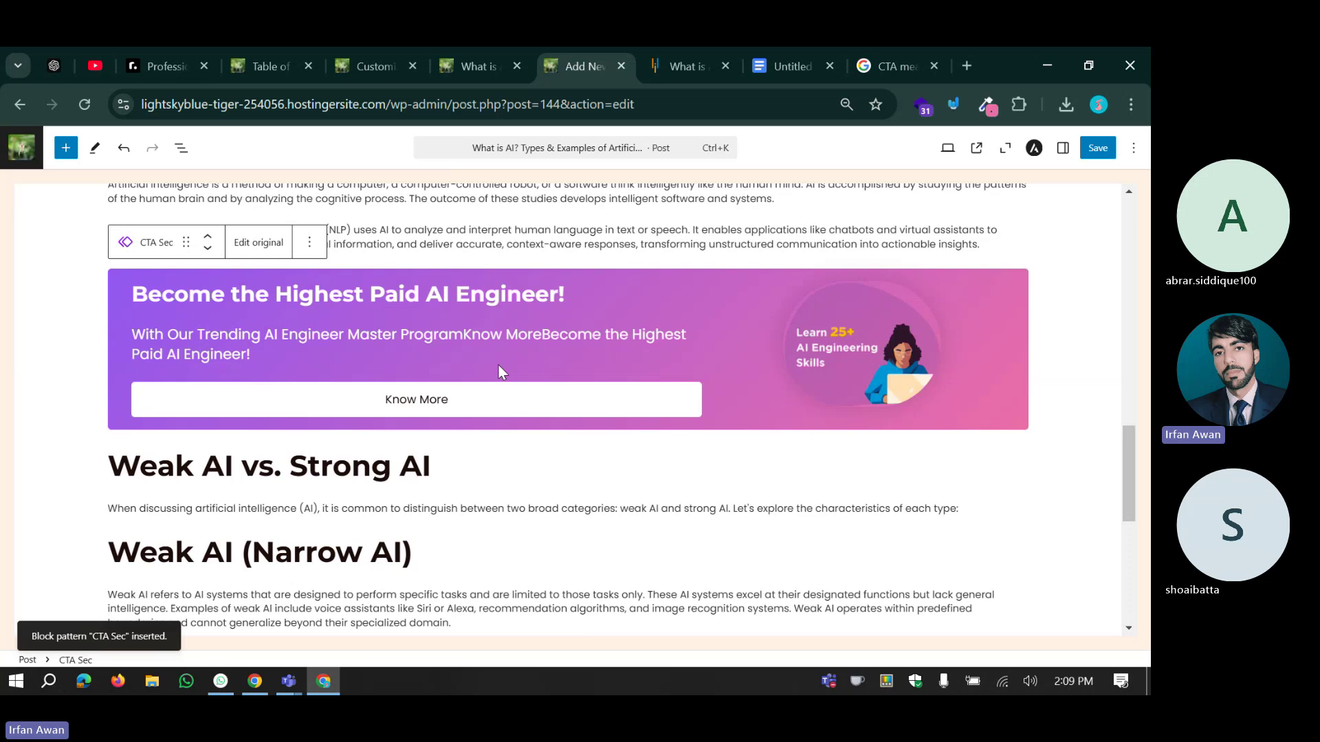
# Delete the original non-synced Columns banner above the "What Is Artificial Intelligence?" heading.
pyautogui.scroll(13, 500, 370)
pyautogui.scroll(-9, 509, 358)
pyautogui.scroll(5, 516, 346)
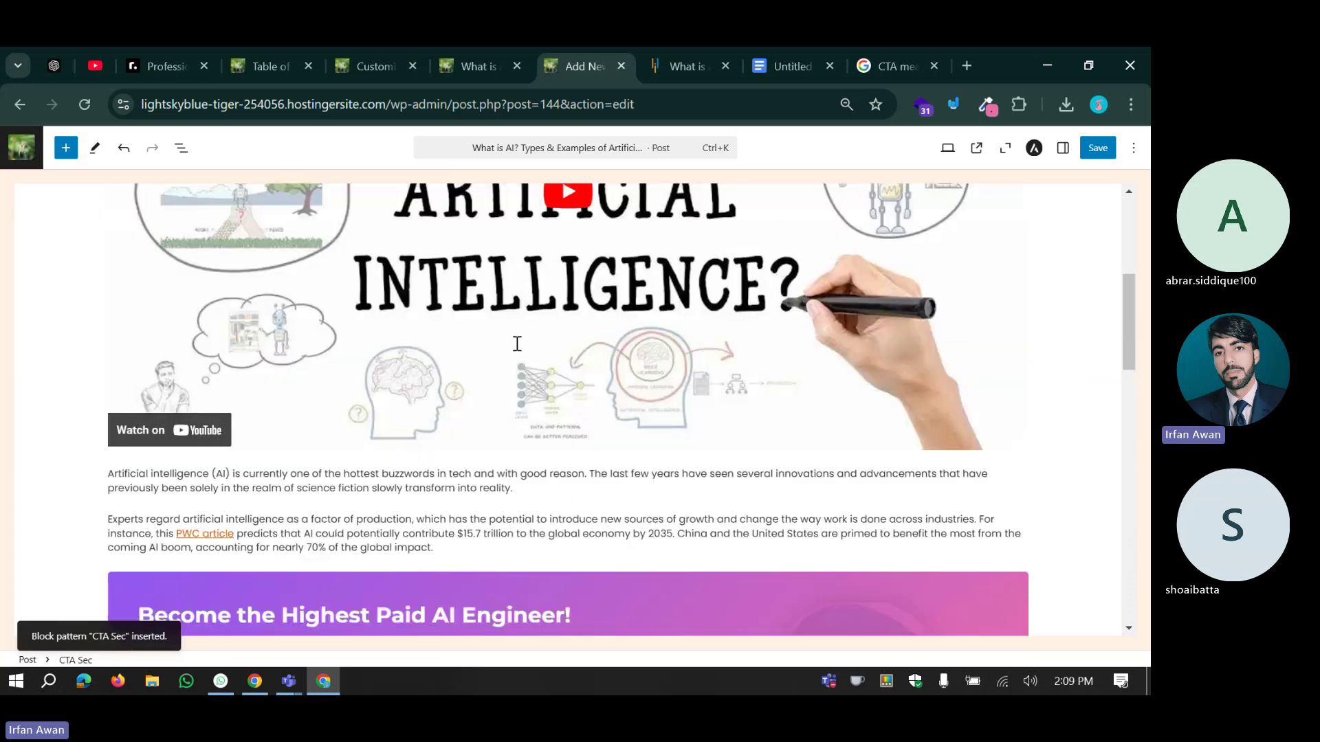
pyautogui.scroll(-3, 517, 344)
pyautogui.click(451, 411)
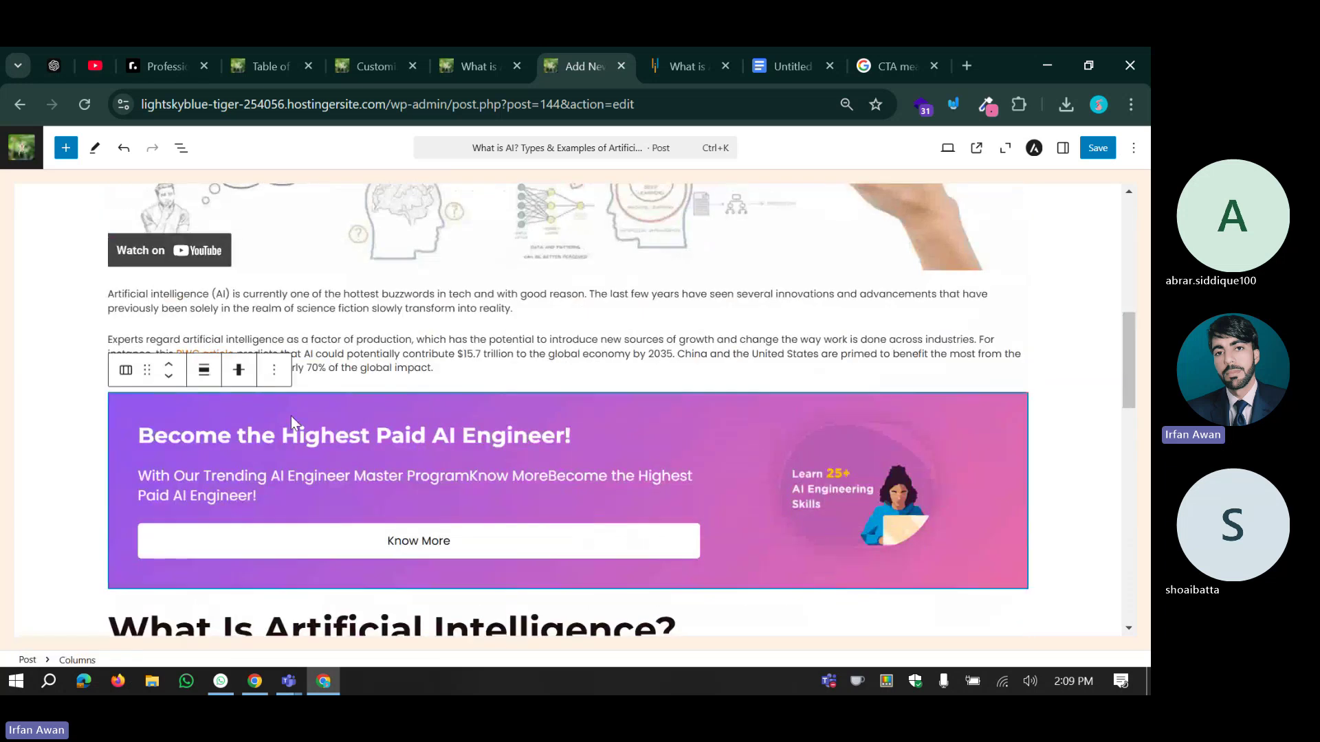
pyautogui.click(274, 370)
pyautogui.scroll(-2, 316, 606)
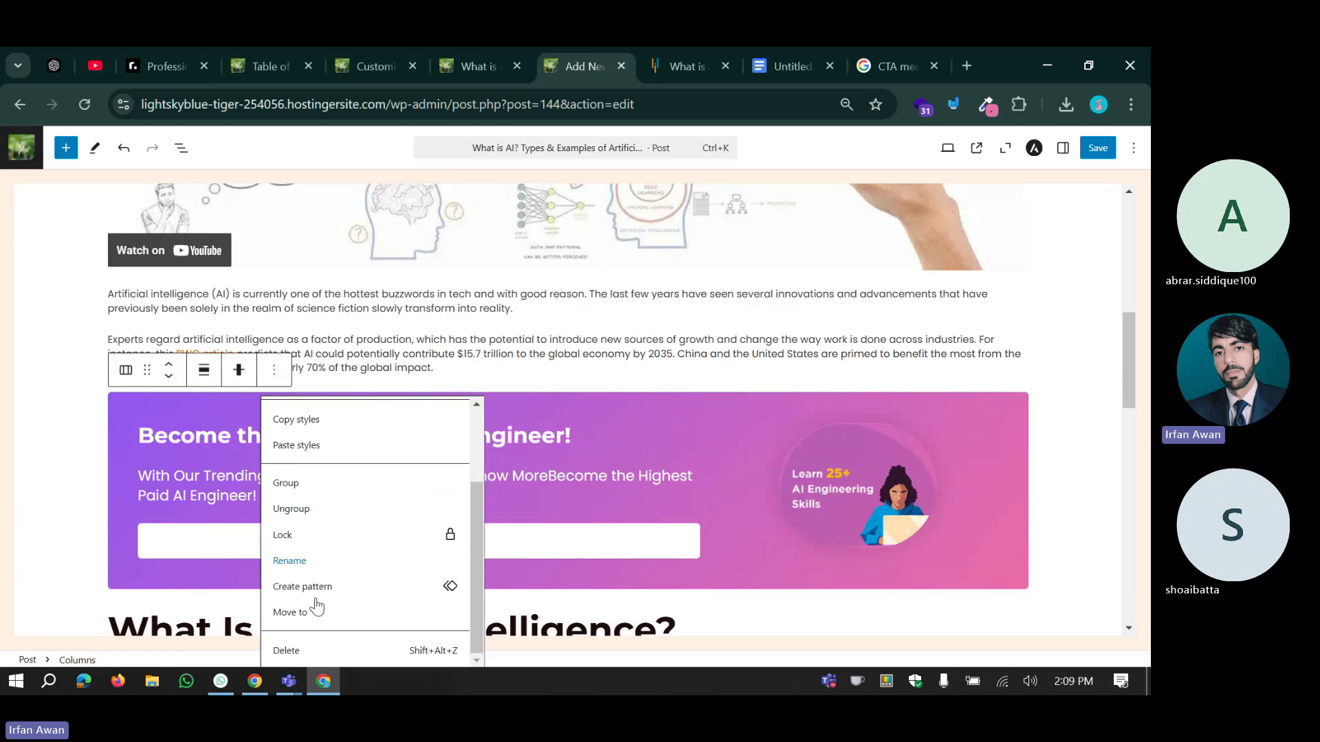
pyautogui.click(319, 650)
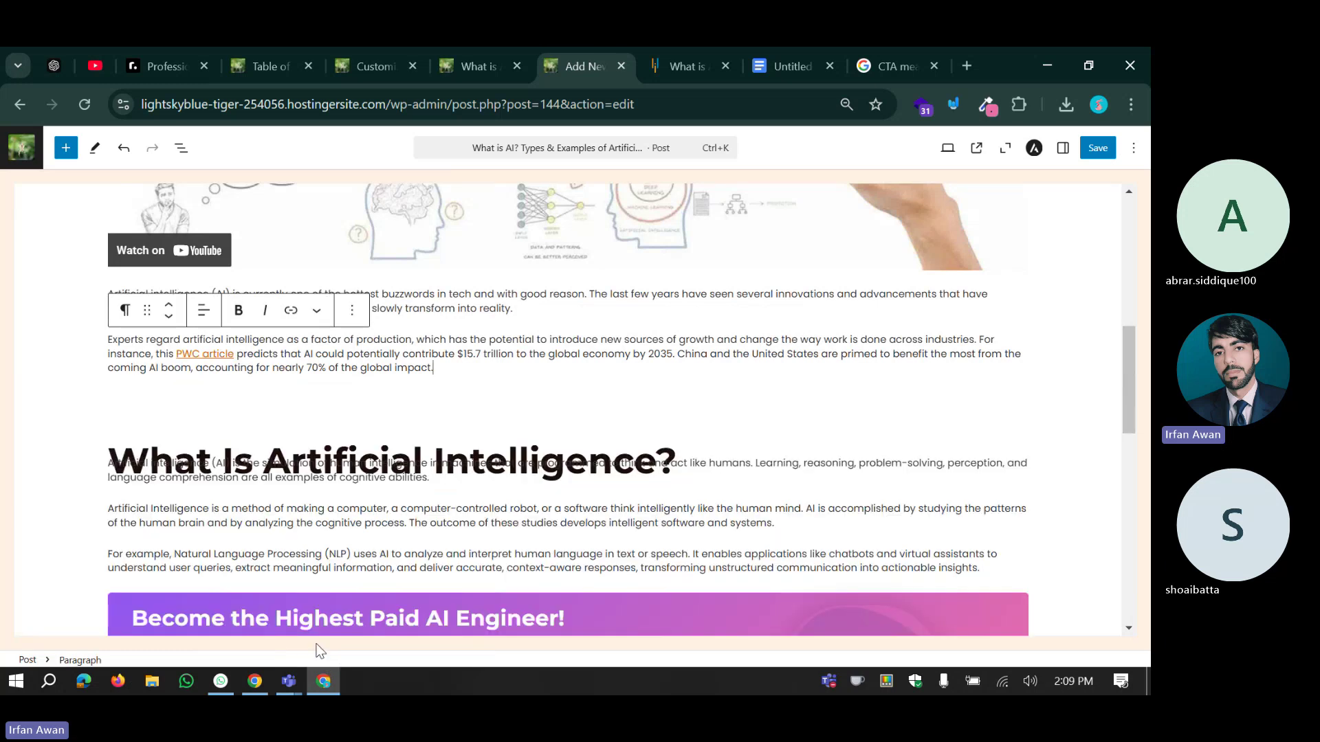
# Check the synced CTA Sec banners in the middle and at the end of the post, and save the post.
pyautogui.scroll(-3, 500, 394)
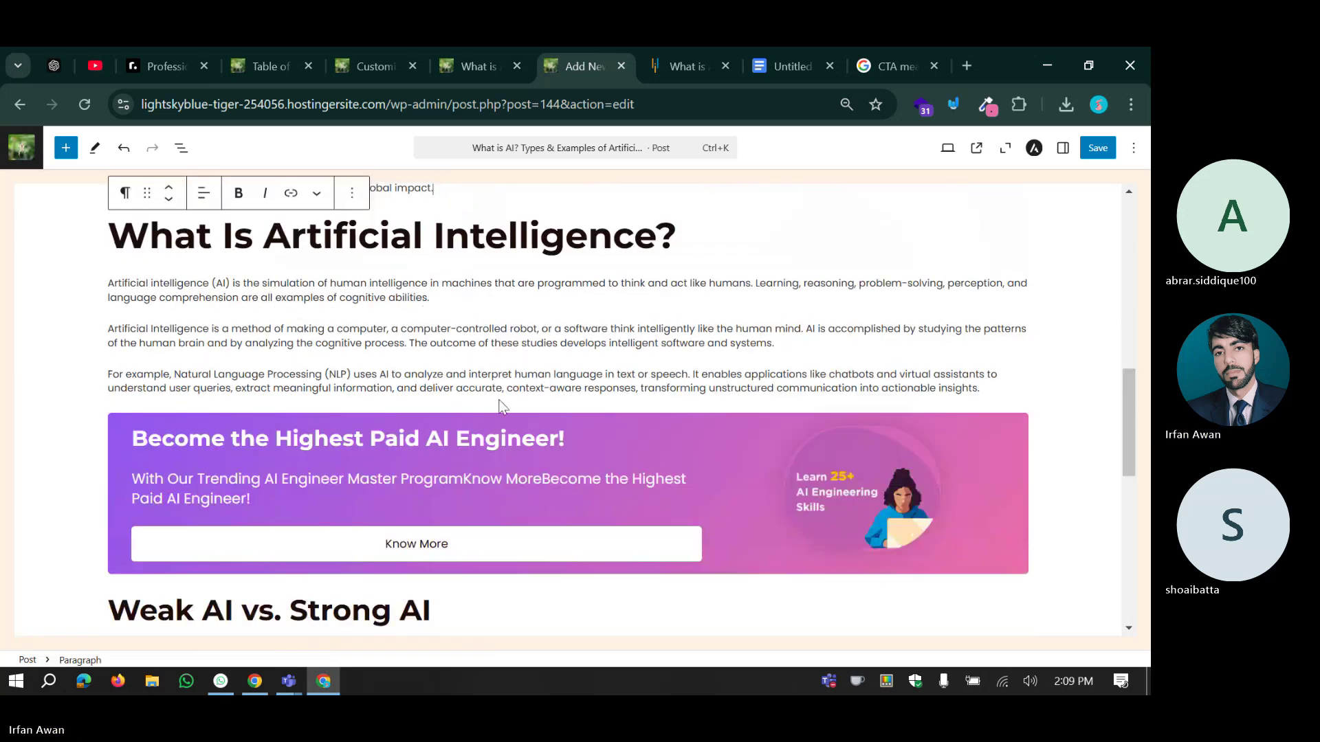
pyautogui.scroll(-2, 501, 395)
pyautogui.click(434, 446)
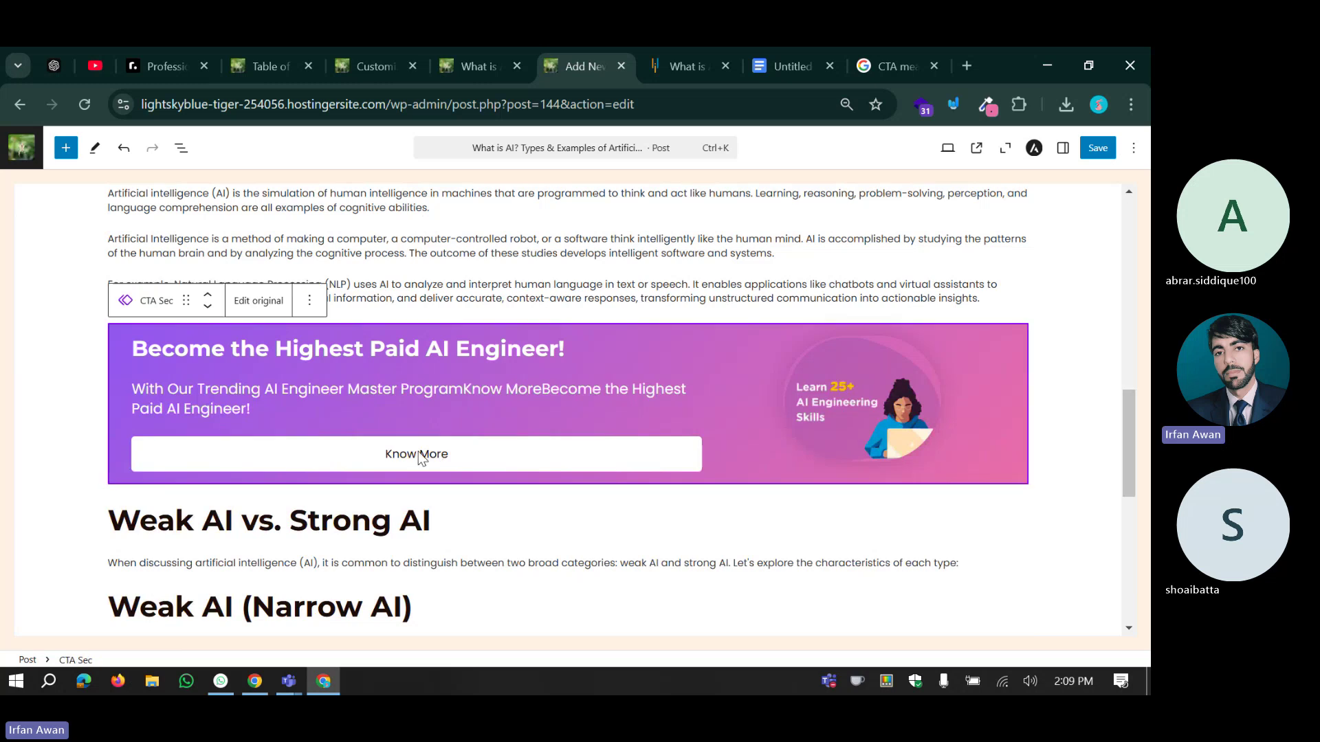
pyautogui.scroll(-8, 509, 336)
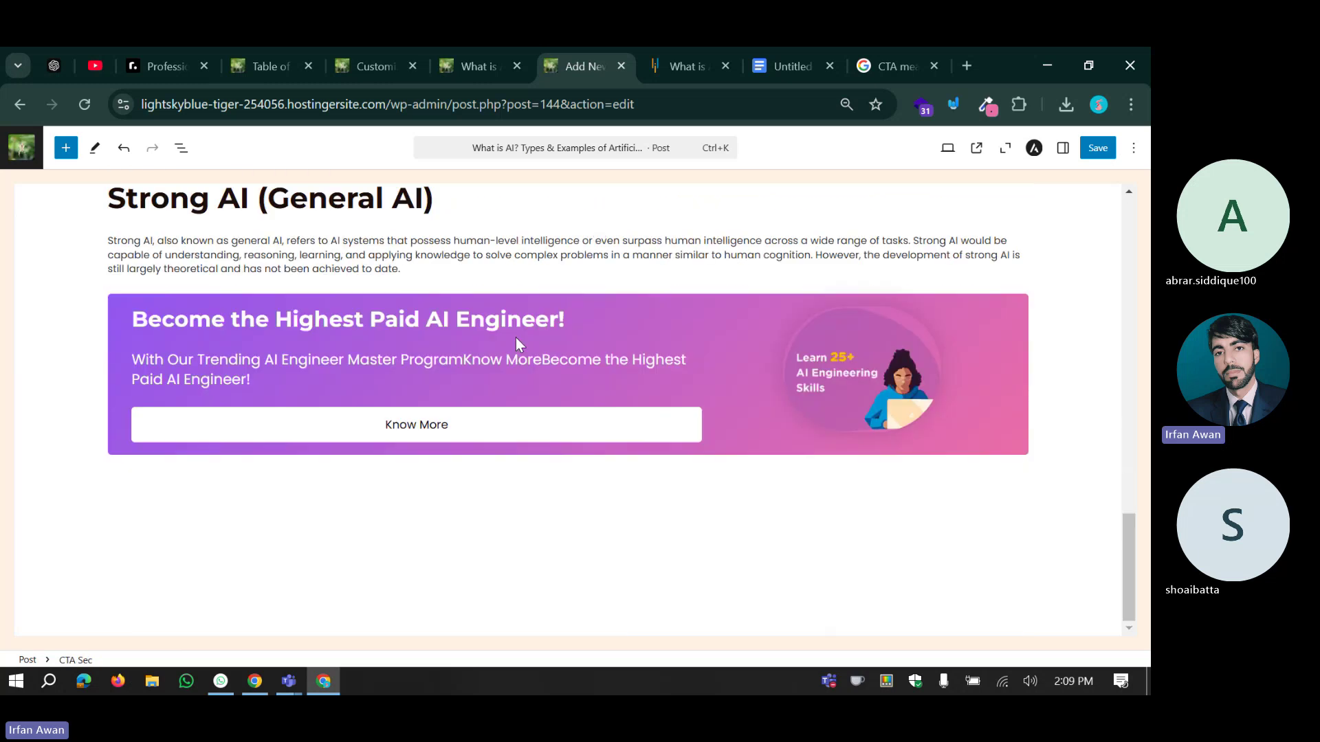
pyautogui.scroll(10, 517, 342)
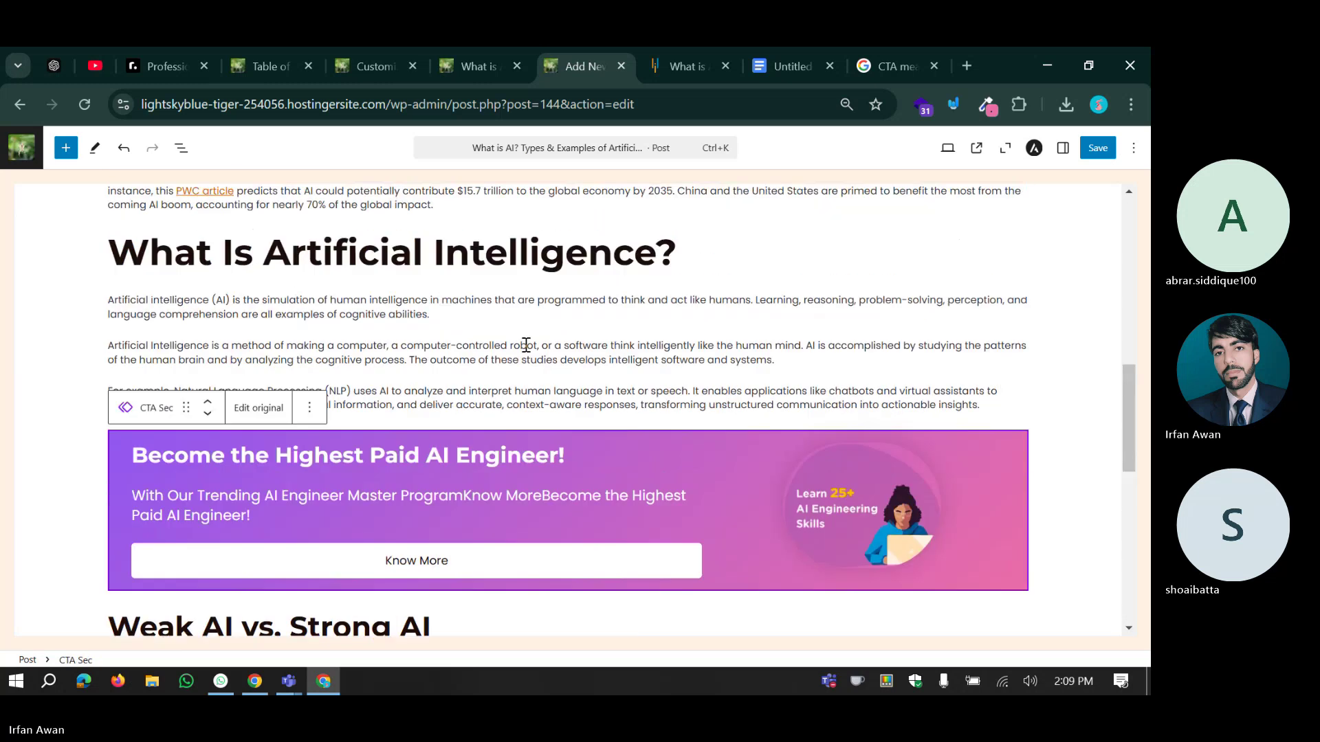
pyautogui.scroll(-4, 525, 345)
pyautogui.scroll(-5, 525, 346)
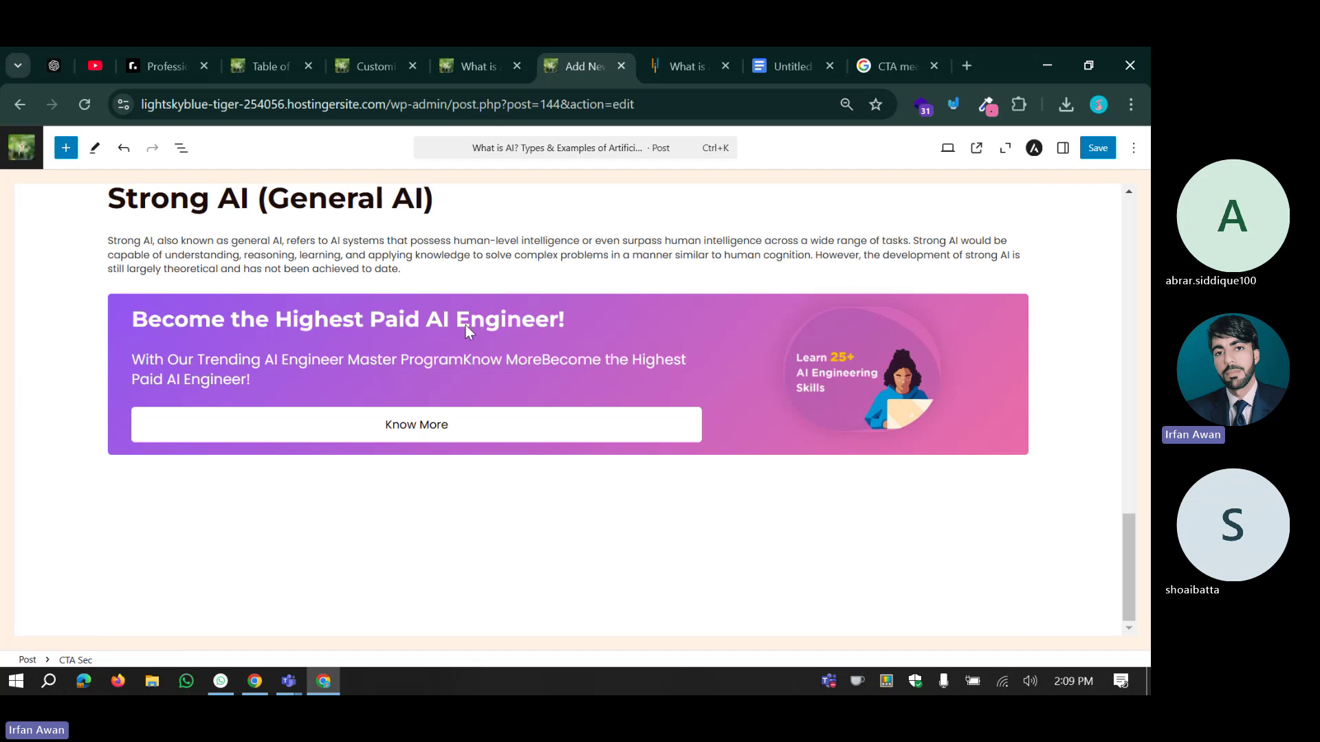
pyautogui.click(1098, 148)
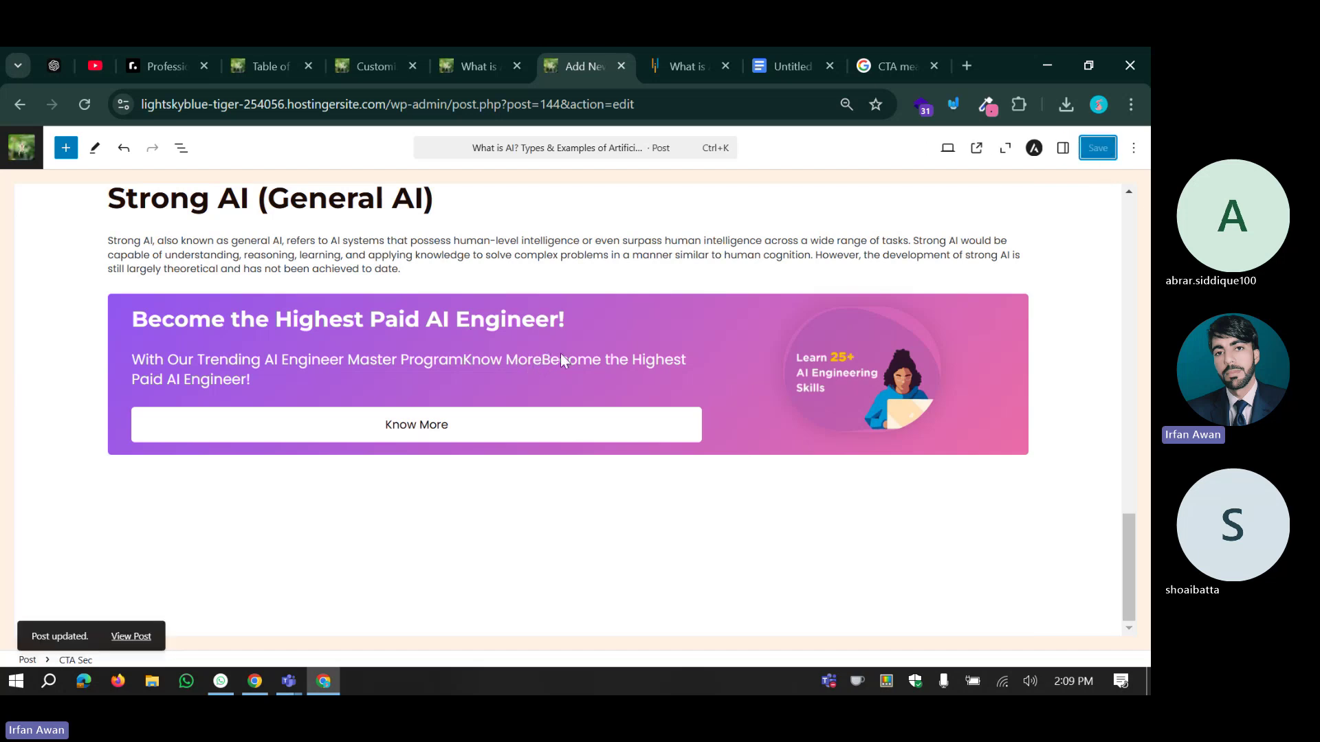
# Select the synced banner at the end of the post and review the article's layout from the introduction down to it.
pyautogui.click(389, 322)
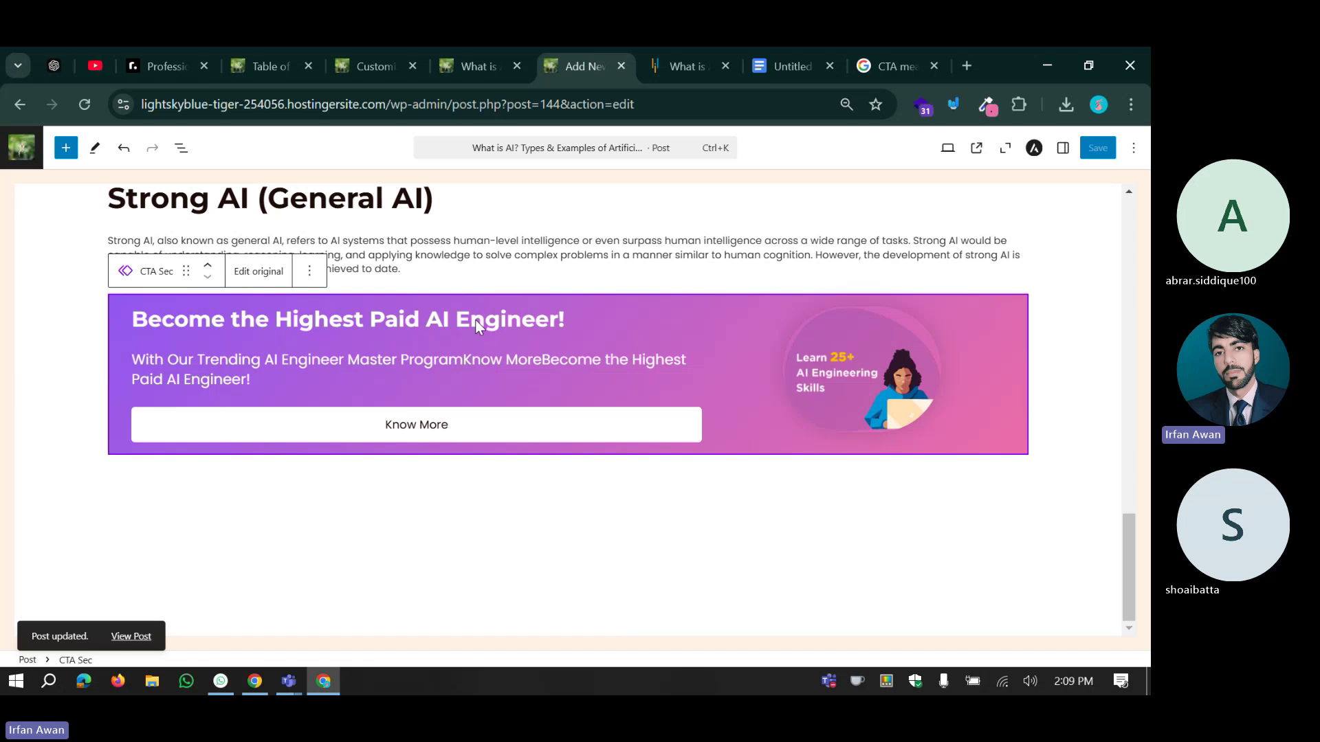
pyautogui.scroll(1, 476, 320)
pyautogui.scroll(12, 468, 364)
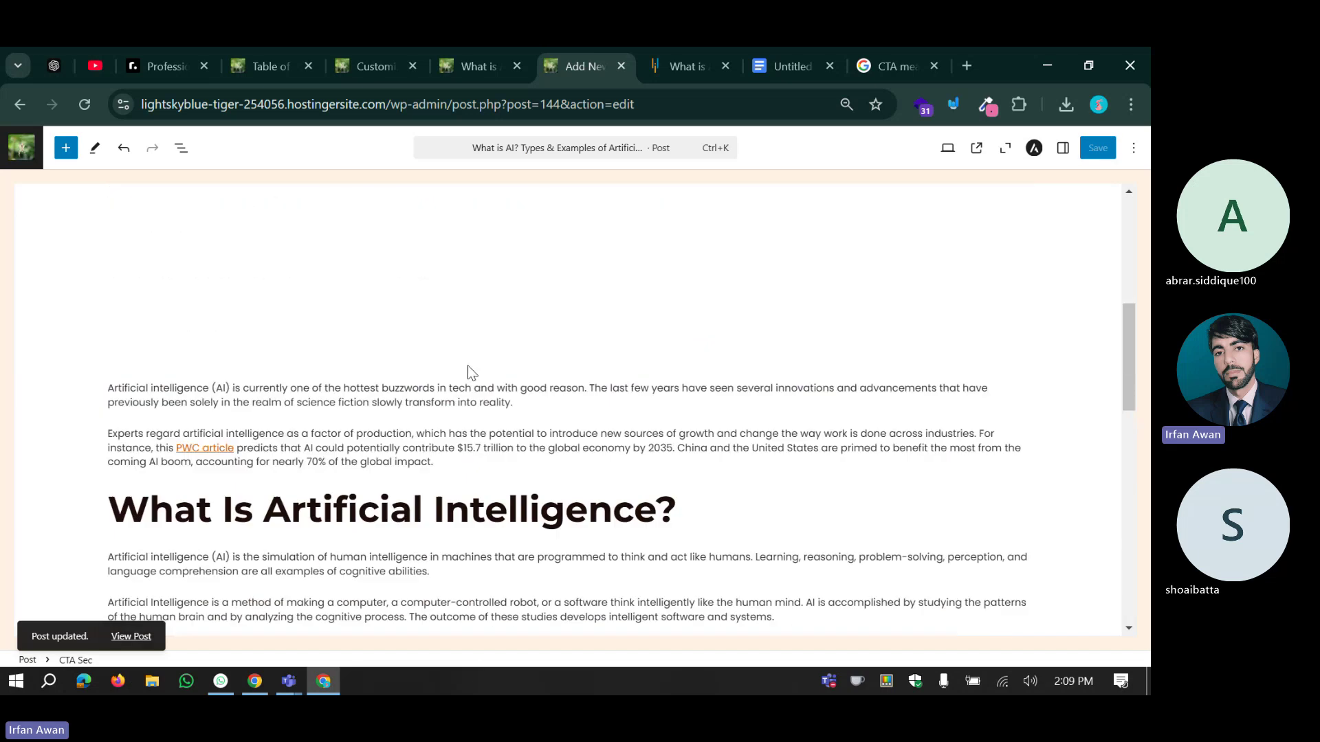
pyautogui.scroll(2, 467, 371)
pyautogui.scroll(-14, 465, 364)
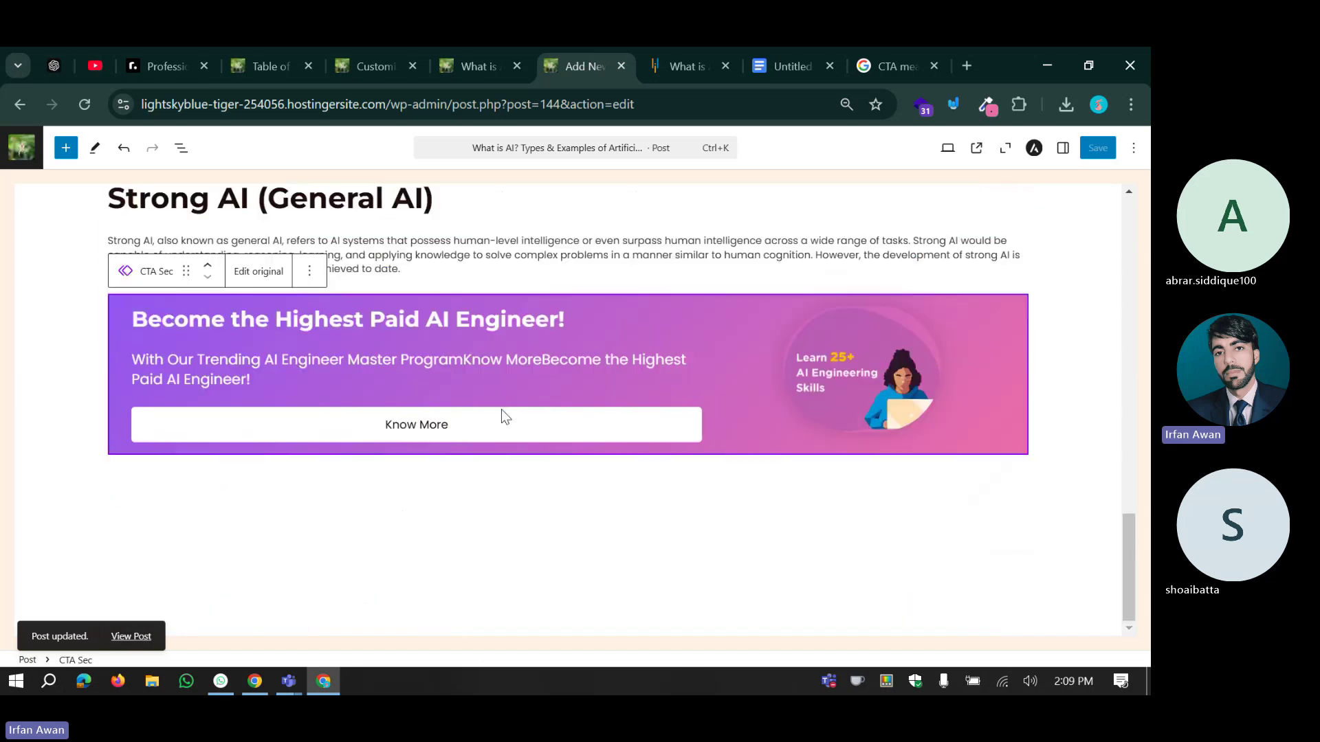
# Switch to Simplilearn's source article and examine where its call-to-action banner recurs between the sections.
pyautogui.click(667, 60)
pyautogui.scroll(-10, 413, 358)
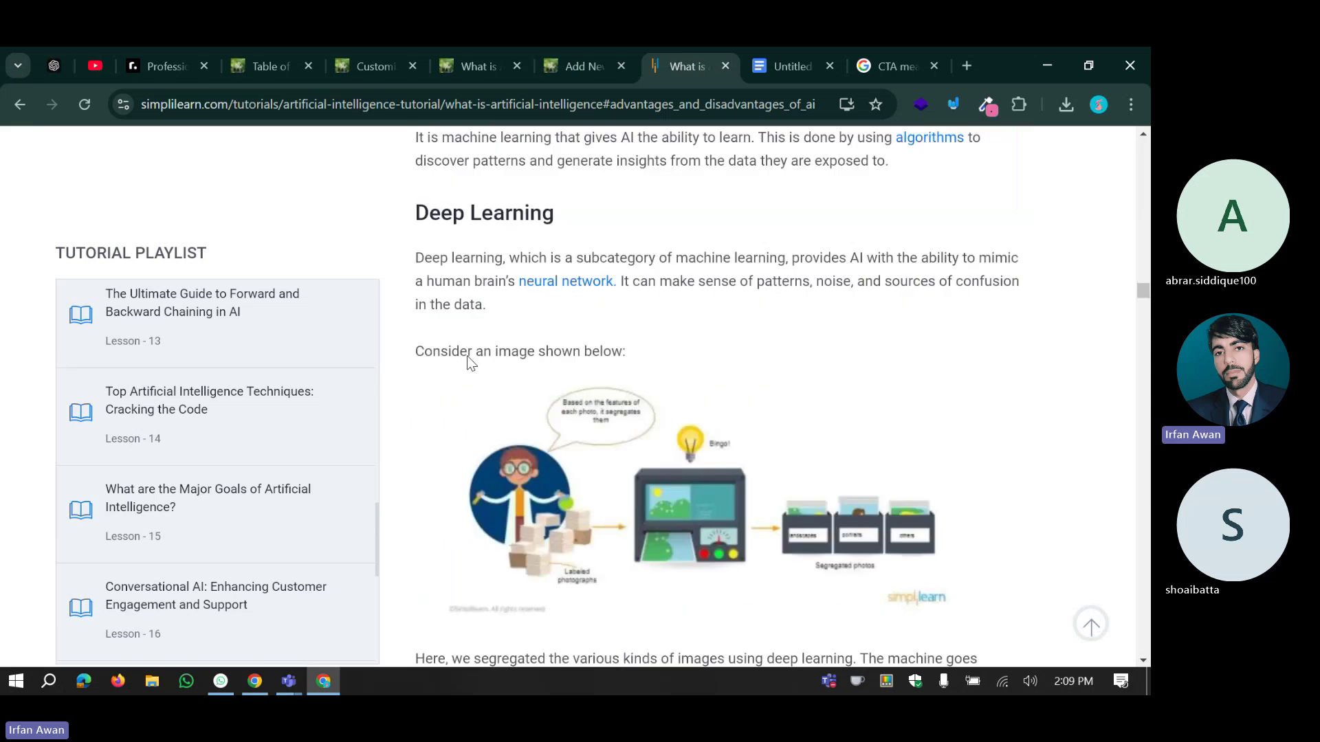
pyautogui.scroll(-10, 468, 353)
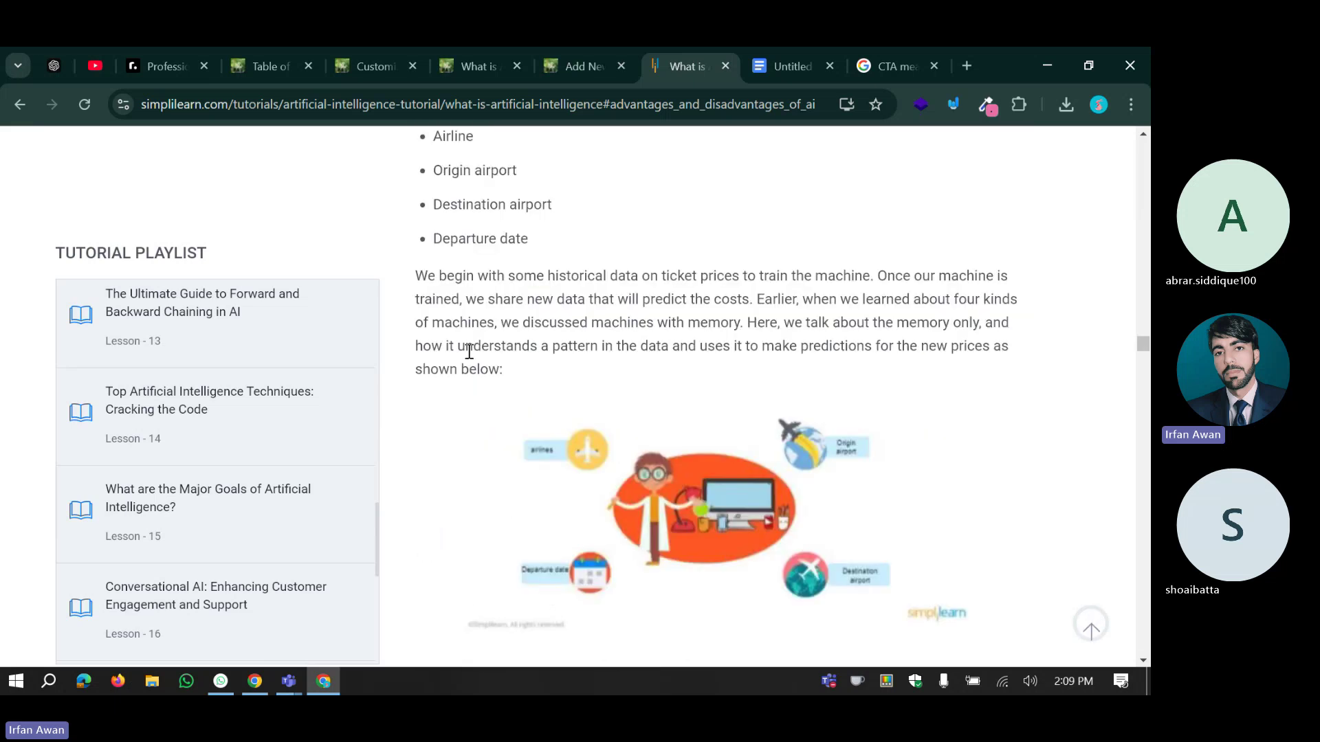
pyautogui.scroll(10, 443, 323)
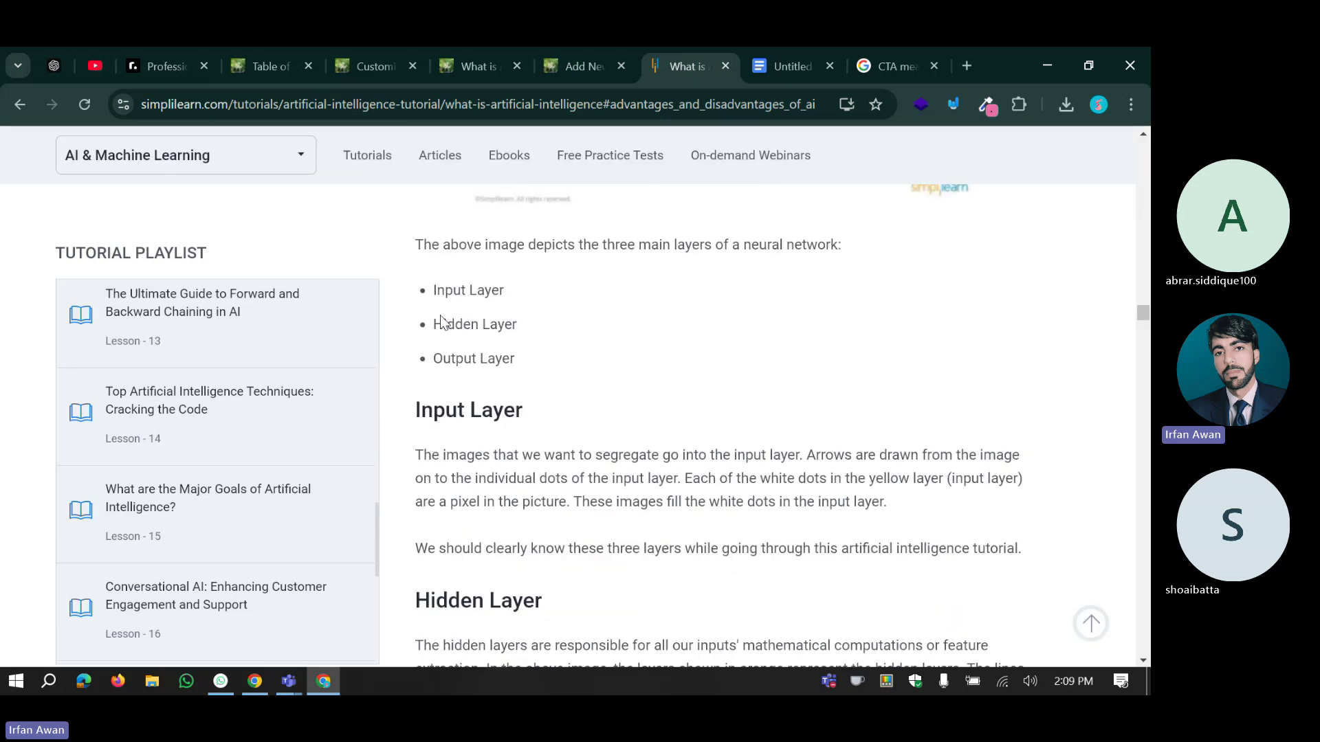
pyautogui.scroll(5, 442, 317)
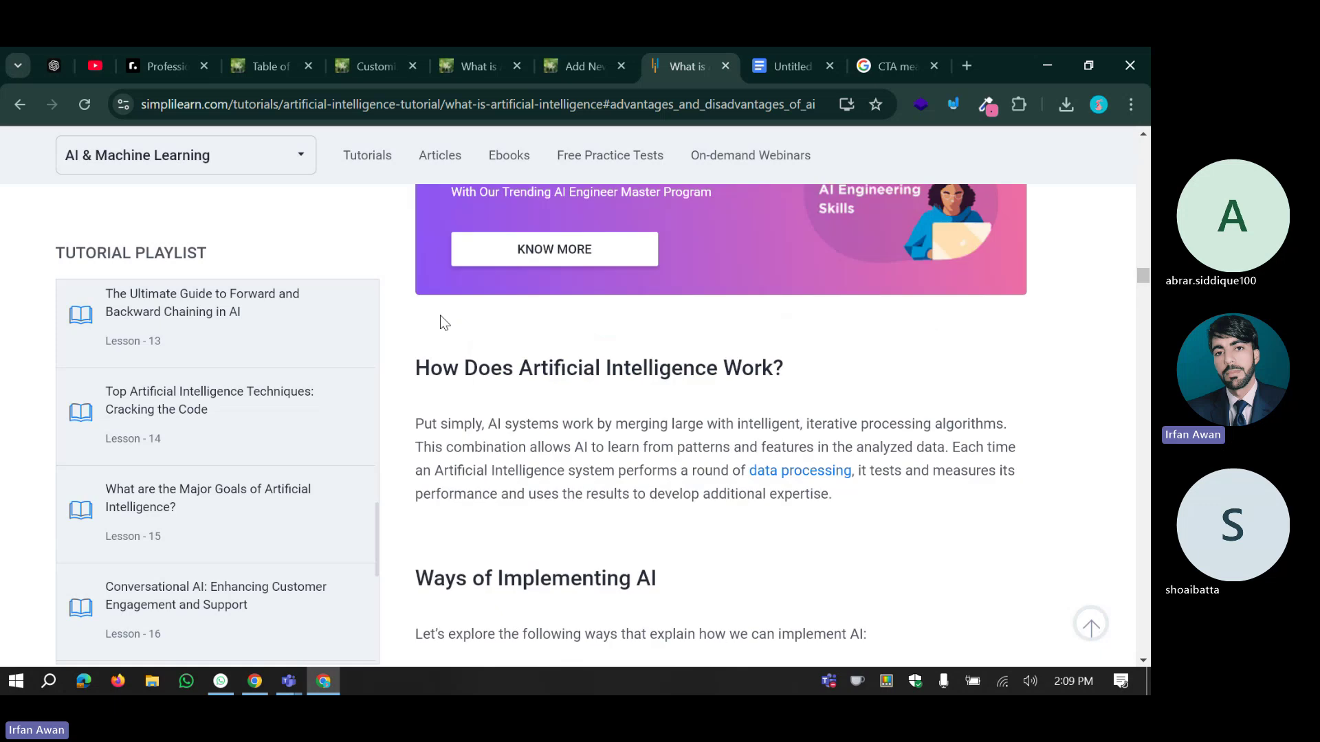
pyautogui.scroll(7, 442, 322)
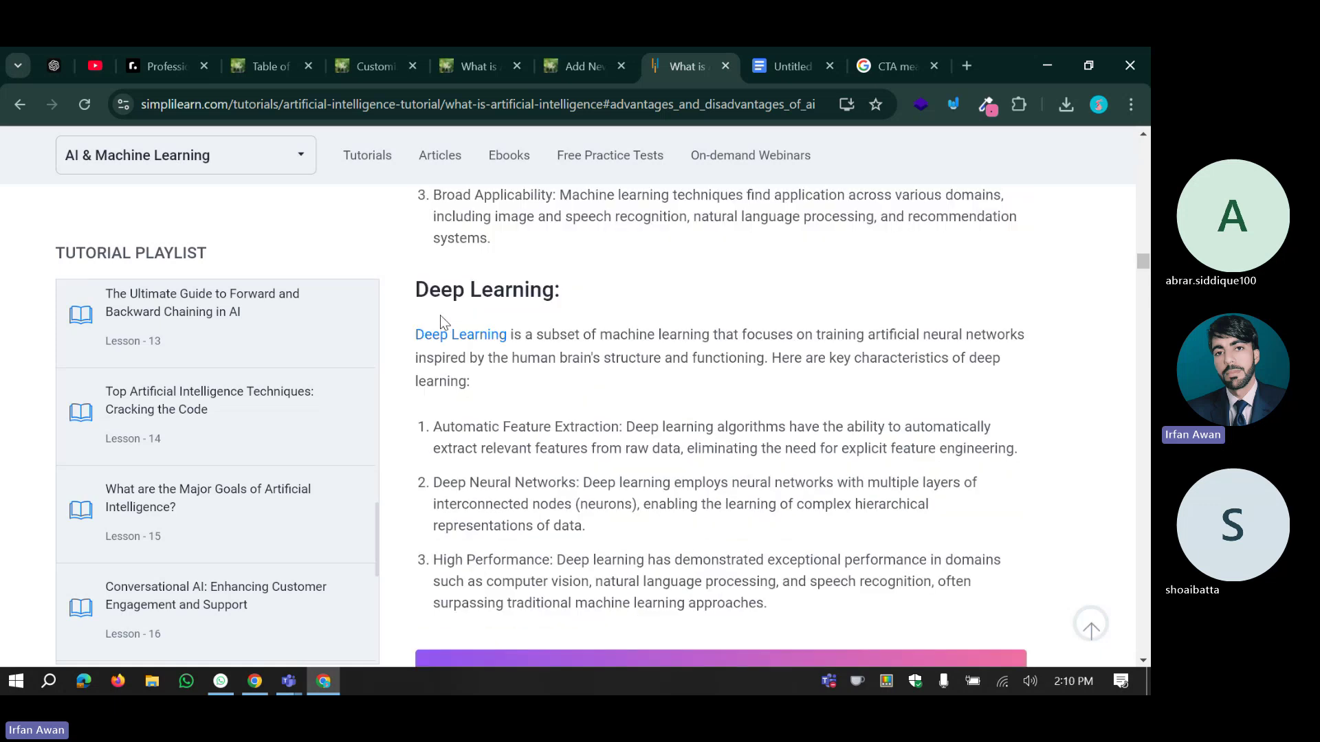
pyautogui.scroll(-1, 440, 316)
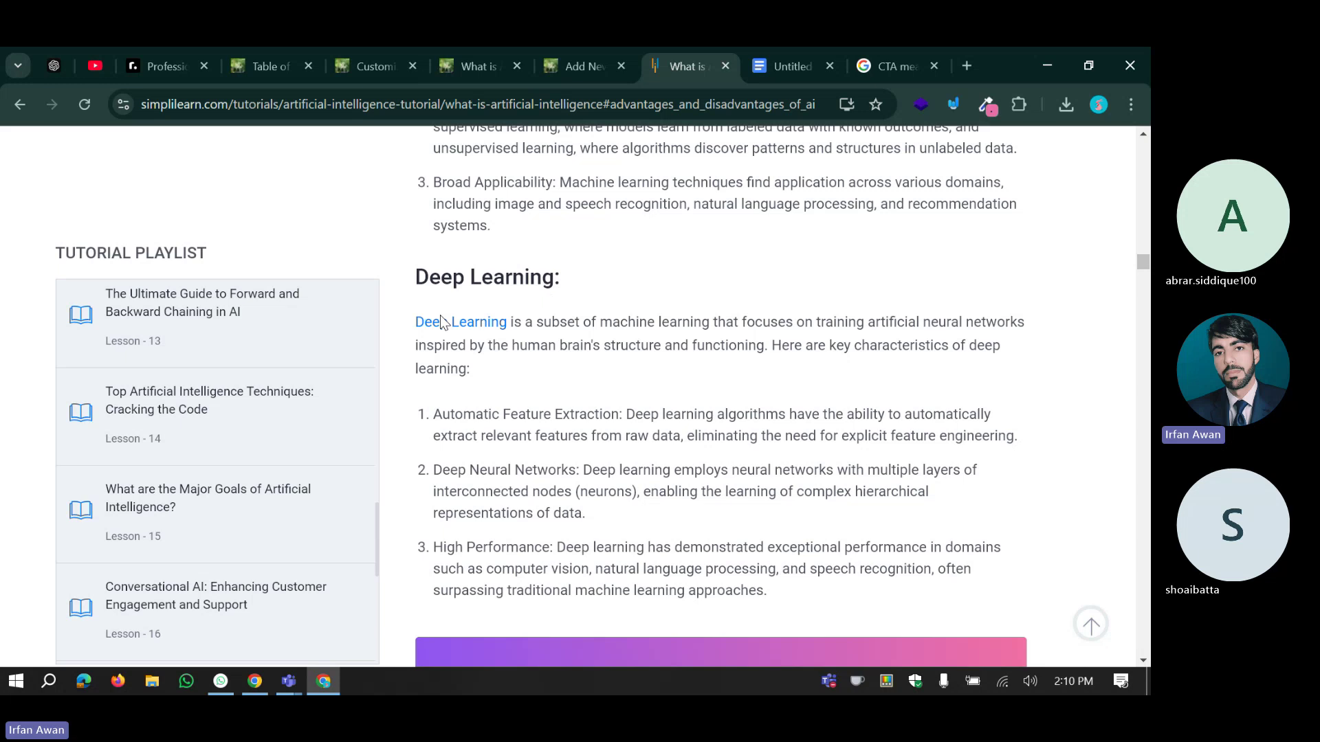
# Examine the call-to-action banners after the Deep Learning and Self-Aware sections of the source article.
pyautogui.scroll(-5, 440, 319)
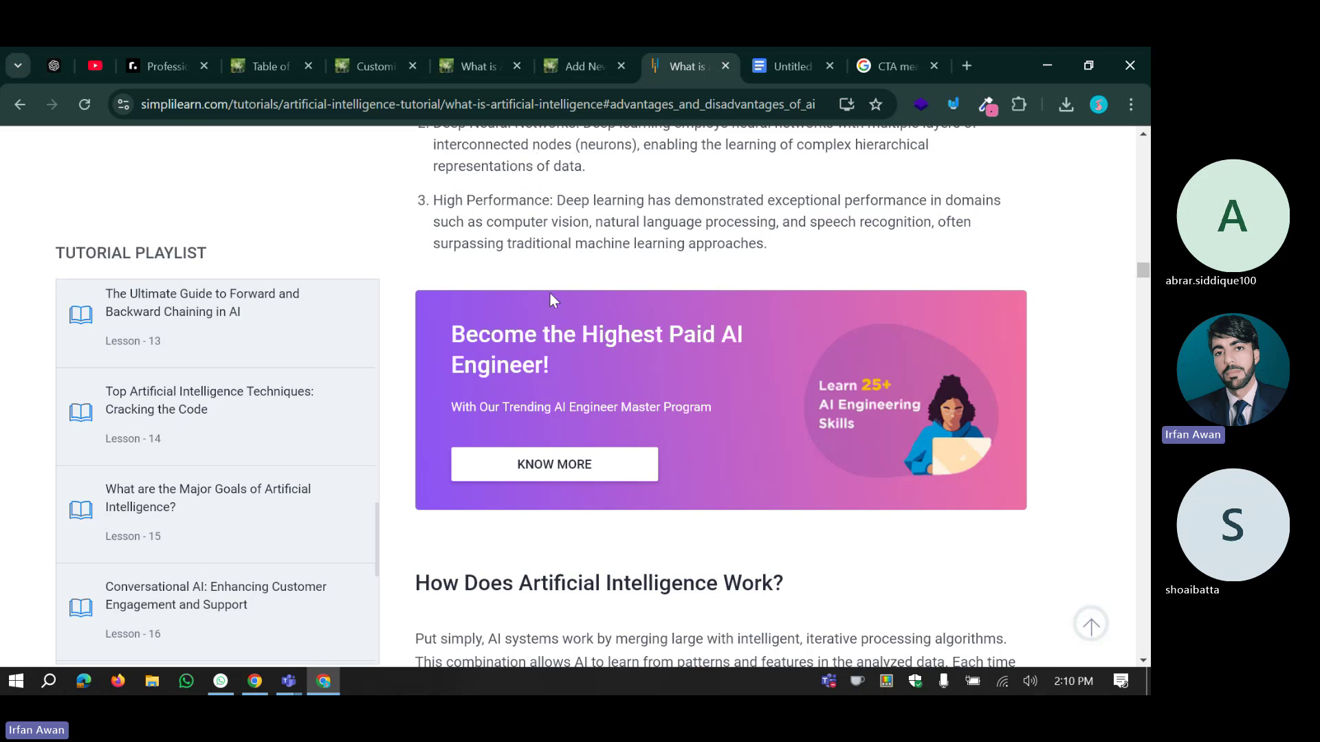
pyautogui.scroll(5, 551, 295)
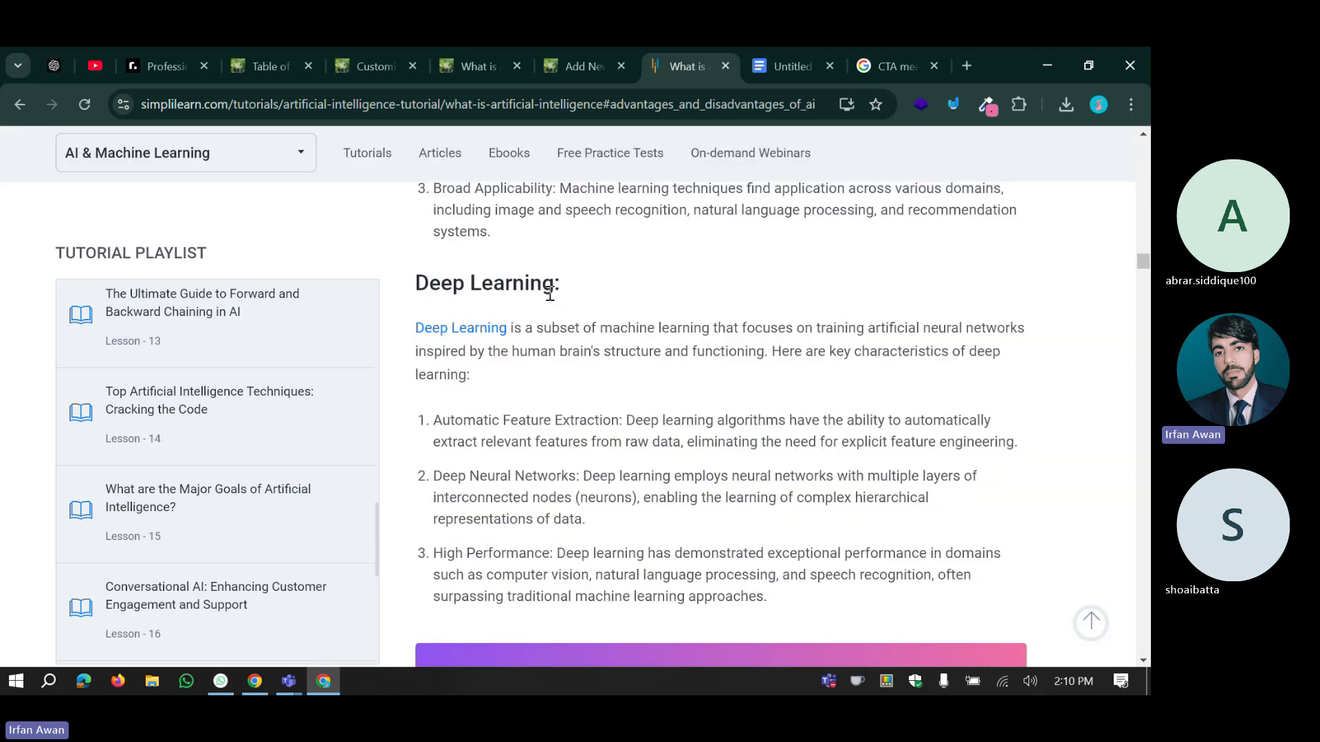
pyautogui.scroll(10, 546, 293)
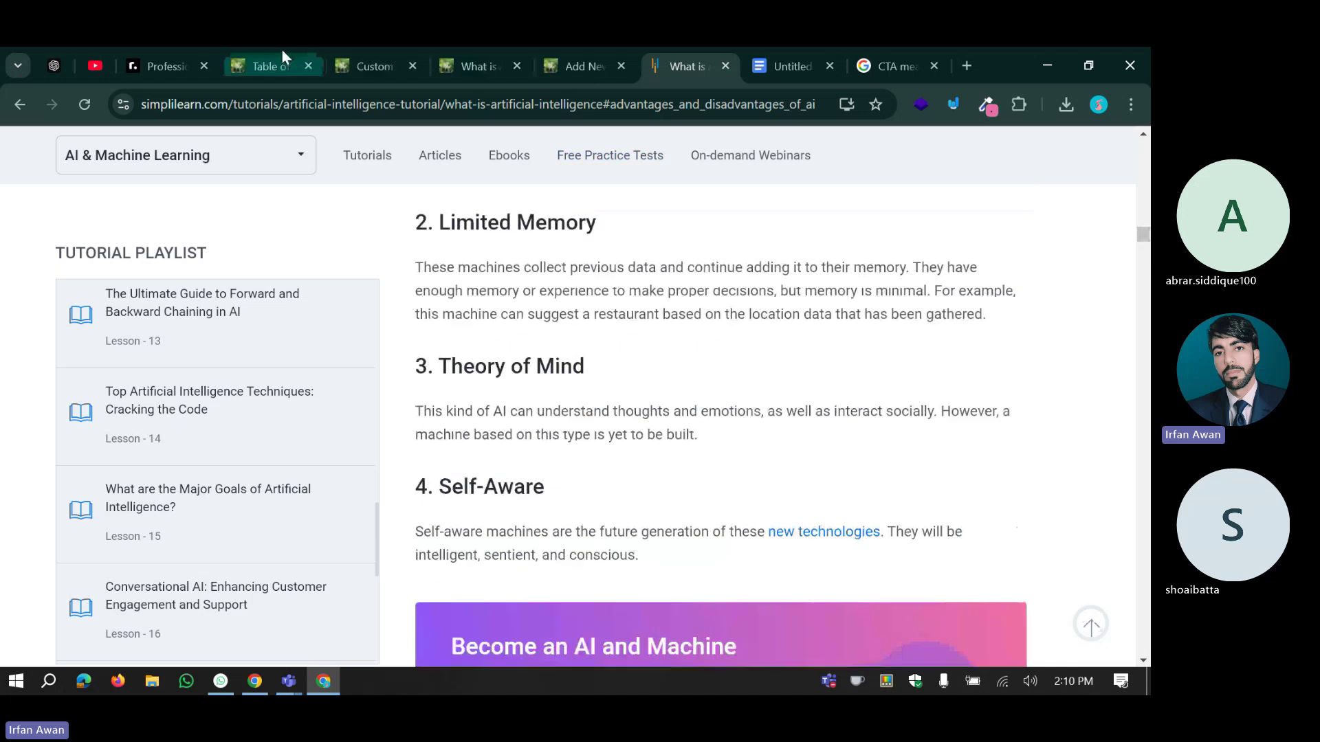
# Switch to the WordPress dashboard's table of contents settings and open the site's Patterns page from there.
pyautogui.click(282, 56)
pyautogui.scroll(-1, 62, 317)
pyautogui.click(47, 360)
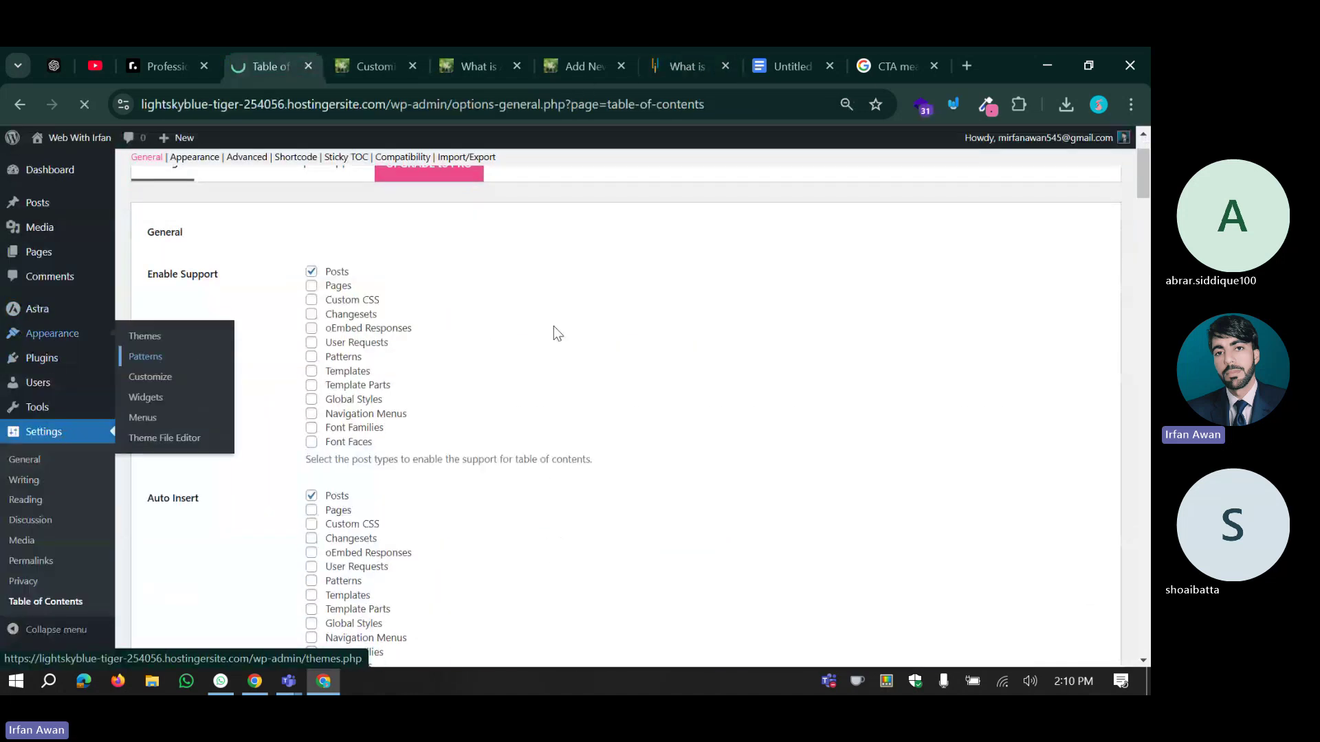
pyautogui.scroll(1, 554, 331)
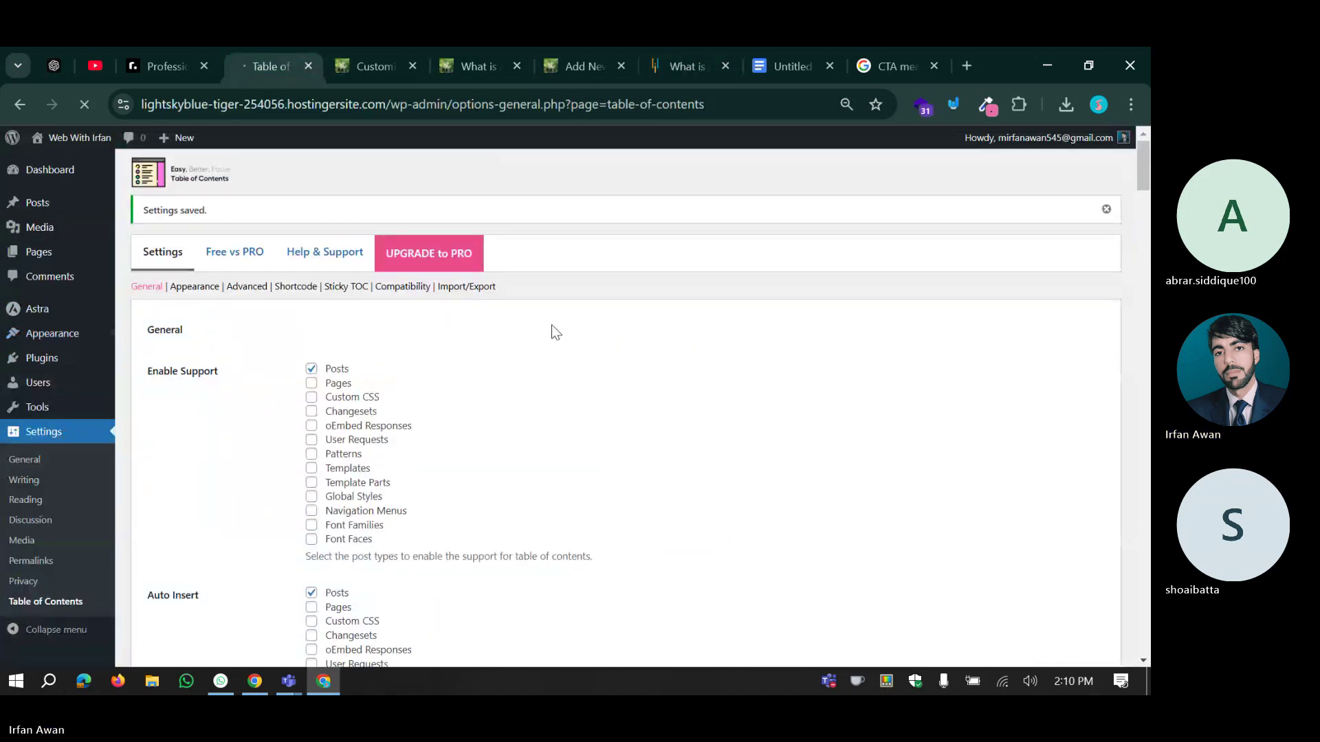
# Review the post's synced banners around the Weak AI and Strong AI sections with its block outline, and return to the Patterns page.
pyautogui.click(558, 50)
pyautogui.scroll(5, 411, 355)
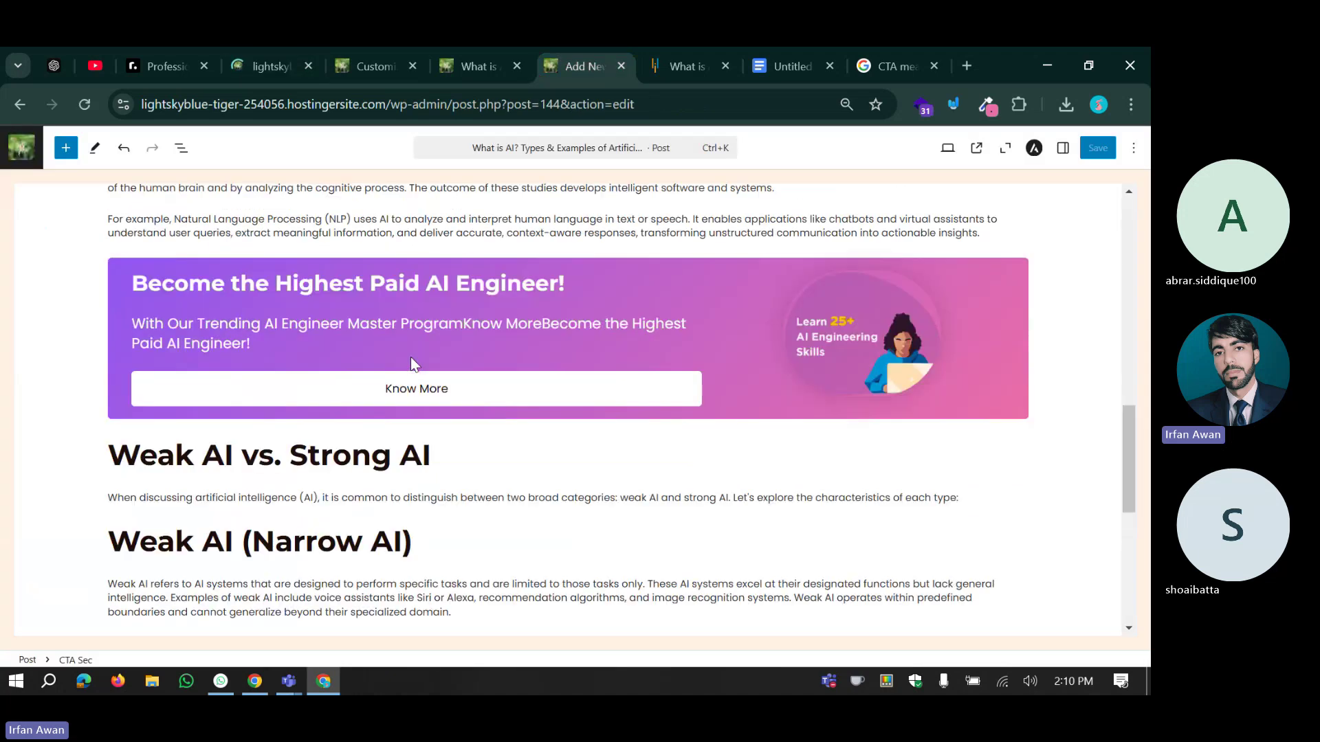
pyautogui.scroll(12, 413, 359)
pyautogui.scroll(-12, 423, 268)
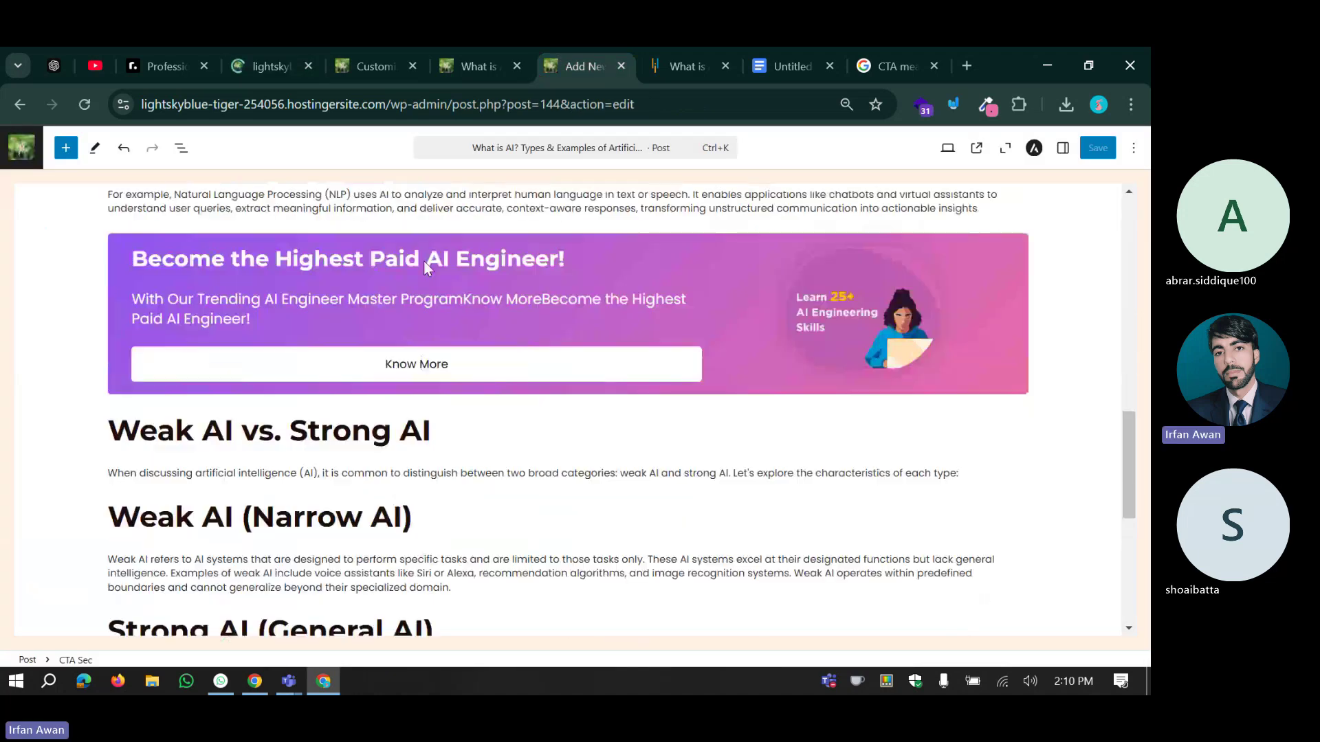
pyautogui.scroll(-6, 403, 384)
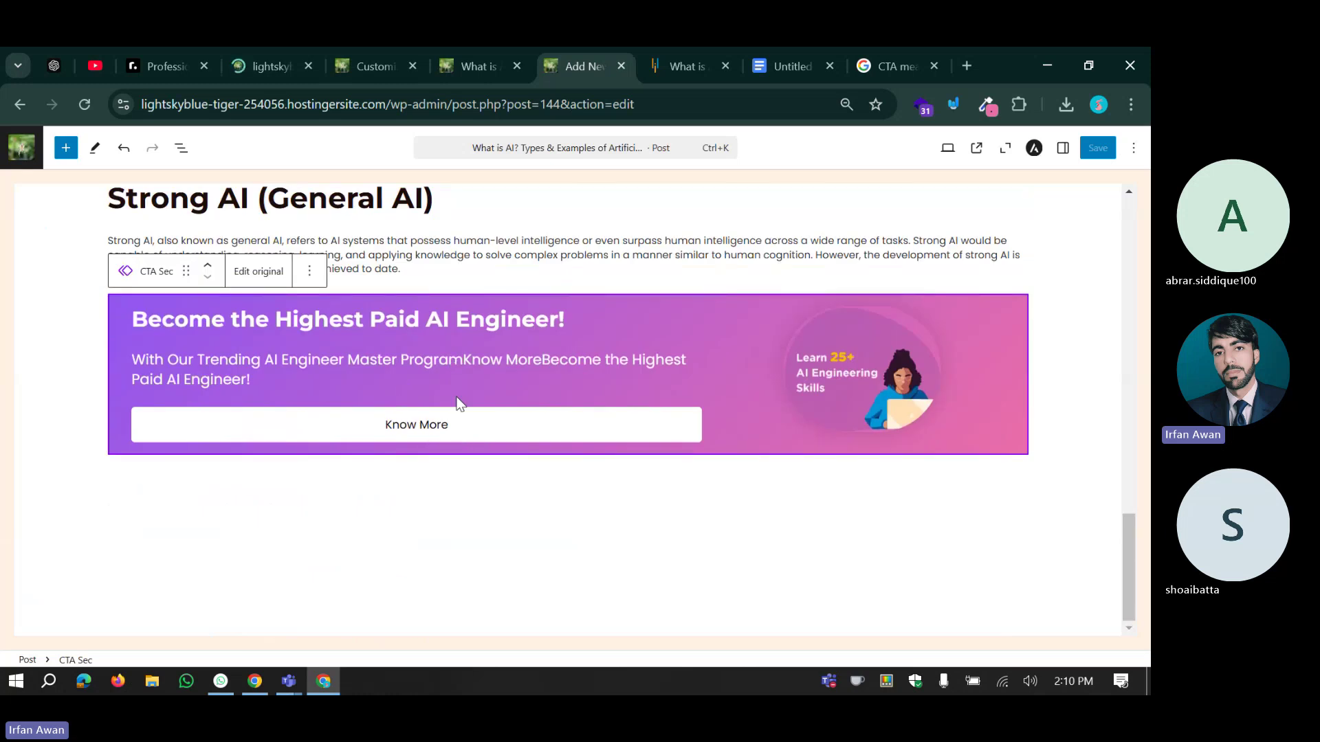
pyautogui.click(180, 150)
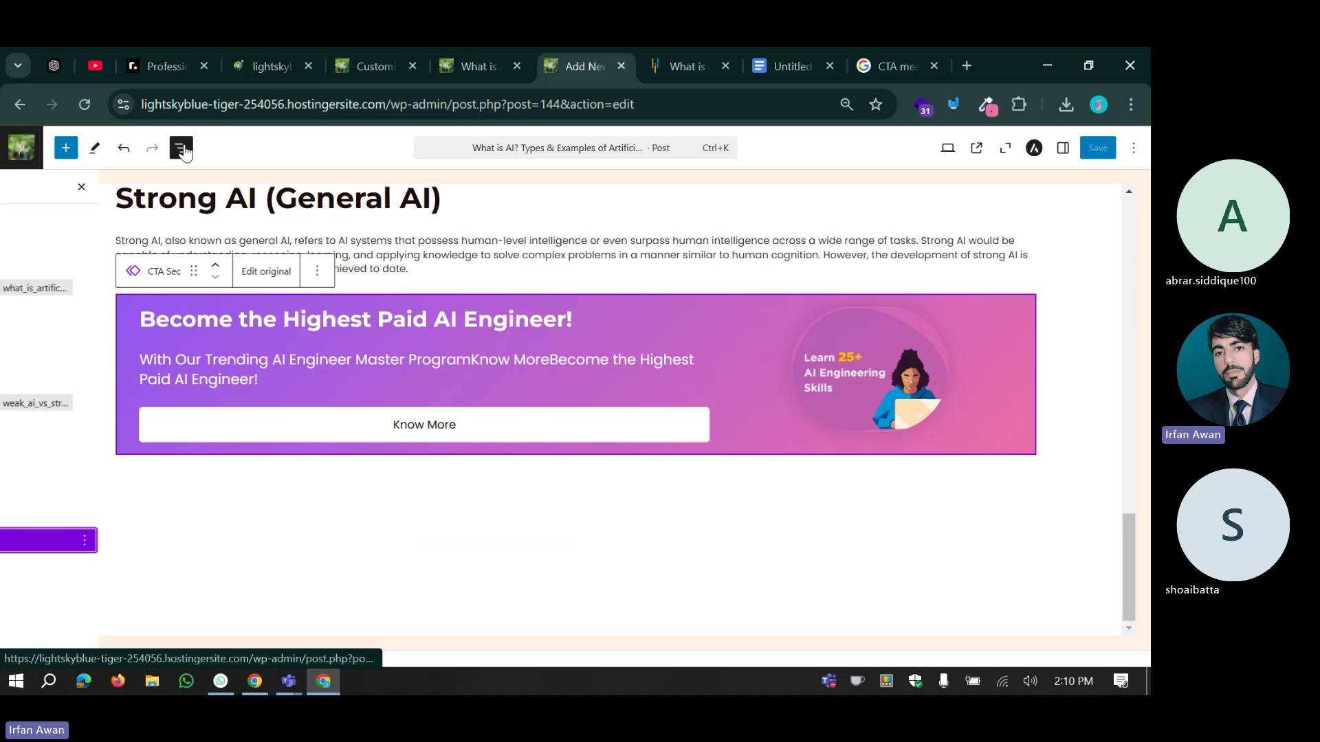
pyautogui.click(254, 65)
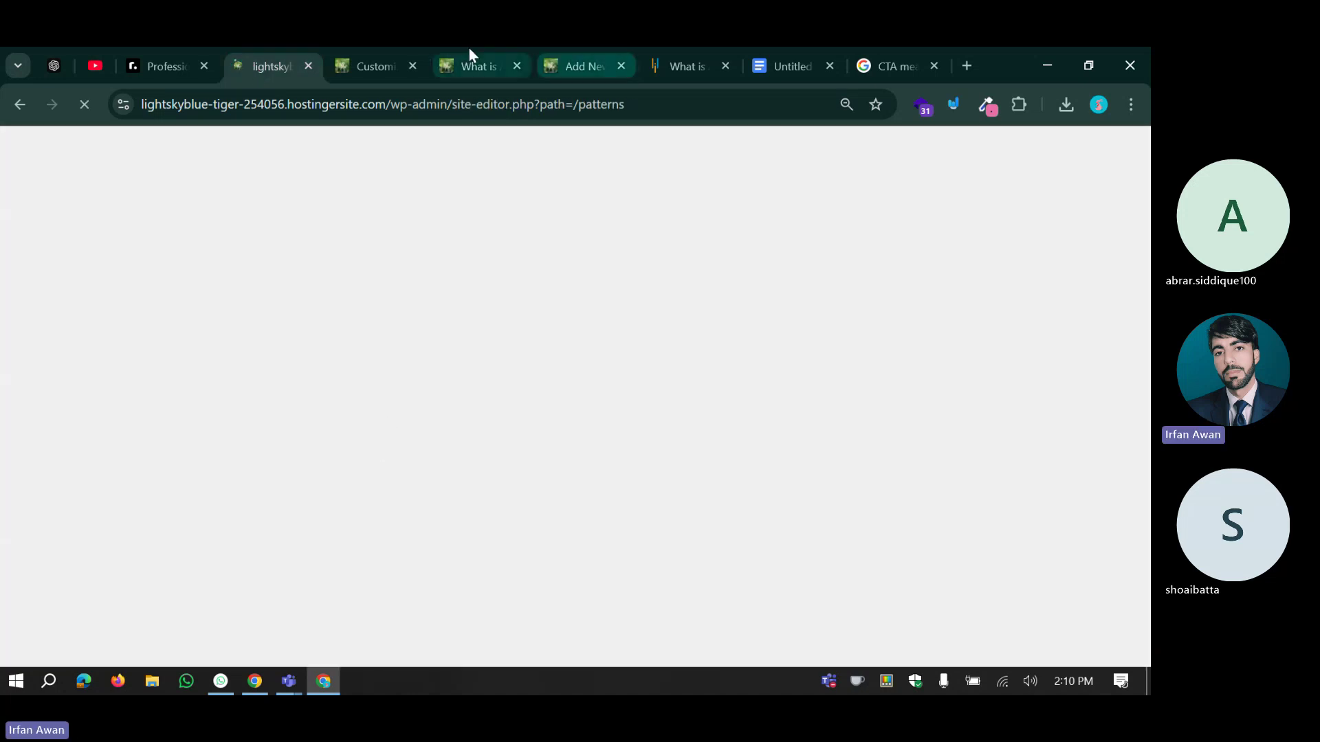
# Load the artificial intelligence article without the #What_Is_Artificial_Intelligence anchor in its address.
pyautogui.click(466, 66)
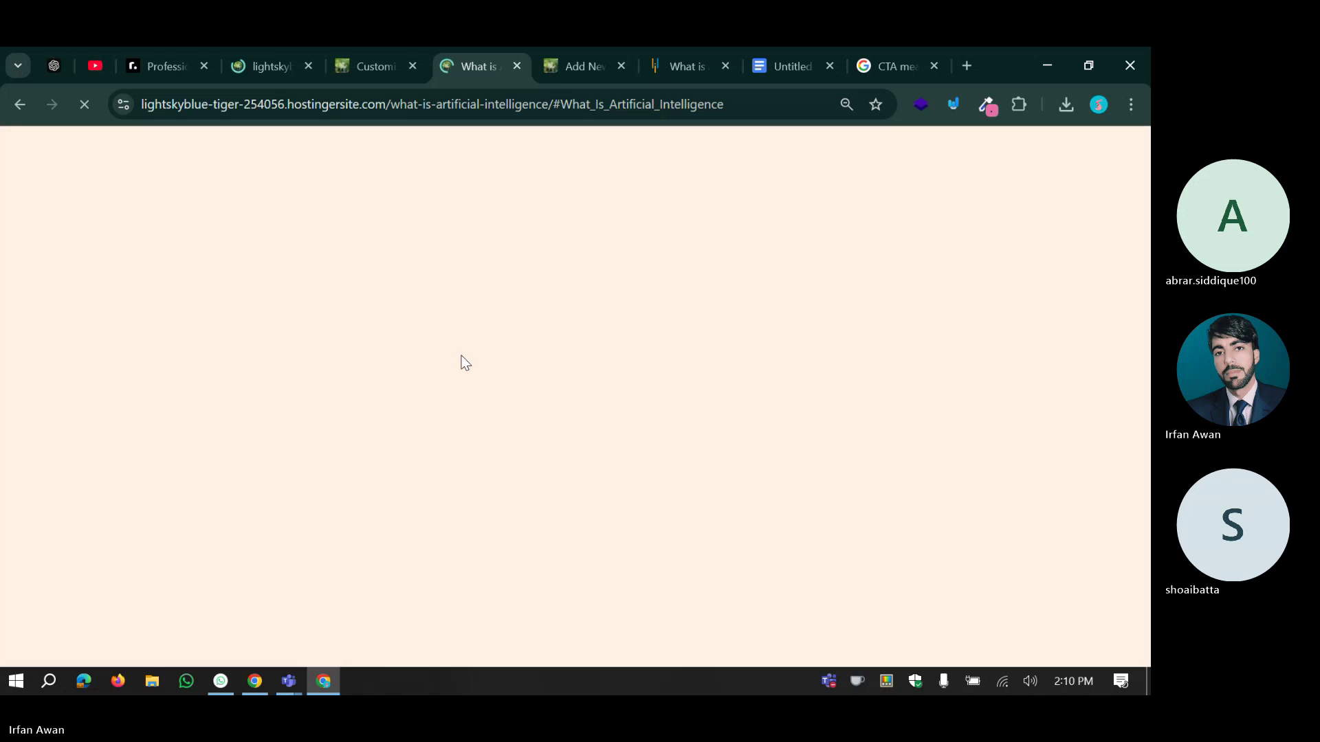
pyautogui.moveTo(552, 104); pyautogui.dragTo(770, 105)
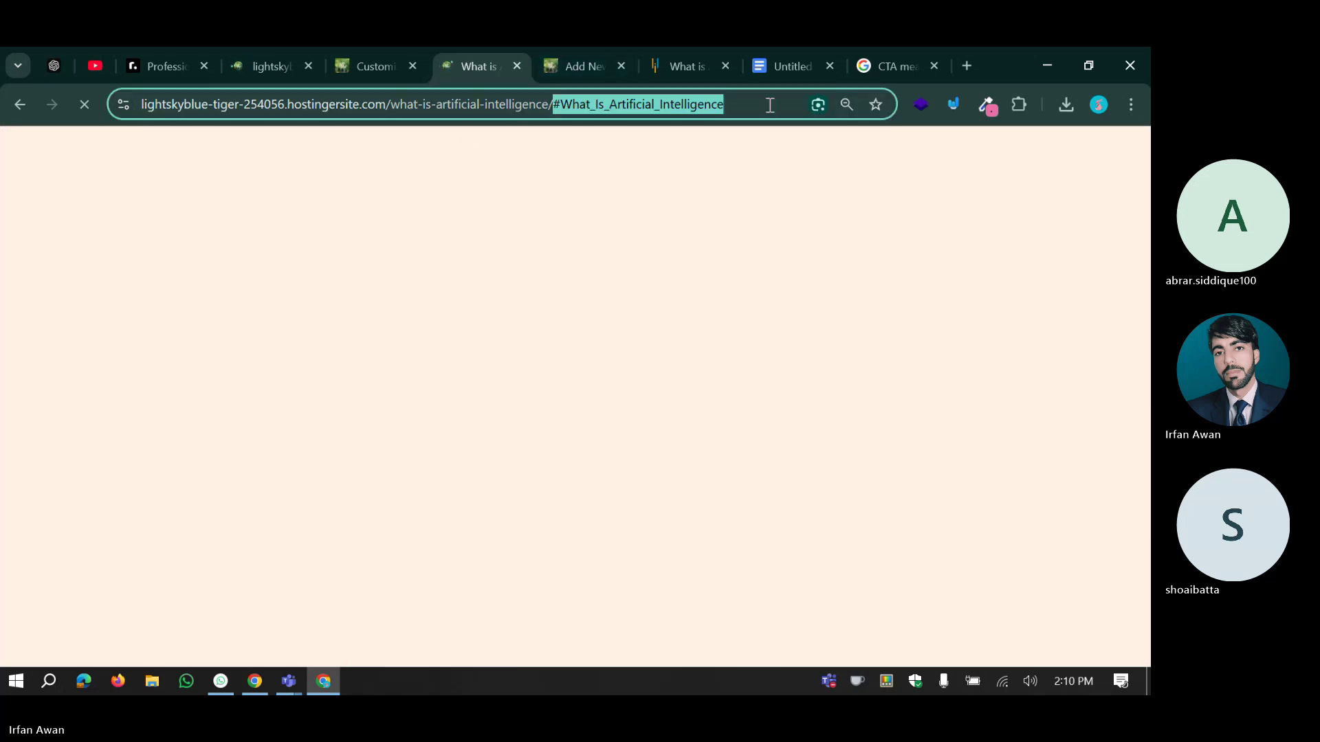
pyautogui.press('BackSpace')
pyautogui.press('Return')
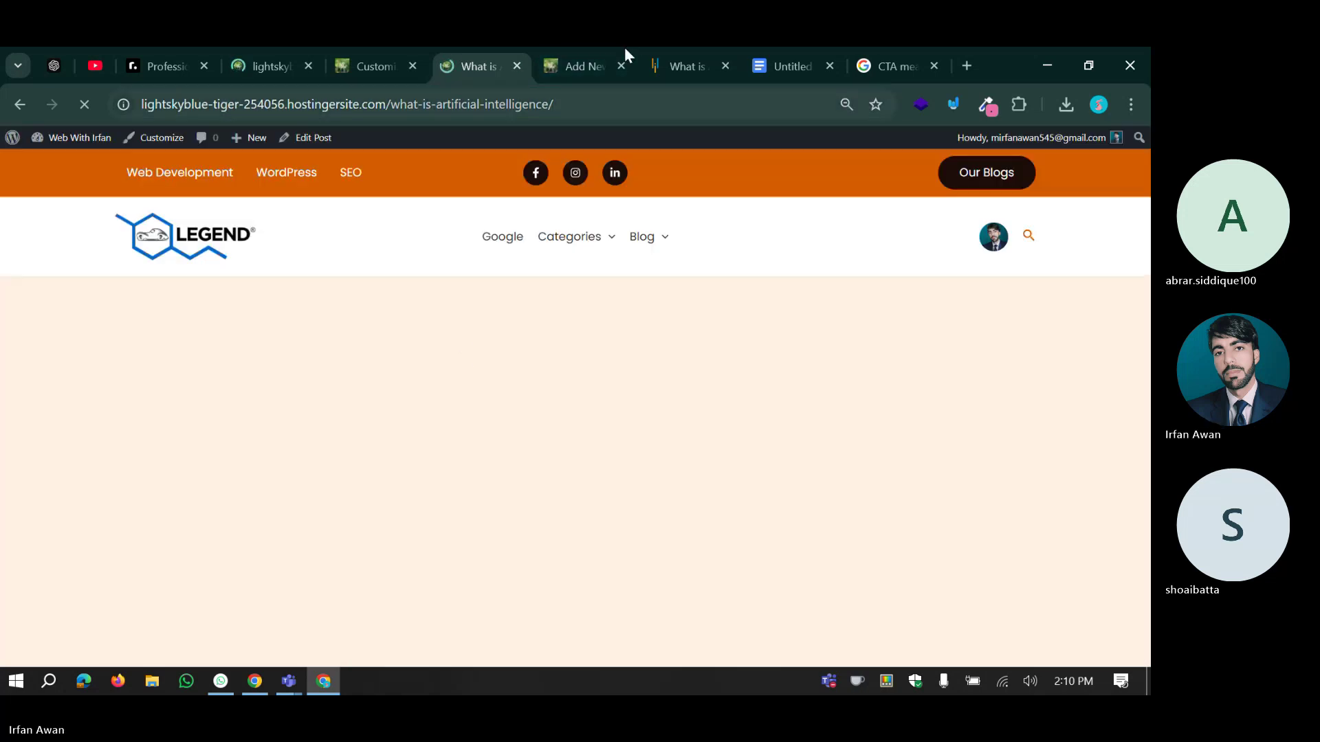
# Examine both call-to-action banners in the live artificial intelligence article, down to the one below the Strong AI section.
pyautogui.click(278, 49)
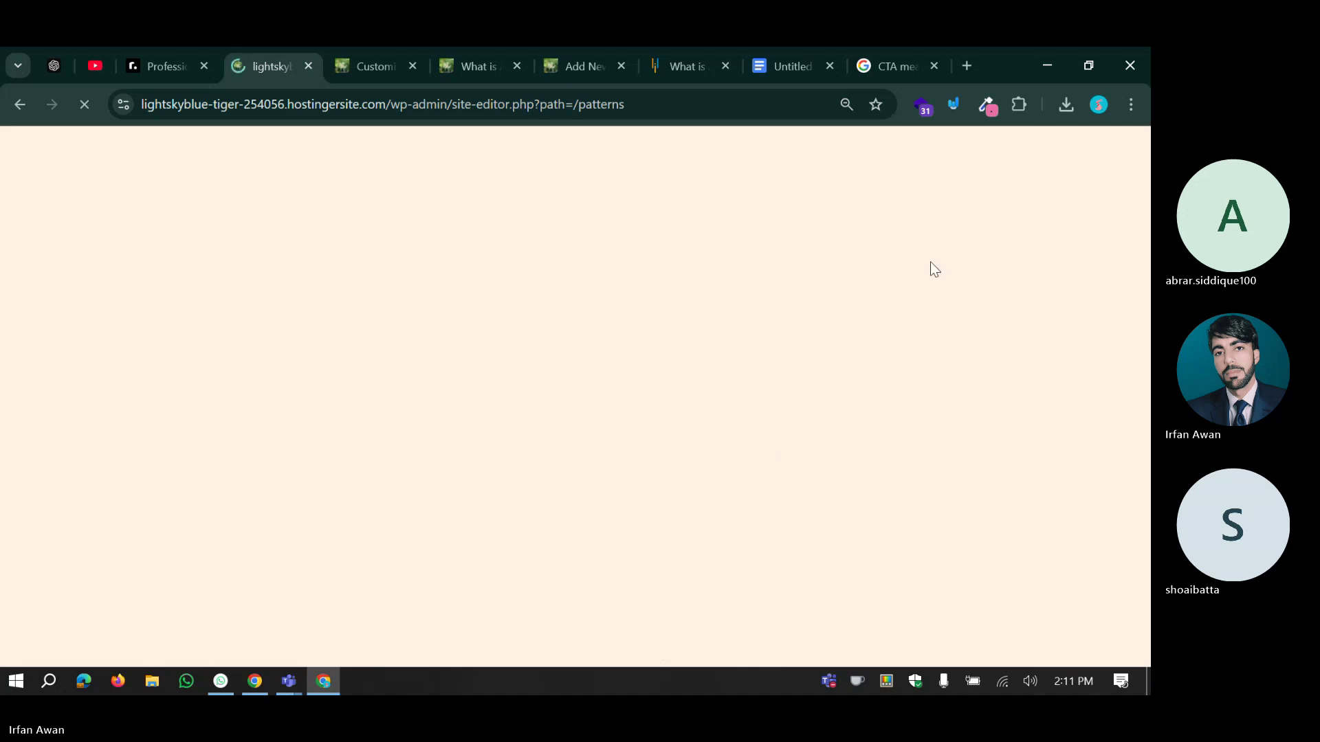
pyautogui.click(493, 55)
pyautogui.scroll(-10, 412, 433)
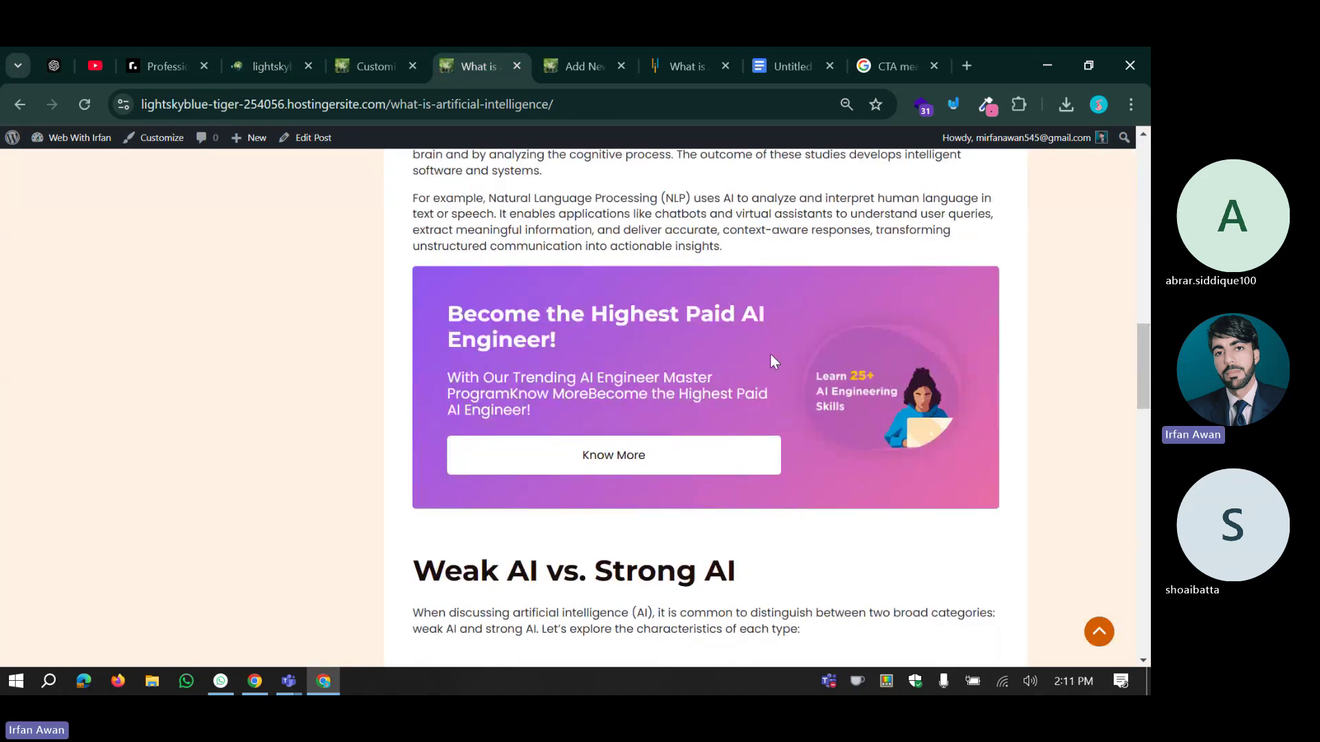
pyautogui.scroll(-1, 770, 353)
pyautogui.scroll(1, 803, 353)
pyautogui.scroll(-15, 806, 363)
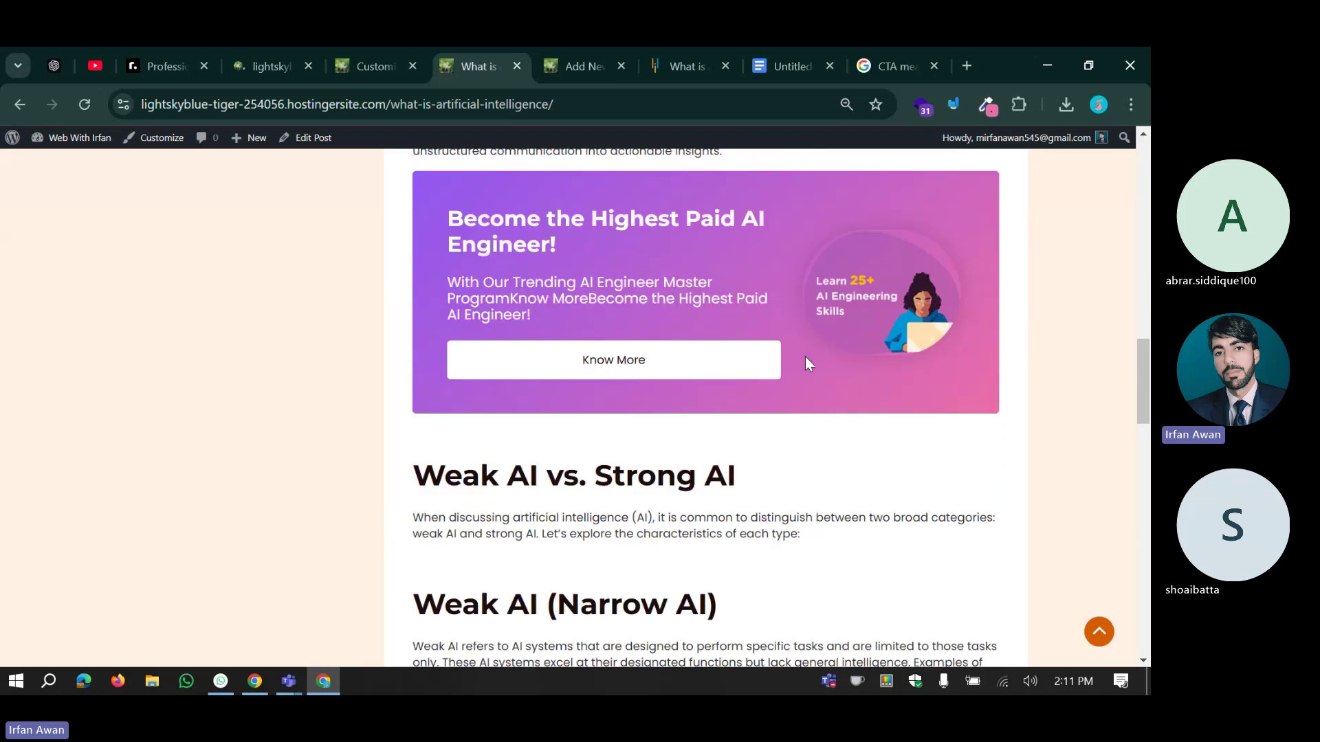
pyautogui.scroll(15, 391, 475)
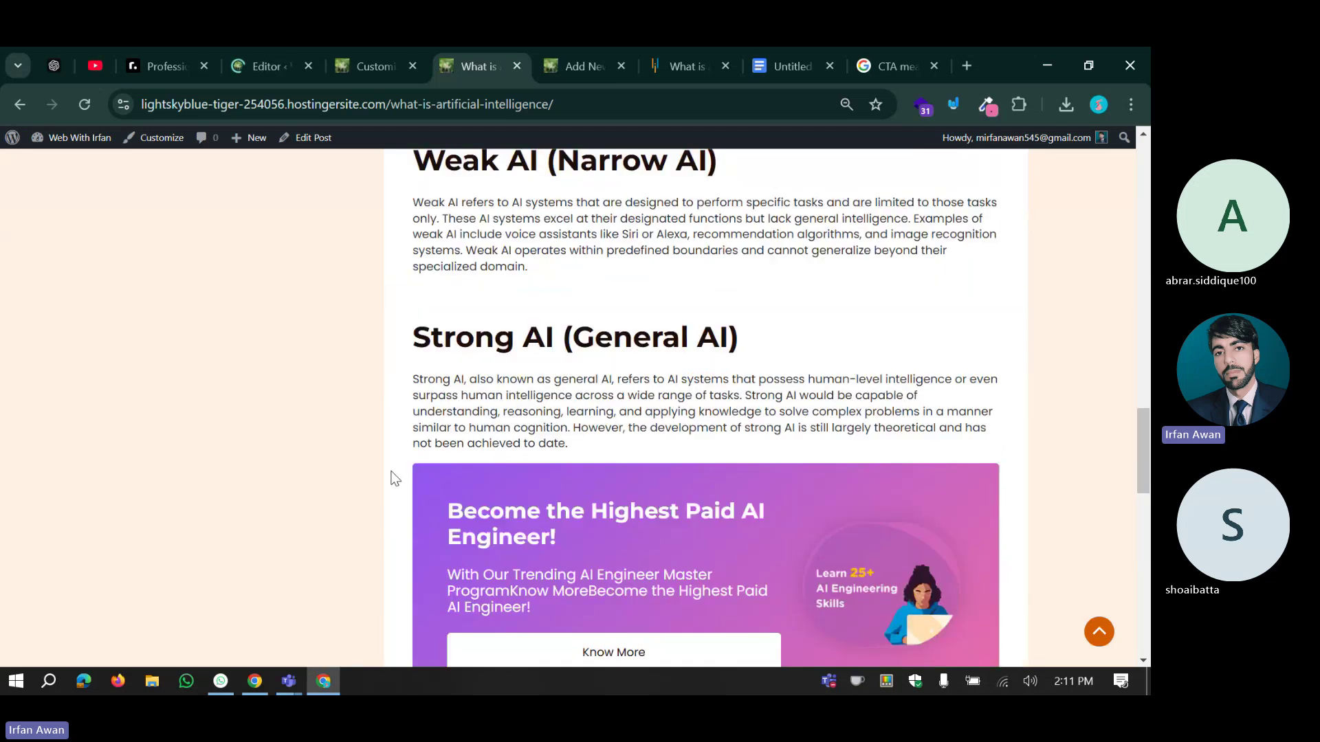
pyautogui.scroll(-5, 395, 475)
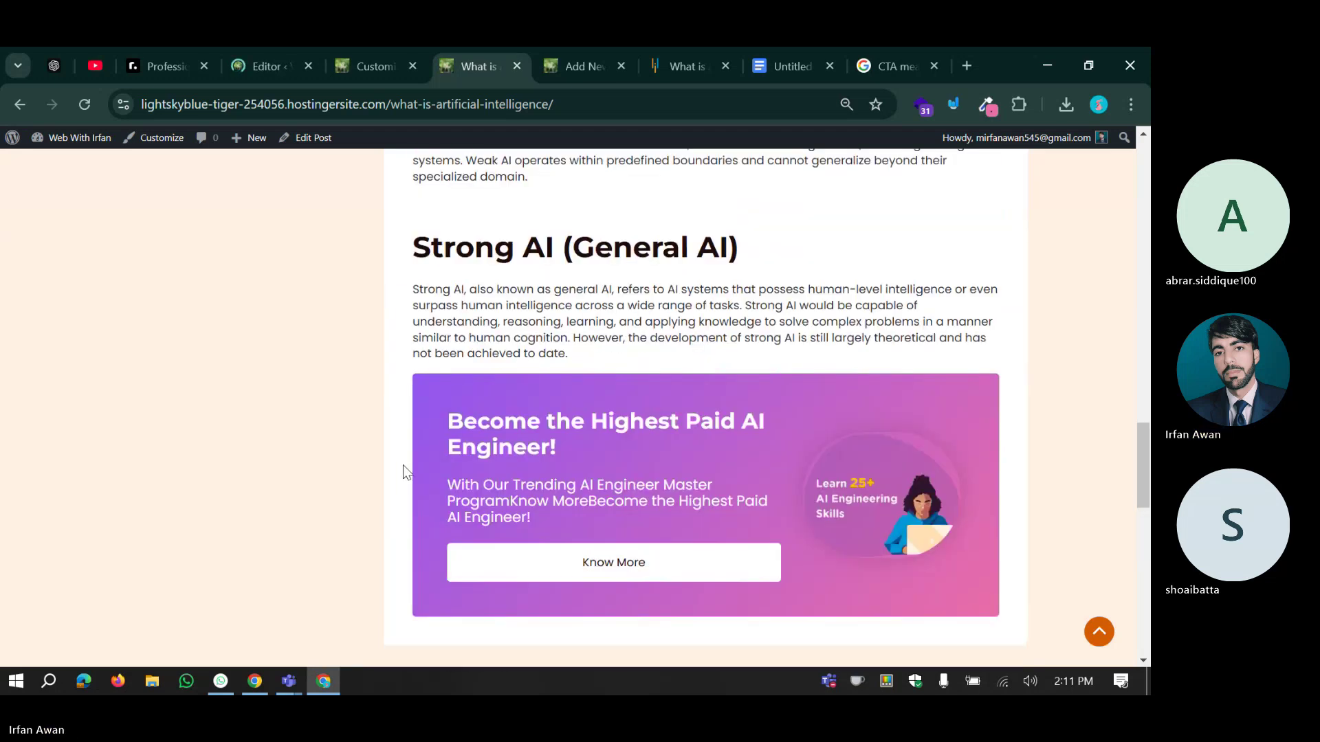
# Open the synced CTA Sec pattern in the site editor and show its pattern and block settings.
pyautogui.click(275, 61)
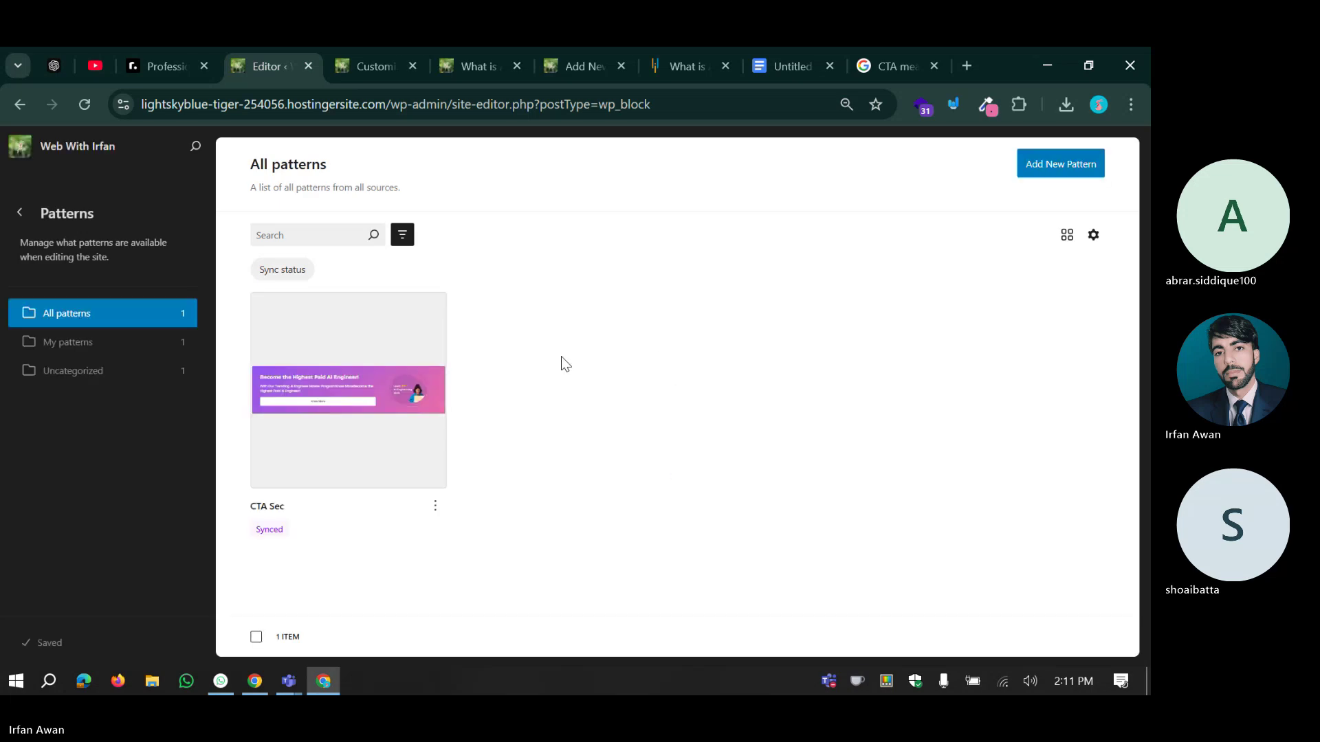
pyautogui.click(370, 389)
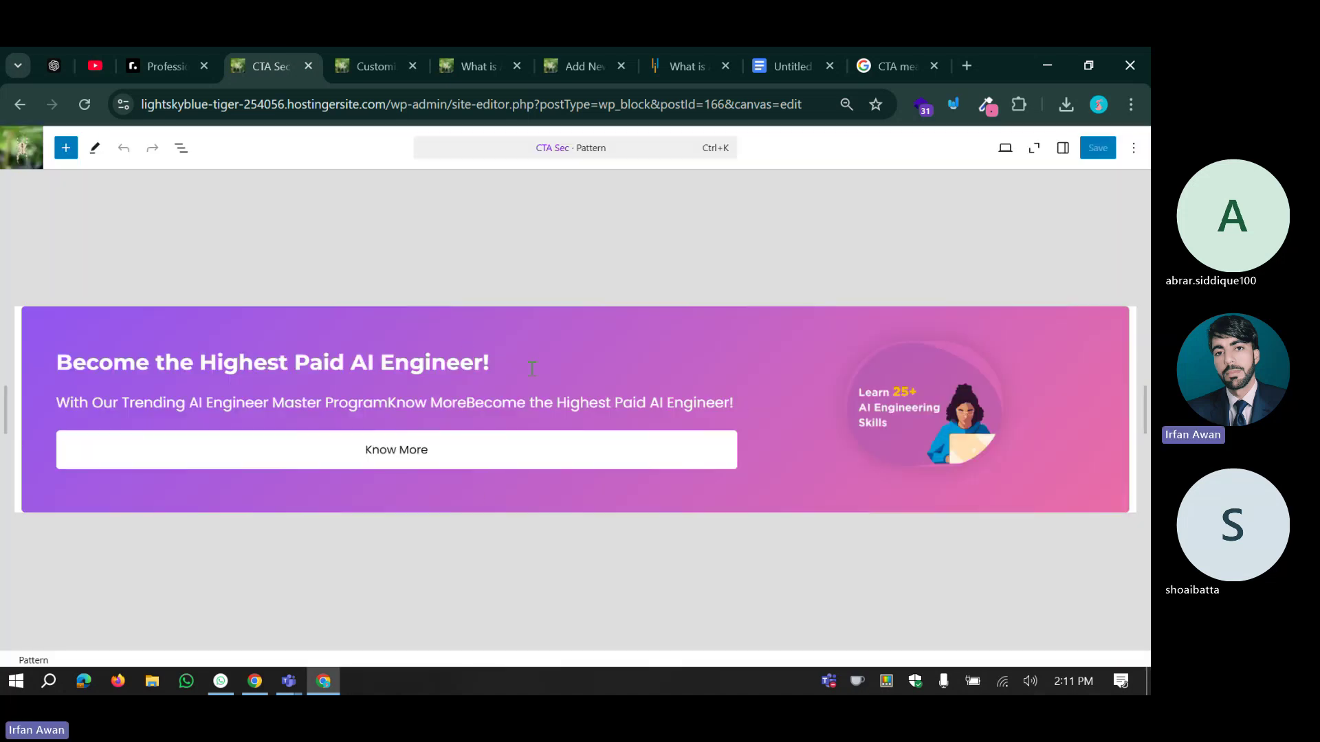
pyautogui.click(407, 447)
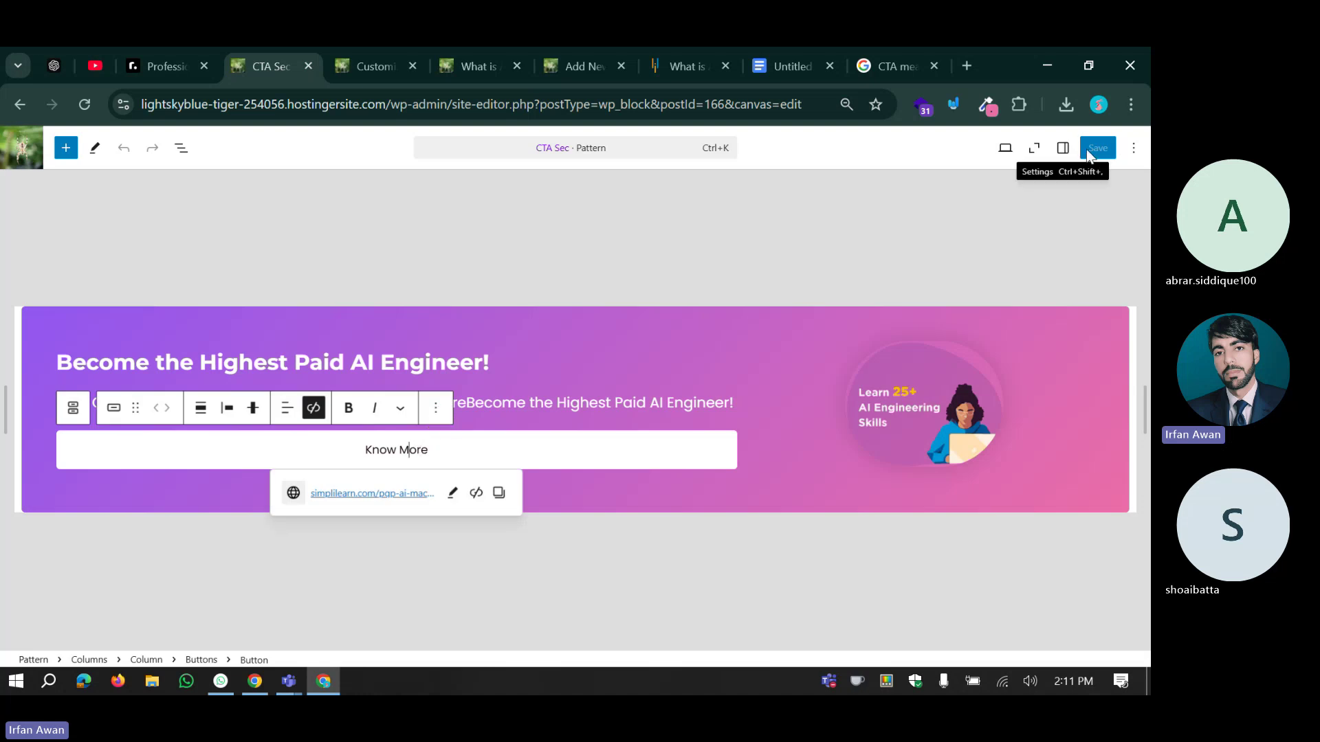
pyautogui.click(1064, 150)
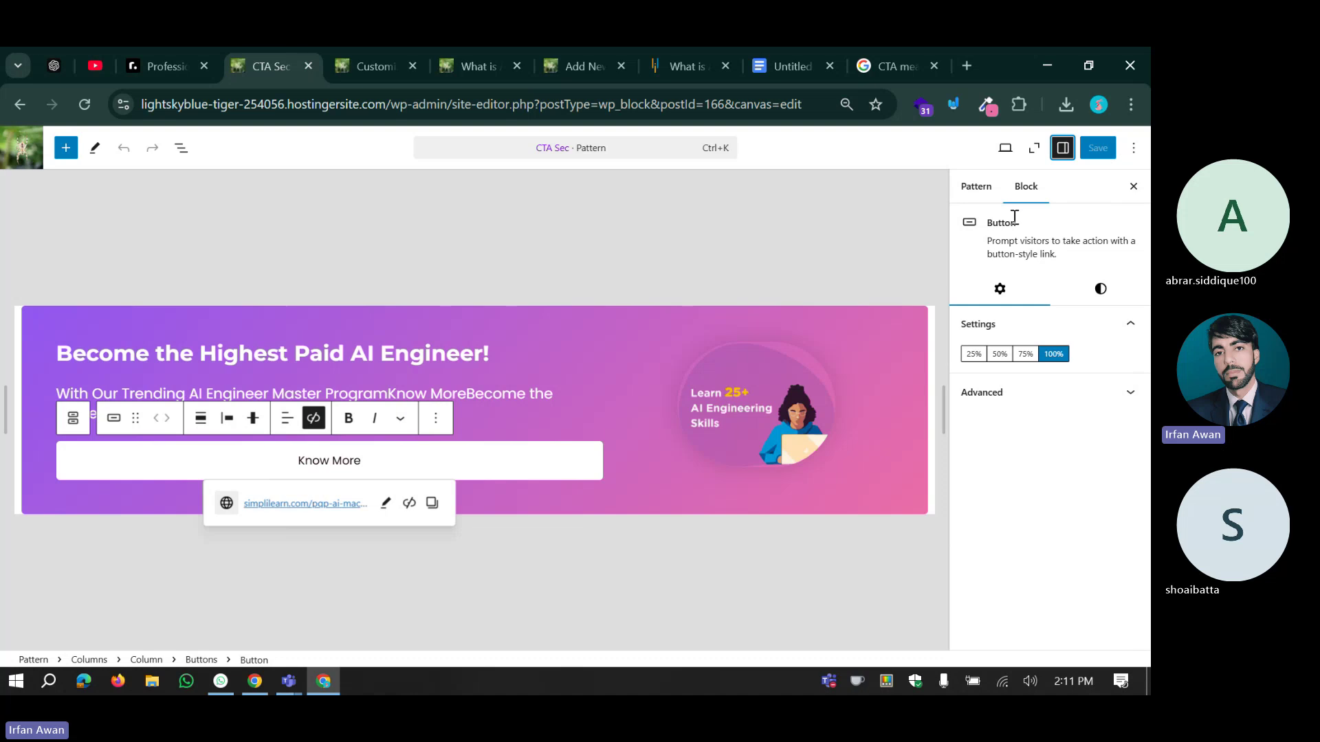
pyautogui.click(977, 187)
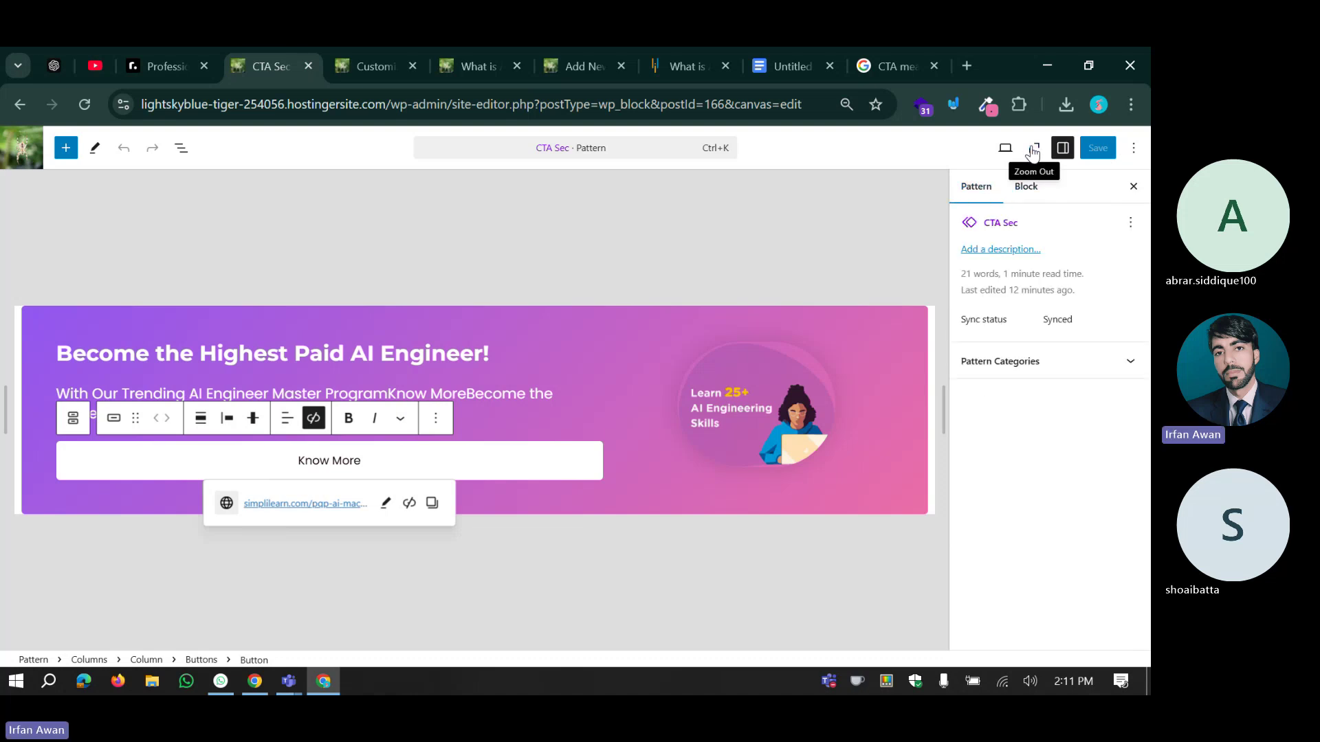
pyautogui.click(1033, 151)
pyautogui.click(1033, 151)
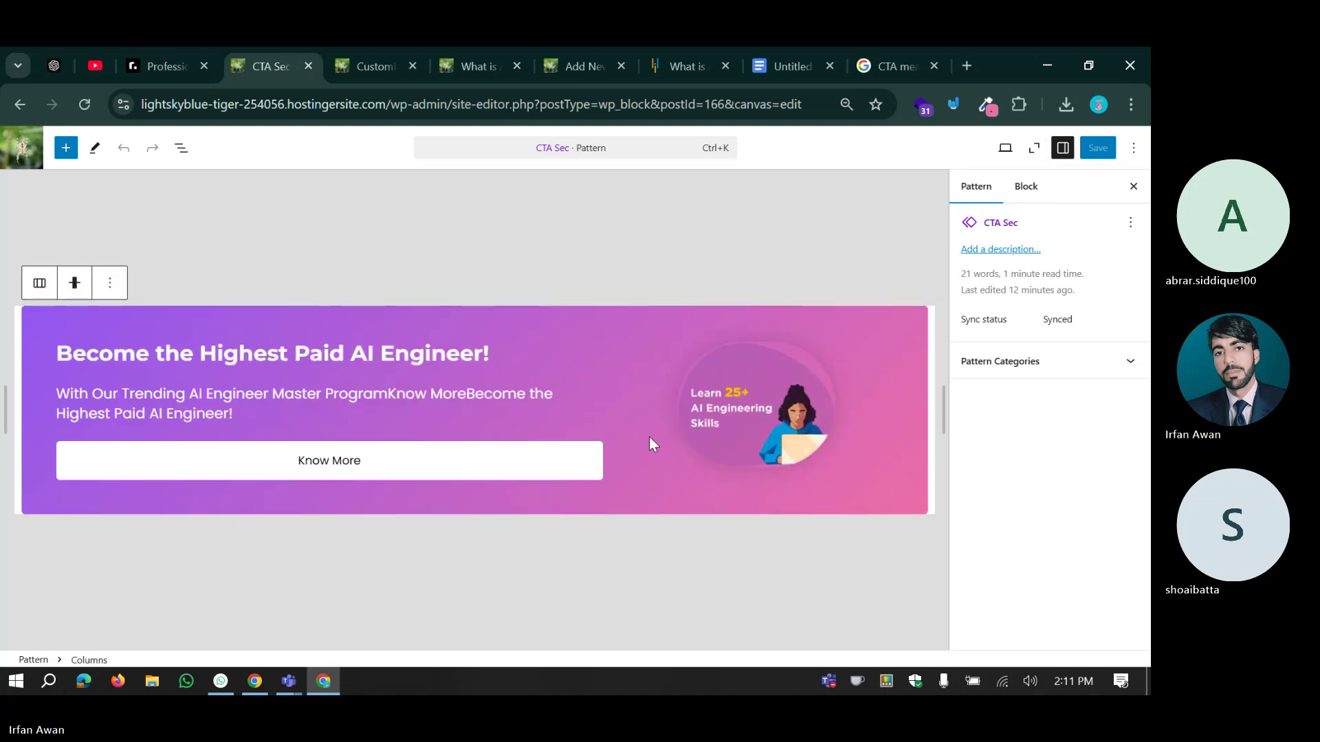
# Set the Know More button's width to 50%, trying 75% first.
pyautogui.click(484, 460)
pyautogui.click(1026, 188)
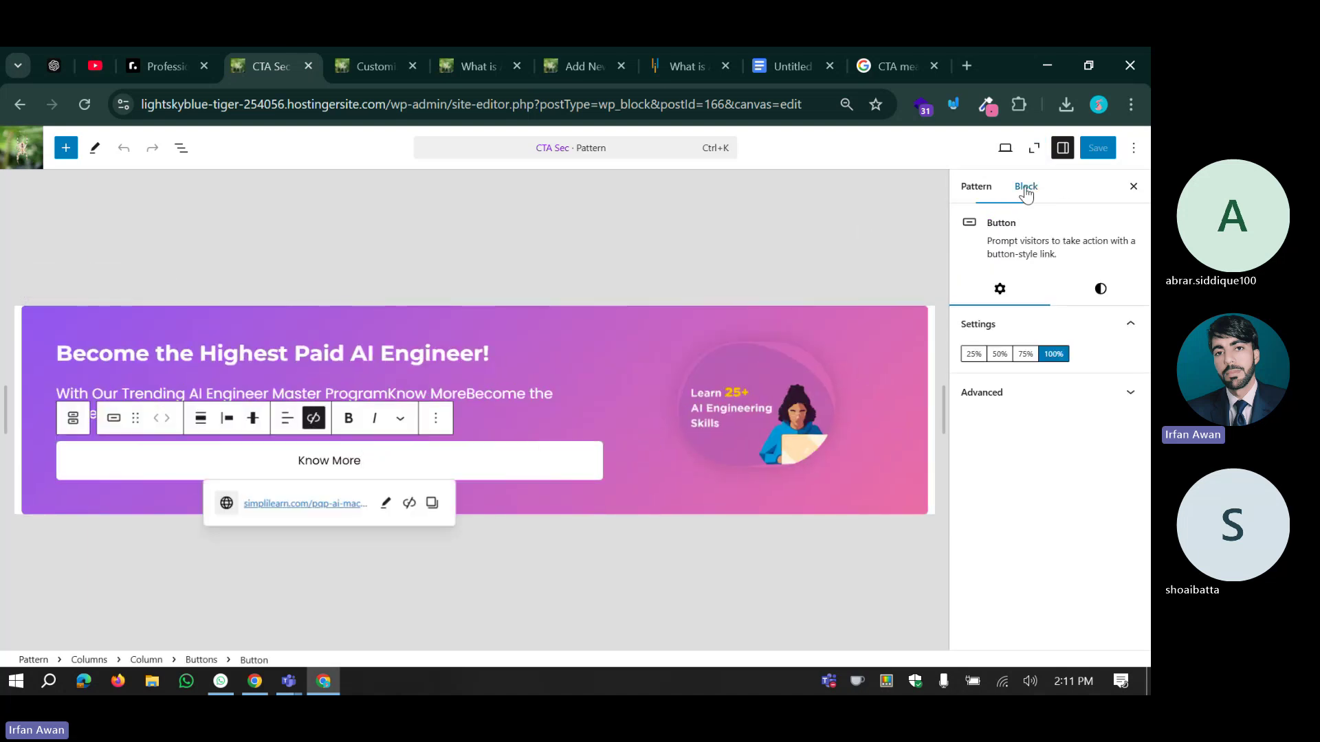
pyautogui.click(1025, 354)
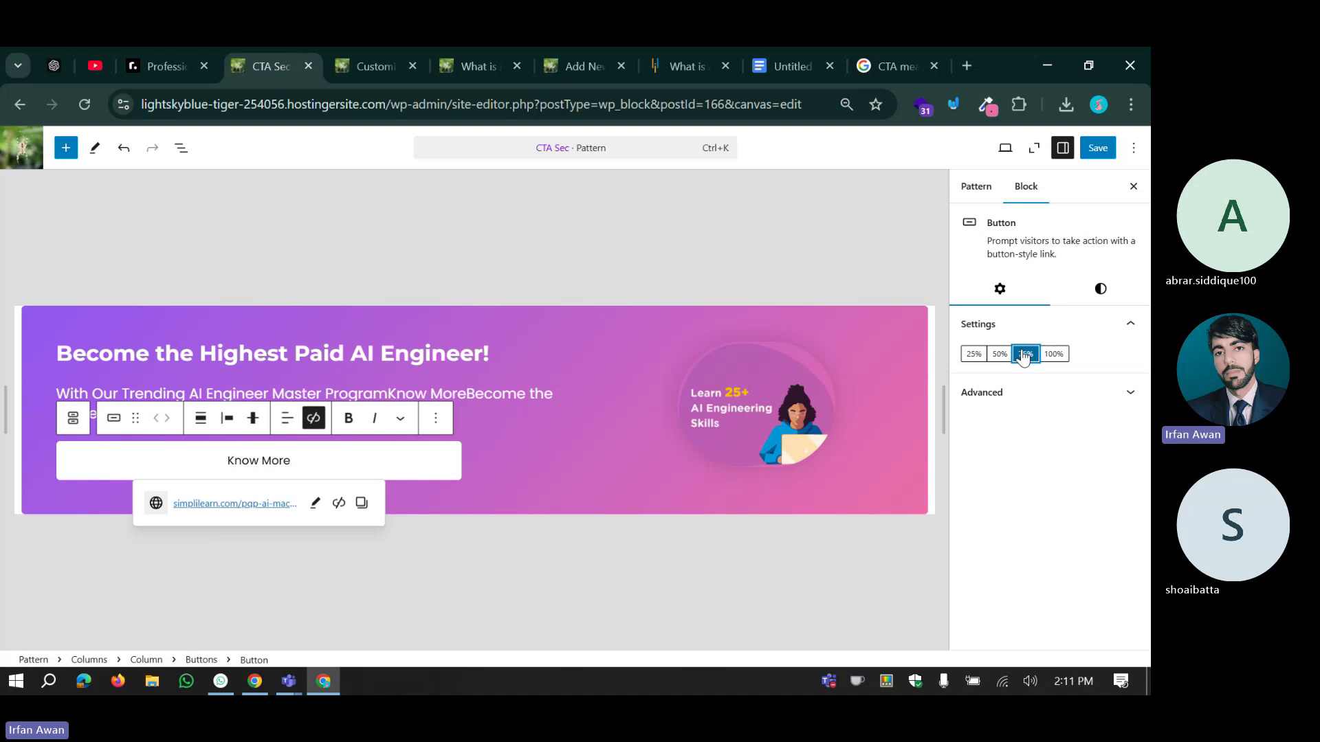
pyautogui.click(1000, 355)
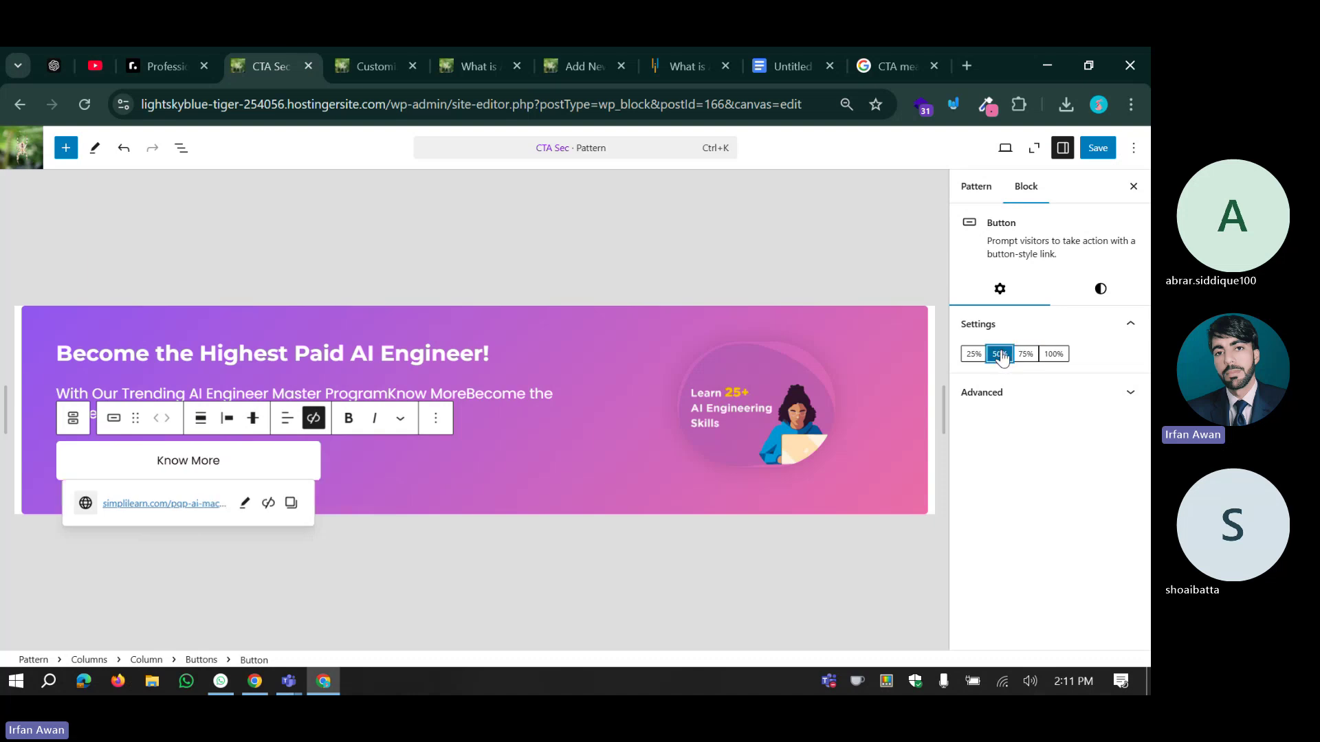
# Review the Know More button's advanced options and its style settings for colour, typography, padding and border.
pyautogui.click(998, 393)
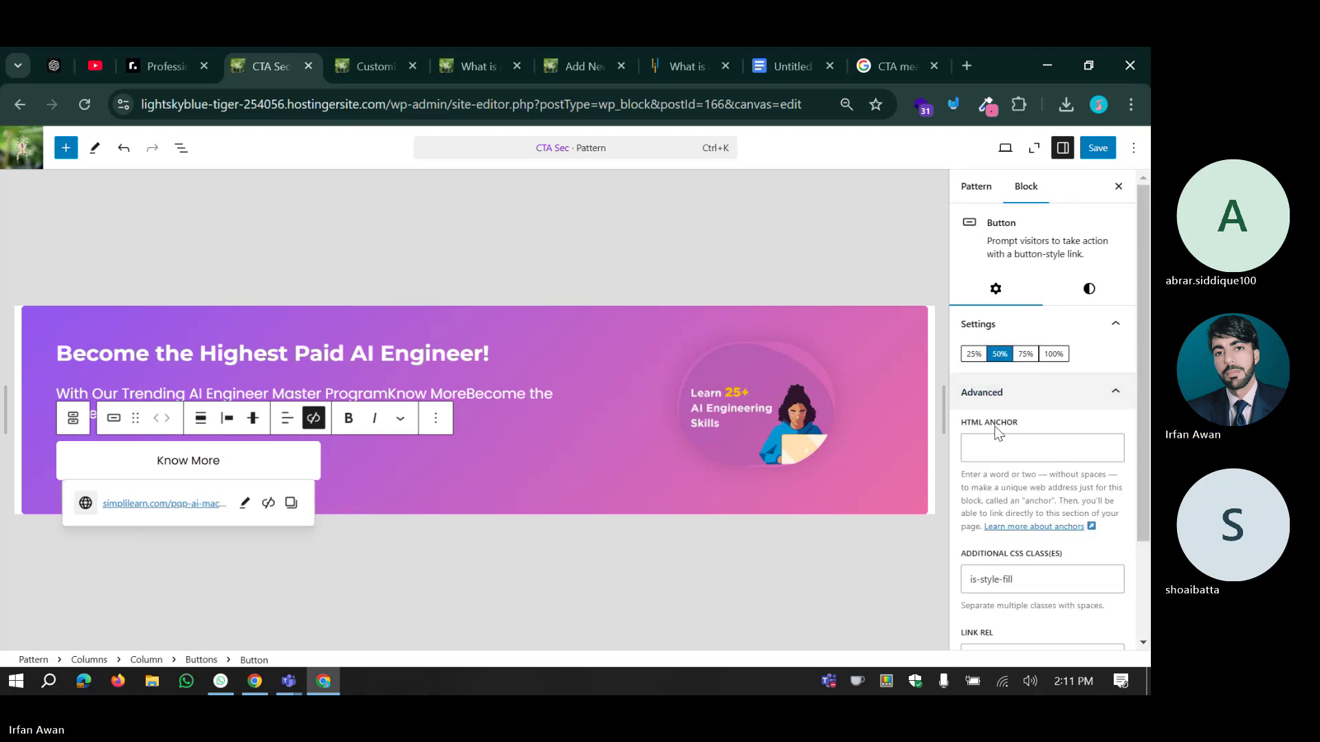
pyautogui.scroll(-3, 998, 432)
pyautogui.scroll(3, 998, 432)
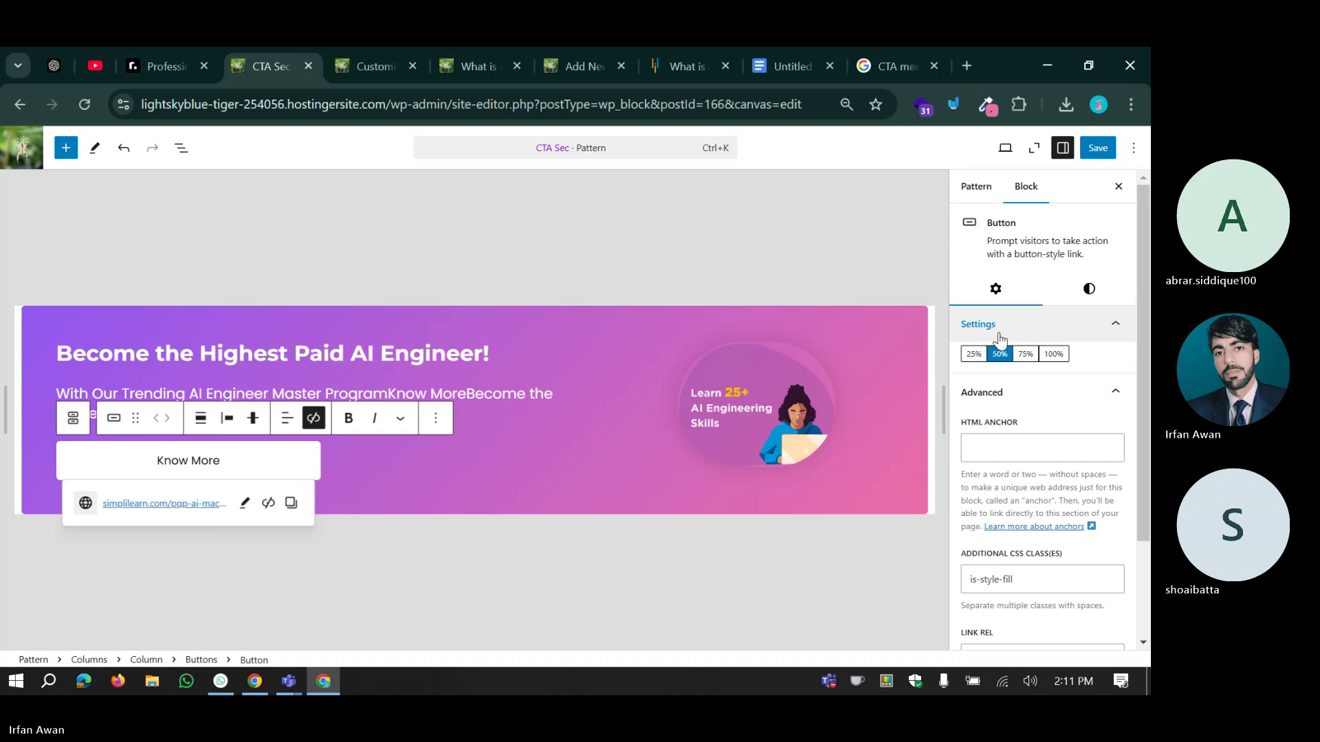
pyautogui.click(1089, 289)
pyautogui.scroll(-3, 996, 445)
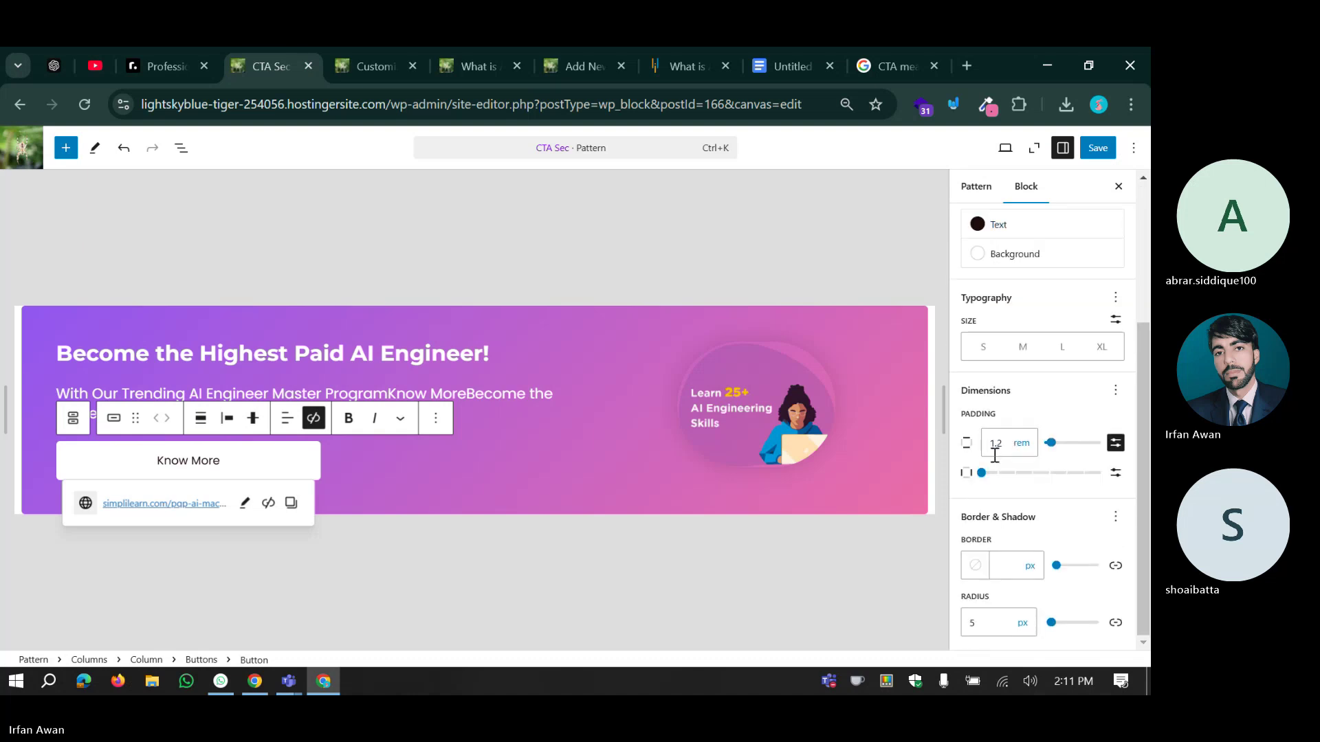
pyautogui.scroll(3, 1014, 531)
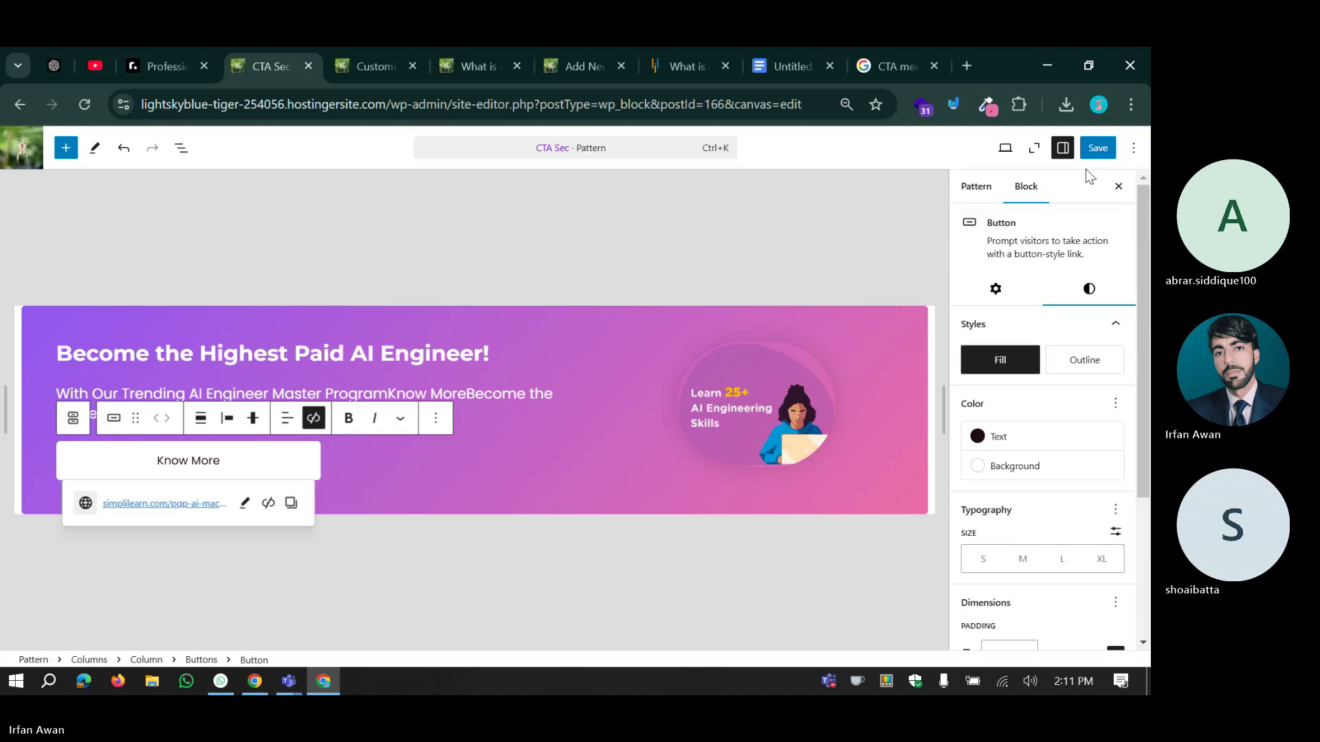
# Replace the Know More button's link with google.com and save the CTA Sec pattern.
pyautogui.click(315, 422)
pyautogui.click(314, 423)
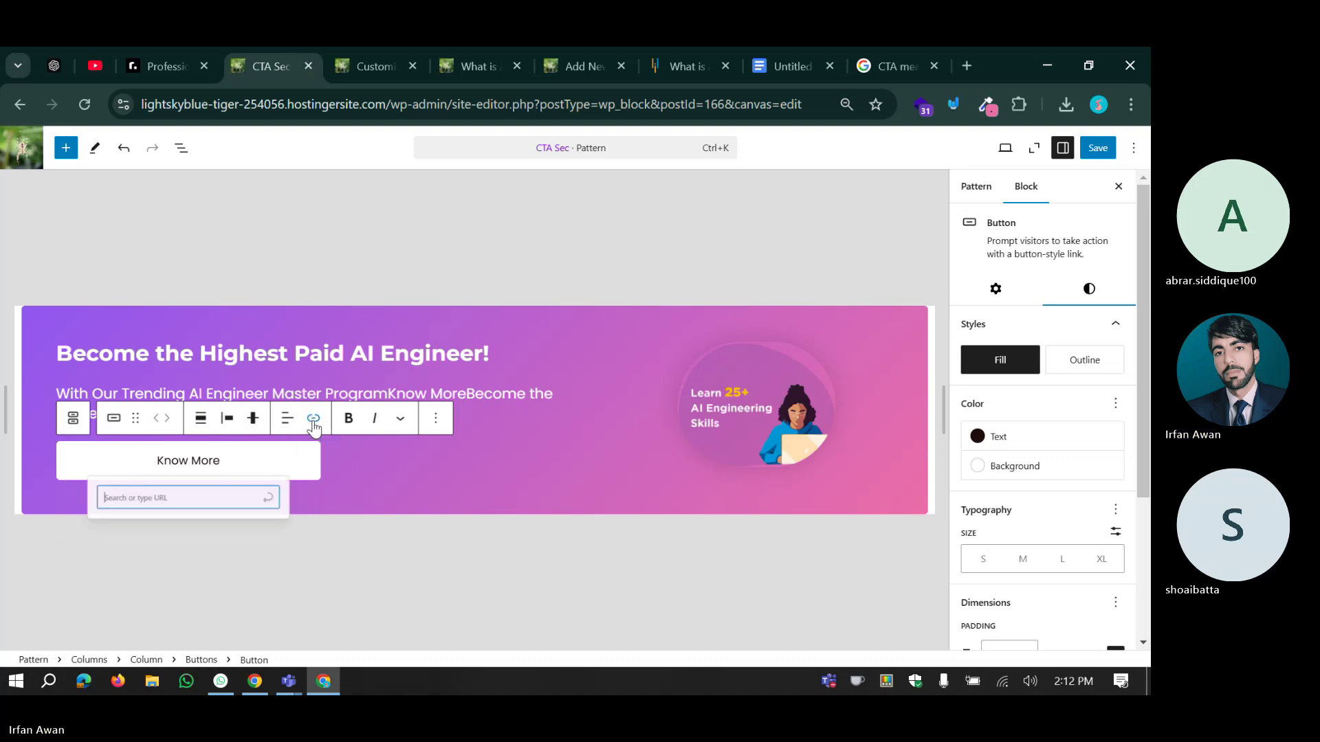
pyautogui.click(208, 495)
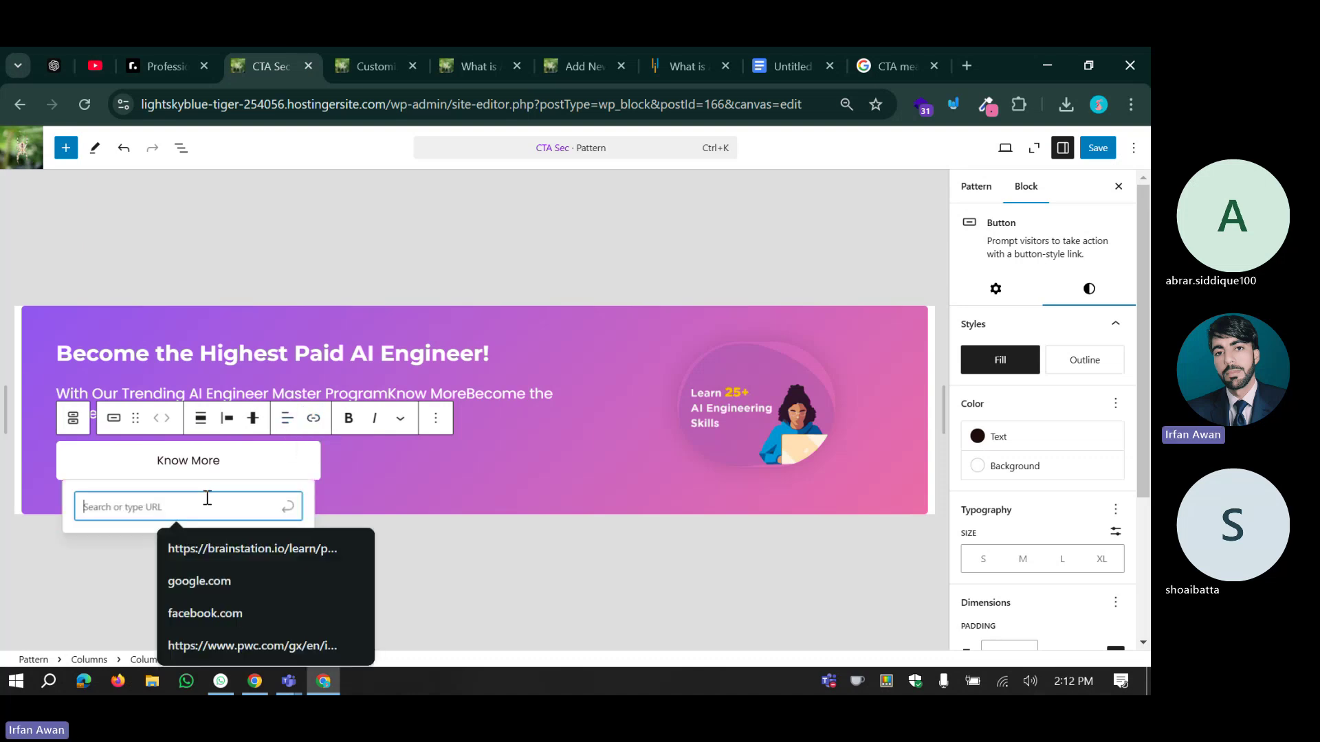
pyautogui.click(275, 582)
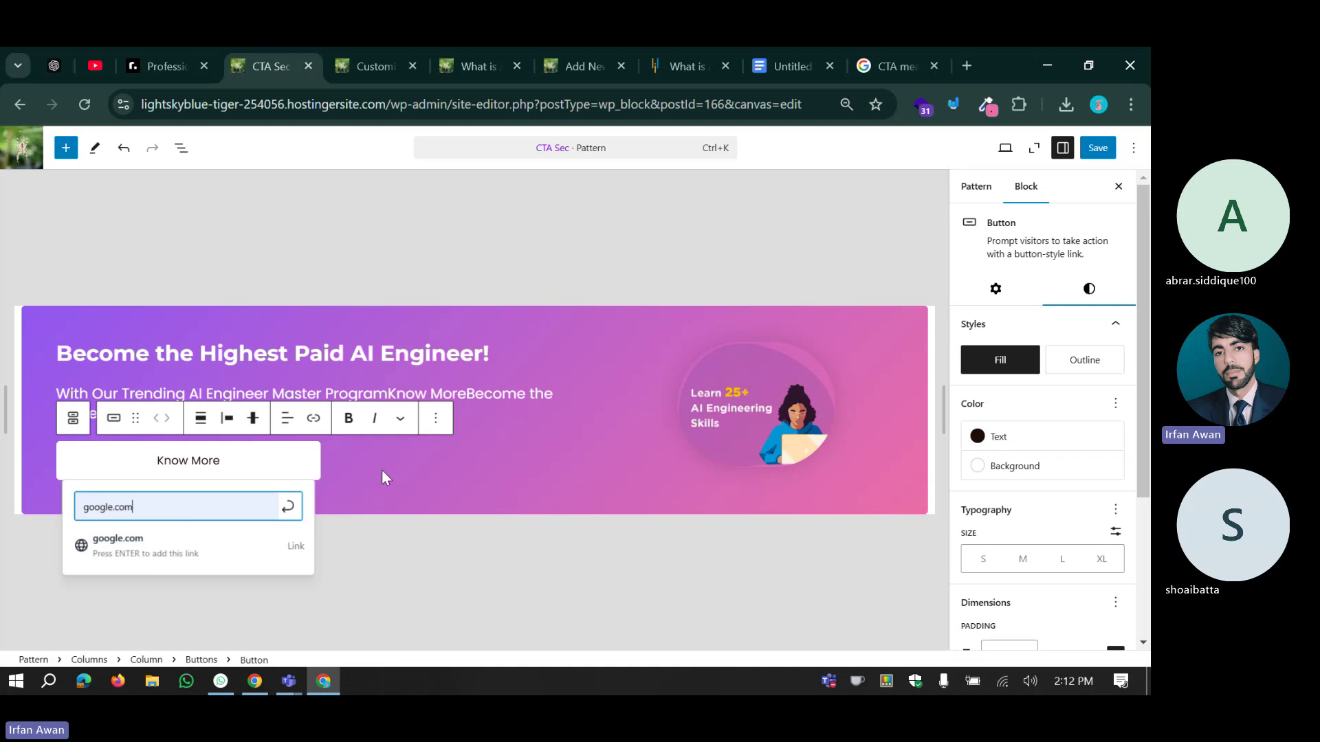
pyautogui.click(288, 508)
pyautogui.click(364, 475)
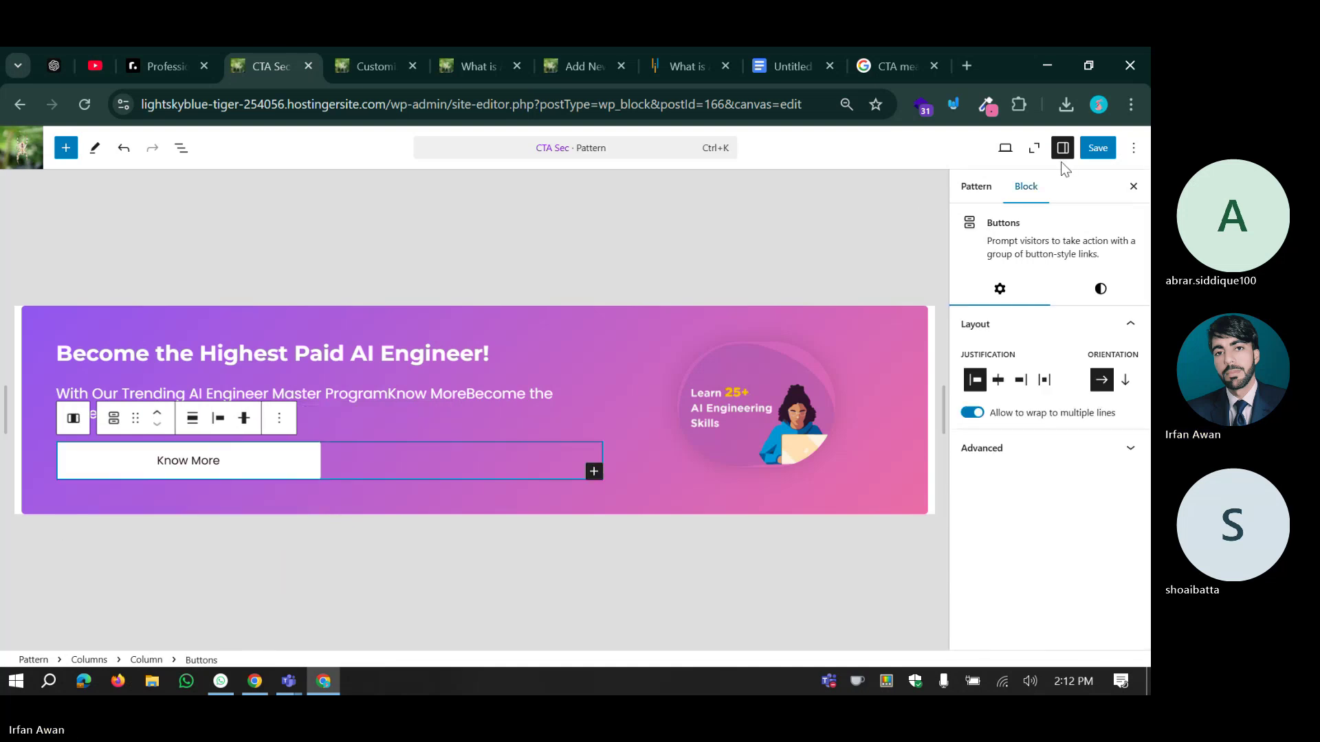
pyautogui.click(1096, 149)
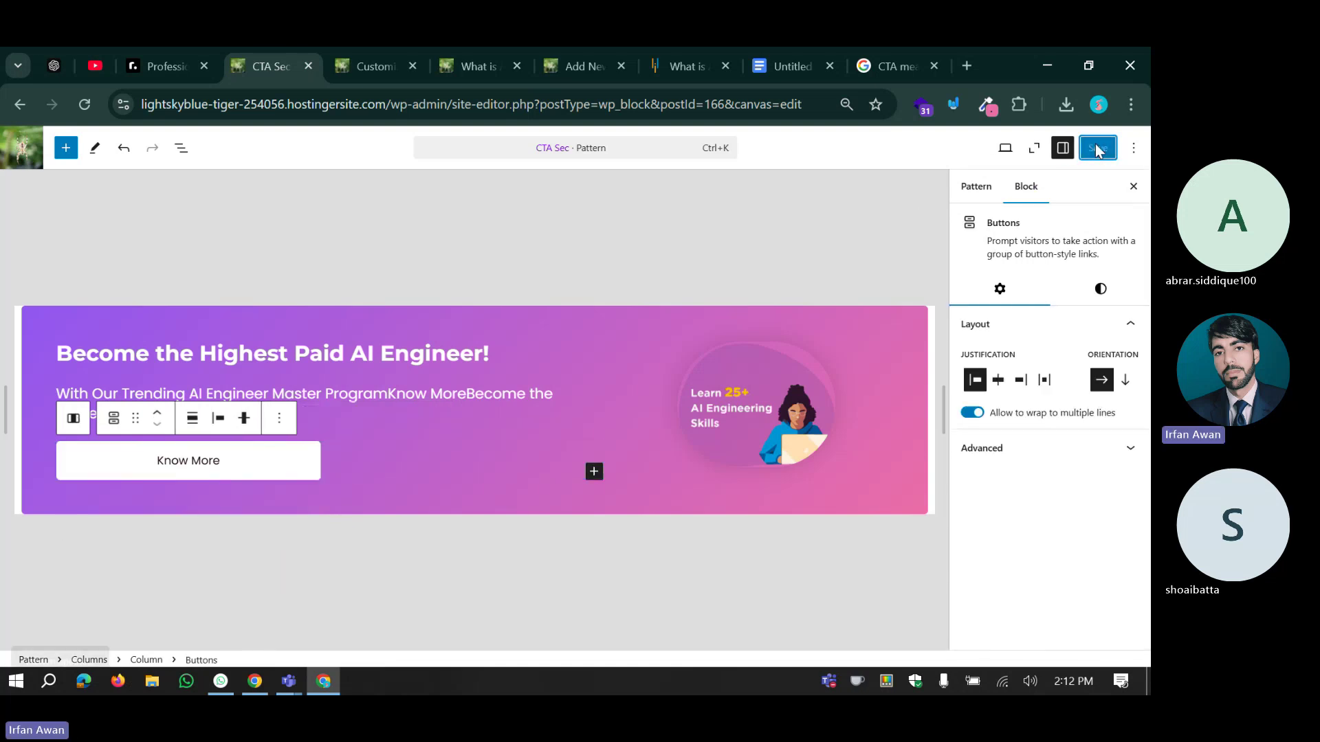
# Reload the live artificial intelligence article and check the Know More button in both call-to-action banners.
pyautogui.click(463, 55)
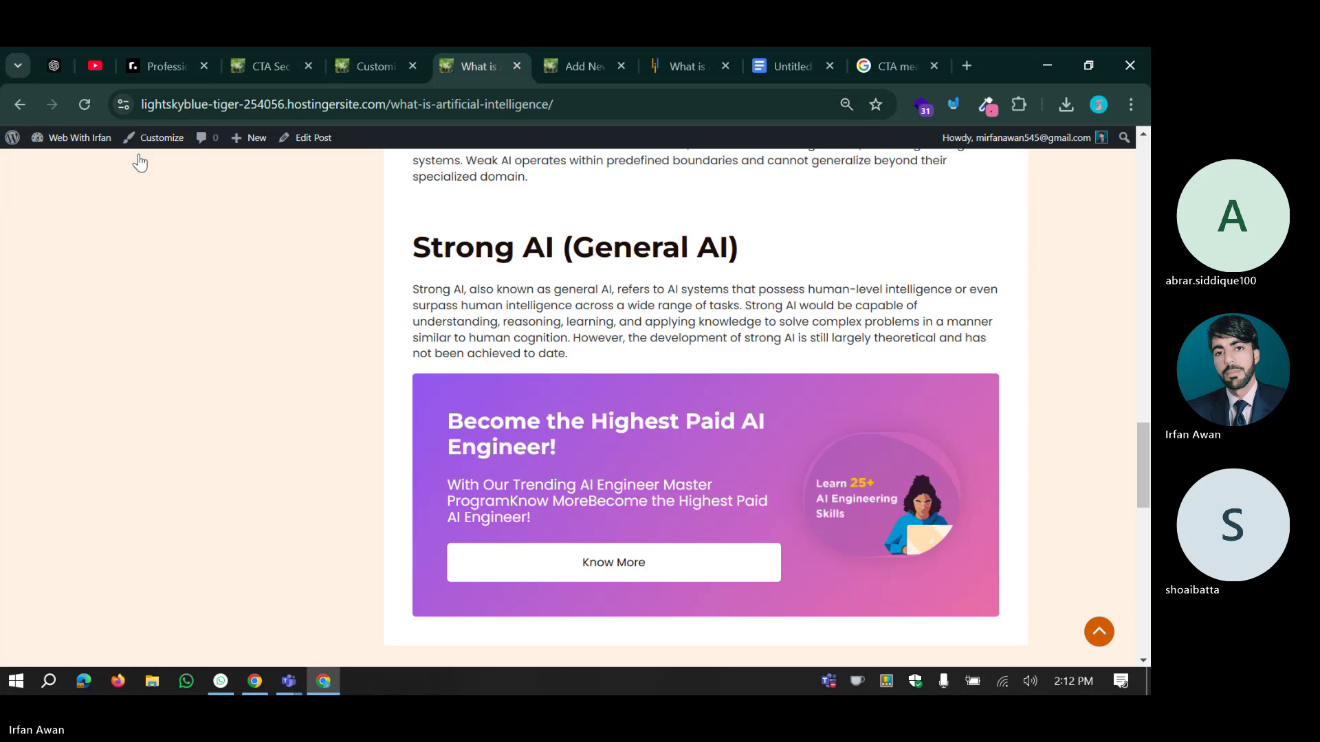
pyautogui.press('F5')
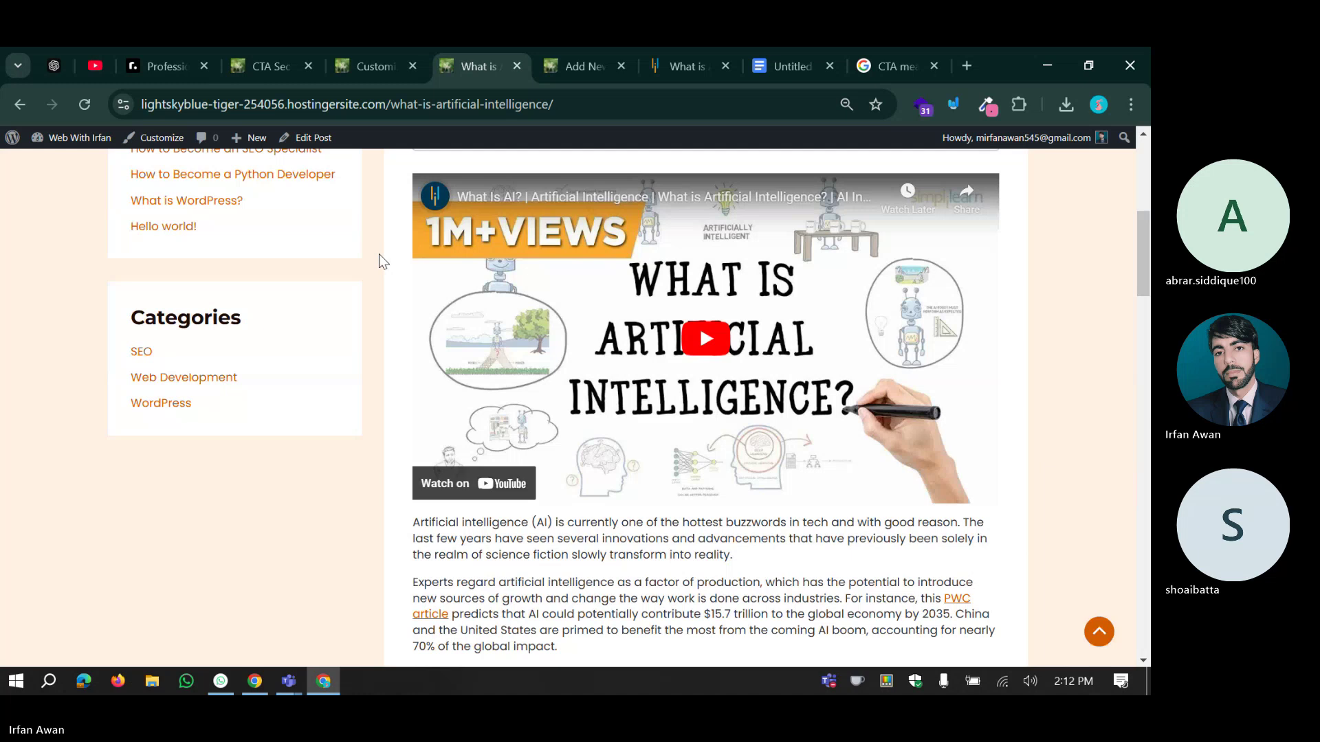
pyautogui.scroll(-10, 445, 438)
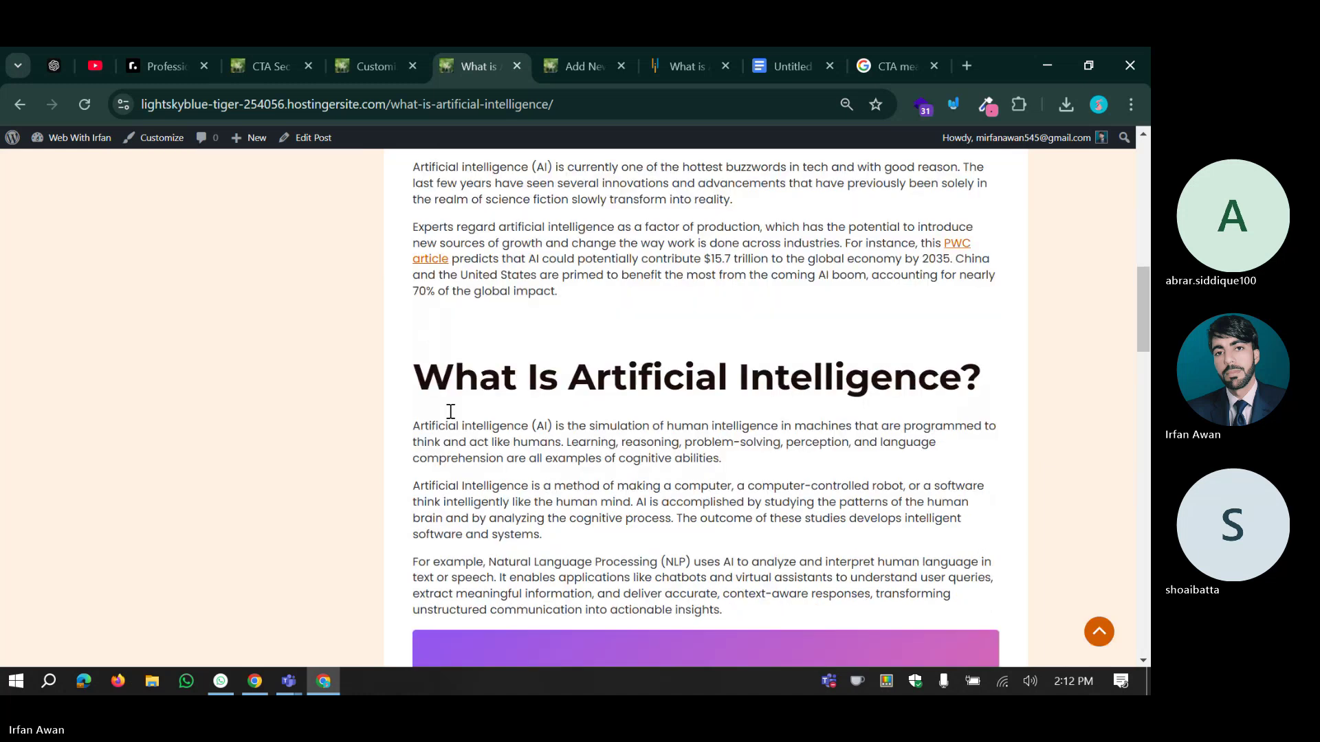
pyautogui.scroll(-3, 624, 400)
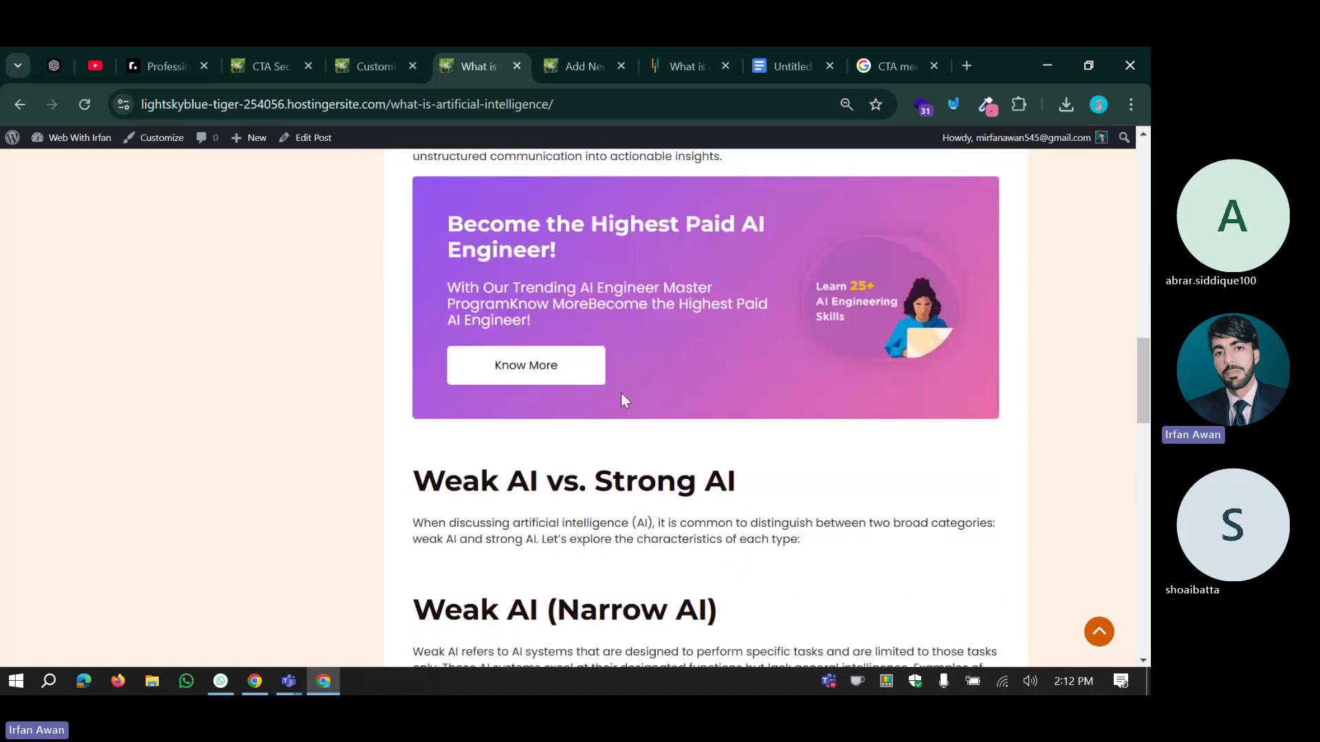
pyautogui.scroll(-15, 620, 393)
pyautogui.scroll(1, 600, 303)
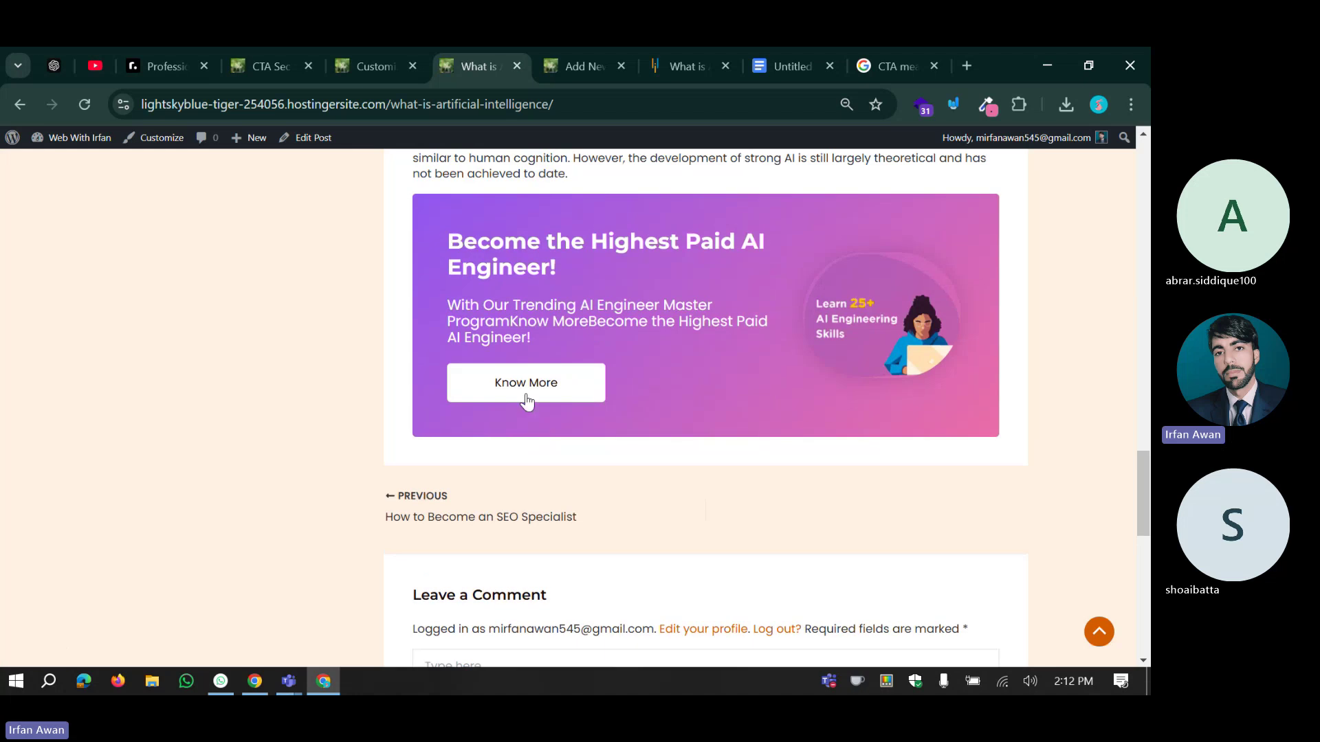
# Test the lower banner's Know More link in a separate browser tab, view the page it leads to, and close it.
pyautogui.rightClick(521, 382)
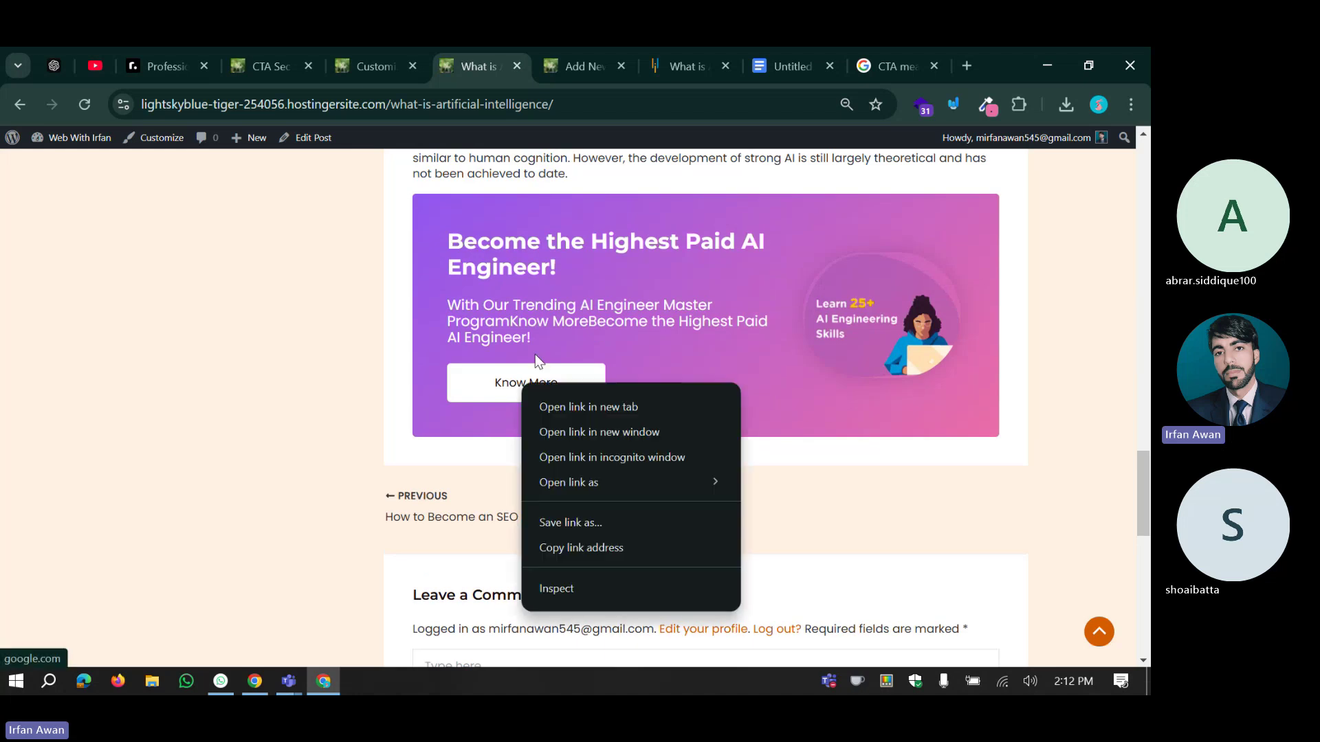
pyautogui.click(573, 407)
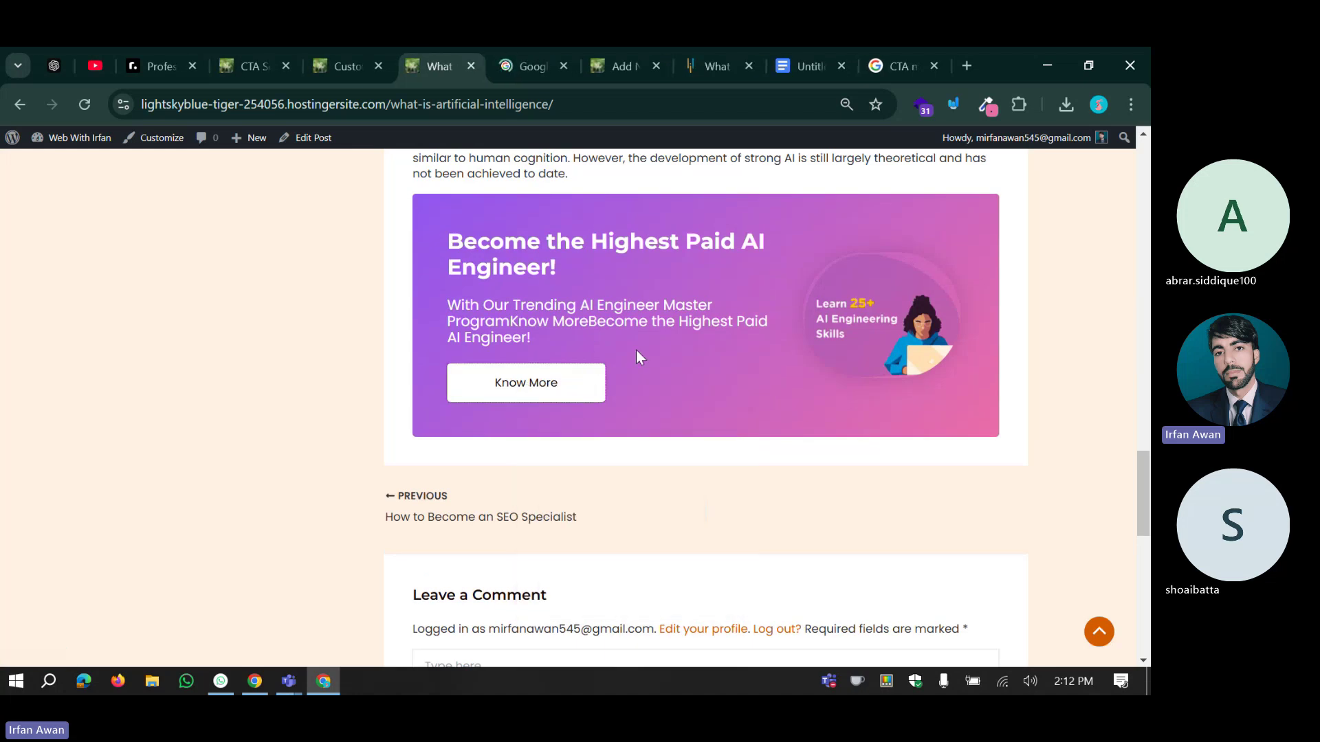
pyautogui.click(517, 72)
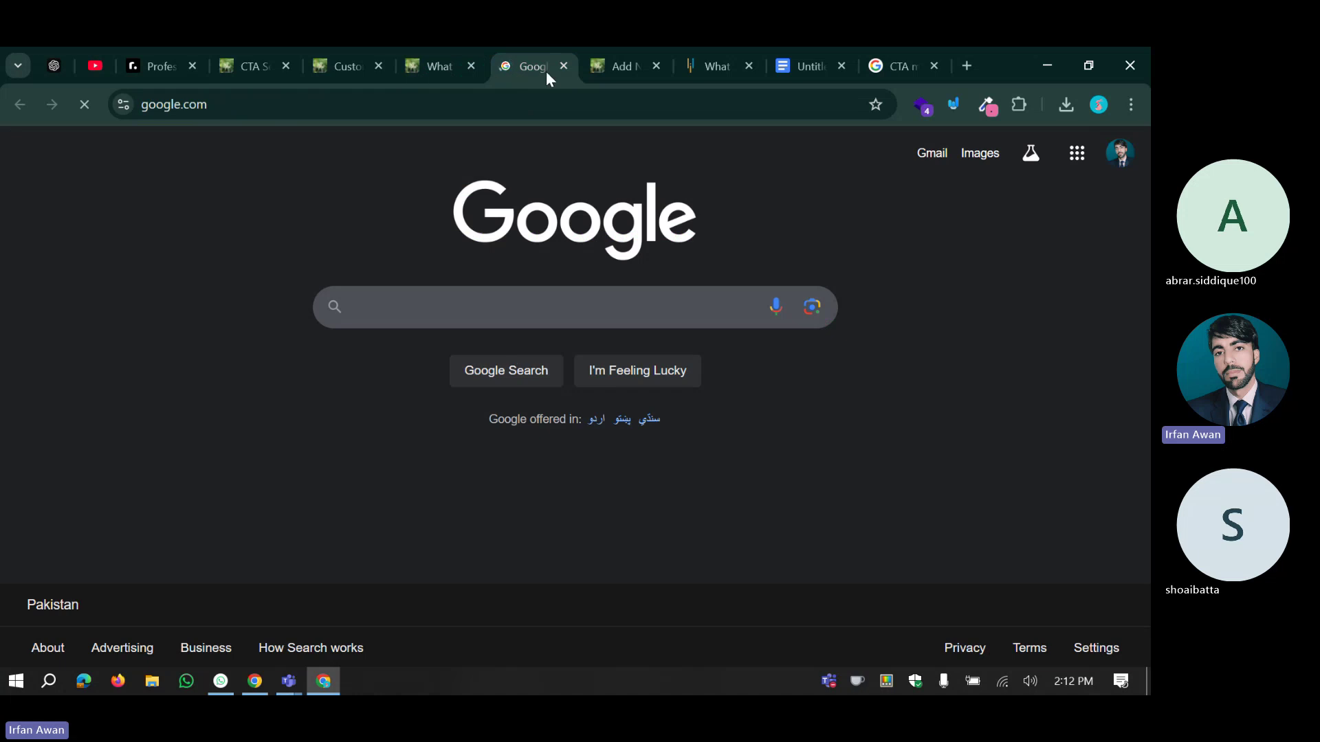
pyautogui.click(564, 66)
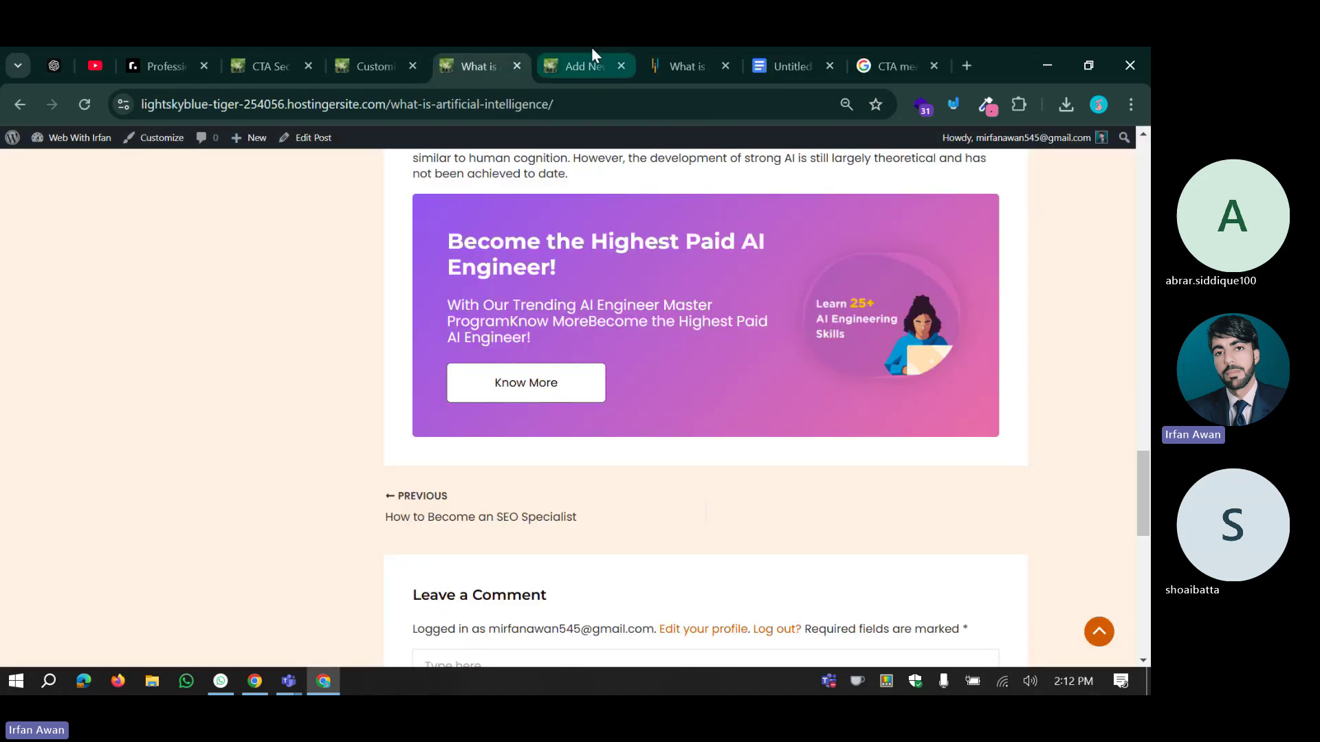
# Review the CTA Sec banner above the Weak AI vs. Strong AI heading in the post editor.
pyautogui.click(591, 48)
pyautogui.scroll(4, 546, 331)
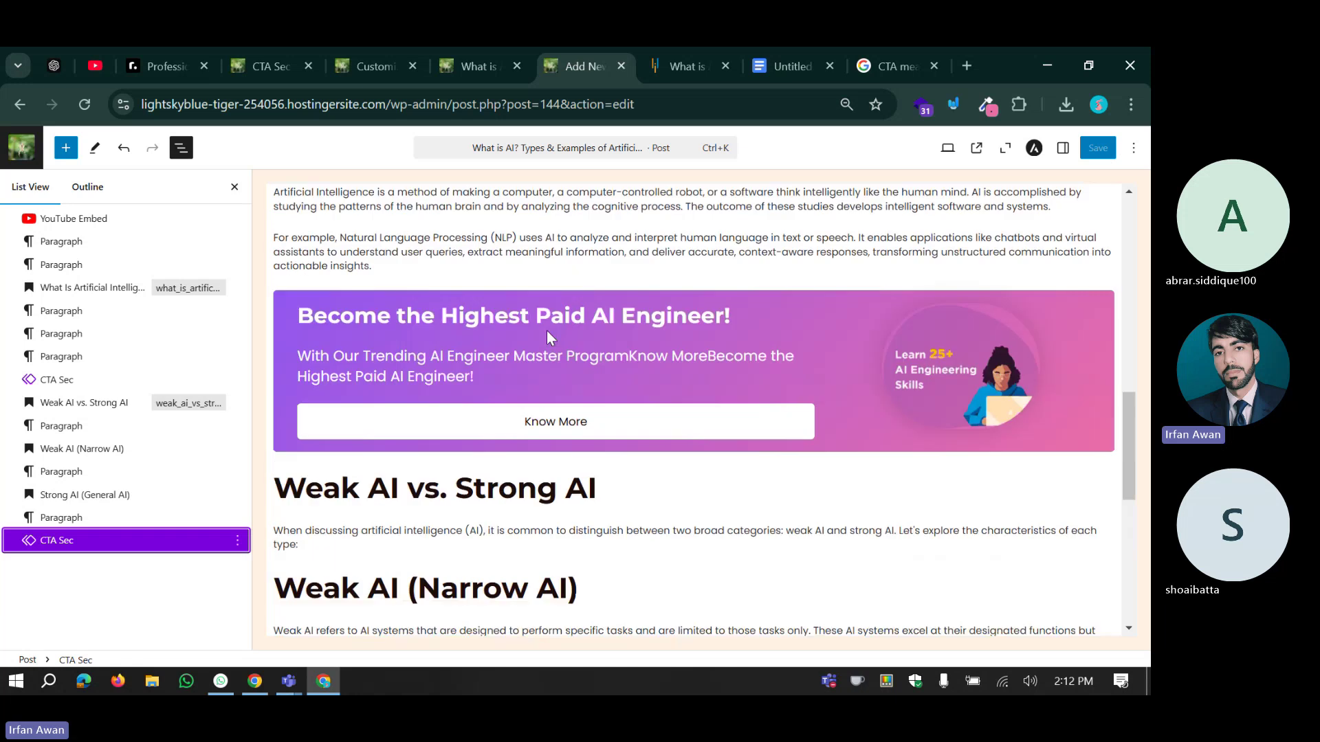
pyautogui.scroll(-2, 546, 331)
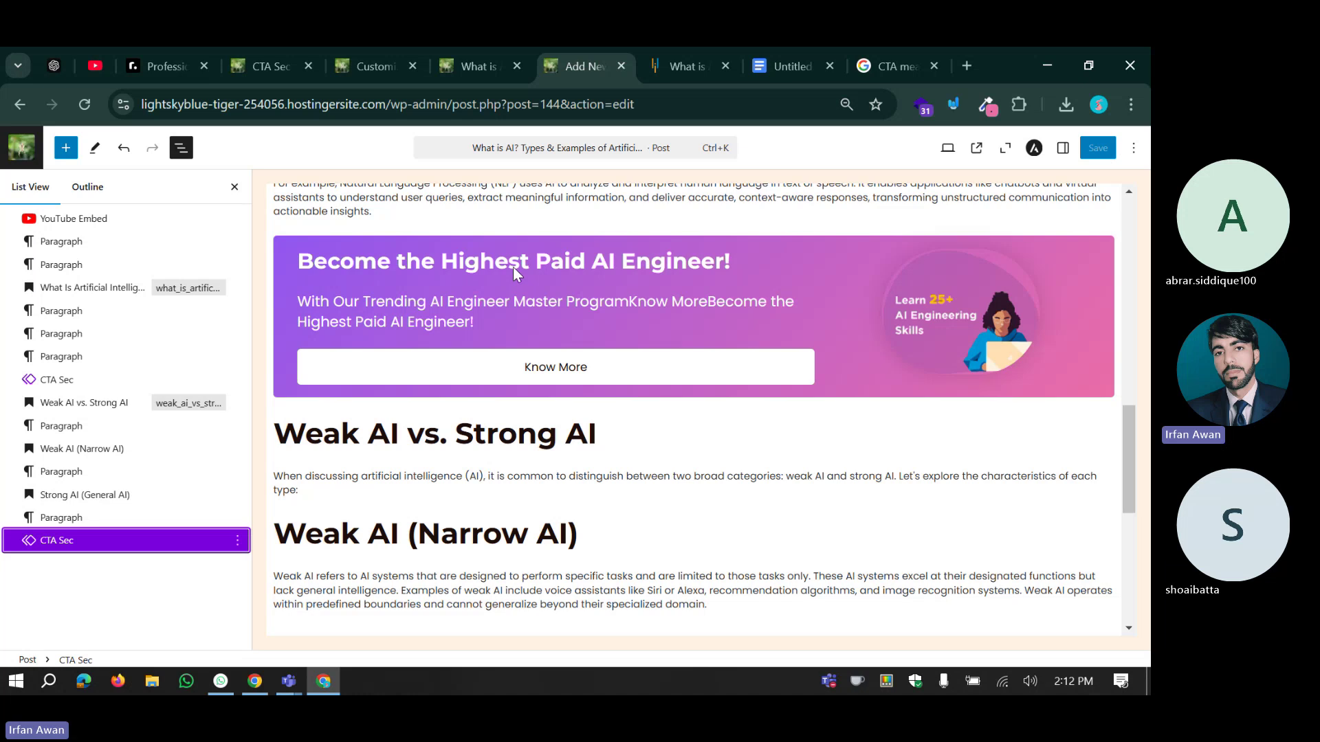
# Switch to the Simplilearn artificial intelligence tutorial and compare the call-to-action banners placed through the article.
pyautogui.click(667, 48)
pyautogui.scroll(-2, 470, 297)
pyautogui.scroll(1, 474, 302)
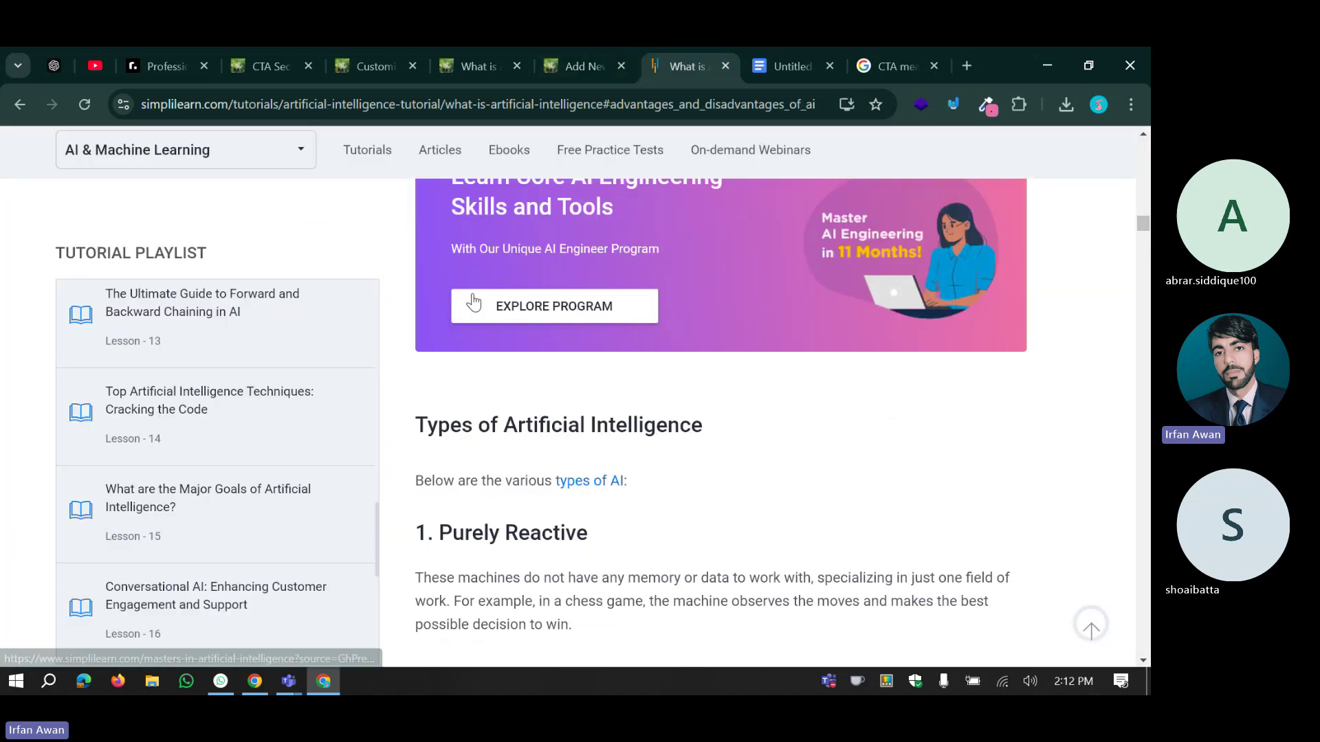
pyautogui.scroll(20, 473, 303)
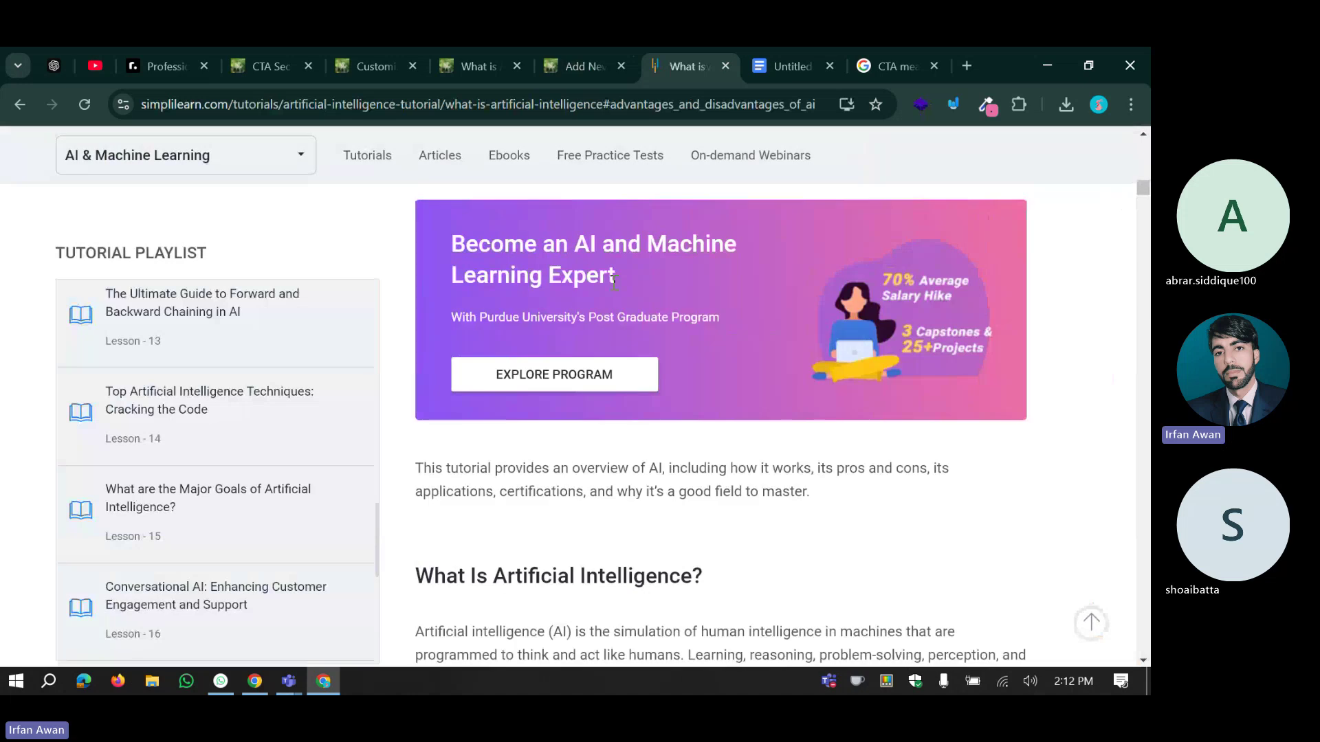
pyautogui.scroll(-12, 583, 350)
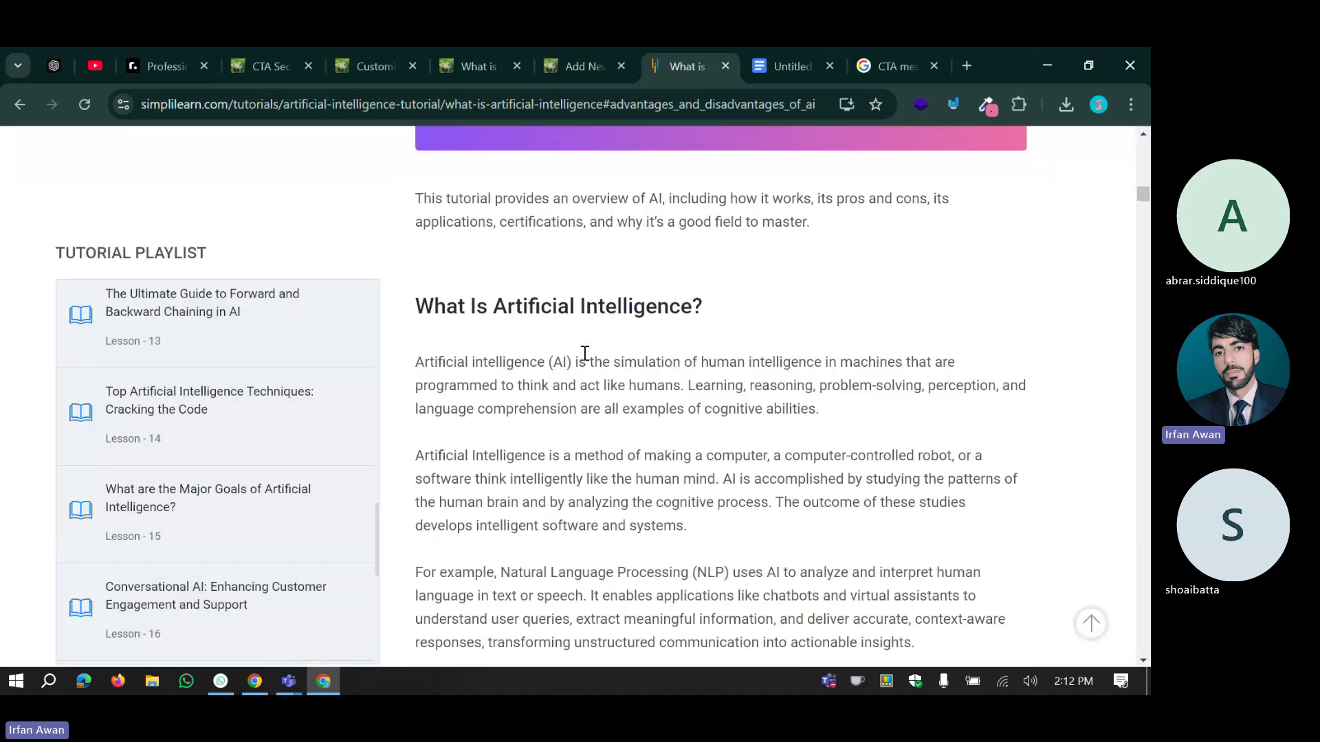
pyautogui.scroll(-12, 582, 353)
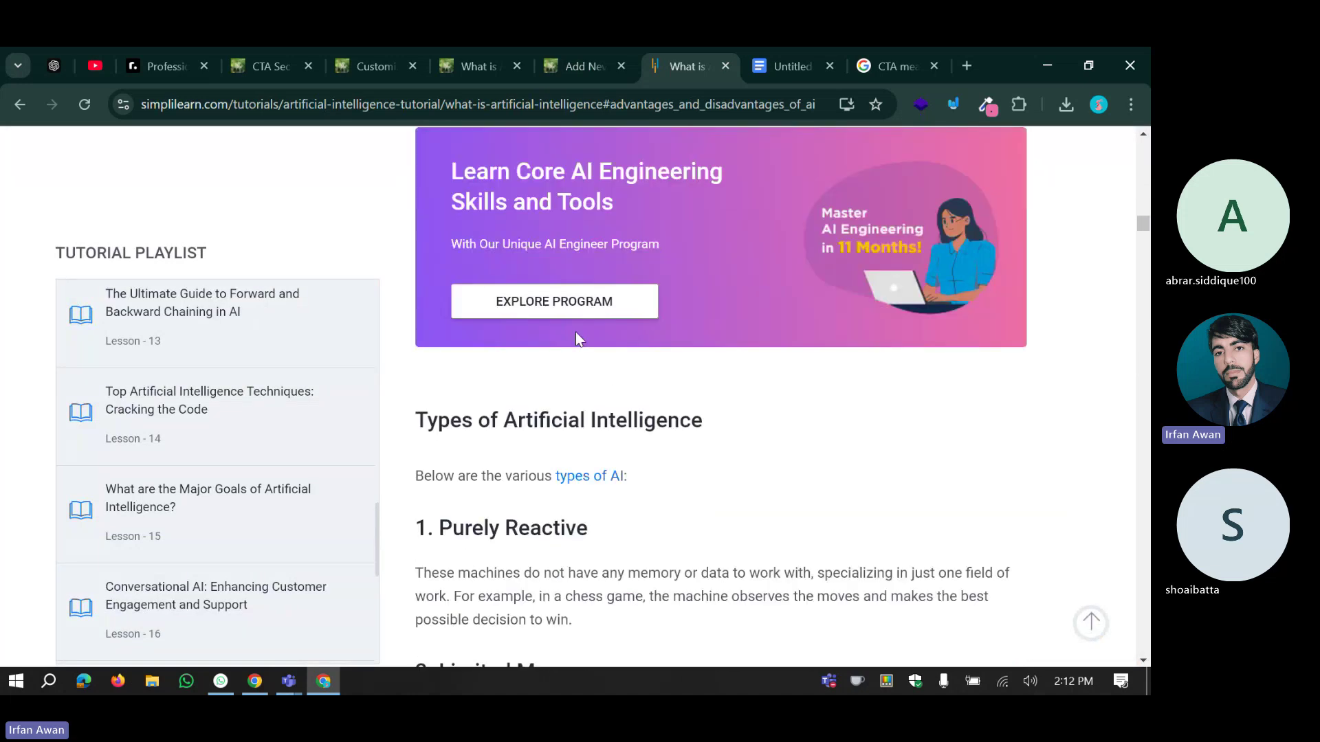
# Examine the heading, subtitle and button of the Learn Core AI Engineering Skills and Tools banner in the Simplilearn tutorial.
pyautogui.scroll(3, 577, 337)
pyautogui.moveTo(620, 381); pyautogui.dragTo(454, 347)
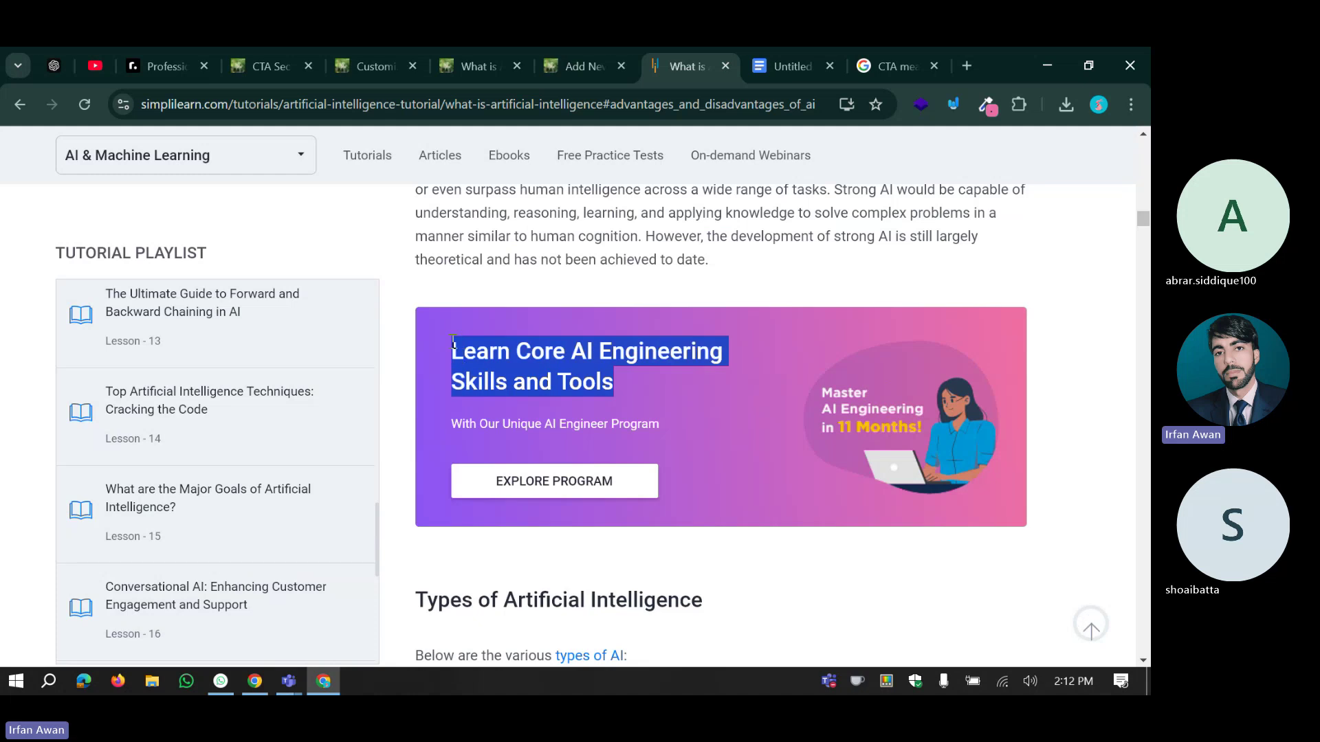
pyautogui.click(453, 347)
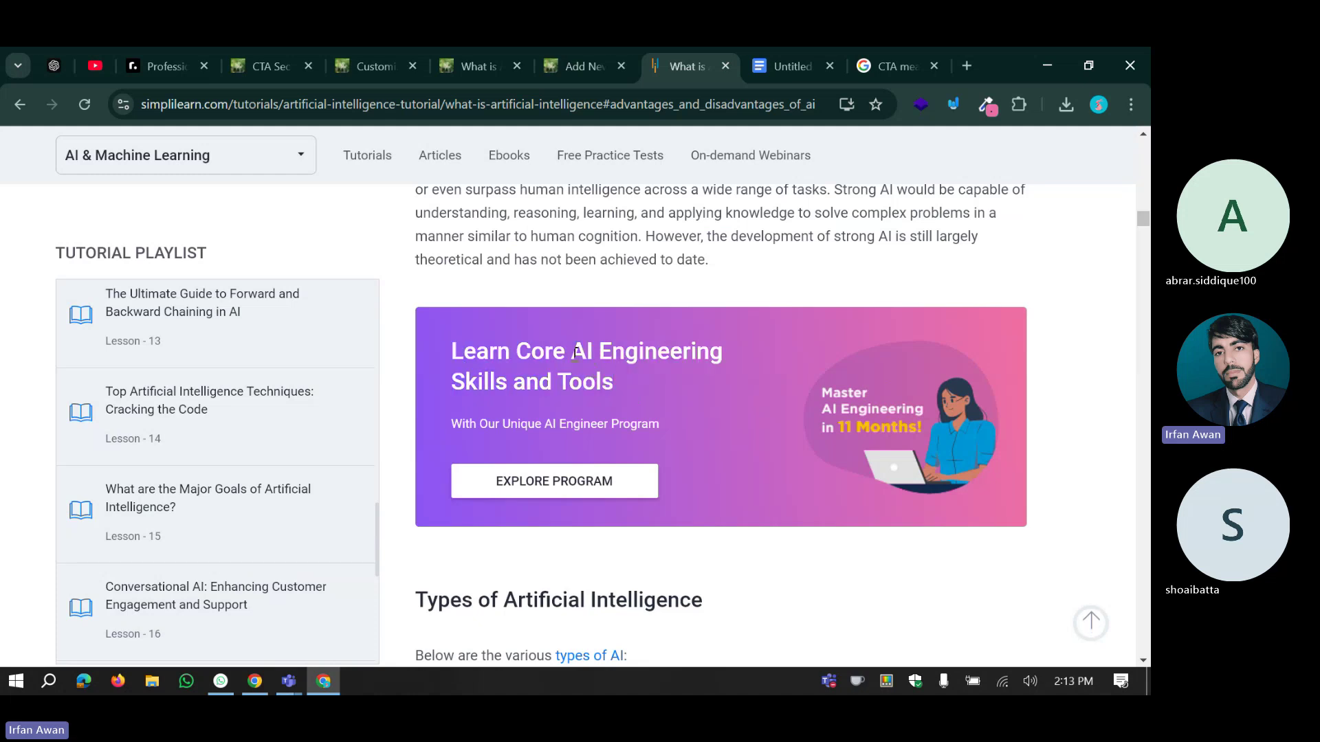
pyautogui.moveTo(516, 350); pyautogui.dragTo(617, 383)
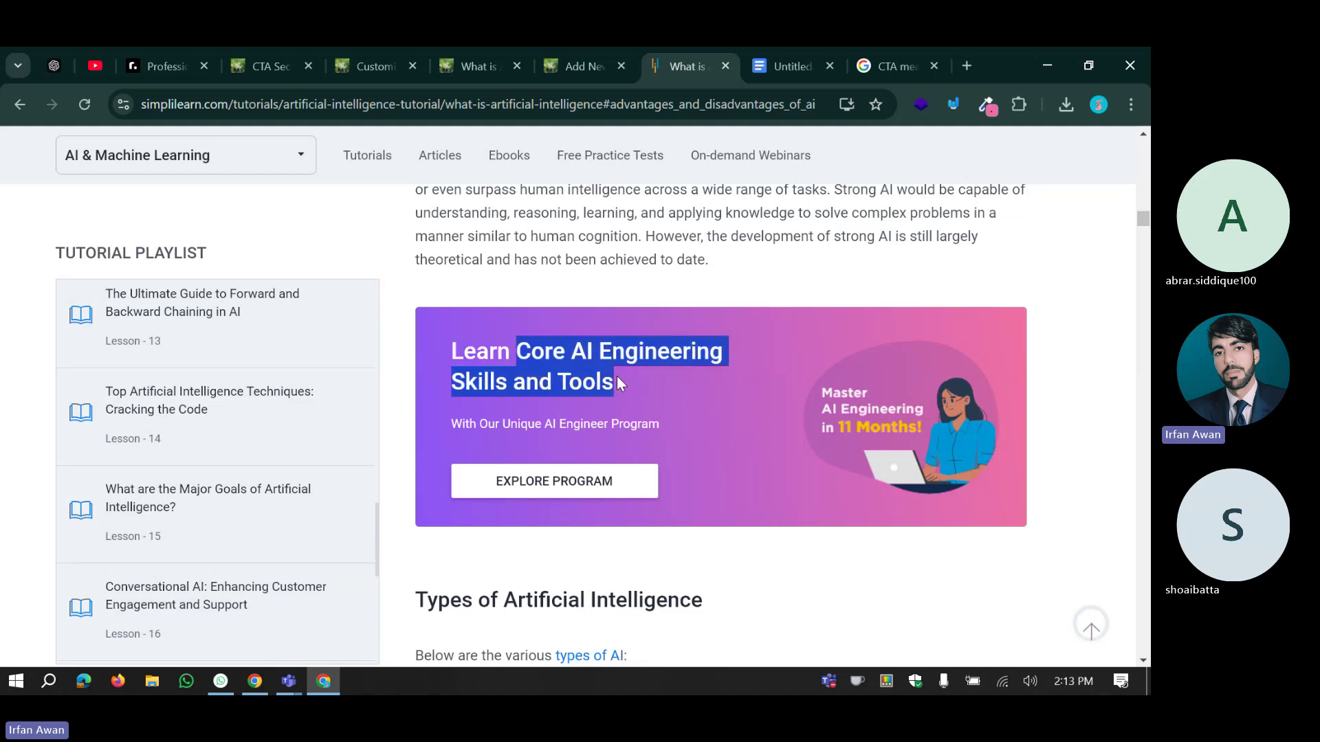
pyautogui.click(625, 376)
pyautogui.scroll(1, 422, 419)
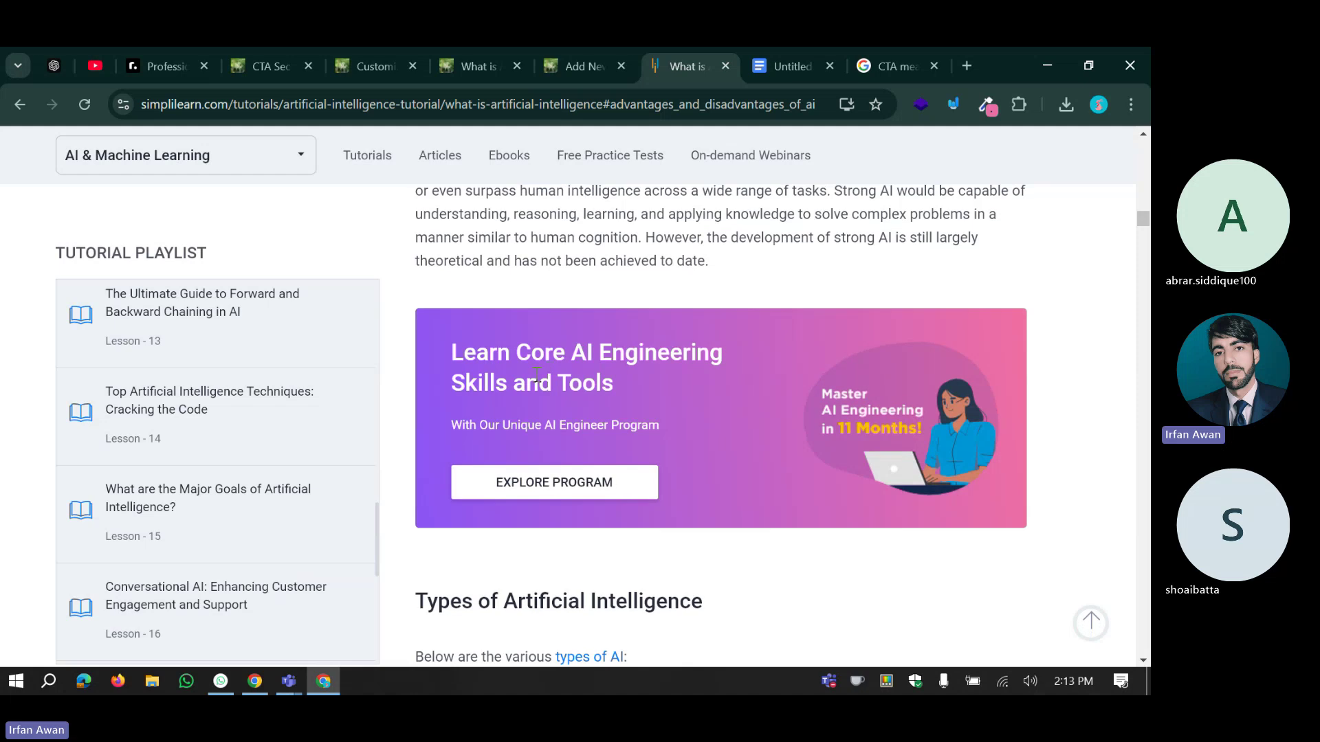
pyautogui.scroll(-3, 420, 421)
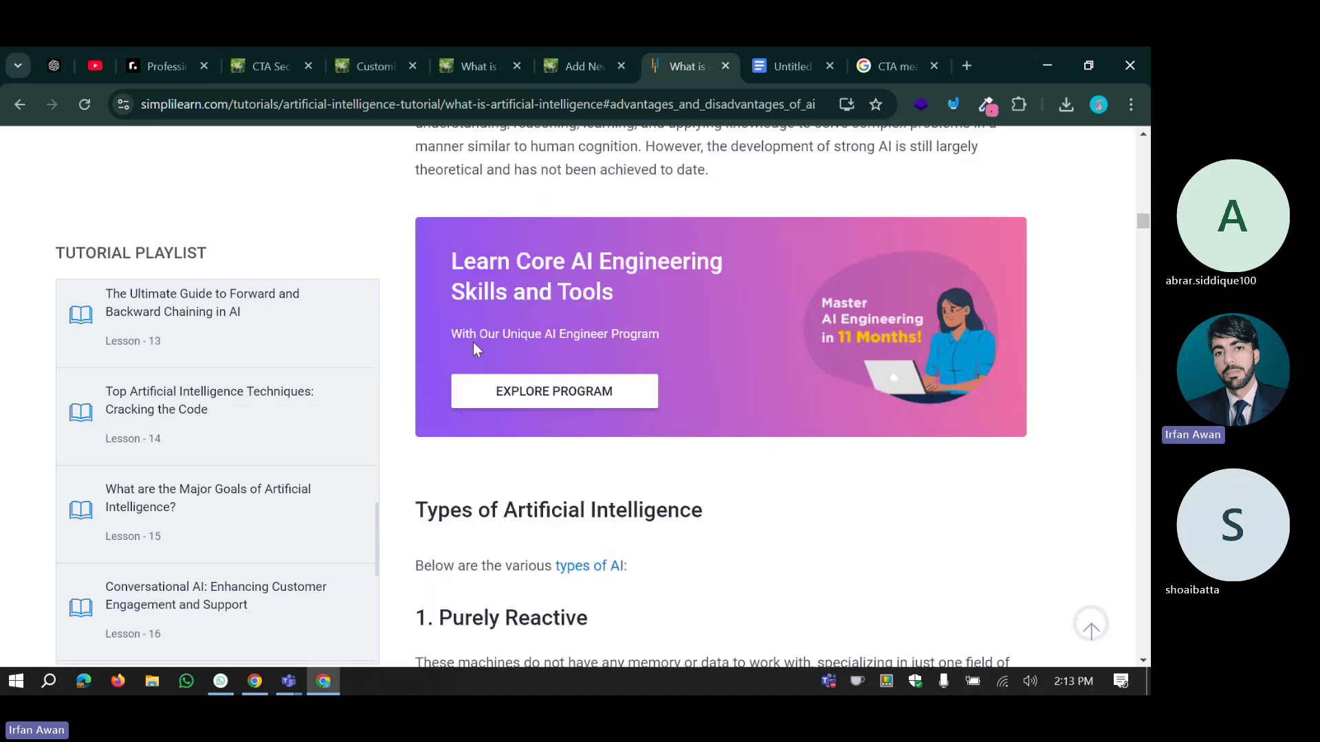
pyautogui.scroll(3, 719, 386)
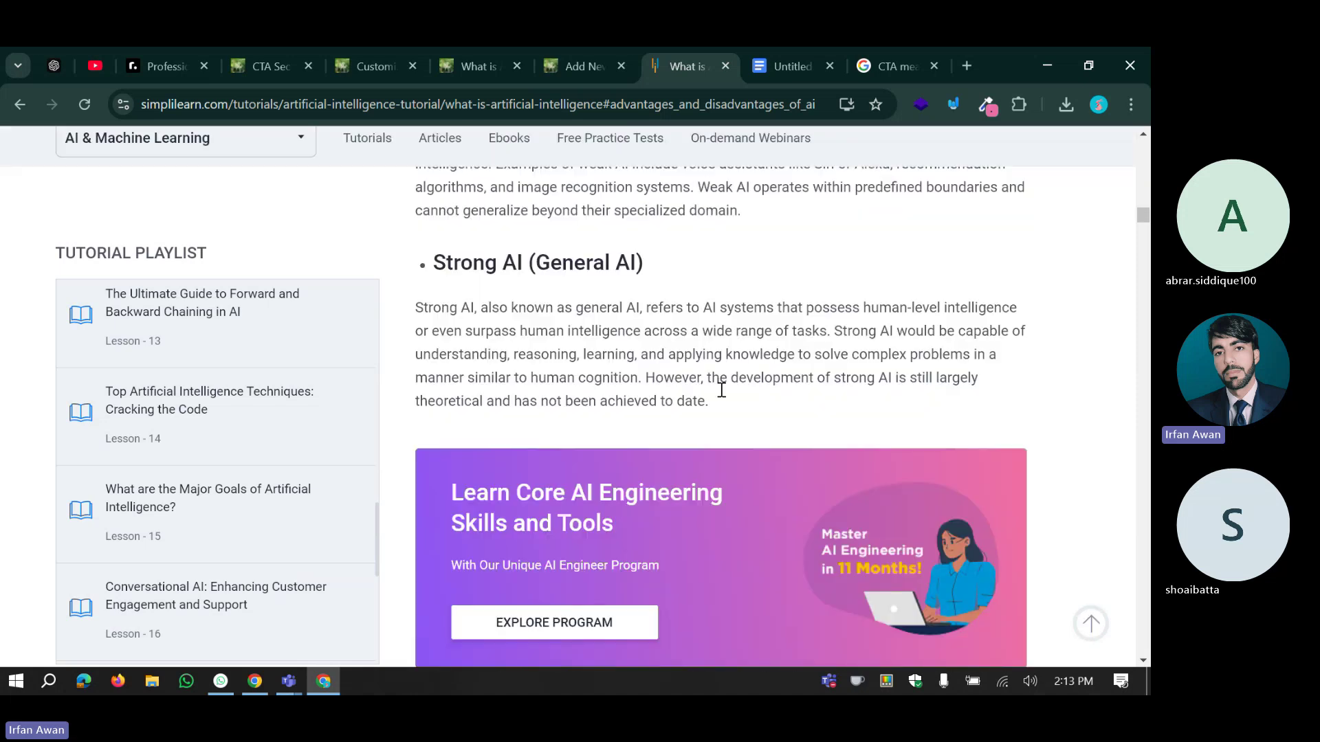
# Examine the heading, subtitle, button and illustration of the Become an AI and Machine Learning Expert banner in the Simplilearn tutorial.
pyautogui.scroll(10, 720, 389)
pyautogui.scroll(-5, 720, 390)
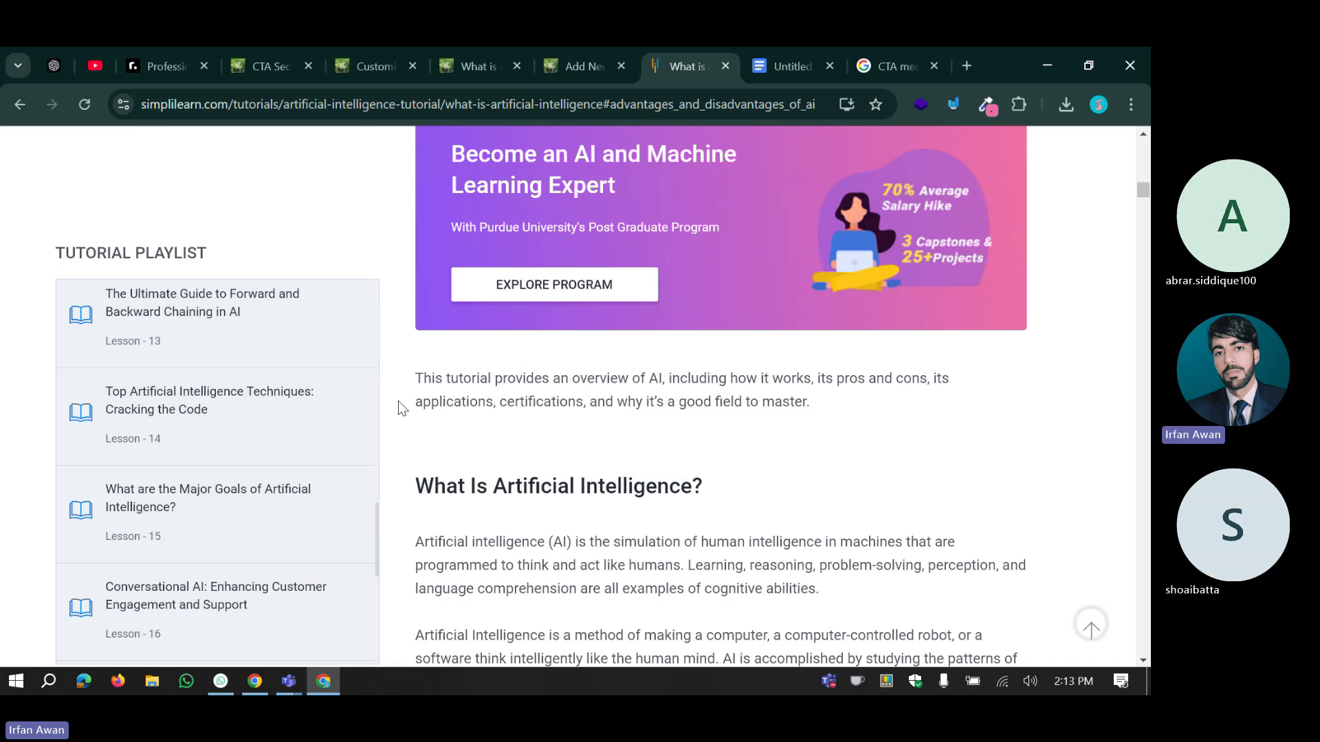
pyautogui.scroll(9, 412, 375)
pyautogui.scroll(-7, 413, 376)
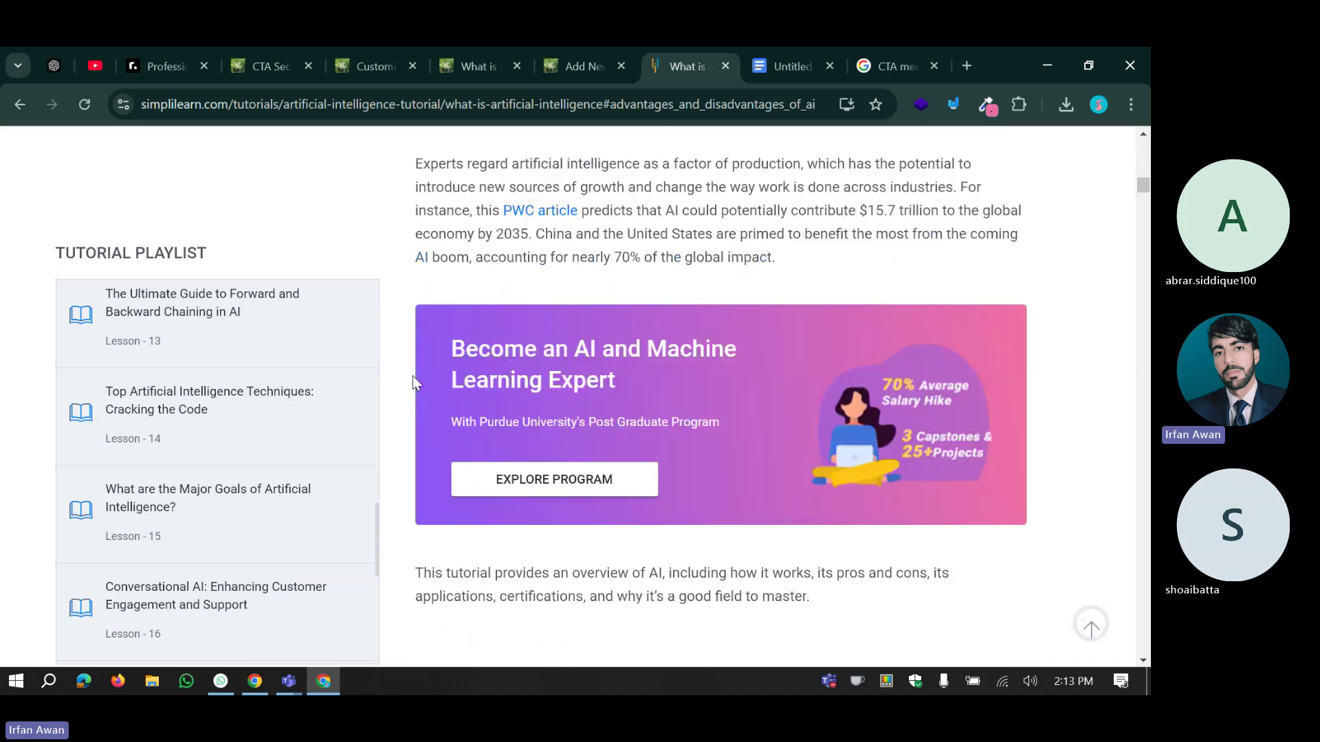
pyautogui.moveTo(447, 331); pyautogui.dragTo(621, 370)
pyautogui.click(576, 348)
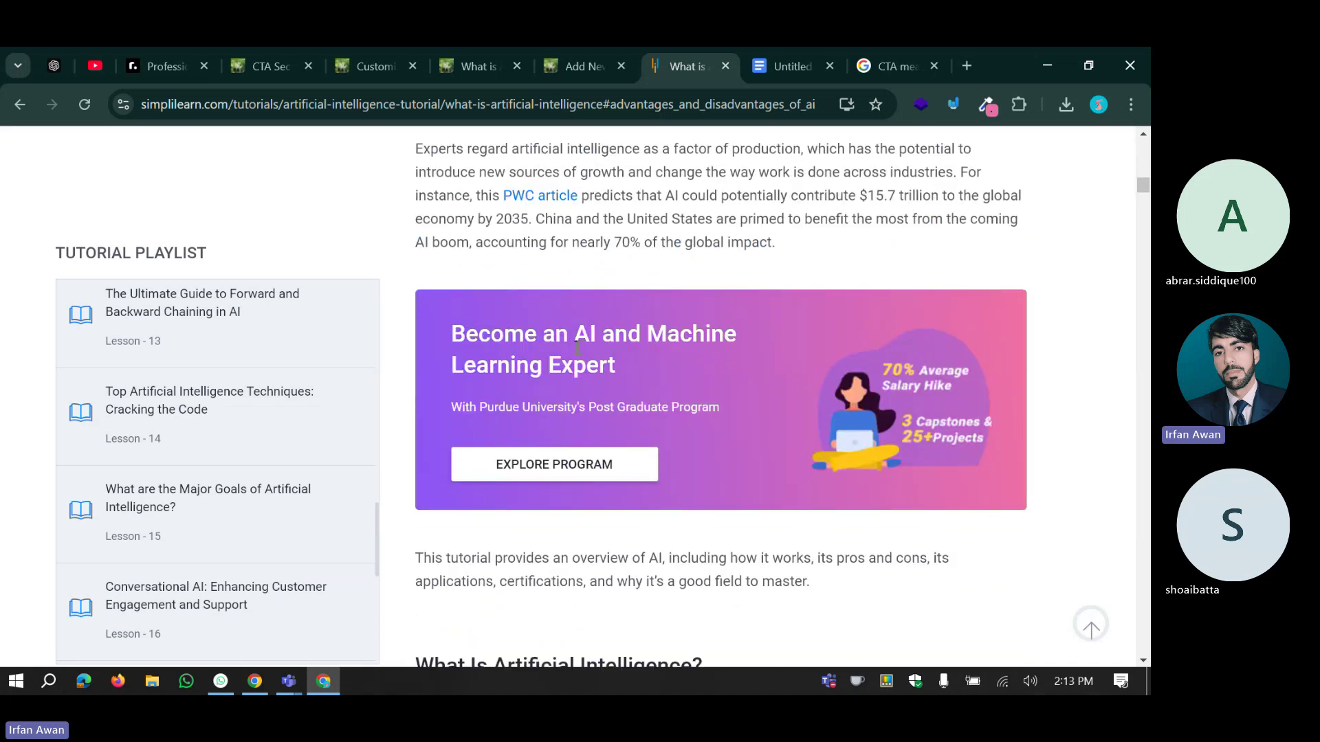
pyautogui.moveTo(722, 405); pyautogui.dragTo(451, 405)
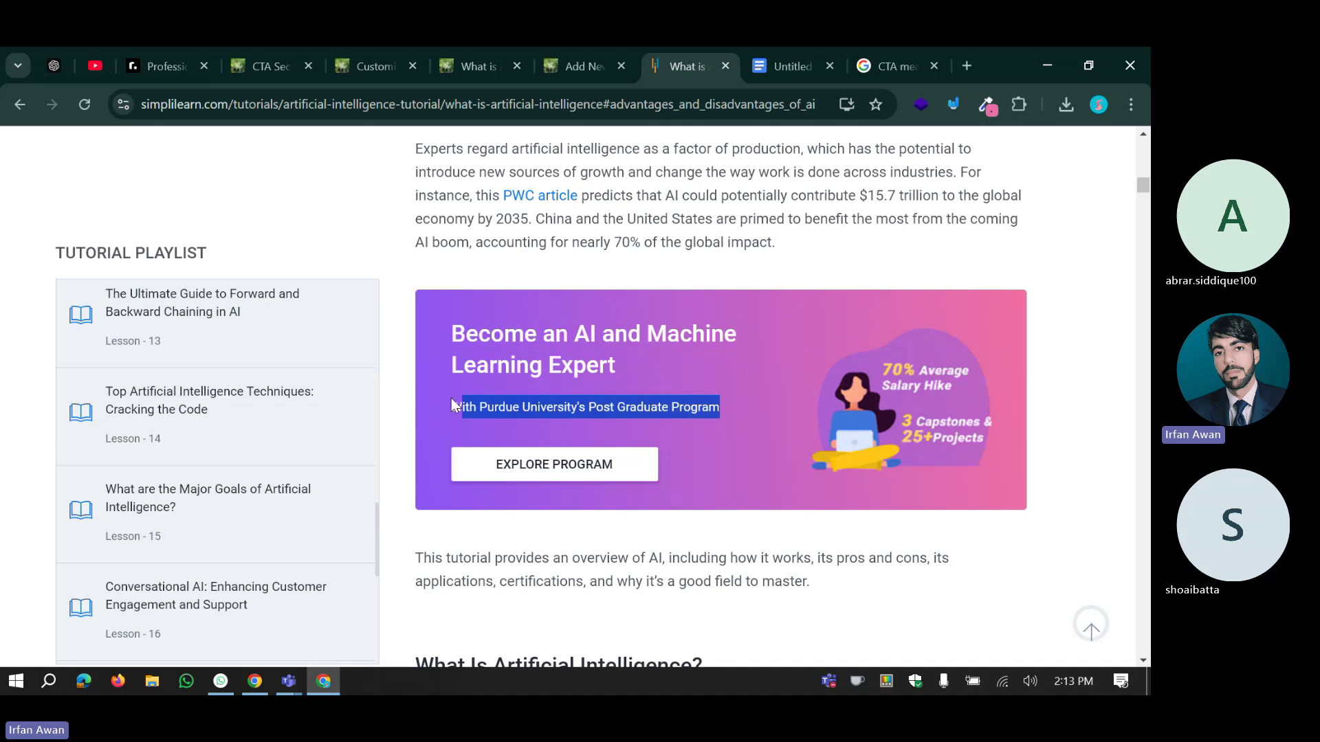
pyautogui.click(510, 399)
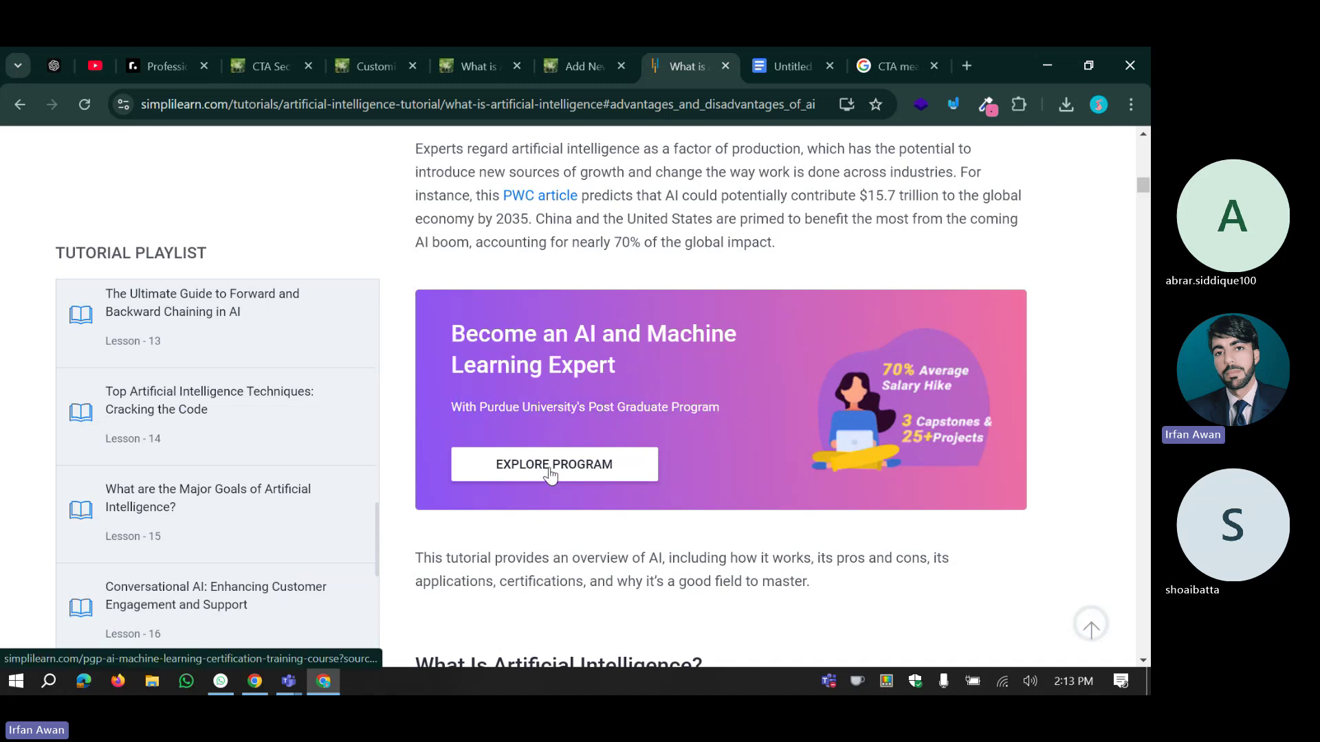
pyautogui.moveTo(450, 335); pyautogui.dragTo(674, 364)
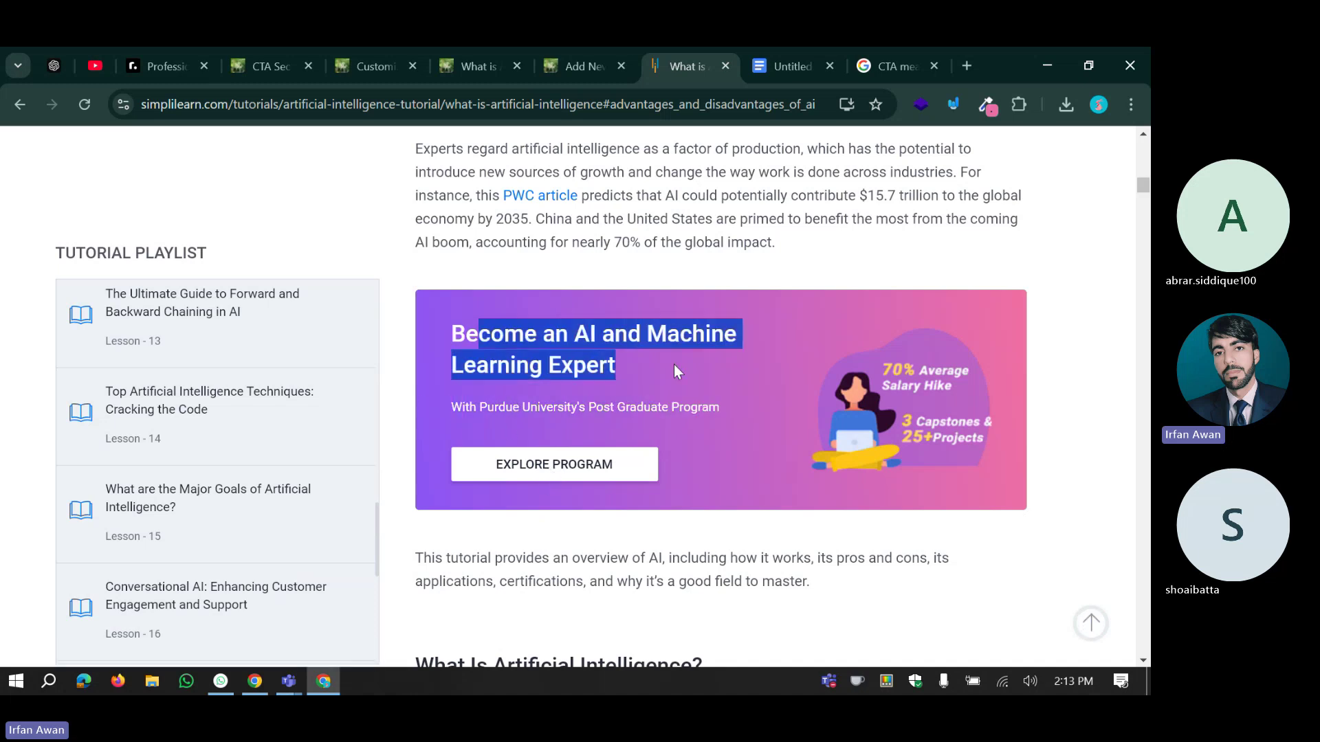
pyautogui.click(673, 364)
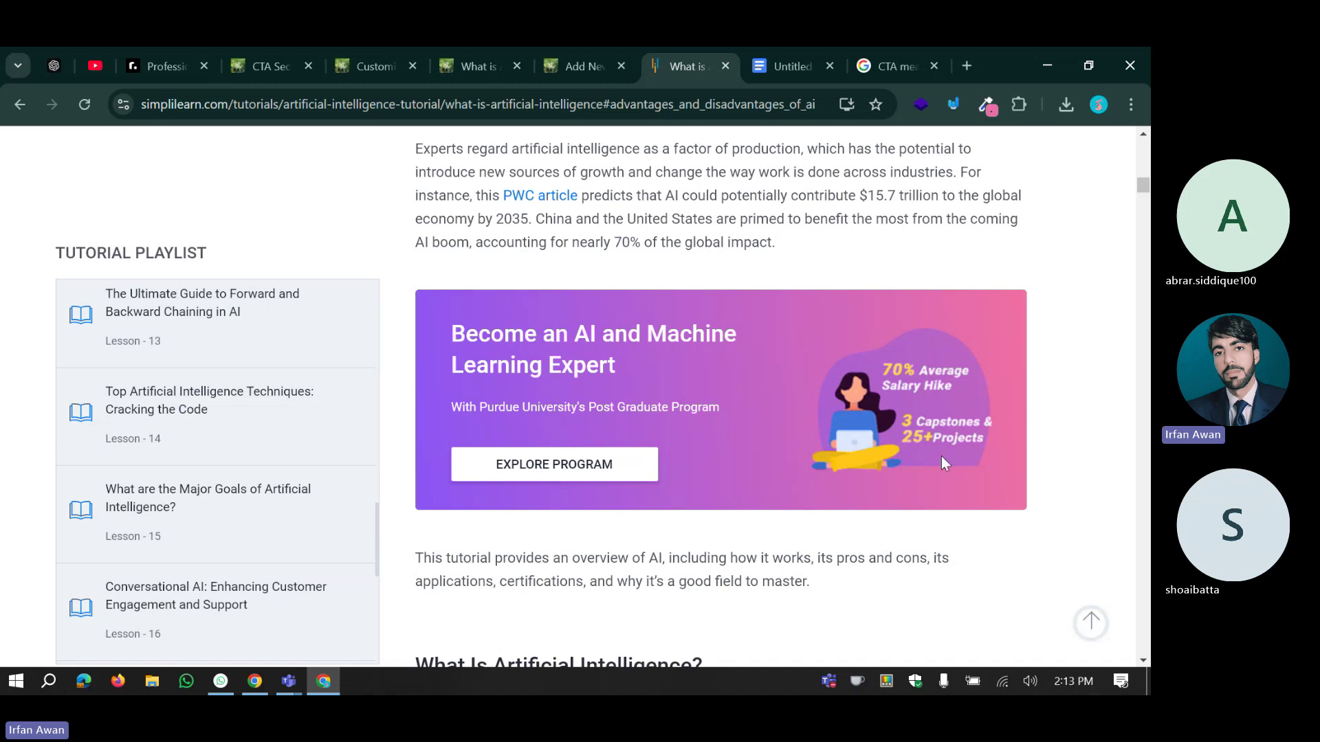
pyautogui.scroll(1, 605, 441)
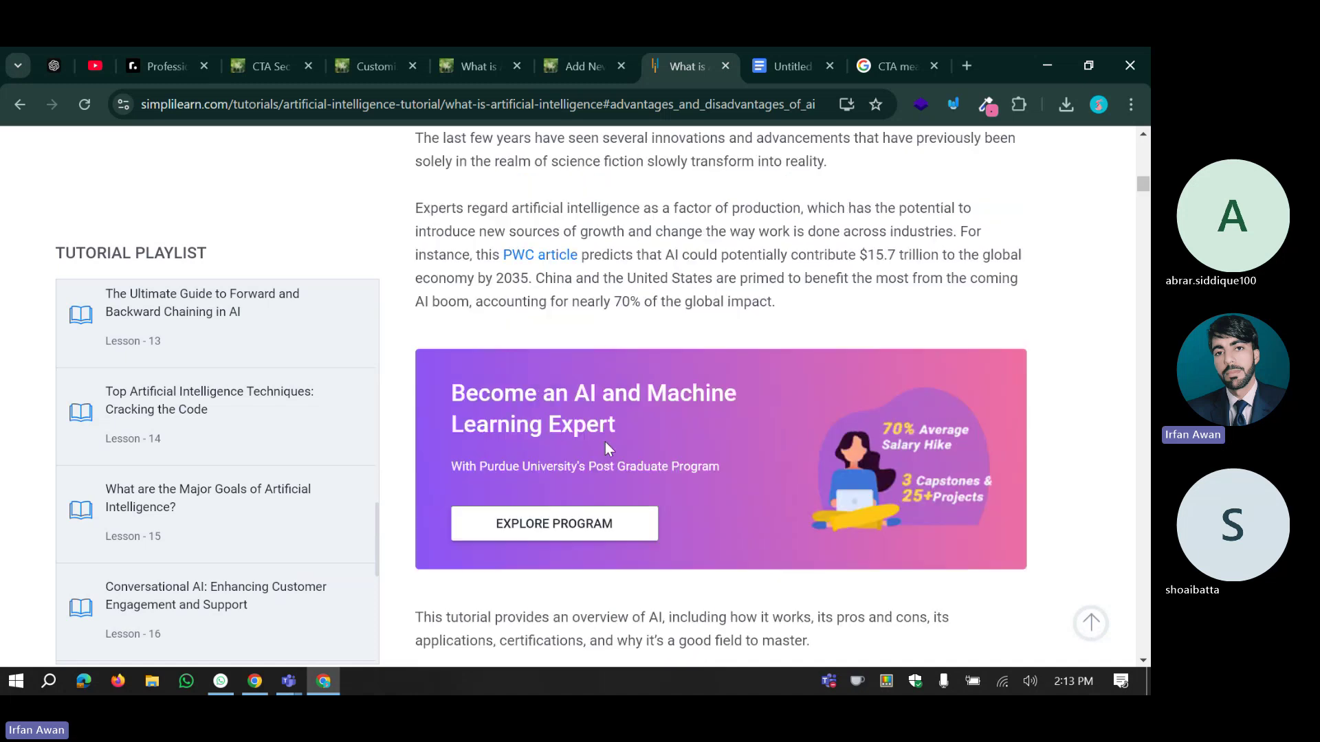
pyautogui.scroll(15, 605, 441)
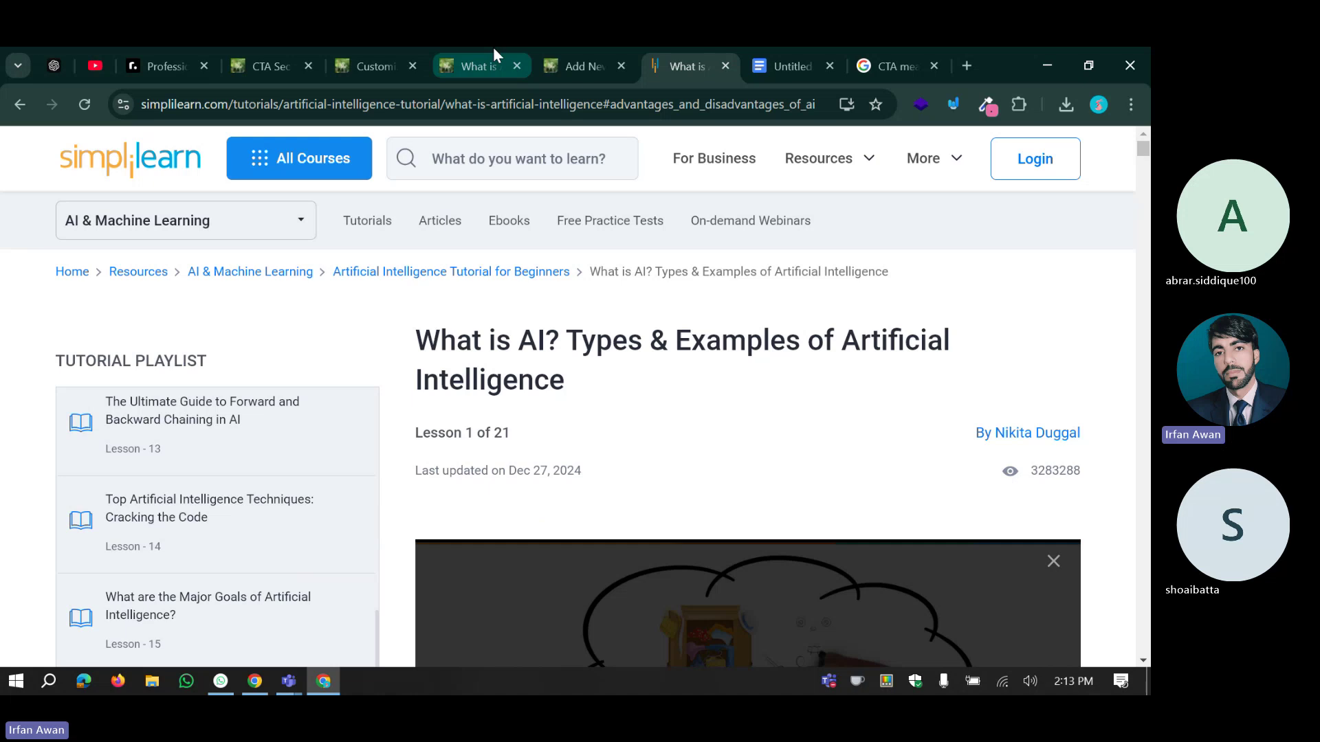
# Return to the live artificial intelligence article and examine its post title above the table of contents.
pyautogui.click(493, 56)
pyautogui.scroll(15, 424, 377)
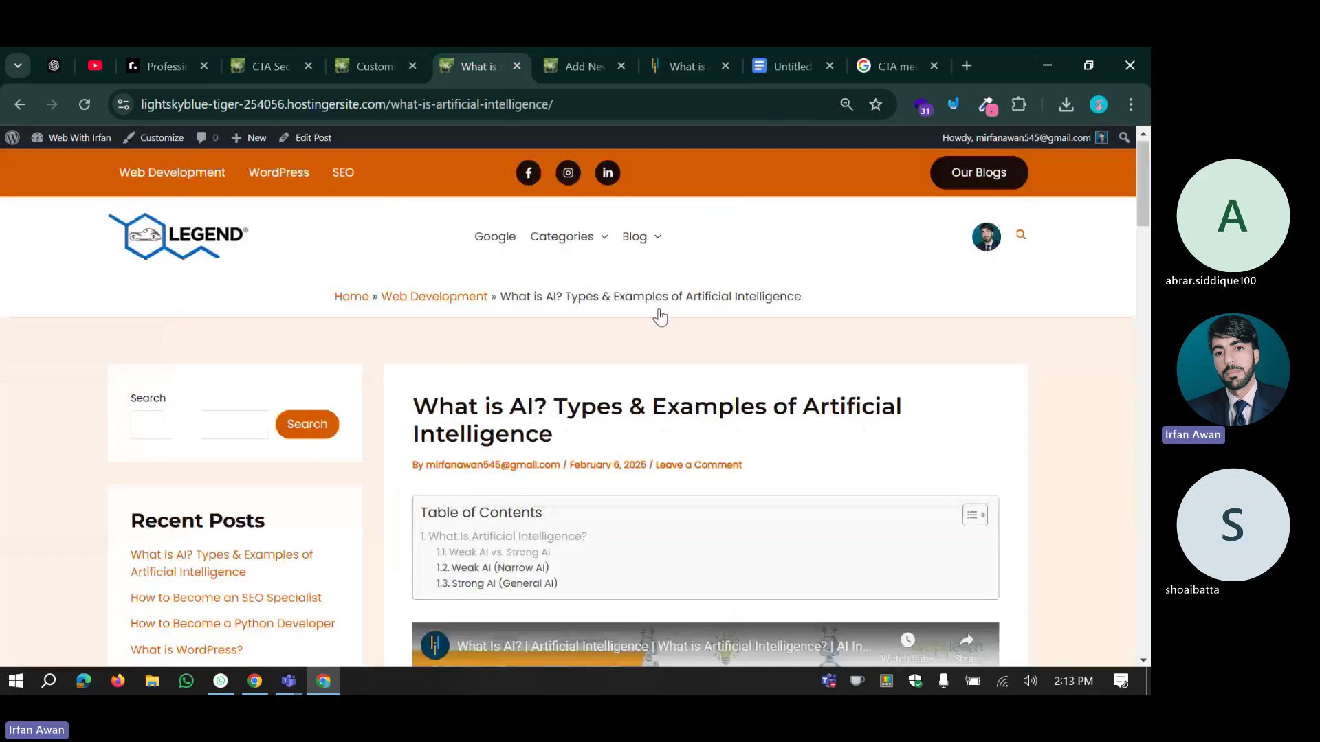
pyautogui.scroll(-2, 1057, 287)
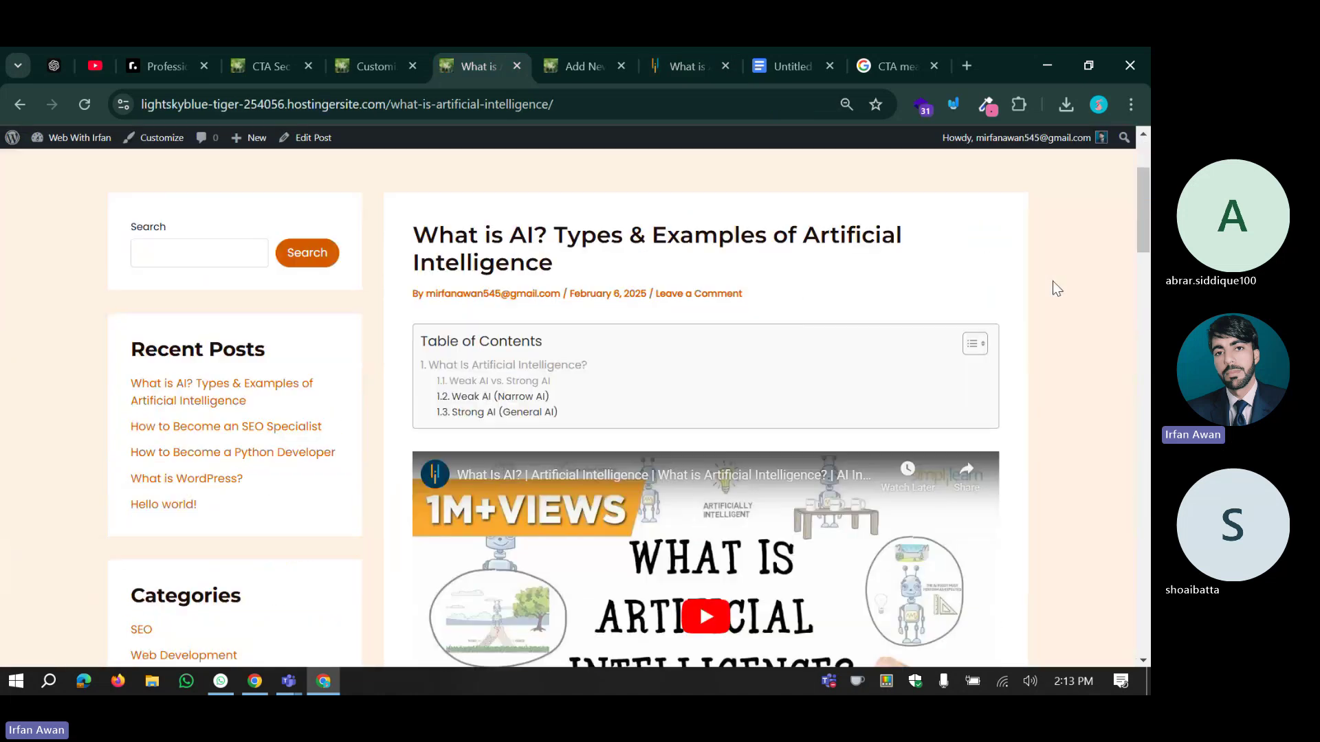
pyautogui.scroll(1, 1053, 283)
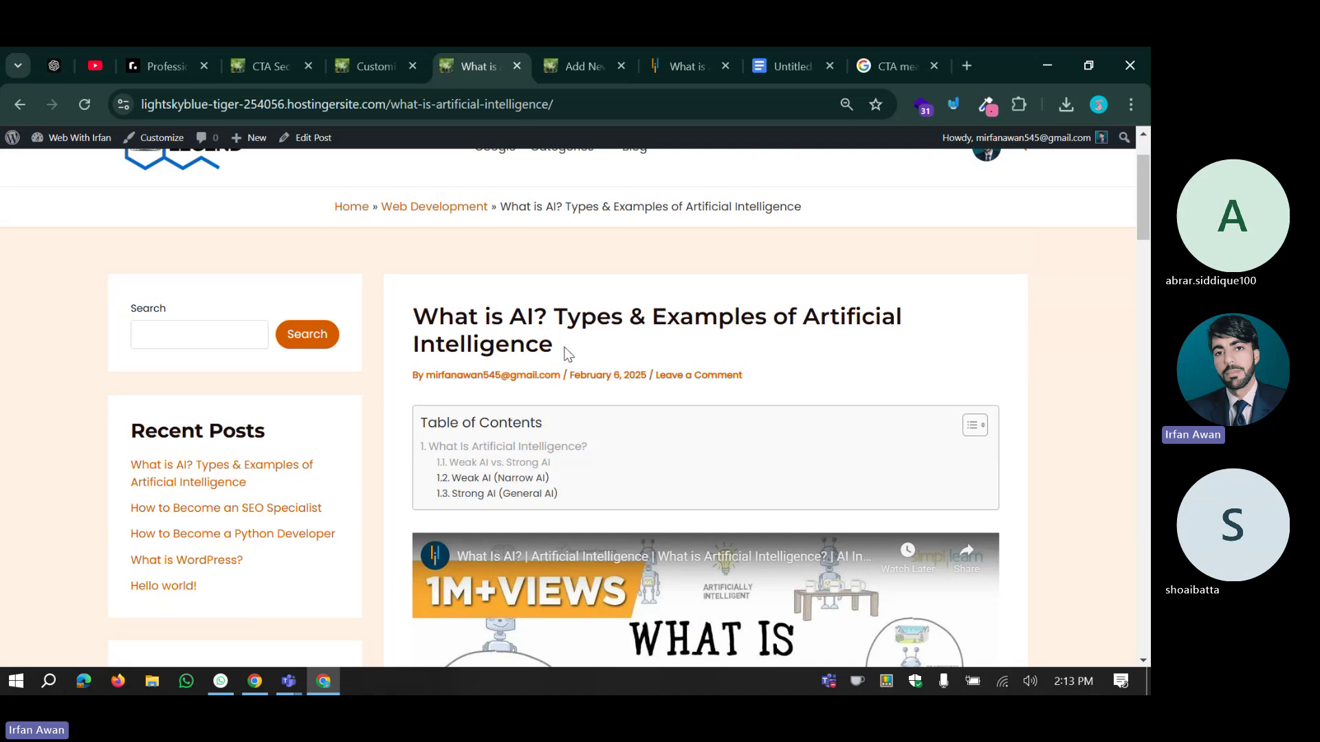
pyautogui.moveTo(566, 347); pyautogui.dragTo(404, 313)
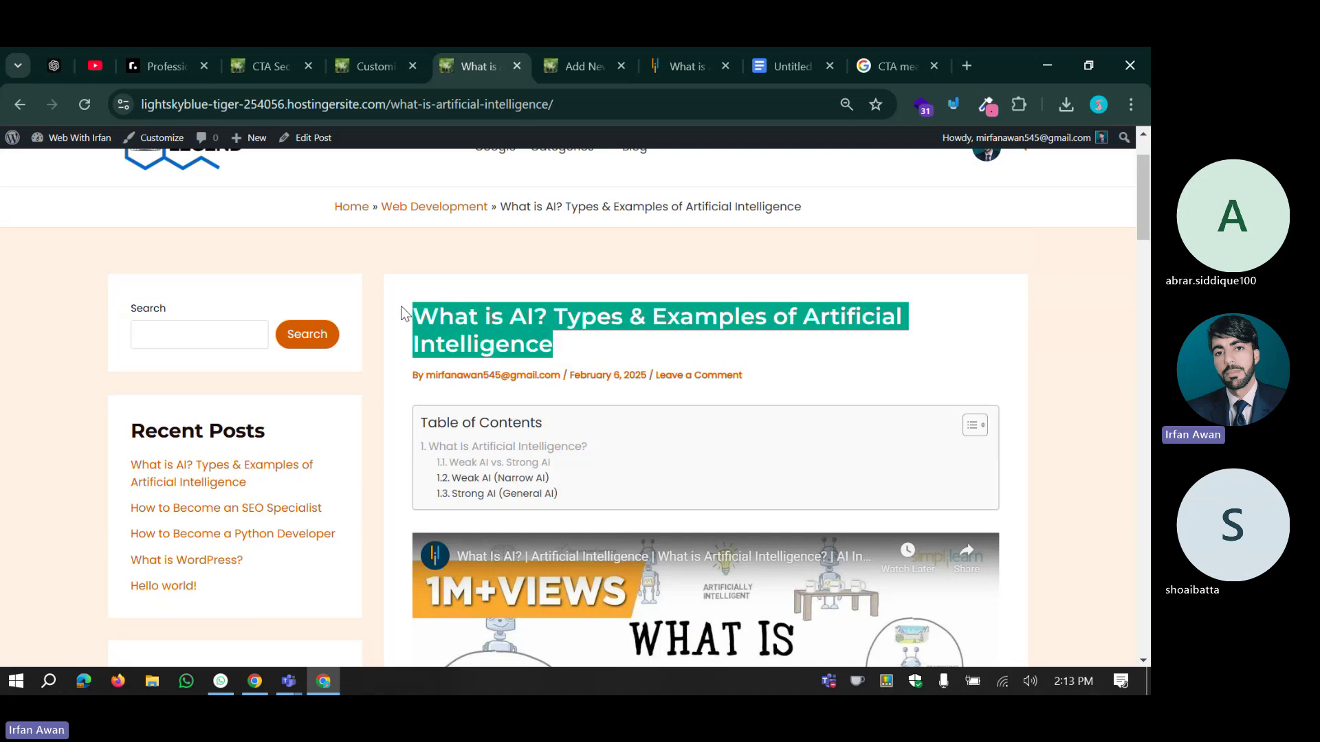
pyautogui.click(404, 313)
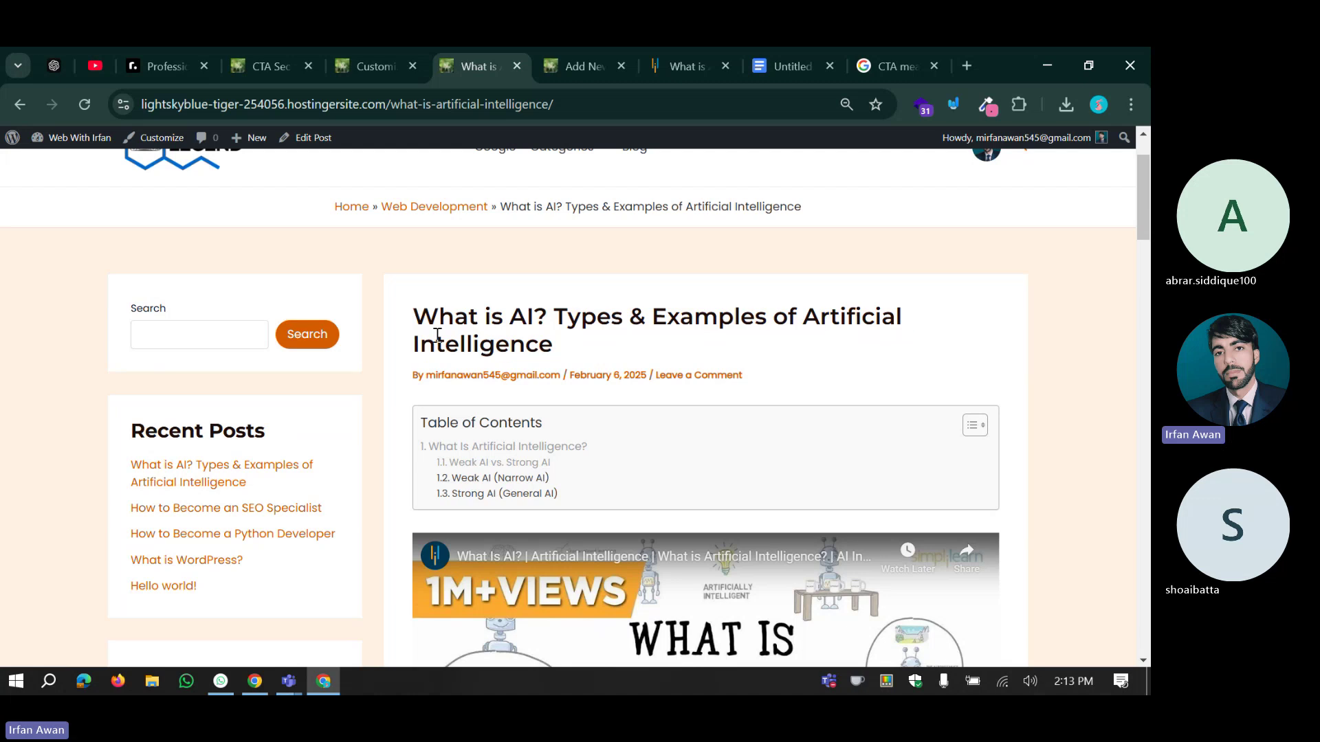
pyautogui.tripleClick(430, 324)
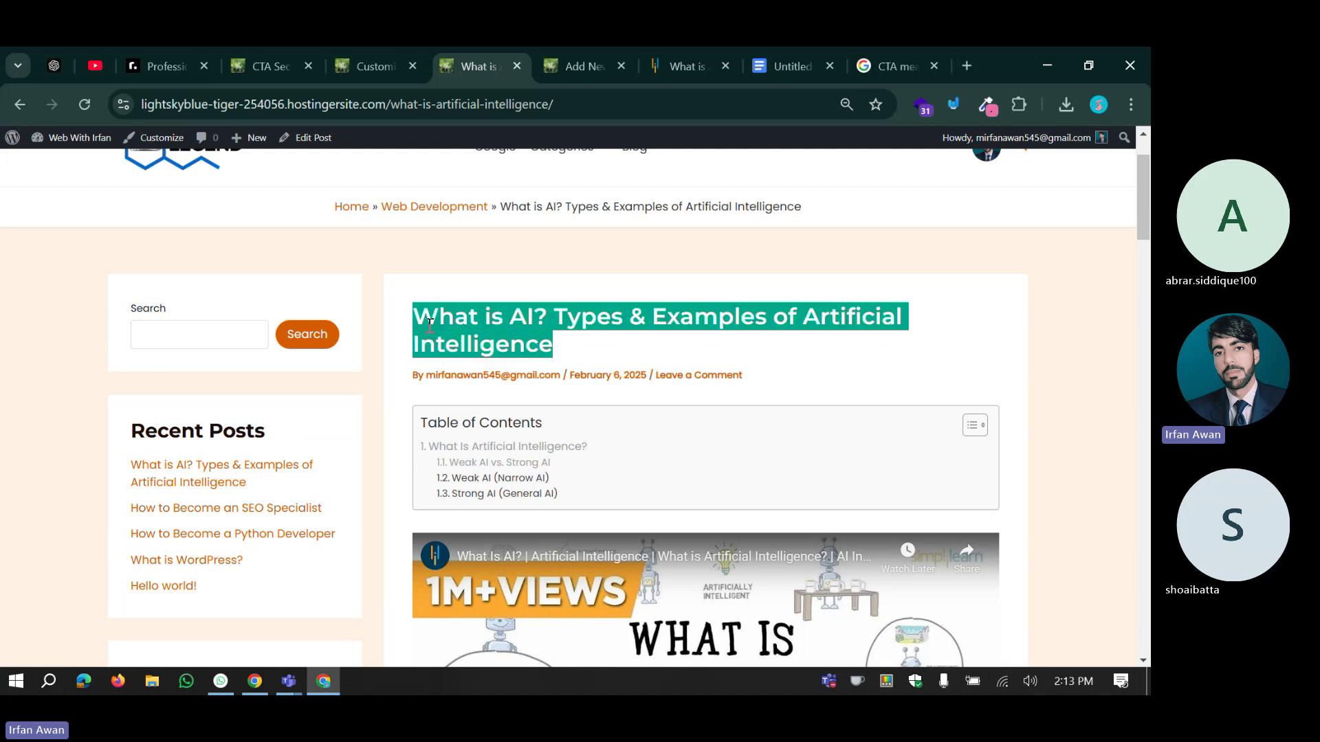
pyautogui.tripleClick(444, 320)
pyautogui.click(765, 379)
pyautogui.scroll(-1, 767, 382)
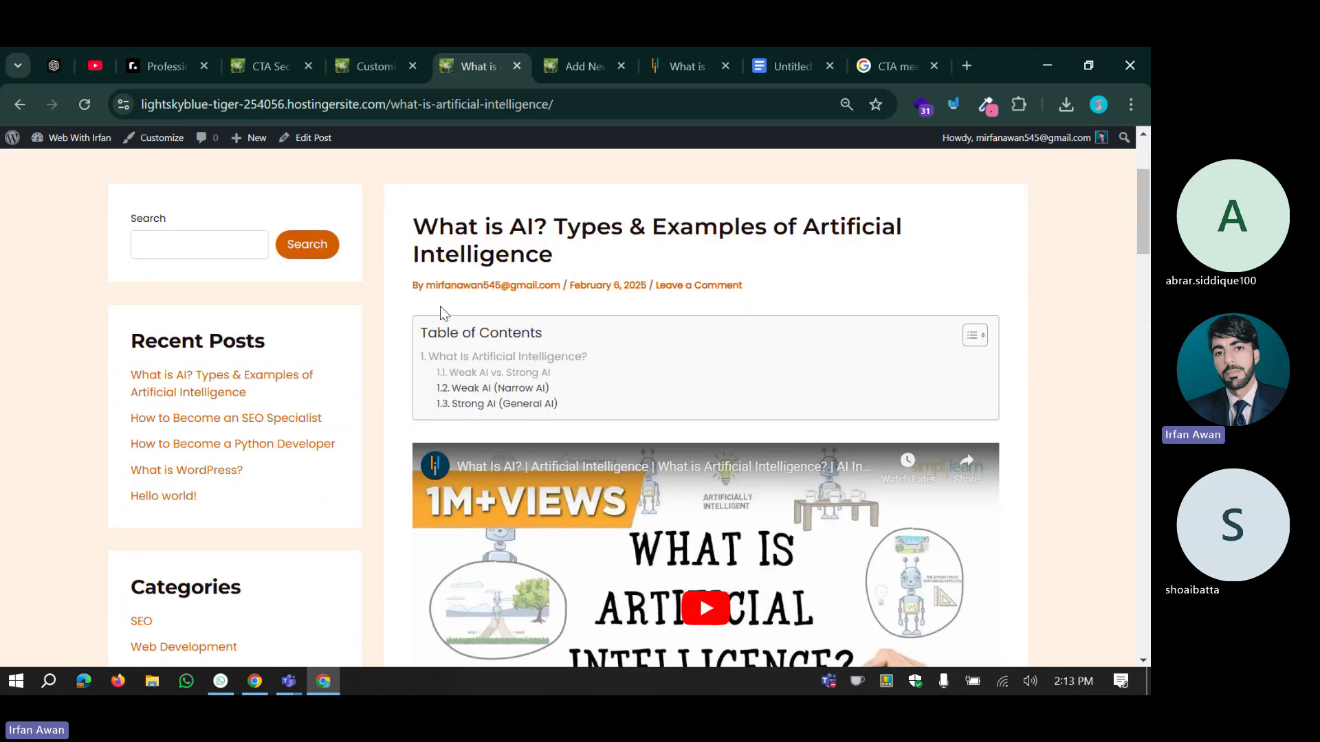
# Look through the live article's video, introduction and What Is Artificial Intelligence section, and return to the page's beginning.
pyautogui.scroll(-2, 440, 306)
pyautogui.scroll(-2, 381, 305)
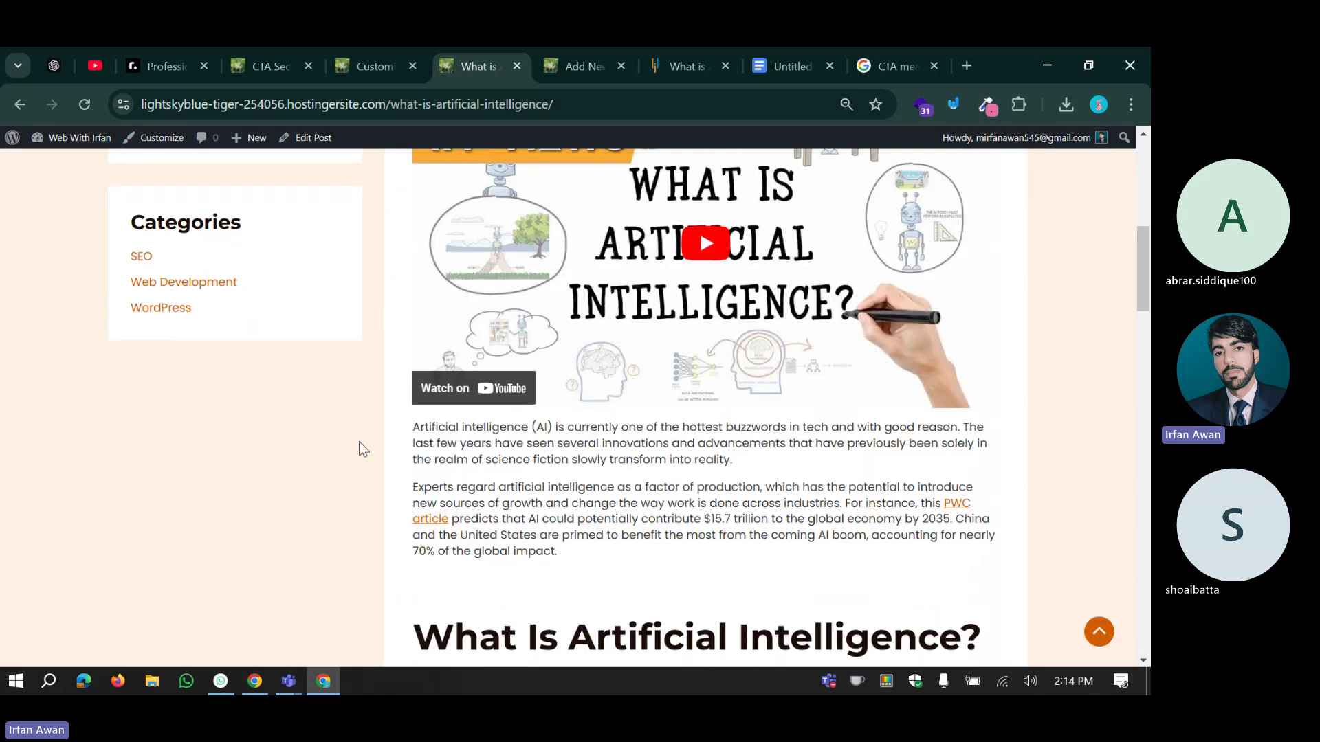
pyautogui.scroll(-2, 359, 441)
pyautogui.scroll(2, 430, 428)
pyautogui.scroll(-10, 431, 417)
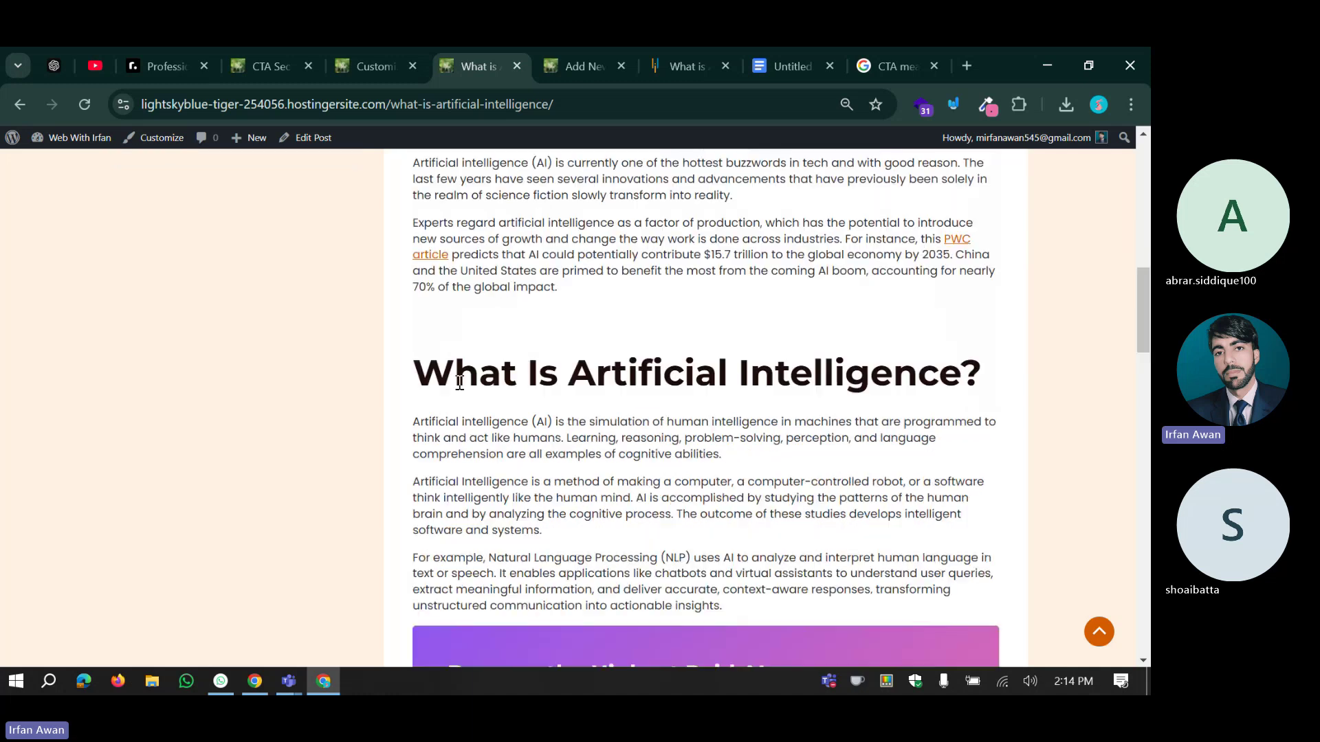
pyautogui.scroll(10, 416, 395)
pyautogui.scroll(8, 413, 388)
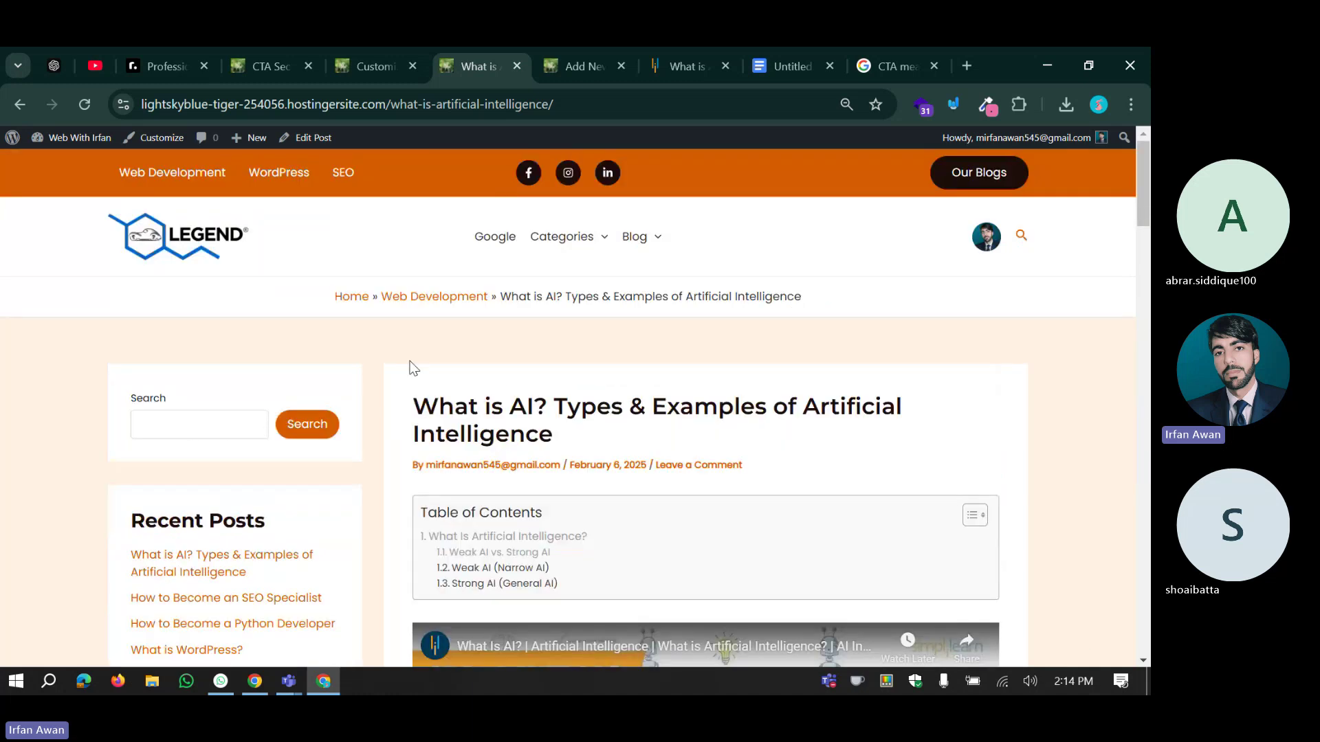
# Examine the posts listed under Recent Posts in the live article's sidebar.
pyautogui.scroll(-2, 411, 372)
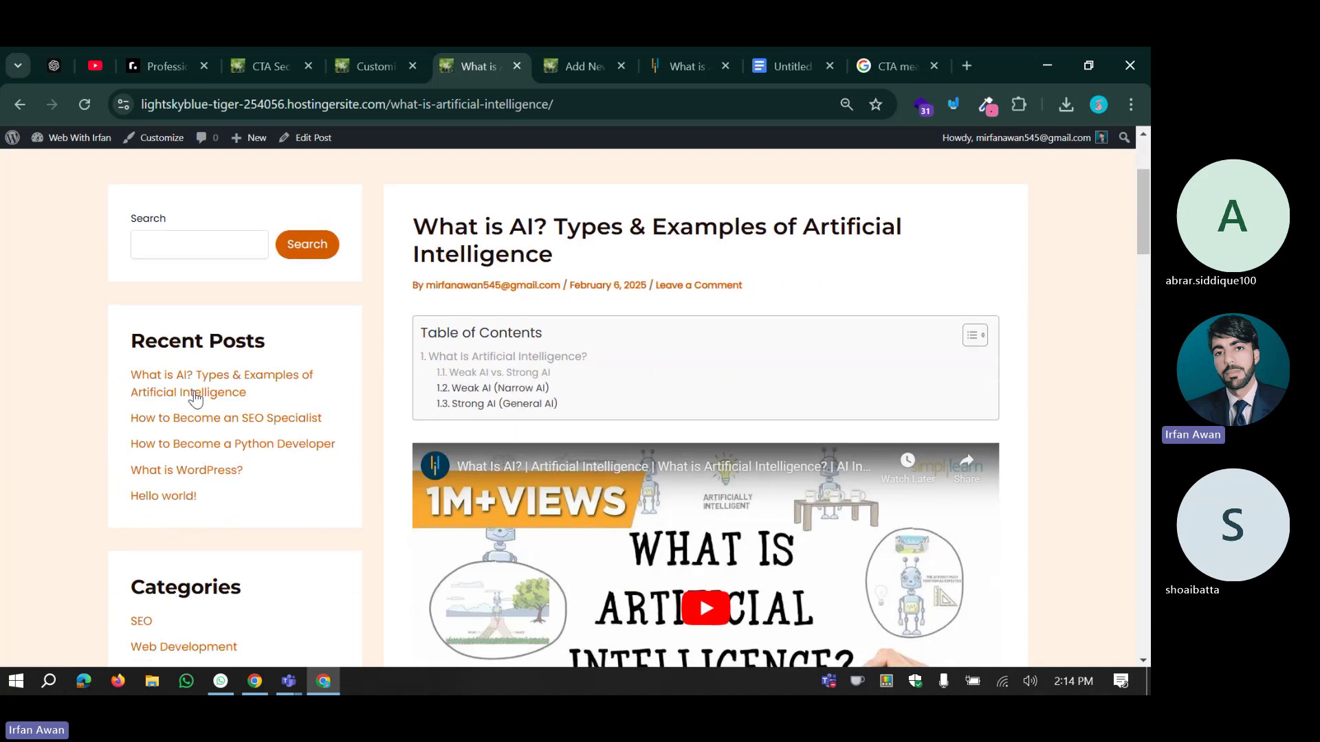
pyautogui.scroll(-1, 206, 403)
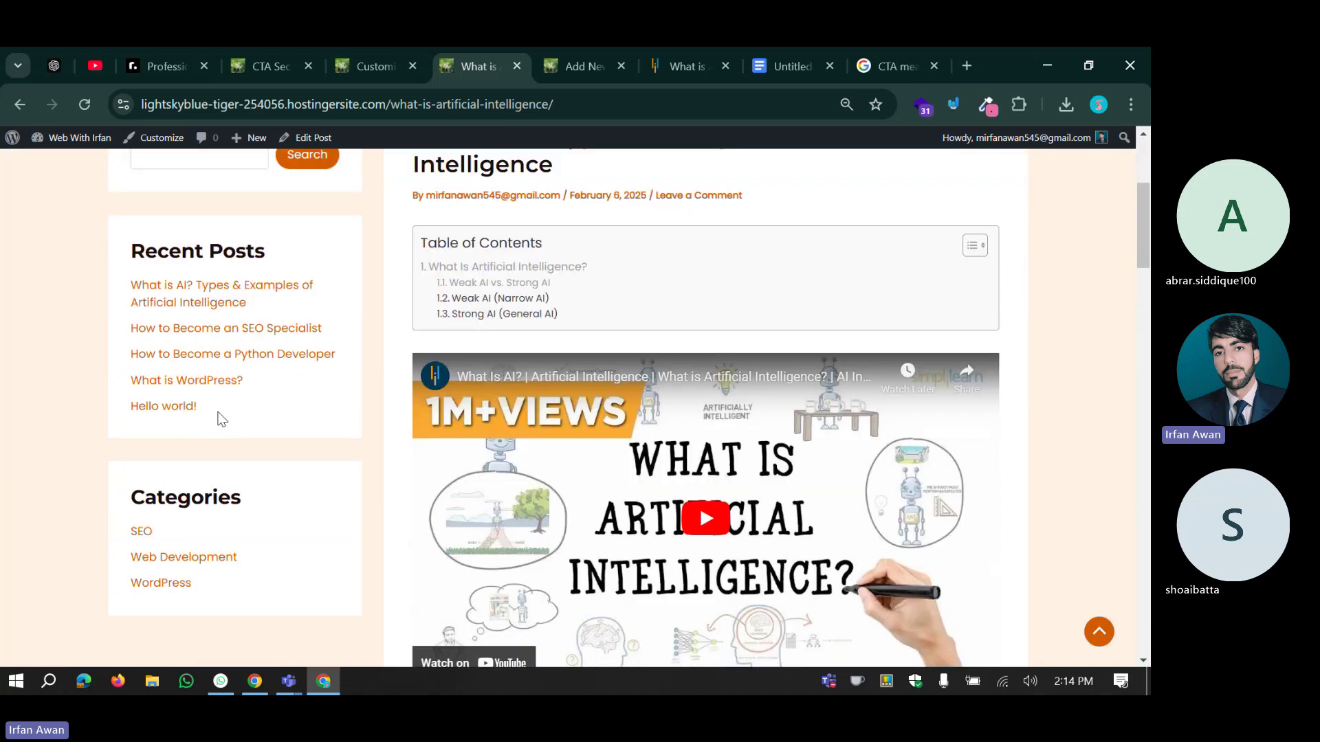
pyautogui.moveTo(218, 418); pyautogui.dragTo(133, 279)
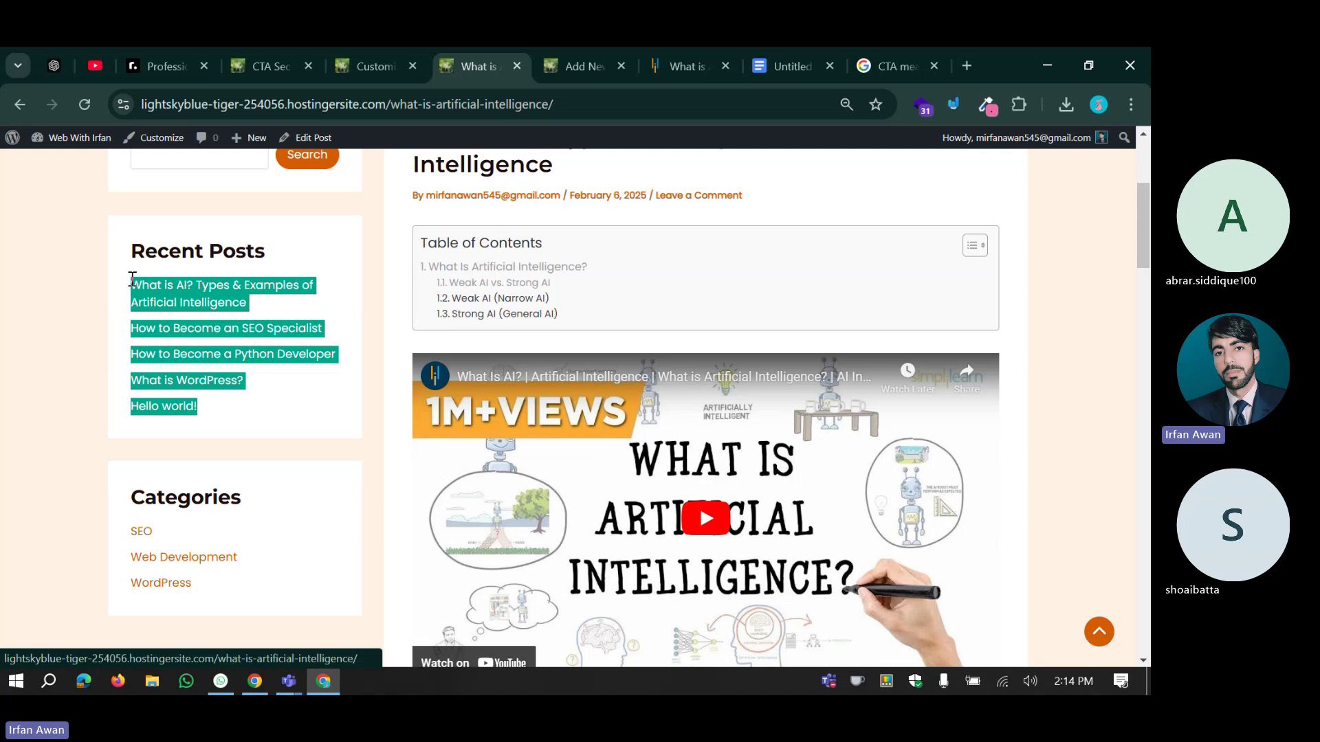
pyautogui.click(132, 279)
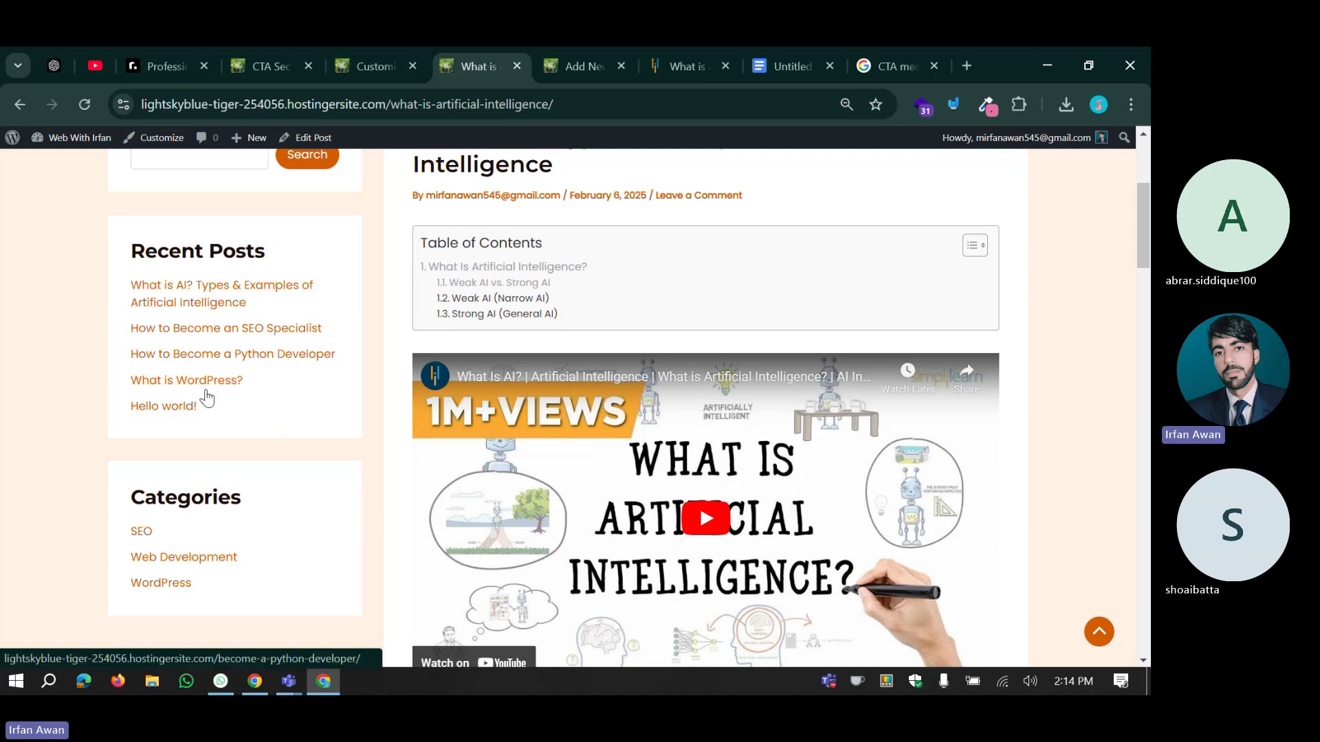
# Examine the Categories list in the live article's sidebar and return to the page's beginning.
pyautogui.scroll(-3, 247, 456)
pyautogui.moveTo(250, 463); pyautogui.dragTo(127, 318)
pyautogui.click(127, 319)
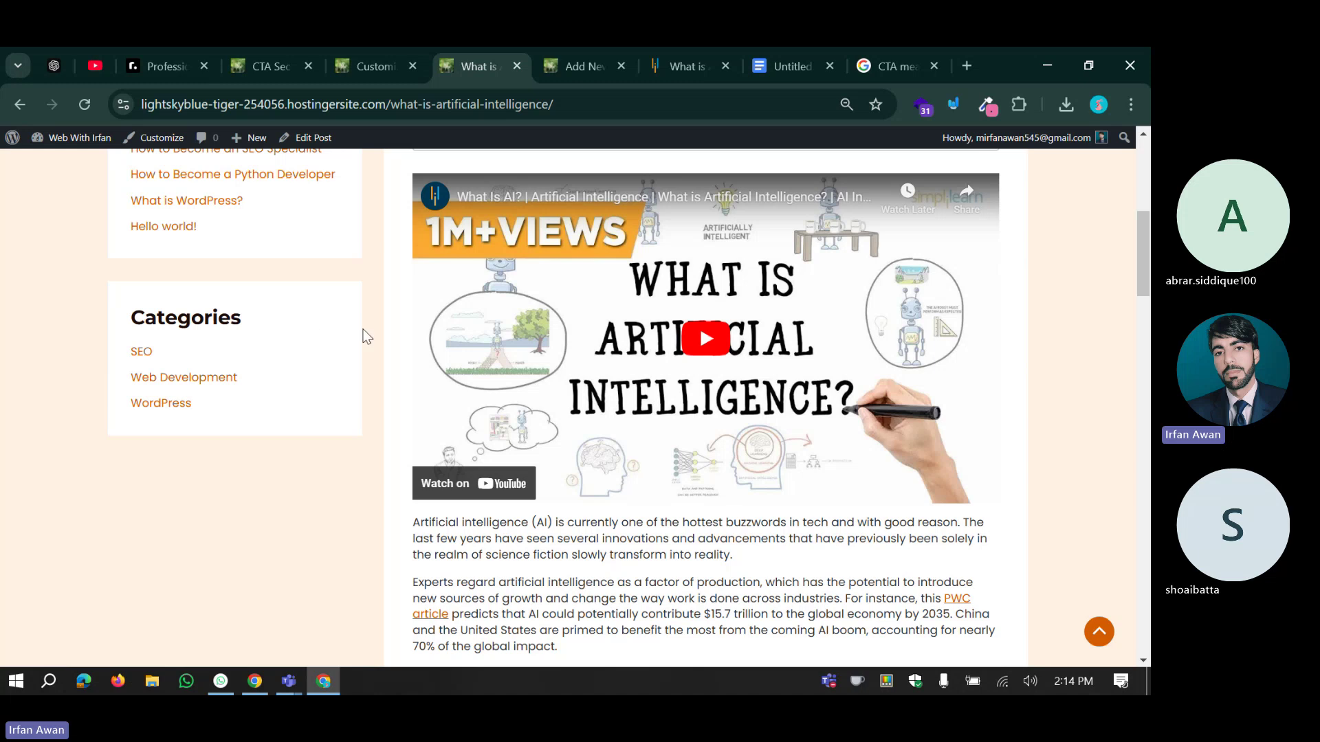
pyautogui.scroll(5, 365, 328)
pyautogui.scroll(1, 390, 328)
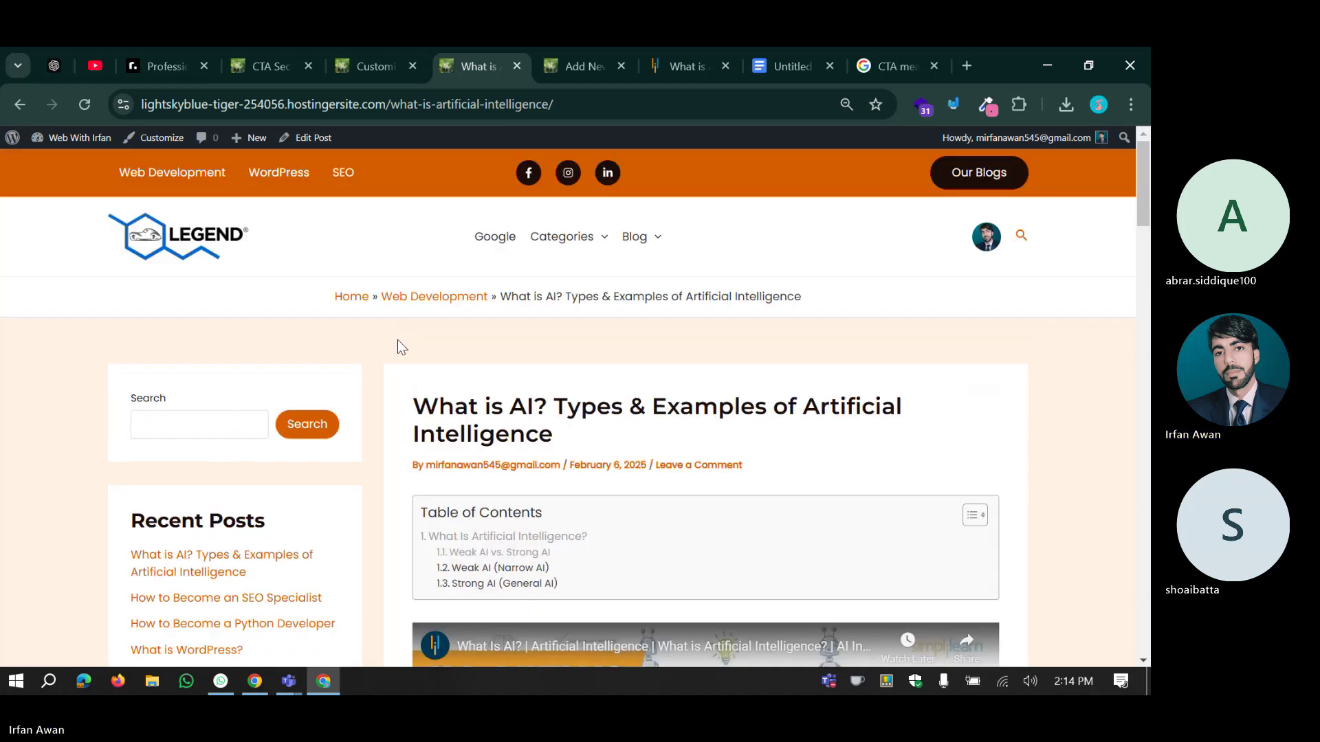
# Switch to the post editor and look over the two CTA Sec banners placed in the article.
pyautogui.click(562, 55)
pyautogui.scroll(-10, 427, 392)
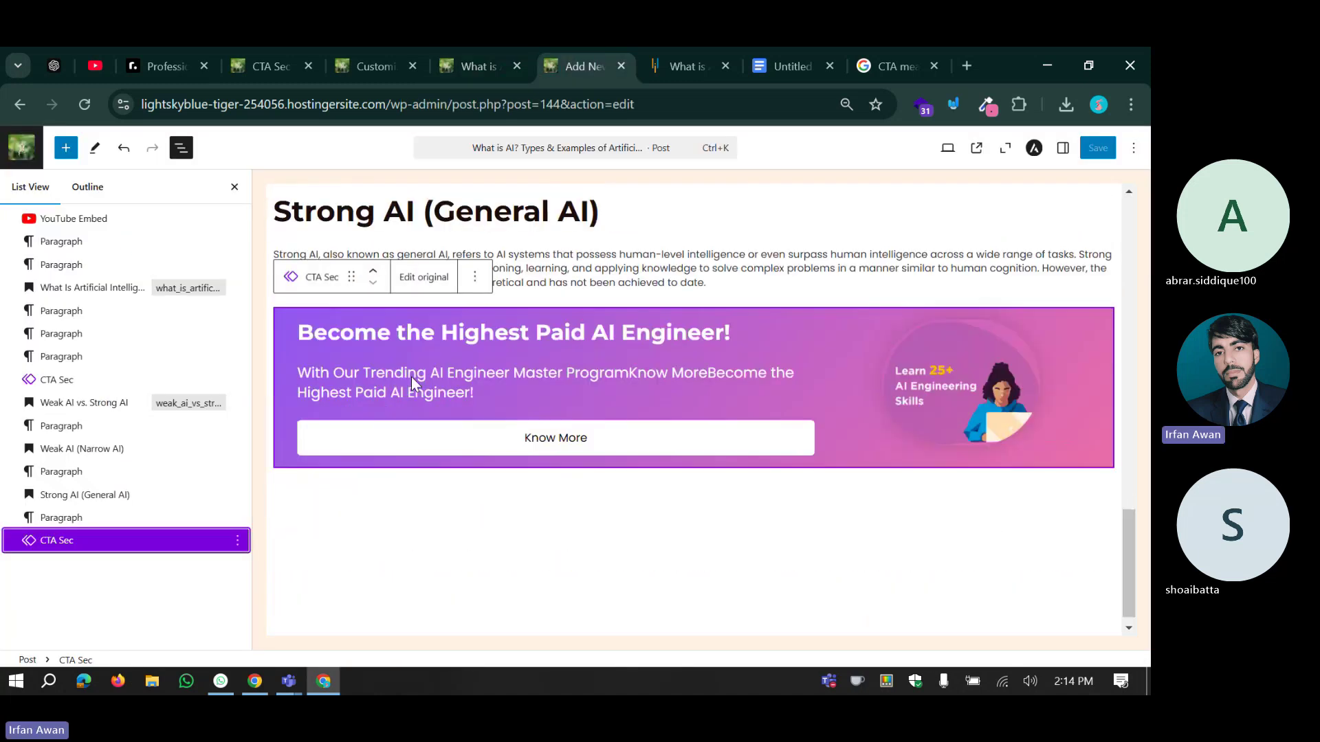
pyautogui.scroll(10, 426, 392)
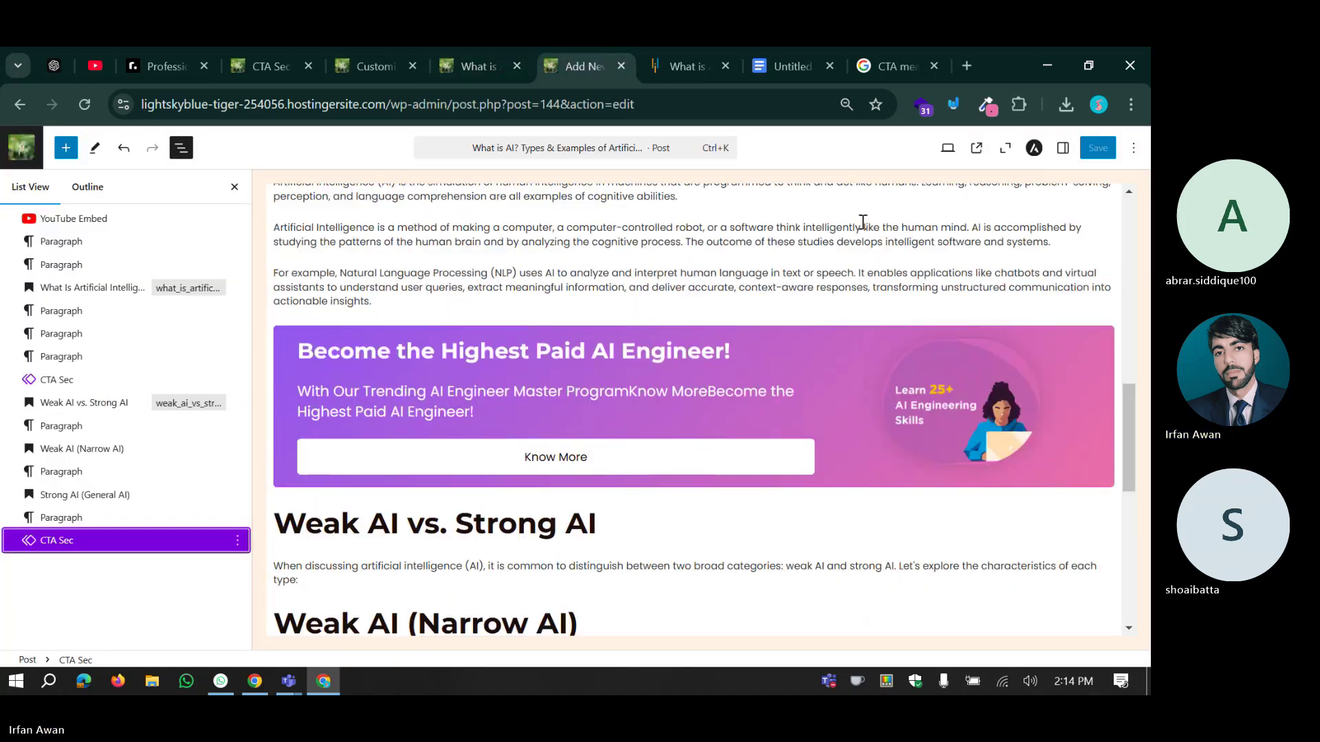
# Look through the Simplilearn tutorial's banners and illustrations down to the AI Programming Cognitive Skills section.
pyautogui.click(683, 63)
pyautogui.scroll(-10, 477, 418)
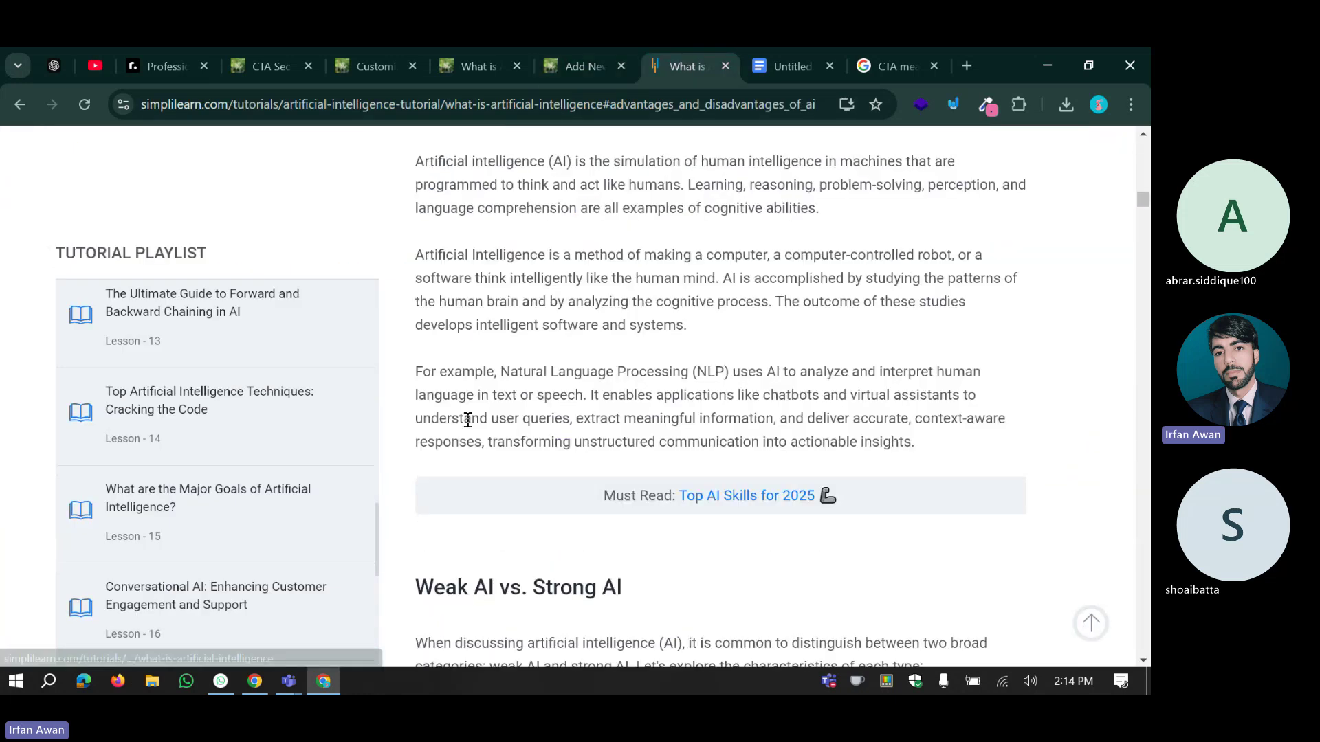
pyautogui.scroll(-20, 467, 420)
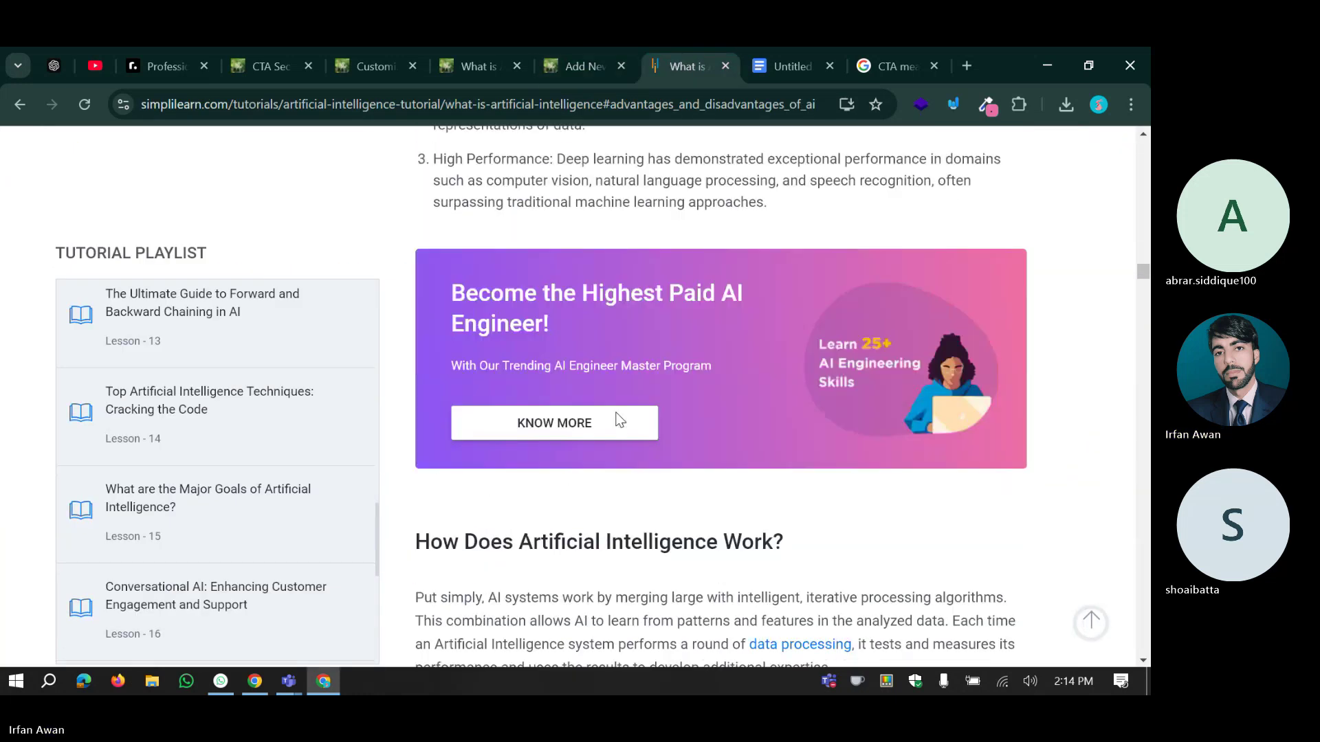
pyautogui.scroll(-20, 619, 420)
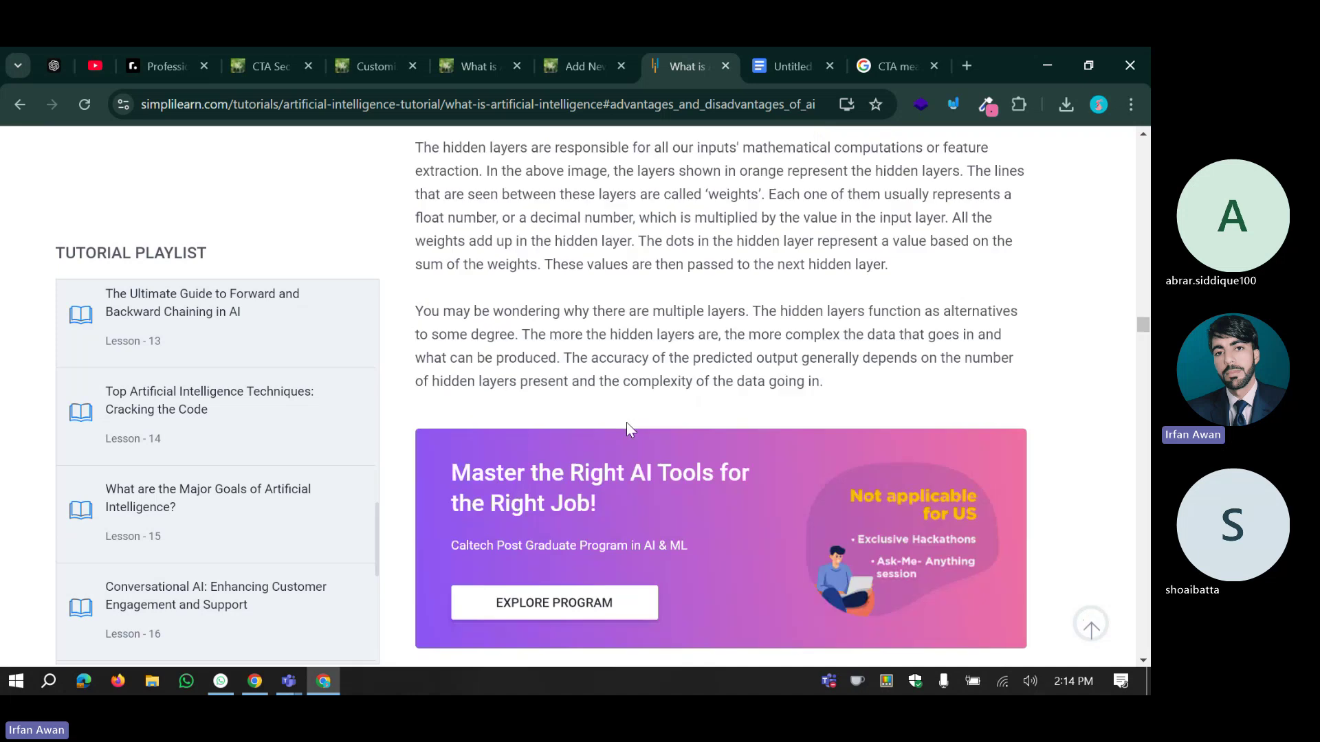
pyautogui.scroll(-12, 626, 422)
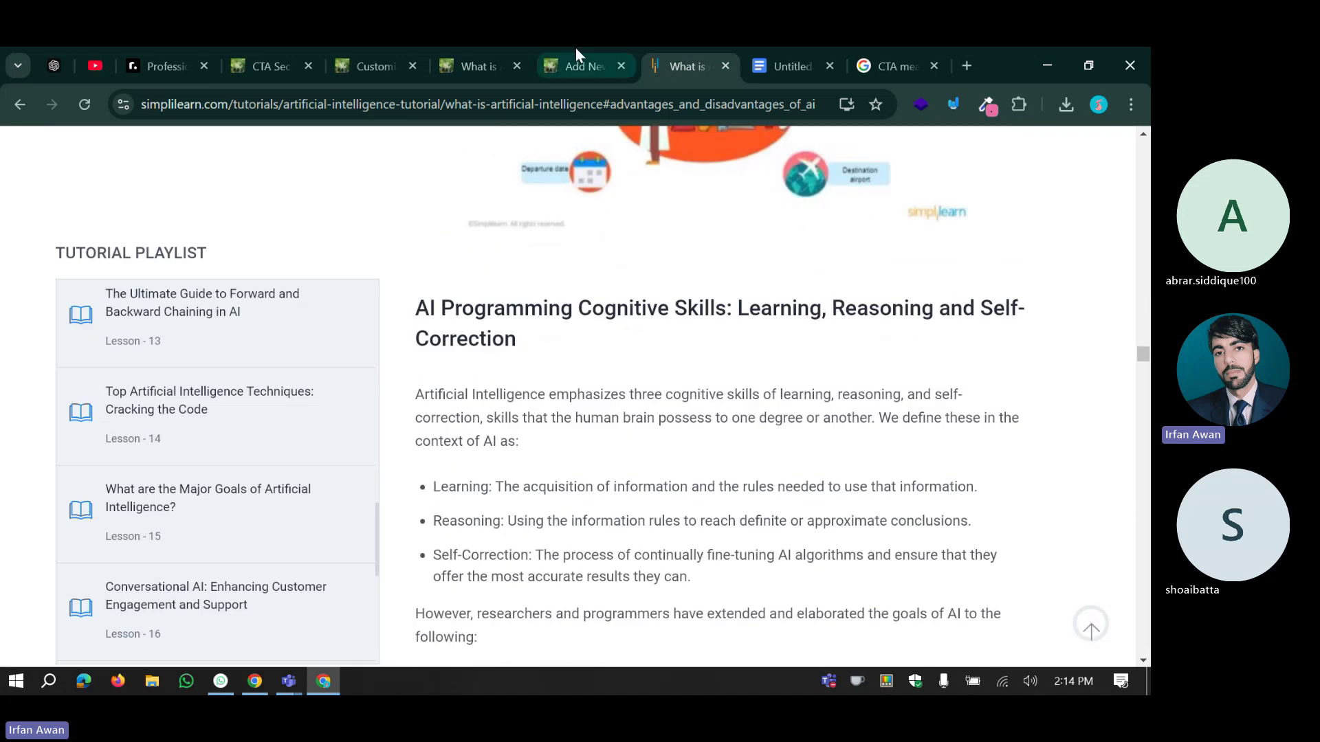
# In the post editor, add an Image block after the Weak AI (Narrow AI) paragraph and open the media library for it.
pyautogui.click(577, 56)
pyautogui.scroll(3, 595, 287)
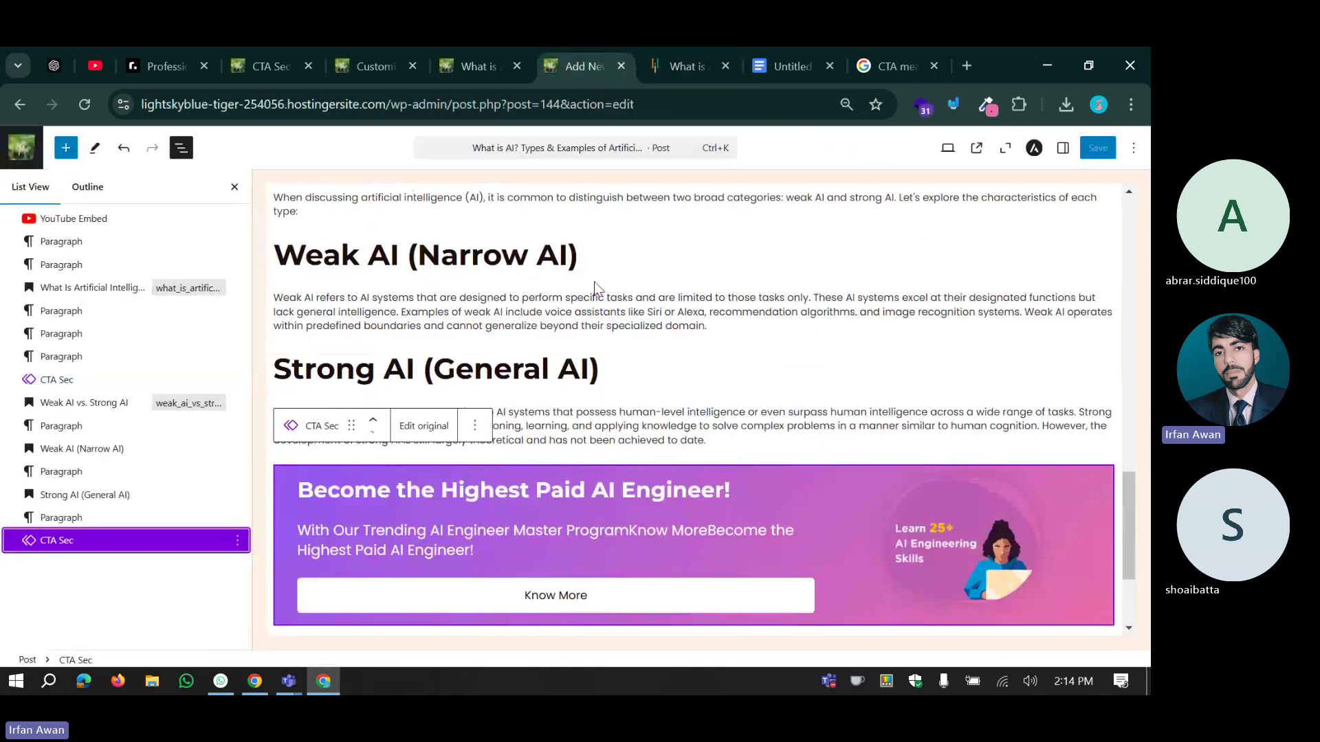
pyautogui.scroll(10, 595, 287)
pyautogui.scroll(-5, 596, 303)
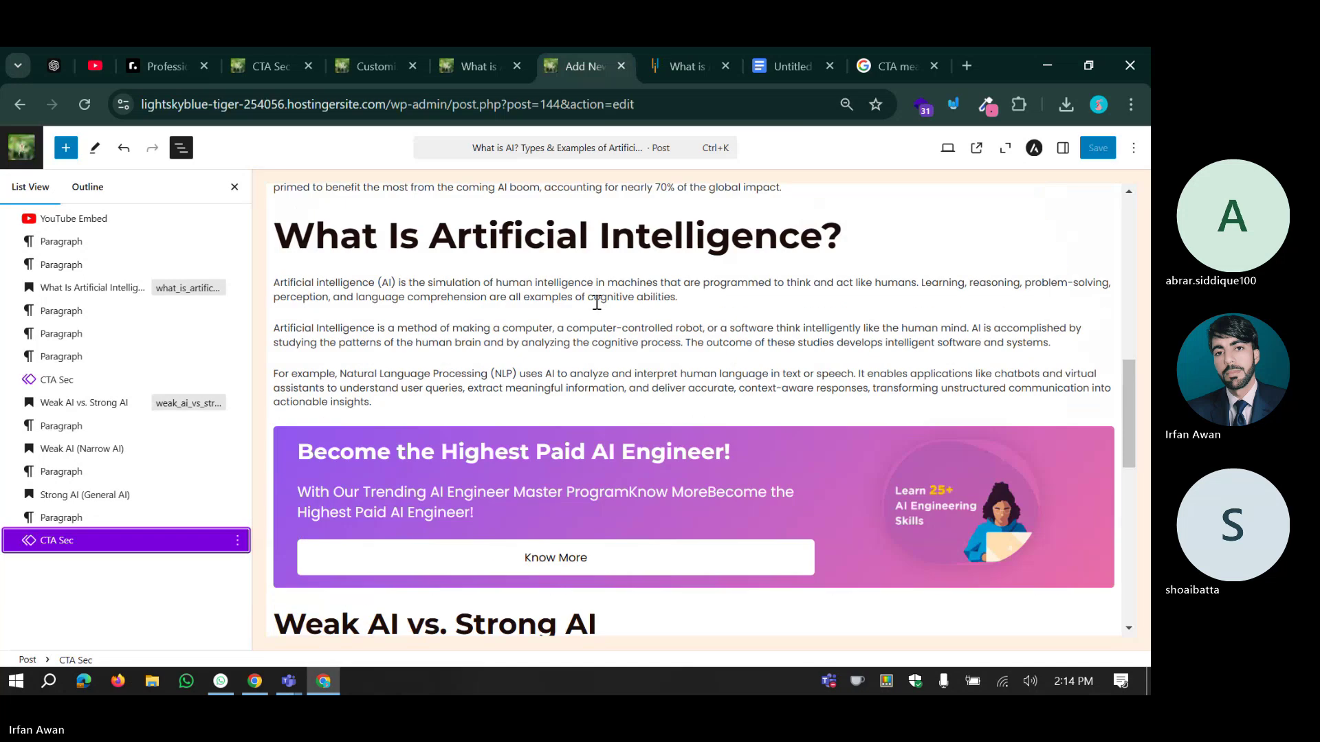
pyautogui.scroll(-8, 597, 302)
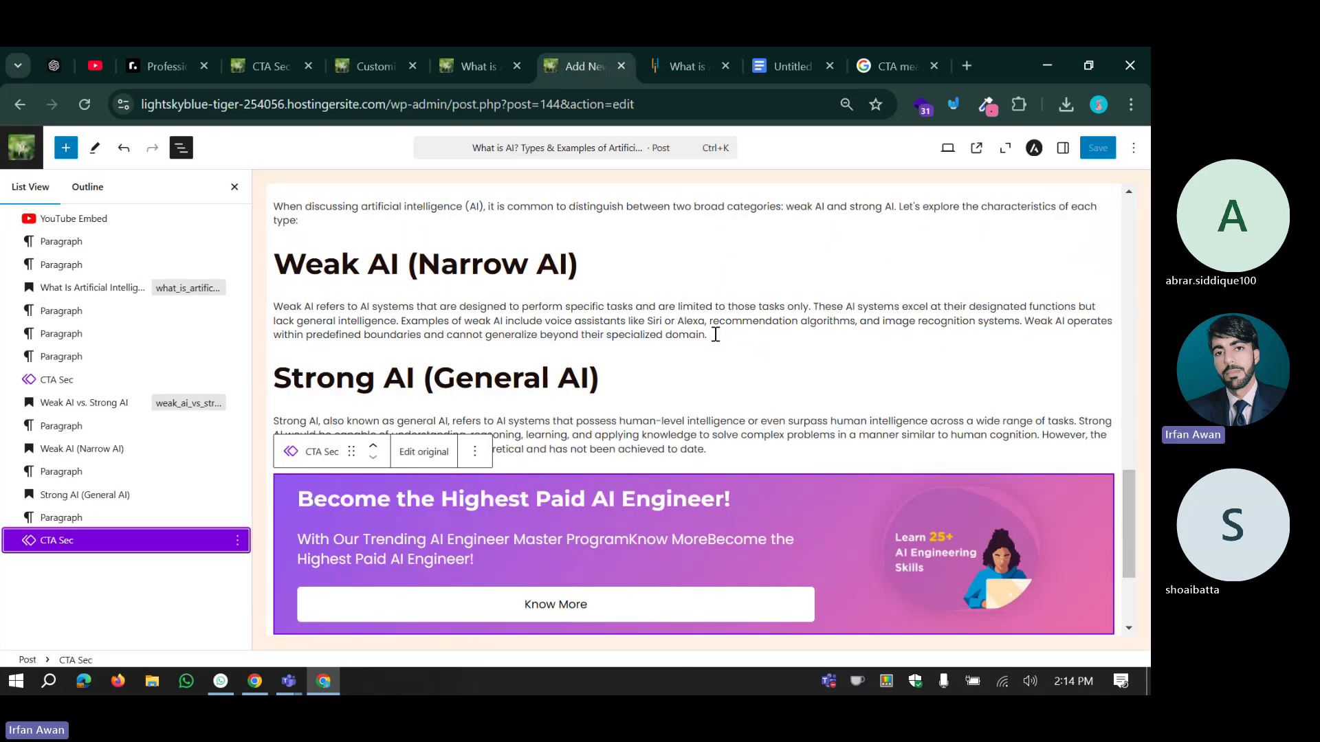
pyautogui.click(715, 335)
pyautogui.press('Return')
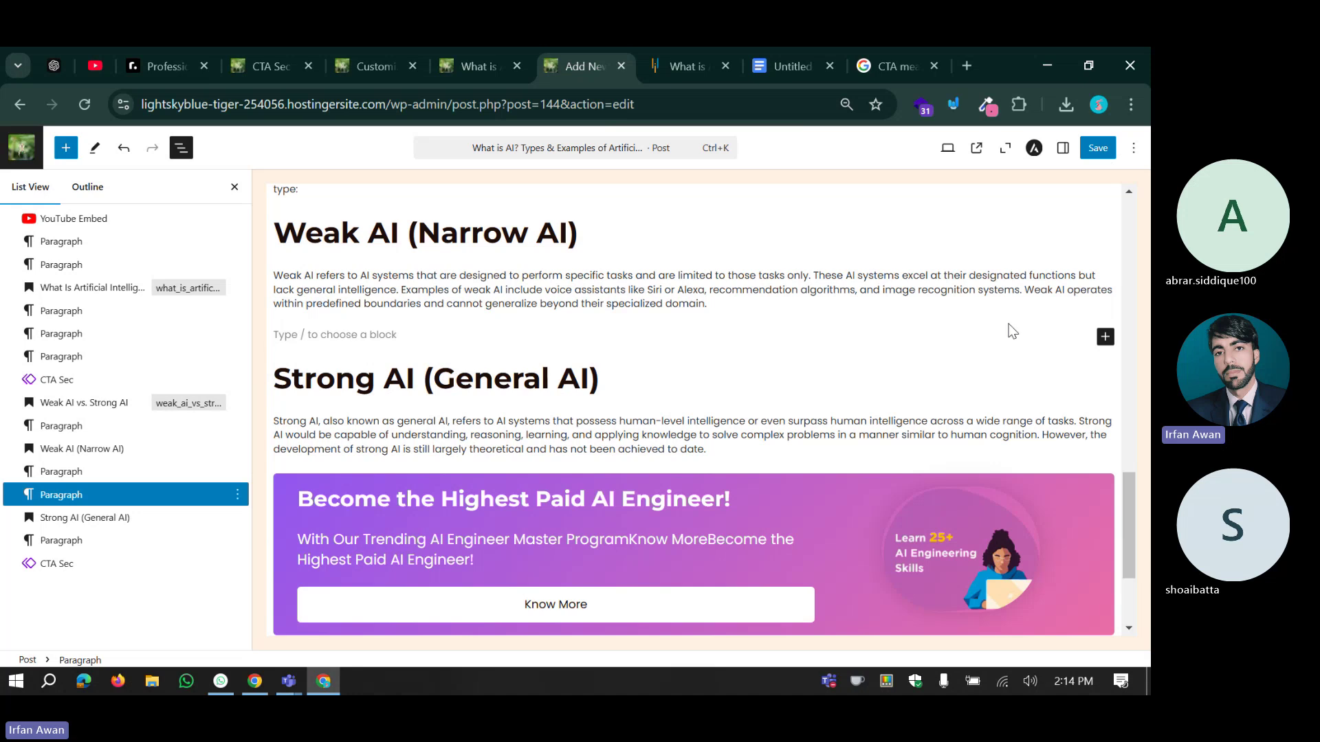
pyautogui.click(1106, 337)
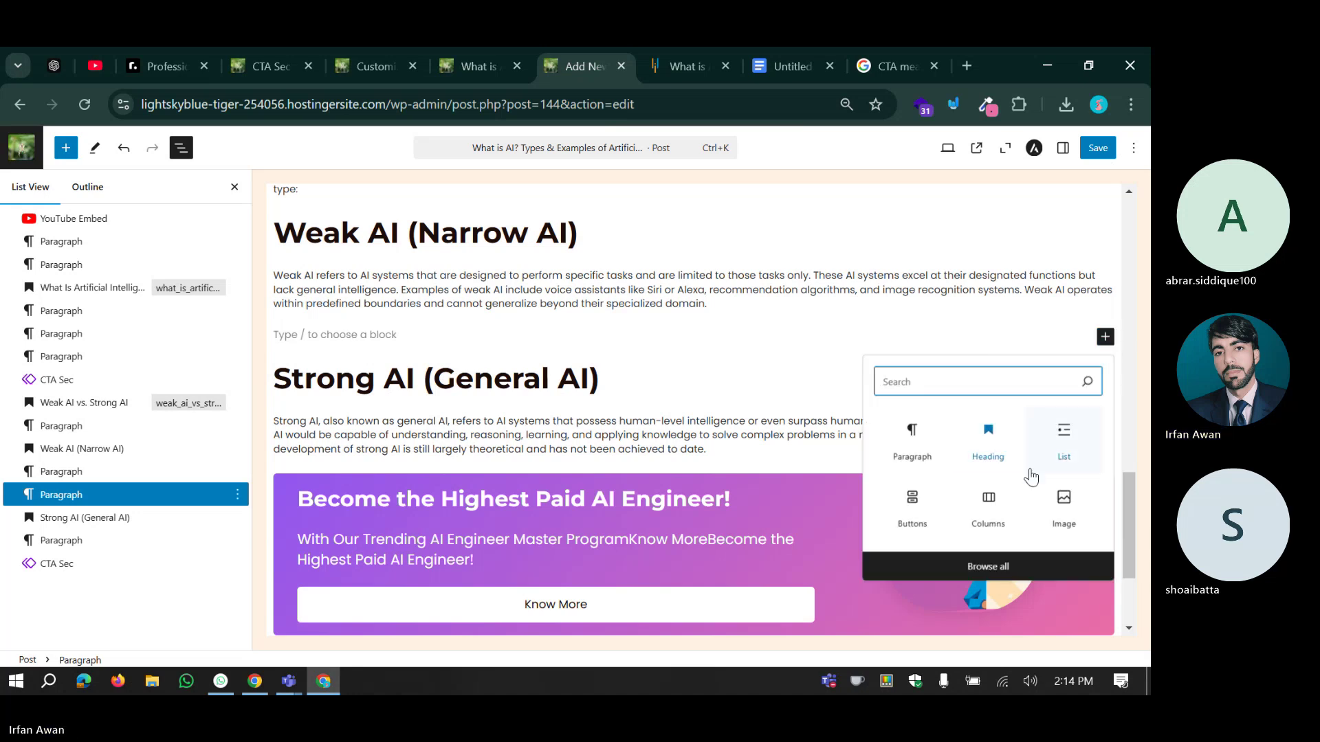
pyautogui.click(1063, 509)
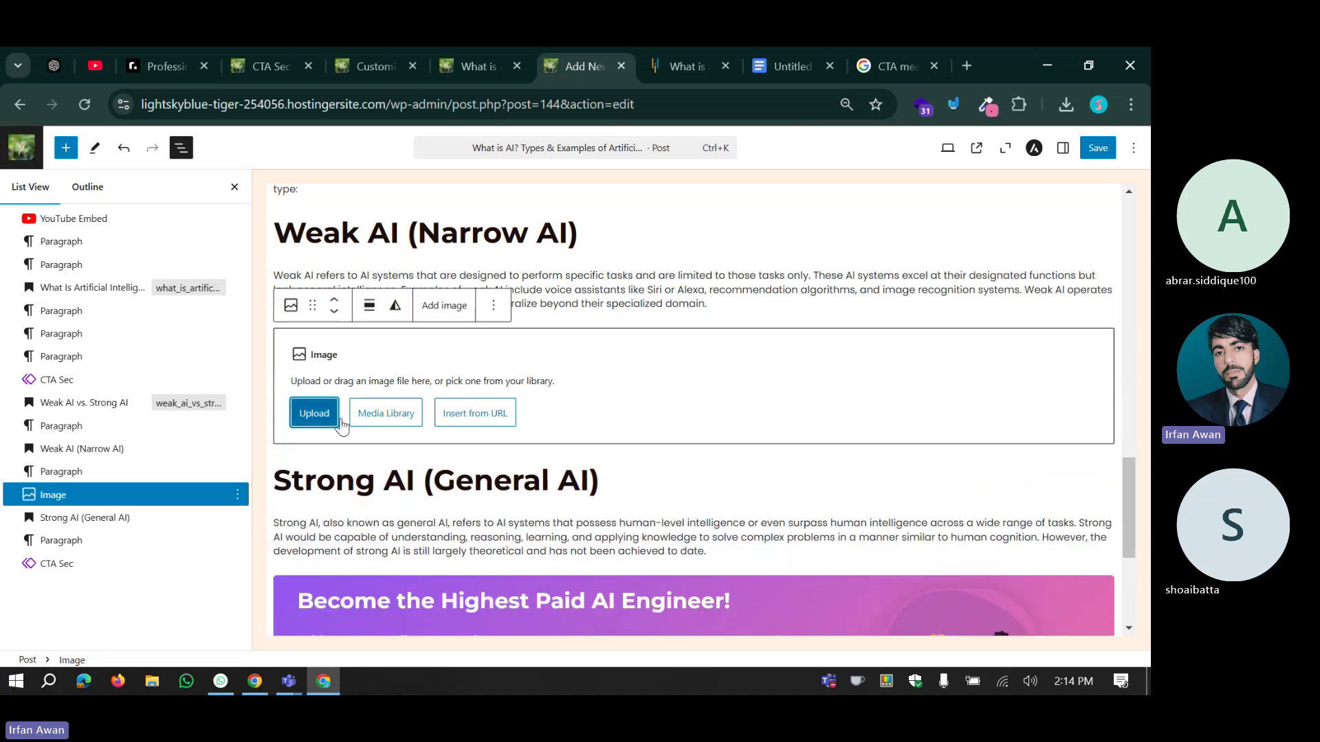
pyautogui.click(385, 413)
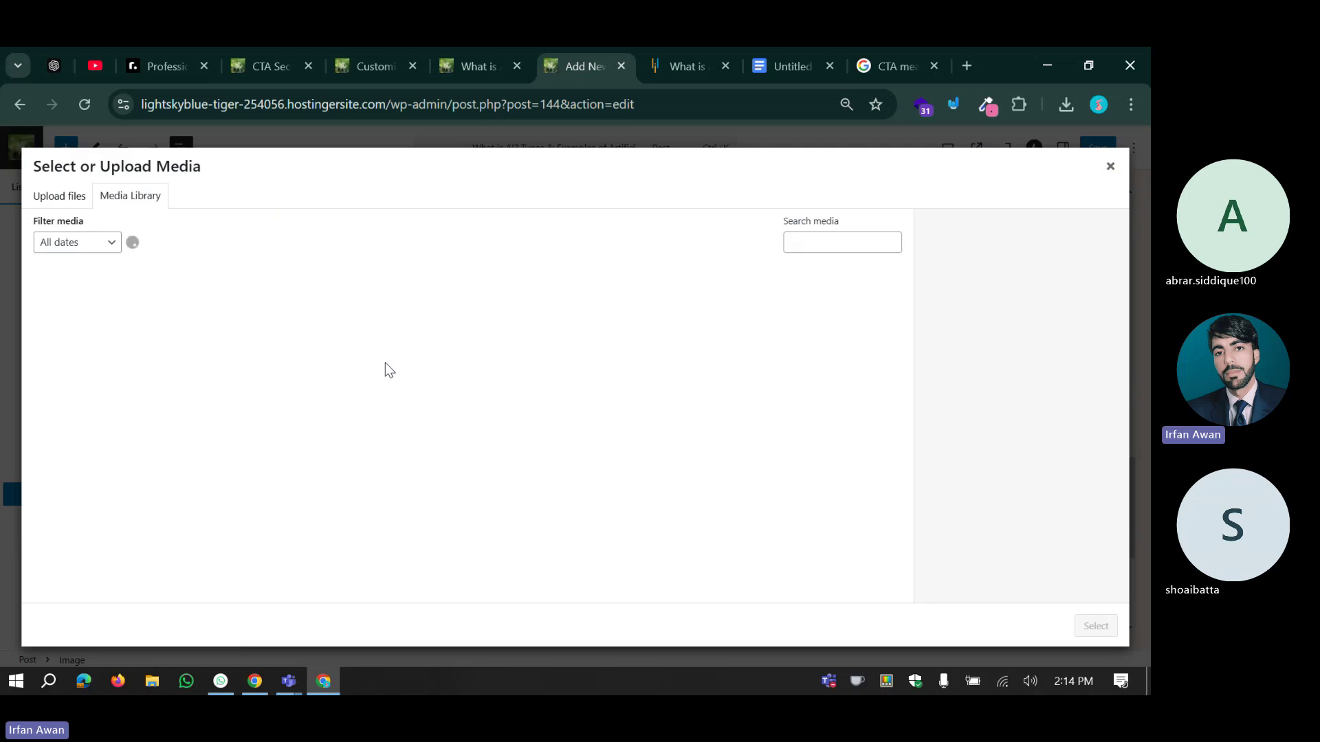
# Save the airline ticket illustration from the Simplilearn tutorial to the Downloads folder as airlines-ai.jpeg.
pyautogui.click(652, 49)
pyautogui.scroll(10, 642, 394)
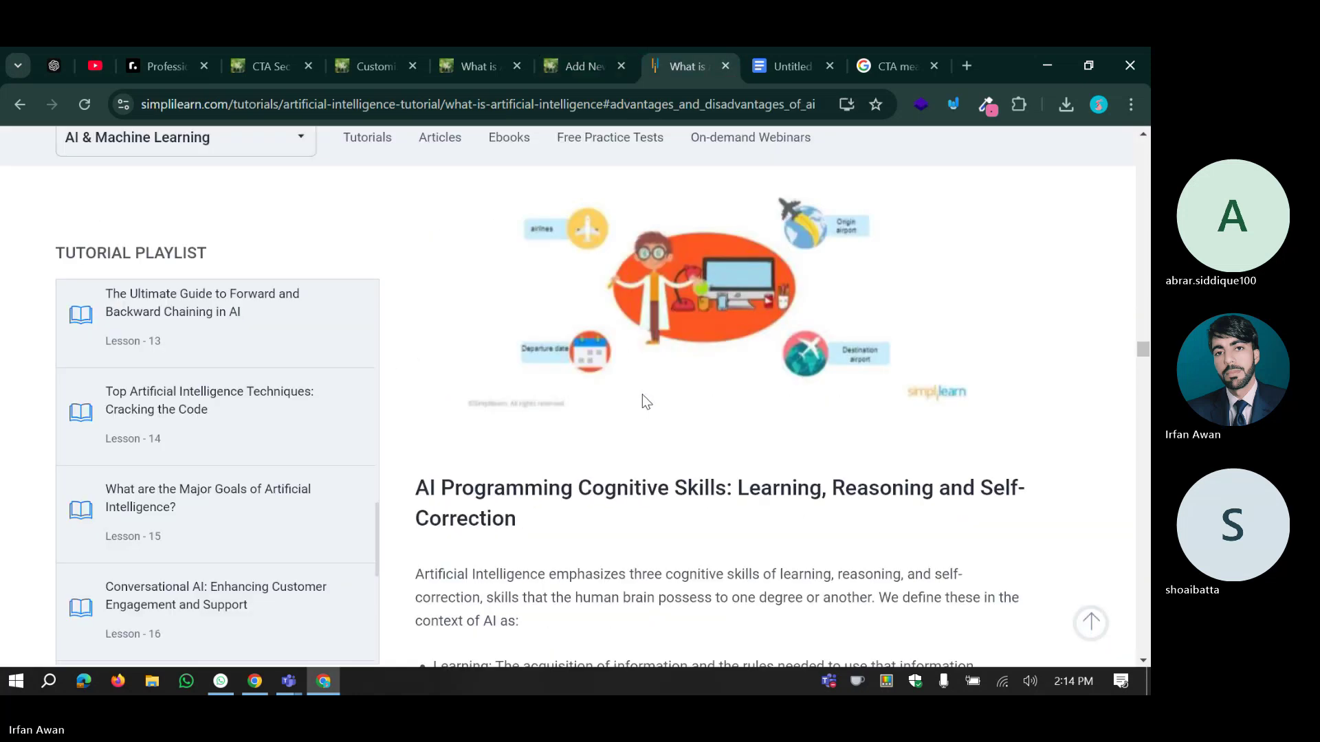
pyautogui.rightClick(654, 382)
pyautogui.click(735, 476)
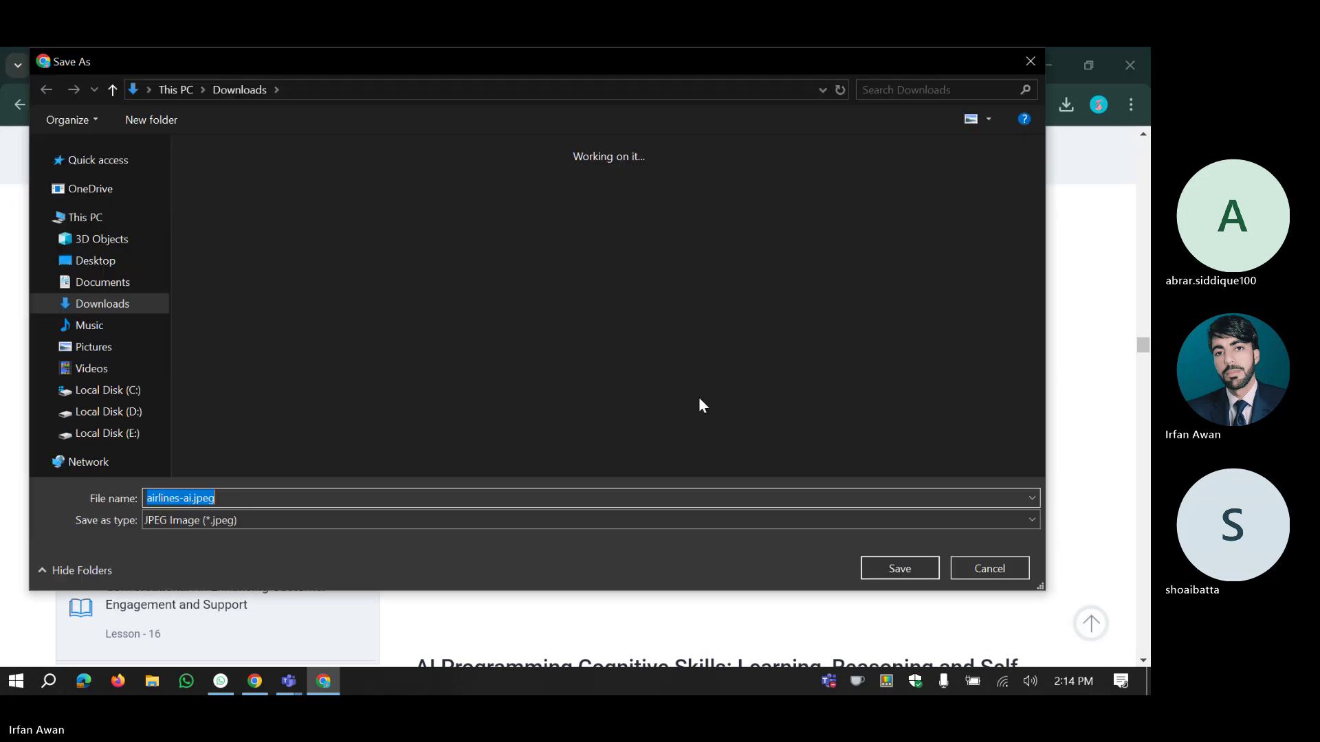
pyautogui.click(908, 573)
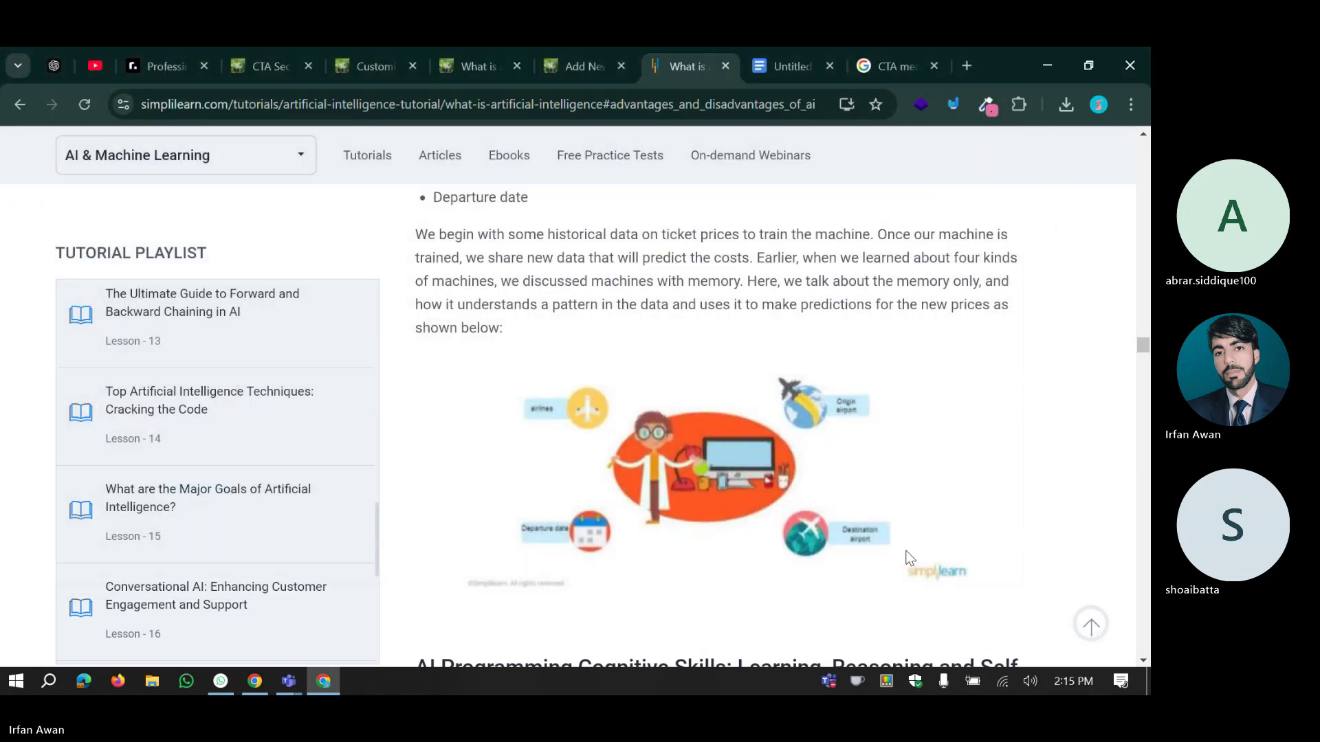
# Upload the downloaded airlines-ai.jpeg to the media library and insert it into the post's Image block.
pyautogui.click(574, 54)
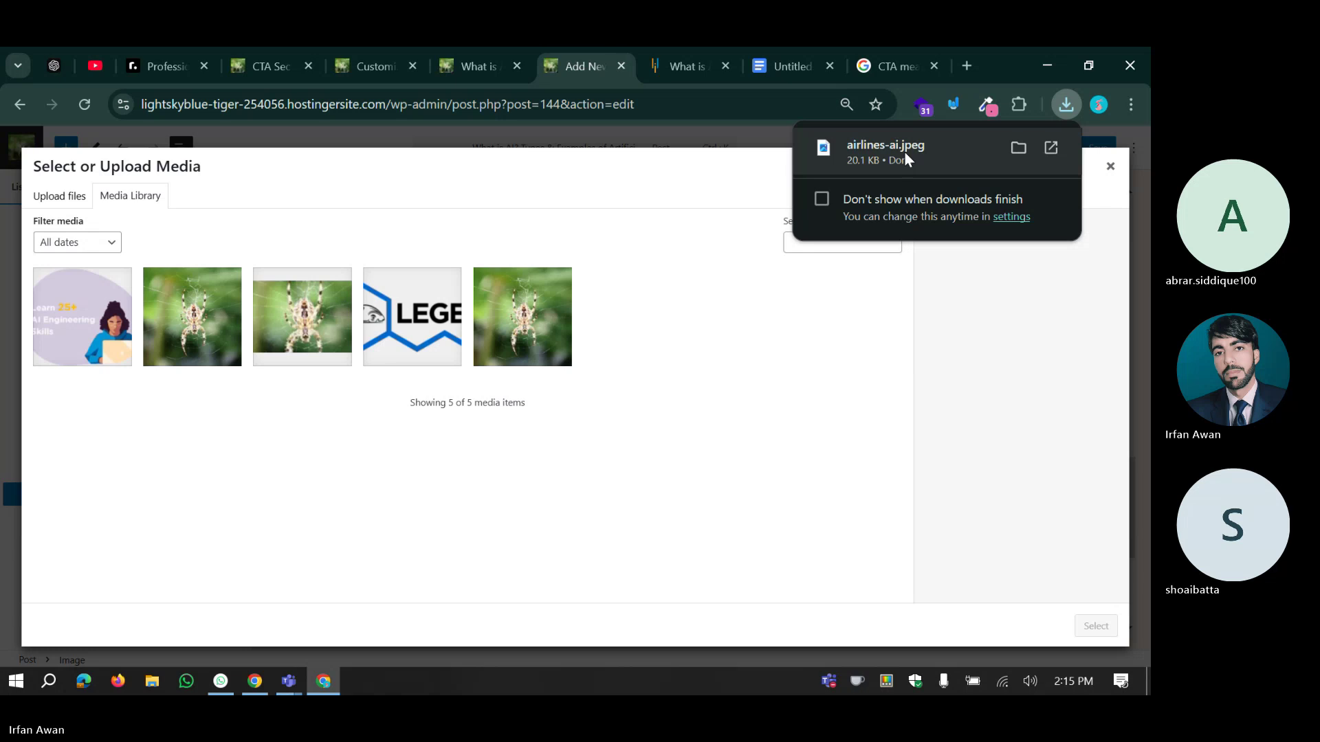
pyautogui.moveTo(905, 151); pyautogui.dragTo(274, 372)
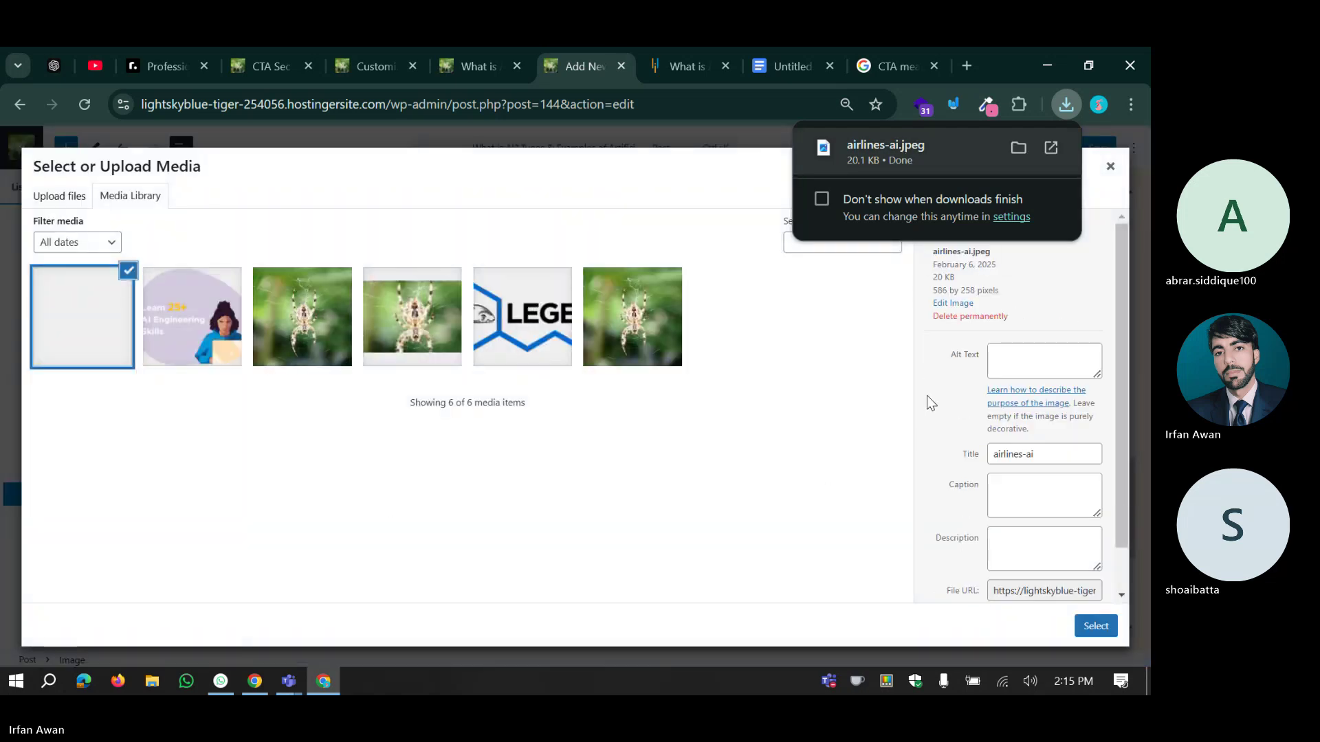
pyautogui.click(1095, 629)
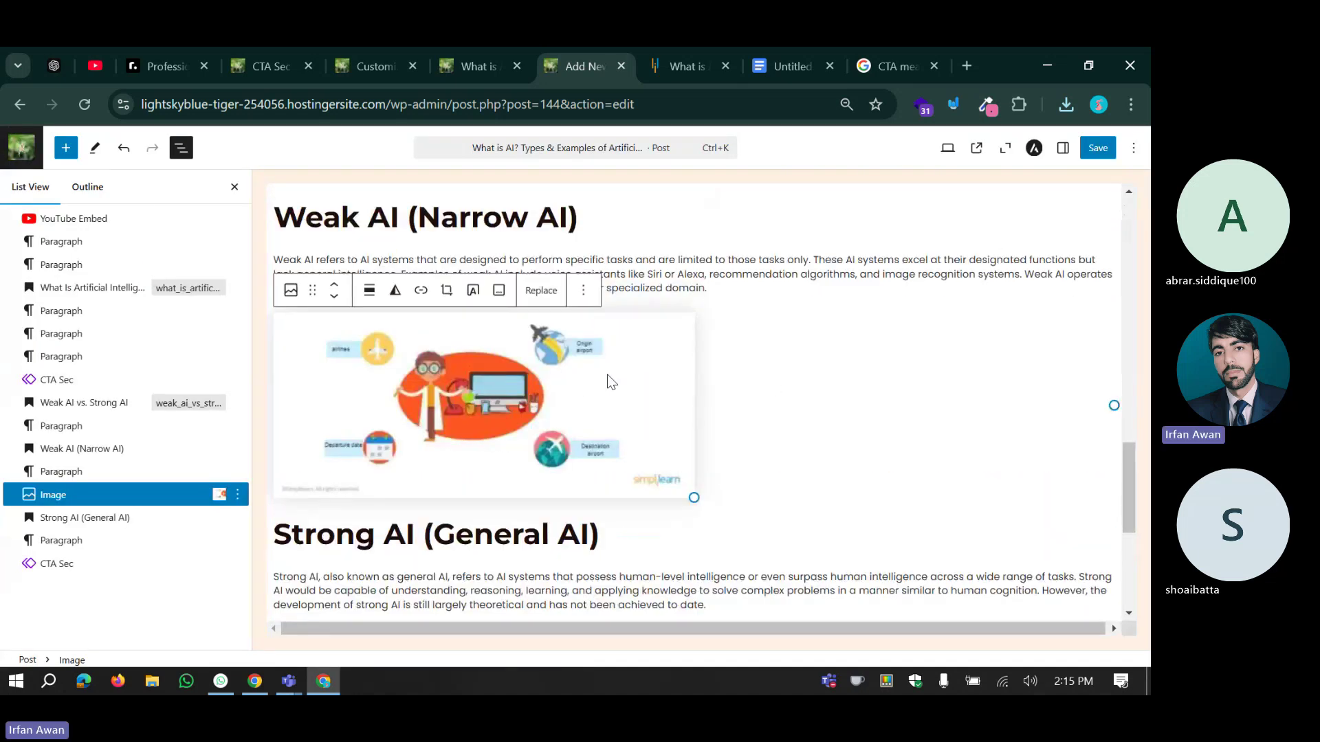
# Show the block settings for the airline image below the Weak AI (Narrow AI) paragraph.
pyautogui.scroll(3, 607, 374)
pyautogui.click(1063, 148)
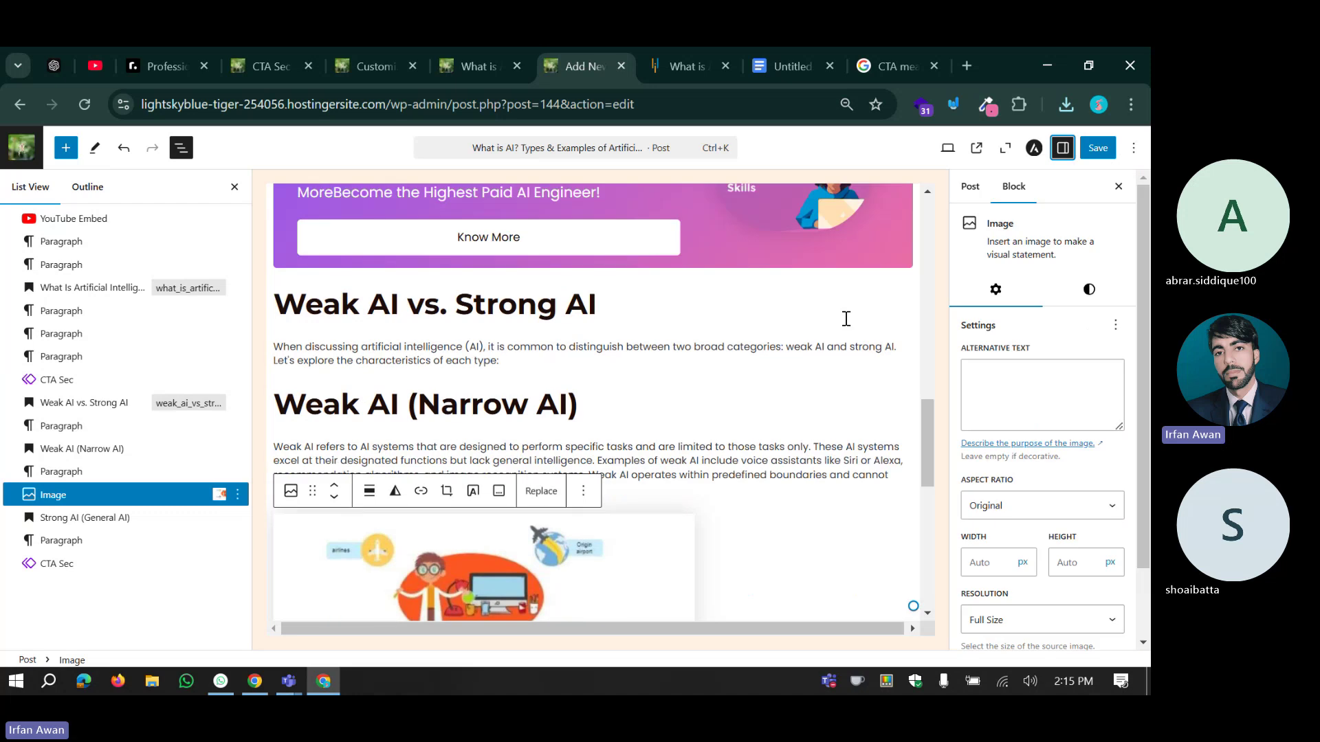
pyautogui.scroll(-4, 745, 345)
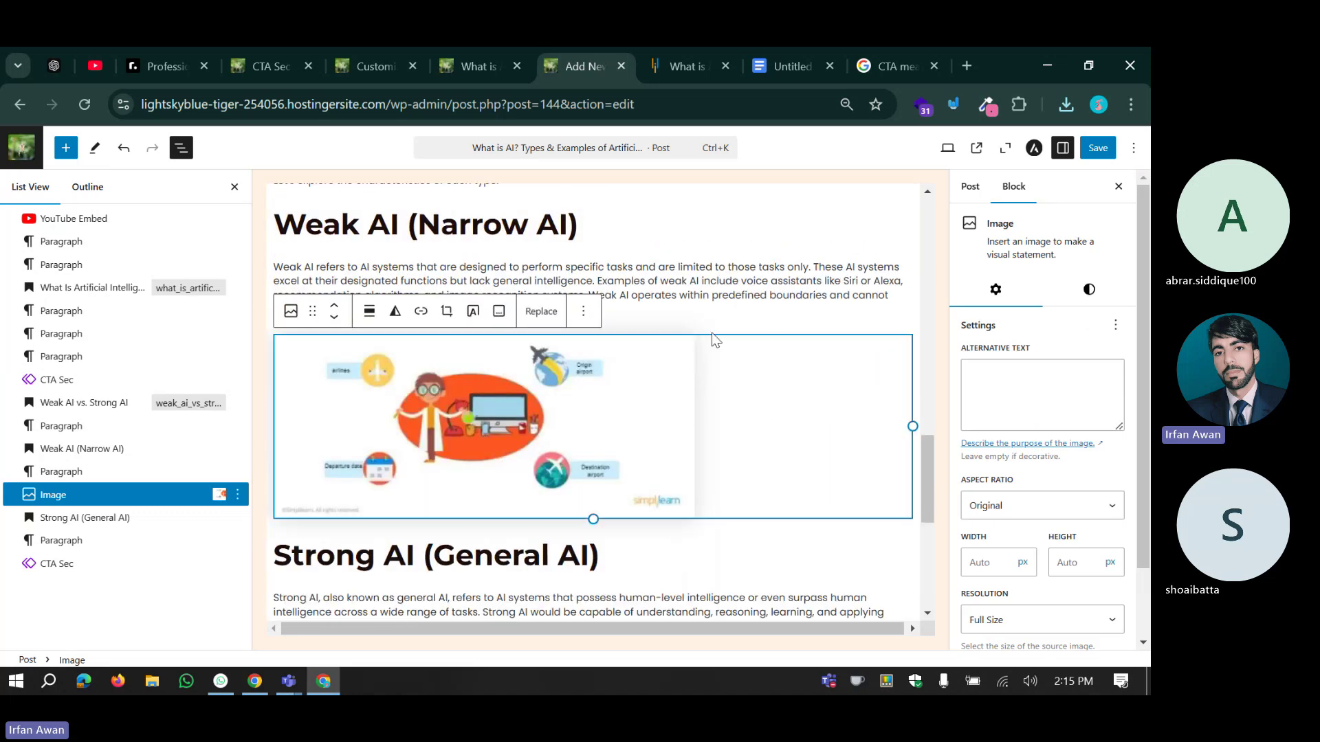
# Compare the airline illustration's placement in the Simplilearn tutorial with the image in the post editor.
pyautogui.click(695, 64)
pyautogui.scroll(-3, 609, 362)
pyautogui.scroll(3, 609, 362)
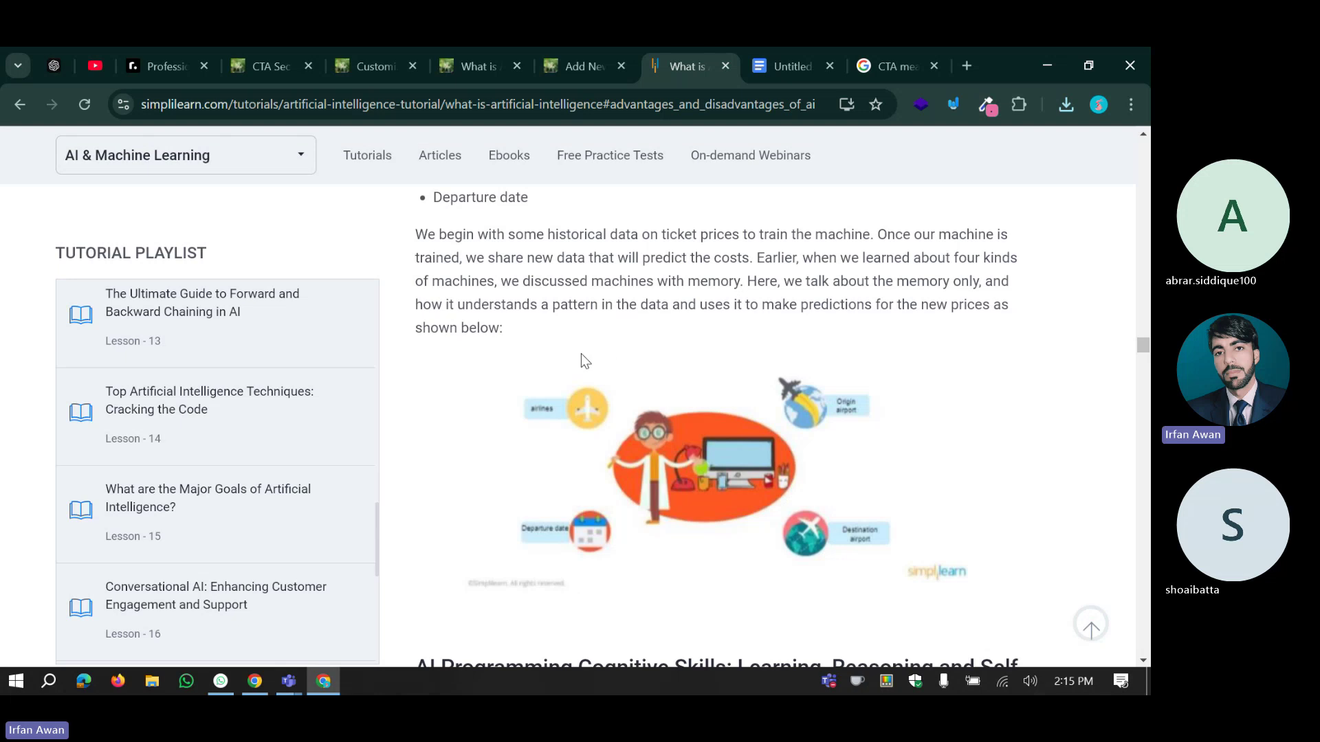
pyautogui.click(564, 49)
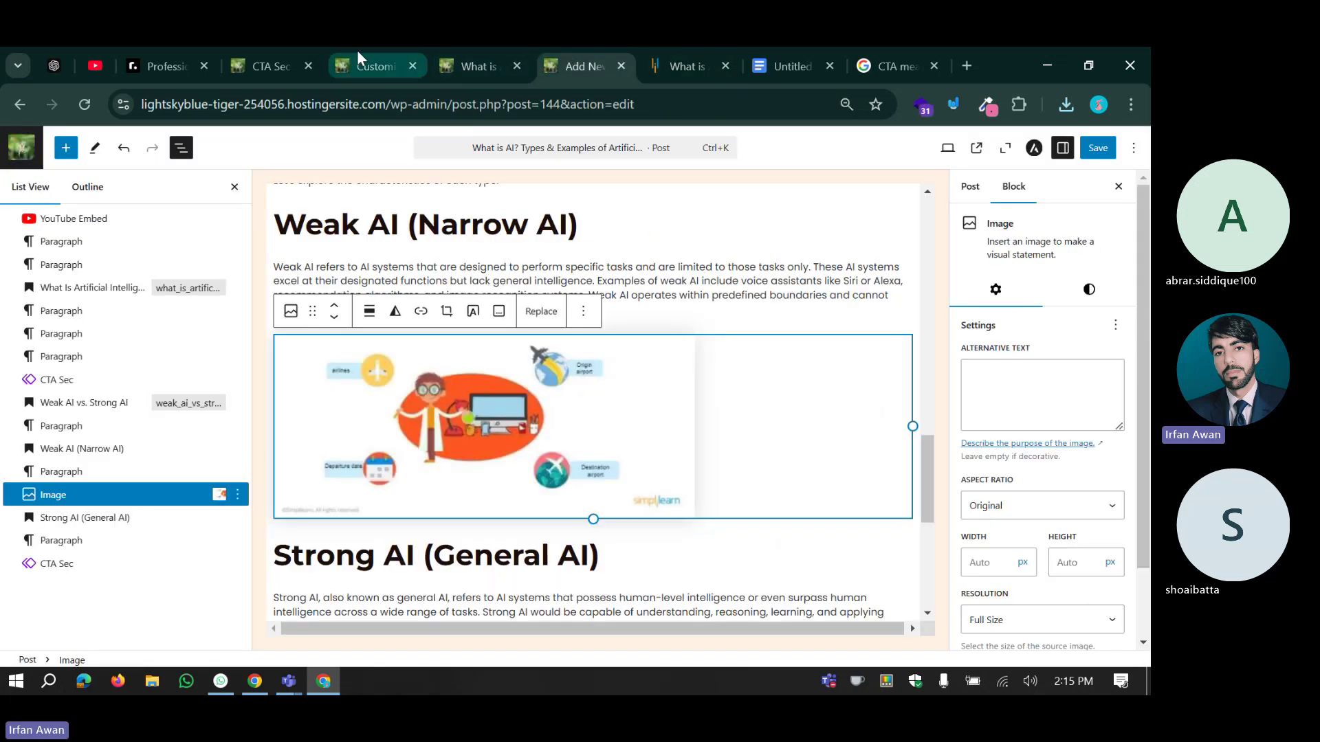
# Check the patterns list and the Customizer's Global settings, including Typography and Colors, and return to the post editor.
pyautogui.click(264, 55)
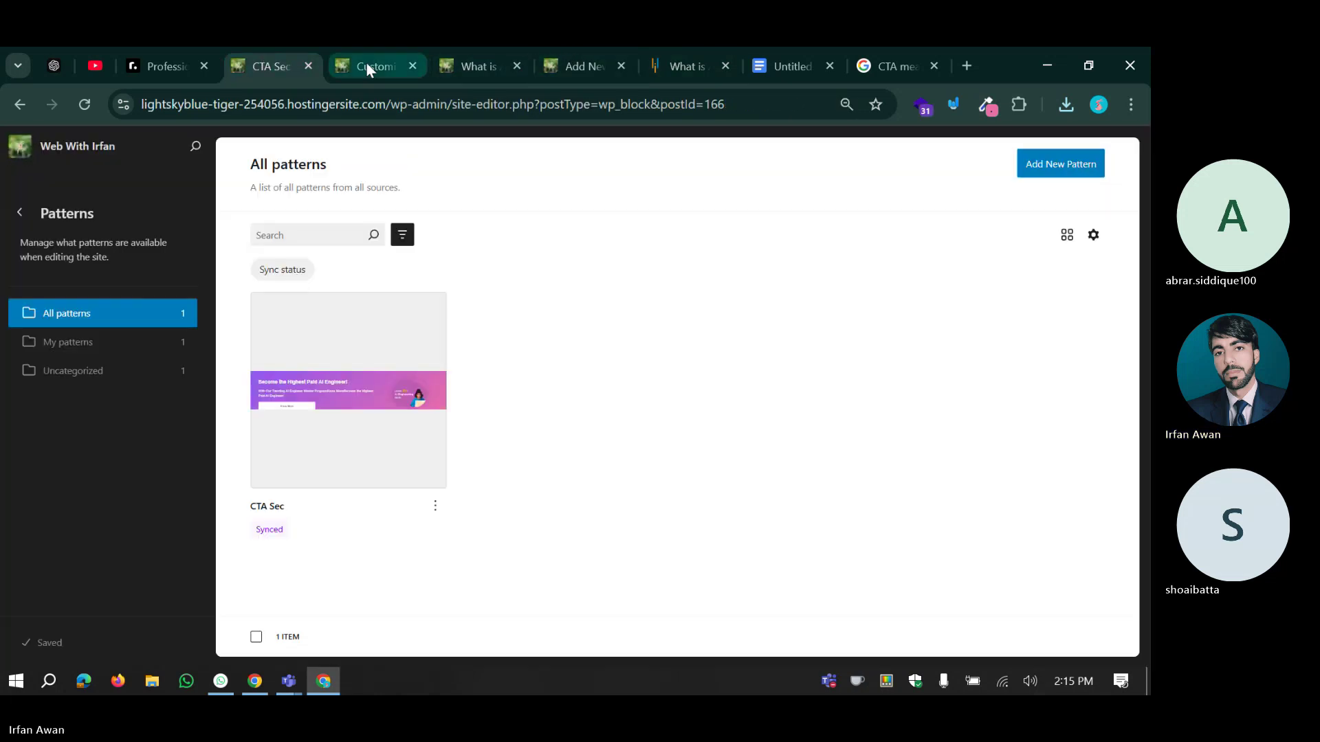
pyautogui.click(366, 65)
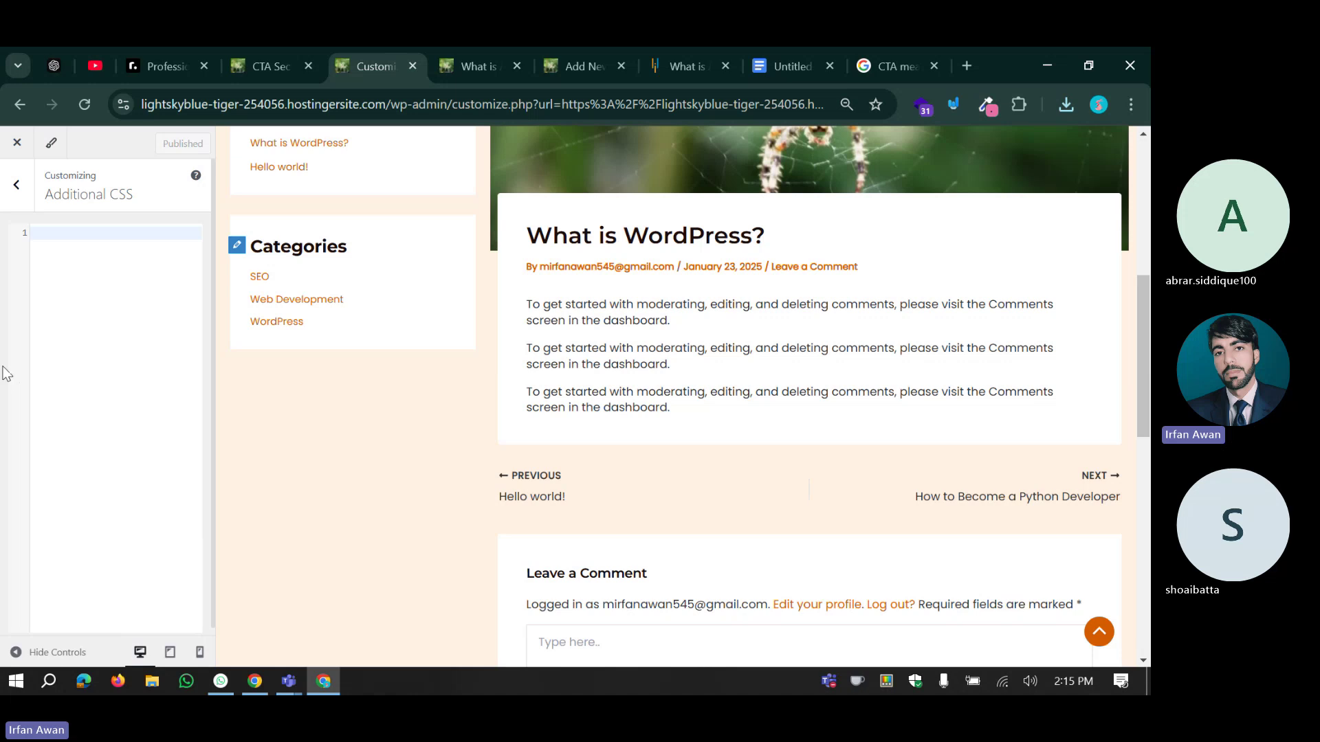
pyautogui.click(15, 196)
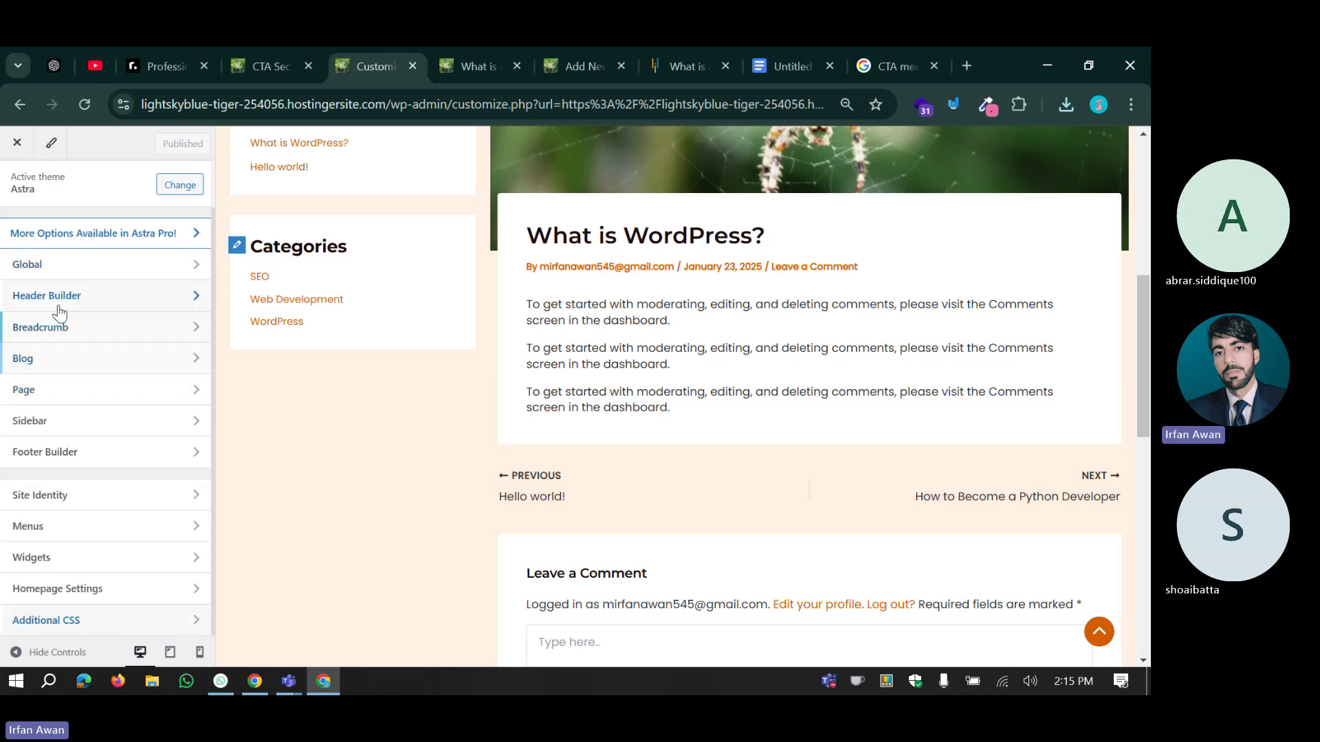
pyautogui.click(58, 274)
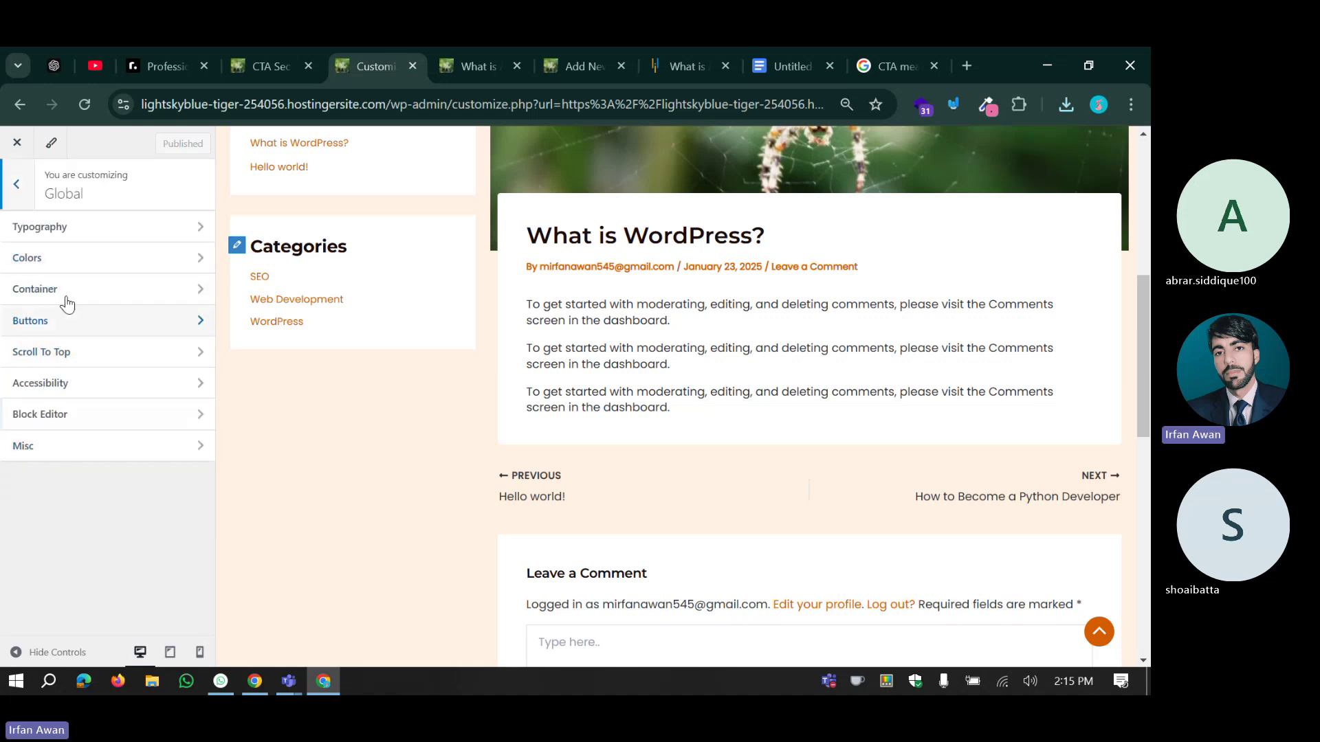
pyautogui.click(64, 229)
pyautogui.click(15, 184)
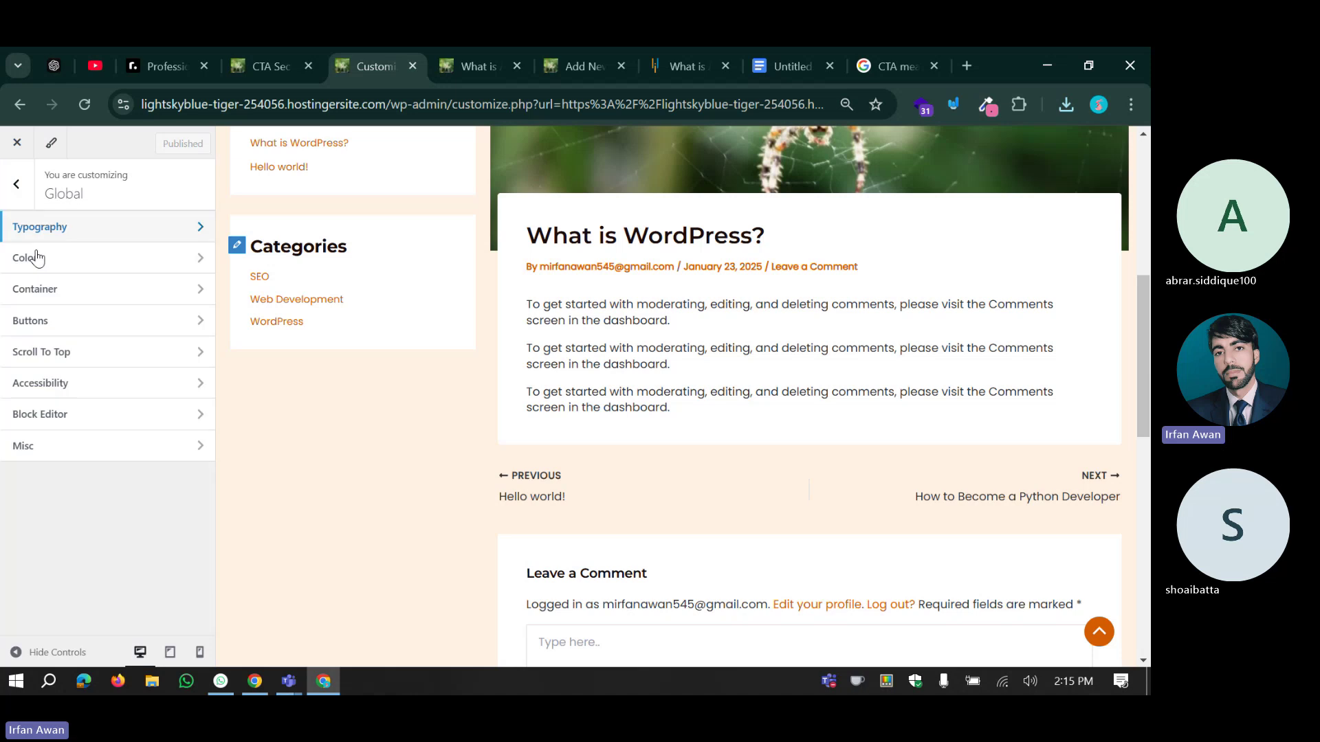
pyautogui.click(44, 275)
pyautogui.click(24, 205)
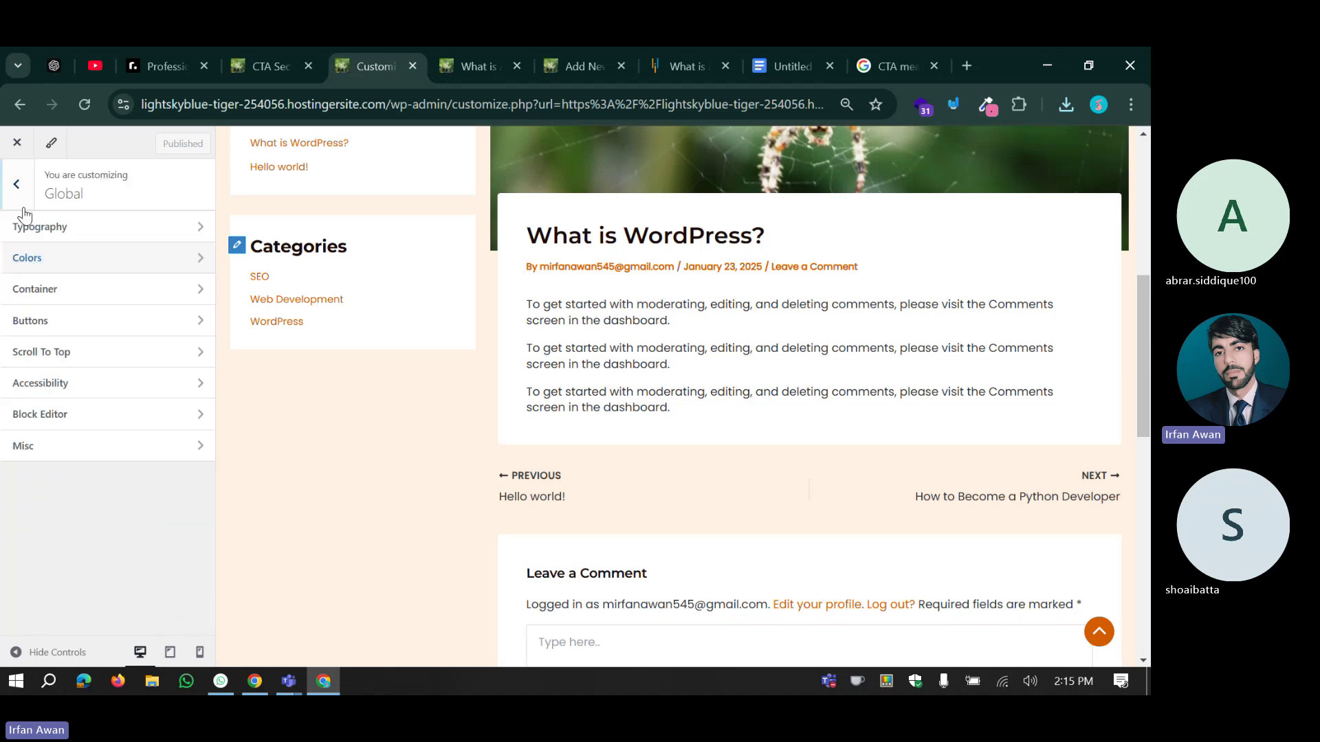
pyautogui.click(23, 206)
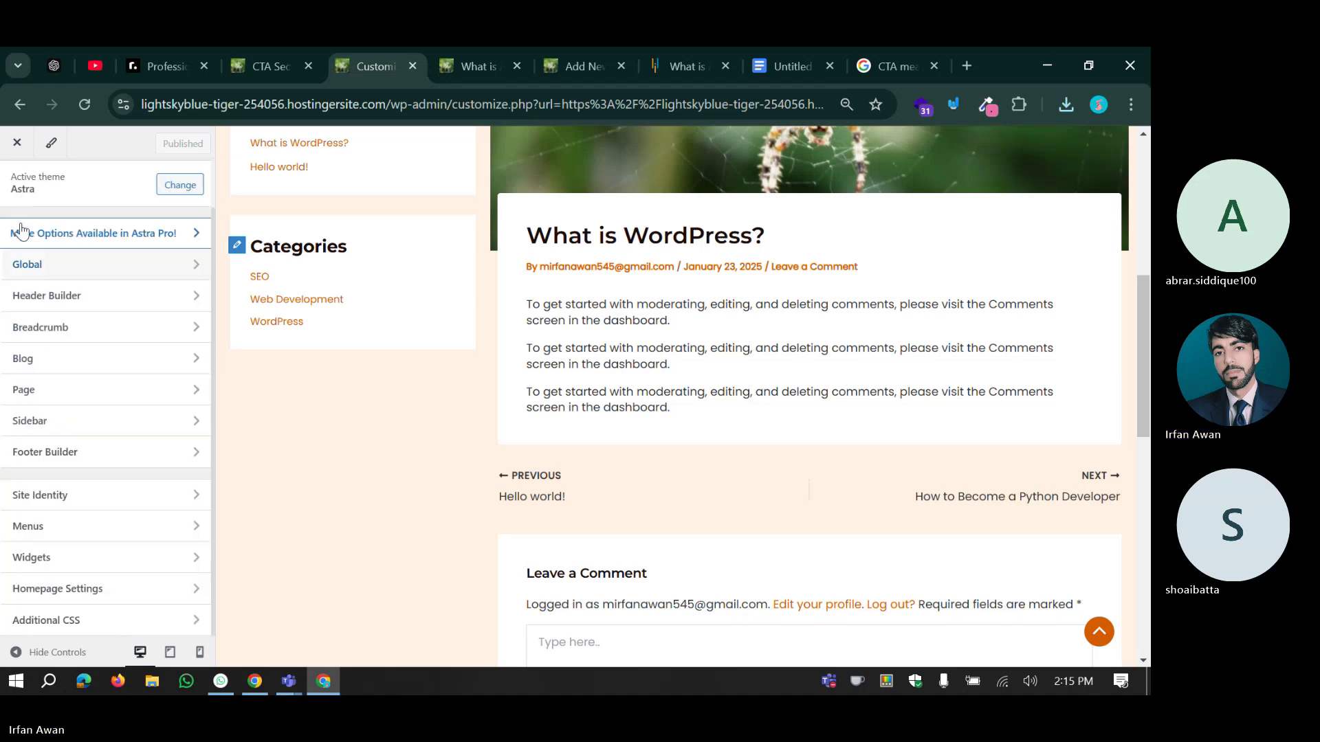
pyautogui.click(39, 266)
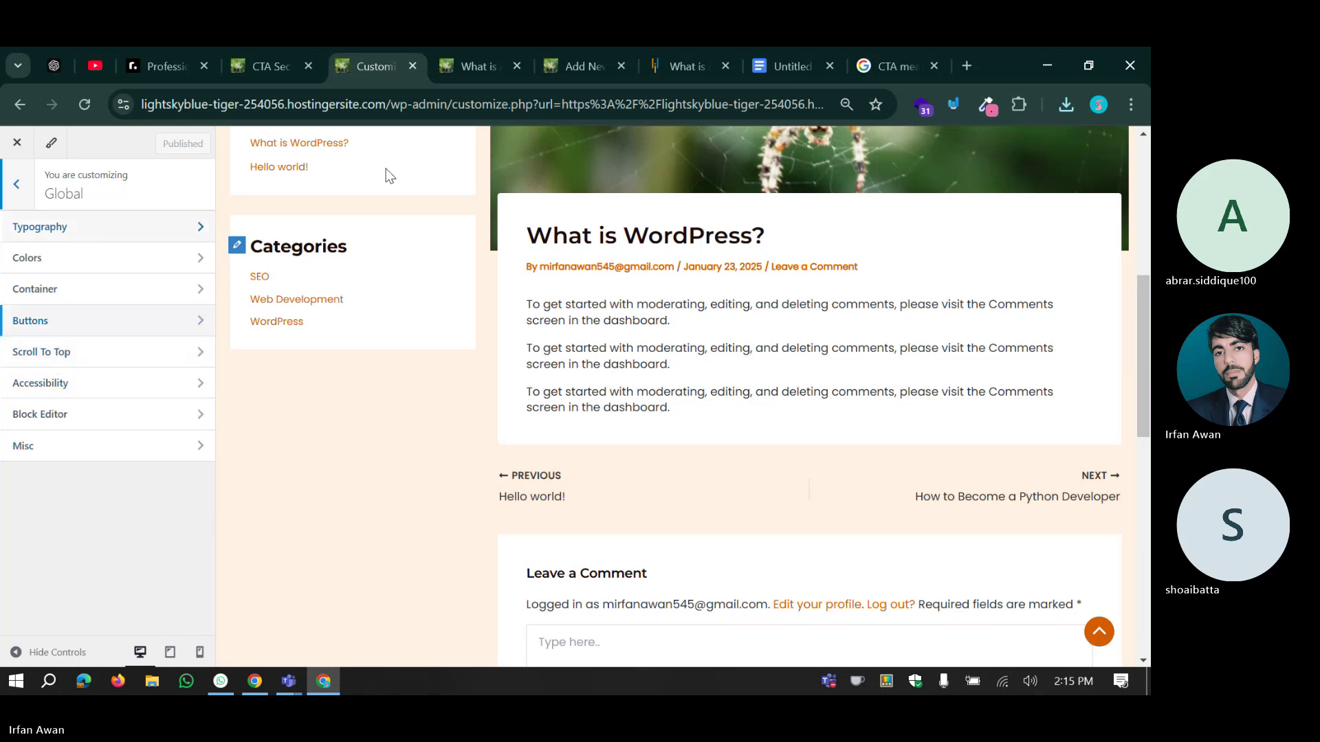
pyautogui.click(577, 66)
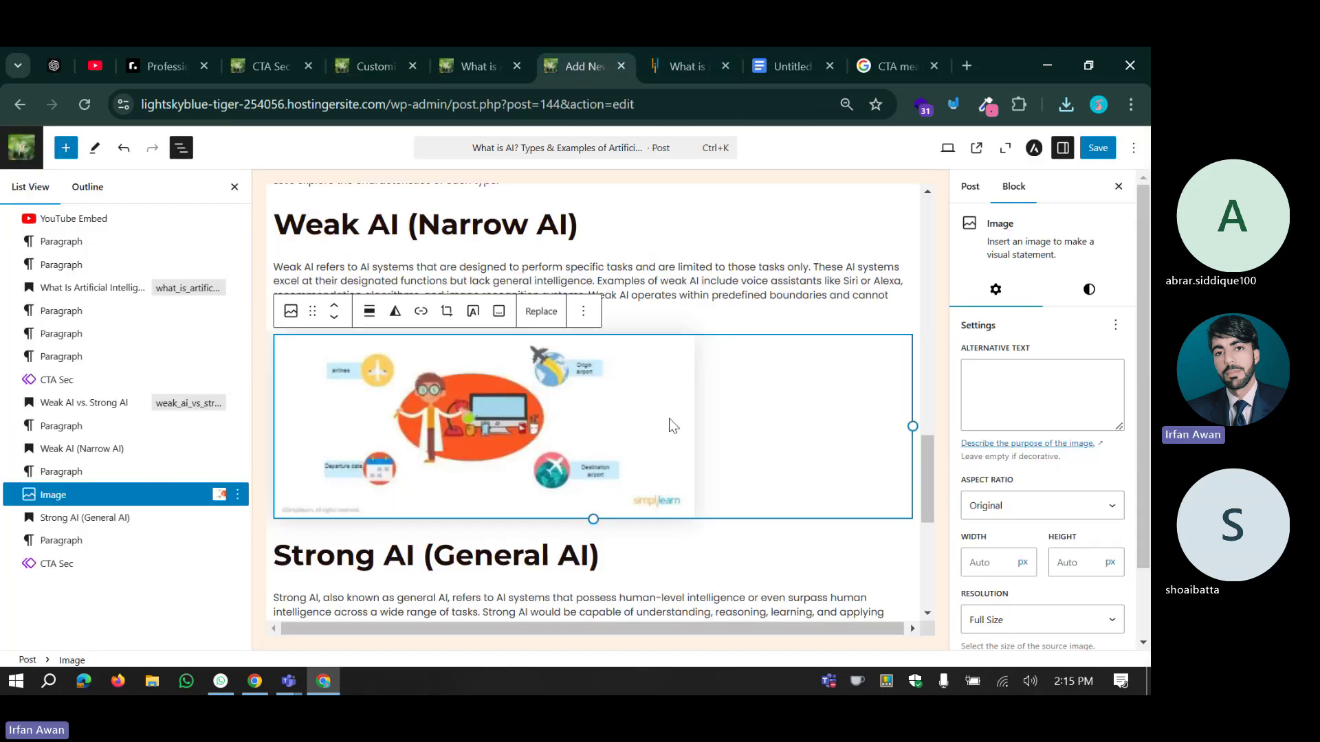
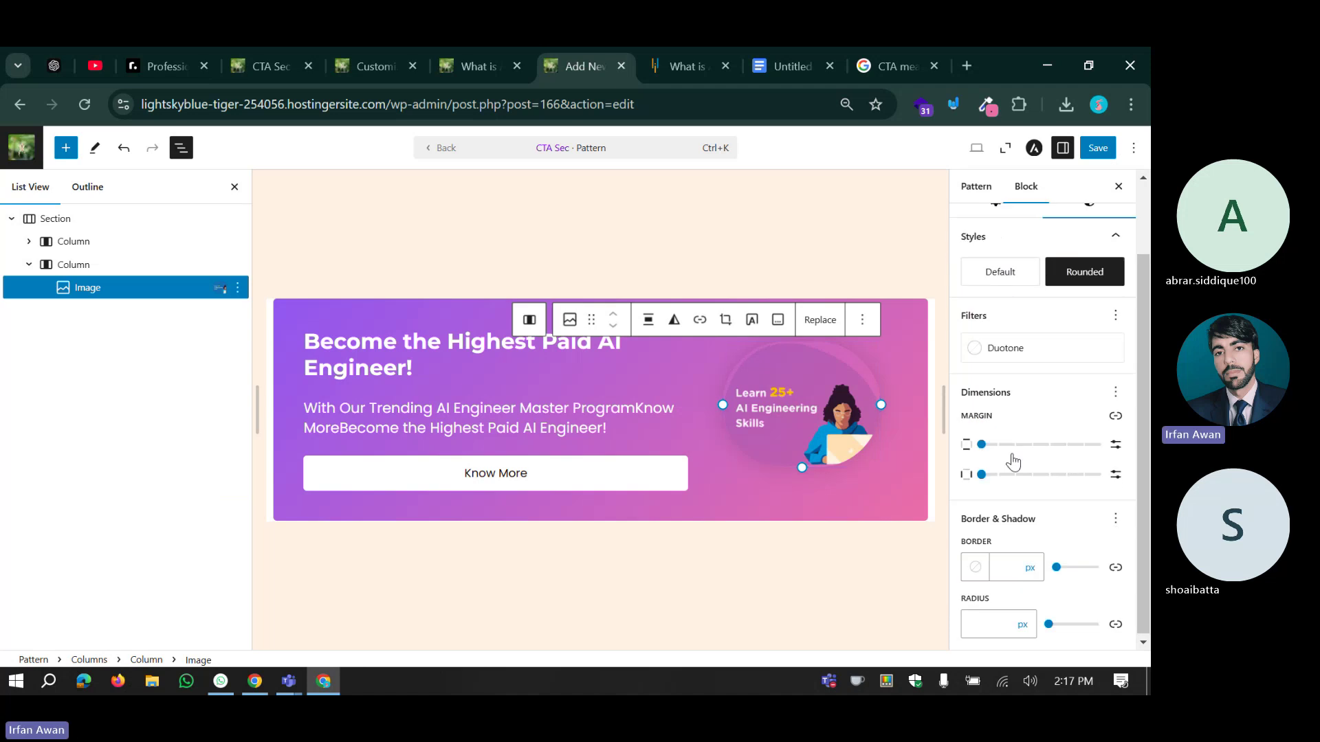
# Show the Shadow option for the CTA Sec image and set its drop shadow to none.
pyautogui.click(1115, 517)
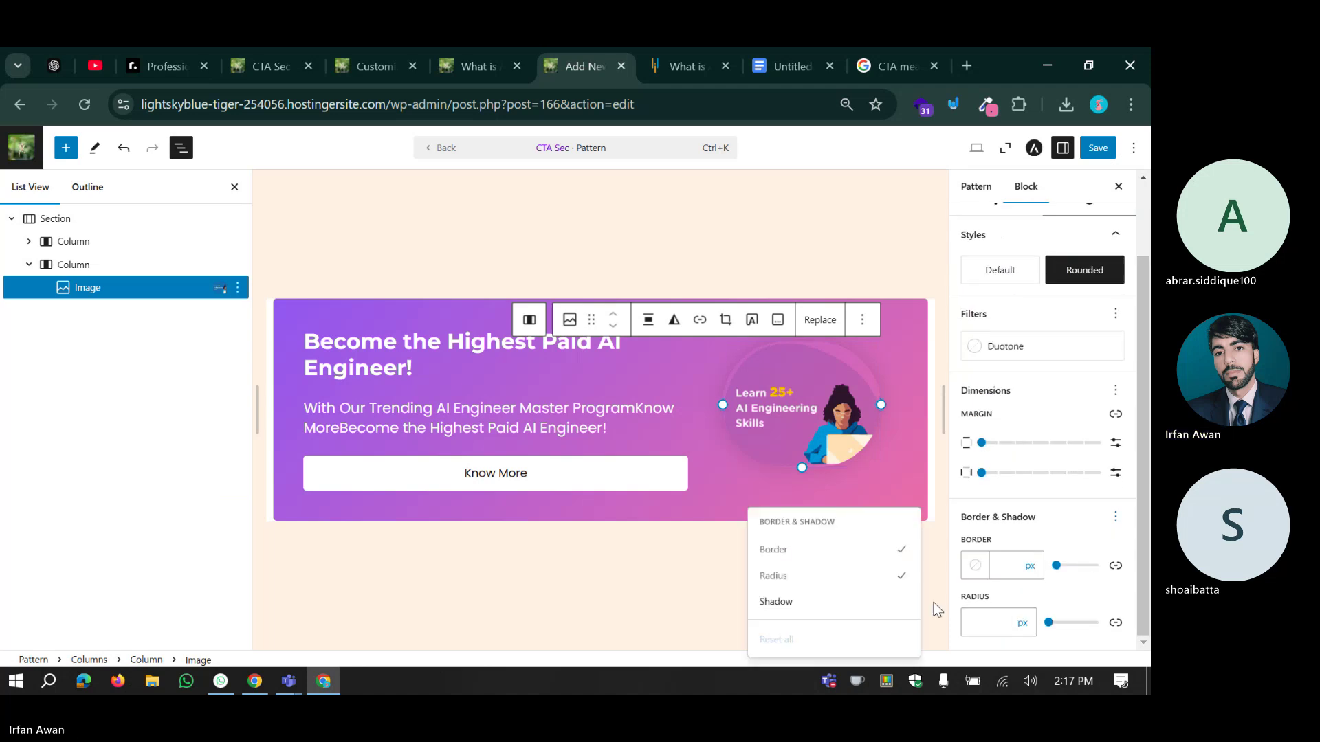
pyautogui.click(798, 602)
pyautogui.click(1017, 625)
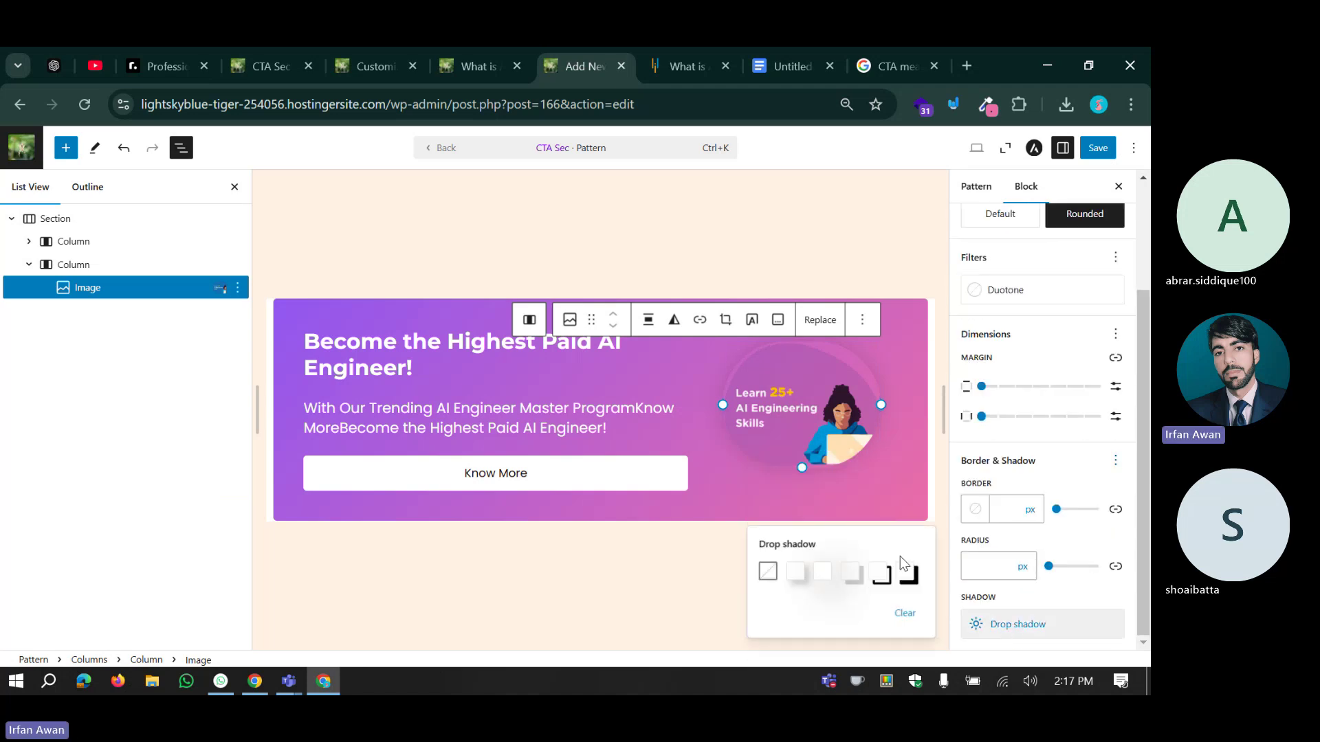
pyautogui.click(767, 571)
pyautogui.click(652, 587)
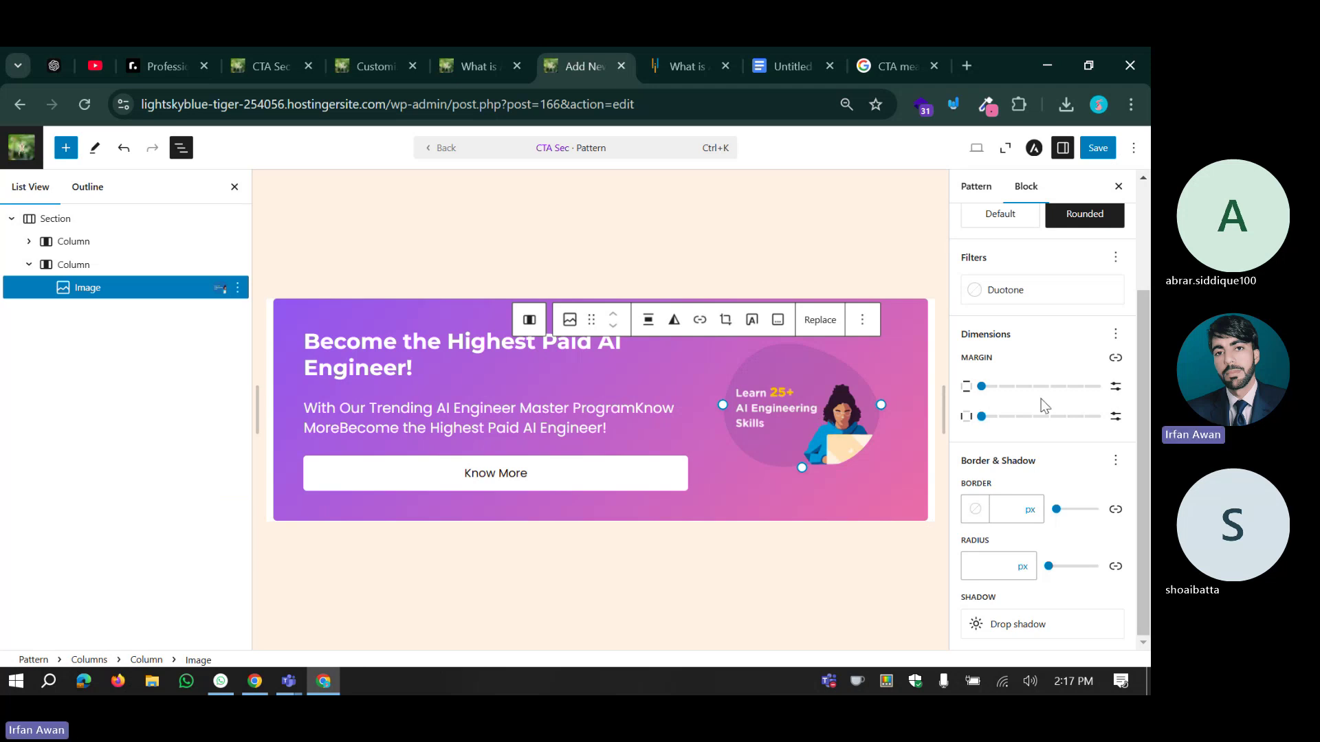
# Set the CTA image's style to Default and save both the CTA Sec pattern and the post.
pyautogui.scroll(3, 1029, 373)
pyautogui.click(1026, 370)
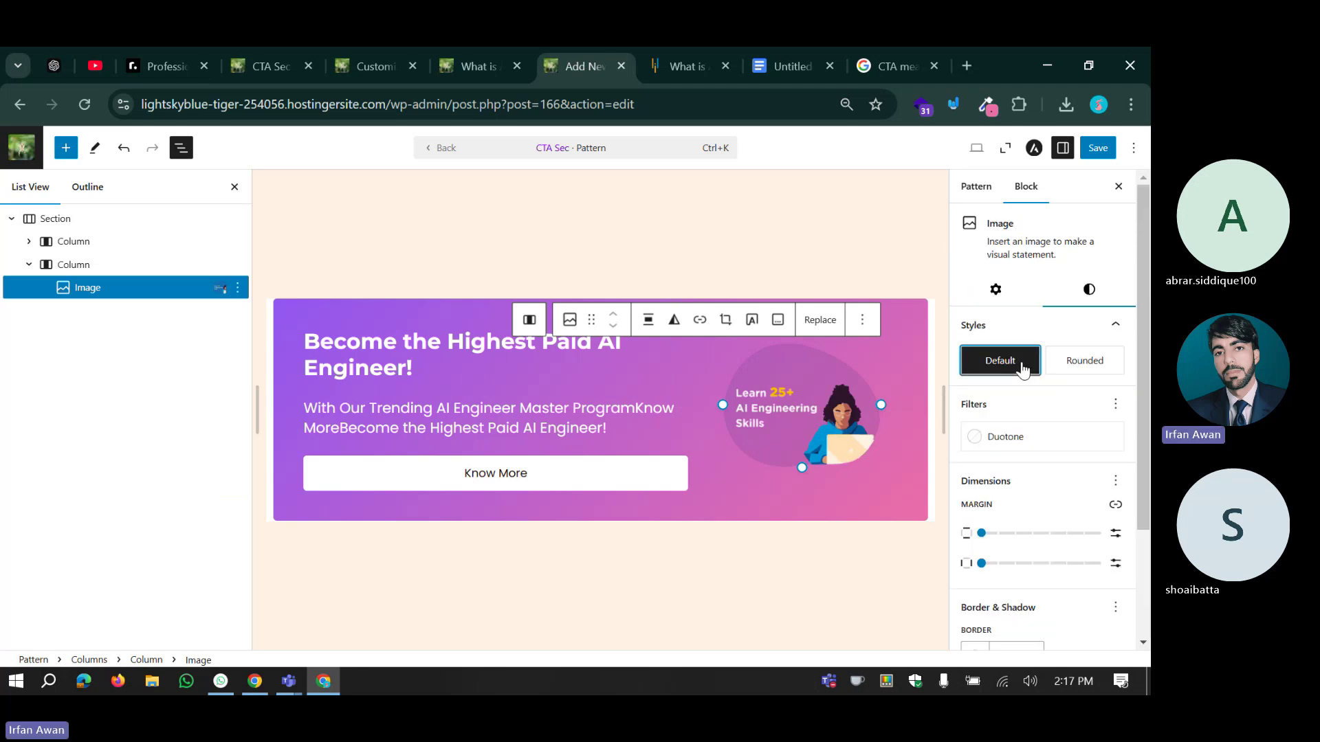
pyautogui.click(1100, 148)
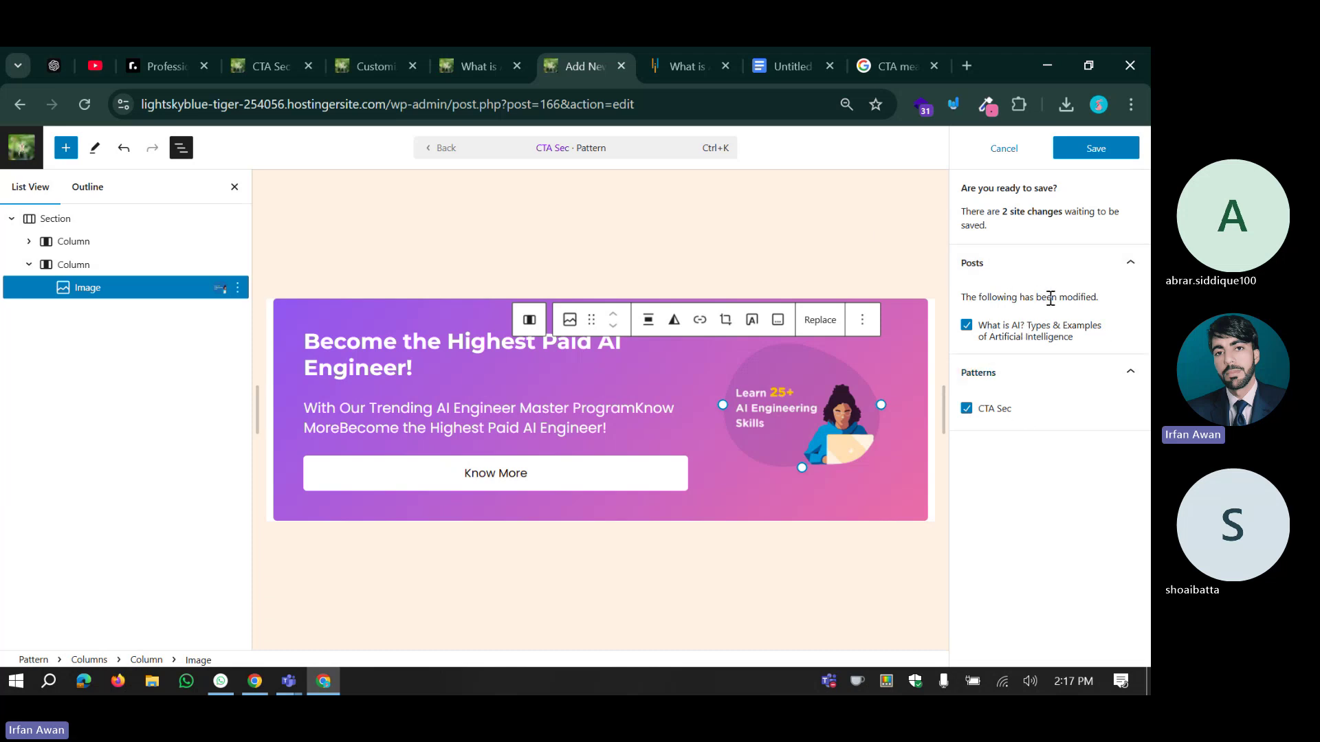
pyautogui.click(1099, 148)
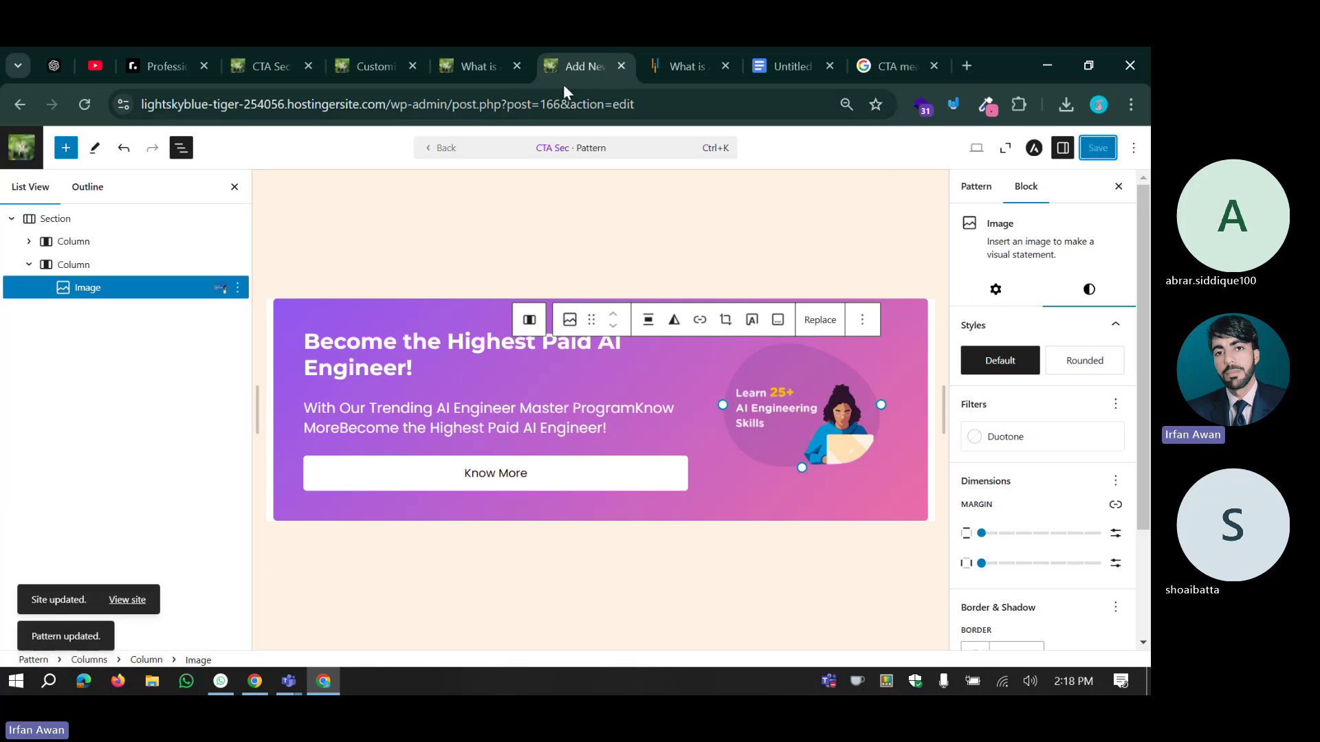
# Return to the AI post and examine the airline image's style settings in the Weak AI (Narrow AI) section.
pyautogui.click(446, 150)
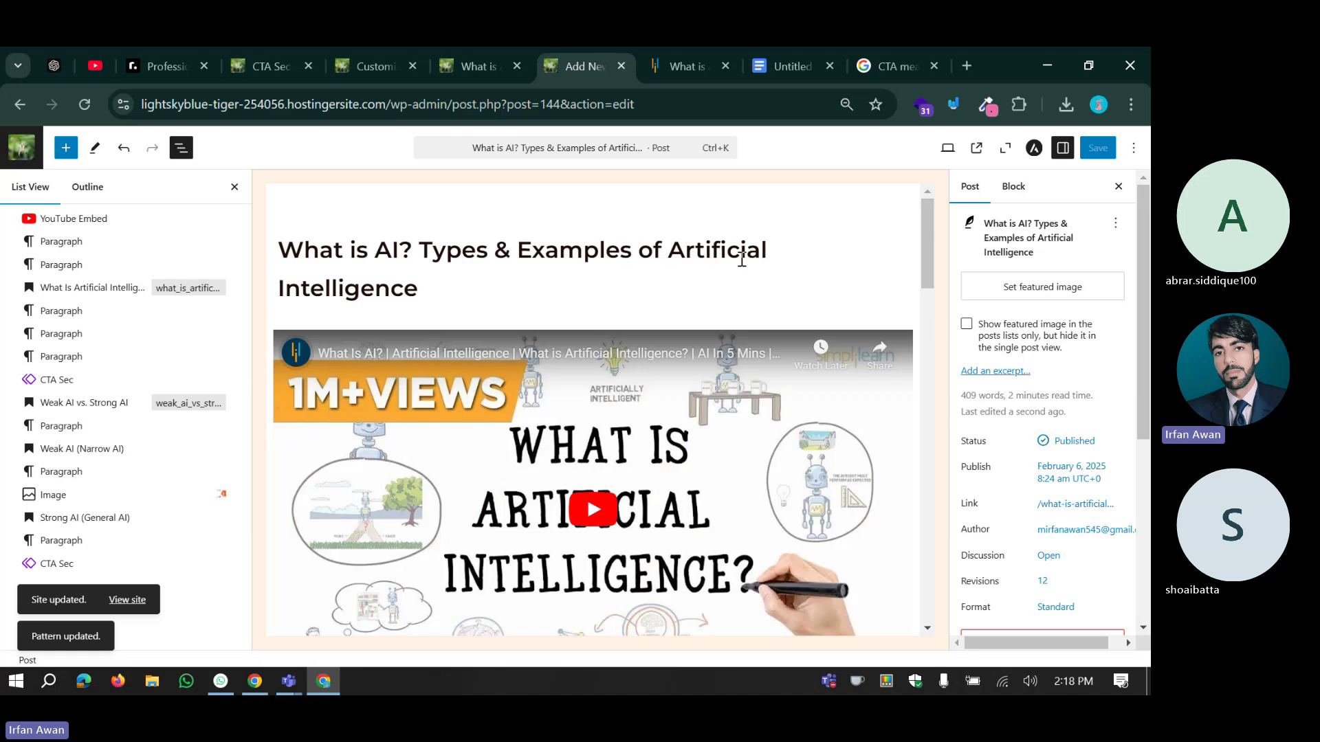
pyautogui.scroll(-4, 749, 261)
pyautogui.scroll(-15, 621, 406)
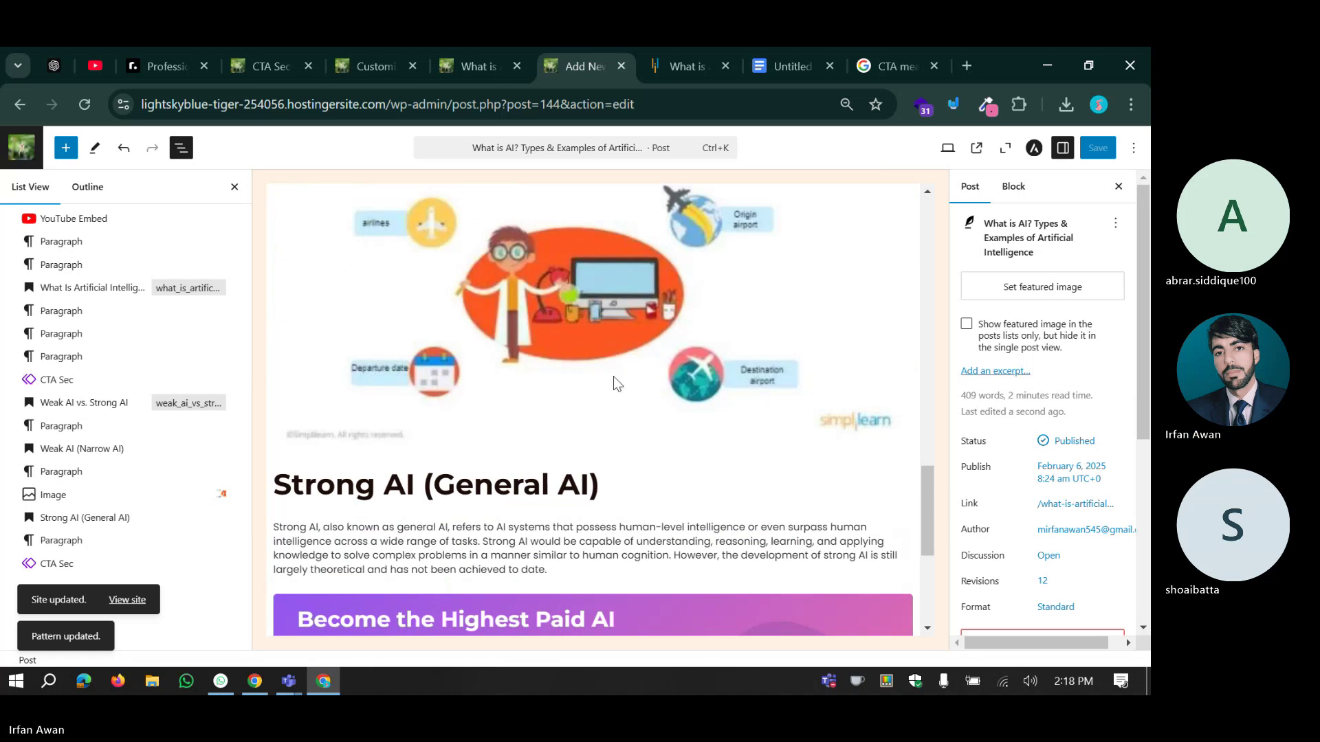
pyautogui.click(568, 297)
pyautogui.click(1089, 289)
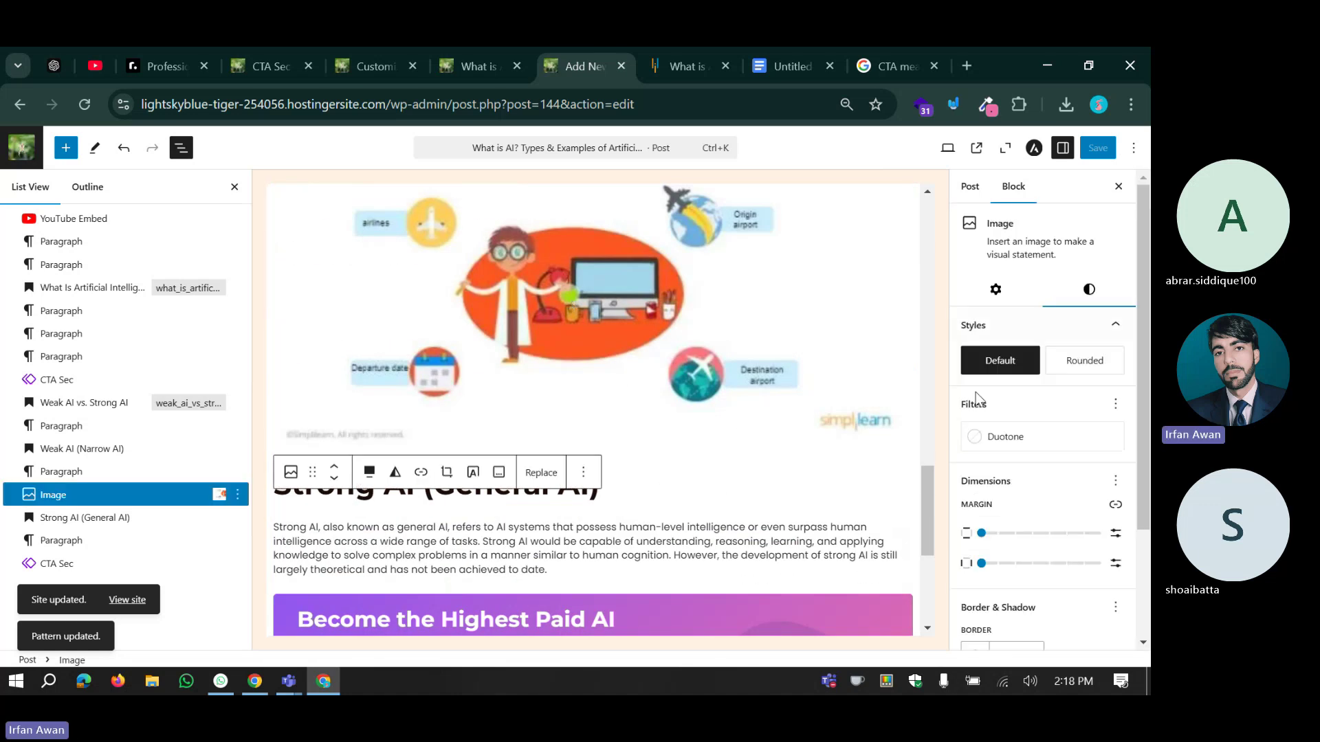
pyautogui.scroll(-3, 982, 413)
pyautogui.scroll(3, 981, 431)
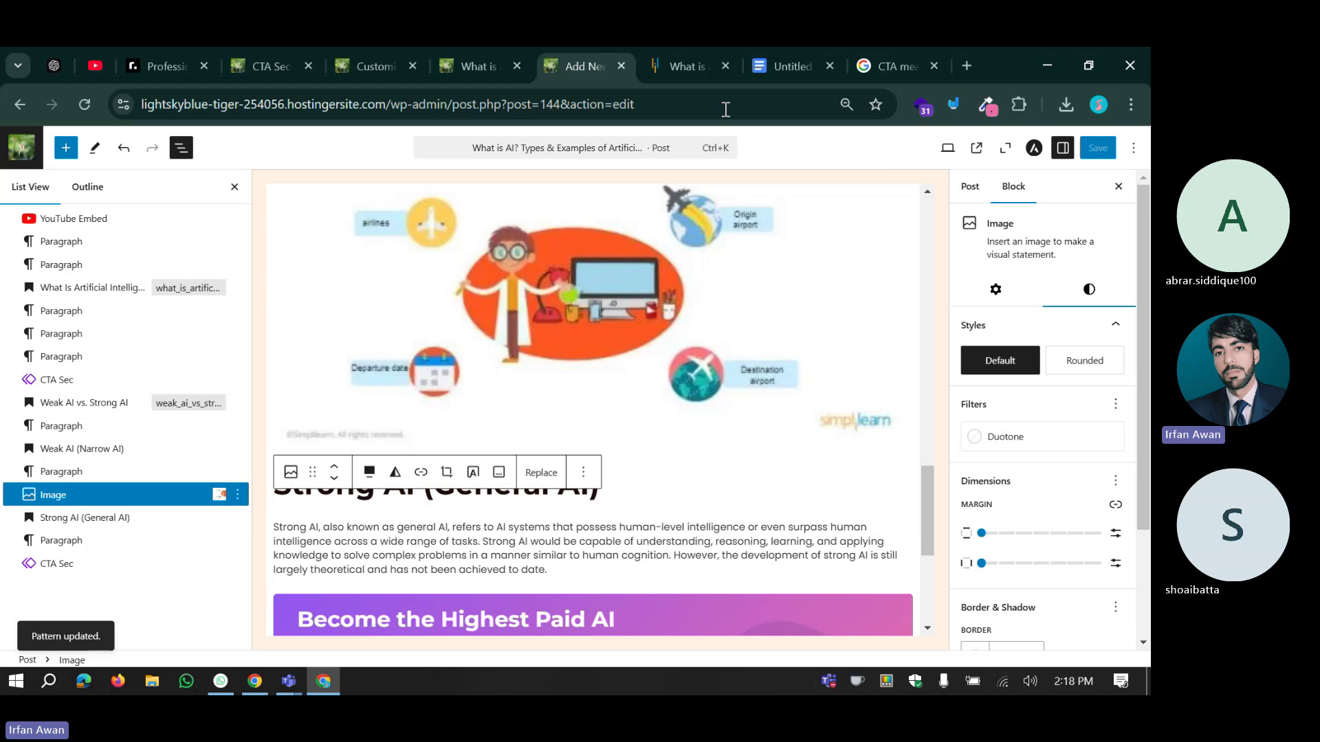
# Find and copy the heading "Find our Post Graduate Program in AI and Machine Learning Online Bootcamp in top cities:" in the Simplilearn tutorial.
pyautogui.click(714, 48)
pyautogui.scroll(-15, 545, 423)
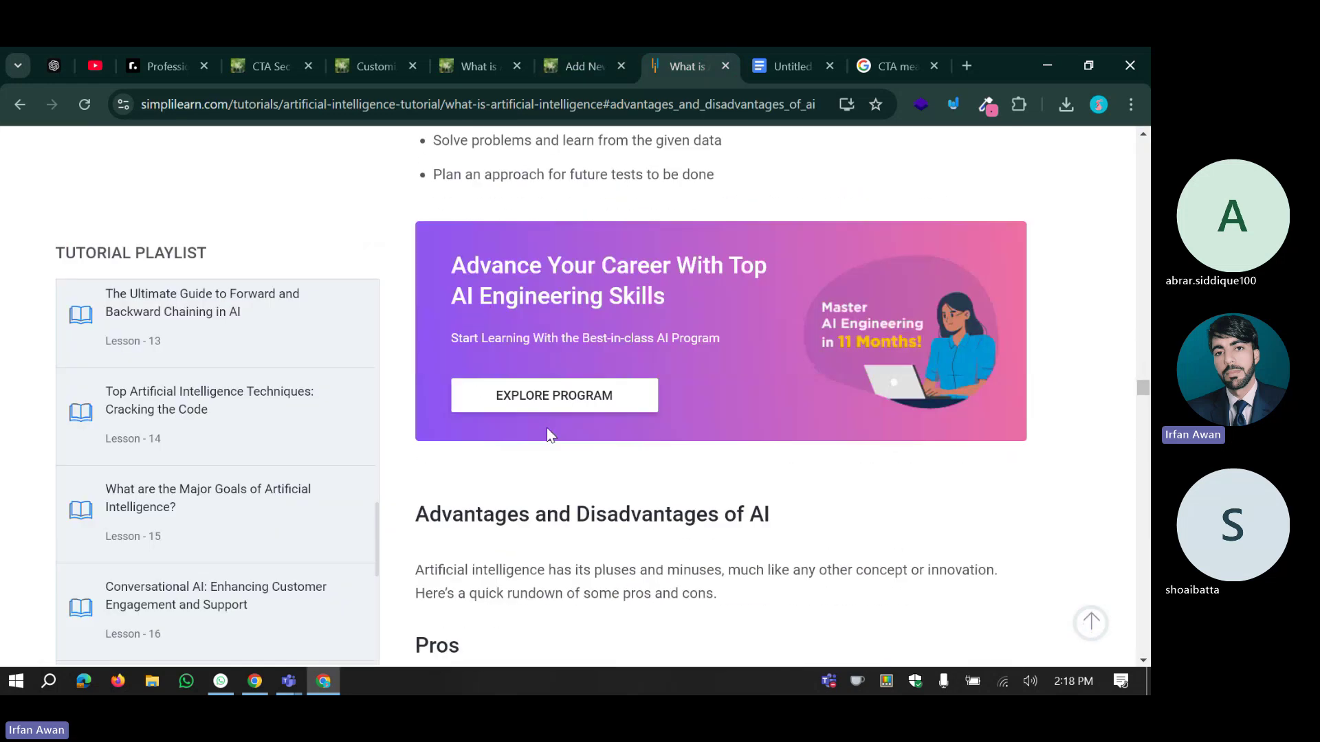
pyautogui.scroll(-20, 549, 425)
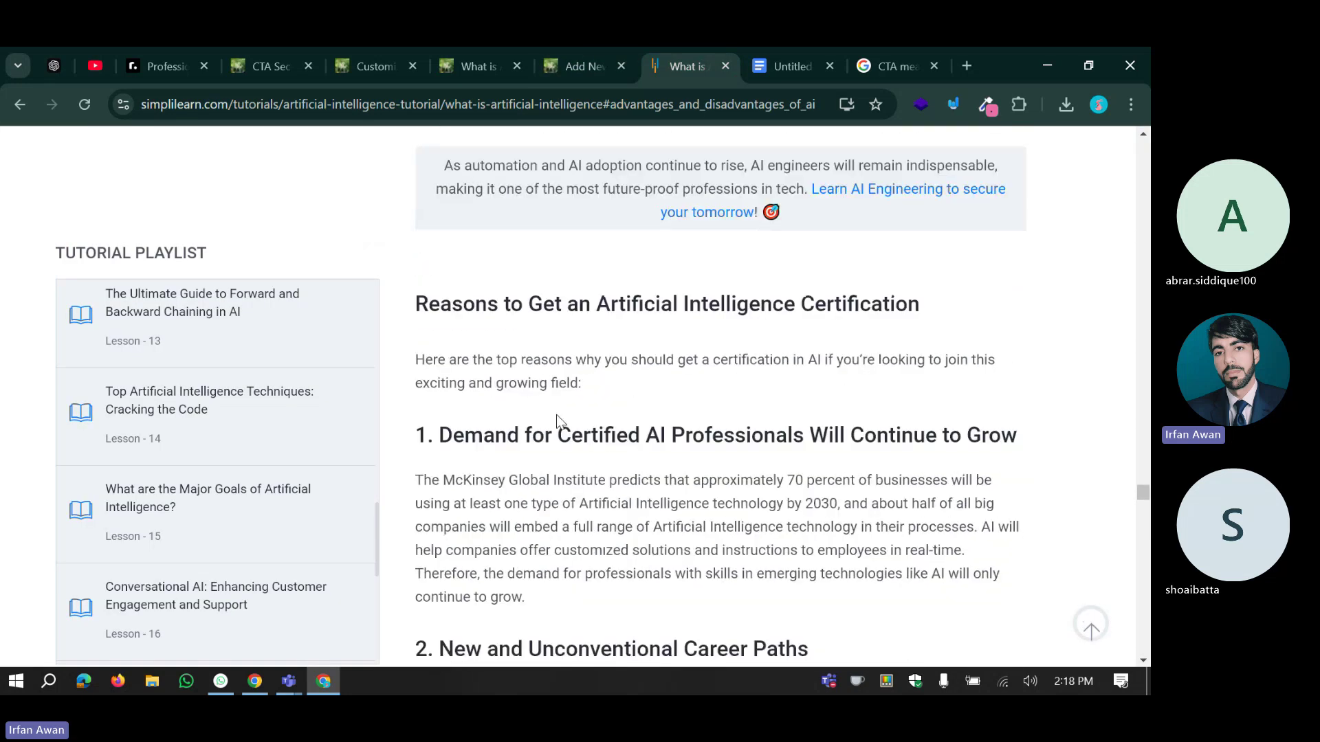
pyautogui.scroll(-20, 556, 421)
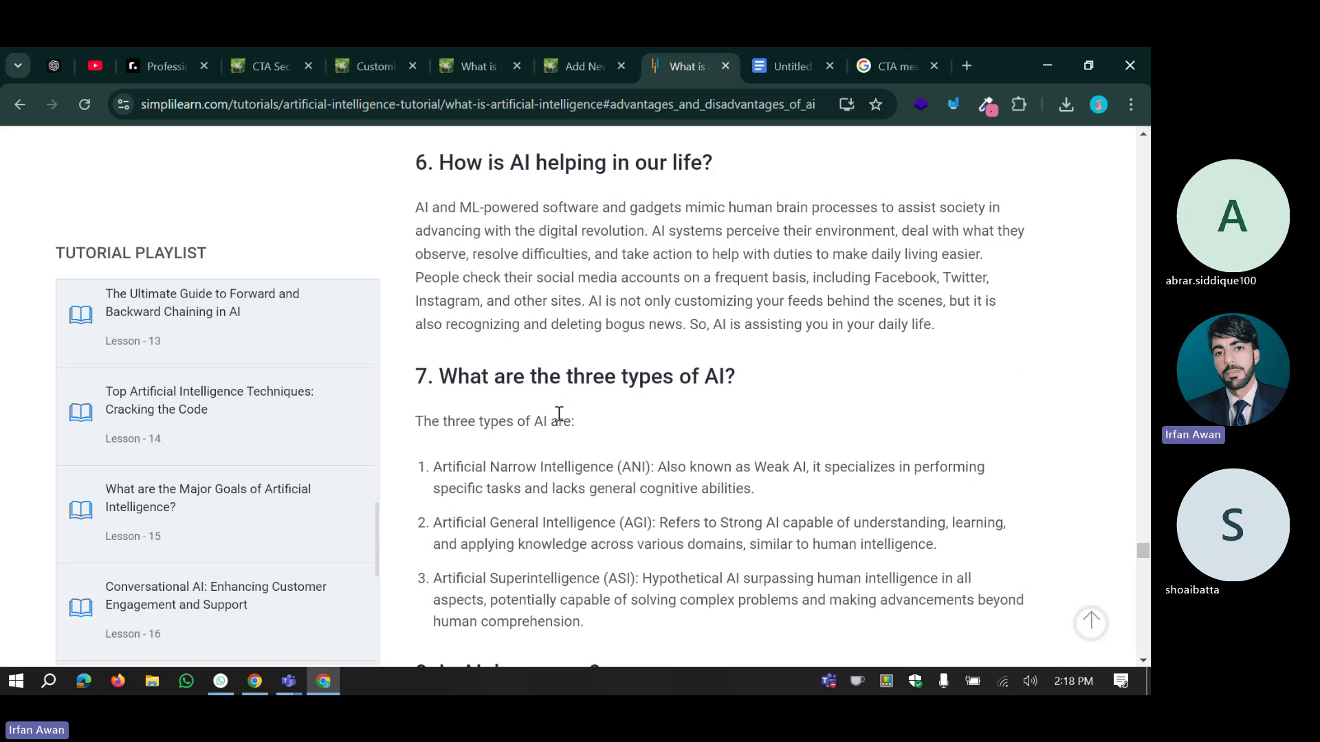
pyautogui.scroll(5, 559, 413)
pyautogui.scroll(-20, 559, 416)
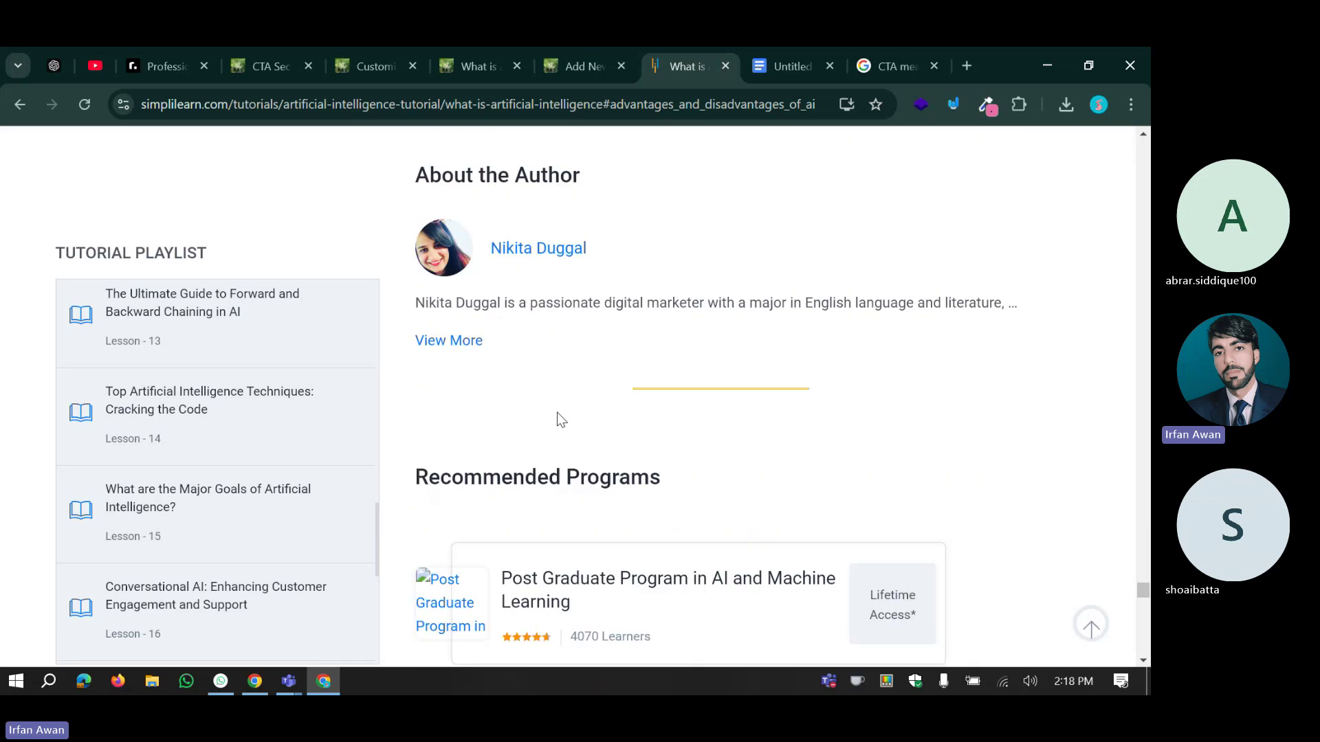
pyautogui.scroll(5, 561, 419)
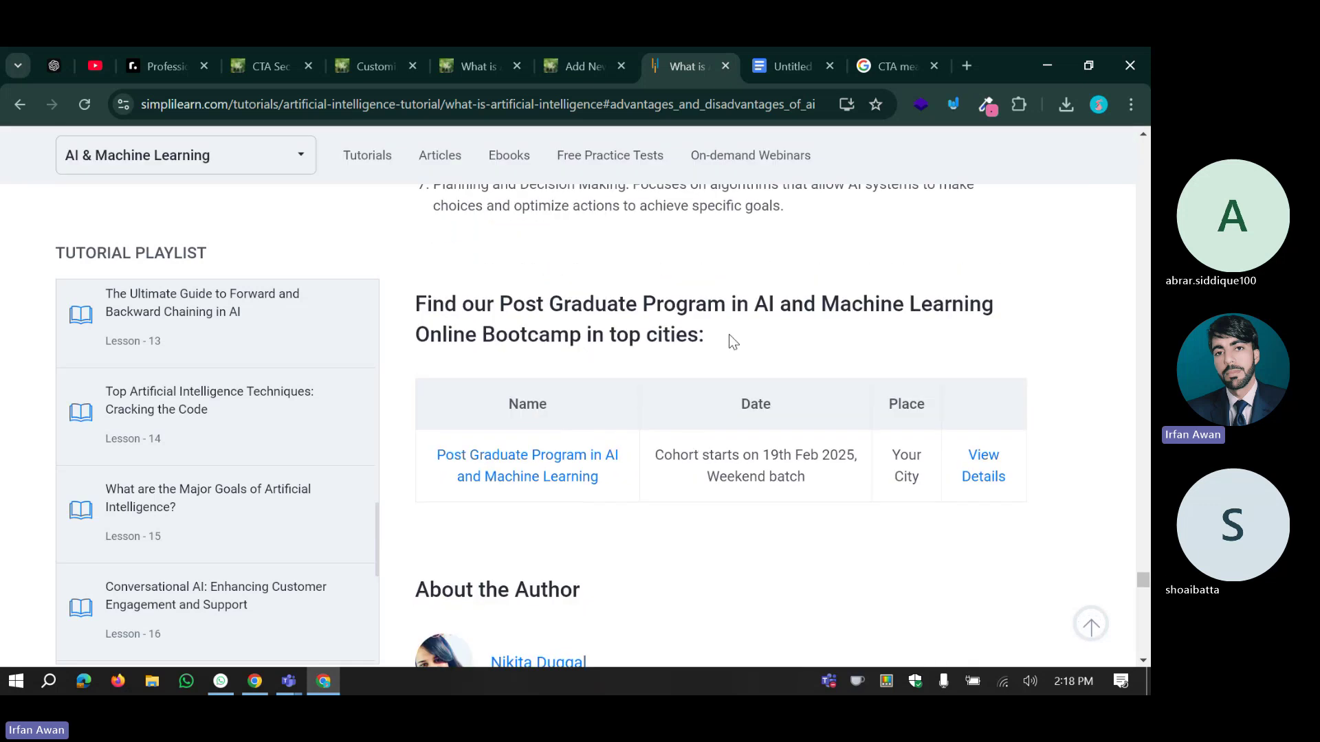
pyautogui.moveTo(728, 334); pyautogui.dragTo(415, 297)
pyautogui.tripleClick(445, 310)
pyautogui.hotkey('ctrl', 'c')
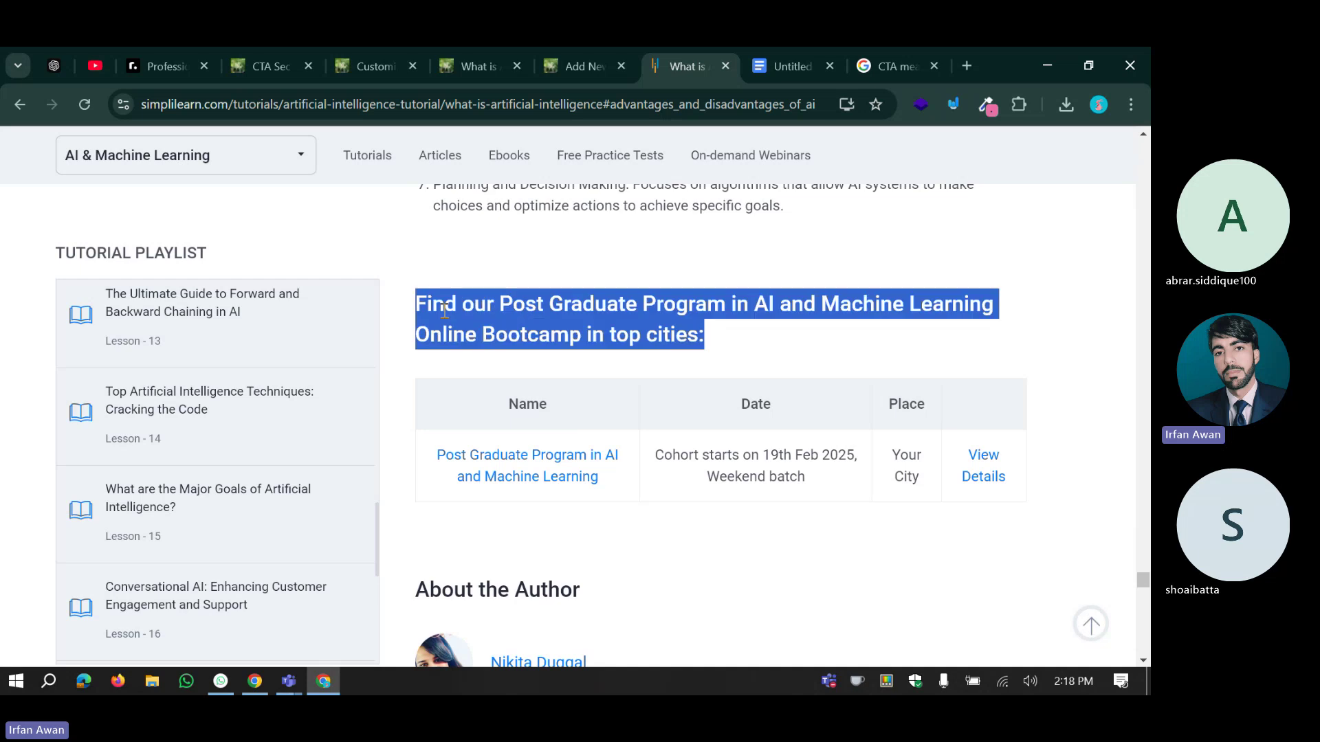
# Paste the copied bootcamp text below the last CTA Sec of the post and convert it to a Heading block.
pyautogui.click(556, 48)
pyautogui.click(623, 460)
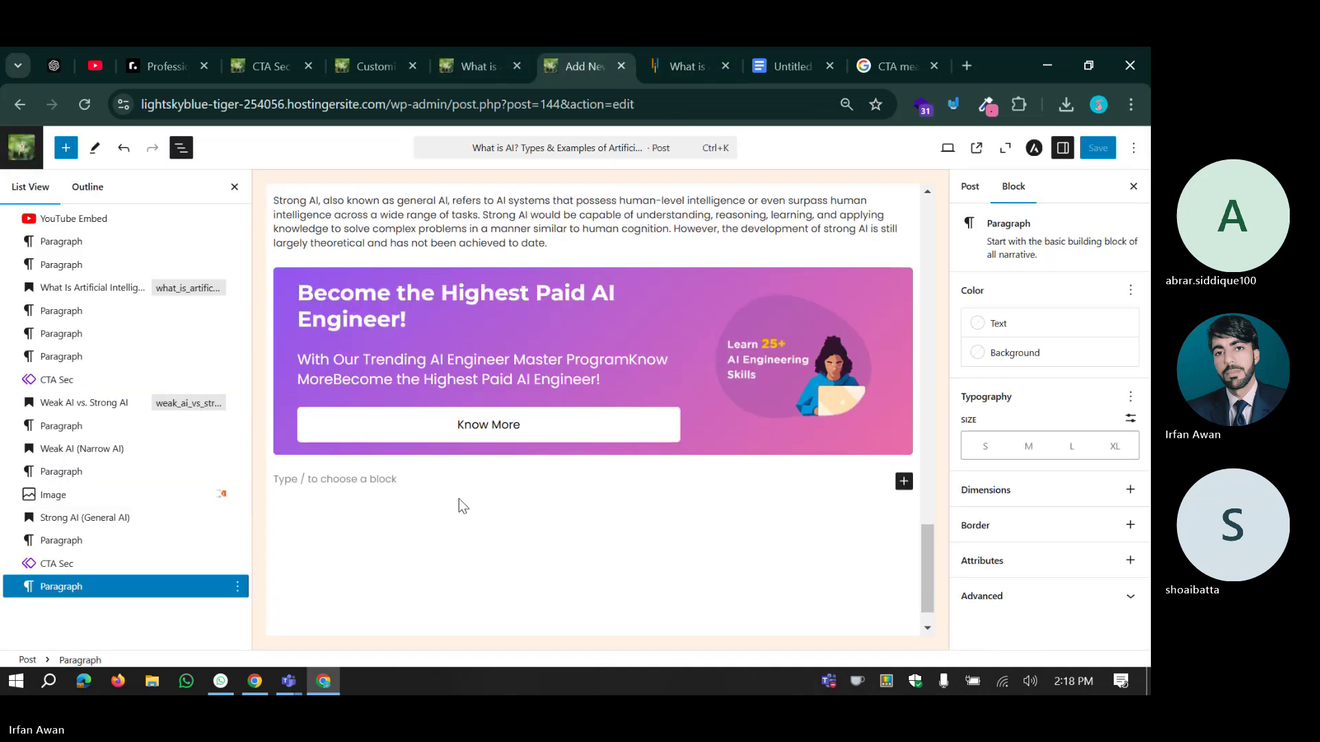
pyautogui.hotkey('ctrl', 'v')
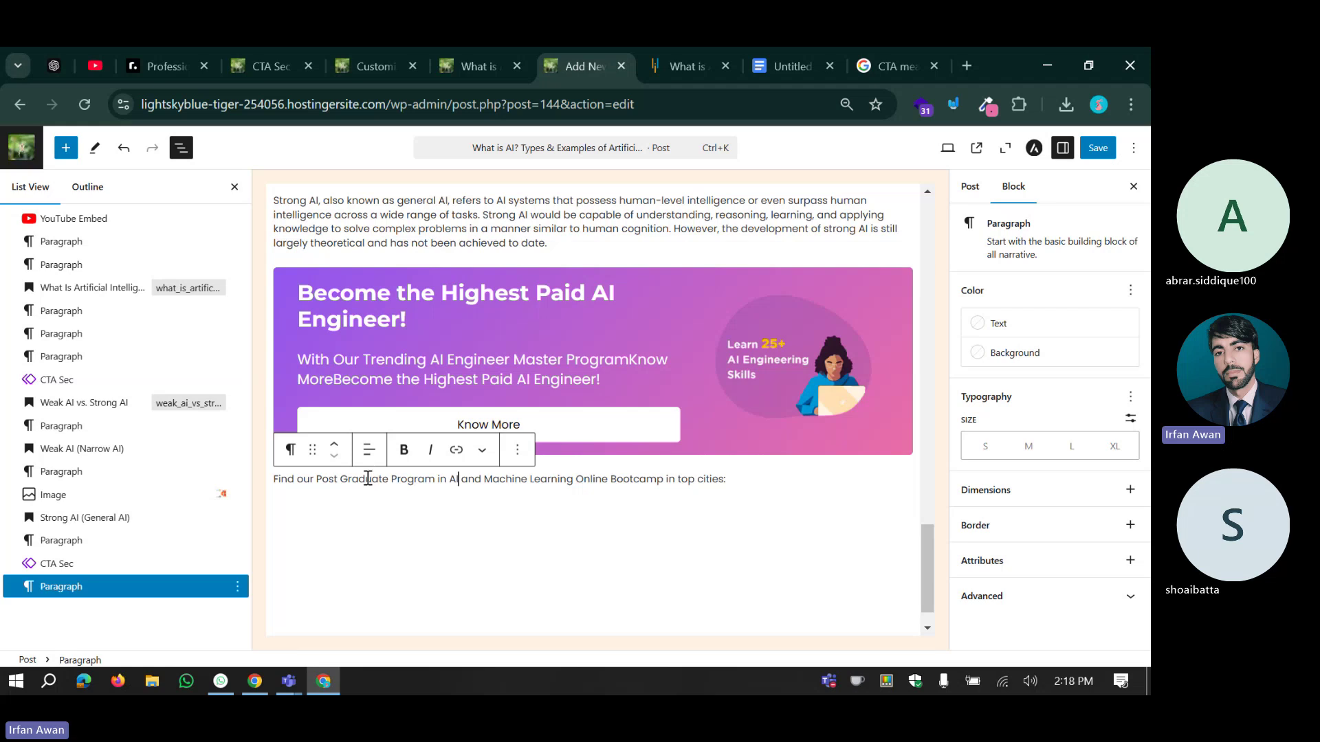
pyautogui.click(290, 450)
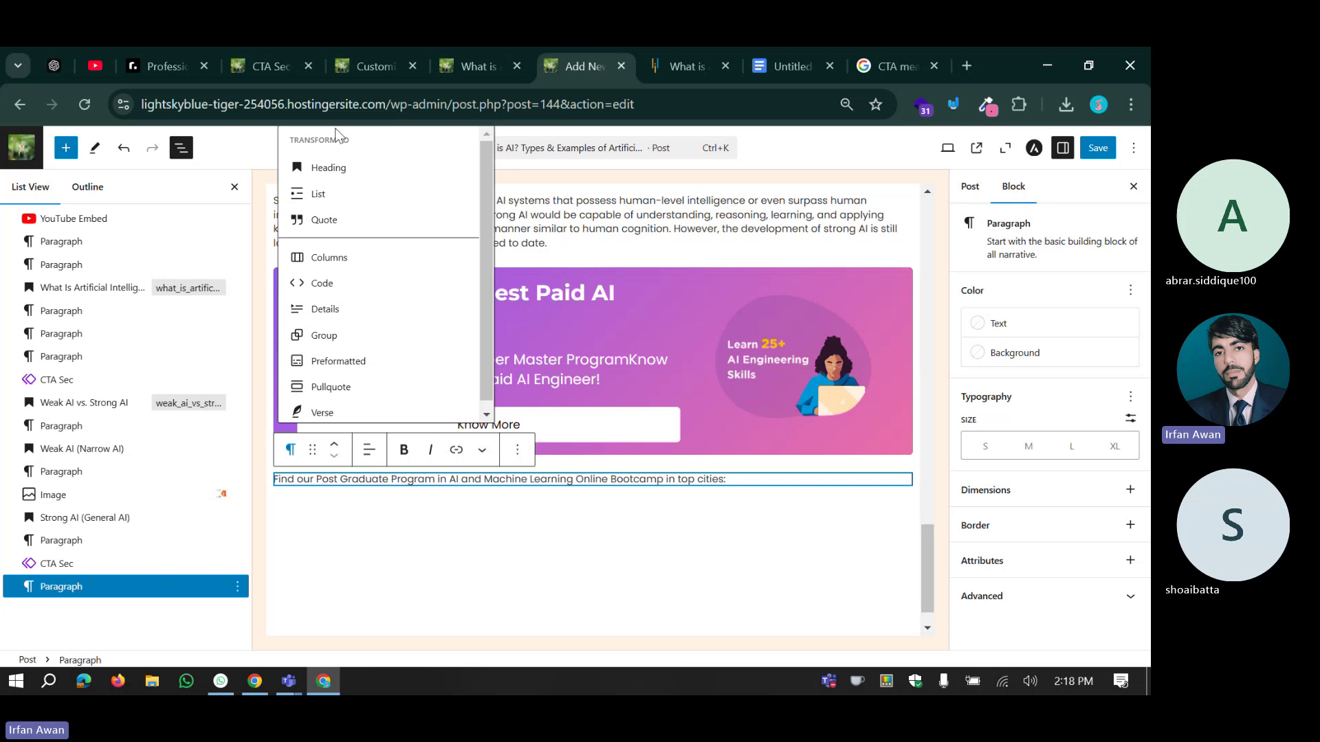
pyautogui.click(326, 167)
pyautogui.scroll(-1, 447, 515)
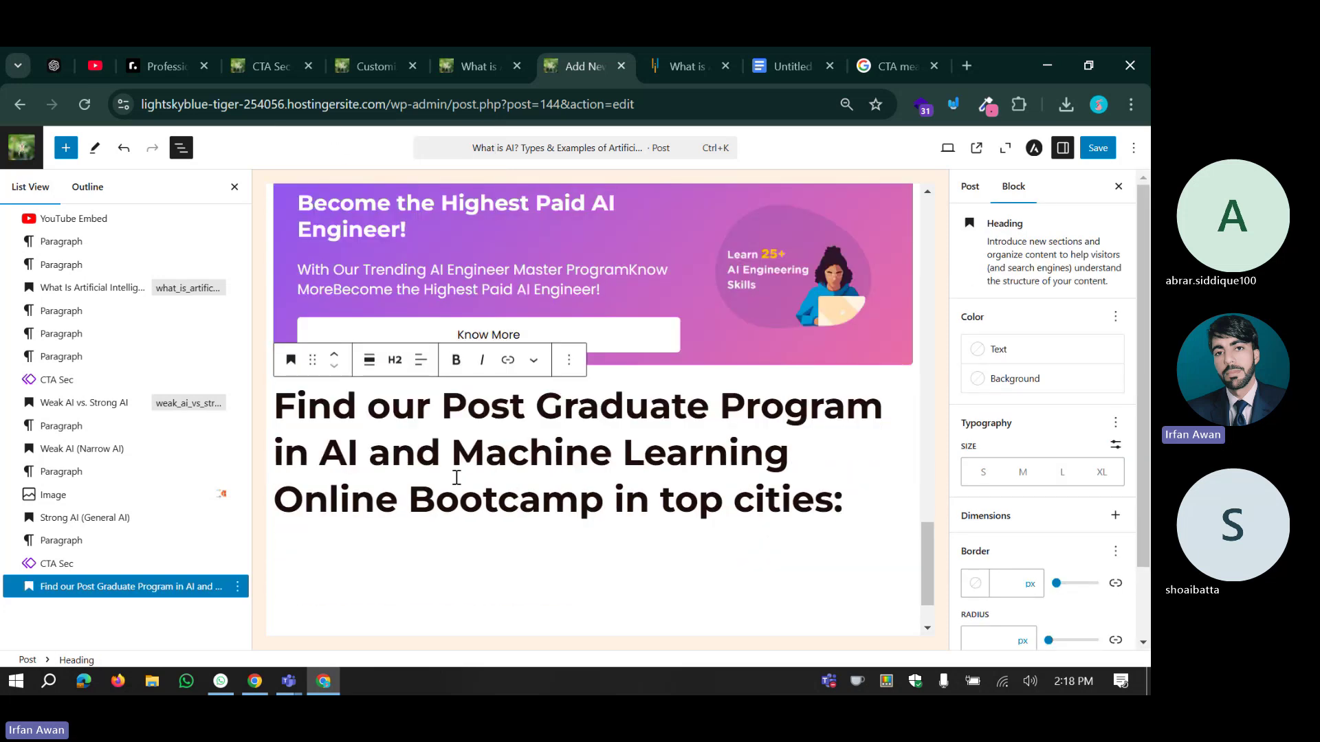
# Compare the bootcamp heading with the Simplilearn original, try level H3 on it and return it to H2.
pyautogui.click(675, 52)
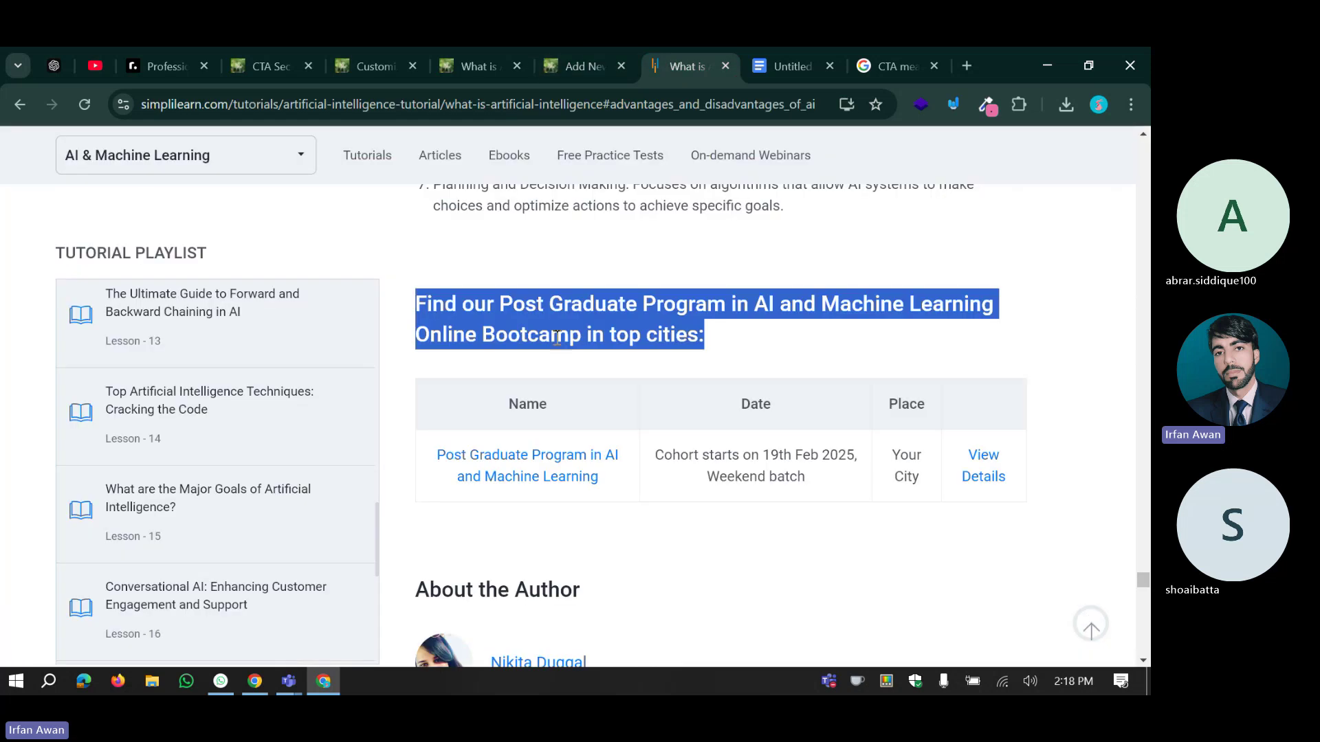
pyautogui.click(564, 51)
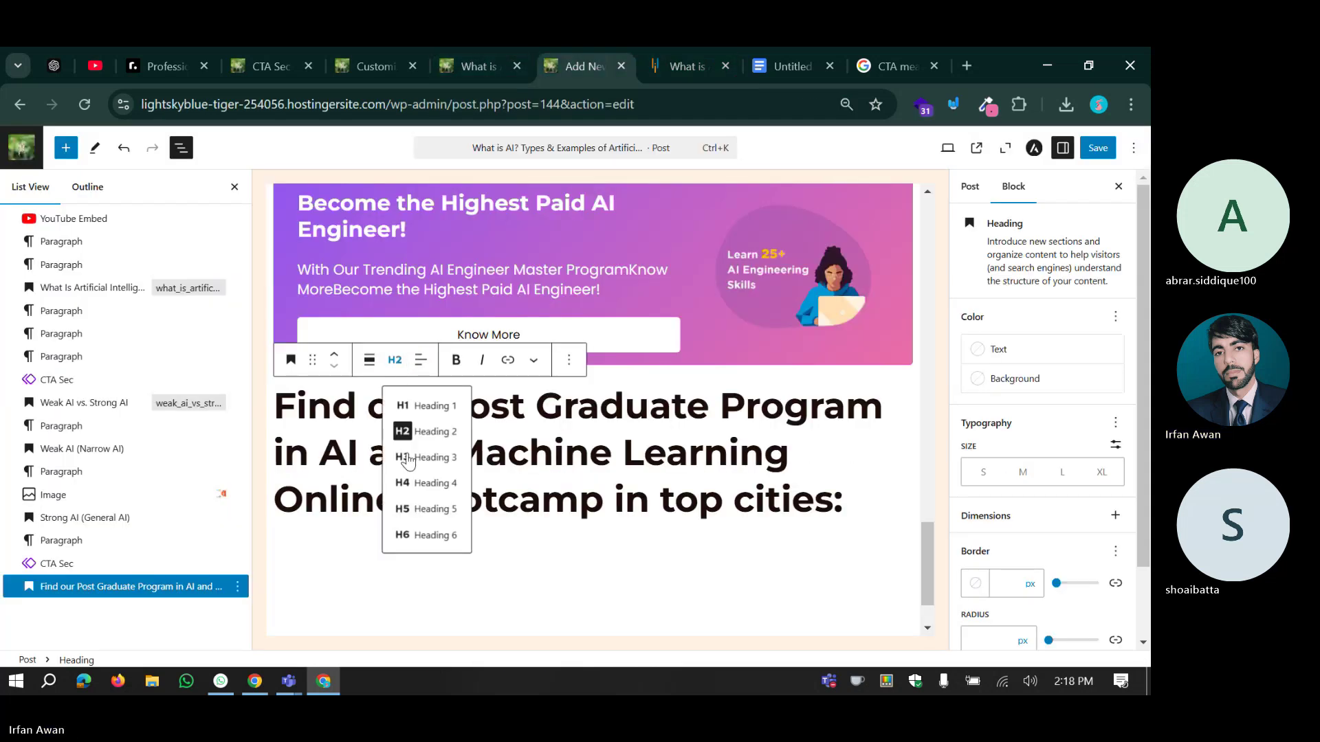
pyautogui.click(411, 448)
pyautogui.click(395, 359)
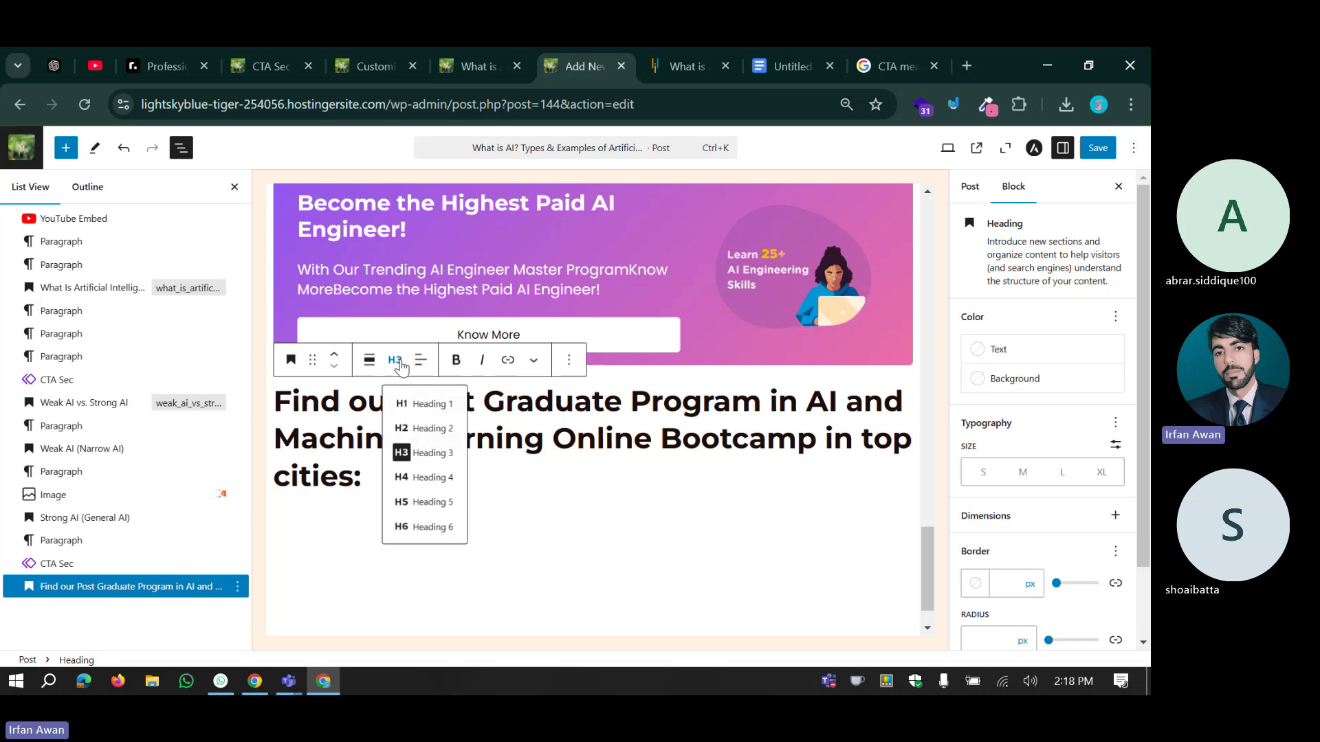
pyautogui.click(429, 427)
pyautogui.click(507, 455)
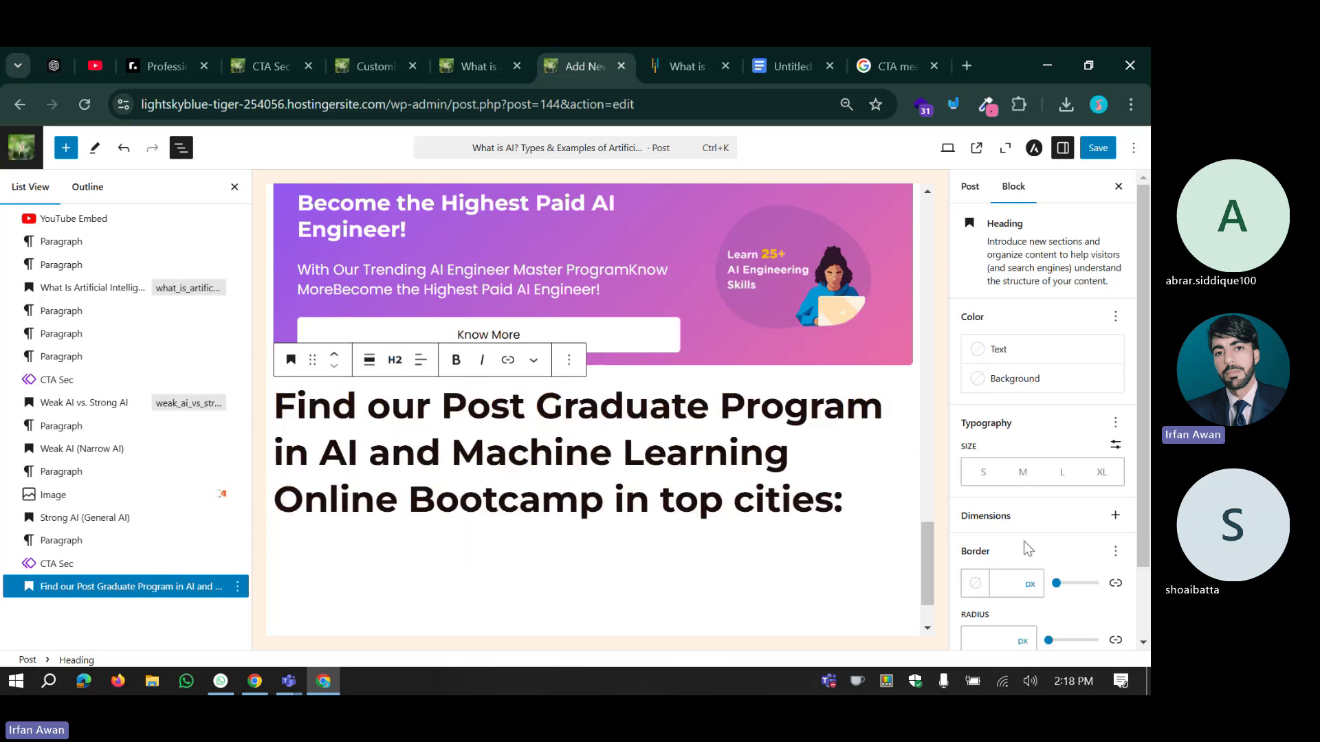
# Compare the Medium, Small and Large text sizes on the bootcamp heading and set it to Medium.
pyautogui.doubleClick(1026, 461)
pyautogui.click(1028, 475)
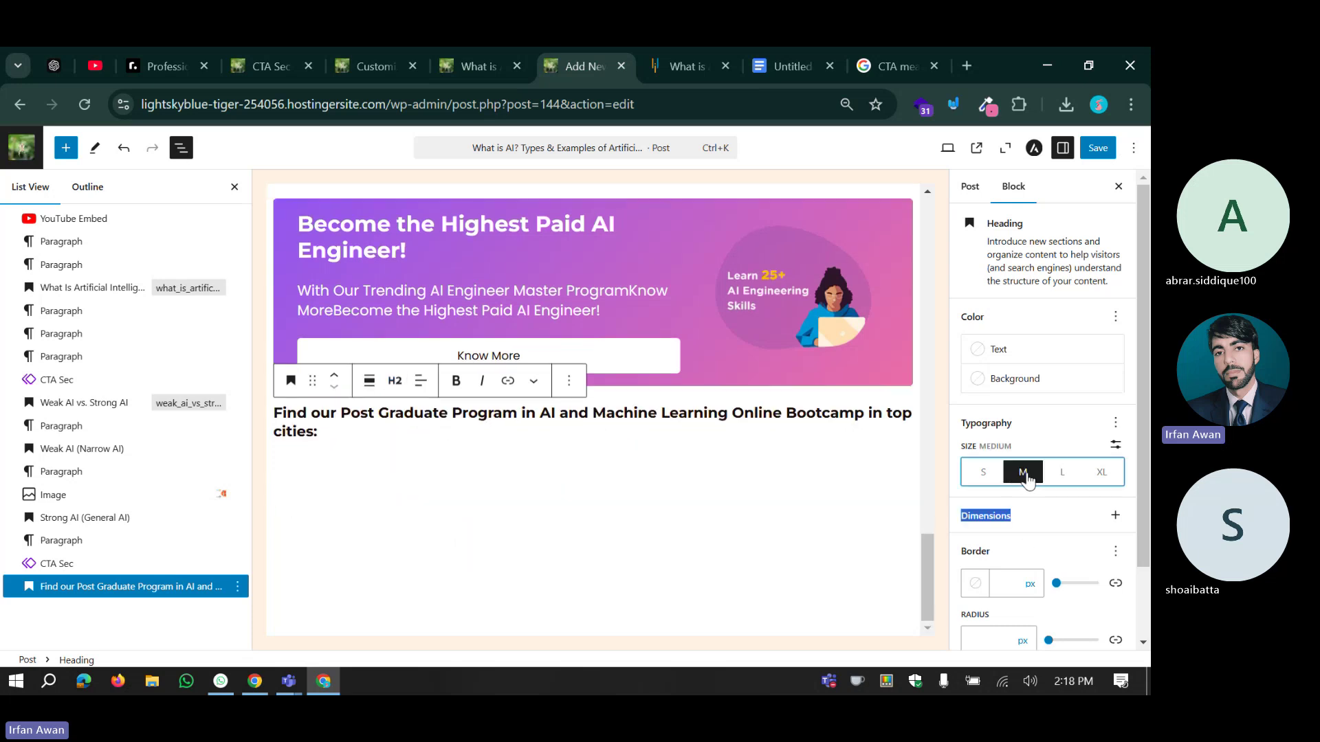
pyautogui.click(983, 473)
pyautogui.click(1062, 473)
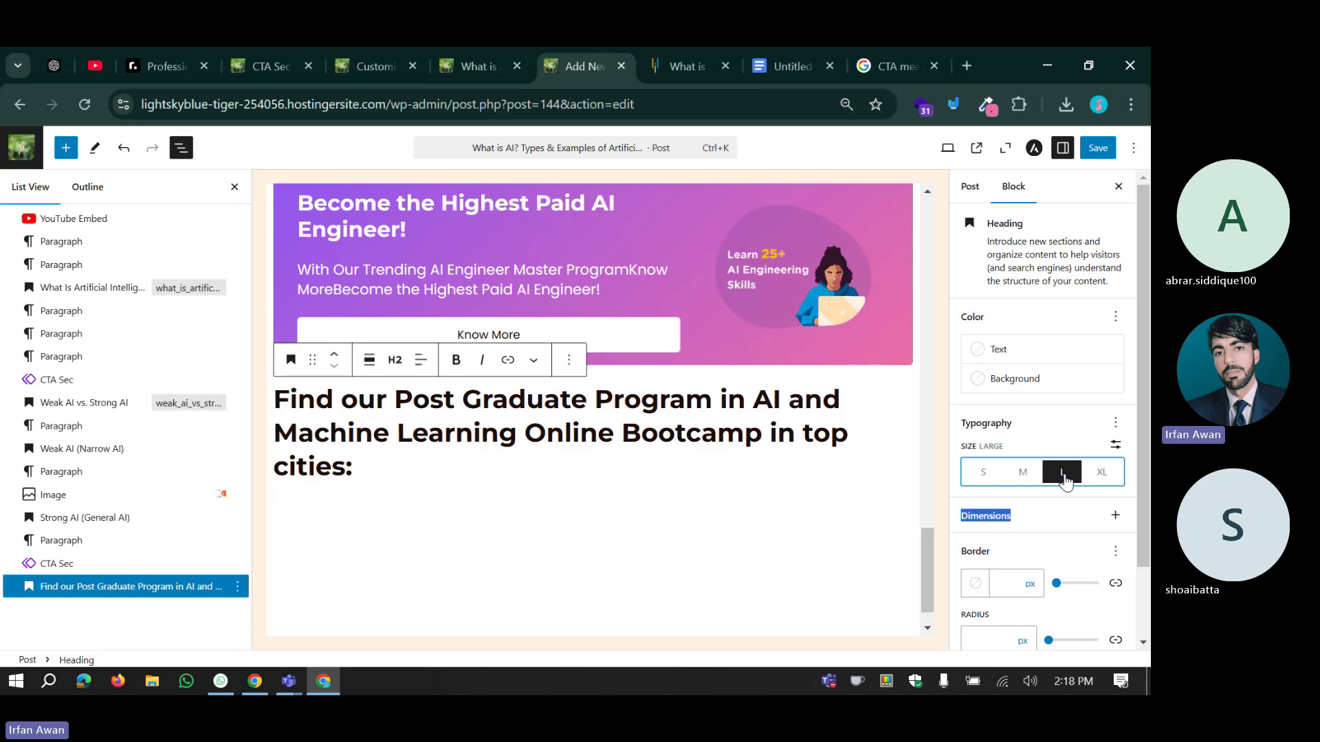
pyautogui.click(1024, 473)
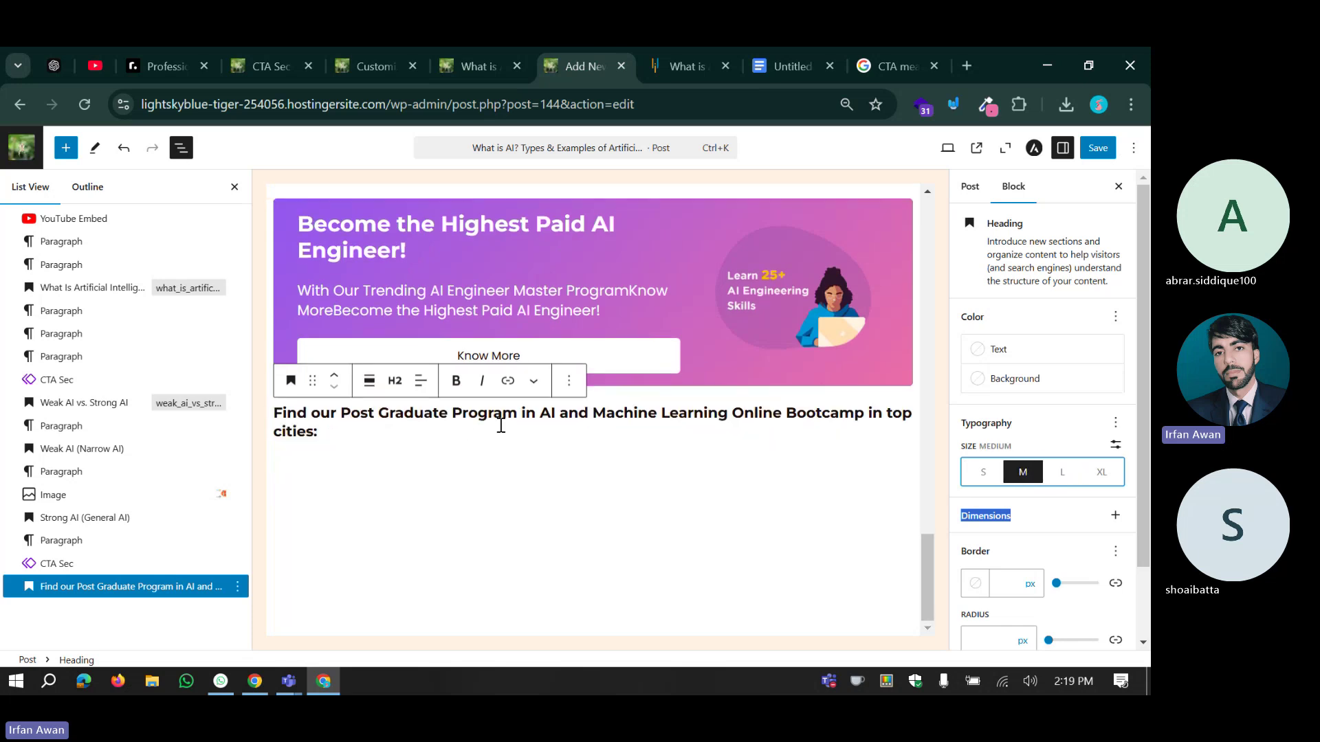
# Check the post's other headings and the published article's Table of Contents, and return to the bootcamp heading in the editor.
pyautogui.scroll(20, 433, 410)
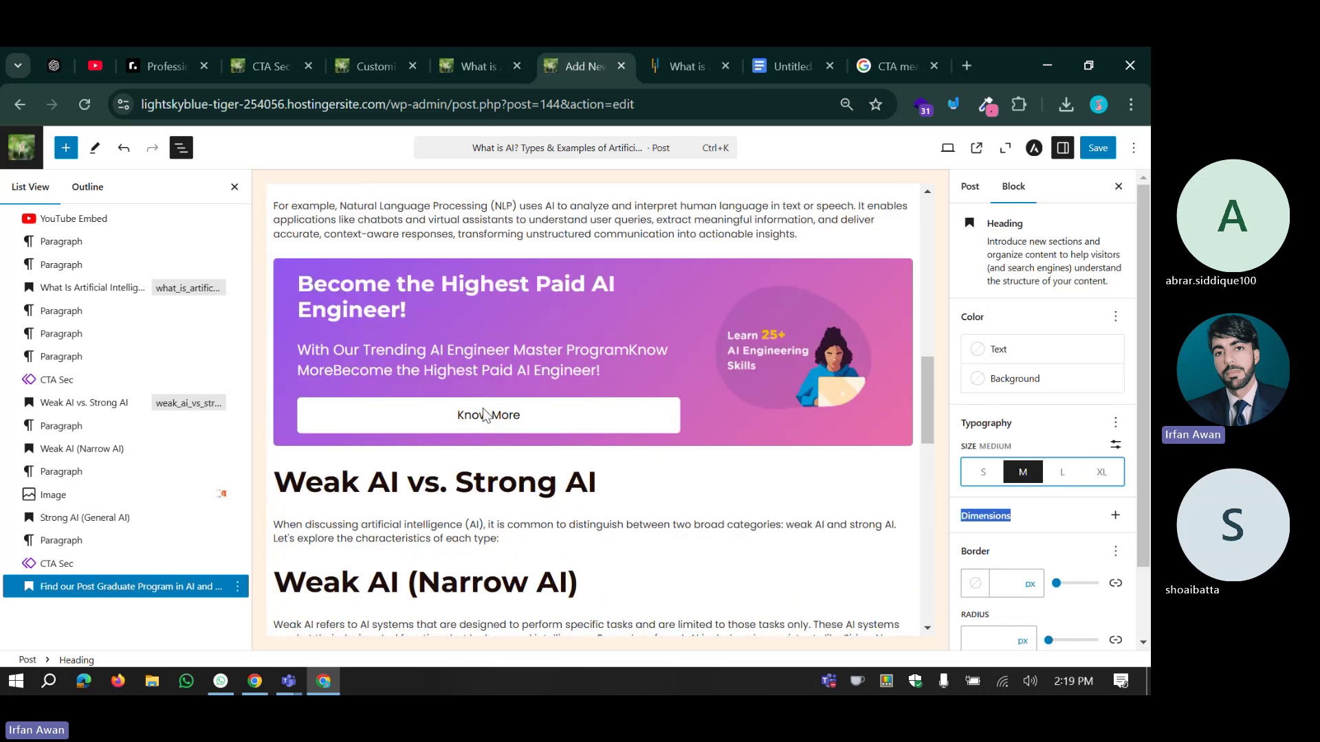
pyautogui.click(434, 48)
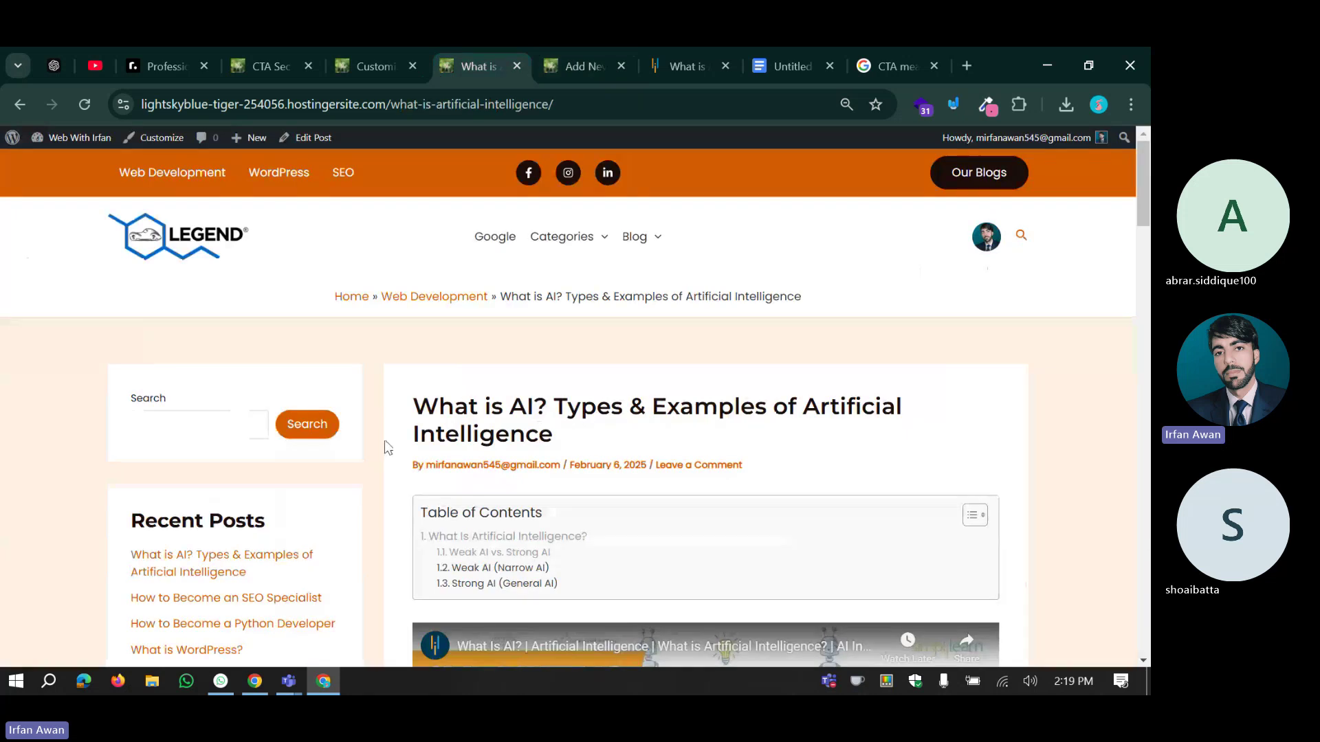
pyautogui.scroll(-3, 436, 329)
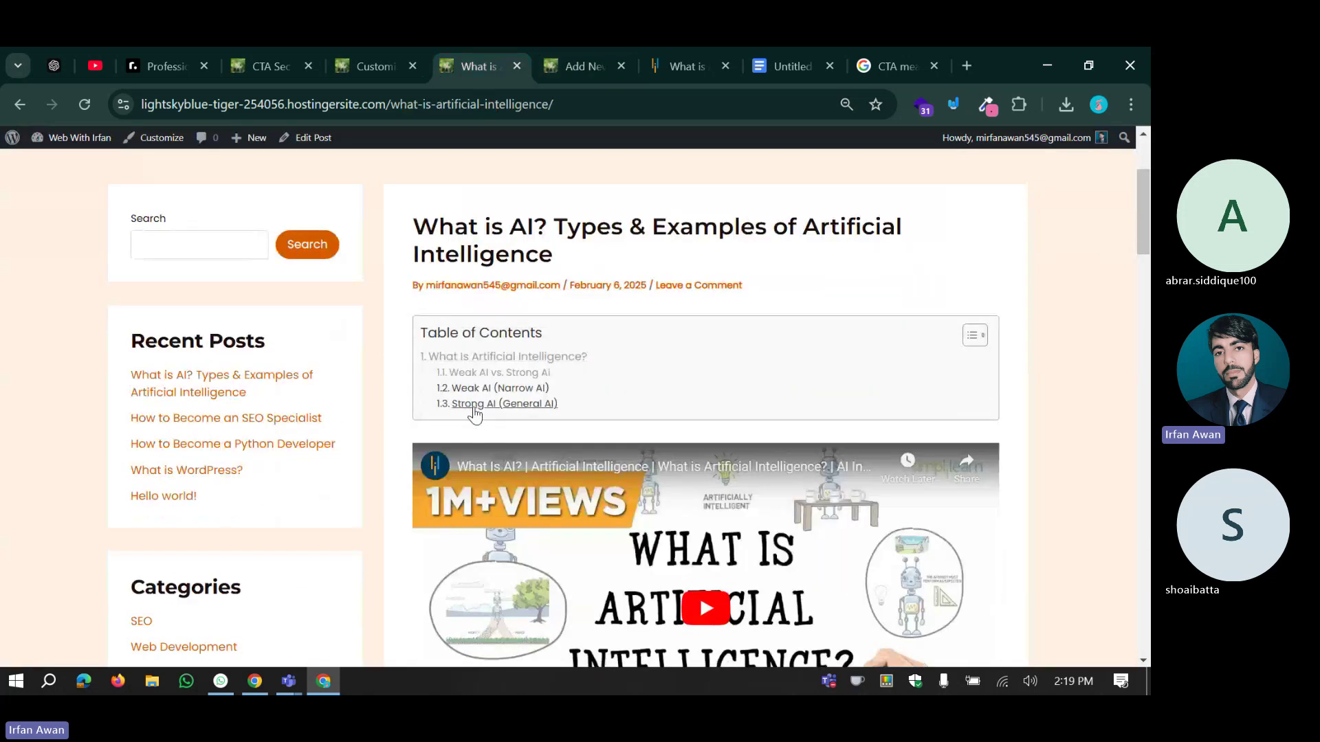
pyautogui.click(544, 48)
pyautogui.scroll(-15, 340, 402)
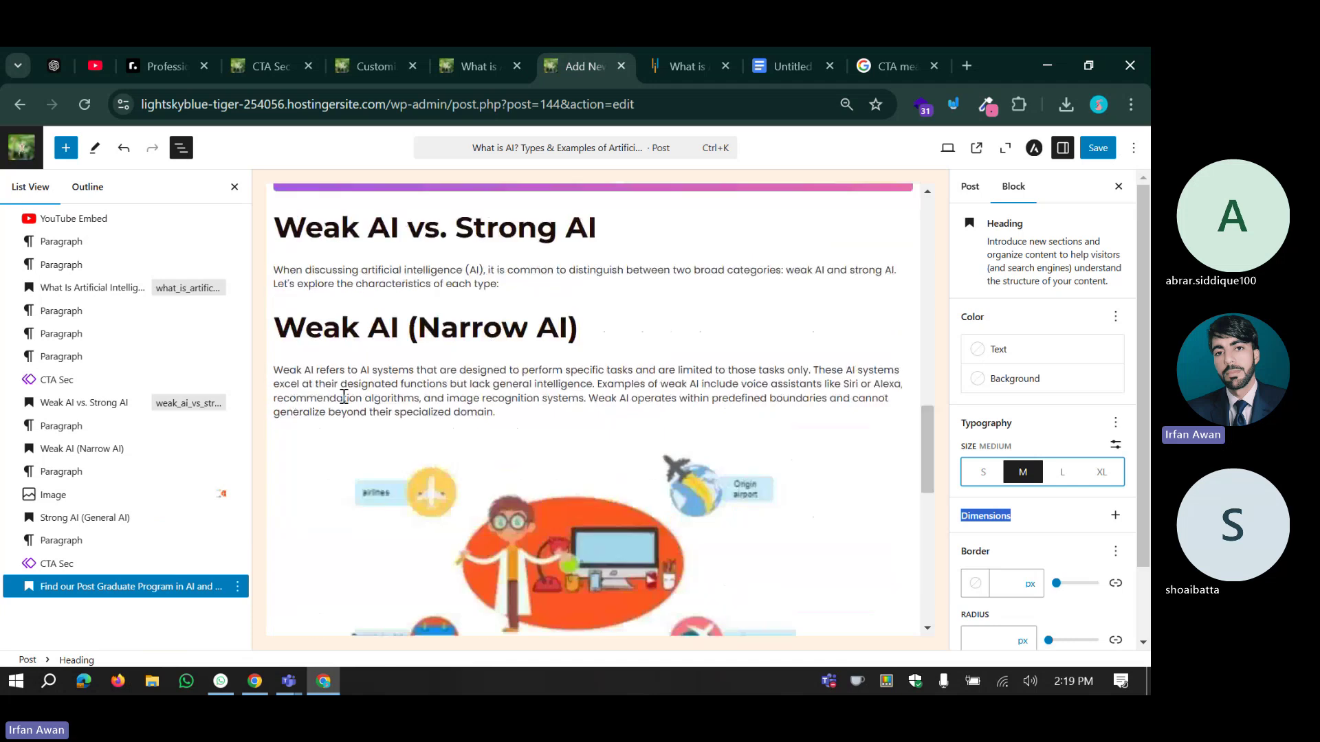
pyautogui.scroll(-1, 371, 323)
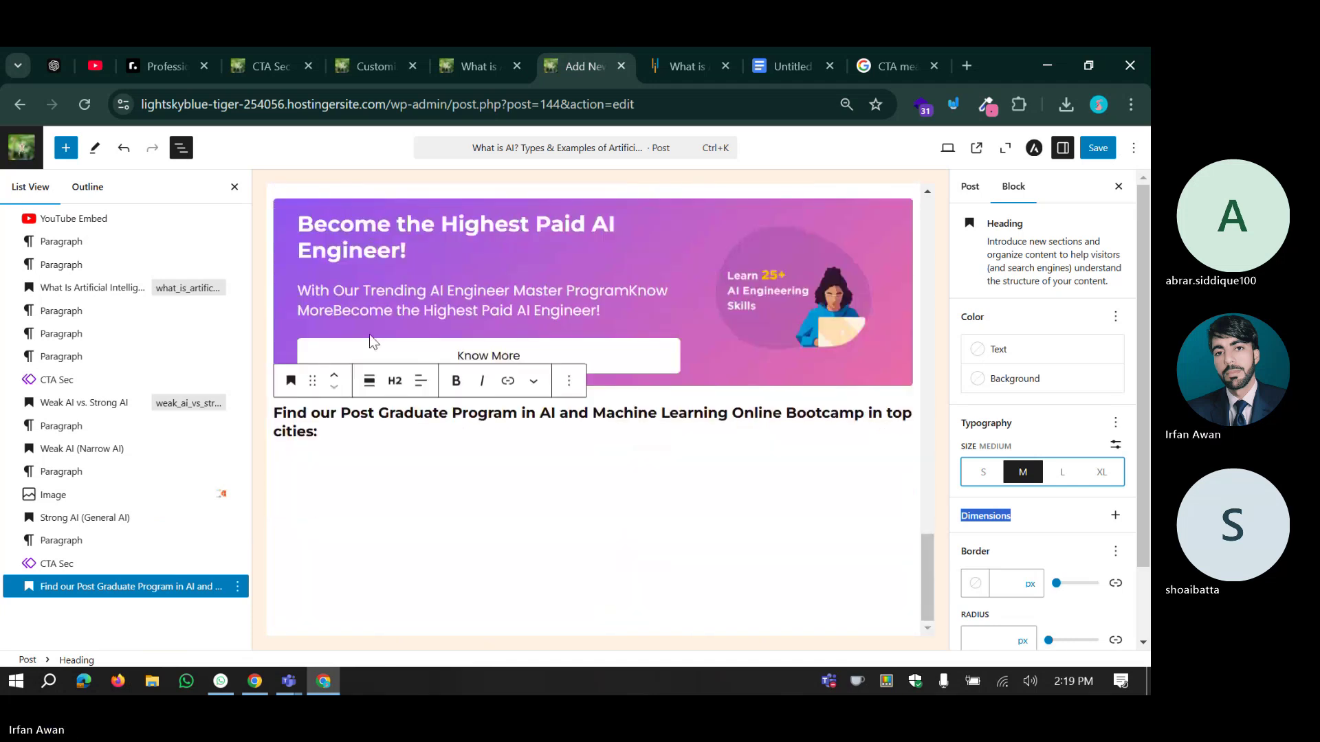
# Try heading level H3 on the bootcamp heading and return it to H2.
pyautogui.click(382, 412)
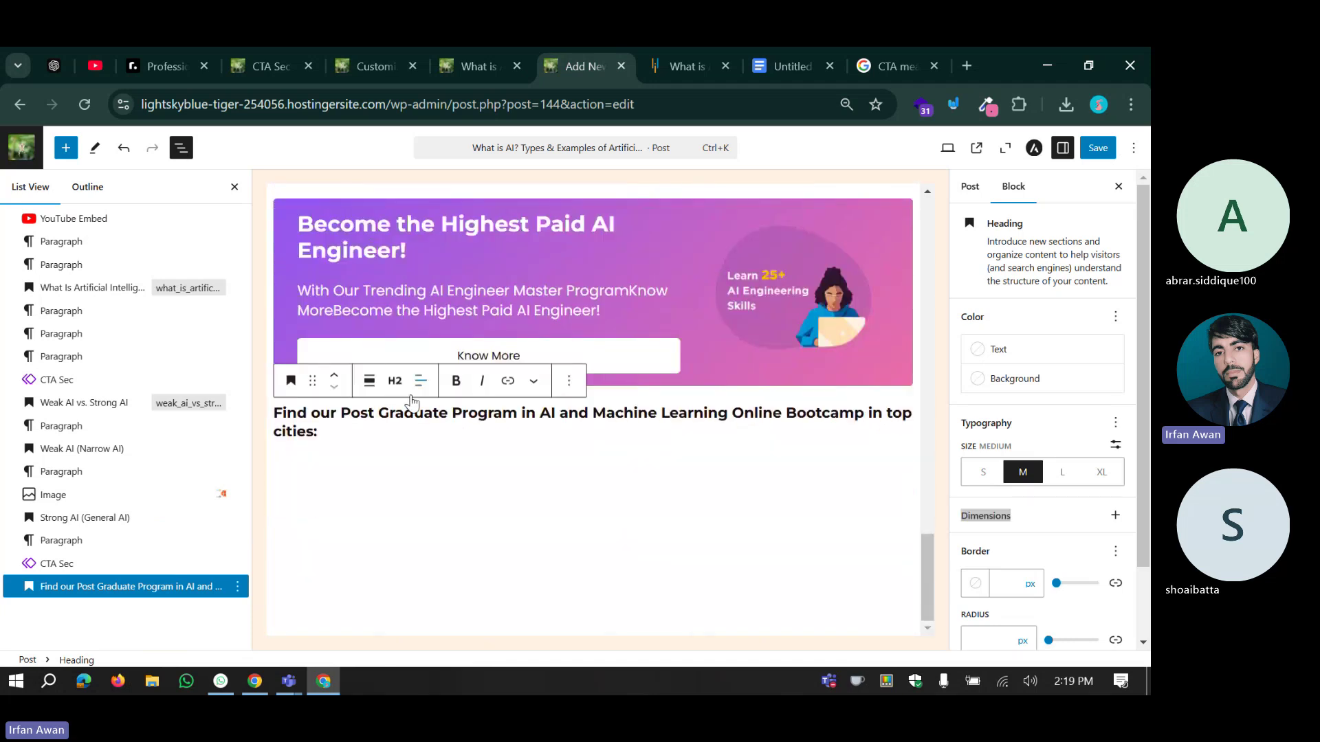
pyautogui.click(394, 381)
pyautogui.click(416, 475)
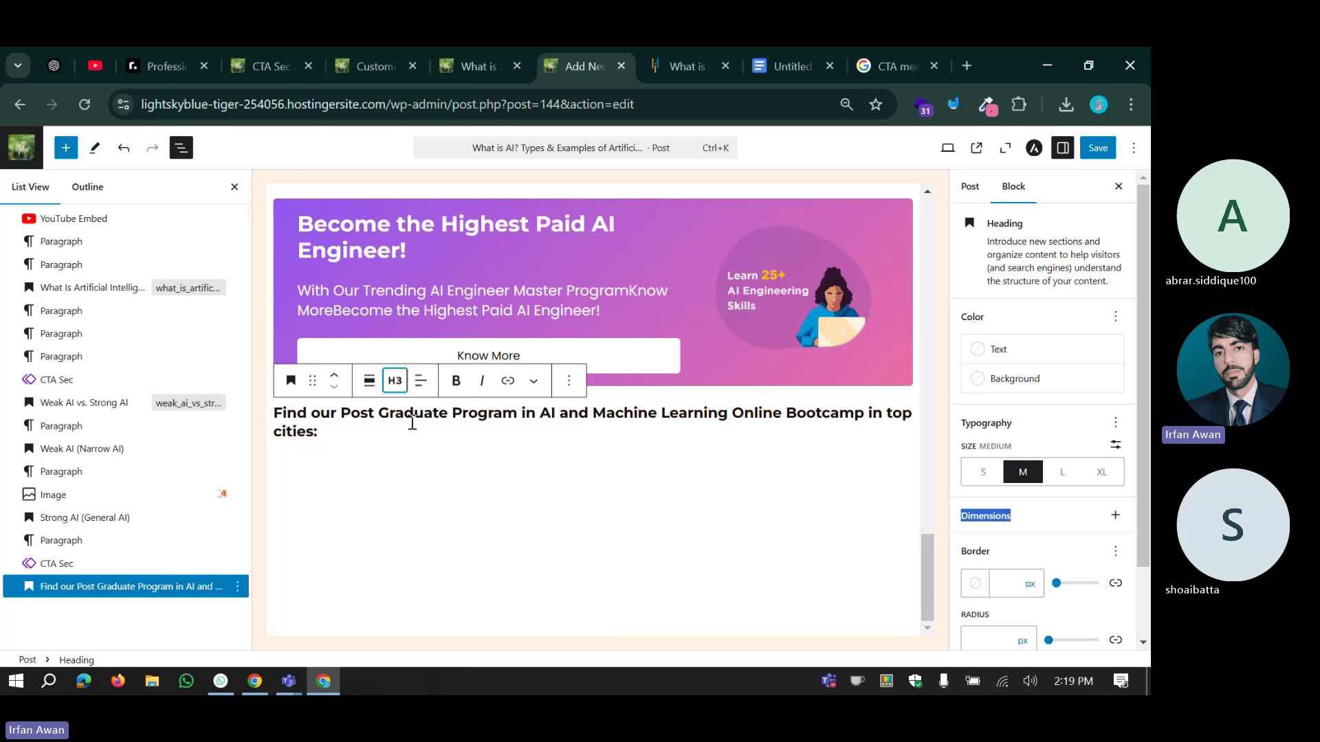
pyautogui.click(393, 380)
pyautogui.click(412, 451)
# Compare the preset text sizes on the bootcamp heading and set it to Large.
pyautogui.click(987, 473)
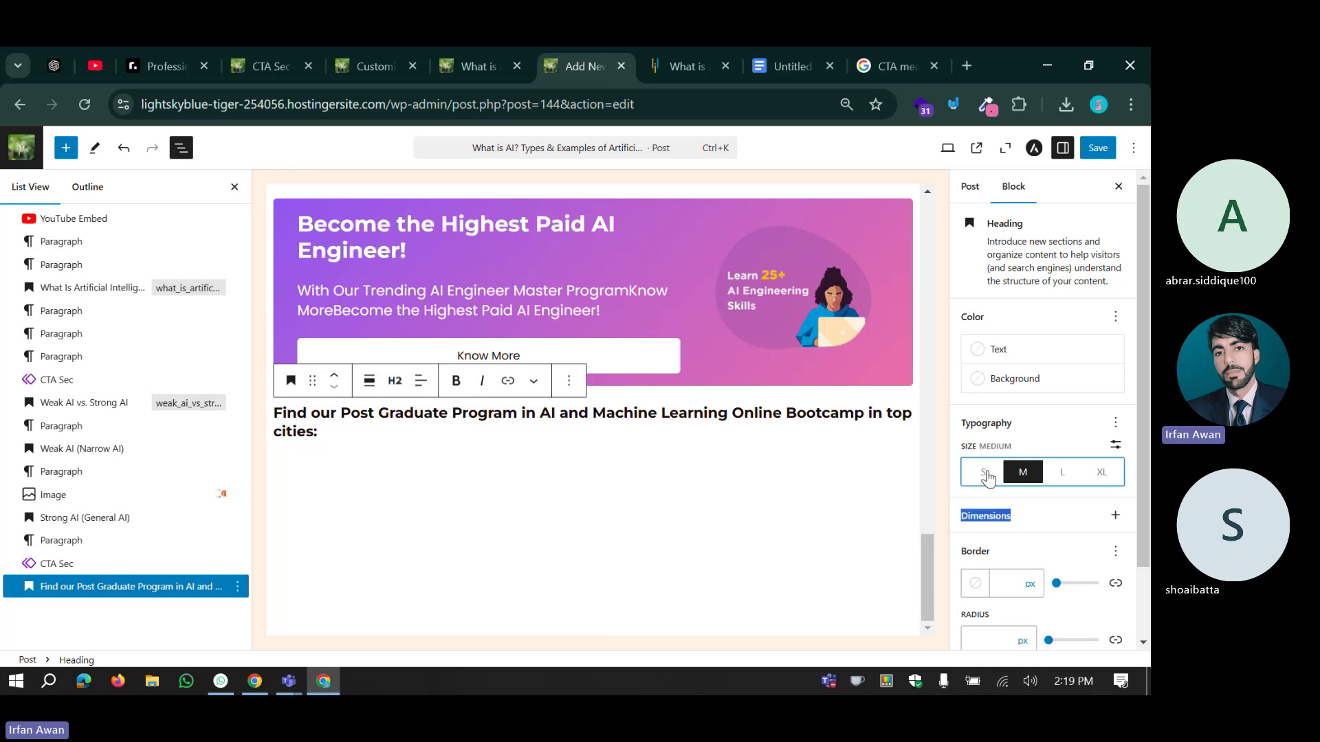
pyautogui.click(1043, 474)
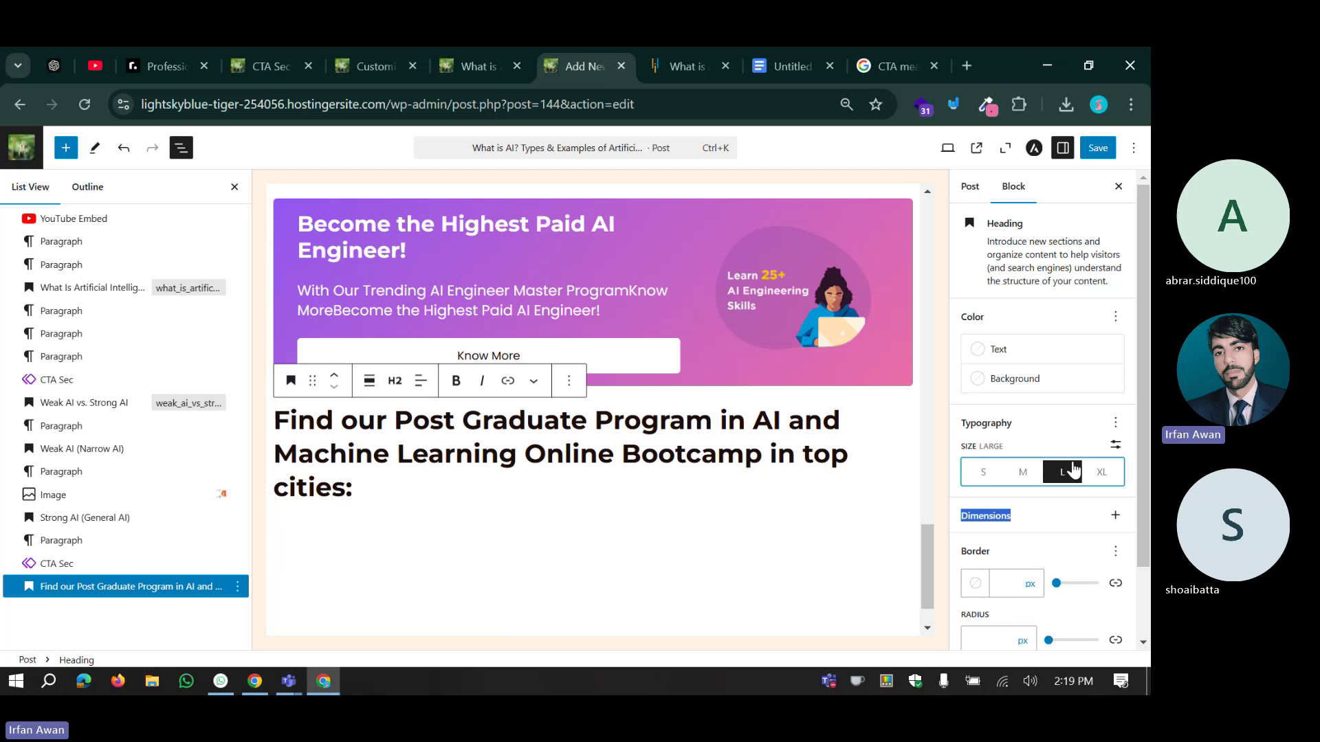
pyautogui.click(1102, 474)
pyautogui.click(1062, 473)
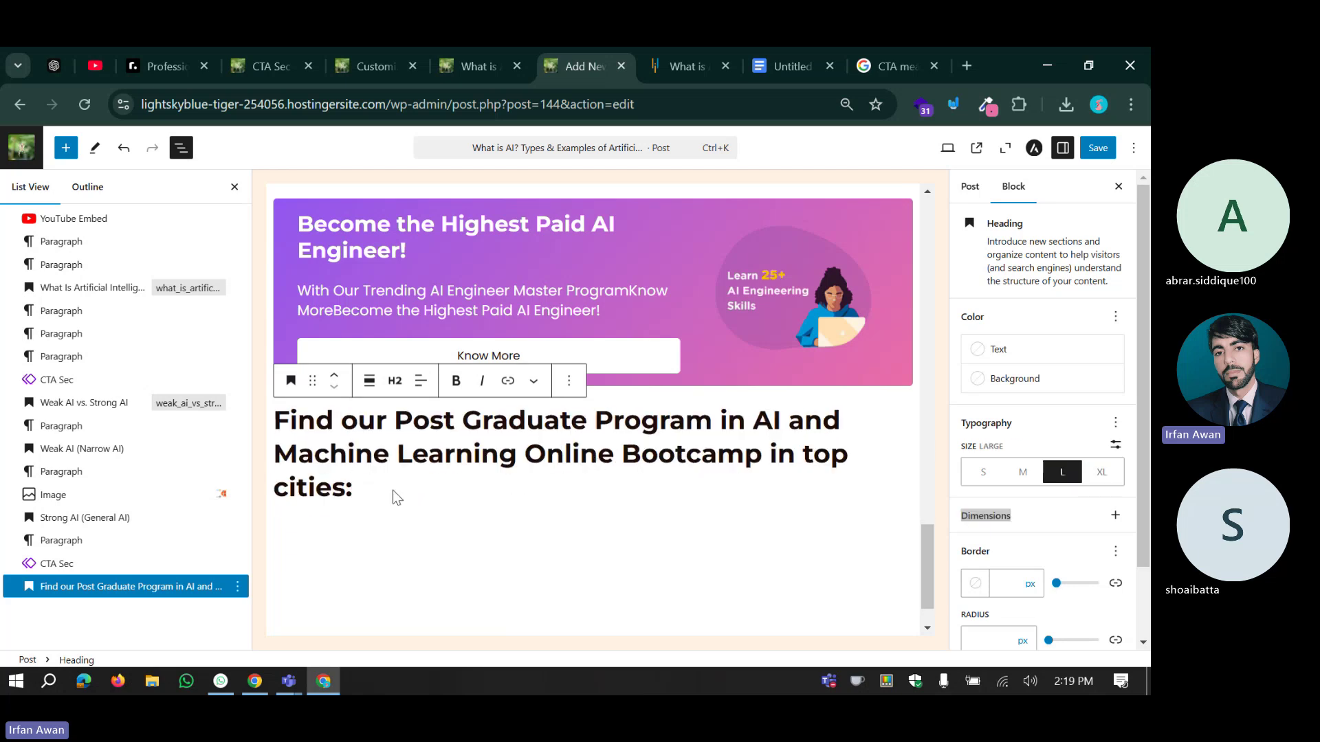
# Insert a Table block directly below the bootcamp heading.
pyautogui.press('Return')
pyautogui.write('table')
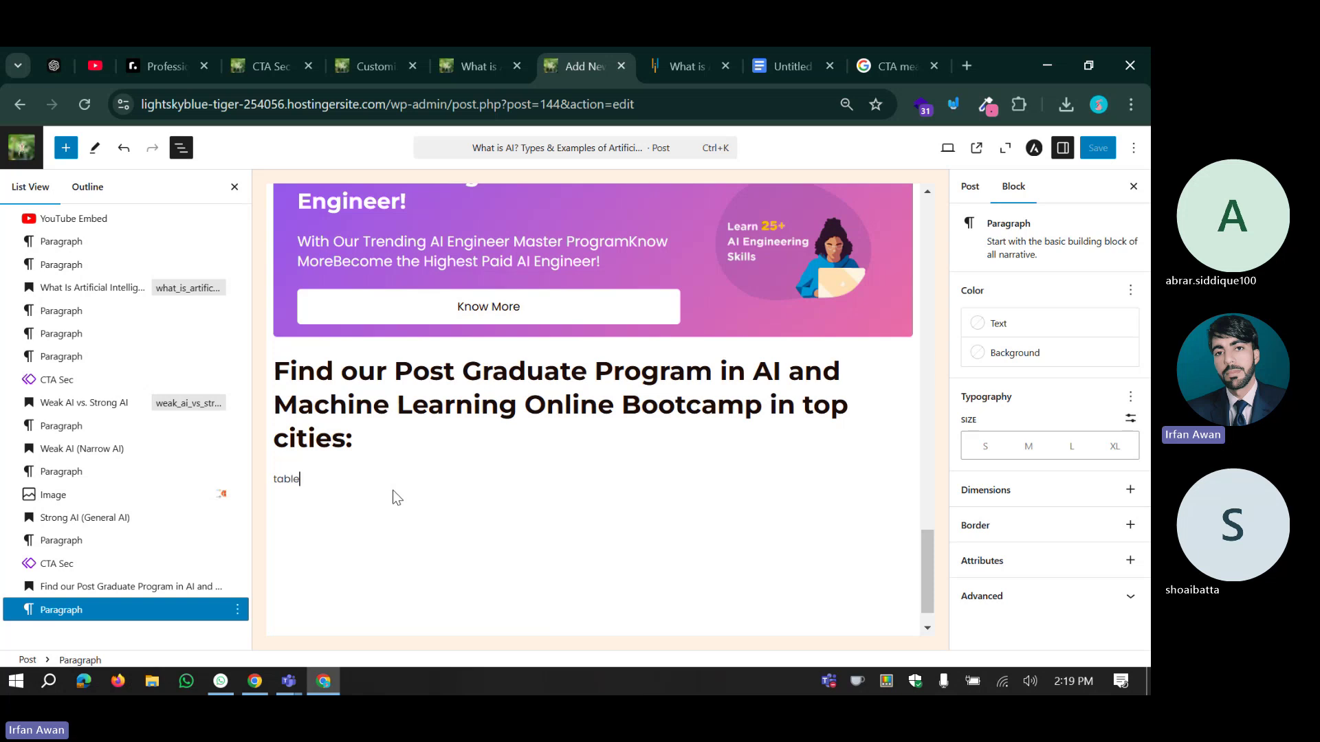
pyautogui.press('BackSpace')
pyautogui.press('BackSpace')
pyautogui.press('BackSpace')
pyautogui.press('BackSpace')
pyautogui.press('BackSpace')
pyautogui.write('/table')
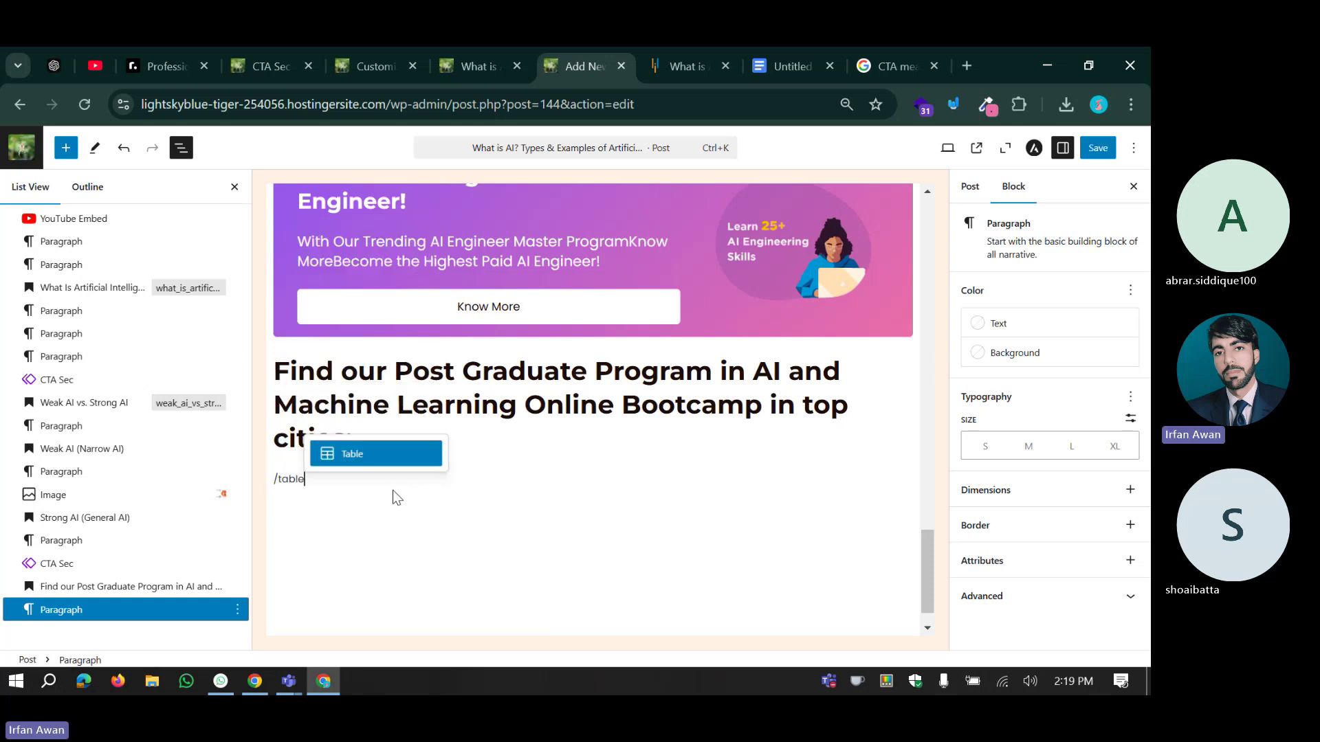
pyautogui.press('Return')
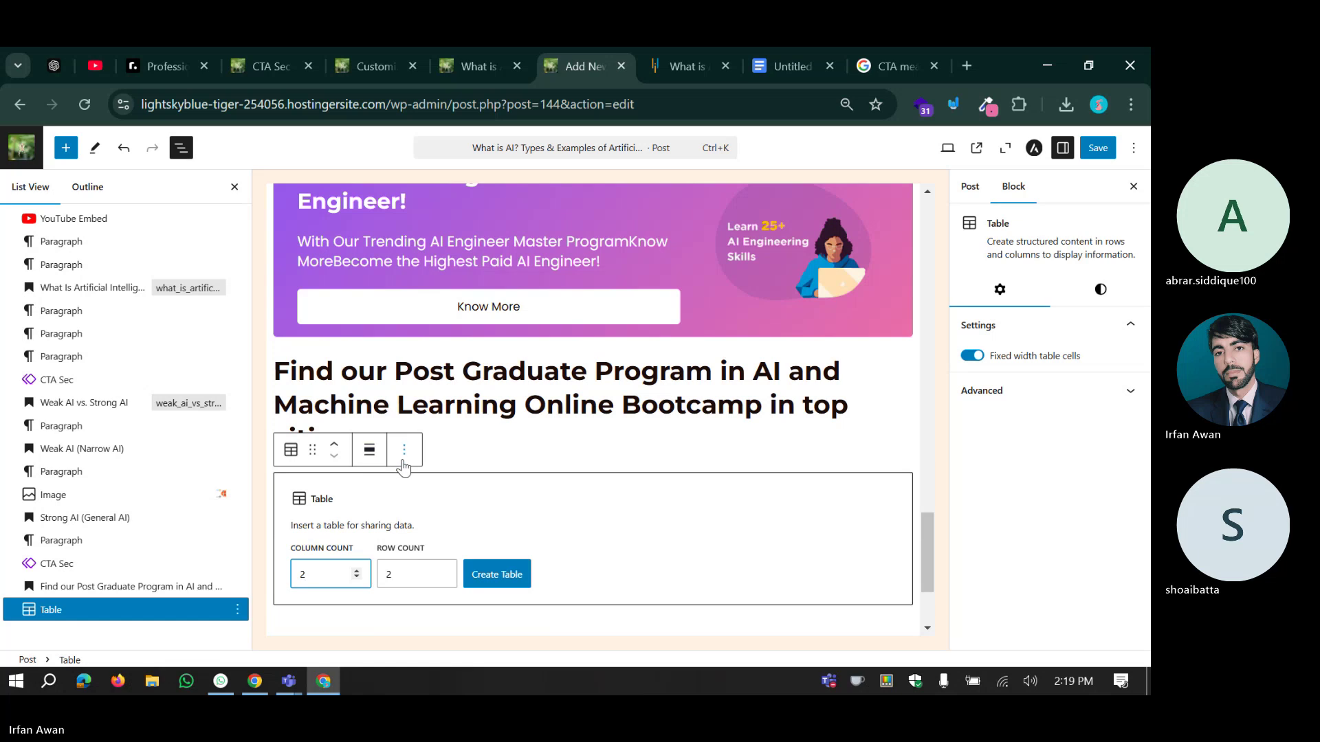
# Check the layout of Simplilearn's bootcamp table and create the post's table with 4 columns and 2 rows.
pyautogui.scroll(-2, 404, 479)
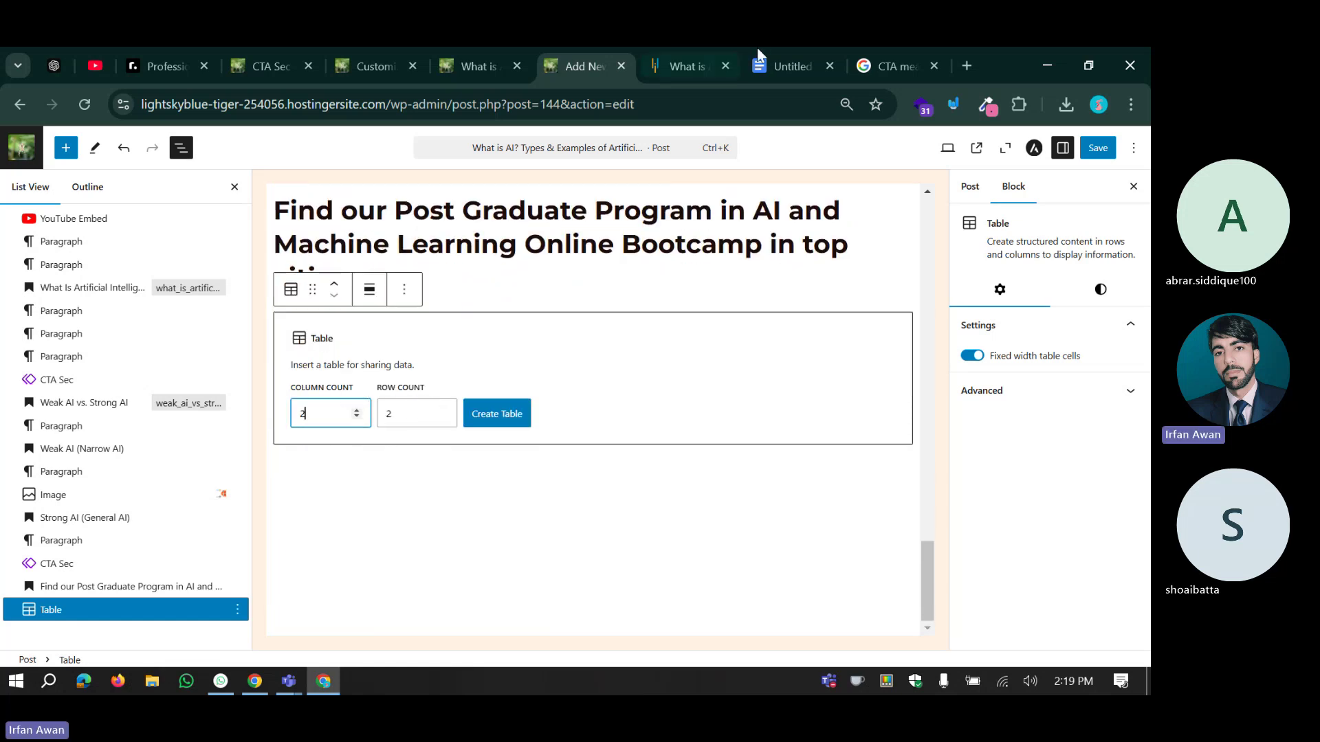
pyautogui.click(658, 47)
pyautogui.scroll(-3, 472, 333)
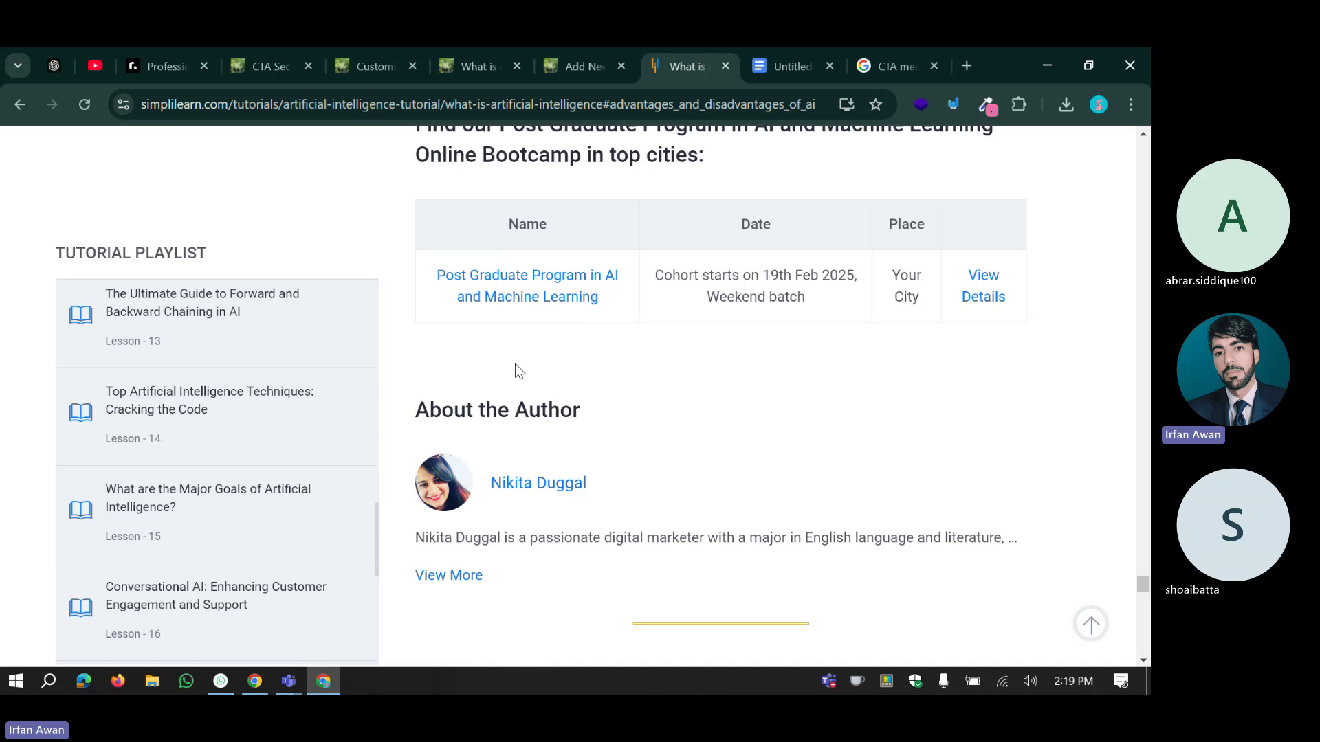
pyautogui.scroll(2, 515, 364)
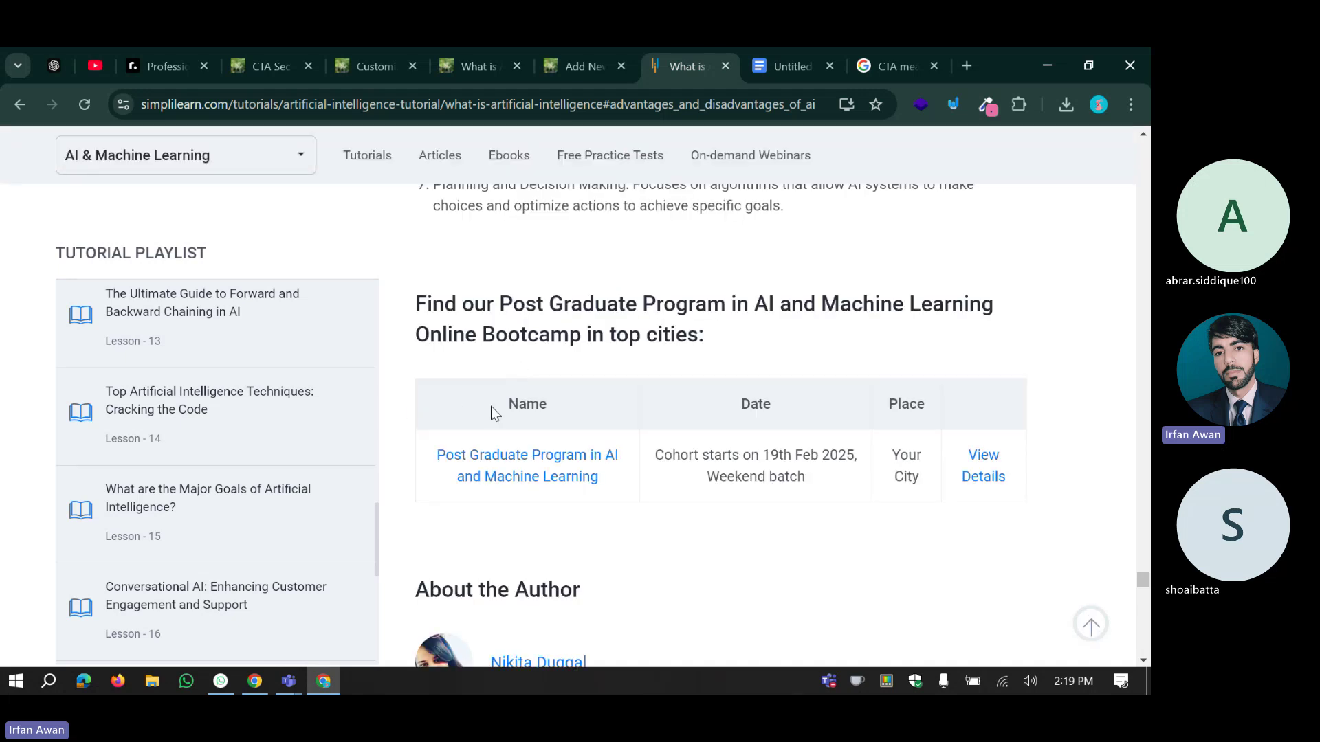
pyautogui.moveTo(491, 406); pyautogui.dragTo(856, 334)
pyautogui.click(856, 334)
pyautogui.moveTo(1038, 405); pyautogui.dragTo(426, 403)
pyautogui.click(434, 342)
pyautogui.click(596, 50)
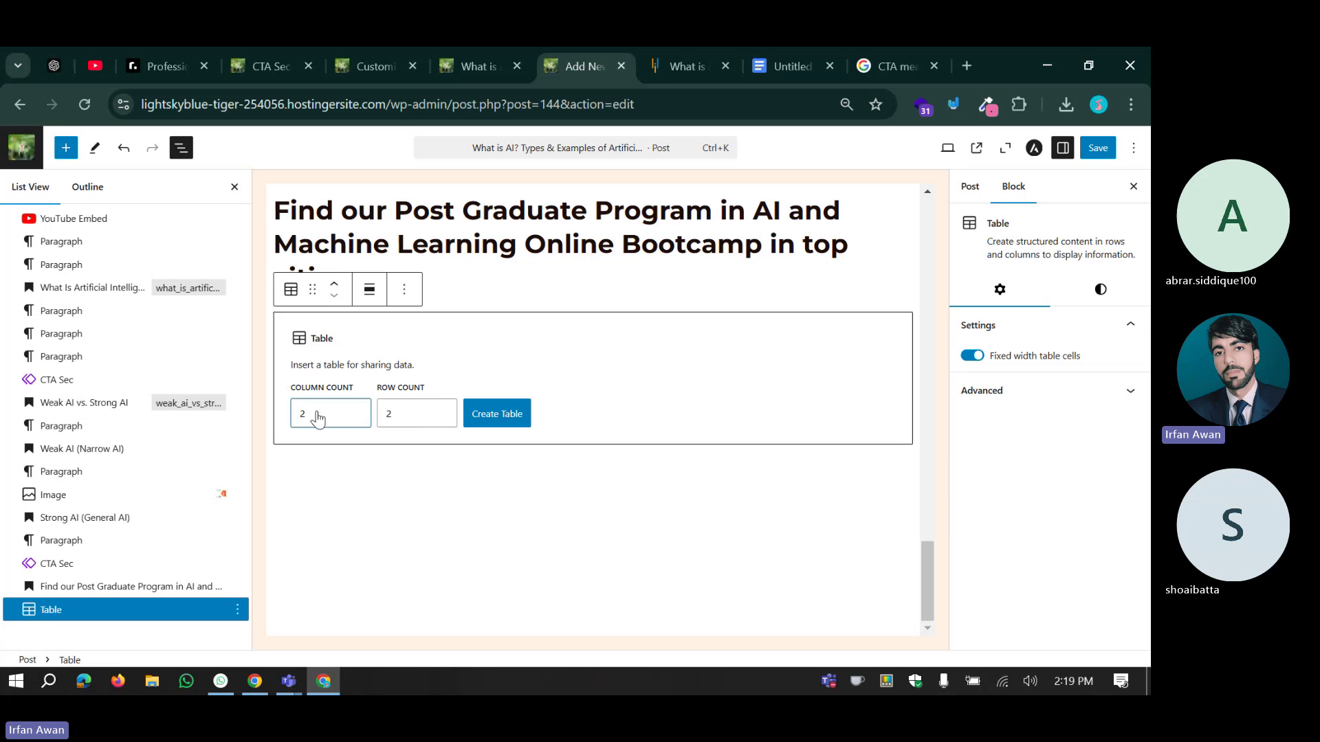
pyautogui.click(356, 410)
pyautogui.click(356, 411)
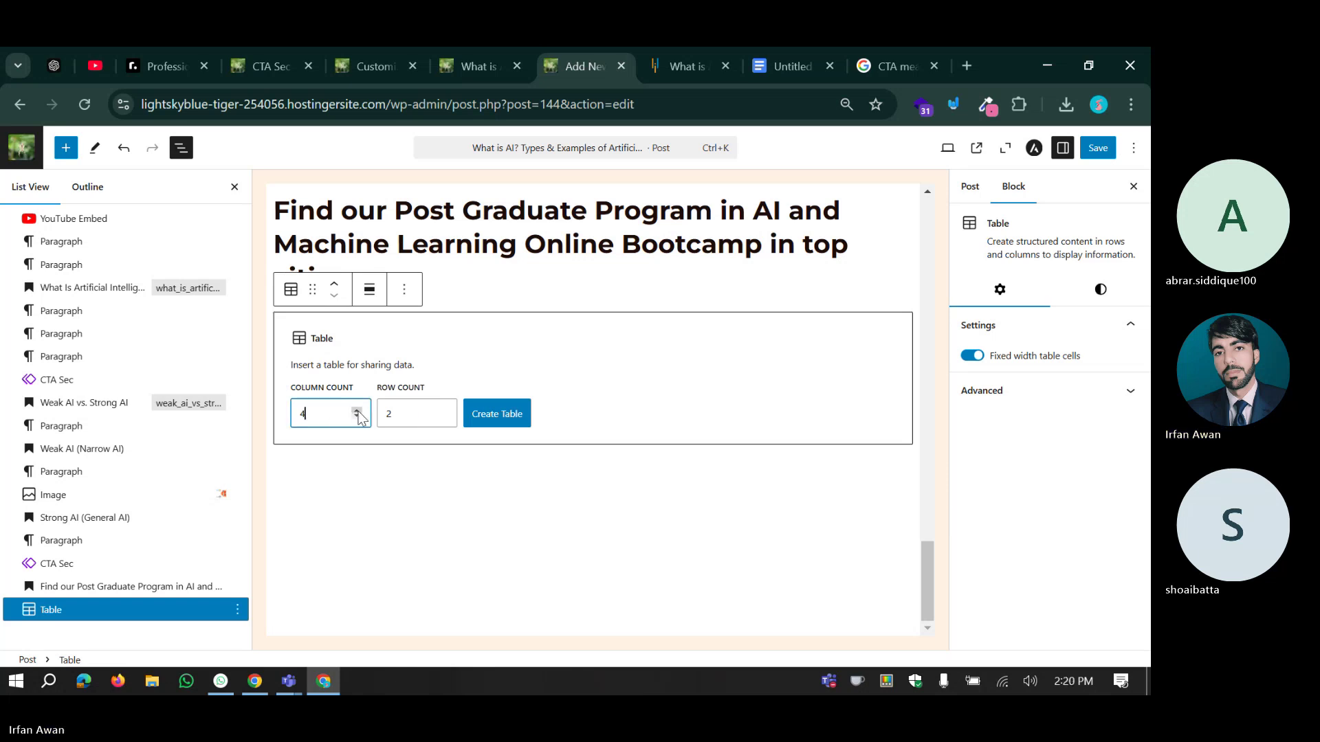
pyautogui.click(475, 419)
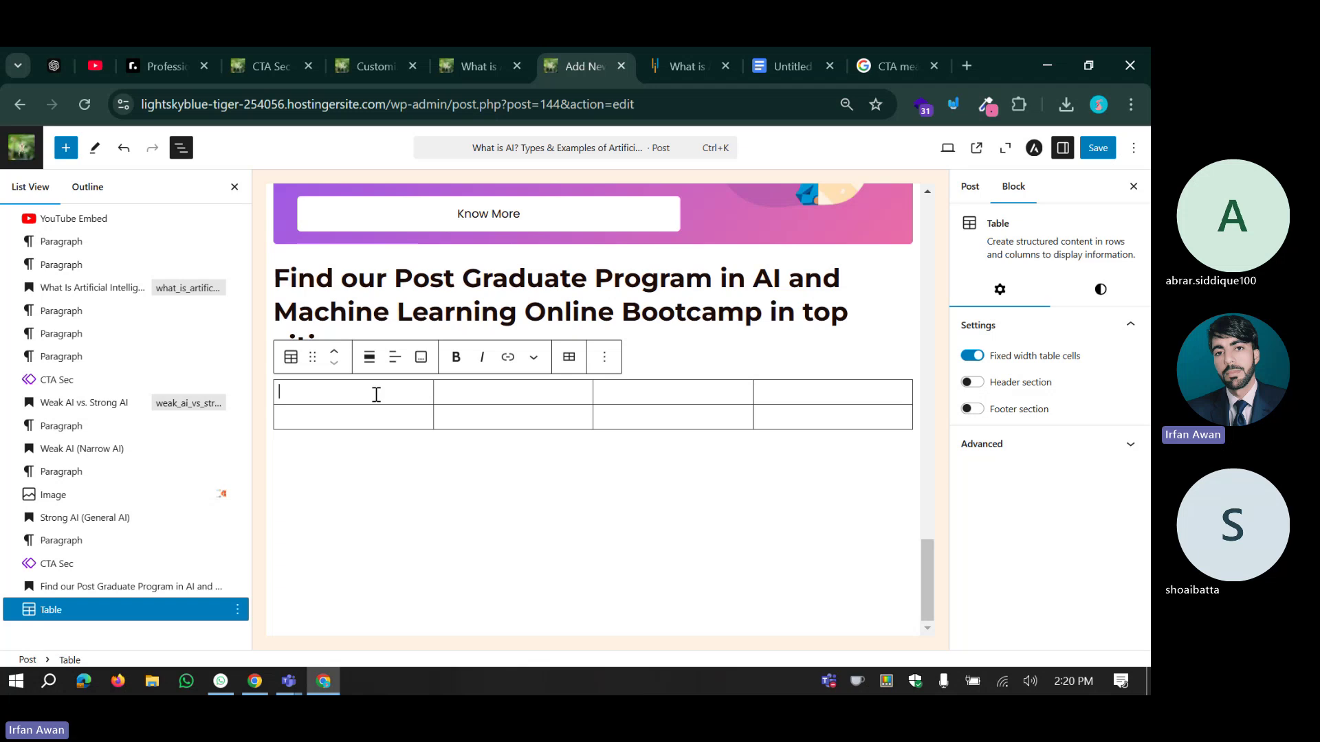
# Copy the Name, Date and Place header labels from the Simplilearn table and return to the post editor.
pyautogui.click(694, 49)
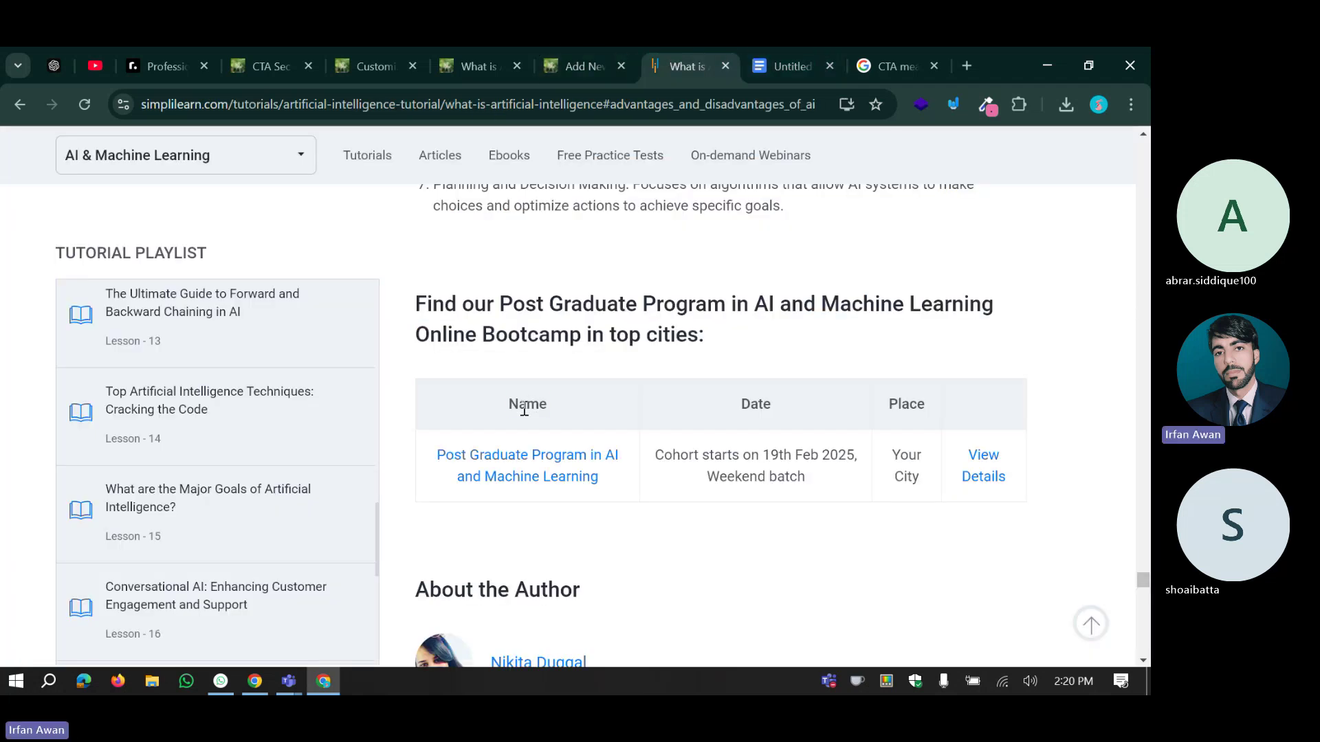
pyautogui.doubleClick(527, 404)
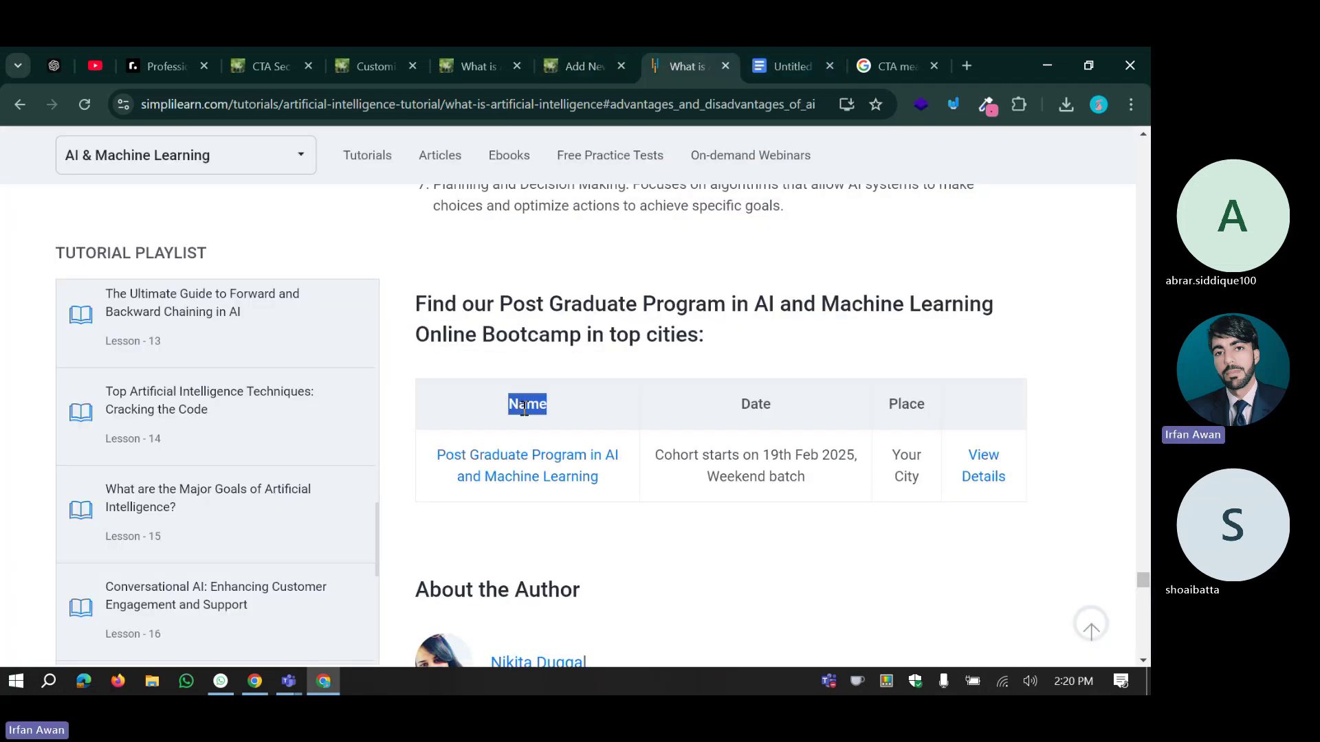
pyautogui.doubleClick(757, 398)
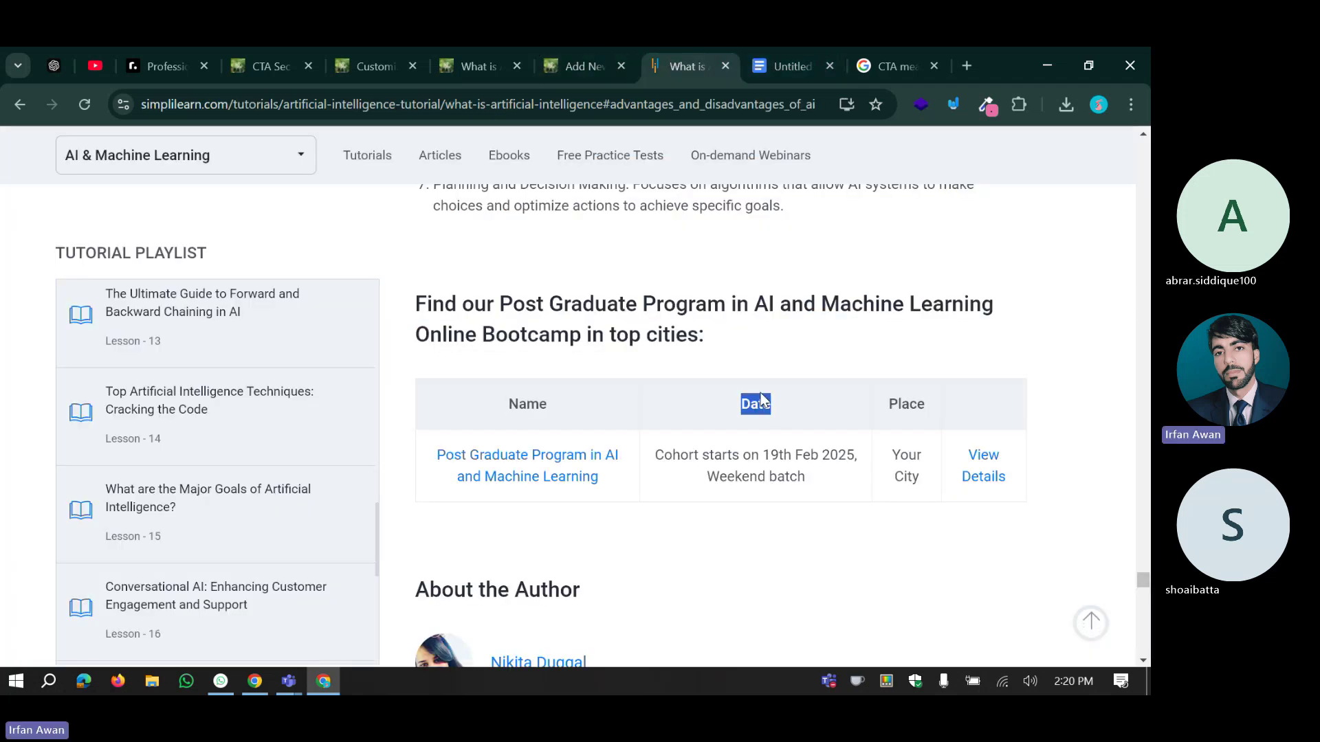
pyautogui.doubleClick(904, 400)
pyautogui.hotkey('ctrl', 'c')
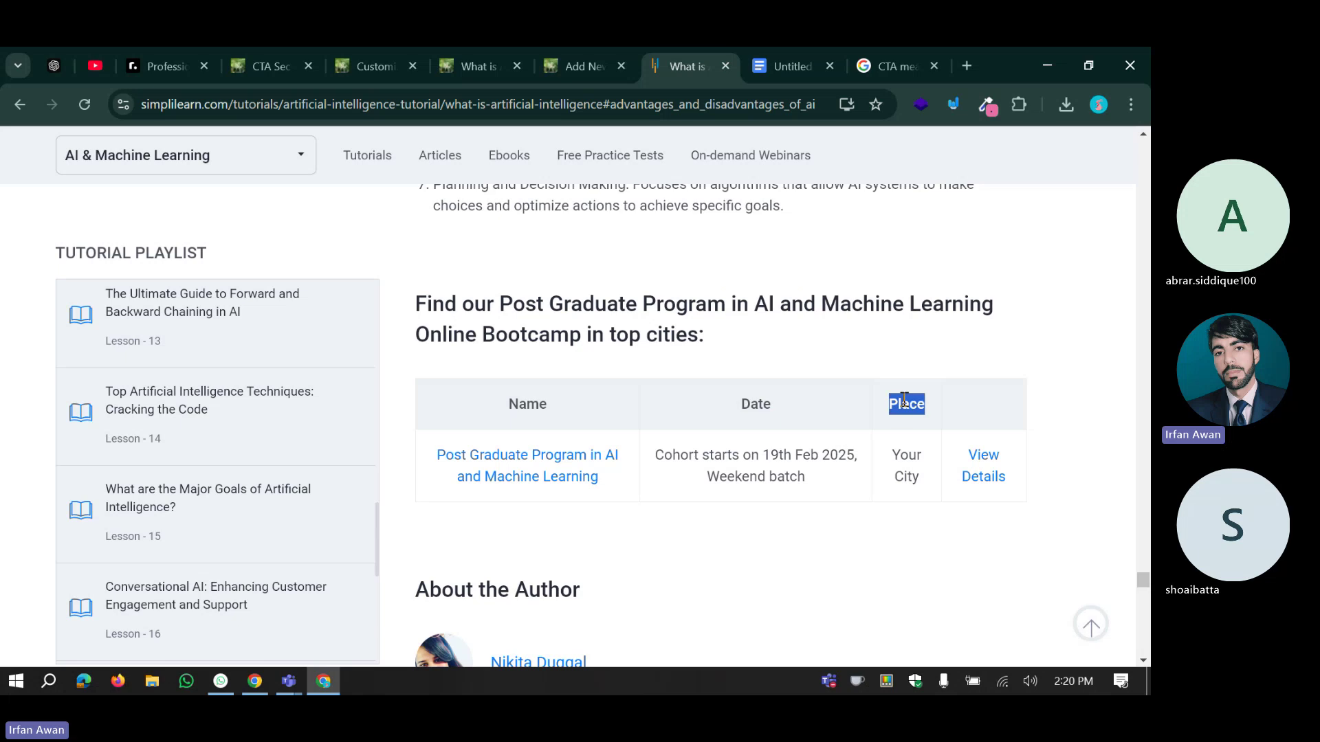
pyautogui.click(459, 50)
pyautogui.click(584, 68)
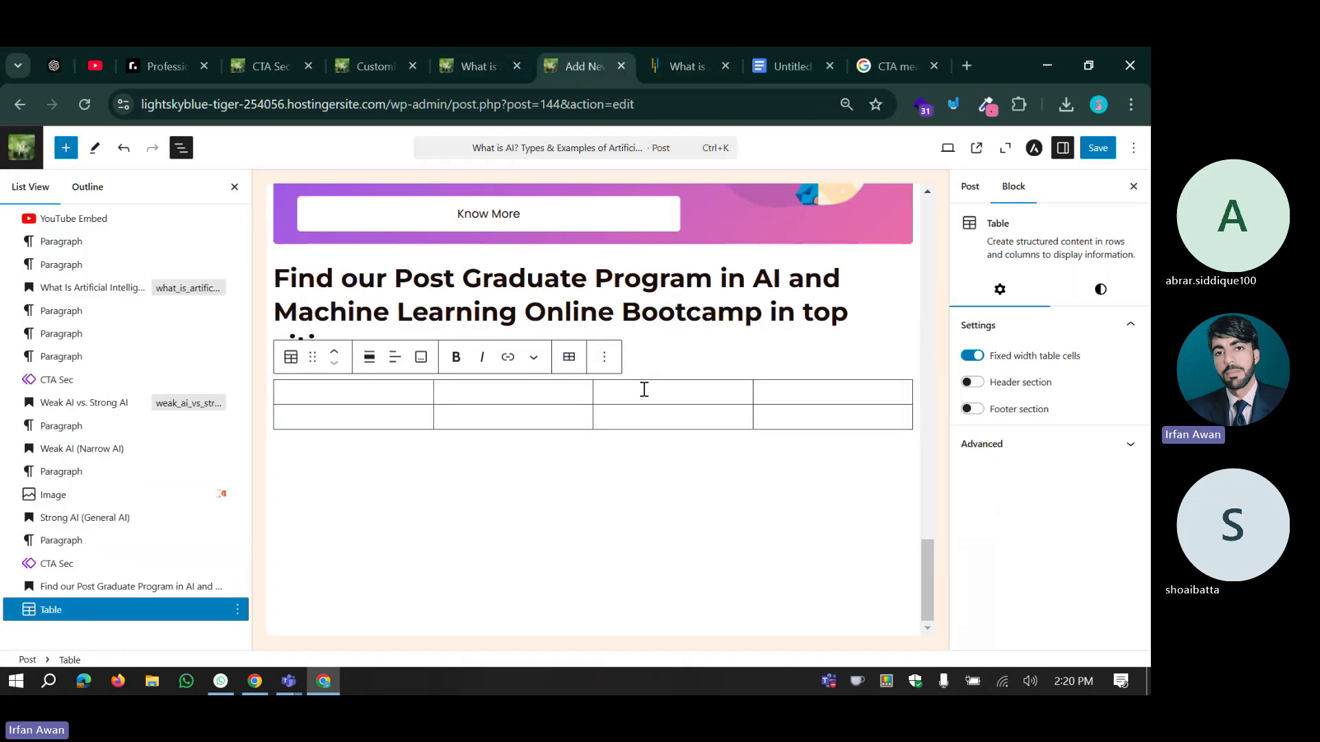
# Paste the copied labels Name, Date and Place into the first three cells of the table's first row.
pyautogui.hotkey('ctrl', 'v')
pyautogui.press('super+v')
pyautogui.click(515, 324)
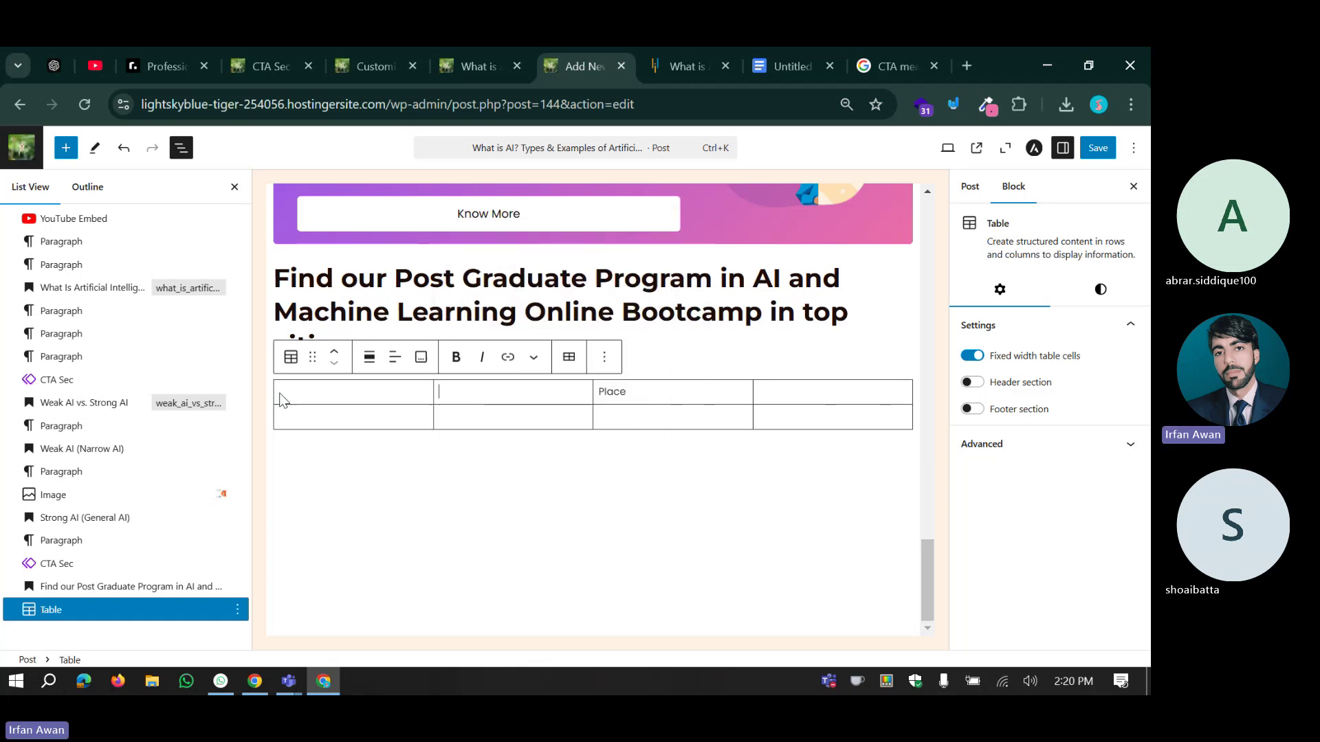
pyautogui.click(337, 391)
pyautogui.press('super')
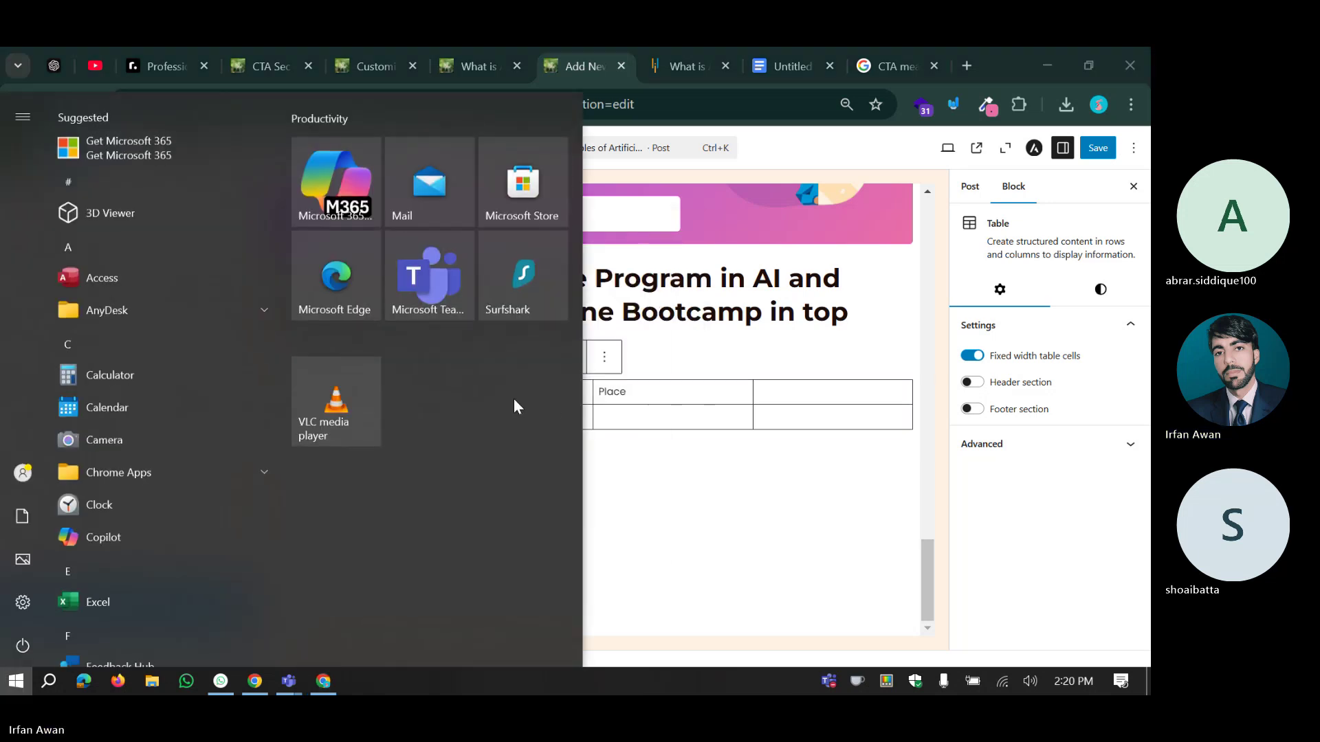
pyautogui.press('super')
pyautogui.press('super+v')
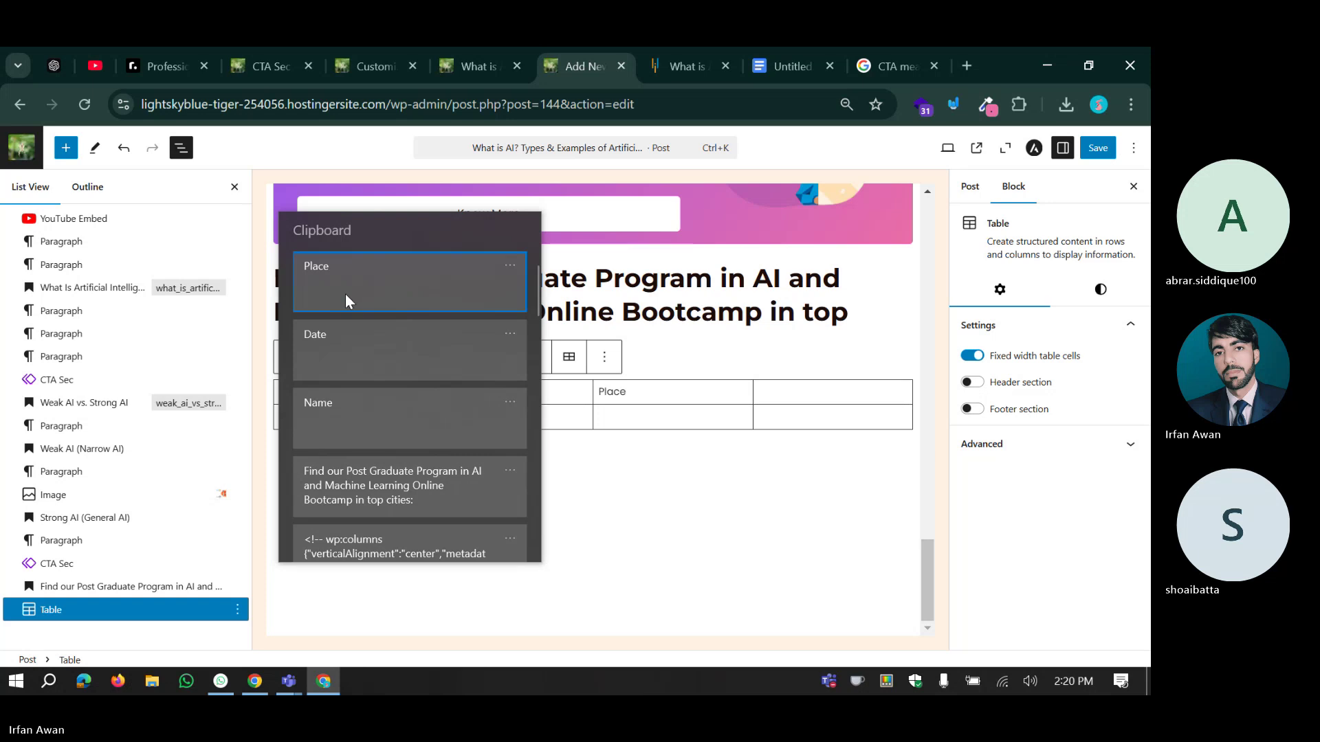
pyautogui.click(363, 411)
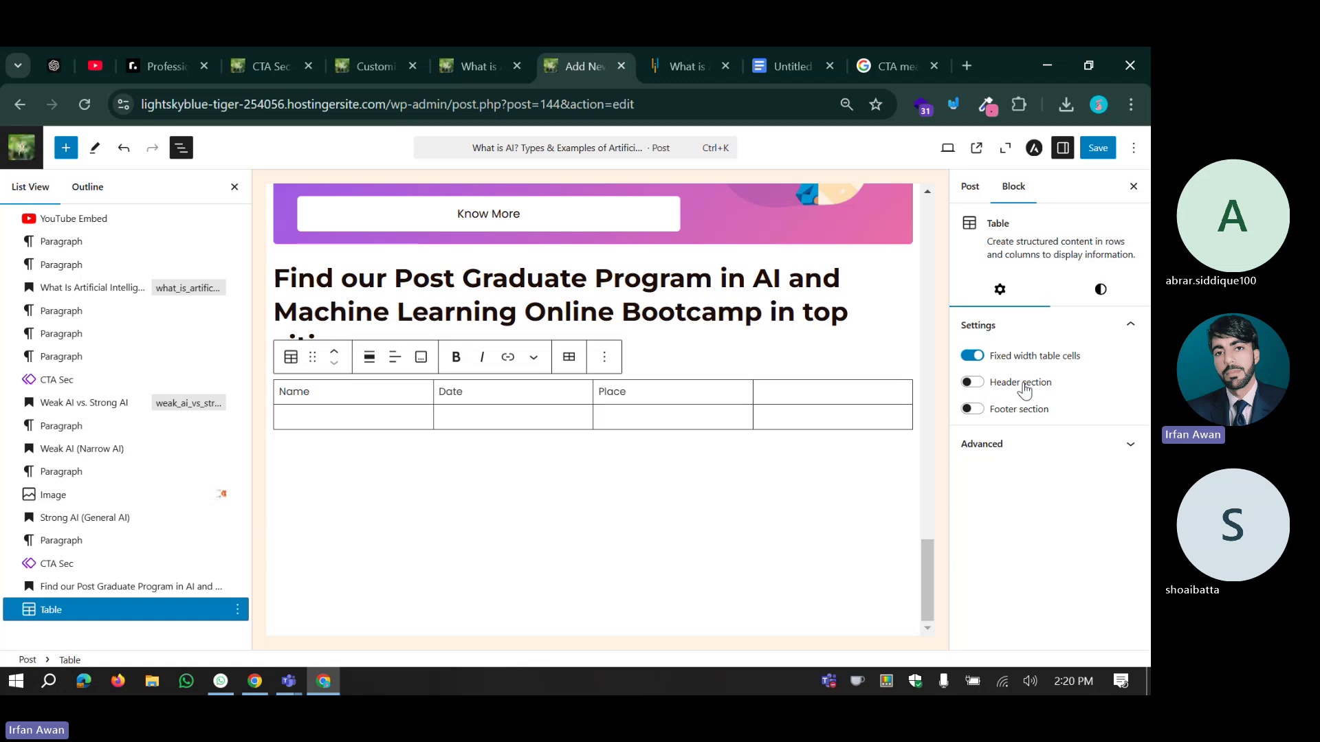
# Try the table's header and footer sections and leave only the header section enabled.
pyautogui.click(971, 383)
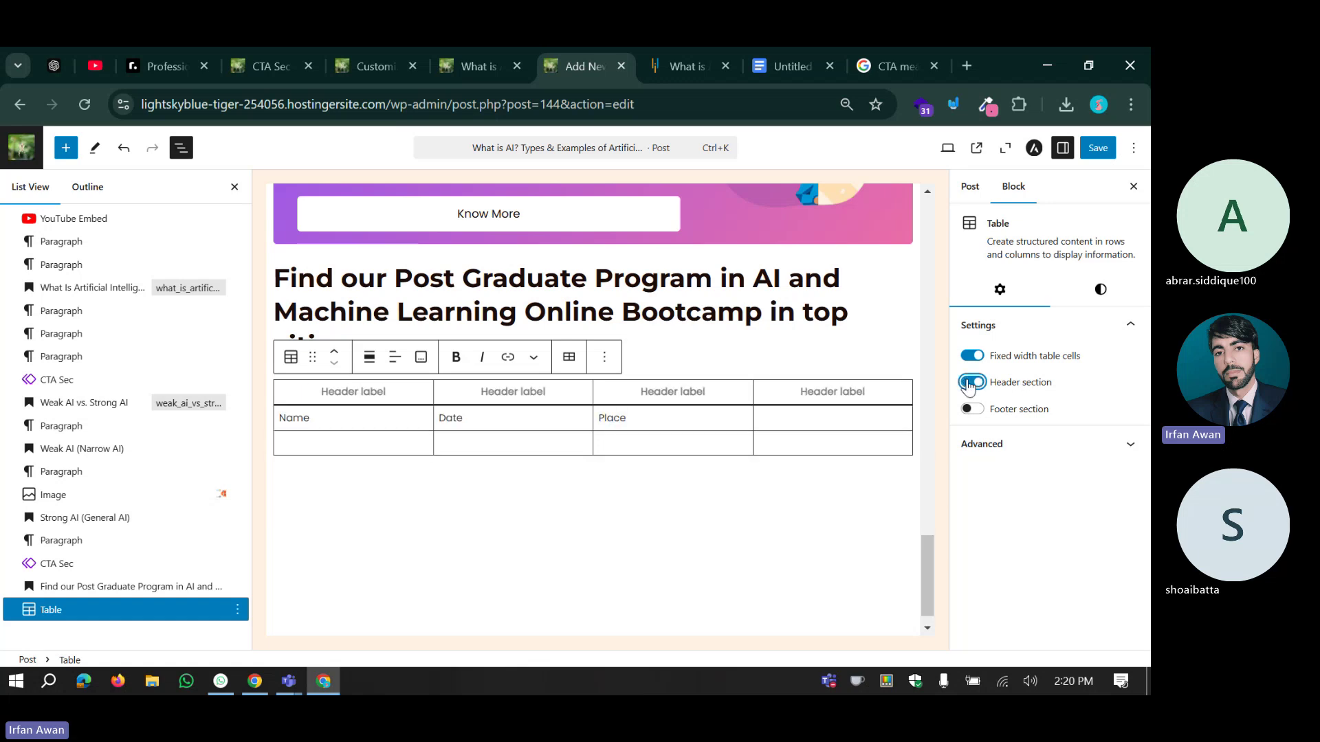
pyautogui.click(970, 410)
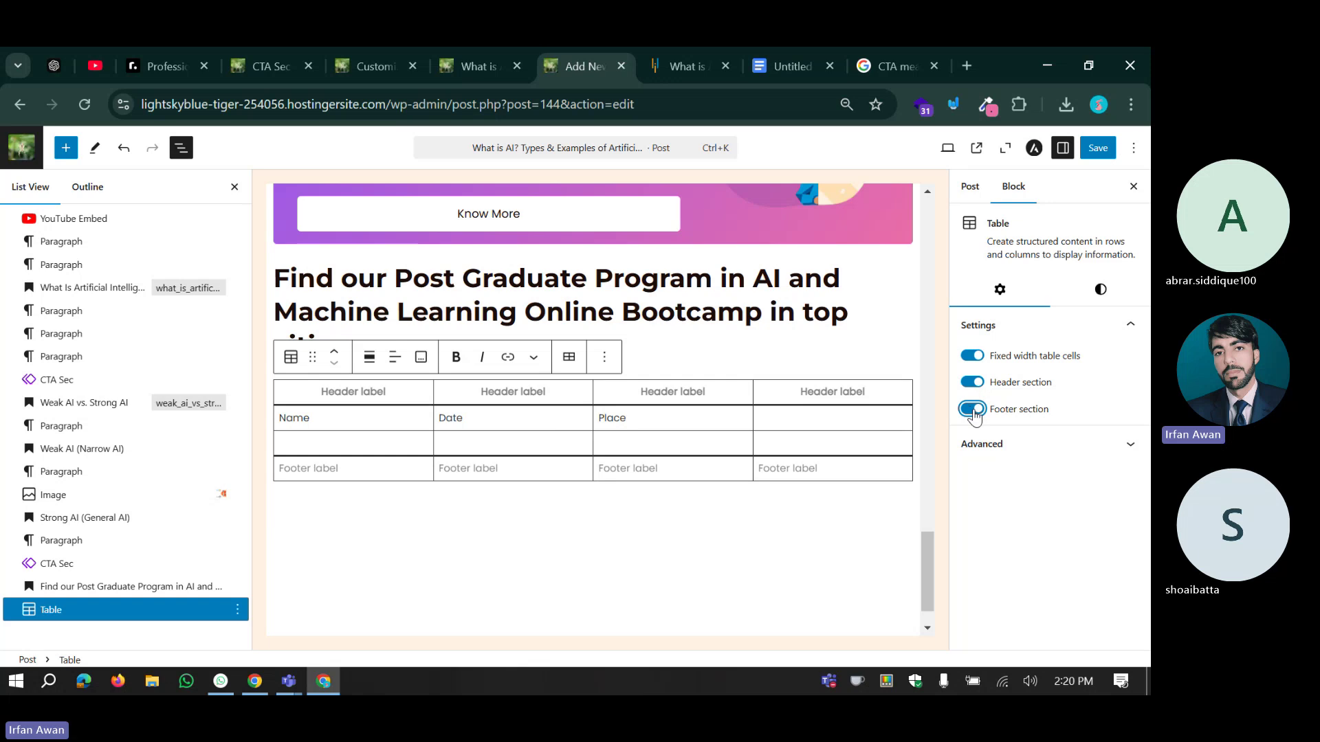
pyautogui.click(970, 410)
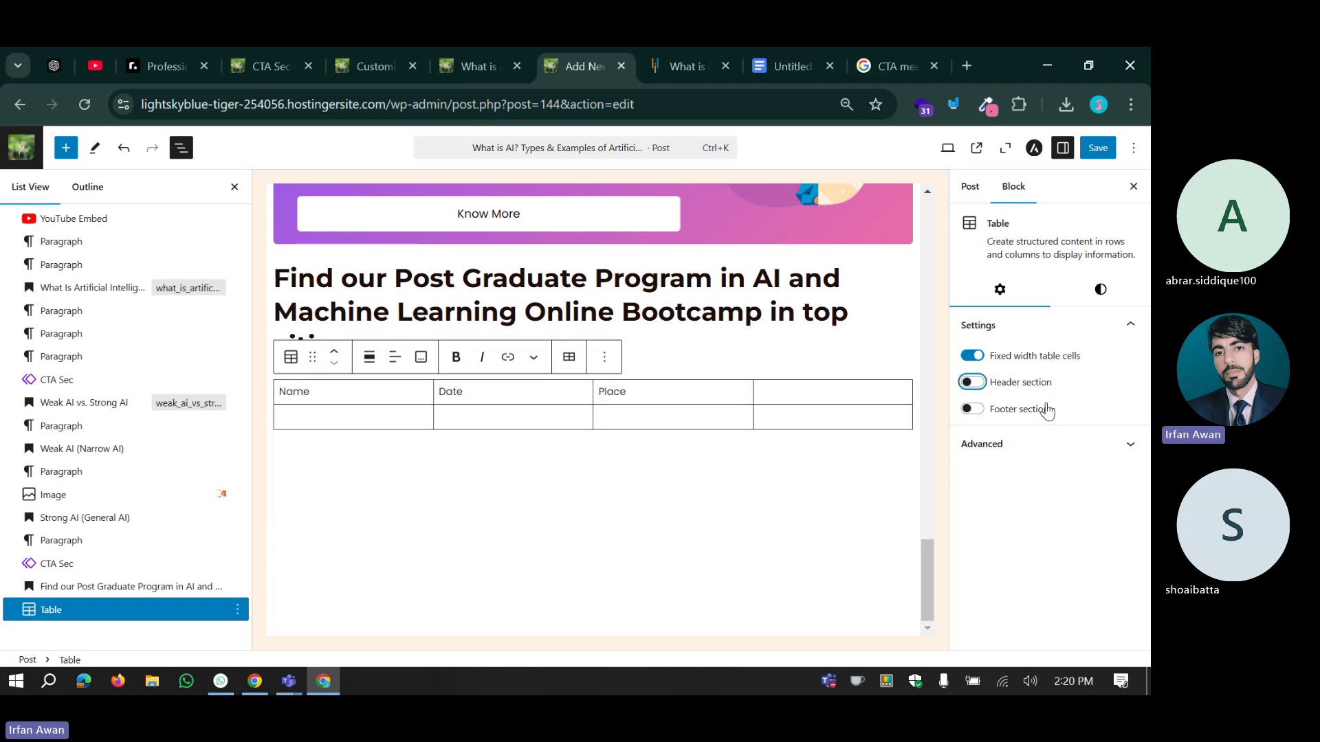
pyautogui.click(972, 382)
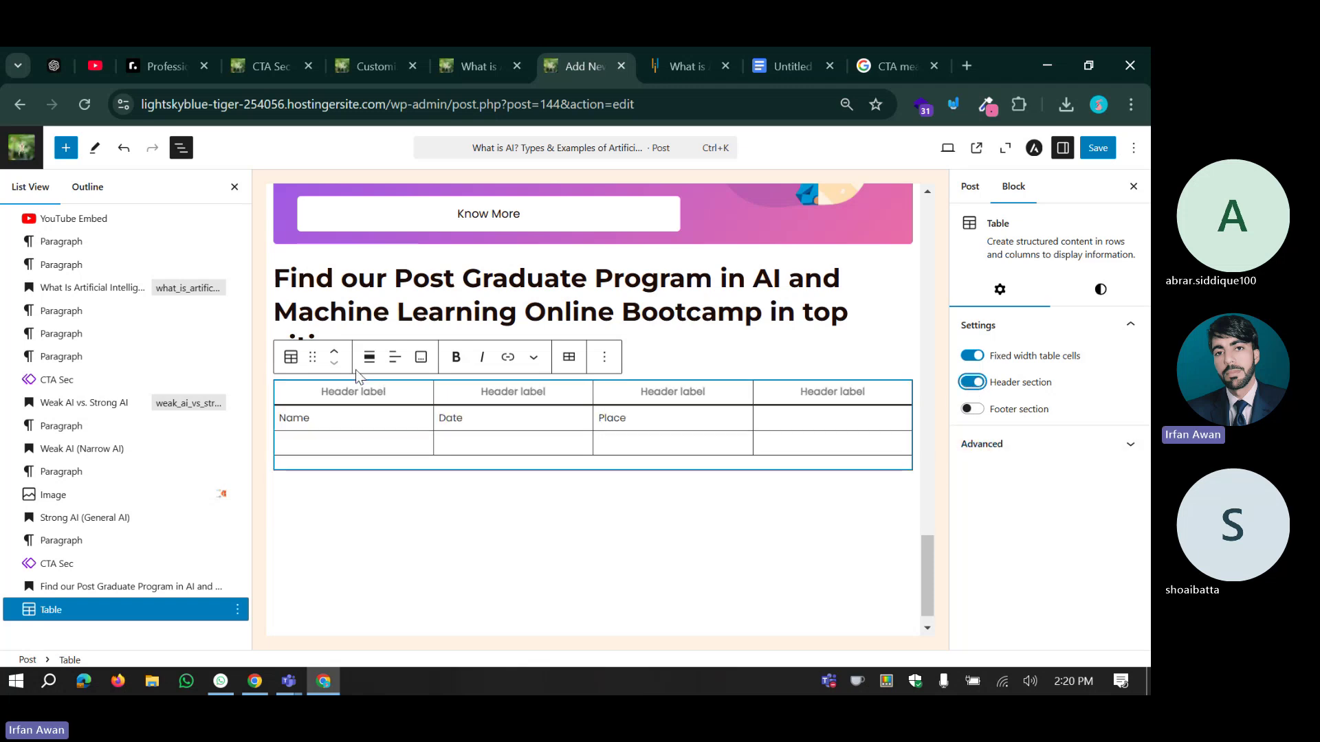
# Try adding a caption to the table and remove it again.
pyautogui.click(421, 357)
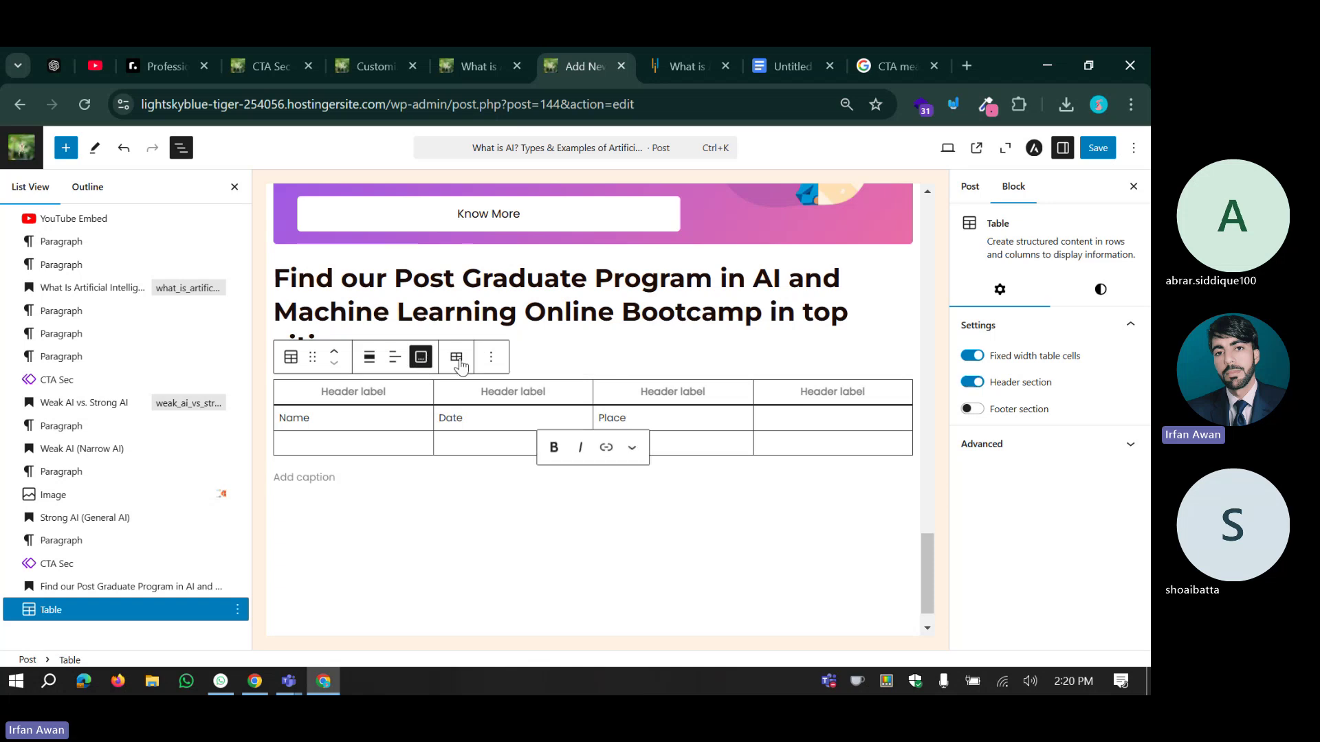
pyautogui.click(492, 365)
pyautogui.click(492, 364)
pyautogui.click(421, 360)
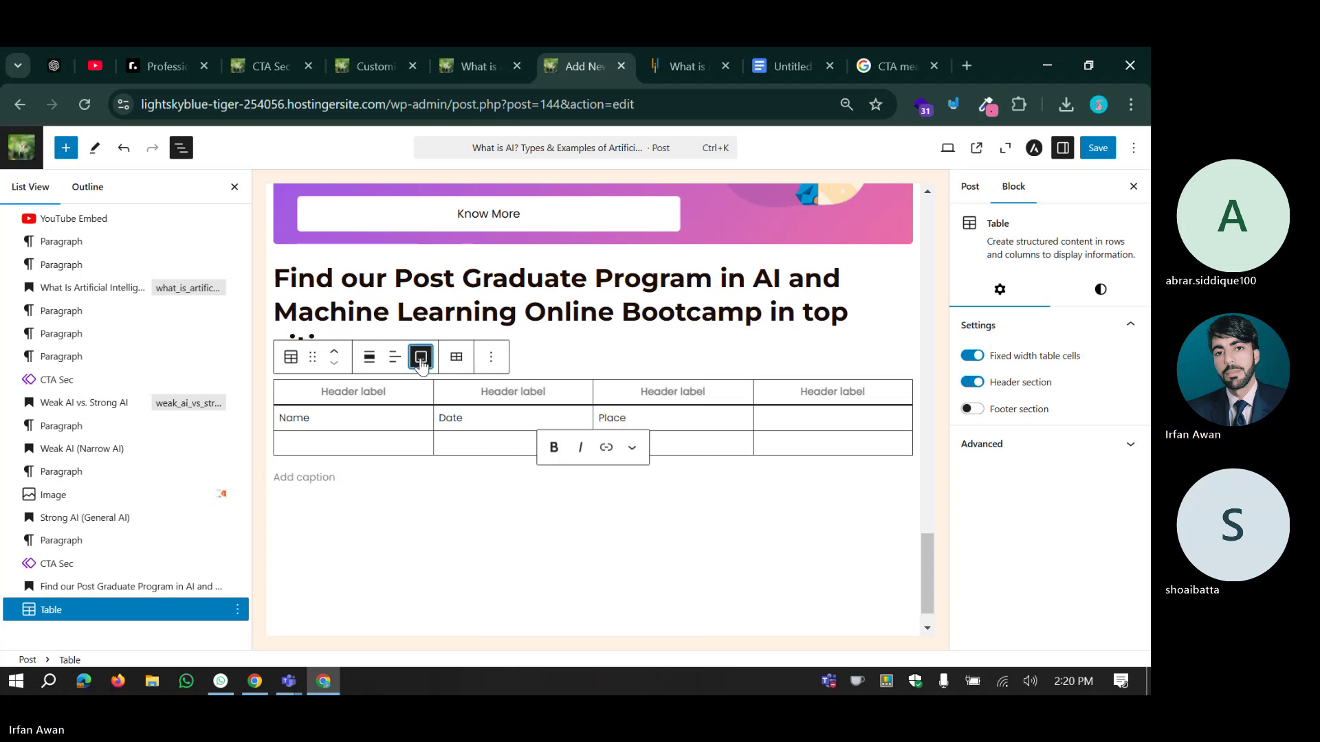
# Delete the body row containing Name, Date and Place and paste those labels into the table's first three header cells.
pyautogui.click(455, 359)
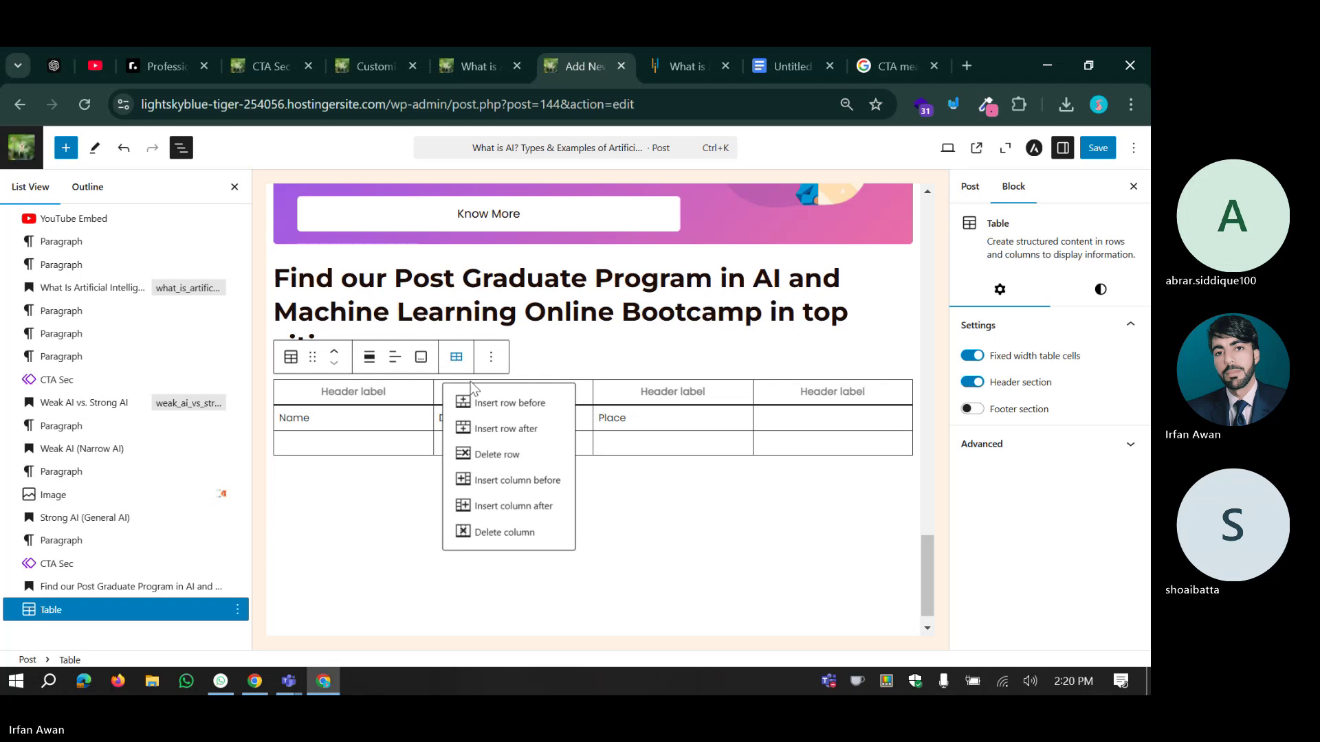
pyautogui.click(504, 460)
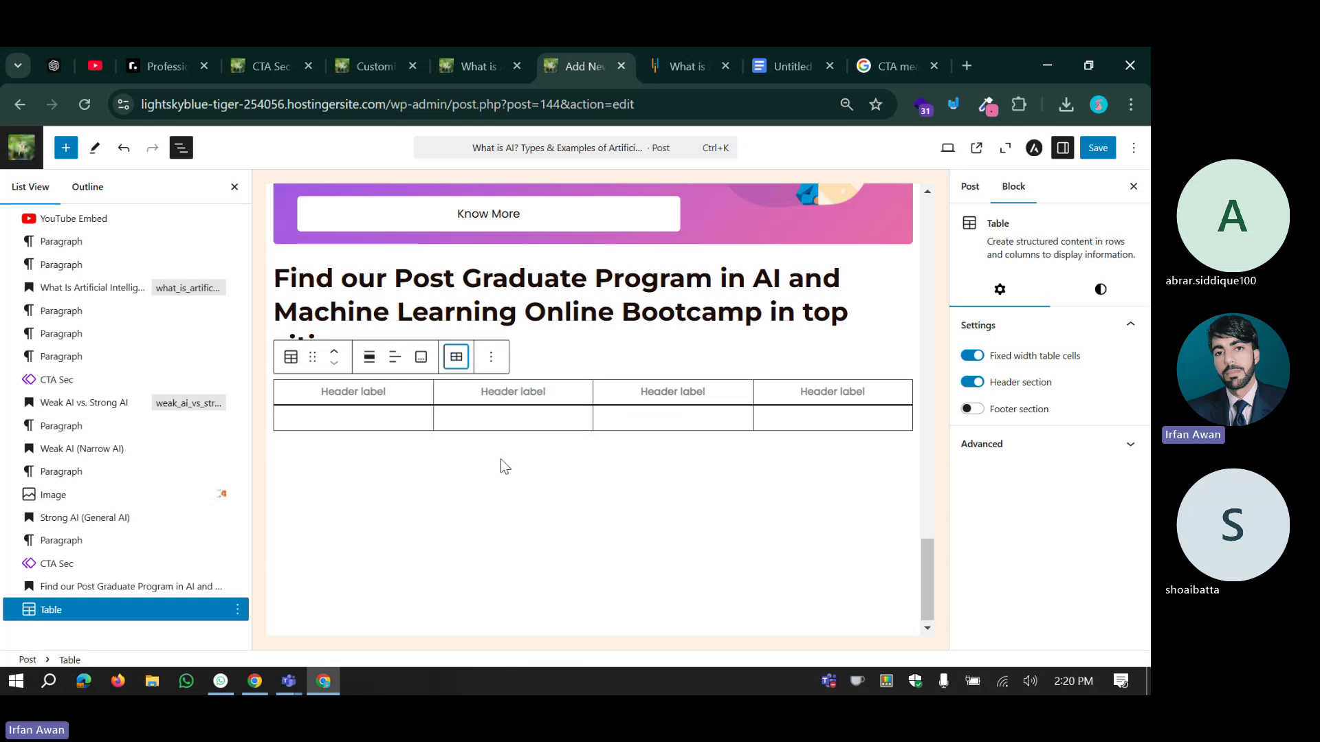
pyautogui.click(342, 390)
pyautogui.press('super+v')
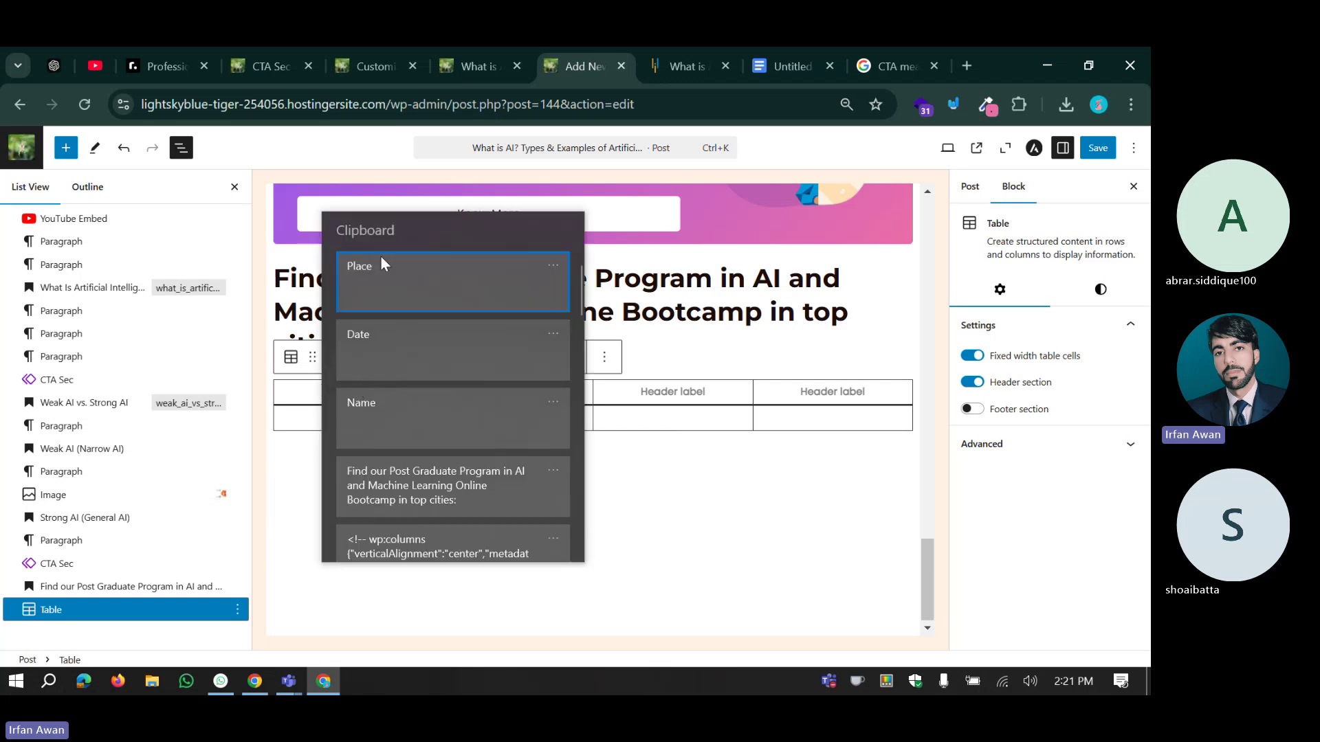
pyautogui.click(389, 432)
pyautogui.click(488, 397)
pyautogui.press('super+v')
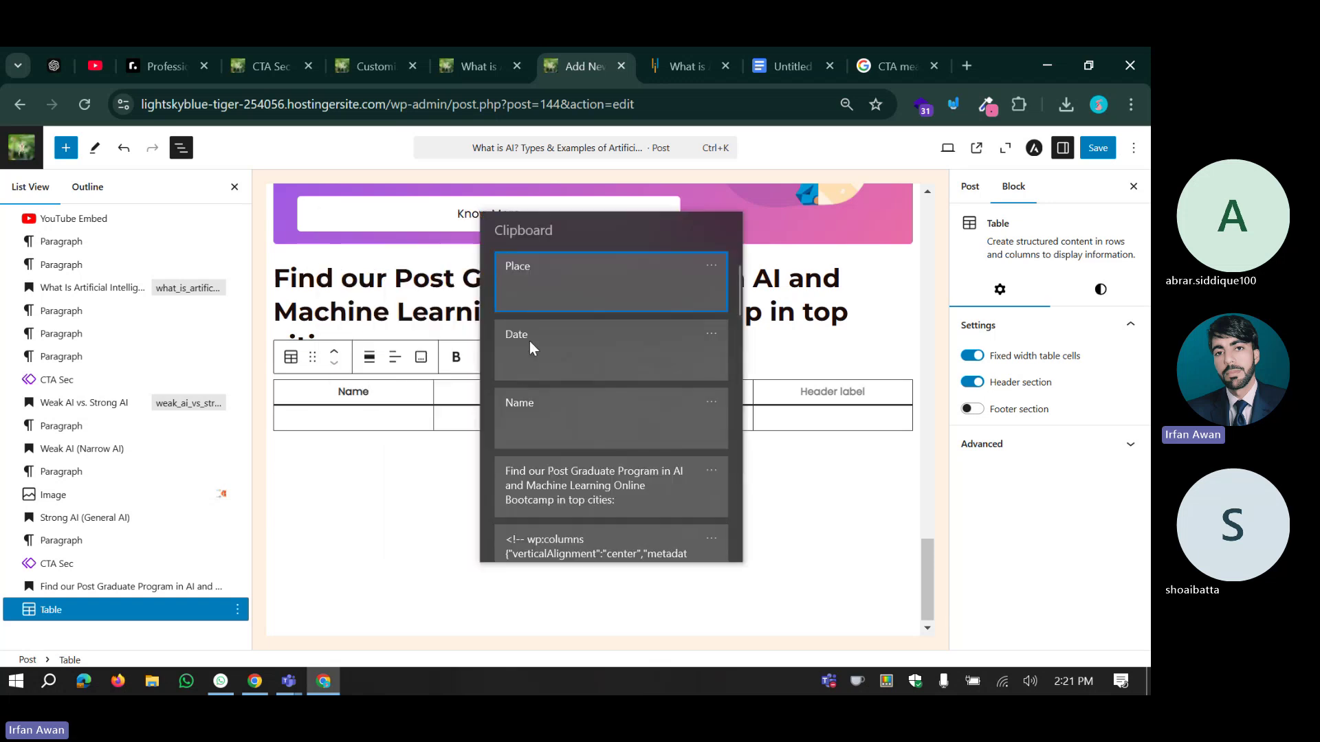
pyautogui.click(529, 340)
pyautogui.click(682, 398)
pyautogui.press('super+v')
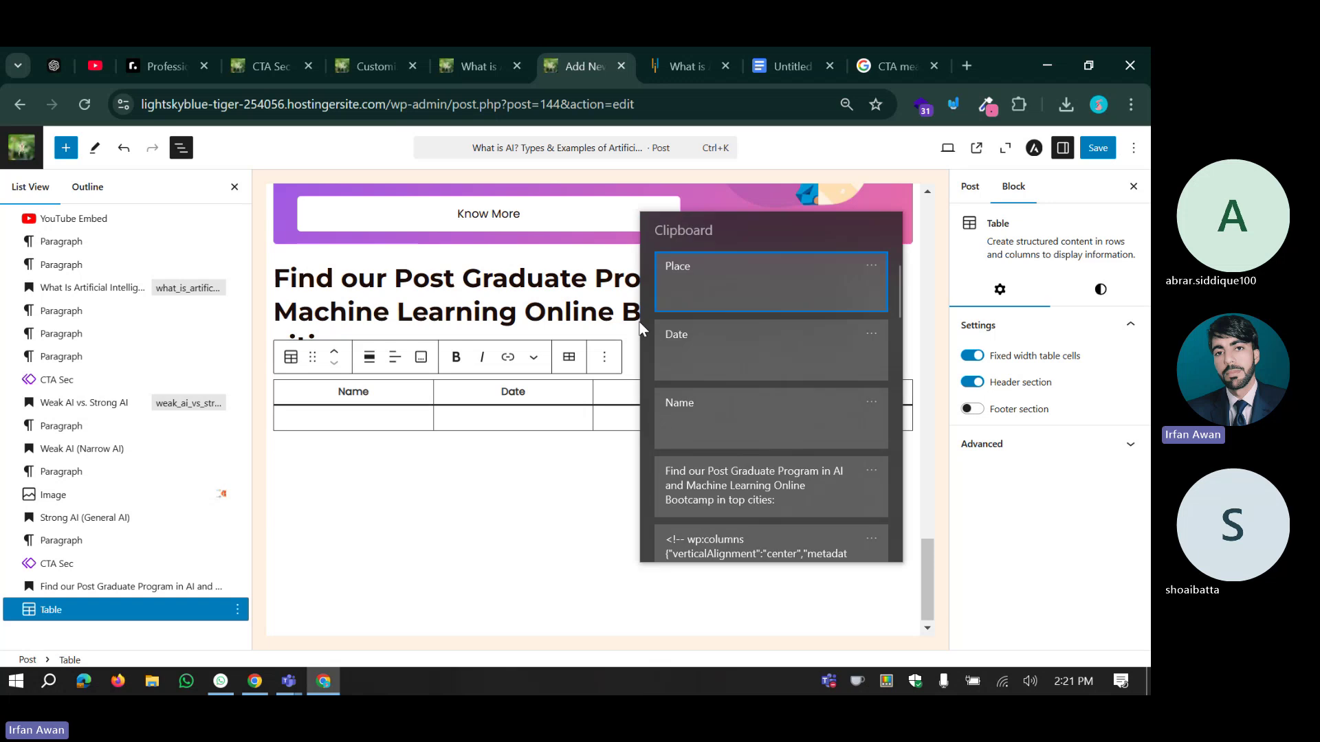
pyautogui.click(692, 300)
pyautogui.click(838, 390)
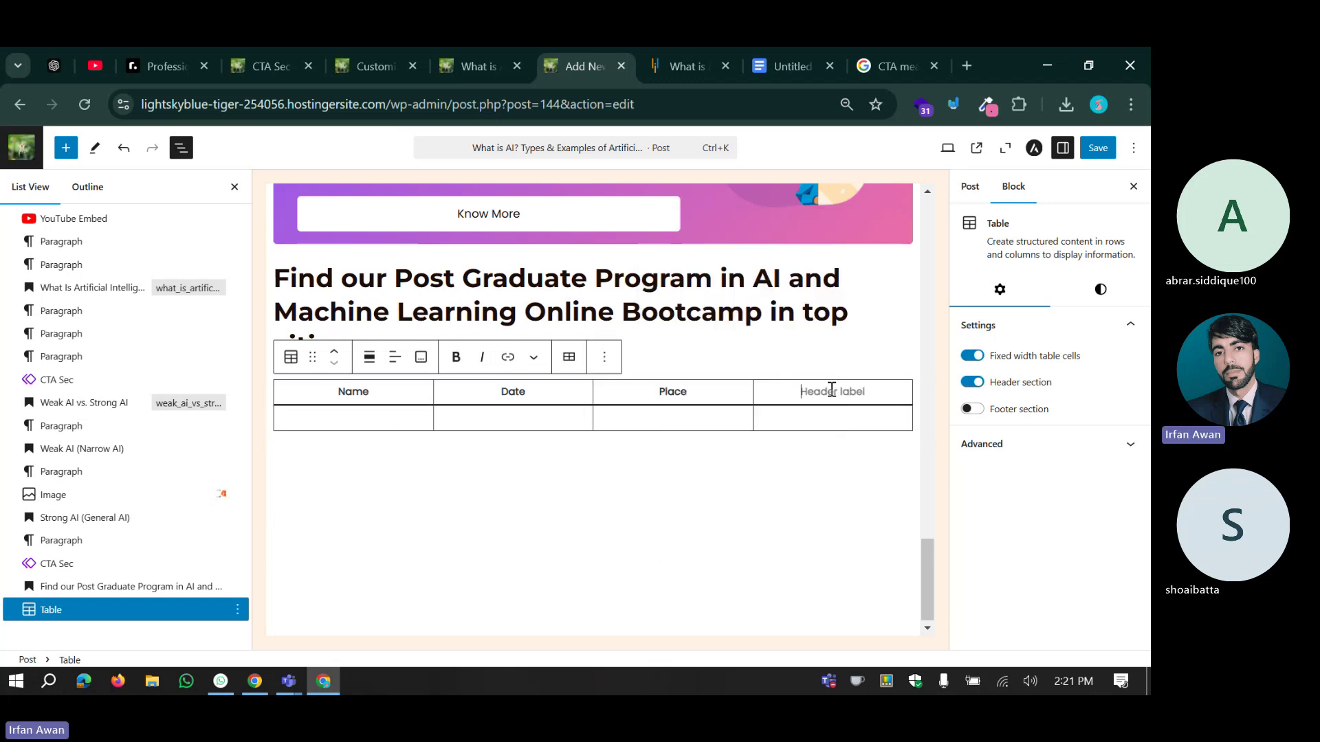
# Label the fourth header cell Link and copy the program name, cohort date and Your City texts from the Simplilearn reference table.
pyautogui.write('Un')
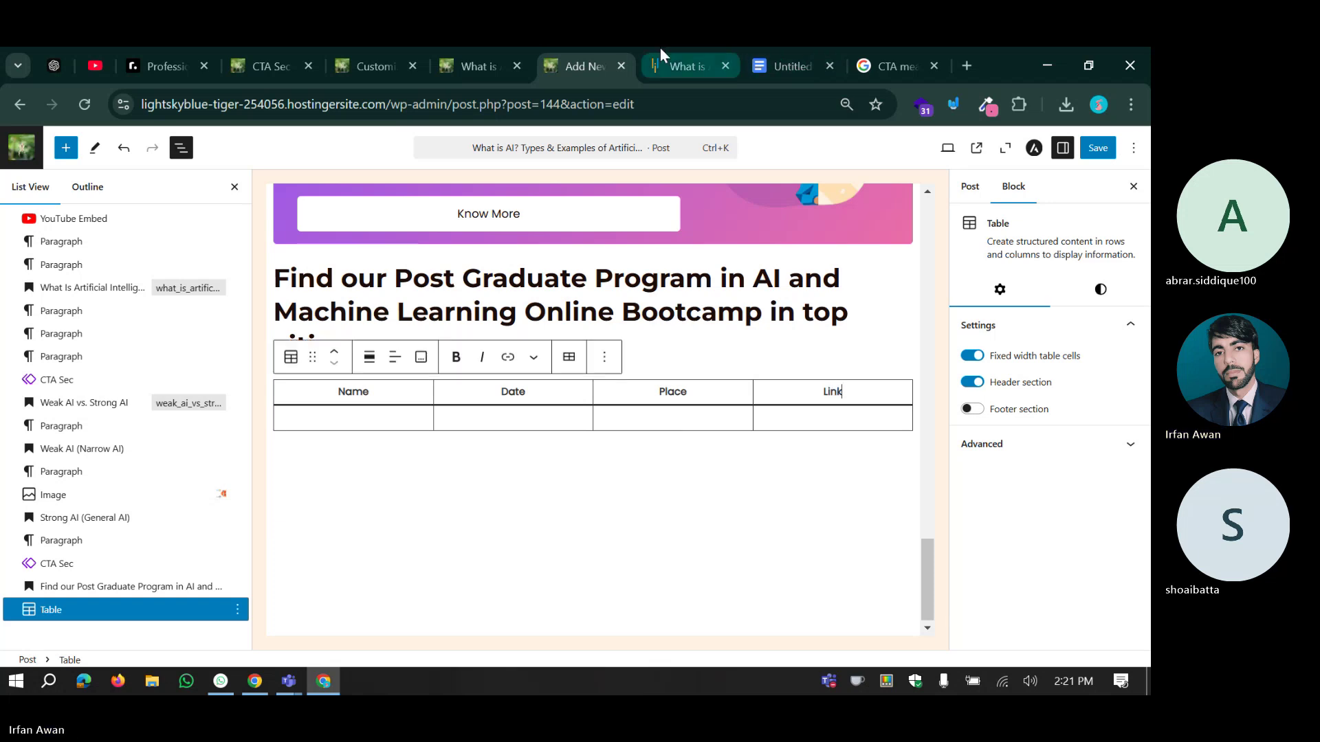
pyautogui.click(670, 64)
pyautogui.moveTo(602, 486); pyautogui.dragTo(422, 461)
pyautogui.click(820, 512)
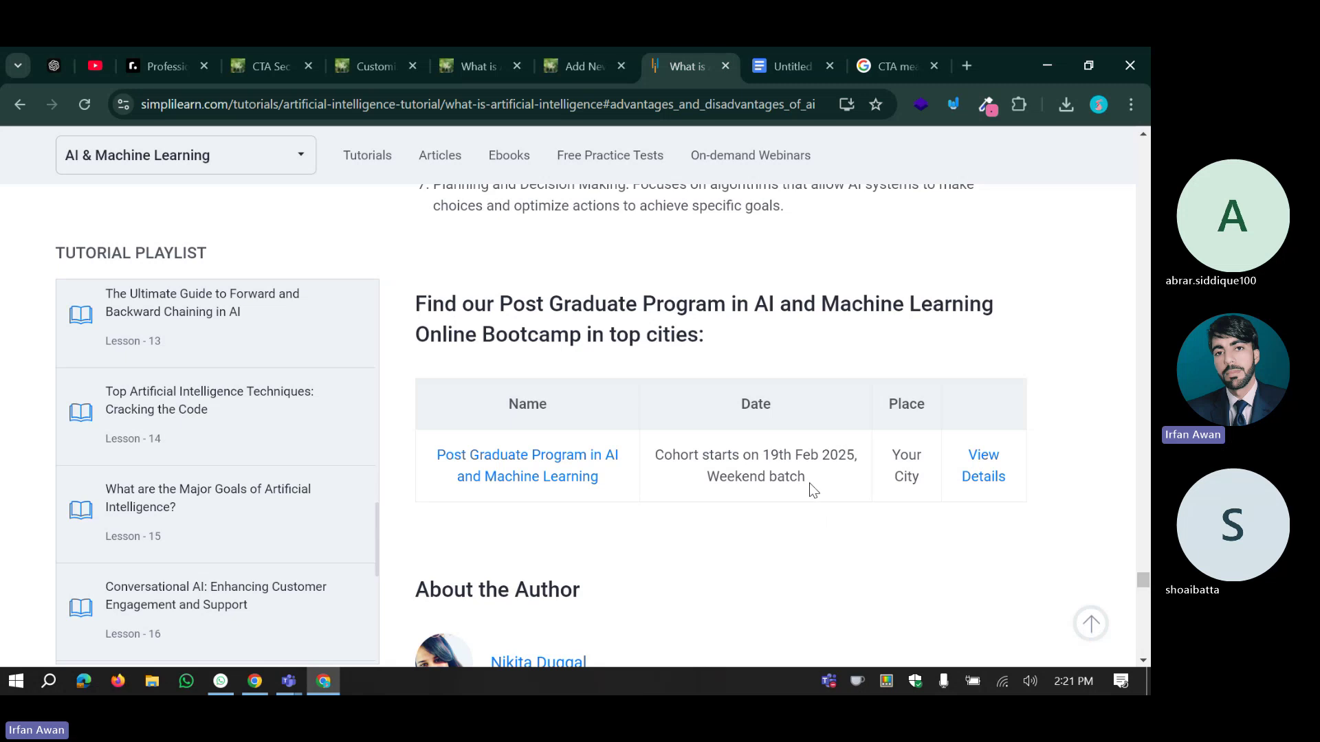
pyautogui.moveTo(810, 483); pyautogui.dragTo(659, 464)
pyautogui.moveTo(925, 480); pyautogui.dragTo(891, 450)
pyautogui.hotkey('ctrl', 'c')
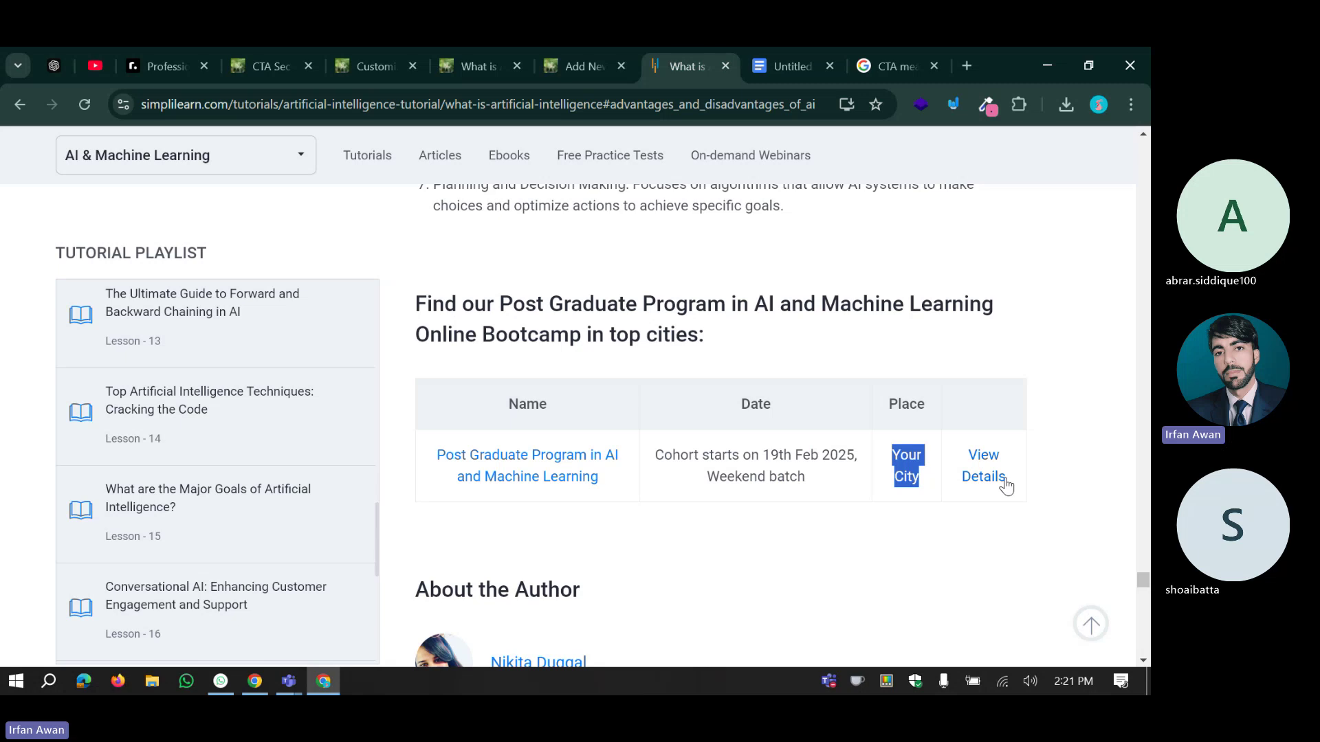
# Paste "Your City" under Place and "Cohort starts on 19th Feb 2025, Weekend batch" under Date in the table's body row.
pyautogui.click(632, 62)
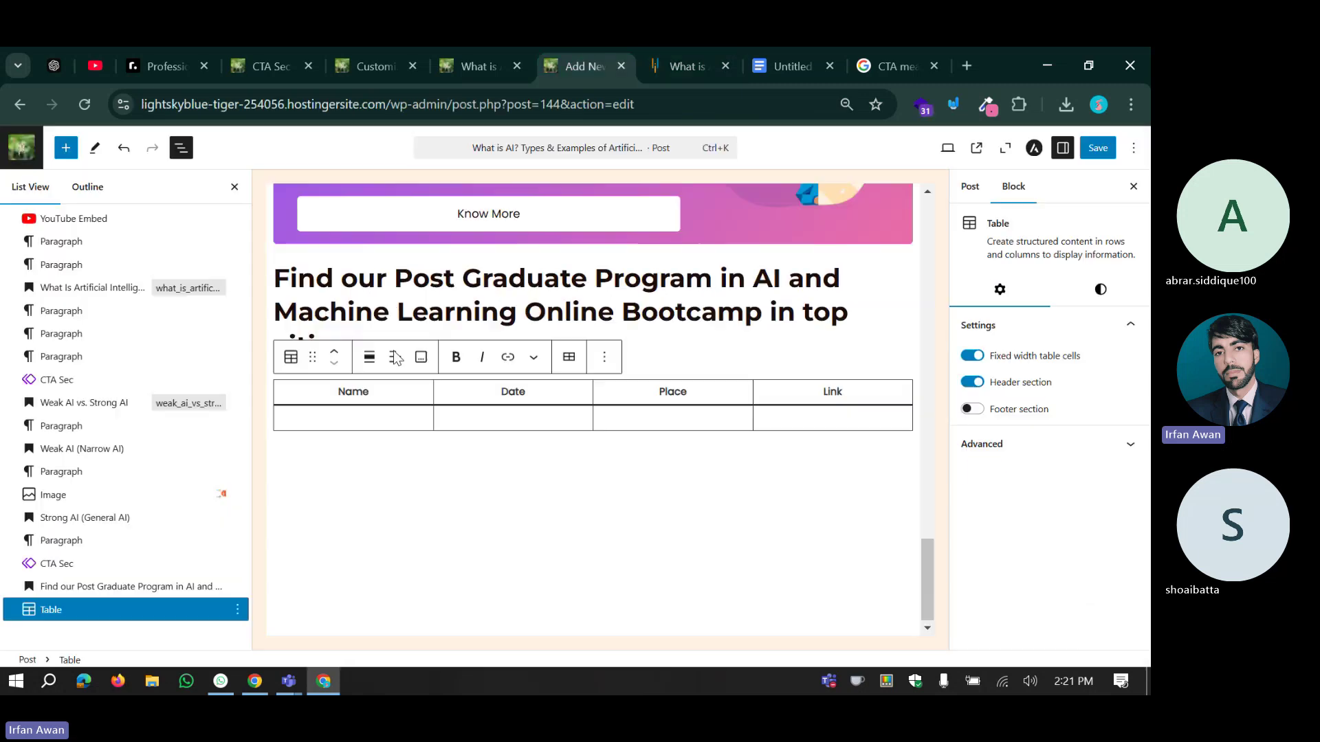
pyautogui.click(649, 421)
pyautogui.hotkey('ctrl', 'v')
pyautogui.press('super+v')
pyautogui.click(512, 183)
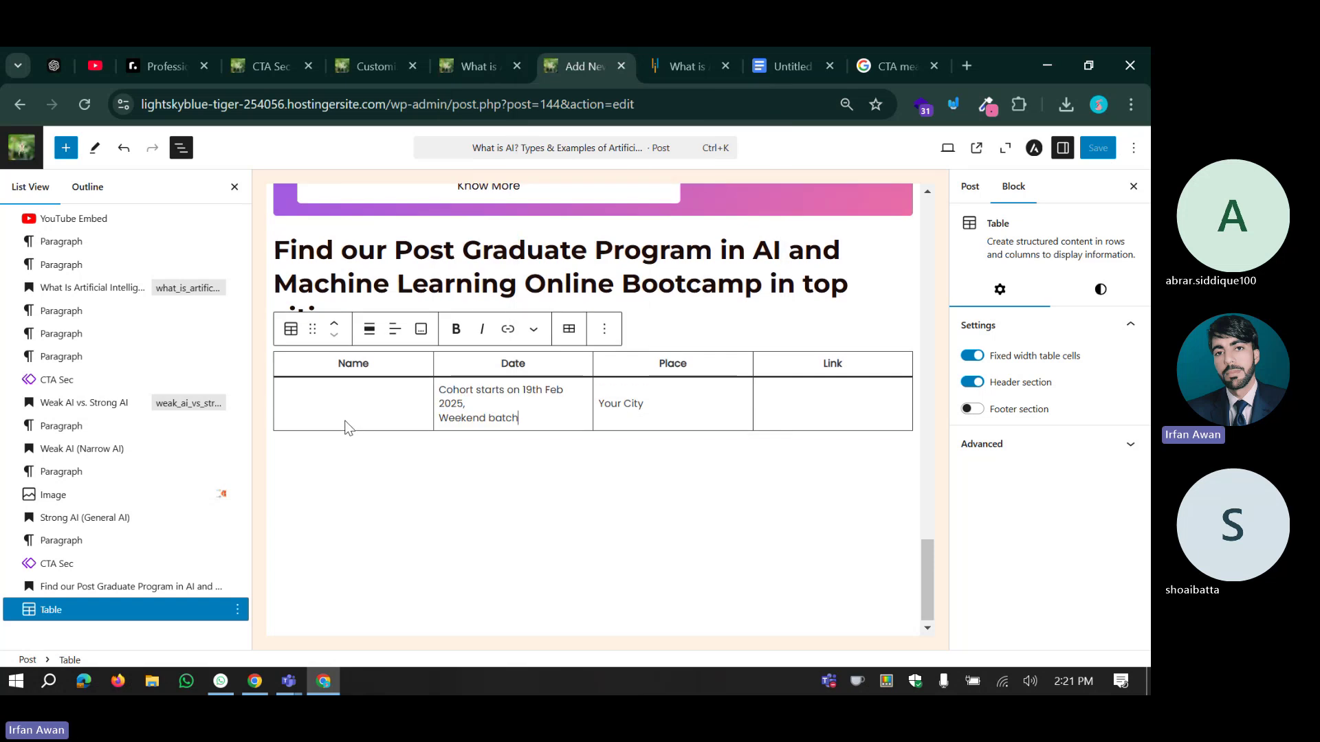
# Paste "Post Graduate Program in AI and Machine Learning" into the body cell under Name as plain text without its link.
pyautogui.click(345, 418)
pyautogui.press('super+v')
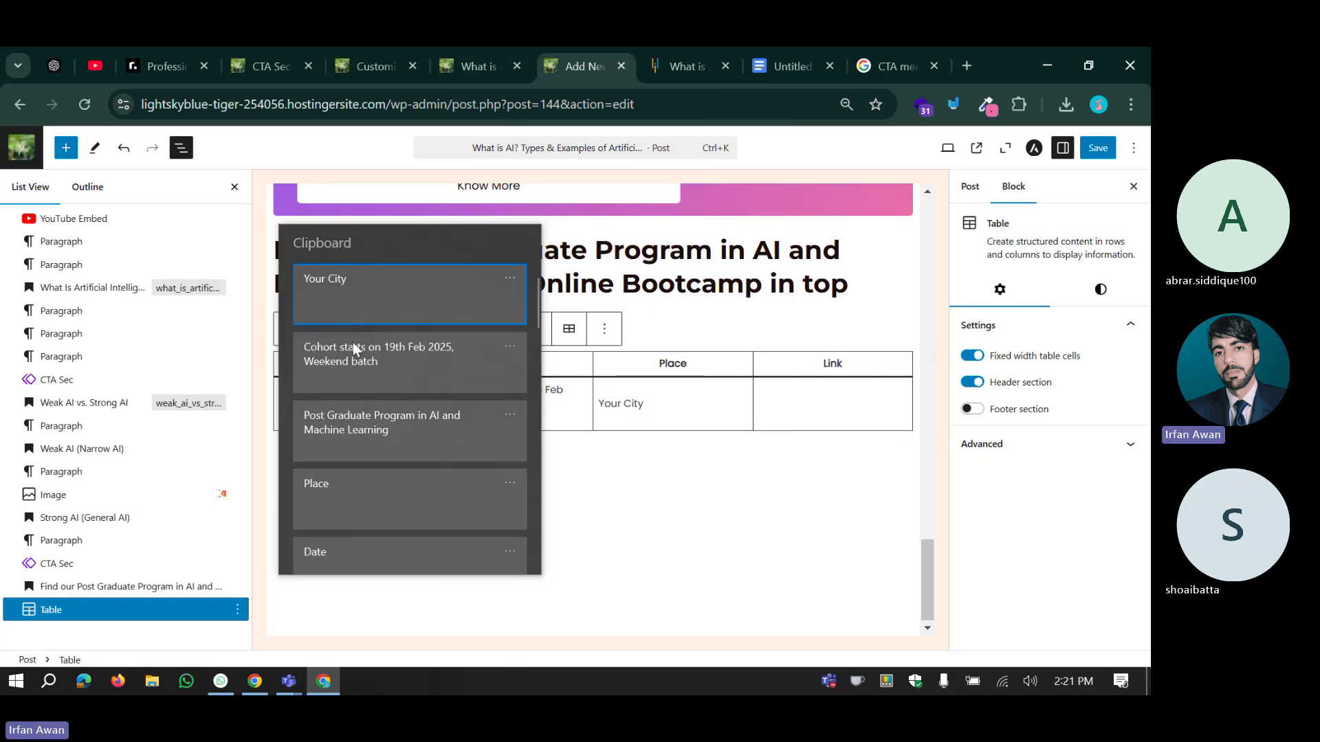
pyautogui.click(358, 433)
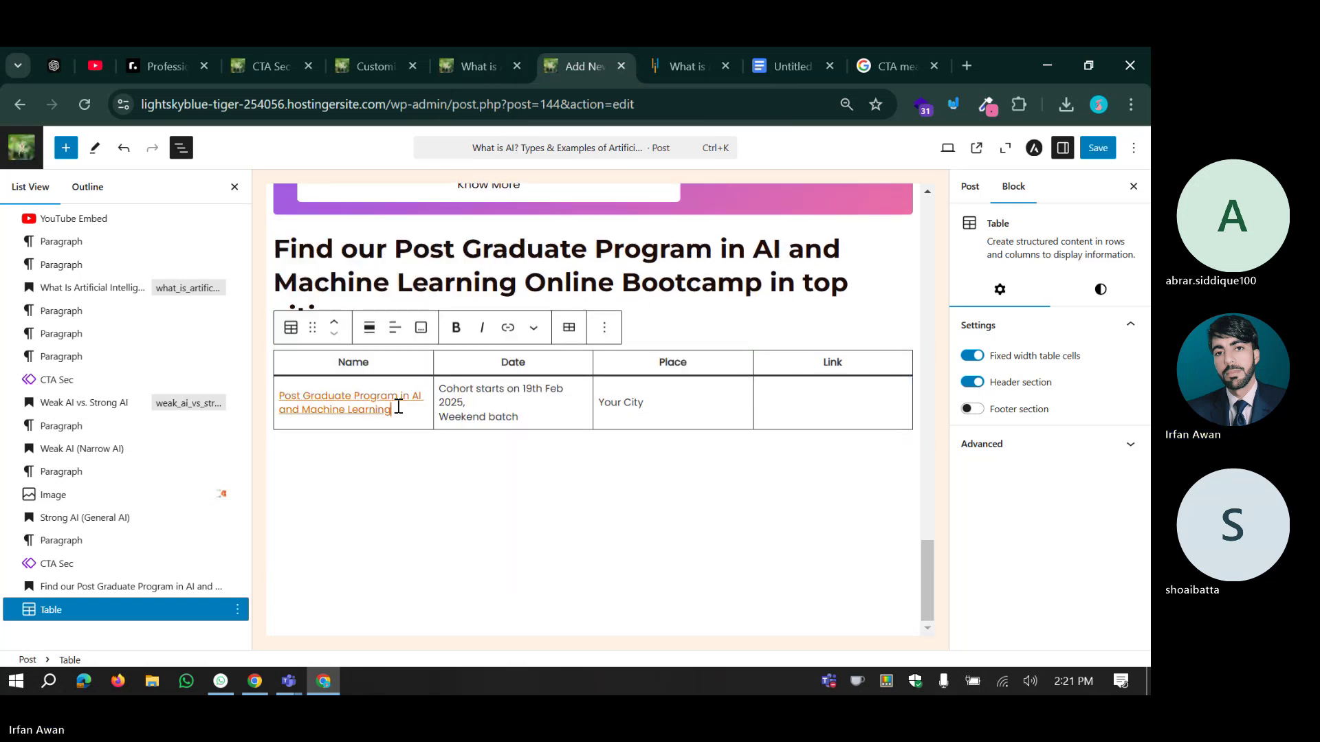
pyautogui.moveTo(389, 409); pyautogui.dragTo(276, 396)
pyautogui.hotkey('ctrl', 'c')
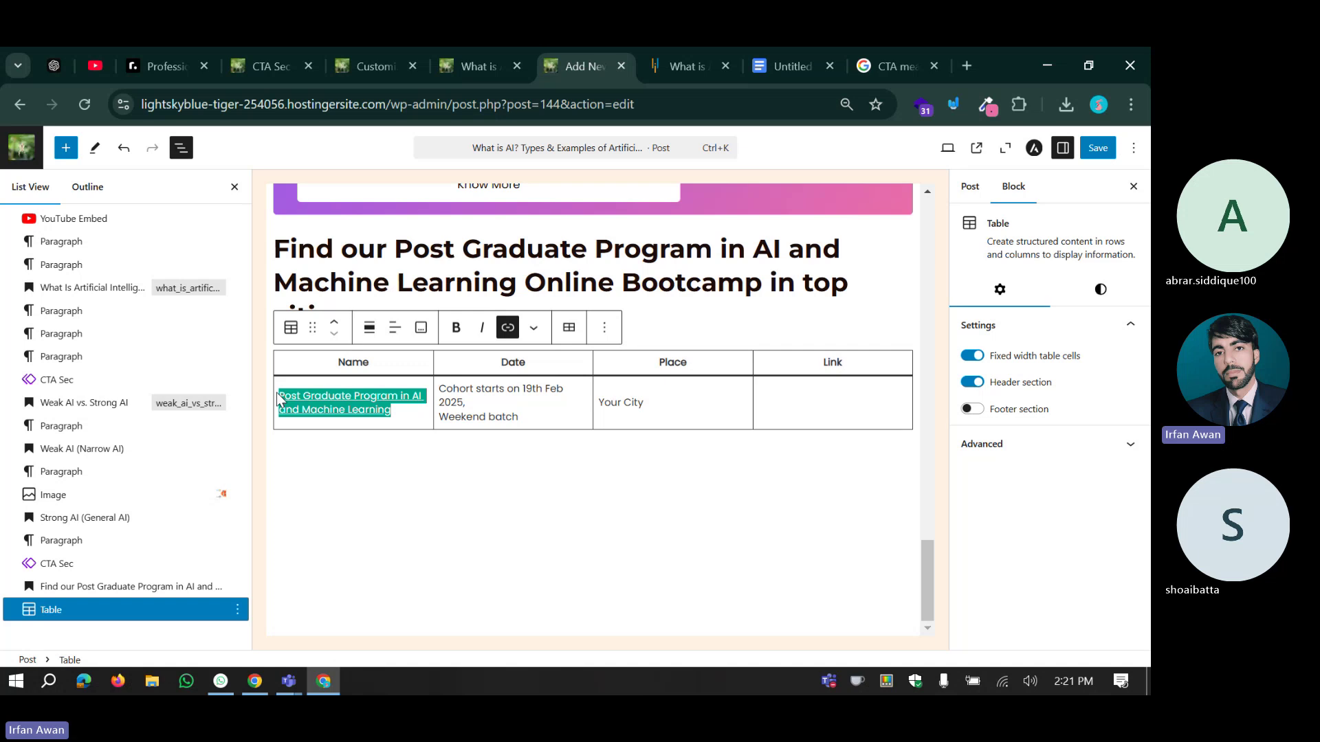
pyautogui.press('Right')
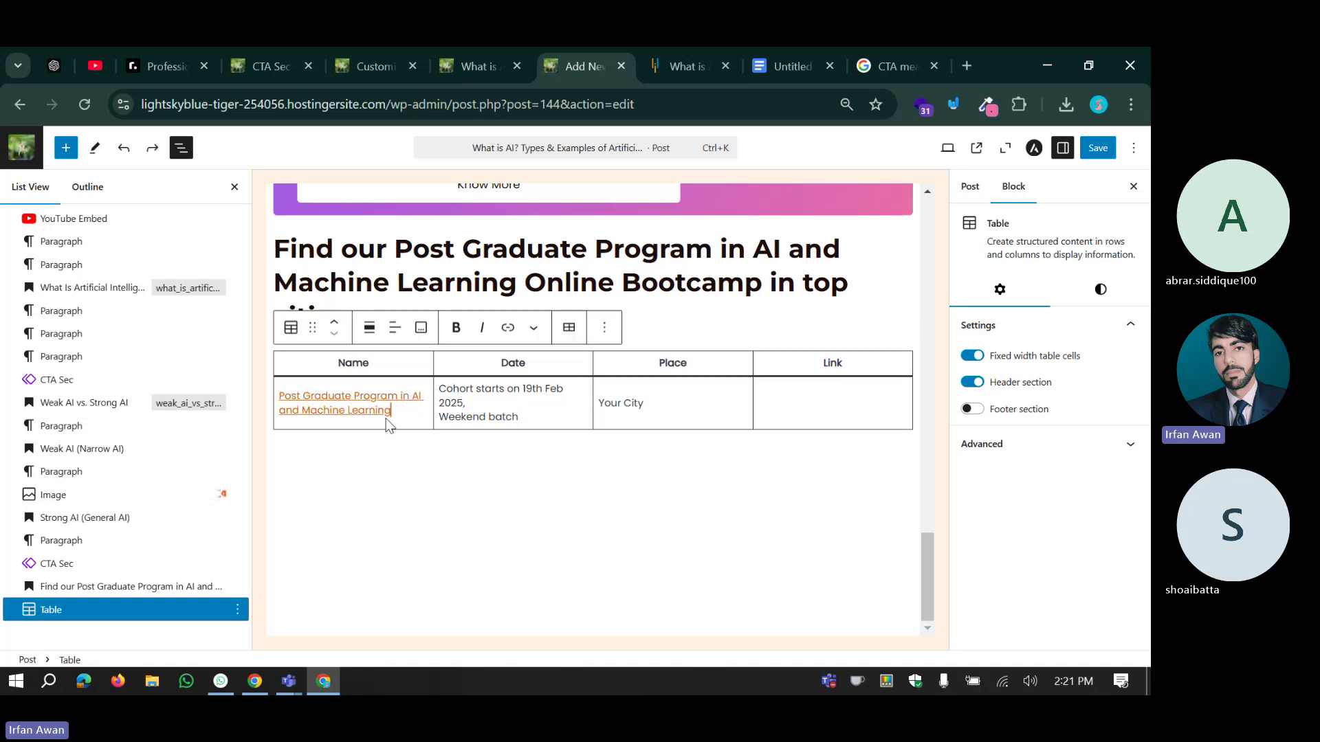
pyautogui.hotkey('ctrl', 'z')
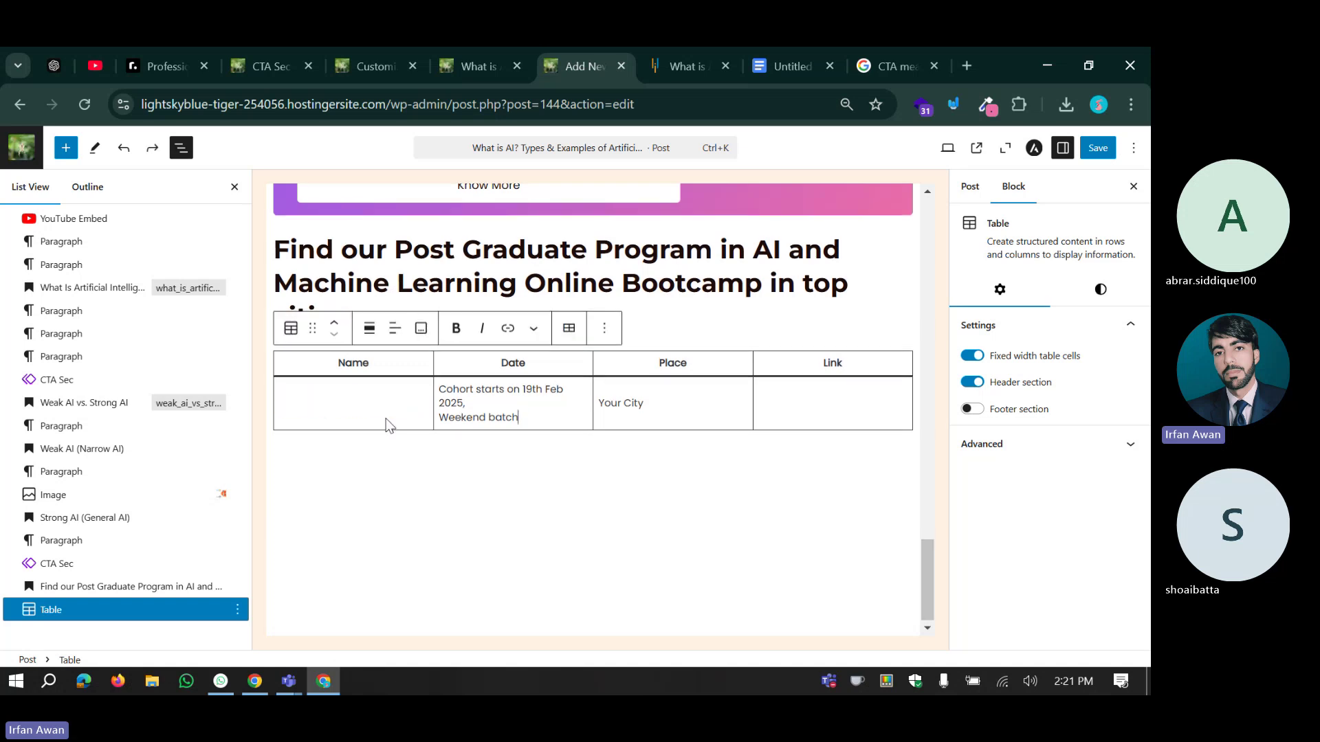
pyautogui.hotkey('ctrl', 'v')
pyautogui.hotkey('ctrl', 'shift', 'i')
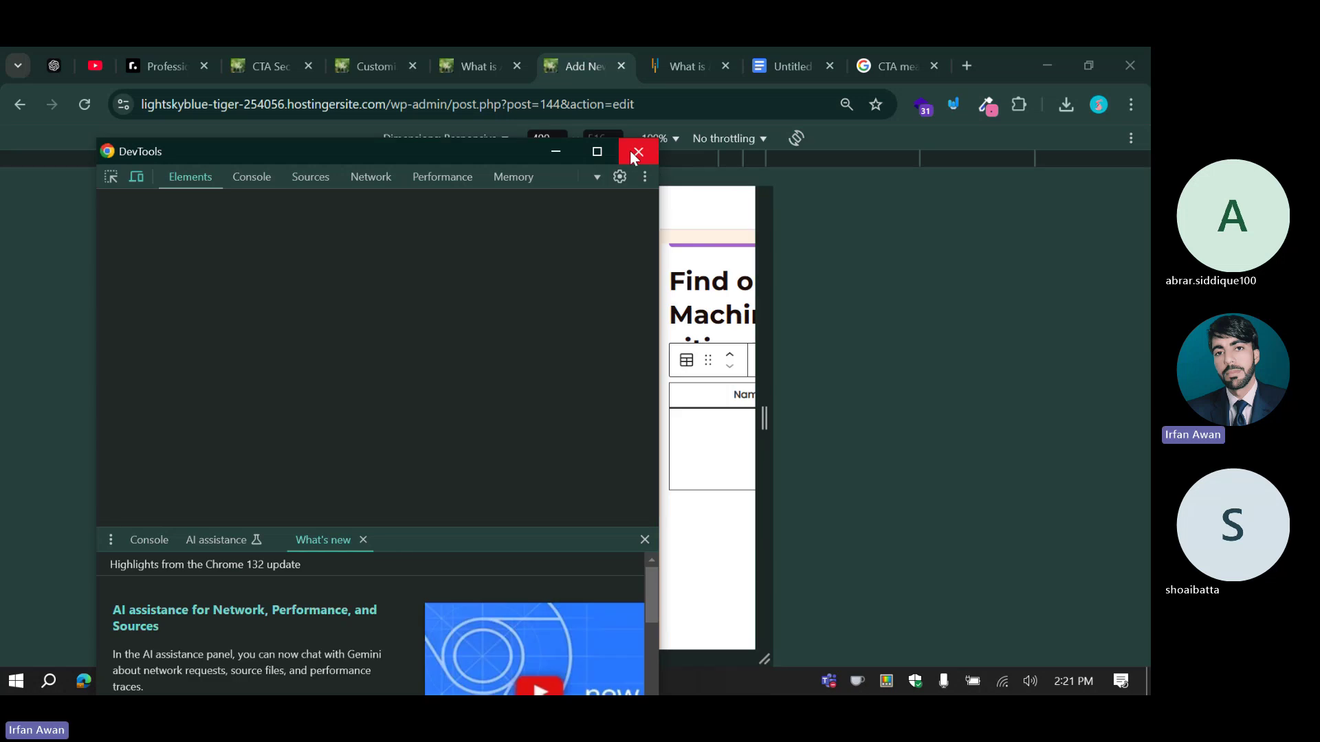
pyautogui.click(634, 157)
pyautogui.click(360, 389)
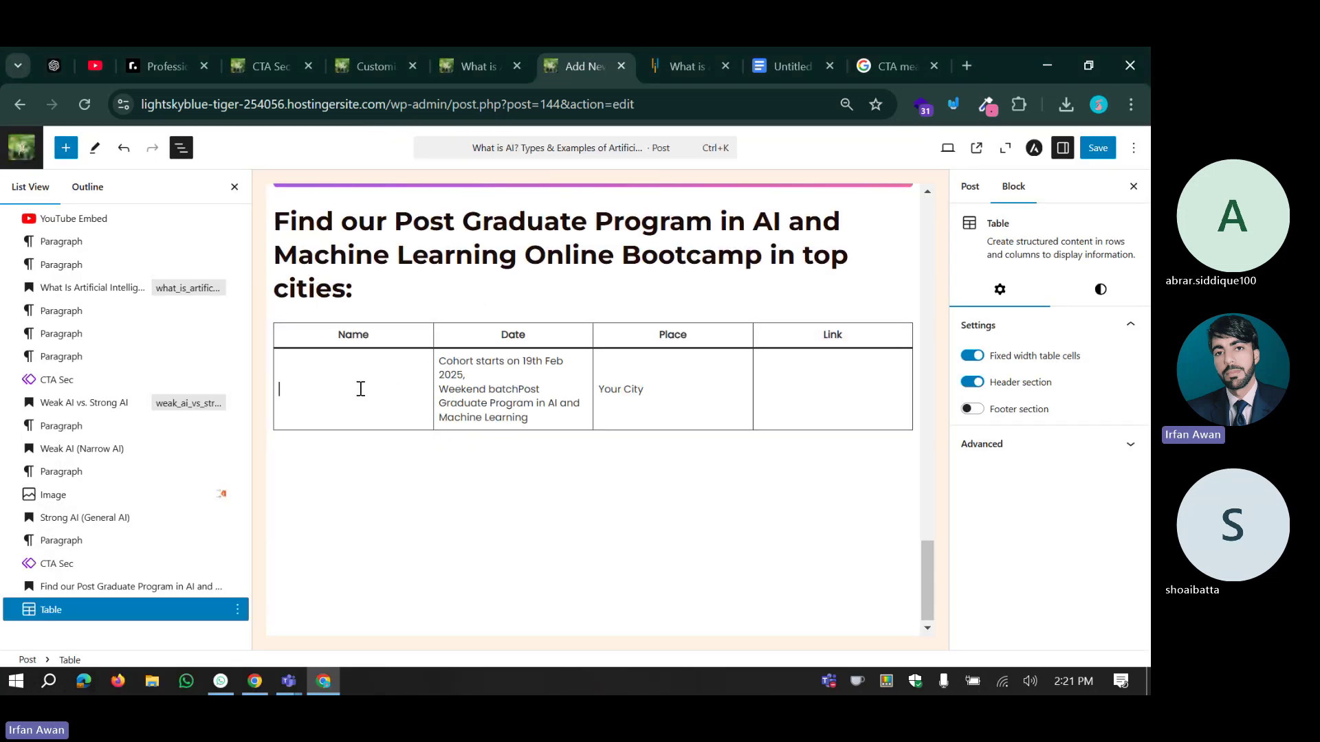
pyautogui.hotkey('ctrl', 'v')
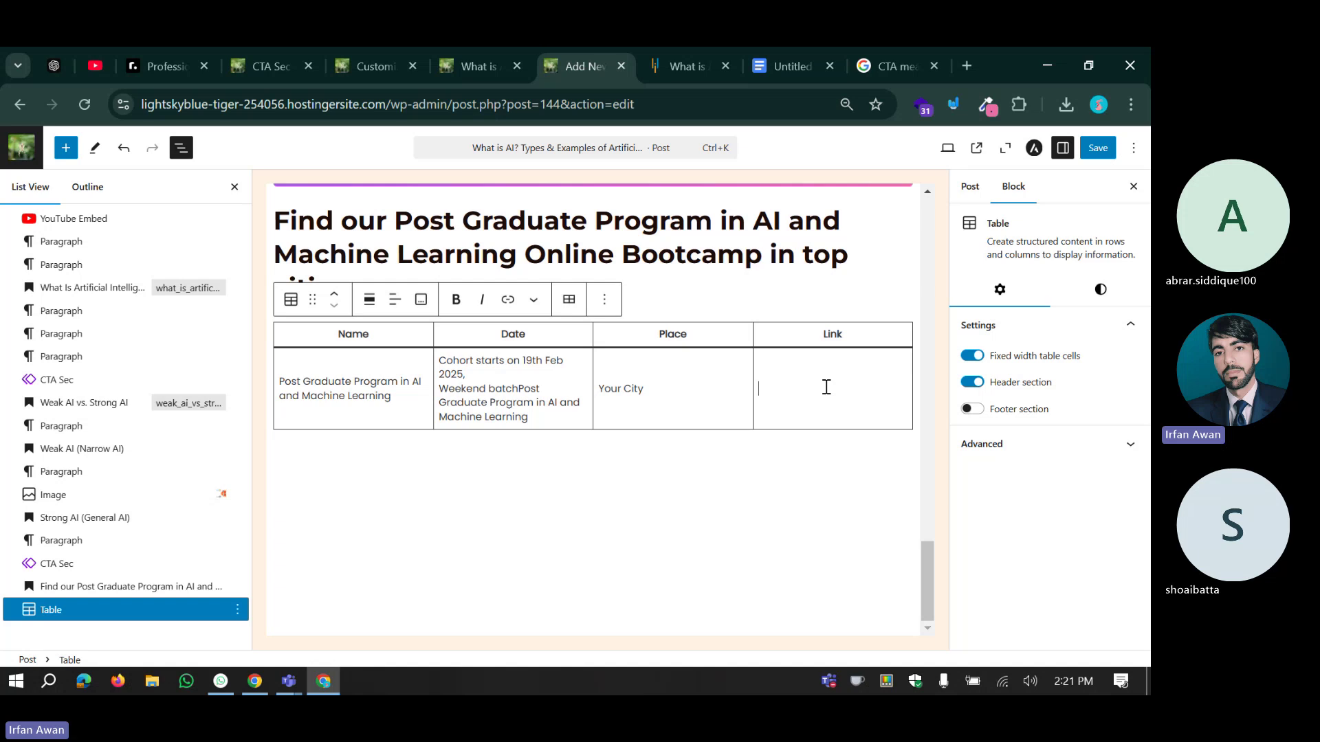
# Try to place a Buttons block in the table's body cell under Link.
pyautogui.click(66, 147)
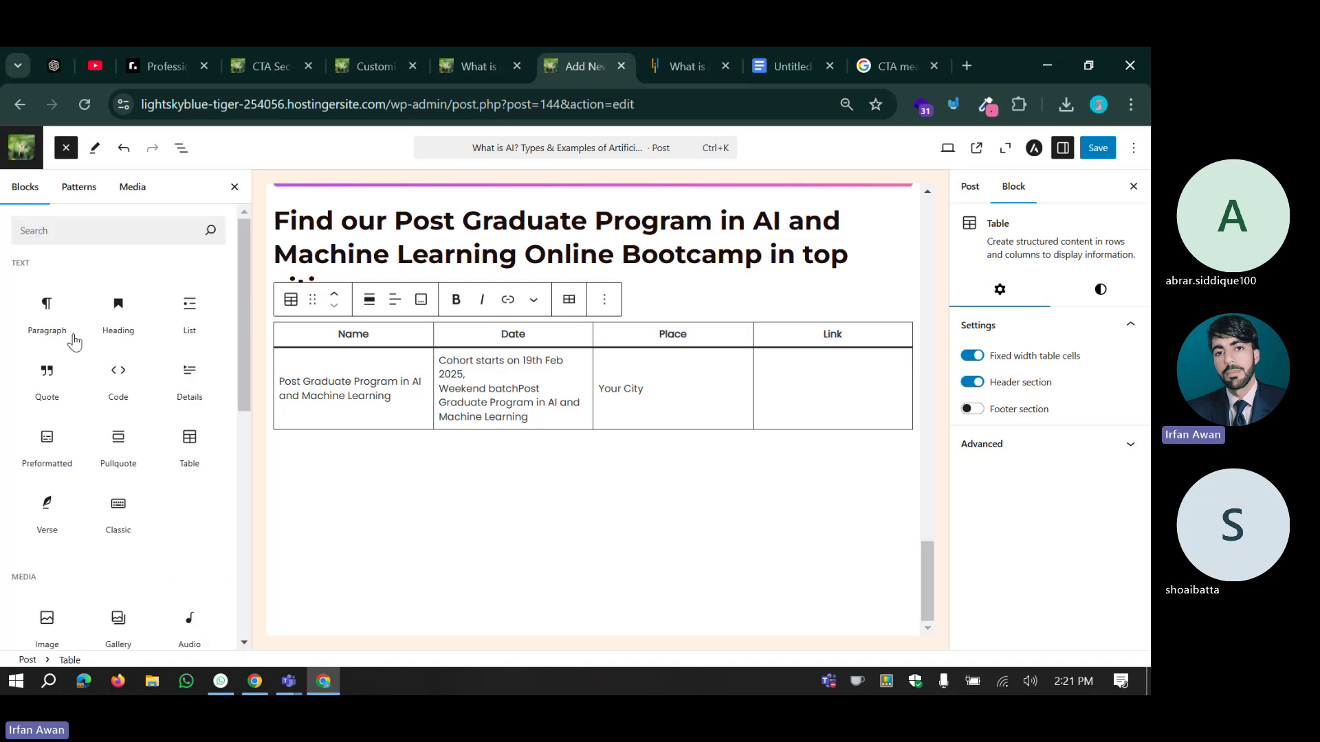
pyautogui.click(94, 231)
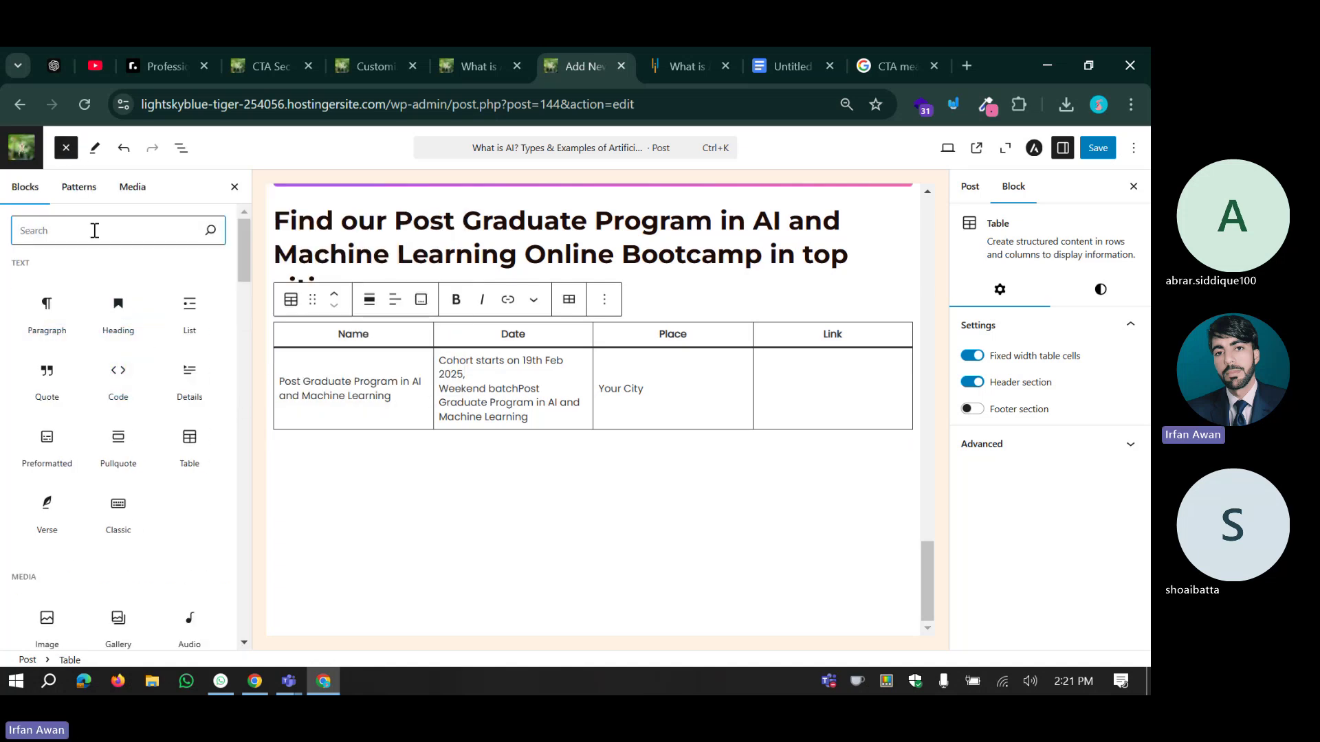
pyautogui.write('butt')
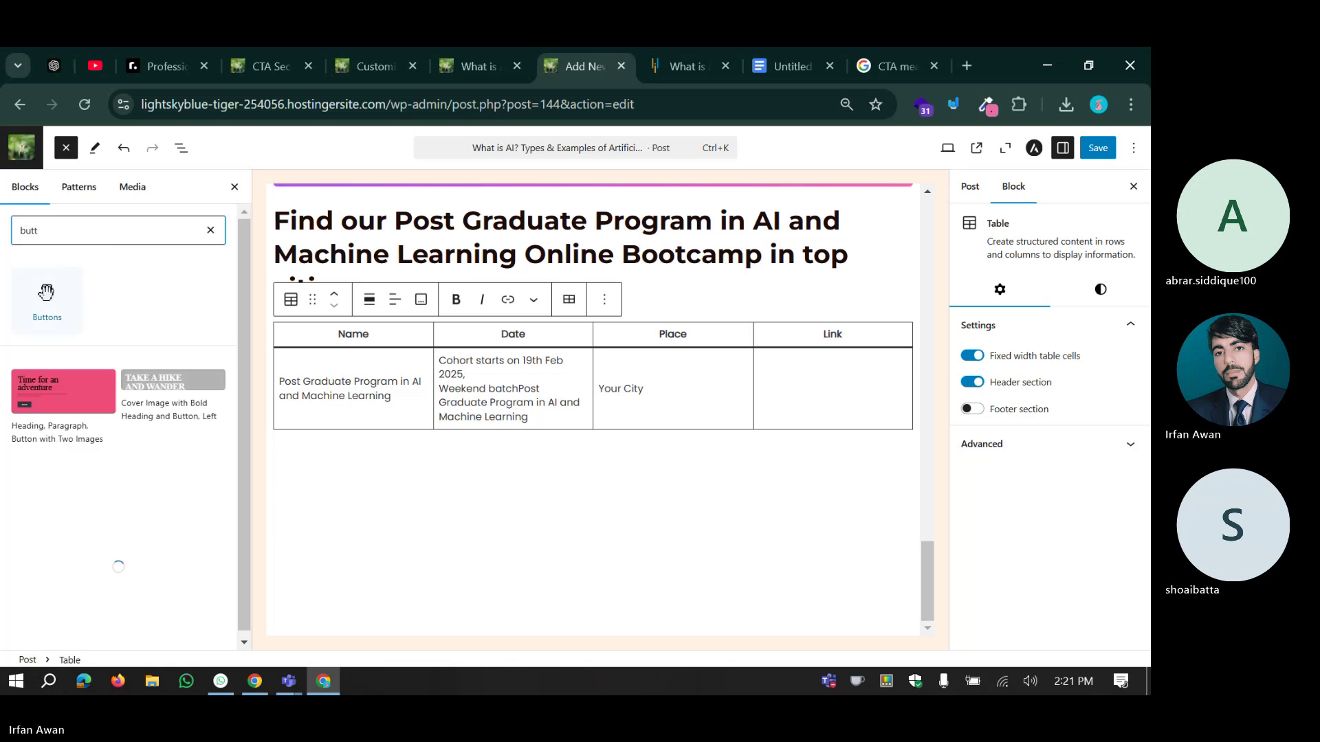
pyautogui.moveTo(46, 293)
pyautogui.mouseDown()
pyautogui.moveTo(842, 440)
pyautogui.moveTo(834, 377)
pyautogui.moveTo(808, 378)
pyautogui.moveTo(794, 421)
pyautogui.moveTo(779, 412)
pyautogui.moveTo(507, 487)
pyautogui.moveTo(68, 304)
pyautogui.mouseUp()
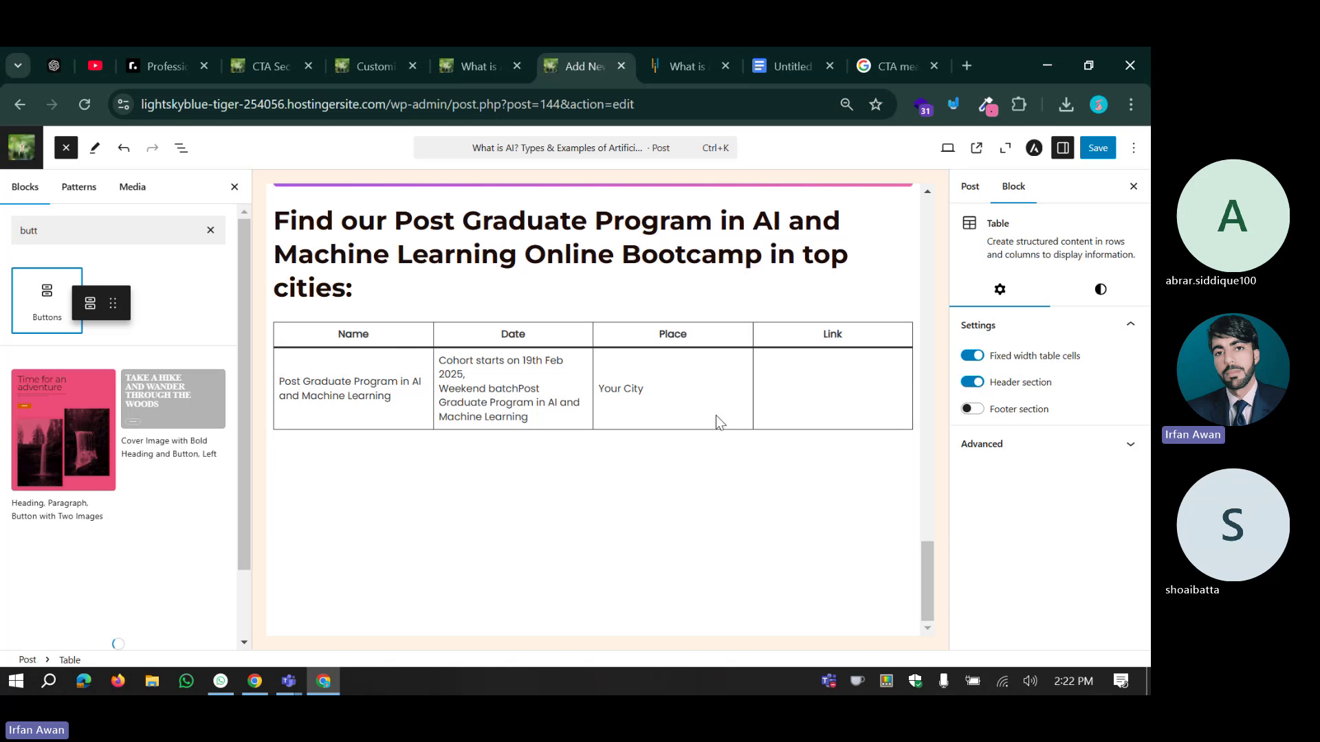
# Enter "Link Here..." in the table's body cell under Link.
pyautogui.click(837, 386)
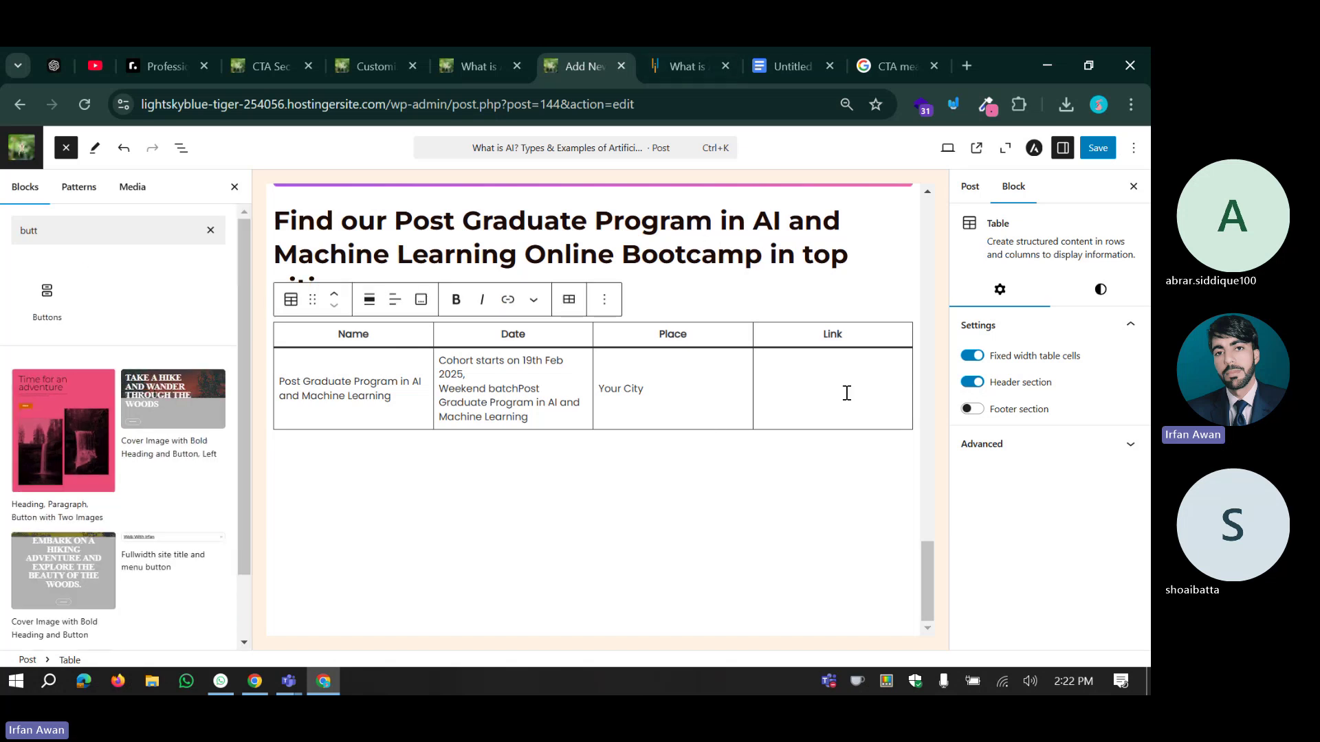
pyautogui.write('Link Here...')
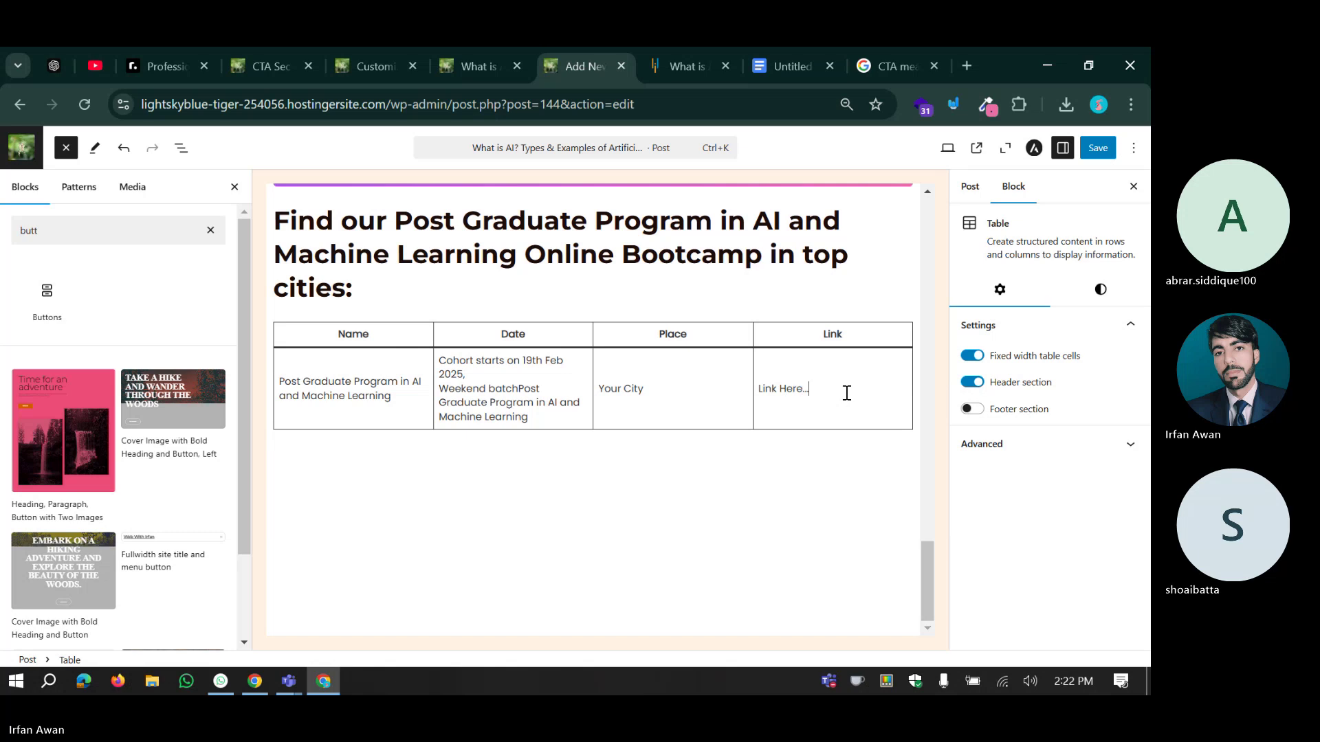
pyautogui.click(715, 474)
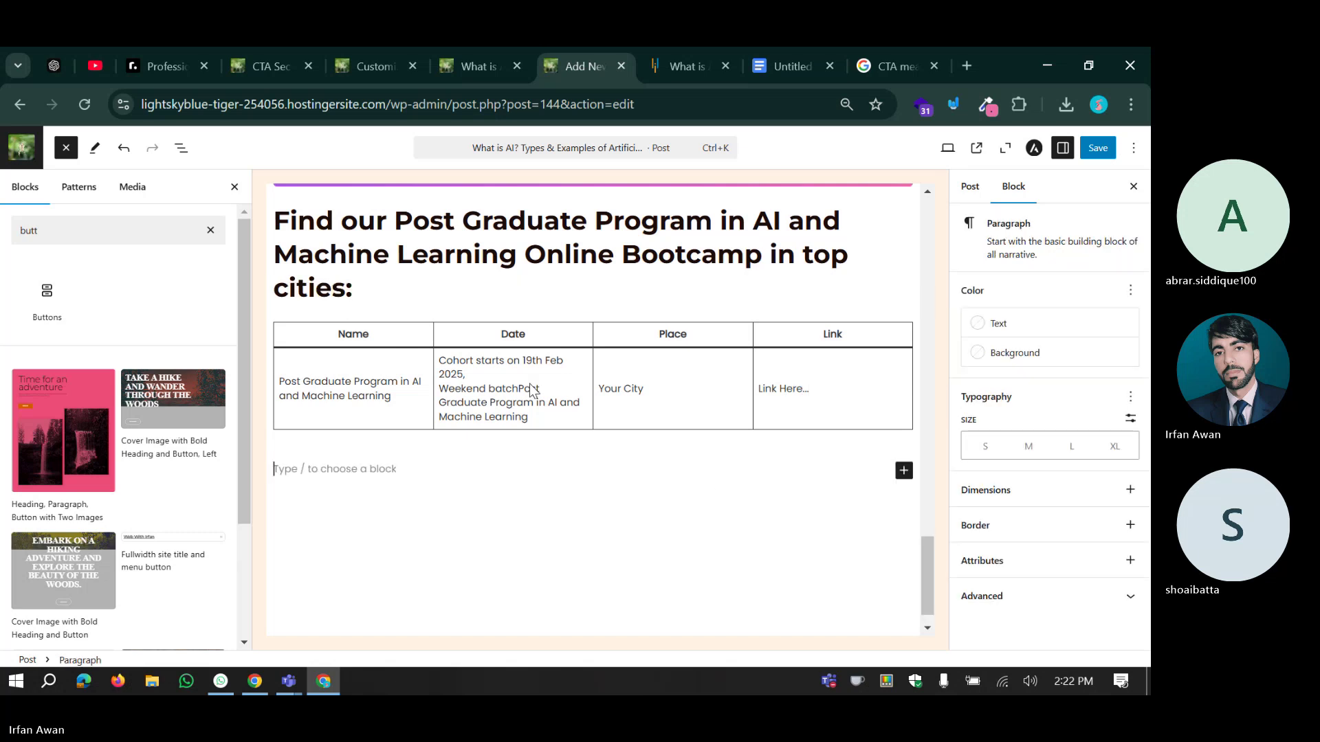
# Try inserting a row after the table's header row and undo it.
pyautogui.click(484, 332)
pyautogui.click(456, 300)
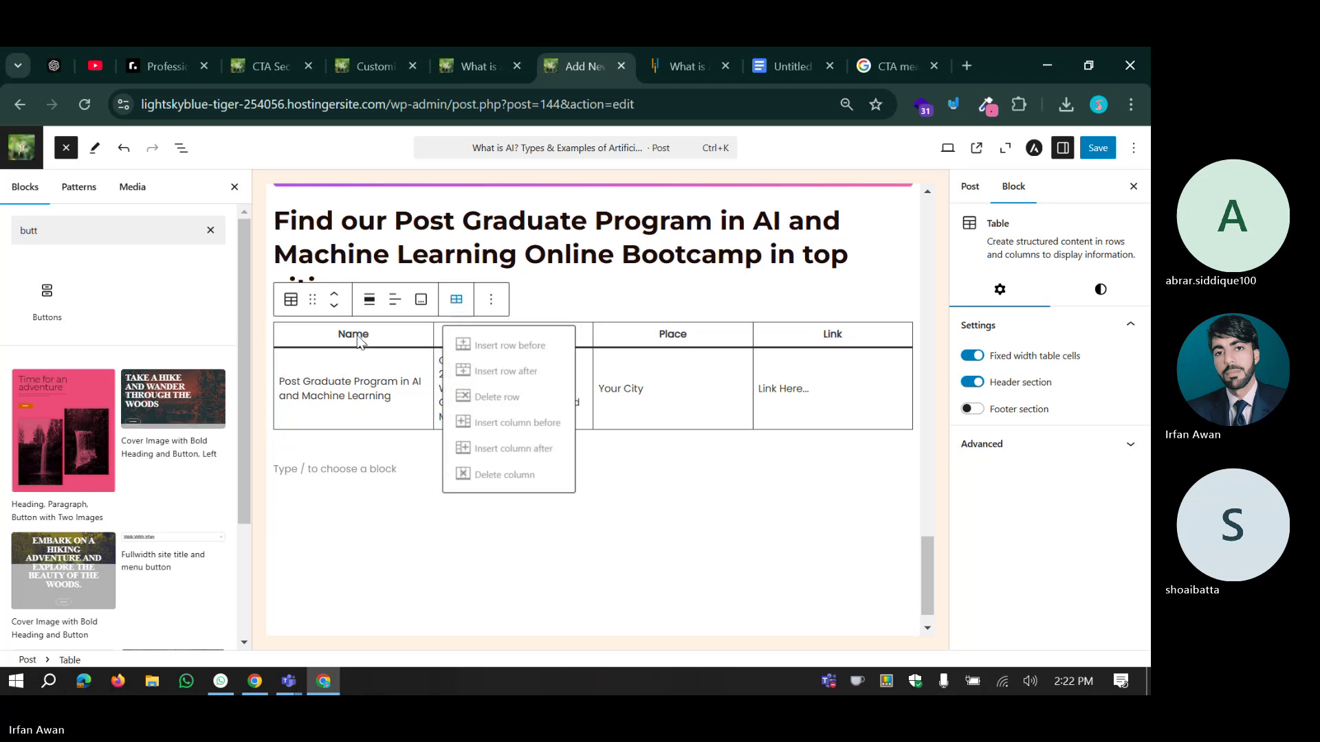
pyautogui.click(359, 365)
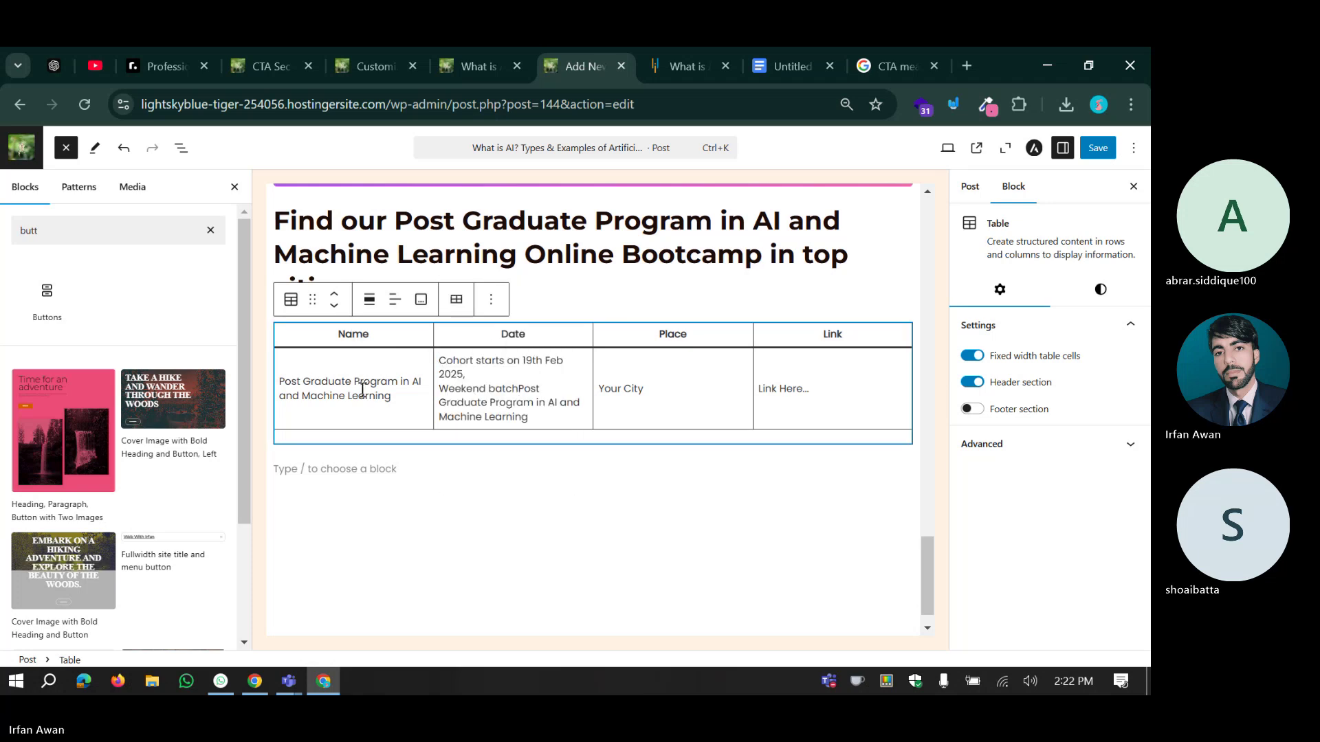
pyautogui.click(384, 369)
pyautogui.click(568, 300)
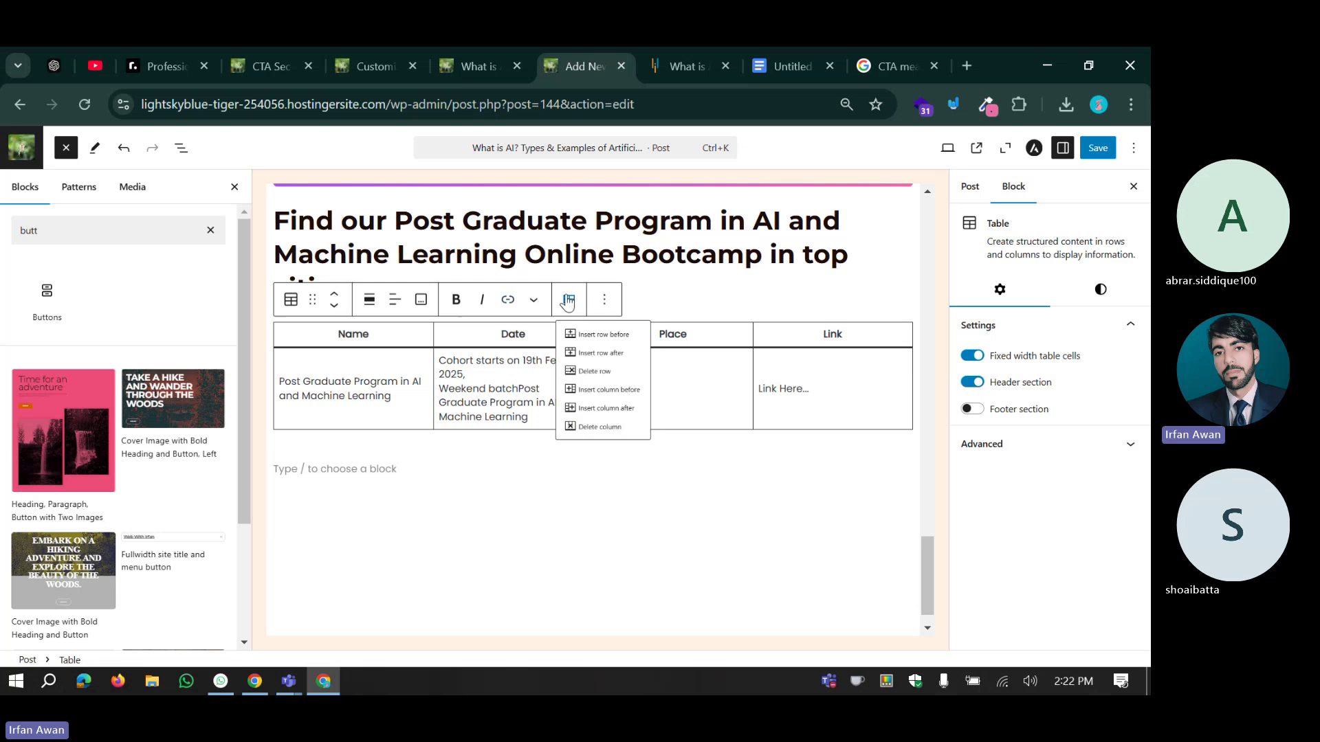
pyautogui.click(589, 310)
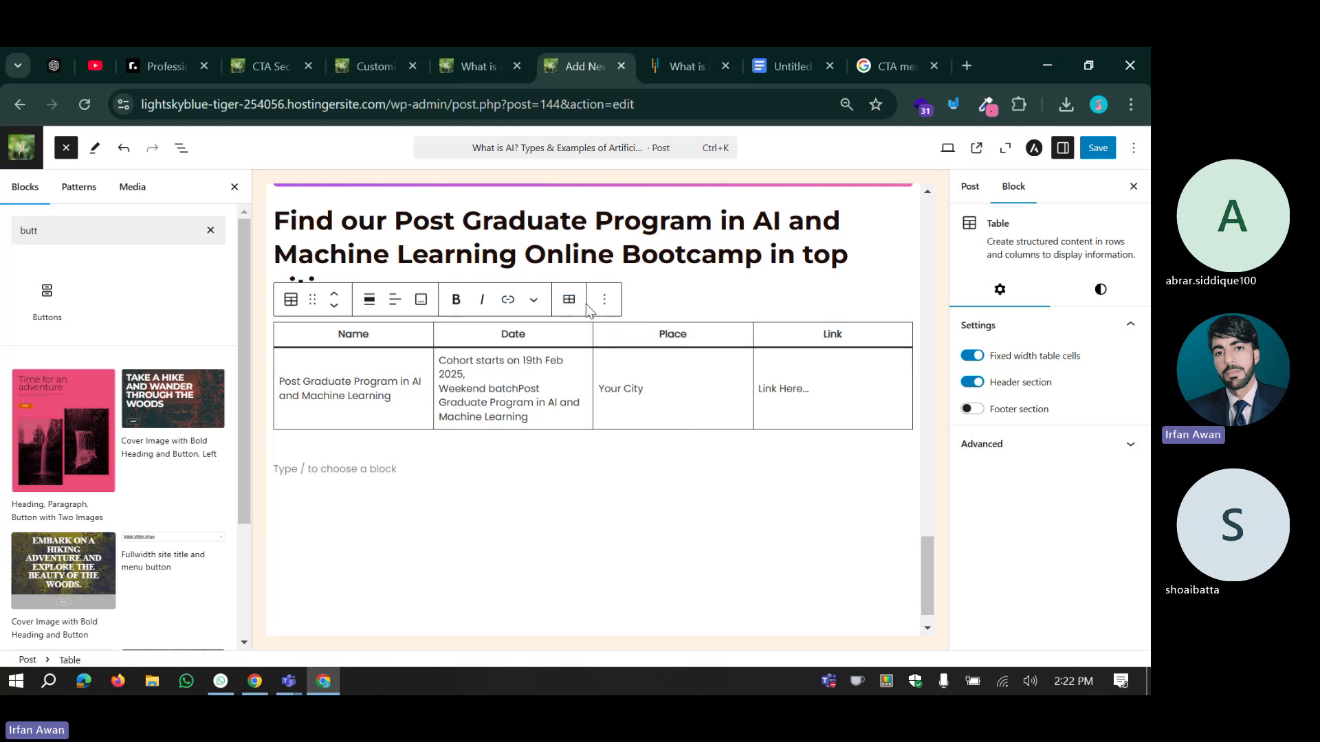
pyautogui.click(569, 299)
pyautogui.click(593, 369)
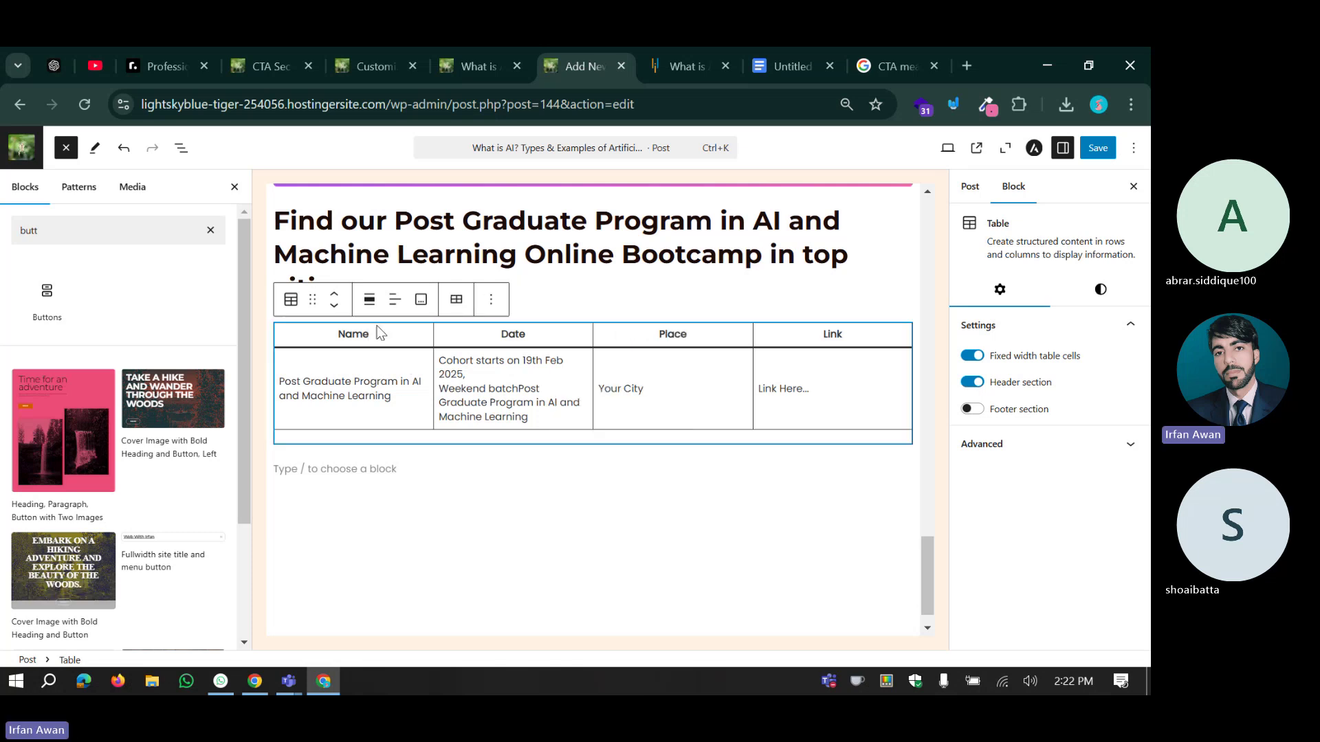
pyautogui.click(456, 299)
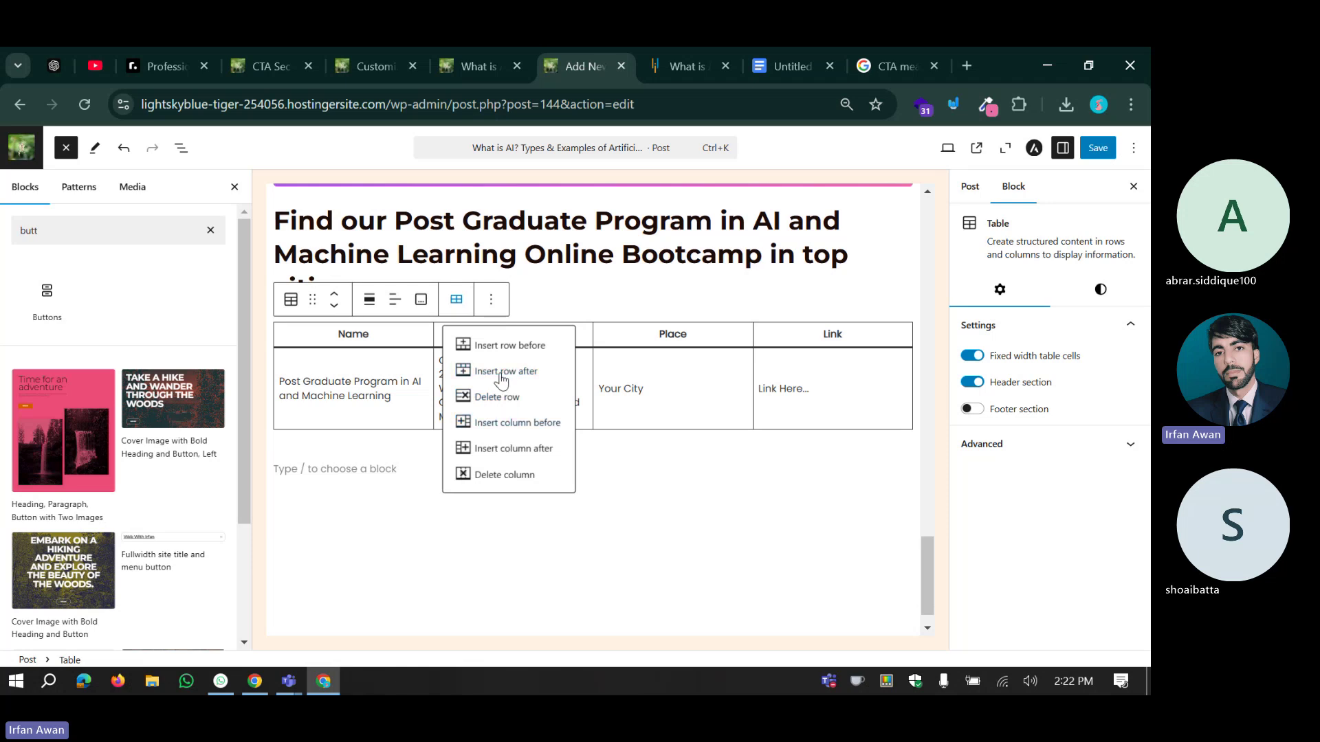
pyautogui.click(501, 374)
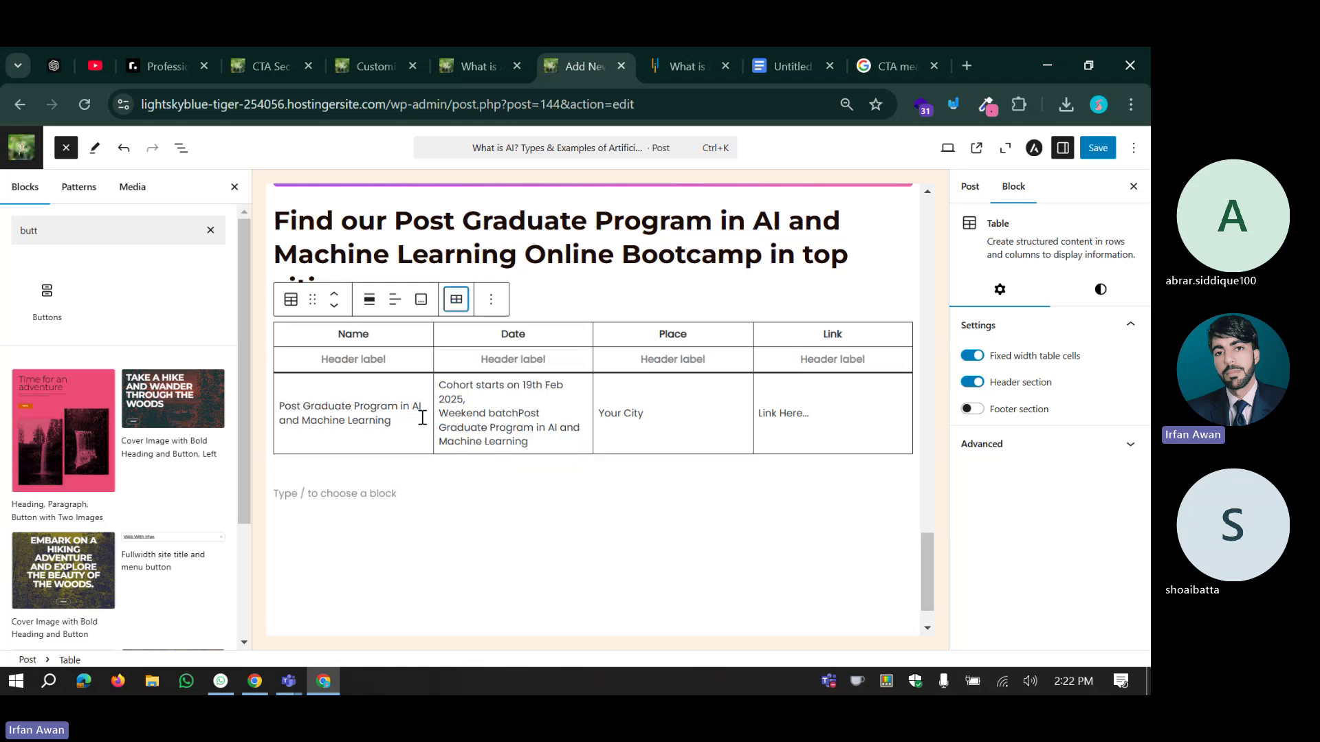
pyautogui.hotkey('ctrl', 'z')
# Insert two empty rows after the table's body row holding the program name.
pyautogui.click(375, 365)
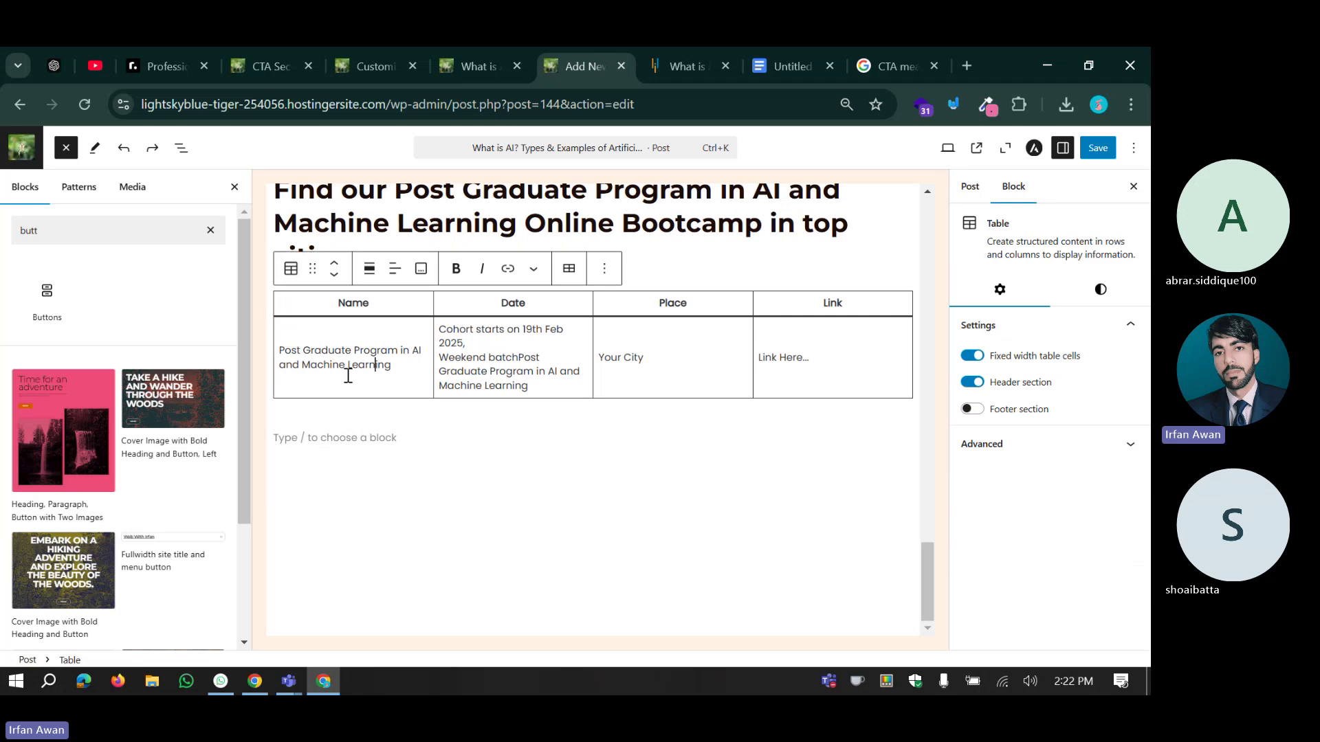
pyautogui.click(569, 268)
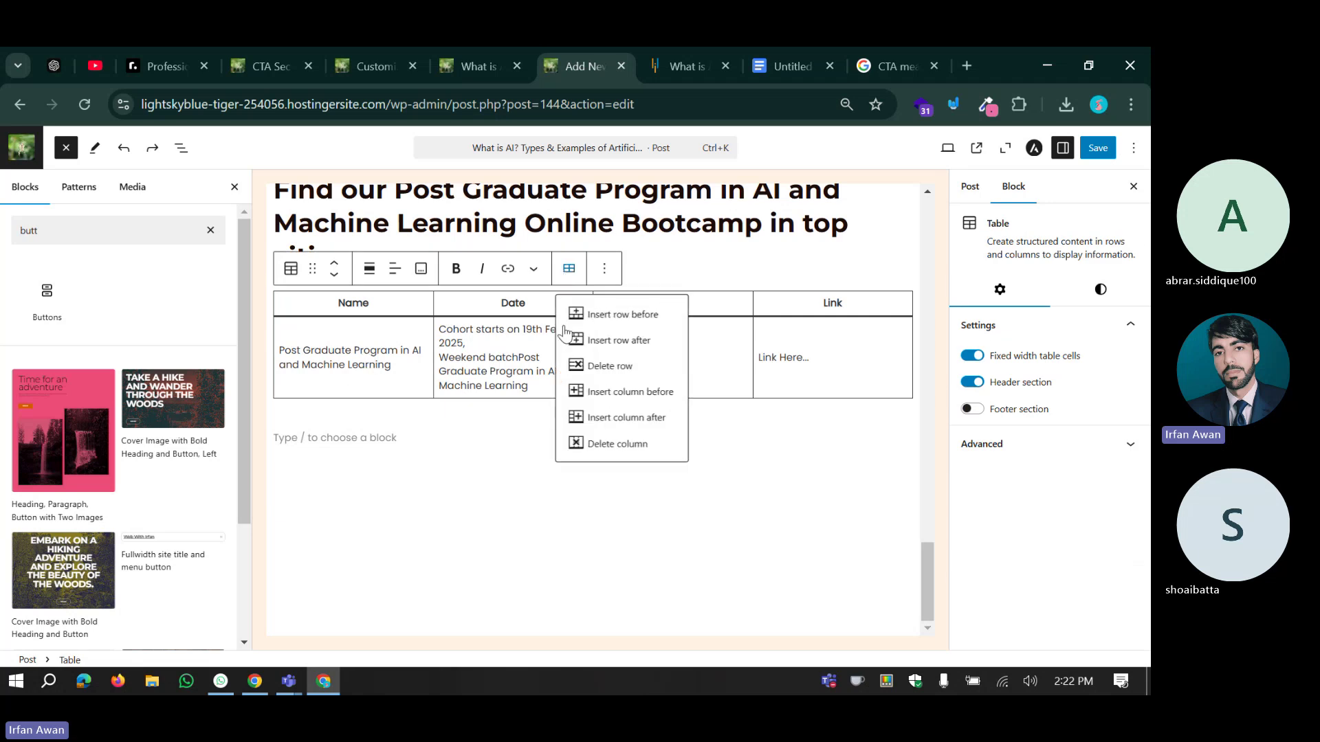
pyautogui.click(633, 341)
pyautogui.click(568, 268)
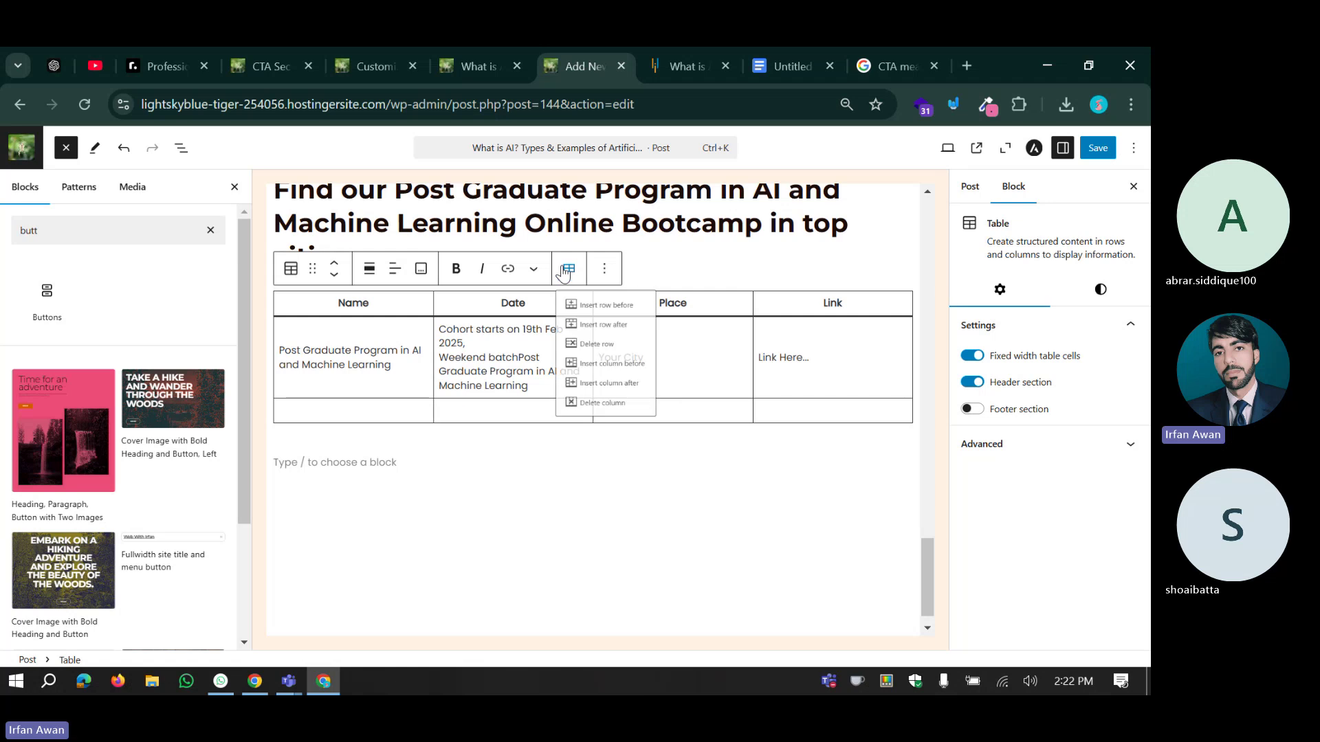
pyautogui.click(605, 333)
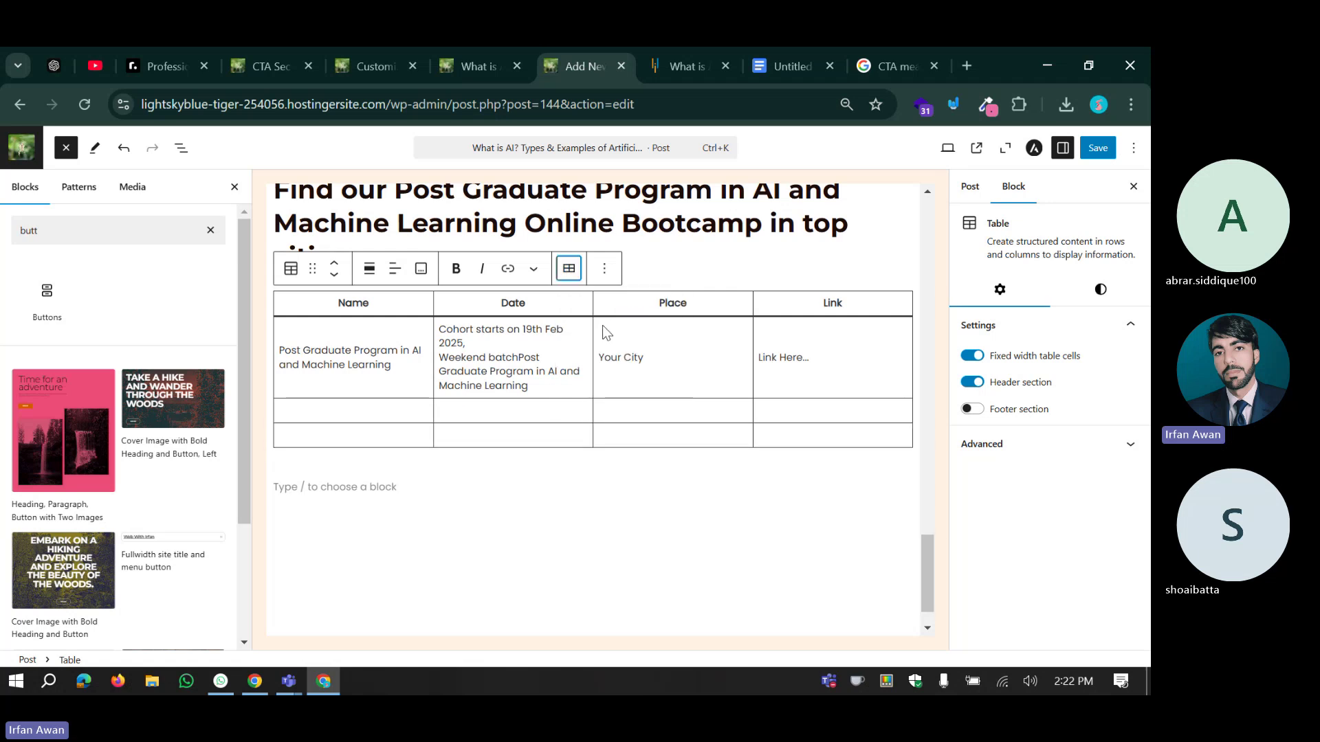
# Try inserting a column after the Date column and delete it again.
pyautogui.click(519, 372)
pyautogui.click(570, 270)
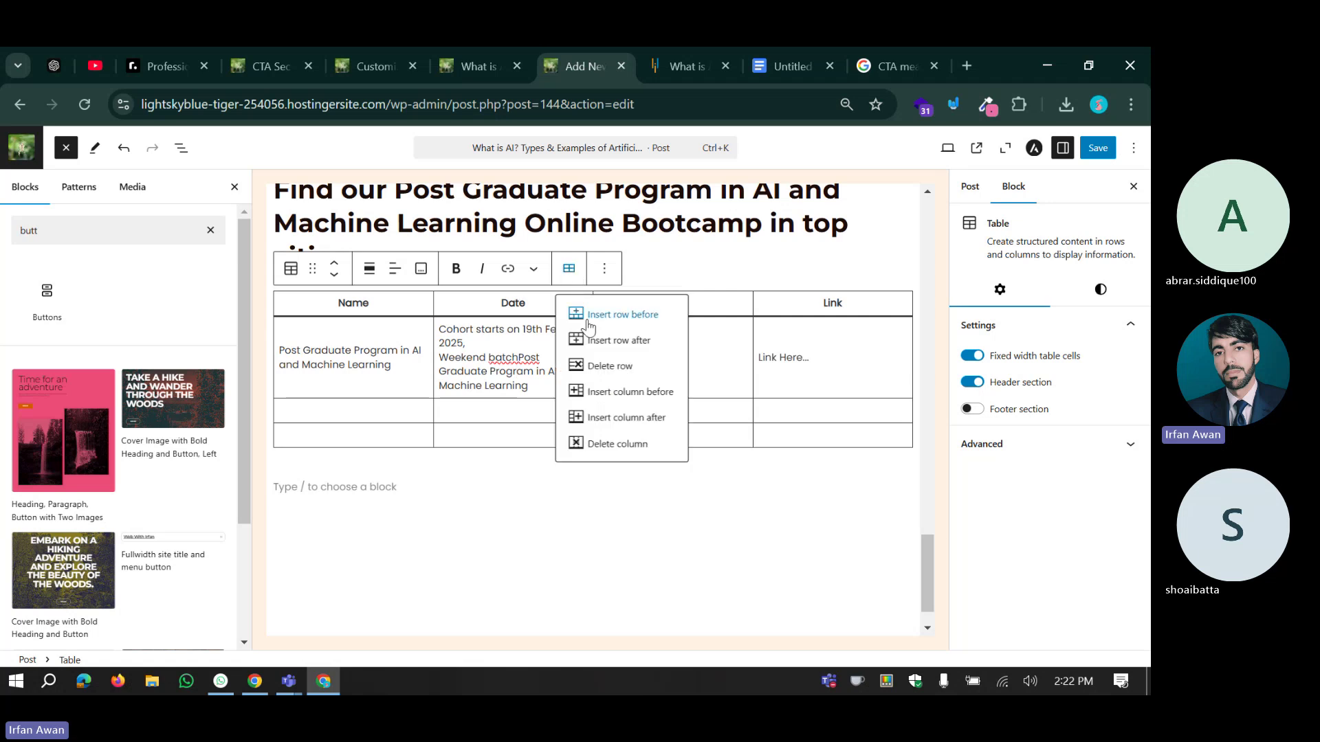
pyautogui.click(604, 424)
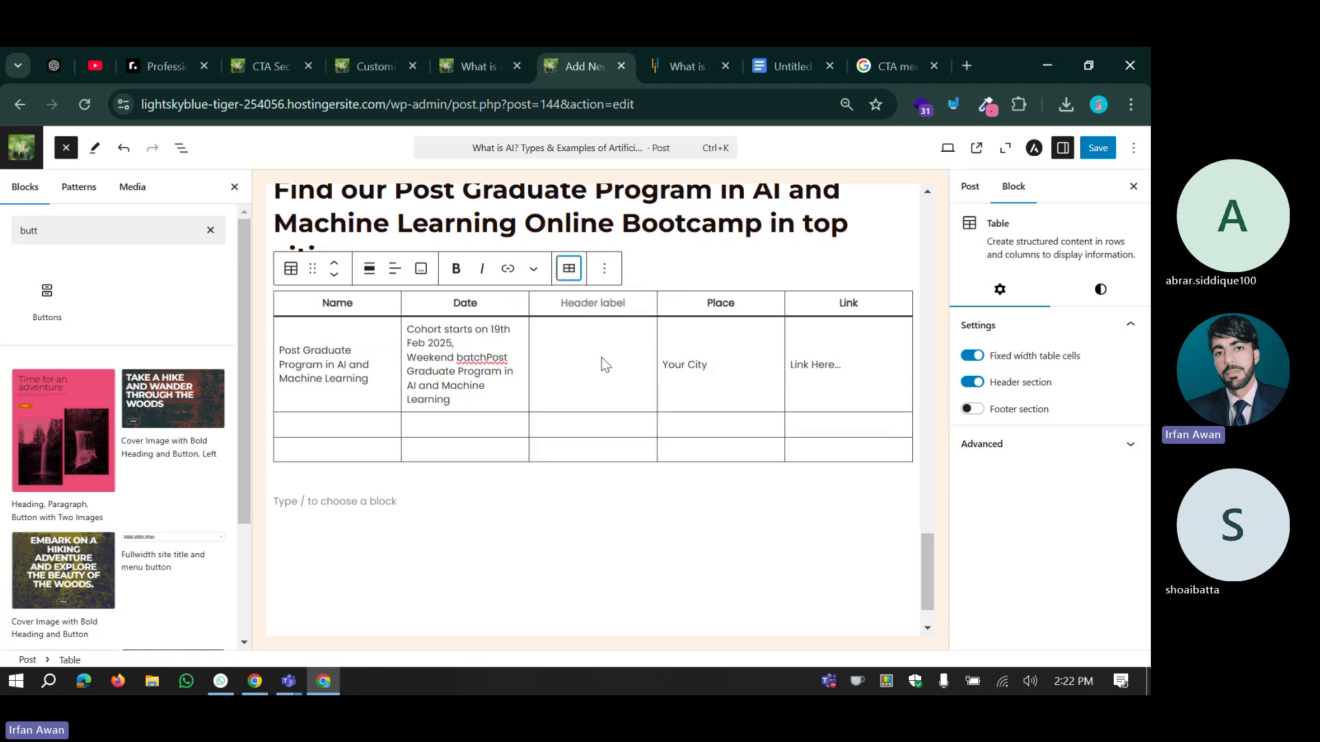
pyautogui.click(591, 303)
pyautogui.click(568, 268)
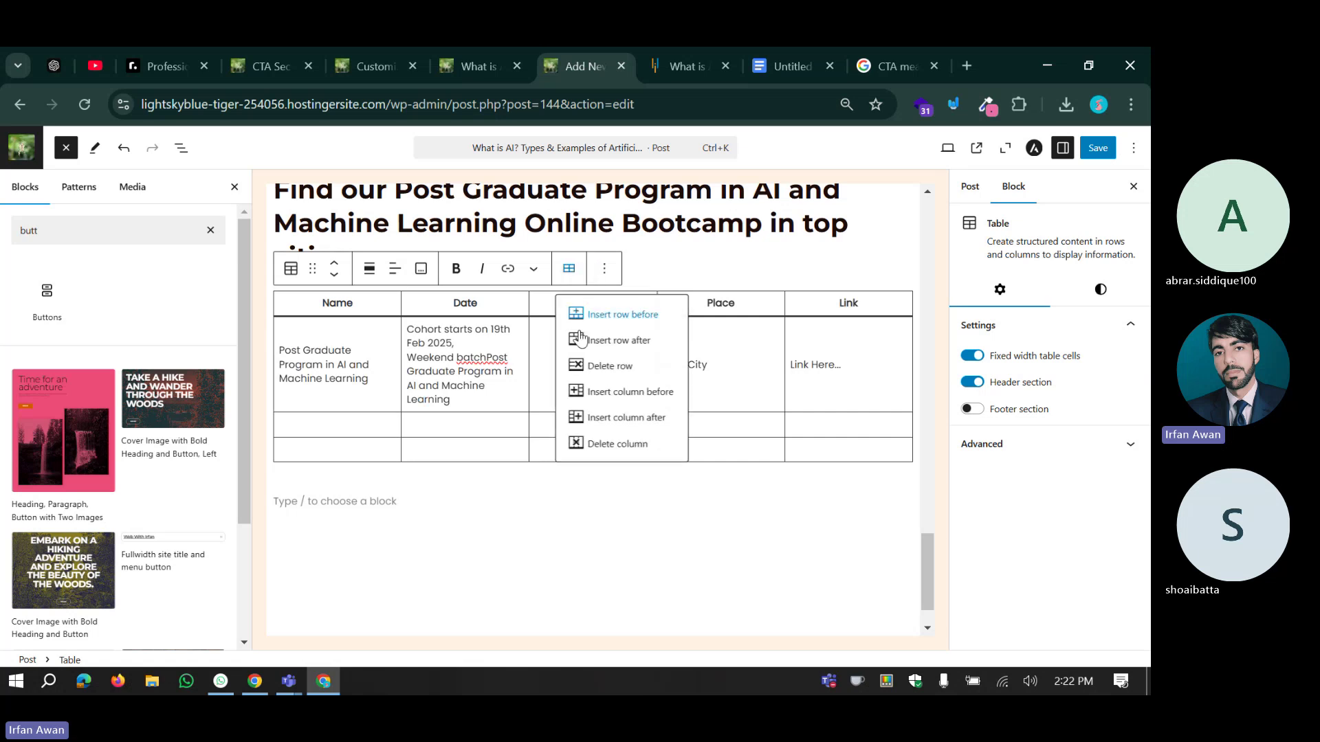
pyautogui.click(595, 445)
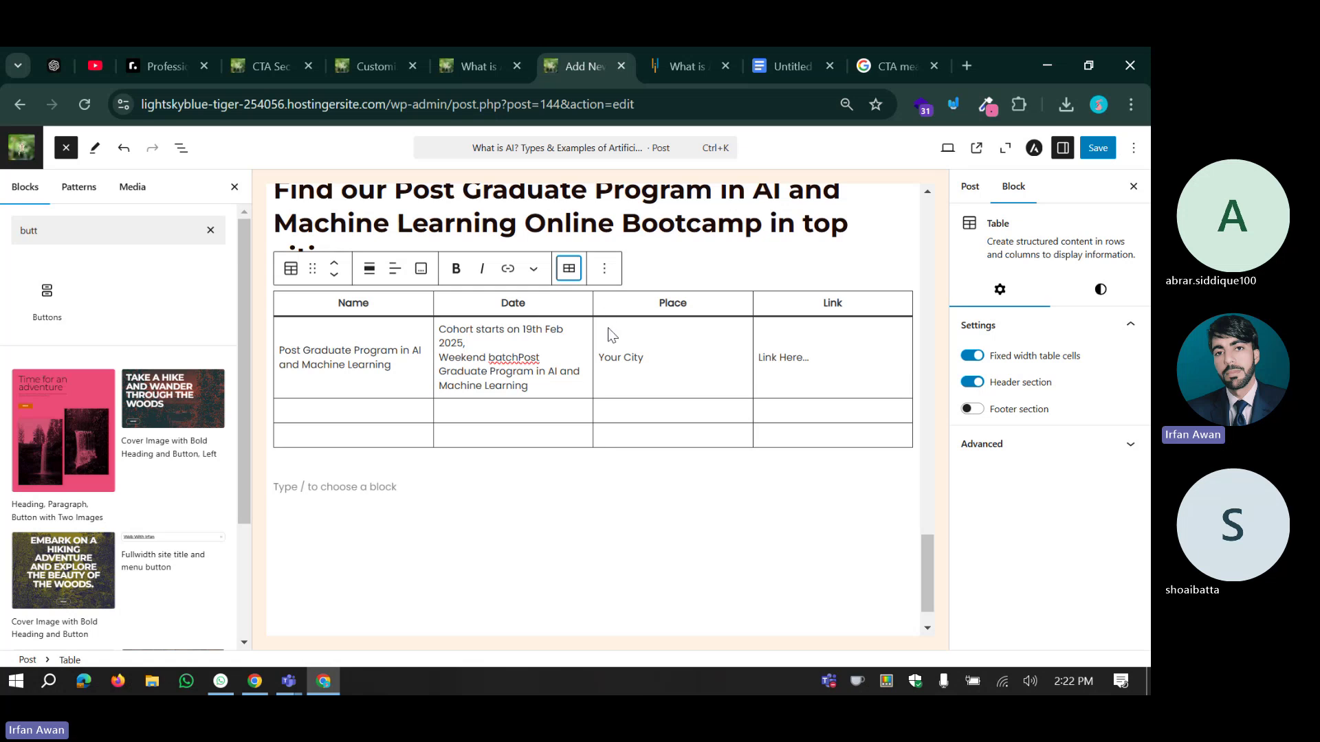
# Try deleting the Name column from the bootcamp table and undo it.
pyautogui.click(302, 408)
pyautogui.click(604, 268)
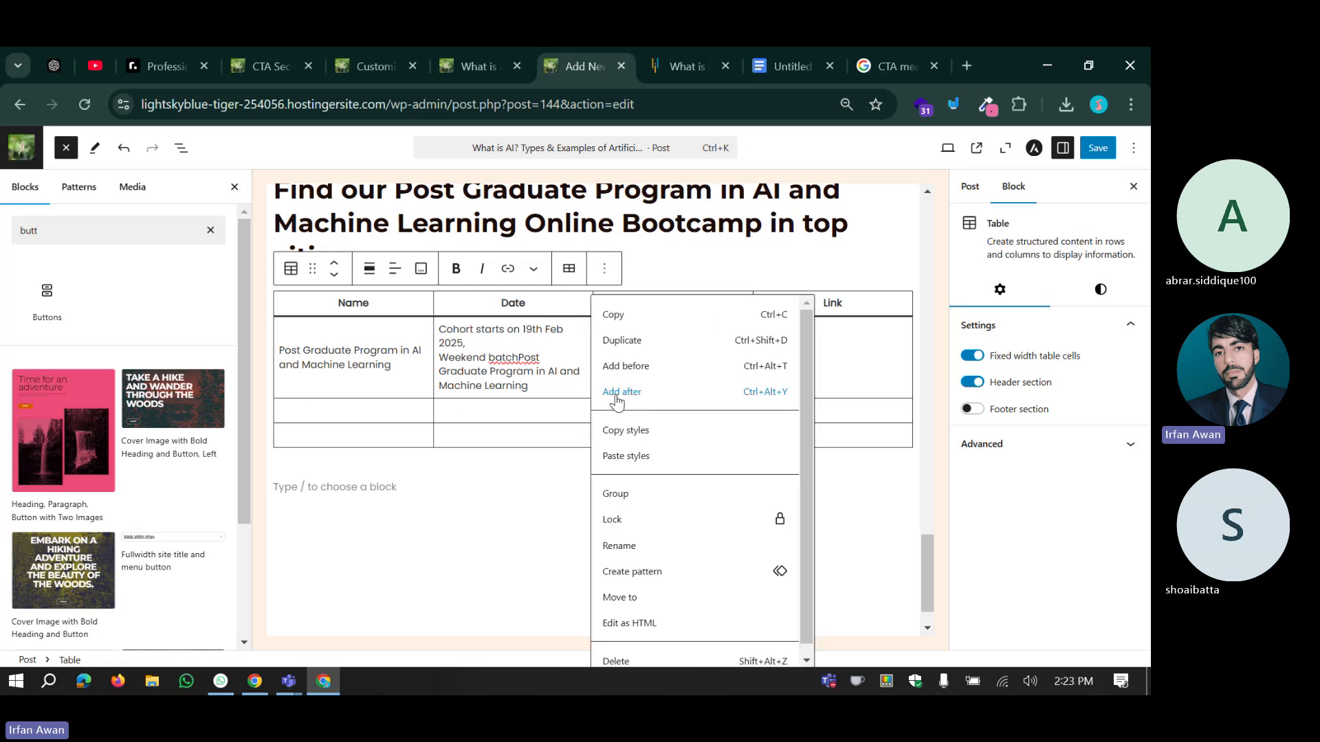
pyautogui.click(566, 275)
pyautogui.click(594, 445)
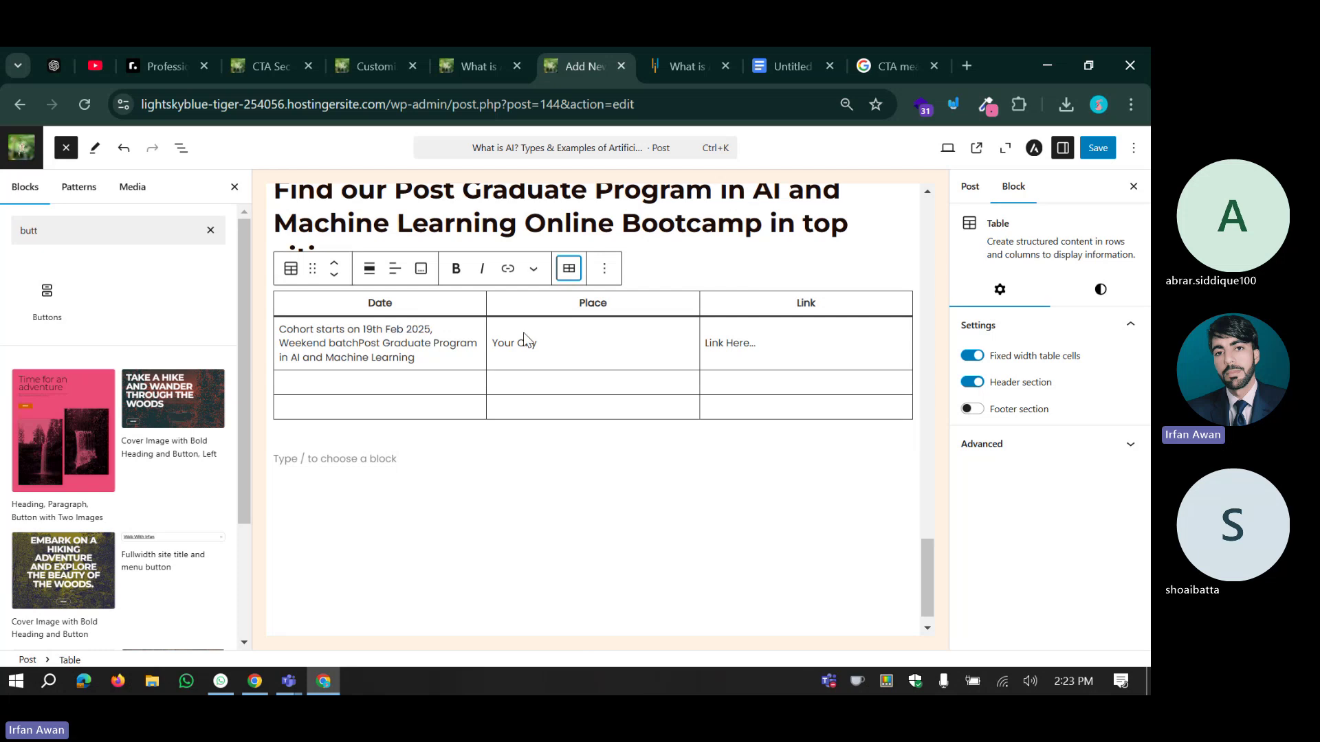
pyautogui.hotkey('ctrl', 'z')
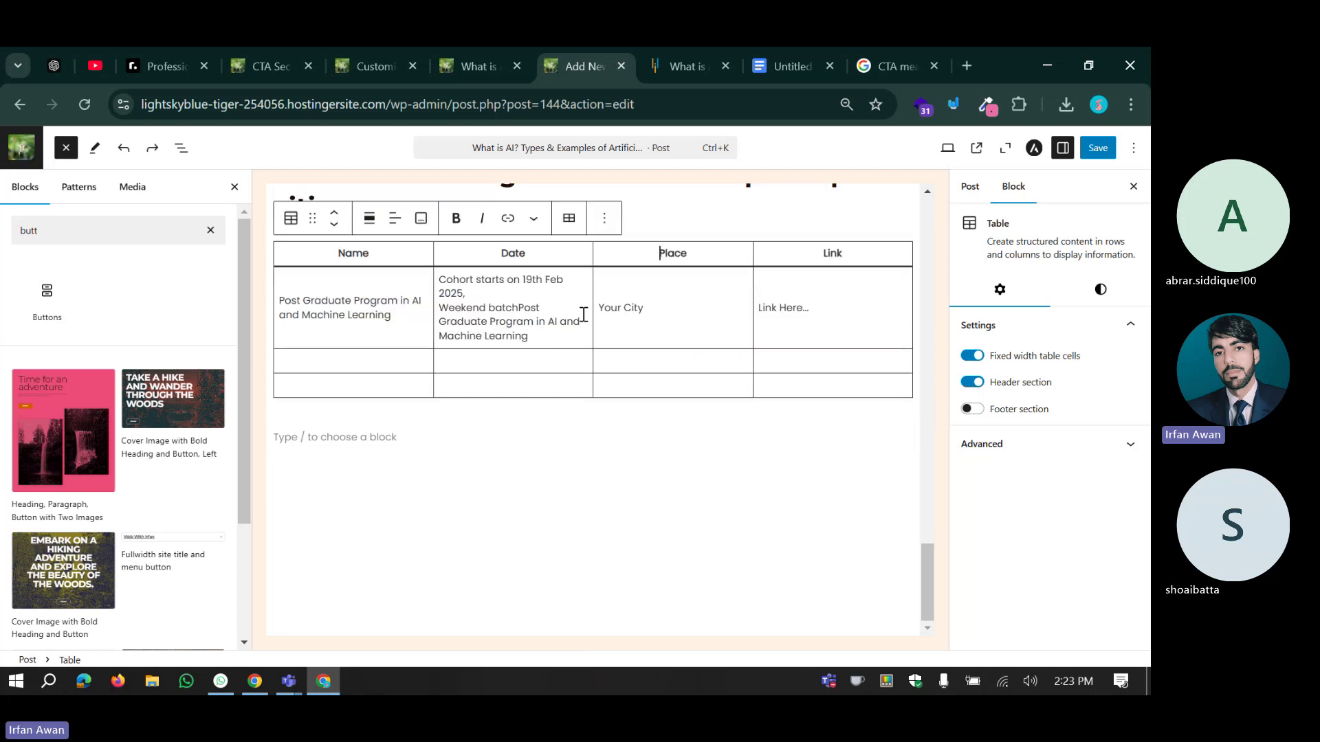
# Delete one of the two empty rows from the bootcamp table and save the post.
pyautogui.click(604, 218)
pyautogui.click(569, 218)
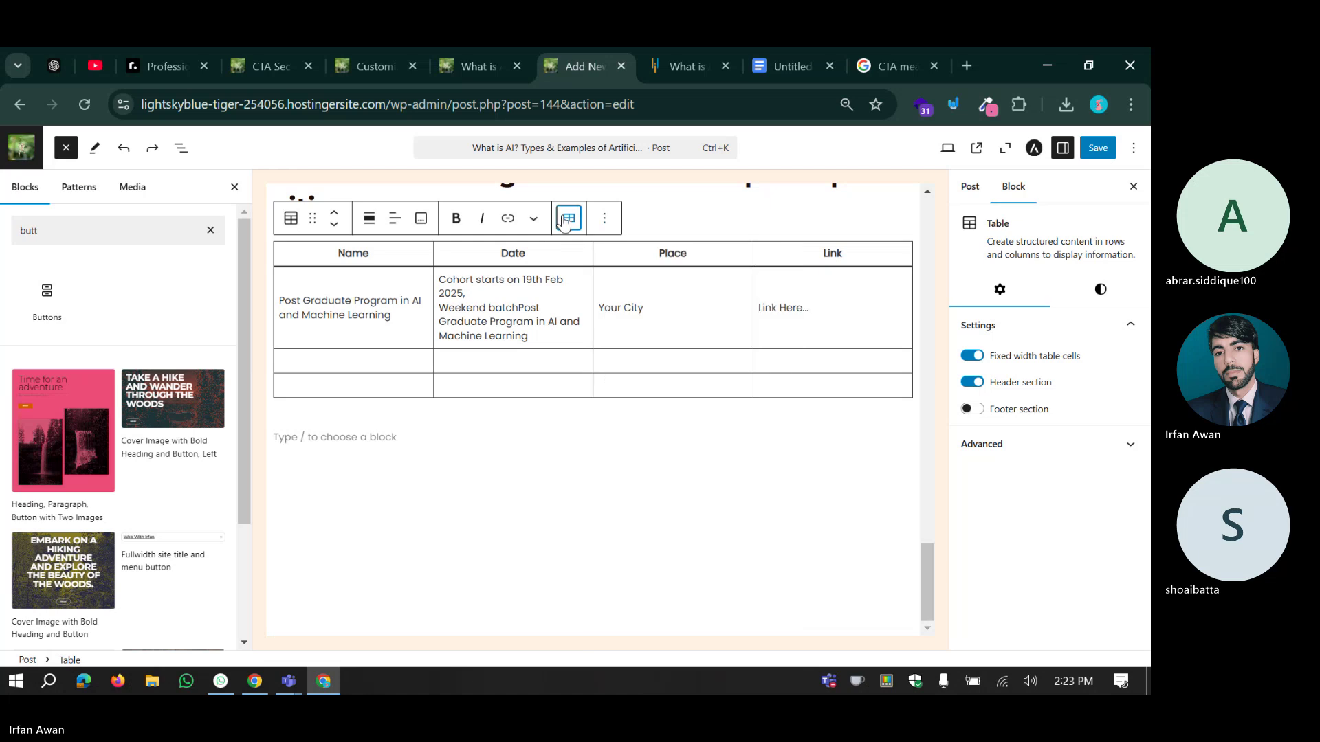
pyautogui.click(603, 317)
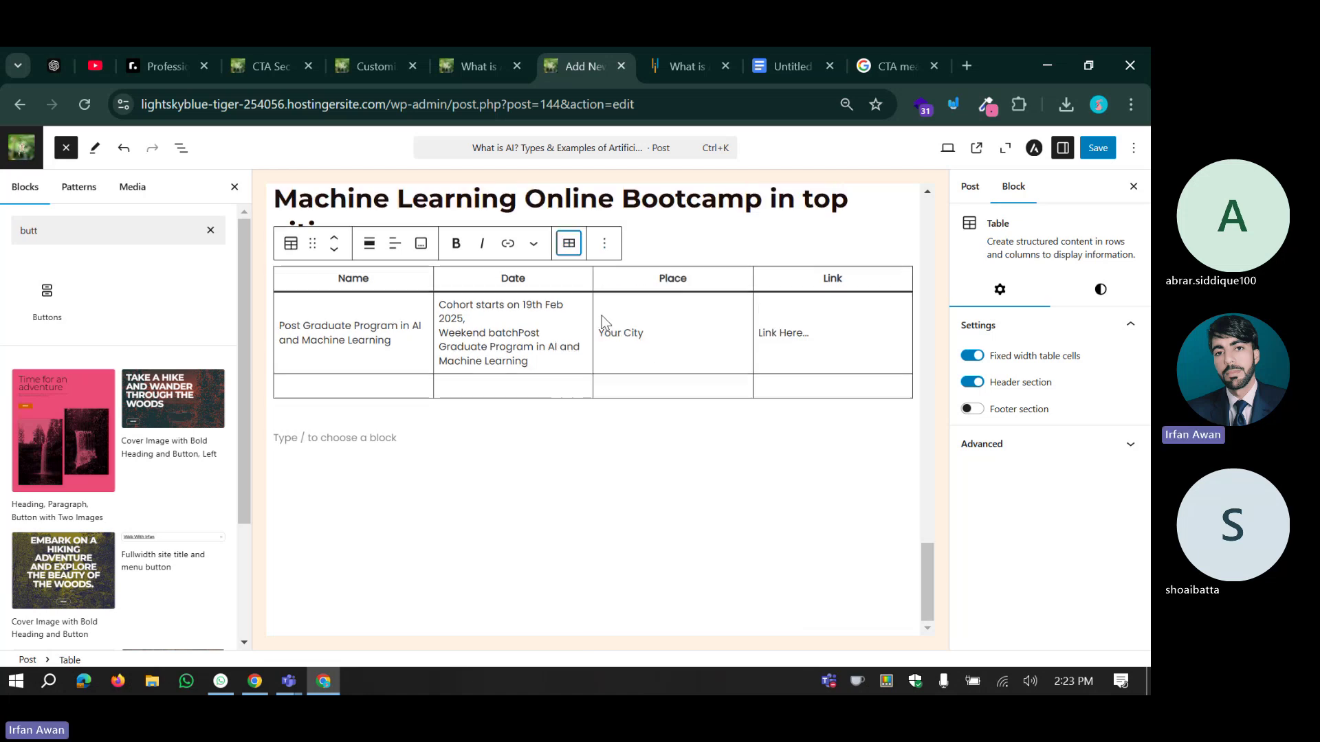
pyautogui.click(1099, 149)
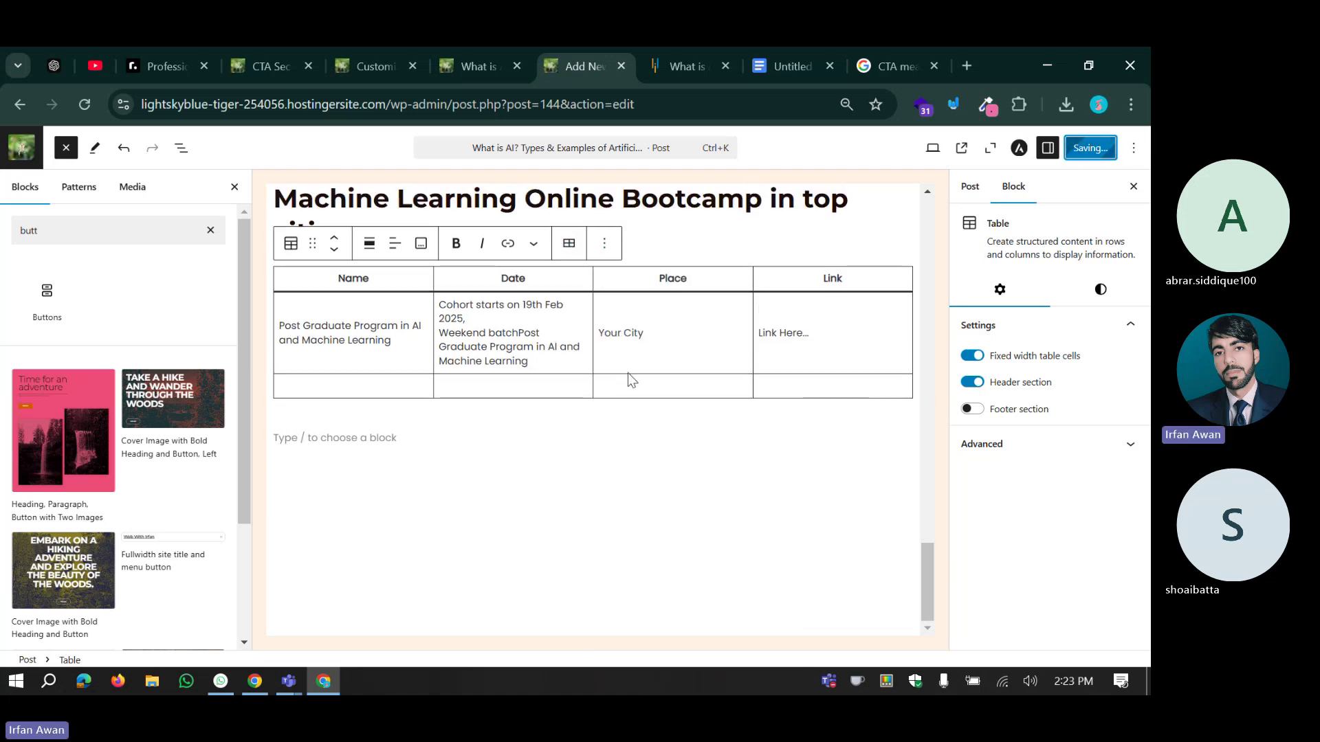
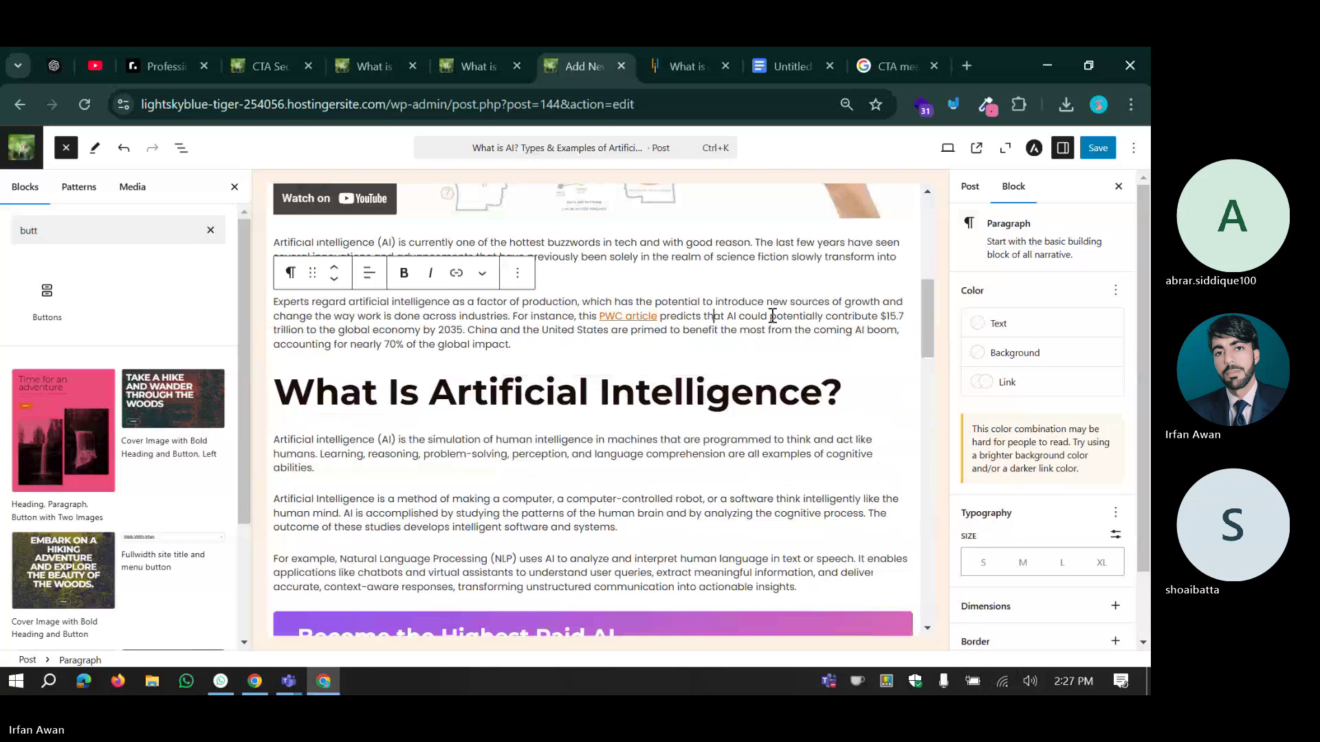
# Set the link colour of the paragraph containing the PWC article link to Vivid cyan blue (#0693E3).
pyautogui.click(979, 396)
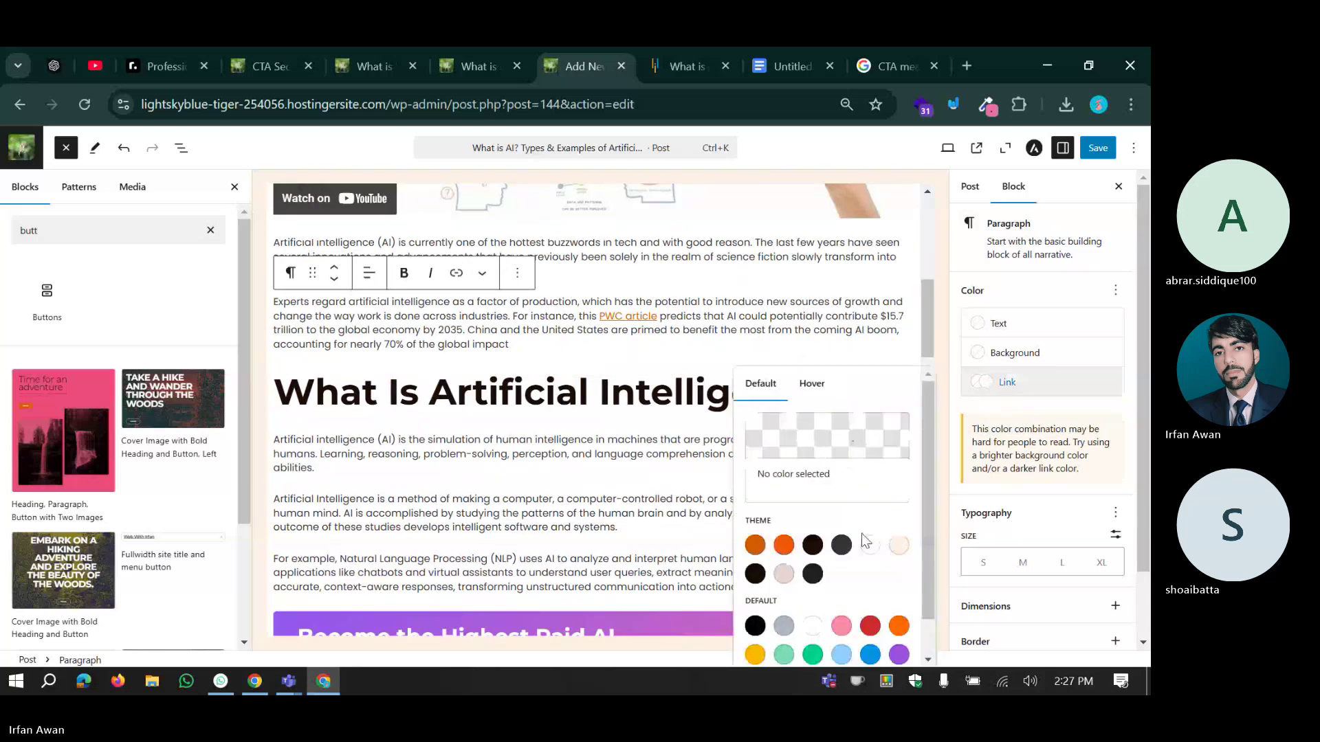
pyautogui.scroll(-1, 859, 564)
pyautogui.click(870, 612)
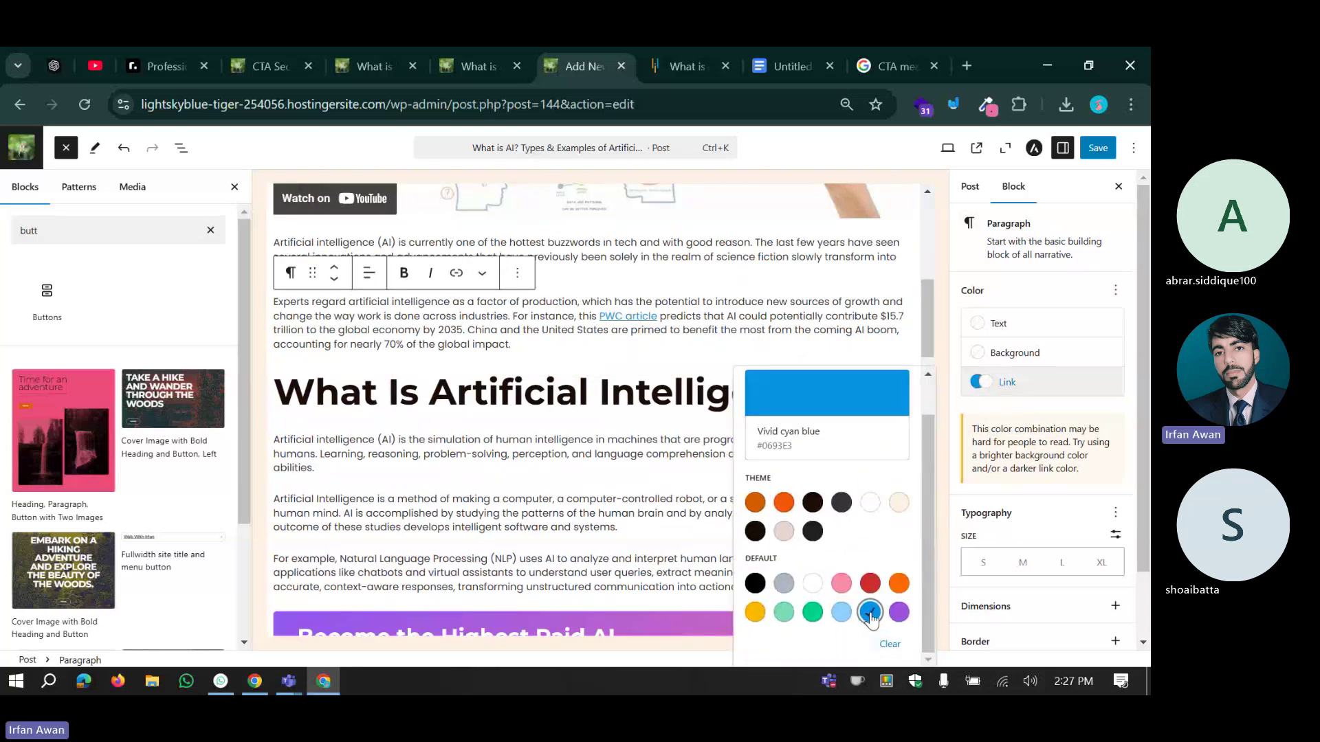
pyautogui.click(739, 340)
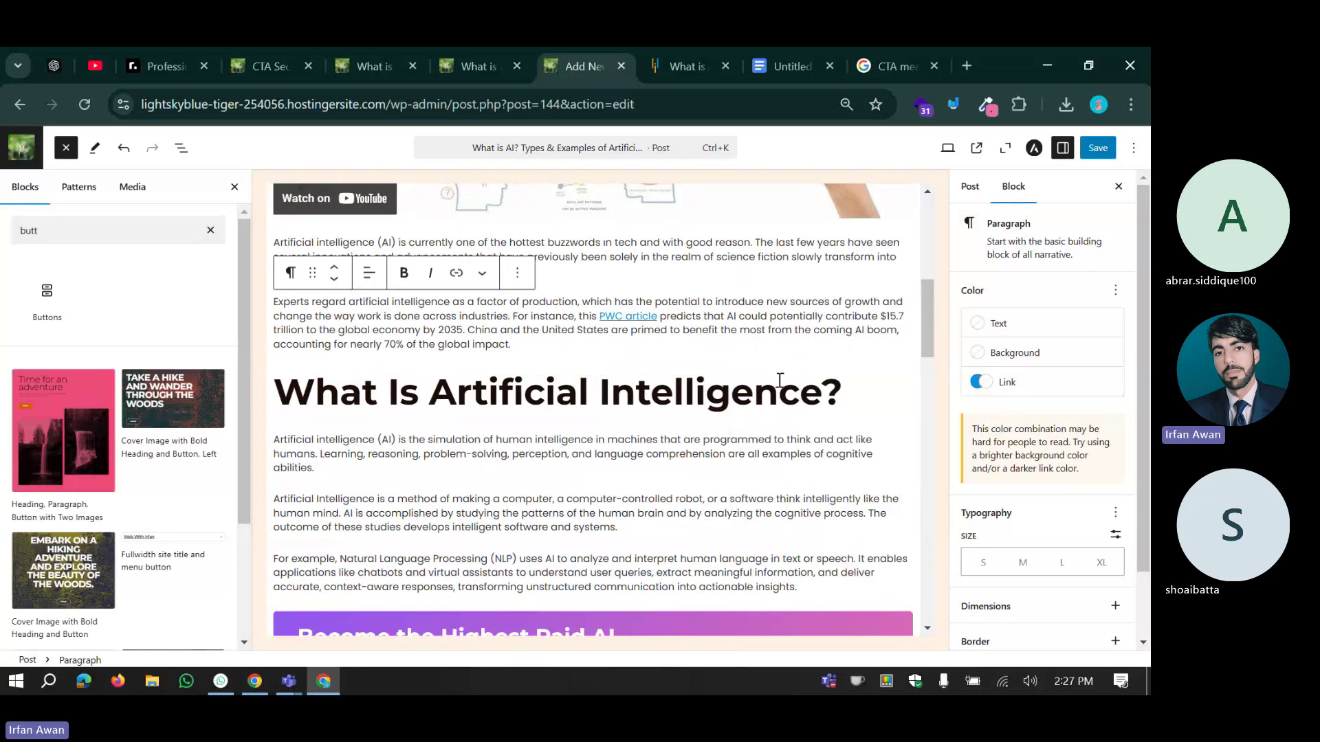
# Switch the PWC article paragraph's link colour back to the theme's dark orange.
pyautogui.click(701, 316)
pyautogui.click(1006, 382)
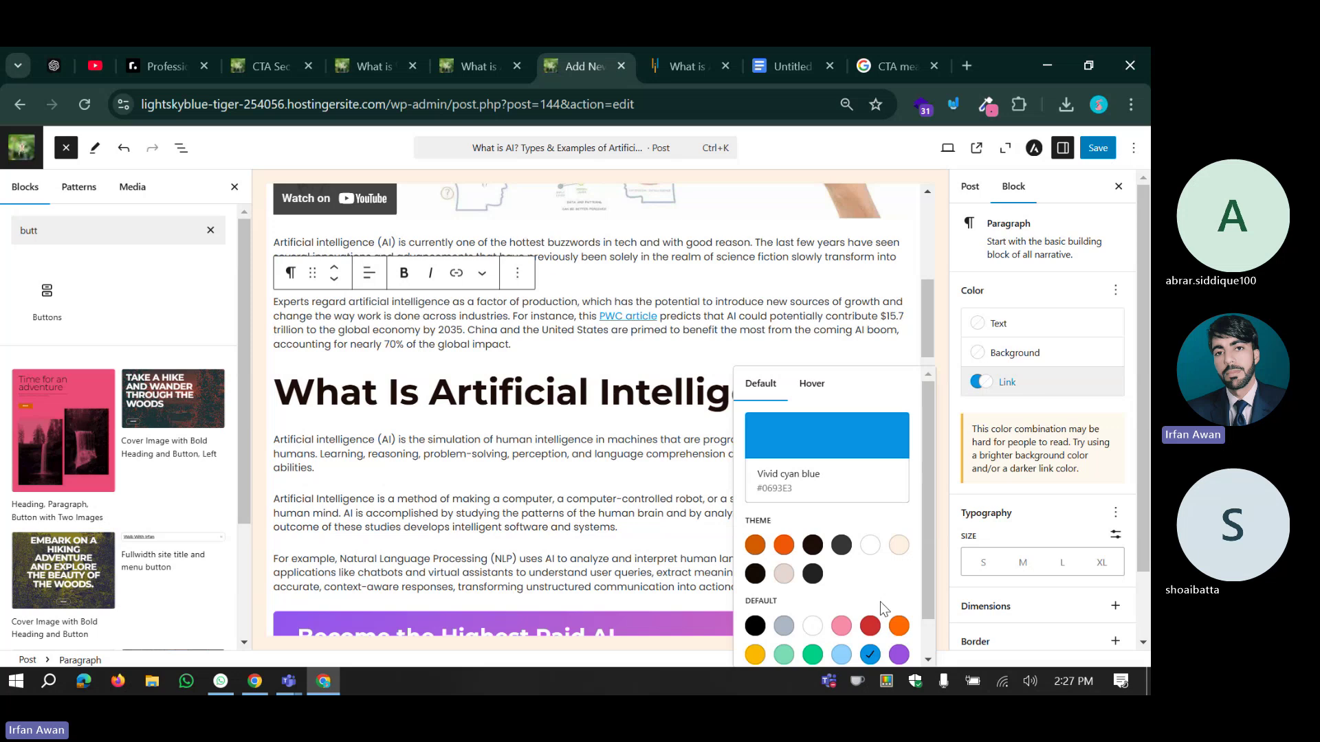
pyautogui.click(754, 545)
pyautogui.click(647, 348)
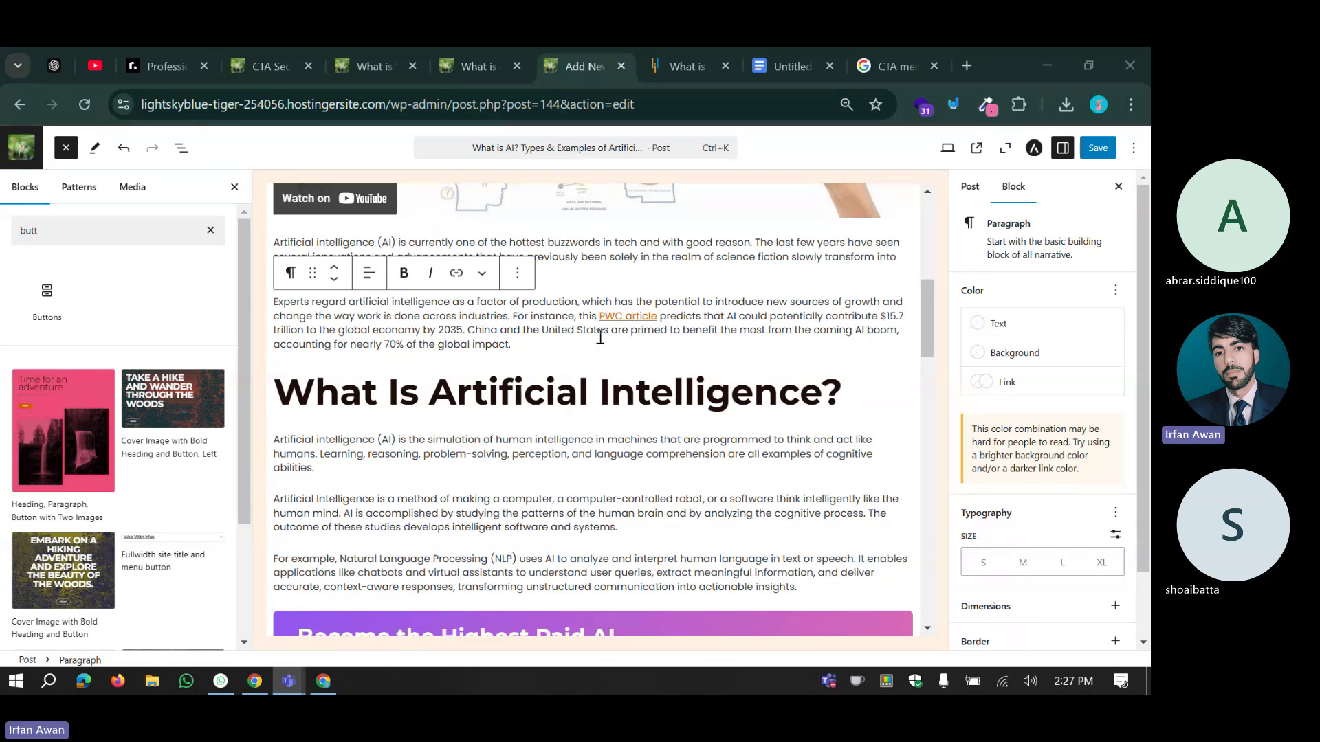
# Check the published article, delete the bootcamp table's remaining empty row and save the post.
pyautogui.scroll(-20, 594, 336)
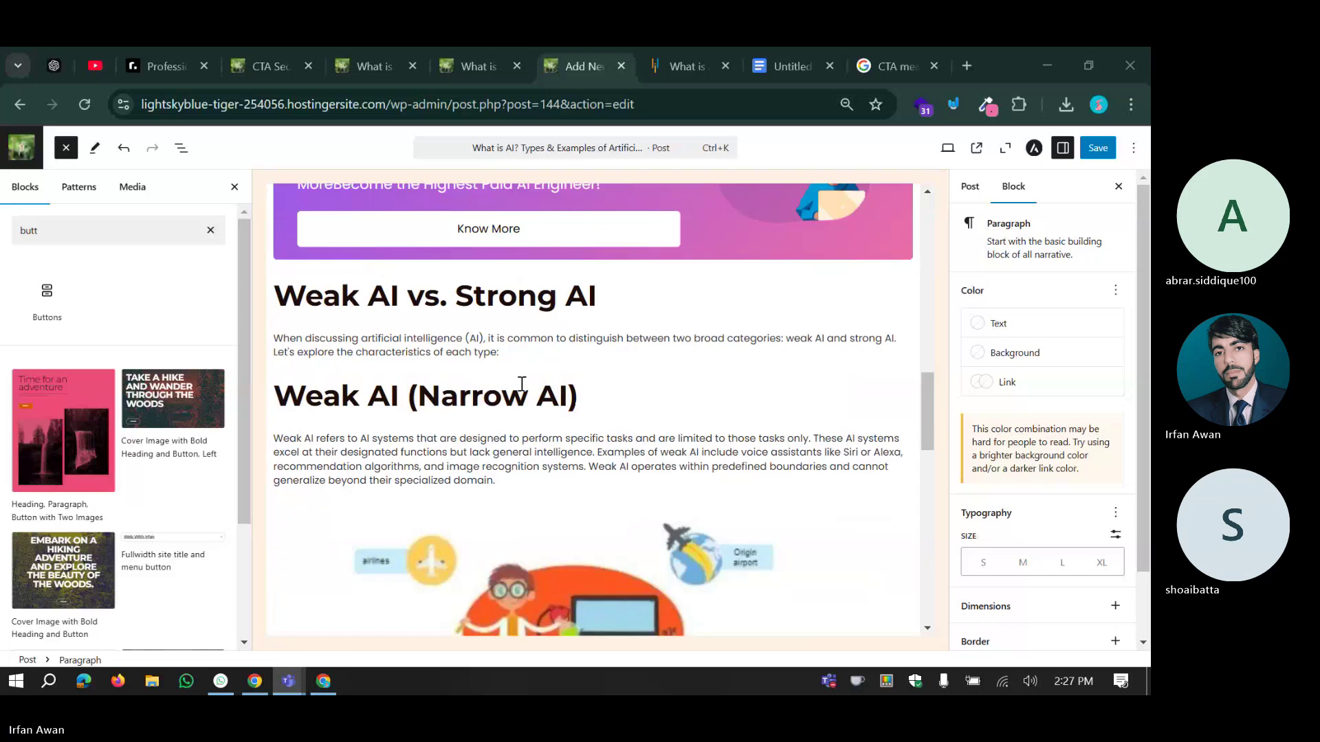
pyautogui.click(479, 55)
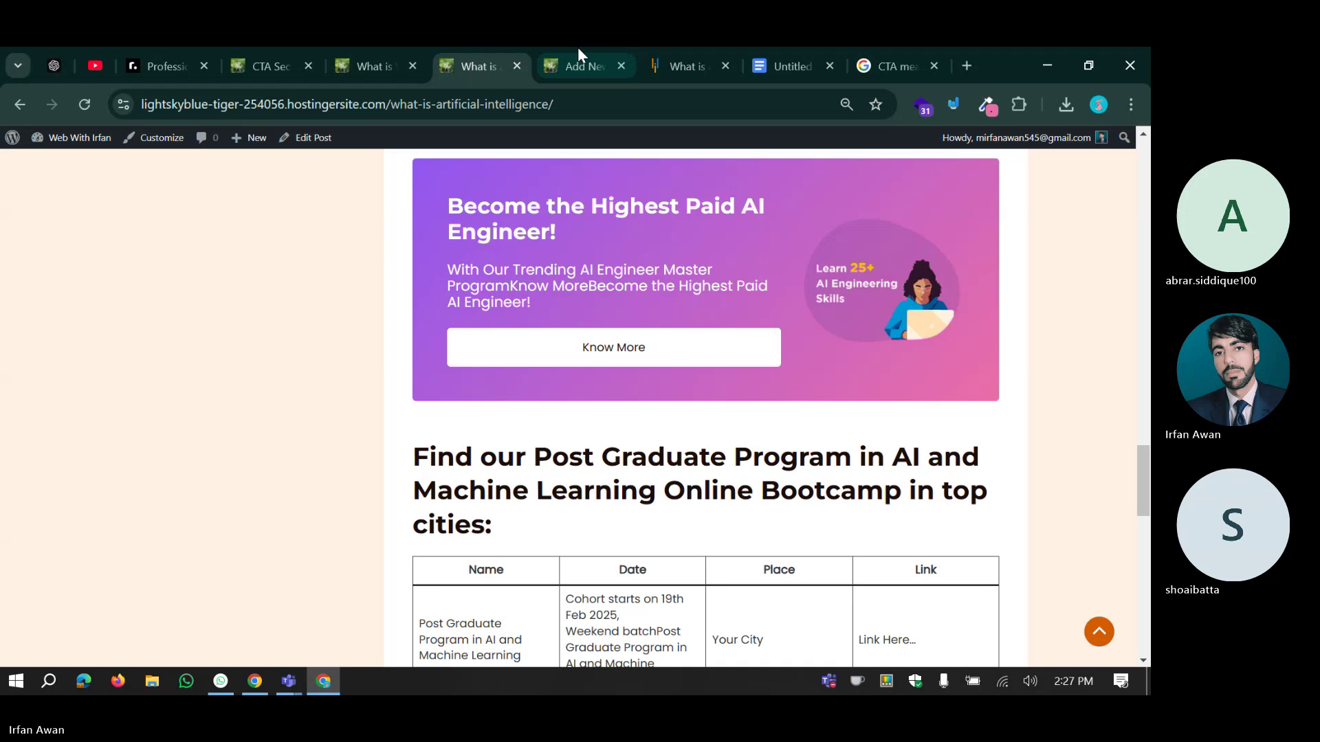
pyautogui.click(578, 50)
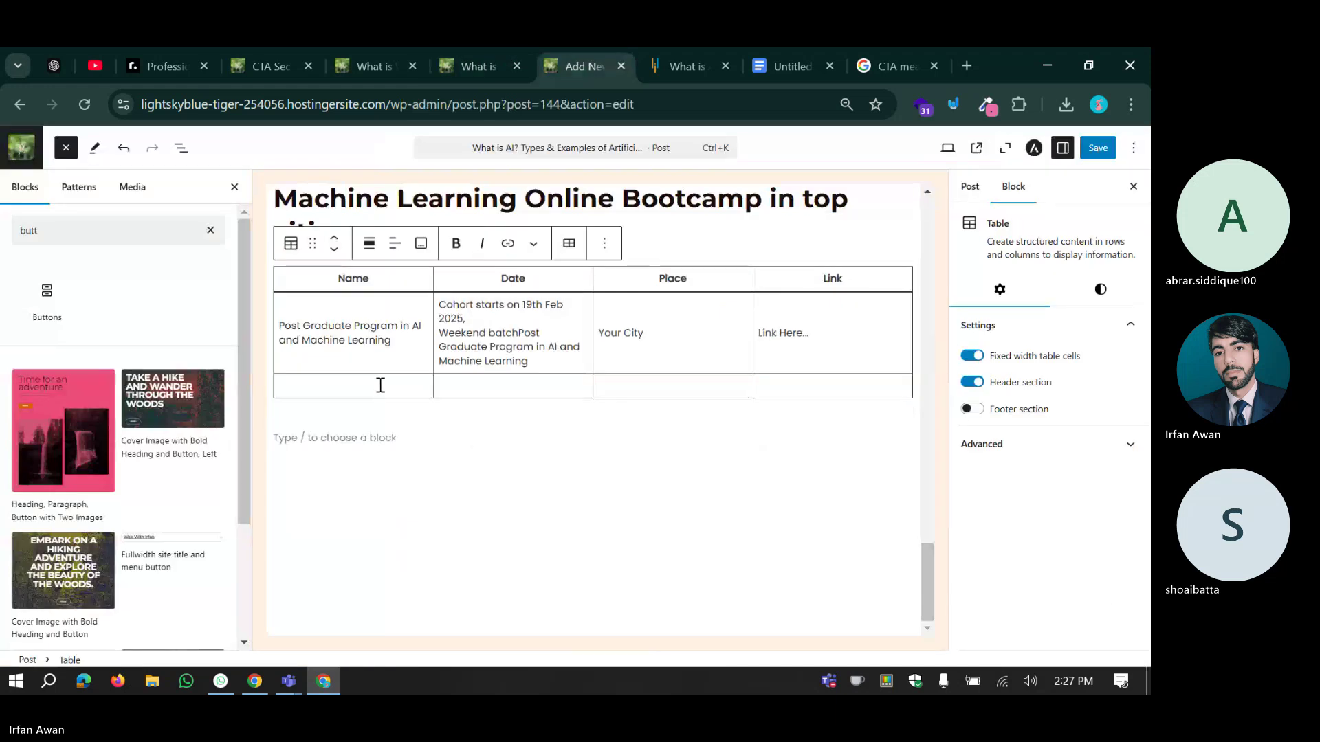
pyautogui.click(569, 244)
pyautogui.click(605, 339)
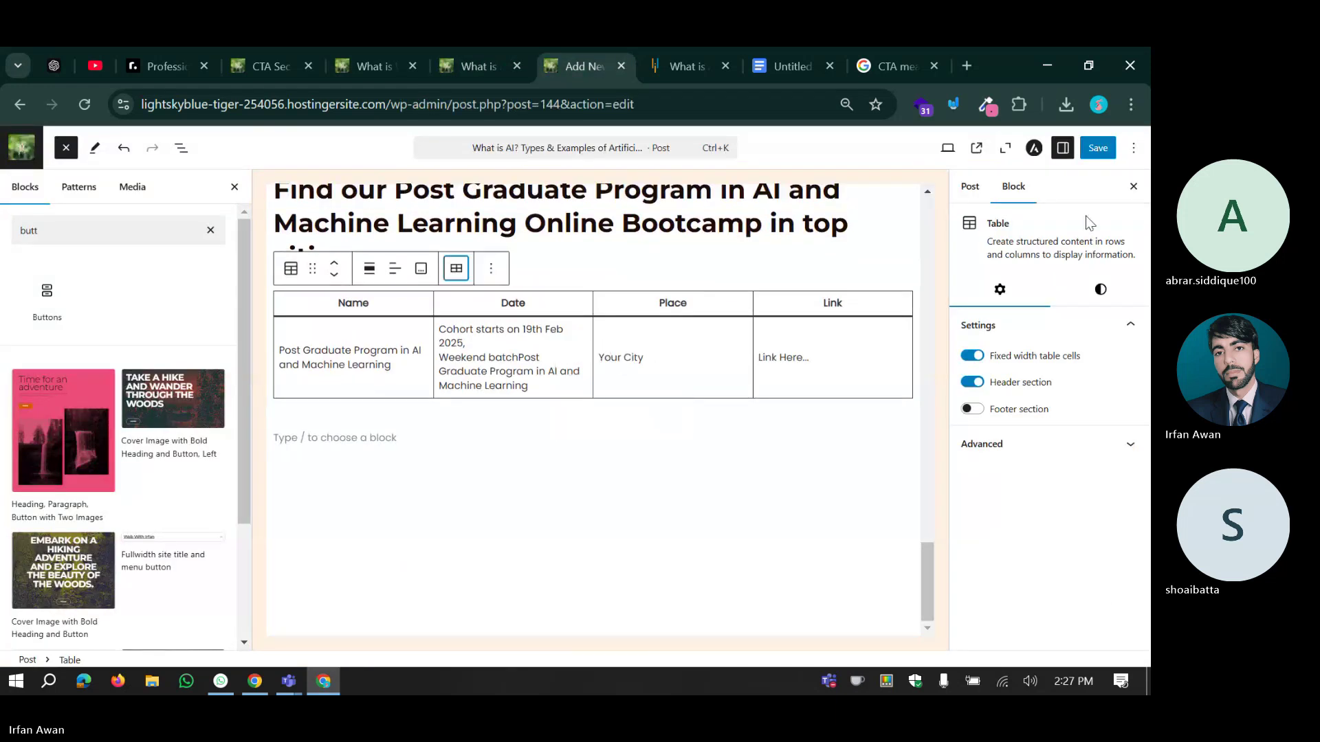
pyautogui.click(1100, 149)
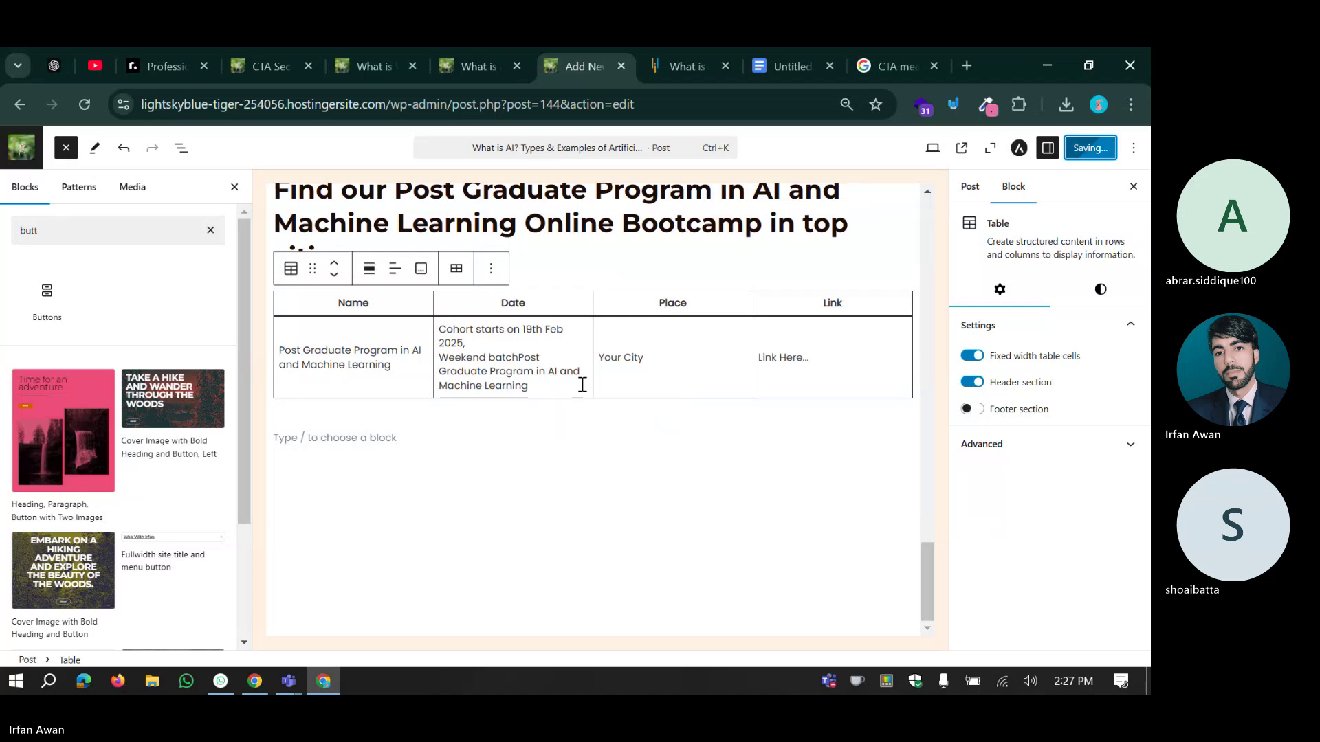
# Give the bootcamp table the custom light grey background #F3F3F3 and save the post.
pyautogui.click(1088, 295)
pyautogui.click(1014, 481)
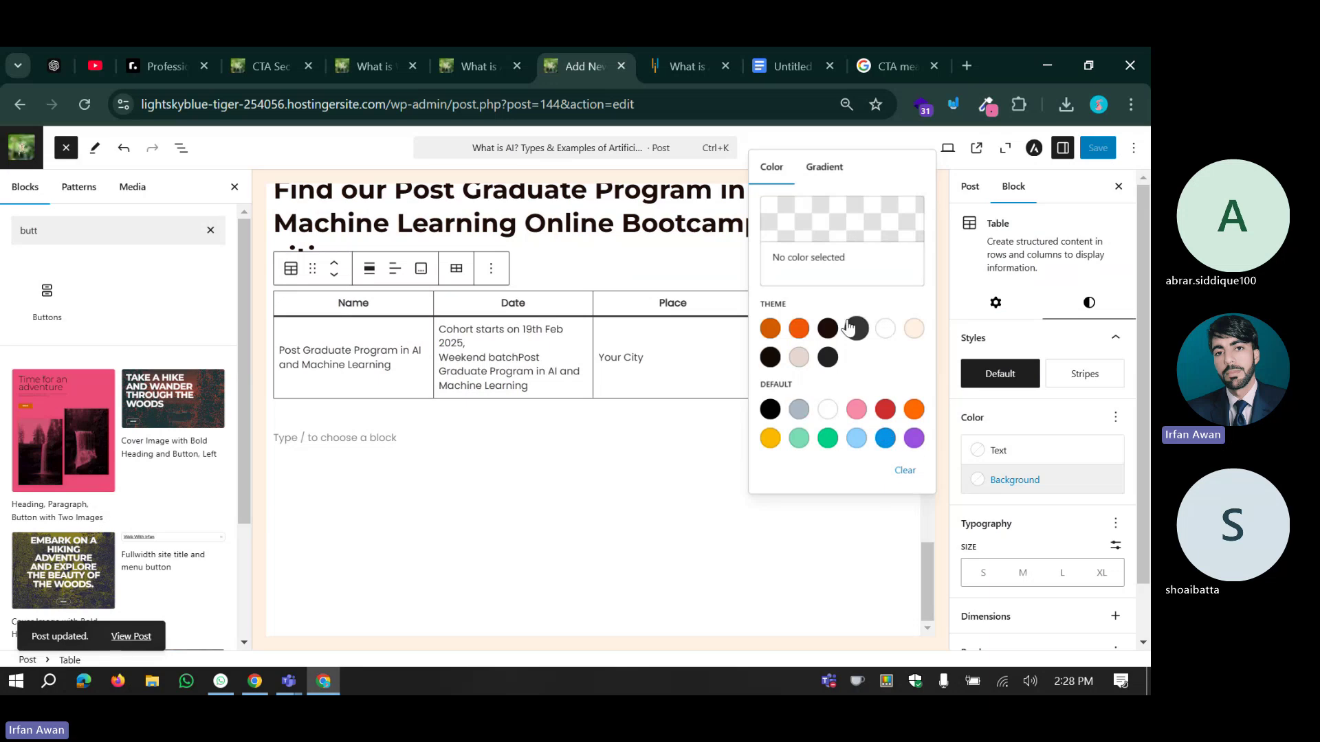
pyautogui.click(842, 219)
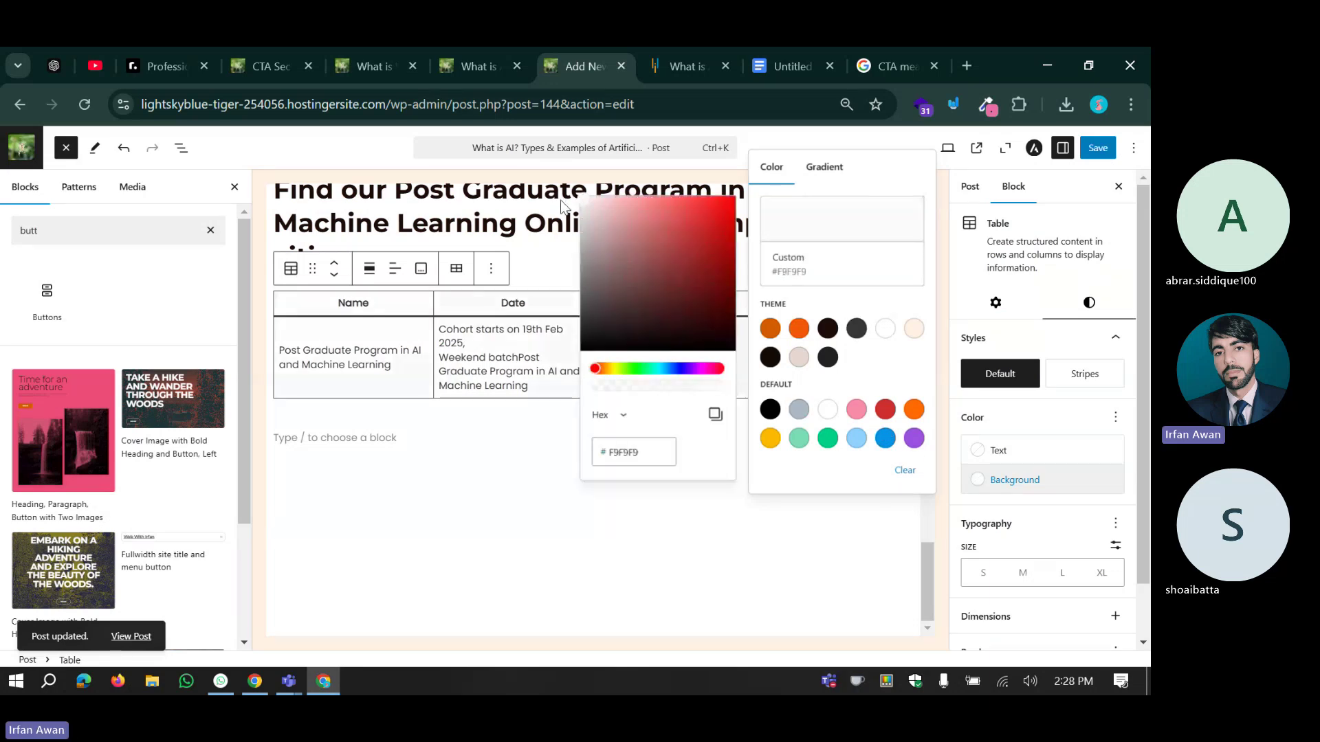
pyautogui.moveTo(561, 205); pyautogui.dragTo(558, 204)
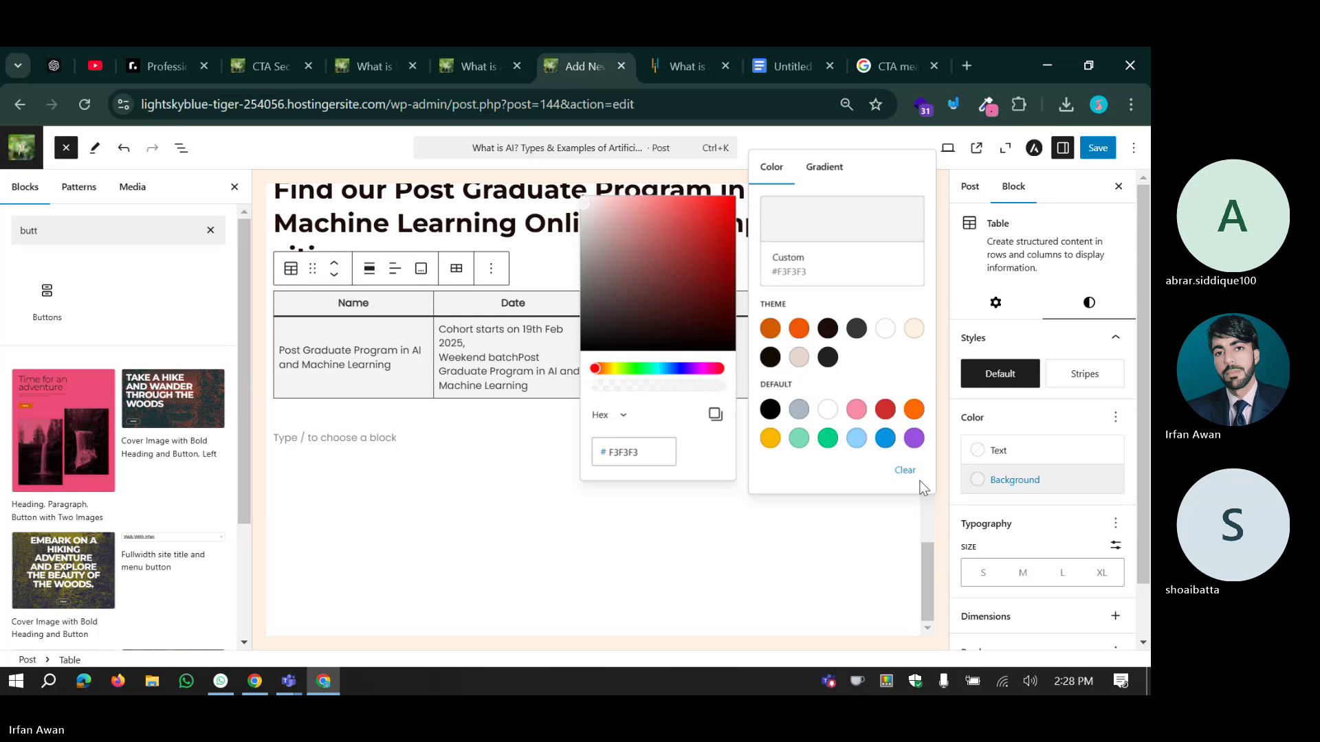
pyautogui.click(848, 456)
pyautogui.scroll(3, 816, 453)
pyautogui.hotkey('ctrl', 's')
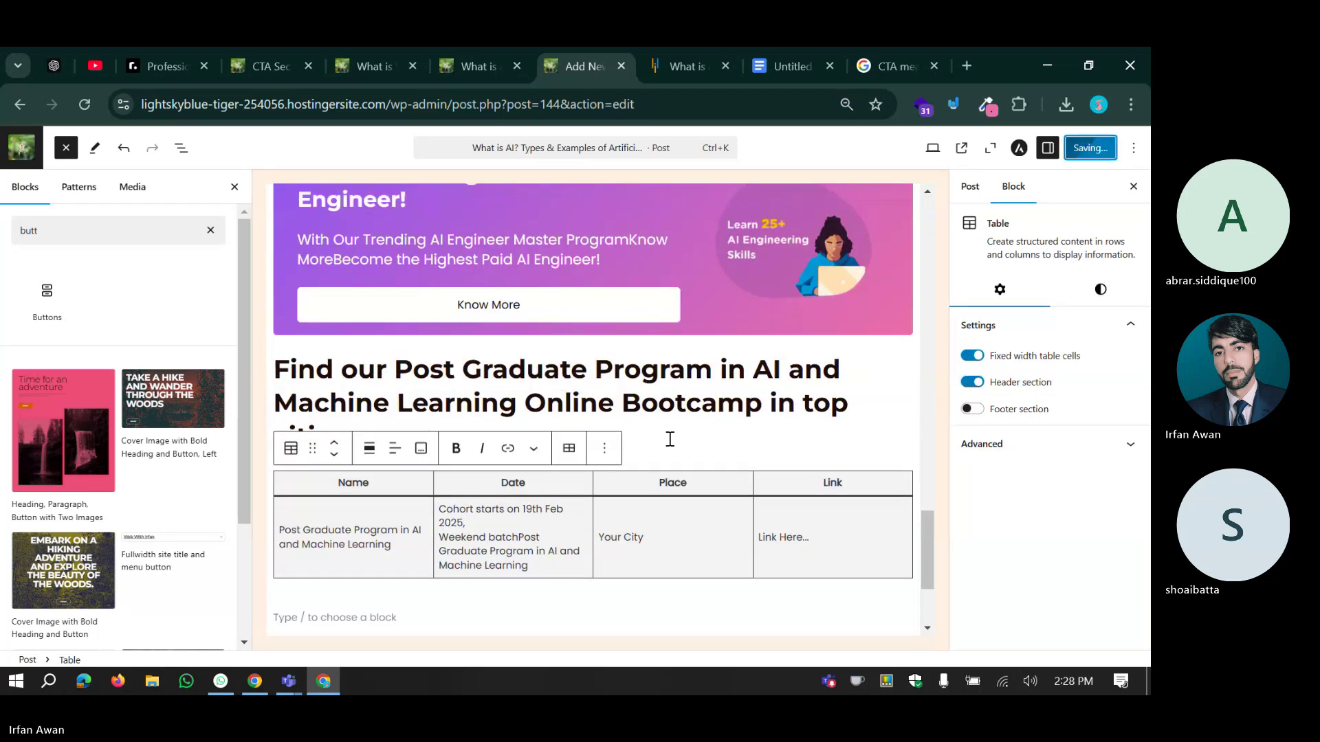
pyautogui.scroll(-2, 667, 439)
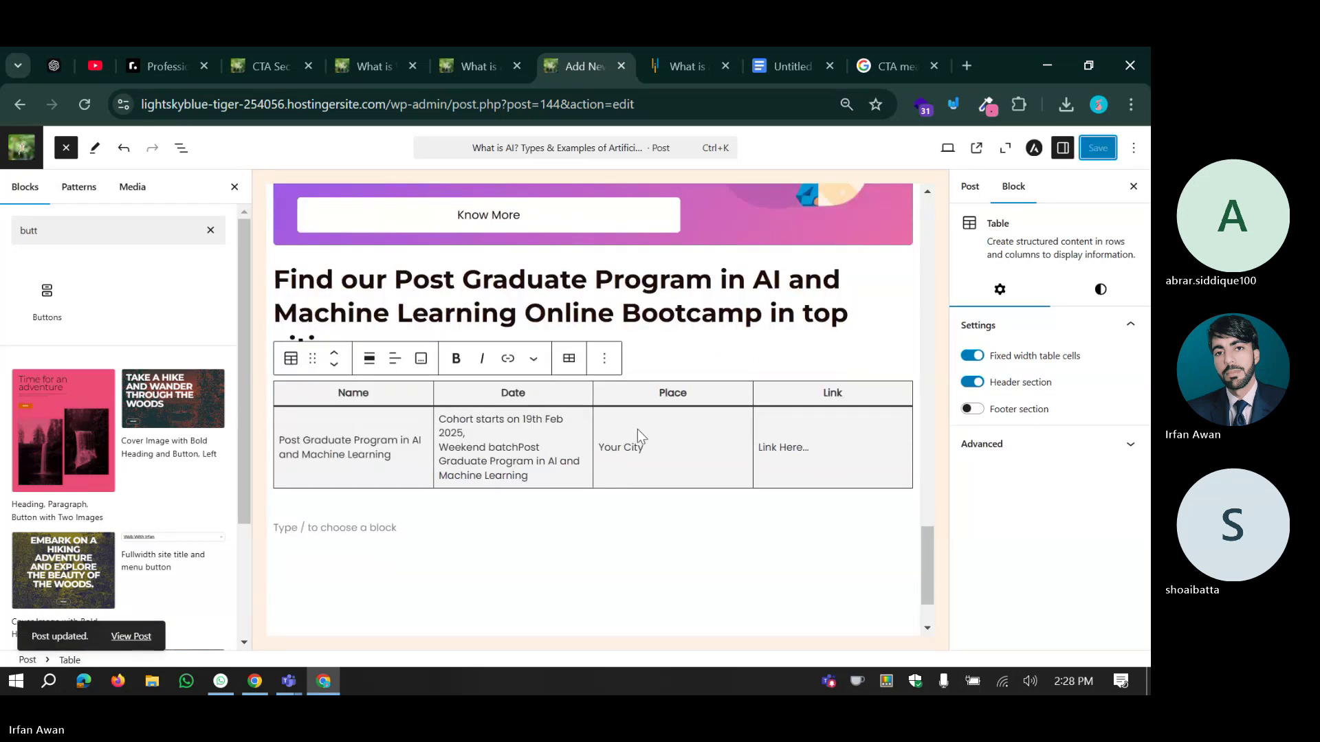
pyautogui.click(1005, 445)
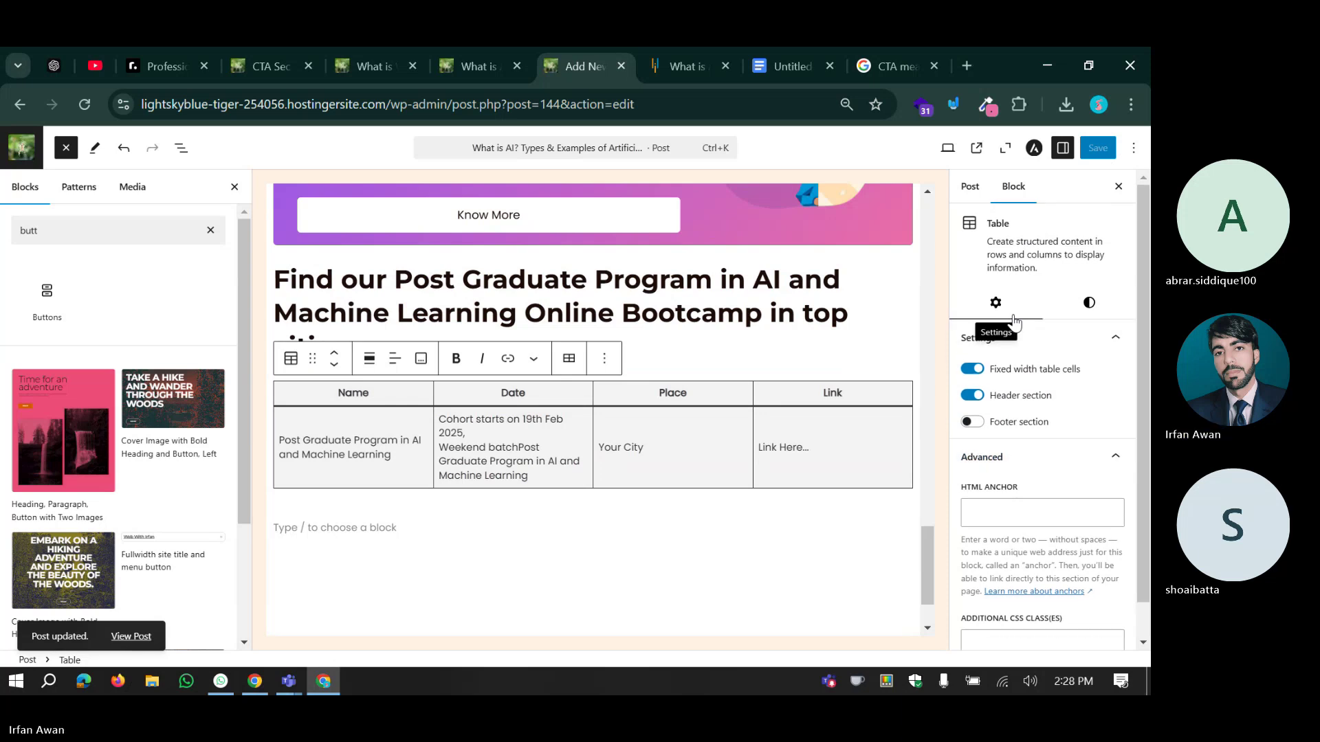
# Look back through the Simplilearn reference article from the bootcamp table up to its Table of Contents.
pyautogui.scroll(20, 622, 393)
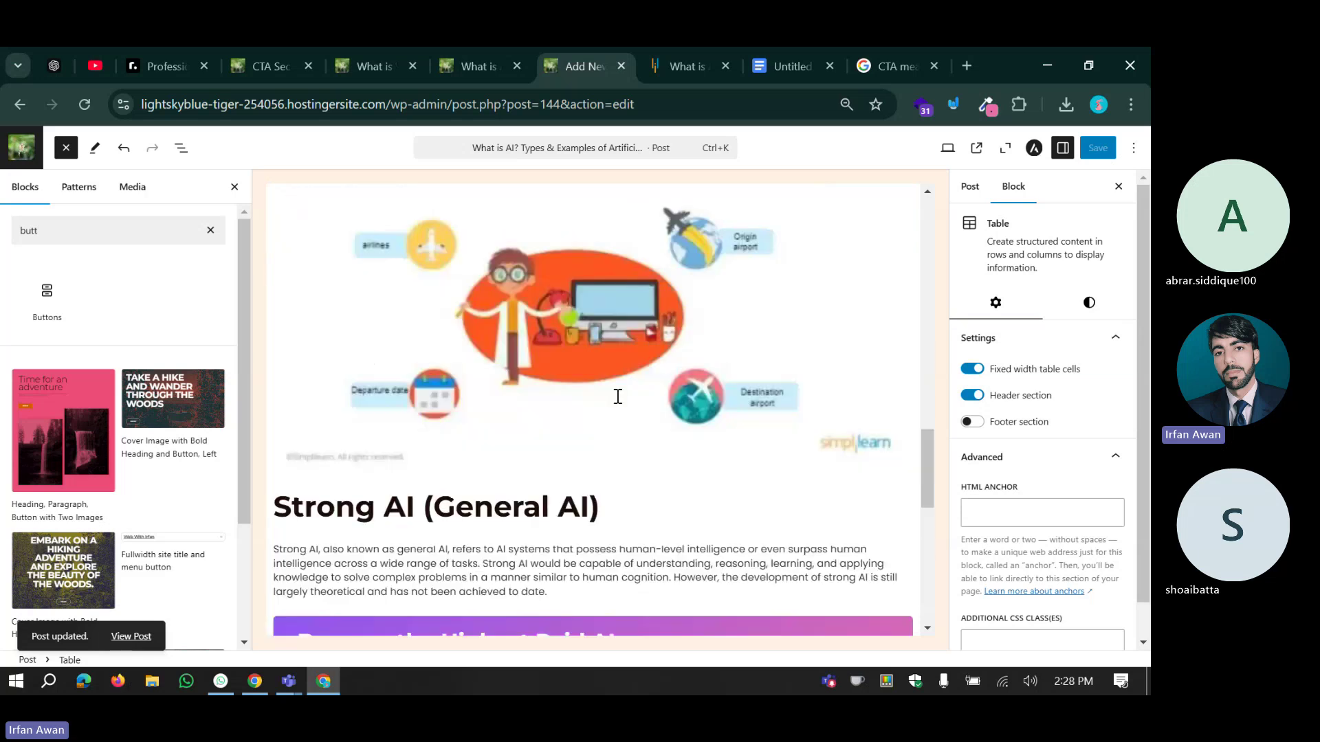
pyautogui.click(681, 66)
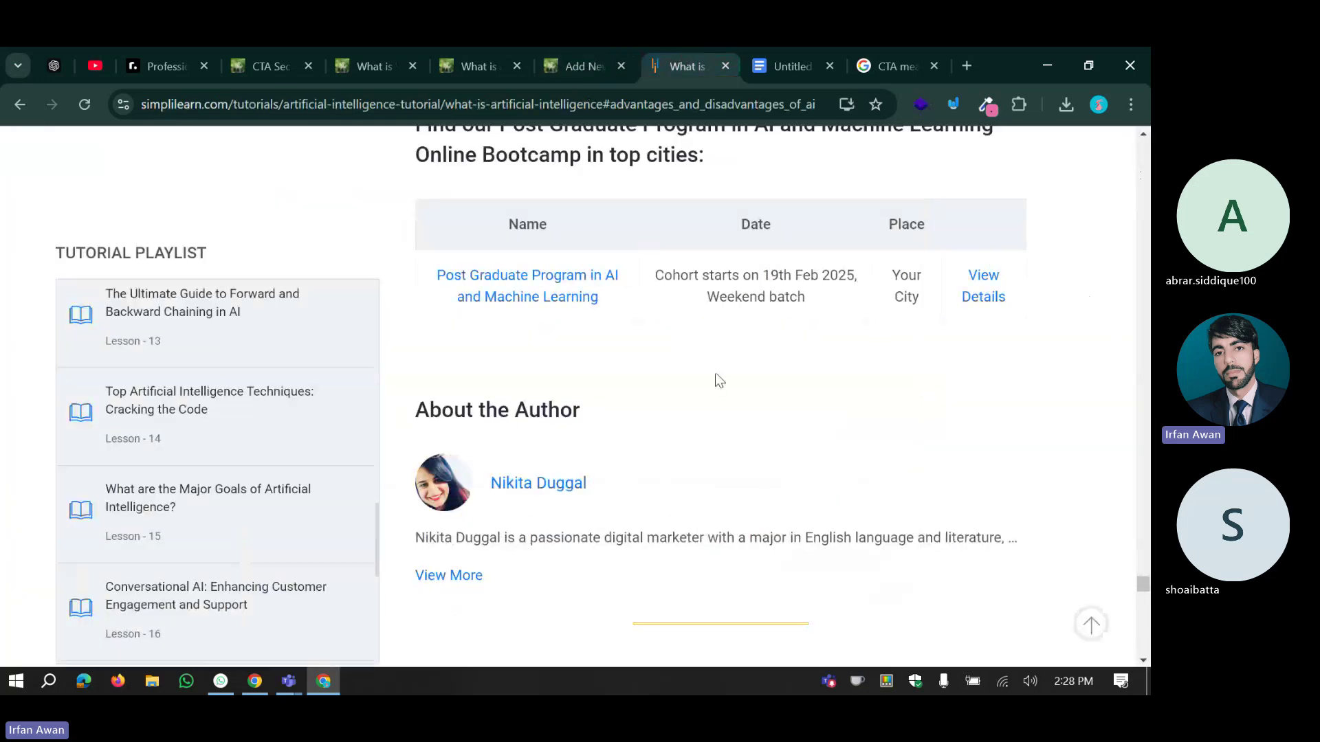
pyautogui.scroll(15, 719, 381)
pyautogui.scroll(10, 719, 380)
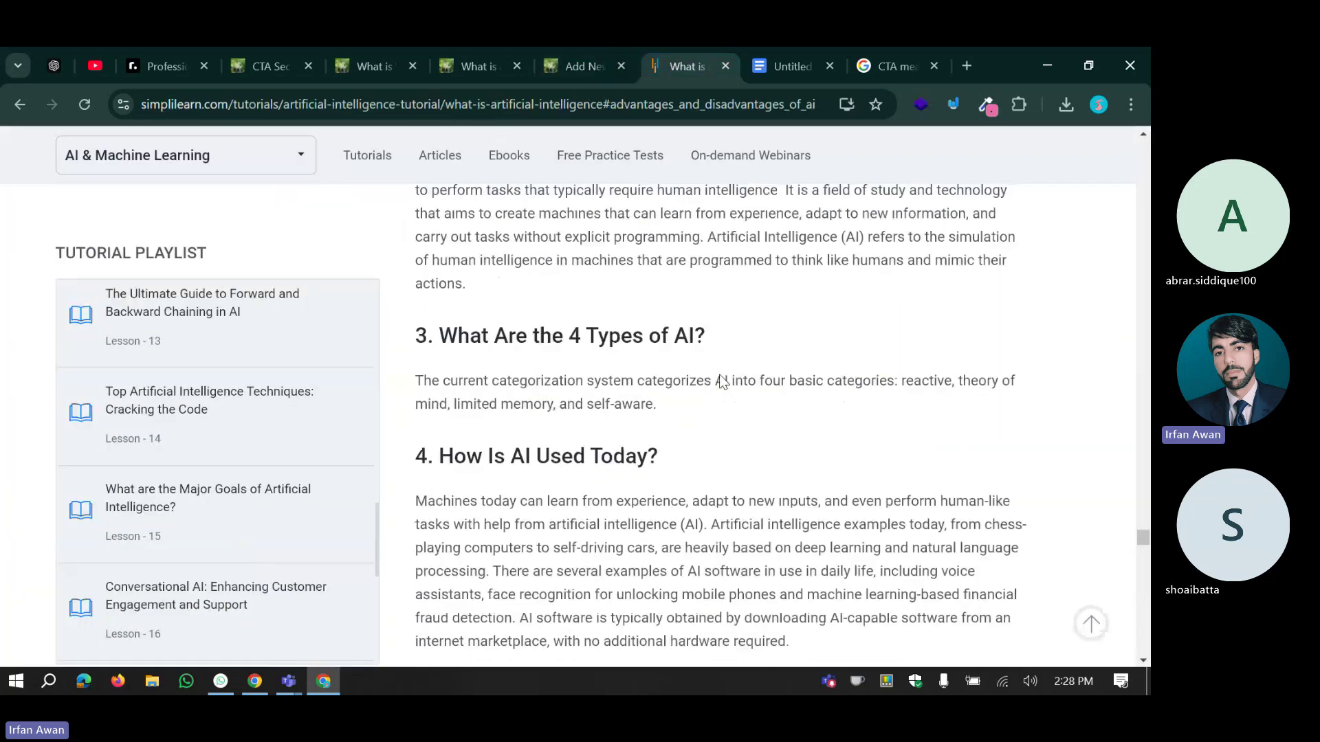
pyautogui.scroll(20, 720, 378)
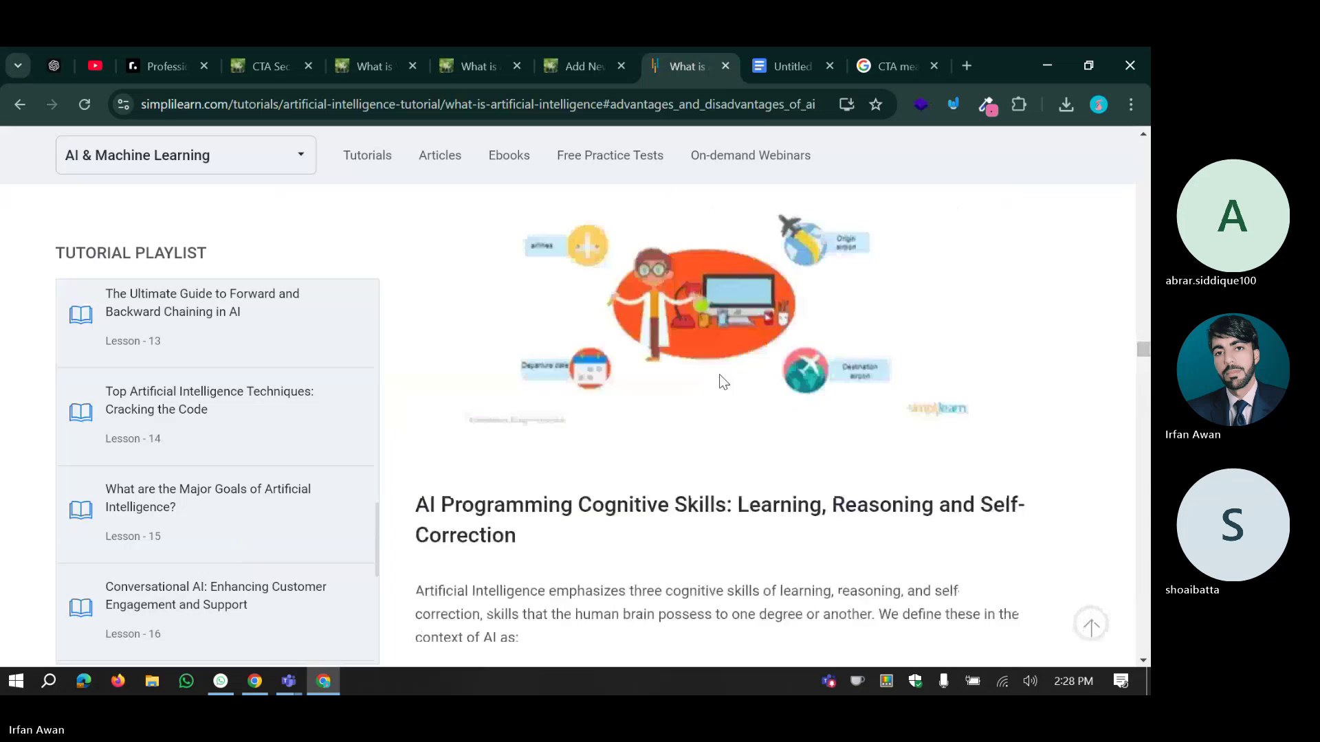
pyautogui.scroll(20, 720, 380)
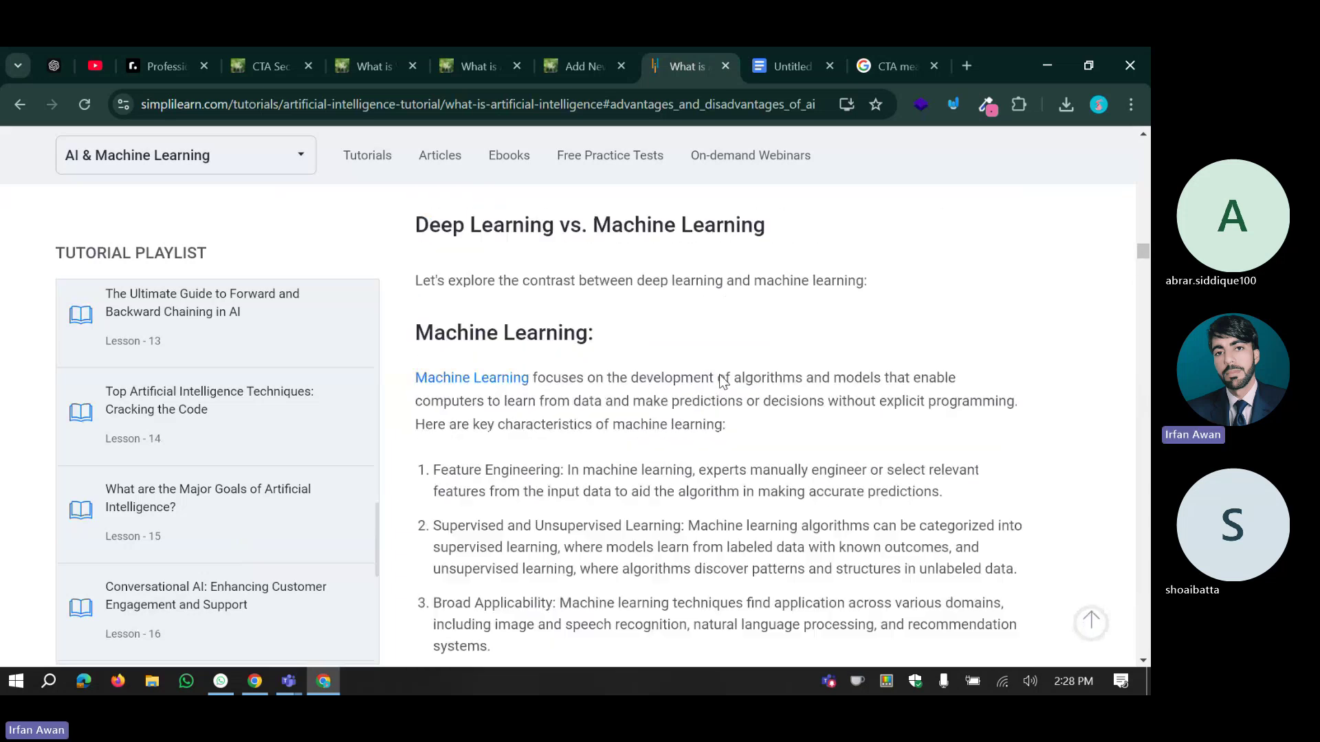
pyautogui.scroll(15, 719, 374)
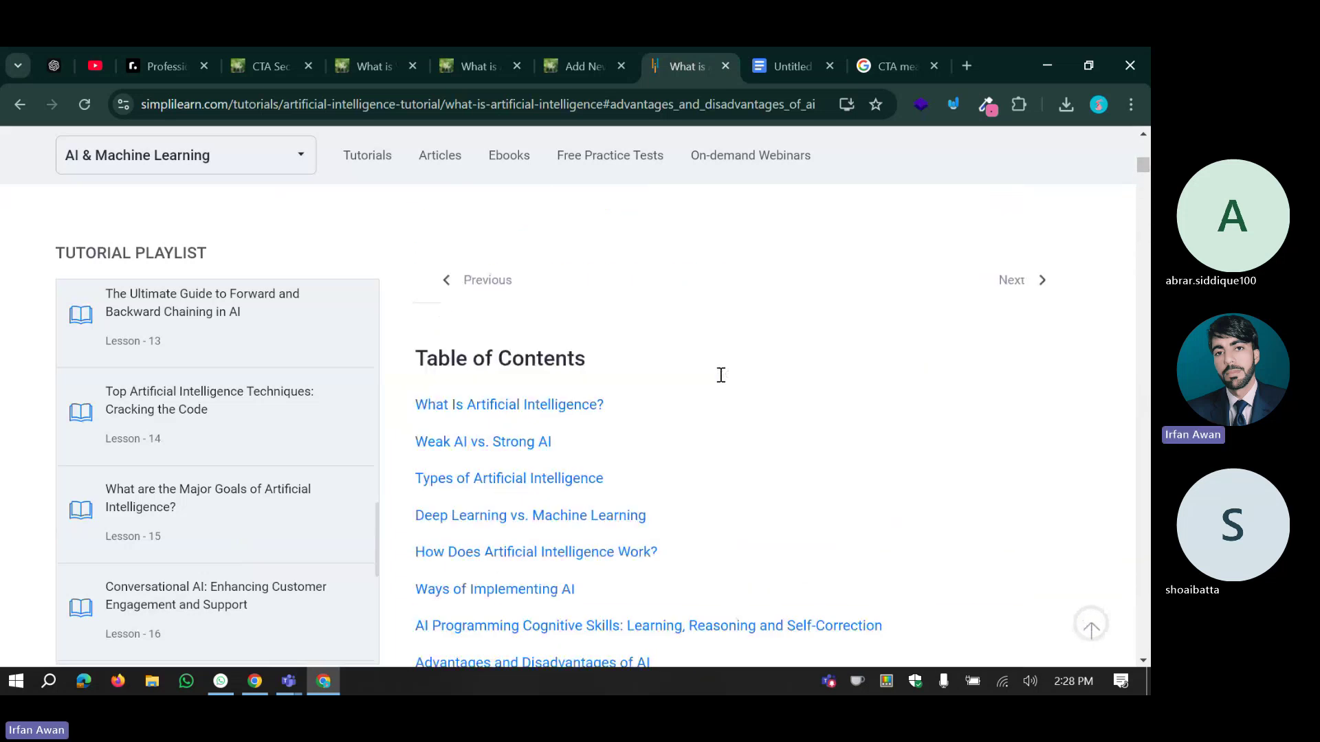
pyautogui.scroll(-8, 722, 382)
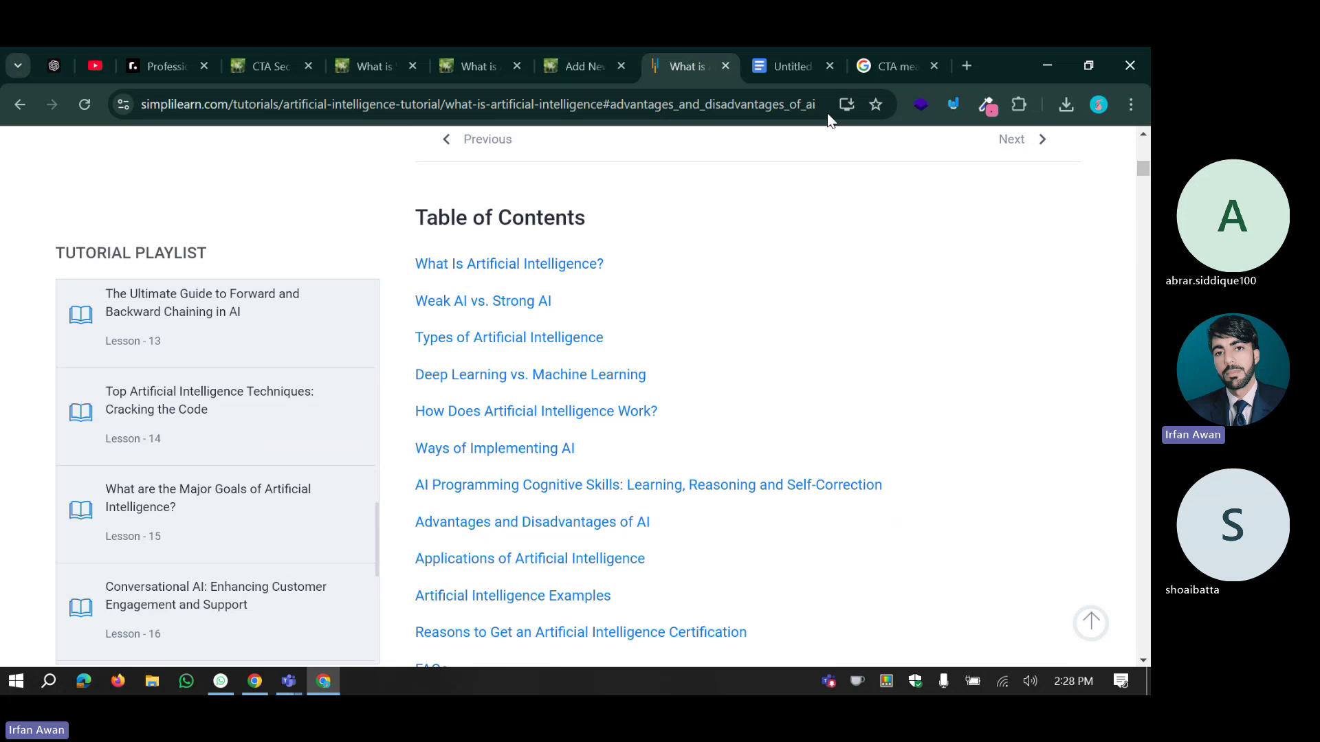
# Leave the CTA Sec pattern editor and return to the WordPress dashboard.
pyautogui.click(300, 51)
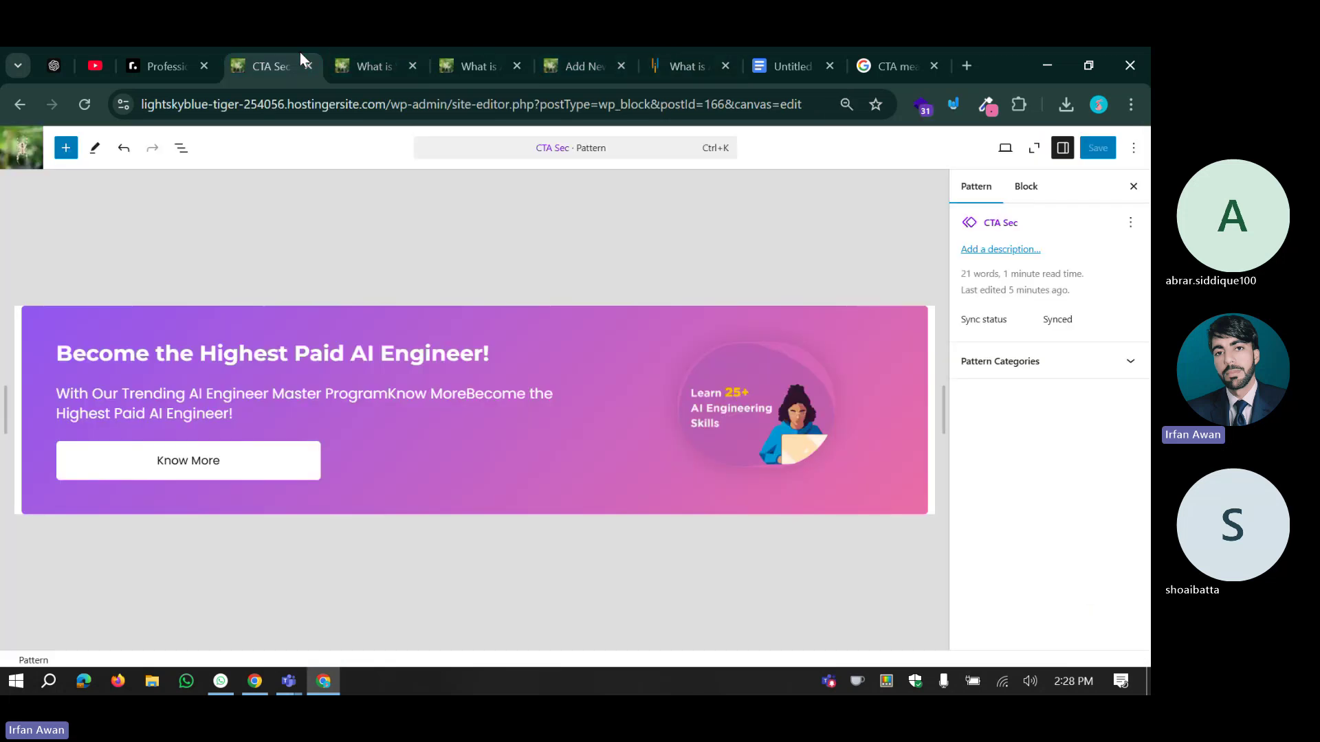
pyautogui.click(30, 143)
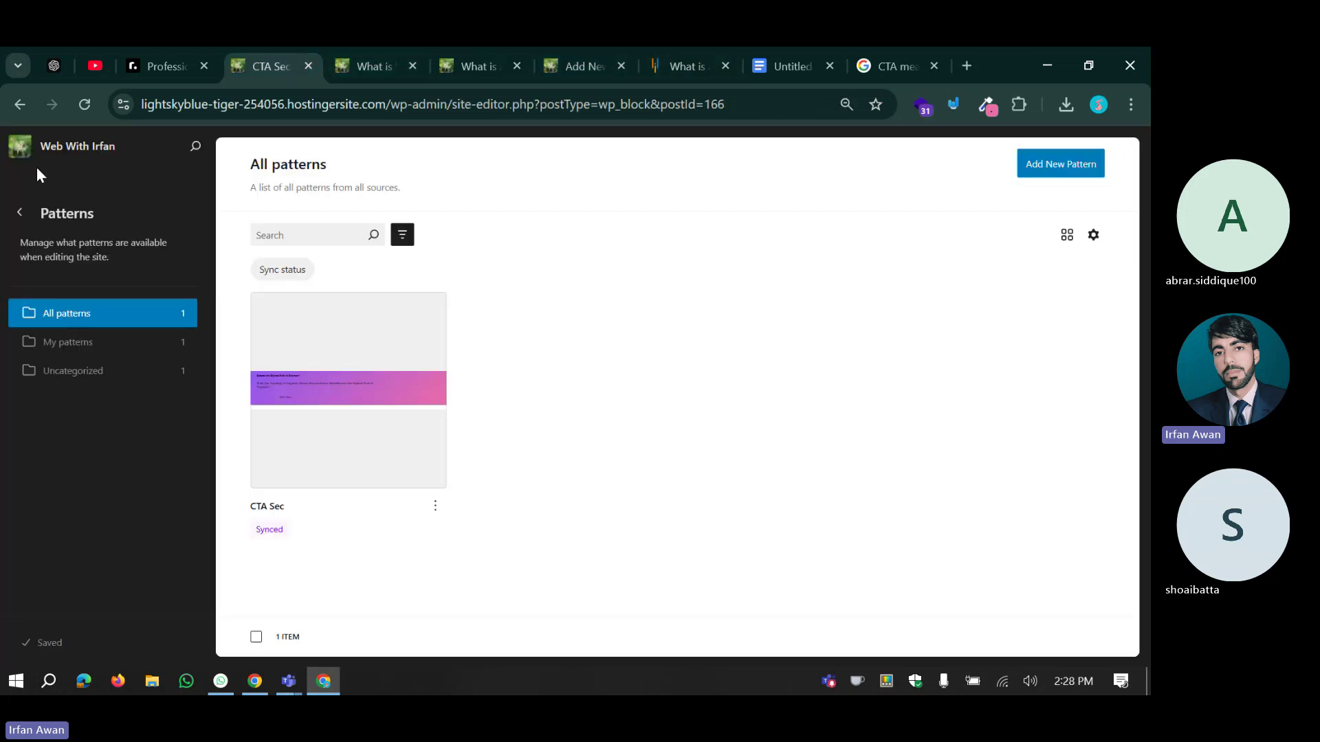
pyautogui.click(23, 151)
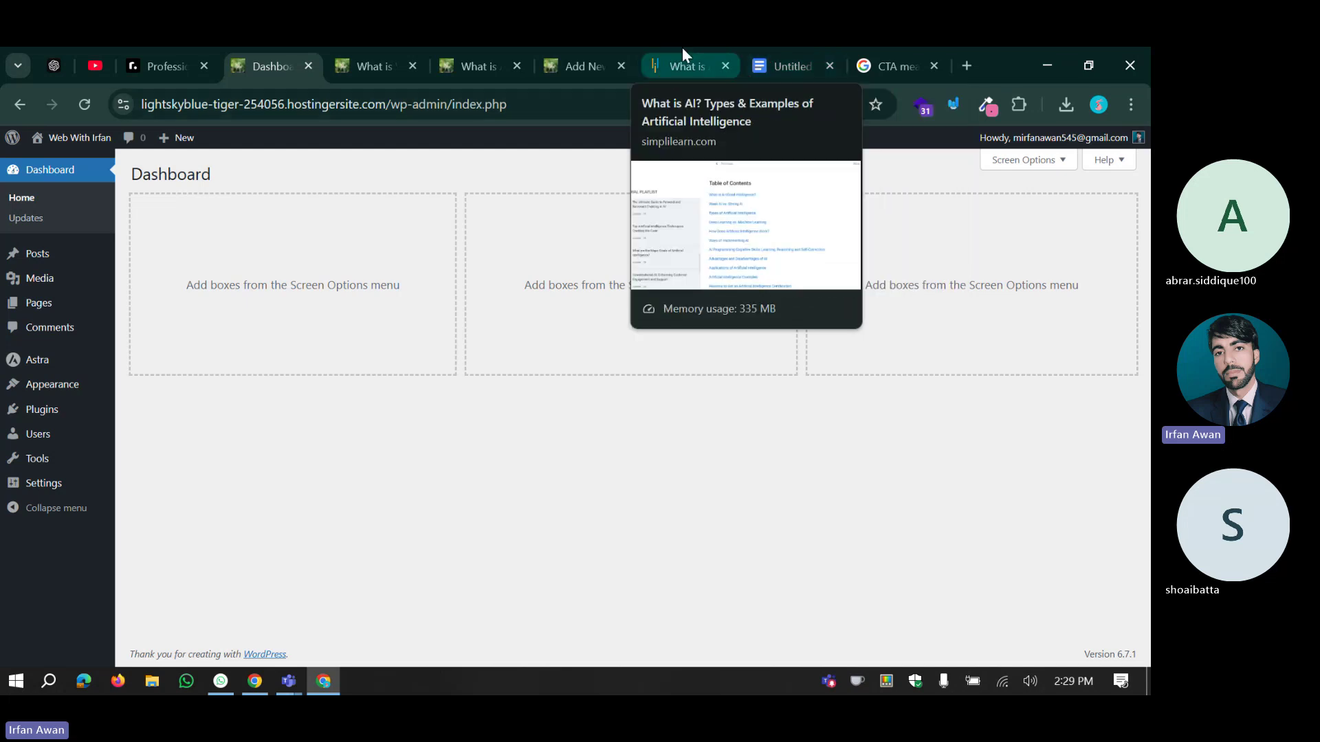
# Highlight the Table of Contents heading in the Simplilearn reference article.
pyautogui.click(682, 65)
pyautogui.scroll(-5, 368, 374)
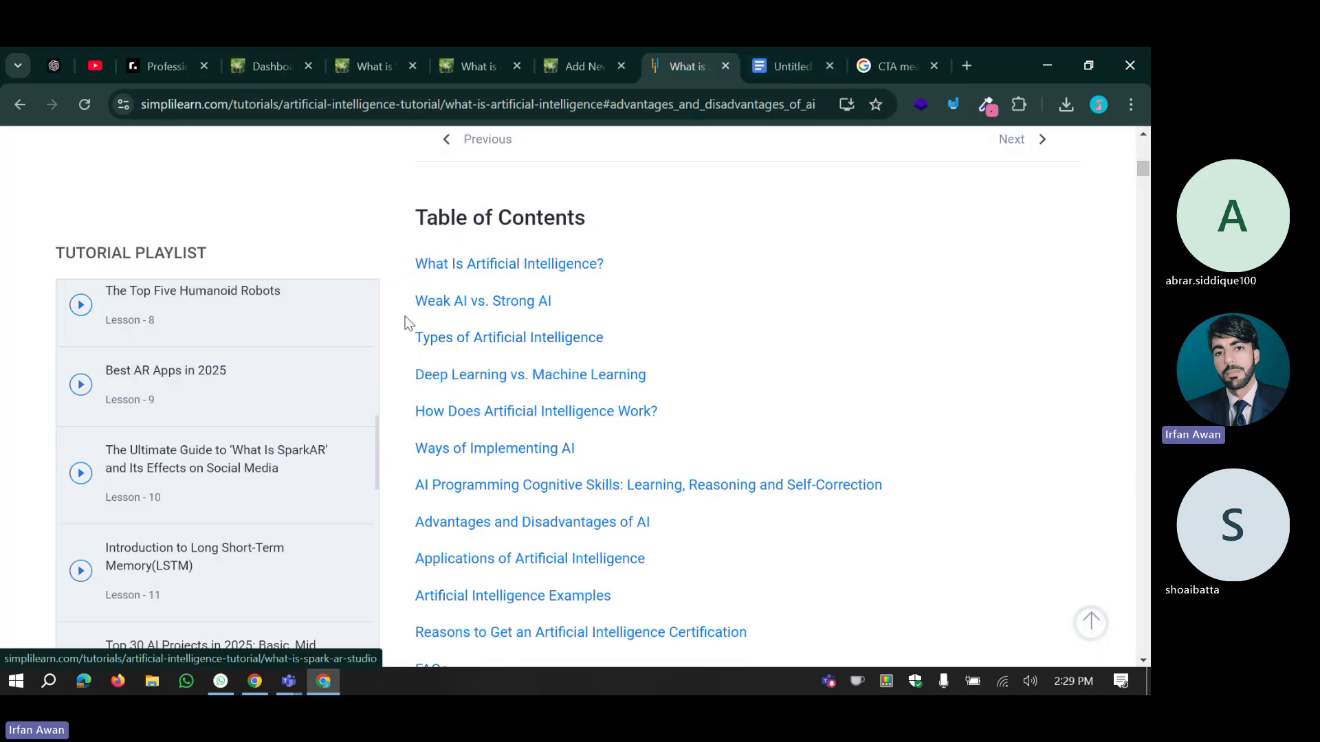
pyautogui.scroll(3, 405, 322)
pyautogui.moveTo(427, 401); pyautogui.dragTo(619, 398)
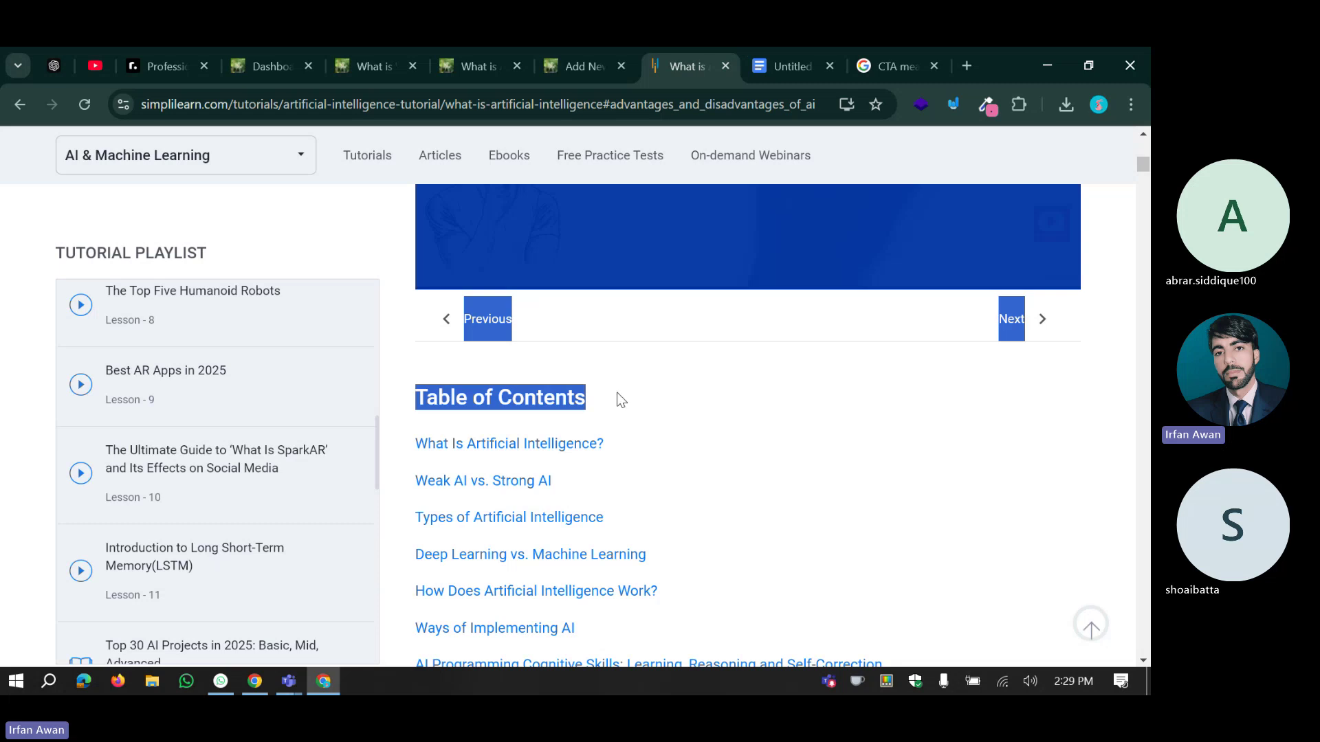
# Look through the Simplilearn article from the Table of Contents down to the What Is Artificial Intelligence? section.
pyautogui.click(485, 397)
pyautogui.scroll(-1, 423, 400)
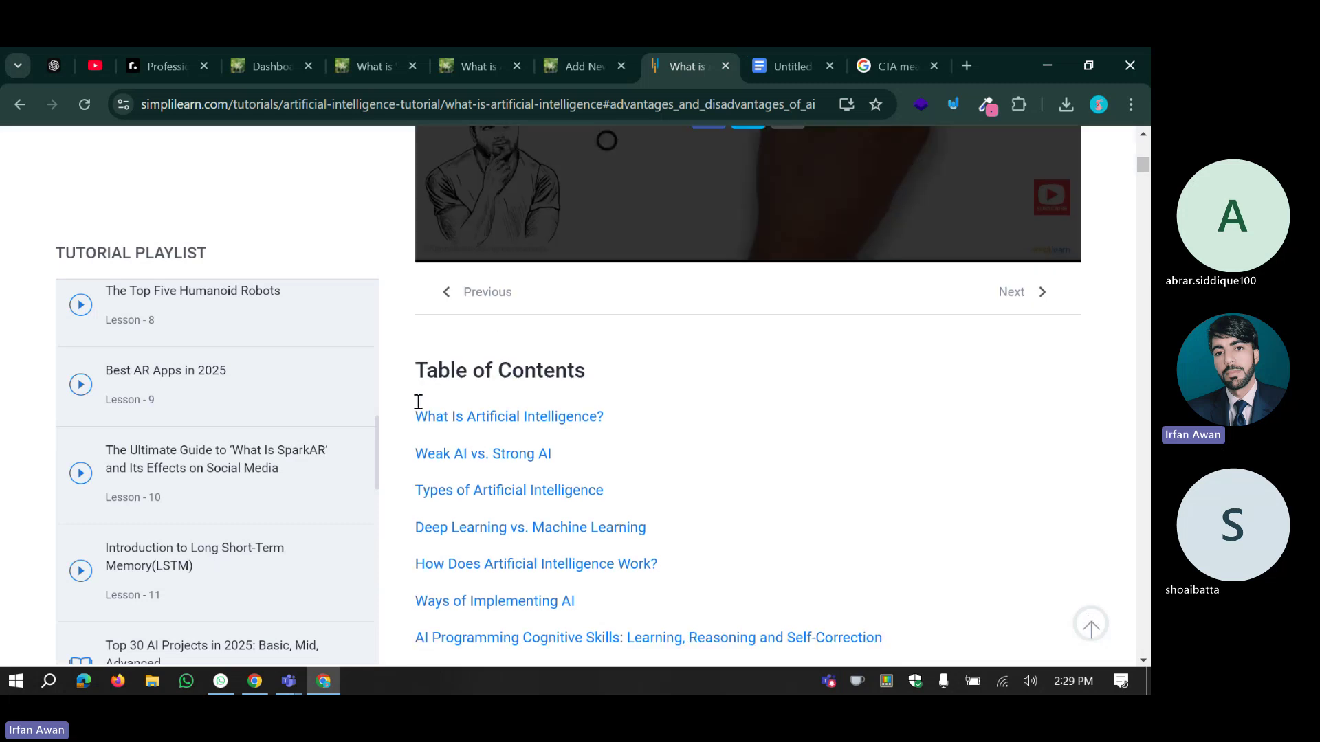
pyautogui.scroll(-10, 418, 402)
pyautogui.scroll(4, 715, 421)
pyautogui.scroll(-4, 714, 423)
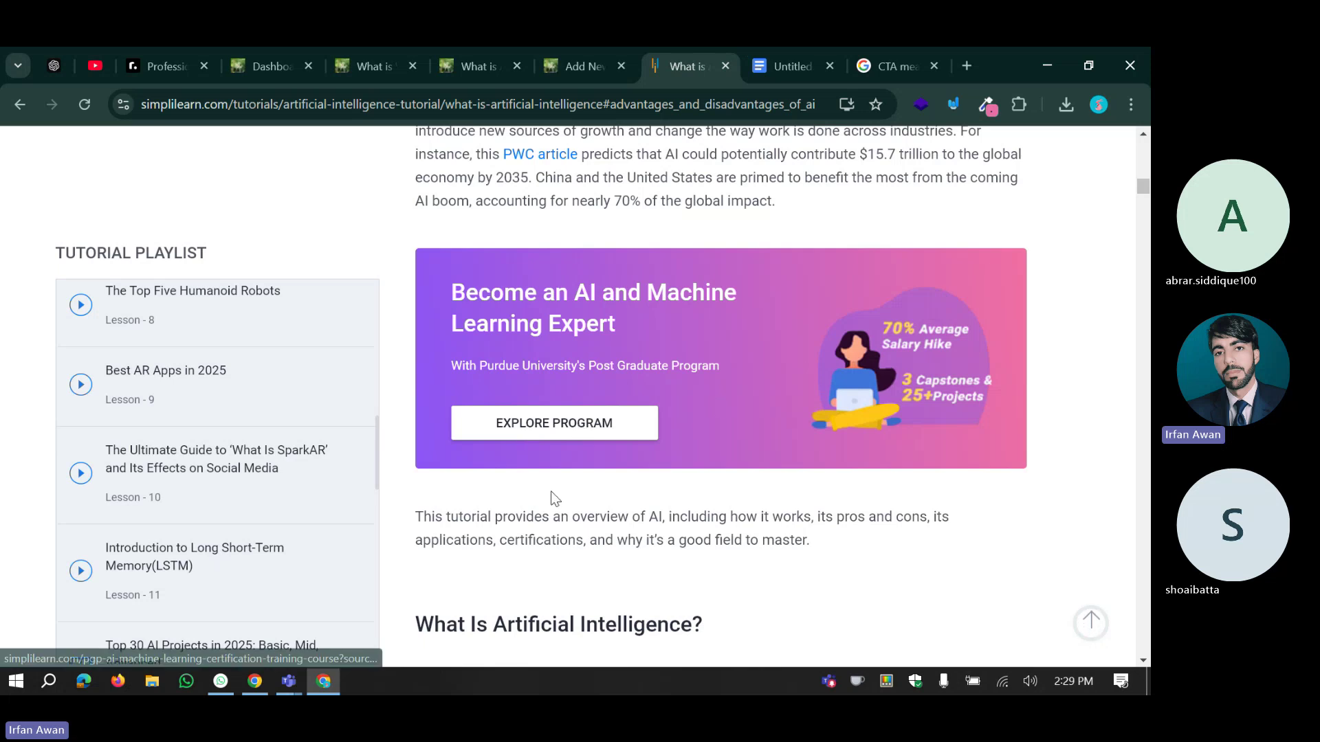
pyautogui.scroll(-1, 597, 517)
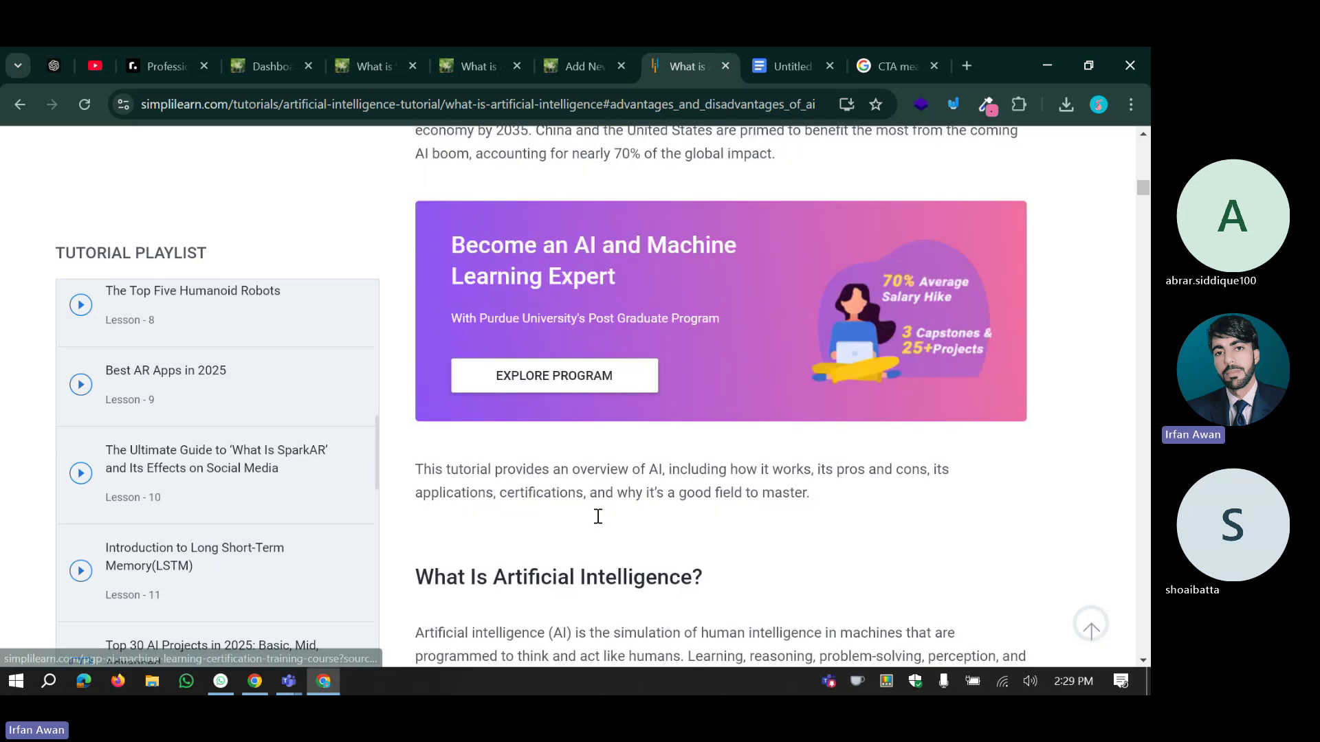
pyautogui.scroll(-5, 597, 516)
pyautogui.scroll(3, 427, 286)
# Examine the heading and opening paragraphs of the What Is Artificial Intelligence? section, highlighting passages of its text.
pyautogui.moveTo(416, 265); pyautogui.dragTo(921, 608)
pyautogui.click(836, 521)
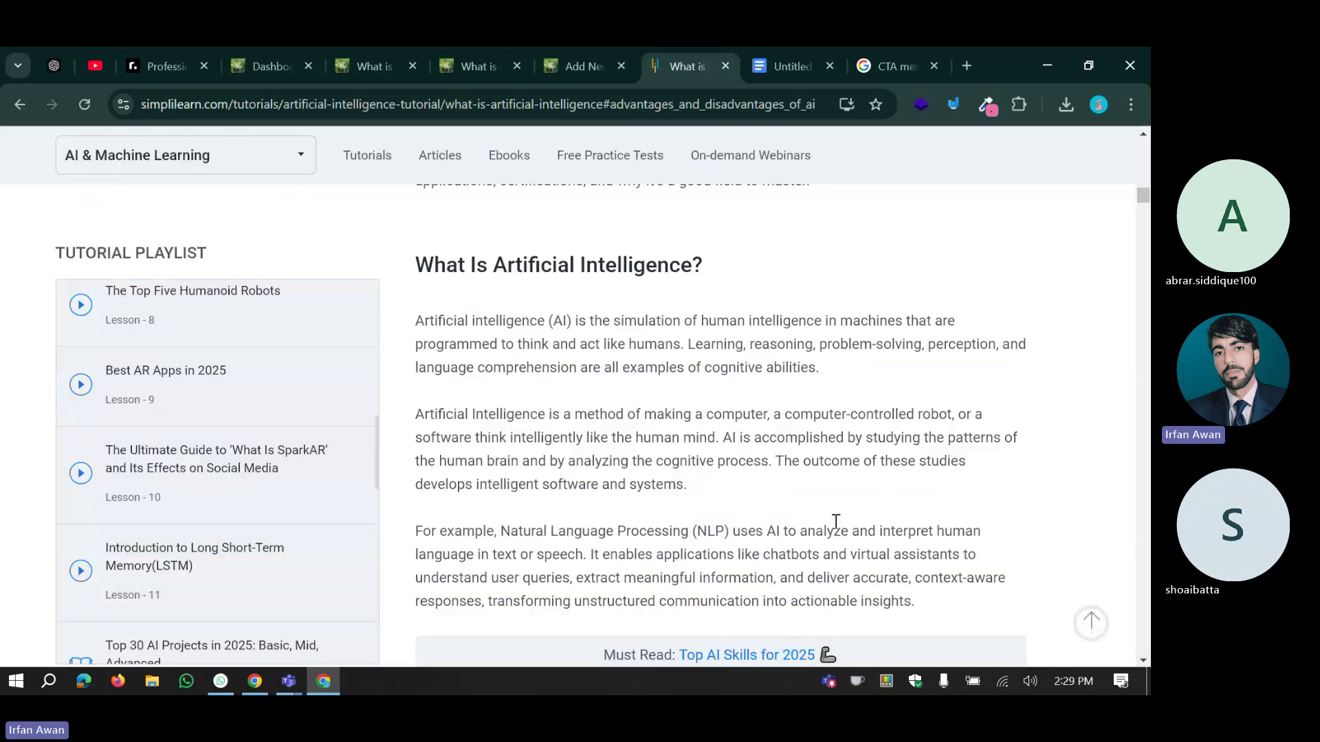
pyautogui.doubleClick(759, 412)
pyautogui.click(759, 411)
pyautogui.tripleClick(754, 369)
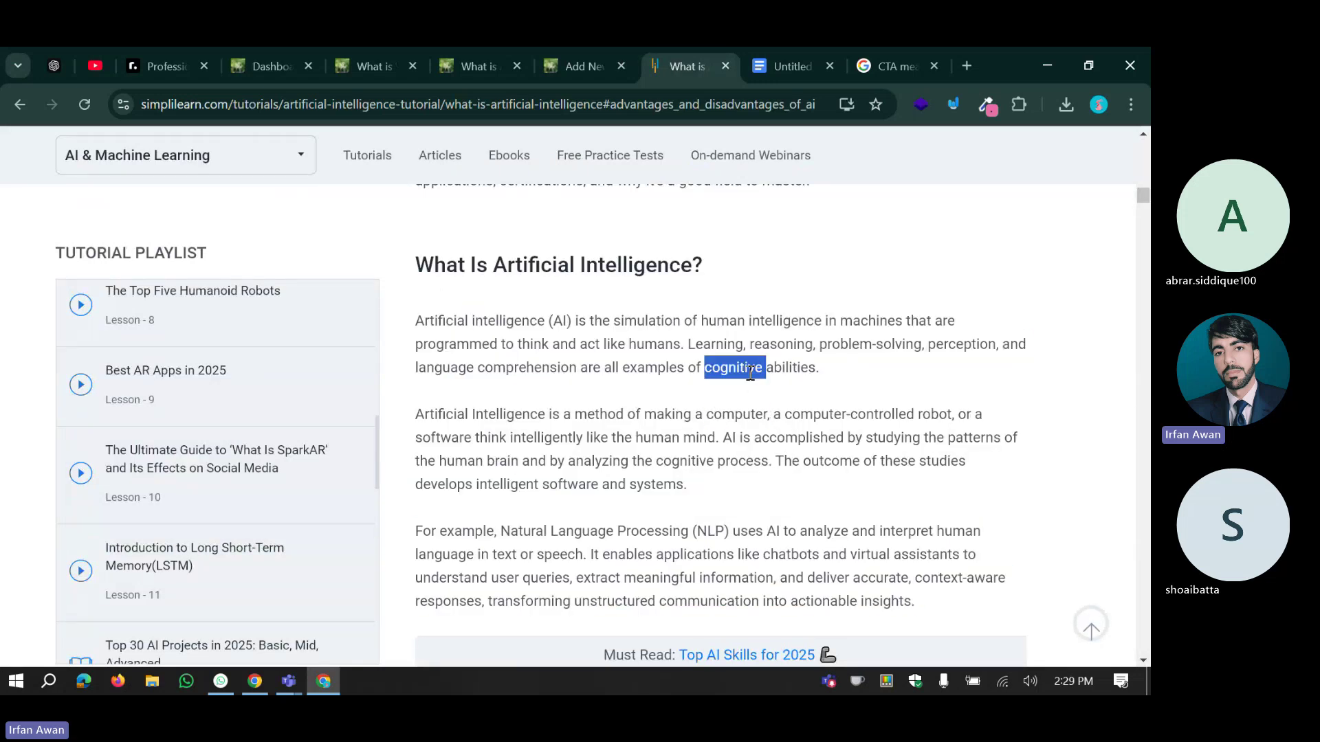
pyautogui.tripleClick(636, 264)
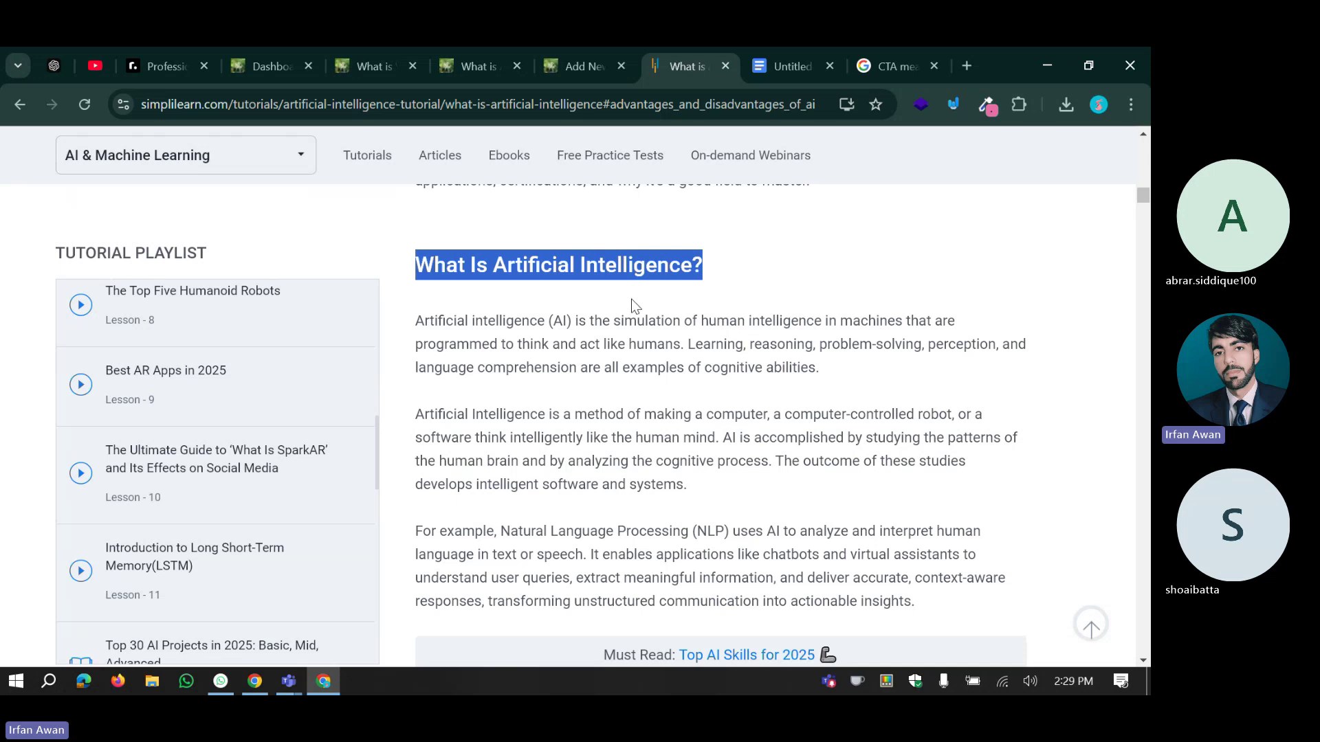
pyautogui.click(633, 333)
pyautogui.tripleClick(632, 333)
pyautogui.click(570, 332)
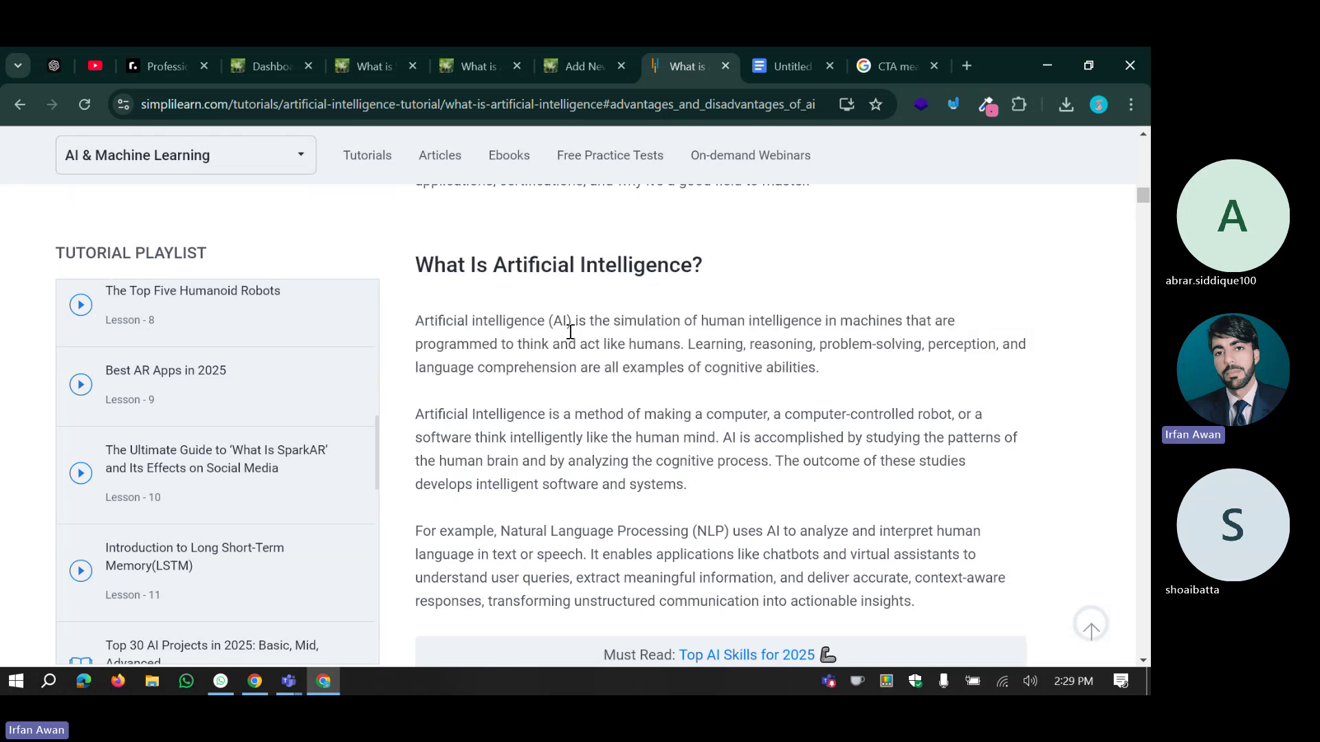
pyautogui.moveTo(417, 322); pyautogui.dragTo(453, 323)
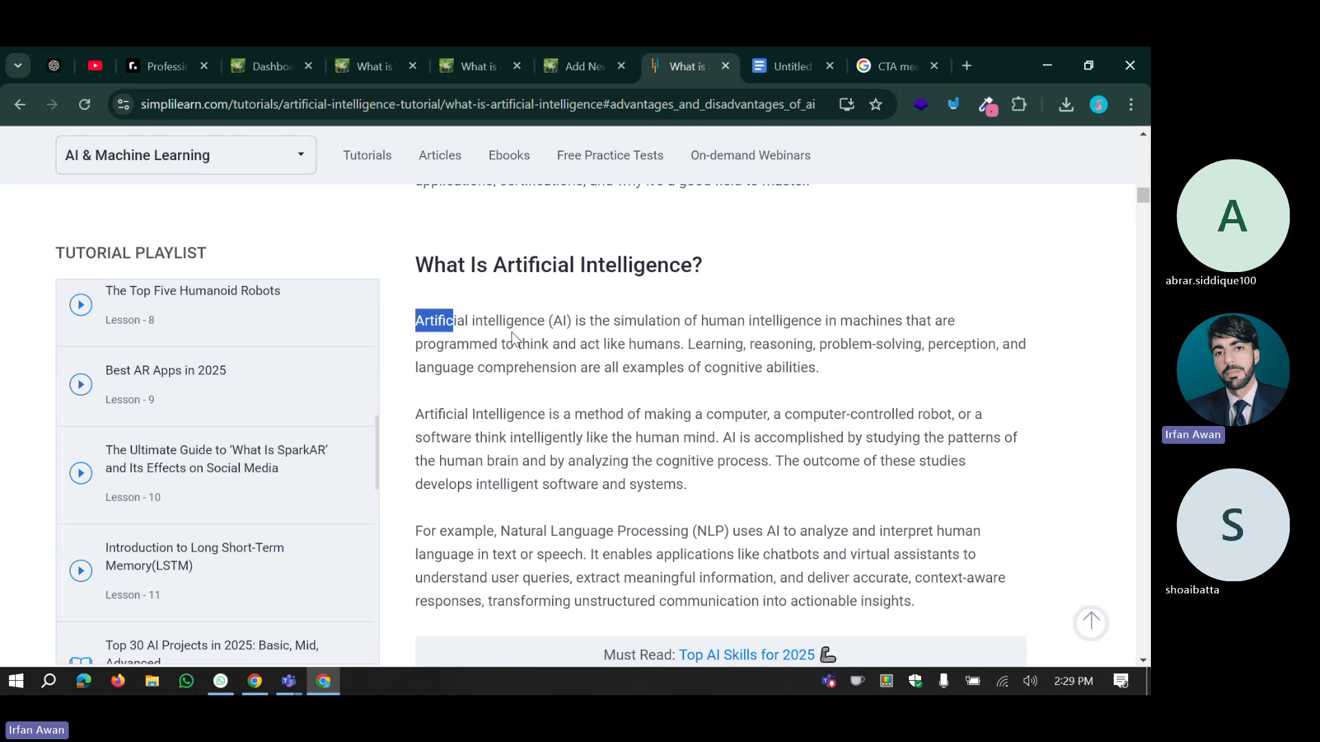
pyautogui.click(811, 366)
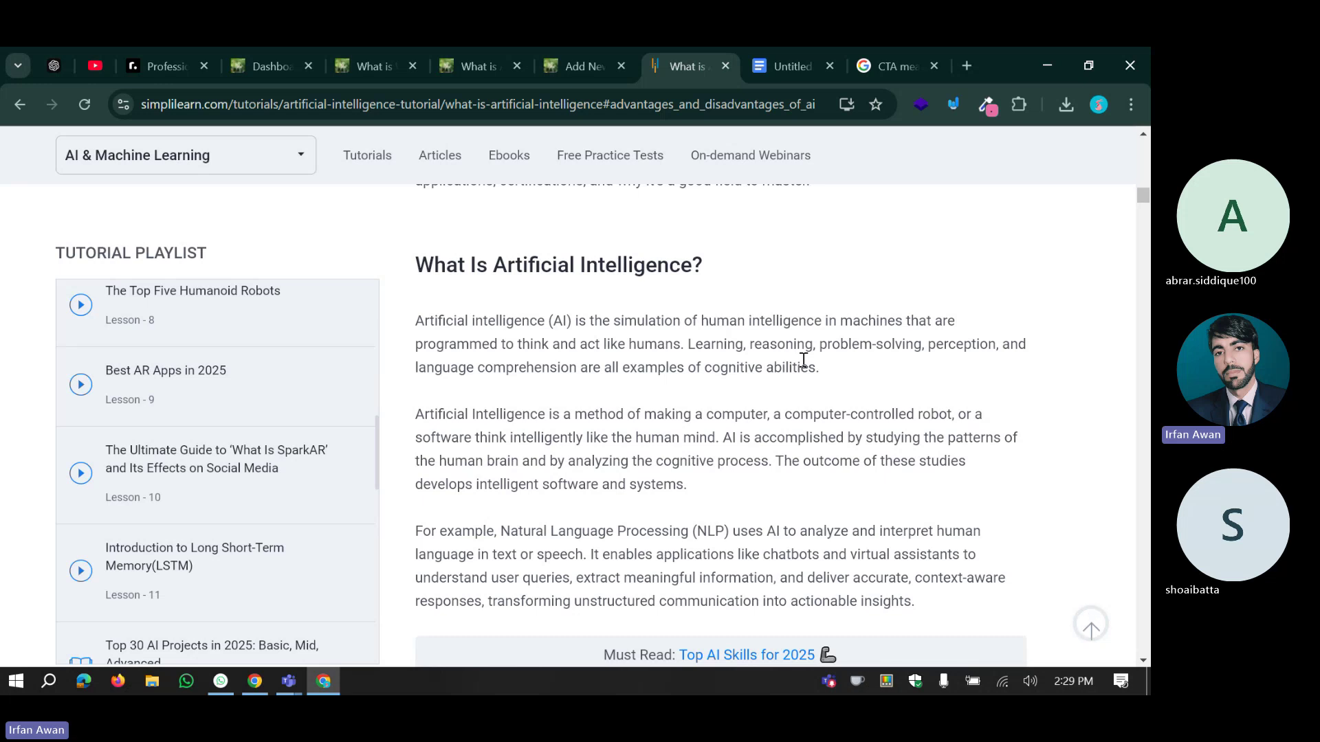
# Return to the reference article's Table of Contents and check its What Is Artificial Intelligence? link against the sections below.
pyautogui.scroll(5, 803, 360)
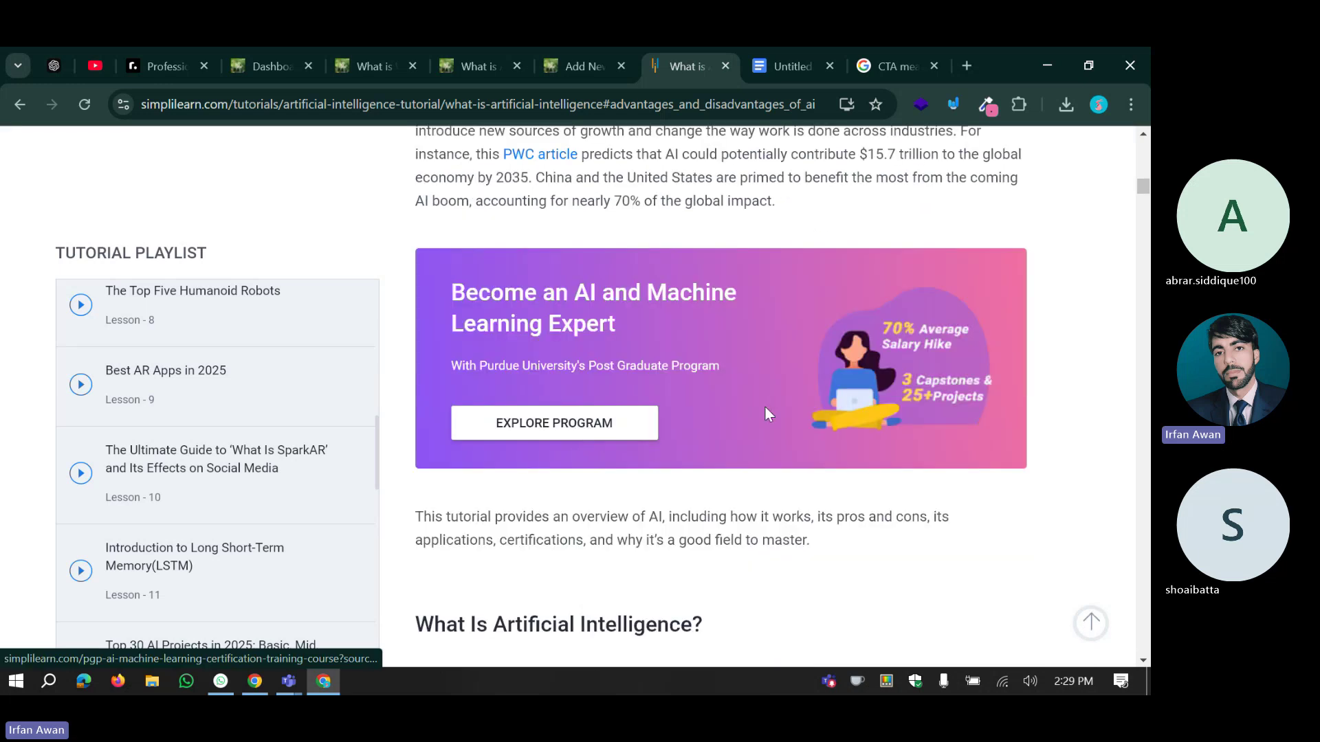
pyautogui.scroll(5, 766, 412)
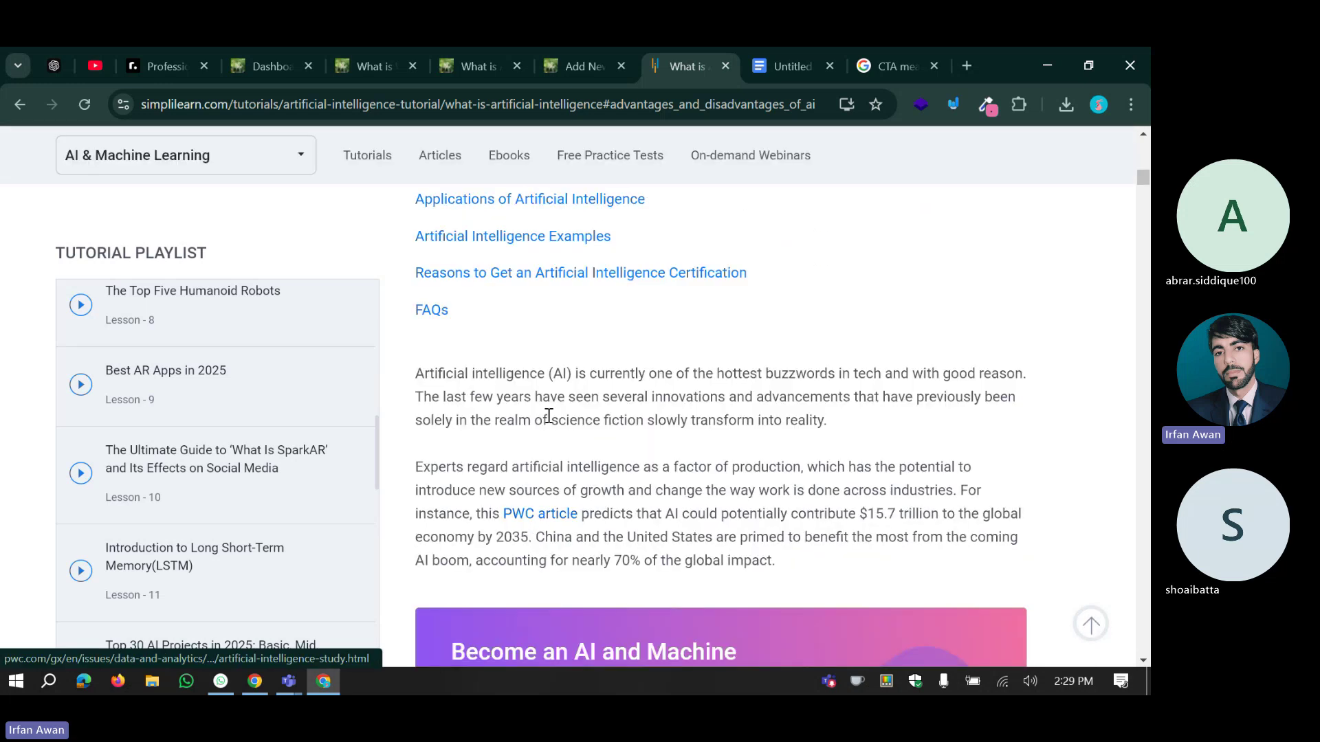
pyautogui.scroll(8, 549, 416)
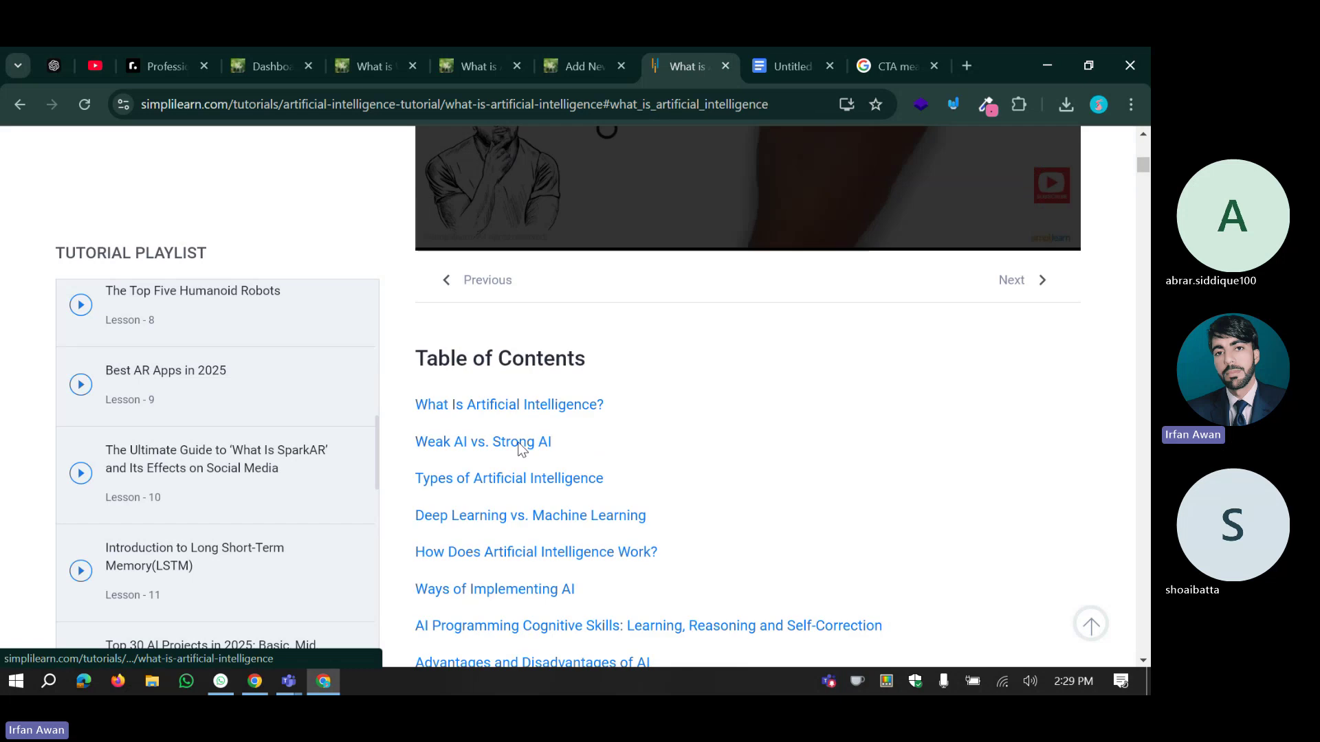
pyautogui.scroll(-8, 711, 385)
pyautogui.scroll(-8, 710, 385)
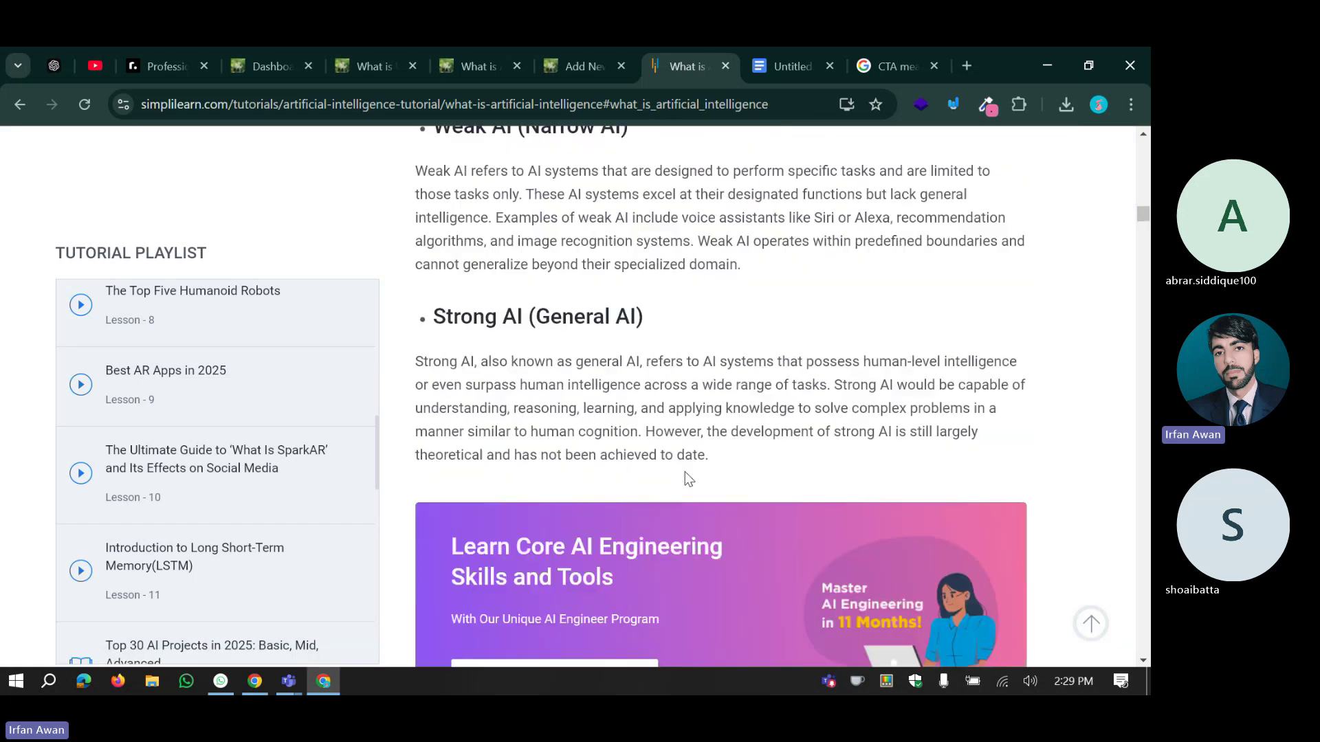
pyautogui.scroll(20, 685, 472)
# Switch to the WordPress dashboard and open the Table of Contents plugin settings.
pyautogui.click(234, 57)
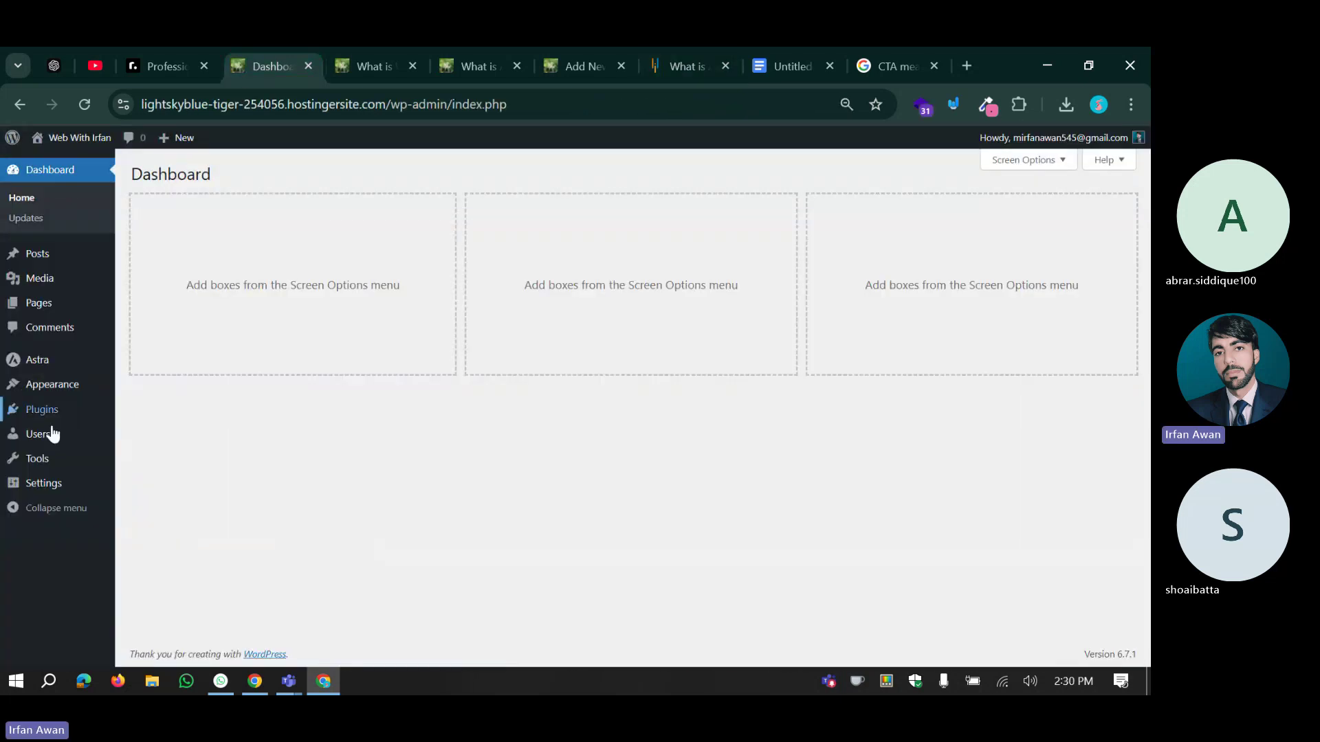
pyautogui.moveTo(43, 483)
pyautogui.click(182, 598)
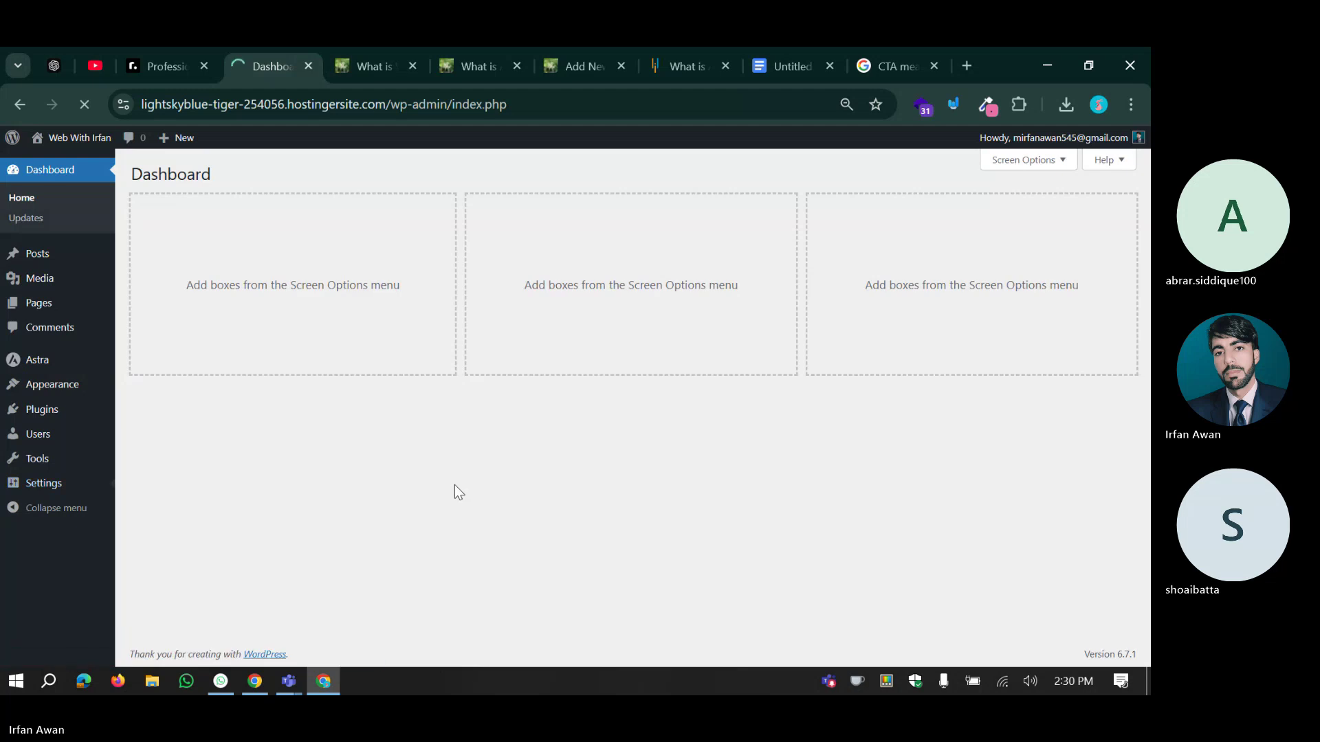
# Review the plugin's general settings, including post type support, auto insert, position, header label and counter.
pyautogui.scroll(-5, 472, 402)
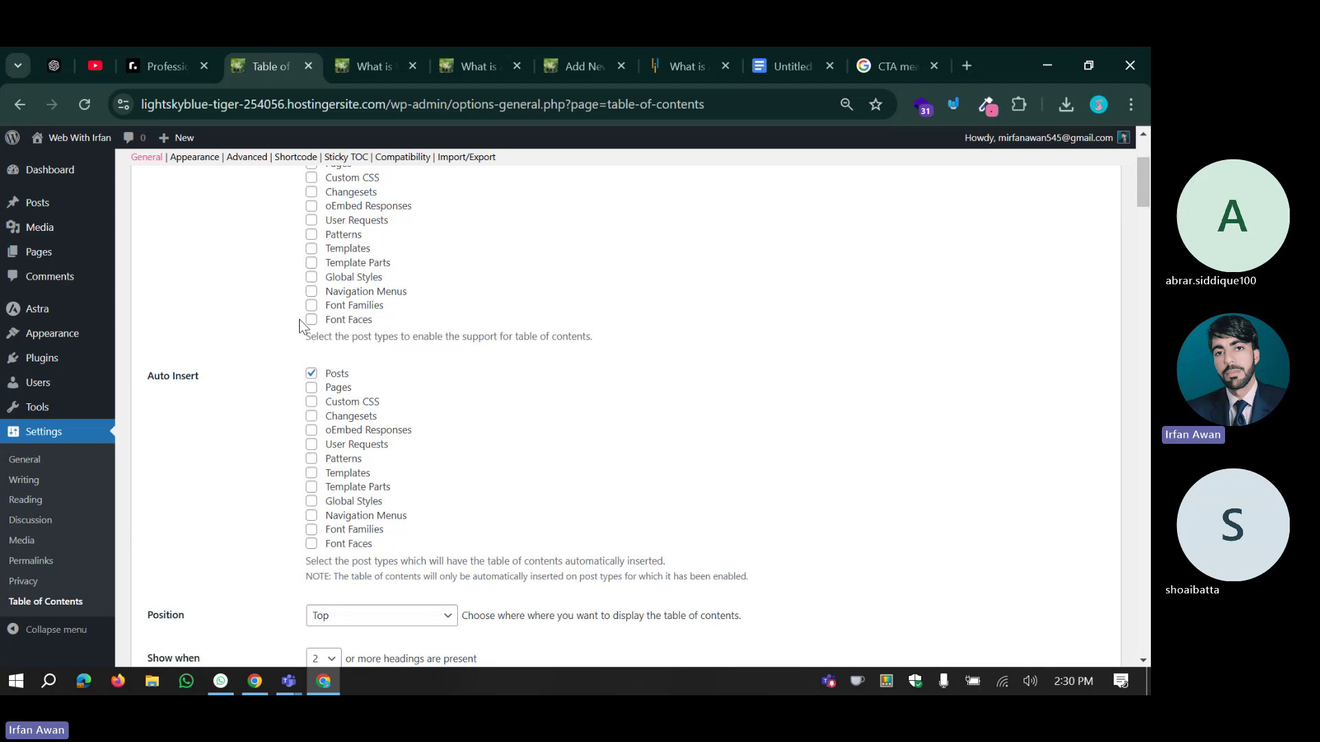
pyautogui.scroll(3, 305, 322)
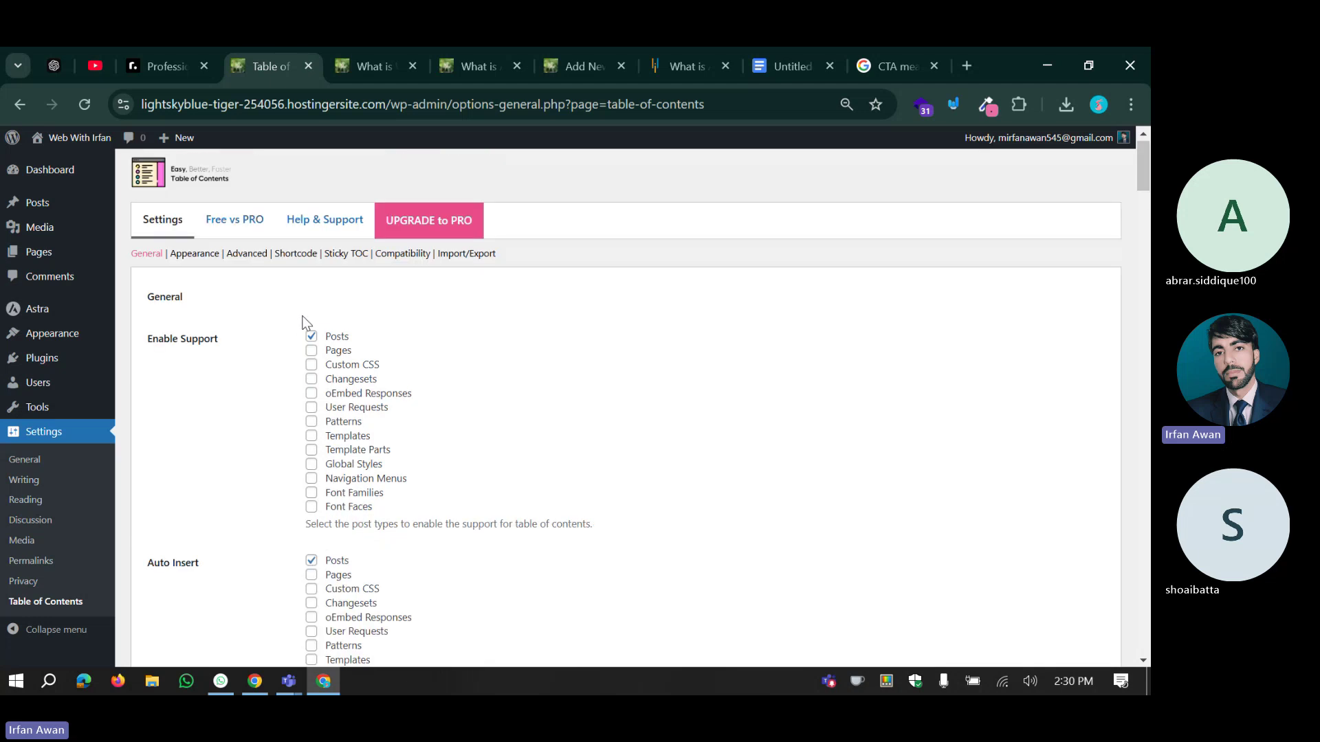
pyautogui.scroll(-2, 306, 322)
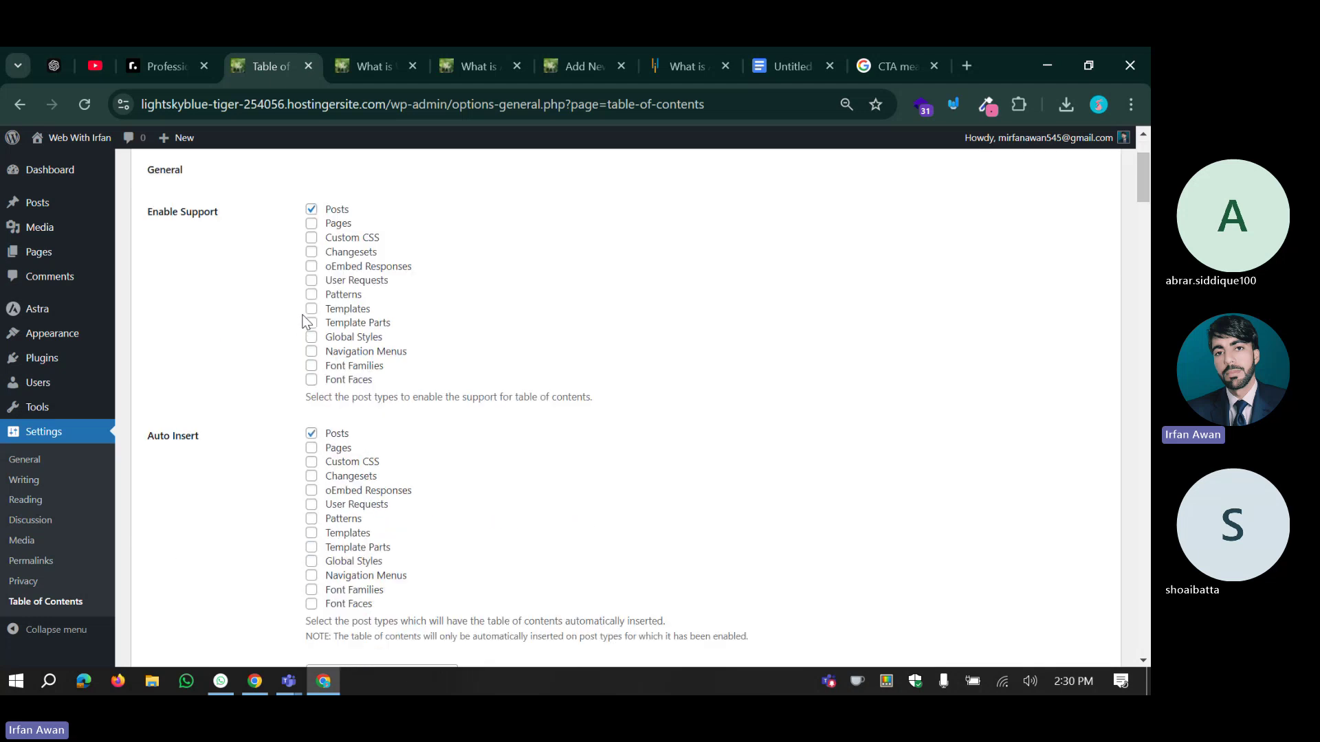
pyautogui.scroll(-8, 295, 418)
pyautogui.scroll(2, 295, 417)
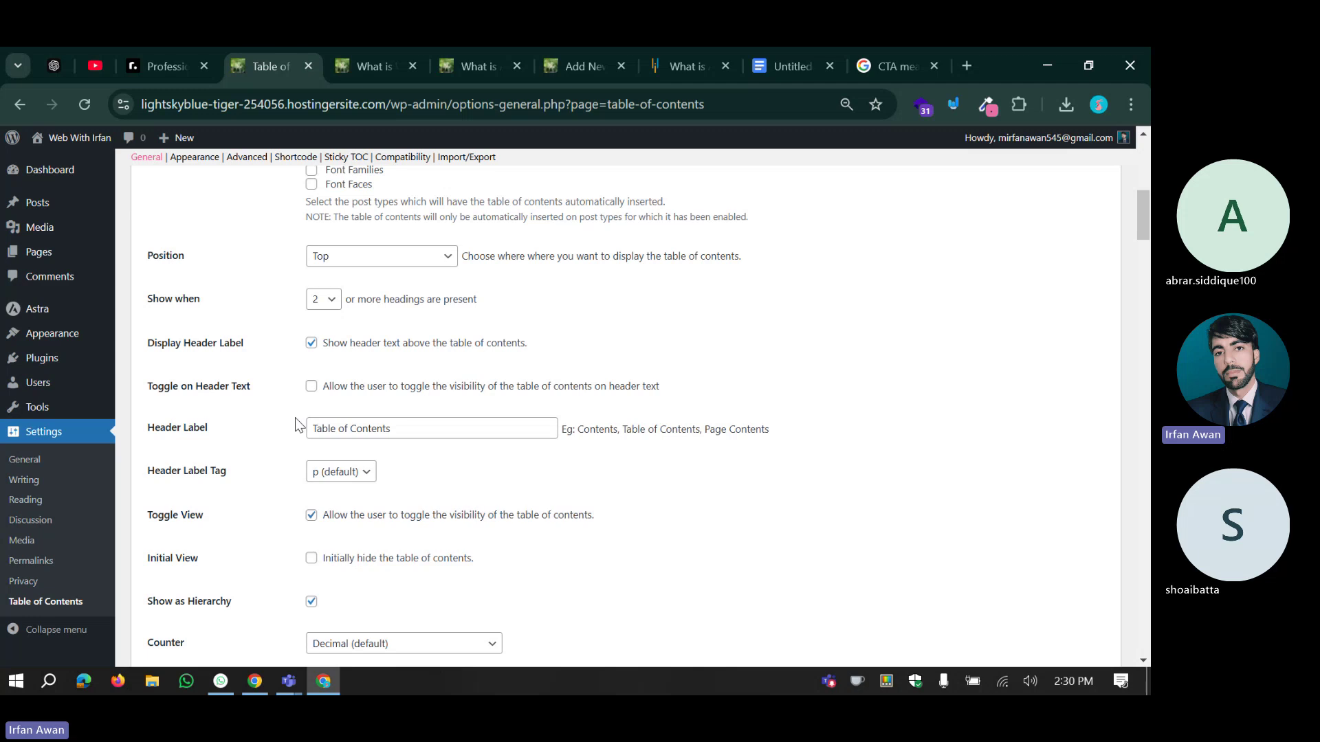
pyautogui.scroll(-1, 295, 418)
pyautogui.scroll(-10, 295, 418)
pyautogui.scroll(5, 307, 410)
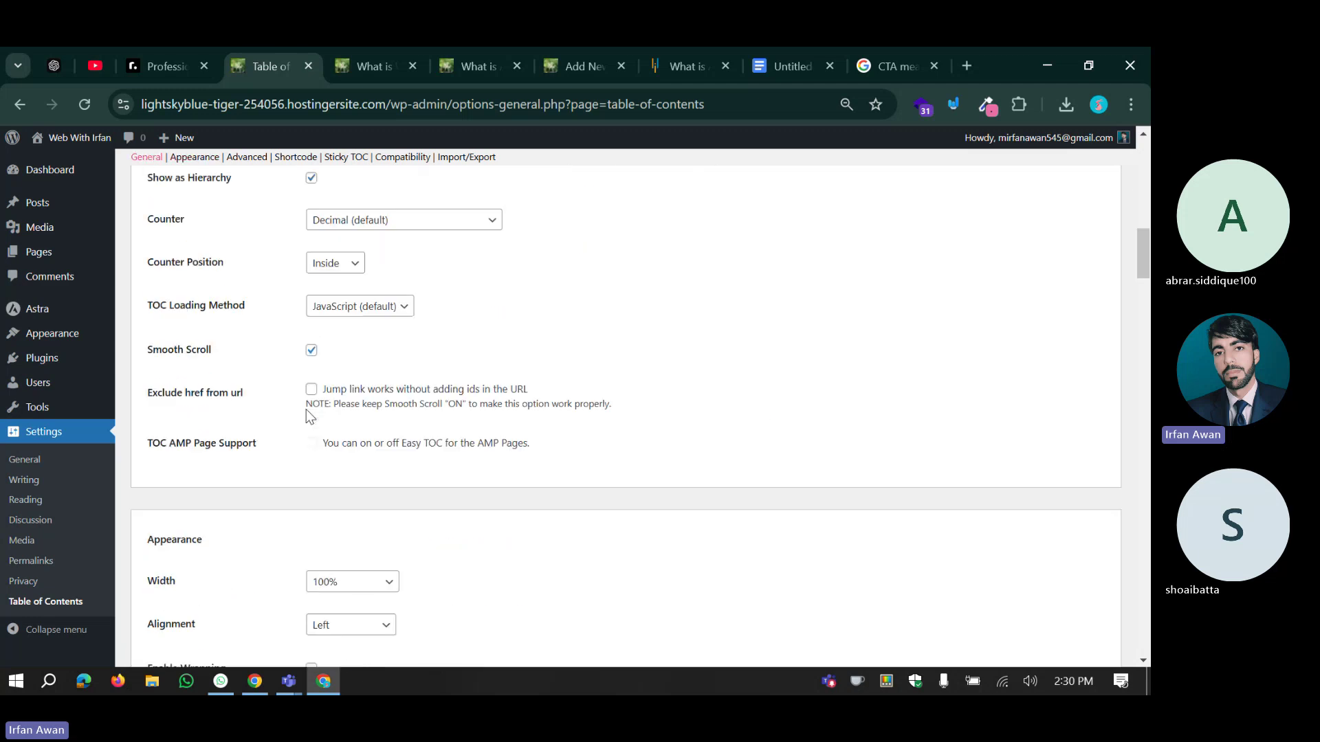
pyautogui.scroll(-3, 307, 410)
# Set the table of contents theme to Transparent in the appearance options.
pyautogui.scroll(-15, 307, 409)
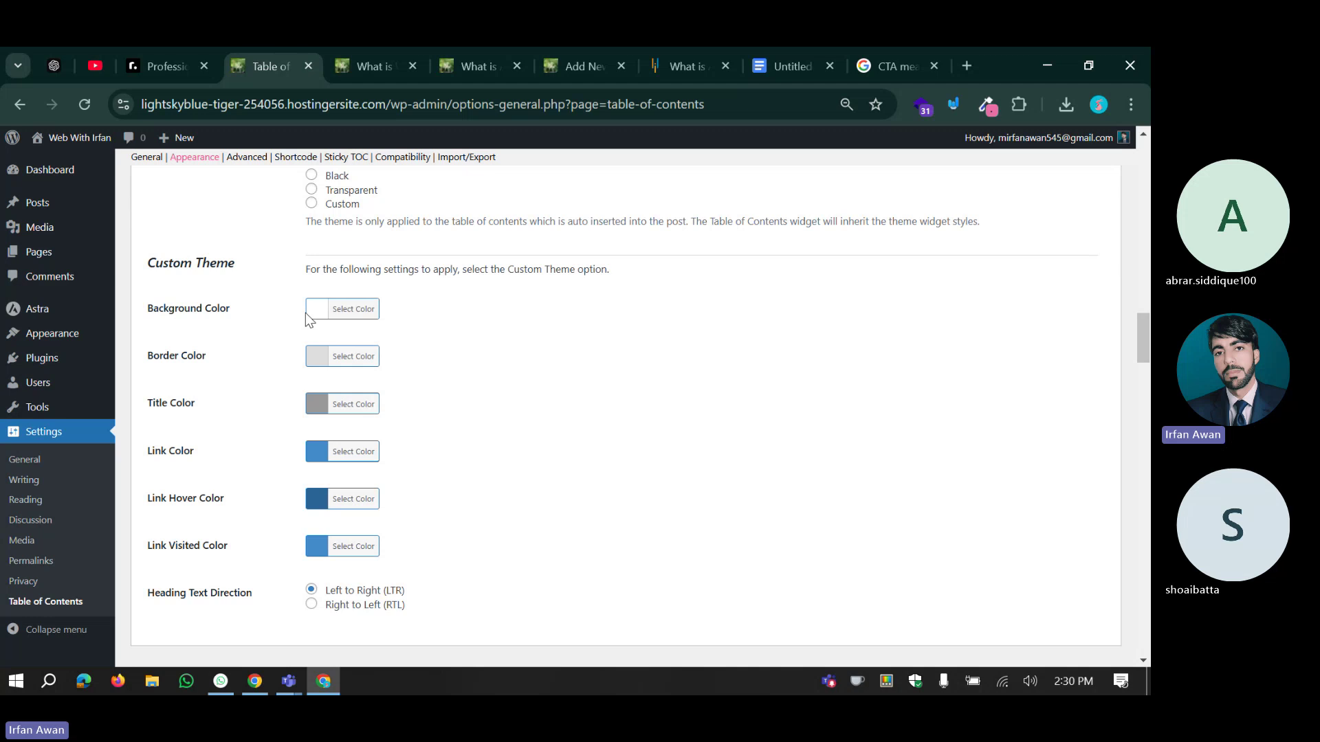
pyautogui.scroll(3, 288, 346)
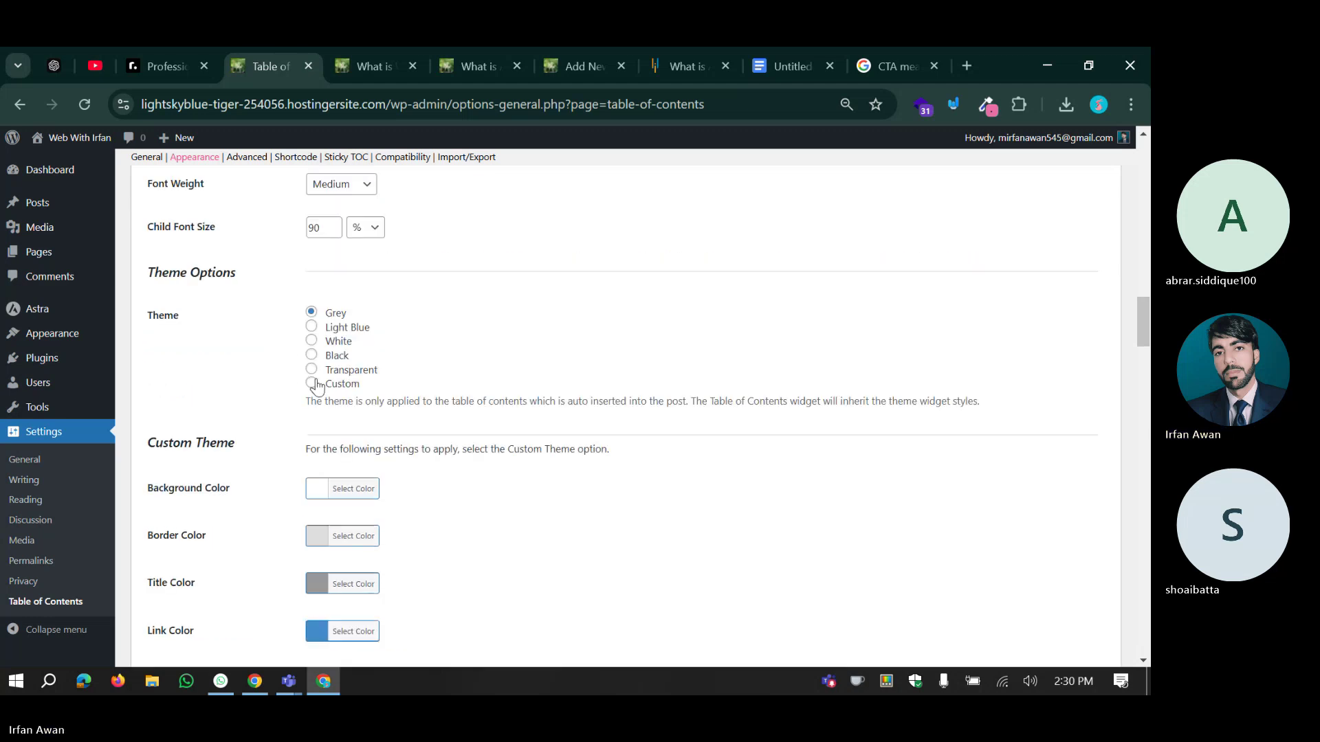
pyautogui.click(312, 370)
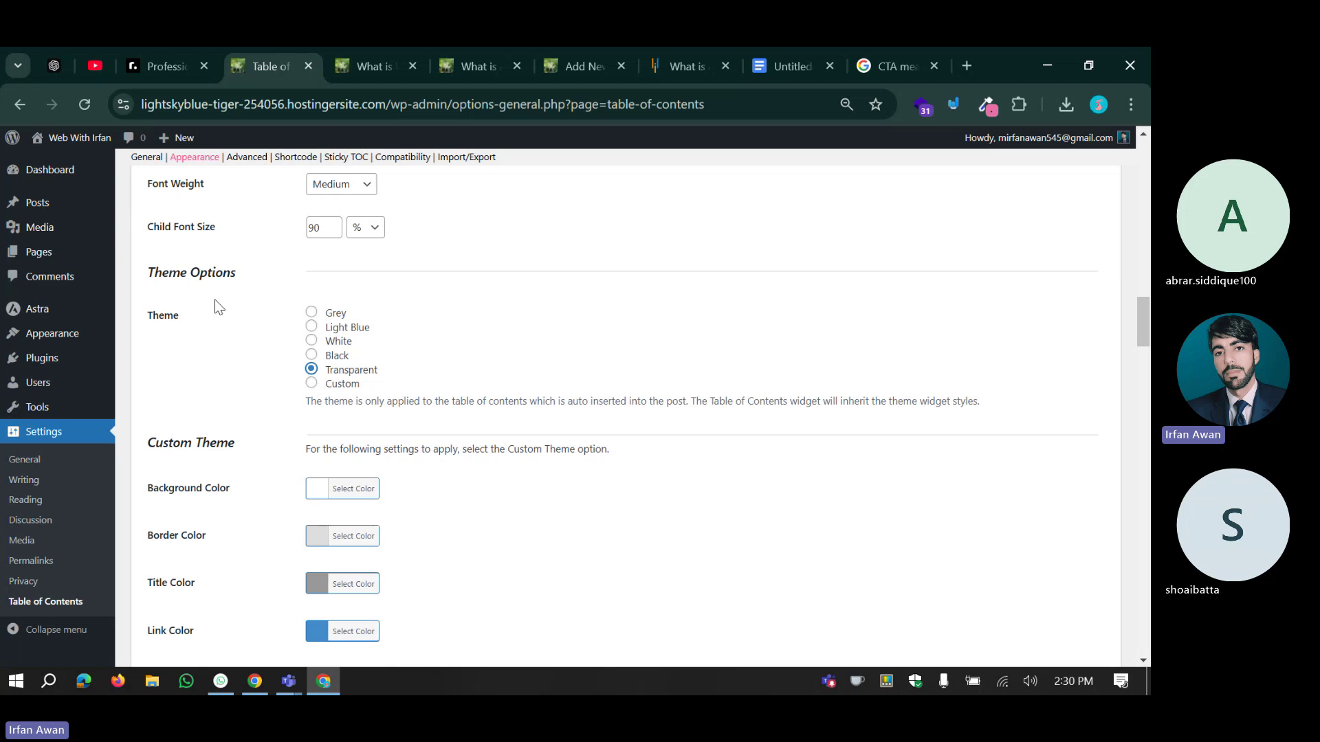
# Compare the table of contents on the published AI article and the What is WordPress? post with the plugin's font and layout settings.
pyautogui.click(443, 53)
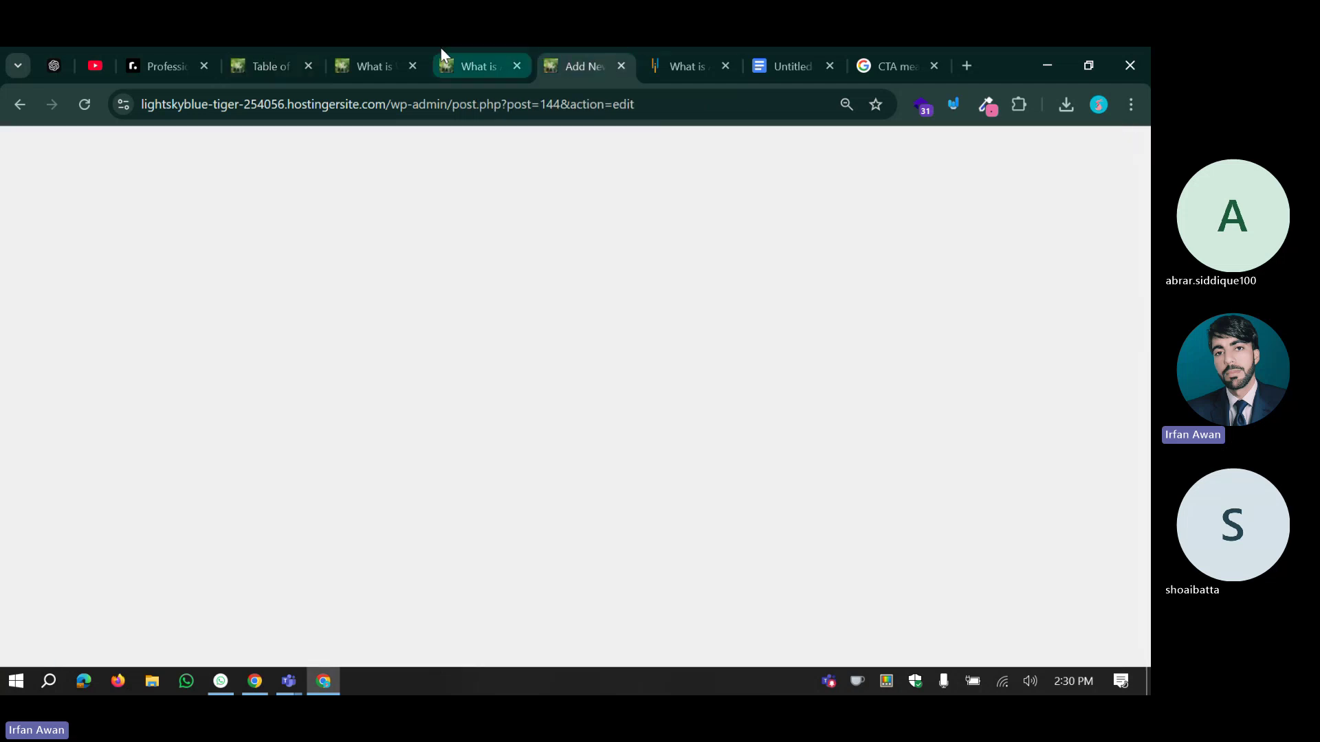
pyautogui.click(366, 55)
pyautogui.scroll(10, 464, 398)
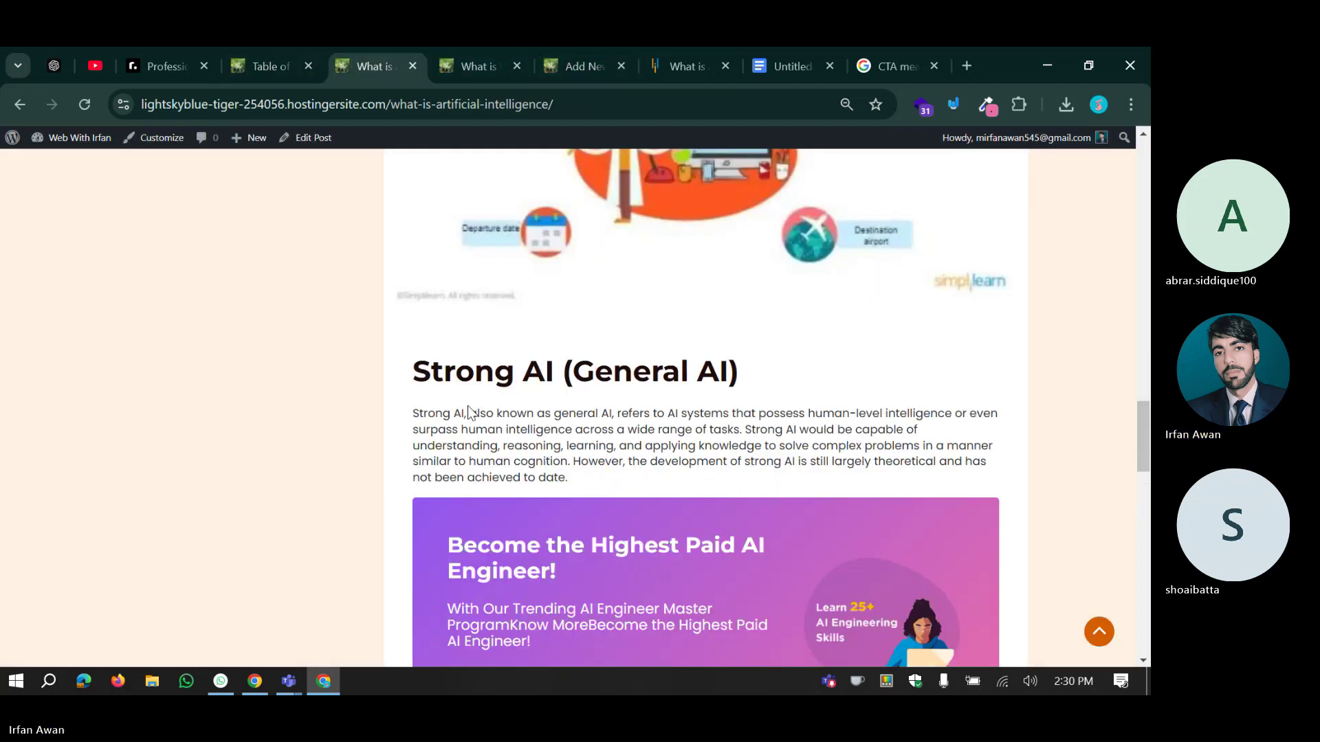
pyautogui.scroll(15, 464, 399)
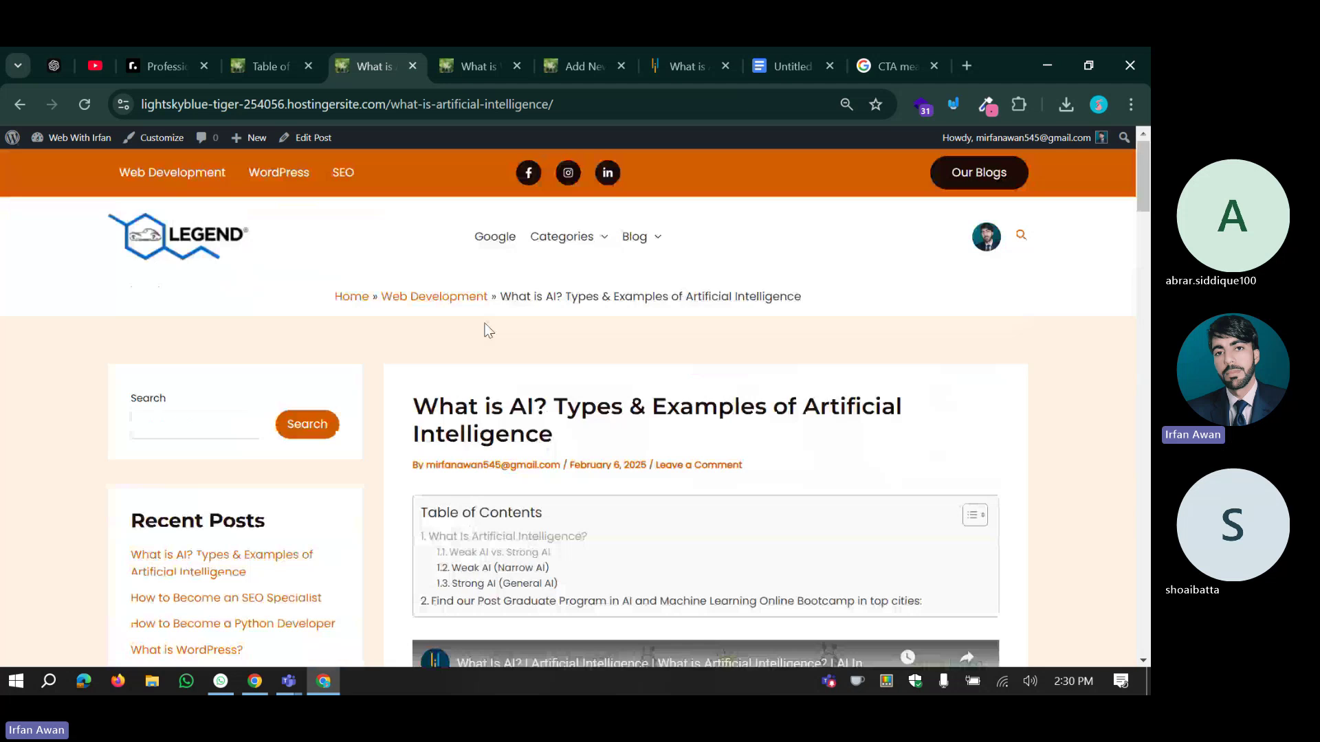
pyautogui.scroll(-2, 675, 375)
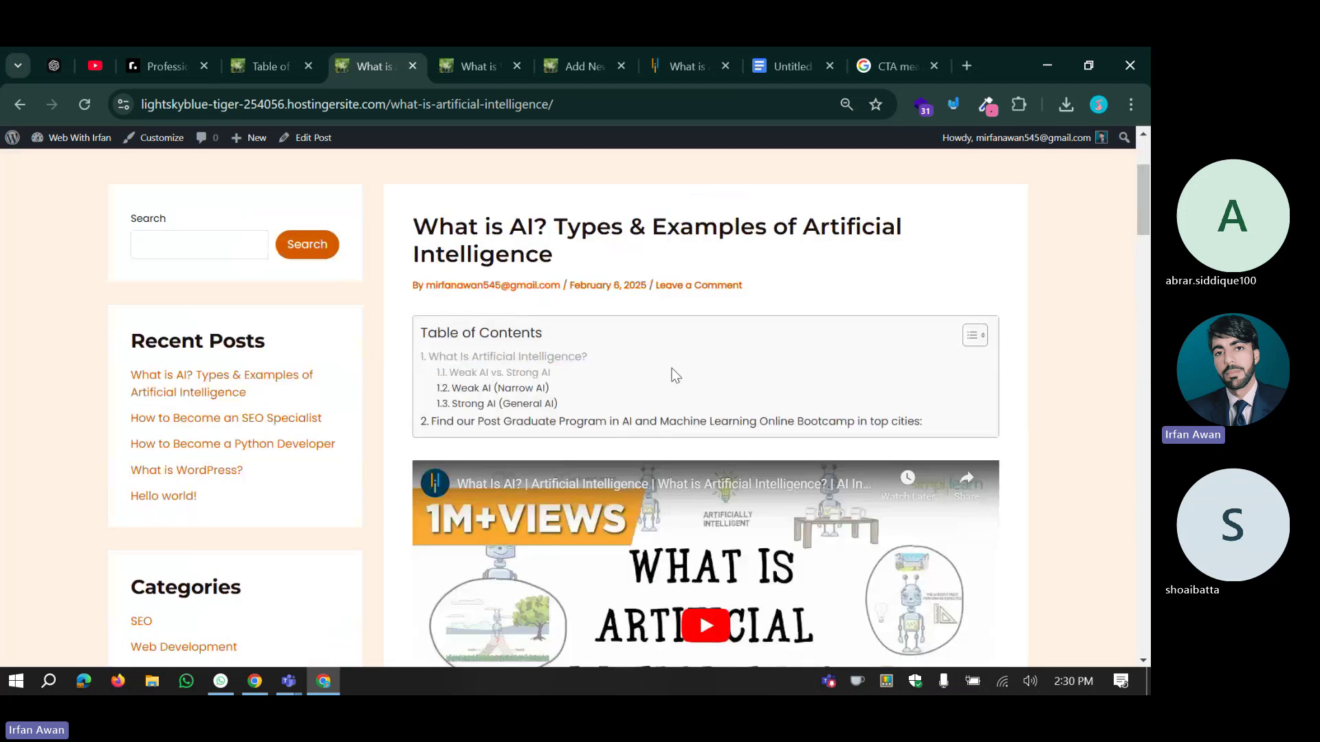
pyautogui.click(288, 49)
pyautogui.scroll(3, 282, 369)
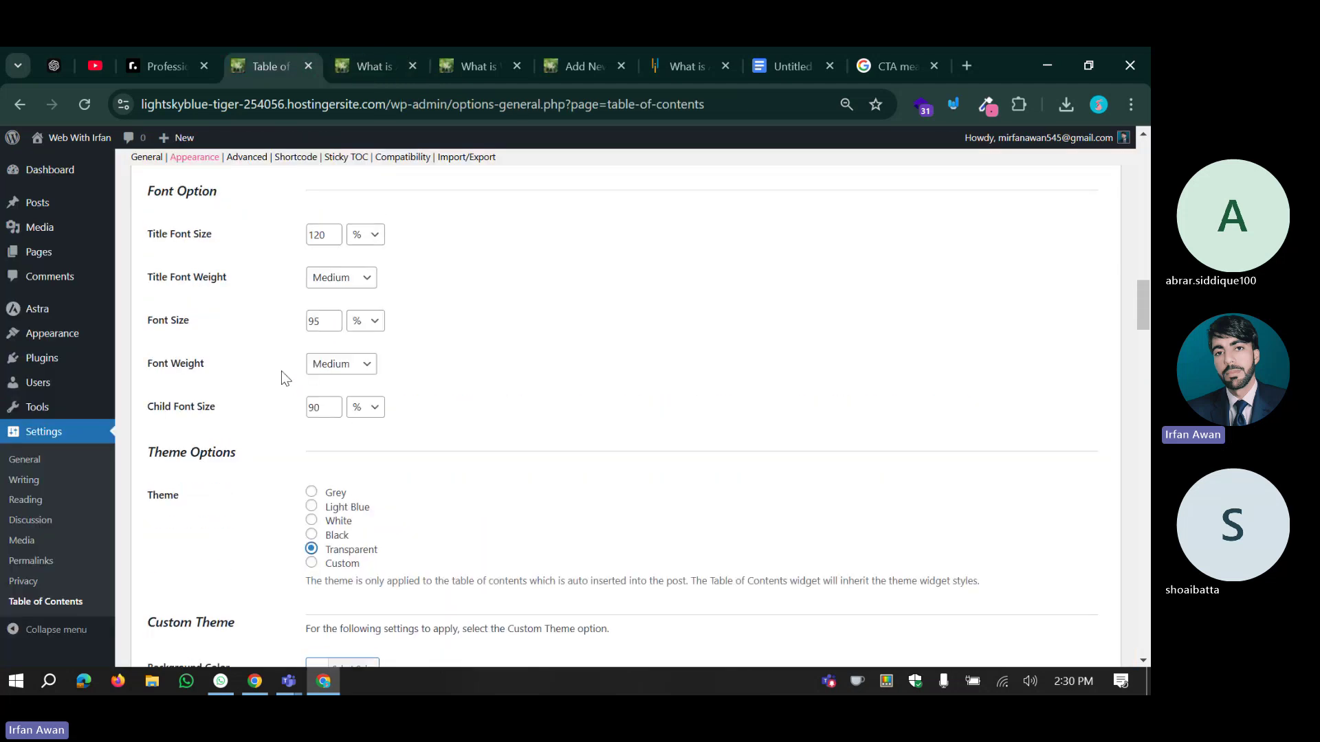
pyautogui.scroll(3, 281, 376)
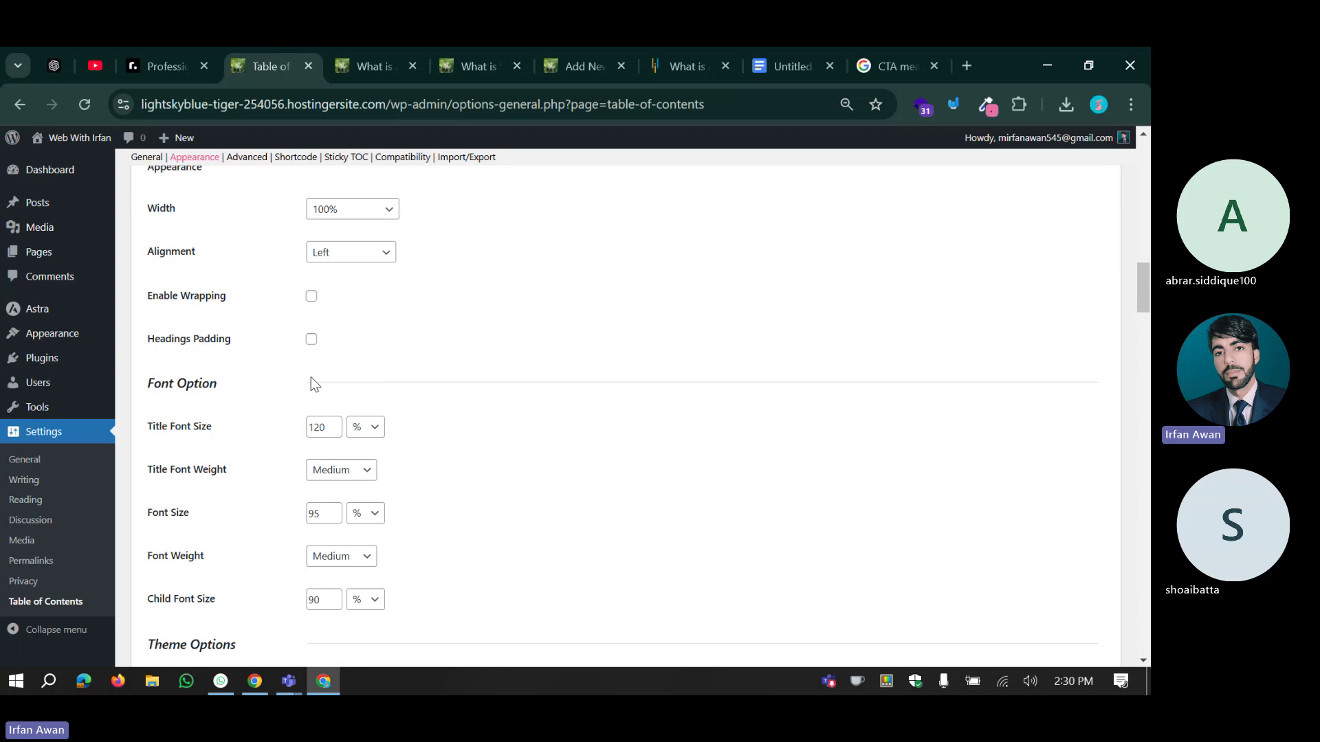
pyautogui.scroll(3, 323, 382)
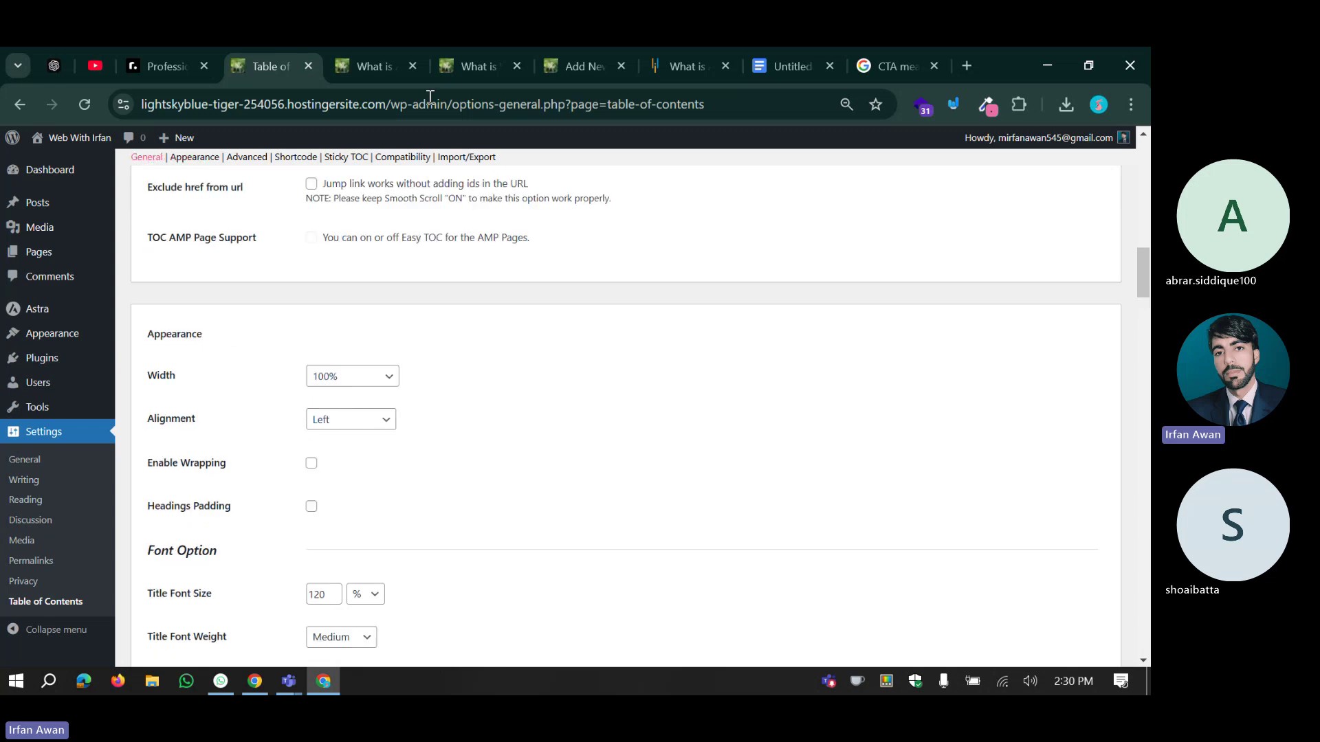
pyautogui.click(453, 50)
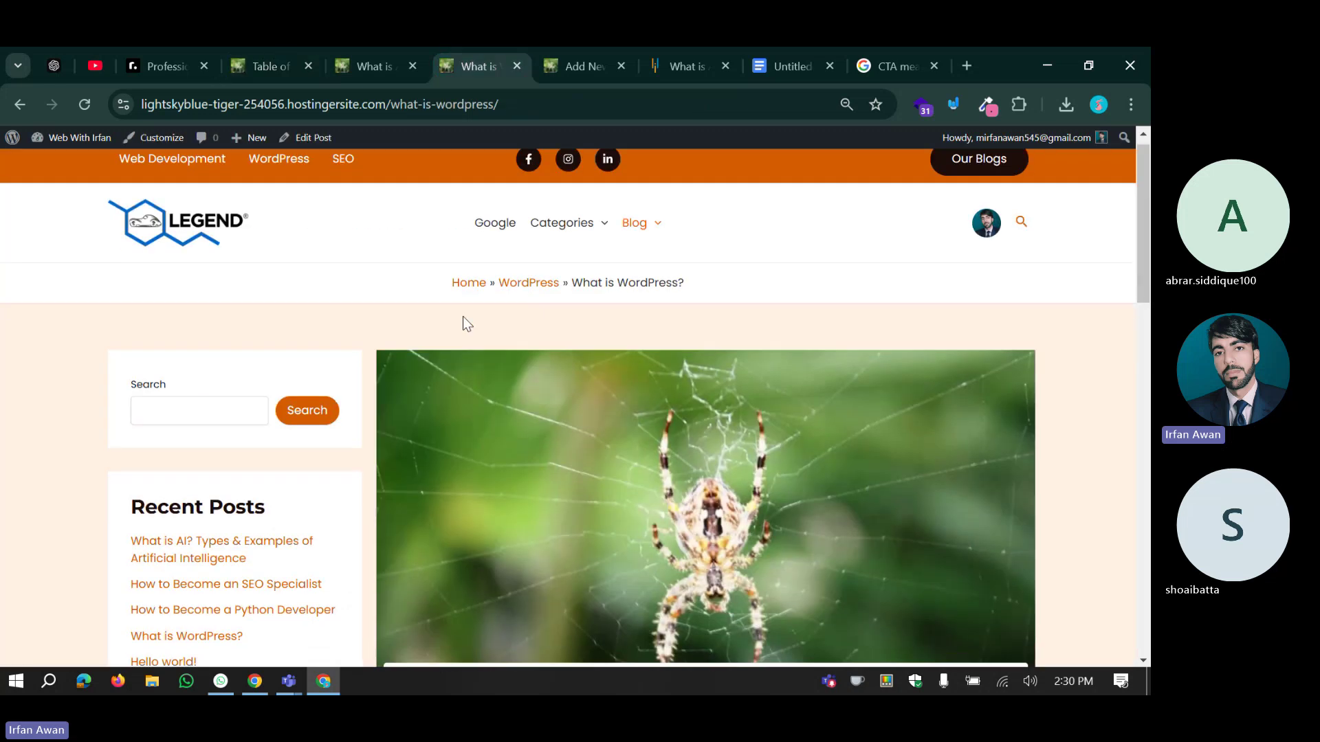
pyautogui.scroll(-10, 463, 316)
pyautogui.hotkey('ctrl', 'shift', 'Tab')
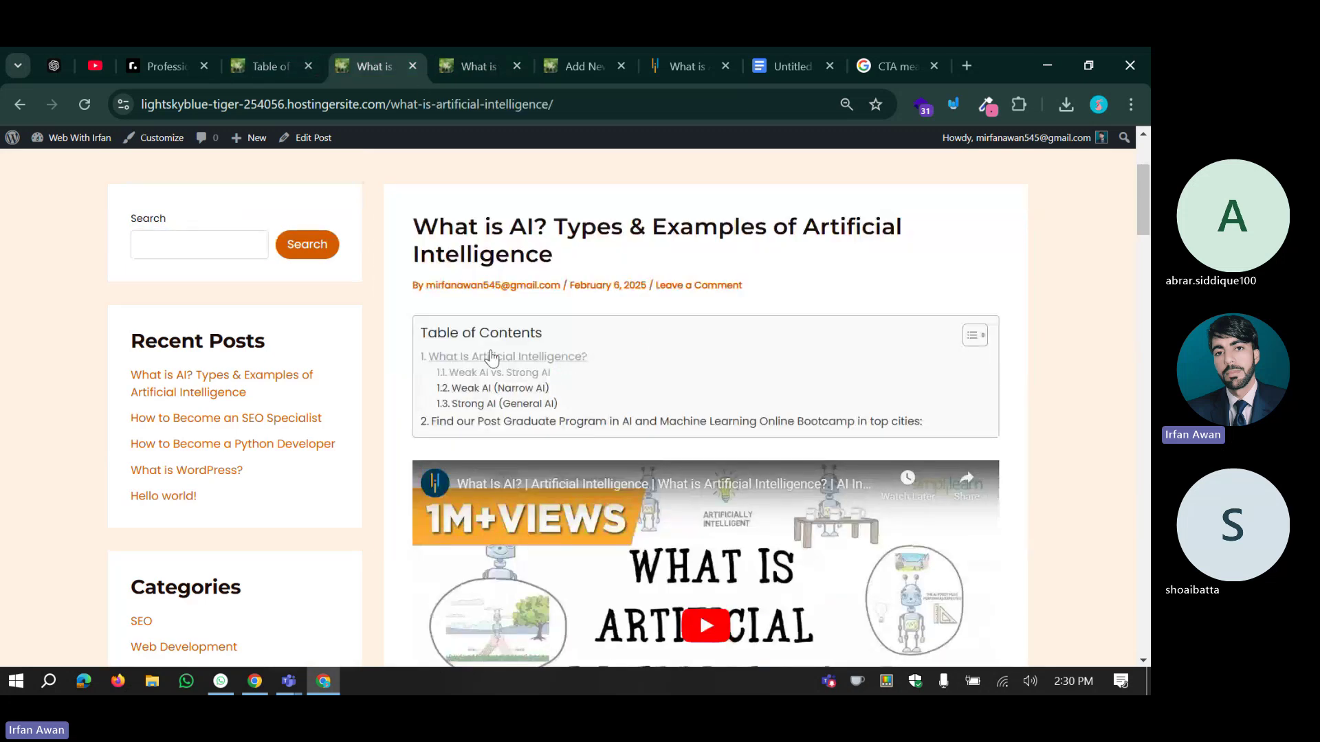
# Enable Headings Padding in the table of contents appearance settings.
pyautogui.click(237, 52)
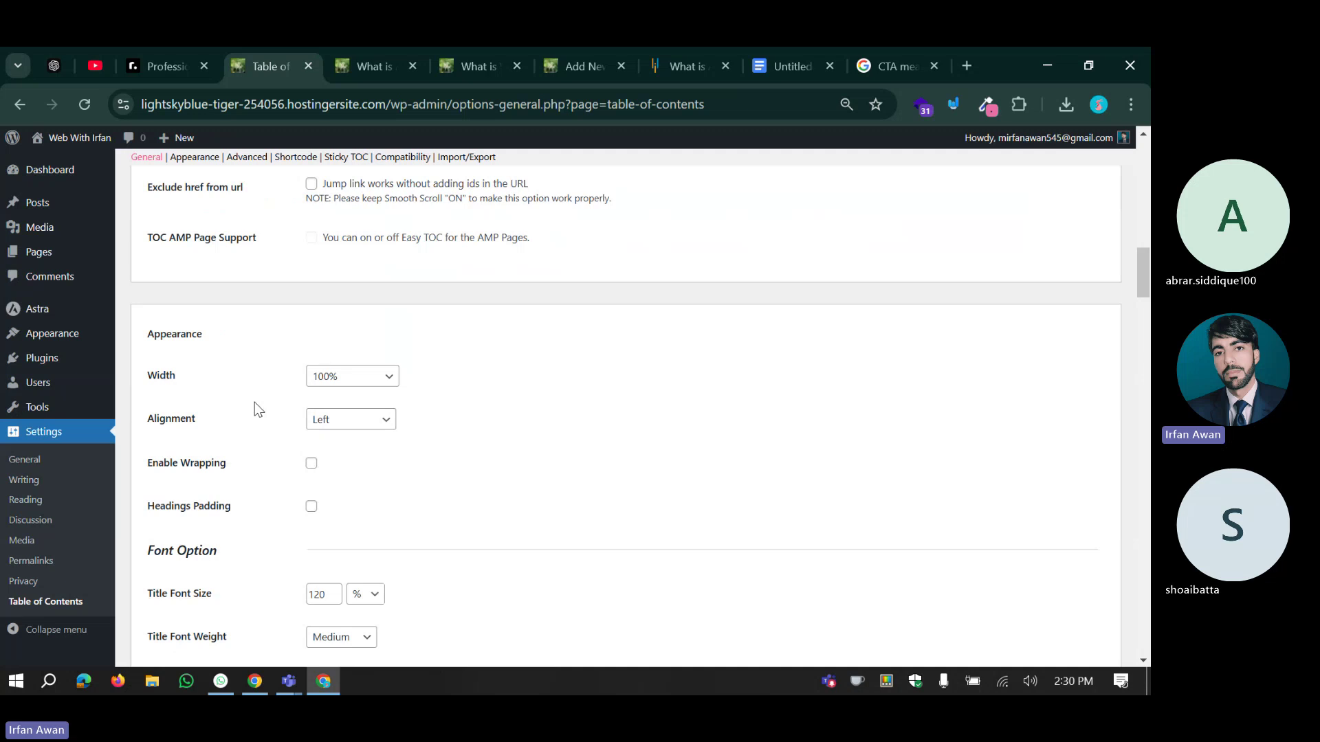
pyautogui.scroll(-3, 270, 292)
pyautogui.scroll(-1, 271, 350)
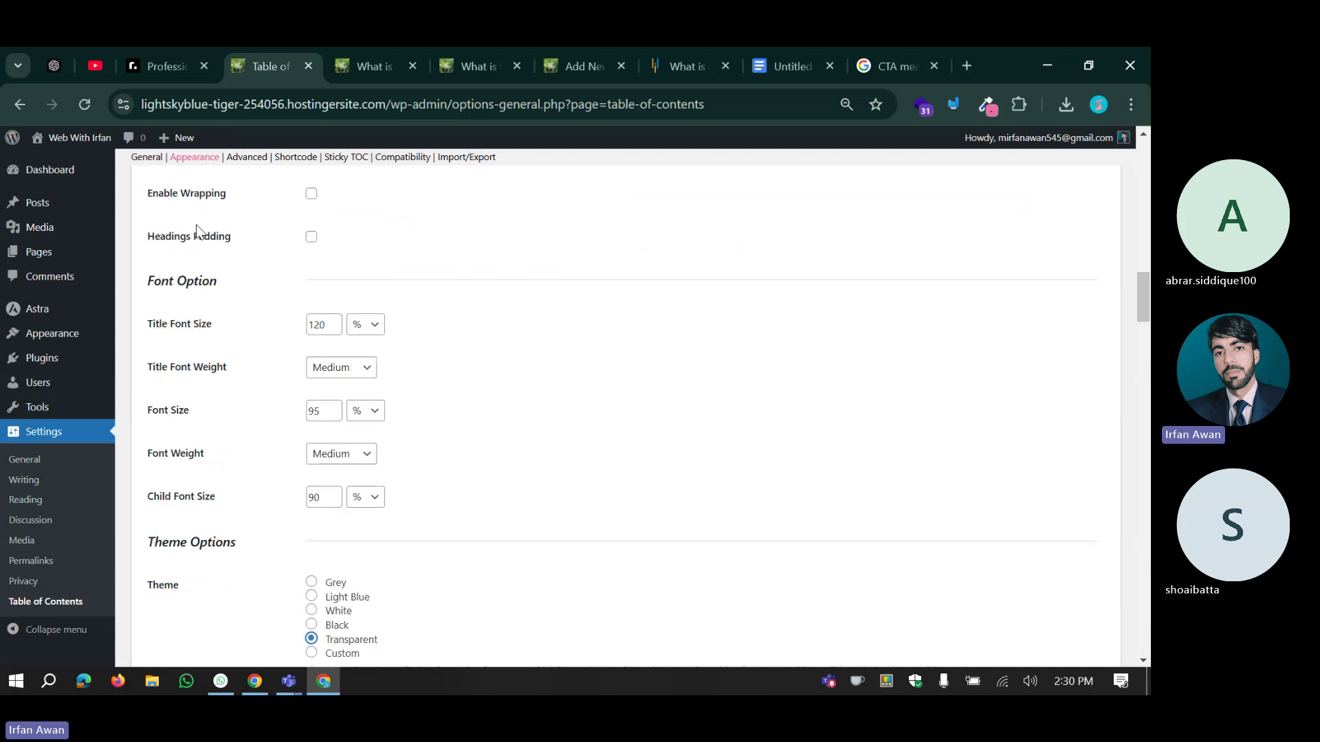
pyautogui.click(358, 65)
pyautogui.click(251, 63)
pyautogui.click(311, 239)
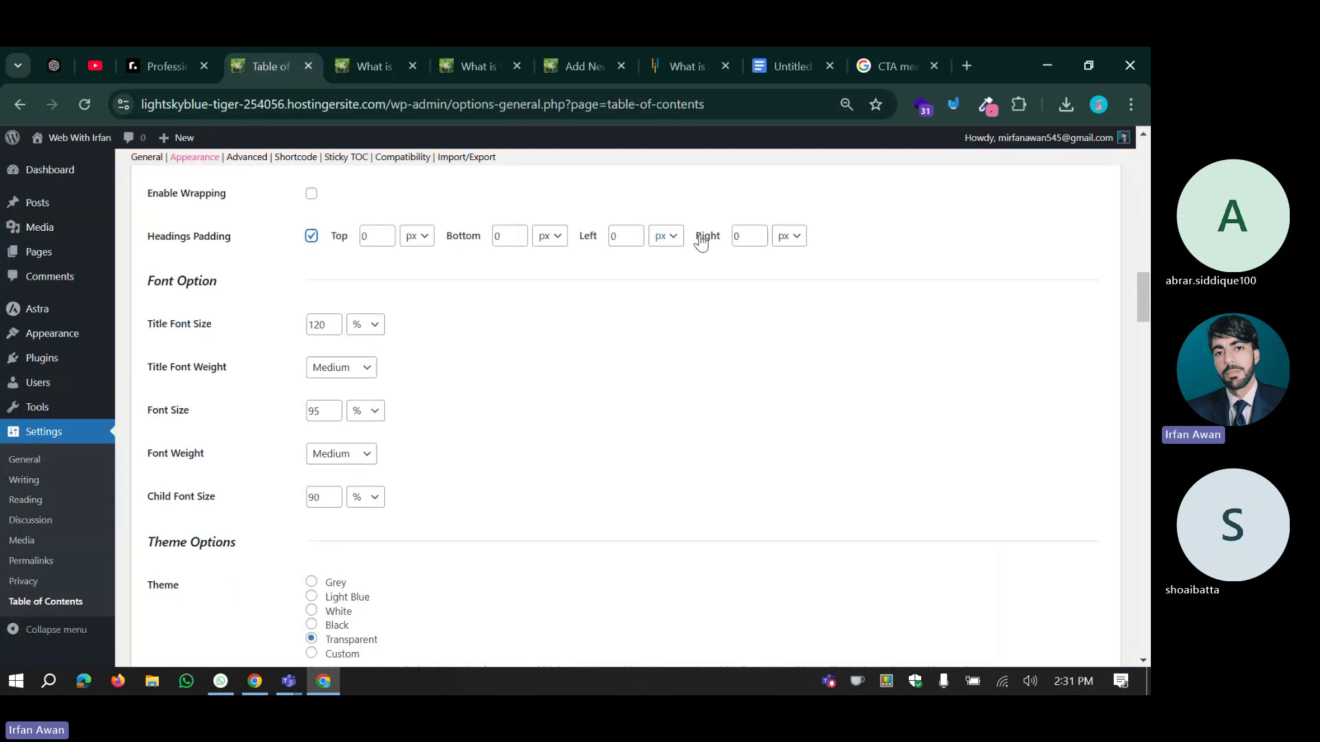
# Check the published AI article with Headings Padding switched off, then enable it again with 6 px top and 6 px bottom padding.
pyautogui.click(311, 236)
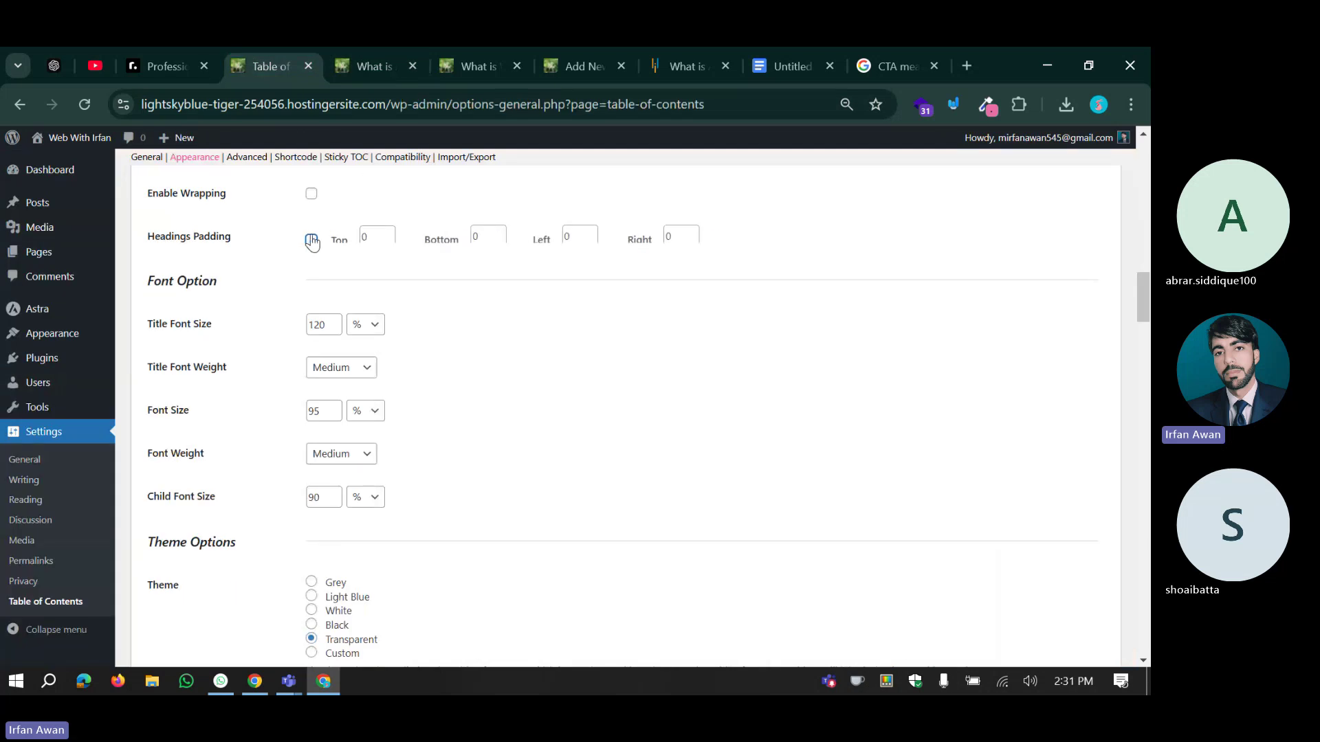
pyautogui.click(377, 66)
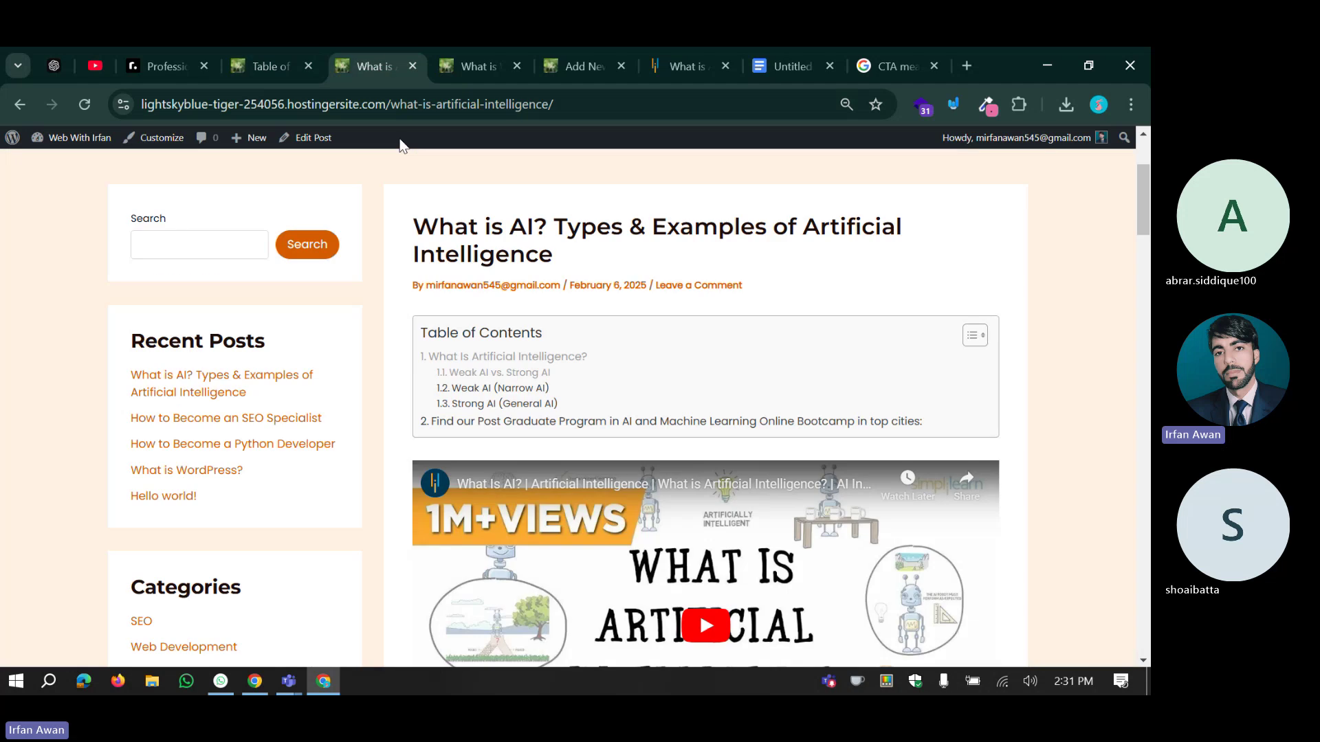
pyautogui.click(263, 56)
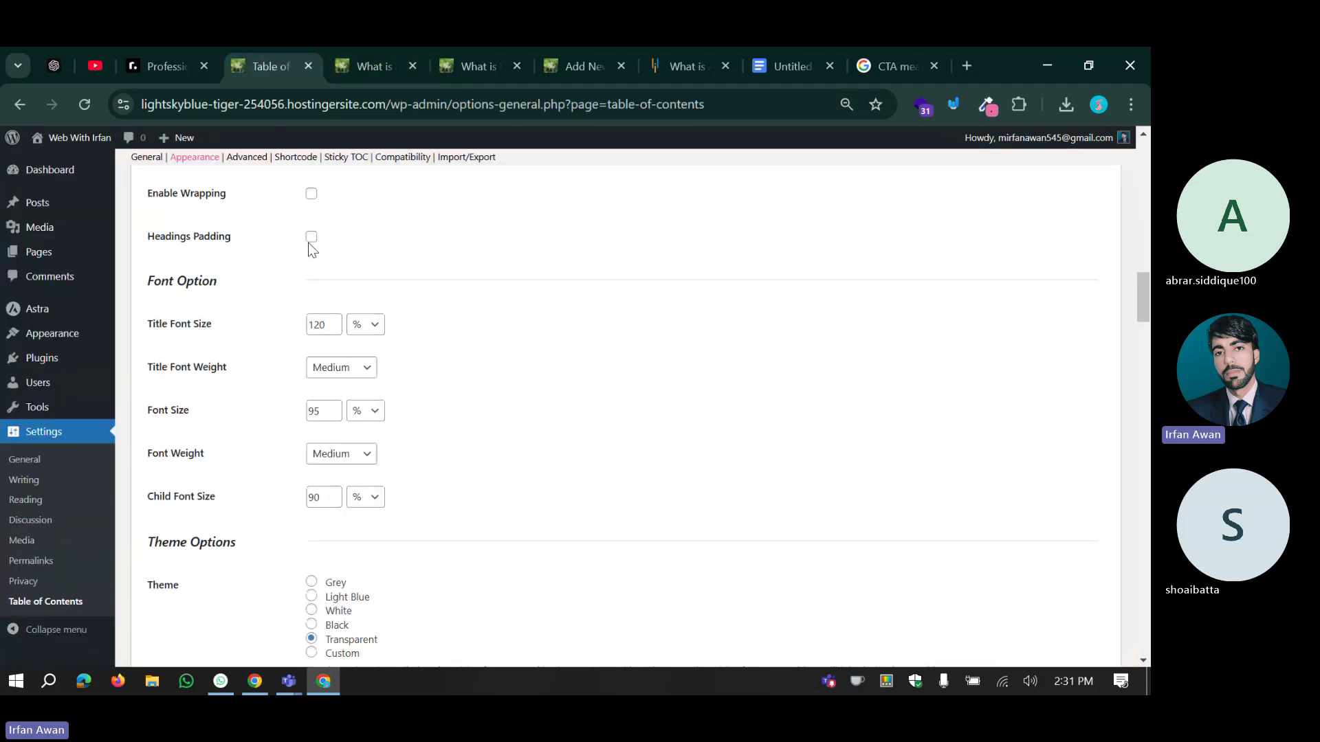
pyautogui.click(310, 239)
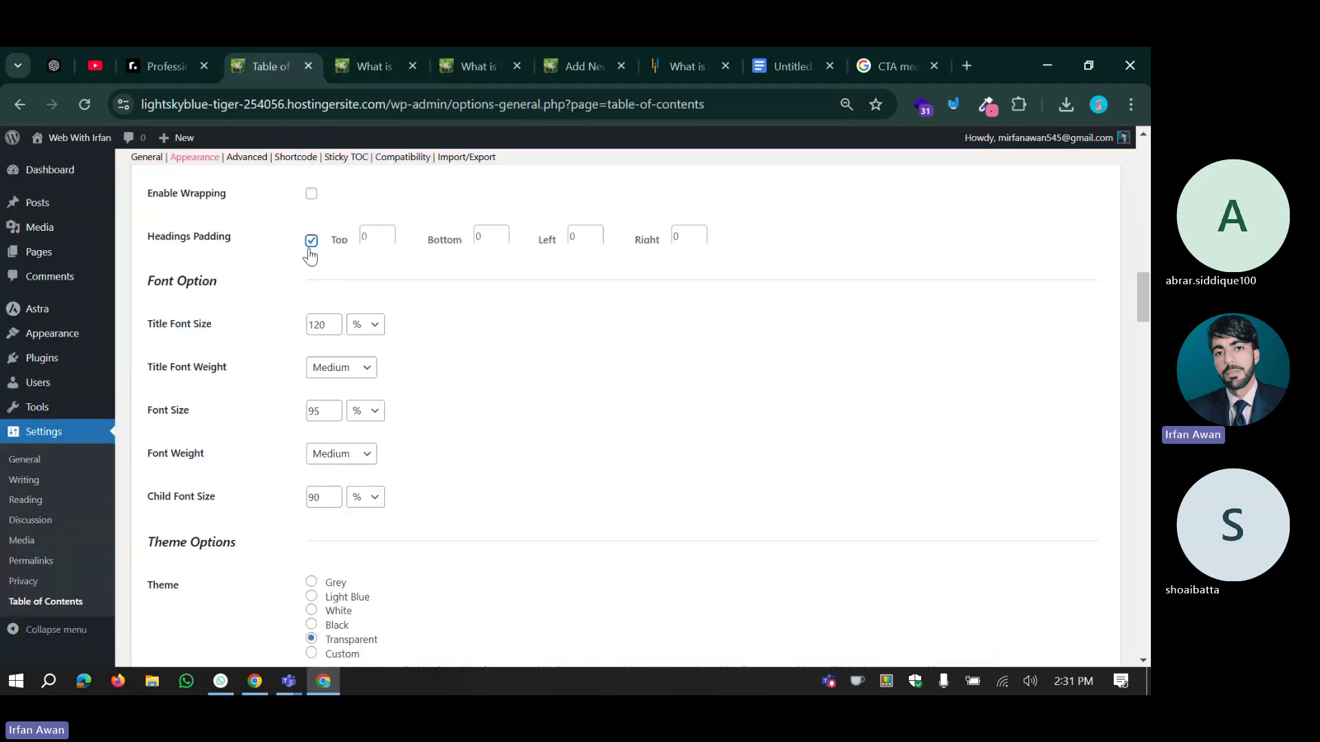
pyautogui.doubleClick(370, 237)
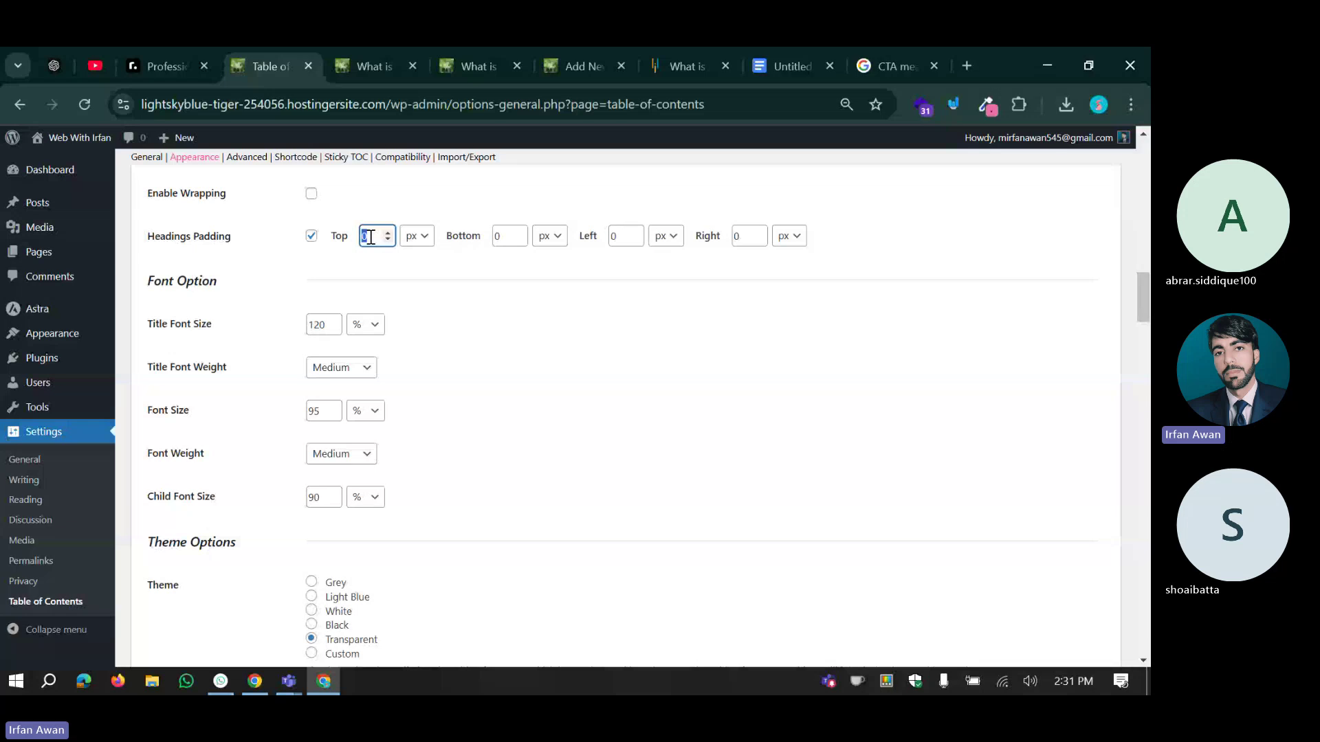
pyautogui.write('6')
pyautogui.doubleClick(505, 236)
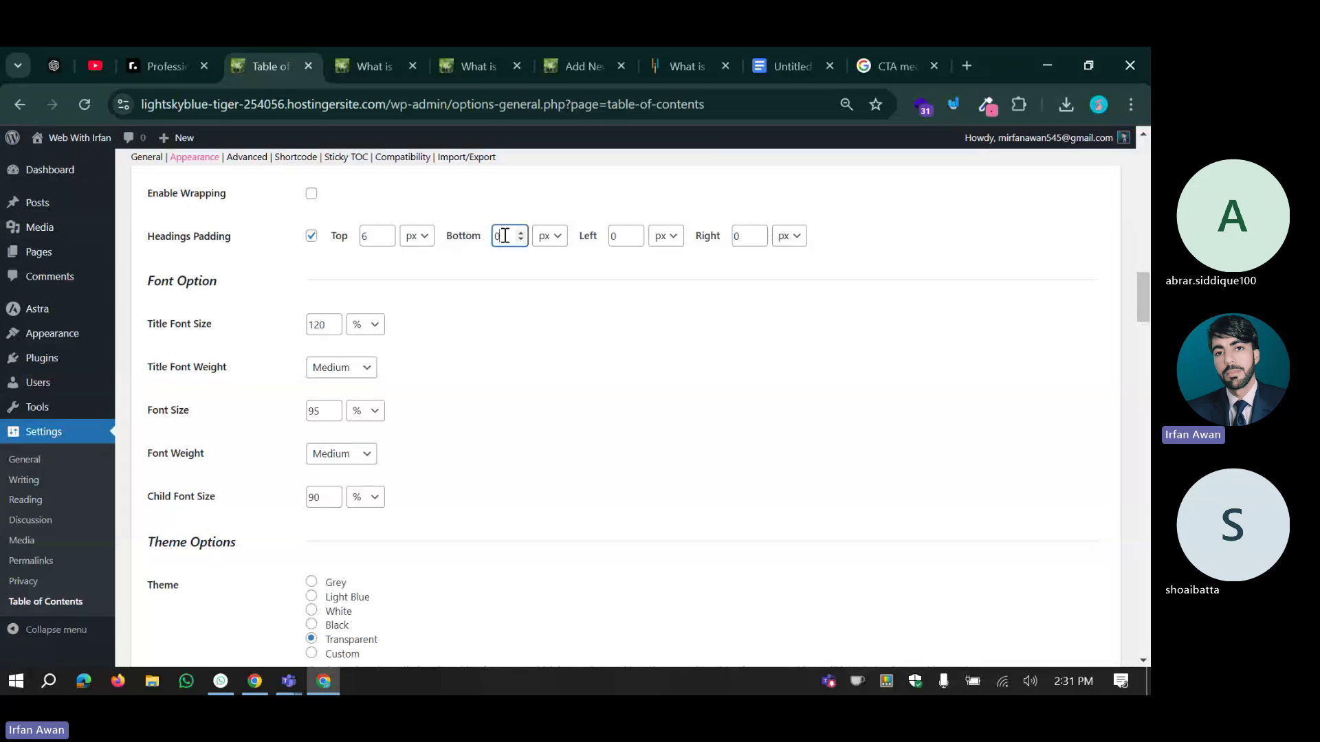
pyautogui.write('6')
pyautogui.click(509, 277)
# Review the remaining font, theme and custom color options and the advanced table of contents settings, including headings, scroll offsets and anchor prefix.
pyautogui.scroll(-1, 280, 308)
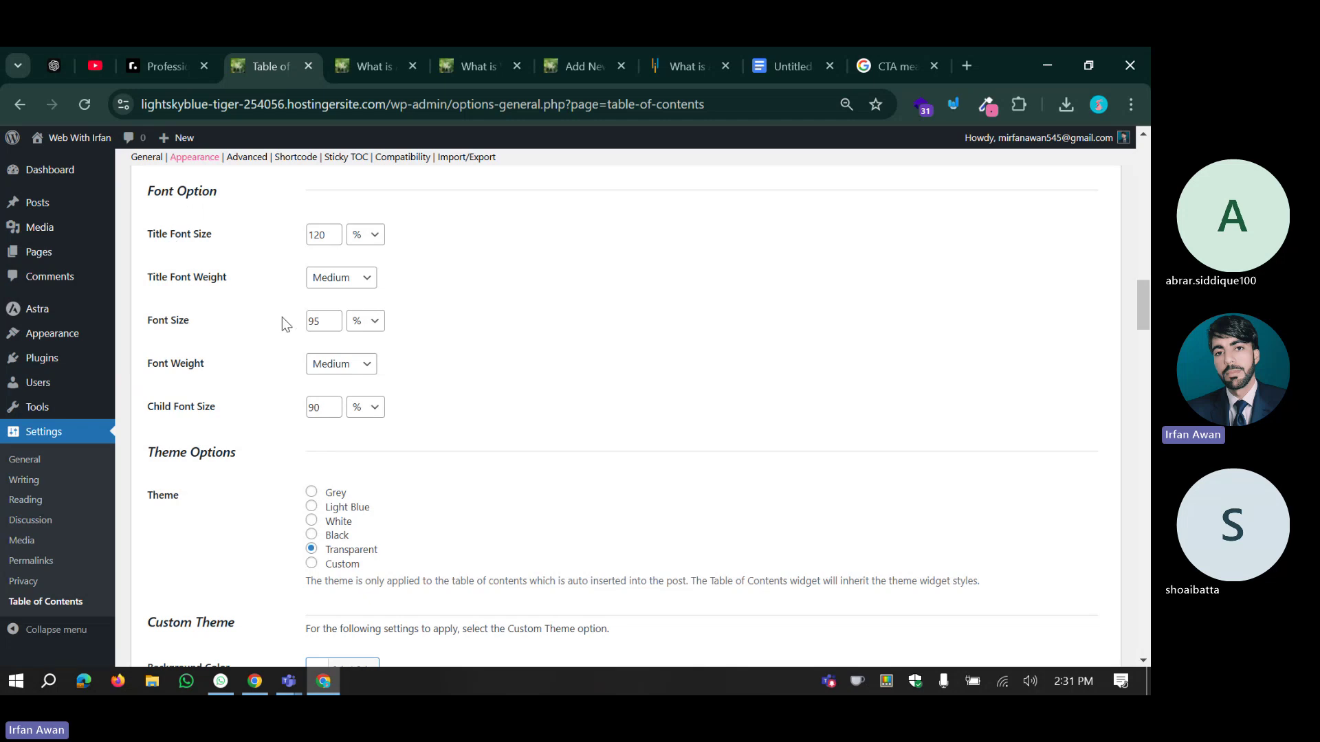
pyautogui.scroll(-2, 283, 323)
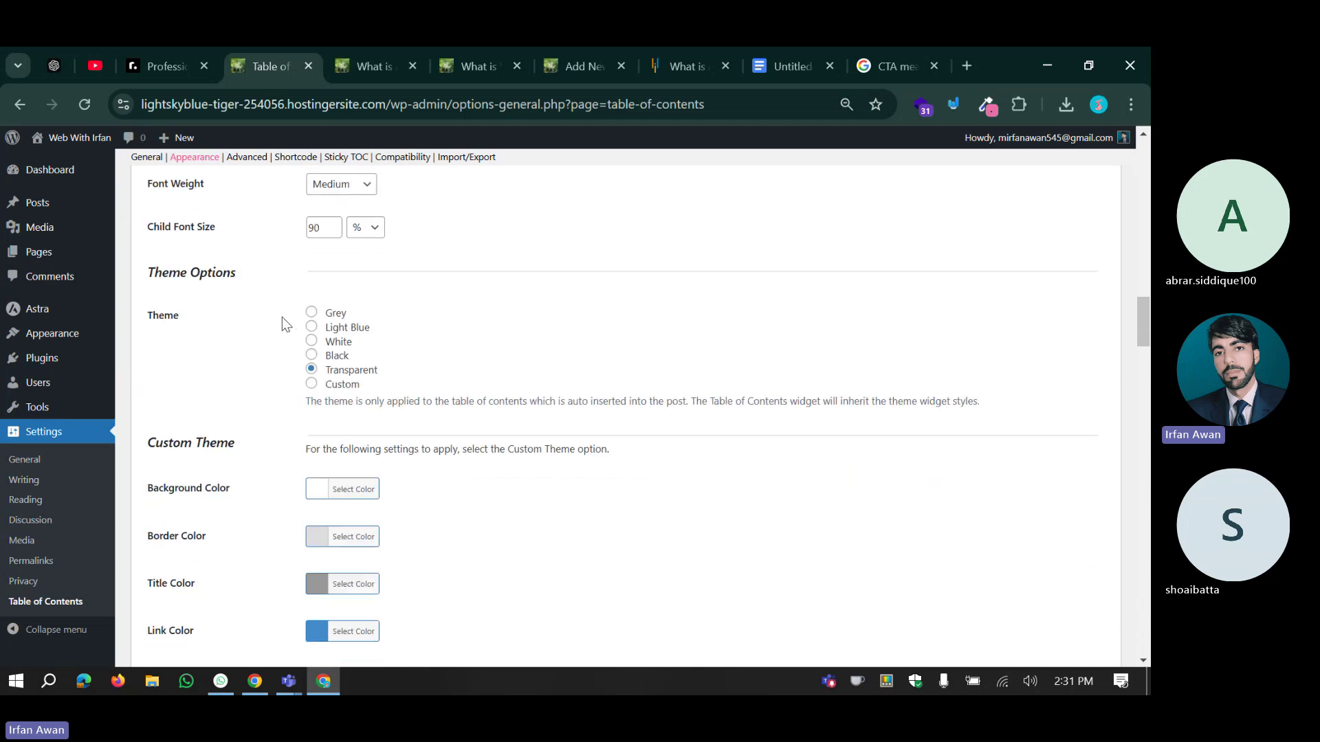
pyautogui.scroll(-1, 282, 316)
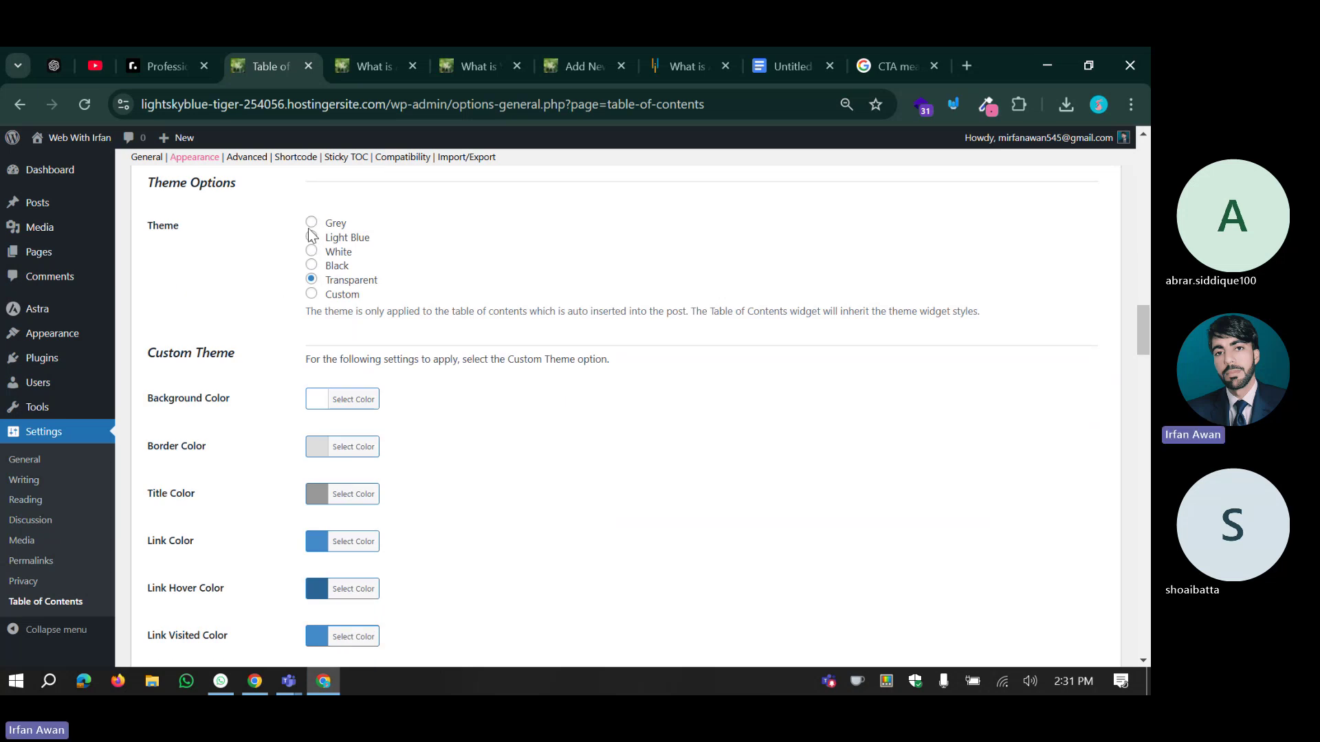
pyautogui.scroll(-1, 288, 296)
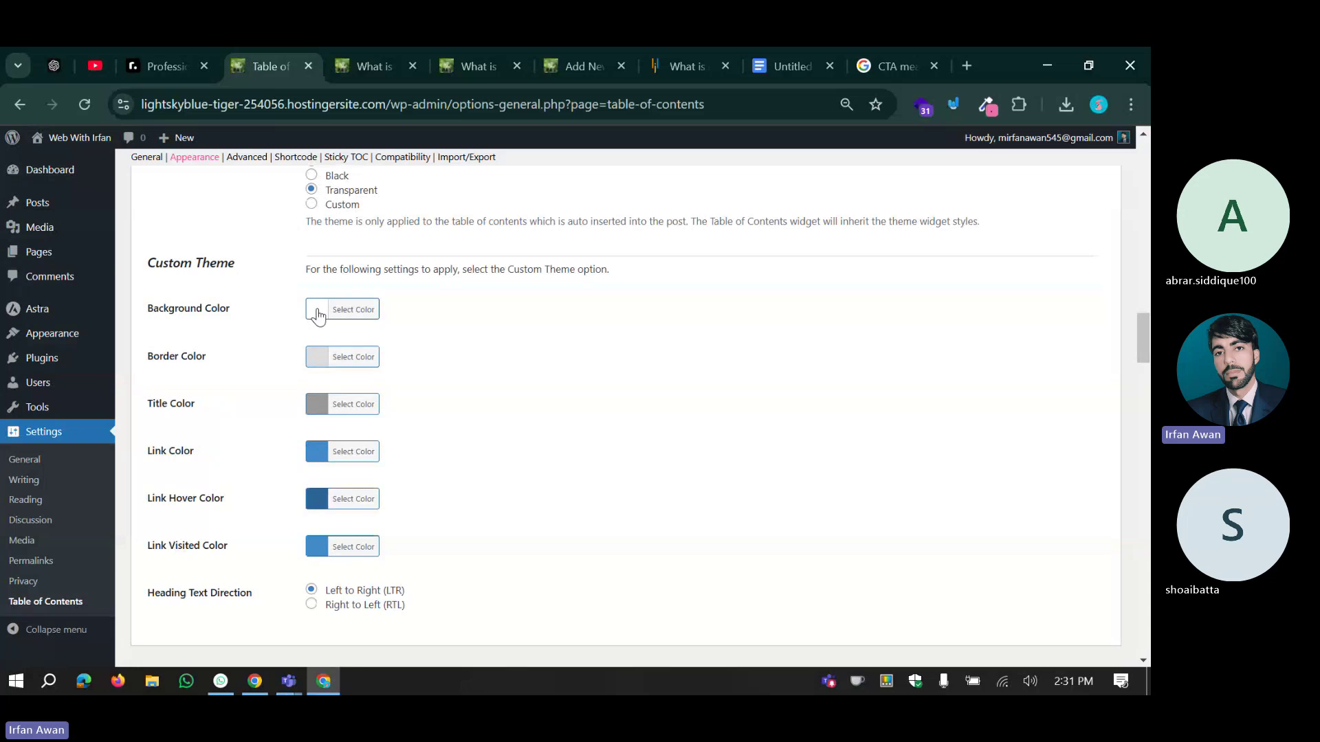
pyautogui.scroll(-3, 272, 326)
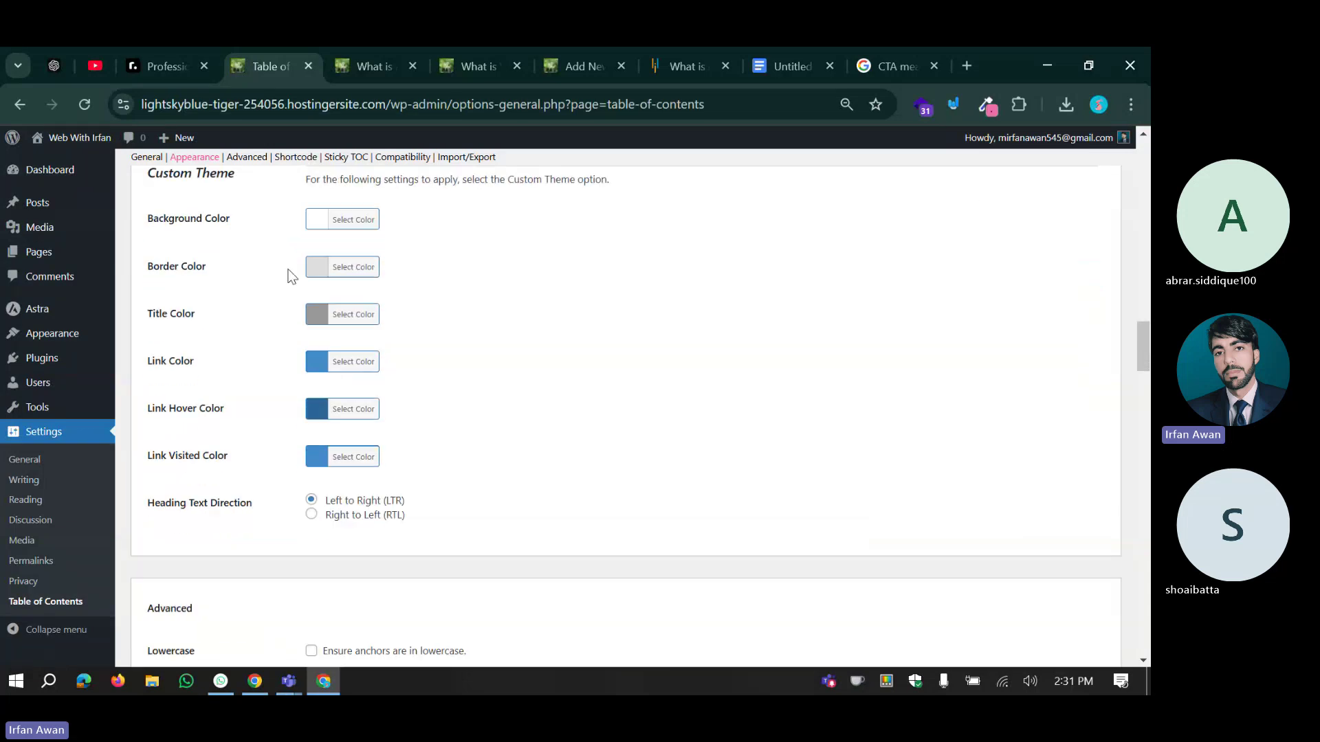
pyautogui.scroll(-3, 278, 350)
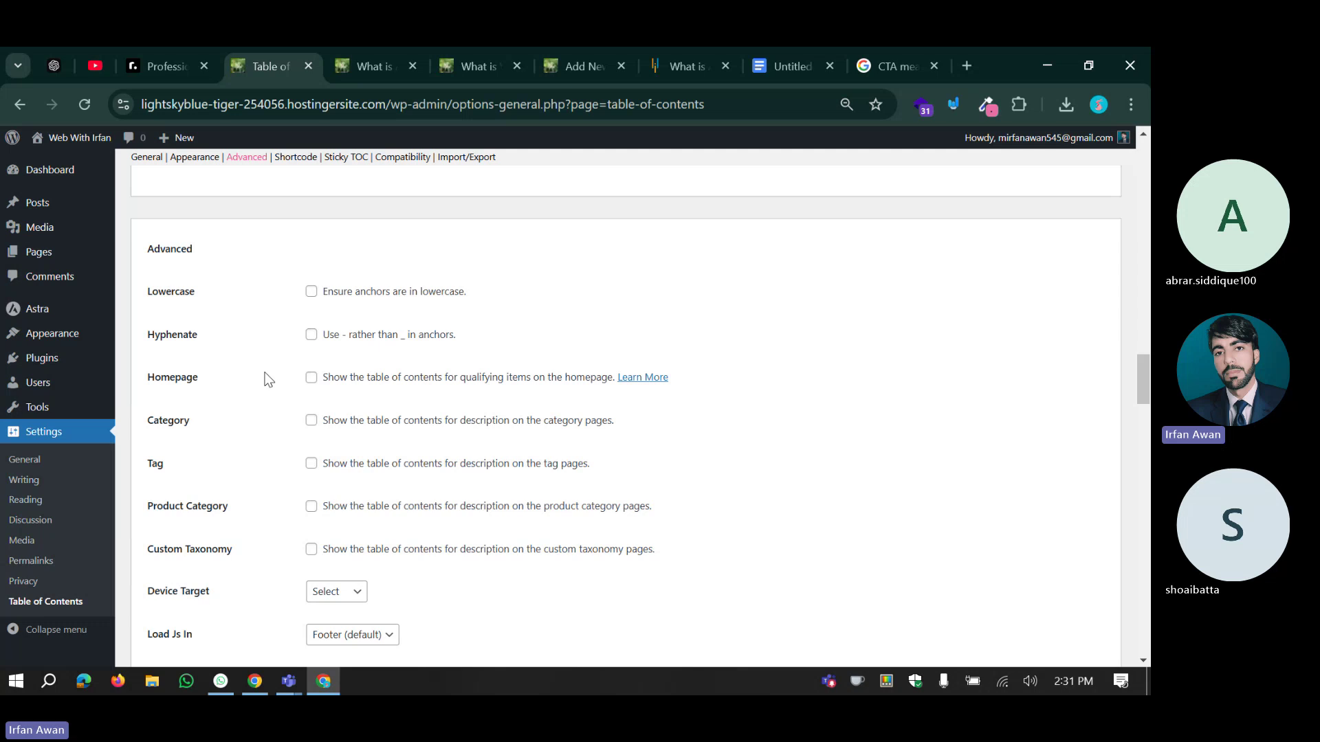
pyautogui.scroll(-7, 292, 365)
pyautogui.scroll(2, 291, 365)
pyautogui.scroll(-3, 291, 365)
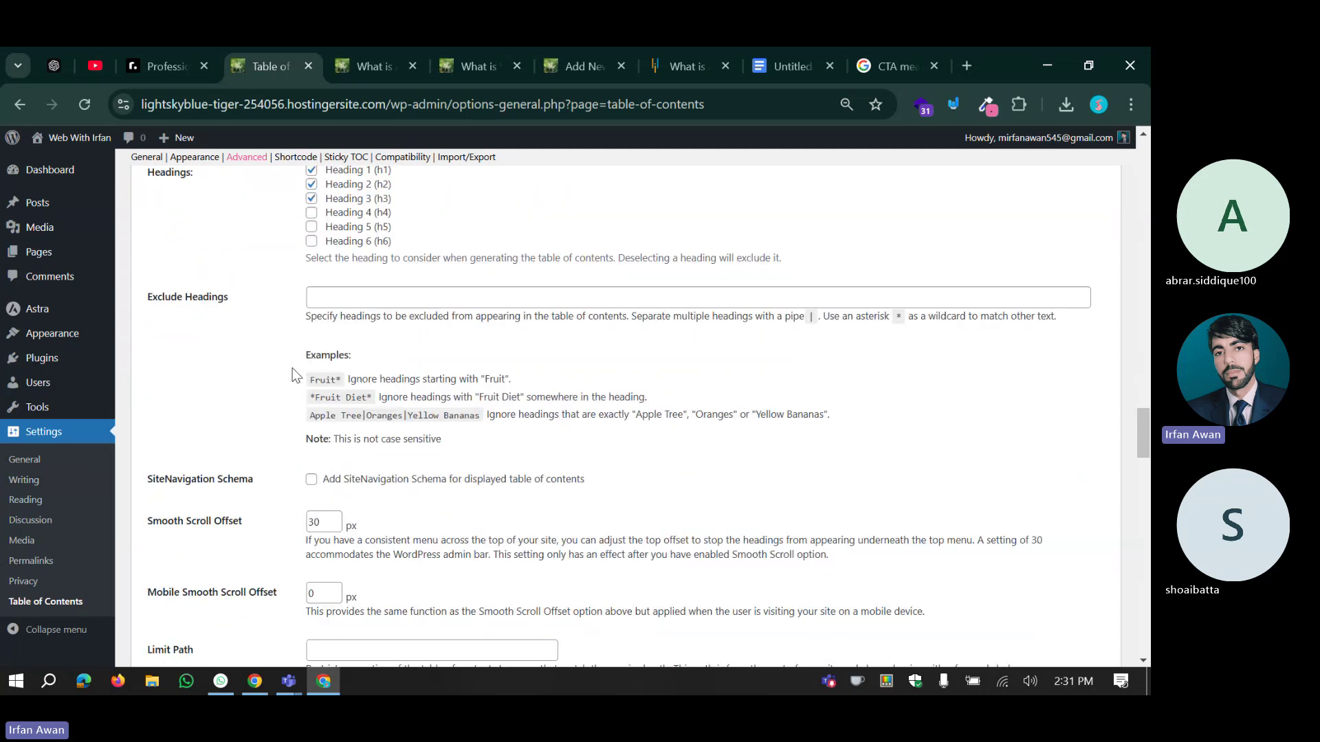
pyautogui.scroll(-2, 292, 368)
pyautogui.scroll(1, 292, 368)
pyautogui.scroll(-4, 291, 368)
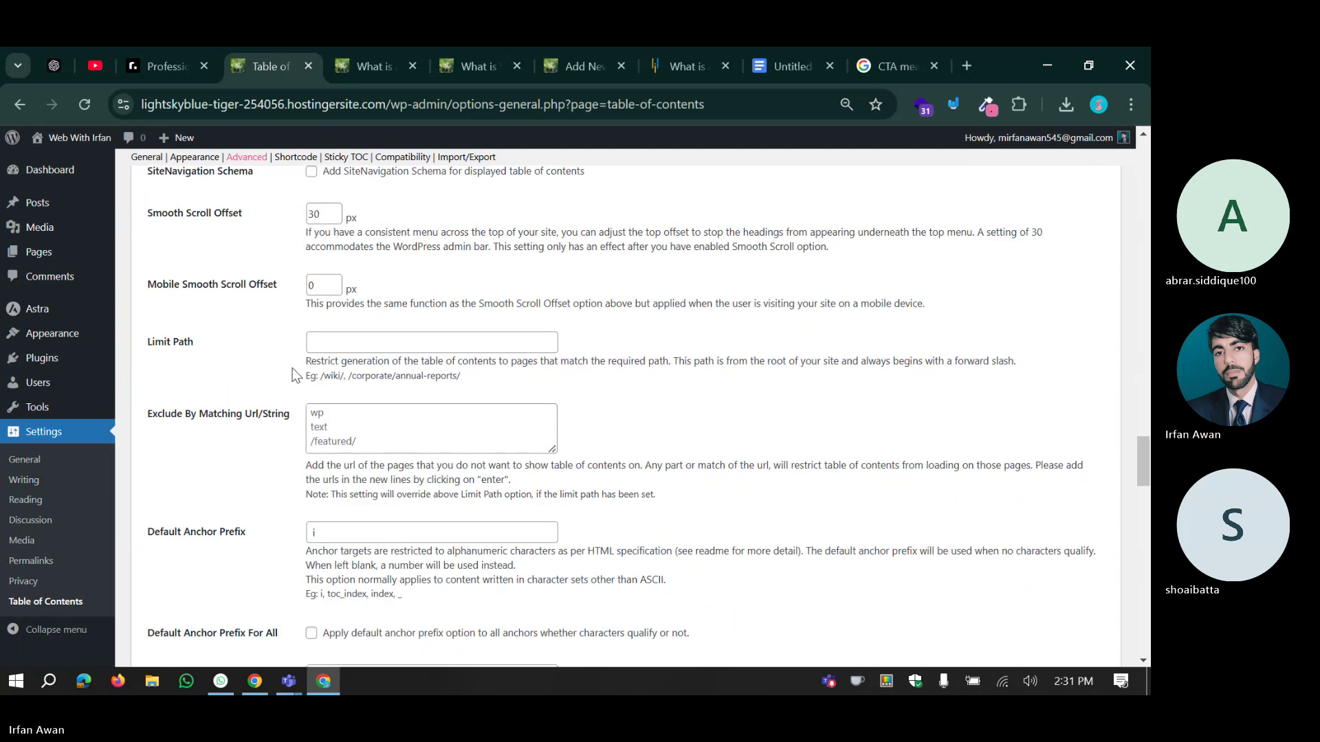
pyautogui.scroll(-4, 291, 368)
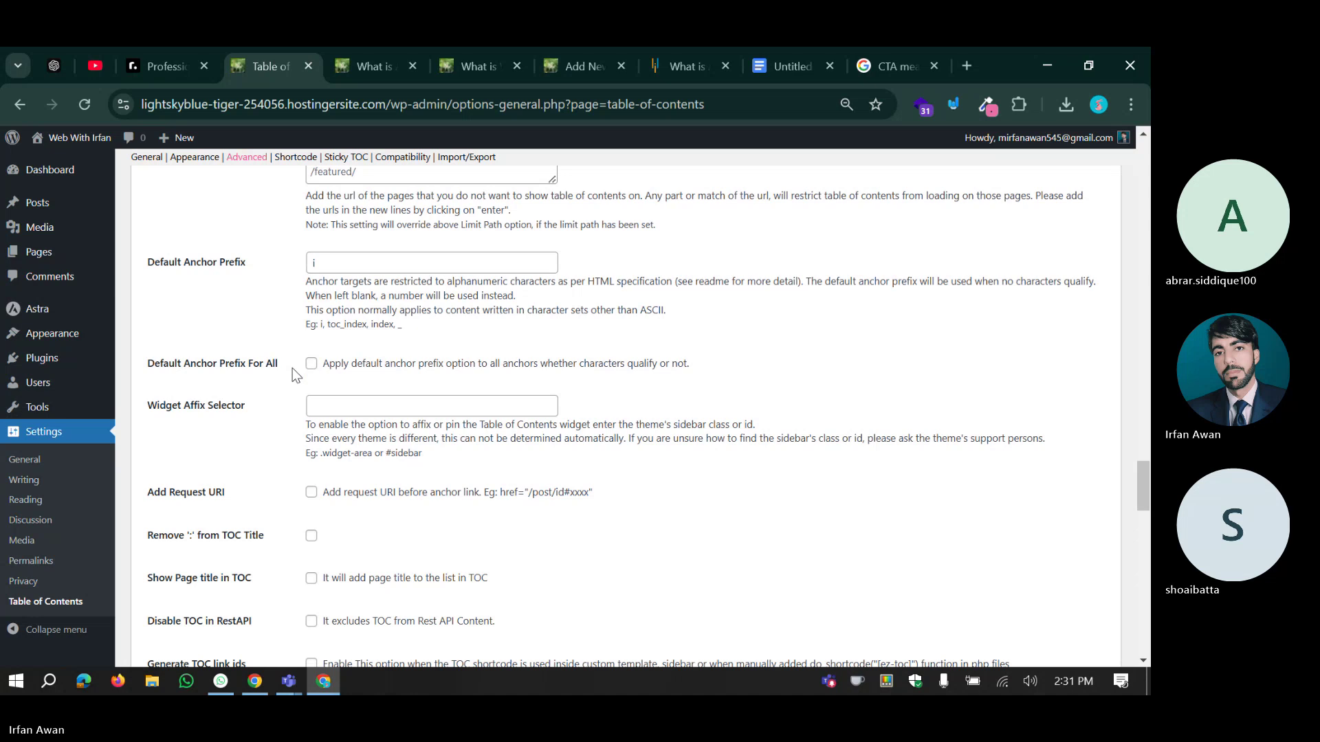
pyautogui.scroll(15, 291, 369)
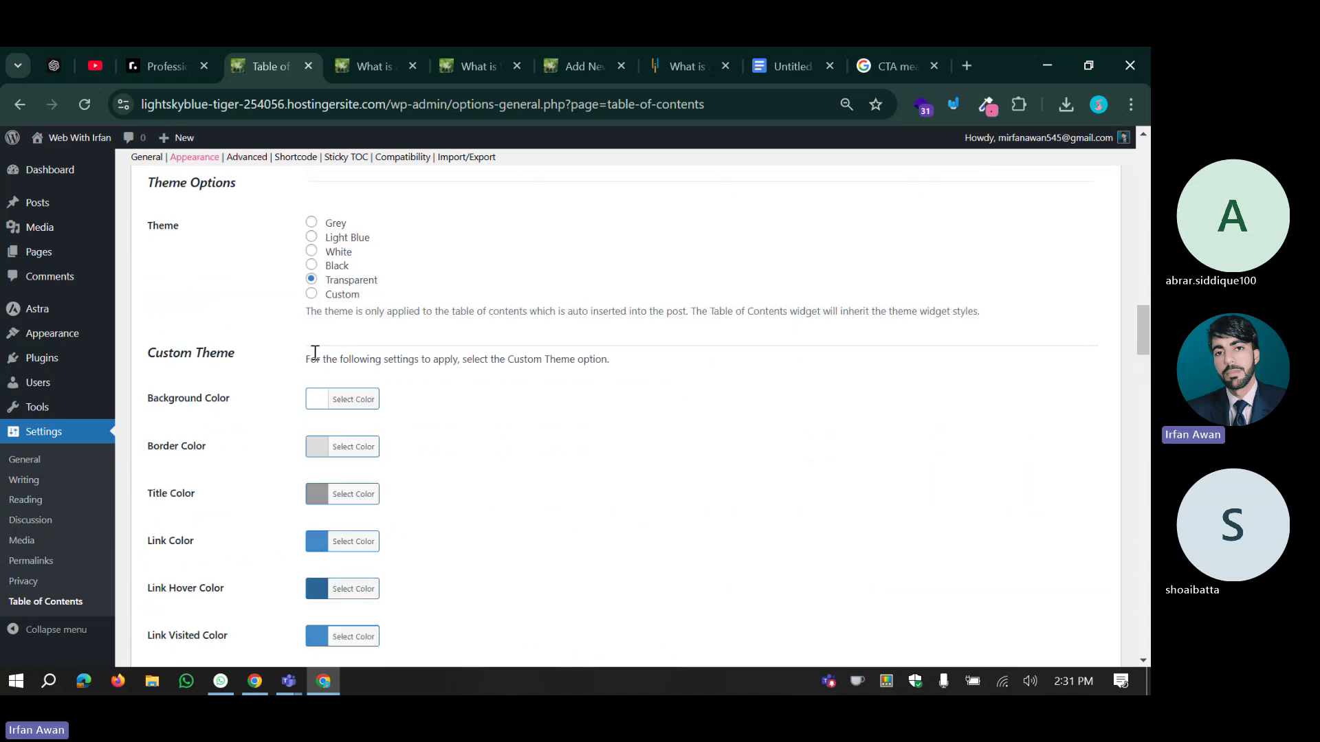
# Set the custom theme's Border Color to white.
pyautogui.click(316, 447)
pyautogui.scroll(-1, 421, 467)
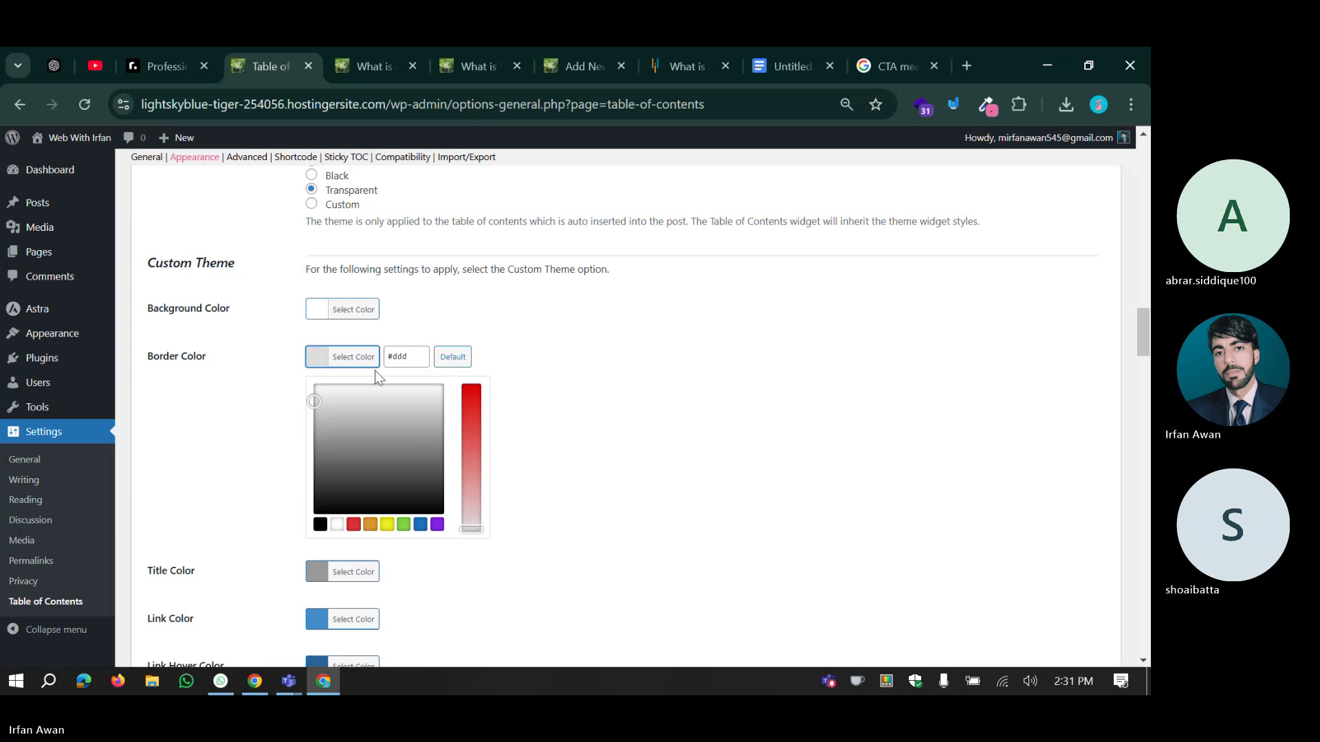
pyautogui.moveTo(314, 402); pyautogui.dragTo(310, 378)
pyautogui.click(351, 548)
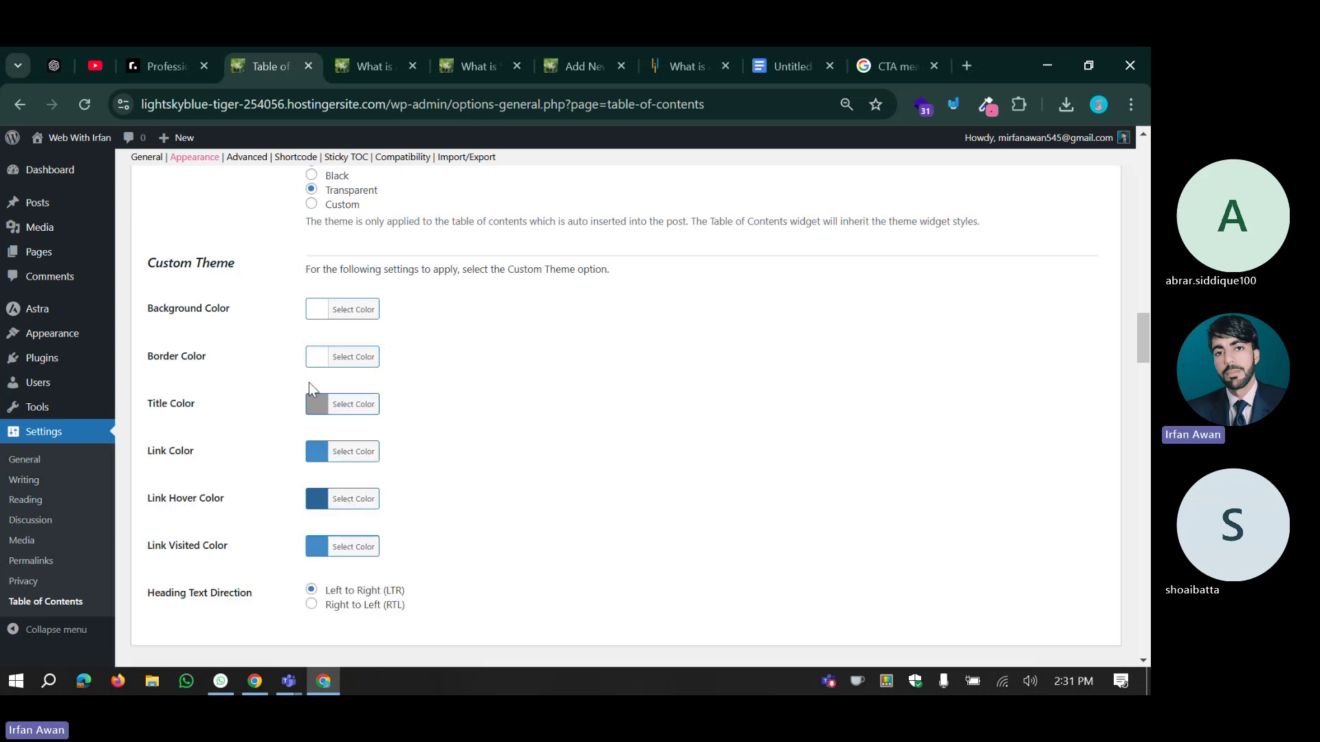
pyautogui.click(329, 360)
pyautogui.moveTo(472, 527); pyautogui.dragTo(473, 559)
pyautogui.click(473, 558)
# Check the table of contents on the published AI article and set the custom theme's Title Color to near-black.
pyautogui.click(398, 49)
pyautogui.click(270, 65)
pyautogui.click(343, 404)
pyautogui.moveTo(314, 438); pyautogui.dragTo(296, 544)
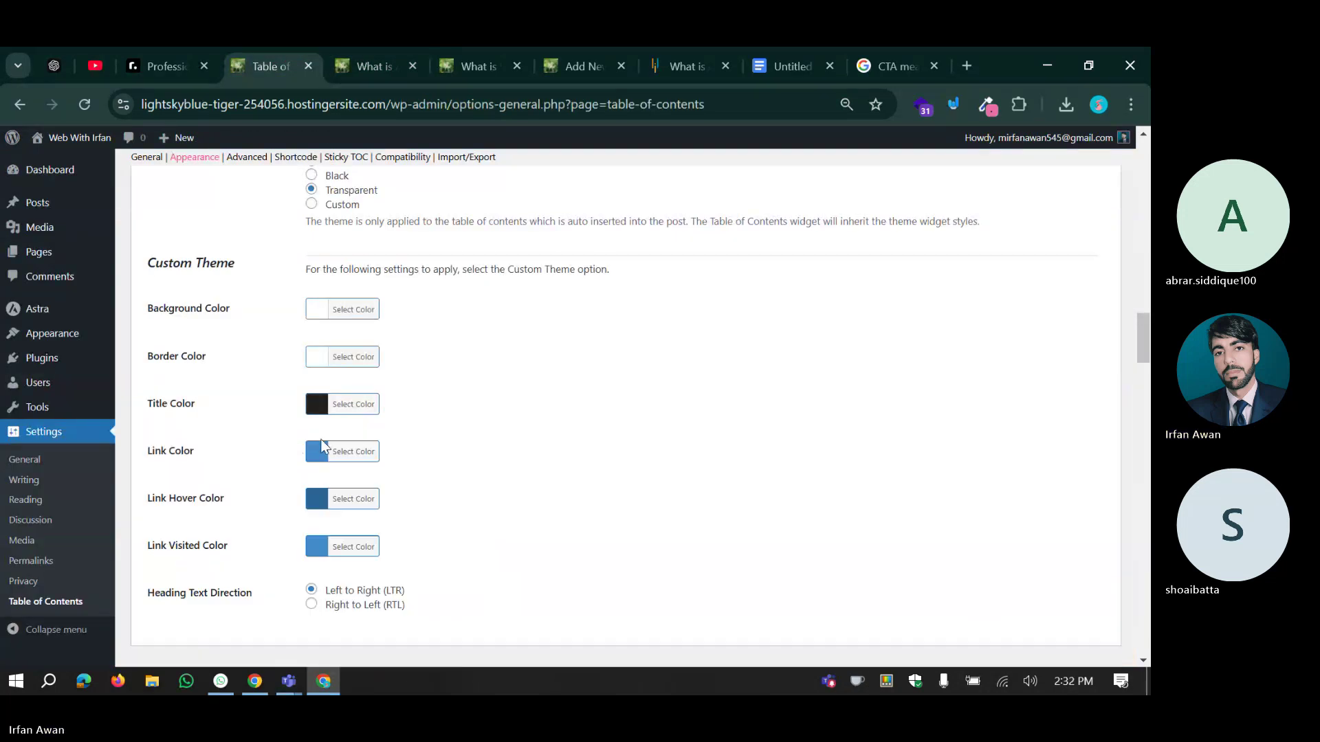
# Set the custom theme's Link Color to the red preset swatch.
pyautogui.click(316, 452)
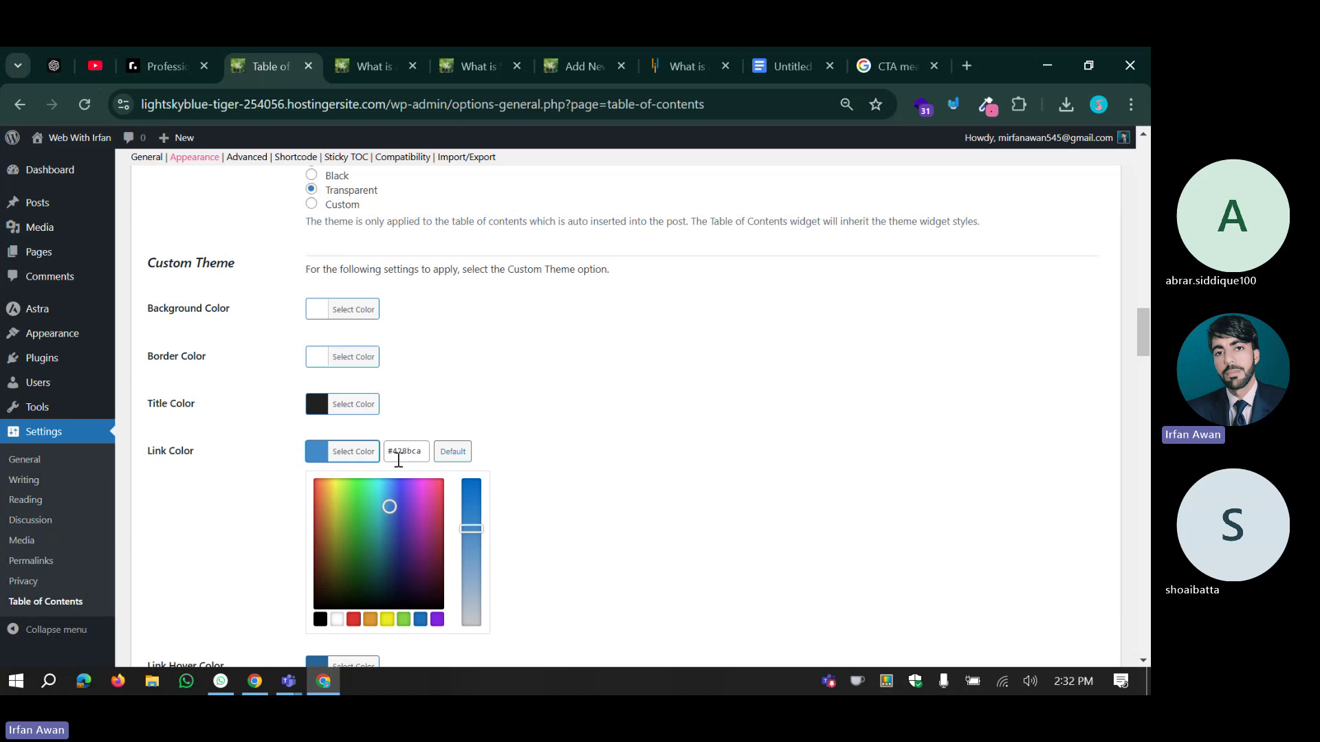
pyautogui.scroll(-3, 357, 448)
pyautogui.click(353, 440)
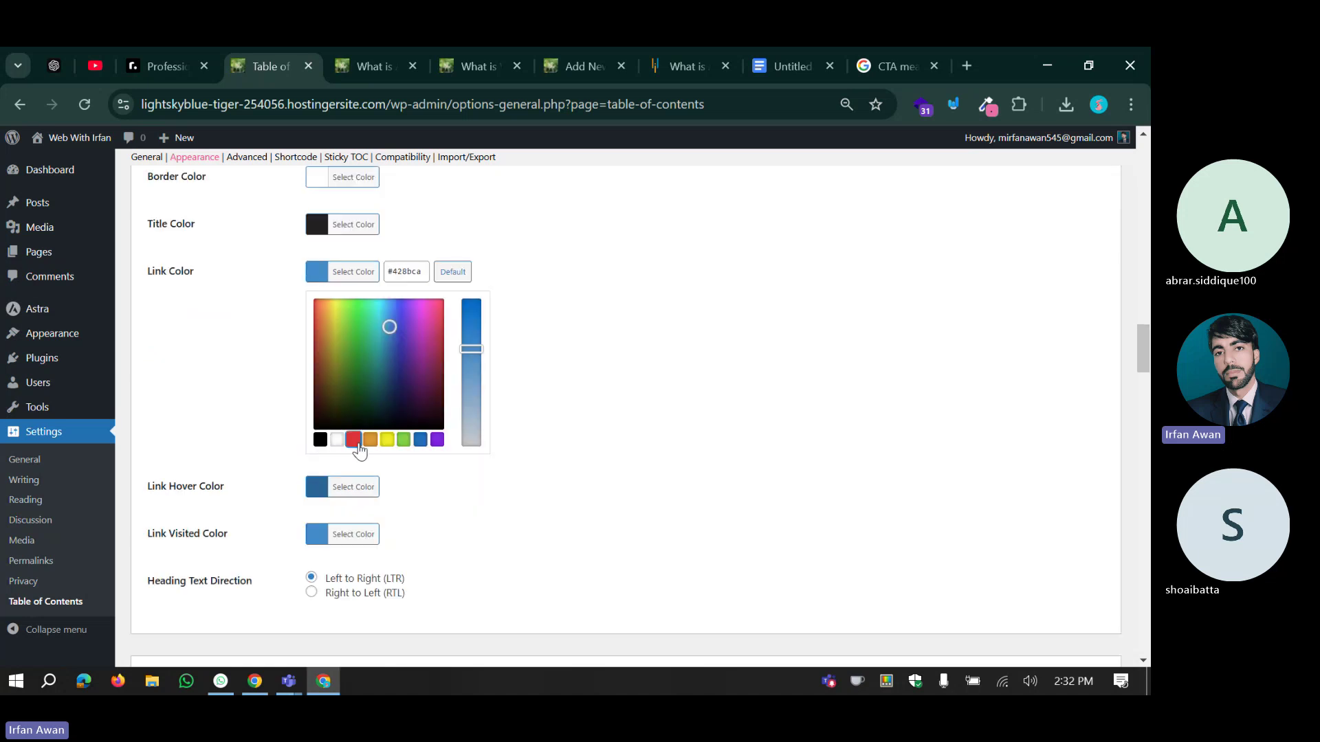
pyautogui.click(323, 469)
# Set the custom theme's Link Hover Color to a brighter red than the preset red swatch.
pyautogui.click(317, 328)
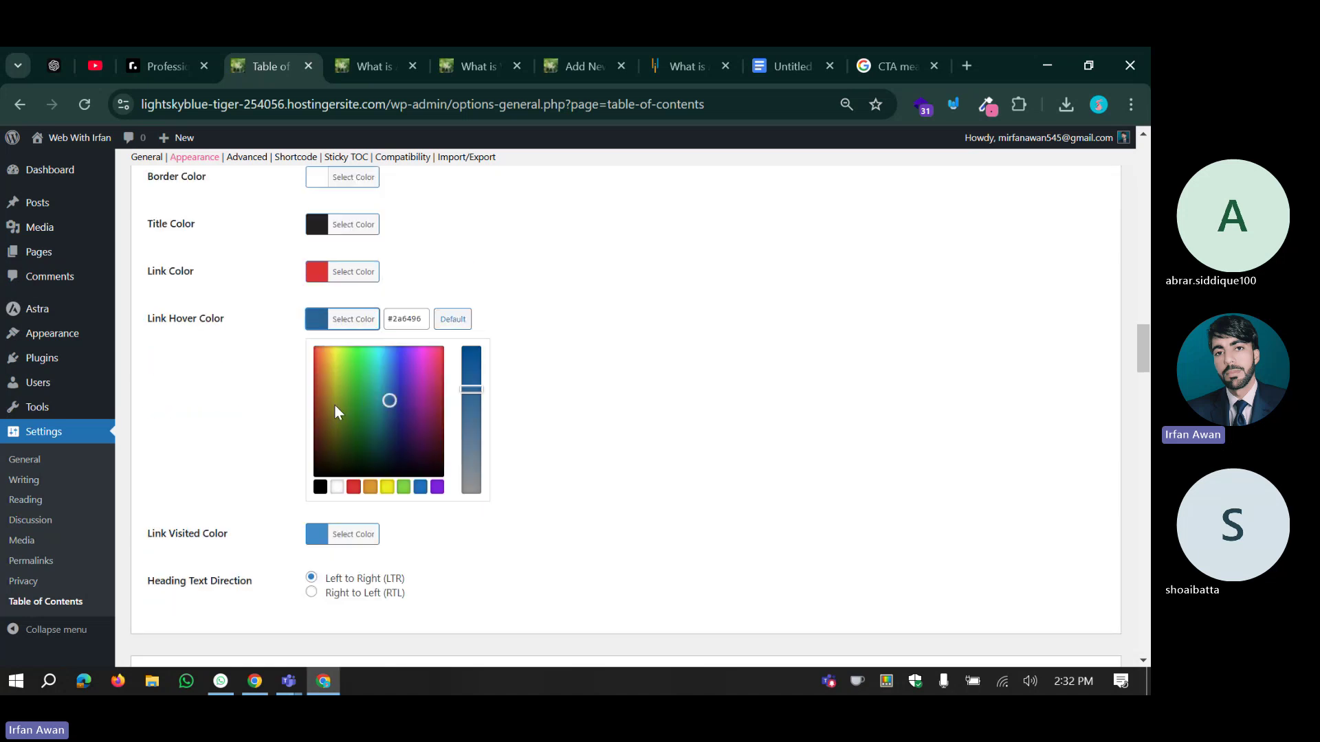
pyautogui.click(353, 486)
pyautogui.moveTo(326, 391); pyautogui.dragTo(307, 347)
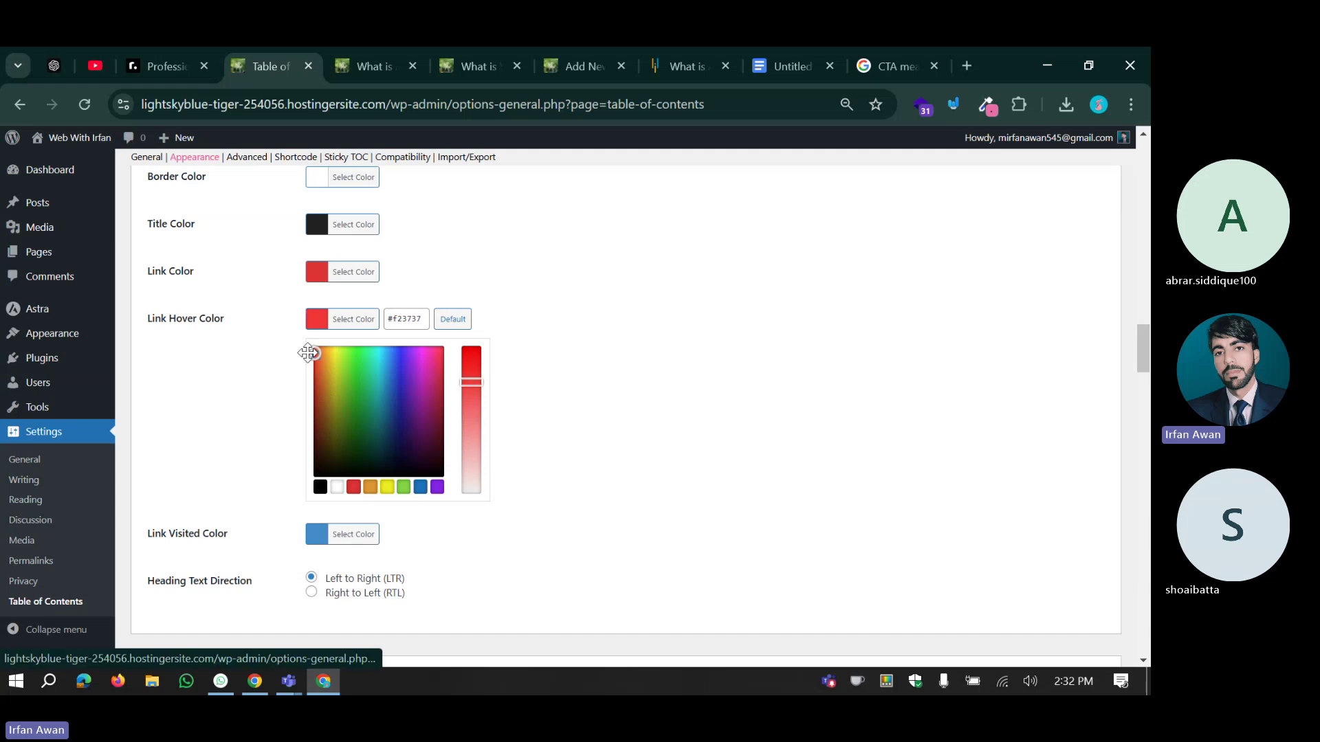
pyautogui.click(253, 342)
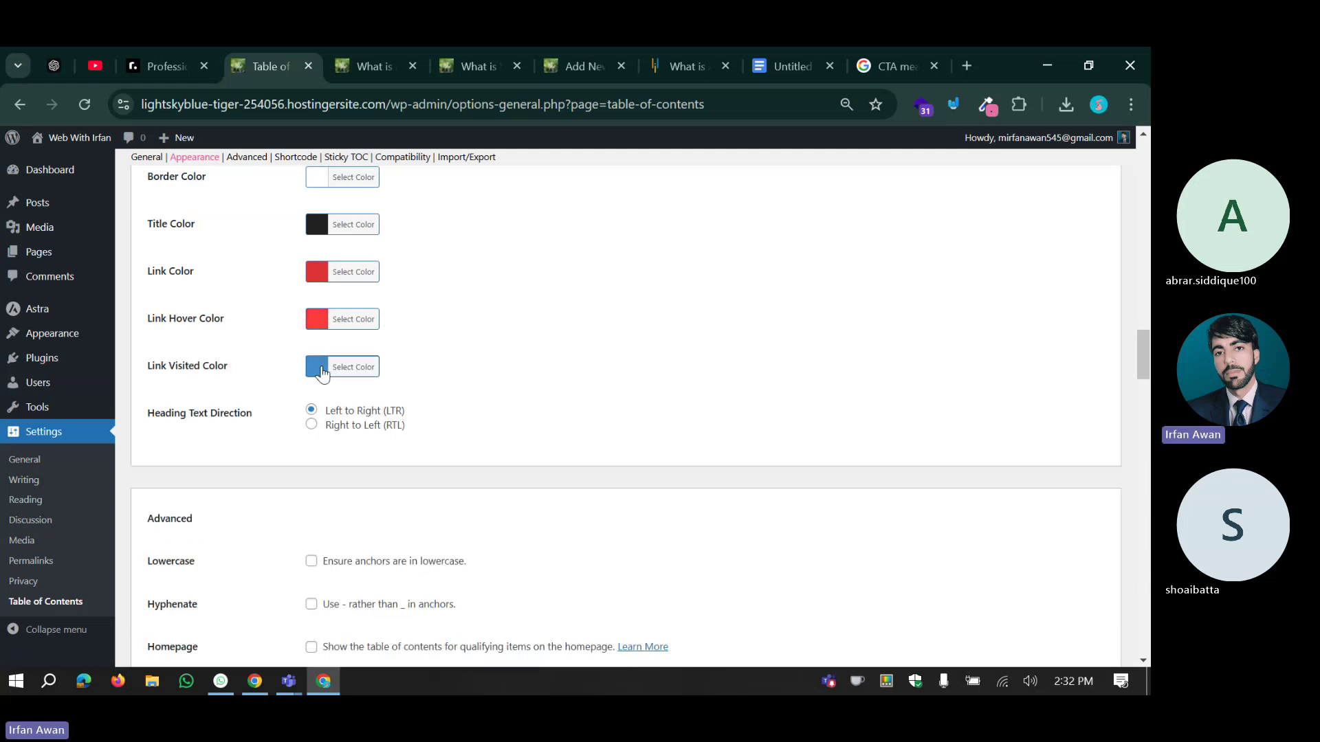
# Open the Link Visited Color picker and check the table of contents link colors on the Simplilearn reference article.
pyautogui.click(321, 370)
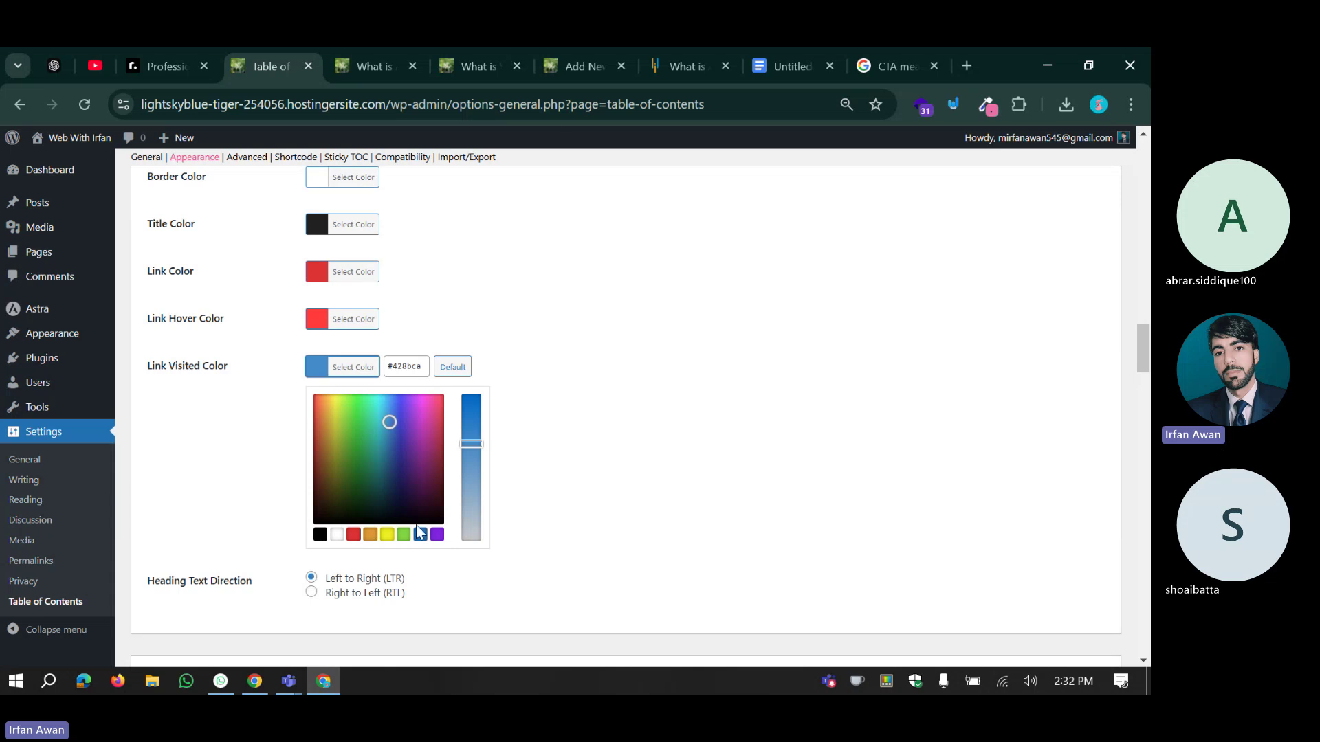
pyautogui.click(685, 62)
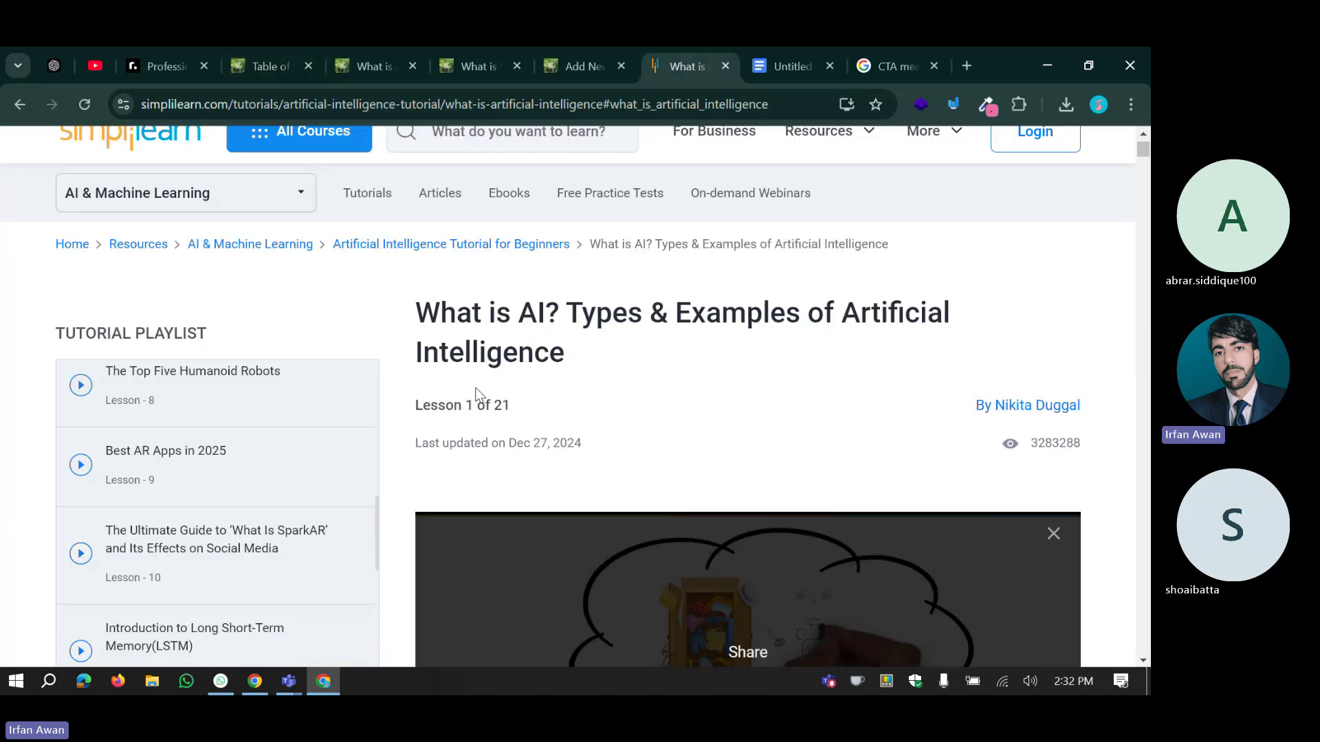
pyautogui.scroll(-1, 479, 395)
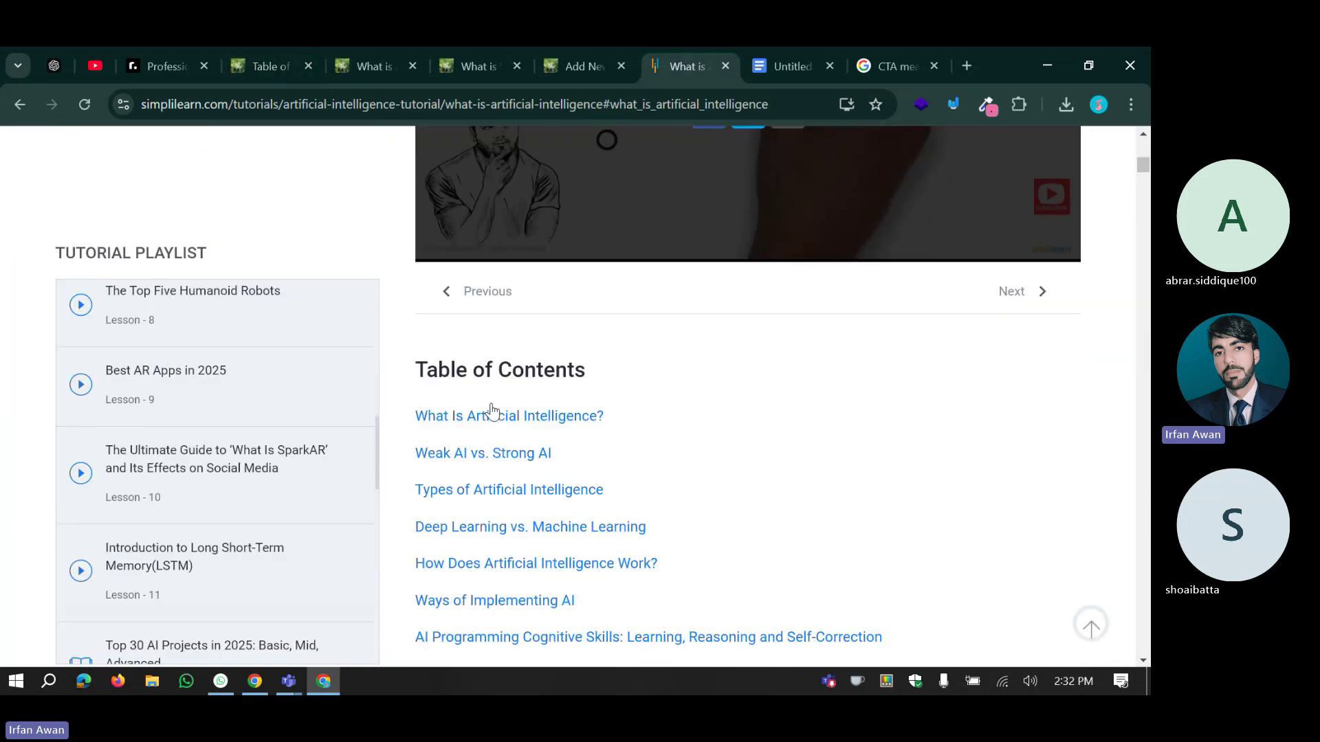
# Open the Study.com call-to-action result from the CTA means search and return to the results to see a visited link.
pyautogui.click(861, 56)
pyautogui.scroll(-5, 319, 467)
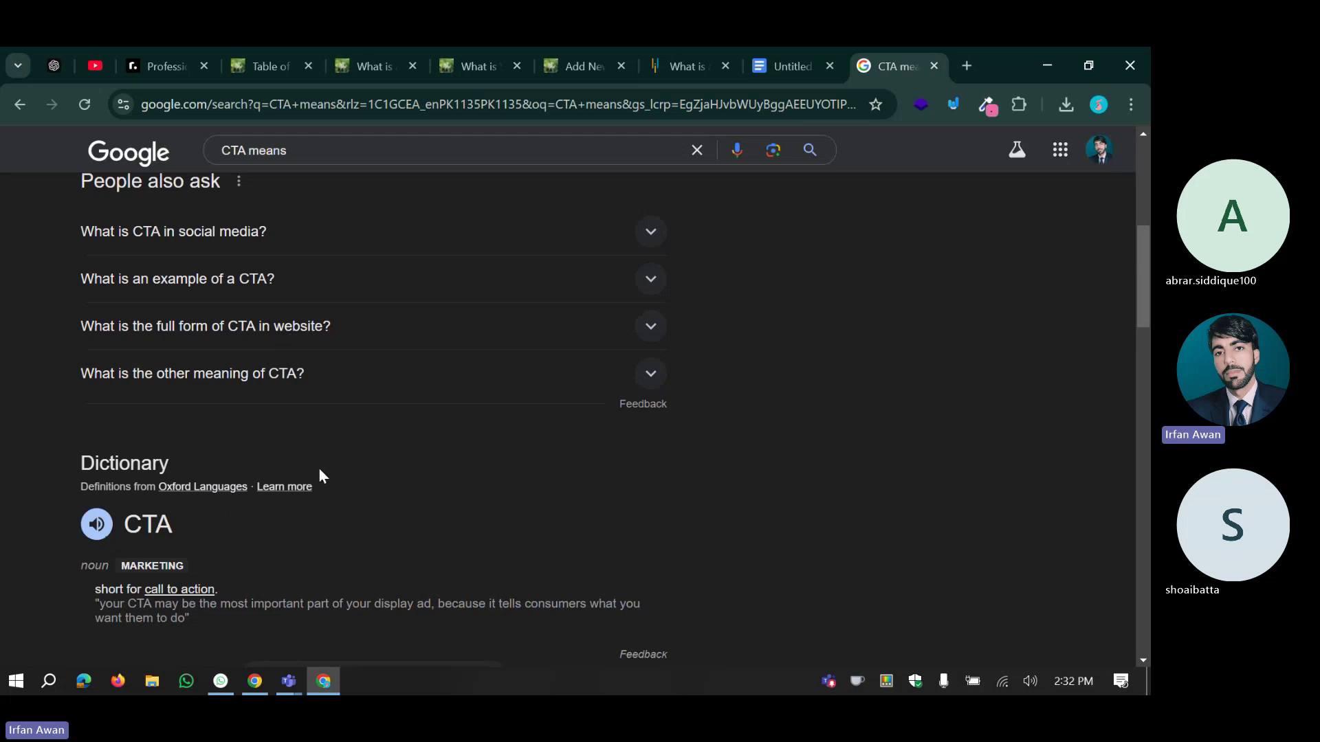
pyautogui.scroll(-10, 350, 462)
pyautogui.scroll(3, 349, 462)
pyautogui.rightClick(267, 391)
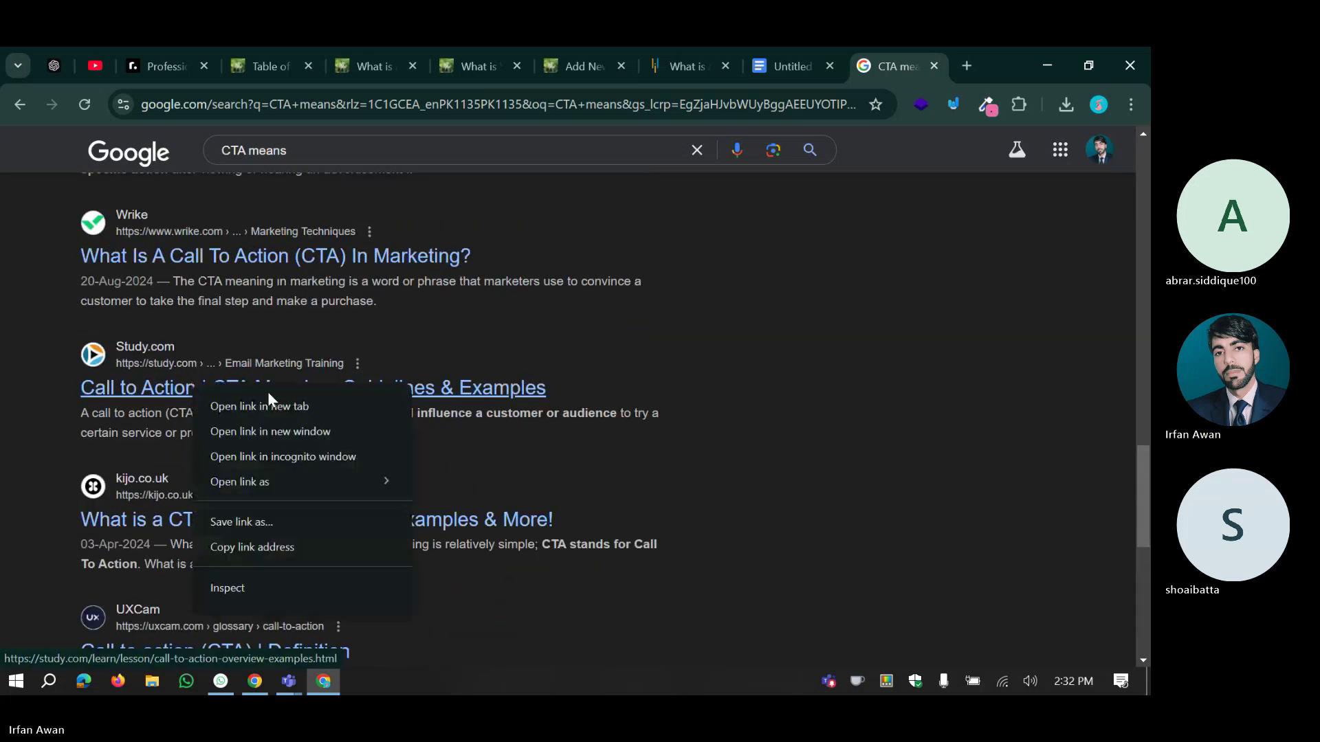
pyautogui.click(266, 392)
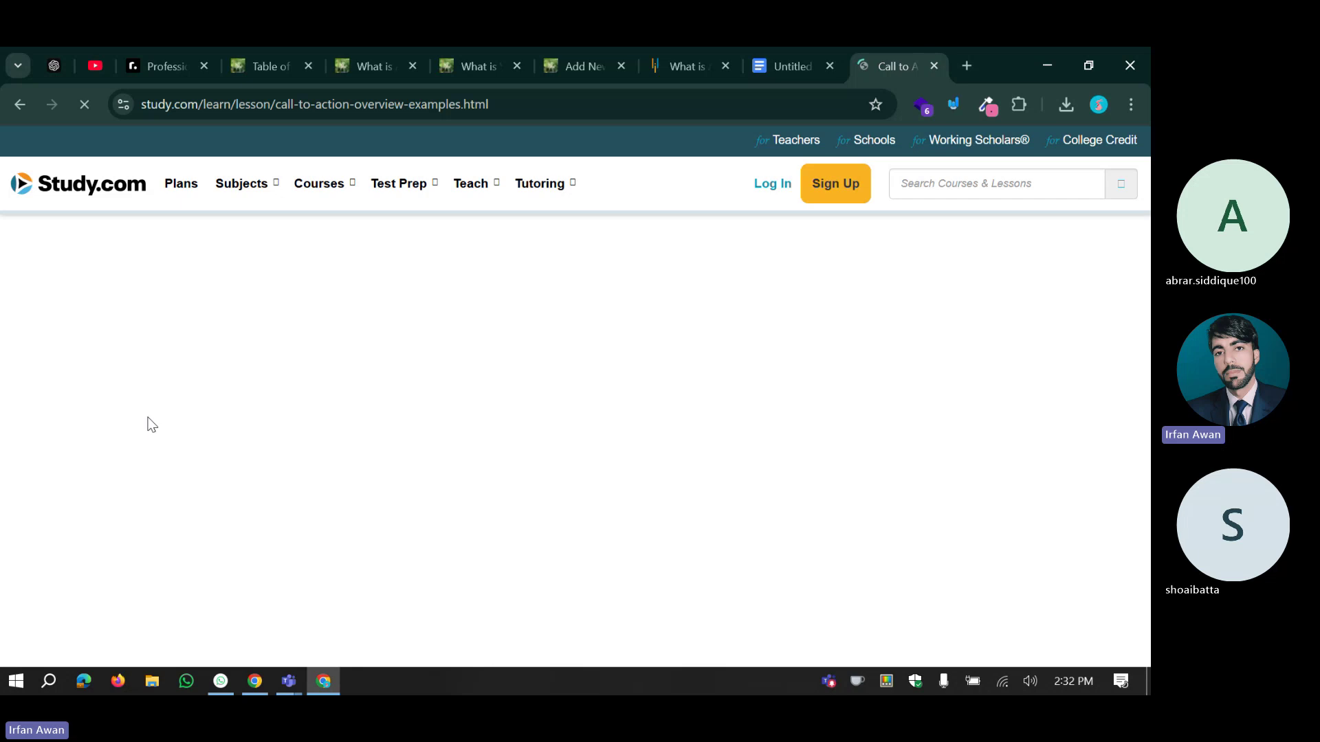
pyautogui.hotkey('alt', 'Left')
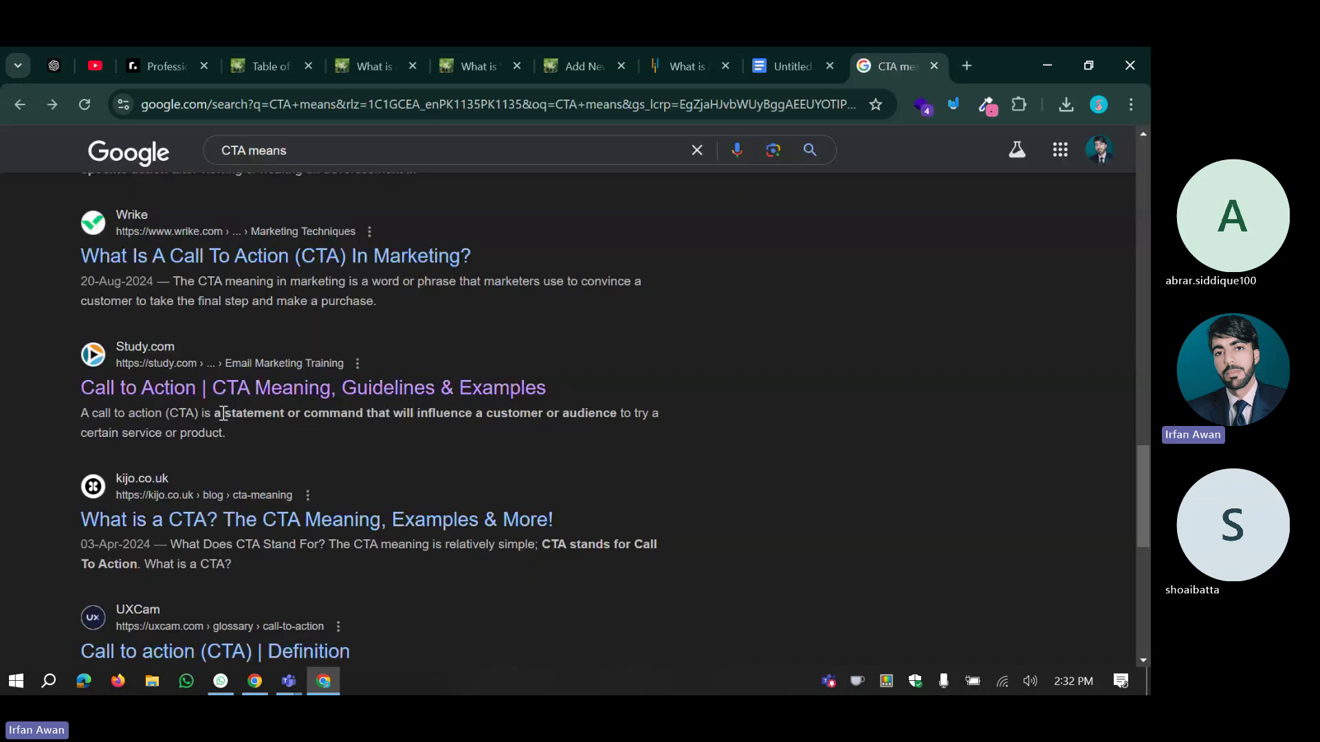
# Compare the color of the visited Study.com link with the unvisited results in the CTA means search.
pyautogui.scroll(2, 384, 325)
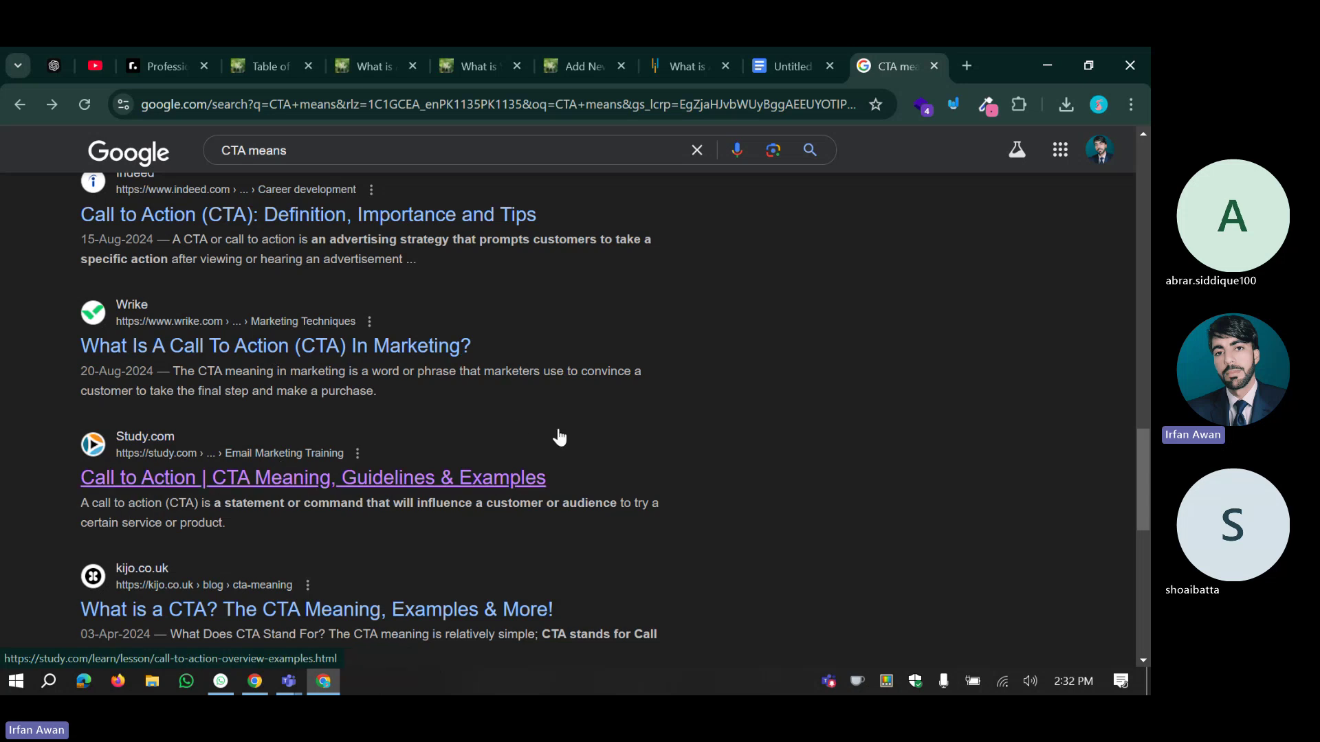
pyautogui.scroll(5, 504, 387)
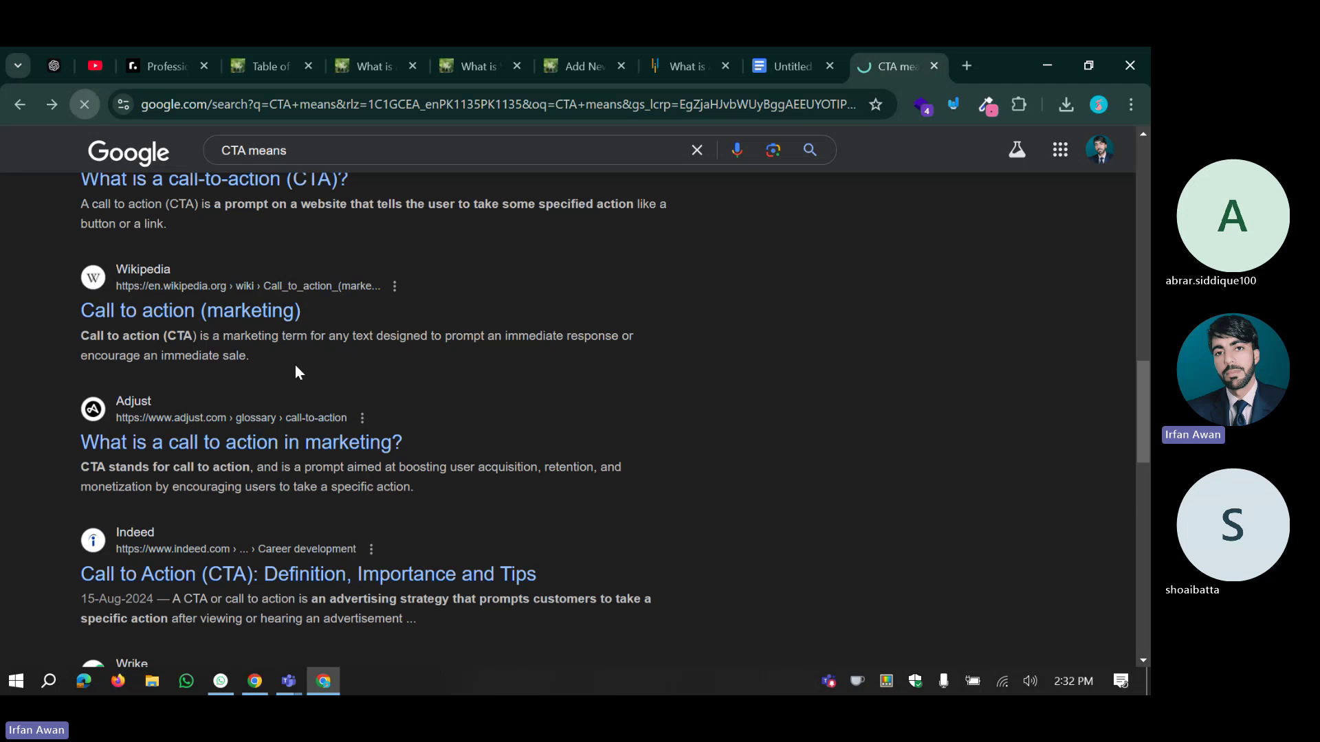
pyautogui.scroll(-8, 295, 364)
pyautogui.click(285, 303)
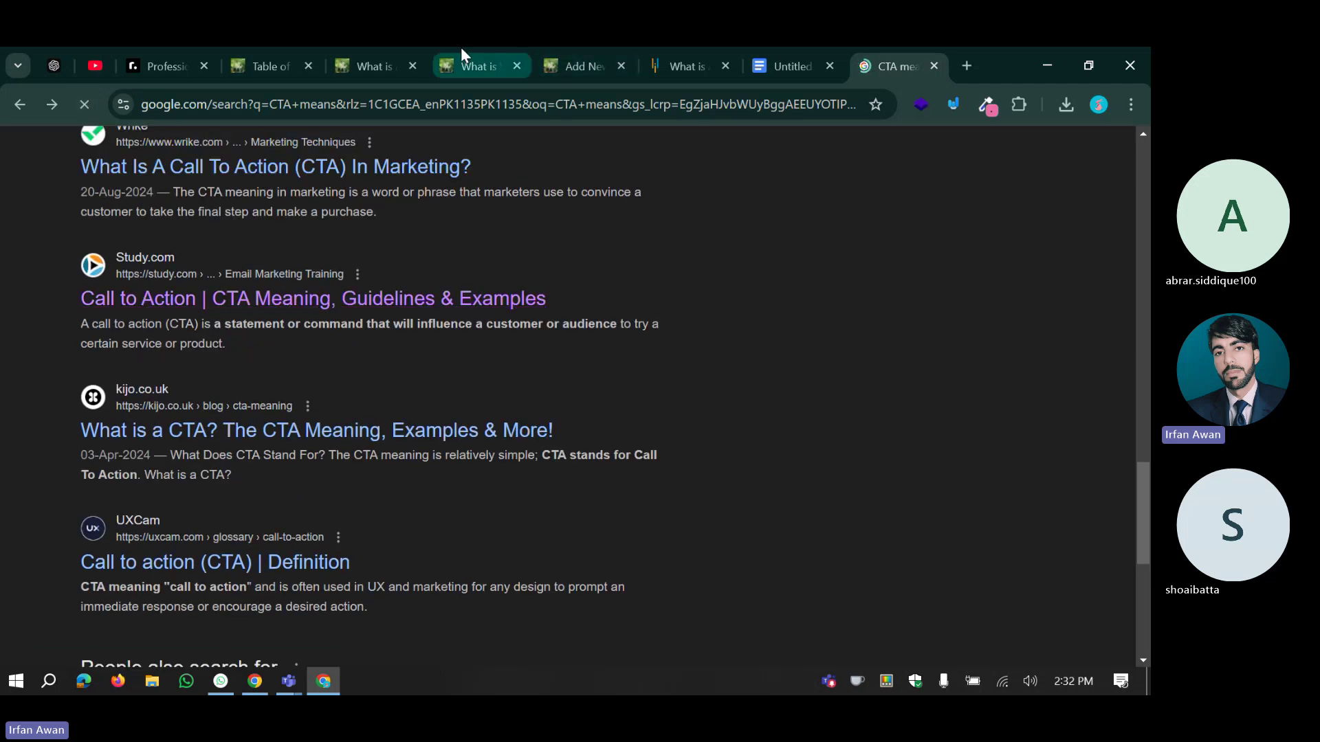
pyautogui.scroll(12, 333, 327)
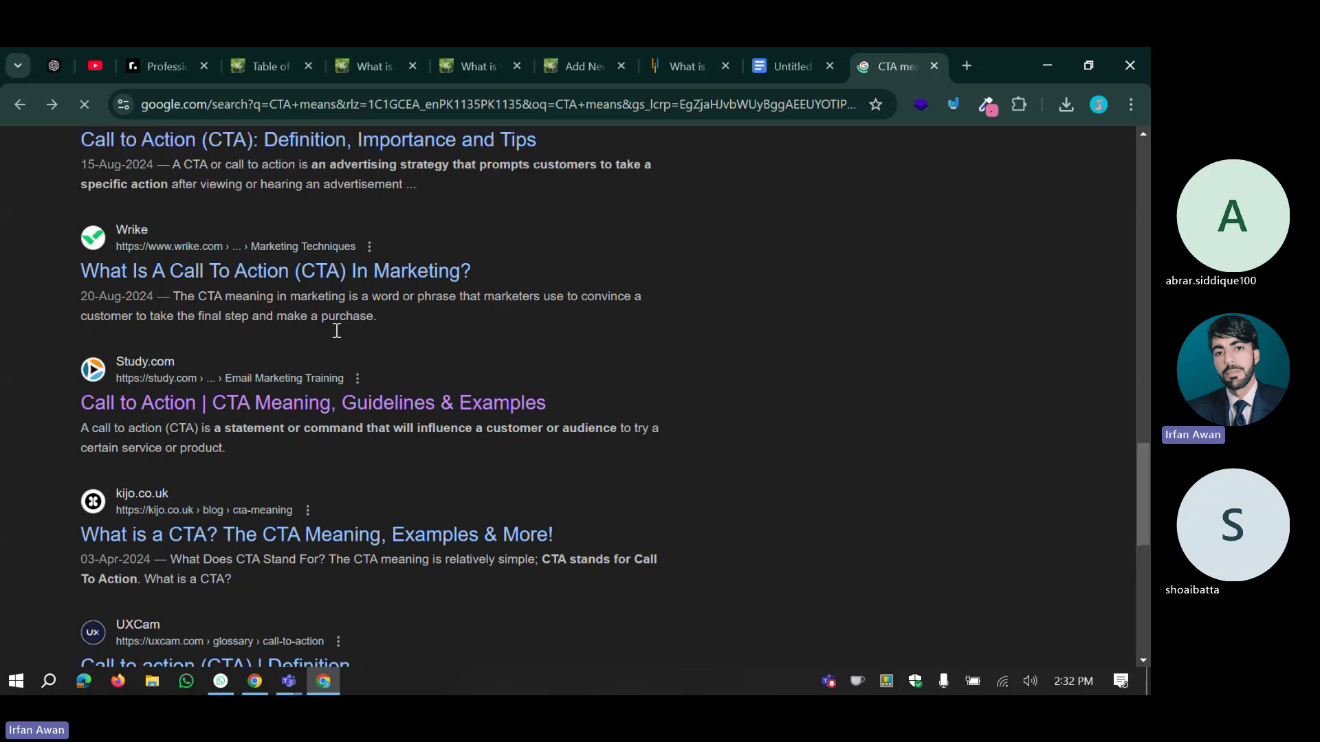
# Return to the Easy Table of Contents settings and close the Link Visited Color picker without changing its color.
pyautogui.scroll(-10, 385, 327)
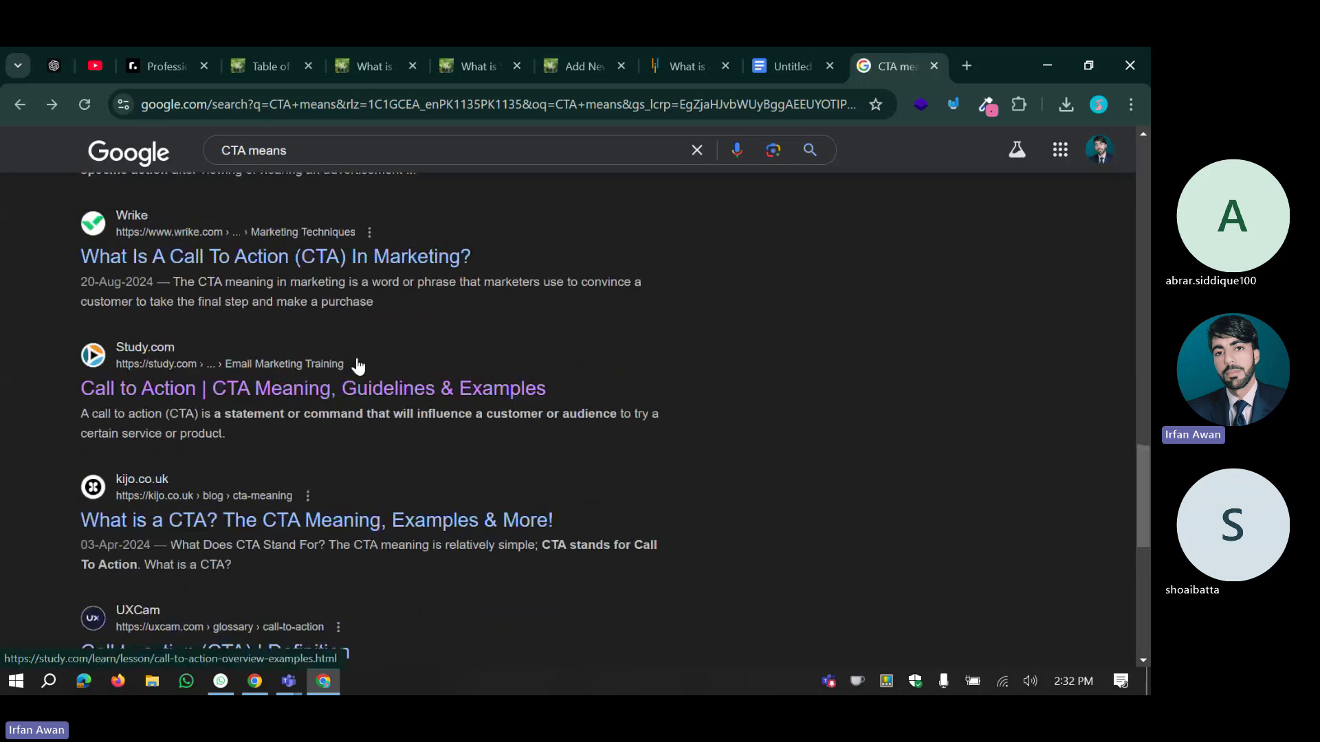
pyautogui.click(466, 48)
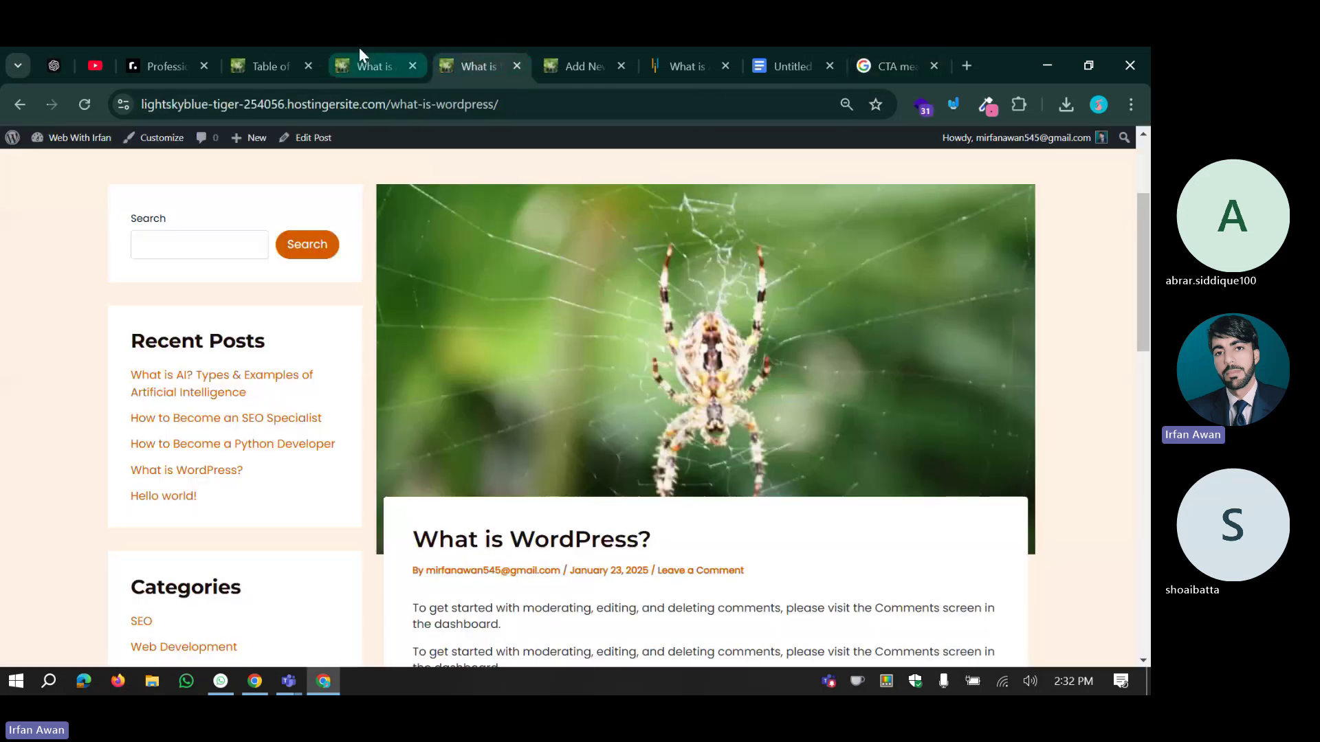
pyautogui.click(355, 49)
pyautogui.click(274, 49)
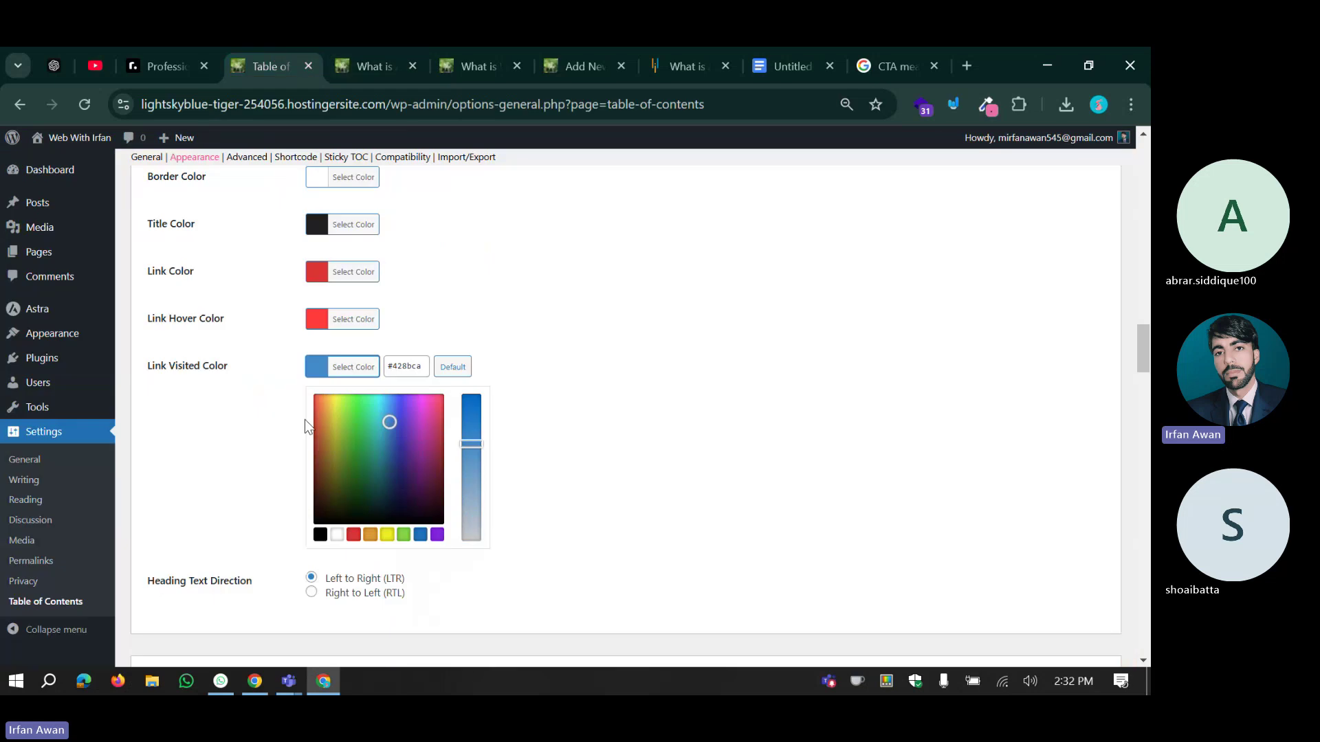
pyautogui.click(260, 368)
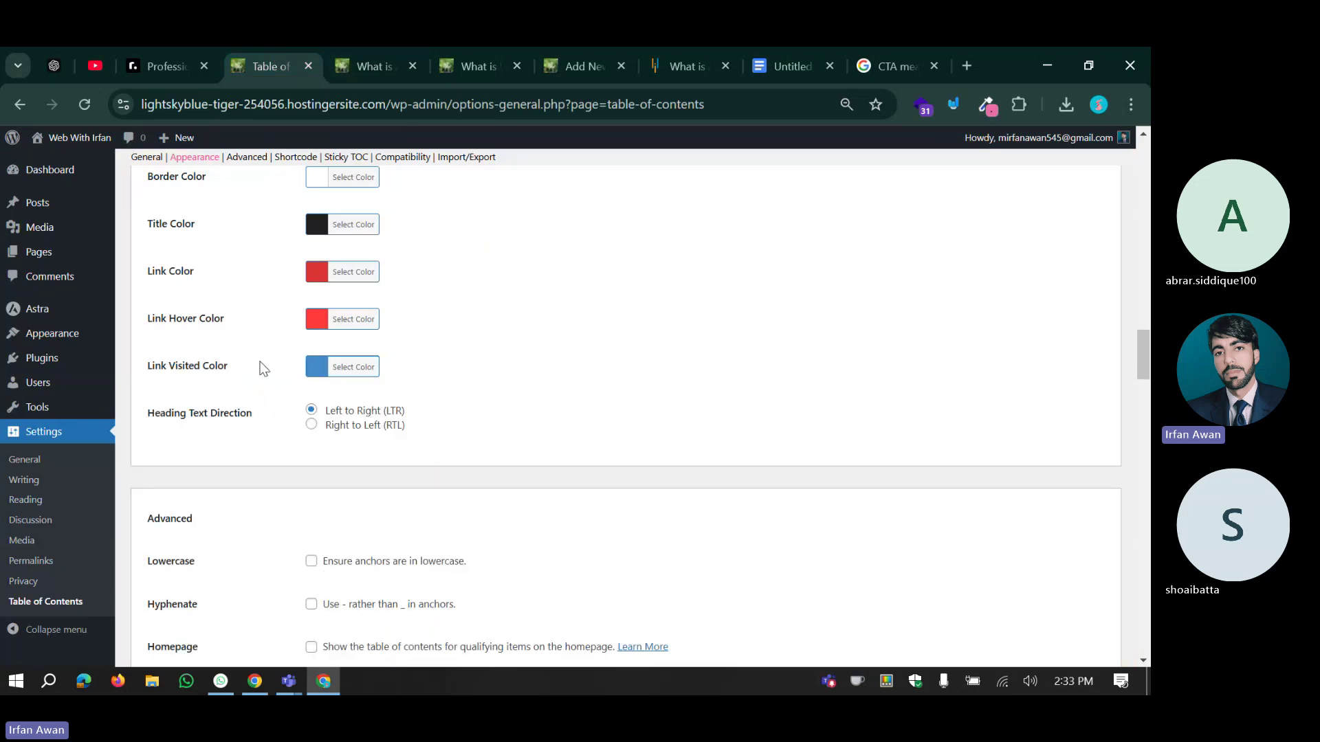
# Save the changed Easy Table of Contents settings.
pyautogui.scroll(-3, 262, 368)
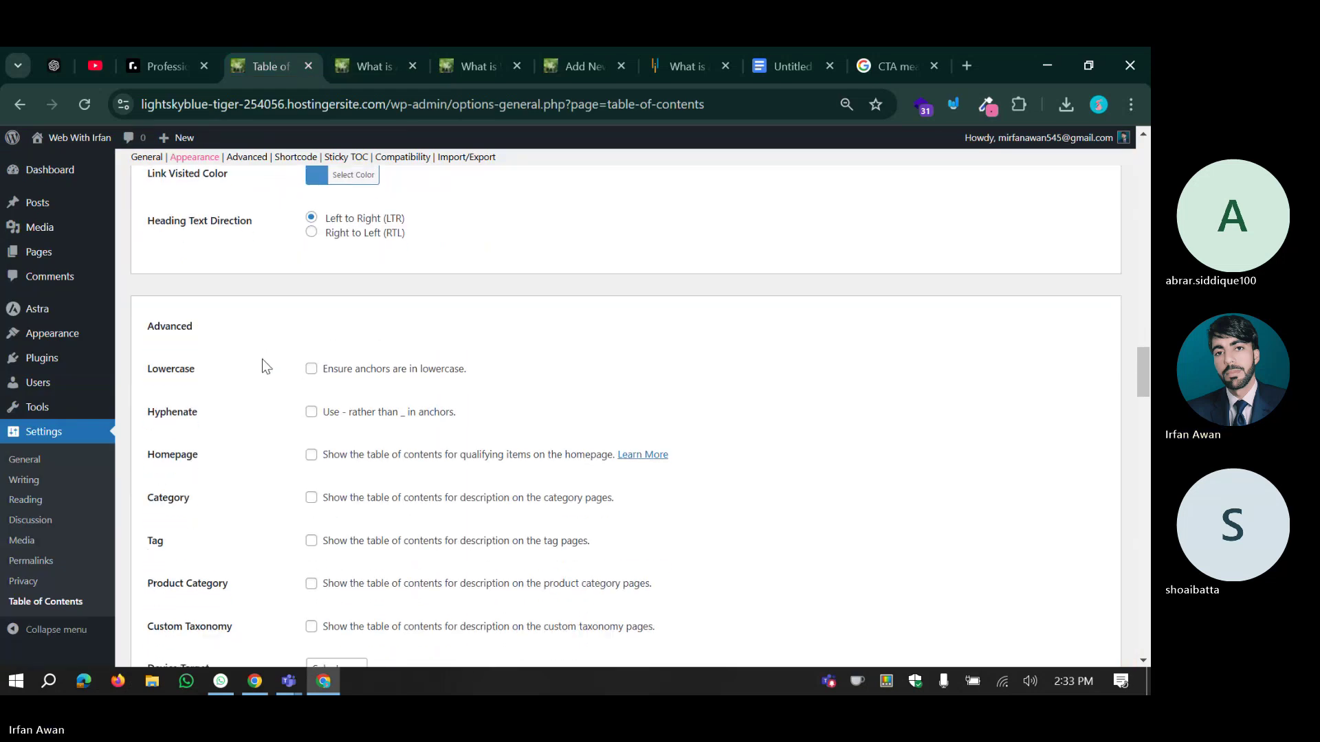
pyautogui.scroll(-5, 262, 369)
pyautogui.scroll(-2, 264, 367)
pyautogui.scroll(-15, 262, 359)
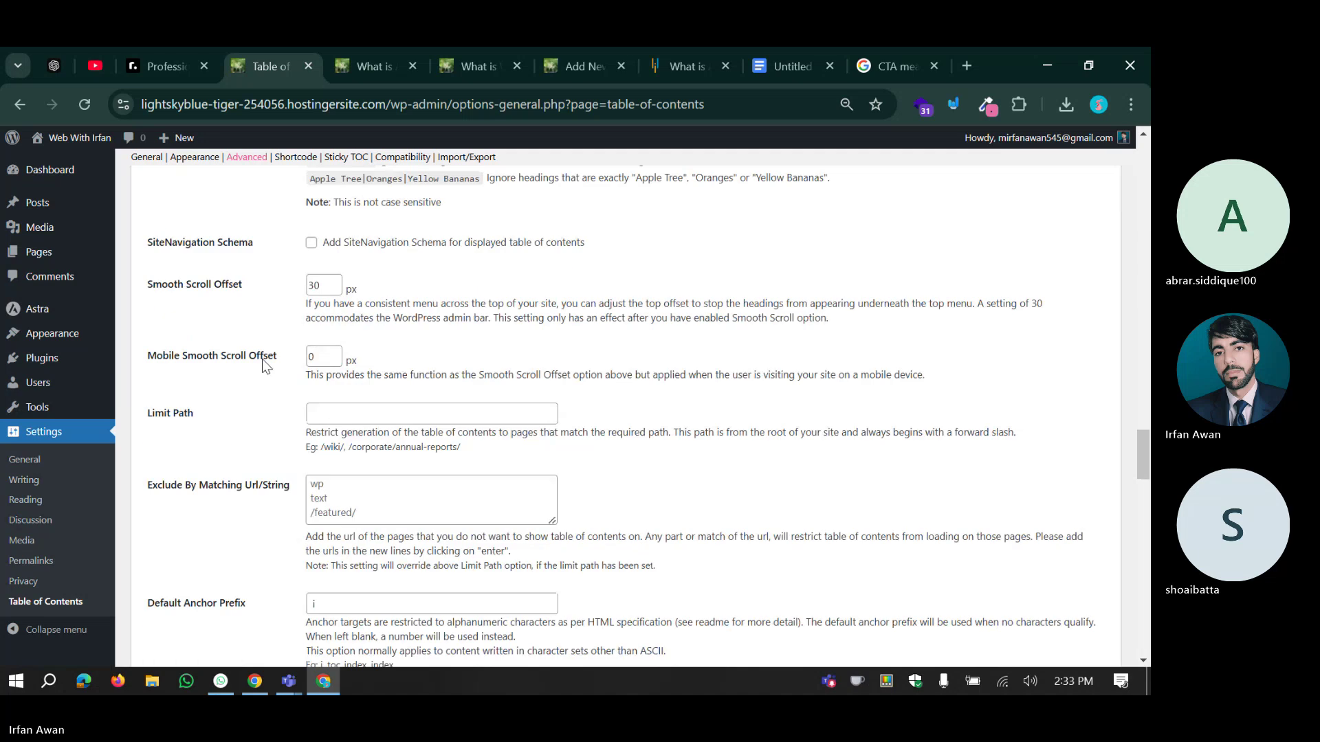
pyautogui.click(183, 580)
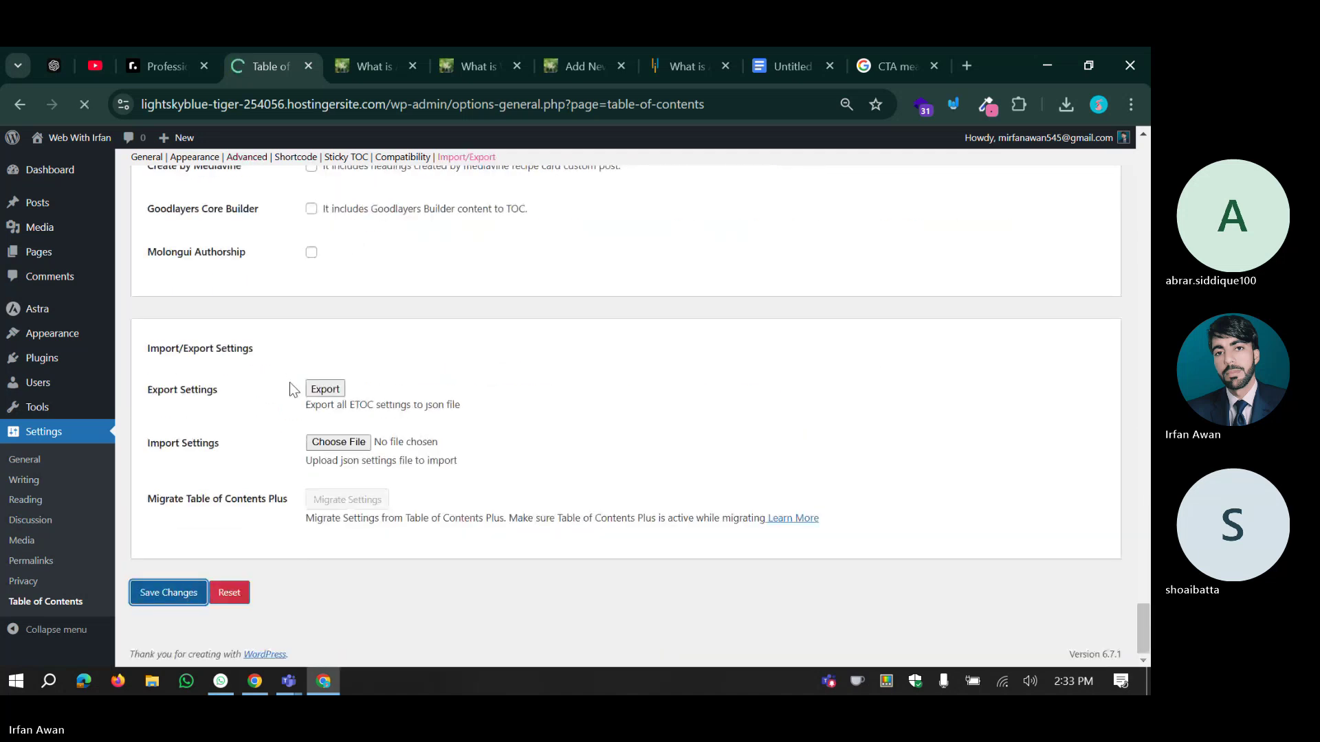
pyautogui.scroll(4, 291, 383)
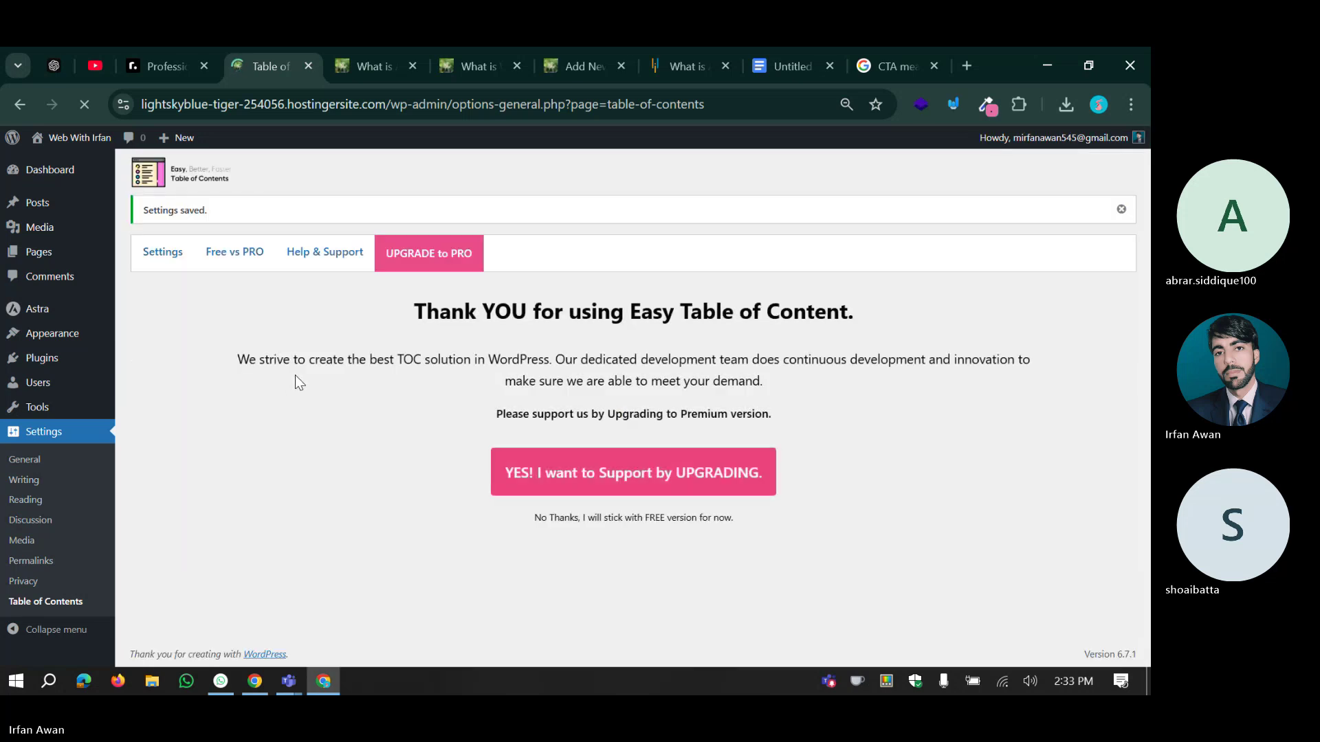
# Check the table of contents box and its title on the published AI article.
pyautogui.click(391, 63)
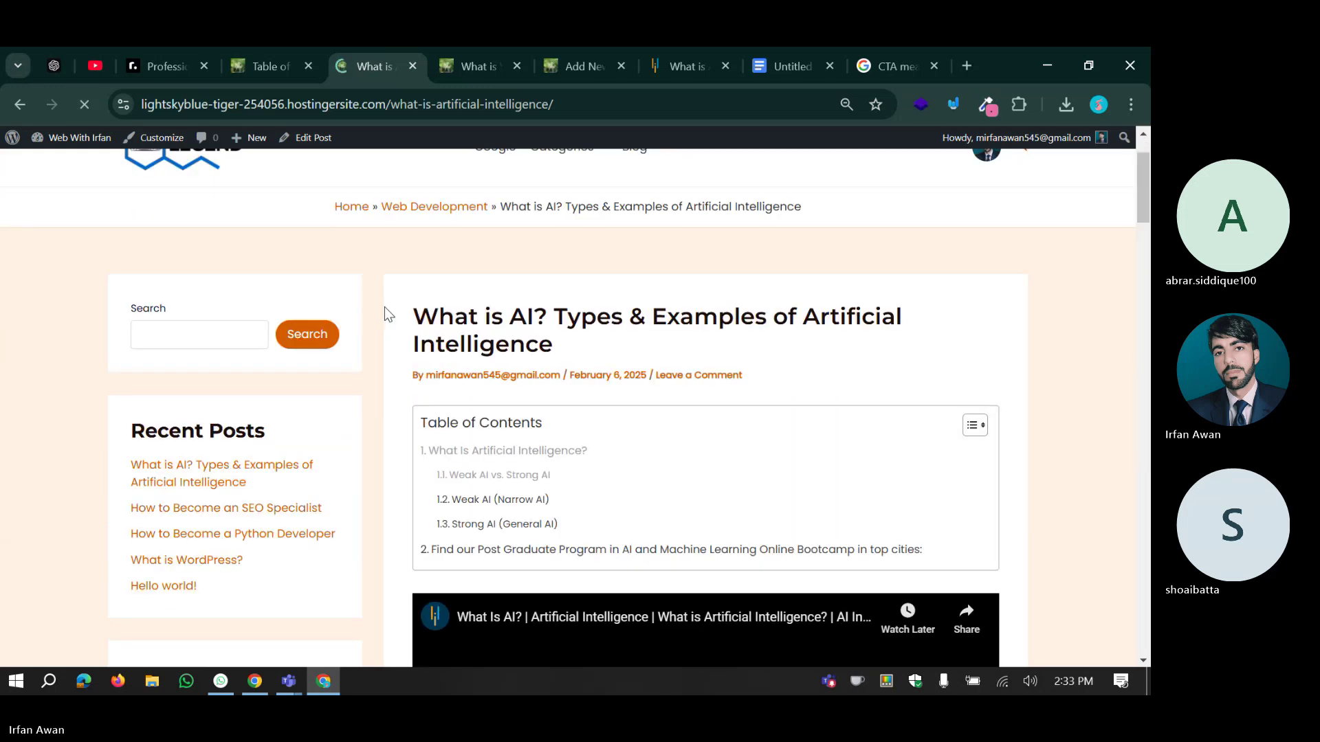
pyautogui.scroll(-1, 385, 307)
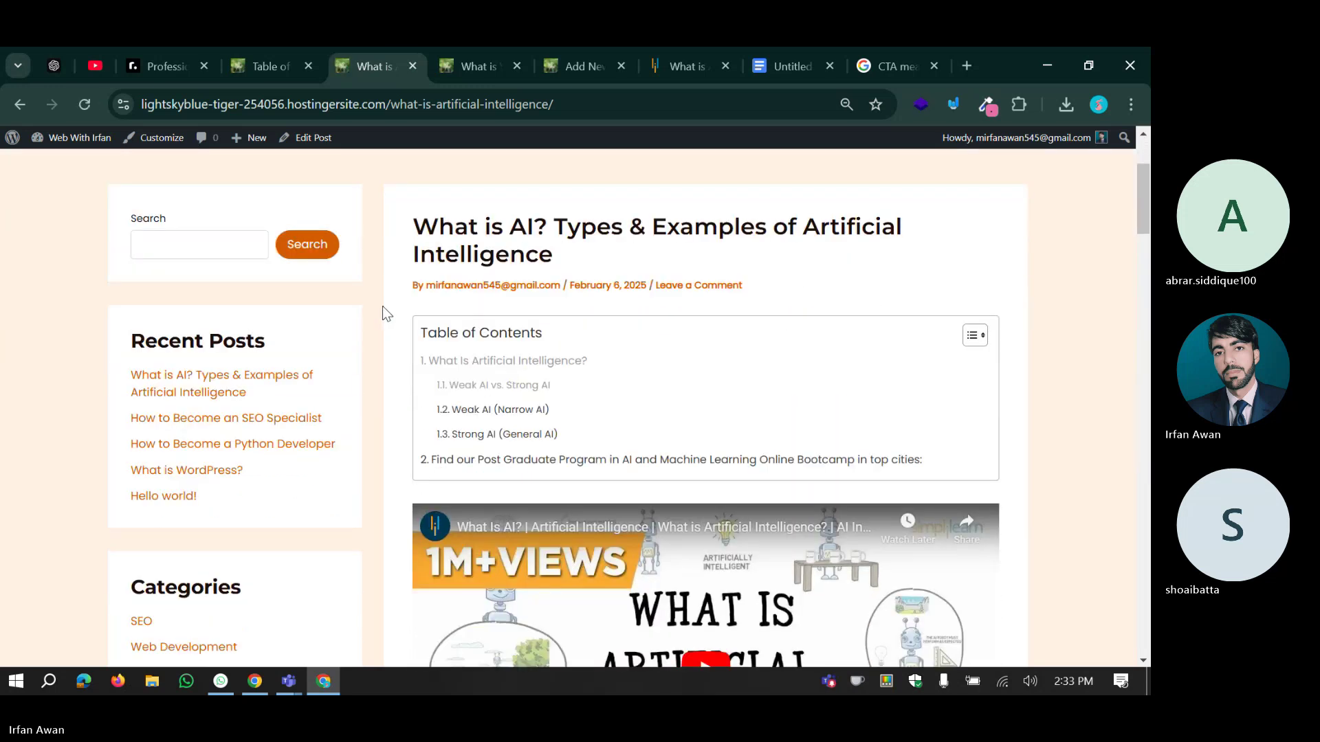
pyautogui.moveTo(474, 334); pyautogui.dragTo(530, 335)
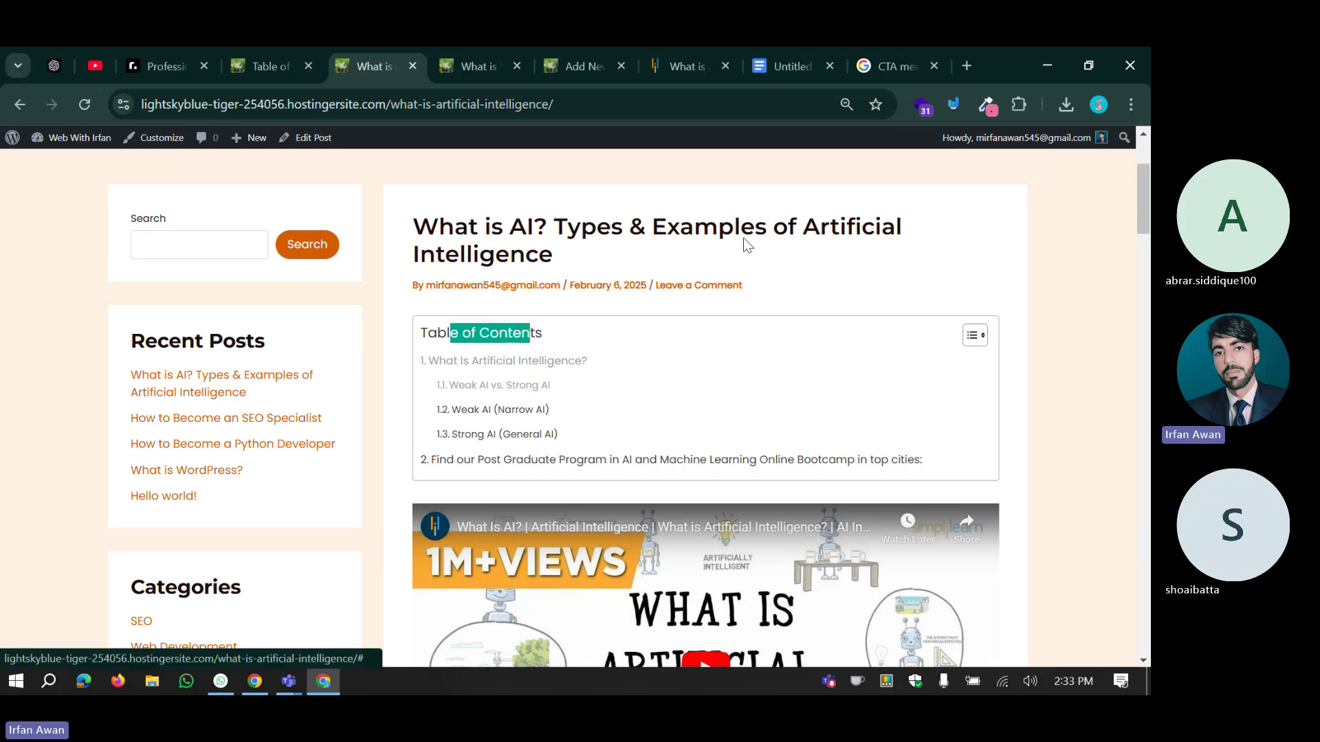
# Review the General, Appearance and Advanced options of the Easy Table of Contents settings, down to the TOC title options.
pyautogui.click(268, 65)
pyautogui.scroll(-7, 275, 419)
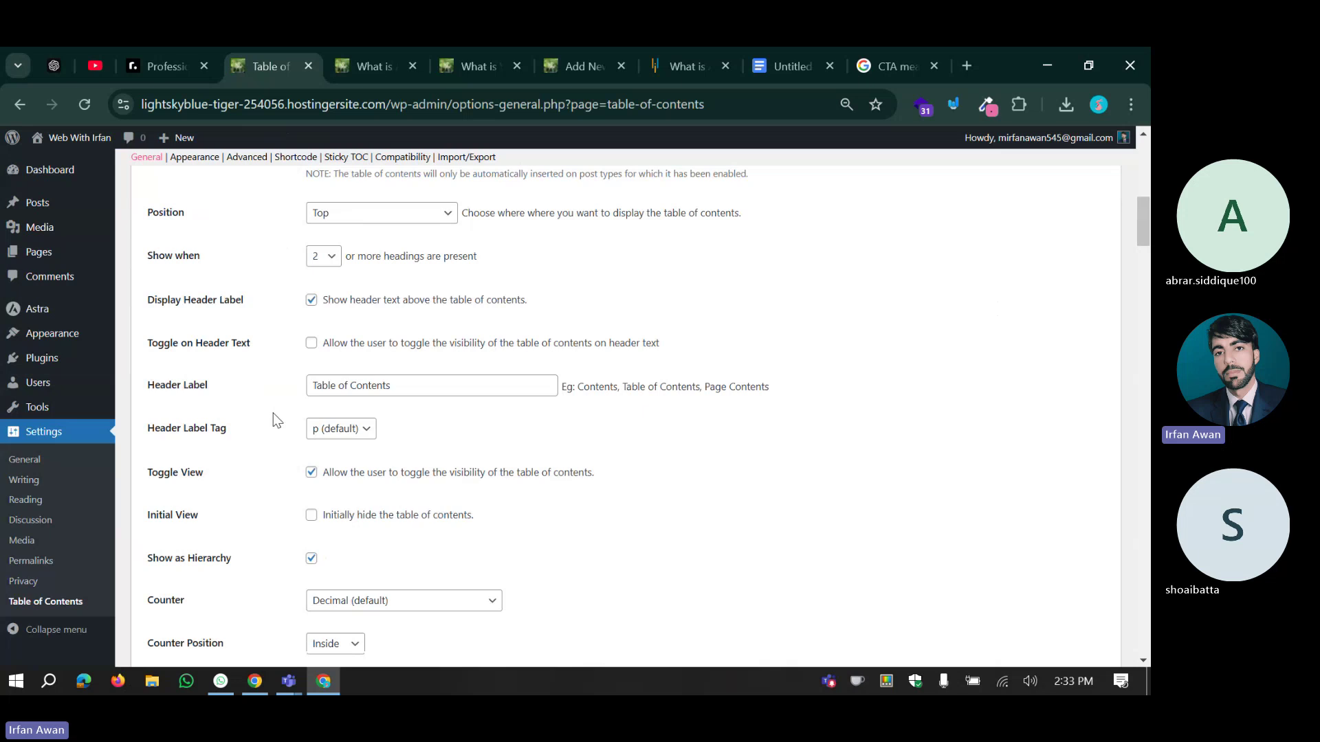
pyautogui.scroll(-10, 277, 420)
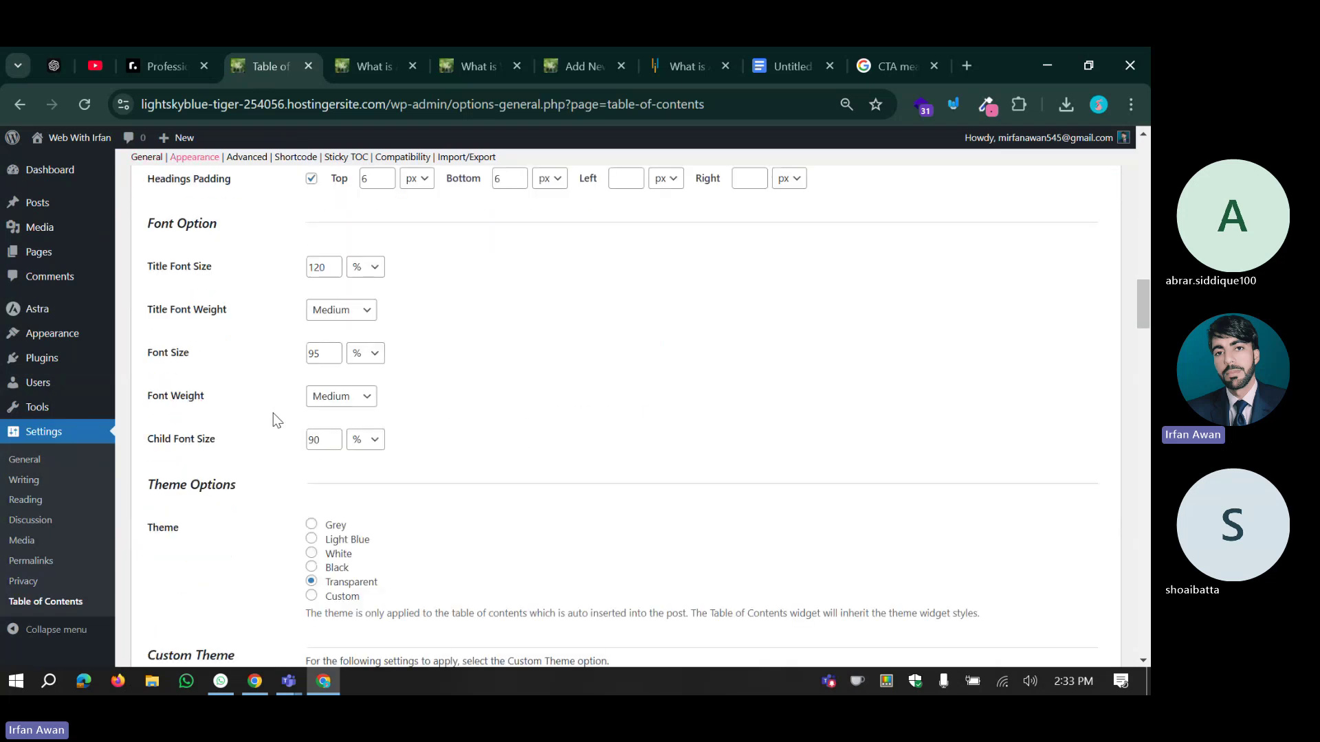
pyautogui.scroll(-6, 277, 420)
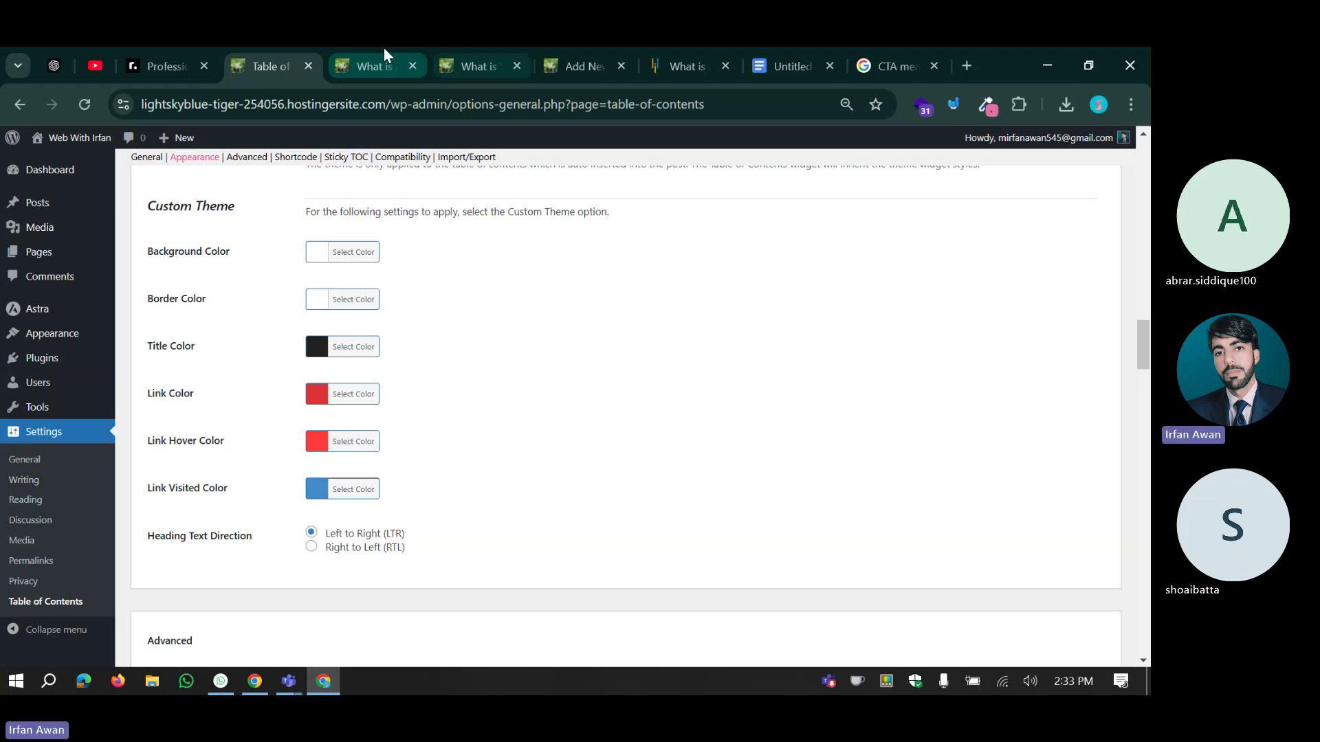
pyautogui.scroll(-5, 341, 333)
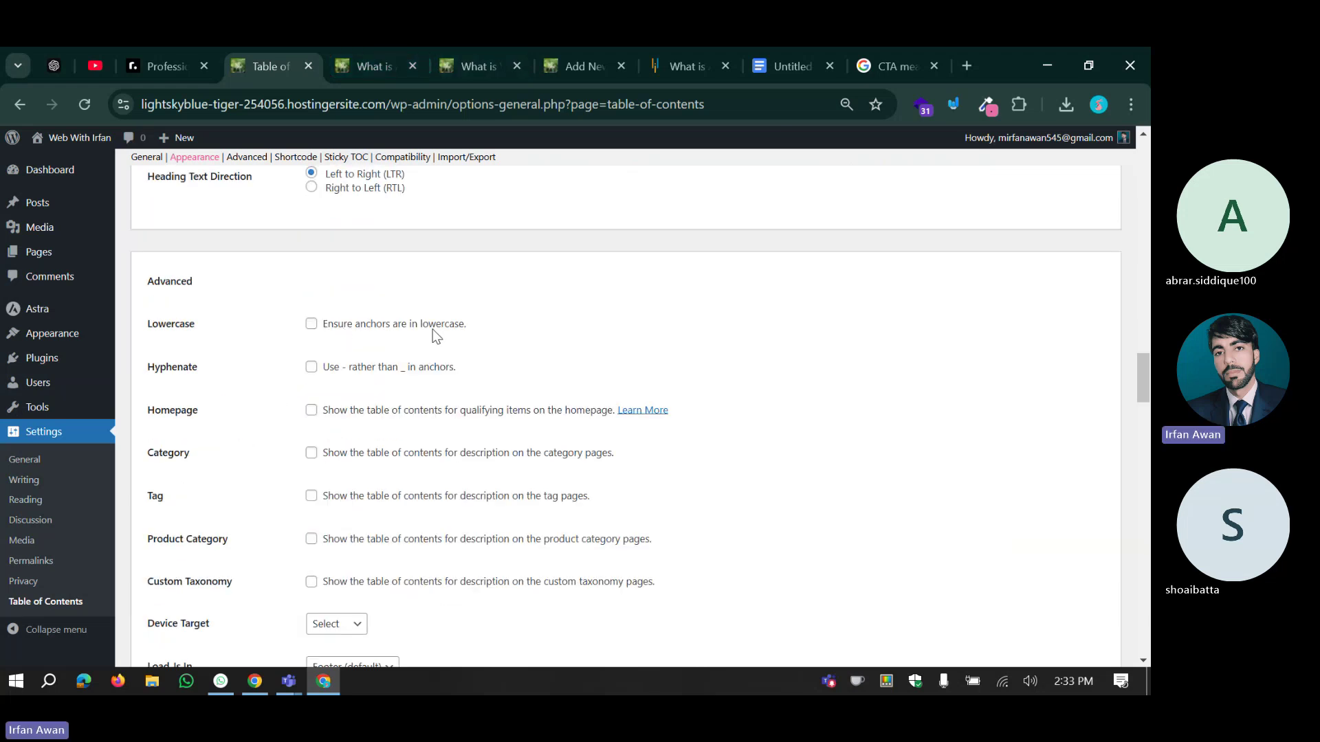
pyautogui.scroll(-3, 183, 373)
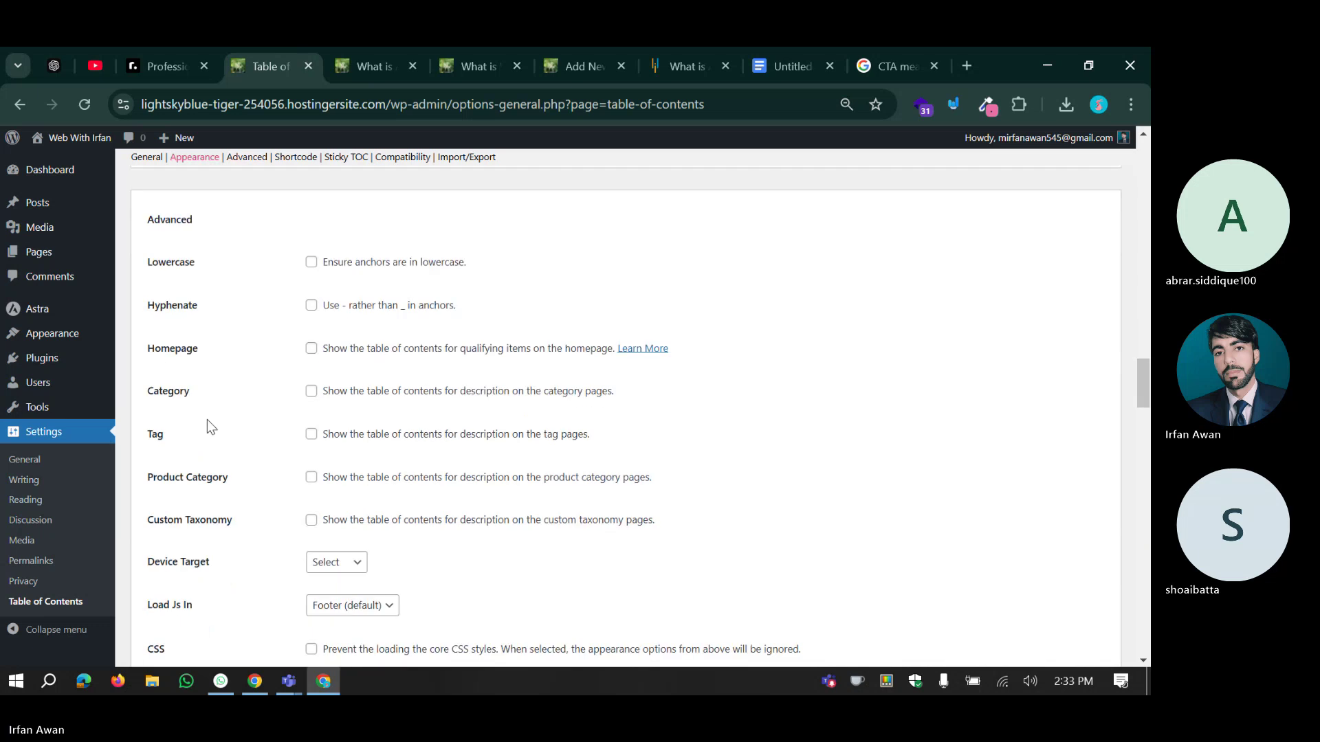
pyautogui.scroll(3, 268, 325)
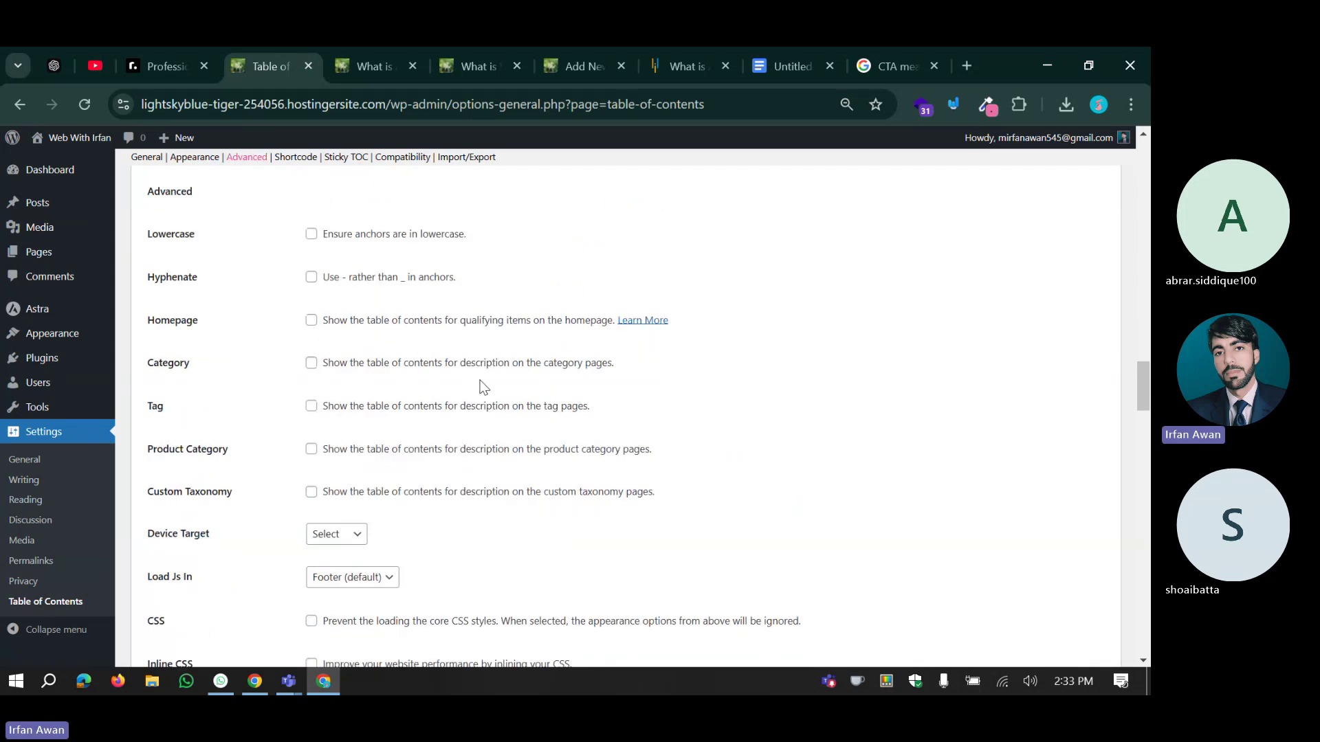
pyautogui.scroll(-5, 295, 397)
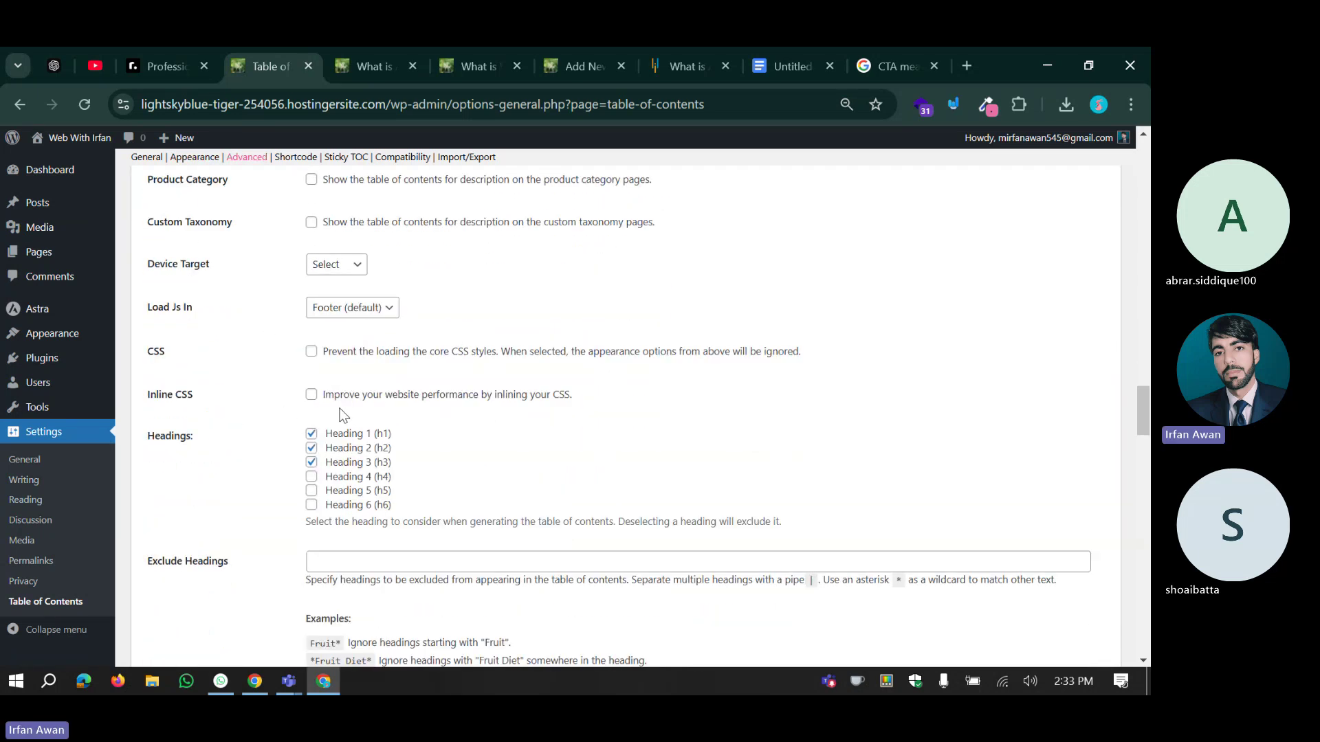
pyautogui.scroll(-2, 295, 389)
pyautogui.scroll(-7, 275, 364)
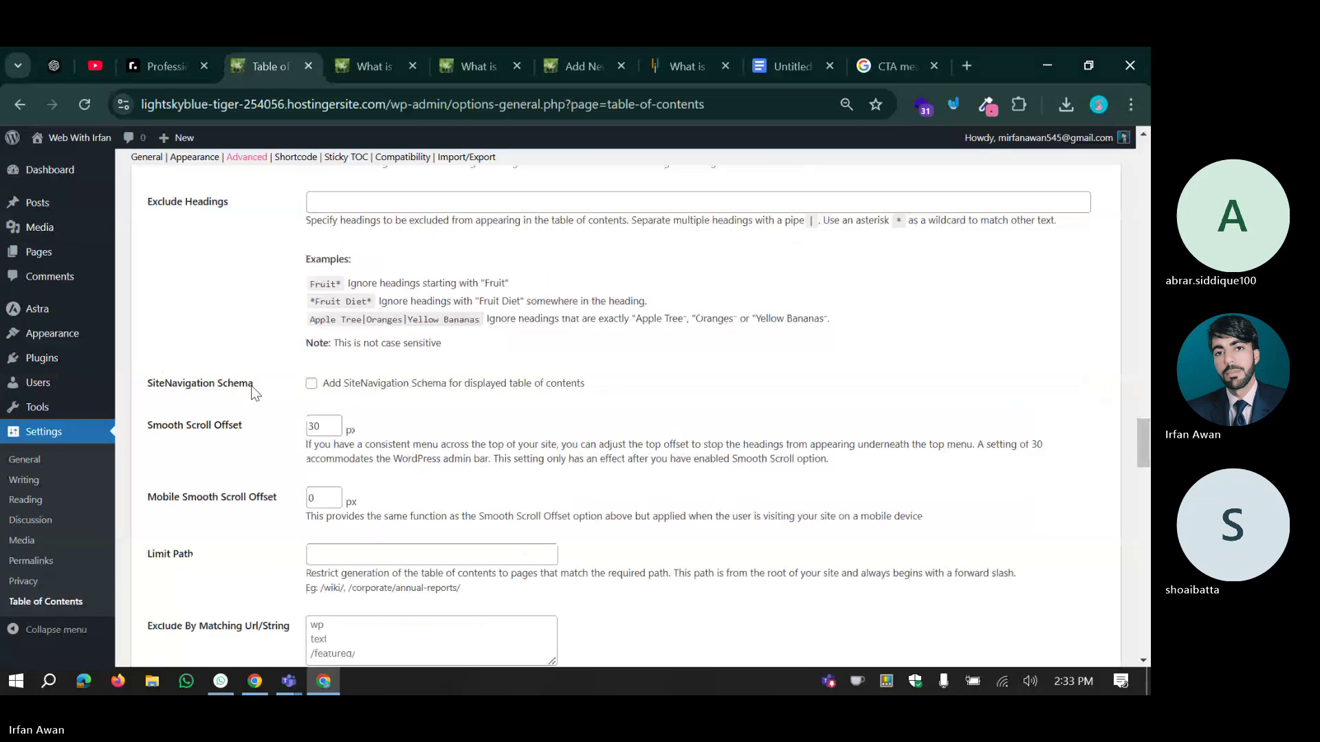
pyautogui.scroll(-5, 295, 334)
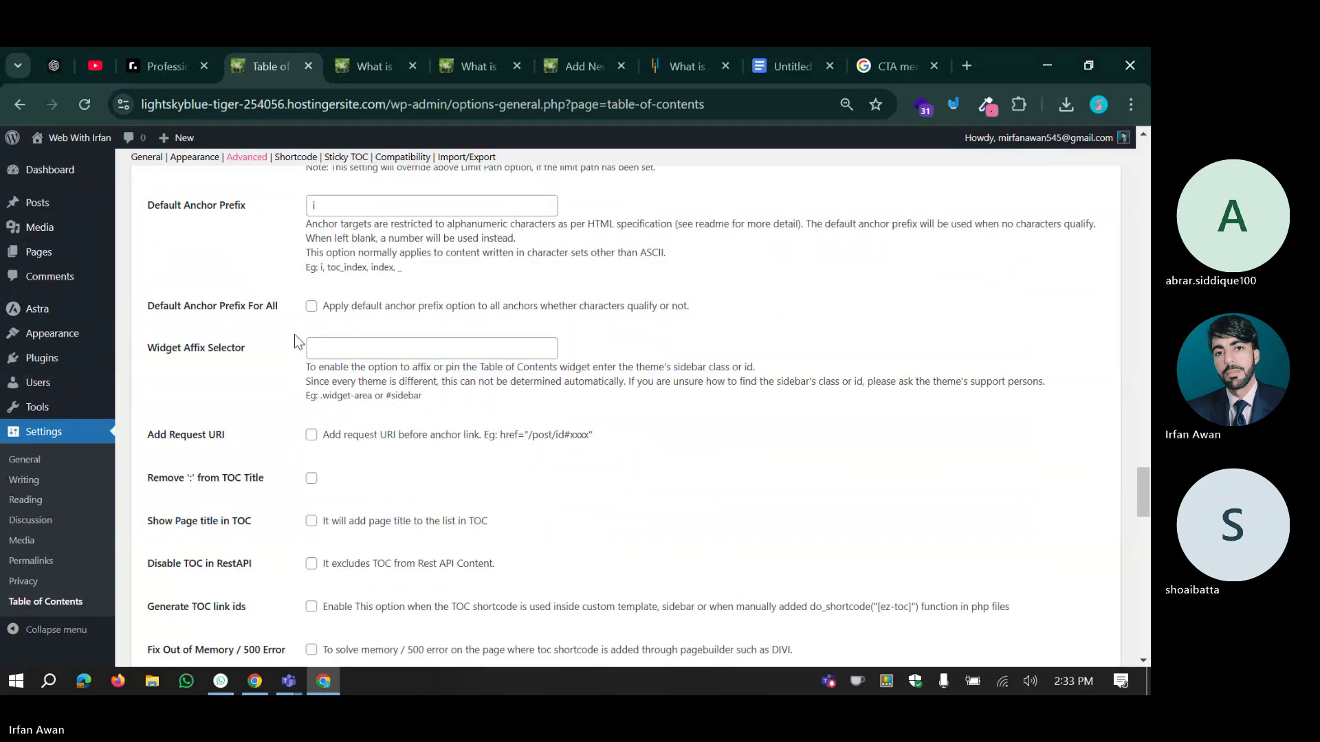
pyautogui.scroll(-3, 294, 334)
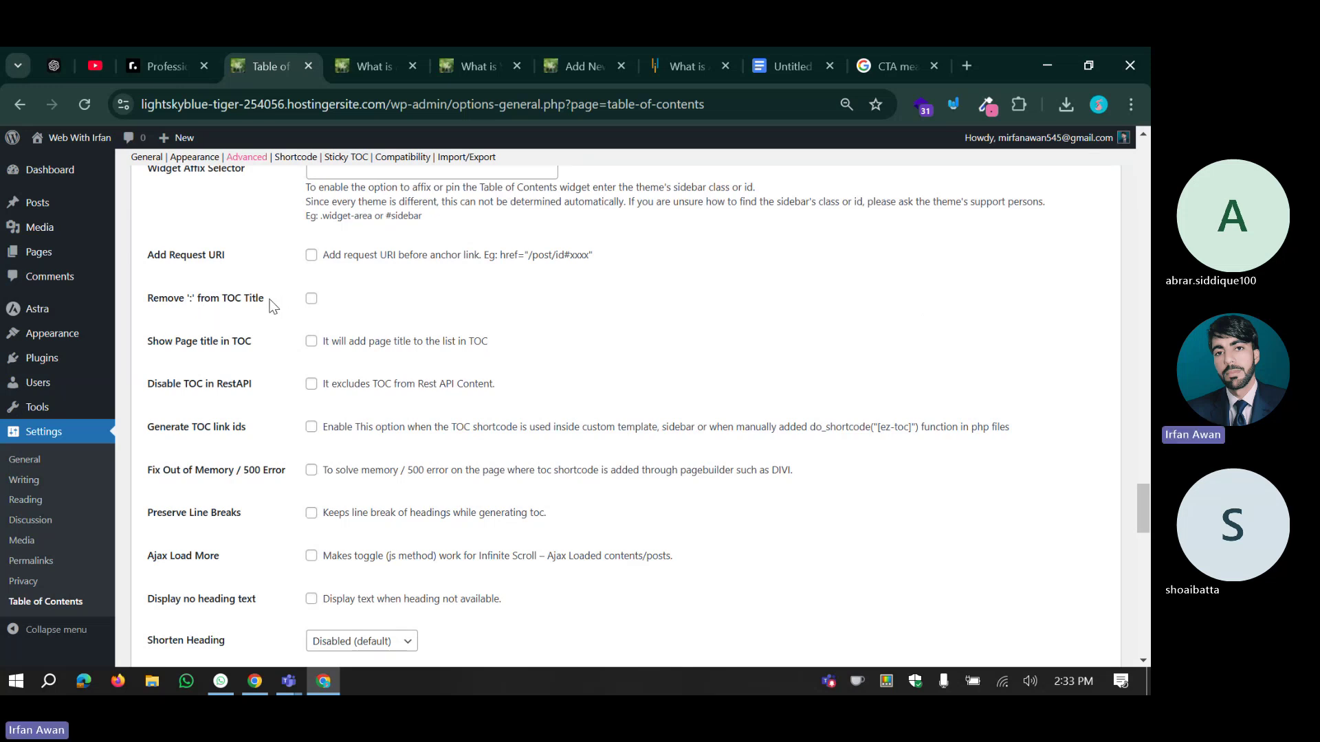
# Compare the table of contents title on the AI article with the Advanced TOC title options.
pyautogui.click(361, 48)
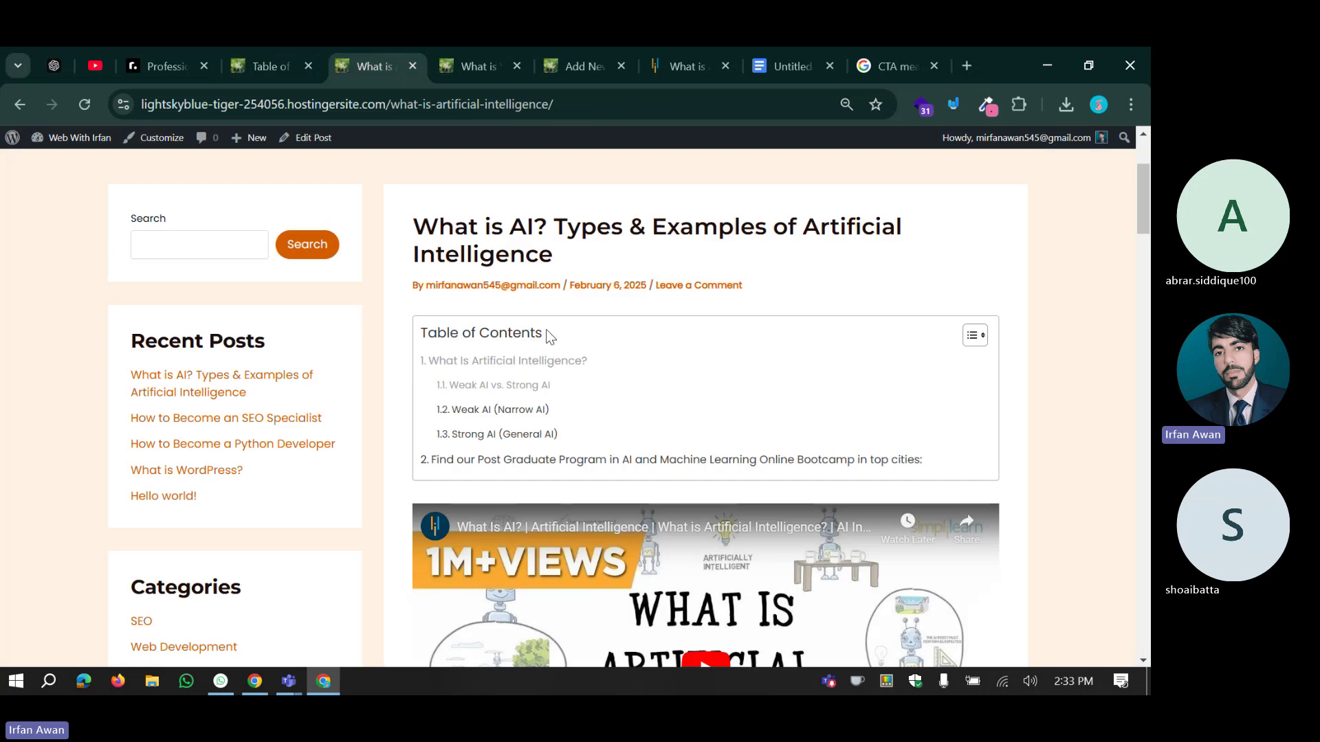
pyautogui.click(285, 48)
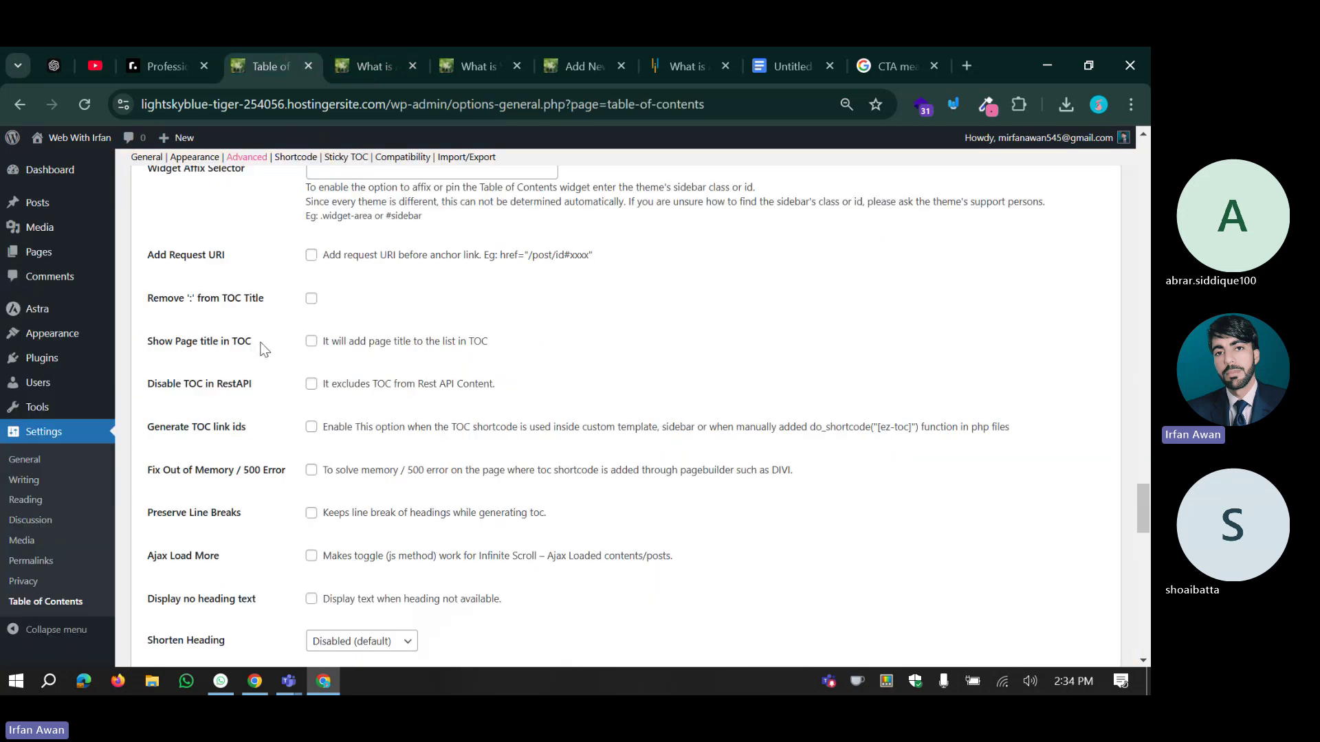
pyautogui.click(377, 48)
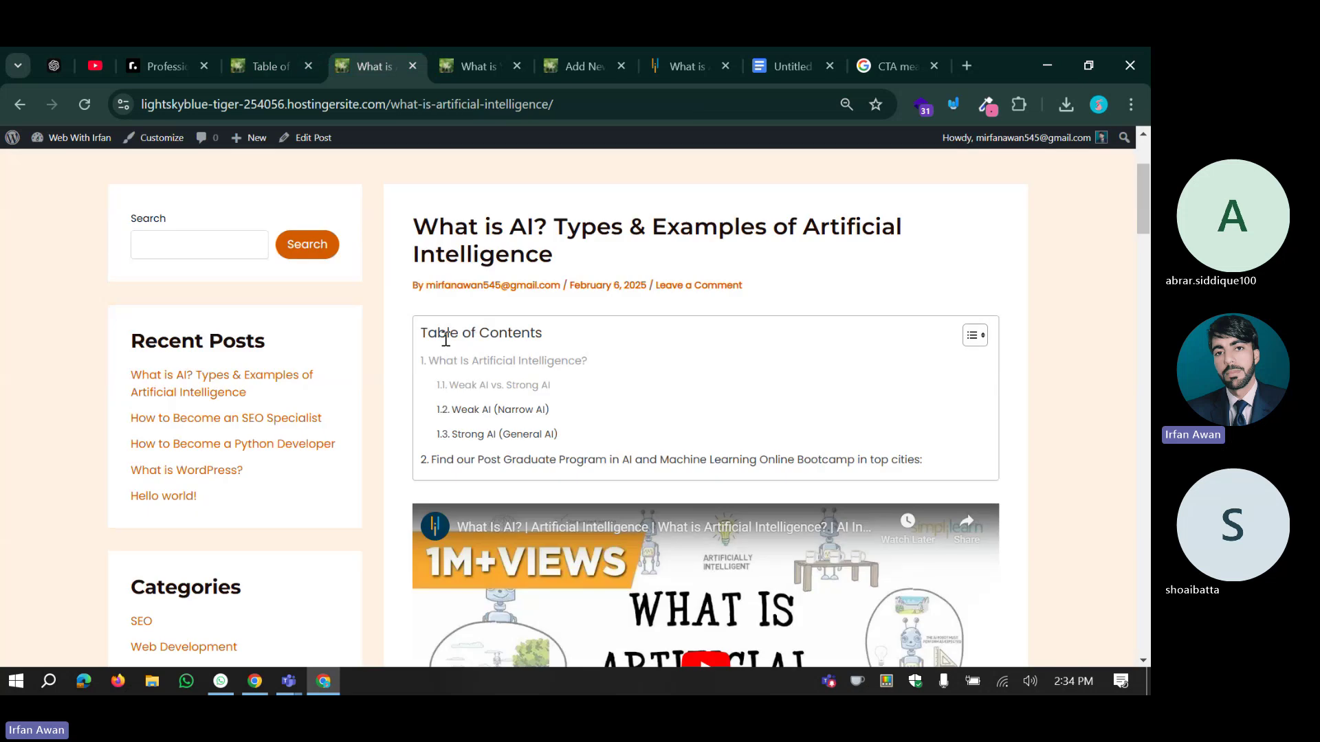
pyautogui.click(270, 47)
# Enable the Sticky TOC on the site and remove Pages from its supported post types, keeping Posts.
pyautogui.scroll(-6, 277, 351)
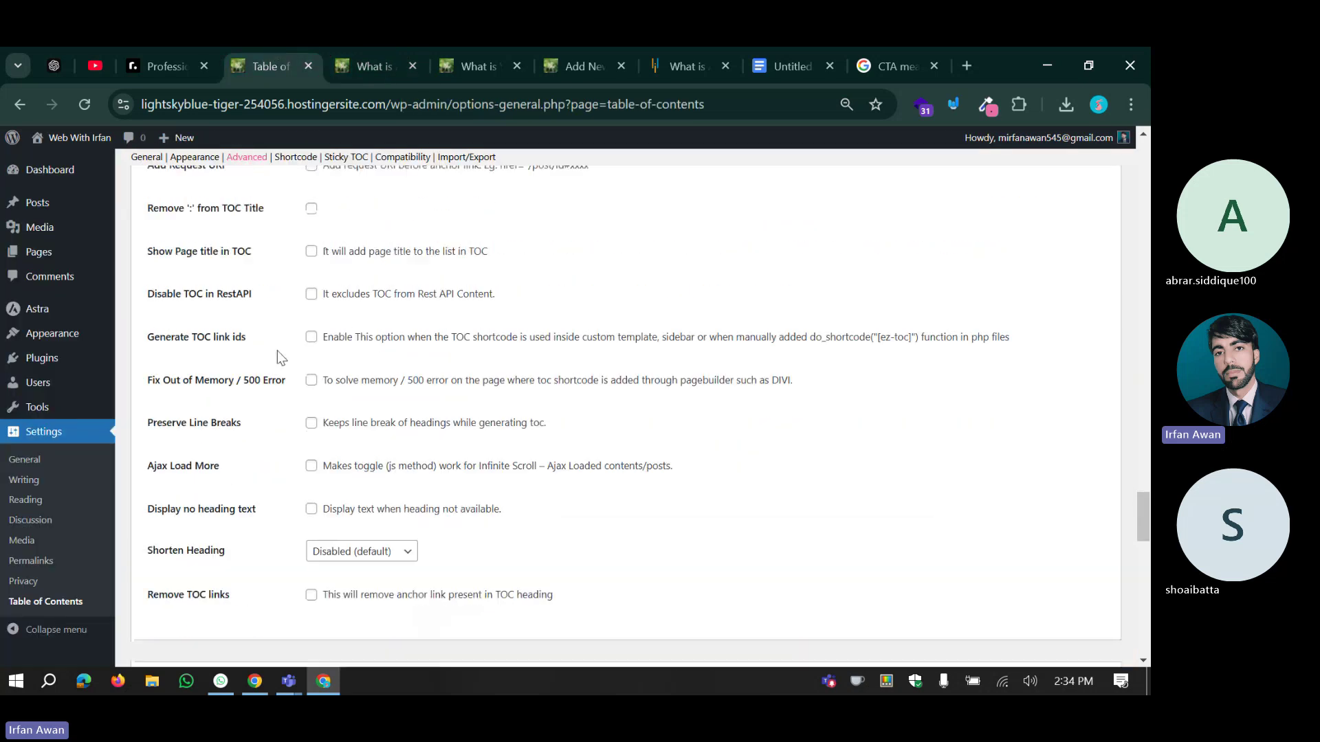
pyautogui.scroll(-6, 274, 354)
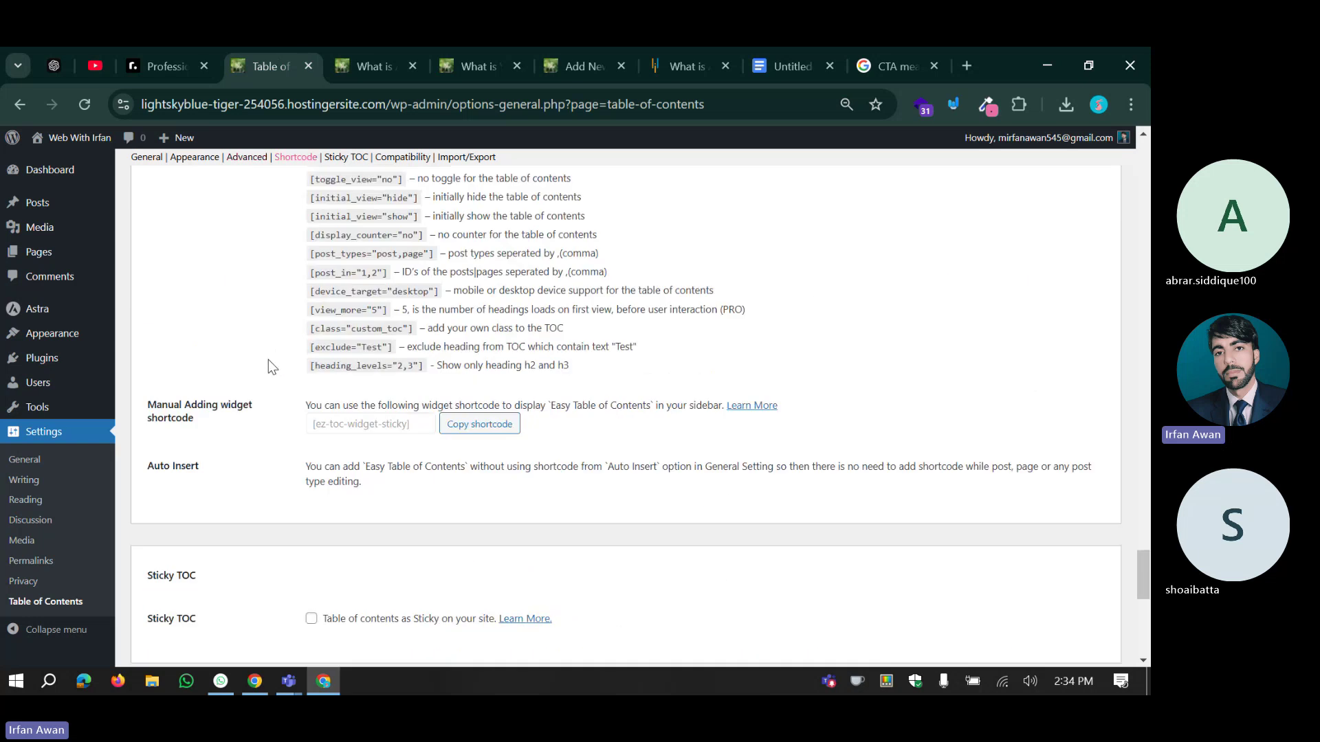
pyautogui.click(309, 450)
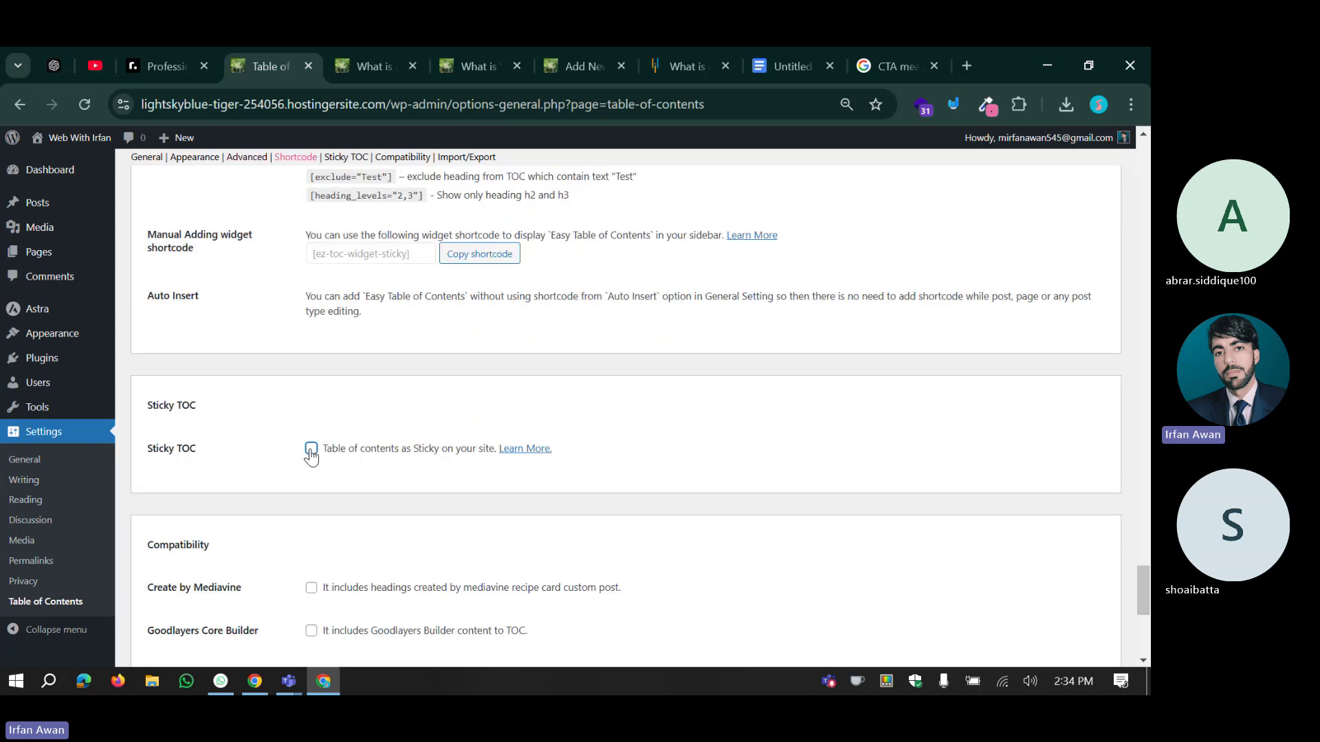
pyautogui.scroll(-4, 250, 433)
pyautogui.scroll(2, 248, 433)
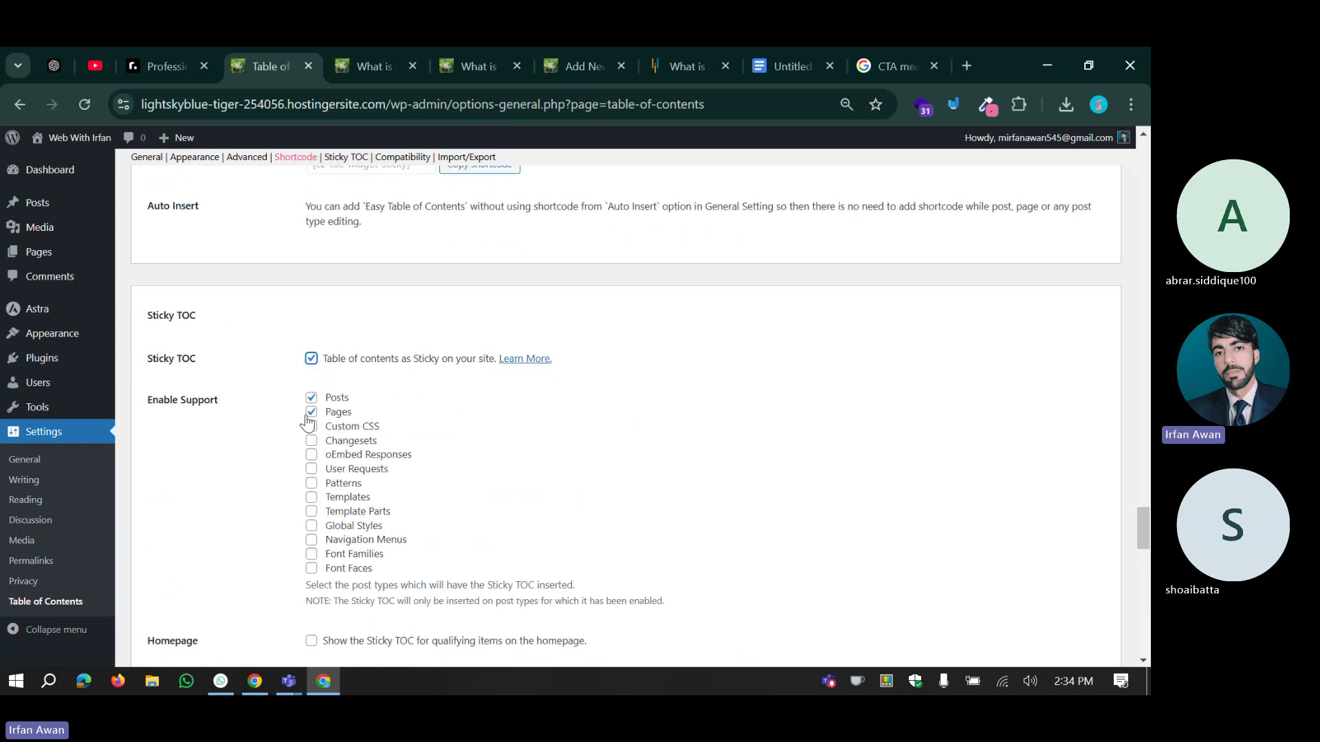
pyautogui.click(310, 413)
pyautogui.scroll(-1, 290, 408)
pyautogui.scroll(-1, 275, 378)
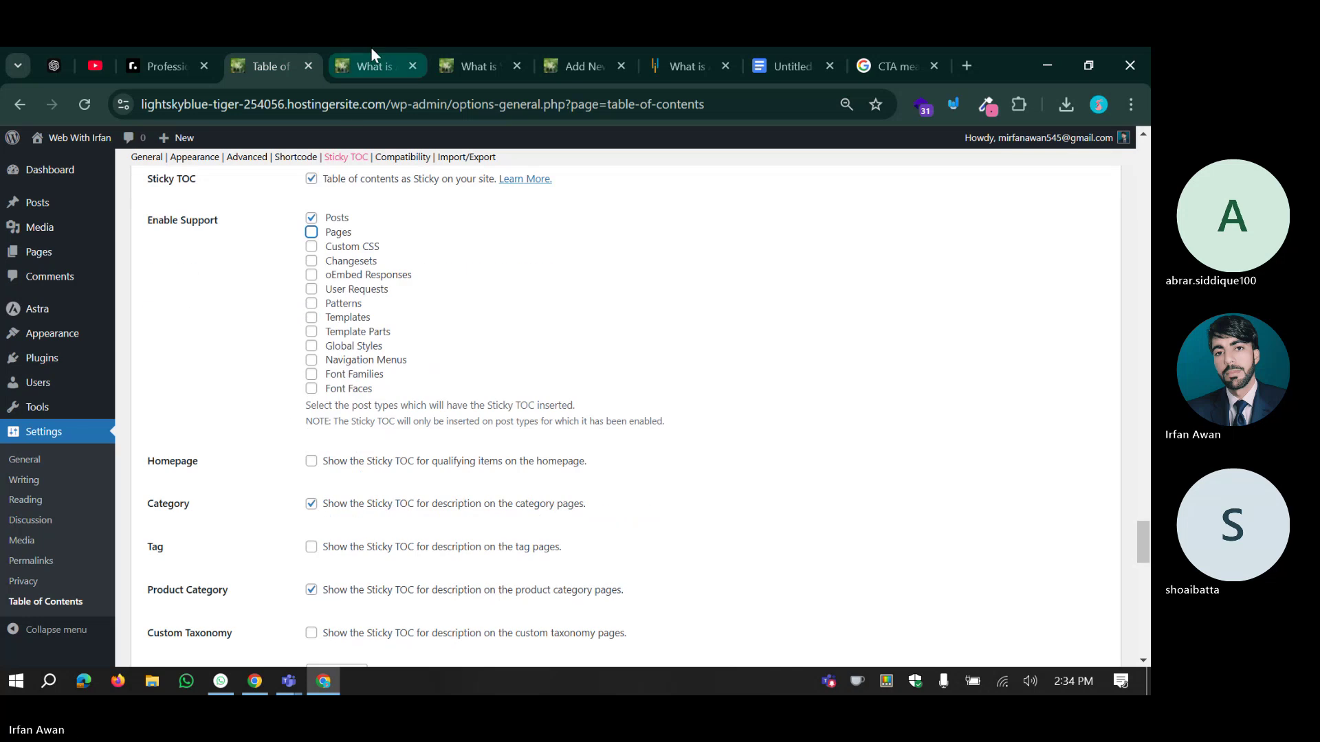
# Review the remaining Sticky TOC options, including category display, device target, position, alignment, size and exclusions.
pyautogui.scroll(-4, 261, 347)
pyautogui.scroll(3, 261, 354)
pyautogui.scroll(1, 263, 355)
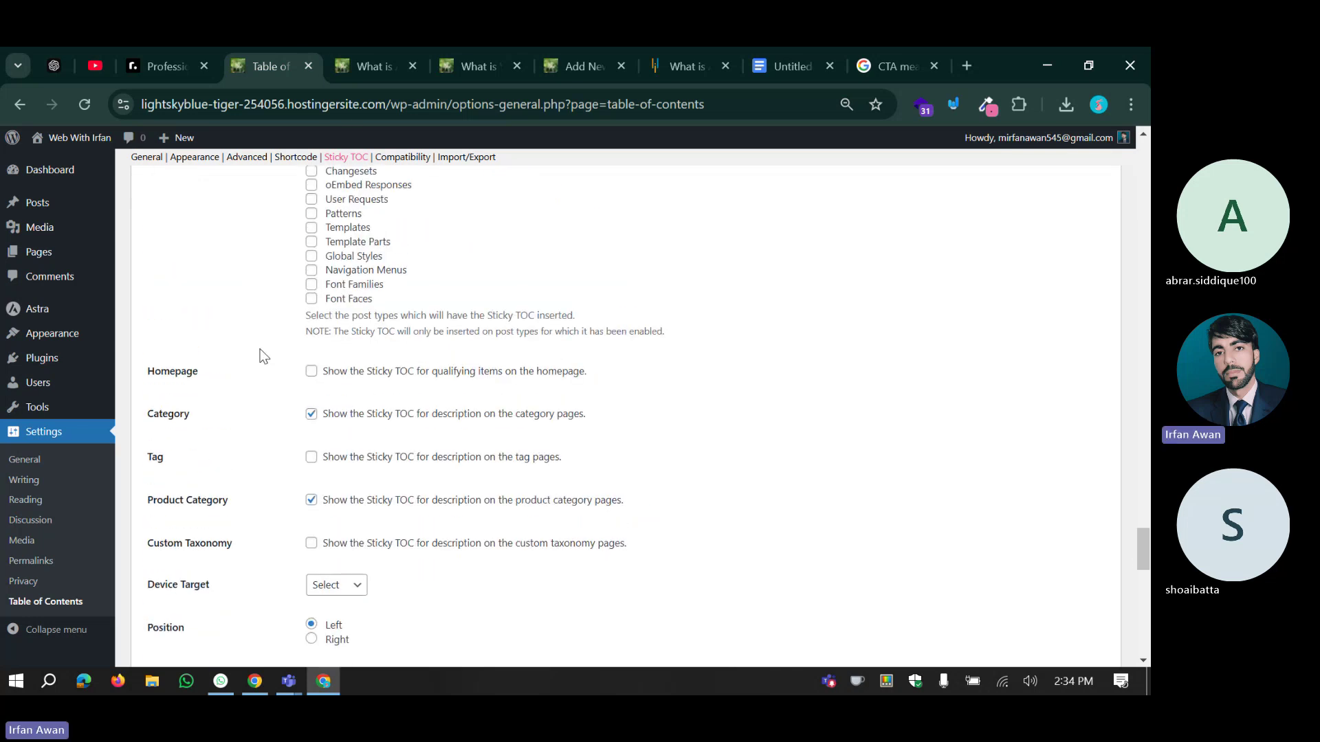
pyautogui.scroll(-1, 265, 303)
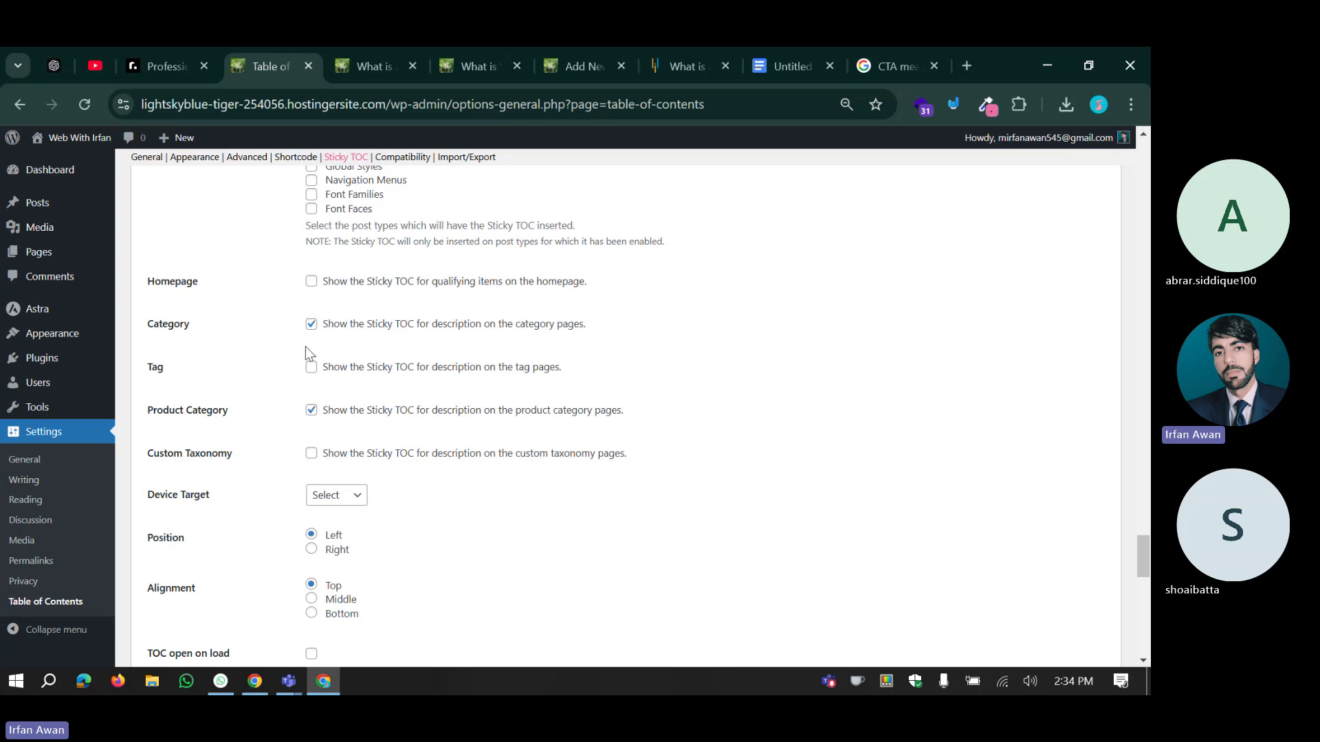
pyautogui.scroll(4, 290, 352)
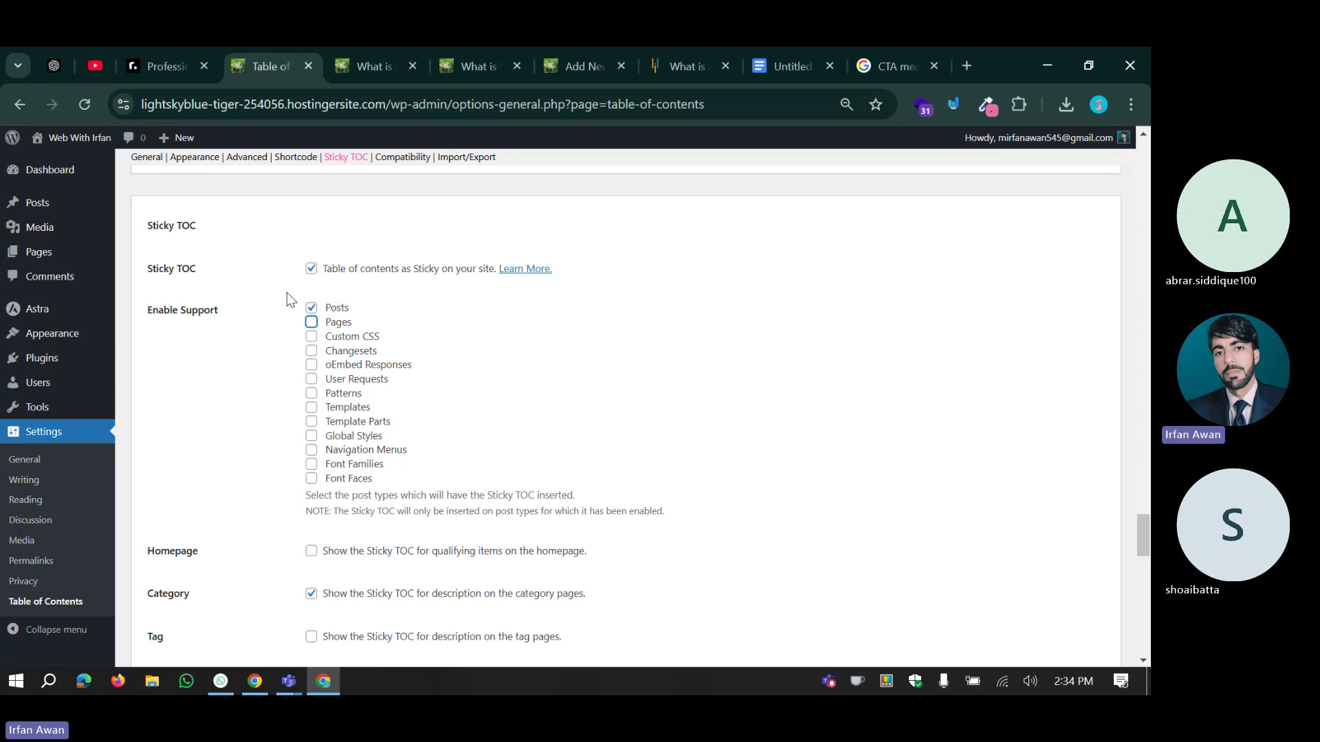
pyautogui.scroll(-7, 286, 295)
pyautogui.scroll(-1, 286, 302)
pyautogui.scroll(9, 280, 336)
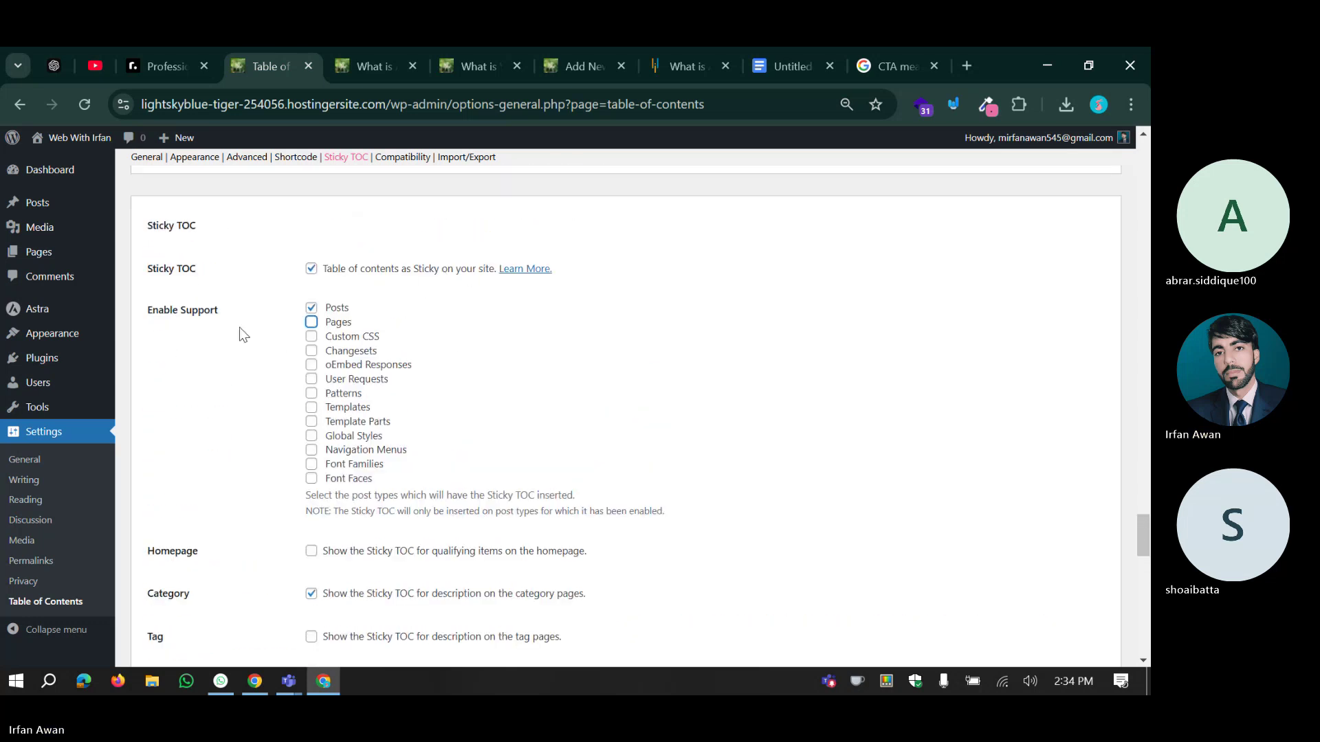
pyautogui.scroll(-8, 237, 337)
pyautogui.scroll(-2, 235, 343)
pyautogui.scroll(-7, 287, 365)
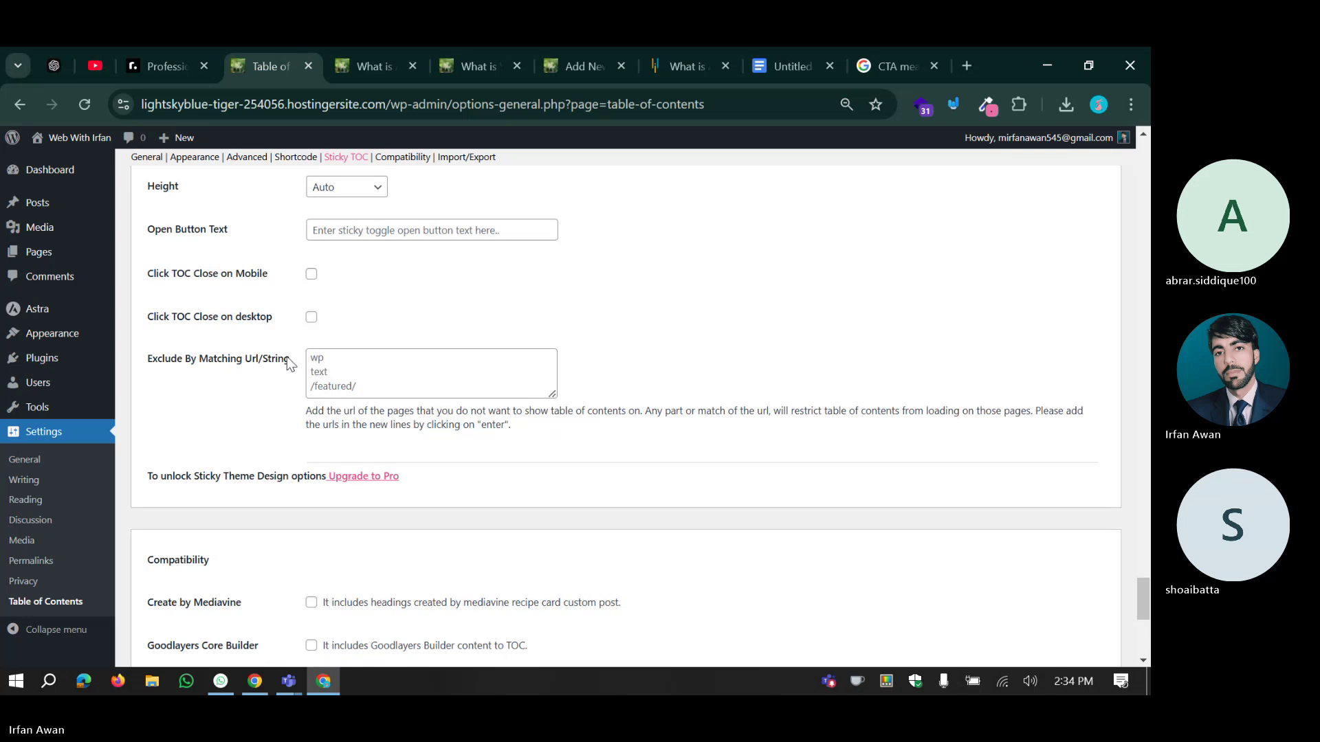
pyautogui.scroll(5, 294, 373)
pyautogui.scroll(8, 285, 389)
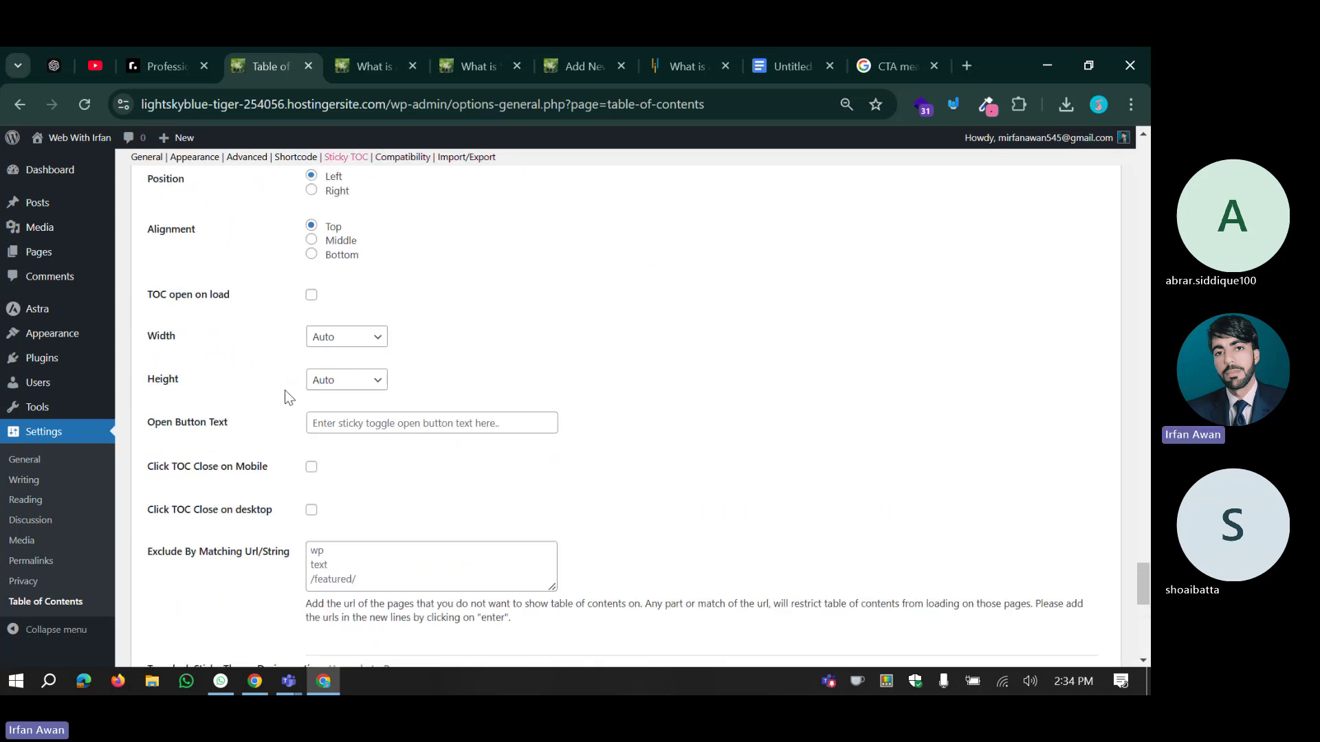
# Enable the sticky TOC's close-on-click options for both mobile and desktop, and save the plugin settings.
pyautogui.scroll(-7, 282, 375)
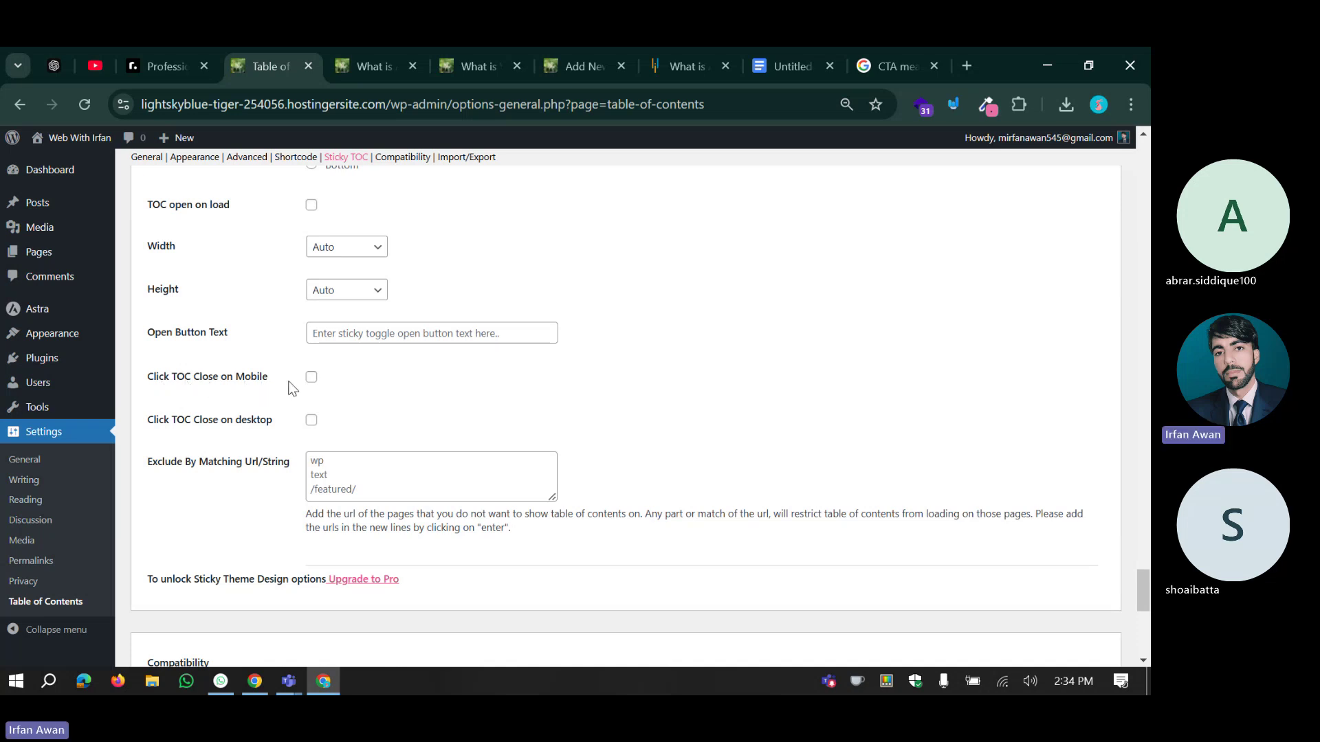
pyautogui.click(312, 377)
pyautogui.click(311, 379)
pyautogui.click(312, 379)
pyautogui.click(309, 421)
pyautogui.scroll(-10, 295, 440)
pyautogui.click(195, 593)
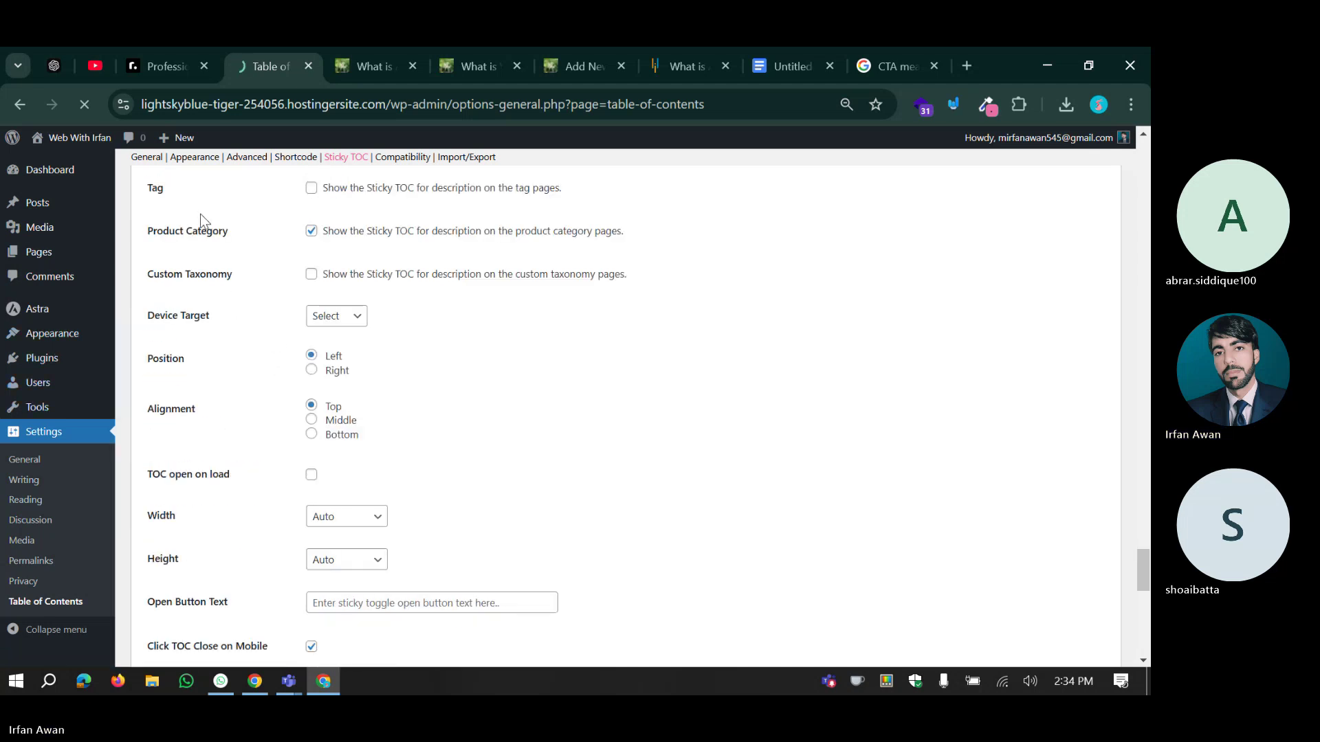
# Test the collapse toggle of the in-content table of contents on the AI article, leaving the list expanded.
pyautogui.click(372, 50)
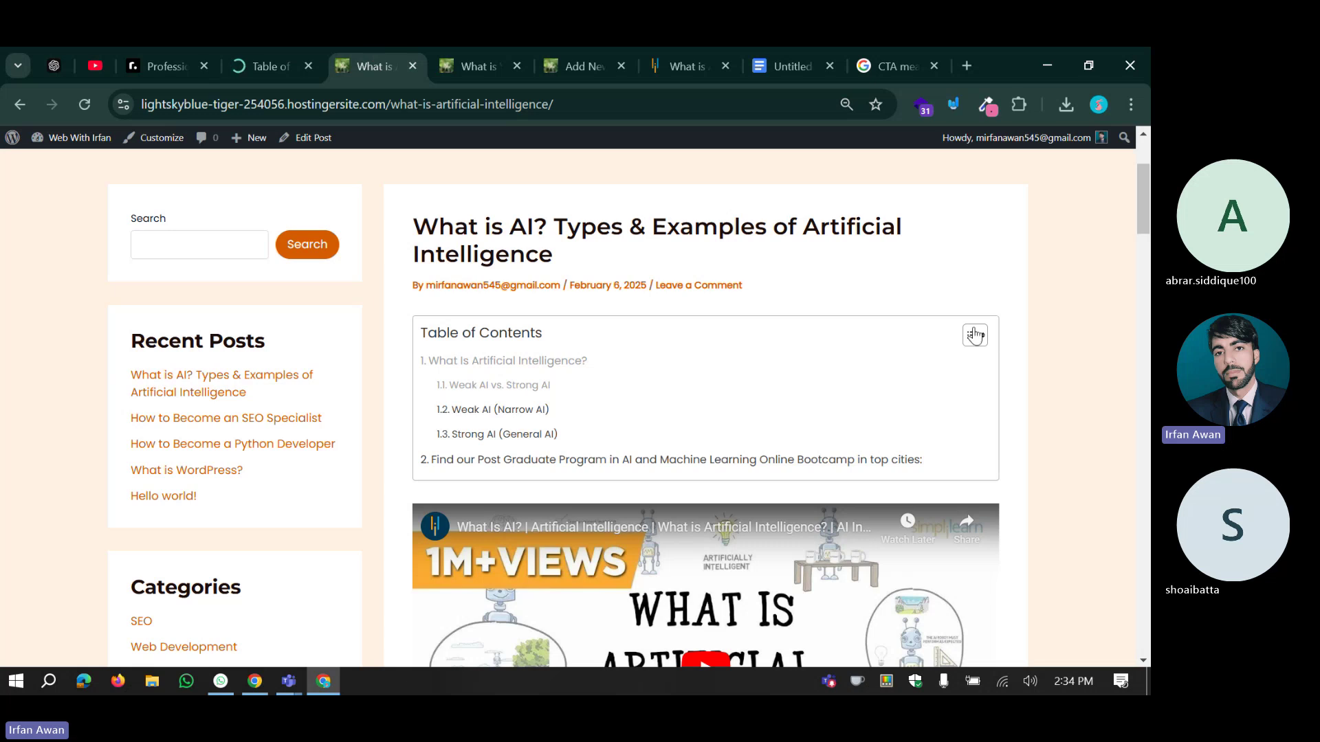
pyautogui.click(974, 335)
pyautogui.click(975, 335)
pyautogui.click(975, 335)
pyautogui.click(975, 335)
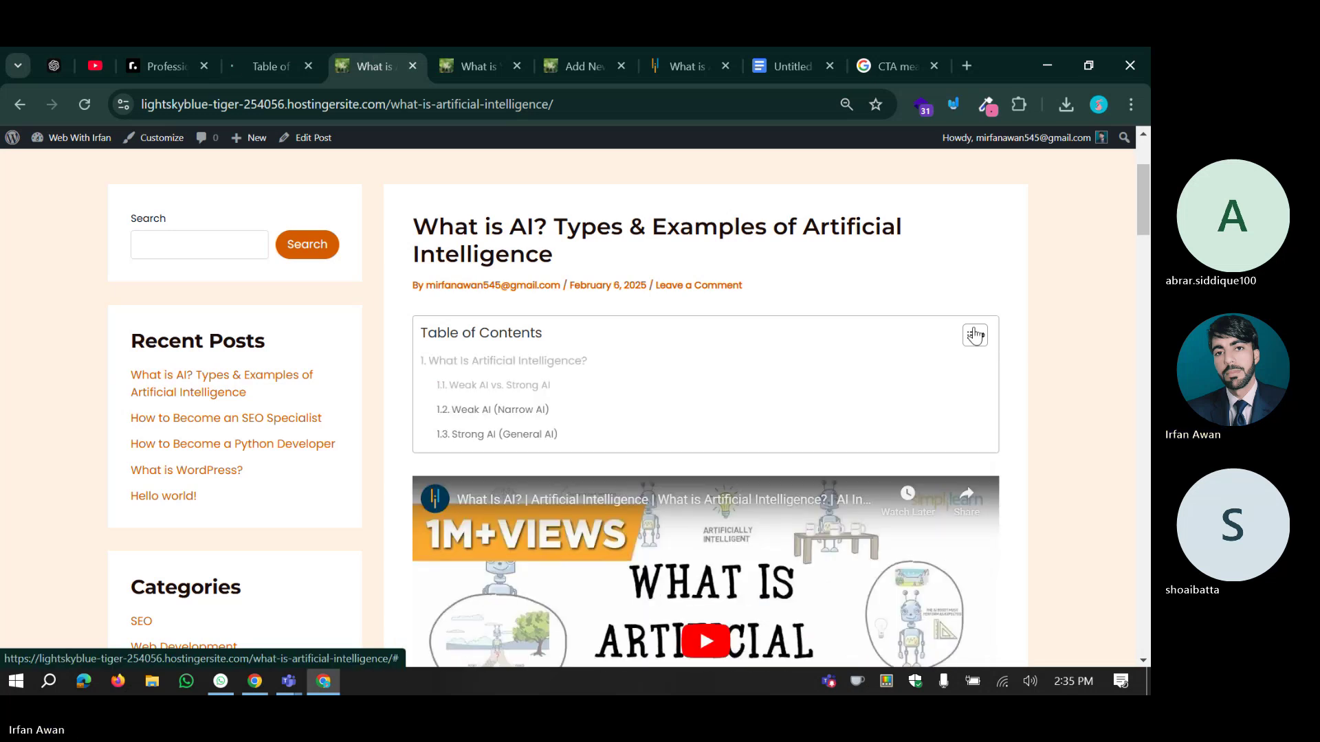
pyautogui.click(975, 335)
pyautogui.click(975, 334)
pyautogui.click(975, 335)
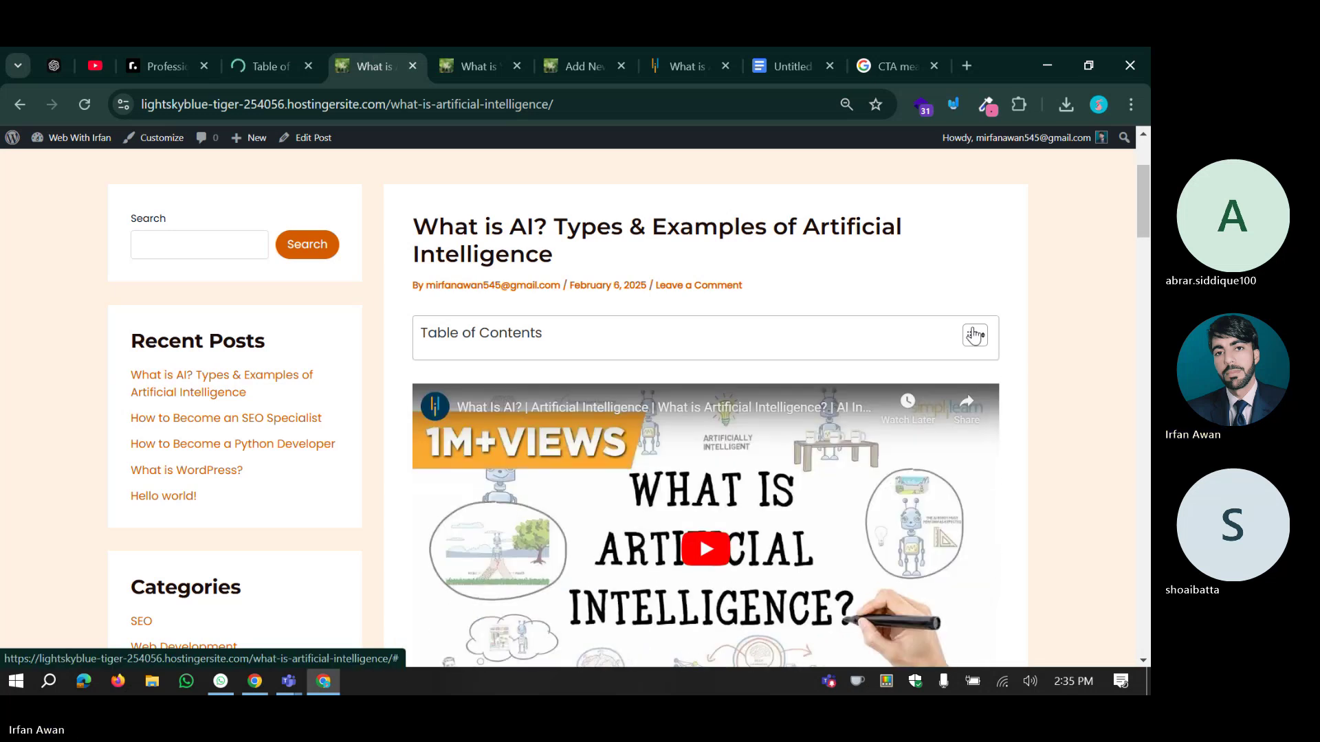
pyautogui.click(974, 334)
pyautogui.scroll(3, 358, 214)
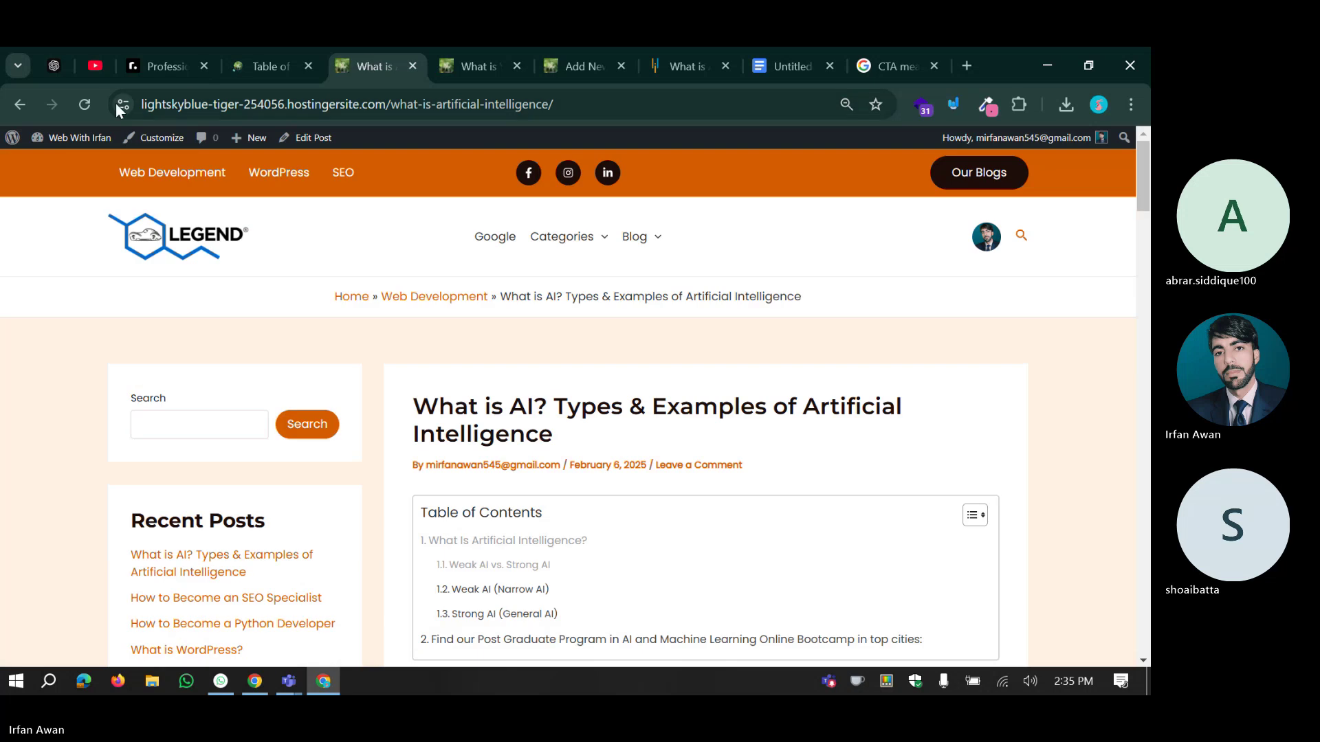
# Reload the AI article, check the sticky Index tab while moving through the page, and open and close its panel.
pyautogui.click(85, 103)
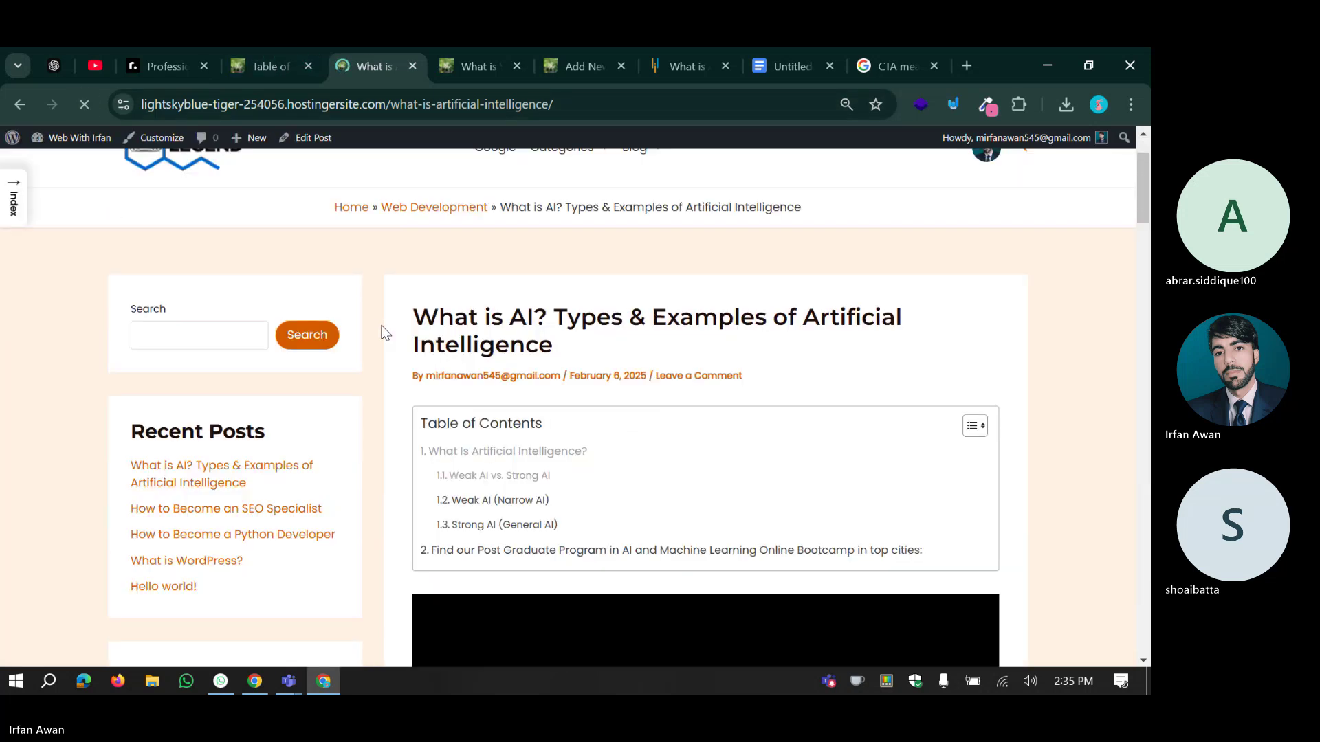
pyautogui.scroll(-3, 385, 333)
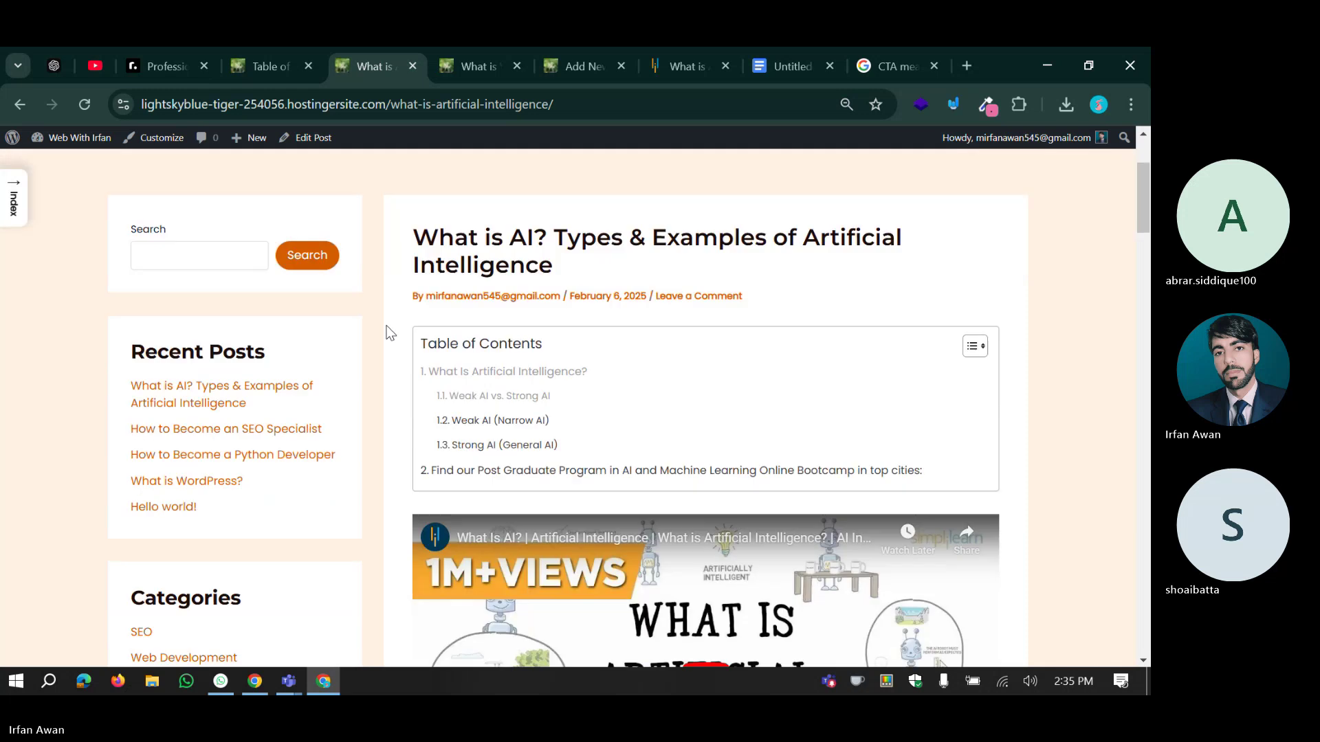
pyautogui.scroll(1, 392, 333)
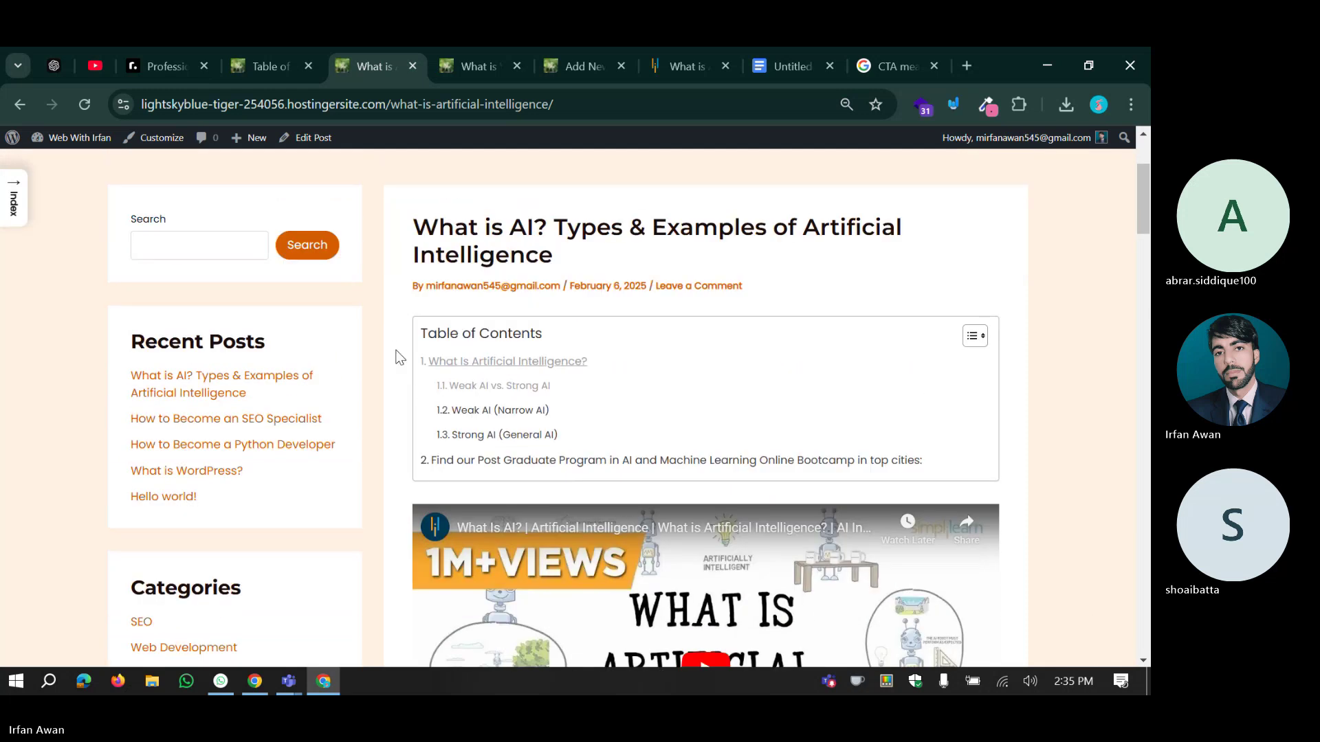
pyautogui.scroll(-10, 386, 354)
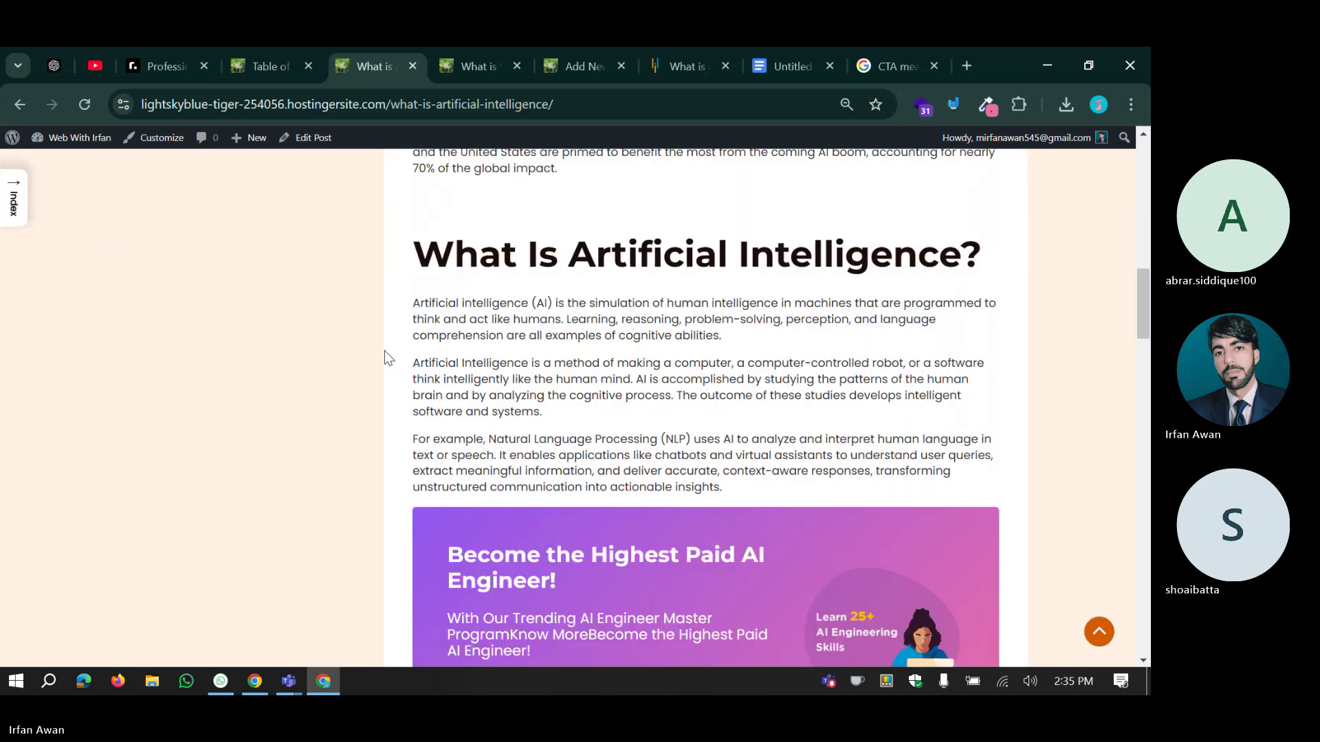
pyautogui.scroll(-8, 386, 354)
pyautogui.click(8, 203)
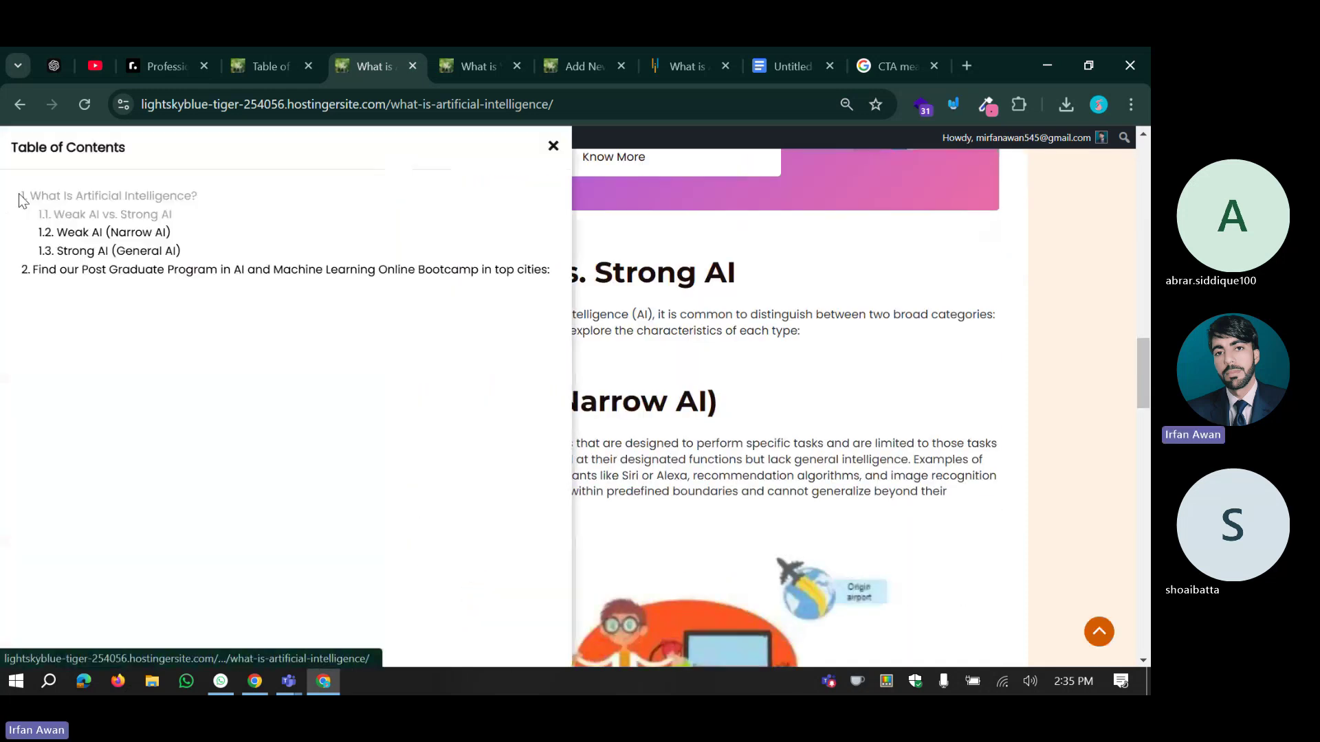
pyautogui.click(552, 145)
pyautogui.scroll(15, 406, 299)
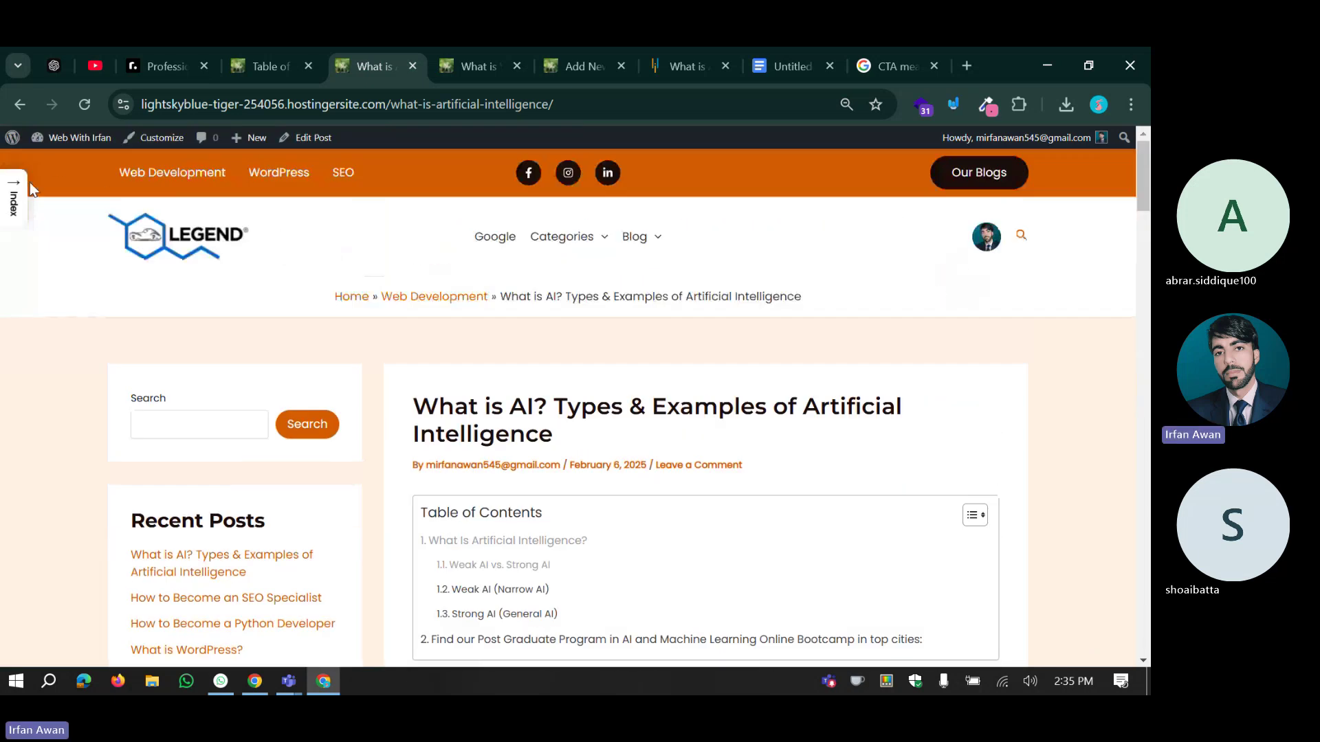
# Test the sticky table of contents links by jumping to What Is Artificial Intelligence? and Weak AI (Narrow AI).
pyautogui.click(15, 199)
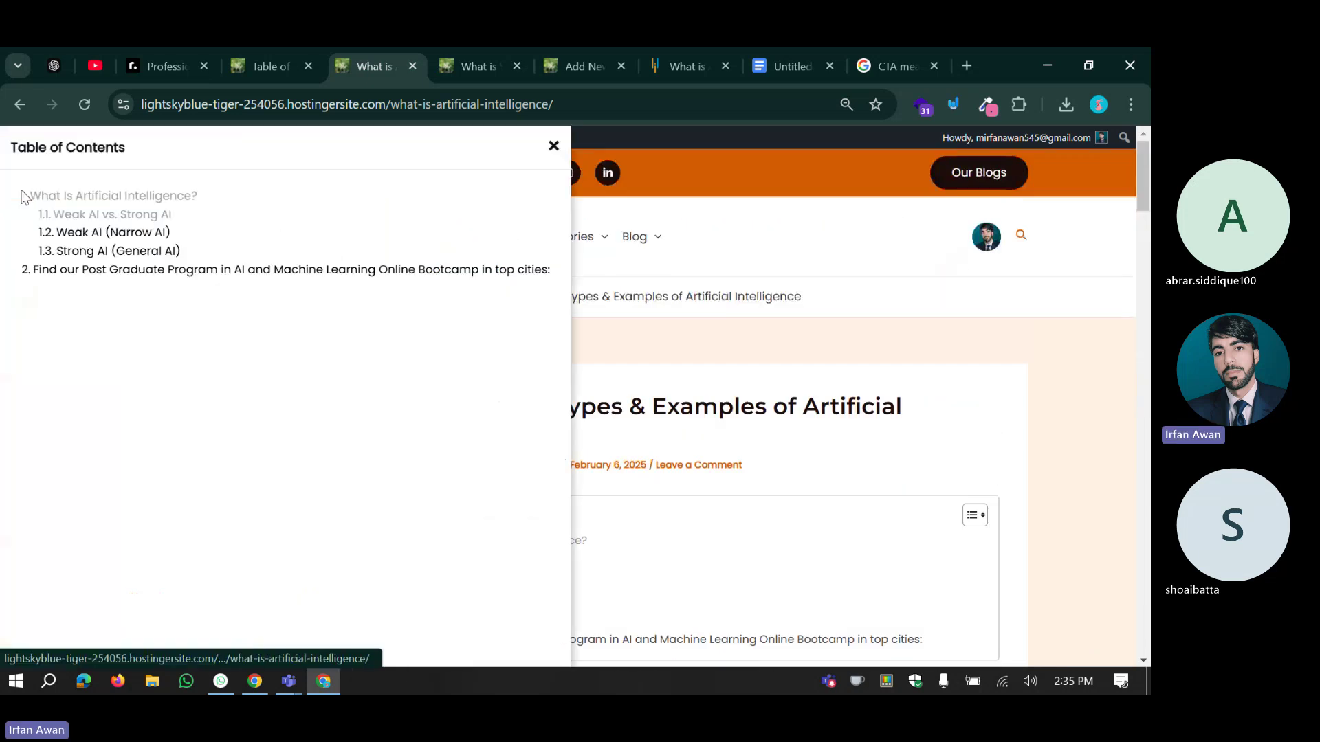
pyautogui.click(126, 197)
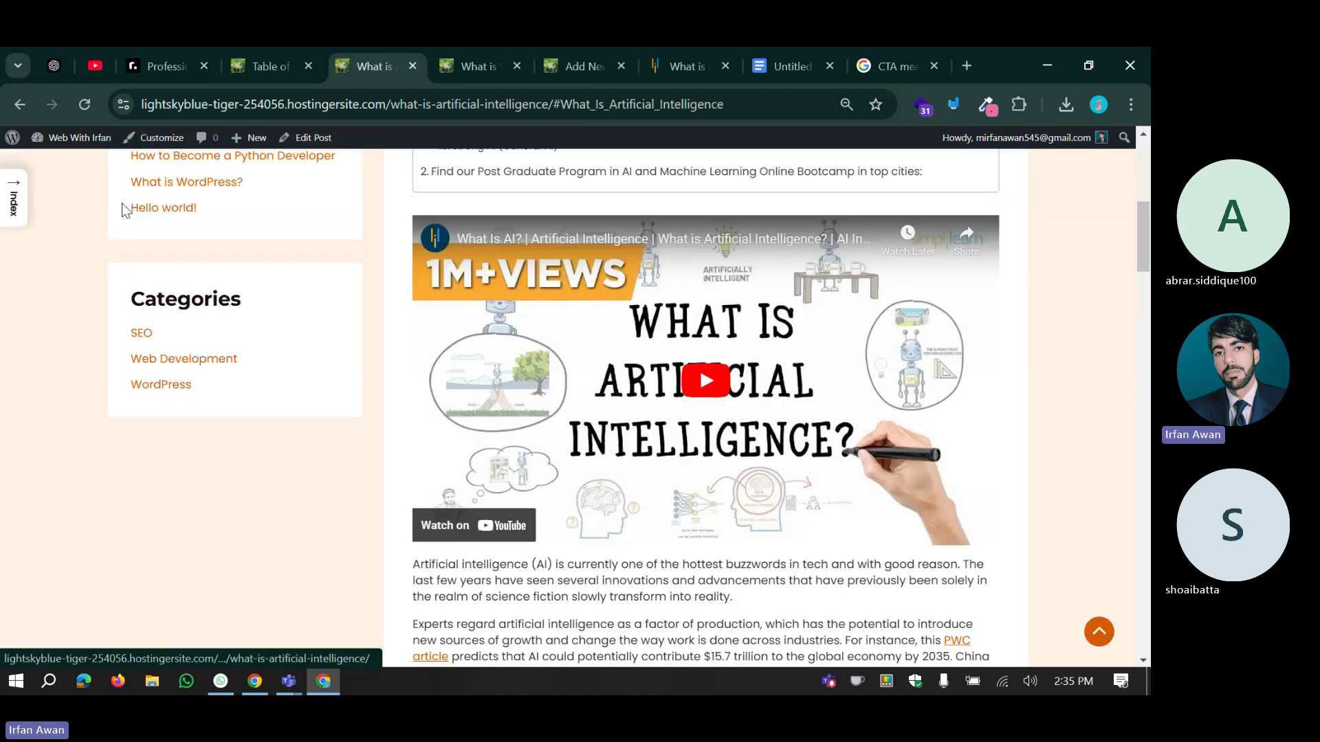
pyautogui.click(14, 199)
pyautogui.click(103, 230)
pyautogui.scroll(-5, 366, 317)
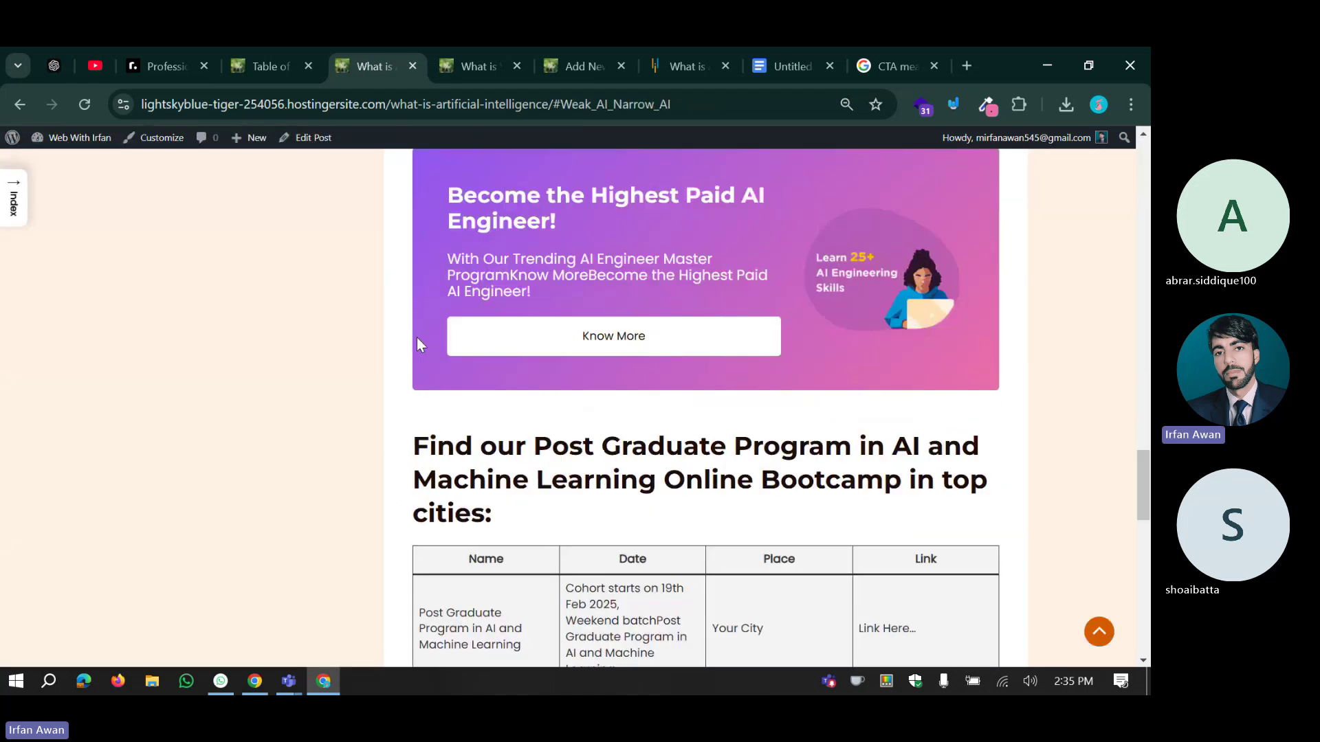
# Test the article's scroll-to-top control and reopen the sticky table of contents at the top of the page.
pyautogui.scroll(20, 417, 337)
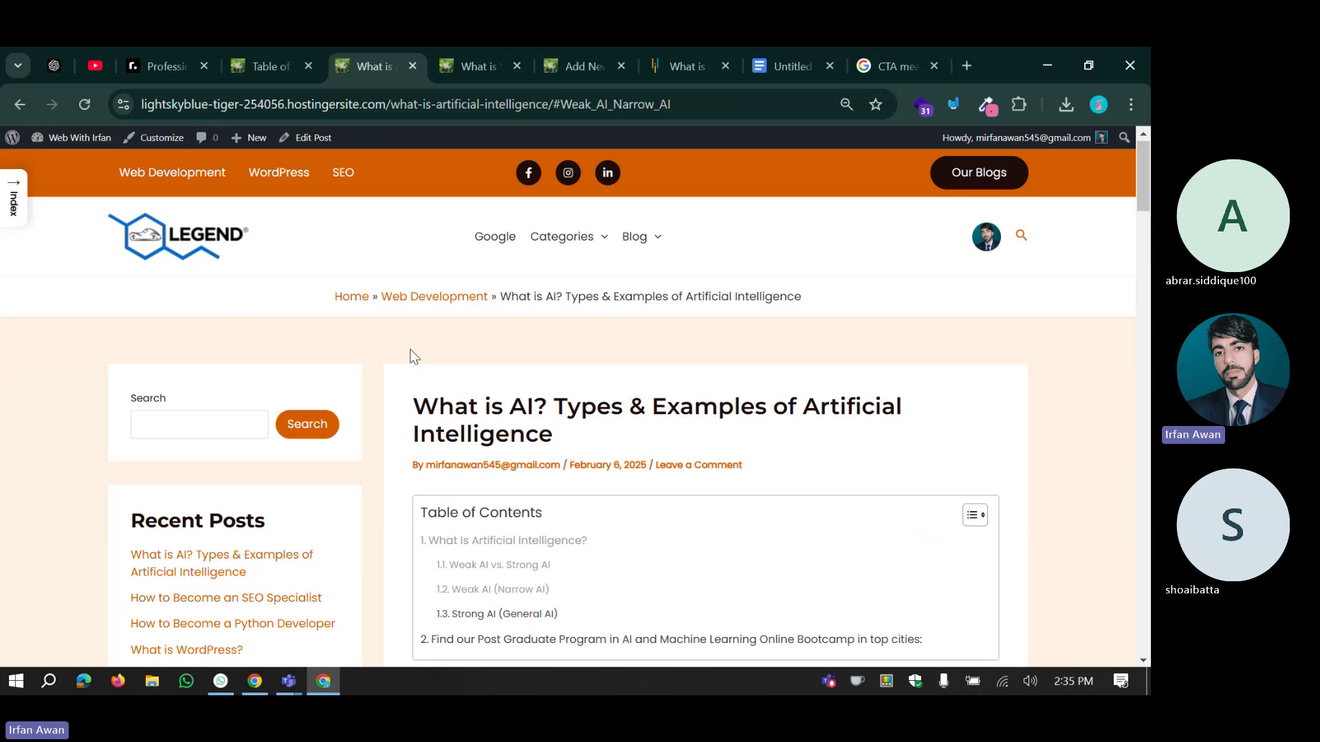
pyautogui.scroll(-10, 385, 364)
pyautogui.click(1100, 631)
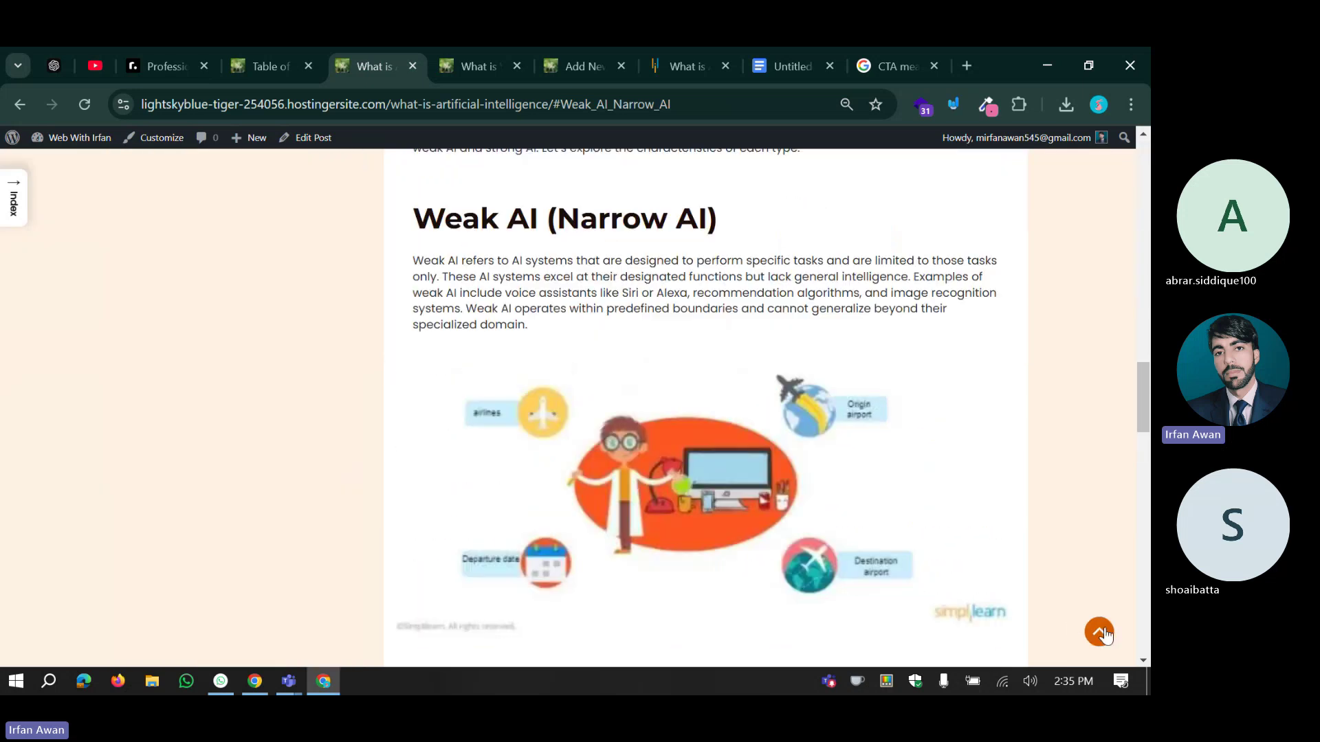
pyautogui.click(13, 200)
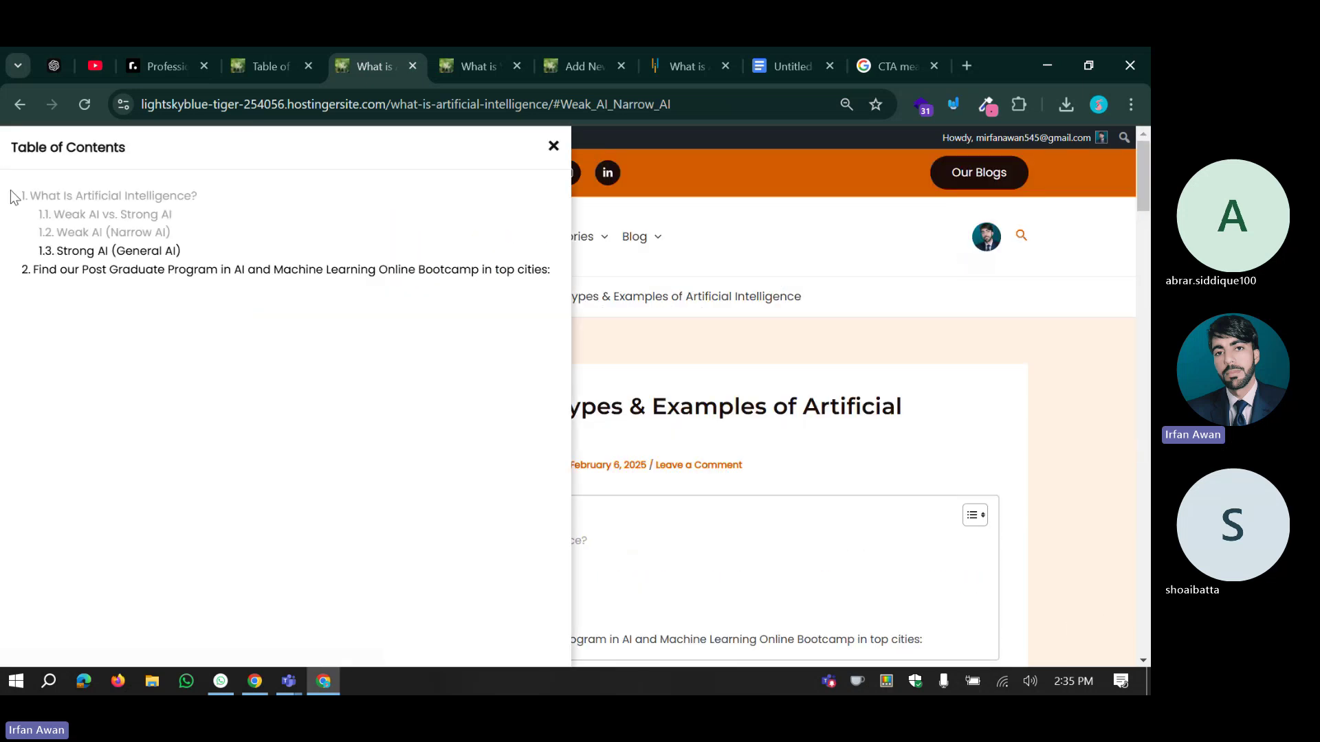
# Review the saved Easy Table of Contents settings, covering the Appearance, Advanced, Sticky TOC, Compatibility and Import/Export options.
pyautogui.click(278, 46)
pyautogui.scroll(-10, 274, 417)
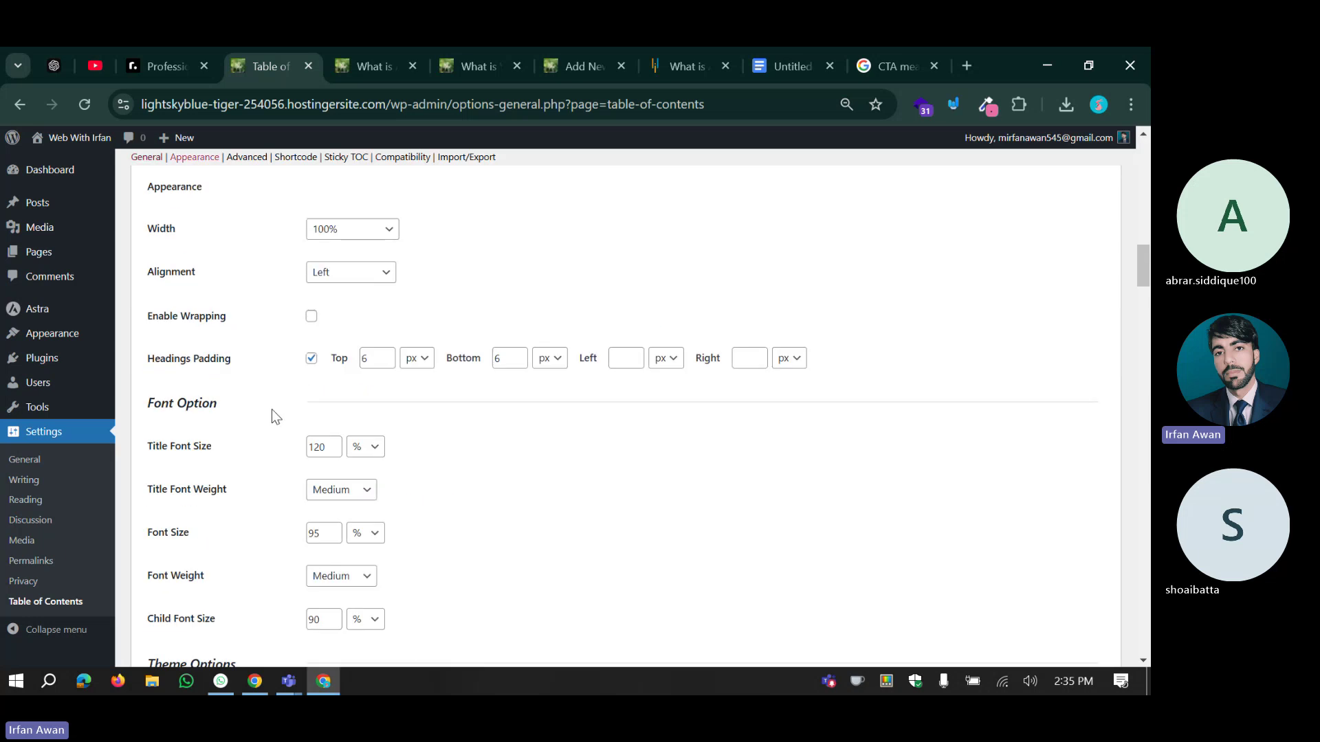
pyautogui.scroll(-20, 271, 410)
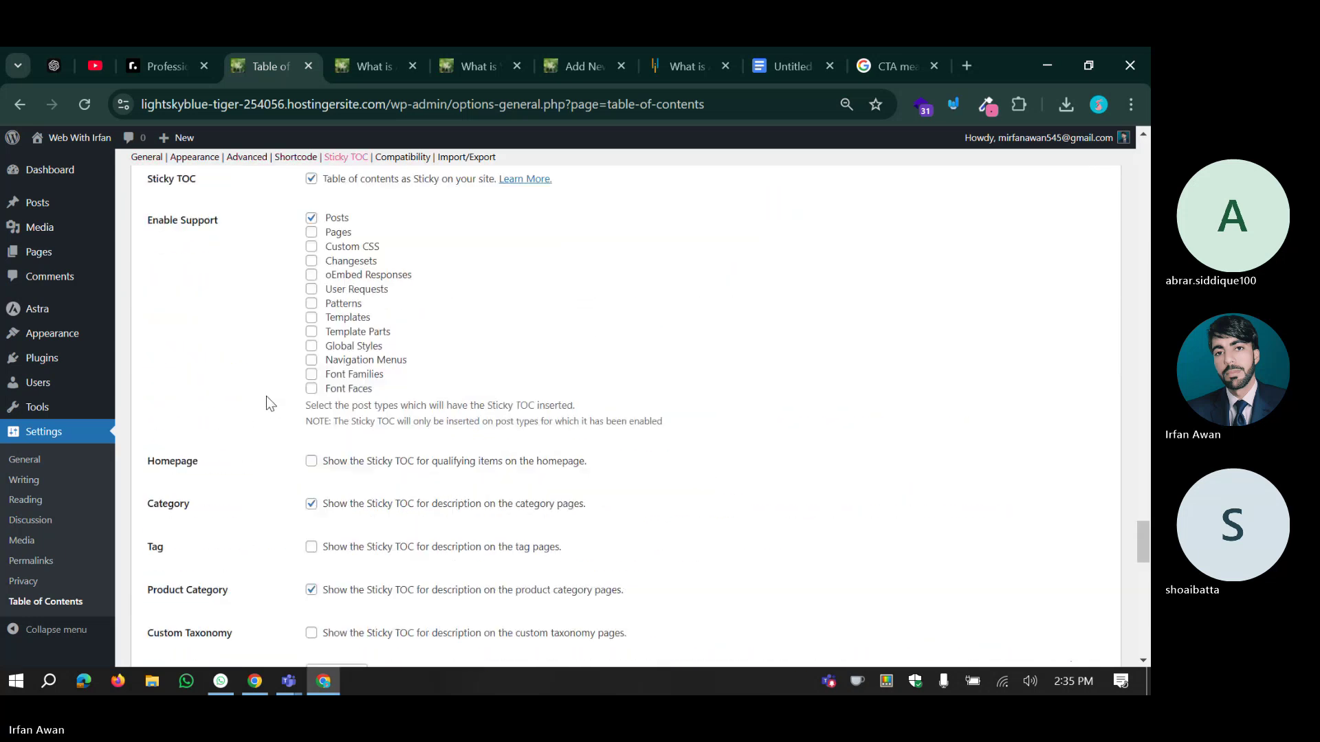
pyautogui.scroll(7, 269, 433)
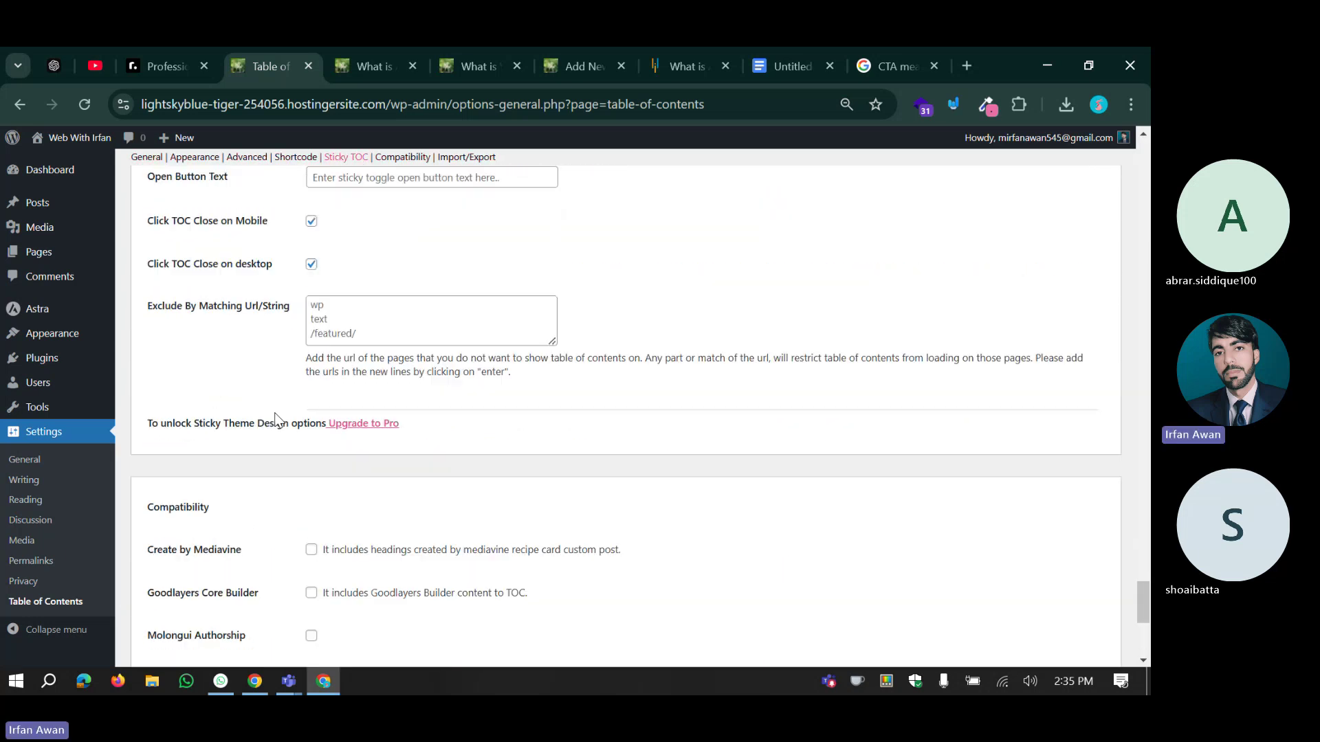
pyautogui.scroll(4, 277, 396)
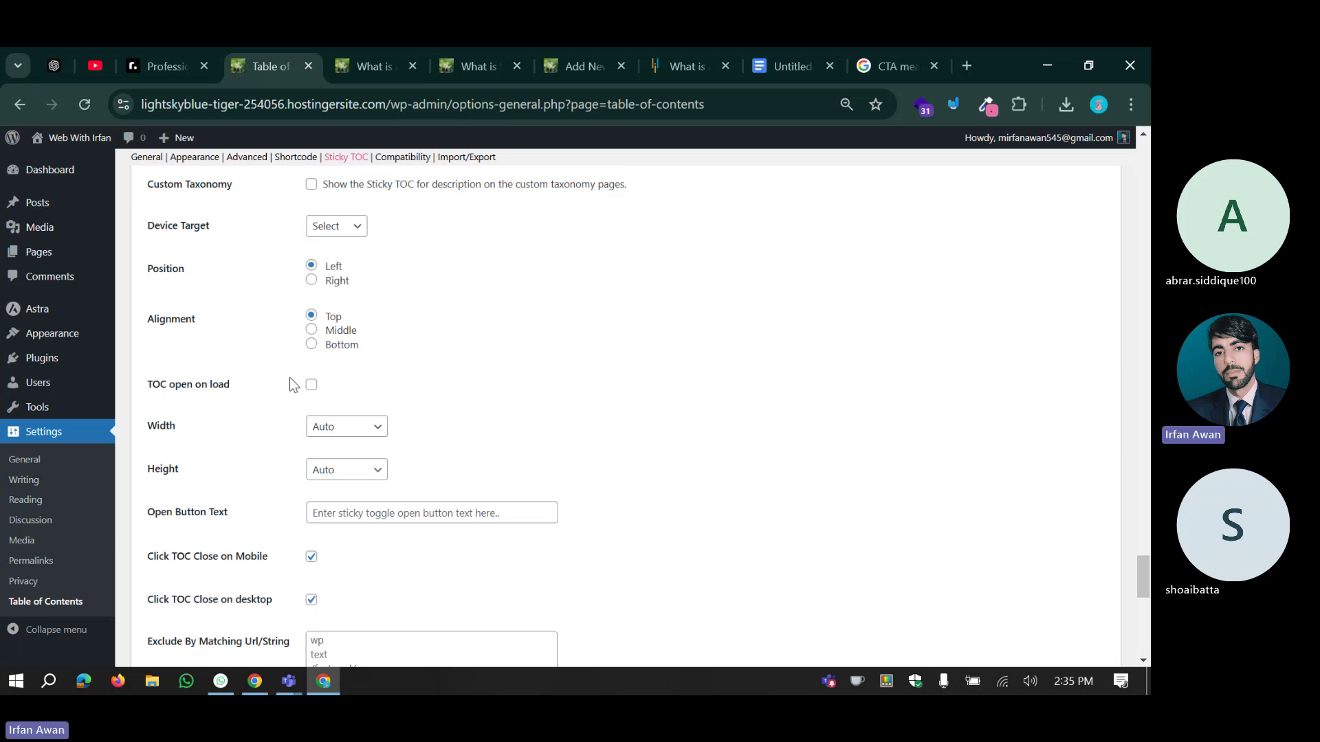
pyautogui.scroll(8, 290, 377)
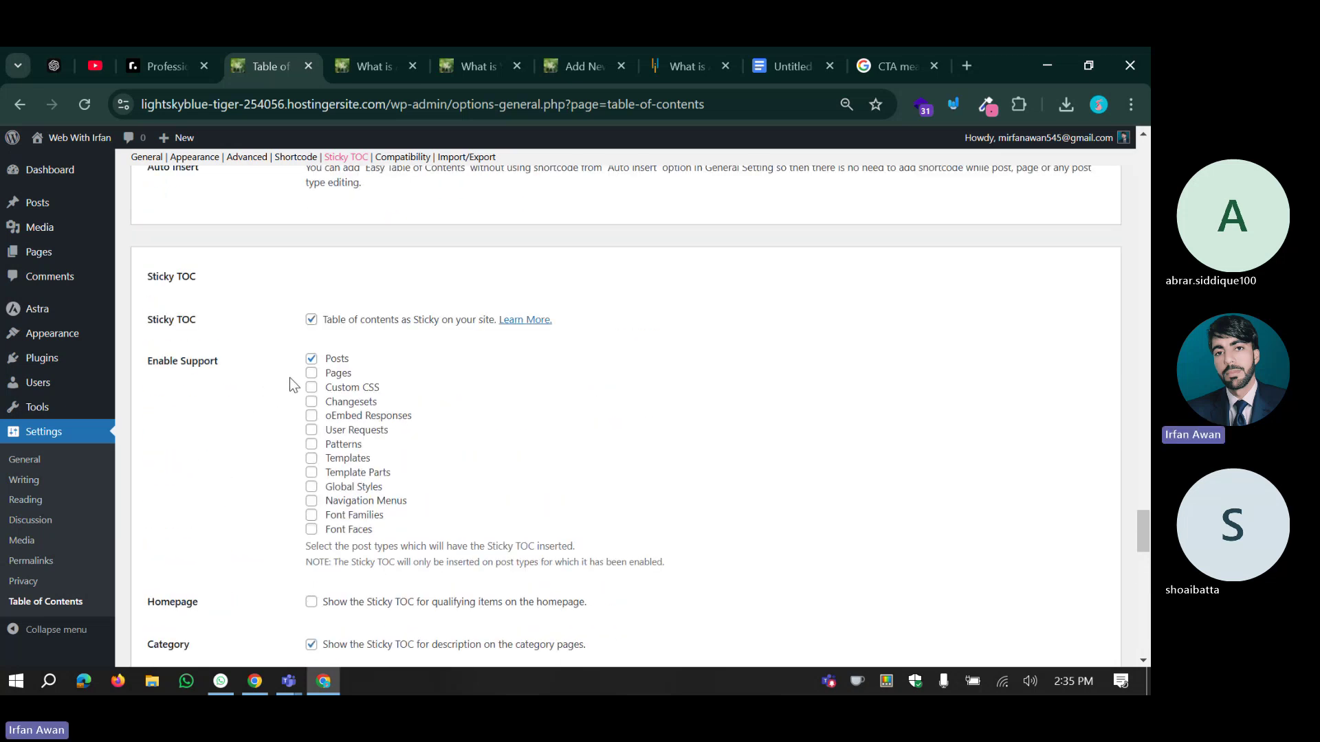
pyautogui.scroll(2, 290, 377)
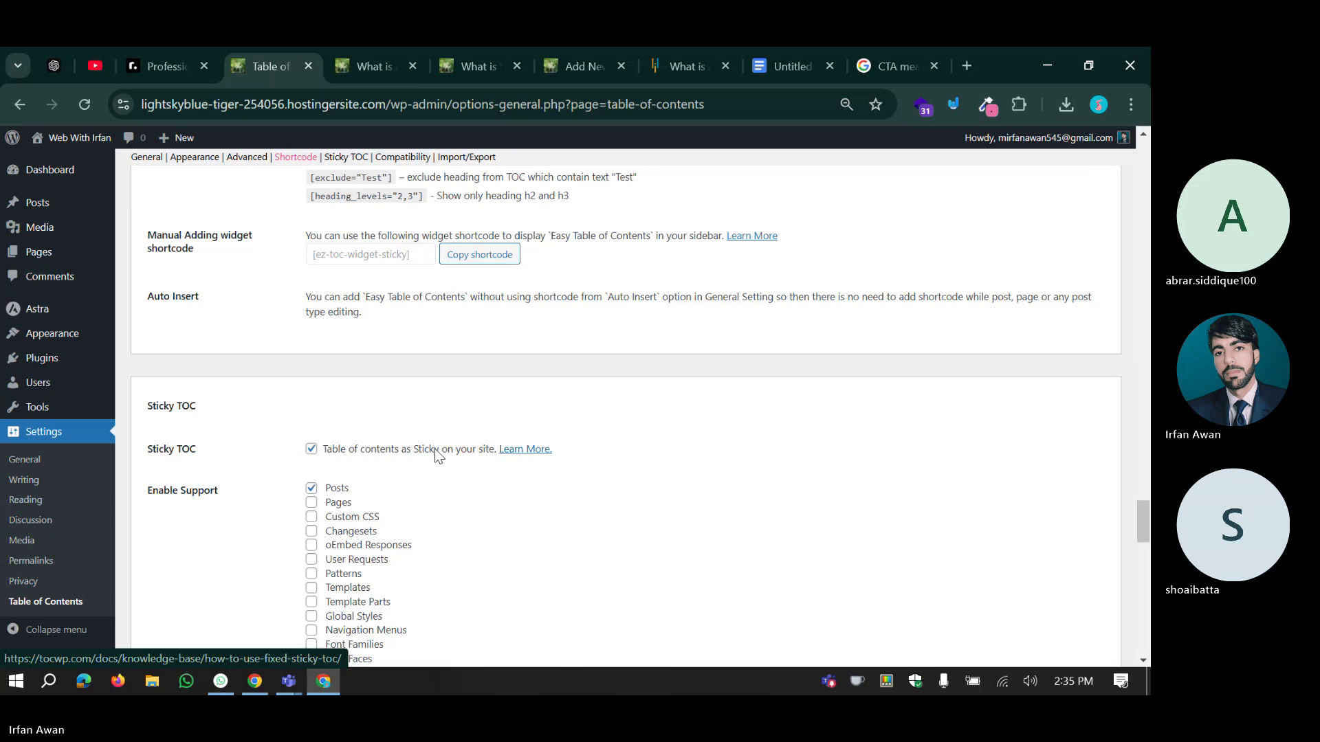
pyautogui.scroll(-4, 304, 424)
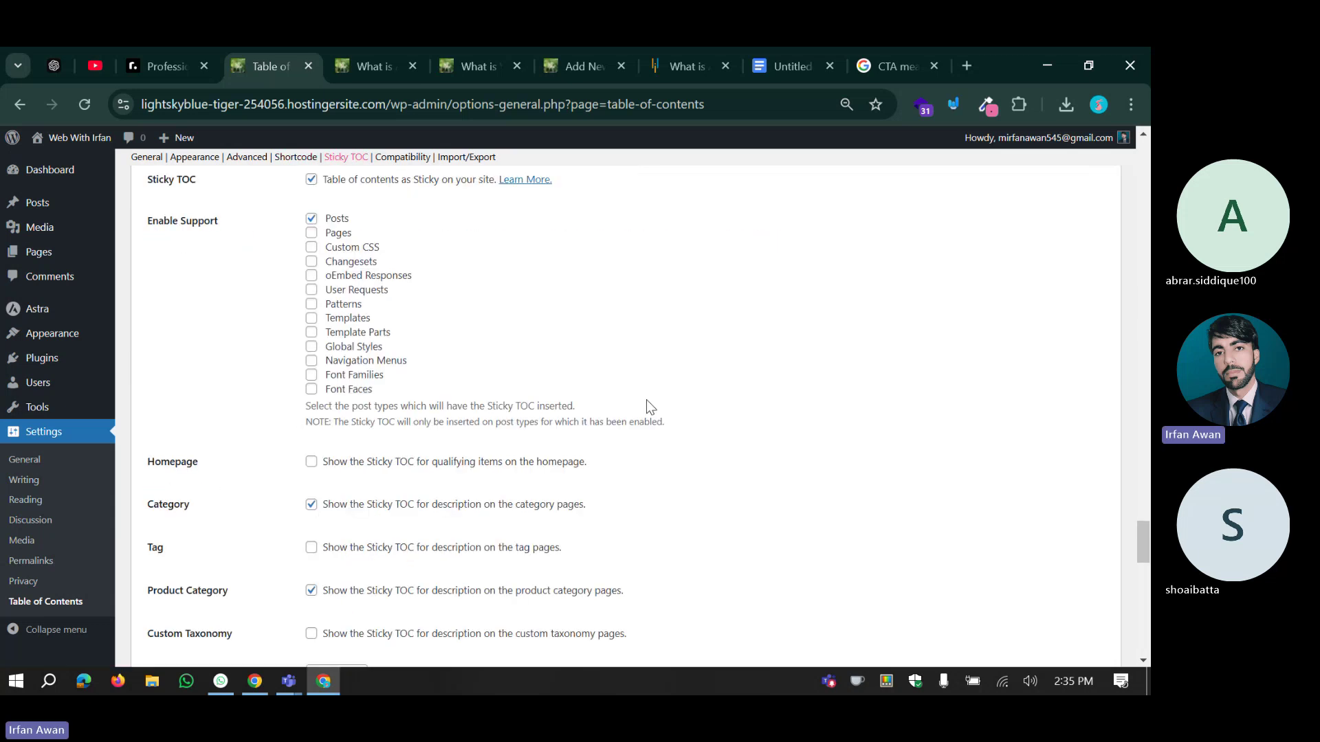
pyautogui.scroll(-17, 647, 401)
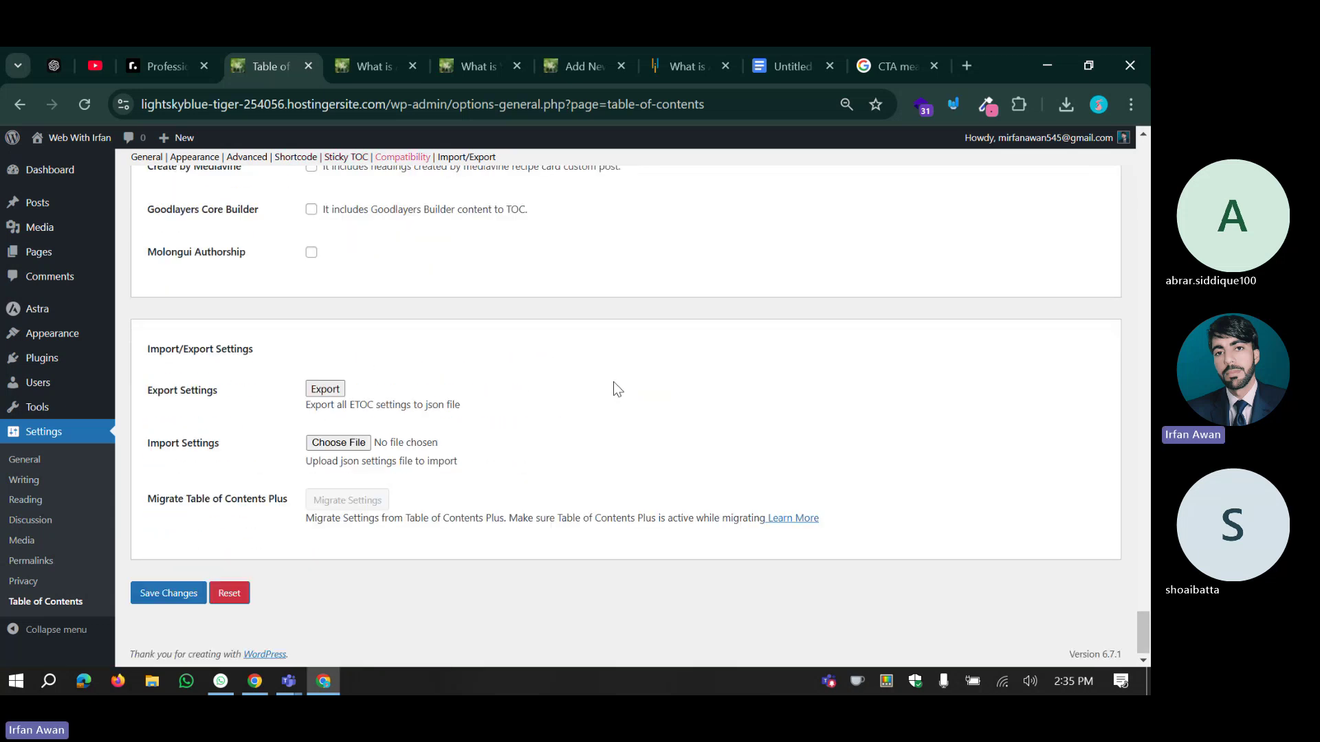
pyautogui.scroll(20, 613, 381)
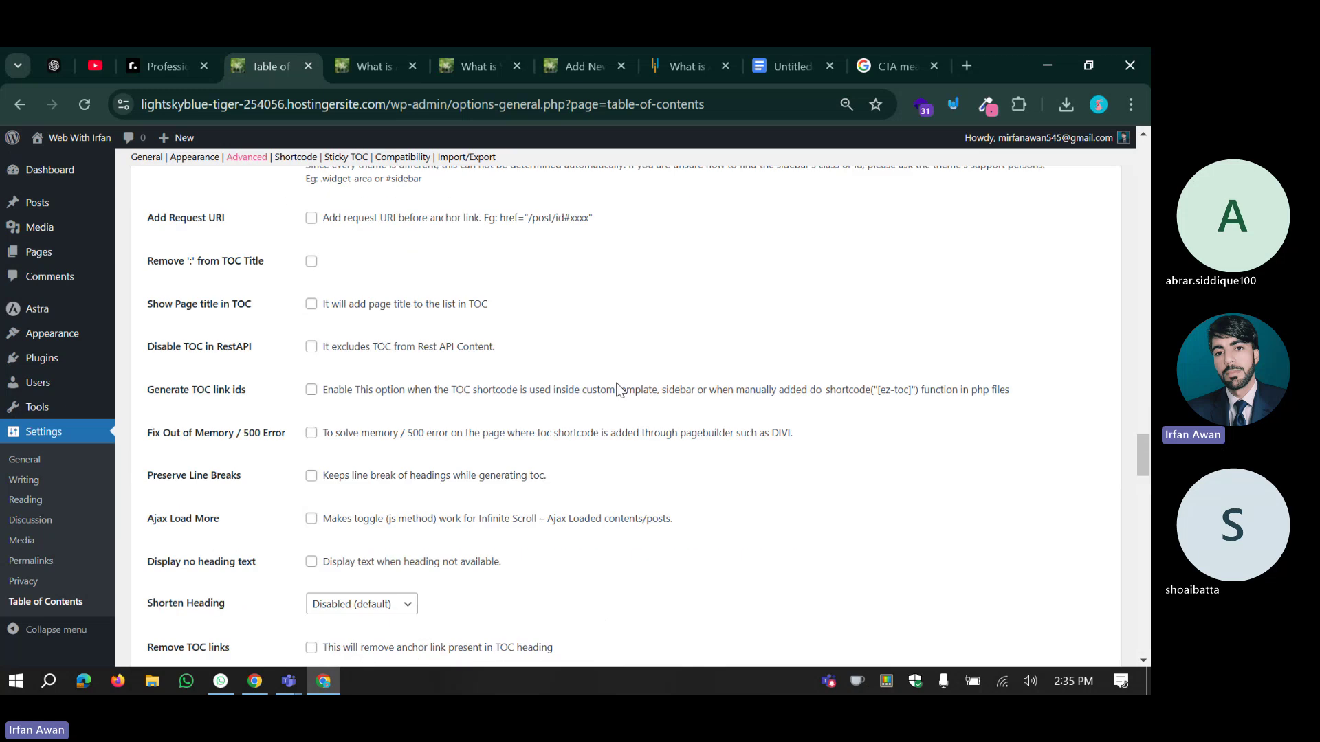
pyautogui.scroll(15, 616, 389)
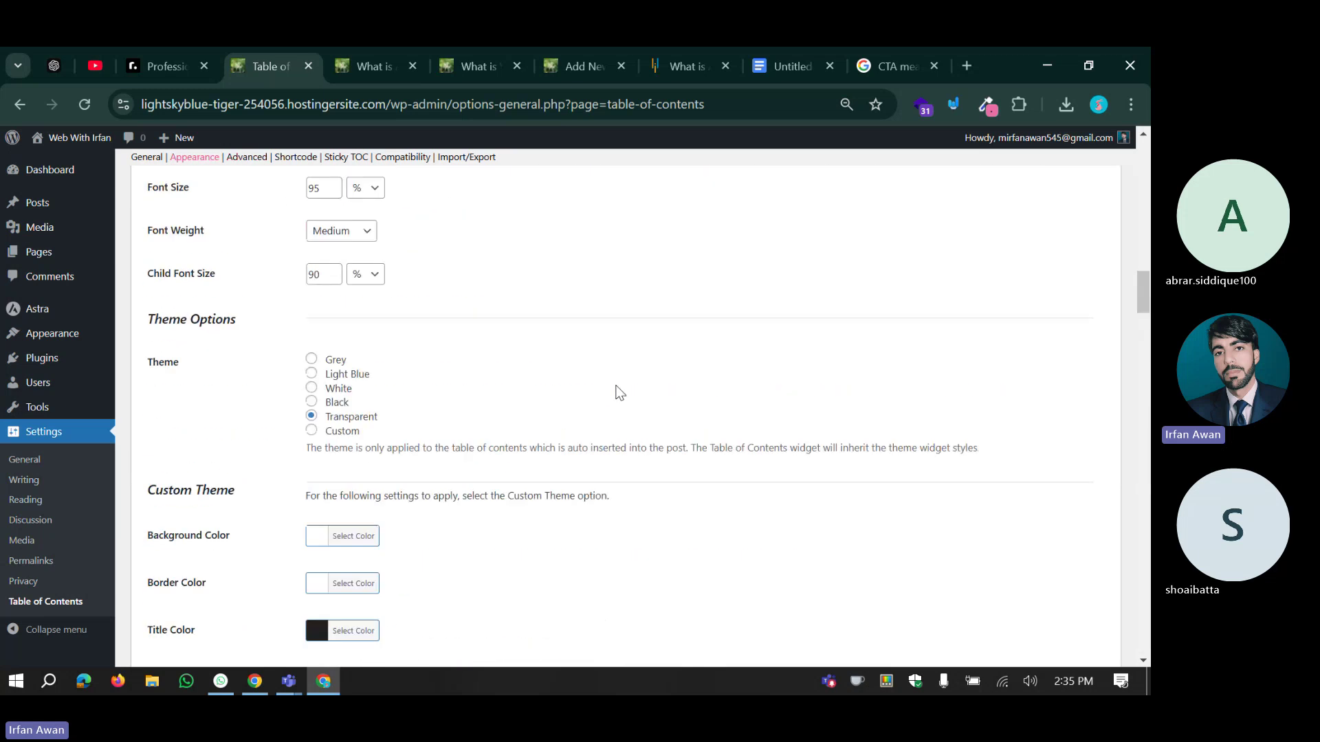
# Close the article's sticky table of contents and examine the Simplilearn reference's title, video and table of contents layout.
pyautogui.click(377, 64)
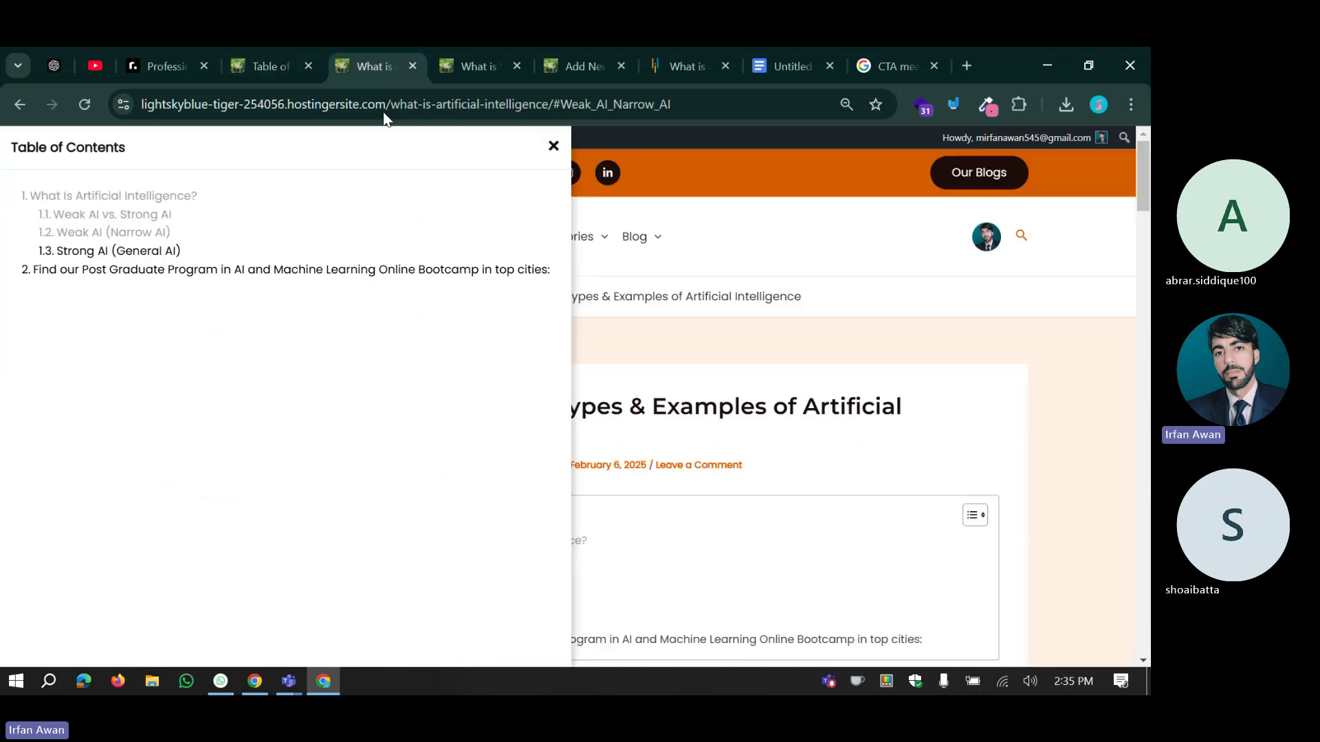
pyautogui.click(554, 146)
pyautogui.click(678, 51)
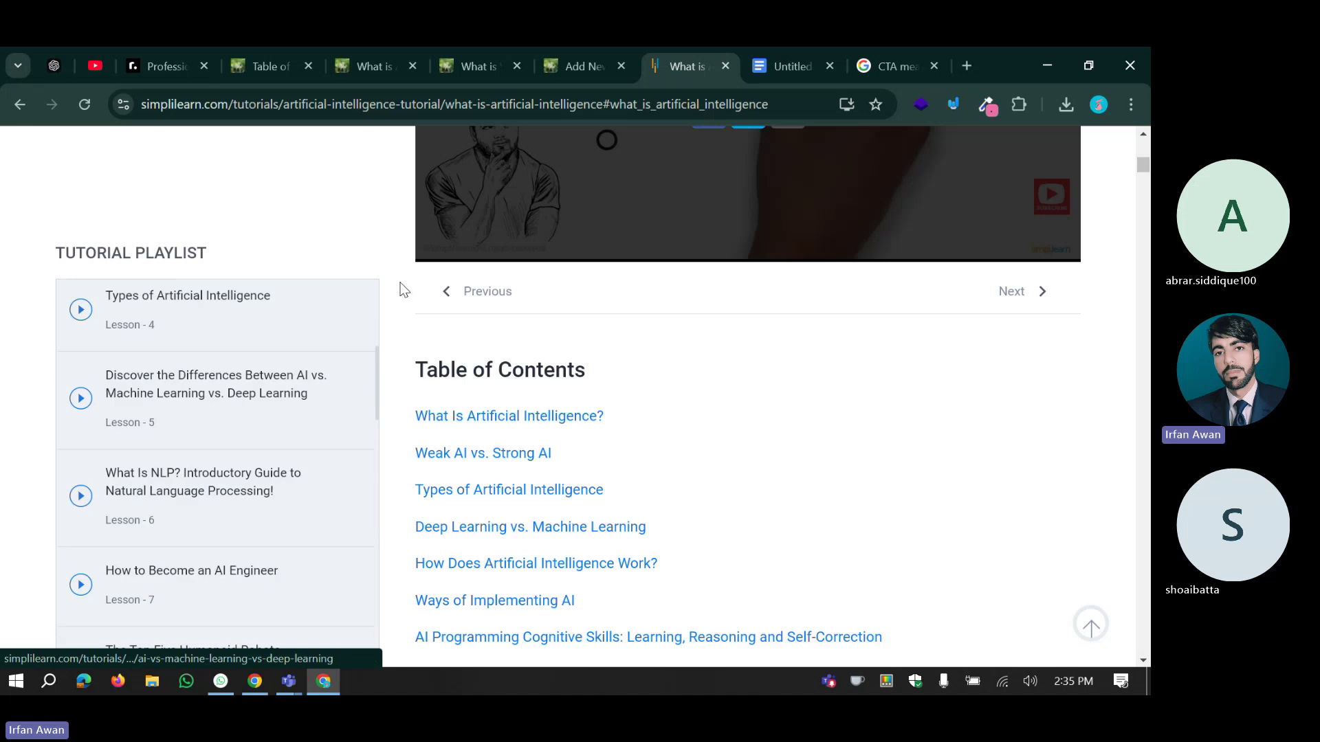
pyautogui.scroll(-6, 445, 437)
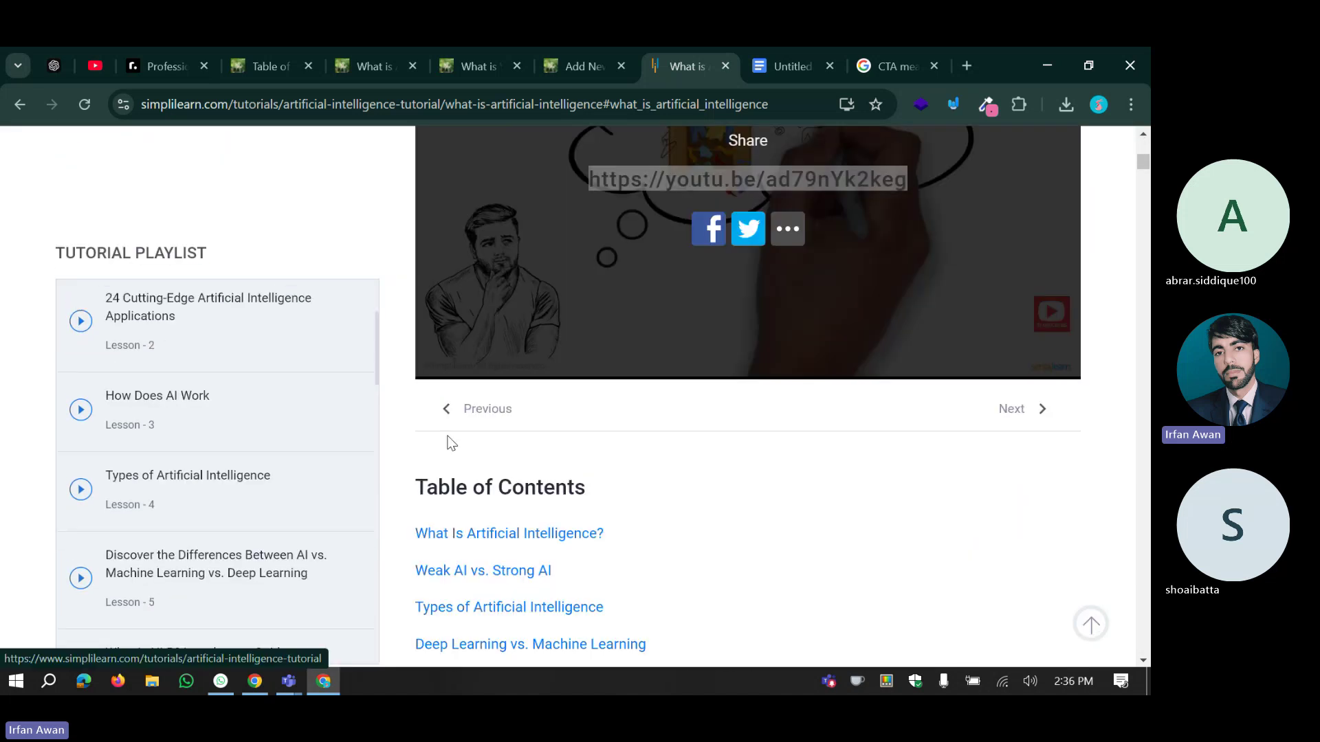
pyautogui.scroll(5, 440, 427)
pyautogui.scroll(1, 444, 433)
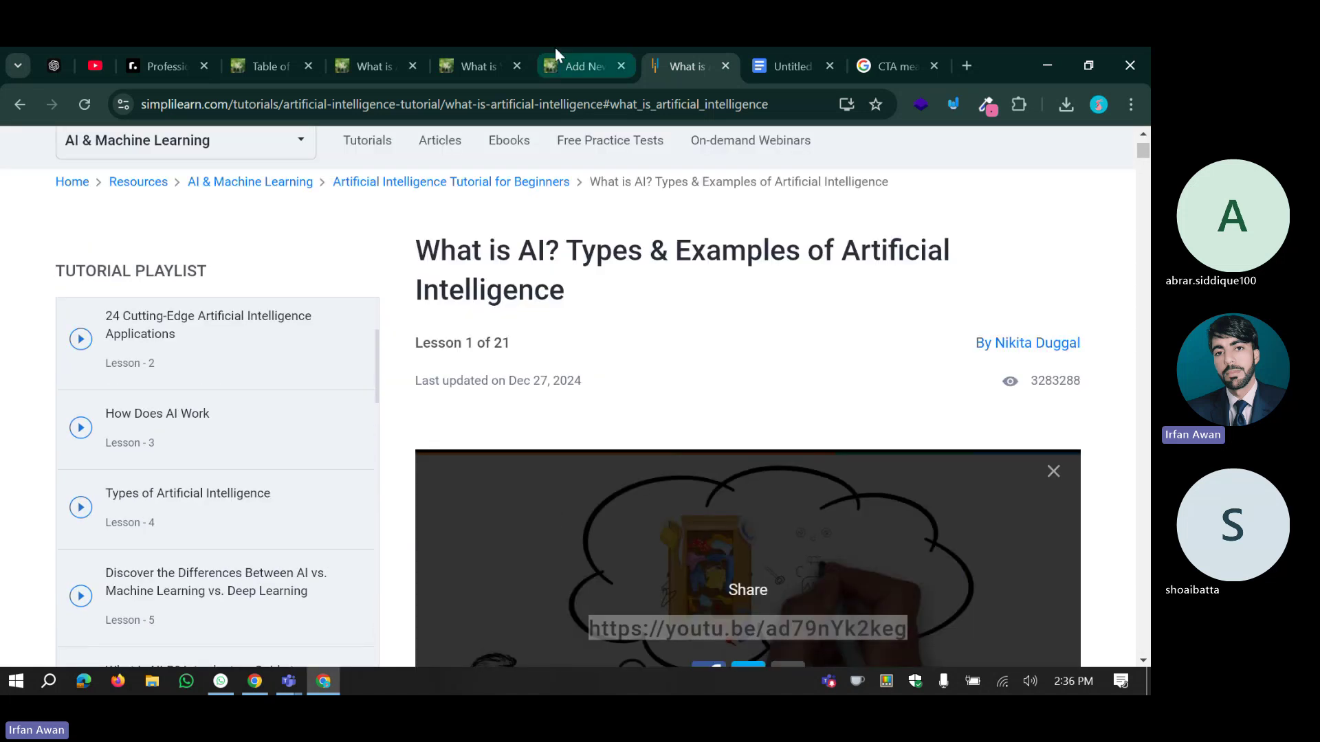
# Review the whole AI article on the site, from its title and video through the CTA banners to the bootcamp table.
pyautogui.click(371, 66)
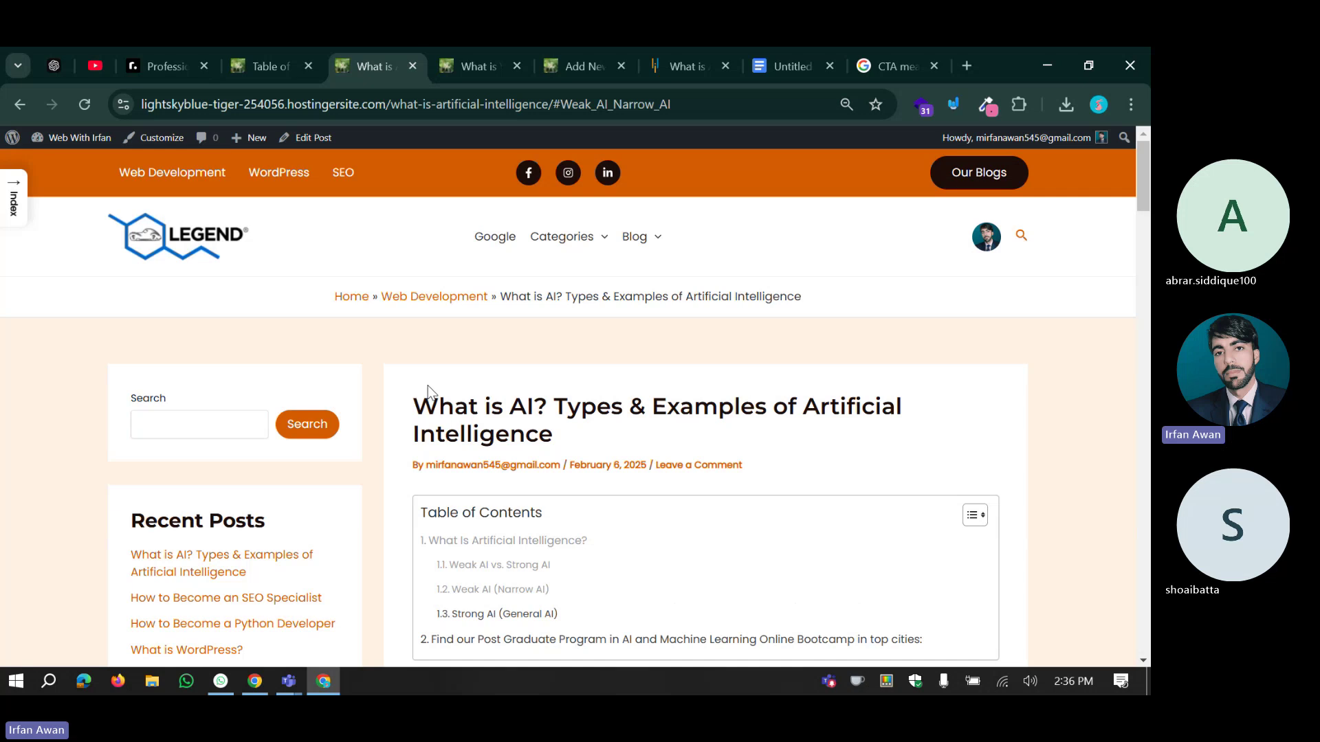
pyautogui.scroll(-5, 428, 392)
pyautogui.scroll(-3, 412, 396)
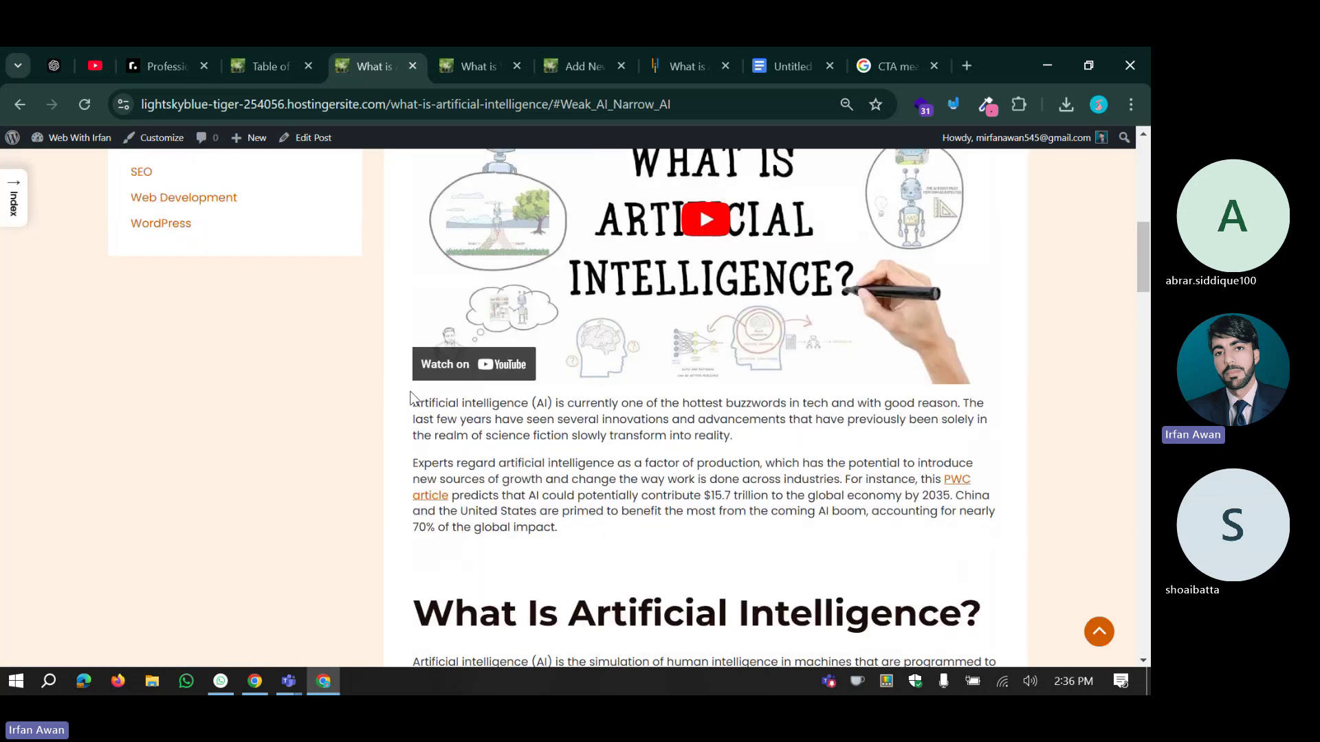
pyautogui.scroll(-10, 411, 398)
pyautogui.moveTo(803, 542); pyautogui.dragTo(442, 372)
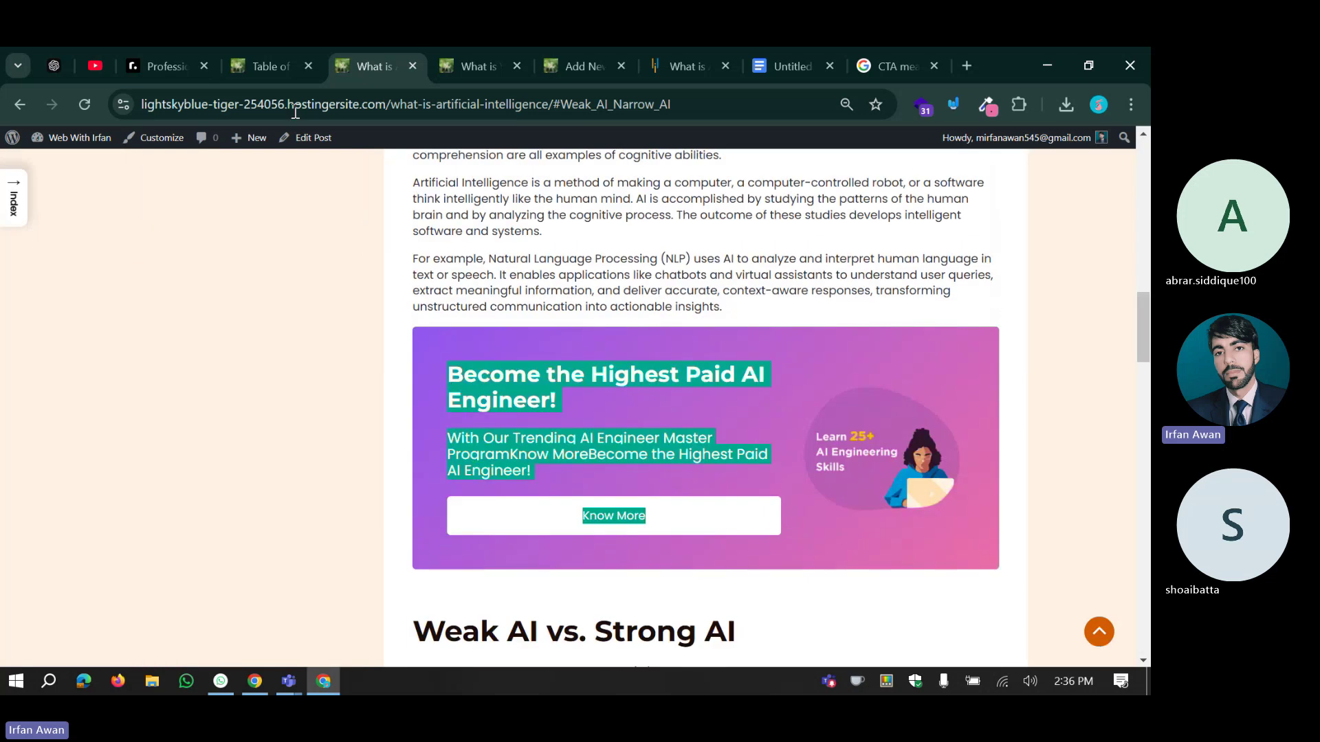
pyautogui.click(440, 285)
pyautogui.scroll(-5, 438, 284)
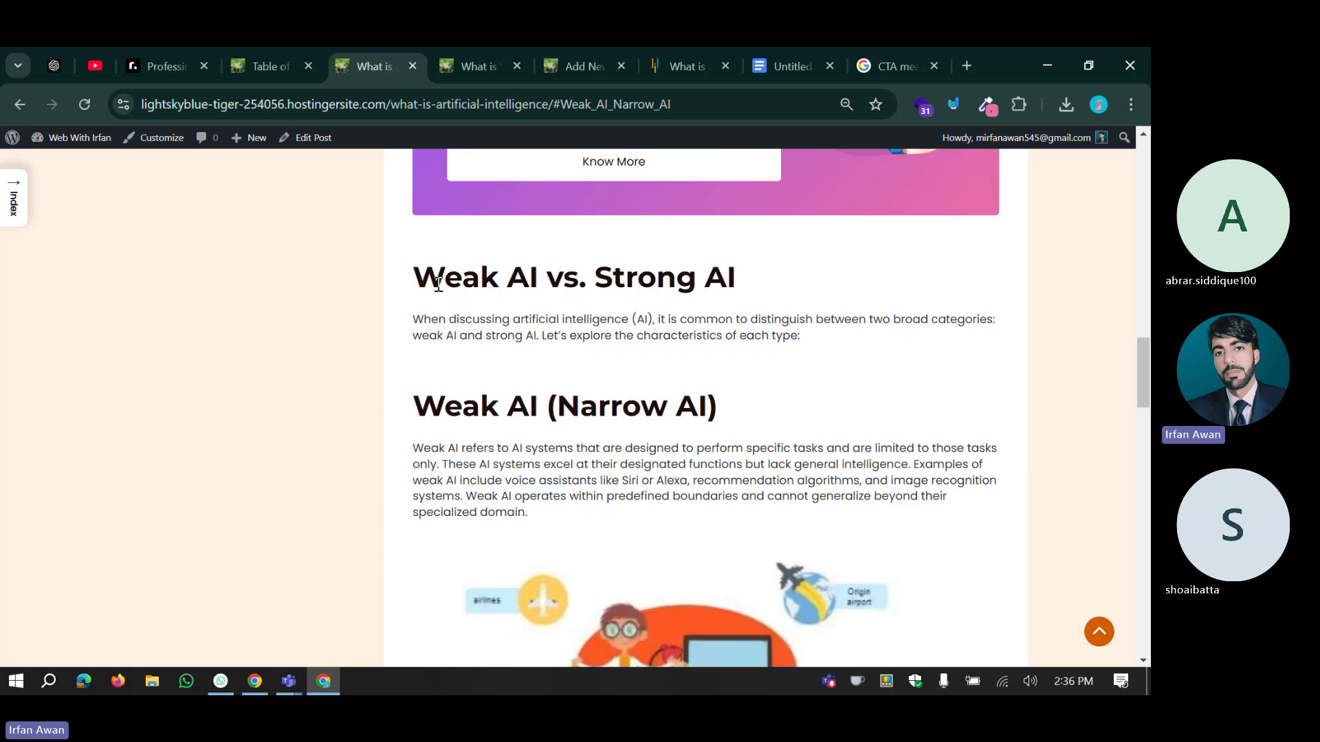
pyautogui.scroll(-6, 433, 295)
pyautogui.scroll(-11, 429, 306)
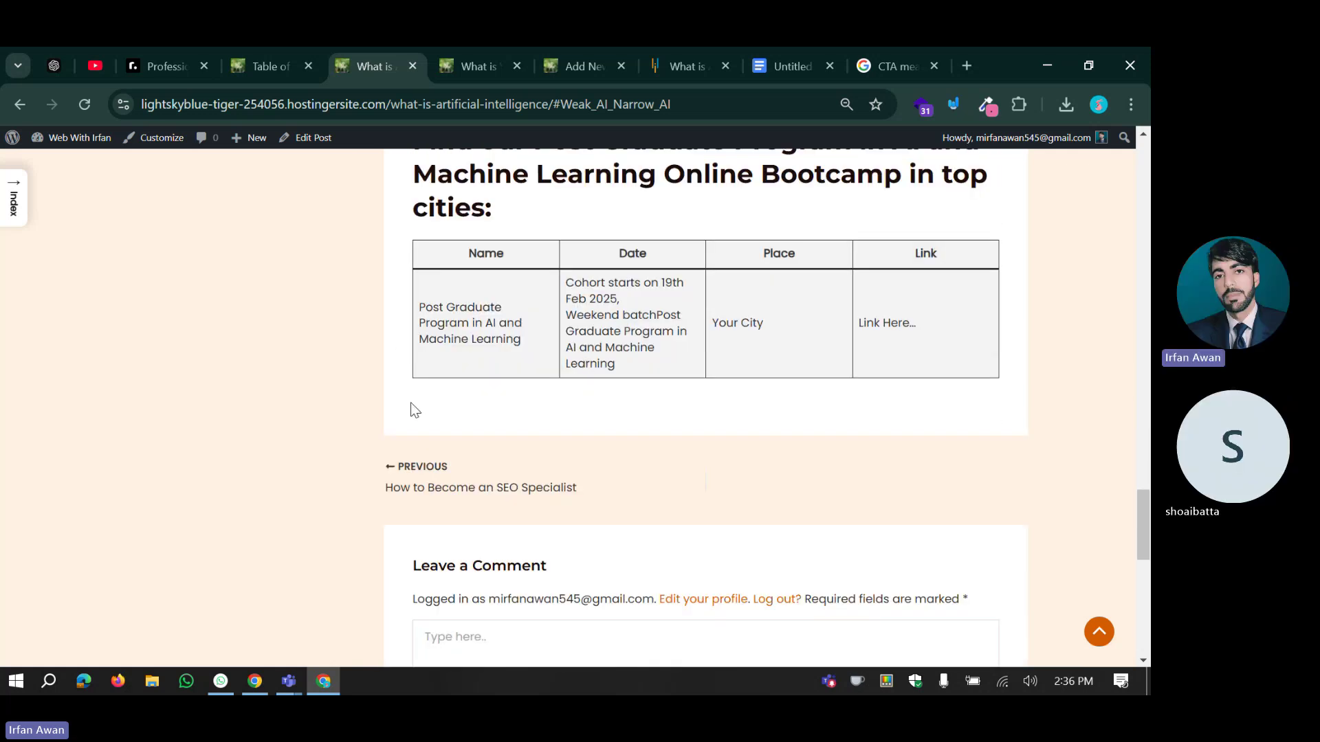
pyautogui.scroll(7, 413, 406)
pyautogui.scroll(12, 418, 449)
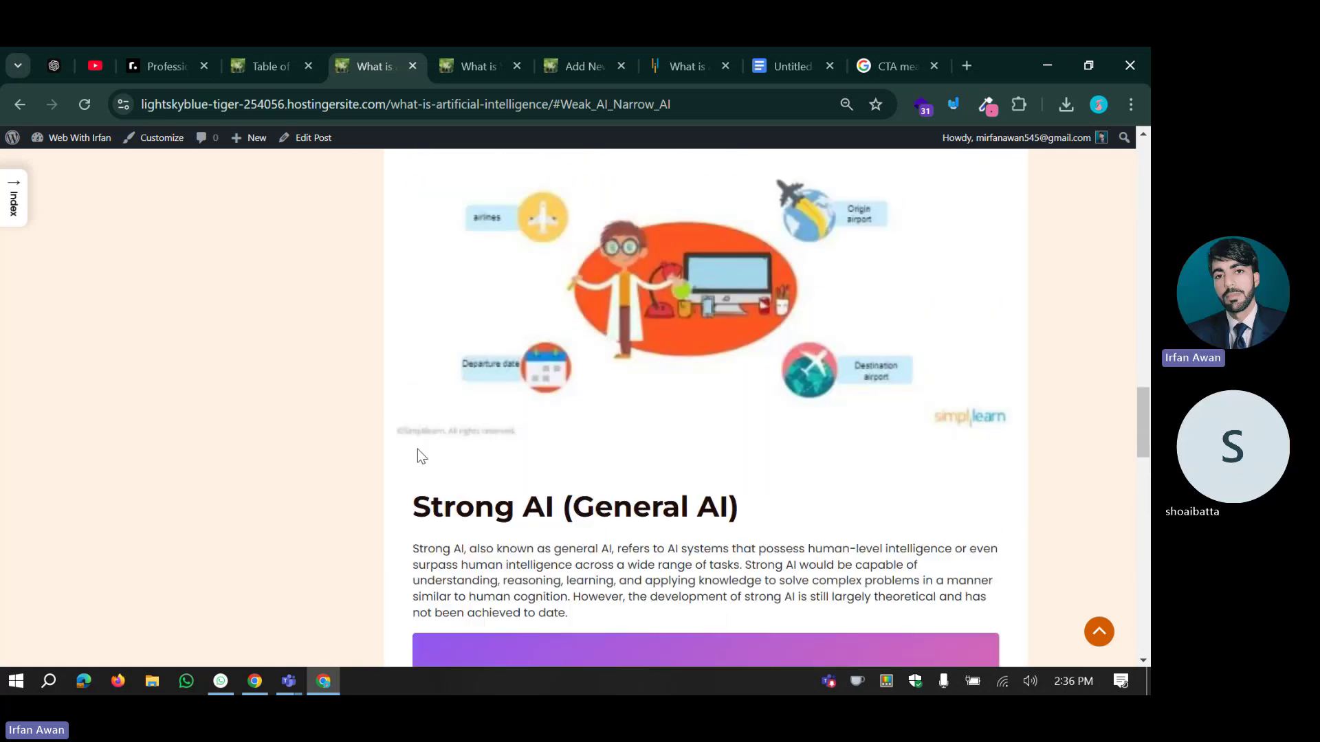